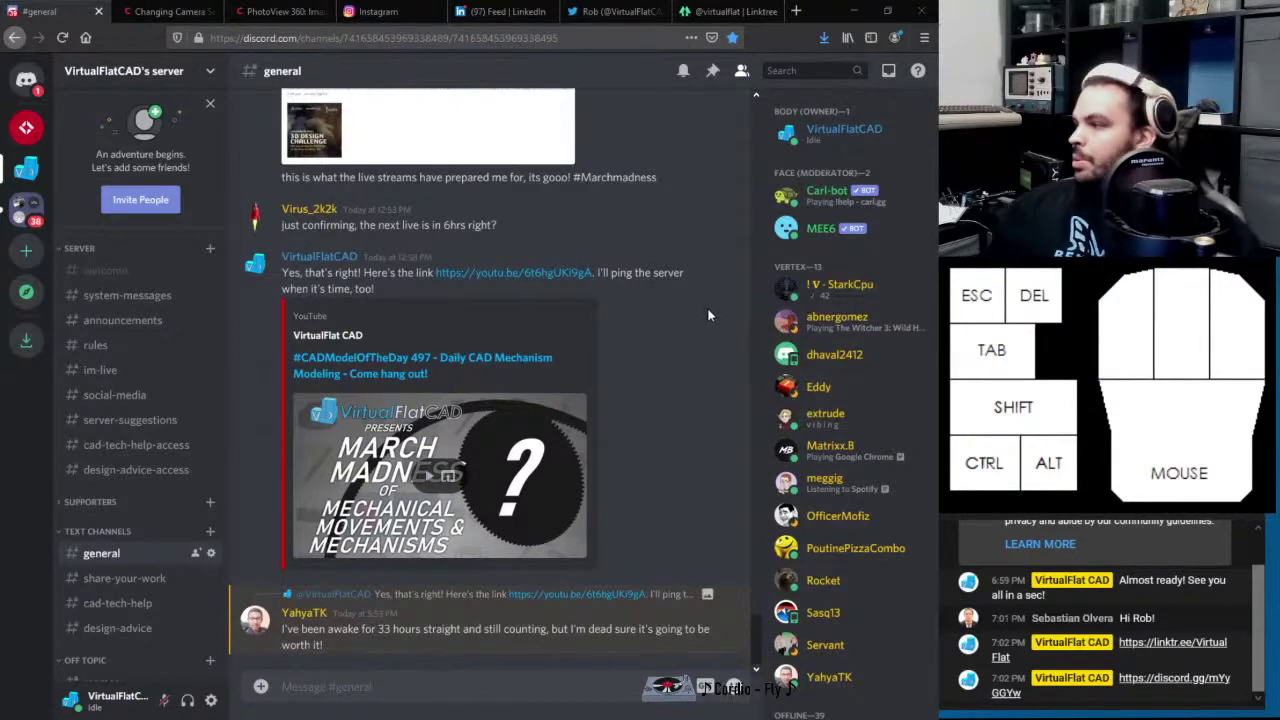
# Look through the general channel's latest messages and view the posted 3D Design Challenge image enlarged
pyautogui.scroll(-4, 808, 386)
pyautogui.scroll(4, 808, 386)
pyautogui.scroll(-10, 808, 386)
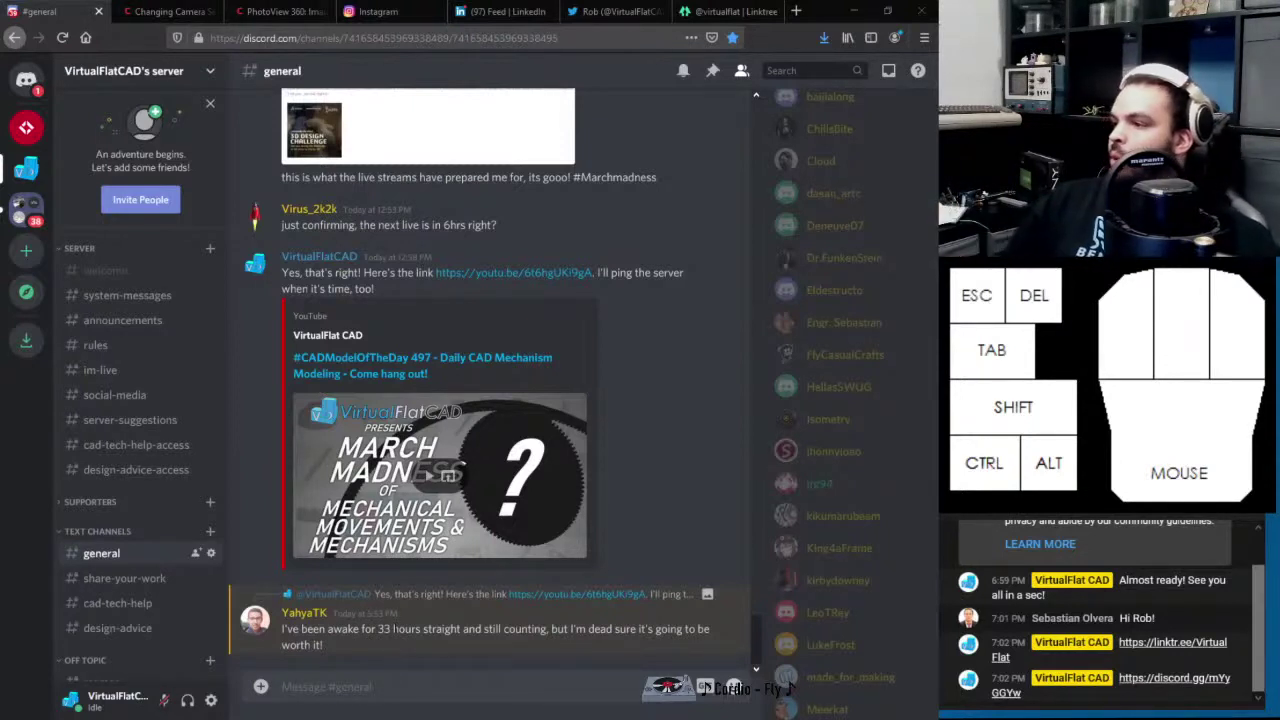
pyautogui.scroll(2, 285, 410)
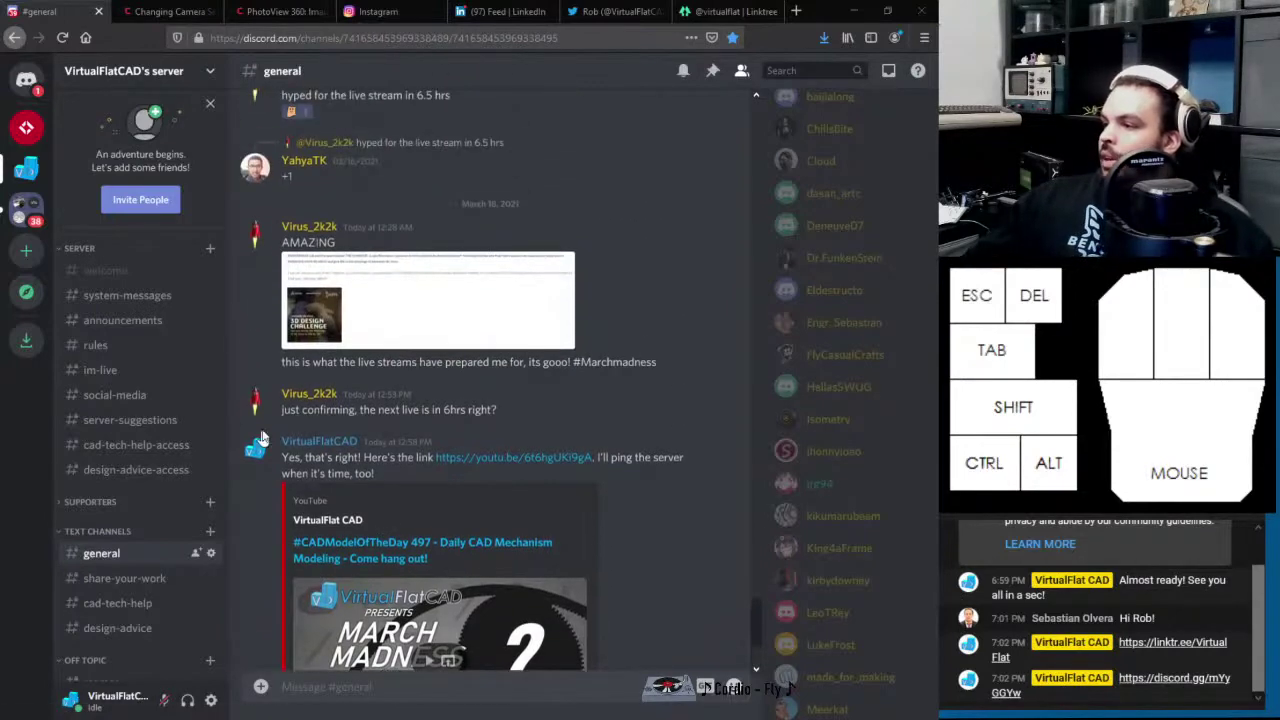
pyautogui.click(375, 330)
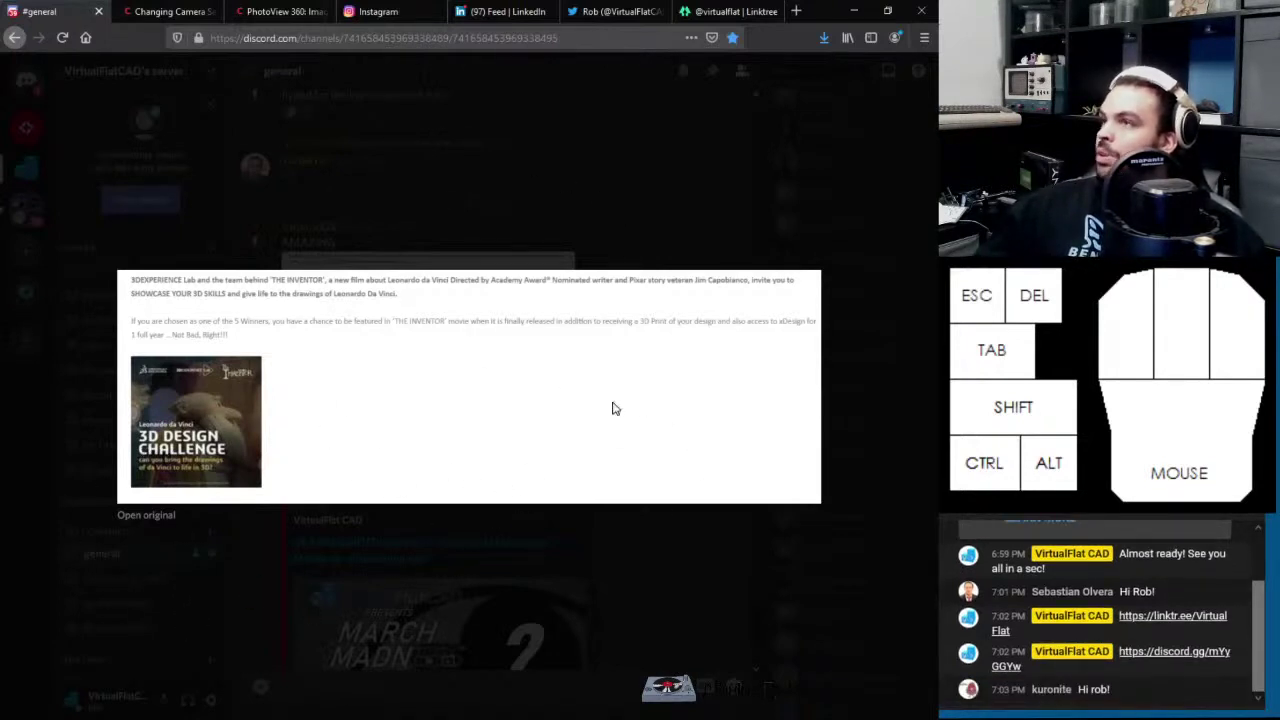
pyautogui.click(640, 600)
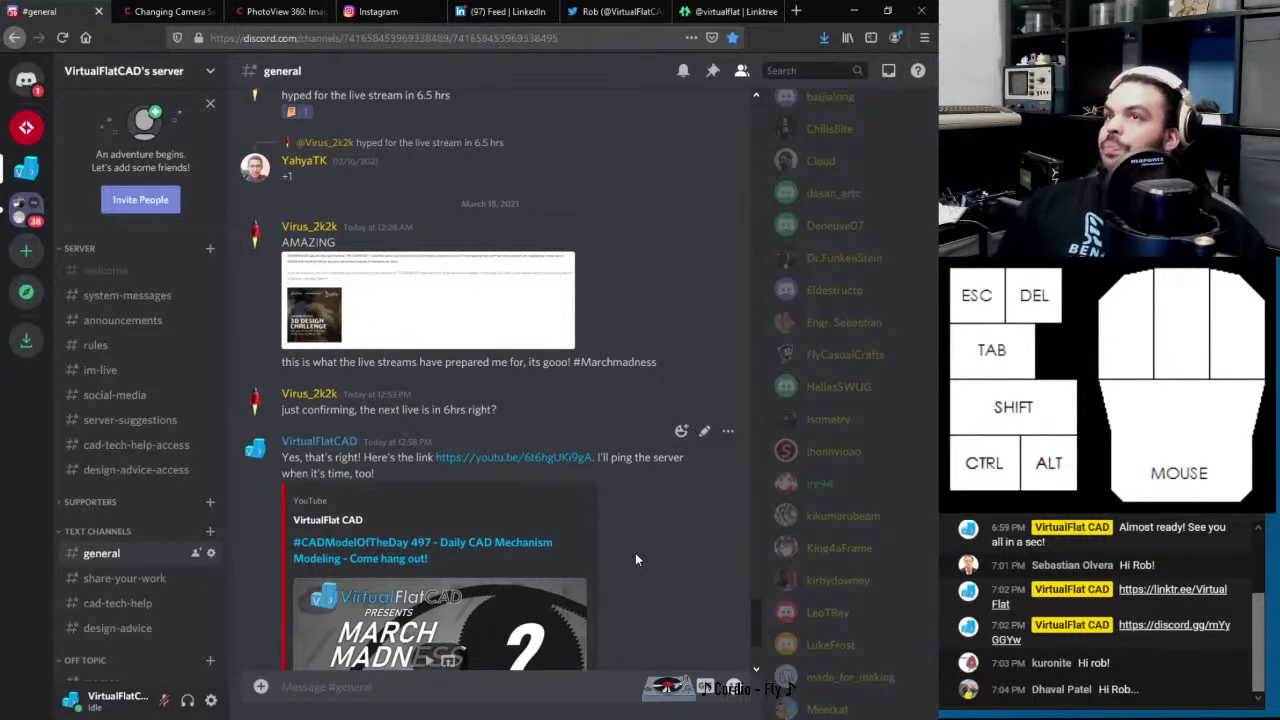
# Review the general channel's older conversation about STEP files and remating them in an assembly
pyautogui.scroll(3, 631, 410)
pyautogui.scroll(3, 600, 415)
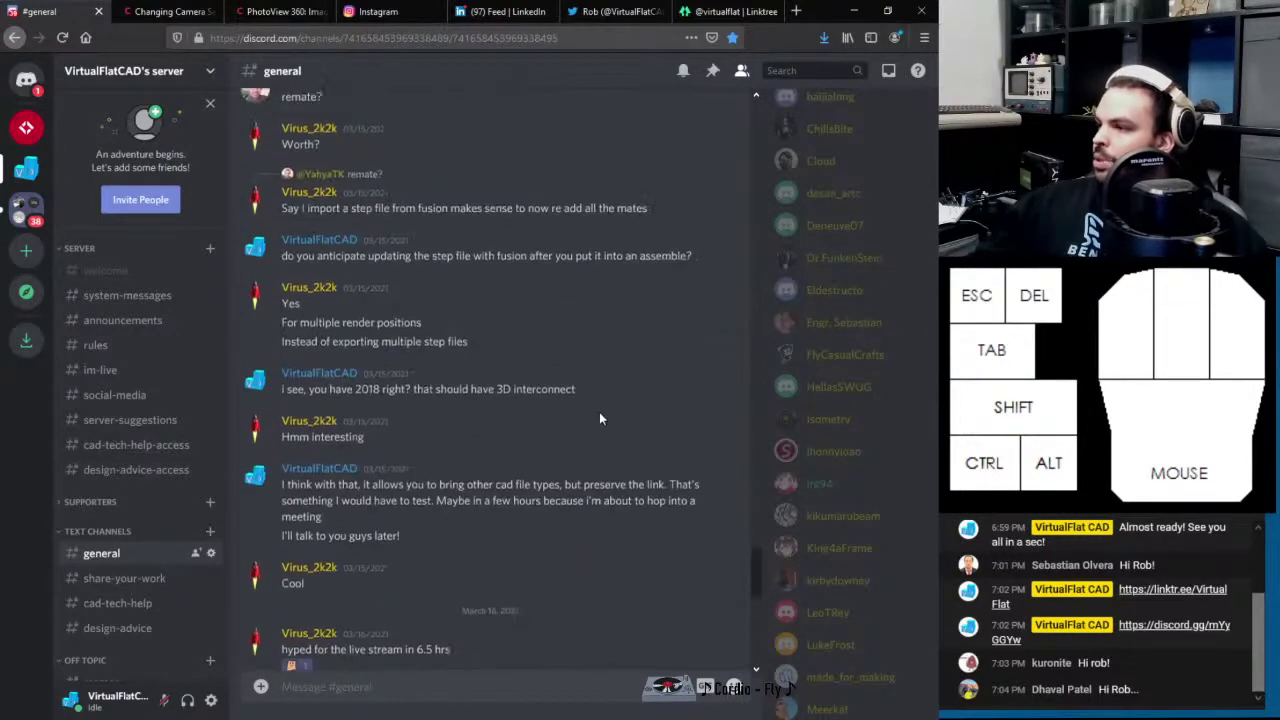
pyautogui.scroll(3, 587, 460)
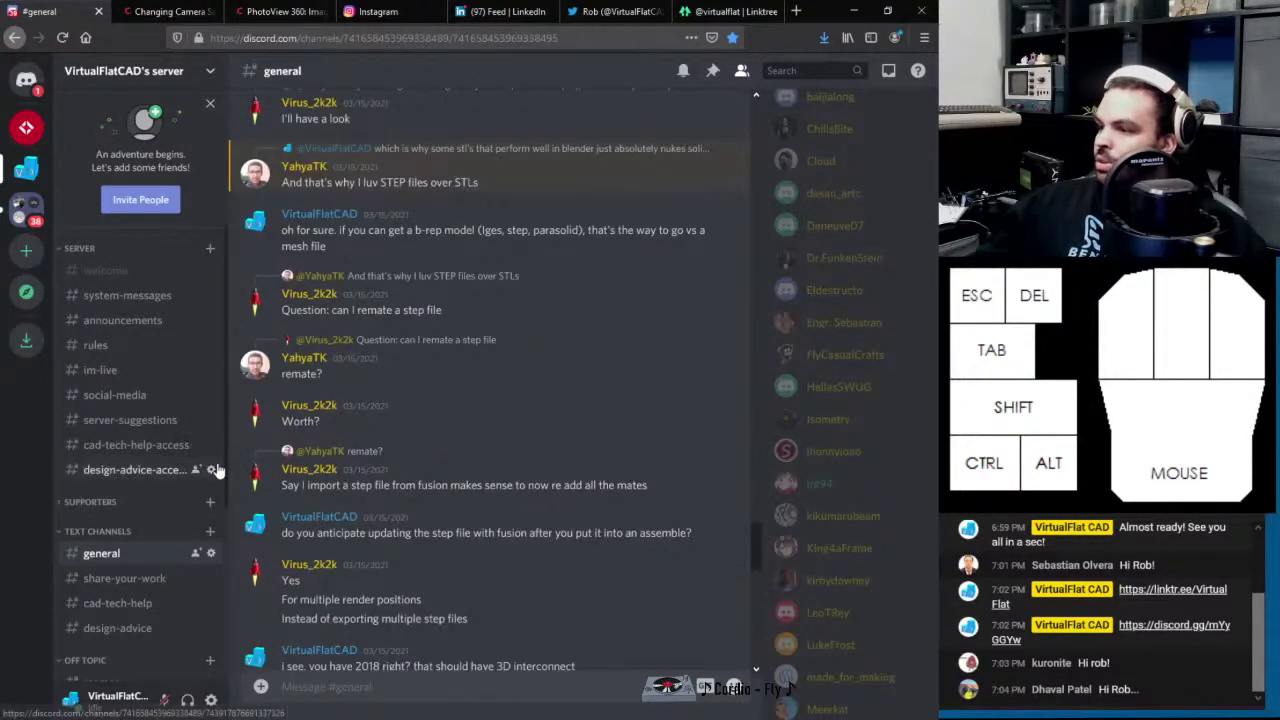
# Look through the recent messages in the share-your-work channel
pyautogui.click(124, 578)
pyautogui.scroll(3, 481, 418)
pyautogui.scroll(1, 481, 411)
pyautogui.scroll(-3, 481, 411)
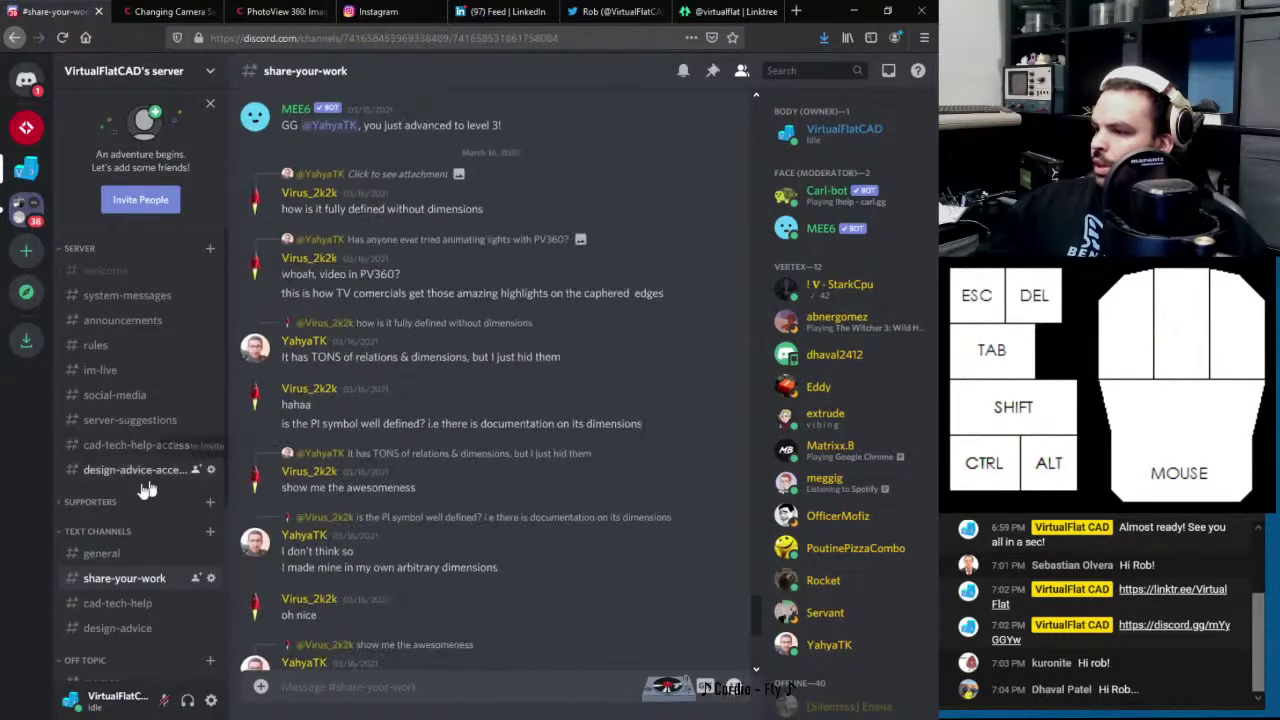
# Check the questions in cad-tech-help and enlarge the 2048 render comparison in GrabCAD's "PhotoView 360: Image Vs Animation" discussion
pyautogui.click(120, 603)
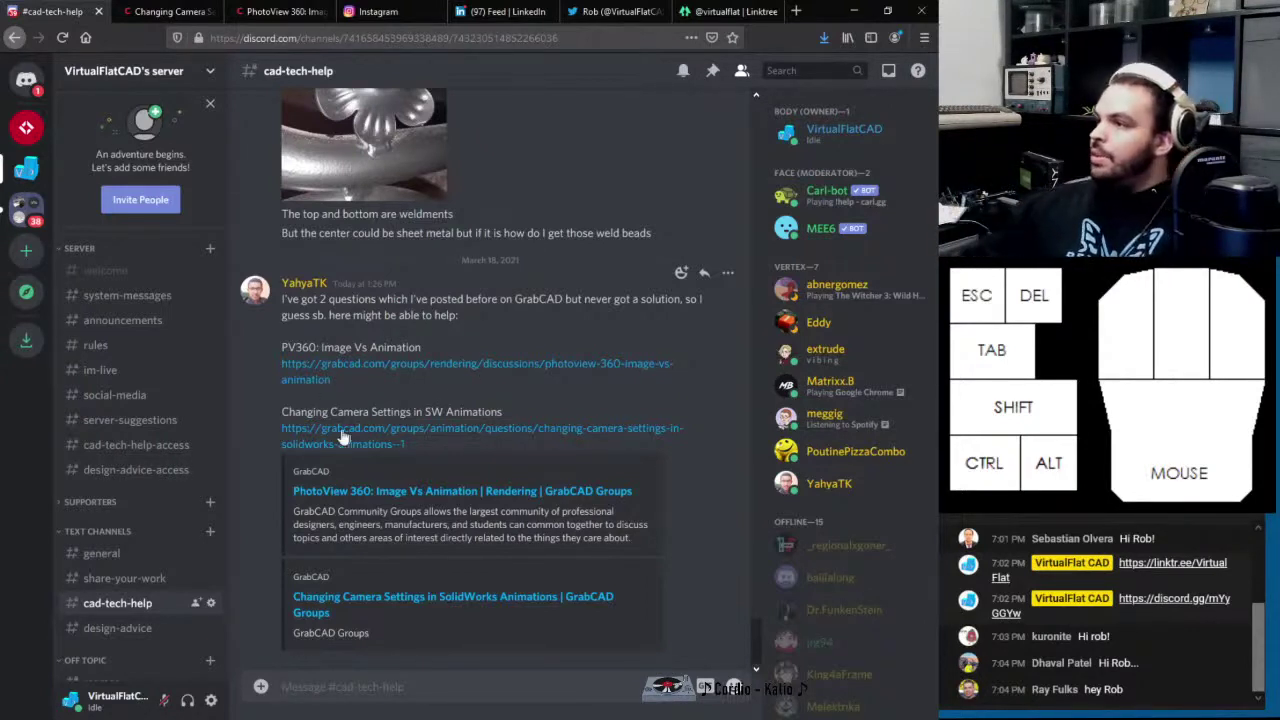
pyautogui.click(165, 11)
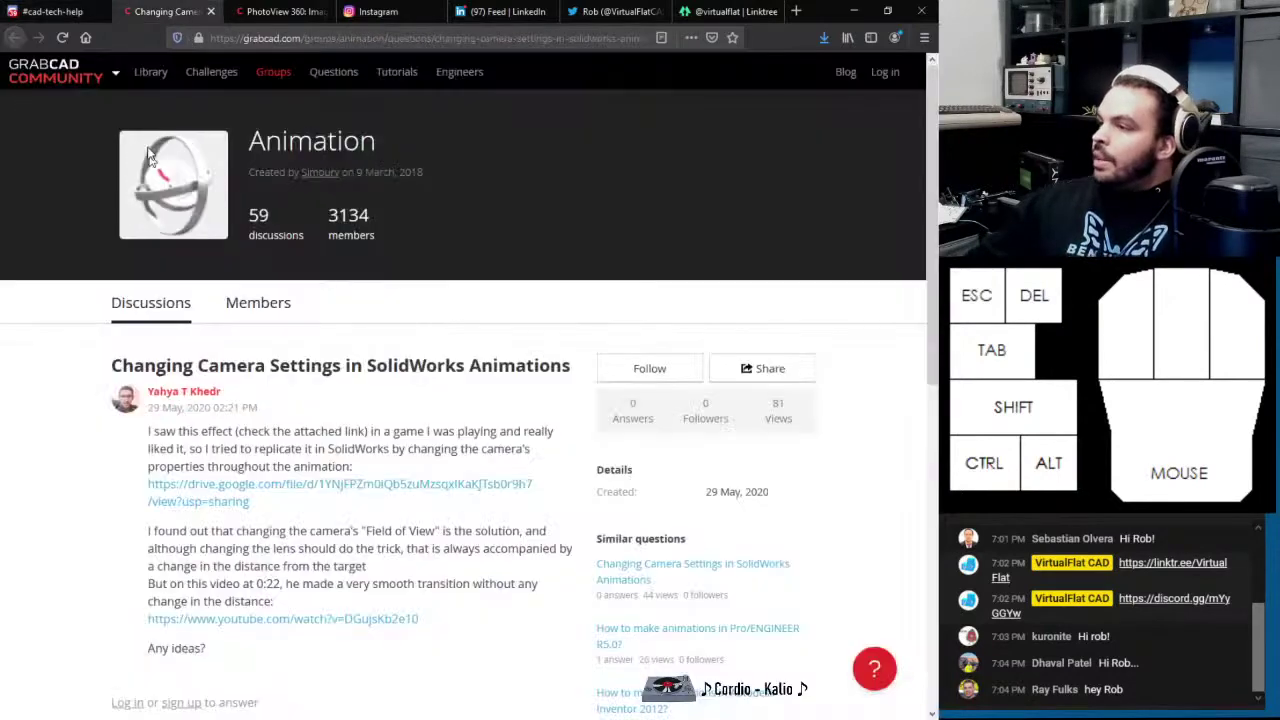
pyautogui.click(270, 11)
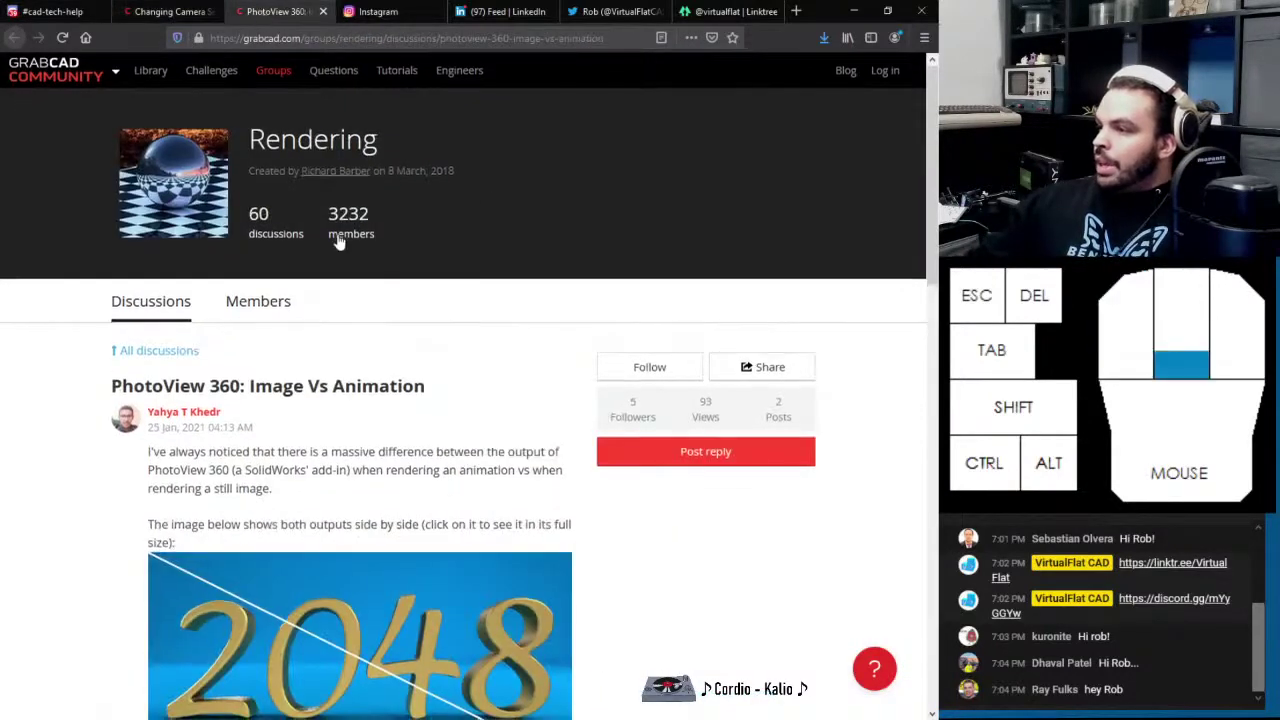
pyautogui.scroll(-3, 340, 247)
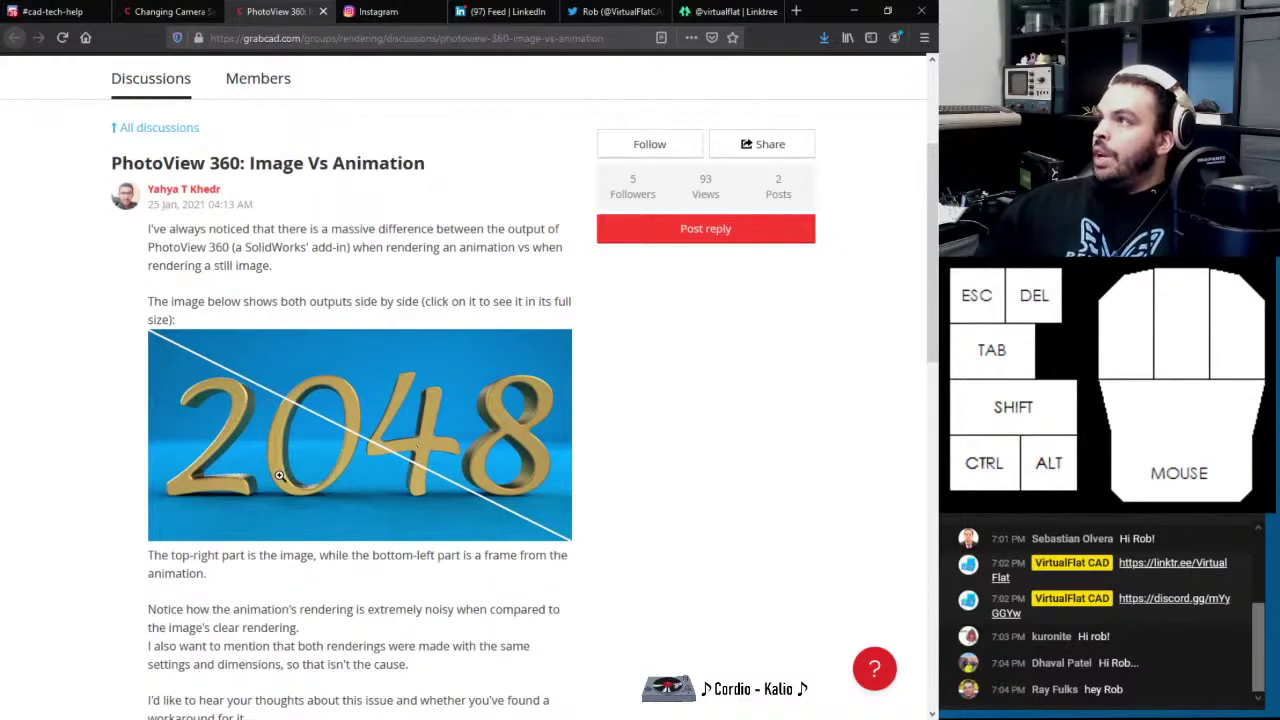
pyautogui.click(440, 426)
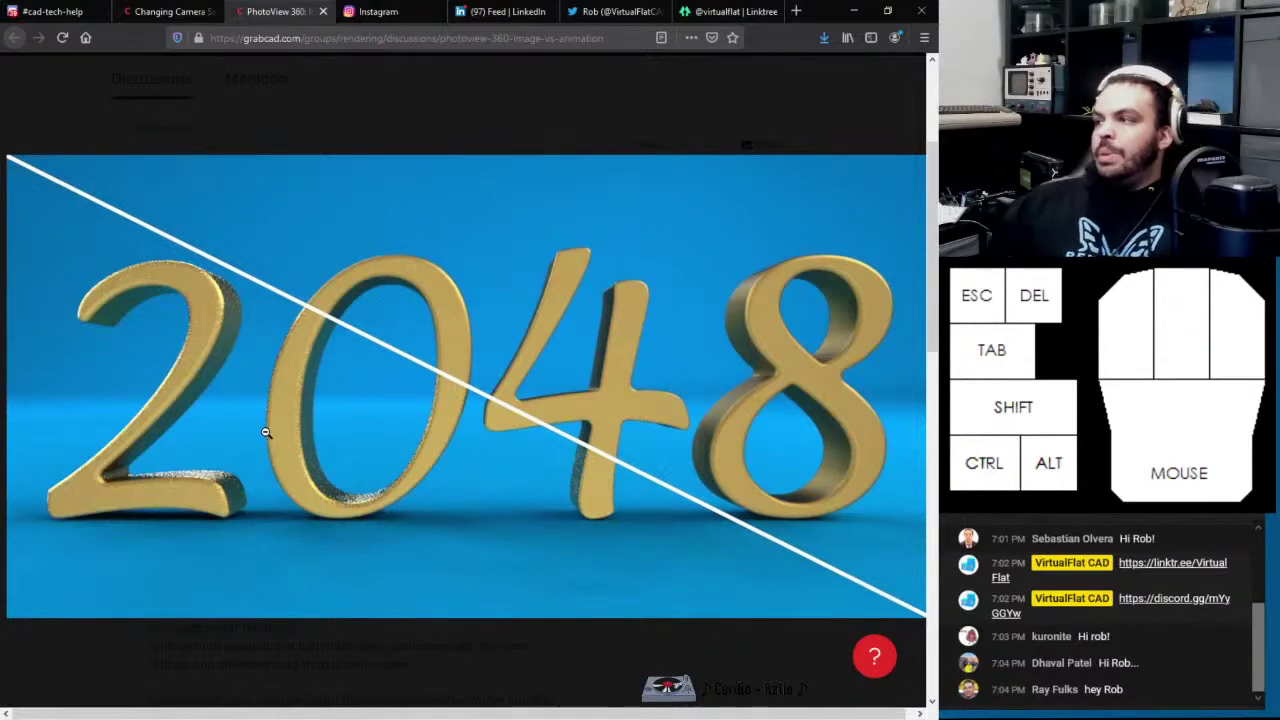
pyautogui.click(406, 13)
pyautogui.click(310, 12)
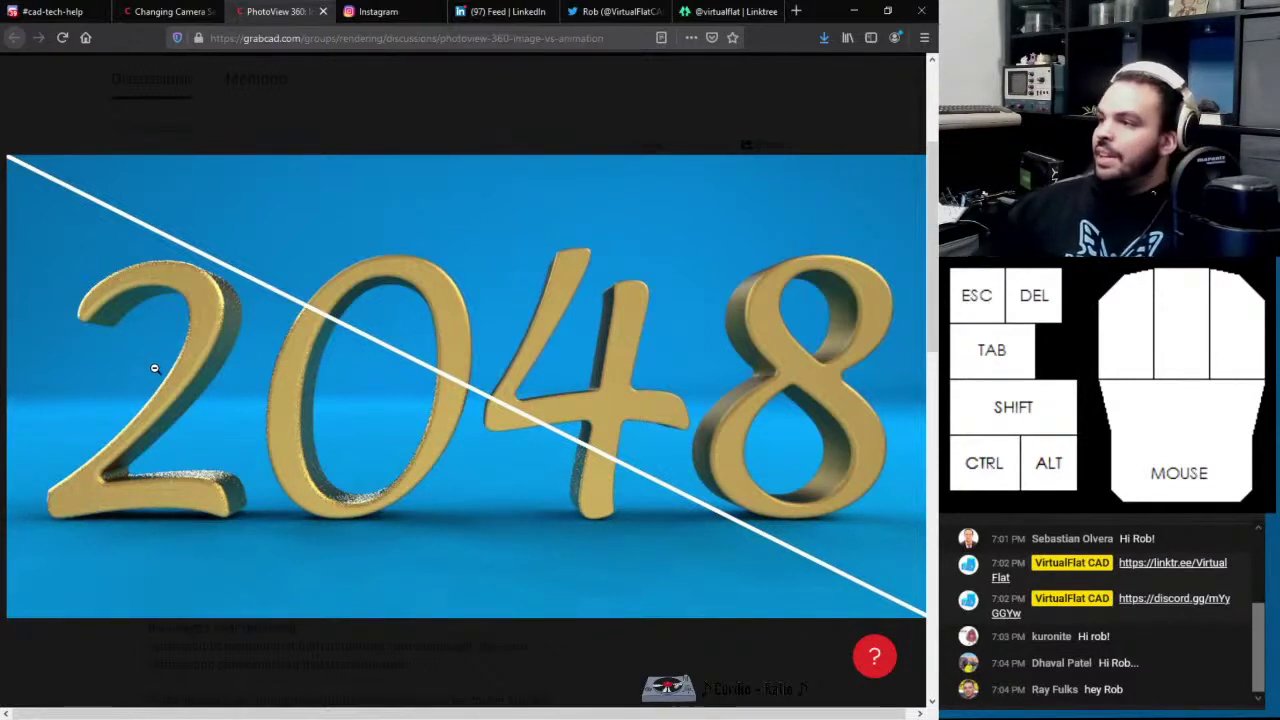
# Read the GrabCAD question "Changing Camera Settings in SolidWorks Animations", highlighting the passages on field of view, target distance and the video at 0:22
pyautogui.click(180, 12)
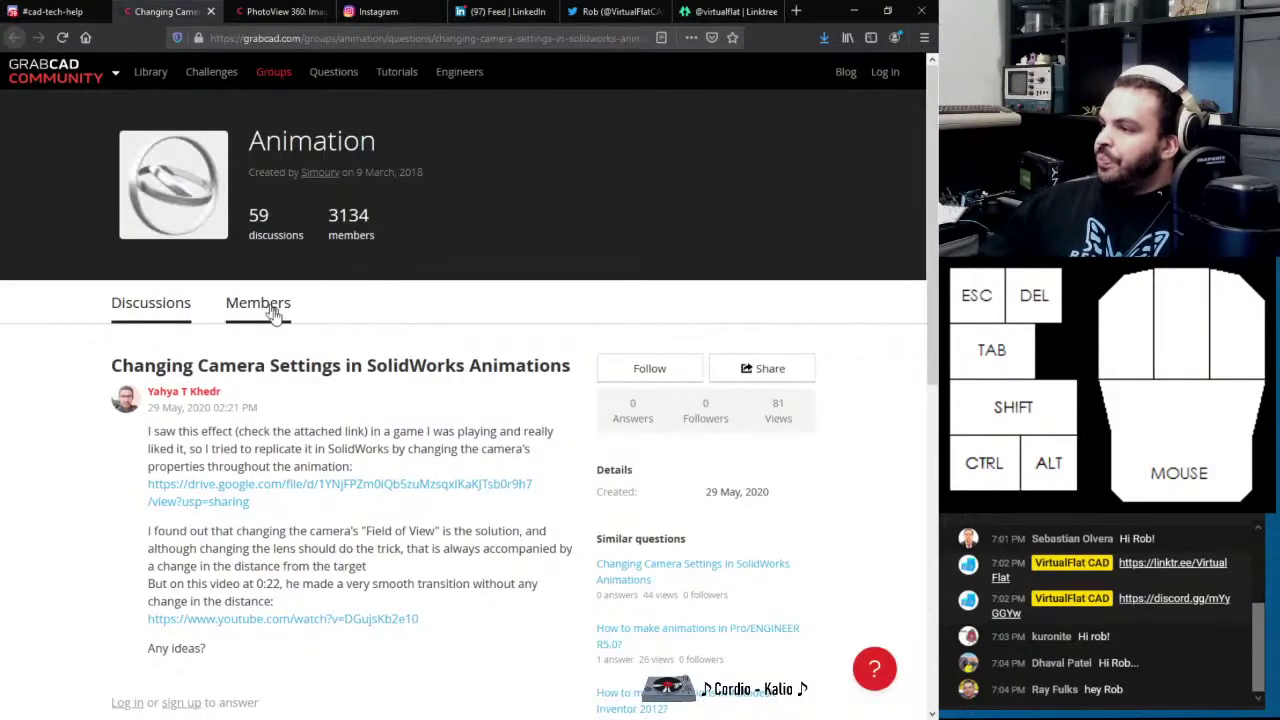
pyautogui.scroll(-1, 280, 350)
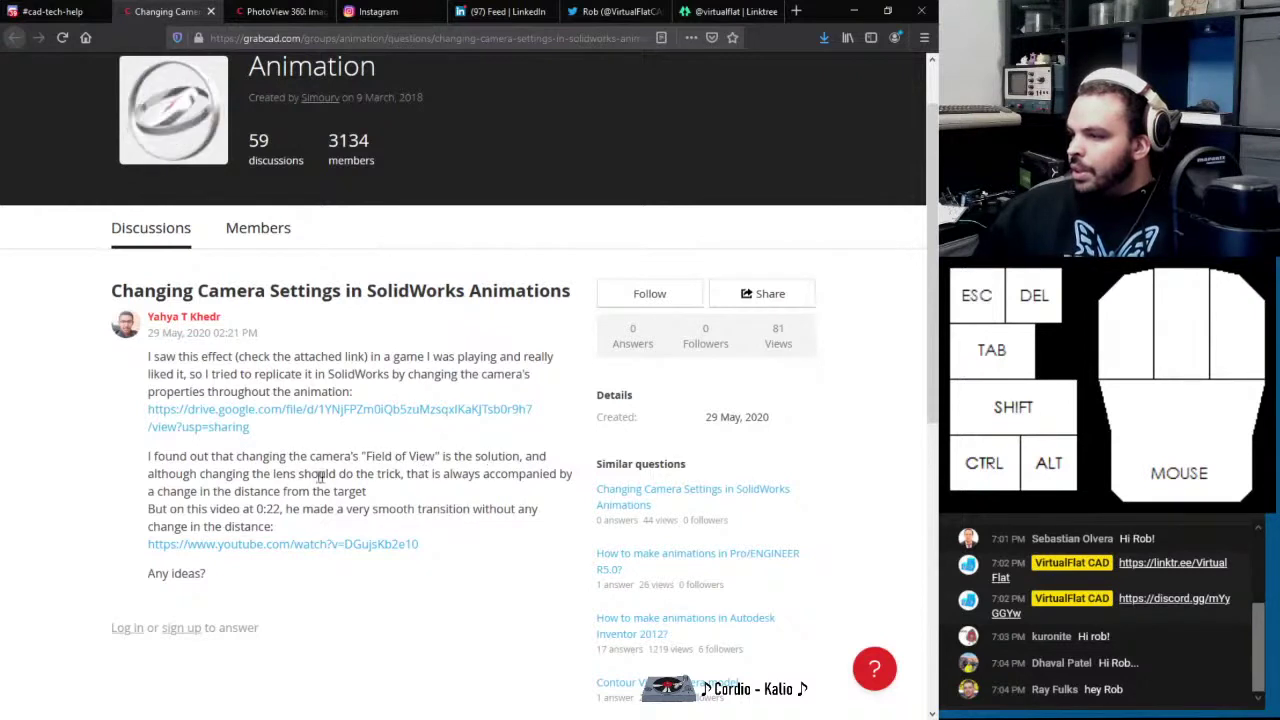
pyautogui.moveTo(214, 510); pyautogui.dragTo(523, 521)
pyautogui.scroll(-3, 400, 460)
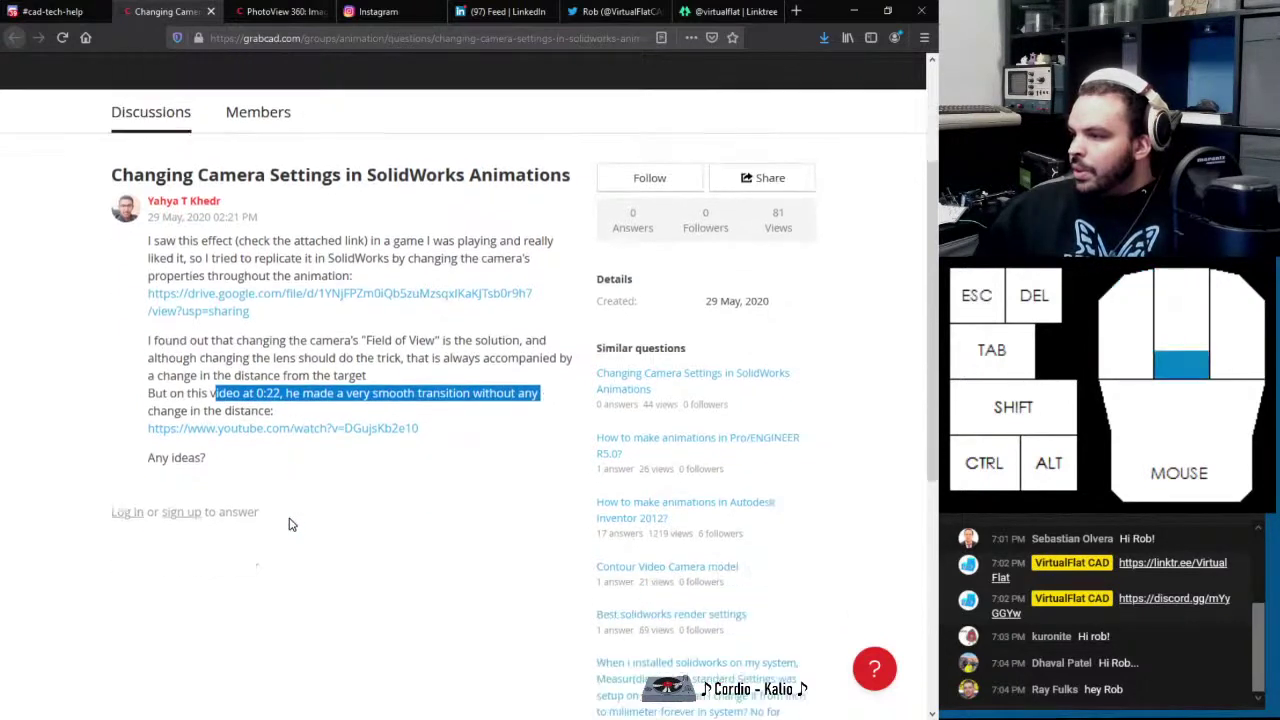
pyautogui.scroll(2, 234, 383)
pyautogui.moveTo(199, 416); pyautogui.dragTo(340, 417)
pyautogui.moveTo(206, 381); pyautogui.dragTo(540, 390)
pyautogui.moveTo(176, 399); pyautogui.dragTo(309, 419)
pyautogui.moveTo(186, 434); pyautogui.dragTo(389, 436)
pyautogui.moveTo(189, 299); pyautogui.dragTo(310, 300)
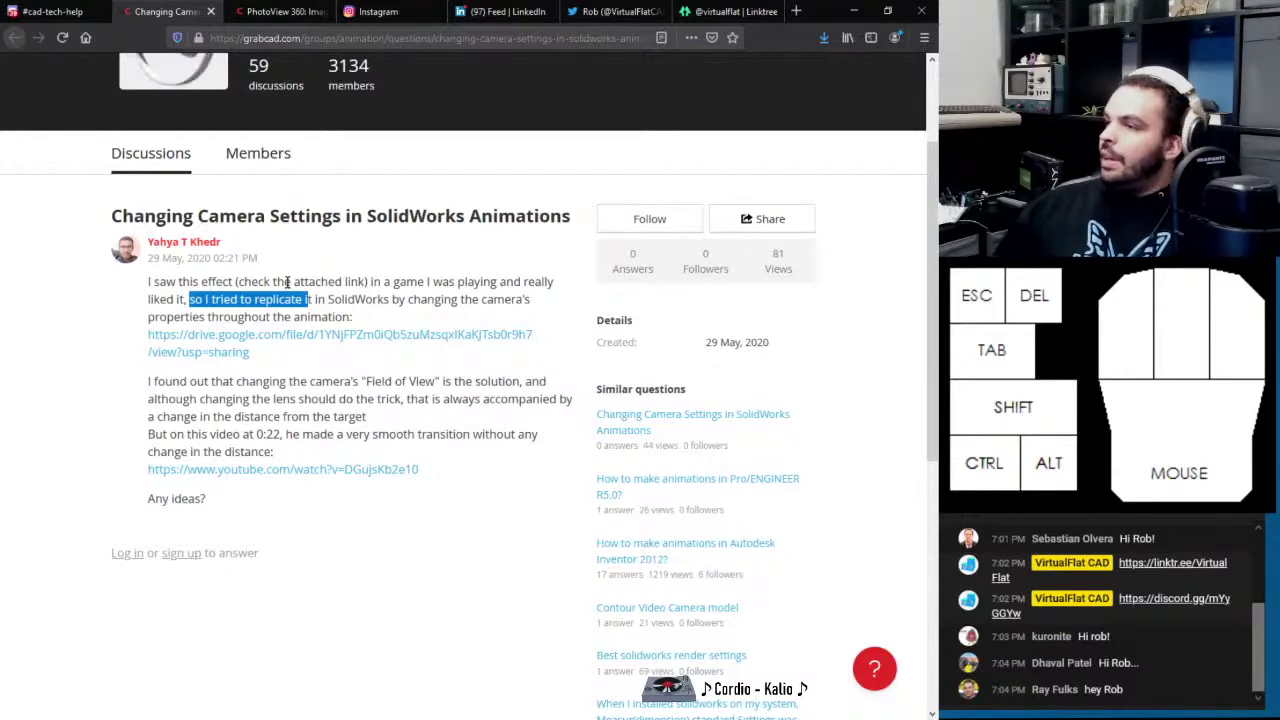
# Return to Discord and read the design-advice message about using the Join feature for the spur gear
pyautogui.click(52, 11)
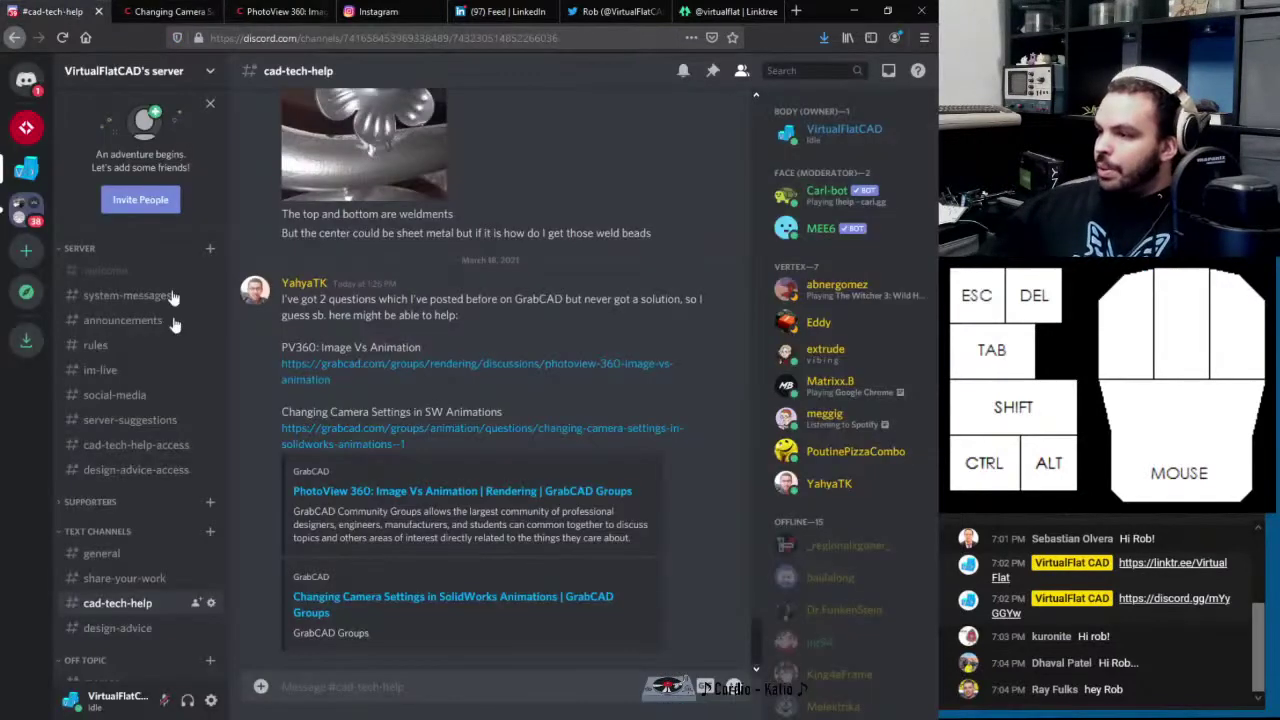
pyautogui.click(126, 636)
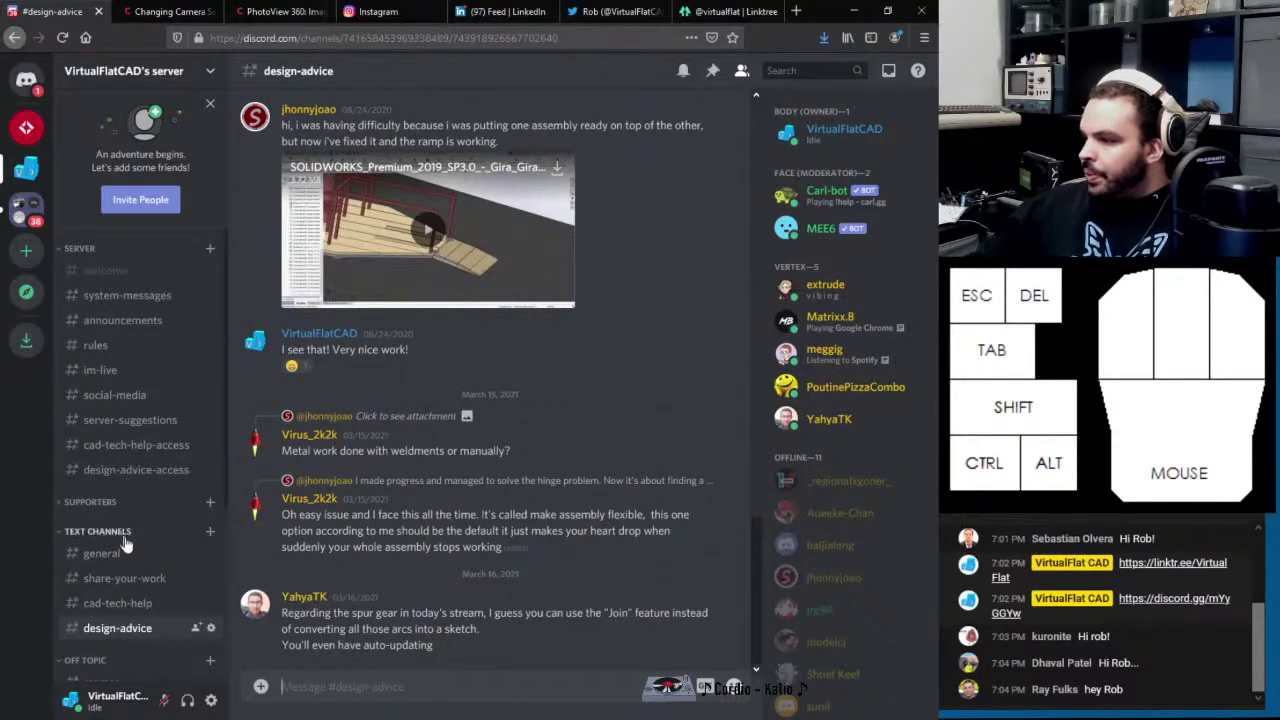
pyautogui.moveTo(283, 614); pyautogui.dragTo(632, 614)
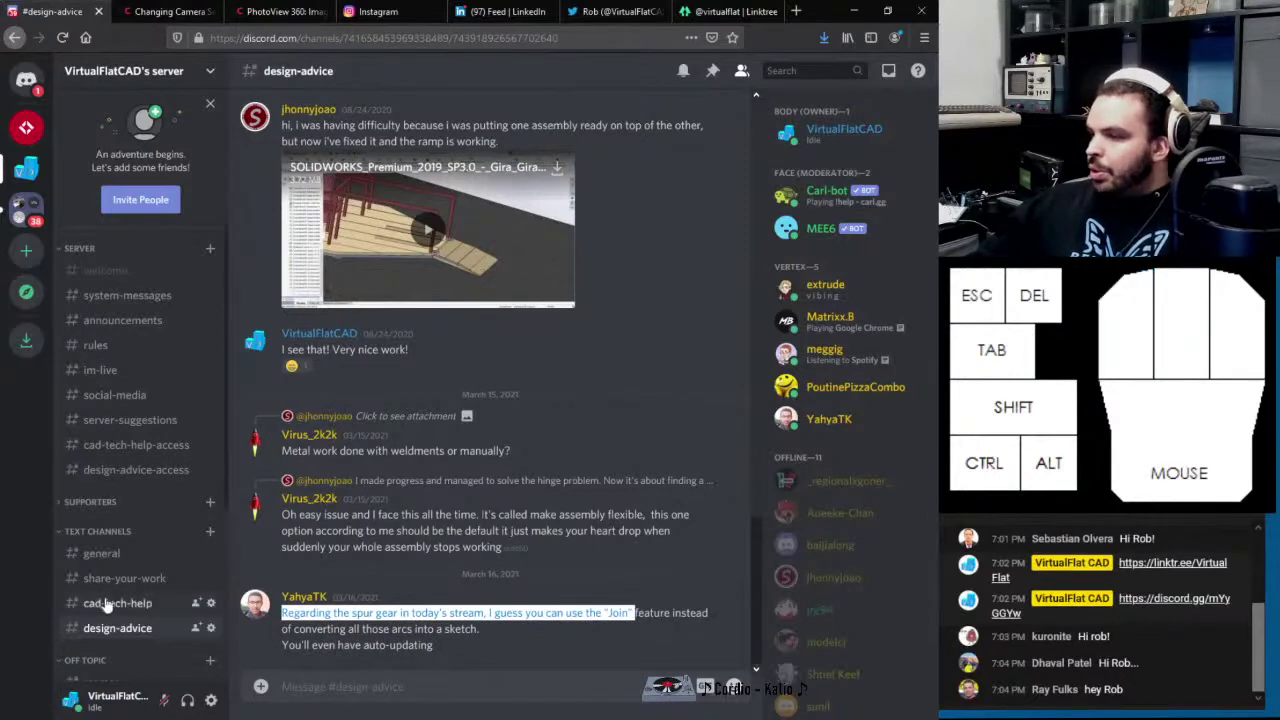
# Browse the share-your-work and memes channels and return to the general channel
pyautogui.click(118, 582)
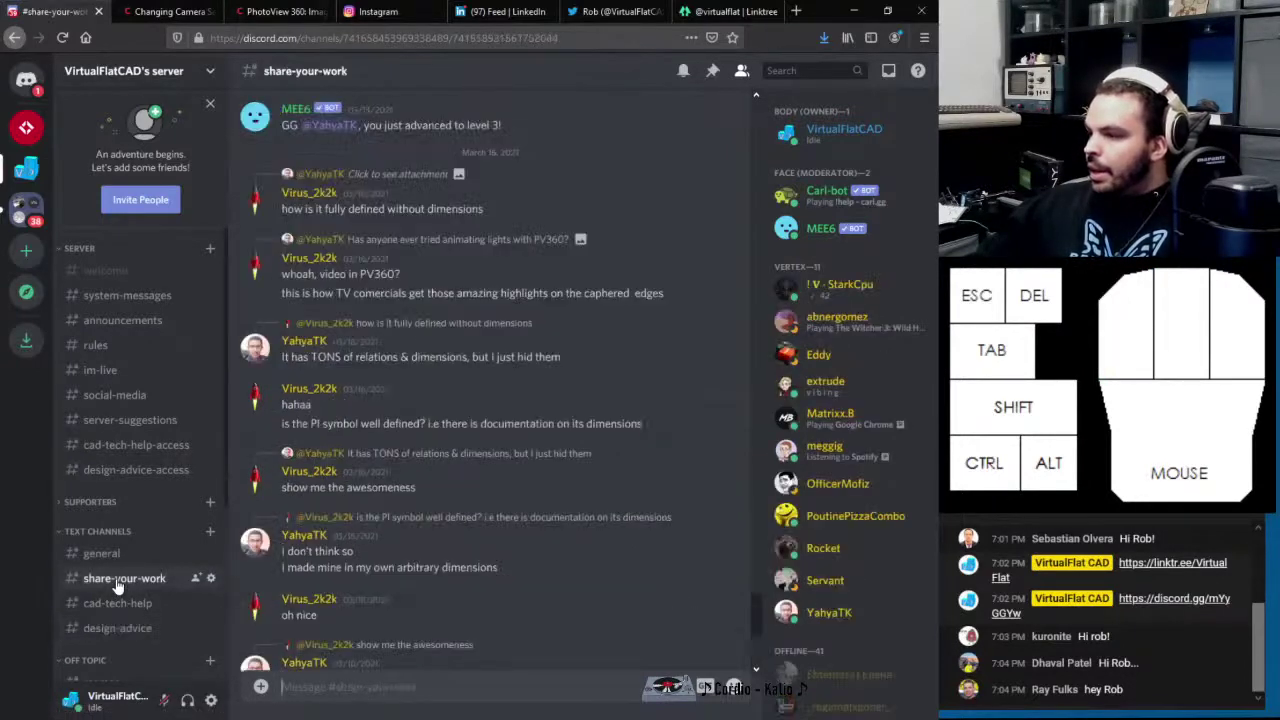
pyautogui.scroll(-2, 127, 618)
pyautogui.scroll(2, 125, 508)
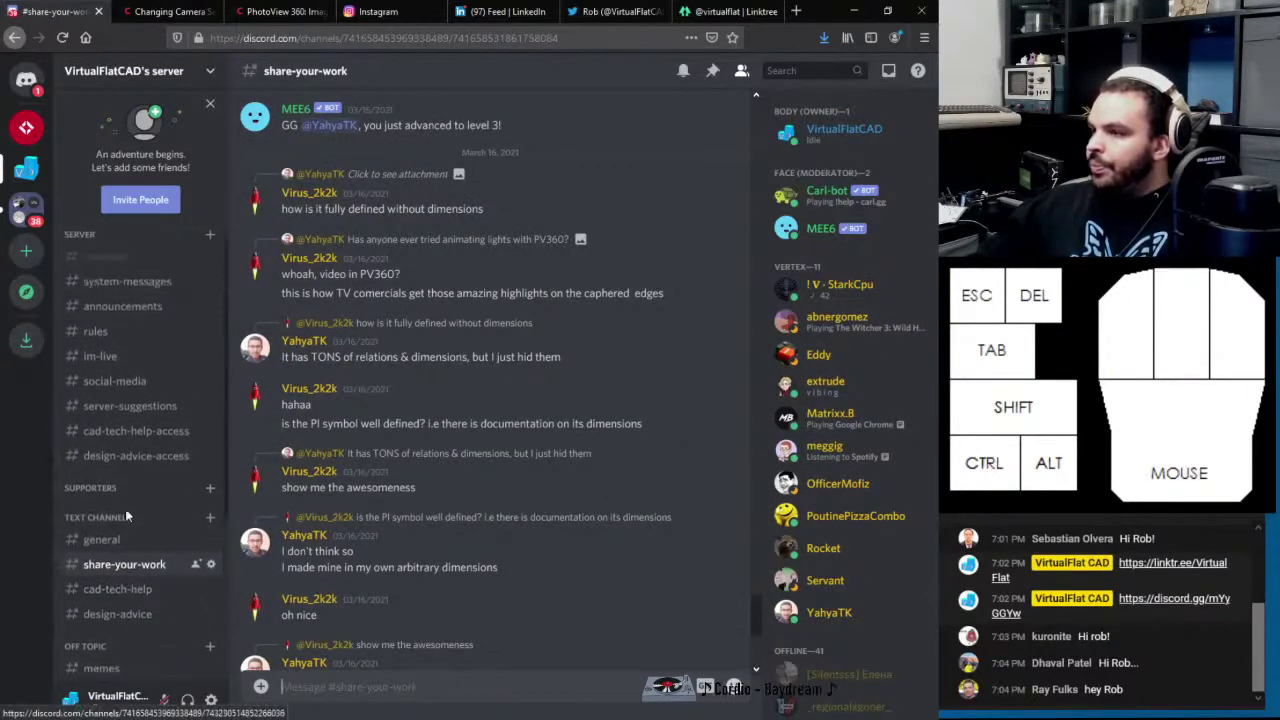
pyautogui.scroll(-2, 152, 515)
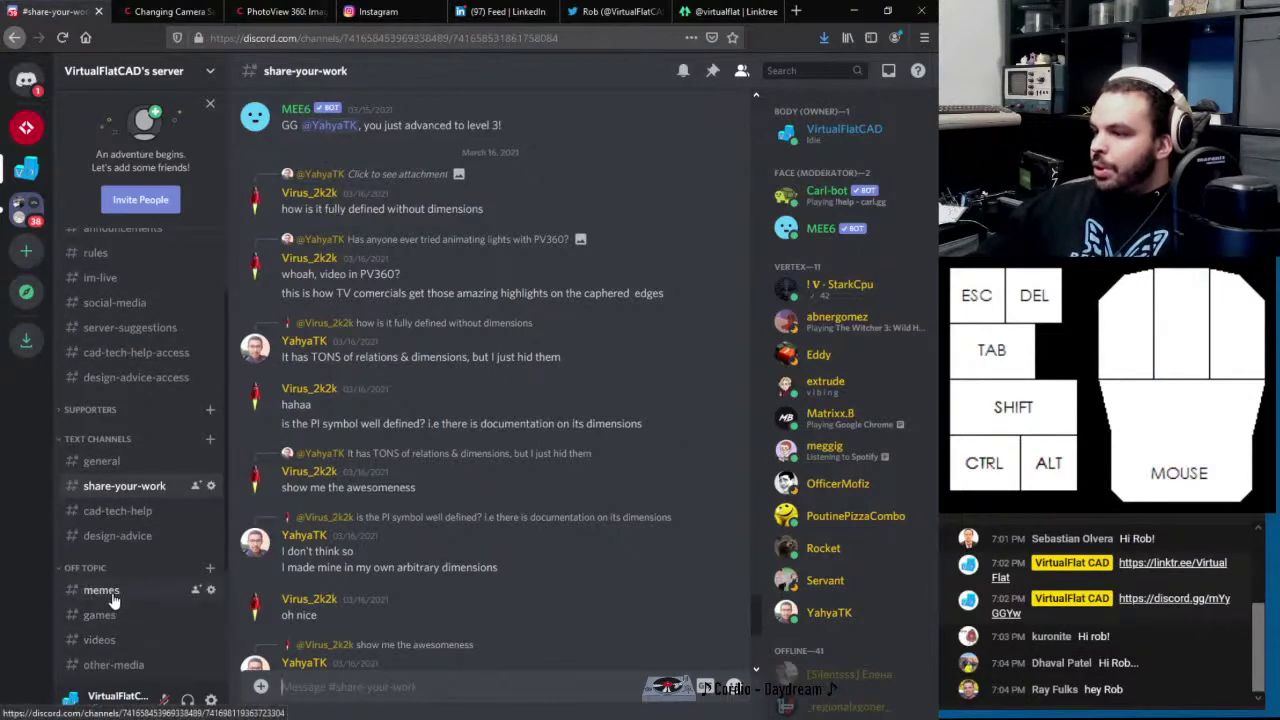
pyautogui.click(105, 590)
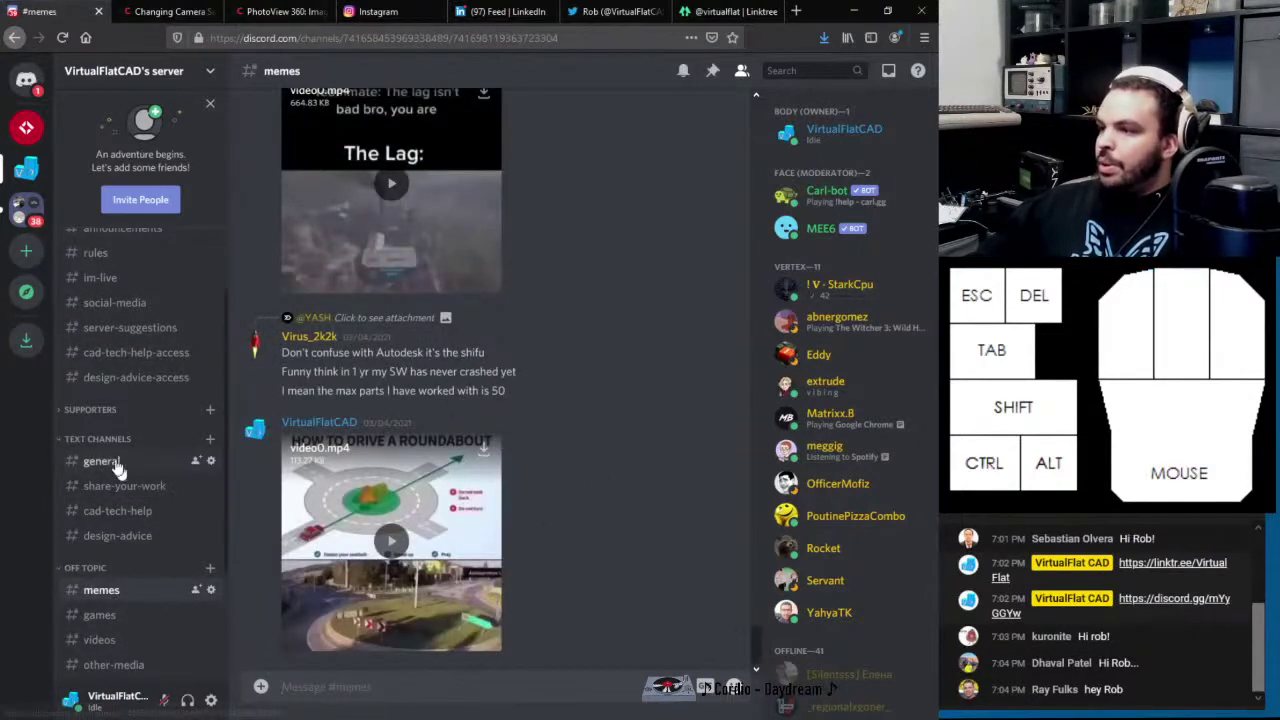
pyautogui.scroll(2, 96, 488)
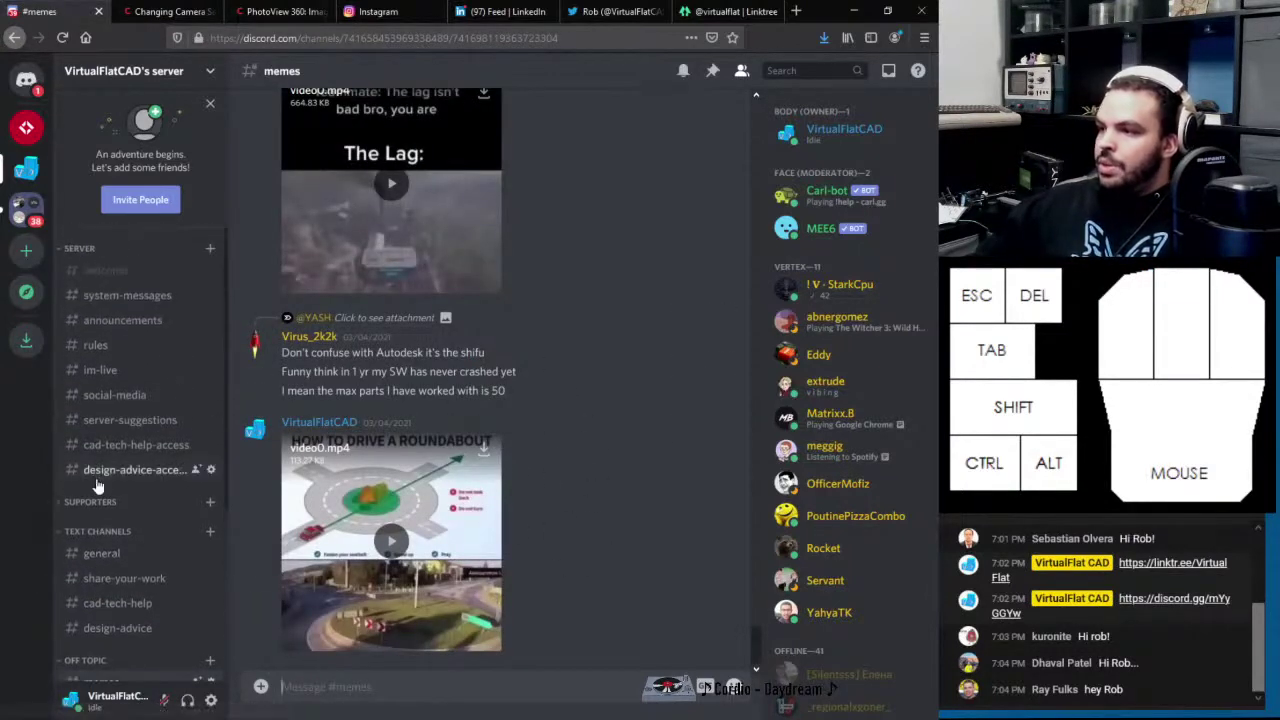
pyautogui.click(104, 553)
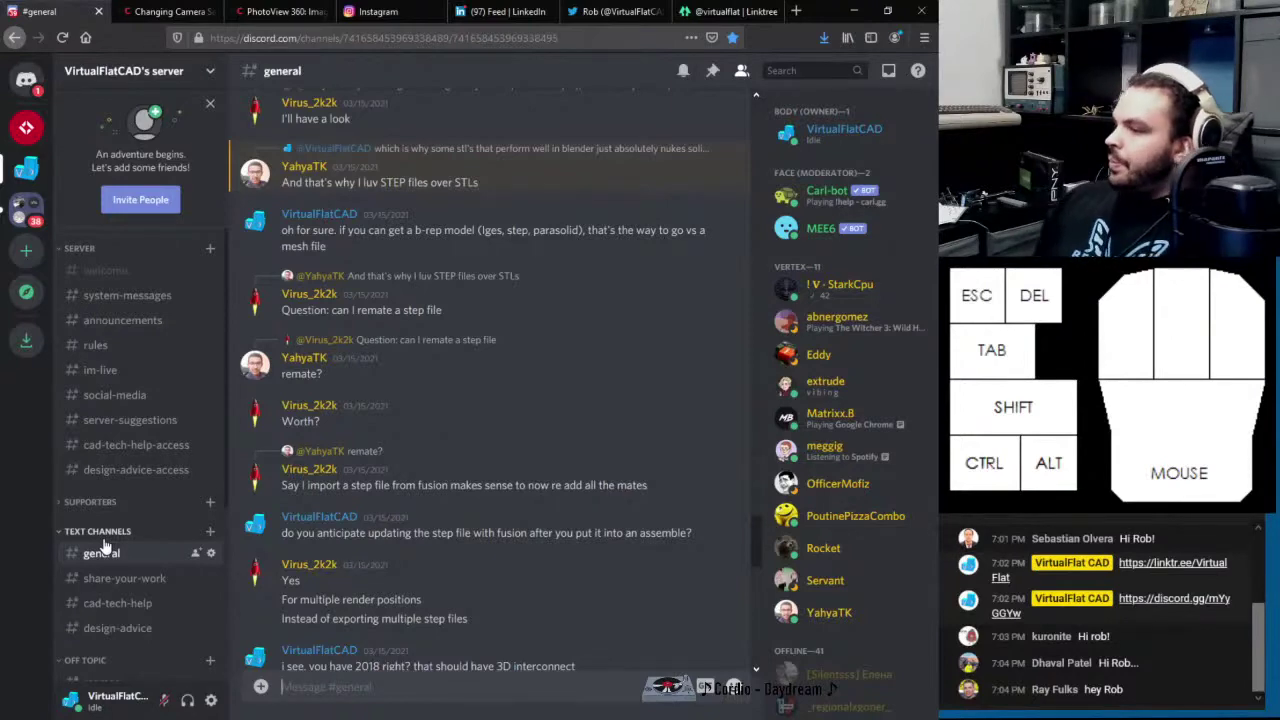
# Open the 507movements.com website in a new browser tab
pyautogui.click(796, 12)
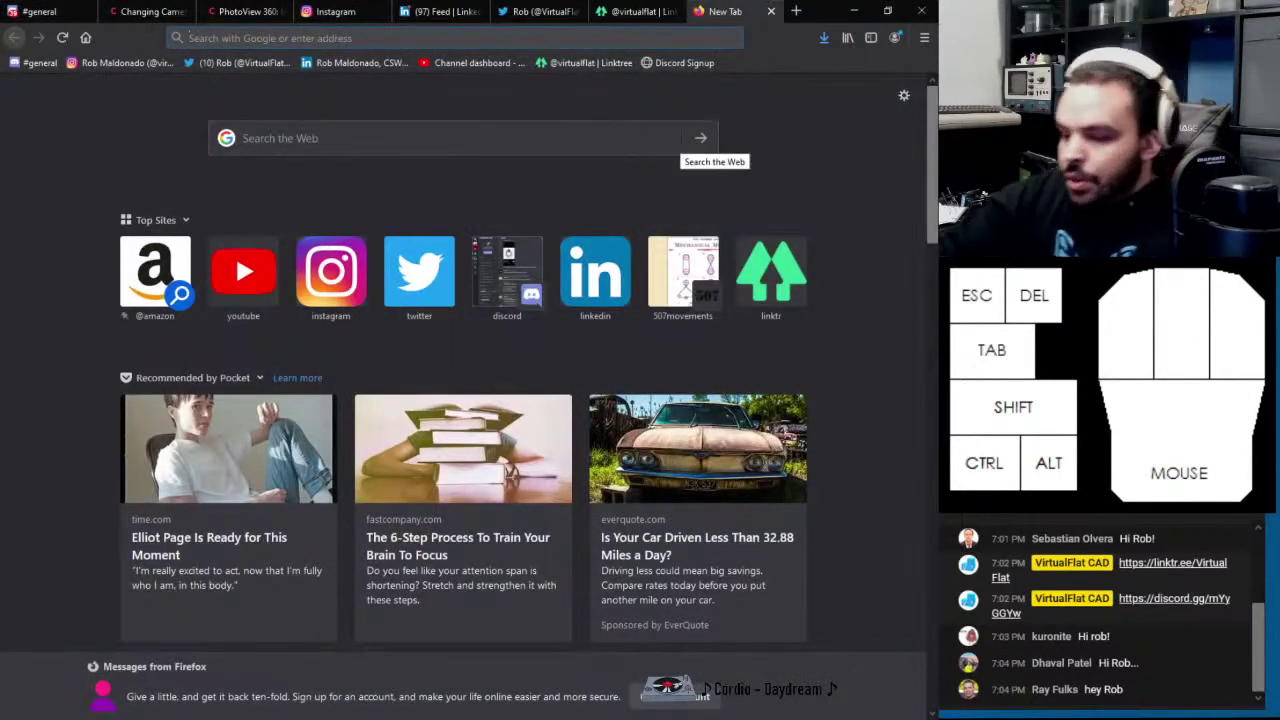
pyautogui.write('5')
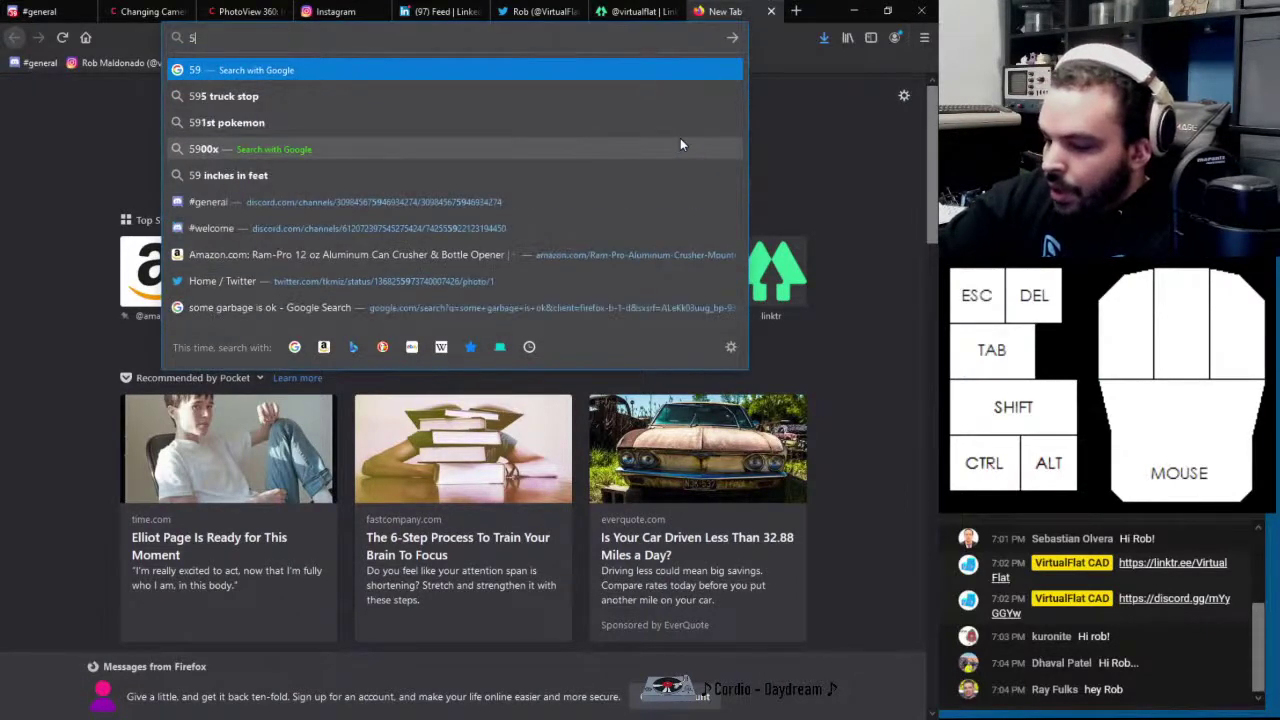
pyautogui.write('07')
pyautogui.press('Return')
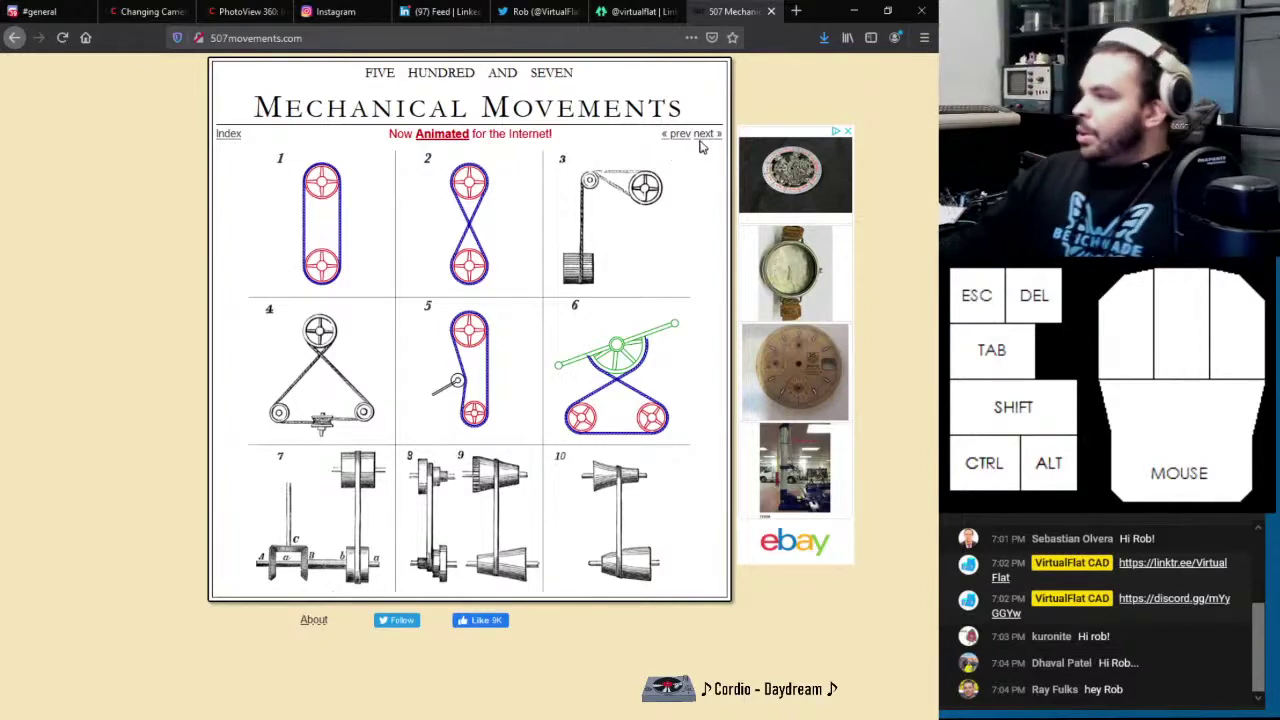
# Page forward through the mechanical movement thumbnails to the page showing movements 40 to 49
pyautogui.click(700, 137)
pyautogui.click(700, 140)
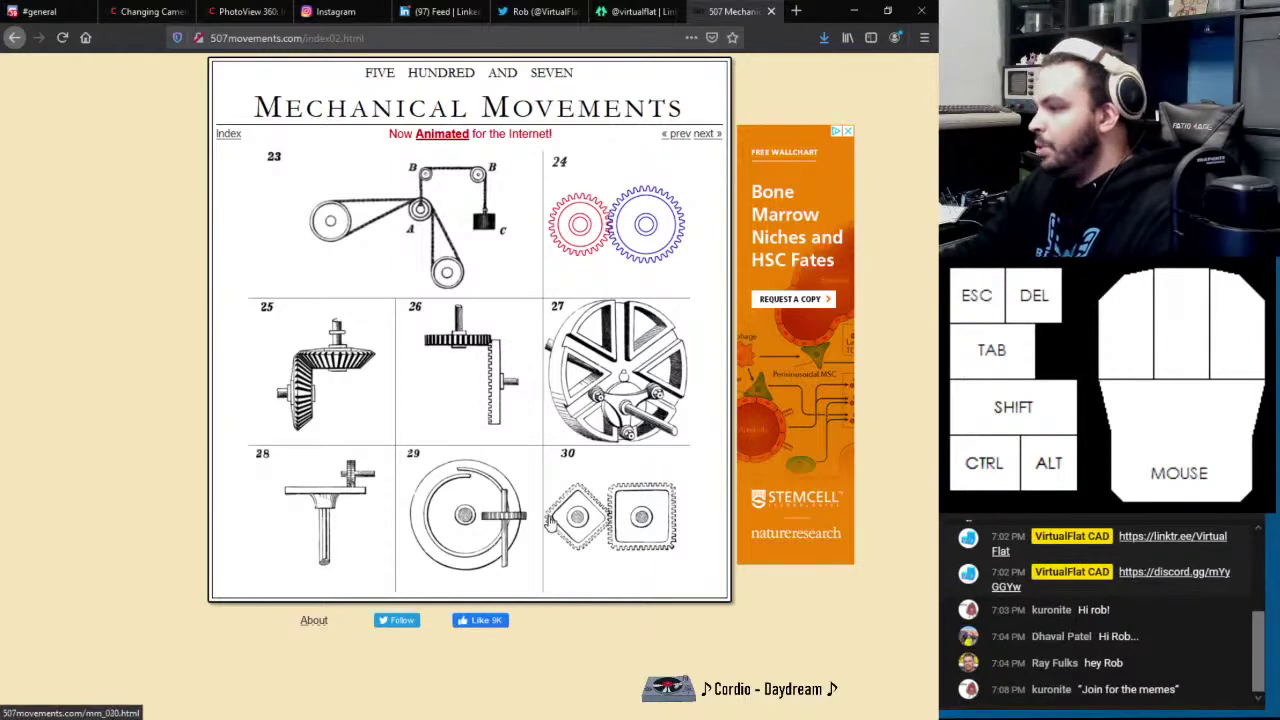
pyautogui.click(706, 134)
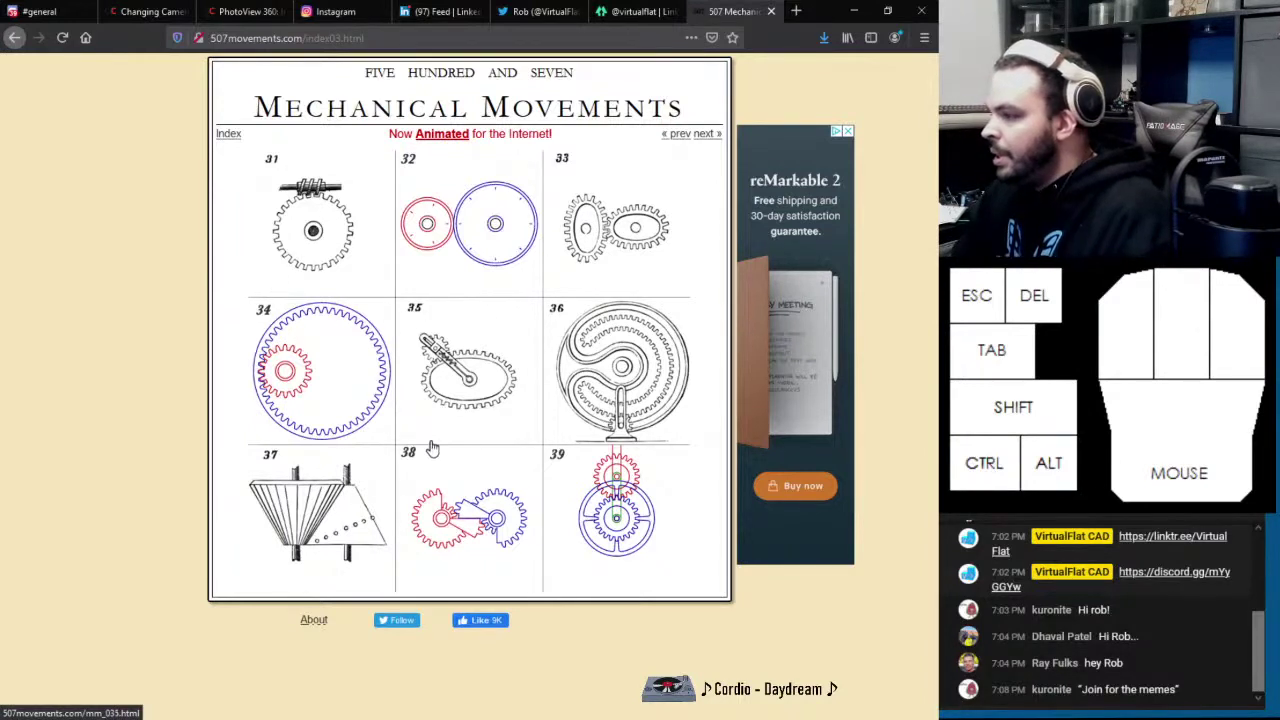
pyautogui.click(712, 140)
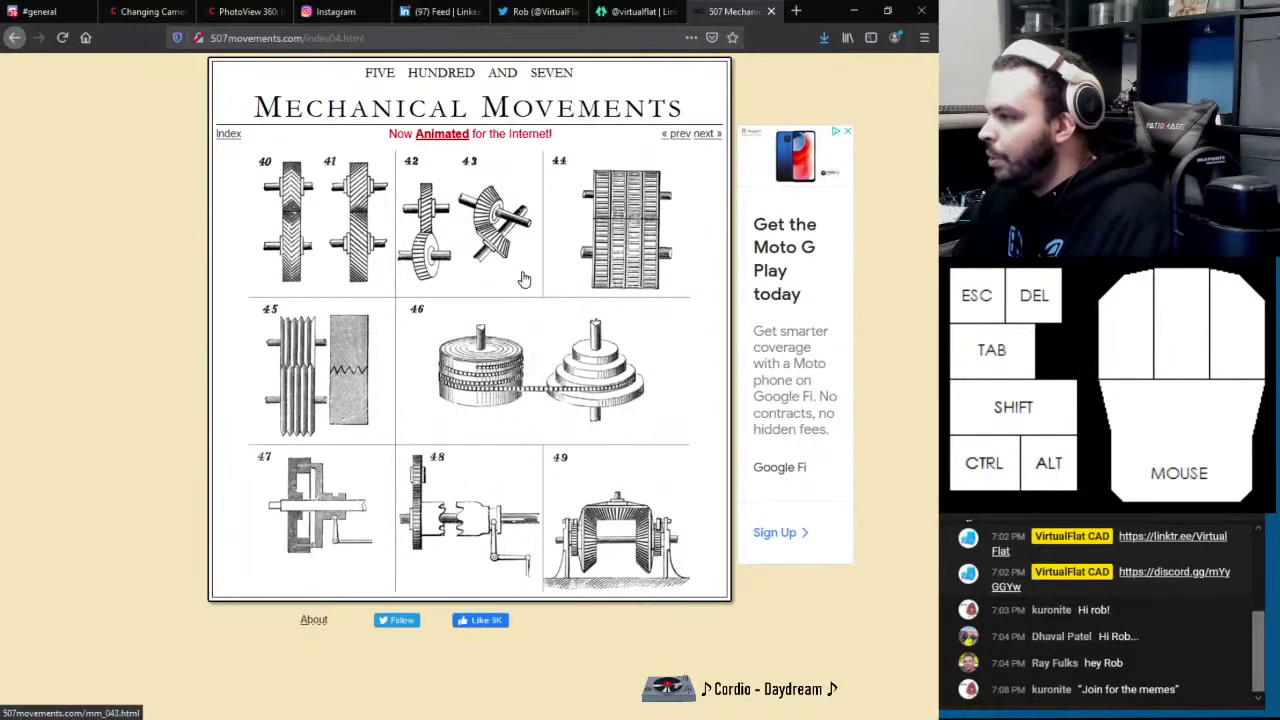
# Open mechanical movement 44, read its stepped spur-gear description while highlighting the text, and go back to movement 43
pyautogui.click(628, 238)
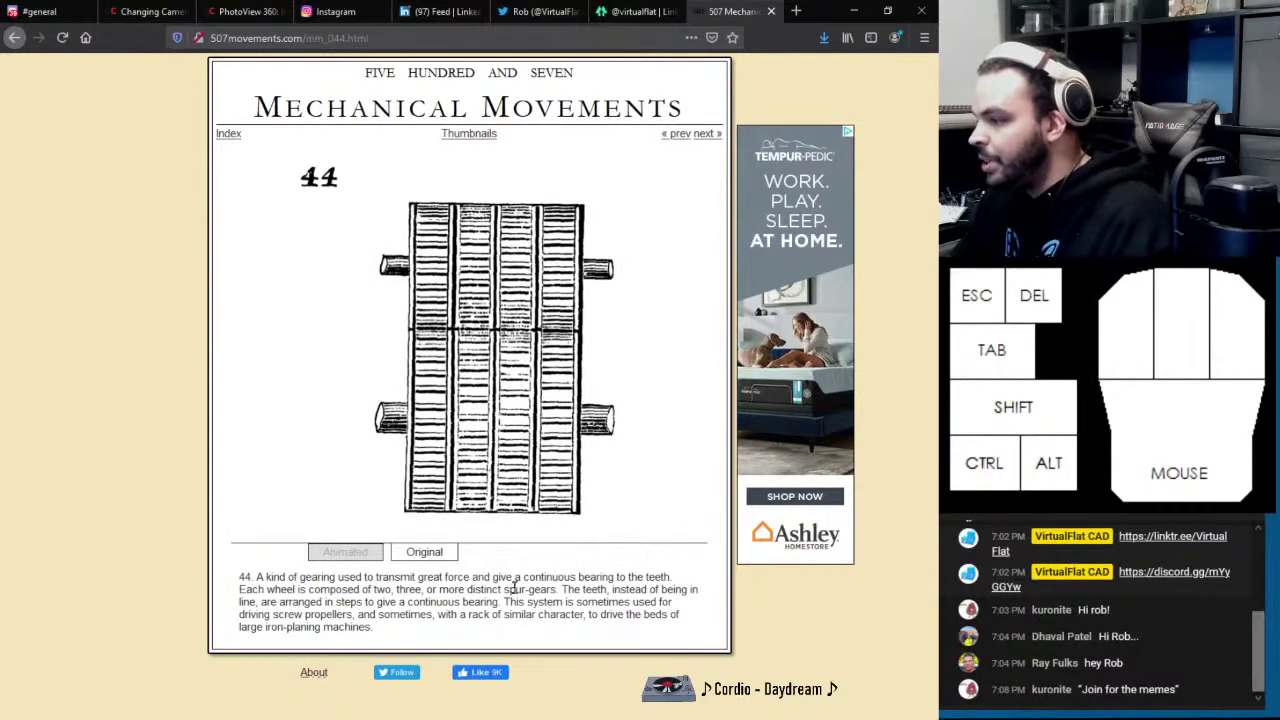
pyautogui.moveTo(503, 577); pyautogui.dragTo(666, 578)
pyautogui.moveTo(258, 590); pyautogui.dragTo(500, 603)
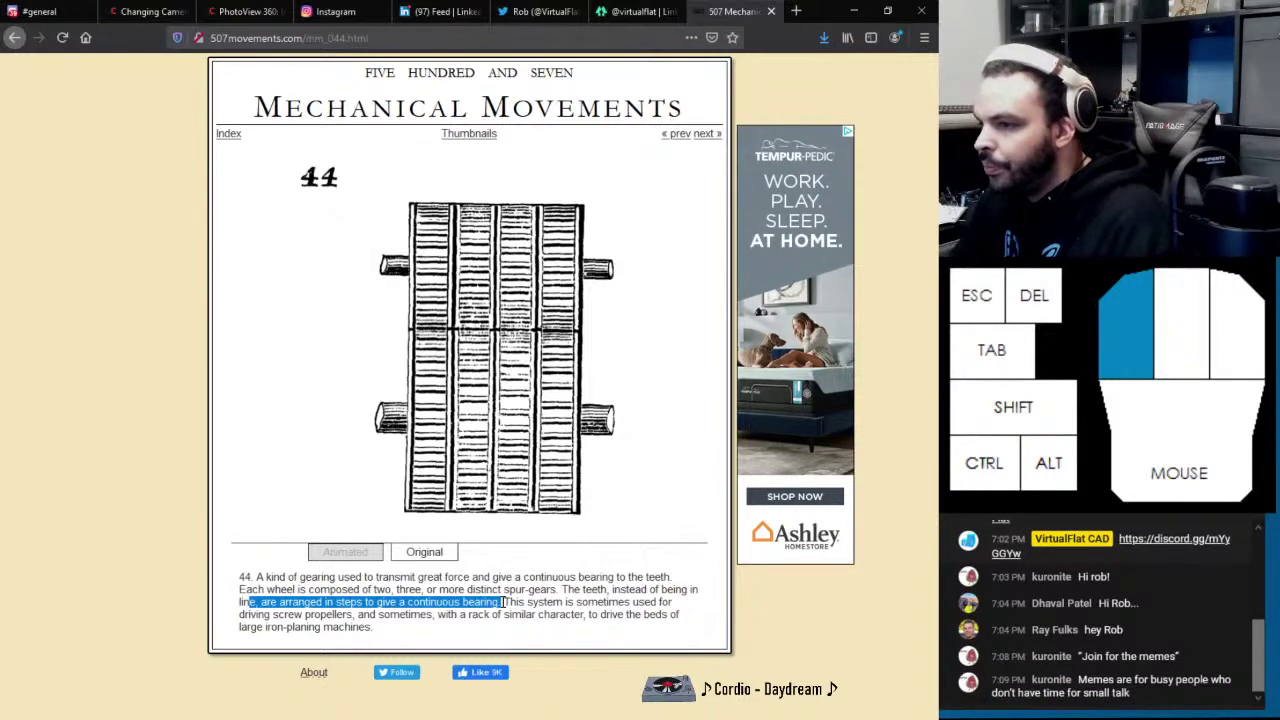
pyautogui.moveTo(510, 602); pyautogui.dragTo(668, 598)
pyautogui.moveTo(240, 614); pyautogui.dragTo(712, 612)
pyautogui.click(688, 138)
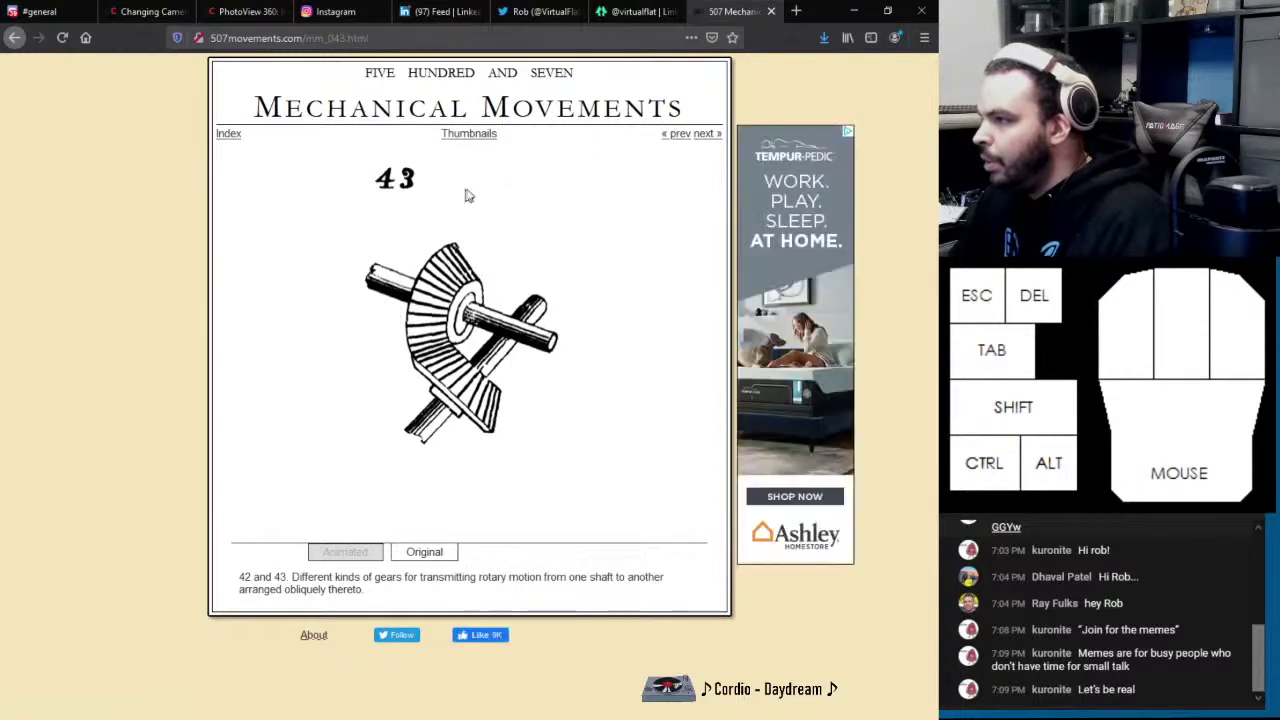
# Reopen mechanical movement 44 from the thumbnails to examine its stepped spur gears, and return to the thumbnail page
pyautogui.click(479, 138)
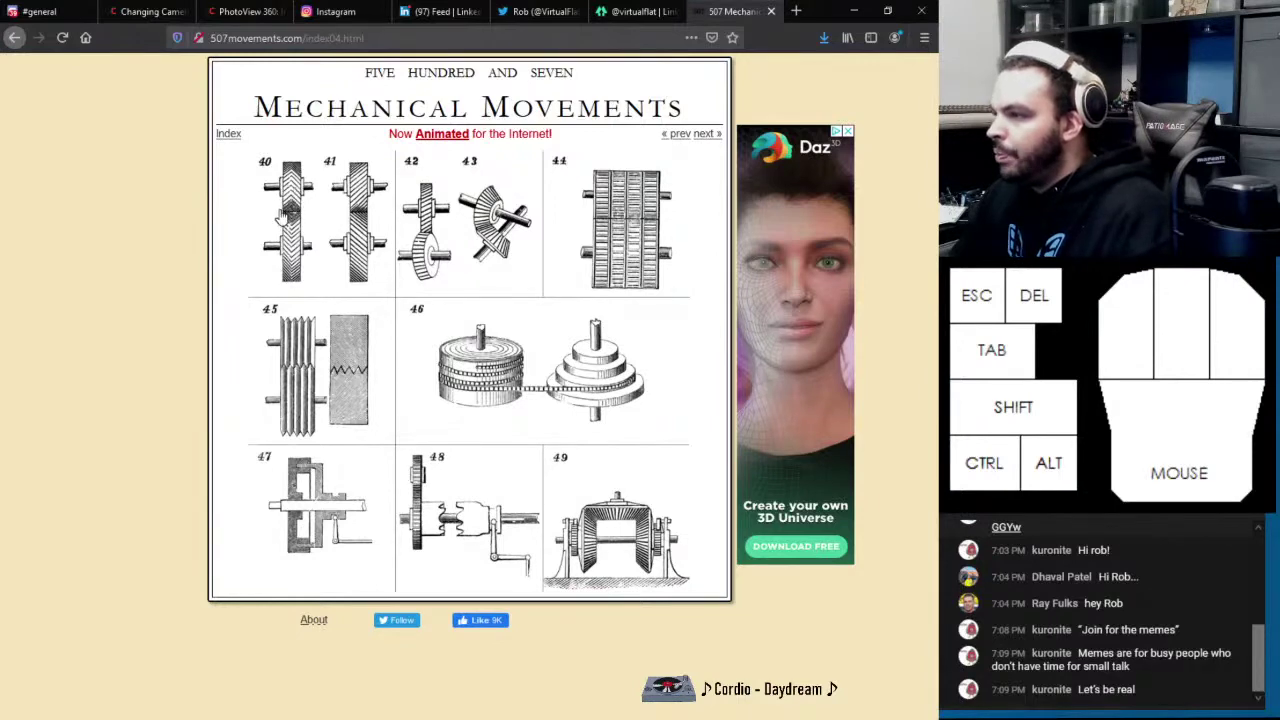
pyautogui.click(637, 249)
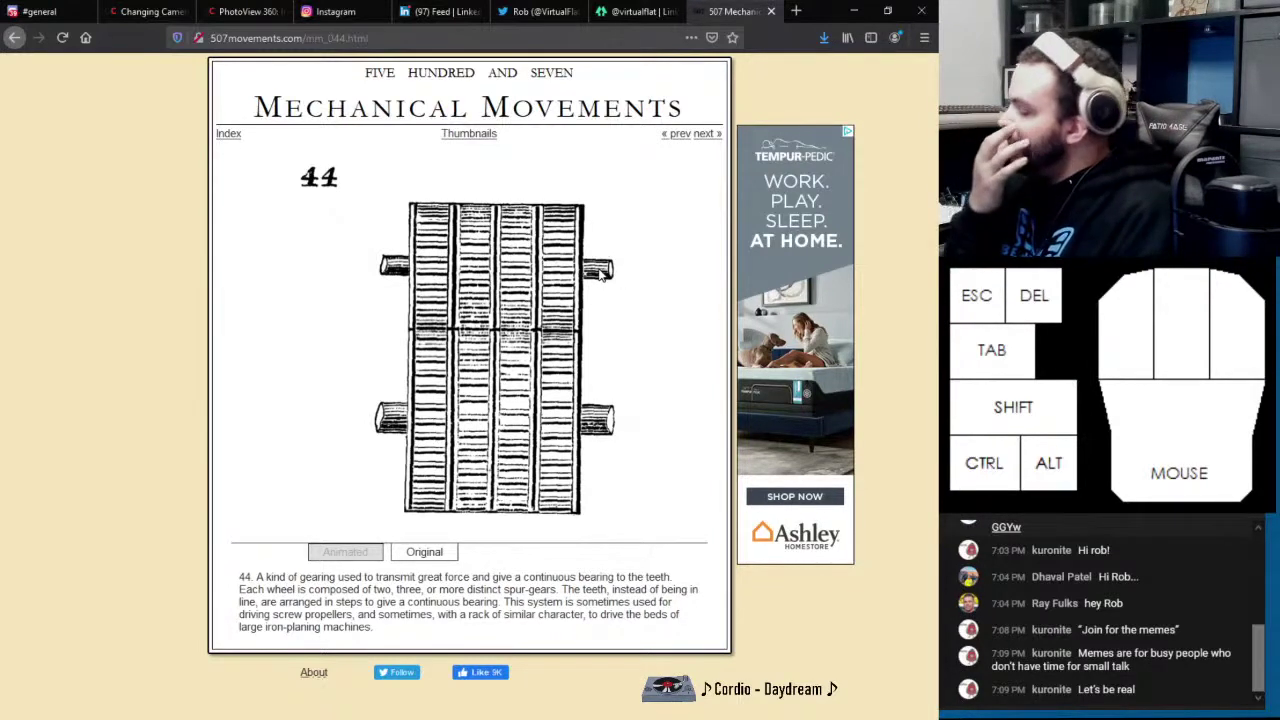
pyautogui.click(486, 139)
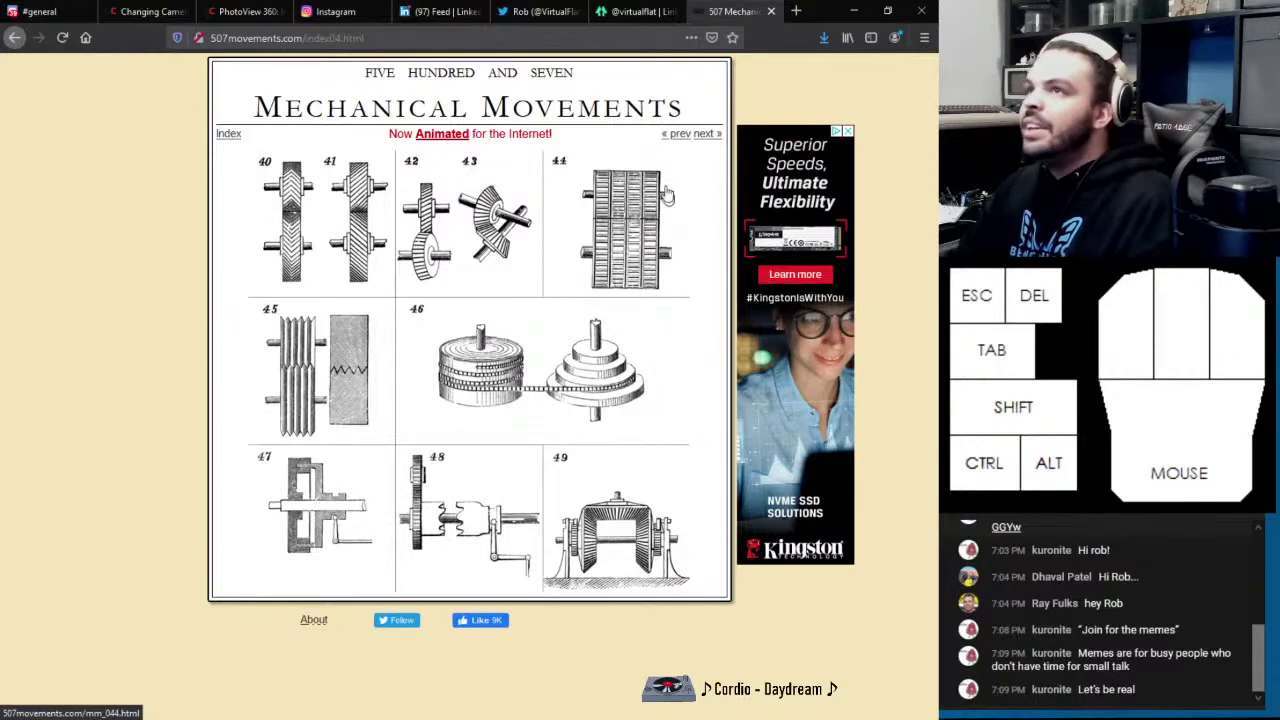
# Page forward through the thumbnails to movements 102 to 110 and open movement 110 to read its description
pyautogui.click(702, 135)
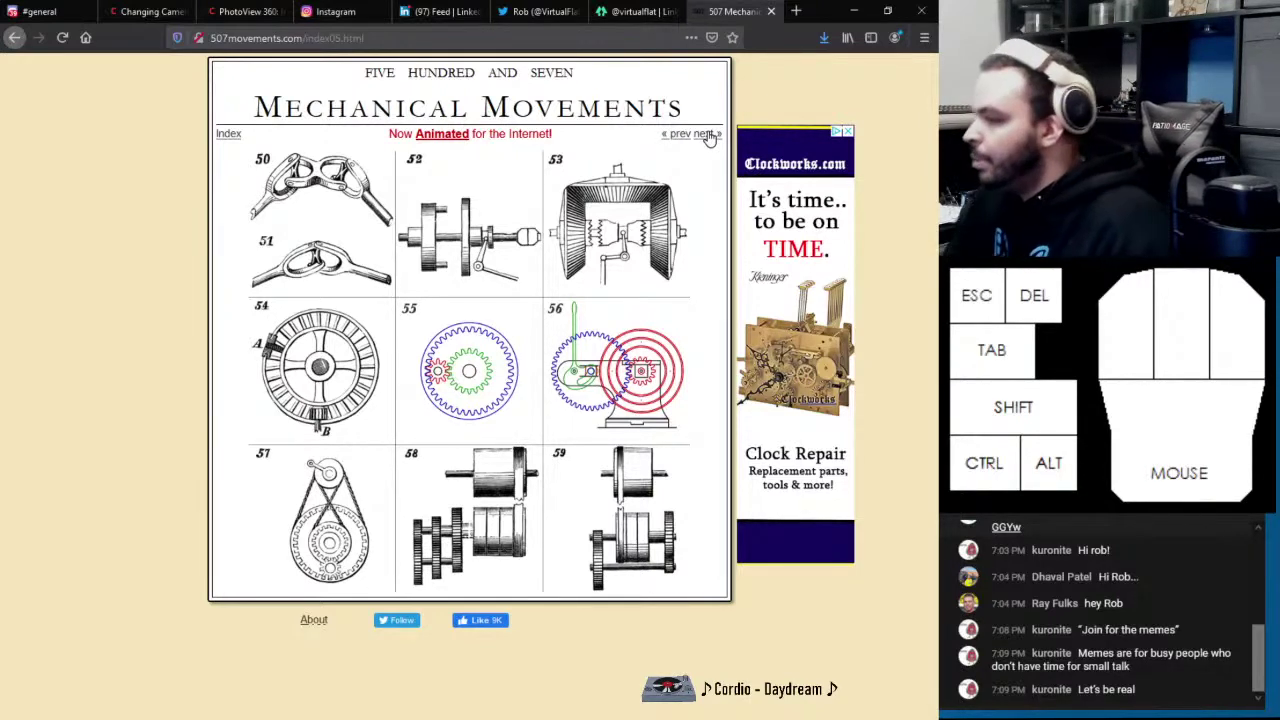
pyautogui.click(708, 135)
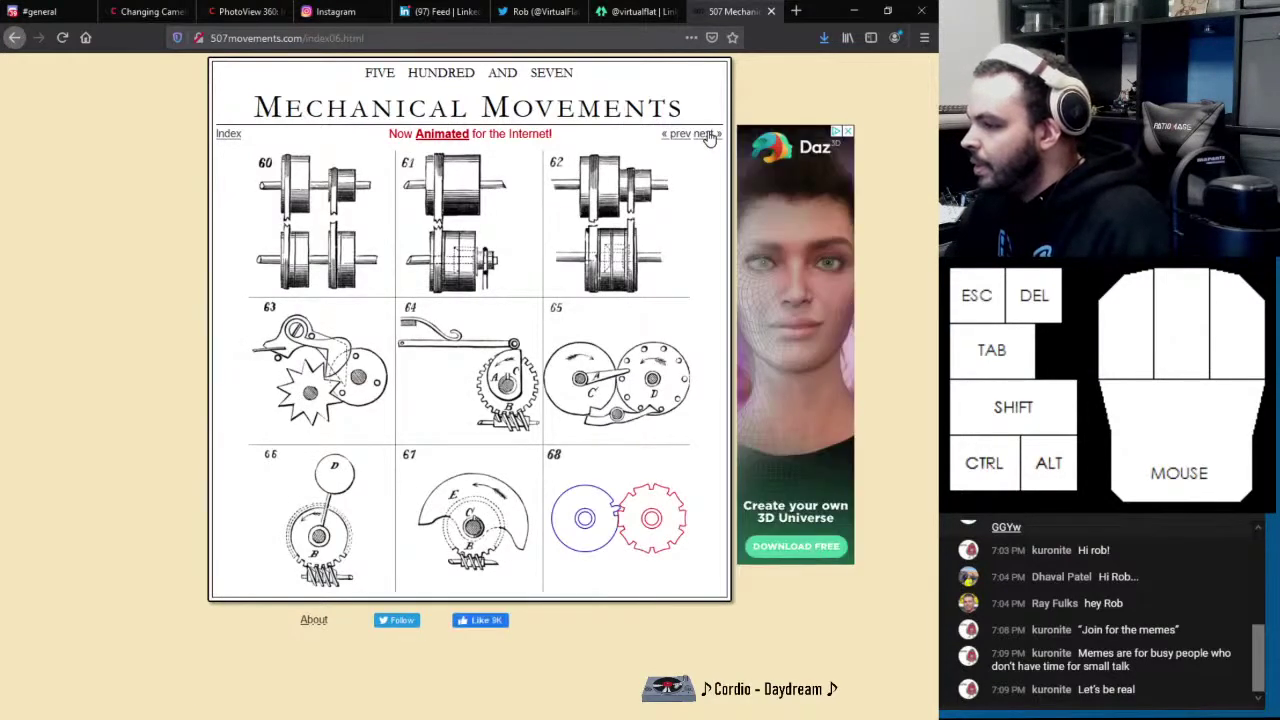
pyautogui.click(708, 135)
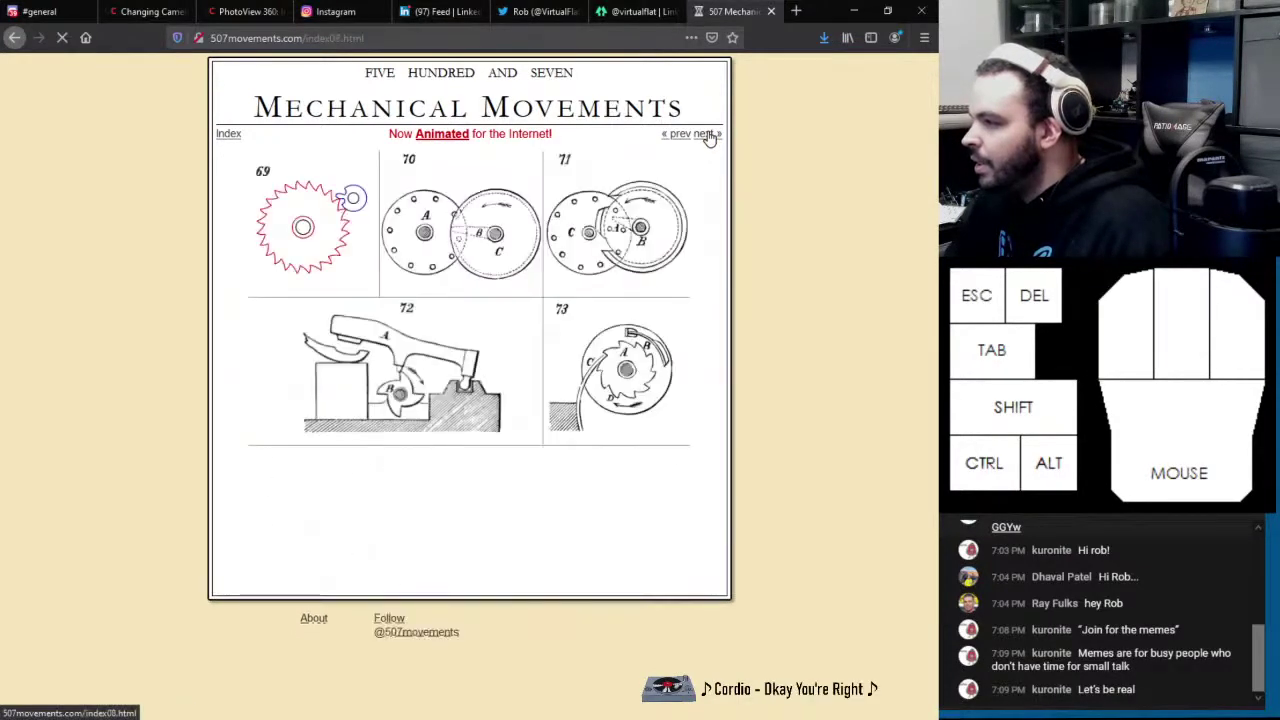
pyautogui.click(708, 135)
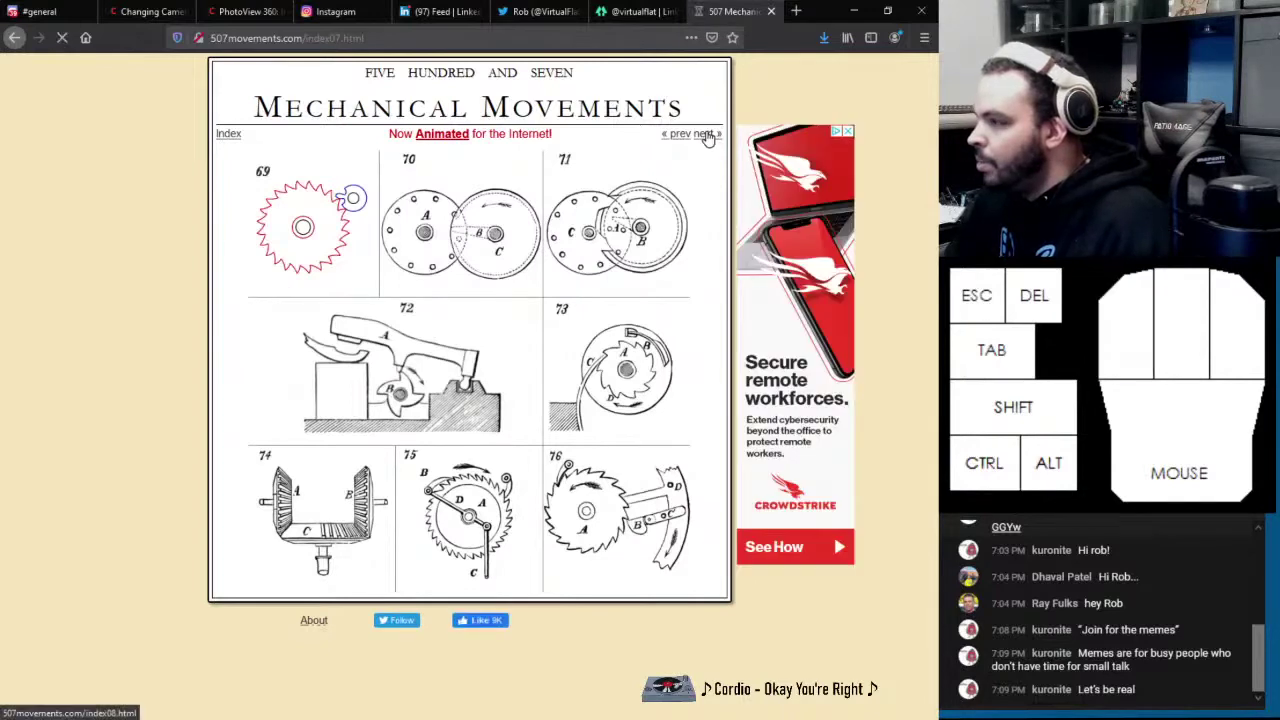
pyautogui.click(708, 135)
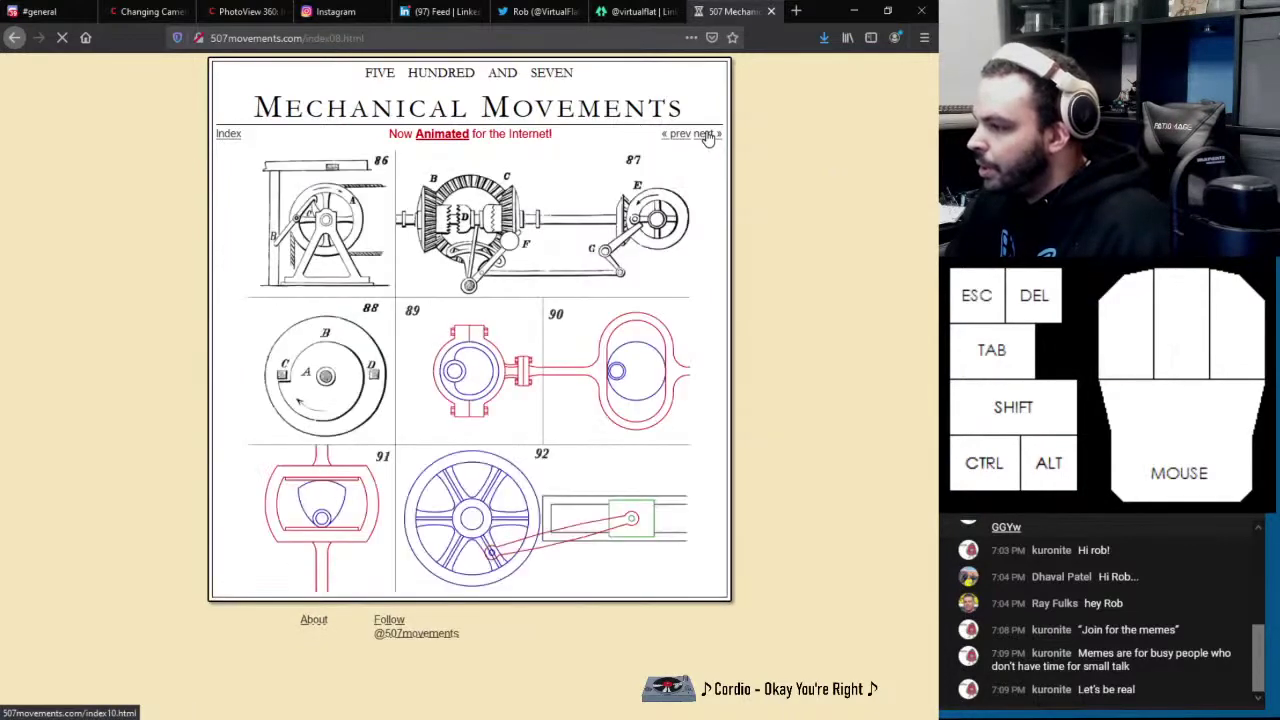
pyautogui.click(708, 135)
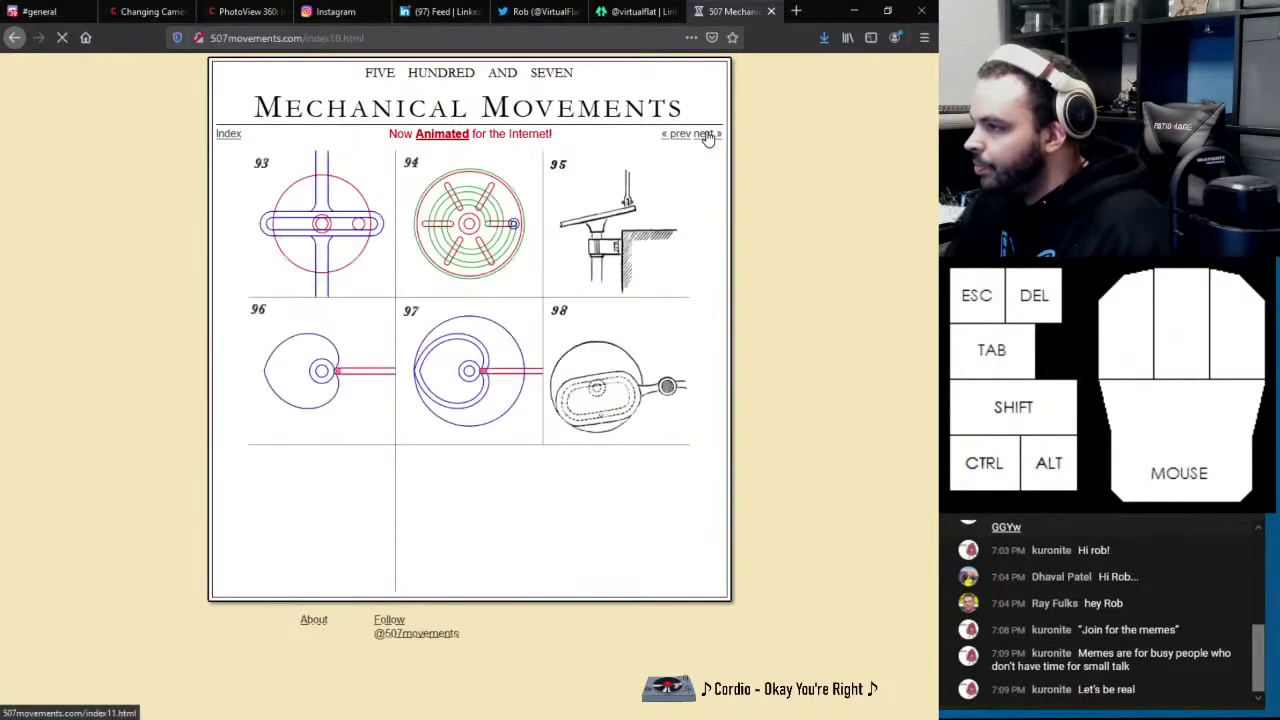
pyautogui.click(708, 135)
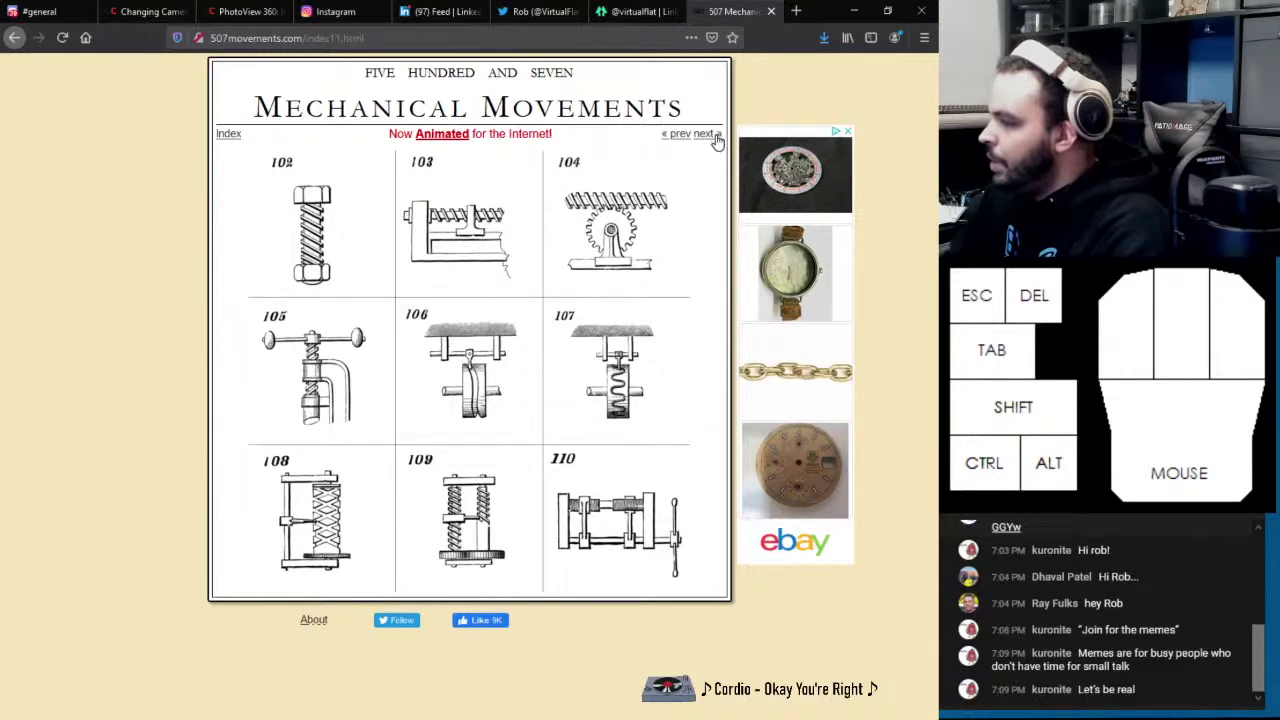
pyautogui.click(594, 527)
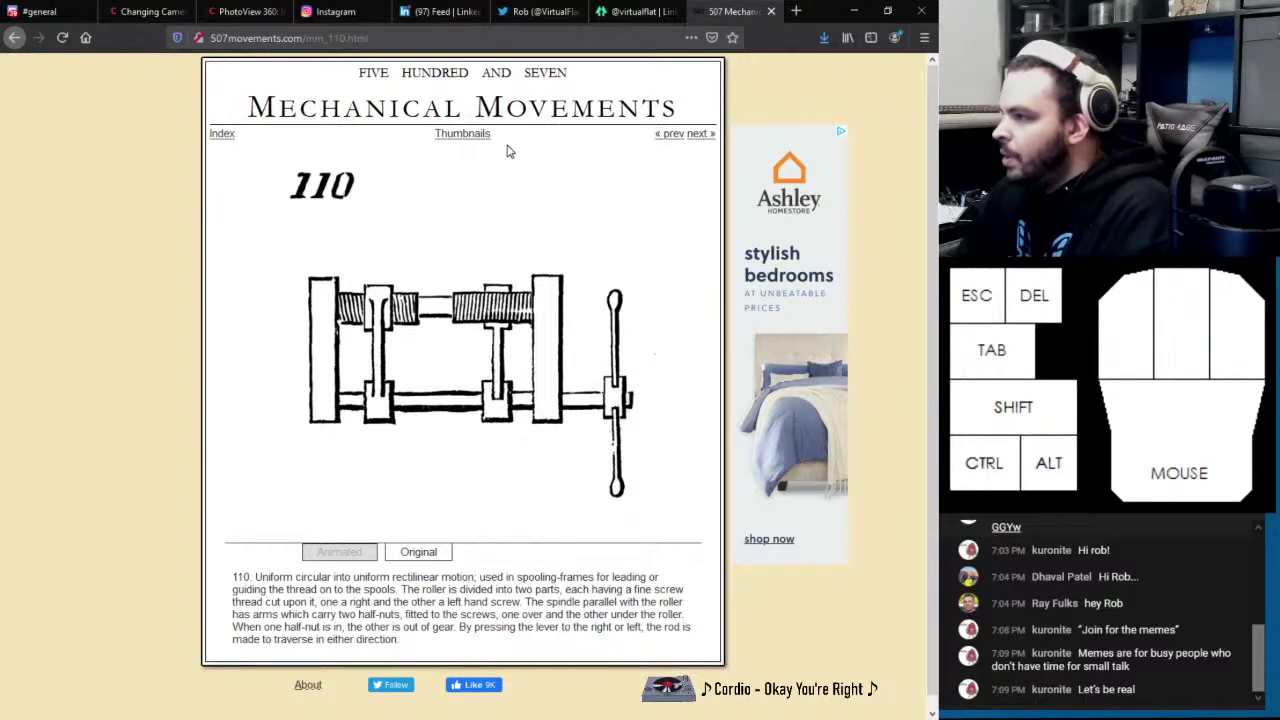
# Return to the thumbnails, page forward to movements 146 to 154, and open movement 147 to read about the steam engine governor
pyautogui.click(476, 137)
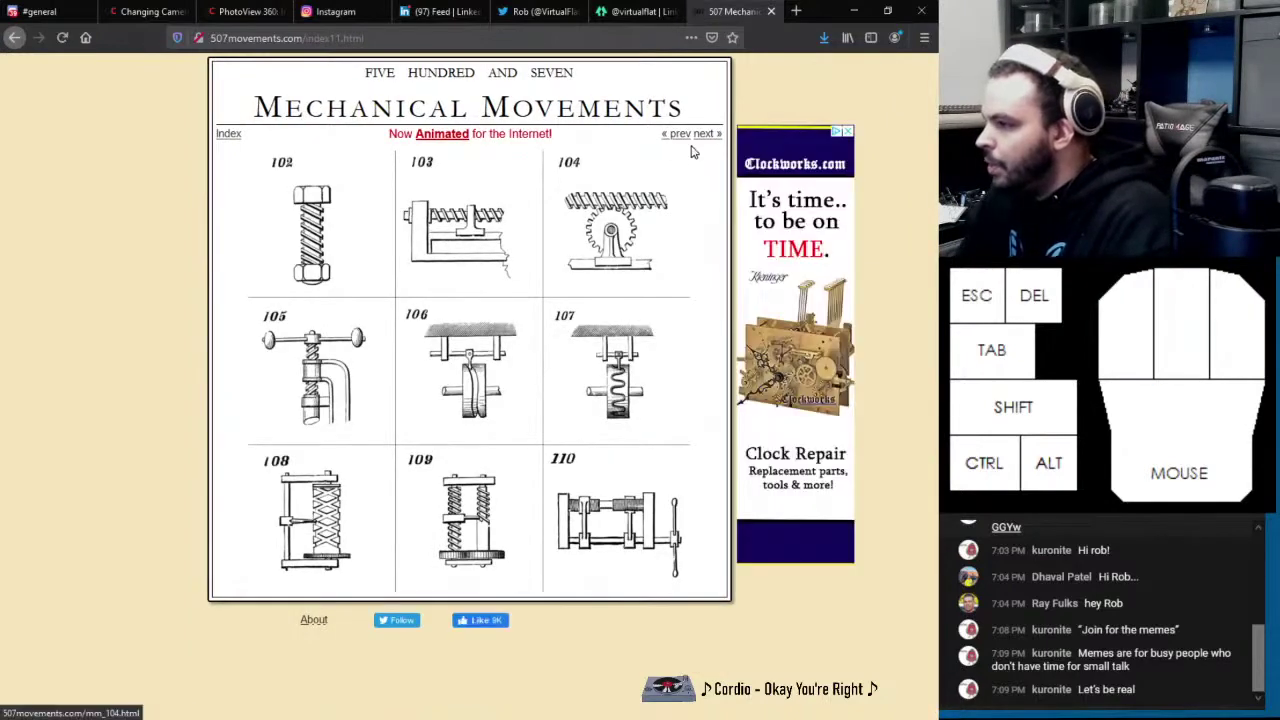
pyautogui.click(701, 136)
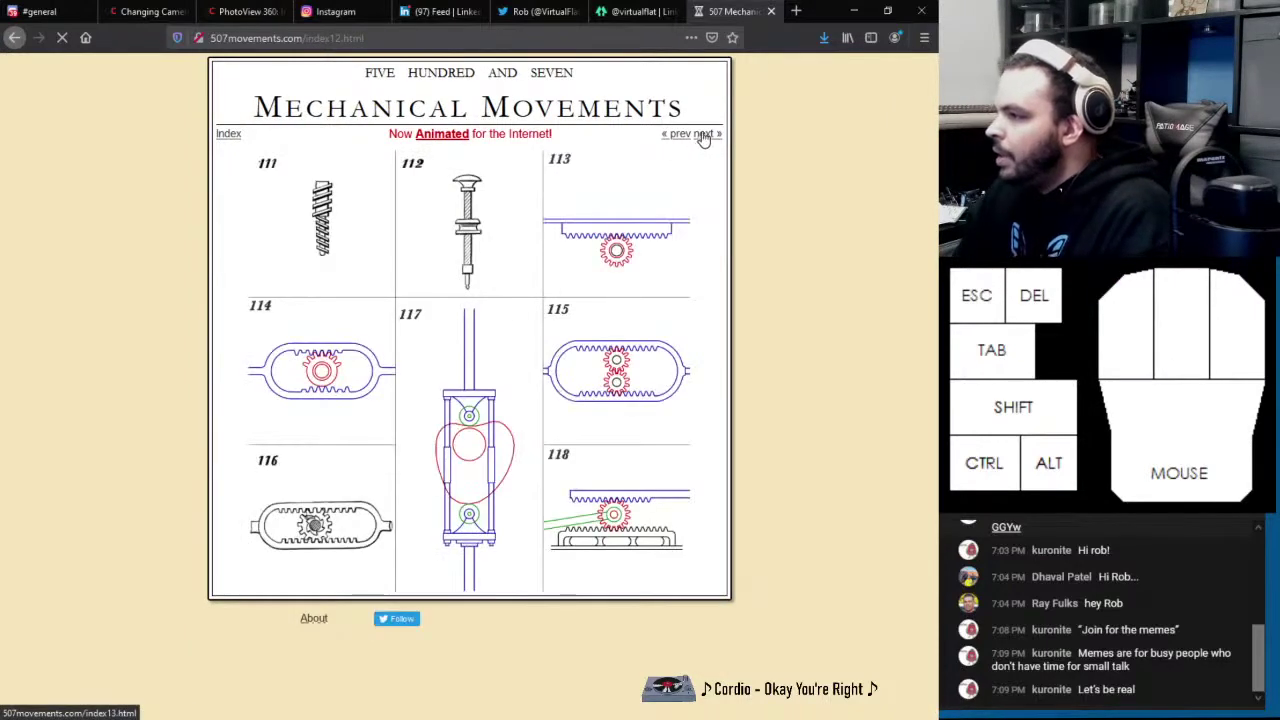
pyautogui.click(703, 136)
pyautogui.click(703, 136)
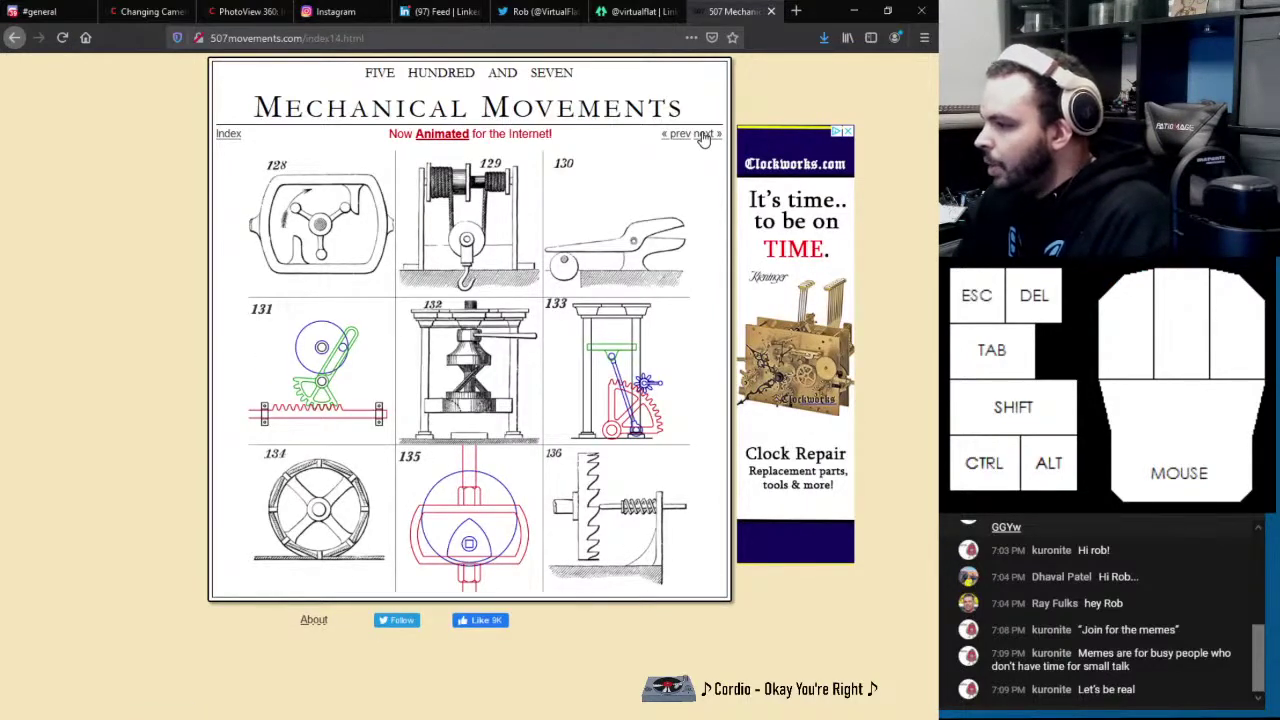
pyautogui.click(704, 134)
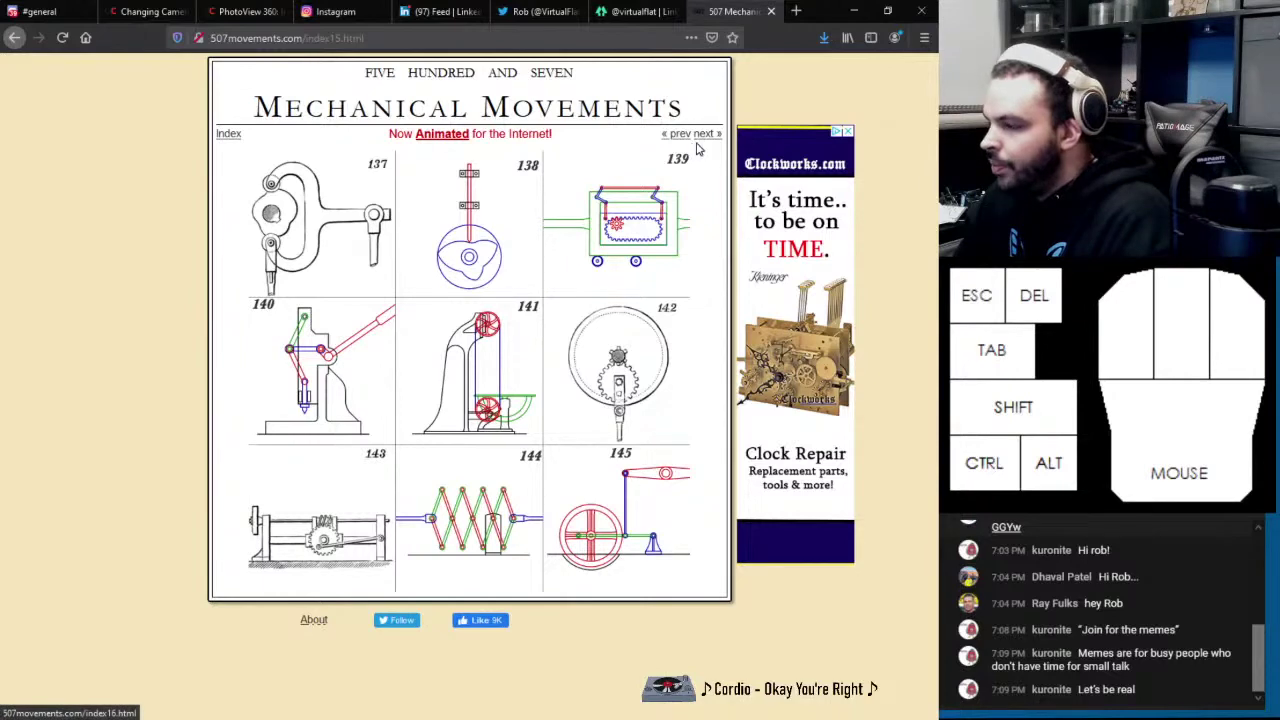
pyautogui.click(704, 134)
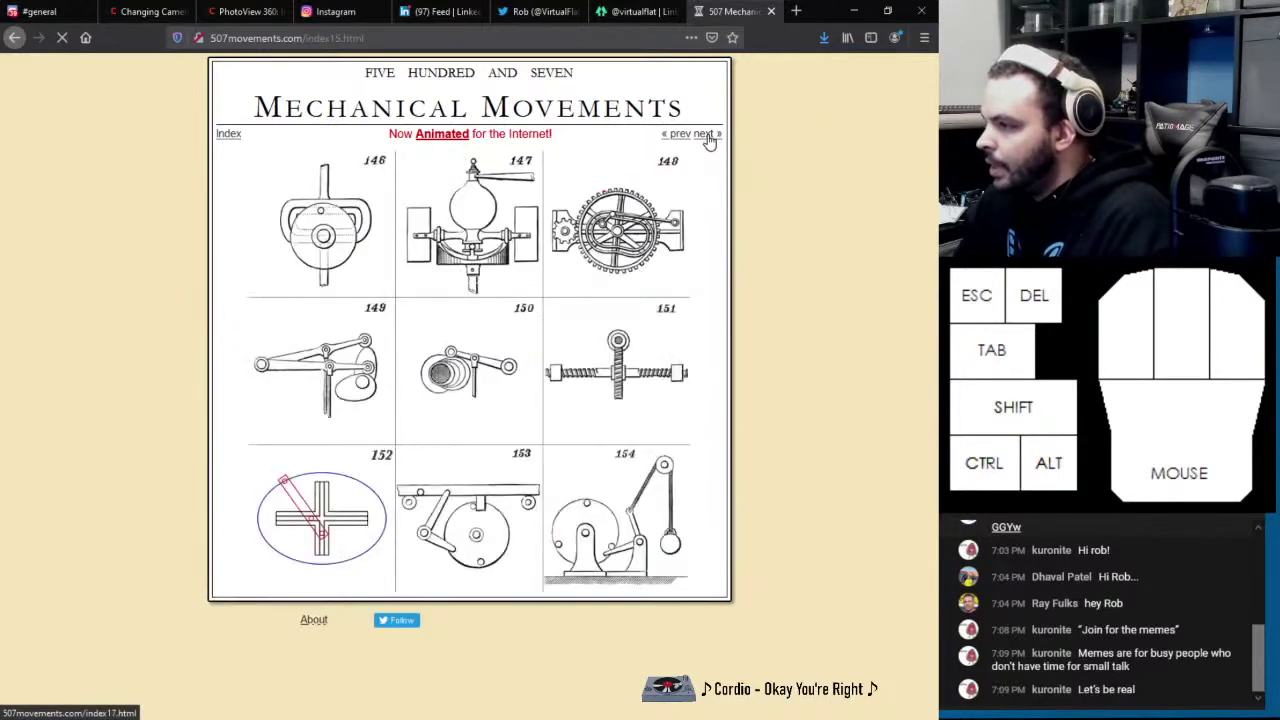
pyautogui.click(468, 230)
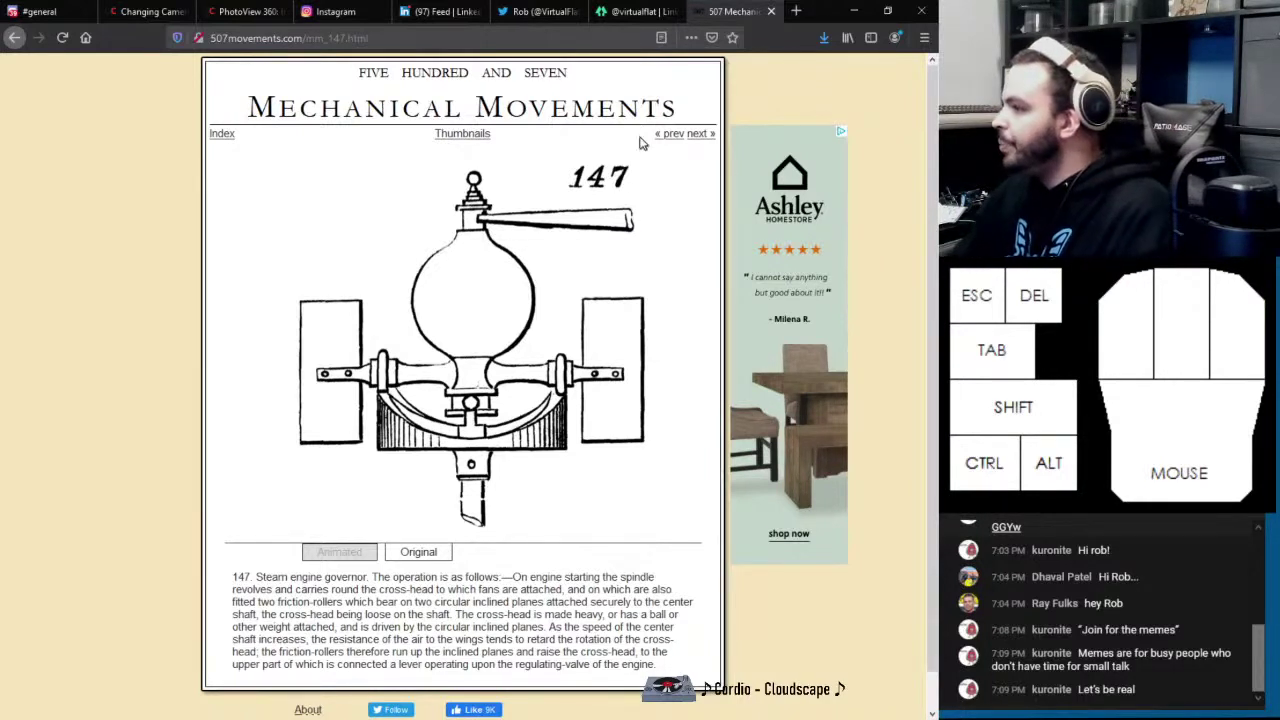
# View the adjacent movements 148 and 149 and return to the thumbnail page
pyautogui.click(700, 138)
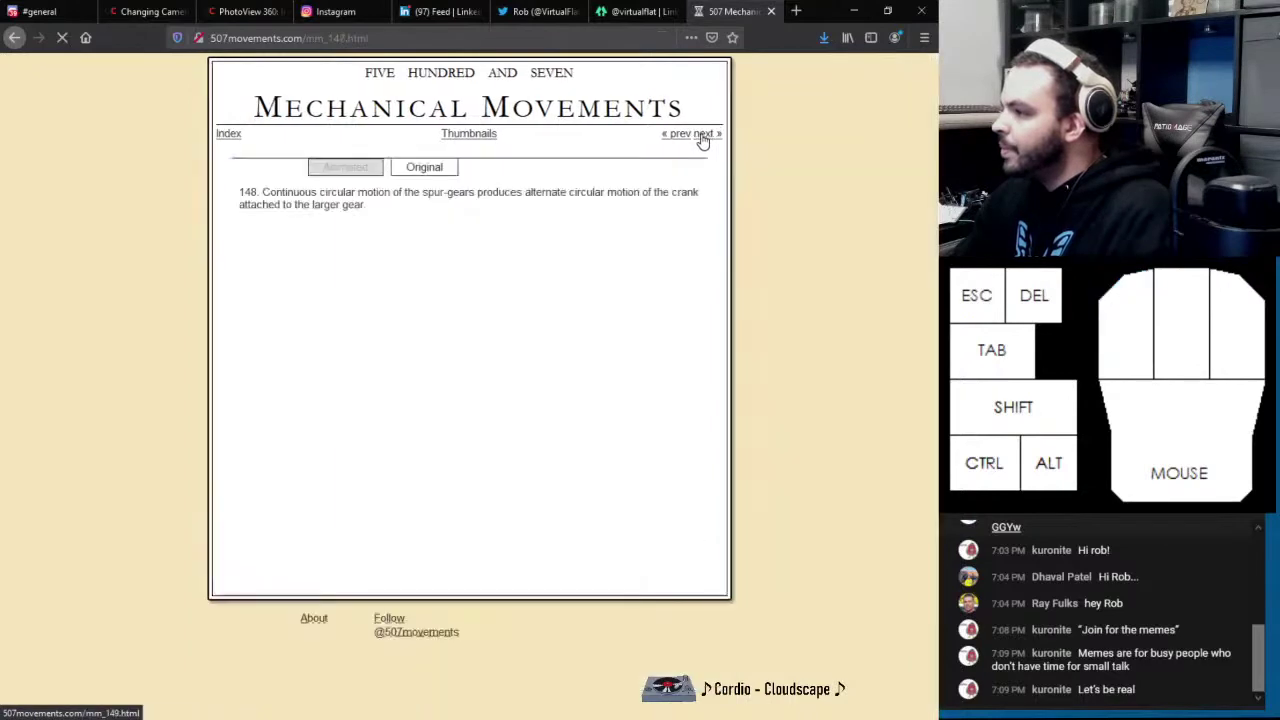
pyautogui.click(702, 136)
pyautogui.click(465, 139)
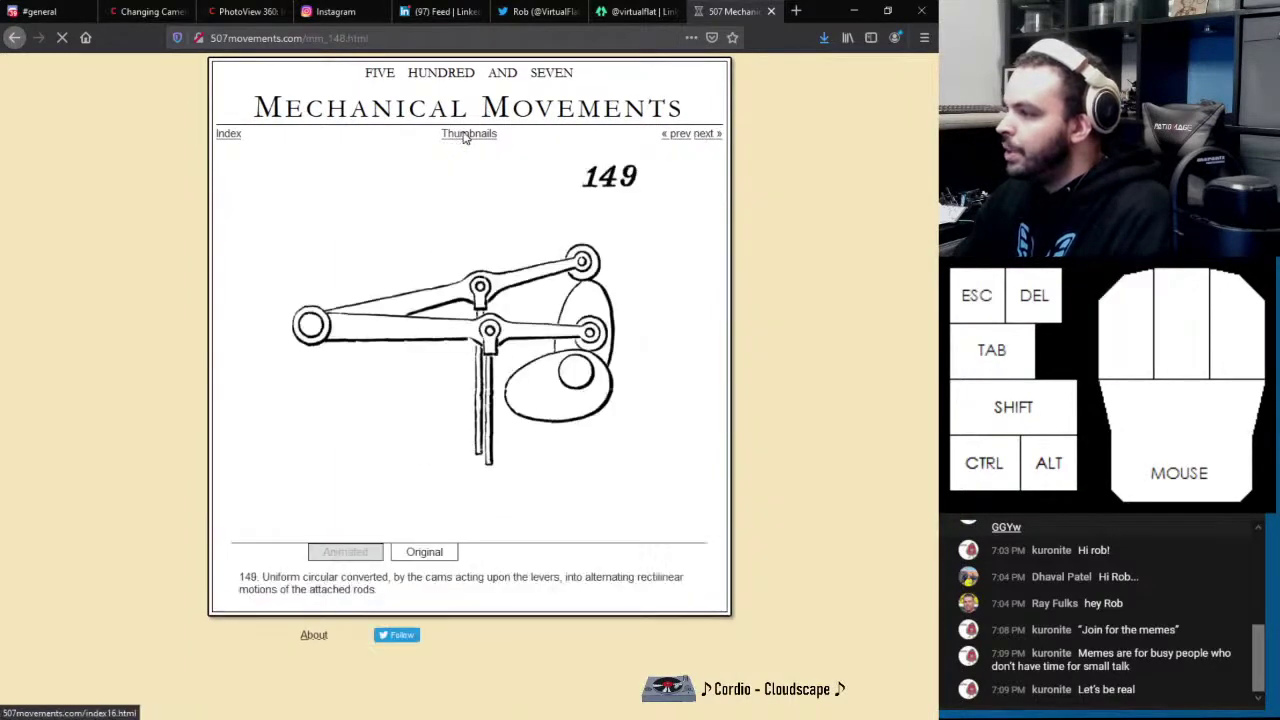
# Page forward through the thumbnails to movements 207 to 215 and open movement 208, the pin-wheel and slotted pinion
pyautogui.click(702, 136)
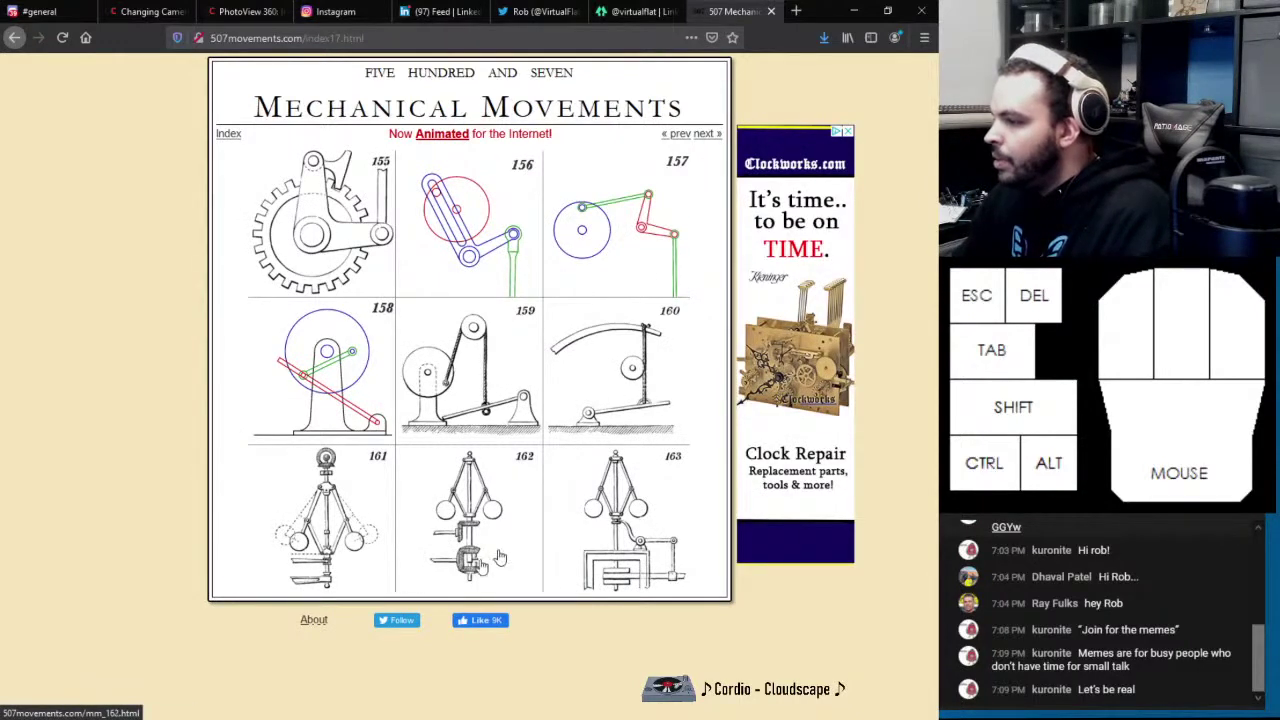
pyautogui.click(716, 136)
pyautogui.click(716, 136)
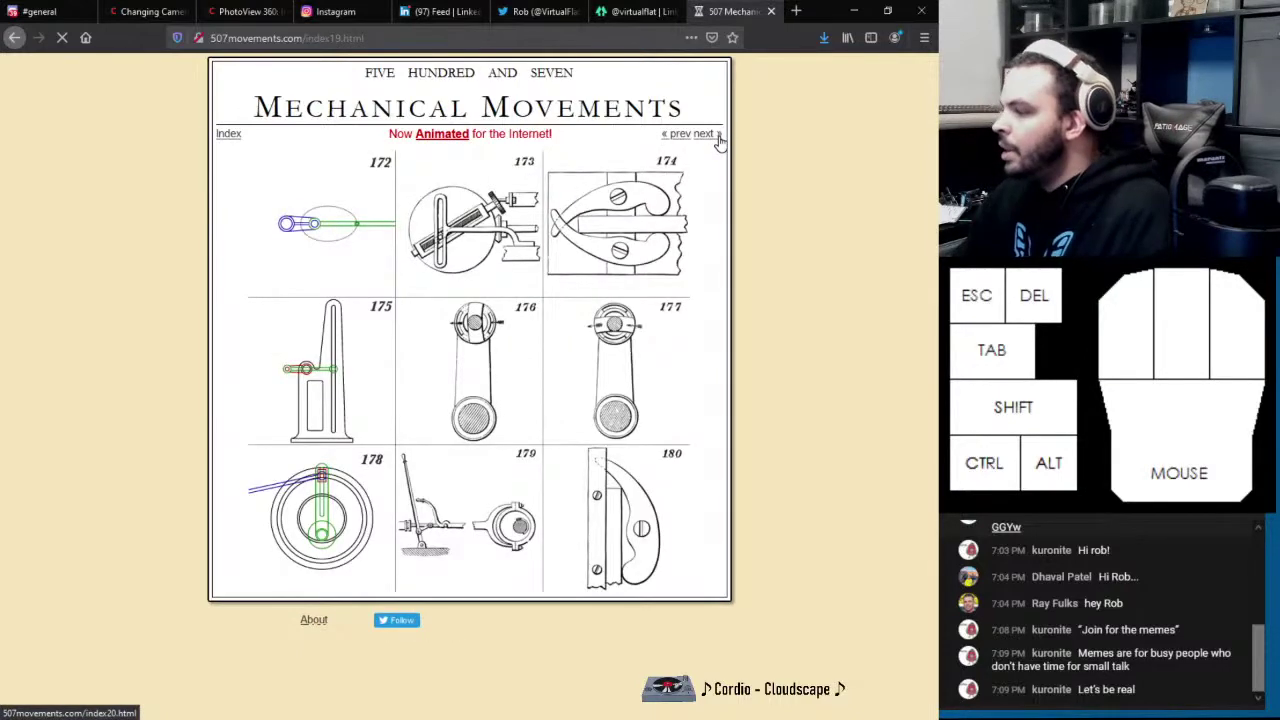
pyautogui.click(717, 137)
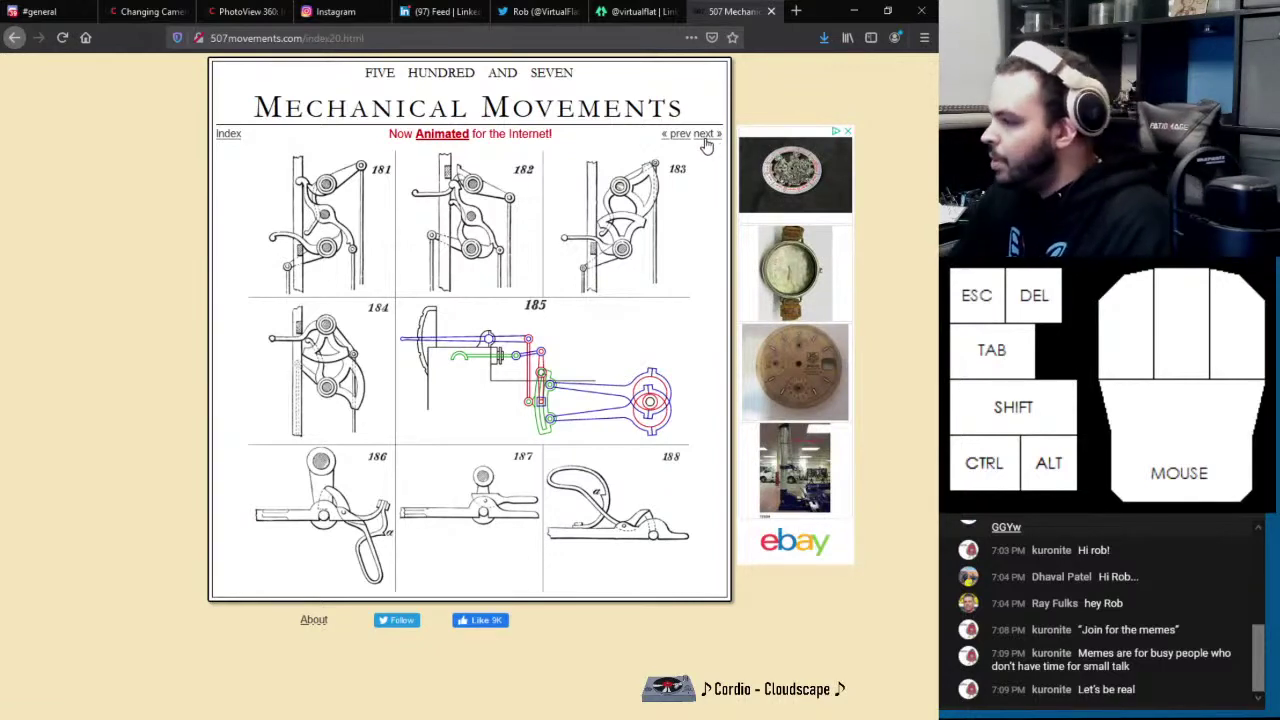
pyautogui.click(707, 140)
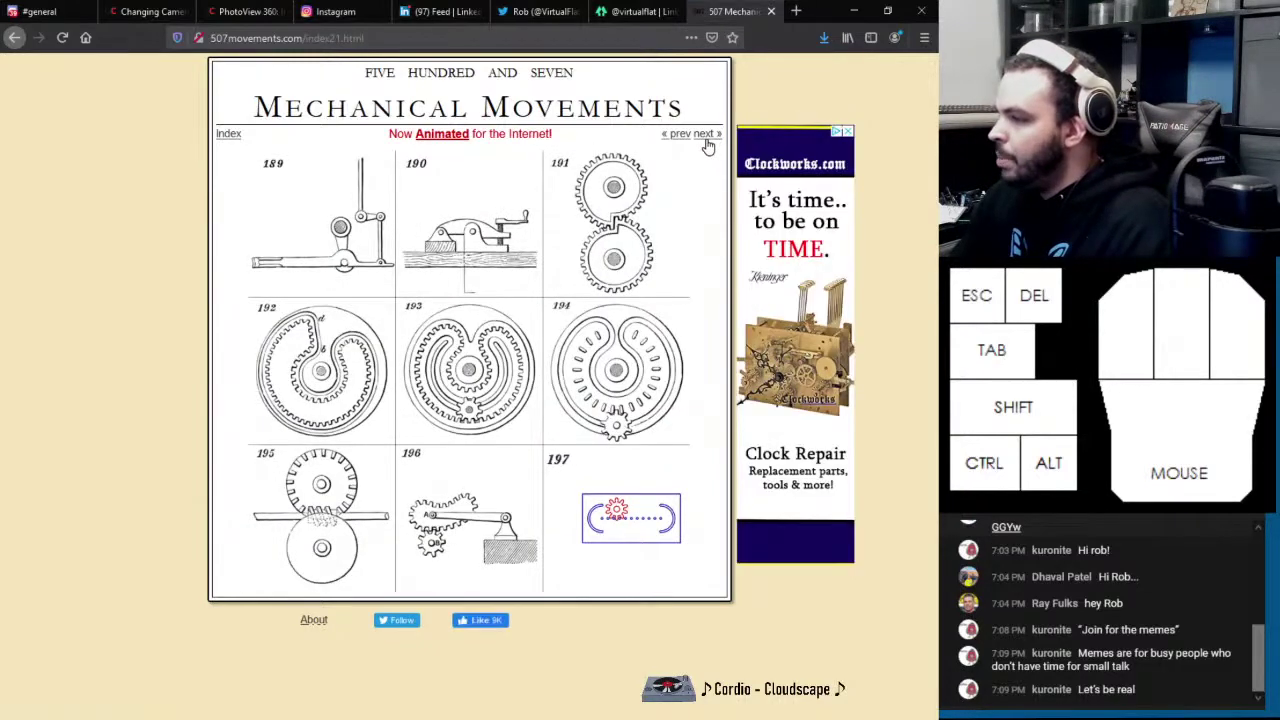
pyautogui.click(706, 141)
pyautogui.click(707, 140)
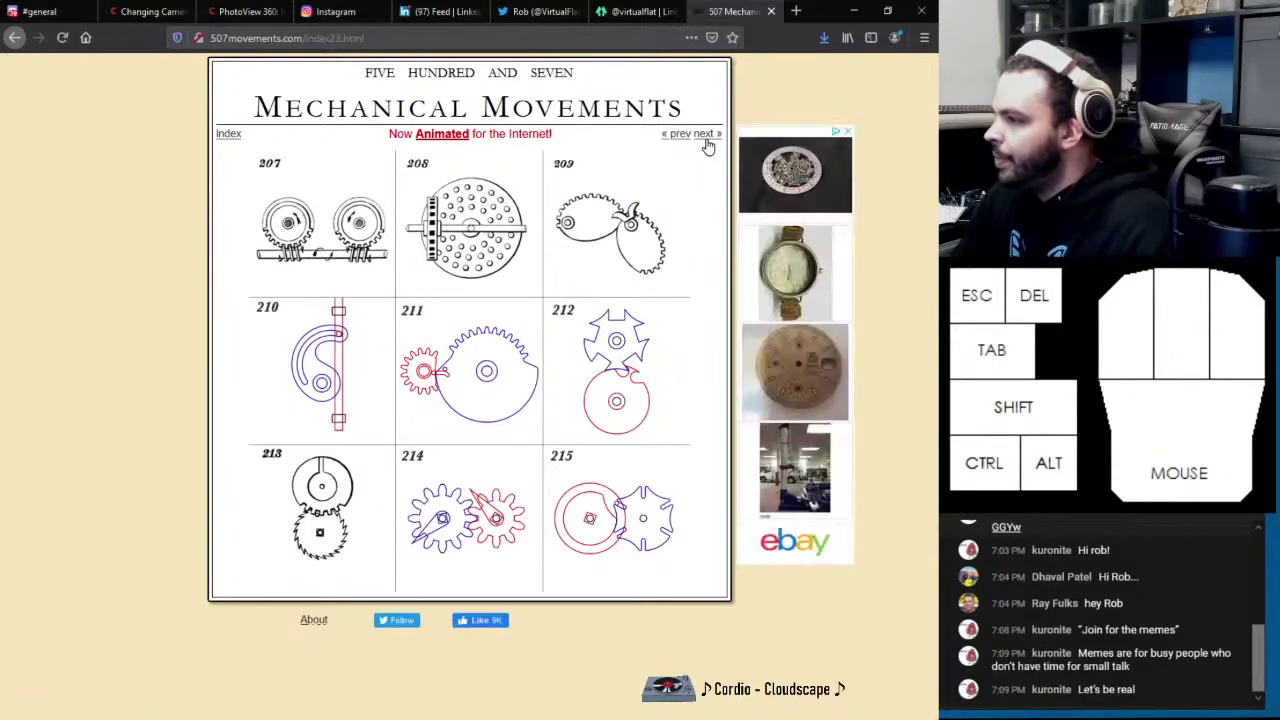
pyautogui.click(483, 224)
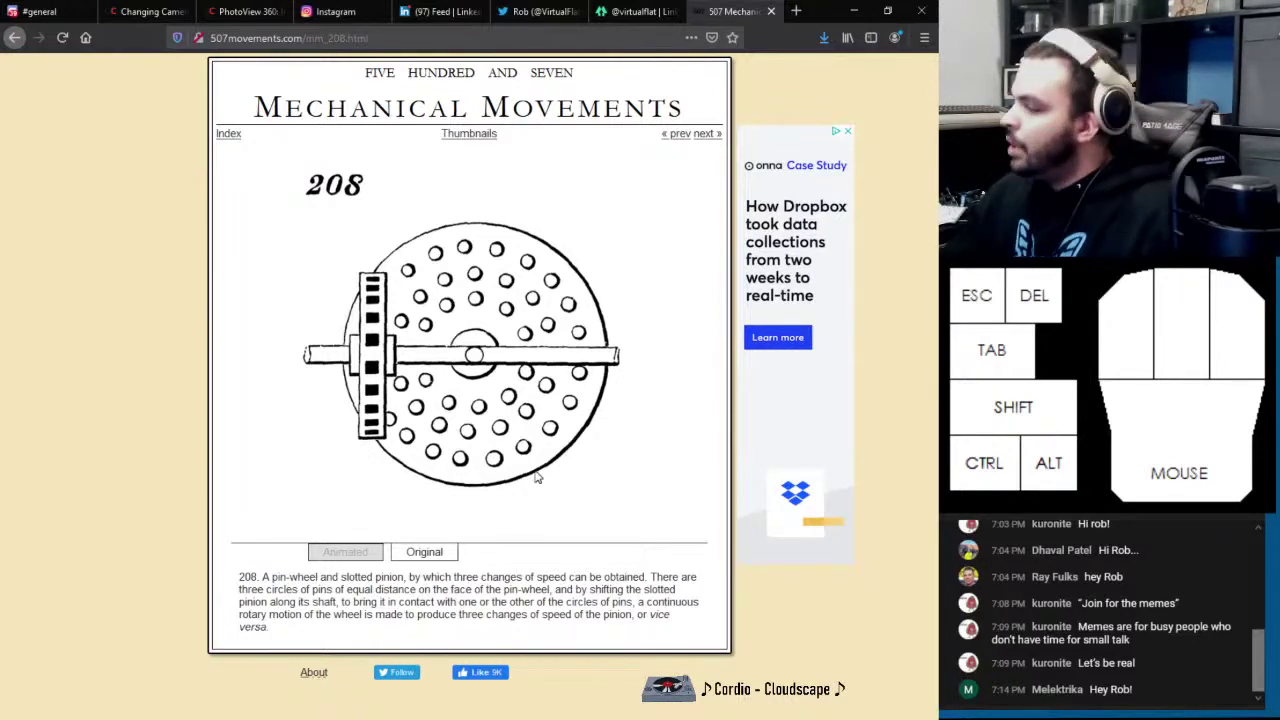
# Start saving the movement 208 image and create and open a folder named "497 - MOVEMENT 208" inside _#CADModelOfTheDay
pyautogui.rightClick(522, 327)
pyautogui.click(577, 387)
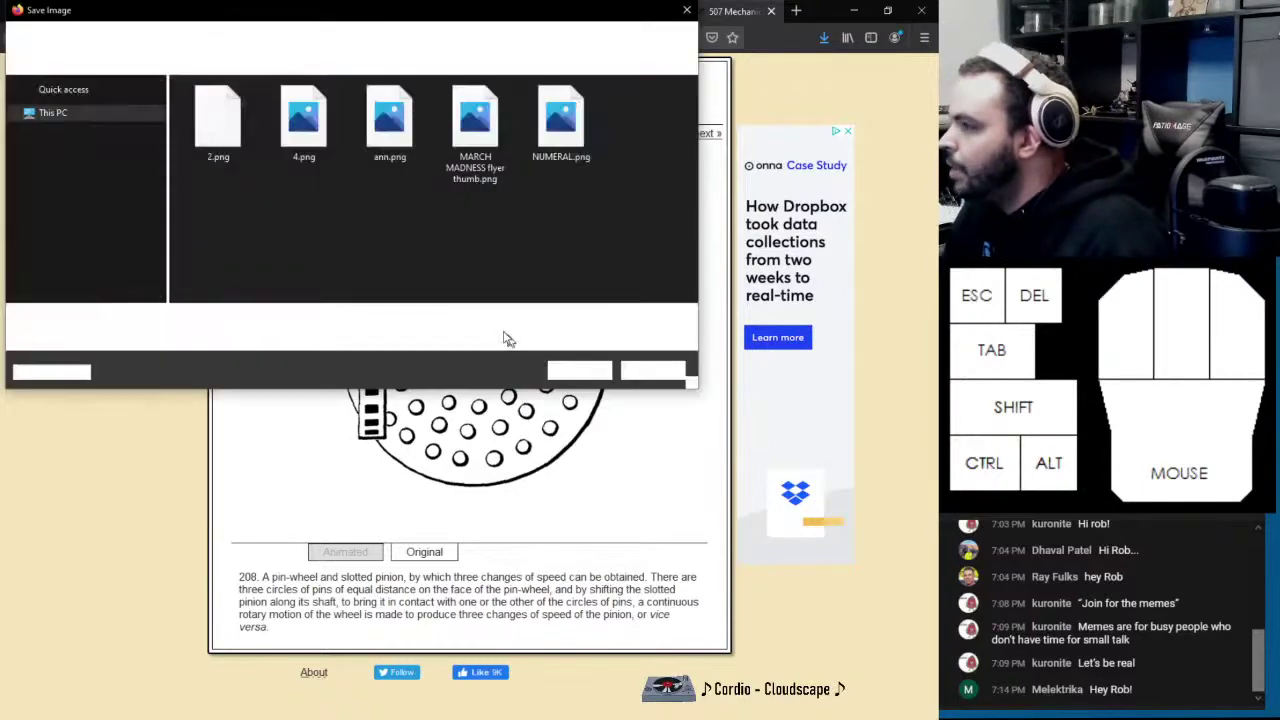
pyautogui.click(264, 36)
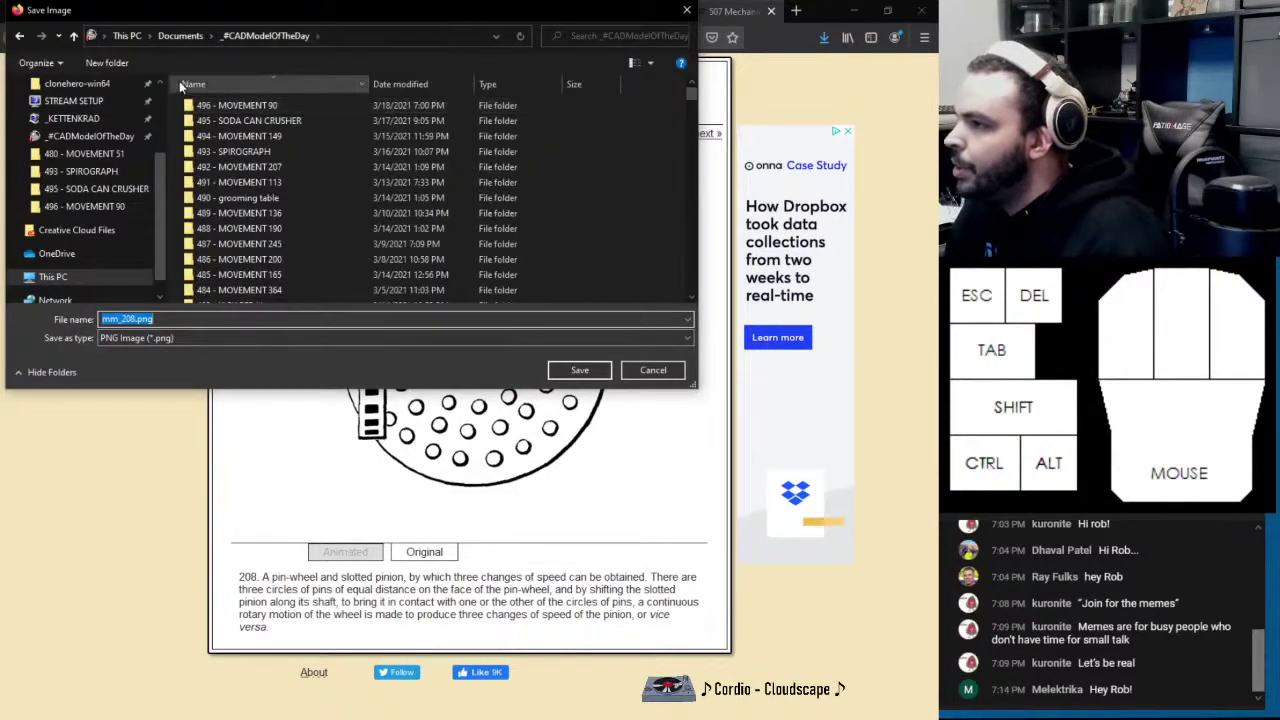
pyautogui.click(131, 62)
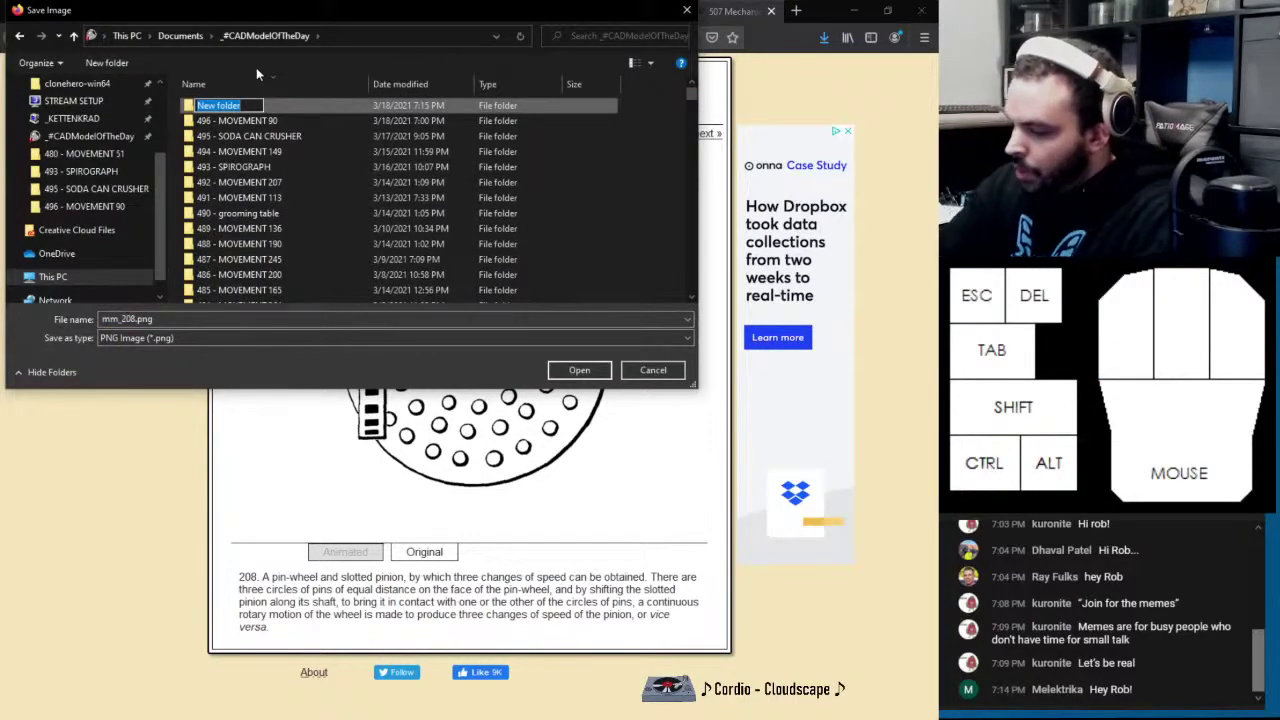
pyautogui.write('497 -')
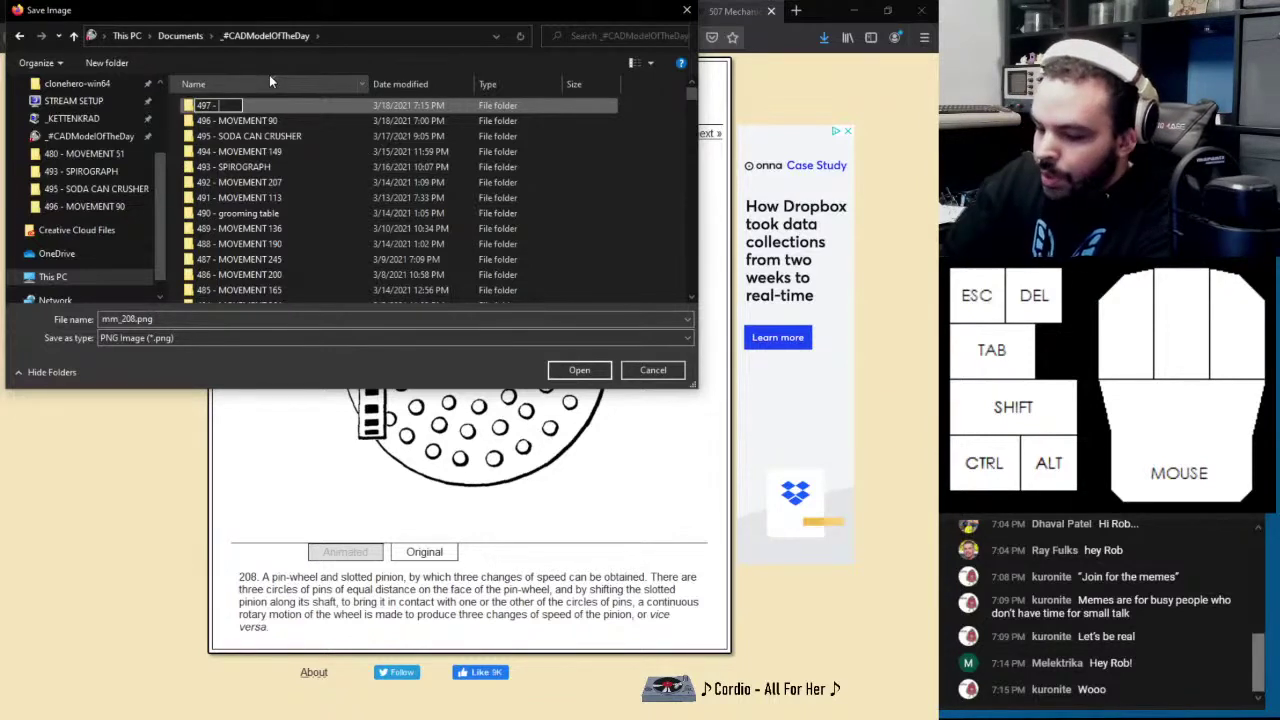
pyautogui.write('MOVEMENT')
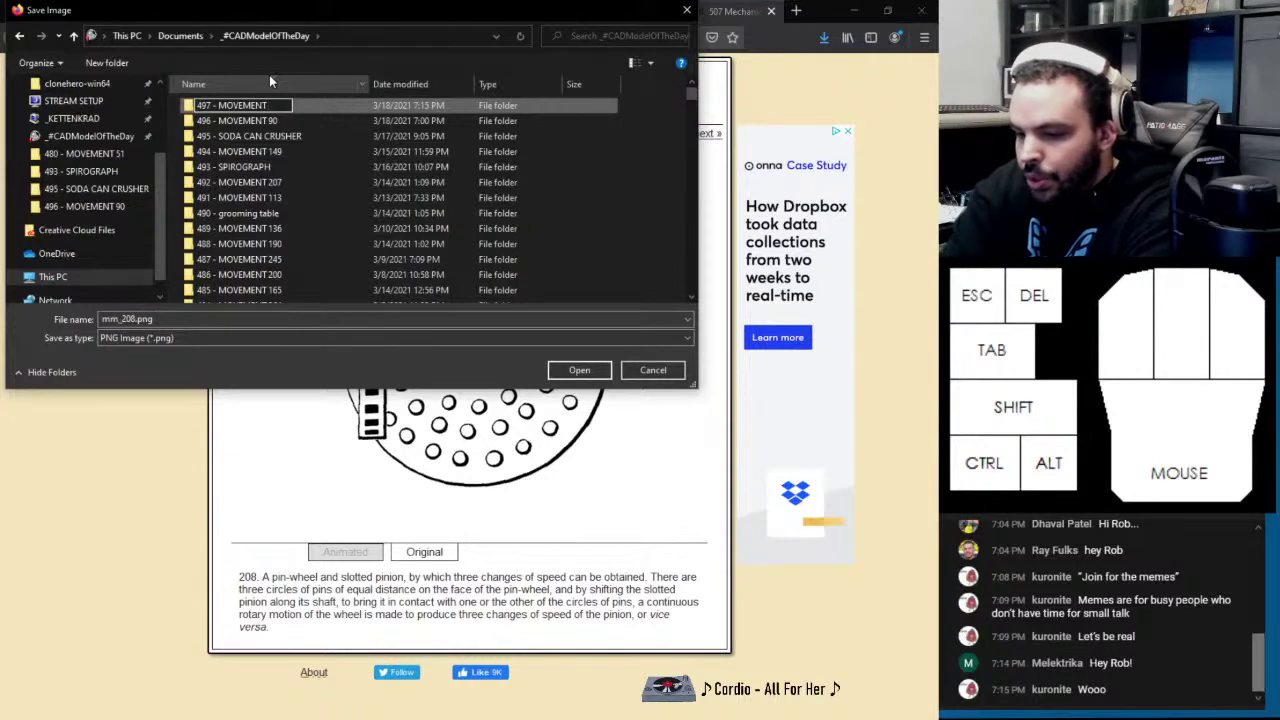
pyautogui.write(' 208')
pyautogui.press('Return')
pyautogui.press('Return')
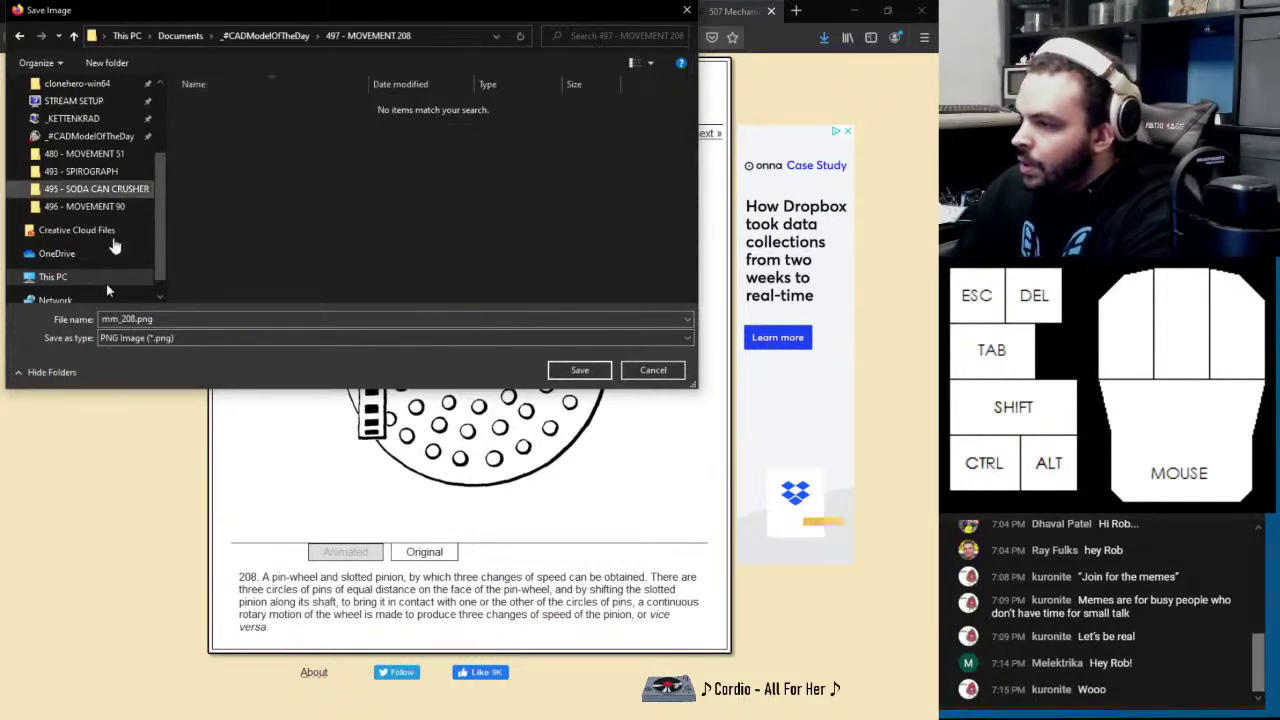
# Save the movement 208 image under the file name 2 in the "497 - MOVEMENT 208" folder
pyautogui.click(180, 319)
pyautogui.write('2')
pyautogui.press('Return')
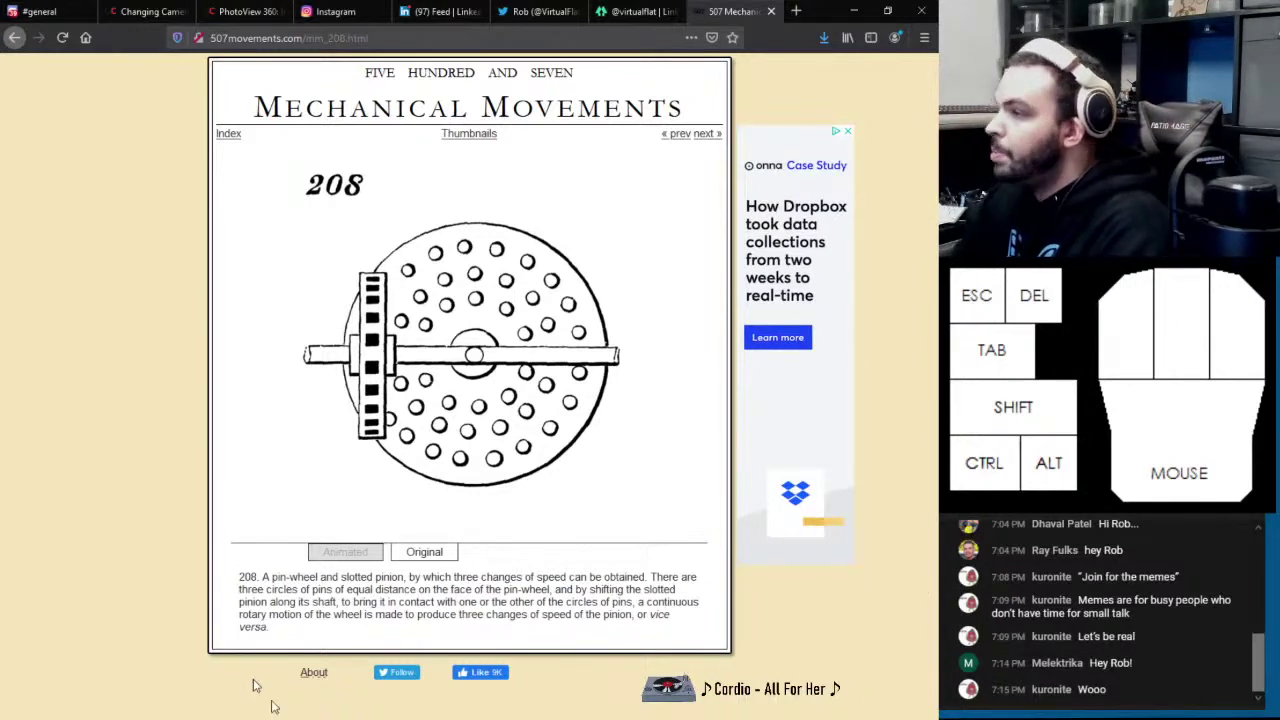
pyautogui.click(600, 13)
pyautogui.click(507, 13)
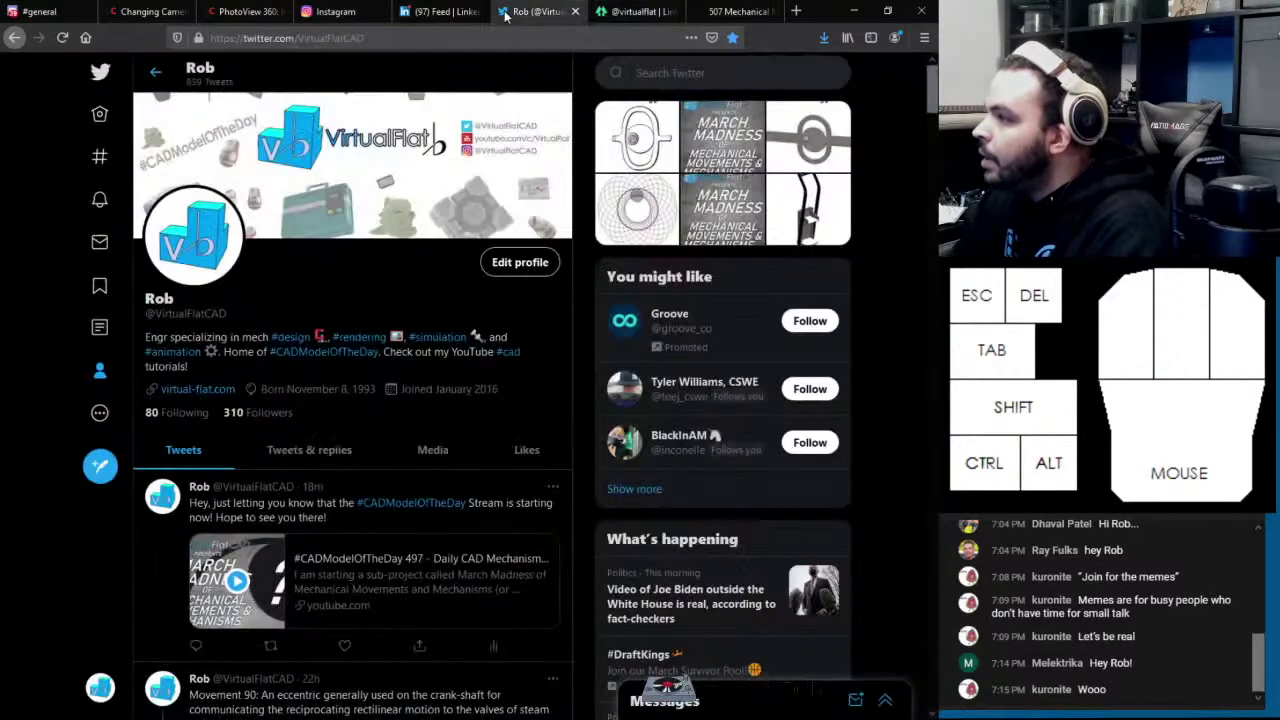
pyautogui.click(605, 13)
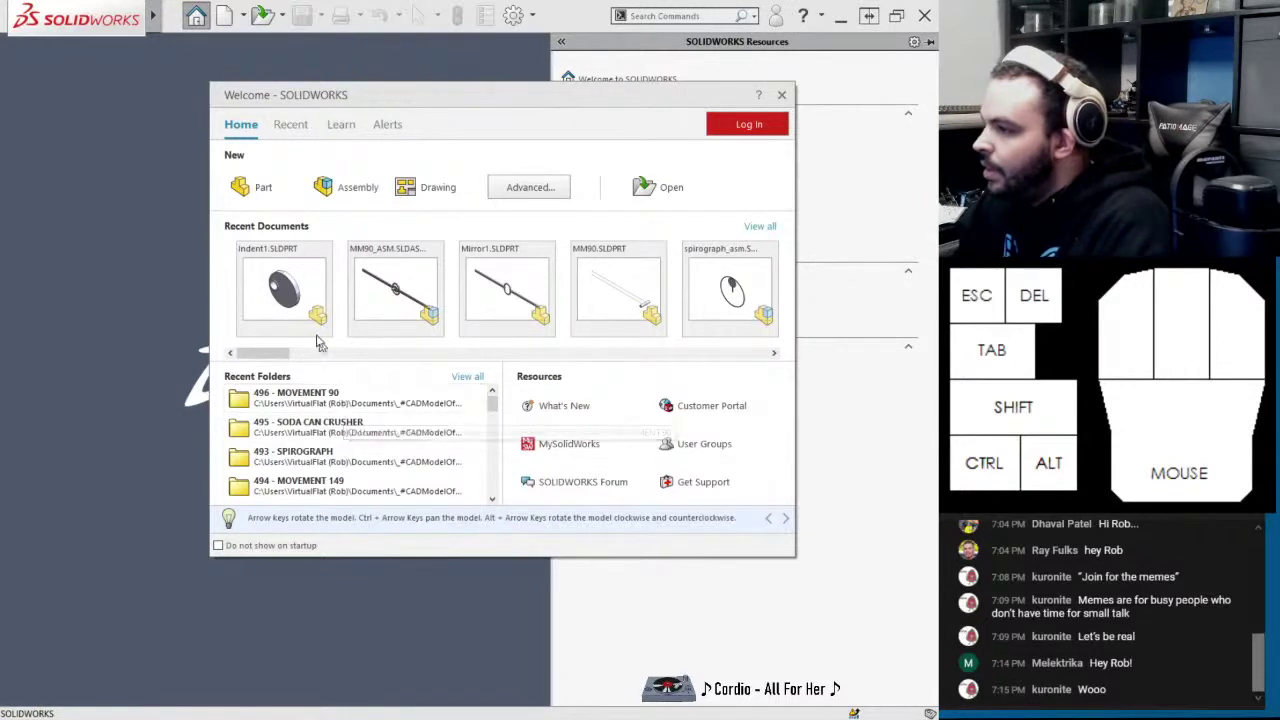
# In SOLIDWORKS, dismiss the welcome window and create a new part document
pyautogui.press('Escape')
pyautogui.click(180, 14)
pyautogui.click(194, 43)
pyautogui.click(583, 561)
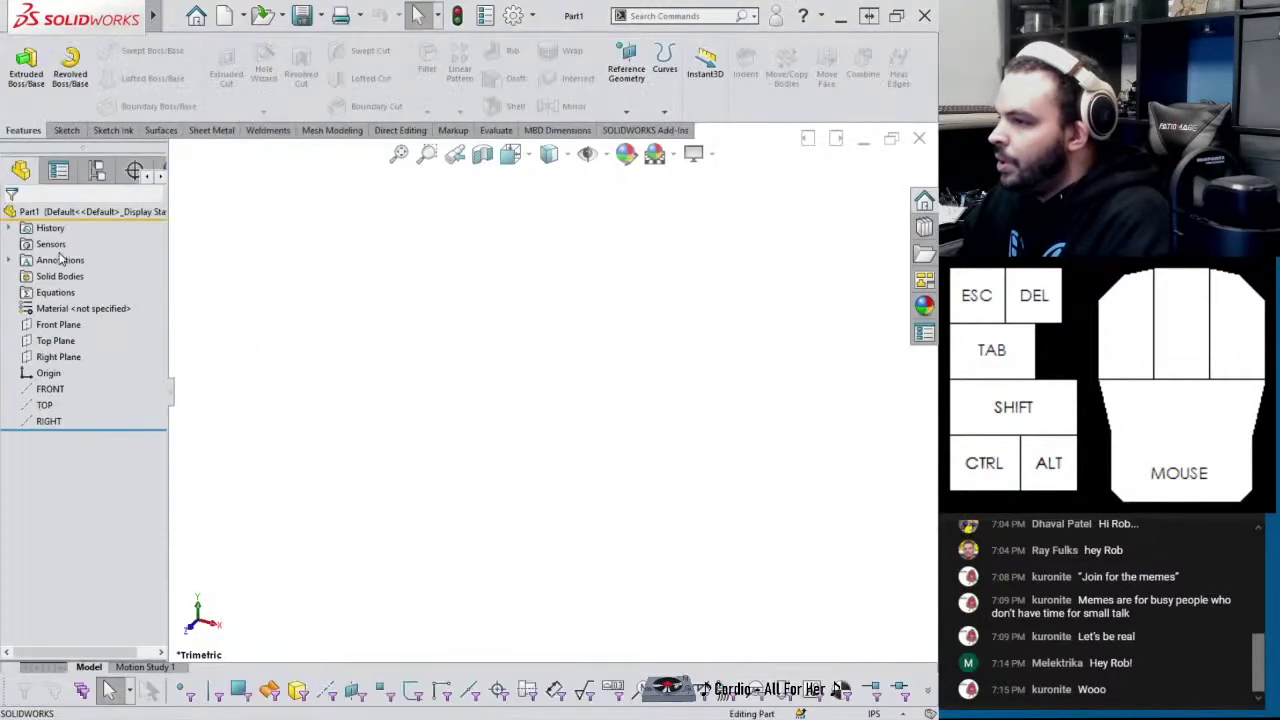
# Start a sketch on the Top Plane and insert the movement 208 image from the "497 - MOVEMENT 208" folder as a sketch picture
pyautogui.click(62, 342)
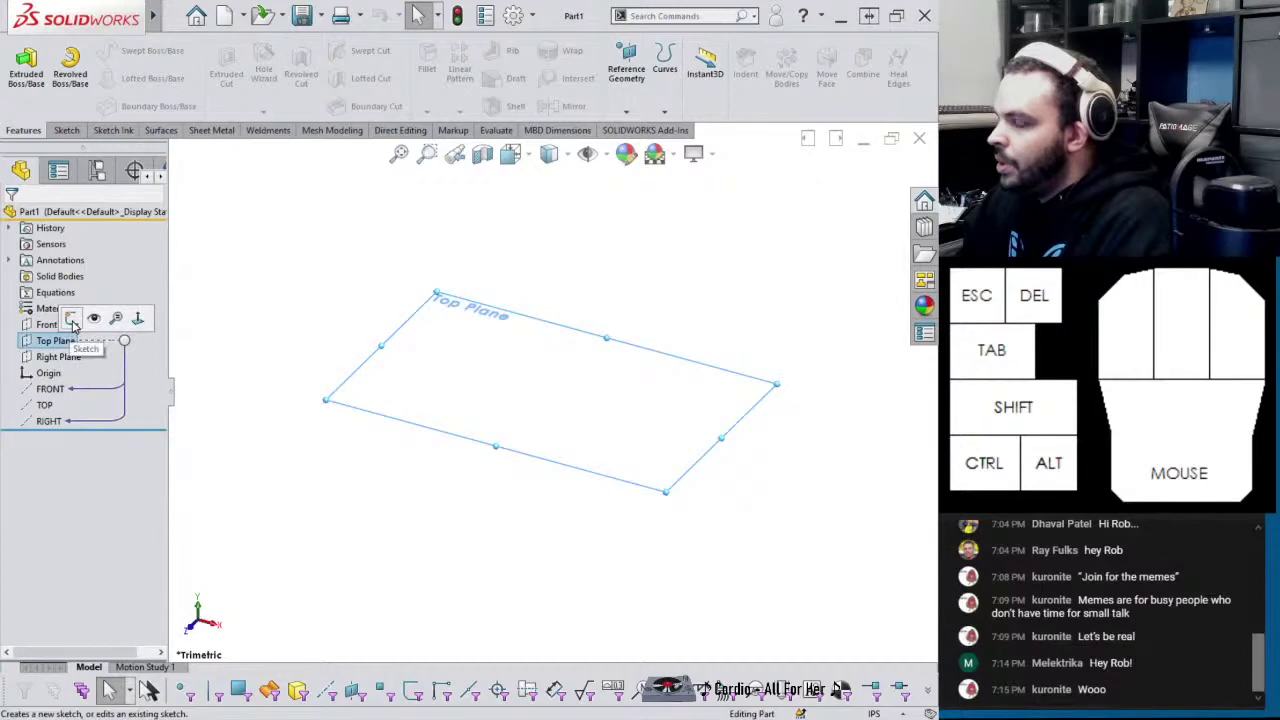
pyautogui.click(72, 320)
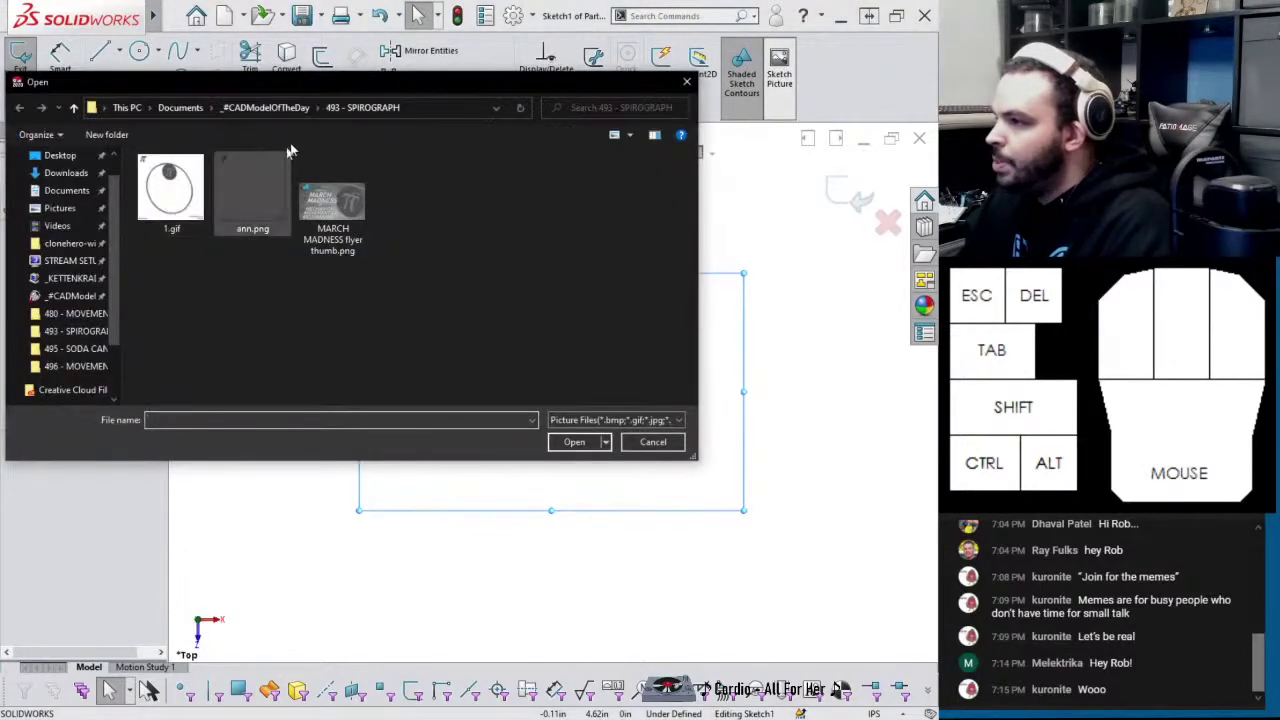
pyautogui.click(268, 107)
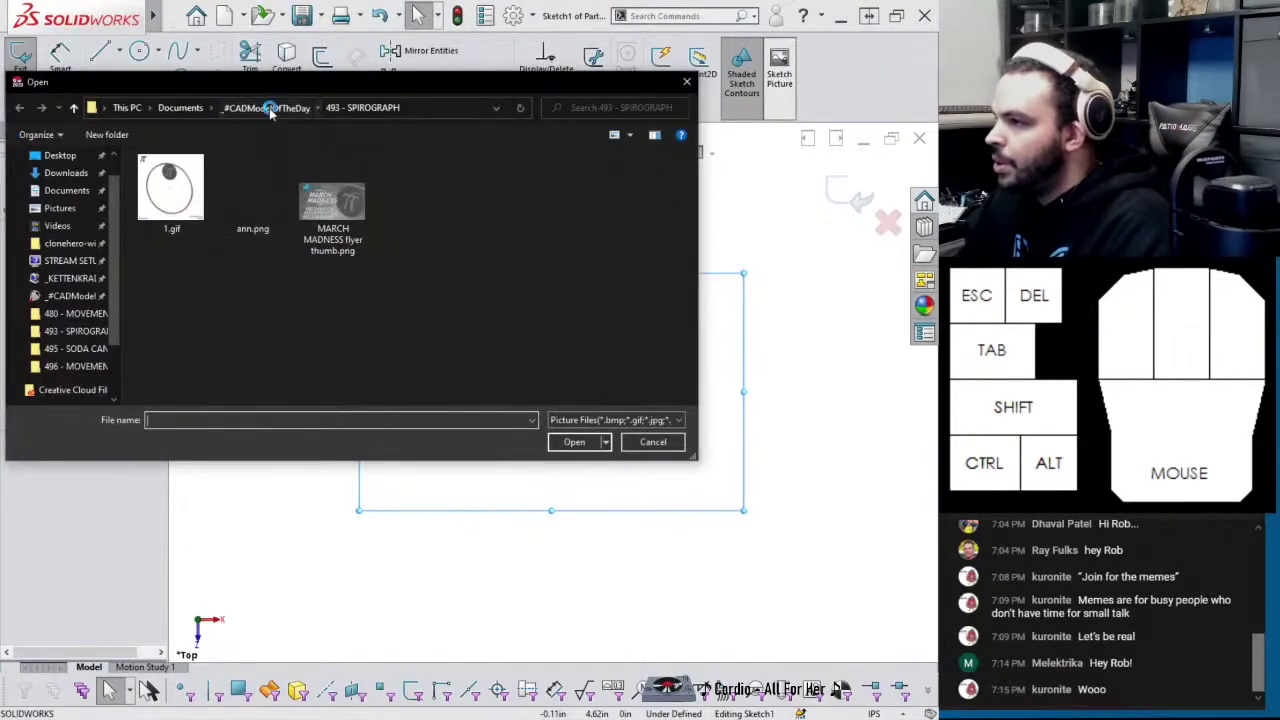
pyautogui.doubleClick(207, 177)
pyautogui.doubleClick(162, 212)
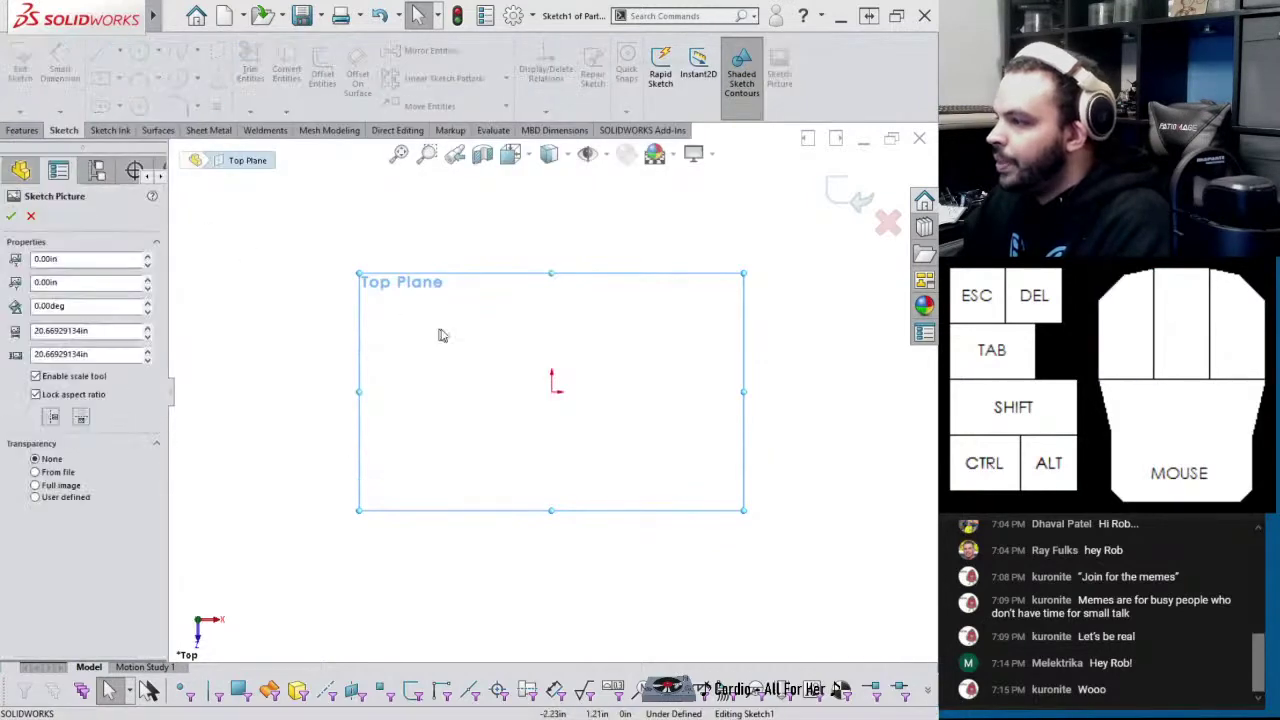
# Place the picture's scale line horizontally across the wheel's full diameter and set its length to 12 in
pyautogui.moveTo(598, 436); pyautogui.dragTo(536, 398)
pyautogui.scroll(-6, 553, 418)
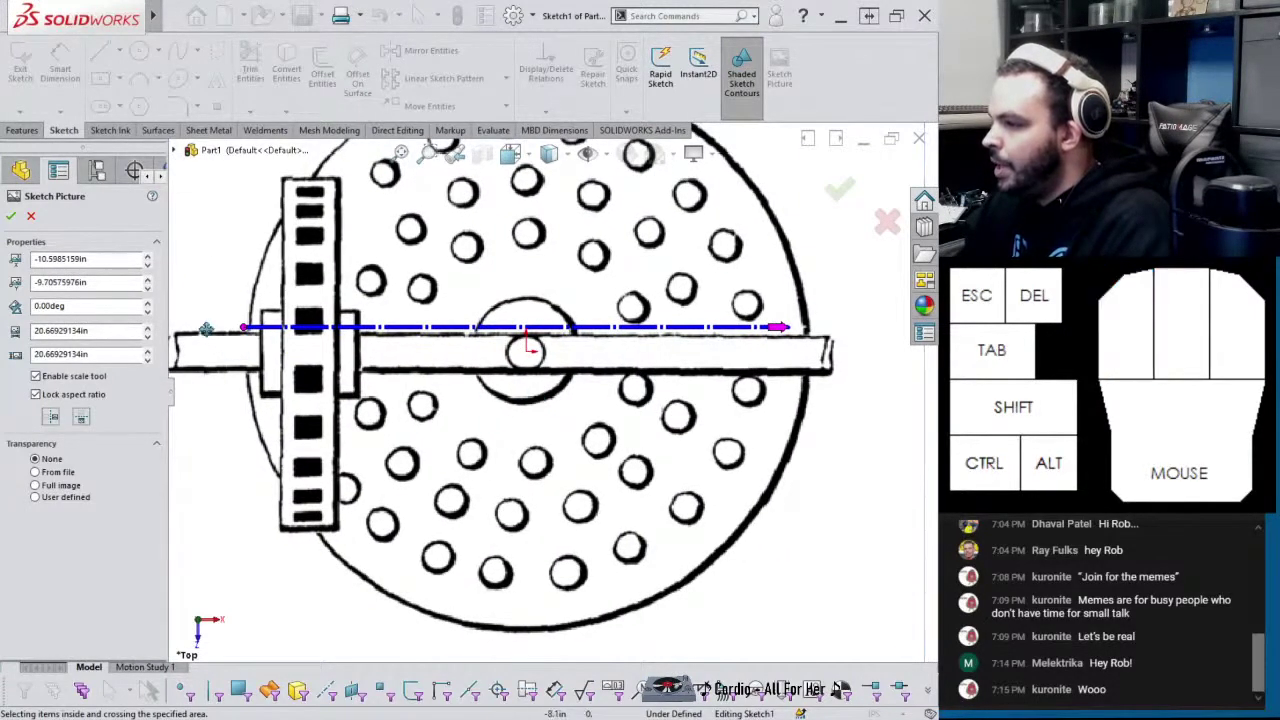
pyautogui.moveTo(530, 327); pyautogui.dragTo(537, 345)
pyautogui.moveTo(784, 351); pyautogui.dragTo(800, 352)
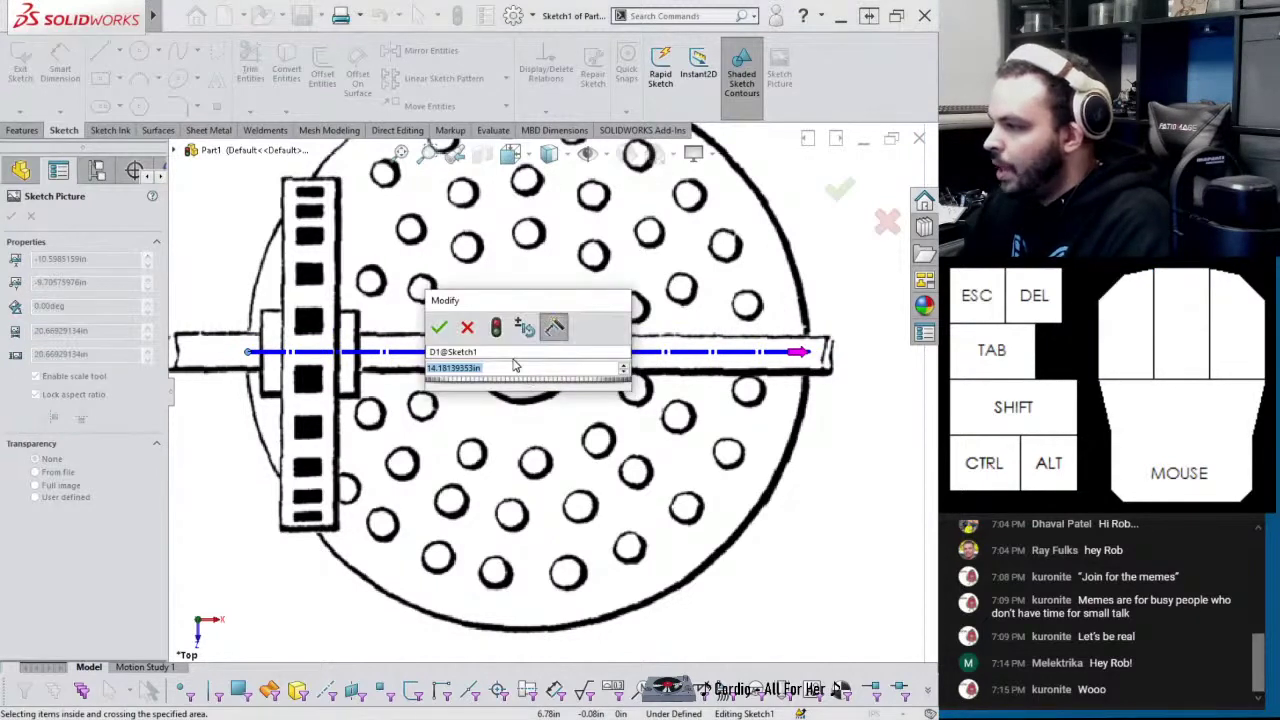
pyautogui.write('12')
pyautogui.press('Return')
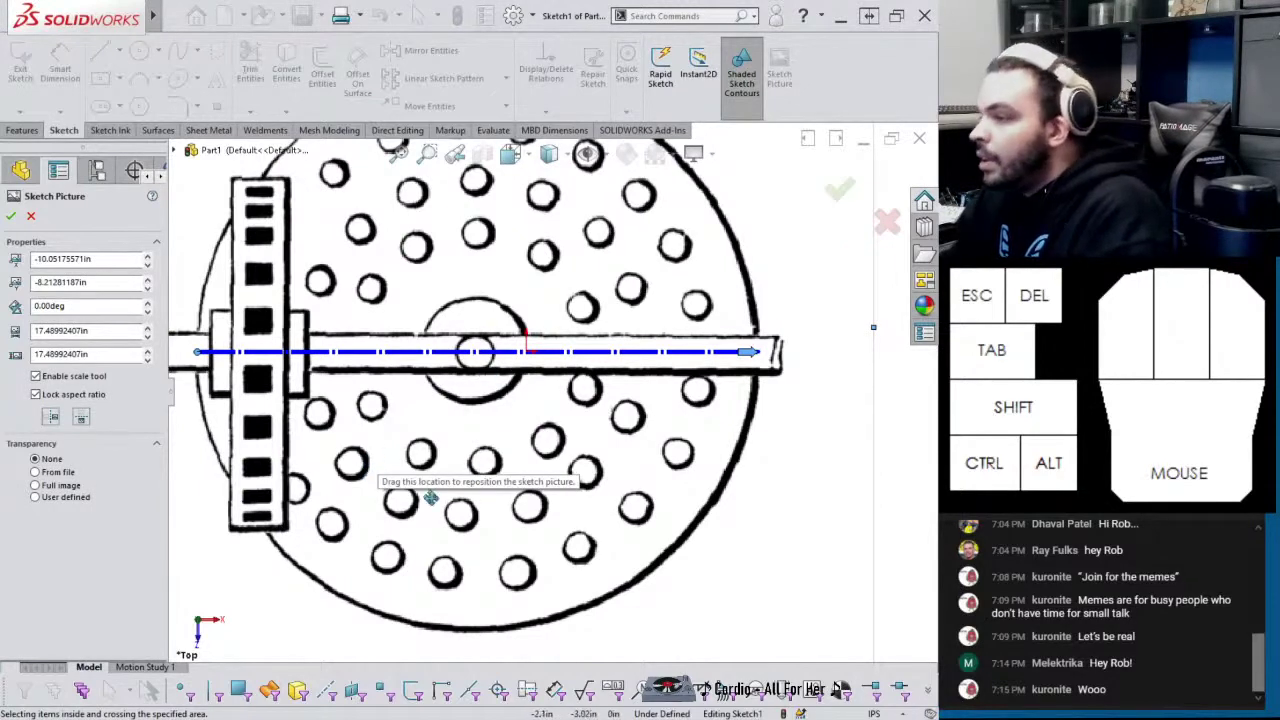
# Shift the scaled picture so the wheel's centre sits on the origin, accept it and exit the sketch
pyautogui.click(483, 457)
pyautogui.moveTo(486, 449); pyautogui.dragTo(553, 440)
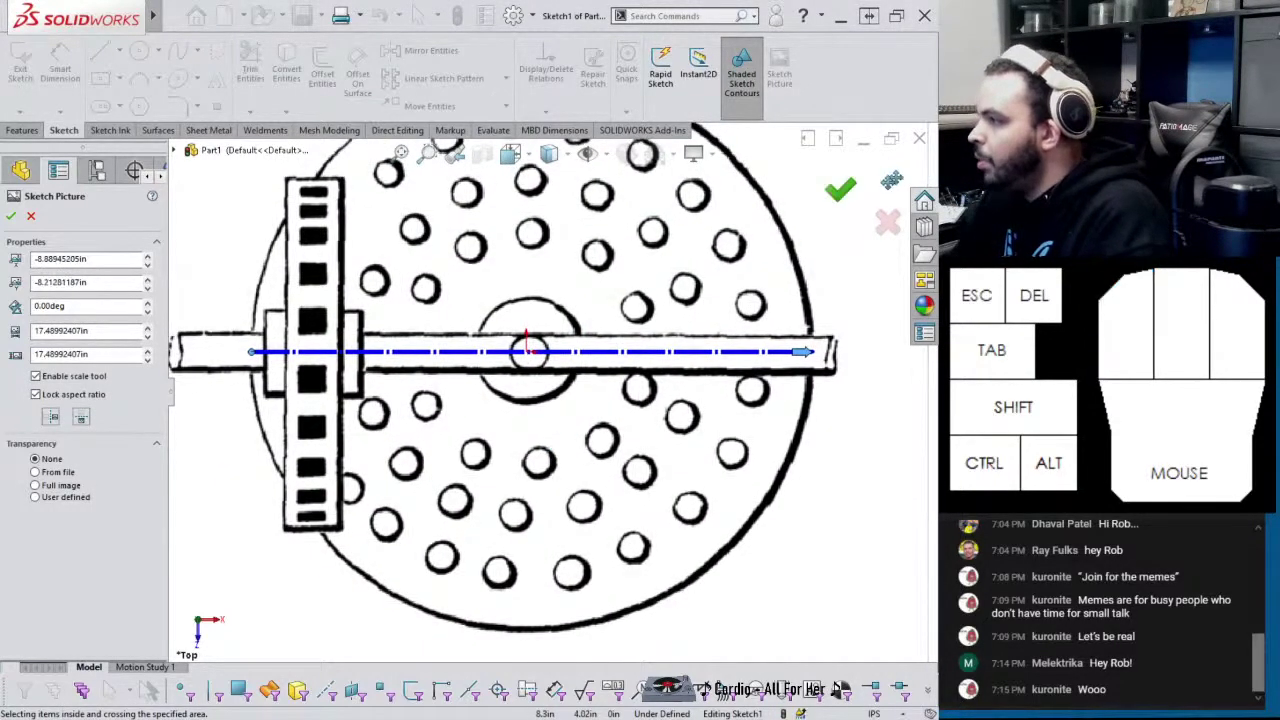
pyautogui.scroll(-3, 577, 358)
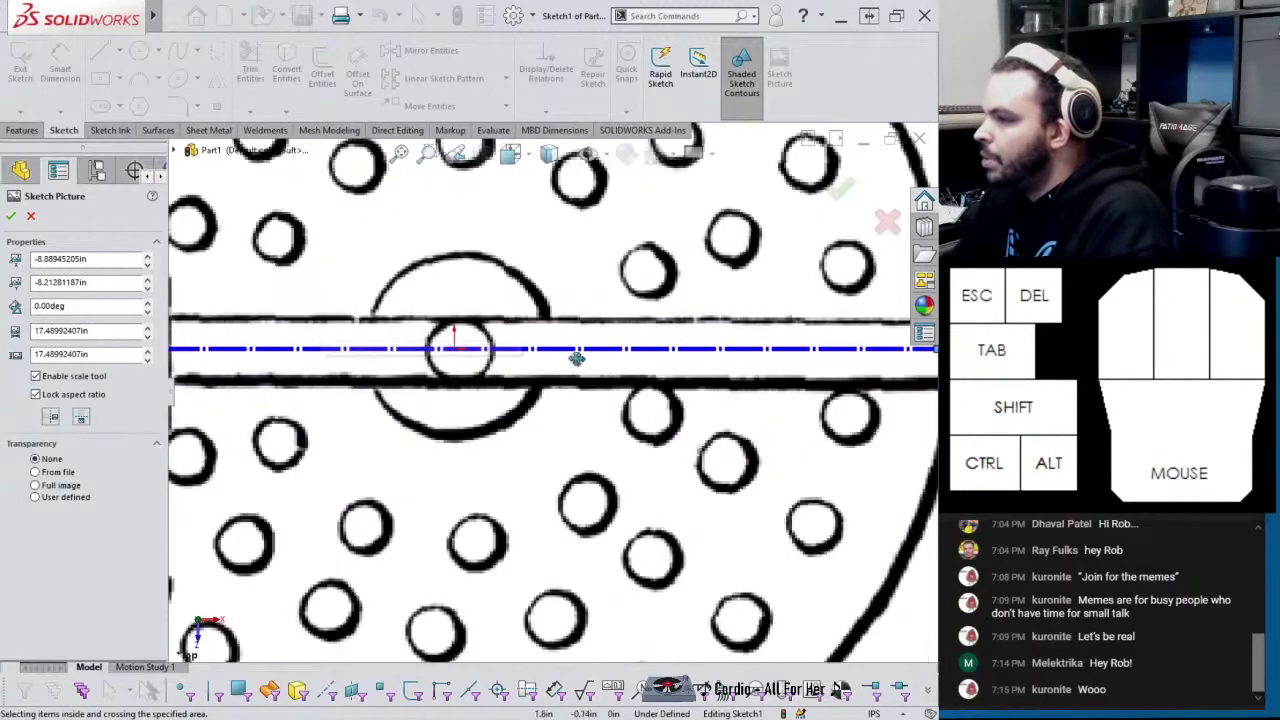
pyautogui.click(11, 216)
pyautogui.scroll(5, 548, 389)
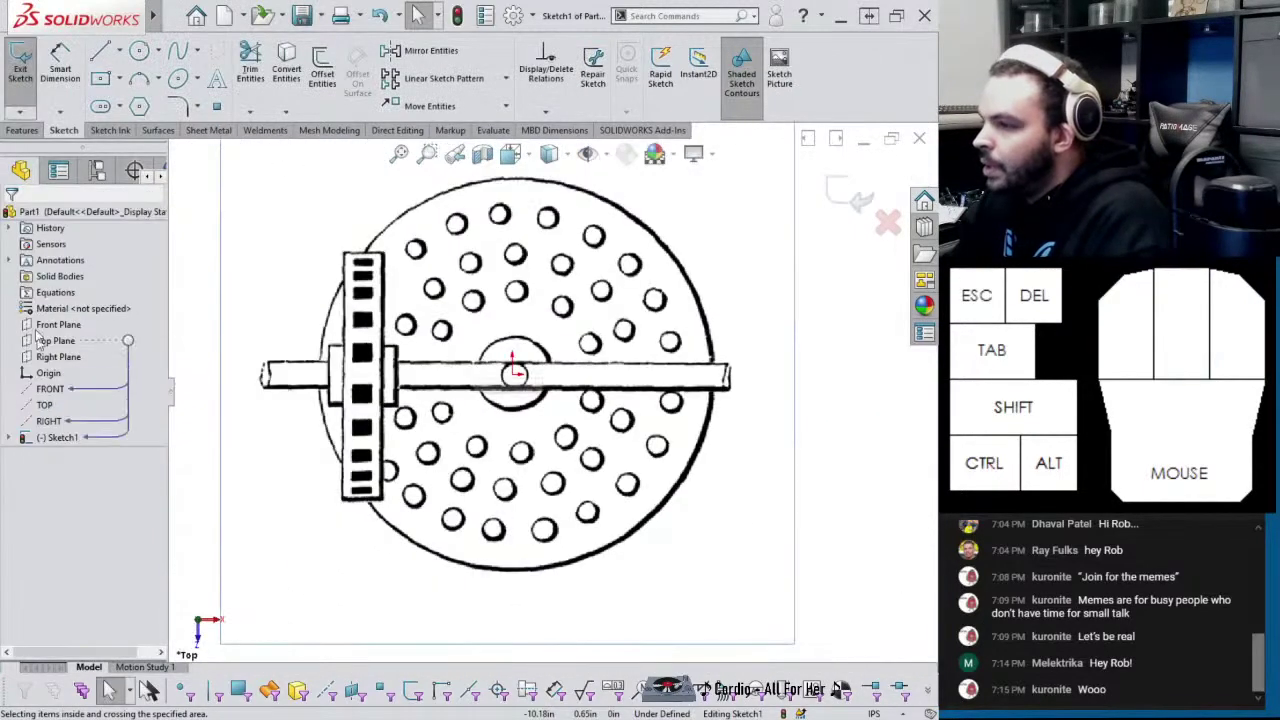
pyautogui.click(848, 195)
# Make the sketch containing the movement 208 picture a reference sketch
pyautogui.rightClick(38, 437)
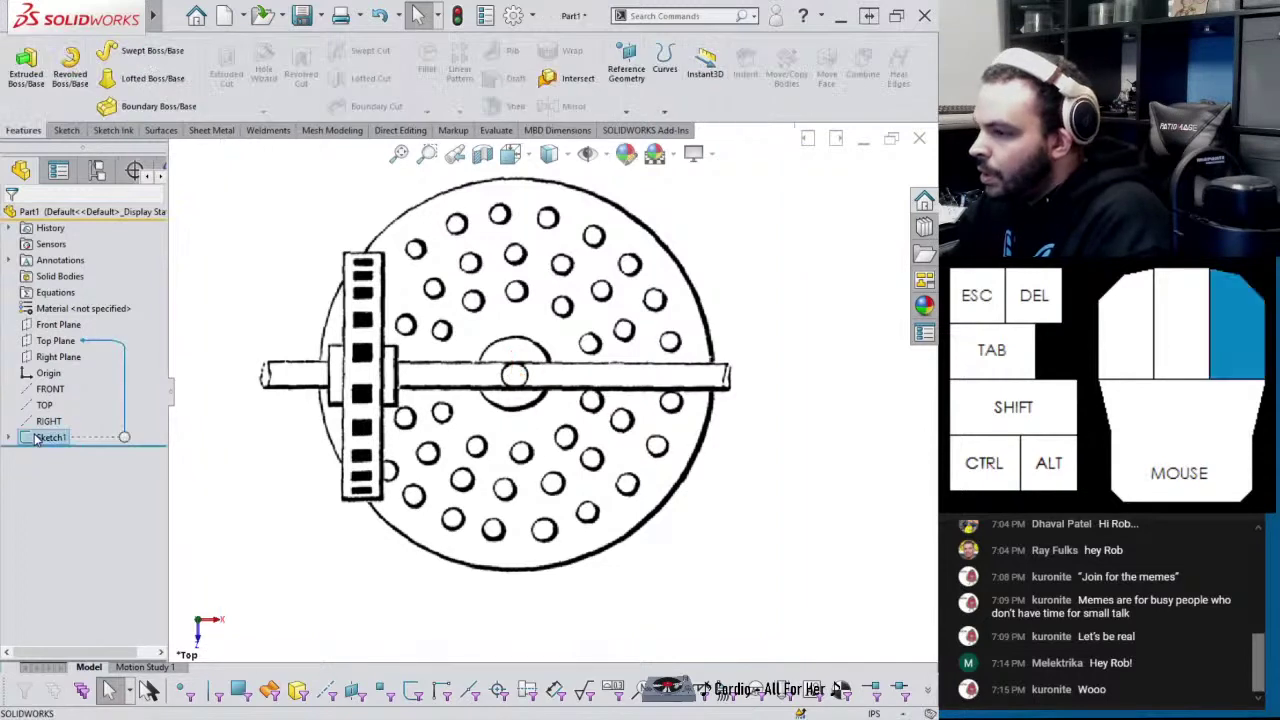
pyautogui.click(229, 447)
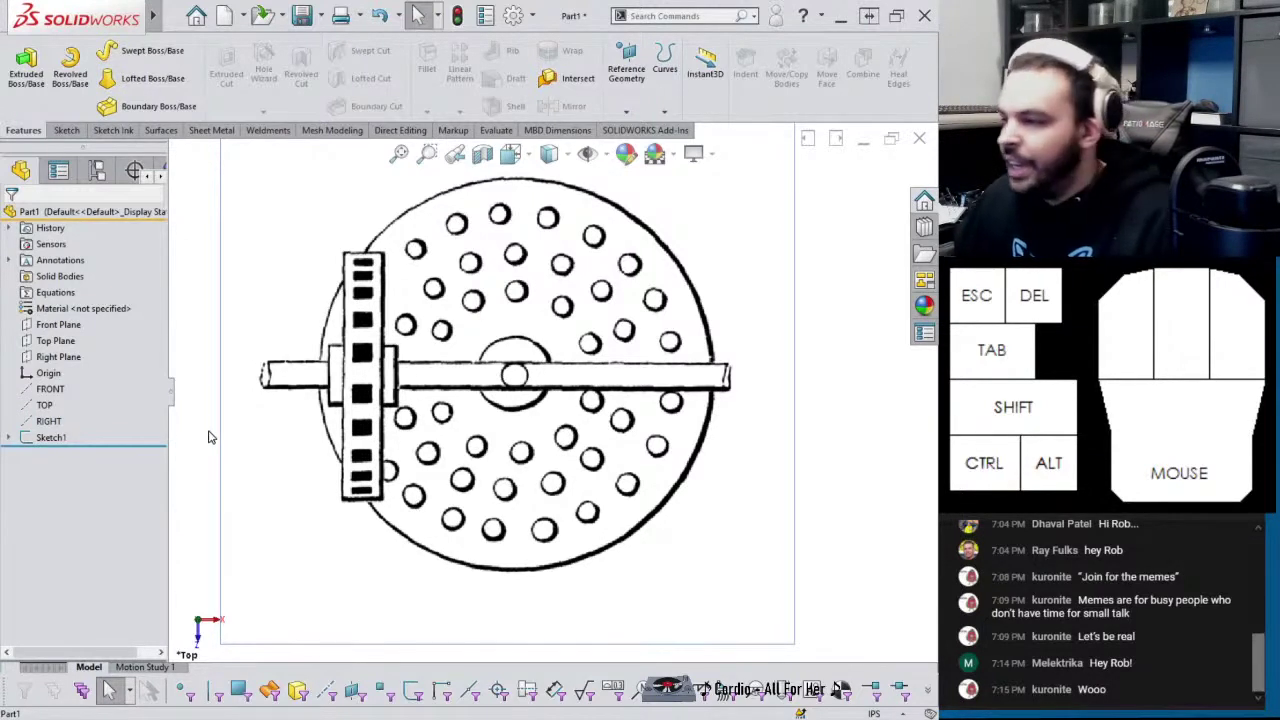
pyautogui.rightClick(57, 440)
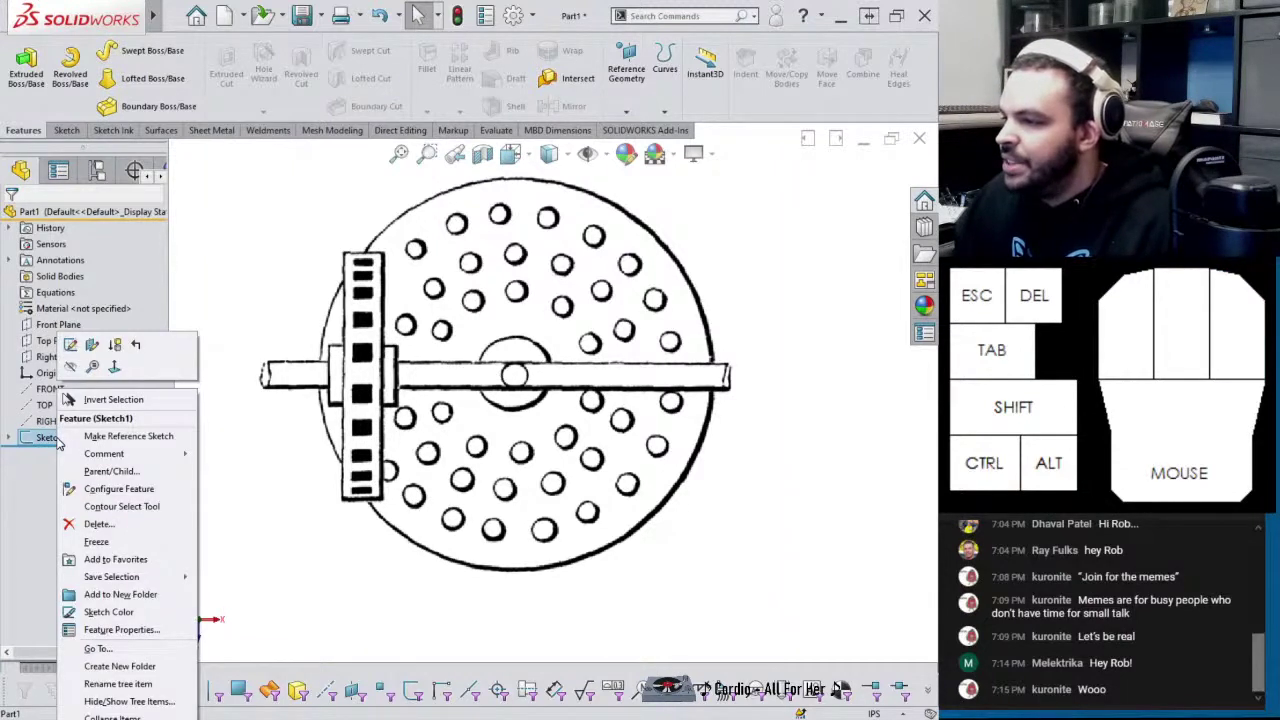
pyautogui.click(129, 437)
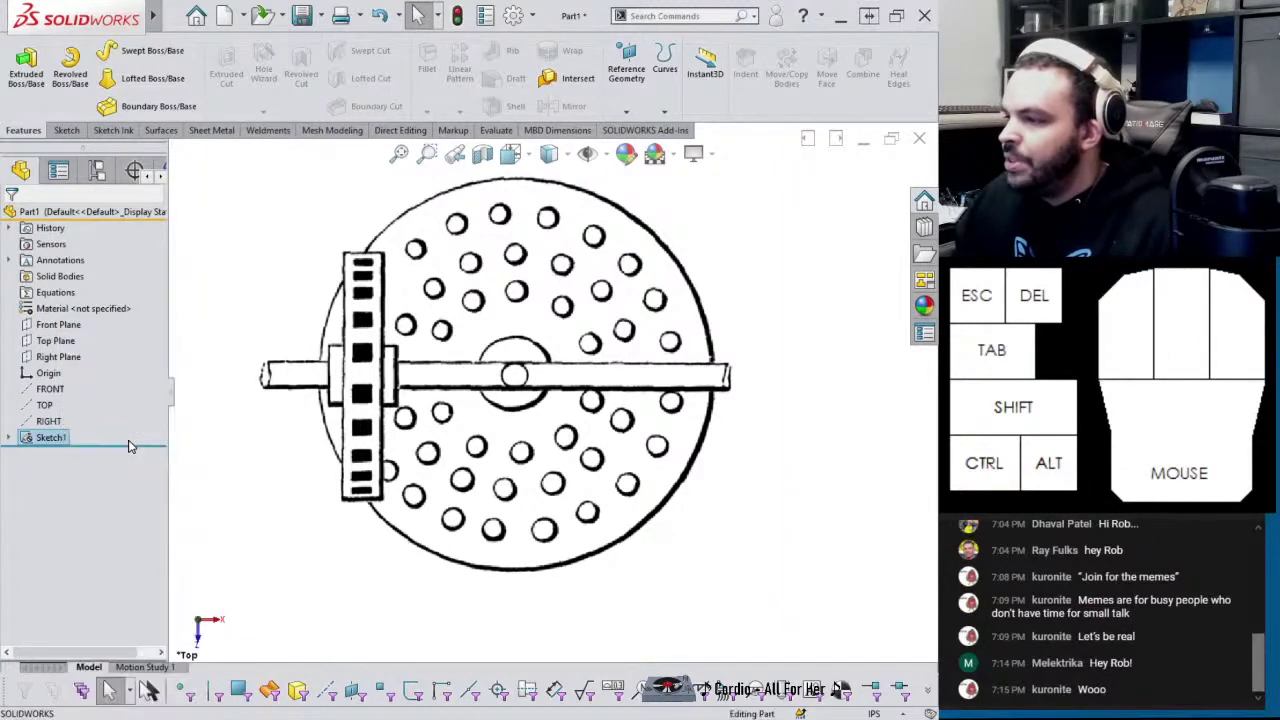
# Open the sketch picture's properties outside sketch editing and shift the picture away from the origin
pyautogui.click(44, 440)
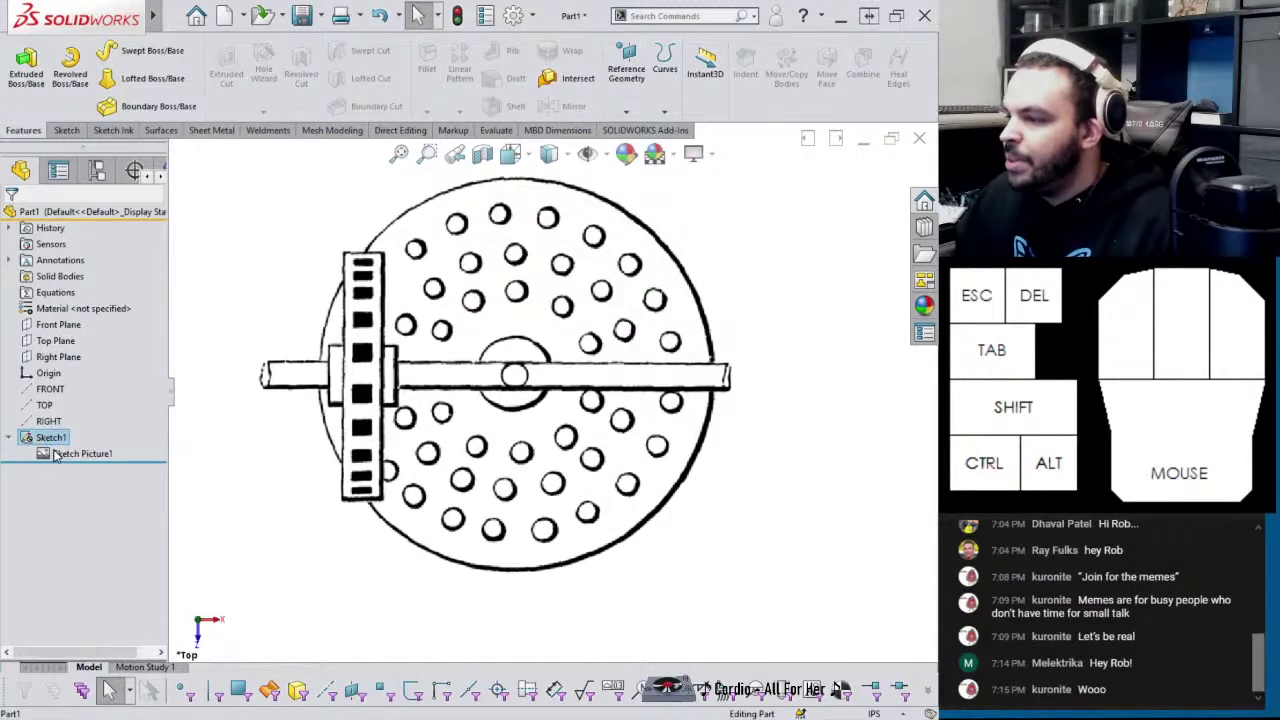
pyautogui.doubleClick(55, 455)
pyautogui.moveTo(429, 451); pyautogui.dragTo(595, 421)
pyautogui.press('f')
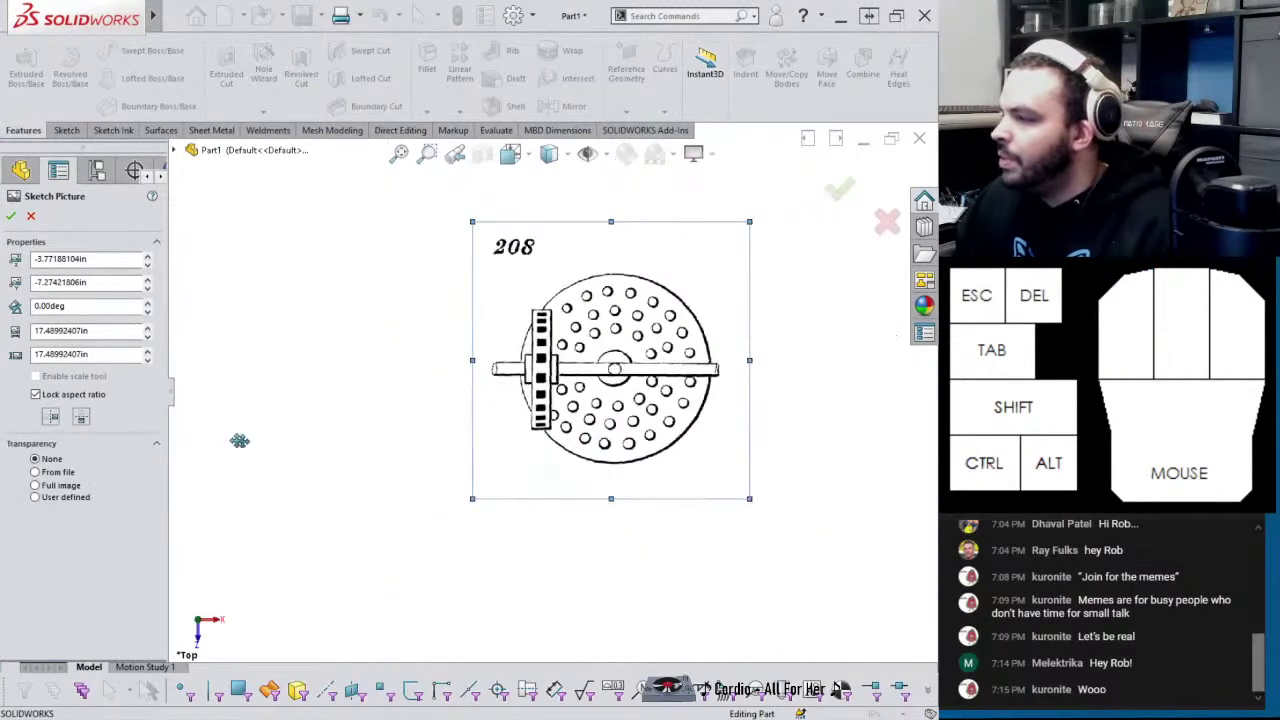
pyautogui.click(10, 216)
# Try to move the sketch picture back so the wheel's centre lines up with the origin, without editing its sketch
pyautogui.click(50, 375)
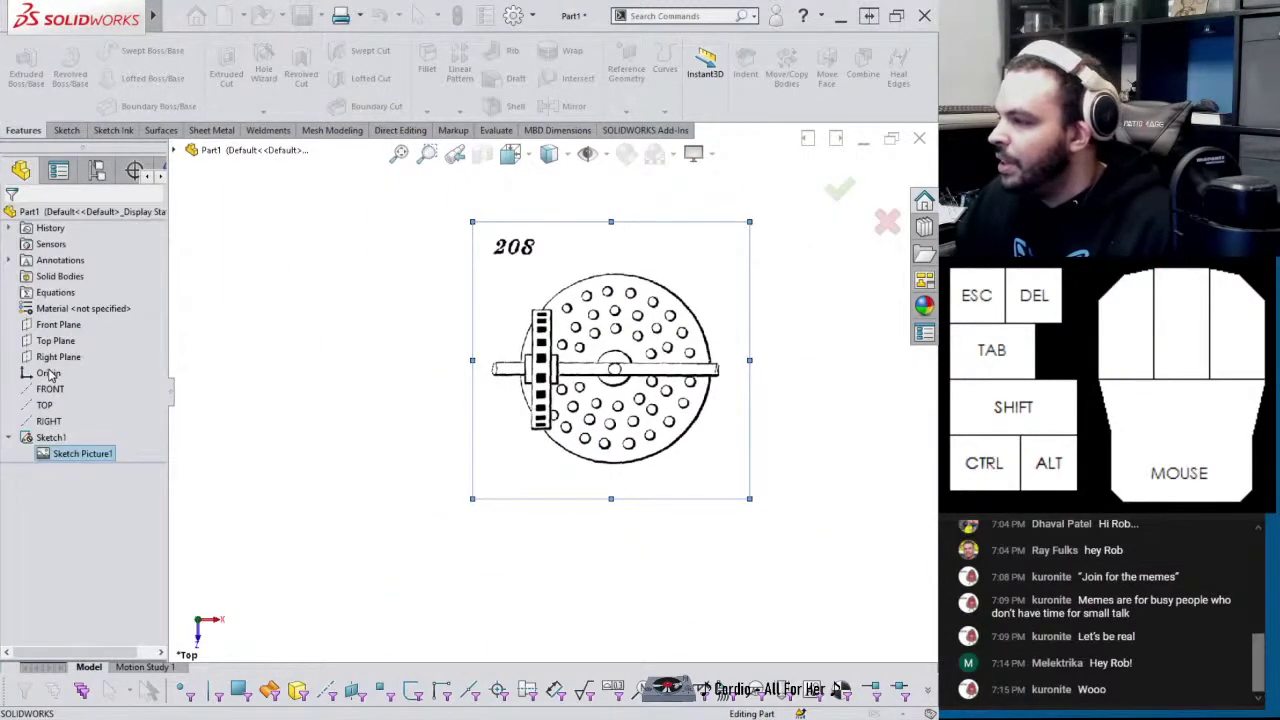
pyautogui.click(47, 378)
pyautogui.click(55, 334)
pyautogui.moveTo(605, 421)
pyautogui.mouseDown()
pyautogui.moveTo(499, 421)
pyautogui.moveTo(453, 504)
pyautogui.moveTo(473, 426)
pyautogui.moveTo(419, 449)
pyautogui.mouseUp()
pyautogui.click(45, 375)
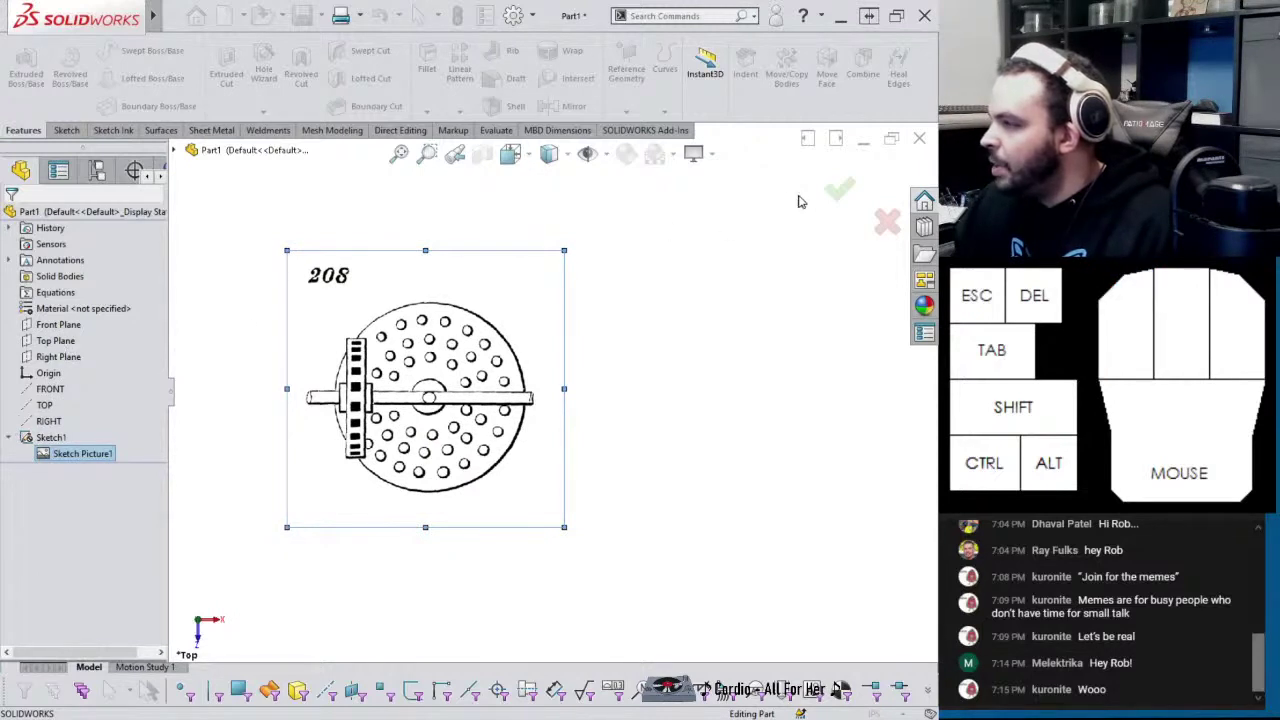
pyautogui.moveTo(397, 447); pyautogui.dragTo(458, 433)
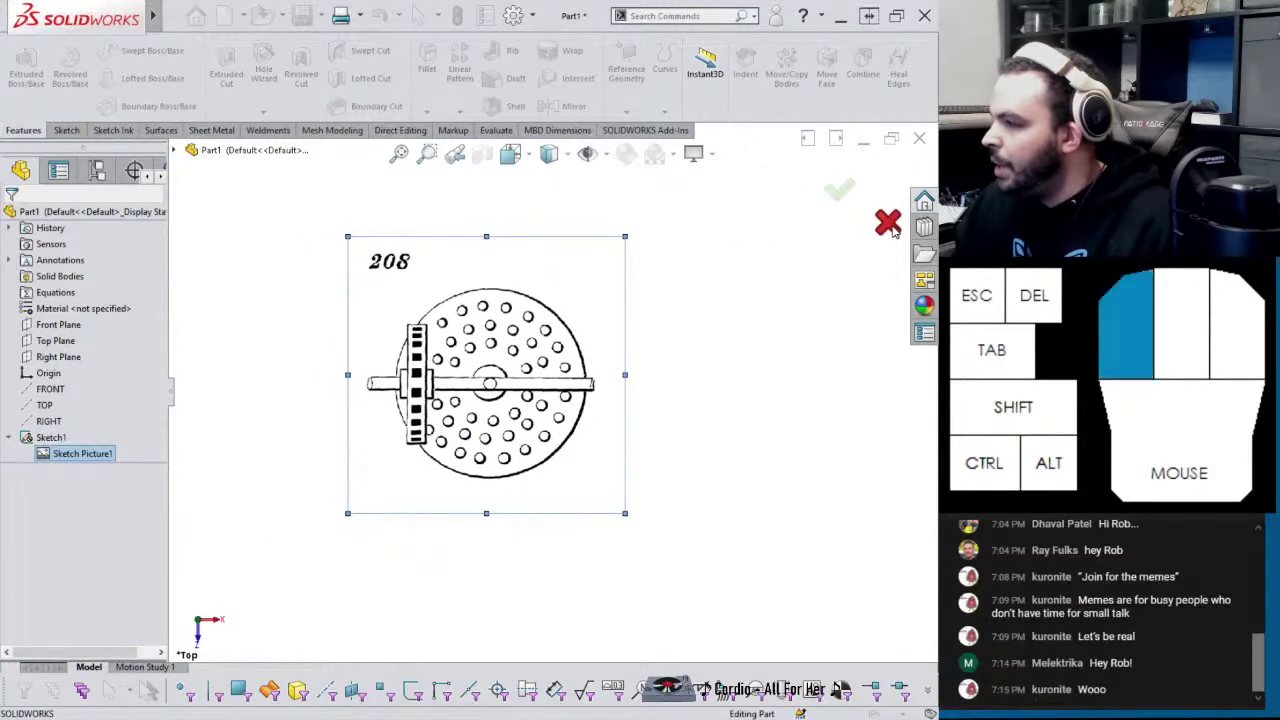
pyautogui.click(889, 223)
pyautogui.click(450, 414)
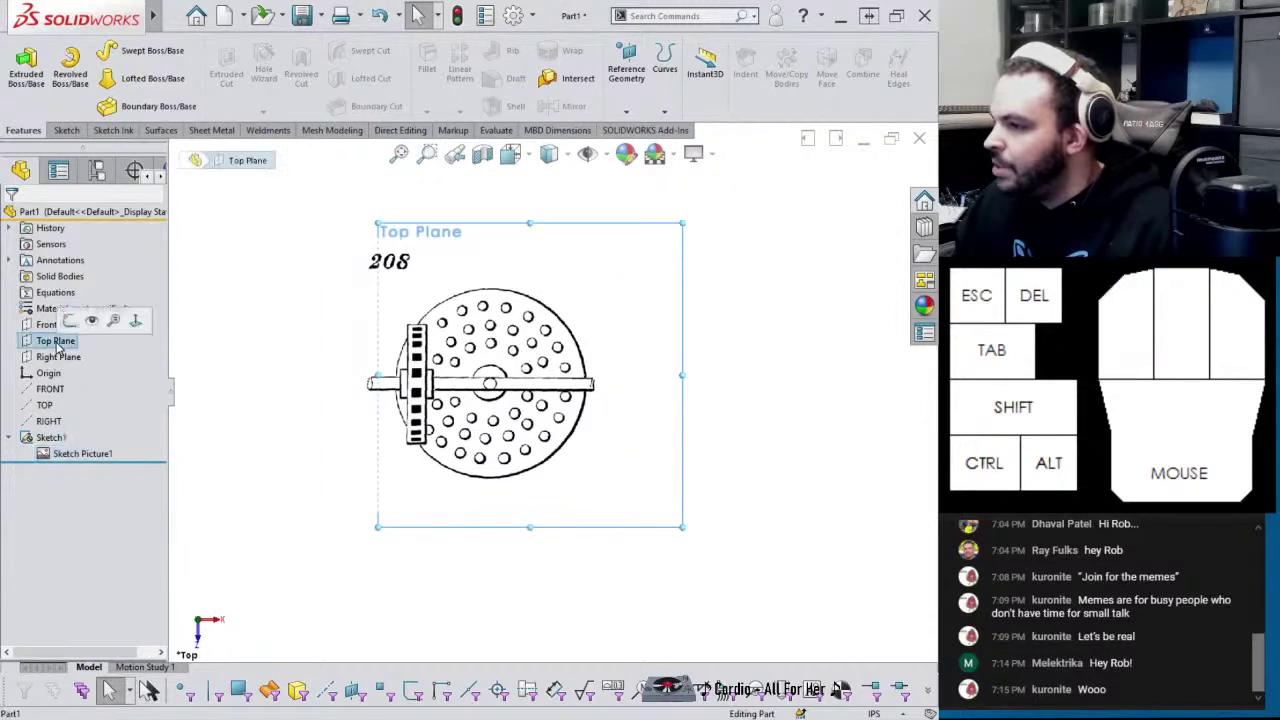
pyautogui.click(46, 374)
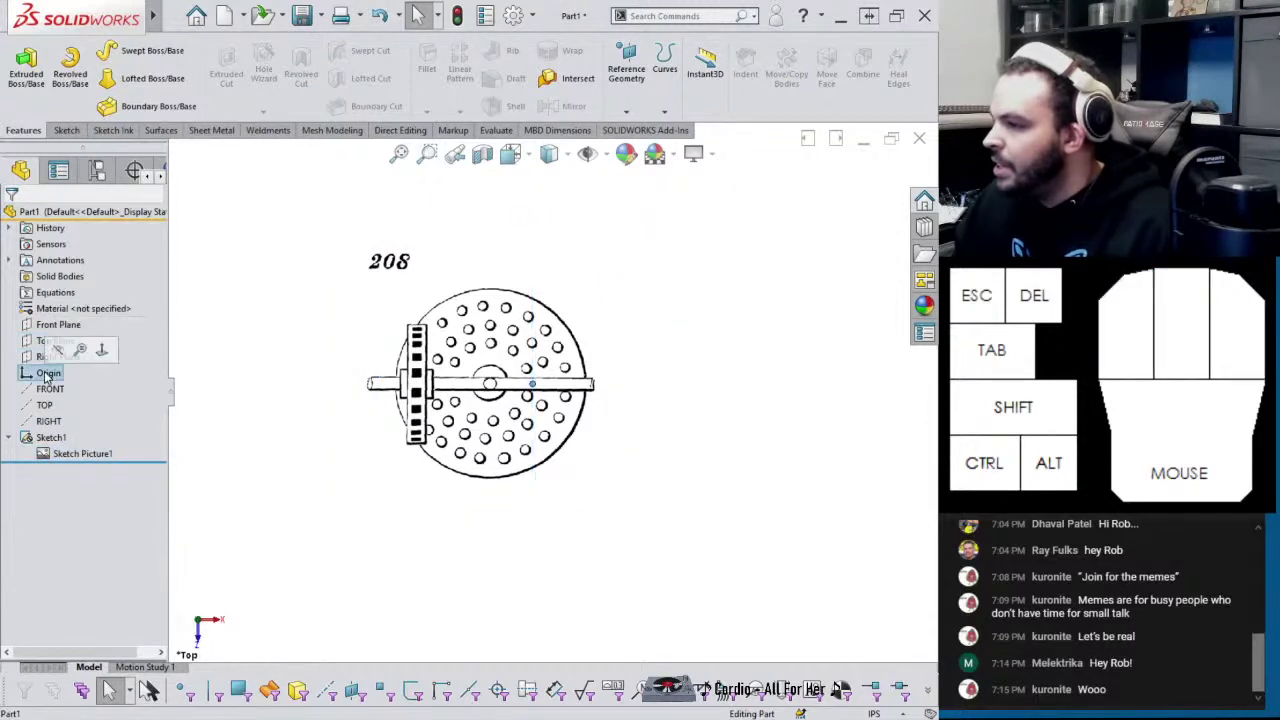
pyautogui.doubleClick(82, 453)
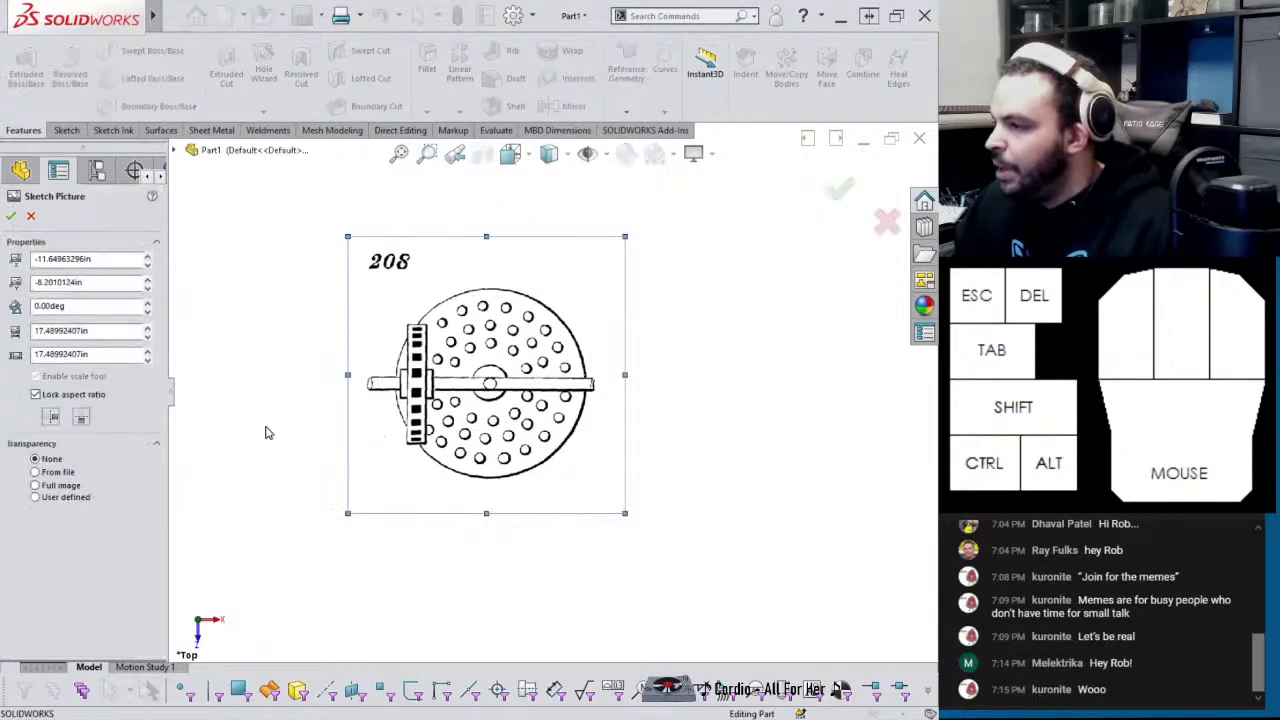
pyautogui.click(30, 216)
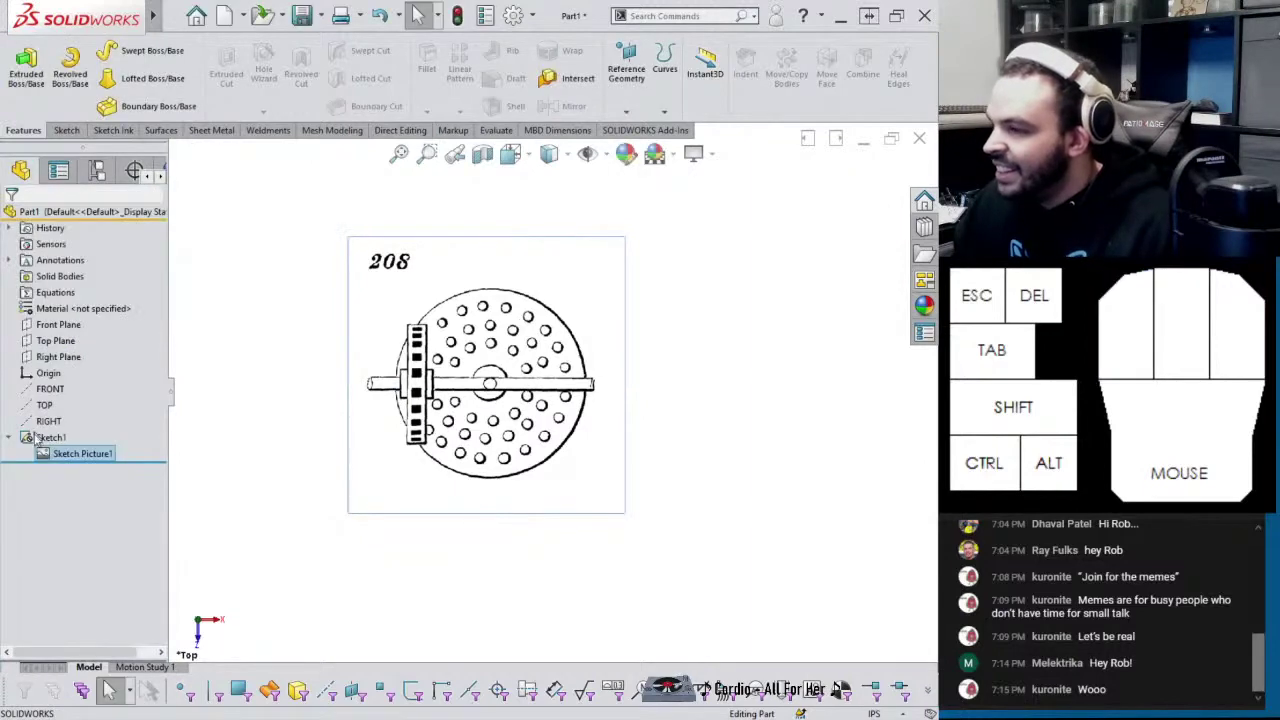
# Reopen the picture sketch for editing, move the picture so the wheel's centre sits on the origin, and exit the sketch
pyautogui.rightClick(46, 440)
pyautogui.click(46, 438)
pyautogui.rightClick(46, 438)
pyautogui.click(104, 436)
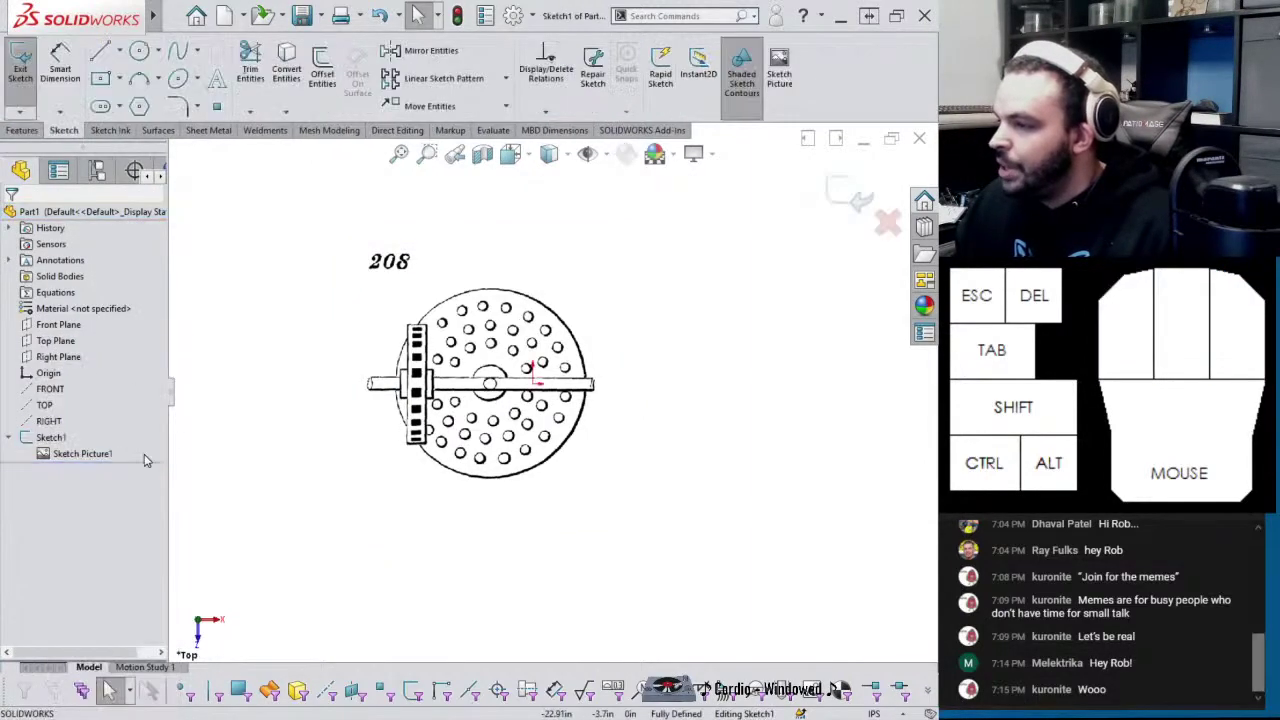
pyautogui.click(537, 404)
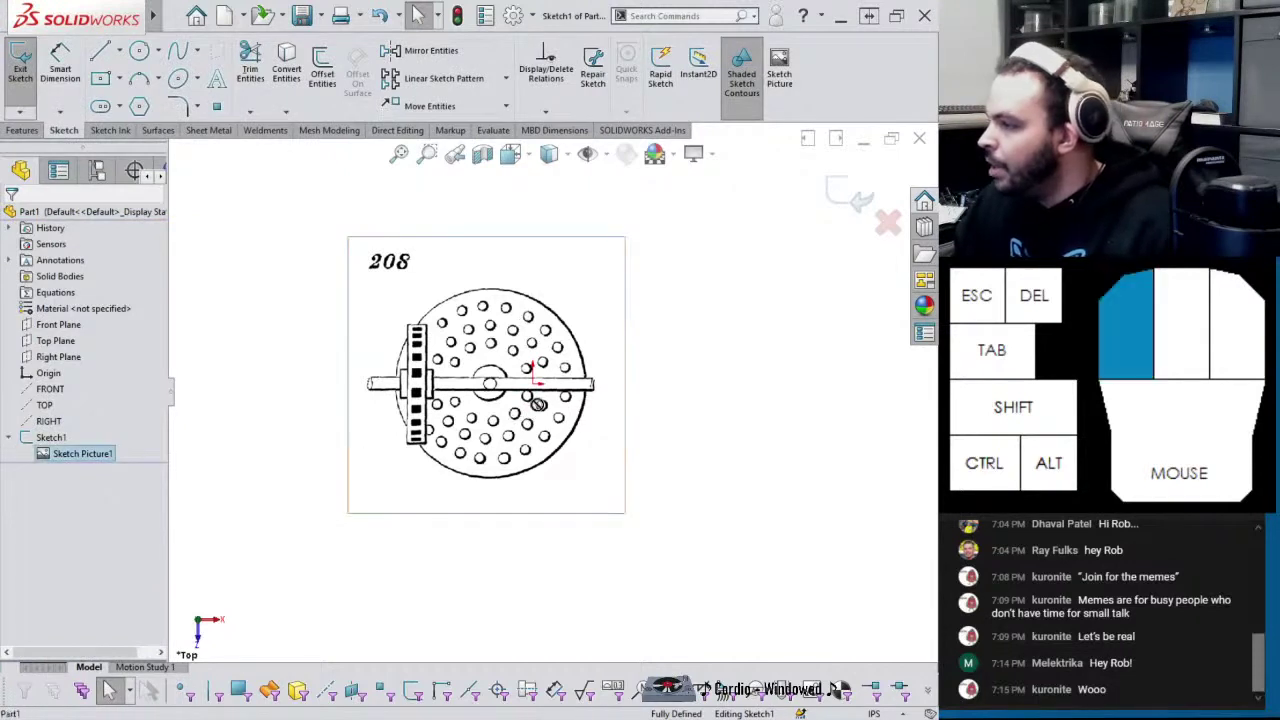
pyautogui.click(462, 432)
pyautogui.moveTo(462, 432); pyautogui.dragTo(512, 429)
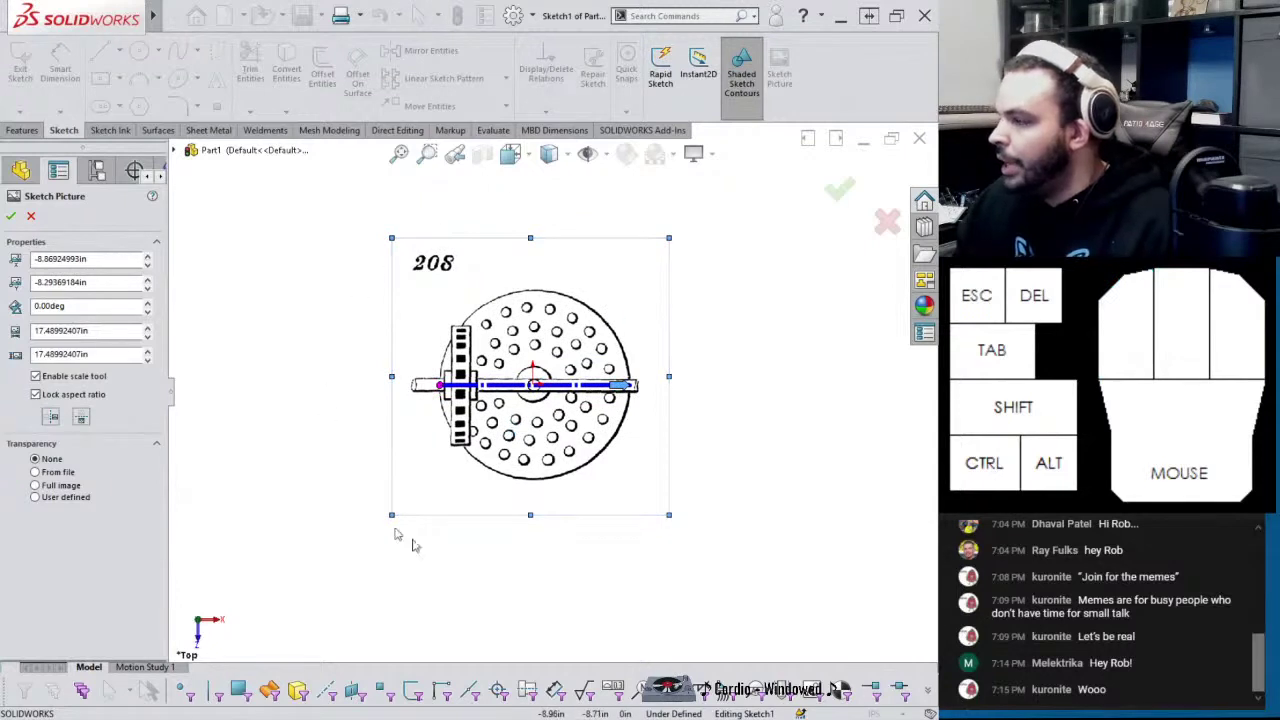
pyautogui.click(838, 190)
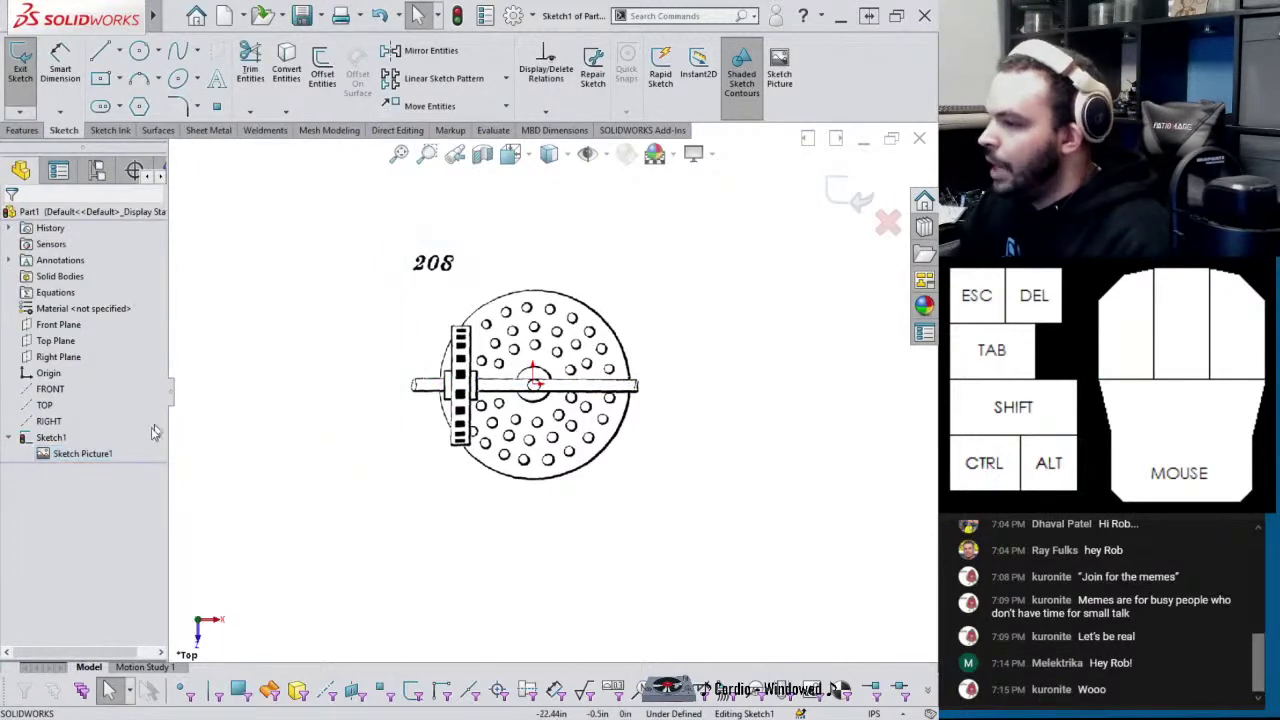
pyautogui.click(848, 194)
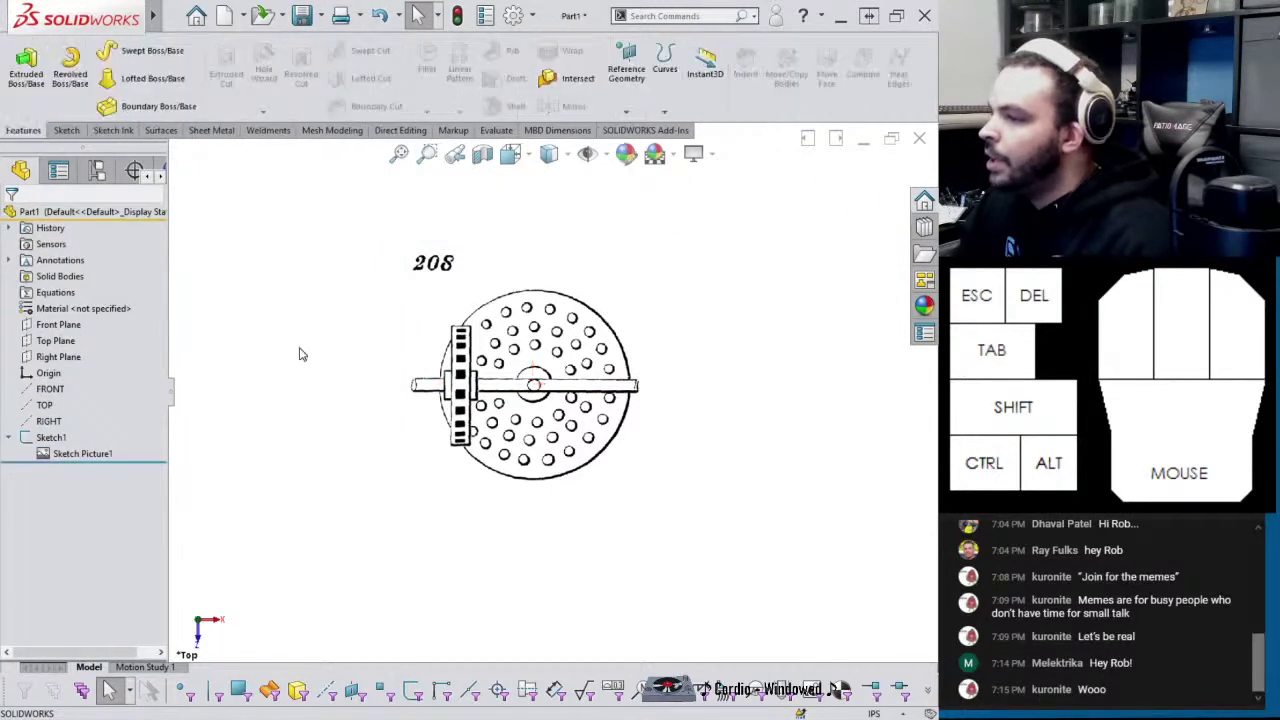
# Start a new sketch on the Top Plane and draw a circle about 11.92 in across from the origin over the wheel's outline
pyautogui.click(62, 341)
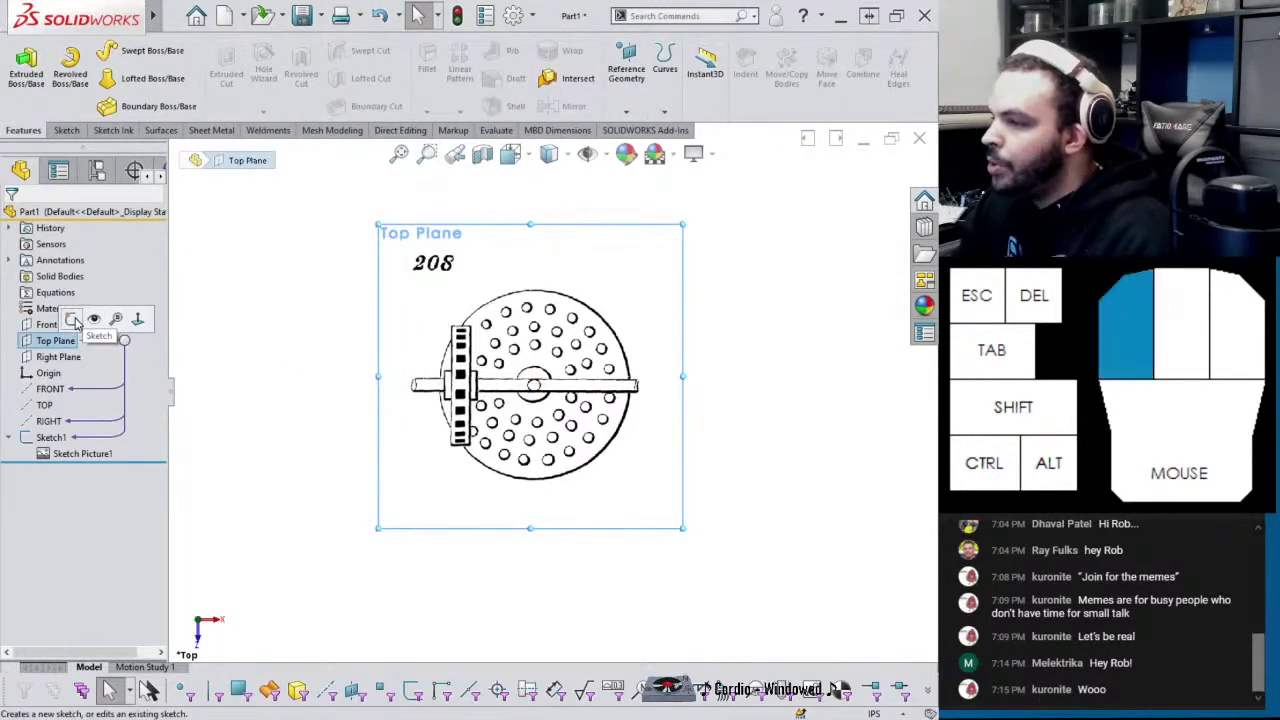
pyautogui.click(72, 319)
pyautogui.scroll(-5, 486, 280)
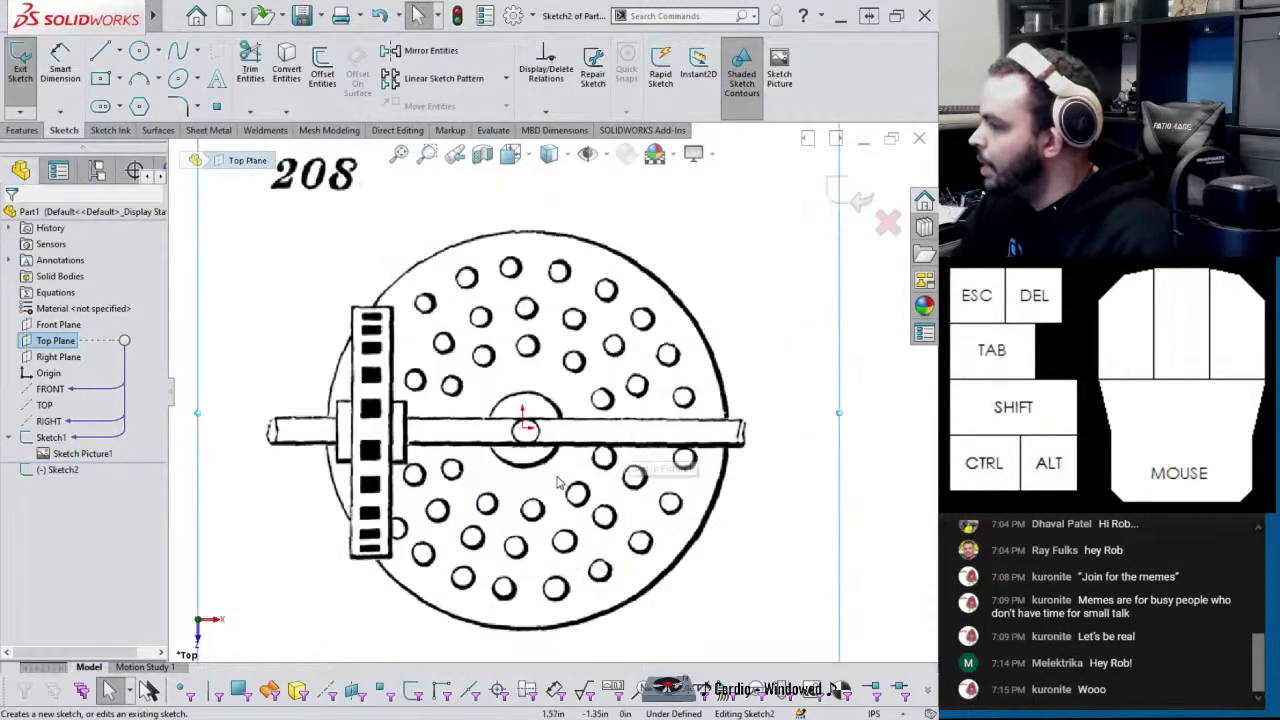
pyautogui.scroll(-2, 567, 484)
pyautogui.moveTo(567, 484); pyautogui.dragTo(572, 478, button='right')
pyautogui.moveTo(500, 420); pyautogui.dragTo(602, 217)
# Dimension the wheel circle's diameter to 12 in
pyautogui.moveTo(605, 225); pyautogui.dragTo(640, 230, button='right')
pyautogui.click(655, 232)
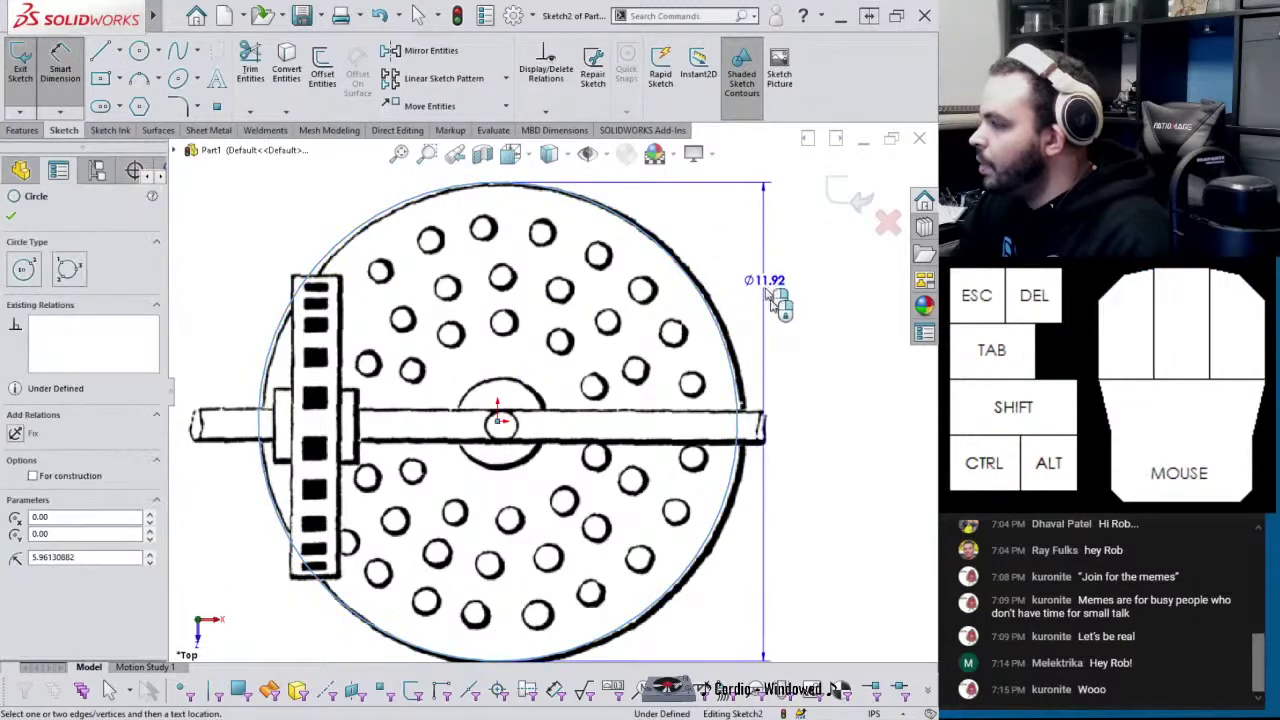
pyautogui.click(862, 412)
pyautogui.write('12')
pyautogui.press('Return')
pyautogui.press('f')
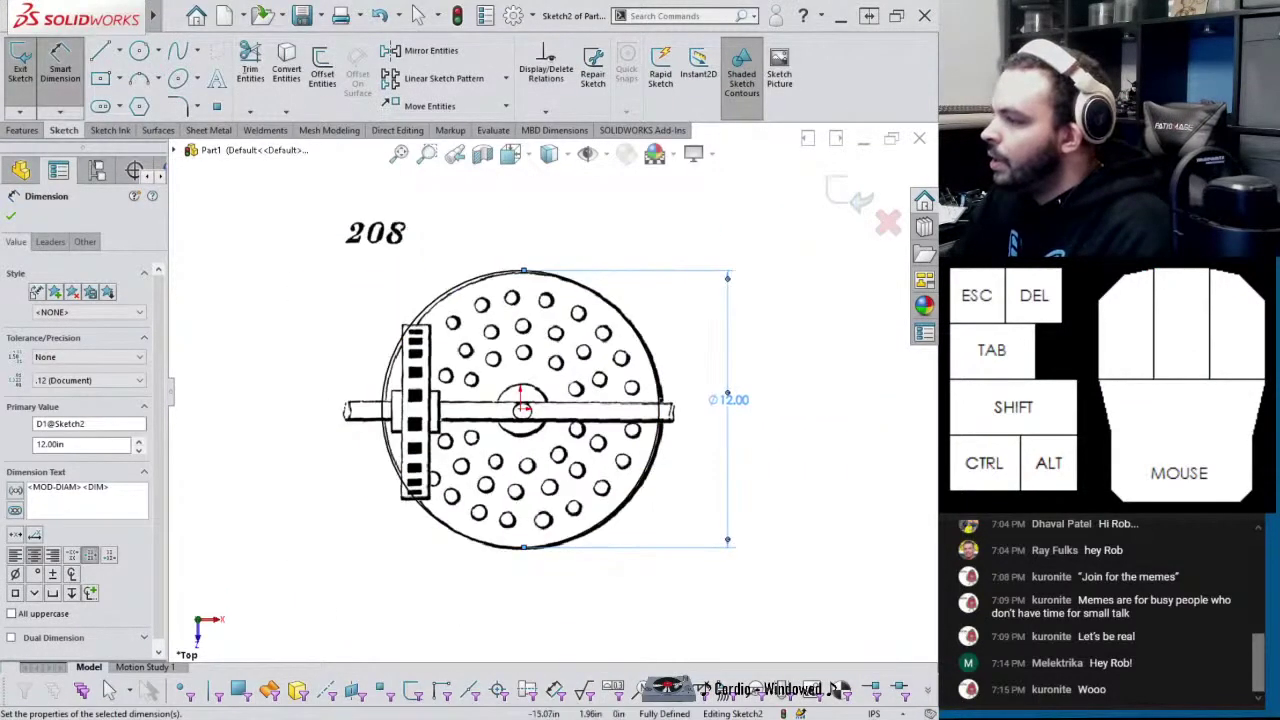
# Extrude the wheel circle 0.3125 in from the sketch plane in the reversed direction, behind the reference picture
pyautogui.moveTo(345, 335); pyautogui.dragTo(338, 322, button='right')
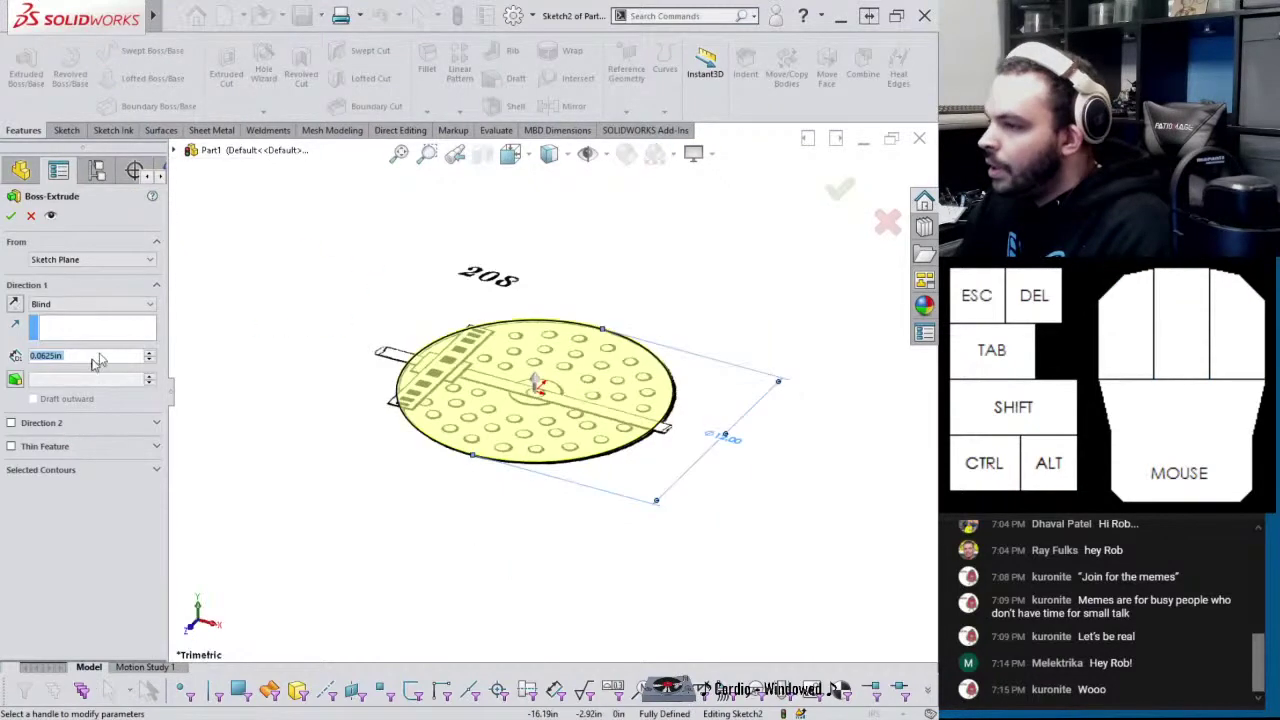
pyautogui.click(14, 305)
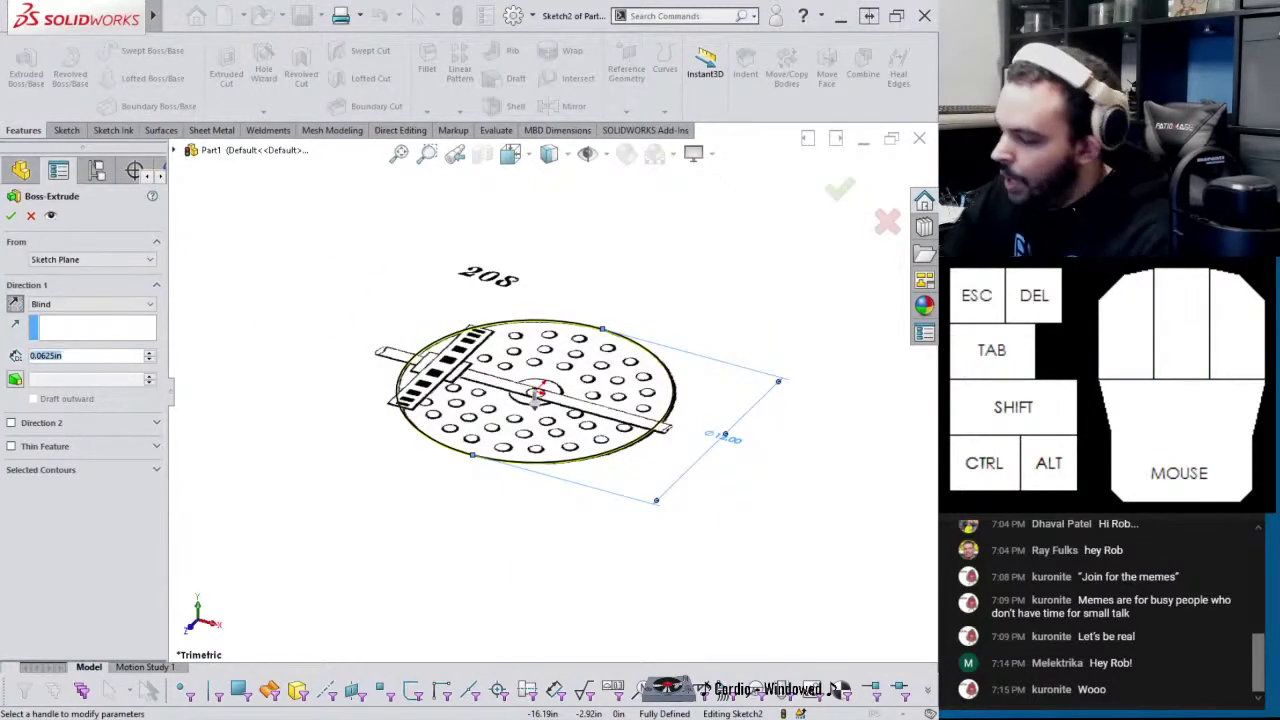
pyautogui.click(150, 355)
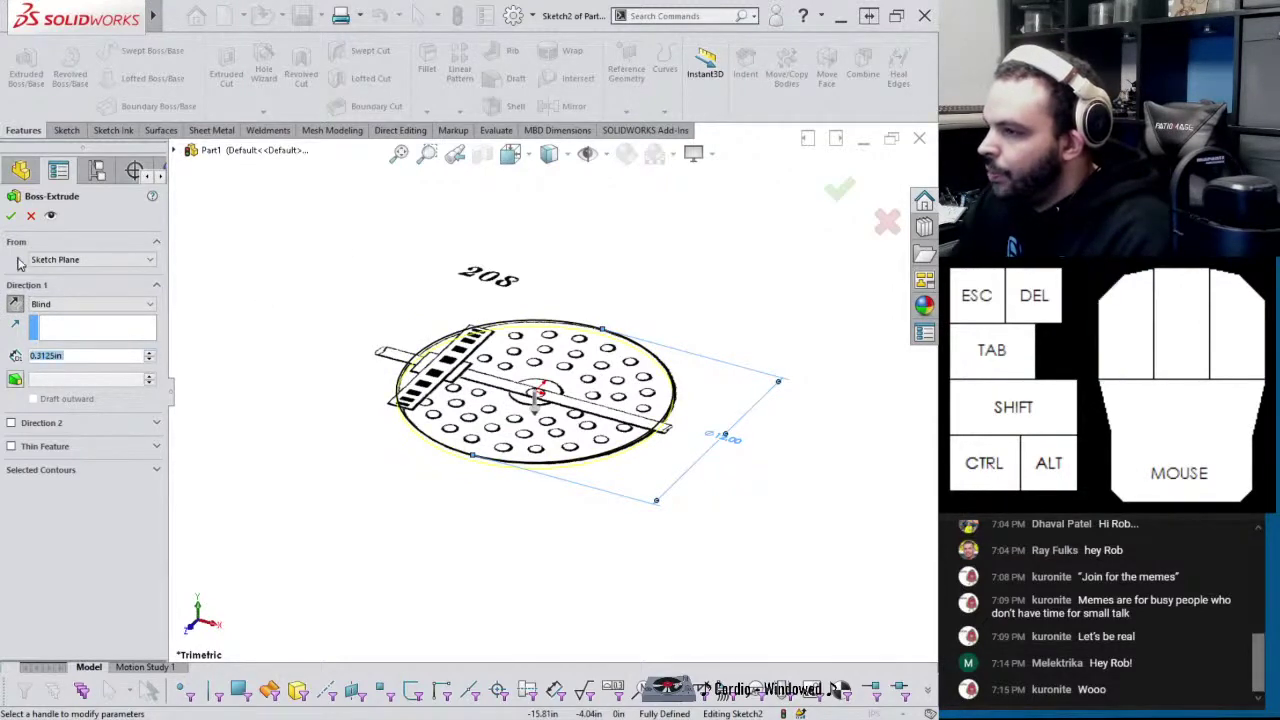
pyautogui.click(10, 215)
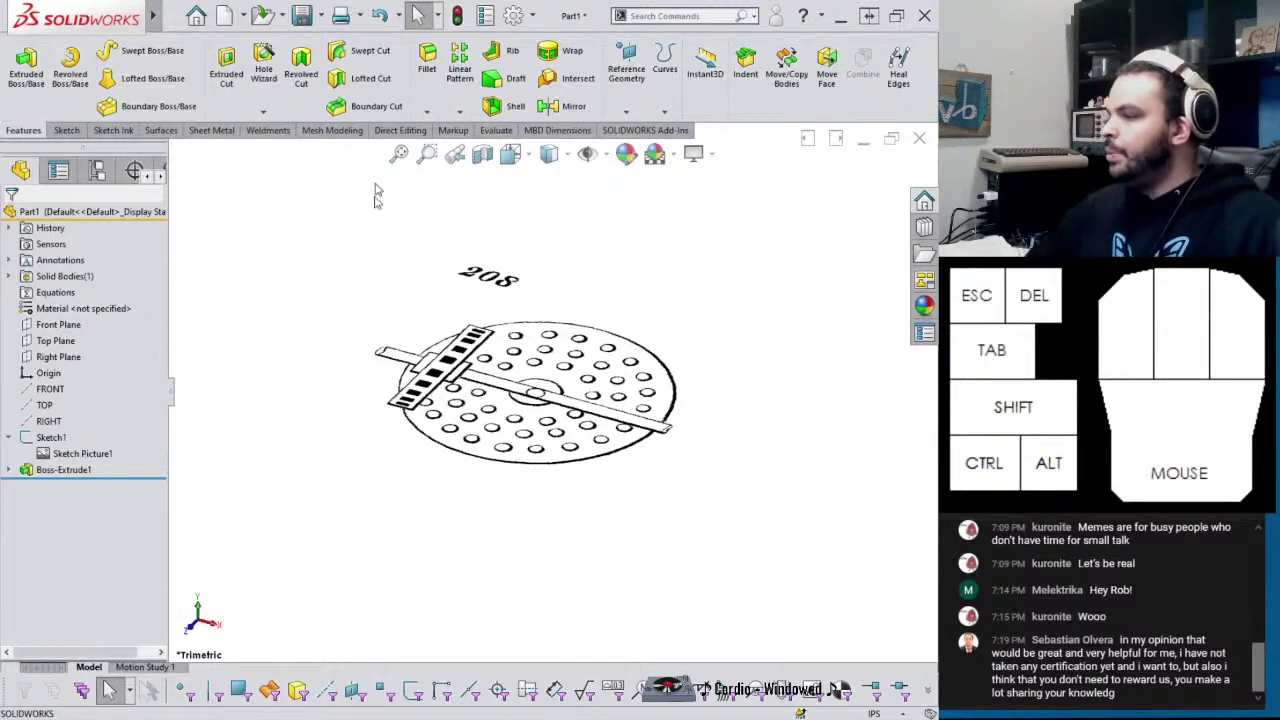
# Edit the wheel disc's extrusion and set its depth to 0.50 in
pyautogui.moveTo(266, 249)
pyautogui.mouseDown(button='middle')
pyautogui.moveTo(429, 306)
pyautogui.moveTo(523, 420)
pyautogui.mouseUp(button='middle')
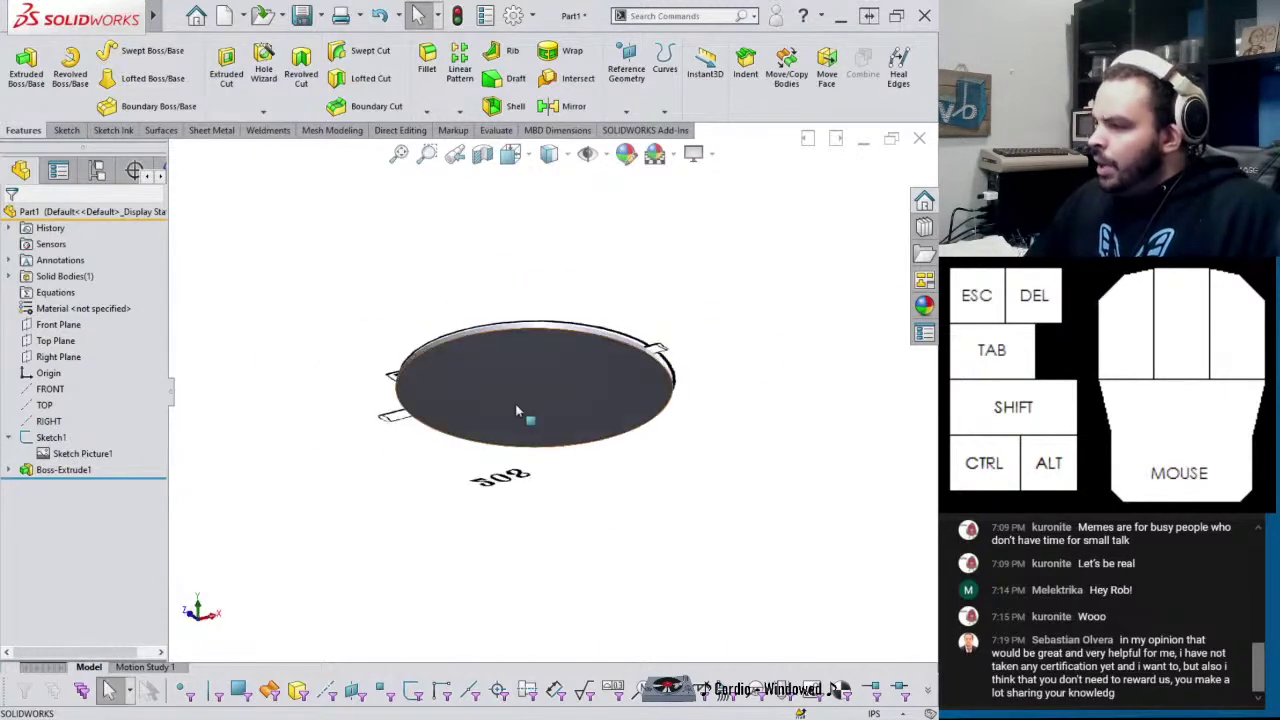
pyautogui.click(523, 420)
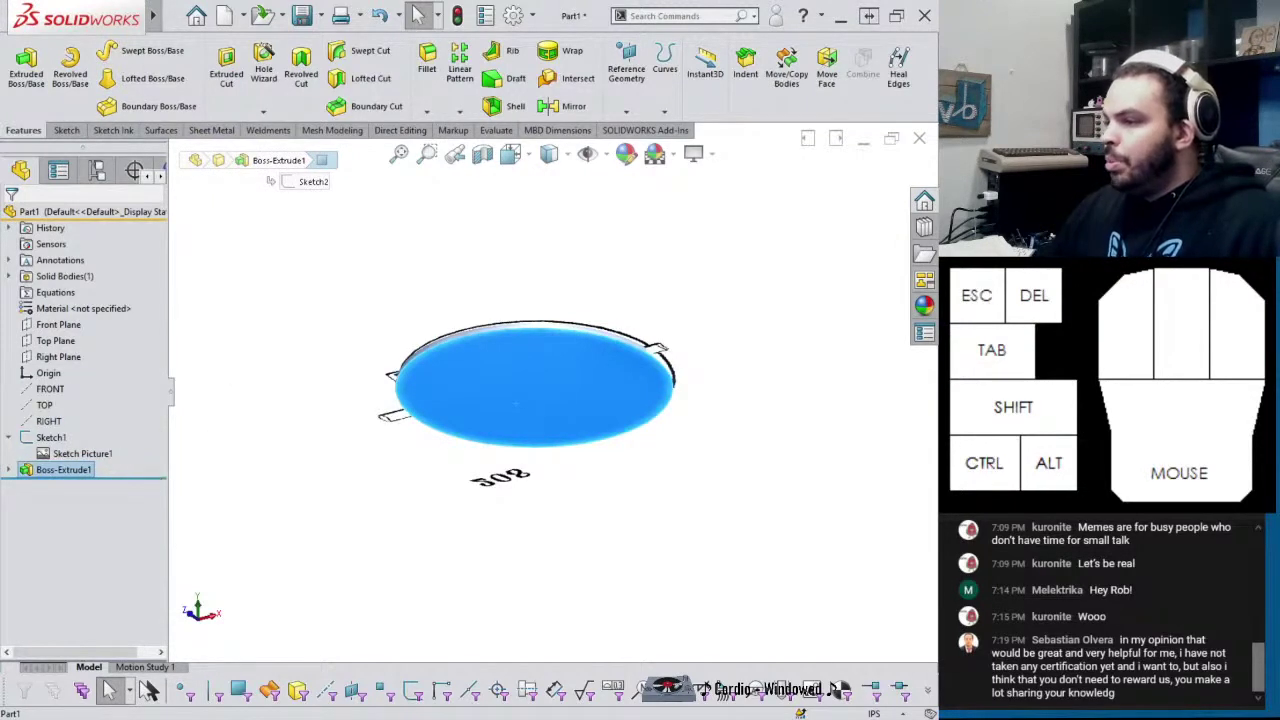
pyautogui.click(78, 474)
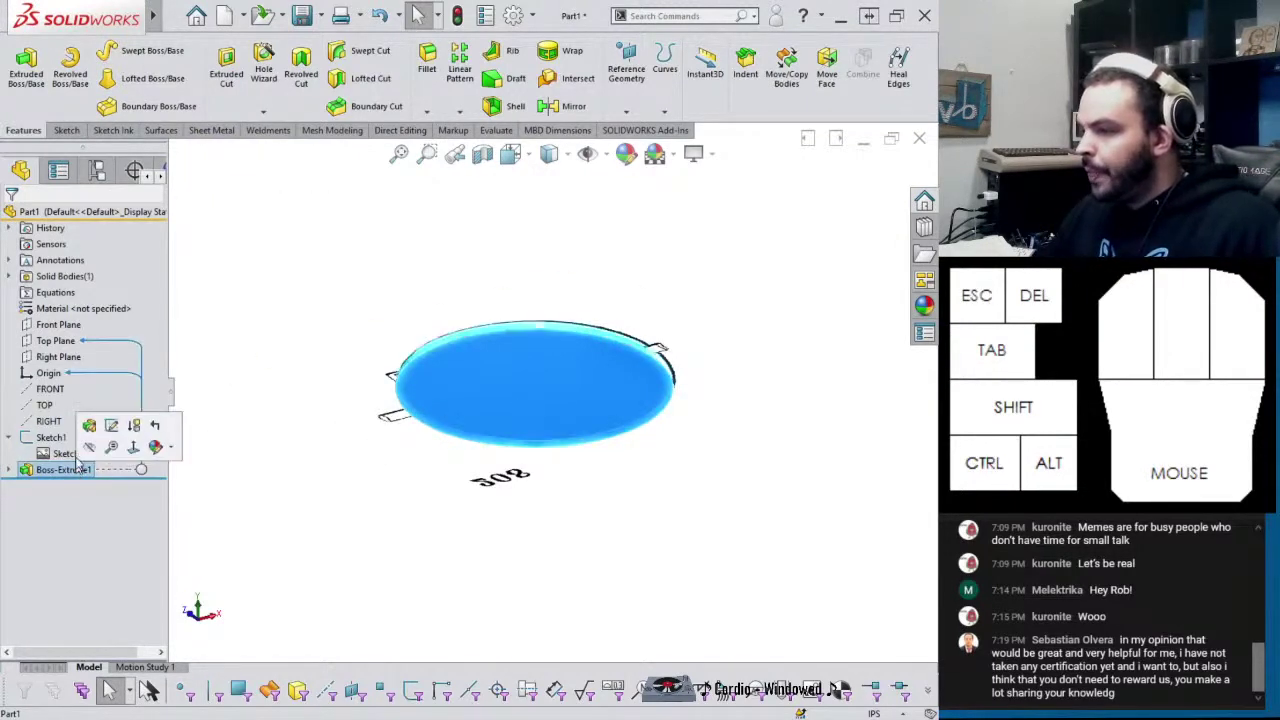
pyautogui.click(100, 440)
pyautogui.click(150, 358)
pyautogui.click(150, 357)
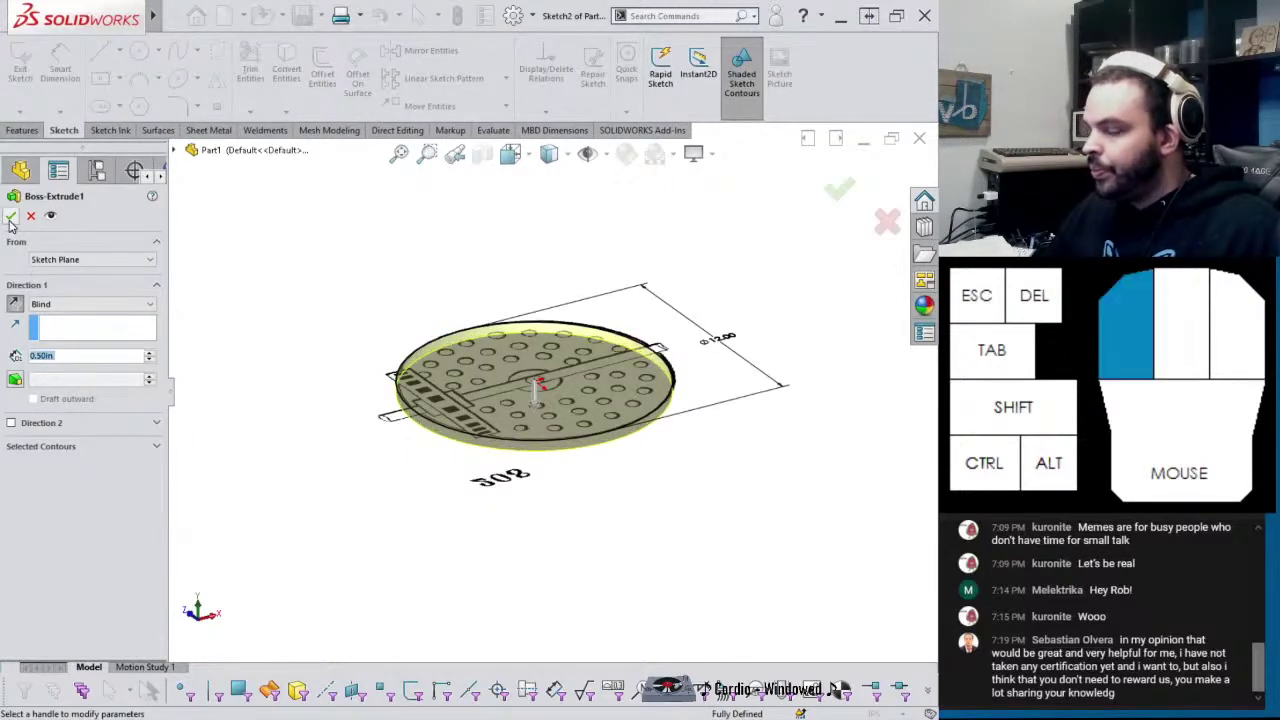
pyautogui.click(10, 215)
pyautogui.moveTo(243, 286)
pyautogui.mouseDown(button='middle')
pyautogui.moveTo(357, 329)
pyautogui.moveTo(397, 443)
pyautogui.moveTo(374, 289)
pyautogui.moveTo(366, 474)
pyautogui.mouseUp(button='middle')
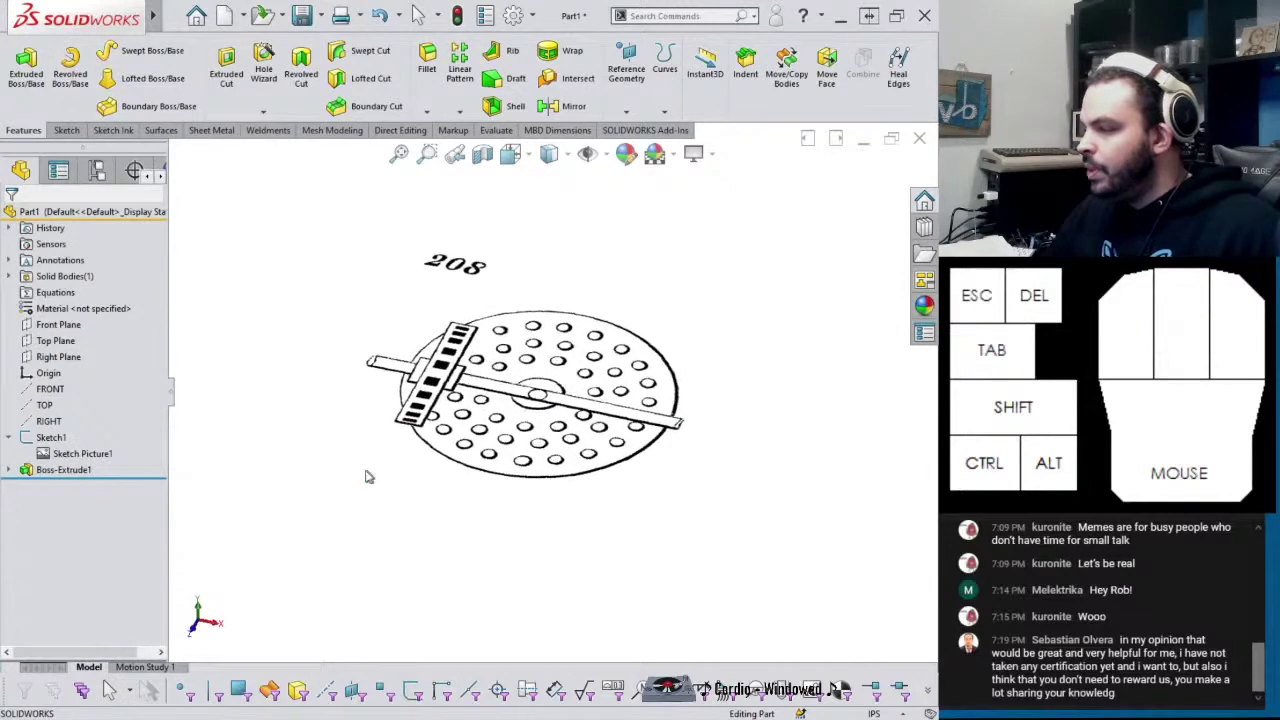
# Edit the reference sketch picture, apply full-image transparency and set it to 0.60
pyautogui.rightClick(60, 454)
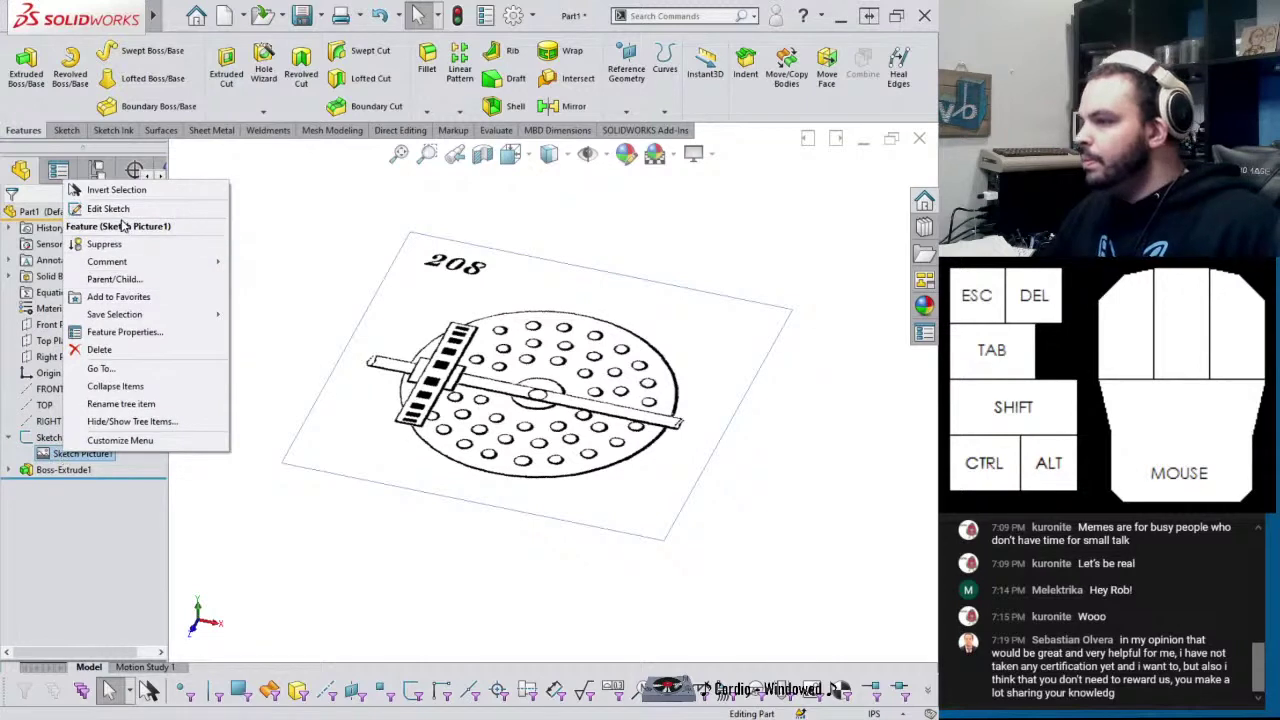
pyautogui.click(176, 475)
pyautogui.doubleClick(82, 453)
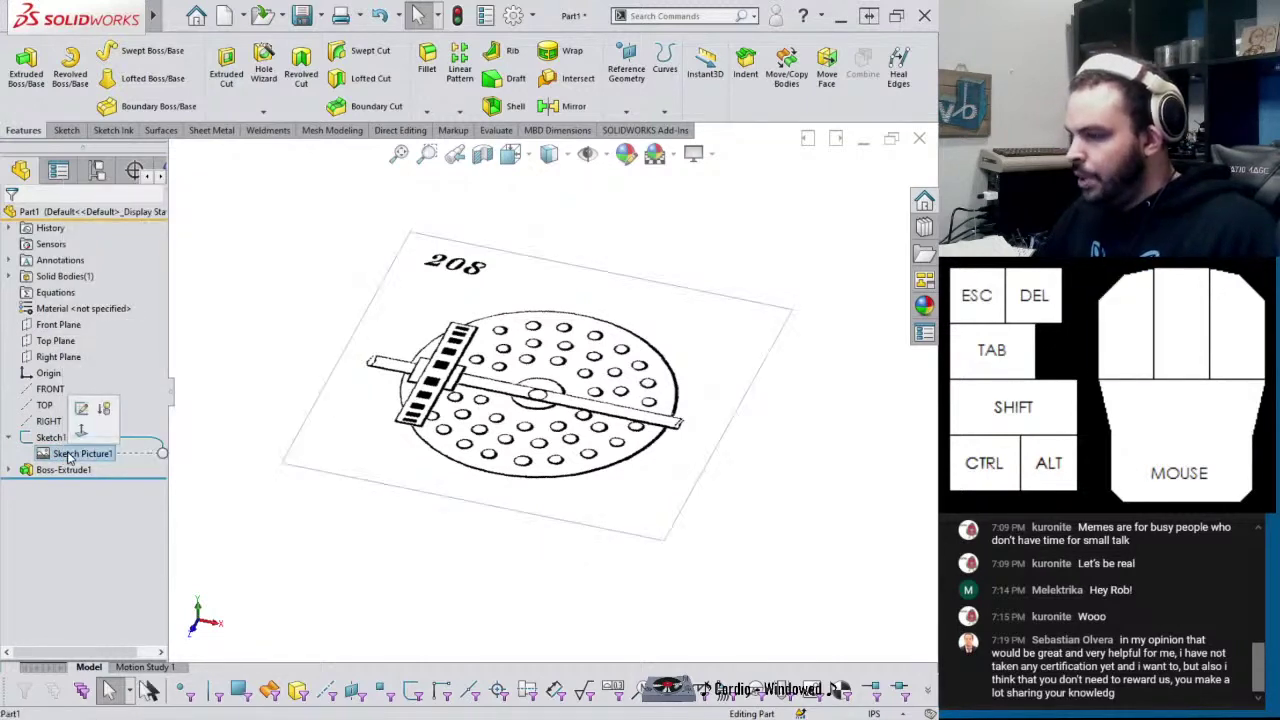
pyautogui.click(340, 424)
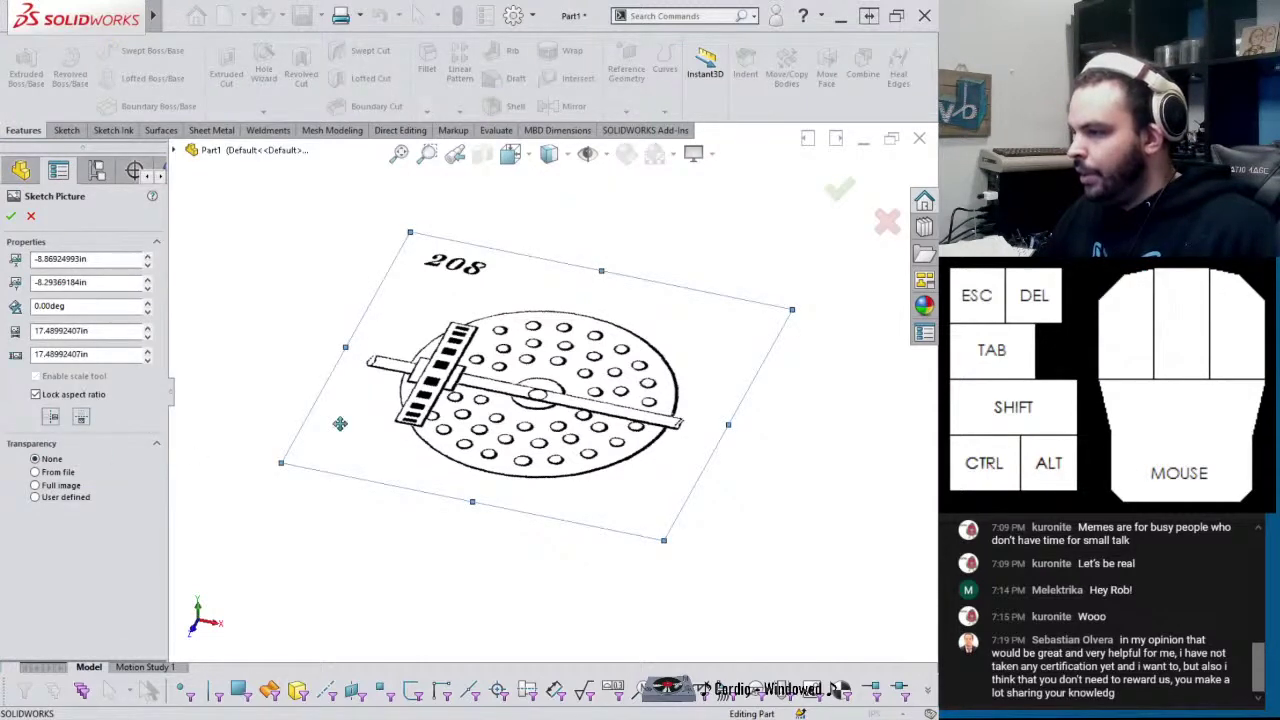
pyautogui.click(52, 487)
pyautogui.click(62, 538)
pyautogui.click(77, 537)
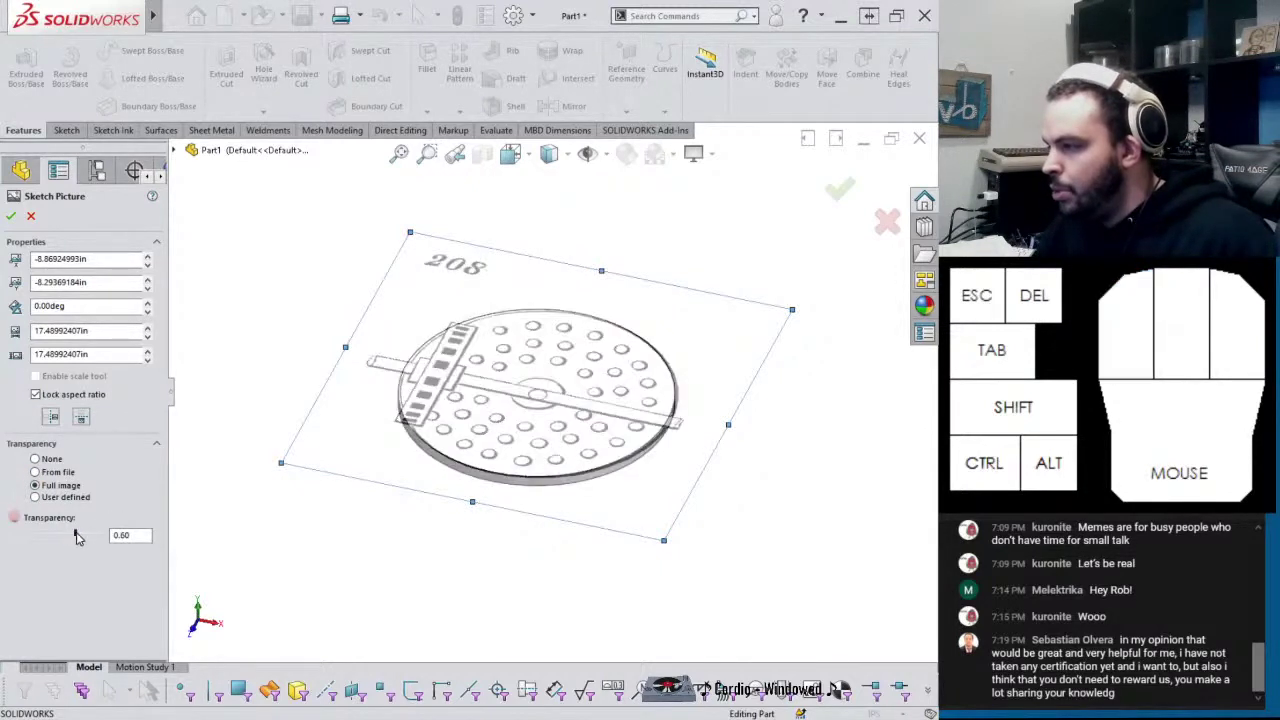
pyautogui.click(11, 216)
pyautogui.moveTo(303, 253)
pyautogui.mouseDown(button='middle')
pyautogui.moveTo(371, 434)
pyautogui.moveTo(343, 309)
pyautogui.moveTo(440, 370)
pyautogui.mouseUp(button='middle')
pyautogui.click(256, 438)
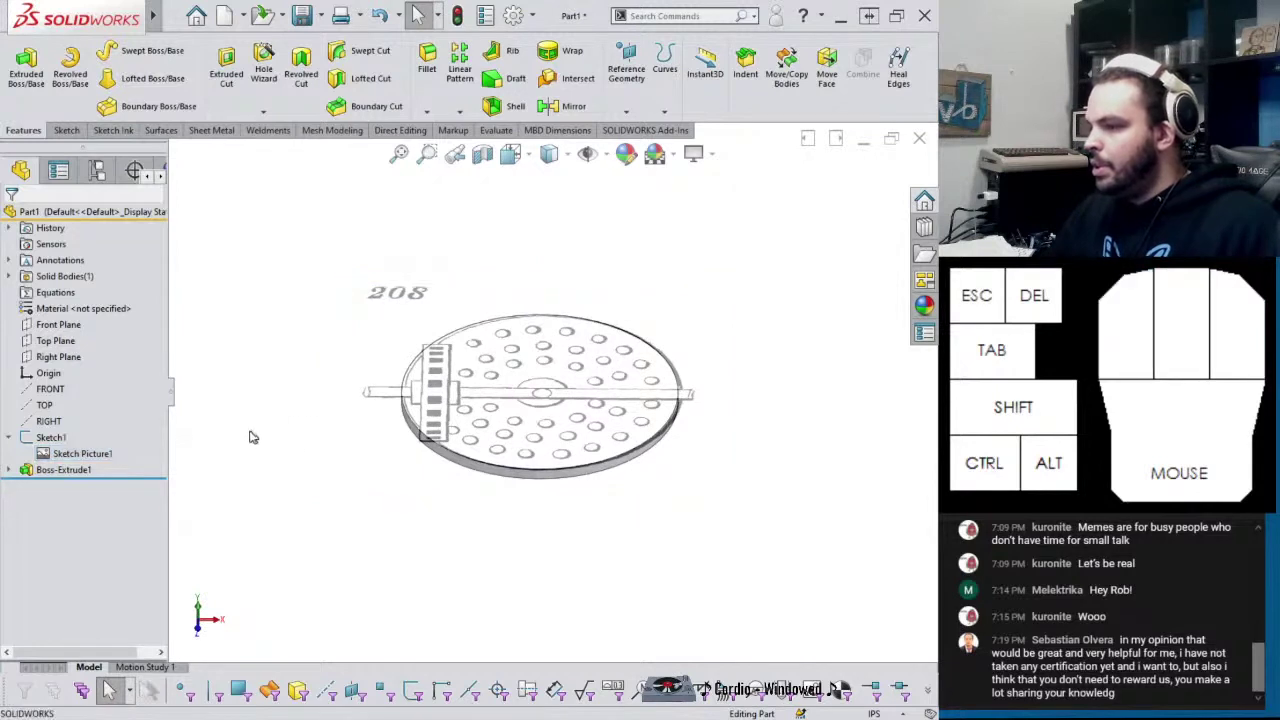
# Start a new sketch on the Top Plane and view it face-on
pyautogui.click(50, 437)
pyautogui.click(82, 453)
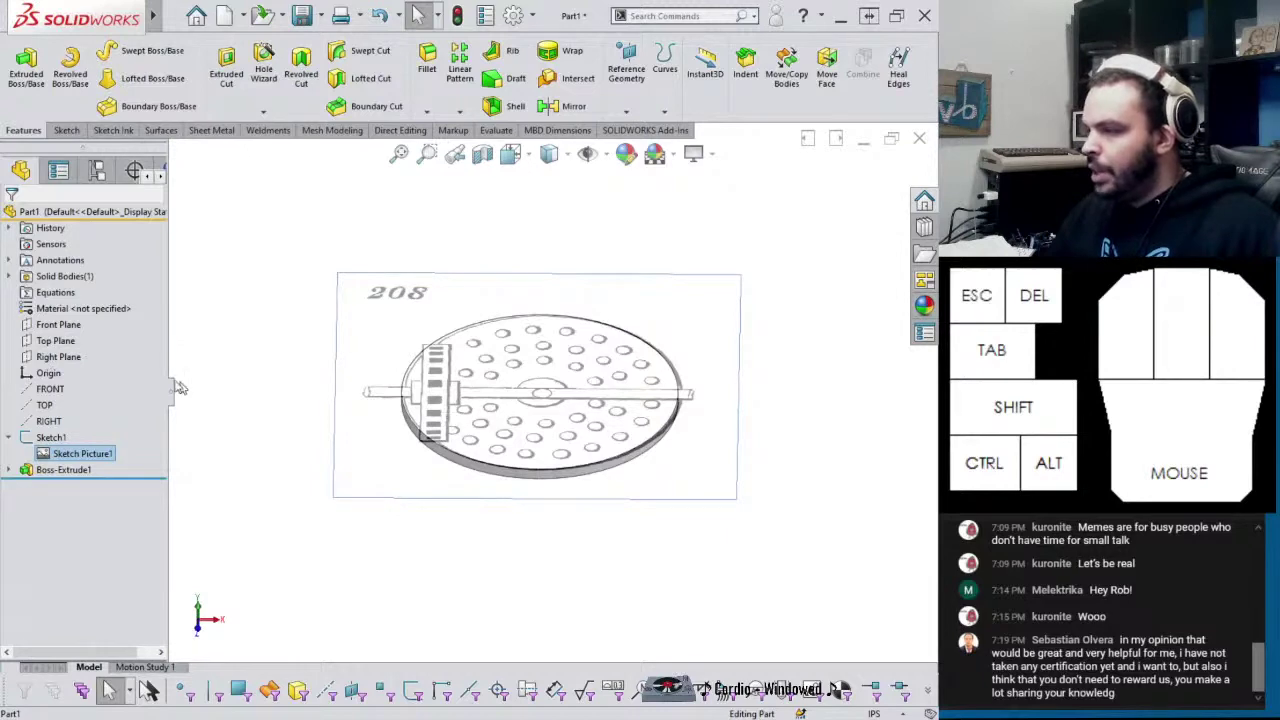
pyautogui.click(55, 340)
pyautogui.click(82, 318)
pyautogui.hotkey('ctrl', '8')
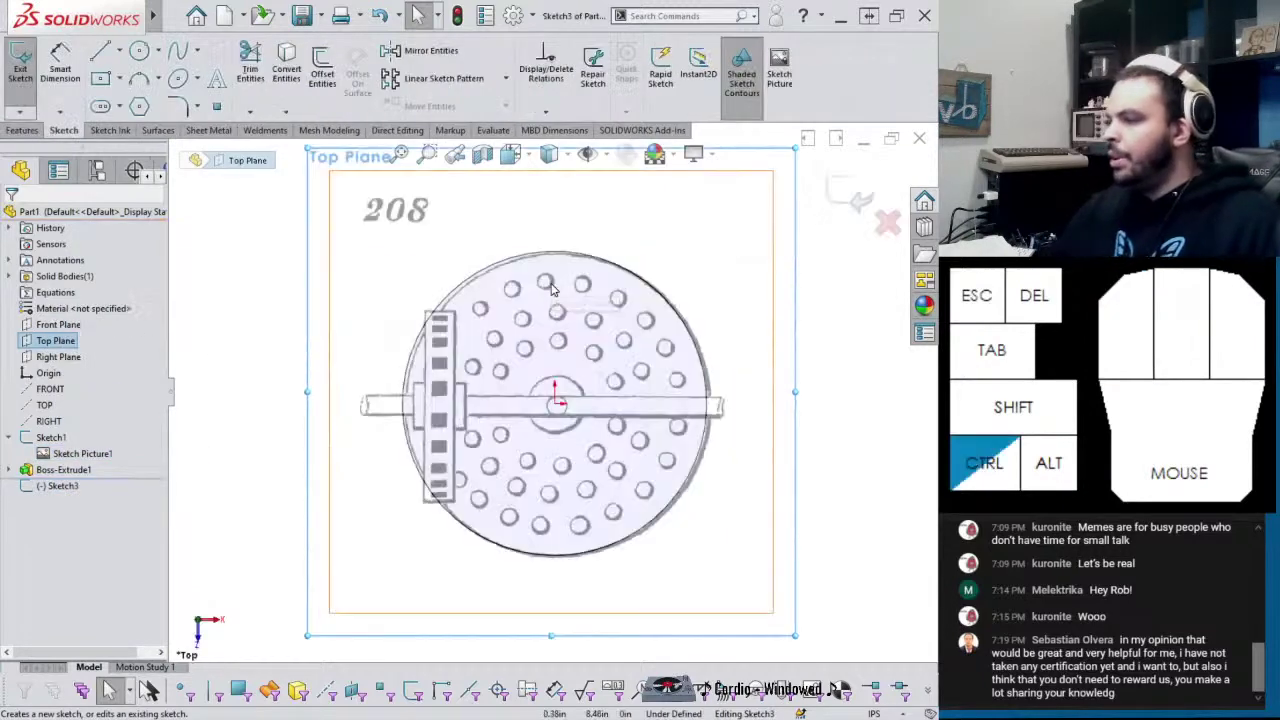
pyautogui.moveTo(614, 437); pyautogui.dragTo(700, 437, button='right')
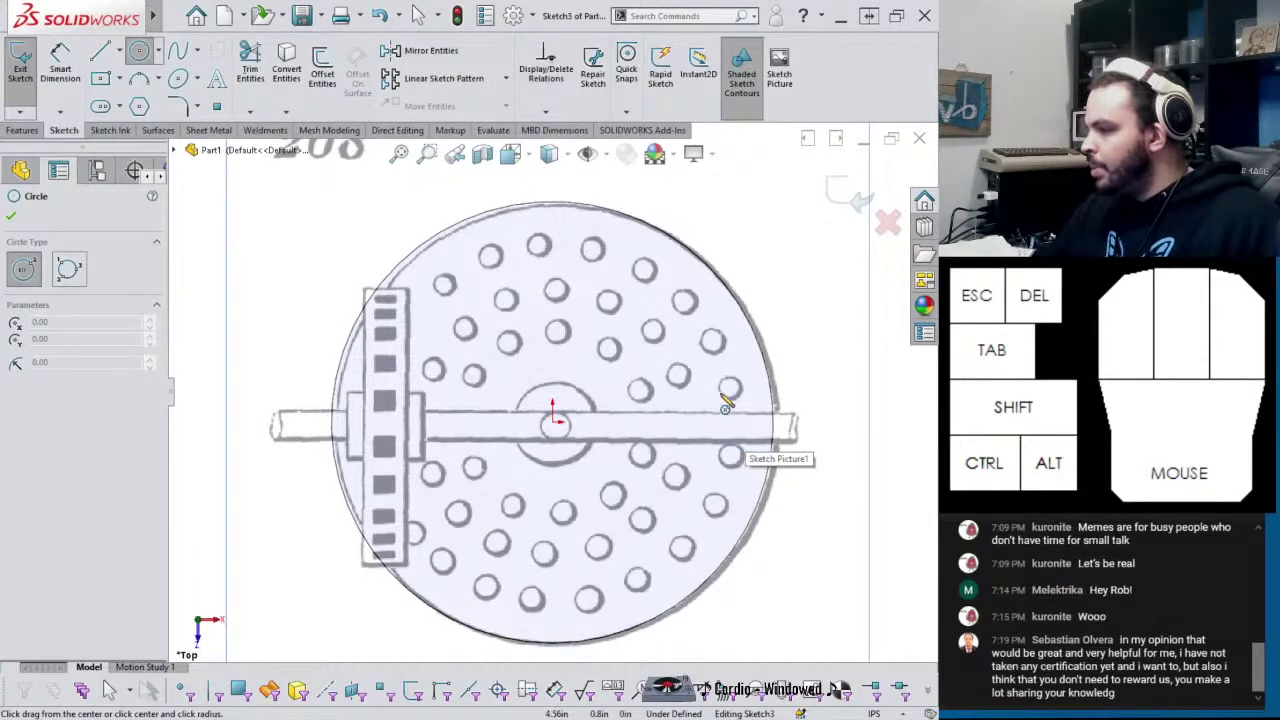
pyautogui.scroll(2, 727, 403)
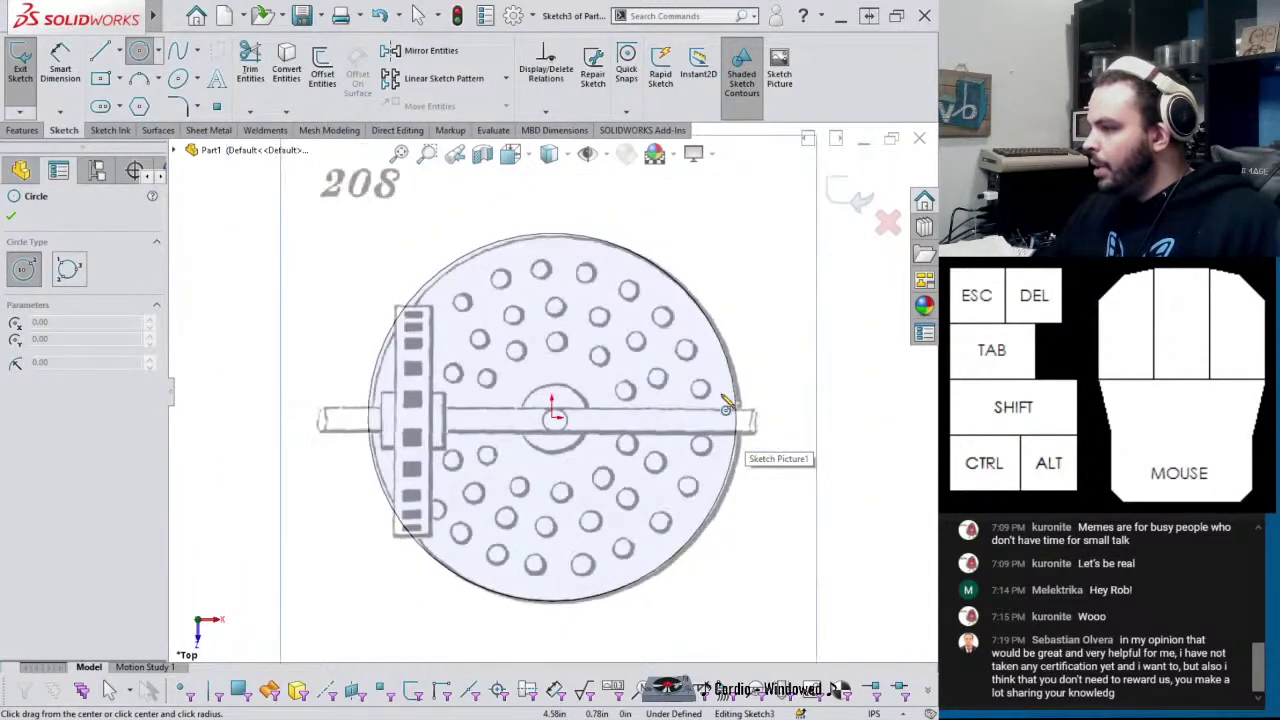
pyautogui.press('Escape')
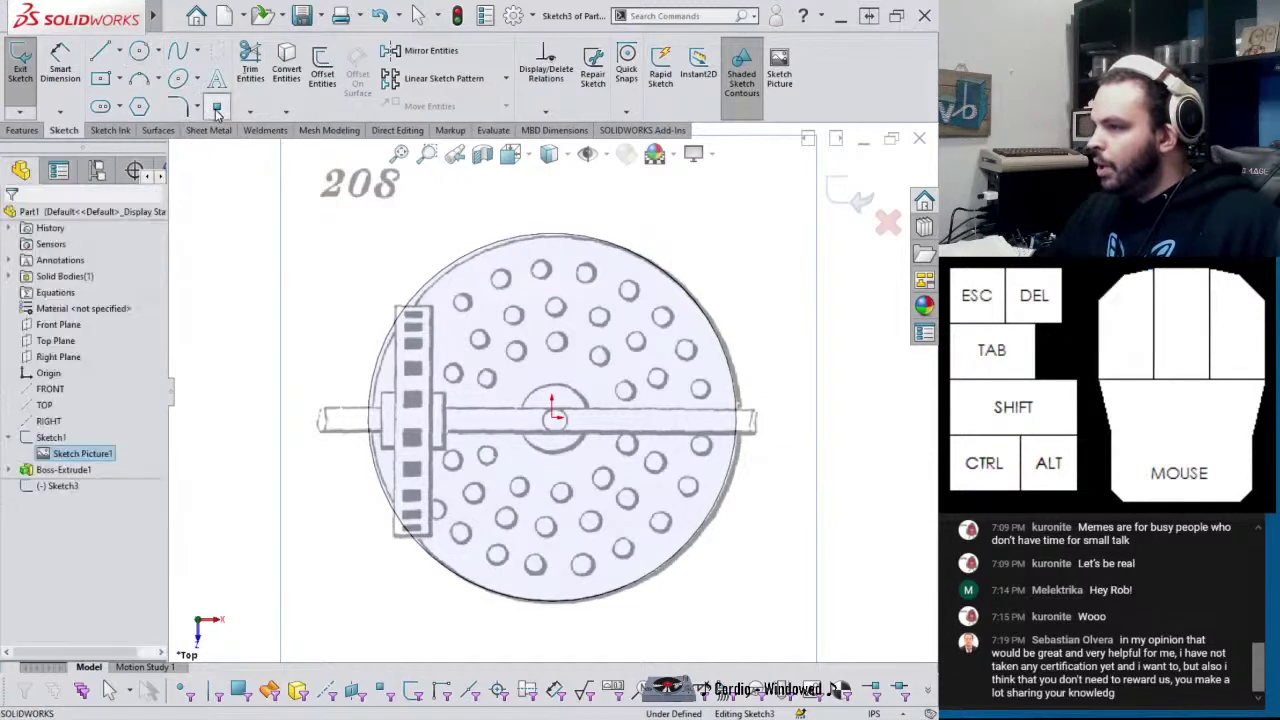
# Place sketch points on the pins of the outer ring all around the wheel, estimating the positions hidden behind the pinion
pyautogui.click(697, 390)
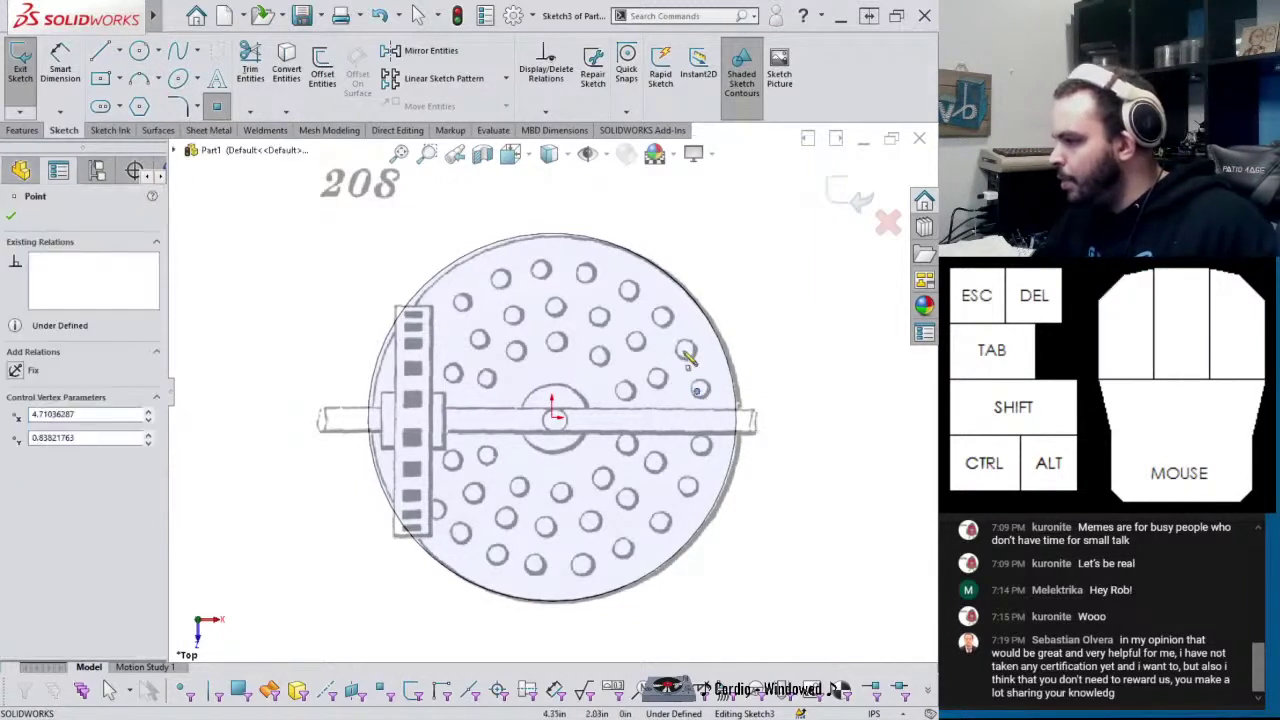
pyautogui.click(663, 317)
pyautogui.click(629, 290)
pyautogui.click(585, 272)
pyautogui.click(540, 268)
pyautogui.click(498, 282)
pyautogui.click(459, 298)
pyautogui.click(413, 342)
pyautogui.click(396, 388)
pyautogui.click(400, 446)
pyautogui.click(414, 485)
pyautogui.click(437, 515)
pyautogui.click(462, 533)
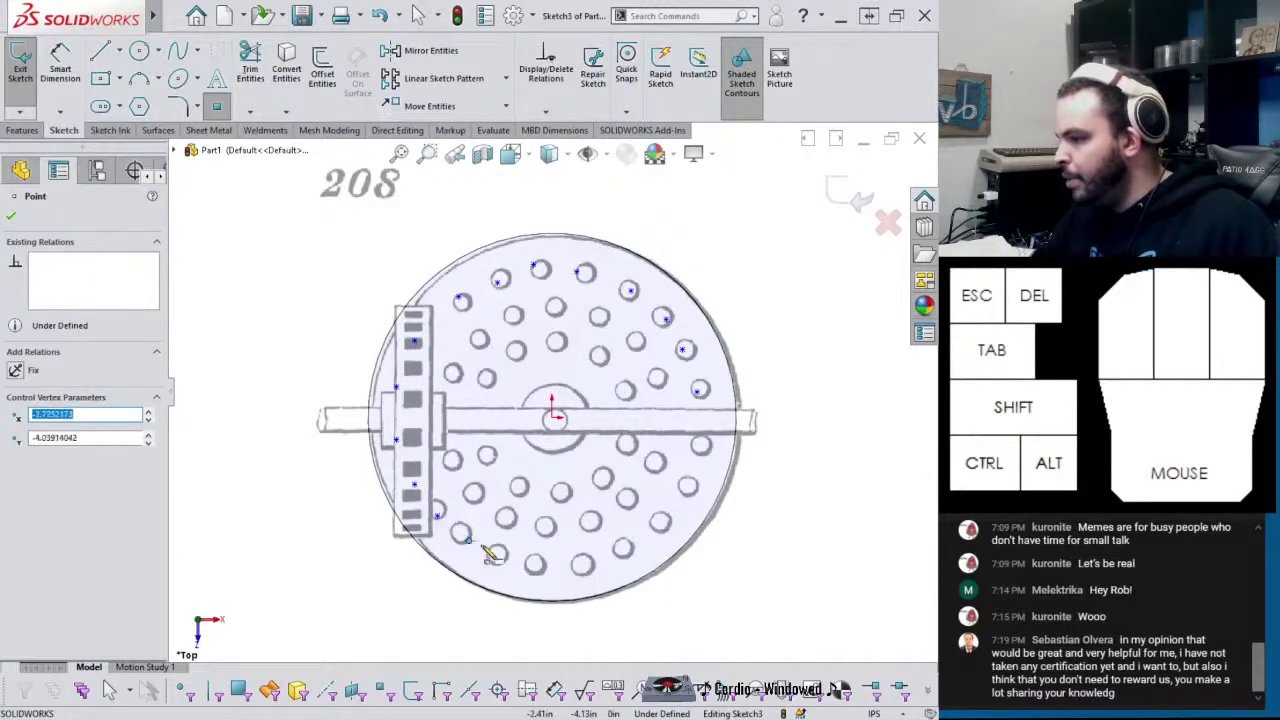
pyautogui.click(498, 558)
pyautogui.click(535, 567)
pyautogui.click(582, 567)
pyautogui.click(615, 557)
pyautogui.click(655, 530)
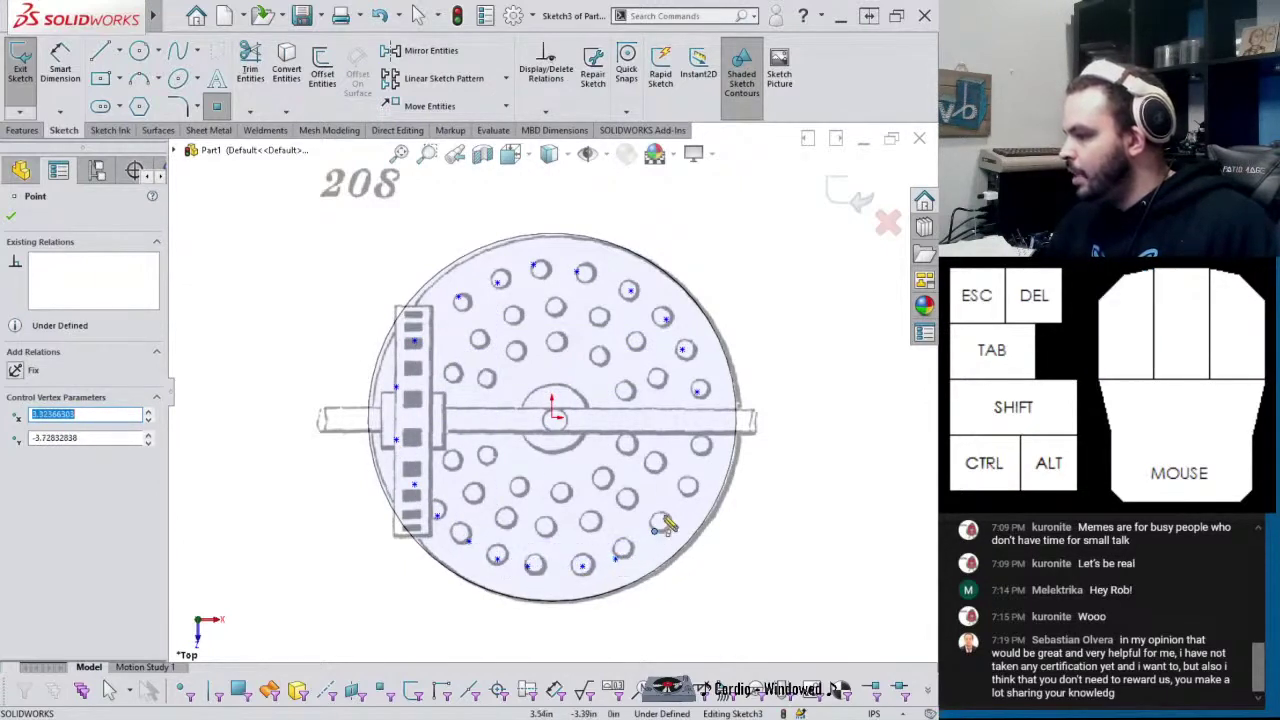
pyautogui.click(699, 440)
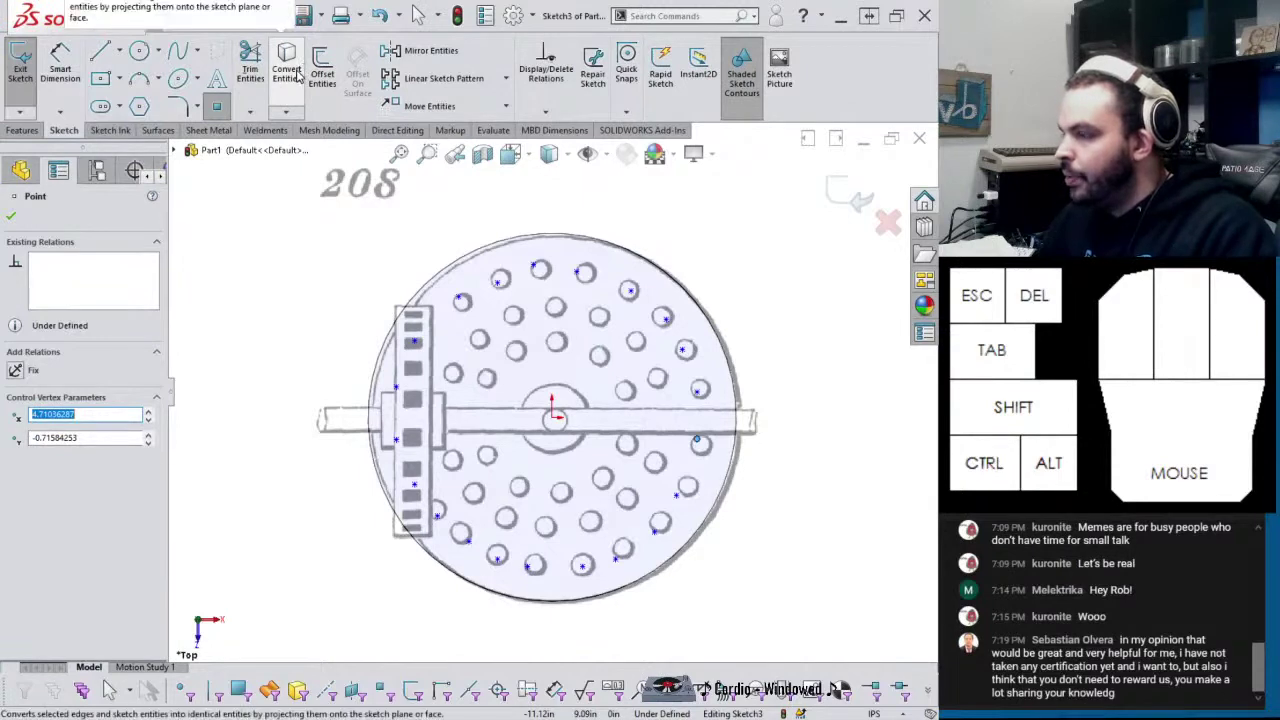
# Delete all the sketch points placed around the wheel's outer pin ring
pyautogui.click(320, 288)
pyautogui.scroll(-2, 337, 289)
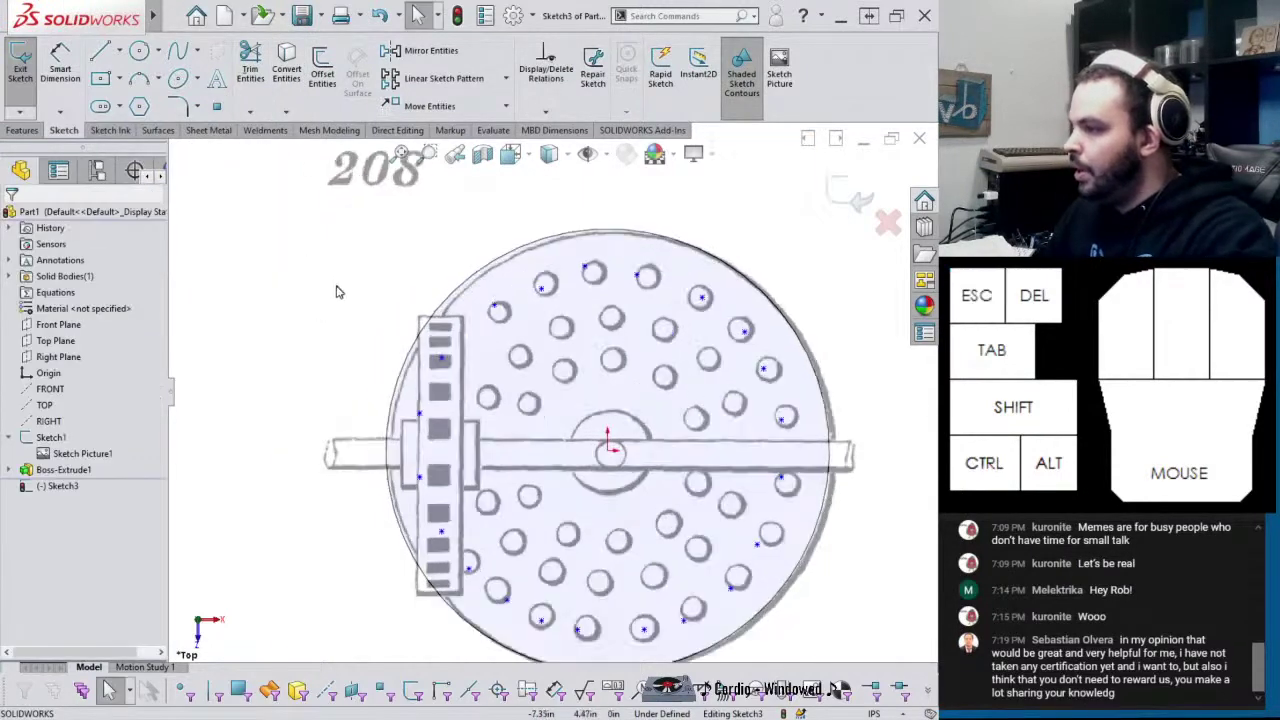
pyautogui.scroll(3, 706, 519)
pyautogui.moveTo(862, 630)
pyautogui.mouseDown()
pyautogui.moveTo(457, 314)
pyautogui.moveTo(473, 350)
pyautogui.mouseUp()
pyautogui.press('Delete')
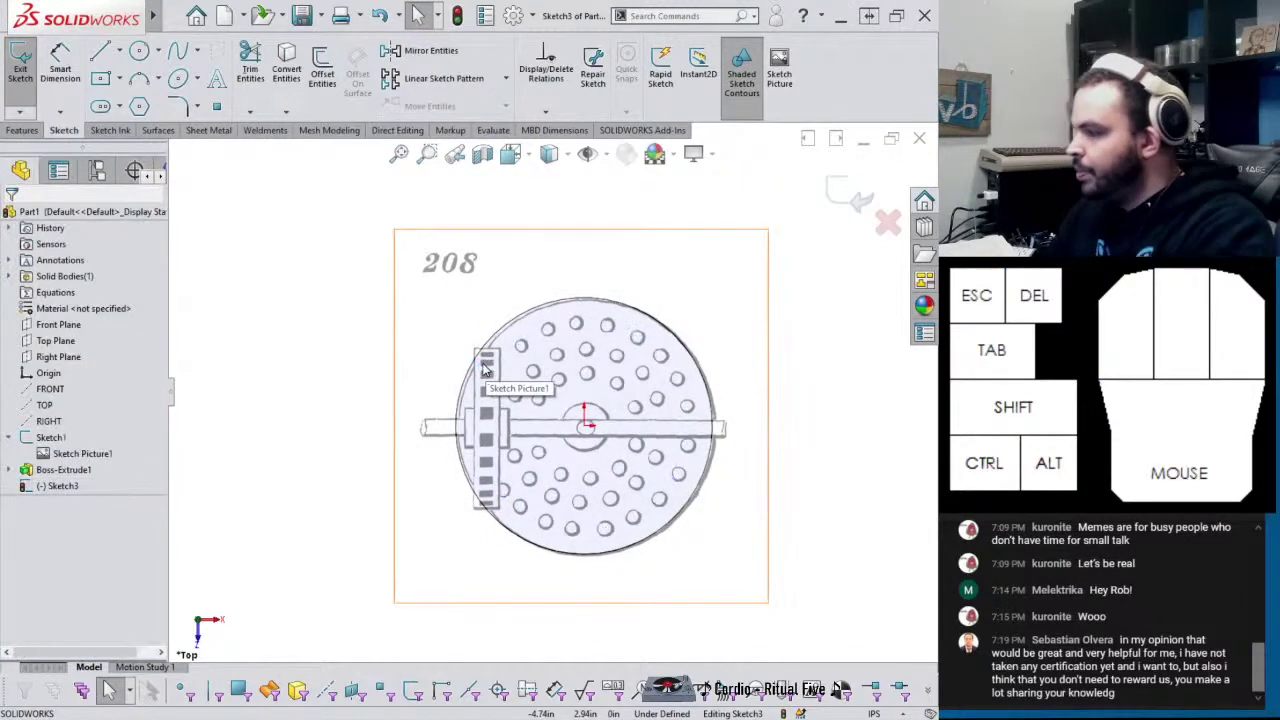
# Draw a circle about 0.63 in across over the outer-ring pin just above the shaft on the wheel's right side
pyautogui.scroll(-2, 598, 410)
pyautogui.scroll(-1, 598, 410)
pyautogui.click(139, 50)
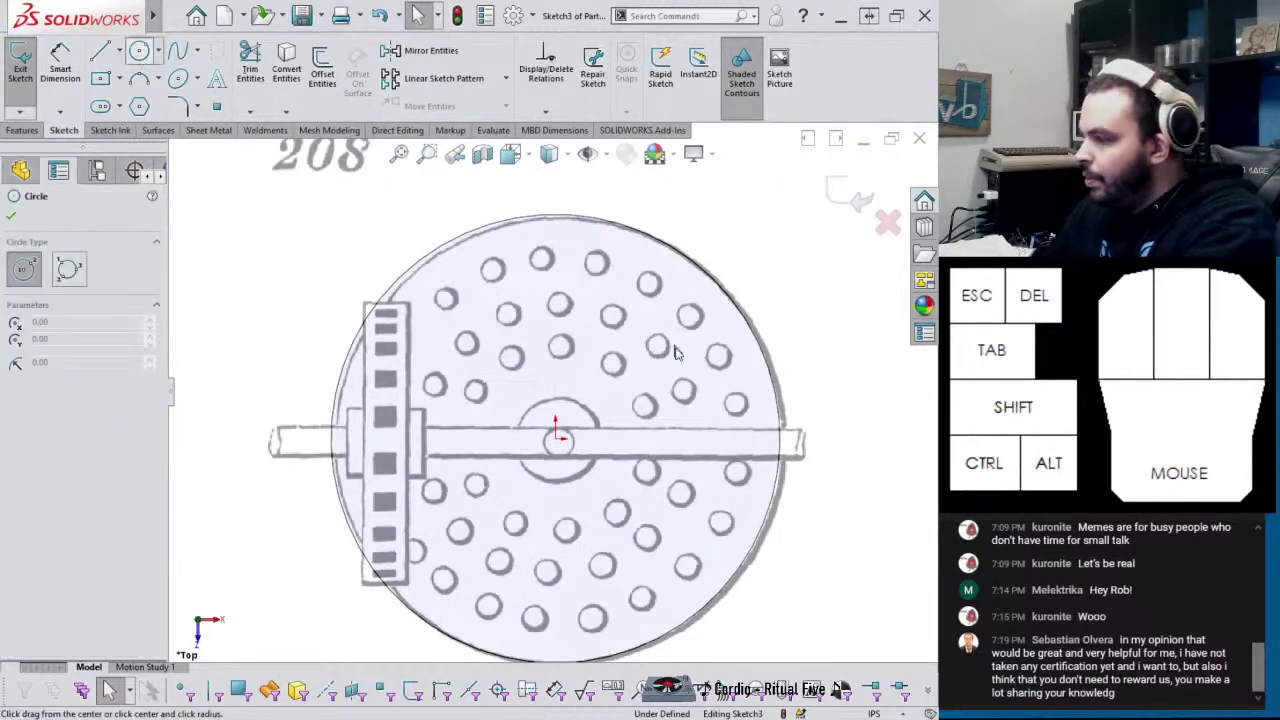
pyautogui.click(735, 405)
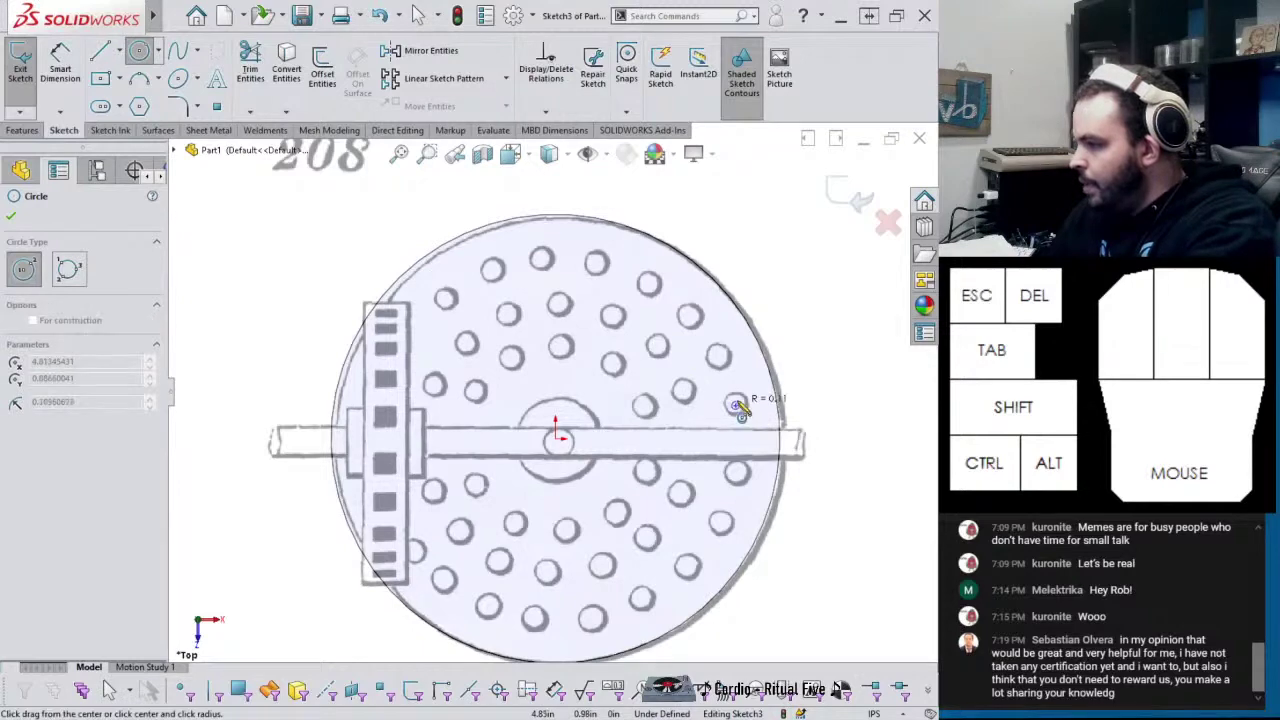
pyautogui.click(748, 405)
# Draw a line about 4.89 in long from the origin to the pin circle's centre and make it construction geometry
pyautogui.moveTo(632, 455); pyautogui.dragTo(563, 449, button='right')
pyautogui.moveTo(558, 437)
pyautogui.mouseDown()
pyautogui.moveTo(714, 422)
pyautogui.moveTo(735, 405)
pyautogui.mouseUp()
pyautogui.press('Escape')
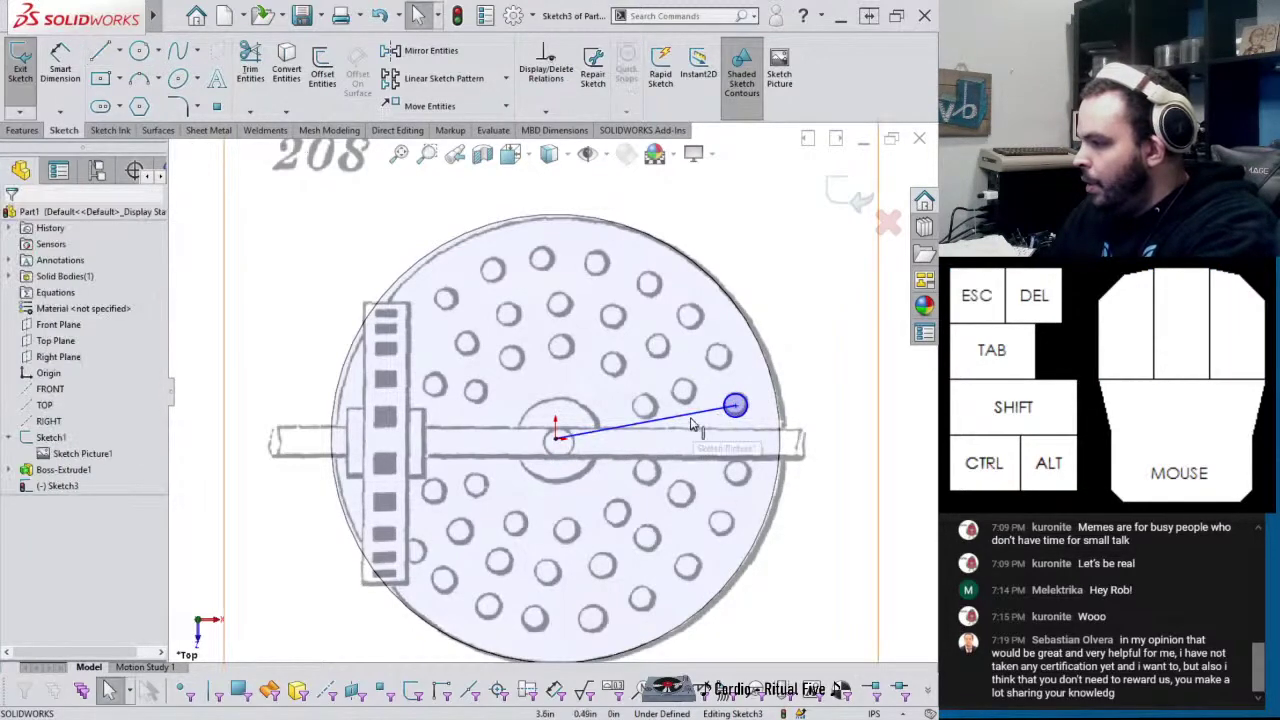
pyautogui.click(692, 415)
pyautogui.click(750, 374)
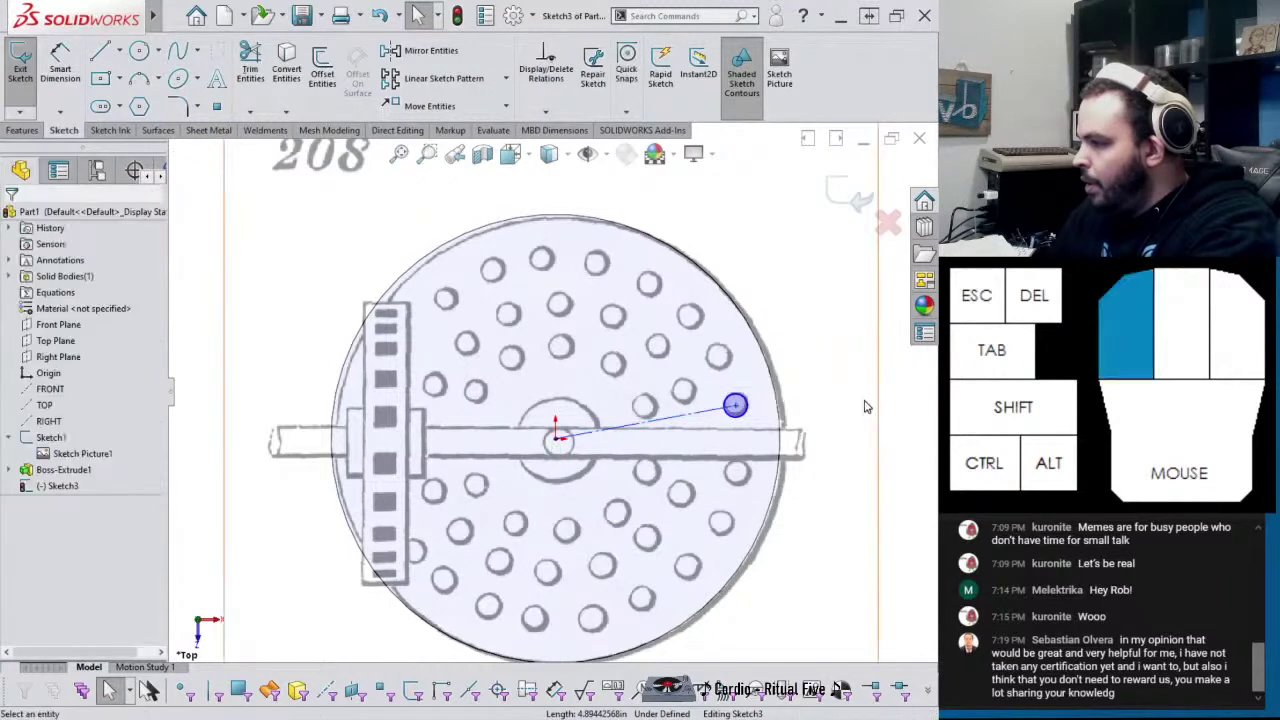
# Swing the pin circle down to another outer-ring pin below the shaft, and move it back over its original pin
pyautogui.moveTo(737, 410); pyautogui.dragTo(722, 520)
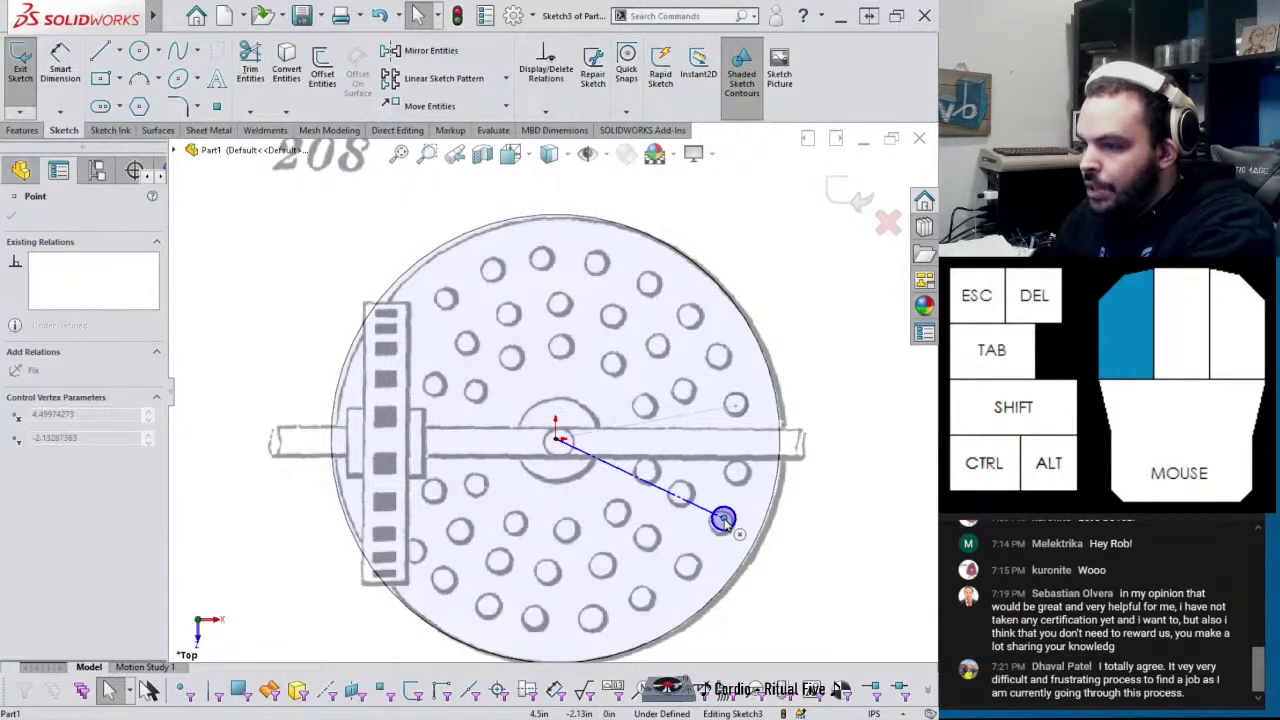
pyautogui.moveTo(723, 519); pyautogui.dragTo(740, 410)
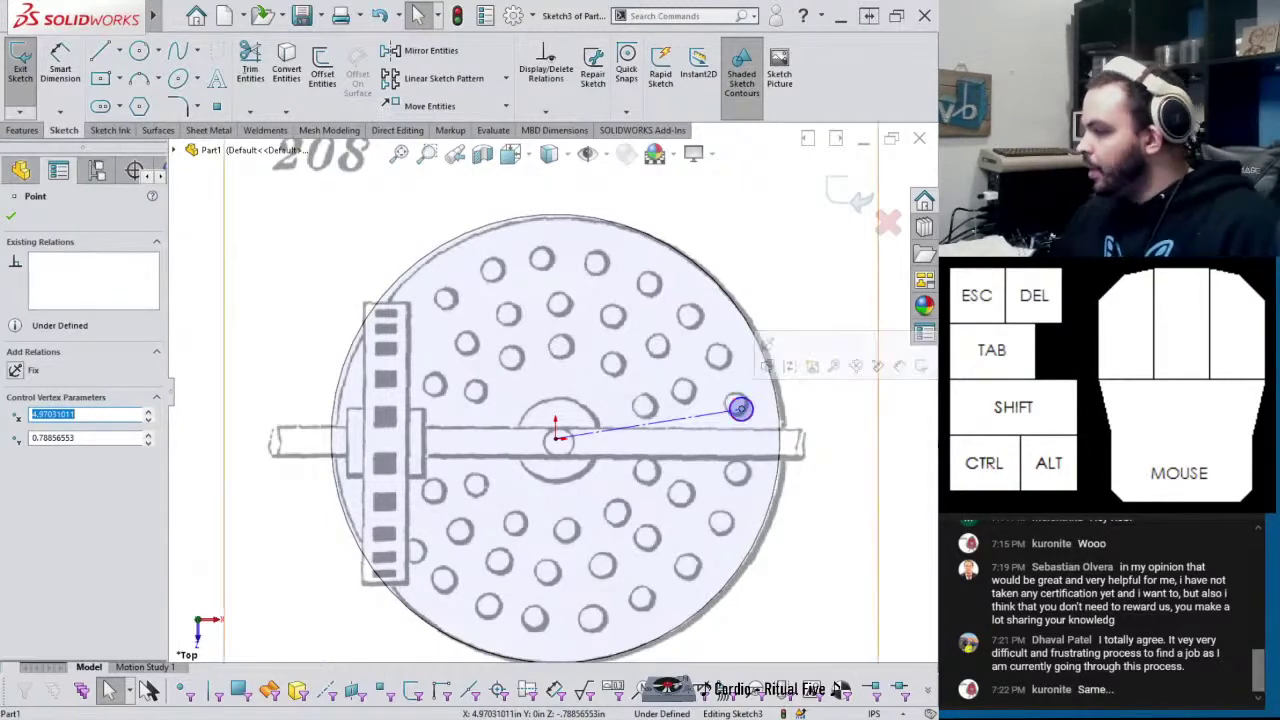
pyautogui.click(730, 455)
pyautogui.scroll(2, 657, 426)
pyautogui.scroll(-2, 685, 424)
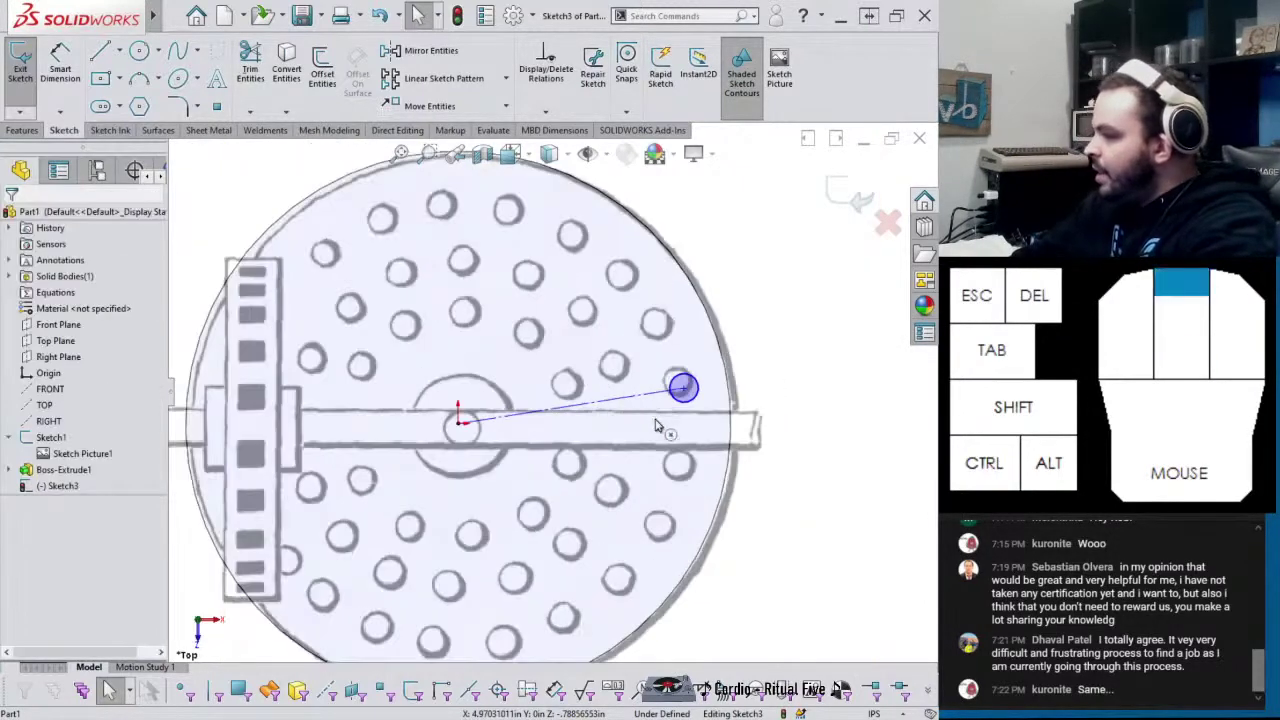
pyautogui.click(679, 387)
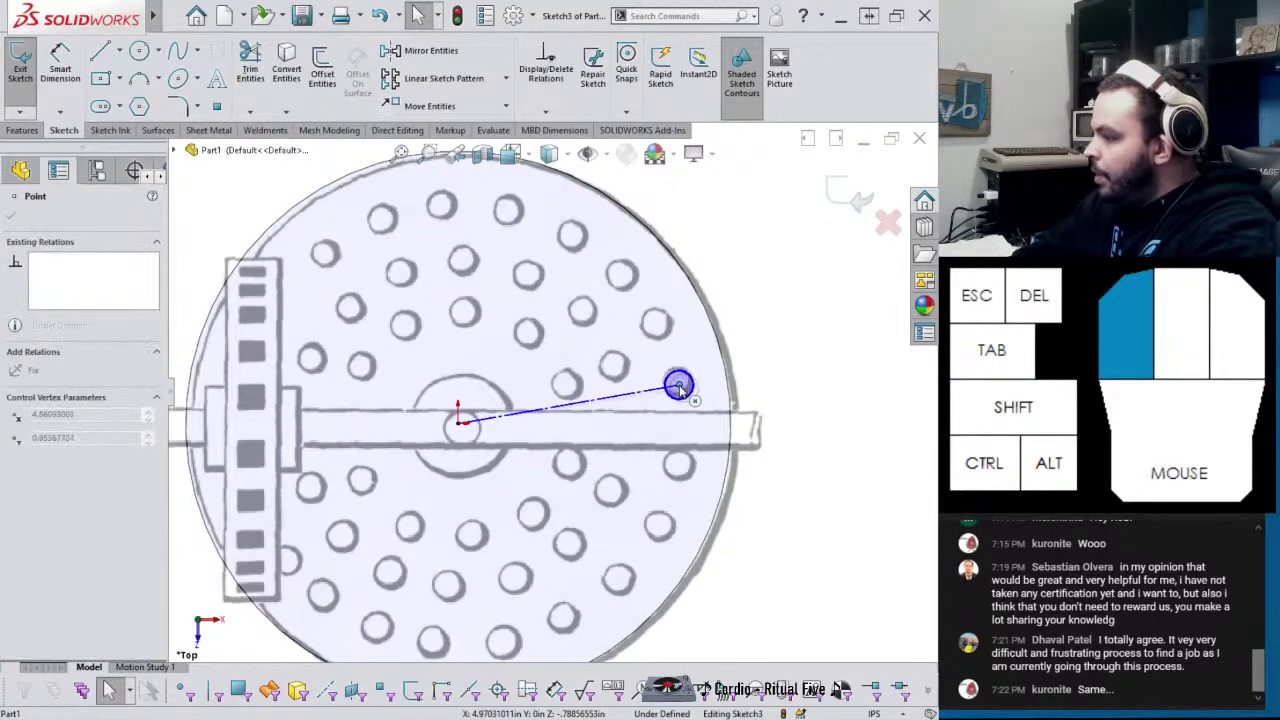
# Dimension the pin circle's diameter at 0.625 in
pyautogui.moveTo(694, 410); pyautogui.dragTo(733, 410, button='right')
pyautogui.click(678, 384)
pyautogui.click(766, 348)
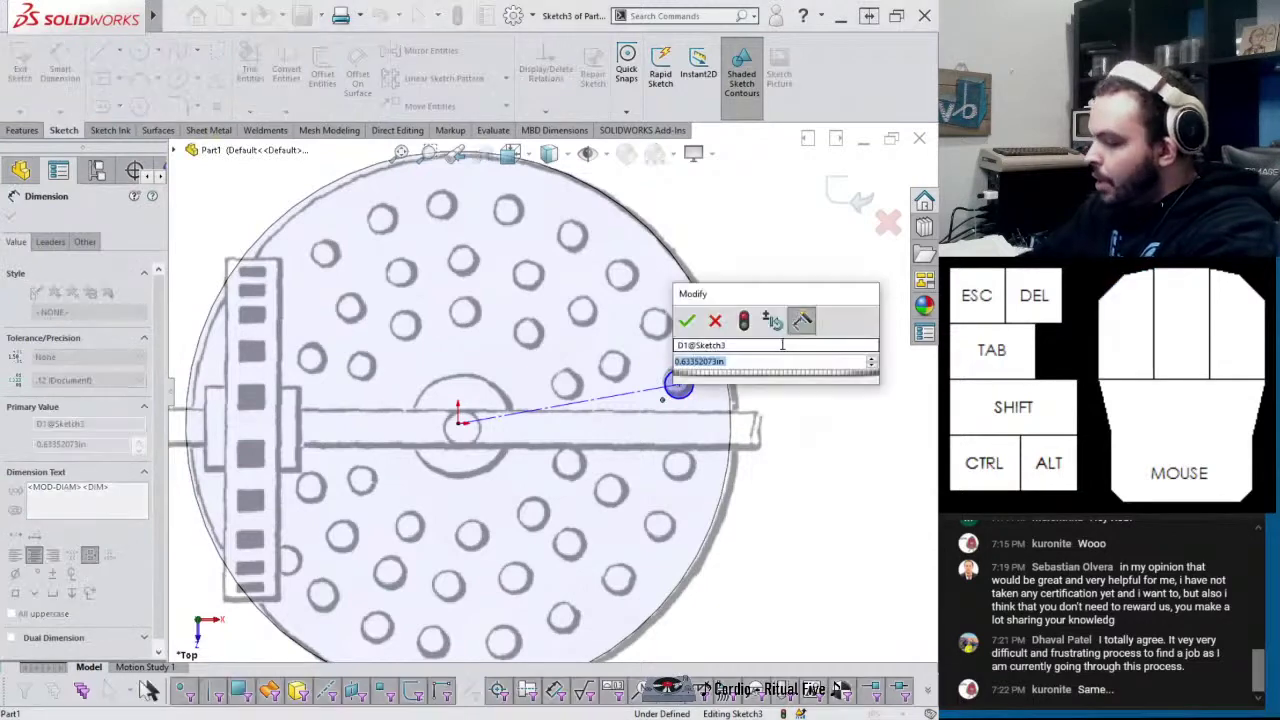
pyautogui.write('.625')
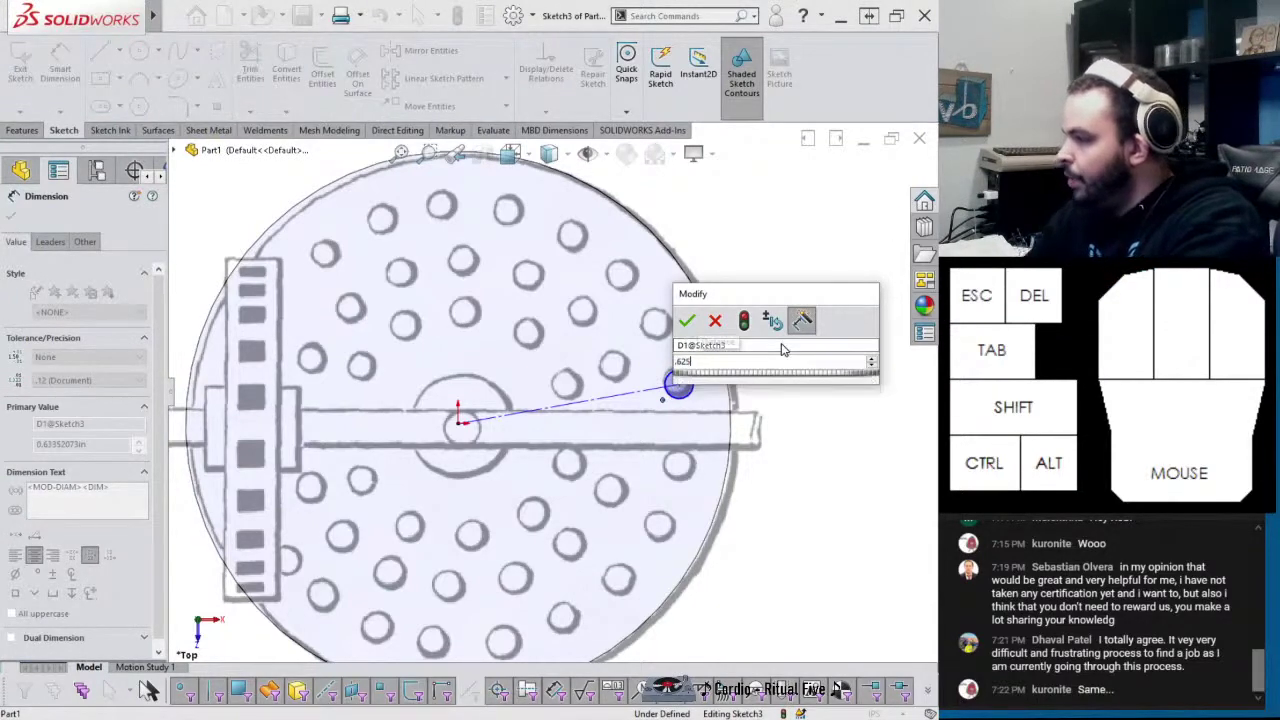
pyautogui.press('Return')
# Dimension the construction line's angle from the horizontal at the origin, accepting the angle as drawn
pyautogui.click(582, 407)
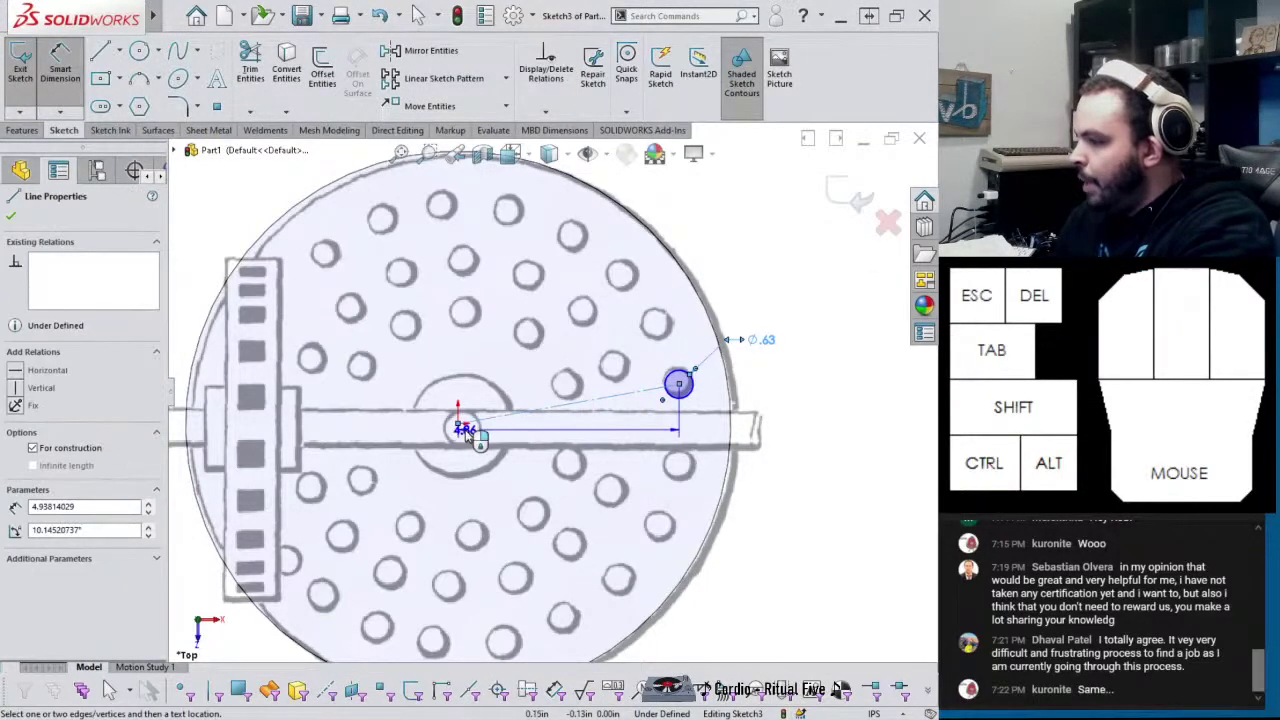
pyautogui.click(463, 427)
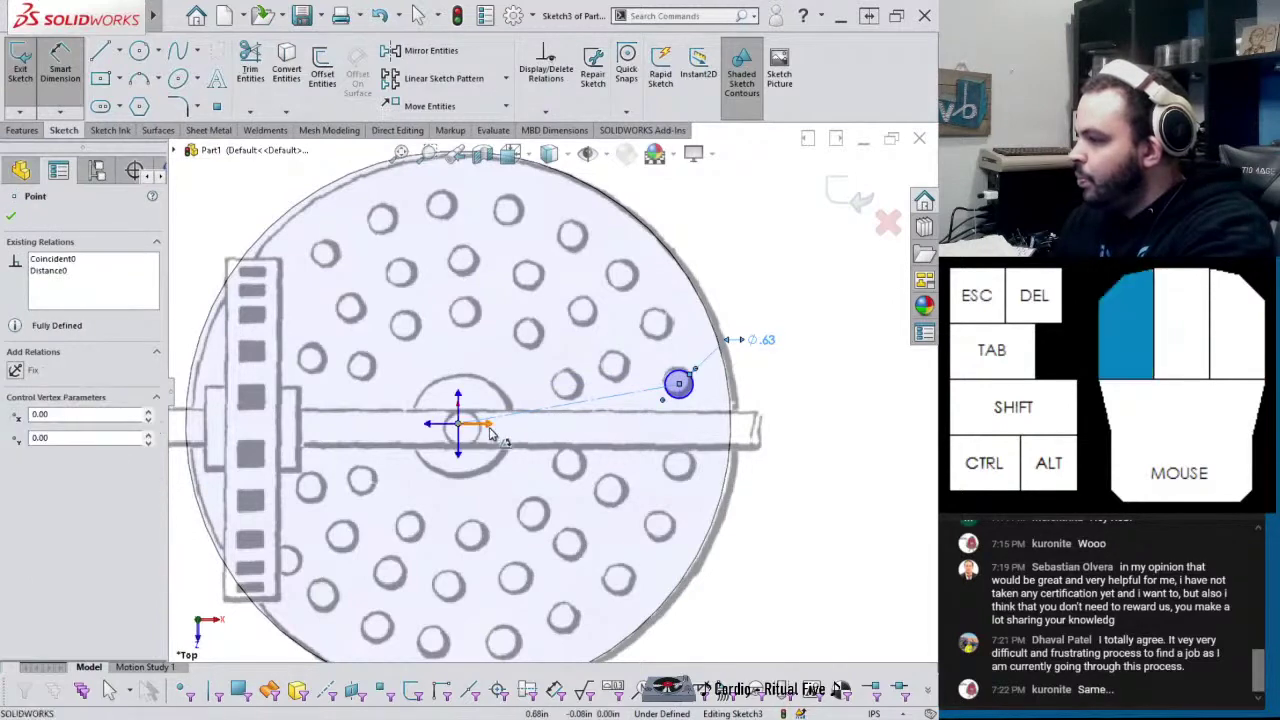
pyautogui.click(643, 418)
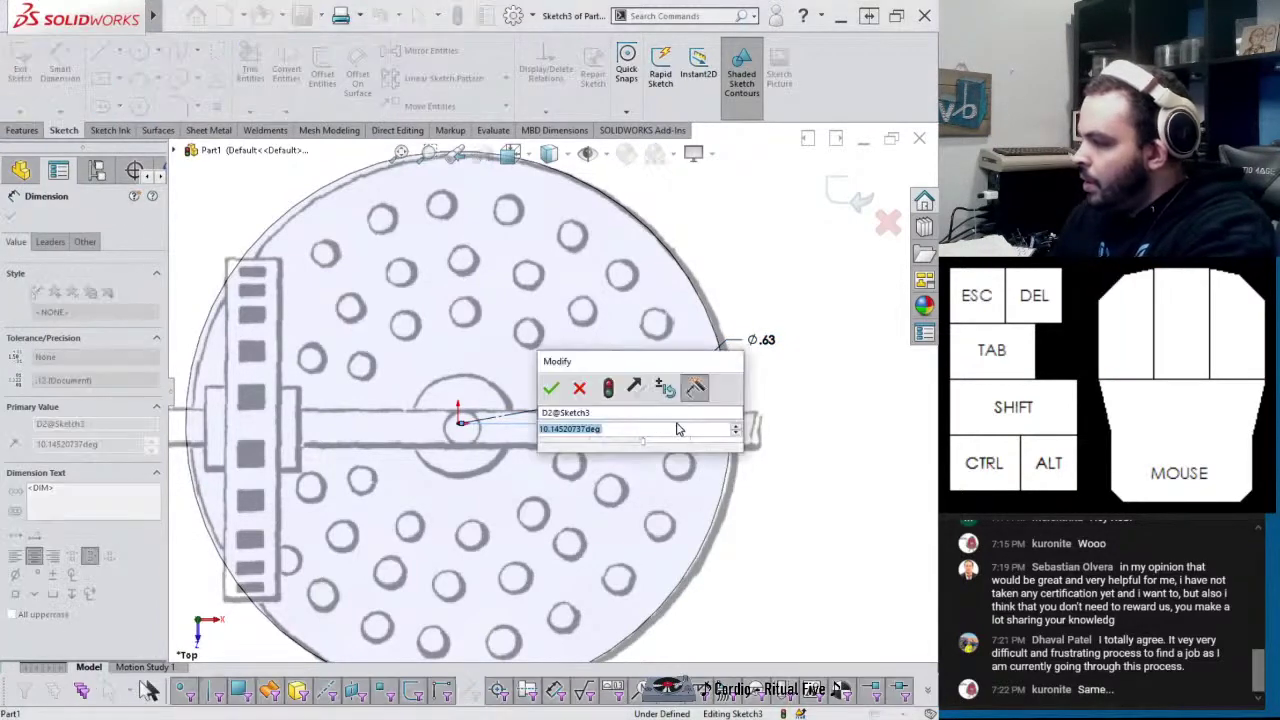
pyautogui.press('Return')
pyautogui.press('Escape')
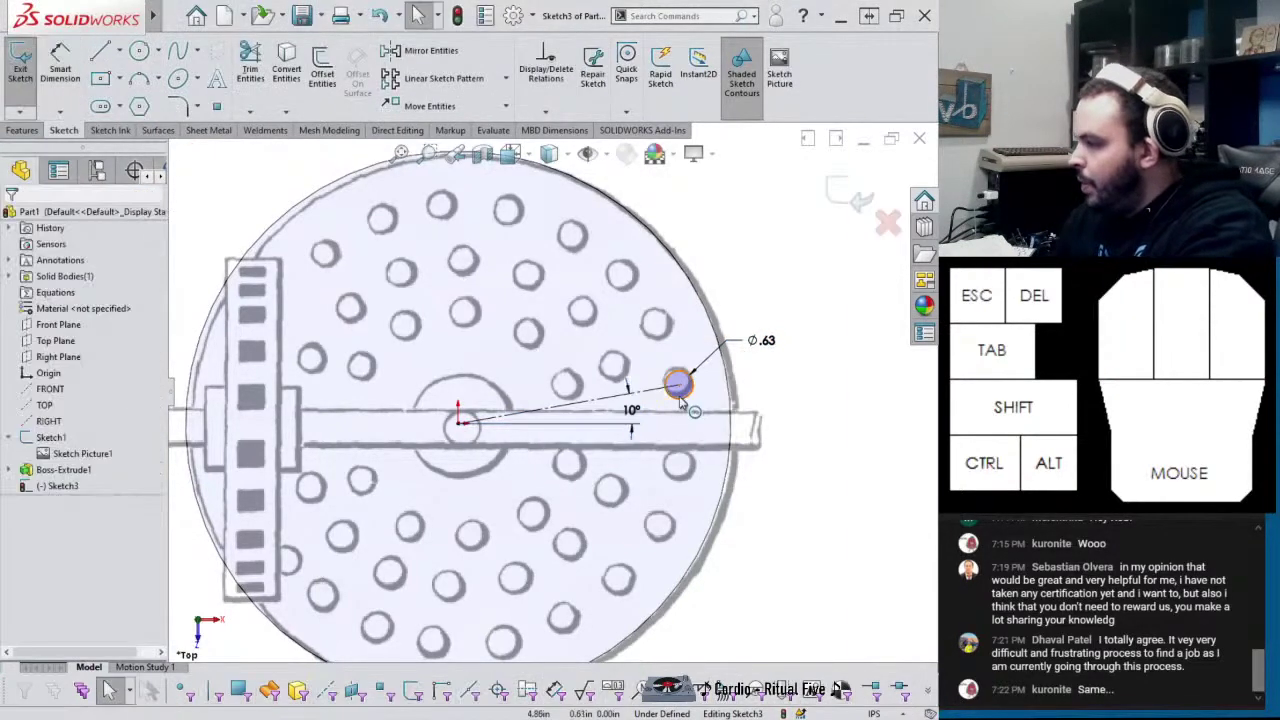
# Dimension the construction line from the origin to the pin's centre at 5 in long
pyautogui.rightClick(662, 517)
pyautogui.press('Escape')
pyautogui.rightClick(660, 515)
pyautogui.moveTo(660, 515); pyautogui.dragTo(660, 455, button='right')
pyautogui.click(600, 399)
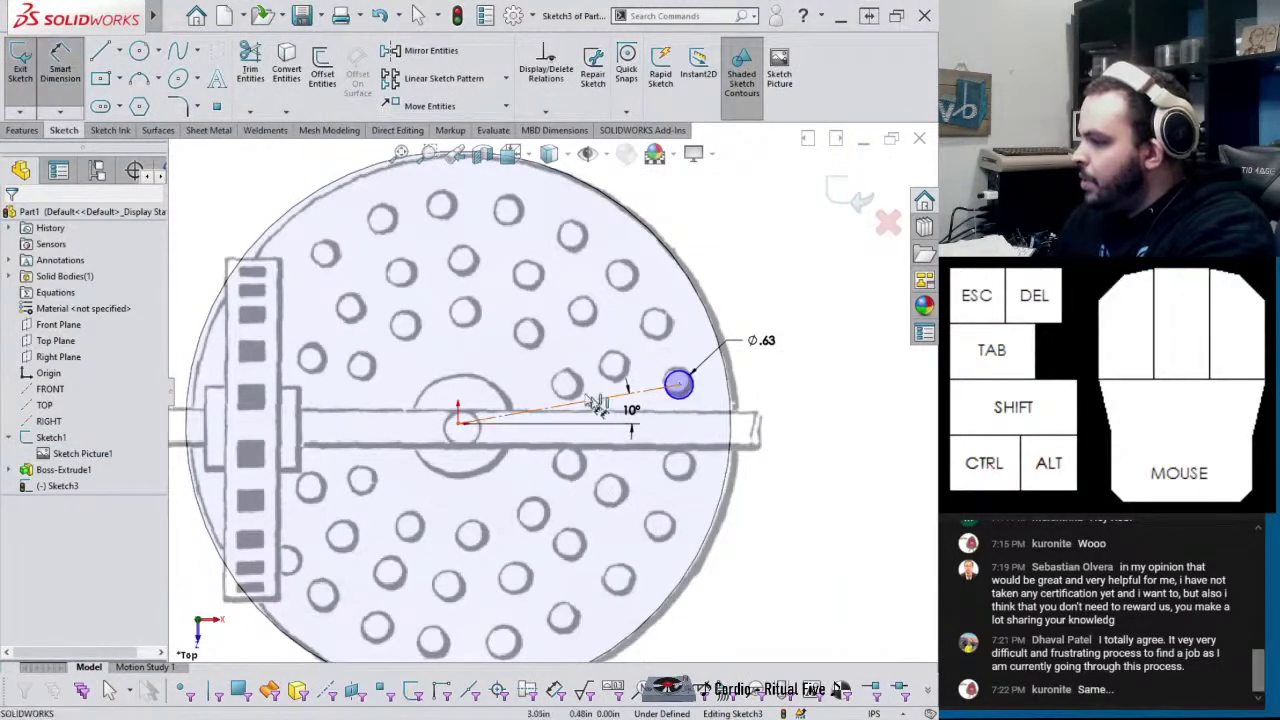
pyautogui.click(698, 440)
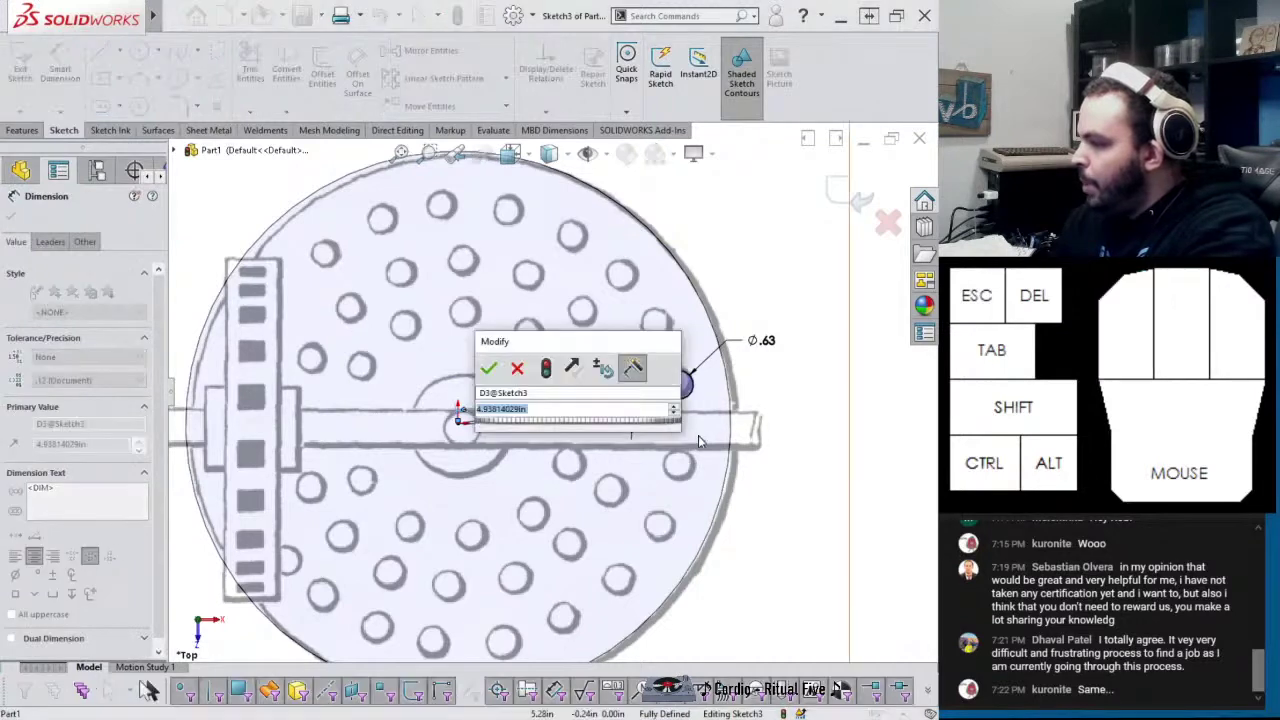
pyautogui.write('5')
pyautogui.press('Return')
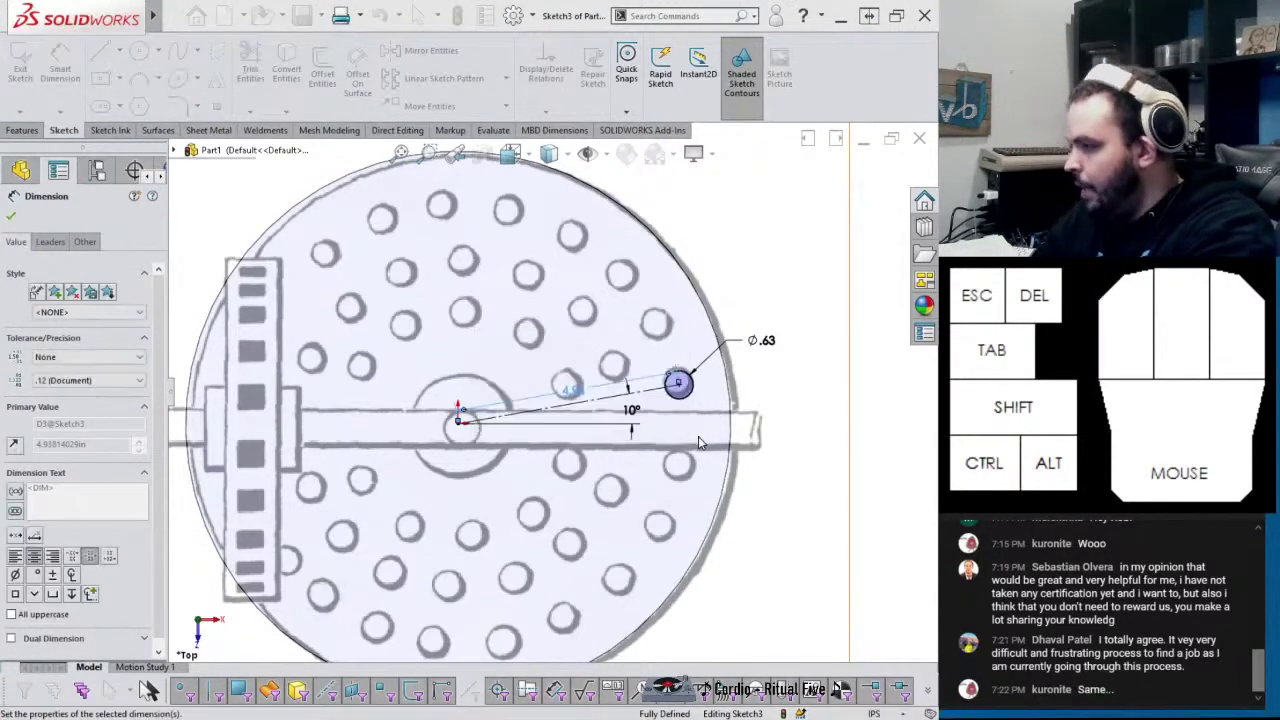
pyautogui.press('Escape')
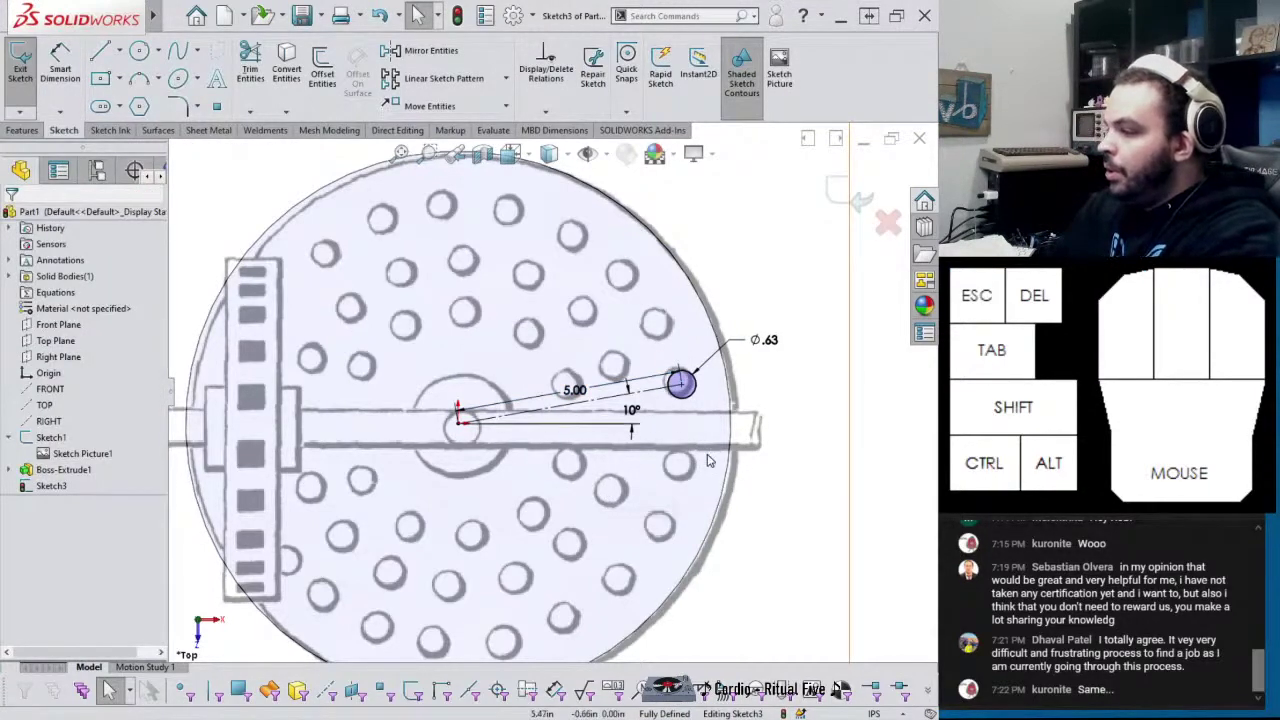
# Extrude the pin circle upward from the sketch plane to a blind depth of 0.5 in, merged with the disc
pyautogui.scroll(2, 550, 378)
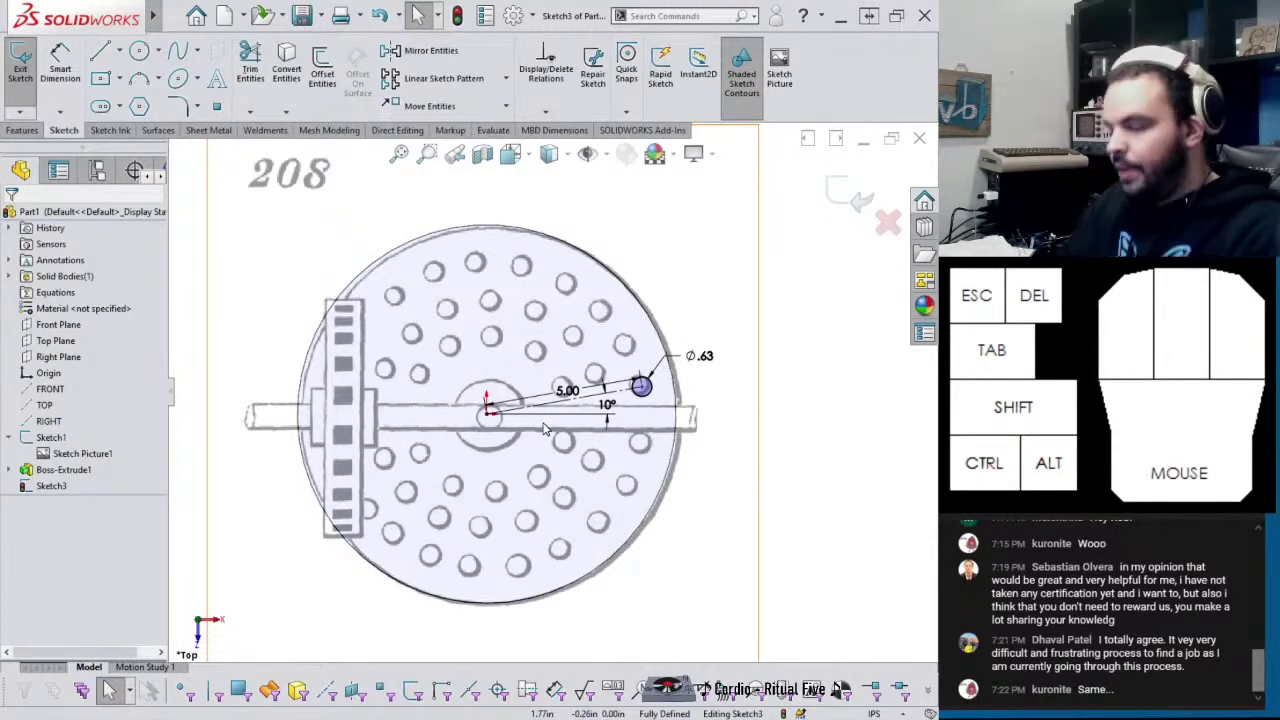
pyautogui.click(20, 131)
pyautogui.click(26, 70)
pyautogui.moveTo(540, 320); pyautogui.dragTo(576, 216, button='middle')
pyautogui.moveTo(588, 405); pyautogui.dragTo(586, 428, button='middle')
pyautogui.scroll(-3, 590, 420)
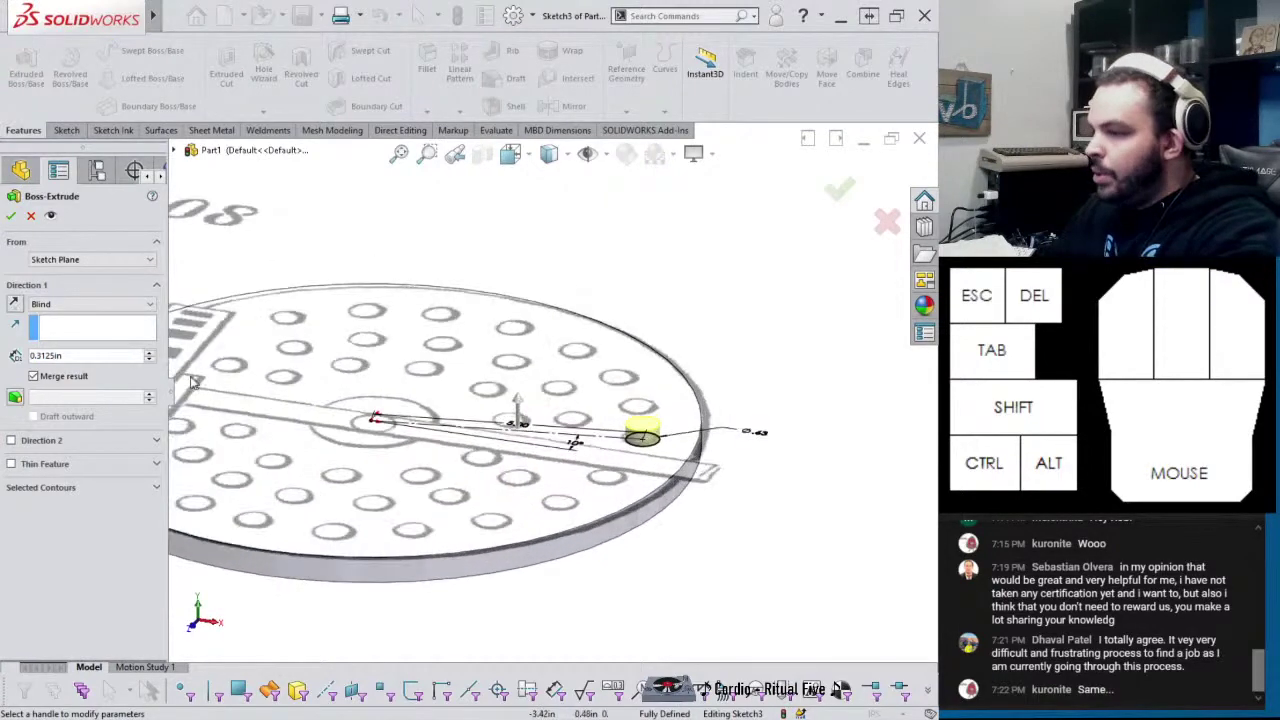
pyautogui.doubleClick(104, 357)
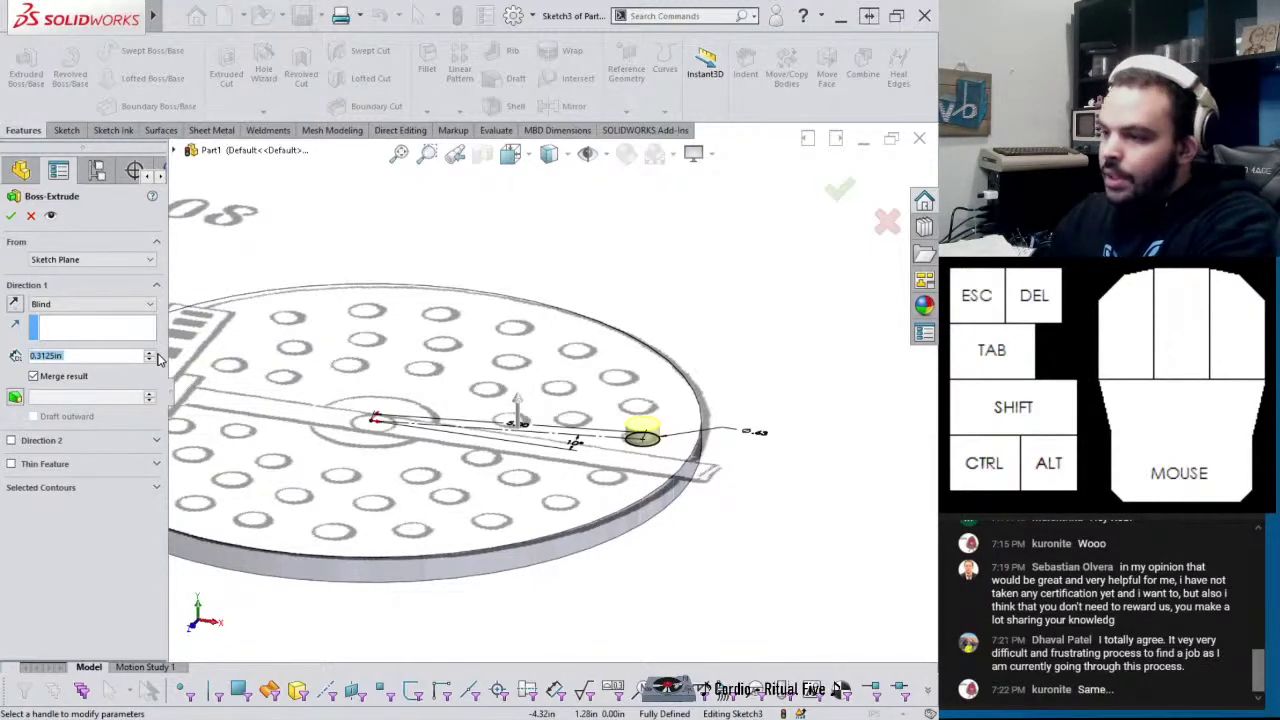
pyautogui.write('0.5')
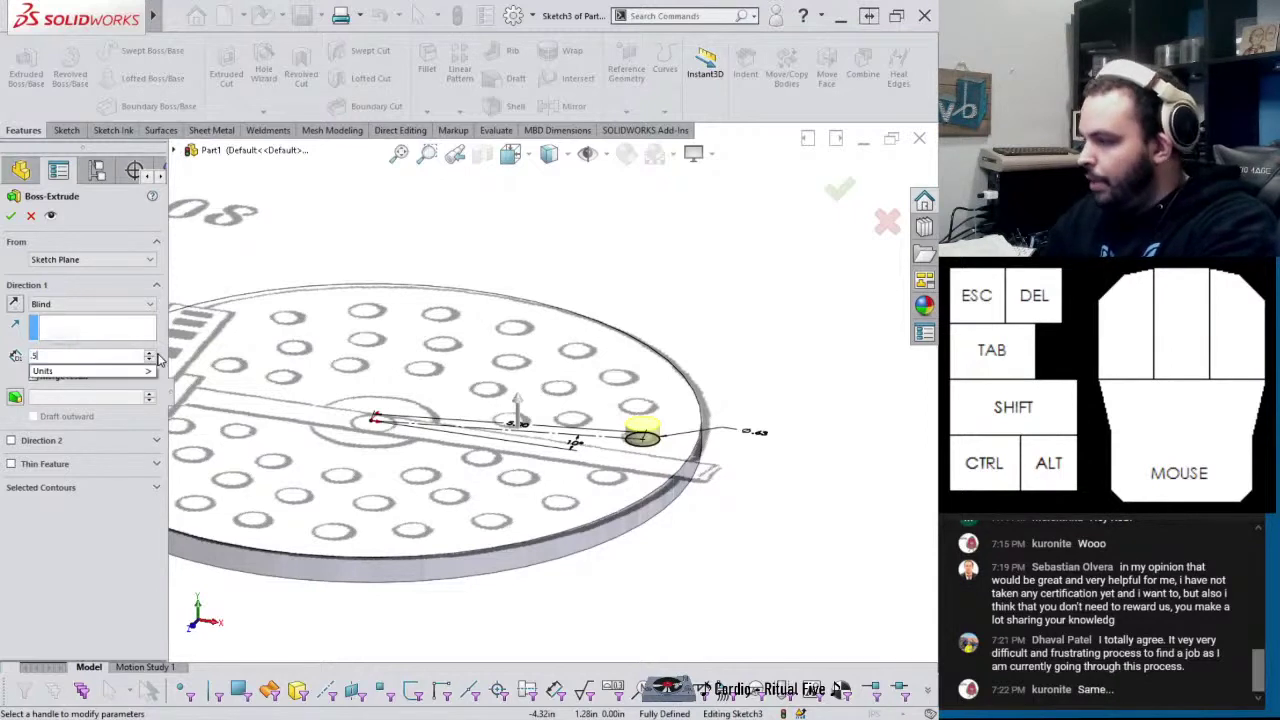
pyautogui.press('Return')
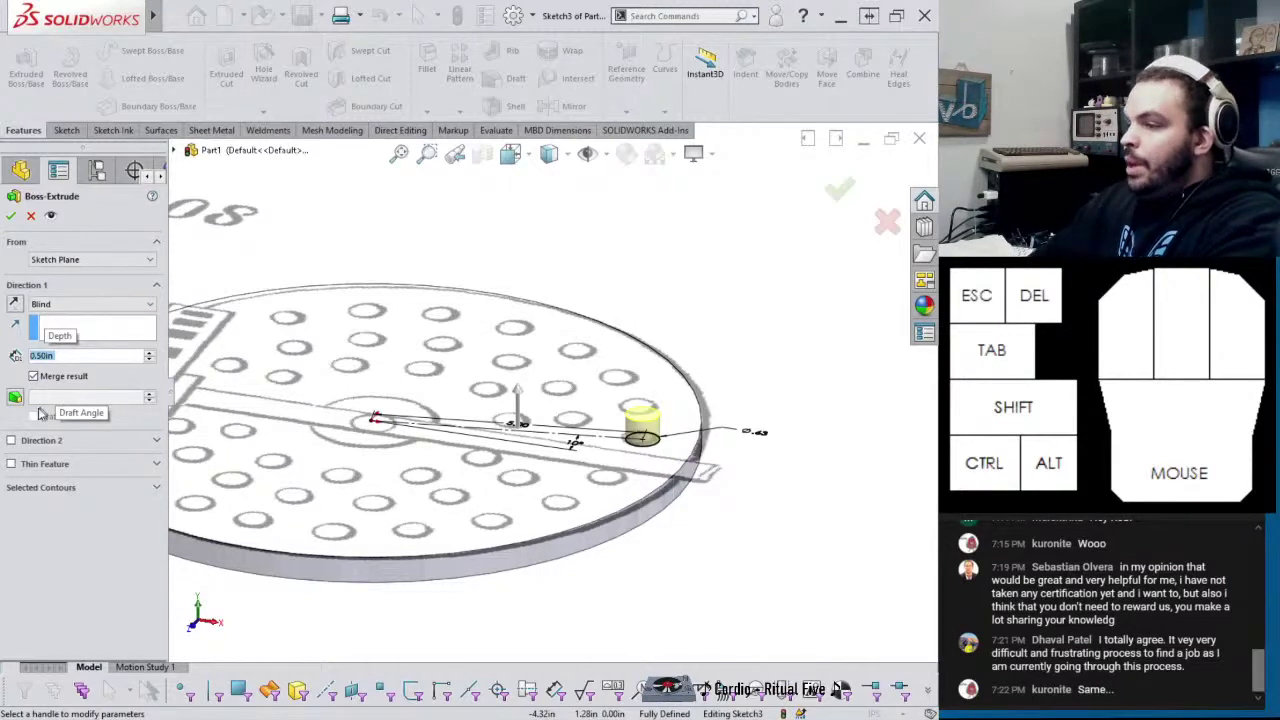
pyautogui.click(11, 215)
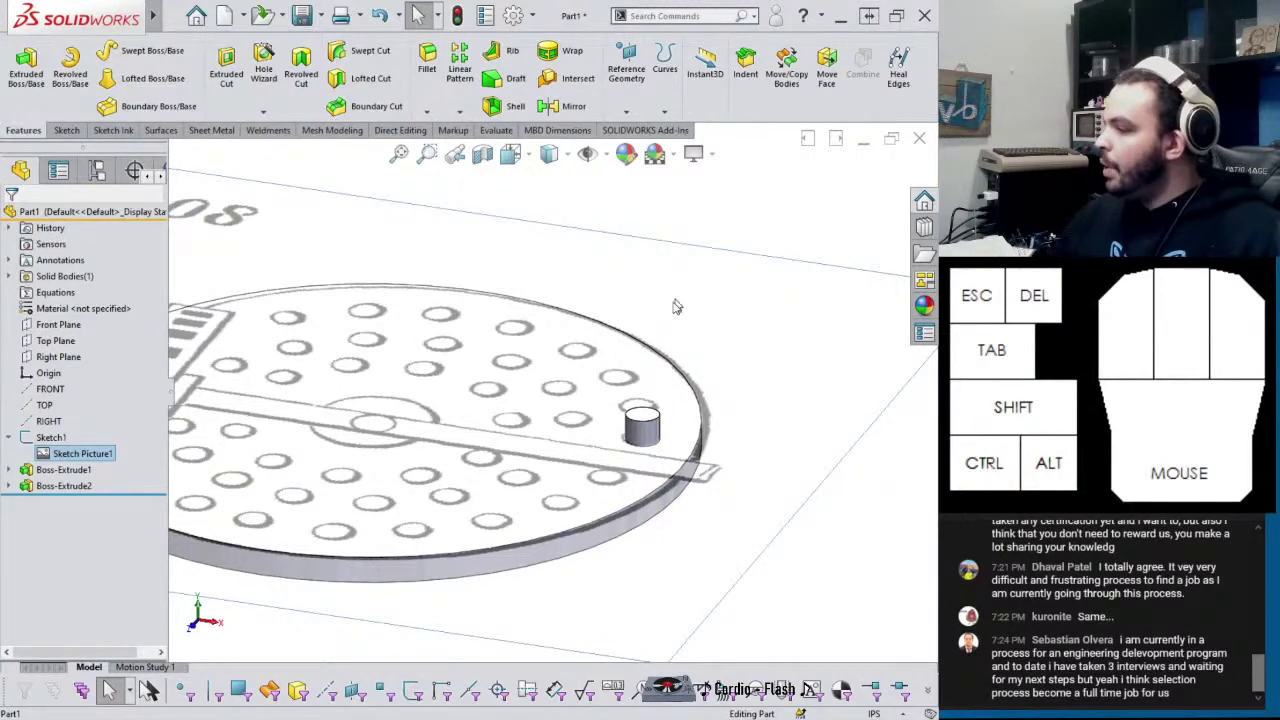
# Set up a circular pattern of the extruded pin around the disc, using the disc's round outer face as the axis
pyautogui.scroll(2, 638, 430)
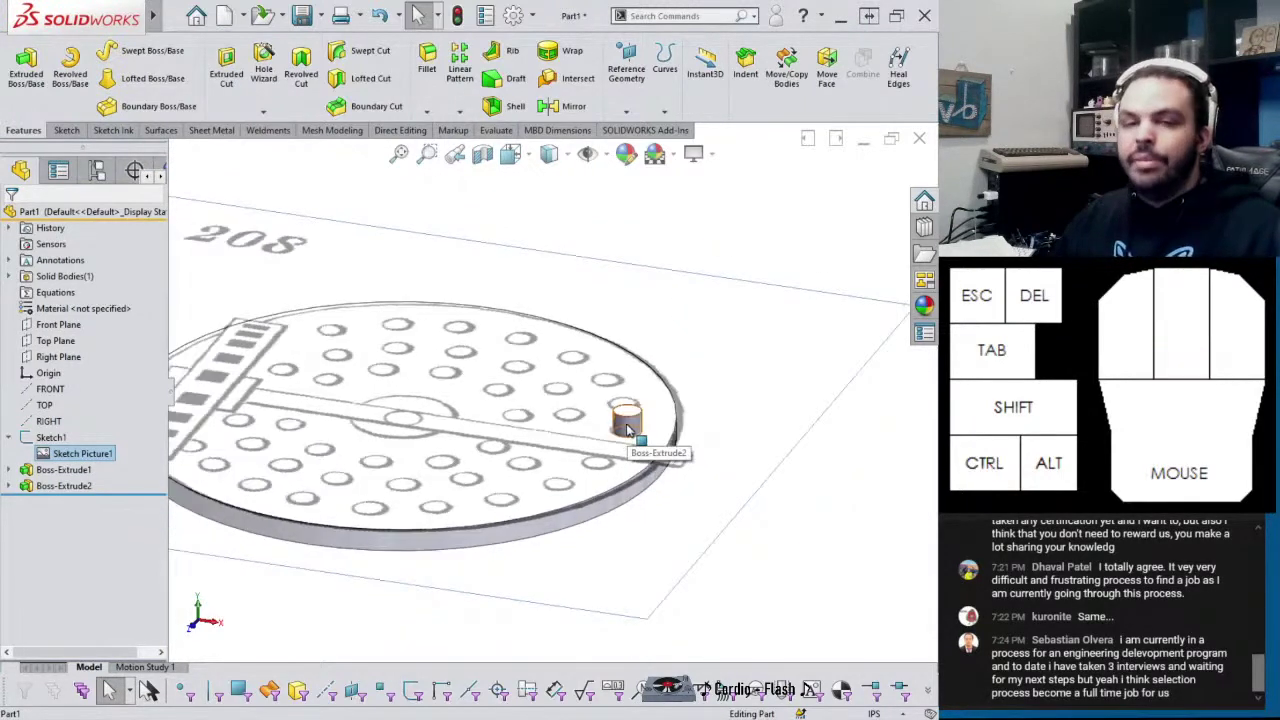
pyautogui.moveTo(628, 430); pyautogui.dragTo(630, 445, button='middle')
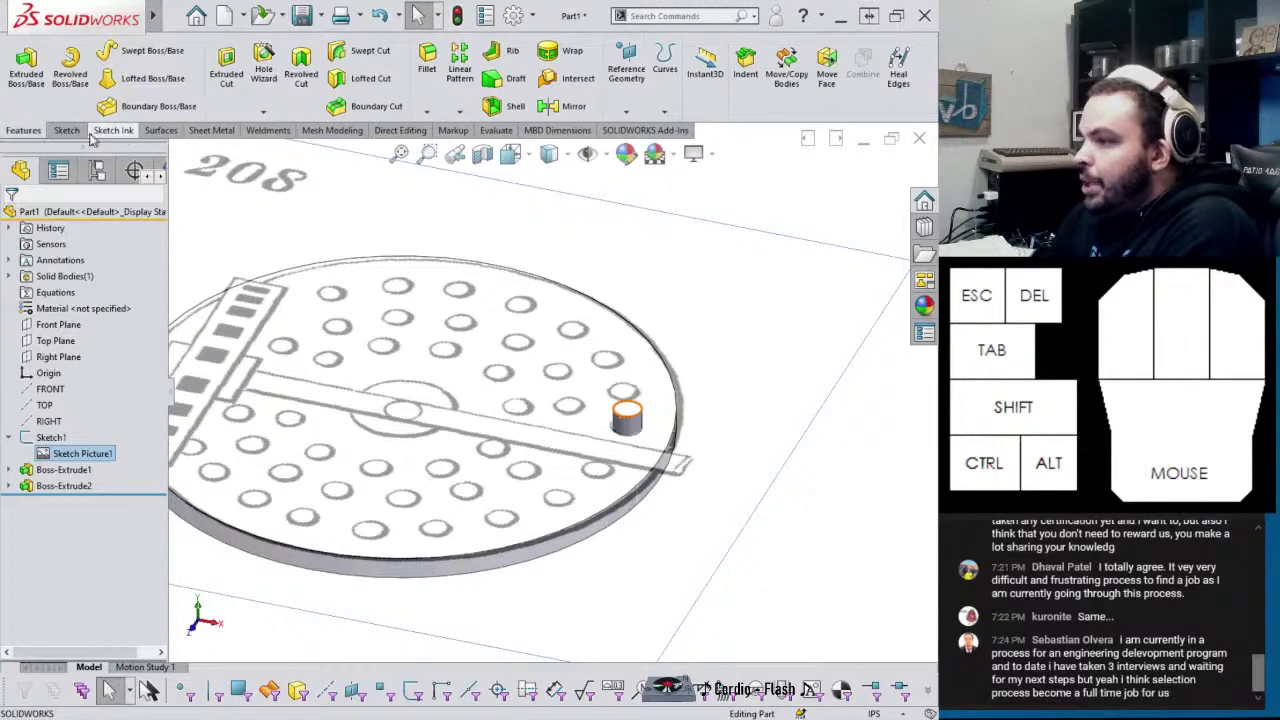
pyautogui.click(459, 111)
pyautogui.click(497, 147)
pyautogui.scroll(-2, 597, 543)
pyautogui.moveTo(597, 543); pyautogui.dragTo(237, 512, button='middle')
pyautogui.click(517, 397)
pyautogui.click(88, 422)
pyautogui.moveTo(562, 463); pyautogui.dragTo(488, 486, button='middle')
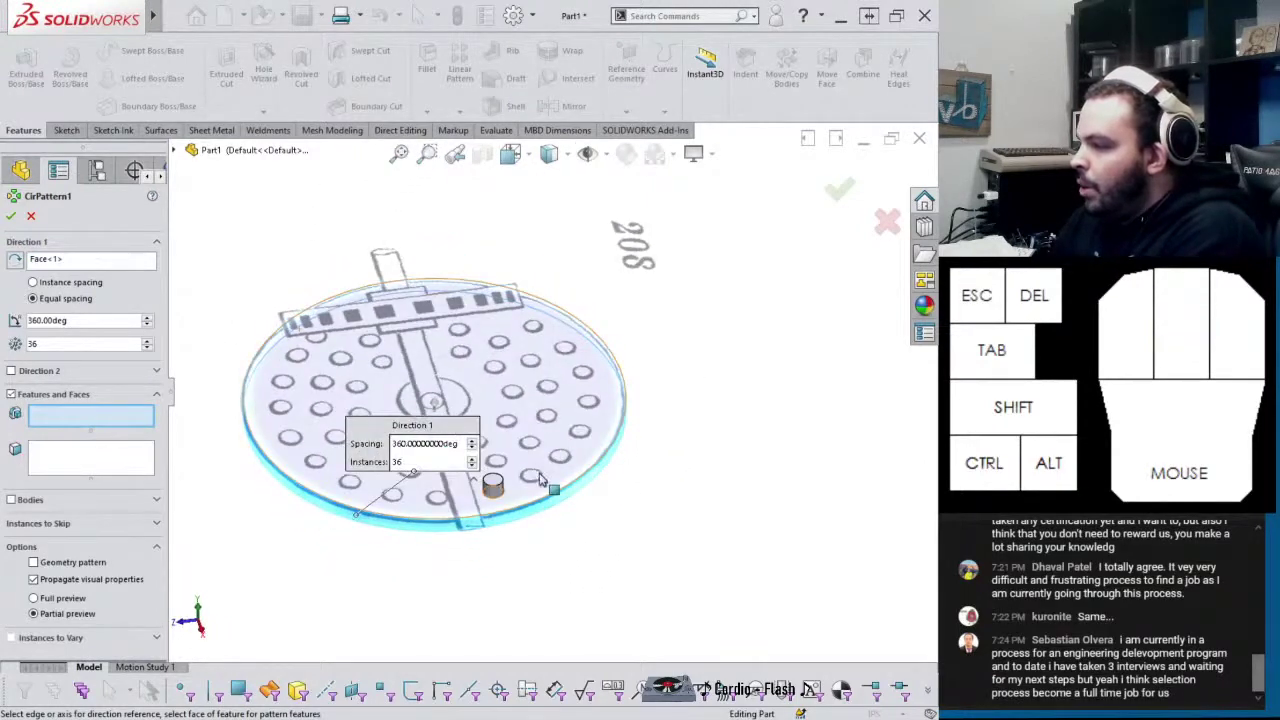
pyautogui.click(494, 489)
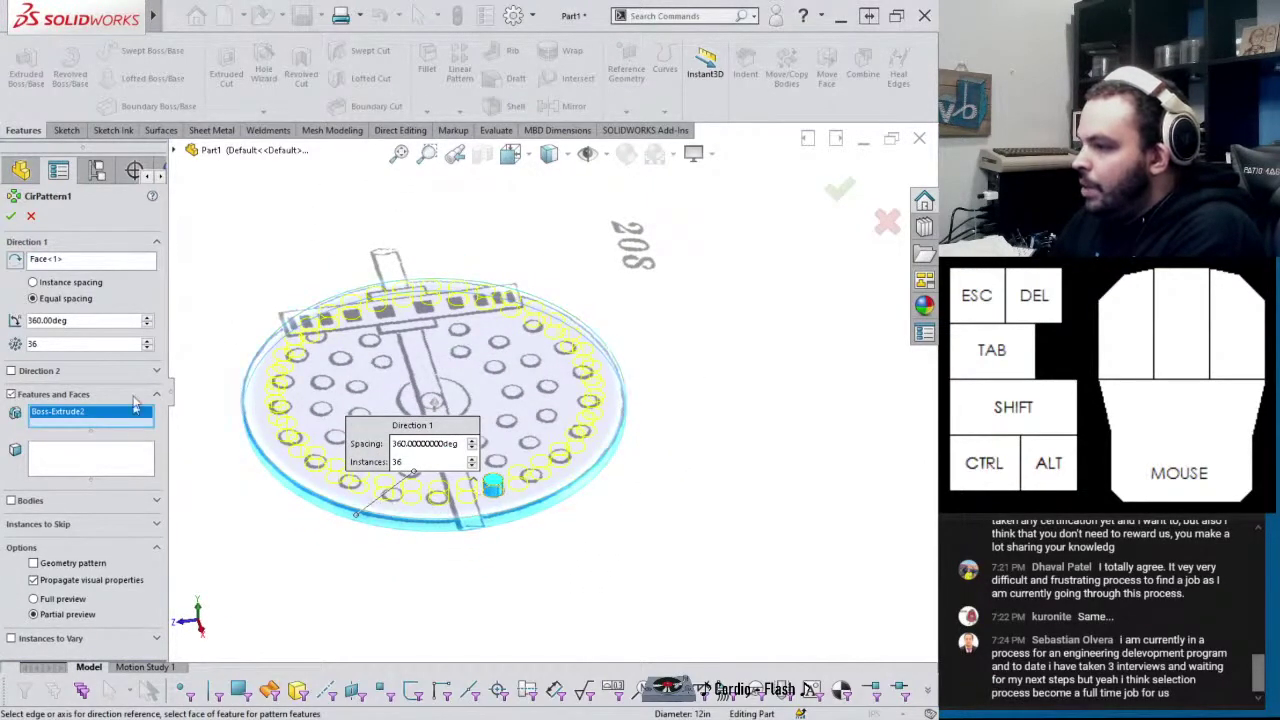
# Set the pin pattern to 20 equally spaced instances and create it
pyautogui.click(148, 348)
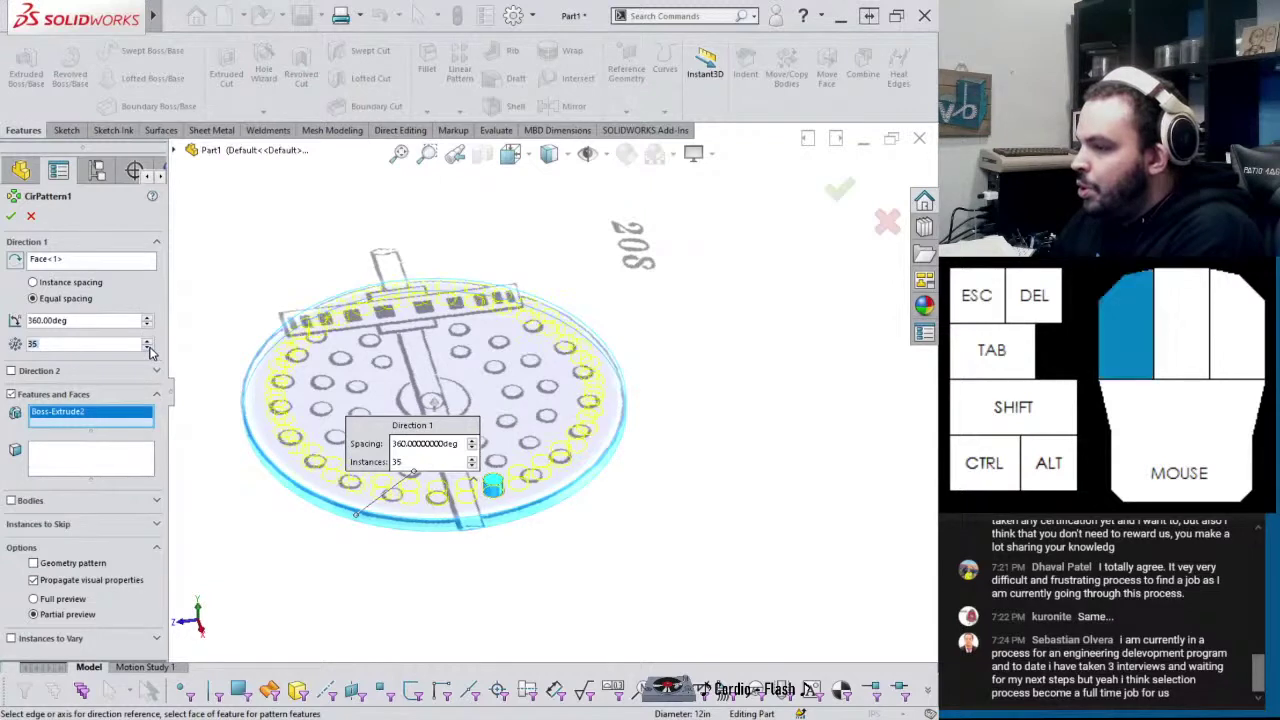
pyautogui.click(148, 348)
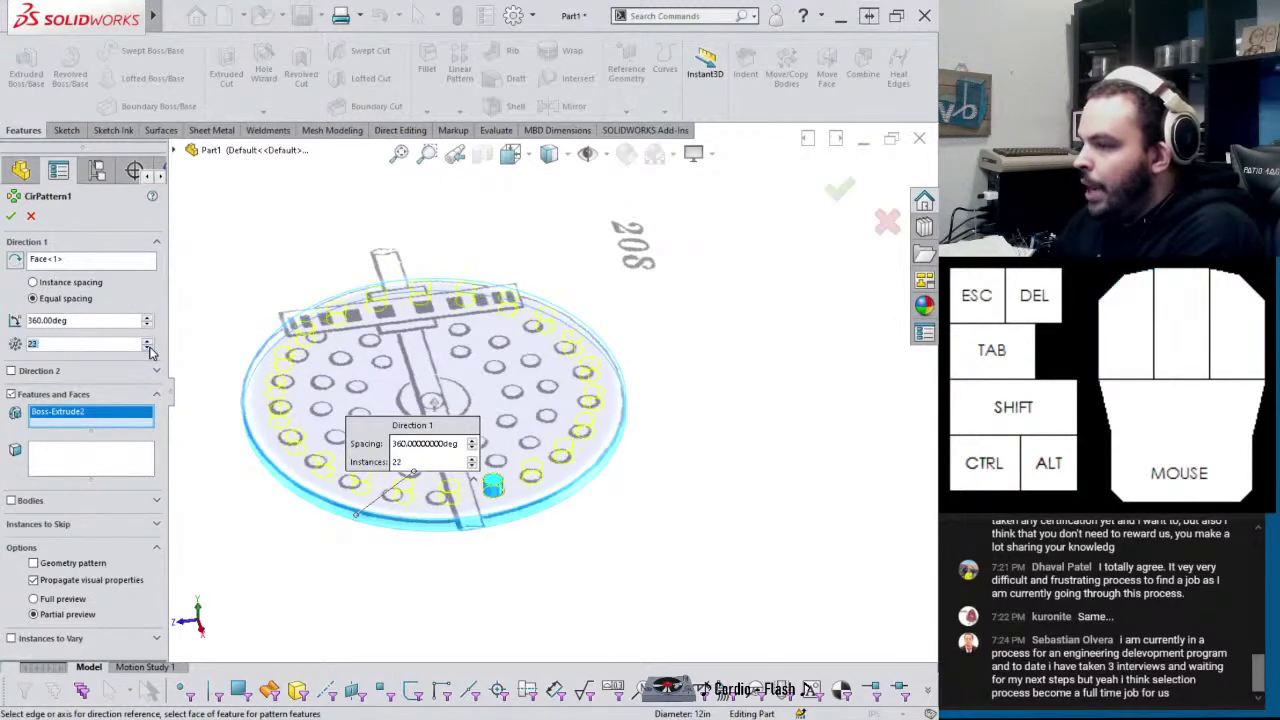
pyautogui.click(148, 348)
pyautogui.click(148, 346)
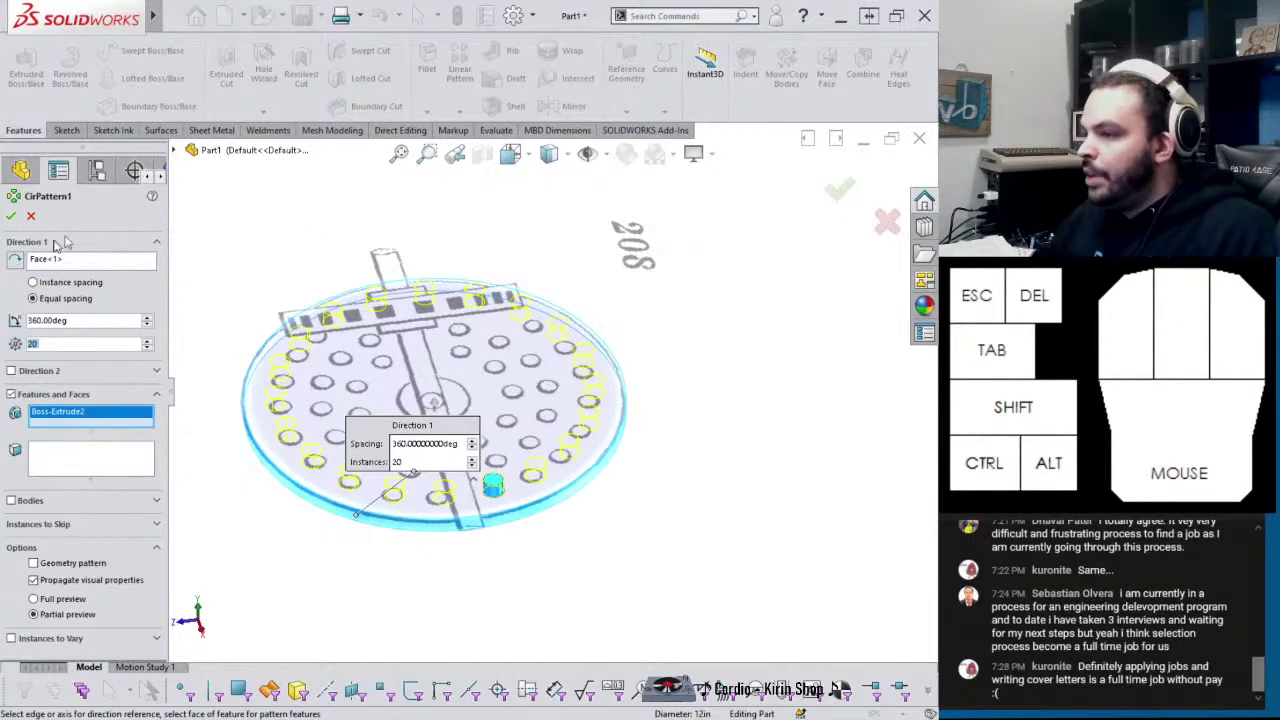
pyautogui.click(14, 220)
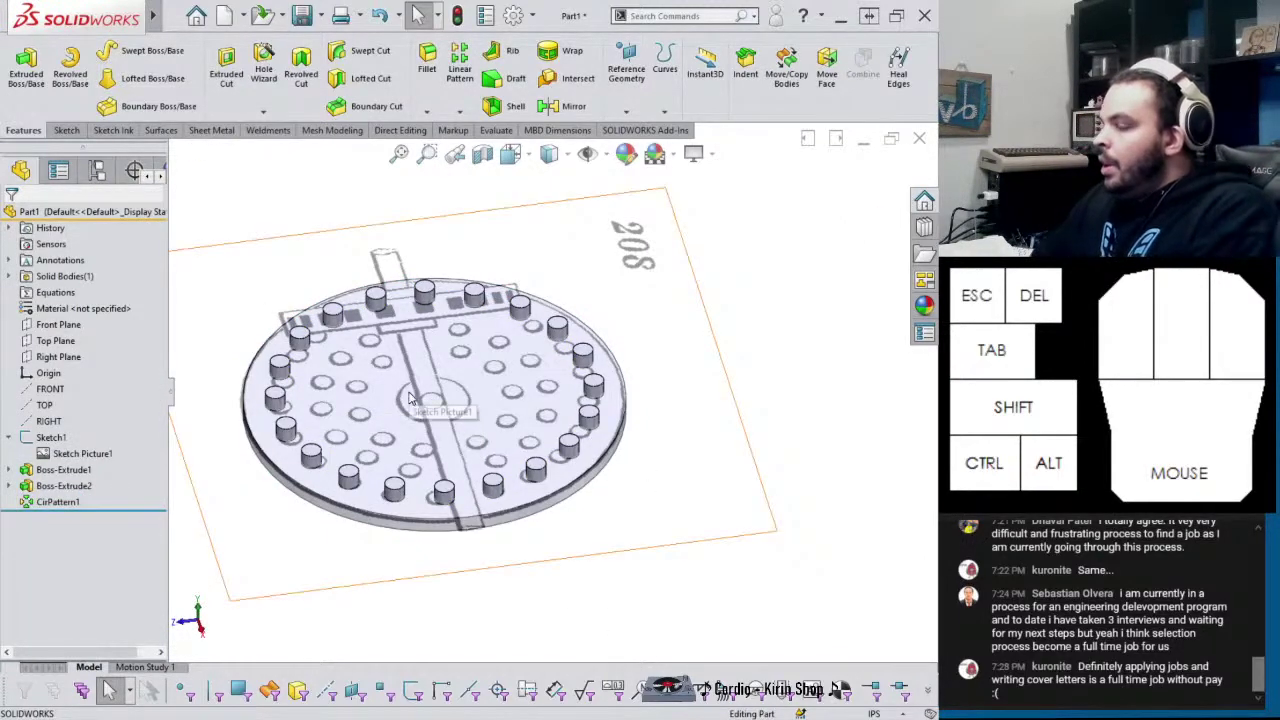
# Compare the pin ring with the reference picture from above, try 22 instances in the circular pattern, and return it to 20
pyautogui.scroll(-2, 414, 340)
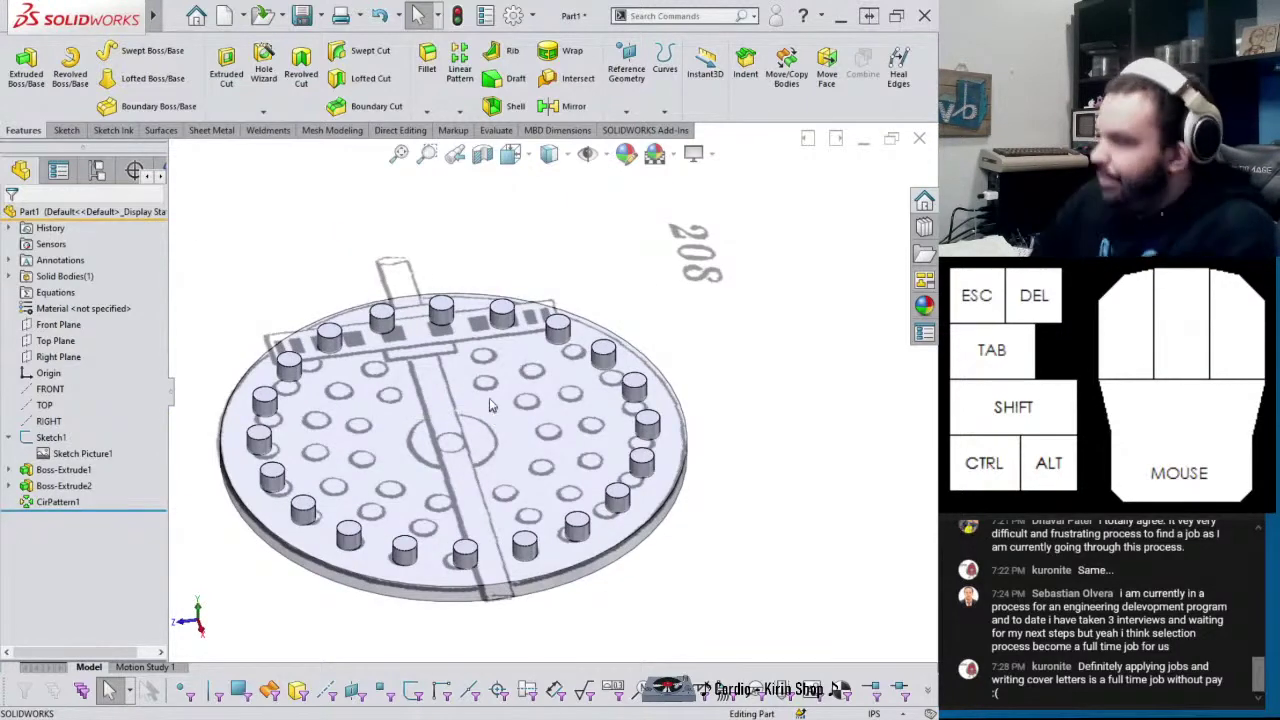
pyautogui.moveTo(462, 600); pyautogui.dragTo(538, 591, button='middle')
pyautogui.moveTo(543, 588)
pyautogui.mouseDown(button='middle')
pyautogui.moveTo(586, 614)
pyautogui.moveTo(560, 580)
pyautogui.mouseUp(button='middle')
pyautogui.scroll(-3, 560, 580)
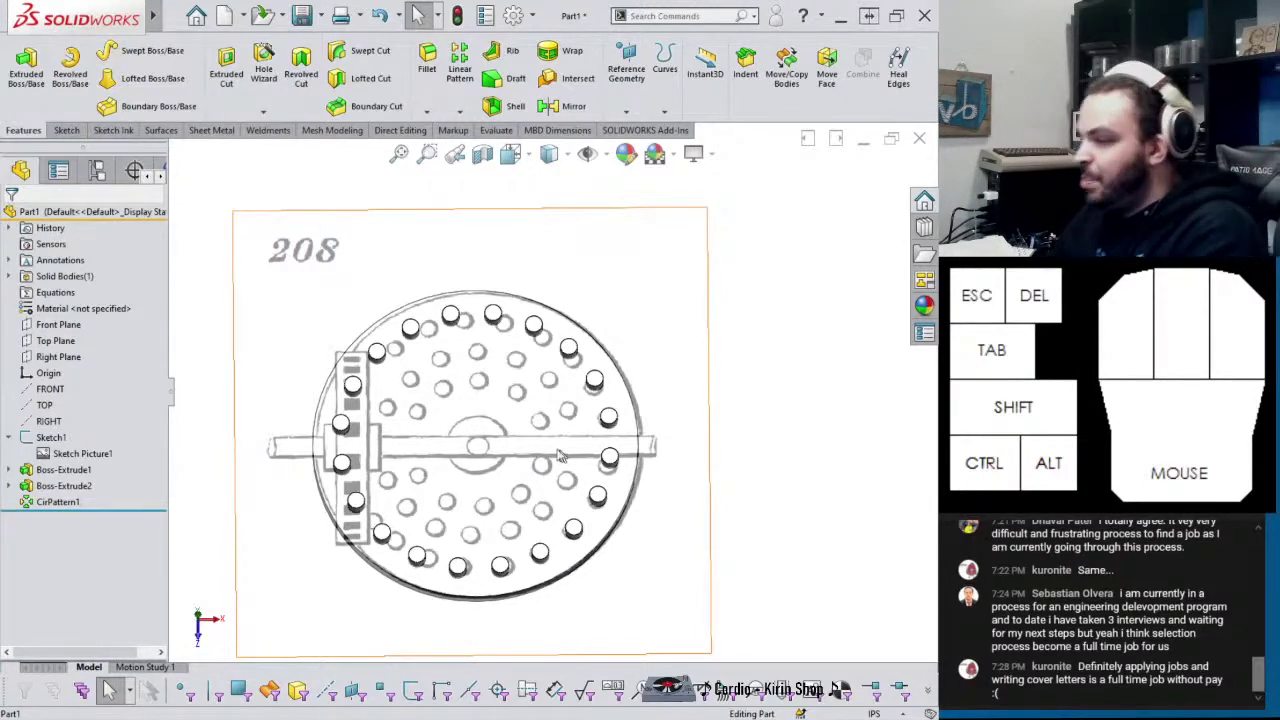
pyautogui.scroll(-1, 510, 433)
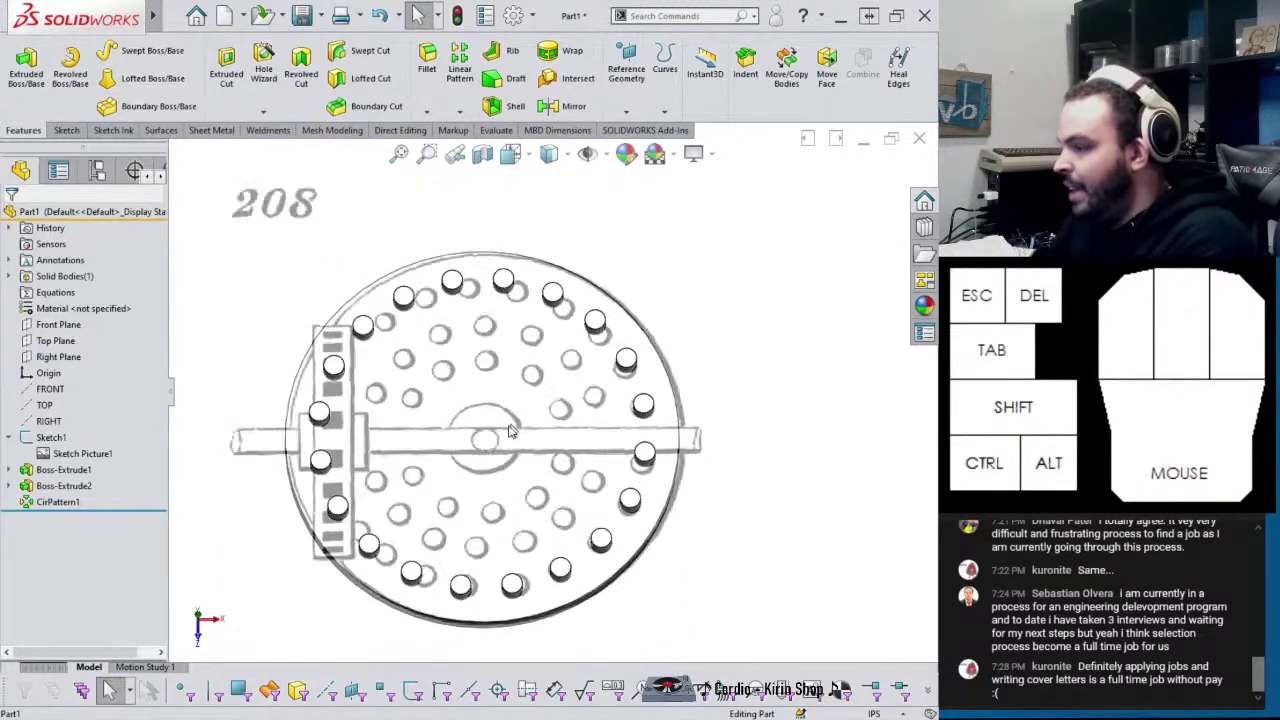
pyautogui.click(62, 502)
pyautogui.click(78, 462)
pyautogui.doubleClick(148, 341)
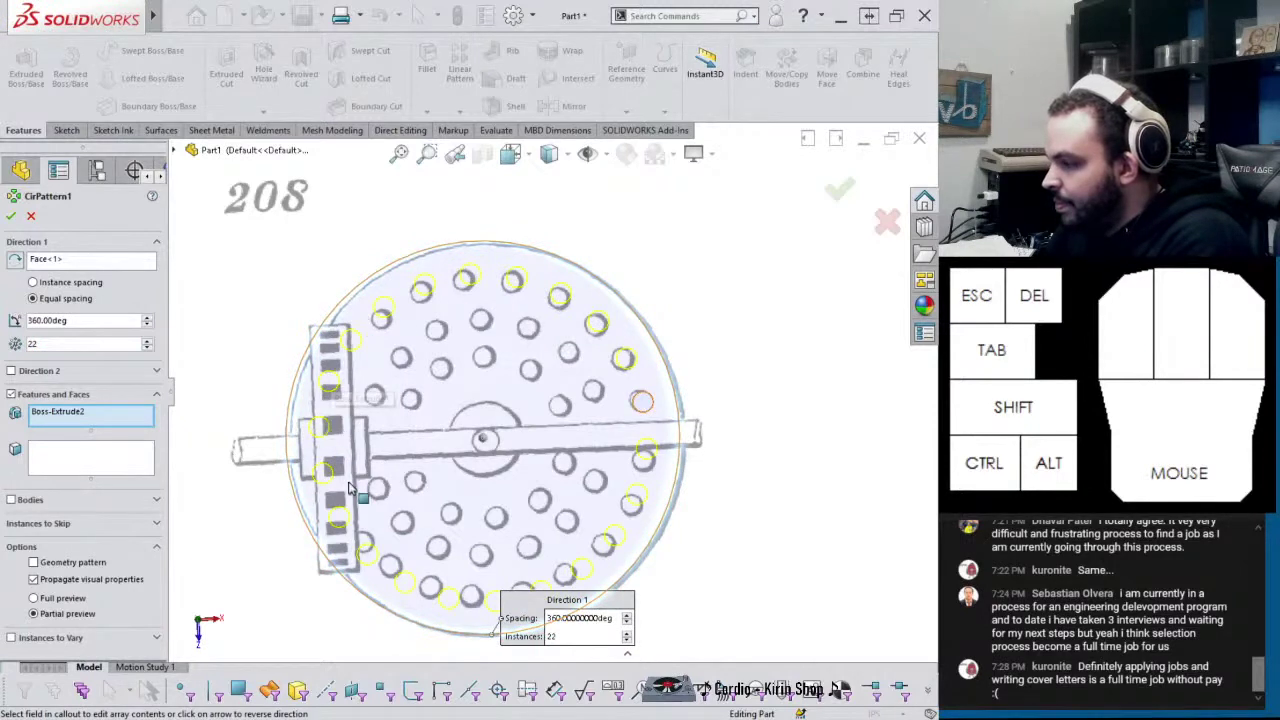
pyautogui.doubleClick(148, 350)
pyautogui.click(11, 216)
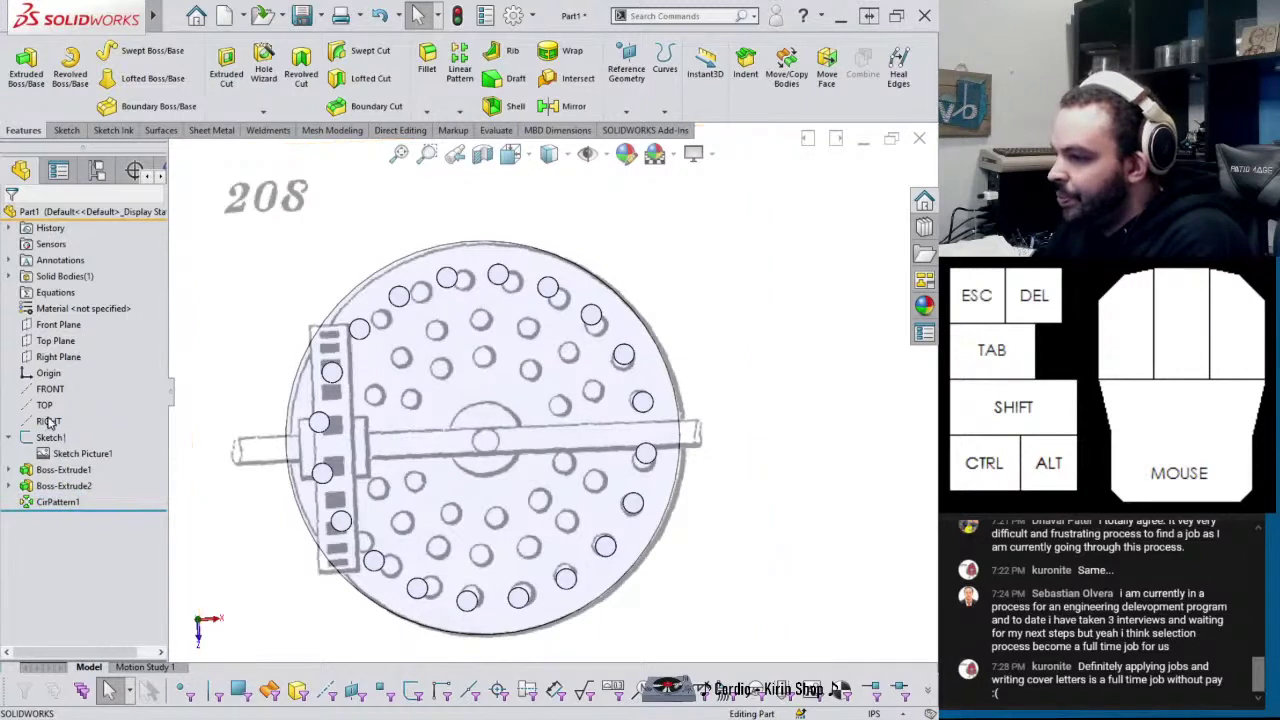
# Start a sketch on the Top Plane and draw a circle about 0.67 in across over the middle-ring pin just above the shaft
pyautogui.click(55, 340)
pyautogui.click(75, 392)
pyautogui.moveTo(490, 440); pyautogui.dragTo(585, 441, button='right')
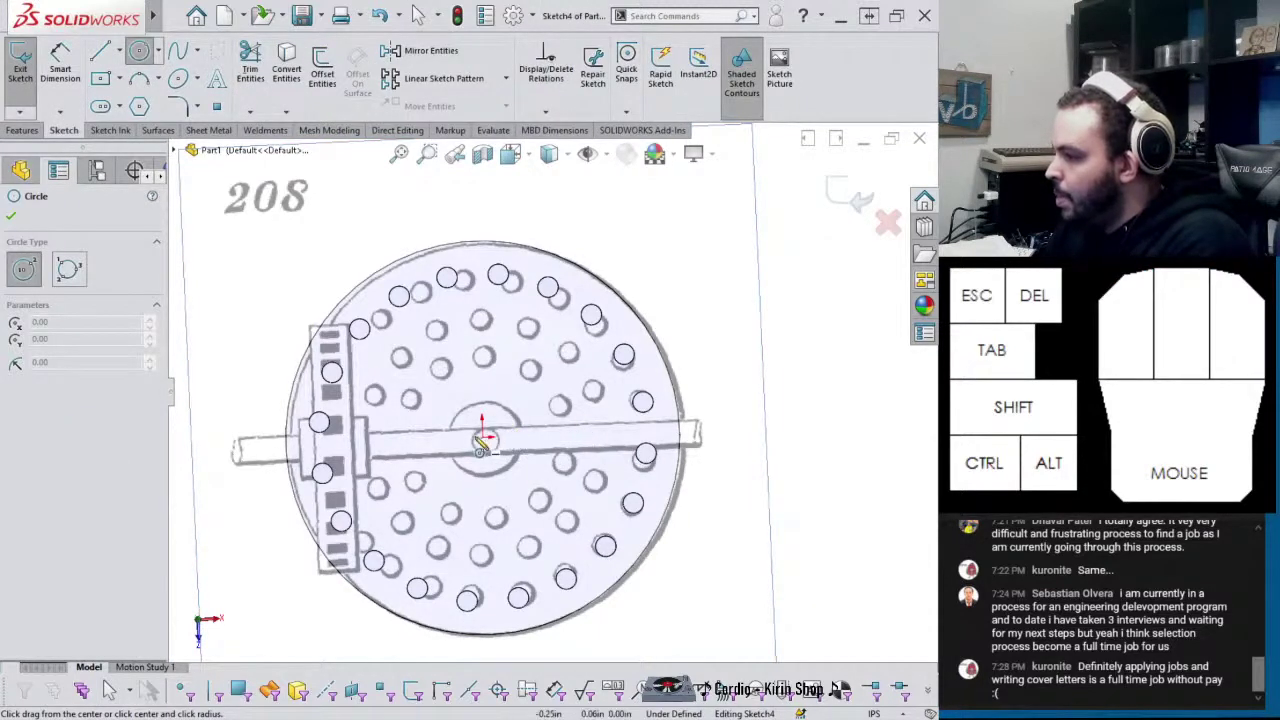
pyautogui.click(593, 391)
pyautogui.click(597, 405)
pyautogui.press('Escape')
# Make the new middle-ring circle equal in size to the edge of the neighbouring extruded outer pin
pyautogui.click(638, 403)
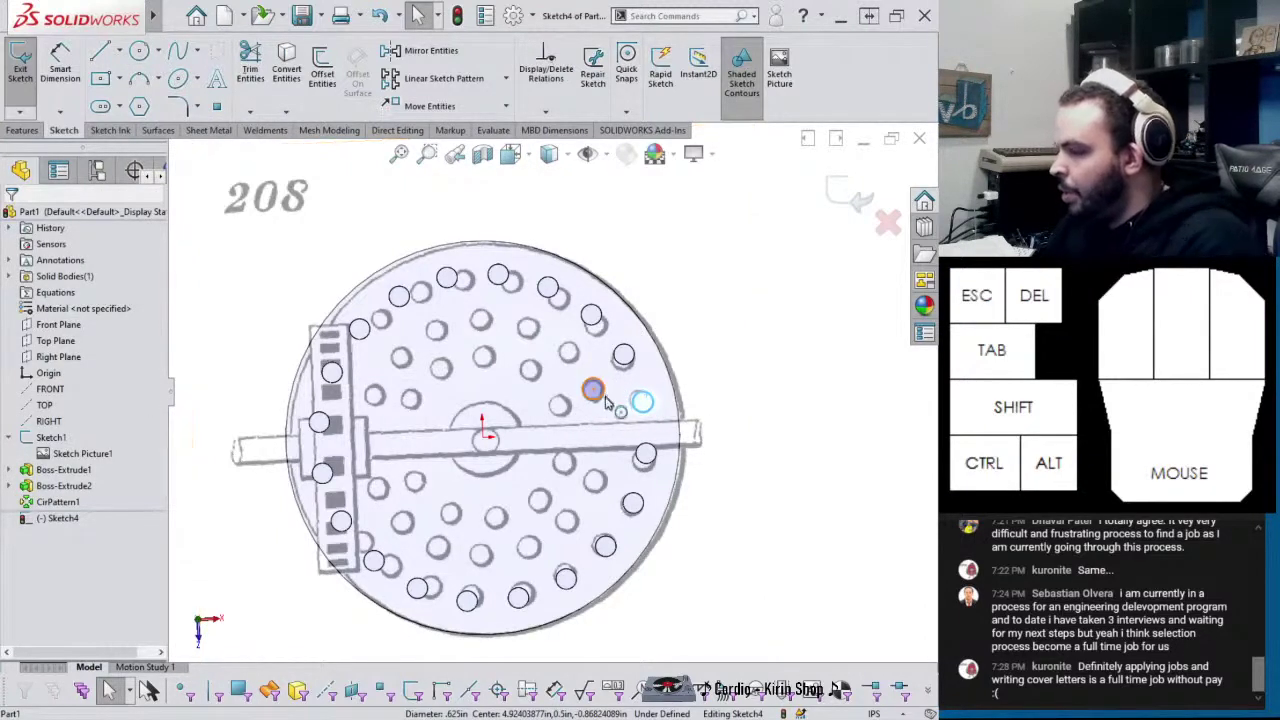
pyautogui.click(596, 391)
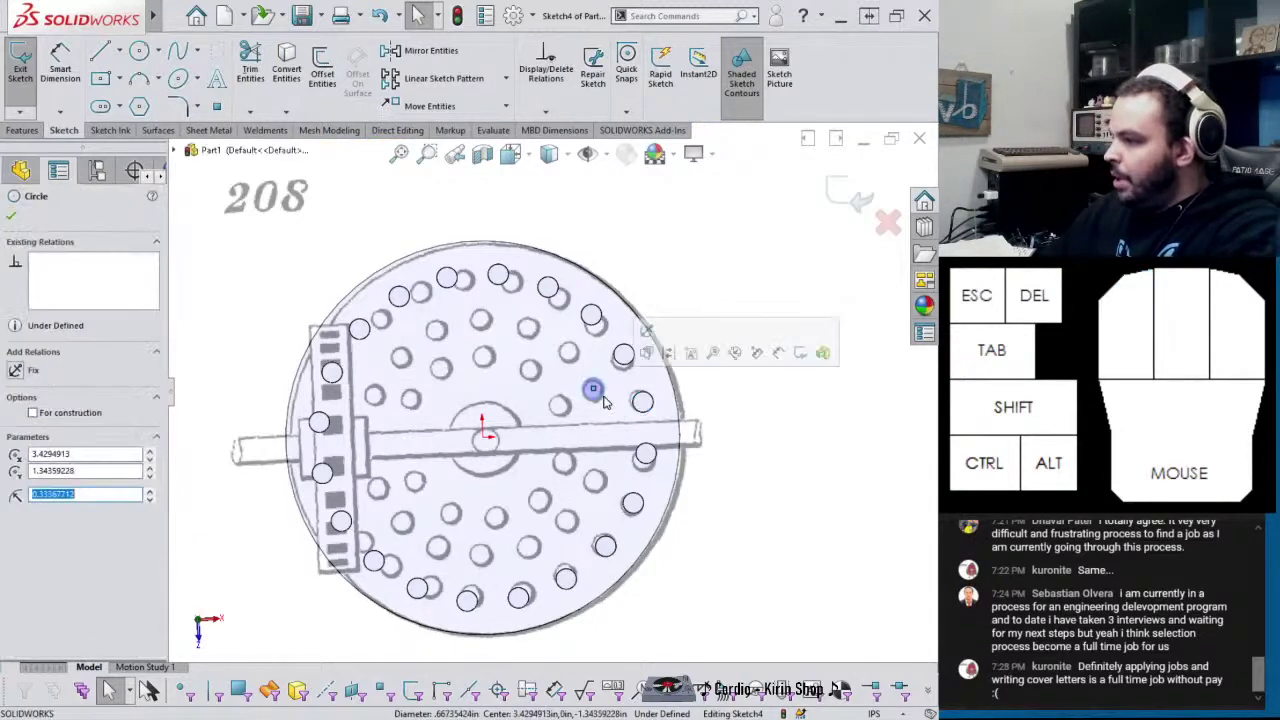
pyautogui.keyDown('ctrl'); pyautogui.click(643, 406); pyautogui.keyUp('ctrl')
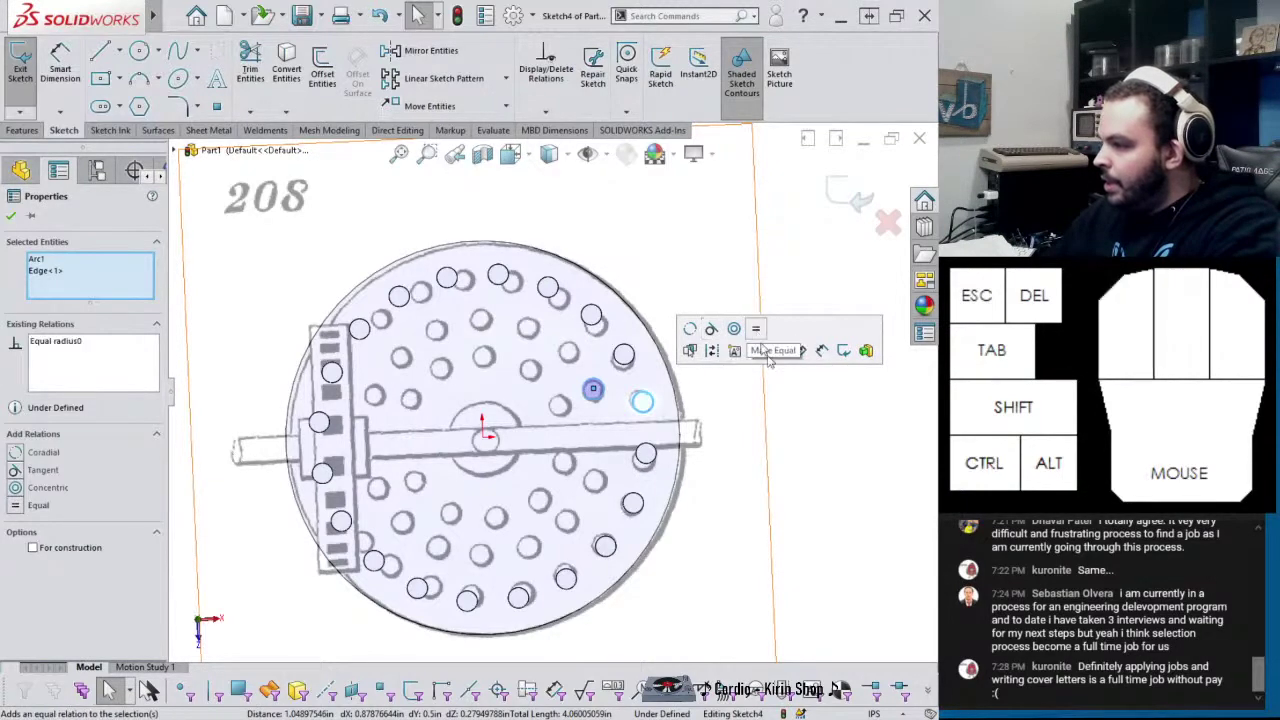
pyautogui.click(650, 365)
# Draw a line about 3.68 in long from the middle-ring circle's centre to the origin and make it construction geometry
pyautogui.moveTo(600, 400); pyautogui.dragTo(597, 393, button='right')
pyautogui.moveTo(594, 390); pyautogui.dragTo(484, 435)
pyautogui.click(548, 411)
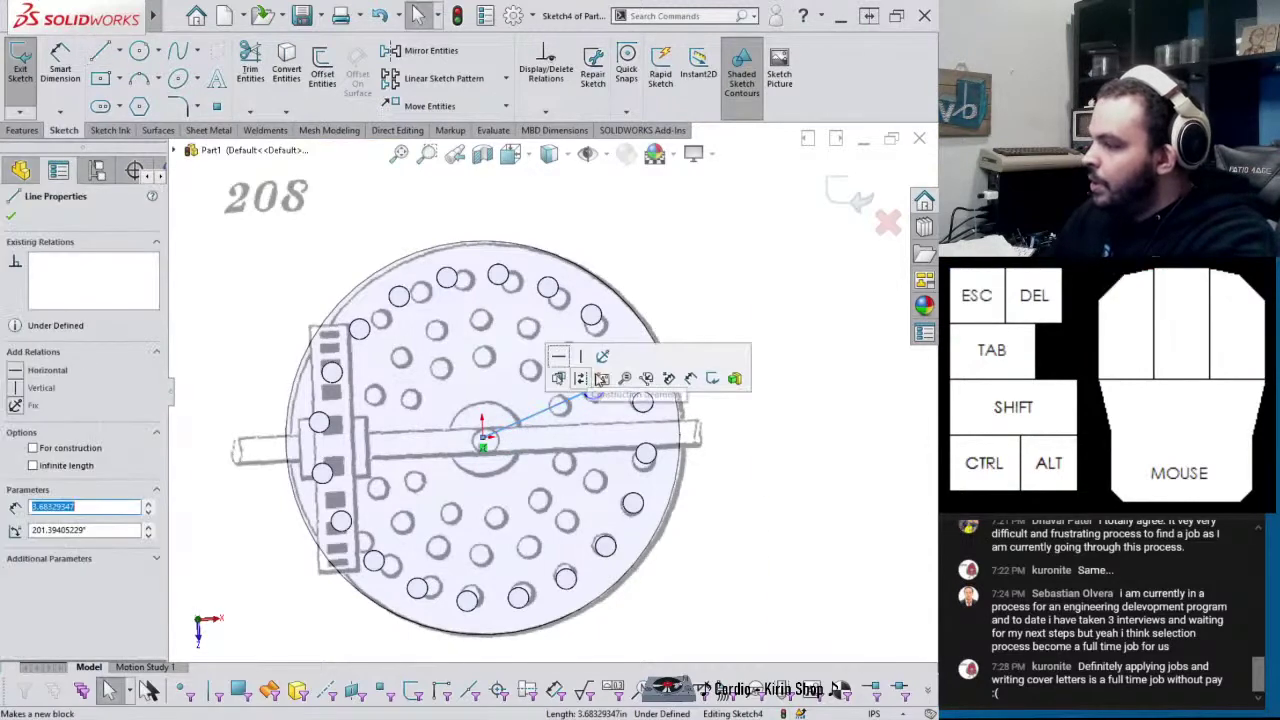
pyautogui.click(615, 420)
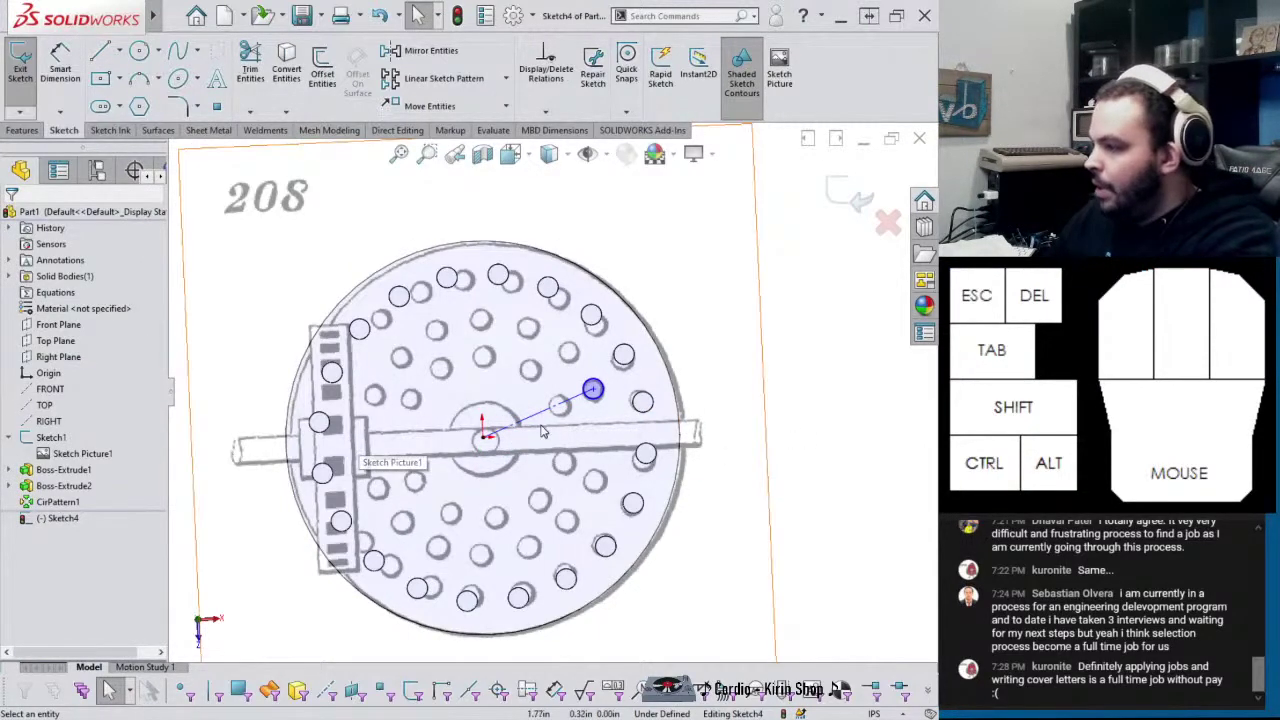
# Dimension the construction line between the origin and the middle-ring circle's centre at 3.625 in
pyautogui.moveTo(513, 440); pyautogui.dragTo(526, 432, button='middle')
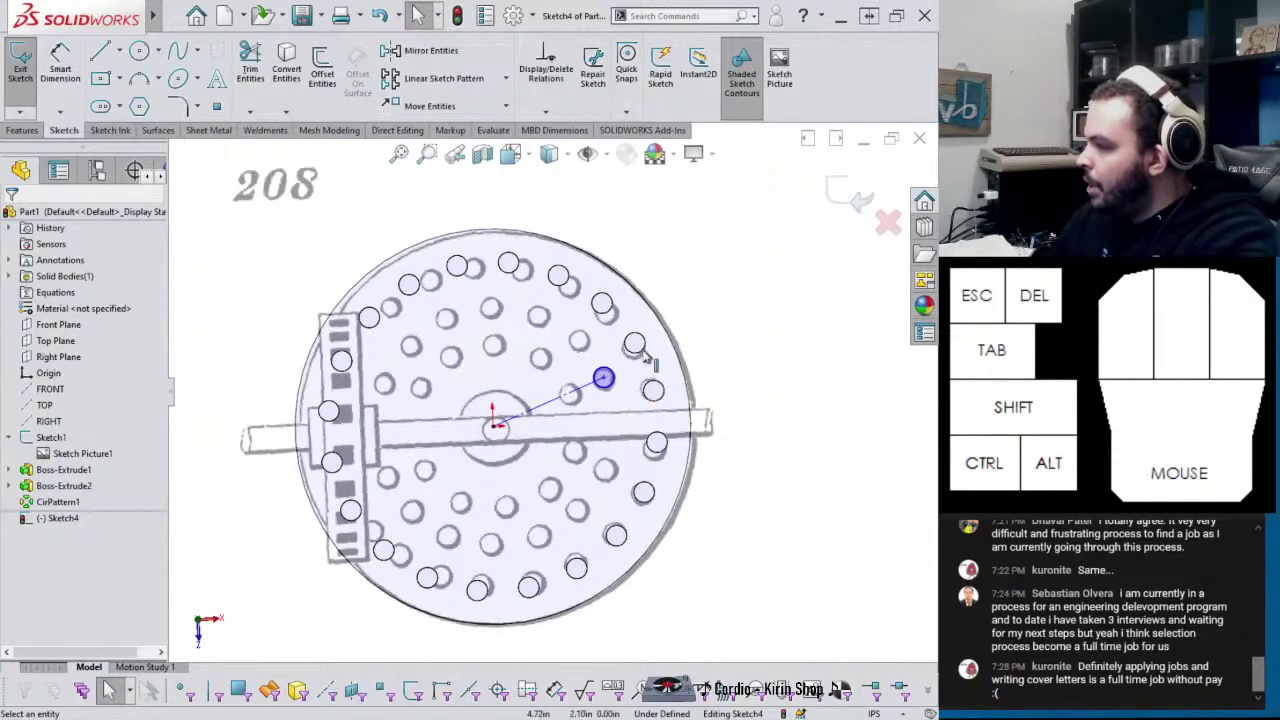
pyautogui.moveTo(640, 365); pyautogui.dragTo(632, 320, button='right')
pyautogui.click(565, 395)
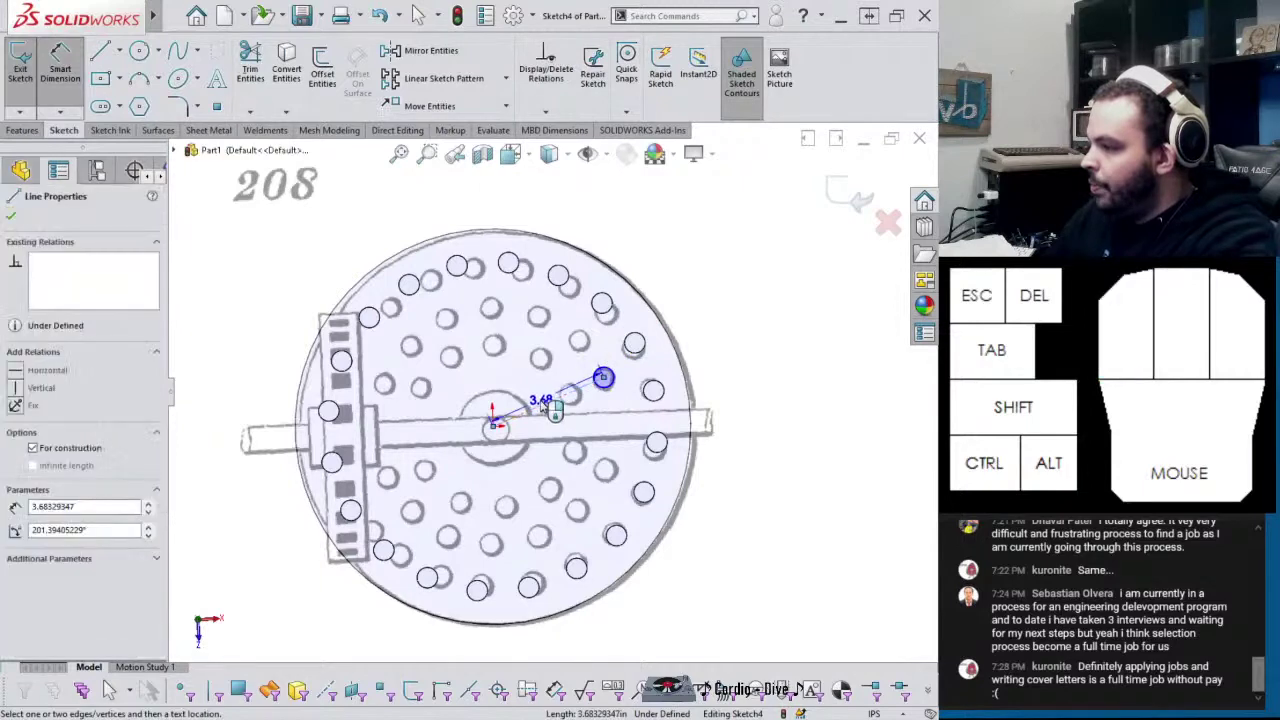
pyautogui.click(552, 410)
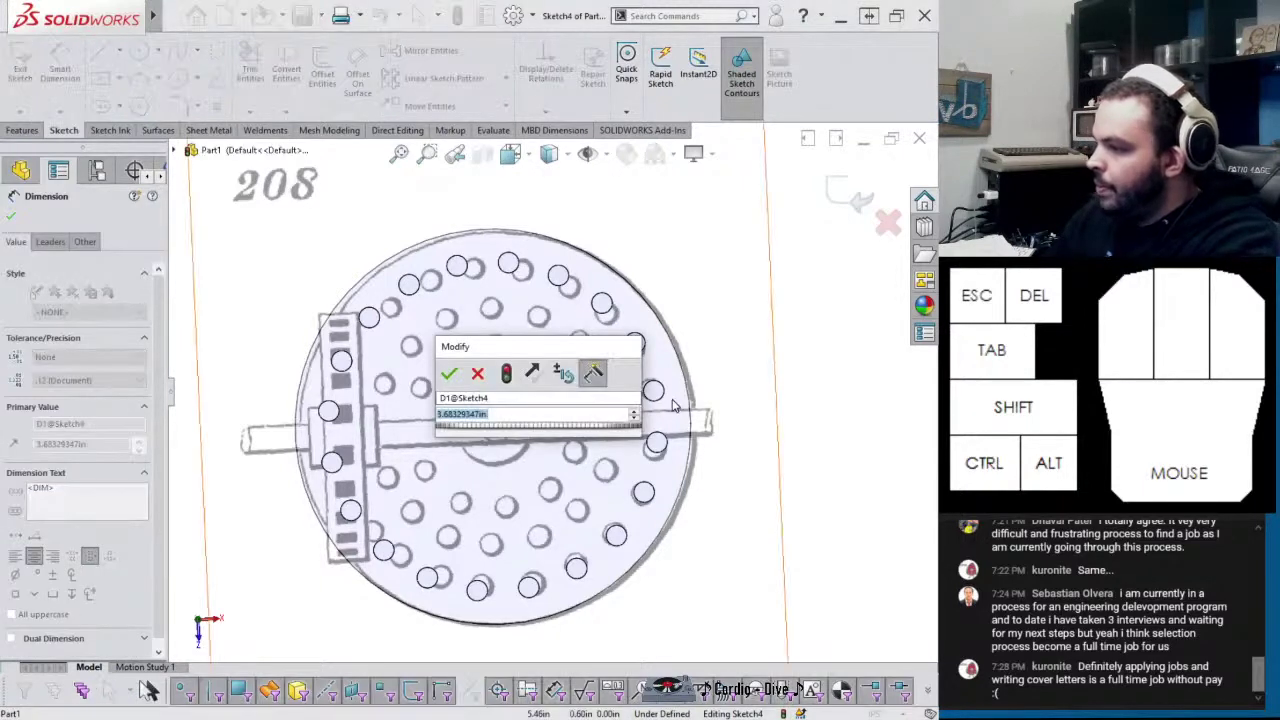
pyautogui.write('3.625')
pyautogui.press('Return')
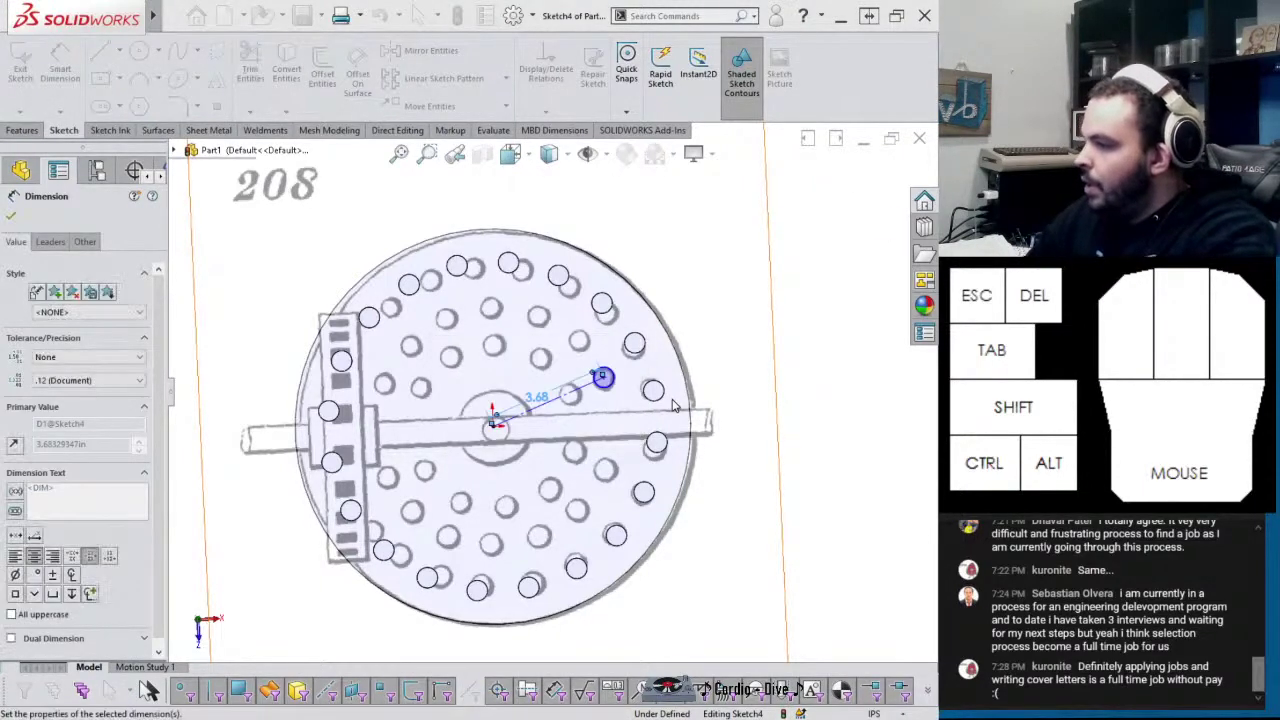
pyautogui.press('Escape')
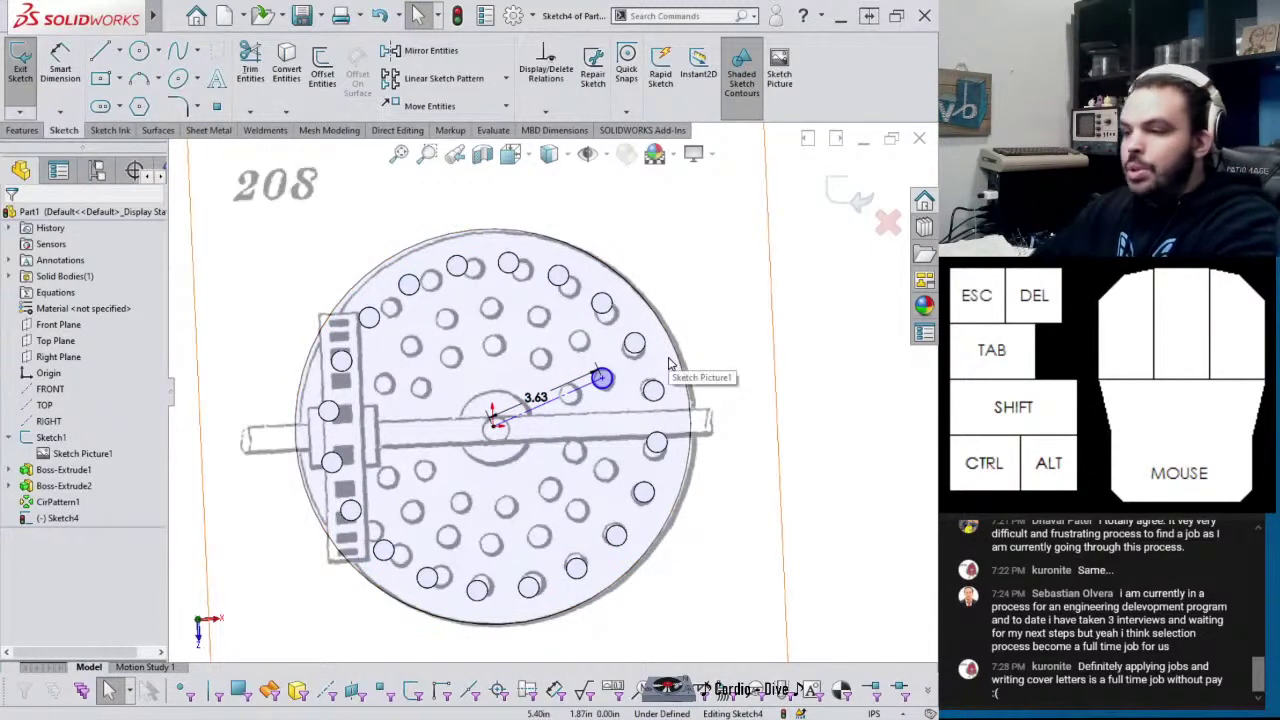
# Nudge the middle-ring circle around the origin so it lines up with the pin in the reference picture
pyautogui.scroll(2, 600, 378)
pyautogui.scroll(-6, 597, 410)
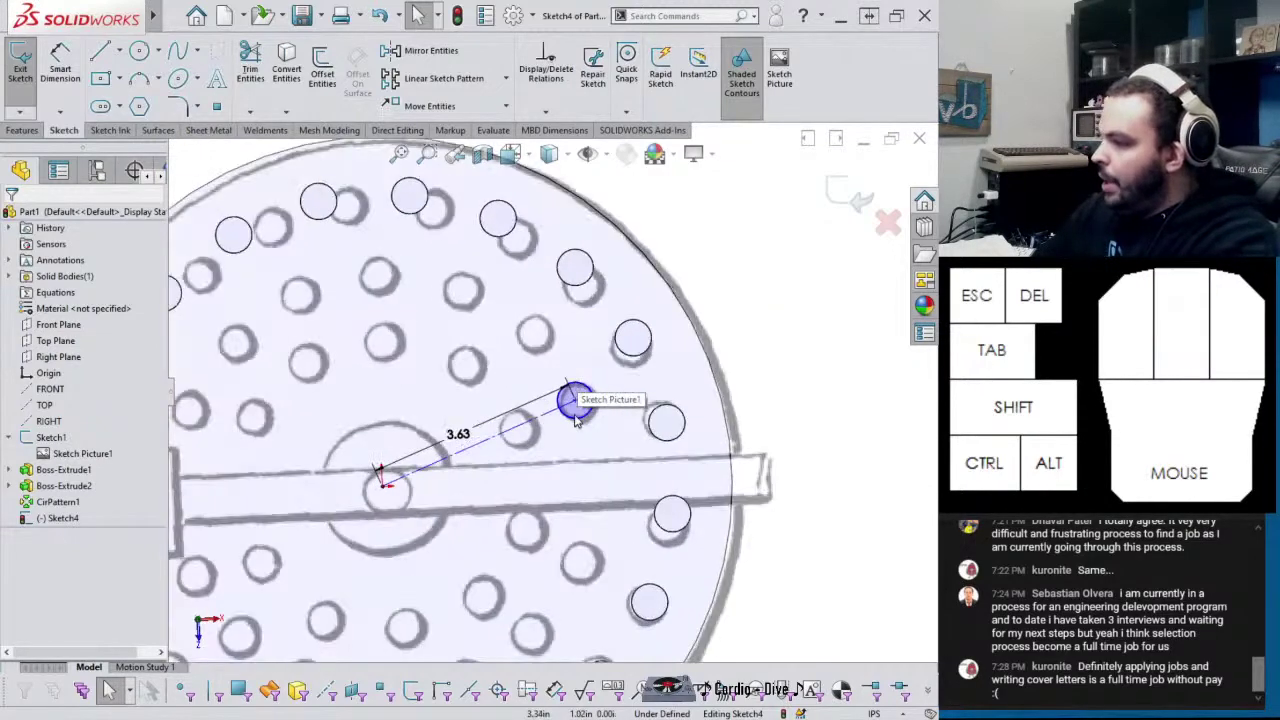
pyautogui.click(575, 402)
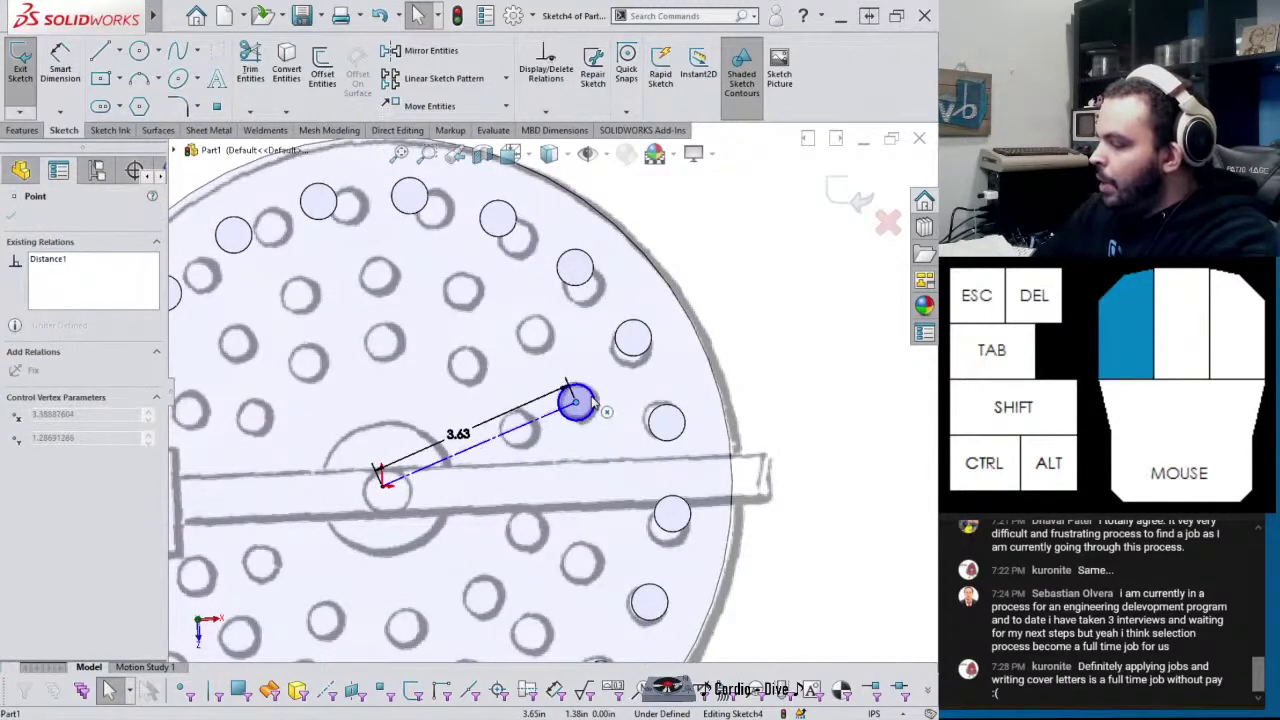
pyautogui.moveTo(593, 405)
pyautogui.mouseDown()
pyautogui.moveTo(598, 440)
pyautogui.moveTo(585, 400)
pyautogui.mouseUp()
pyautogui.scroll(3, 860, 470)
# Dimension the angle between the construction line and the horizontal through the origin at 20 degrees
pyautogui.moveTo(846, 523); pyautogui.dragTo(822, 412, button='right')
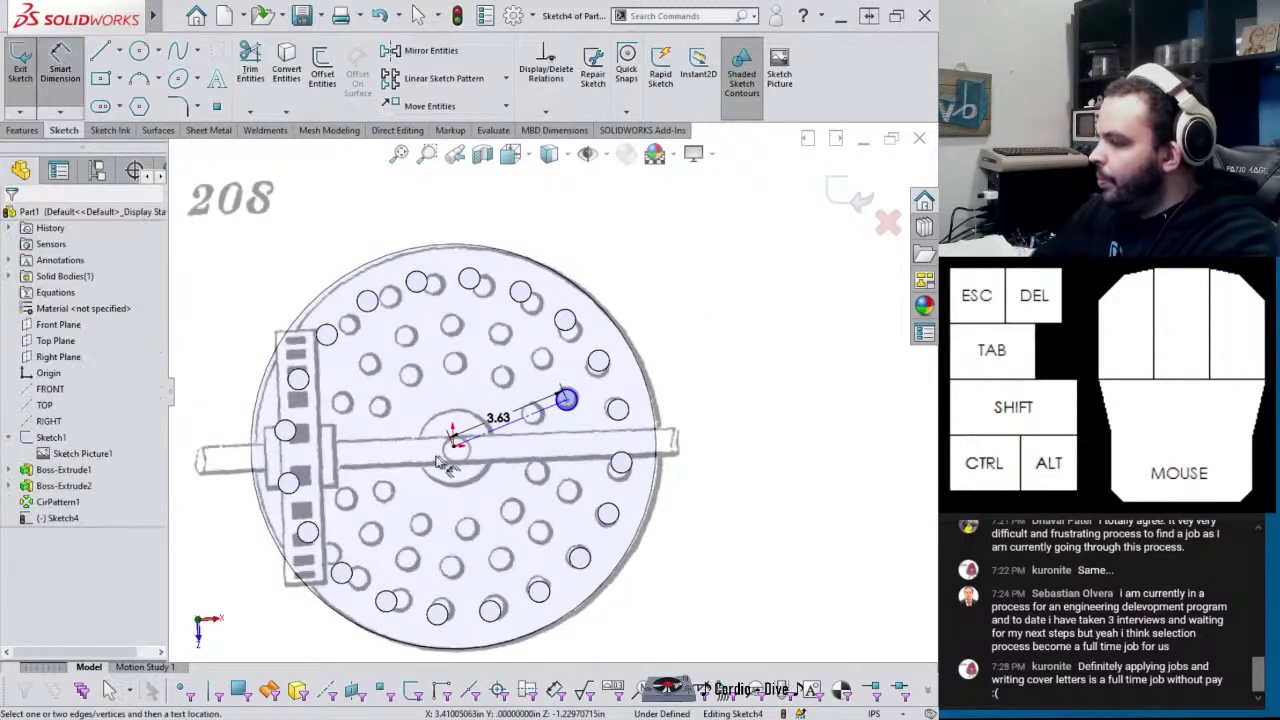
pyautogui.click(532, 413)
pyautogui.click(454, 447)
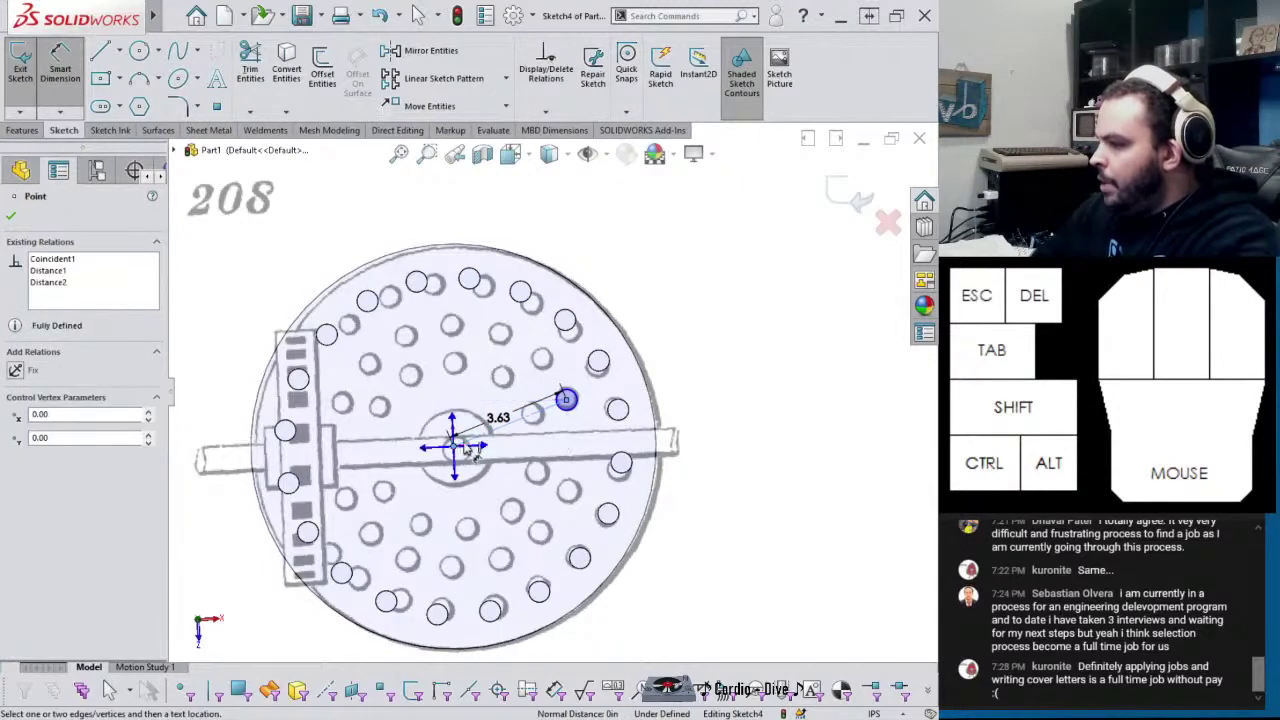
pyautogui.click(520, 448)
pyautogui.click(640, 432)
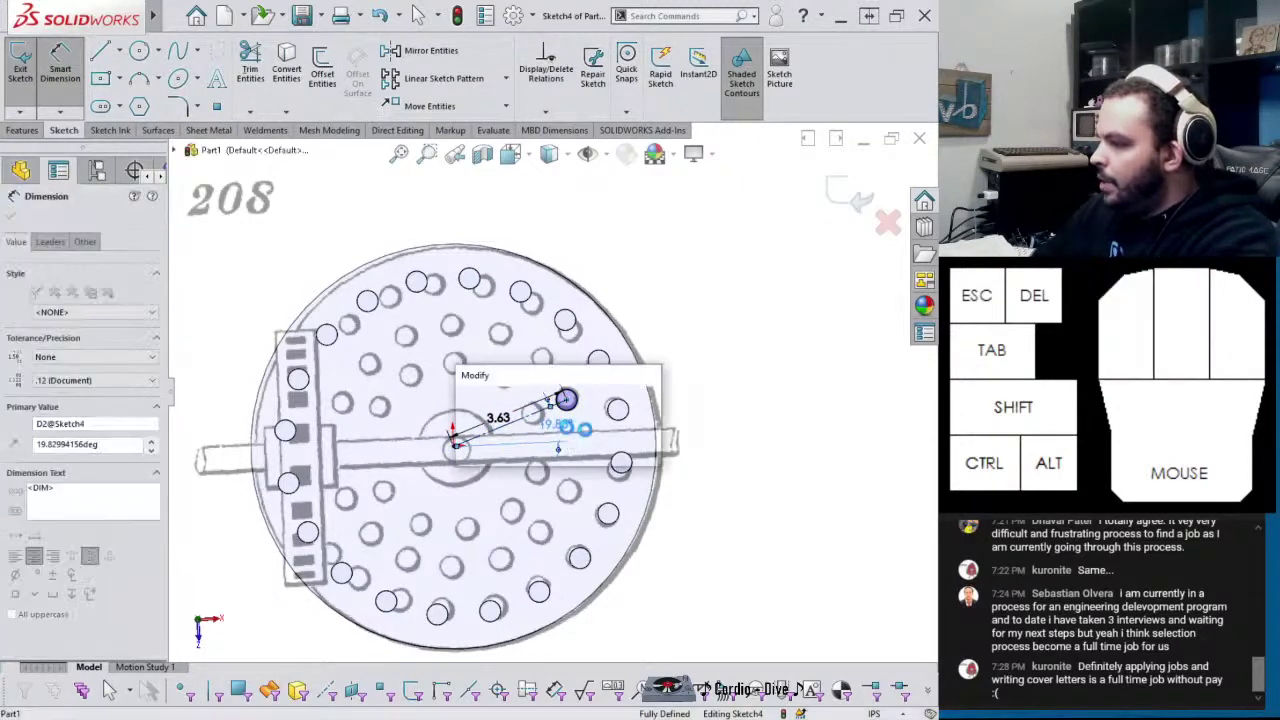
pyautogui.write('20')
pyautogui.press('Return')
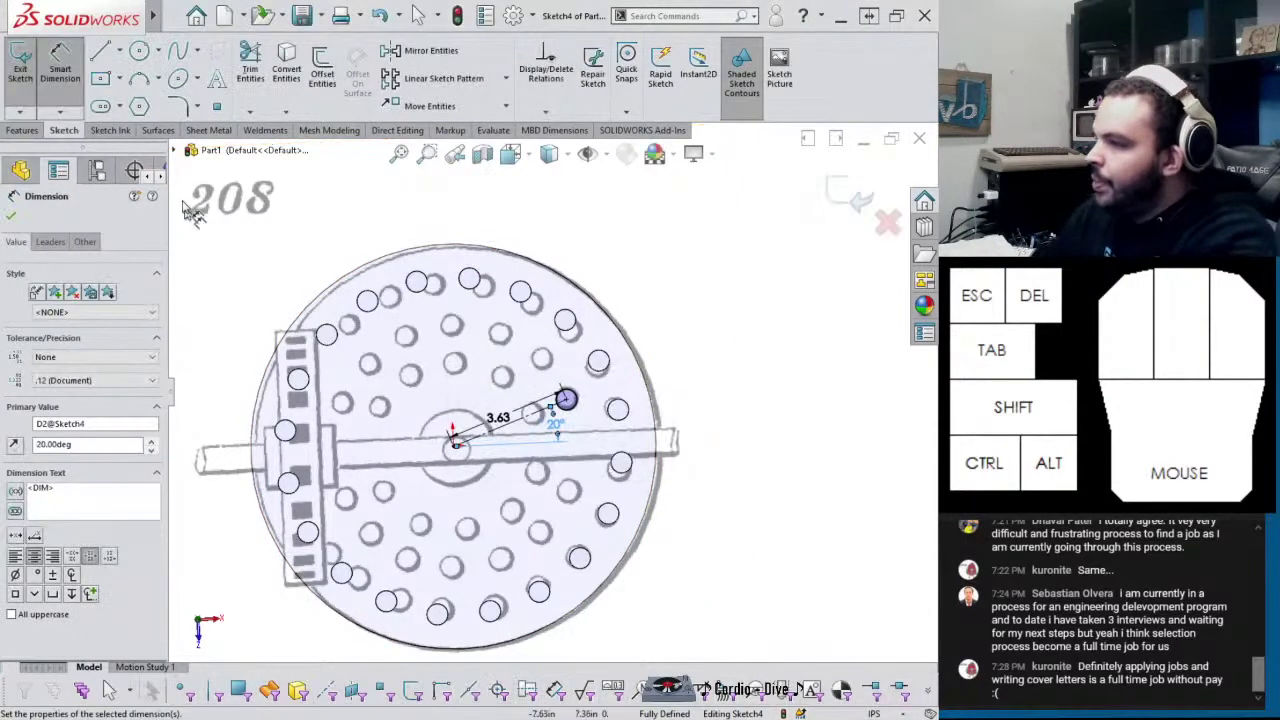
# Extrude the middle-ring circle as a blind boss 0.50 in high from the sketch plane
pyautogui.click(24, 131)
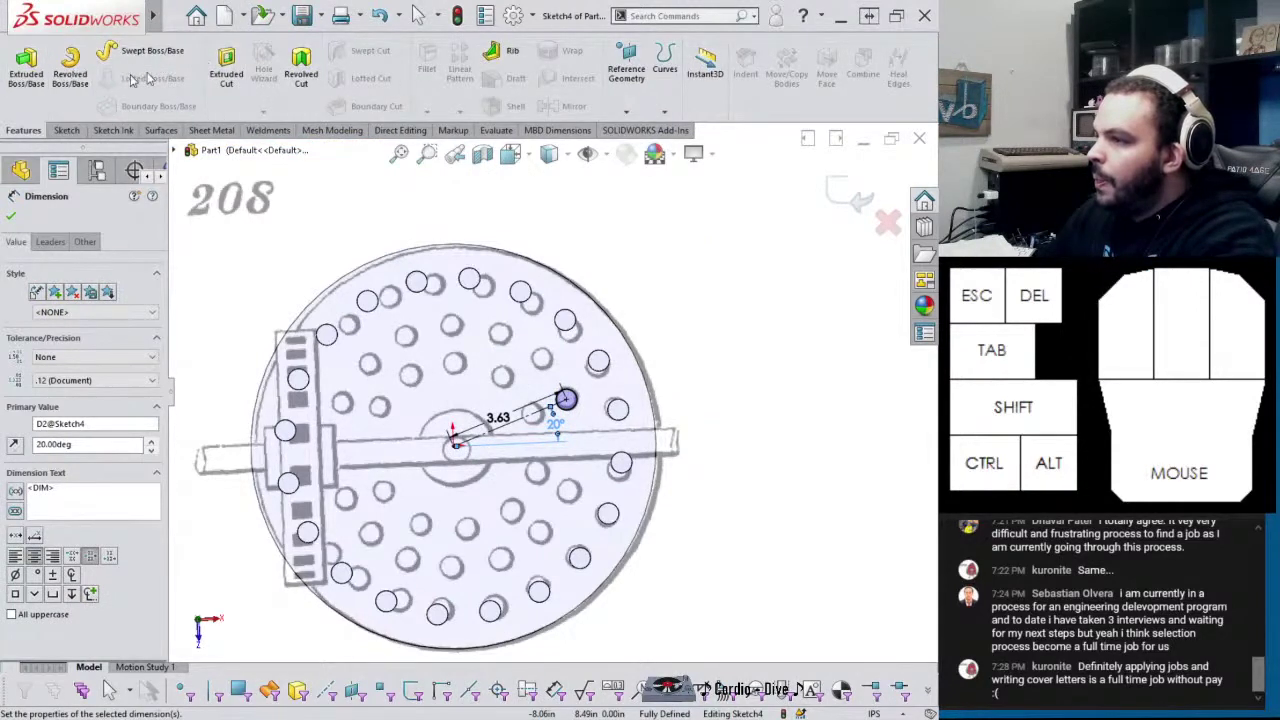
pyautogui.click(26, 70)
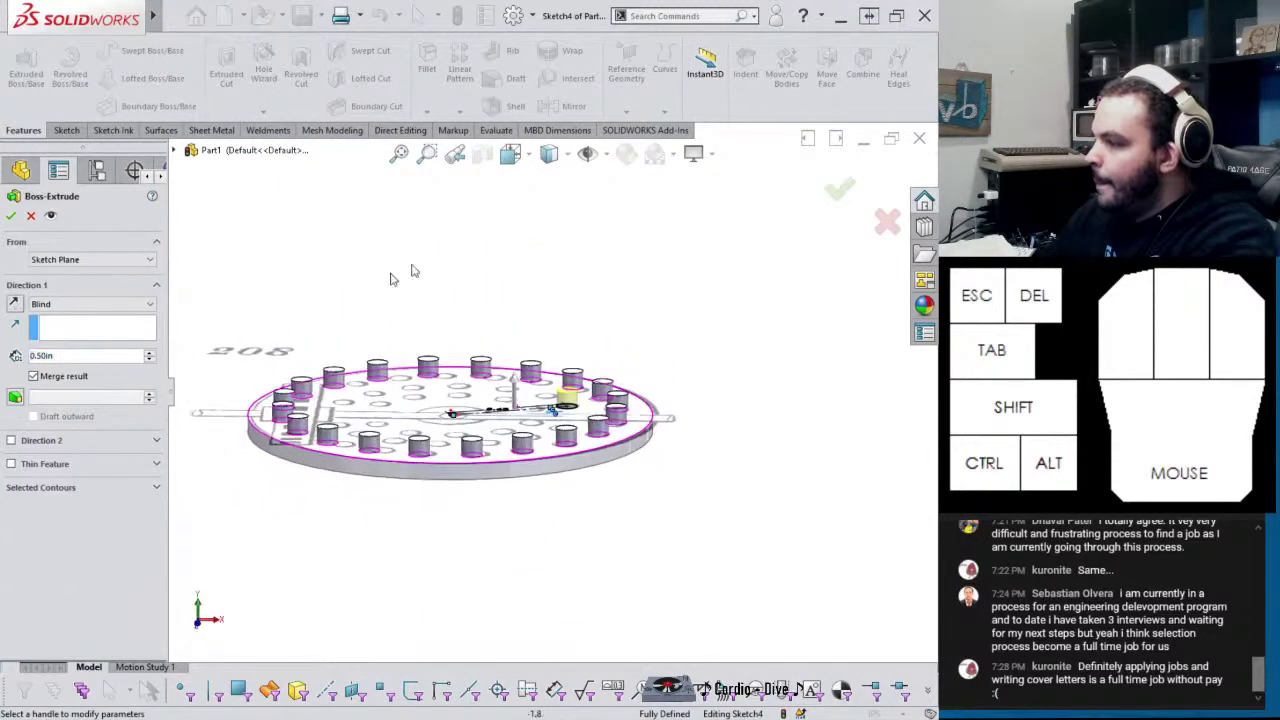
pyautogui.click(90, 304)
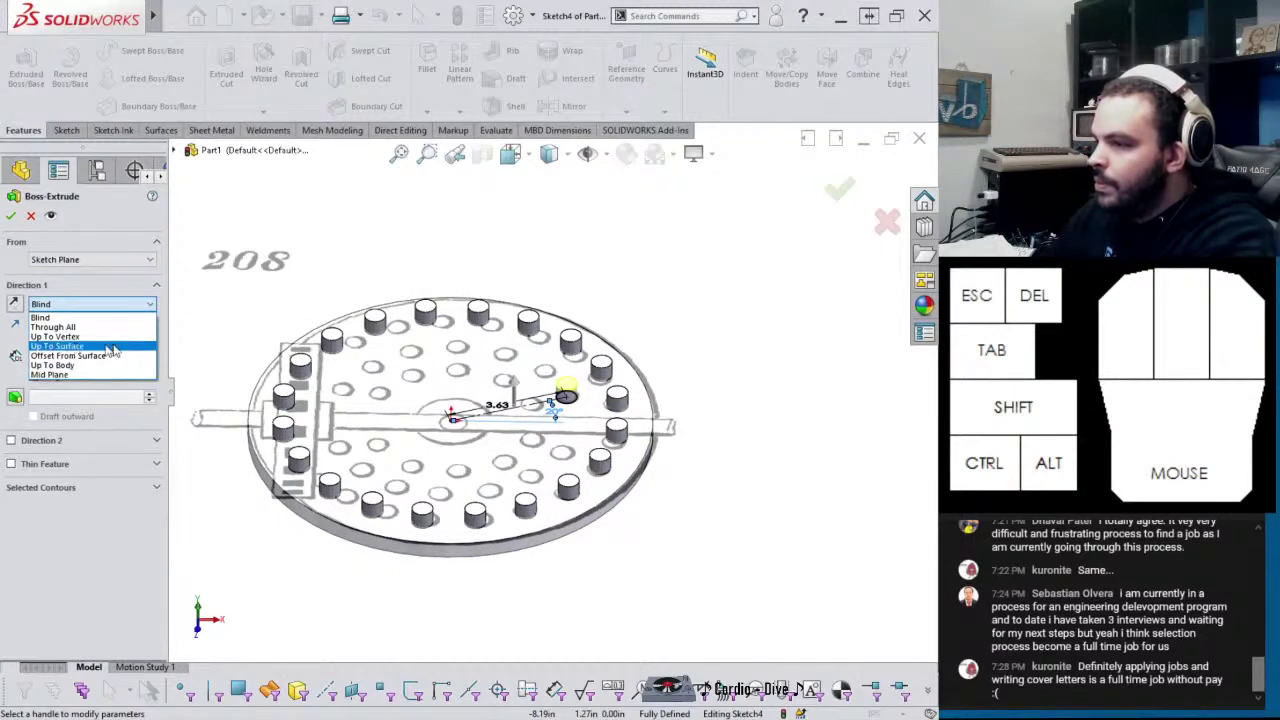
pyautogui.click(14, 238)
pyautogui.click(10, 215)
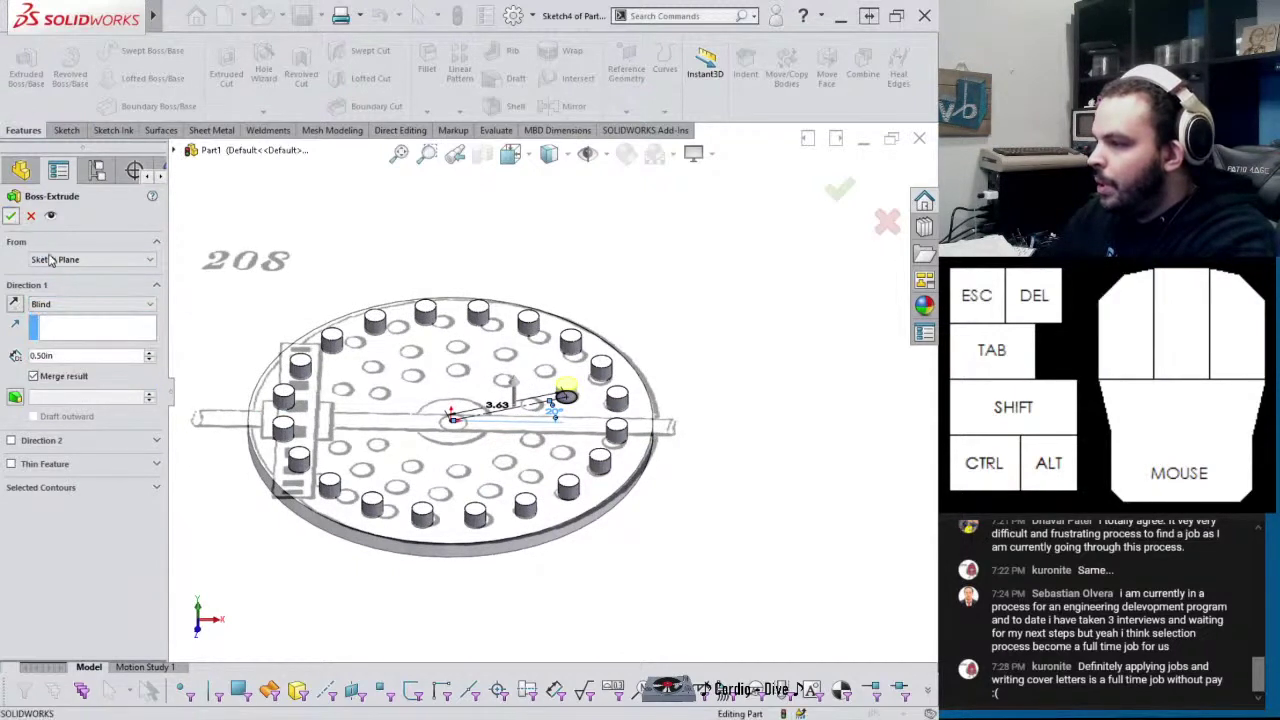
# Change the middle-ring pin's extrusion to Up To Surface, ending at the top face of the neighbouring outer pin
pyautogui.click(63, 518)
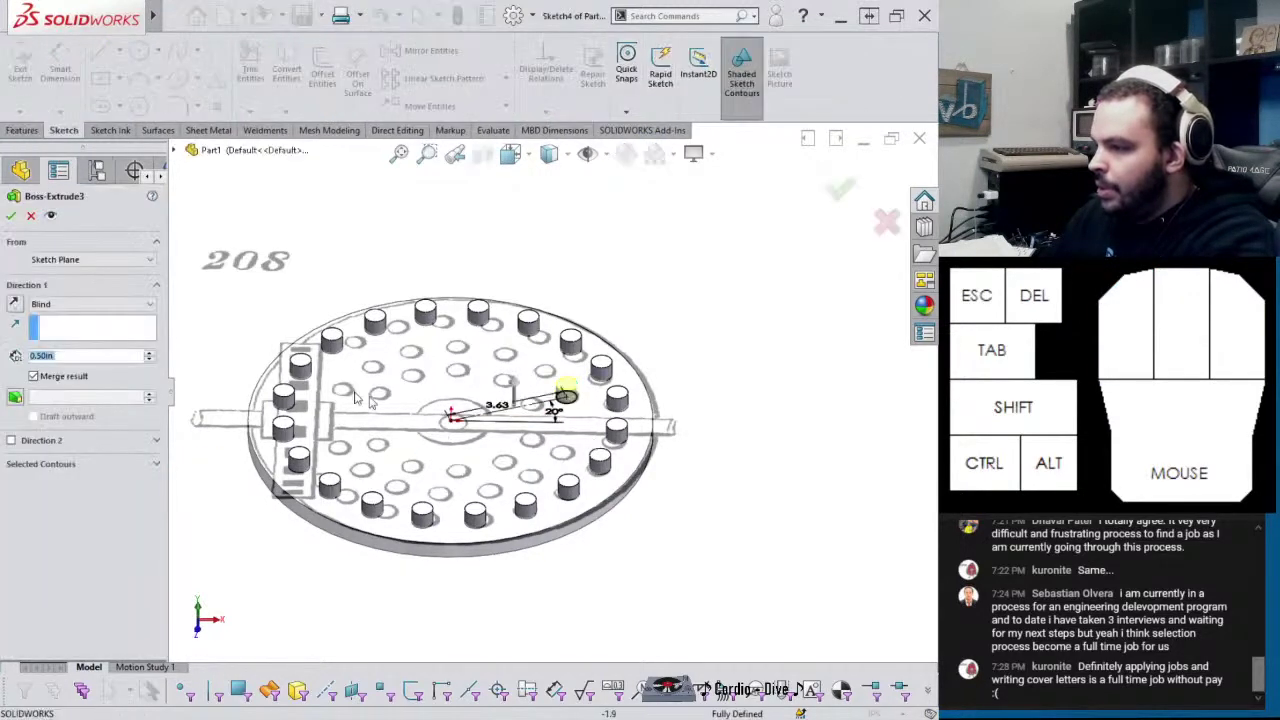
pyautogui.click(114, 305)
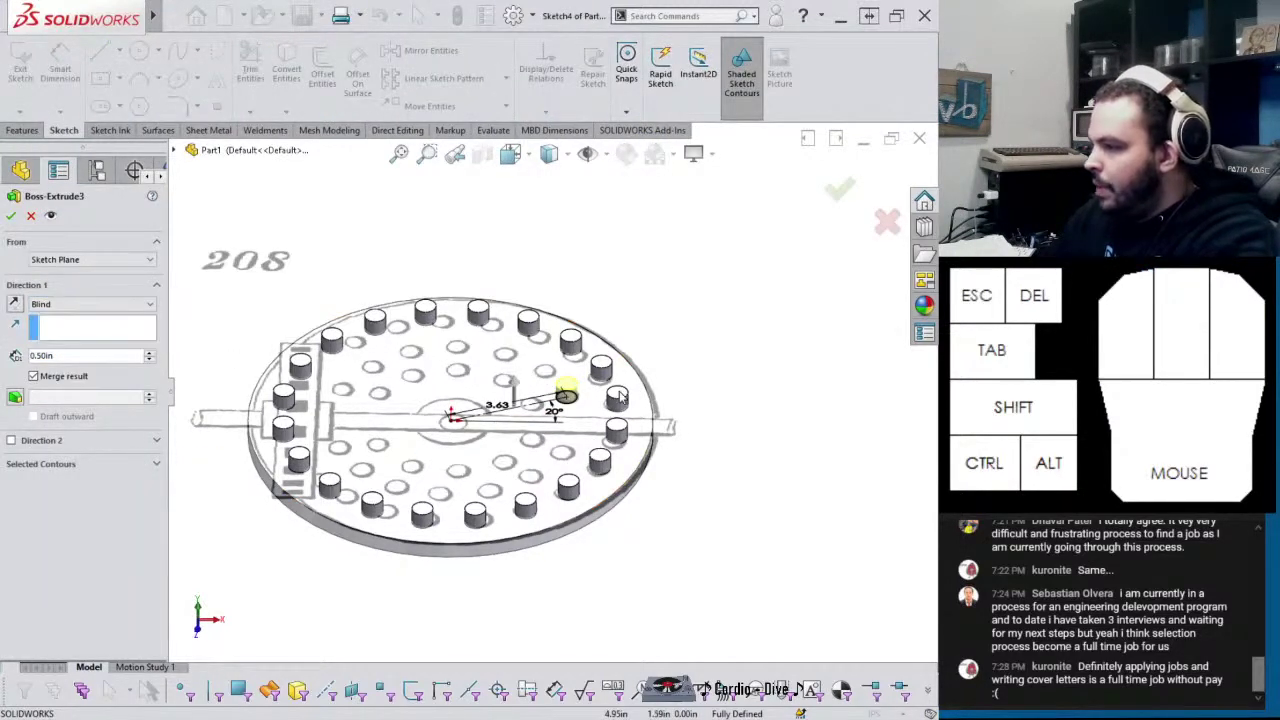
pyautogui.click(619, 396)
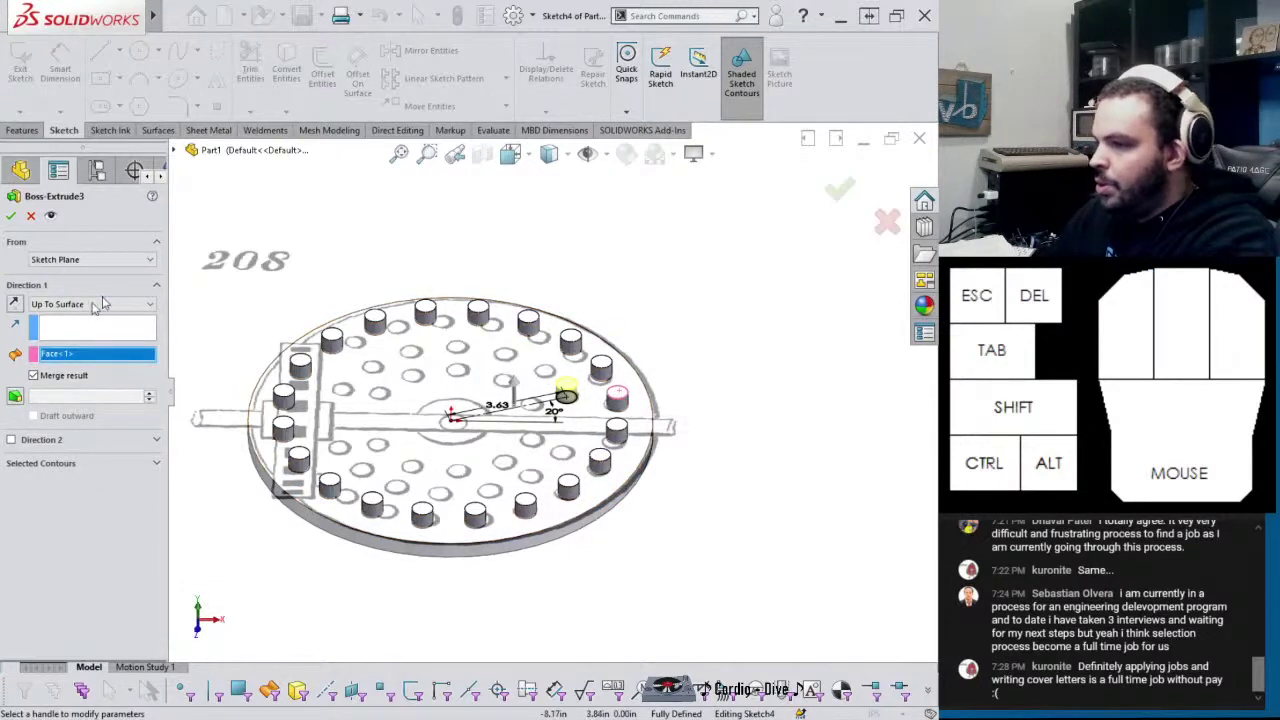
pyautogui.click(12, 216)
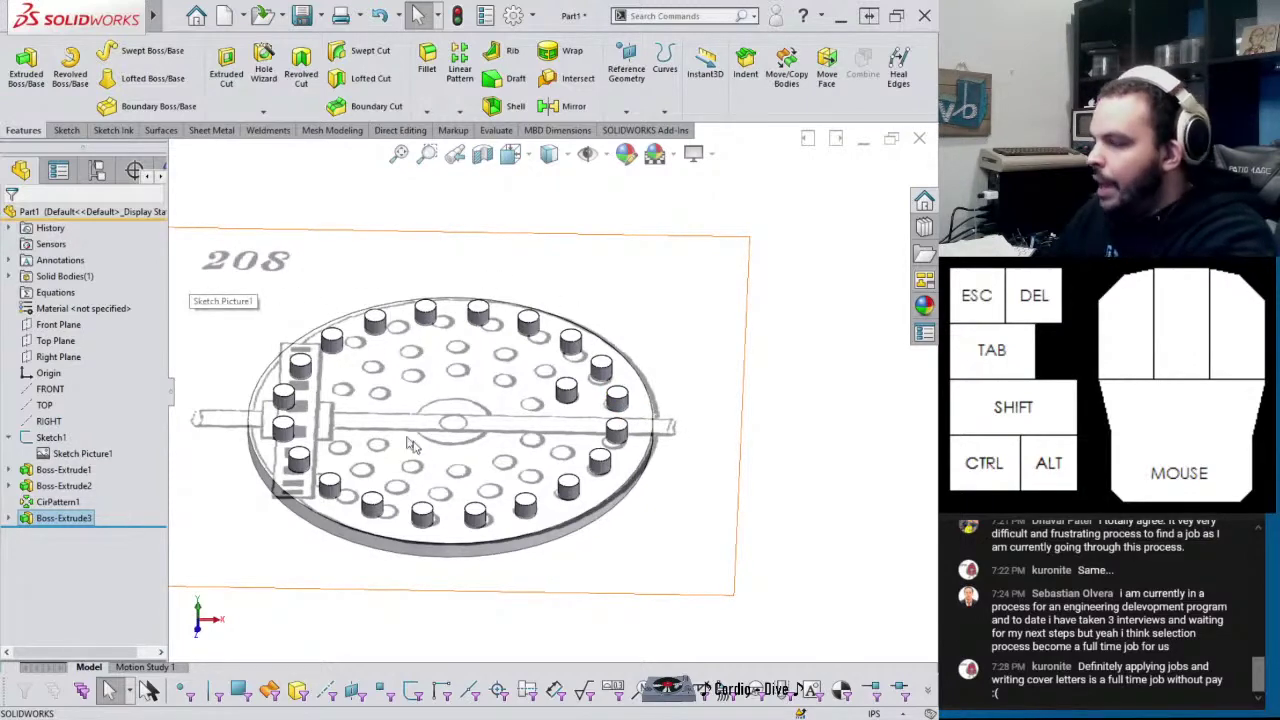
# Create a circular pattern of the middle-ring pin around the TOP axis with 16 equally spaced instances over 360 degrees
pyautogui.moveTo(510, 415); pyautogui.dragTo(595, 383, button='middle')
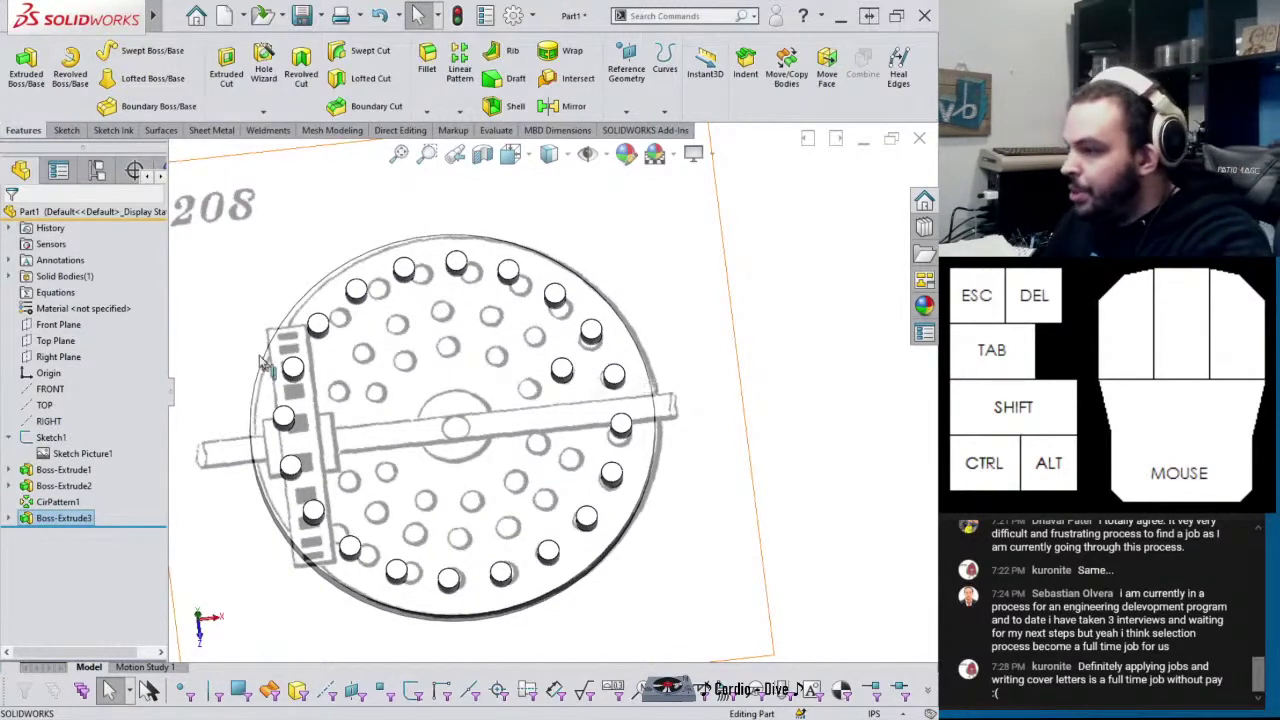
pyautogui.click(44, 405)
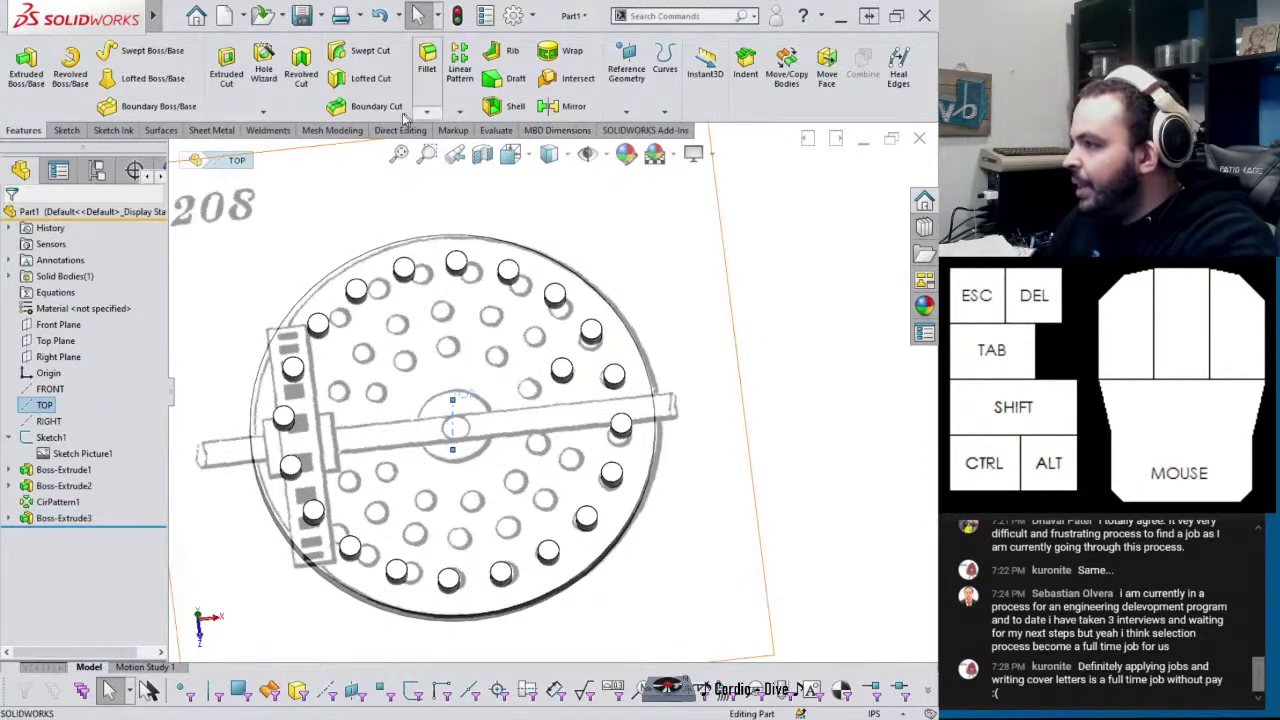
pyautogui.click(459, 112)
pyautogui.click(480, 147)
pyautogui.moveTo(550, 405); pyautogui.dragTo(490, 375, button='middle')
pyautogui.scroll(-4, 580, 427)
pyautogui.click(541, 352)
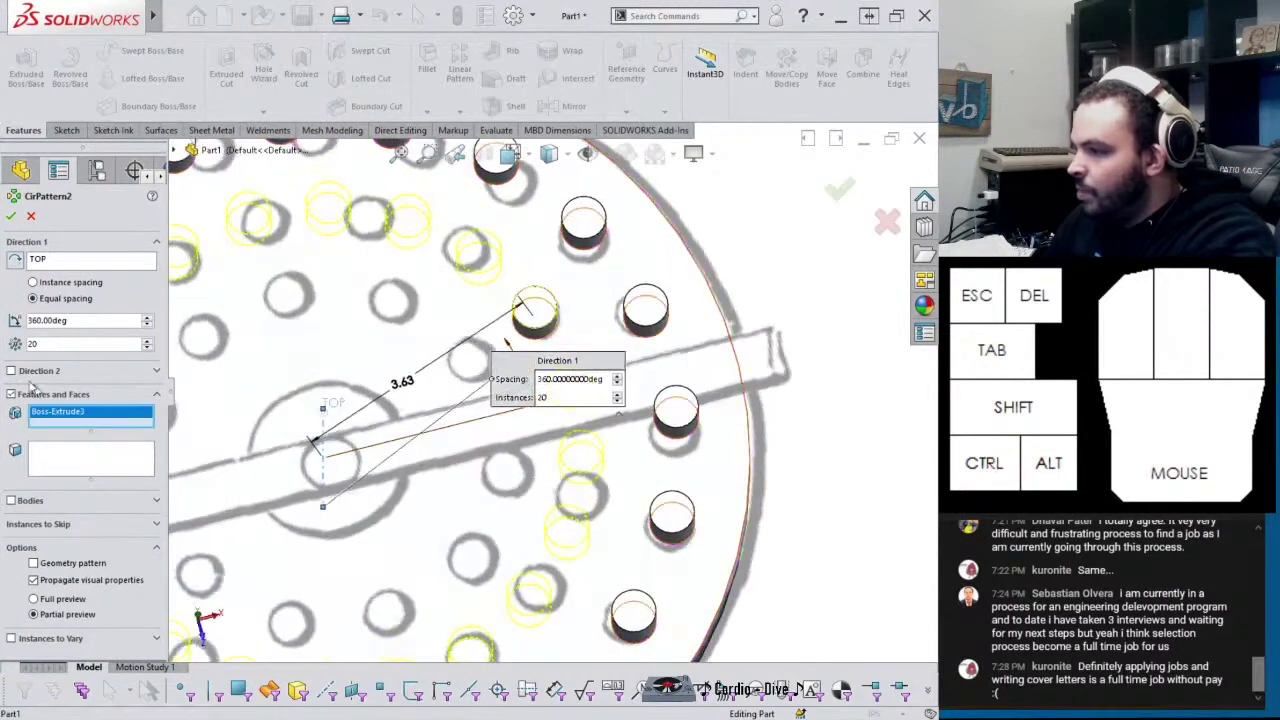
pyautogui.click(147, 348)
pyautogui.moveTo(300, 420); pyautogui.dragTo(345, 375, button='middle')
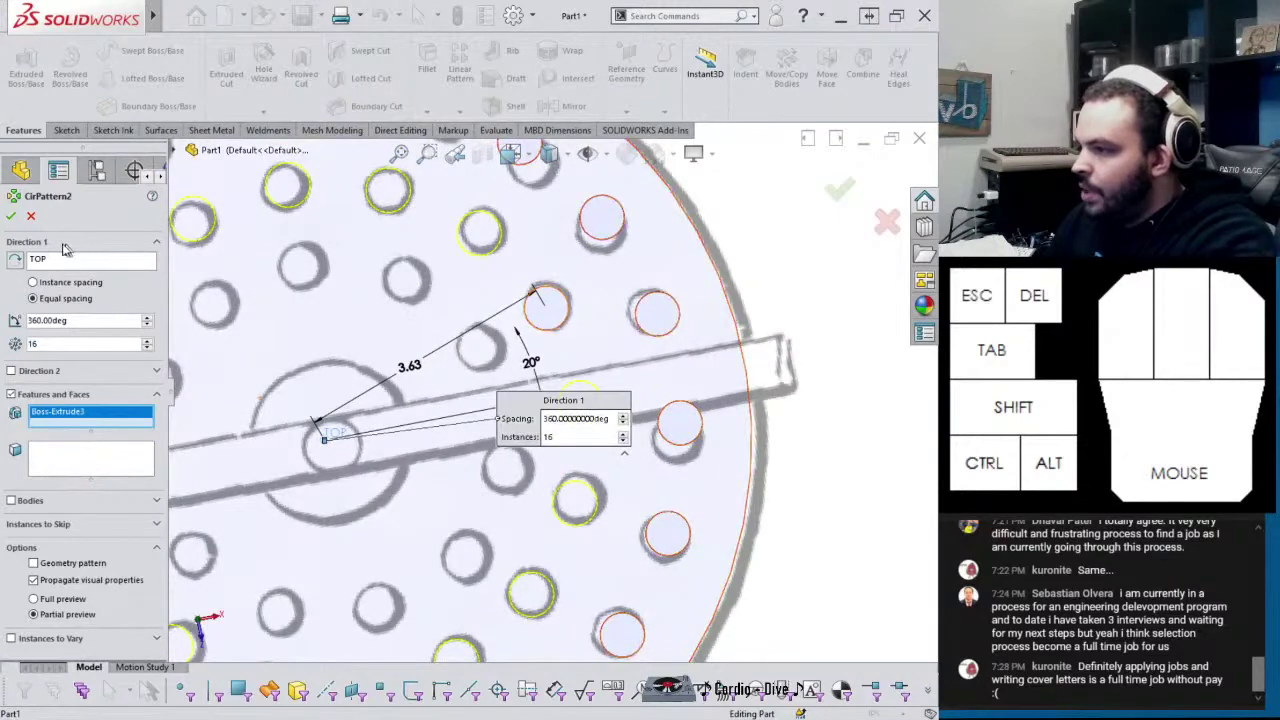
pyautogui.click(10, 215)
# Compare both pin rings with the reference picture and check the dimensions in the outer pin's sketch
pyautogui.moveTo(424, 360)
pyautogui.mouseDown(button='middle')
pyautogui.moveTo(414, 277)
pyautogui.moveTo(409, 369)
pyautogui.mouseUp(button='middle')
pyautogui.scroll(-3, 405, 374)
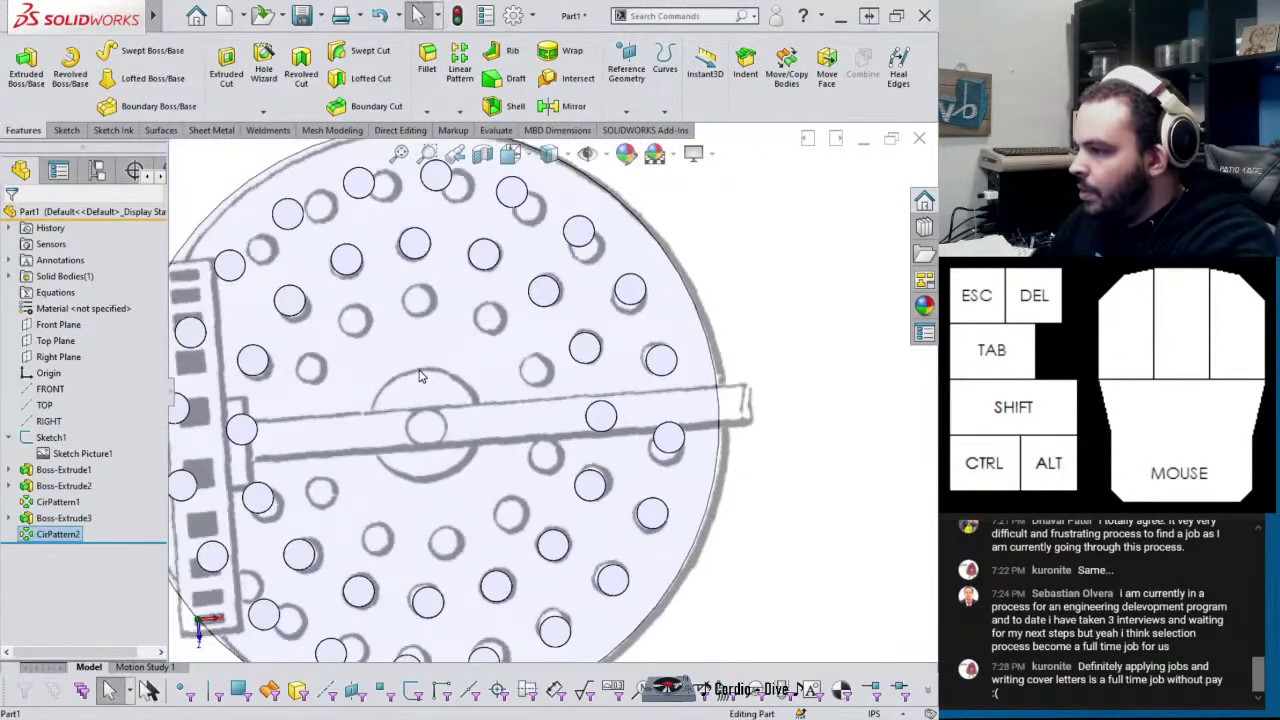
pyautogui.scroll(3, 404, 376)
pyautogui.scroll(-2, 363, 373)
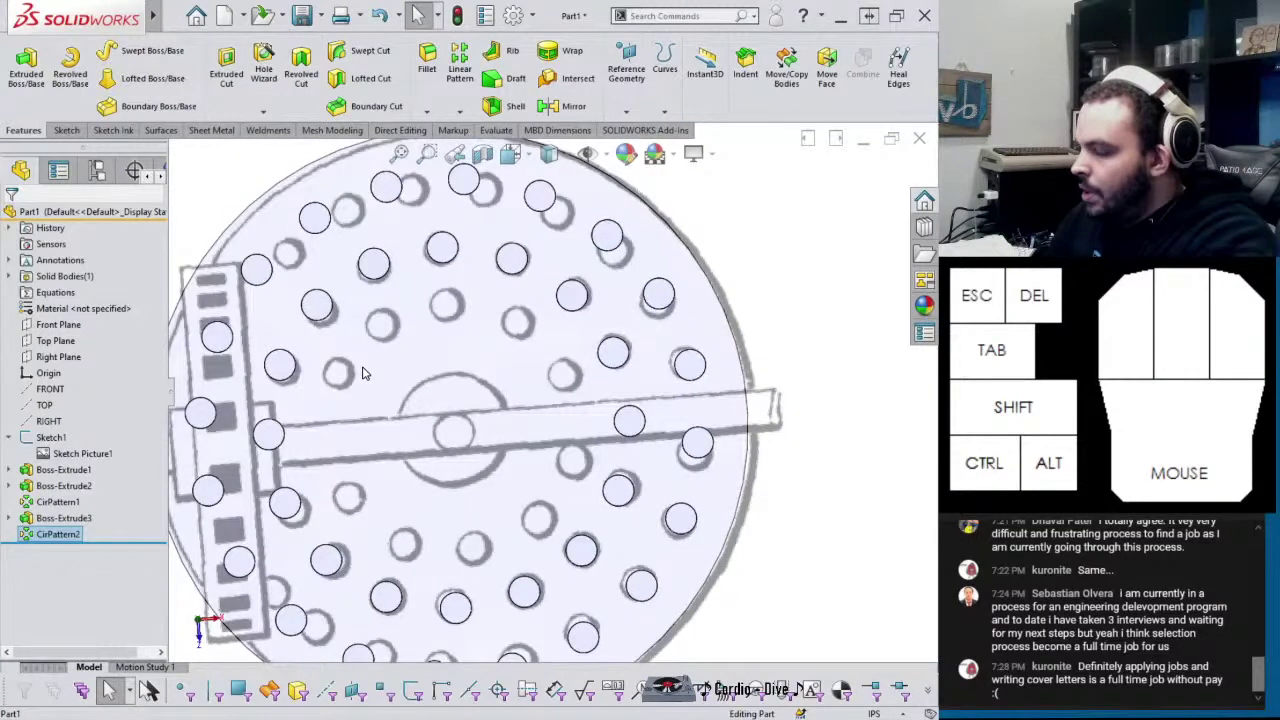
pyautogui.click(11, 487)
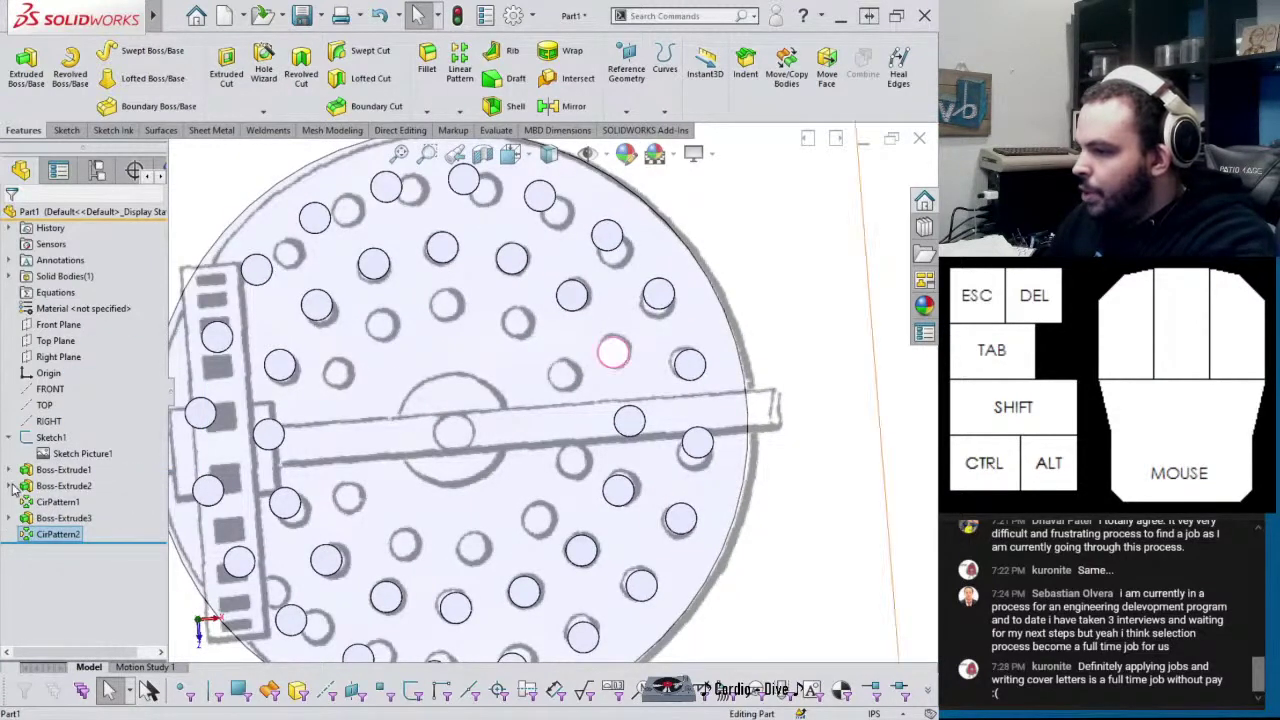
pyautogui.click(11, 487)
pyautogui.click(55, 502)
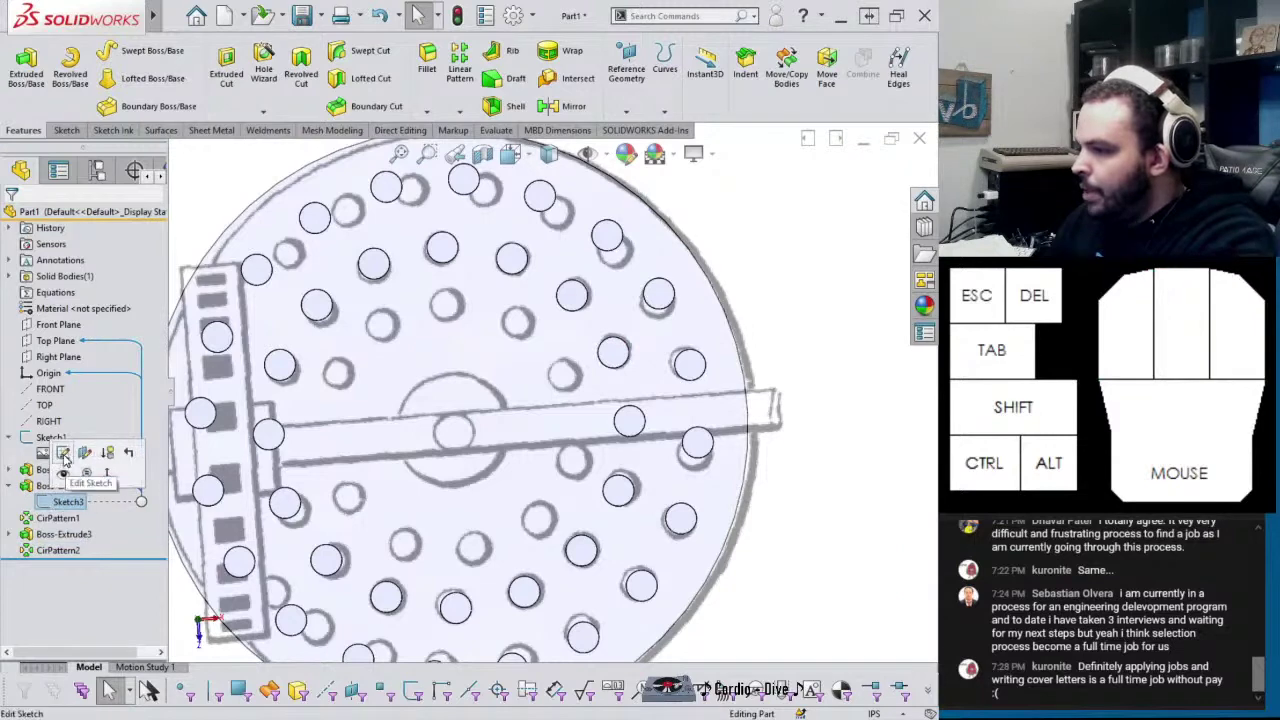
pyautogui.click(63, 453)
pyautogui.click(860, 200)
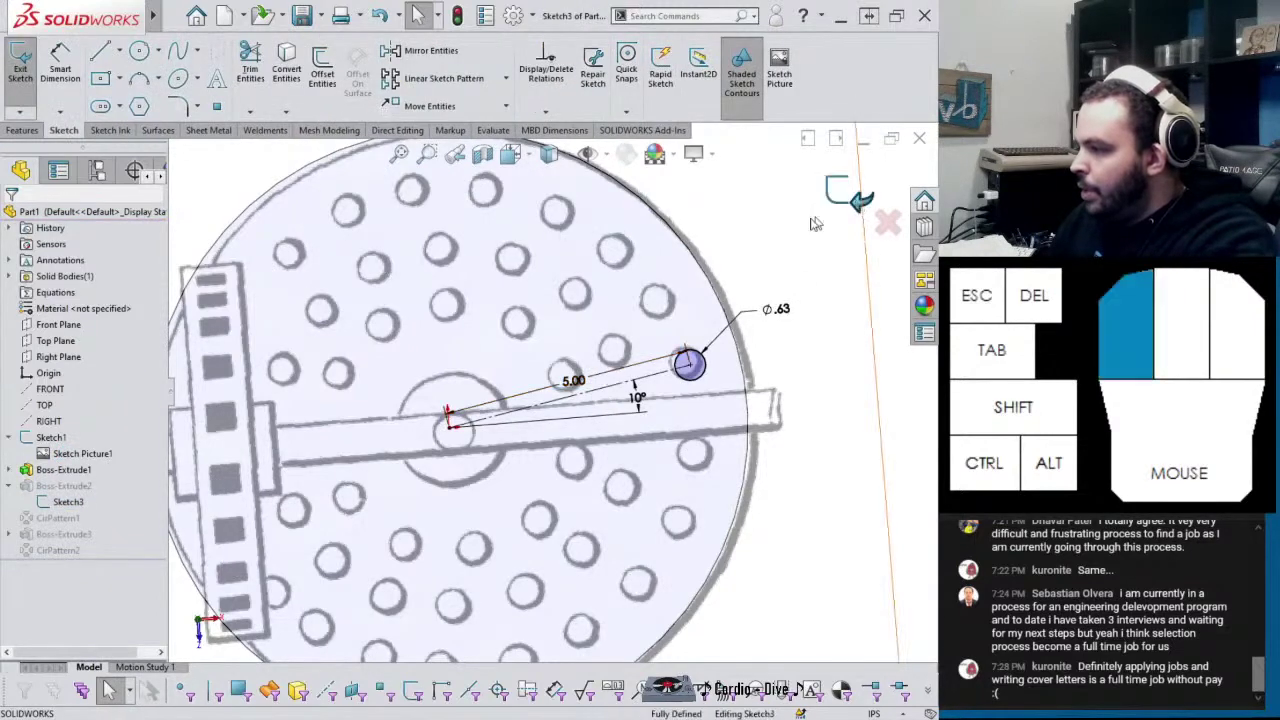
# Review the radius and angle dimensions in the middle-ring pin's sketch, leaving it without edits
pyautogui.click(11, 534)
pyautogui.click(60, 550)
pyautogui.click(63, 501)
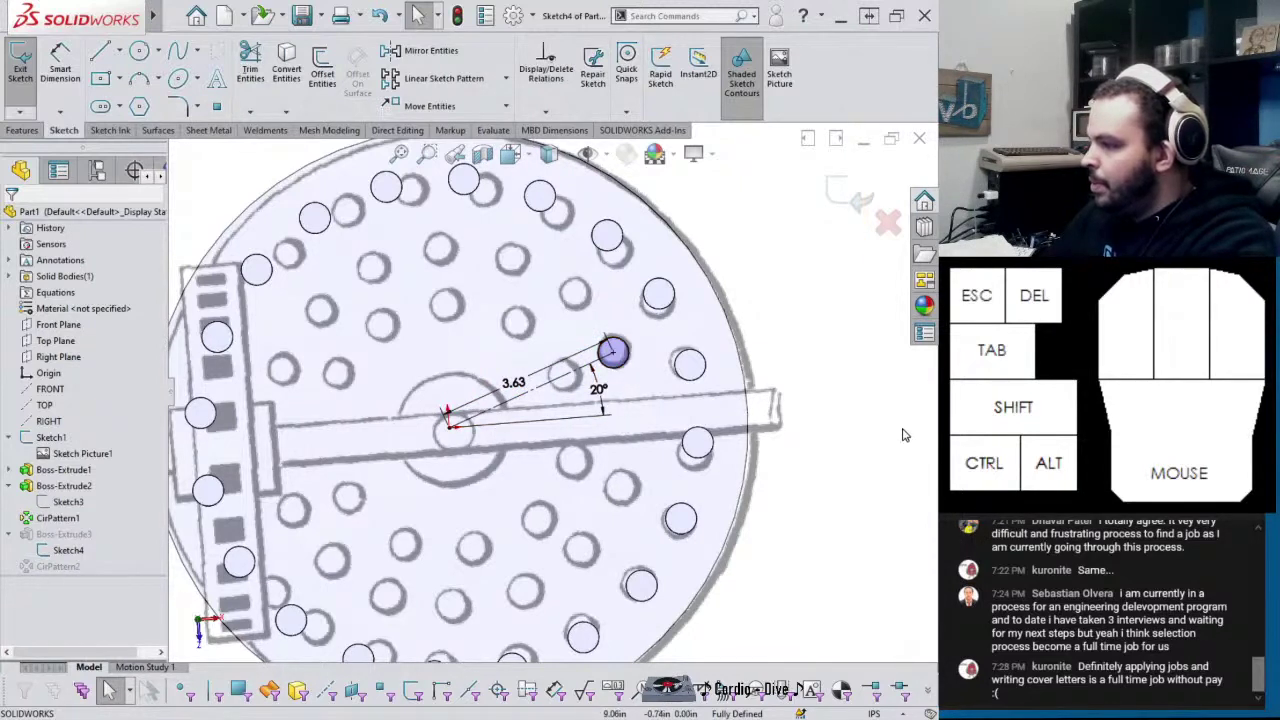
pyautogui.click(845, 195)
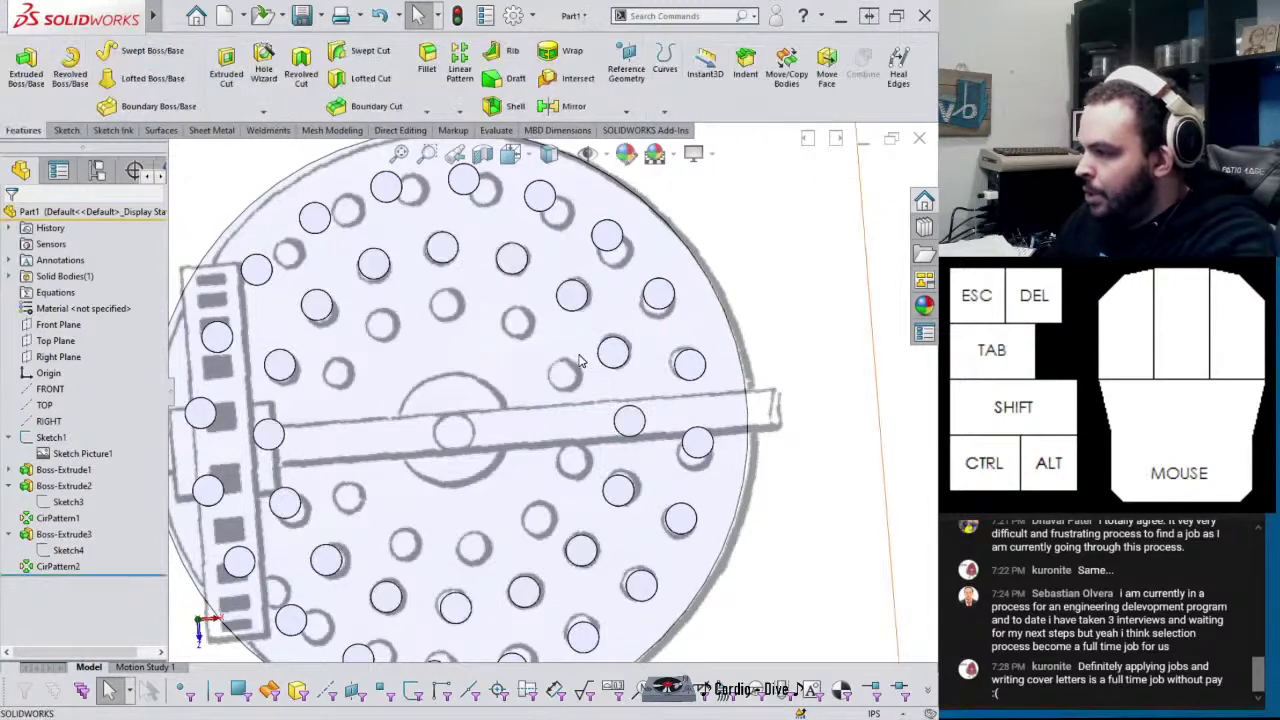
# Start a sketch on the Top Plane and draw a circle about 0.71 in across over the inner-ring pin just above the shaft
pyautogui.click(50, 341)
pyautogui.click(62, 322)
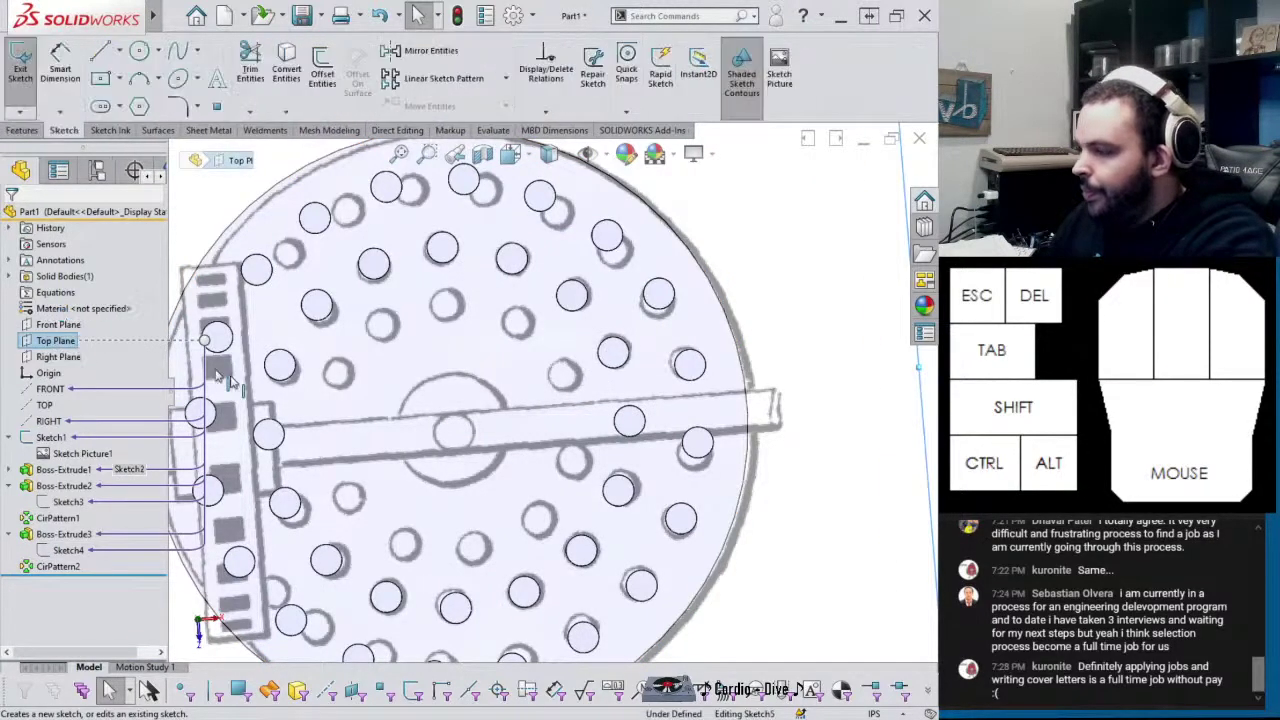
pyautogui.moveTo(457, 425); pyautogui.dragTo(600, 457, button='right')
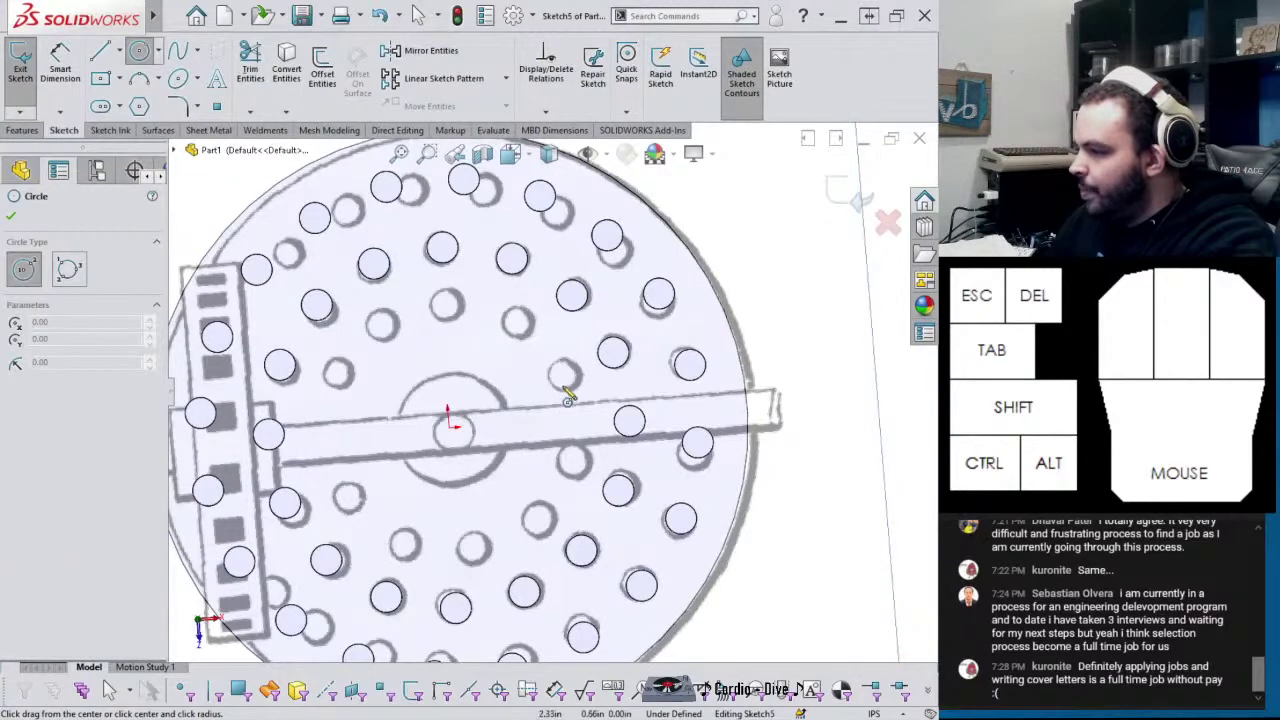
pyautogui.moveTo(563, 376); pyautogui.dragTo(566, 398)
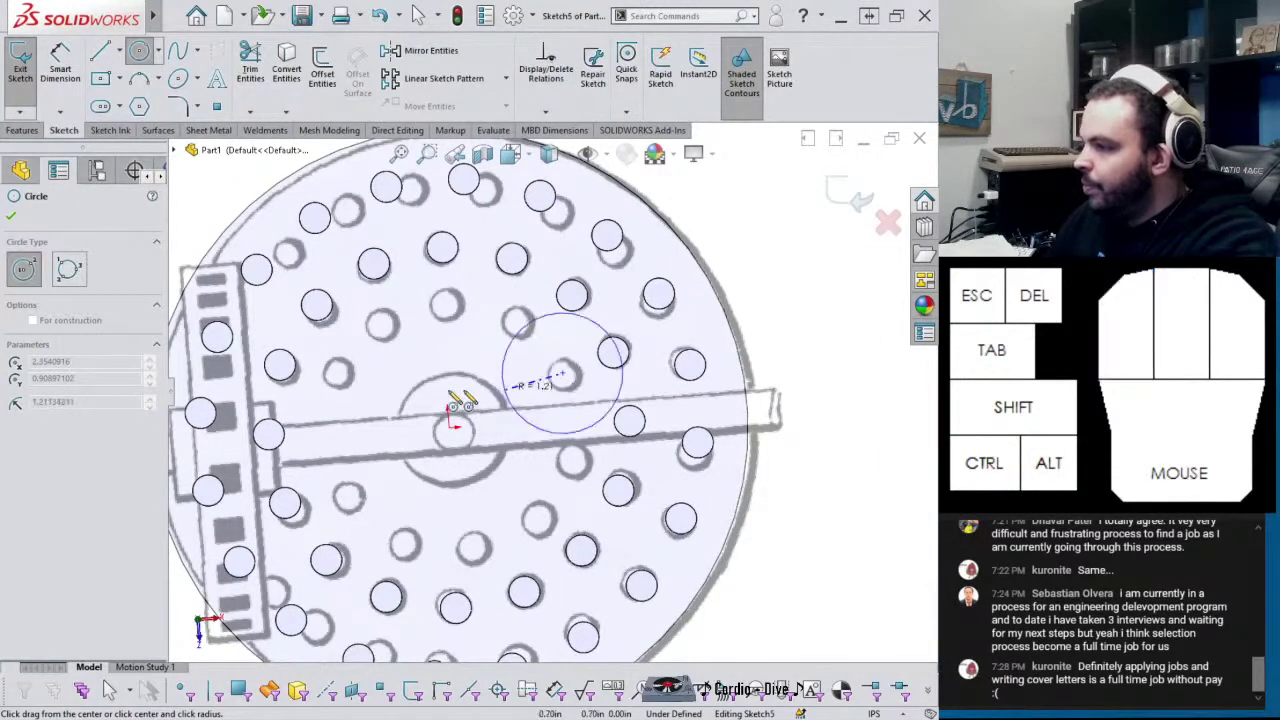
pyautogui.click(573, 400)
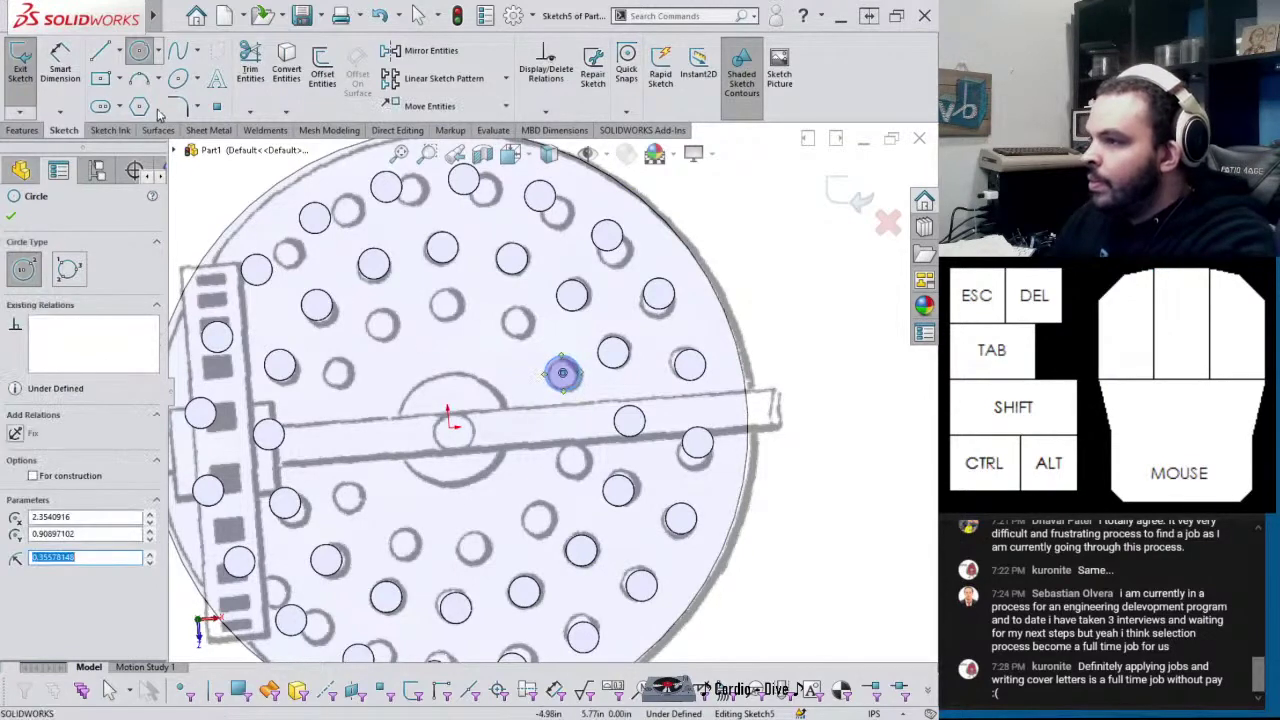
# Draw a construction line from the origin to the centre of the new inner-ring circle
pyautogui.click(118, 51)
pyautogui.click(130, 91)
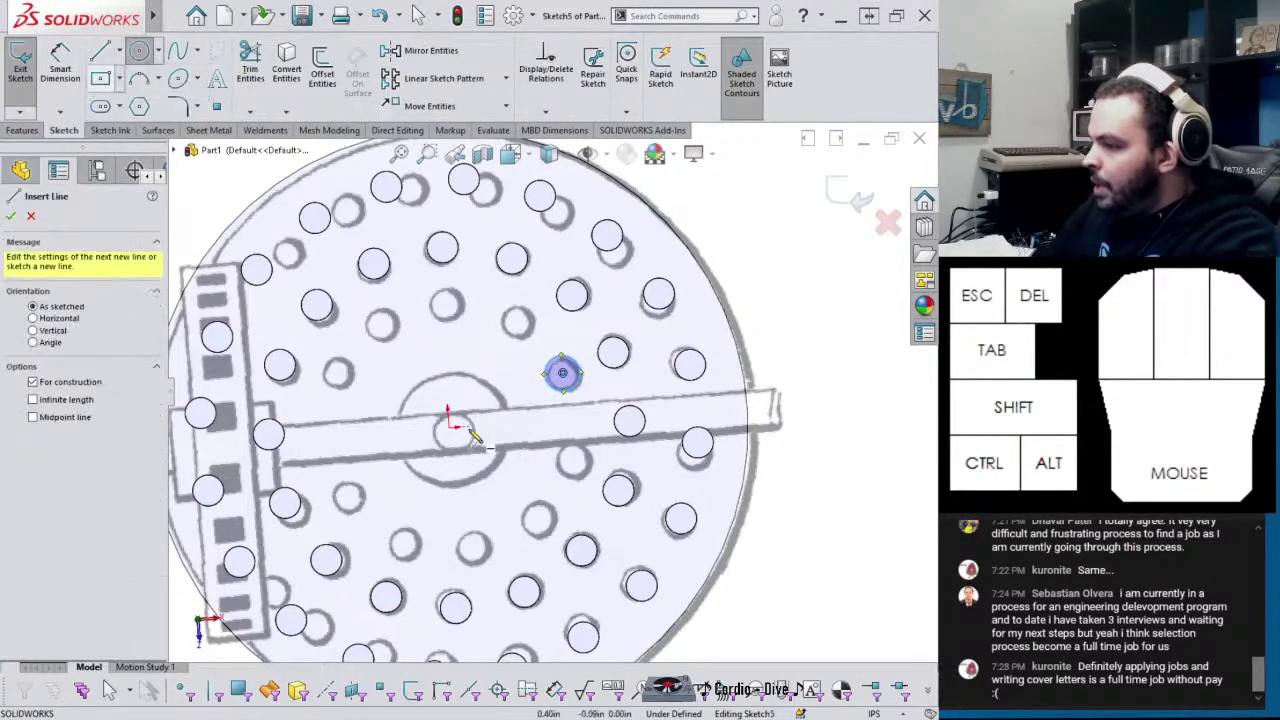
pyautogui.moveTo(453, 425); pyautogui.dragTo(562, 374)
pyautogui.press('Escape')
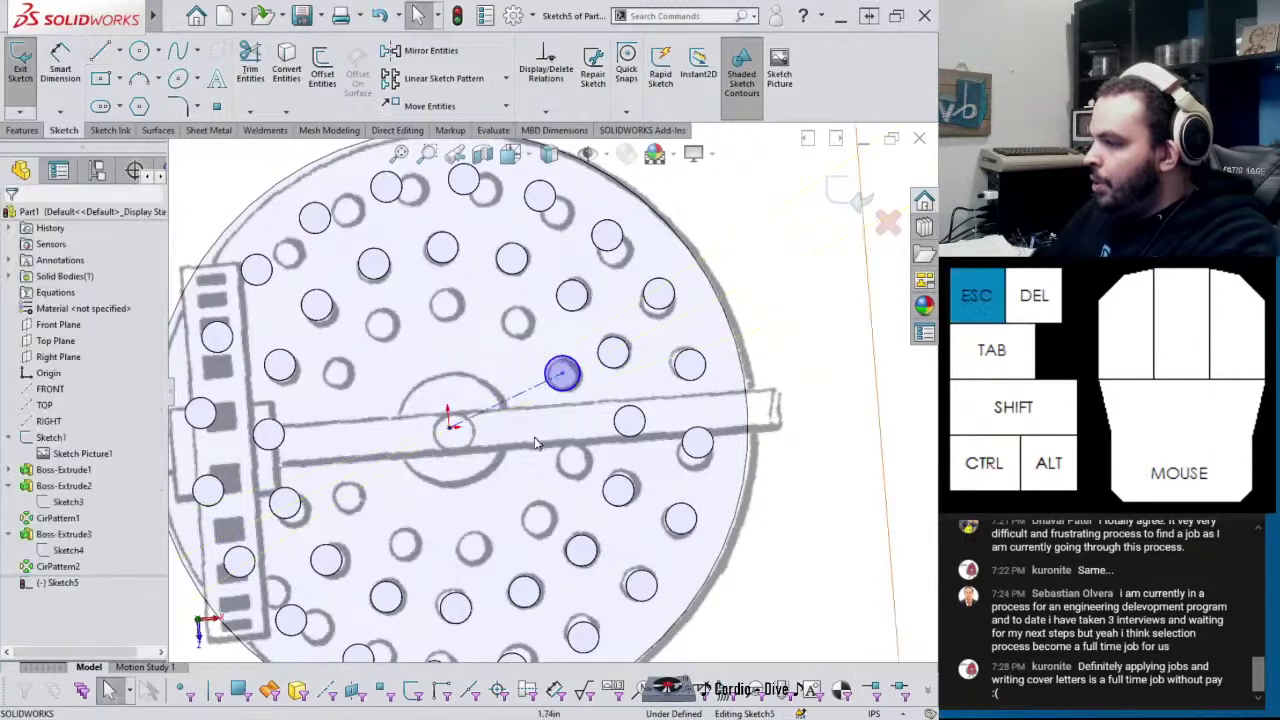
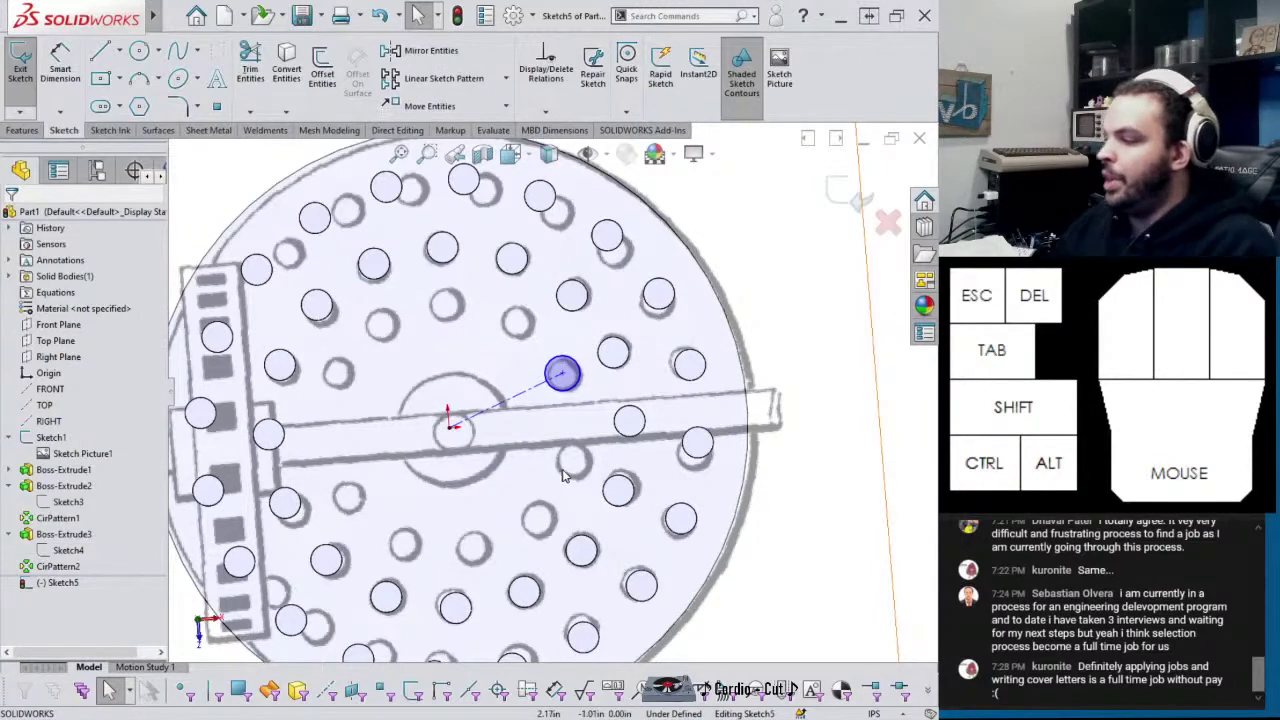
# Make the circle equal in size to the neighbouring middle-ring pin and shift its centre slightly toward the hub
pyautogui.scroll(-3, 525, 427)
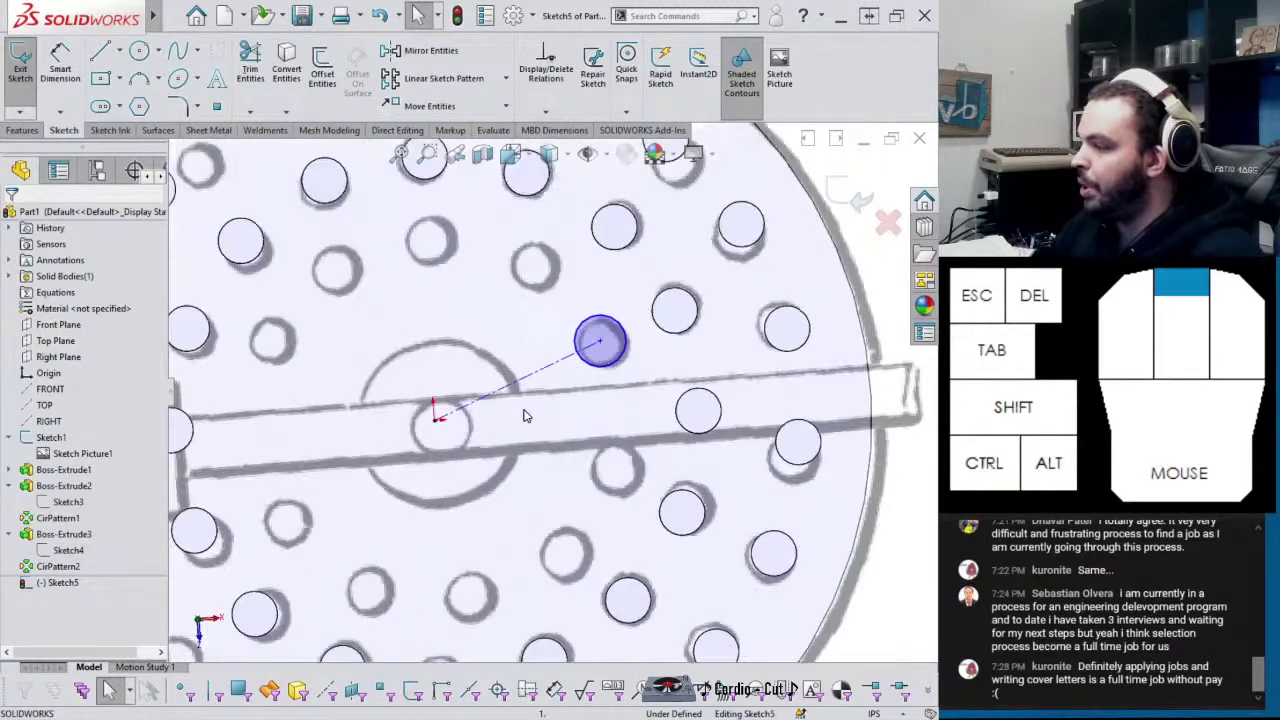
pyautogui.click(668, 342)
pyautogui.keyDown('ctrl'); pyautogui.click(622, 363); pyautogui.keyUp('ctrl')
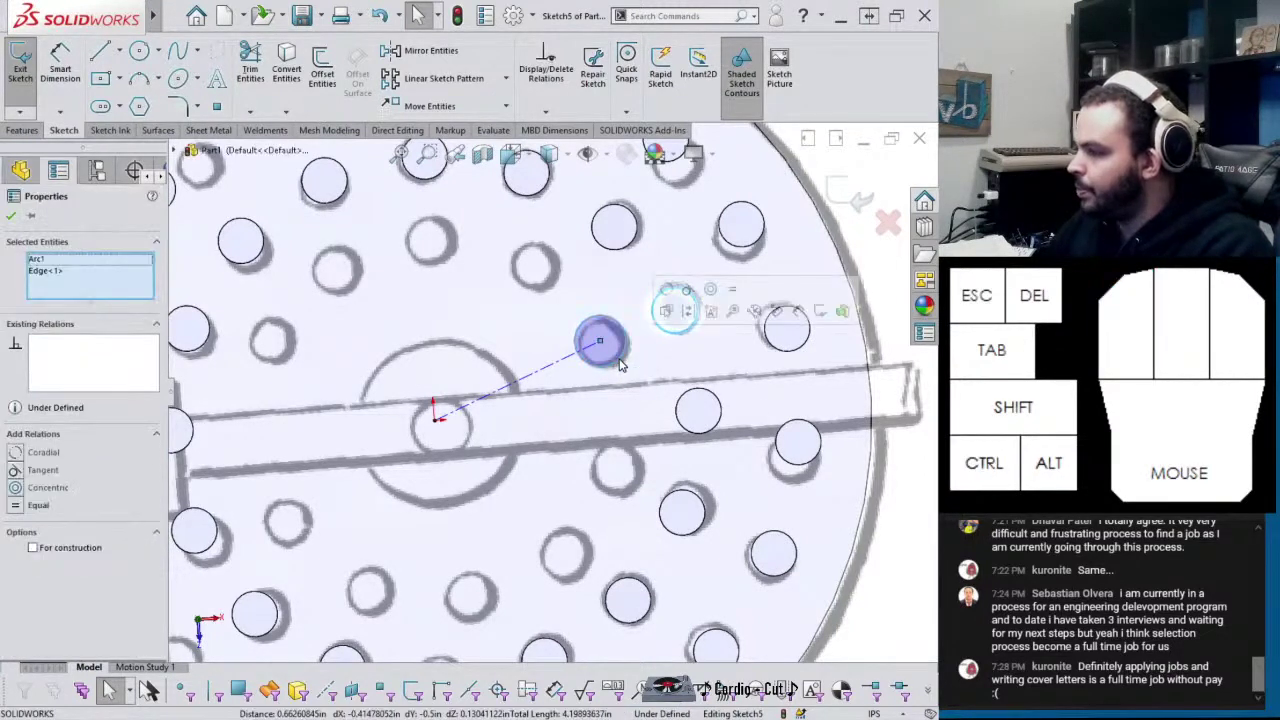
pyautogui.moveTo(600, 342); pyautogui.dragTo(595, 346)
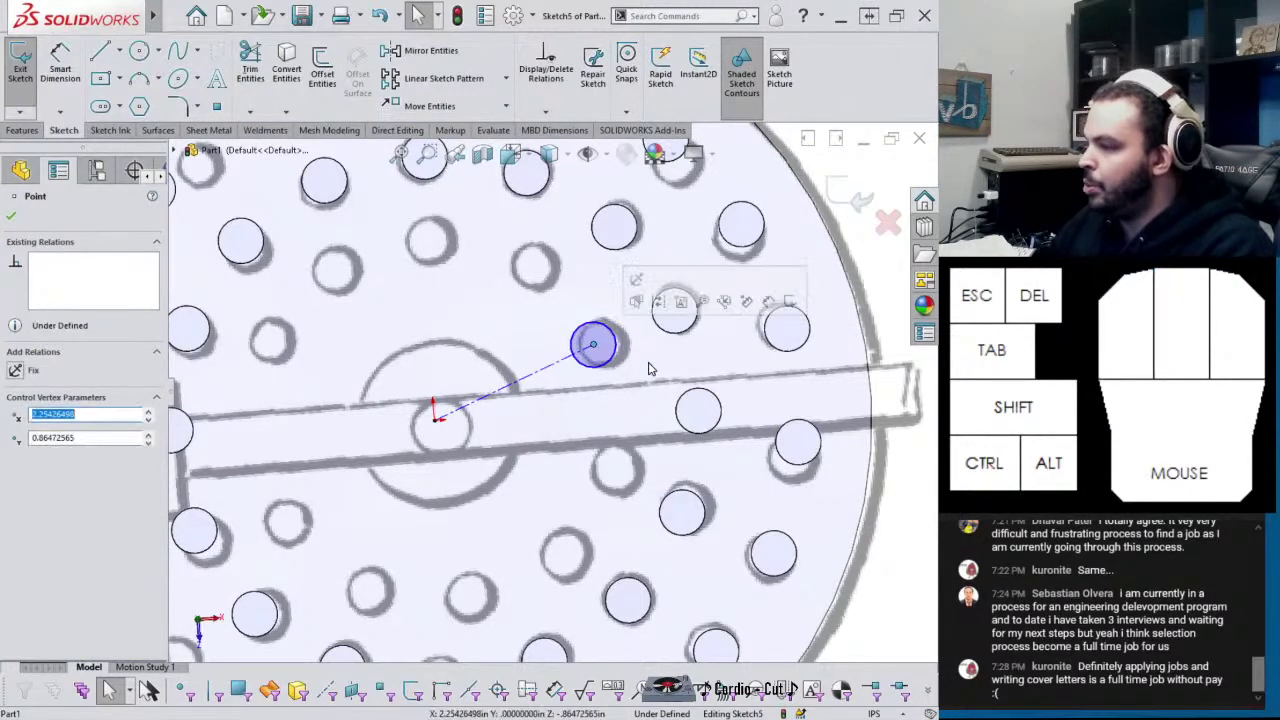
# Dimension the construction line's angle from the horizontal through the origin and set it to 20 degrees
pyautogui.scroll(3, 662, 369)
pyautogui.moveTo(834, 558); pyautogui.dragTo(803, 440, button='right')
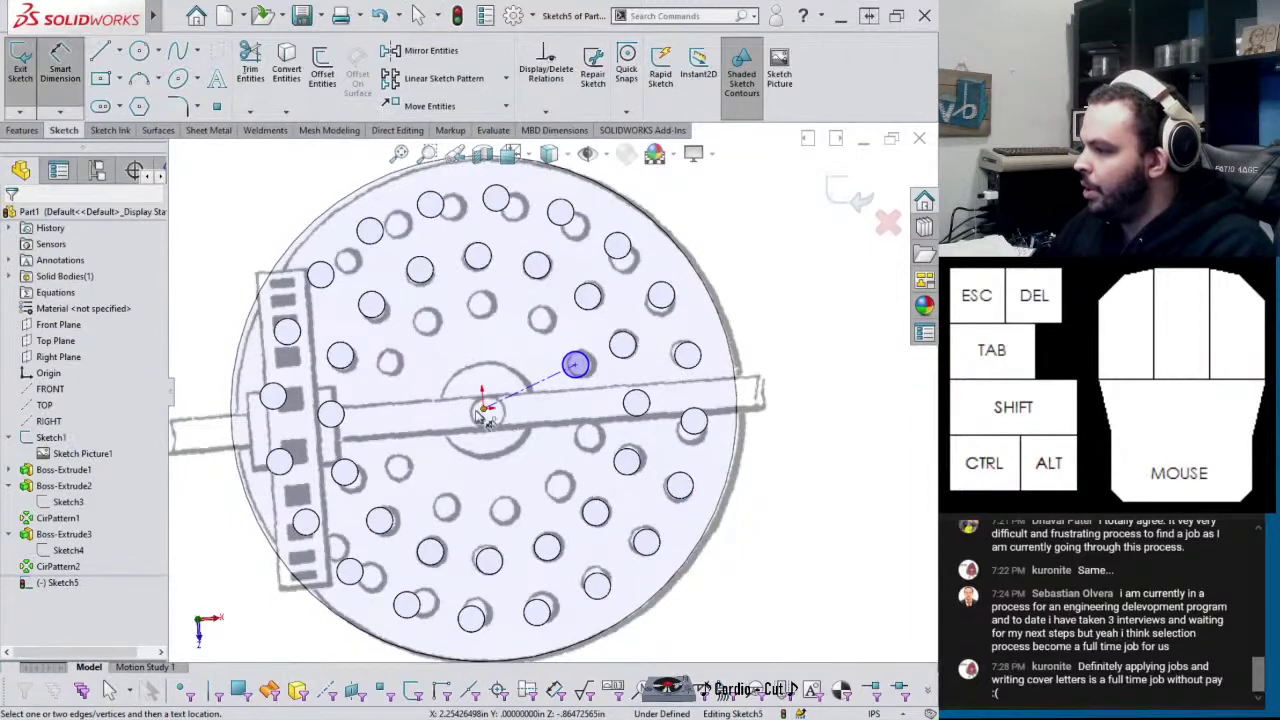
pyautogui.click(510, 396)
pyautogui.click(514, 407)
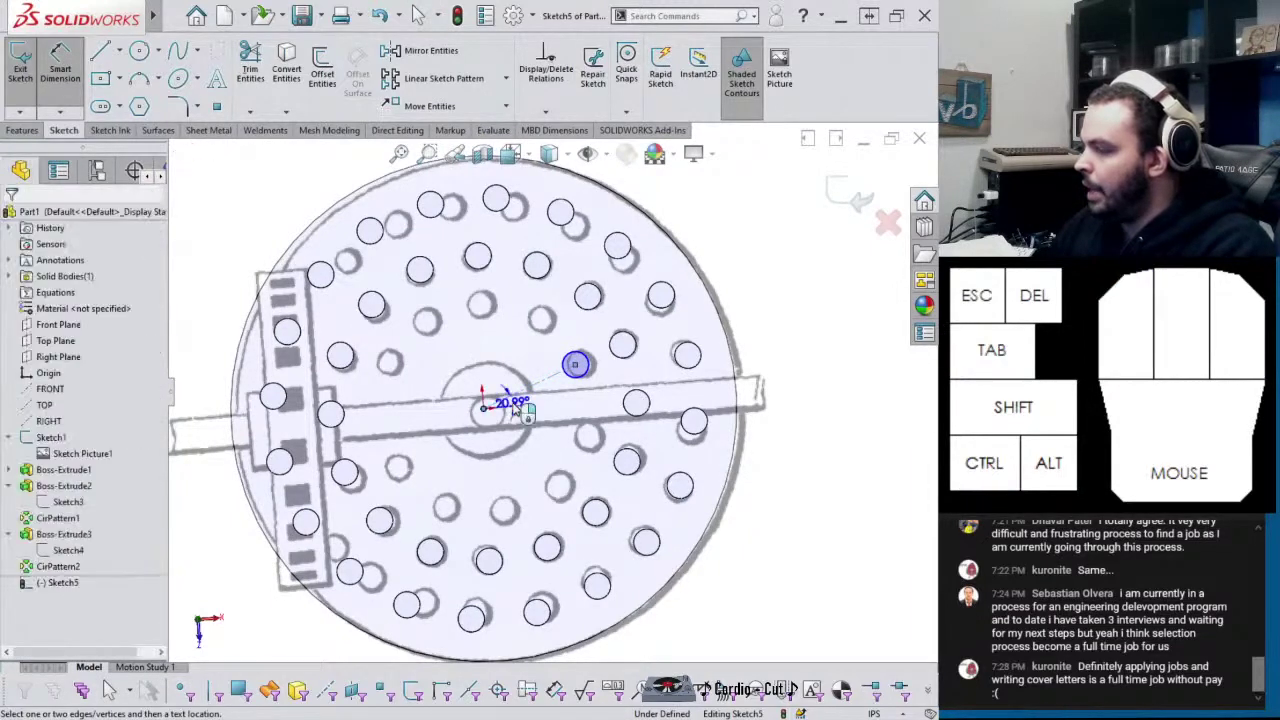
pyautogui.click(558, 394)
pyautogui.click(560, 400)
pyautogui.write('20')
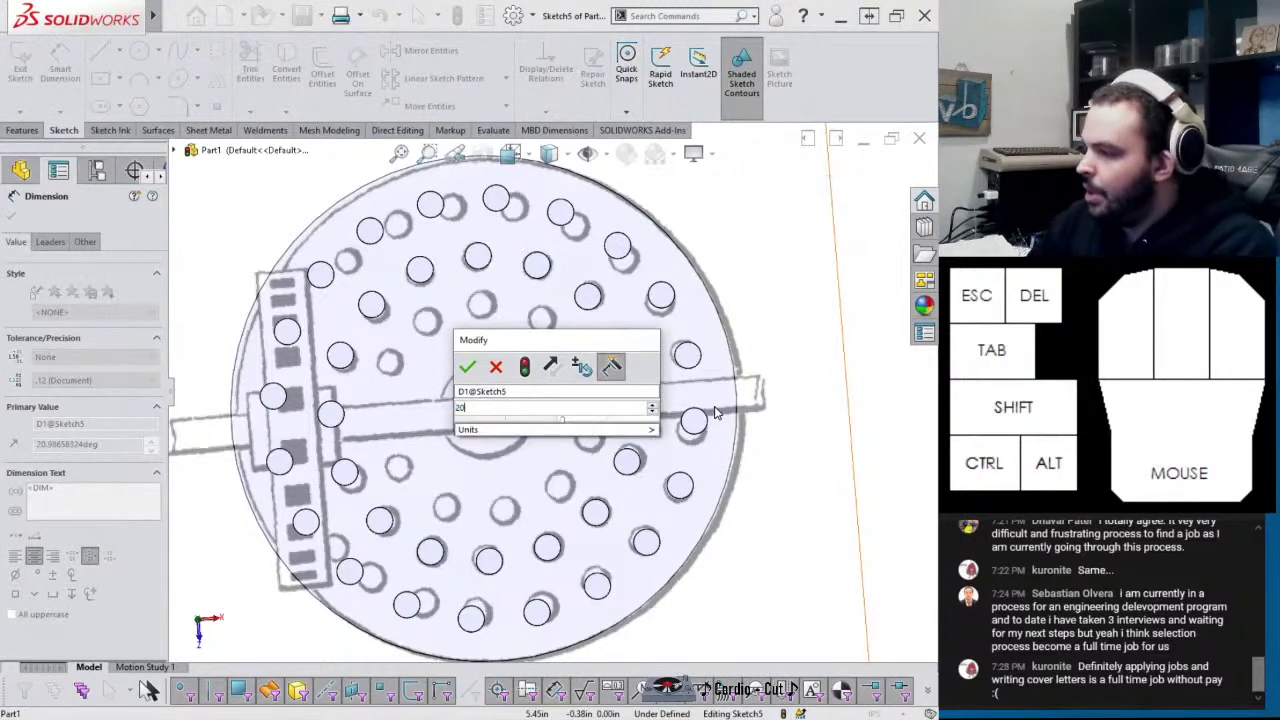
pyautogui.press('Return')
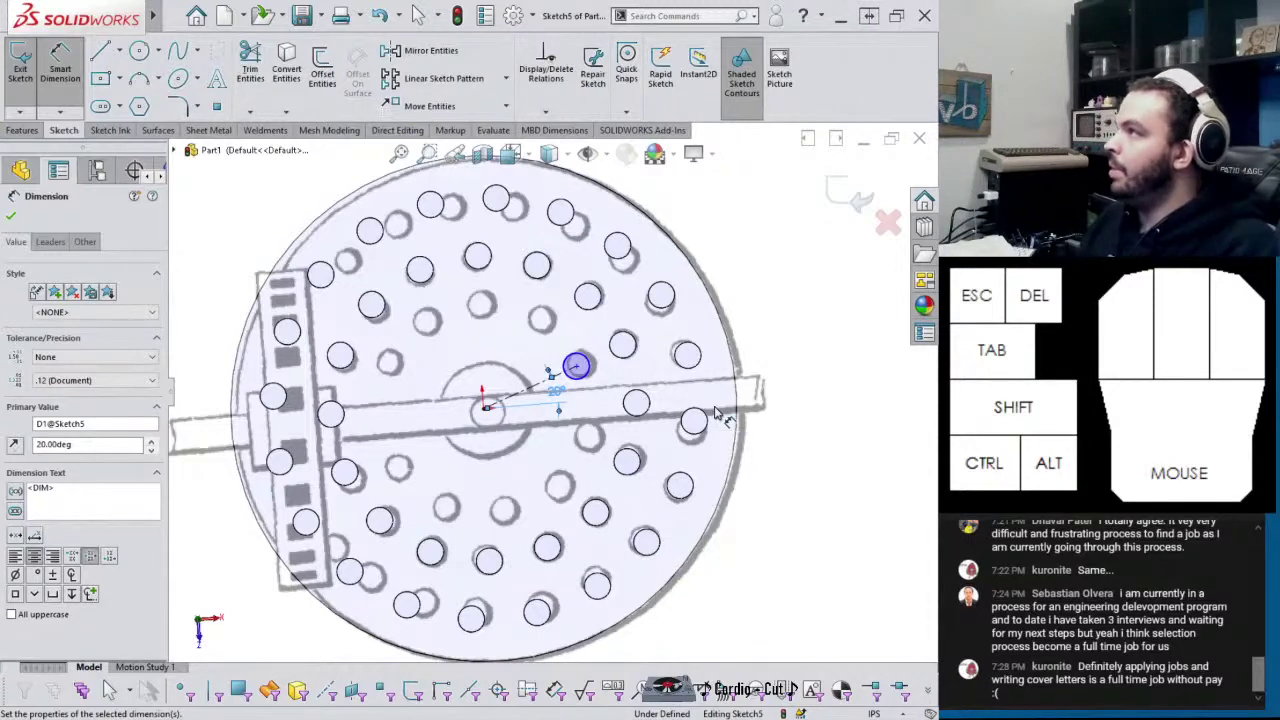
# Dimension the construction line's length from the origin to the circle's centre as 2.4375 in
pyautogui.click(528, 390)
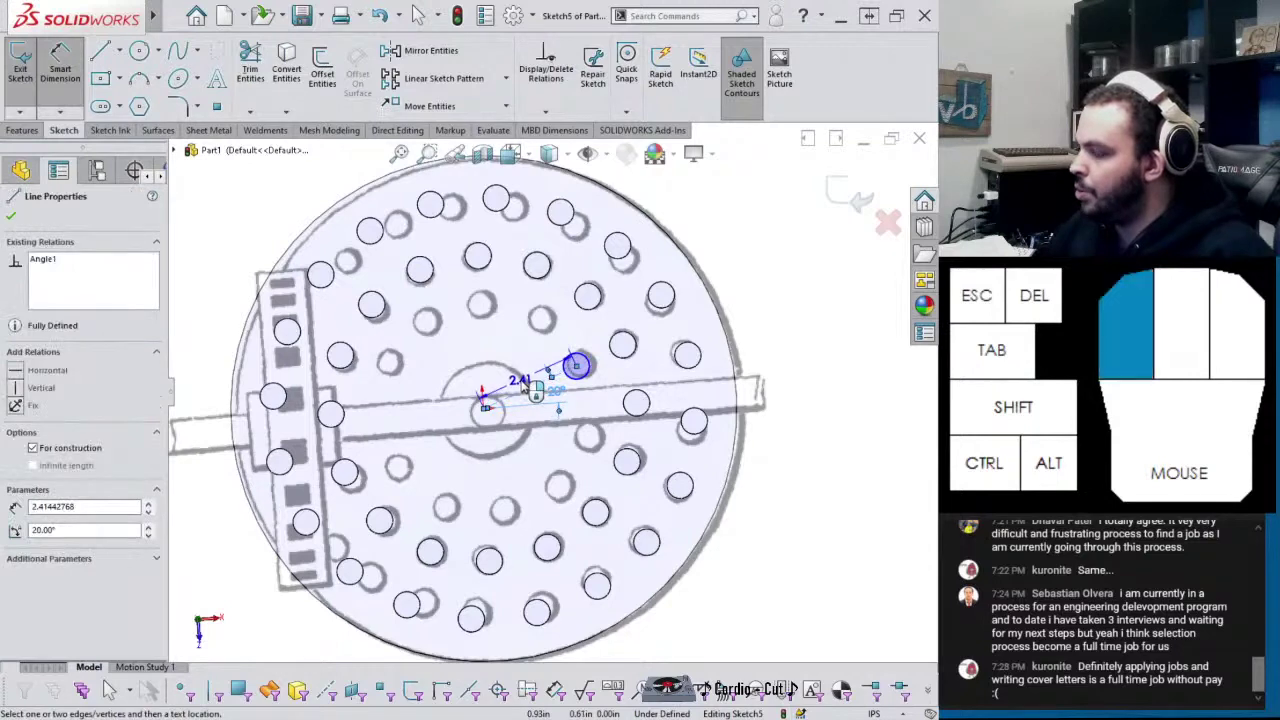
pyautogui.click(527, 390)
pyautogui.doubleClick(527, 390)
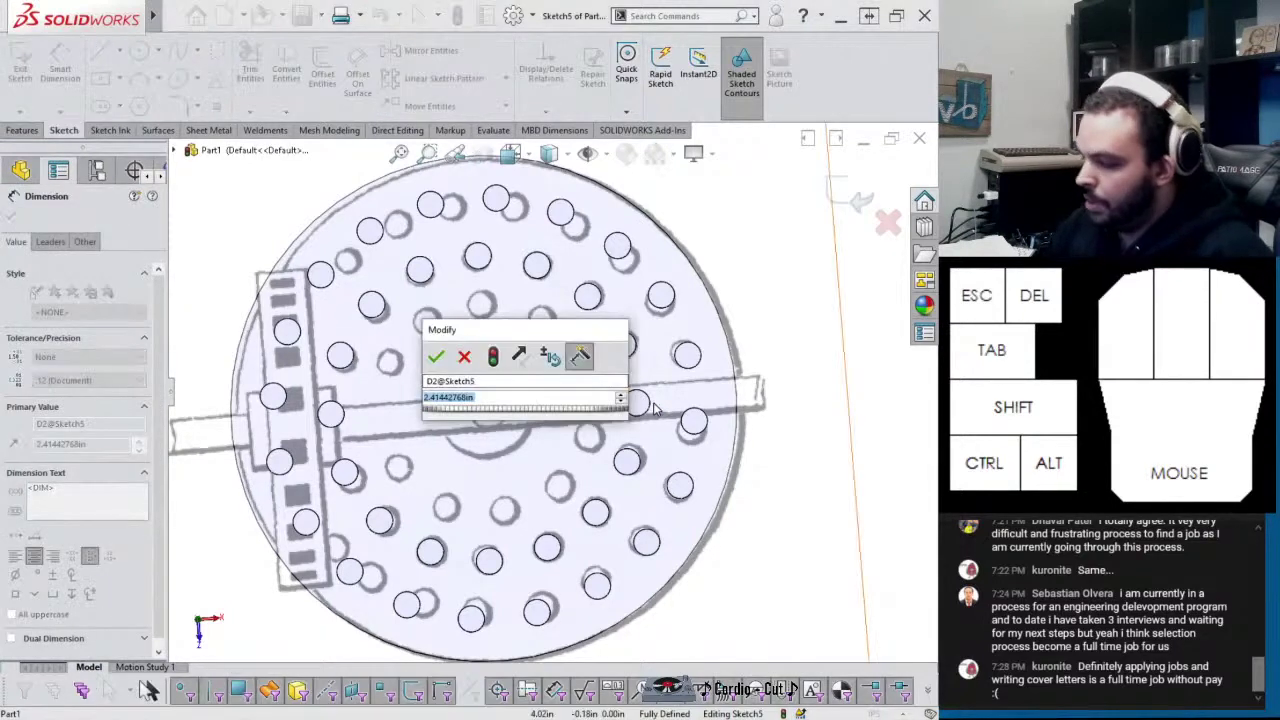
pyautogui.write('2.4')
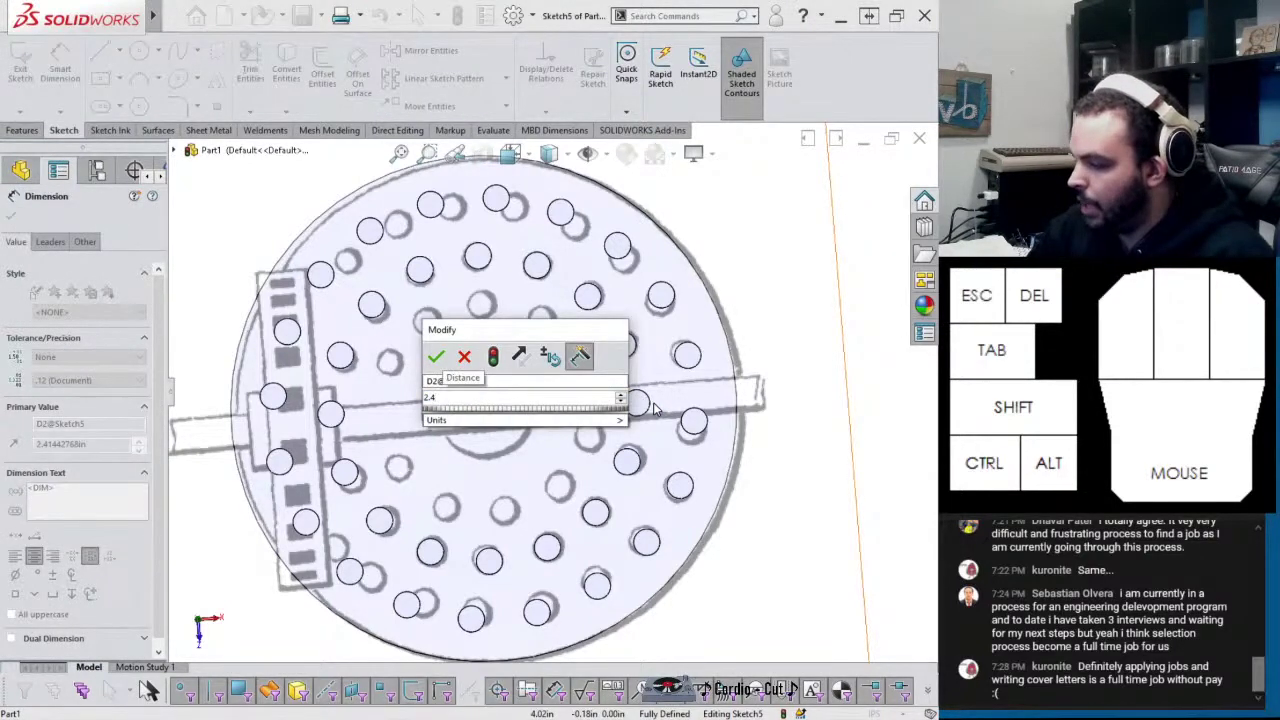
pyautogui.write('375')
pyautogui.press('Return')
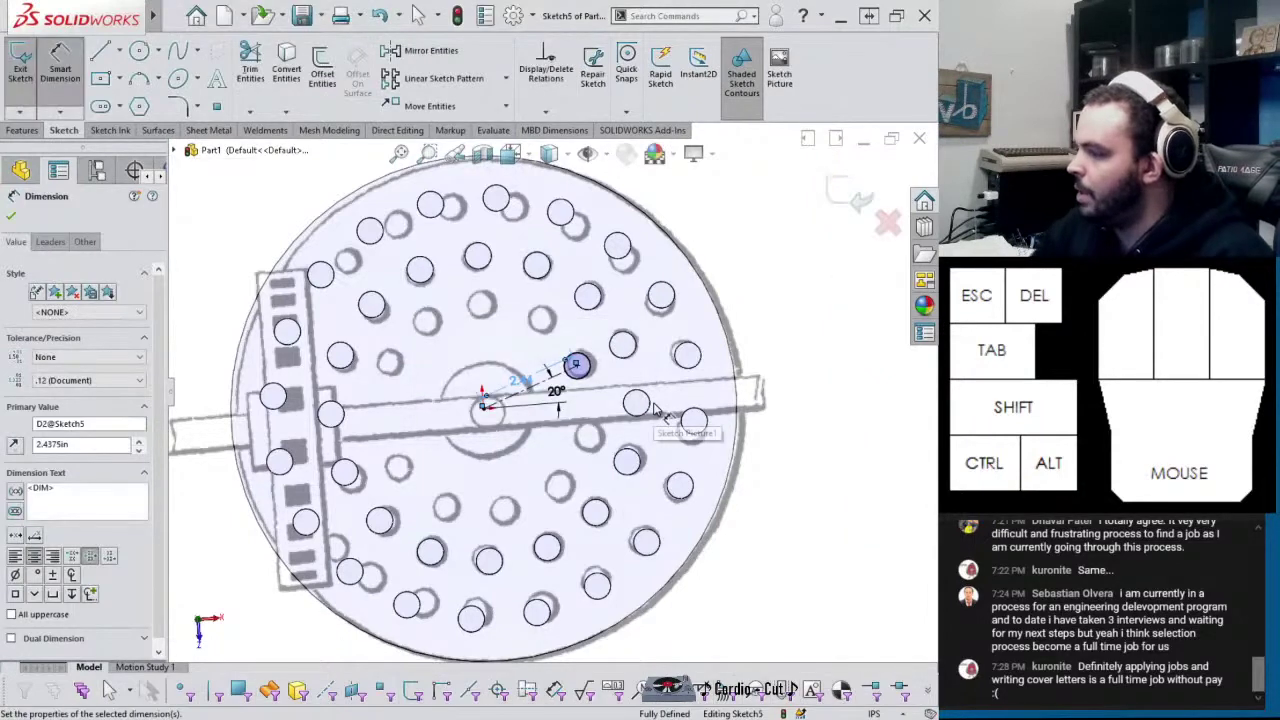
# Extrude the inner-ring circle up to the top face of an existing outer-ring pin
pyautogui.click(30, 128)
pyautogui.moveTo(688, 382); pyautogui.dragTo(683, 290, button='middle')
pyautogui.click(679, 353)
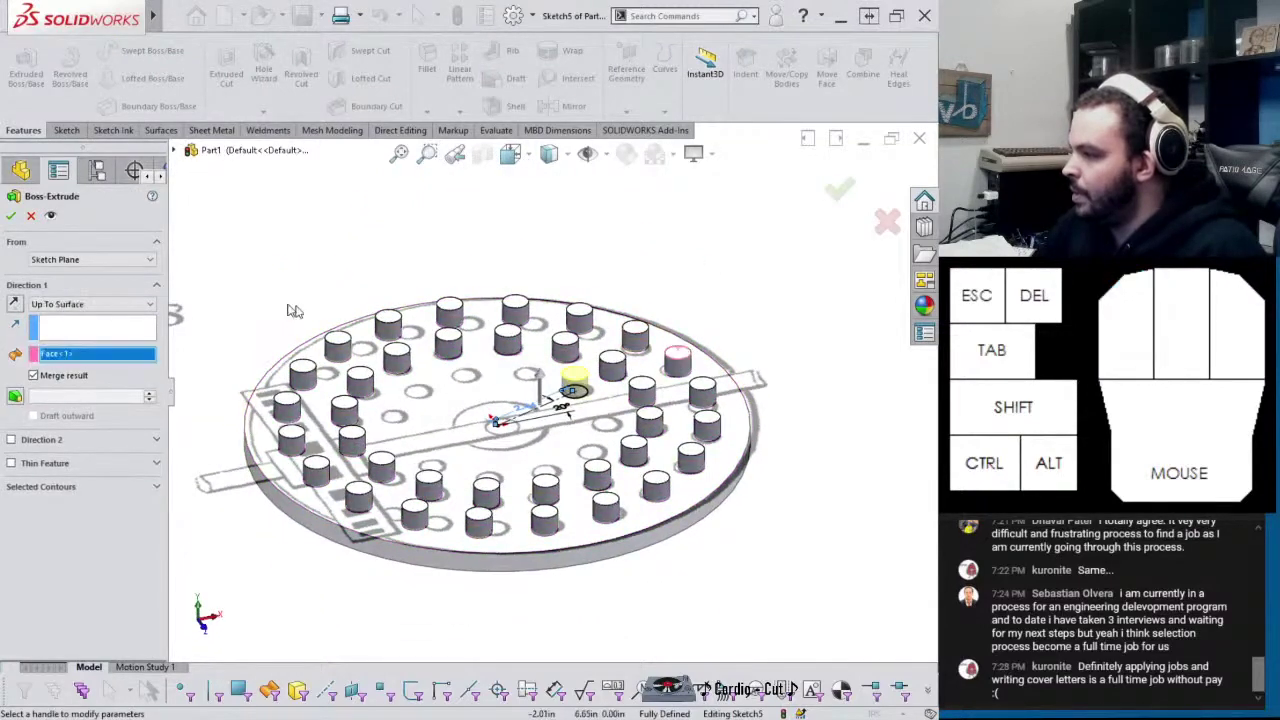
pyautogui.click(10, 215)
pyautogui.moveTo(547, 365); pyautogui.dragTo(593, 548, button='middle')
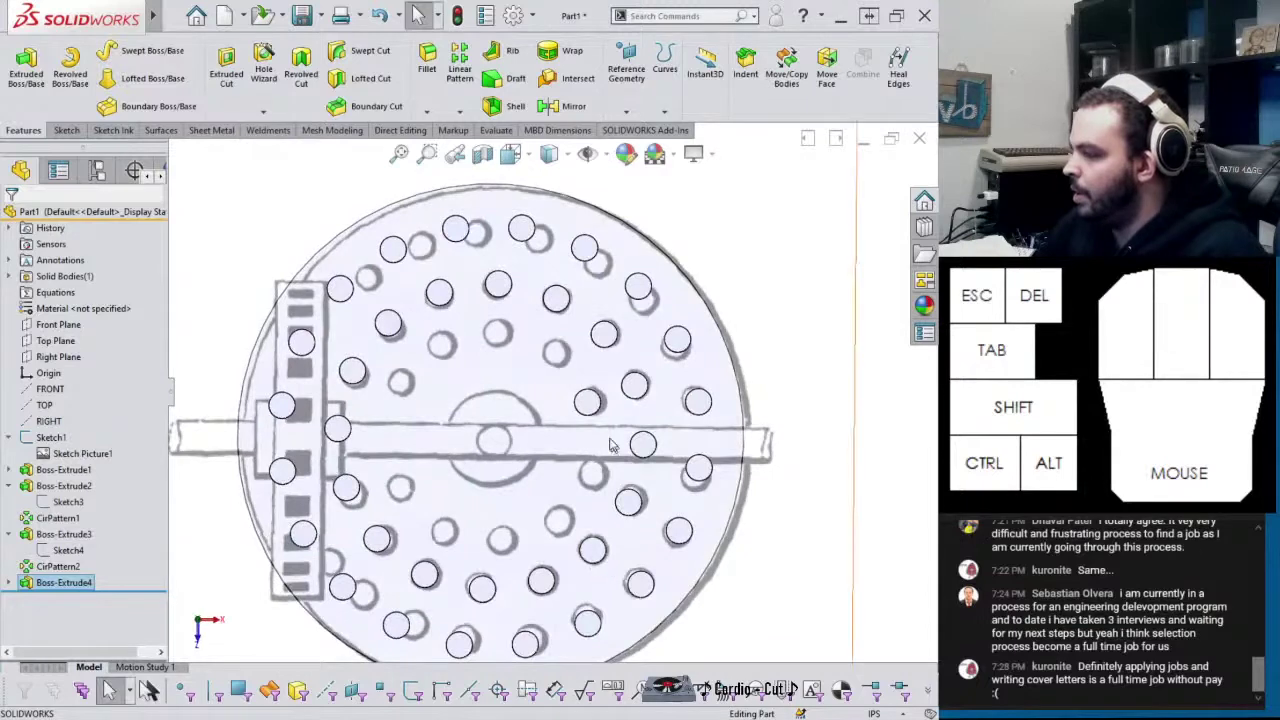
# Edit the inner-ring pin's sketch, set the construction line's length to 3.625-1.375 in, and exit the sketch
pyautogui.click(10, 582)
pyautogui.click(68, 598)
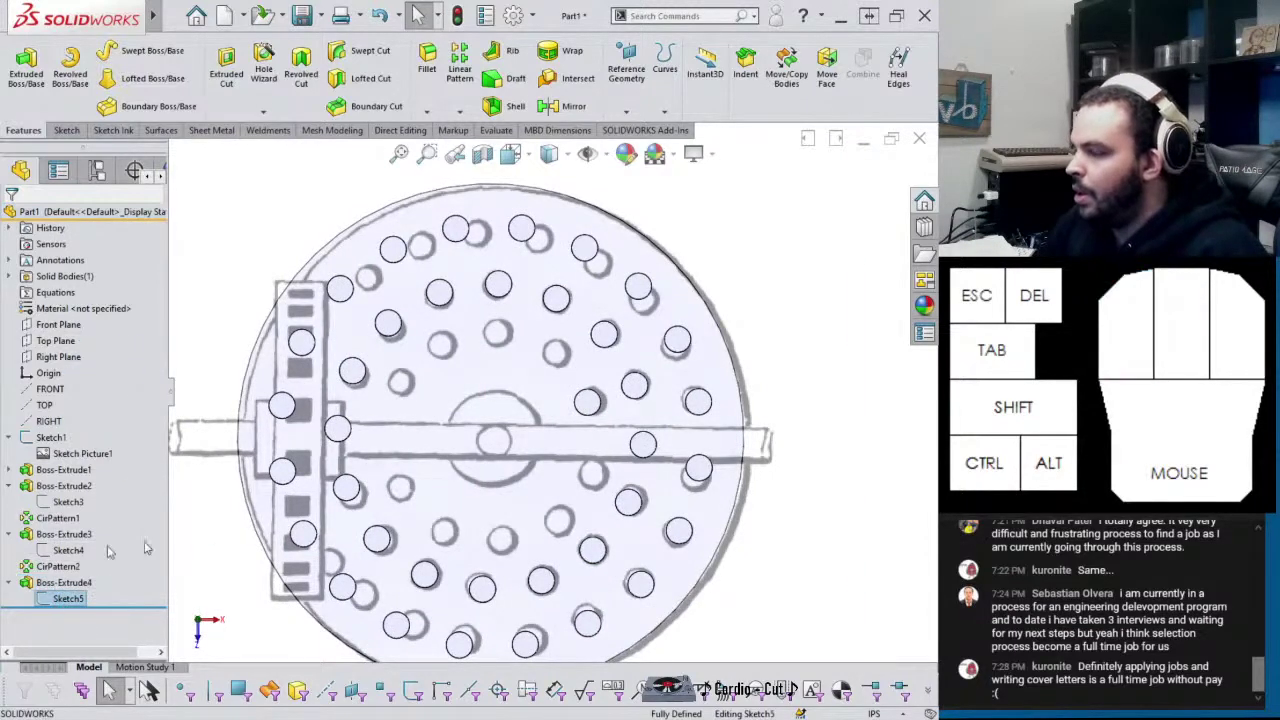
pyautogui.doubleClick(507, 432)
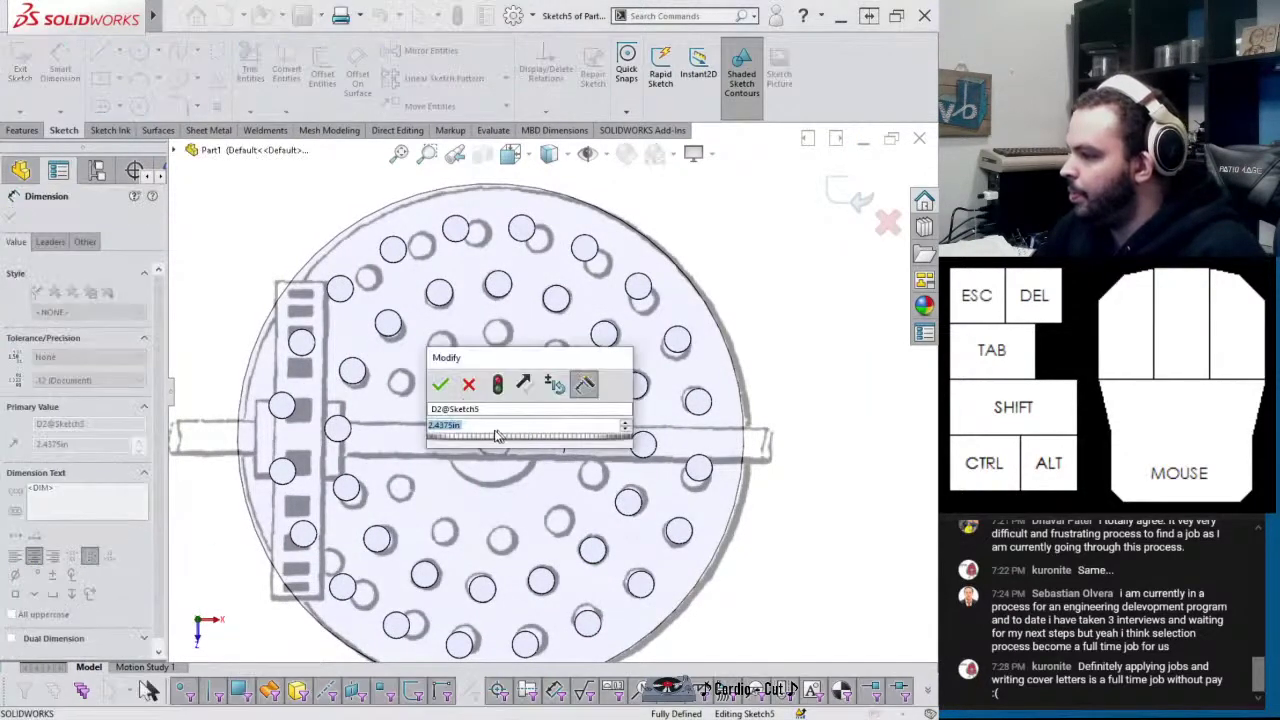
pyautogui.write('3')
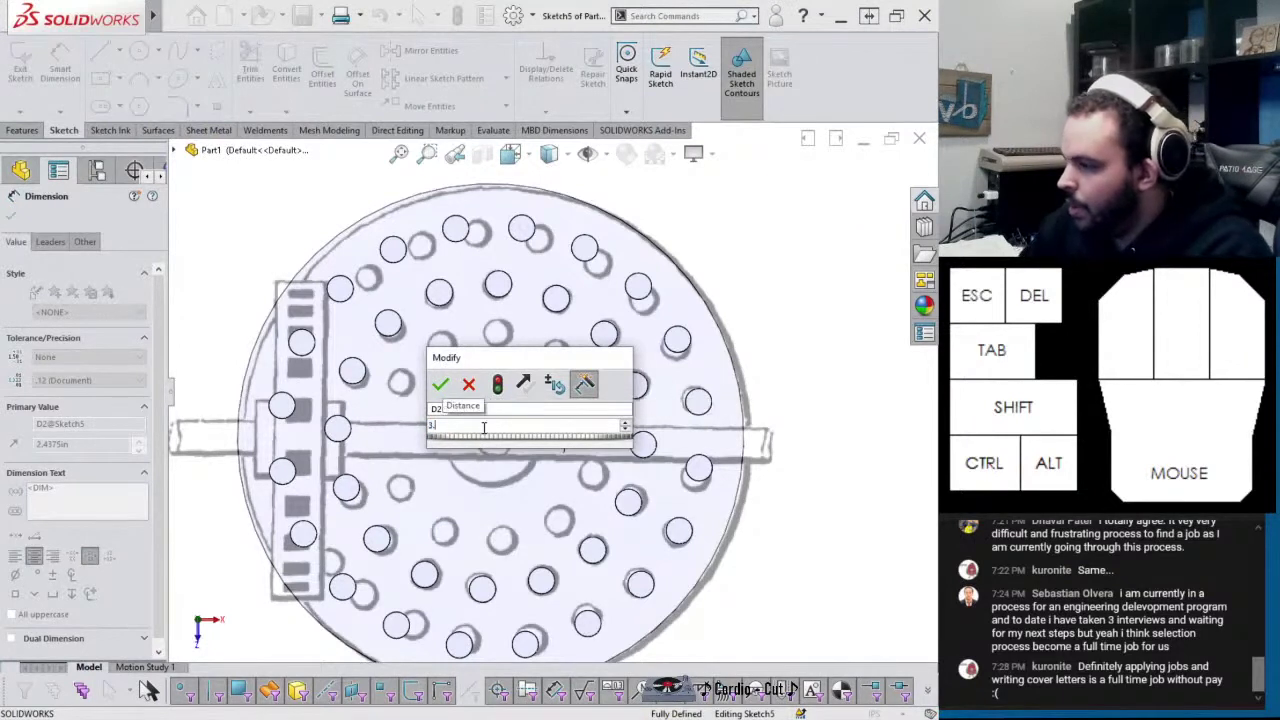
pyautogui.write('.625')
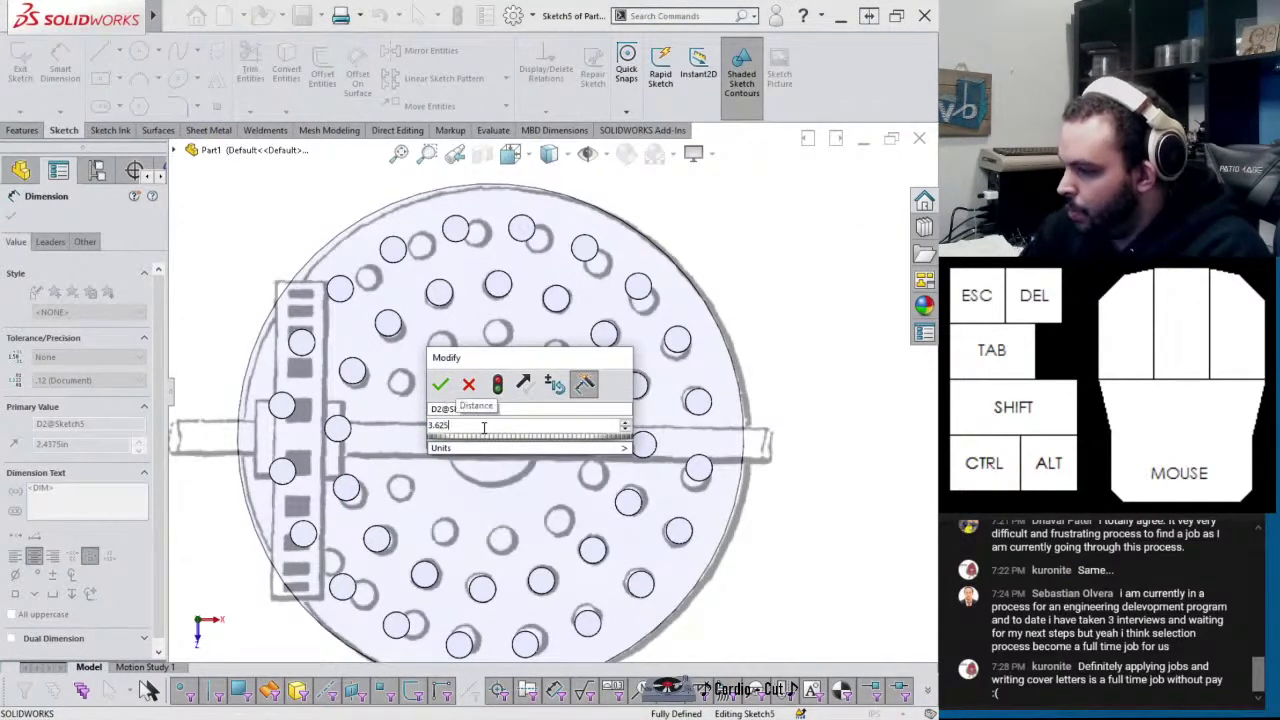
pyautogui.write('-')
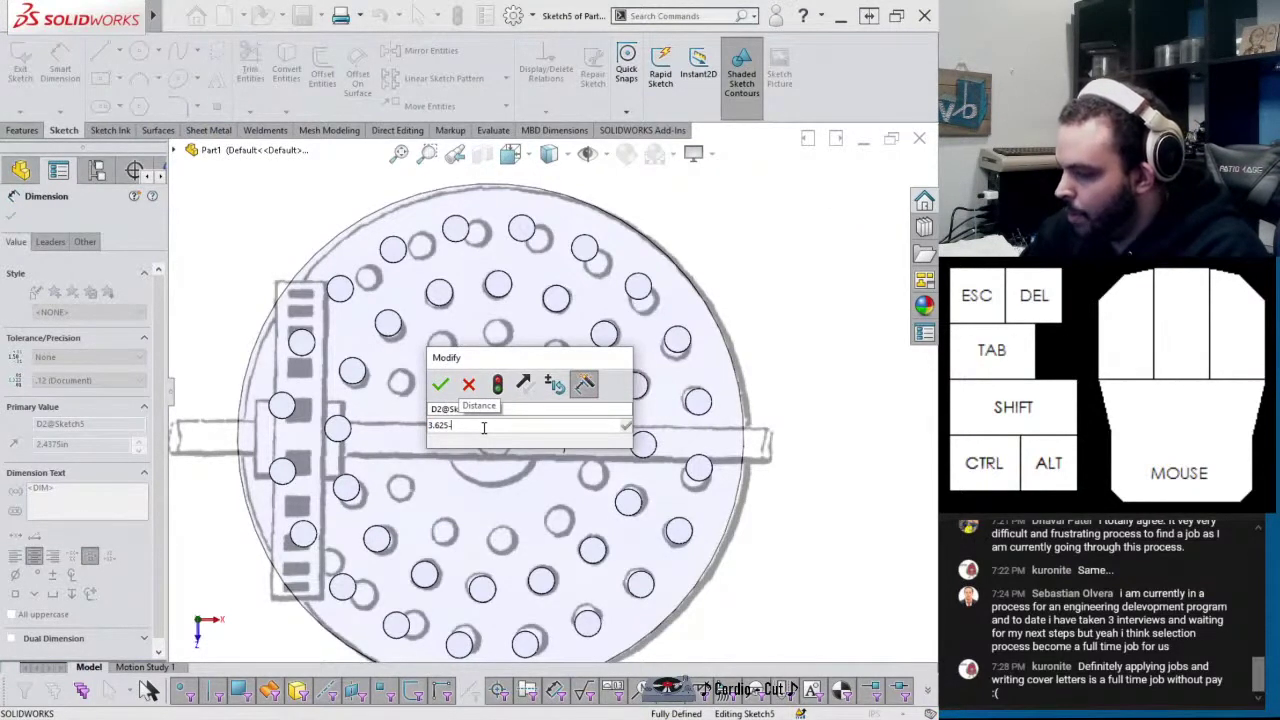
pyautogui.write('1.375')
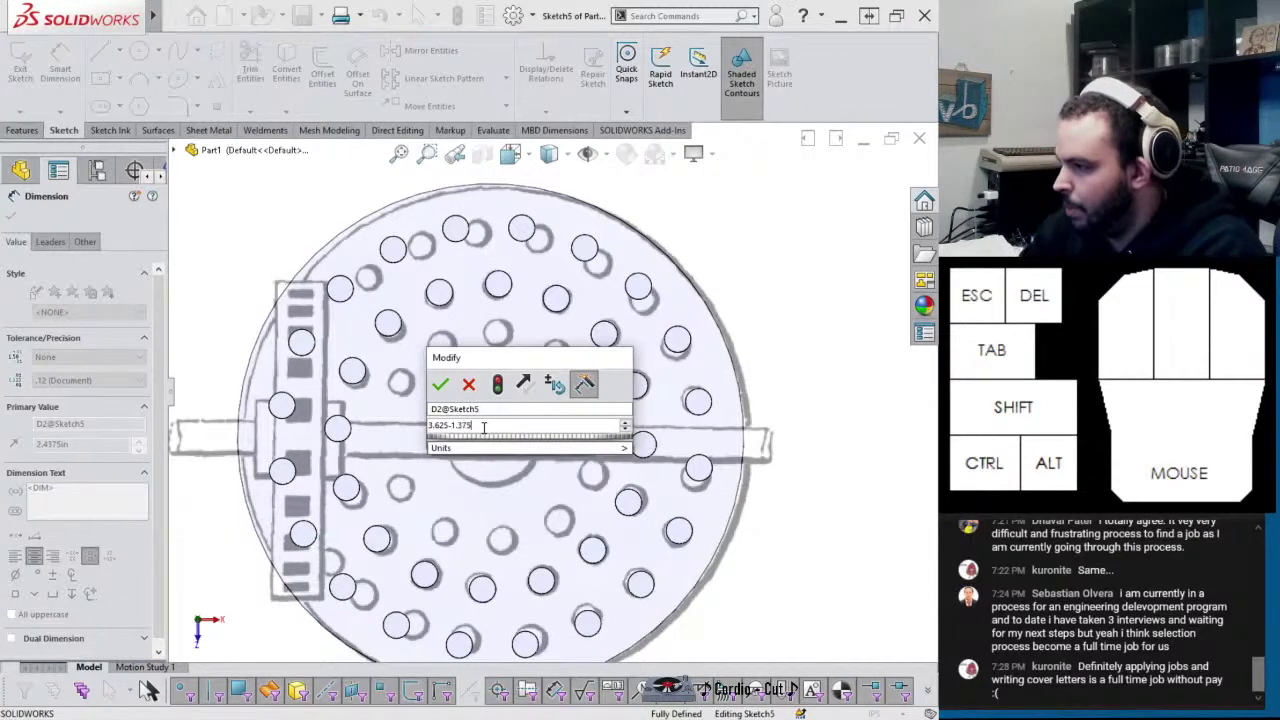
pyautogui.press('Return')
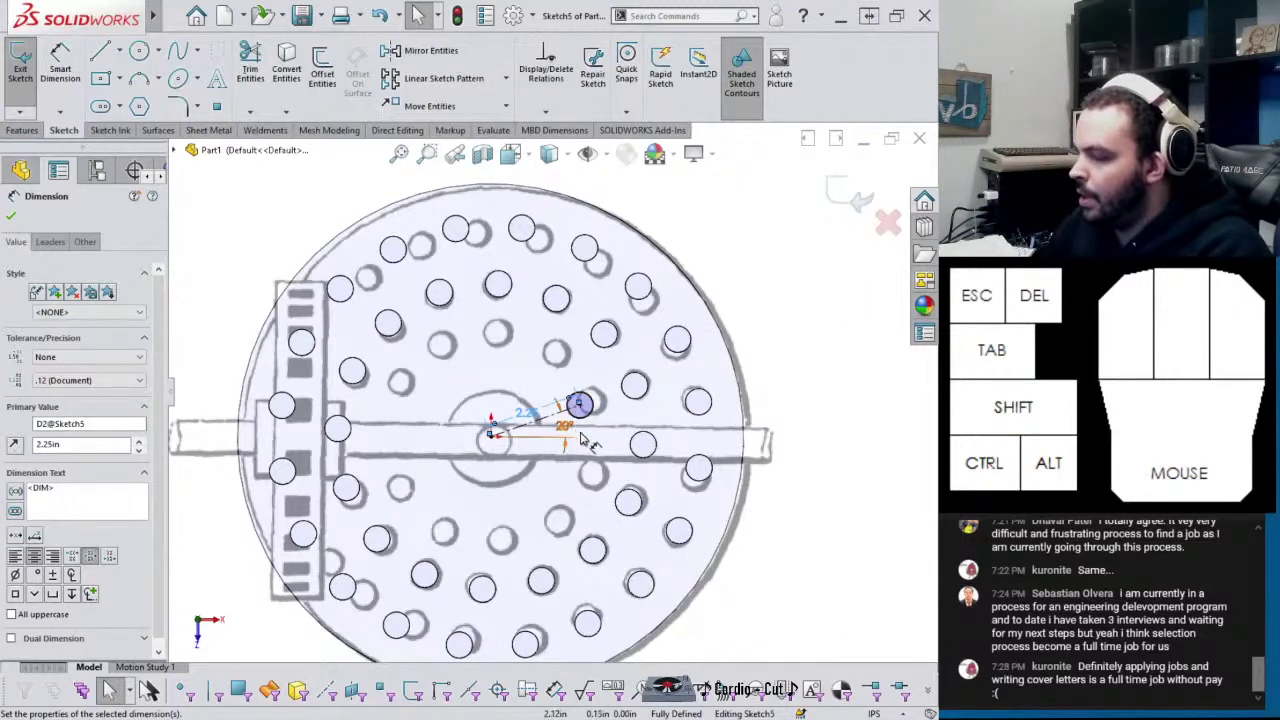
pyautogui.click(874, 192)
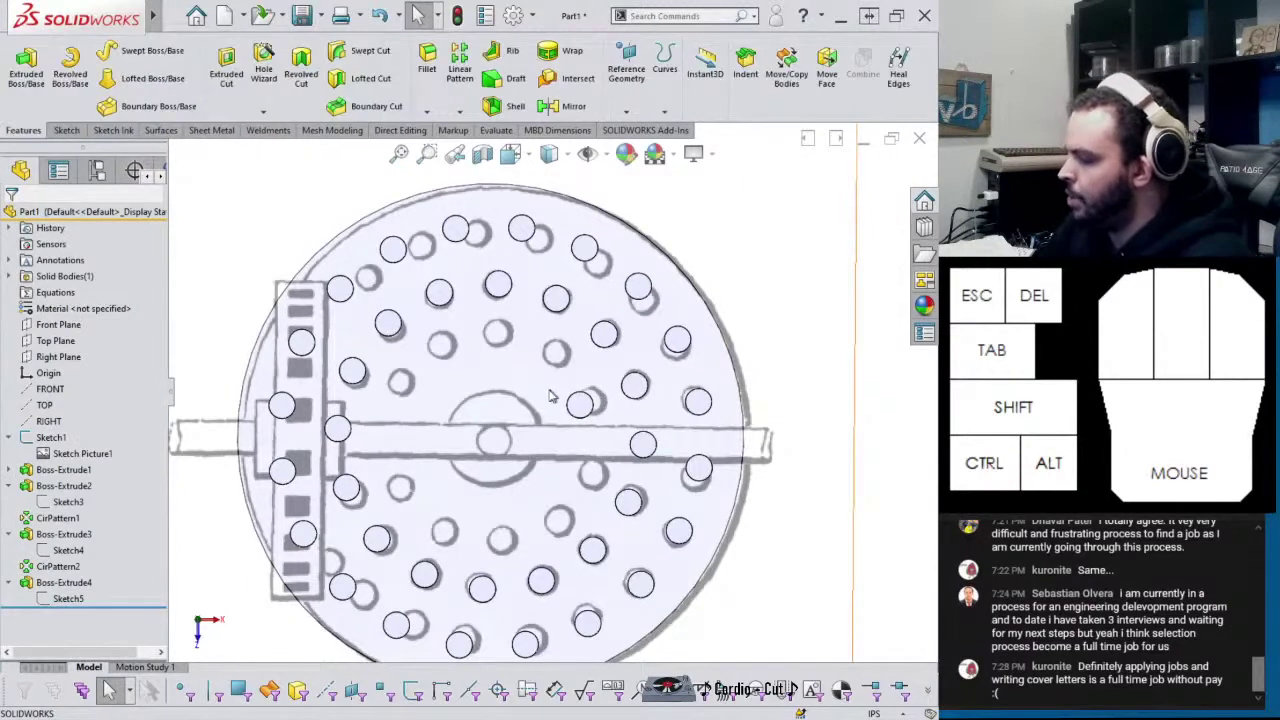
# Set up a circular pattern of the inner-ring pin around the TOP axis with equal spacing over 360 degrees
pyautogui.click(460, 112)
pyautogui.click(475, 148)
pyautogui.moveTo(493, 438); pyautogui.dragTo(495, 460, button='middle')
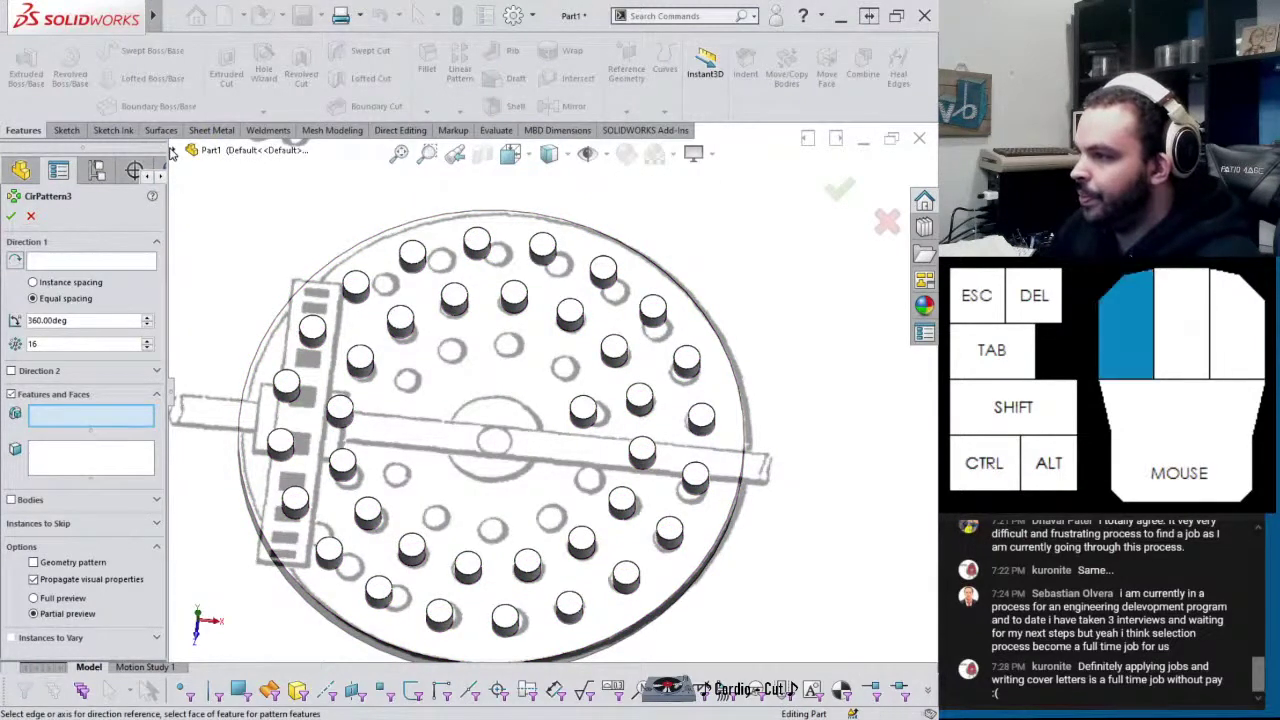
pyautogui.click(172, 150)
pyautogui.click(226, 343)
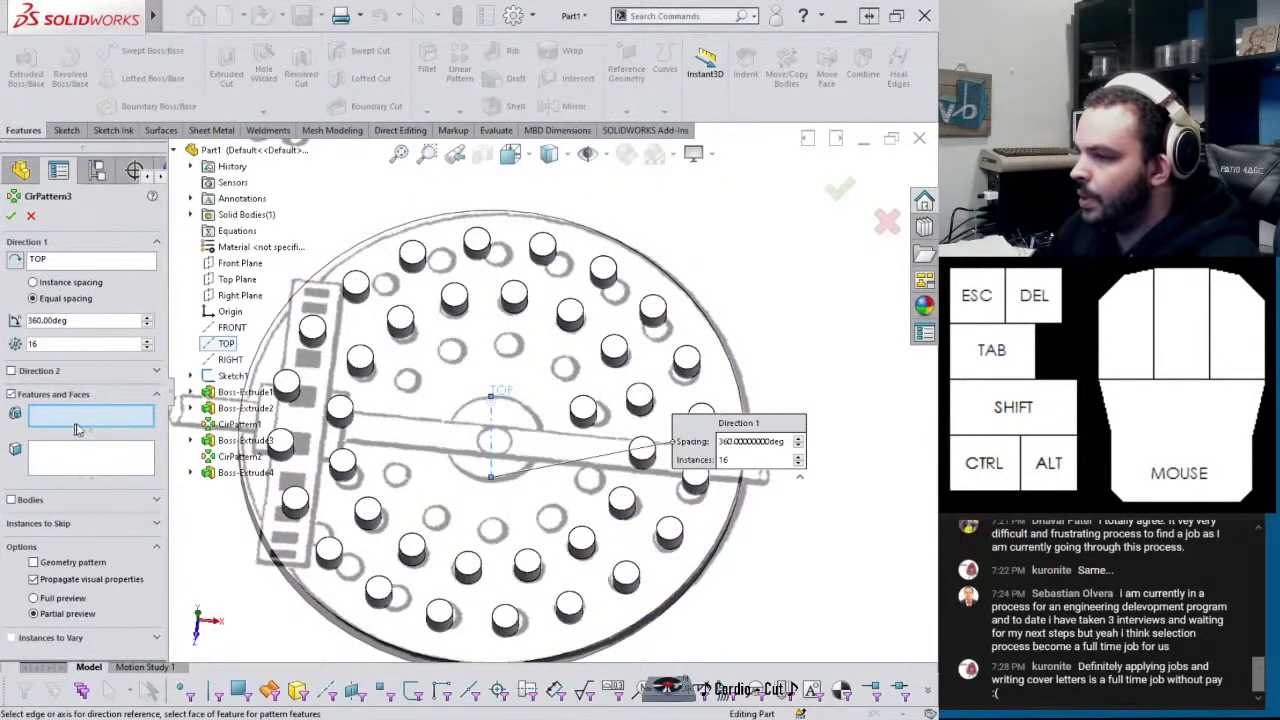
pyautogui.click(586, 418)
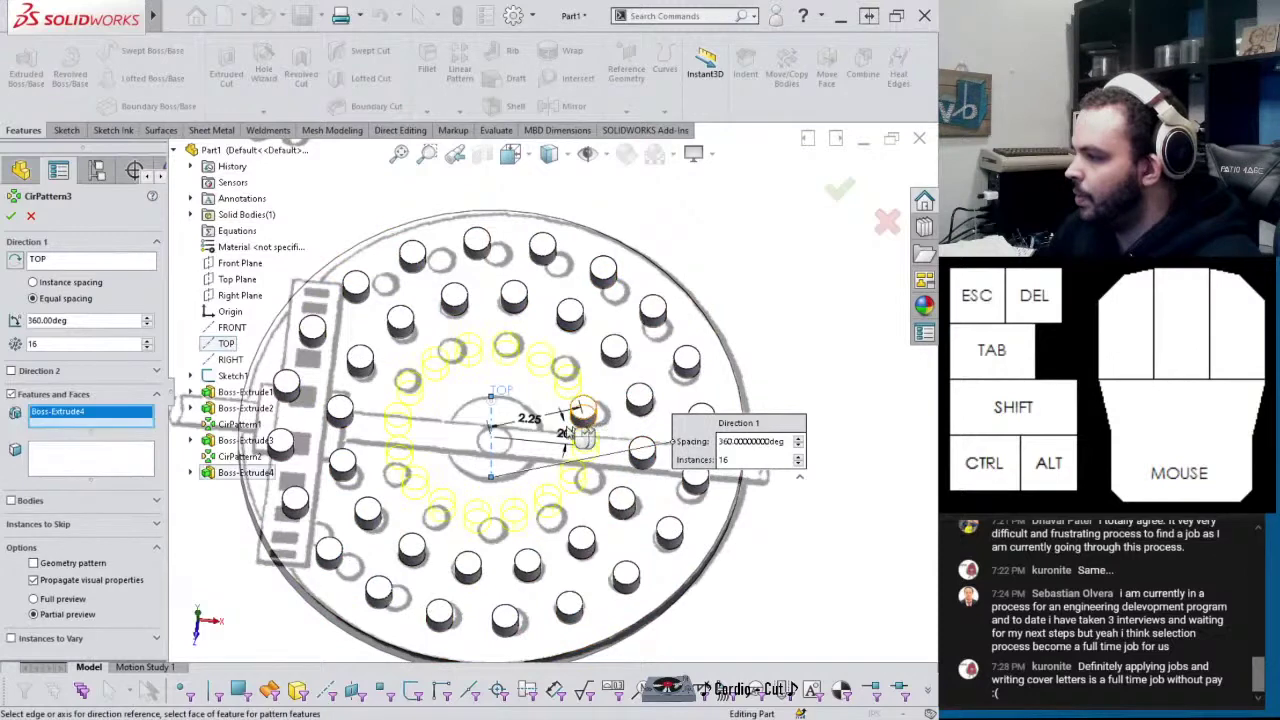
# Set the inner-ring pattern to 10 instances, matching the reference picture, and create it
pyautogui.scroll(-6, 80, 343)
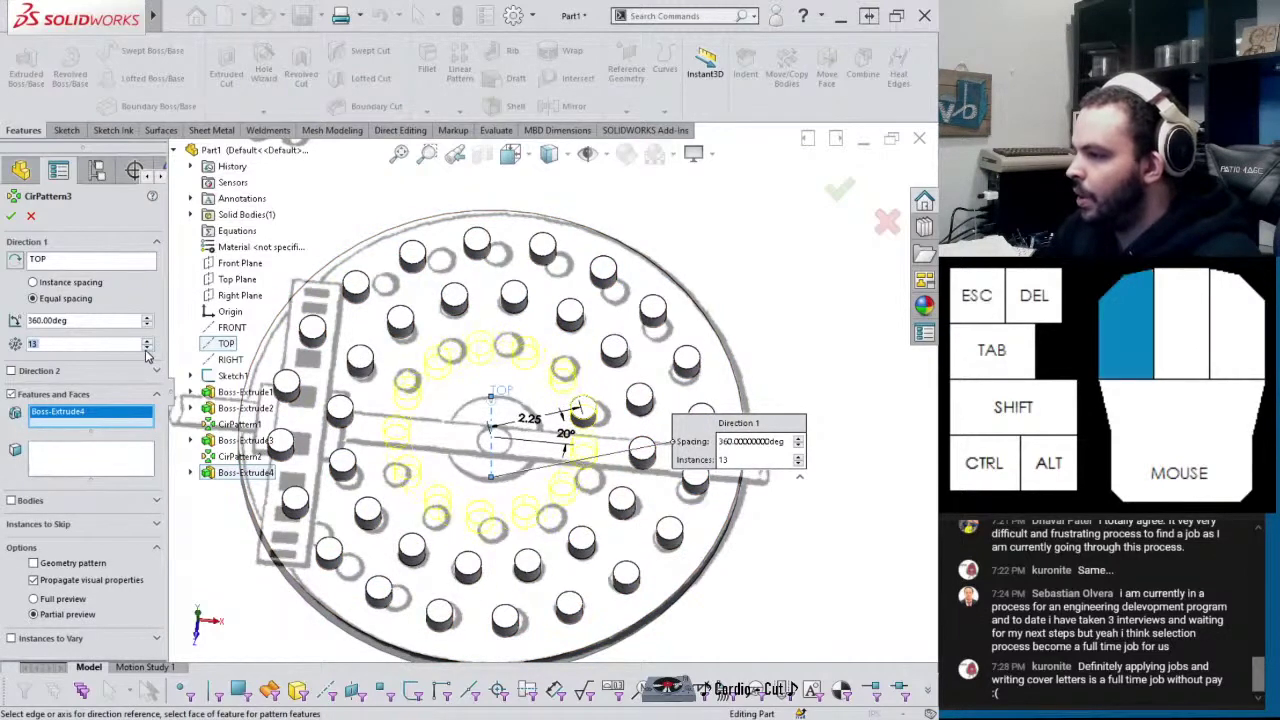
pyautogui.moveTo(426, 375); pyautogui.dragTo(415, 528, button='middle')
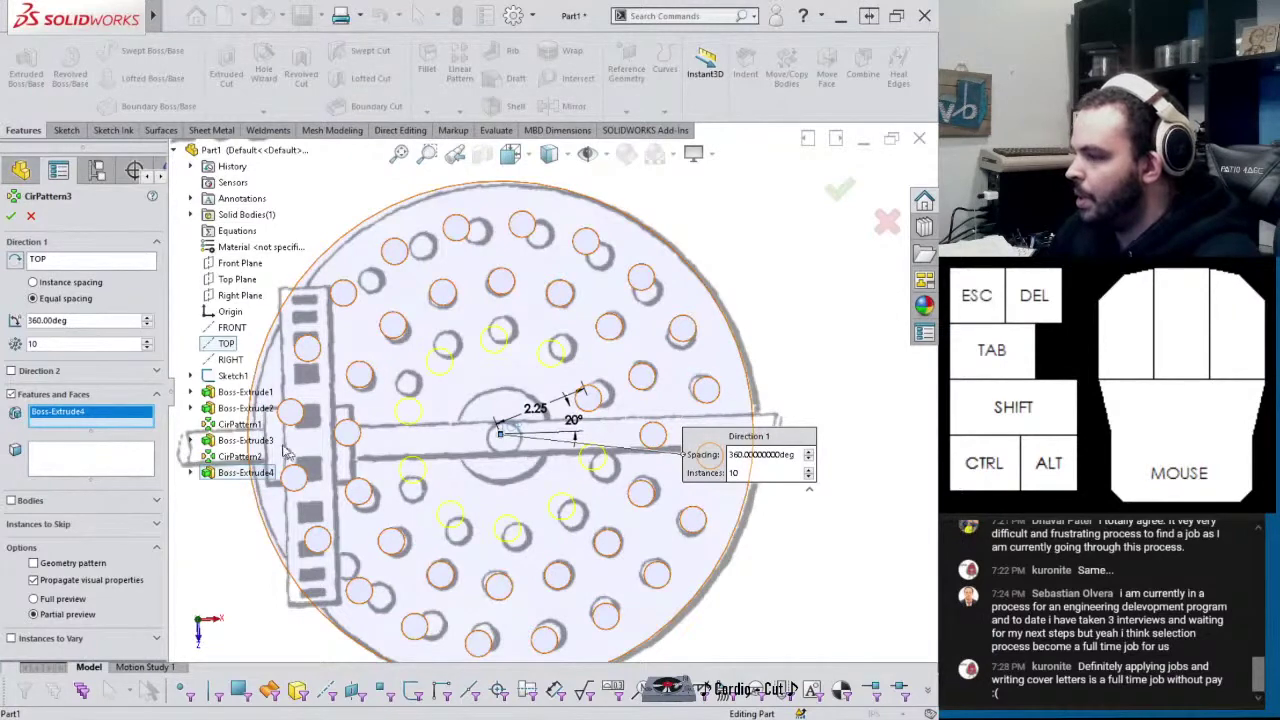
pyautogui.click(151, 348)
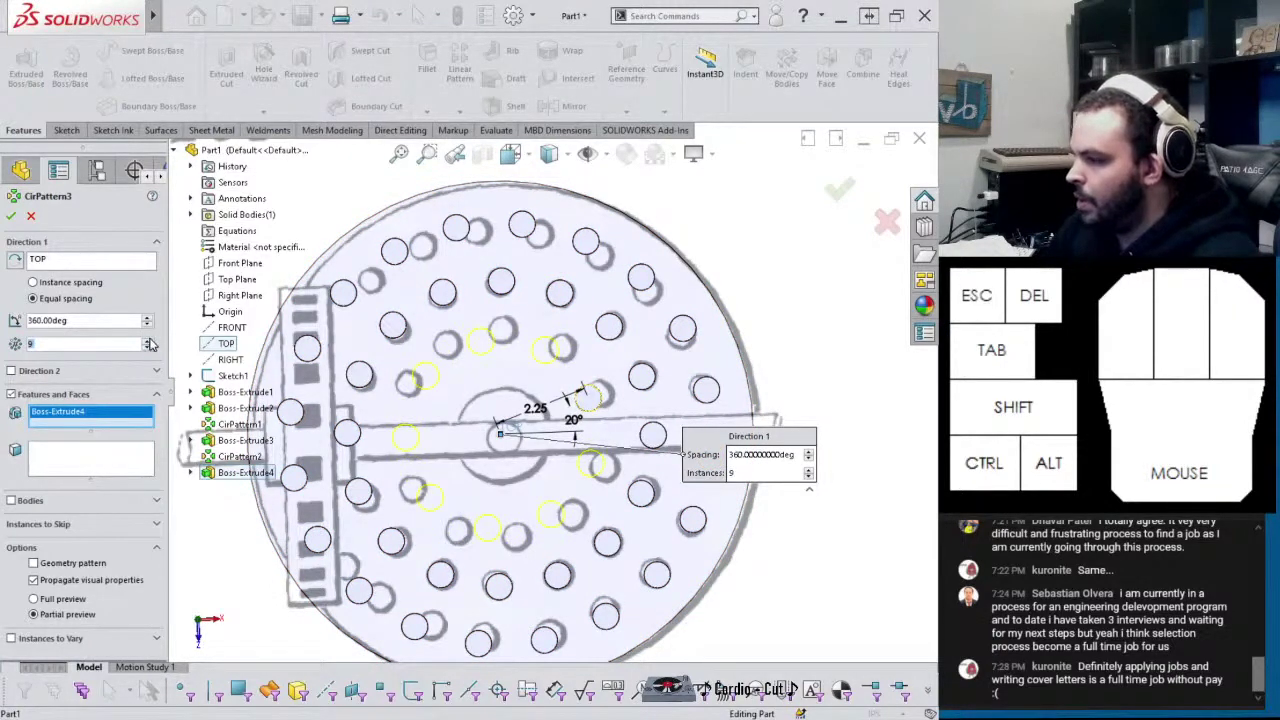
pyautogui.click(150, 341)
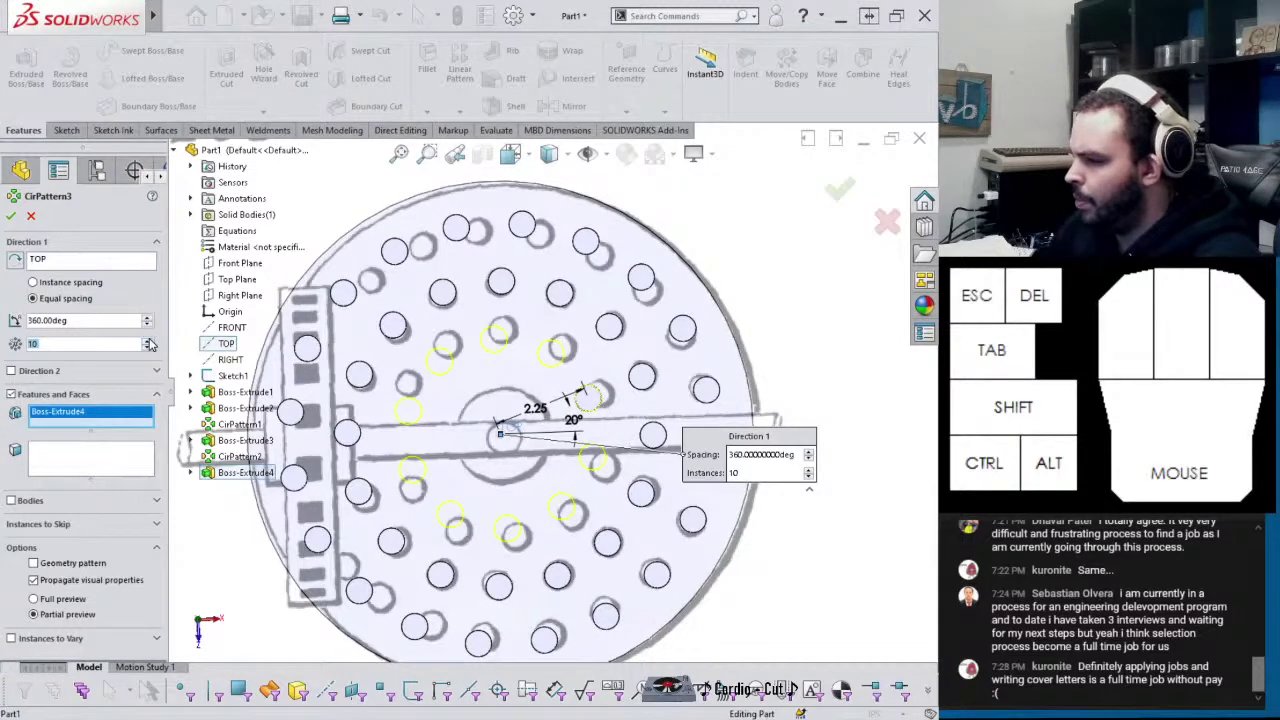
pyautogui.click(11, 215)
pyautogui.moveTo(520, 400); pyautogui.dragTo(655, 360, button='middle')
pyautogui.scroll(-1, 655, 360)
pyautogui.scroll(3, 655, 360)
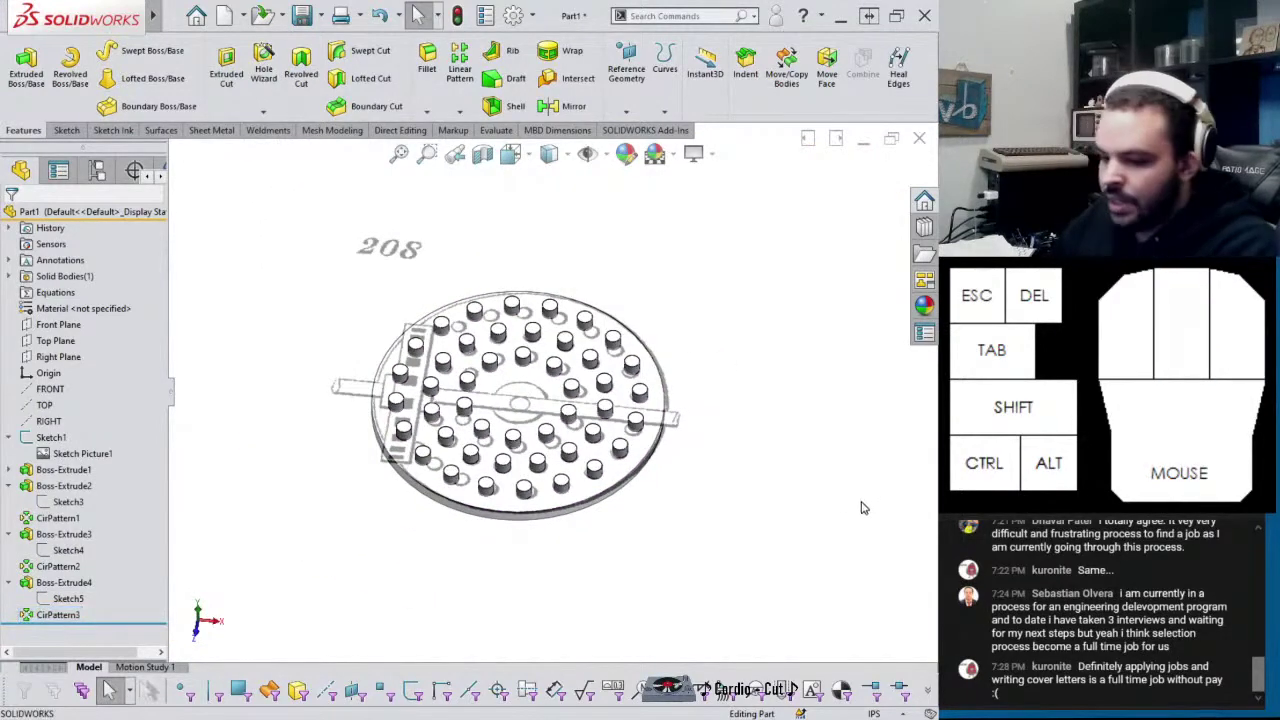
# Save the pin-wheel part as MM208 in the 497 - MOVEMENT 208 folder
pyautogui.hotkey('ctrl', 's')
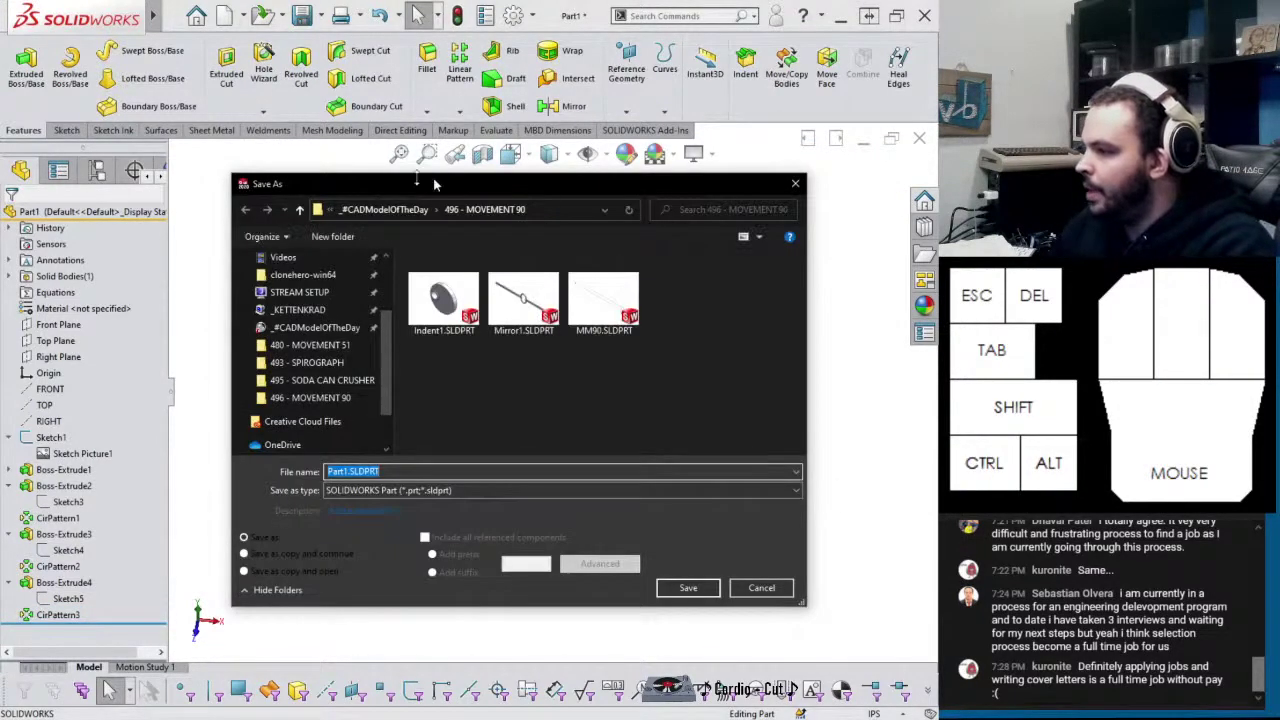
pyautogui.click(400, 209)
pyautogui.doubleClick(430, 282)
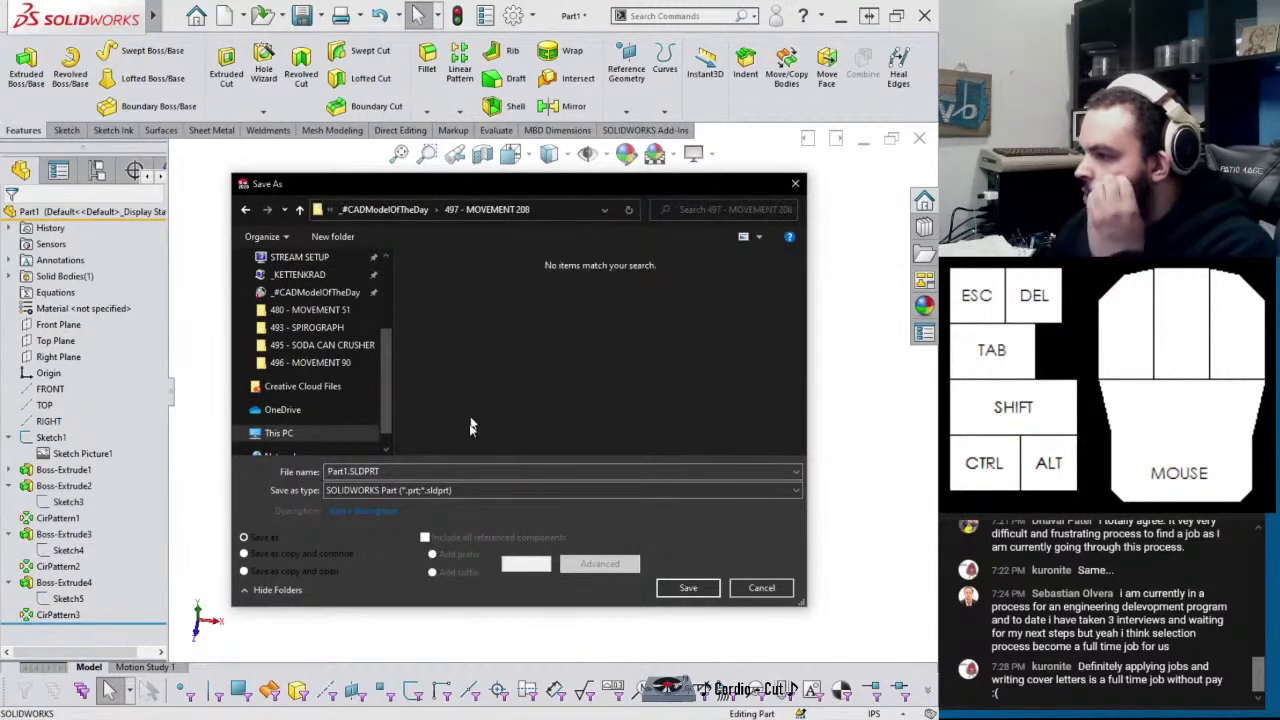
pyautogui.doubleClick(430, 468)
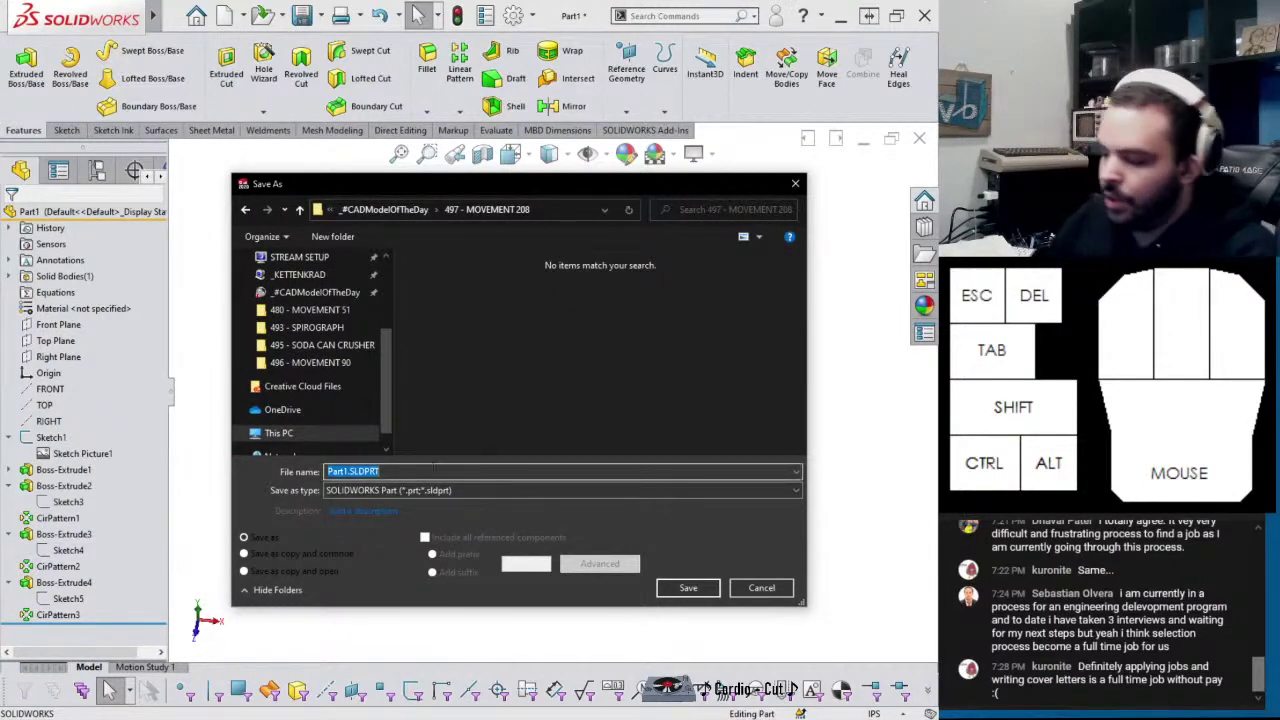
pyautogui.write('MM208')
pyautogui.press('Return')
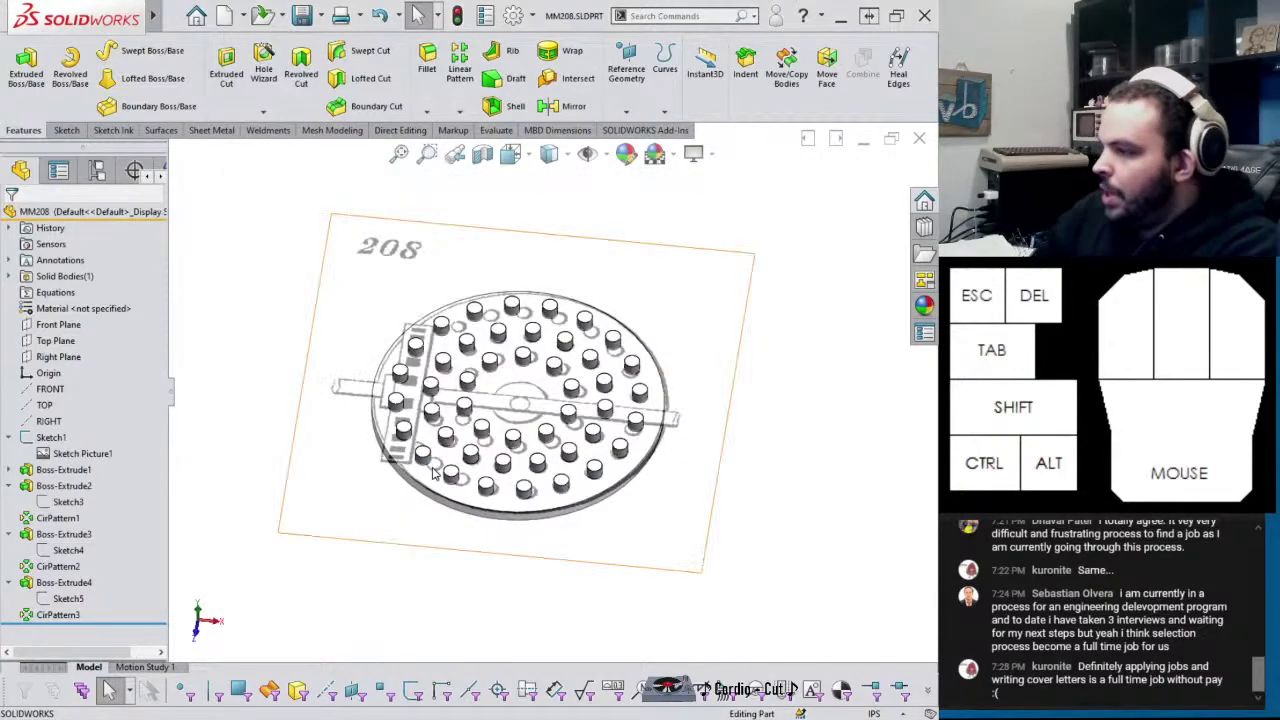
# Create a new part document from the Part template in the standard Templates set
pyautogui.scroll(-8, 421, 387)
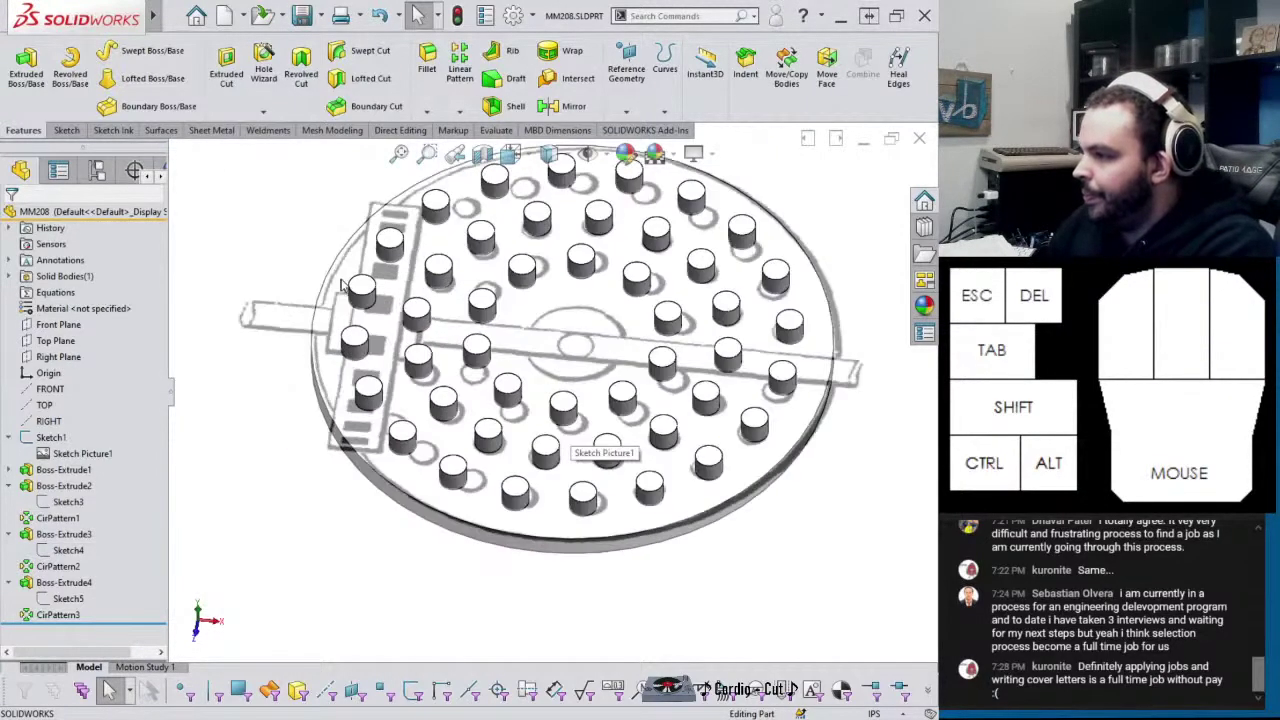
pyautogui.moveTo(380, 278)
pyautogui.mouseDown(button='middle')
pyautogui.moveTo(335, 285)
pyautogui.moveTo(364, 293)
pyautogui.mouseUp(button='middle')
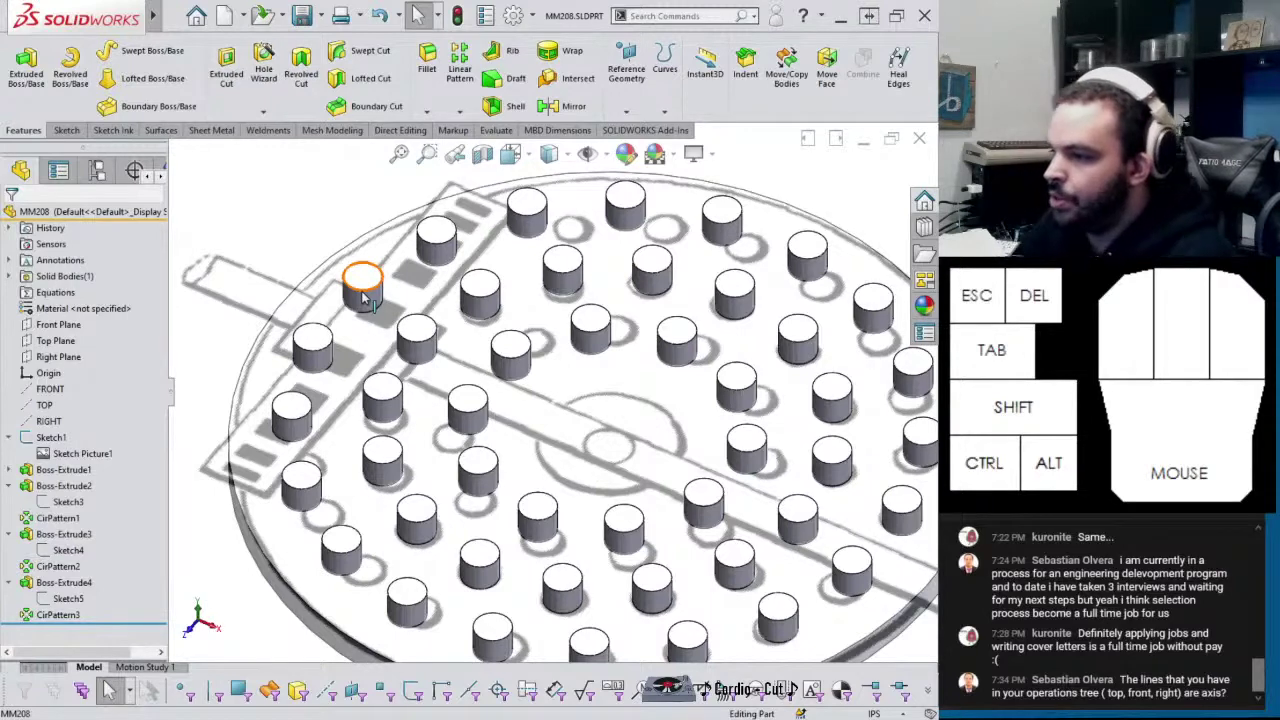
pyautogui.click(52, 389)
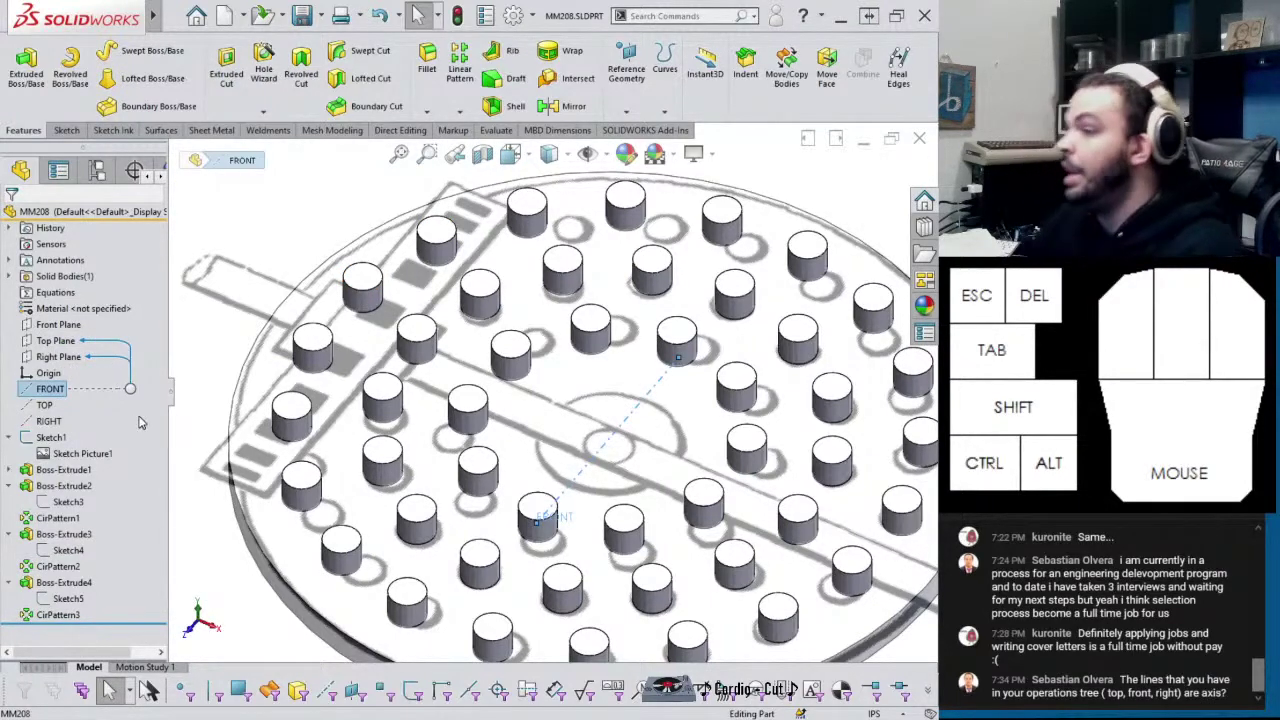
pyautogui.click(173, 15)
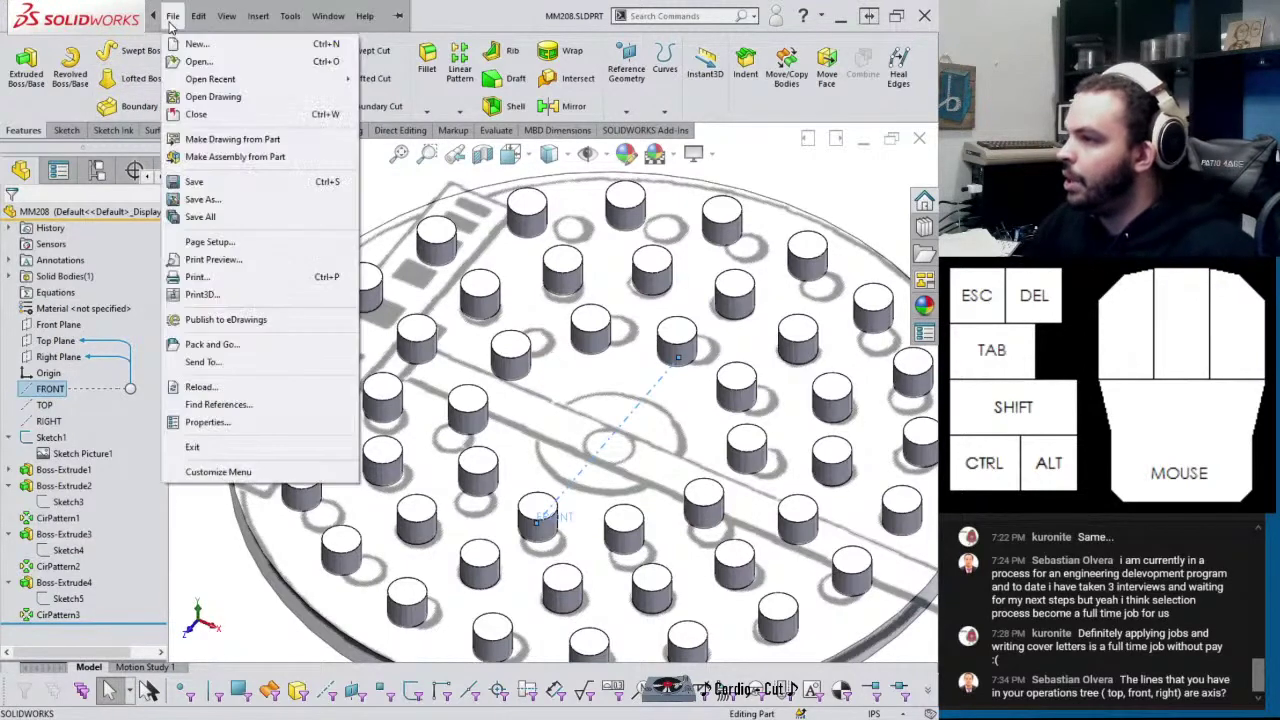
pyautogui.click(190, 45)
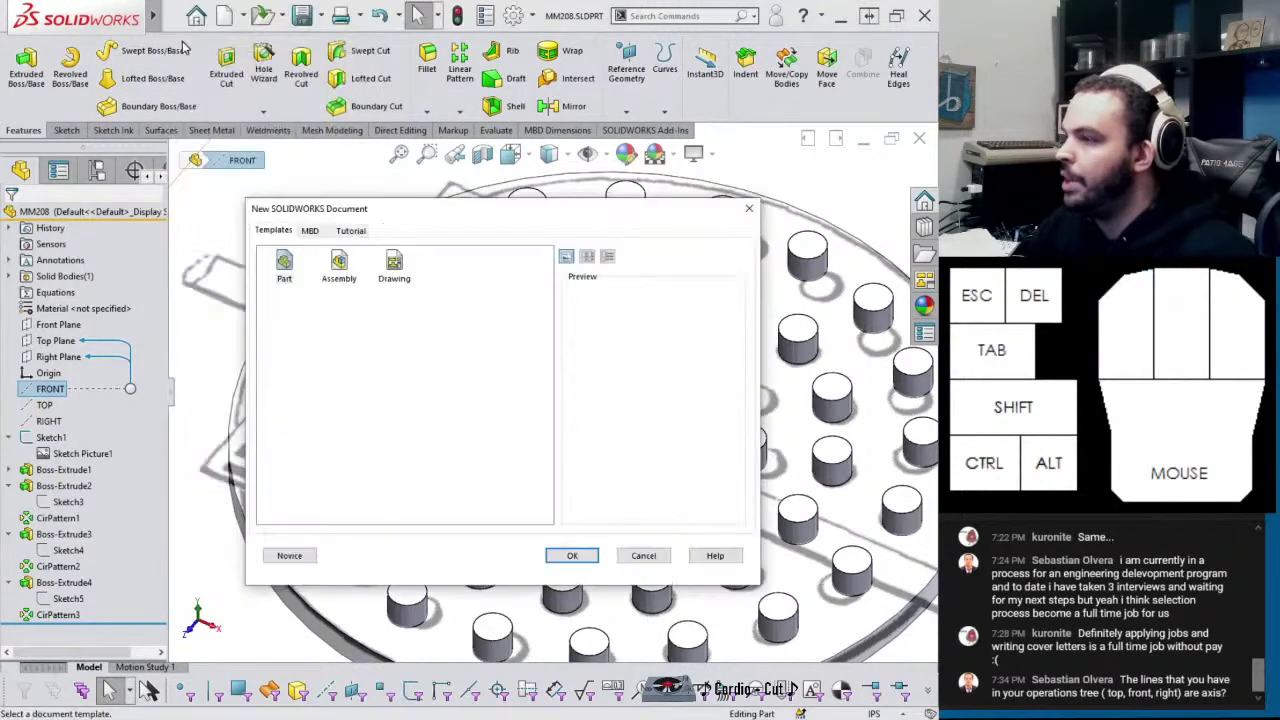
pyautogui.click(569, 554)
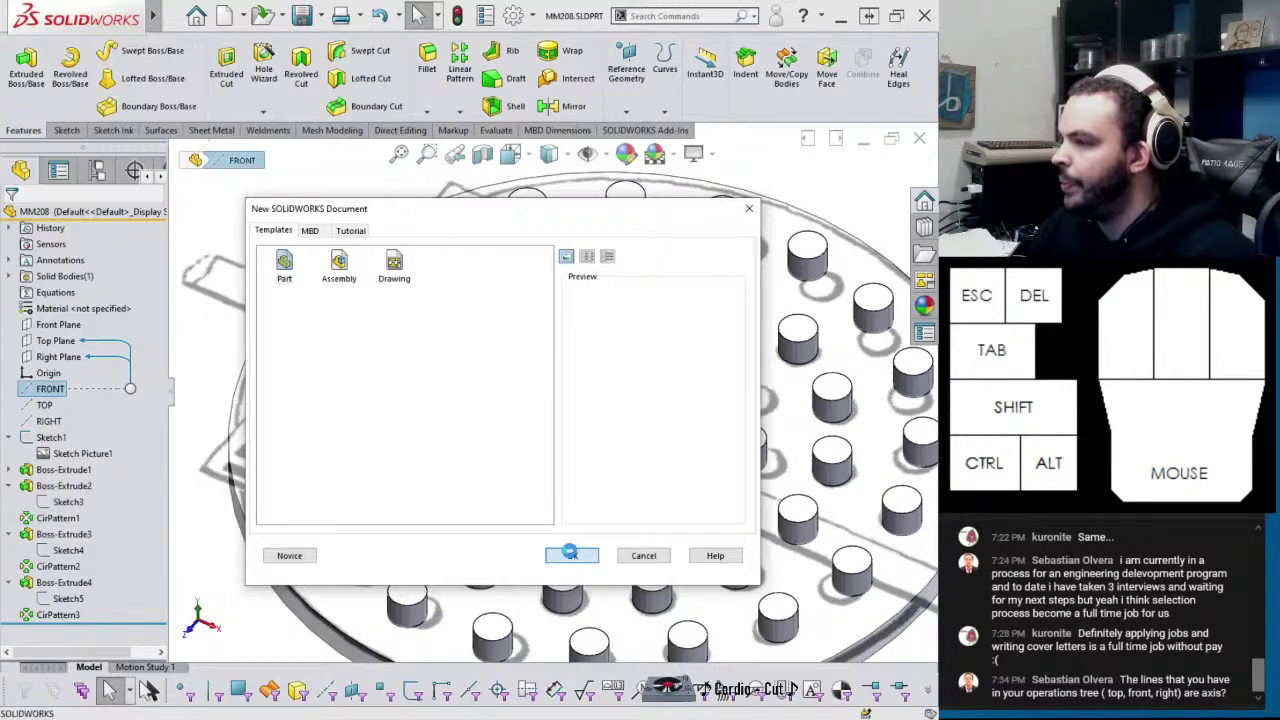
# Highlight the Front Plane and the predefined FRONT, TOP and RIGHT axes in the new part
pyautogui.click(43, 393)
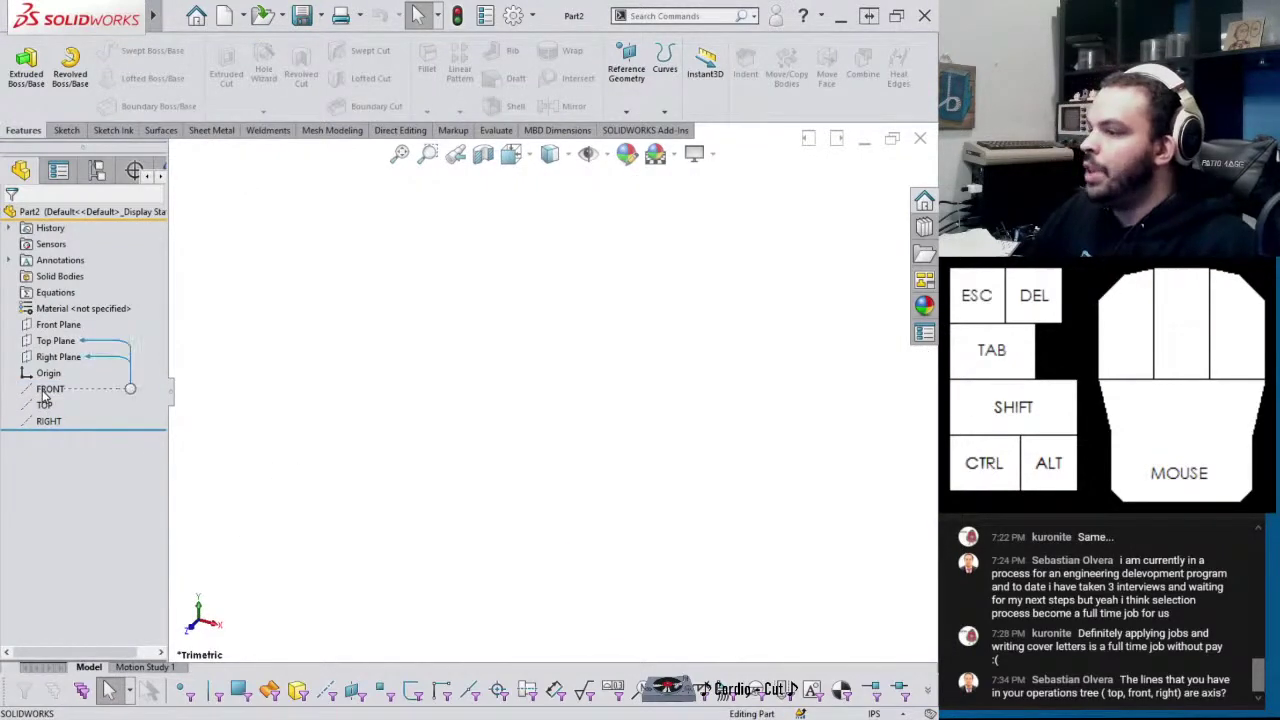
pyautogui.click(50, 325)
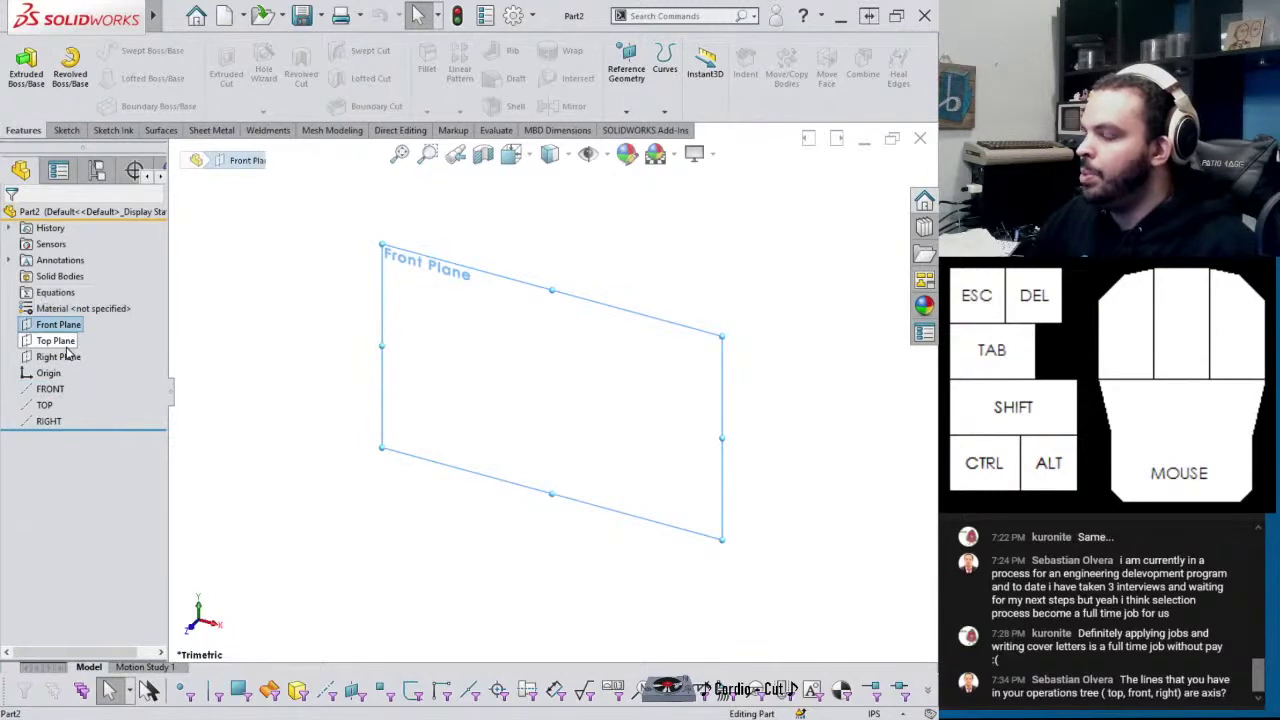
pyautogui.moveTo(50, 389)
pyautogui.mouseDown()
pyautogui.moveTo(44, 426)
pyautogui.moveTo(47, 400)
pyautogui.moveTo(50, 414)
pyautogui.moveTo(77, 397)
pyautogui.mouseUp()
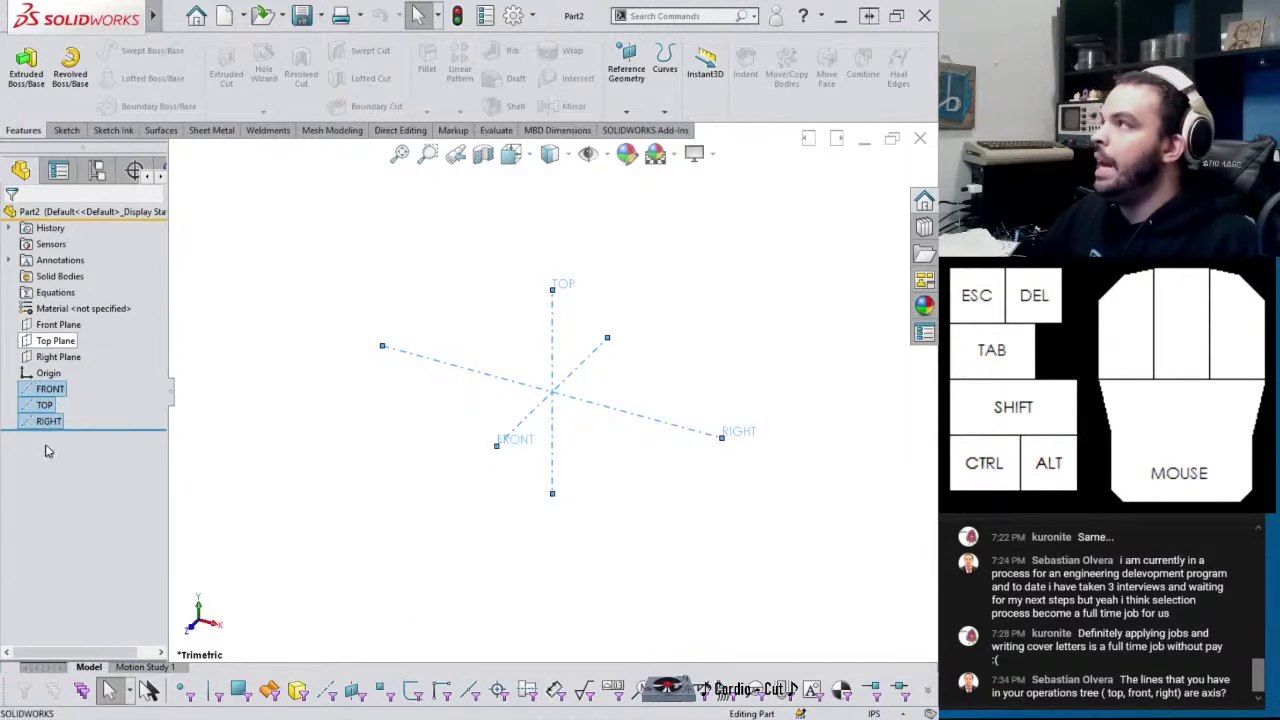
pyautogui.click(270, 319)
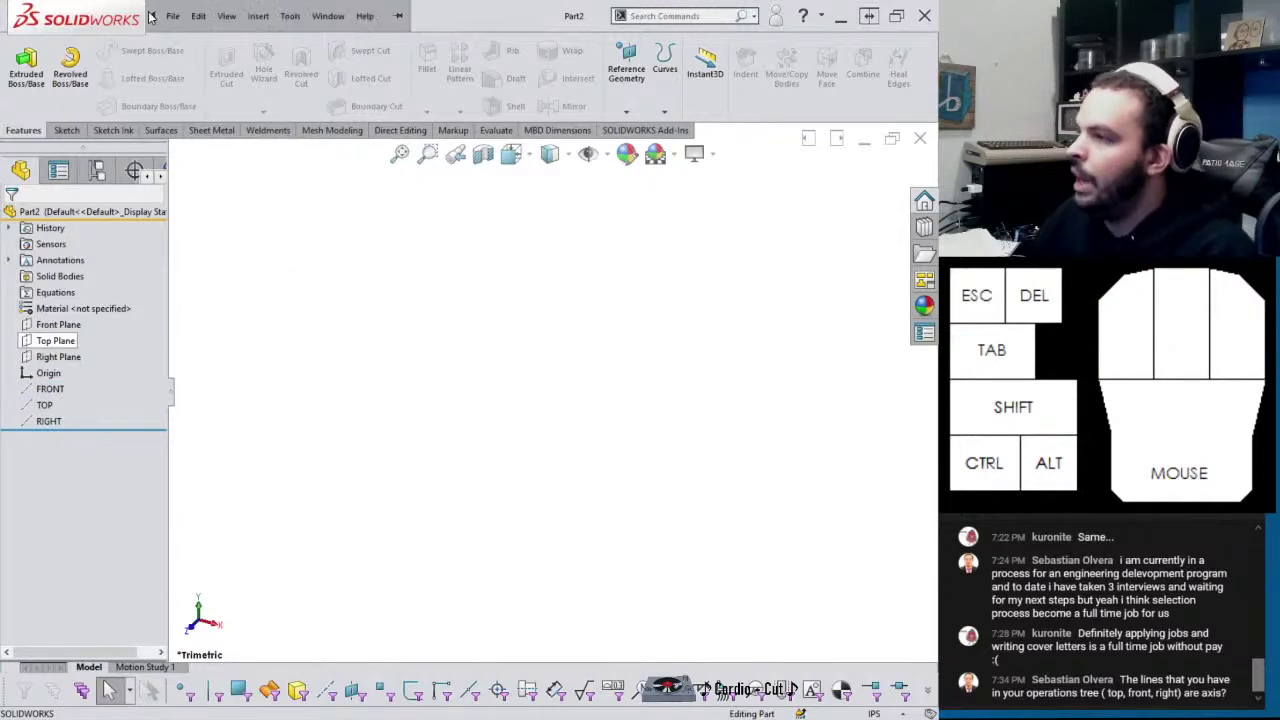
# Create another new part document from the Tutorial set's part template
pyautogui.click(172, 17)
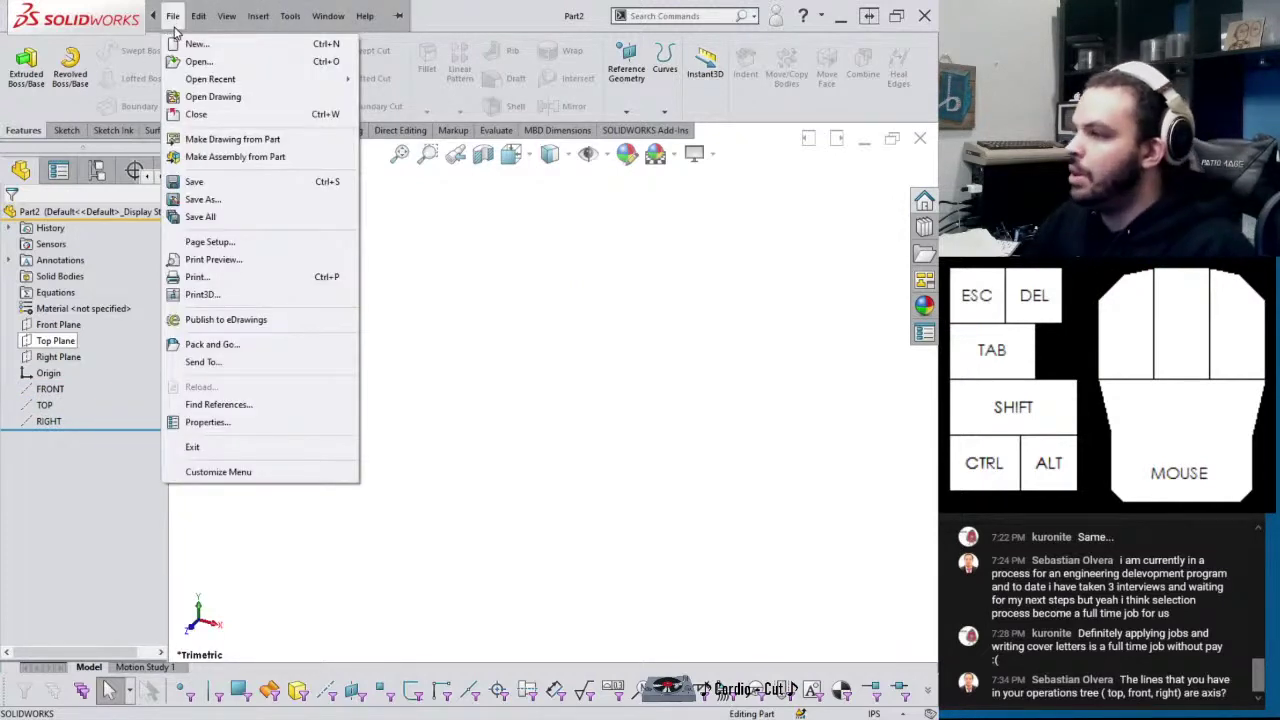
pyautogui.click(192, 44)
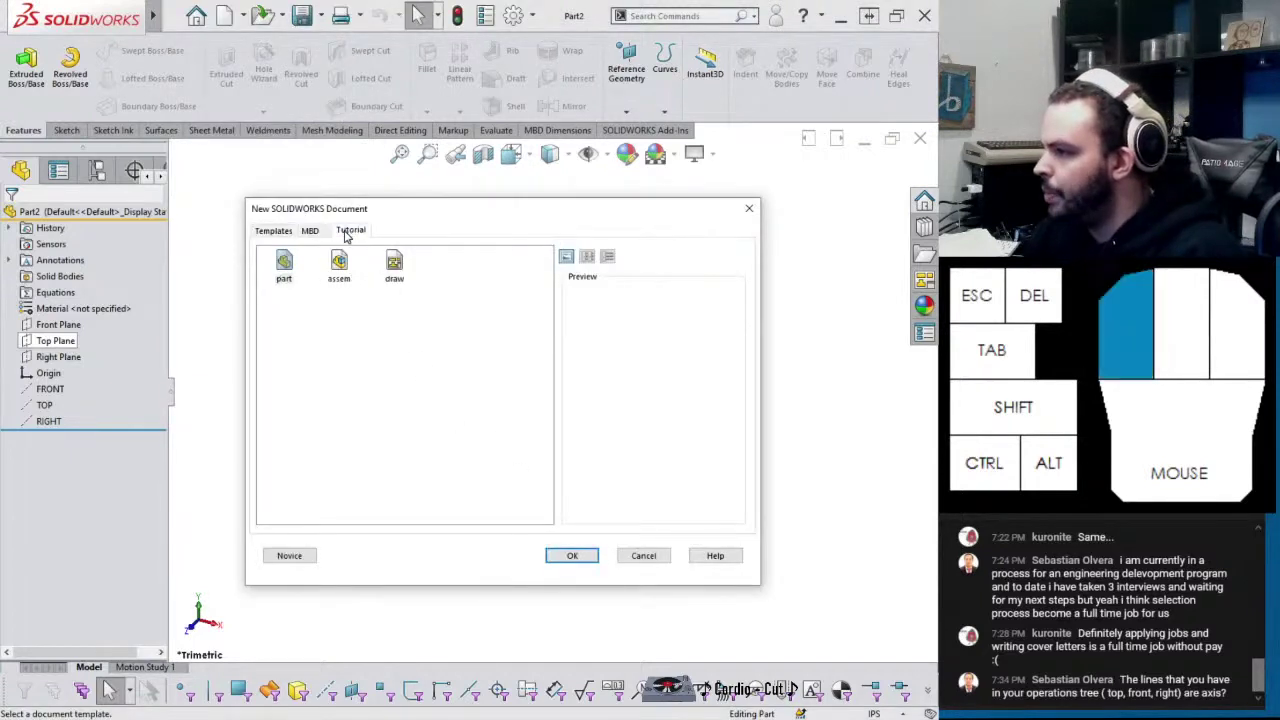
pyautogui.click(284, 265)
pyautogui.doubleClick(285, 265)
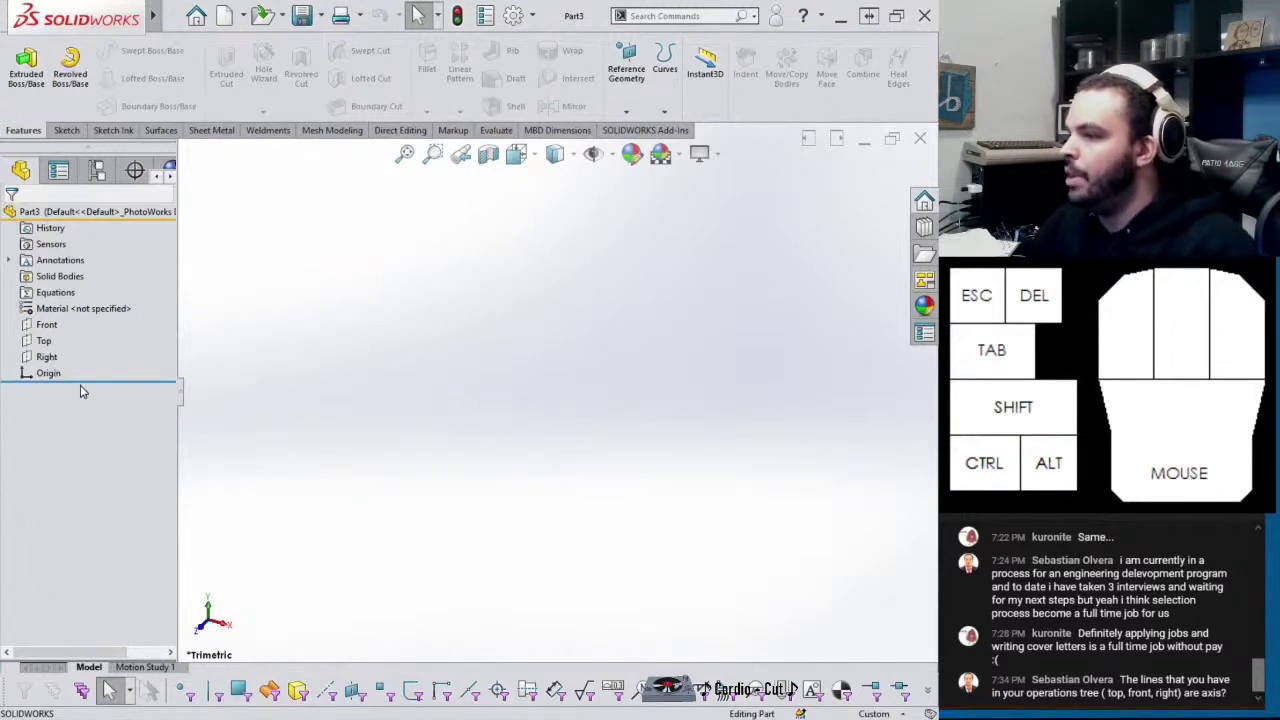
# Create a reference axis at the intersection of the Front and Top planes
pyautogui.click(50, 329)
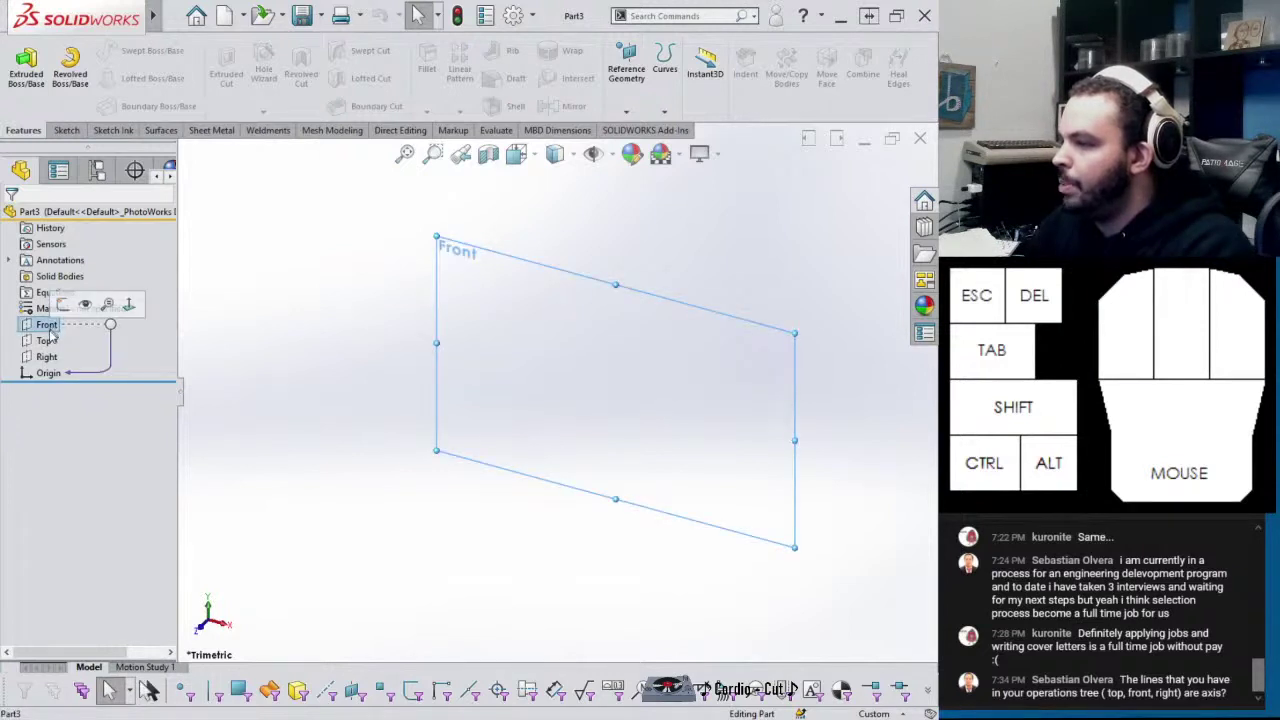
pyautogui.keyDown('ctrl'); pyautogui.click(44, 341); pyautogui.keyUp('ctrl')
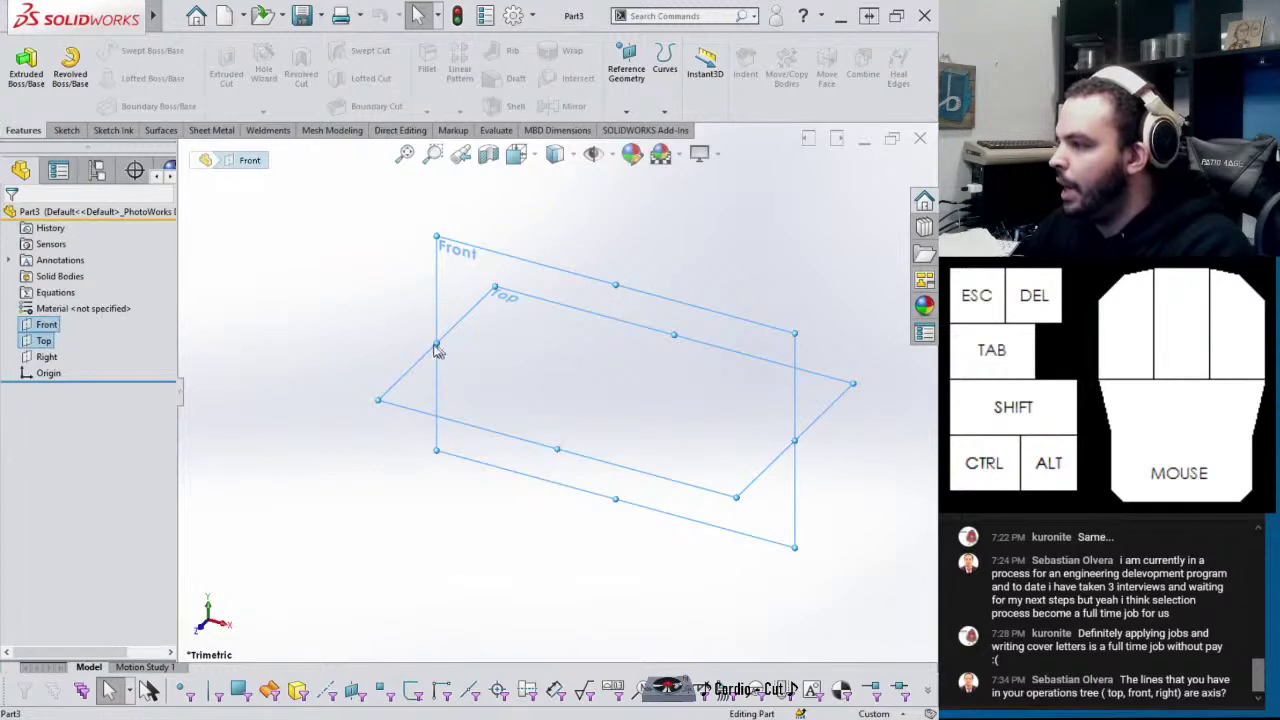
pyautogui.click(627, 68)
pyautogui.click(634, 148)
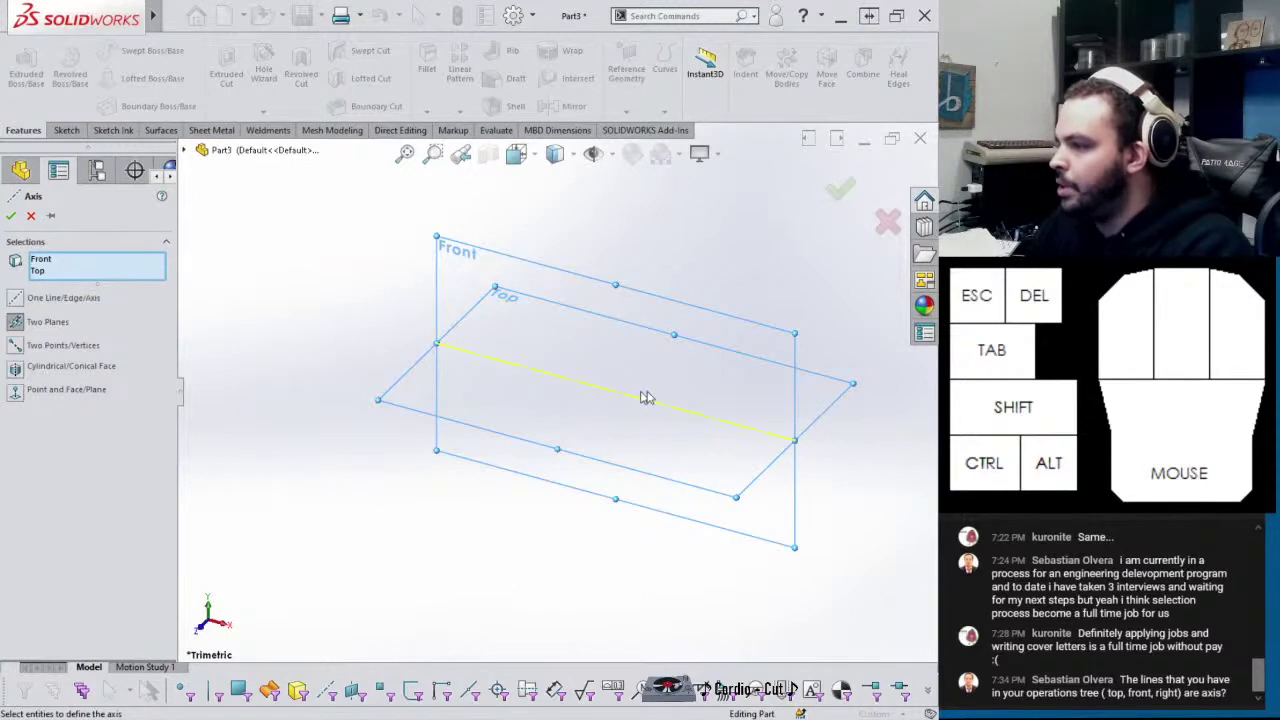
pyautogui.click(10, 216)
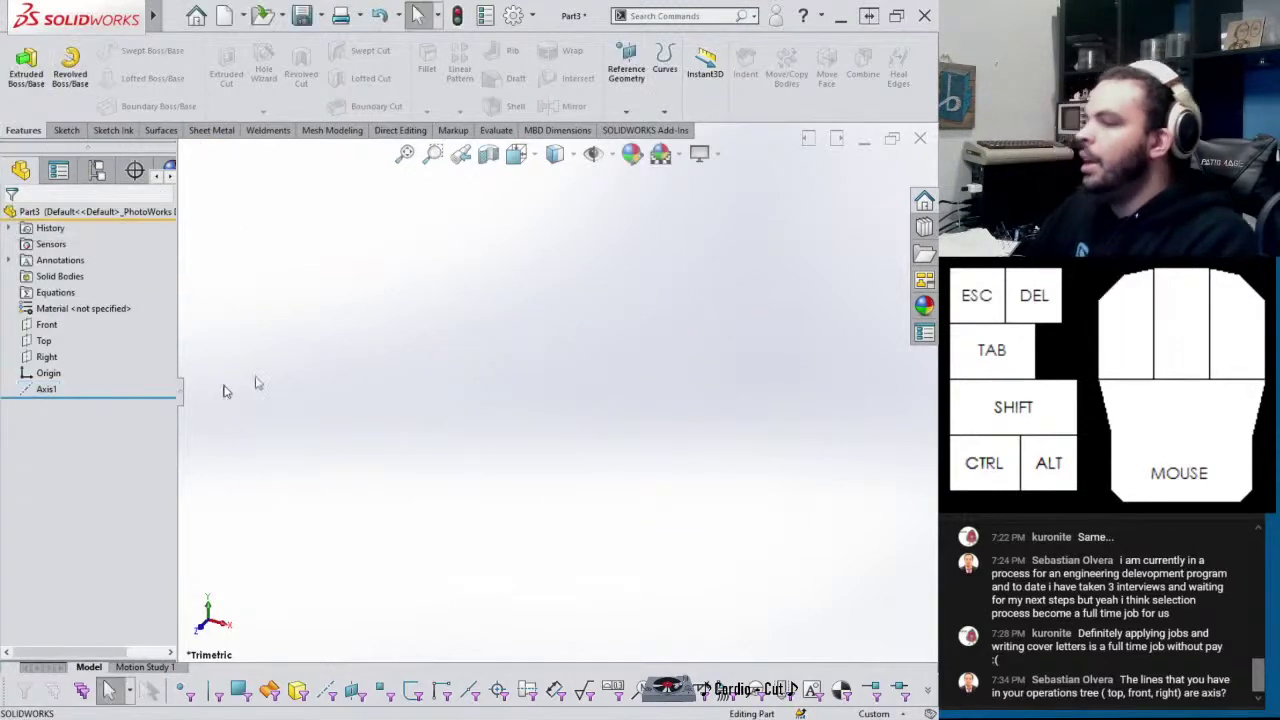
# Highlight the new axis together with the Right plane to examine how they relate
pyautogui.click(48, 390)
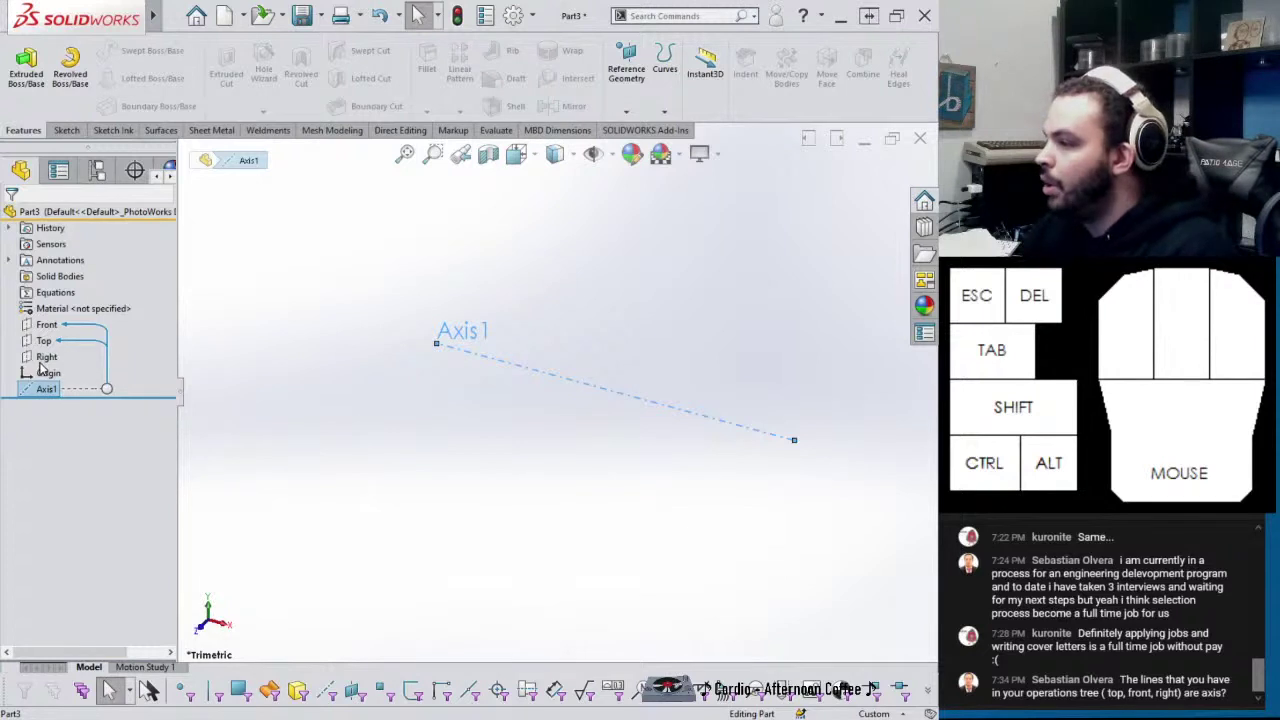
pyautogui.click(42, 360)
pyautogui.keyDown('ctrl'); pyautogui.click(46, 390); pyautogui.keyUp('ctrl')
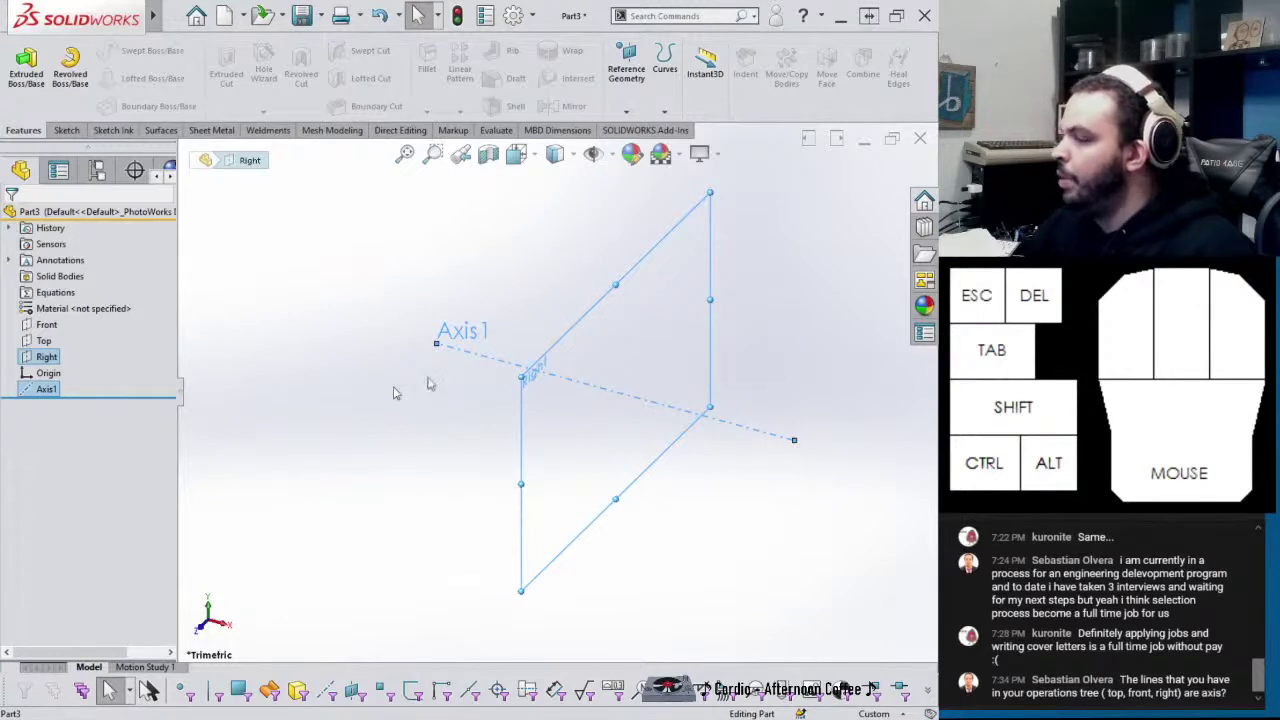
pyautogui.click(38, 392)
pyautogui.click(214, 491)
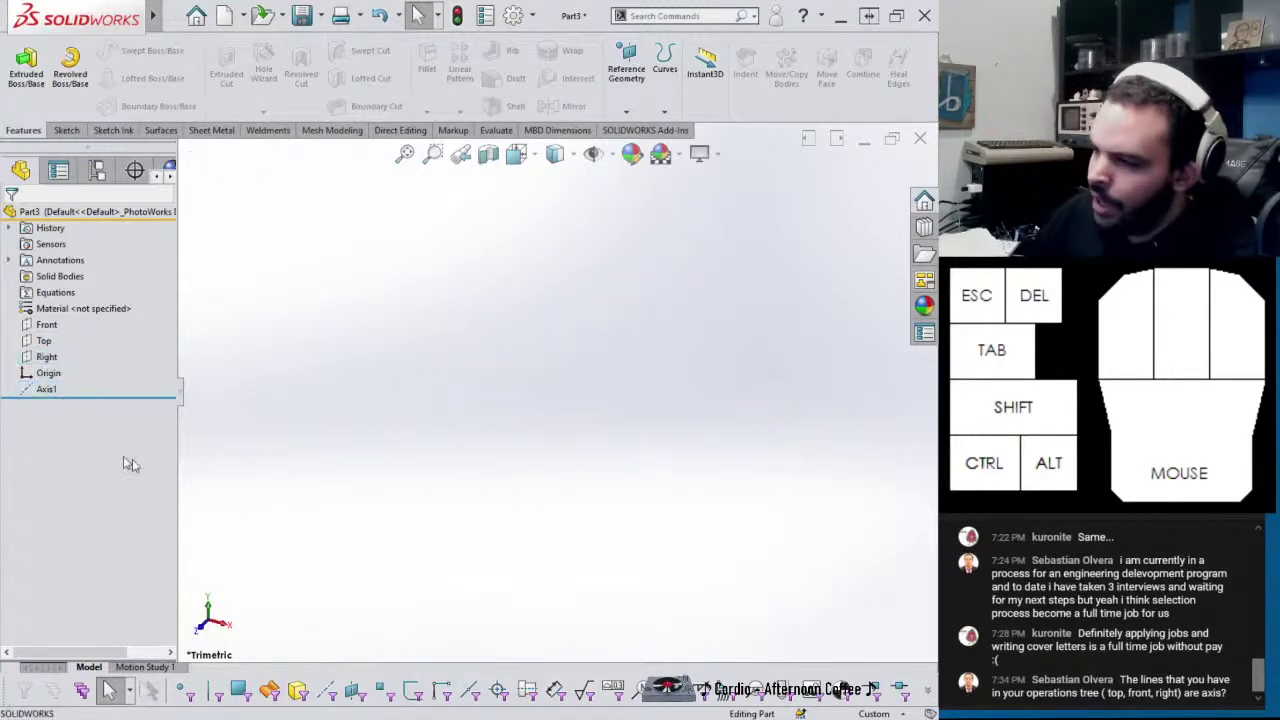
# Rename the new reference axis as RIGHT_
pyautogui.click(42, 392)
pyautogui.click(43, 392)
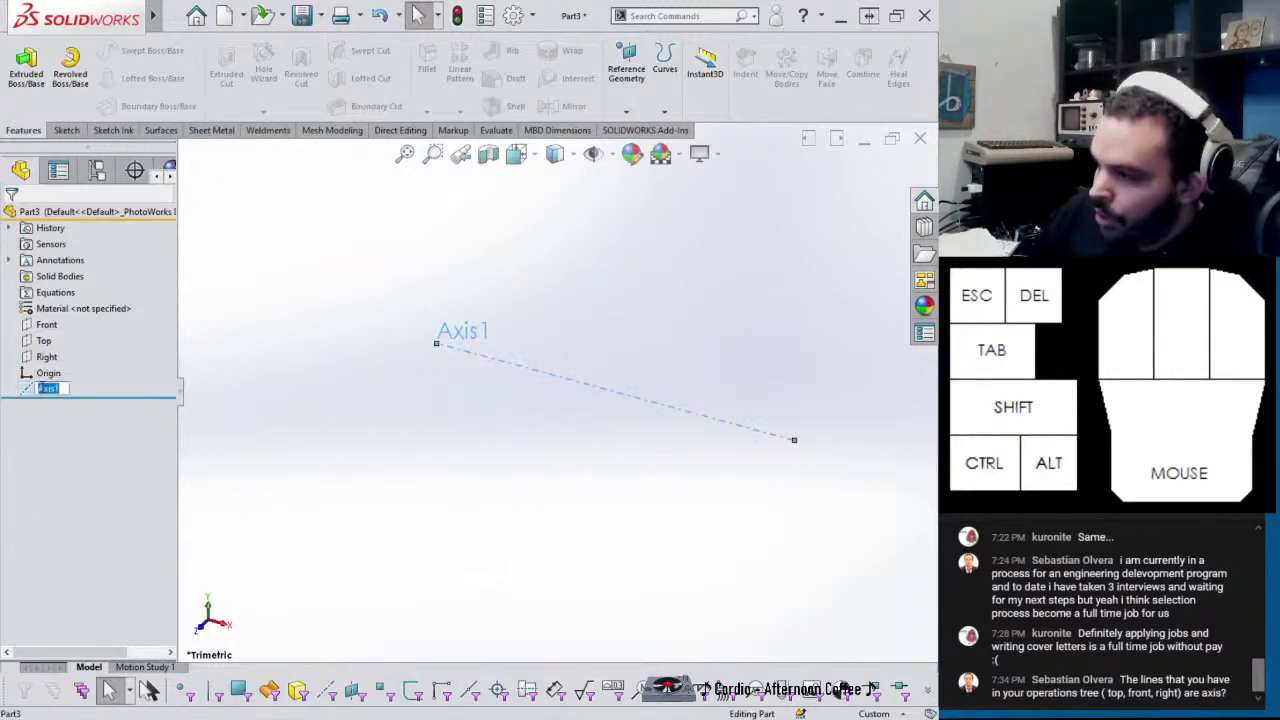
pyautogui.write('c')
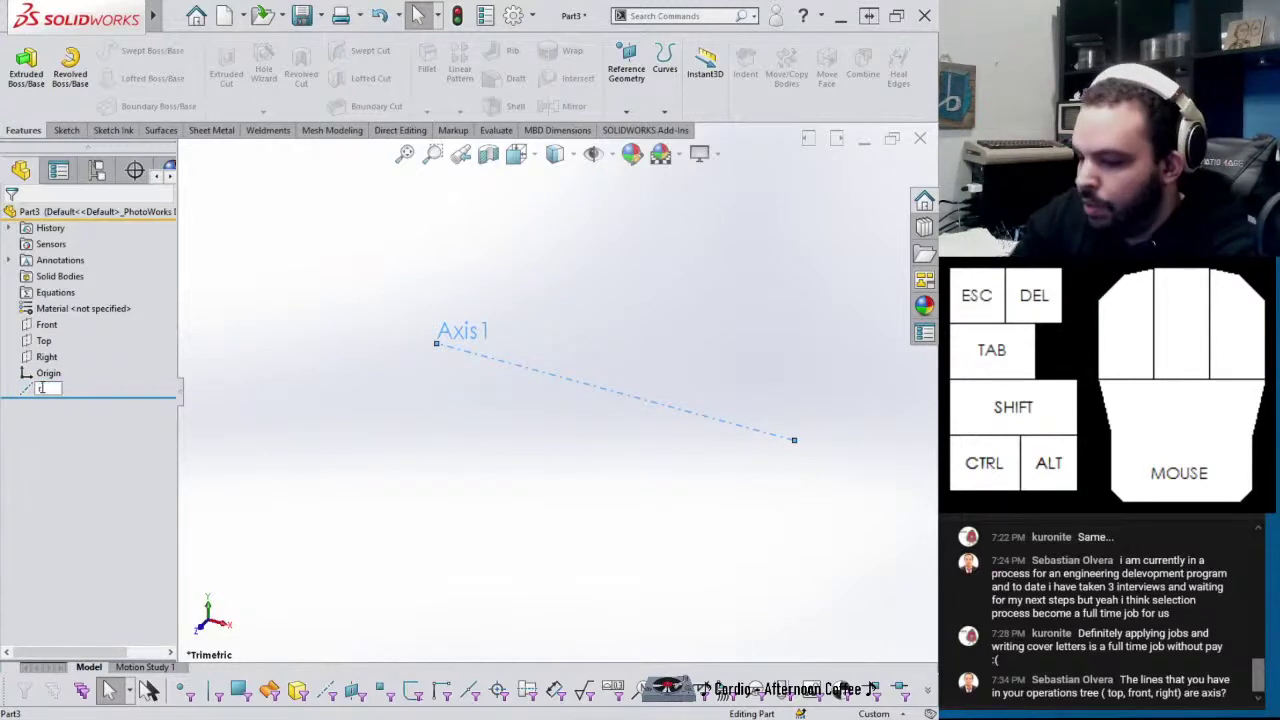
pyautogui.press('BackSpace')
pyautogui.press('Return')
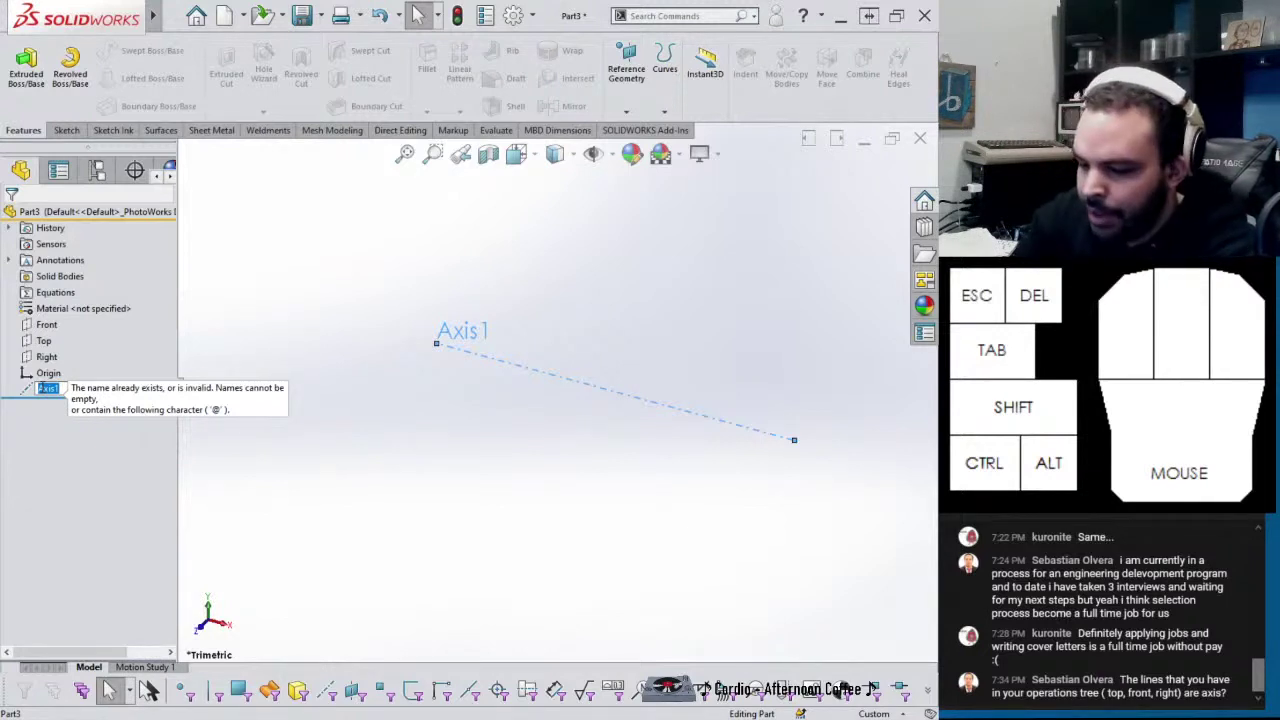
pyautogui.write('RIGHT_')
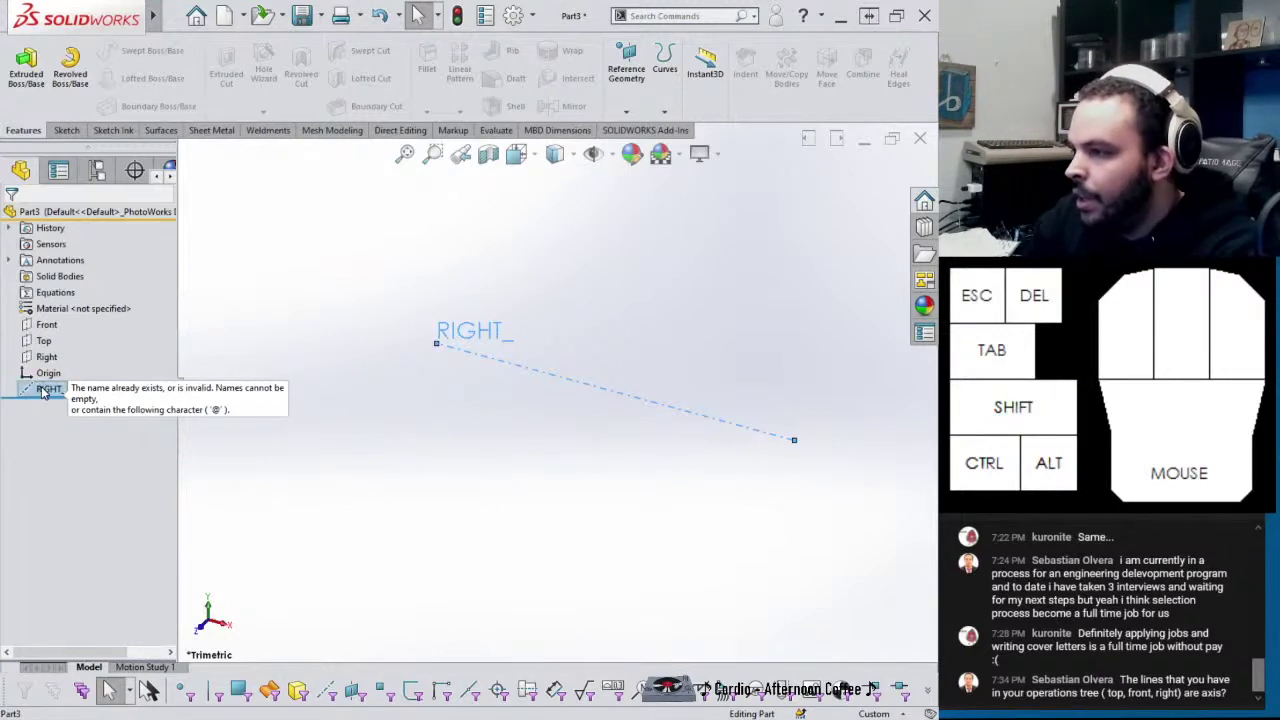
pyautogui.click(389, 588)
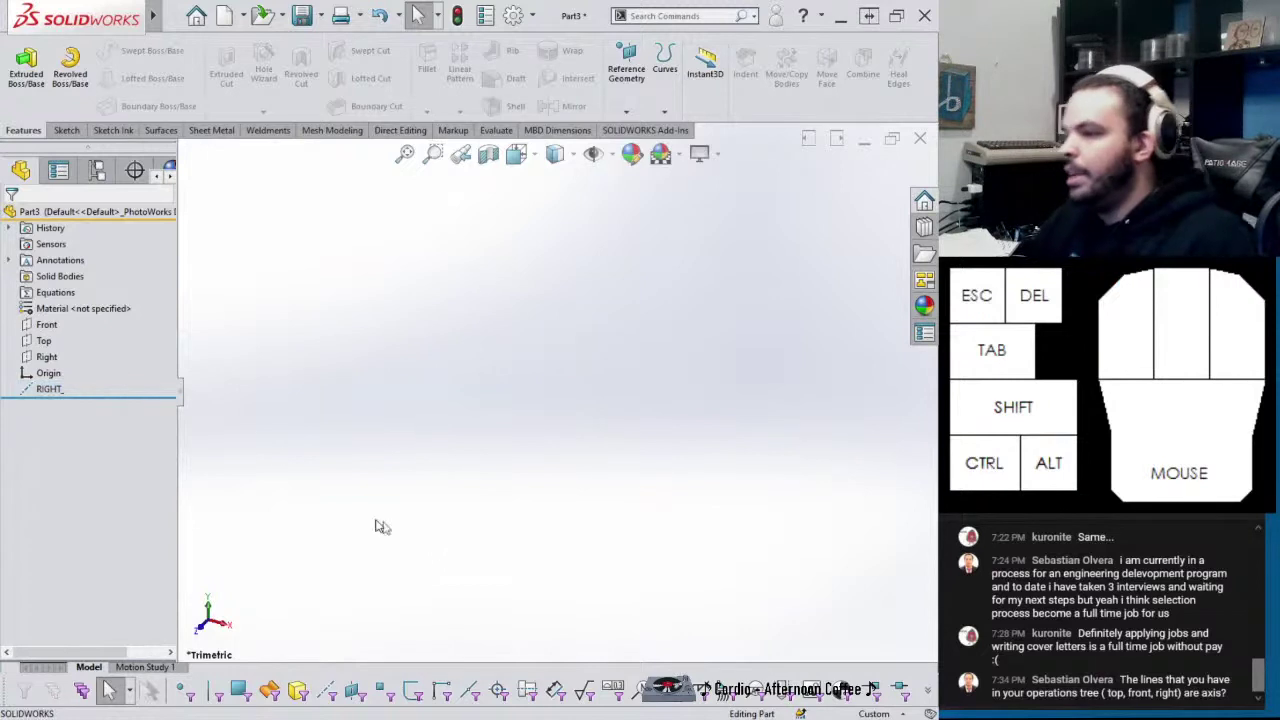
# Examine the save formats available for the part, including Part Templates (*.prtdot), and leave without saving
pyautogui.click(50, 389)
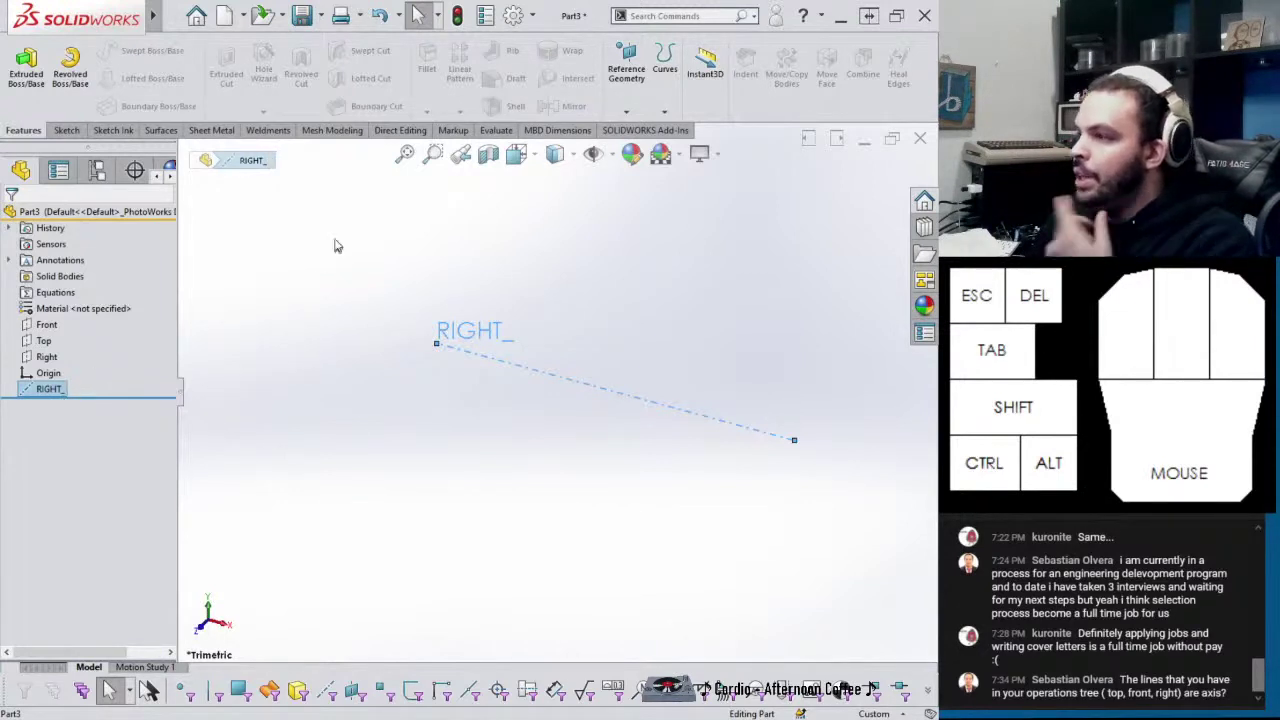
pyautogui.click(172, 15)
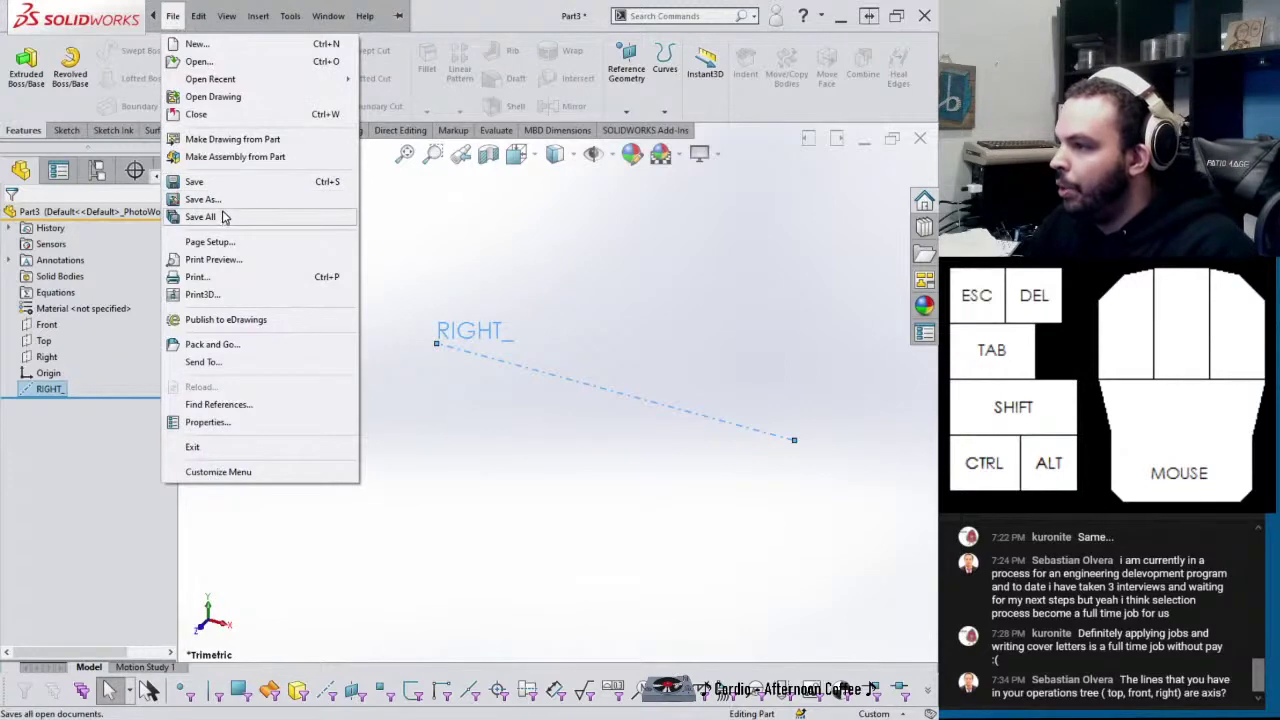
pyautogui.click(222, 201)
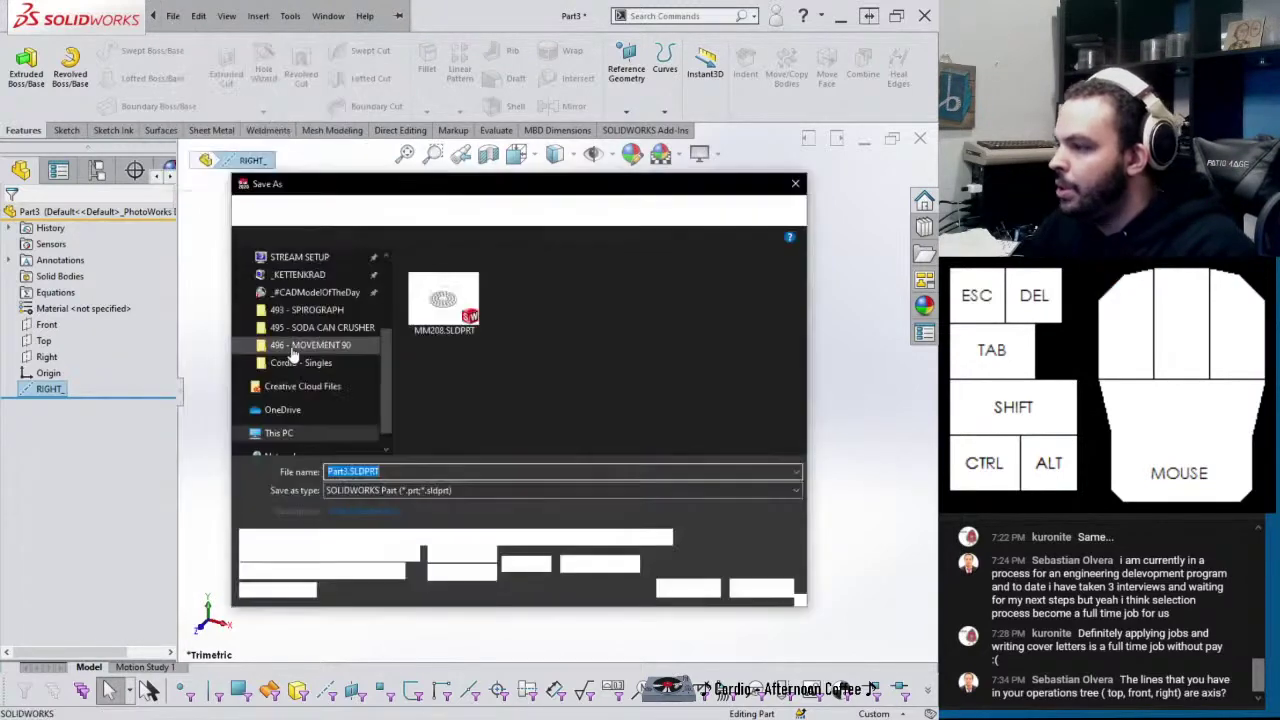
pyautogui.click(405, 489)
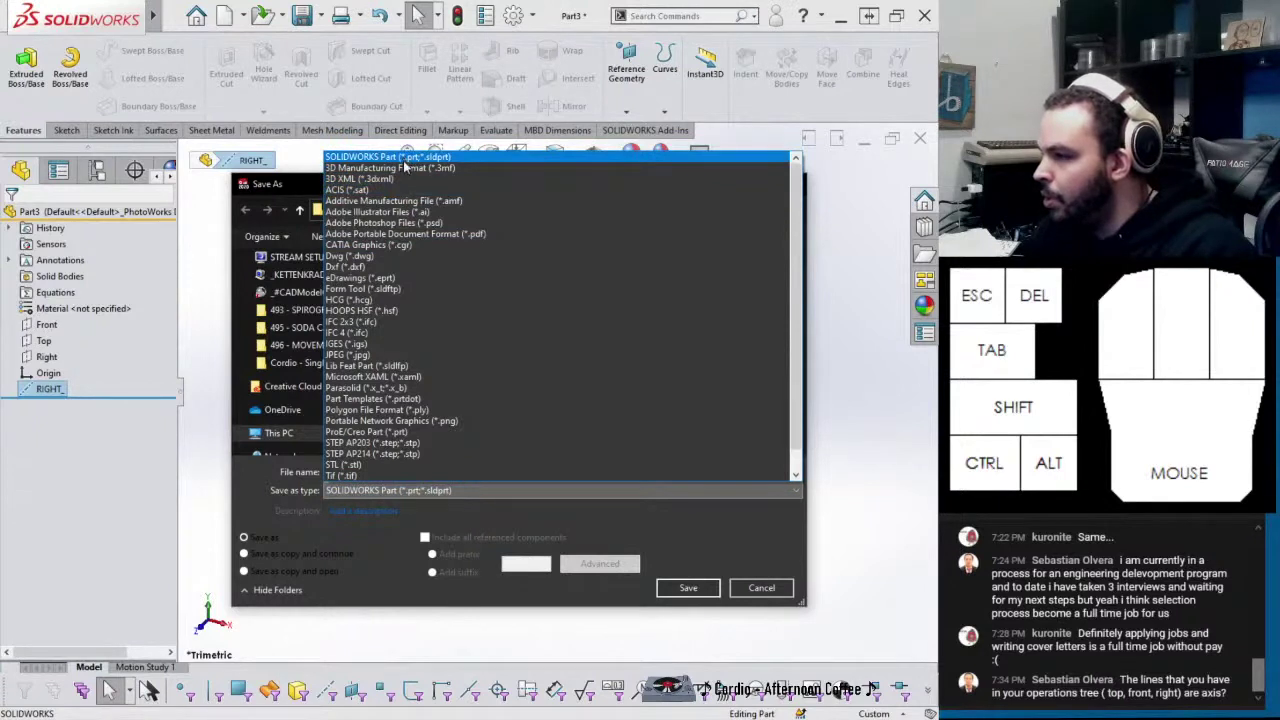
pyautogui.scroll(-1, 395, 428)
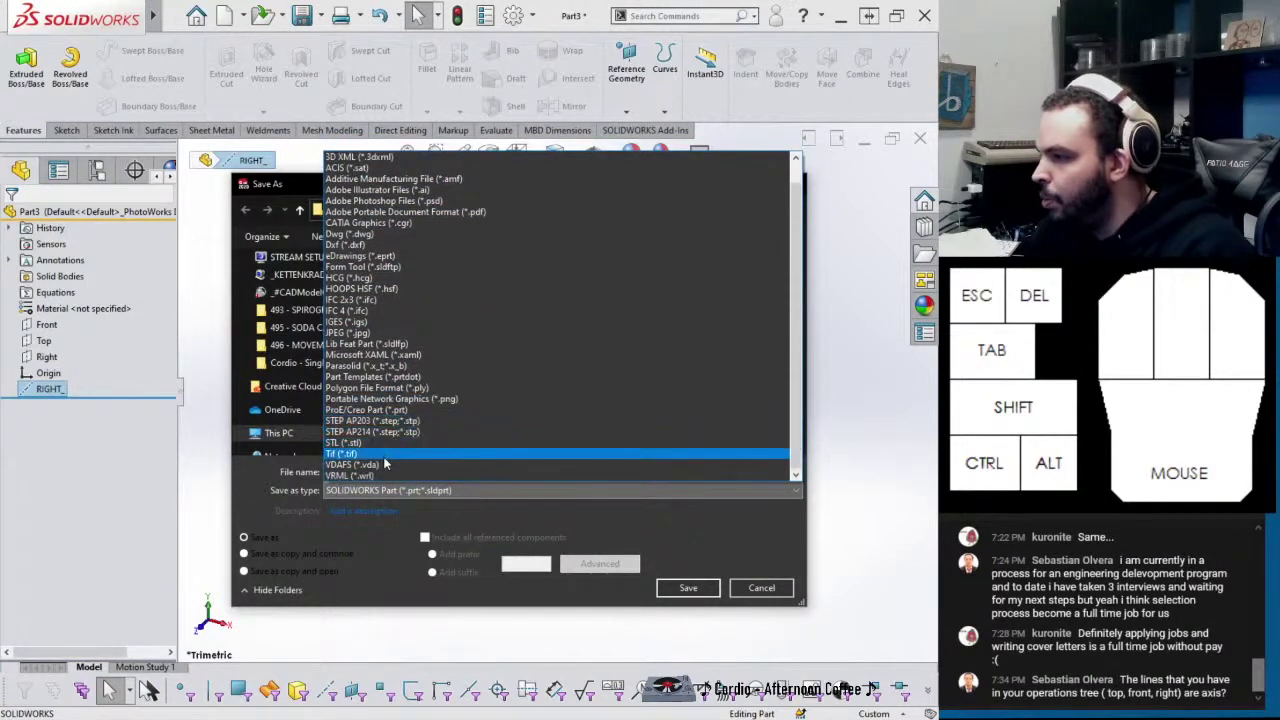
pyautogui.scroll(1, 400, 320)
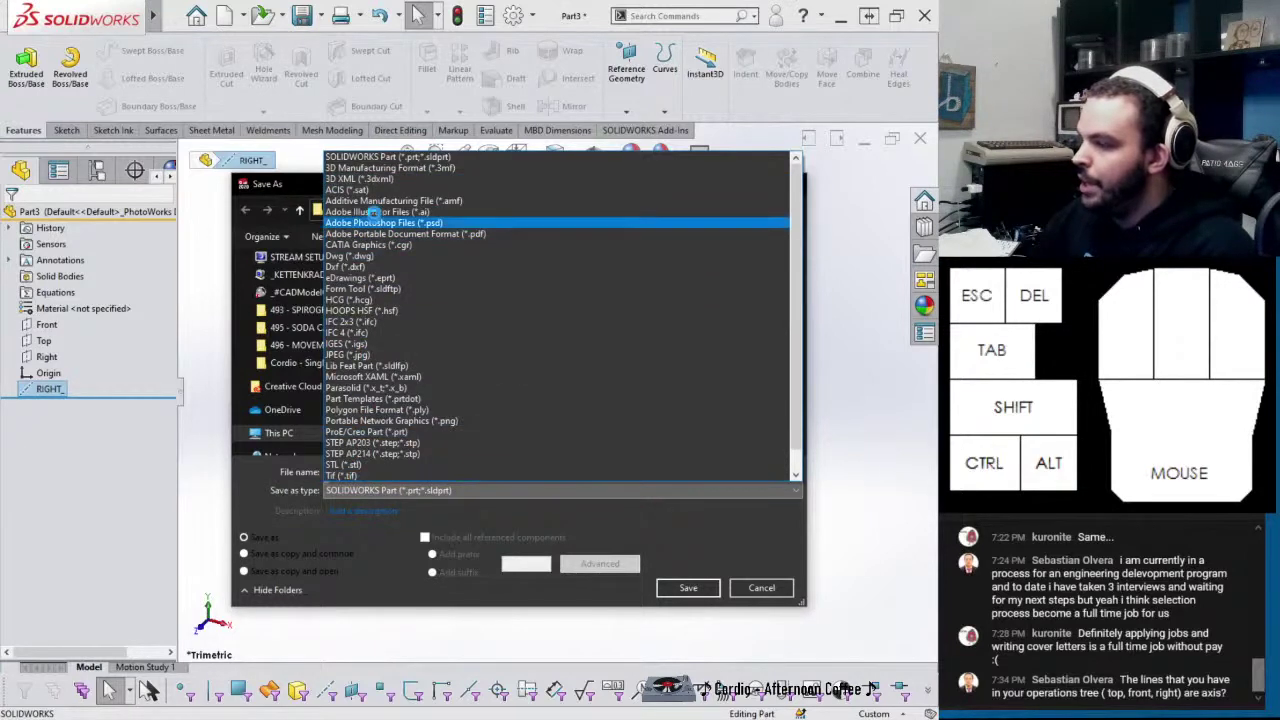
pyautogui.click(390, 507)
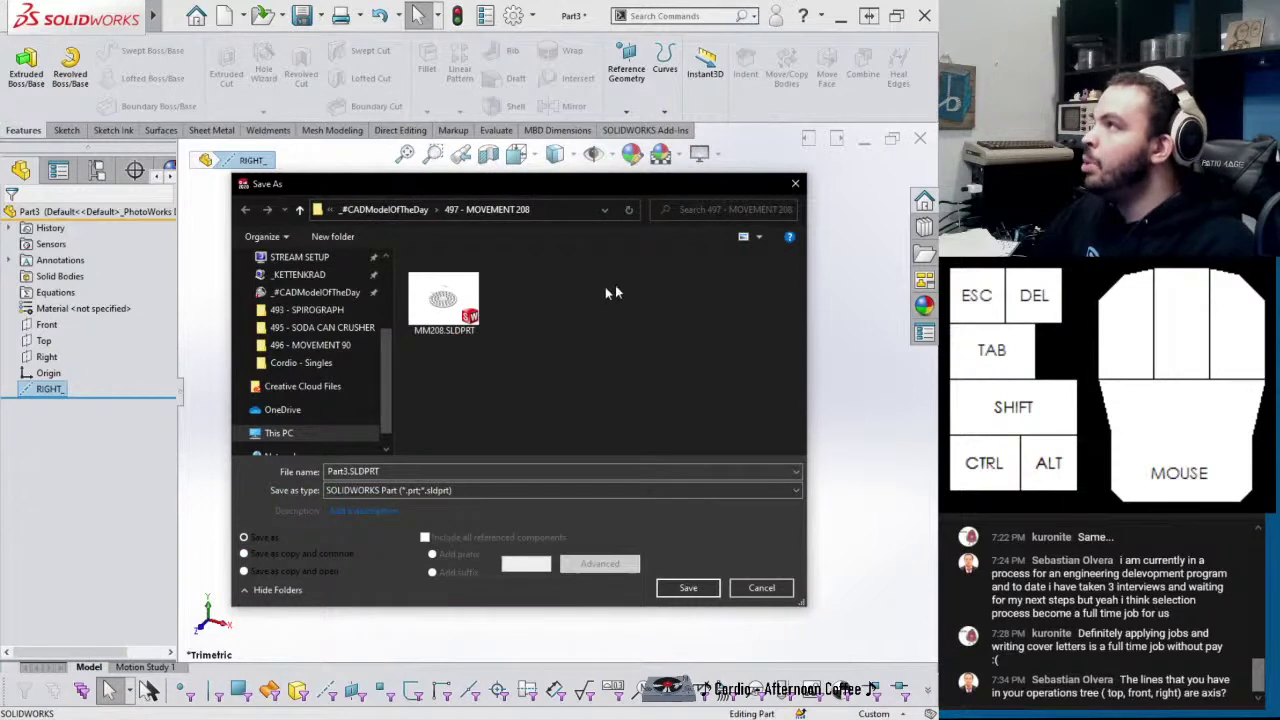
pyautogui.click(476, 494)
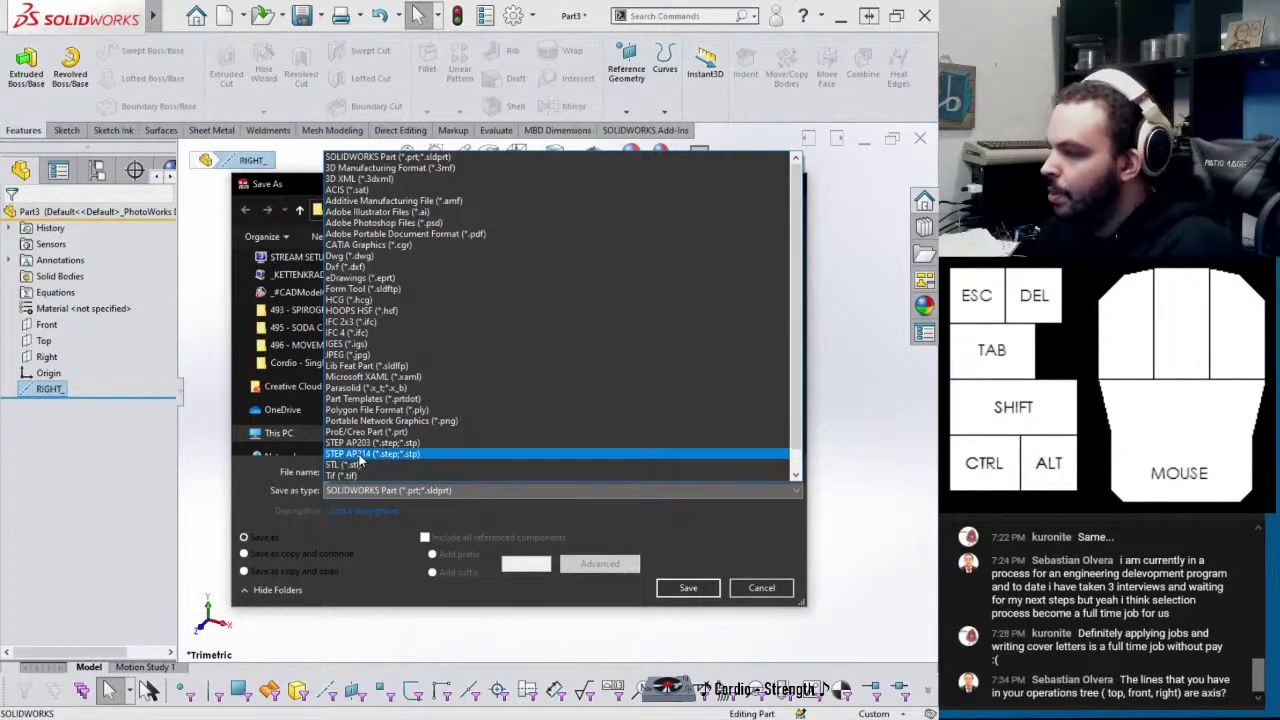
pyautogui.click(372, 399)
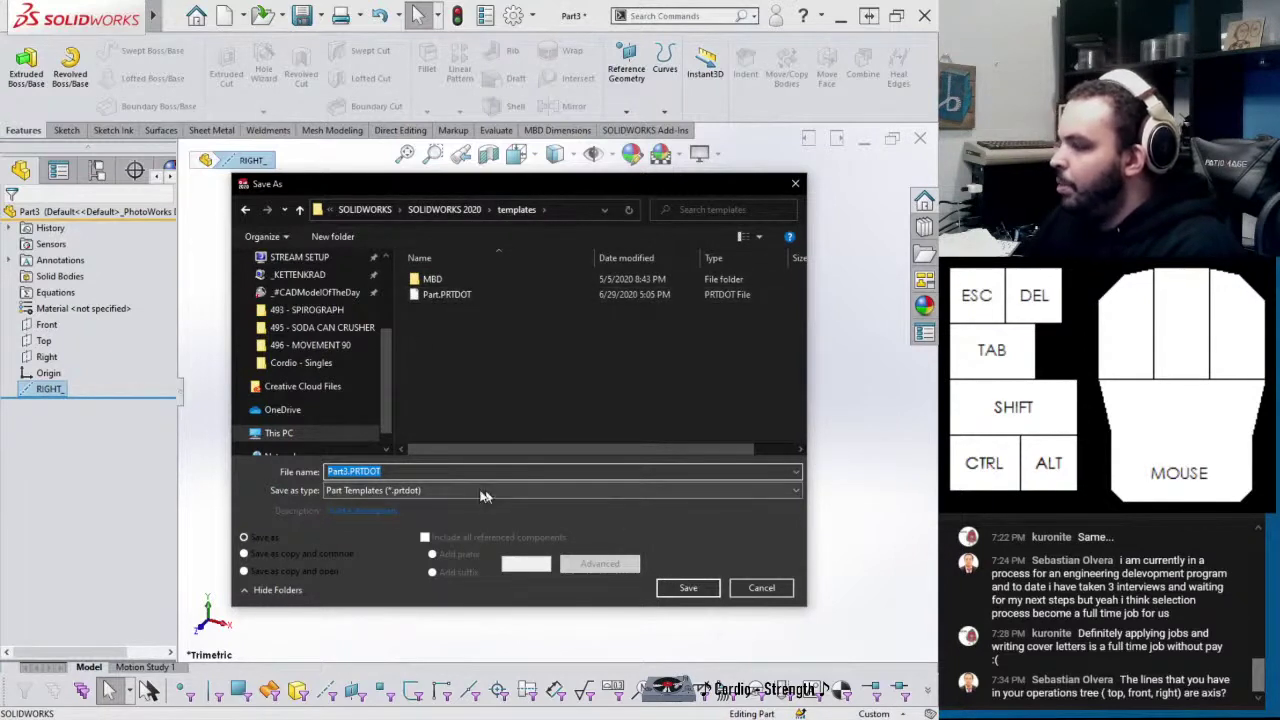
pyautogui.click(762, 588)
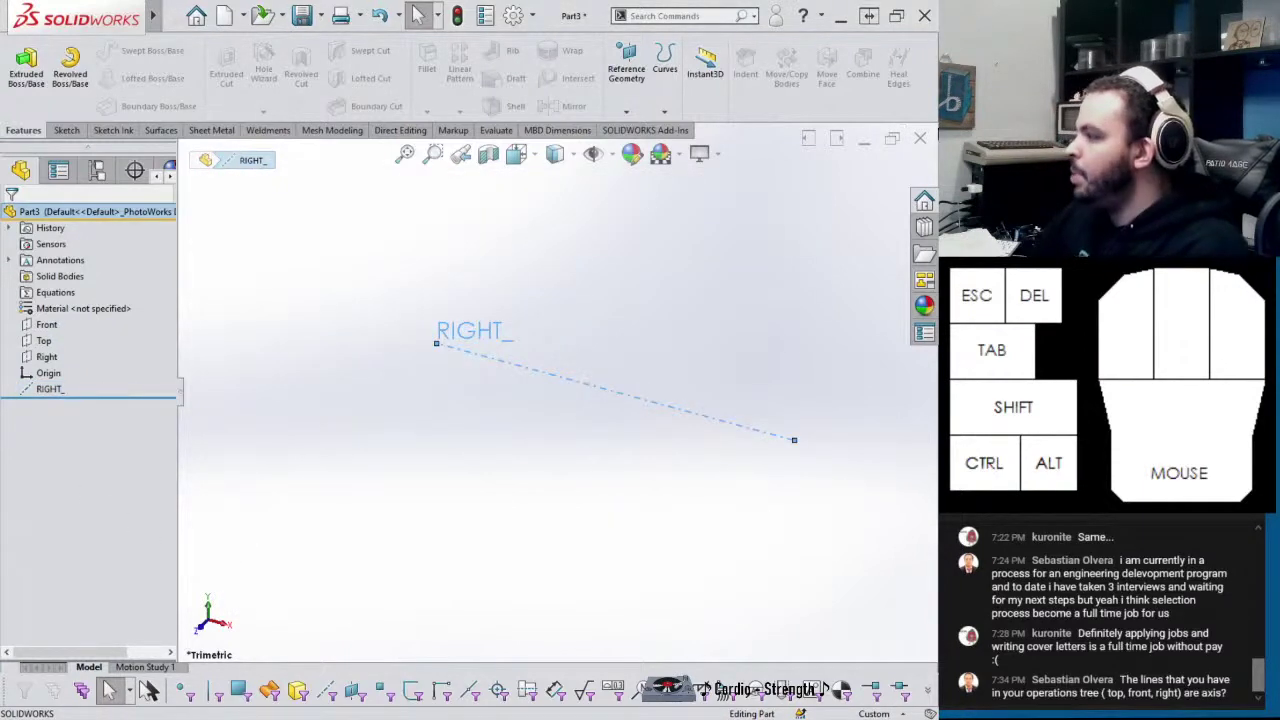
# Close the demonstration parts Part3 and Part2, discarding changes, to return to the MM208 pin wheel
pyautogui.click(920, 137)
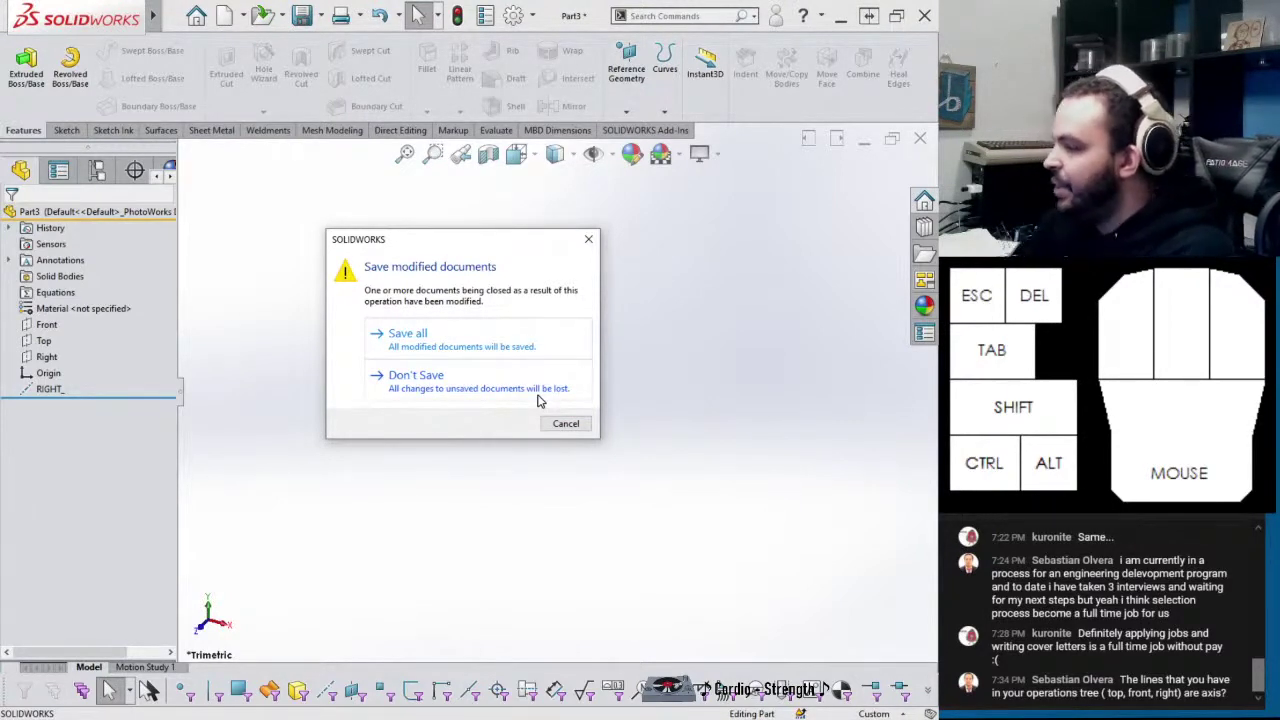
pyautogui.click(562, 422)
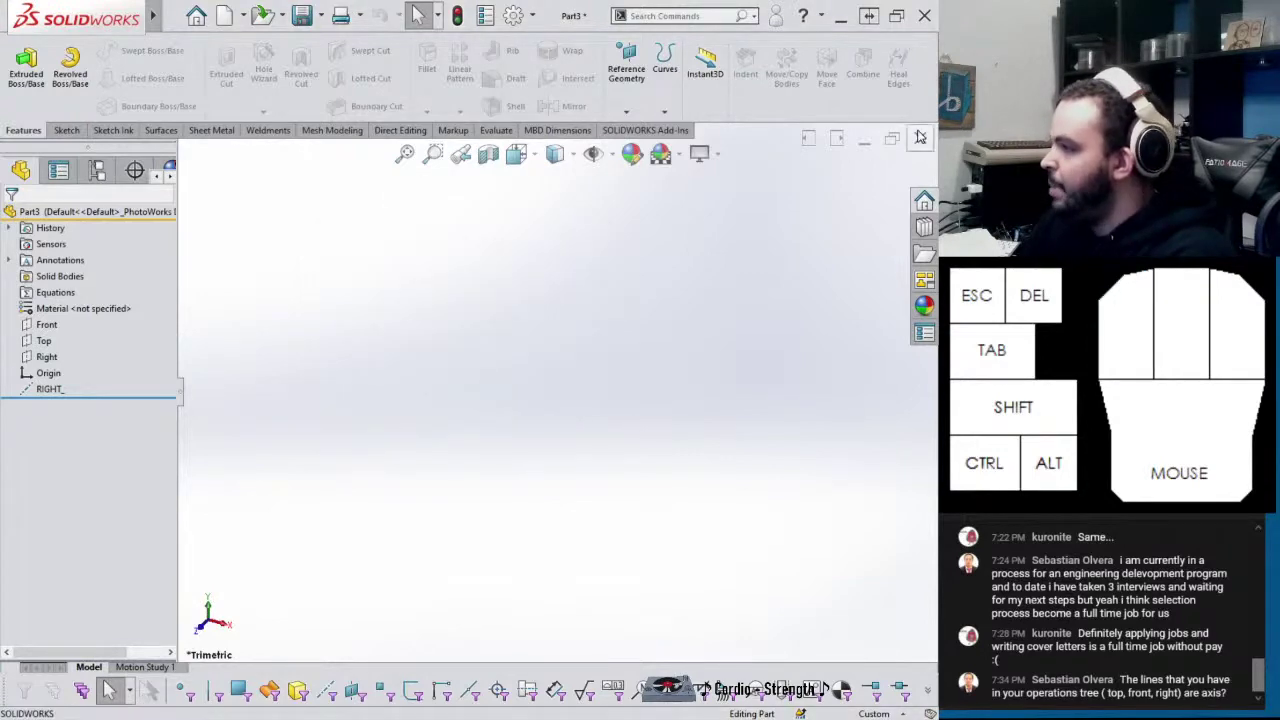
pyautogui.click(920, 137)
pyautogui.click(445, 378)
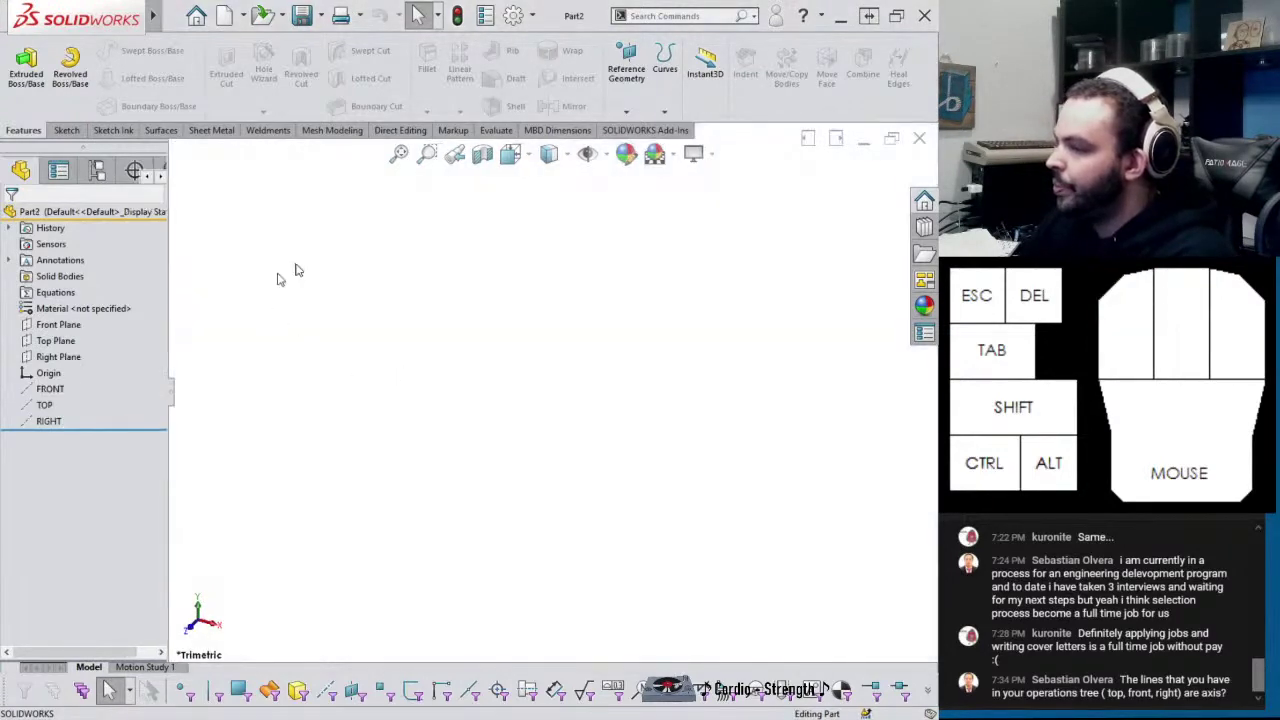
pyautogui.click(919, 137)
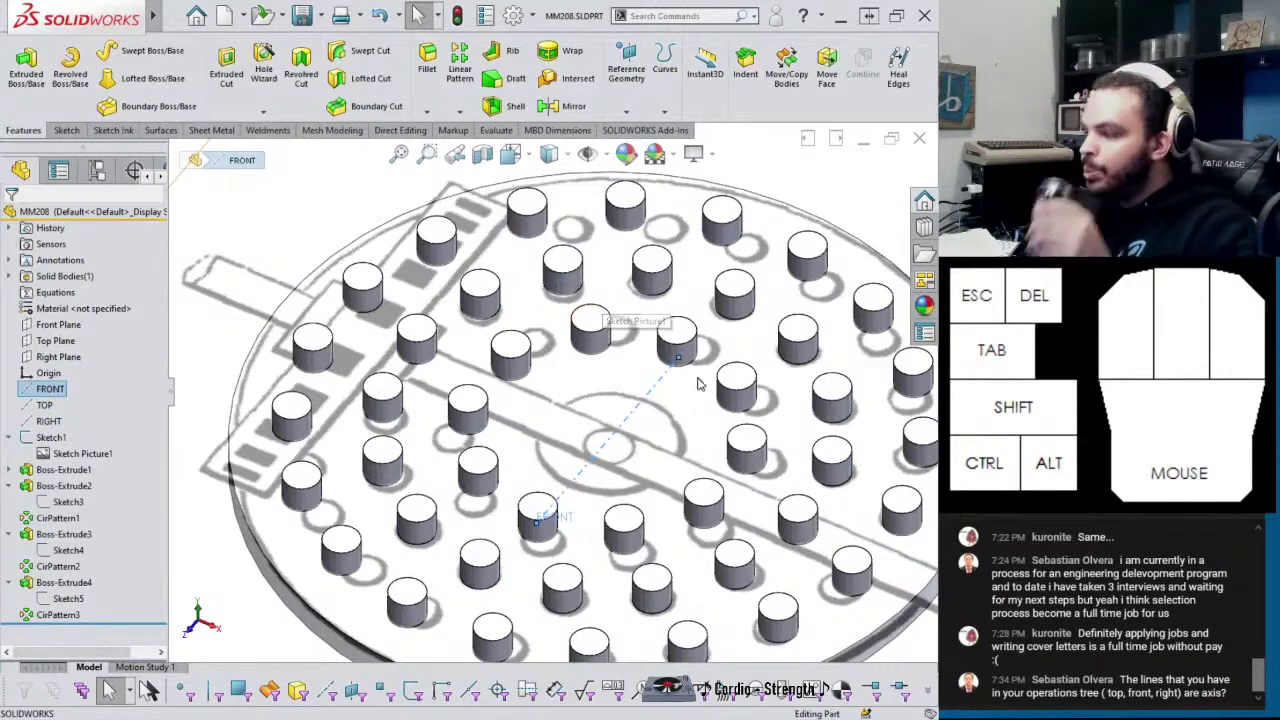
# Highlight the TOP axis and the Top Plane in MM208 to examine how they lie relative to the wheel
pyautogui.scroll(2, 685, 372)
pyautogui.scroll(2, 700, 385)
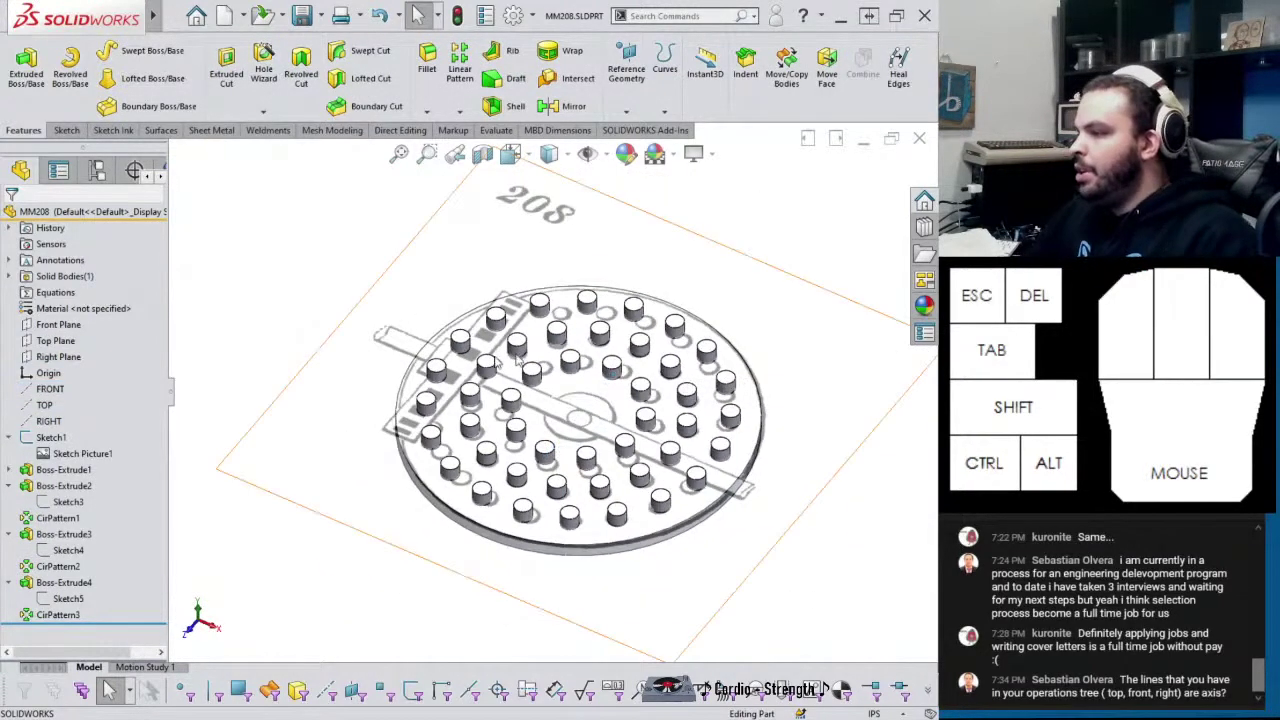
pyautogui.click(45, 405)
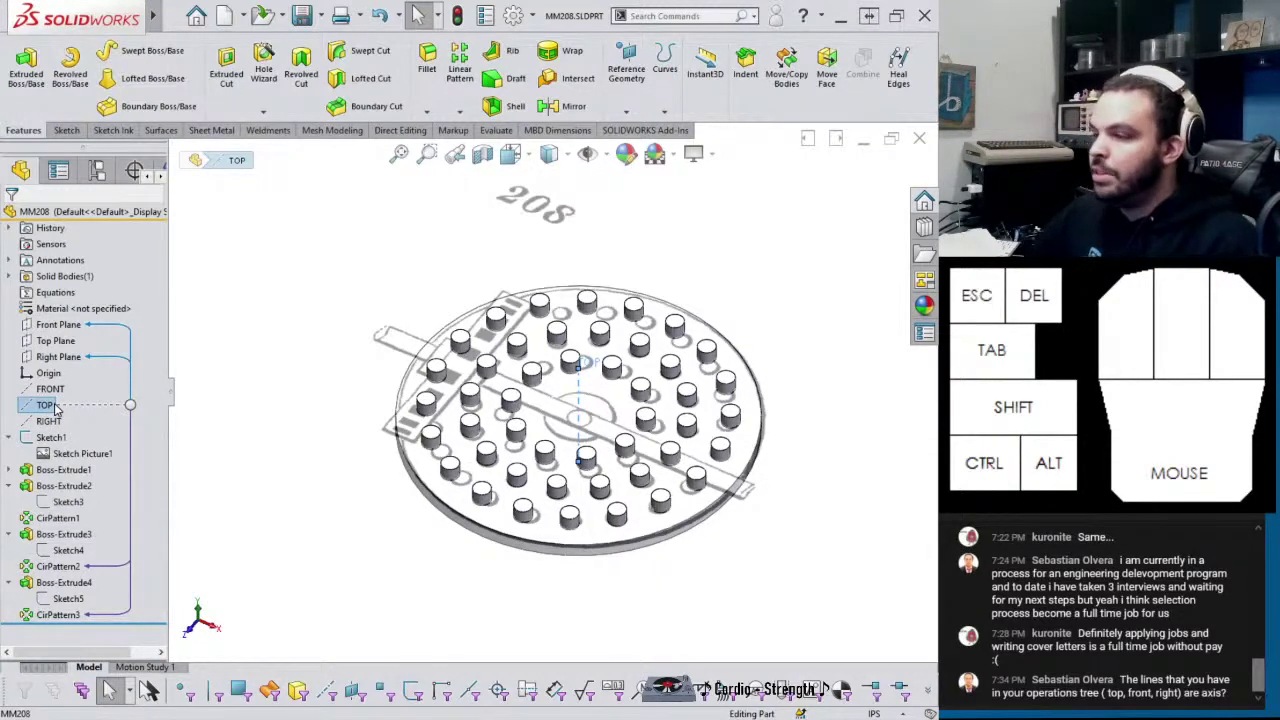
pyautogui.click(50, 342)
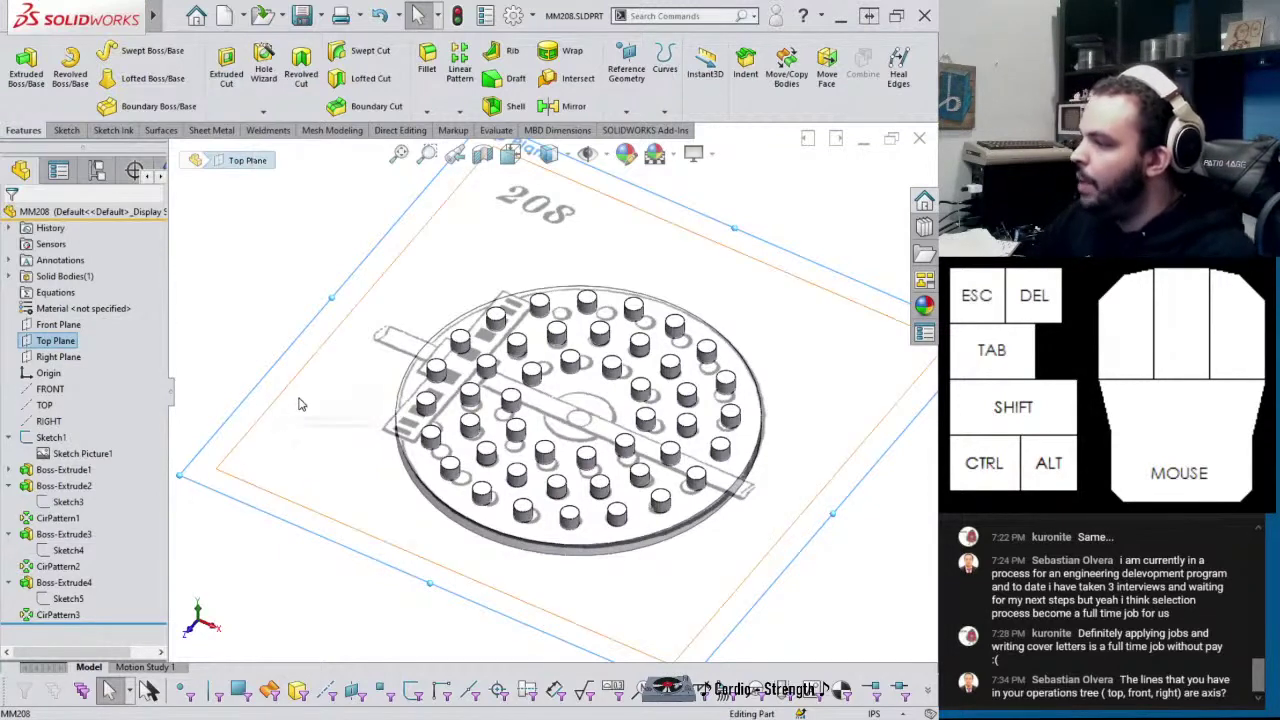
pyautogui.click(415, 282)
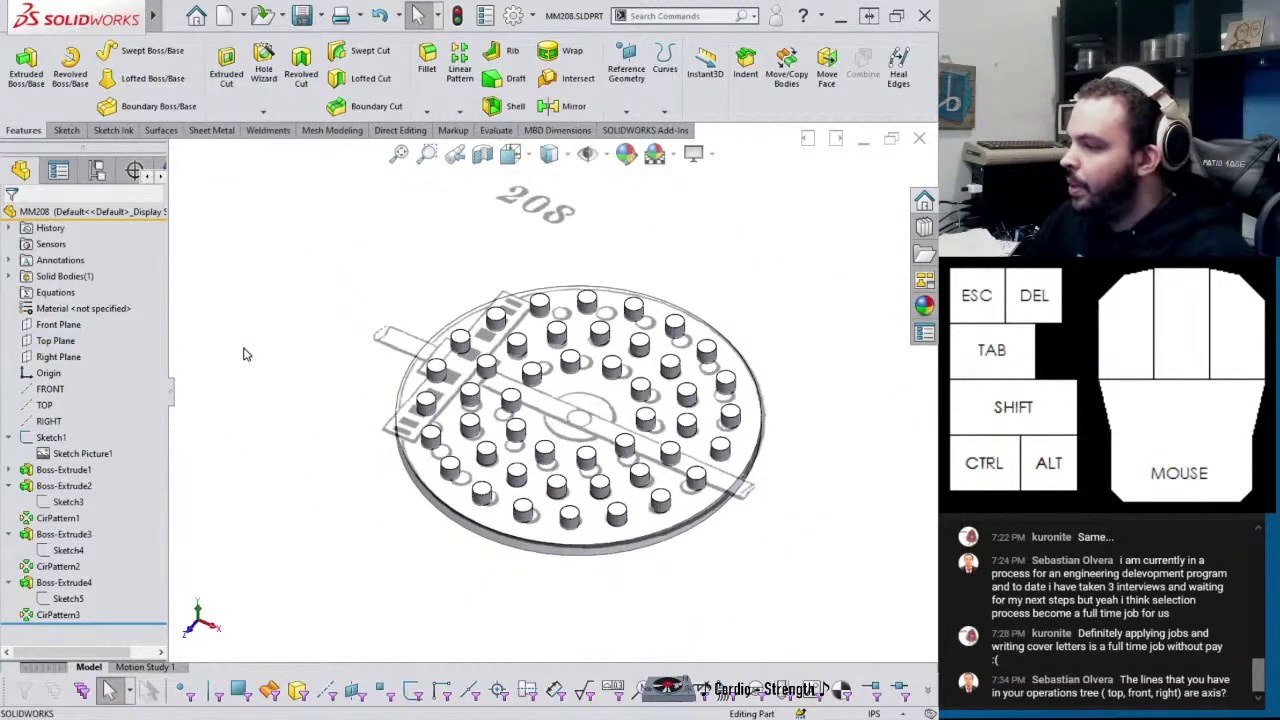
# Start a new sketch on the end face of an outer-ring pin beside the reference picture's gear
pyautogui.moveTo(434, 407); pyautogui.dragTo(562, 422, button='middle')
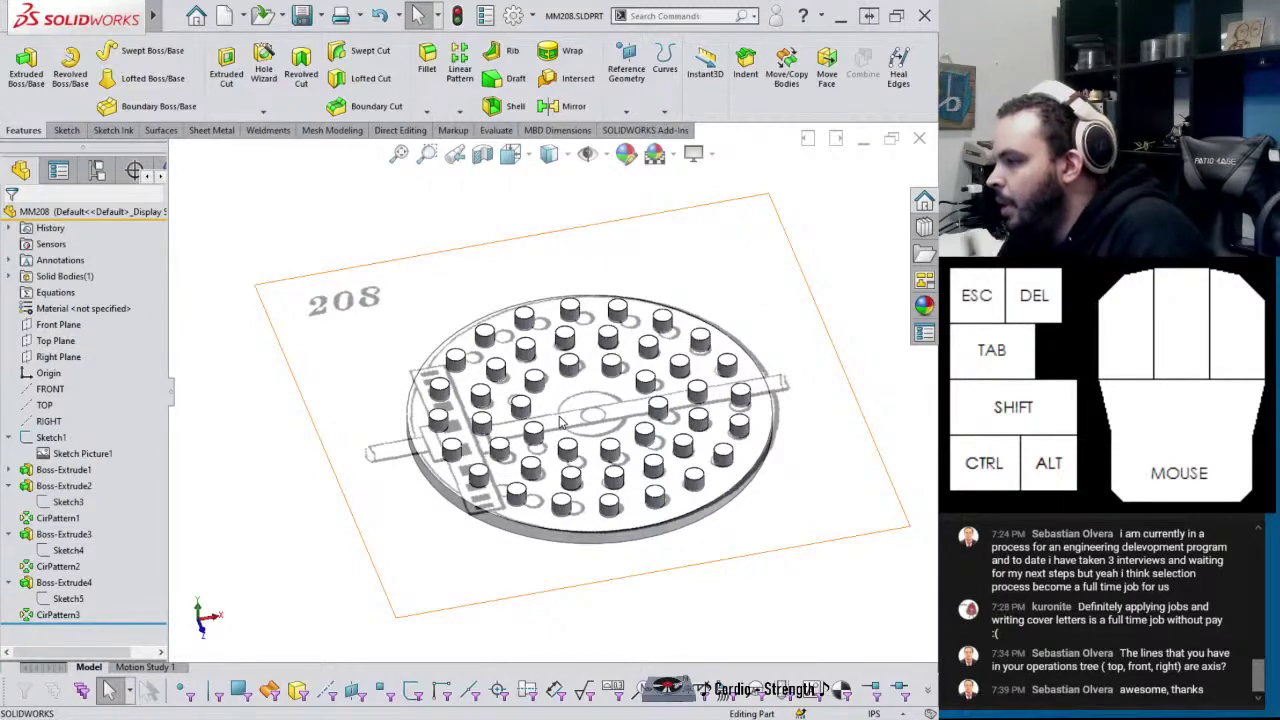
pyautogui.scroll(-3, 420, 443)
pyautogui.scroll(5, 490, 403)
pyautogui.moveTo(488, 397); pyautogui.dragTo(497, 474, button='middle')
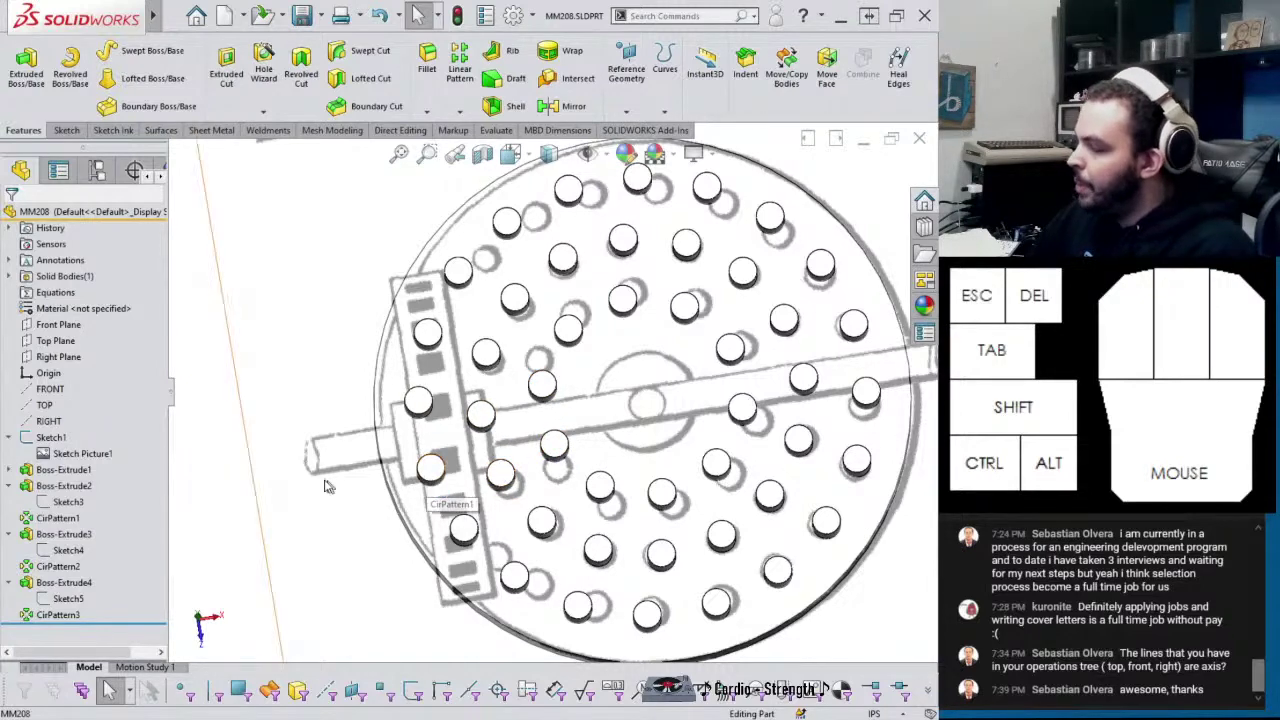
pyautogui.click(423, 401)
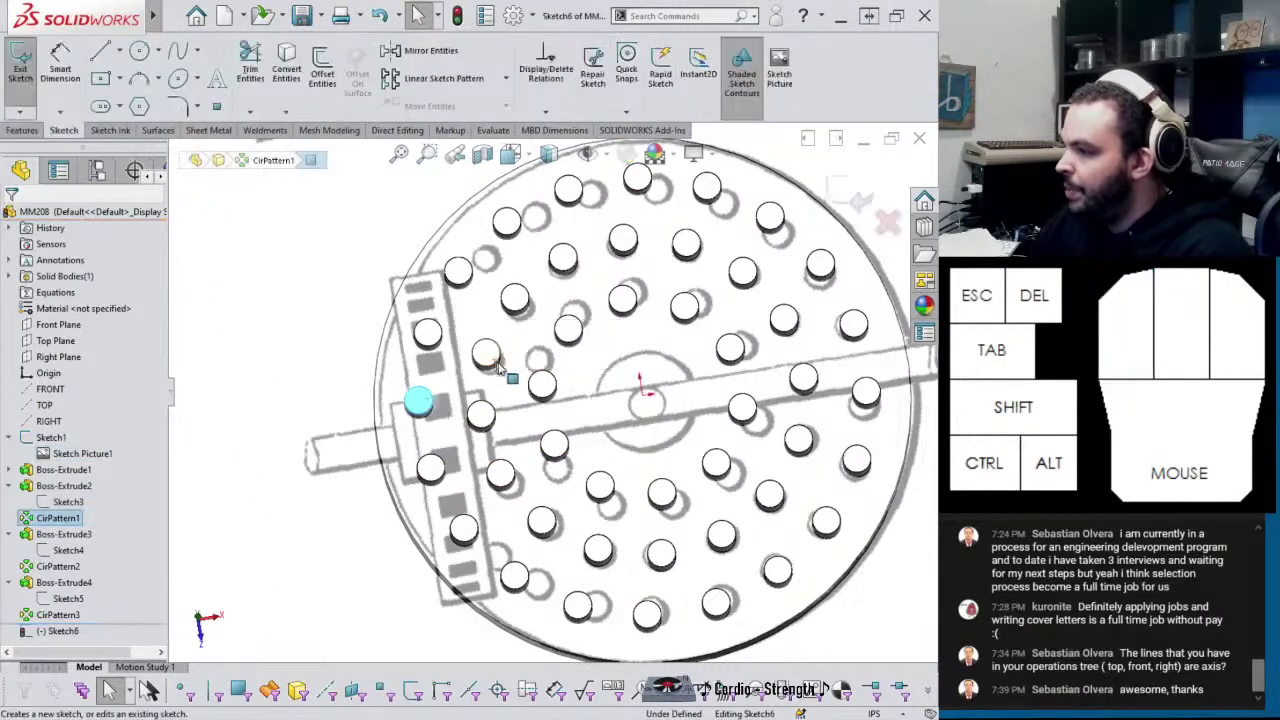
pyautogui.scroll(-3, 465, 387)
pyautogui.scroll(-2, 465, 387)
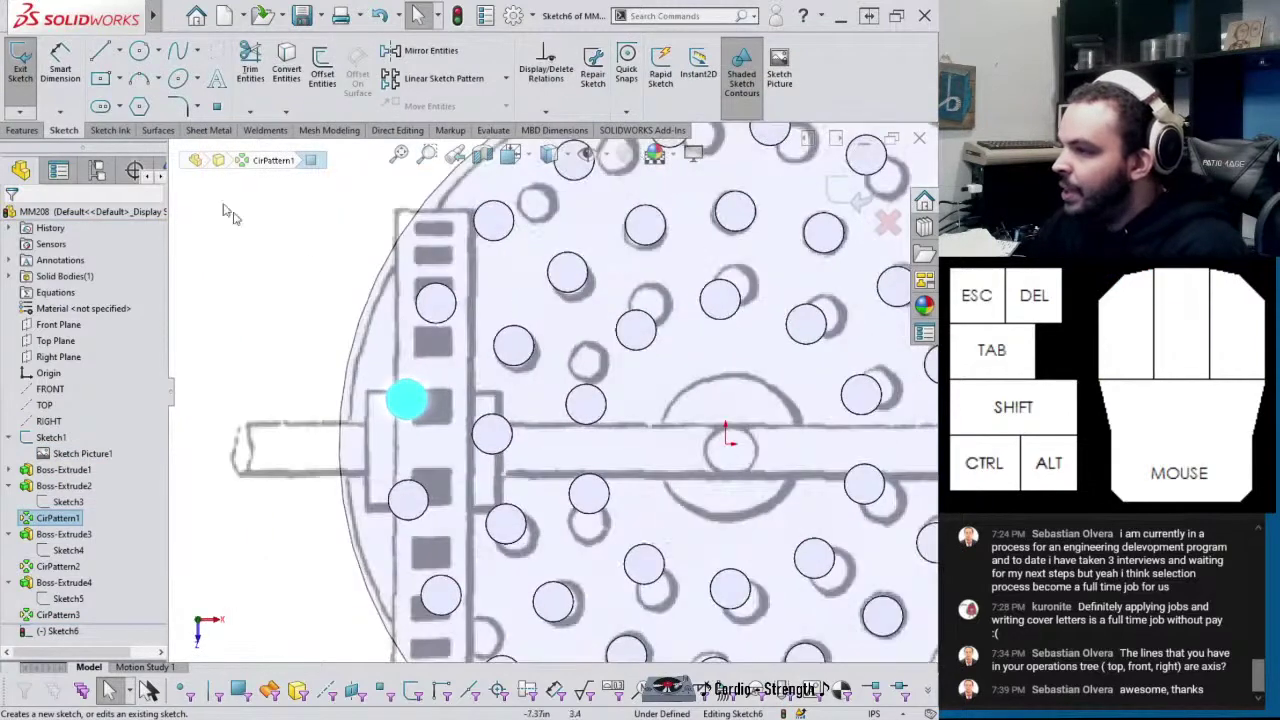
# Sketch a centerpoint arc about the origin joining the centres of two adjacent outer-ring pins beside the gear
pyautogui.click(159, 80)
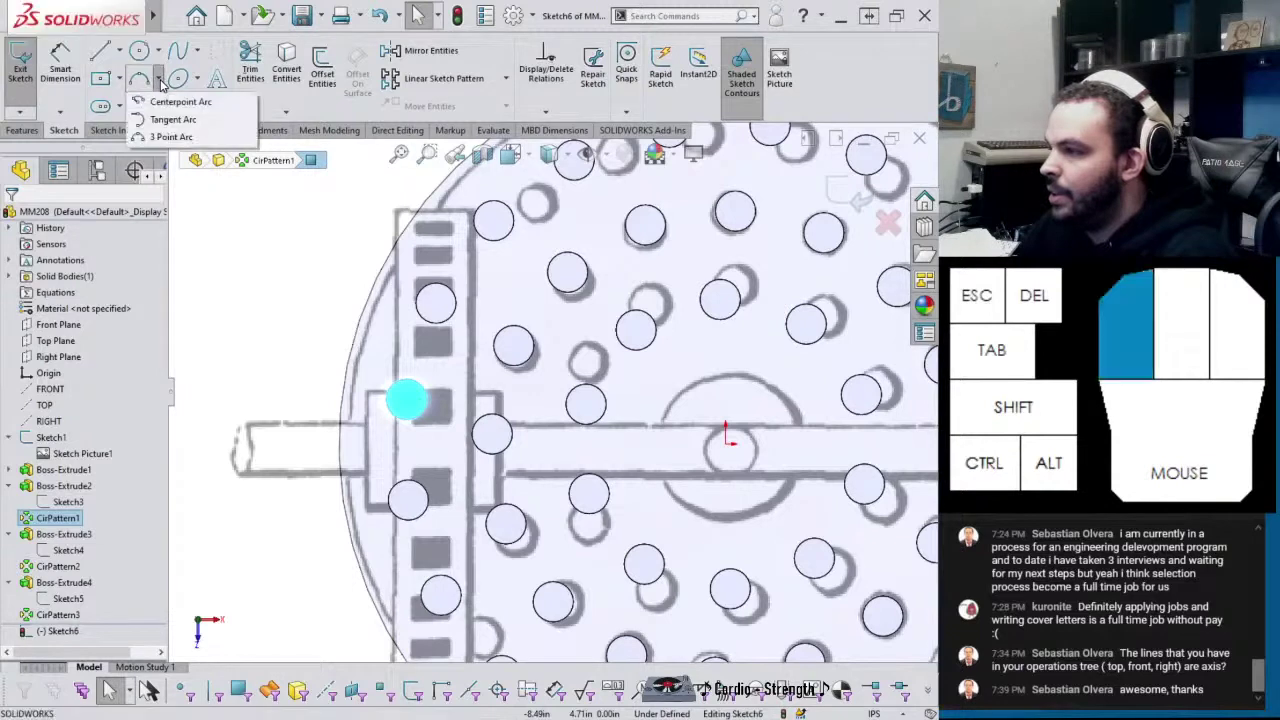
pyautogui.click(180, 101)
pyautogui.click(727, 436)
pyautogui.click(406, 404)
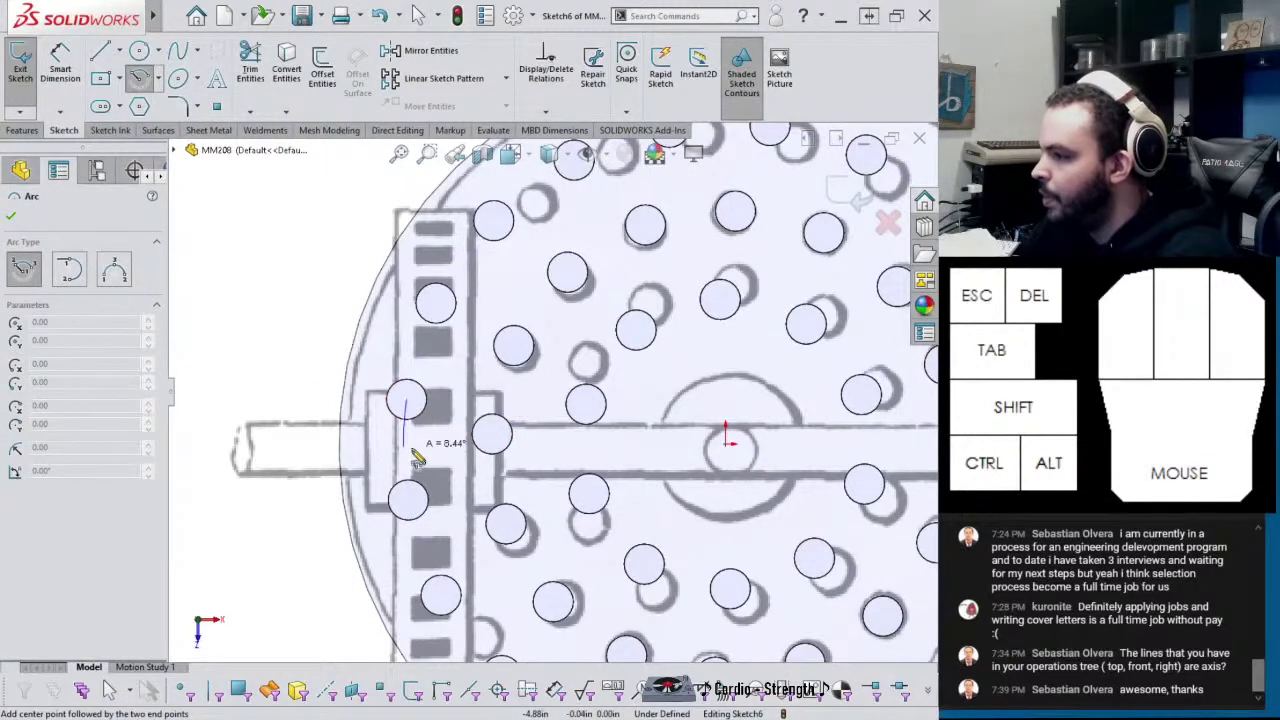
pyautogui.click(409, 506)
pyautogui.press('Escape')
pyautogui.click(400, 481)
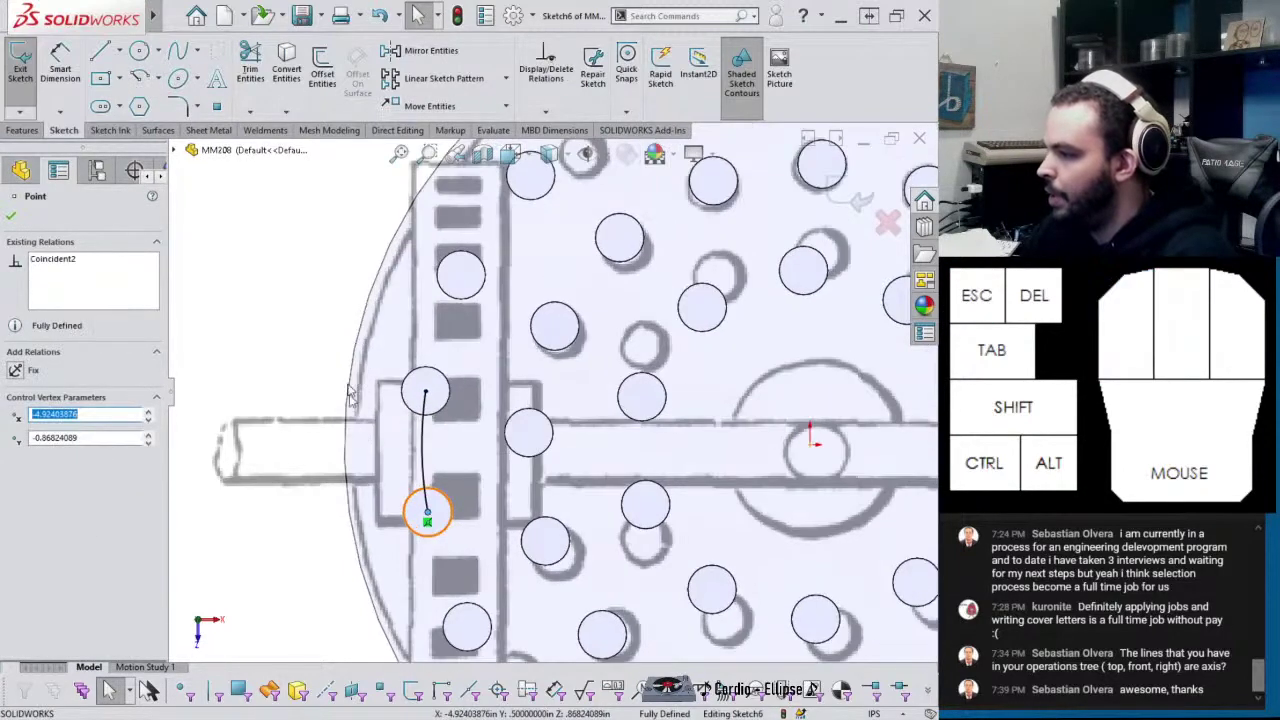
pyautogui.click(330, 310)
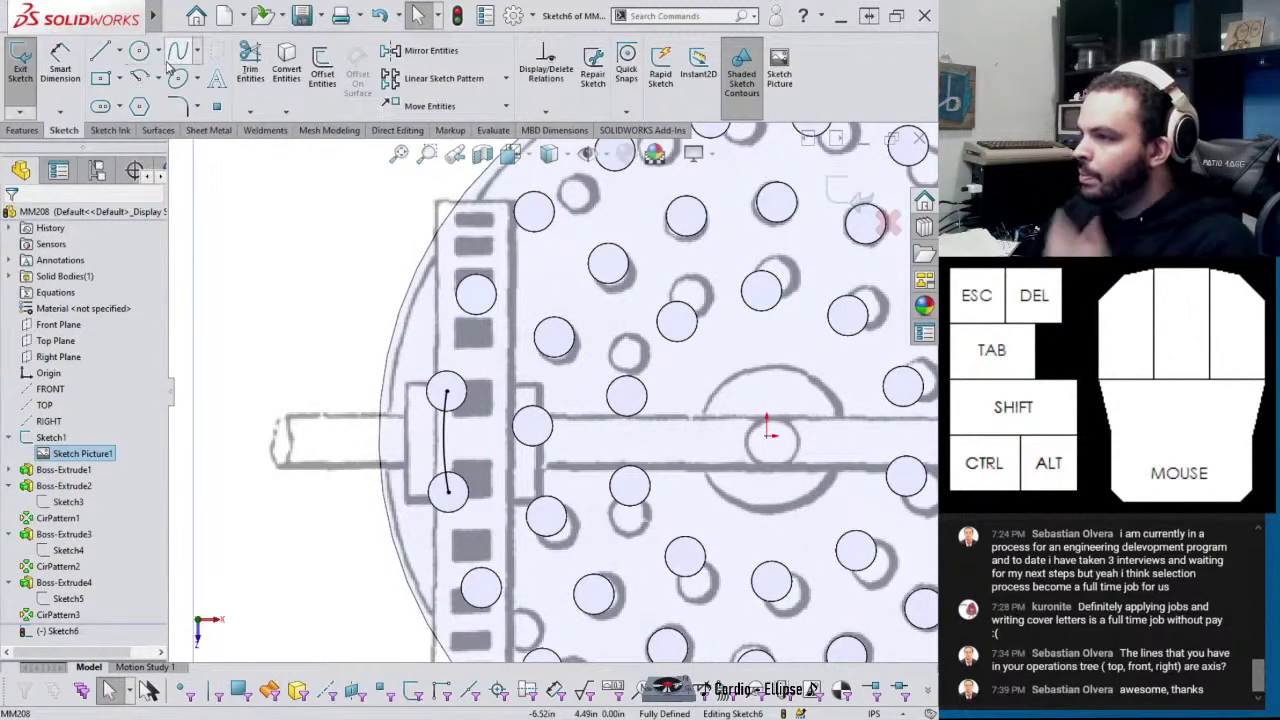
# Sketch a centerpoint arc about the origin joining the centres of two adjacent middle-ring pins near the horizontal shaft
pyautogui.click(140, 78)
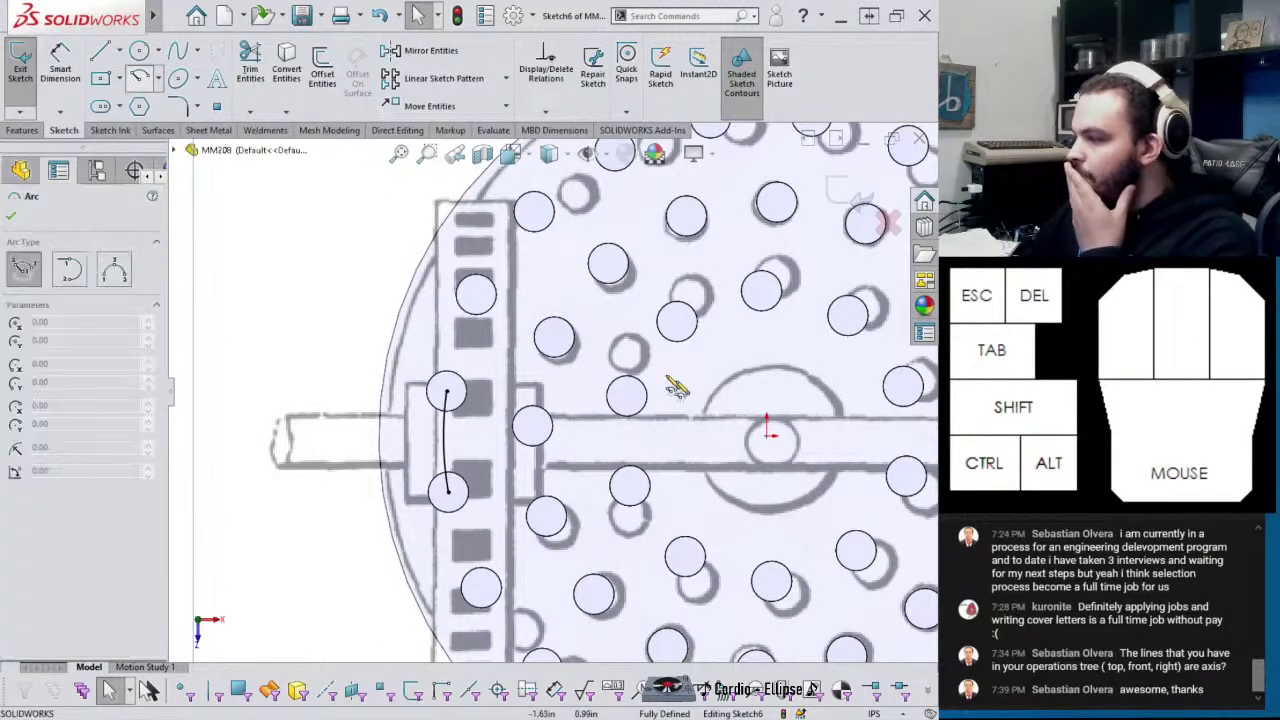
pyautogui.click(768, 436)
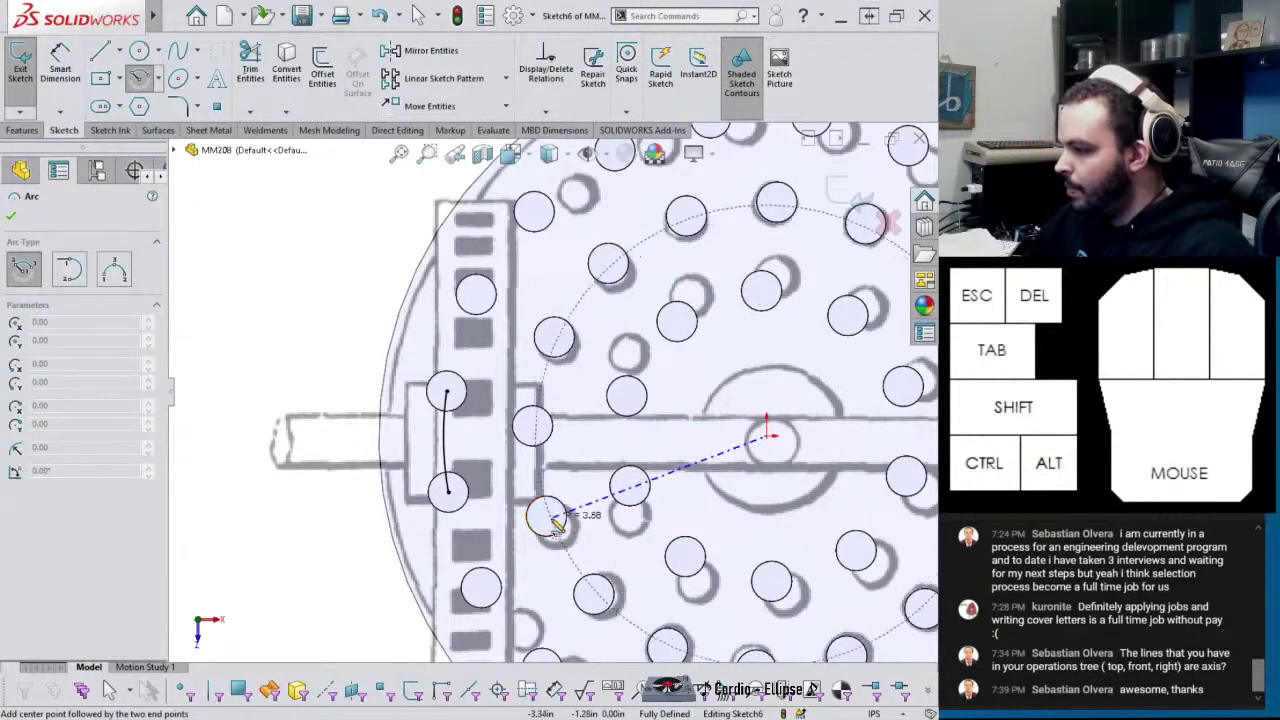
pyautogui.click(548, 516)
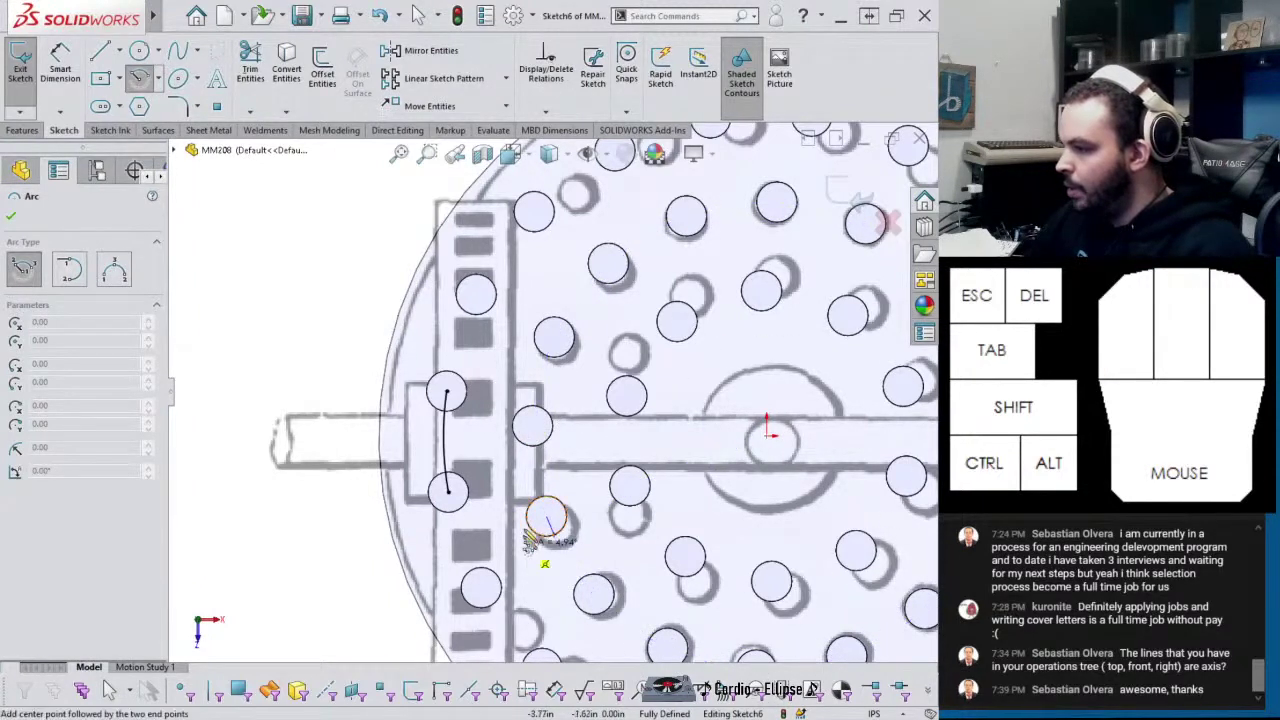
pyautogui.click(540, 428)
pyautogui.press('Escape')
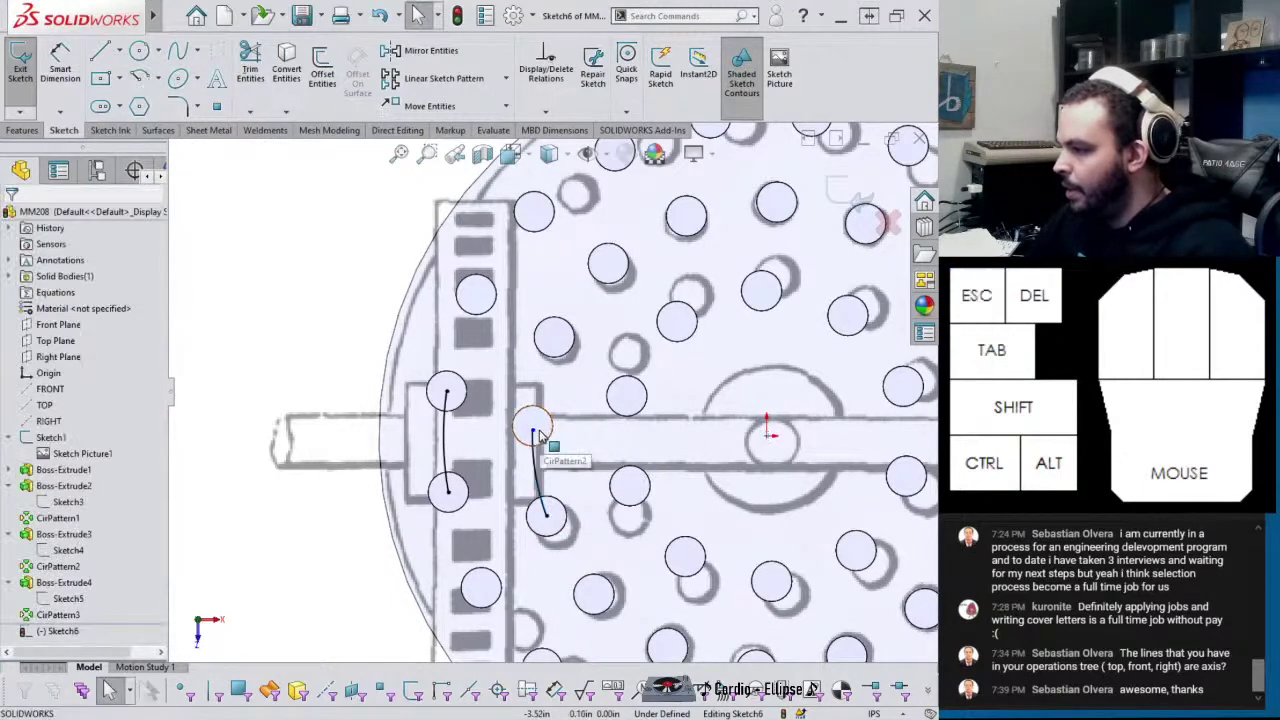
pyautogui.click(534, 432)
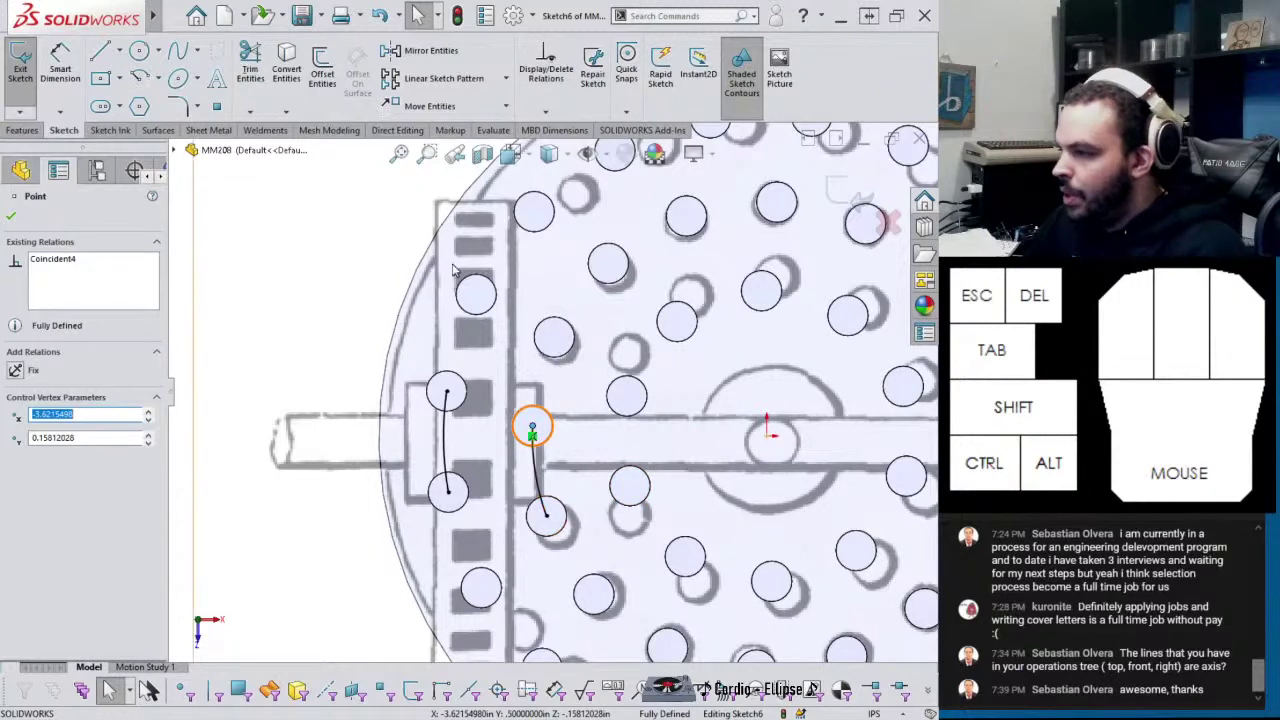
# Sketch a centerpoint arc of about 2.25 in radius around the origin, joining the centres of two adjacent inner-ring pins
pyautogui.click(139, 78)
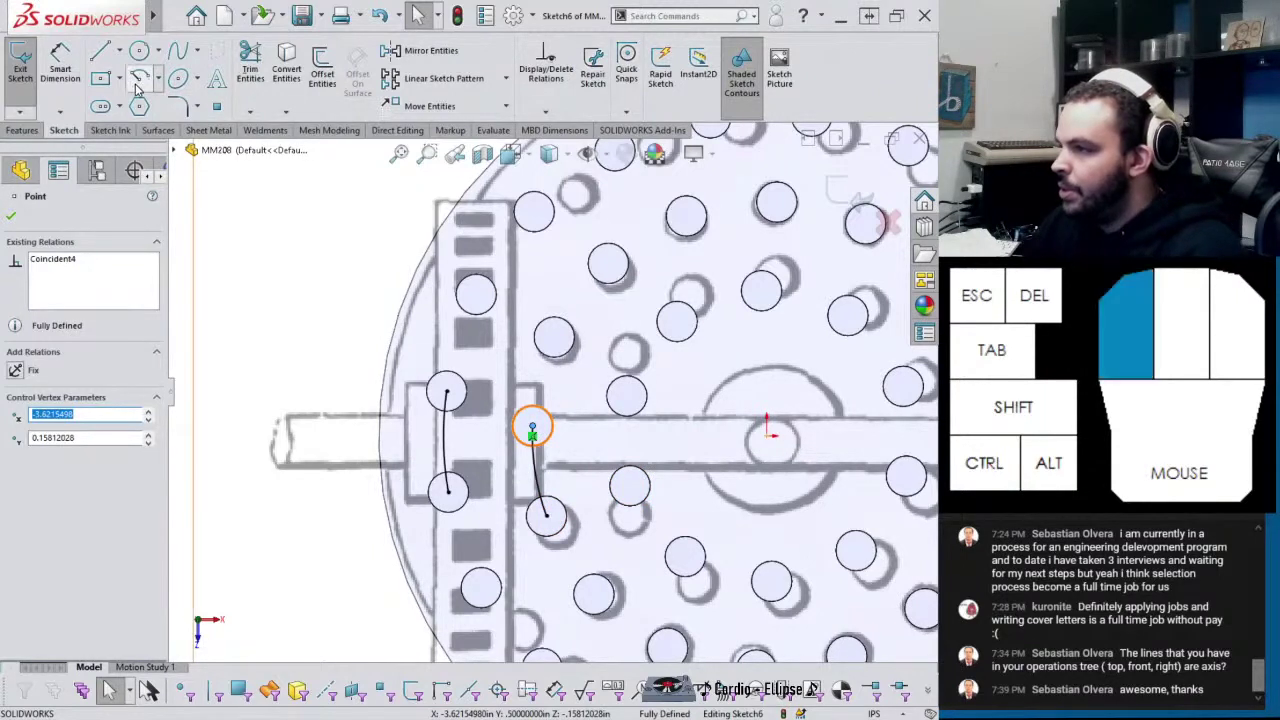
pyautogui.click(768, 434)
pyautogui.click(630, 485)
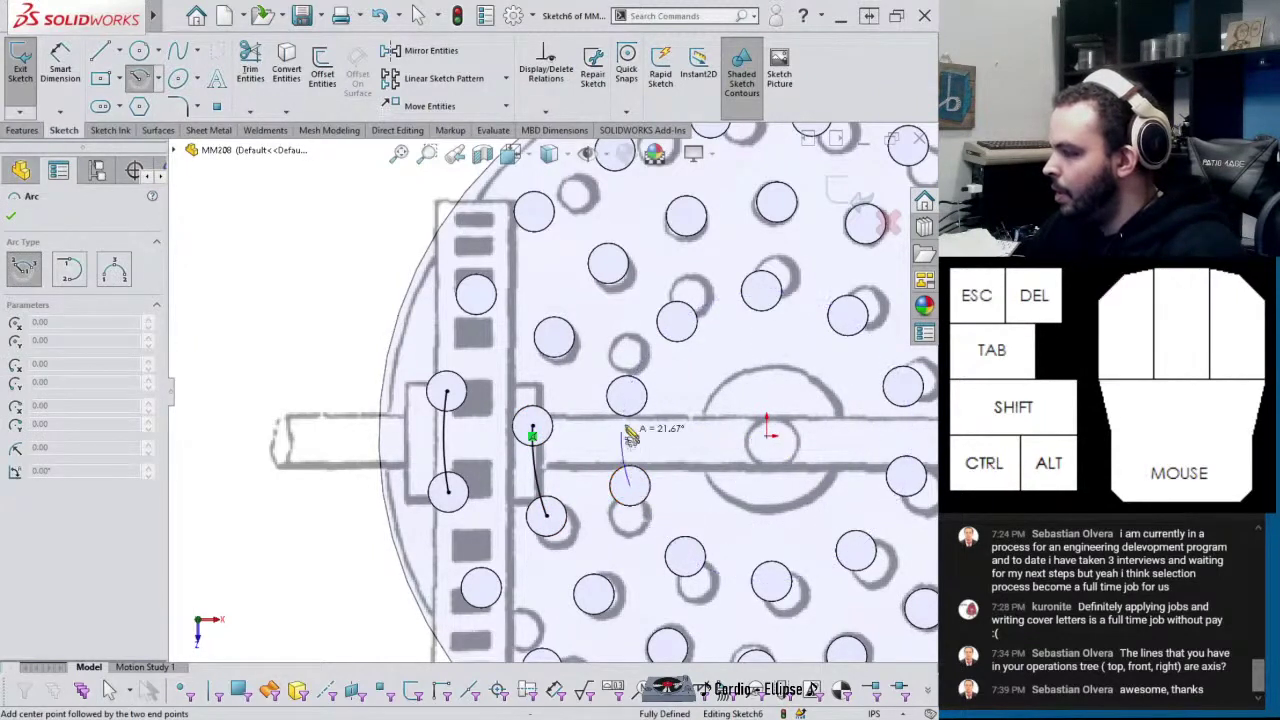
pyautogui.click(627, 397)
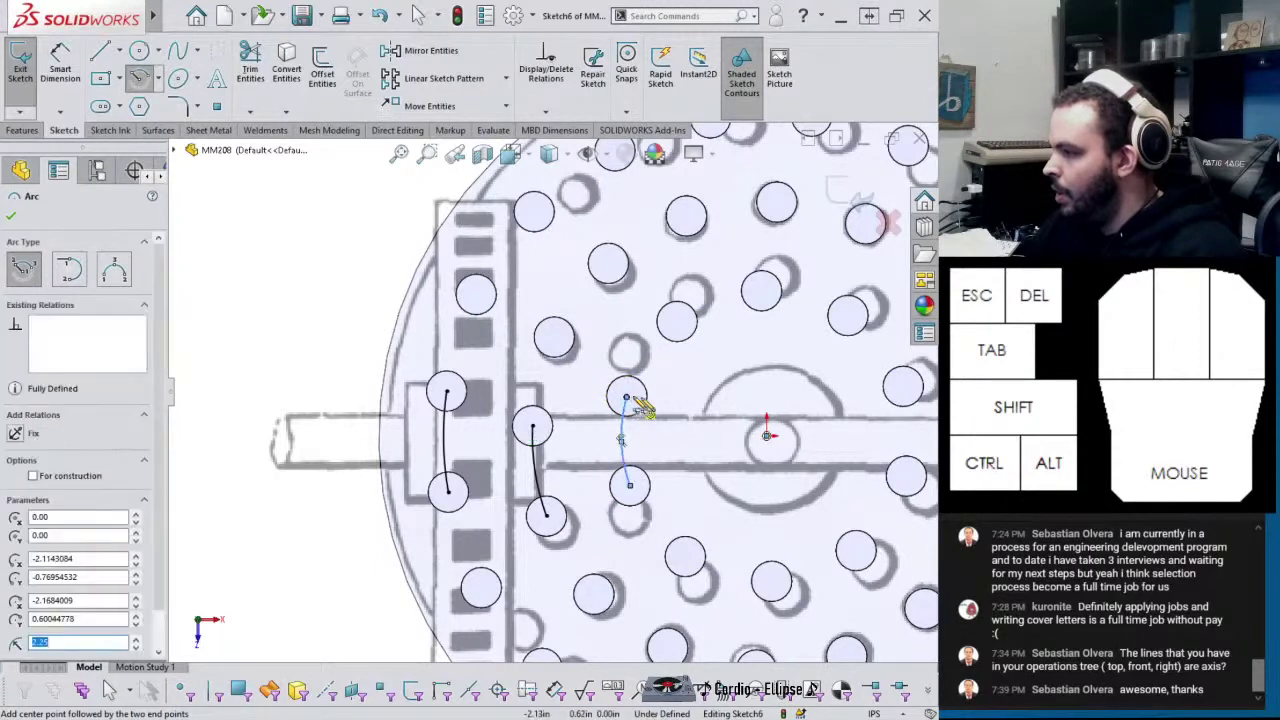
pyautogui.press('Escape')
pyautogui.moveTo(627, 400)
pyautogui.mouseDown()
pyautogui.moveTo(649, 400)
pyautogui.moveTo(627, 397)
pyautogui.mouseUp()
pyautogui.scroll(2, 640, 410)
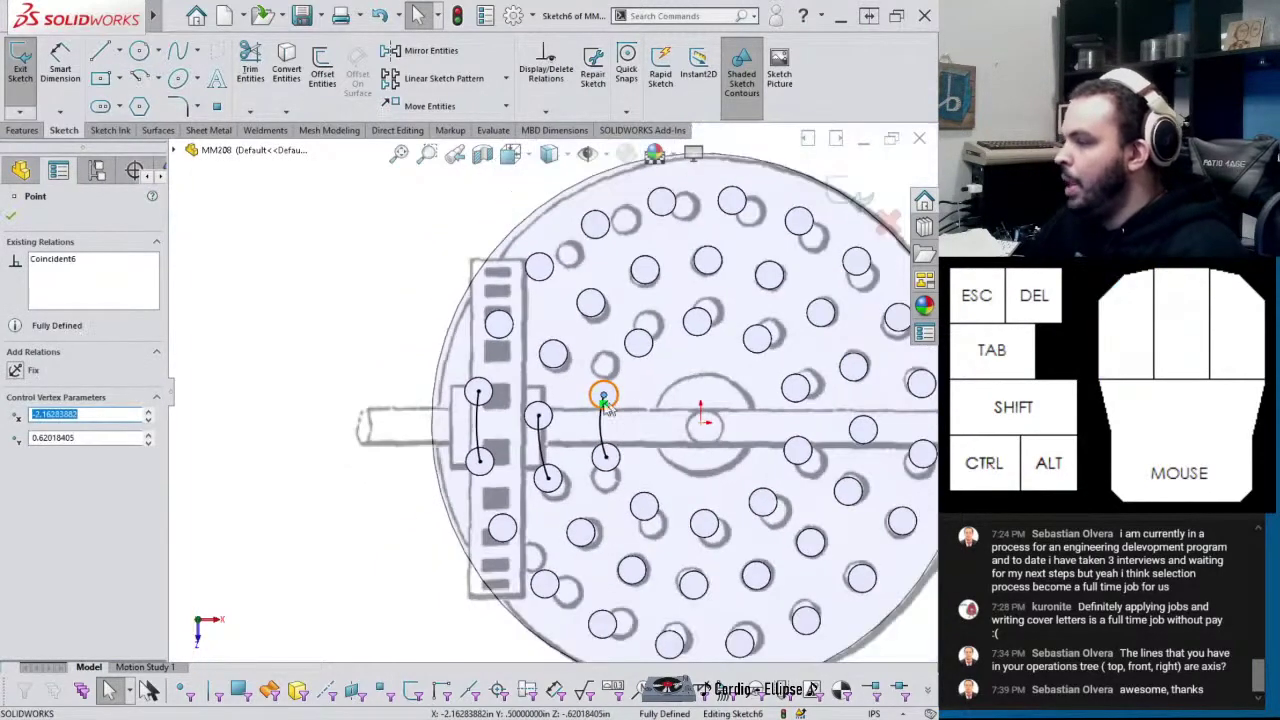
# Add a driven arc-length dimension to the arc joining the two outer-ring pins beside the gear
pyautogui.click(346, 300)
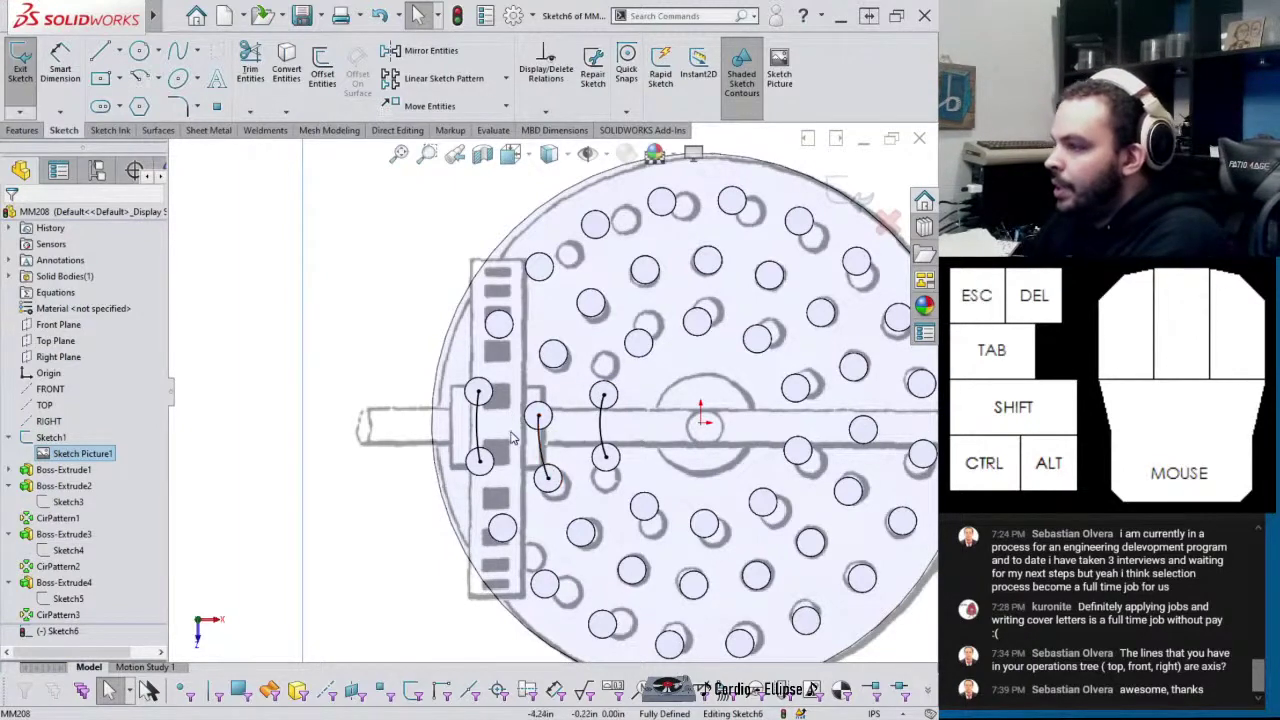
pyautogui.scroll(2, 522, 452)
pyautogui.scroll(-5, 560, 420)
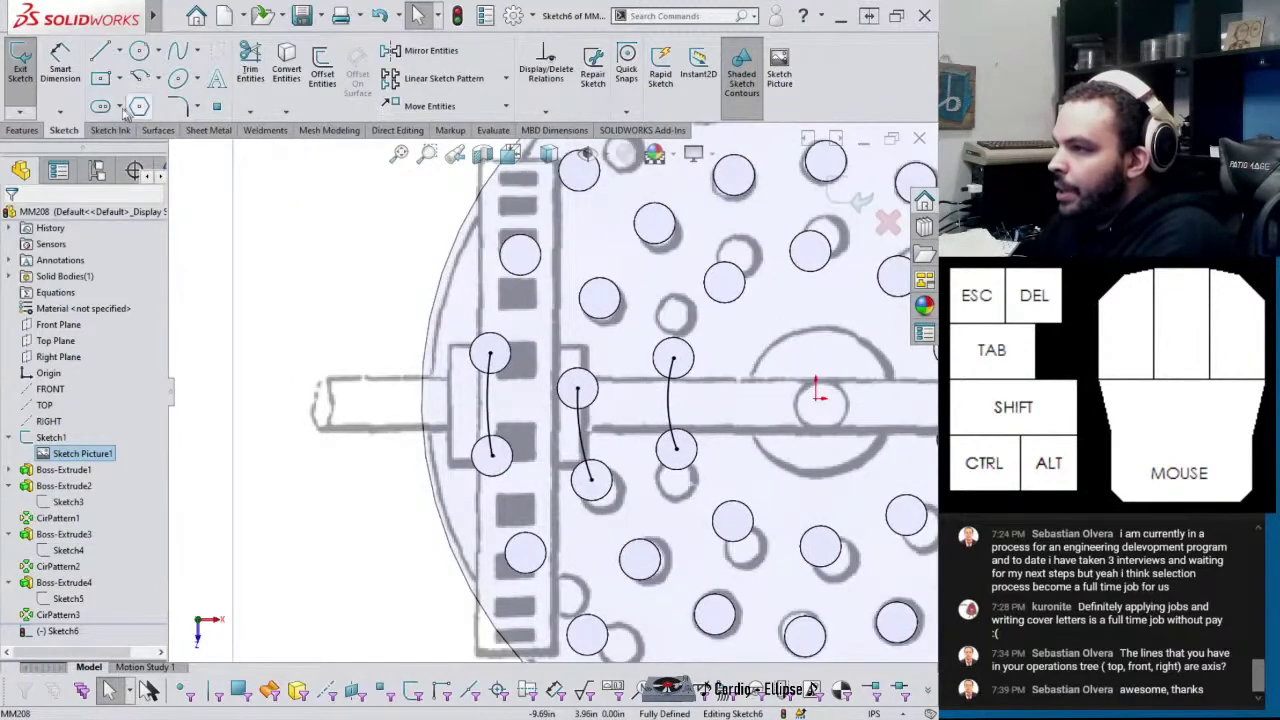
pyautogui.click(60, 65)
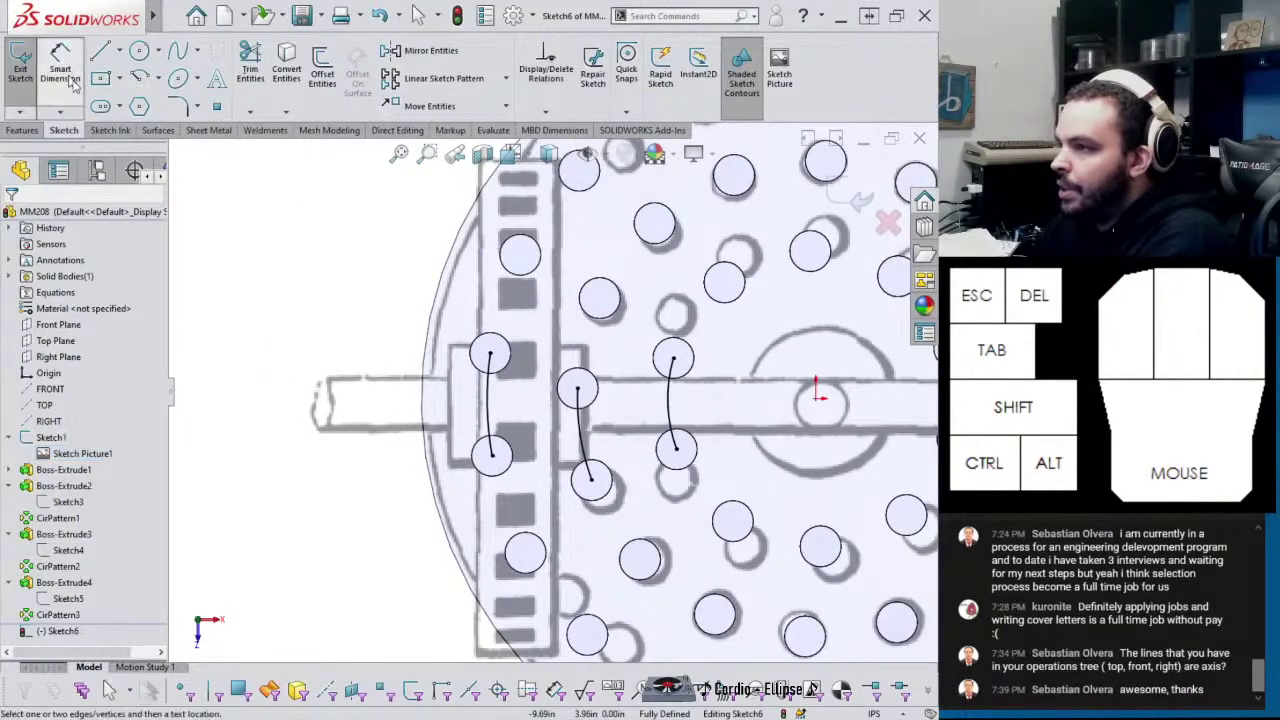
pyautogui.click(493, 457)
pyautogui.moveTo(488, 405); pyautogui.dragTo(470, 395)
pyautogui.click(444, 399)
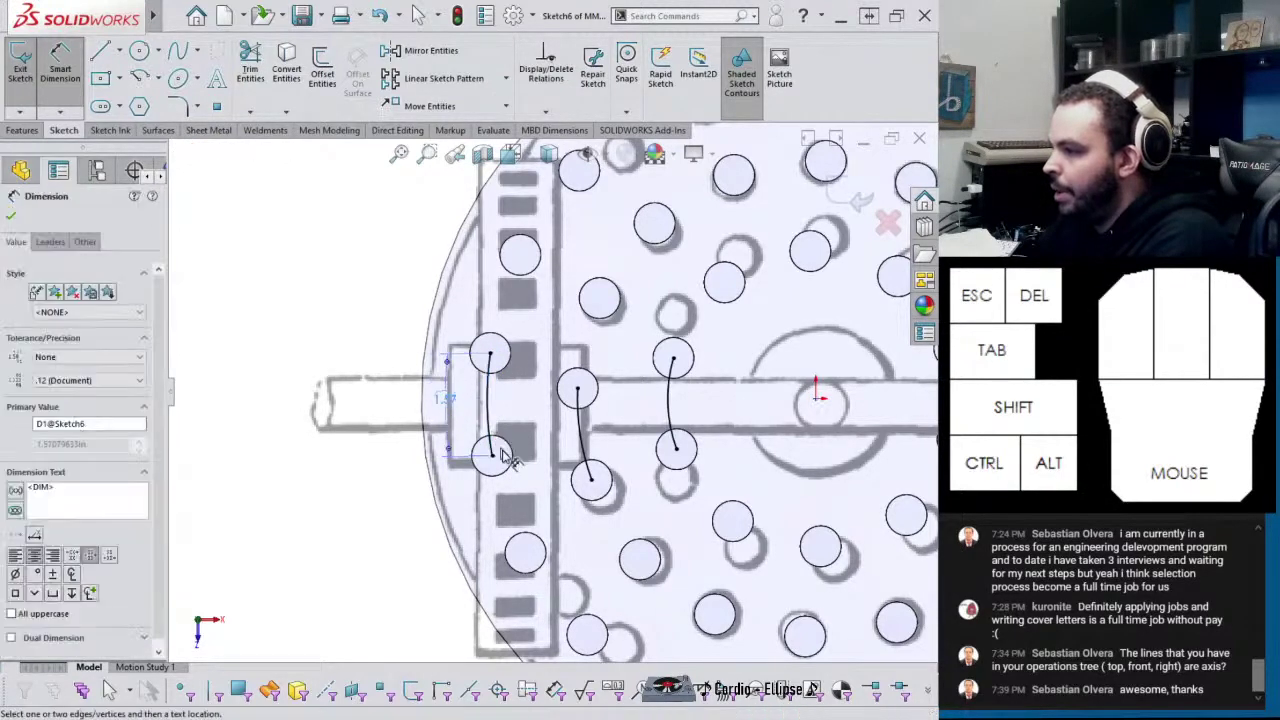
# Add driven arc-length dimensions to the middle-ring and inner-ring arcs between their adjacent pins
pyautogui.click(592, 481)
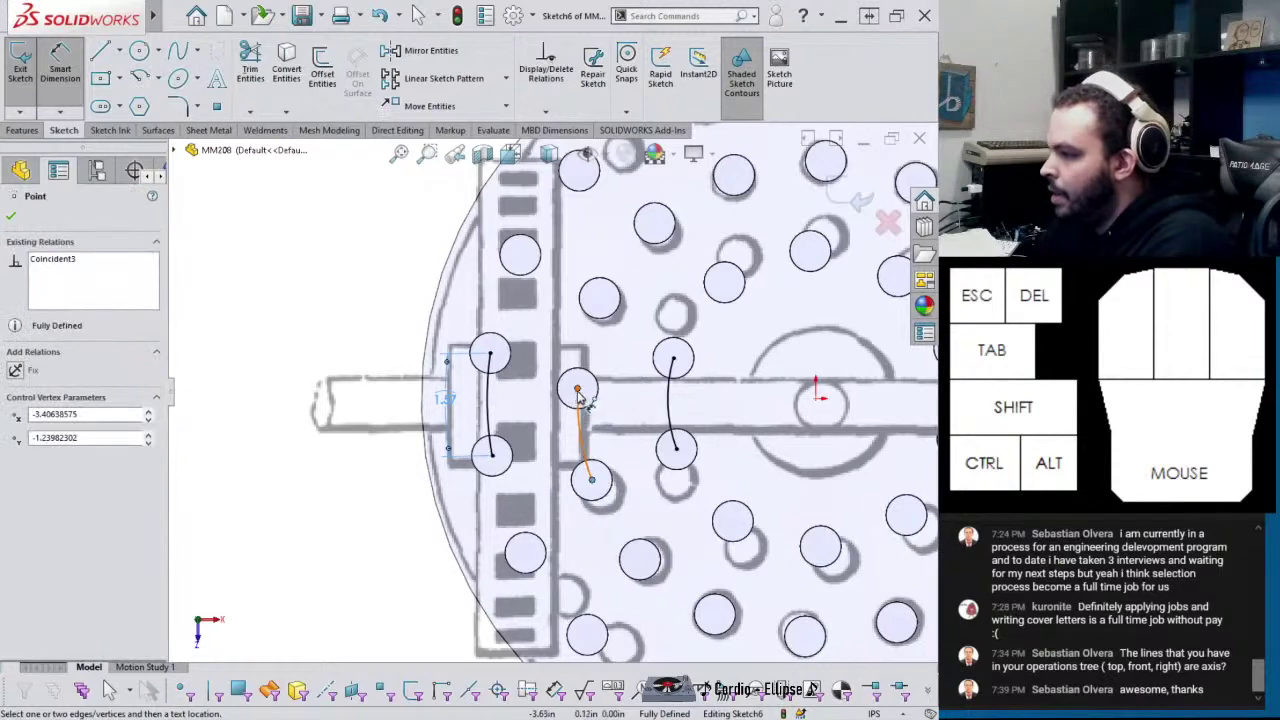
pyautogui.click(580, 410)
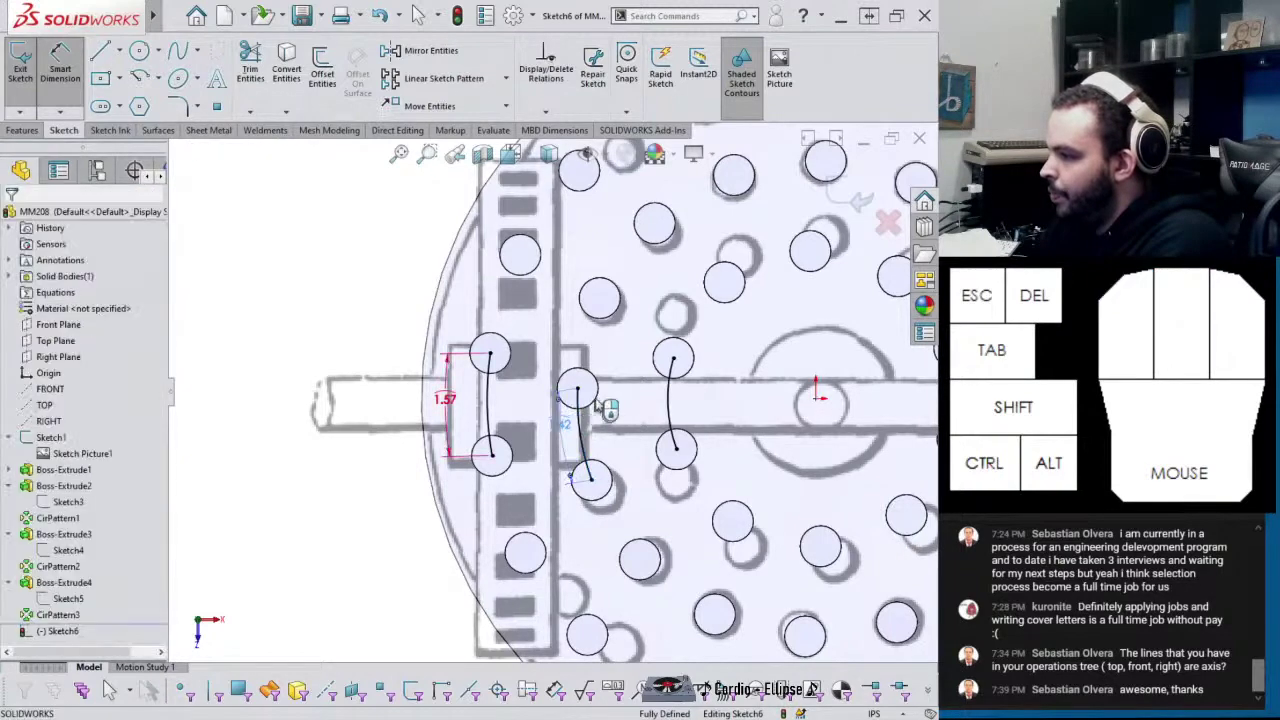
pyautogui.click(590, 415)
pyautogui.click(674, 361)
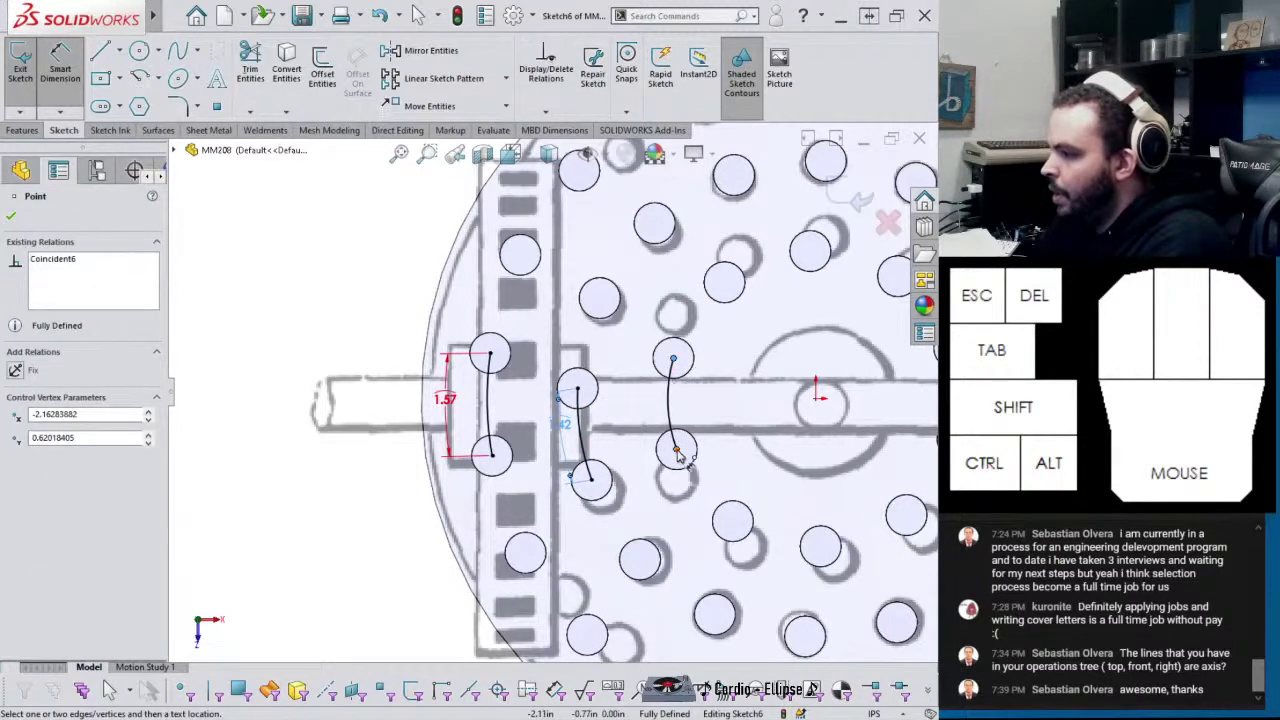
pyautogui.click(675, 432)
pyautogui.click(640, 410)
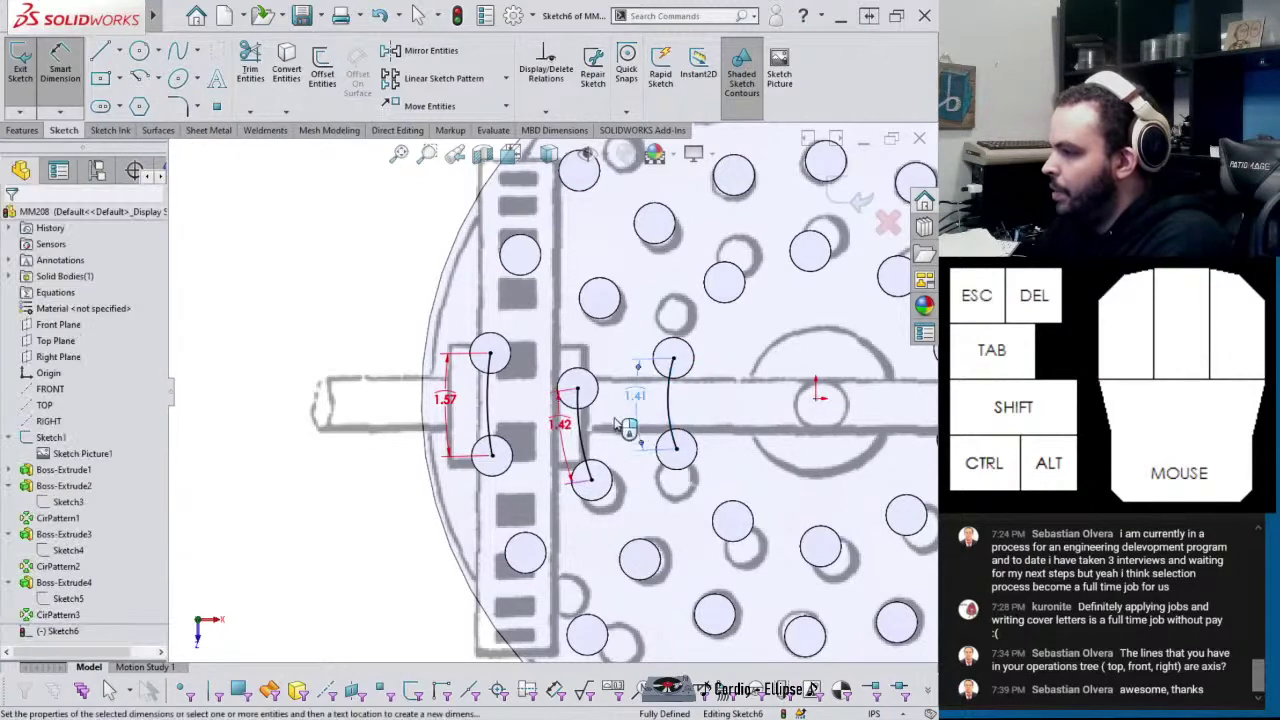
pyautogui.press('Escape')
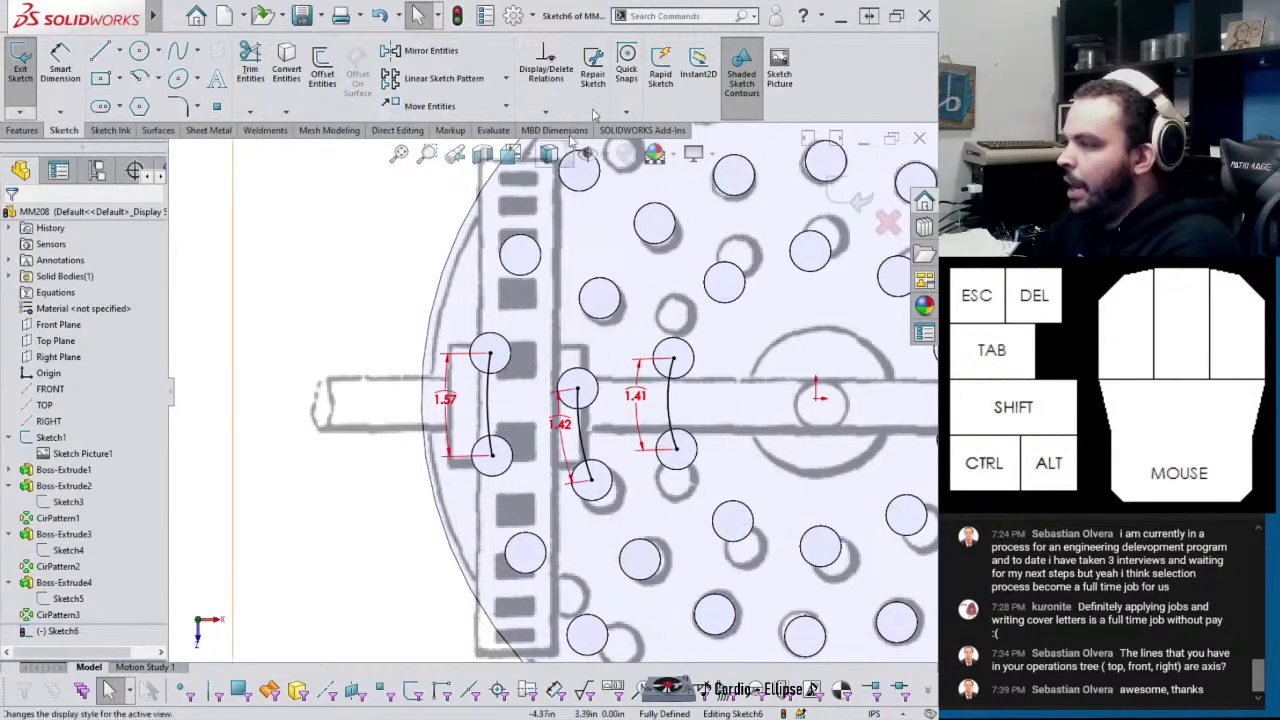
# Open the color scheme settings in the system options
pyautogui.click(513, 17)
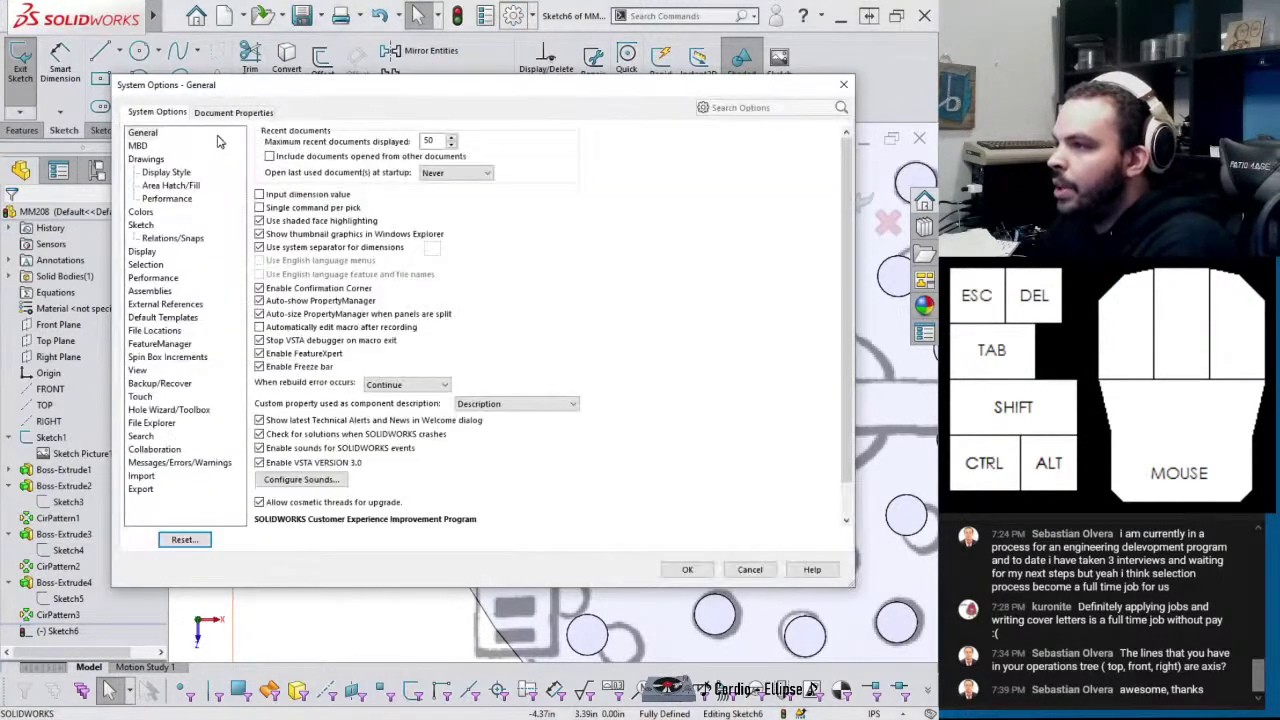
pyautogui.click(234, 111)
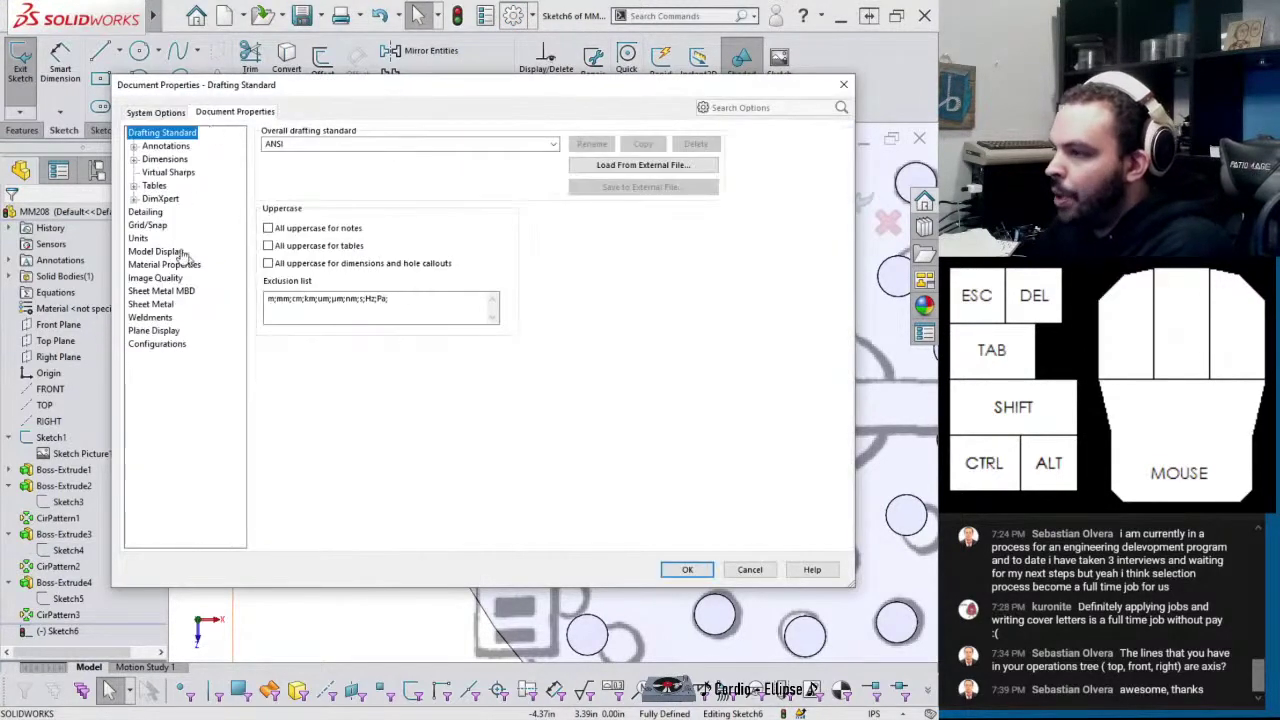
pyautogui.click(150, 112)
pyautogui.click(141, 212)
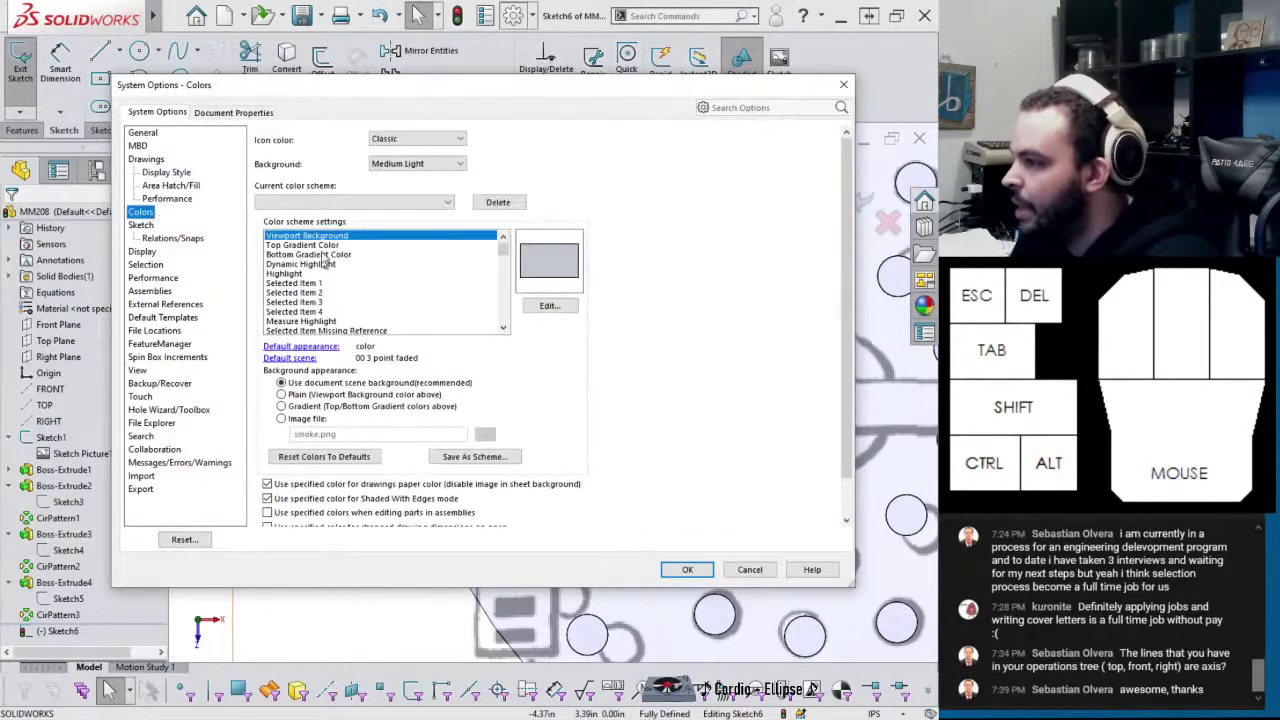
pyautogui.click(330, 202)
pyautogui.click(327, 219)
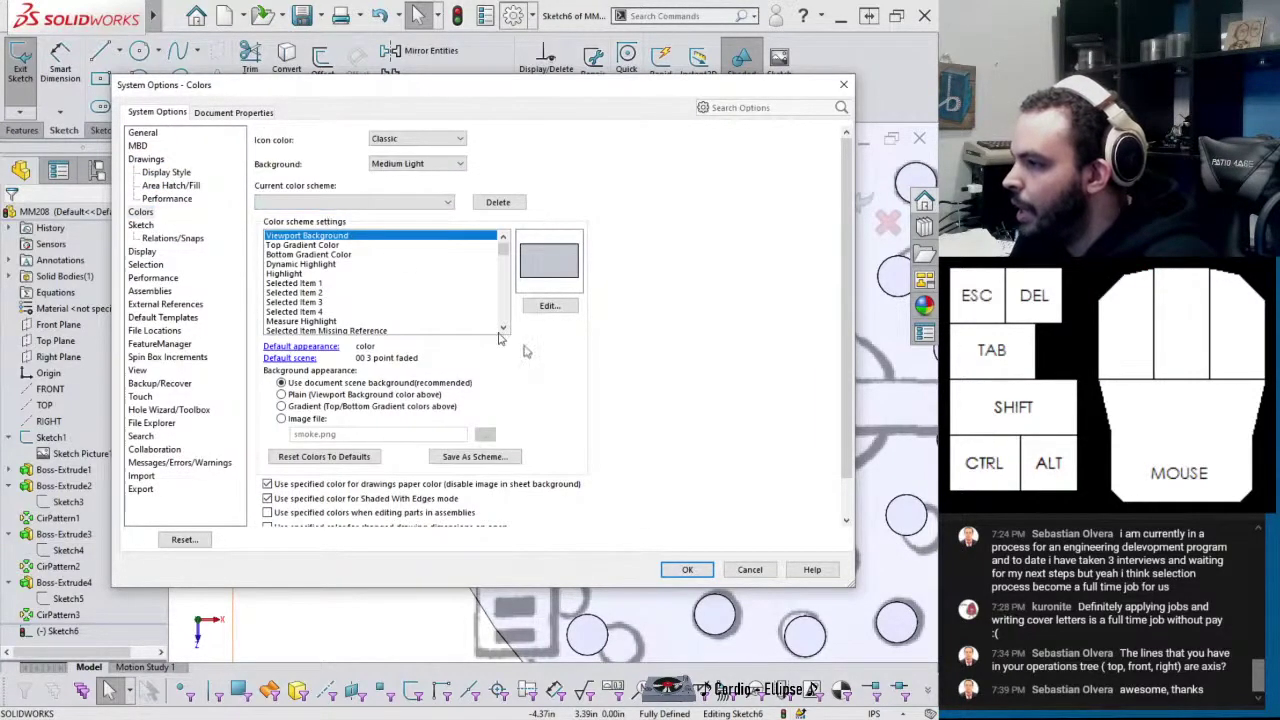
pyautogui.click(142, 213)
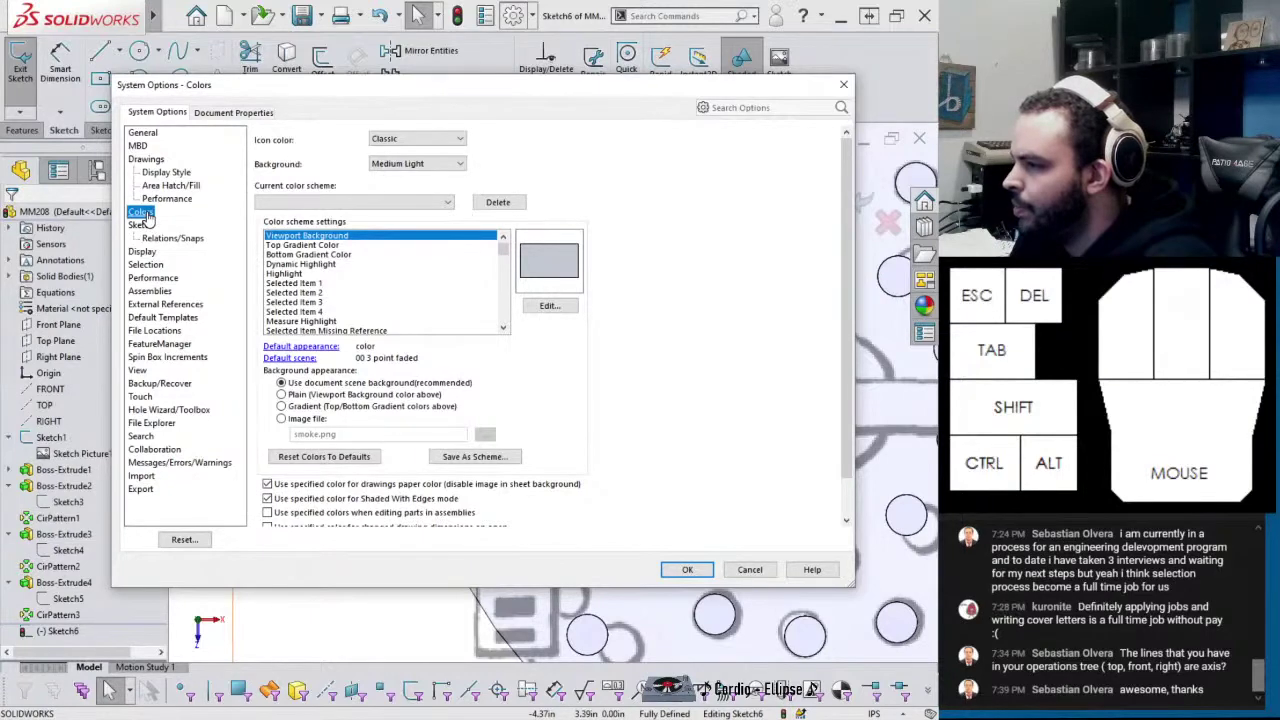
pyautogui.scroll(-2, 637, 440)
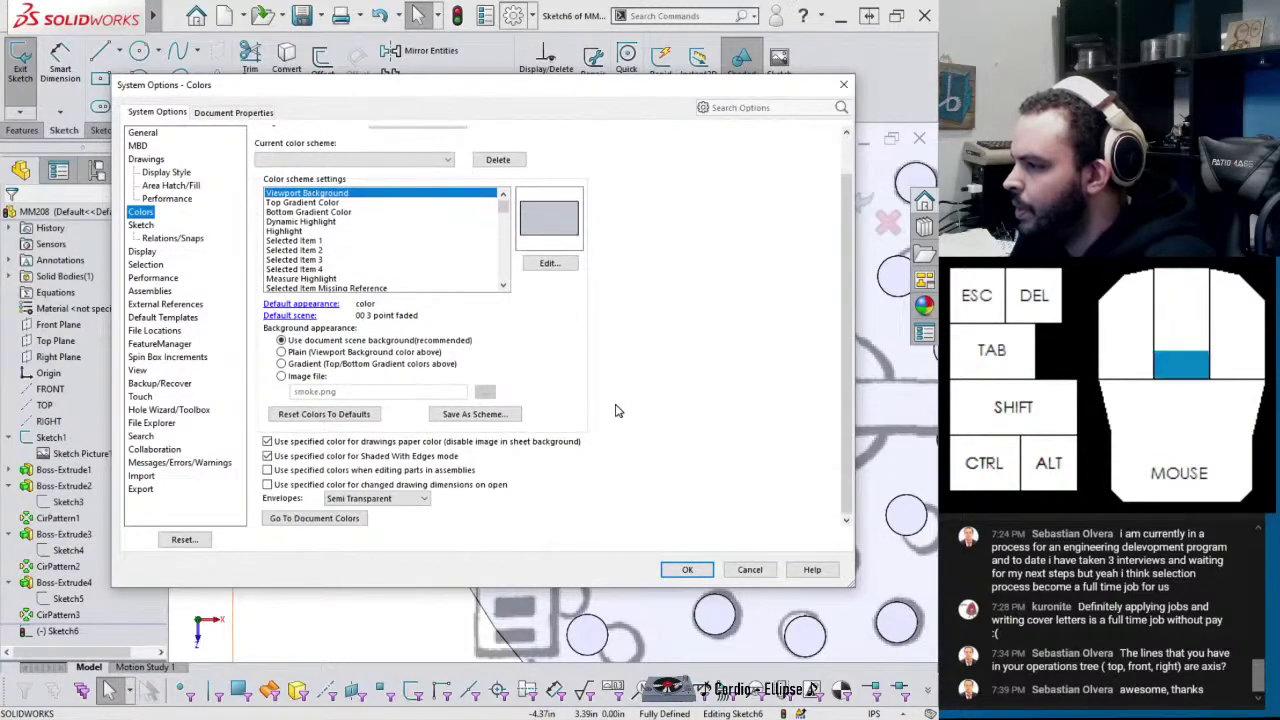
pyautogui.click(143, 214)
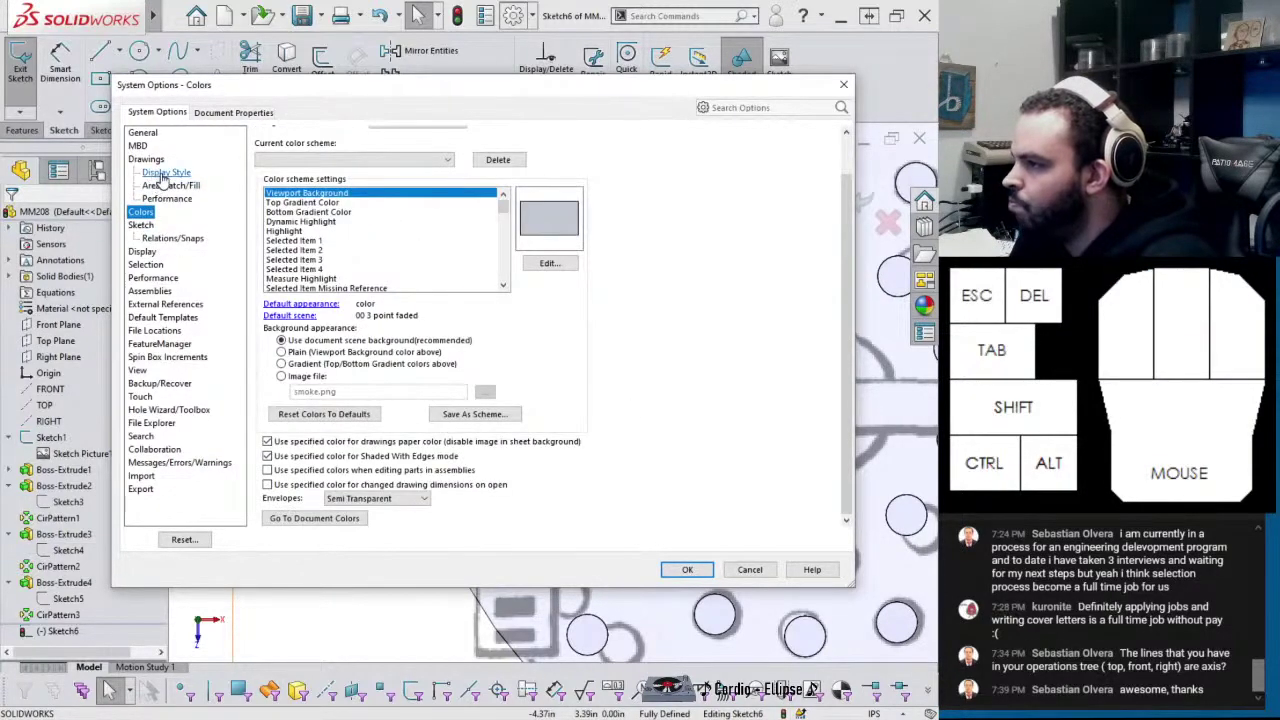
# Set the color of "Dimensions, Non Imported (Driven)" to gray, RGB 127, 127, 127, and apply the options
pyautogui.click(305, 250)
pyautogui.scroll(-3, 315, 255)
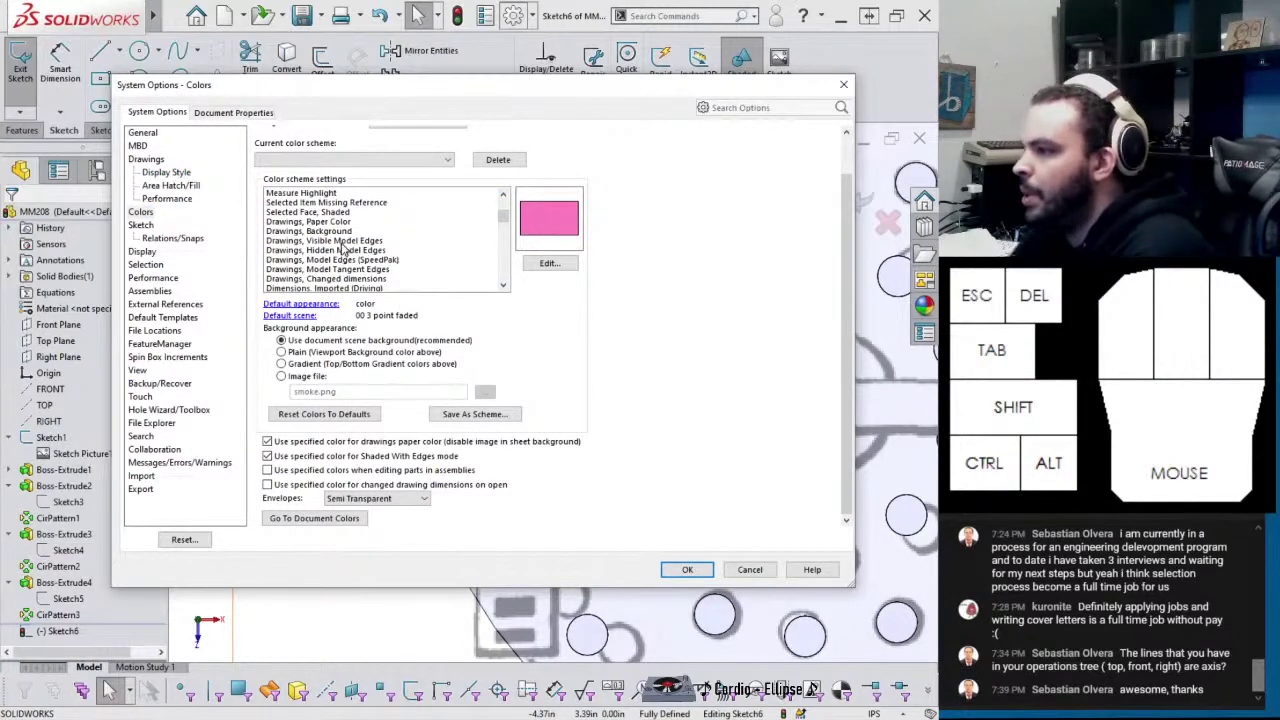
pyautogui.scroll(-1, 332, 276)
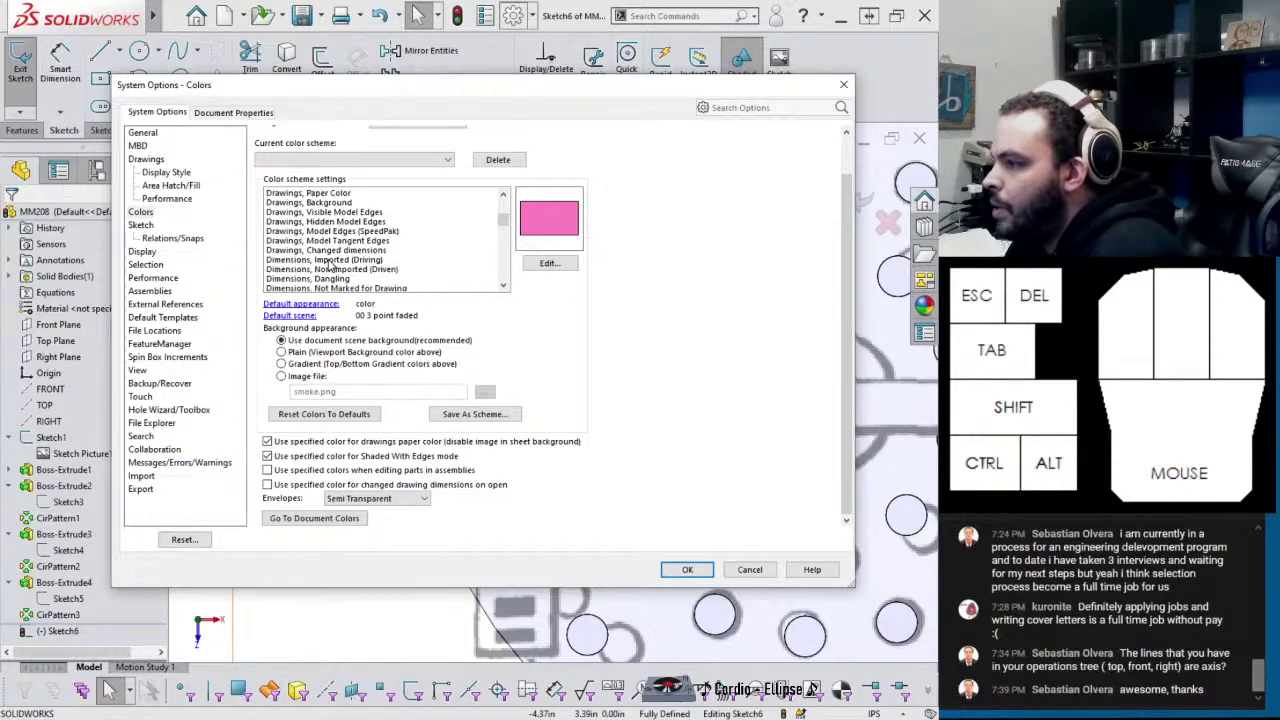
pyautogui.click(337, 270)
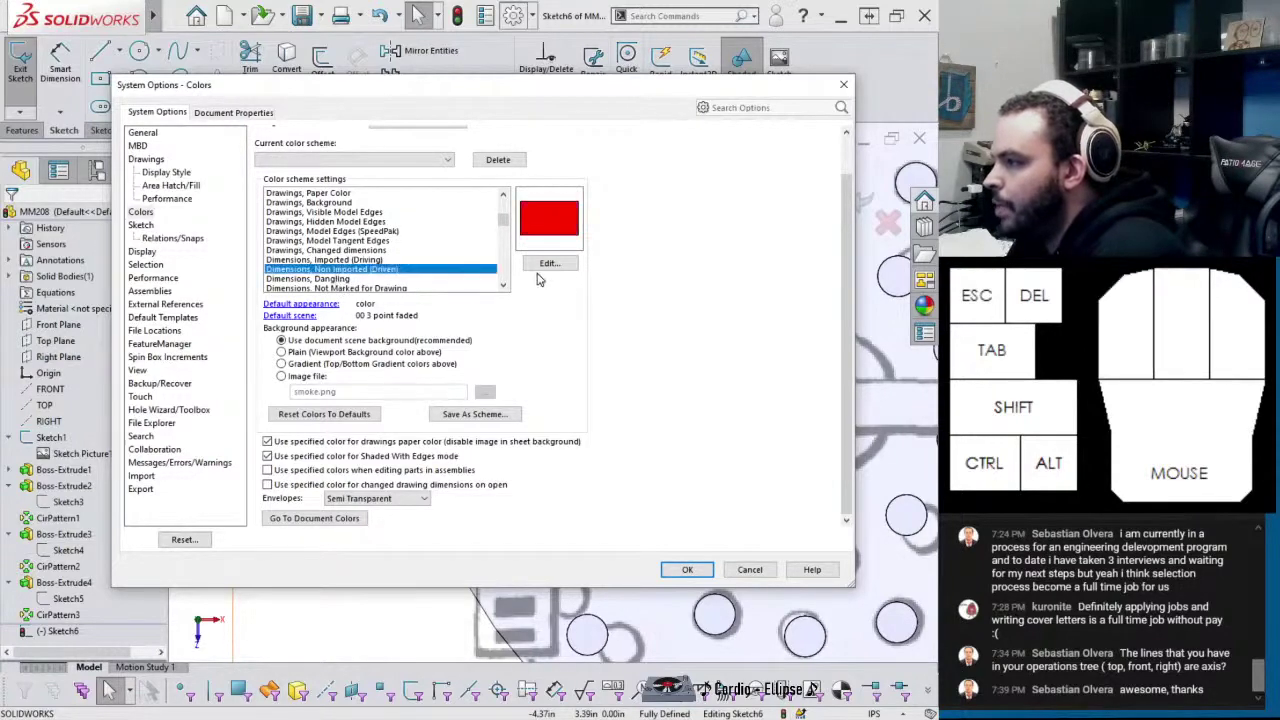
pyautogui.click(548, 263)
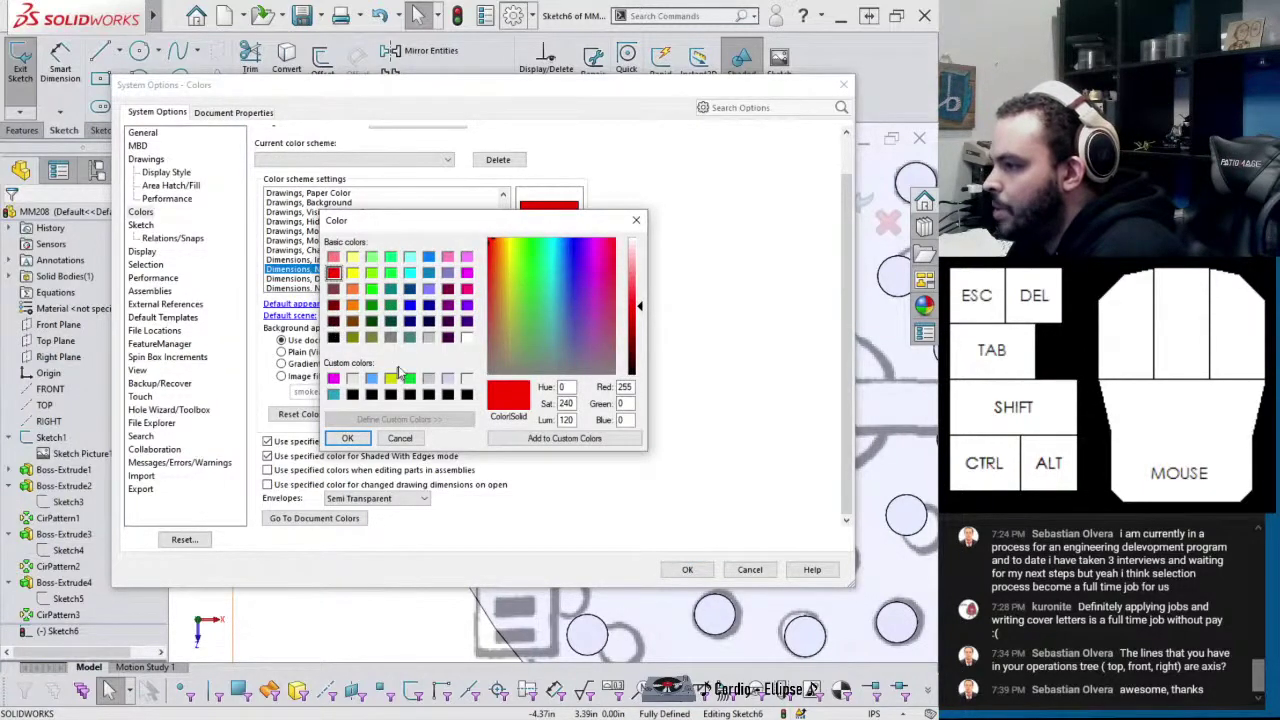
pyautogui.moveTo(531, 360); pyautogui.dragTo(431, 427)
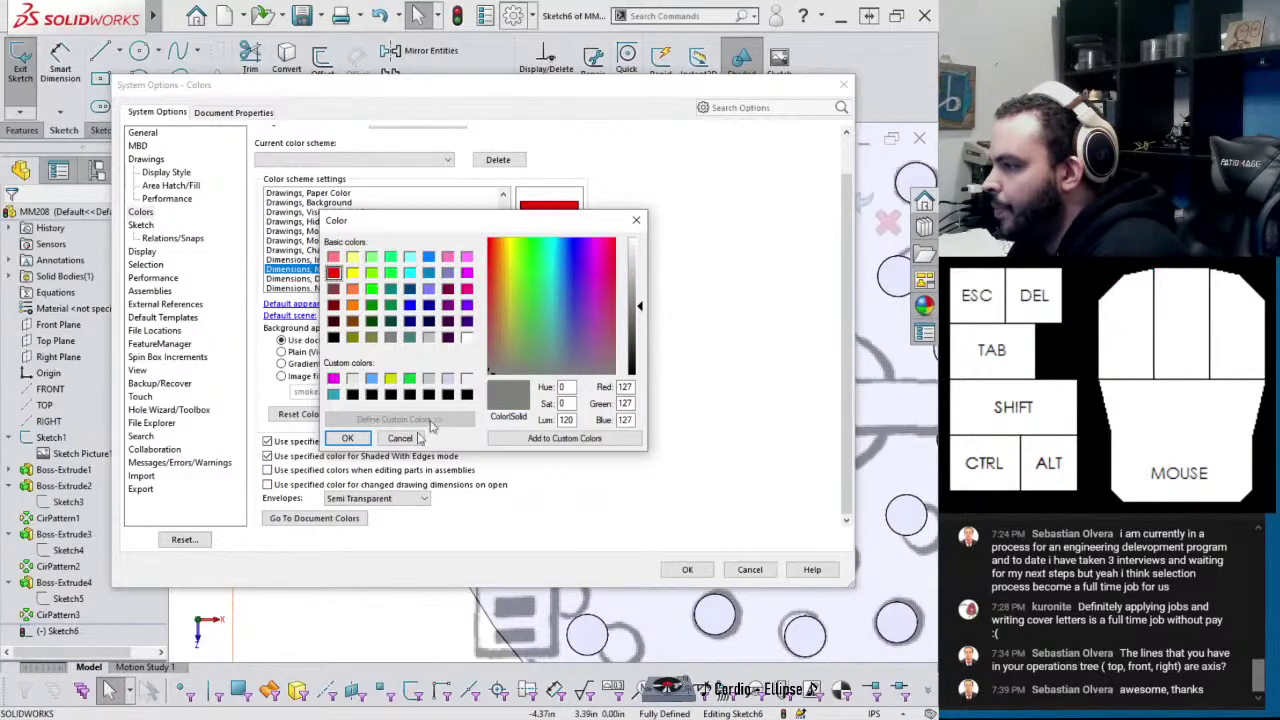
pyautogui.click(346, 440)
pyautogui.click(687, 569)
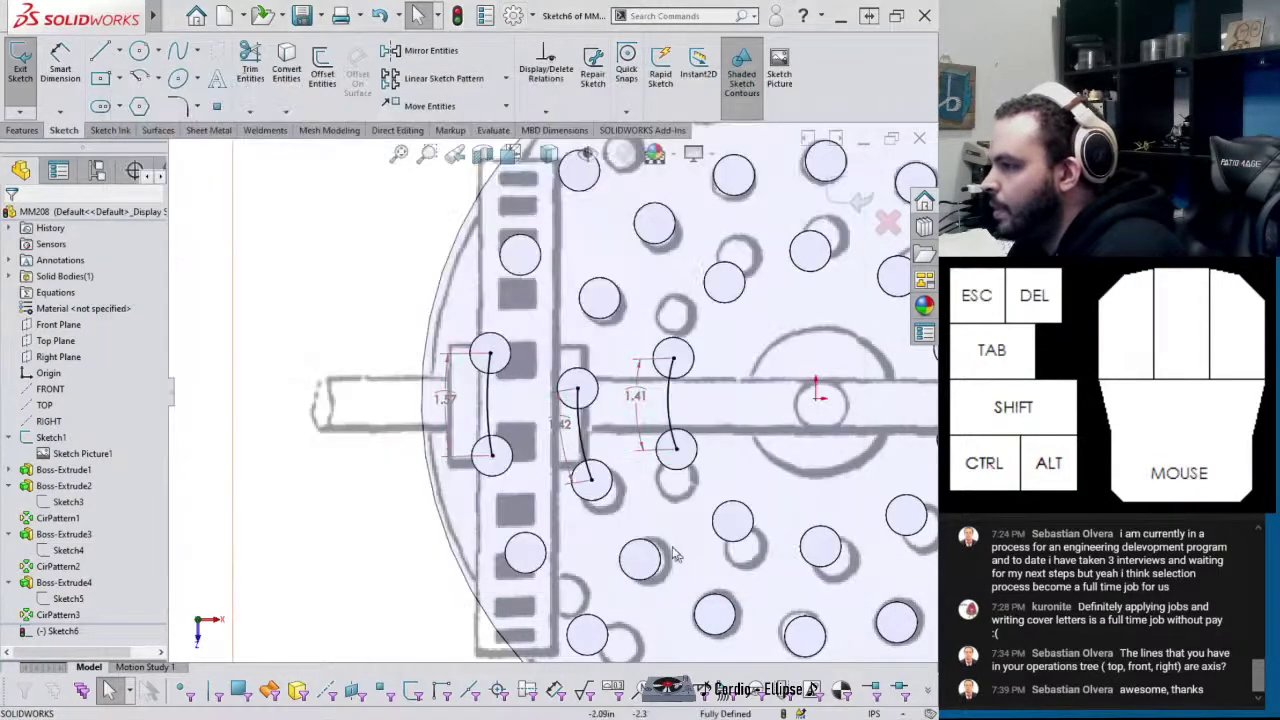
# Move the three arc-length dimensions outside the wheel, clear of the gear, and space them apart above the shaft
pyautogui.moveTo(437, 417); pyautogui.dragTo(386, 282)
pyautogui.moveTo(565, 430)
pyautogui.mouseDown()
pyautogui.moveTo(462, 232)
pyautogui.moveTo(402, 188)
pyautogui.moveTo(455, 195)
pyautogui.mouseUp()
pyautogui.moveTo(655, 393)
pyautogui.mouseDown()
pyautogui.moveTo(505, 312)
pyautogui.moveTo(456, 260)
pyautogui.mouseUp()
pyautogui.moveTo(385, 282); pyautogui.dragTo(365, 282)
pyautogui.moveTo(455, 197)
pyautogui.mouseDown()
pyautogui.moveTo(405, 210)
pyautogui.moveTo(415, 219)
pyautogui.mouseUp()
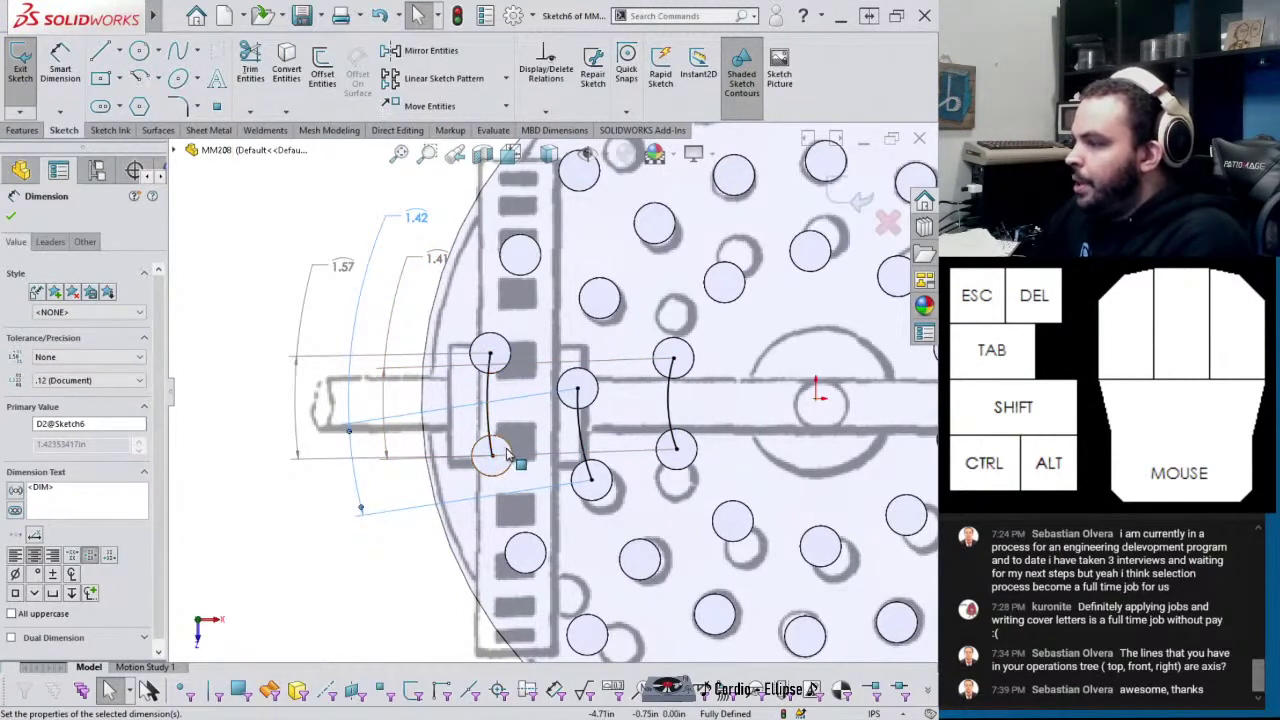
# Exit the sketch and set the outer pin ring's circular pattern to 21 instances
pyautogui.click(856, 200)
pyautogui.press('f')
pyautogui.click(768, 411)
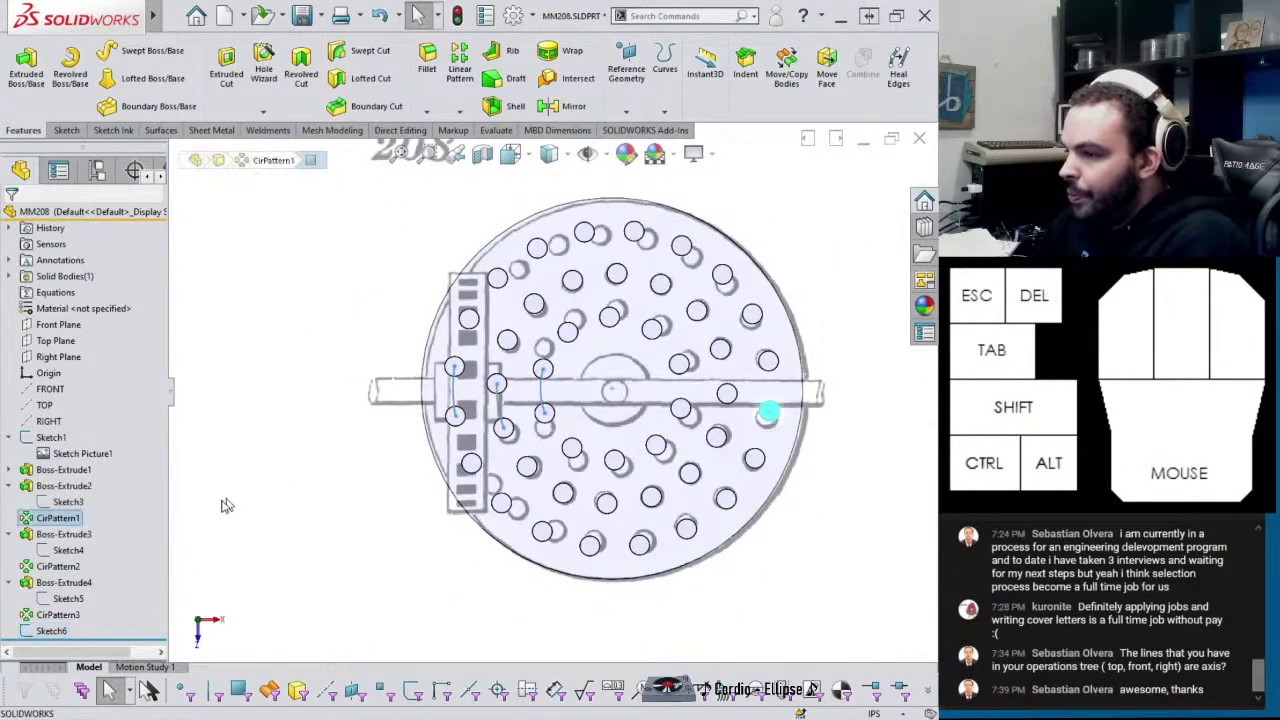
pyautogui.click(72, 516)
pyautogui.click(80, 458)
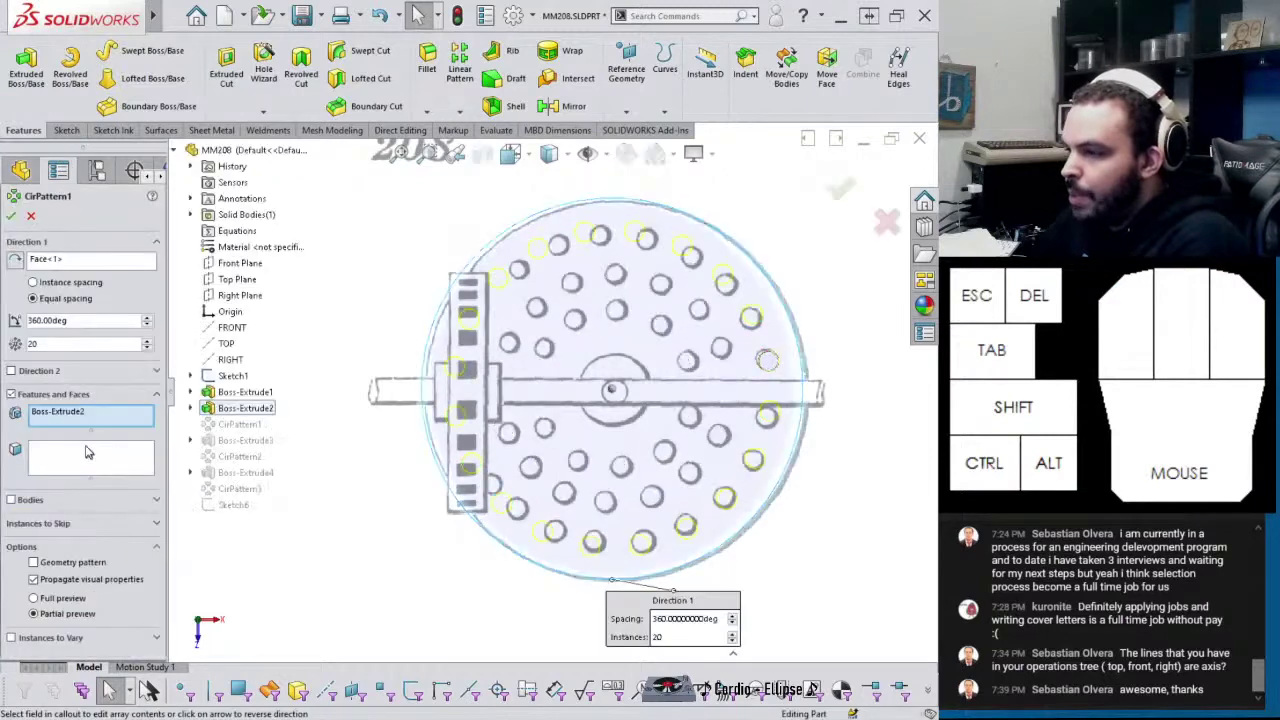
pyautogui.click(147, 340)
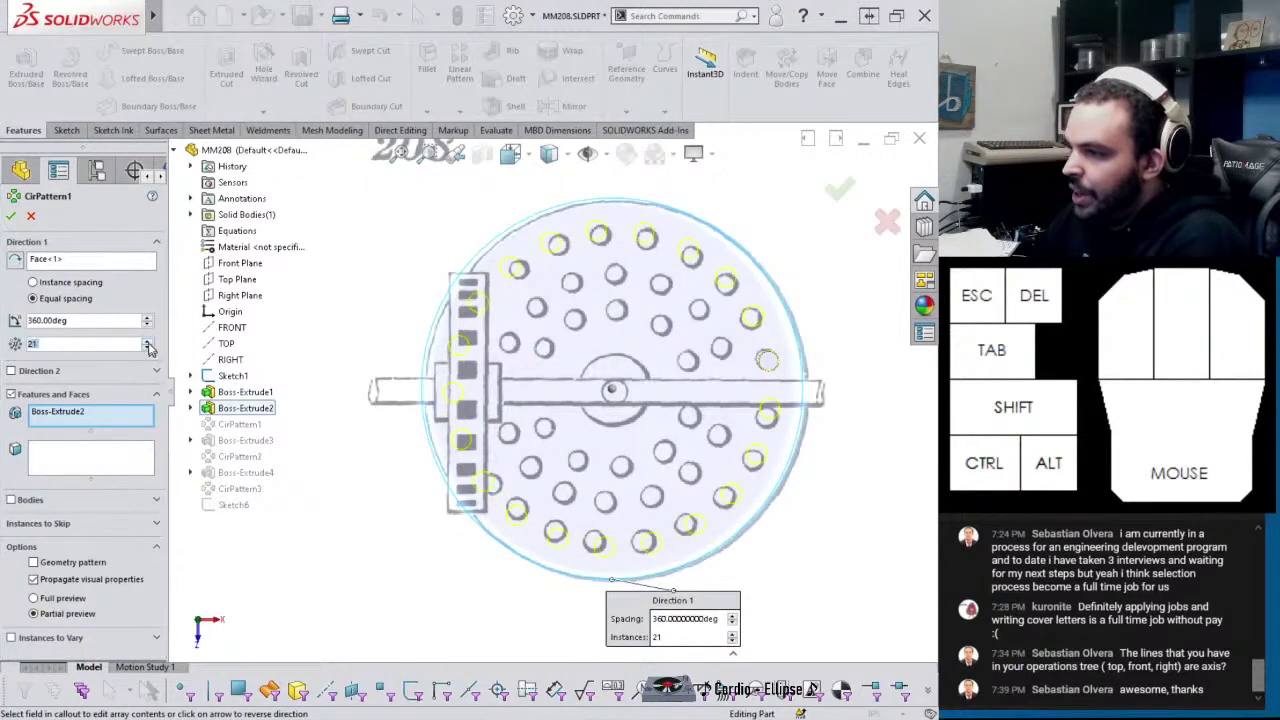
pyautogui.click(11, 218)
# Reopen the sketch of the three pin-spacing arcs and check the outer arc's length against the other two
pyautogui.click(52, 629)
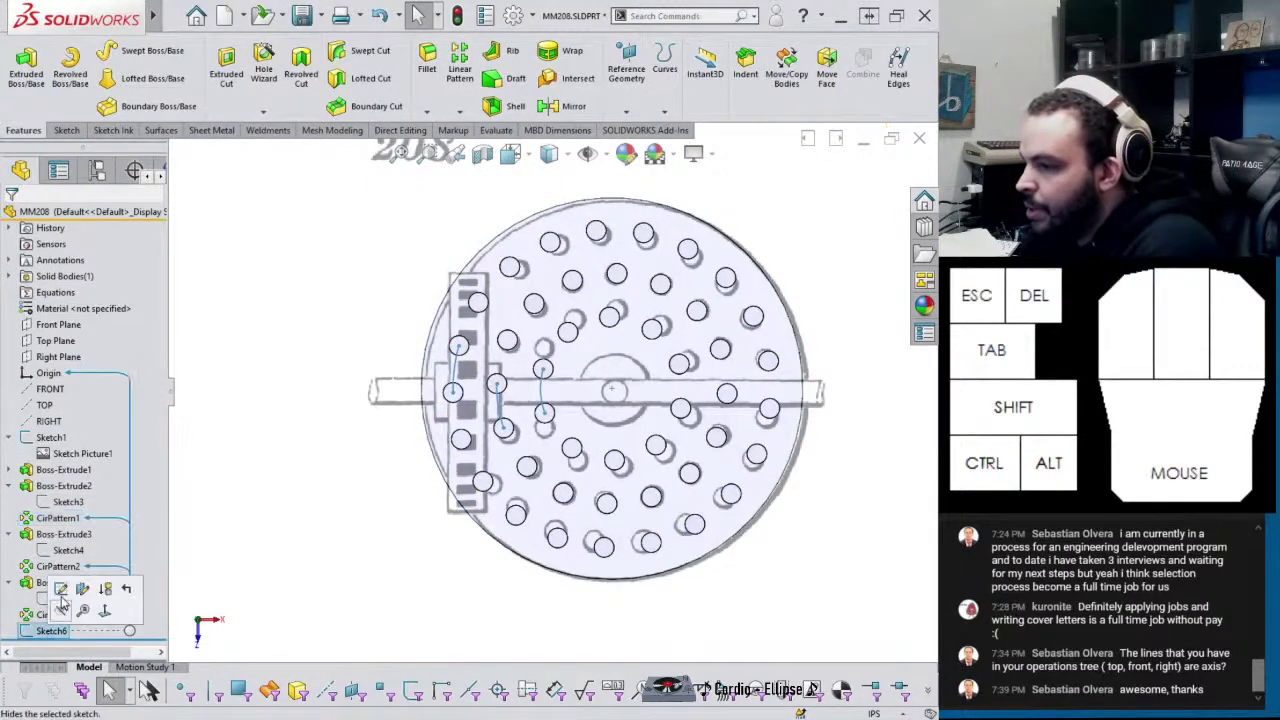
pyautogui.click(61, 589)
pyautogui.scroll(-3, 518, 375)
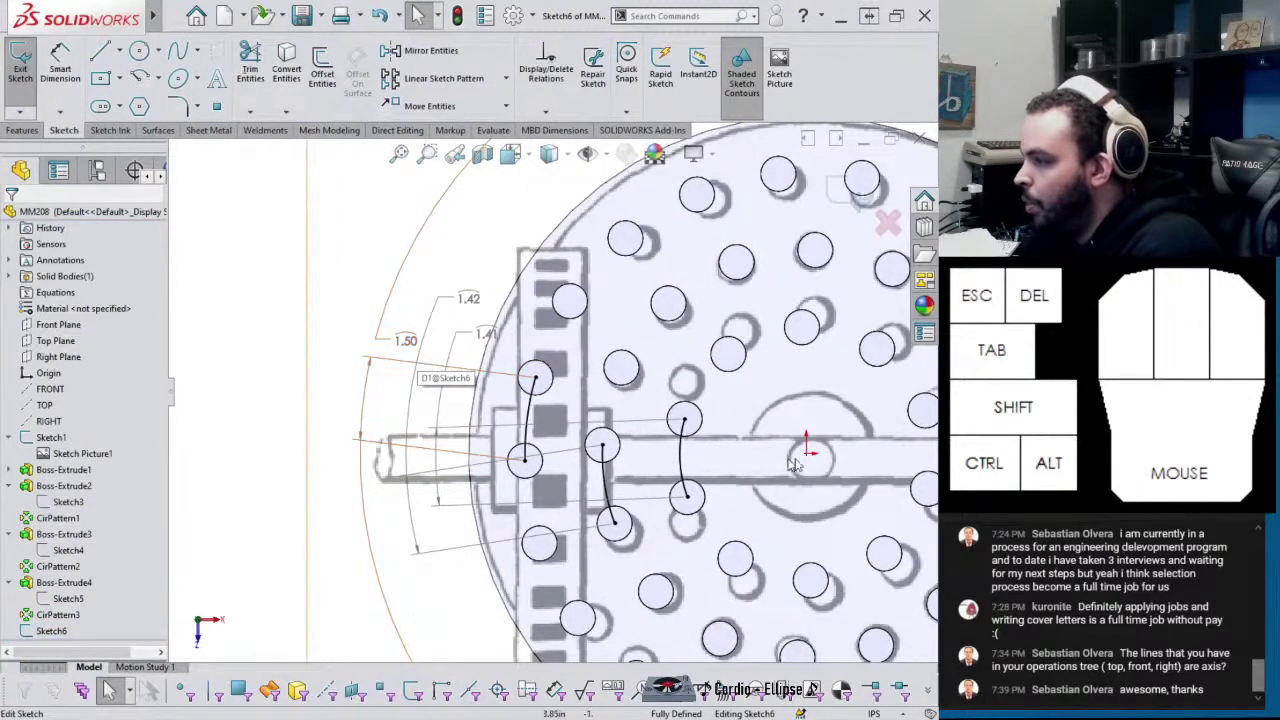
# Close the arc sketch and set the outermost ring's circular peg pattern to 22 instances
pyautogui.press('f')
pyautogui.click(838, 210)
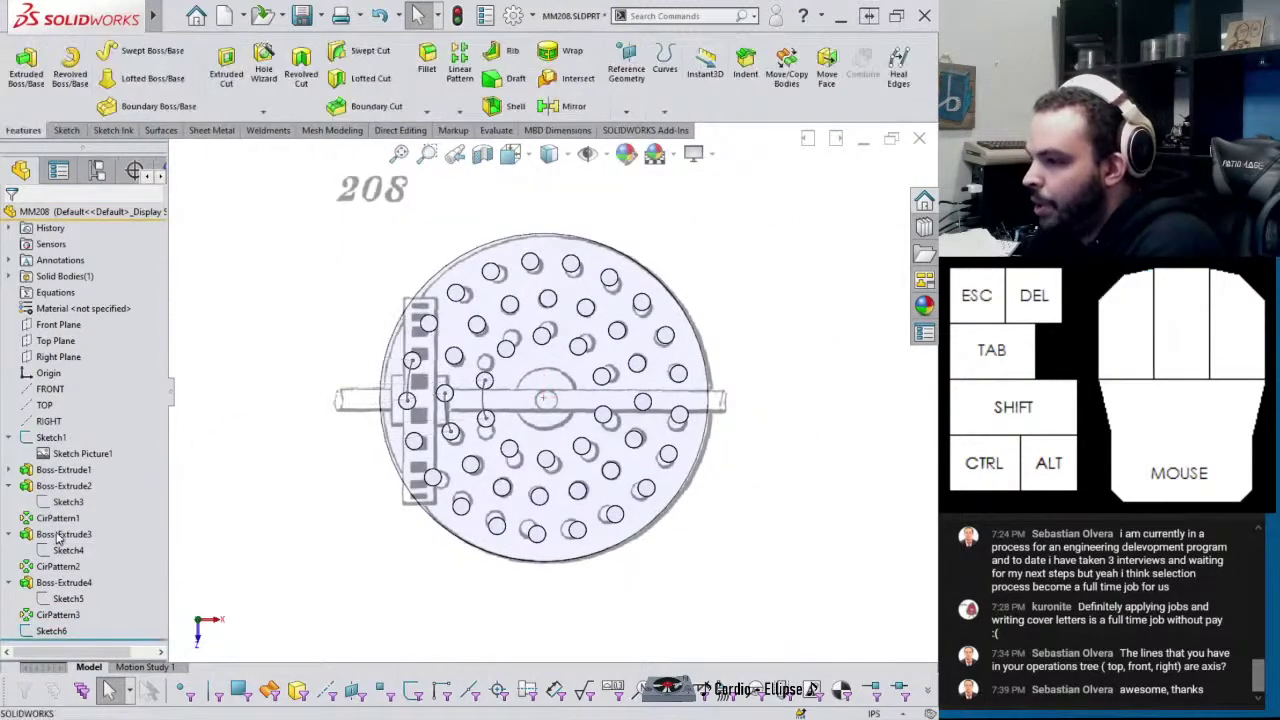
pyautogui.click(57, 518)
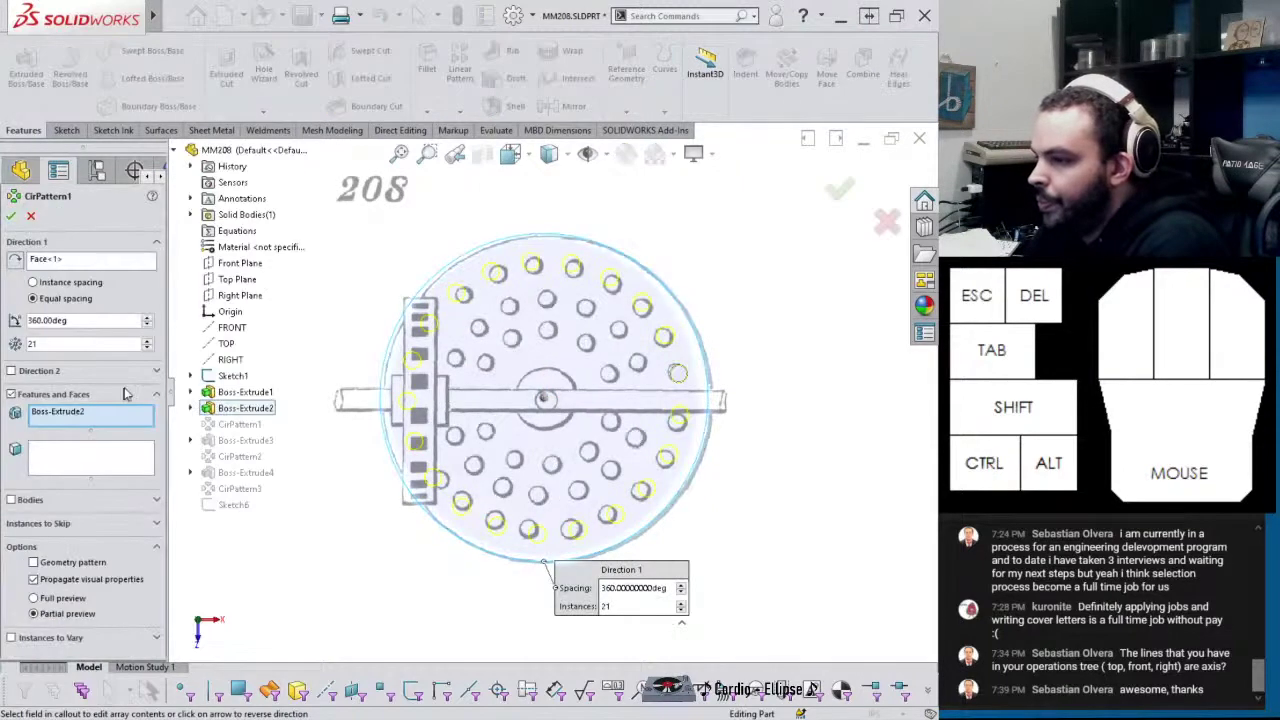
pyautogui.click(147, 345)
pyautogui.click(10, 216)
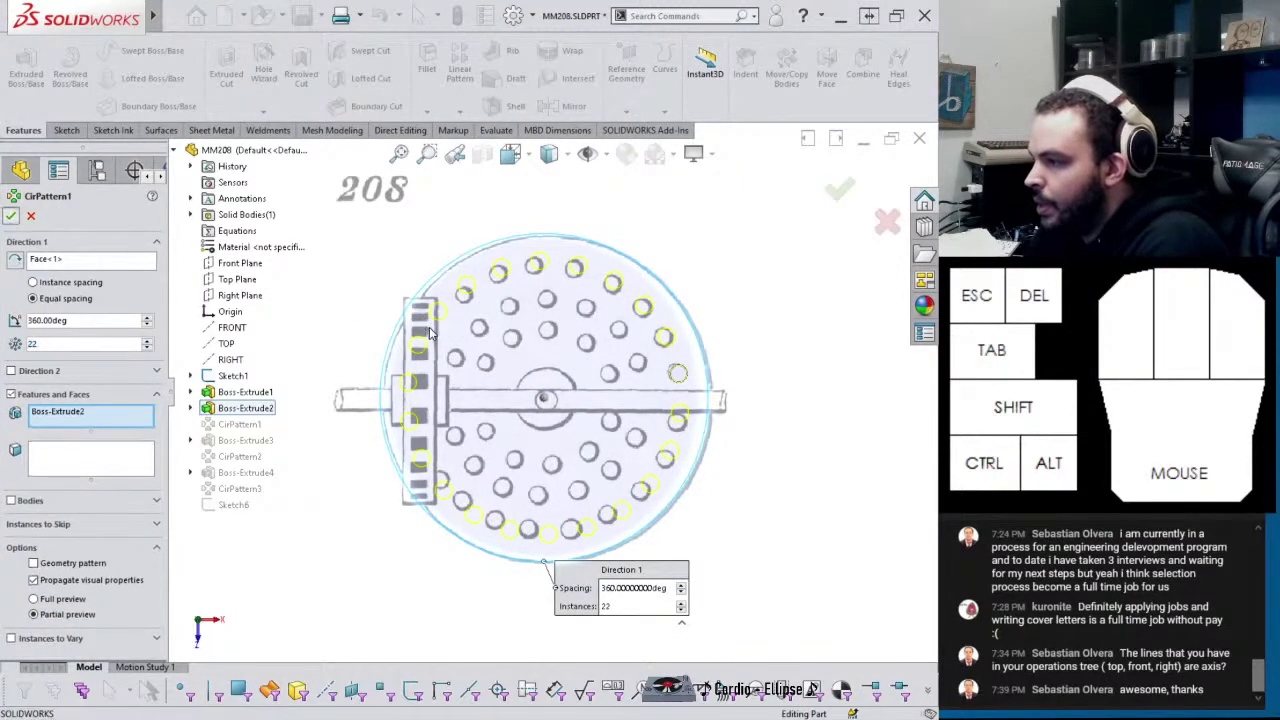
# Reopen the arc sketch to compare the arc-length dimensions between neighbouring pegs in the three rings, and close it
pyautogui.scroll(-2, 414, 390)
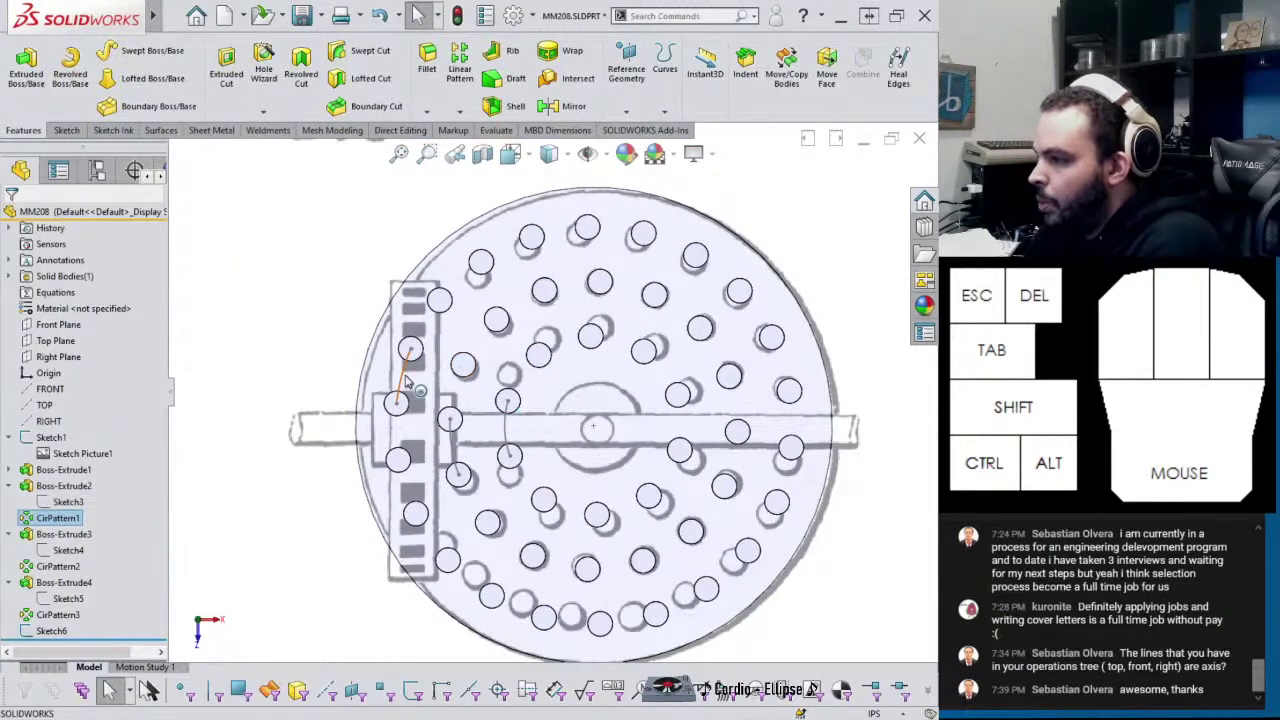
pyautogui.click(40, 633)
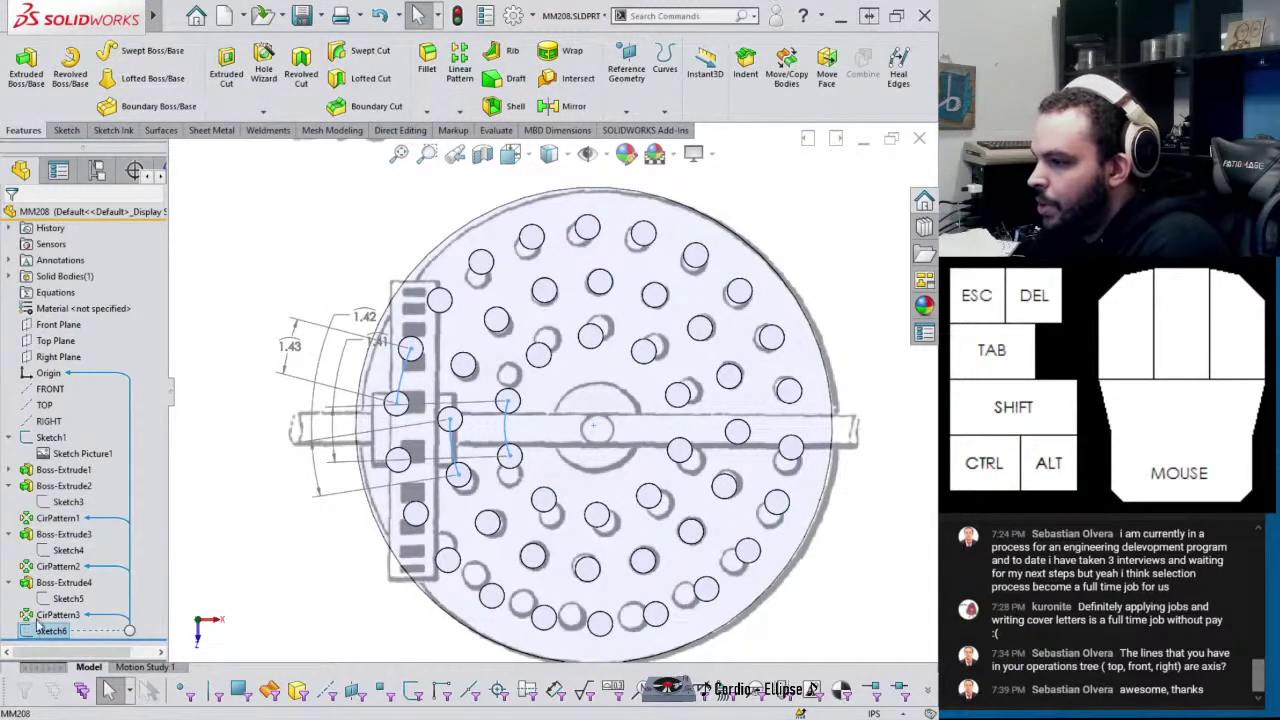
pyautogui.rightClick(48, 632)
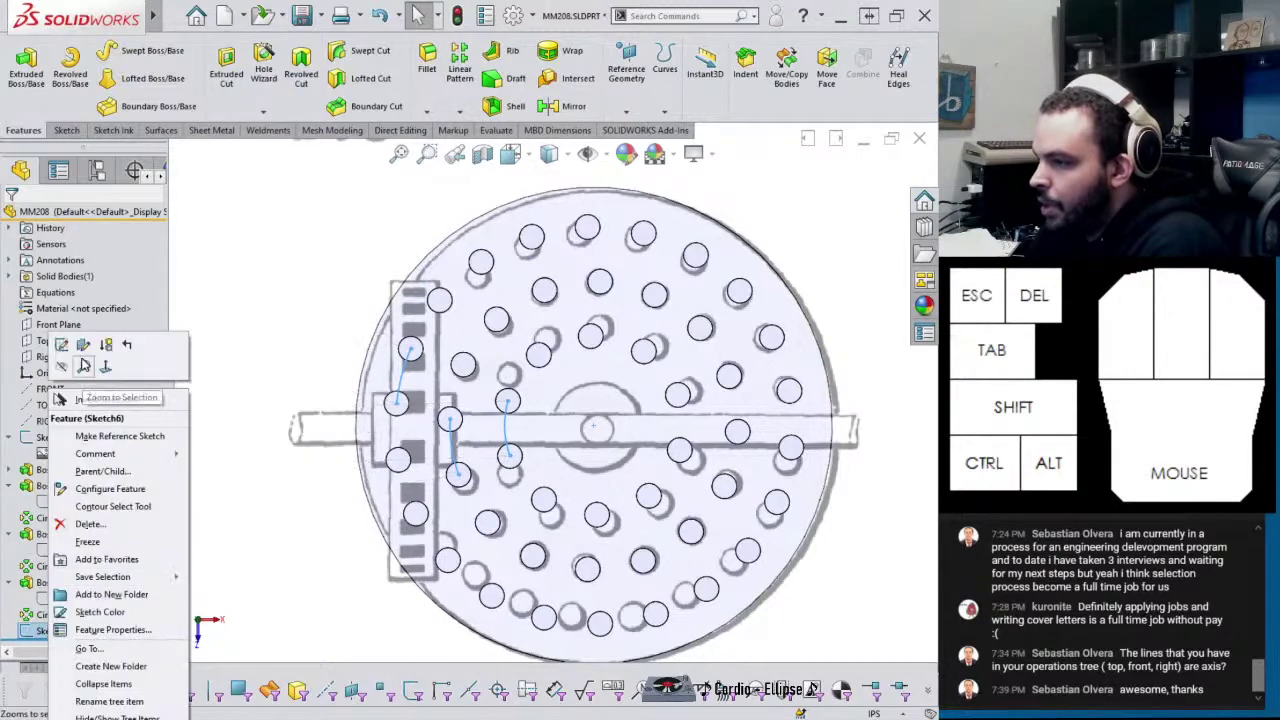
pyautogui.click(61, 346)
pyautogui.scroll(-3, 513, 389)
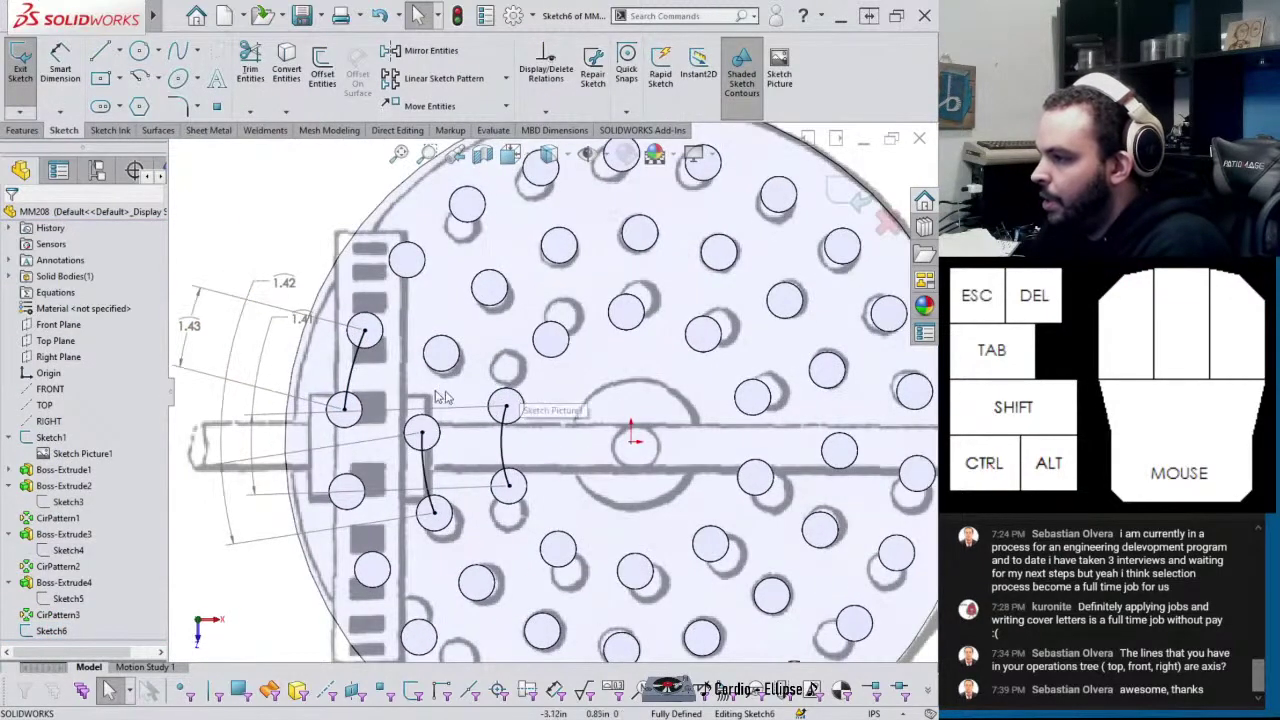
pyautogui.scroll(2, 333, 343)
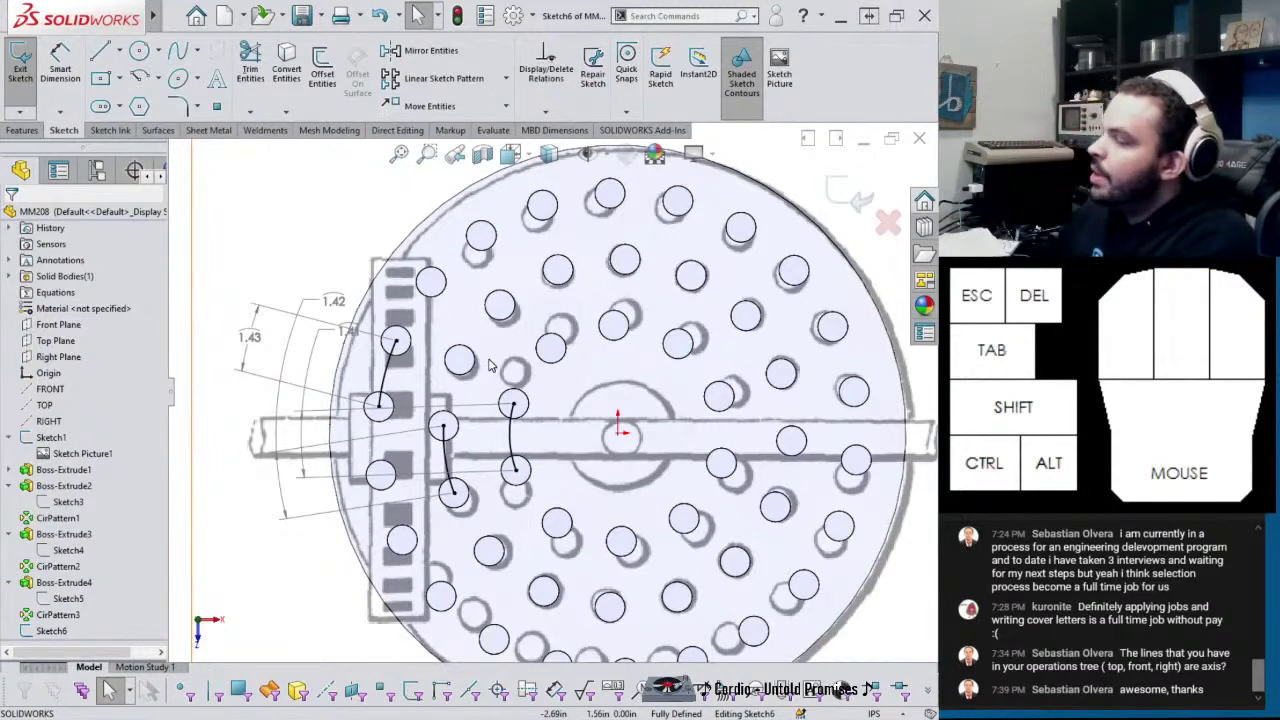
pyautogui.click(860, 199)
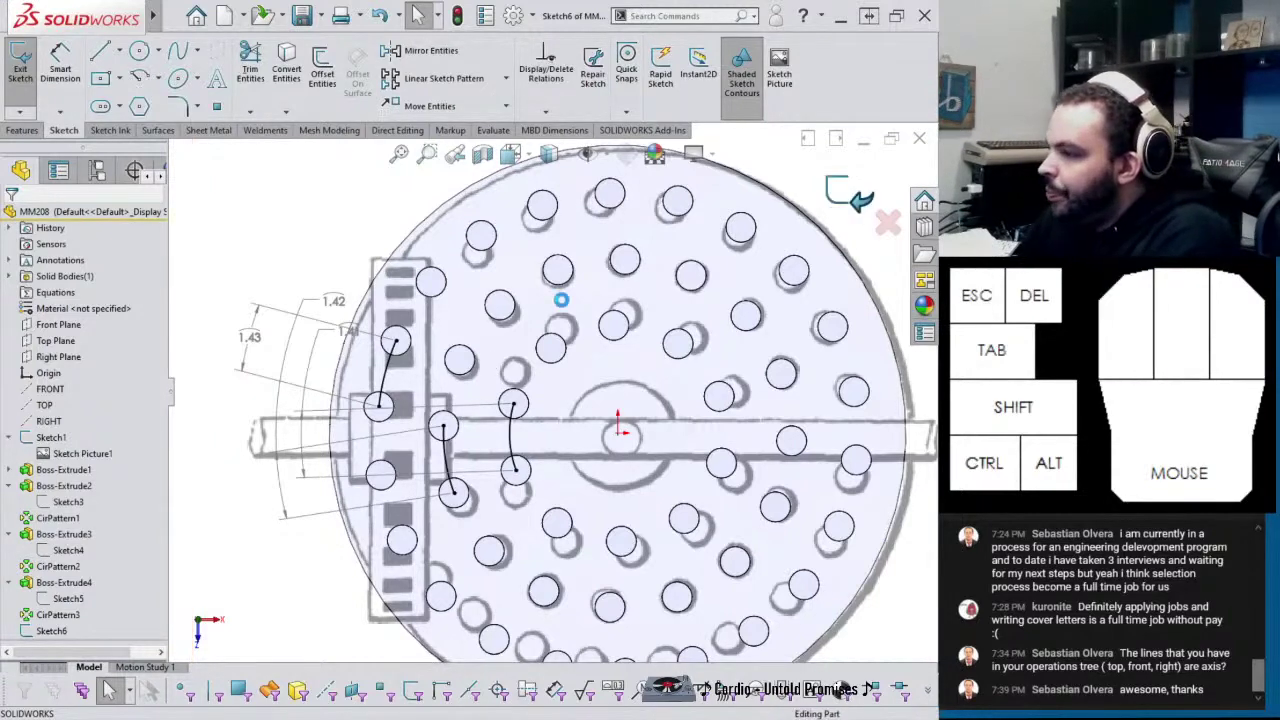
# Hide the arc sketch that links neighbouring pegs in the three rings
pyautogui.moveTo(565, 310); pyautogui.dragTo(407, 372, button='middle')
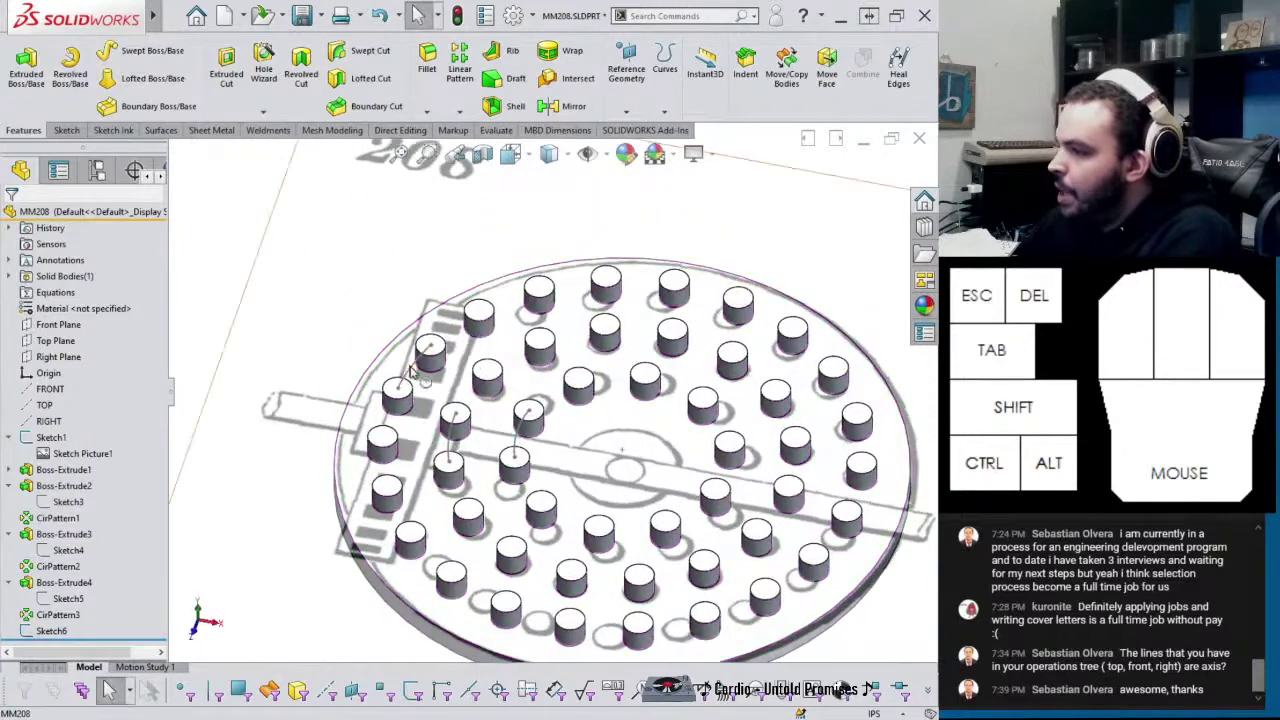
pyautogui.click(66, 631)
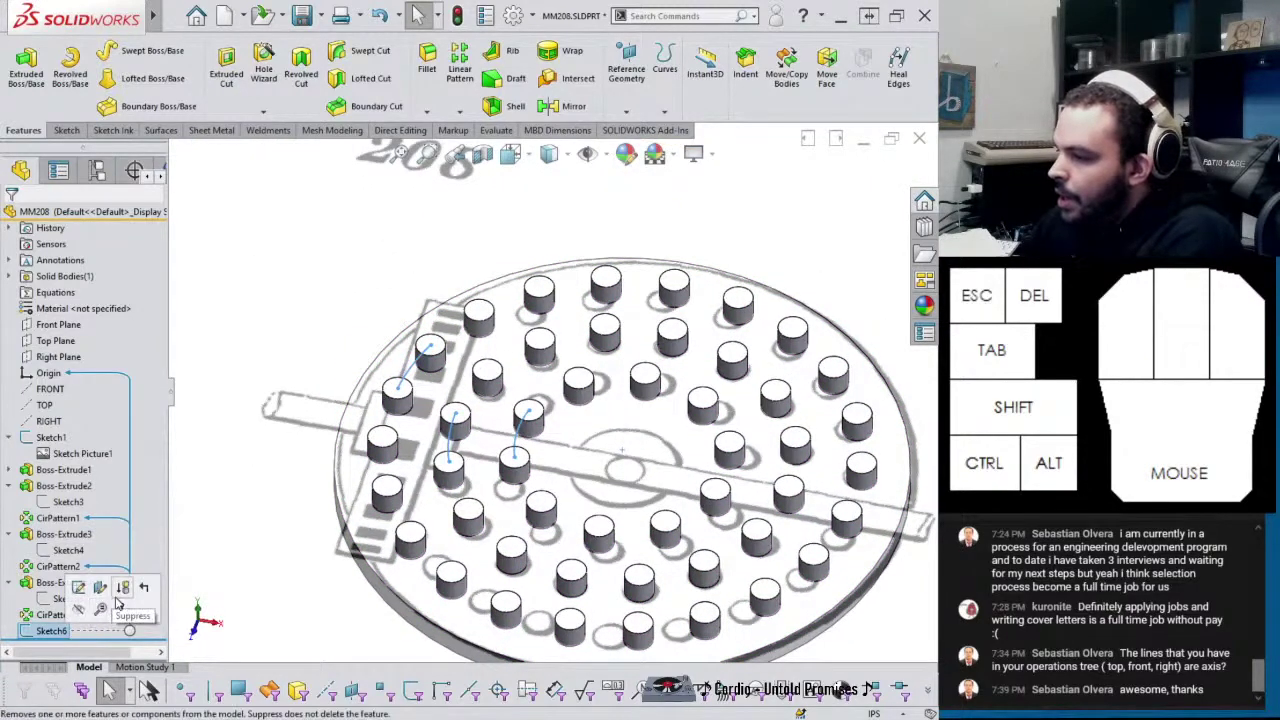
pyautogui.click(289, 451)
pyautogui.scroll(-3, 289, 451)
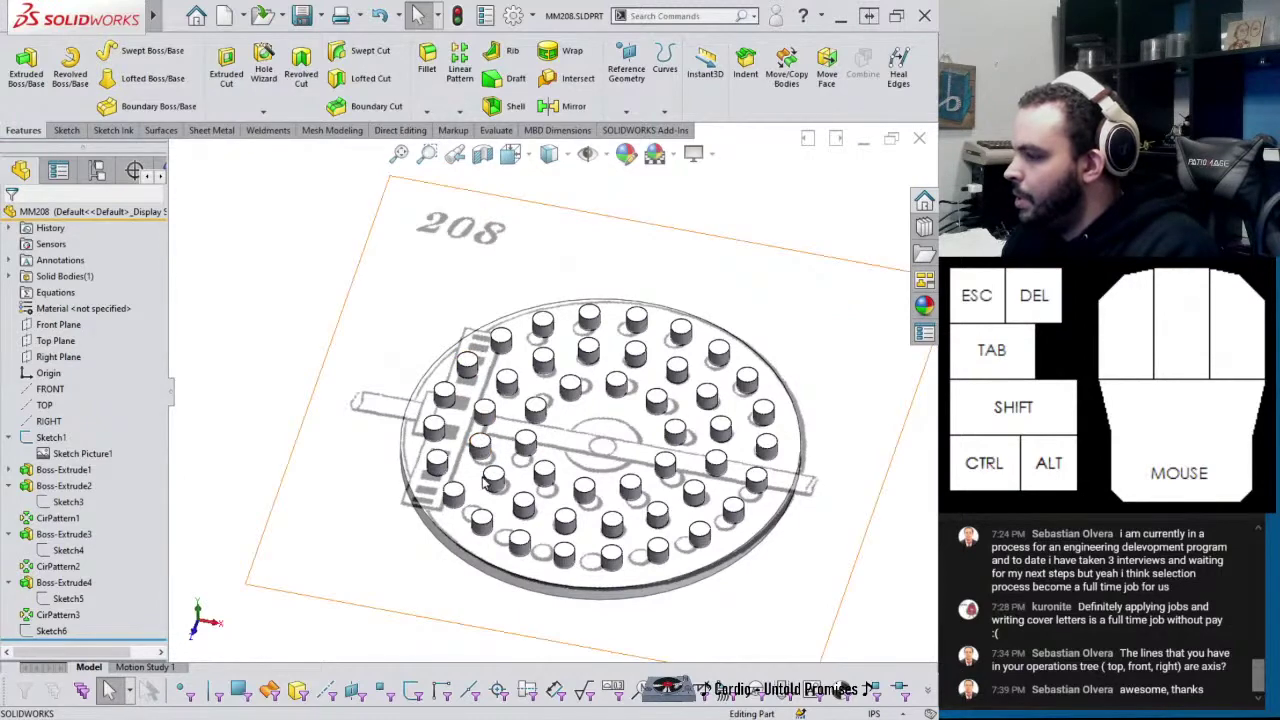
pyautogui.moveTo(484, 484)
pyautogui.mouseDown(button='middle')
pyautogui.moveTo(503, 617)
pyautogui.moveTo(488, 470)
pyautogui.moveTo(492, 502)
pyautogui.mouseUp(button='middle')
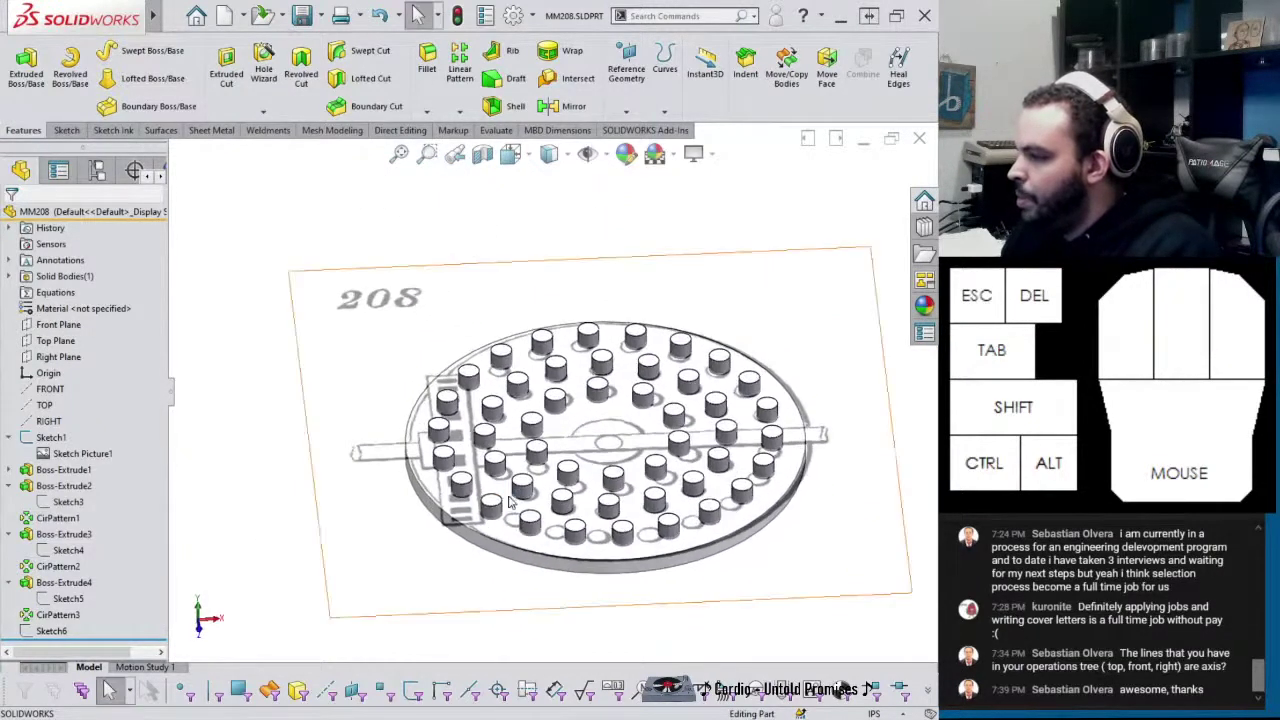
# Sketch a tall corner rectangle on the Front Plane, rising from the disc's top face at the outermost peg ring
pyautogui.click(60, 357)
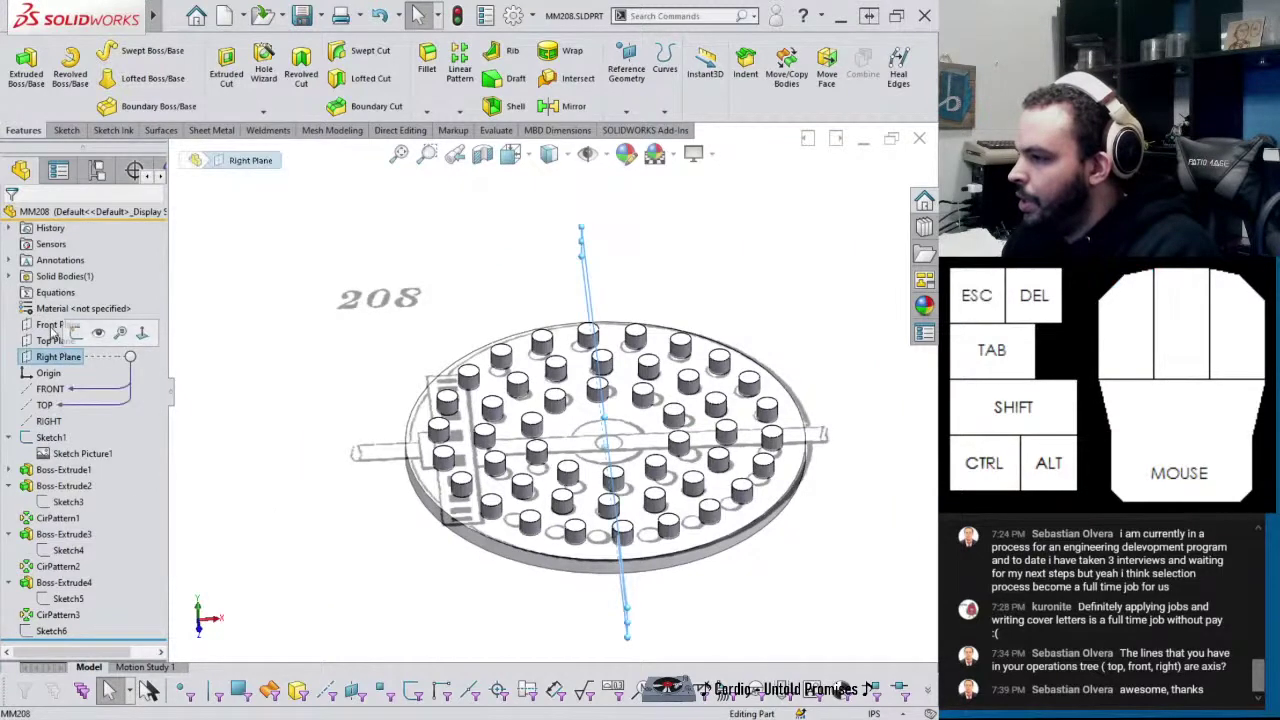
pyautogui.click(50, 324)
pyautogui.click(78, 305)
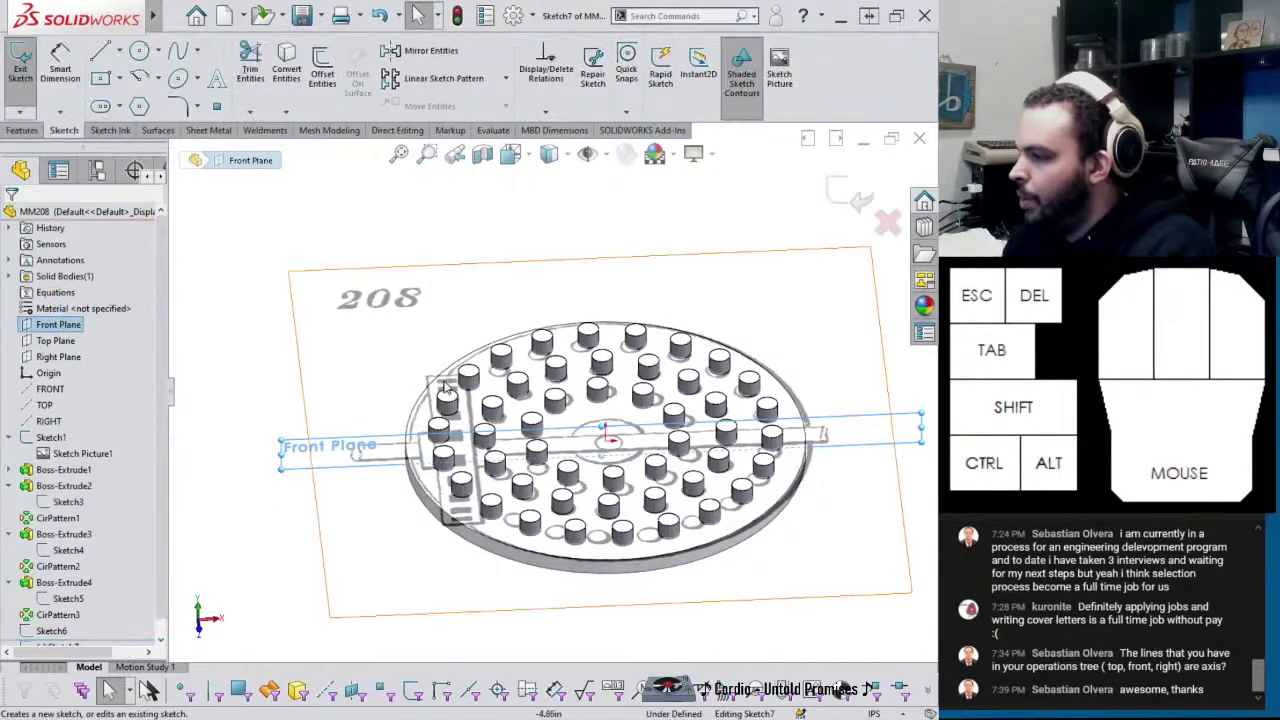
pyautogui.hotkey('ctrl', '1')
pyautogui.scroll(-4, 398, 380)
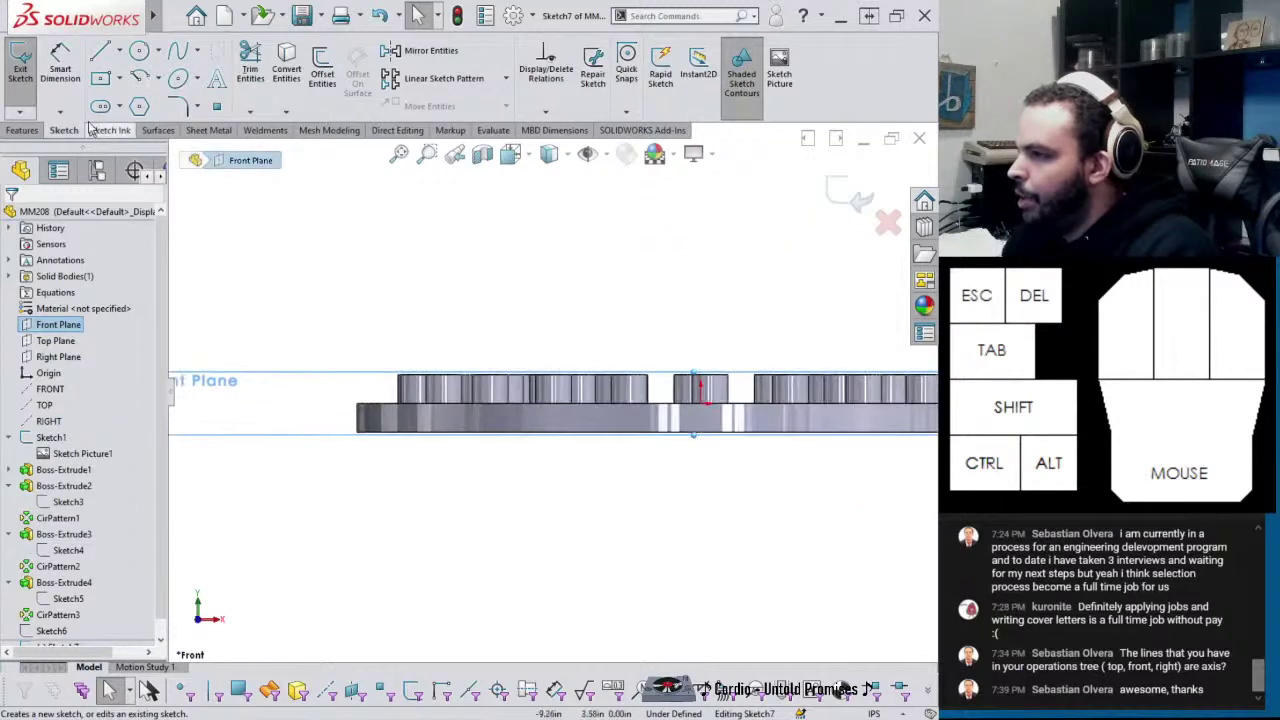
pyautogui.click(119, 80)
pyautogui.click(120, 101)
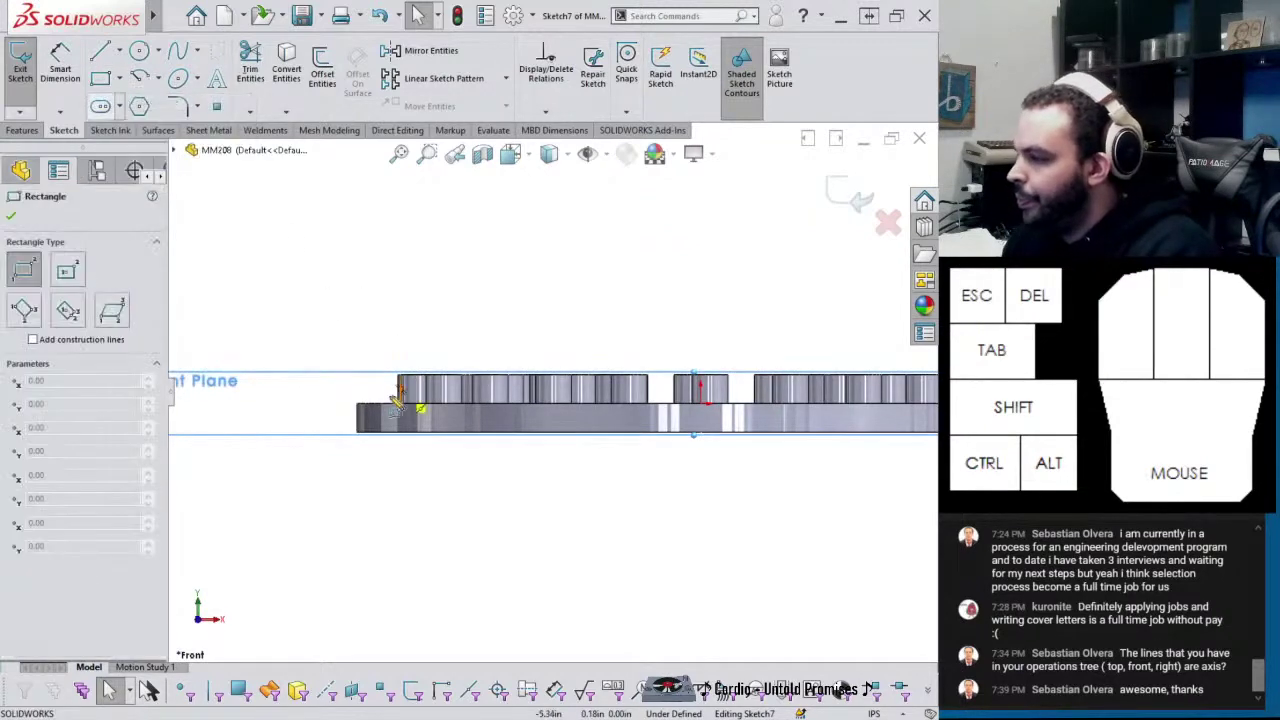
pyautogui.moveTo(385, 403); pyautogui.dragTo(445, 168)
pyautogui.scroll(3, 486, 335)
pyautogui.moveTo(486, 340); pyautogui.dragTo(507, 430, button='middle')
pyautogui.press('Escape')
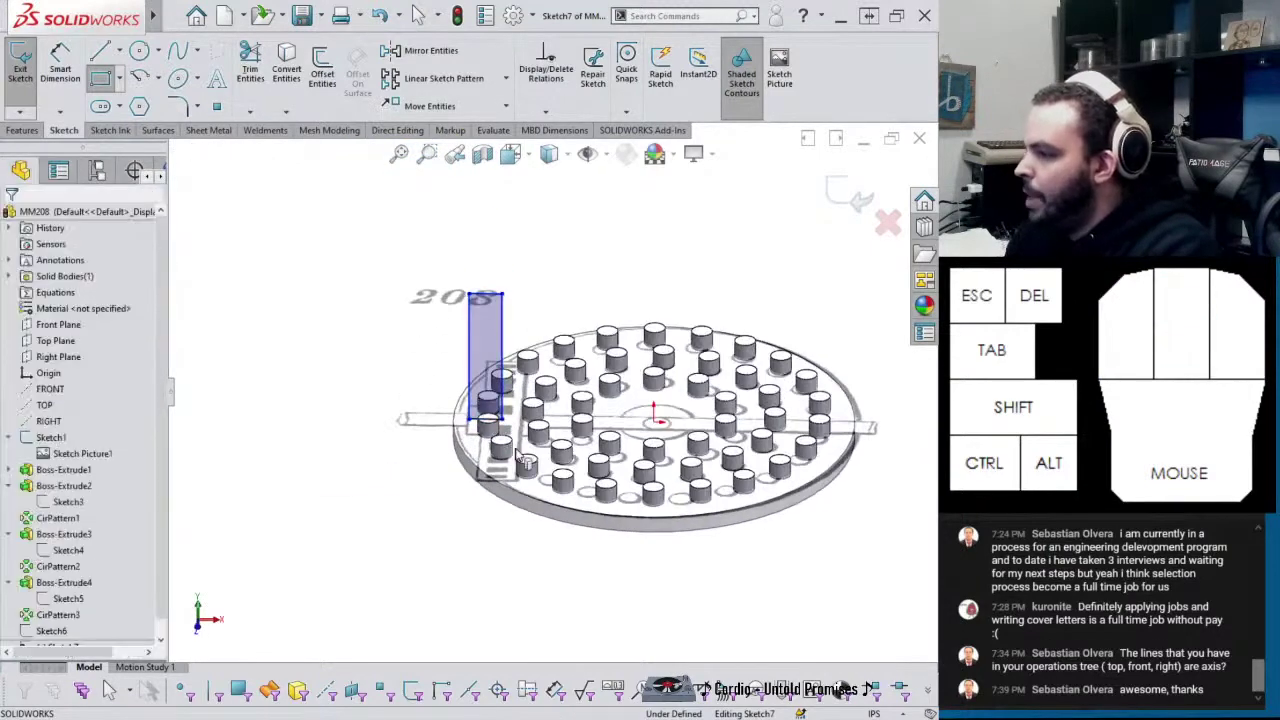
# Examine from several angles how the rectangle lines up with the outer pegs and the reference picture, and close its sketch
pyautogui.scroll(-2, 505, 428)
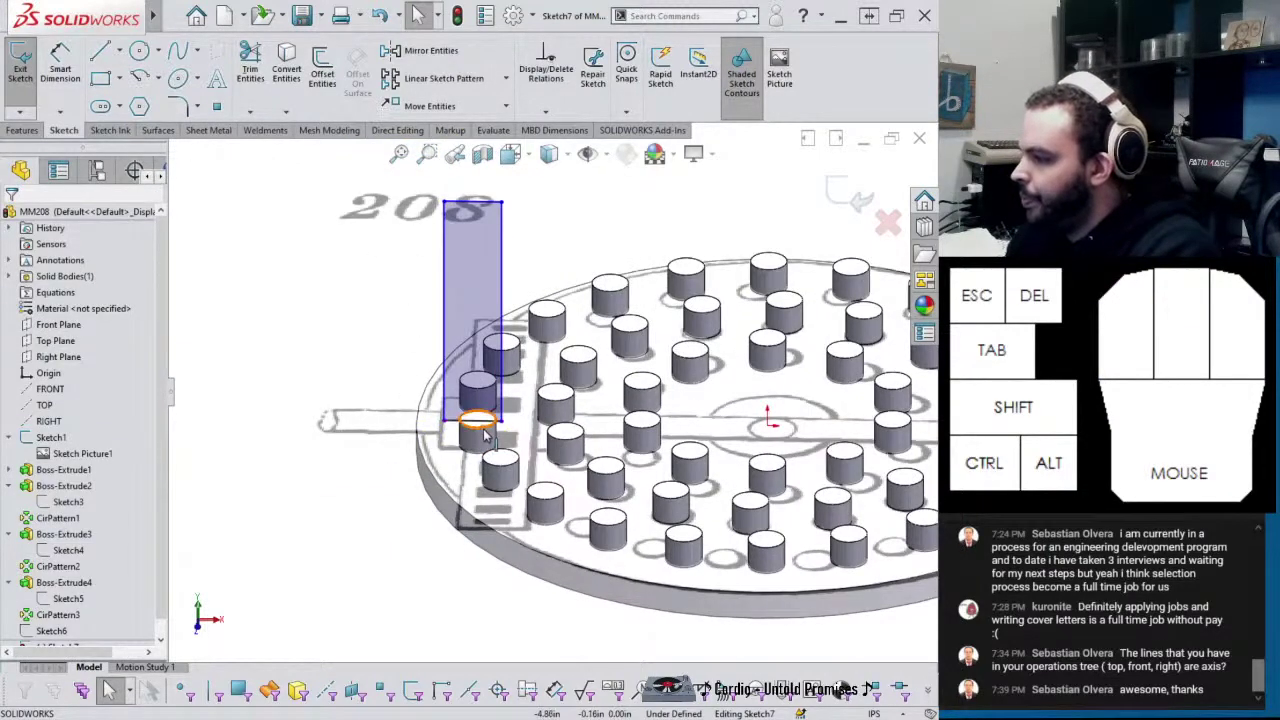
pyautogui.rightClick(487, 433)
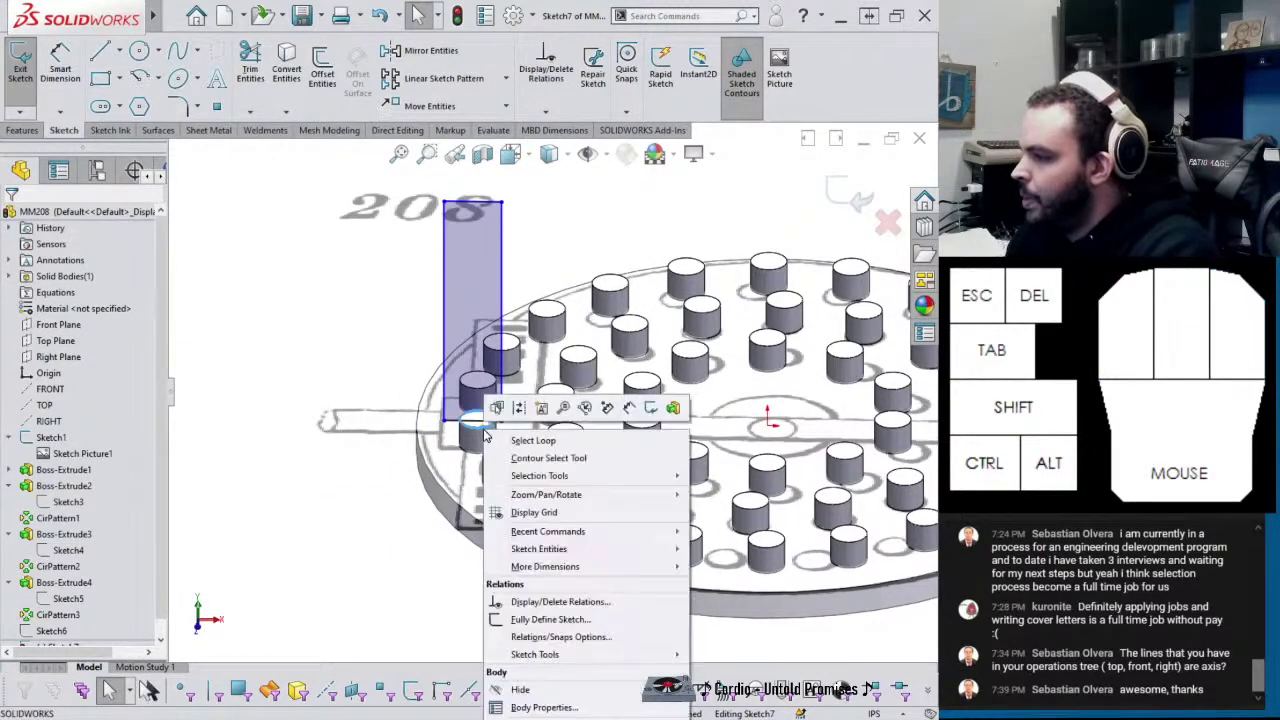
pyautogui.click(345, 357)
pyautogui.moveTo(409, 360); pyautogui.dragTo(455, 368, button='middle')
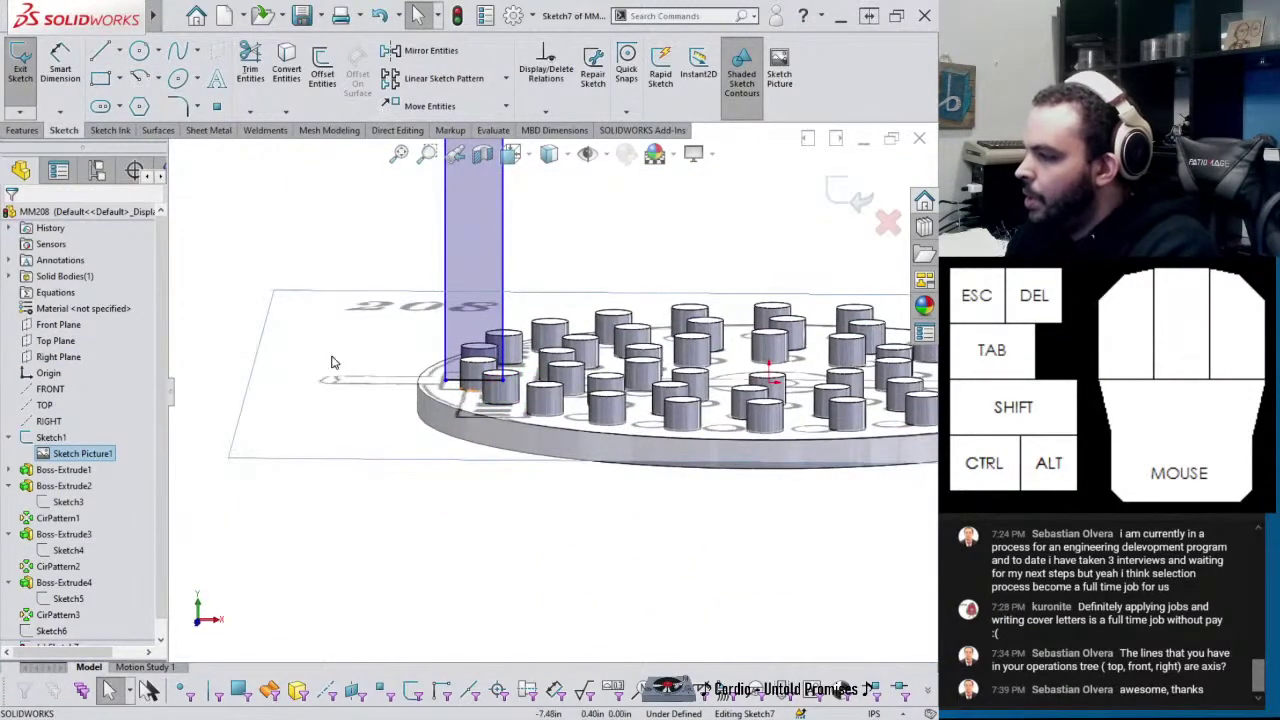
pyautogui.press('Escape')
pyautogui.moveTo(412, 414); pyautogui.dragTo(440, 604, button='middle')
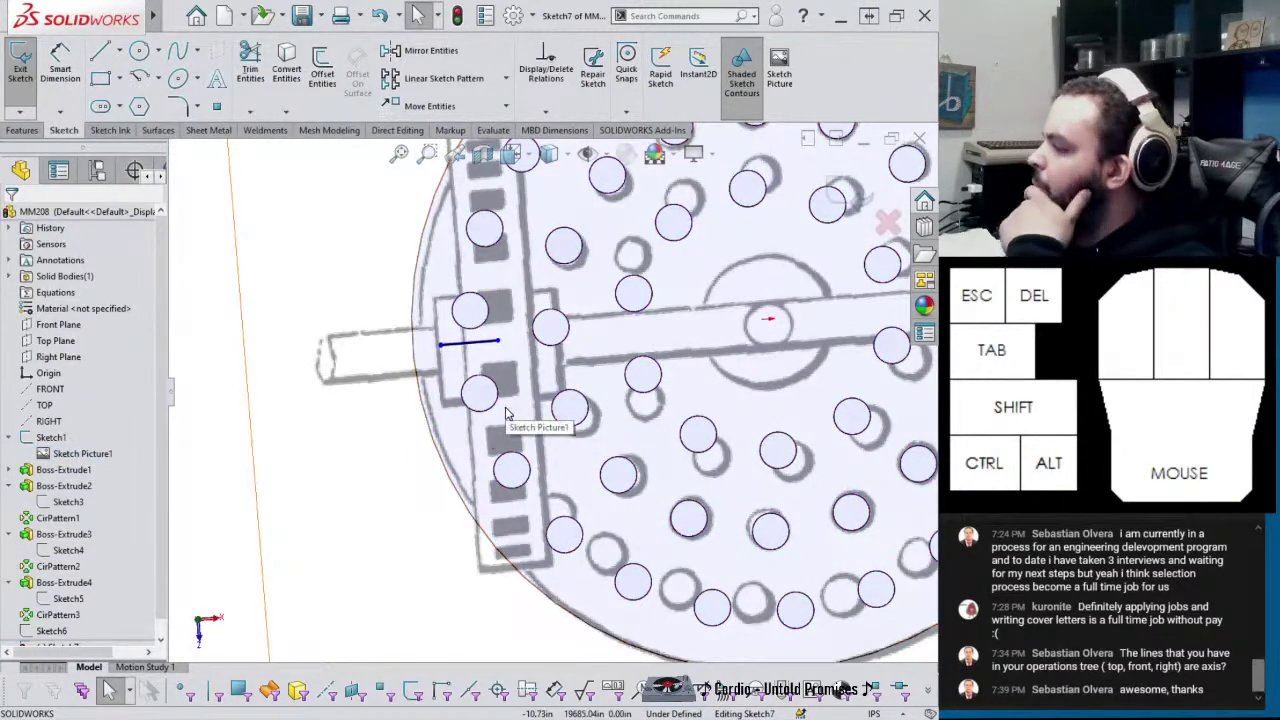
pyautogui.moveTo(505, 413); pyautogui.dragTo(500, 411, button='middle')
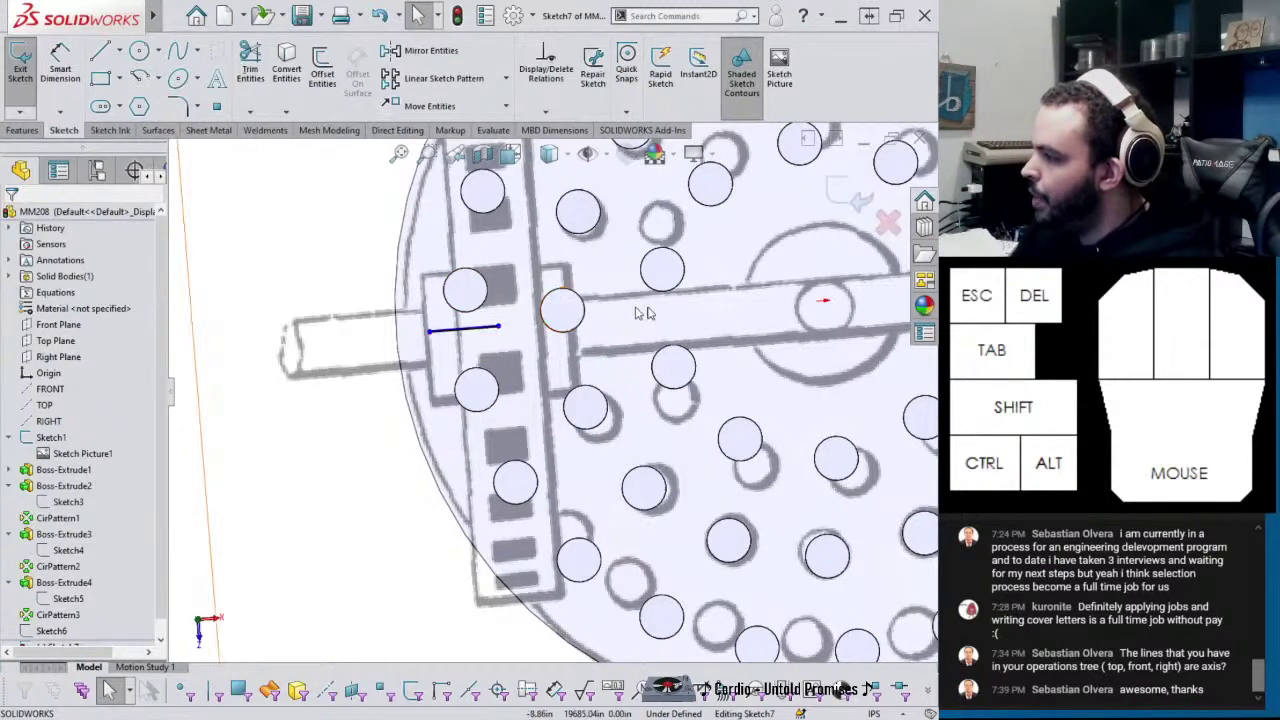
pyautogui.click(858, 198)
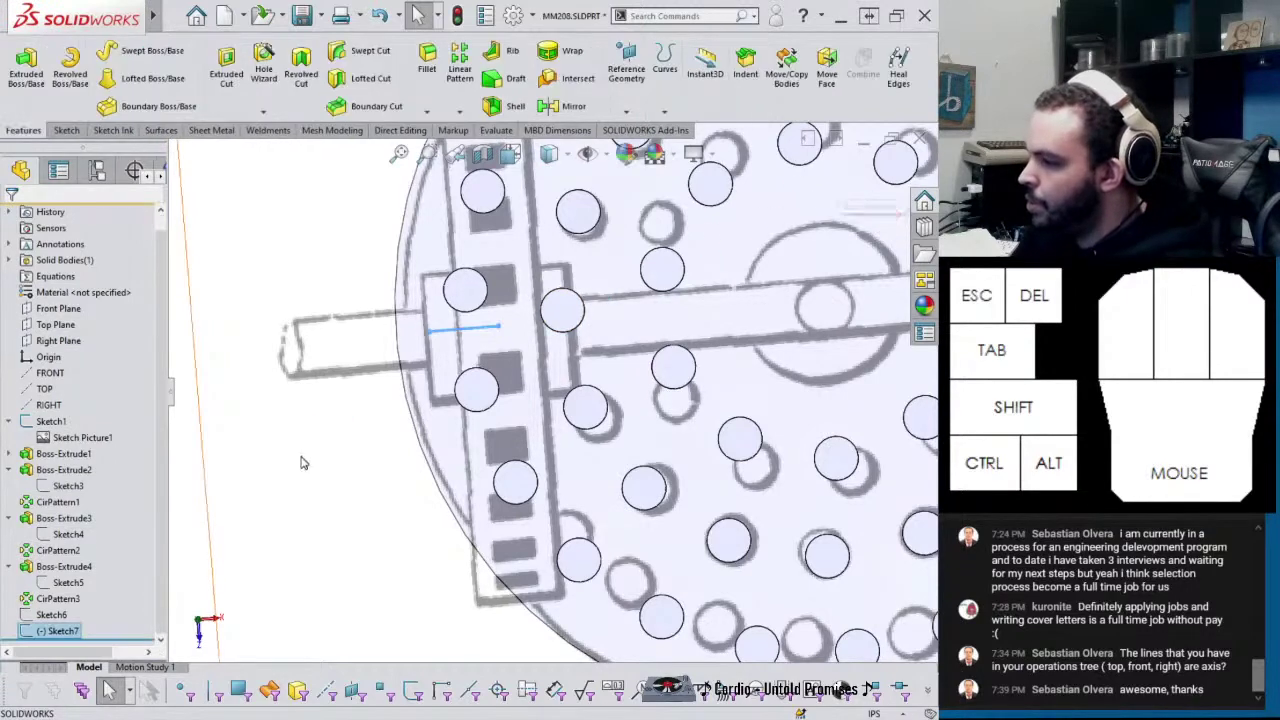
# In the arc sketch, add a centerpoint arc about the origin from the outer arc's lower end to the third peg further along
pyautogui.click(51, 614)
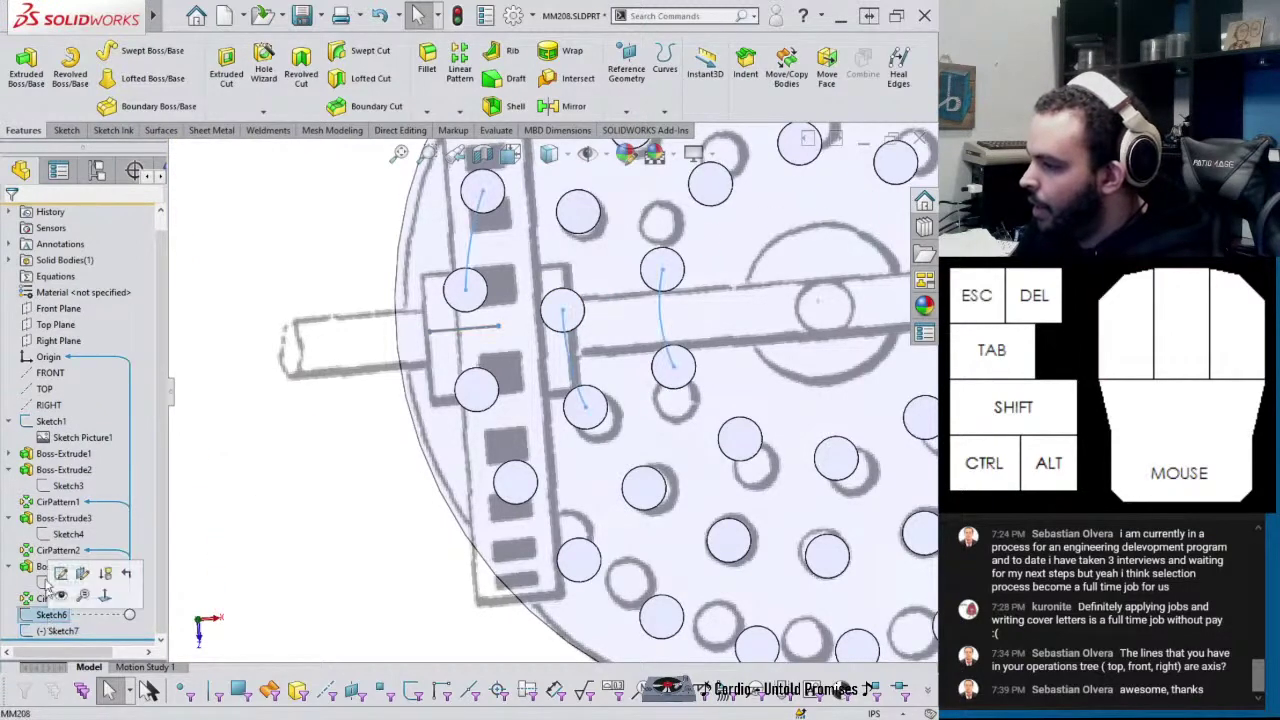
pyautogui.click(63, 572)
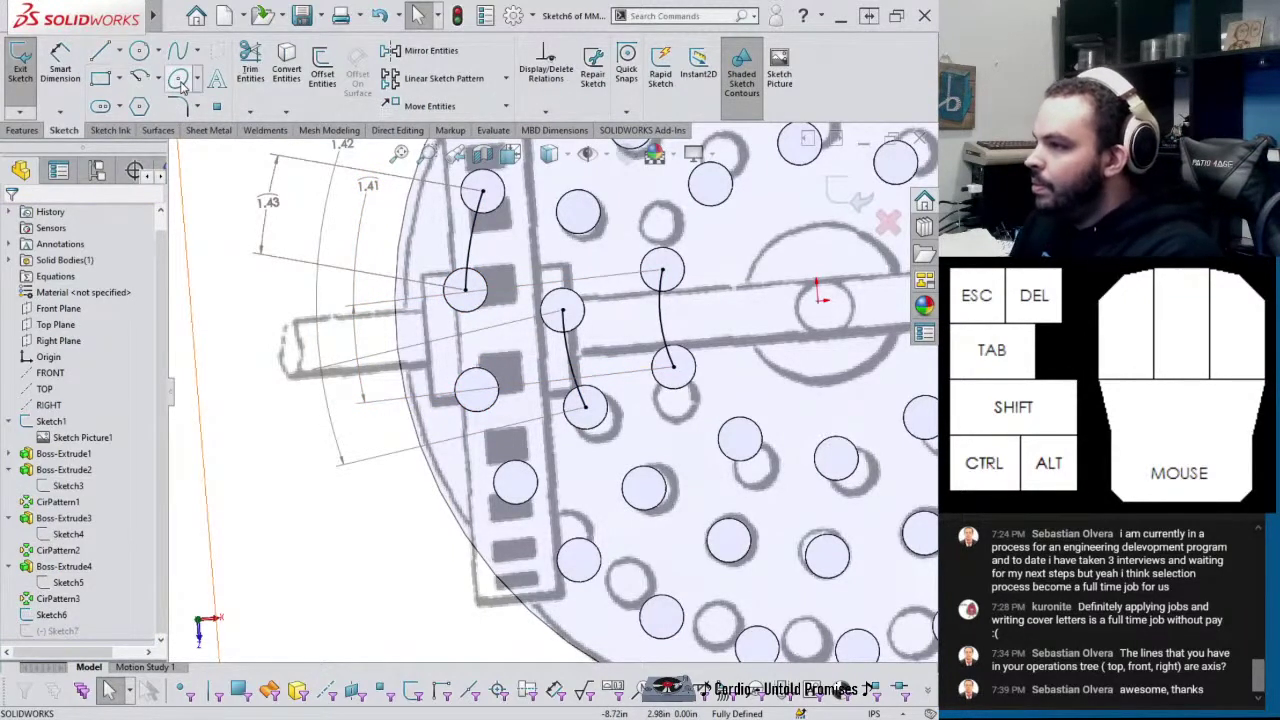
pyautogui.click(140, 78)
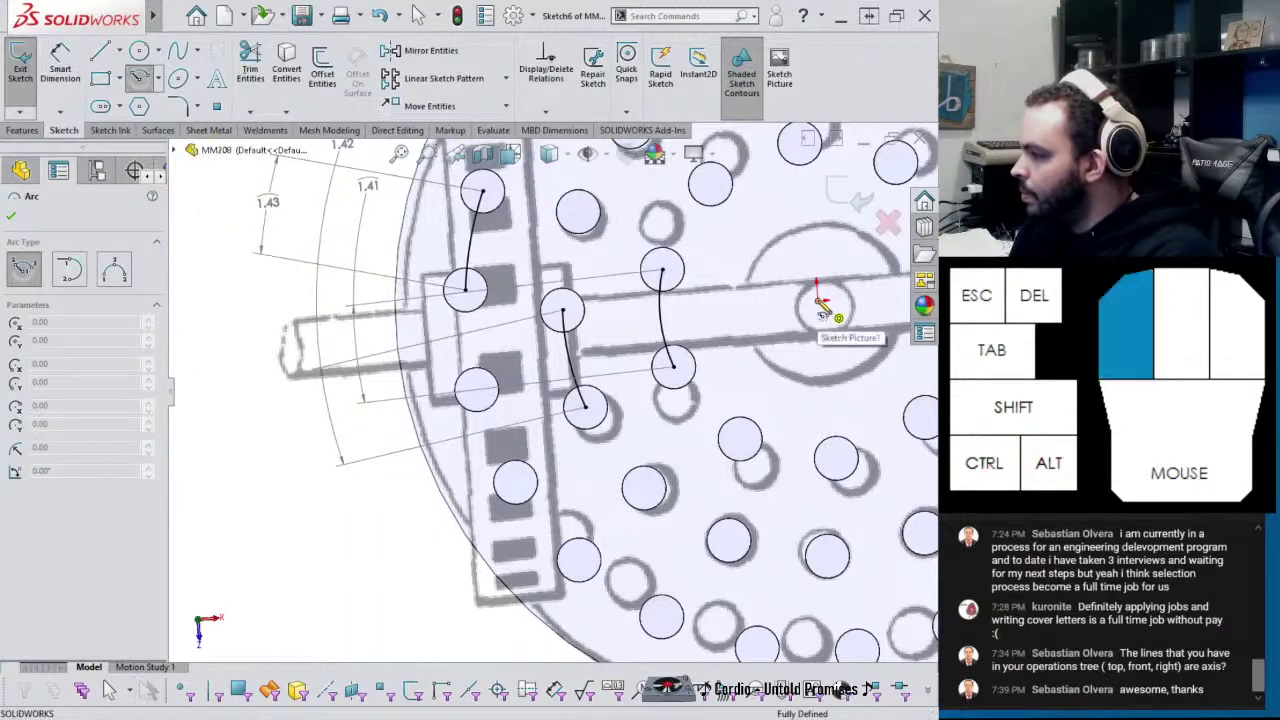
pyautogui.click(464, 290)
pyautogui.click(594, 578)
pyautogui.press('Escape')
pyautogui.moveTo(594, 578)
pyautogui.mouseDown()
pyautogui.moveTo(567, 540)
pyautogui.moveTo(577, 558)
pyautogui.mouseUp()
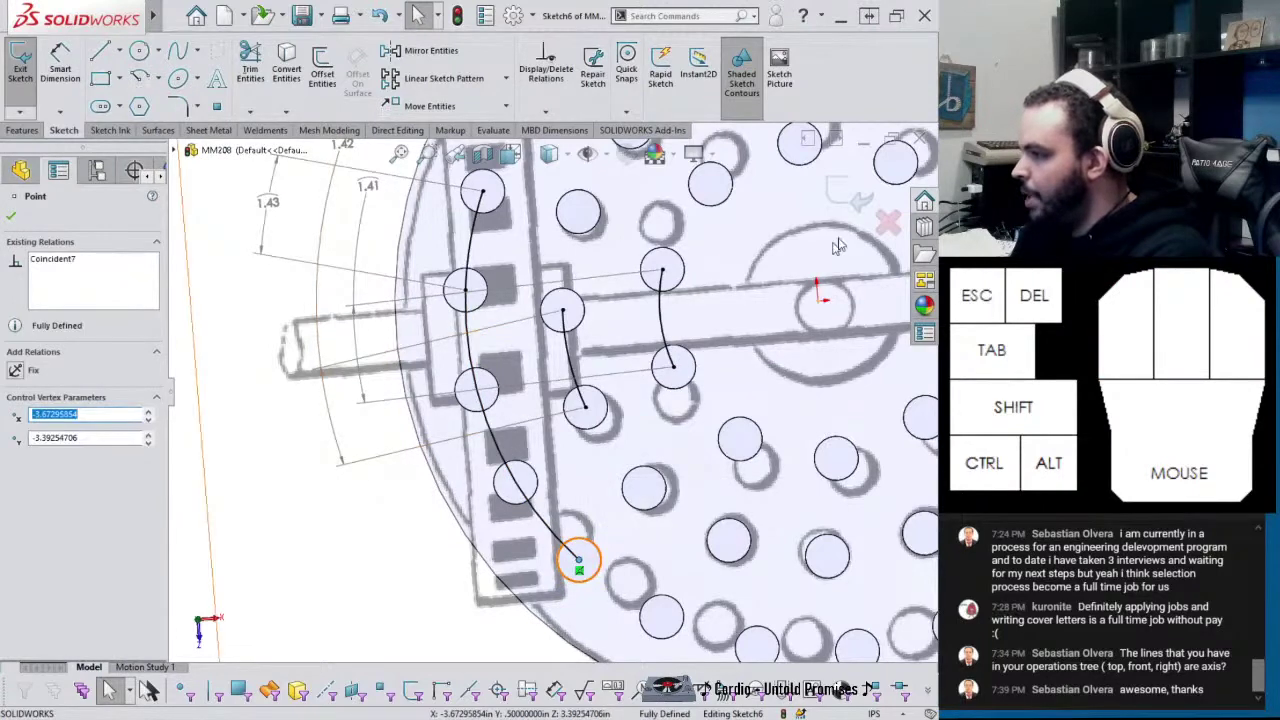
pyautogui.click(848, 195)
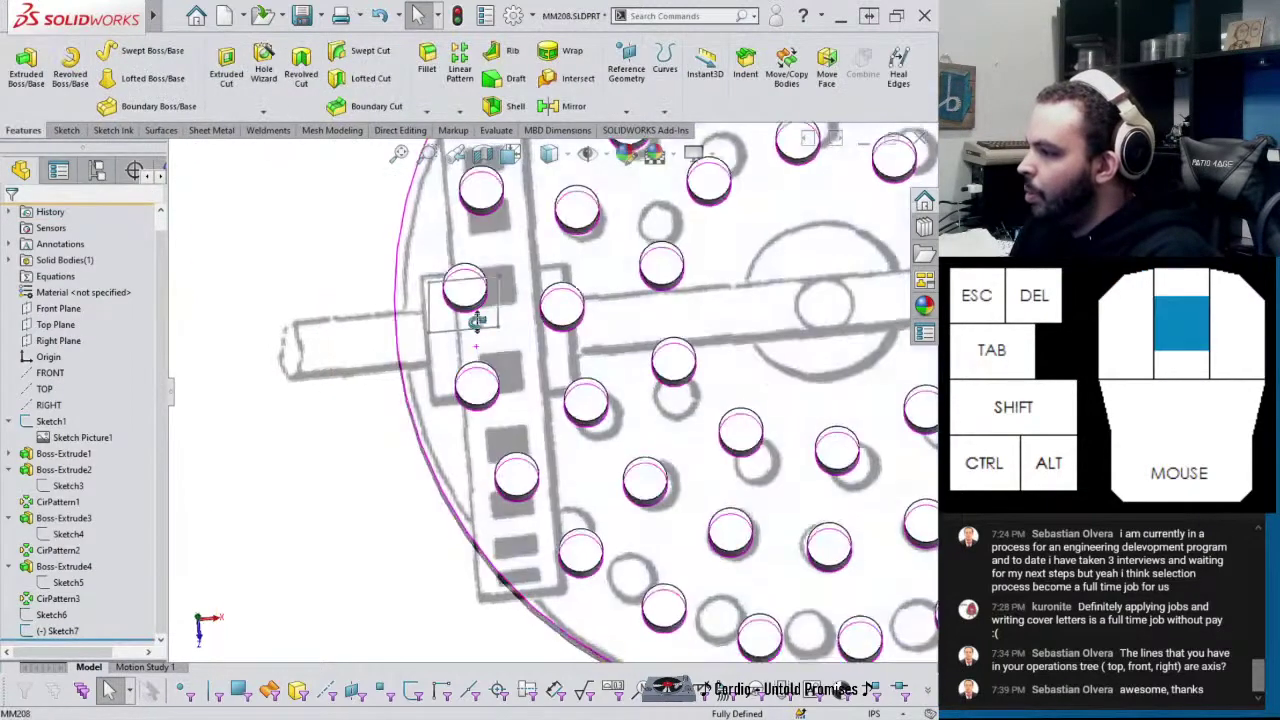
# Show the arc sketch in the model again
pyautogui.click(57, 630)
pyautogui.click(60, 598)
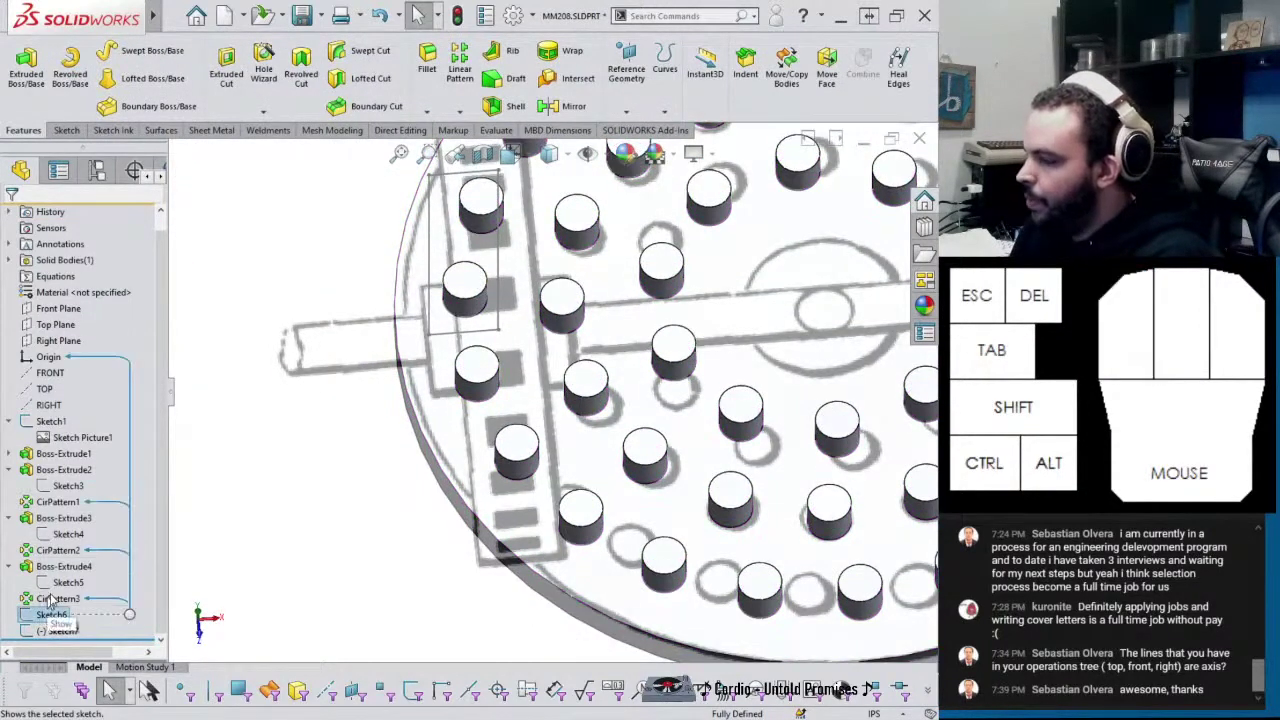
pyautogui.moveTo(316, 434); pyautogui.dragTo(515, 338, button='middle')
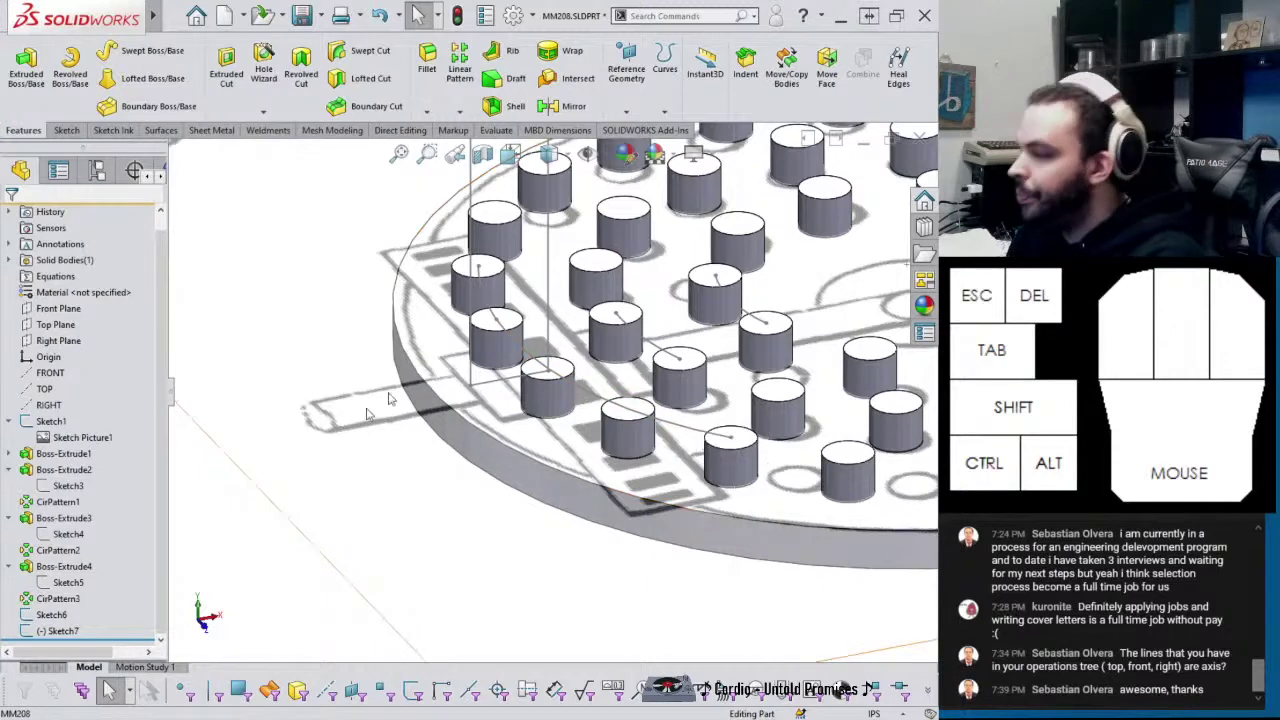
# Edit the rectangle's sketch and draw a short vertical centerline upward from the midpoint of its bottom edge
pyautogui.click(57, 631)
pyautogui.click(76, 604)
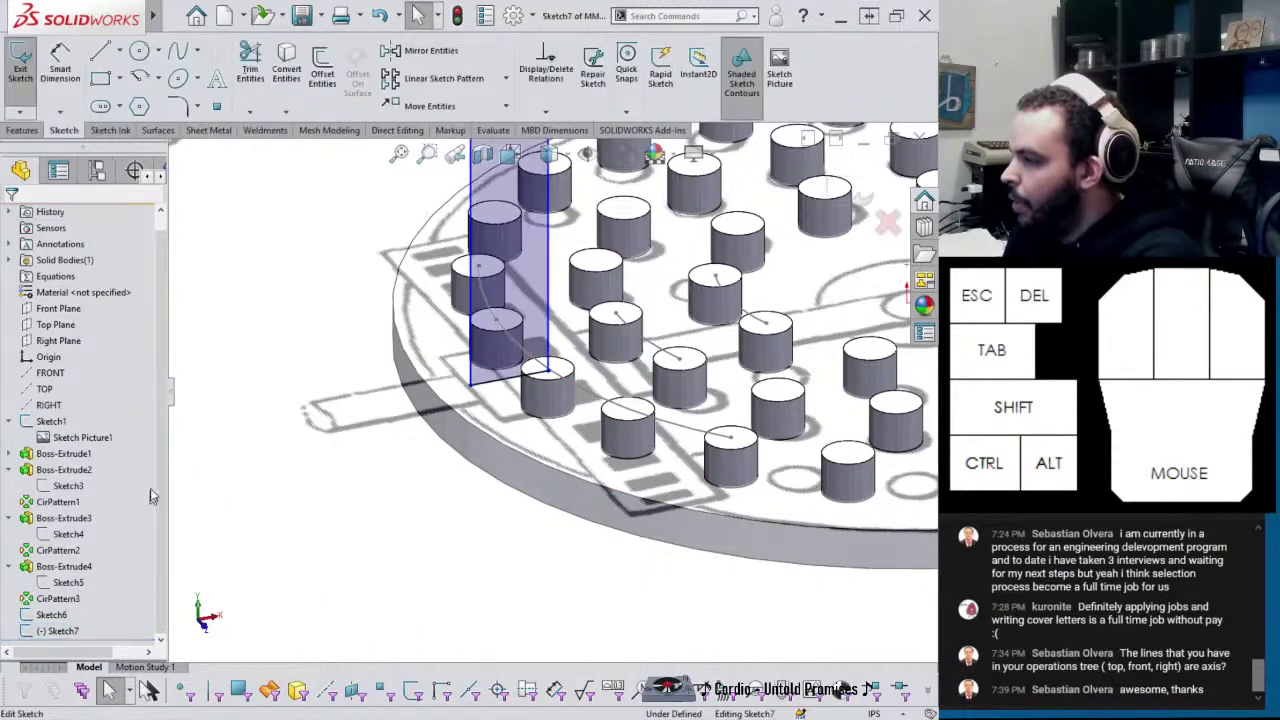
pyautogui.click(119, 50)
pyautogui.click(114, 89)
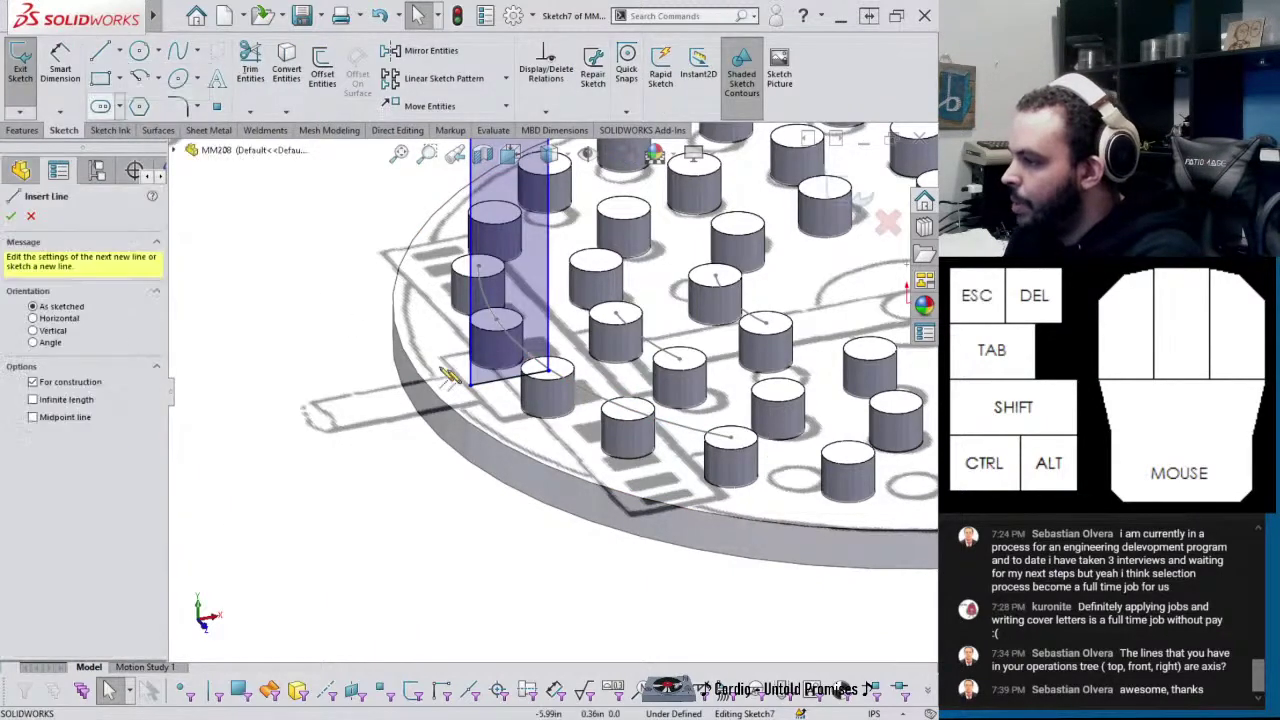
pyautogui.click(509, 379)
pyautogui.click(514, 316)
pyautogui.press('Escape')
pyautogui.scroll(-2, 516, 338)
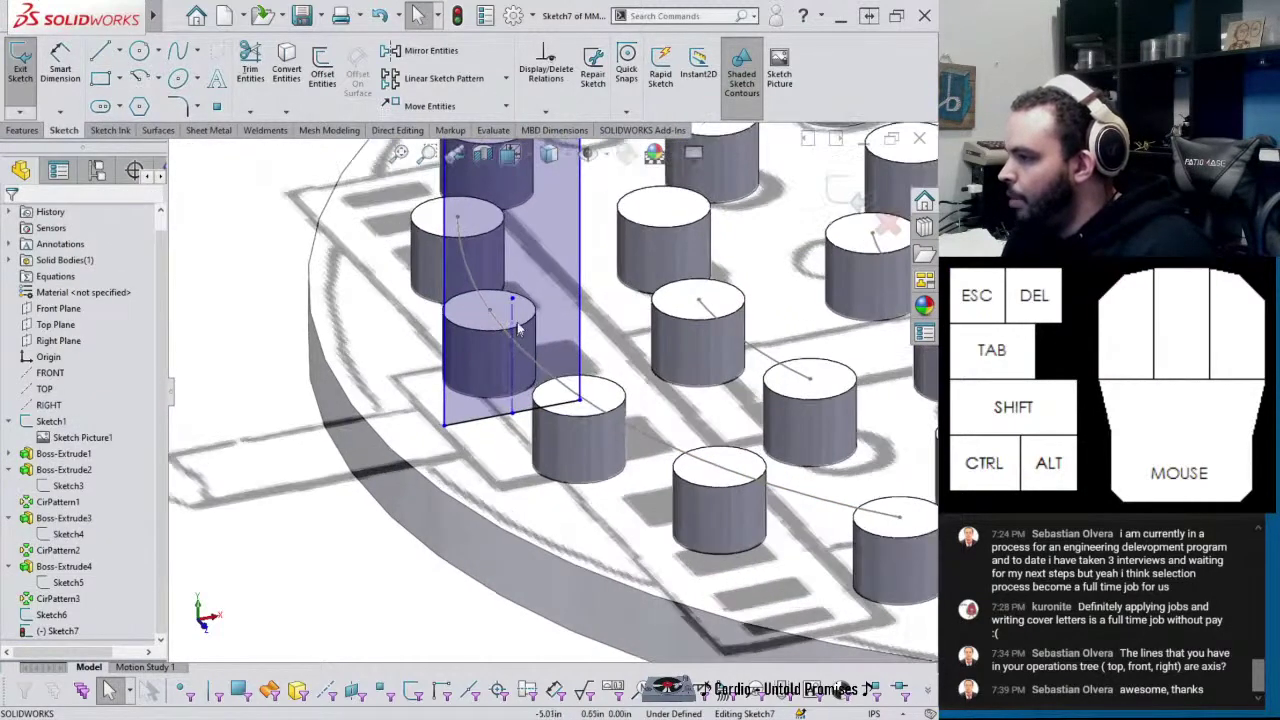
# Turn on the display of sketch relations and pierce the centerline's upper endpoint to the outer peg arc
pyautogui.click(589, 153)
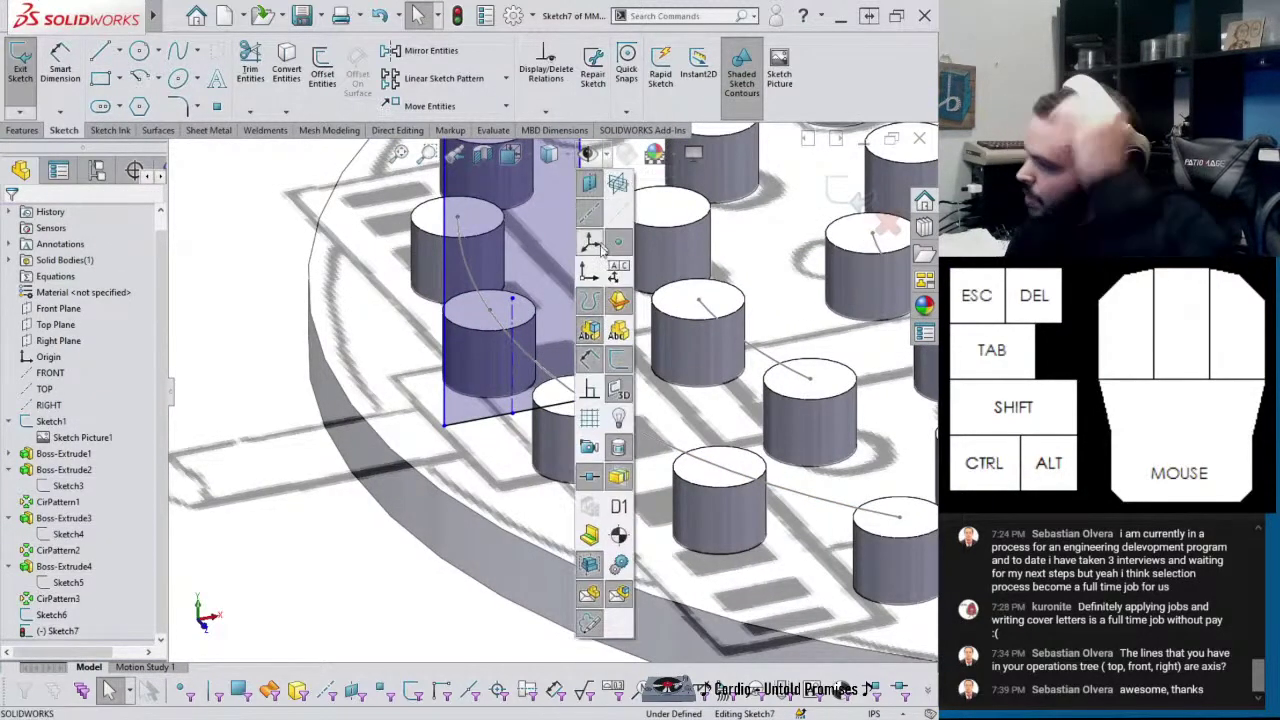
pyautogui.click(594, 395)
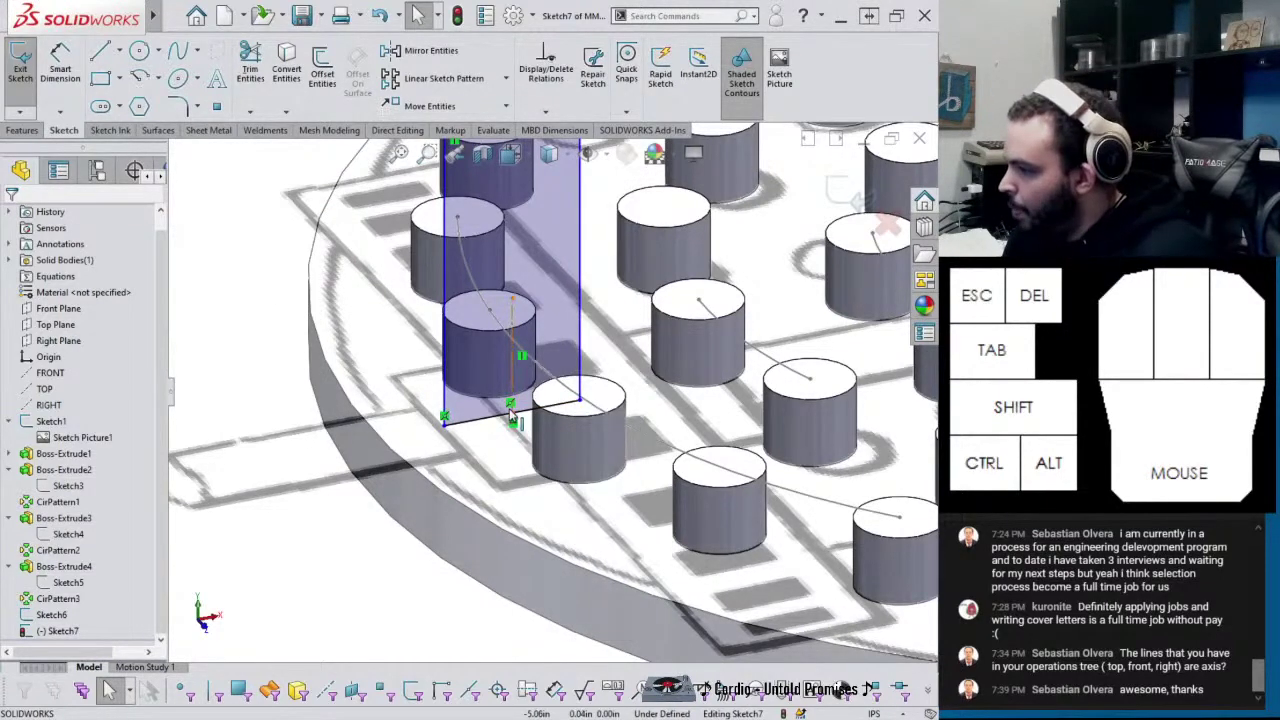
pyautogui.click(512, 300)
pyautogui.keyDown('ctrl'); pyautogui.click(547, 375); pyautogui.keyUp('ctrl')
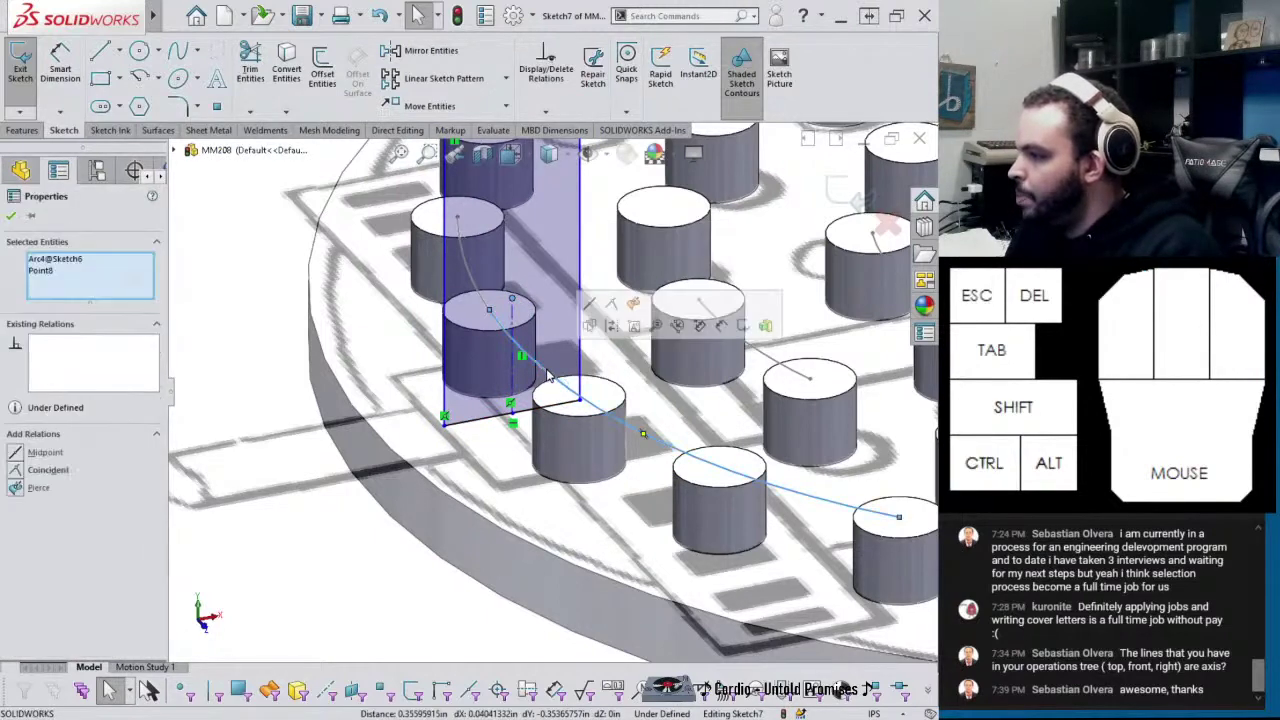
pyautogui.click(633, 304)
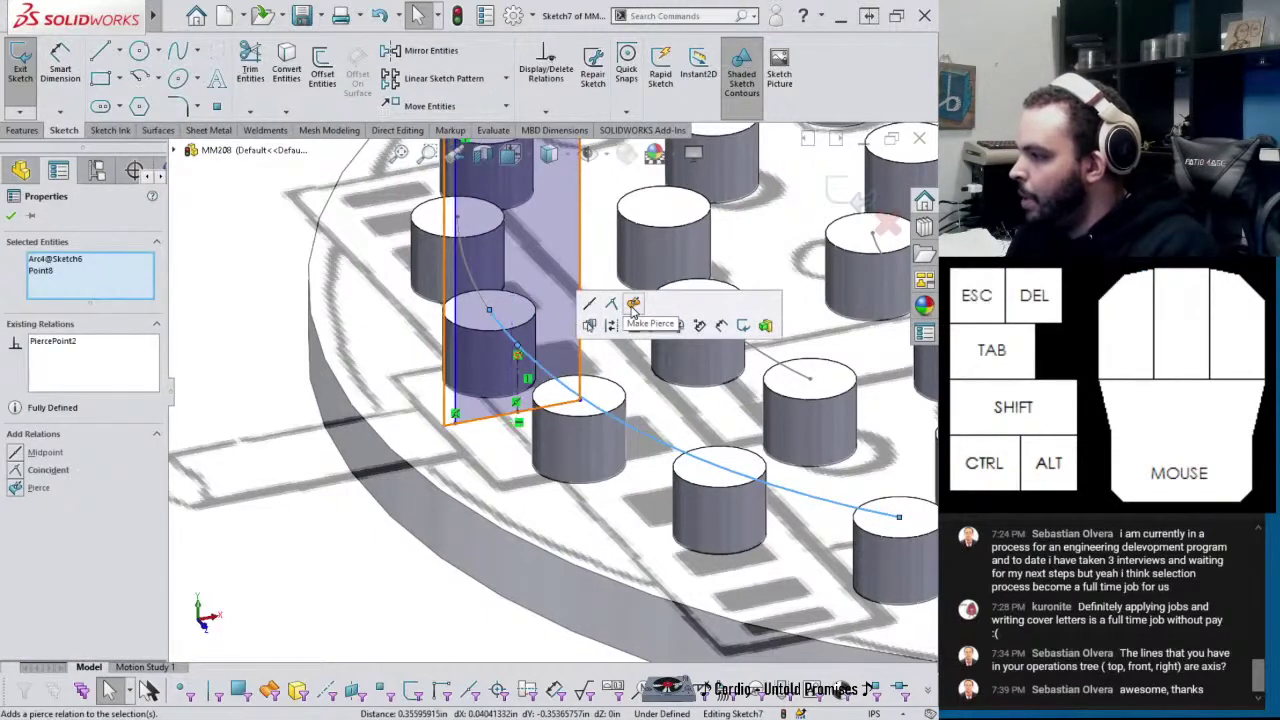
# Dimension the rectangle's bottom edge to 1 in wide
pyautogui.scroll(1, 555, 423)
pyautogui.click(537, 425)
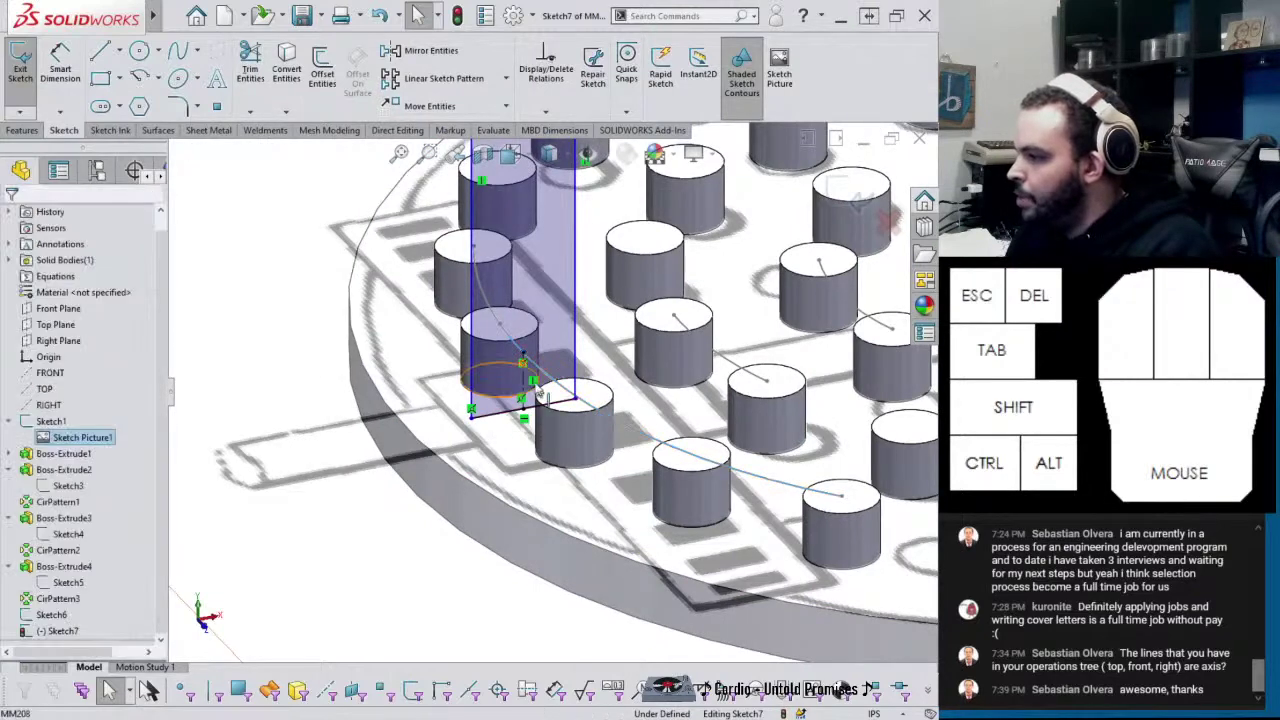
pyautogui.moveTo(537, 425); pyautogui.dragTo(508, 392, button='middle')
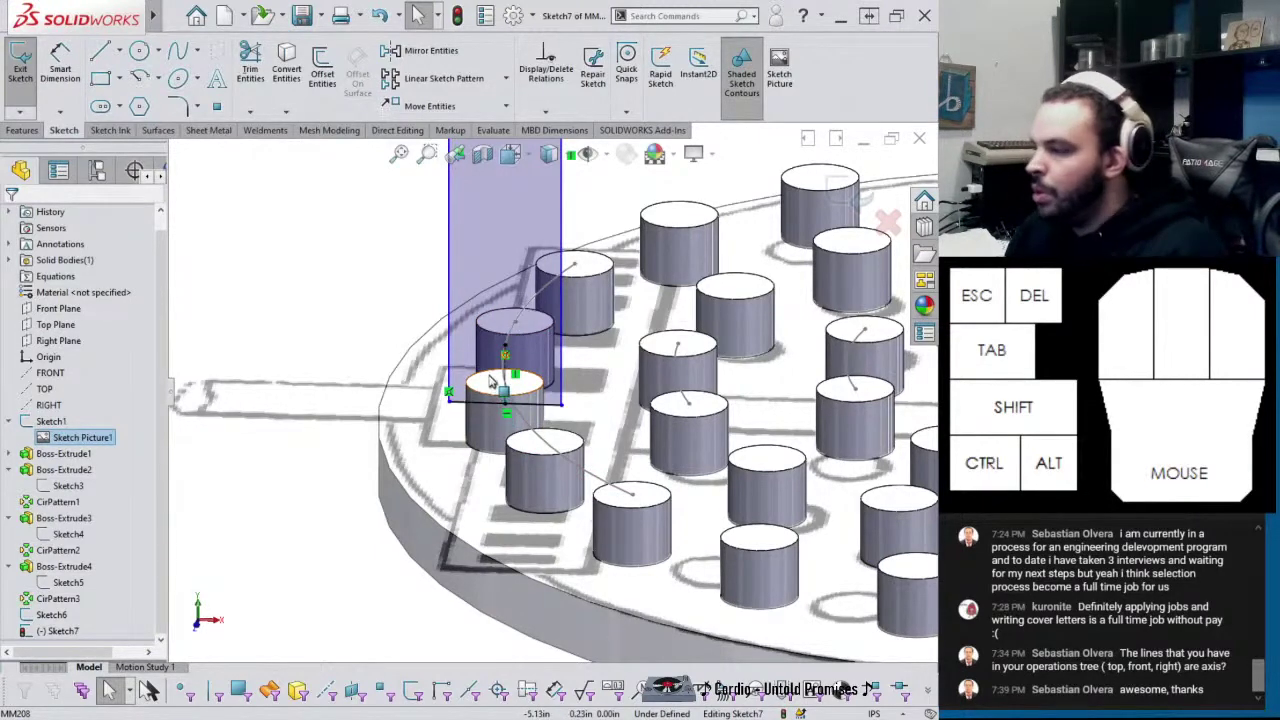
pyautogui.moveTo(497, 410); pyautogui.dragTo(349, 597, button='middle')
pyautogui.press('d')
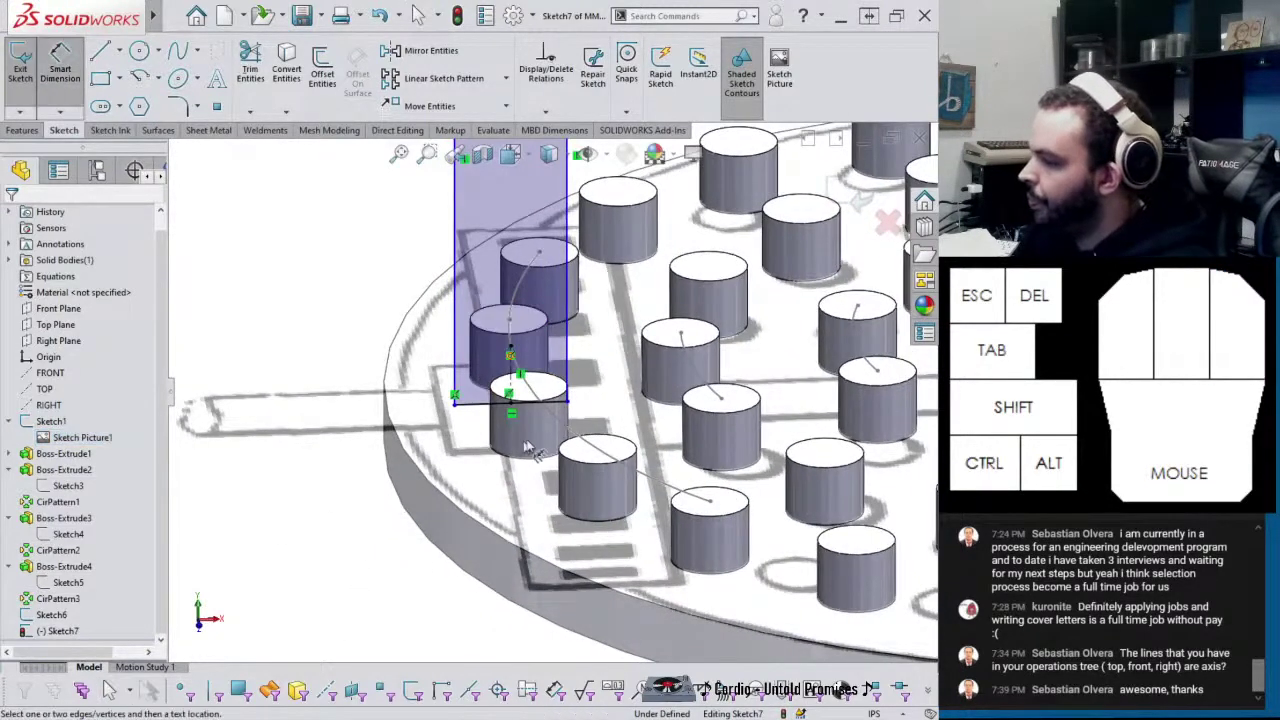
pyautogui.click(480, 455)
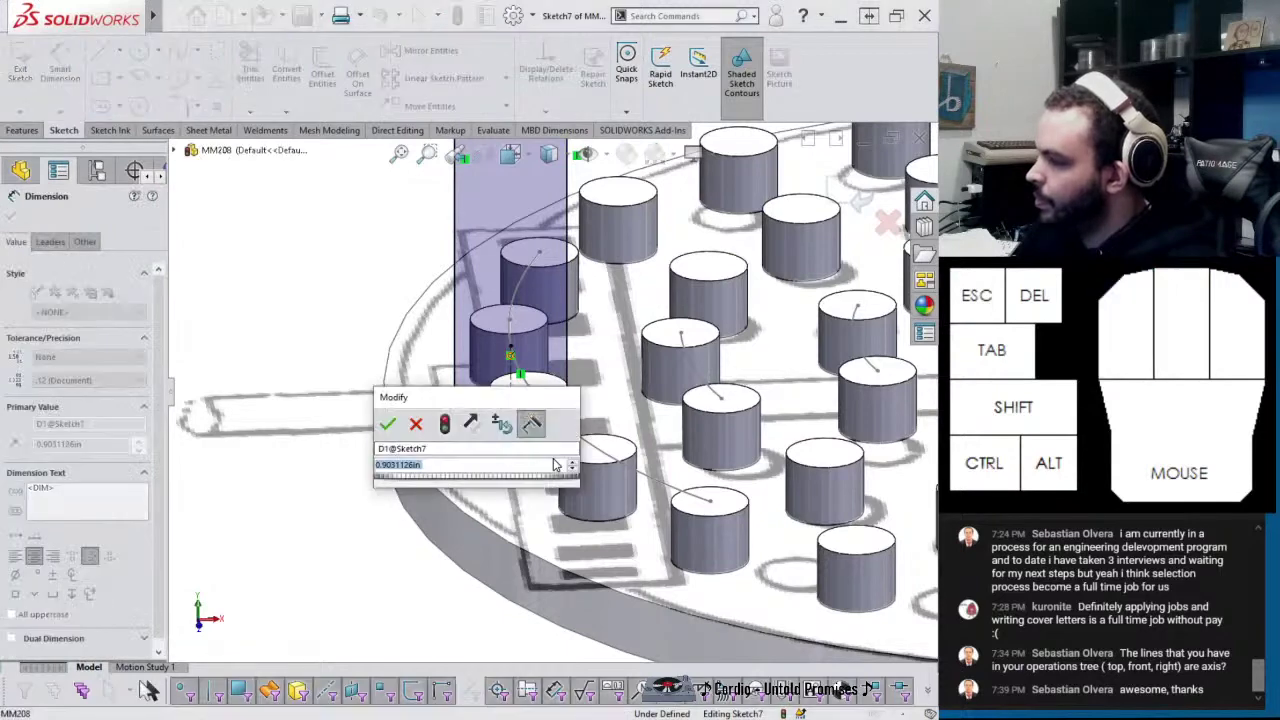
pyautogui.write('1')
pyautogui.press('Return')
# Dimension the rectangle's vertical side to 5 in and close the sketch
pyautogui.scroll(3, 591, 332)
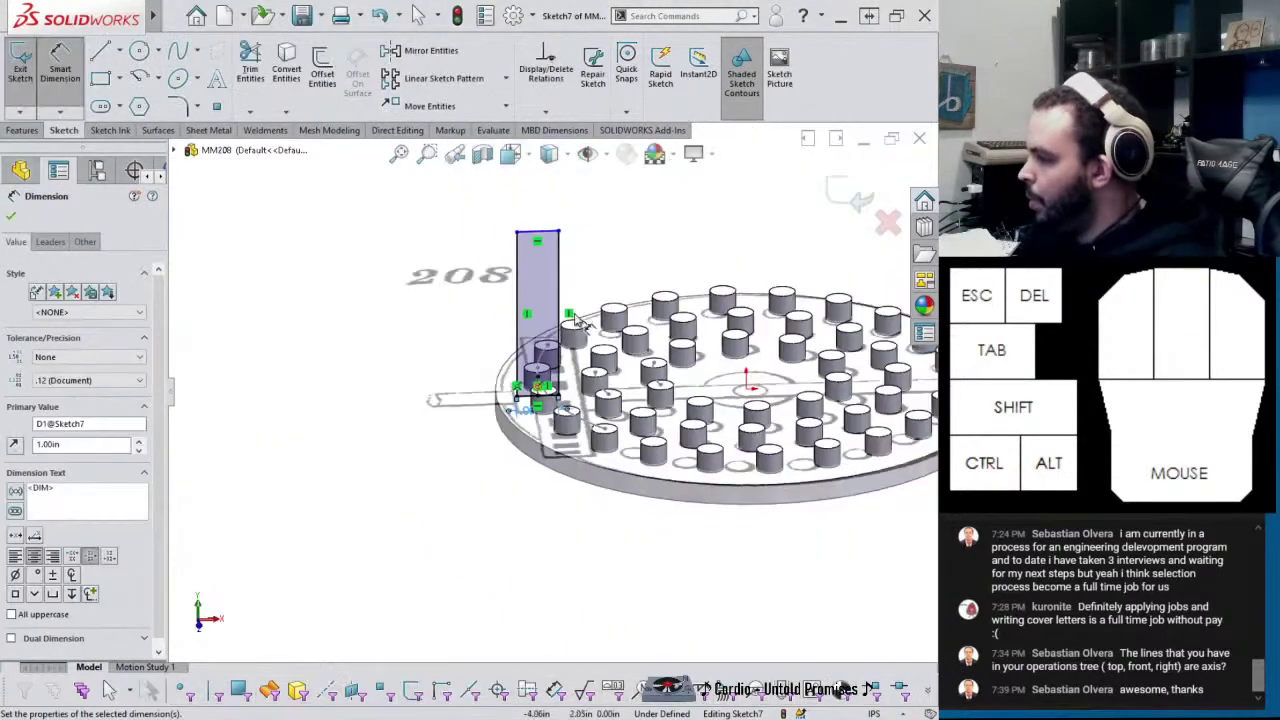
pyautogui.click(557, 290)
pyautogui.click(735, 318)
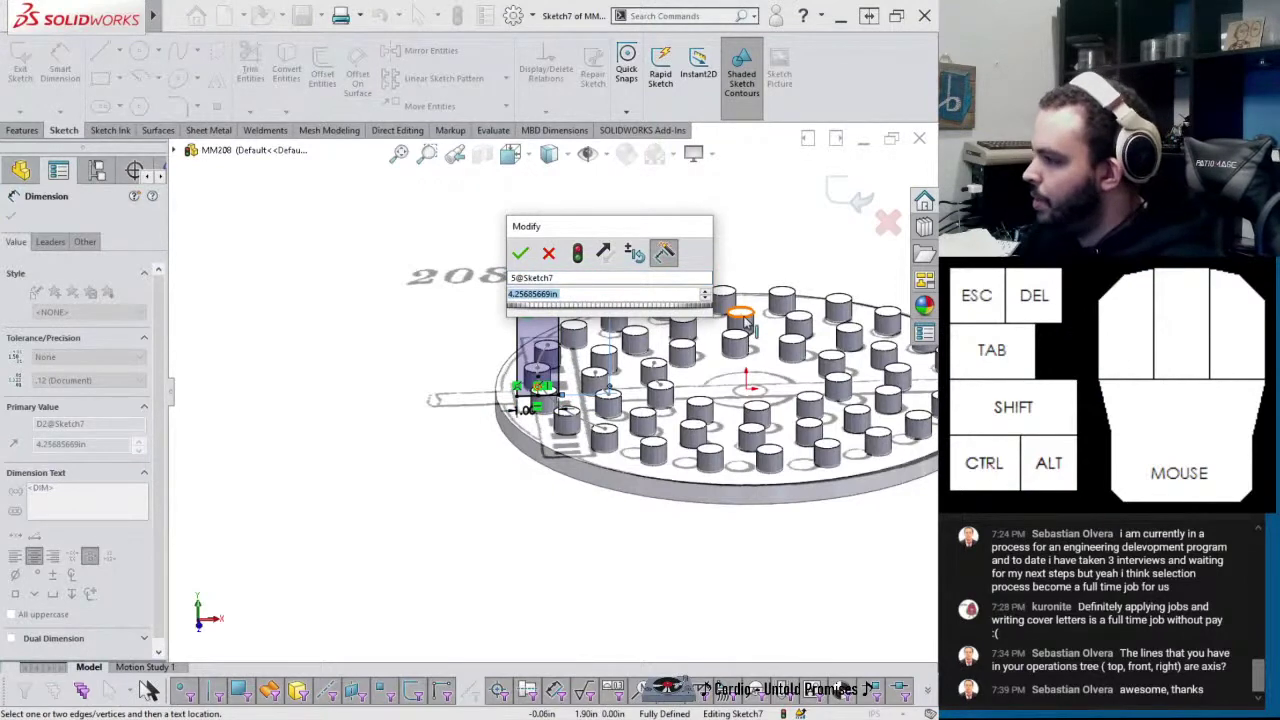
pyautogui.press('Return')
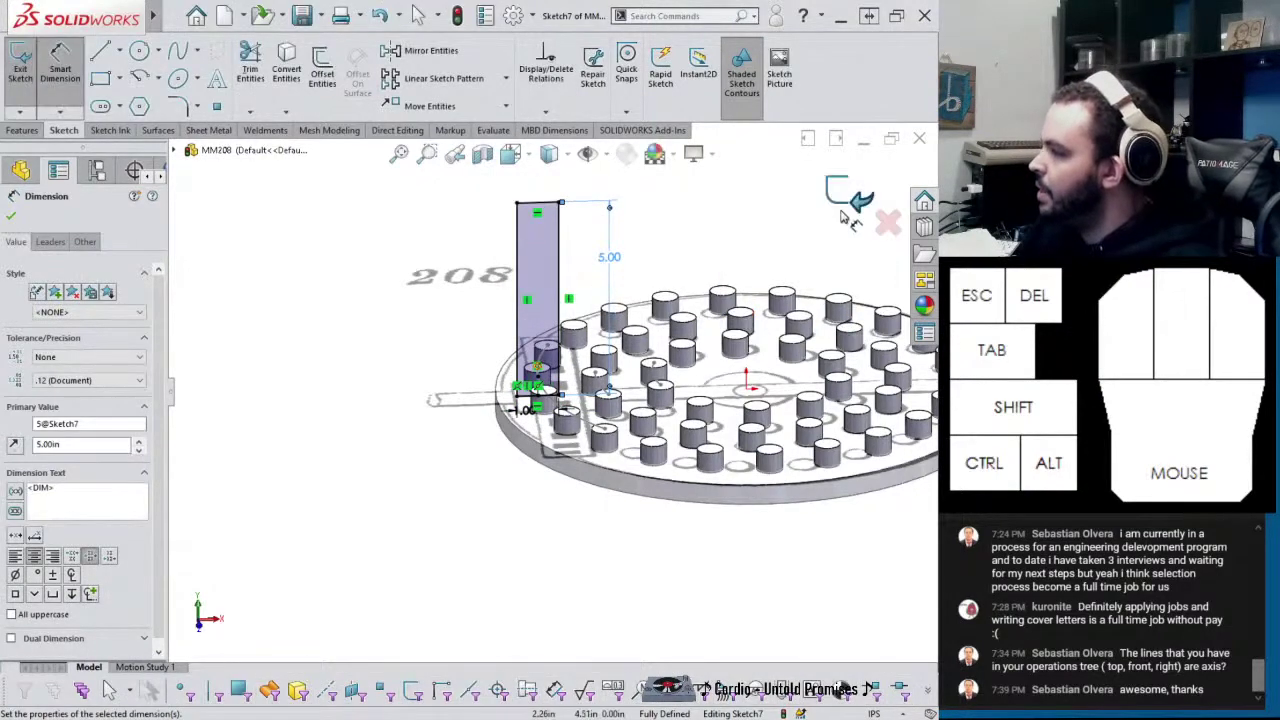
pyautogui.click(850, 193)
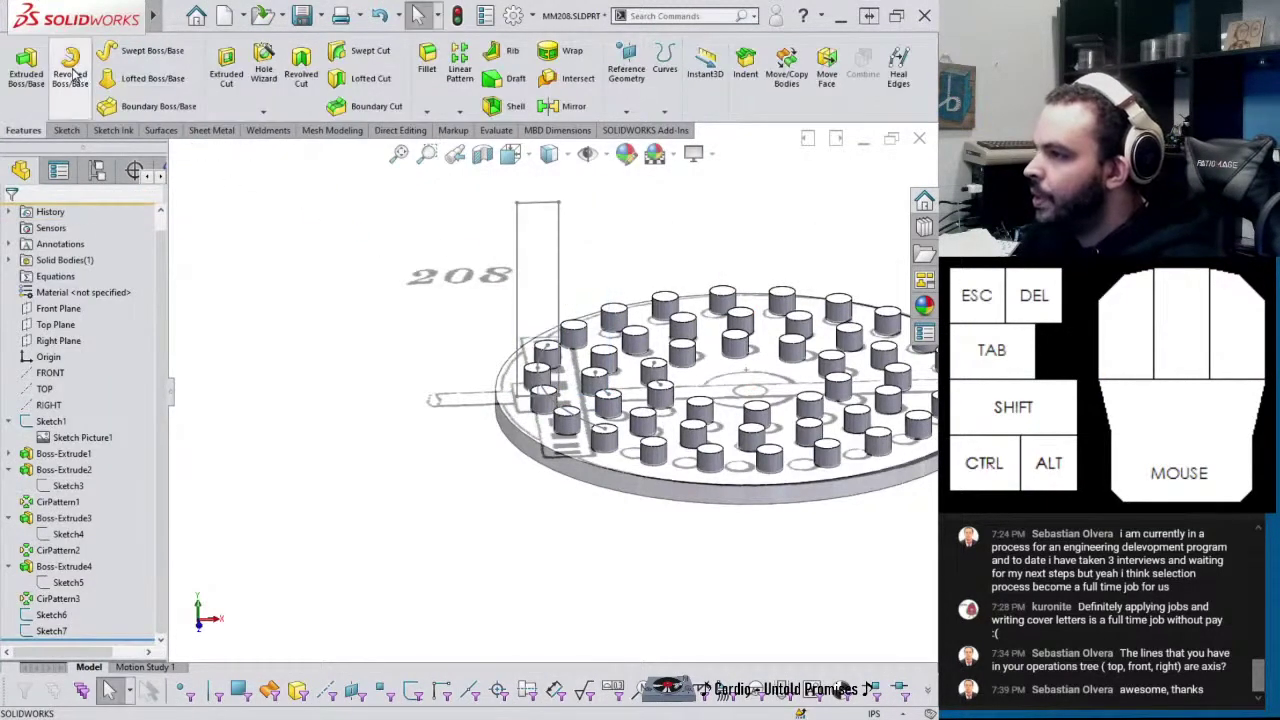
# Revolve the rectangle 360° about its top edge as a separate body, with Merge result turned off
pyautogui.click(70, 70)
pyautogui.click(538, 210)
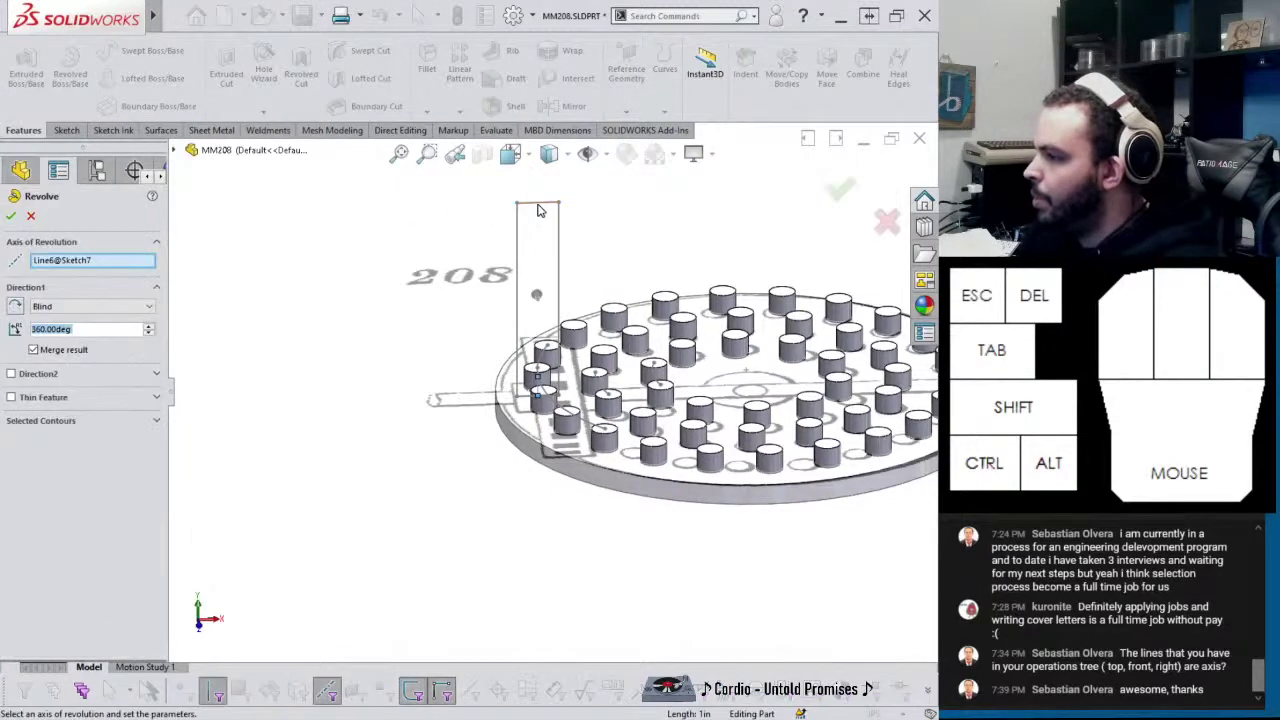
pyautogui.click(540, 213)
pyautogui.moveTo(540, 213)
pyautogui.mouseDown(button='middle')
pyautogui.moveTo(617, 200)
pyautogui.moveTo(510, 217)
pyautogui.moveTo(228, 346)
pyautogui.mouseUp(button='middle')
pyautogui.click(50, 352)
pyautogui.click(10, 216)
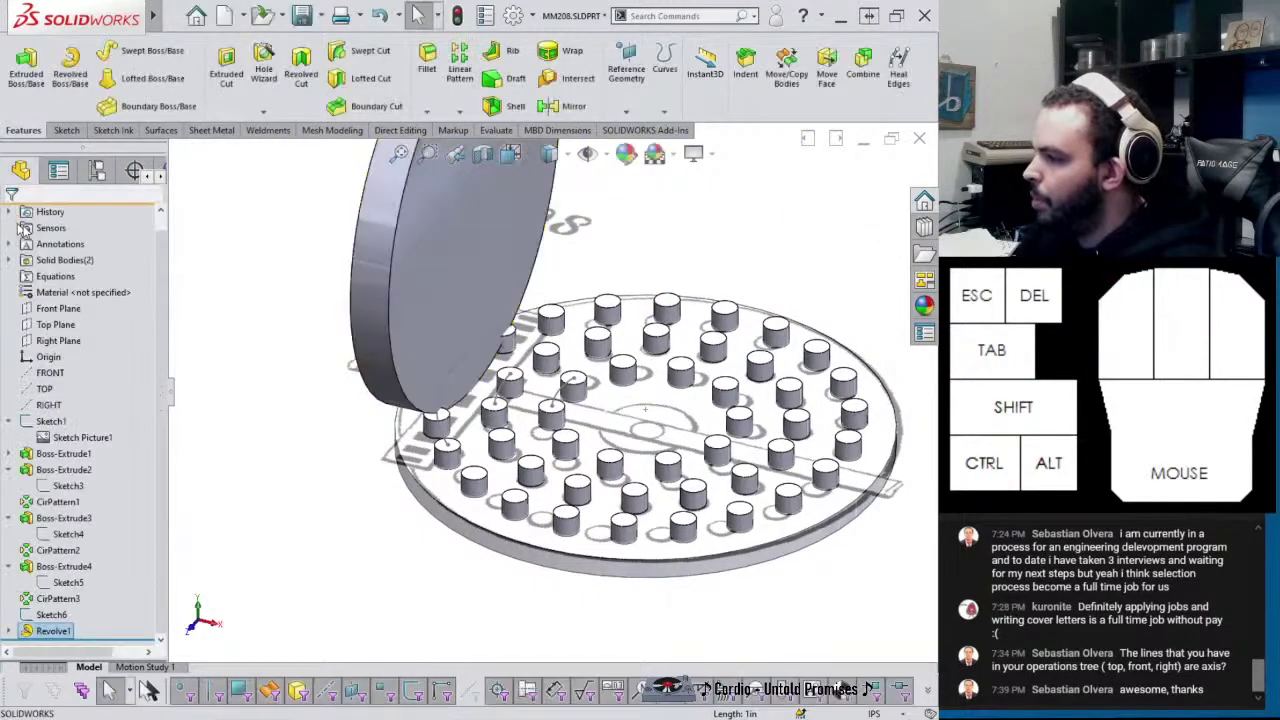
# Examine the revolved wheel's size and position relative to the outer pegs and the arc sketch
pyautogui.moveTo(220, 400); pyautogui.dragTo(425, 246, button='middle')
pyautogui.scroll(-4, 517, 418)
pyautogui.click(422, 240)
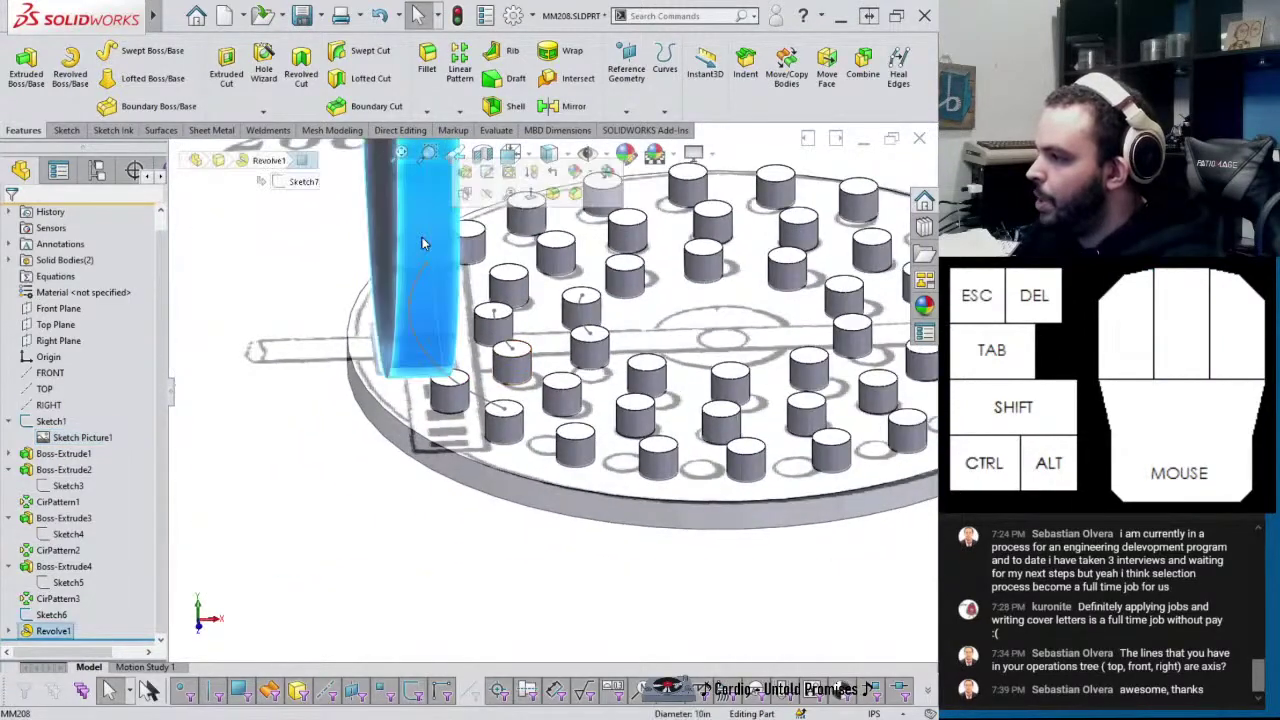
pyautogui.scroll(-3, 422, 240)
pyautogui.scroll(2, 468, 268)
pyautogui.click(31, 614)
pyautogui.scroll(-3, 486, 312)
pyautogui.moveTo(490, 313)
pyautogui.mouseDown(button='middle')
pyautogui.moveTo(440, 301)
pyautogui.moveTo(467, 323)
pyautogui.mouseUp(button='middle')
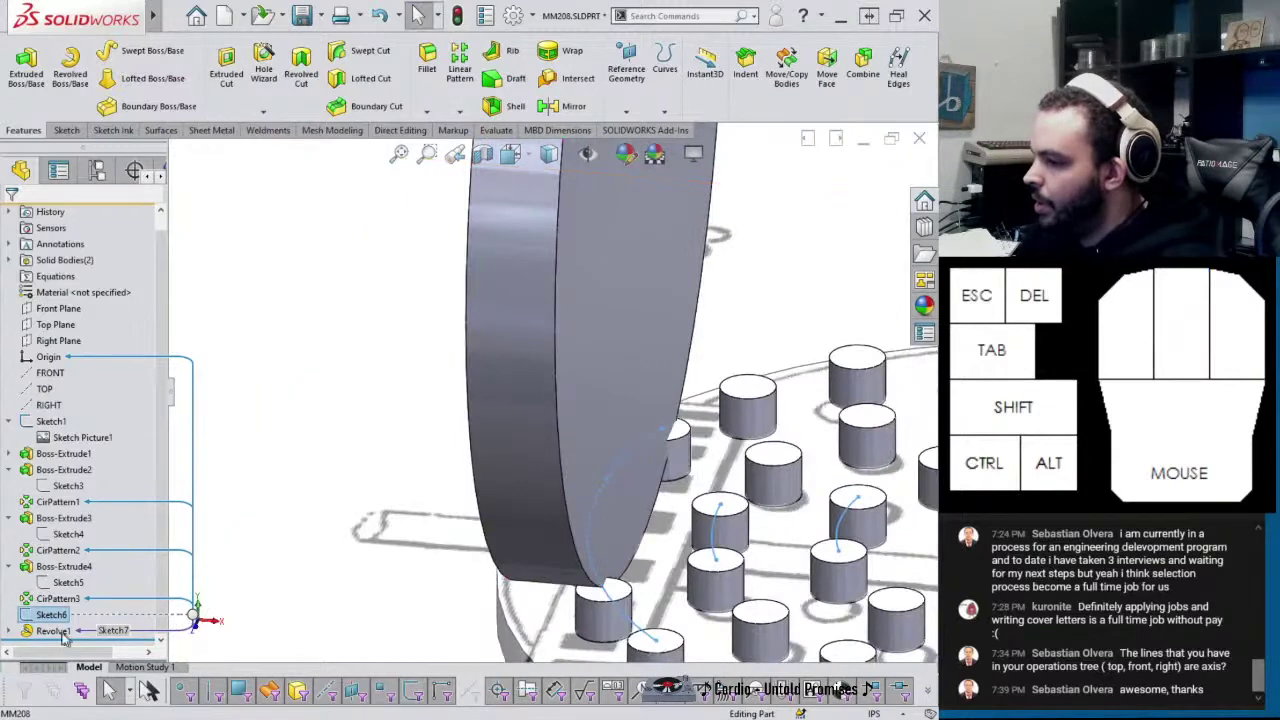
# Edit the wheel's profile sketch, set the rectangle's height to 4 in and rebuild the wheel
pyautogui.click(9, 631)
pyautogui.click(66, 631)
pyautogui.click(52, 590)
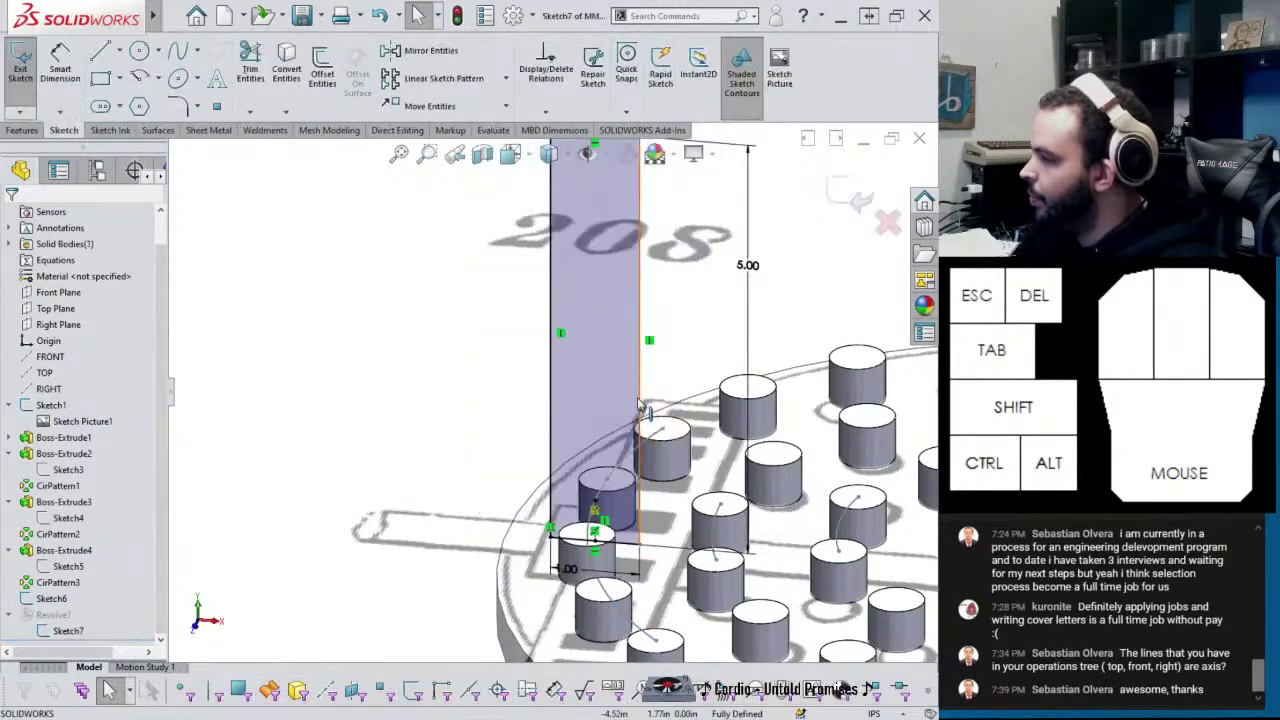
pyautogui.moveTo(641, 407); pyautogui.dragTo(667, 343, button='middle')
pyautogui.doubleClick(688, 303)
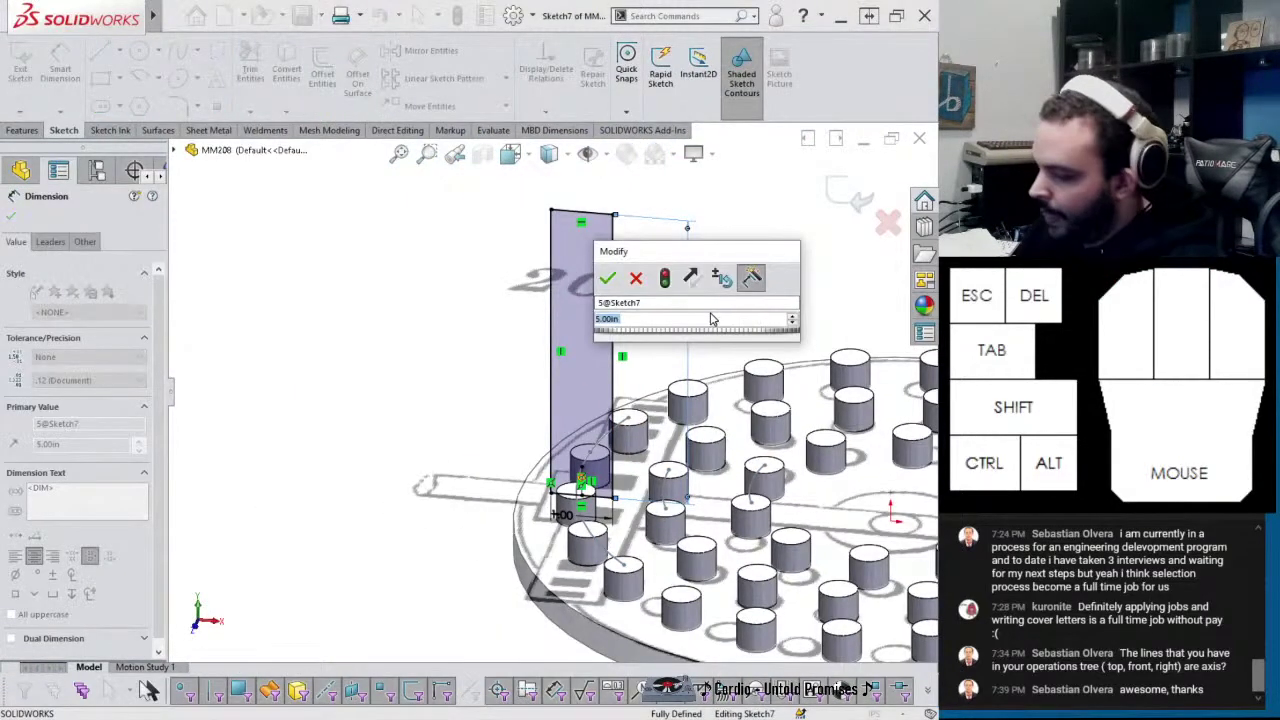
pyautogui.write('4')
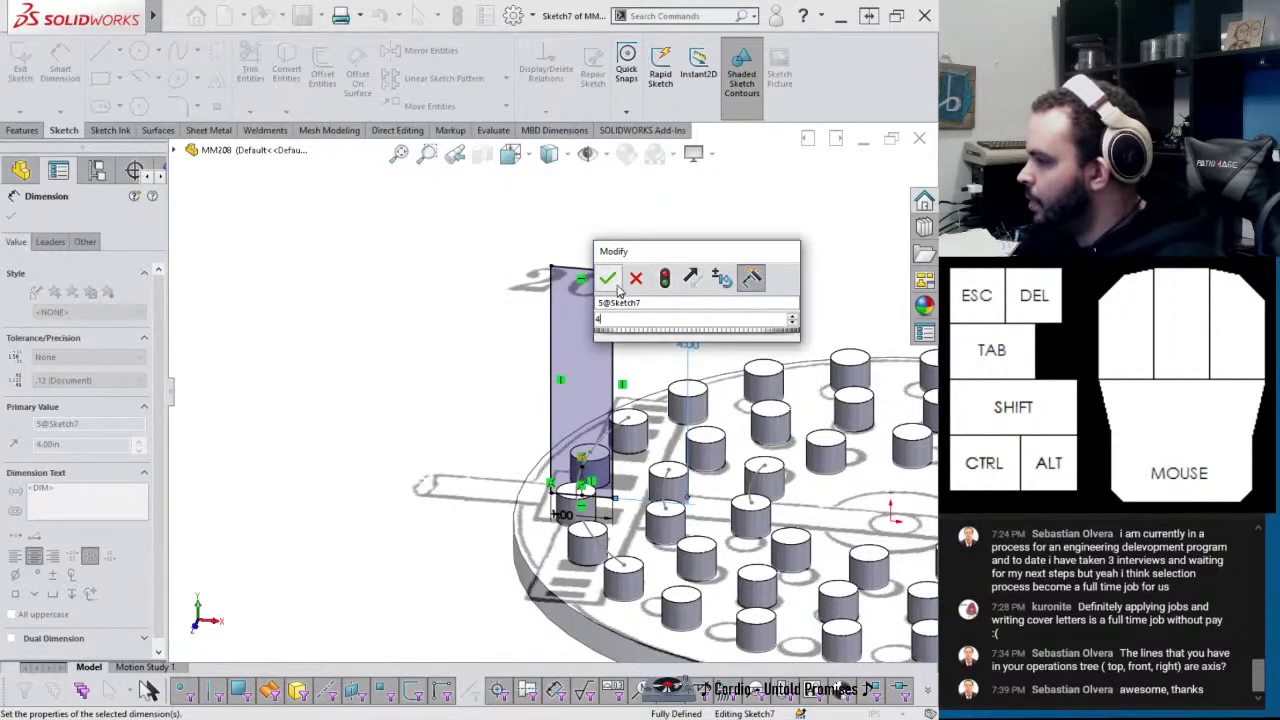
pyautogui.click(607, 277)
pyautogui.click(856, 200)
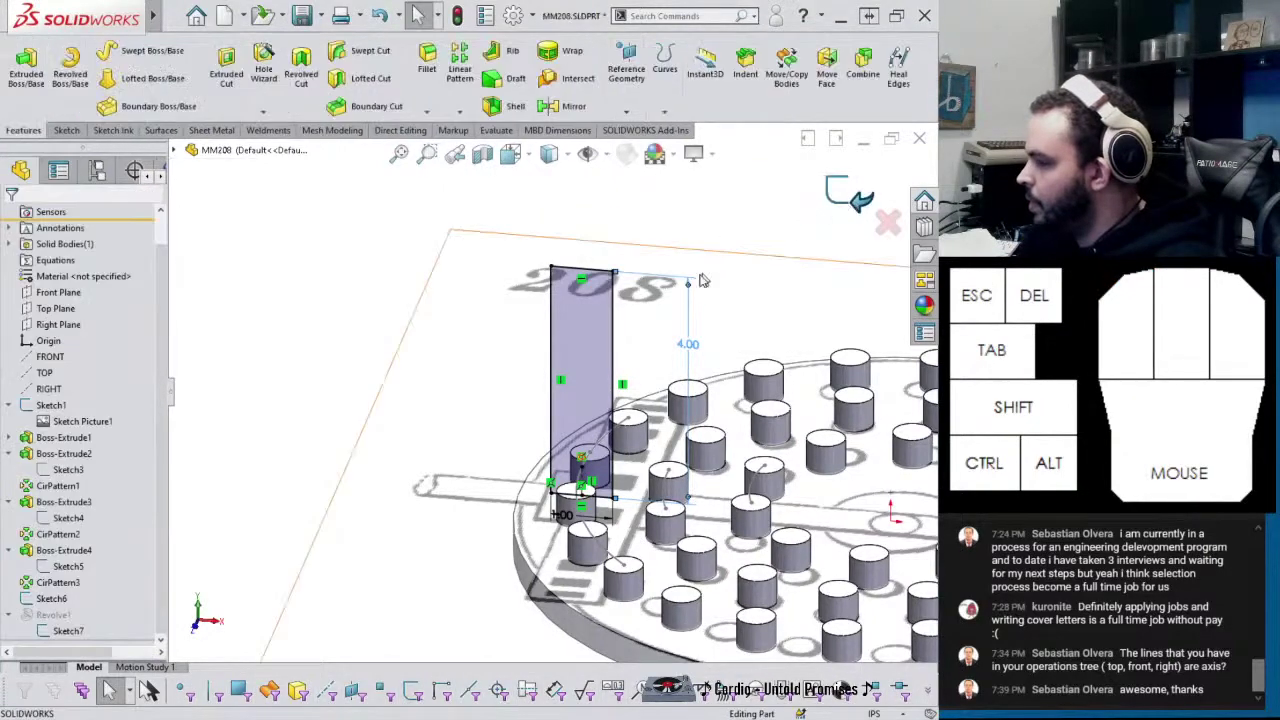
# Check the wheel against the pegs, then reduce its profile height to 3.5 in and close the sketch
pyautogui.moveTo(662, 349)
pyautogui.mouseDown(button='middle')
pyautogui.moveTo(615, 376)
pyautogui.moveTo(560, 331)
pyautogui.moveTo(600, 330)
pyautogui.moveTo(441, 324)
pyautogui.moveTo(557, 337)
pyautogui.moveTo(586, 349)
pyautogui.moveTo(582, 361)
pyautogui.mouseUp(button='middle')
pyautogui.click(581, 365)
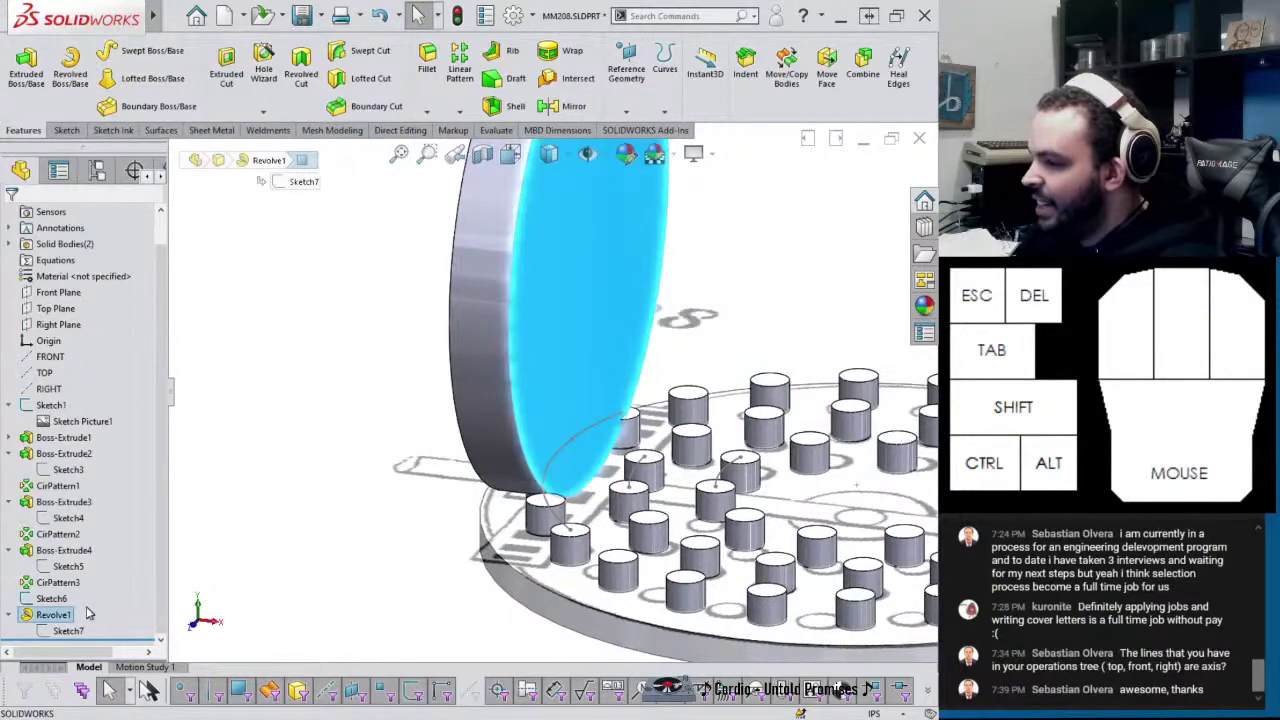
pyautogui.click(68, 630)
pyautogui.moveTo(632, 410); pyautogui.dragTo(545, 405, button='middle')
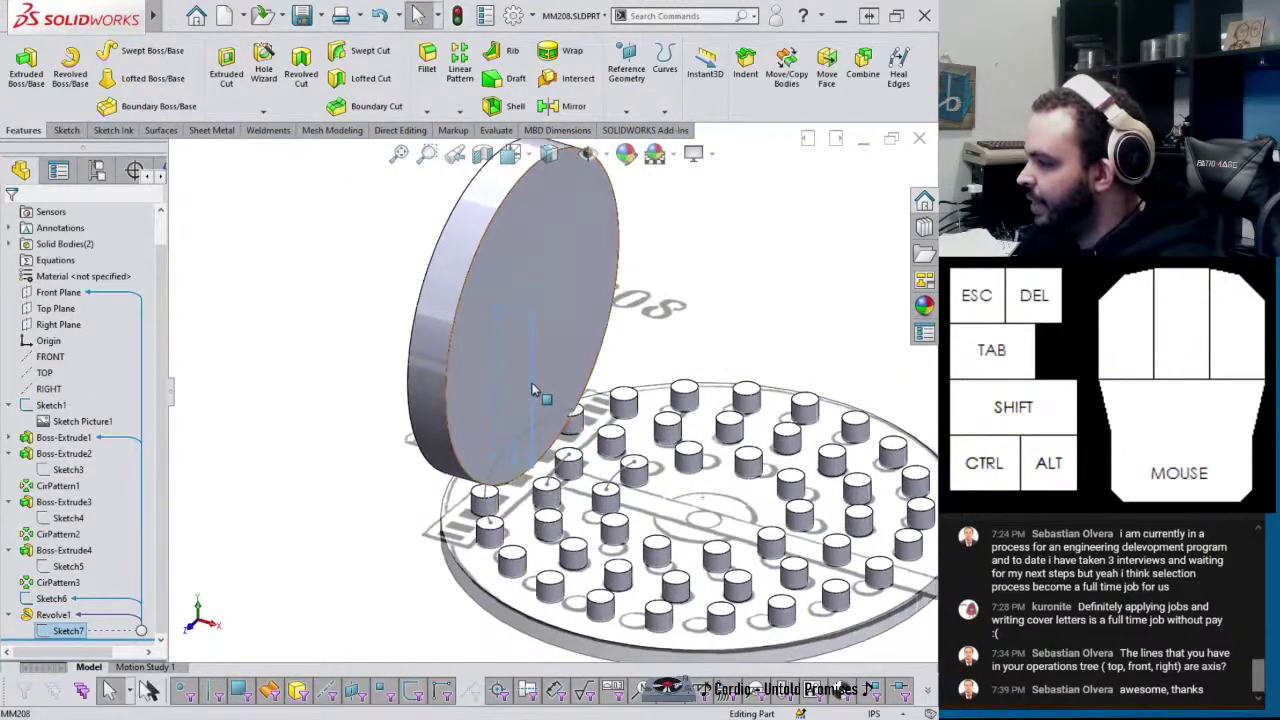
pyautogui.click(68, 630)
pyautogui.click(72, 599)
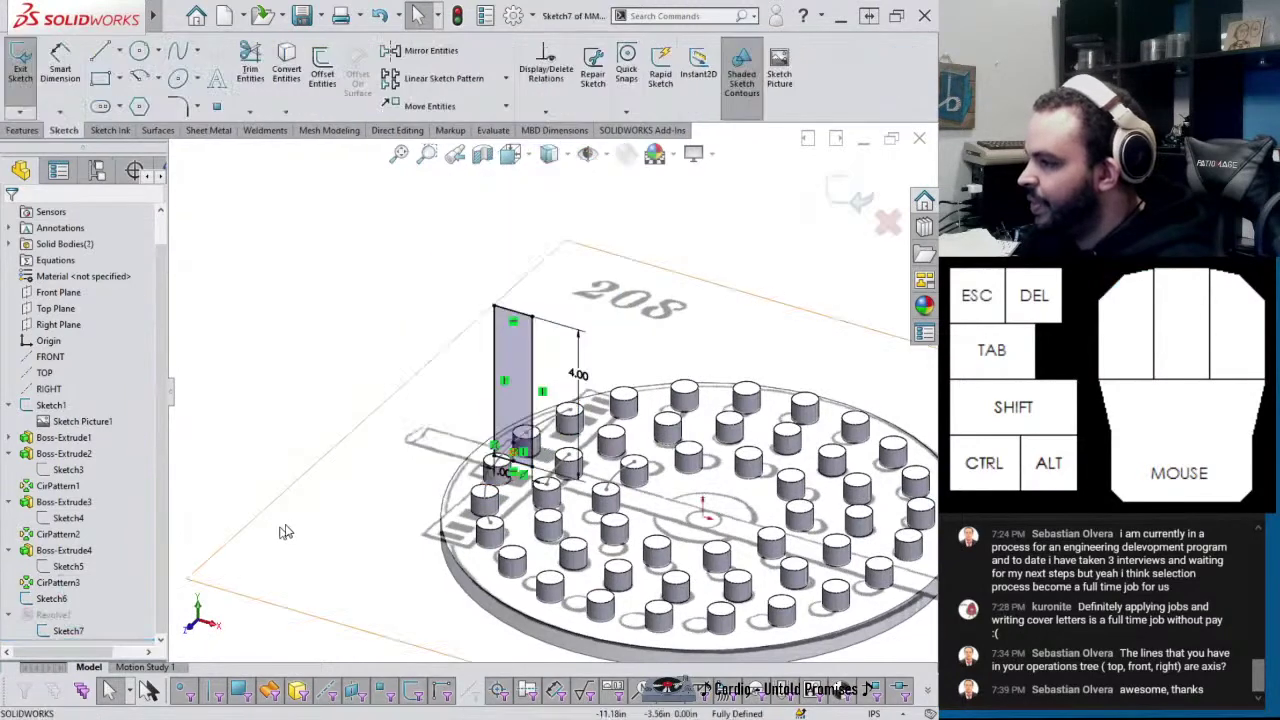
pyautogui.doubleClick(578, 374)
pyautogui.write('3.5')
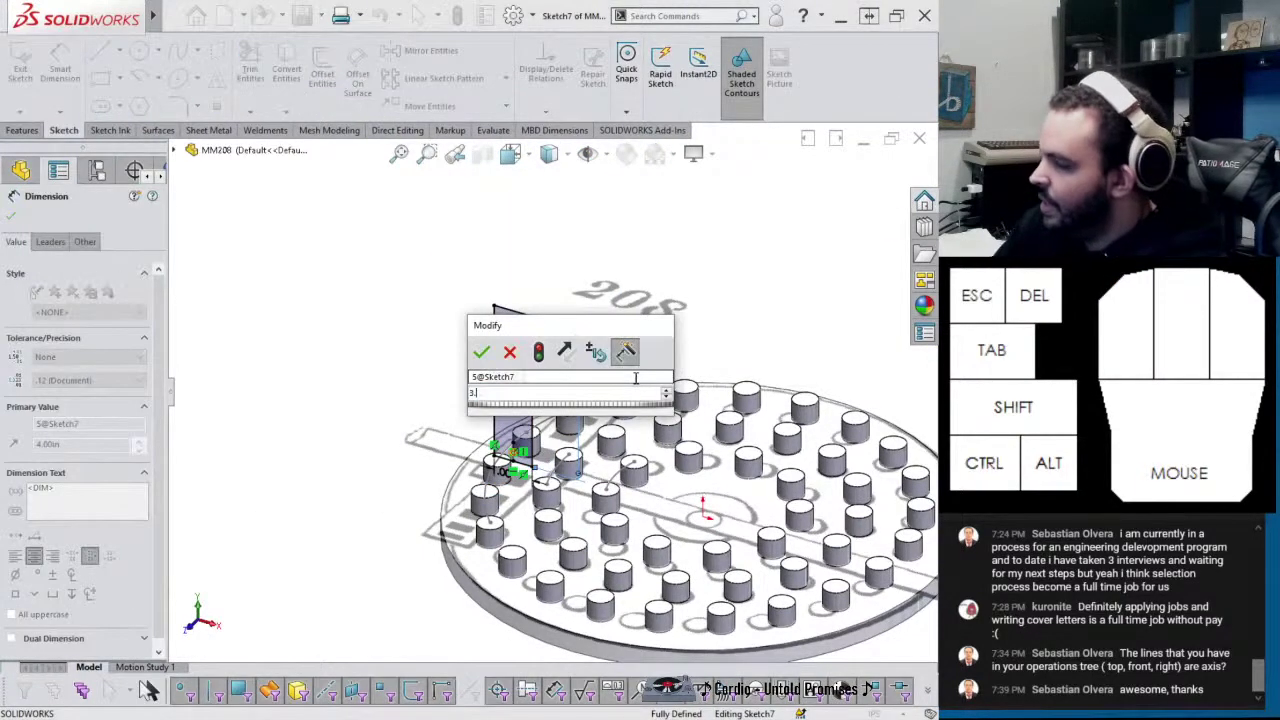
pyautogui.press('Return')
pyautogui.click(858, 200)
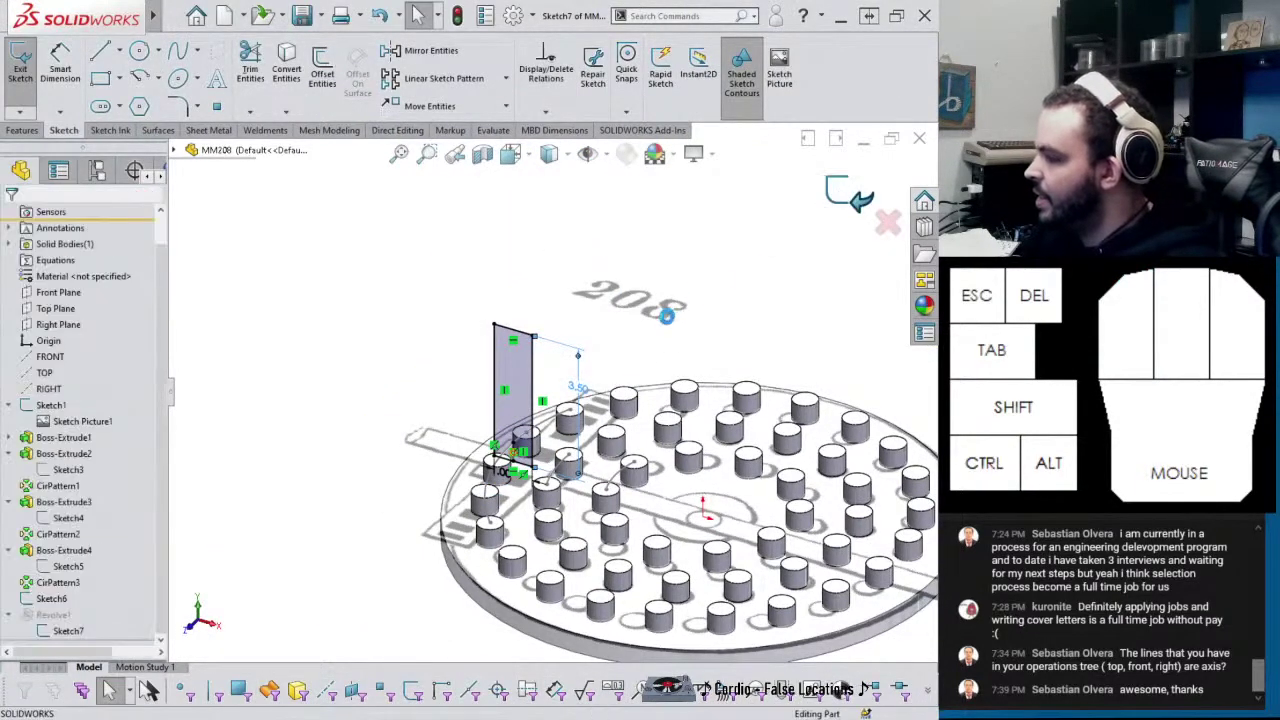
# Inspect the resized wheel from behind and above, and hide it to uncover the pegs and reference picture
pyautogui.moveTo(450, 390)
pyautogui.mouseDown(button='middle')
pyautogui.moveTo(514, 371)
pyautogui.moveTo(366, 369)
pyautogui.mouseUp(button='middle')
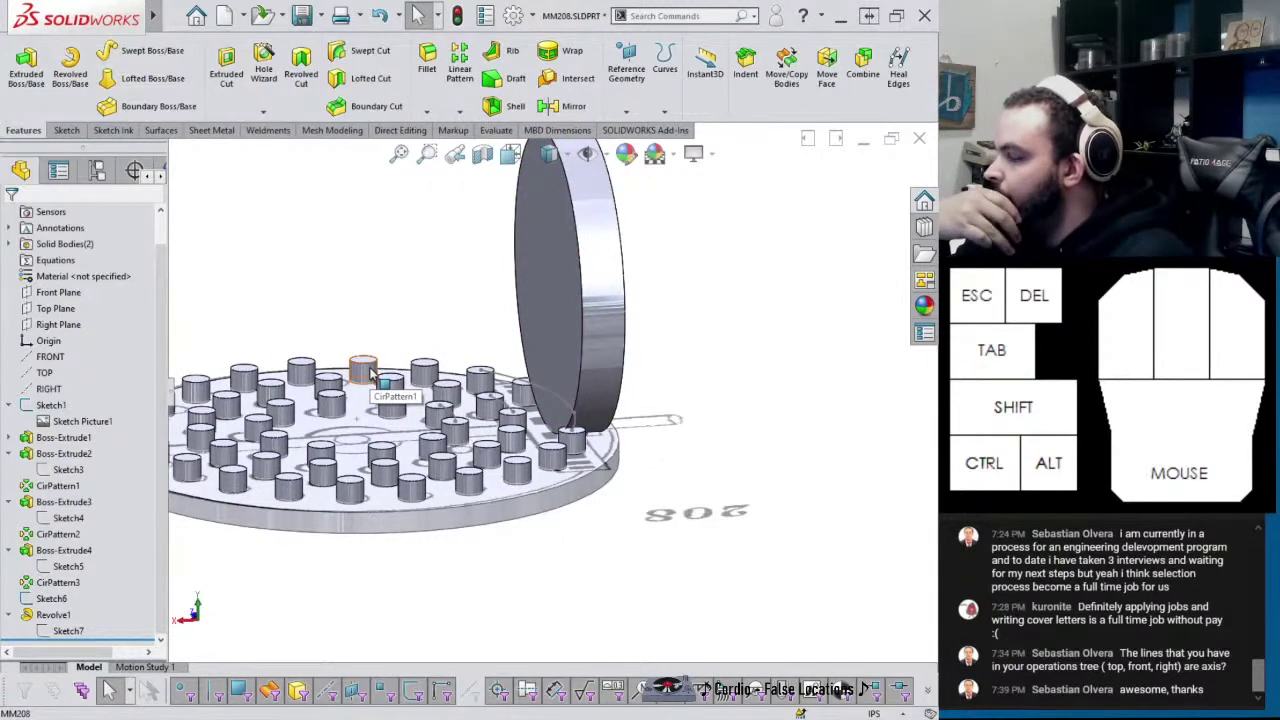
pyautogui.moveTo(436, 375); pyautogui.dragTo(760, 522, button='middle')
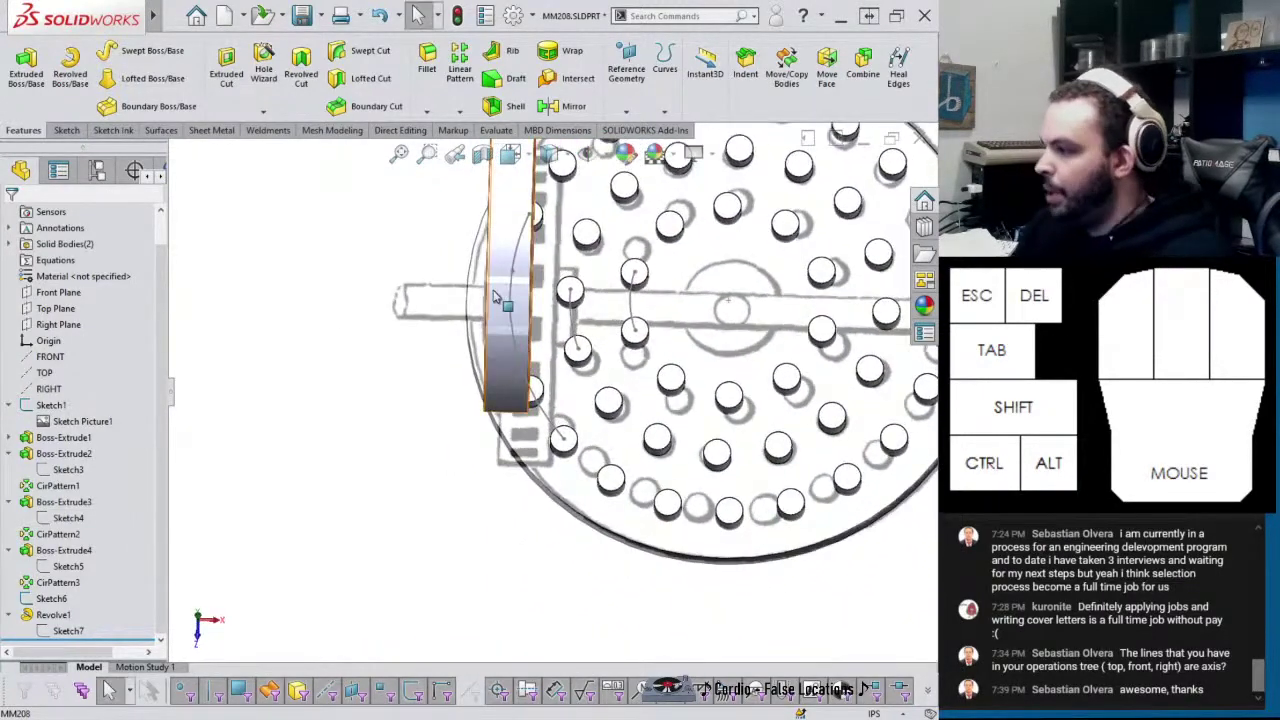
pyautogui.moveTo(497, 300); pyautogui.dragTo(540, 368, button='middle')
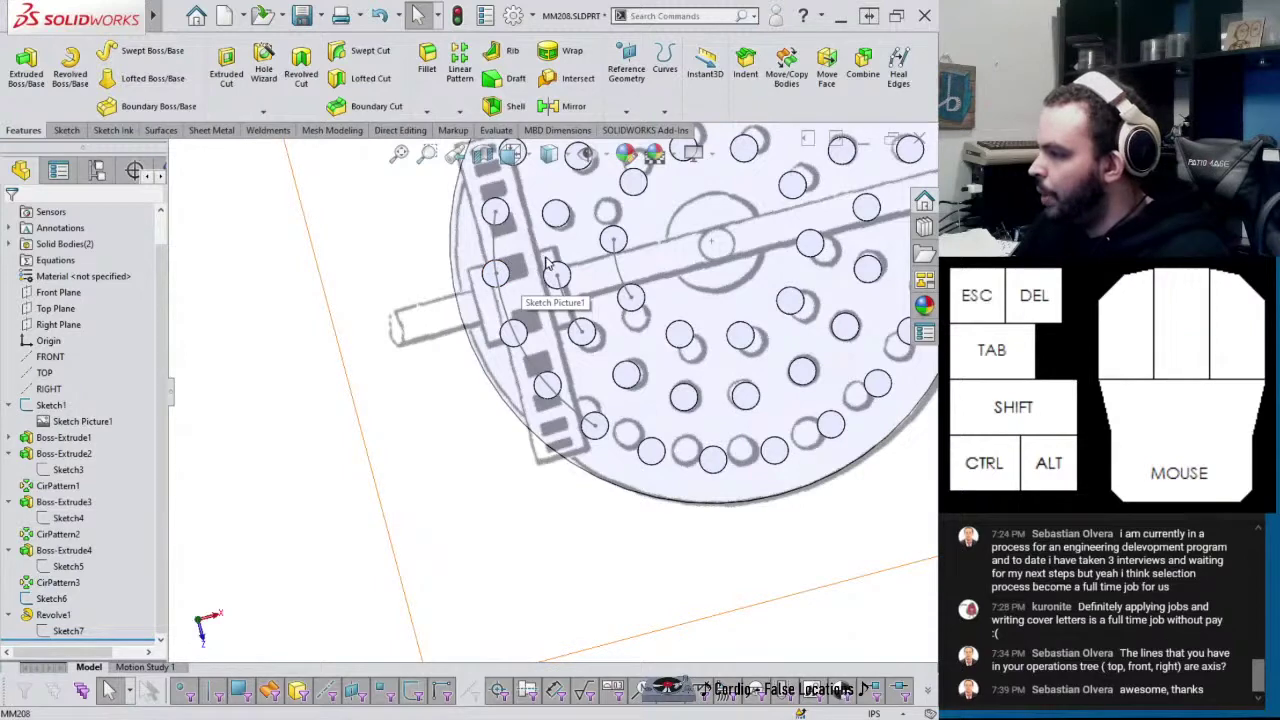
# Examine how the peg rings and connecting arcs line up with the toothed wheel in the reference picture
pyautogui.moveTo(530, 250); pyautogui.dragTo(516, 262, button='middle')
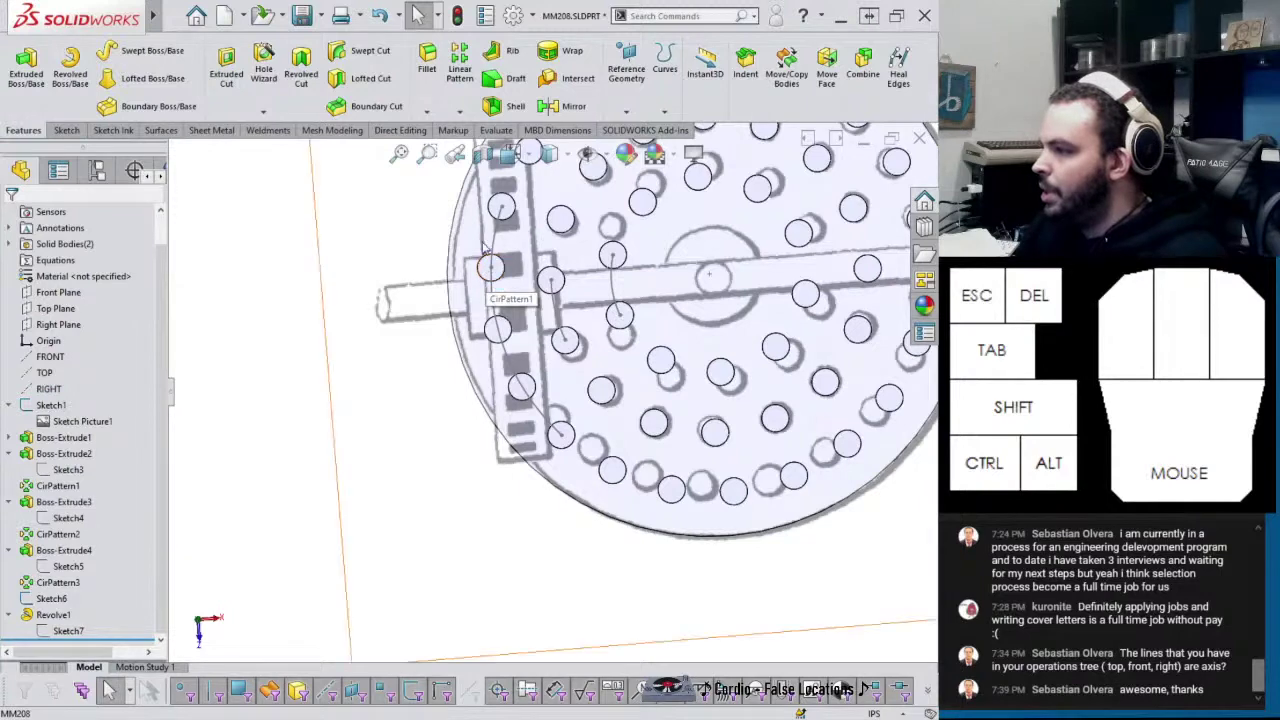
pyautogui.moveTo(444, 245); pyautogui.dragTo(525, 250, button='middle')
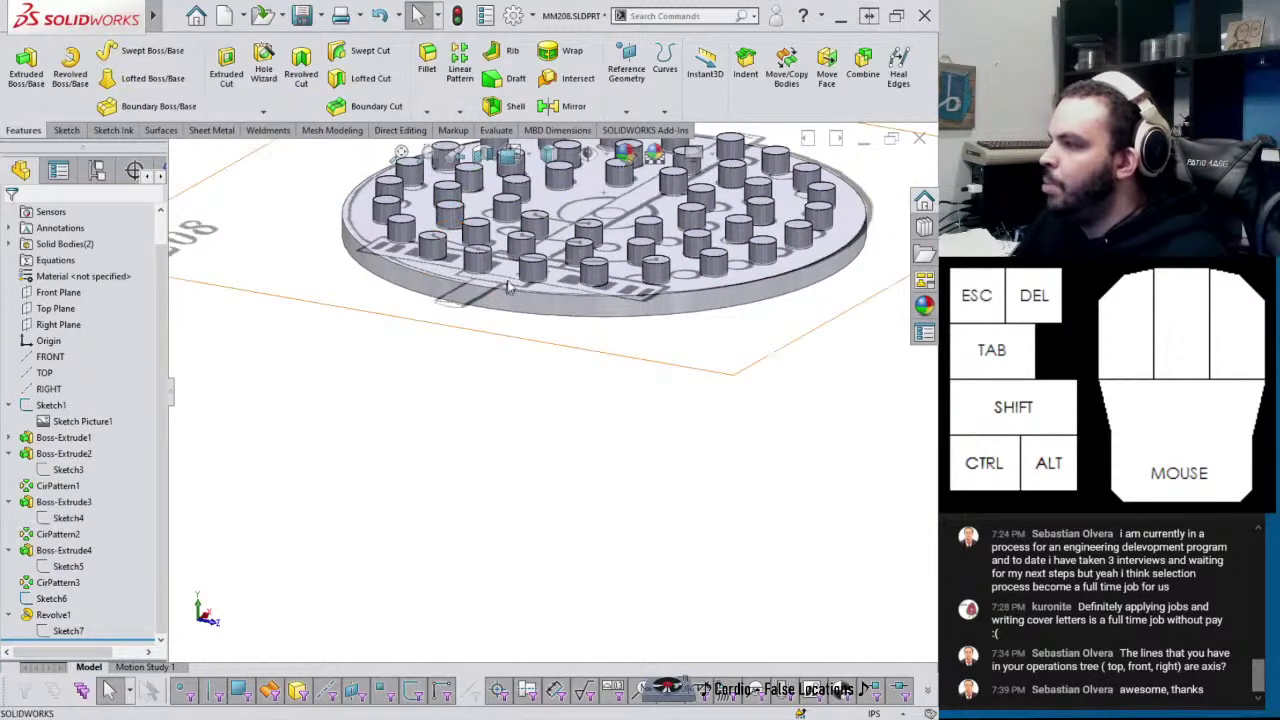
pyautogui.moveTo(497, 293); pyautogui.dragTo(560, 293, button='middle')
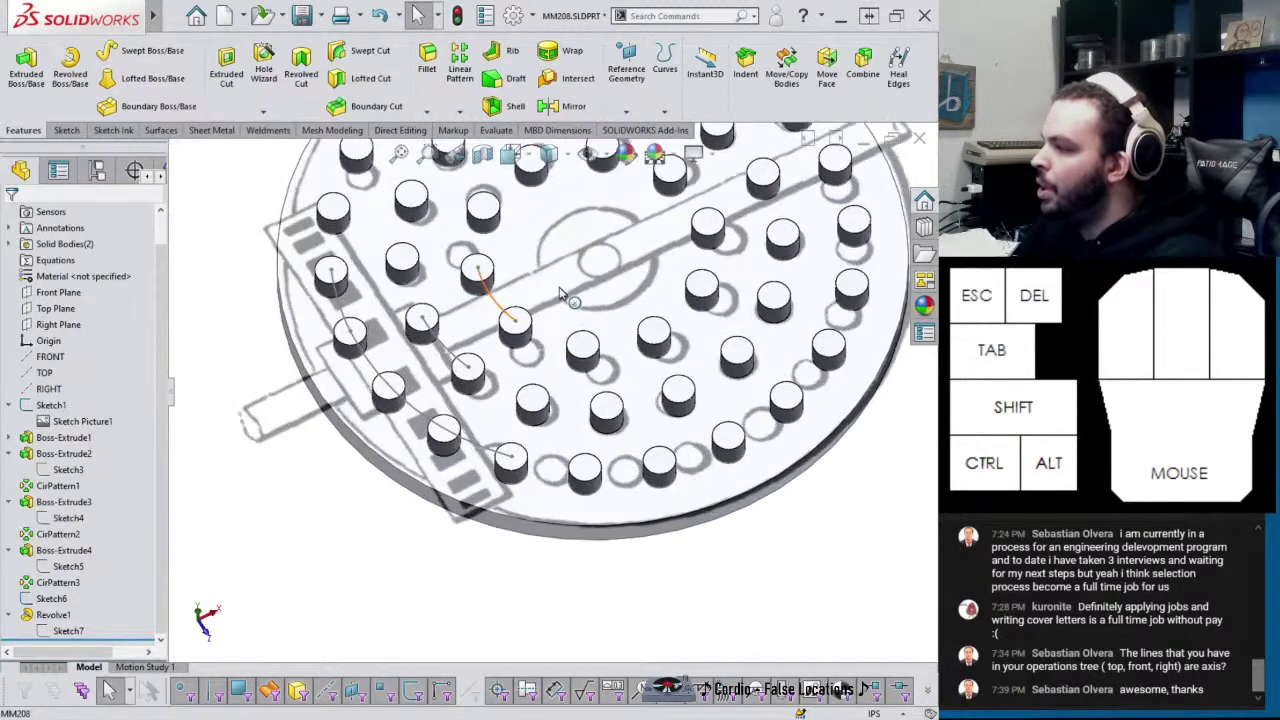
pyautogui.press('f')
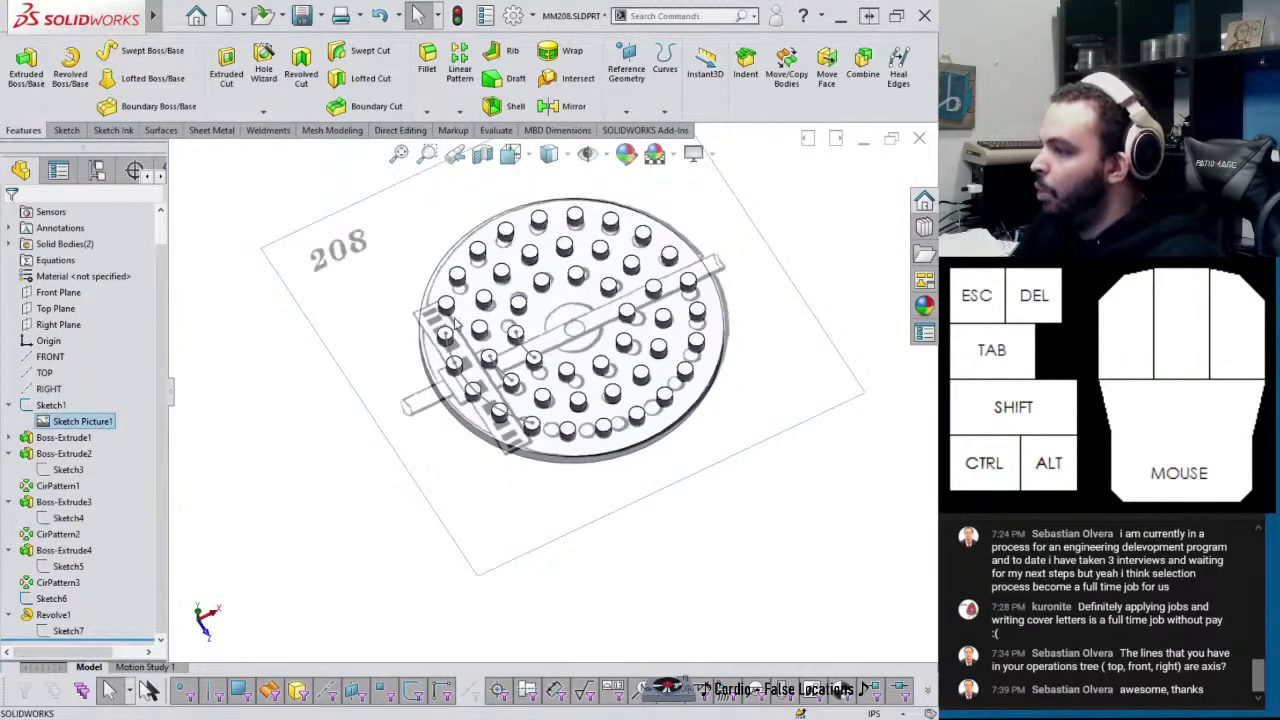
pyautogui.scroll(-2, 479, 370)
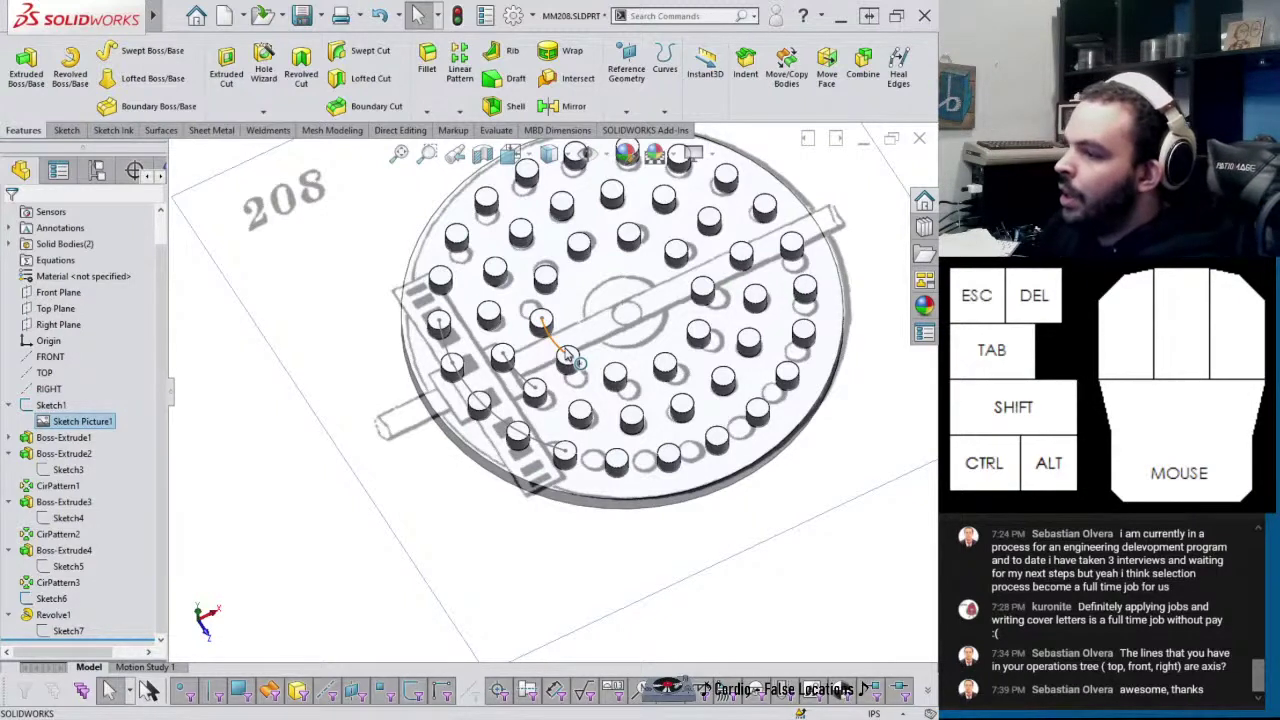
pyautogui.scroll(3, 566, 357)
pyautogui.scroll(-6, 590, 412)
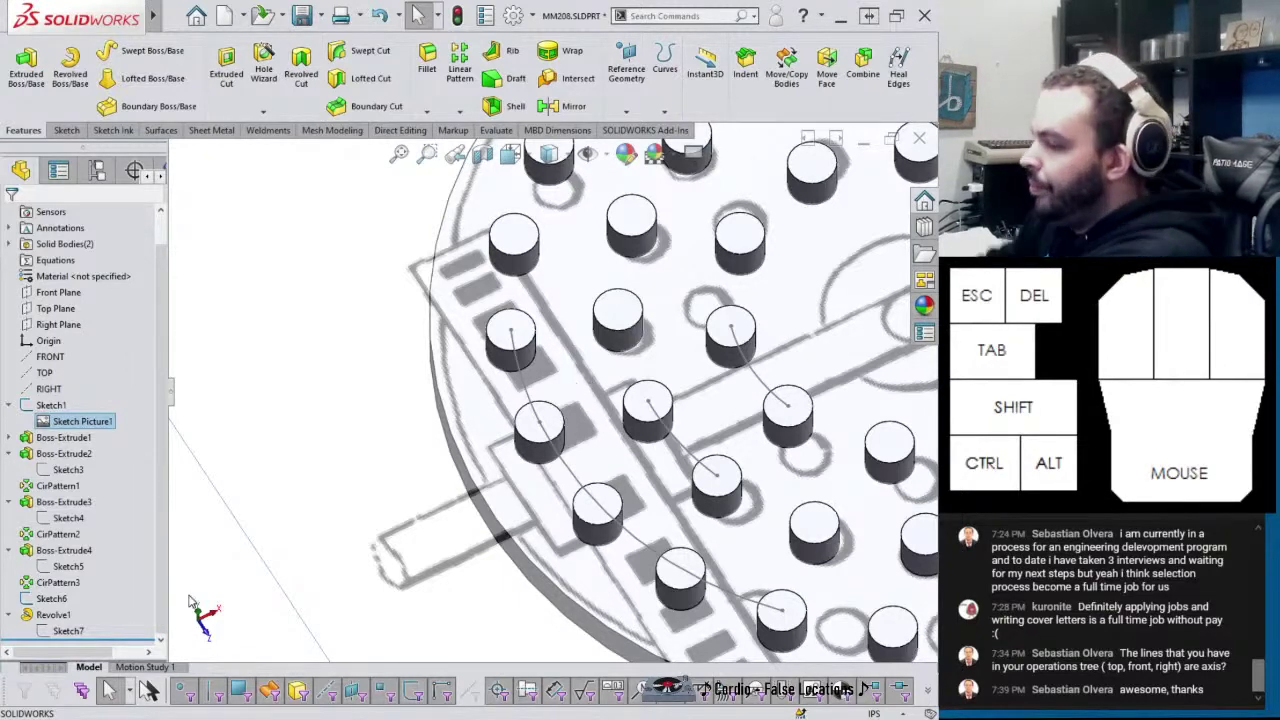
pyautogui.scroll(5, 620, 380)
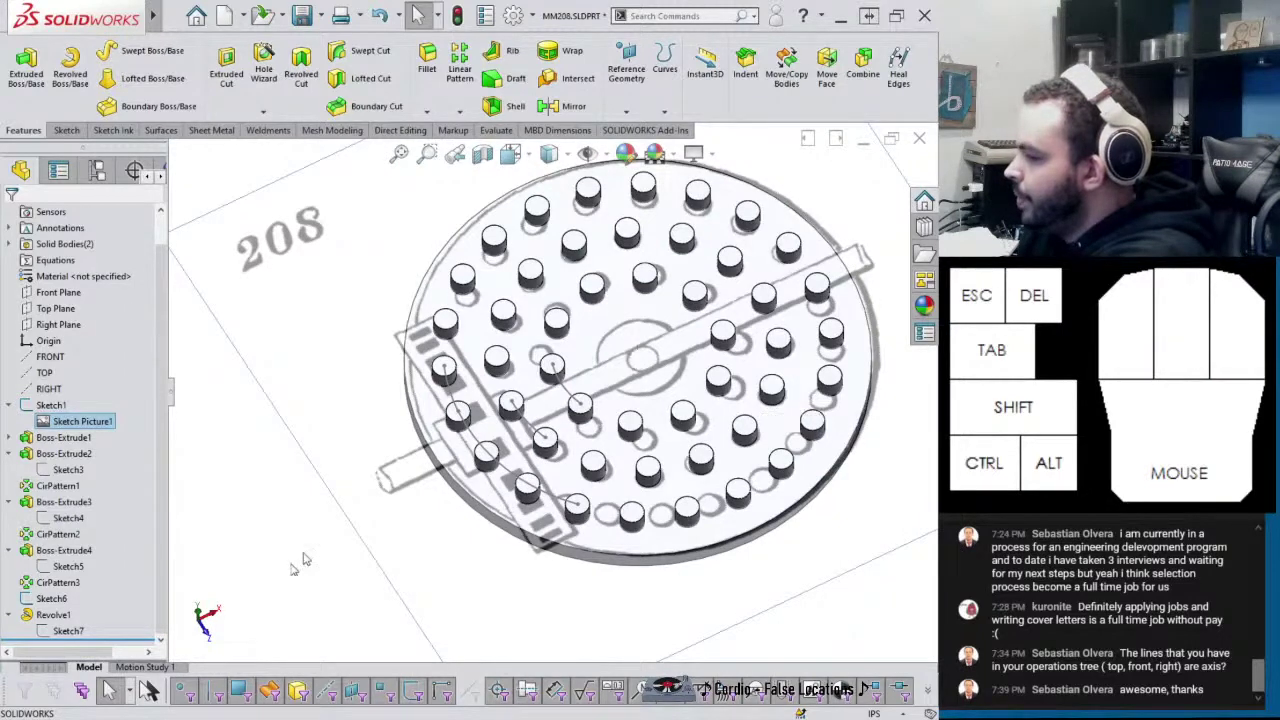
# Show the revolved wheel again and compare its rim from above with the pegs, connecting arcs and reference picture
pyautogui.click(55, 614)
pyautogui.click(65, 595)
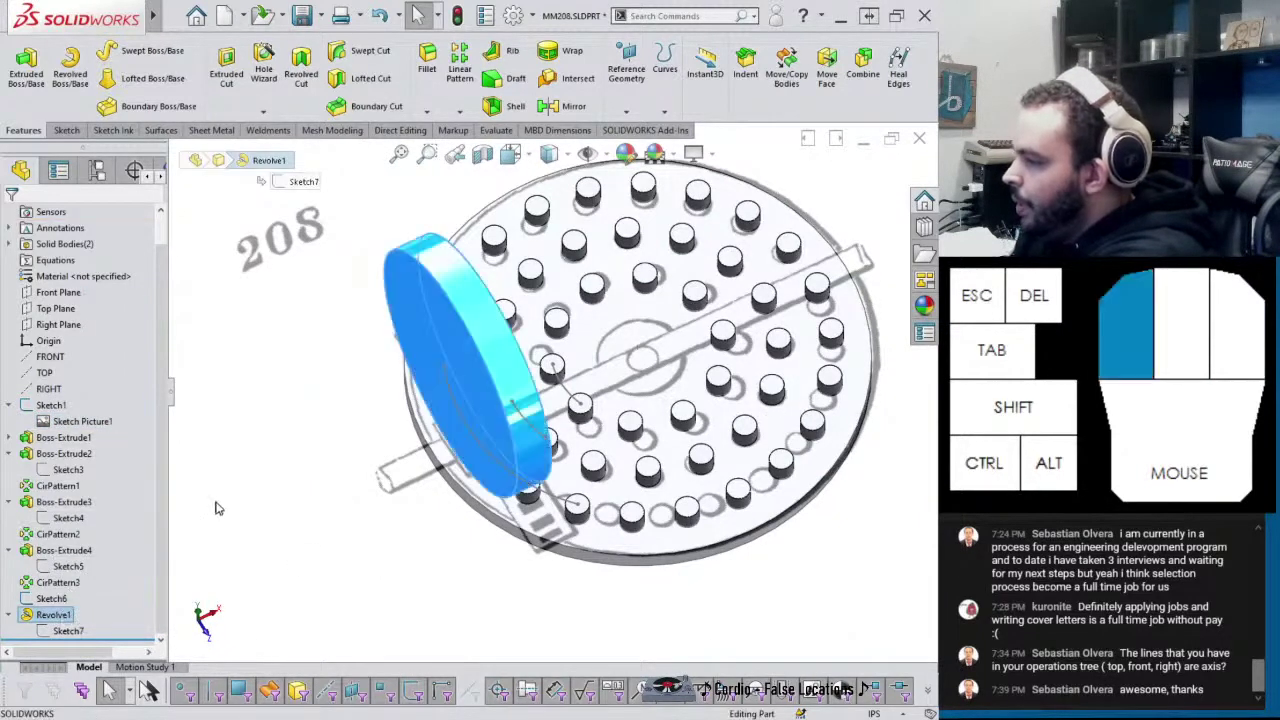
pyautogui.moveTo(360, 463); pyautogui.dragTo(320, 565, button='middle')
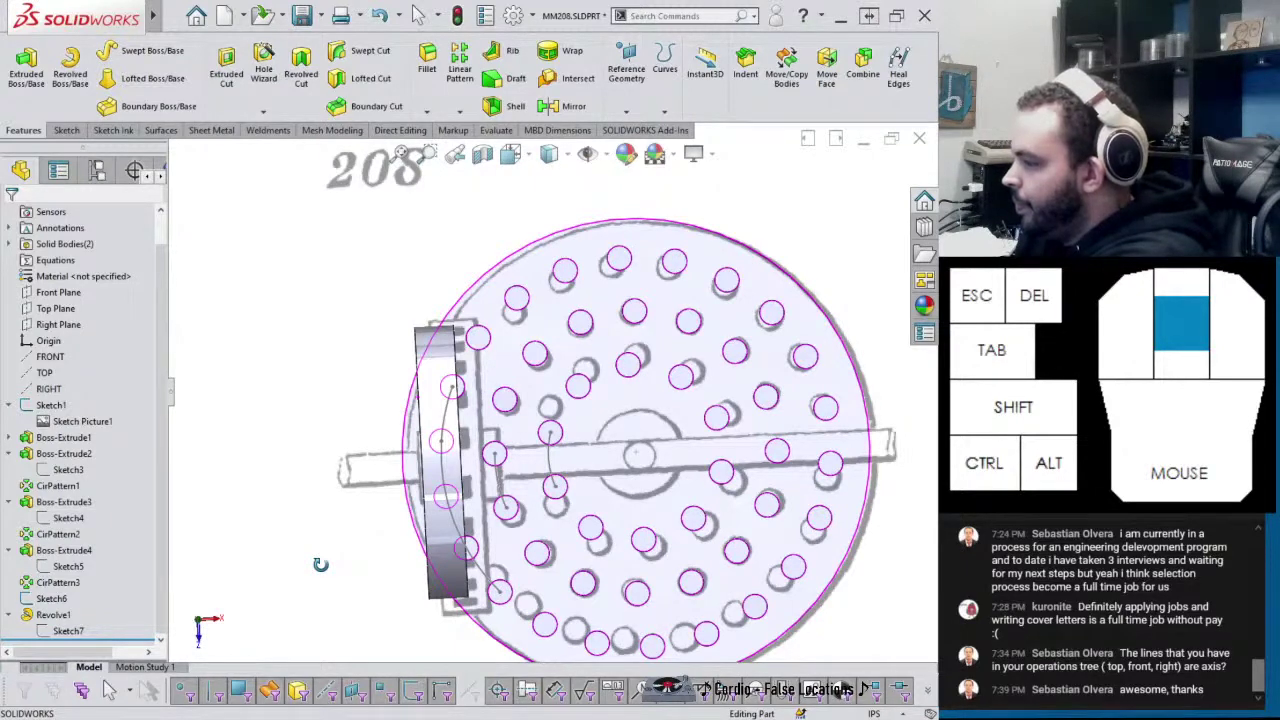
pyautogui.scroll(-5, 490, 435)
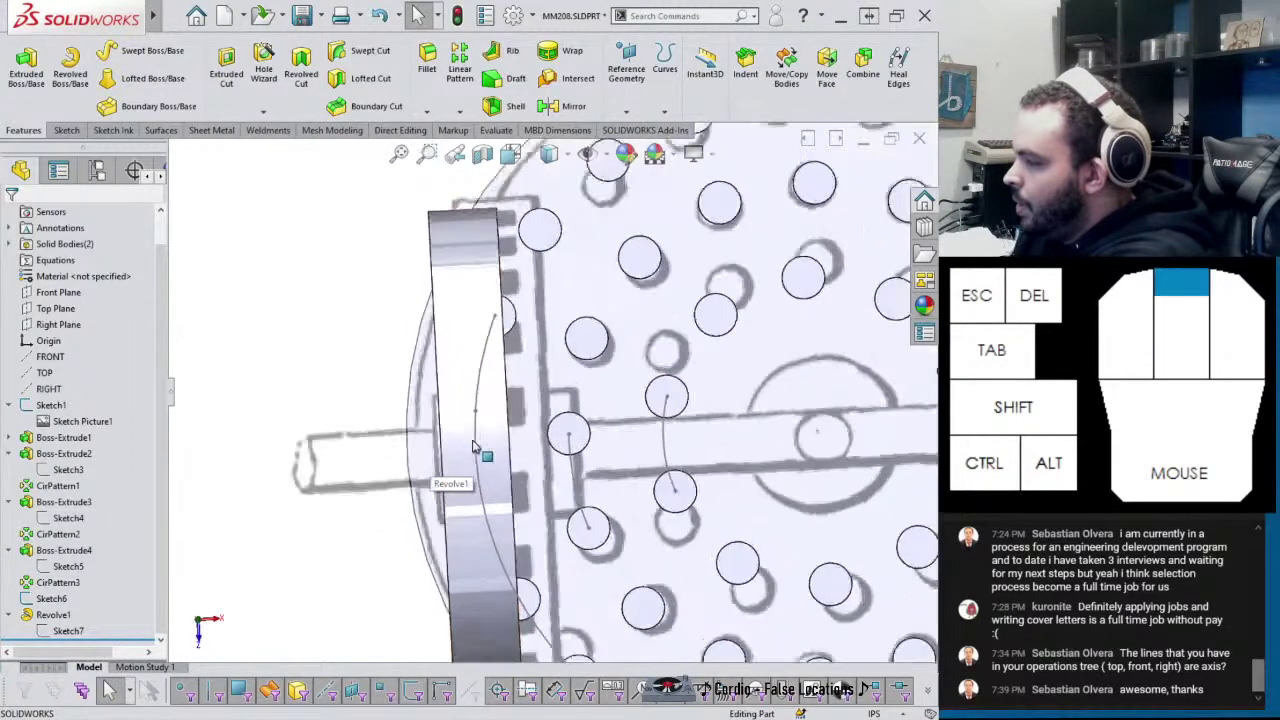
pyautogui.moveTo(490, 435); pyautogui.dragTo(510, 492, button='middle')
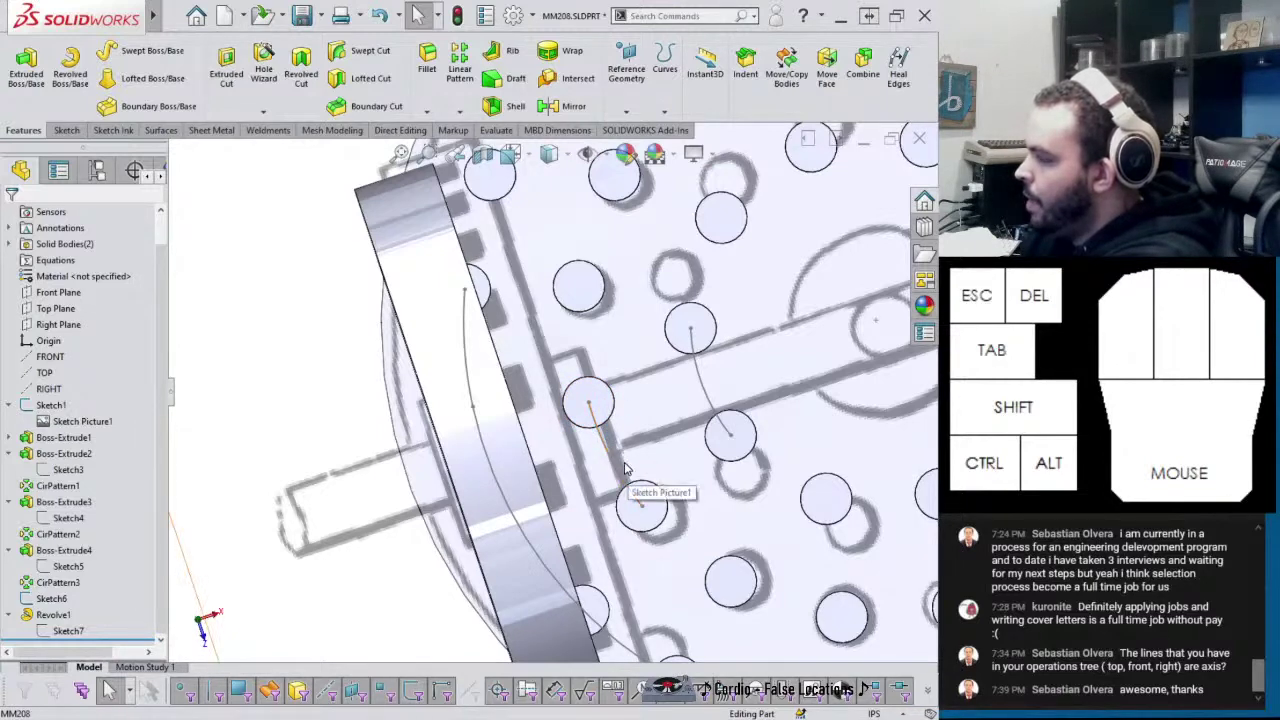
# Edit the sketch of the connecting arcs and convert the middle ring's arc to construction geometry
pyautogui.moveTo(505, 374); pyautogui.dragTo(574, 365, button='middle')
pyautogui.click(622, 373)
pyautogui.click(664, 307)
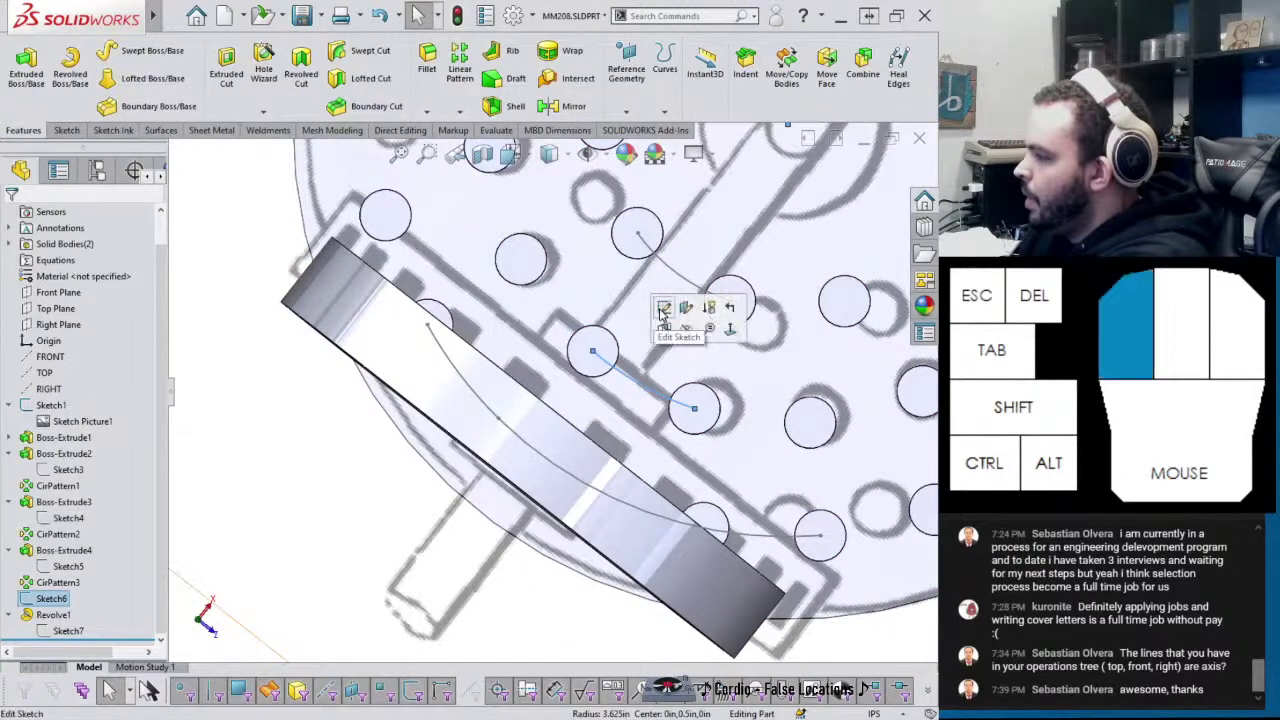
pyautogui.scroll(2, 578, 362)
pyautogui.scroll(2, 578, 362)
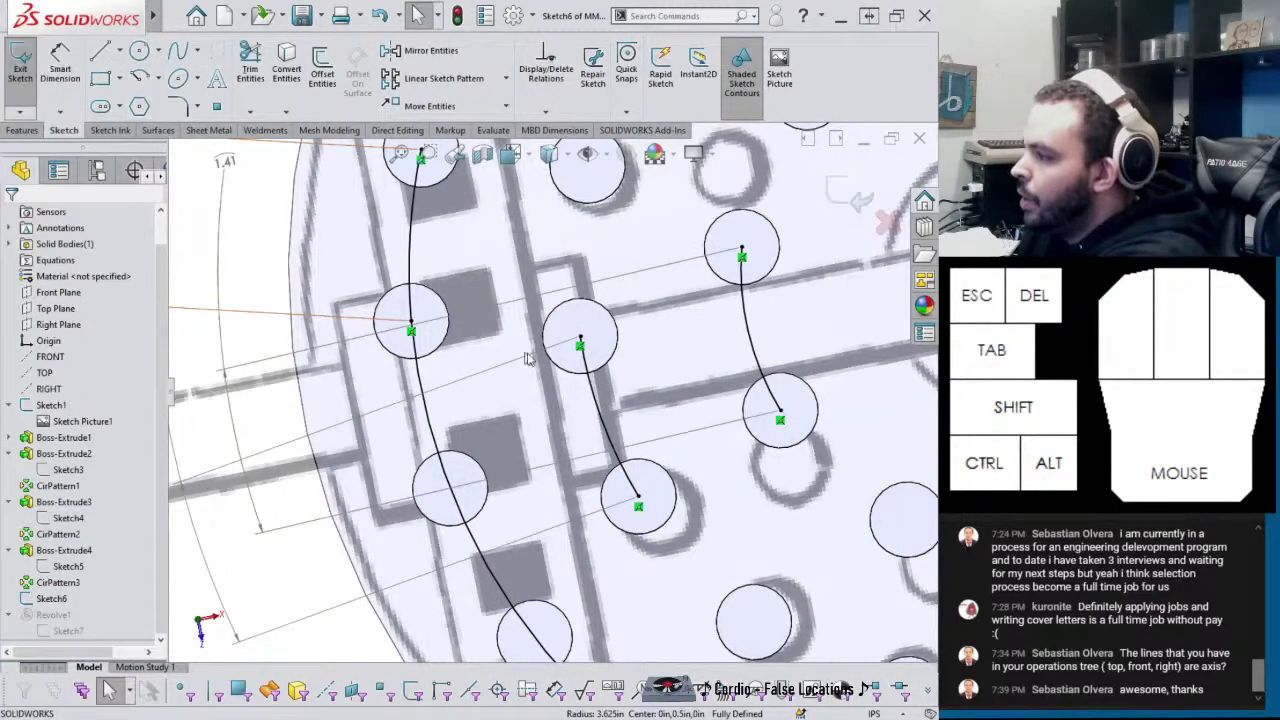
pyautogui.click(604, 410)
pyautogui.press('Escape')
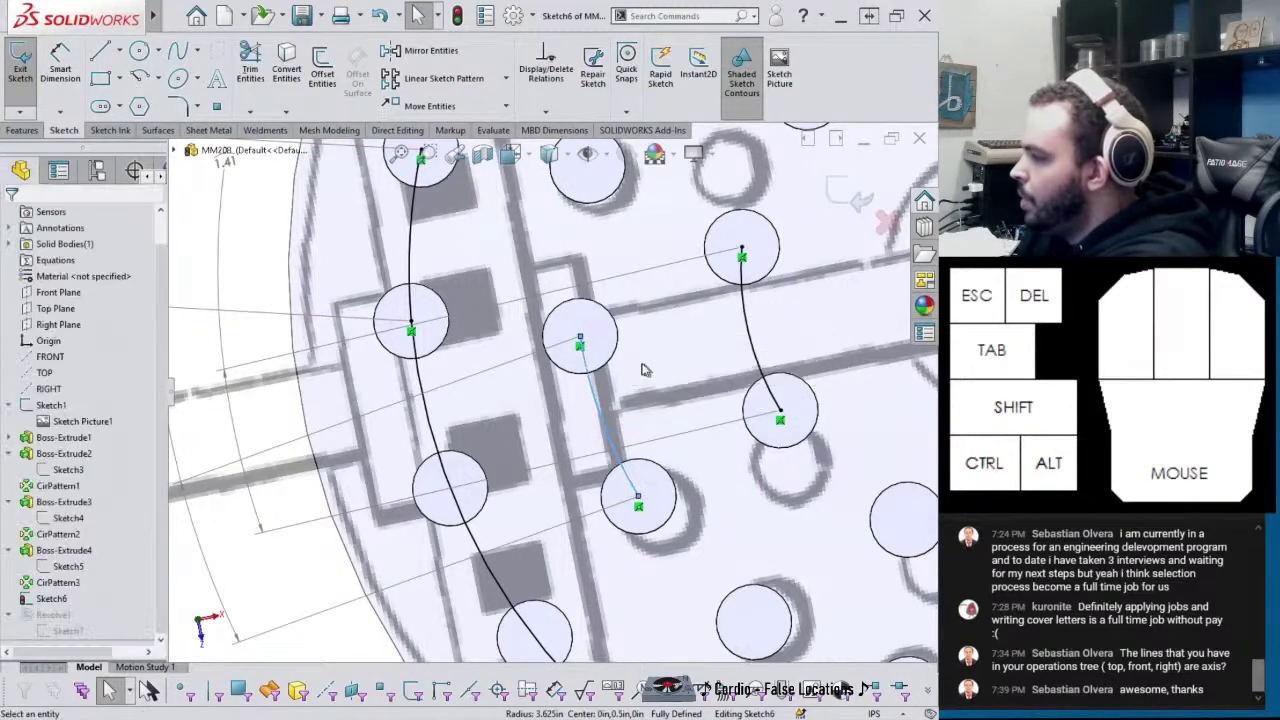
# Sketch a centerpoint arc about the disc centre, running between the facing edges of the two middle-ring pegs
pyautogui.click(143, 82)
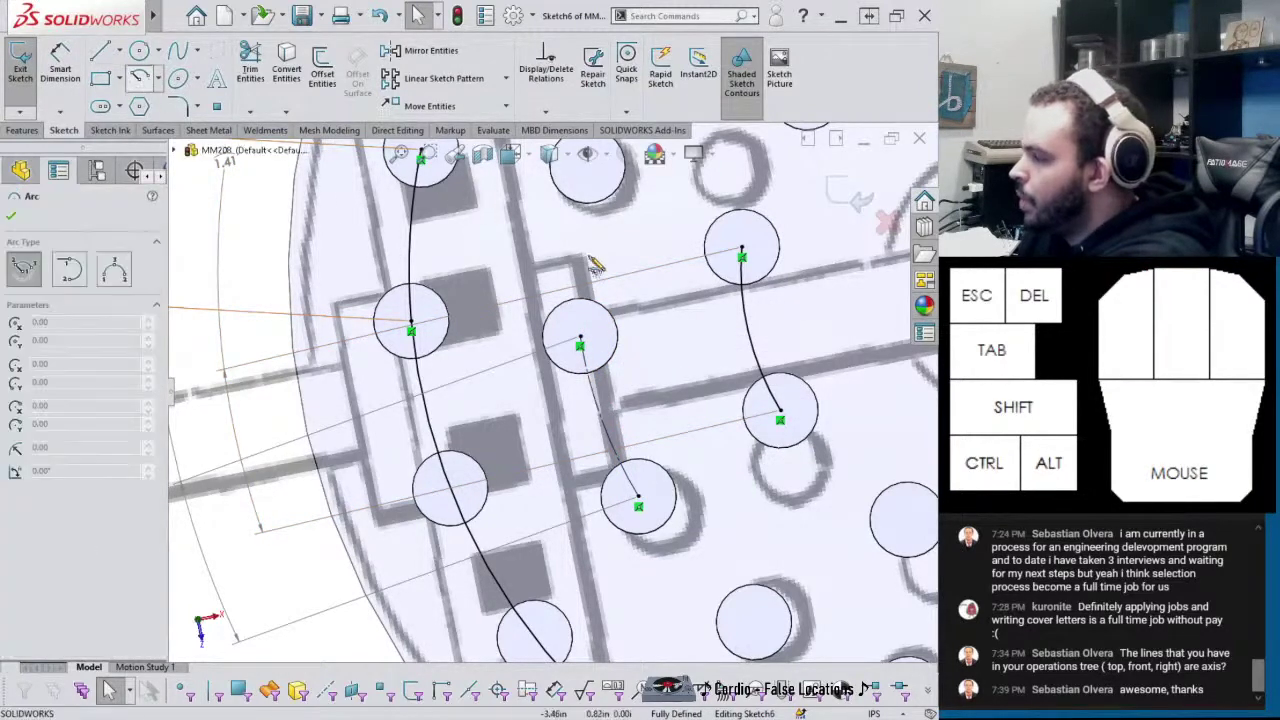
pyautogui.scroll(3, 550, 397)
pyautogui.click(818, 325)
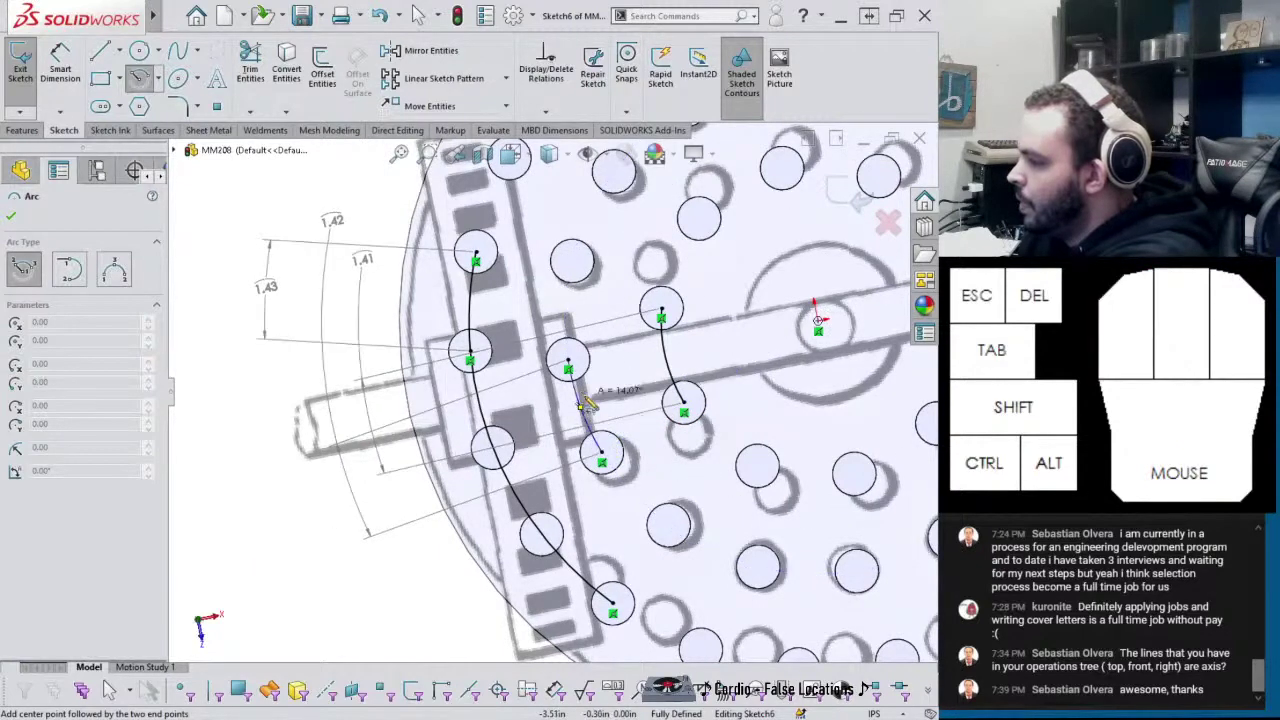
pyautogui.press('Escape')
pyautogui.click(140, 78)
pyautogui.click(818, 330)
pyautogui.click(600, 352)
pyautogui.click(623, 418)
pyautogui.press('Escape')
pyautogui.moveTo(605, 358)
pyautogui.mouseDown()
pyautogui.moveTo(588, 393)
pyautogui.moveTo(571, 372)
pyautogui.moveTo(598, 448)
pyautogui.mouseUp()
pyautogui.click(588, 400)
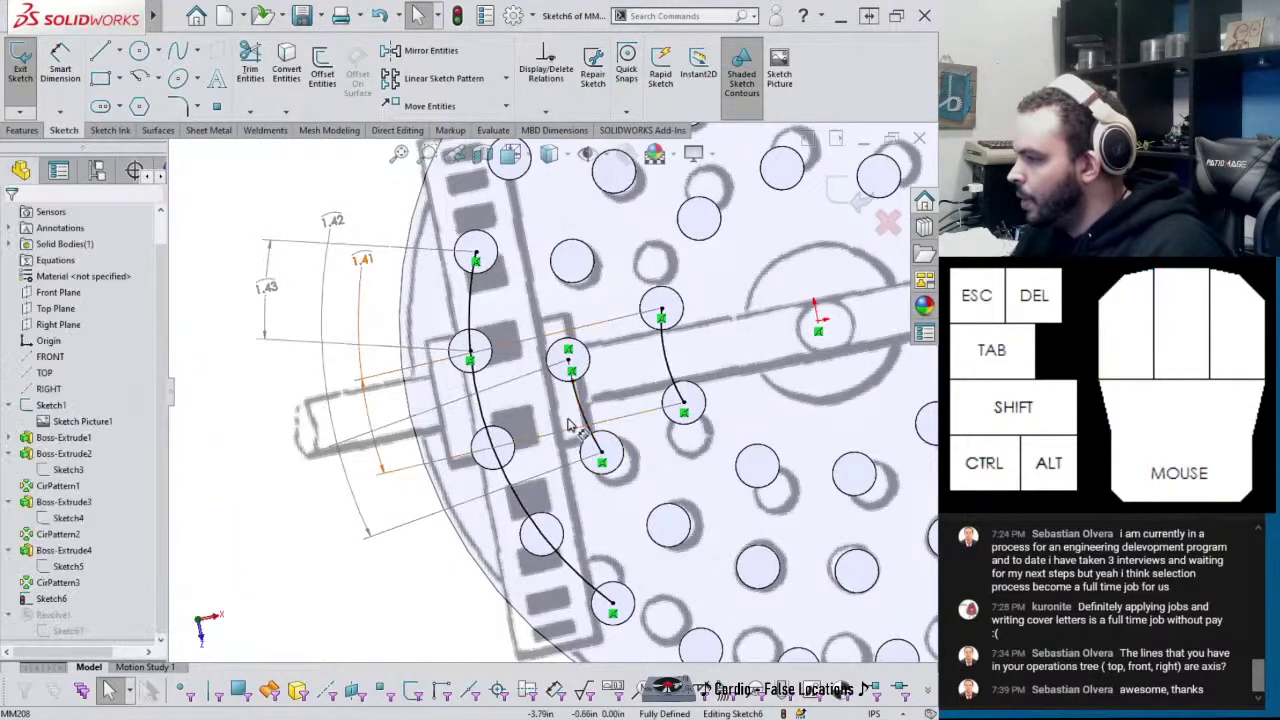
# Make the lower end of the new arc coincident with the edge of the lower middle-ring peg
pyautogui.click(603, 447)
pyautogui.scroll(-5, 603, 447)
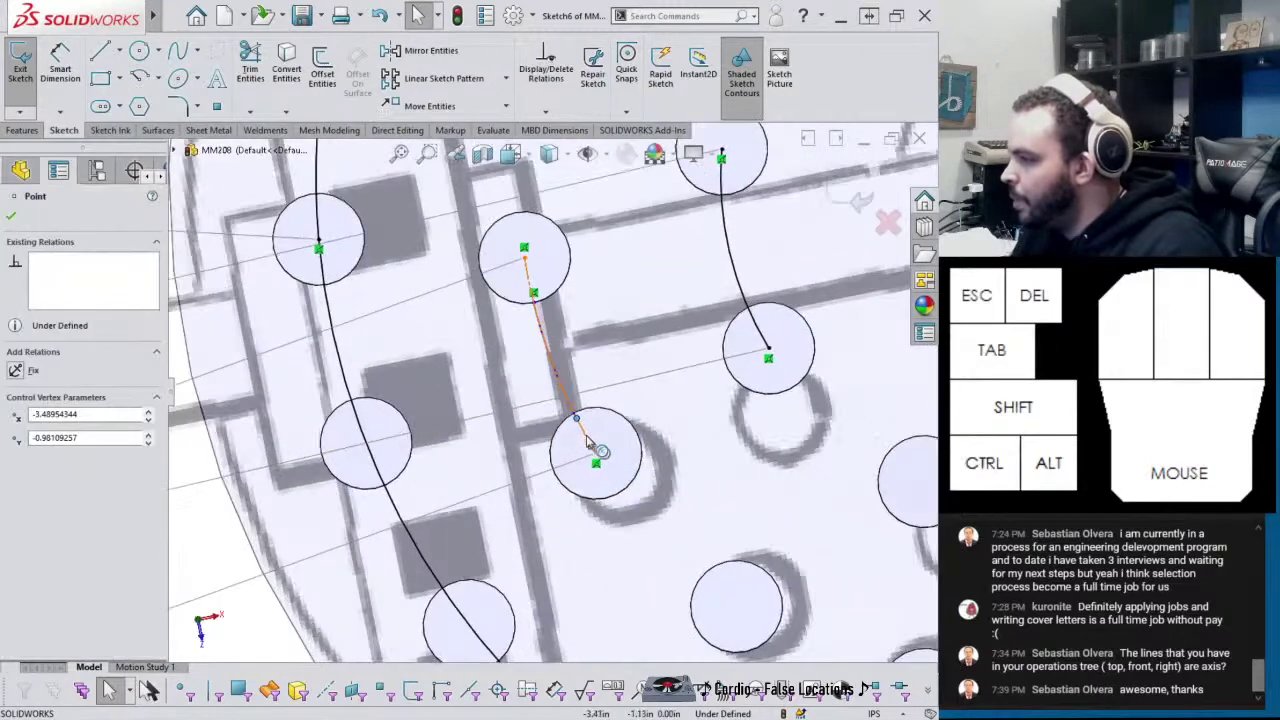
pyautogui.keyDown('ctrl'); pyautogui.click(604, 407); pyautogui.keyUp('ctrl')
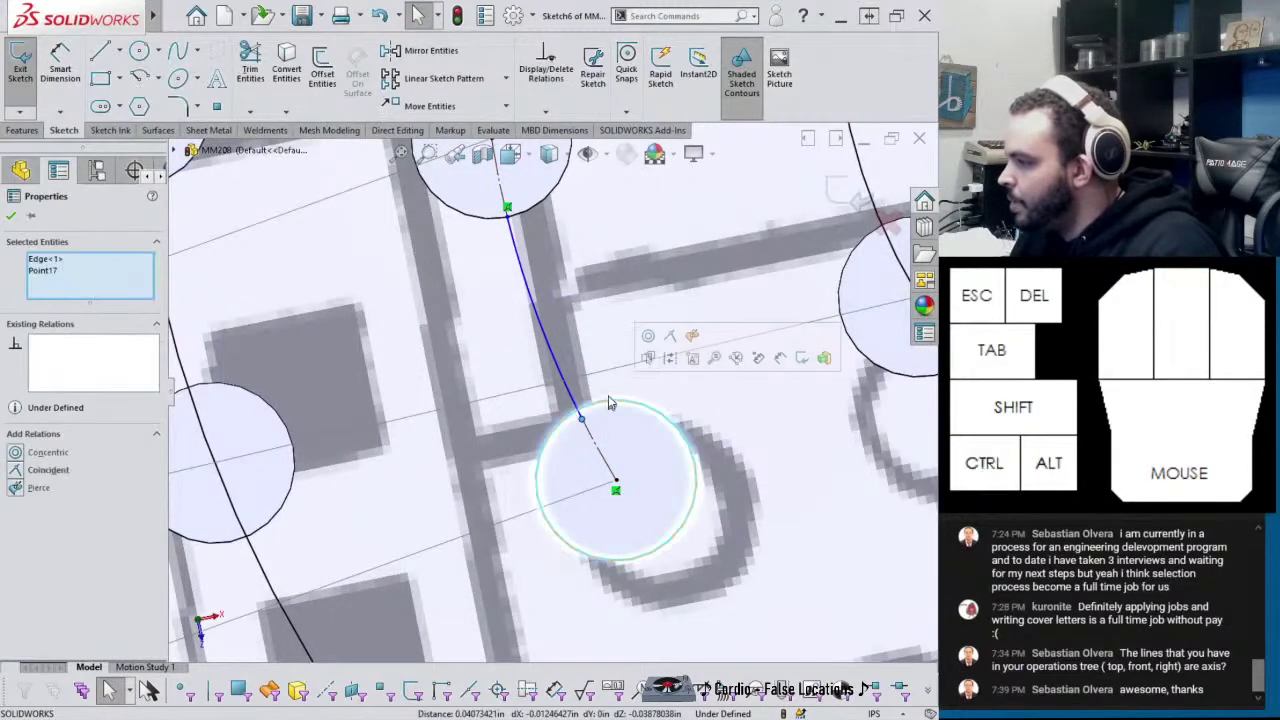
pyautogui.scroll(3, 580, 364)
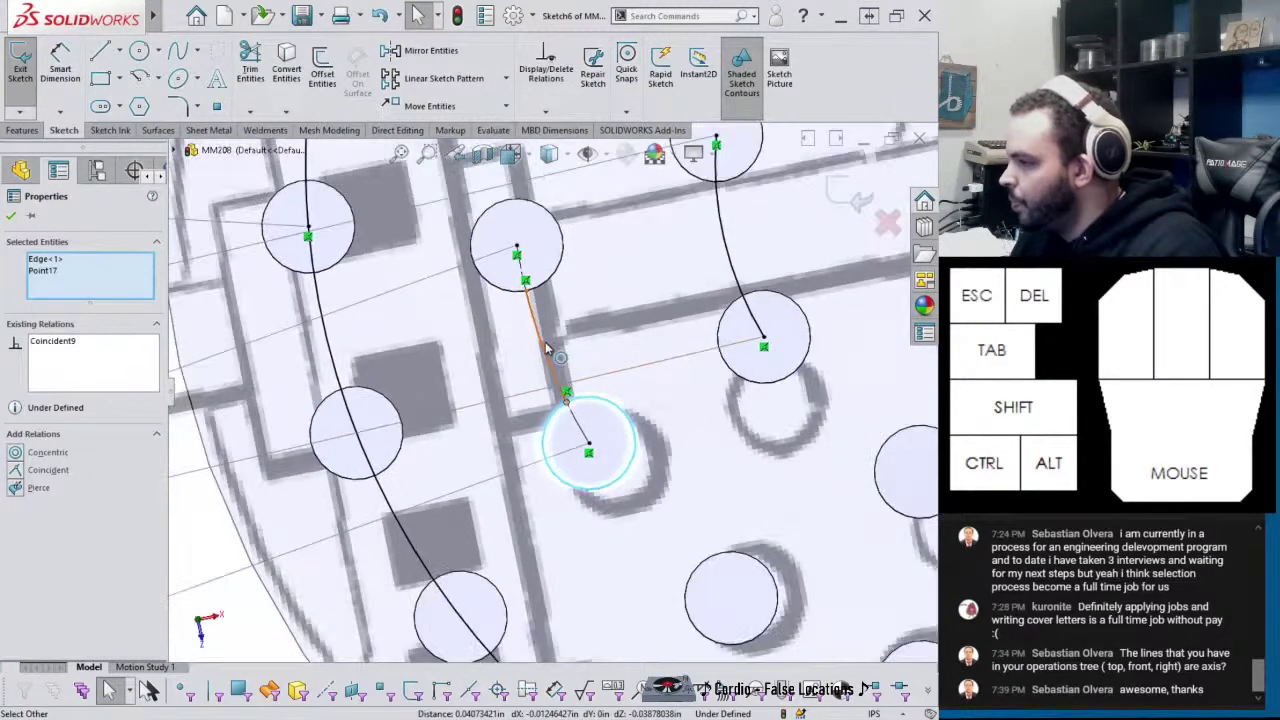
# Dimension the straight distance between the two ends of the new arc
pyautogui.click(547, 350)
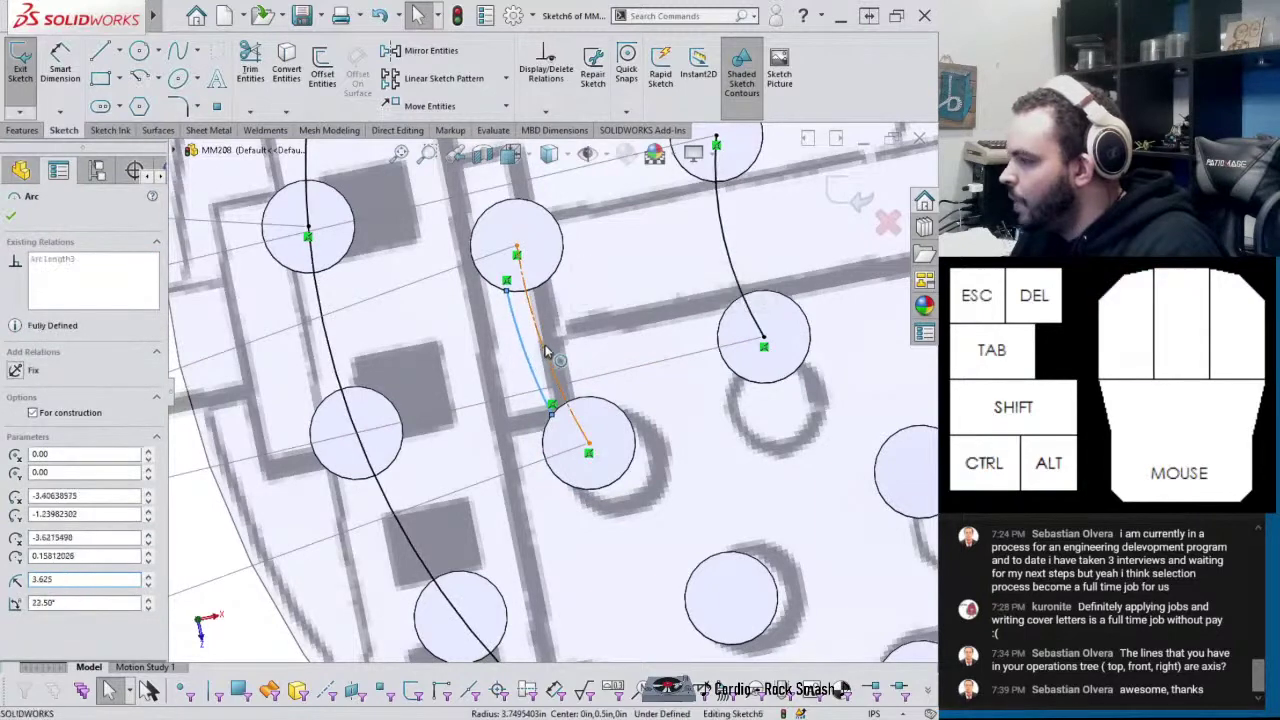
pyautogui.keyDown('ctrl'); pyautogui.click(540, 350); pyautogui.keyUp('ctrl')
pyautogui.click(609, 283)
pyautogui.scroll(5, 588, 398)
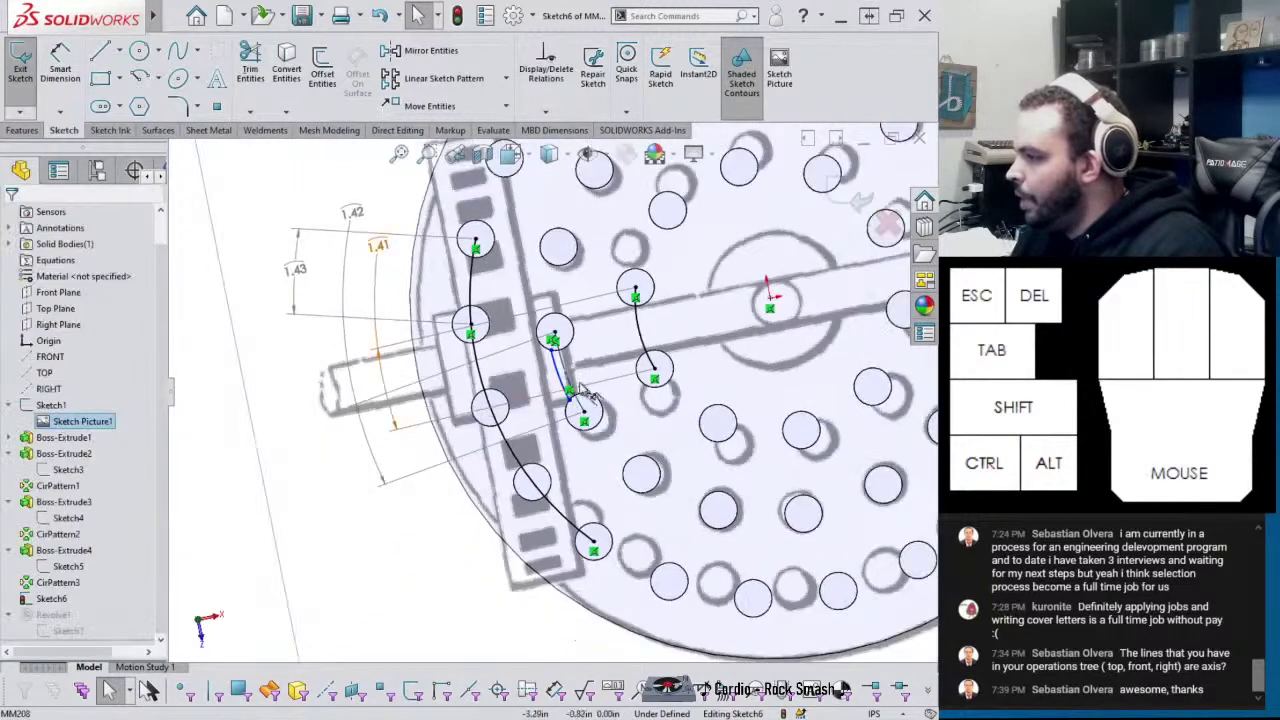
pyautogui.scroll(-3, 588, 398)
pyautogui.moveTo(580, 395); pyautogui.dragTo(558, 400, button='right')
pyautogui.click(559, 412)
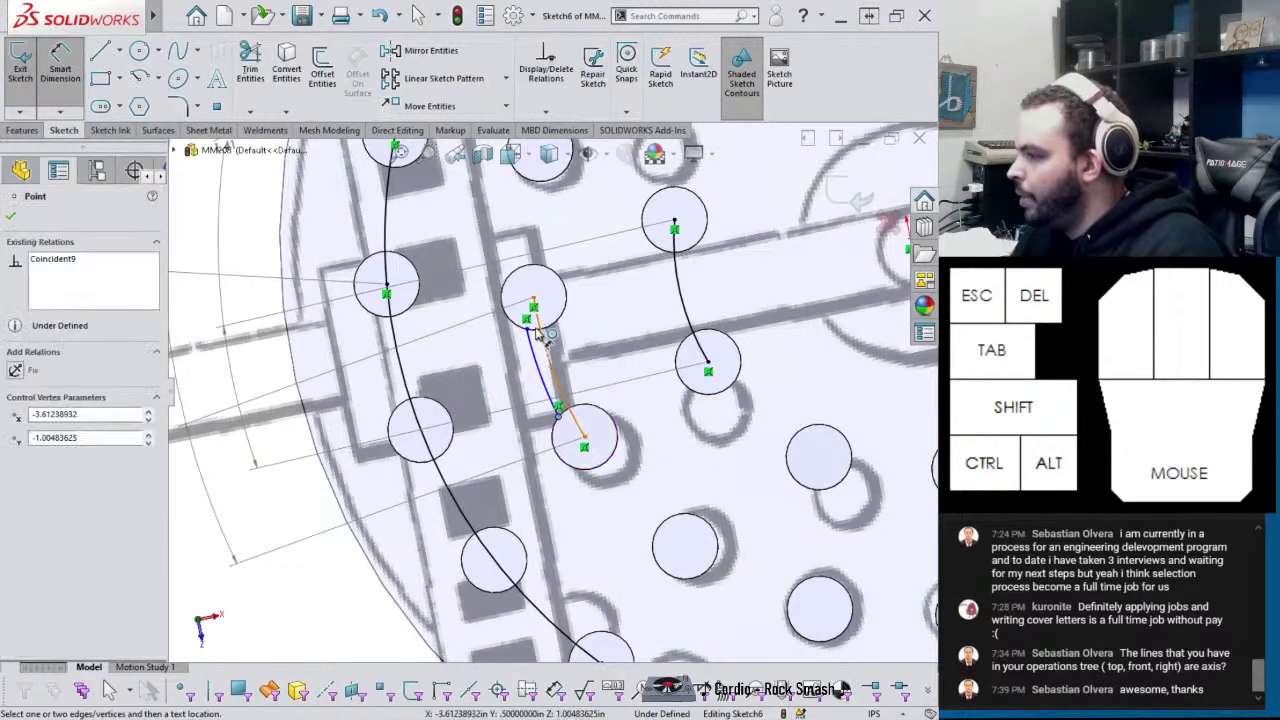
pyautogui.click(533, 360)
pyautogui.press('Escape')
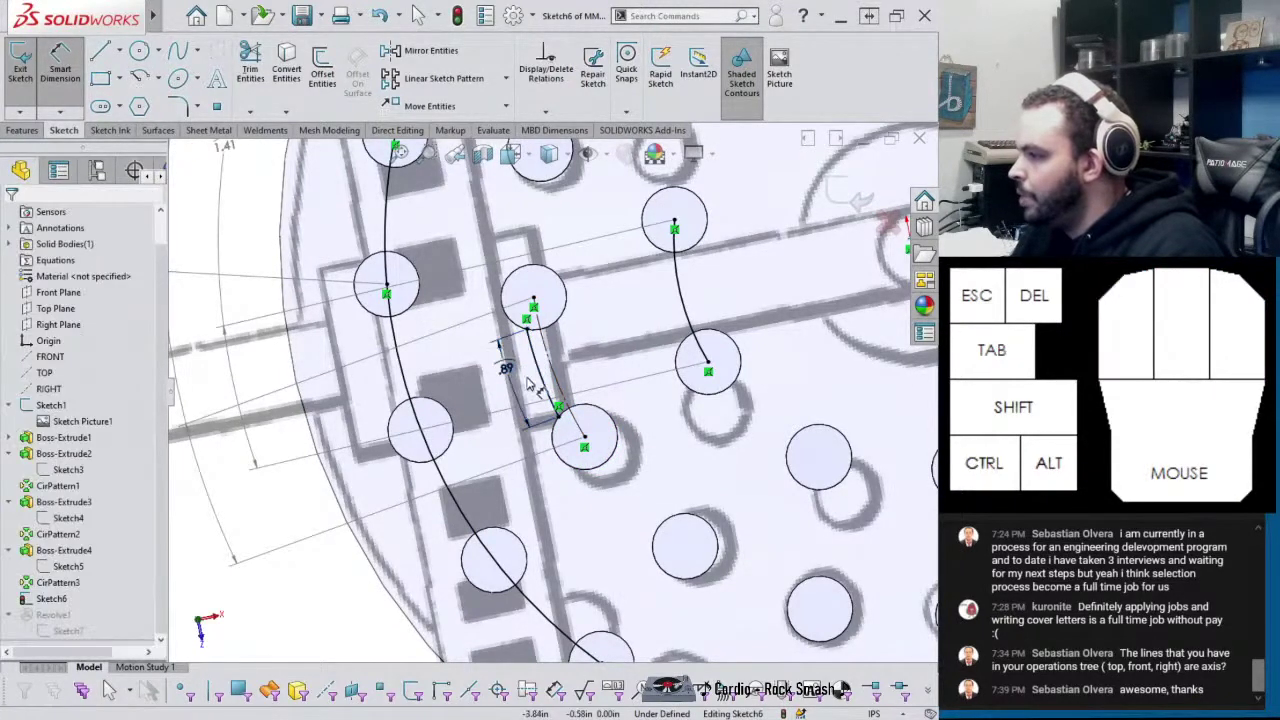
# Make the new arc coradial with the construction arc and turn its end-to-end dimension into a driven one
pyautogui.click(540, 372)
pyautogui.keyDown('ctrl'); pyautogui.click(554, 369); pyautogui.keyUp('ctrl')
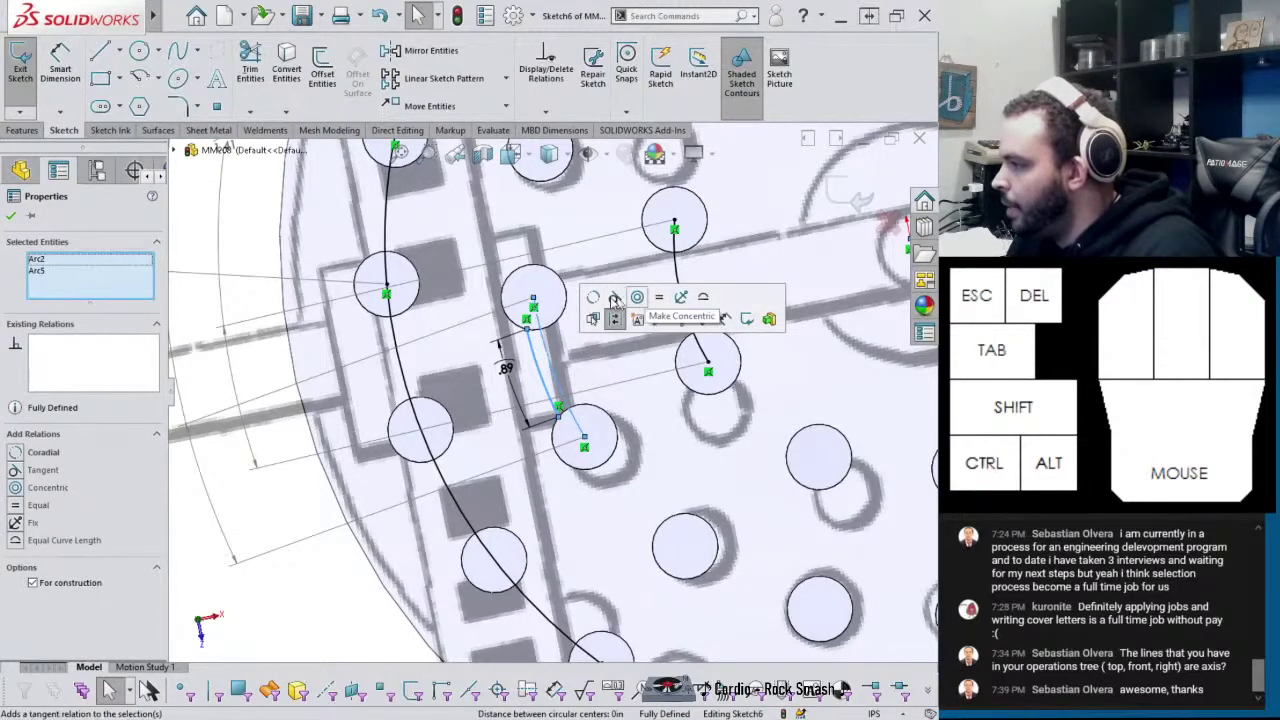
pyautogui.click(594, 299)
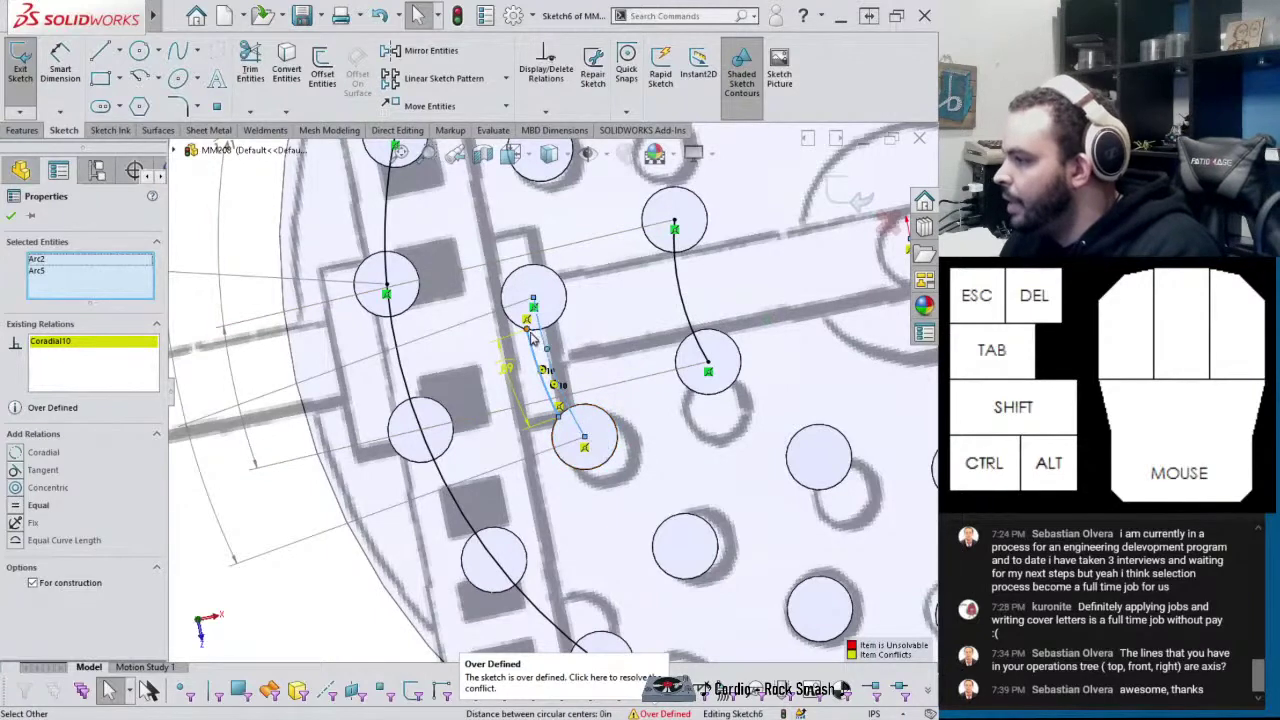
pyautogui.rightClick(508, 378)
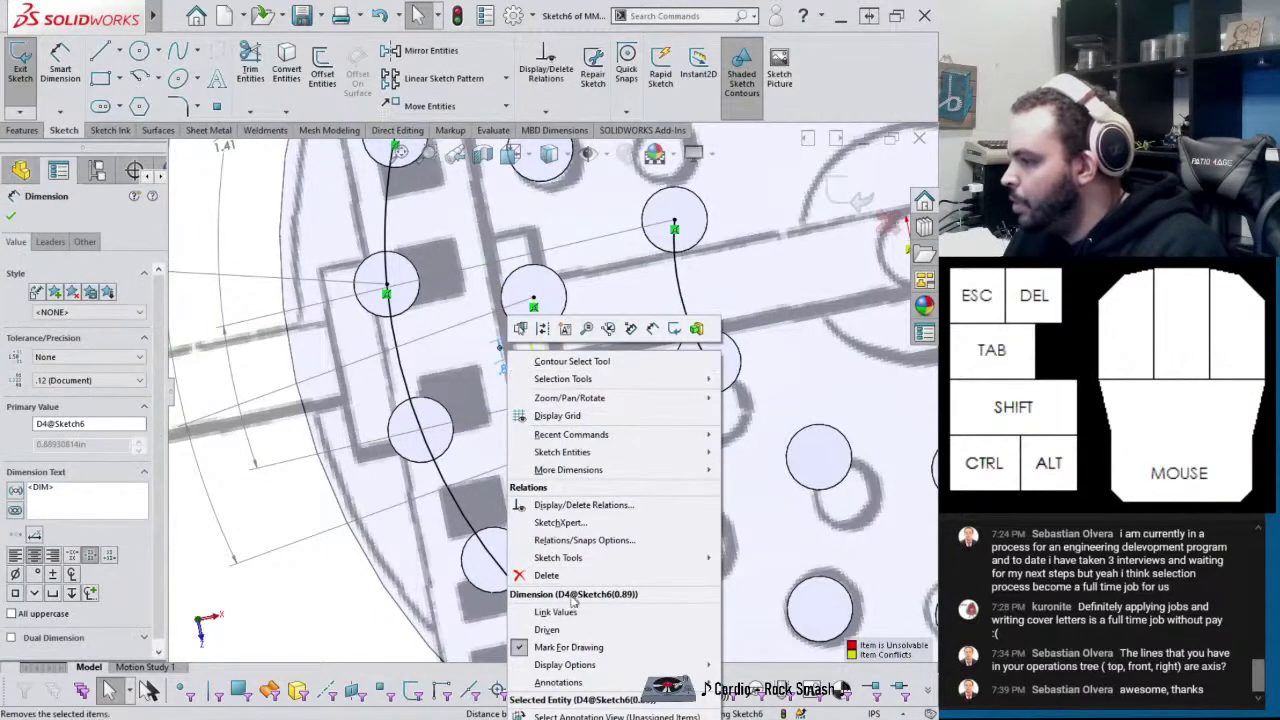
pyautogui.click(566, 630)
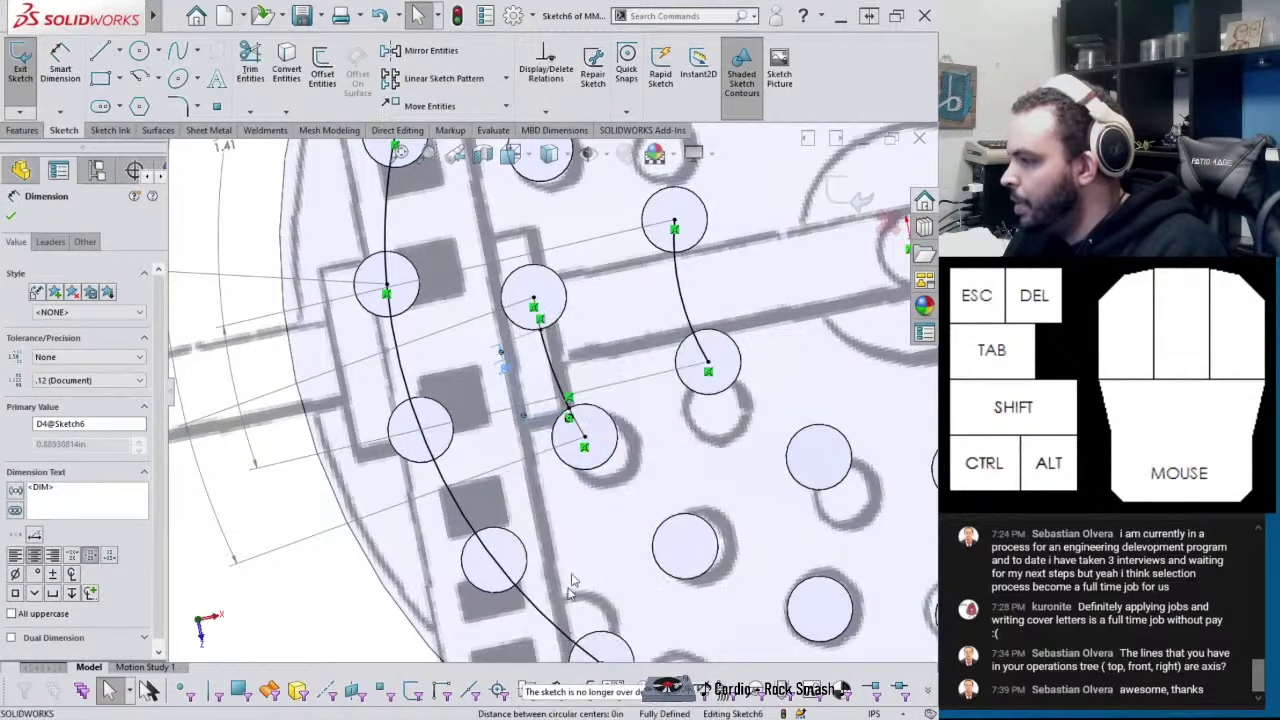
# Move the driven gap dimension outside the disc and close the arc sketch
pyautogui.click(505, 370)
pyautogui.moveTo(300, 512); pyautogui.dragTo(320, 542)
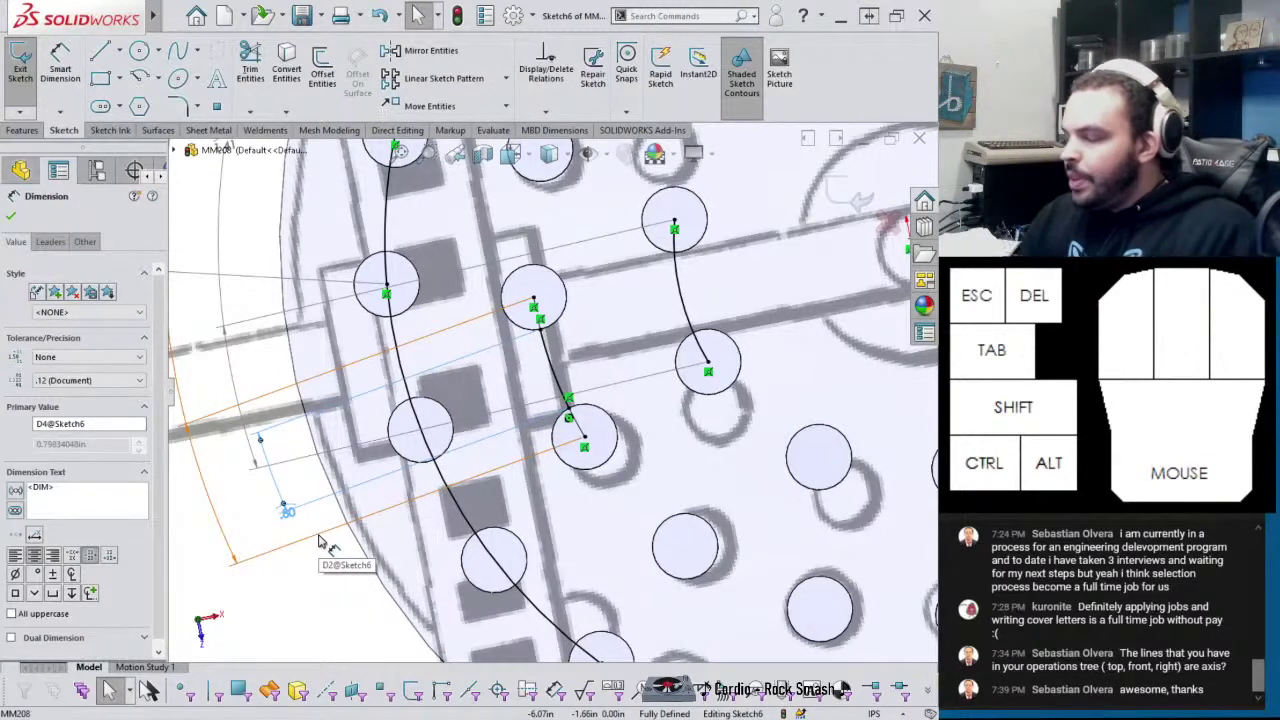
pyautogui.click(857, 190)
pyautogui.moveTo(857, 190)
pyautogui.mouseDown(button='middle')
pyautogui.moveTo(663, 305)
pyautogui.moveTo(457, 320)
pyautogui.moveTo(465, 337)
pyautogui.moveTo(410, 350)
pyautogui.mouseUp(button='middle')
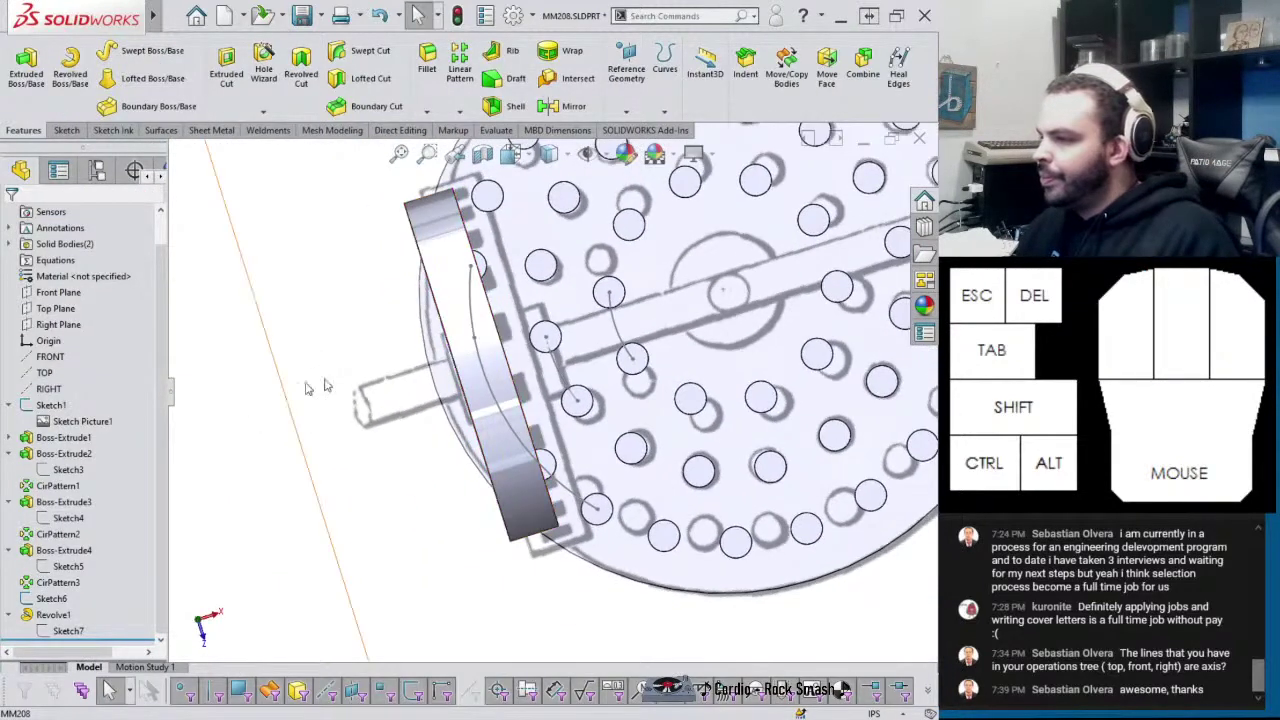
# Start a sketch on the Top Plane and draw a rectangle across the wheel's width, attaching its lower corners to the wheel's sides
pyautogui.click(50, 316)
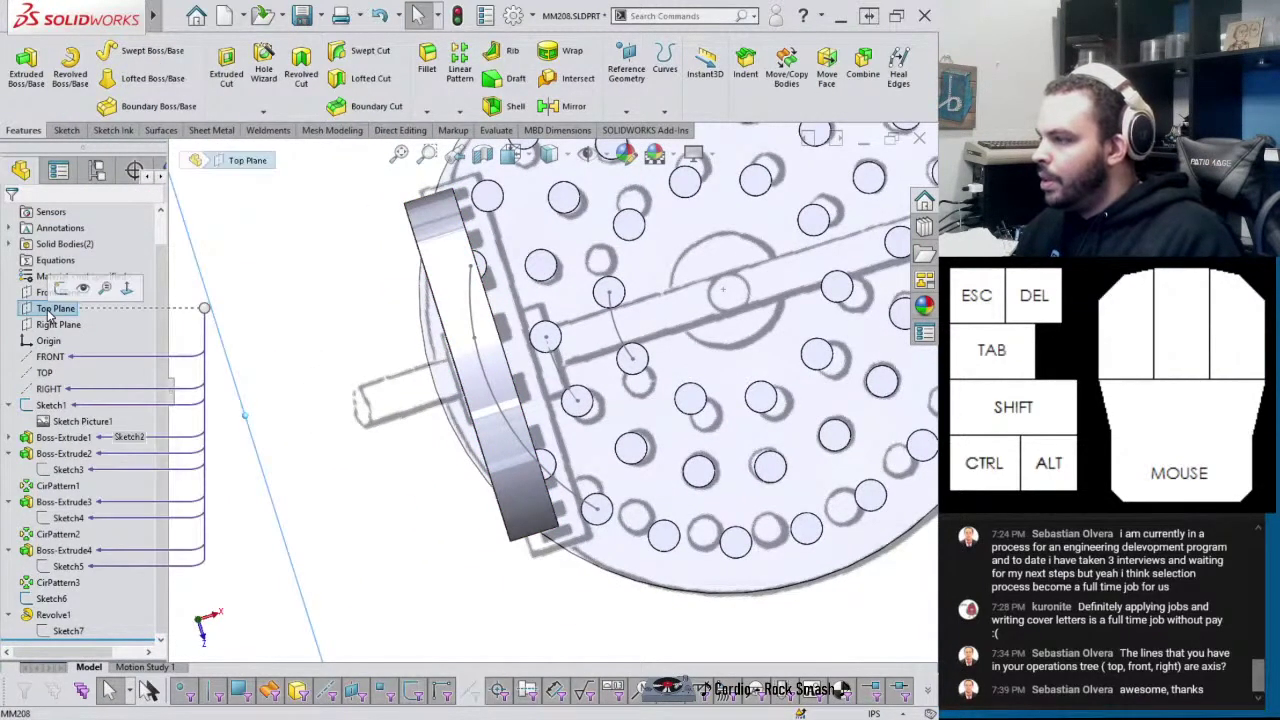
pyautogui.click(61, 288)
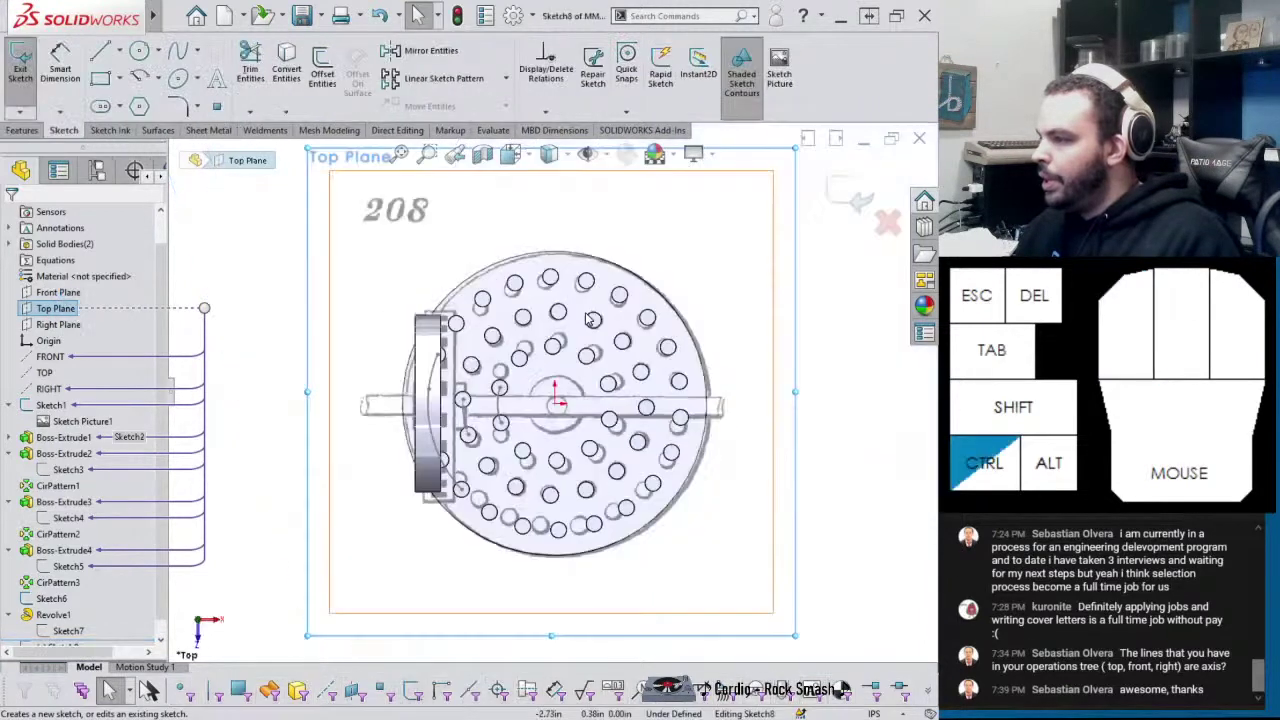
pyautogui.scroll(2, 468, 402)
pyautogui.press('r')
pyautogui.click(489, 433)
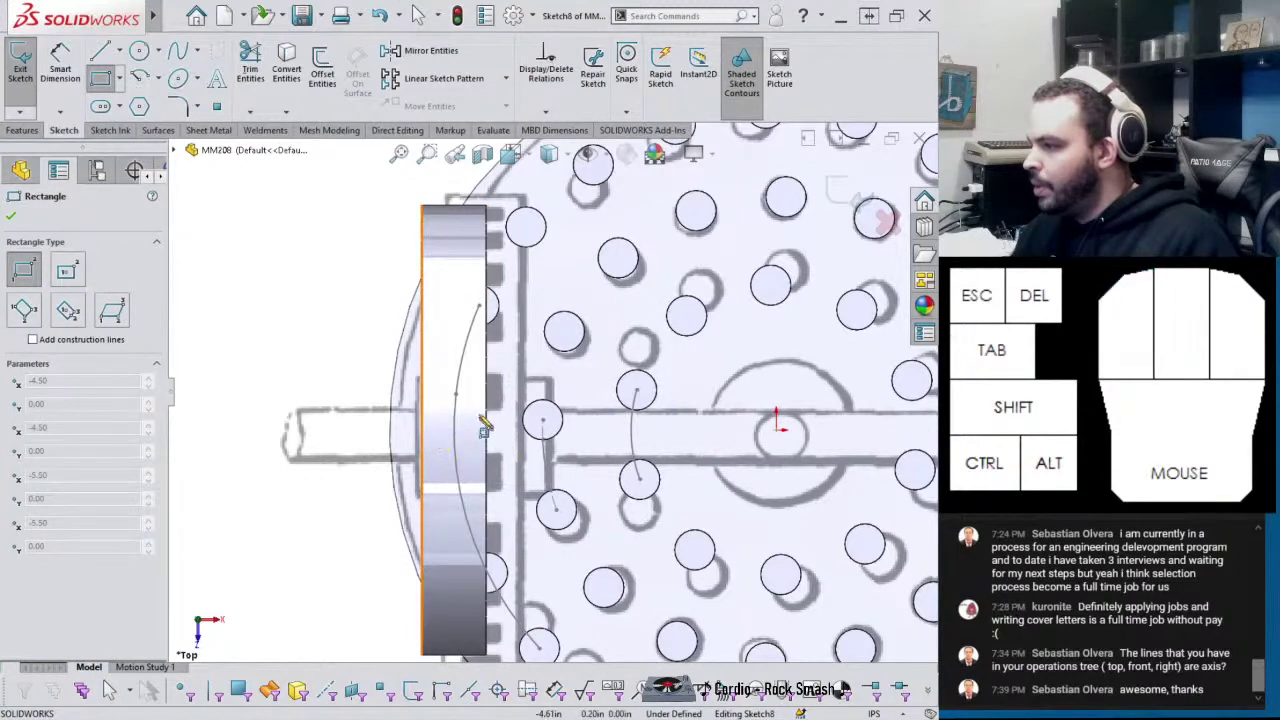
pyautogui.moveTo(447, 385)
pyautogui.mouseDown(button='middle')
pyautogui.moveTo(443, 320)
pyautogui.moveTo(443, 391)
pyautogui.moveTo(497, 433)
pyautogui.mouseUp(button='middle')
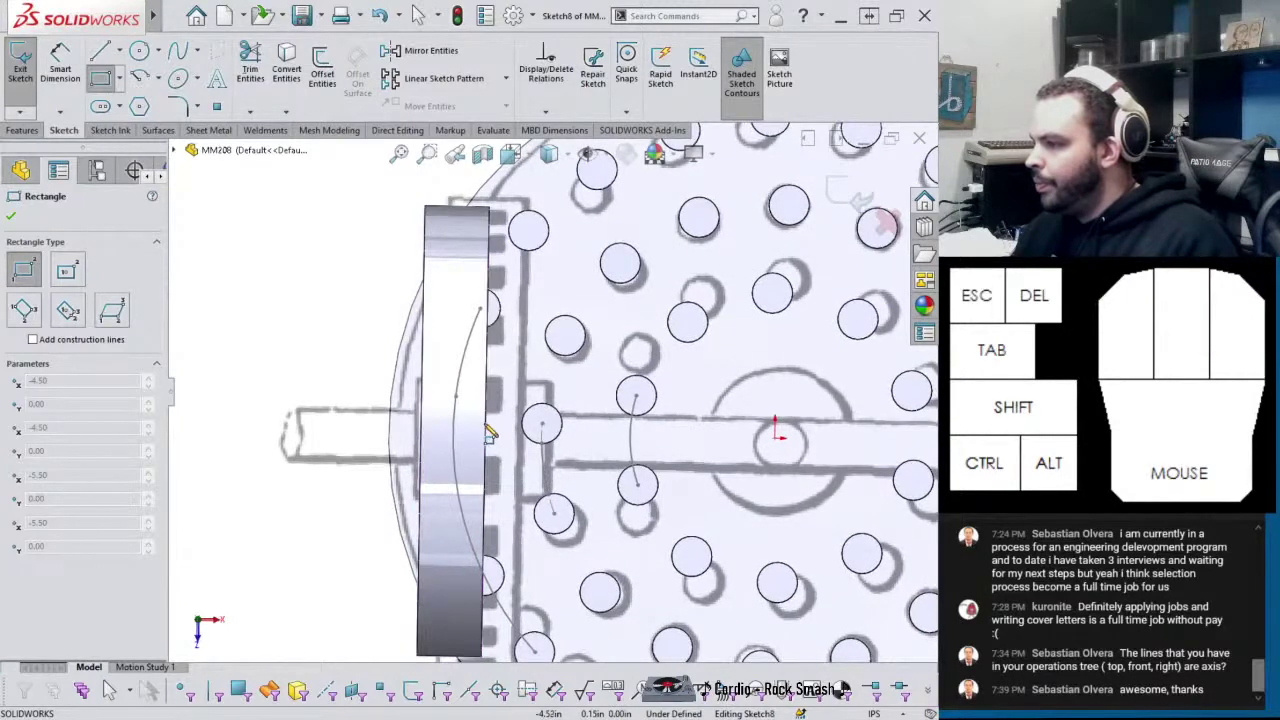
pyautogui.moveTo(491, 437); pyautogui.dragTo(414, 318)
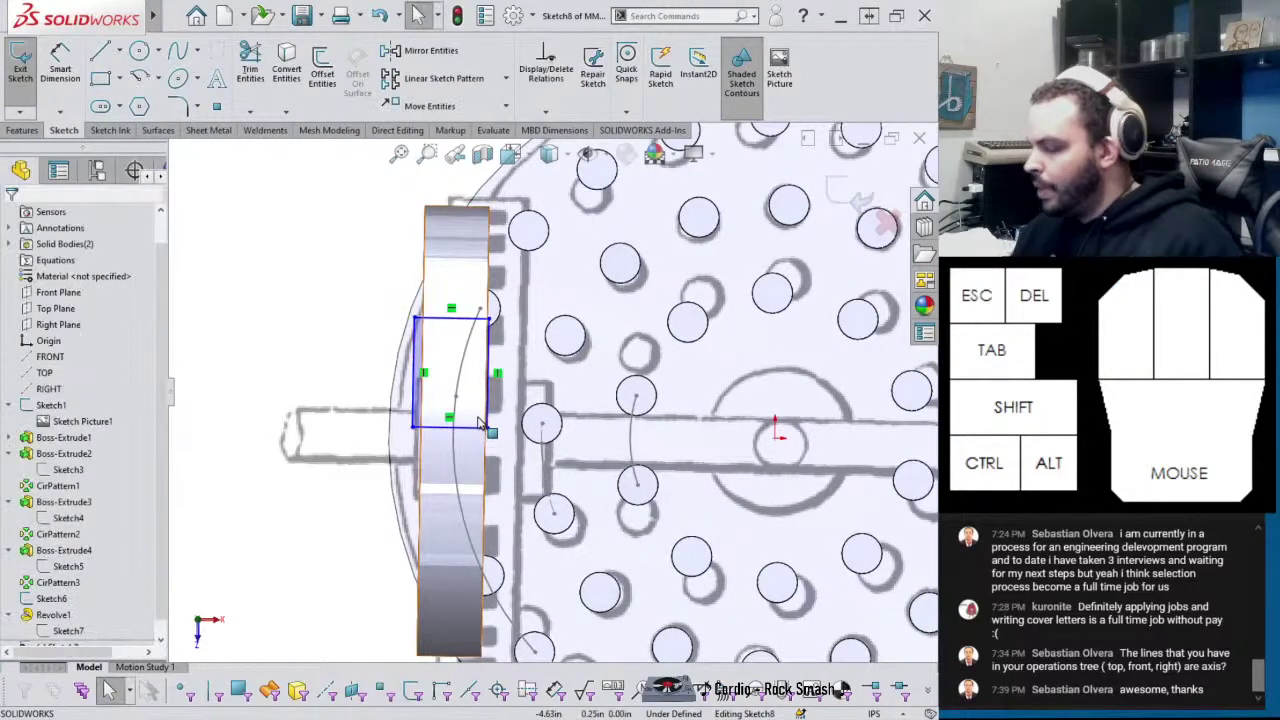
pyautogui.hotkey('ctrl', '5')
pyautogui.moveTo(487, 428); pyautogui.dragTo(421, 437)
pyautogui.click(414, 433)
# Dimension the rectangle's height as 0.625 in
pyautogui.moveTo(421, 437); pyautogui.dragTo(437, 341, button='right')
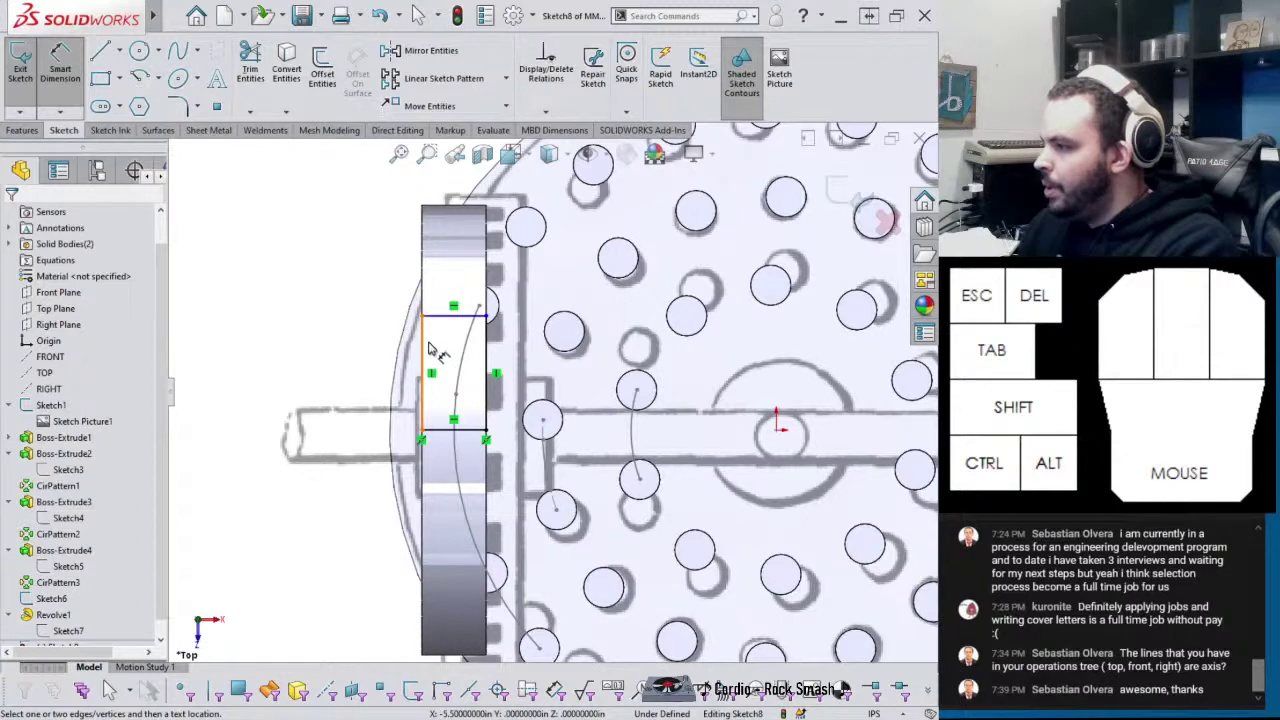
pyautogui.click(427, 347)
pyautogui.click(358, 372)
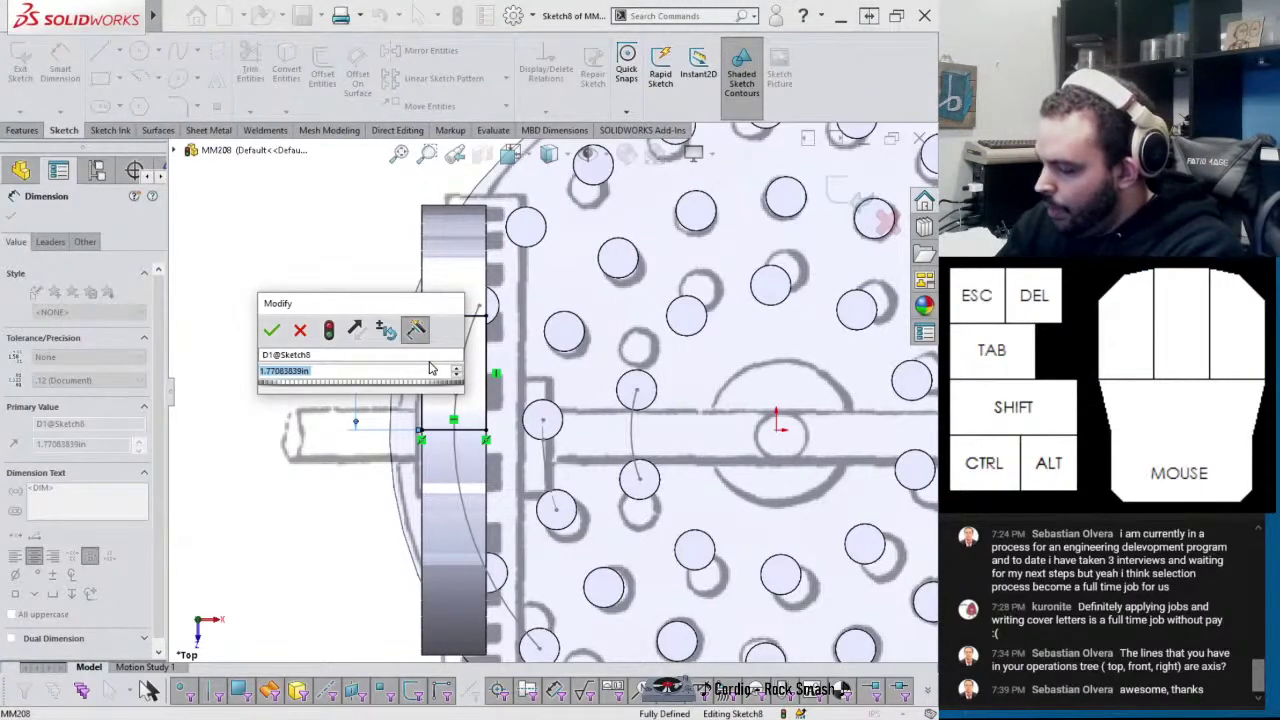
pyautogui.write('.625')
pyautogui.press('Return')
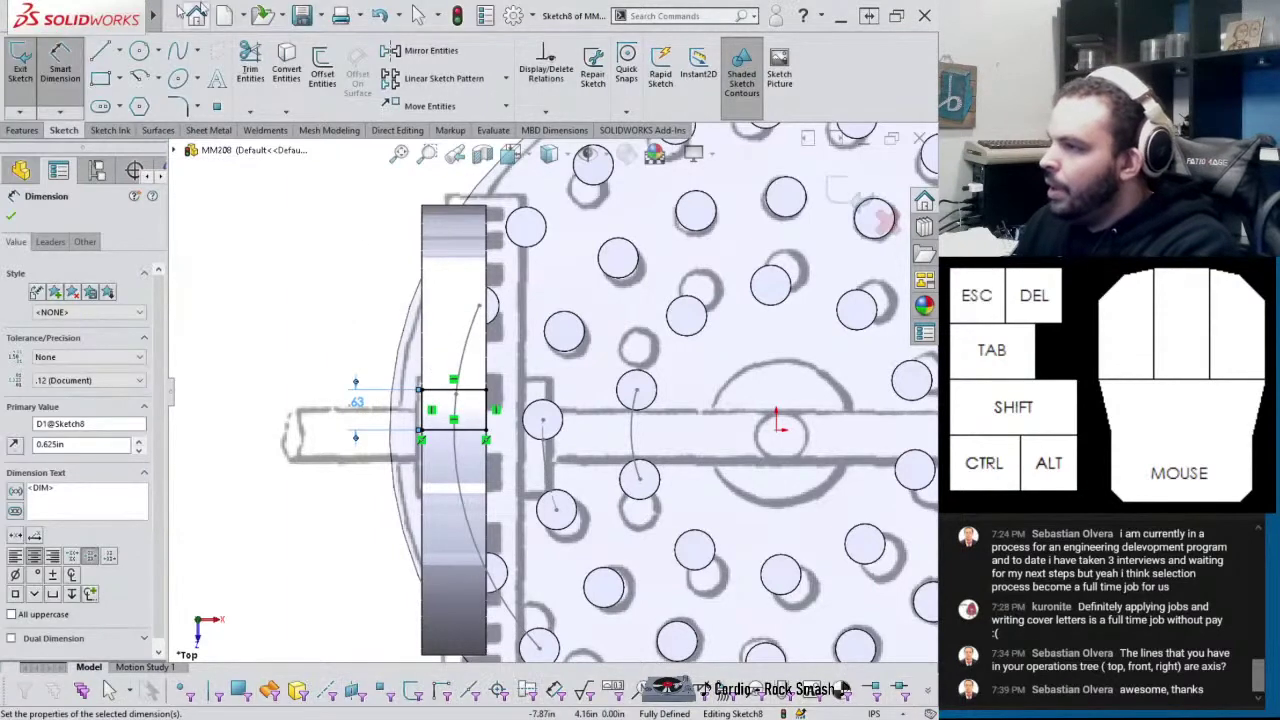
# Draw a vertical line about 1.77 in long from the rectangle's upper outer corner along the wheel's outer side
pyautogui.click(99, 50)
pyautogui.moveTo(422, 391); pyautogui.dragTo(437, 289)
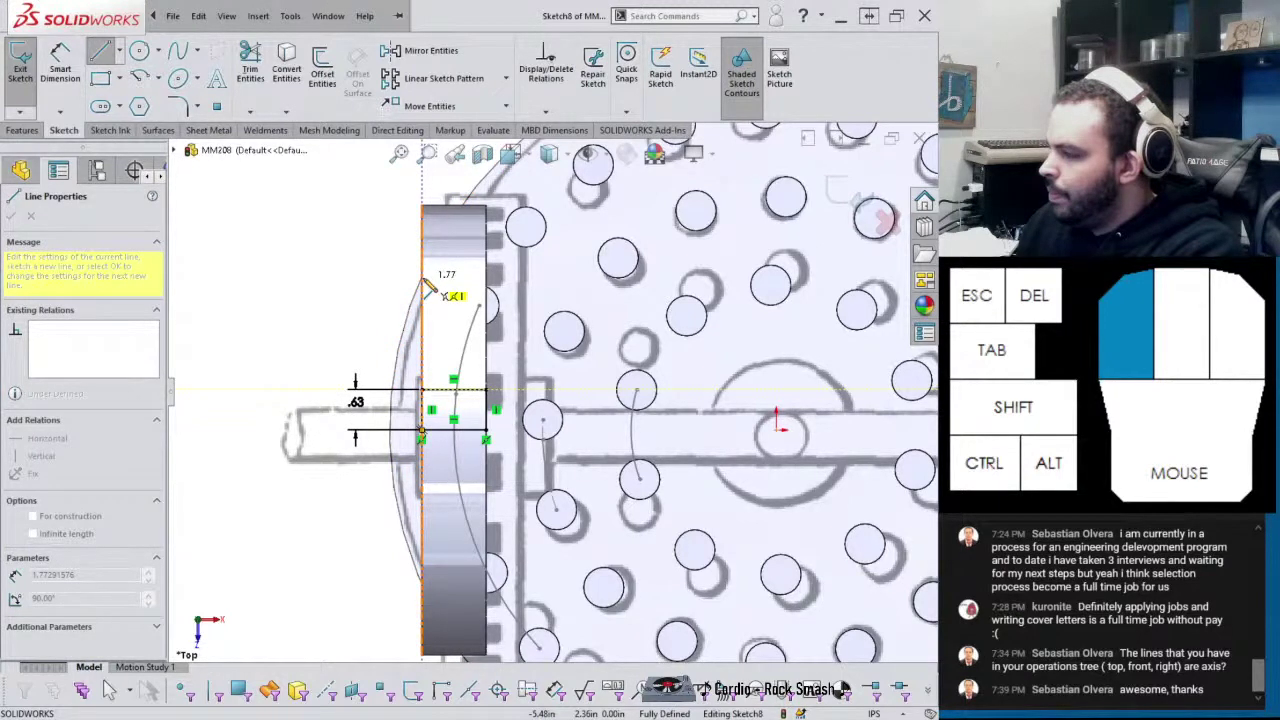
pyautogui.moveTo(424, 282); pyautogui.dragTo(424, 284)
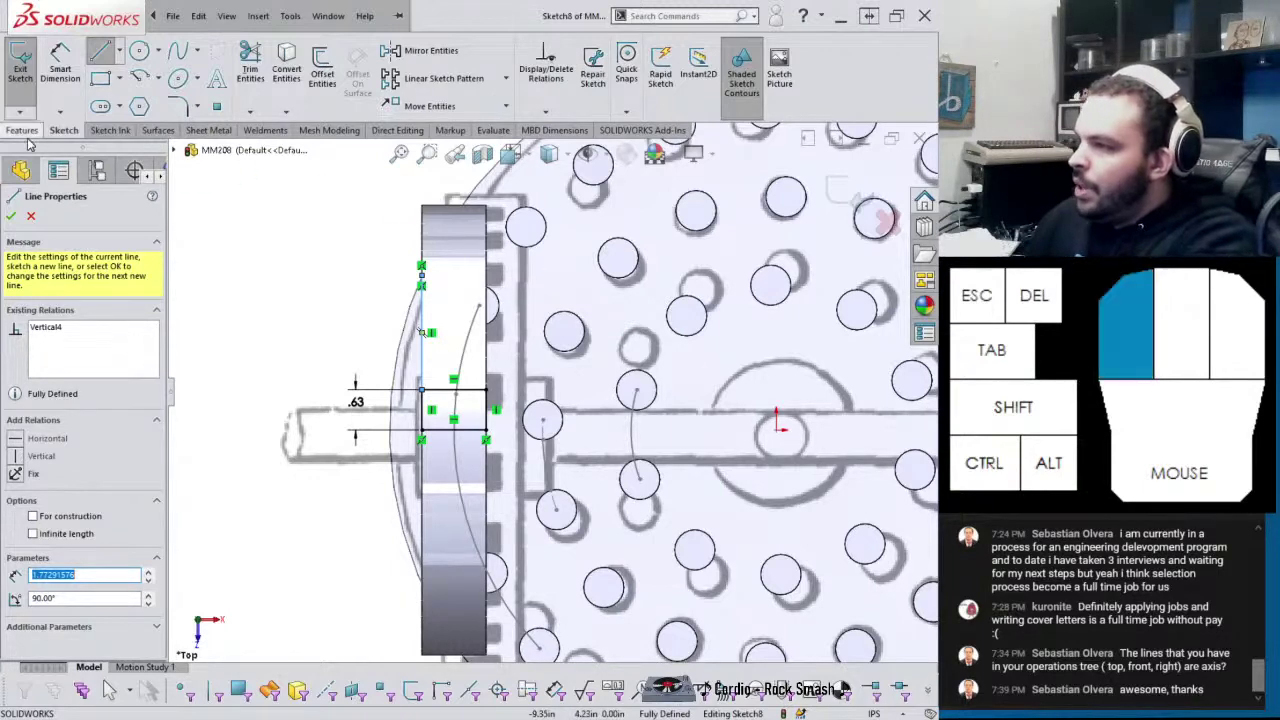
pyautogui.scroll(1, 295, 130)
pyautogui.press('Escape')
# Add a driven dimension for the vertical line's length beside the wheel
pyautogui.moveTo(410, 300); pyautogui.dragTo(410, 250, button='right')
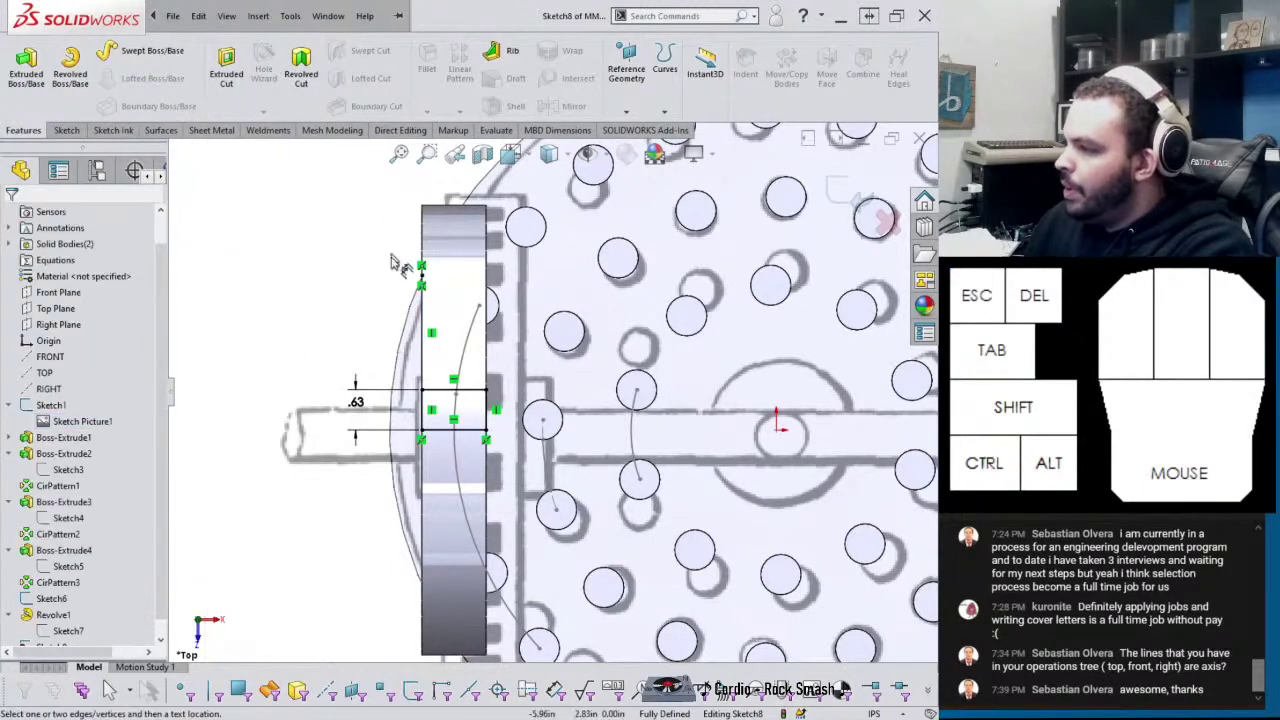
pyautogui.click(421, 318)
pyautogui.click(378, 320)
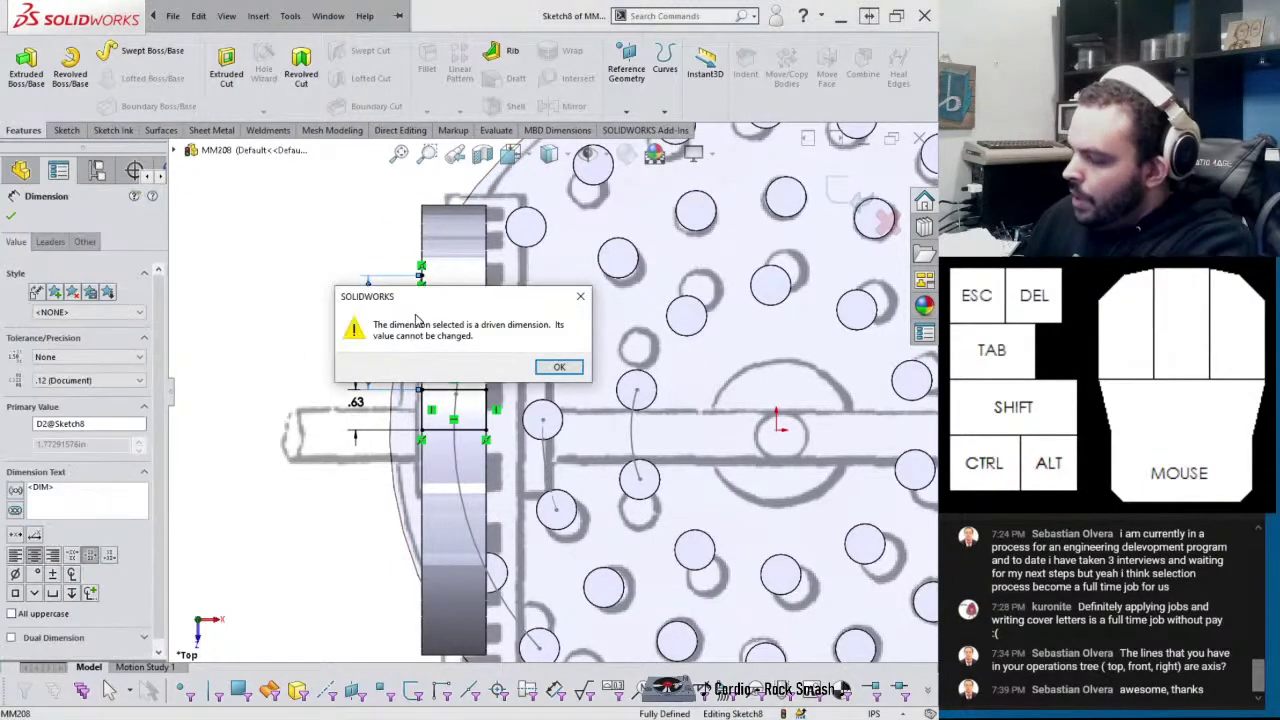
pyautogui.click(557, 367)
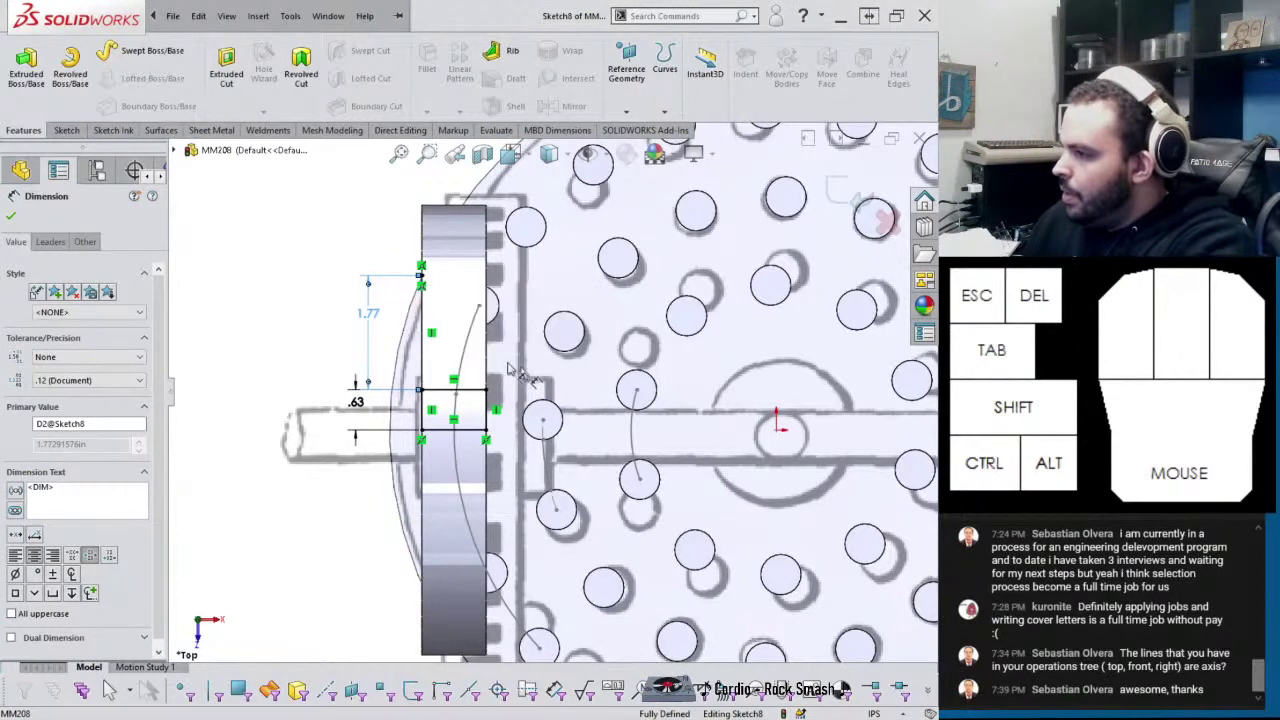
# Remove the coincident relation tying the vertical line's upper endpoint to the disc's edge and shorten the line to about 1.3 in
pyautogui.click(422, 290)
pyautogui.click(422, 272)
pyautogui.press('Escape')
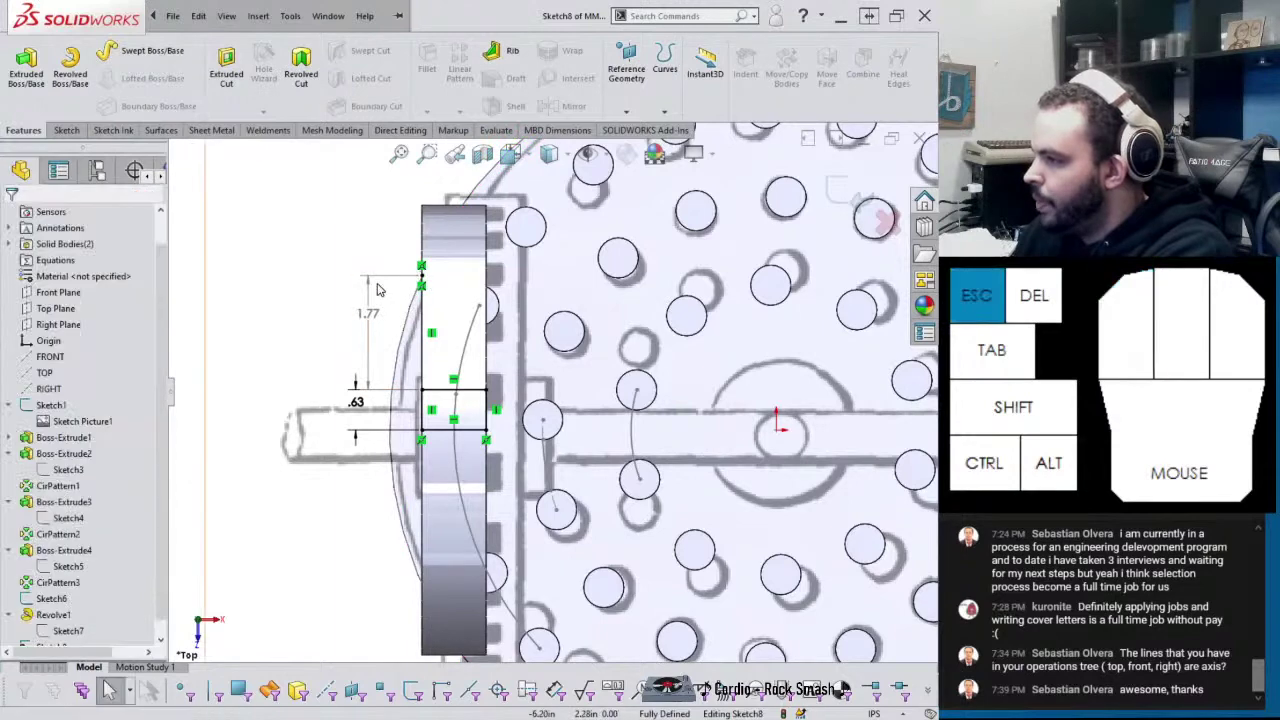
pyautogui.click(421, 273)
pyautogui.press('l')
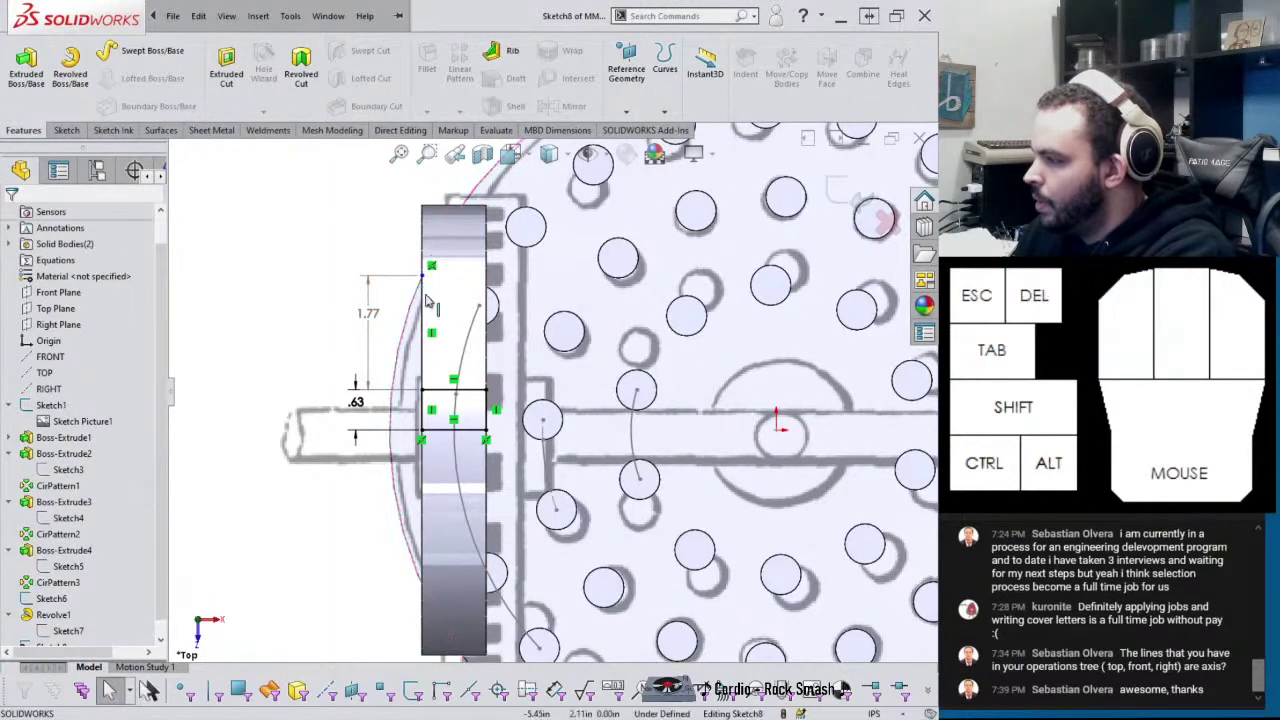
pyautogui.moveTo(424, 283); pyautogui.dragTo(424, 315)
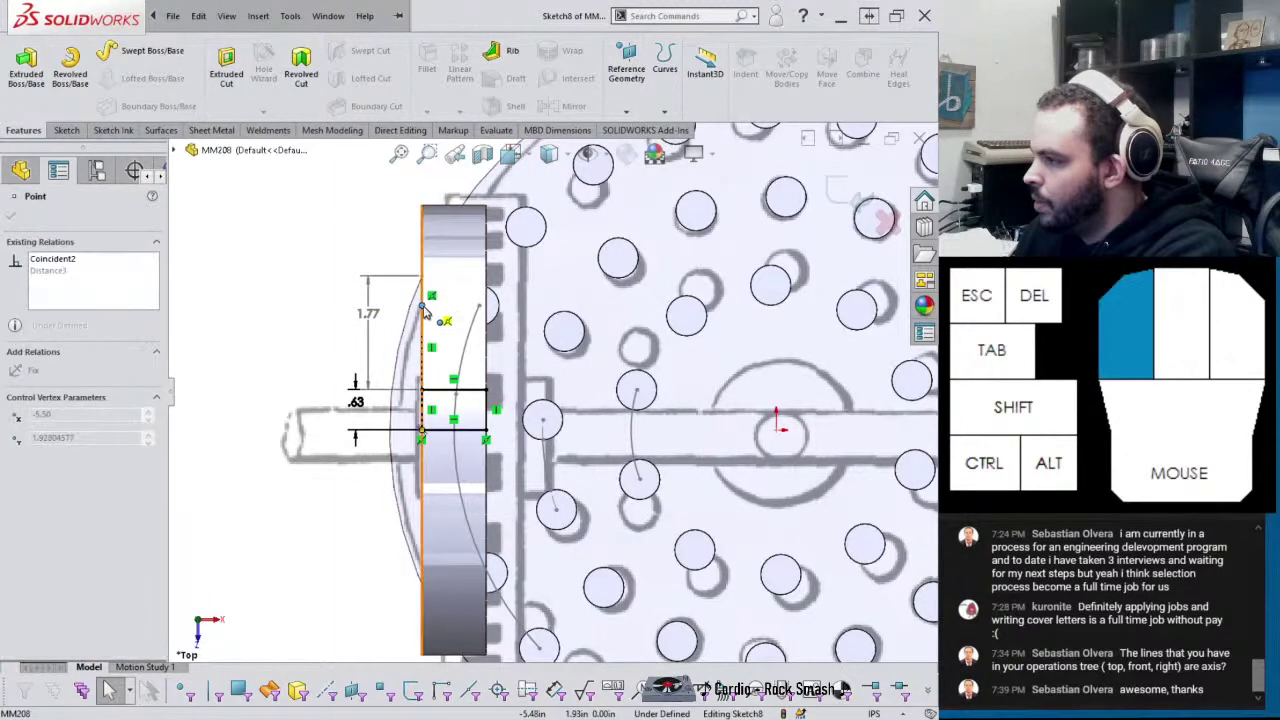
# Make the vertical line's length dimension driving, set it to 0.8 in and close the sketch
pyautogui.click(358, 348)
pyautogui.rightClick(372, 343)
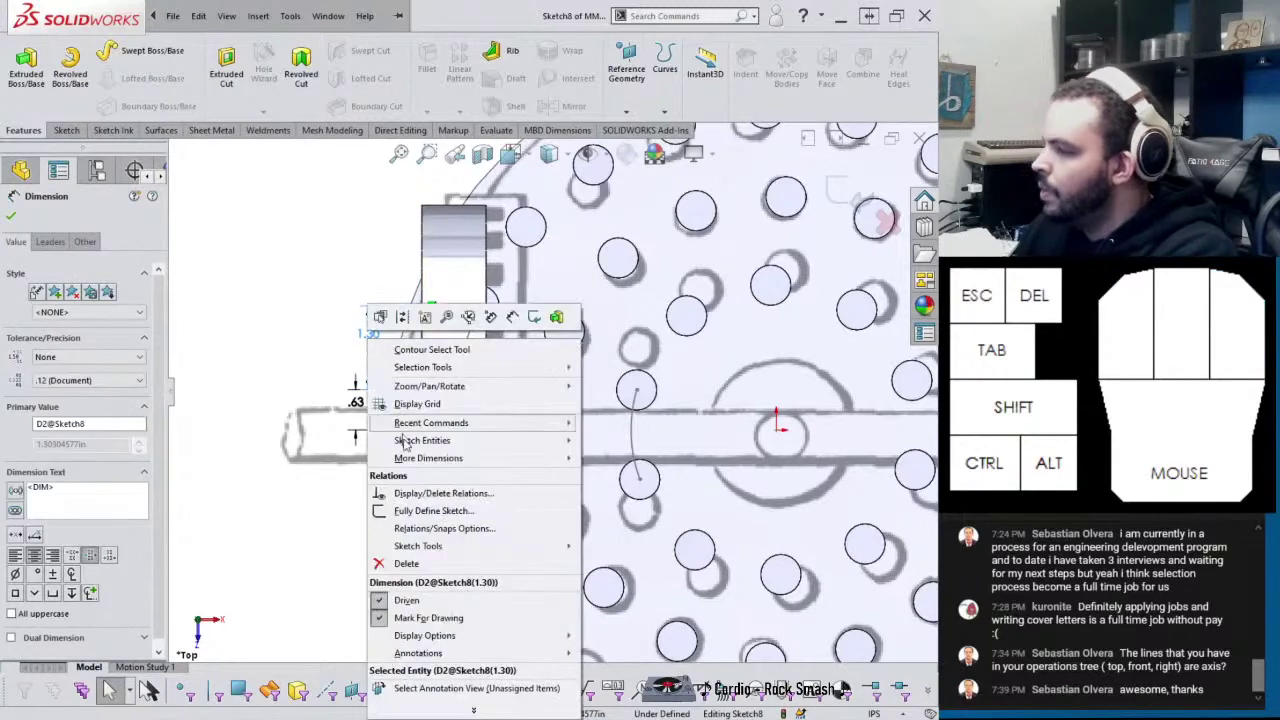
pyautogui.click(392, 604)
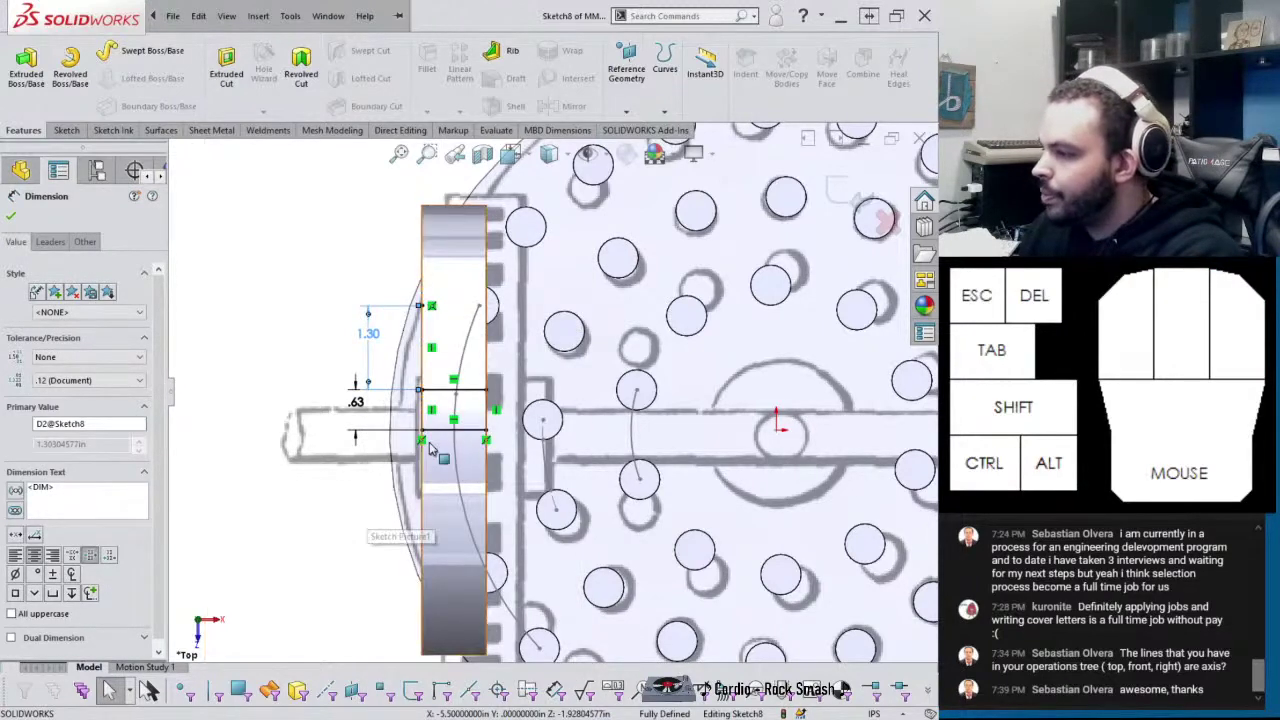
pyautogui.doubleClick(368, 334)
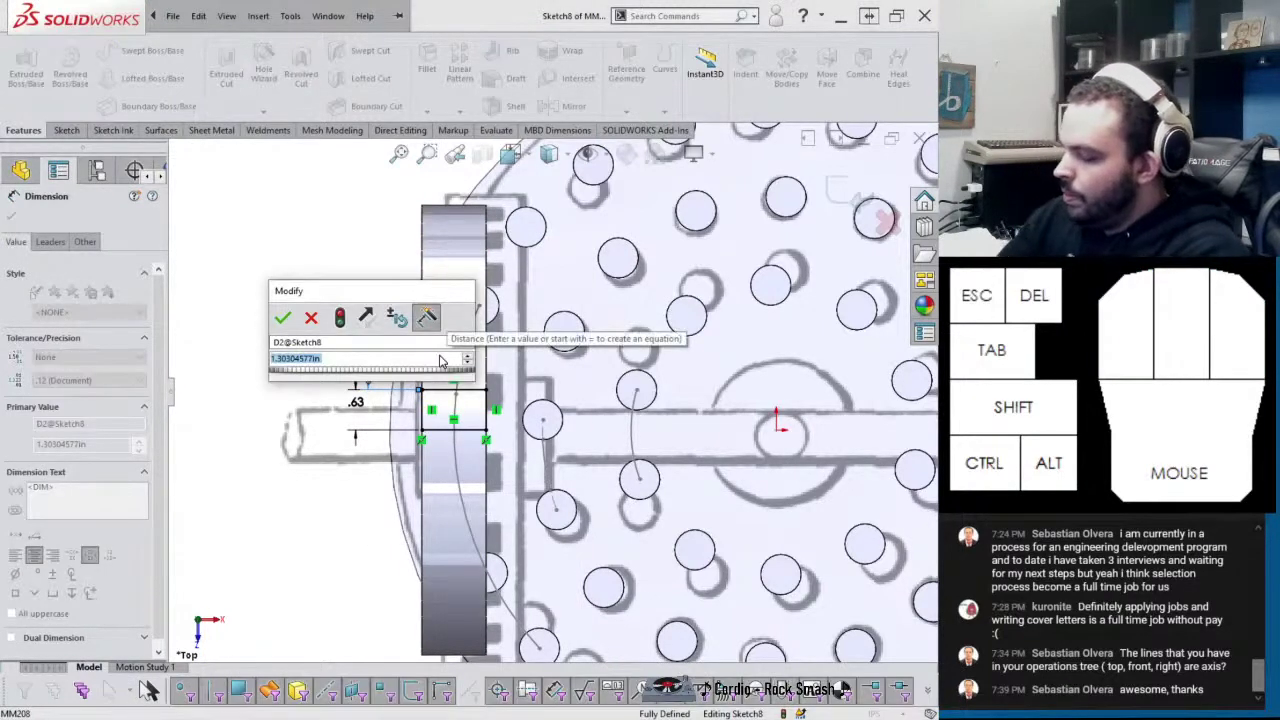
pyautogui.write('1')
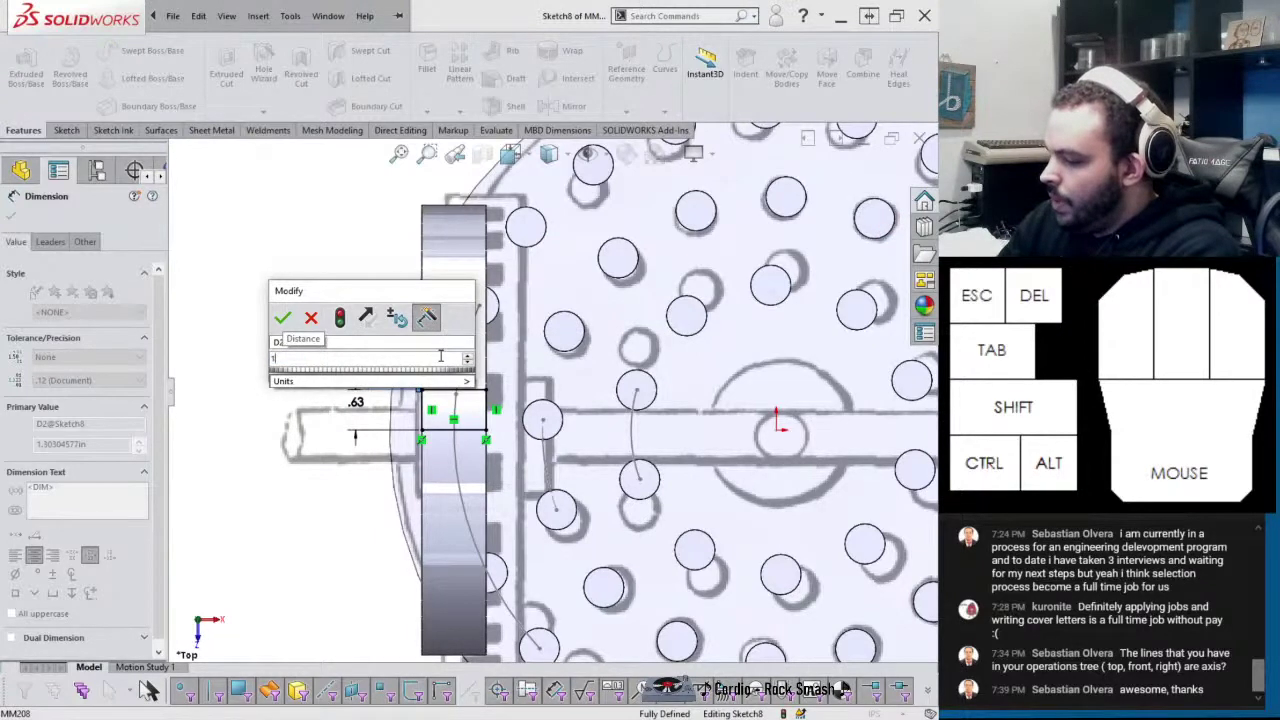
pyautogui.write('.3')
pyautogui.press('Return')
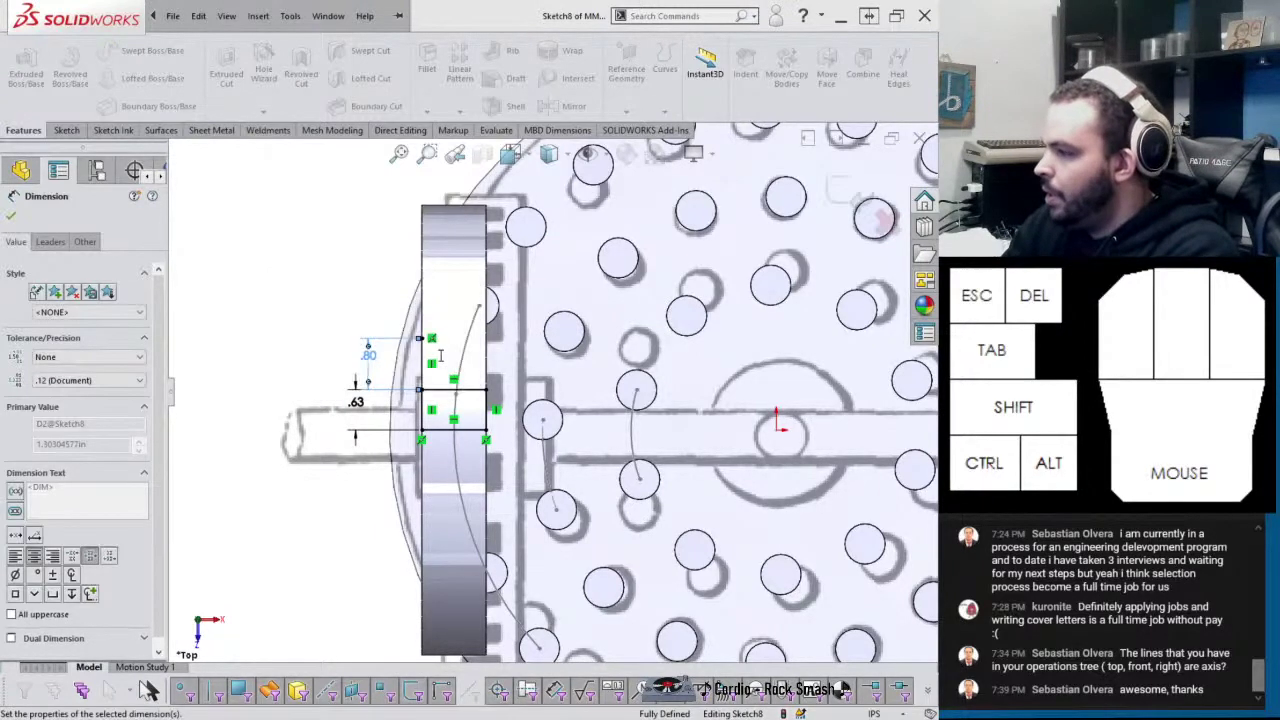
pyautogui.press('Escape')
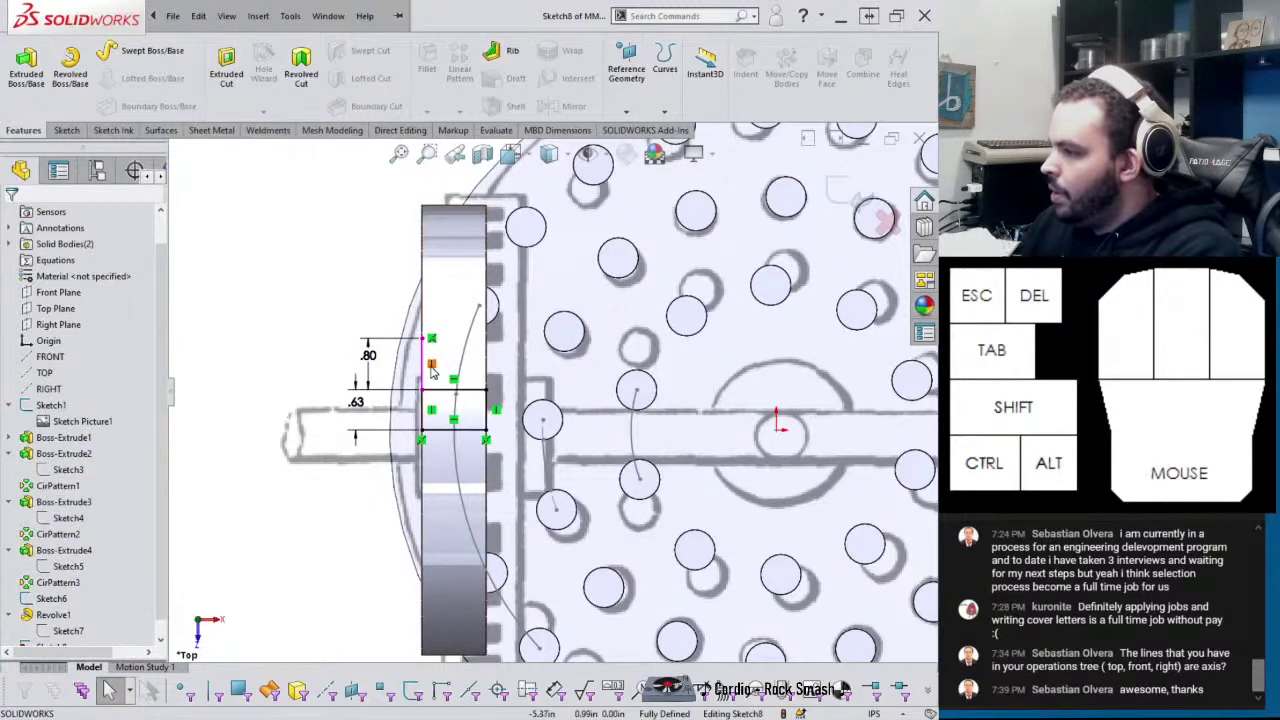
pyautogui.click(836, 190)
# Start a debossed analytical Wrap of the rectangle sketch onto the wheel's outer rim face
pyautogui.moveTo(440, 356); pyautogui.dragTo(497, 290, button='middle')
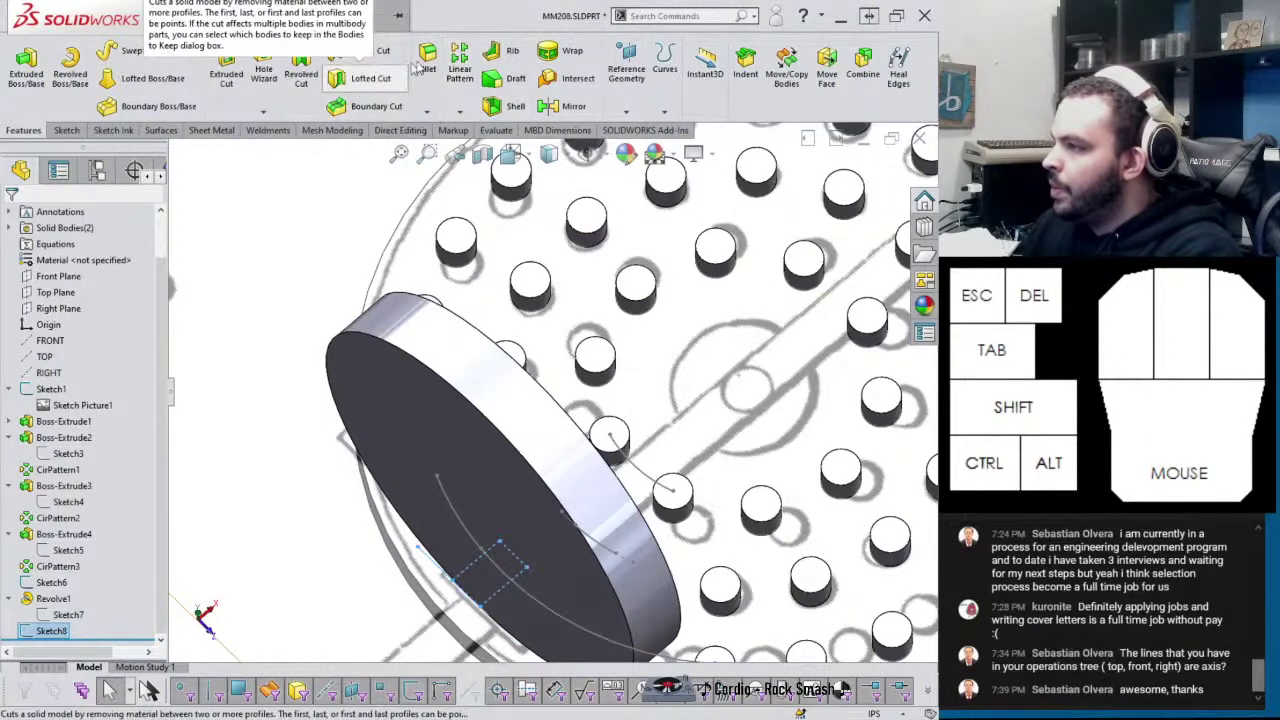
pyautogui.click(556, 51)
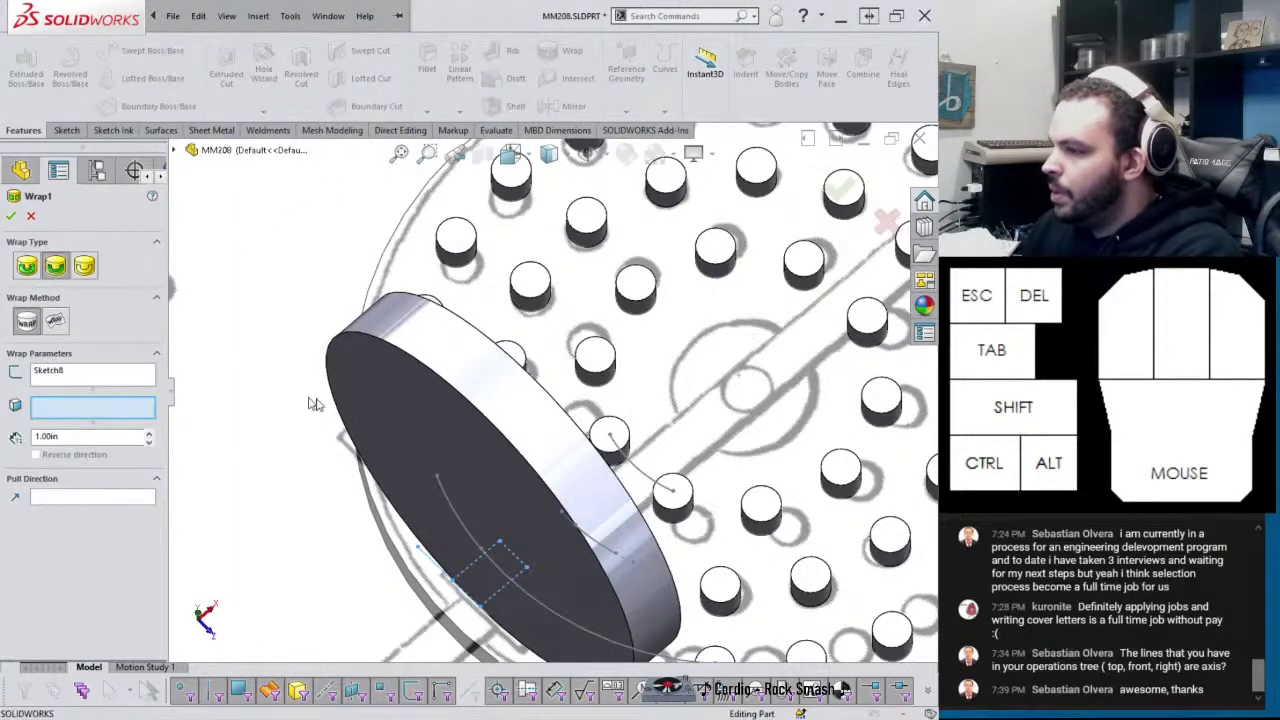
pyautogui.click(502, 390)
pyautogui.moveTo(502, 390); pyautogui.dragTo(504, 343, button='middle')
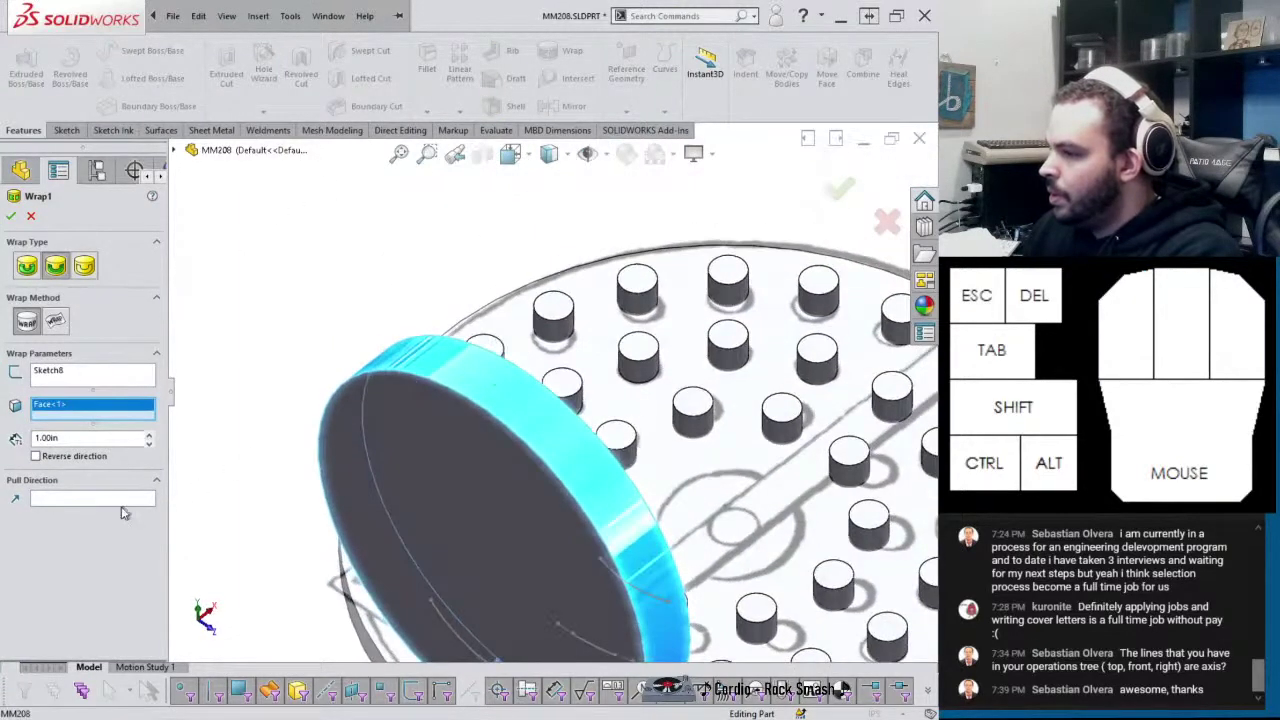
pyautogui.scroll(3, 490, 520)
pyautogui.moveTo(514, 503); pyautogui.dragTo(640, 420, button='middle')
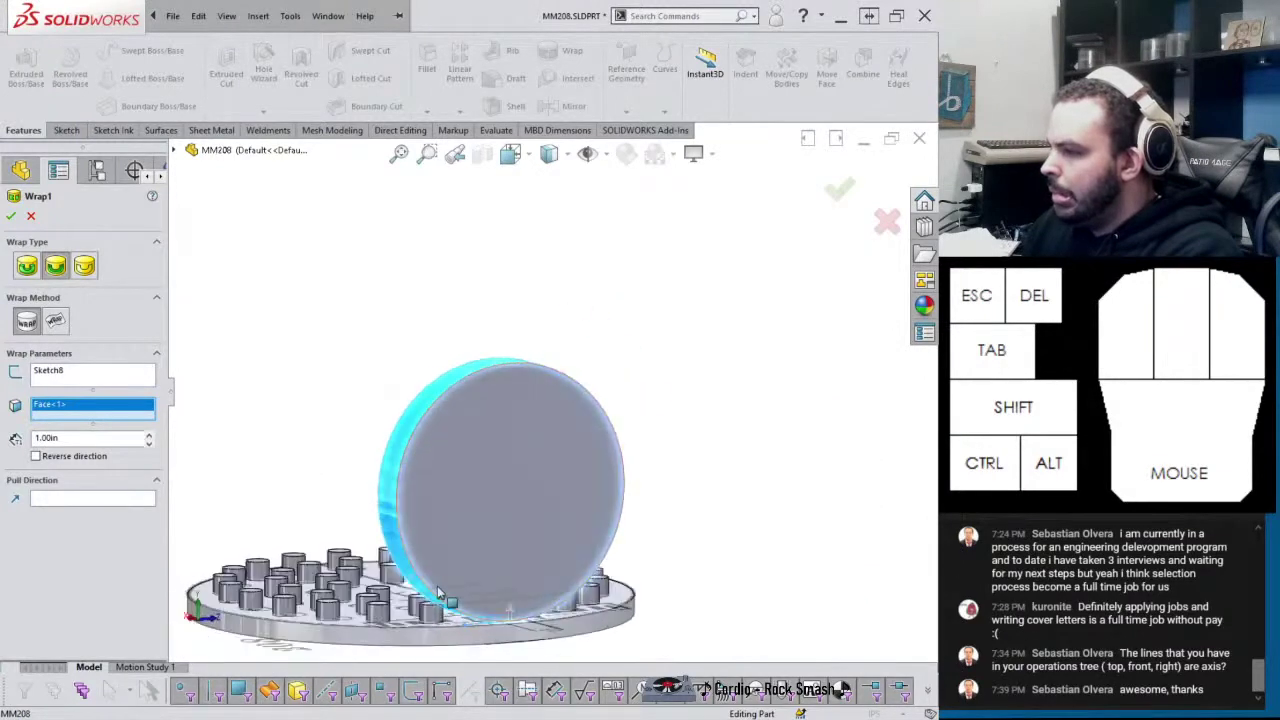
pyautogui.click(55, 270)
pyautogui.click(57, 325)
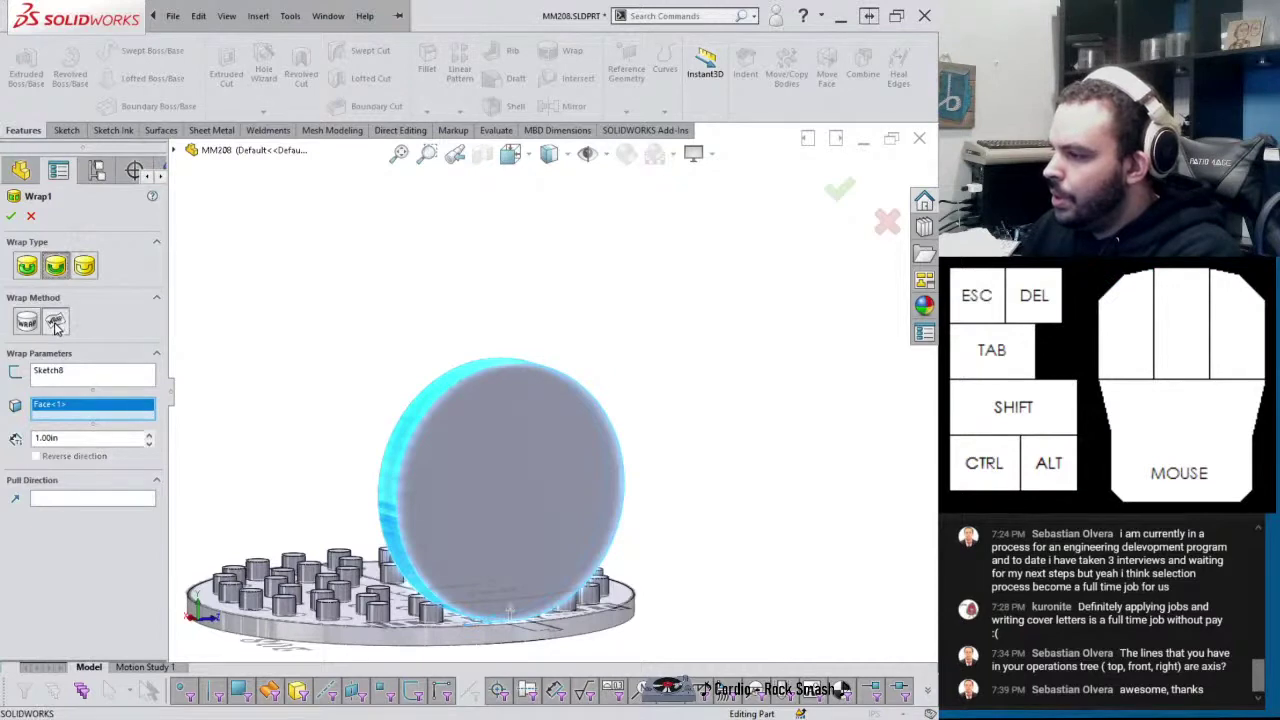
pyautogui.click(27, 325)
pyautogui.moveTo(390, 452); pyautogui.dragTo(380, 589, button='middle')
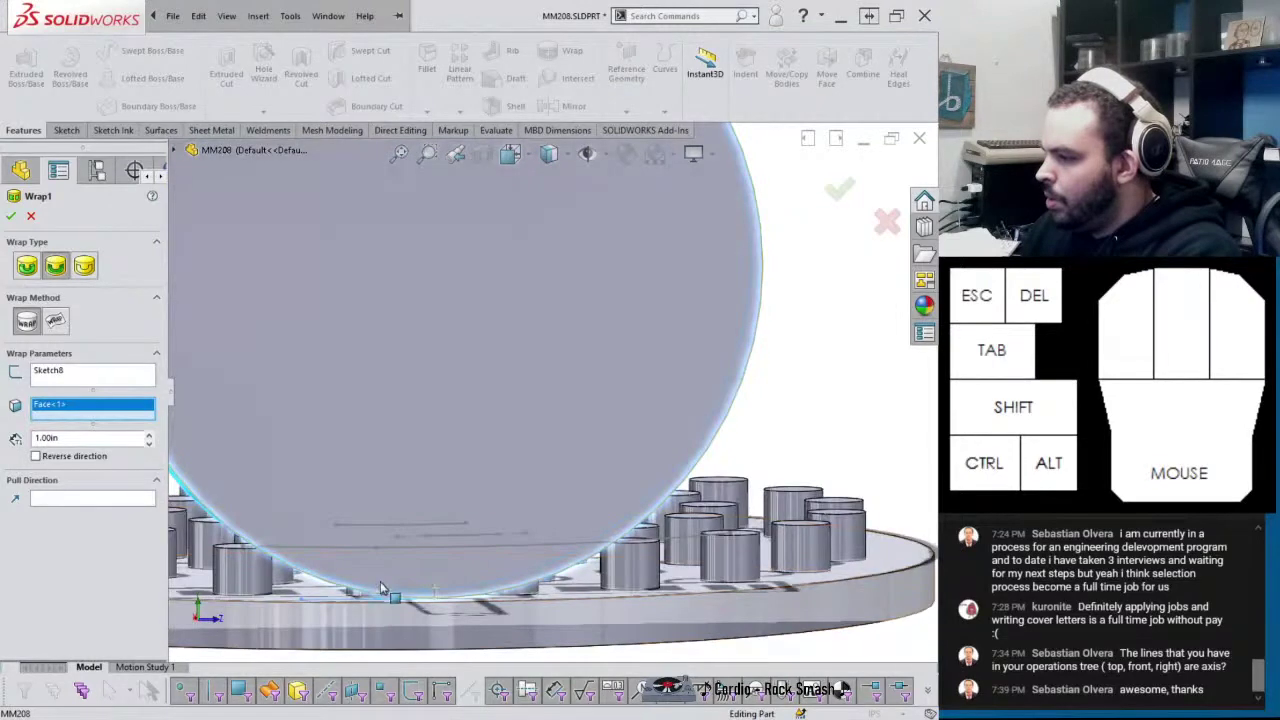
# Try to create the debossed wrap 0.5 in deep with its direction reversed, and cancel the feature
pyautogui.click(71, 443)
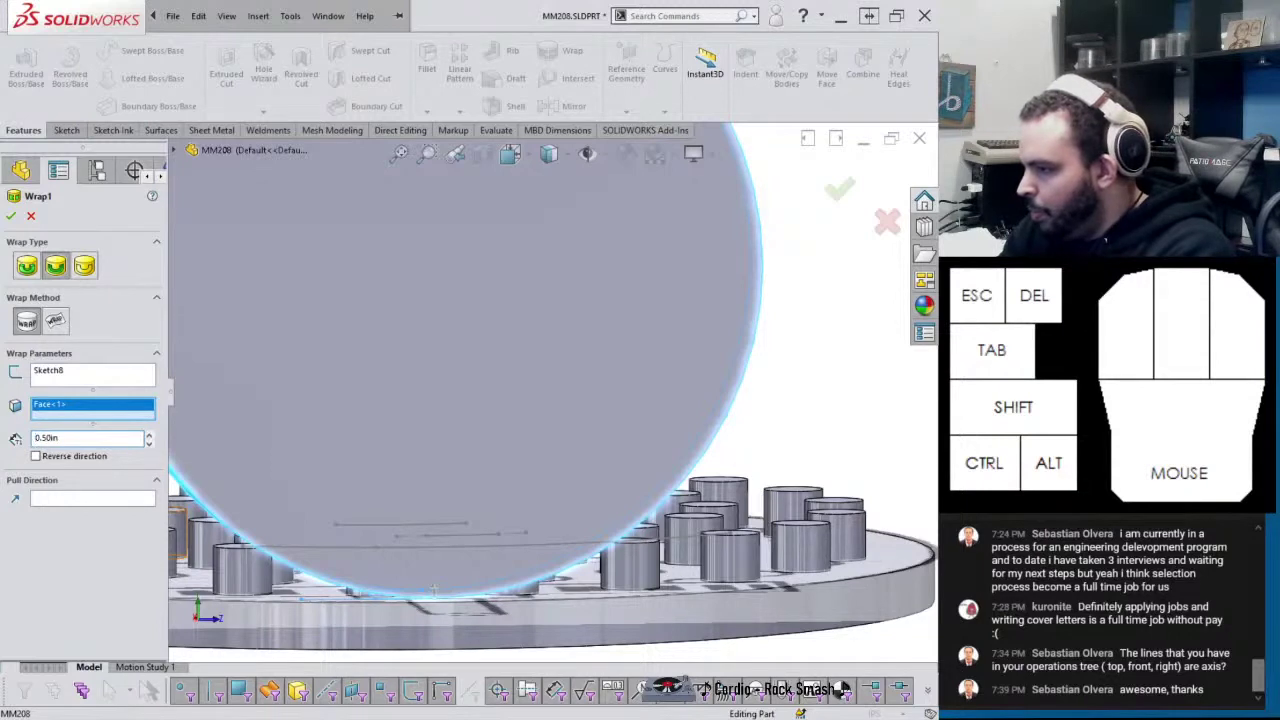
pyautogui.click(38, 458)
pyautogui.click(10, 216)
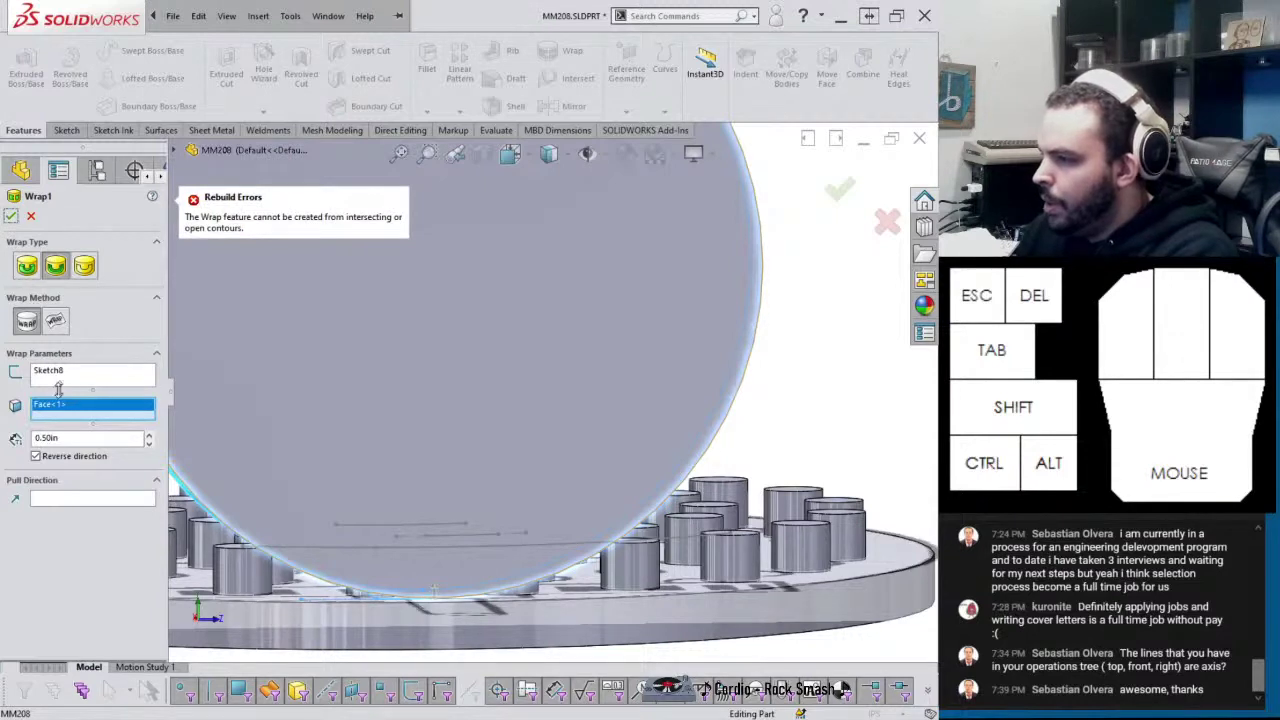
pyautogui.click(38, 458)
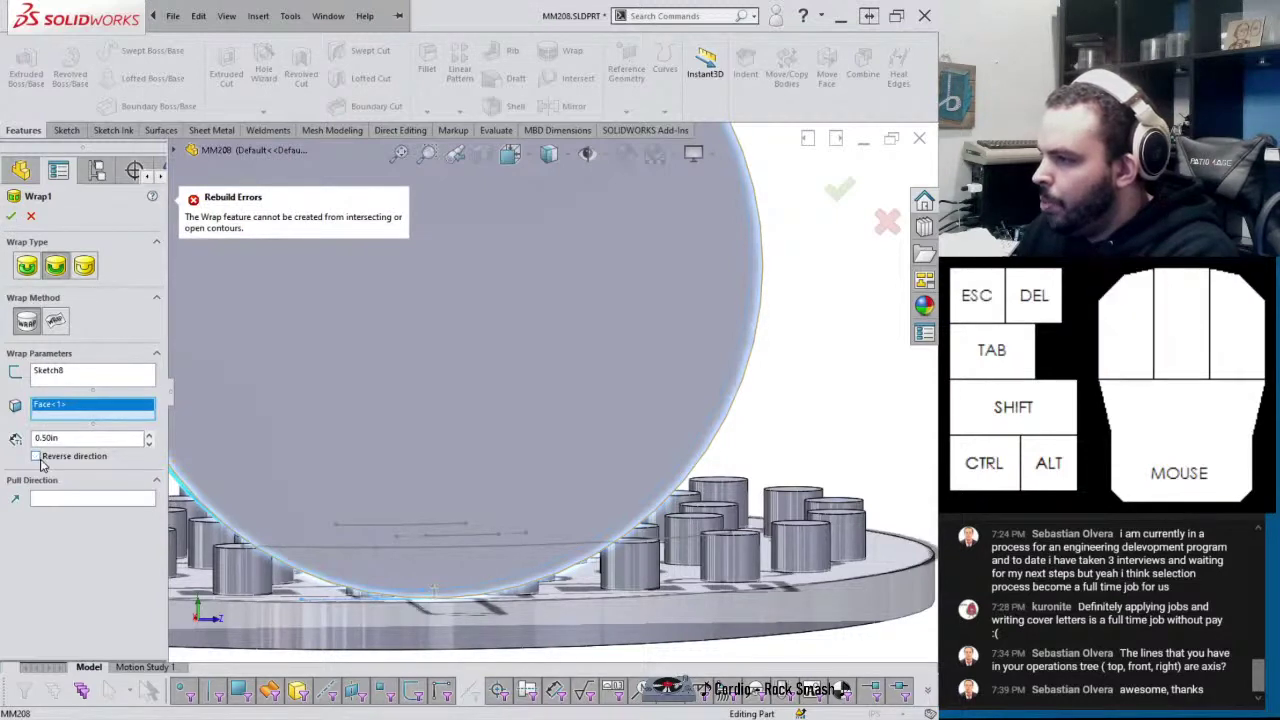
pyautogui.scroll(5, 466, 308)
pyautogui.click(34, 213)
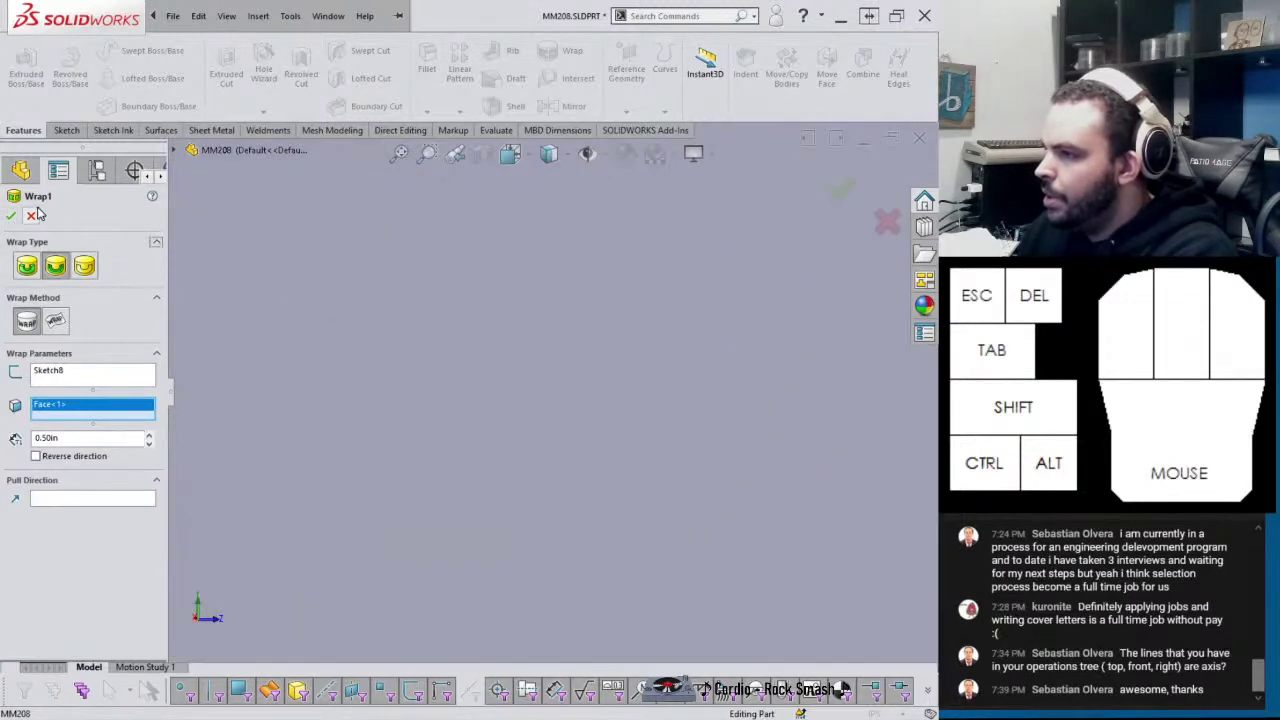
# Reopen the rectangle sketch for editing and check its contours with Repair Sketch
pyautogui.scroll(-5, 509, 286)
pyautogui.moveTo(509, 286); pyautogui.dragTo(463, 378, button='middle')
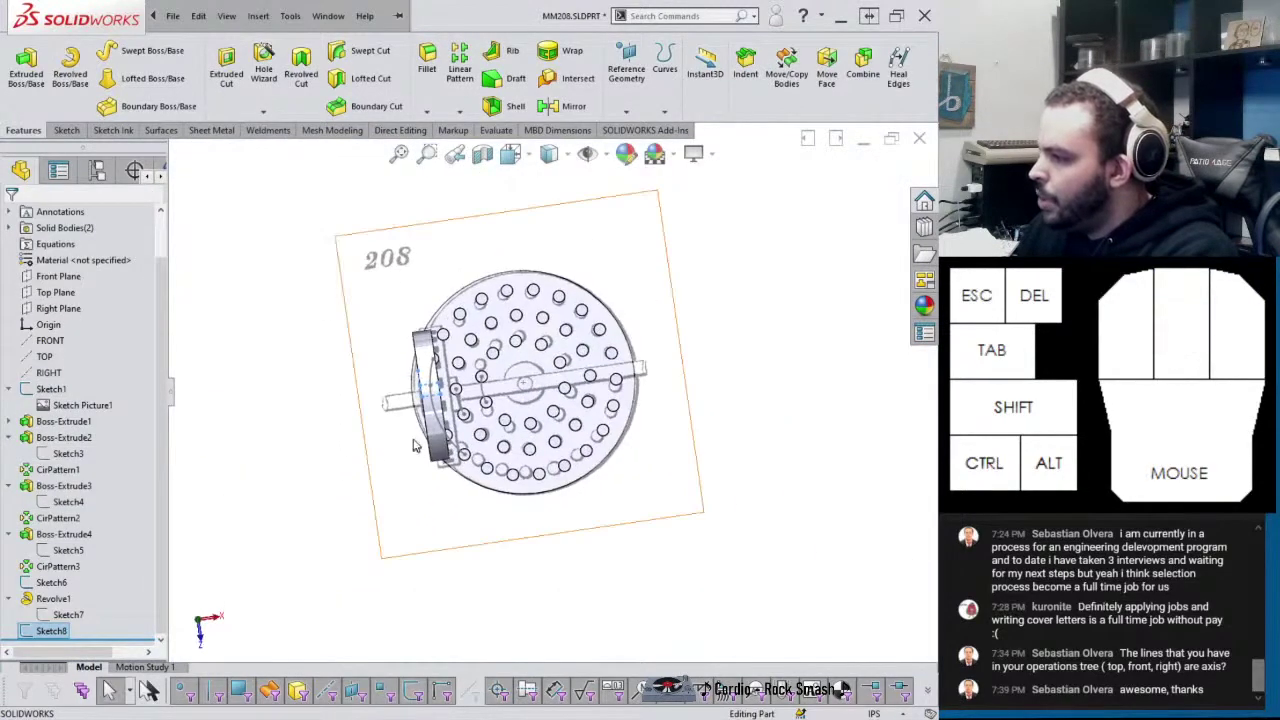
pyautogui.scroll(3, 463, 378)
pyautogui.scroll(2, 463, 378)
pyautogui.click(52, 631)
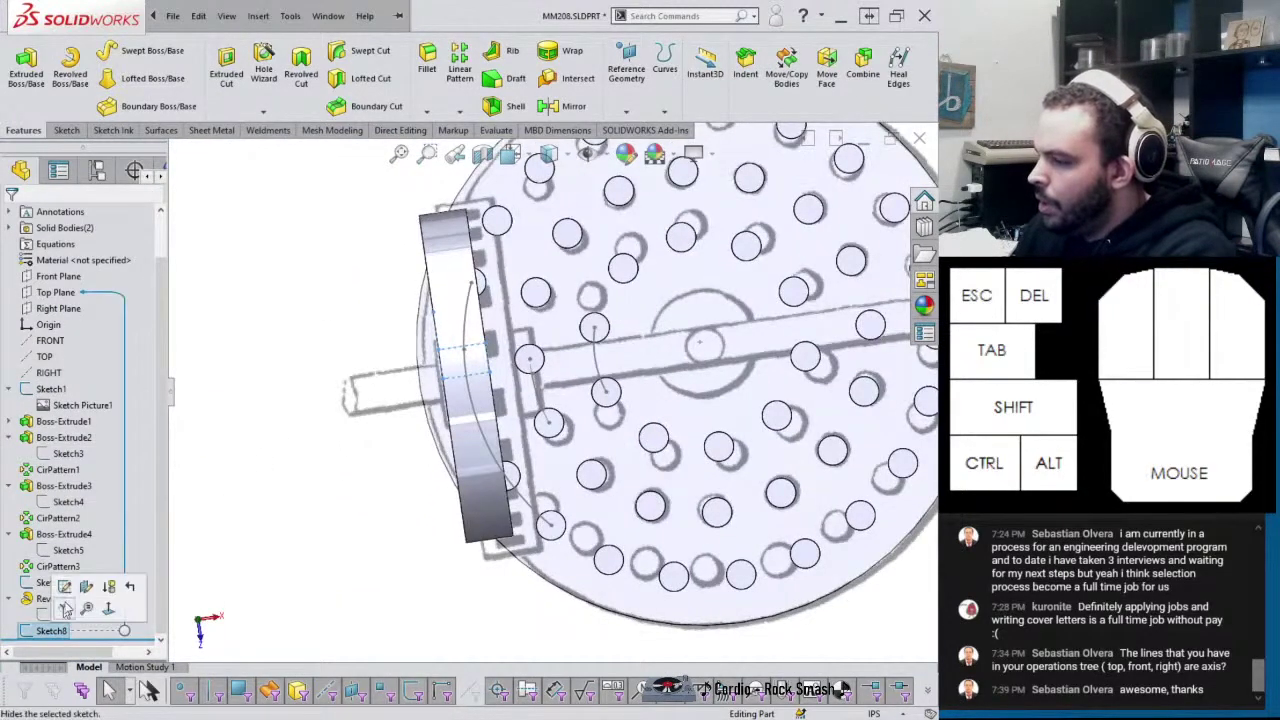
pyautogui.click(62, 598)
pyautogui.scroll(-1, 496, 360)
pyautogui.scroll(3, 496, 360)
pyautogui.click(590, 76)
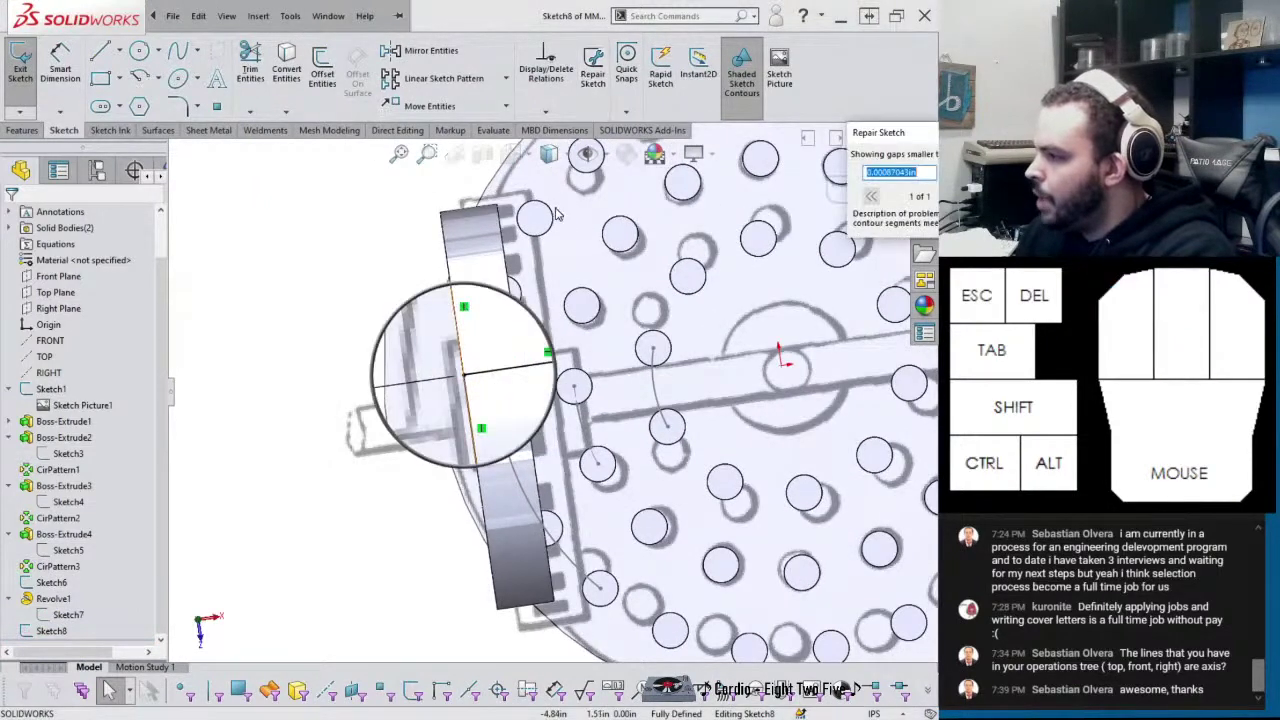
pyautogui.moveTo(874, 142)
pyautogui.mouseDown()
pyautogui.moveTo(609, 183)
pyautogui.moveTo(609, 241)
pyautogui.mouseUp()
pyautogui.scroll(4, 482, 370)
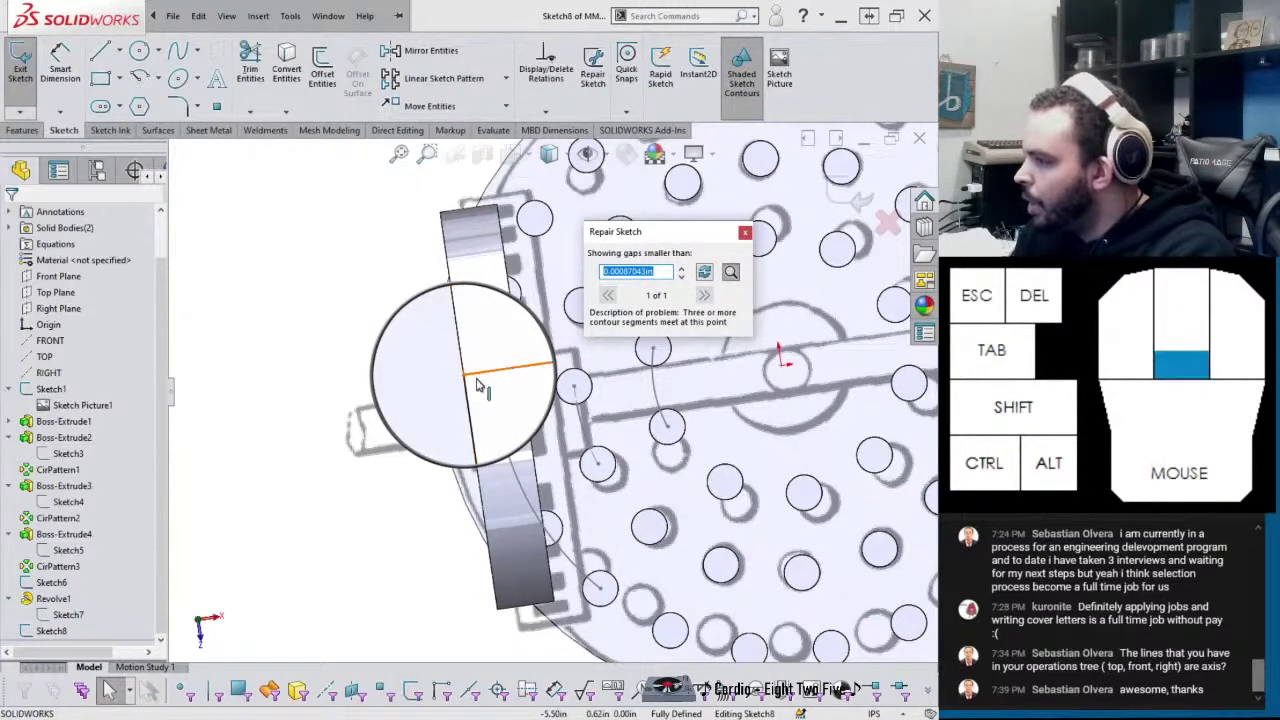
# Convert the vertical line above the rectangle to construction geometry and close the sketch
pyautogui.click(456, 360)
pyautogui.press('Escape')
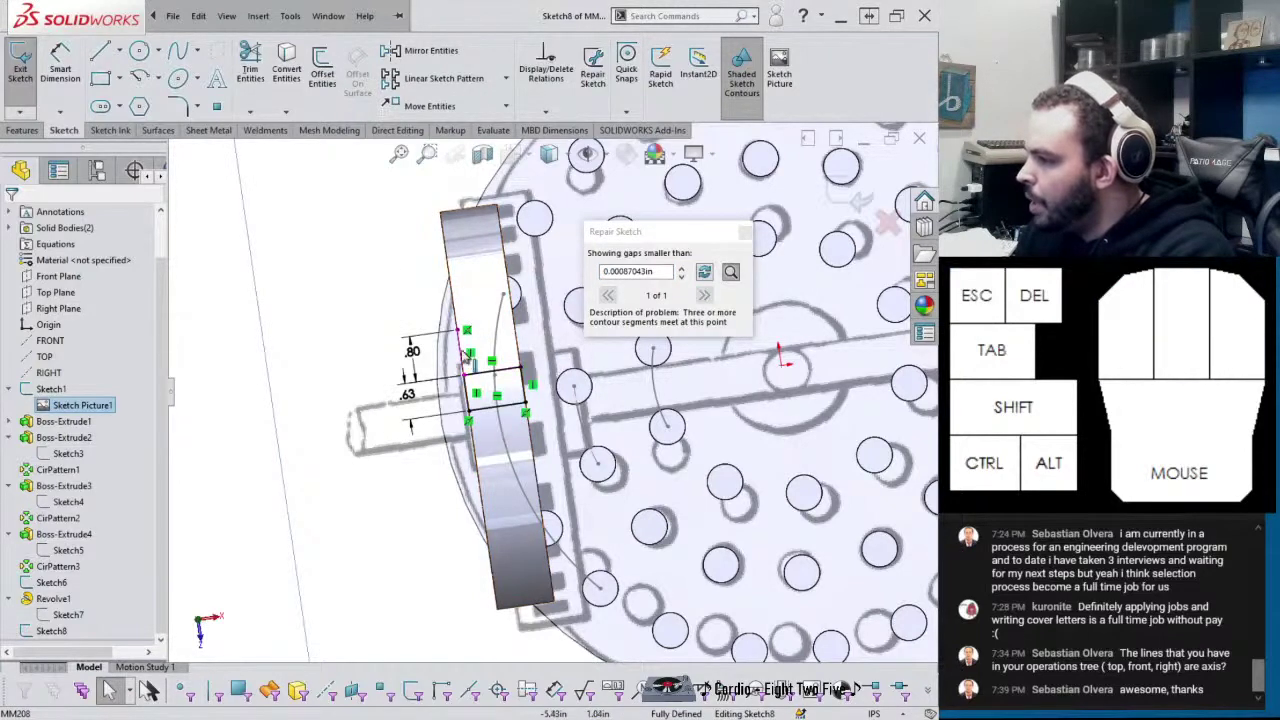
pyautogui.click(463, 355)
pyautogui.press('Escape')
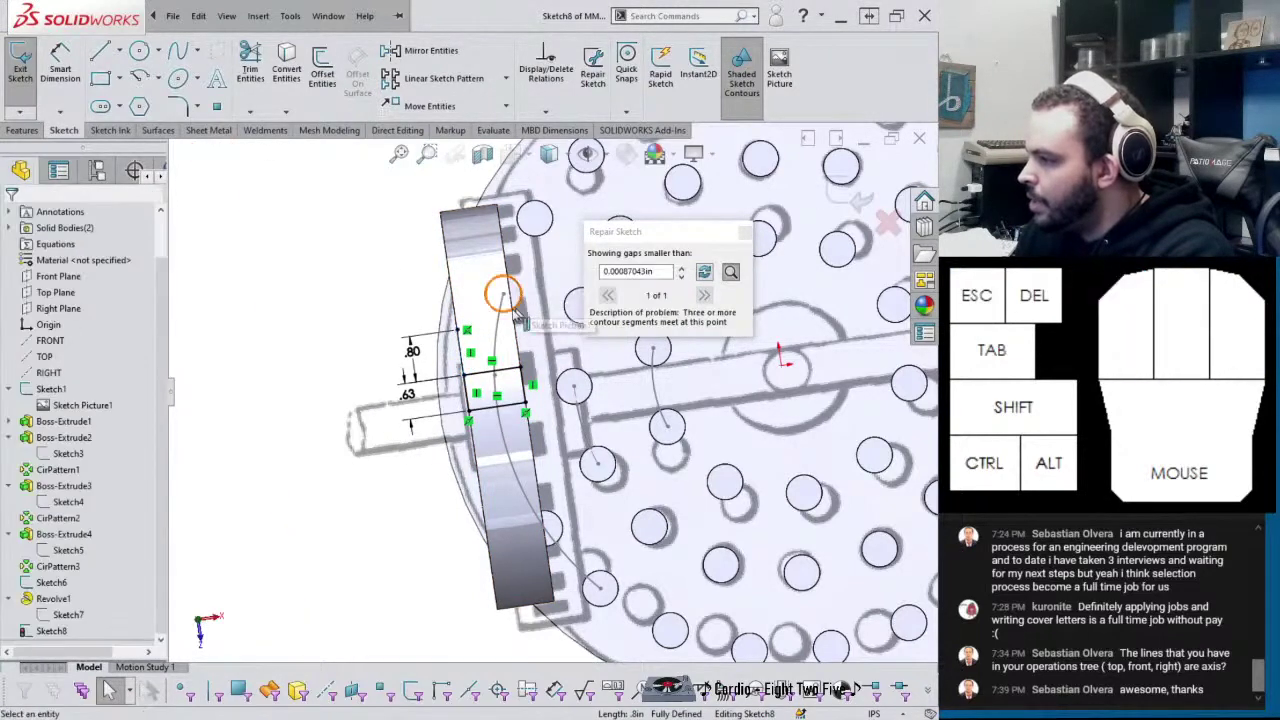
pyautogui.click(461, 348)
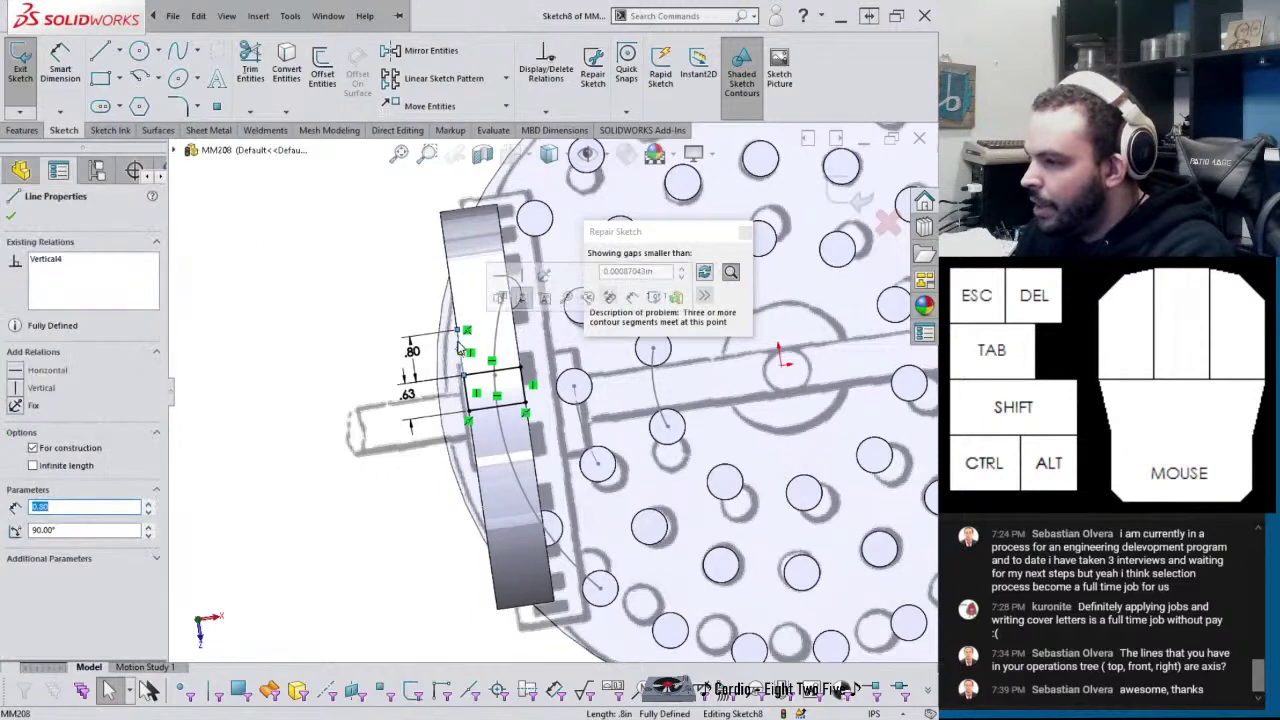
pyautogui.click(432, 349)
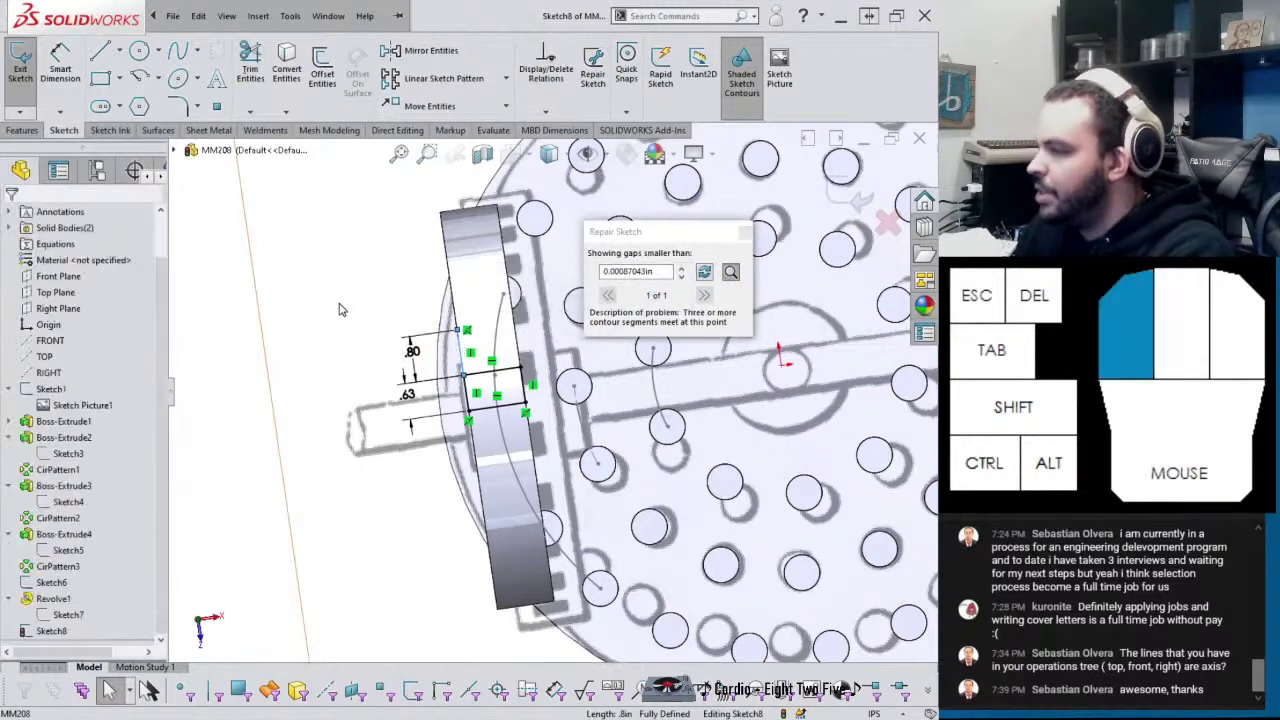
pyautogui.click(860, 205)
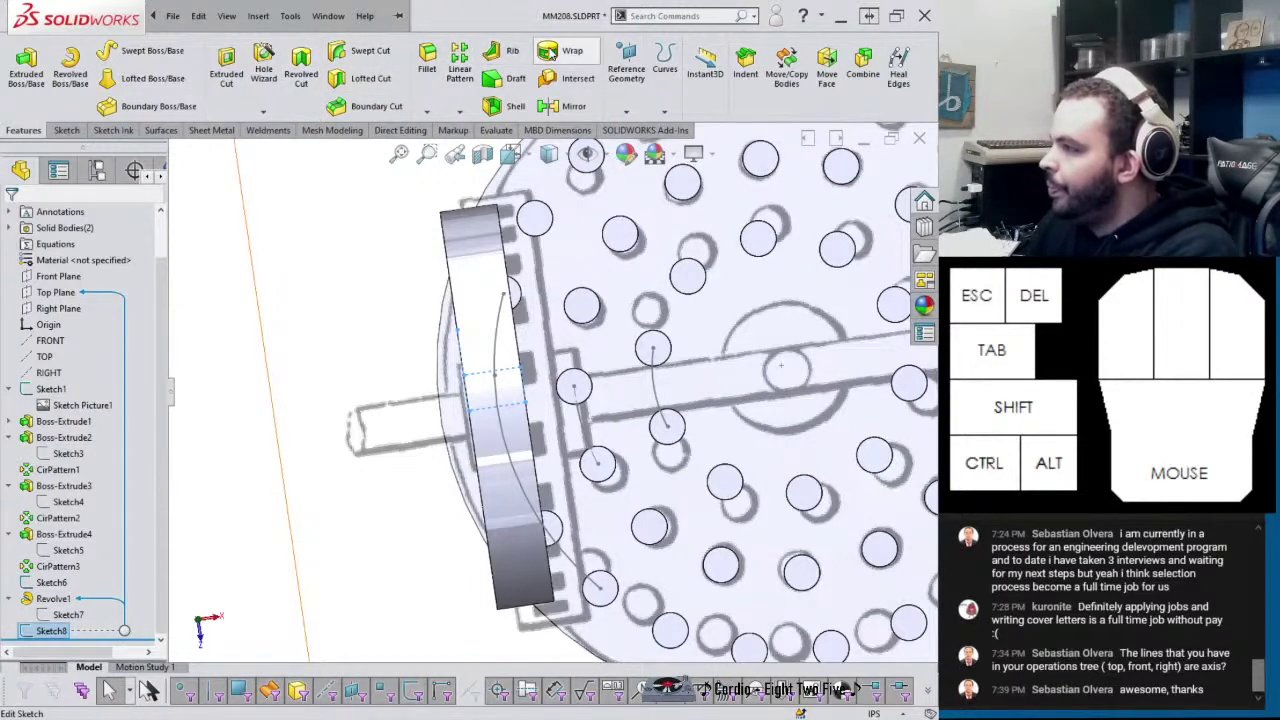
# Deboss the rectangle sketch 0.5 in deep into the wheel's outer rim face with Wrap
pyautogui.click(560, 51)
pyautogui.moveTo(503, 362); pyautogui.dragTo(625, 380, button='middle')
pyautogui.click(512, 498)
pyautogui.scroll(5, 537, 443)
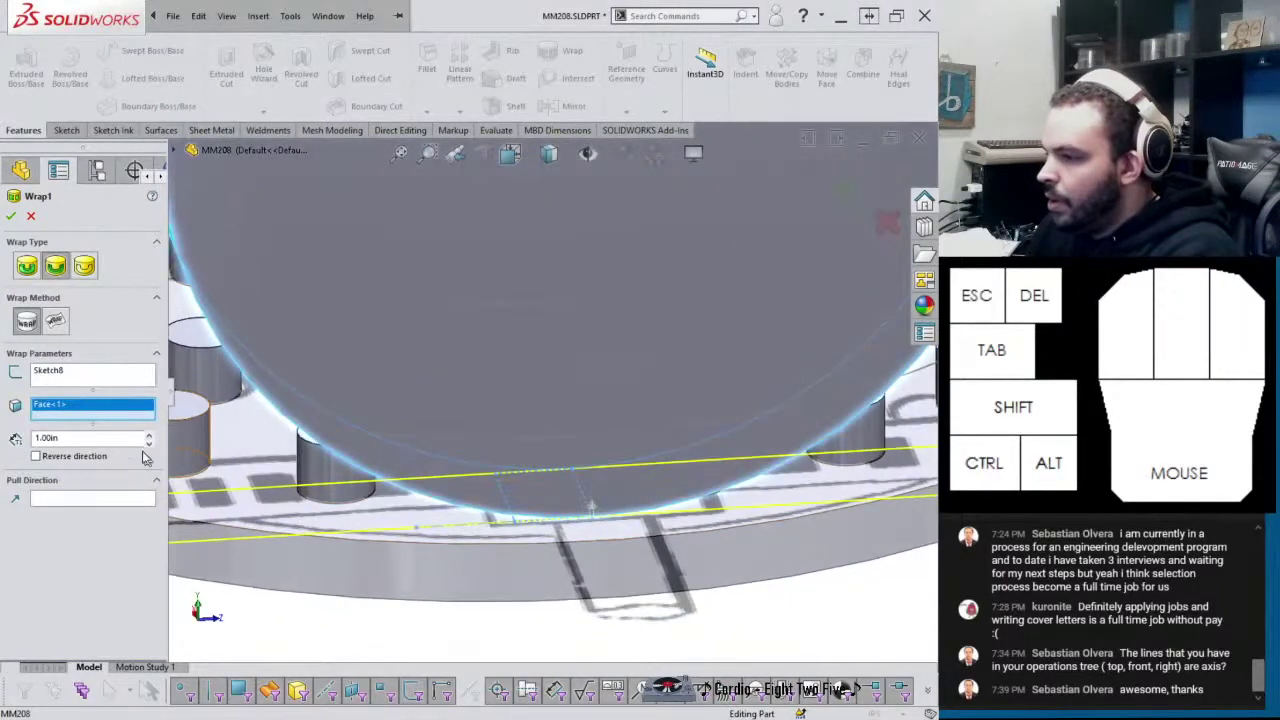
pyautogui.click(98, 436)
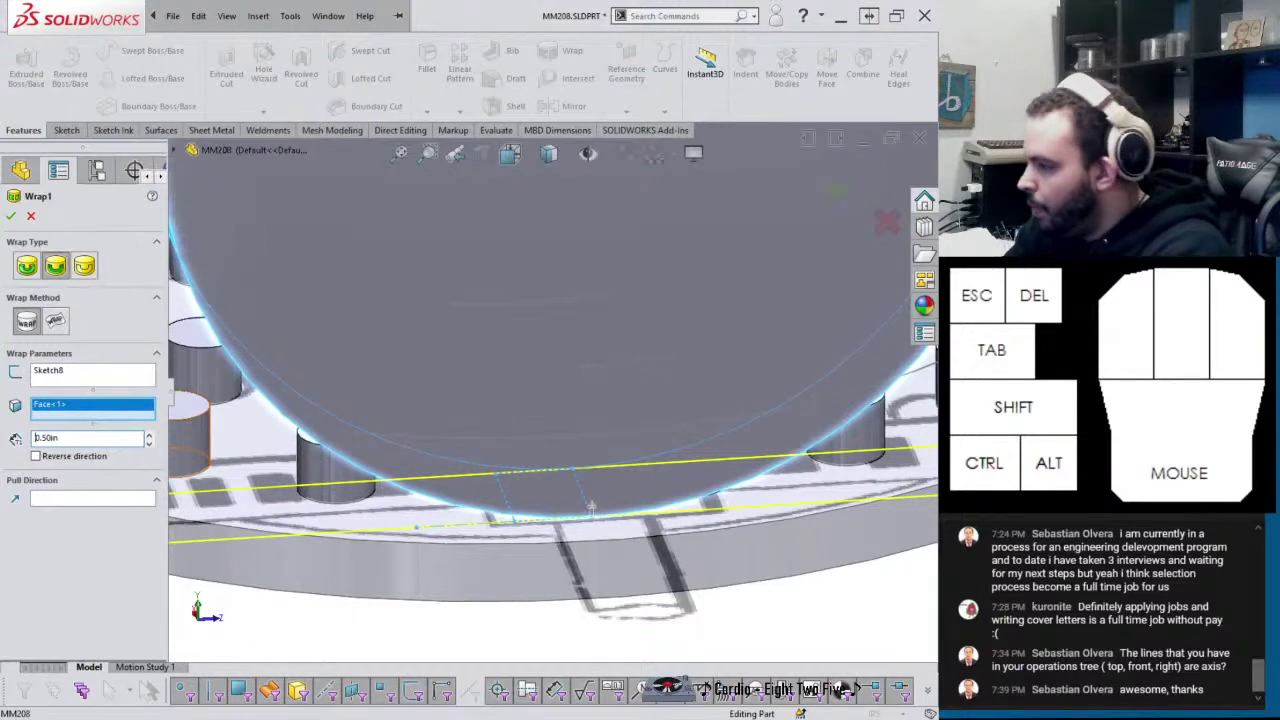
pyautogui.press('Return')
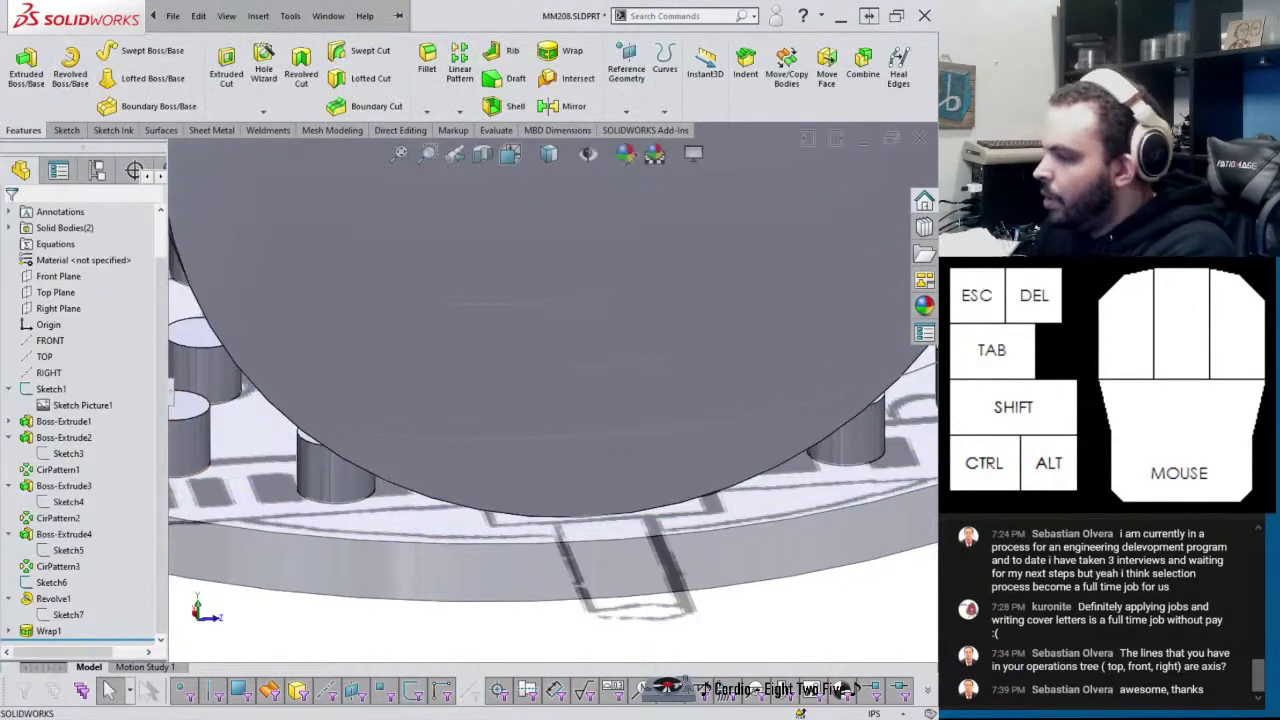
pyautogui.moveTo(500, 486); pyautogui.dragTo(547, 546, button='middle')
pyautogui.scroll(5, 547, 546)
pyautogui.scroll(-6, 489, 328)
pyautogui.moveTo(489, 328); pyautogui.dragTo(458, 402, button='middle')
pyautogui.moveTo(449, 383)
pyautogui.mouseDown(button='middle')
pyautogui.moveTo(436, 340)
pyautogui.moveTo(445, 364)
pyautogui.mouseUp(button='middle')
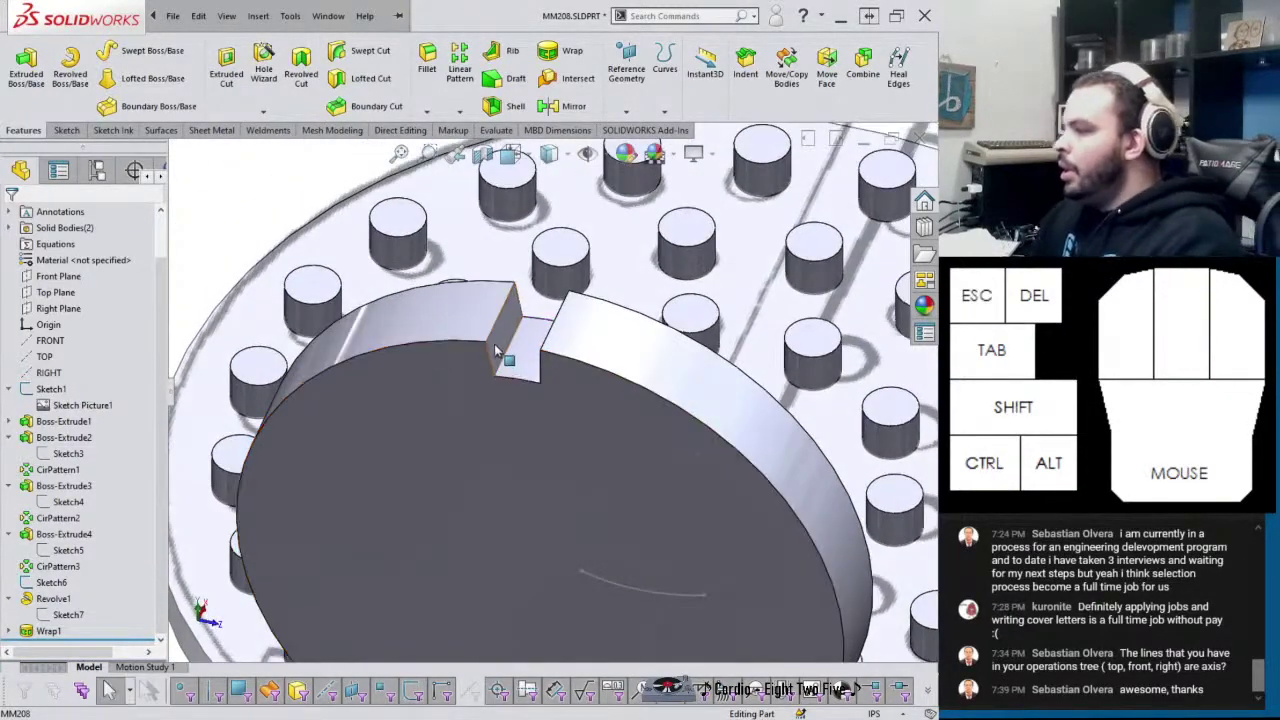
# Set up an equally spaced 360° circular pattern of the debossed notch, using the wheel's outer rim face as the direction reference
pyautogui.click(518, 387)
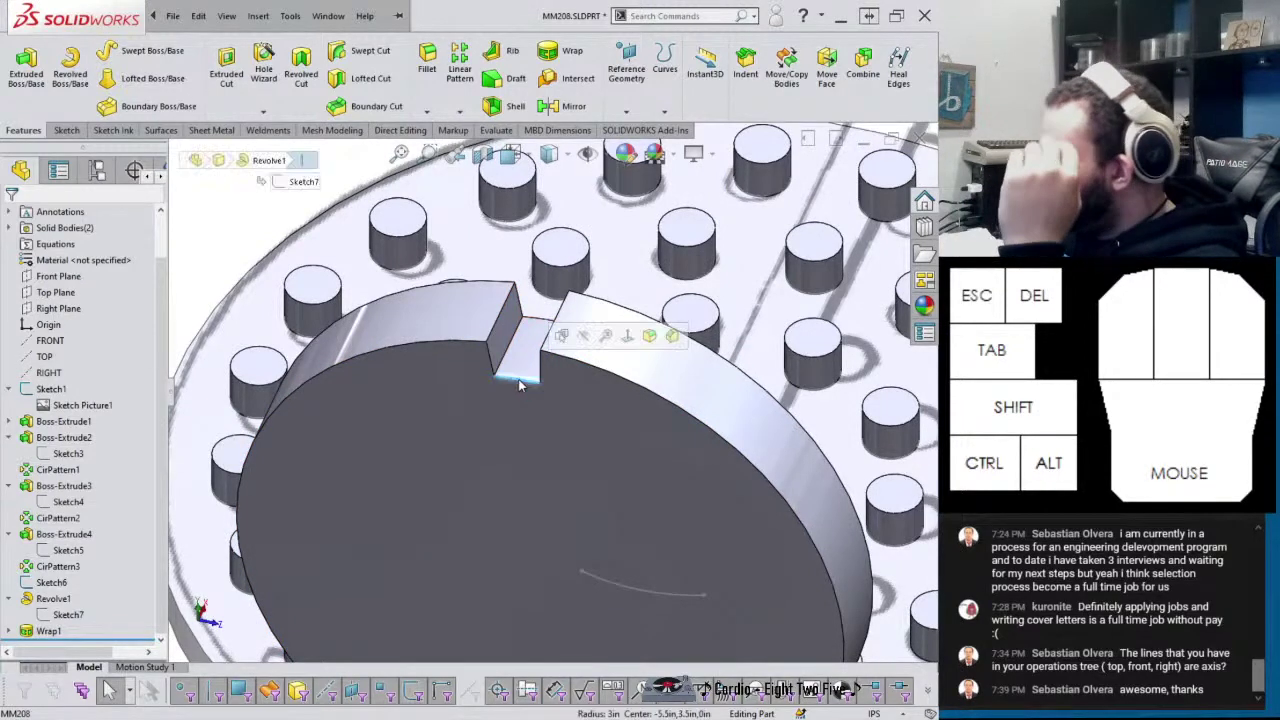
pyautogui.click(537, 417)
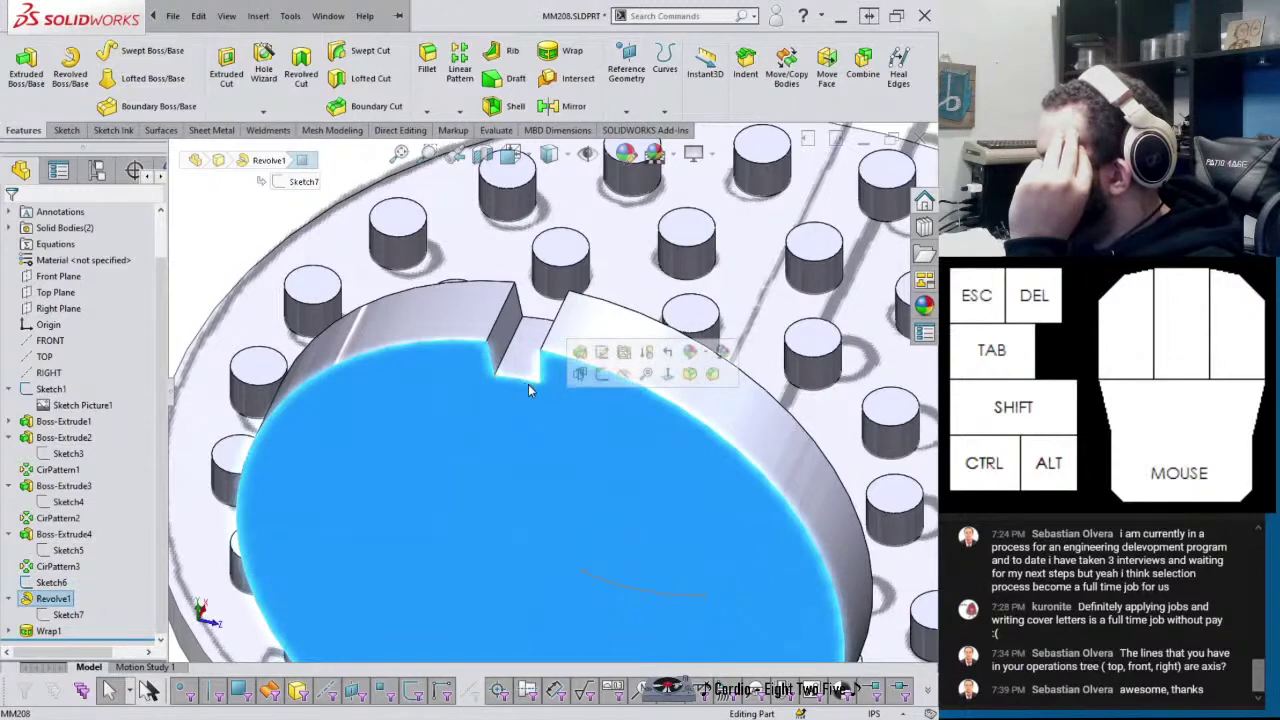
pyautogui.click(460, 90)
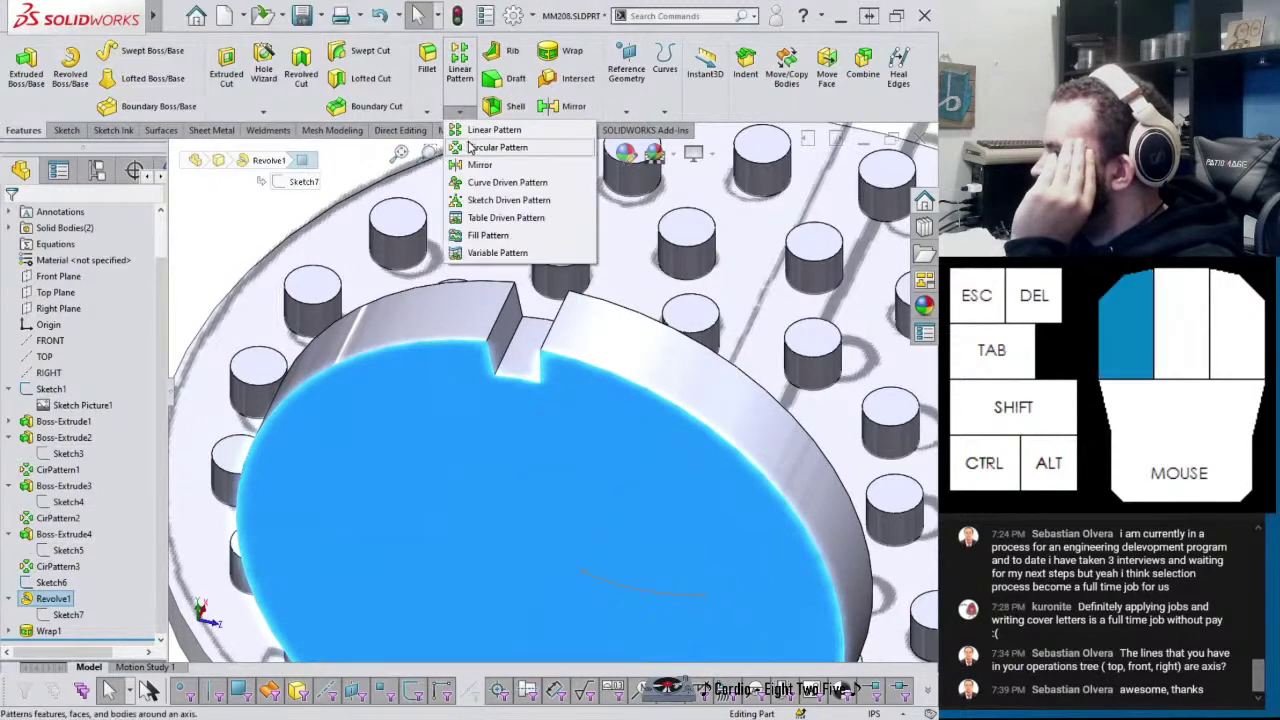
pyautogui.click(470, 145)
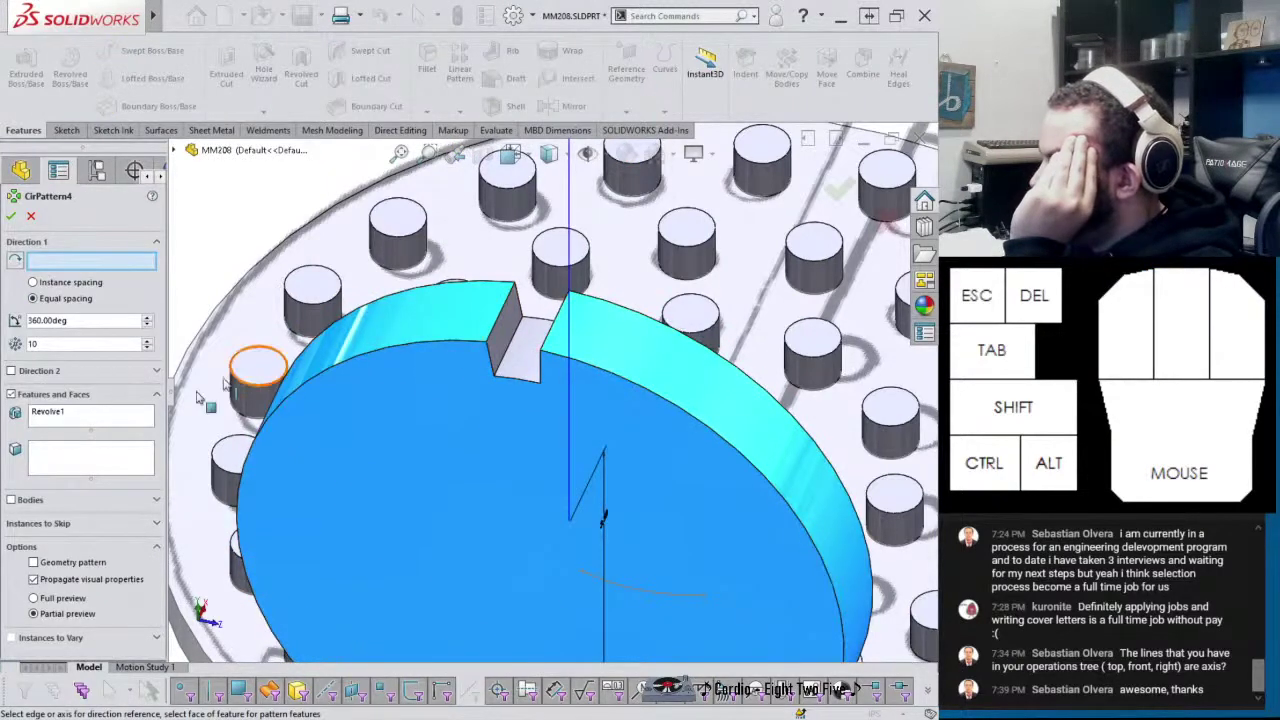
pyautogui.rightClick(57, 421)
pyautogui.click(95, 428)
pyautogui.click(310, 332)
pyautogui.click(78, 262)
pyautogui.click(78, 262)
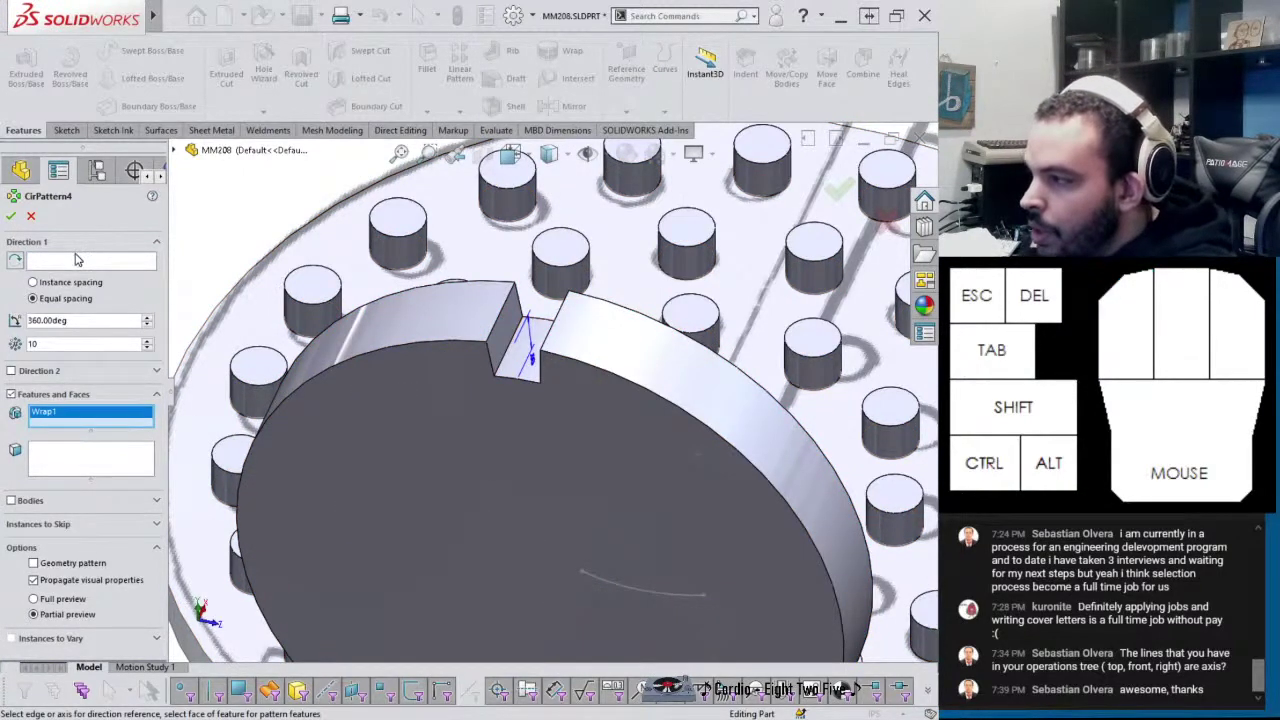
pyautogui.click(78, 262)
pyautogui.click(402, 330)
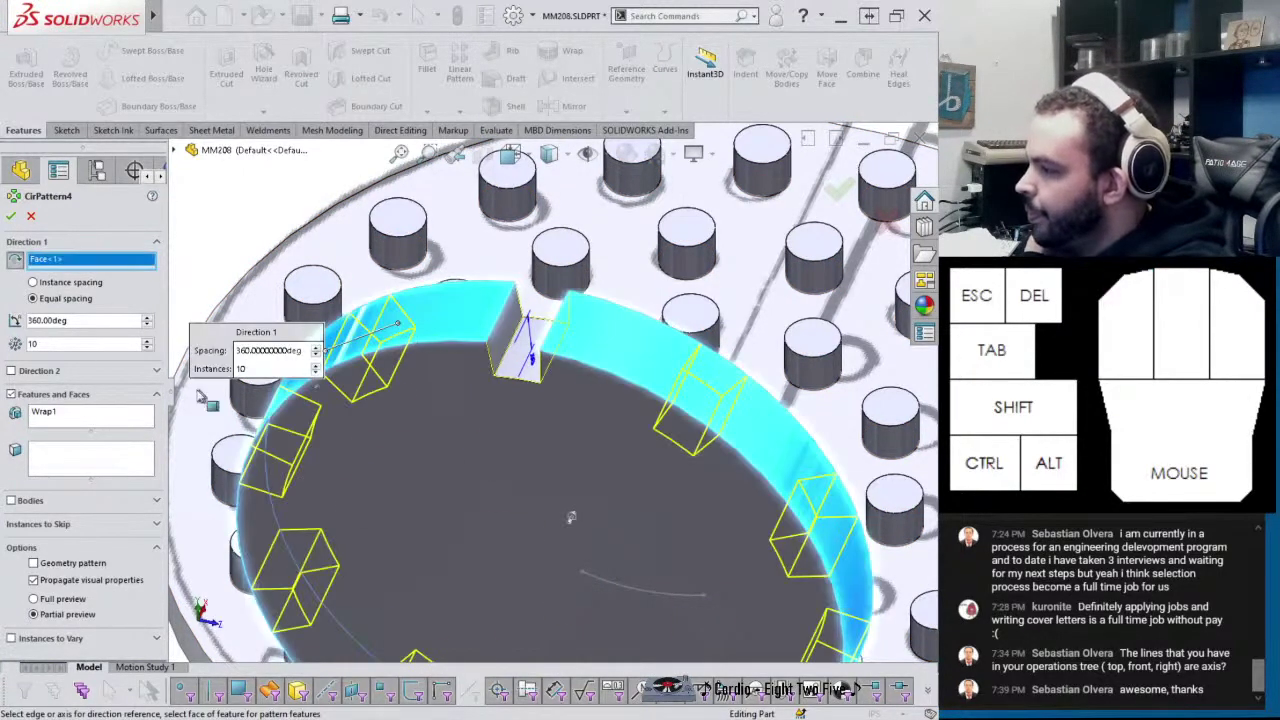
# Set the notch pattern to 15 instances, enable Geometry pattern, and create it
pyautogui.click(147, 341)
pyautogui.click(147, 341)
pyautogui.click(147, 341)
pyautogui.click(147, 341)
pyautogui.click(147, 341)
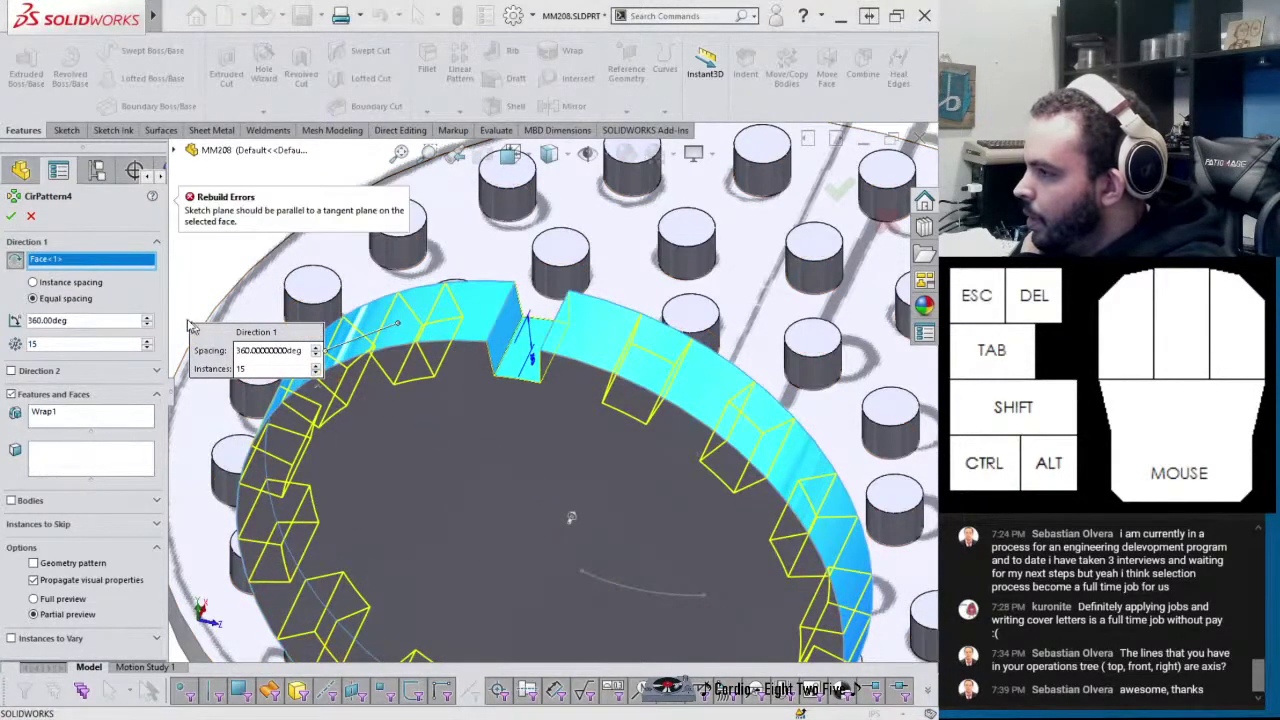
pyautogui.click(50, 568)
pyautogui.click(11, 216)
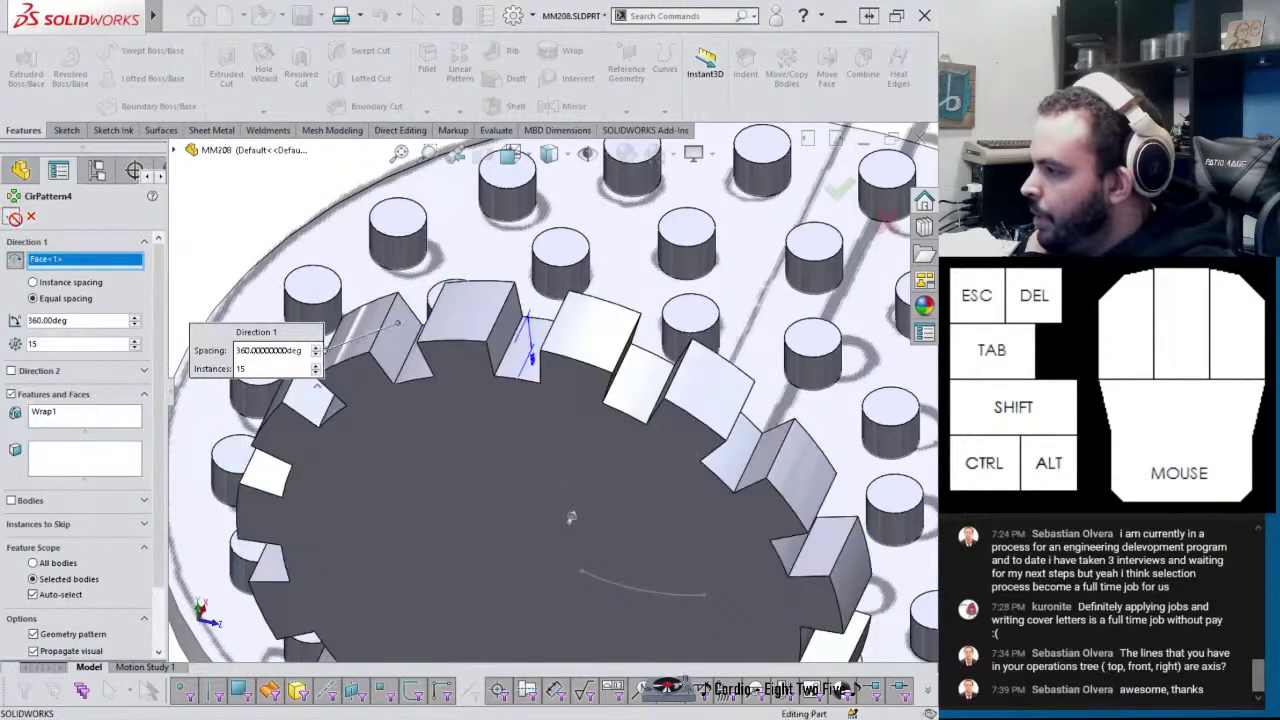
# Sketch on the wheel's flat front face and convert one notch-floor arc and the neighbouring tooth-tip arc into sketch entities
pyautogui.scroll(3, 457, 443)
pyautogui.moveTo(457, 443); pyautogui.dragTo(505, 420, button='middle')
pyautogui.click(585, 393)
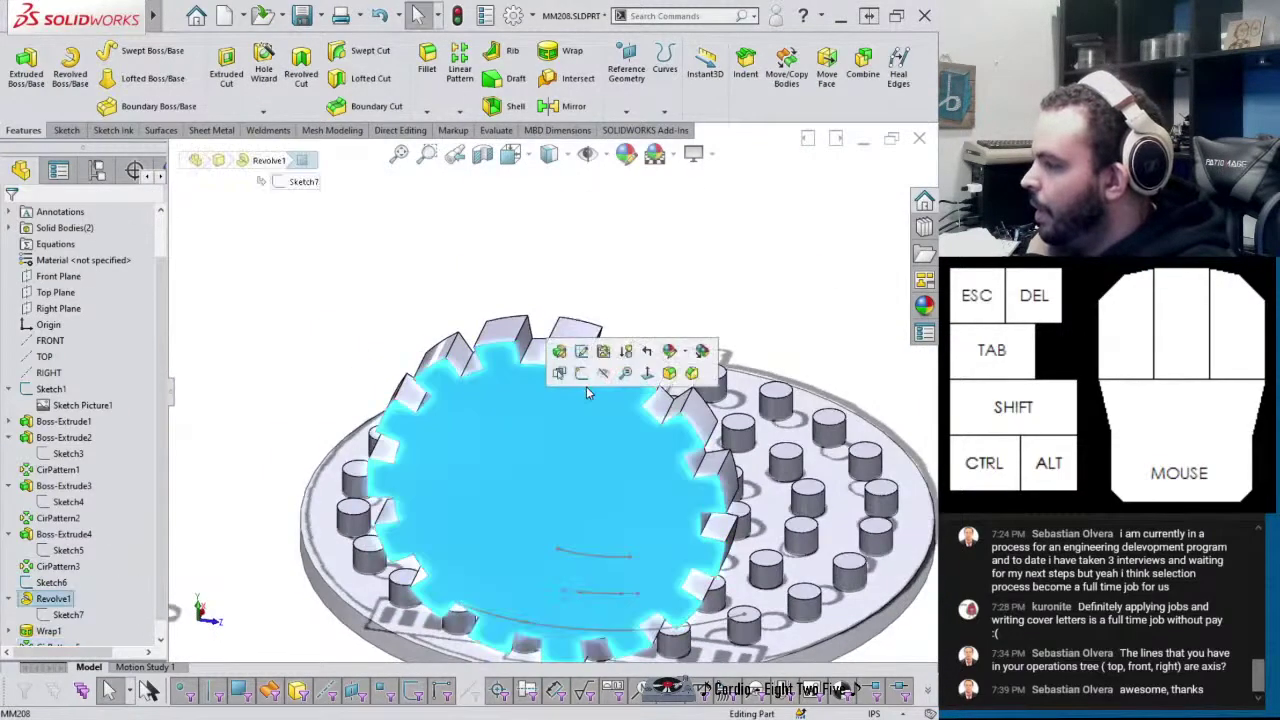
pyautogui.click(582, 373)
pyautogui.scroll(-6, 565, 330)
pyautogui.click(445, 302)
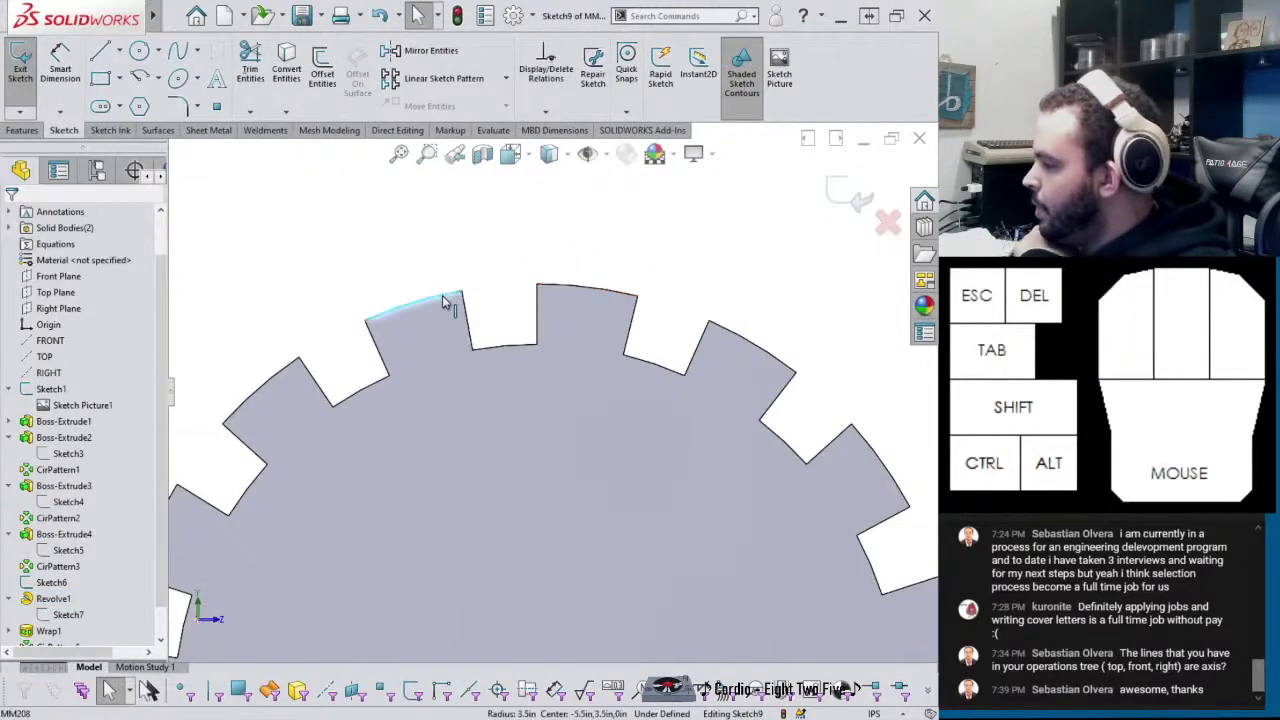
pyautogui.click(452, 401)
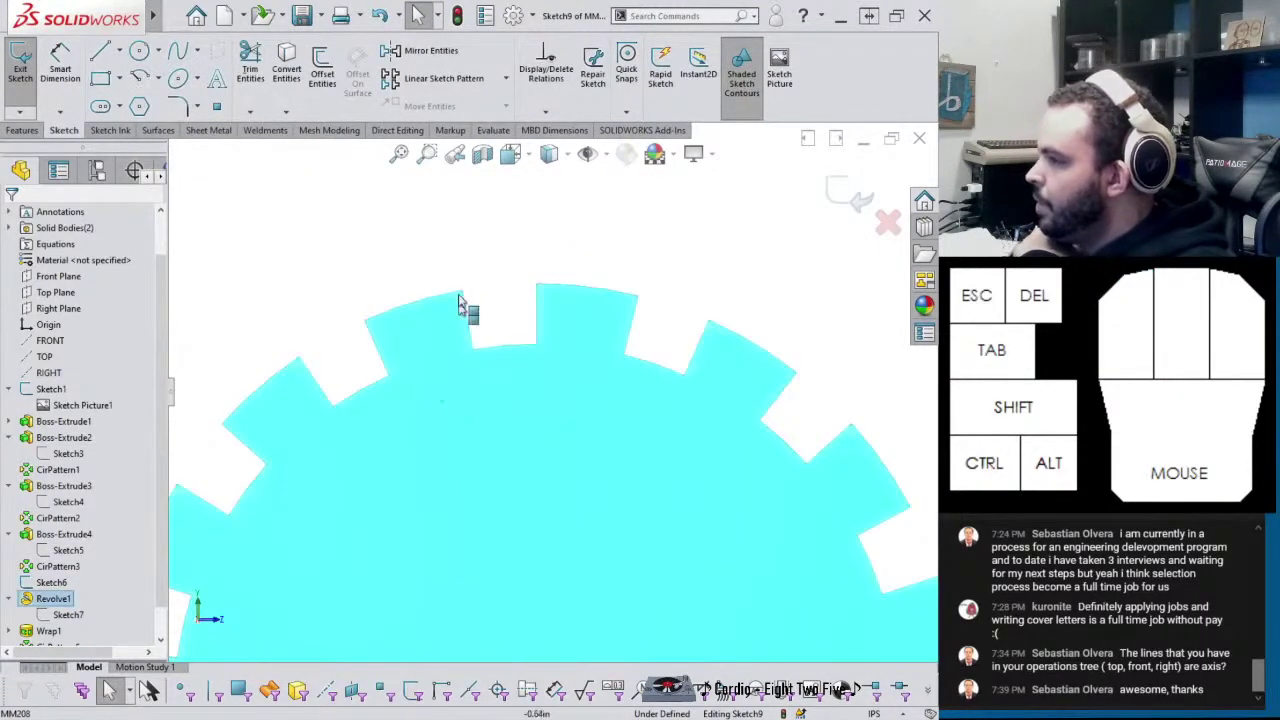
pyautogui.click(507, 352)
pyautogui.click(289, 82)
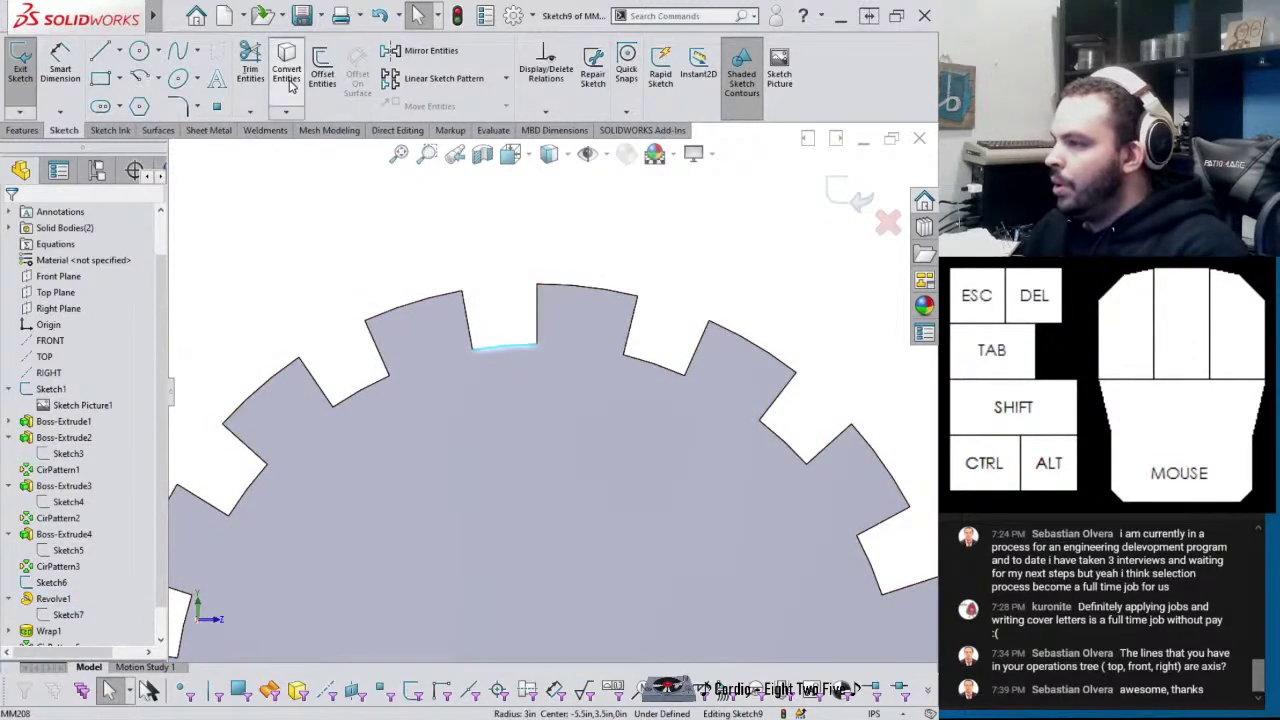
pyautogui.click(430, 296)
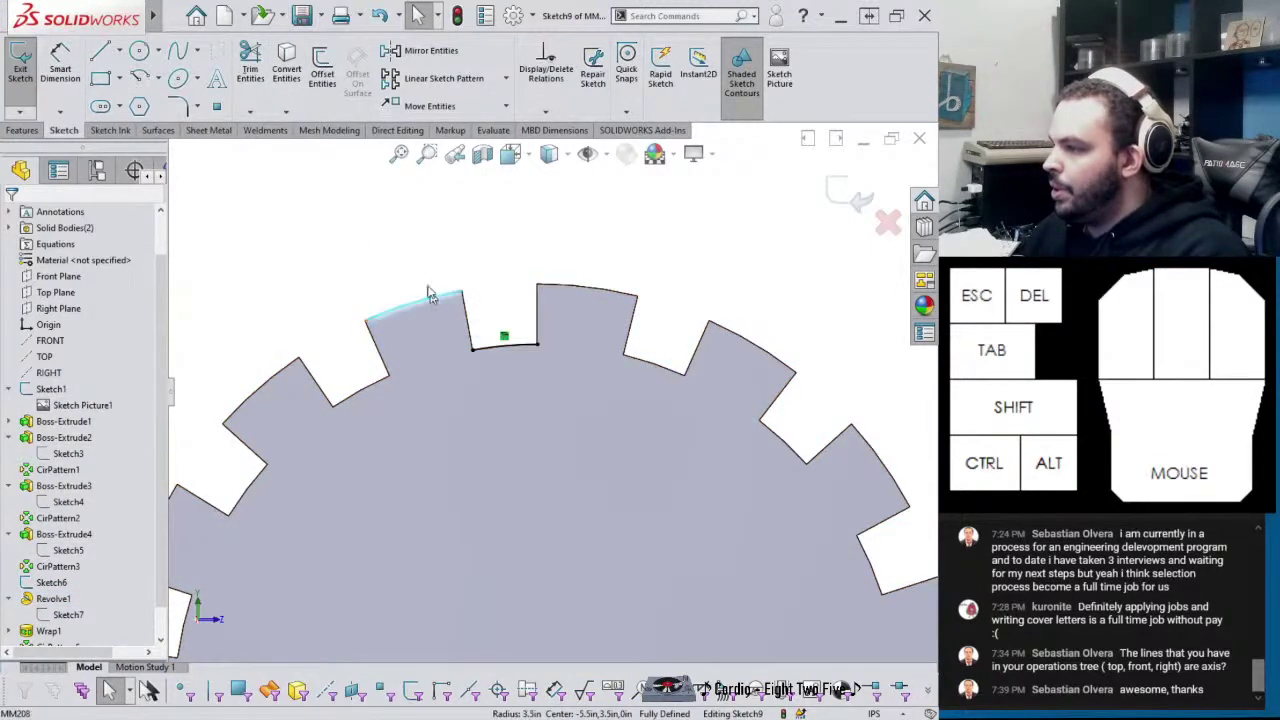
pyautogui.click(290, 75)
pyautogui.moveTo(496, 243); pyautogui.dragTo(475, 204, button='right')
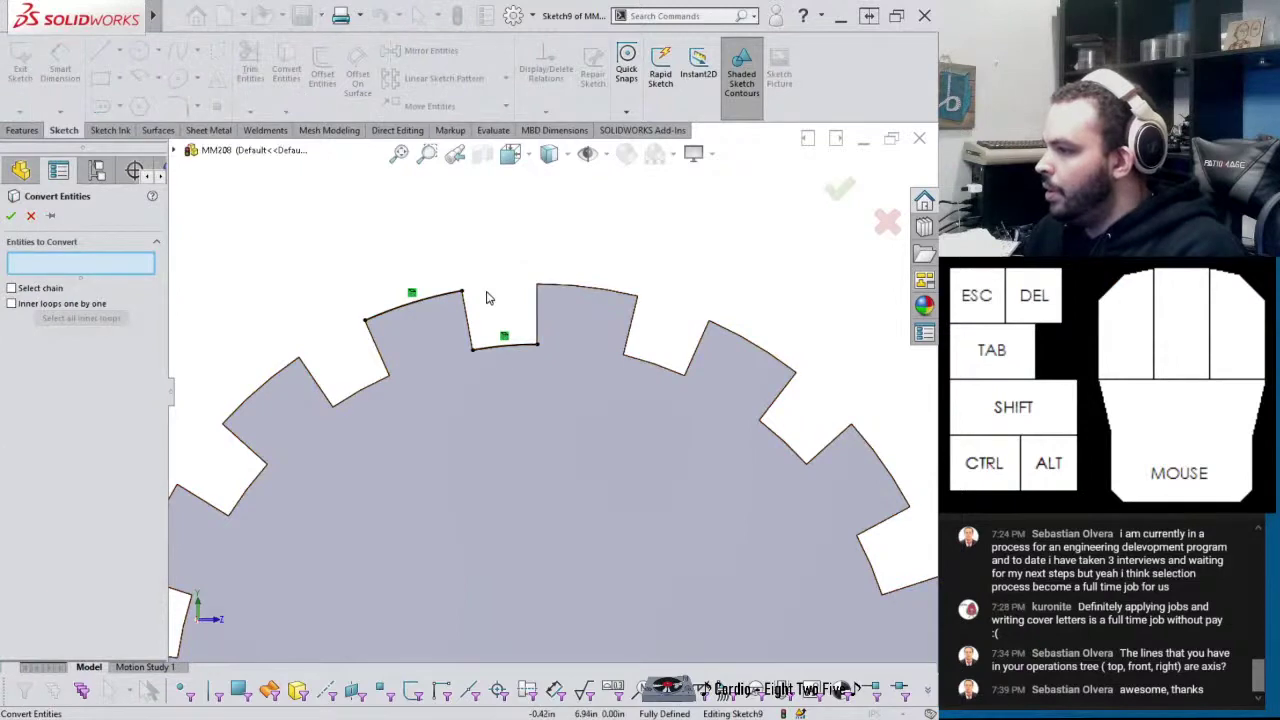
pyautogui.press('Escape')
# Dimension the converted notch-floor arc and the neighbouring tooth tip between their endpoints, and close the sketch
pyautogui.moveTo(492, 315); pyautogui.dragTo(508, 230, button='right')
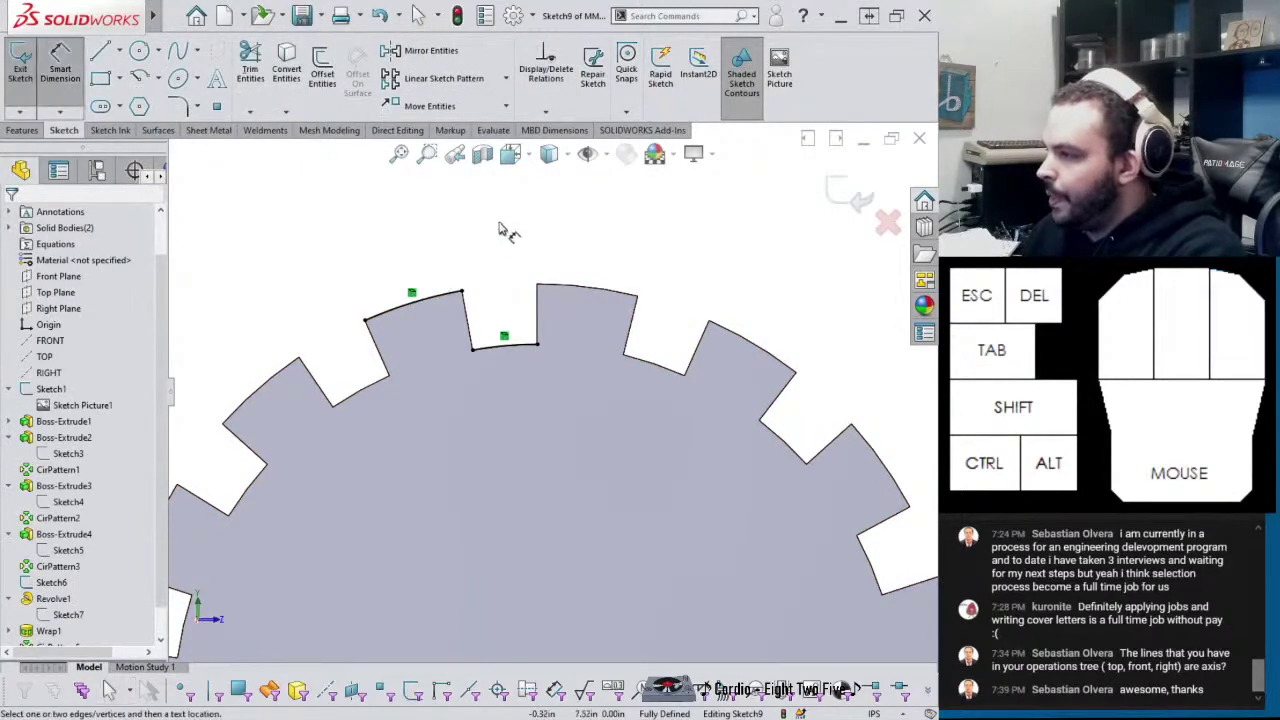
pyautogui.click(472, 349)
pyautogui.click(538, 345)
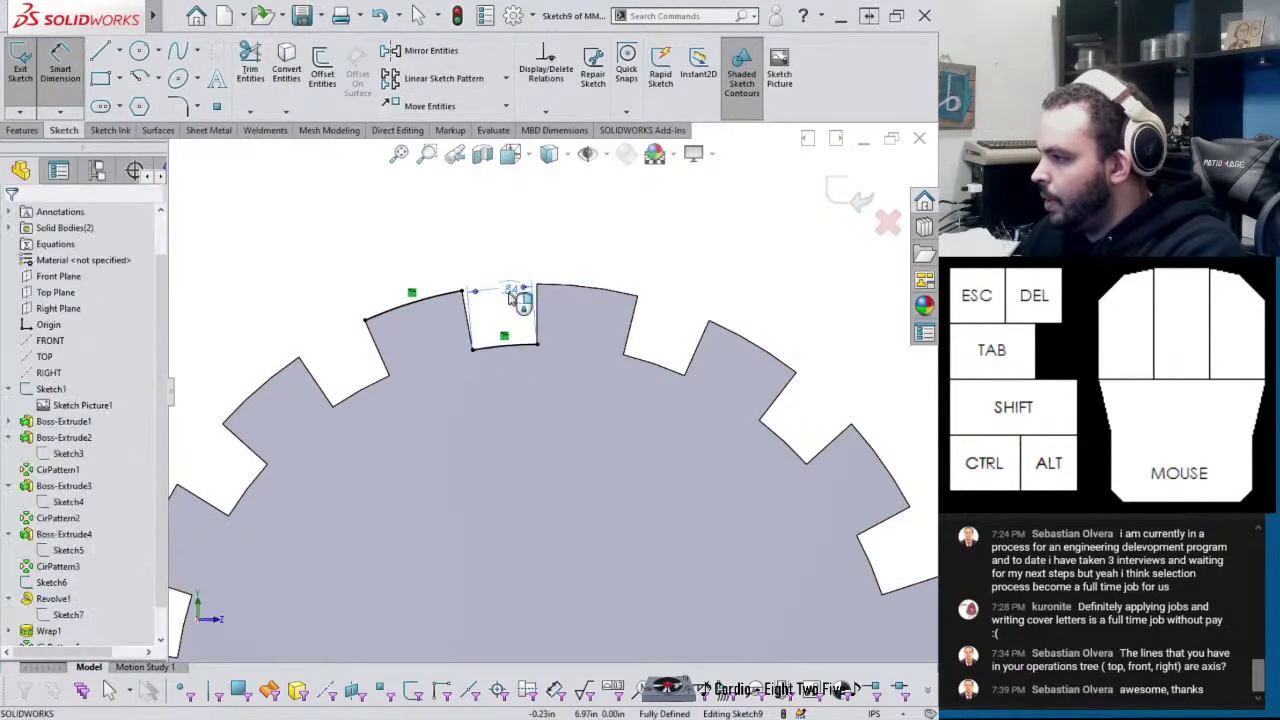
pyautogui.click(515, 293)
pyautogui.click(462, 291)
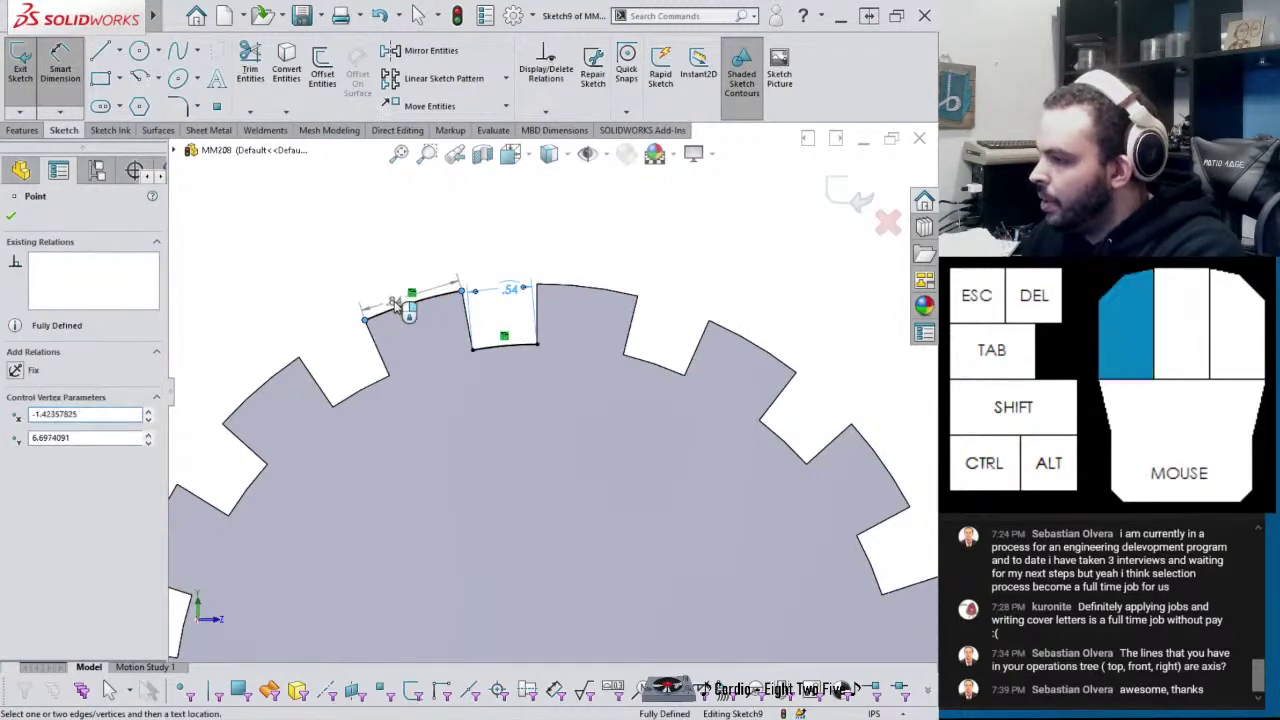
pyautogui.click(396, 303)
pyautogui.press('Escape')
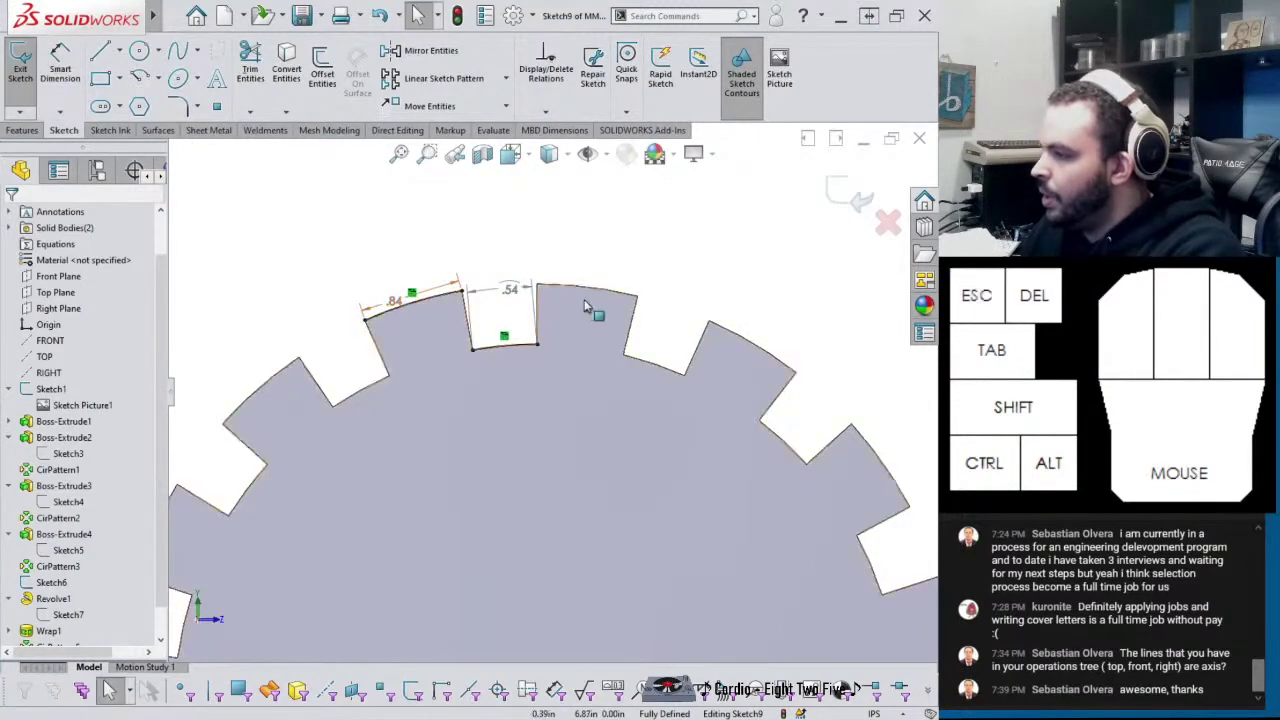
pyautogui.click(852, 197)
pyautogui.moveTo(501, 385); pyautogui.dragTo(400, 520, button='middle')
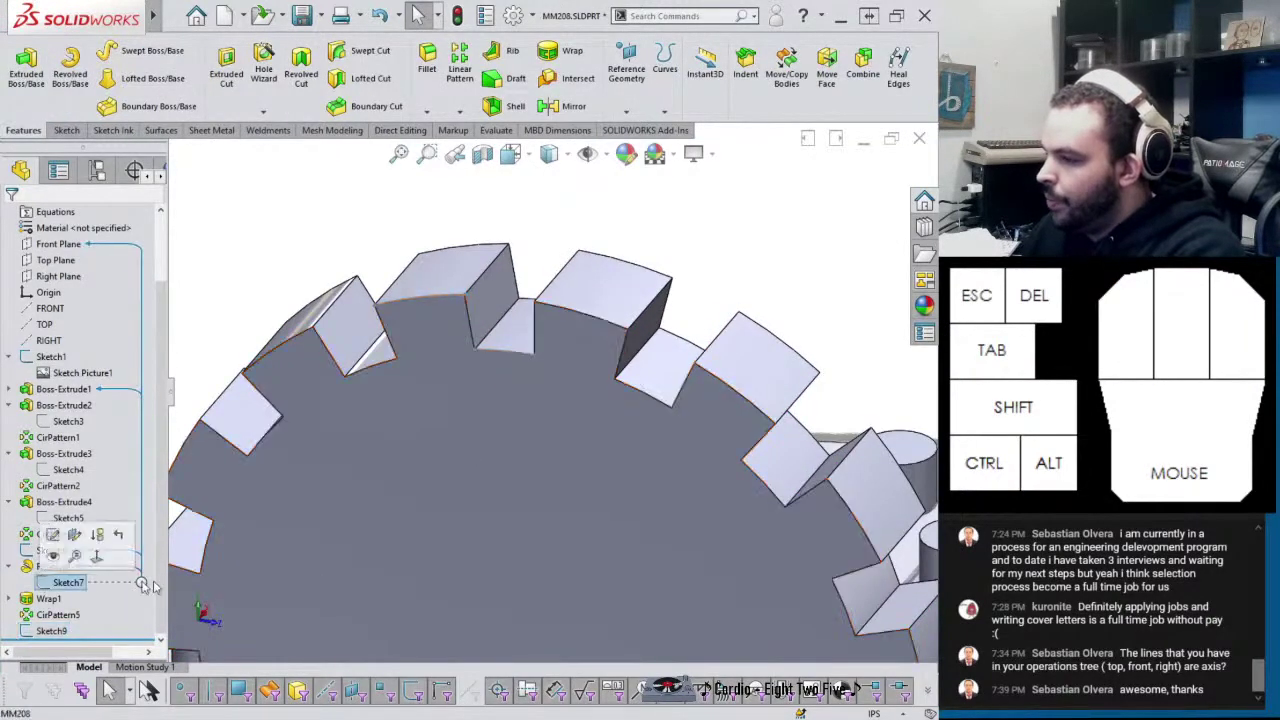
pyautogui.scroll(-5, 347, 558)
pyautogui.scroll(5, 347, 558)
pyautogui.click(68, 582)
pyautogui.click(72, 538)
pyautogui.scroll(-3, 660, 366)
pyautogui.hotkey('ctrl', '1')
pyautogui.scroll(2, 555, 514)
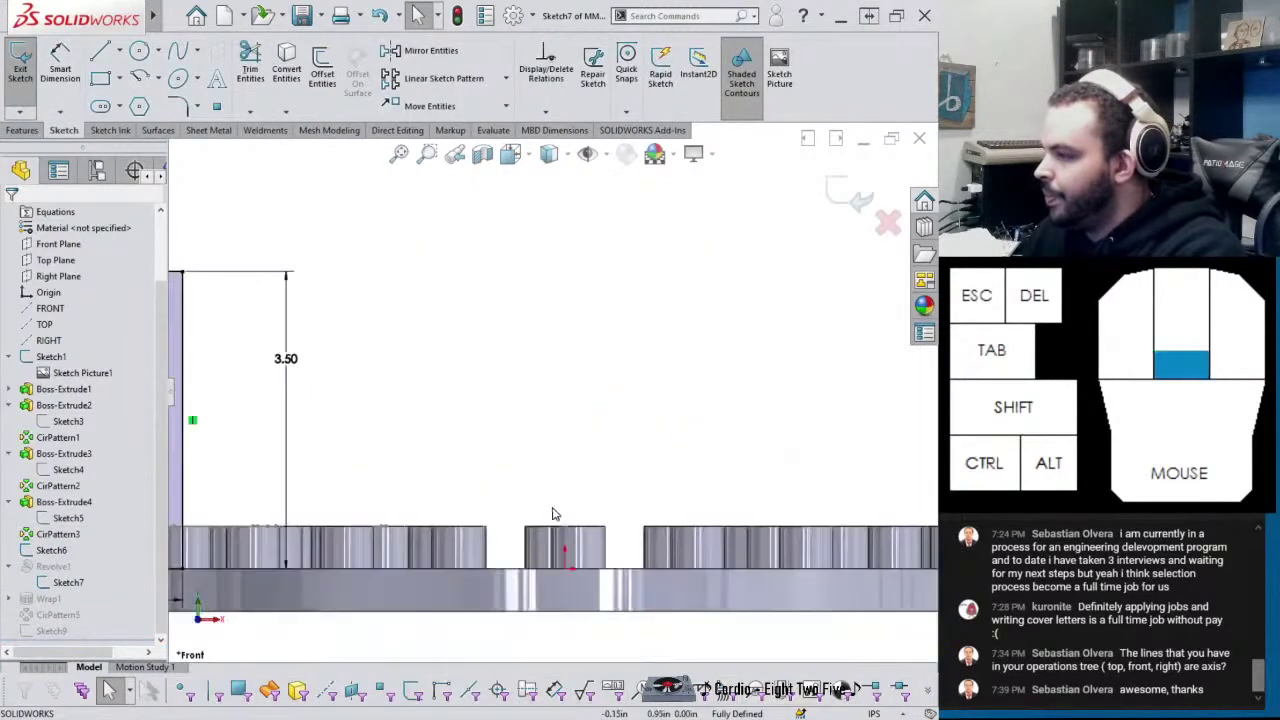
# Edit the wrap's rectangle sketch, set the notch width along the rim to 0.75 in, and close the sketch
pyautogui.click(12, 598)
pyautogui.click(68, 614)
pyautogui.click(50, 632)
pyautogui.scroll(3, 480, 483)
pyautogui.moveTo(395, 457); pyautogui.dragTo(462, 456, button='middle')
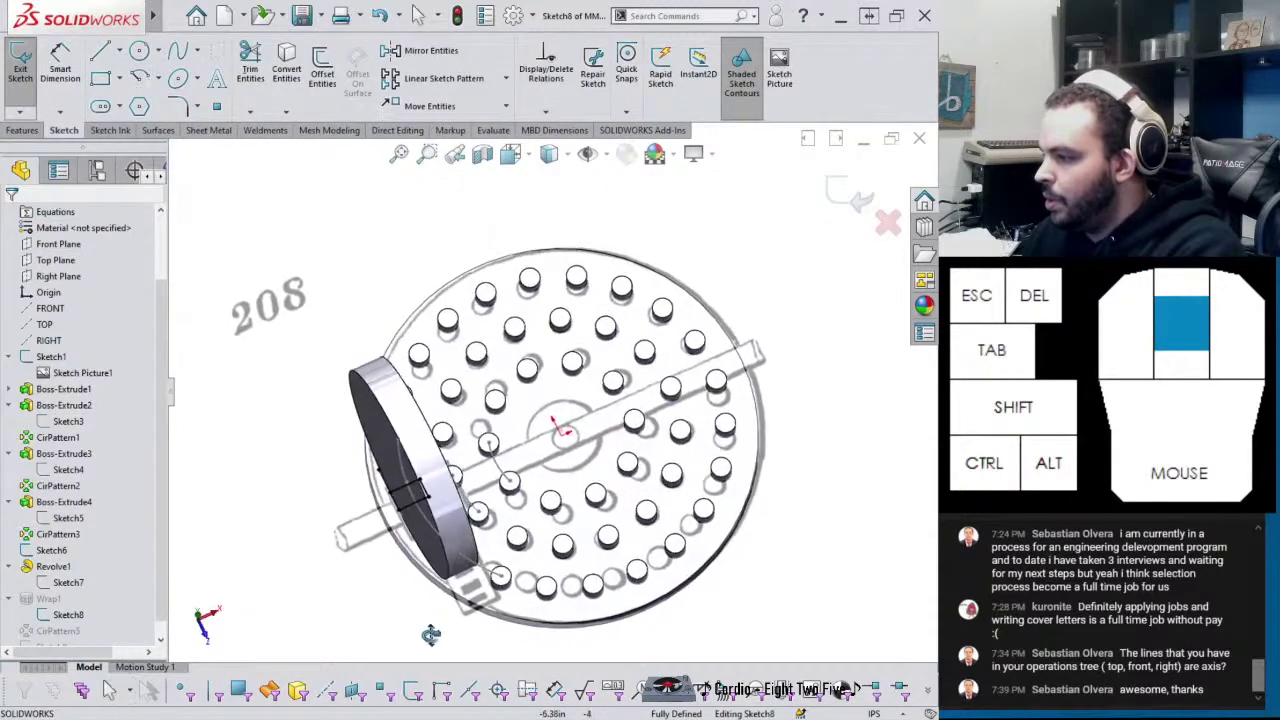
pyautogui.scroll(2, 462, 456)
pyautogui.scroll(-5, 462, 456)
pyautogui.doubleClick(480, 421)
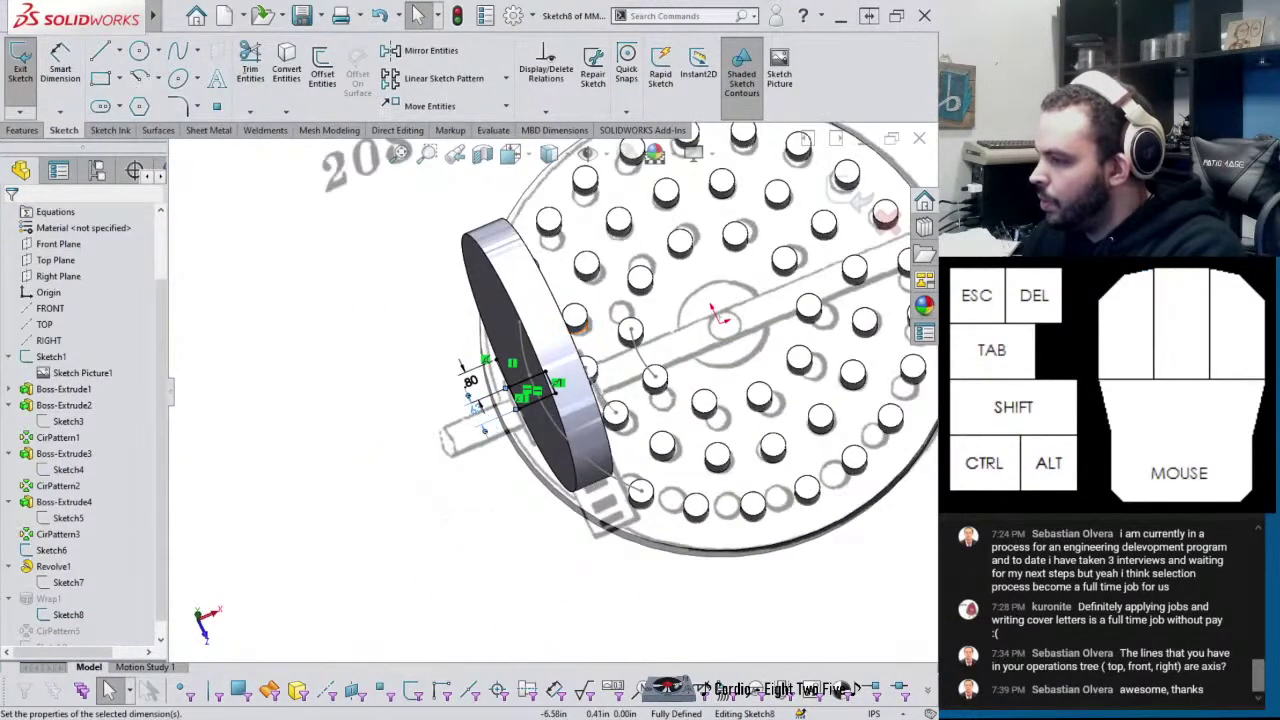
pyautogui.write('.75')
pyautogui.press('Return')
pyautogui.click(857, 203)
pyautogui.click(857, 203)
# Reopen the dimensioned sketch on the wheel's front face and compare the notch and tooth widths
pyautogui.moveTo(700, 400); pyautogui.dragTo(281, 492, button='middle')
pyautogui.scroll(-1, 92, 590)
pyautogui.click(52, 631)
pyautogui.click(88, 588)
pyautogui.scroll(-5, 545, 325)
pyautogui.scroll(-3, 449, 366)
pyautogui.moveTo(449, 366)
pyautogui.mouseDown(button='middle')
pyautogui.moveTo(449, 334)
pyautogui.moveTo(437, 334)
pyautogui.mouseUp(button='middle')
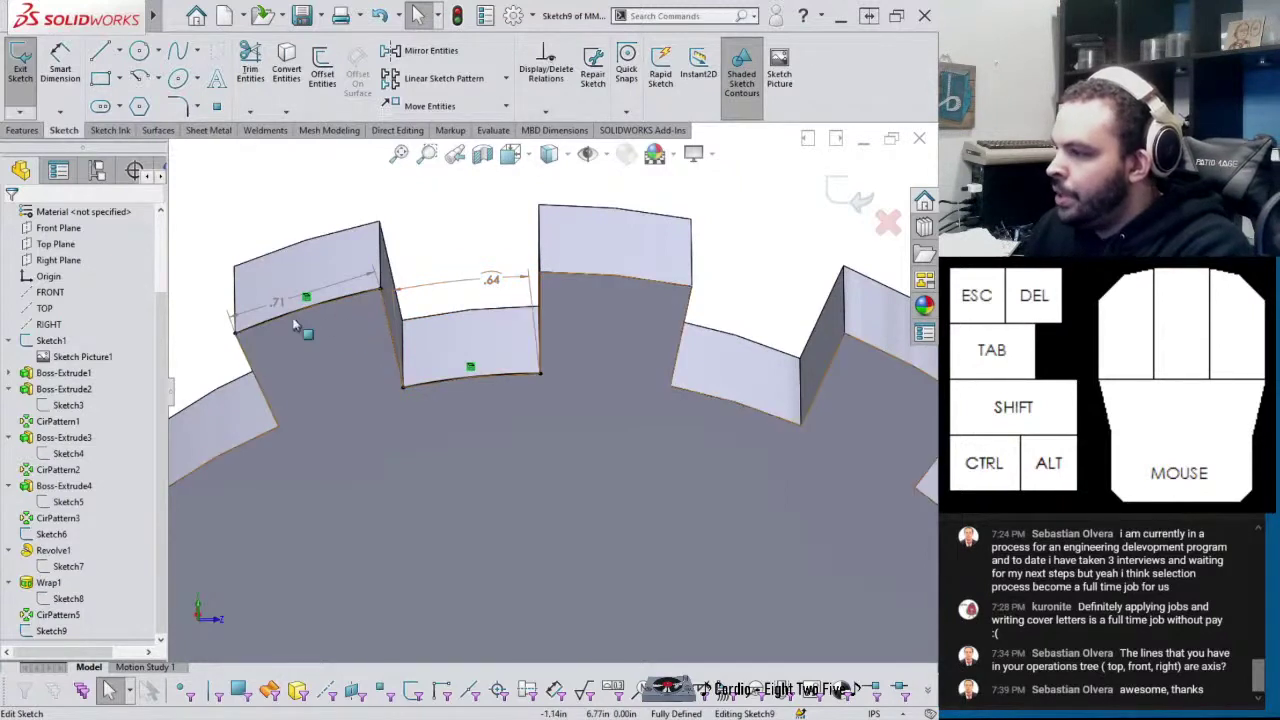
# Leave the sketch and reduce the wheel's circular notch pattern to 14 instances
pyautogui.click(57, 615)
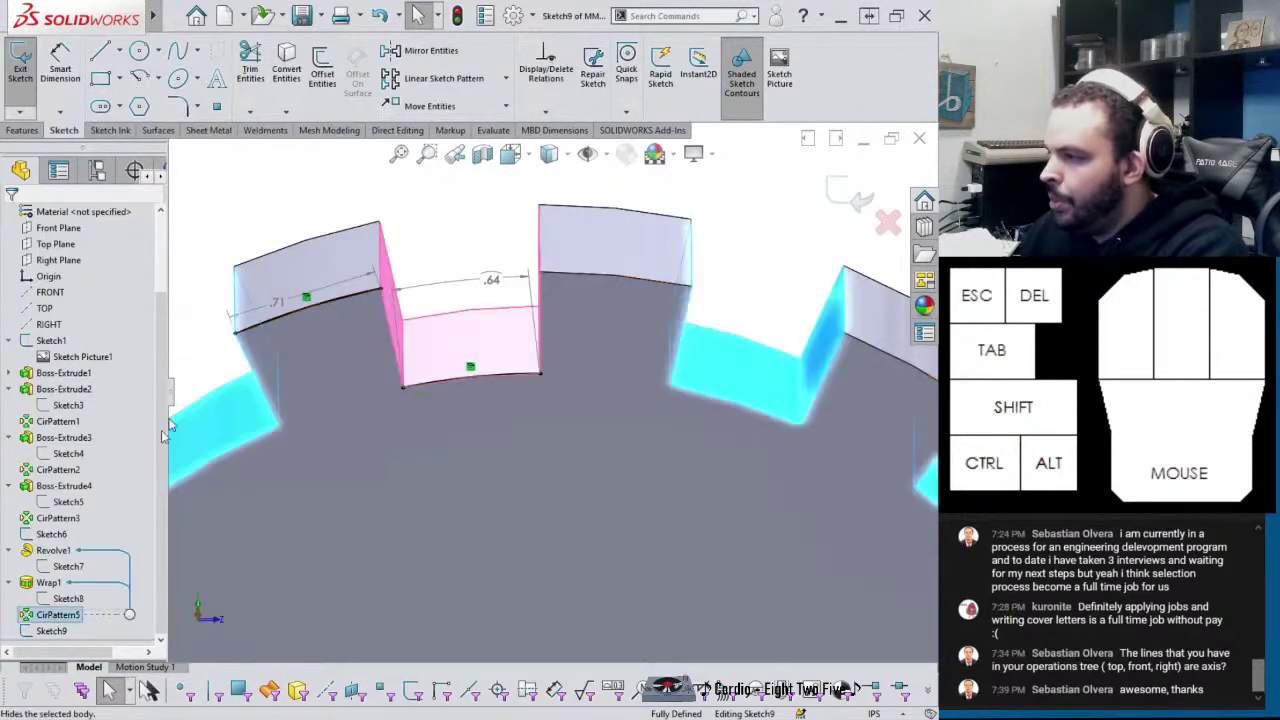
pyautogui.click(48, 619)
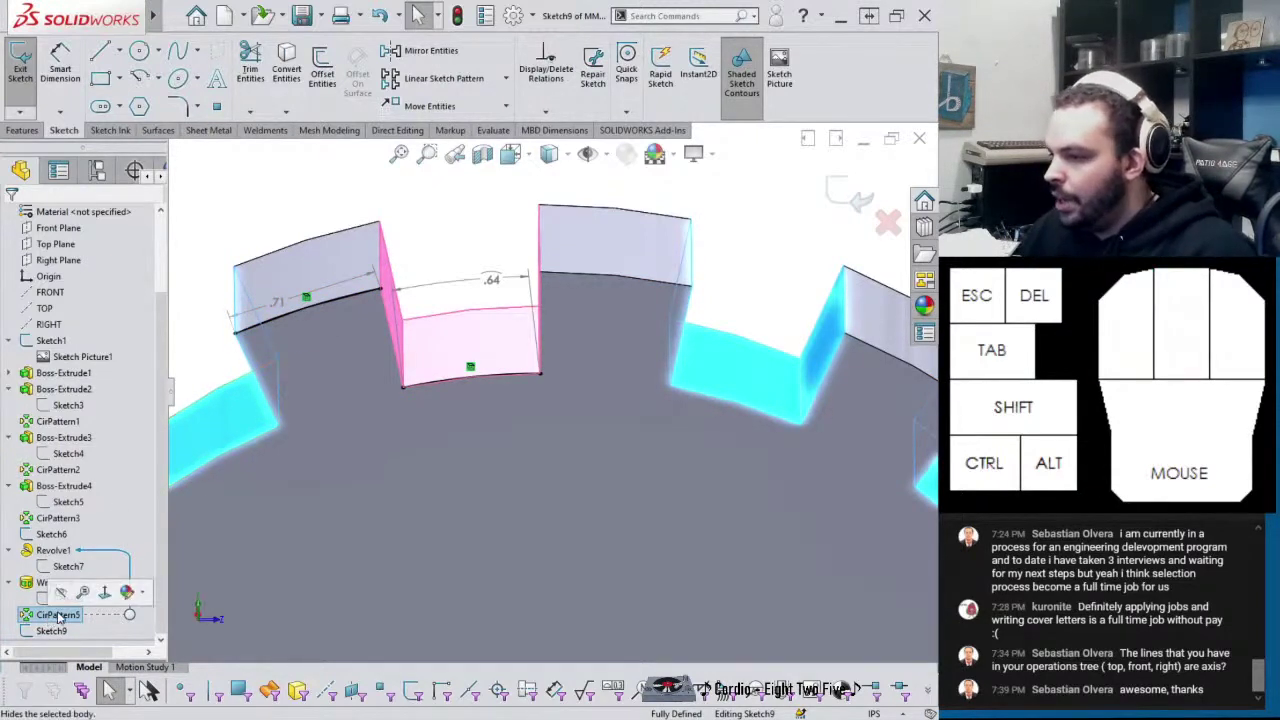
pyautogui.hotkey('ctrl', 'b')
pyautogui.click(58, 615)
pyautogui.click(72, 578)
pyautogui.click(137, 347)
pyautogui.click(10, 216)
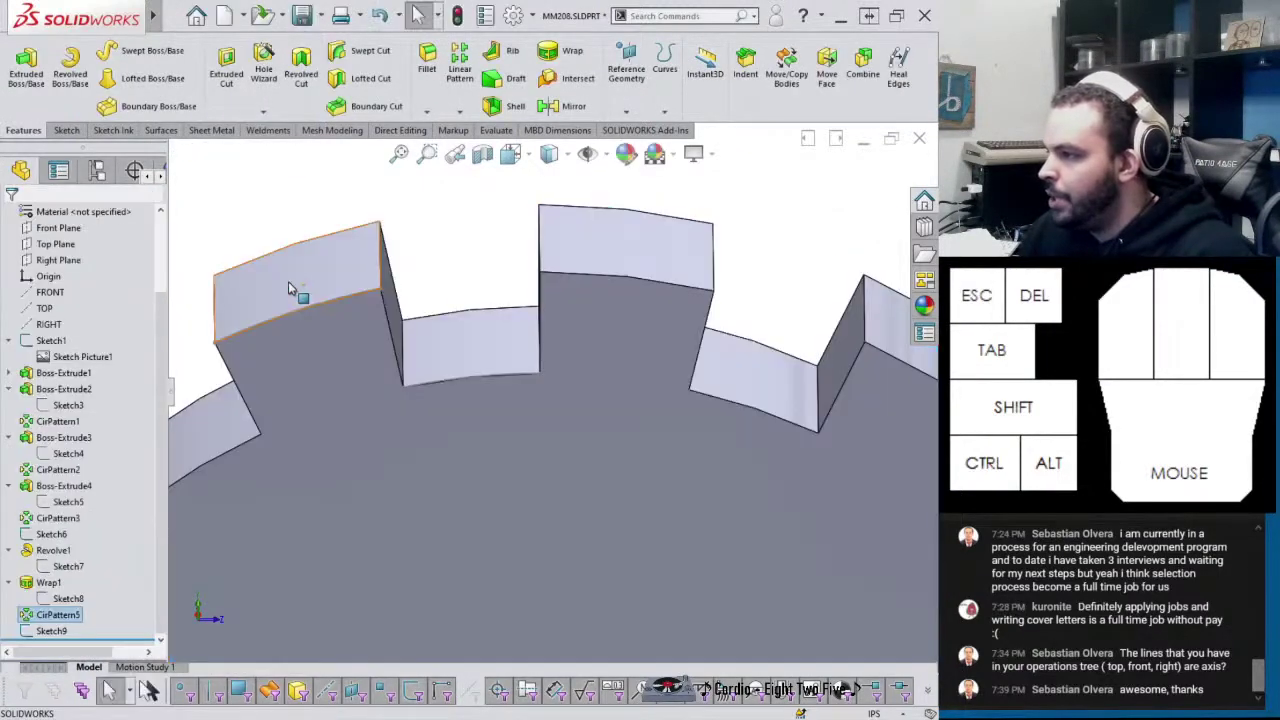
# Check the tooth width against the notch width in the dimensioned sketch again, then close it and inspect the toothed rim
pyautogui.click(55, 630)
pyautogui.click(72, 594)
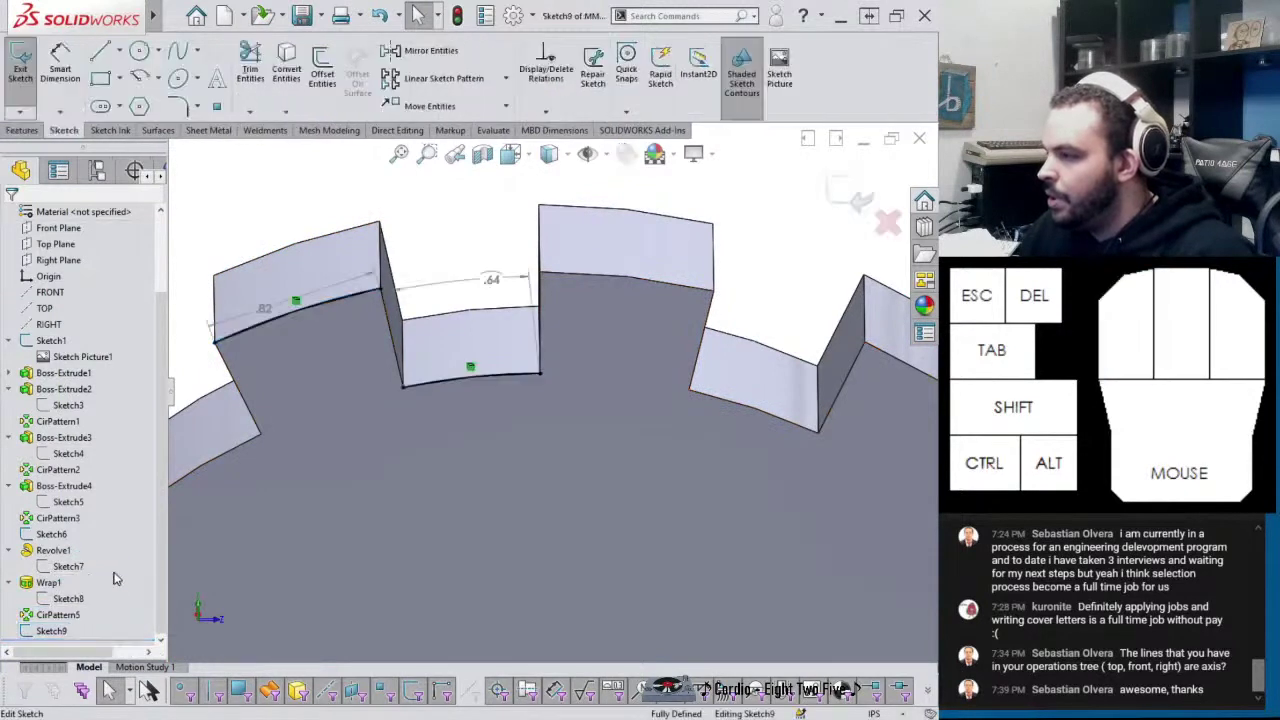
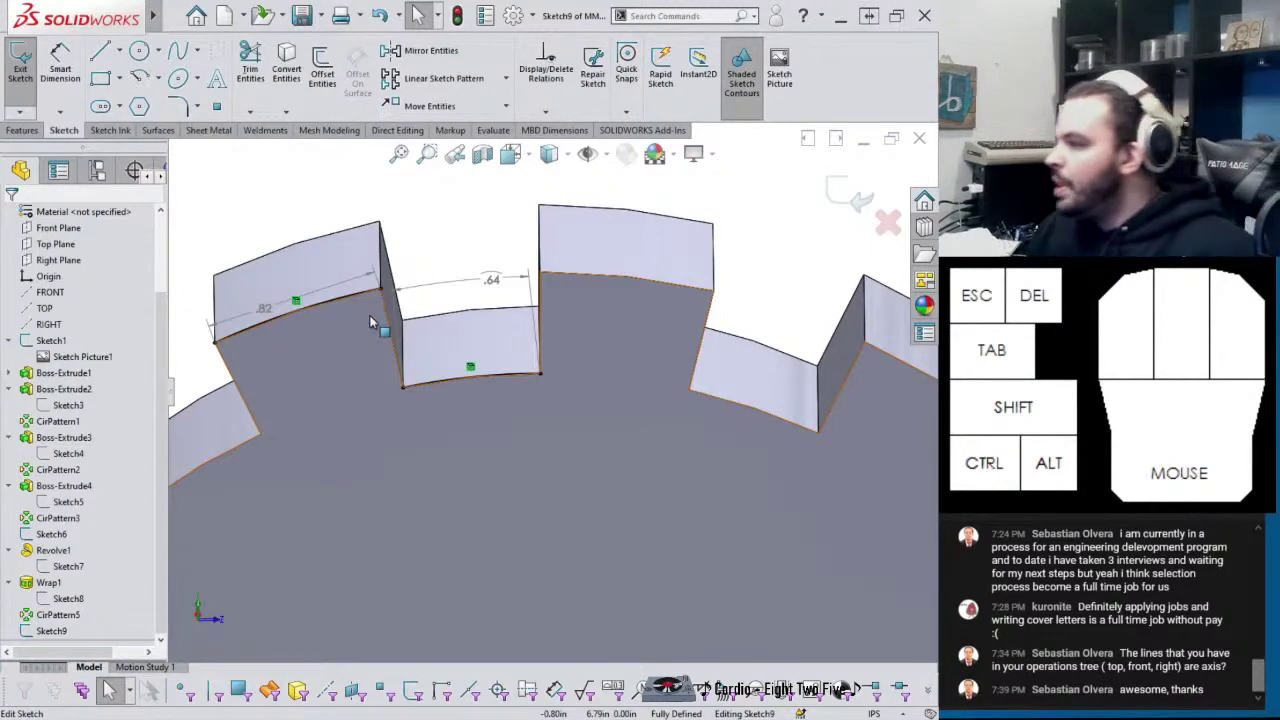
pyautogui.click(848, 196)
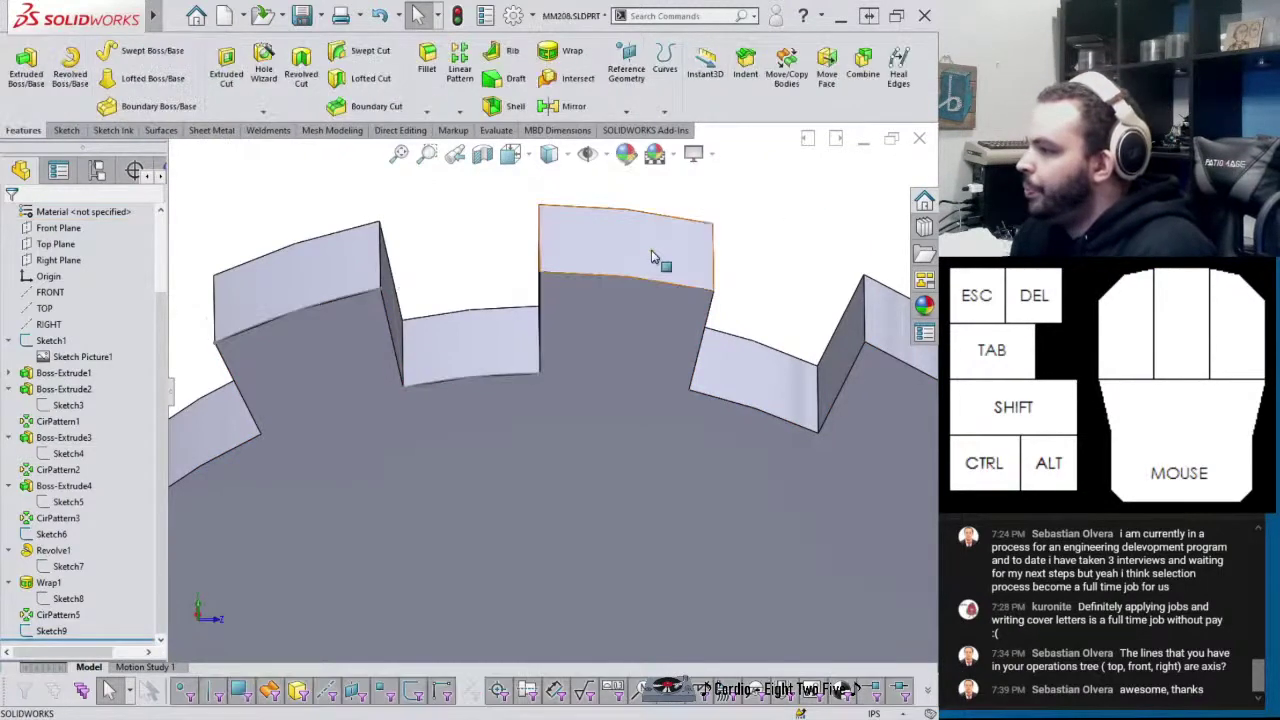
pyautogui.scroll(3, 651, 250)
pyautogui.moveTo(648, 265); pyautogui.dragTo(625, 281, button='middle')
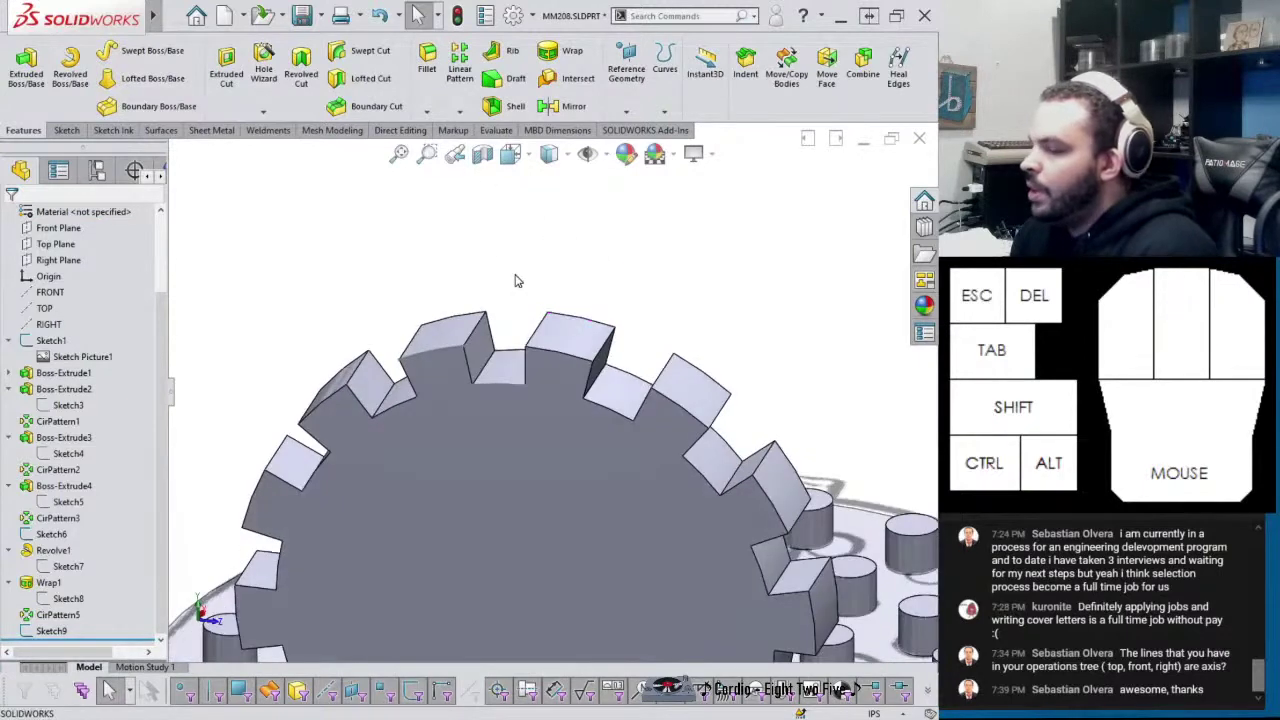
# Start a fillet on all the crosswise tooth and notch edges around the wheel's rim and set its radius to 0.1875 in
pyautogui.click(428, 68)
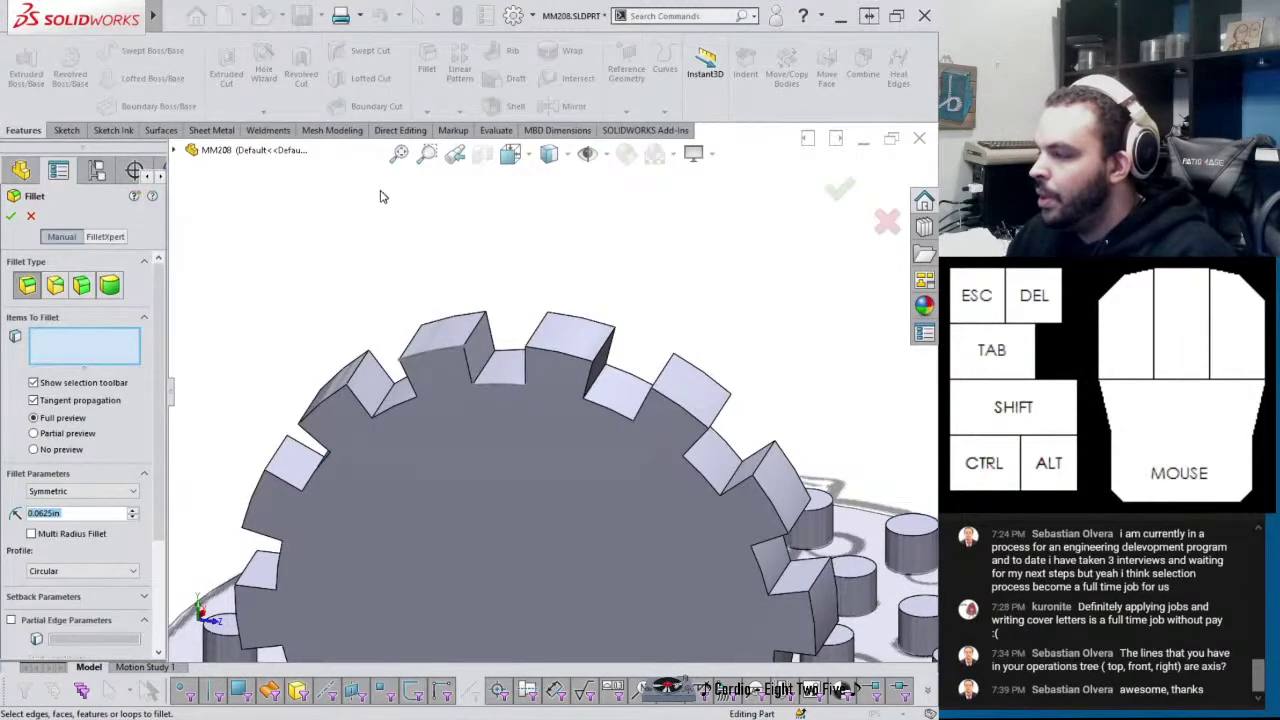
pyautogui.click(477, 336)
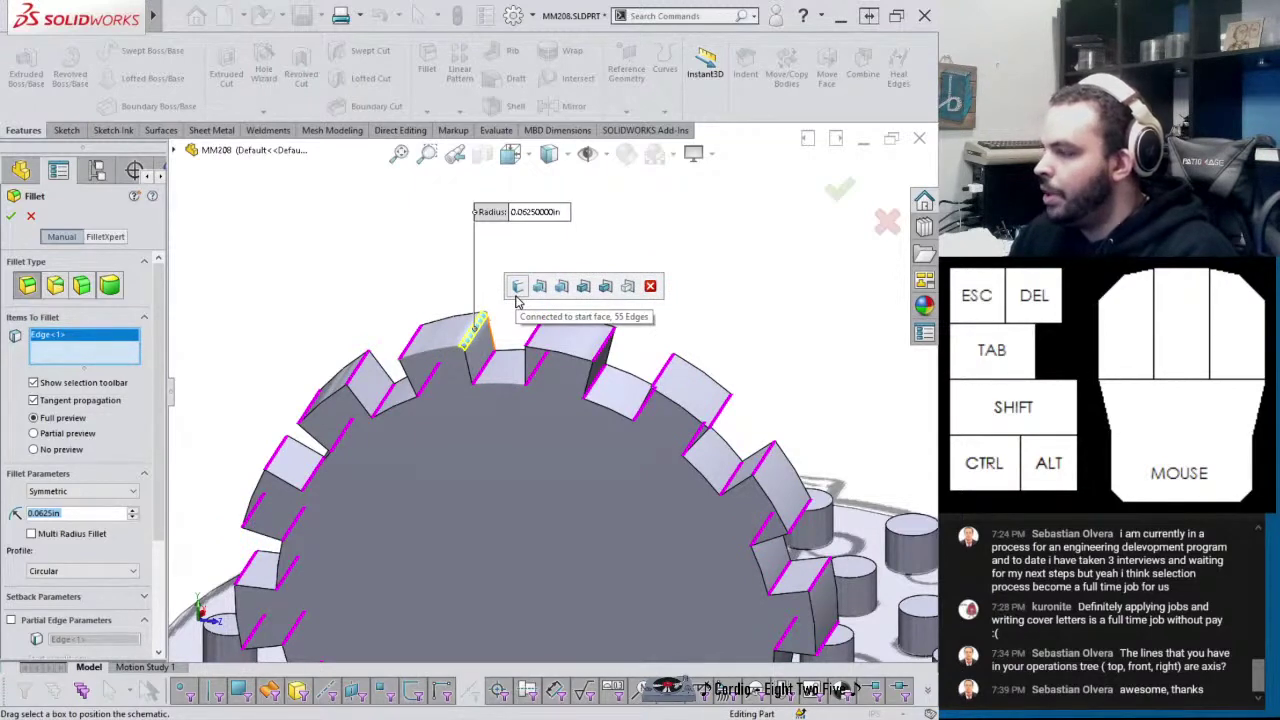
pyautogui.click(518, 298)
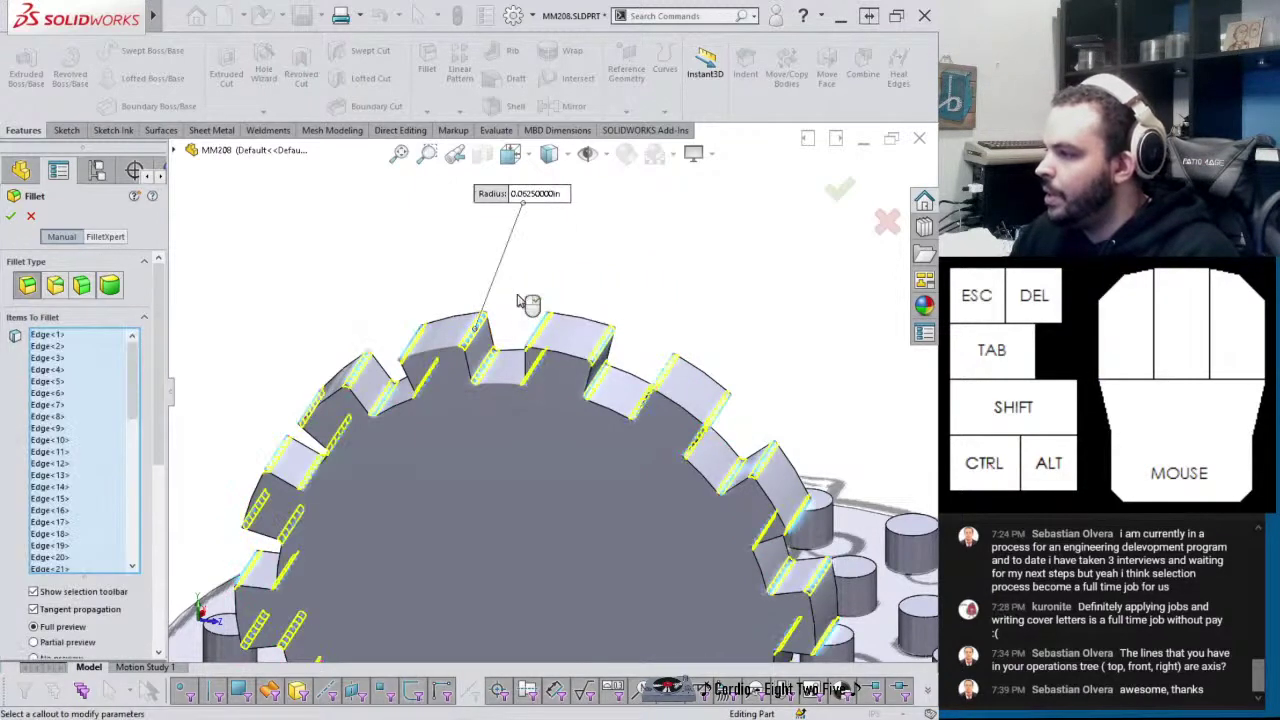
pyautogui.moveTo(131, 380); pyautogui.dragTo(131, 525)
pyautogui.moveTo(158, 380); pyautogui.dragTo(158, 484)
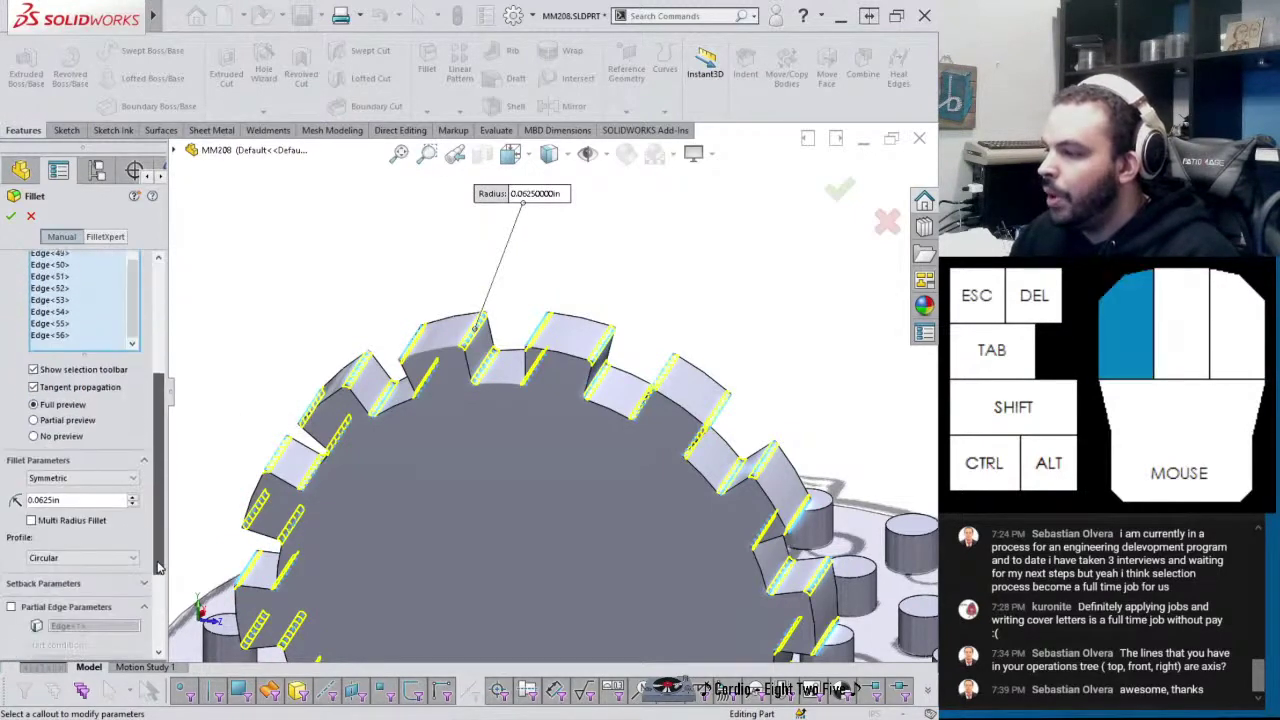
pyautogui.scroll(4, 579, 447)
pyautogui.scroll(-6, 579, 447)
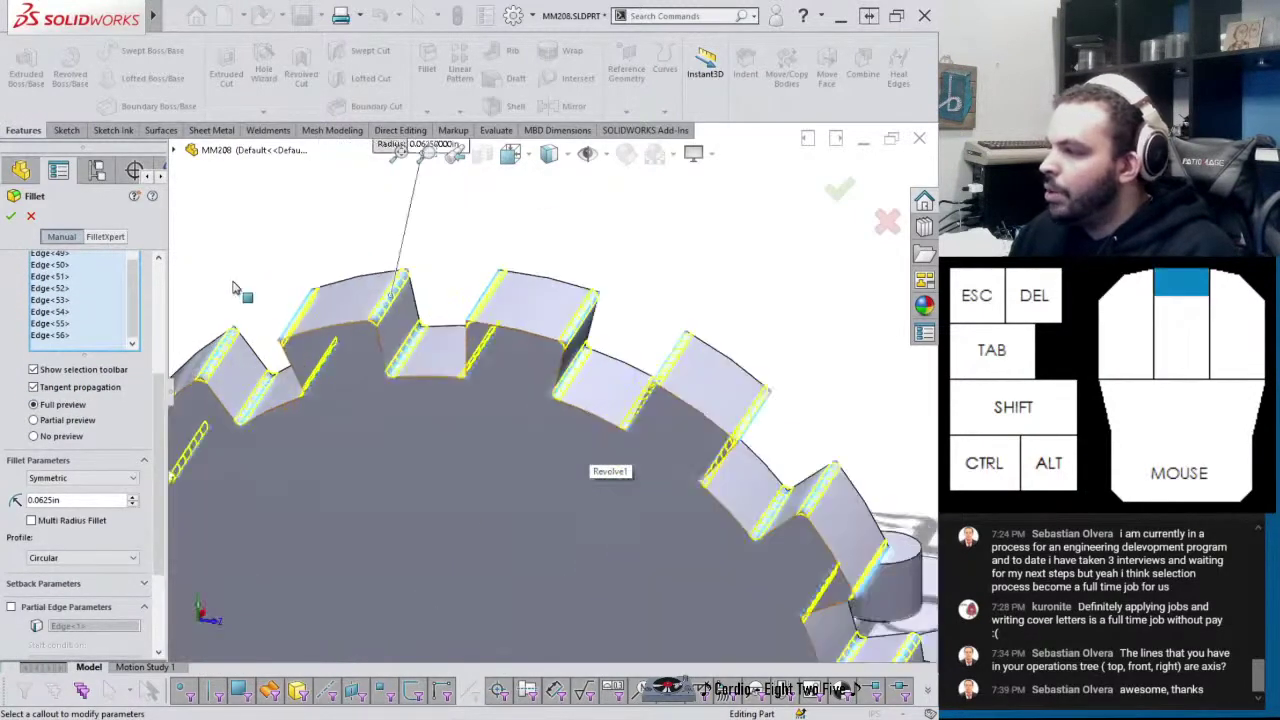
pyautogui.click(133, 497)
pyautogui.click(133, 497)
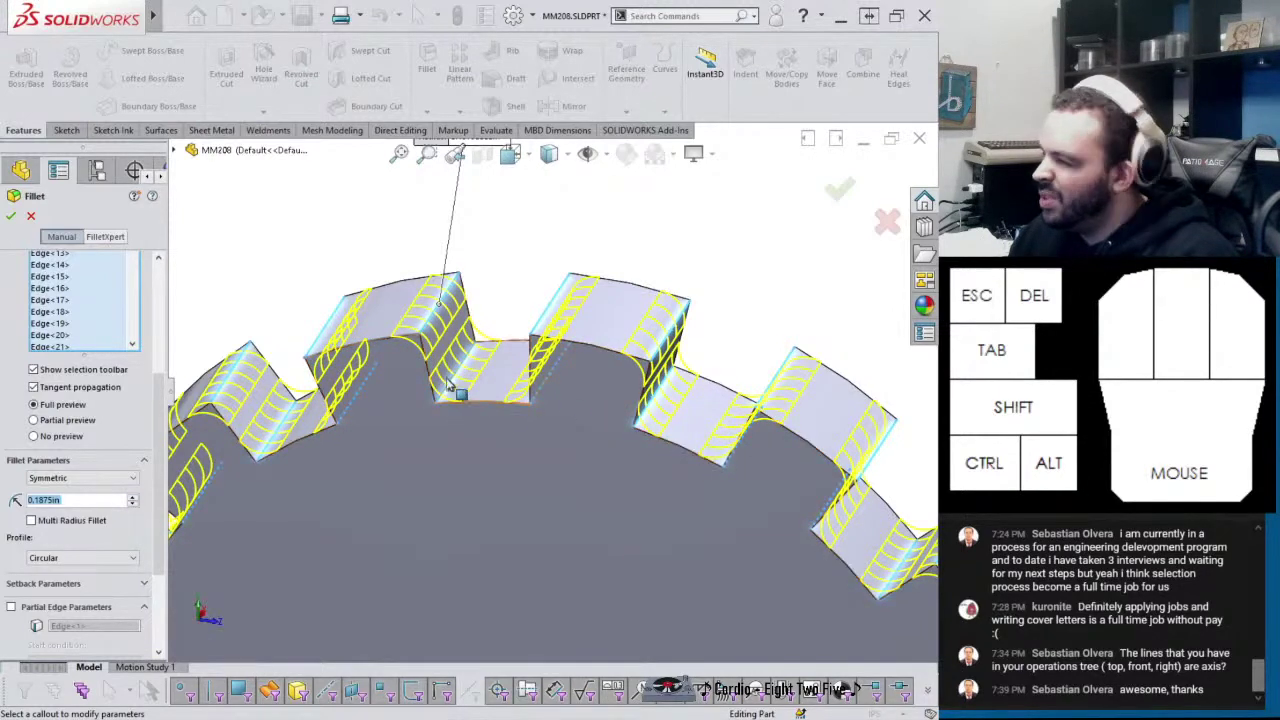
# Clear the fillet's edge selection, reselect all the crosswise edges connected to one tooth edge, and apply the fillet
pyautogui.rightClick(120, 332)
pyautogui.click(140, 336)
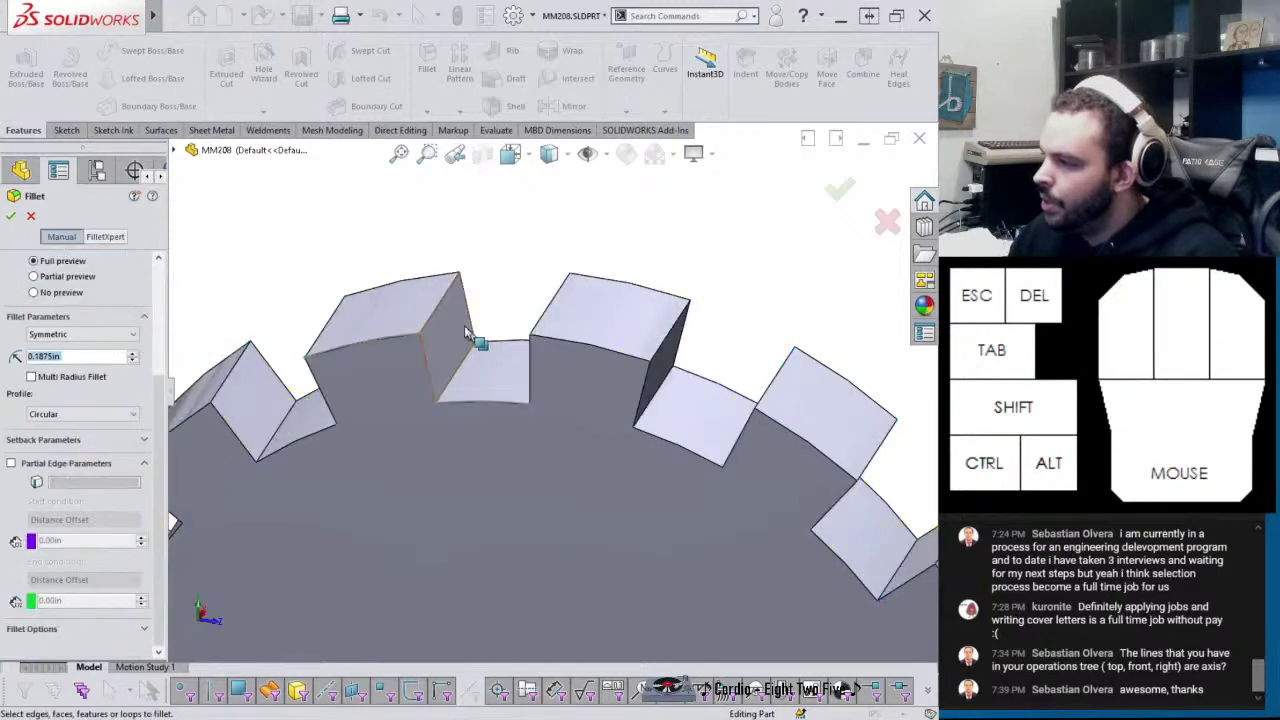
pyautogui.click(436, 312)
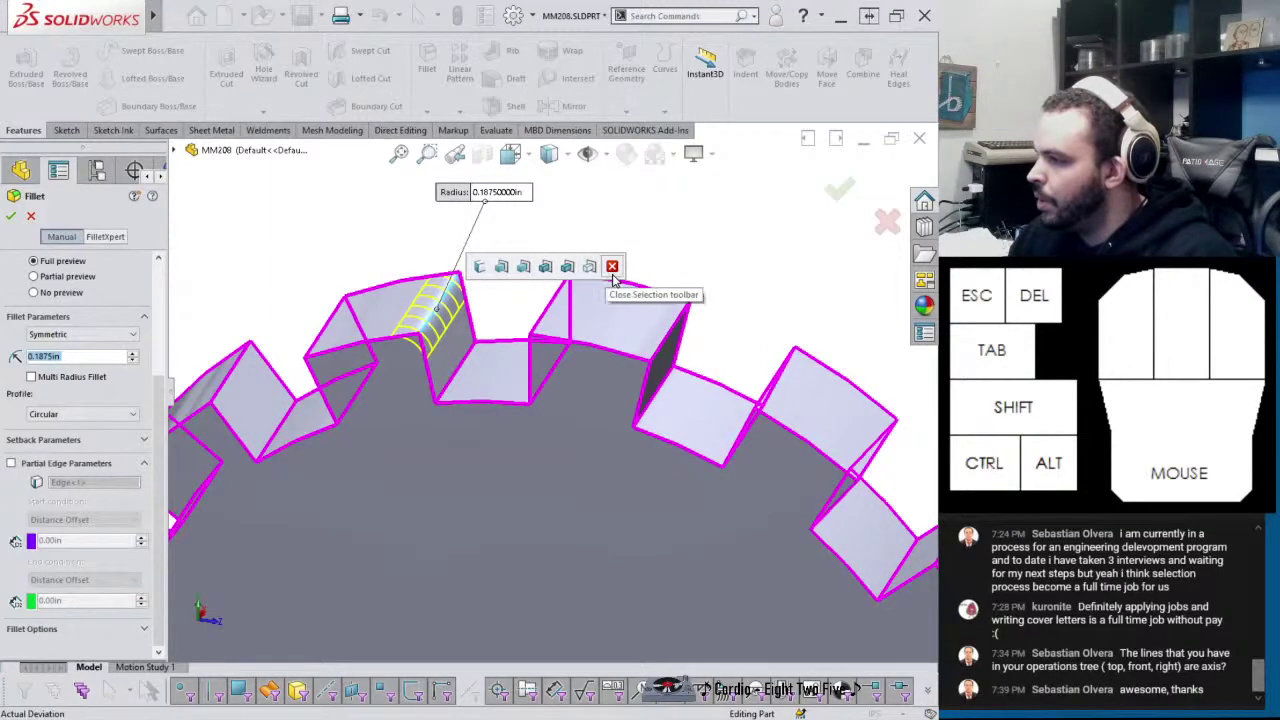
pyautogui.click(479, 268)
pyautogui.click(31, 216)
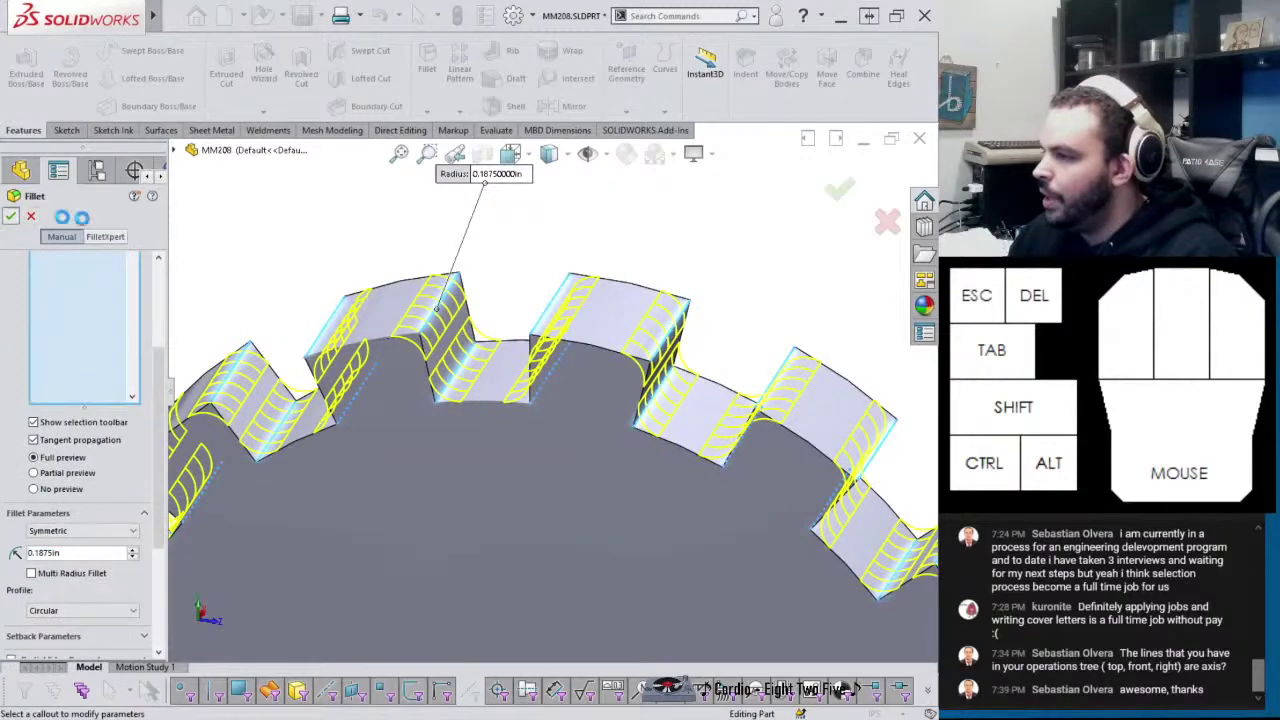
# Inspect how the wheel's filleted teeth sit against the pegs on the disc from several angles
pyautogui.scroll(5, 590, 458)
pyautogui.moveTo(590, 458)
pyautogui.mouseDown(button='middle')
pyautogui.moveTo(595, 425)
pyautogui.moveTo(600, 443)
pyautogui.mouseUp(button='middle')
pyautogui.scroll(4, 560, 440)
pyautogui.scroll(3, 530, 420)
pyautogui.moveTo(534, 403); pyautogui.dragTo(527, 455, button='middle')
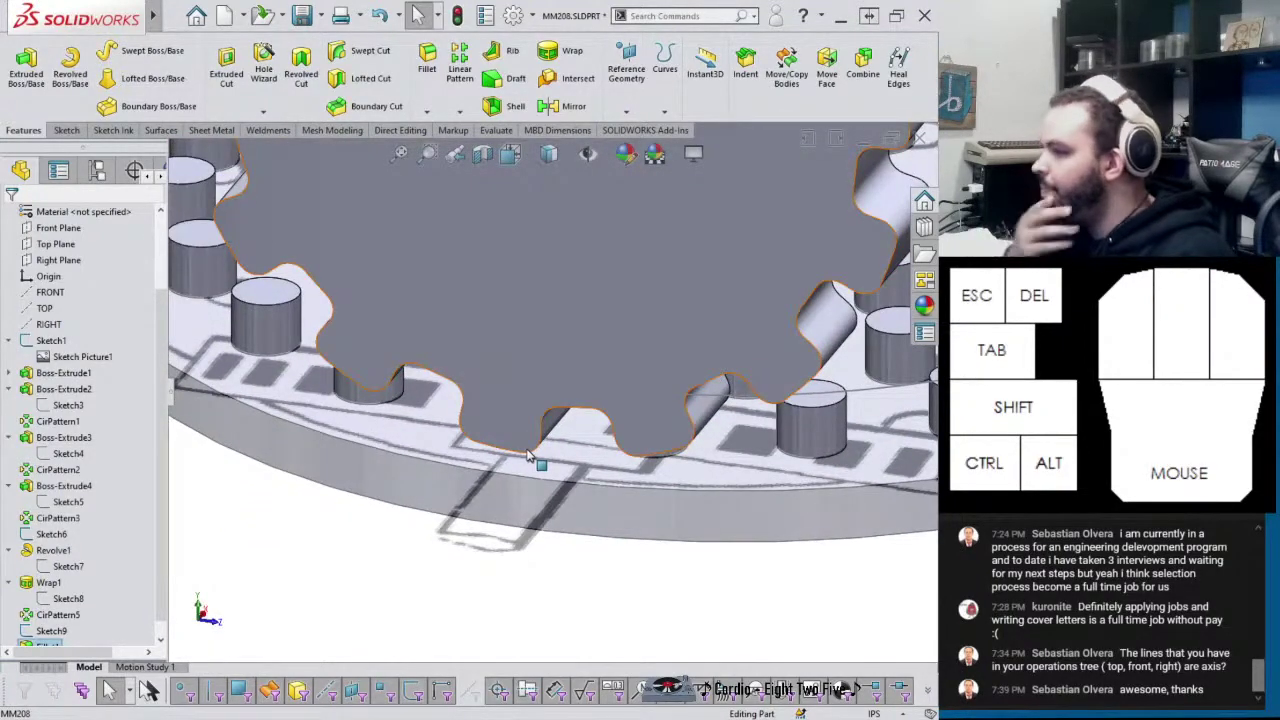
pyautogui.scroll(-5, 457, 280)
pyautogui.moveTo(578, 286)
pyautogui.mouseDown(button='middle')
pyautogui.moveTo(449, 294)
pyautogui.moveTo(477, 486)
pyautogui.moveTo(513, 344)
pyautogui.moveTo(589, 268)
pyautogui.mouseUp(button='middle')
pyautogui.moveTo(557, 366); pyautogui.dragTo(380, 481, button='middle')
pyautogui.scroll(-3, 380, 481)
pyautogui.scroll(2, 428, 386)
pyautogui.moveTo(428, 386); pyautogui.dragTo(450, 287, button='middle')
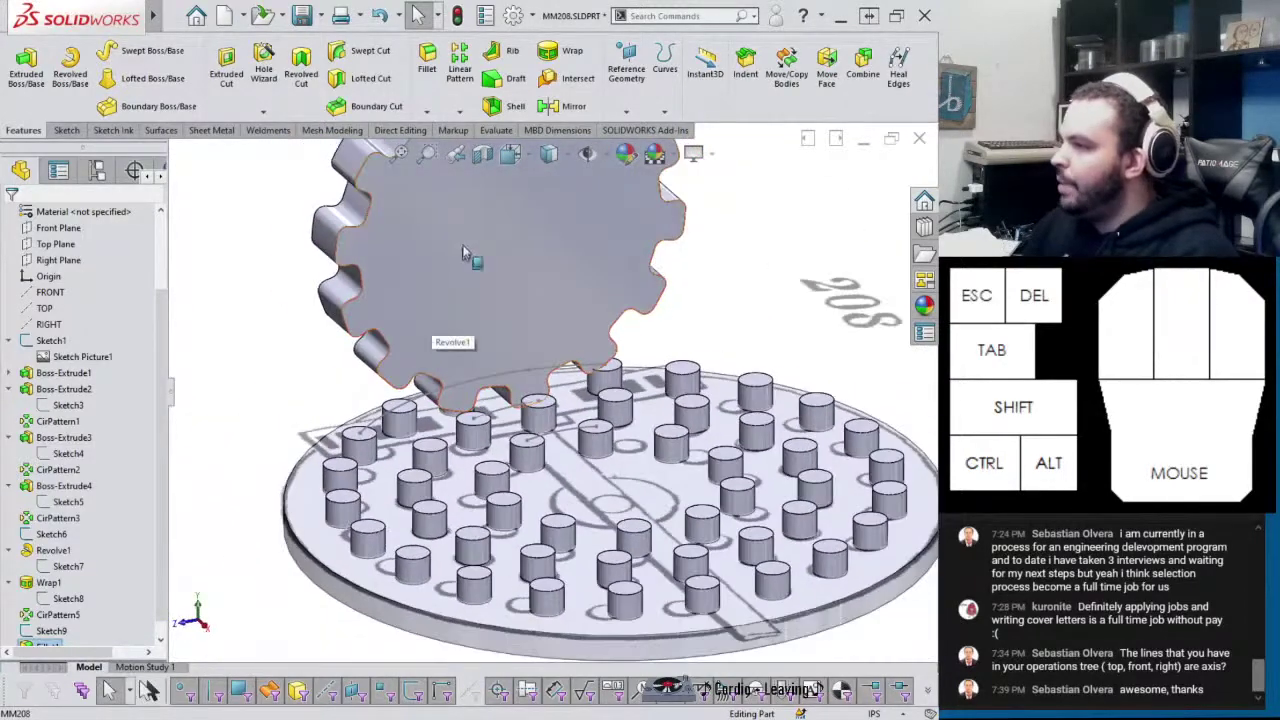
# Search for the Move/Copy Bodies command, choose the toothed wheel as the body, and prepare a rotation
pyautogui.click(670, 15)
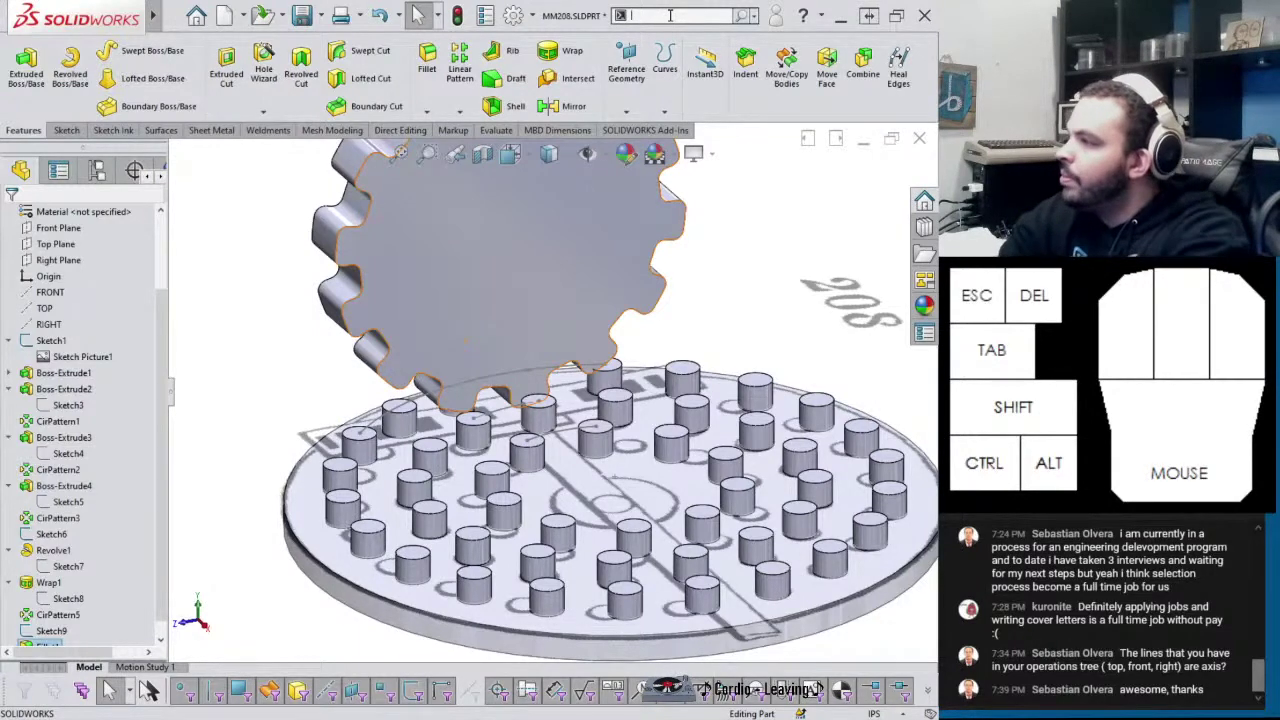
pyautogui.write('MOVE')
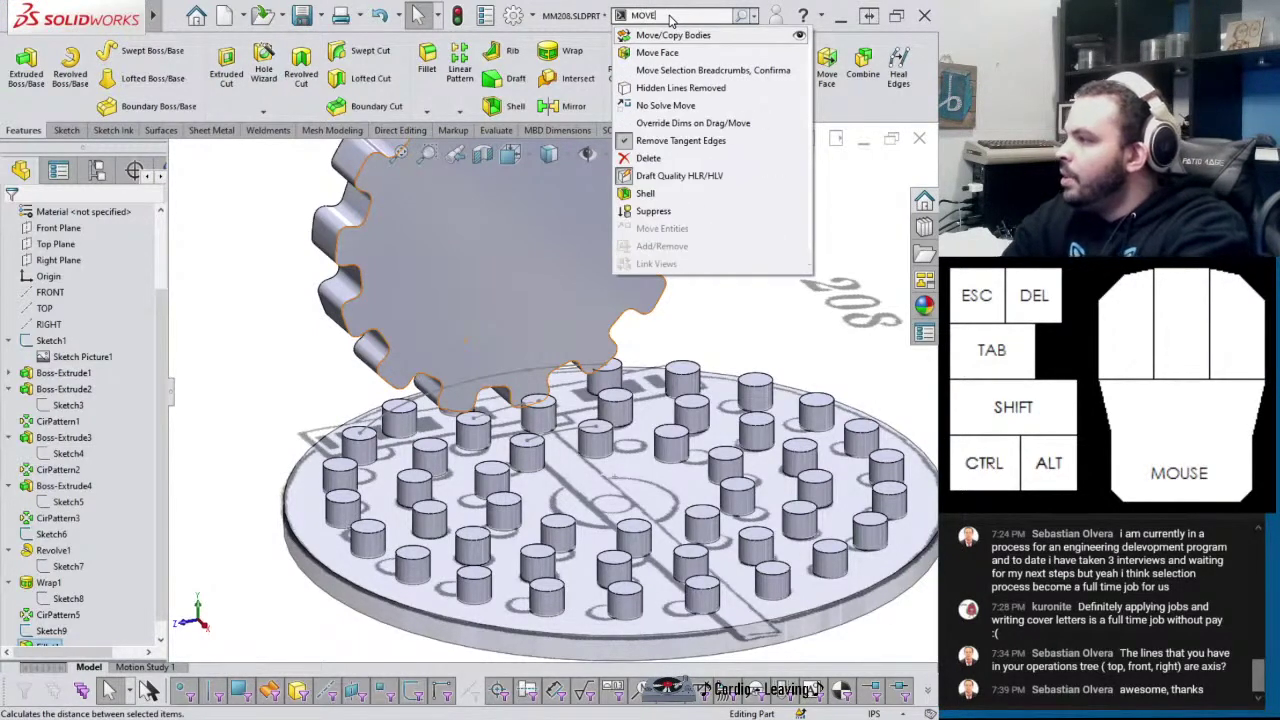
pyautogui.click(673, 35)
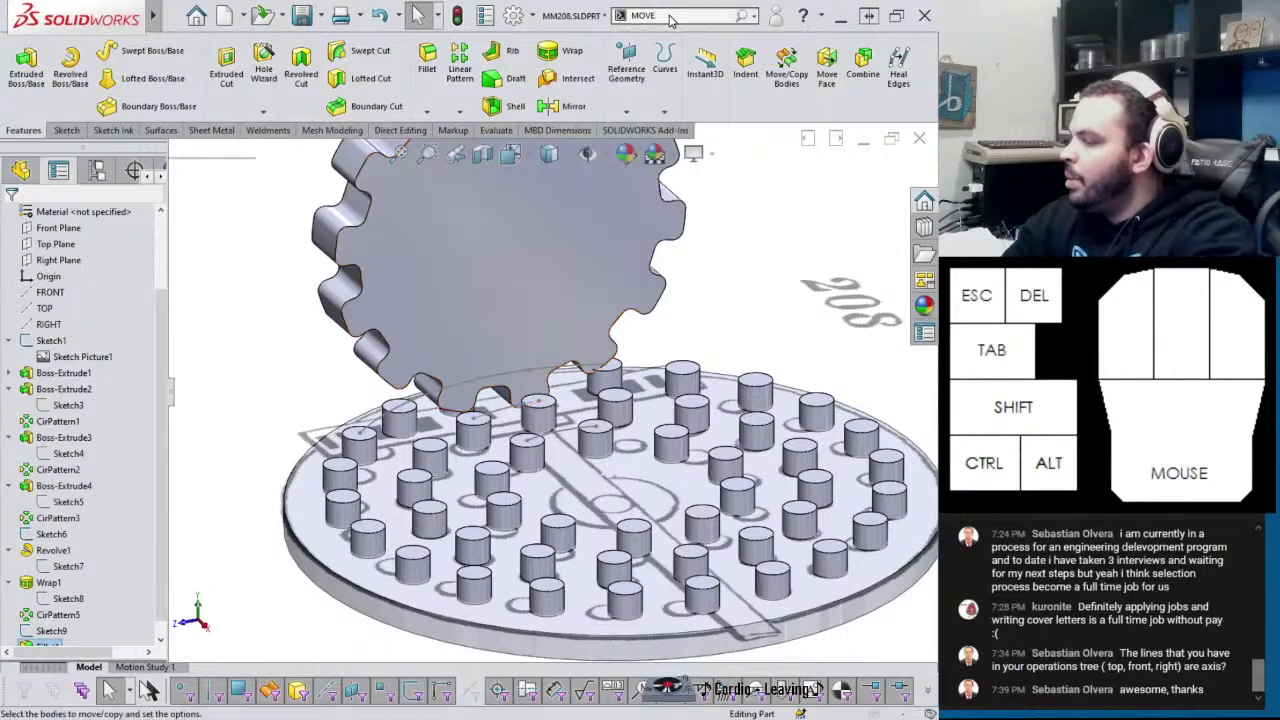
pyautogui.click(415, 278)
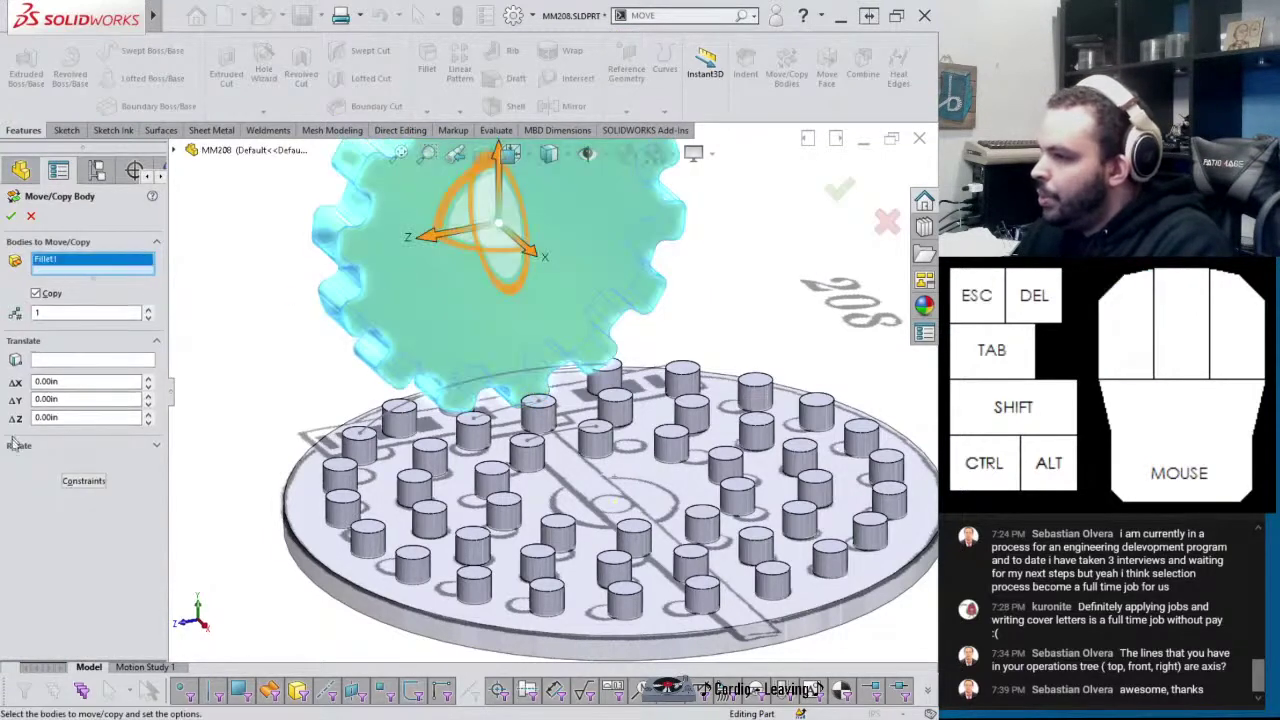
pyautogui.click(22, 445)
pyautogui.click(74, 388)
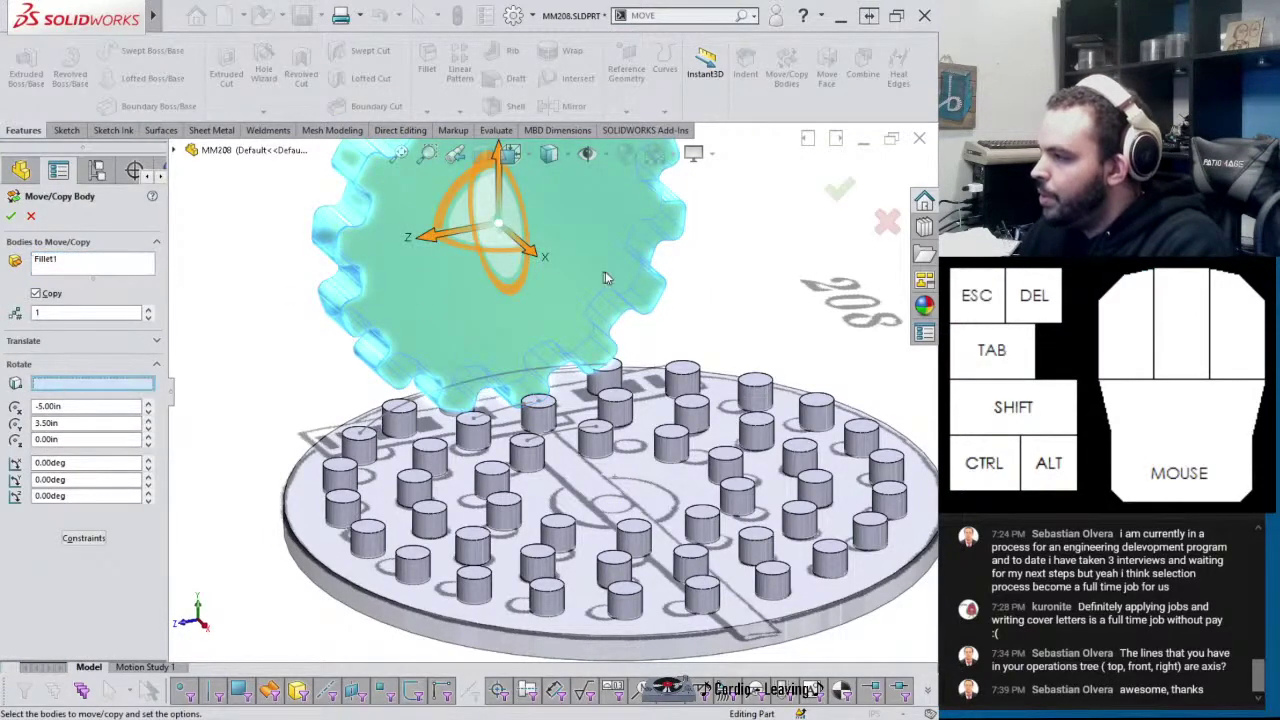
# Show the temporary axes and choose the wheel's central axis as the rotation axis
pyautogui.scroll(-5, 647, 198)
pyautogui.scroll(8, 593, 197)
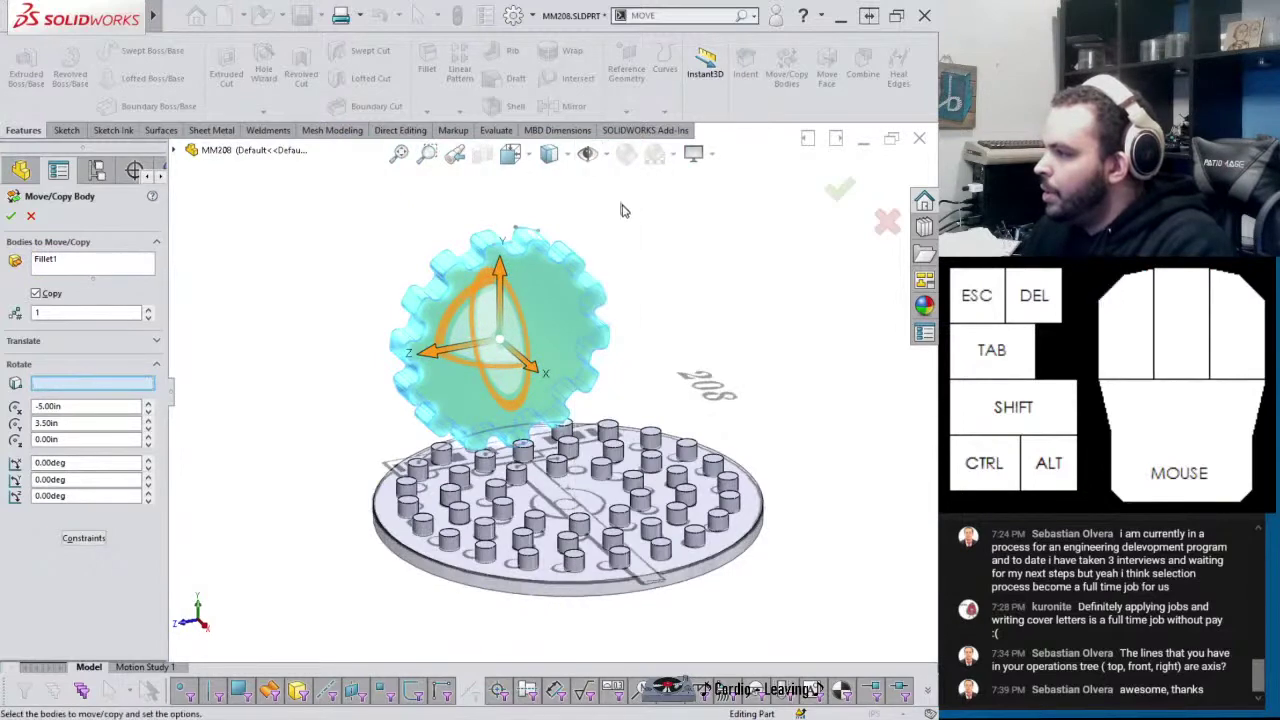
pyautogui.click(605, 154)
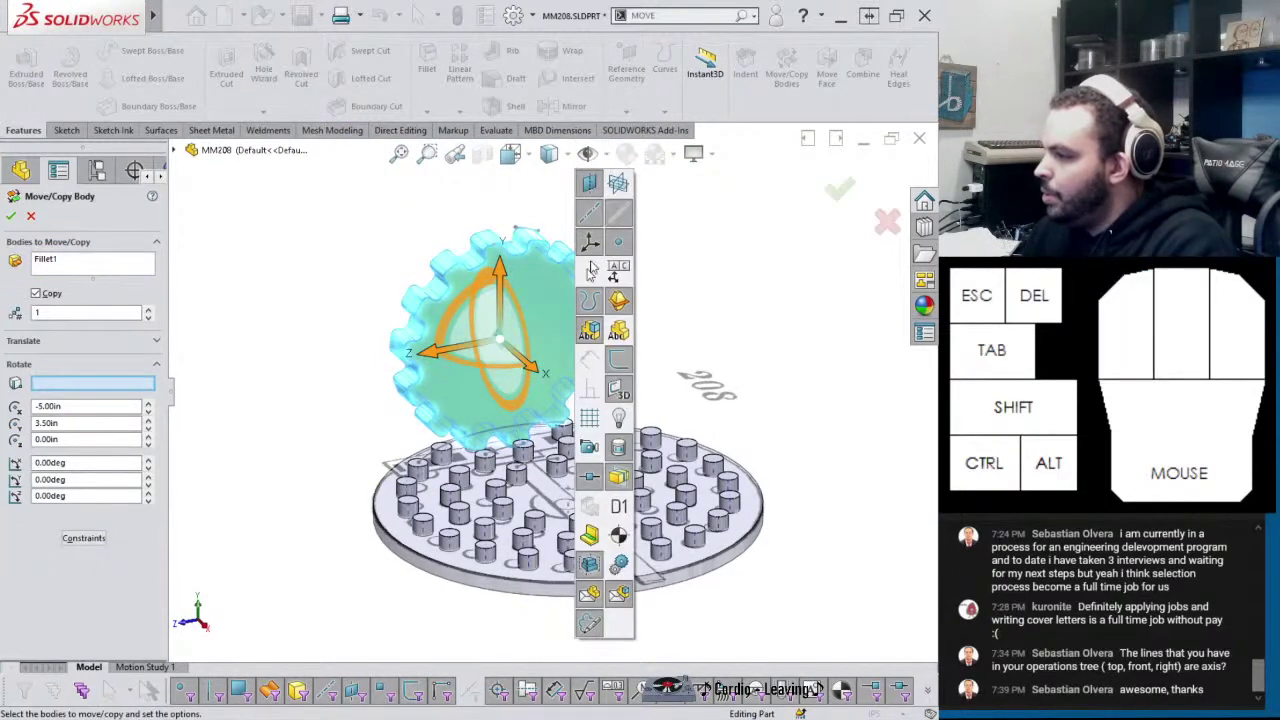
pyautogui.scroll(-5, 445, 315)
pyautogui.moveTo(355, 353); pyautogui.dragTo(300, 355, button='middle')
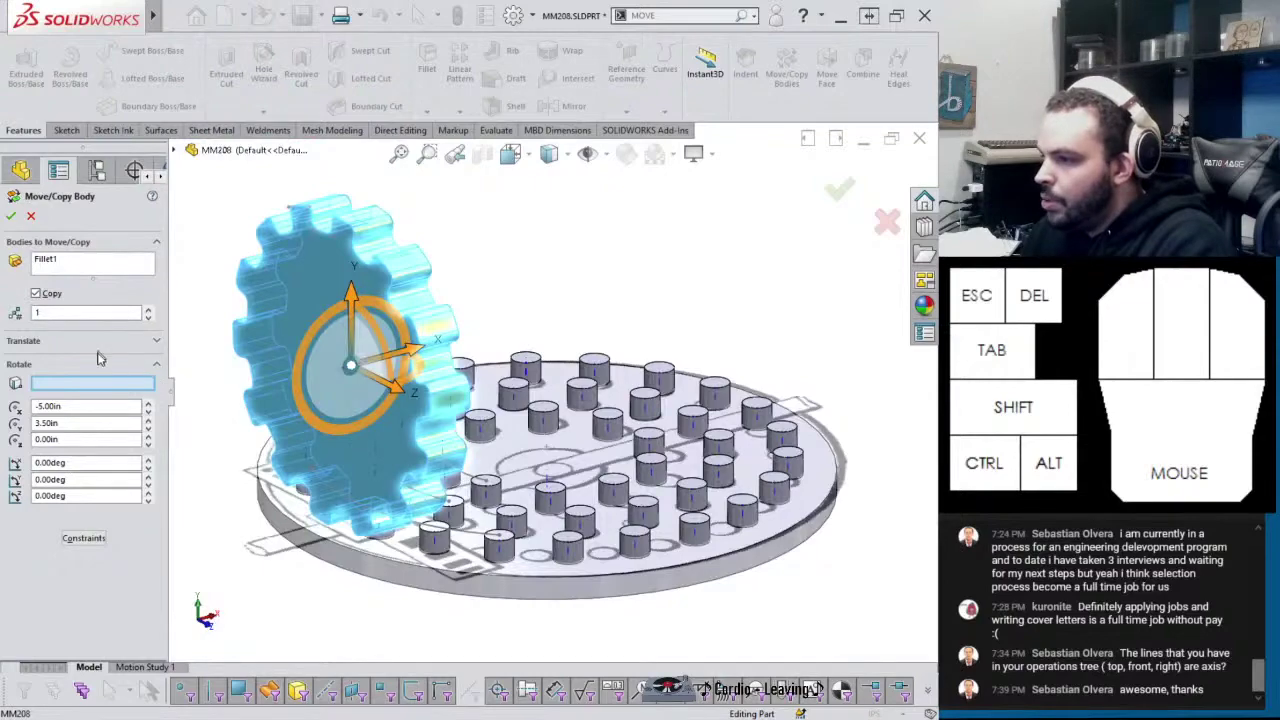
pyautogui.scroll(-10, 370, 400)
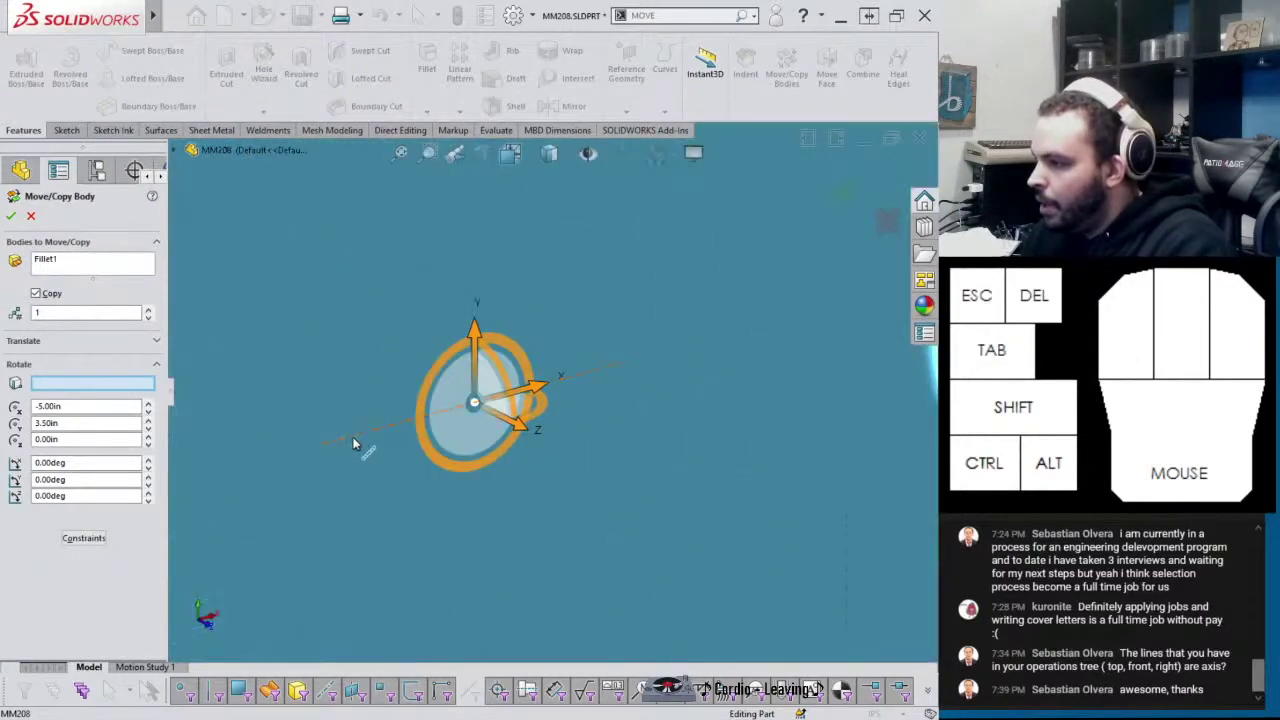
pyautogui.click(351, 445)
# Rotate the wheel 10 degrees about its axis and edit the move to turn off the copy option
pyautogui.scroll(8, 466, 500)
pyautogui.scroll(-3, 560, 530)
pyautogui.moveTo(572, 502); pyautogui.dragTo(625, 468, button='middle')
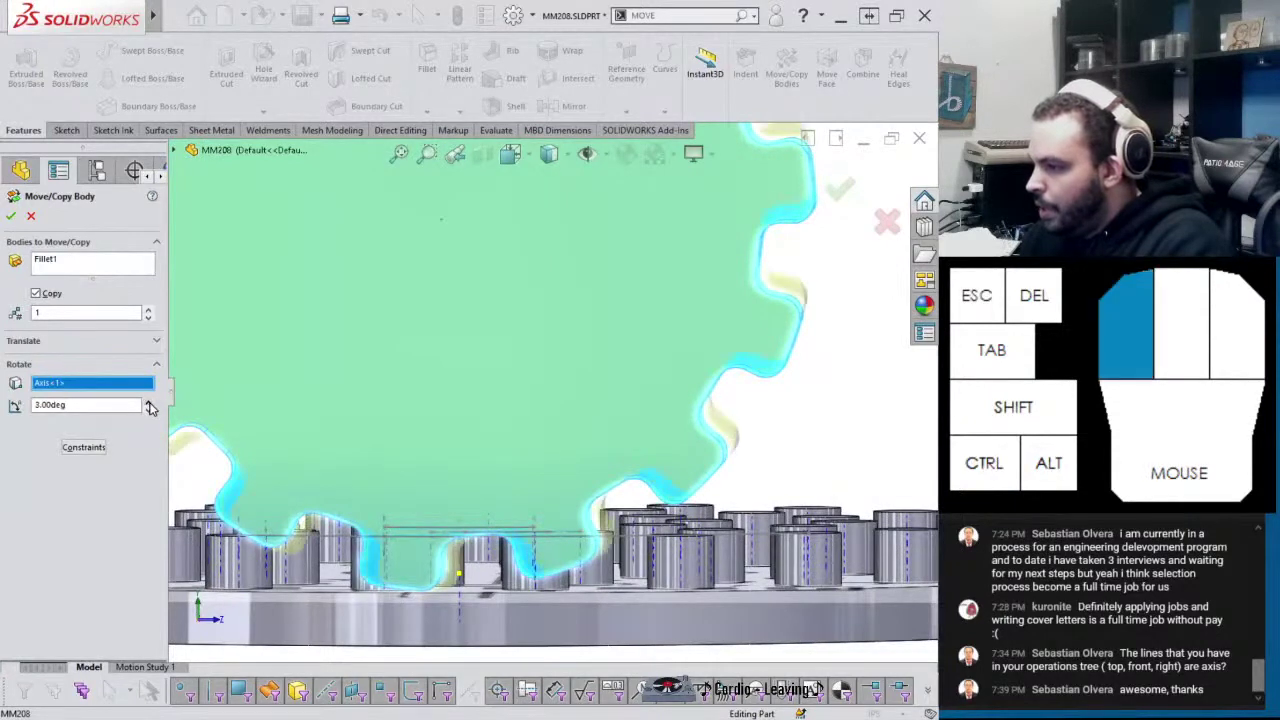
pyautogui.click(148, 402)
pyautogui.click(148, 402)
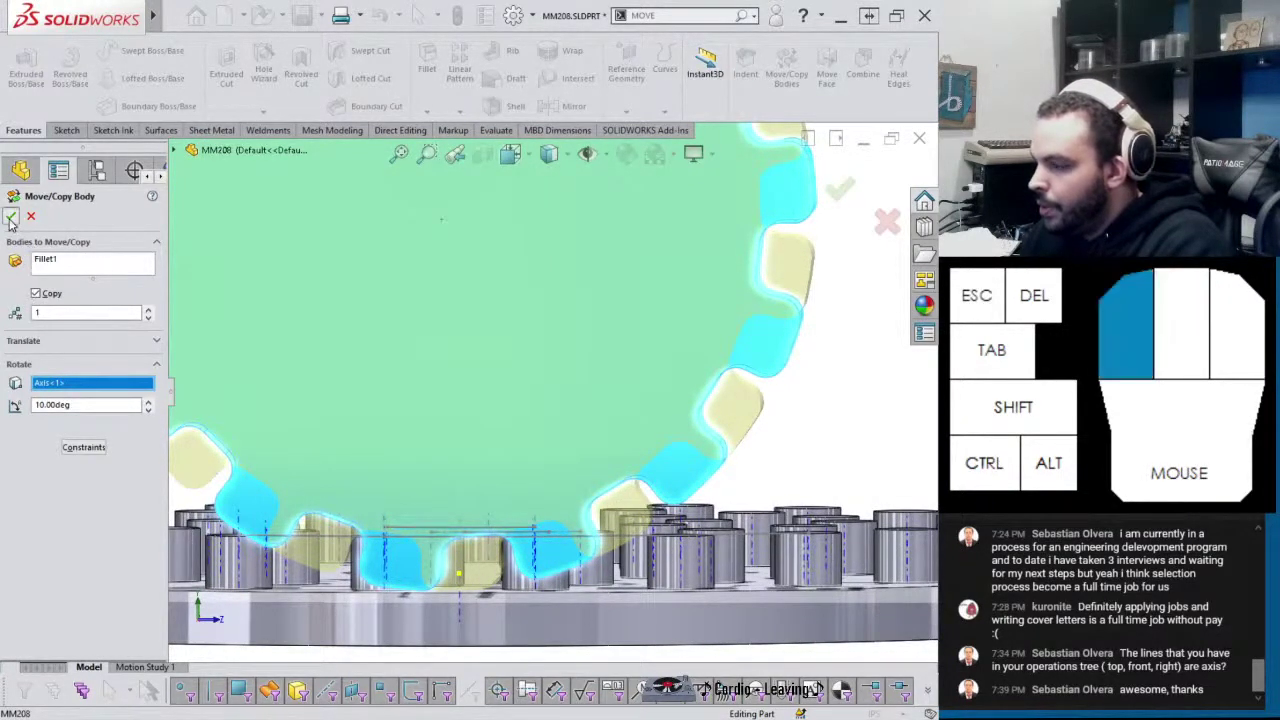
pyautogui.click(10, 217)
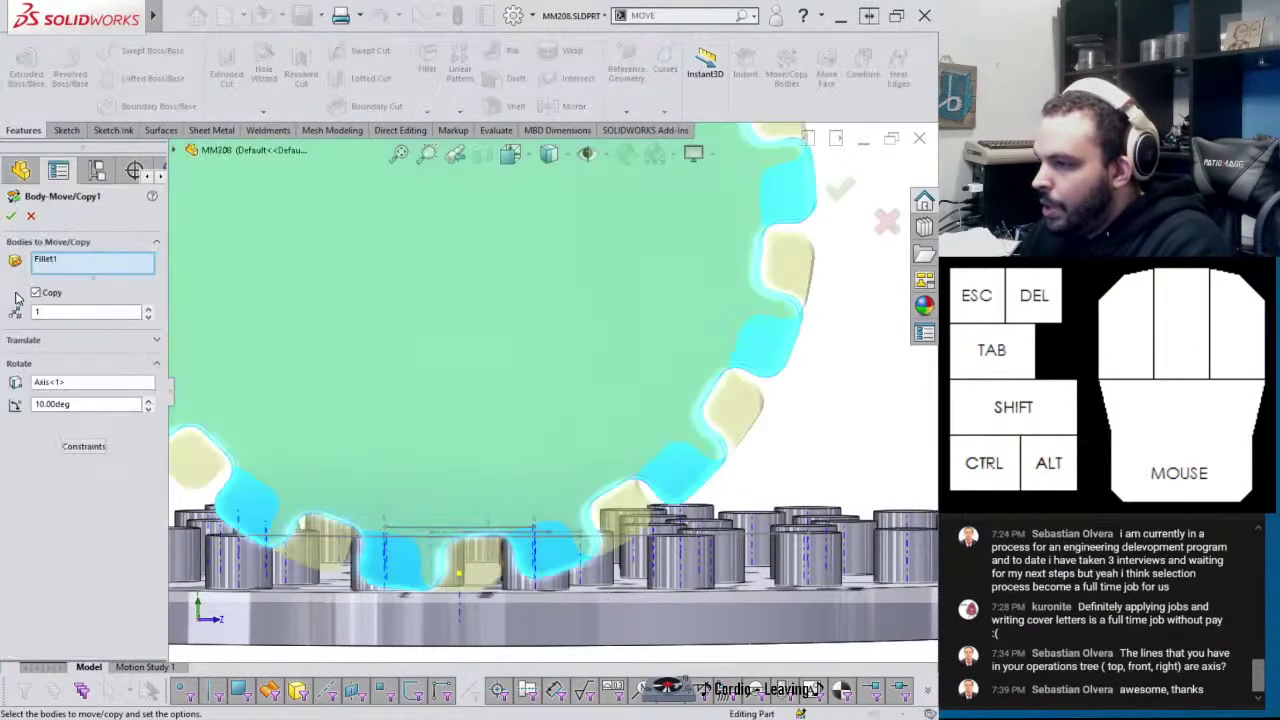
pyautogui.click(31, 216)
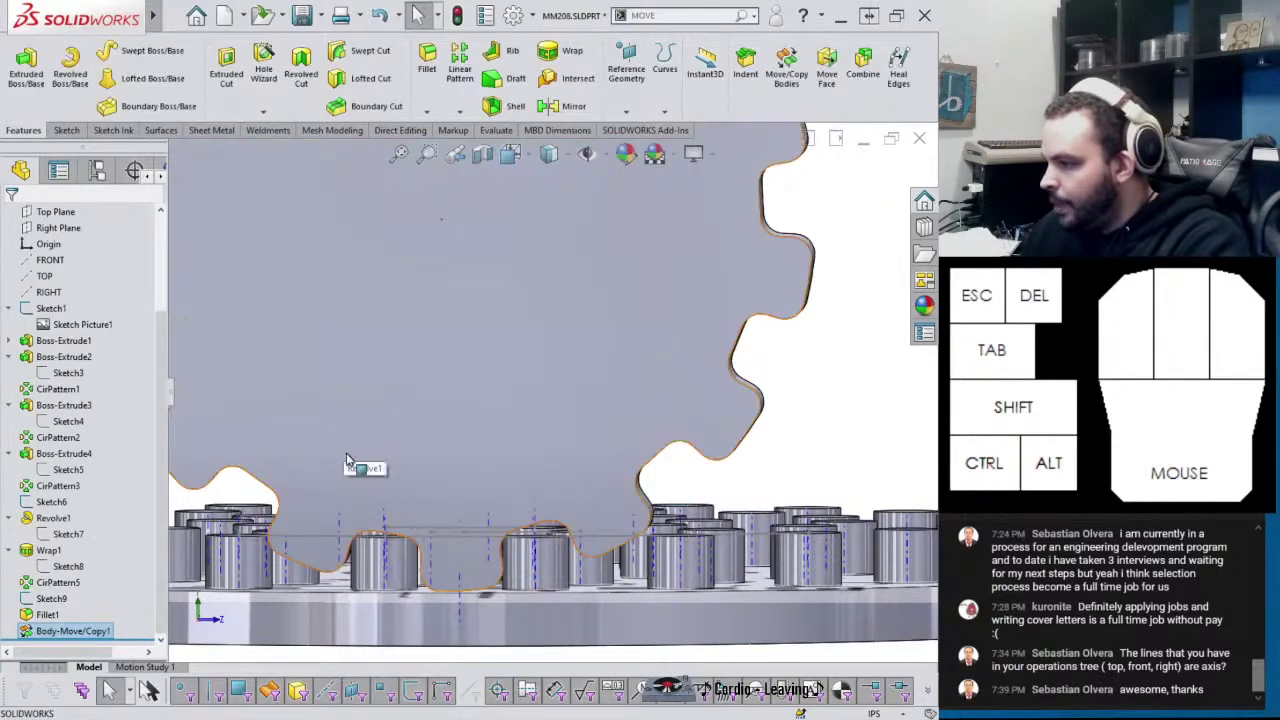
# Start a fillet on the peg disc with a 0.625 in radius and select all its convex edges
pyautogui.moveTo(349, 463); pyautogui.dragTo(404, 559, button='middle')
pyautogui.scroll(3, 404, 559)
pyautogui.doubleClick(404, 559)
pyautogui.scroll(-5, 652, 374)
pyautogui.click(427, 68)
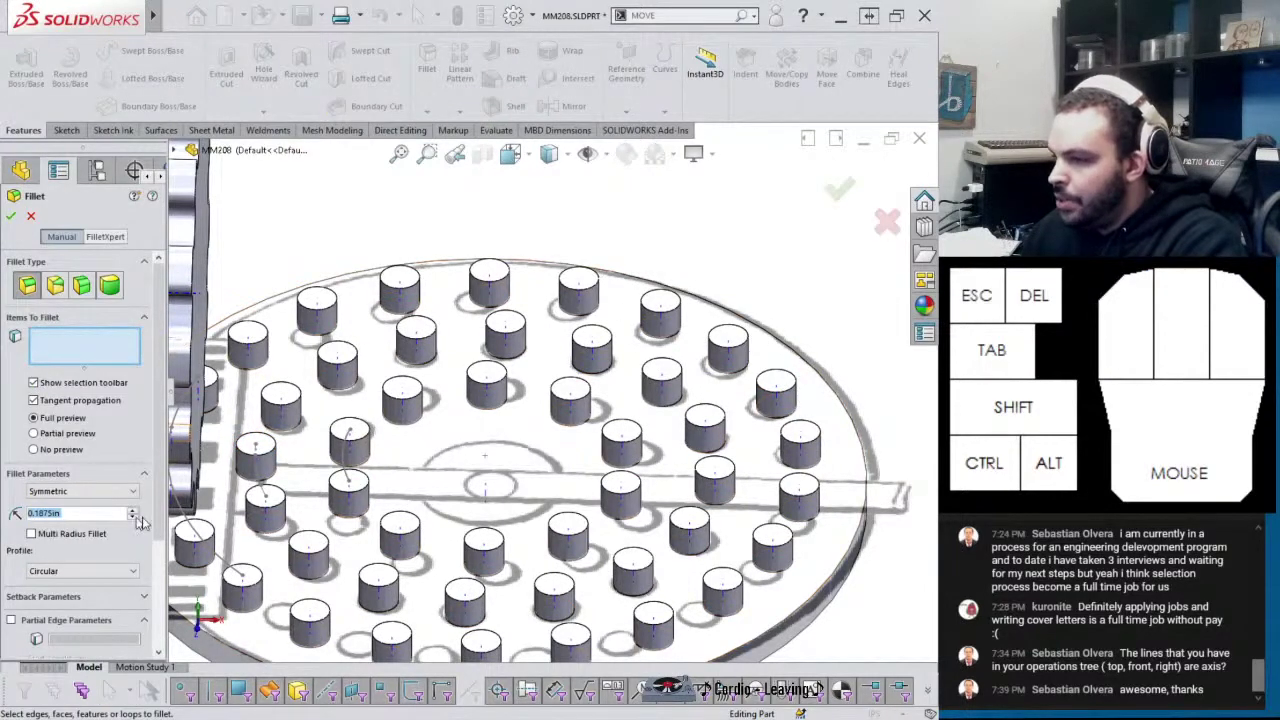
pyautogui.write('0.625')
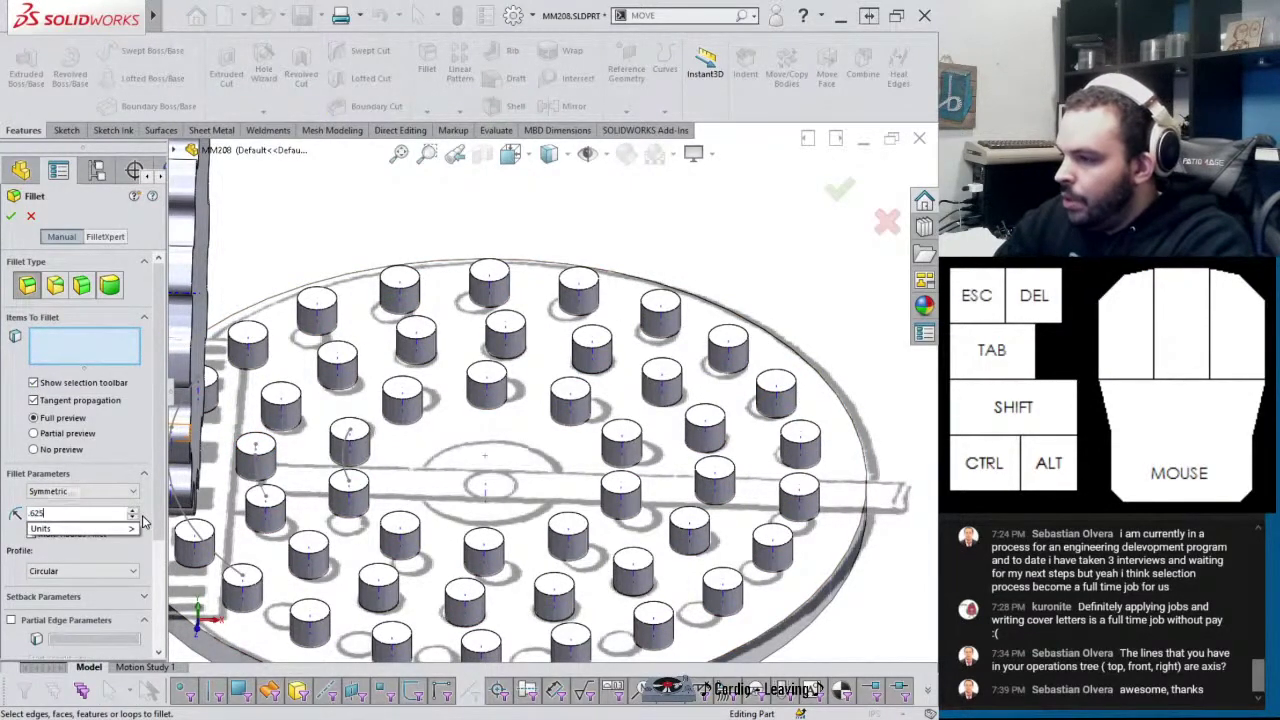
pyautogui.press('Return')
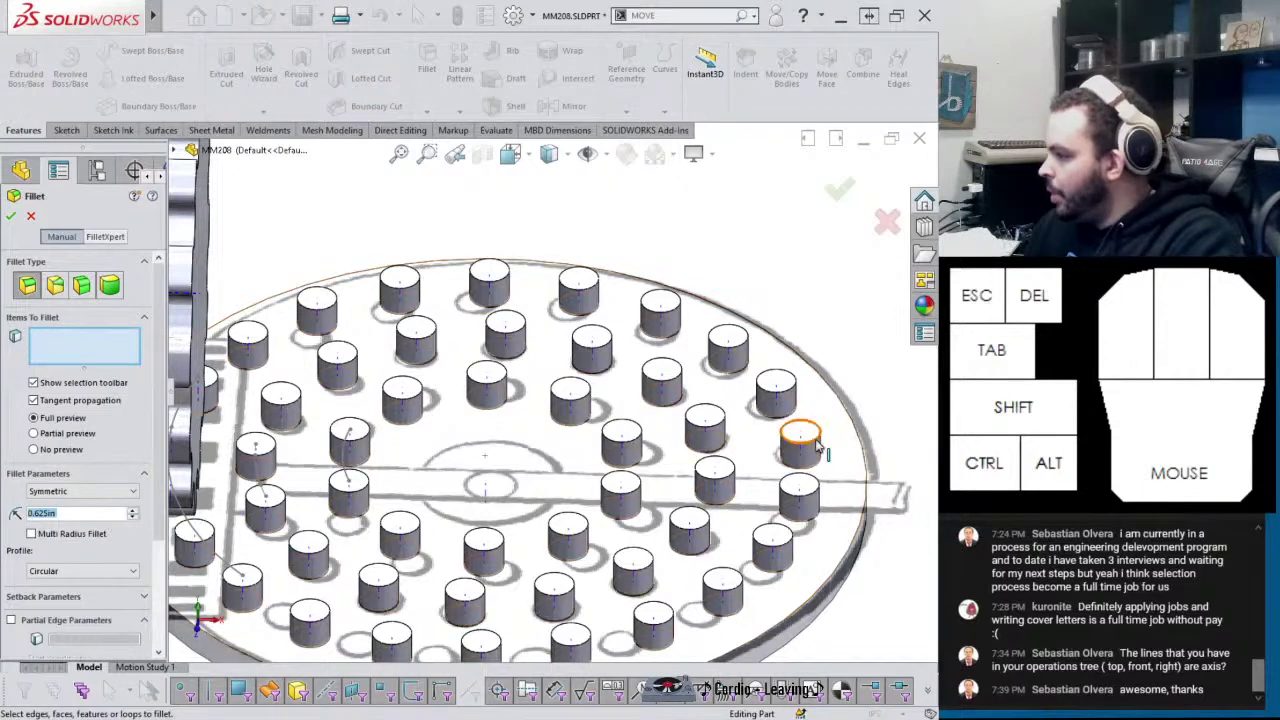
pyautogui.click(805, 437)
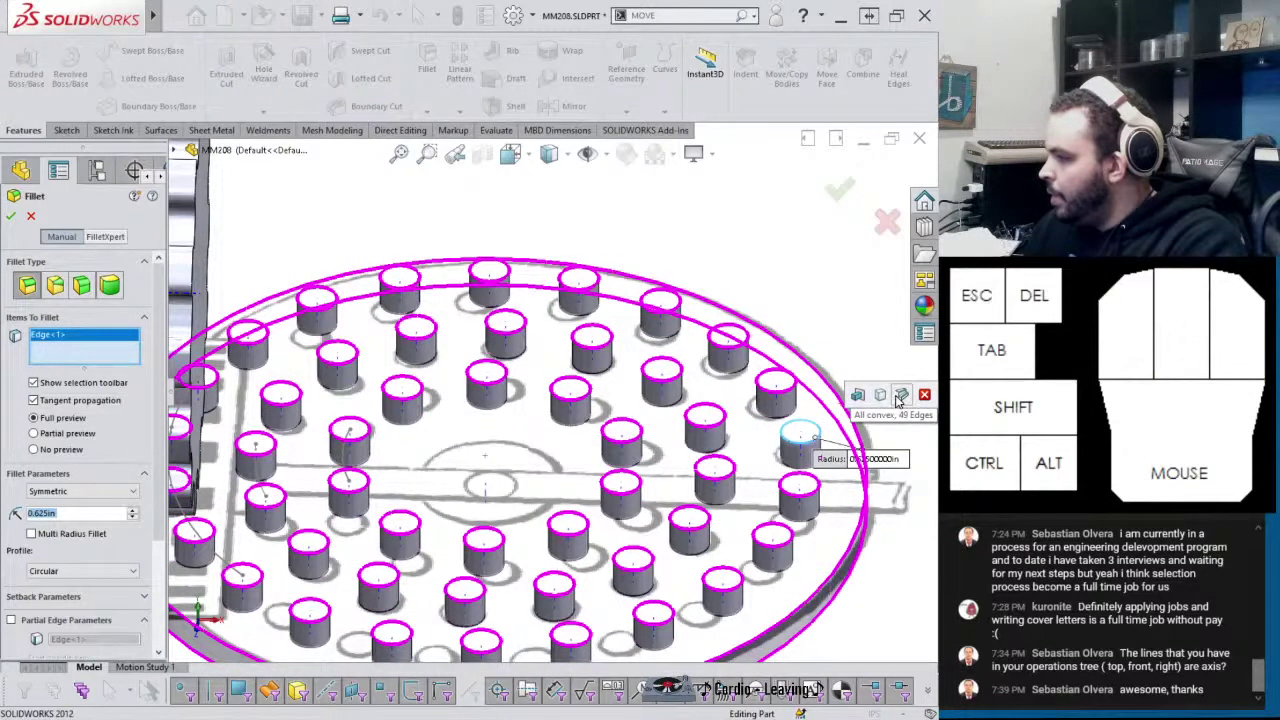
pyautogui.click(899, 396)
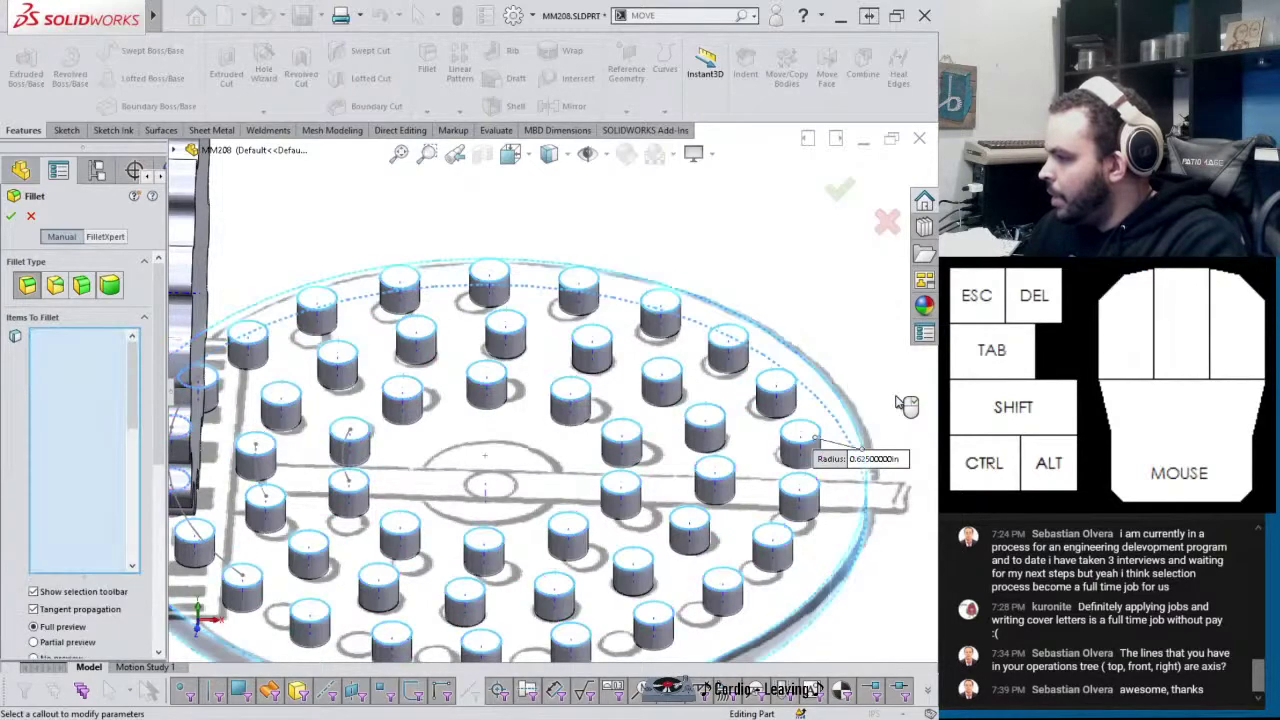
# Remove the disc's two outer rim edges from the fillet selection, keeping only the pegs' top edges
pyautogui.moveTo(775, 610); pyautogui.dragTo(800, 620, button='middle')
pyautogui.click(800, 604)
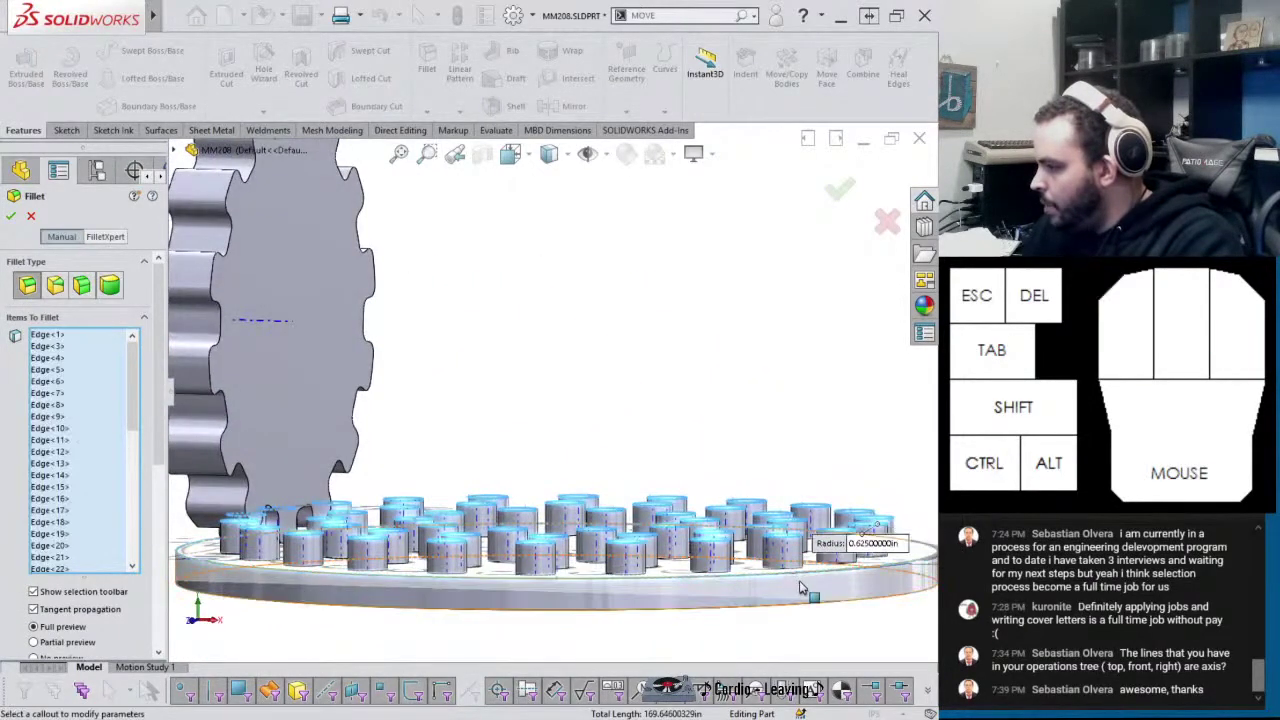
pyautogui.click(799, 574)
pyautogui.moveTo(777, 588); pyautogui.dragTo(577, 558, button='middle')
# Change the peg fillet radius to 0.0625 in, increase it to 0.125 in, and apply the fillet
pyautogui.moveTo(158, 360); pyautogui.dragTo(158, 445)
pyautogui.click(45, 513)
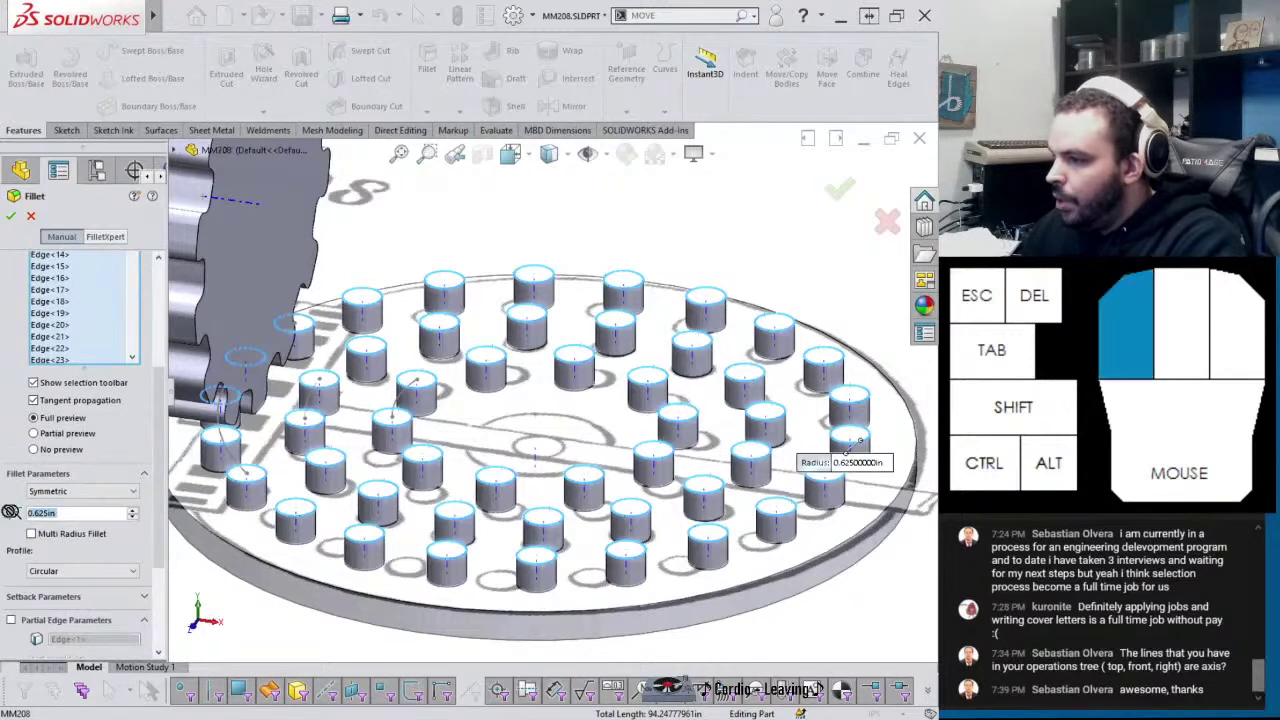
pyautogui.write('0.0625')
pyautogui.press('Return')
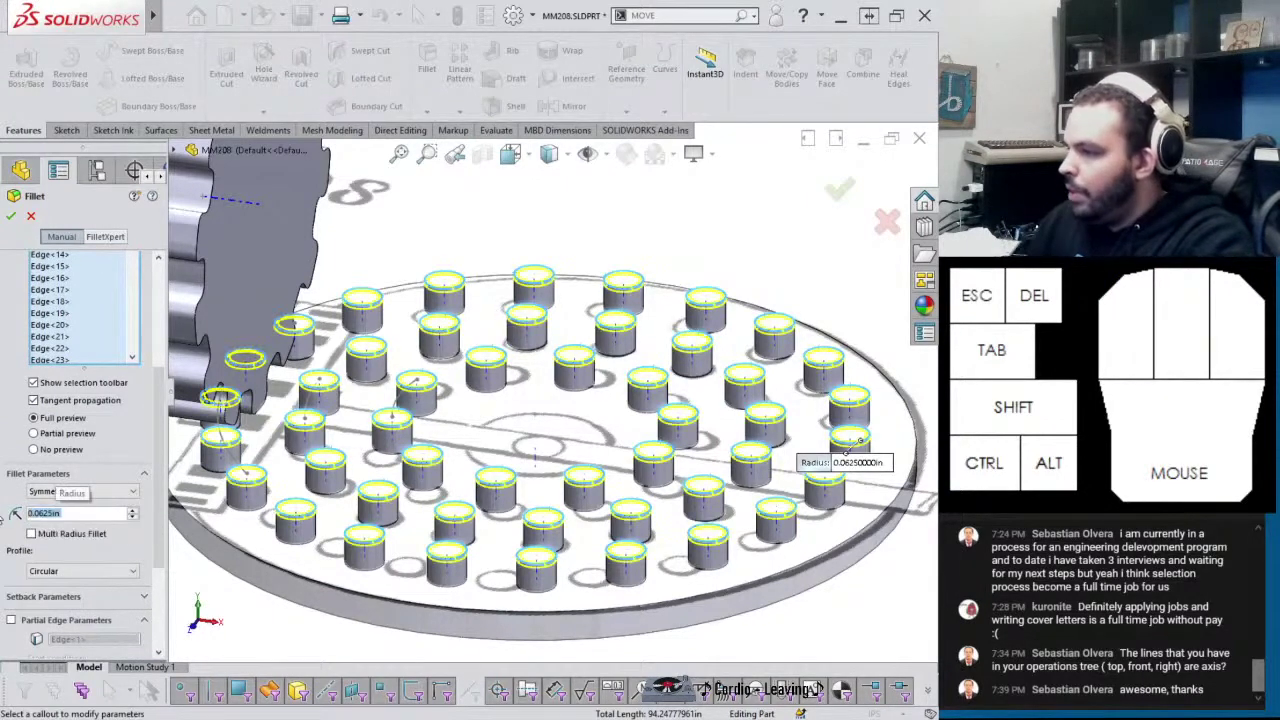
pyautogui.click(134, 513)
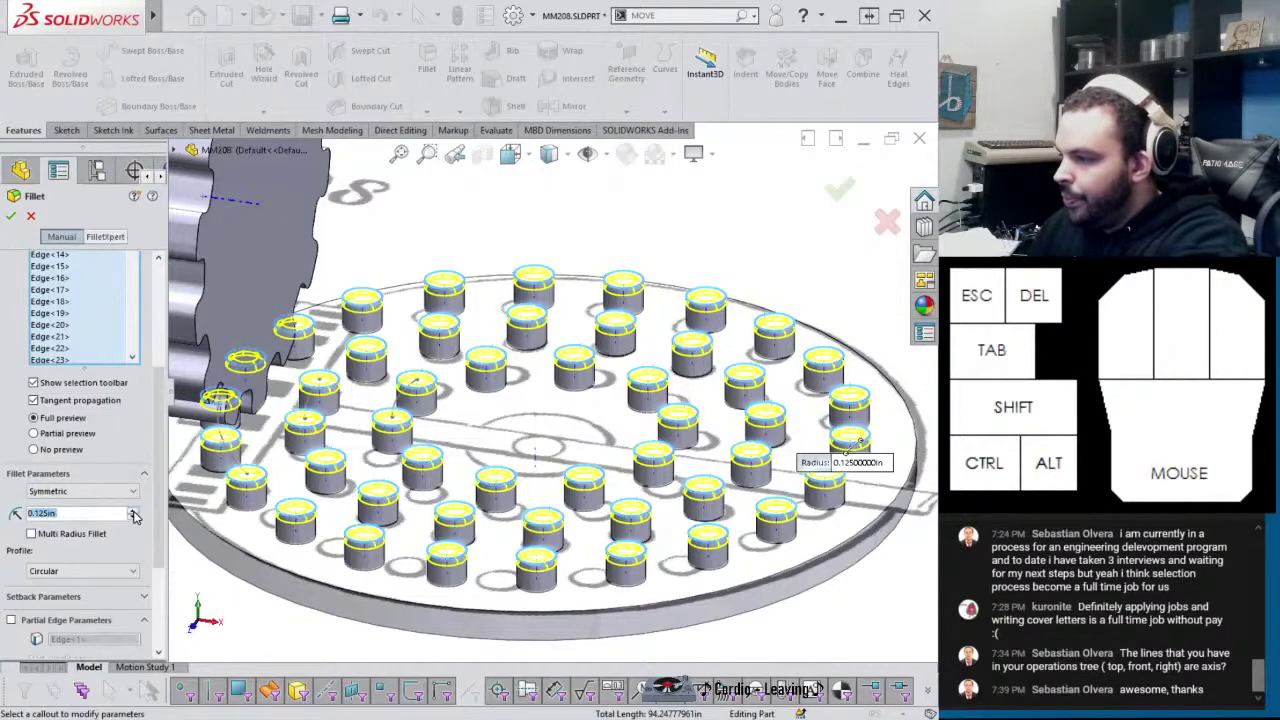
pyautogui.click(14, 216)
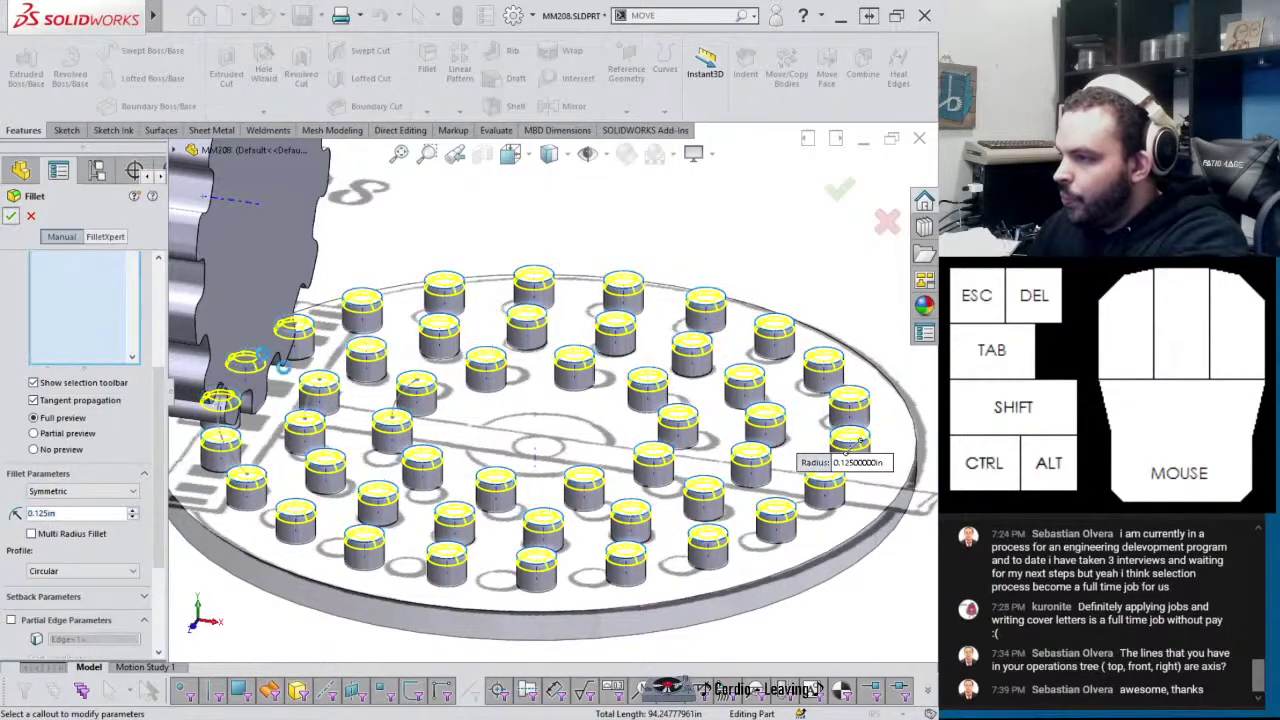
pyautogui.moveTo(300, 380); pyautogui.dragTo(300, 440, button='middle')
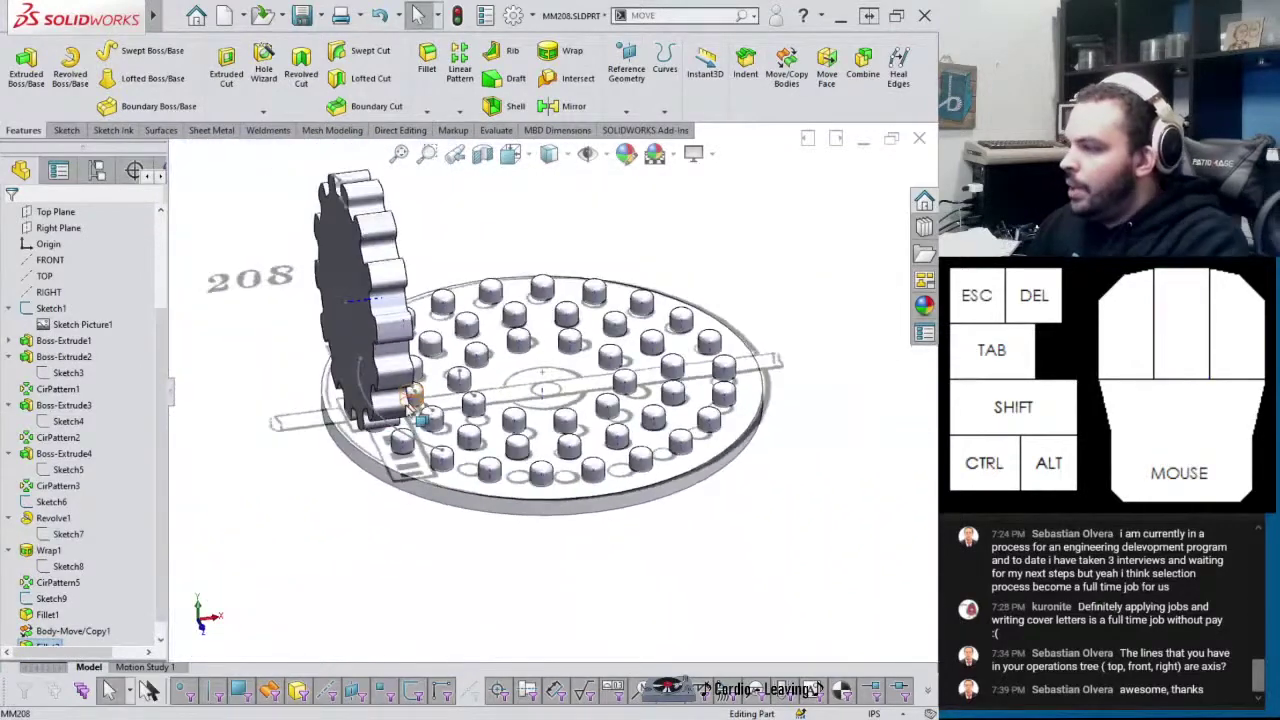
# Hide Sketch1 with its reference picture, along with Sketch6 and Sketch9
pyautogui.click(225, 558)
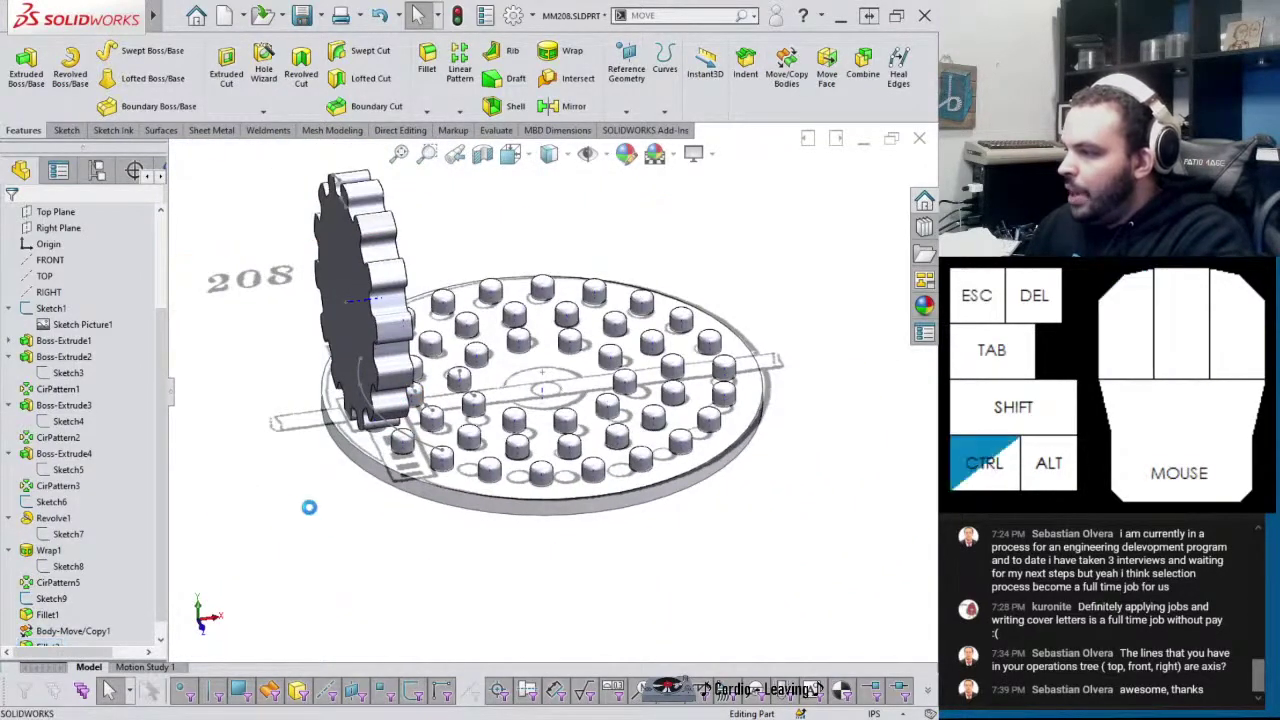
pyautogui.moveTo(377, 386); pyautogui.dragTo(216, 391, button='middle')
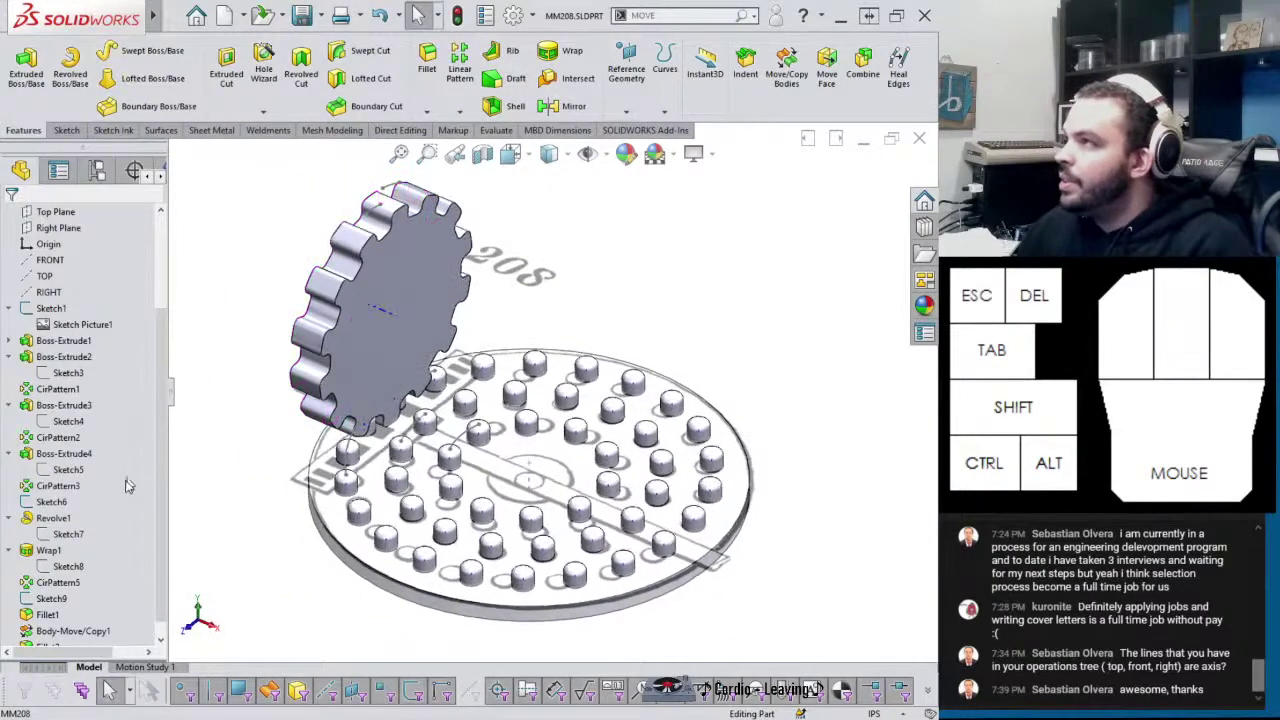
pyautogui.scroll(-1, 108, 532)
pyautogui.scroll(2, 50, 400)
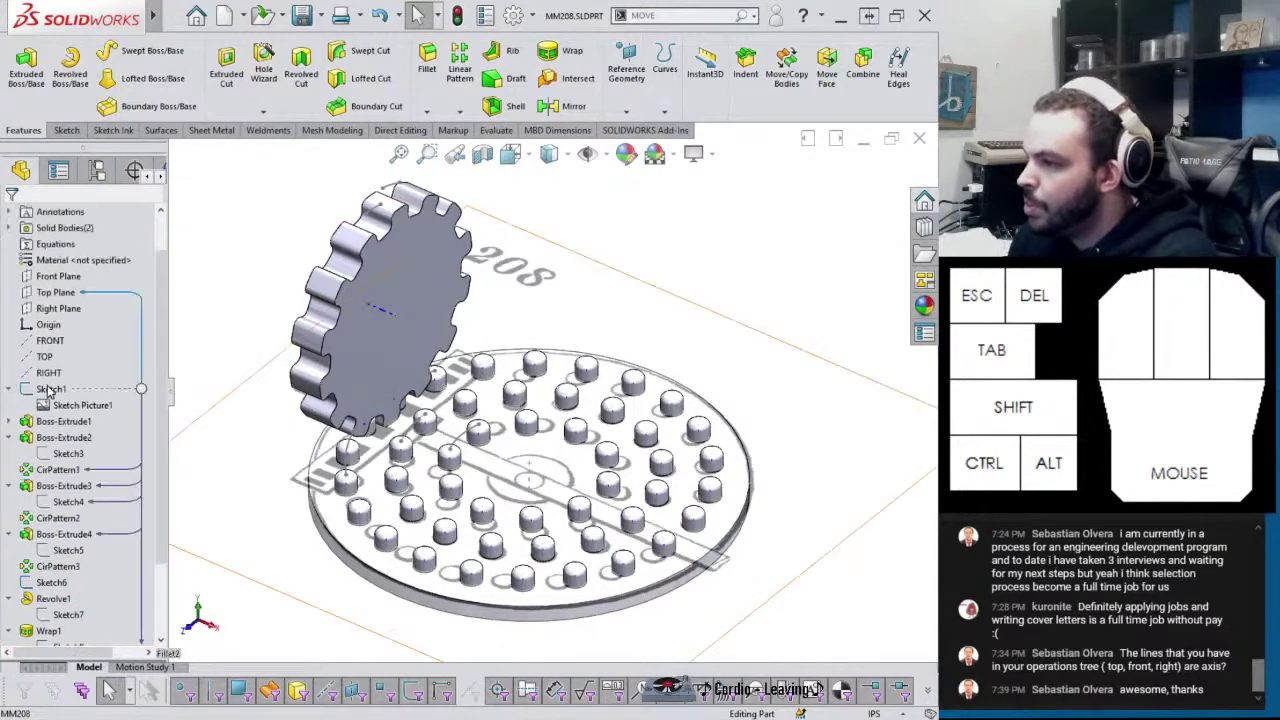
pyautogui.click(50, 390)
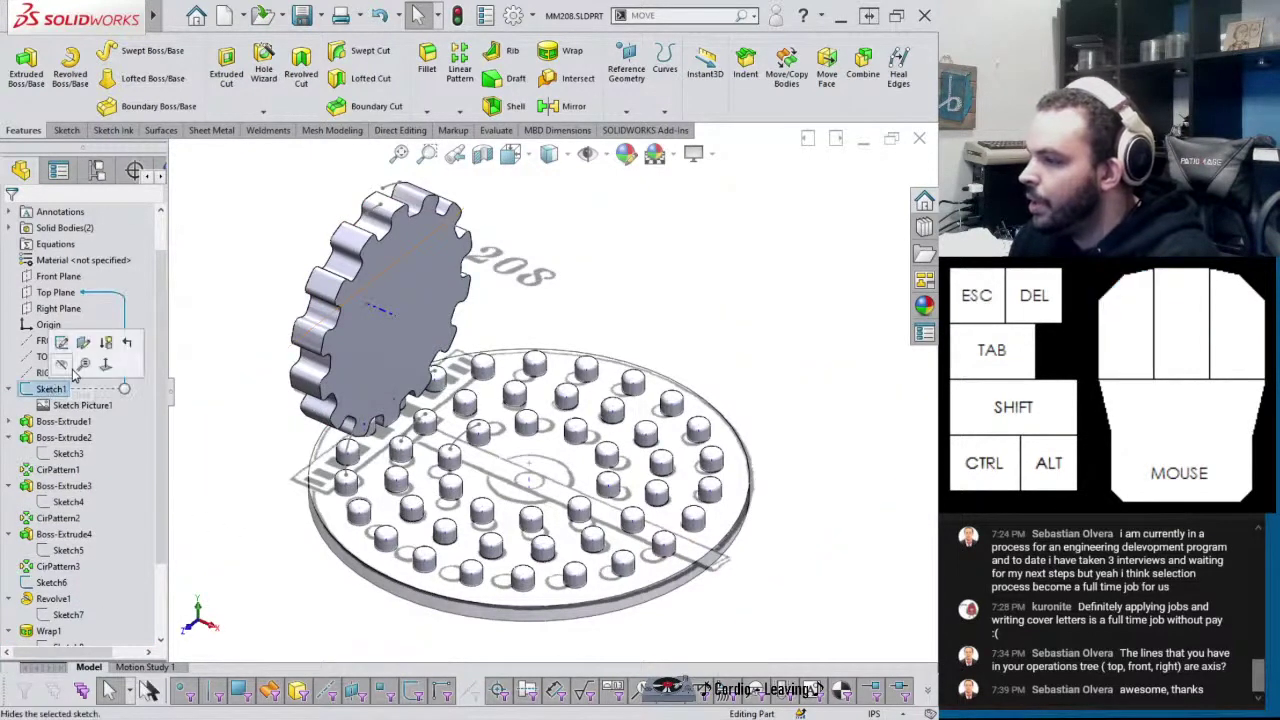
pyautogui.click(126, 358)
pyautogui.moveTo(335, 370); pyautogui.dragTo(365, 356, button='middle')
pyautogui.scroll(-2, 45, 548)
pyautogui.click(52, 486)
pyautogui.click(126, 450)
pyautogui.click(52, 582)
pyautogui.click(126, 542)
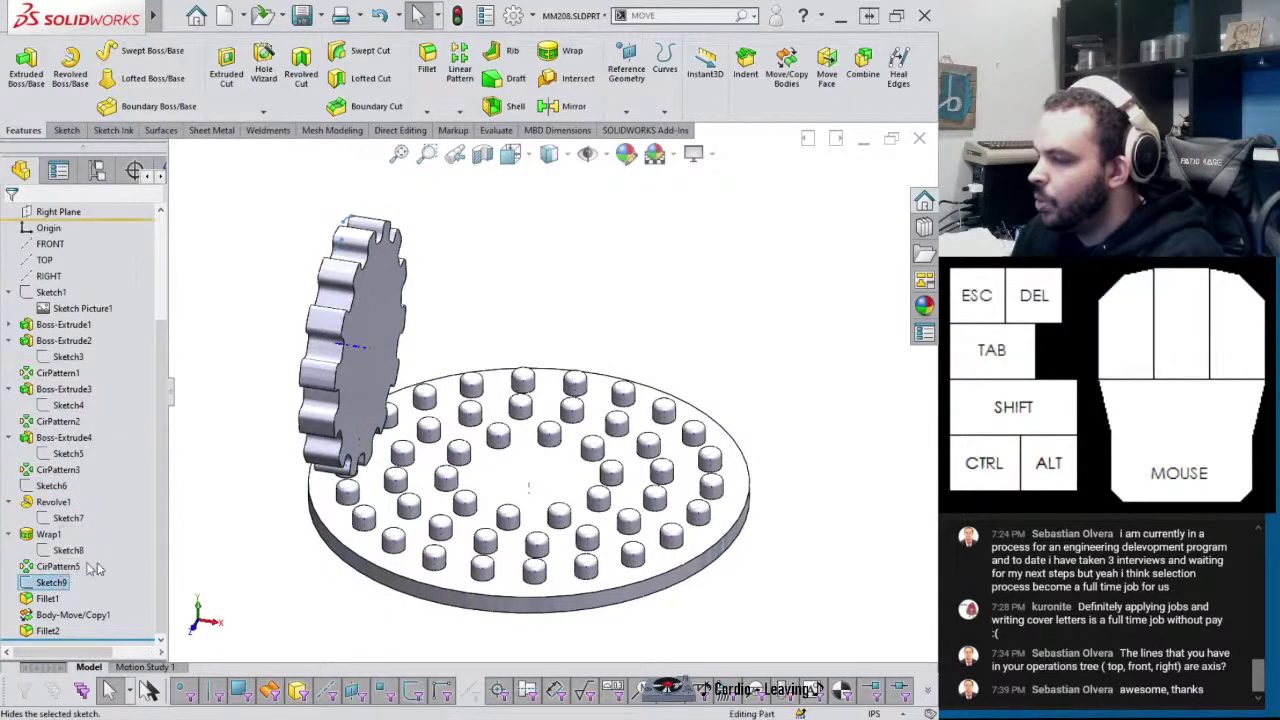
# Hide the temporary axes in the model view
pyautogui.scroll(2, 550, 285)
pyautogui.scroll(-2, 550, 285)
pyautogui.moveTo(520, 300); pyautogui.dragTo(557, 276, button='middle')
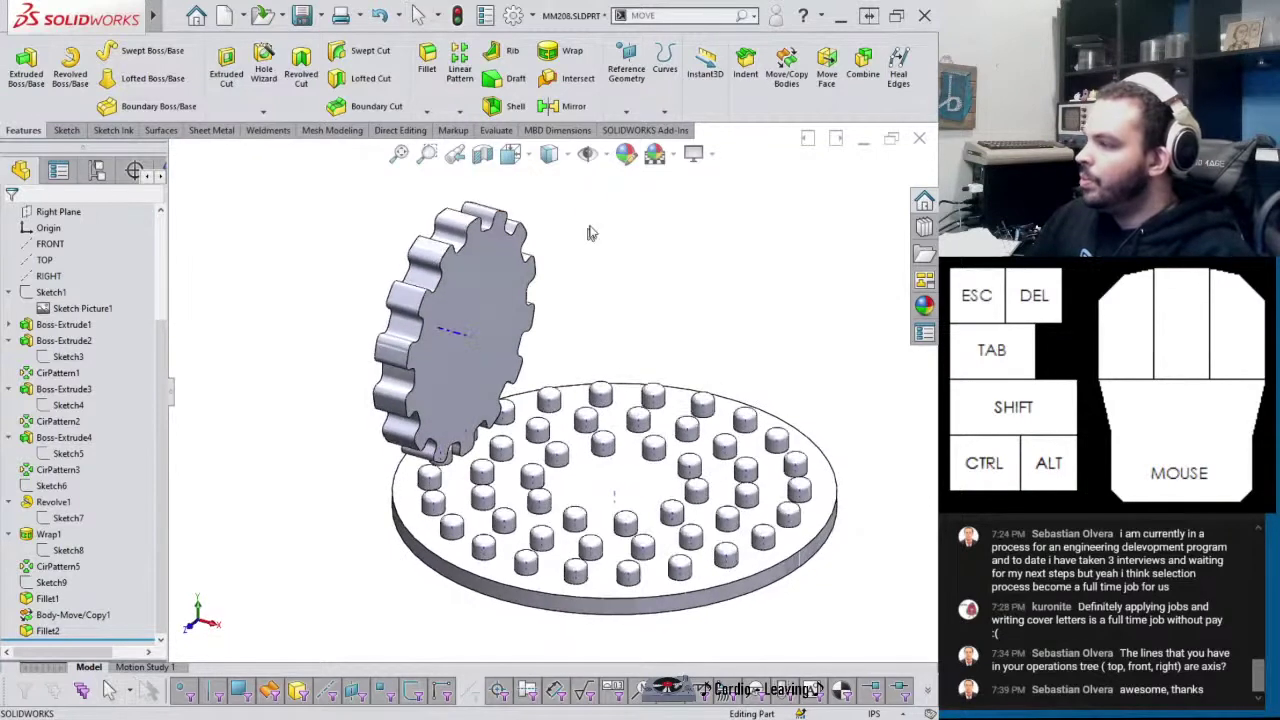
pyautogui.click(606, 156)
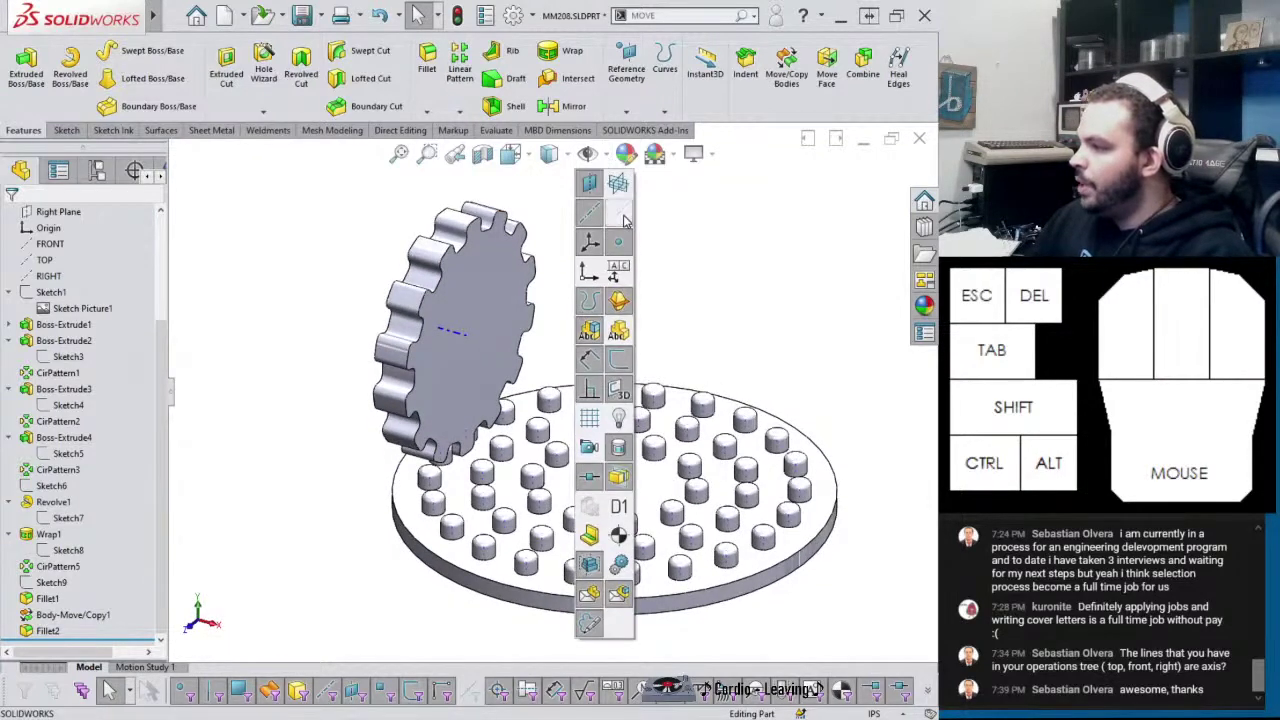
pyautogui.click(607, 158)
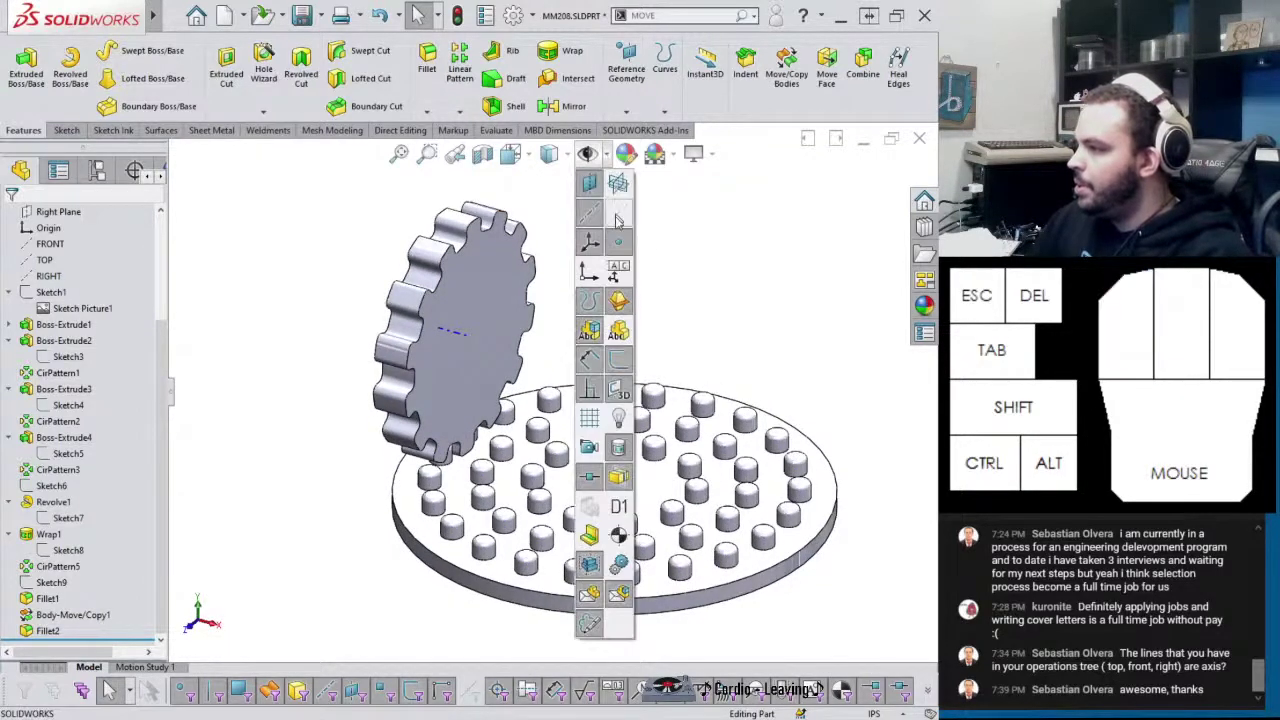
pyautogui.press('ctrl')
pyautogui.press('ctrl')
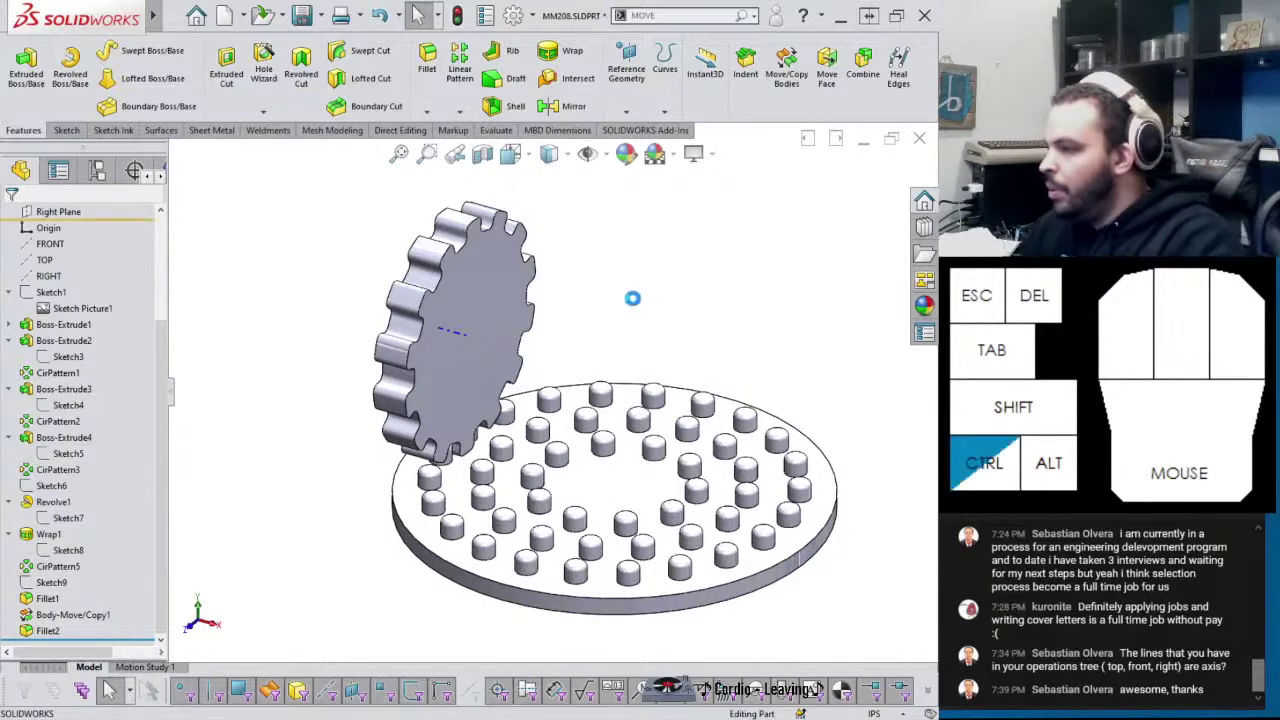
pyautogui.click(510, 346)
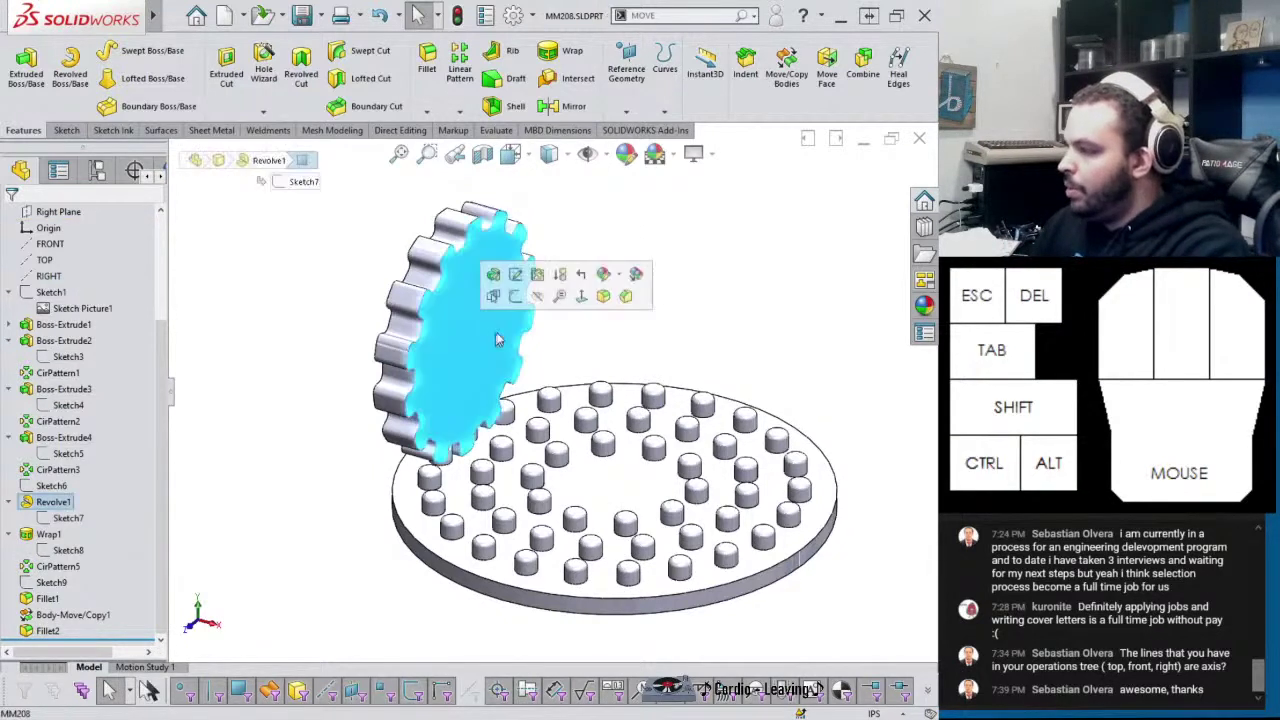
pyautogui.click(527, 298)
pyautogui.hotkey('ctrl', '4')
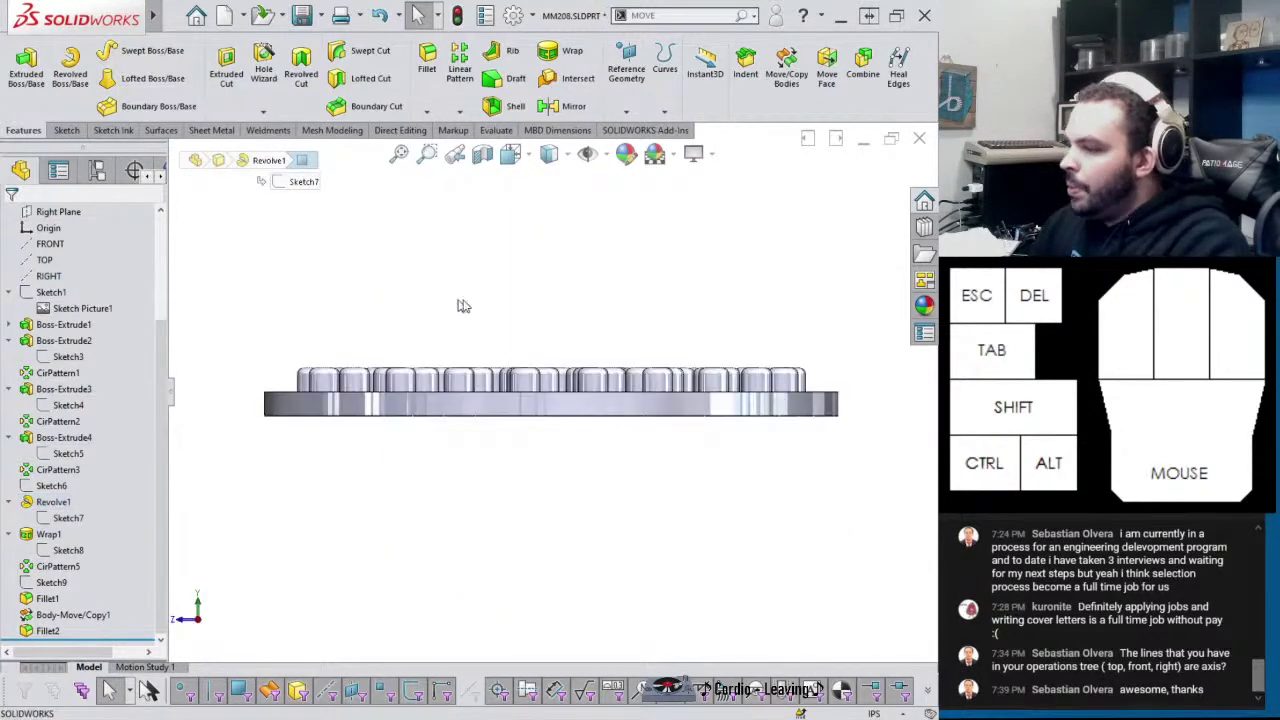
pyautogui.press('shift')
pyautogui.hotkey('shift', 'Tab')
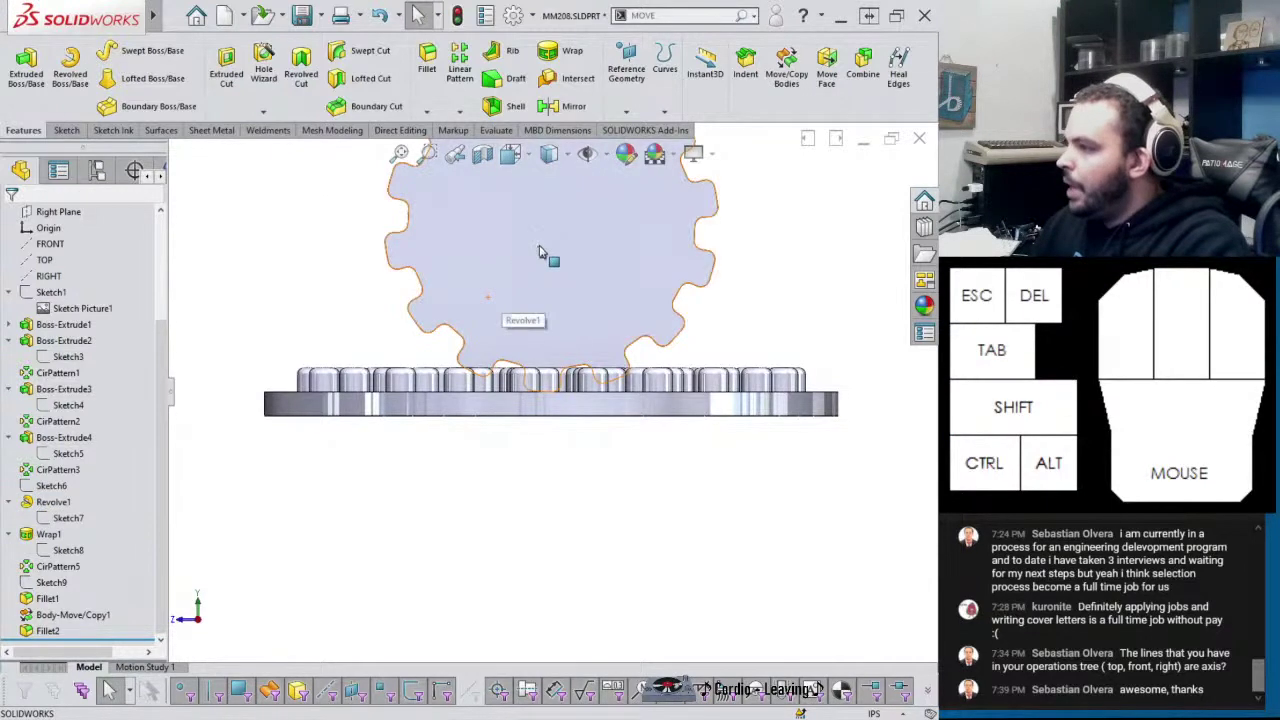
# Start a sketch on the wheel's inner flat face and draw a circle about 2.07 in in diameter at its centre
pyautogui.click(591, 229)
pyautogui.click(606, 203)
pyautogui.moveTo(614, 263); pyautogui.dragTo(545, 263, button='right')
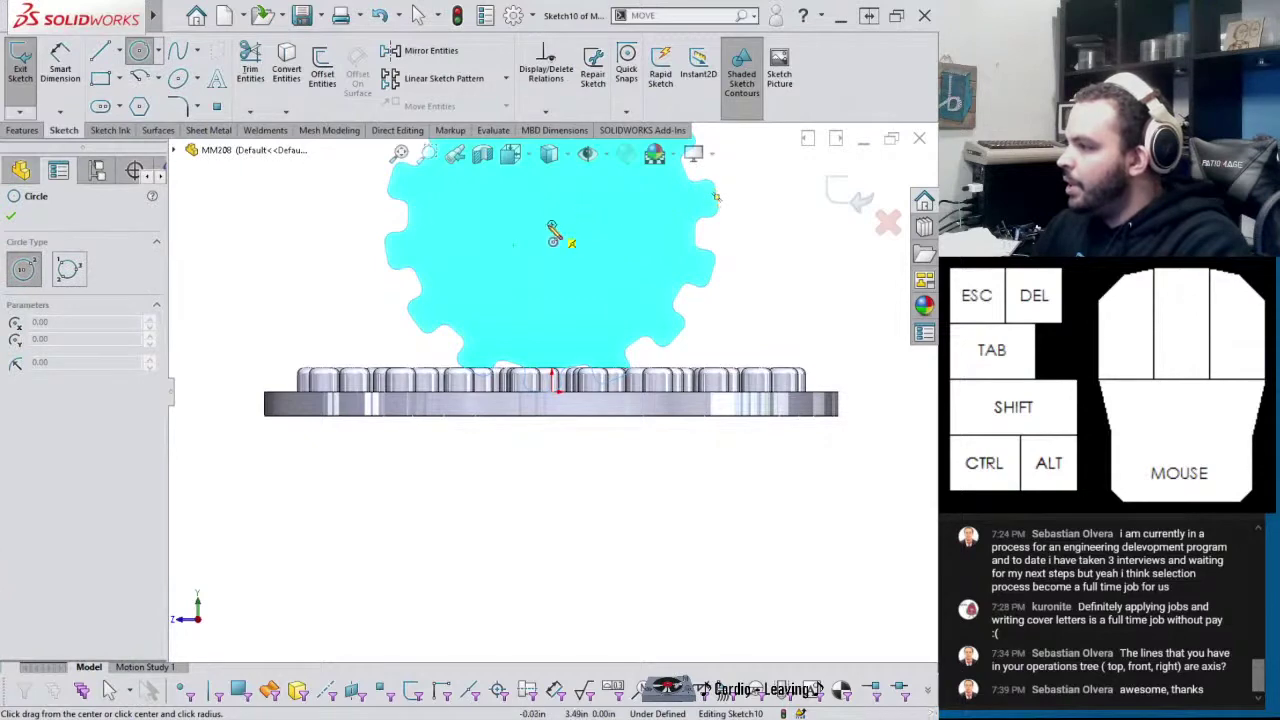
pyautogui.moveTo(549, 223)
pyautogui.mouseDown()
pyautogui.moveTo(594, 194)
pyautogui.moveTo(571, 220)
pyautogui.mouseUp()
# Set the diameter of the hub circle on the wheel's inner face to 1.5 in
pyautogui.moveTo(571, 220)
pyautogui.mouseDown(button='middle')
pyautogui.moveTo(609, 277)
pyautogui.moveTo(566, 297)
pyautogui.moveTo(586, 306)
pyautogui.mouseUp(button='middle')
pyautogui.scroll(3, 566, 297)
pyautogui.moveTo(705, 350); pyautogui.dragTo(700, 300, button='right')
pyautogui.click(574, 290)
pyautogui.click(621, 255)
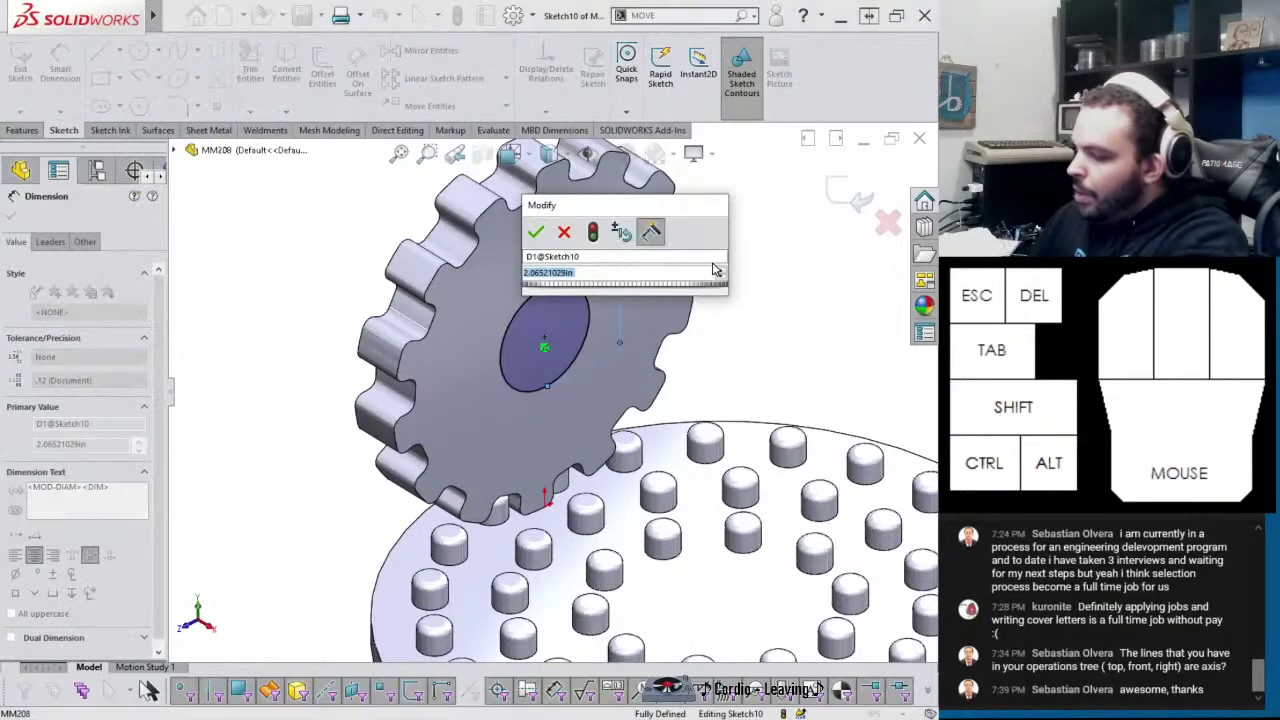
pyautogui.write('1.5')
pyautogui.press('Return')
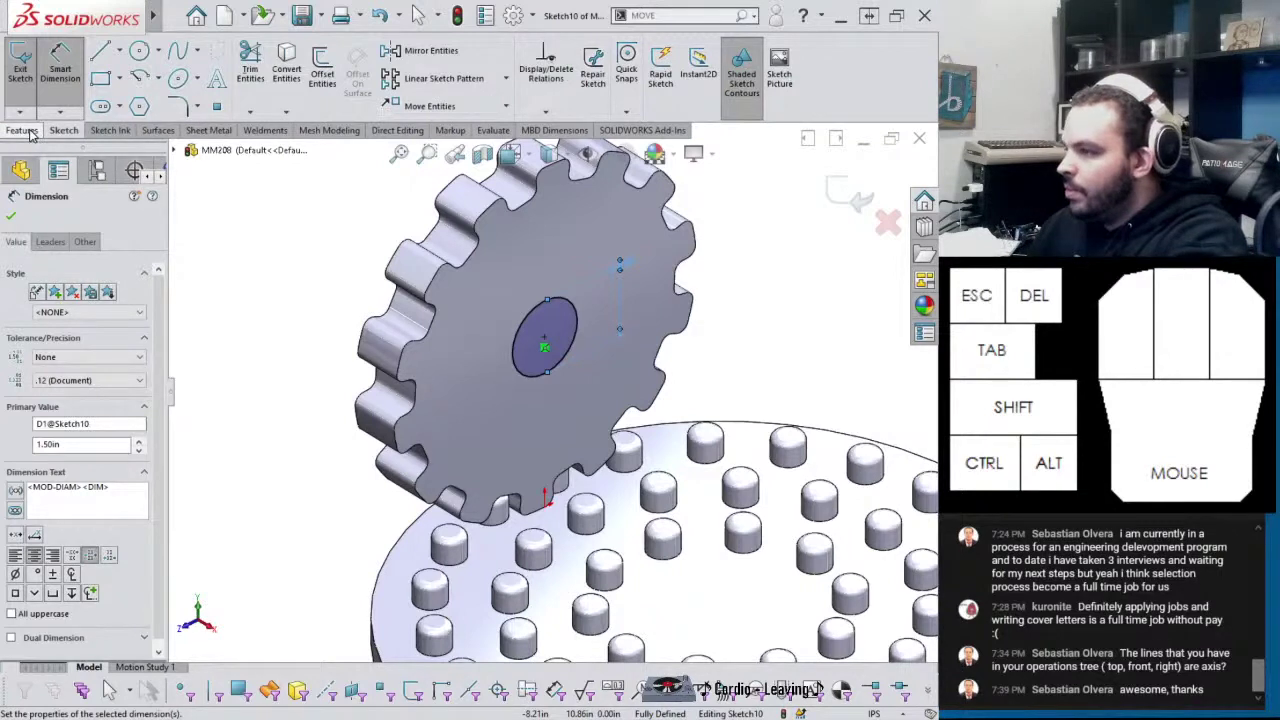
# Start a blind boss extrusion of the hub circle with a depth of 0.125 in
pyautogui.click(22, 130)
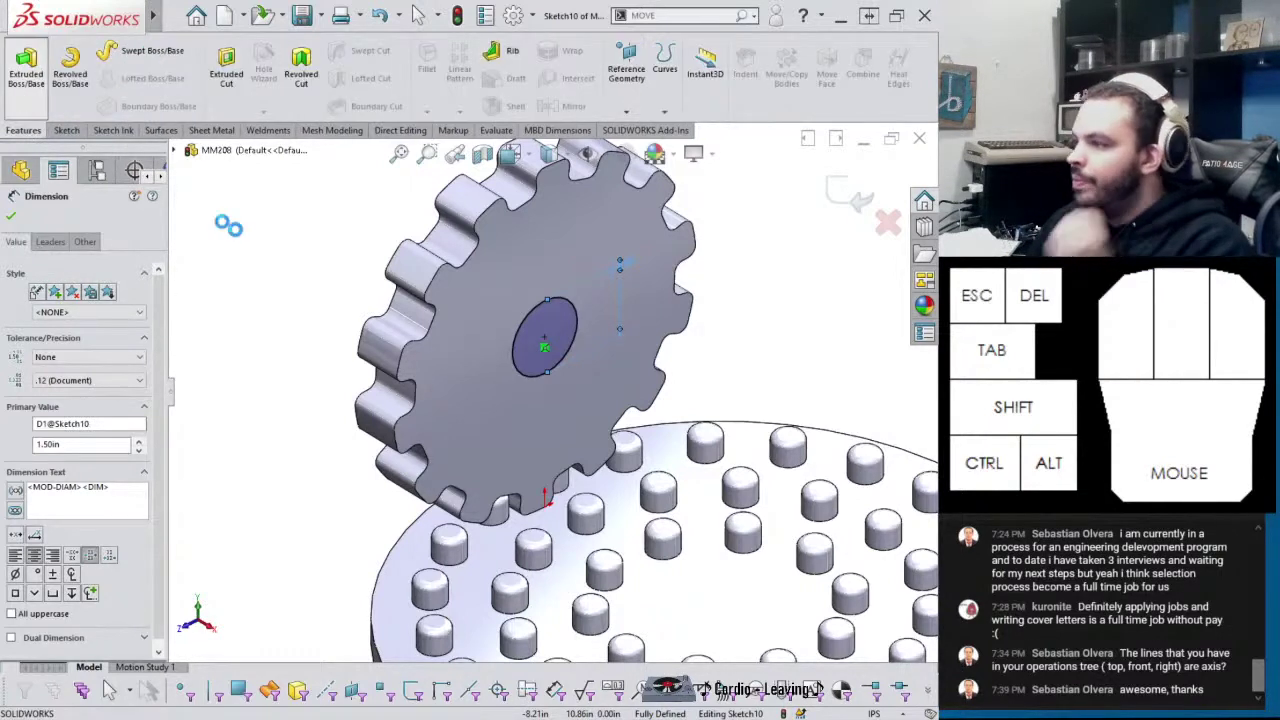
pyautogui.click(26, 65)
pyautogui.click(80, 355)
pyautogui.press('BackSpace')
pyautogui.write('0.125')
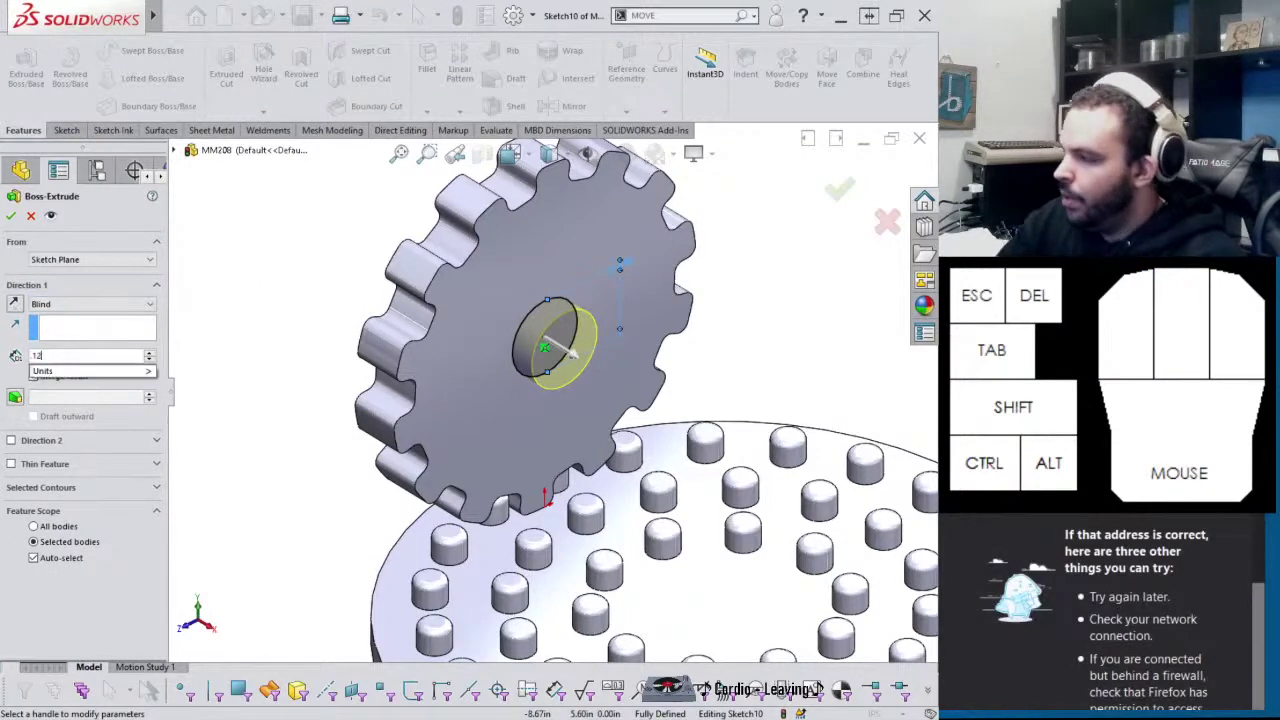
pyautogui.press('Return')
# Add a second extrusion direction using Offset From Surface, referencing the wheel's opposite outer face
pyautogui.click(28, 441)
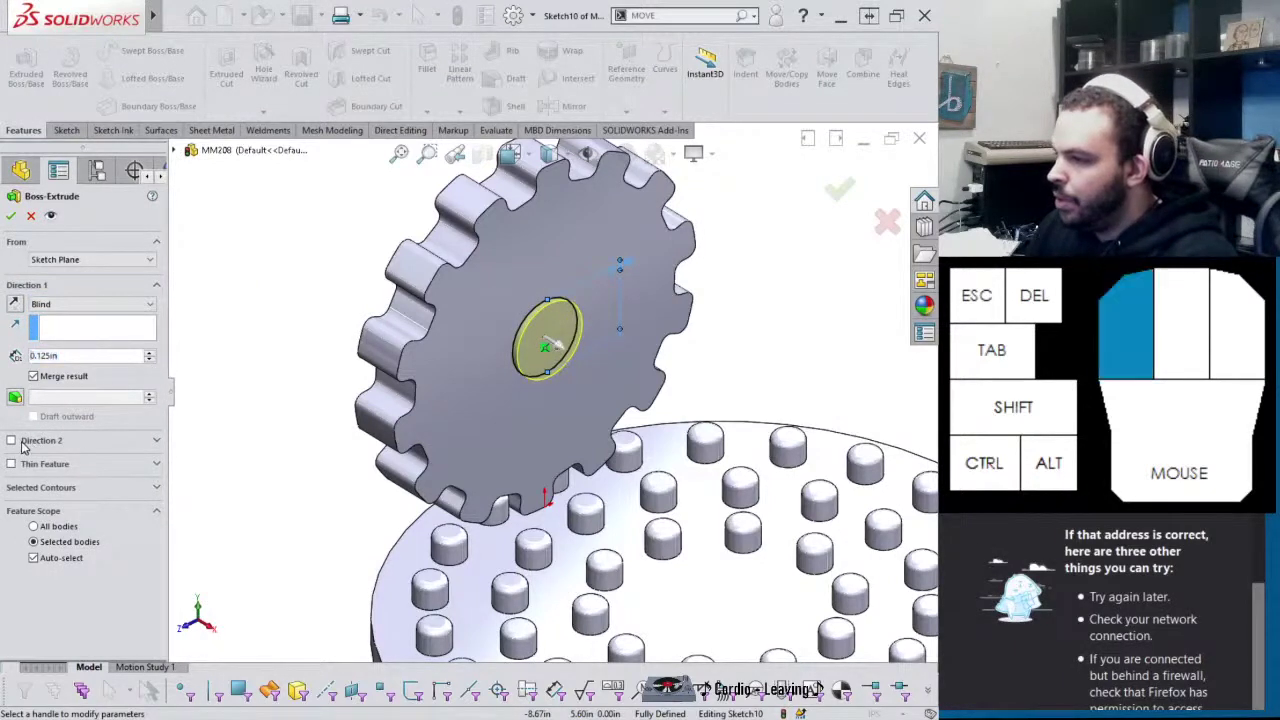
pyautogui.click(90, 458)
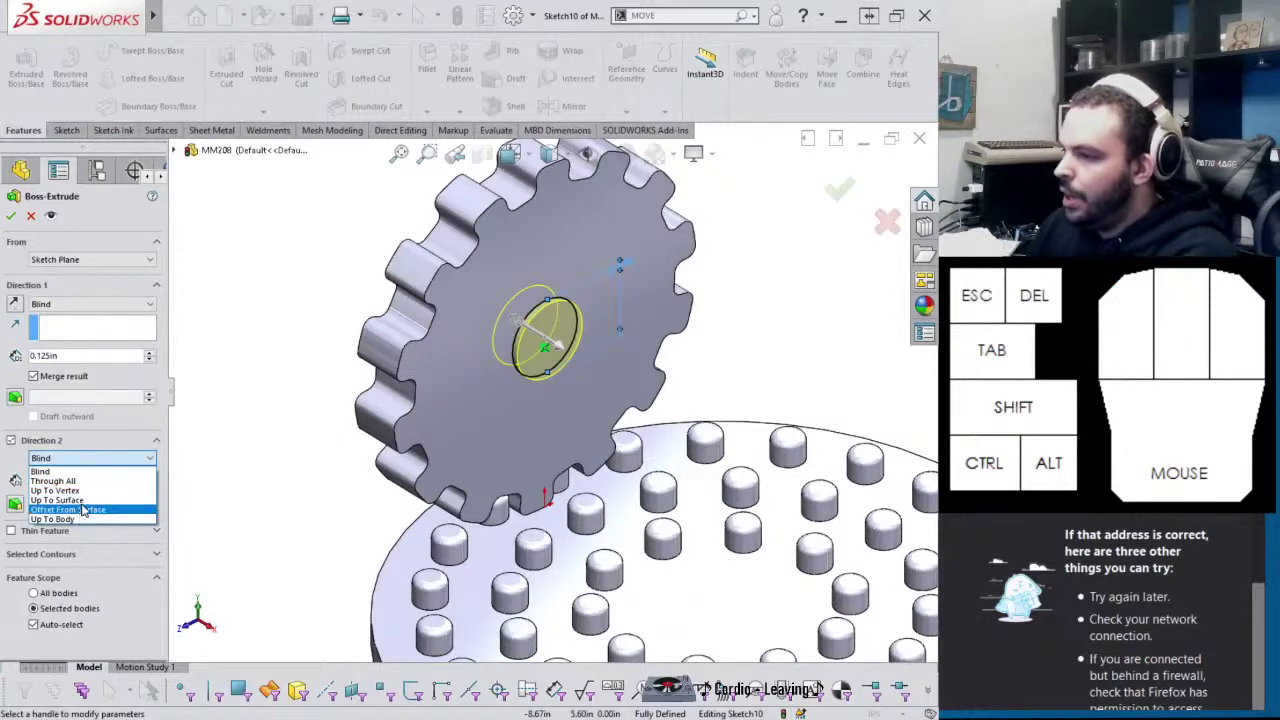
pyautogui.click(83, 511)
pyautogui.moveTo(530, 305); pyautogui.dragTo(548, 322, button='middle')
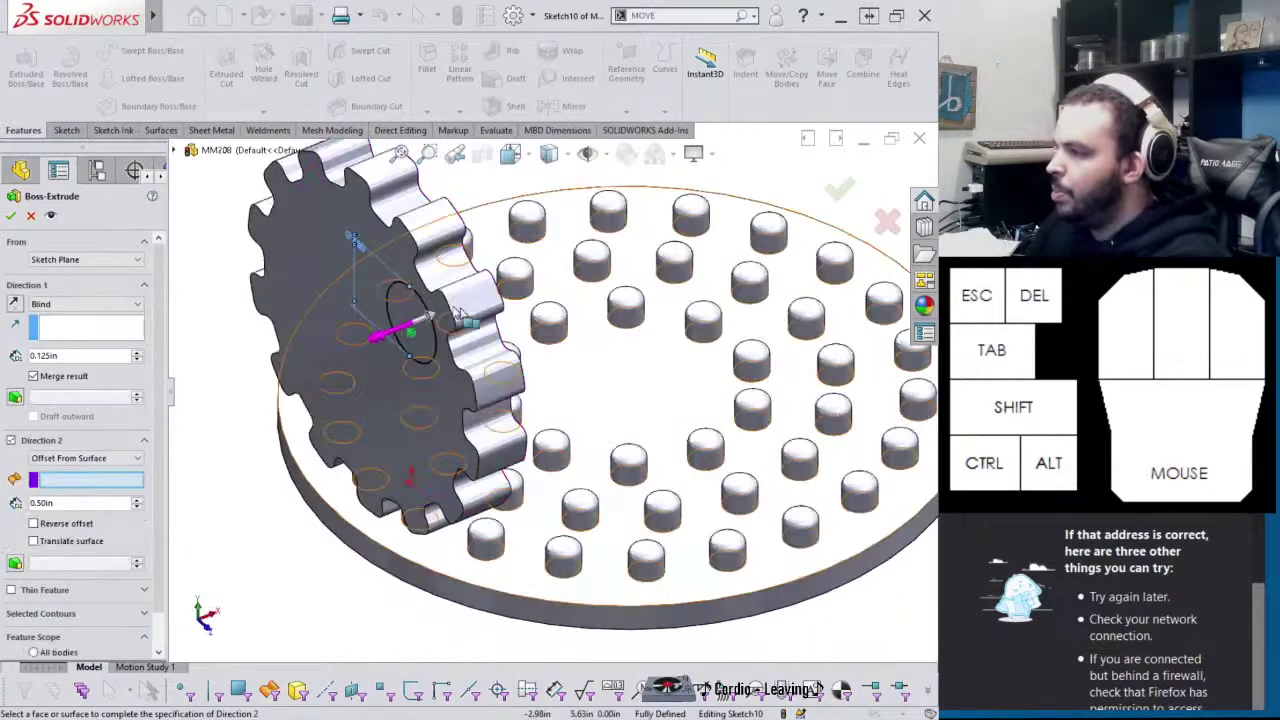
pyautogui.click(310, 352)
# Set the second direction's offset to 0.125 in, reverse the offset to protrude beyond the outer face, and apply the hub extrusion
pyautogui.click(42, 502)
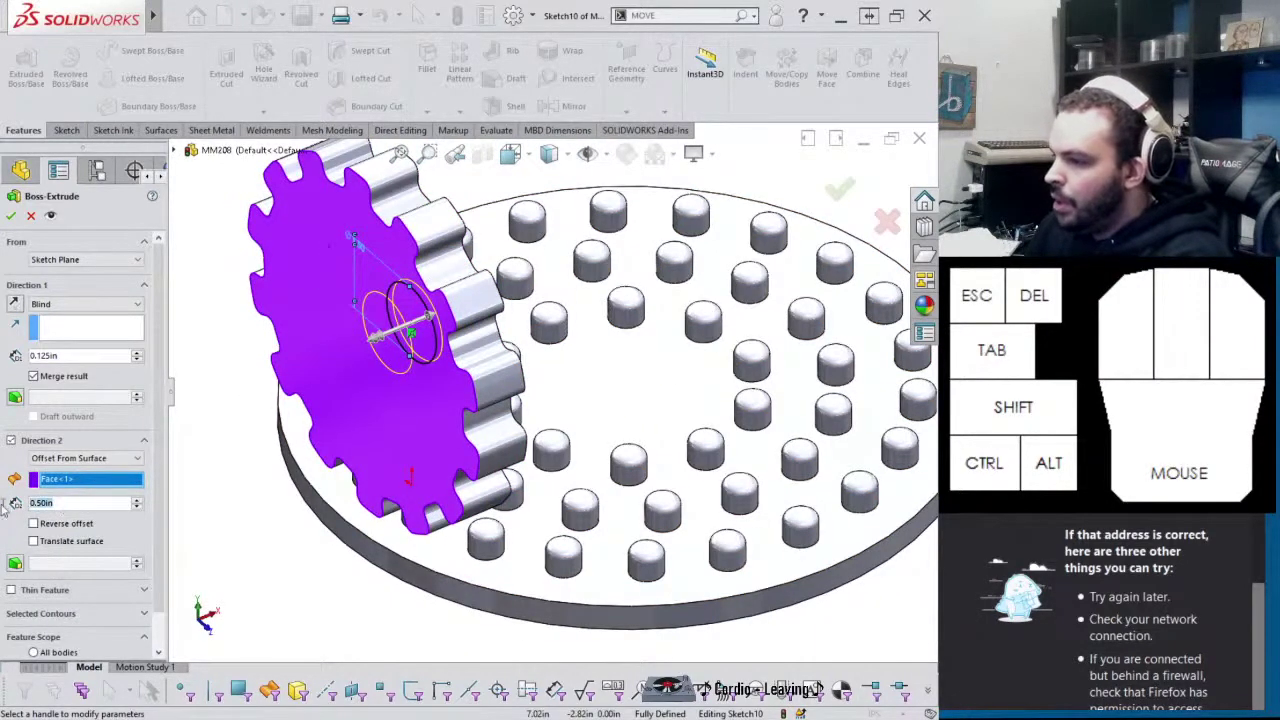
pyautogui.write('.125')
pyautogui.press('Return')
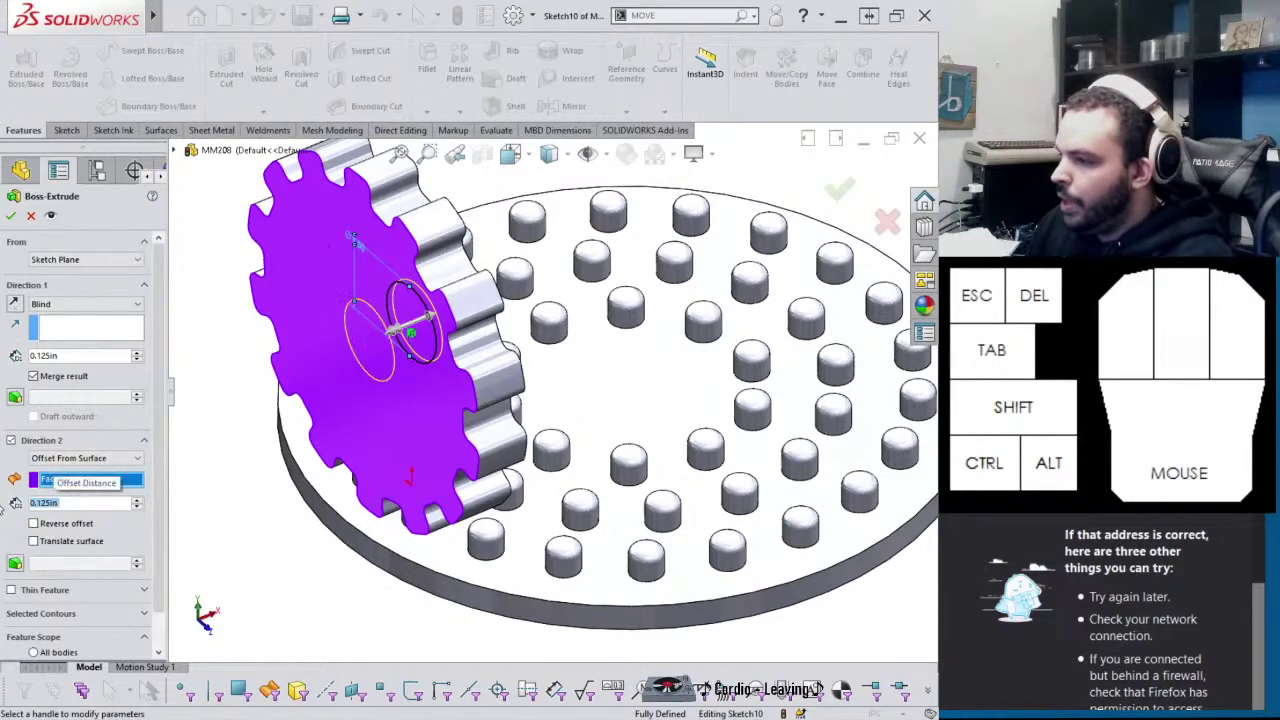
pyautogui.click(33, 523)
pyautogui.moveTo(340, 360); pyautogui.dragTo(260, 362, button='middle')
pyautogui.moveTo(350, 382); pyautogui.dragTo(357, 341, button='middle')
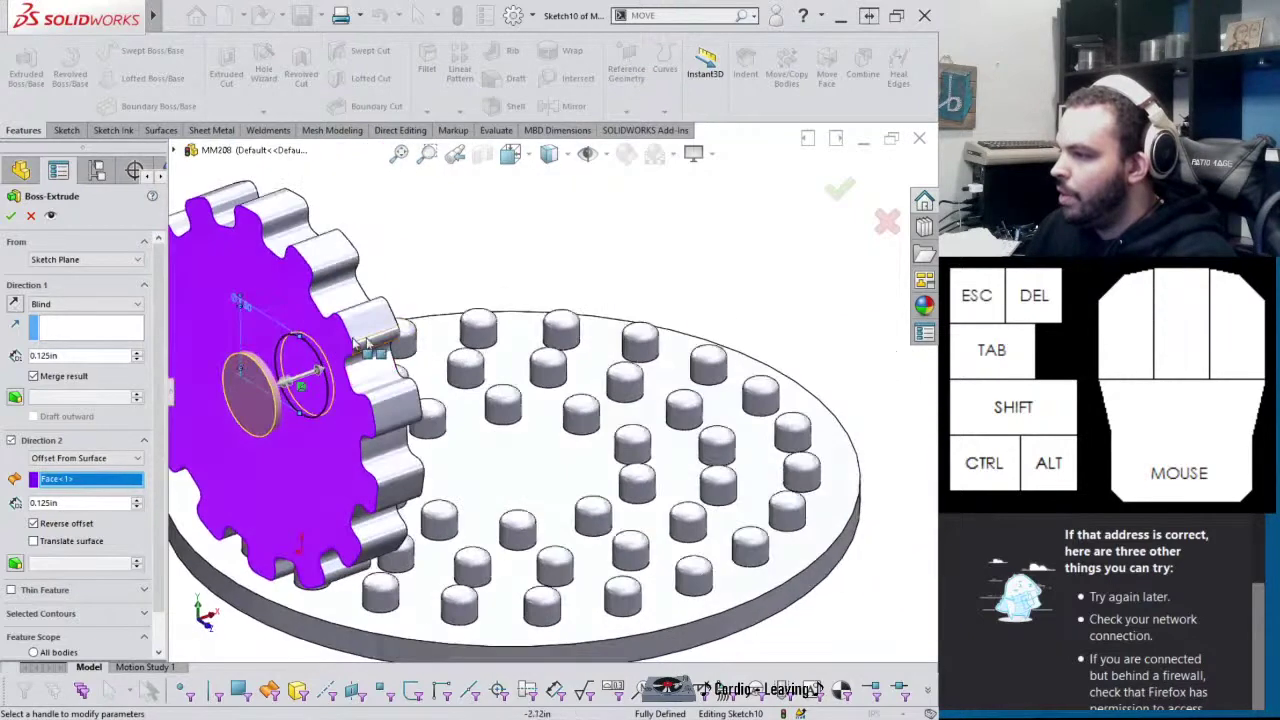
pyautogui.click(10, 215)
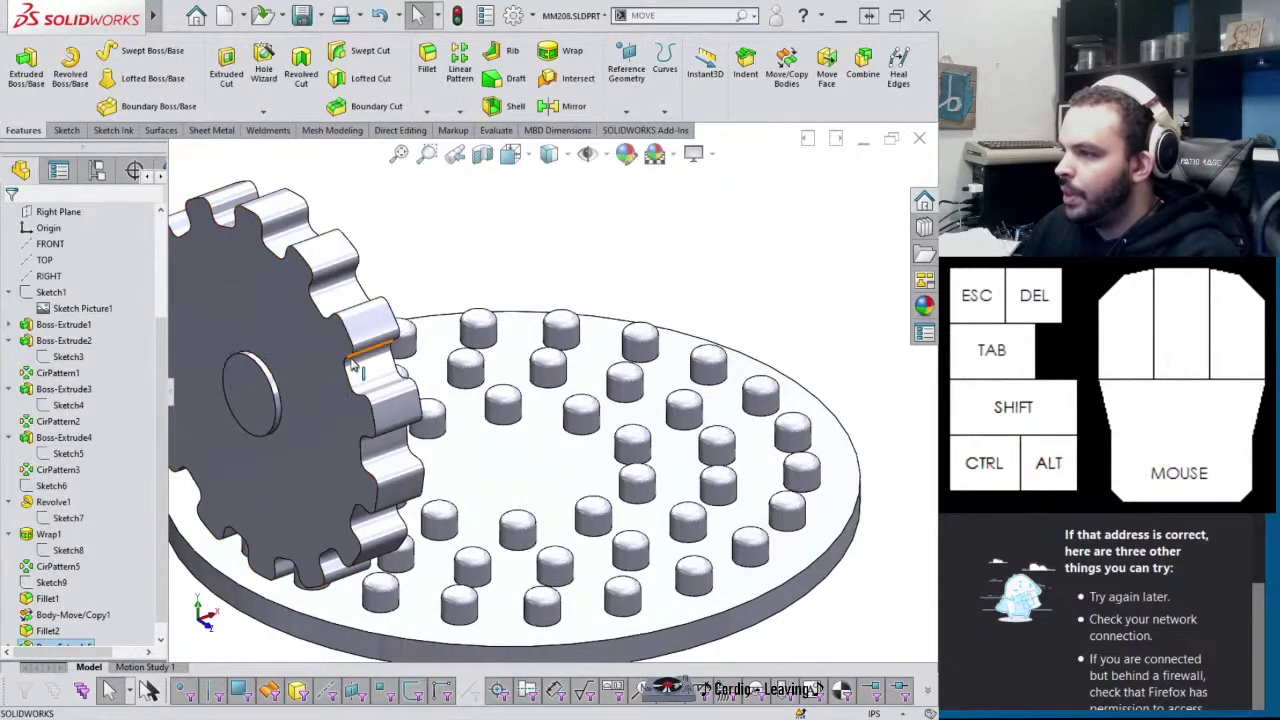
# Show the reference picture sketch again under the peg disc
pyautogui.scroll(3, 134, 369)
pyautogui.scroll(-2, 430, 383)
pyautogui.moveTo(266, 477)
pyautogui.mouseDown(button='middle')
pyautogui.moveTo(331, 457)
pyautogui.moveTo(294, 437)
pyautogui.moveTo(276, 493)
pyautogui.moveTo(243, 514)
pyautogui.mouseUp(button='middle')
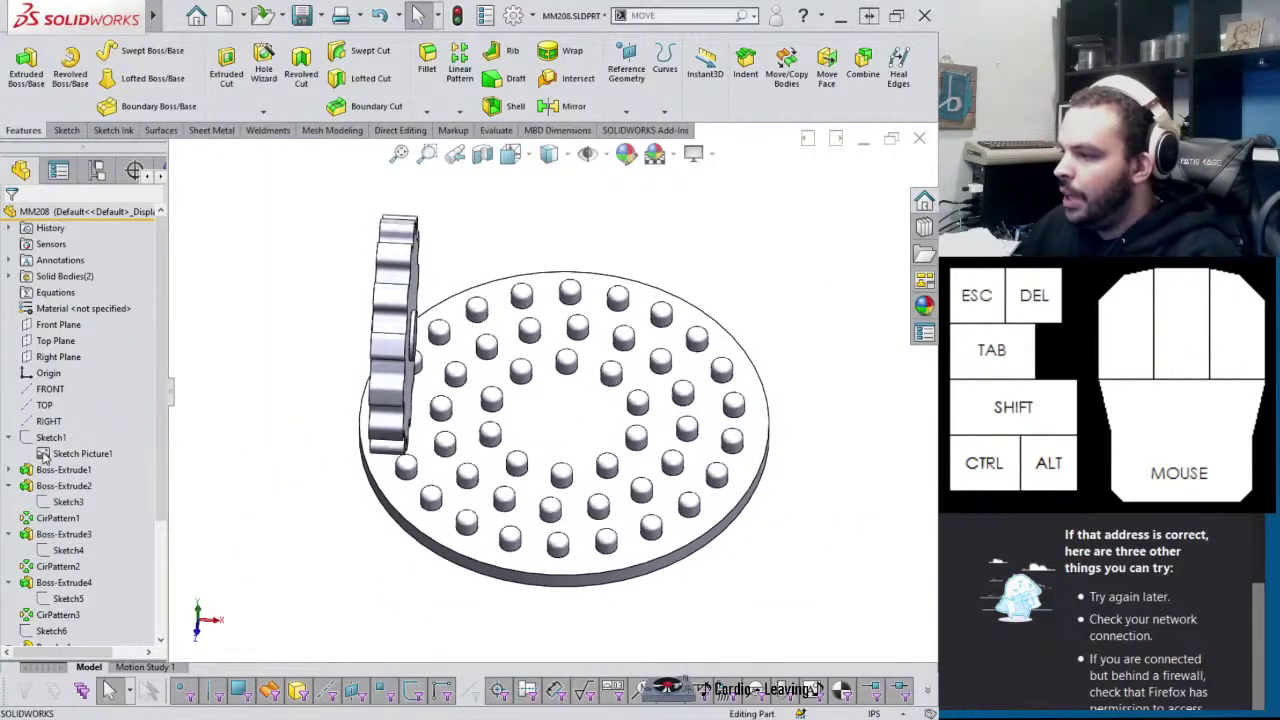
pyautogui.click(52, 455)
pyautogui.click(86, 408)
pyautogui.moveTo(440, 460)
pyautogui.mouseDown(button='middle')
pyautogui.moveTo(458, 435)
pyautogui.moveTo(457, 514)
pyautogui.moveTo(484, 415)
pyautogui.moveTo(486, 372)
pyautogui.moveTo(470, 362)
pyautogui.mouseUp(button='middle')
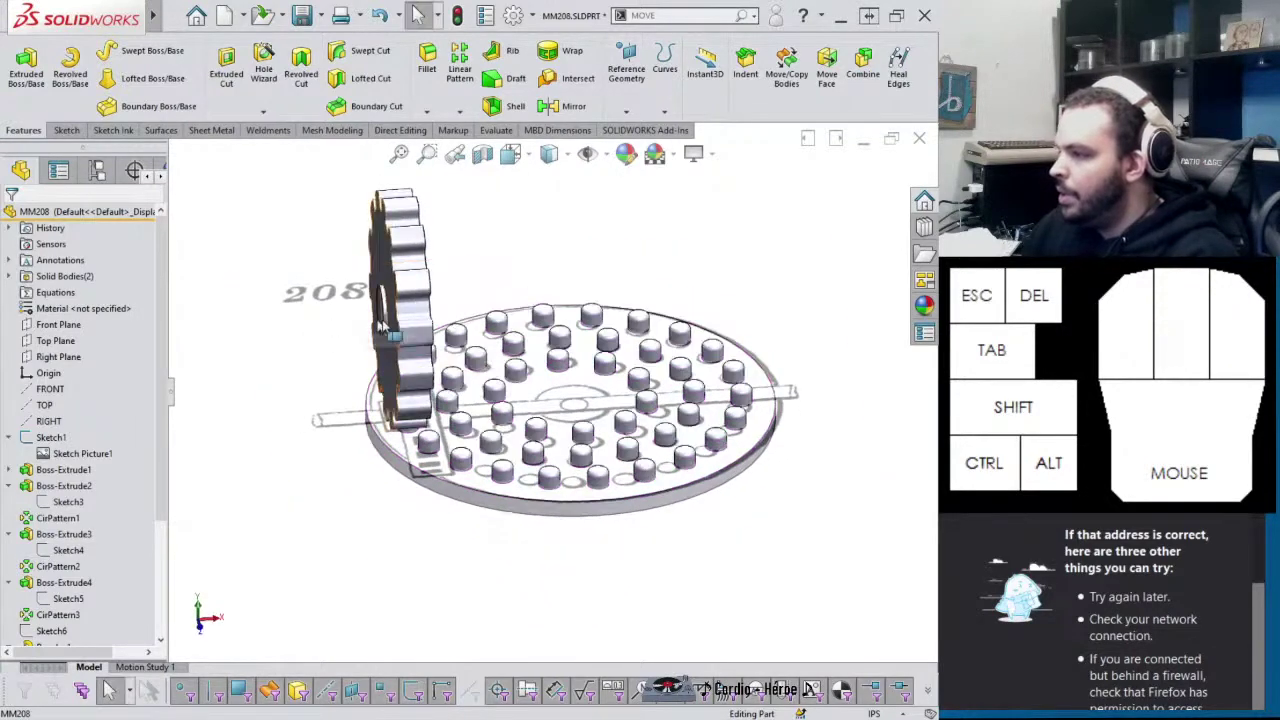
# Start a sketch on the wheel's outer hub face and draw a concentric circle about 1.15 in in diameter
pyautogui.moveTo(400, 326); pyautogui.dragTo(307, 302, button='middle')
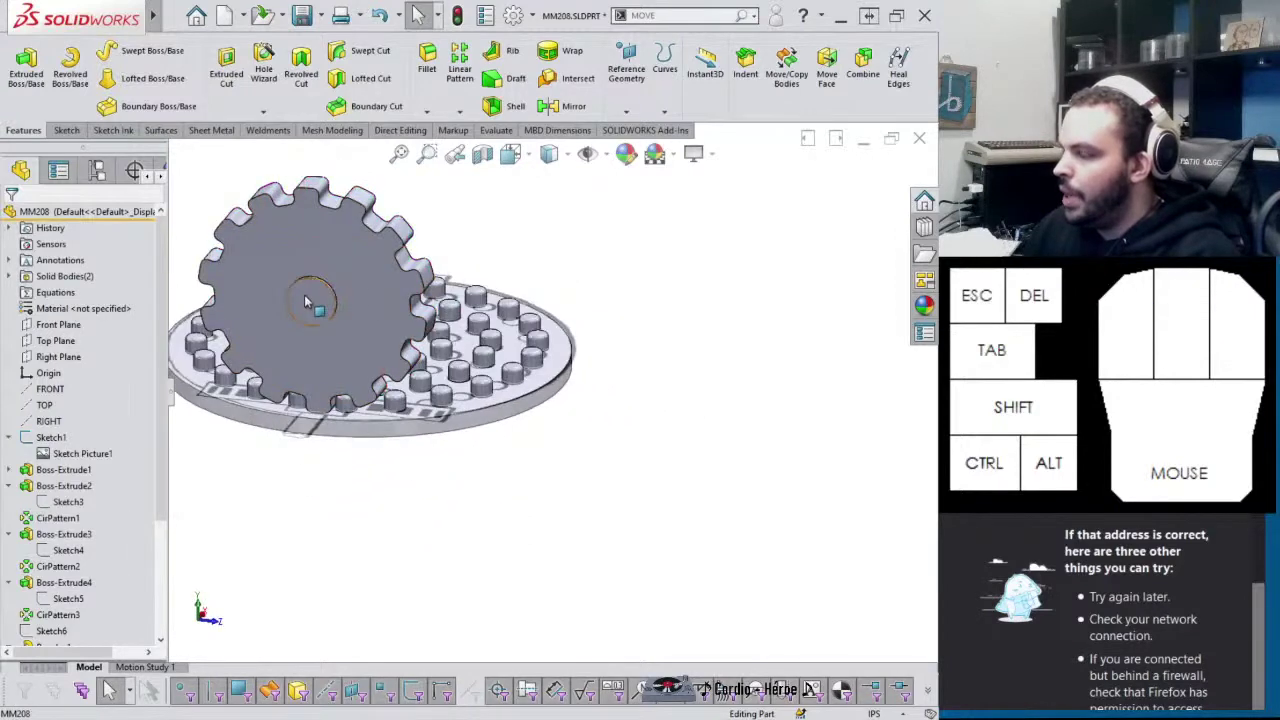
pyautogui.click(313, 304)
pyautogui.click(360, 267)
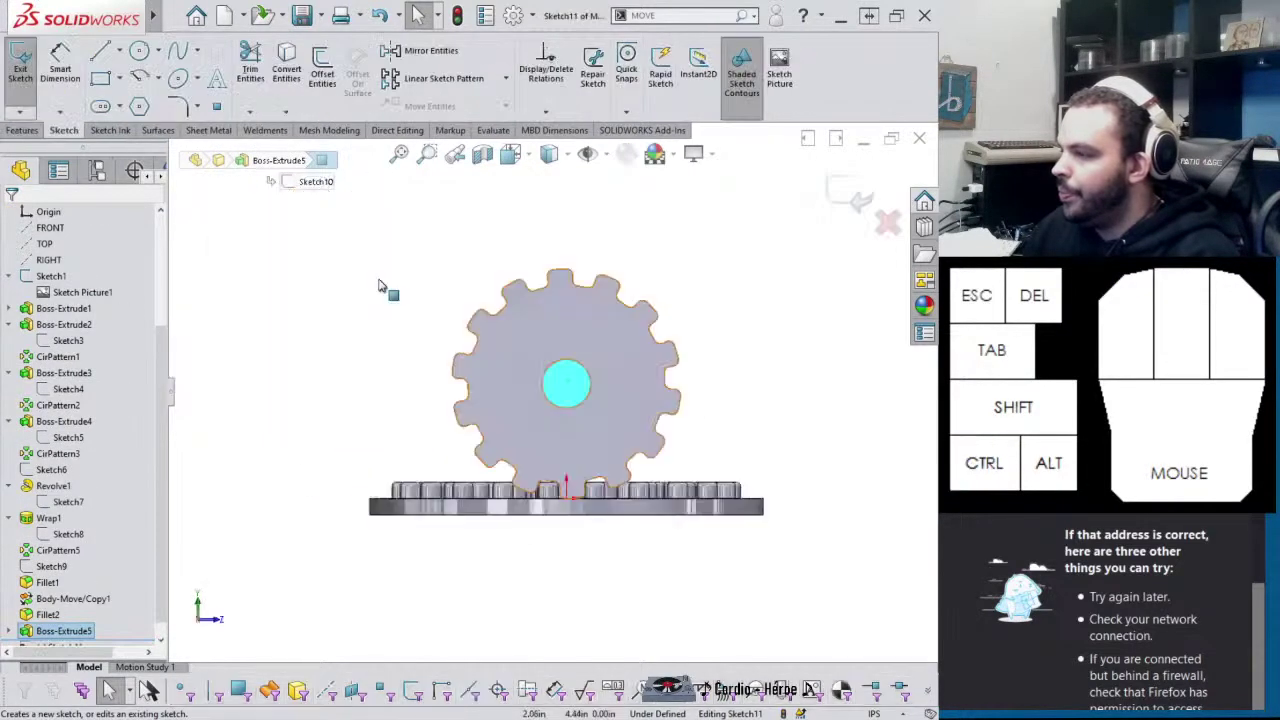
pyautogui.moveTo(757, 395); pyautogui.dragTo(676, 374, button='right')
pyautogui.scroll(-3, 676, 372)
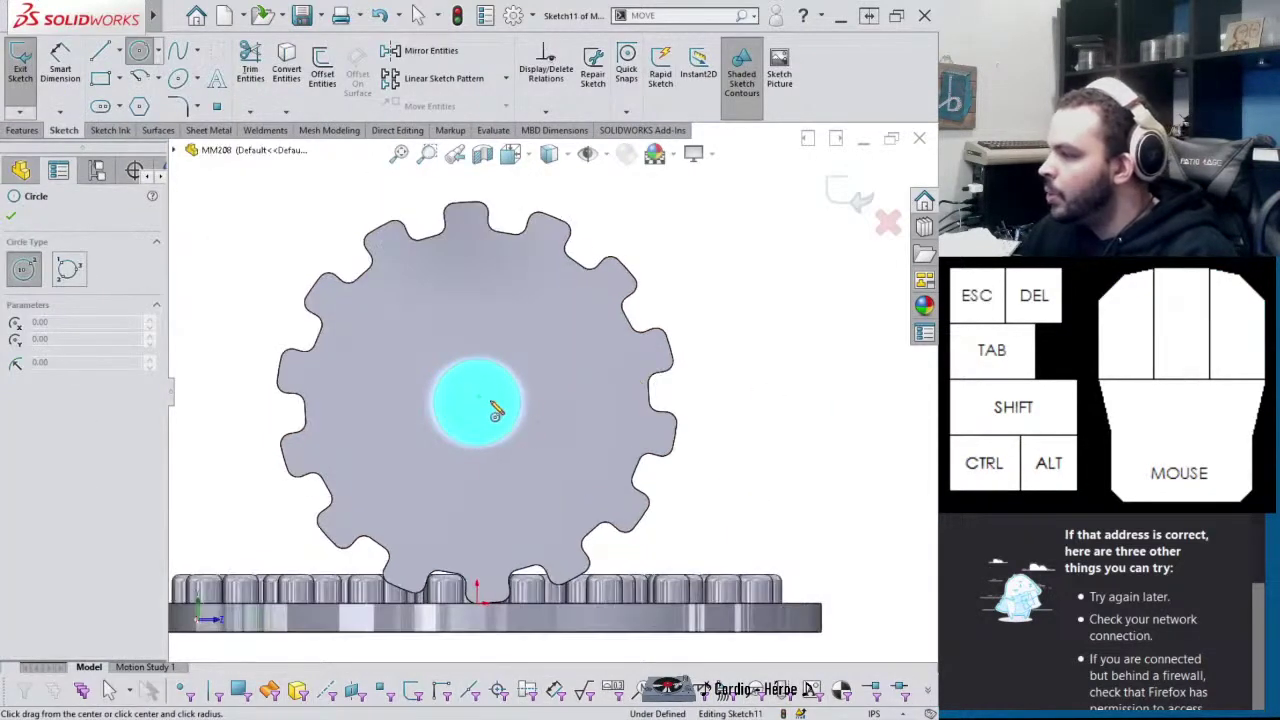
pyautogui.moveTo(477, 402)
pyautogui.mouseDown()
pyautogui.moveTo(500, 385)
pyautogui.moveTo(519, 402)
pyautogui.mouseUp()
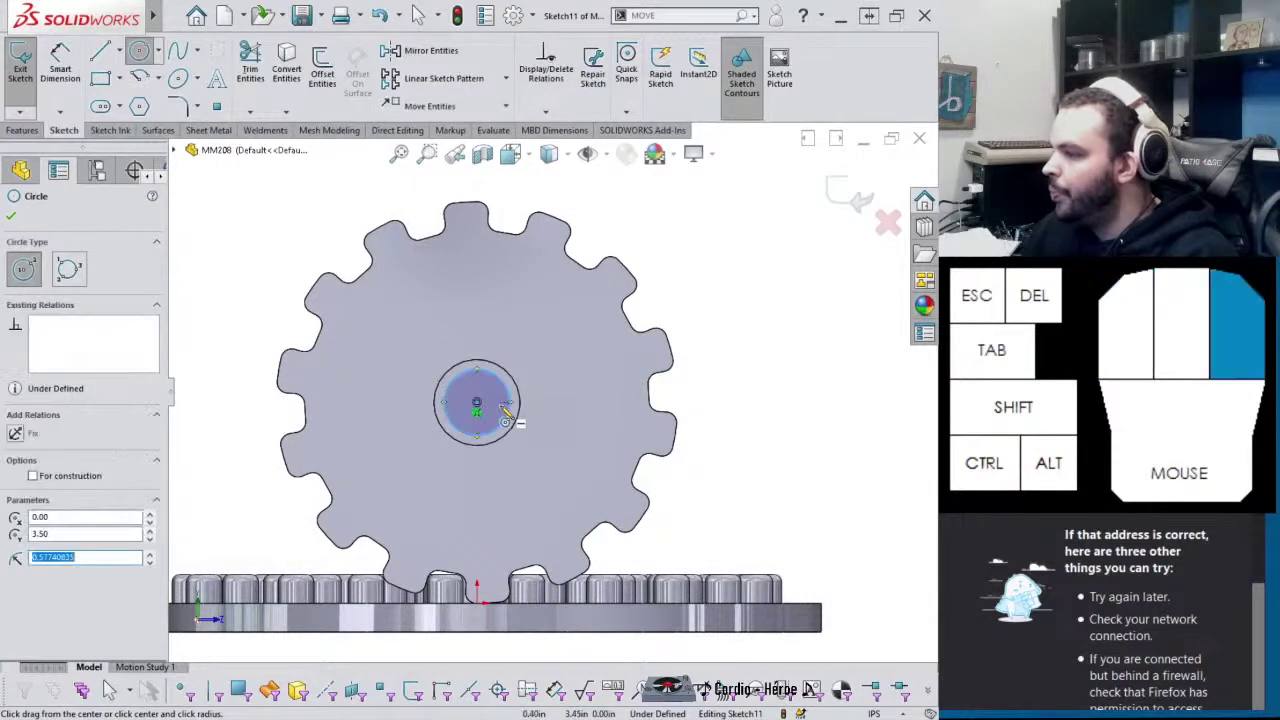
# Set the diameter of the shaft circle on the outer hub face to 1 in
pyautogui.moveTo(512, 404); pyautogui.dragTo(512, 374, button='right')
pyautogui.click(511, 385)
pyautogui.click(590, 375)
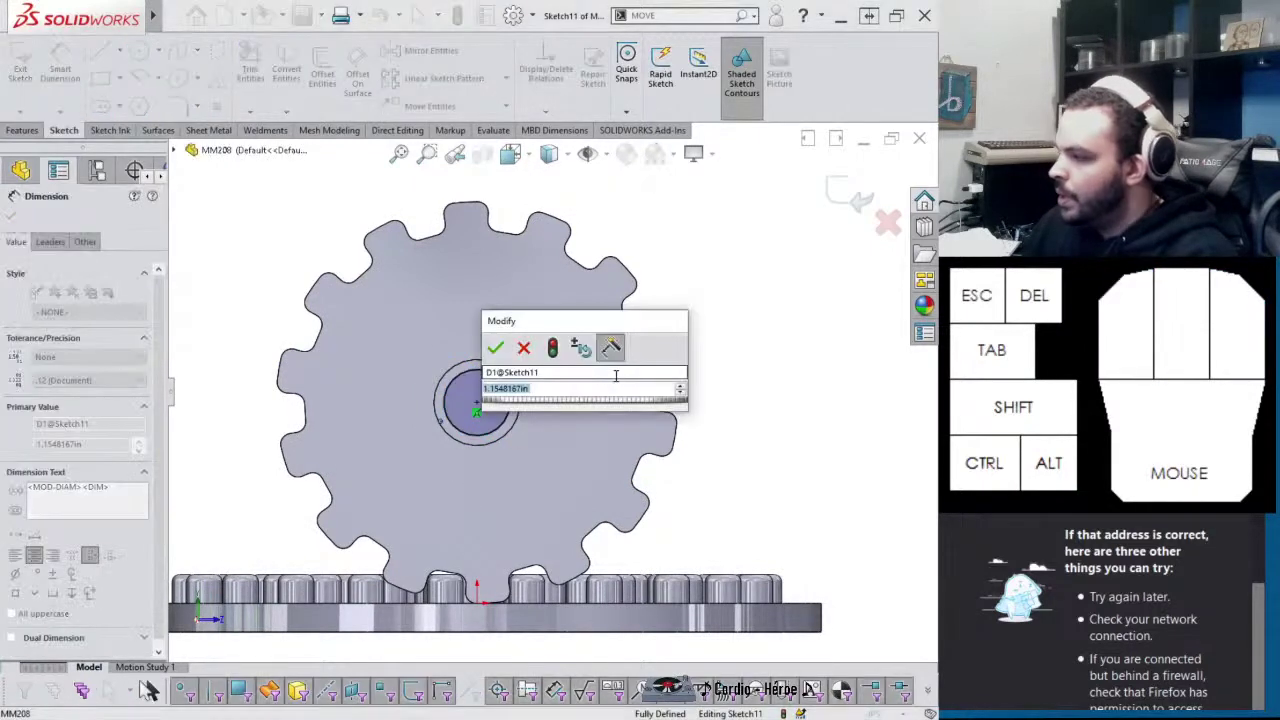
pyautogui.write('1')
pyautogui.press('Return')
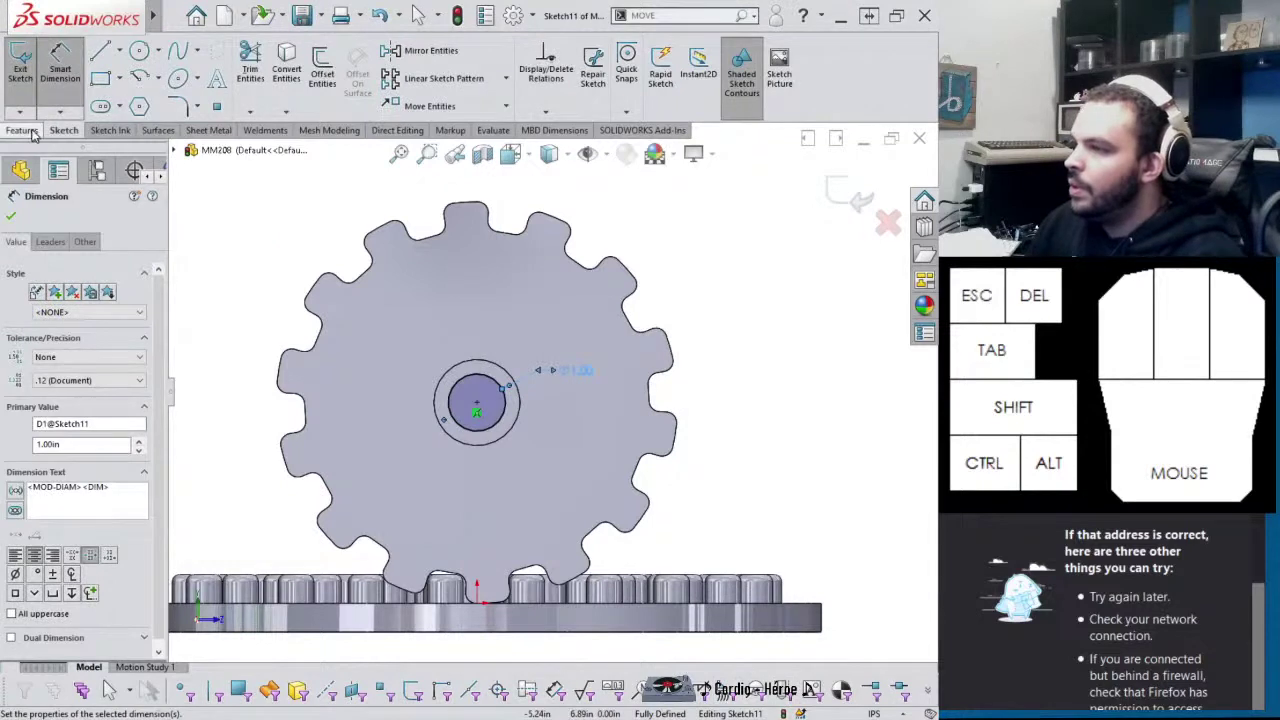
pyautogui.click(33, 133)
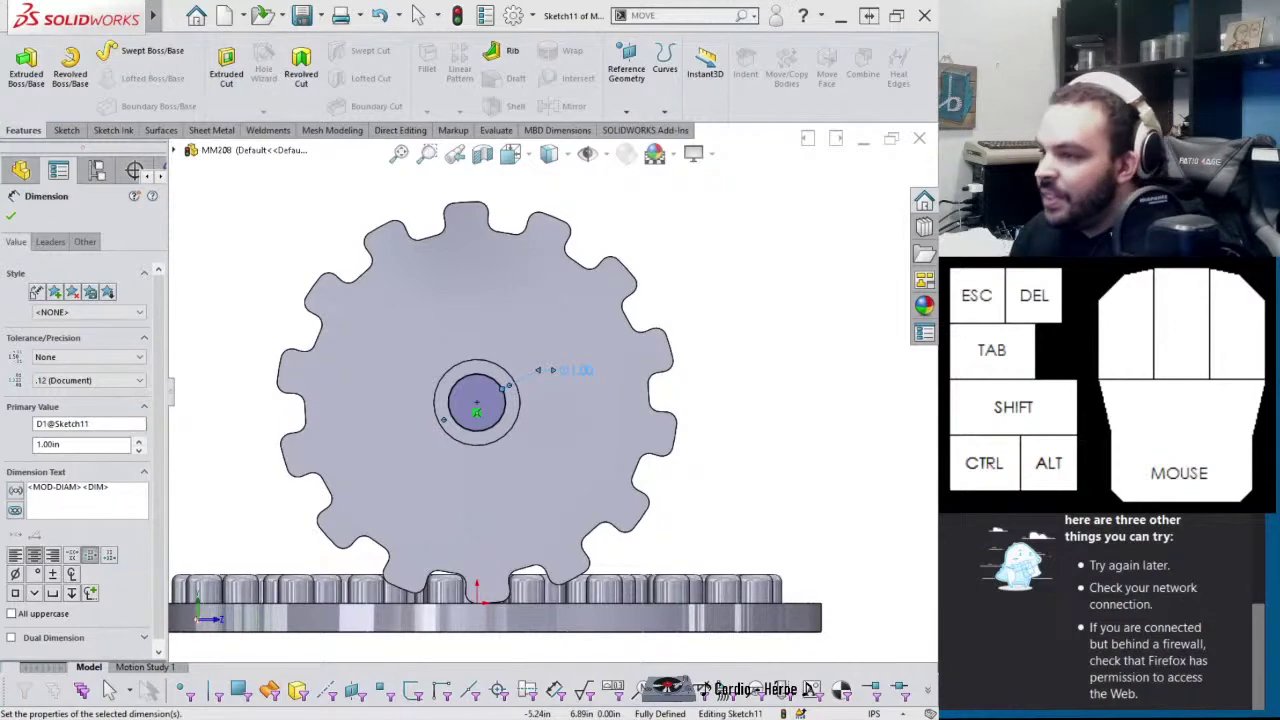
pyautogui.moveTo(0, 222); pyautogui.dragTo(560, 276)
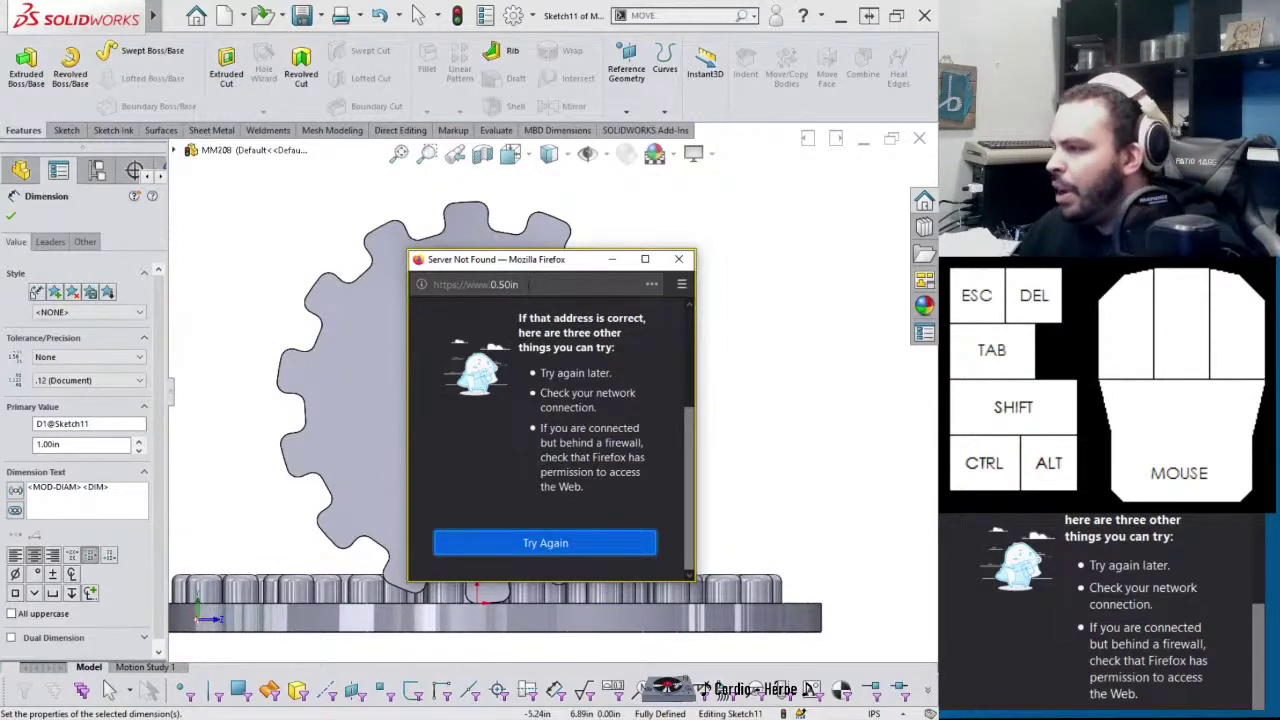
pyautogui.moveTo(532, 262); pyautogui.dragTo(0, 250)
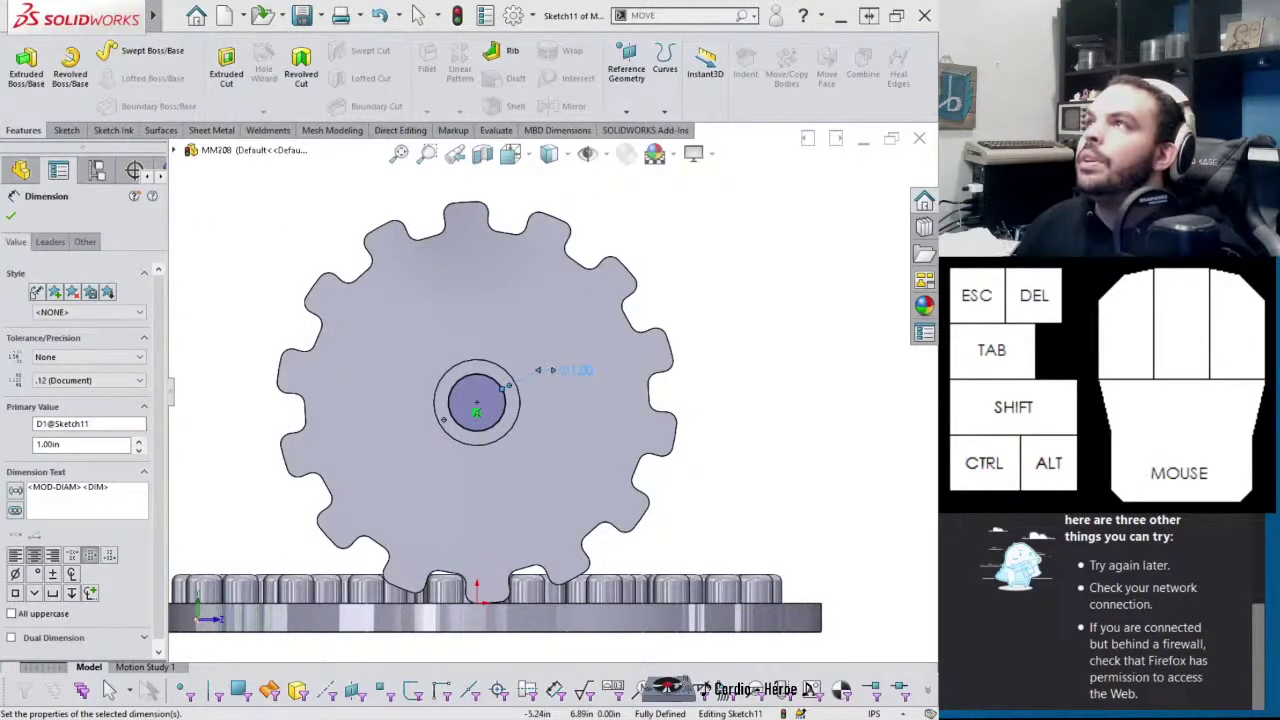
pyautogui.click(808, 689)
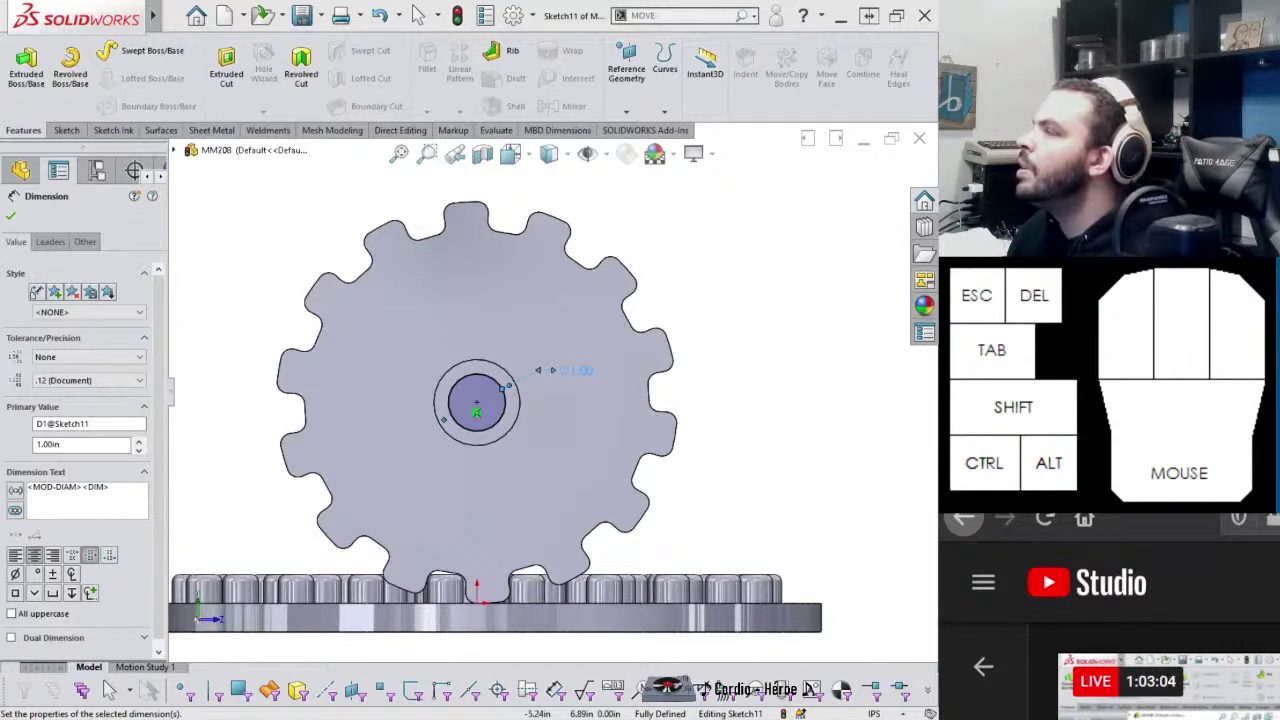
pyautogui.click(575, 370)
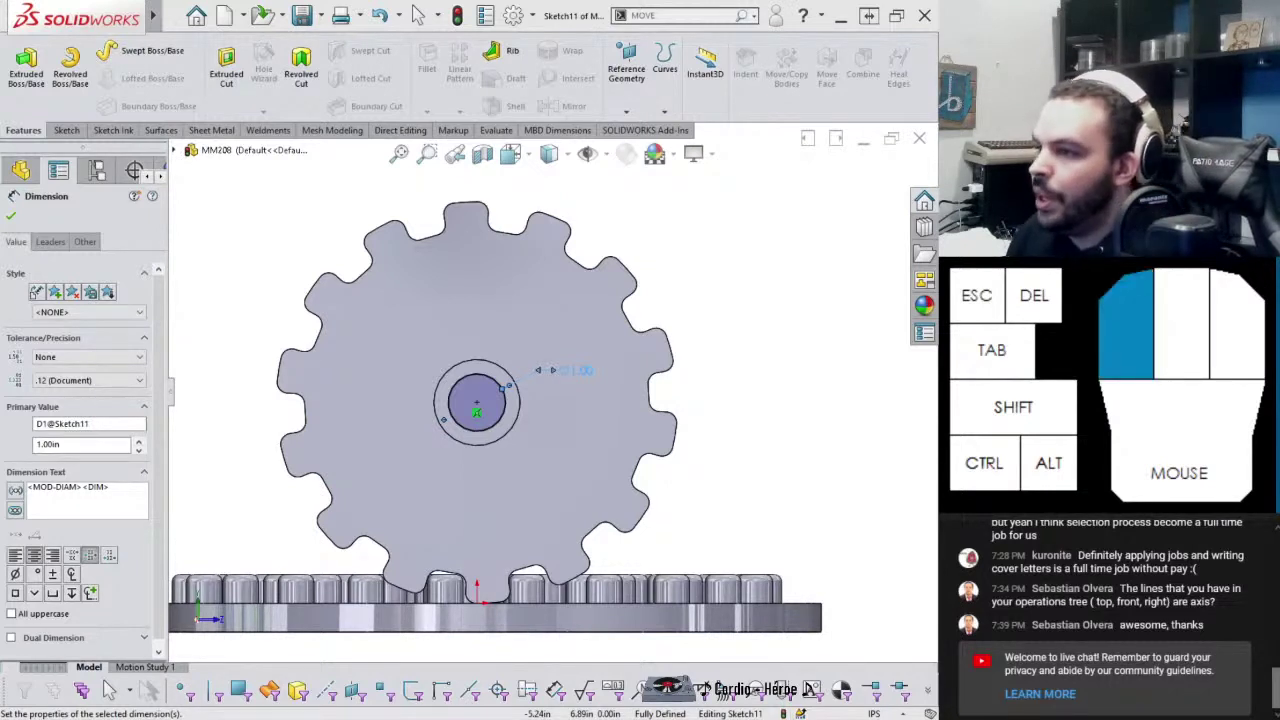
pyautogui.click(507, 410)
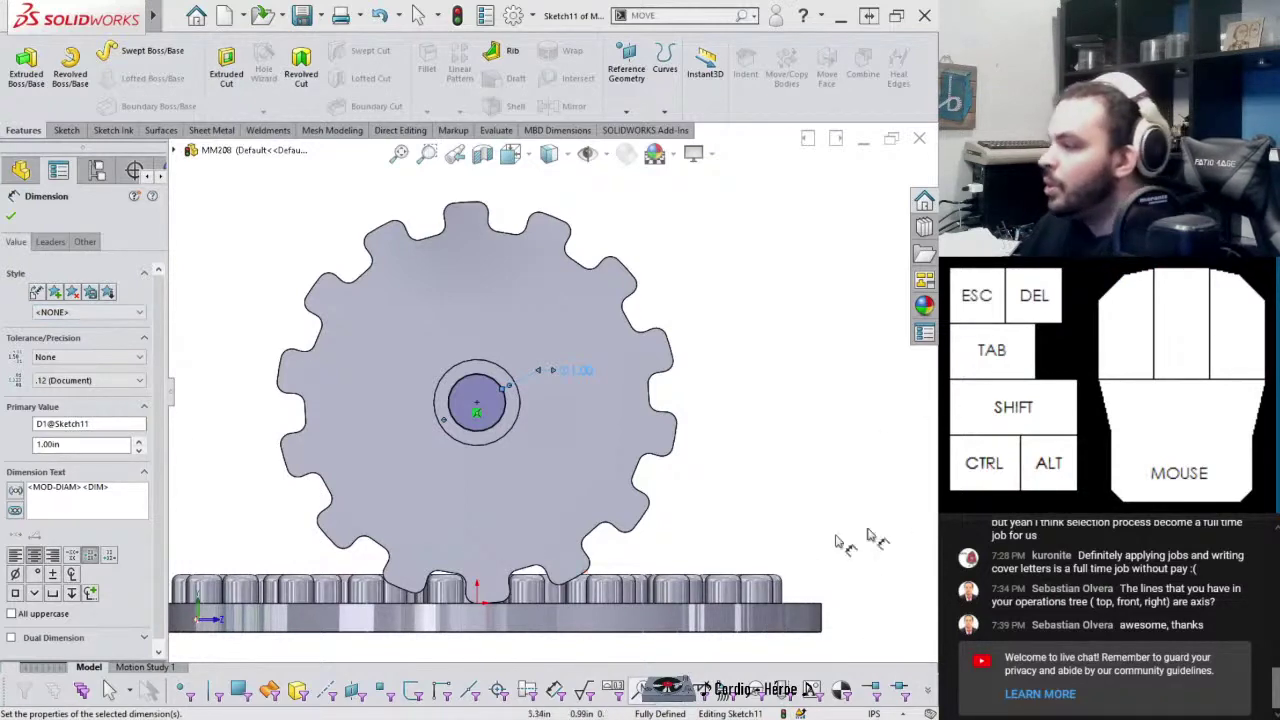
# Extrude the shaft circle on the wheel's outer hub face with a blind depth of 1 in in the first direction
pyautogui.click(32, 78)
pyautogui.moveTo(550, 335); pyautogui.dragTo(405, 485, button='middle')
pyautogui.scroll(1, 405, 485)
pyautogui.scroll(-4, 405, 485)
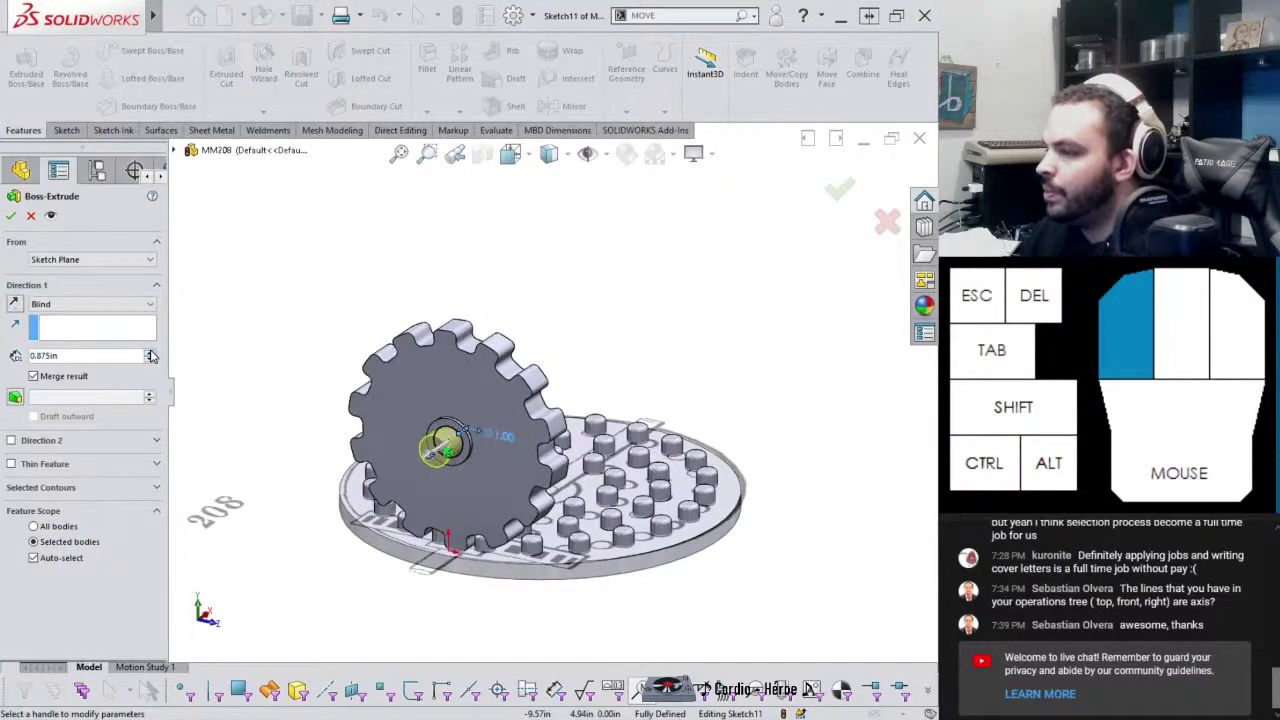
pyautogui.click(150, 353)
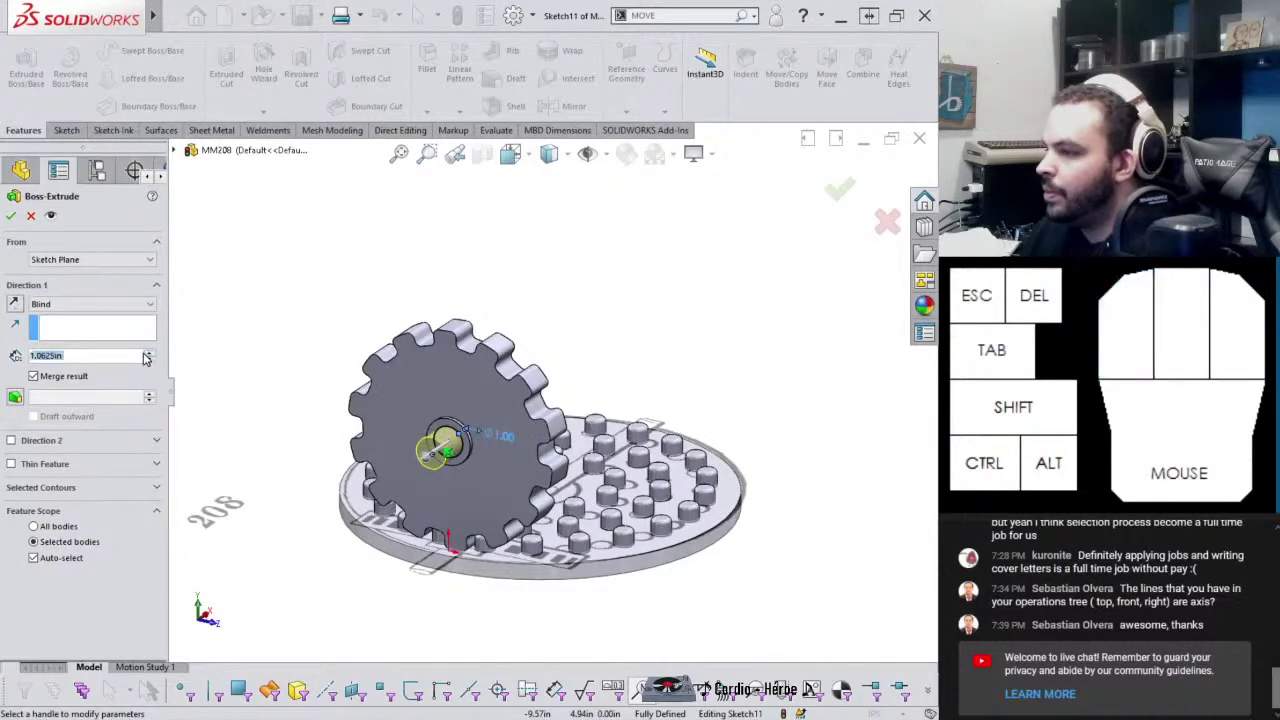
# Add a second direction across the peg disc with a 12 in blind depth and apply the shaft extrusion
pyautogui.click(11, 440)
pyautogui.moveTo(450, 450); pyautogui.dragTo(398, 430, button='middle')
pyautogui.moveTo(360, 398); pyautogui.dragTo(710, 390)
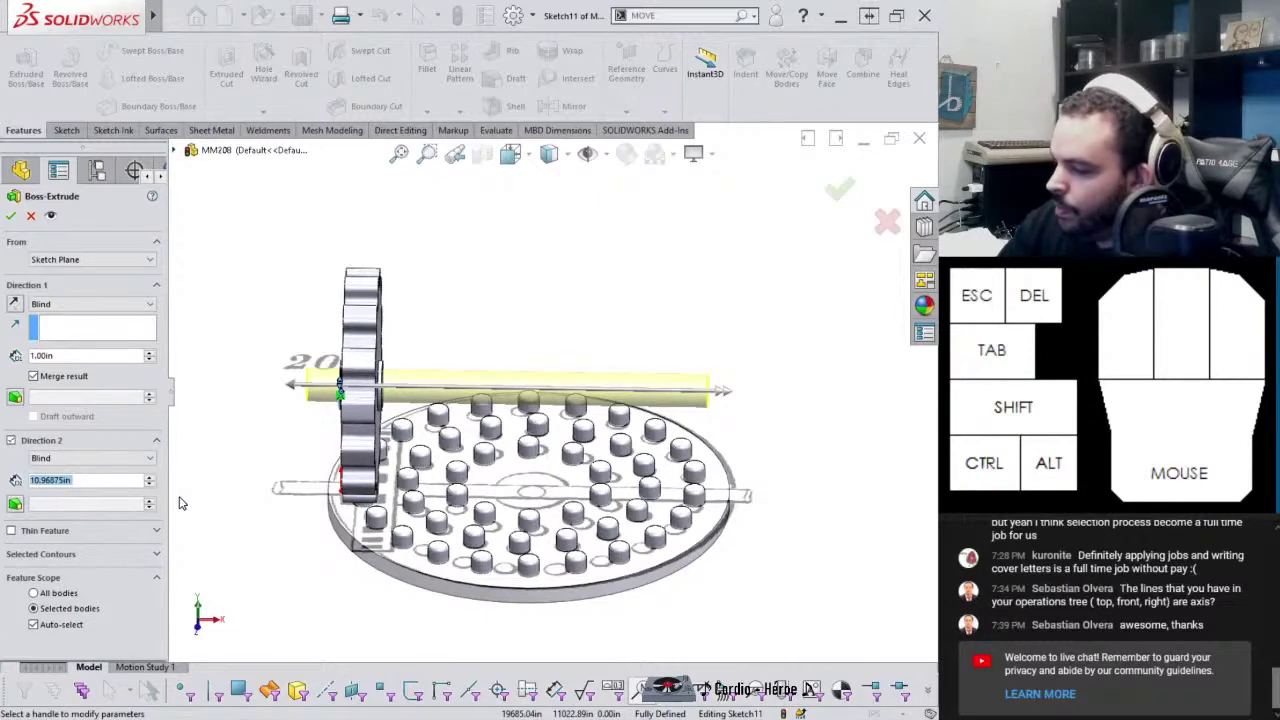
pyautogui.scroll(2, 180, 503)
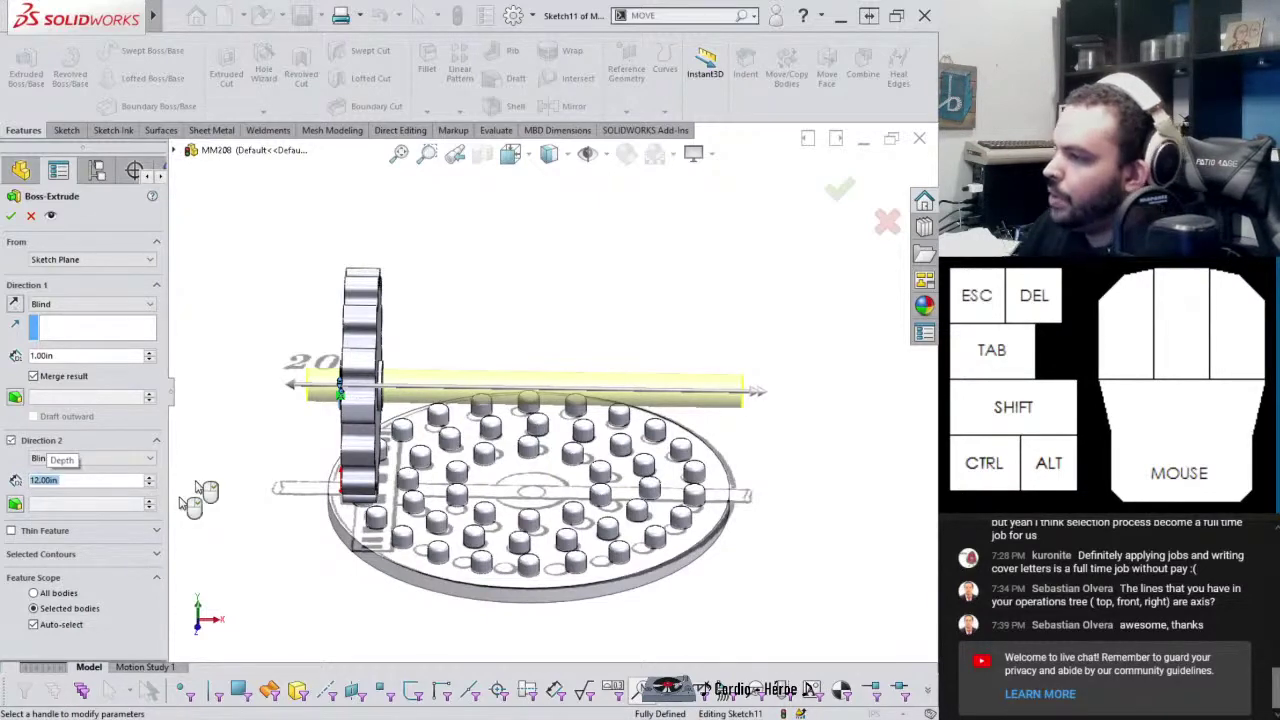
pyautogui.scroll(-3, 390, 388)
pyautogui.moveTo(390, 403); pyautogui.dragTo(295, 415, button='middle')
pyautogui.click(10, 215)
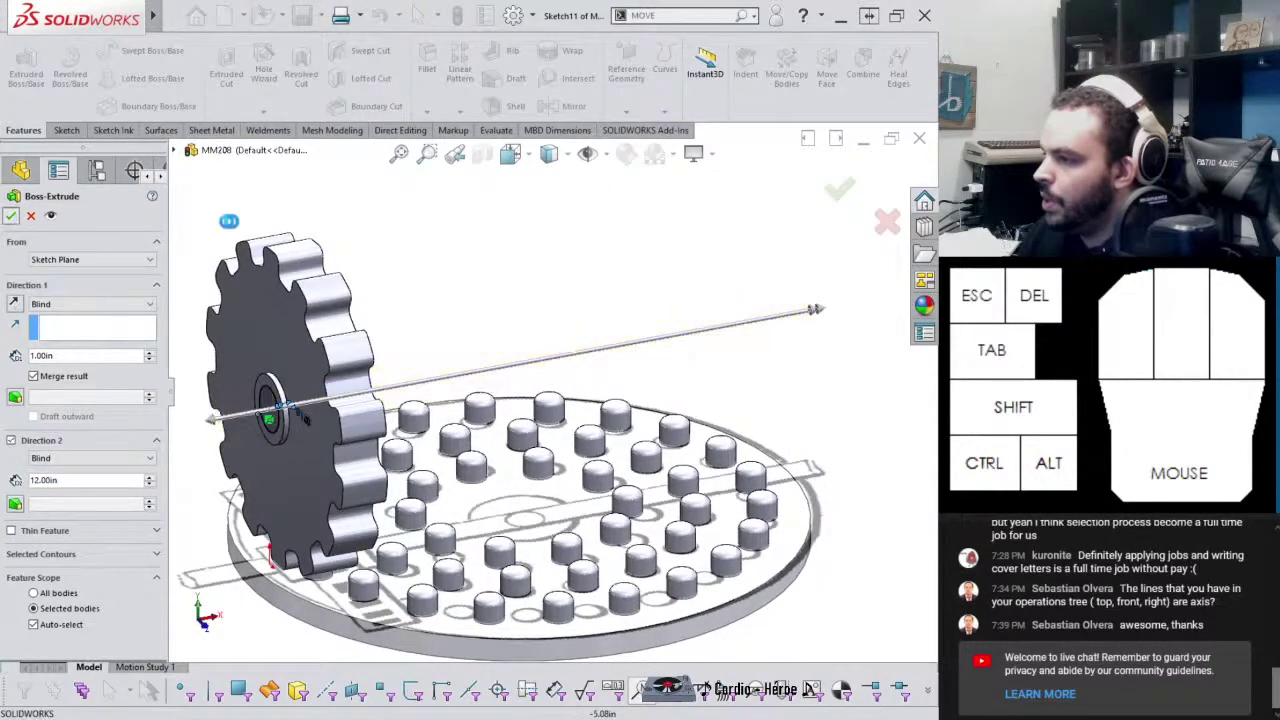
pyautogui.click(520, 266)
# Start a sketch on the disc's underside and draw a circle about 1.19 in in diameter centred on the origin
pyautogui.moveTo(655, 383)
pyautogui.mouseDown(button='middle')
pyautogui.moveTo(449, 520)
pyautogui.moveTo(500, 445)
pyautogui.moveTo(528, 363)
pyautogui.moveTo(553, 451)
pyautogui.moveTo(537, 400)
pyautogui.moveTo(543, 343)
pyautogui.moveTo(611, 589)
pyautogui.mouseUp(button='middle')
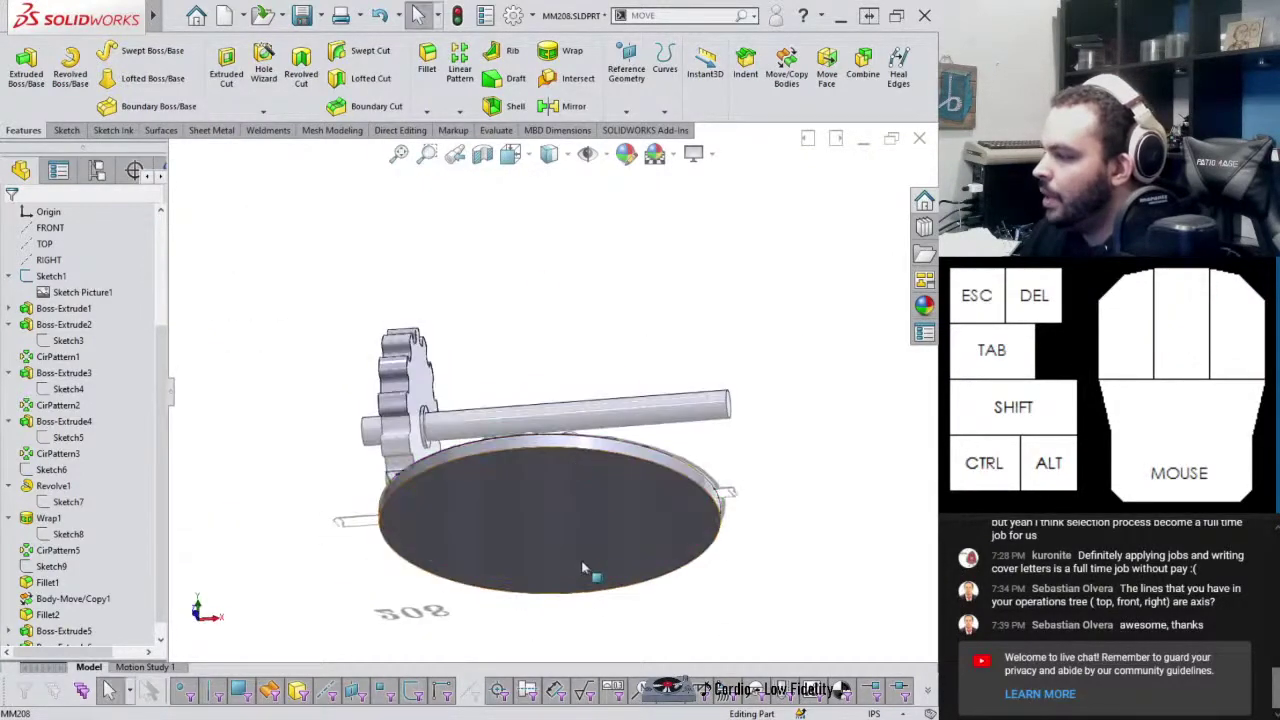
pyautogui.click(595, 512)
pyautogui.click(628, 465)
pyautogui.click(139, 50)
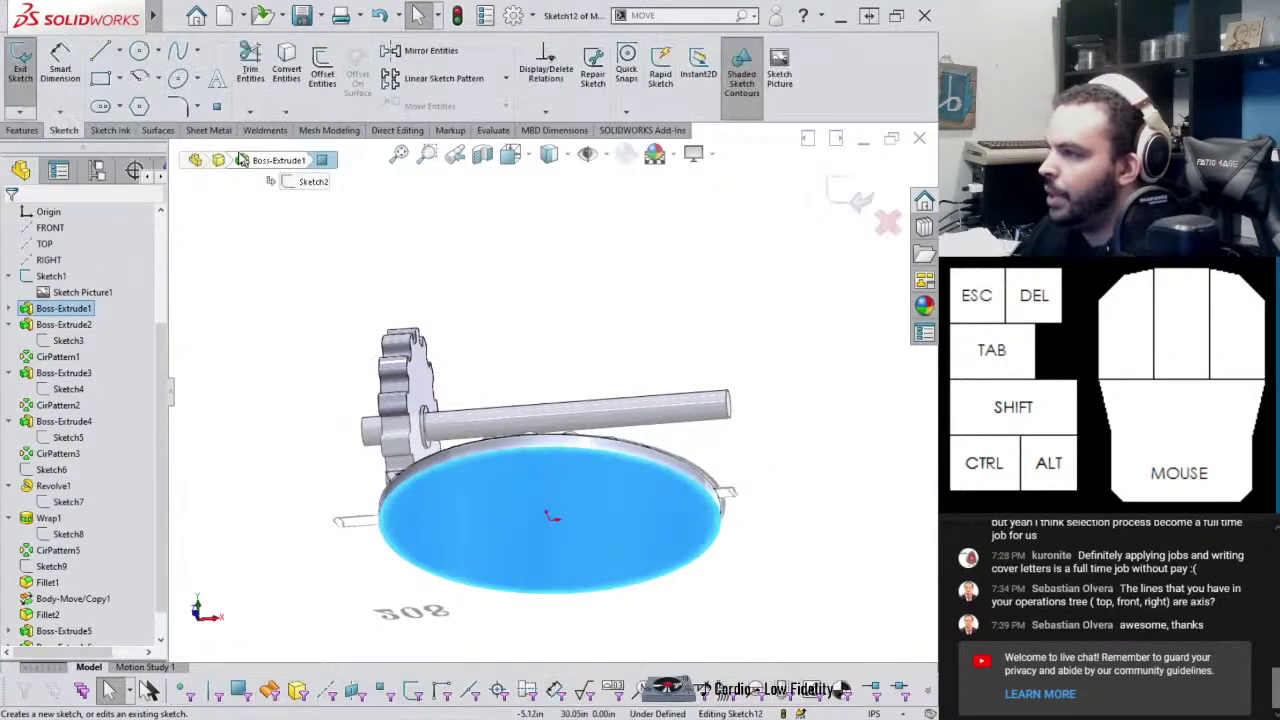
pyautogui.moveTo(546, 513); pyautogui.dragTo(560, 522)
pyautogui.moveTo(560, 522); pyautogui.dragTo(560, 524, button='middle')
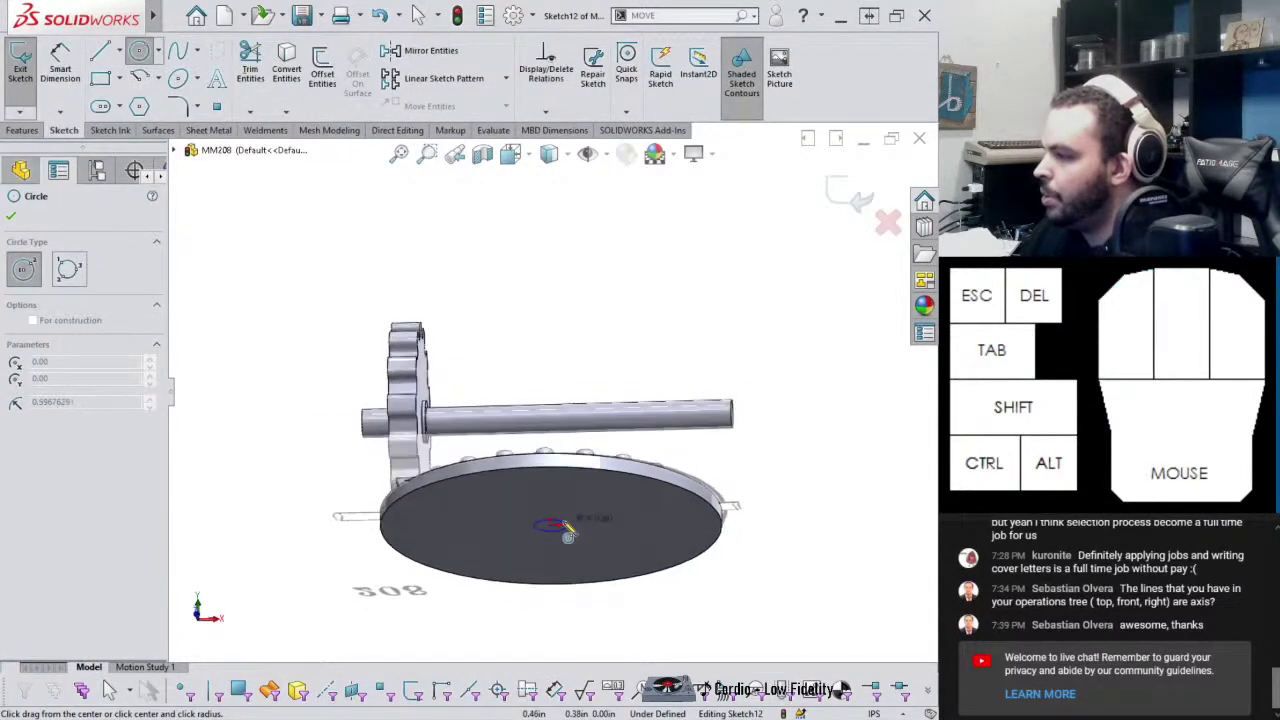
# Dimension the circle on the disc's underside and set its diameter to 1 in
pyautogui.moveTo(643, 641); pyautogui.dragTo(640, 580, button='right')
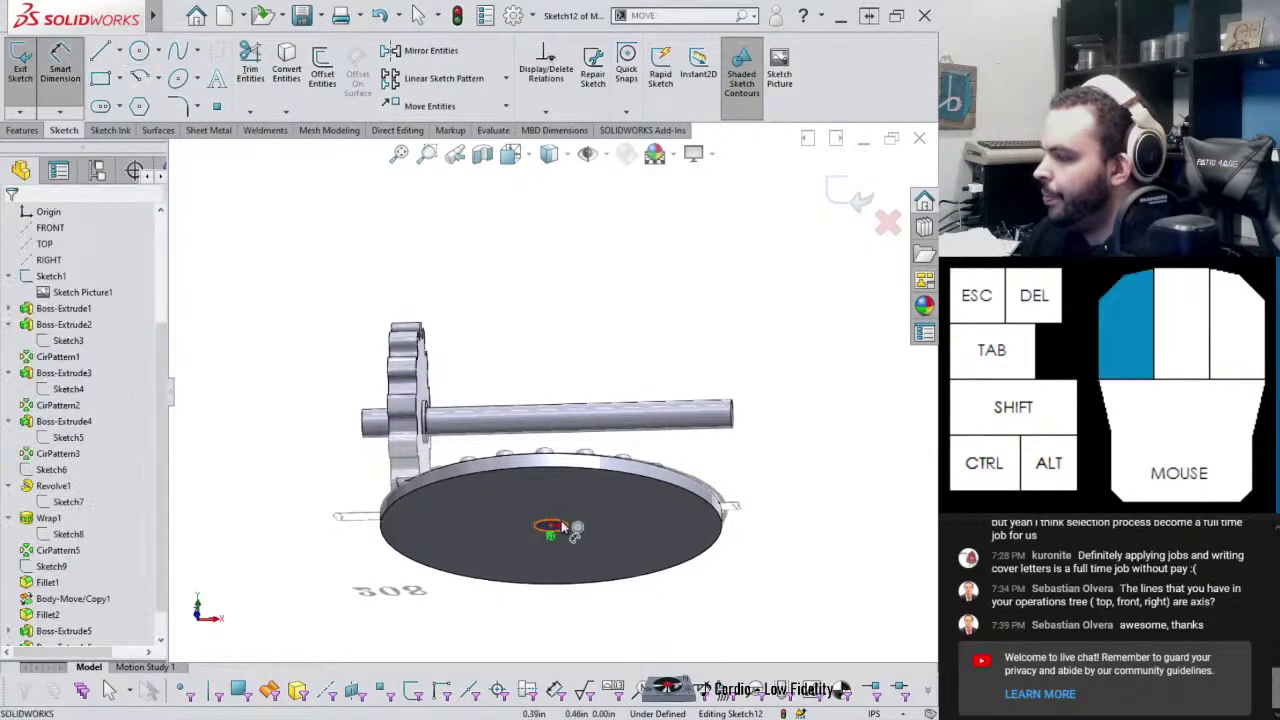
pyautogui.click(562, 522)
pyautogui.click(635, 515)
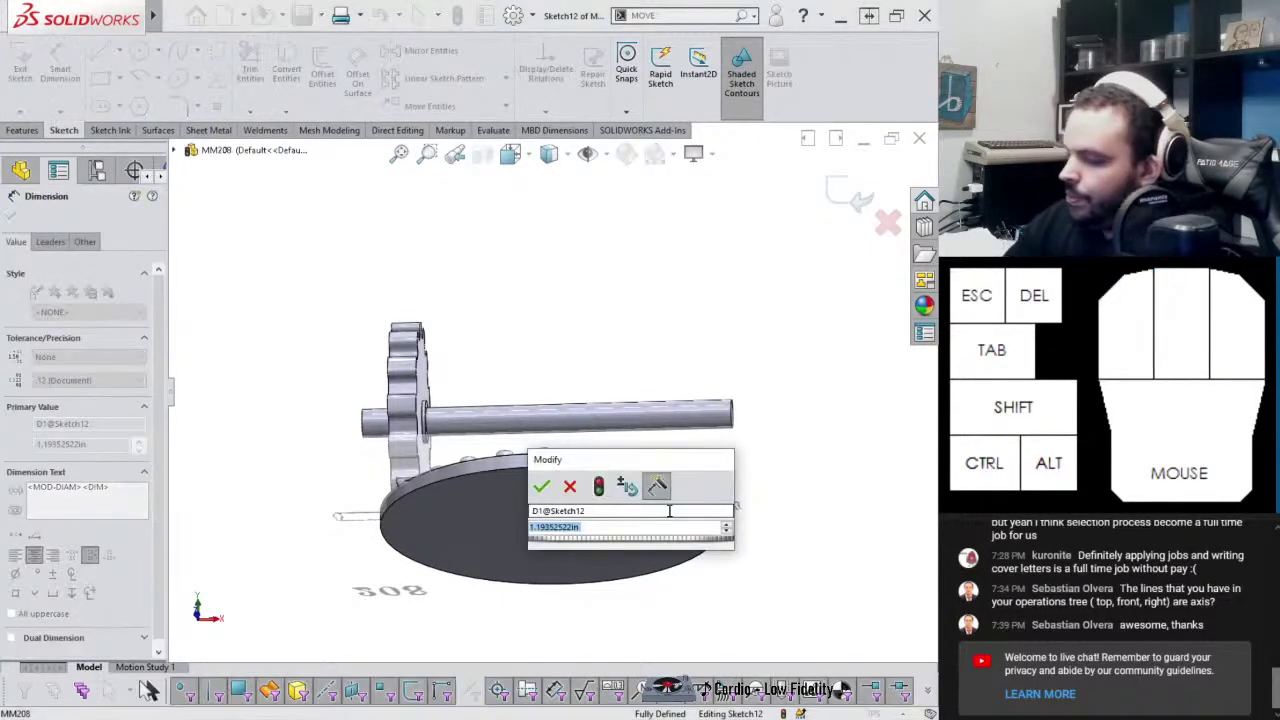
pyautogui.write('1')
pyautogui.press('Return')
# Extrude the underside circle 1 in up through the disc and 12 in downward in the second direction
pyautogui.moveTo(540, 520); pyautogui.dragTo(245, 405, button='middle')
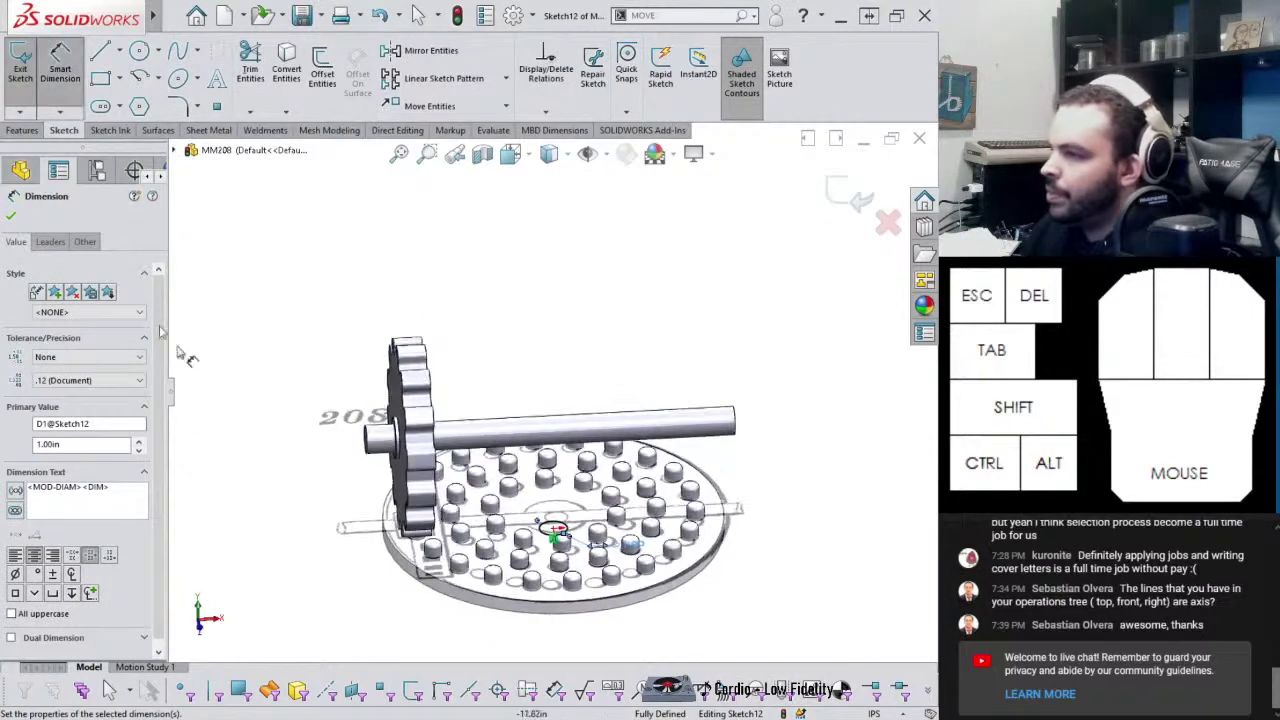
pyautogui.click(22, 130)
pyautogui.click(26, 70)
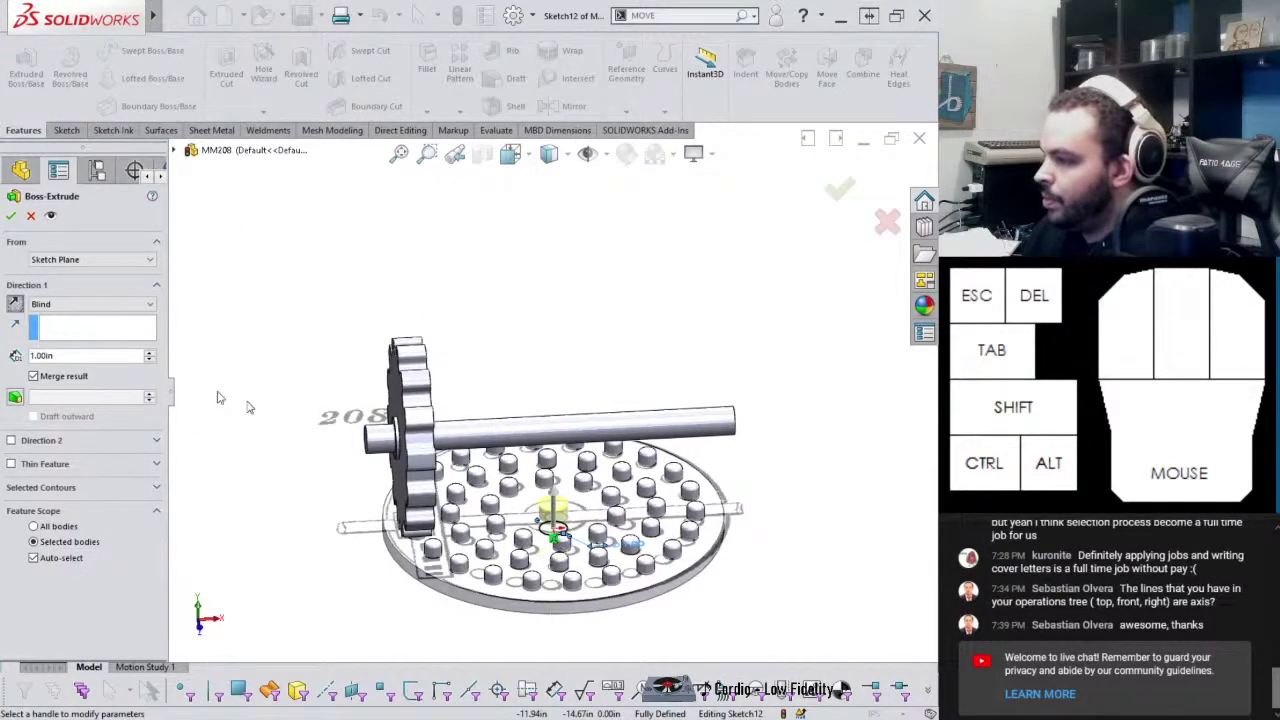
pyautogui.click(11, 441)
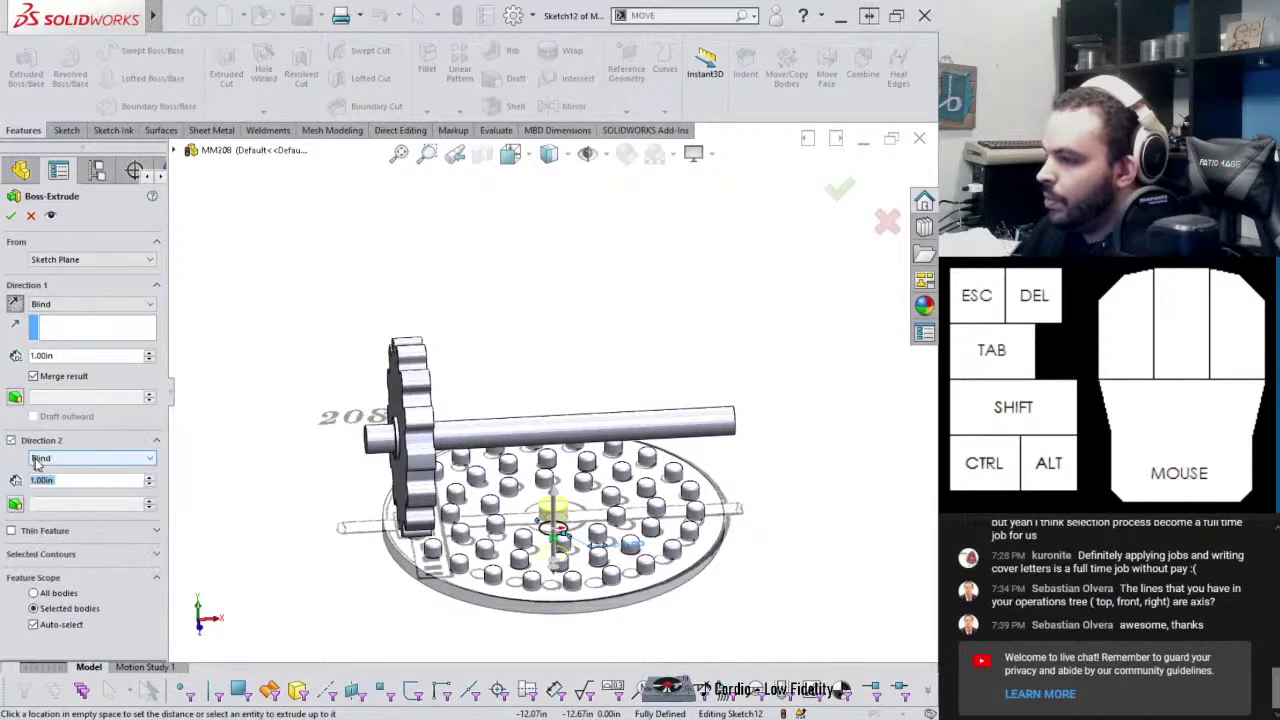
pyautogui.write('12')
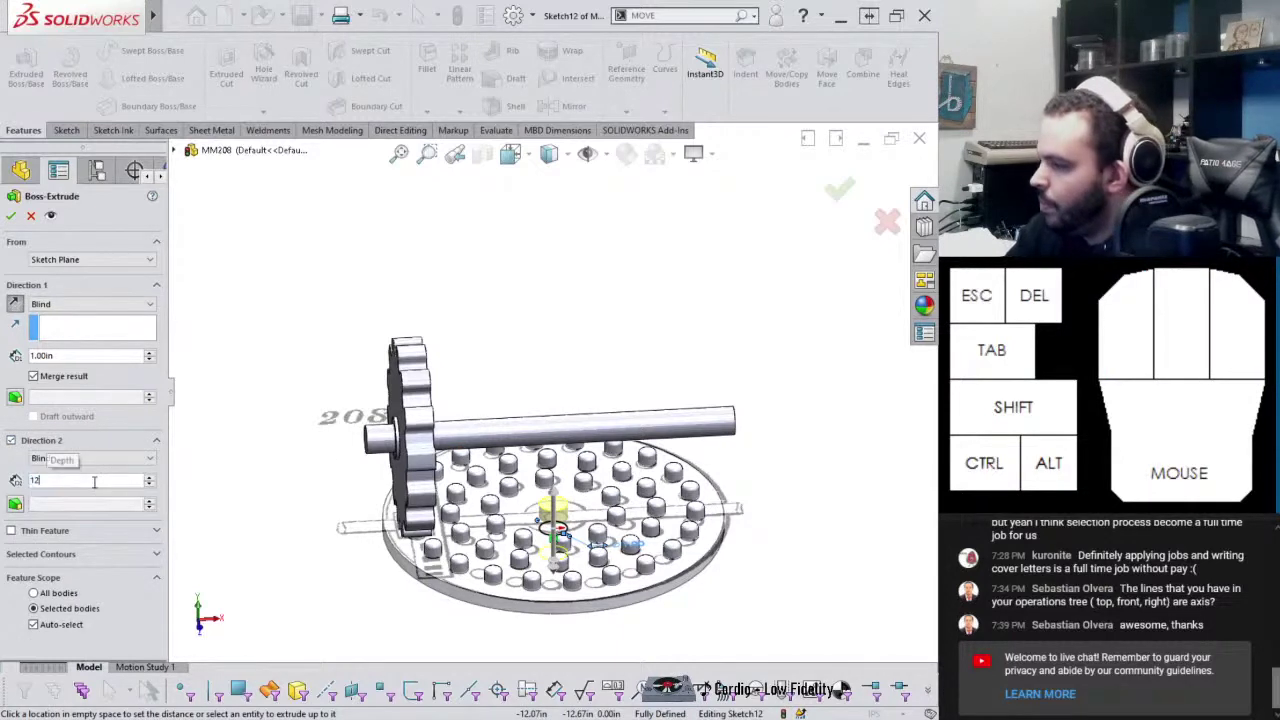
pyautogui.click(60, 622)
pyautogui.press('Escape')
pyautogui.moveTo(549, 553); pyautogui.dragTo(605, 515, button='middle')
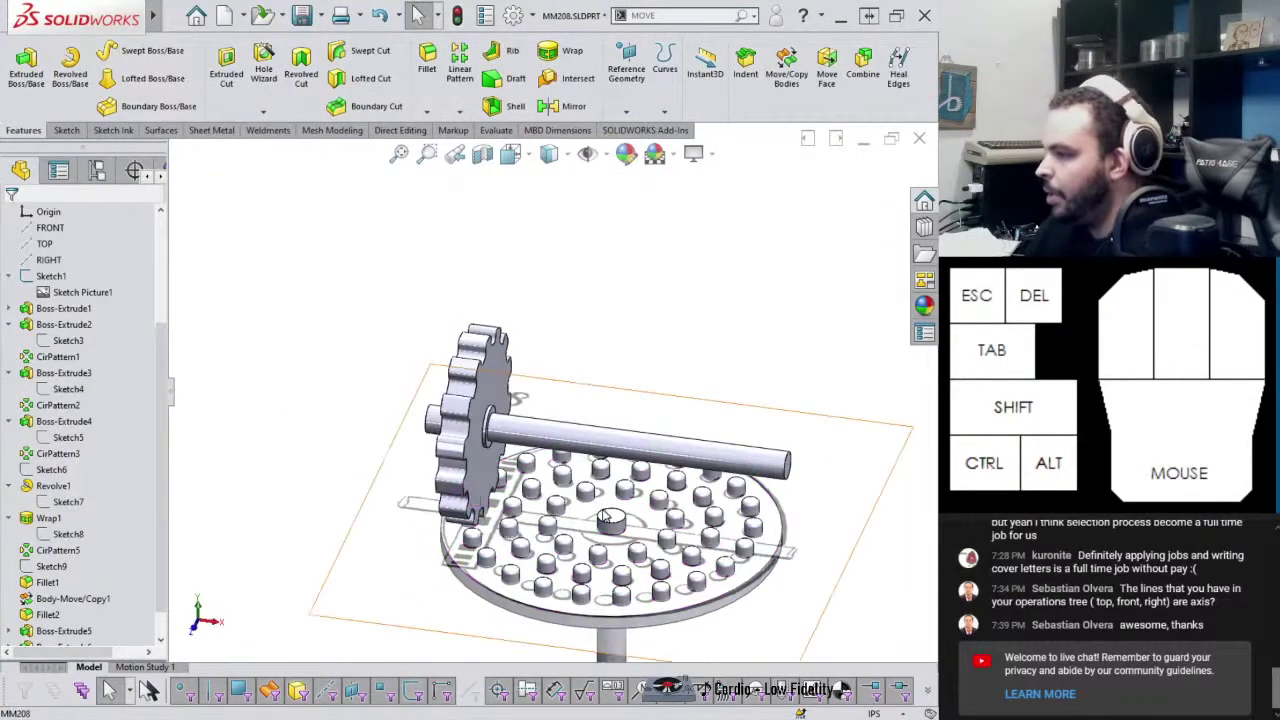
# Hide the sketch holding the reference picture under the peg disc
pyautogui.rightClick(50, 276)
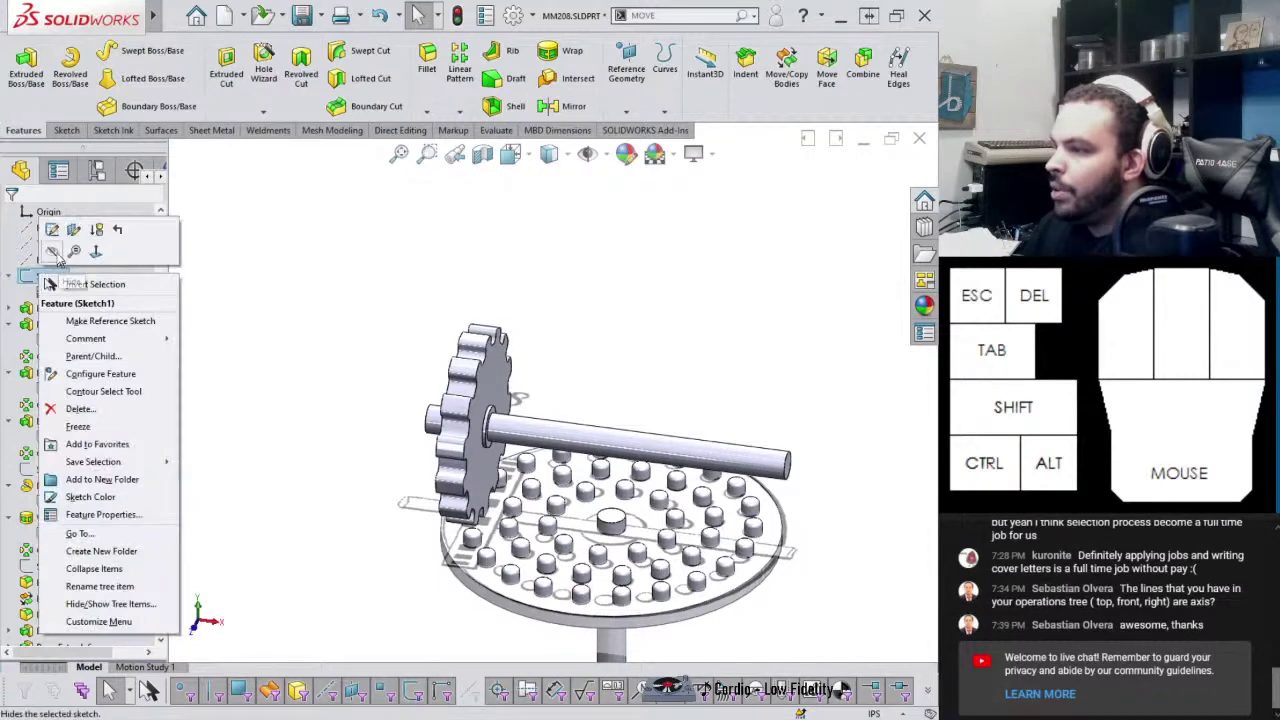
pyautogui.click(52, 251)
pyautogui.moveTo(409, 374)
pyautogui.mouseDown(button='middle')
pyautogui.moveTo(604, 466)
pyautogui.moveTo(690, 450)
pyautogui.moveTo(697, 415)
pyautogui.moveTo(600, 408)
pyautogui.mouseUp(button='middle')
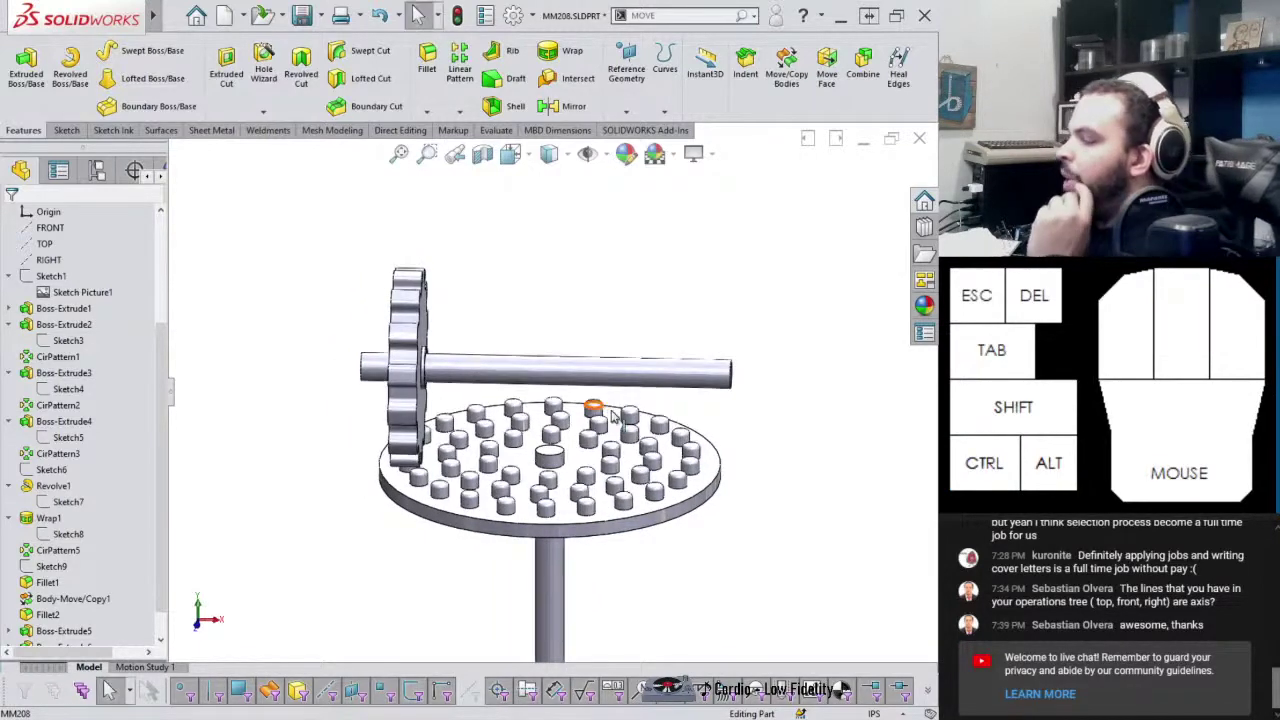
# Edit the horizontal shaft's extrusion and turn off Merge result so the shaft is a separate body
pyautogui.click(520, 378)
pyautogui.click(43, 632)
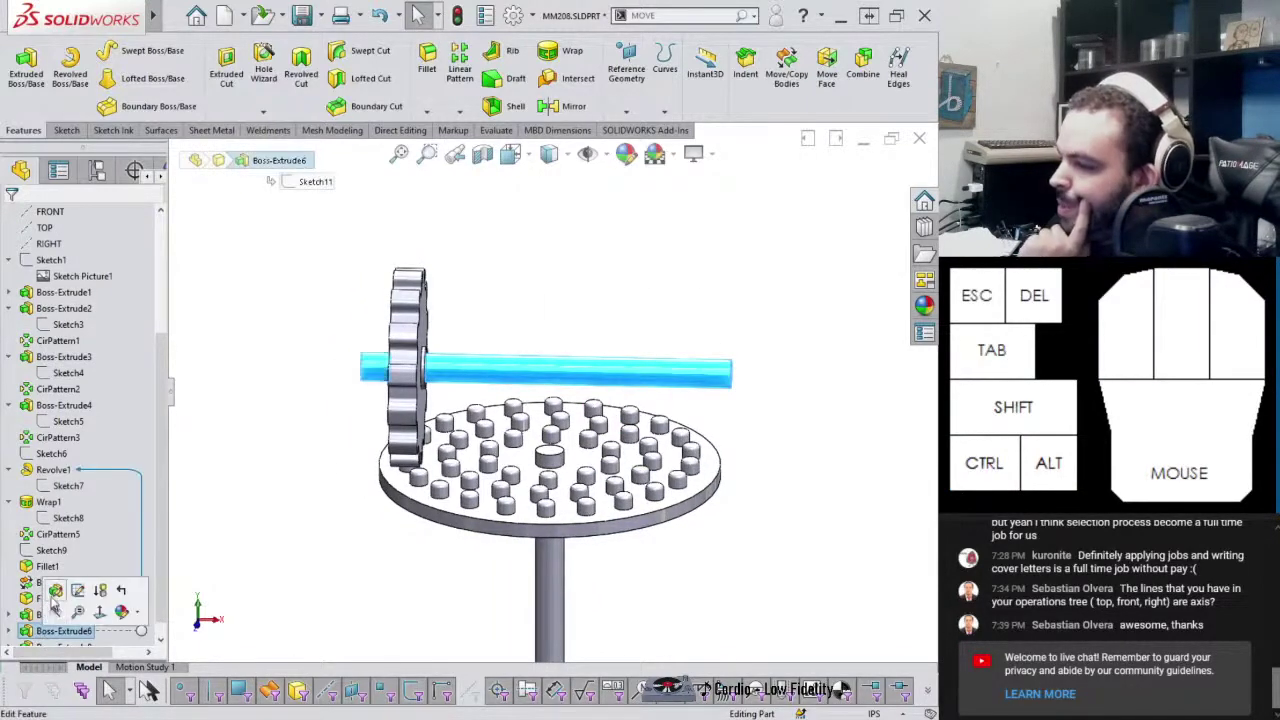
pyautogui.click(56, 605)
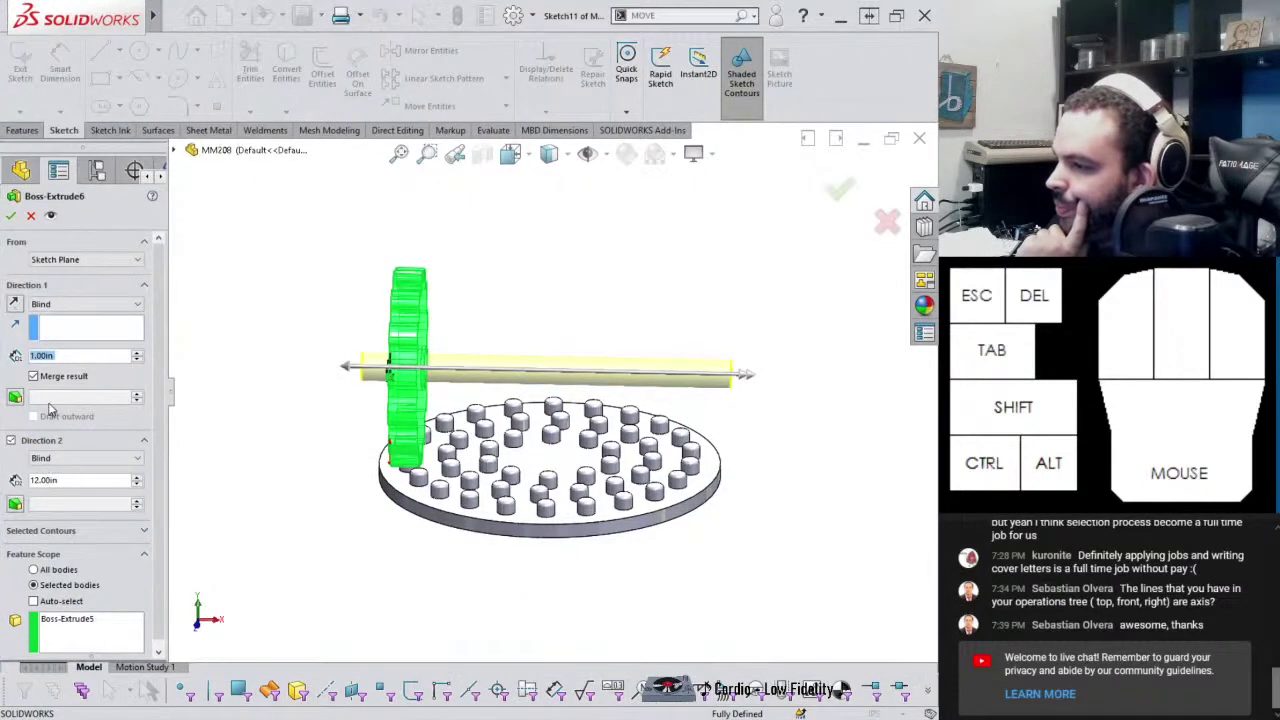
pyautogui.click(40, 378)
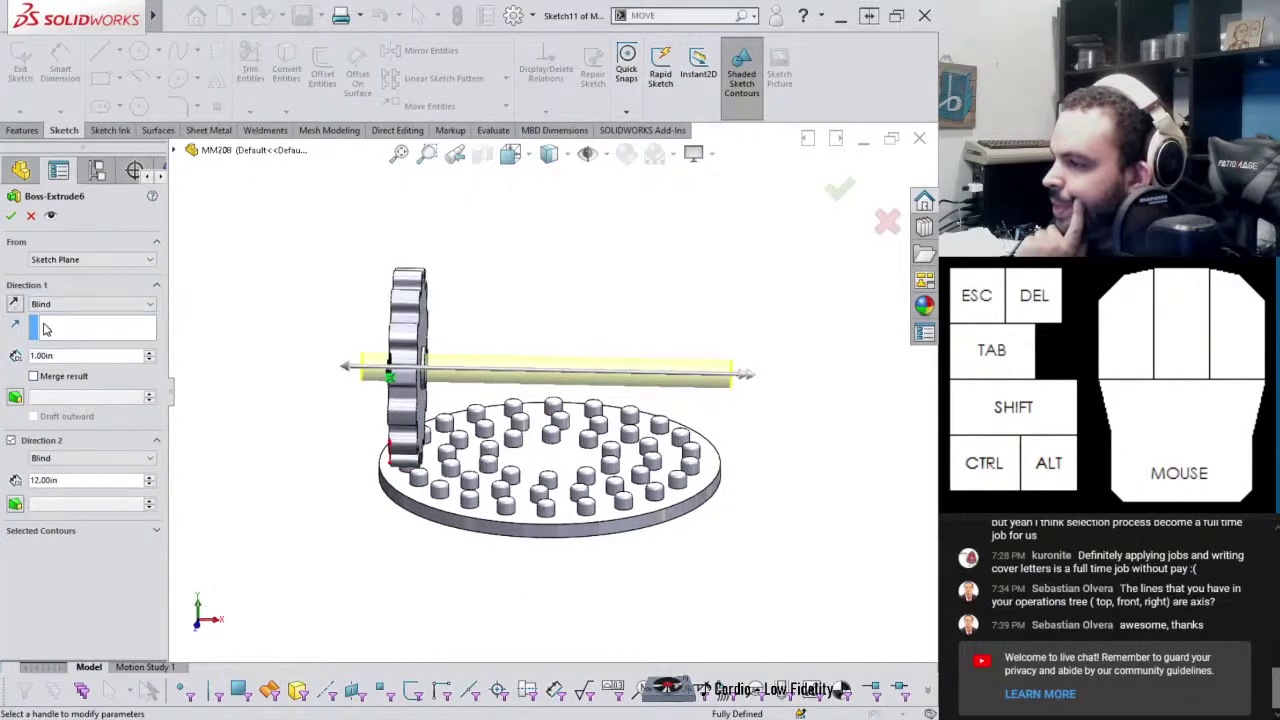
pyautogui.click(10, 215)
# Apply an Indent with the toothed wheel as target body and the horizontal shaft as tool body
pyautogui.moveTo(337, 409); pyautogui.dragTo(348, 352, button='middle')
pyautogui.moveTo(482, 242); pyautogui.dragTo(514, 263, button='middle')
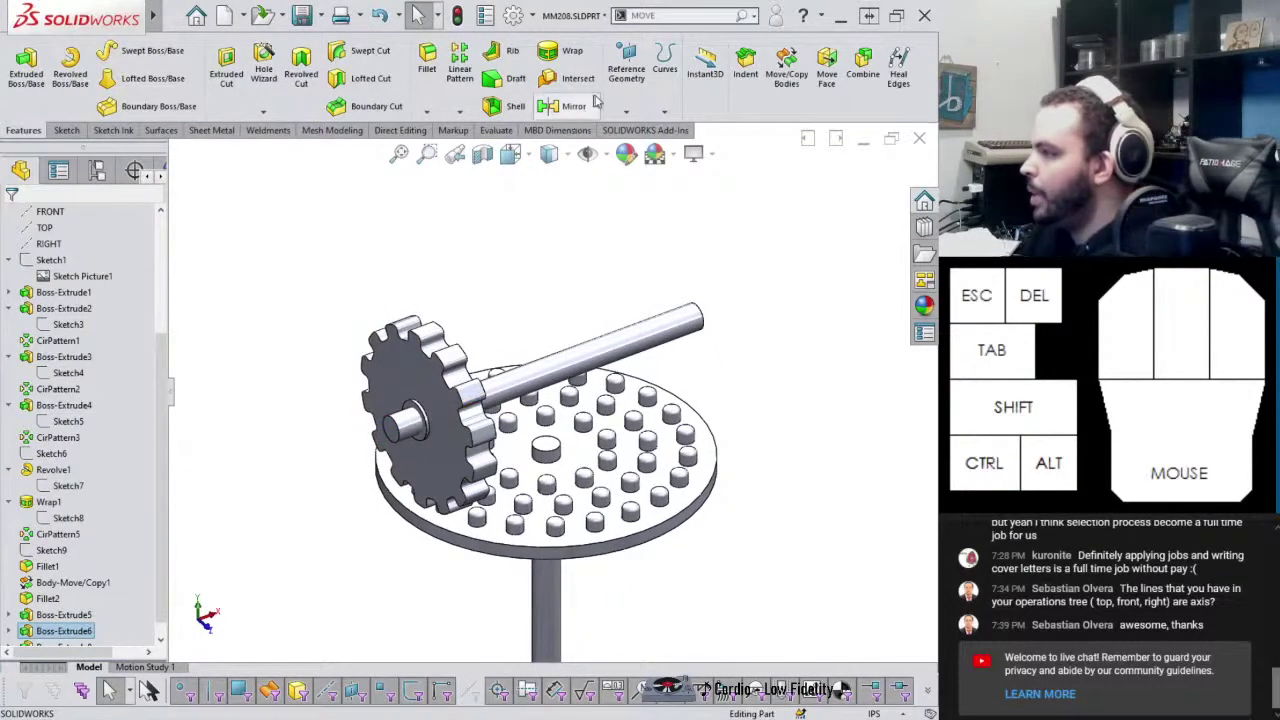
pyautogui.click(746, 72)
pyautogui.click(415, 368)
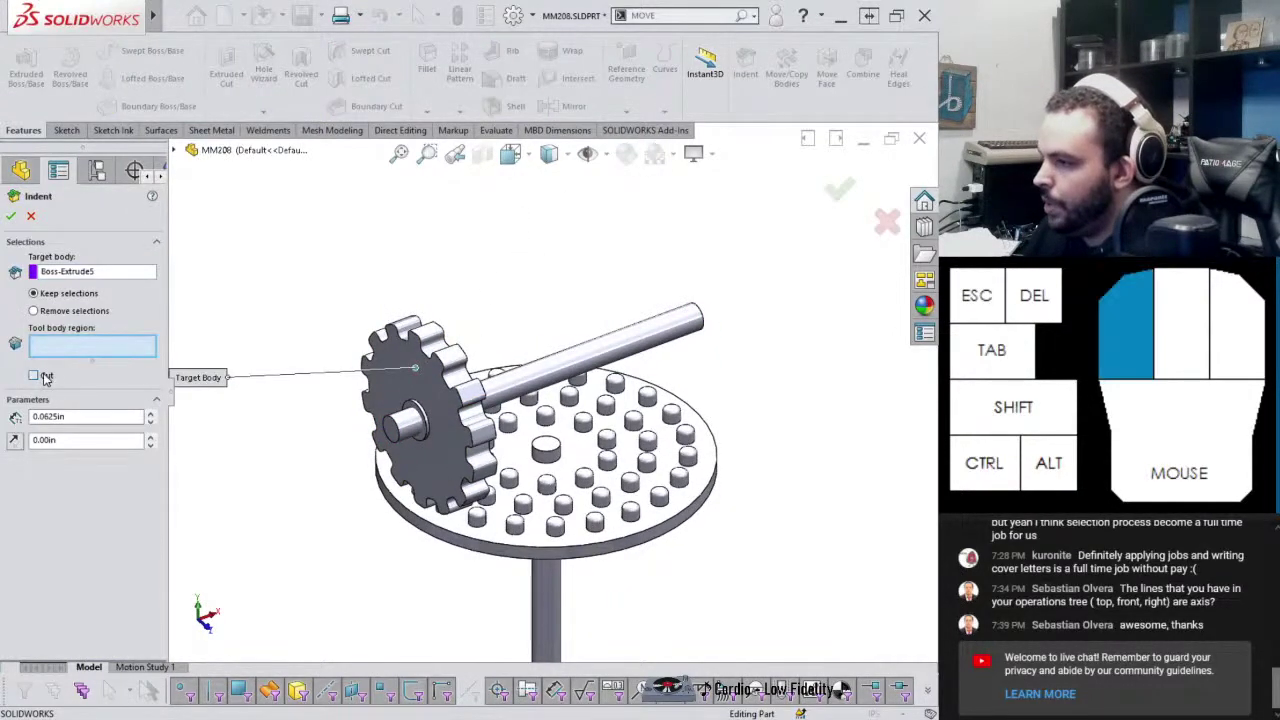
pyautogui.click(405, 430)
pyautogui.rightClick(400, 440)
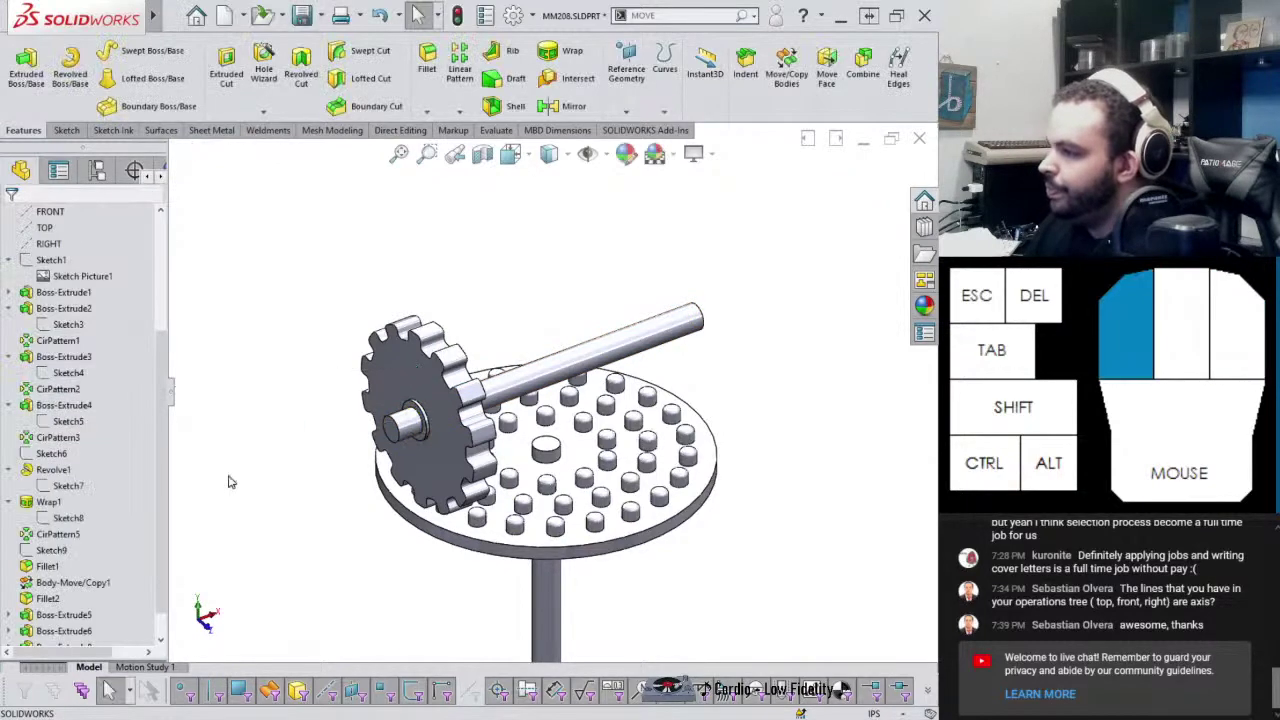
# Examine how the horizontal shaft sits in the wheel's hub and check the whole assembly of wheel, disc and shafts
pyautogui.scroll(-3, 400, 445)
pyautogui.scroll(1, 430, 440)
pyautogui.scroll(-3, 485, 410)
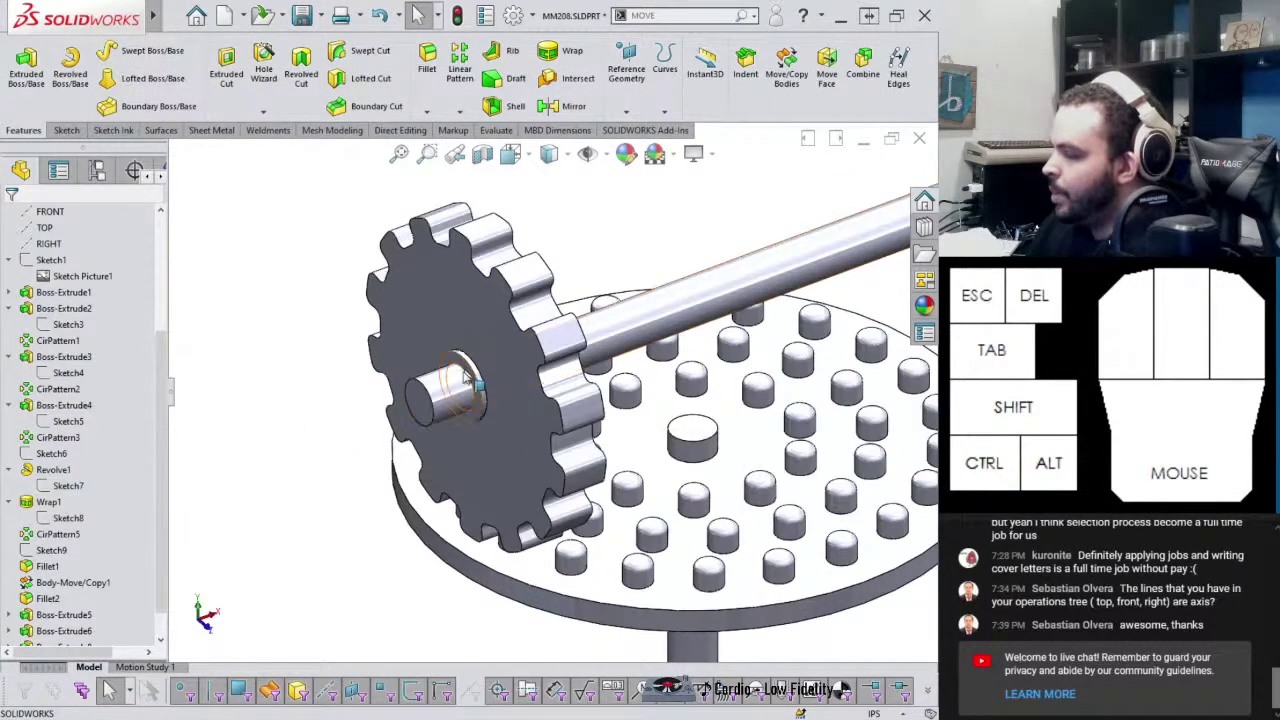
pyautogui.click(455, 393)
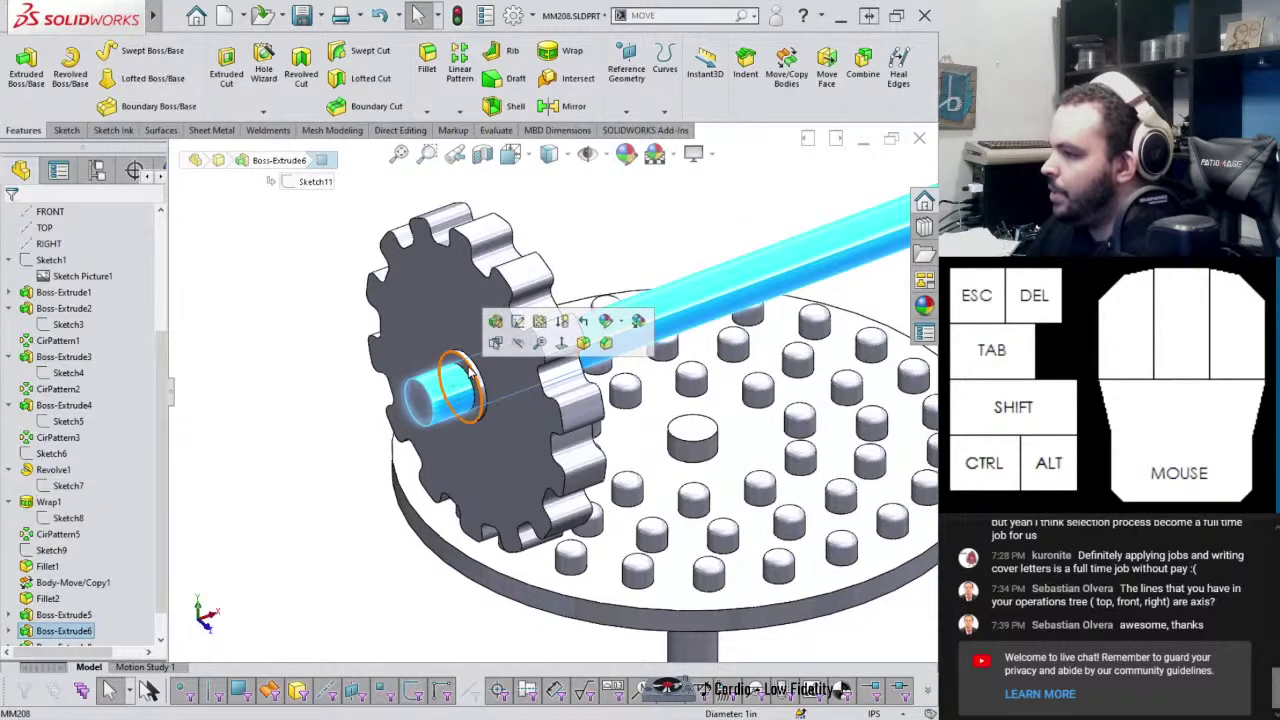
pyautogui.moveTo(455, 393); pyautogui.dragTo(488, 444, button='middle')
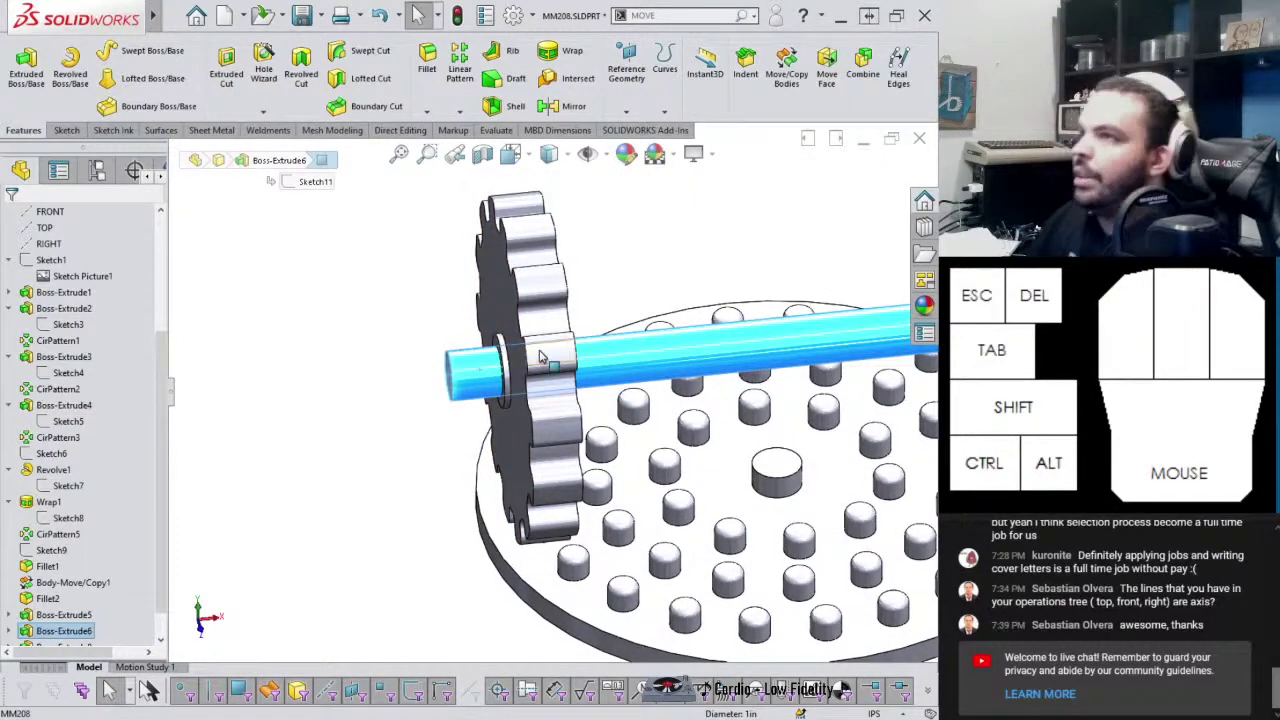
pyautogui.scroll(-2, 857, 509)
pyautogui.scroll(4, 857, 517)
pyautogui.moveTo(857, 517); pyautogui.dragTo(695, 465, button='middle')
pyautogui.click(786, 545)
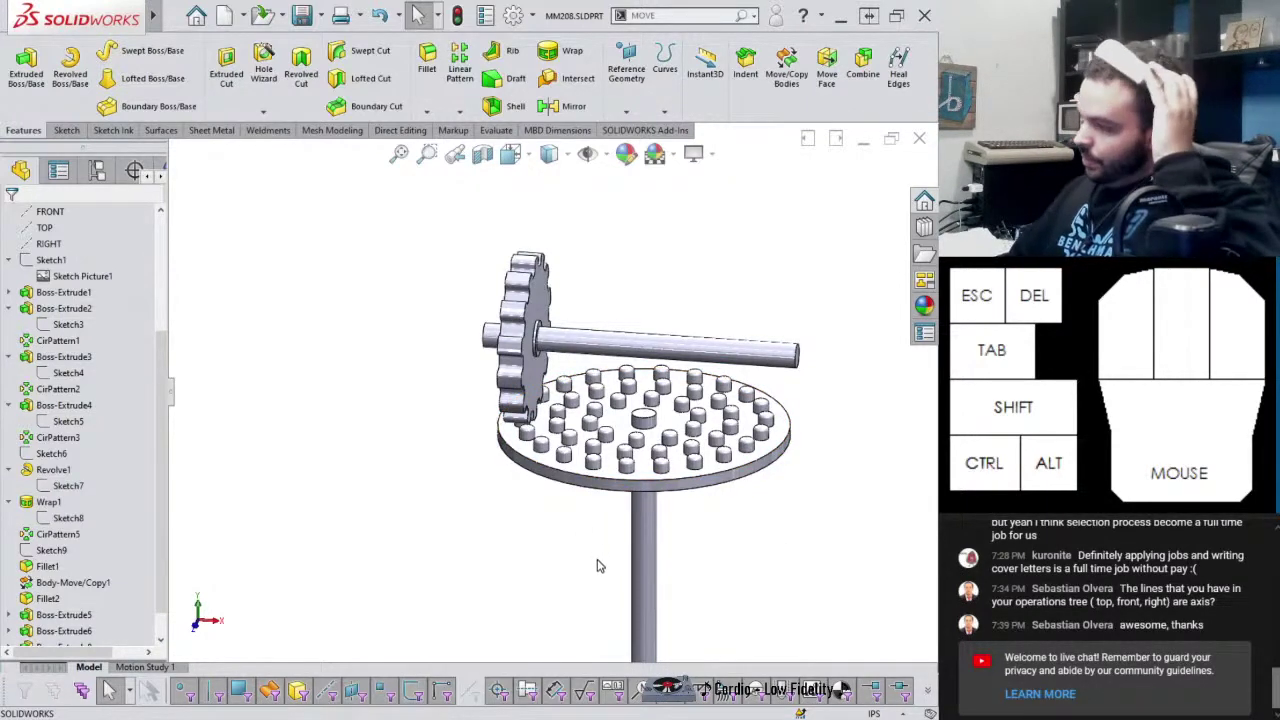
pyautogui.keyDown('ctrl'); pyautogui.moveTo(843, 375); pyautogui.dragTo(673, 477, button='middle'); pyautogui.keyUp('ctrl')
pyautogui.write('SAVE')
pyautogui.click(790, 35)
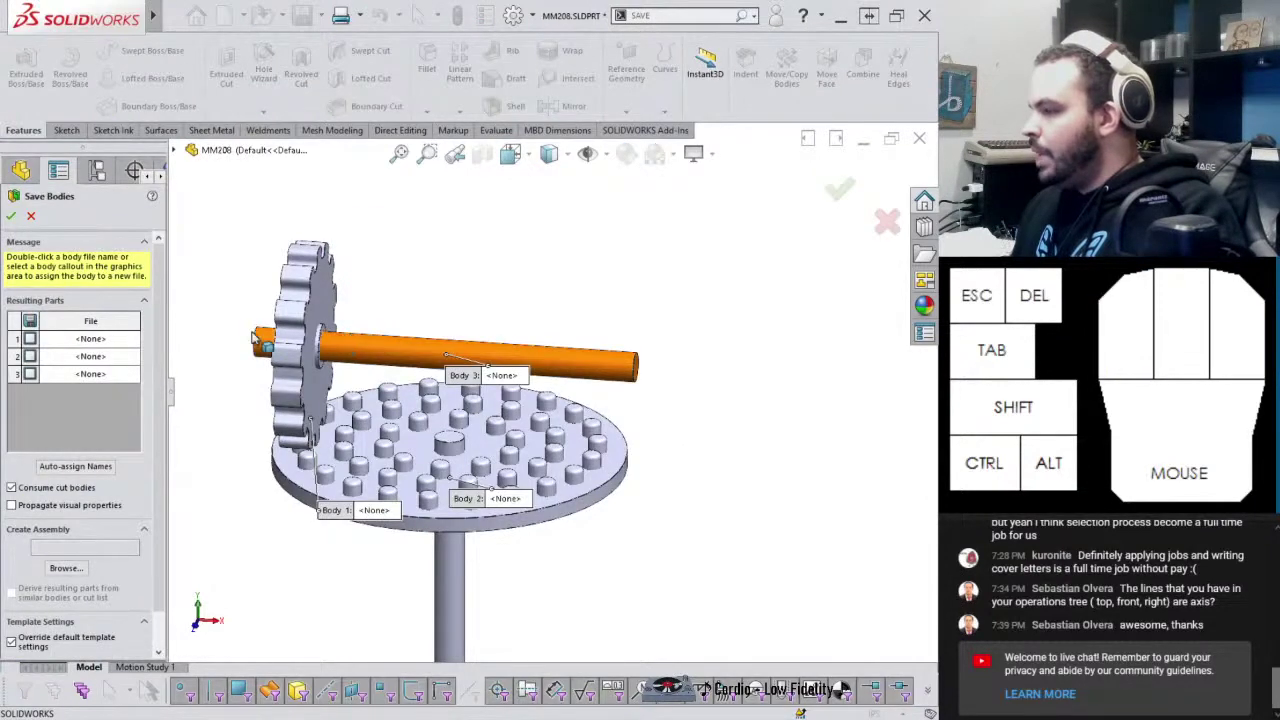
pyautogui.click(32, 216)
pyautogui.scroll(3, 560, 574)
pyautogui.scroll(-8, 432, 470)
pyautogui.moveTo(432, 470); pyautogui.dragTo(446, 480, button='middle')
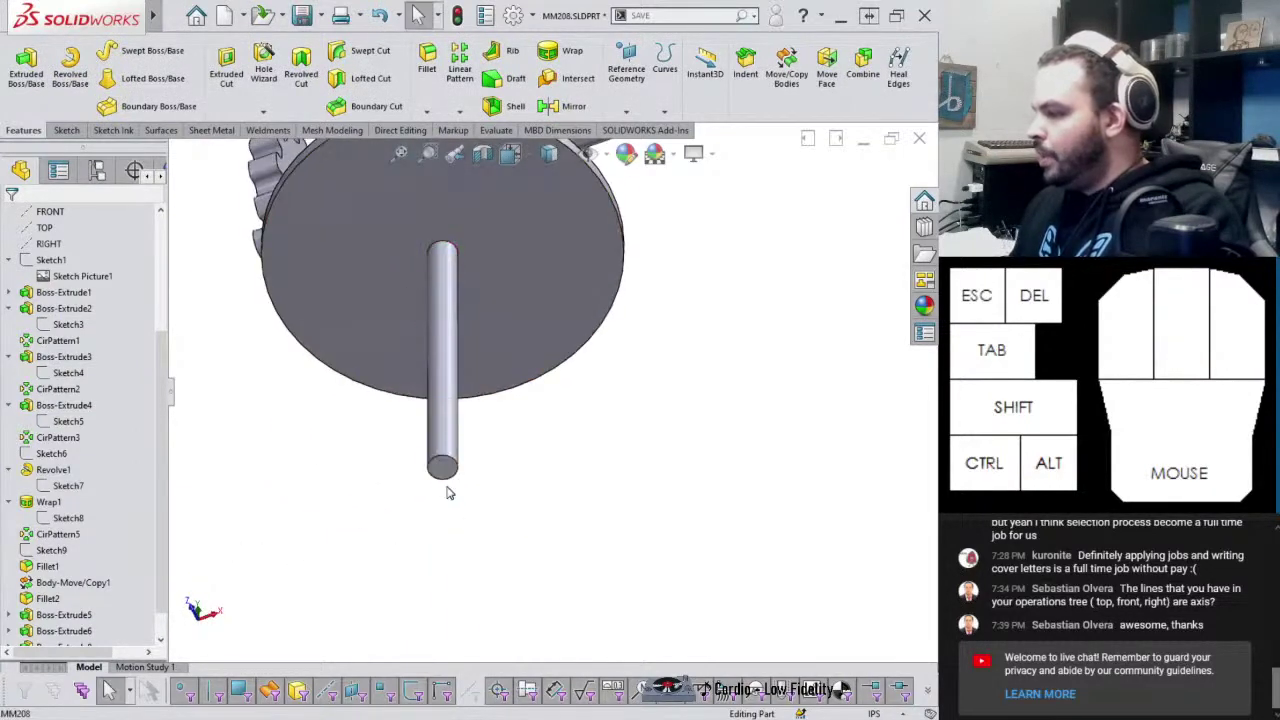
pyautogui.click(444, 470)
pyautogui.click(506, 434)
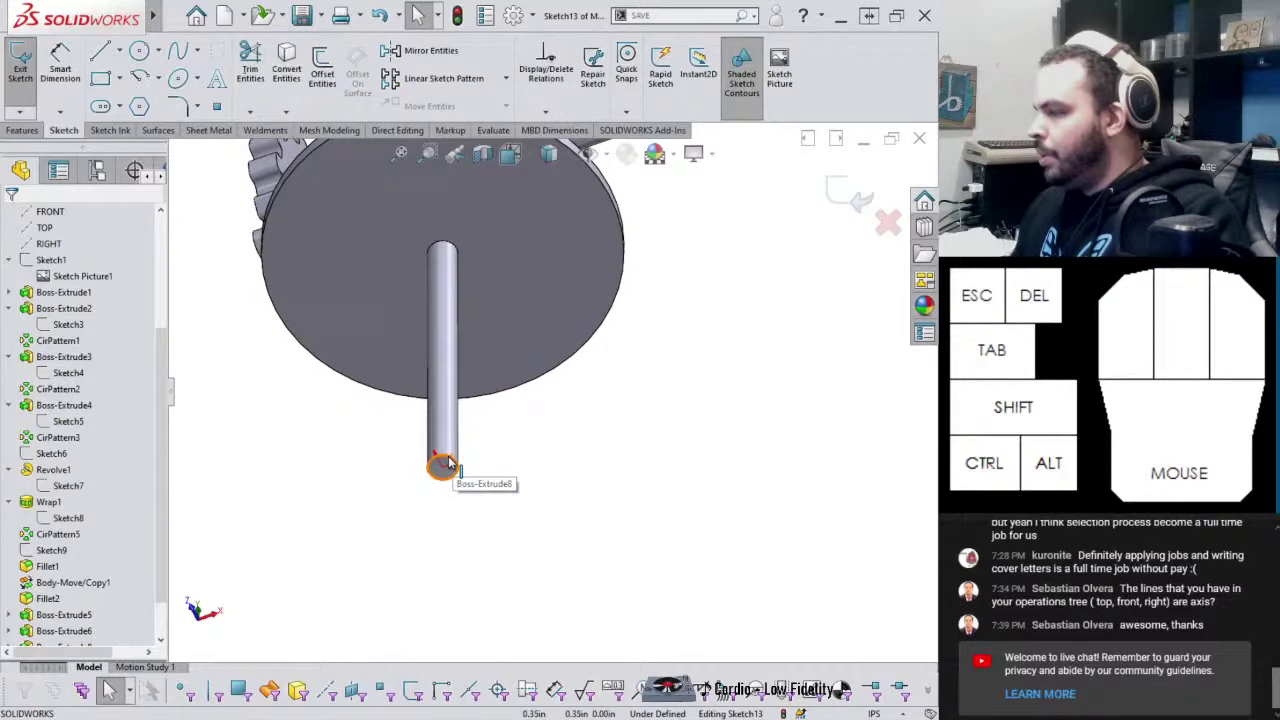
pyautogui.click(848, 197)
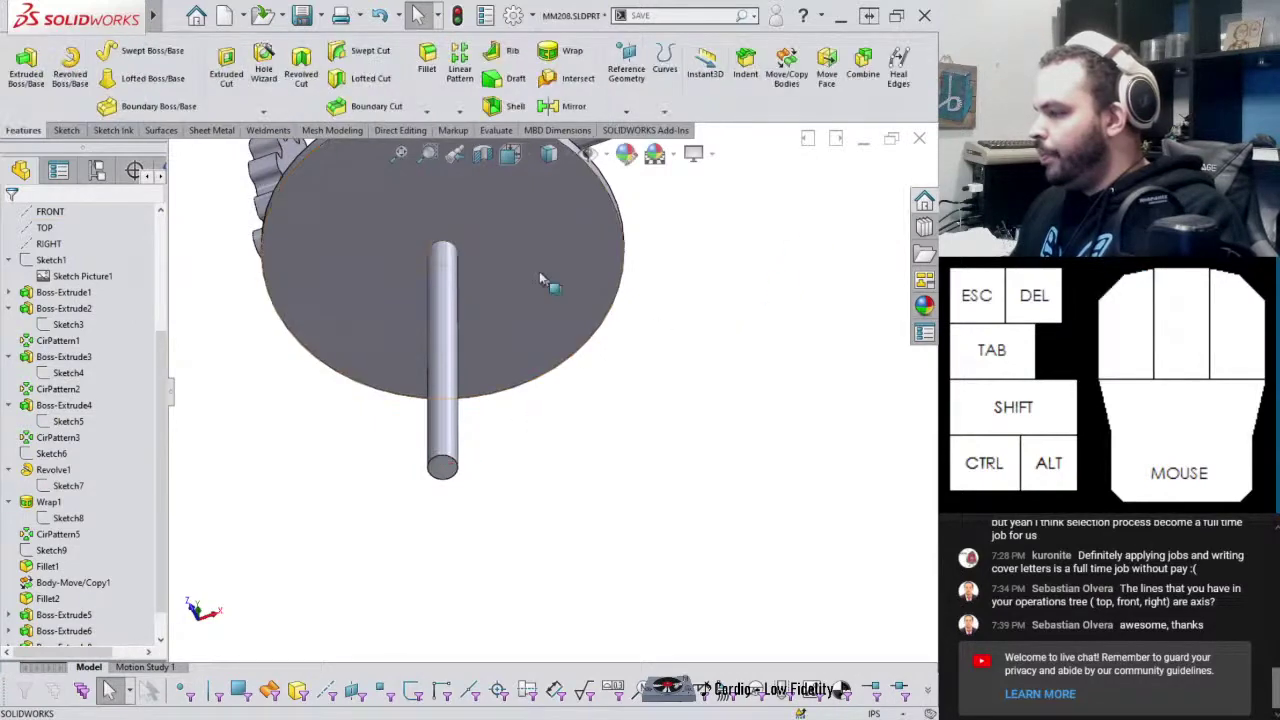
# Sketch on the underside of the pegged disc, convert the vertical shaft's circular edge into the sketch, and close it
pyautogui.click(588, 245)
pyautogui.click(583, 201)
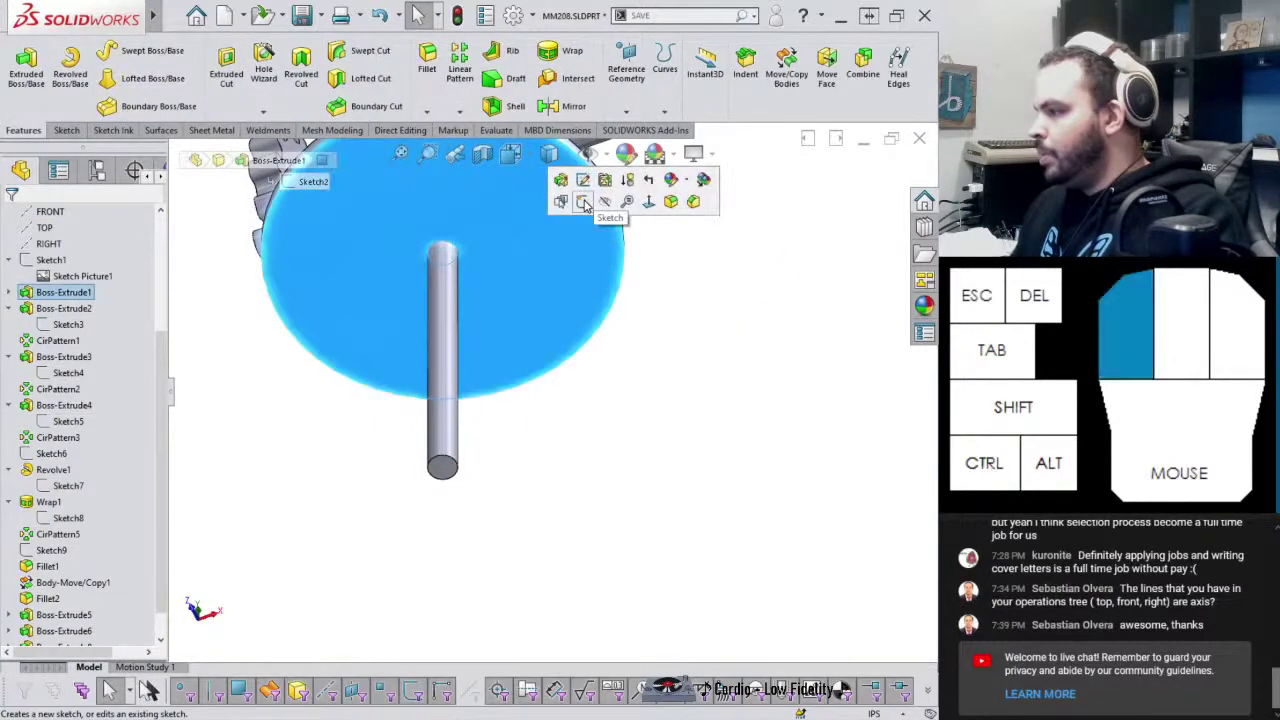
pyautogui.click(446, 250)
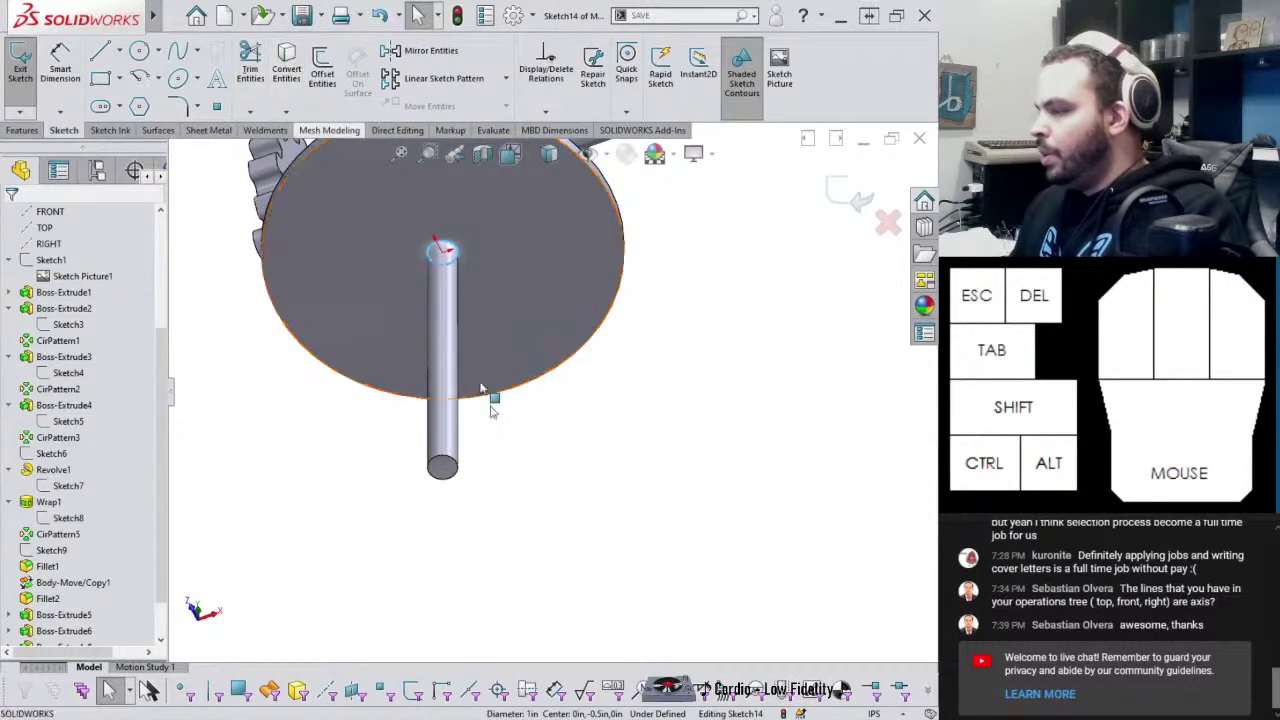
pyautogui.click(720, 274)
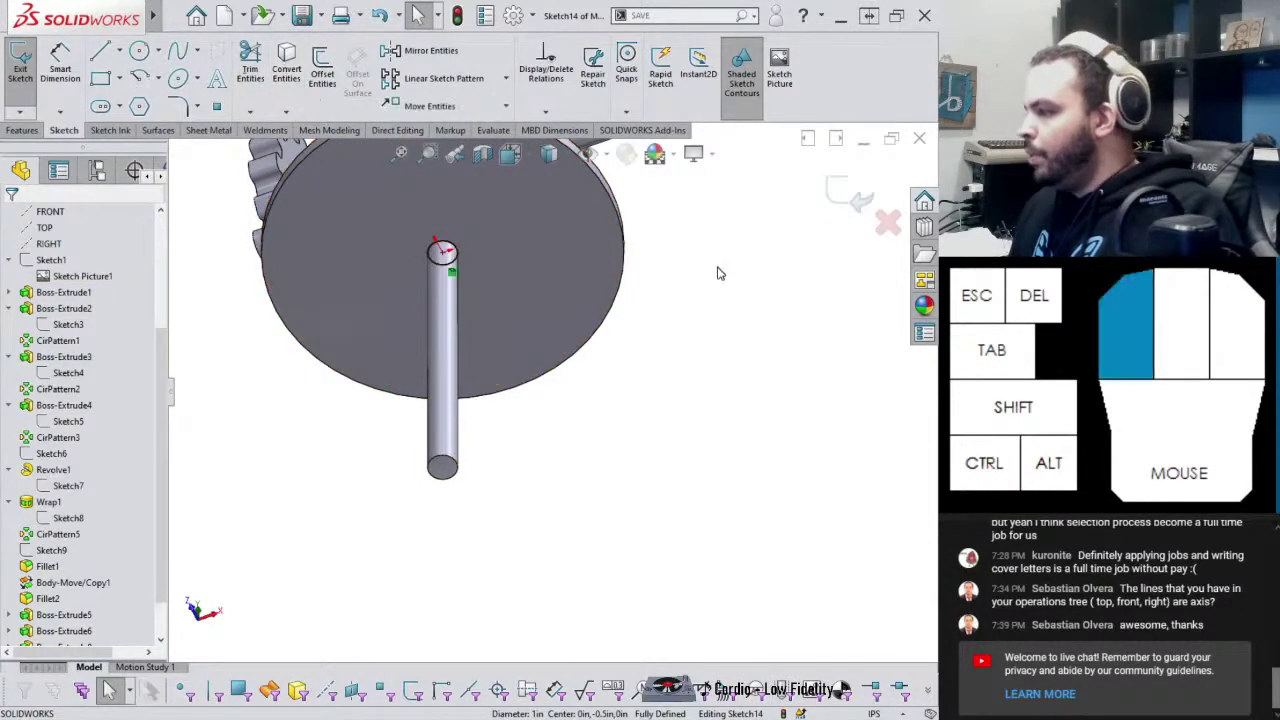
pyautogui.click(848, 203)
# Delete the horizontal shaft's body with a Delete/Keep Body feature set to Delete Bodies
pyautogui.scroll(-4, 449, 277)
pyautogui.moveTo(449, 277); pyautogui.dragTo(571, 443, button='middle')
pyautogui.scroll(4, 478, 287)
pyautogui.moveTo(478, 287); pyautogui.dragTo(494, 286, button='middle')
pyautogui.scroll(-2, 488, 295)
pyautogui.scroll(2, 494, 286)
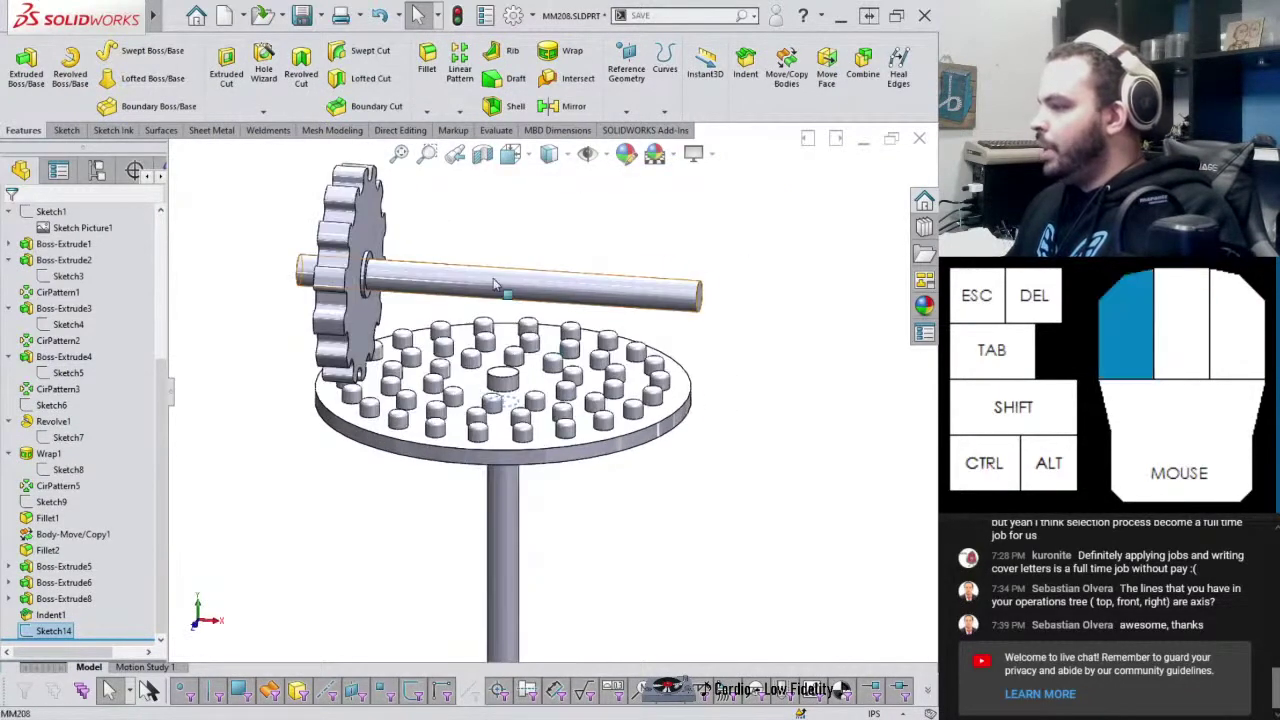
pyautogui.click(494, 284)
pyautogui.click(438, 260)
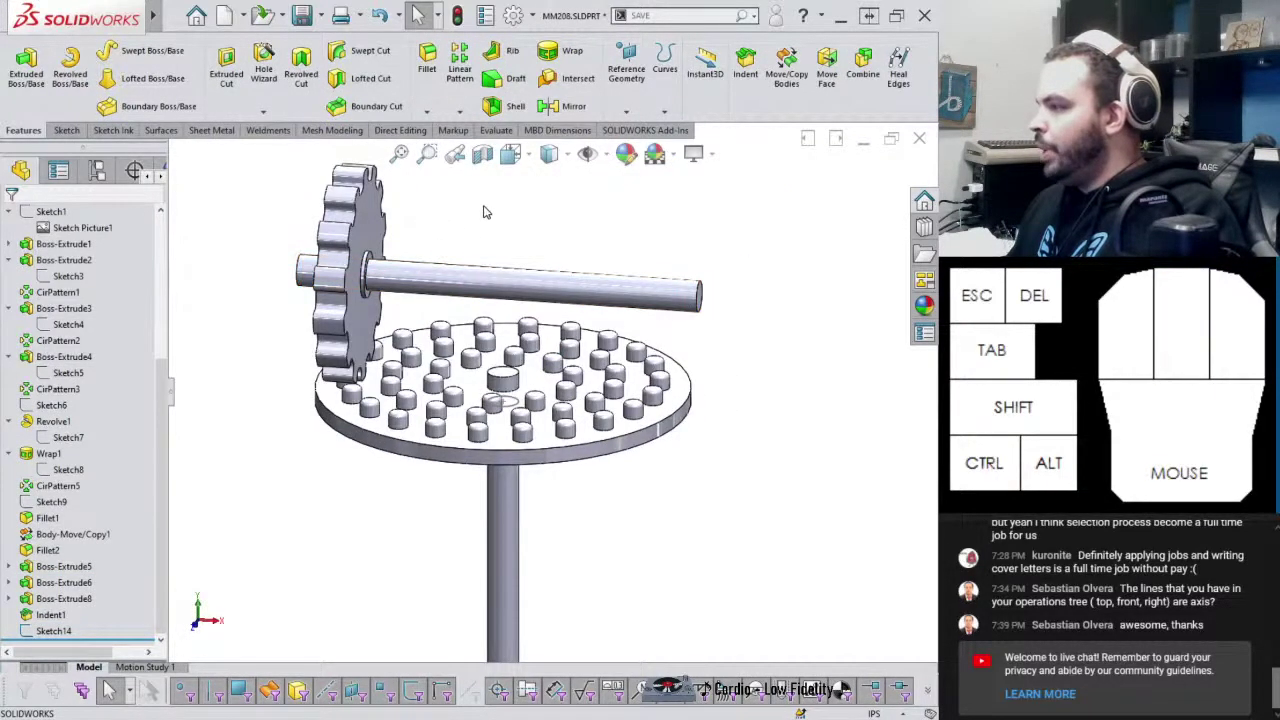
pyautogui.rightClick(488, 222)
pyautogui.click(462, 225)
pyautogui.write('DE')
pyautogui.press('Down')
pyautogui.press('Down')
pyautogui.press('Down')
pyautogui.press('Down')
pyautogui.press('Down')
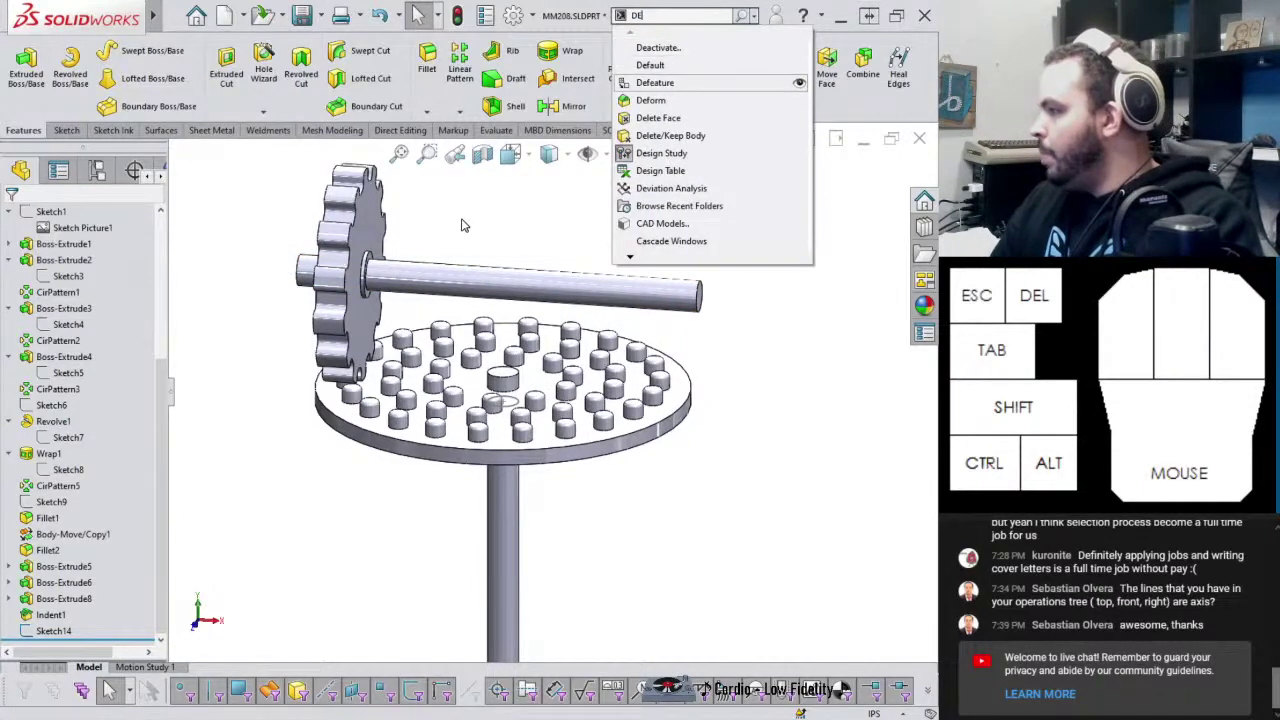
pyautogui.press('Return')
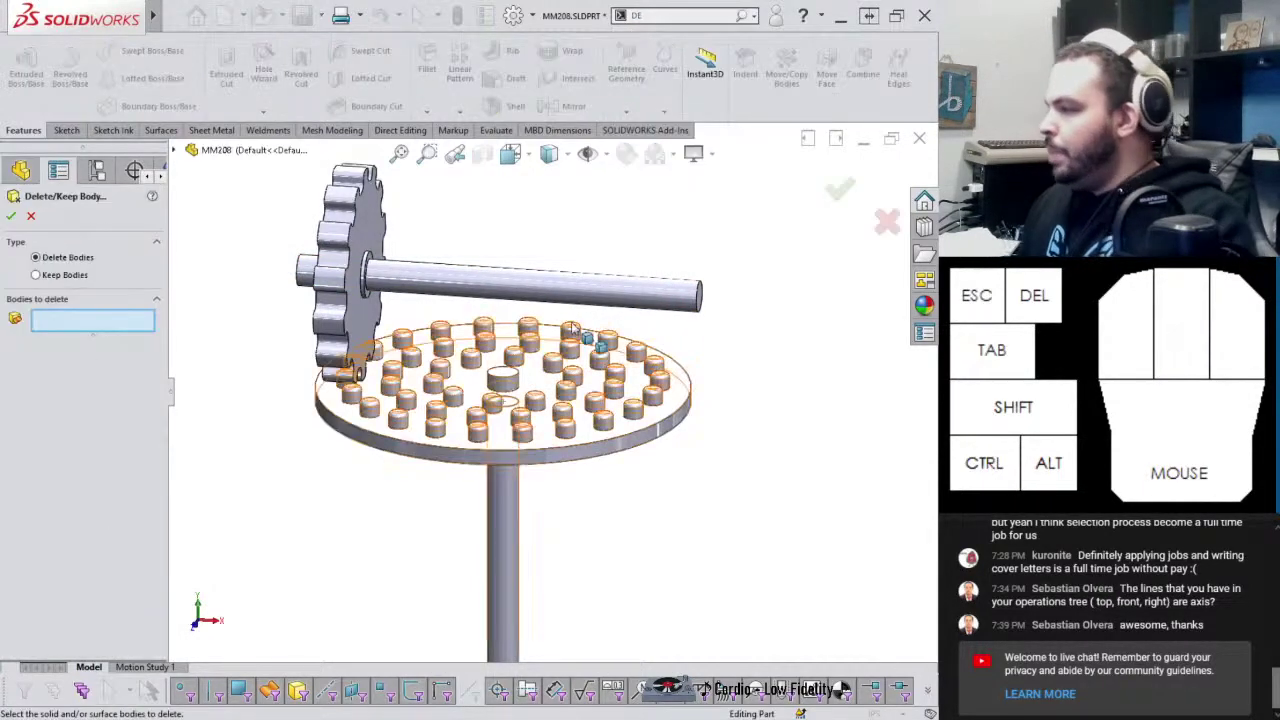
pyautogui.click(531, 287)
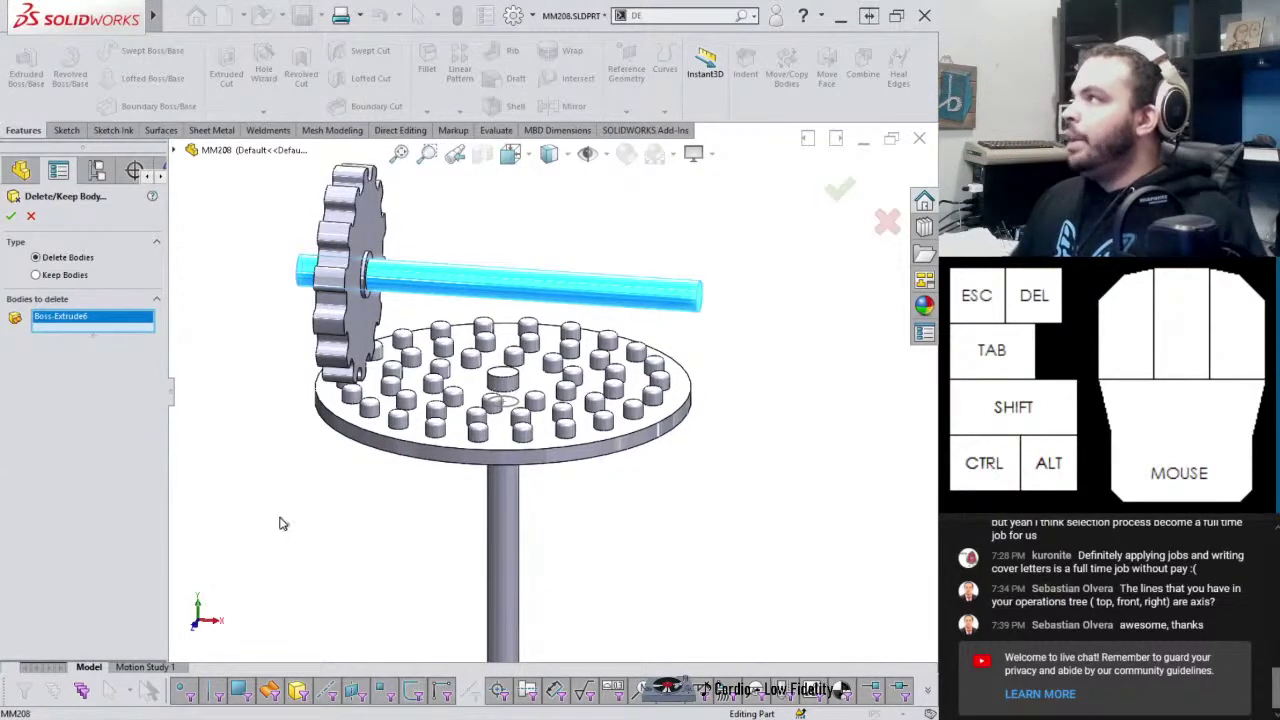
pyautogui.click(11, 217)
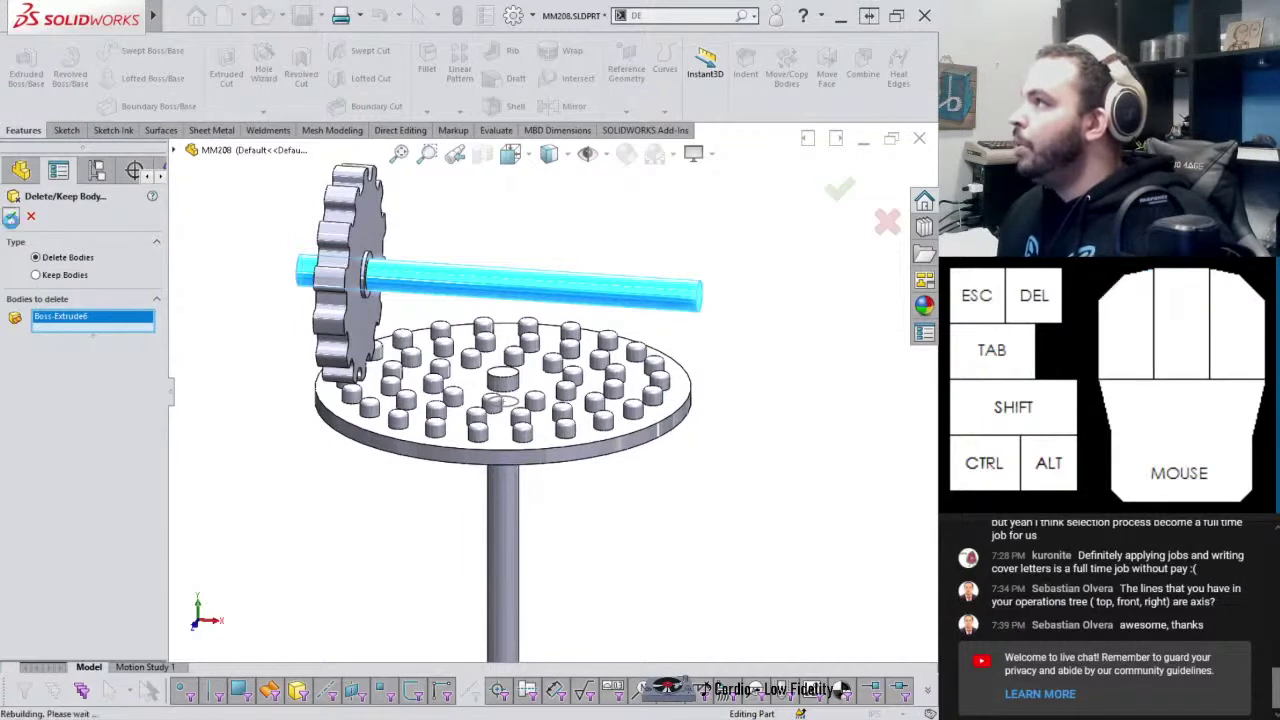
pyautogui.scroll(-1, 98, 624)
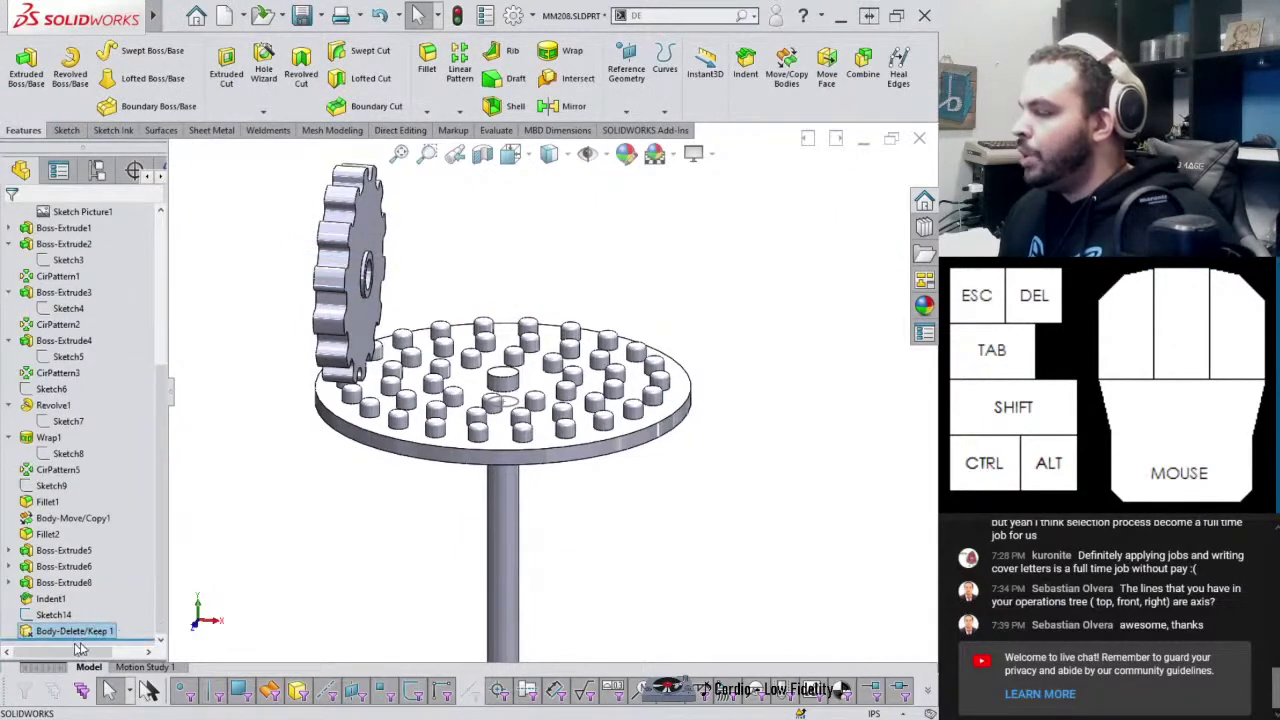
# Save the wheel and disc bodies as separate parts with auto-assigned names and create an assembly named MM208_ASM from them
pyautogui.click(209, 386)
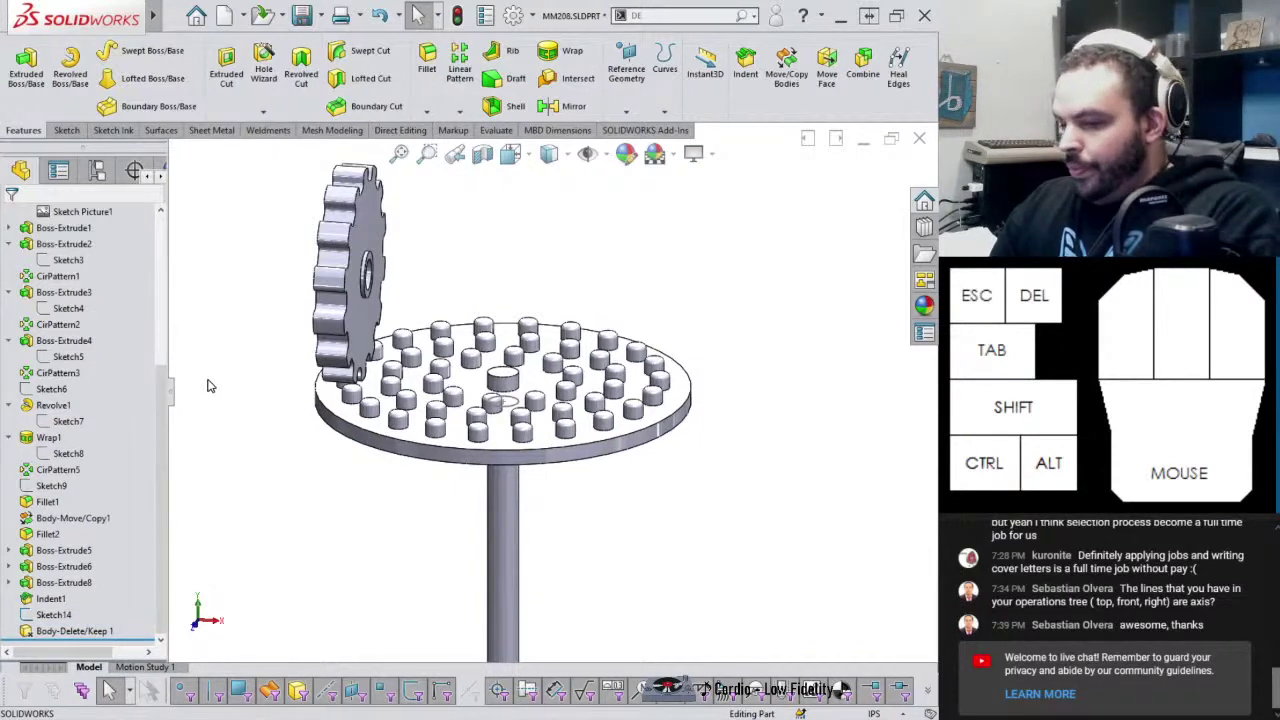
pyautogui.press('w')
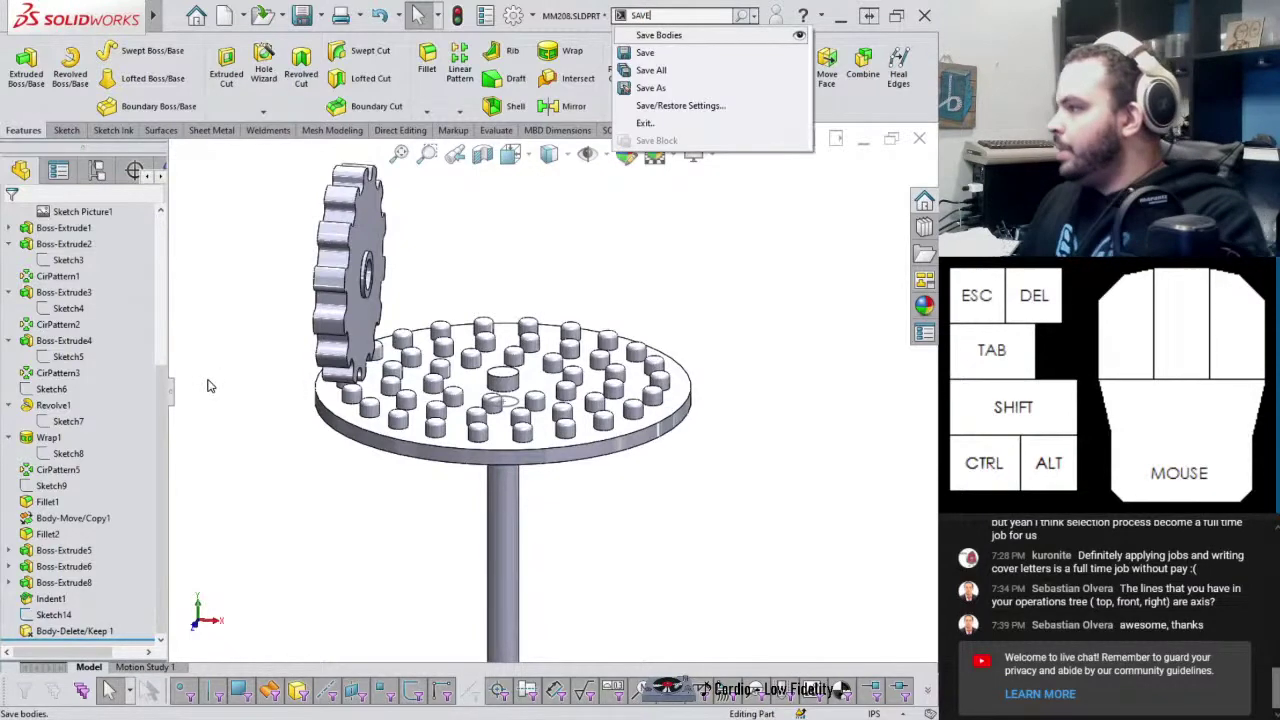
pyautogui.click(659, 35)
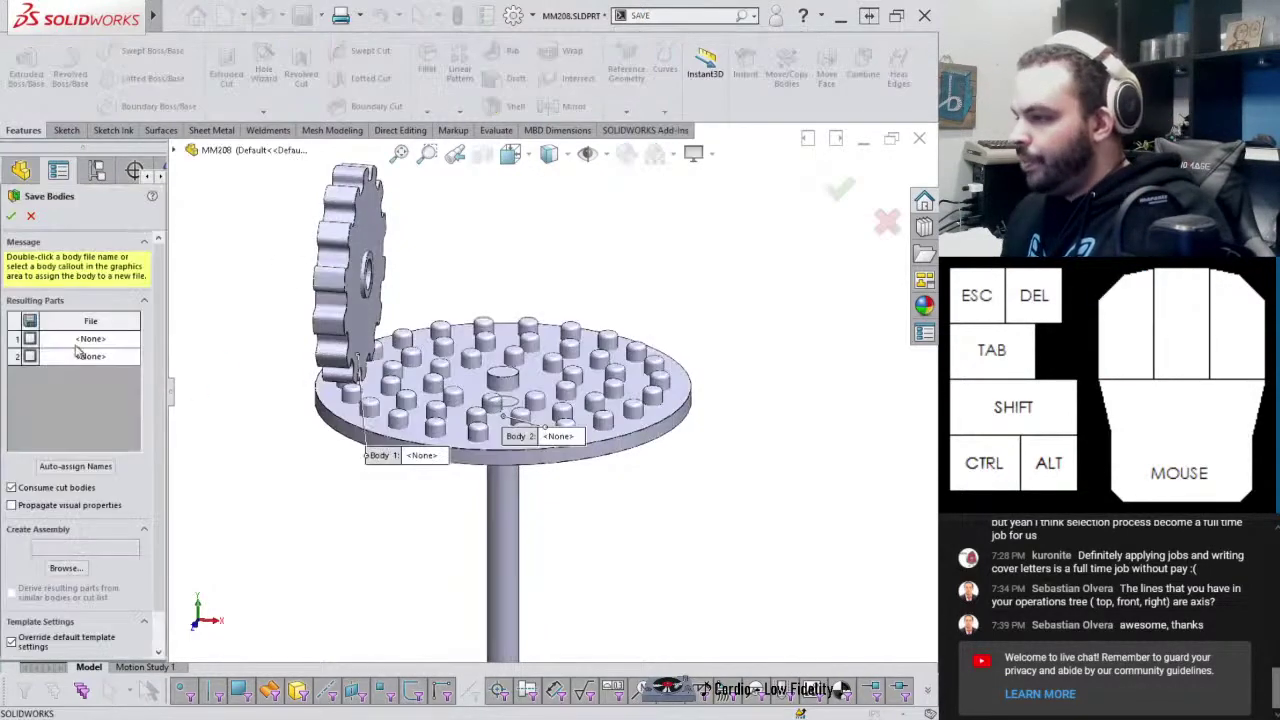
pyautogui.click(50, 466)
pyautogui.click(66, 585)
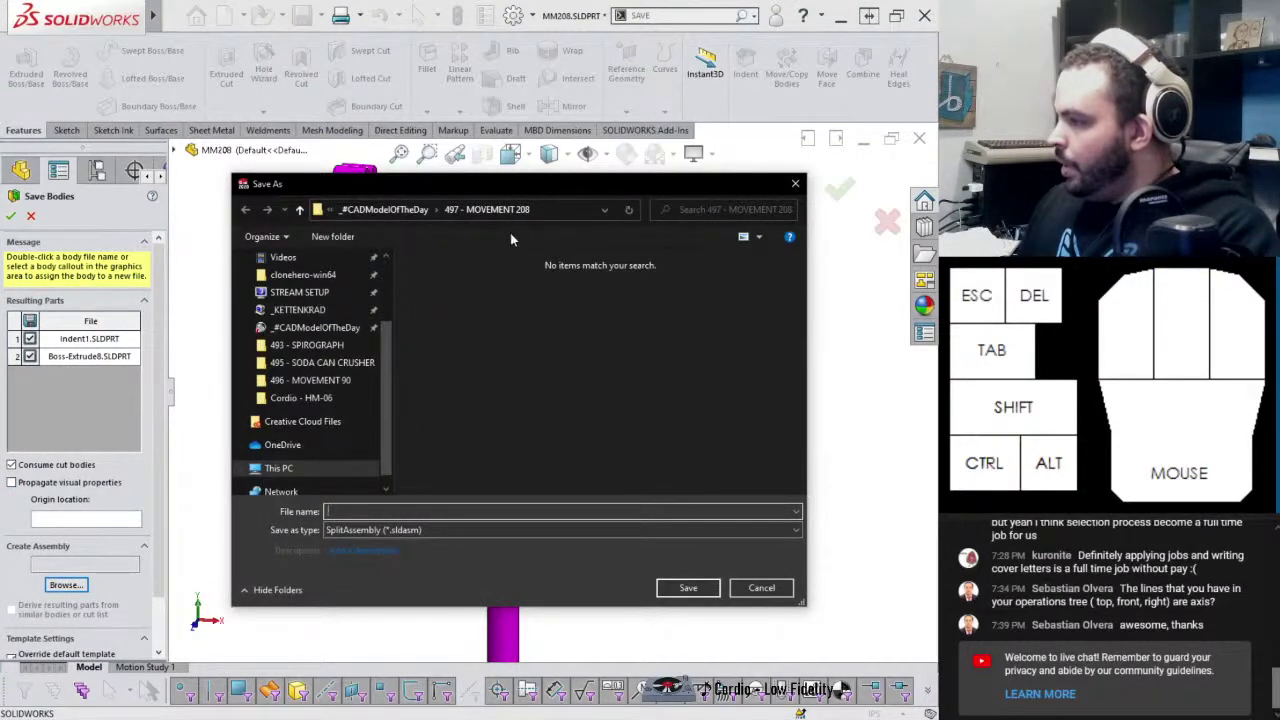
pyautogui.write('MM')
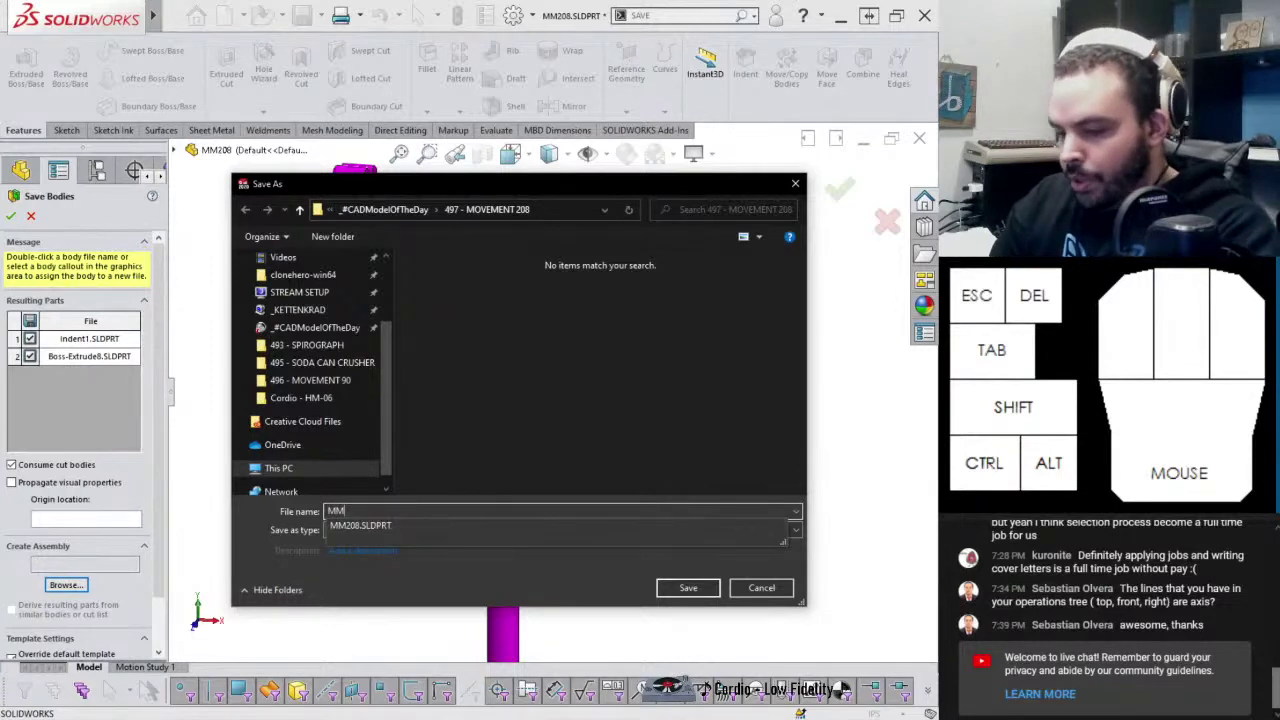
pyautogui.write('208_ASM')
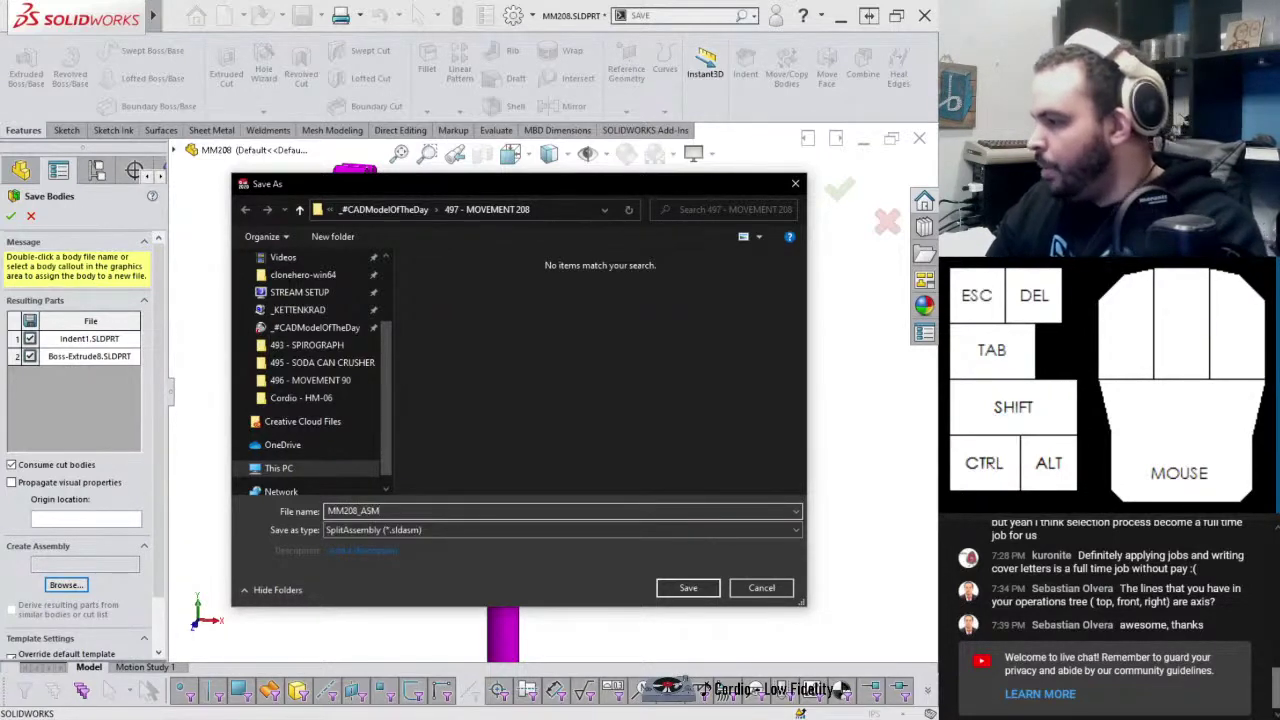
pyautogui.press('Return')
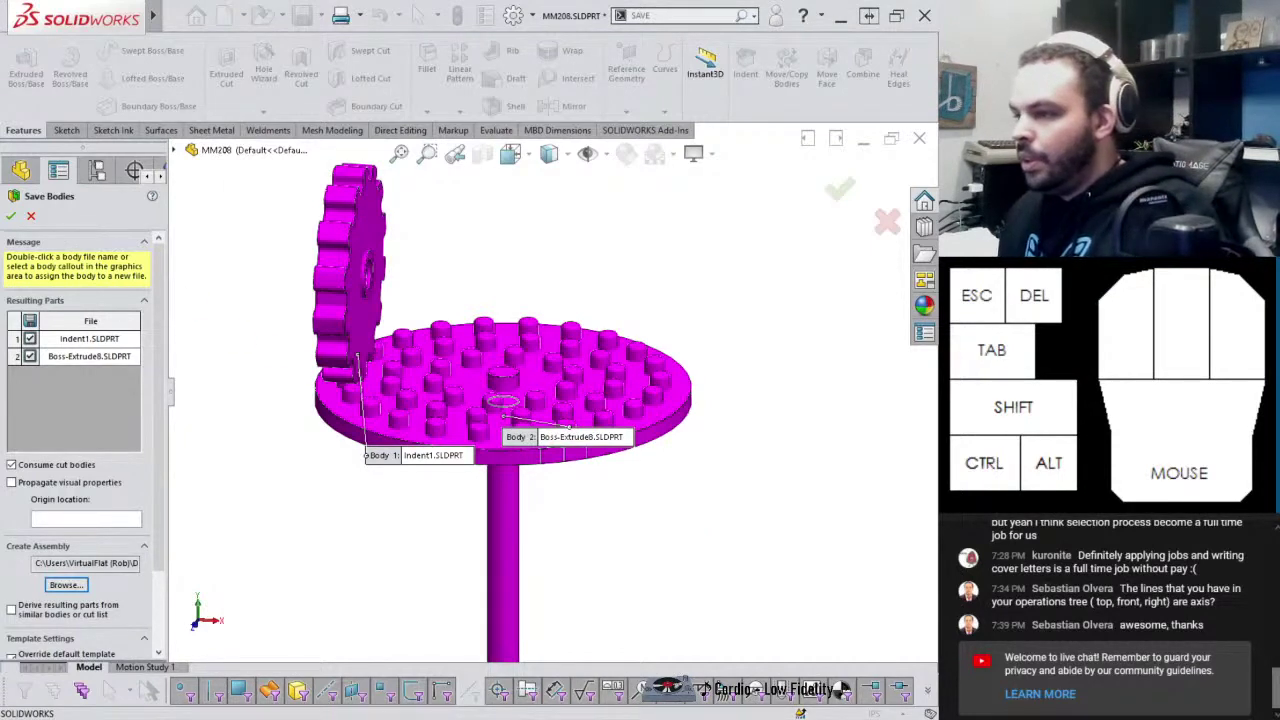
pyautogui.click(11, 216)
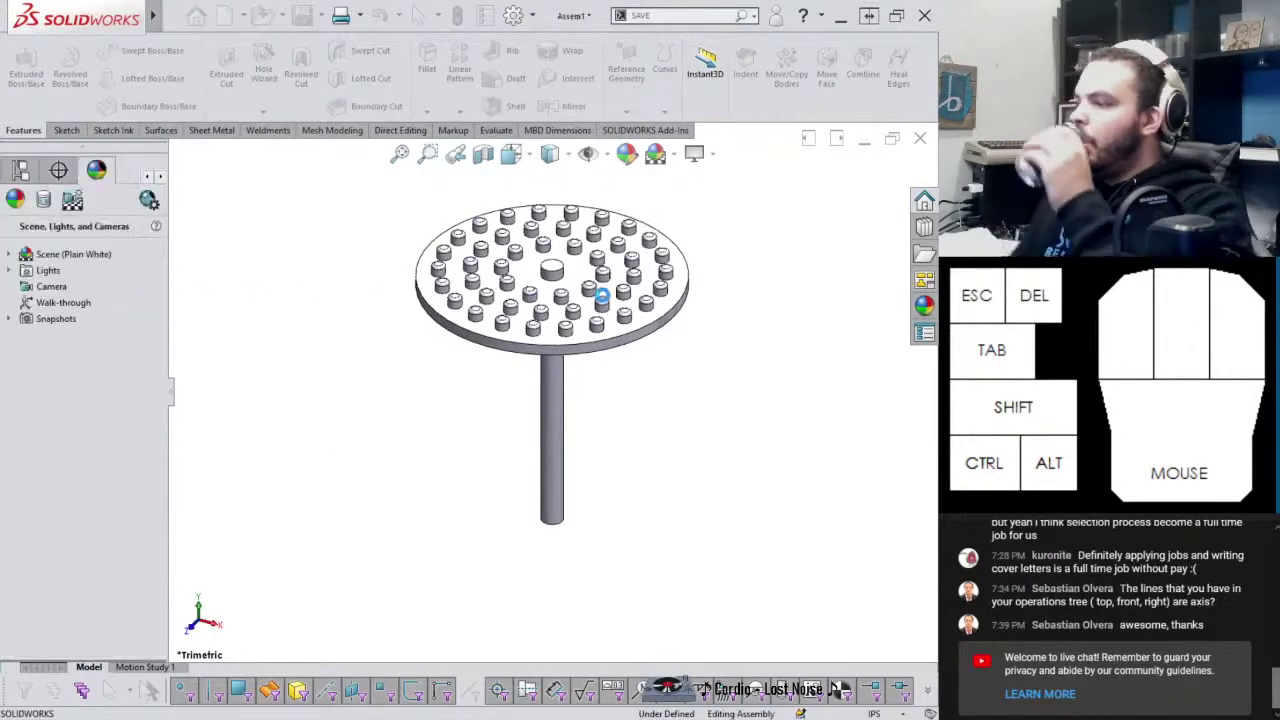
# Suppress the Body-Delete/Keep feature in the MM208 part
pyautogui.scroll(-5, 363, 368)
pyautogui.scroll(1, 530, 318)
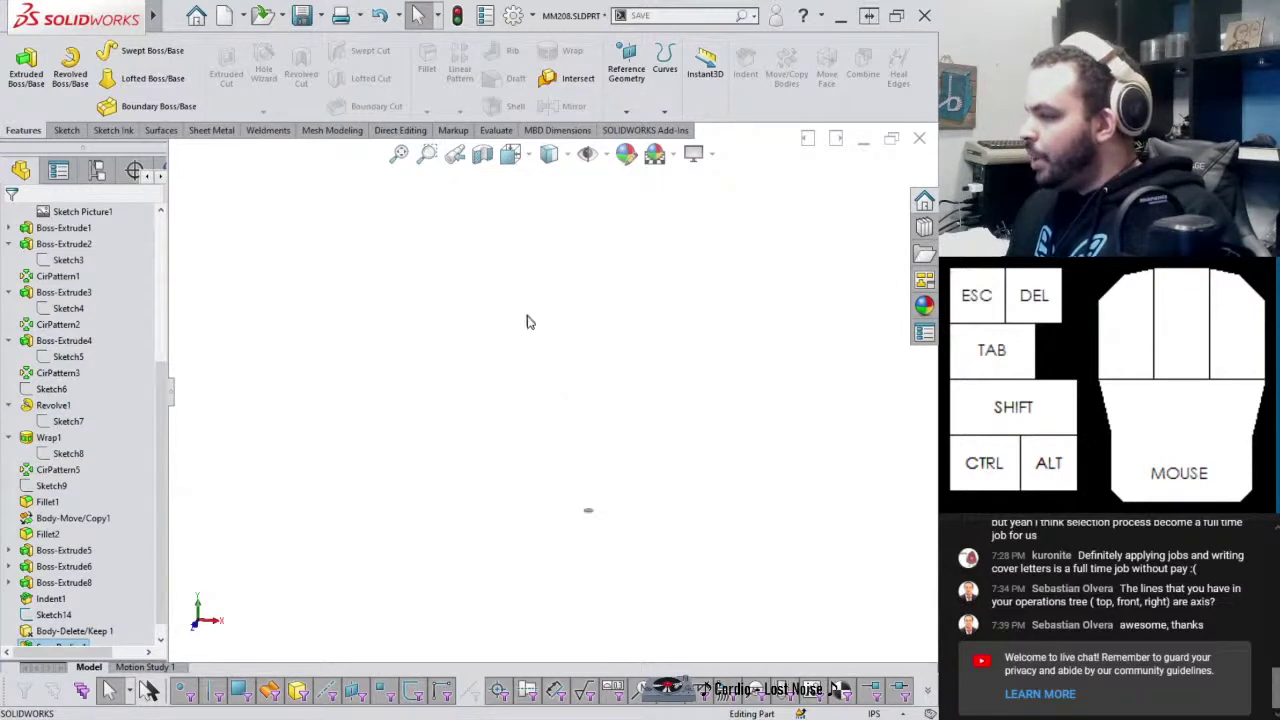
pyautogui.scroll(-1, 80, 600)
pyautogui.click(75, 615)
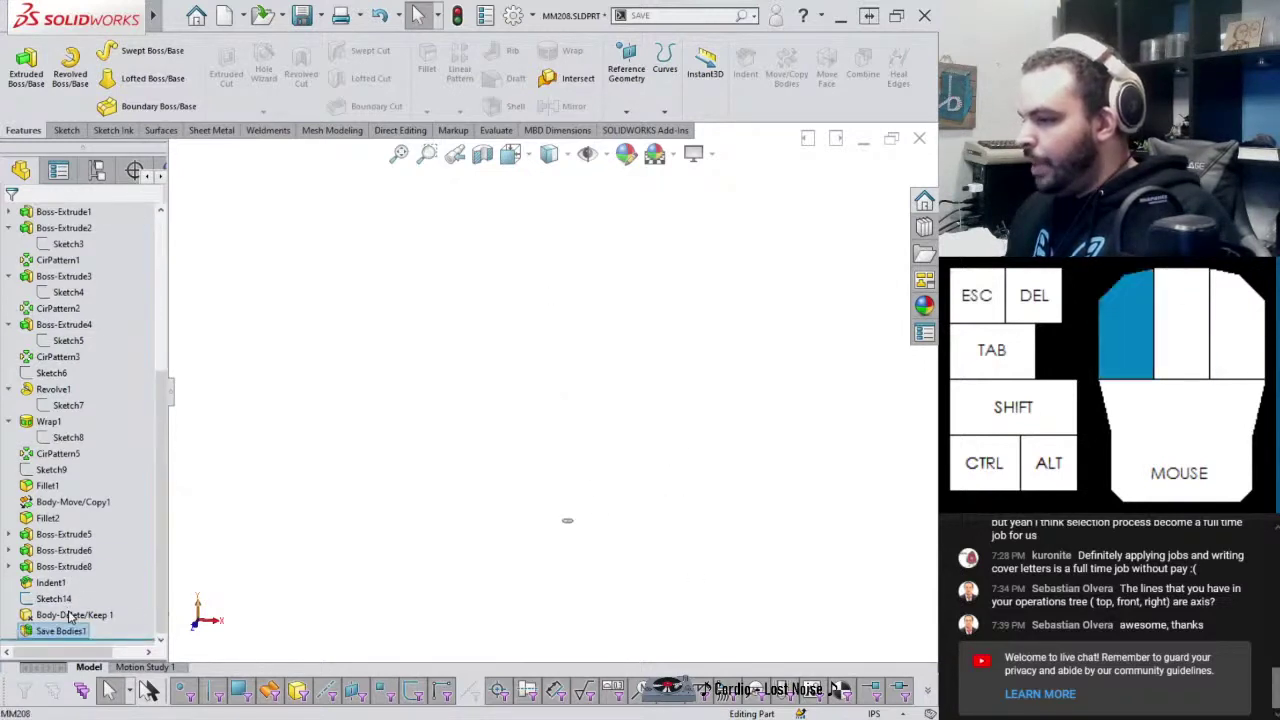
pyautogui.scroll(-4, 606, 526)
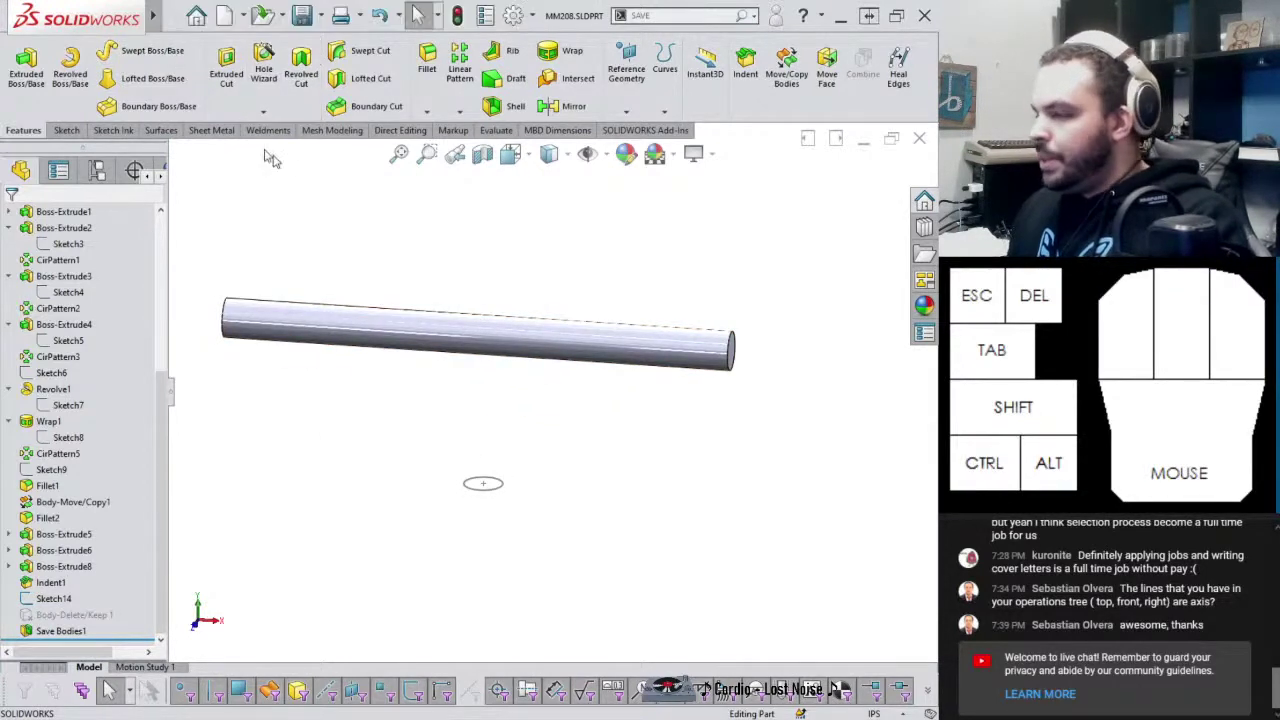
# Open the MM208_ASM assembly from the recent documents and insert the MM208 part containing the horizontal shaft
pyautogui.hotkey('ctrl', 'F2')
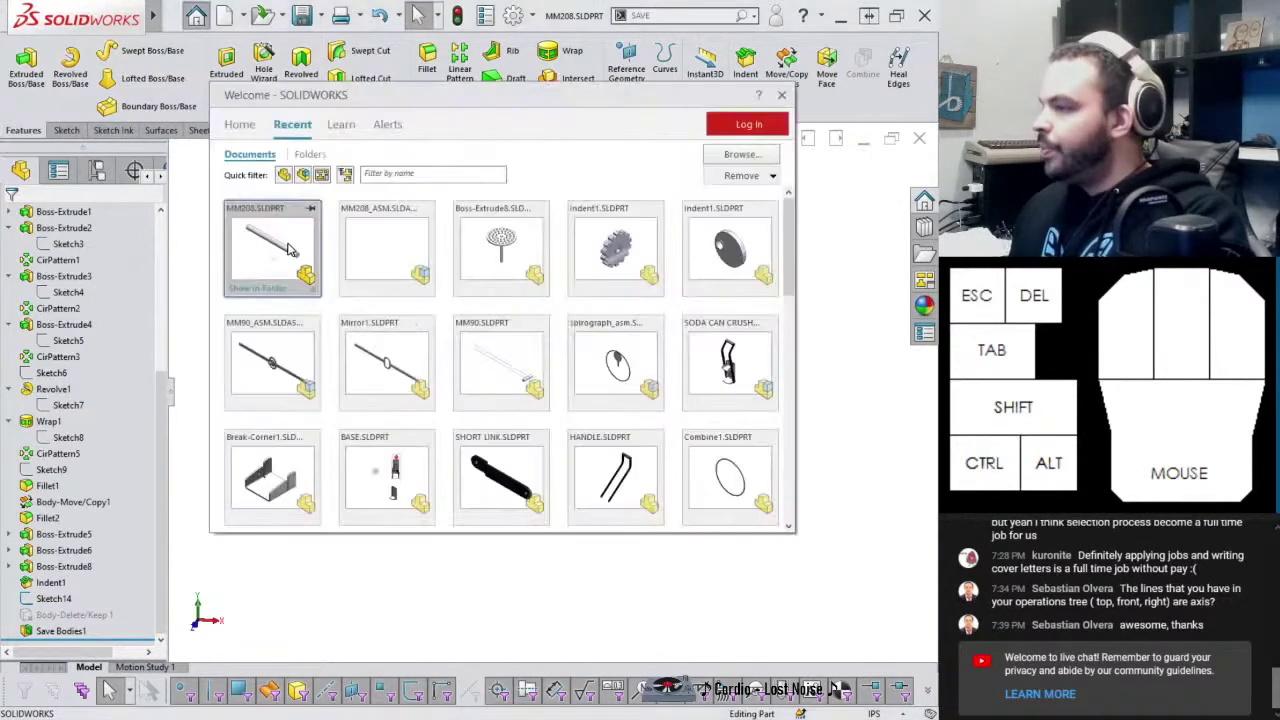
pyautogui.click(366, 253)
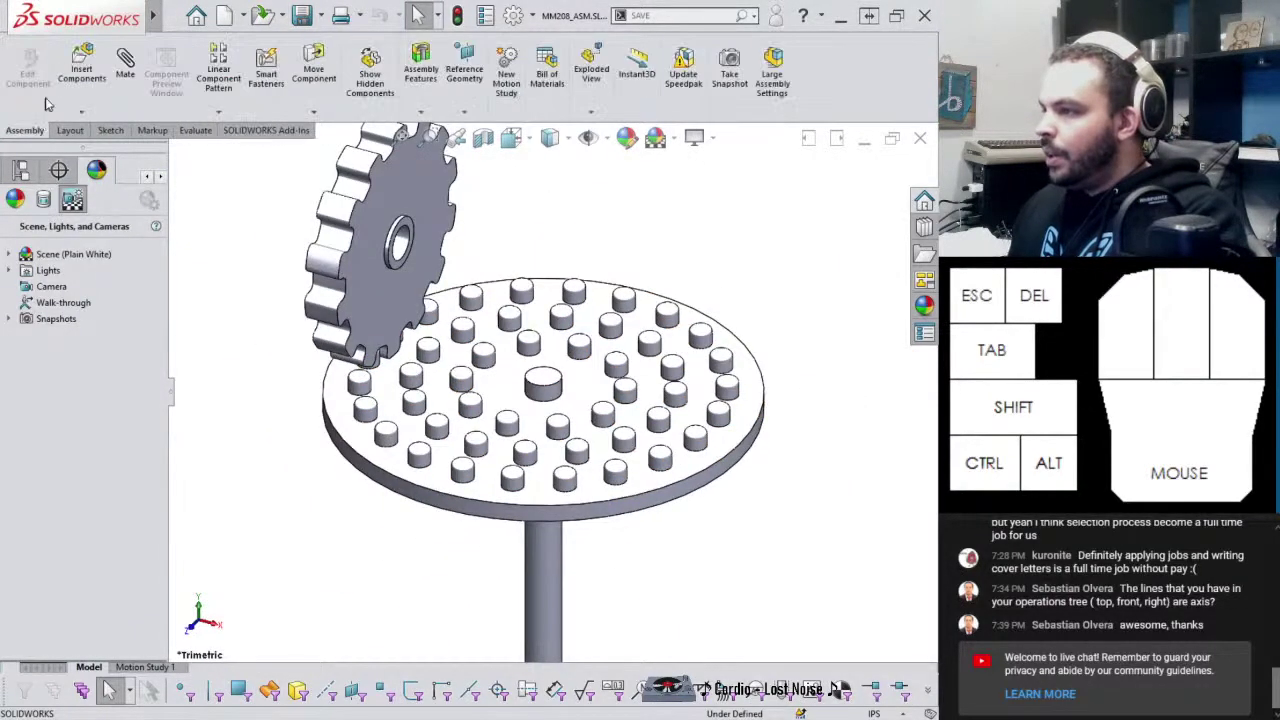
pyautogui.click(81, 62)
pyautogui.click(11, 215)
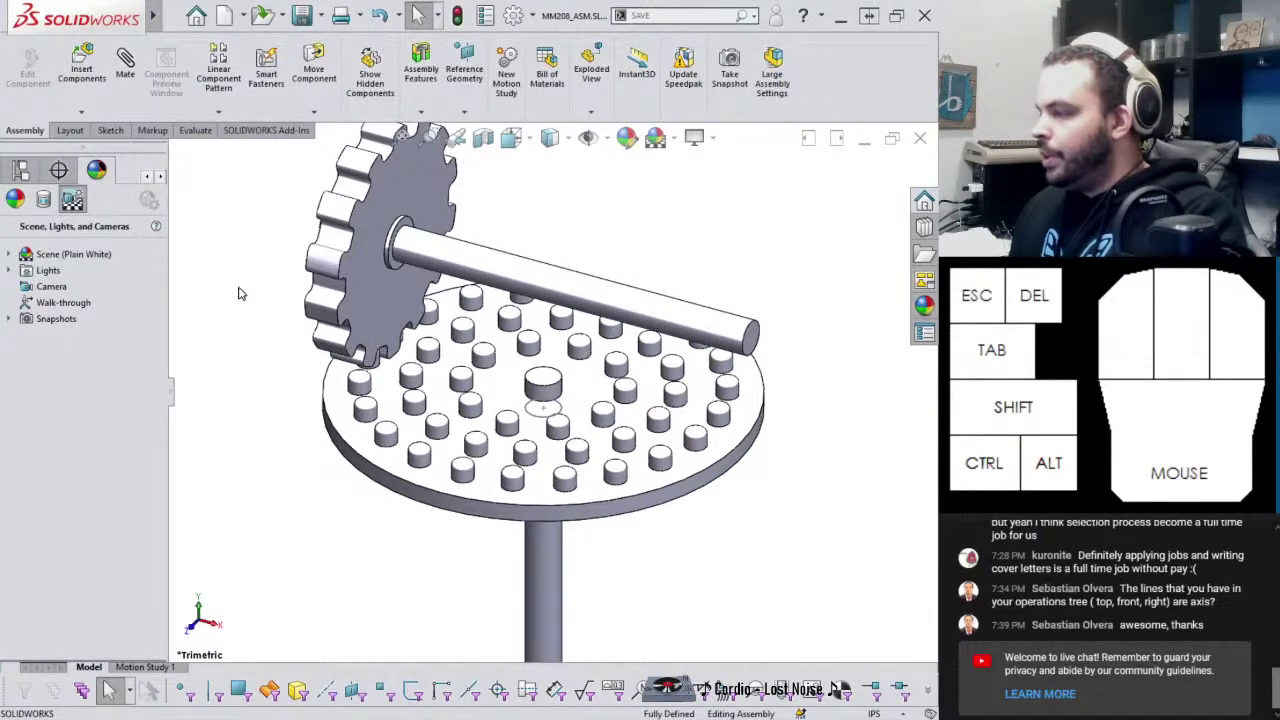
# Widen the narrow side pane of the assembly and display its component tree
pyautogui.click(22, 173)
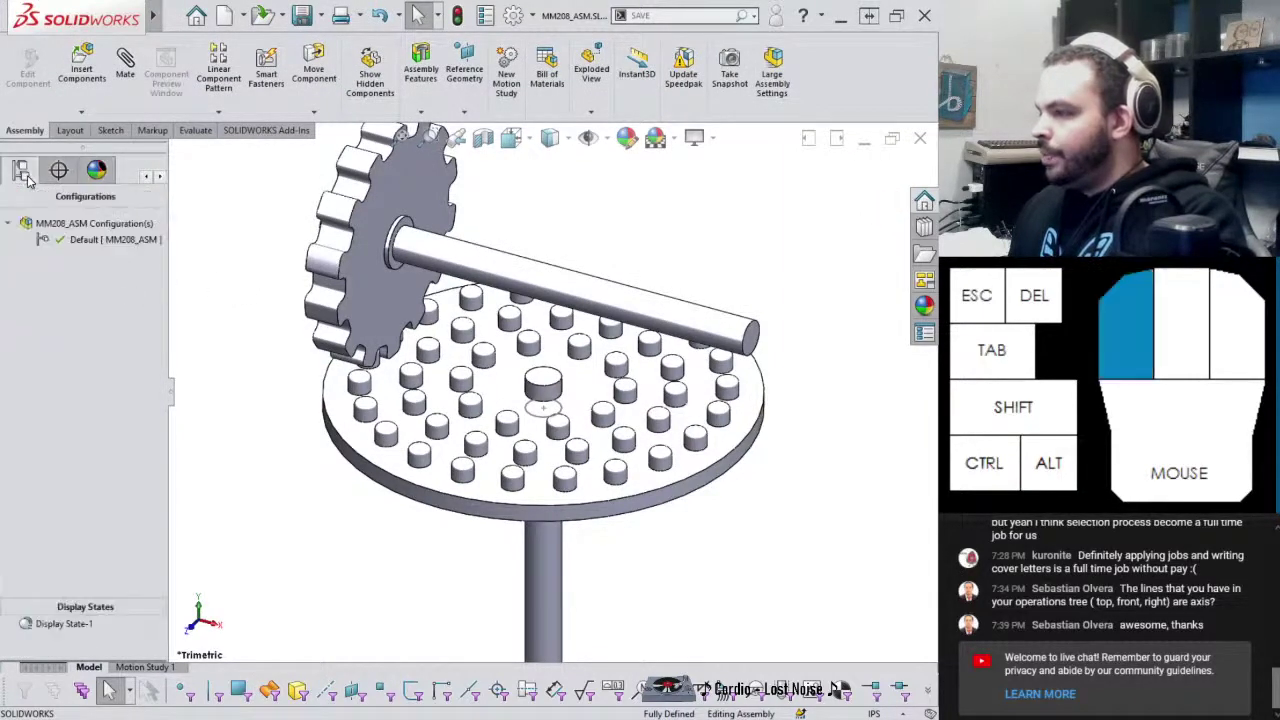
pyautogui.click(184, 392)
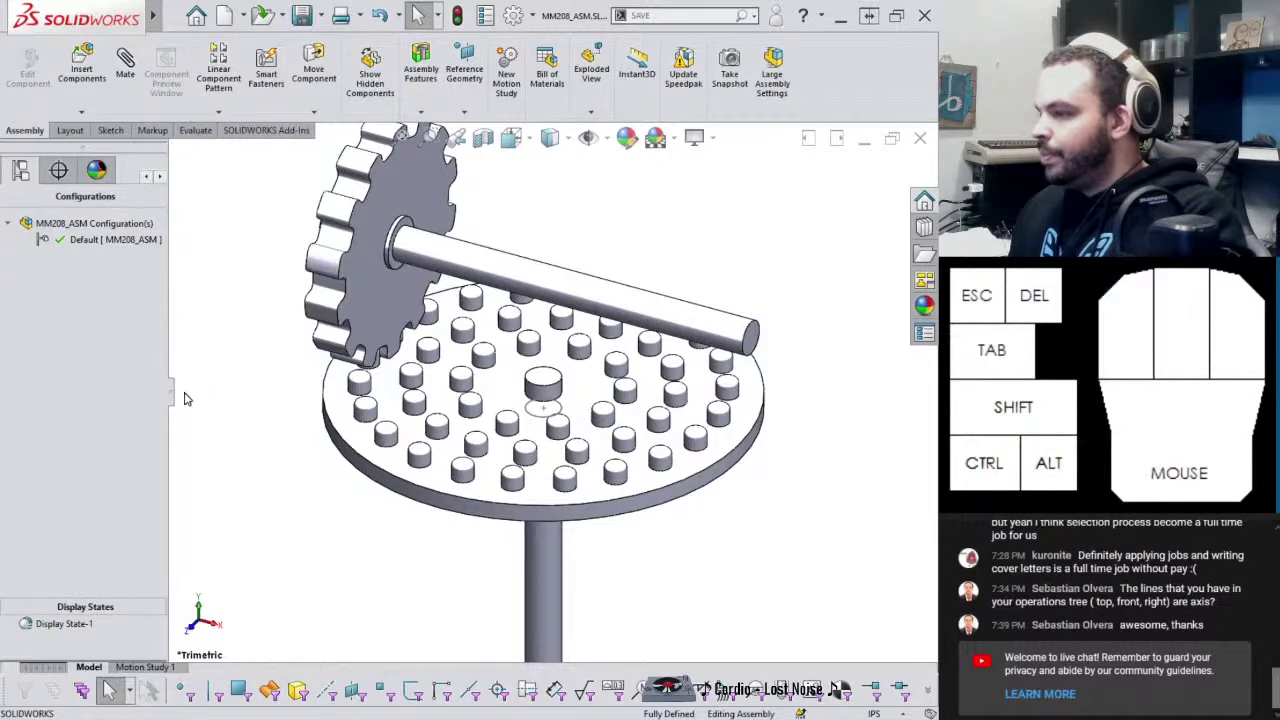
pyautogui.moveTo(174, 398); pyautogui.dragTo(205, 400)
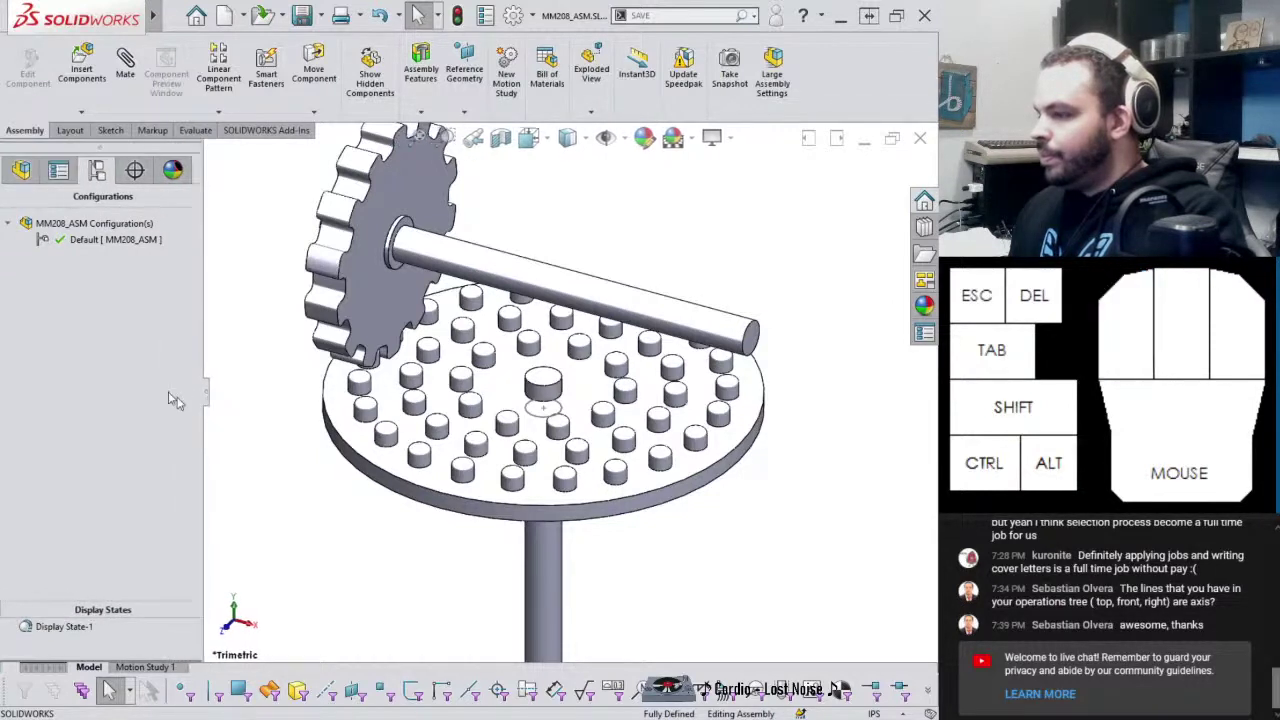
pyautogui.click(21, 171)
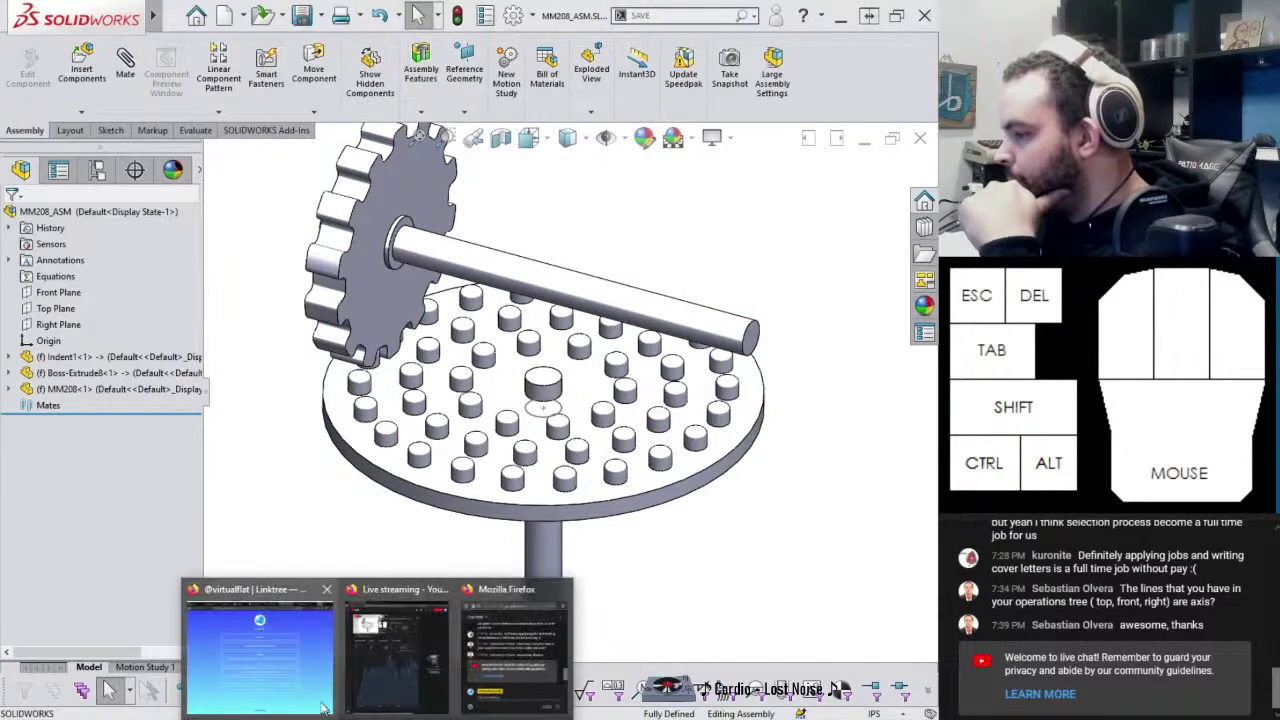
# Switch to Firefox, read how movement 208's pin-wheel and slotted pinion work on the 507movements page, and return to SOLIDWORKS
pyautogui.click(300, 650)
pyautogui.click(738, 12)
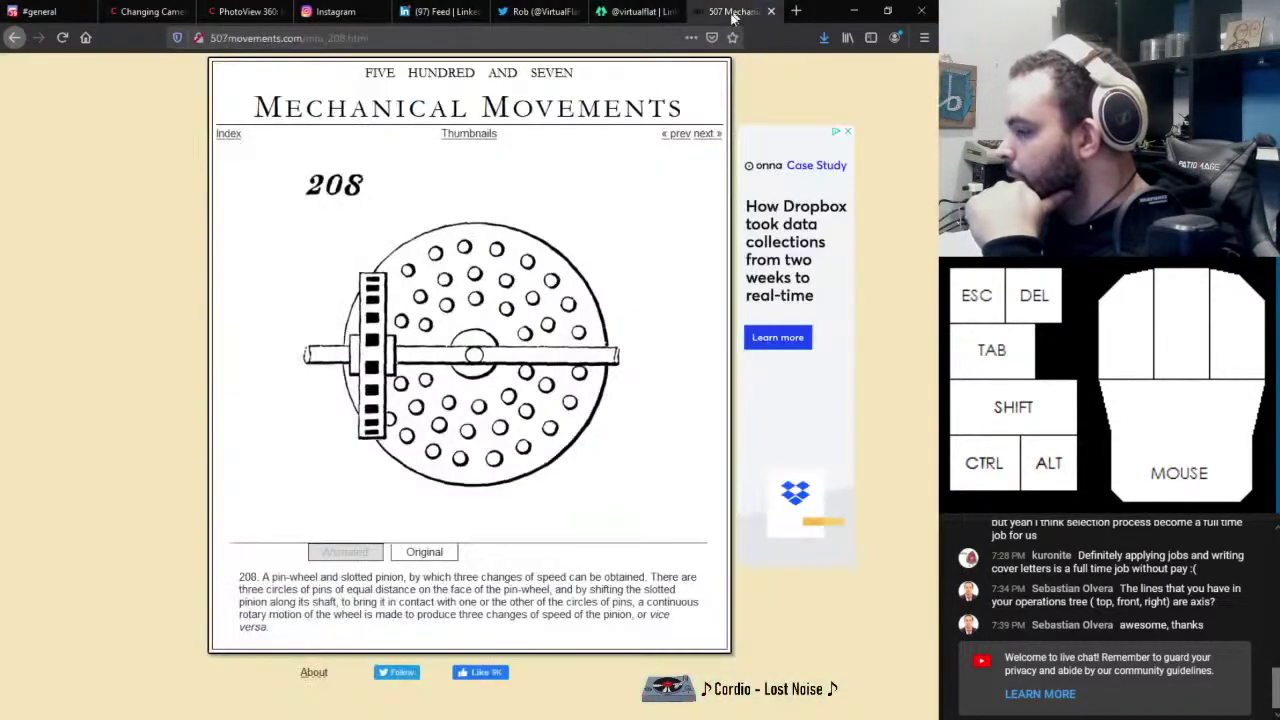
pyautogui.moveTo(310, 577); pyautogui.dragTo(690, 577)
pyautogui.doubleClick(360, 590)
pyautogui.moveTo(422, 594); pyautogui.dragTo(650, 590)
pyautogui.moveTo(336, 614); pyautogui.dragTo(612, 602)
pyautogui.click(417, 615)
pyautogui.moveTo(333, 615); pyautogui.dragTo(677, 642)
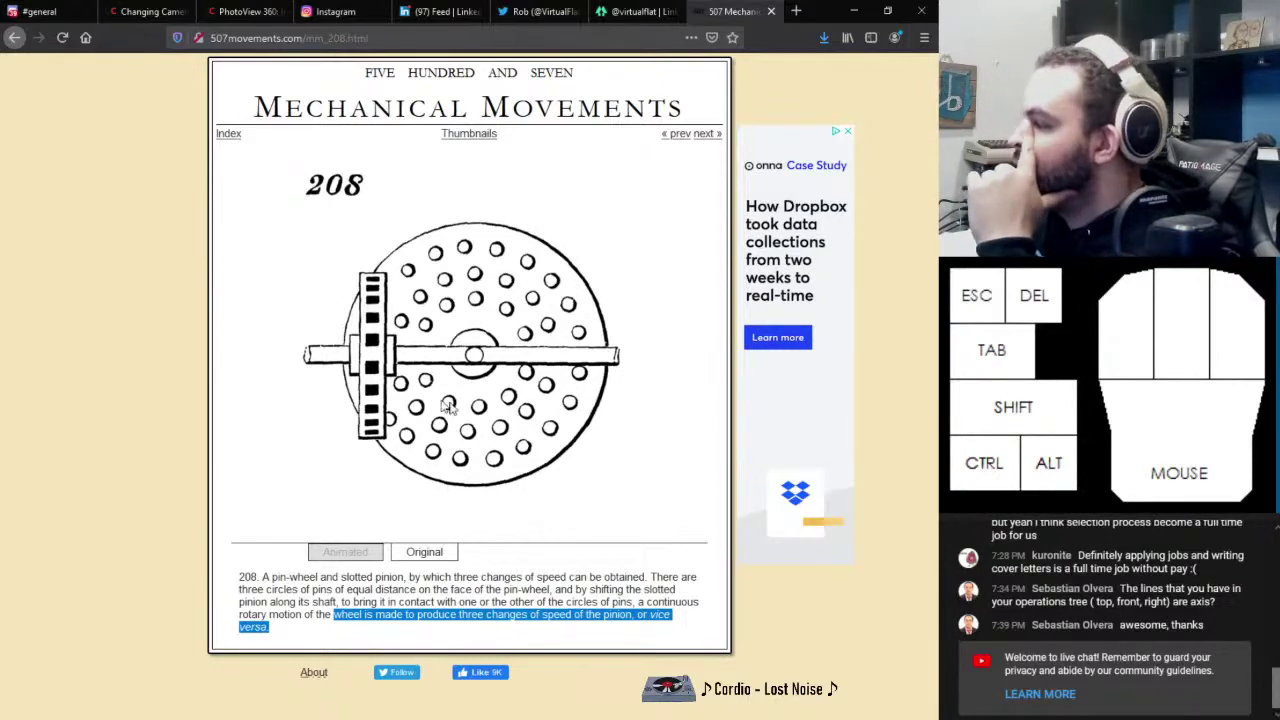
pyautogui.click(854, 11)
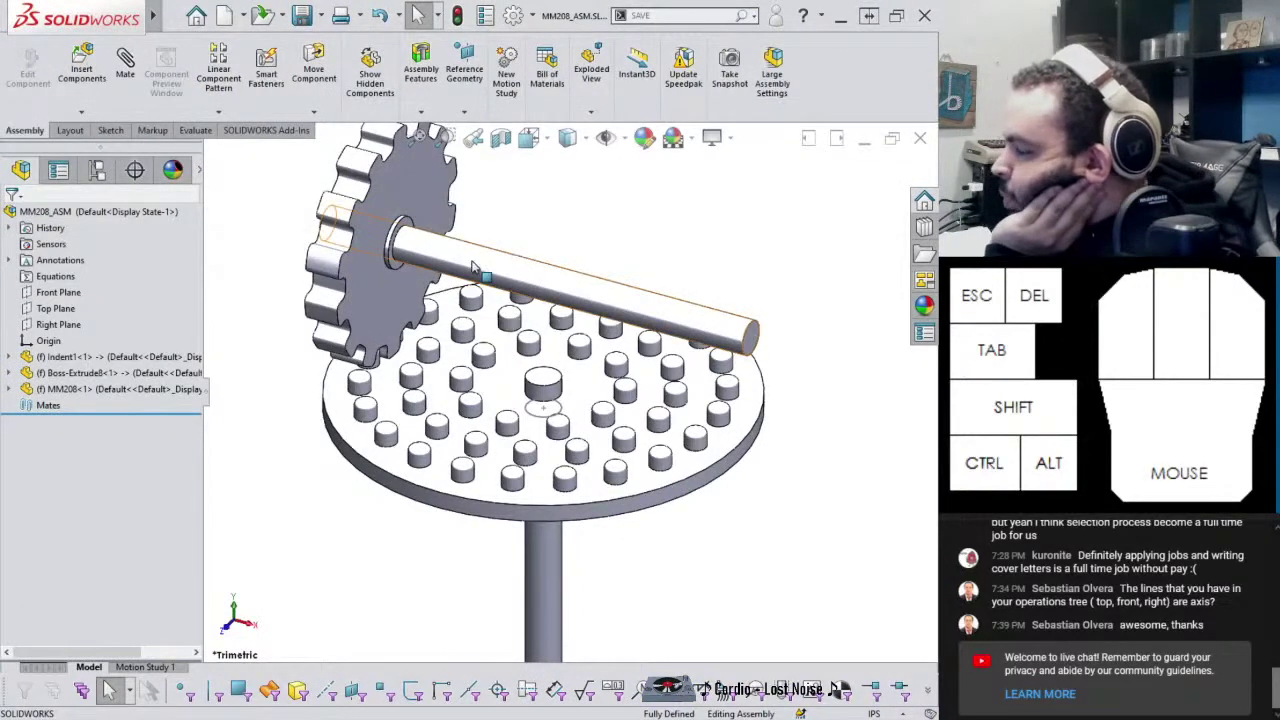
# Float the toothed wheel and the pegged disc components so that they are no longer fixed in the assembly
pyautogui.scroll(3, 560, 320)
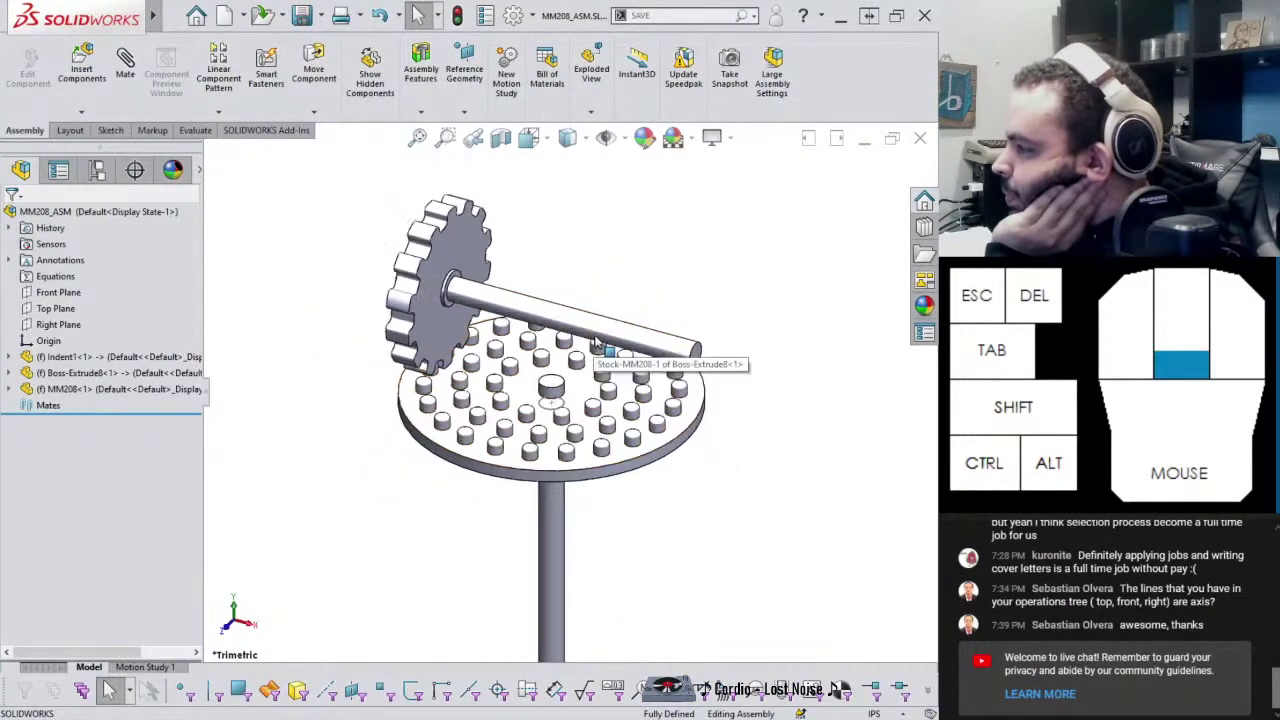
pyautogui.scroll(-3, 494, 290)
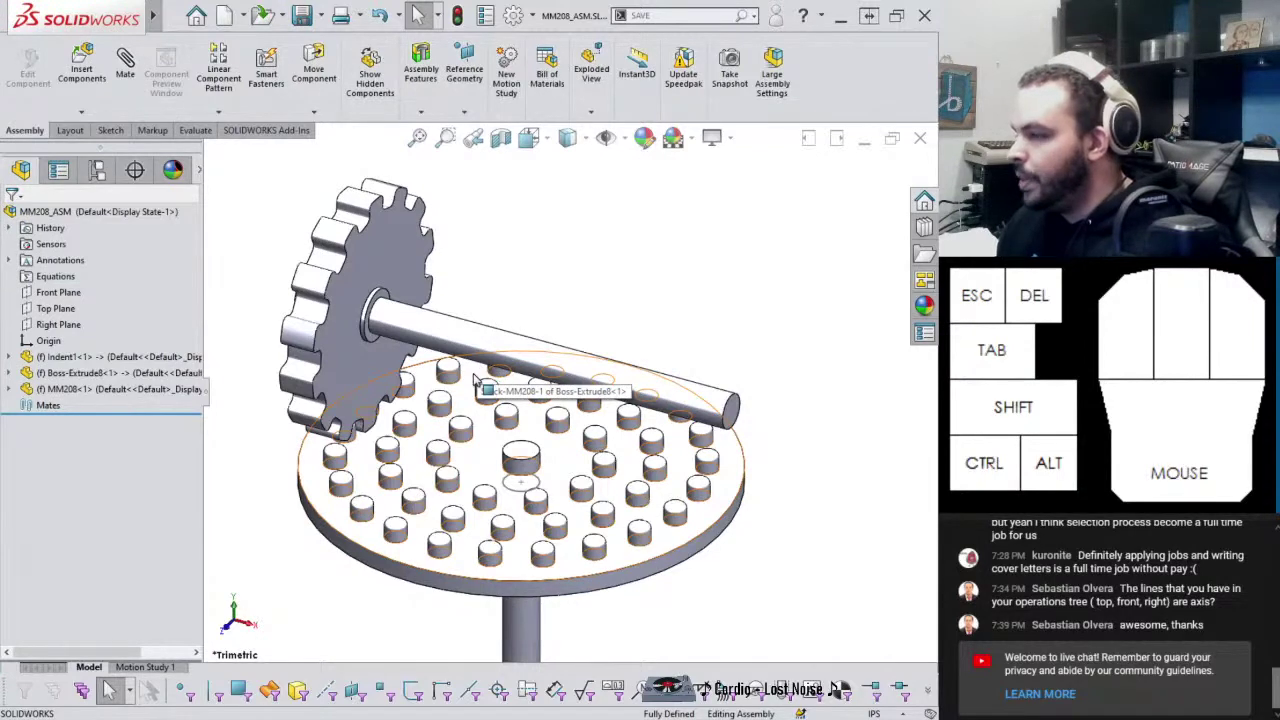
pyautogui.click(72, 388)
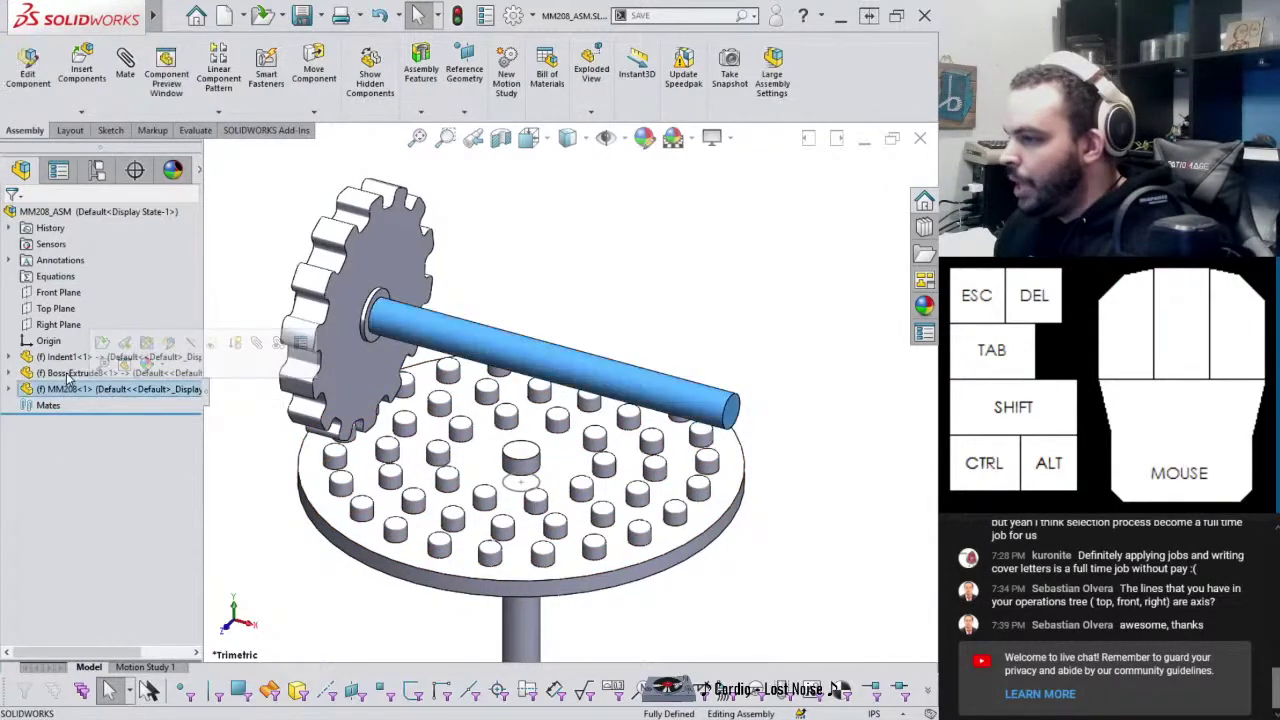
pyautogui.click(70, 372)
pyautogui.keyDown('ctrl'); pyautogui.click(70, 356); pyautogui.keyUp('ctrl')
pyautogui.rightClick(64, 364)
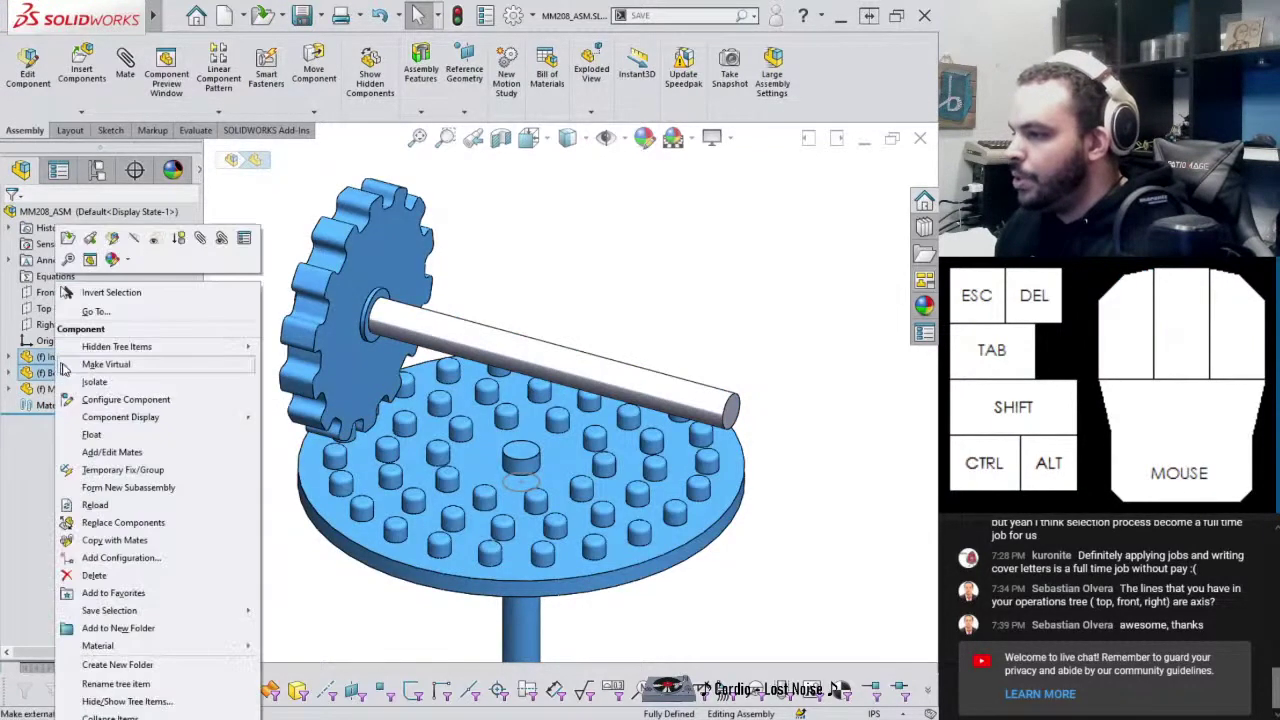
pyautogui.click(91, 436)
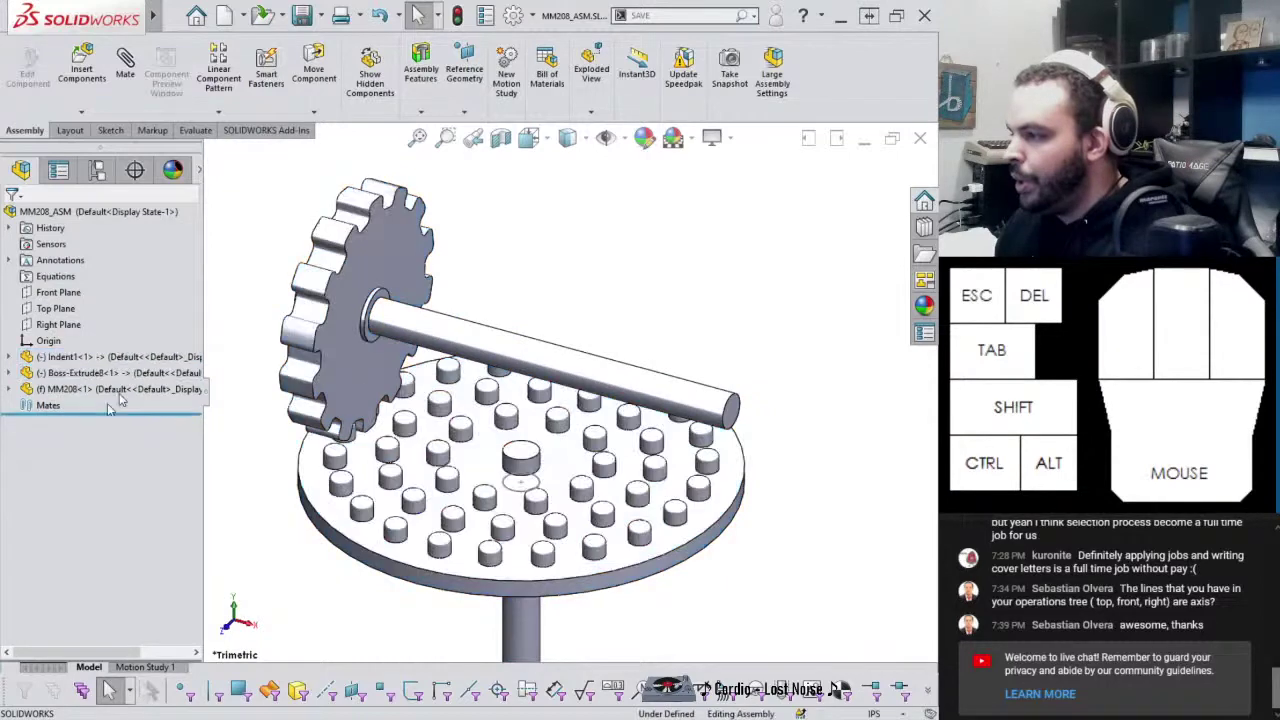
# Add a concentric mate between the horizontal shaft's cylindrical face and the toothed wheel's bore
pyautogui.click(430, 342)
pyautogui.scroll(-3, 428, 340)
pyautogui.click(375, 316)
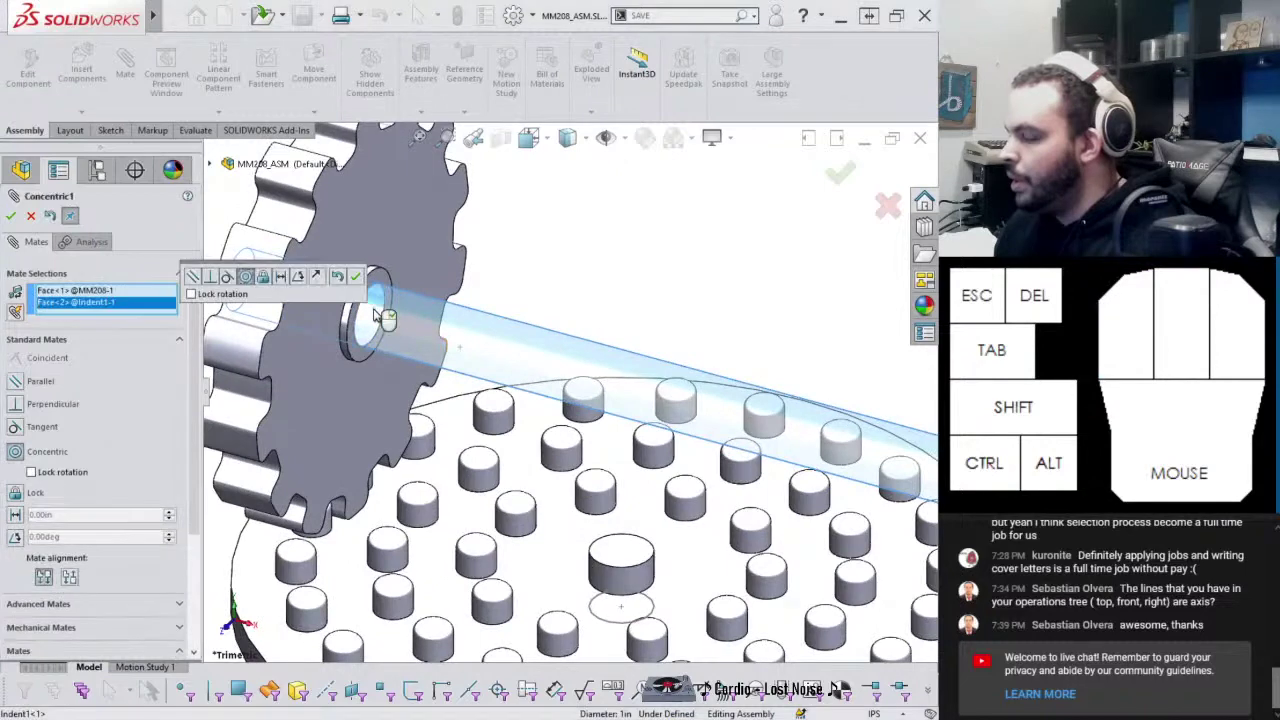
pyautogui.click(192, 279)
# Mate the pegged disc concentrically with the MM208 part's sketch circle at the vertical shaft, and finish mating
pyautogui.scroll(5, 602, 512)
pyautogui.moveTo(602, 512); pyautogui.dragTo(598, 502, button='middle')
pyautogui.scroll(-5, 605, 560)
pyautogui.click(610, 566)
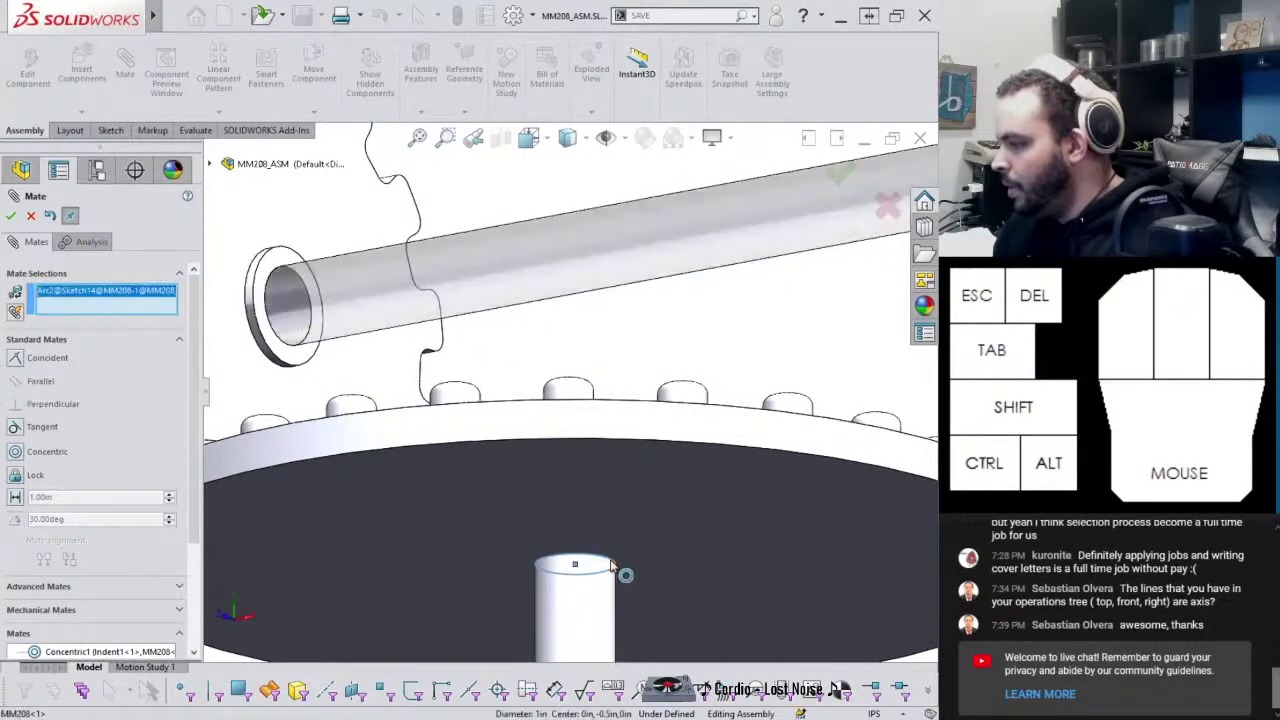
pyautogui.click(620, 566)
pyautogui.rightClick(625, 566)
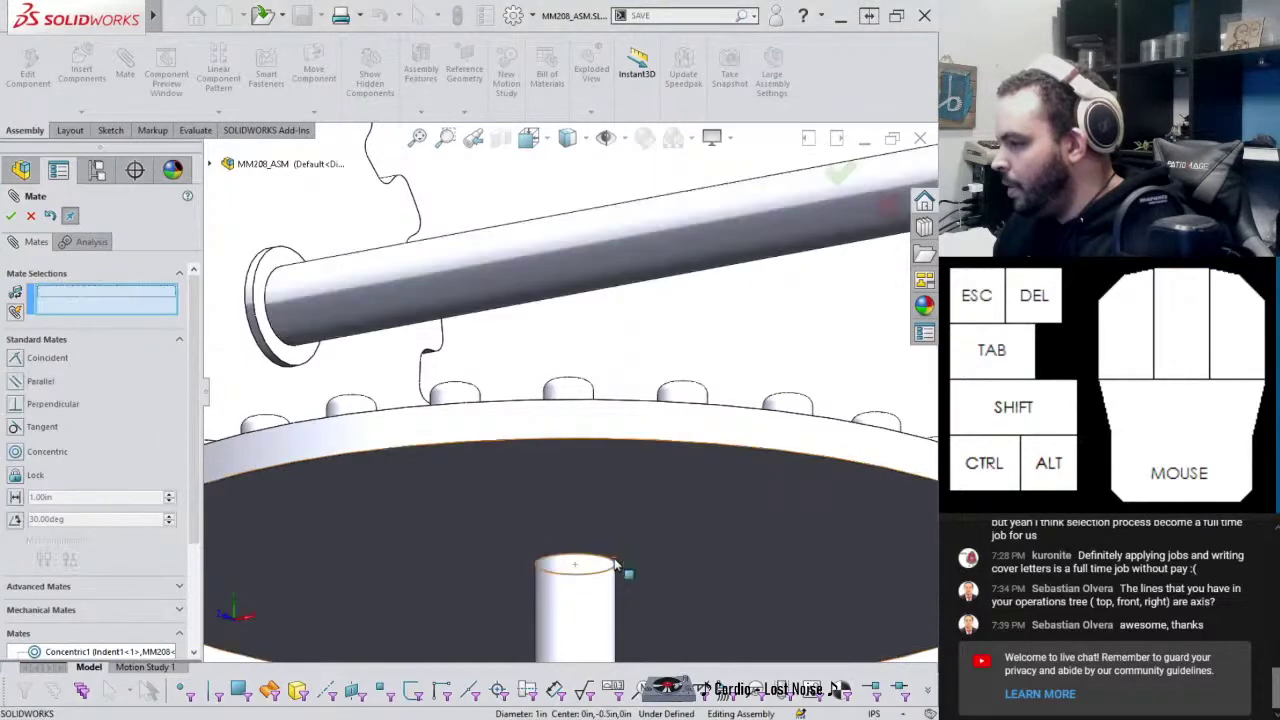
pyautogui.click(841, 175)
# Hide the sketch circle shown around the pegged disc's centre
pyautogui.moveTo(625, 297); pyautogui.dragTo(590, 200, button='middle')
pyautogui.scroll(5, 595, 430)
pyautogui.scroll(-3, 590, 195)
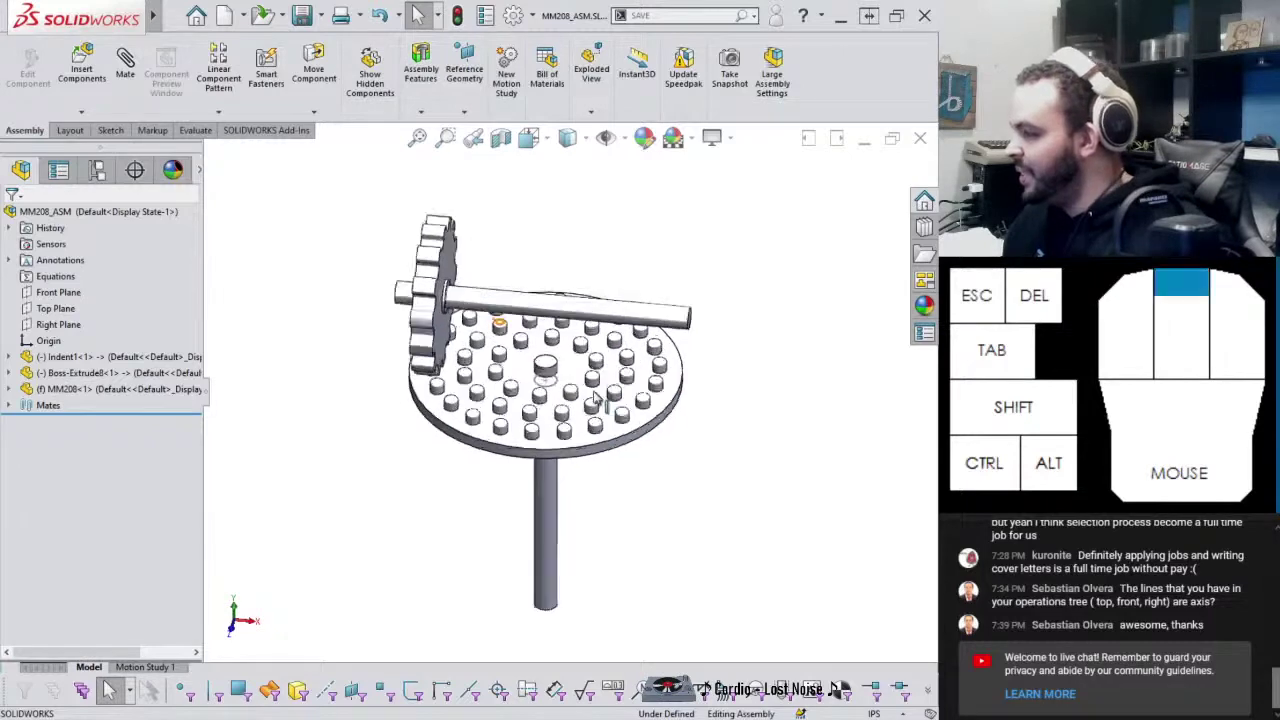
pyautogui.click(622, 138)
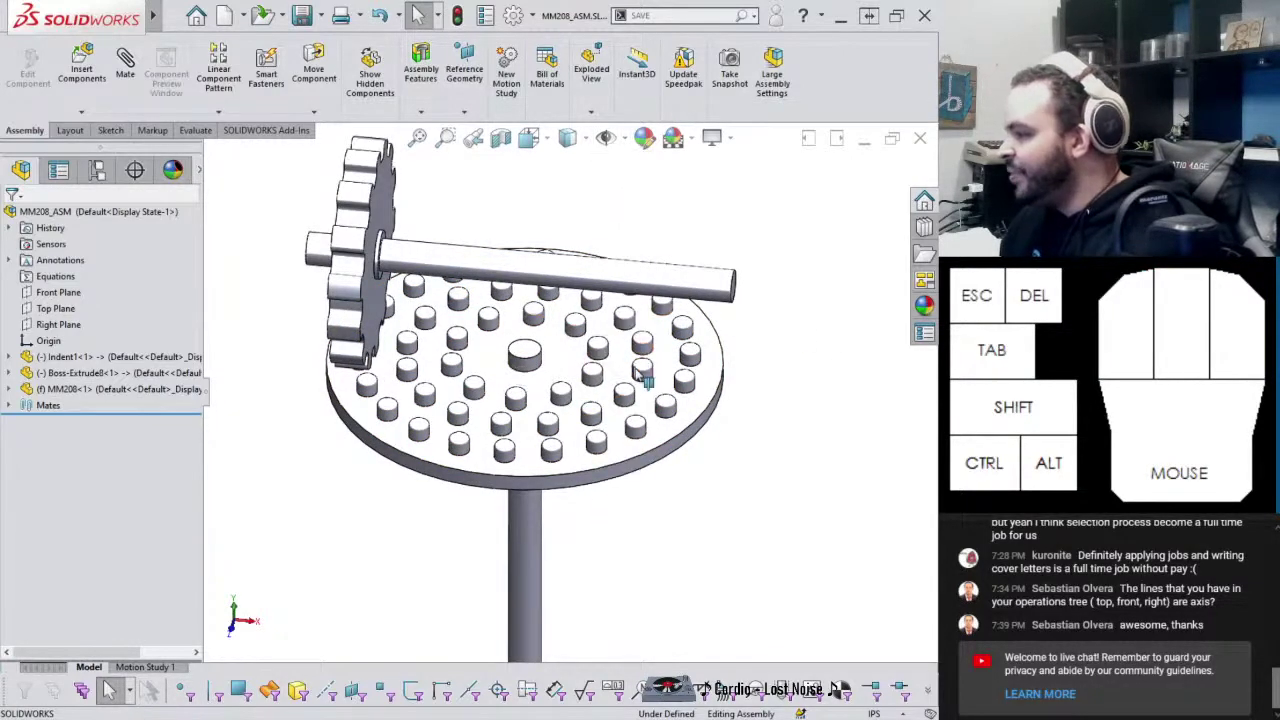
# Turn the pegged disc and the toothed wheel by hand to test their rotation
pyautogui.click(529, 423)
pyautogui.click(567, 458)
pyautogui.moveTo(567, 458); pyautogui.dragTo(789, 594)
pyautogui.click(763, 537)
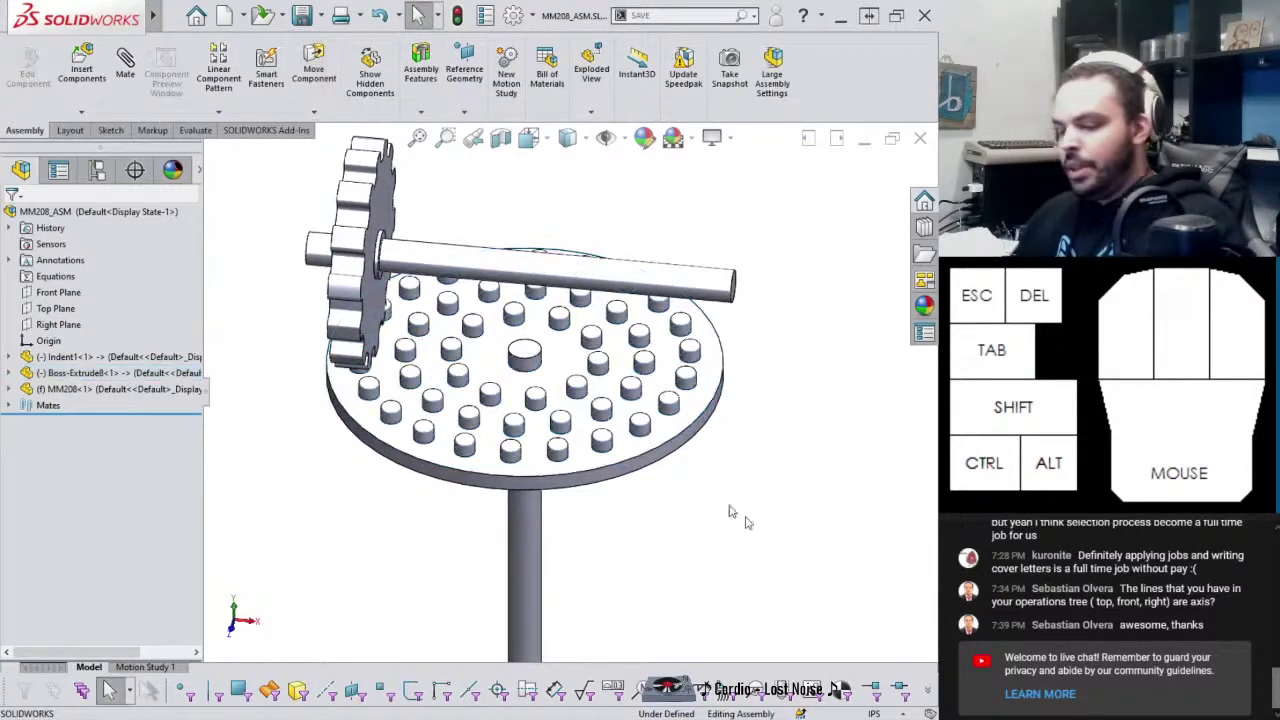
pyautogui.moveTo(427, 287); pyautogui.dragTo(378, 212, button='middle')
pyautogui.moveTo(366, 190); pyautogui.dragTo(266, 303)
pyautogui.click(275, 340)
pyautogui.moveTo(337, 278); pyautogui.dragTo(722, 524, button='middle')
# Save the MM208_ASM assembly together with its modified Indent1 and Boss-Extrude8 parts
pyautogui.hotkey('ctrl', 's')
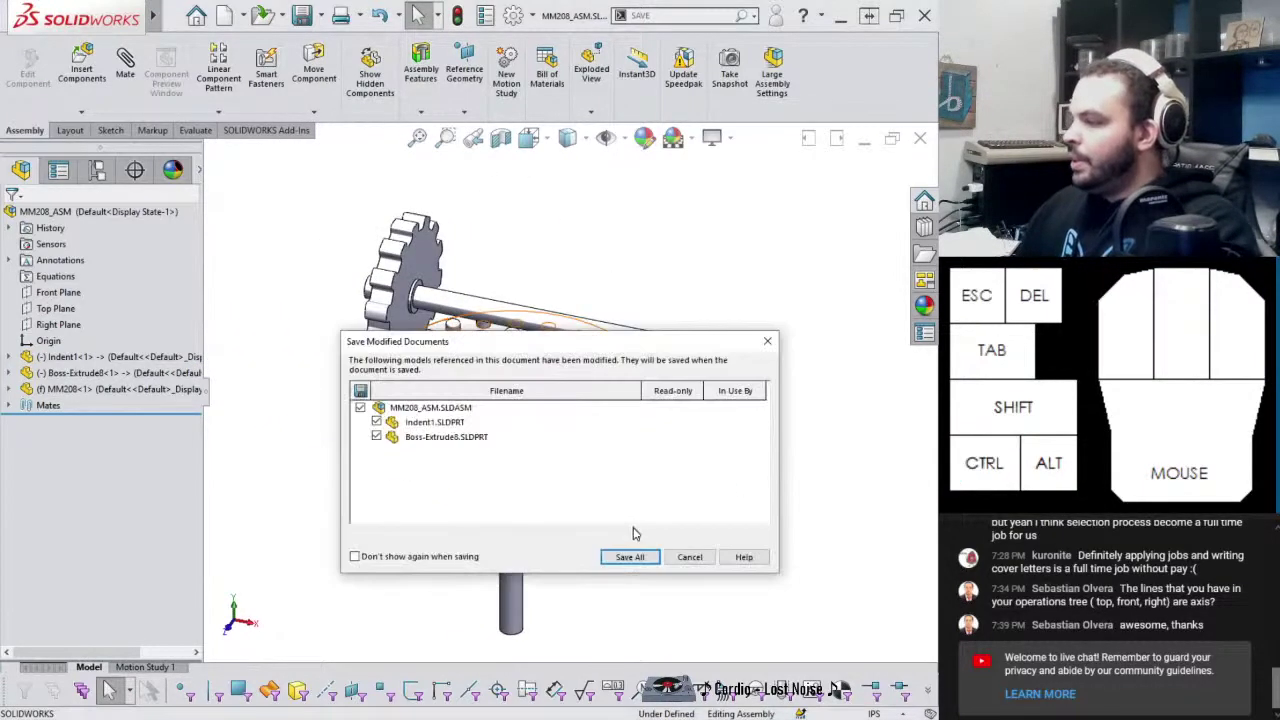
pyautogui.click(631, 553)
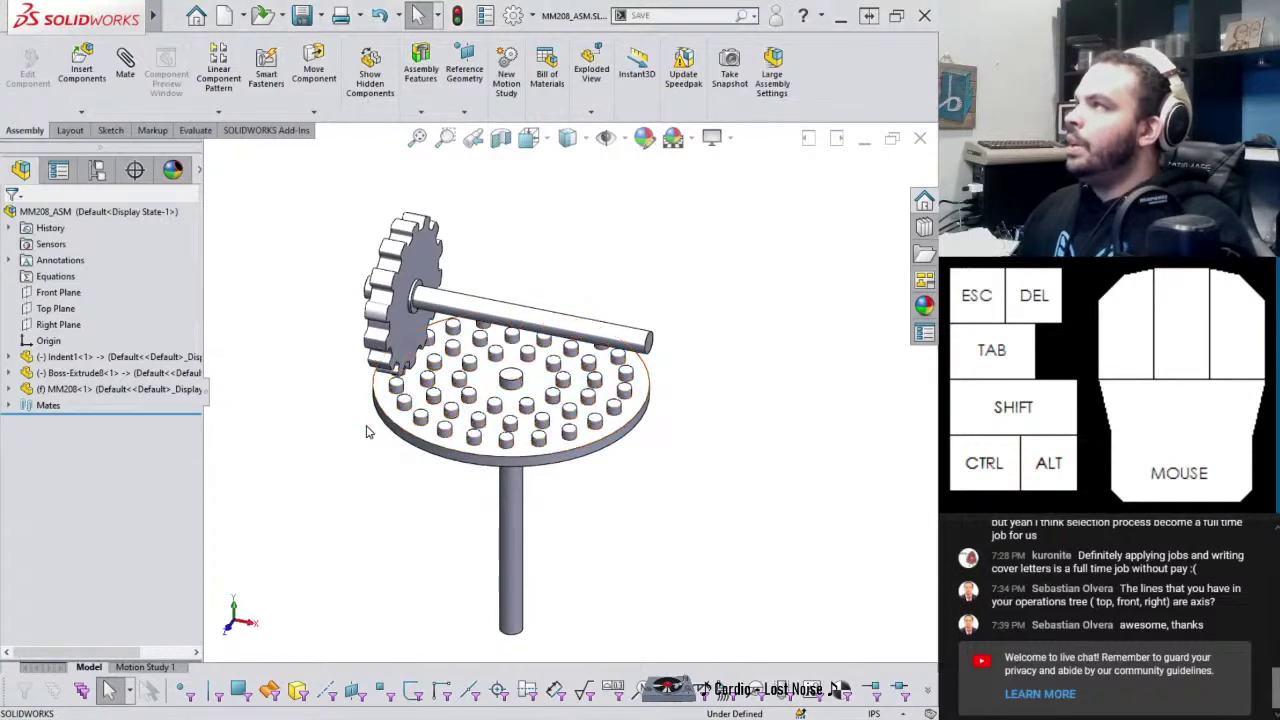
# Activate the SOLIDWORKS Motion add-in and create a new motion study for the assembly
pyautogui.click(272, 131)
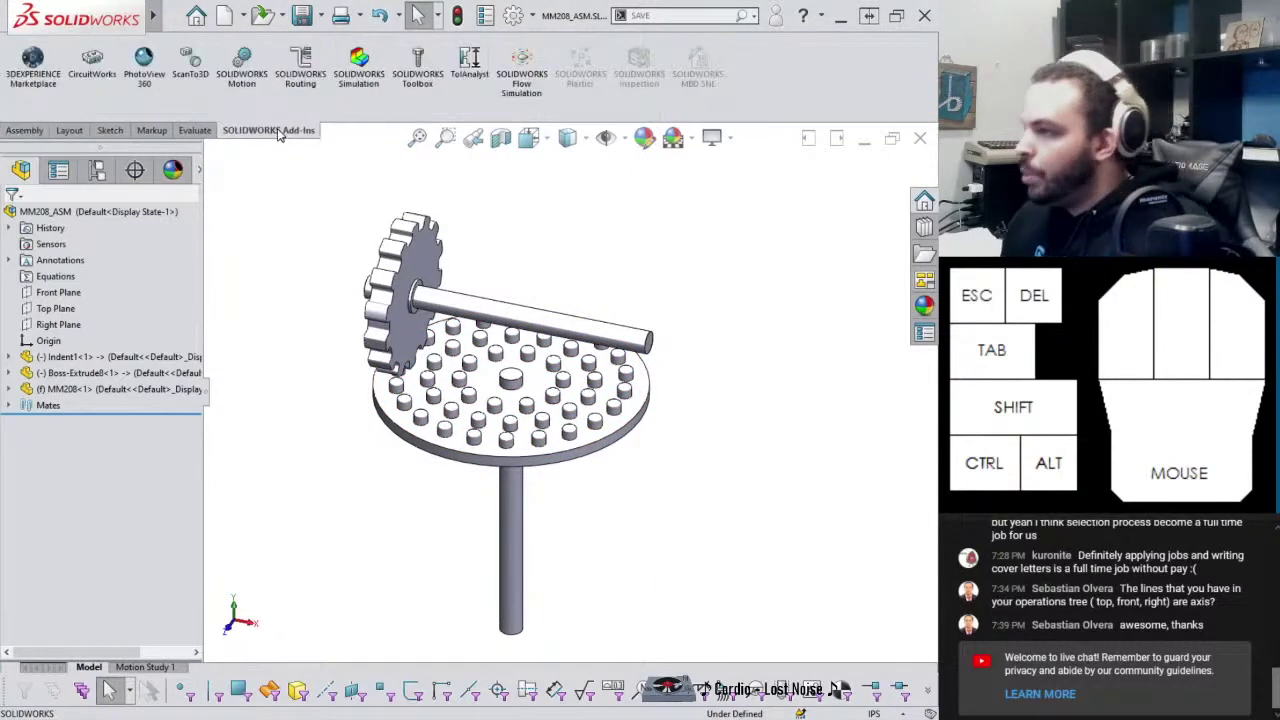
pyautogui.click(28, 132)
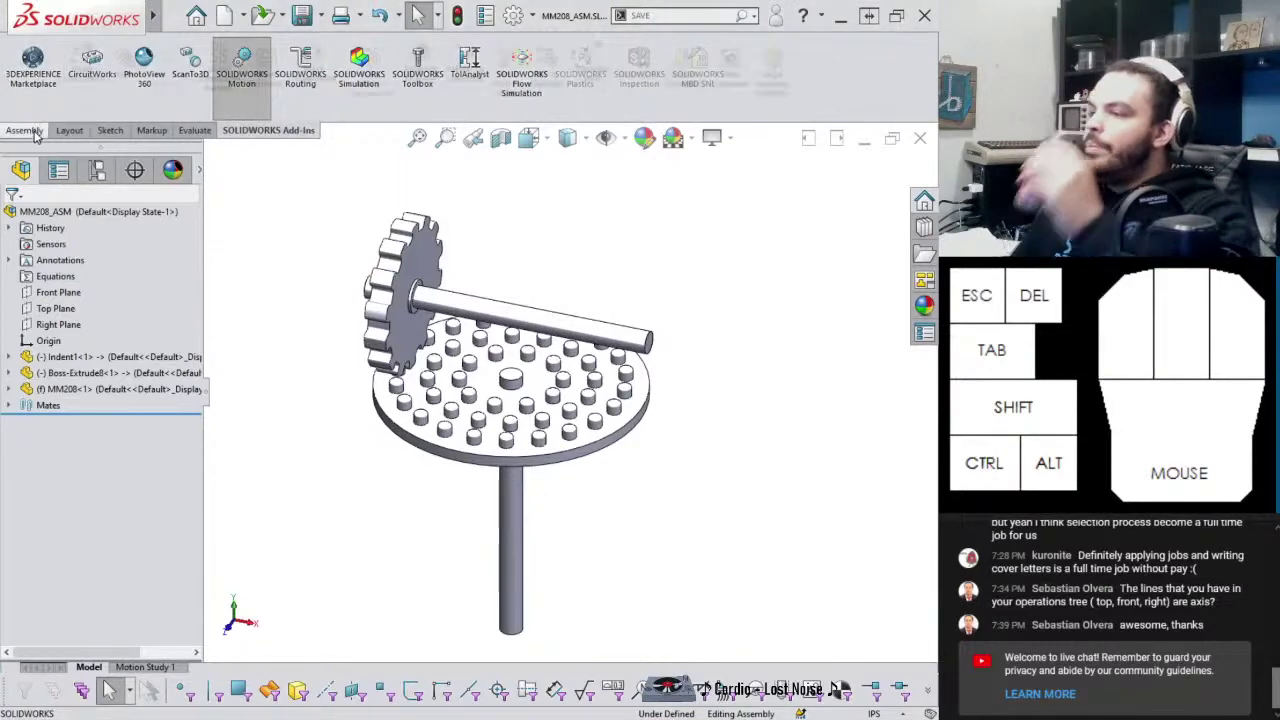
pyautogui.click(506, 75)
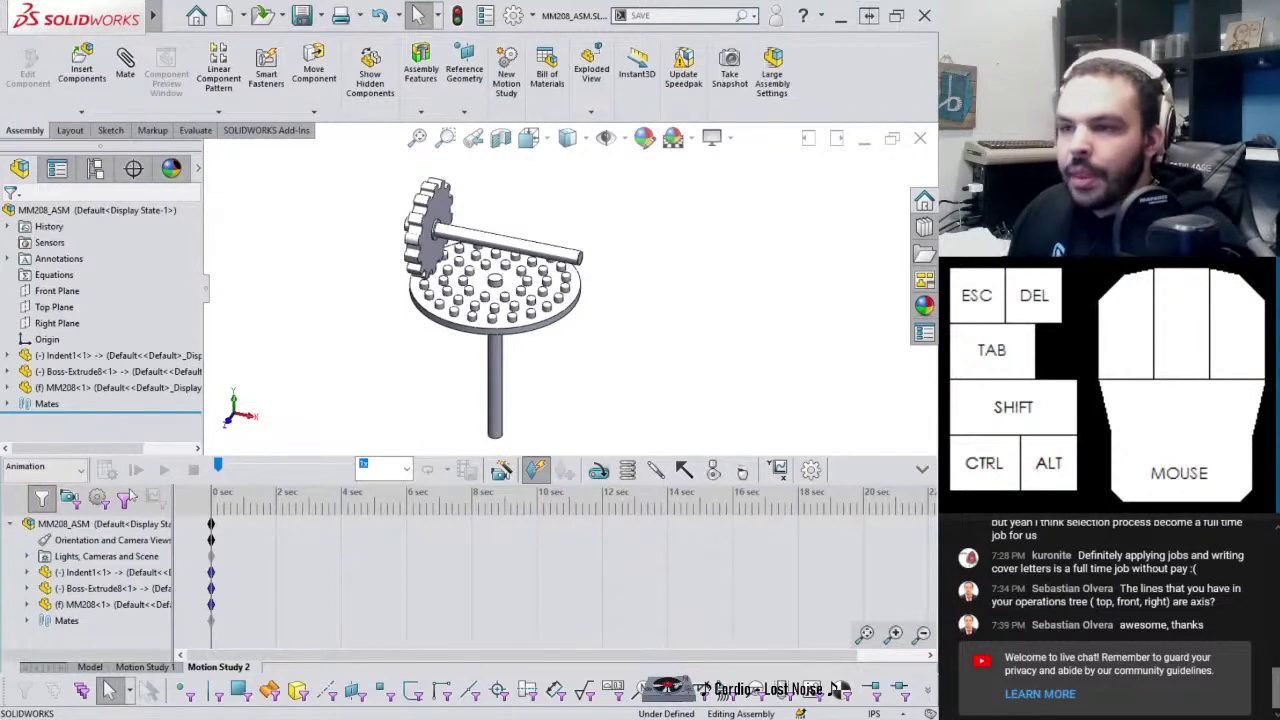
pyautogui.click(130, 498)
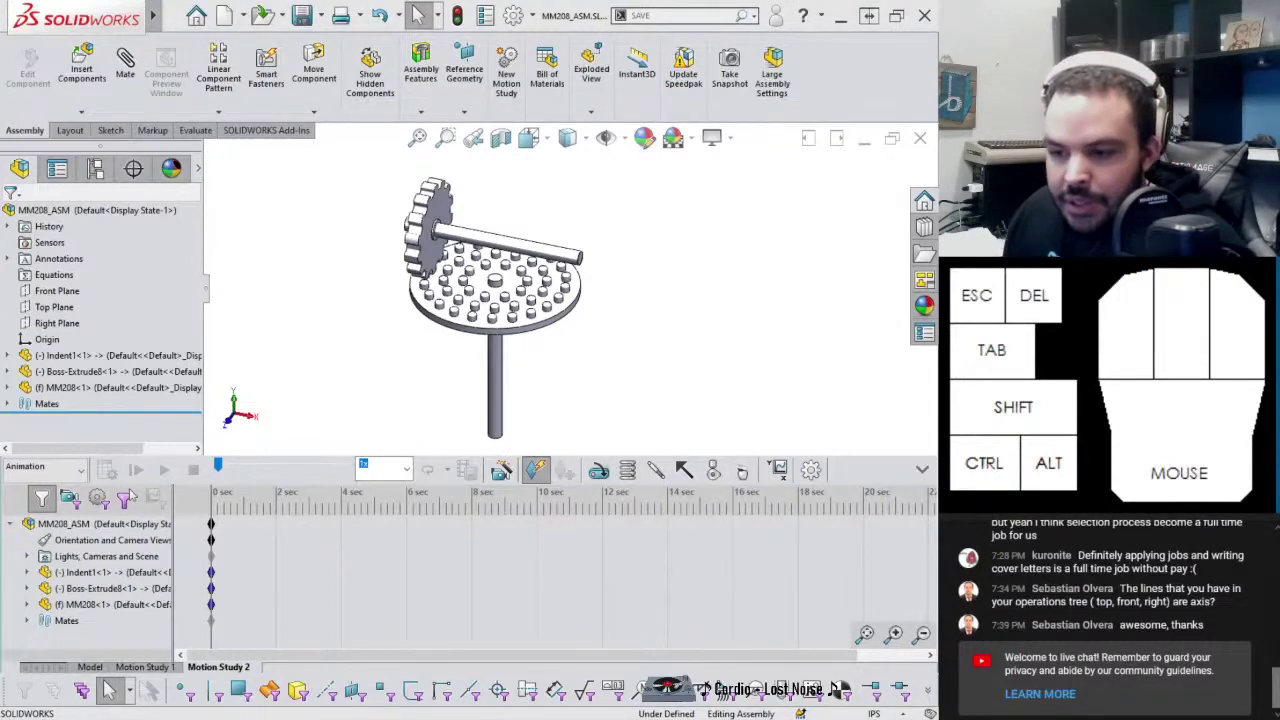
pyautogui.click(130, 498)
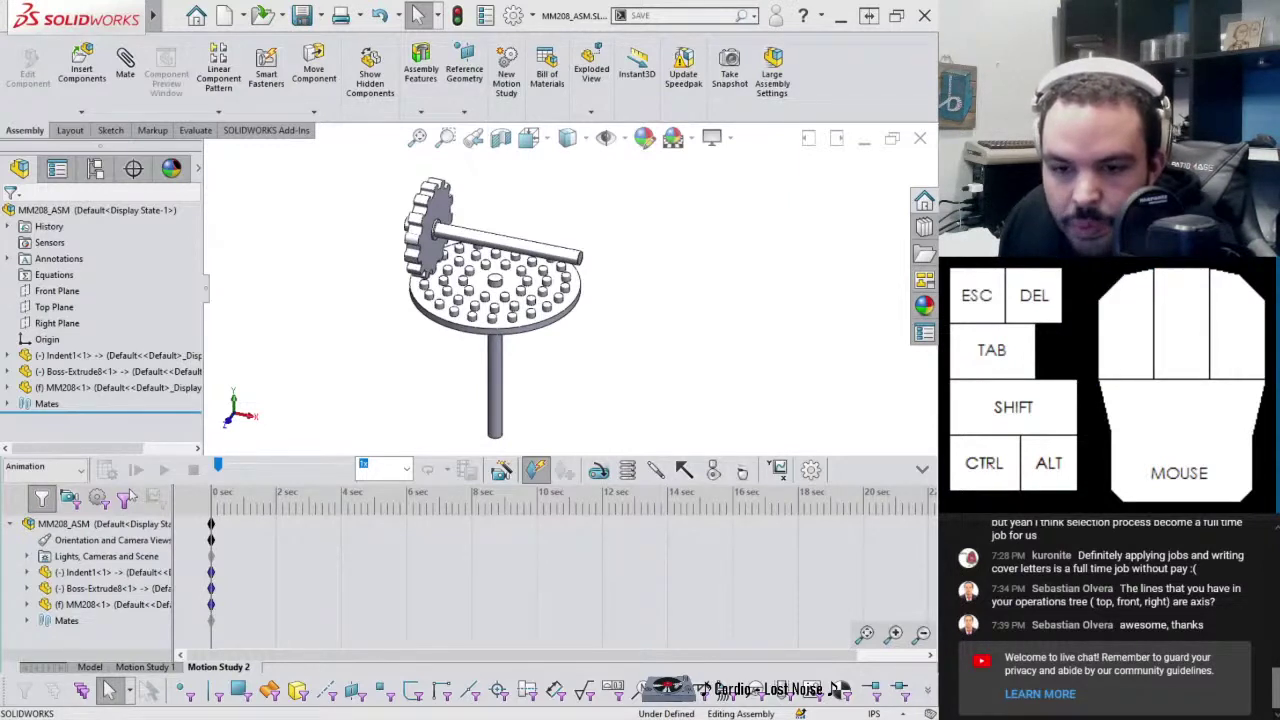
pyautogui.rightClick(130, 498)
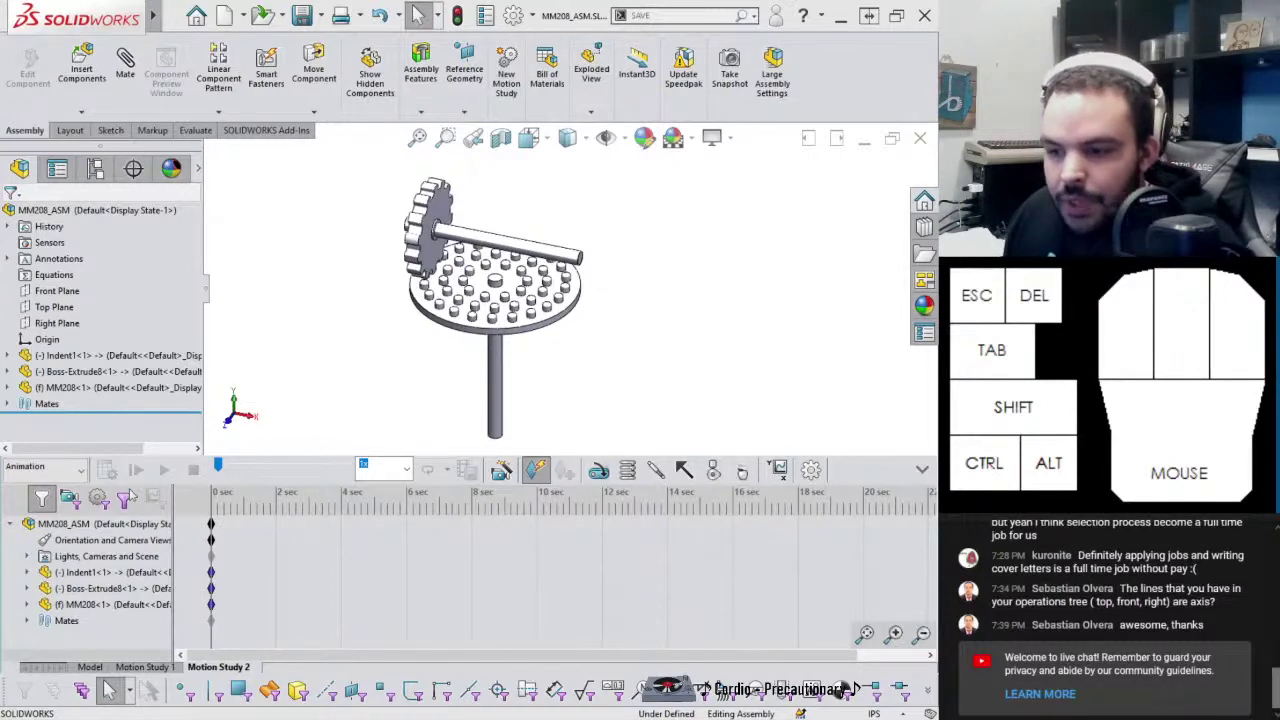
pyautogui.click(130, 498)
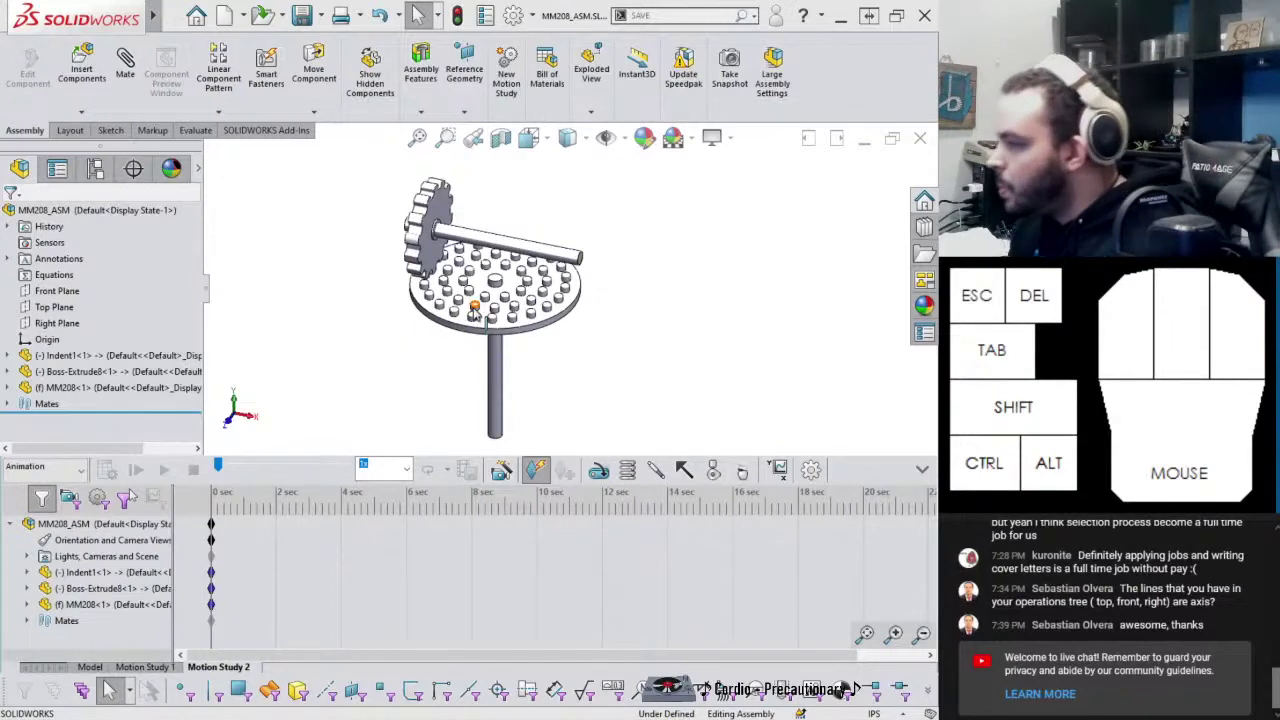
# Add a constant-speed rotary motor to the cylindrical face of the pegged disc's vertical shaft
pyautogui.click(598, 470)
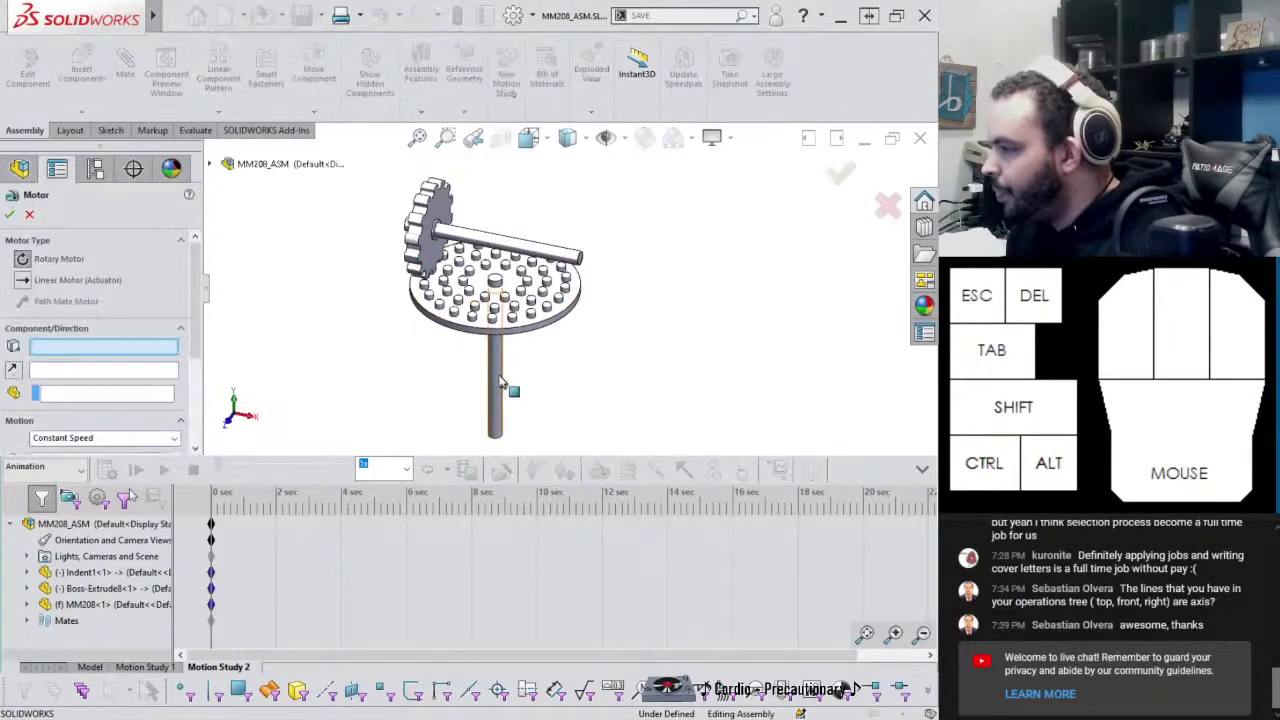
pyautogui.click(495, 375)
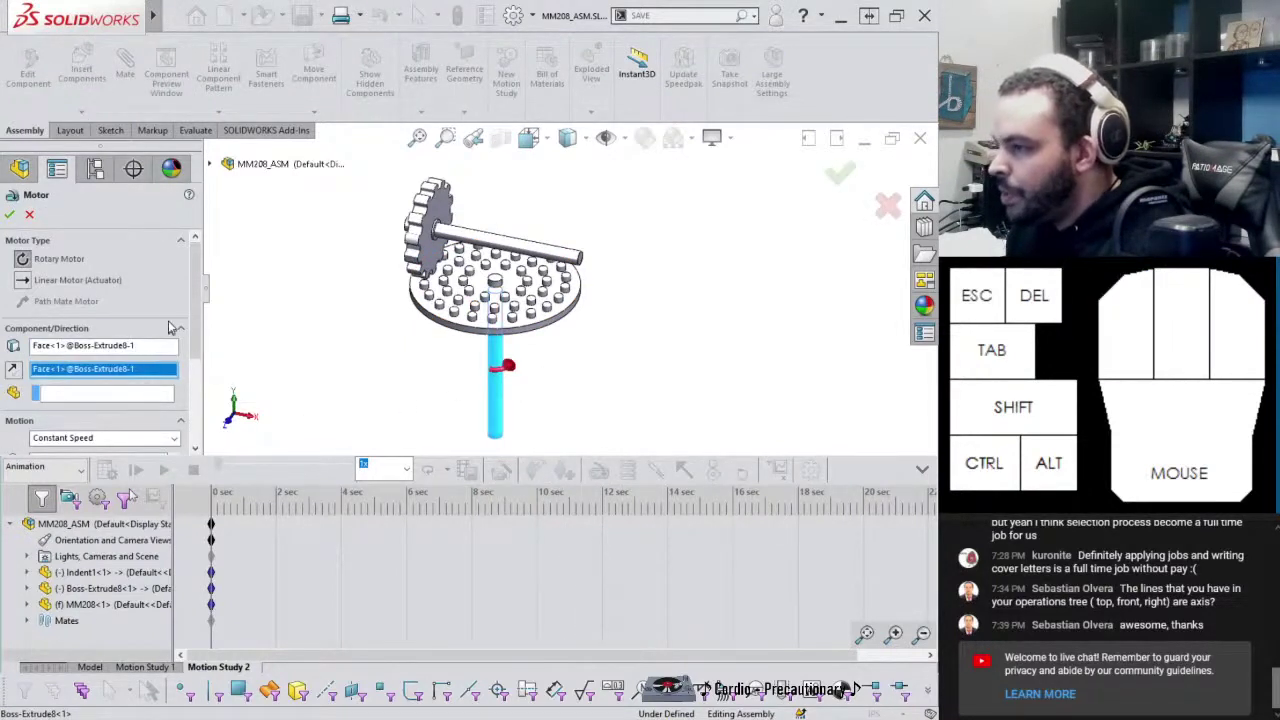
pyautogui.moveTo(195, 300); pyautogui.dragTo(195, 345)
pyautogui.click(60, 298)
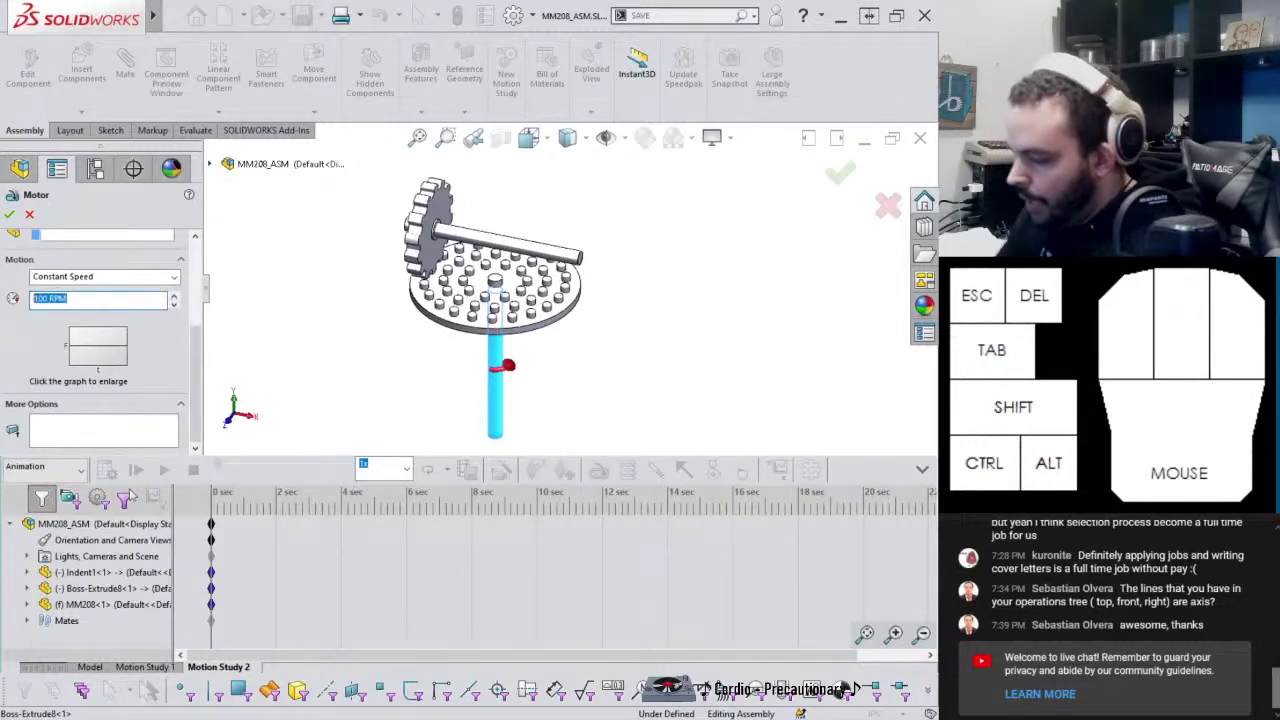
pyautogui.click(9, 214)
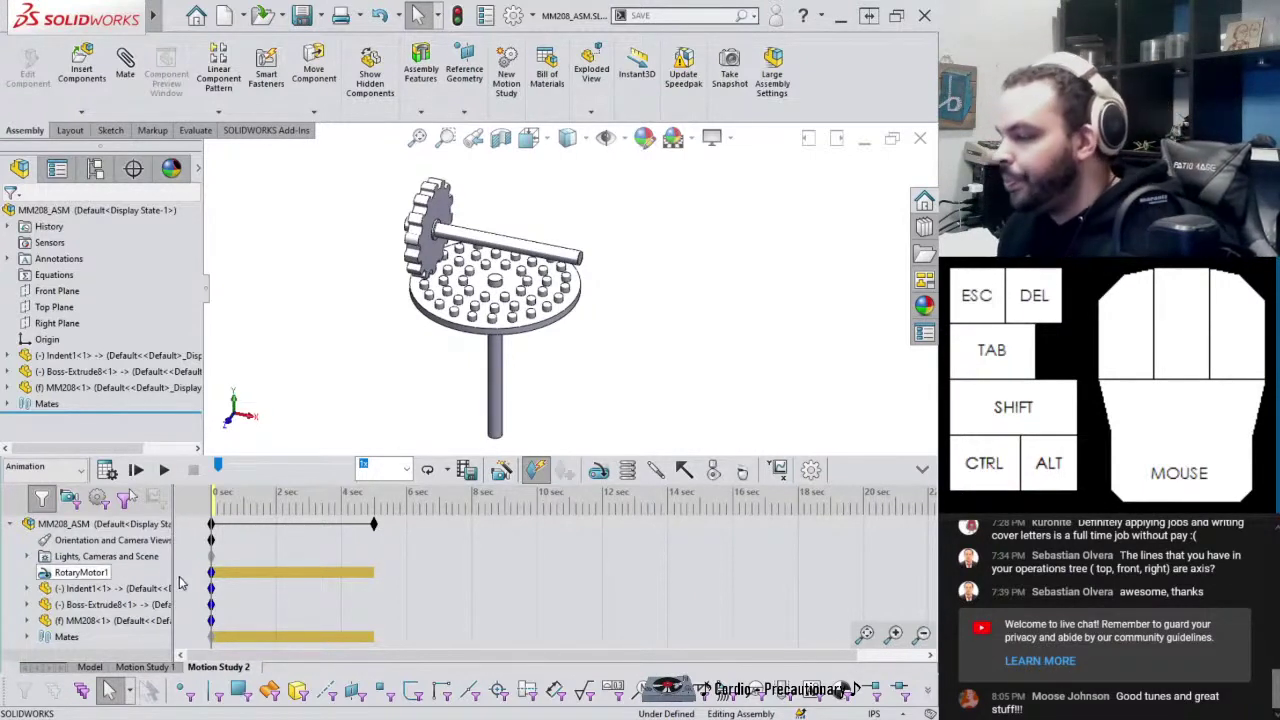
# Open the choice of study types for the motion study
pyautogui.click(210, 522)
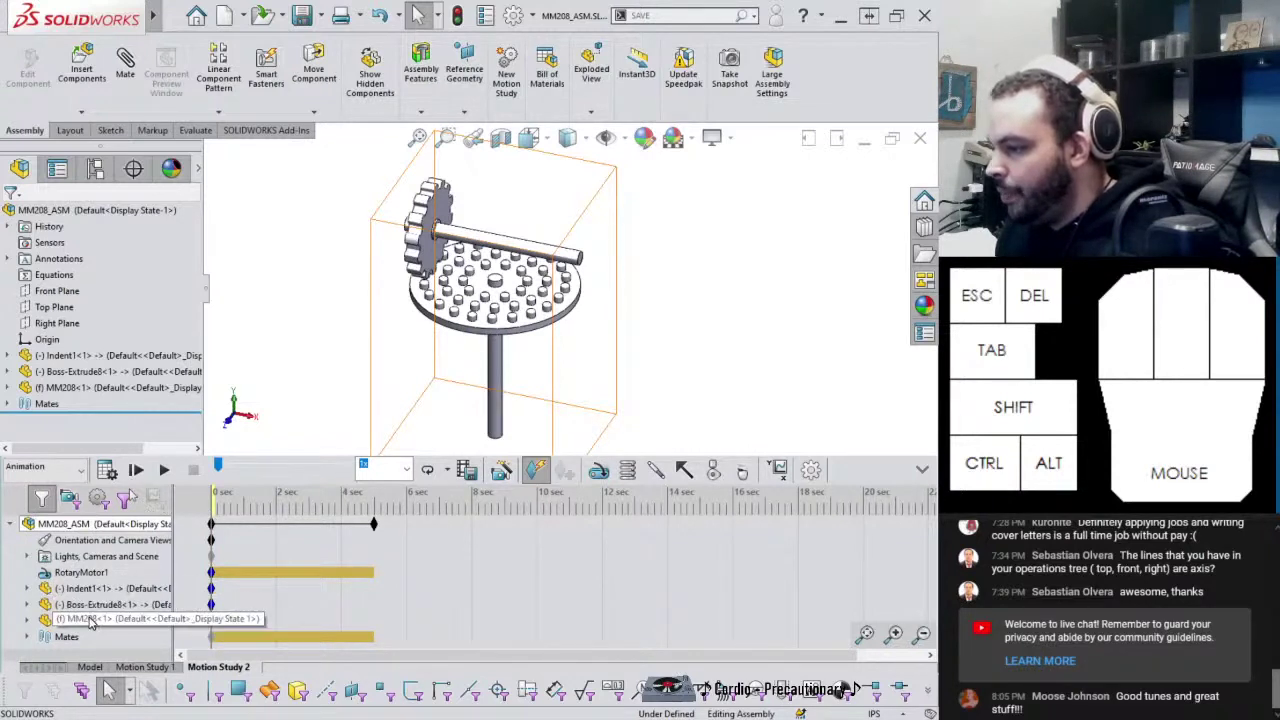
pyautogui.click(62, 467)
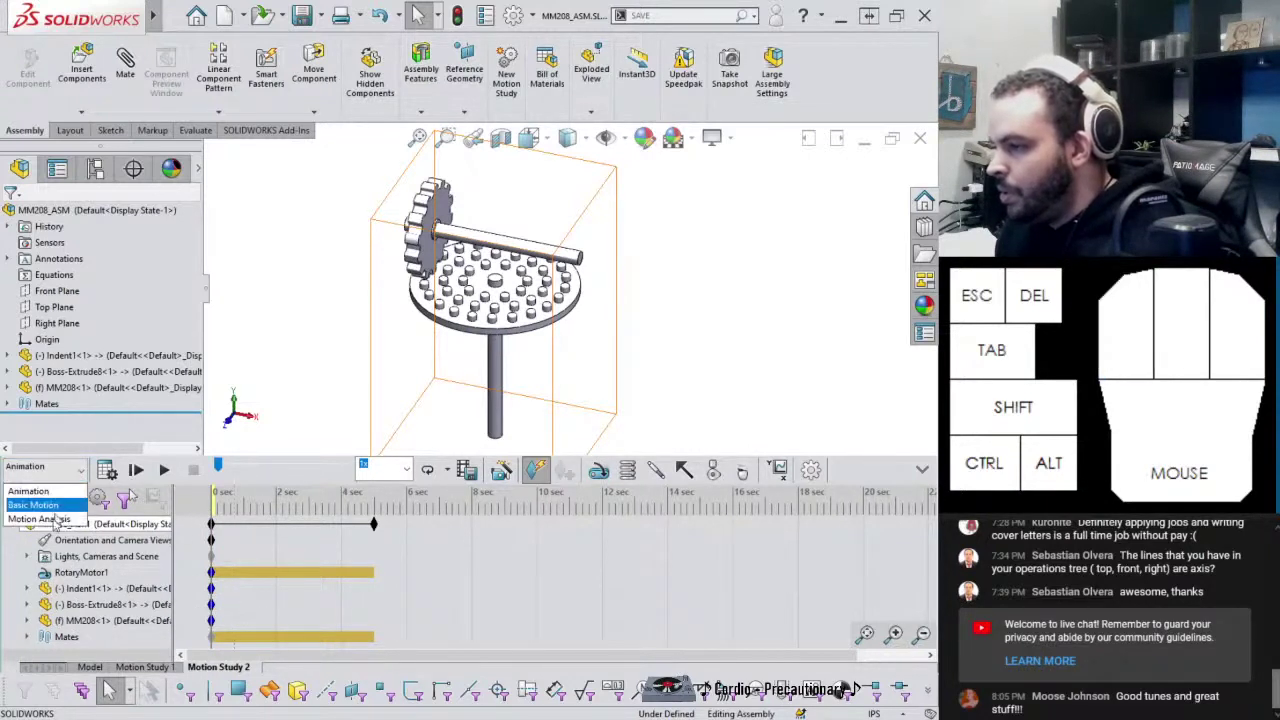
# Switch the motion study type to Motion Analysis and calculate the study
pyautogui.click(52, 520)
pyautogui.click(107, 470)
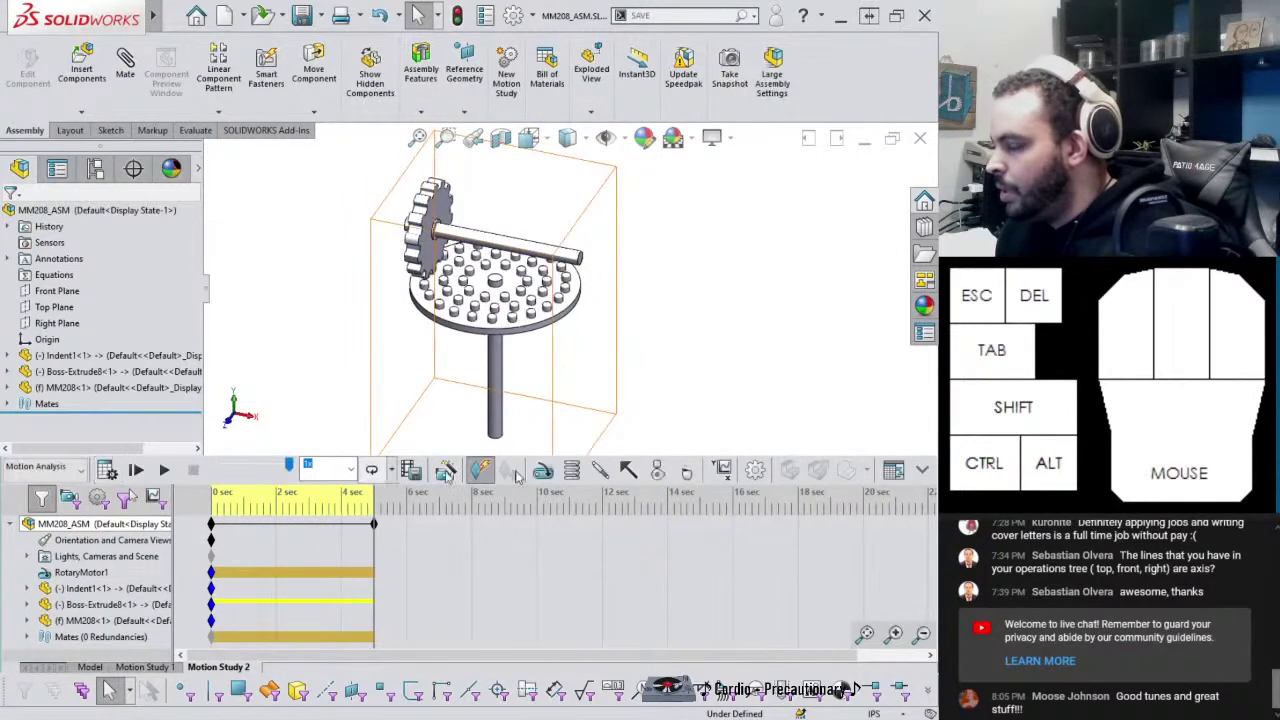
# Add a solid body contact between the pinned disc and the gear, and recalculate the study
pyautogui.click(660, 470)
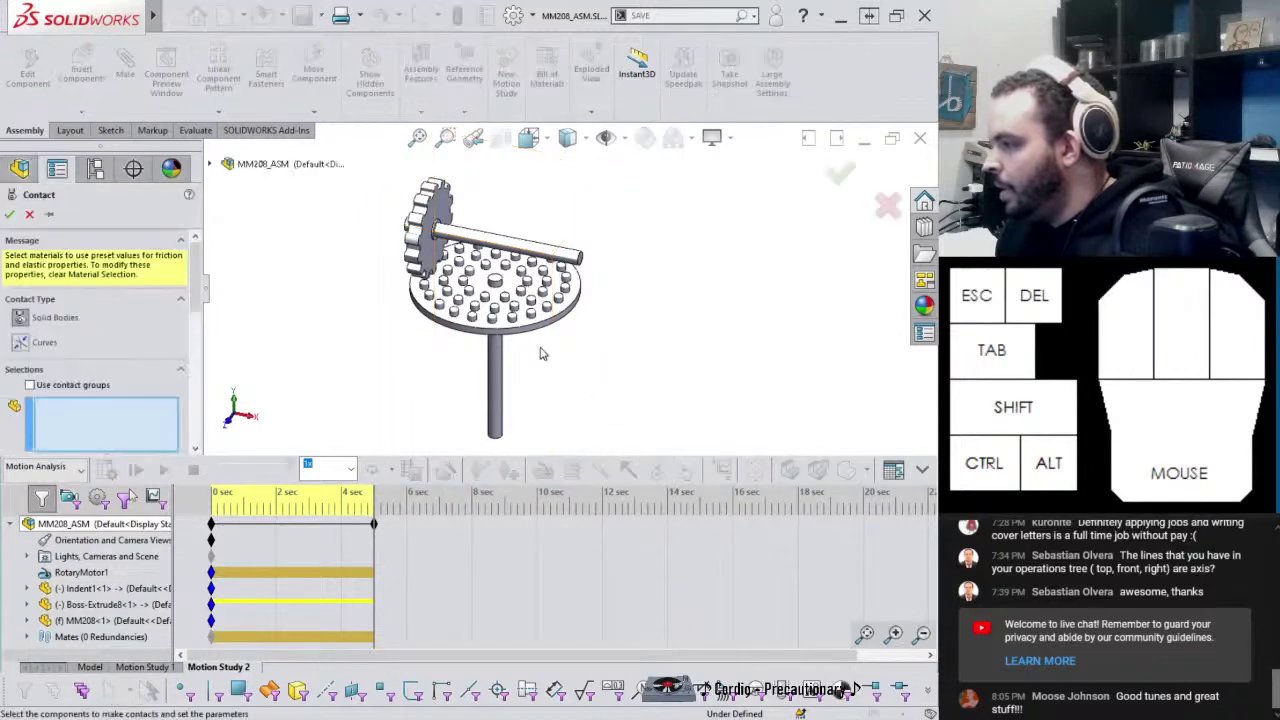
pyautogui.click(500, 318)
pyautogui.click(430, 235)
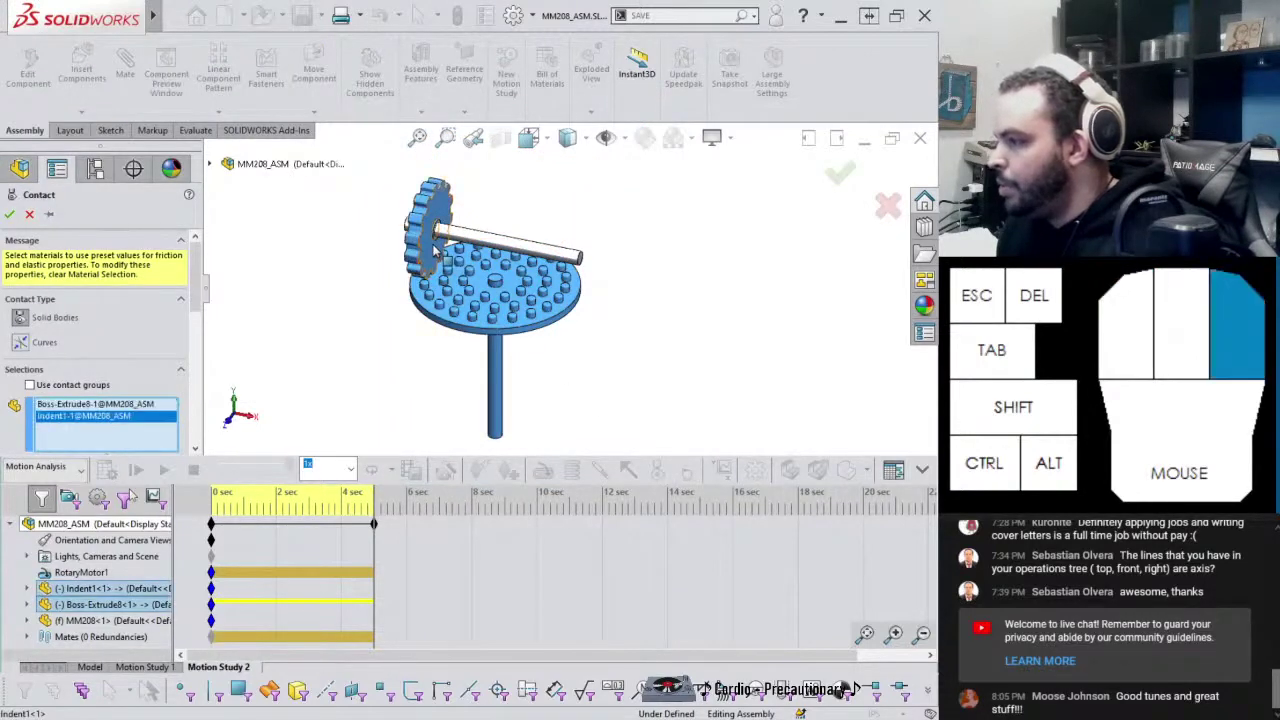
pyautogui.rightClick(434, 246)
pyautogui.click(464, 327)
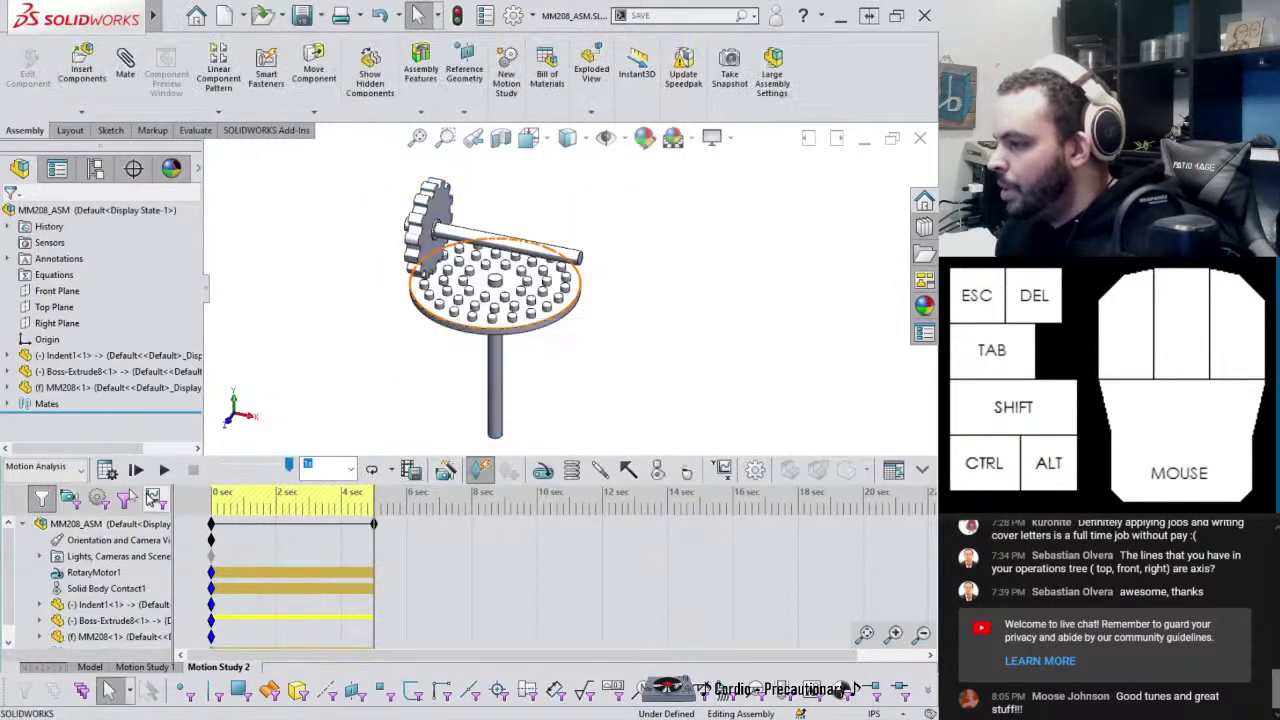
pyautogui.click(106, 470)
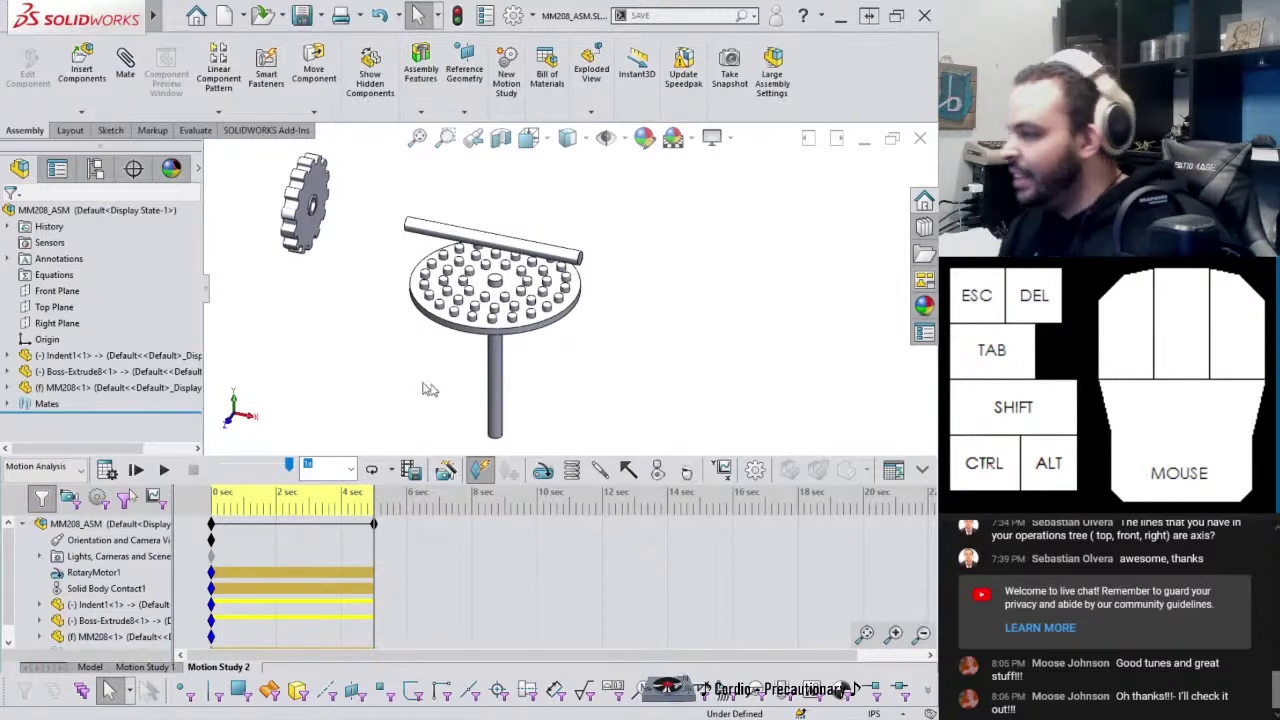
# Return the timeline to 0 seconds and set up a linear motor on the gear's hub face around the shaft
pyautogui.moveTo(374, 500); pyautogui.dragTo(210, 500)
pyautogui.click(543, 470)
pyautogui.scroll(-6, 460, 258)
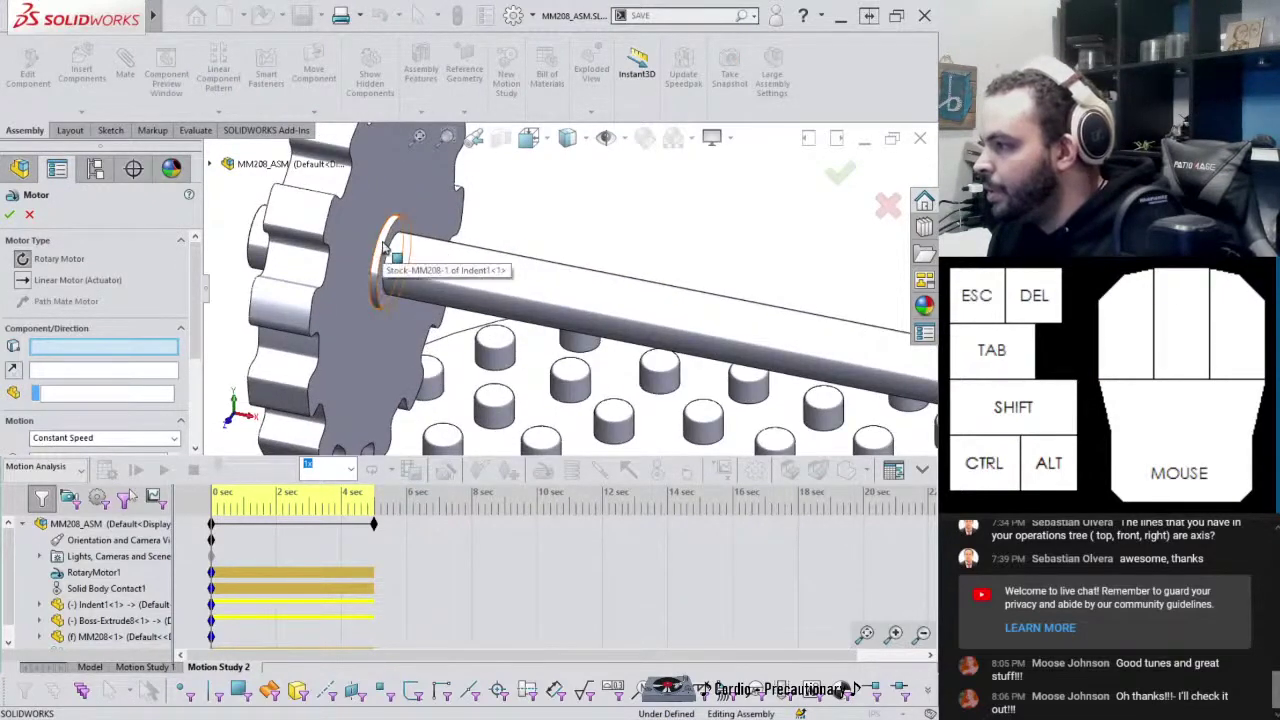
pyautogui.click(386, 247)
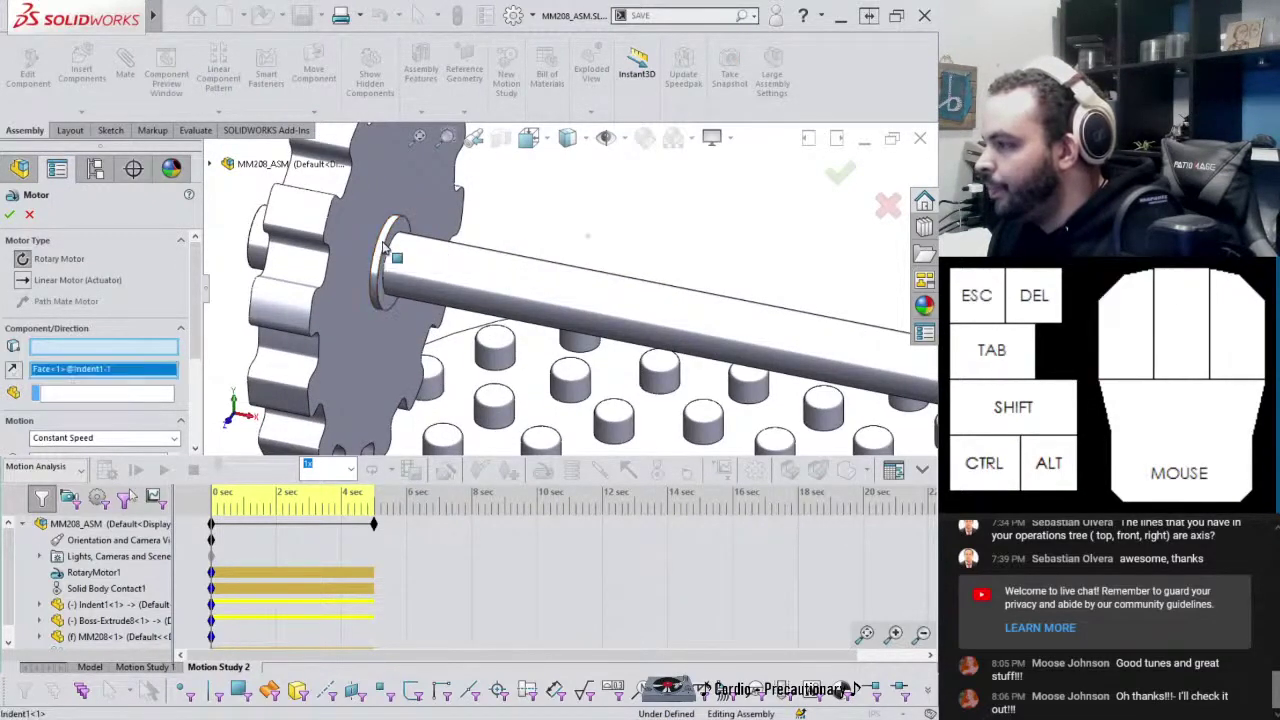
pyautogui.click(25, 283)
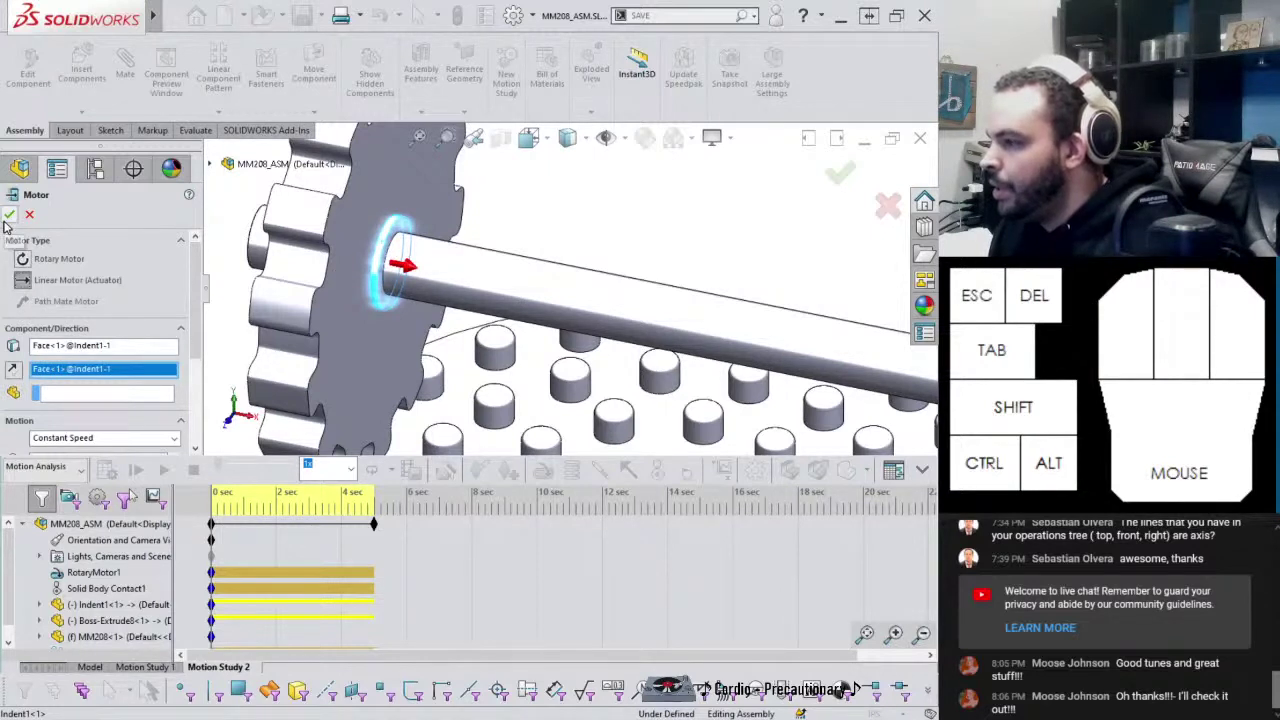
pyautogui.scroll(-3, 183, 363)
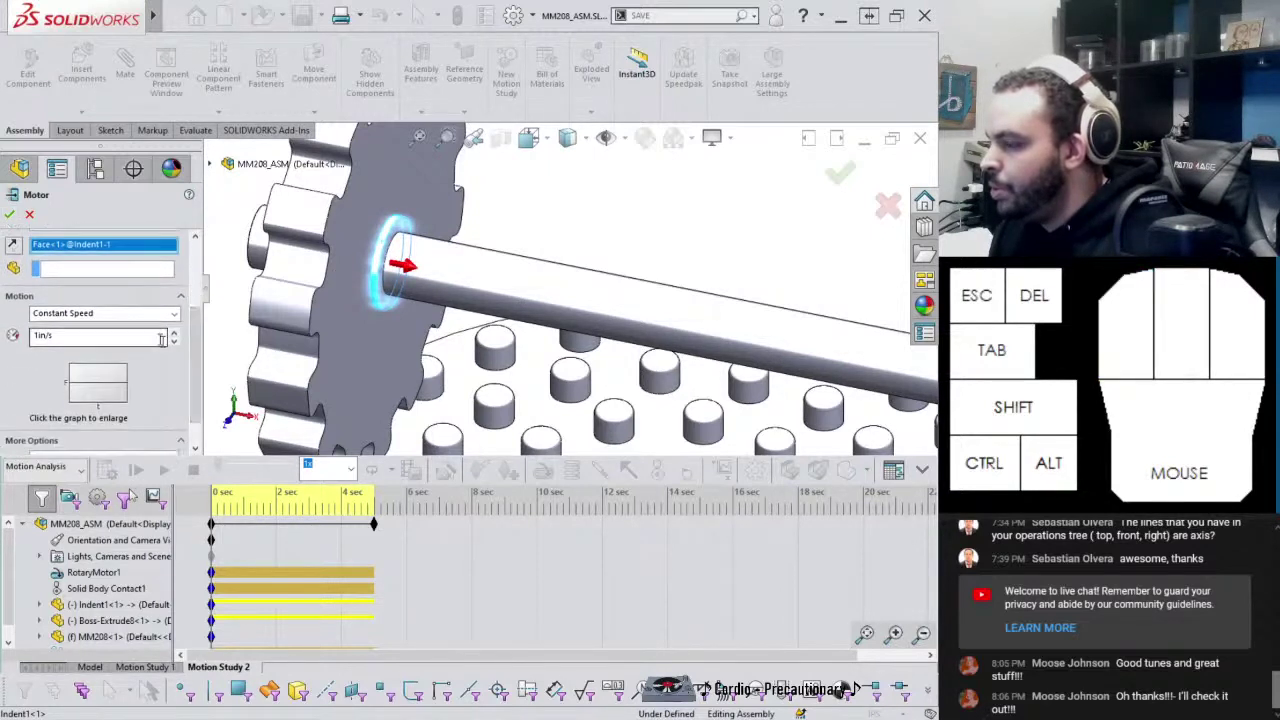
# Define the linear motor's motion by Data Points, adding rows for 0 s through 5 s
pyautogui.click(142, 316)
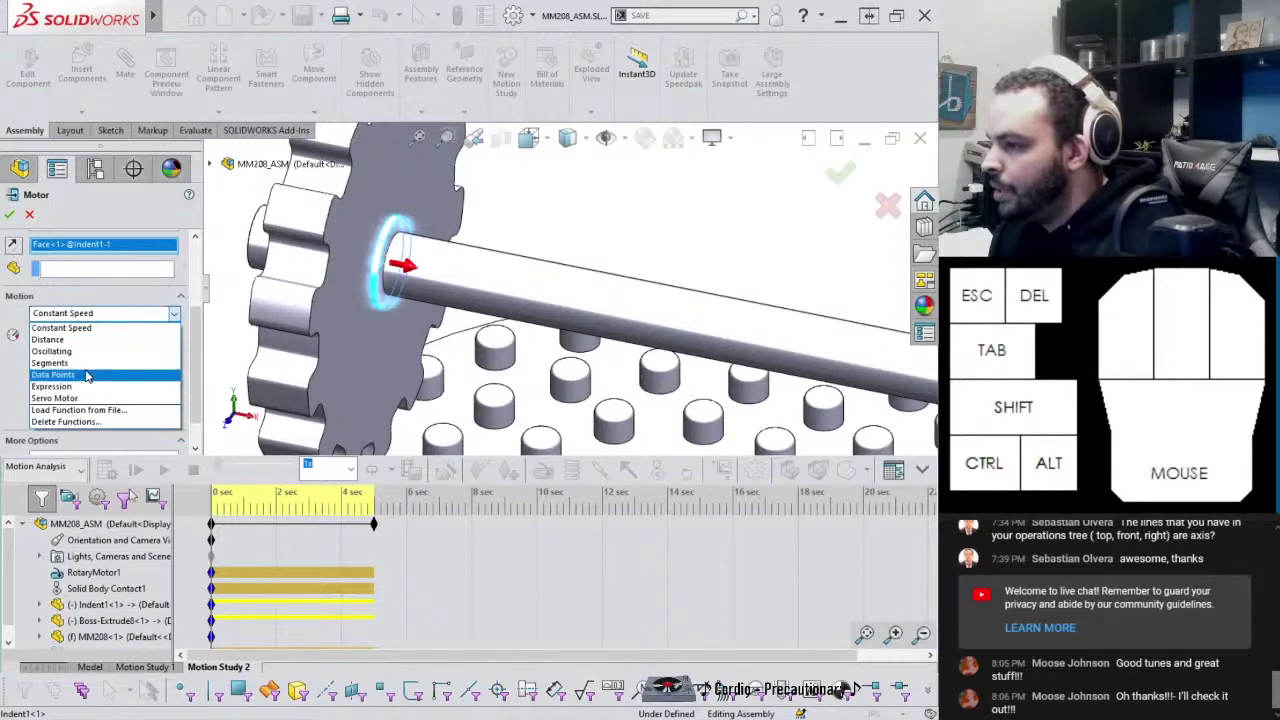
pyautogui.click(88, 376)
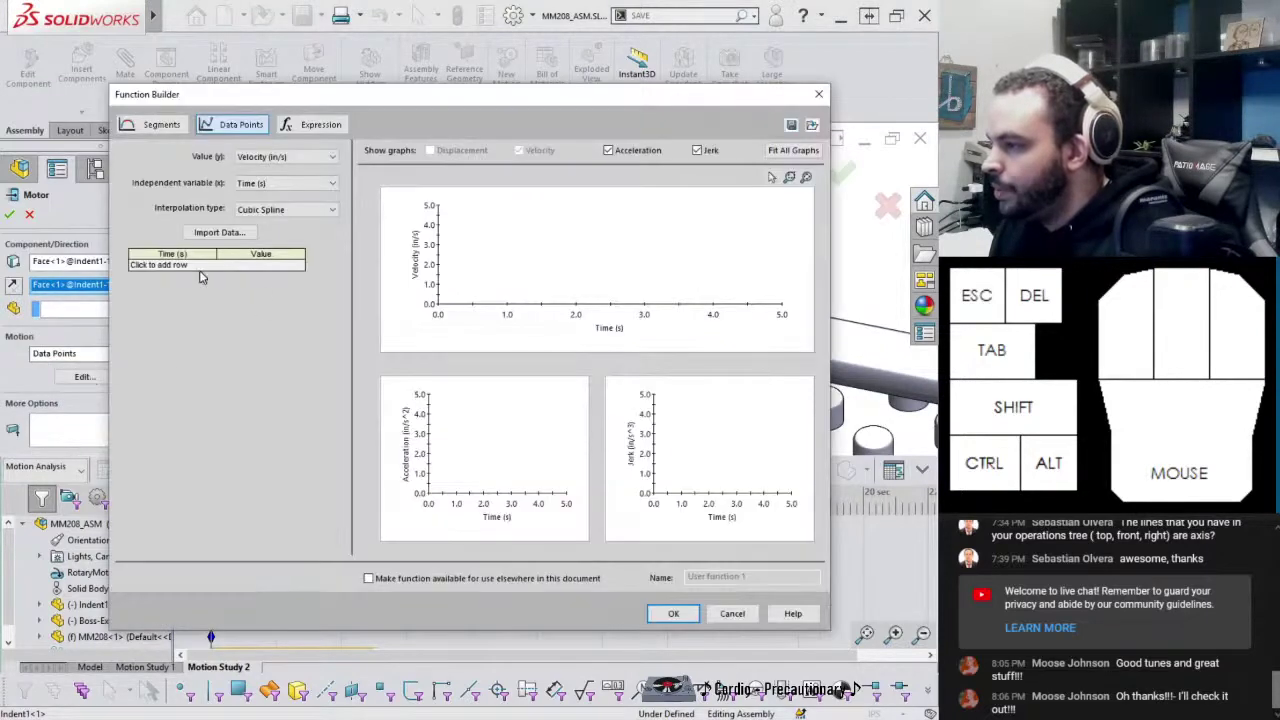
pyautogui.click(180, 265)
pyautogui.click(181, 277)
pyautogui.click(178, 288)
pyautogui.click(176, 300)
pyautogui.click(172, 312)
pyautogui.click(170, 324)
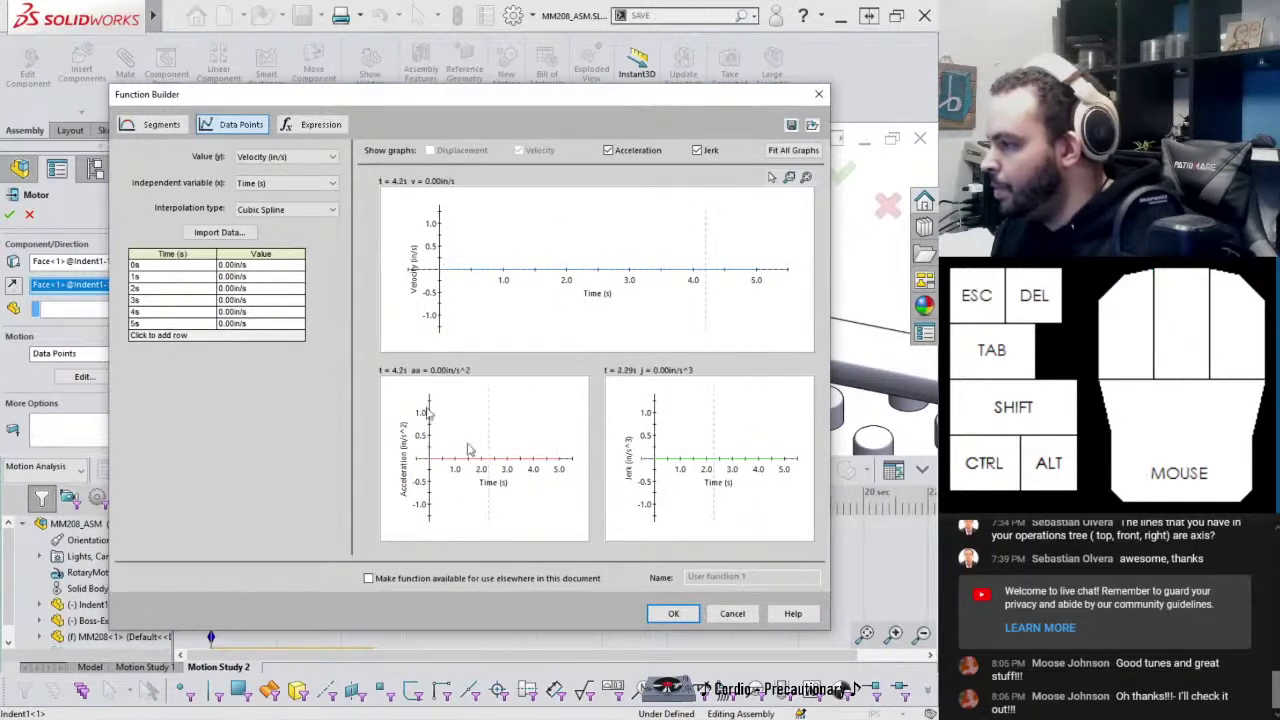
# Set the motor function to Displacement (in) with Akima Spline interpolation, and accept the function and the linear motor
pyautogui.click(283, 157)
pyautogui.click(265, 165)
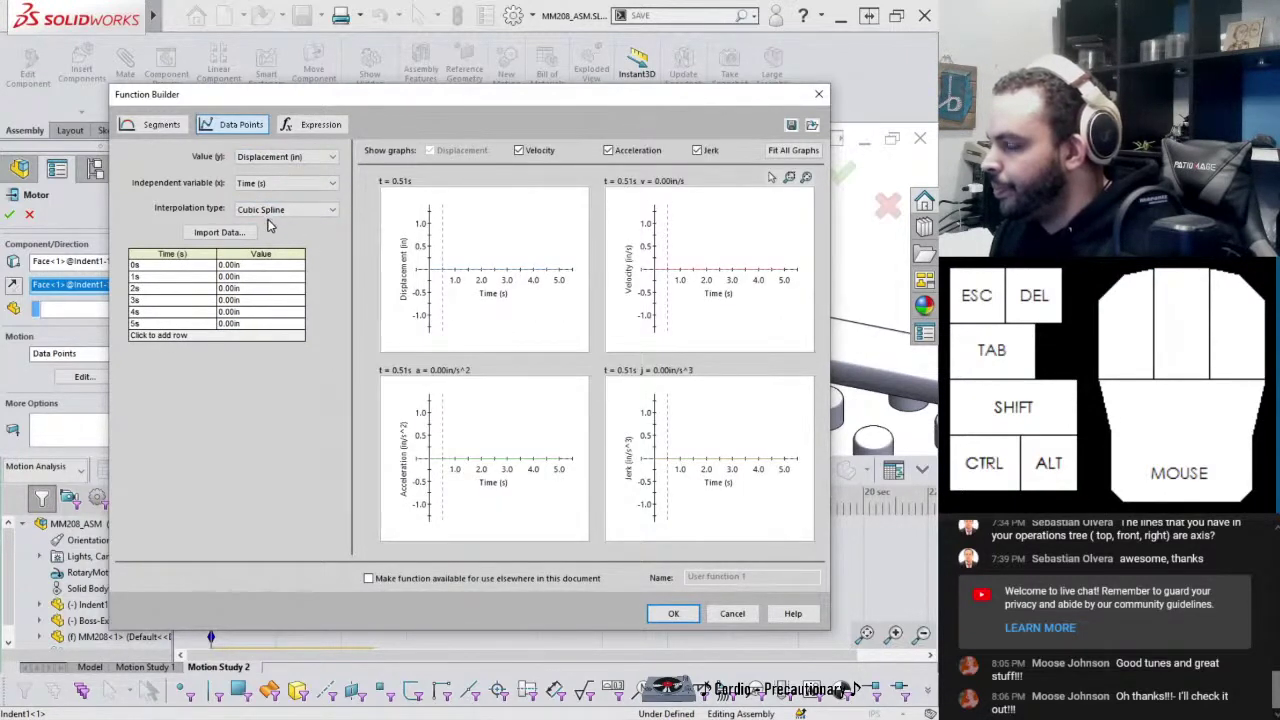
pyautogui.click(300, 209)
pyautogui.click(275, 244)
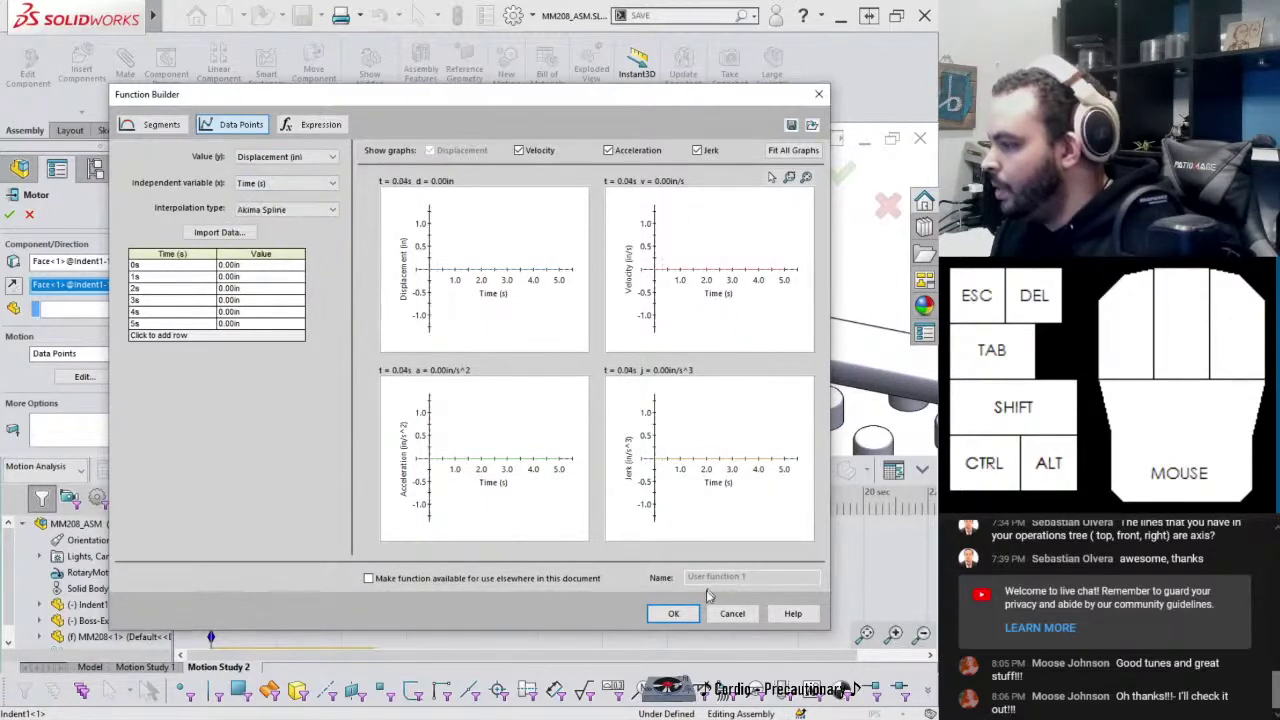
pyautogui.click(673, 613)
pyautogui.click(9, 215)
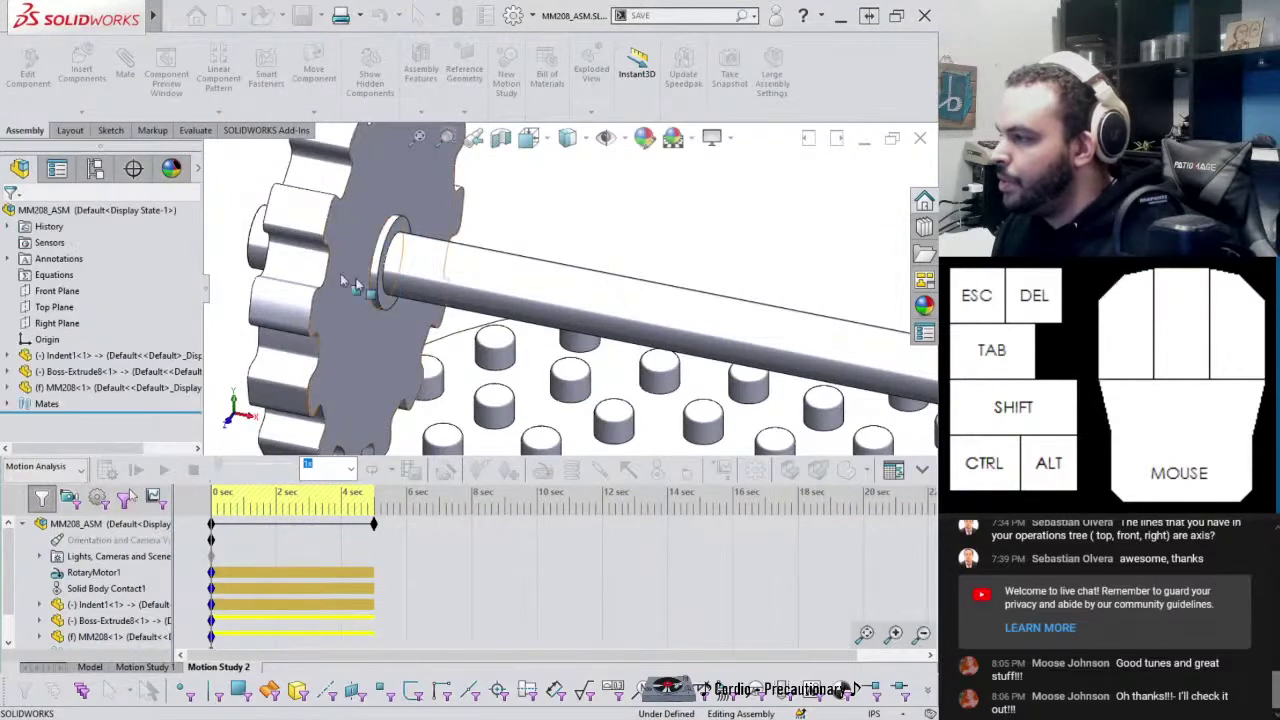
# Recalculate the motion study and examine how the gear sits against the disc's pins
pyautogui.scroll(-5, 600, 300)
pyautogui.moveTo(680, 320); pyautogui.dragTo(400, 385, button='middle')
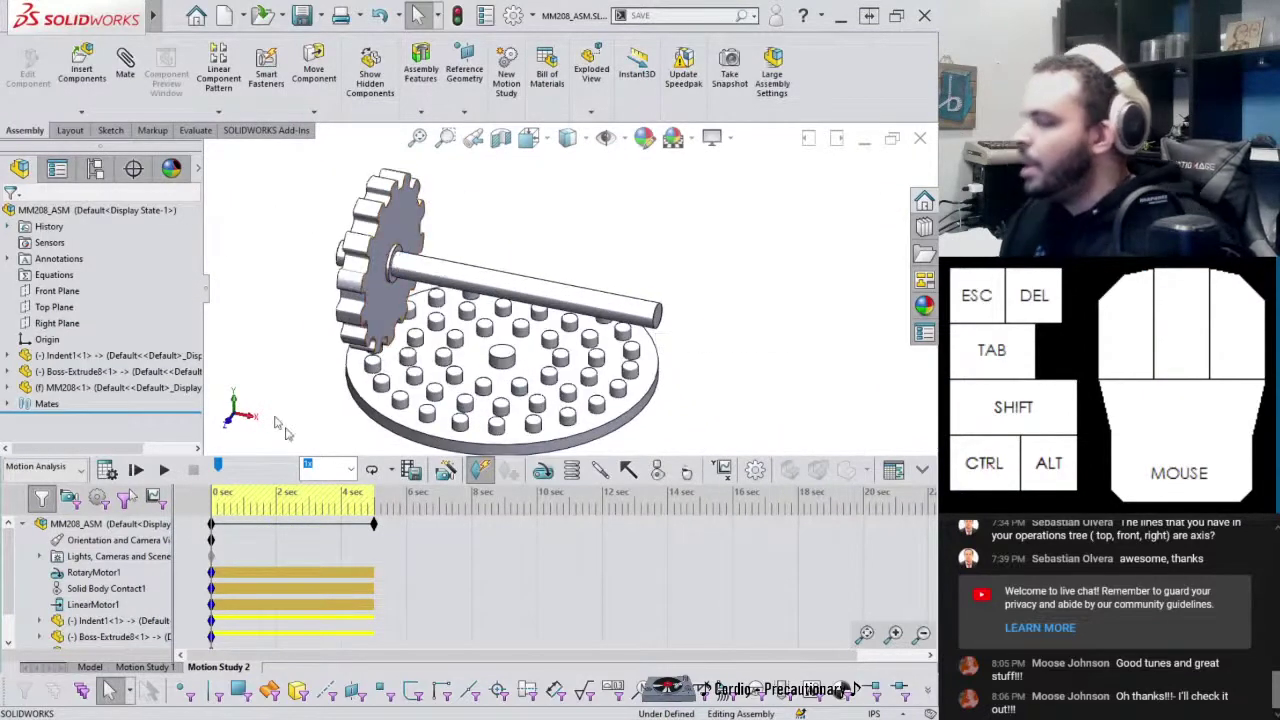
pyautogui.click(107, 470)
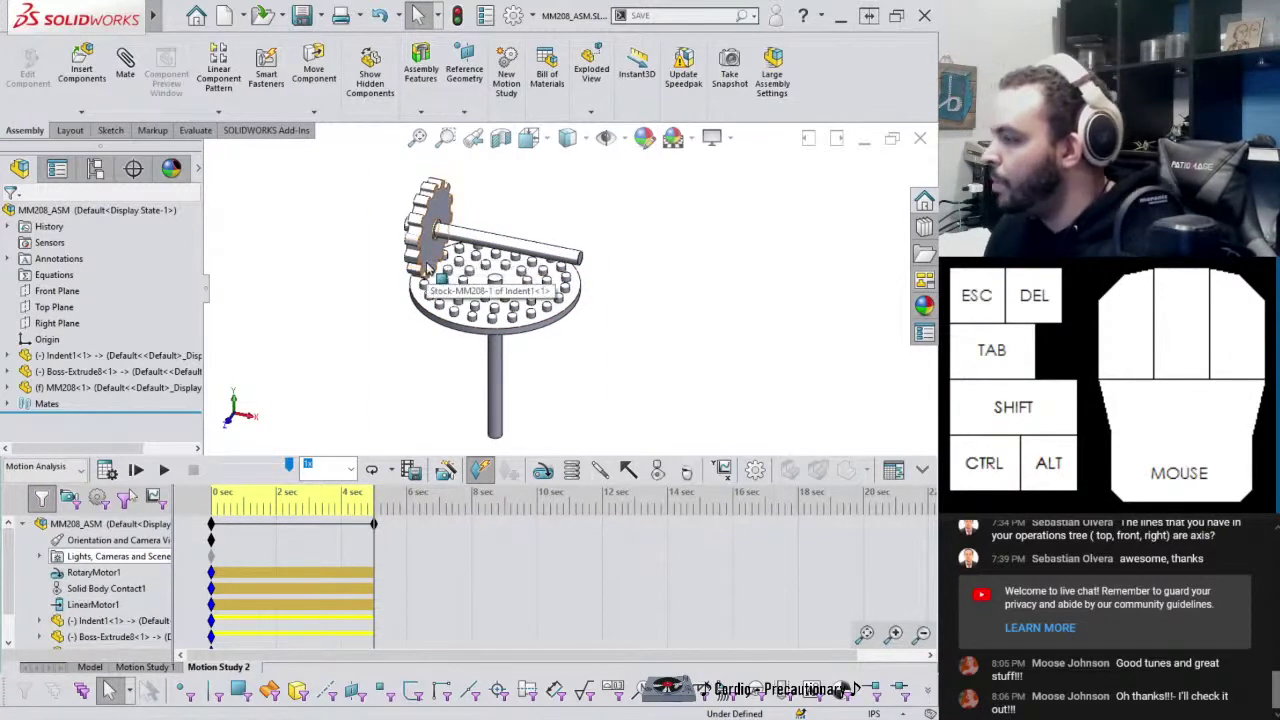
pyautogui.scroll(-4, 443, 216)
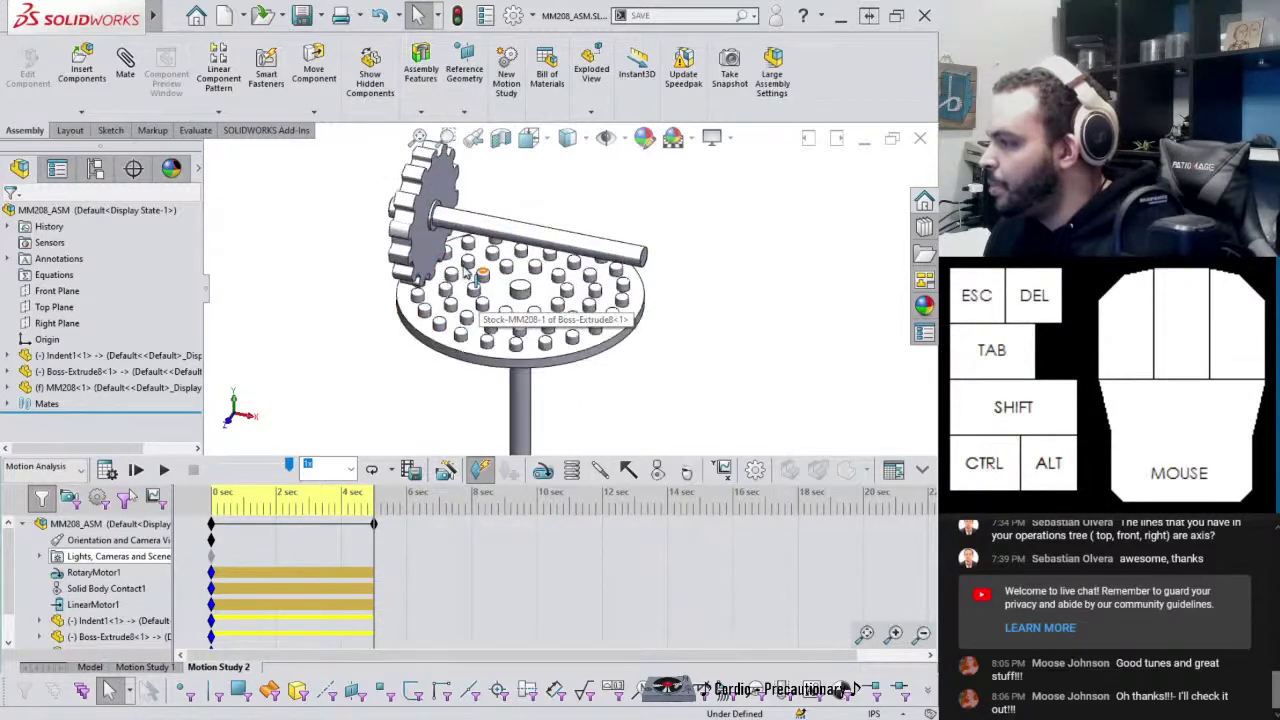
pyautogui.scroll(-2, 443, 216)
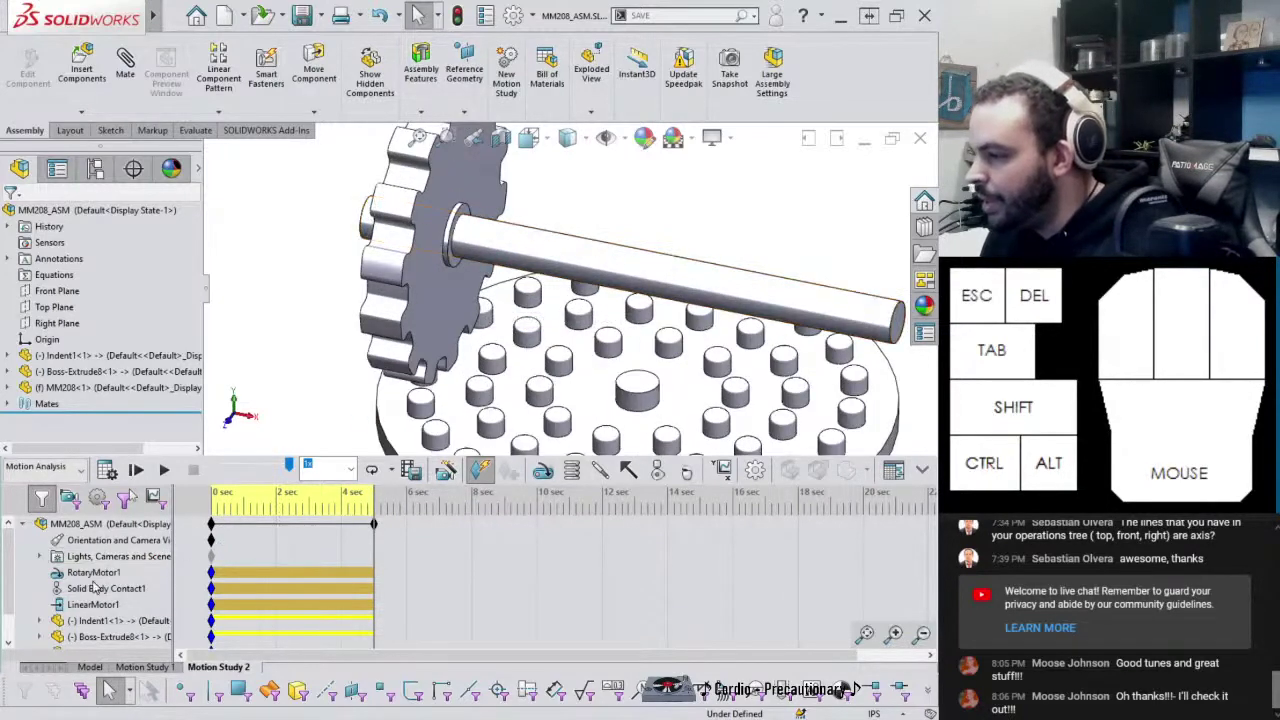
pyautogui.scroll(-1, 104, 597)
pyautogui.scroll(1, 104, 597)
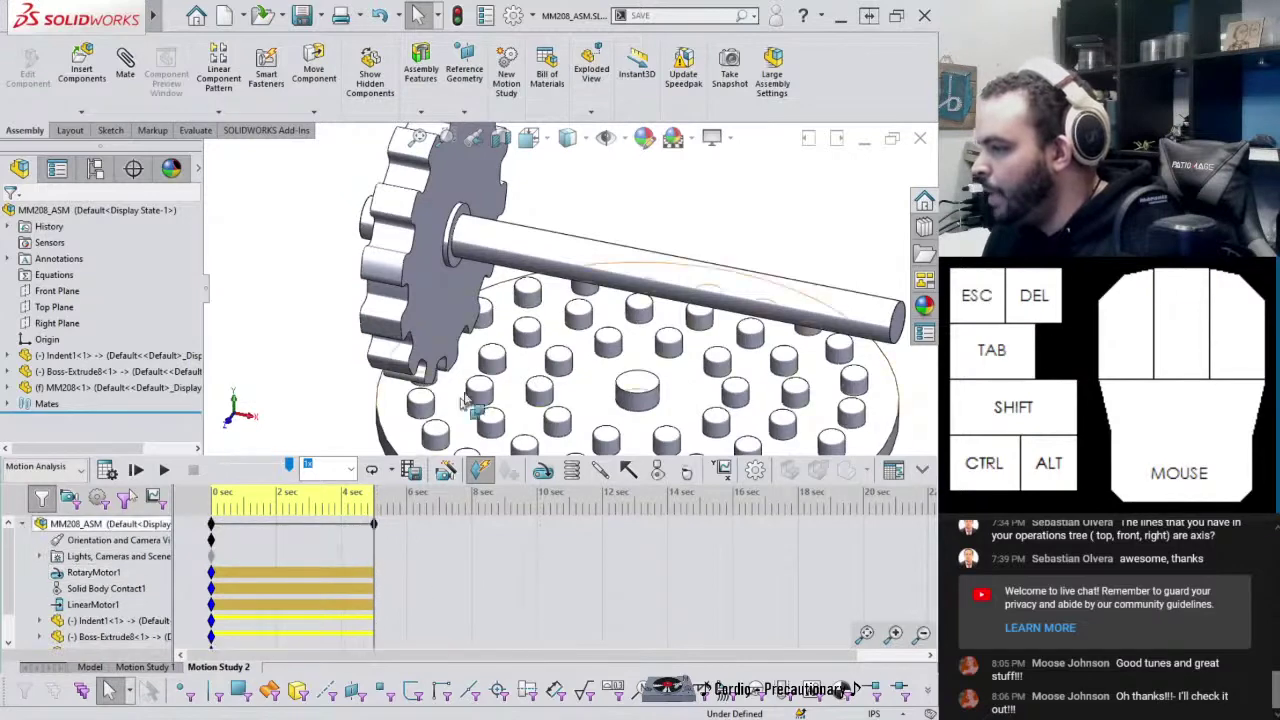
pyautogui.scroll(3, 515, 371)
# Extend the motion study to 15 seconds and add rows for 6 s through 15 s to the linear motor's data points
pyautogui.moveTo(375, 525); pyautogui.dragTo(700, 526)
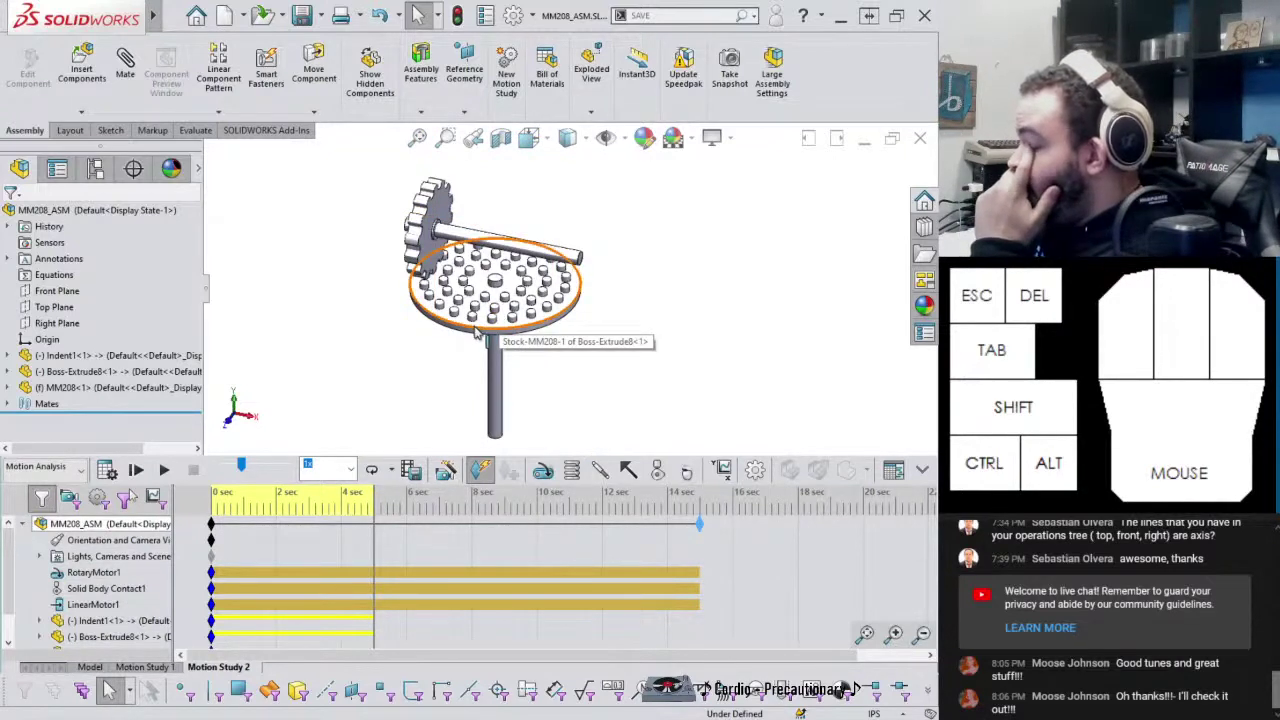
pyautogui.rightClick(92, 606)
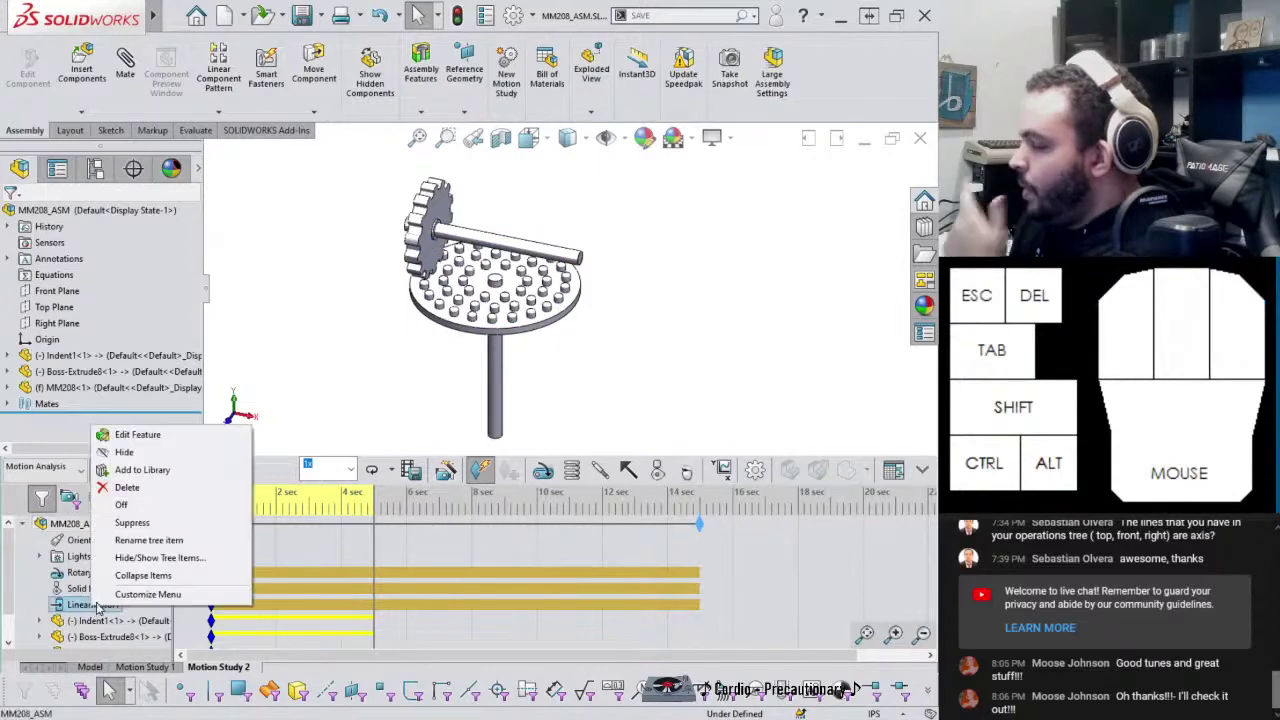
pyautogui.click(138, 436)
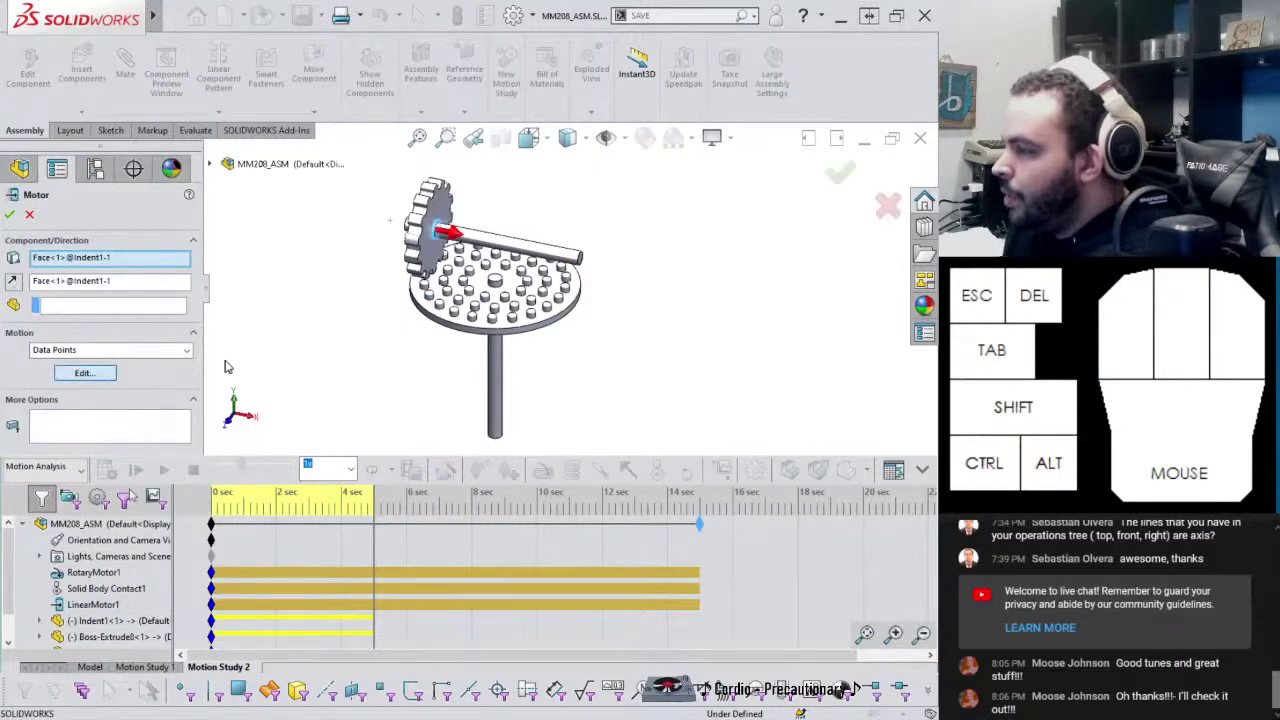
pyautogui.click(84, 373)
pyautogui.click(162, 338)
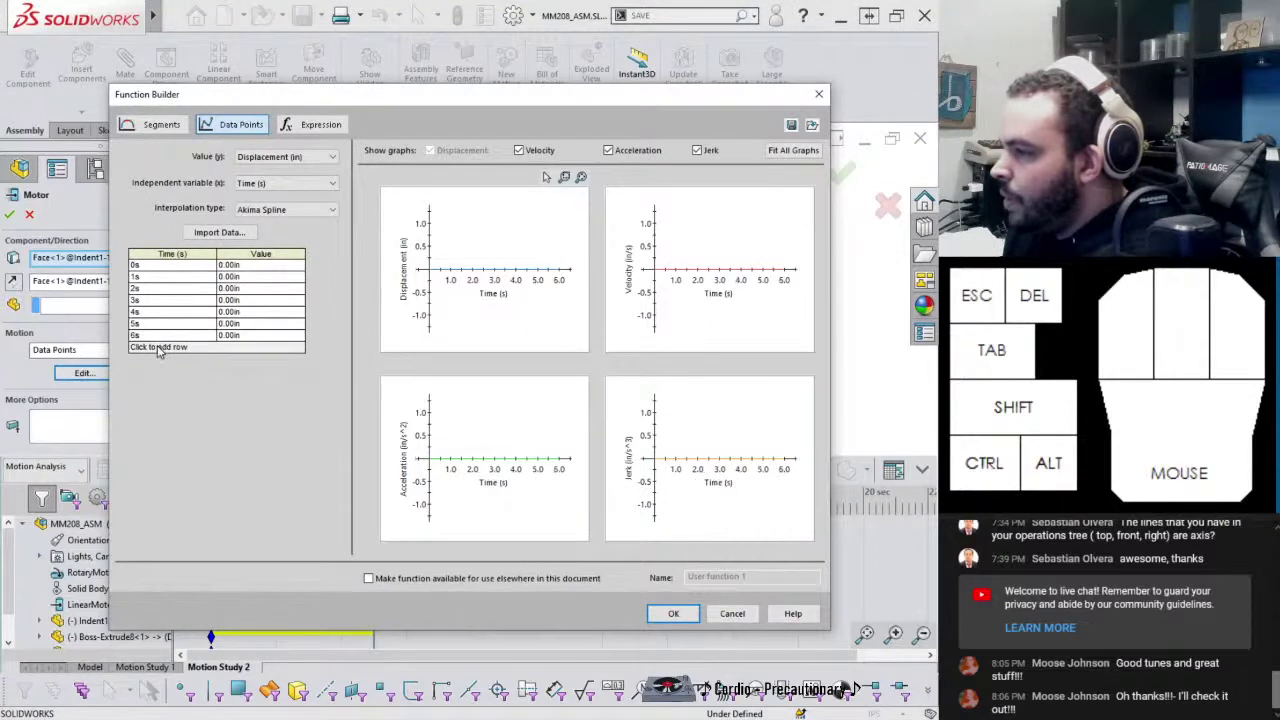
pyautogui.click(160, 348)
pyautogui.click(158, 360)
pyautogui.click(155, 371)
pyautogui.click(153, 383)
pyautogui.click(151, 397)
pyautogui.click(151, 408)
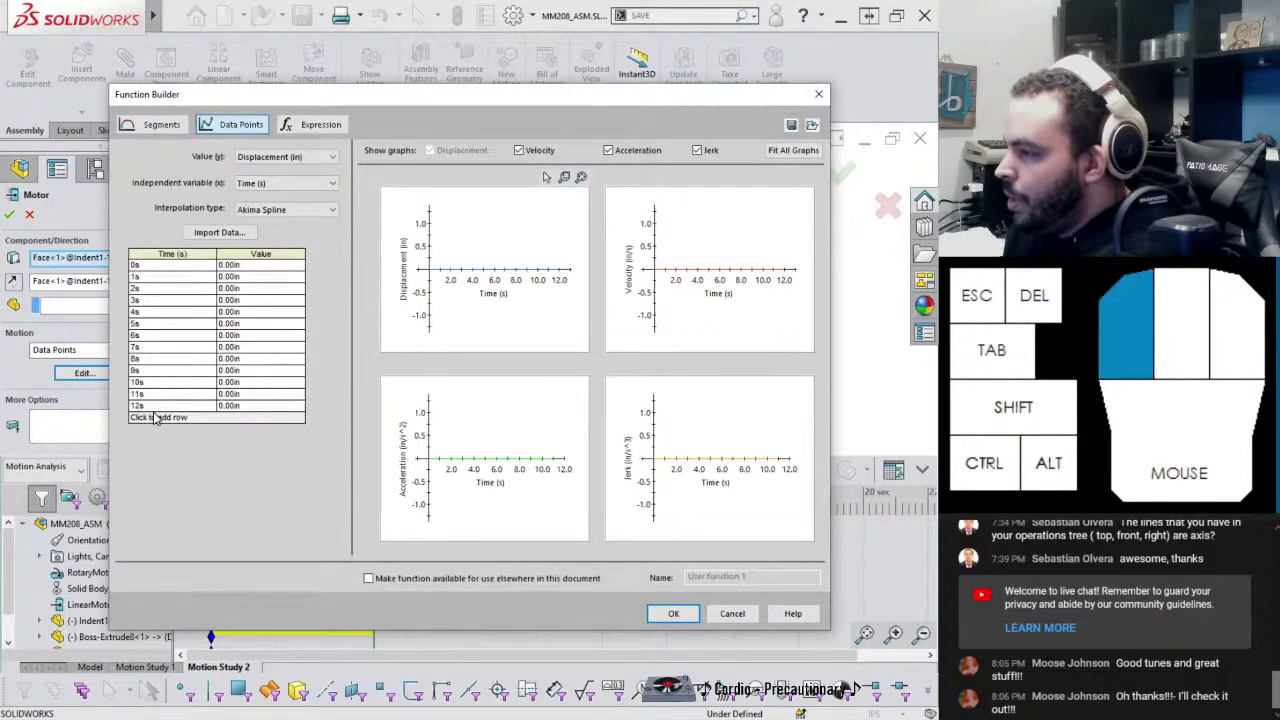
pyautogui.click(152, 420)
pyautogui.click(152, 432)
pyautogui.click(152, 442)
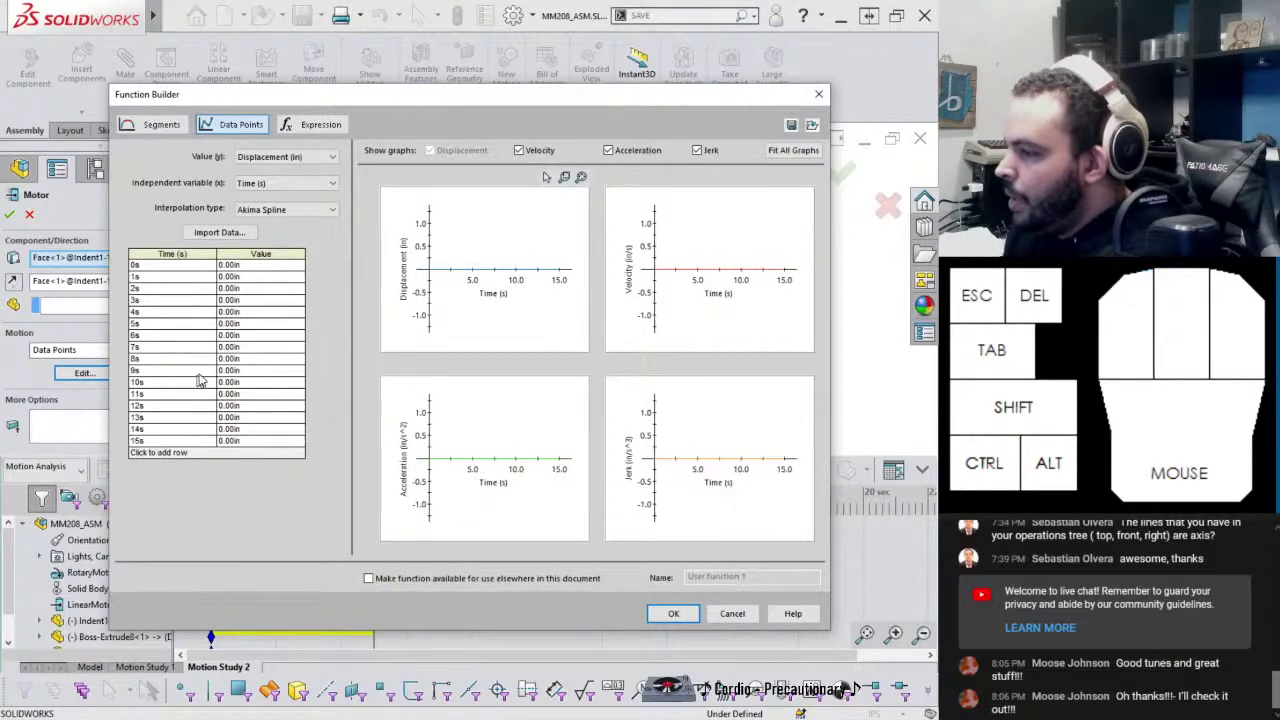
# Set the linear motor's displacement to 1.375 in at 5 s and 6 s
pyautogui.click(230, 324)
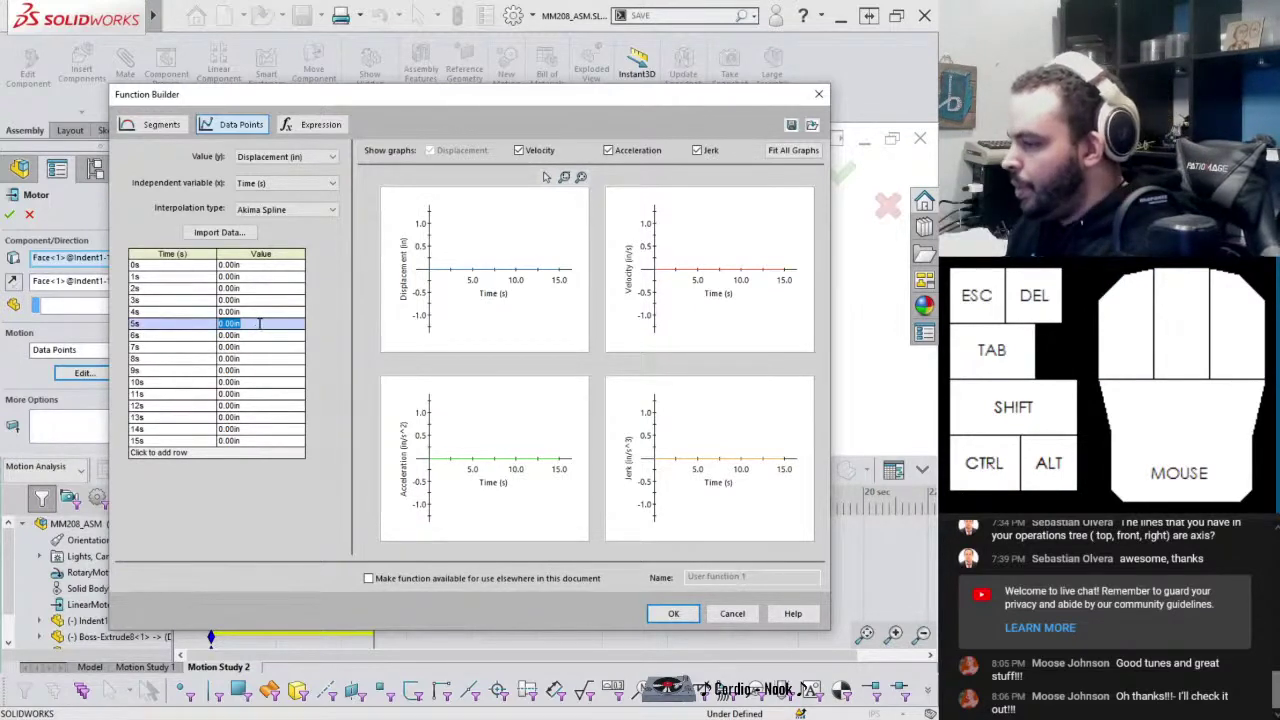
pyautogui.write('1.375')
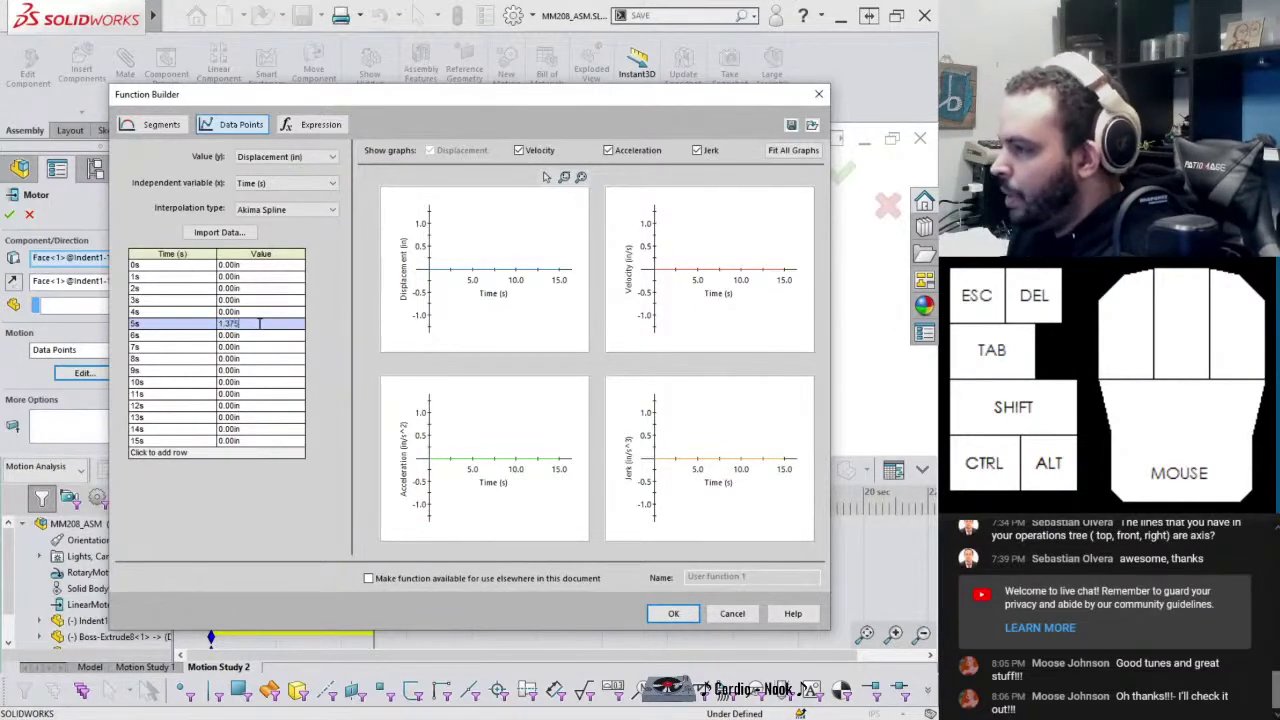
pyautogui.click(238, 335)
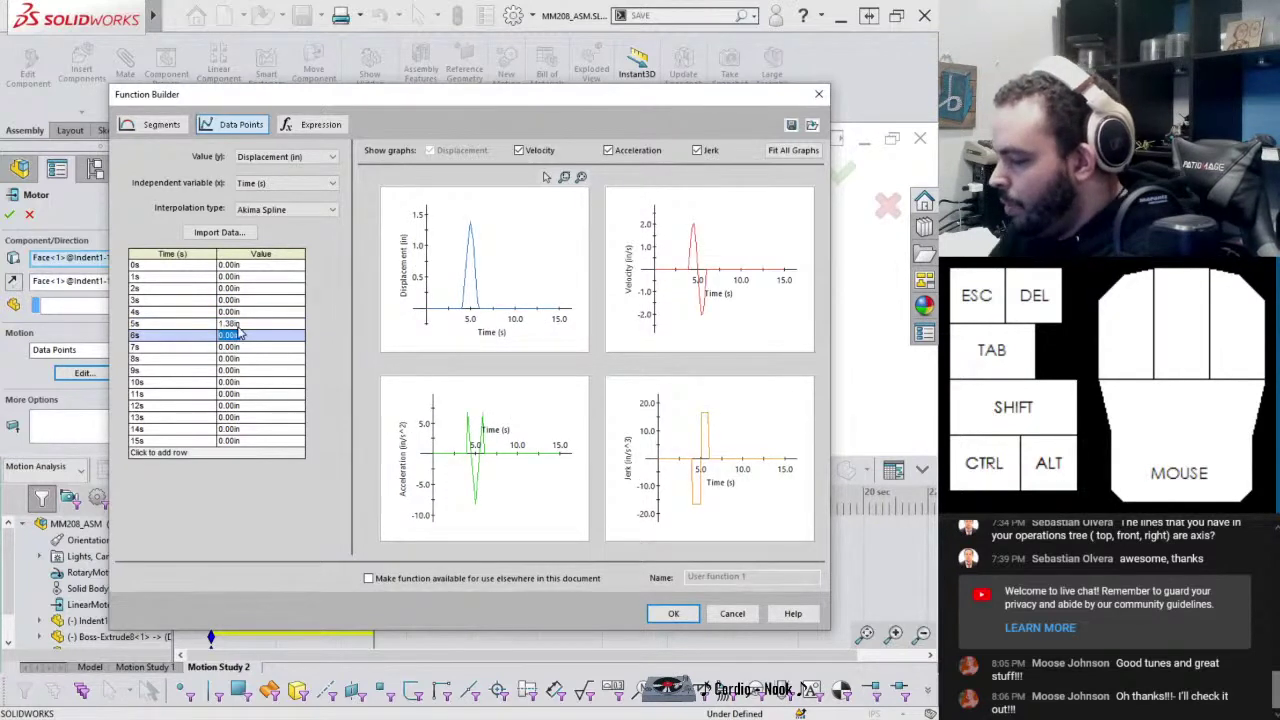
pyautogui.write('1.375')
pyautogui.press('Return')
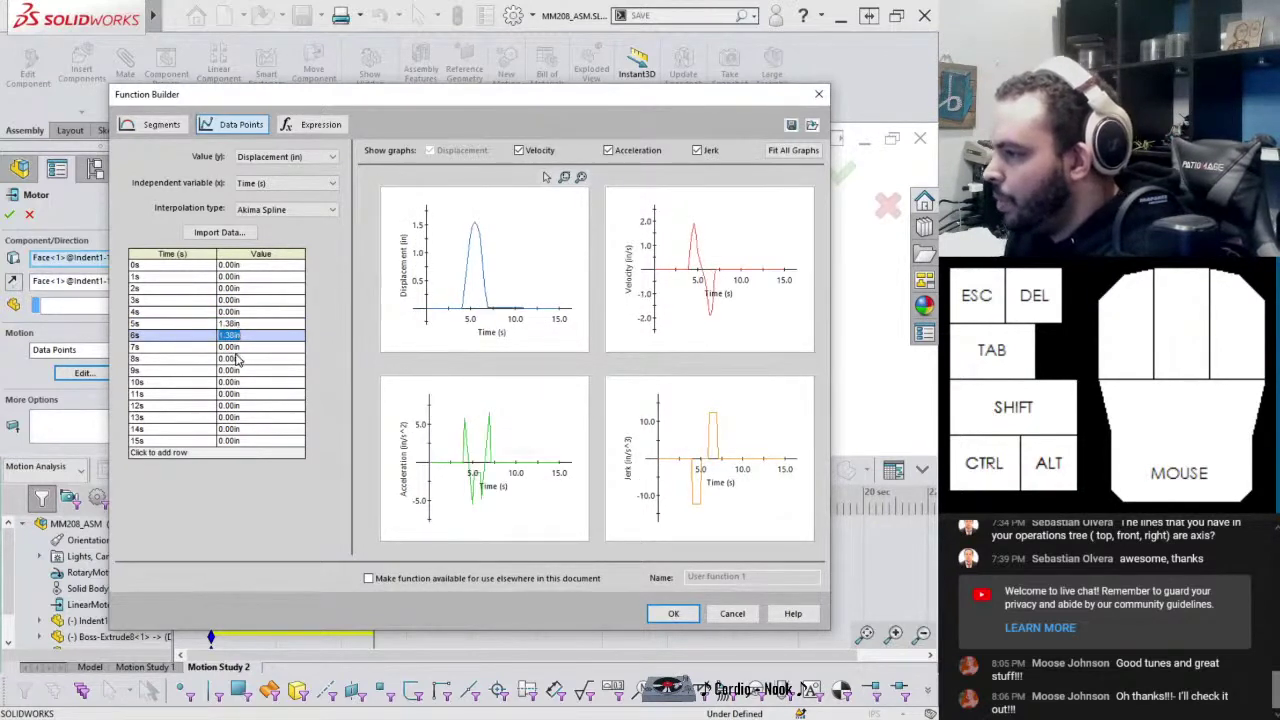
# Set the displacement to 1.38 in at 7 s, 8 s and 9 s, and accept the motor function
pyautogui.click(240, 360)
pyautogui.click(234, 347)
pyautogui.write('1.38')
pyautogui.click(237, 361)
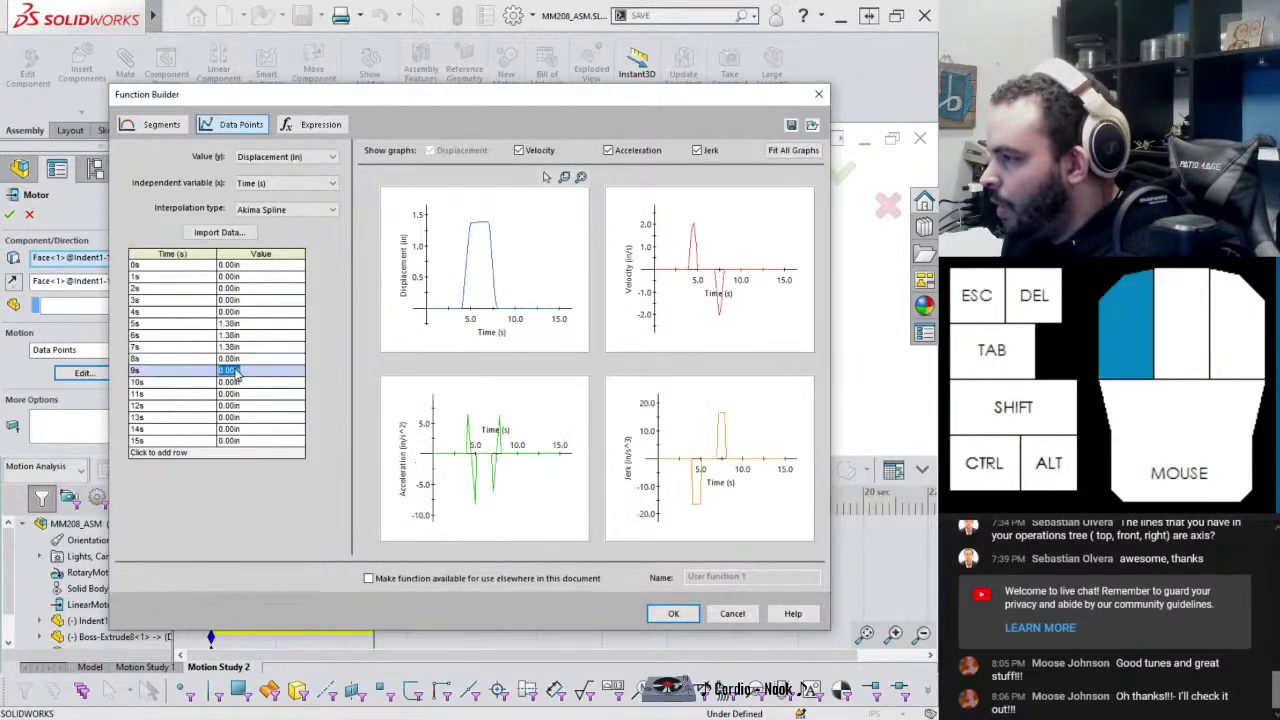
pyautogui.click(231, 362)
pyautogui.write('1.38')
pyautogui.press('Return')
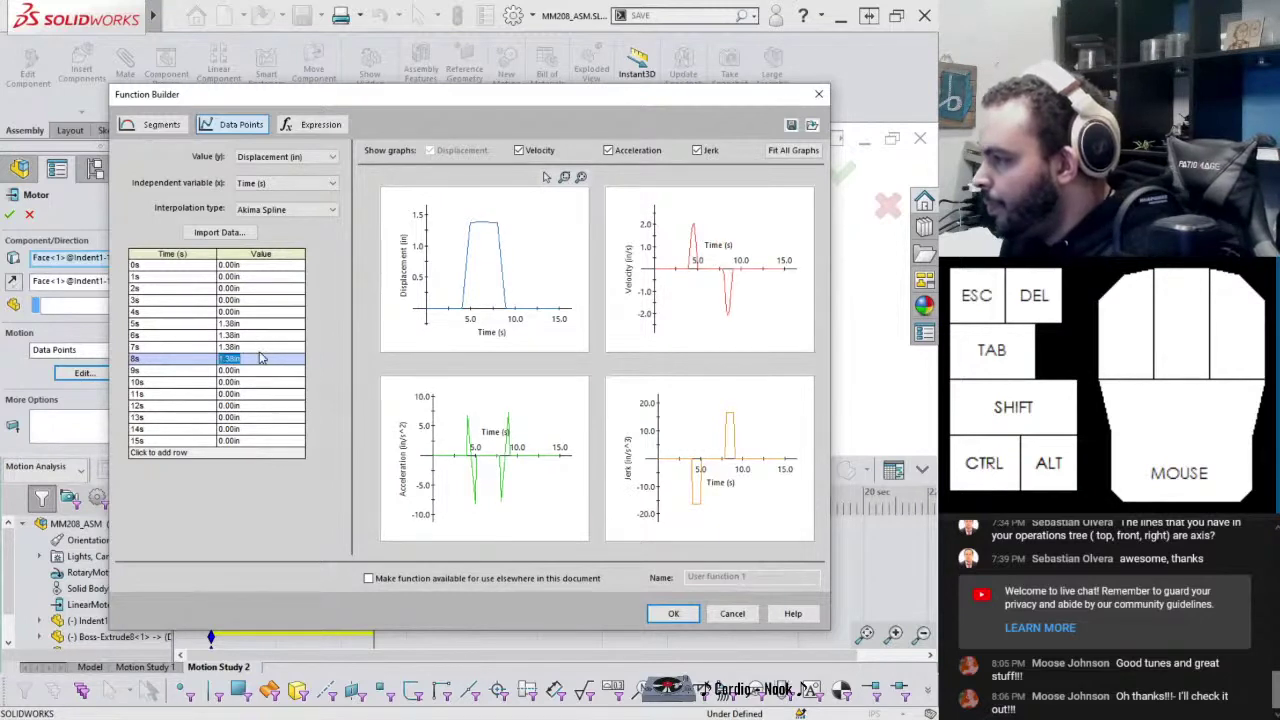
pyautogui.click(230, 371)
pyautogui.write('1.3')
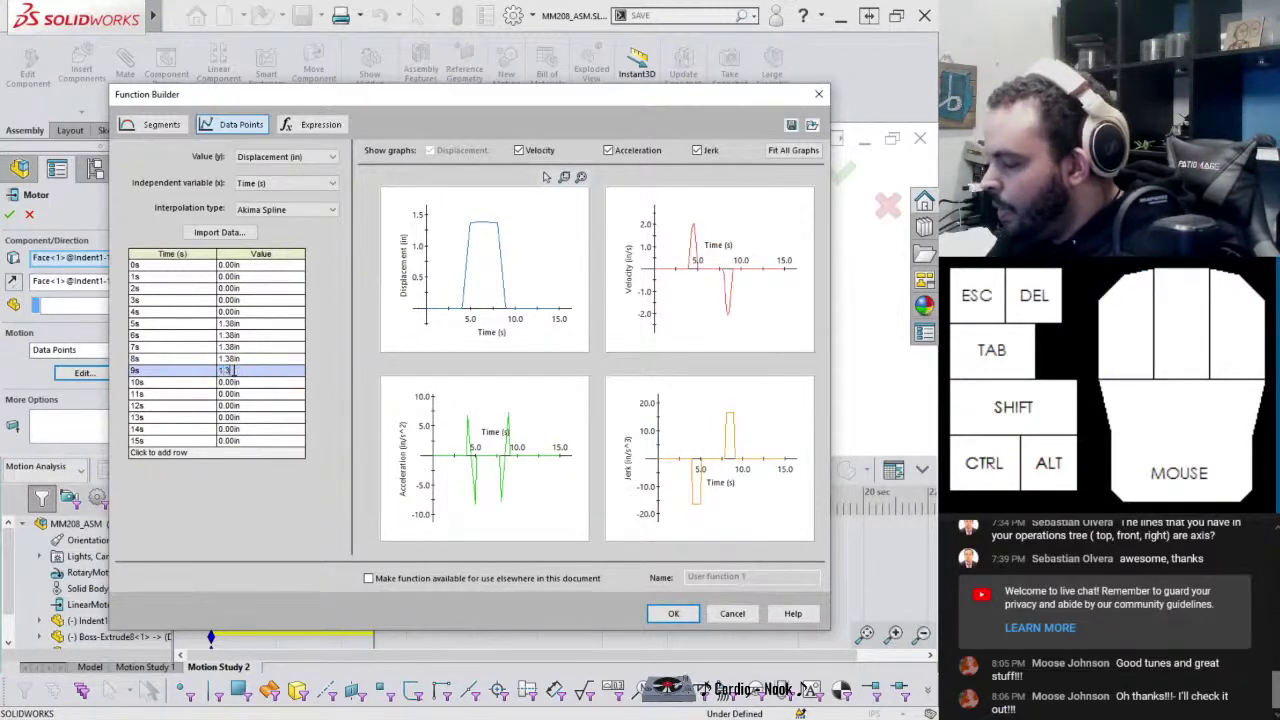
pyautogui.write('8')
pyautogui.press('Return')
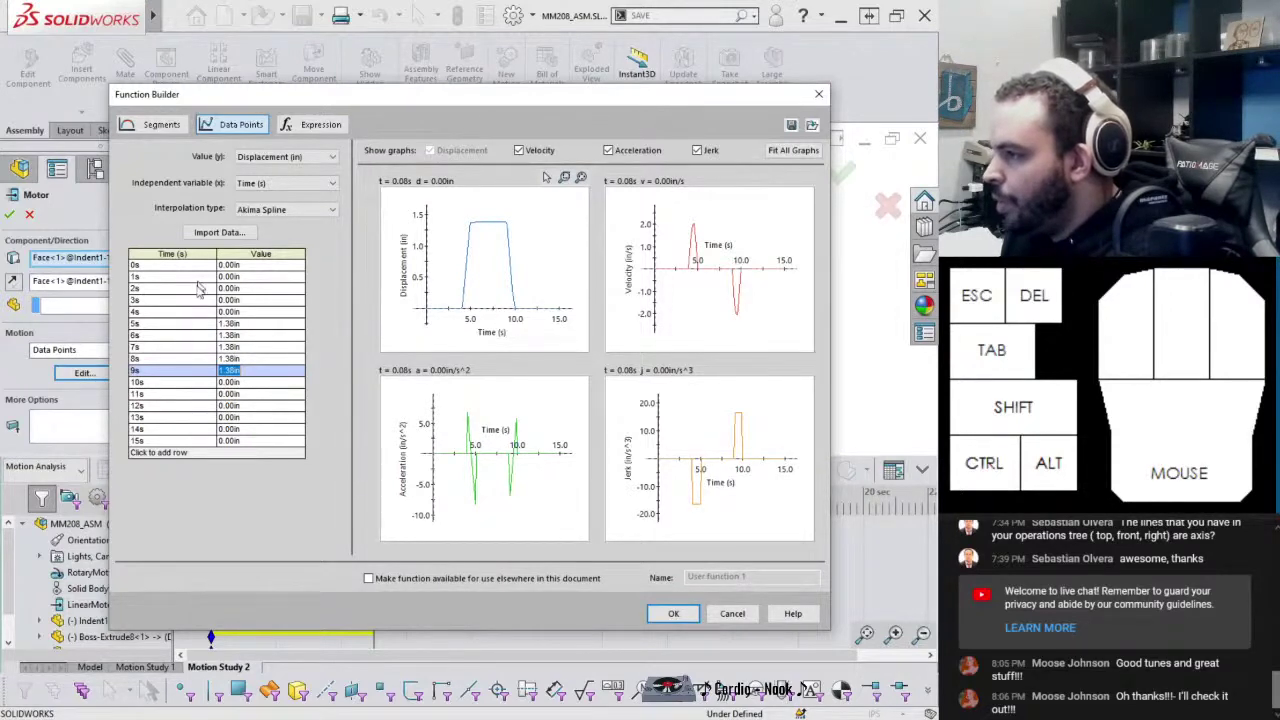
pyautogui.click(673, 613)
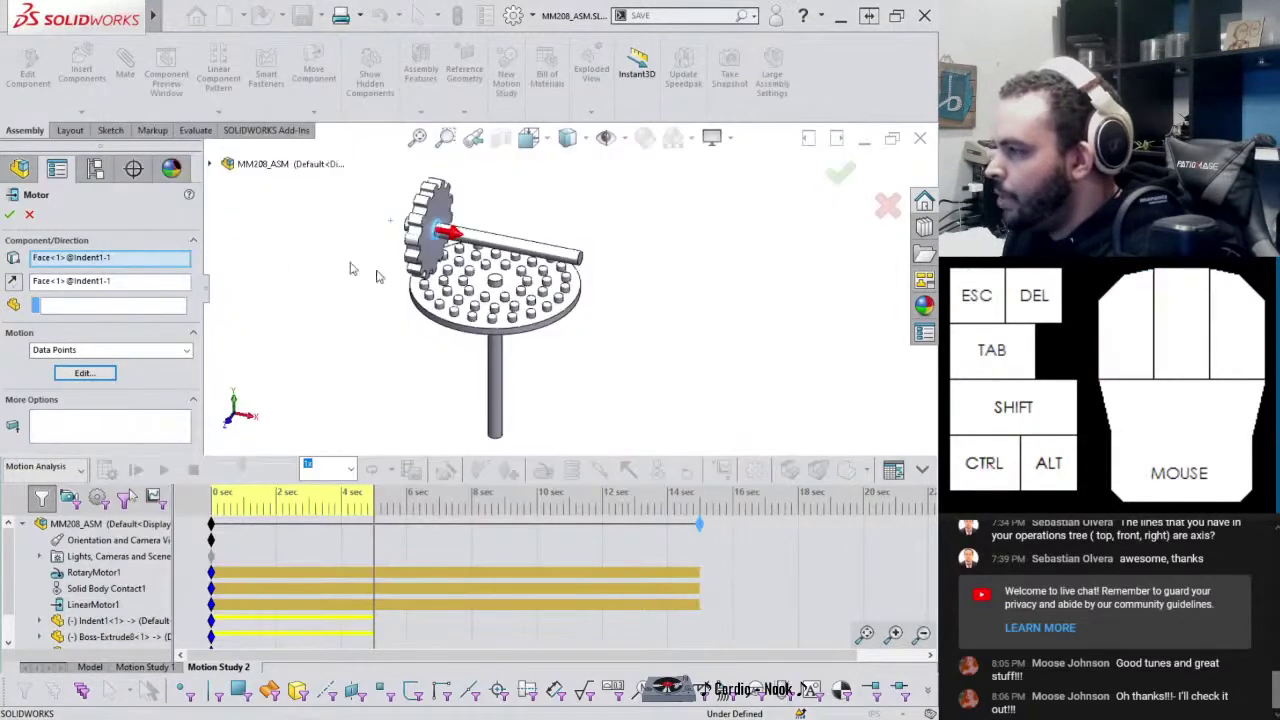
# Accept the linear motor and recalculate the 15-second motion study
pyautogui.click(10, 216)
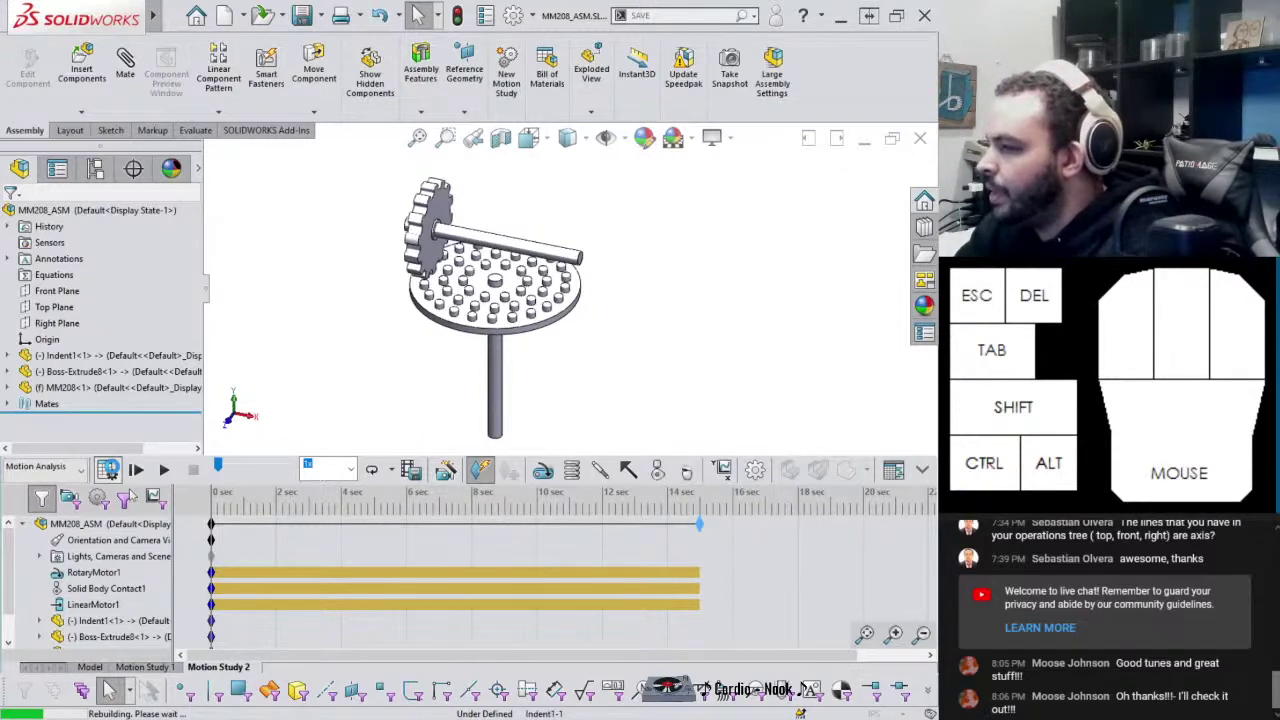
pyautogui.click(110, 470)
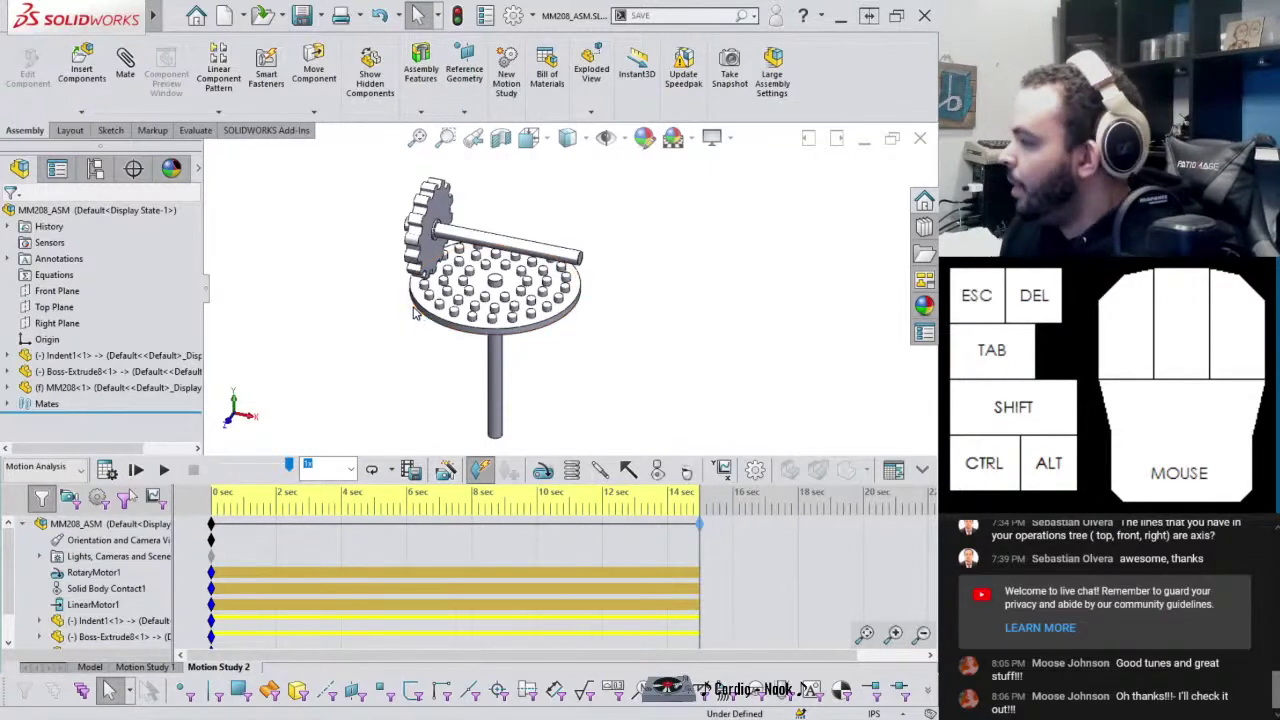
pyautogui.scroll(-2, 455, 262)
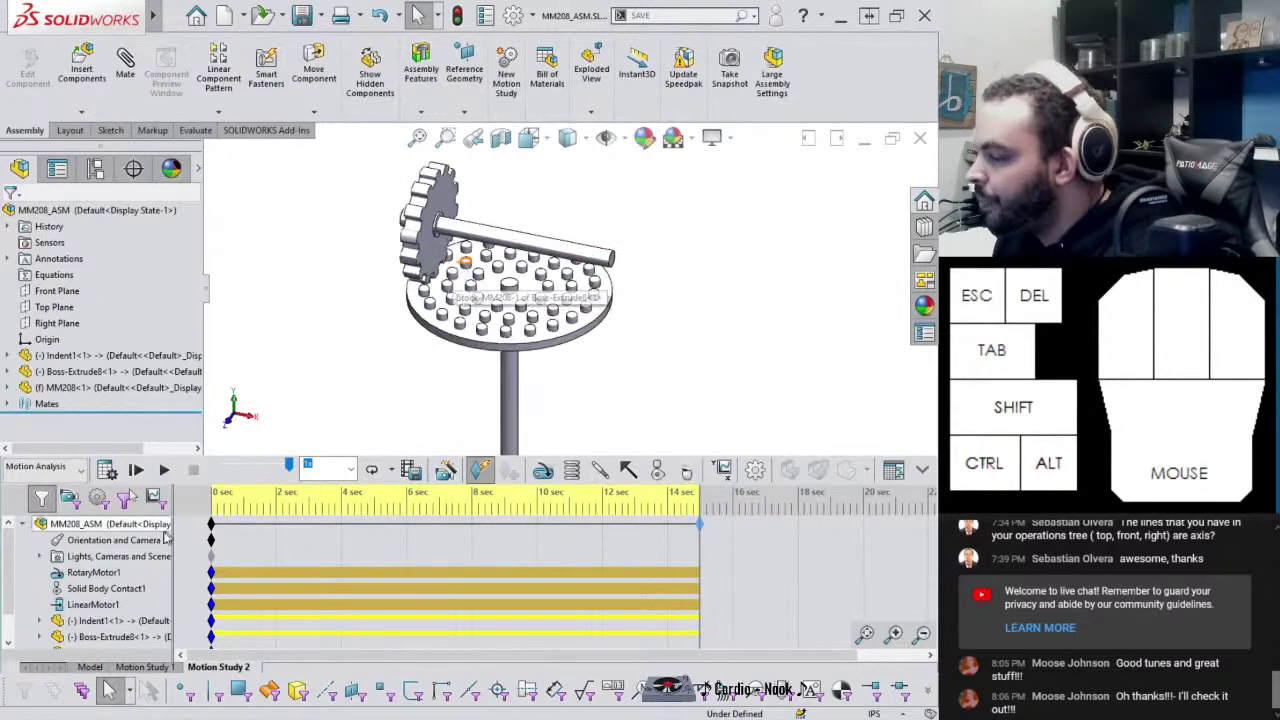
# Edit the linear motor's data points again and set the displacement to 2.62 in at 10 s
pyautogui.rightClick(119, 592)
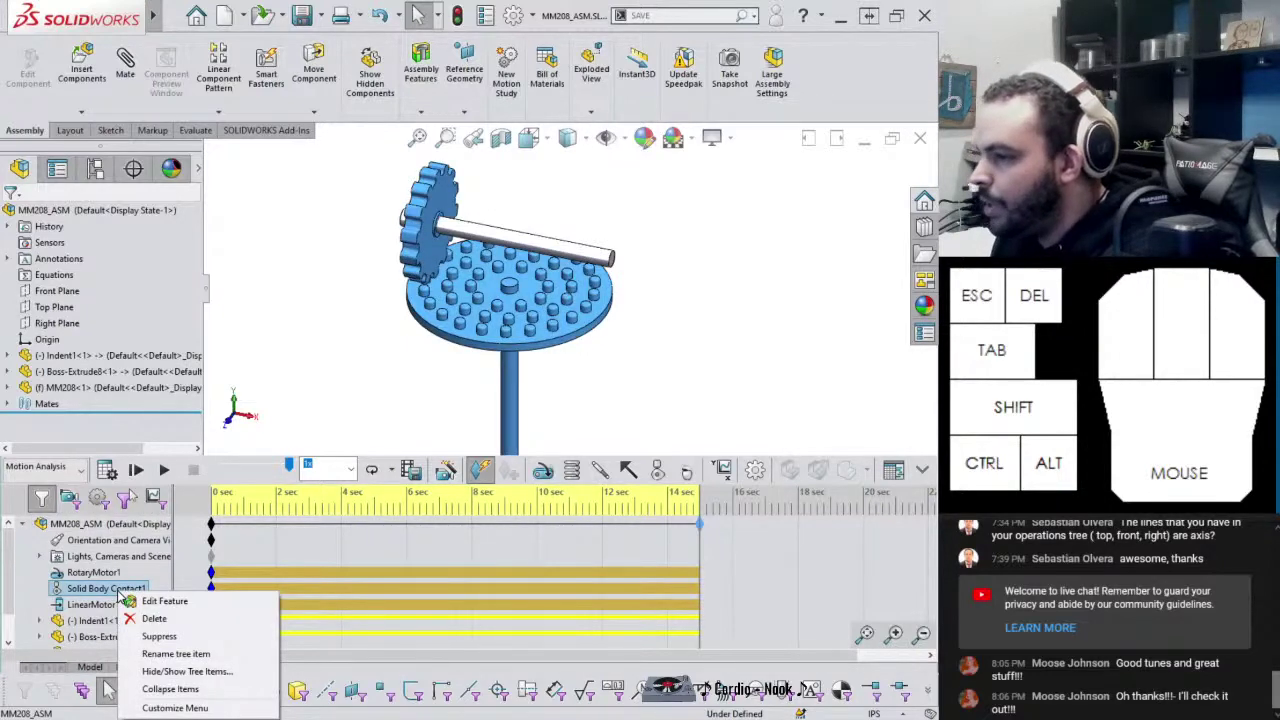
pyautogui.rightClick(113, 606)
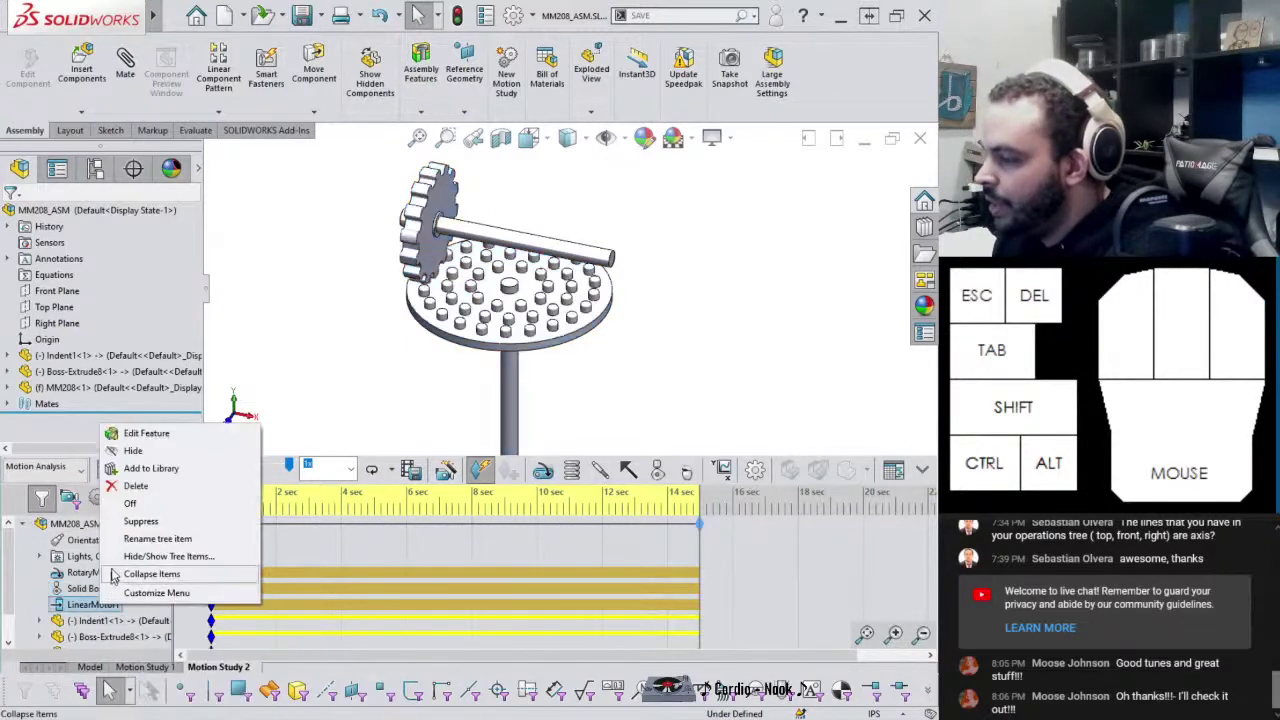
pyautogui.click(143, 440)
pyautogui.click(97, 374)
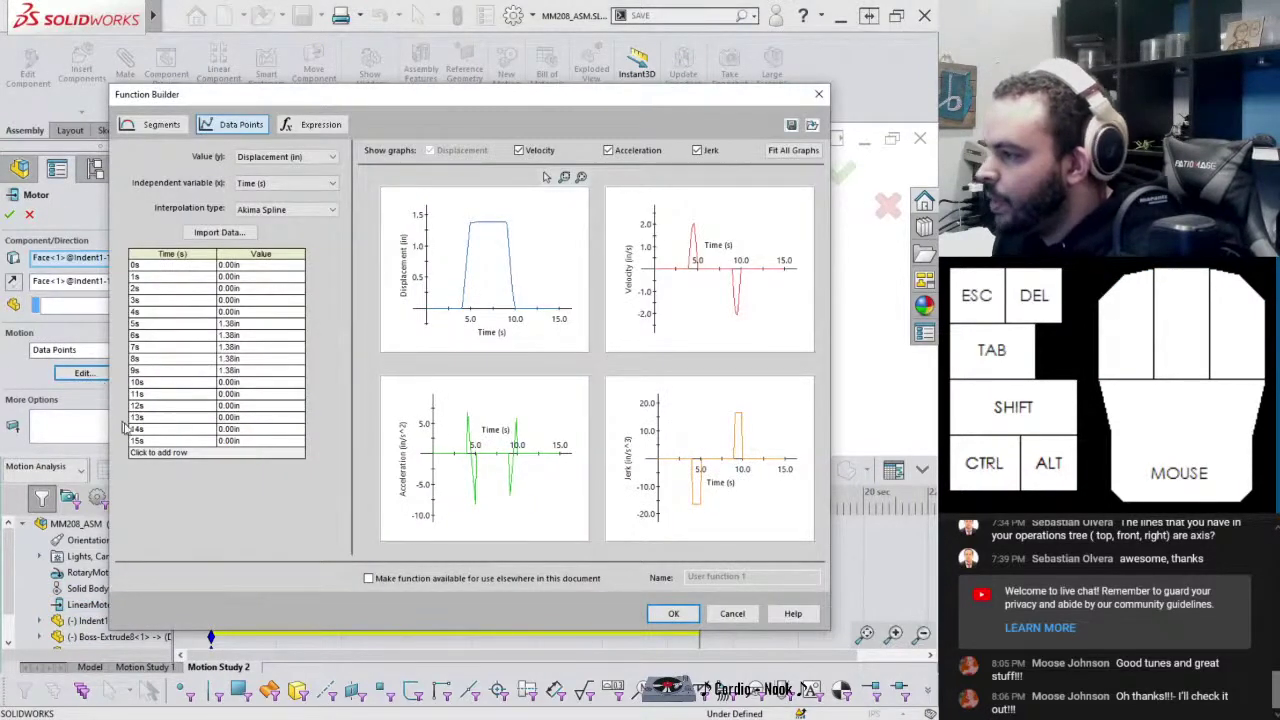
pyautogui.doubleClick(229, 383)
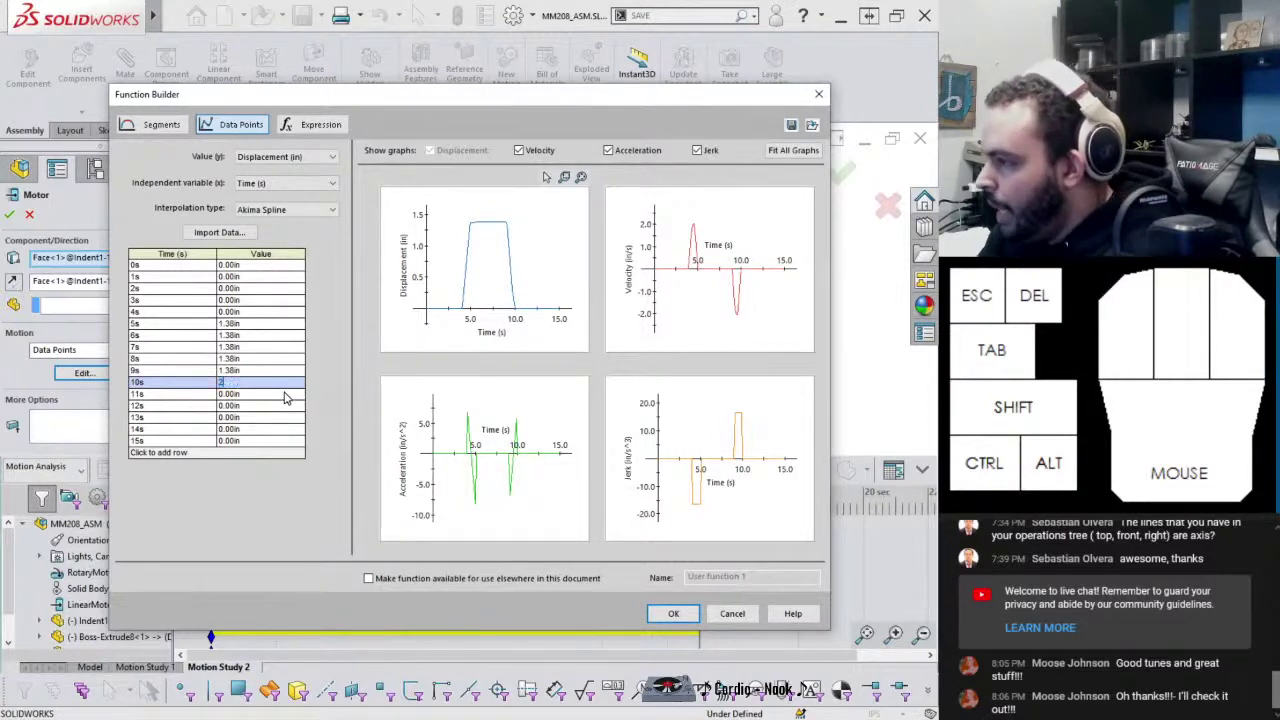
pyautogui.press('Return')
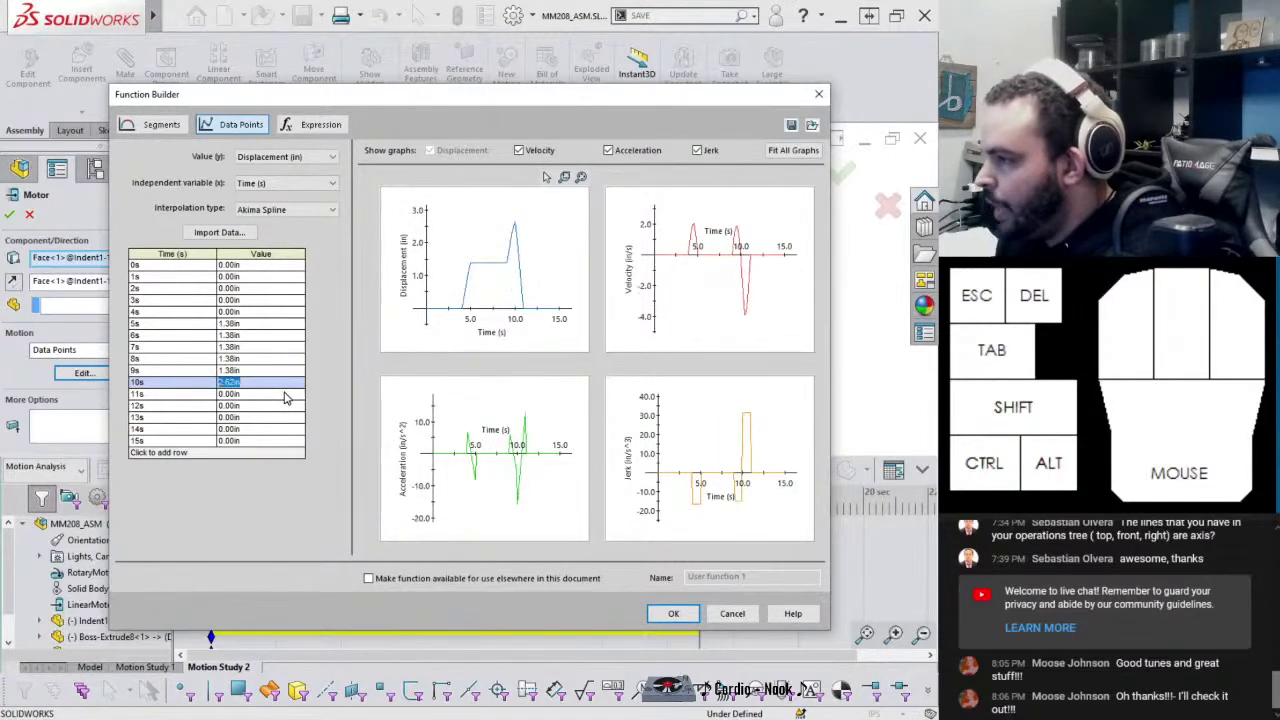
# Set the displacement to 2.62 in at 11 s, 12 s, 13 s and 14 s
pyautogui.doubleClick(257, 395)
pyautogui.write('2.62')
pyautogui.doubleClick(248, 406)
pyautogui.write('2.6')
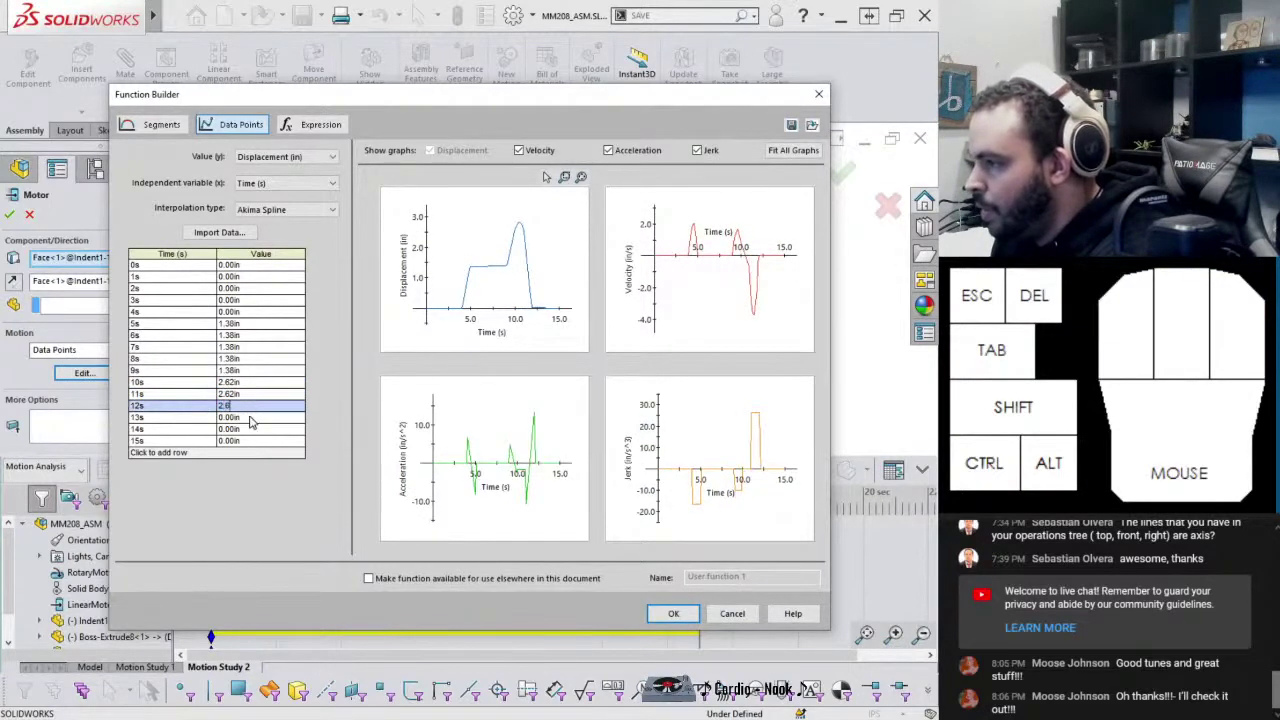
pyautogui.press('Return')
pyautogui.doubleClick(243, 417)
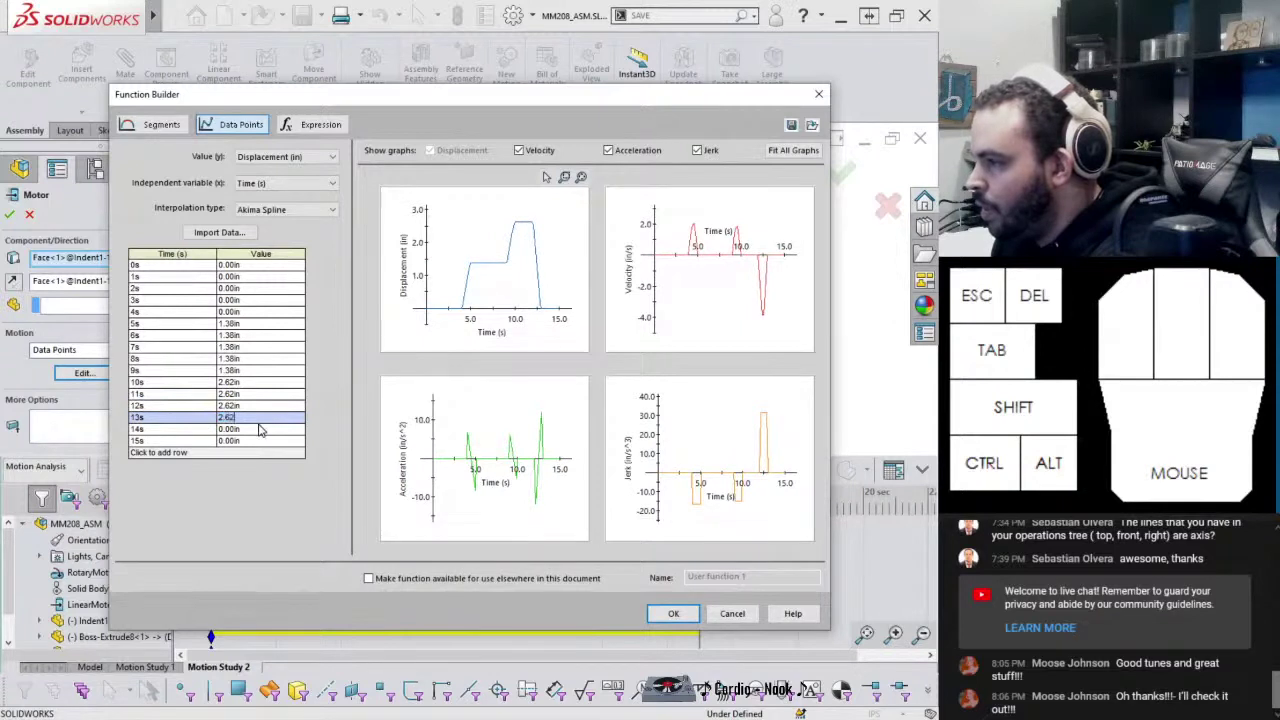
pyautogui.doubleClick(245, 429)
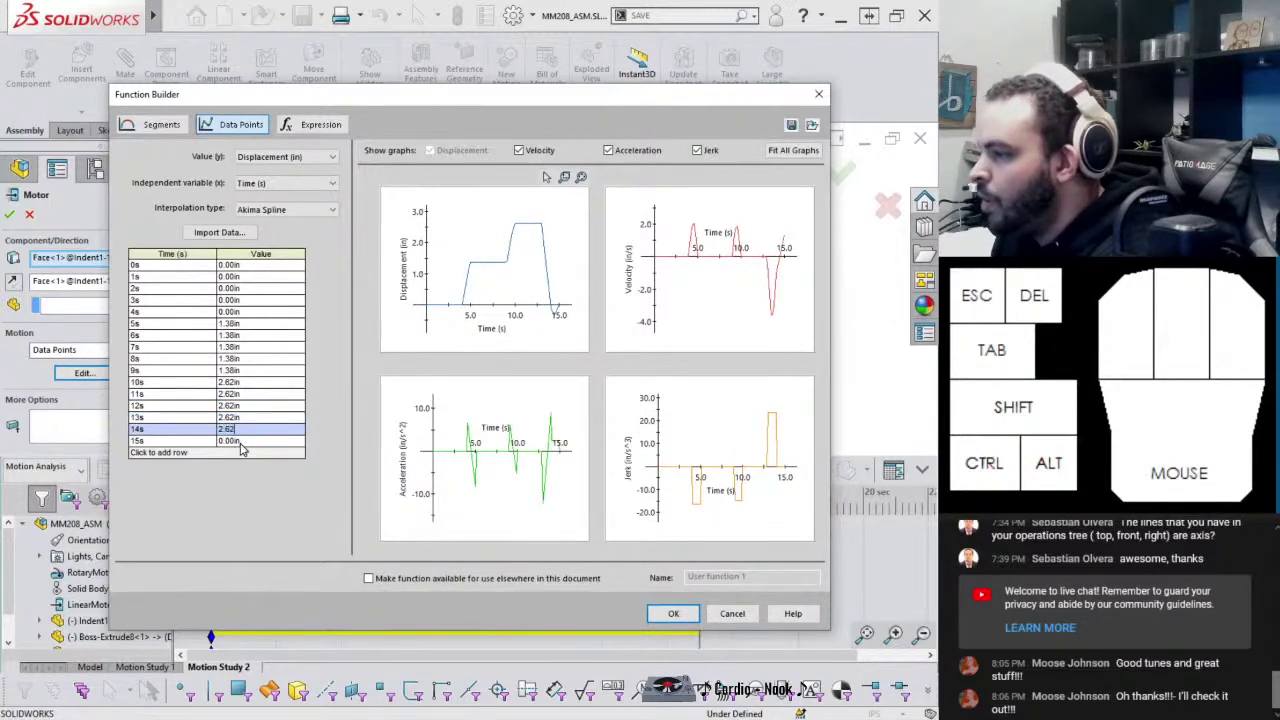
# Set the displacement to 2.62 in at 15 s and delete the extra 16 s row
pyautogui.doubleClick(242, 441)
pyautogui.click(260, 455)
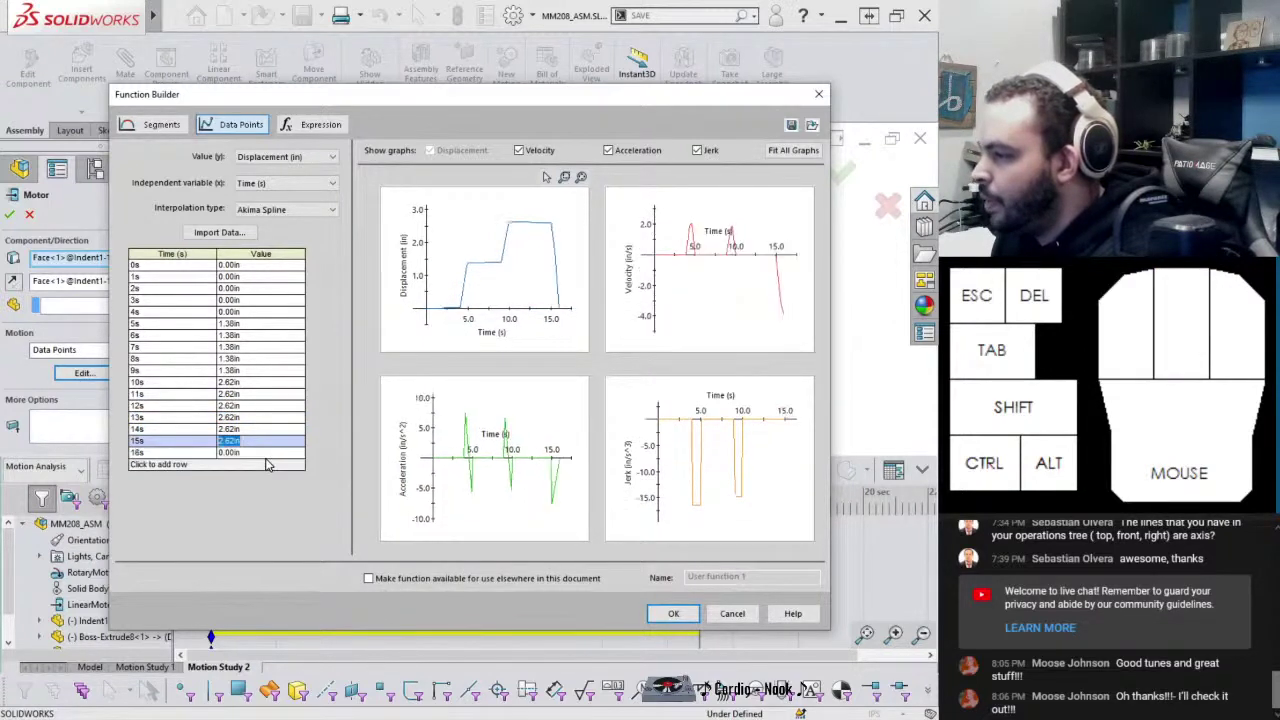
pyautogui.click(168, 453)
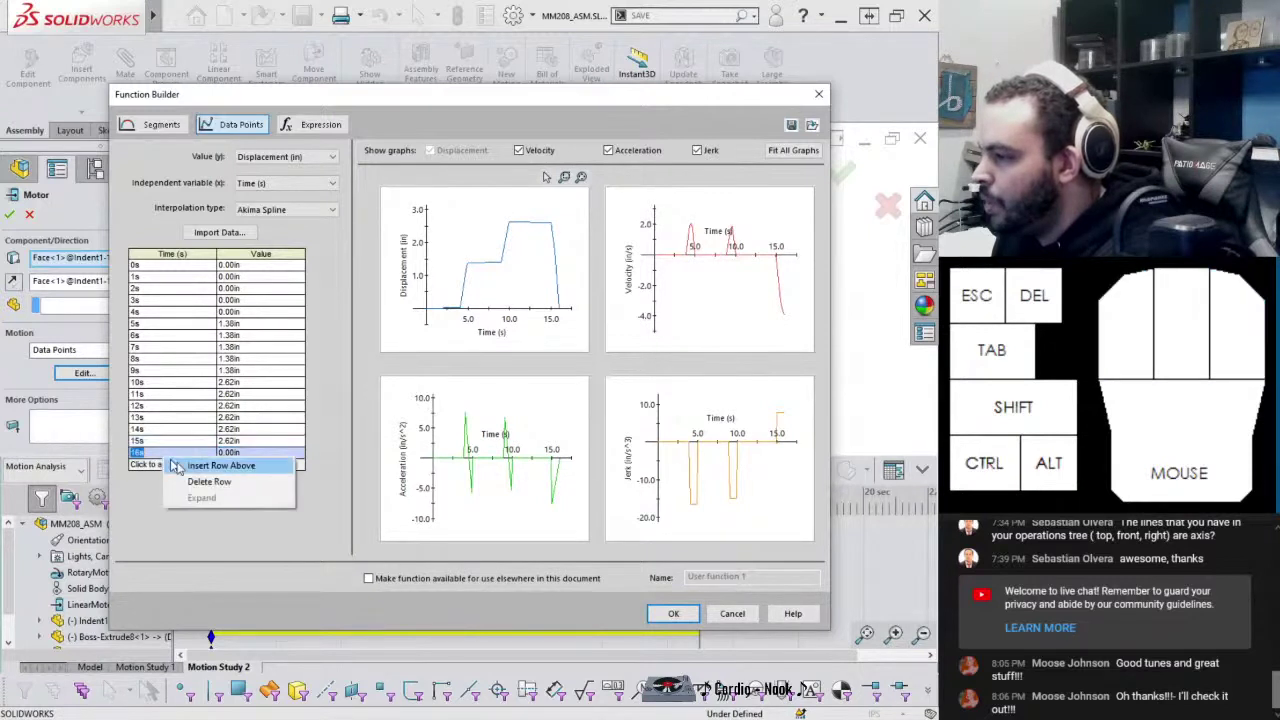
pyautogui.click(222, 482)
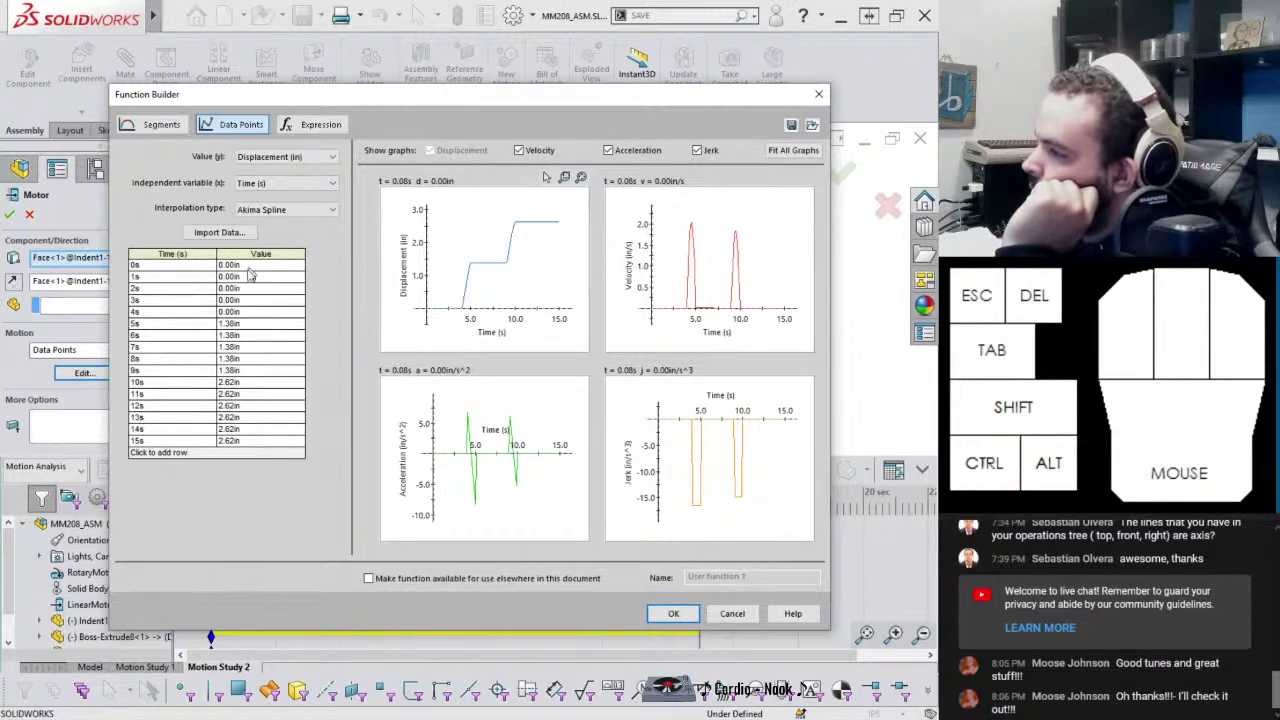
# Set the displacement at 15 s to 0 in and accept the motor function
pyautogui.click(231, 441)
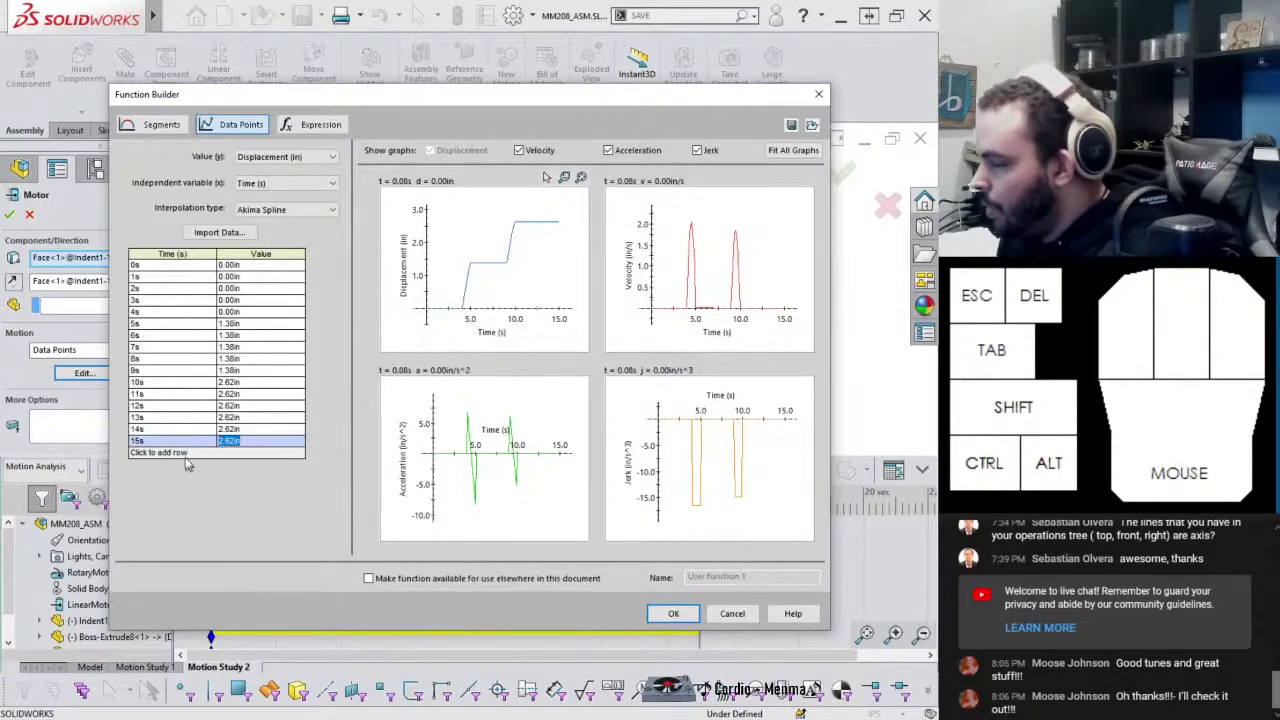
pyautogui.click(245, 430)
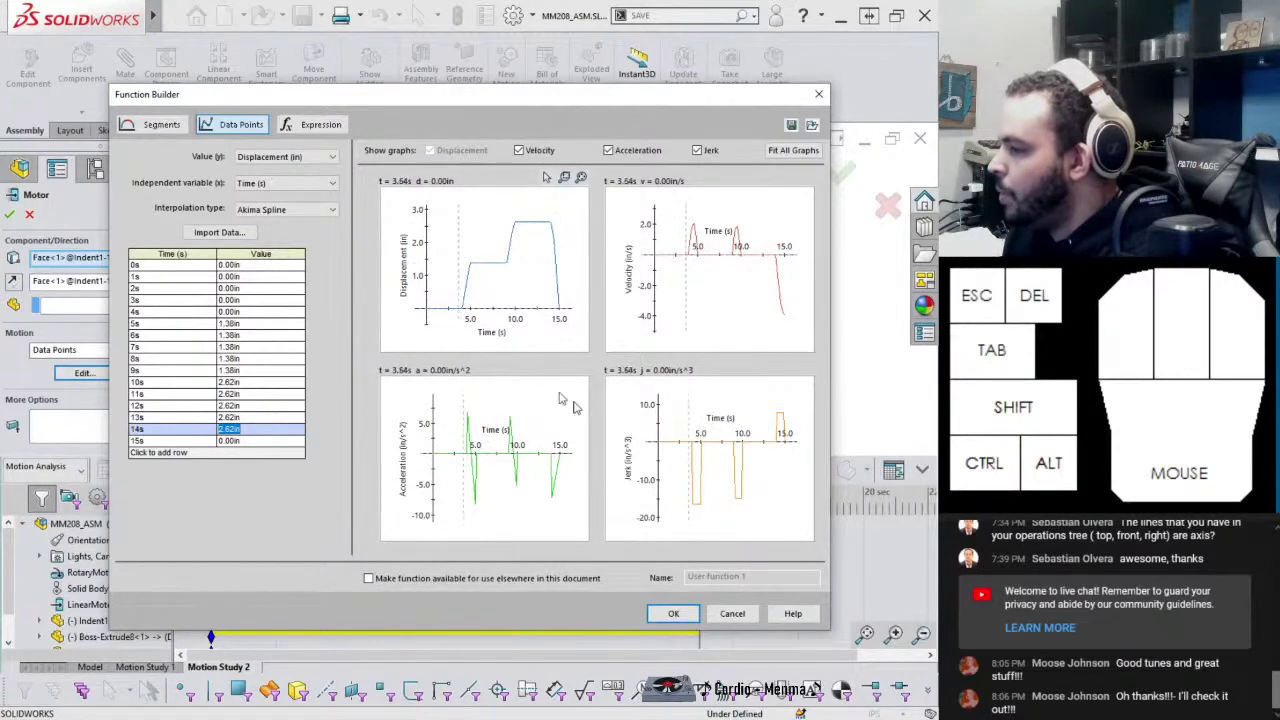
pyautogui.click(675, 612)
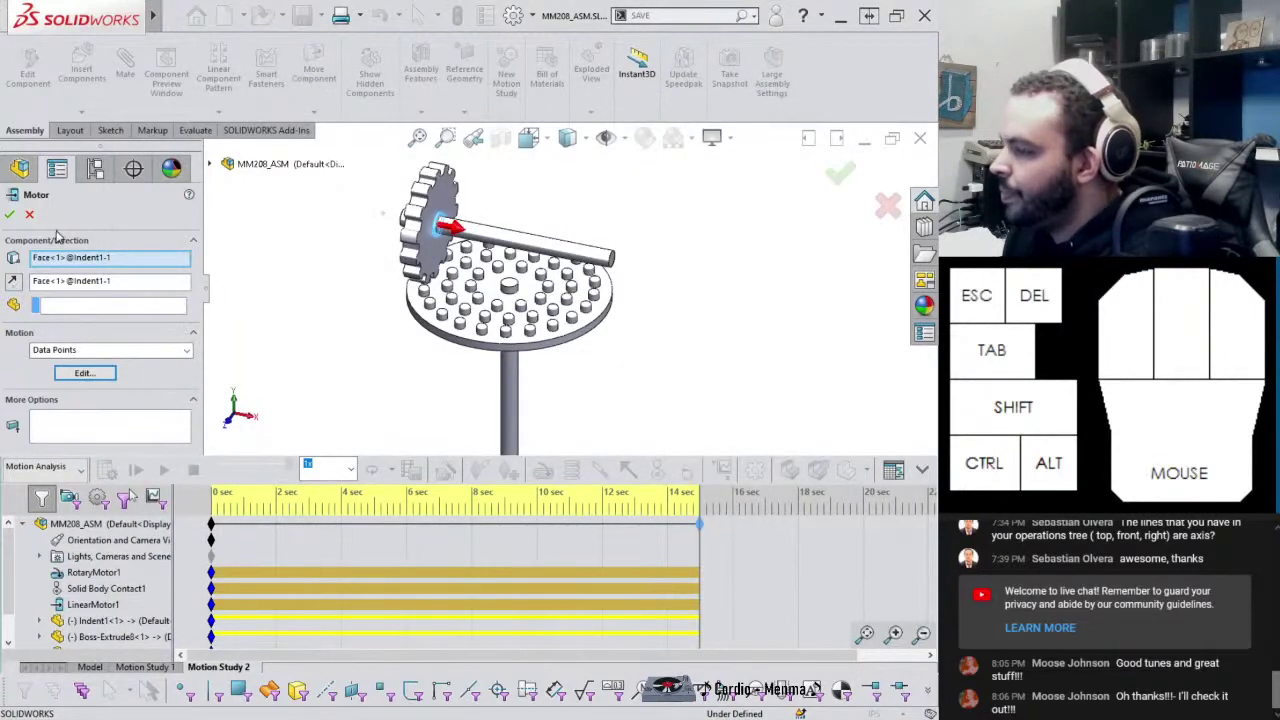
# Add rows for 16 s and 17 s to the linear motor's data points, then accept the function and the motor
pyautogui.click(92, 374)
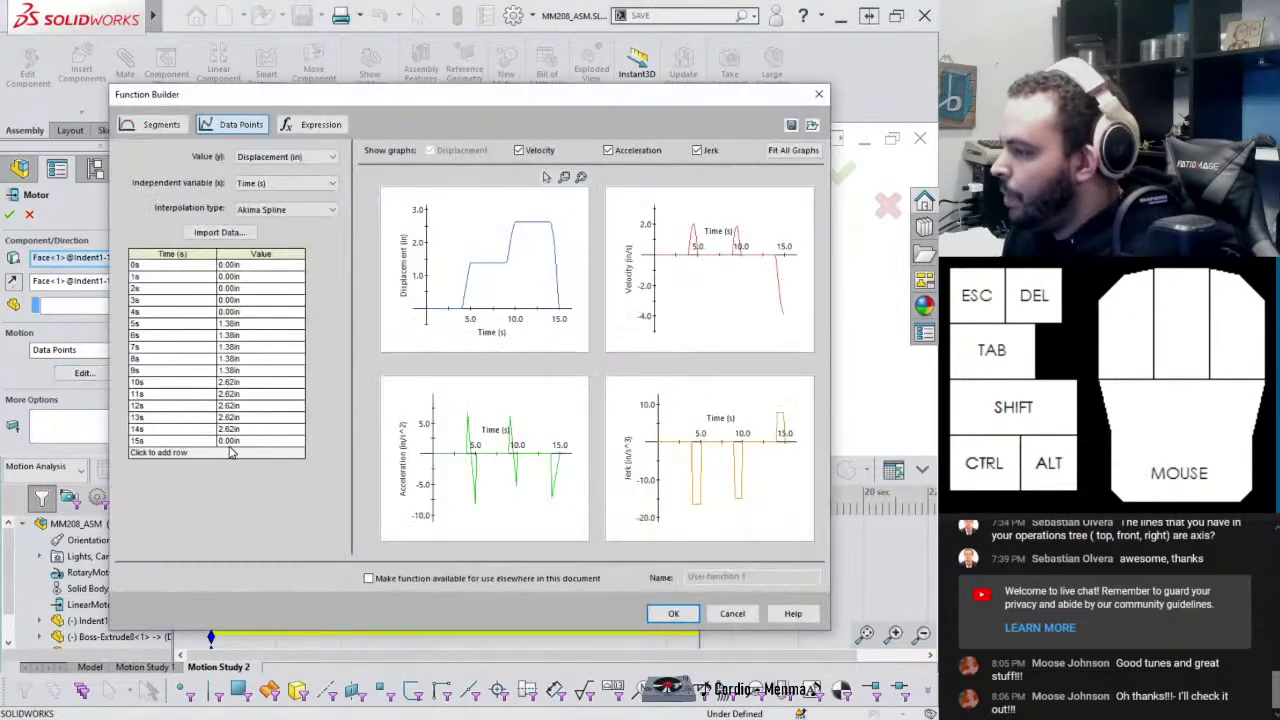
pyautogui.click(172, 453)
pyautogui.click(166, 464)
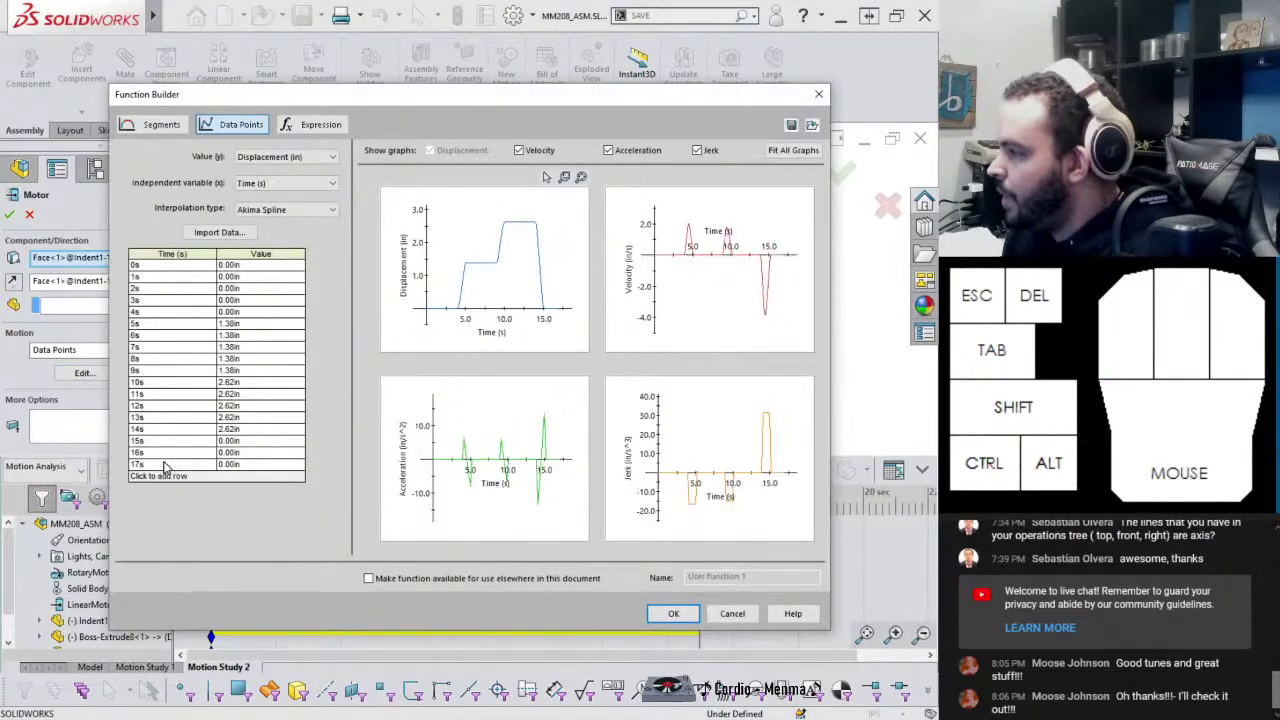
pyautogui.click(676, 614)
pyautogui.click(10, 216)
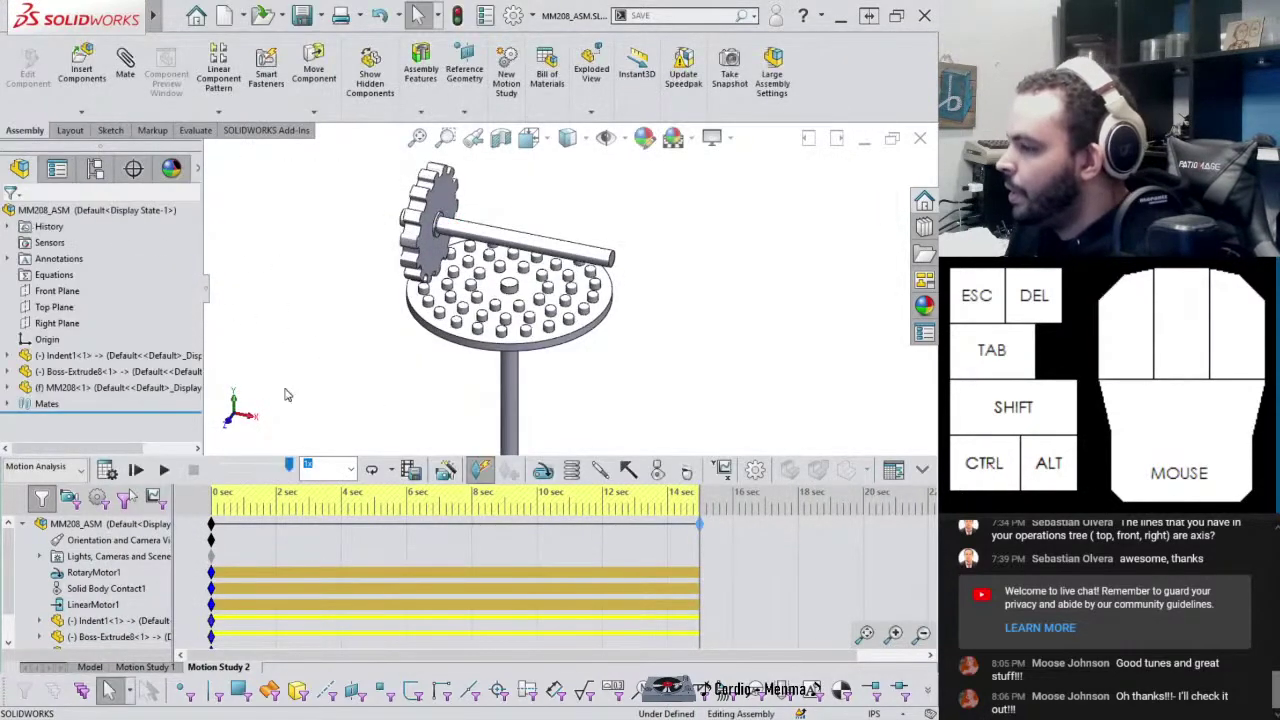
# Recalculate the motion study and play back the gear's shift across the disc's pin rings
pyautogui.click(108, 471)
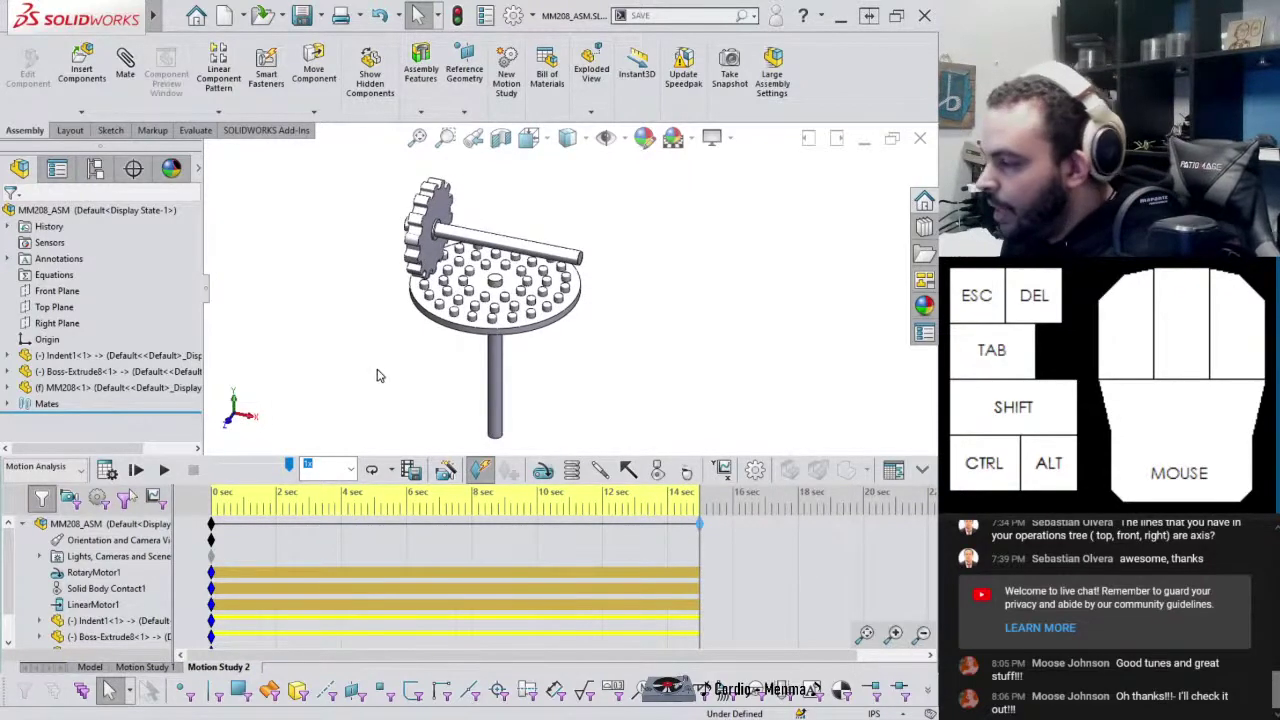
pyautogui.click(164, 470)
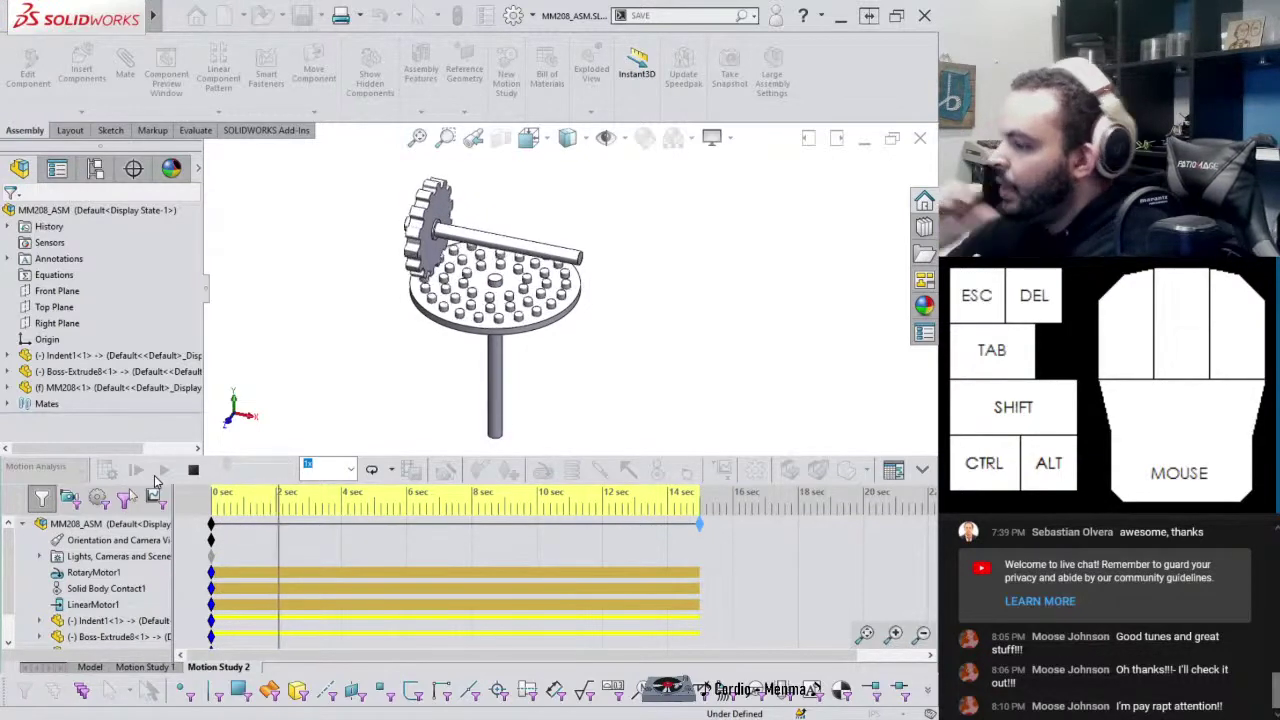
pyautogui.click(194, 470)
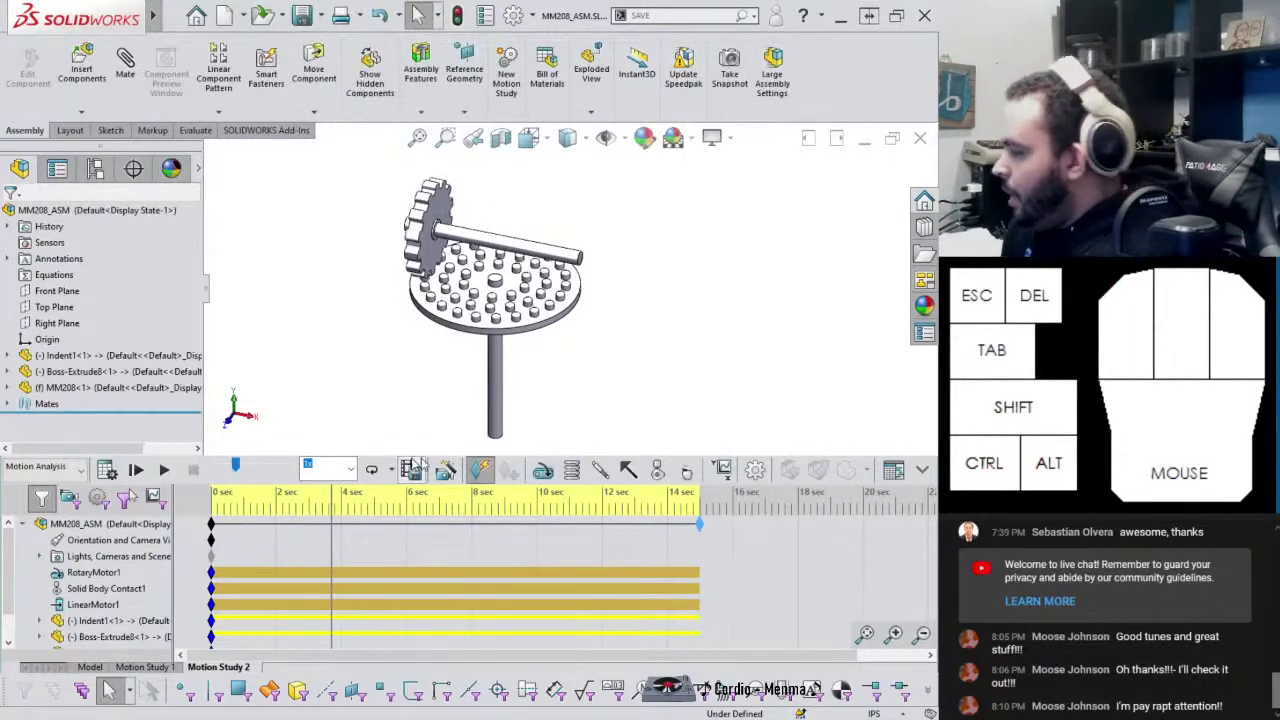
# Create a new results plot of the angular velocity magnitude for the gear's flat face
pyautogui.click(720, 470)
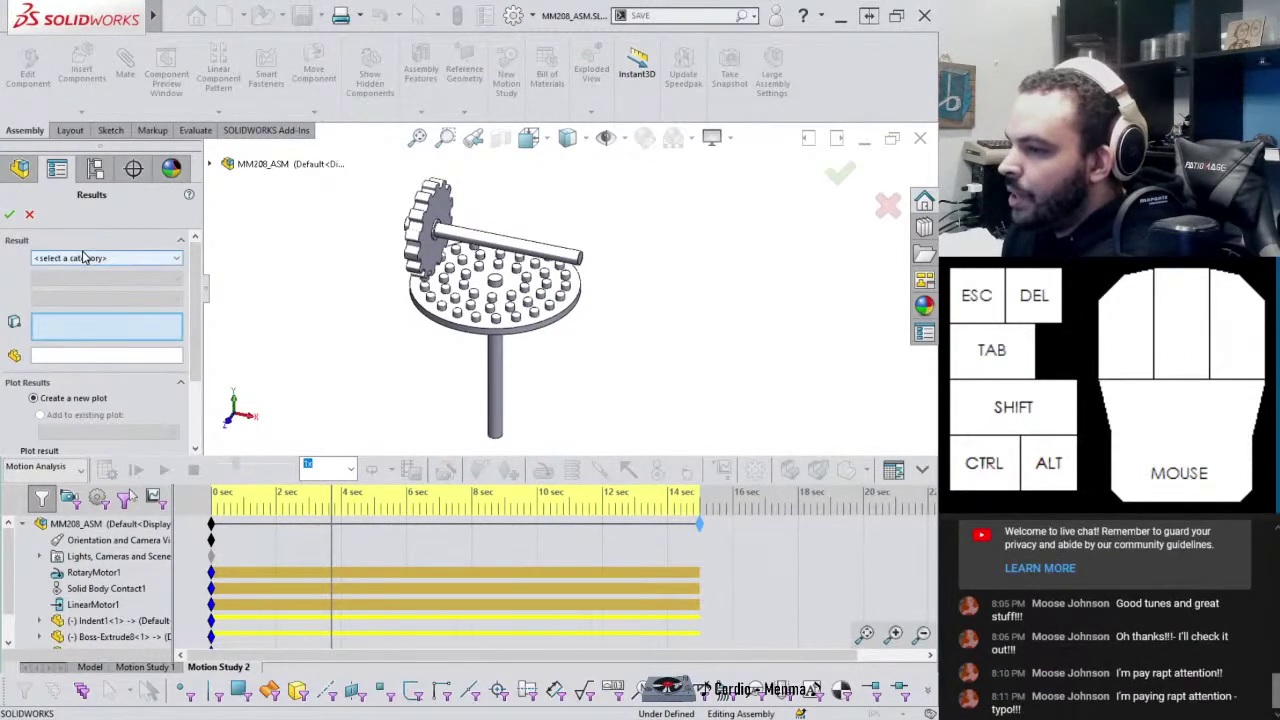
pyautogui.click(86, 258)
pyautogui.click(104, 280)
pyautogui.click(90, 279)
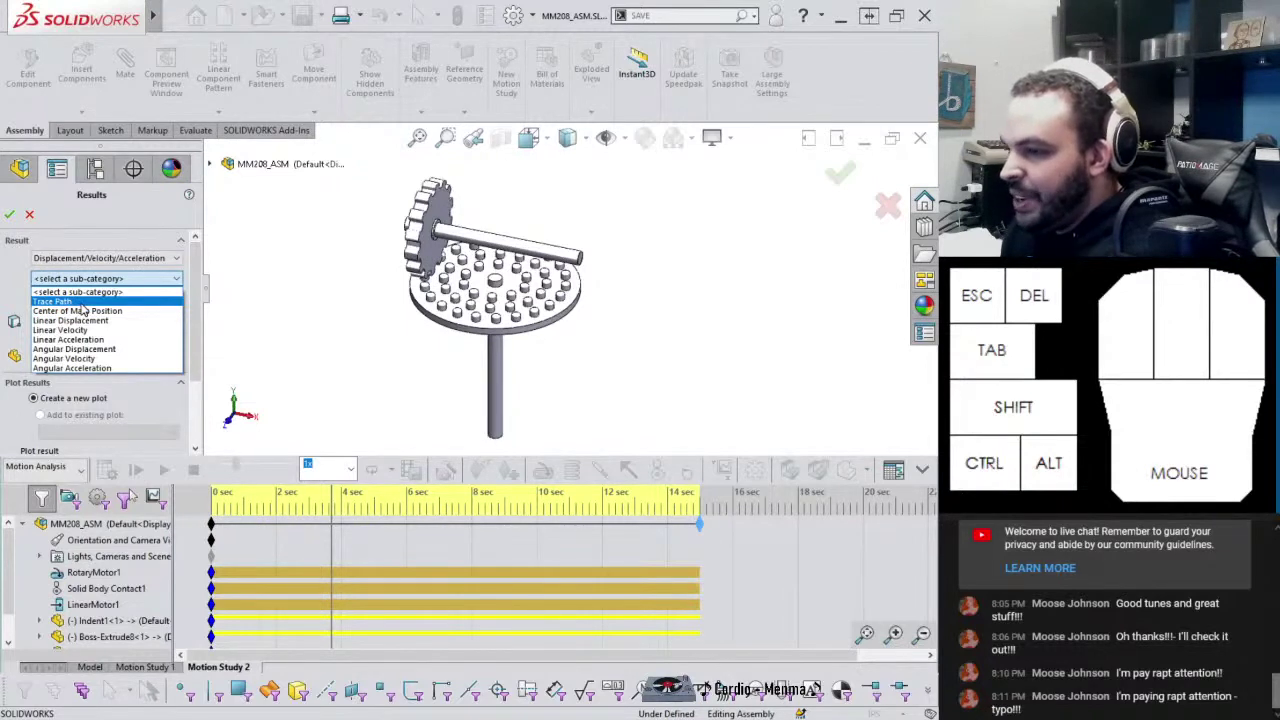
pyautogui.click(105, 357)
pyautogui.click(86, 303)
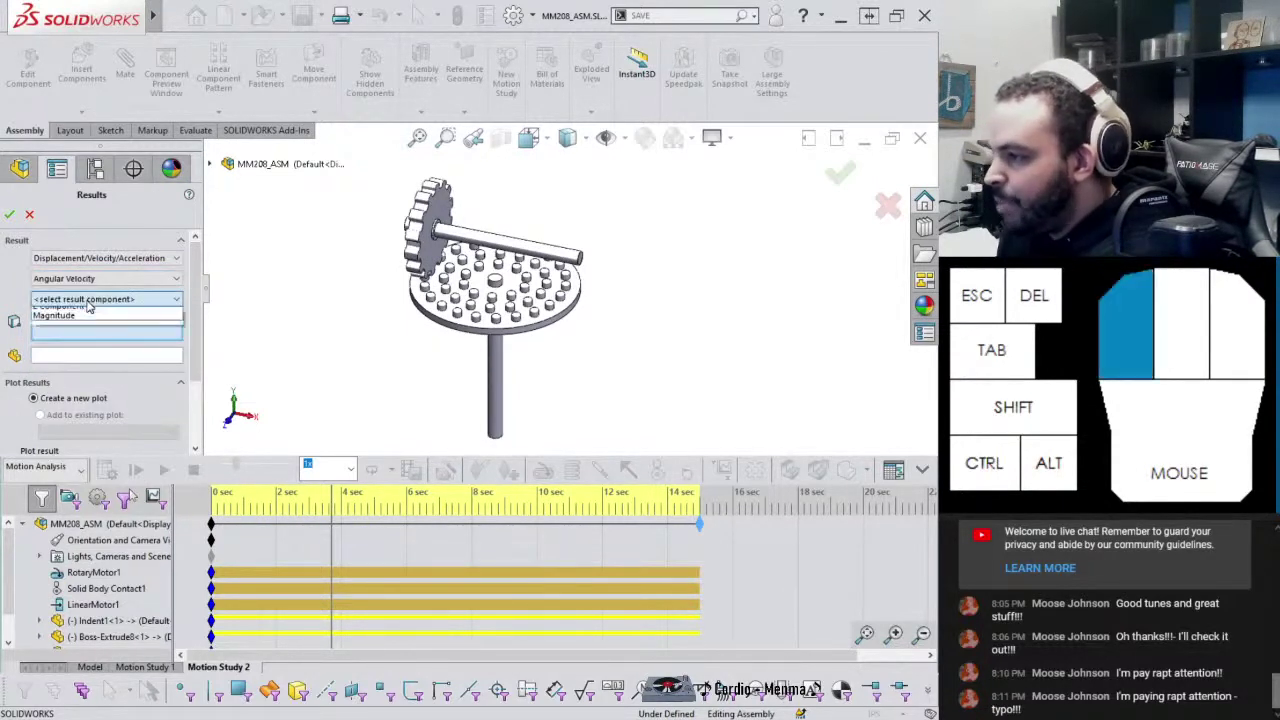
pyautogui.click(55, 350)
pyautogui.click(440, 208)
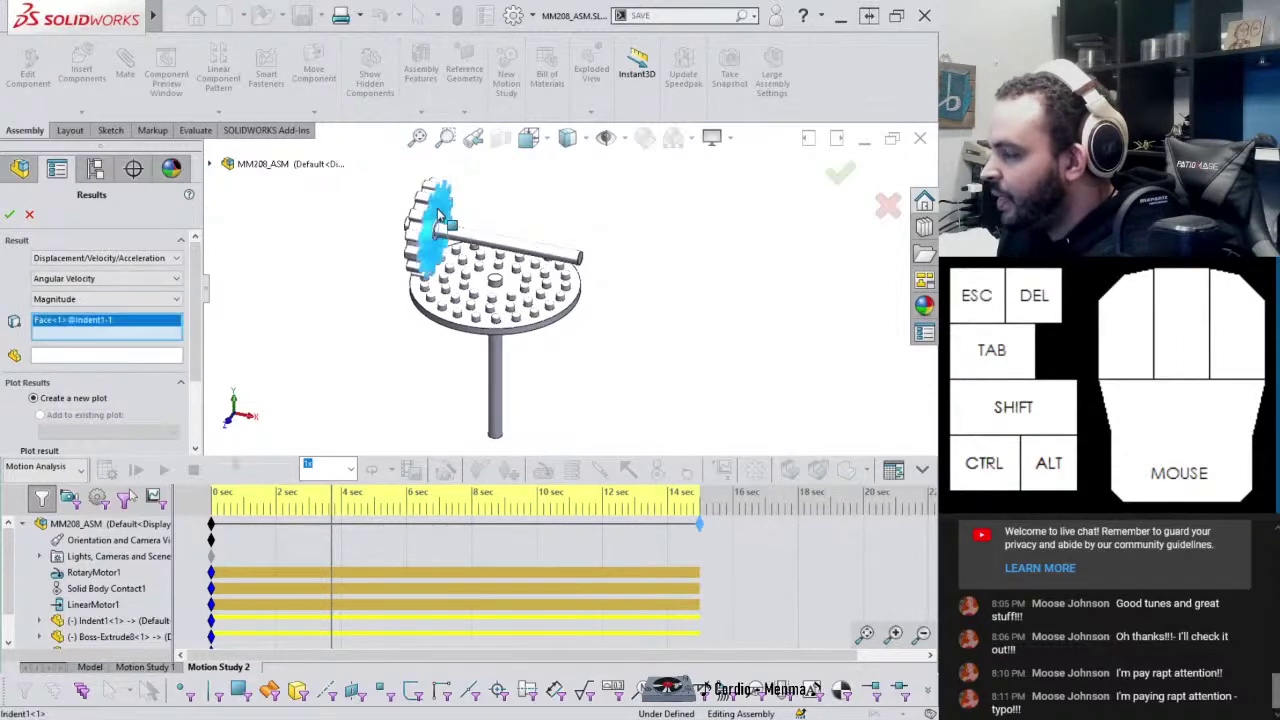
pyautogui.click(9, 214)
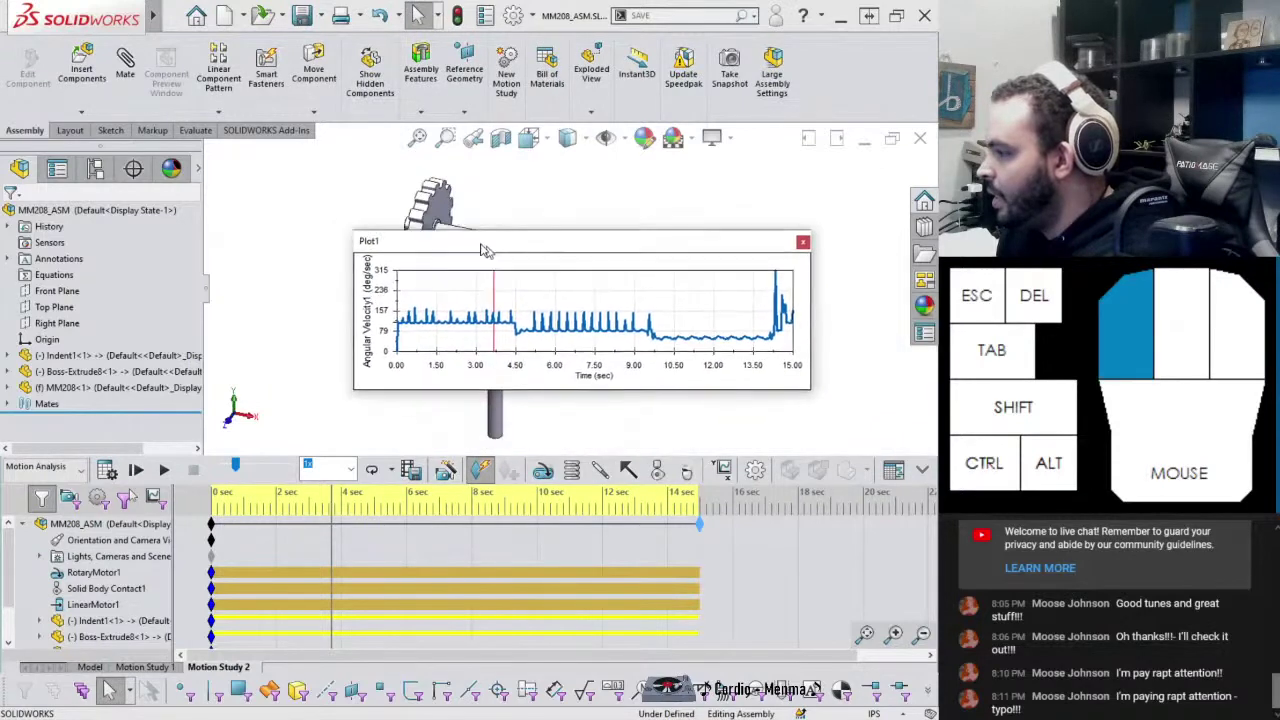
# Resize the angular velocity plot and place it beside the model so both can be seen
pyautogui.moveTo(800, 371); pyautogui.dragTo(871, 372)
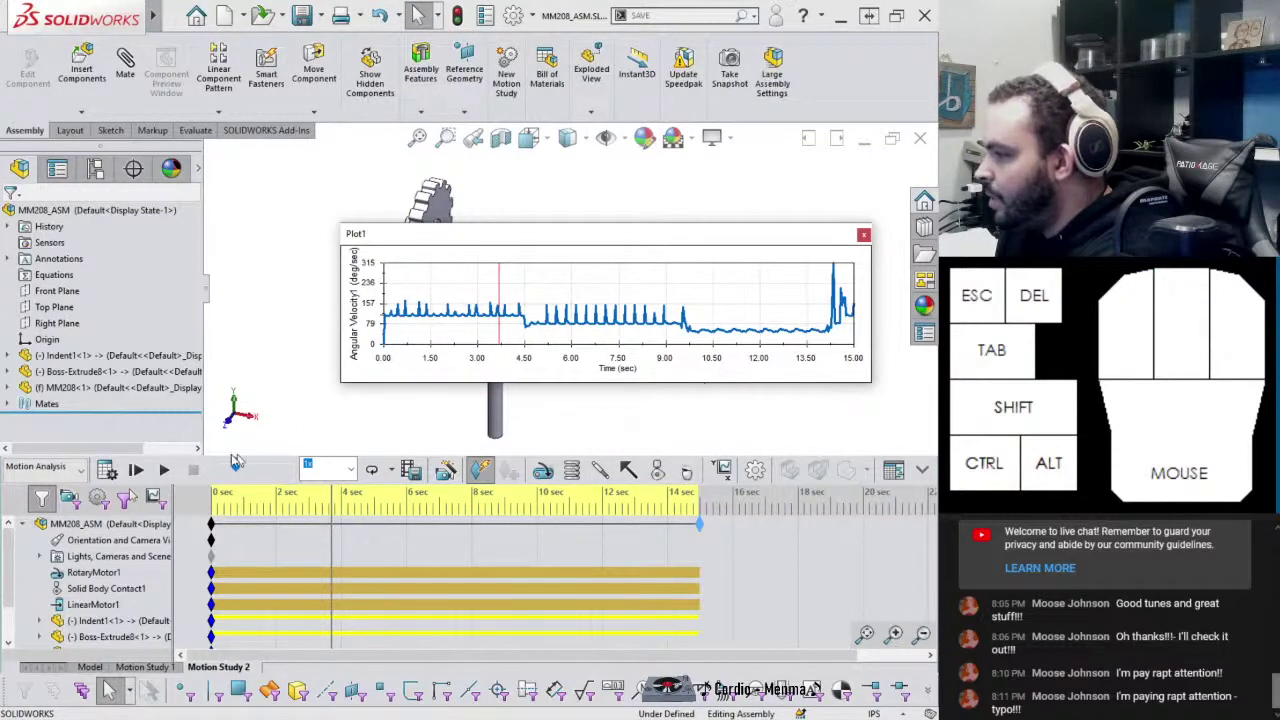
pyautogui.moveTo(465, 234); pyautogui.dragTo(395, 305)
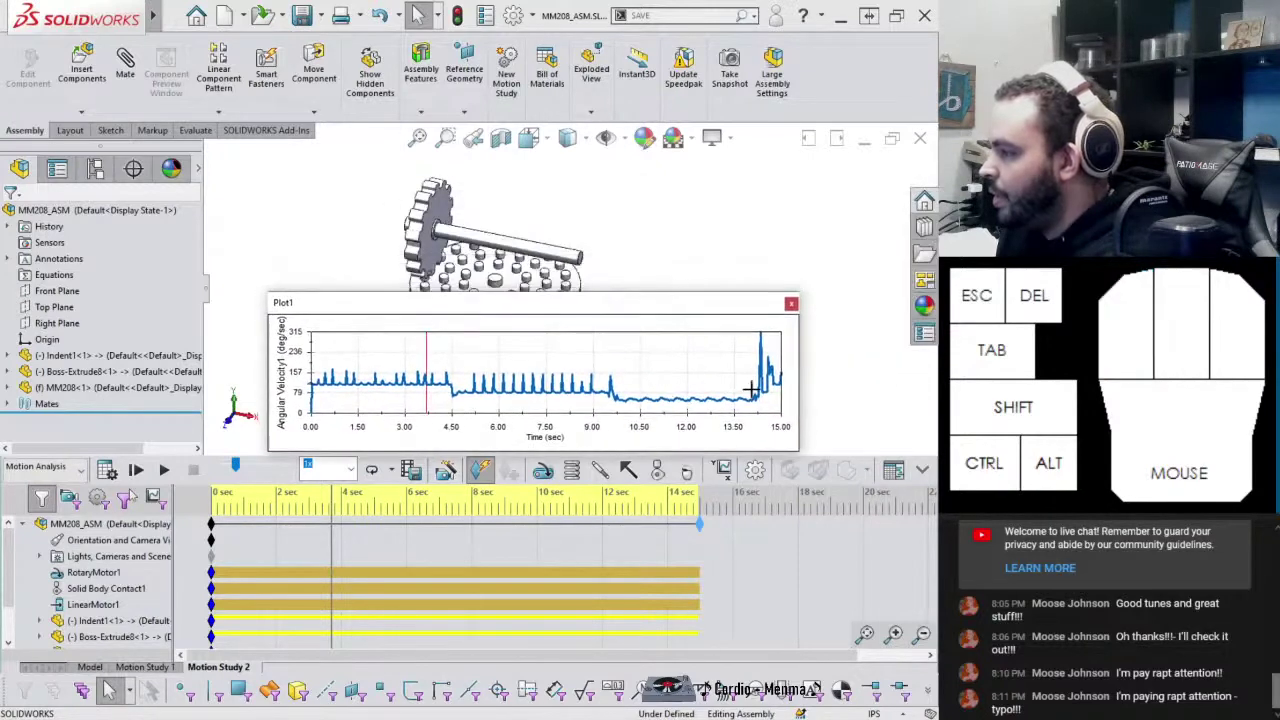
pyautogui.moveTo(800, 362); pyautogui.dragTo(476, 362)
pyautogui.moveTo(395, 318); pyautogui.dragTo(803, 241)
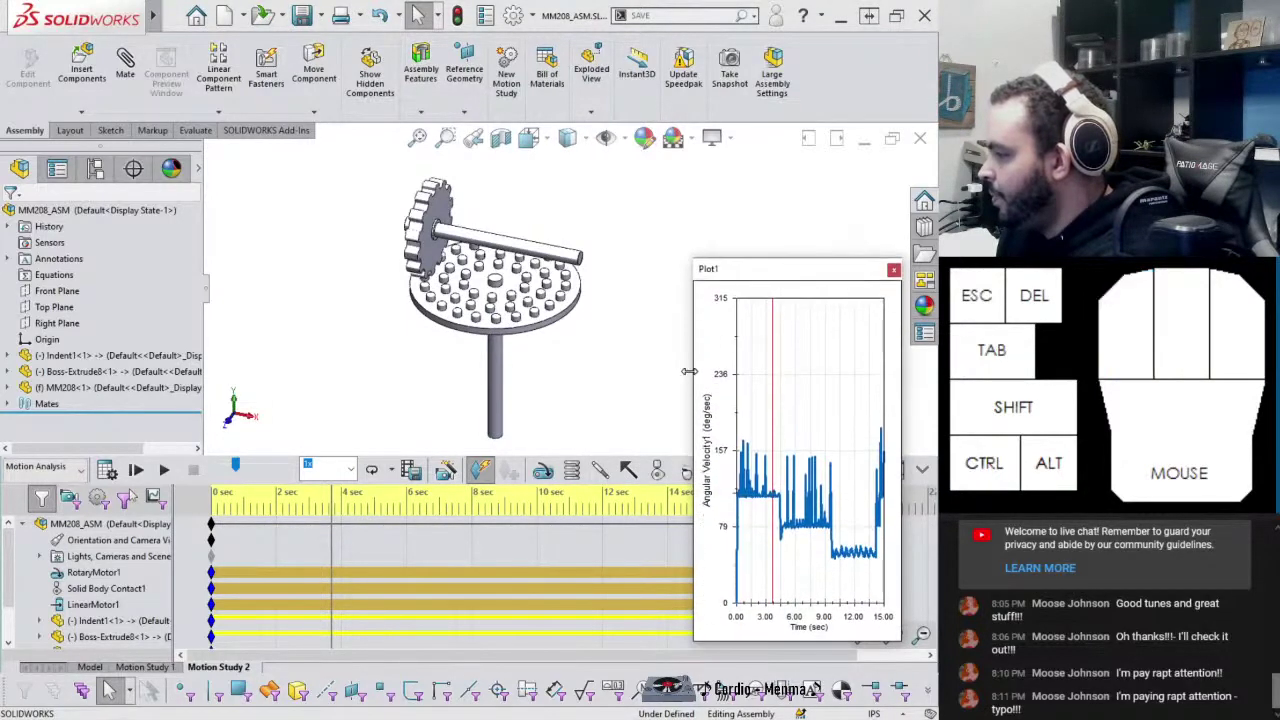
pyautogui.moveTo(686, 371); pyautogui.dragTo(614, 371)
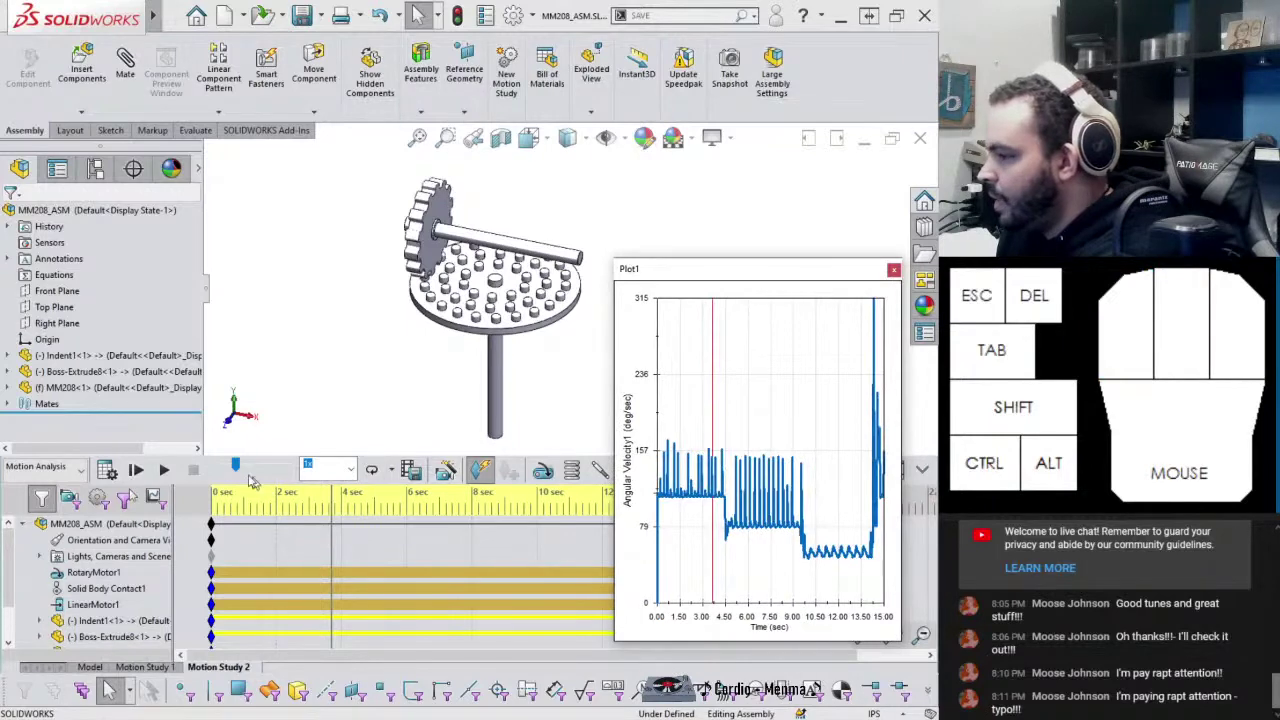
# Play the motion study alongside the angular velocity plot, and close the plot
pyautogui.click(163, 473)
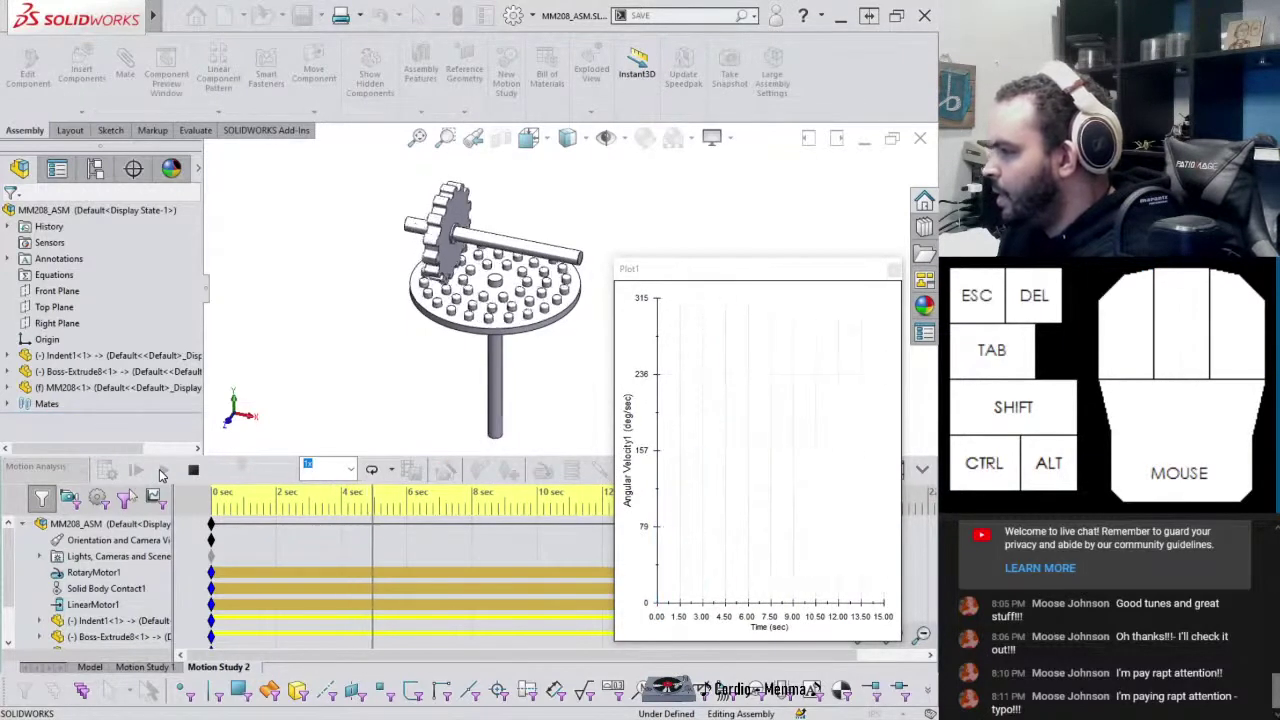
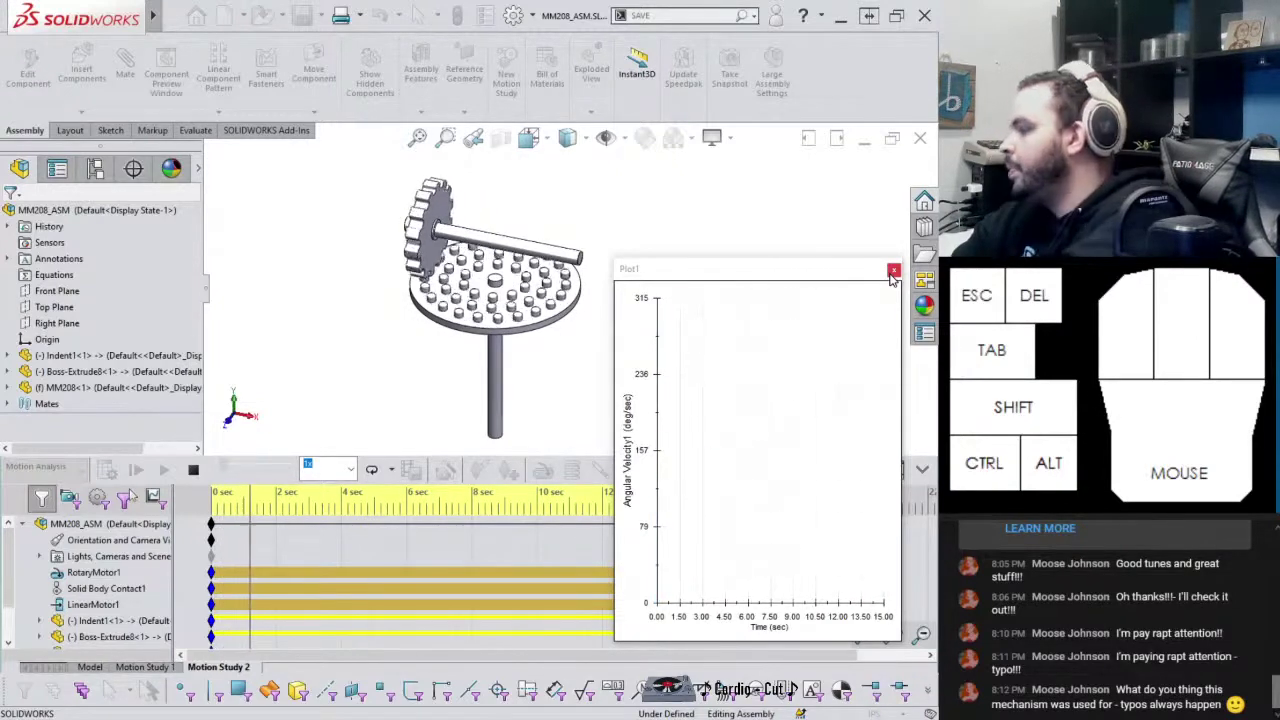
pyautogui.click(893, 271)
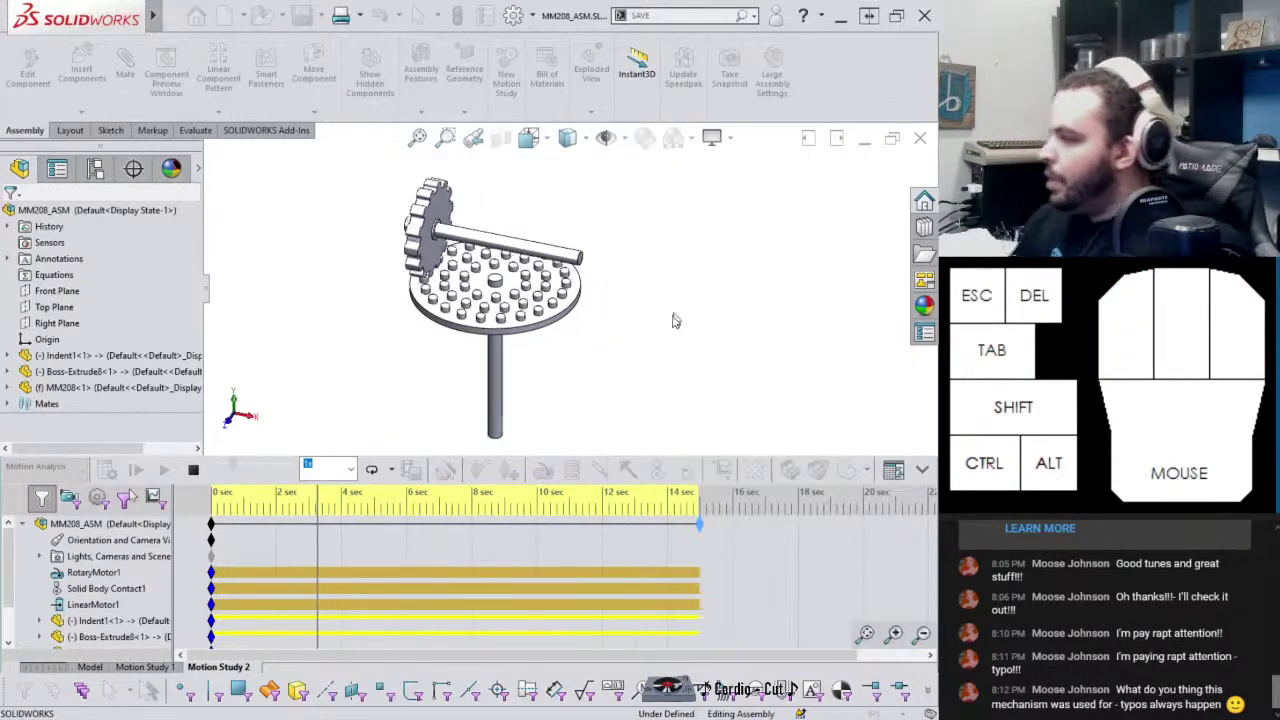
# Set the study's Motion Analysis frame rate to 60 frames per second and recalculate the simulation
pyautogui.click(594, 498)
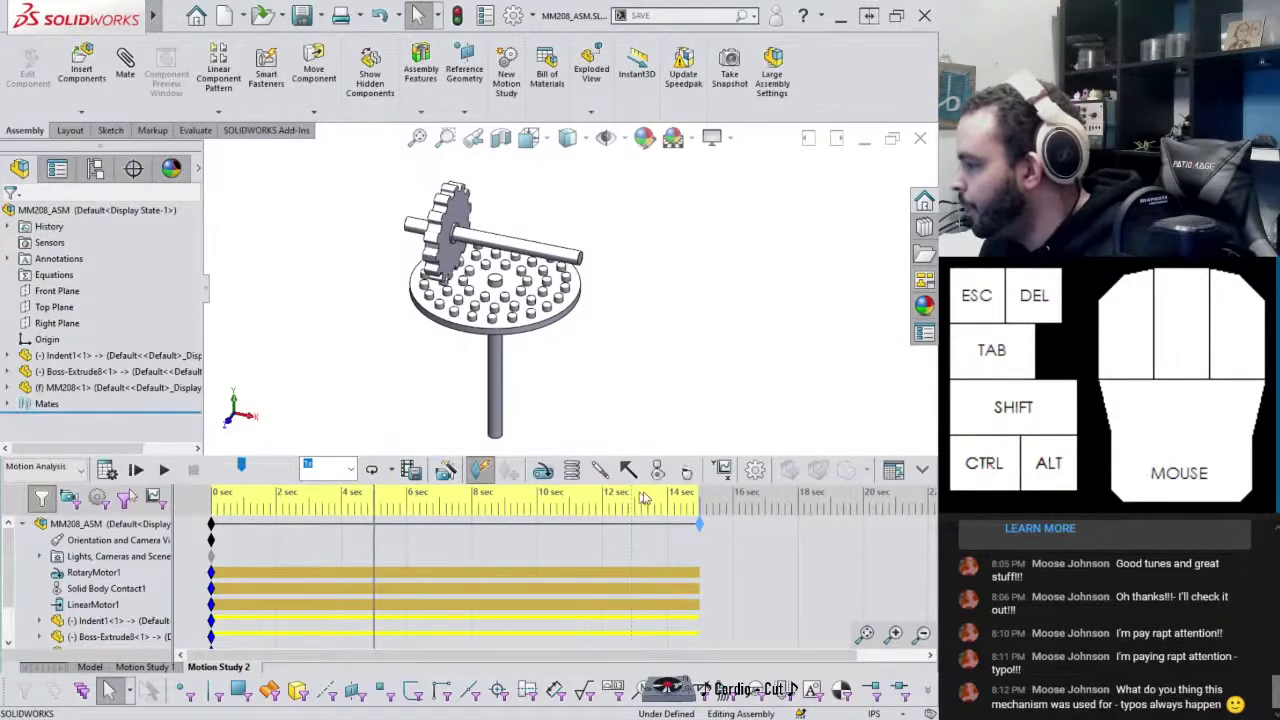
pyautogui.click(722, 470)
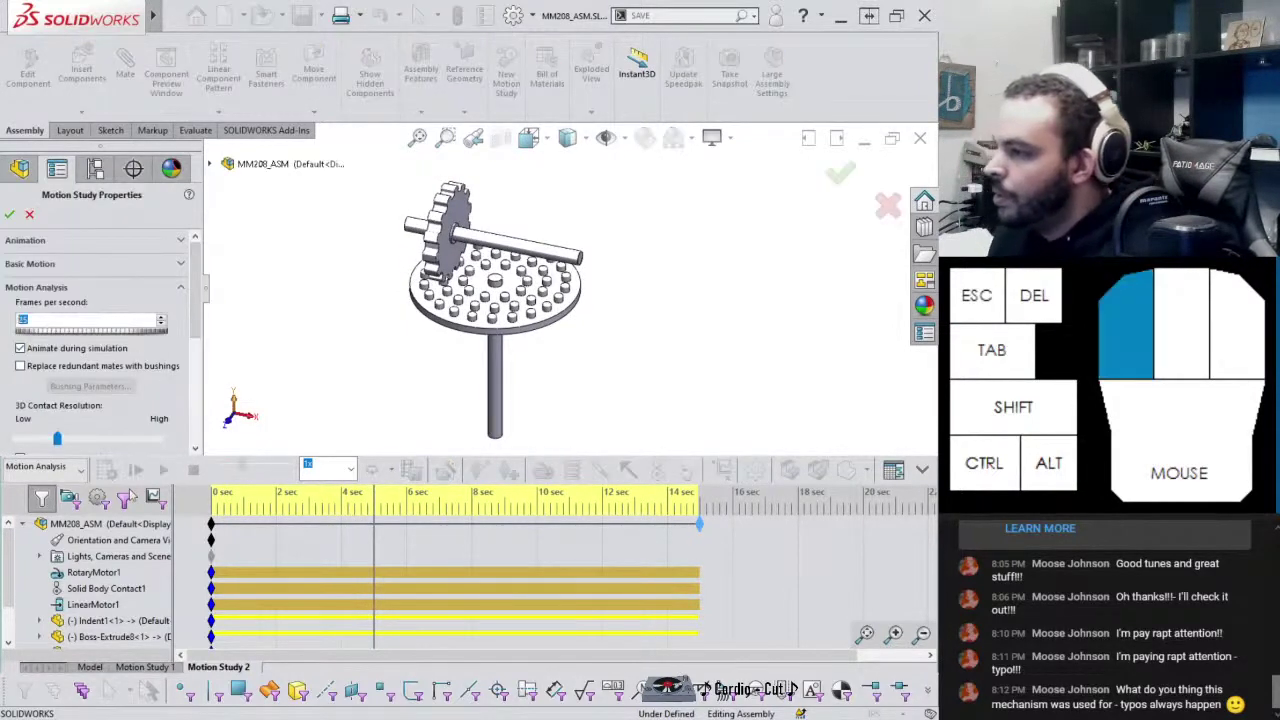
pyautogui.click(20, 319)
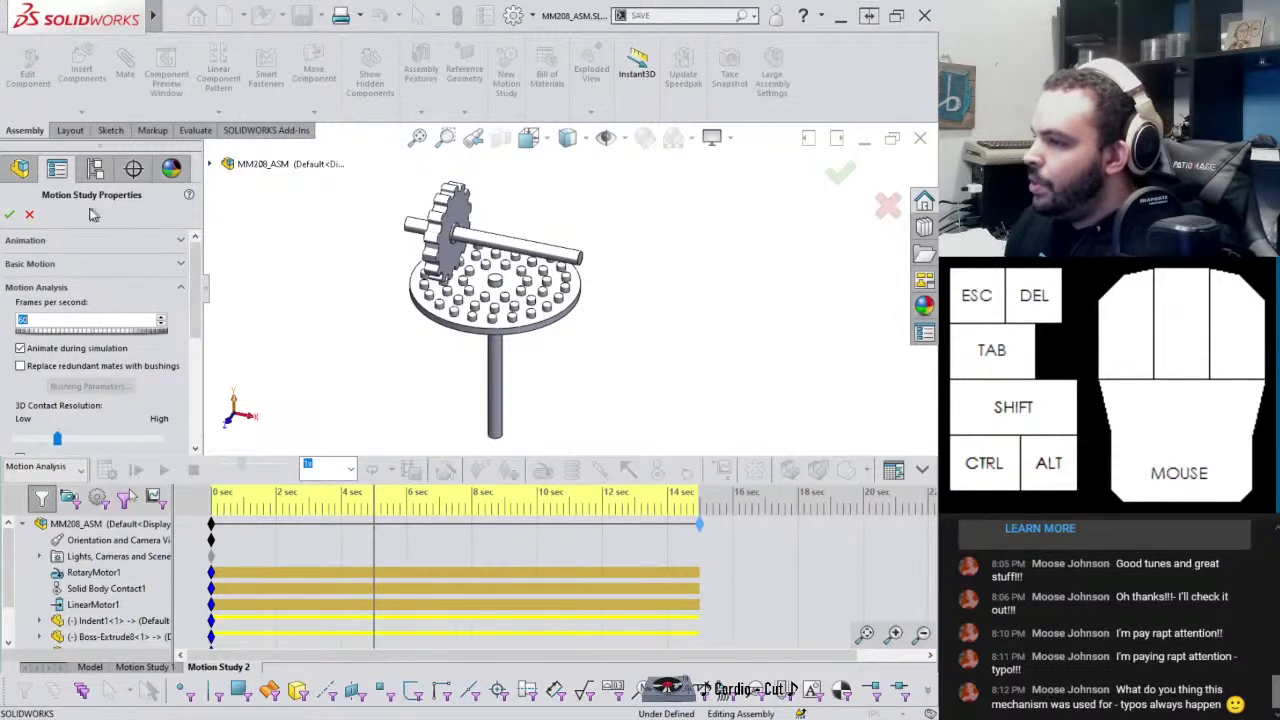
pyautogui.click(10, 216)
pyautogui.click(106, 470)
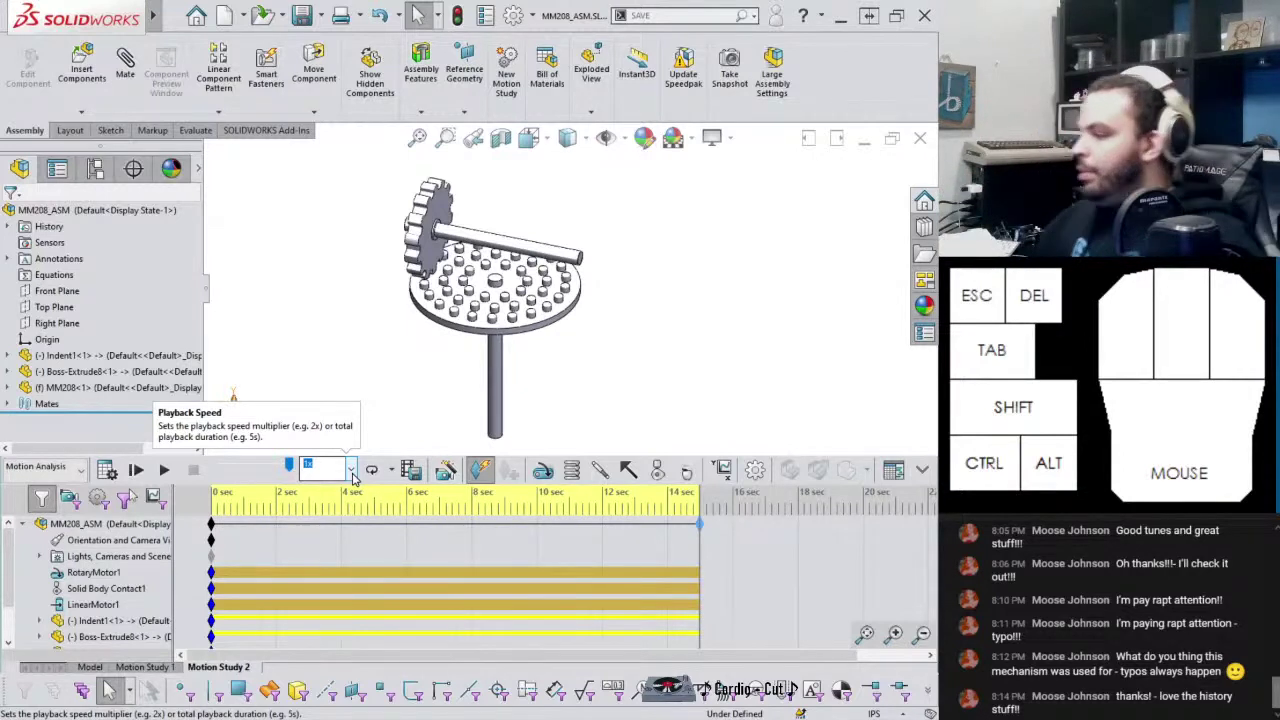
# Extend the motion study's end time to 20 seconds
pyautogui.moveTo(703, 524); pyautogui.dragTo(785, 532)
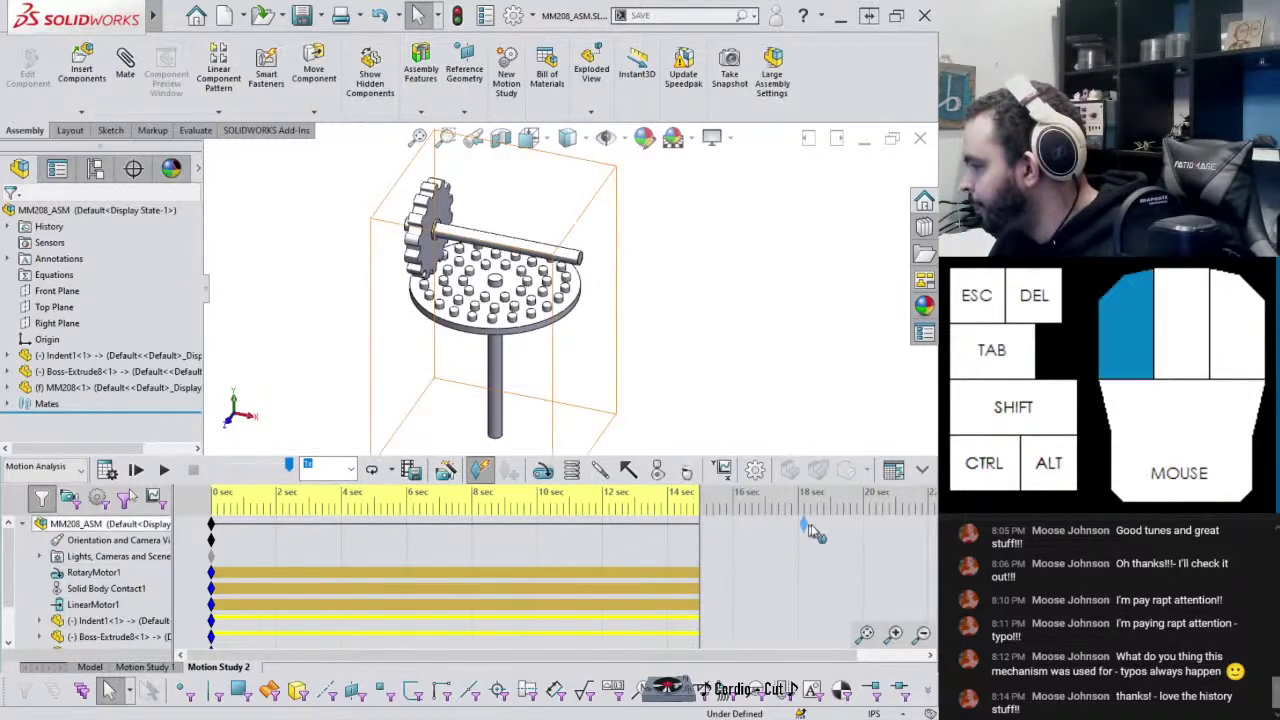
pyautogui.moveTo(866, 530); pyautogui.dragTo(861, 524)
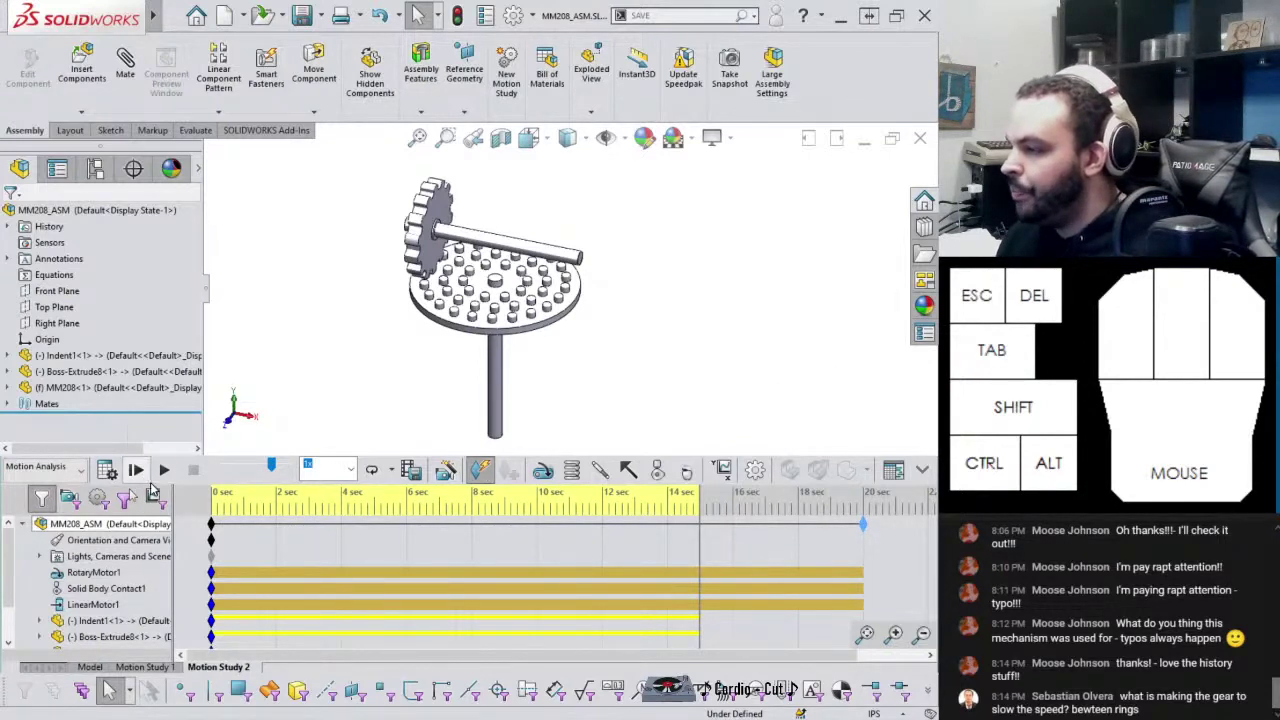
pyautogui.rightClick(103, 572)
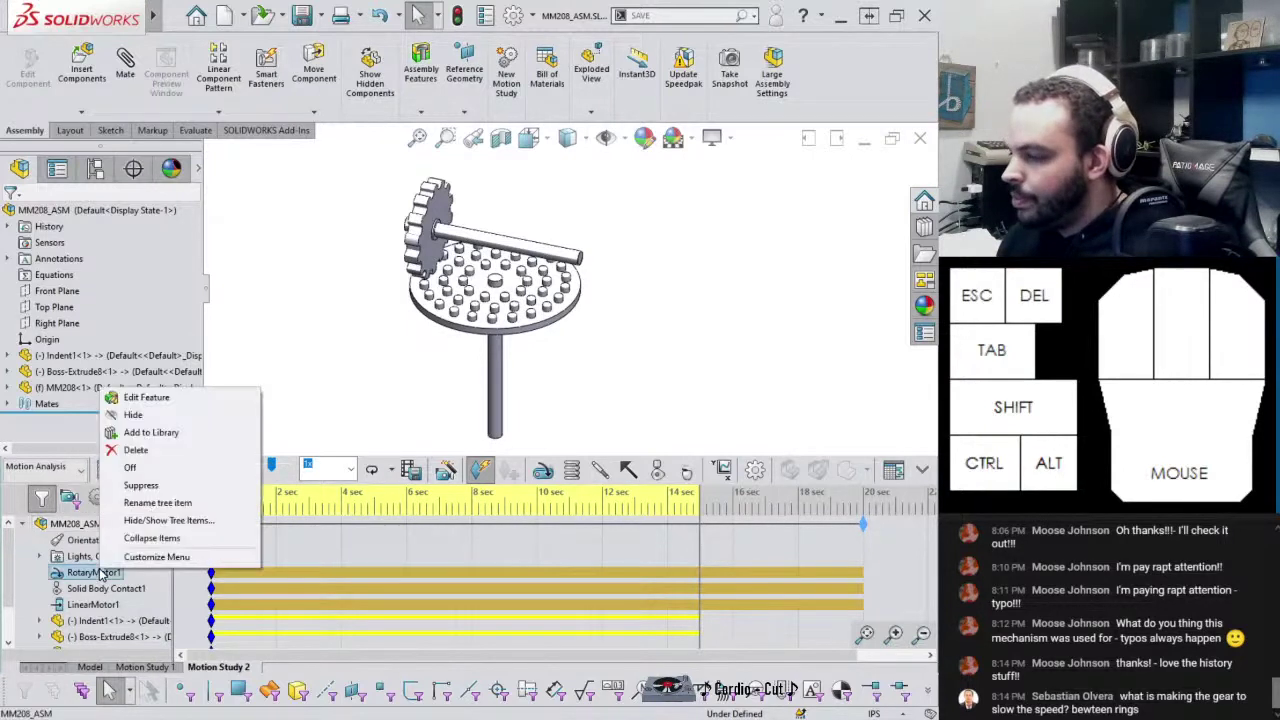
pyautogui.rightClick(103, 608)
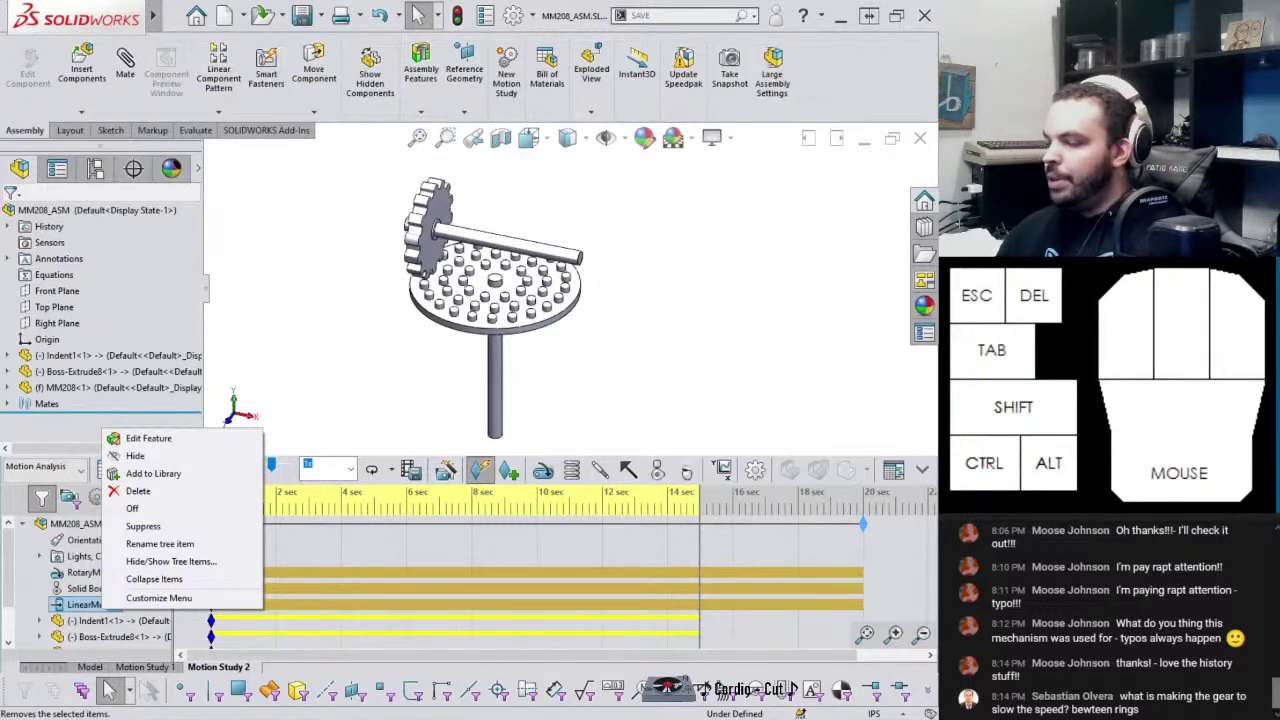
# Compare the assembly with the movement 208 drawing and description on the 507movements page in the browser, and return to SOLIDWORKS
pyautogui.moveTo(379, 719)
pyautogui.click(278, 668)
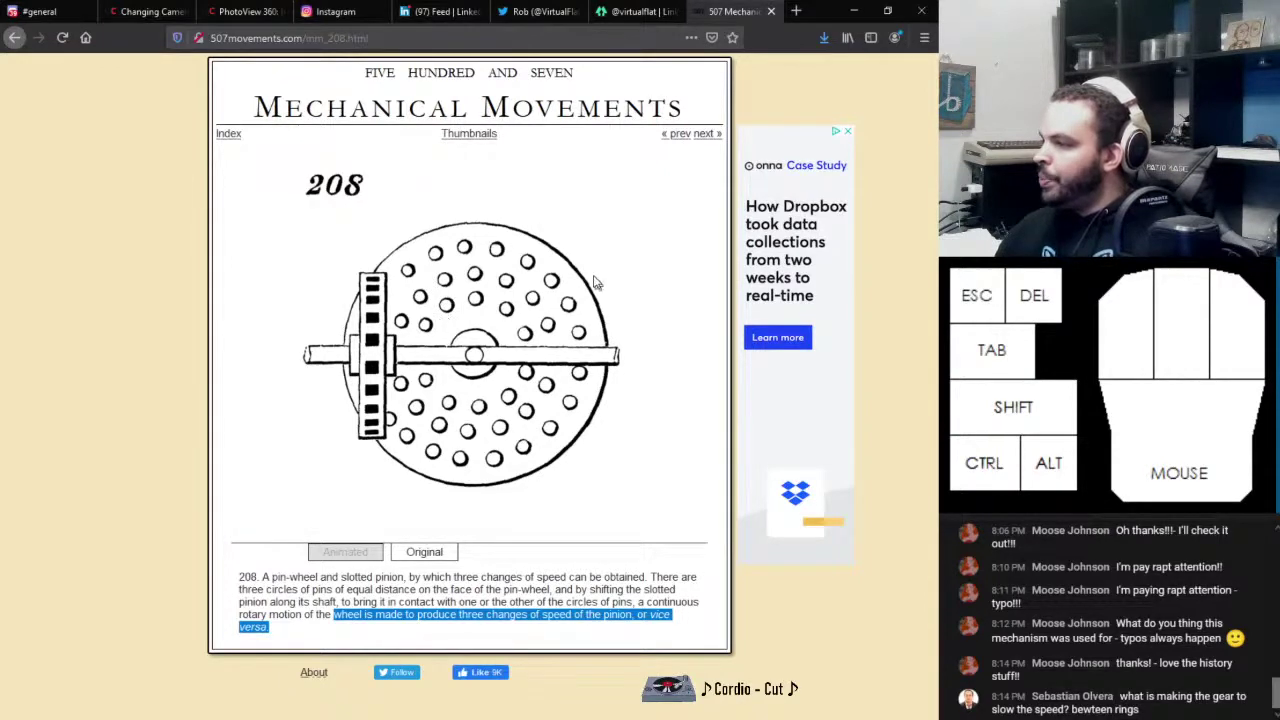
pyautogui.click(854, 11)
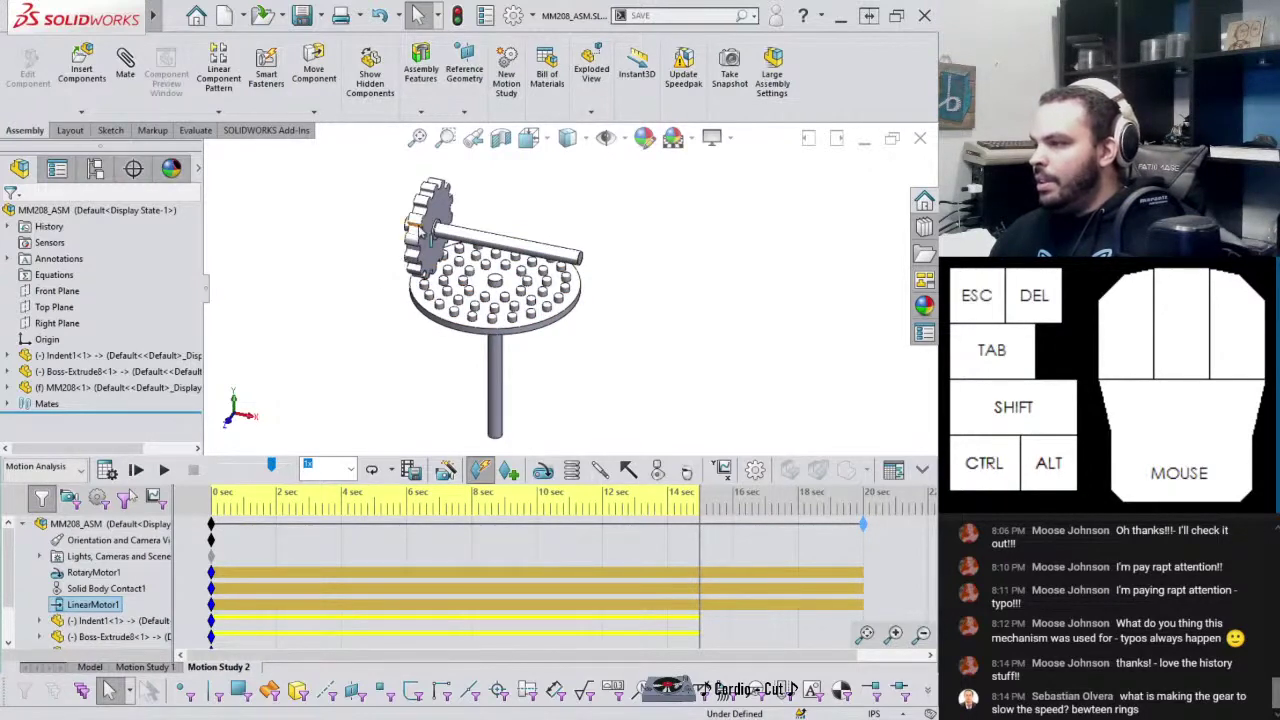
pyautogui.scroll(-5, 414, 228)
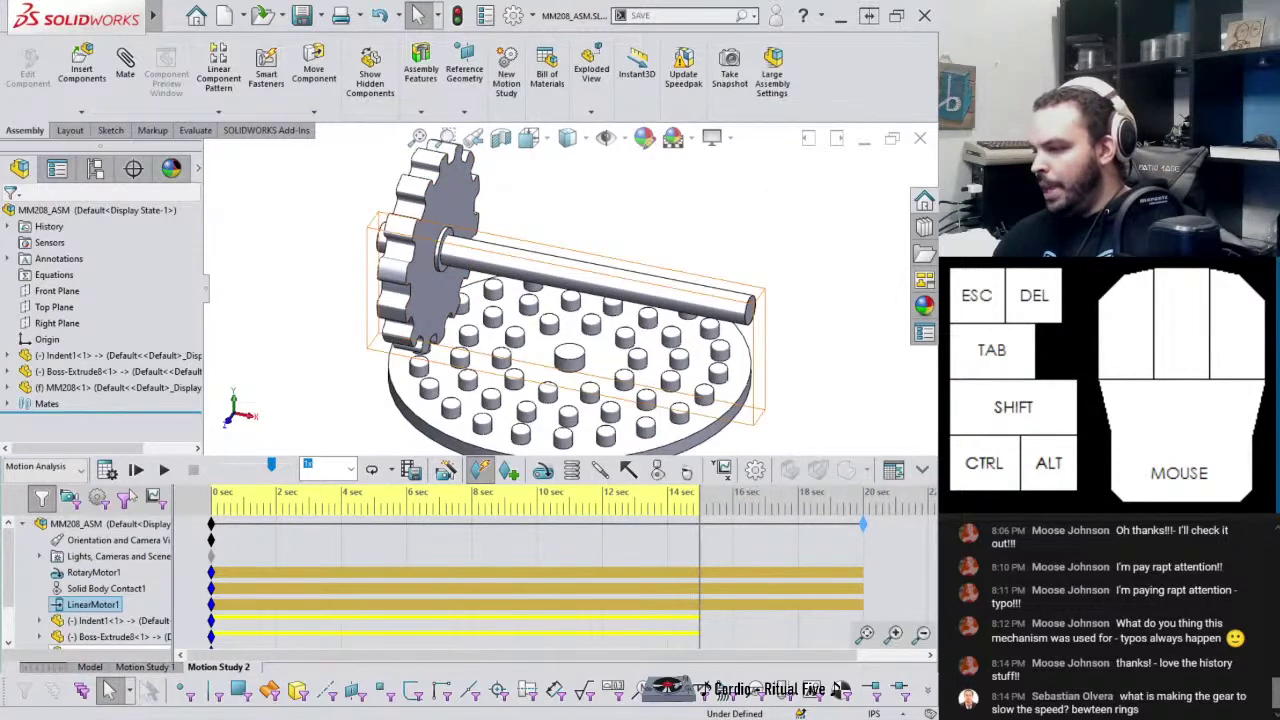
pyautogui.click(285, 655)
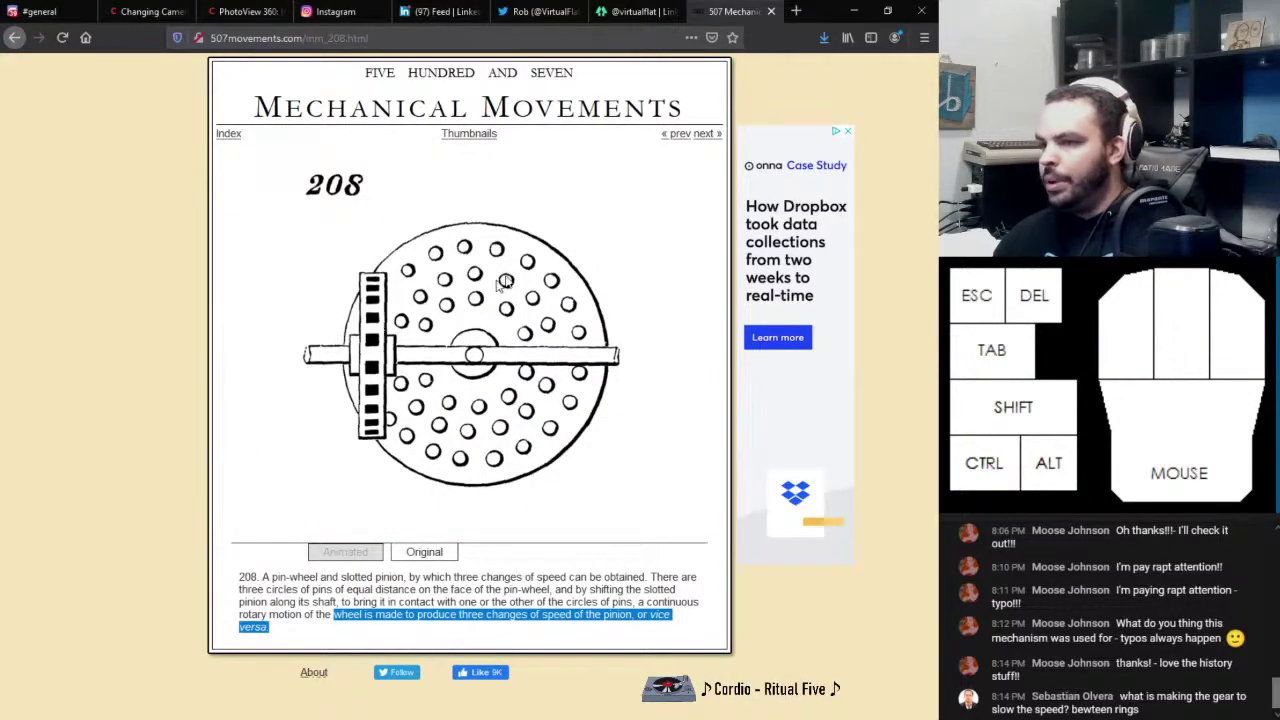
pyautogui.hotkey('alt', 'Tab')
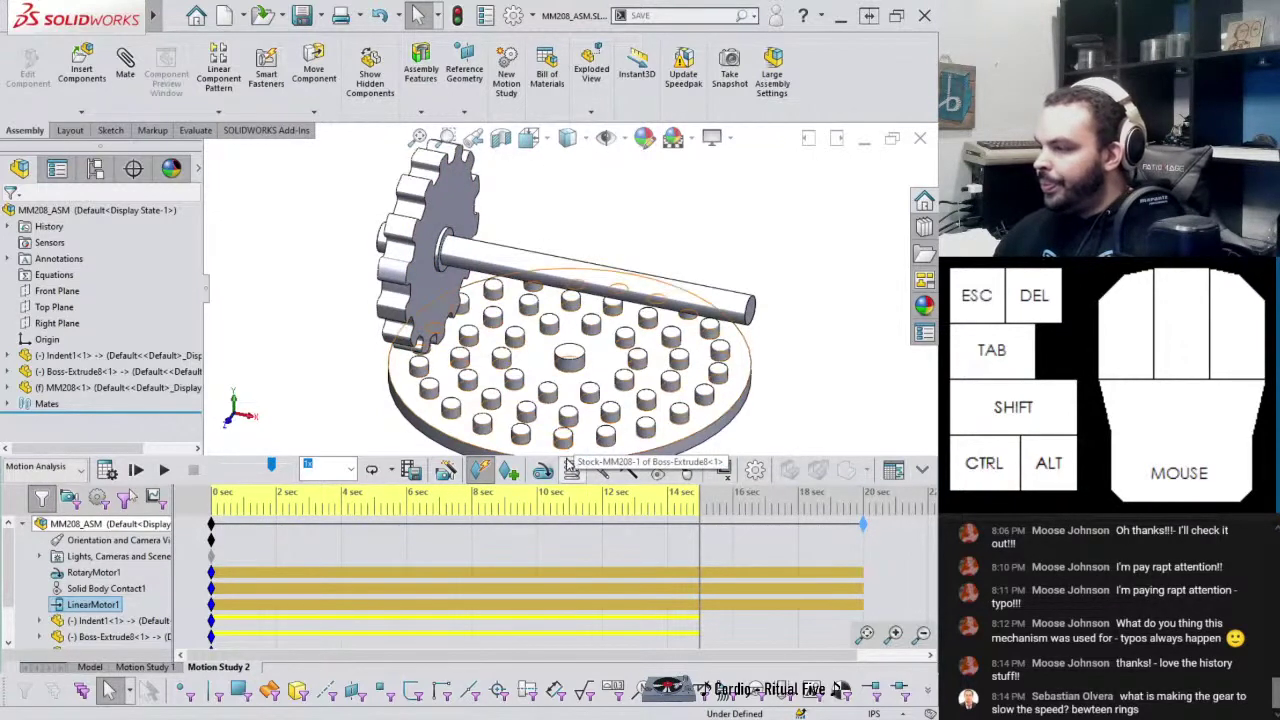
# Edit the linear motor's data points and add rows from 18 s to 23 s to its displacement table
pyautogui.rightClick(95, 605)
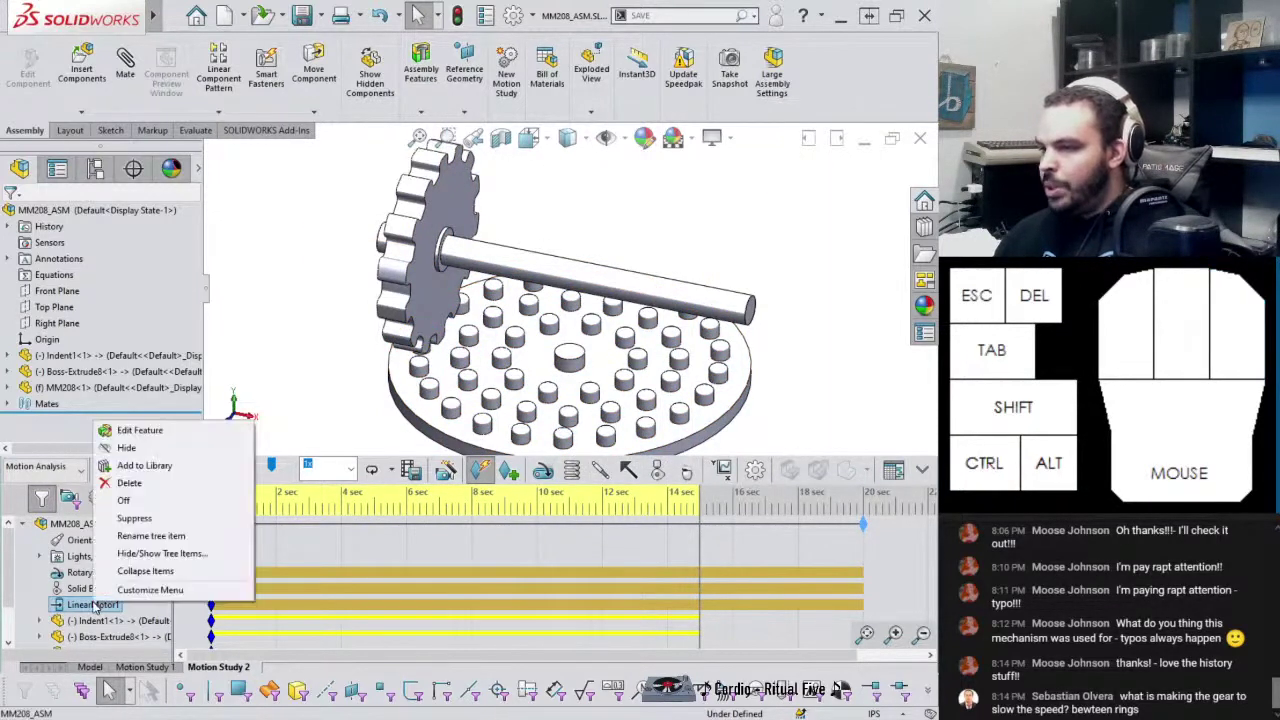
pyautogui.click(160, 432)
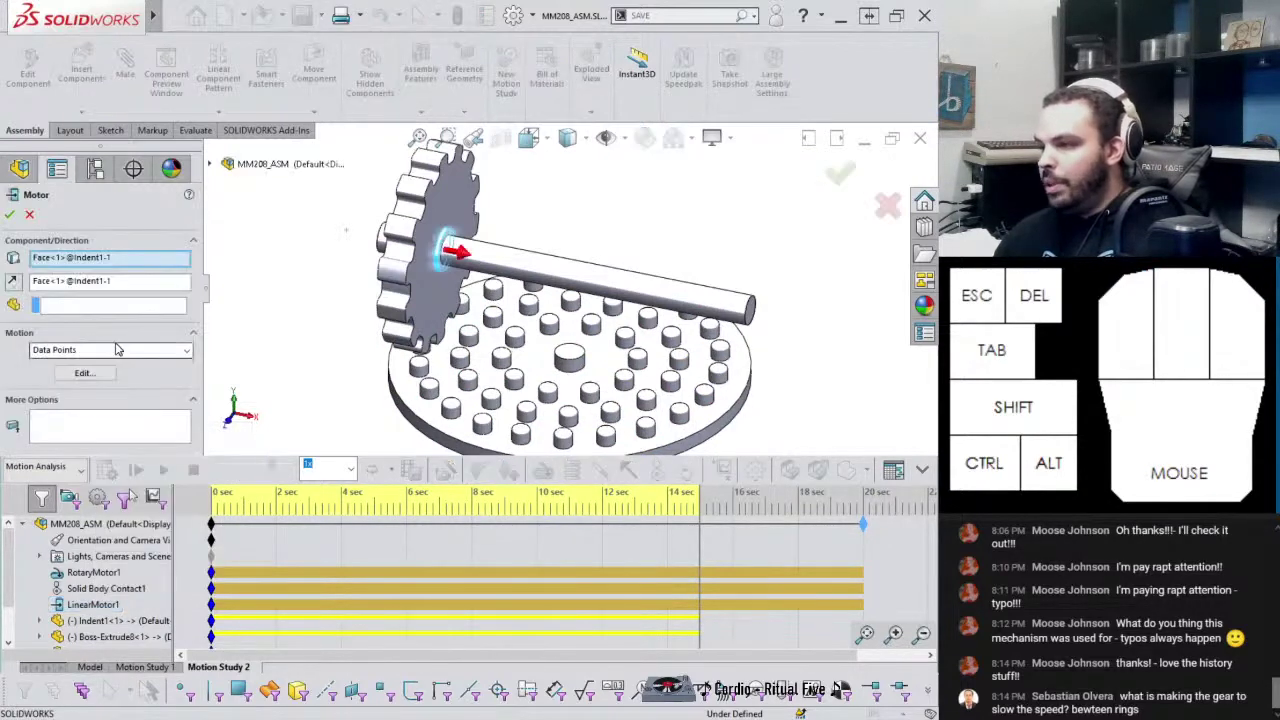
pyautogui.click(84, 373)
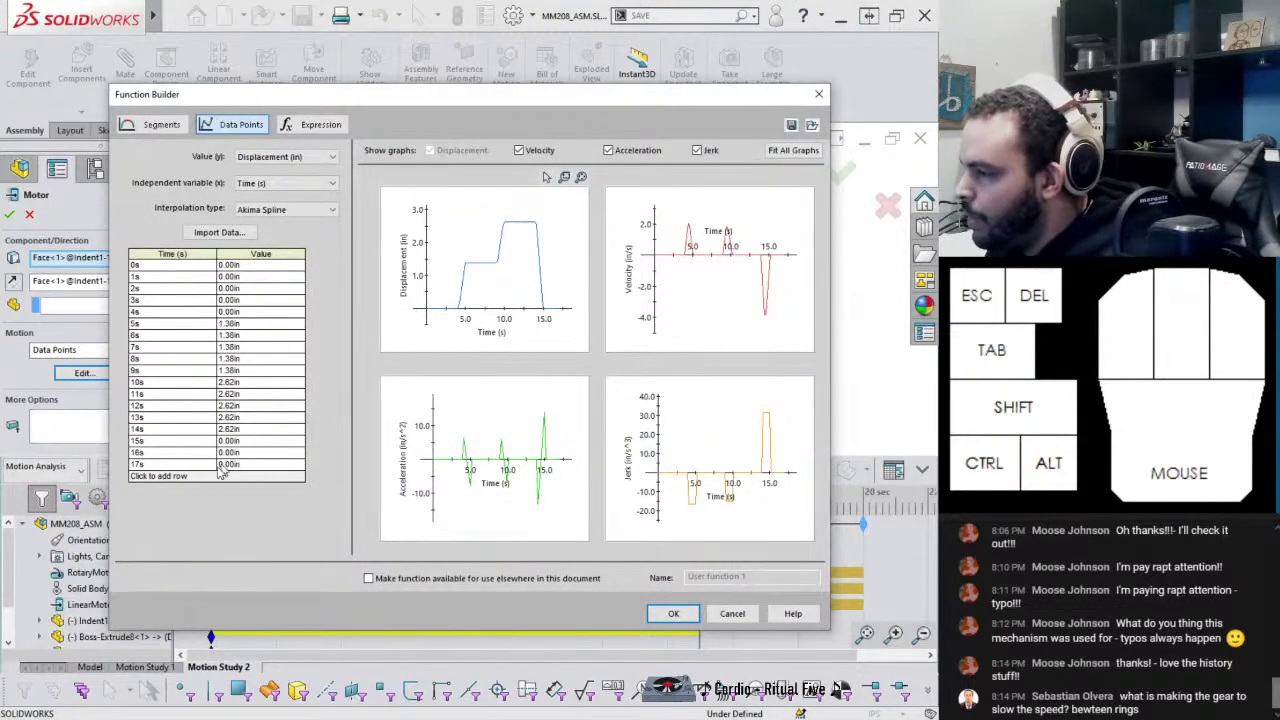
pyautogui.click(166, 477)
pyautogui.click(160, 487)
pyautogui.click(152, 499)
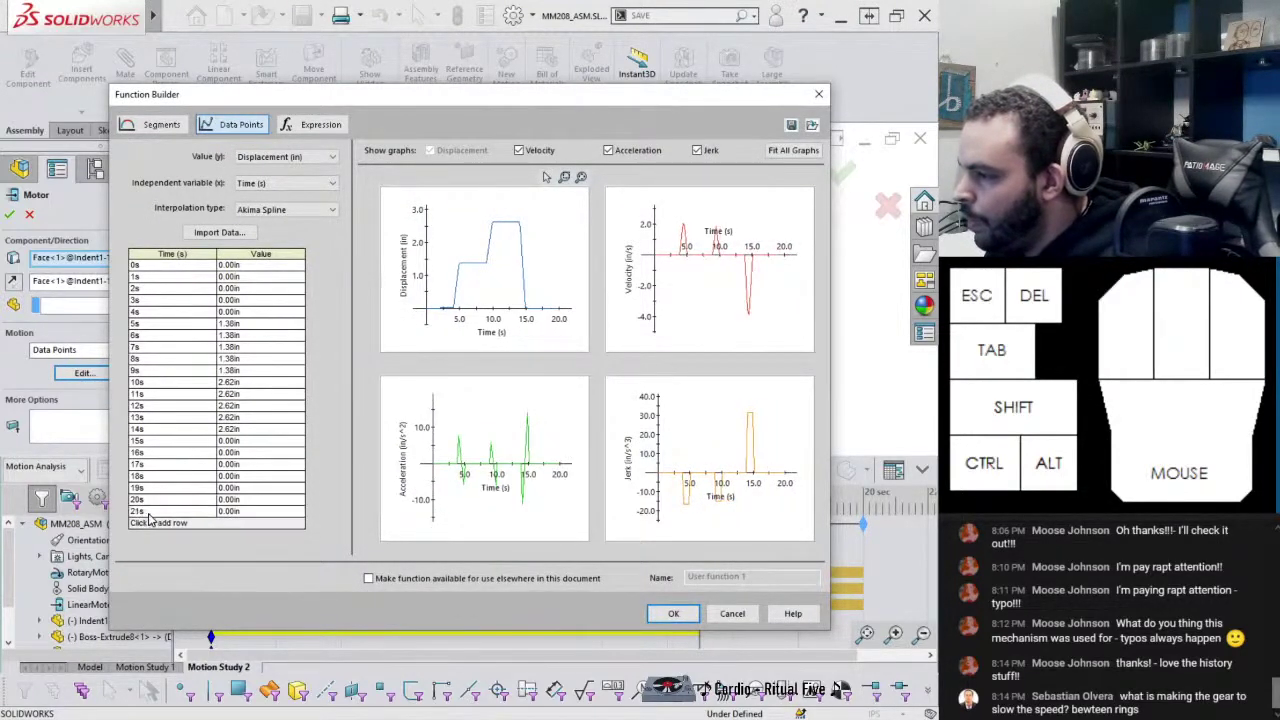
pyautogui.click(148, 511)
pyautogui.click(146, 523)
pyautogui.click(146, 535)
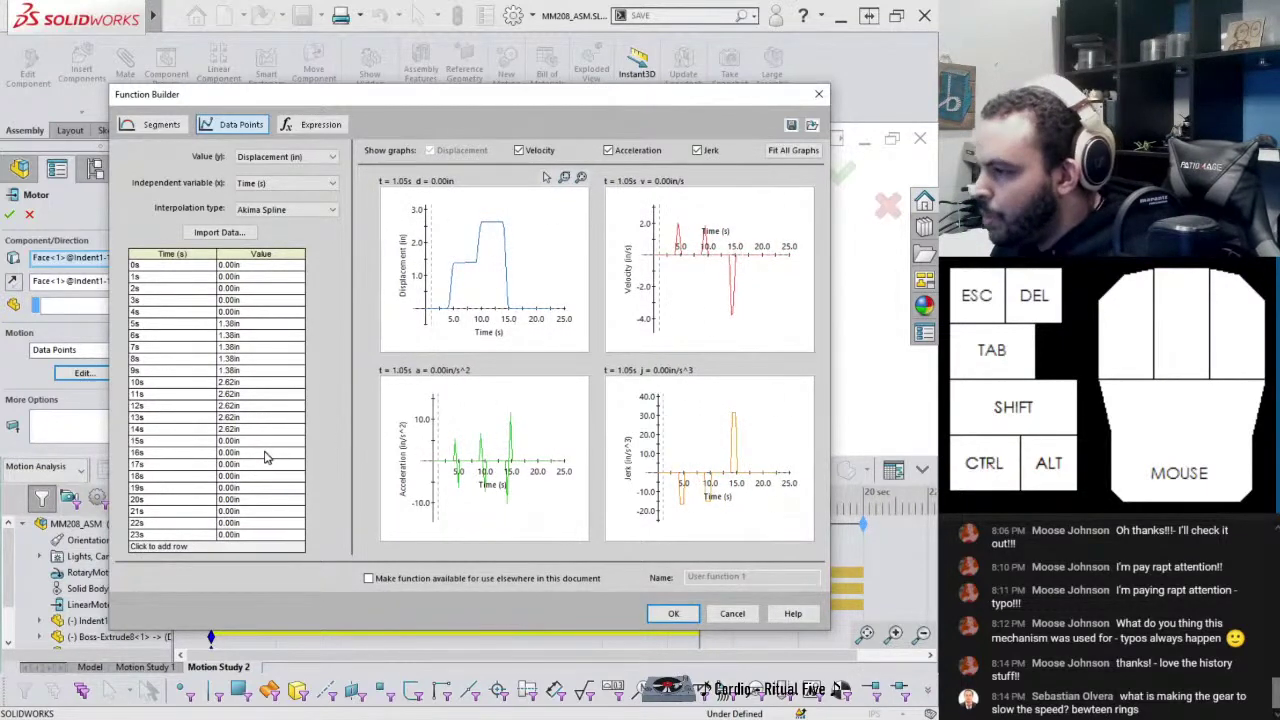
# Set the displacement to 1.38 in for the 15 s through 19 s data points
pyautogui.moveTo(237, 324); pyautogui.dragTo(238, 360)
pyautogui.rightClick(246, 373)
pyautogui.click(262, 398)
pyautogui.click(251, 441)
pyautogui.write('1.38')
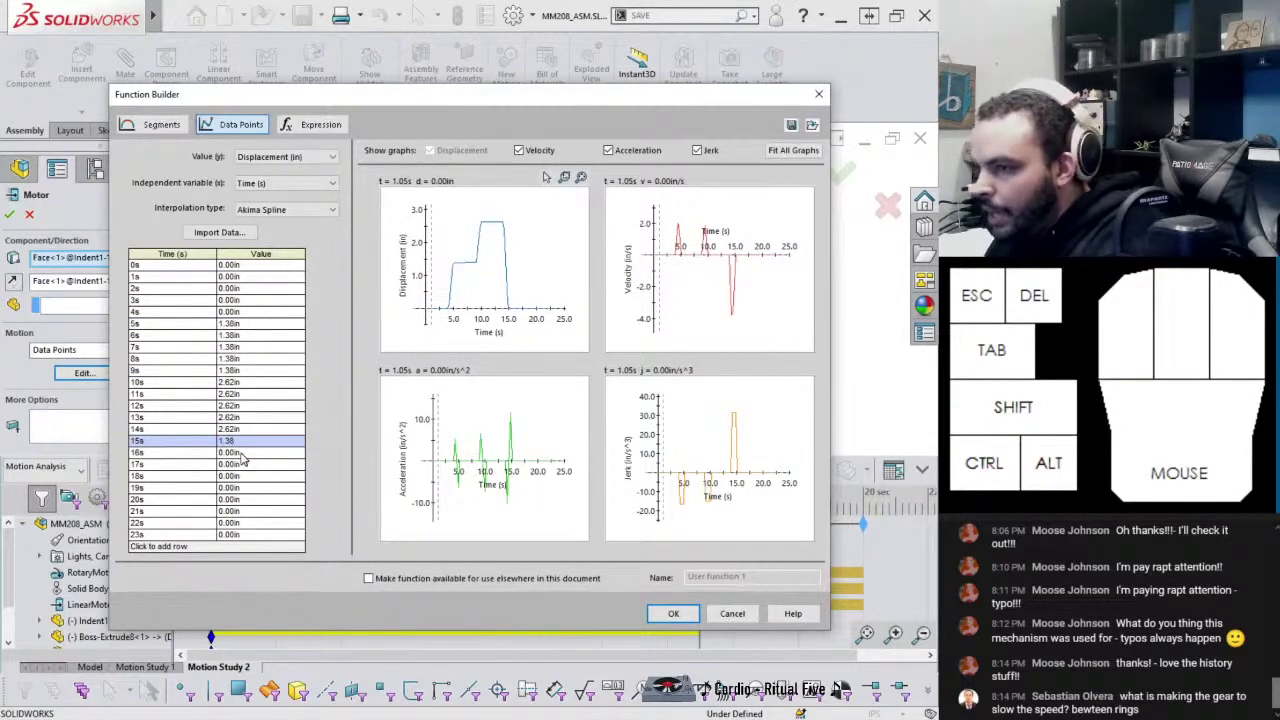
pyautogui.click(241, 453)
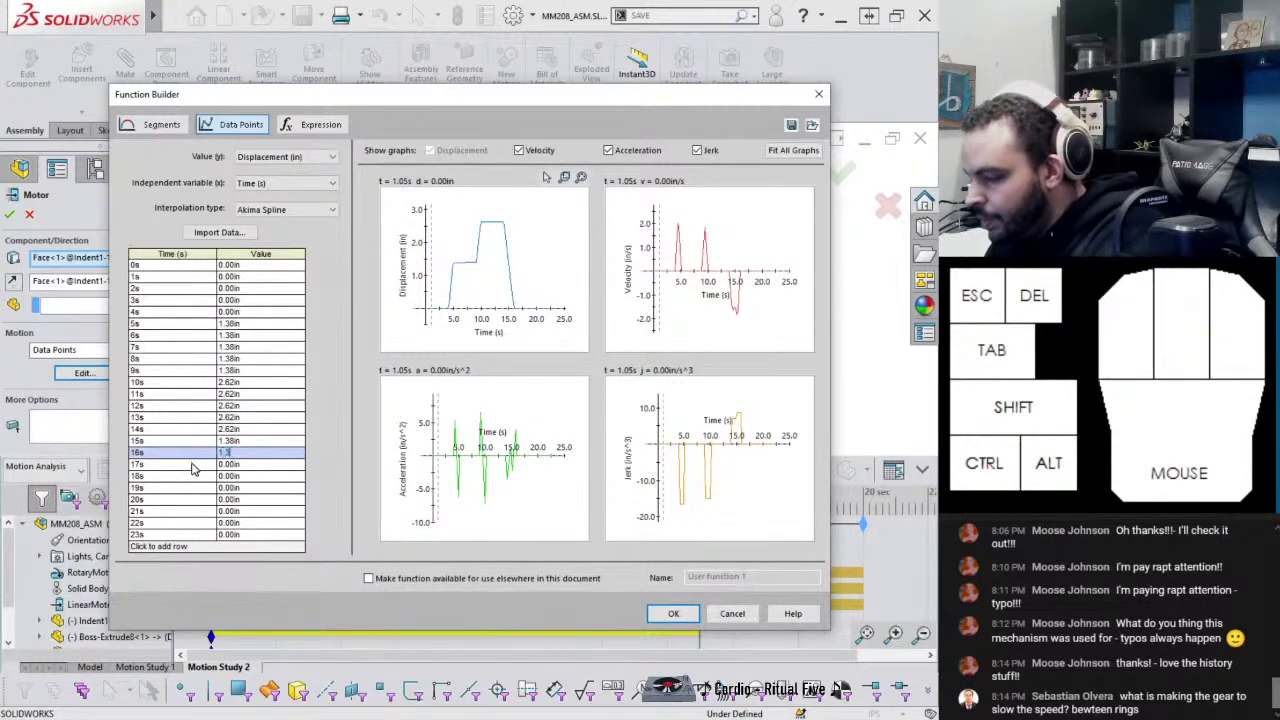
pyautogui.write('1.38')
pyautogui.click(252, 465)
pyautogui.write('1.38')
pyautogui.click(241, 477)
pyautogui.write('1')
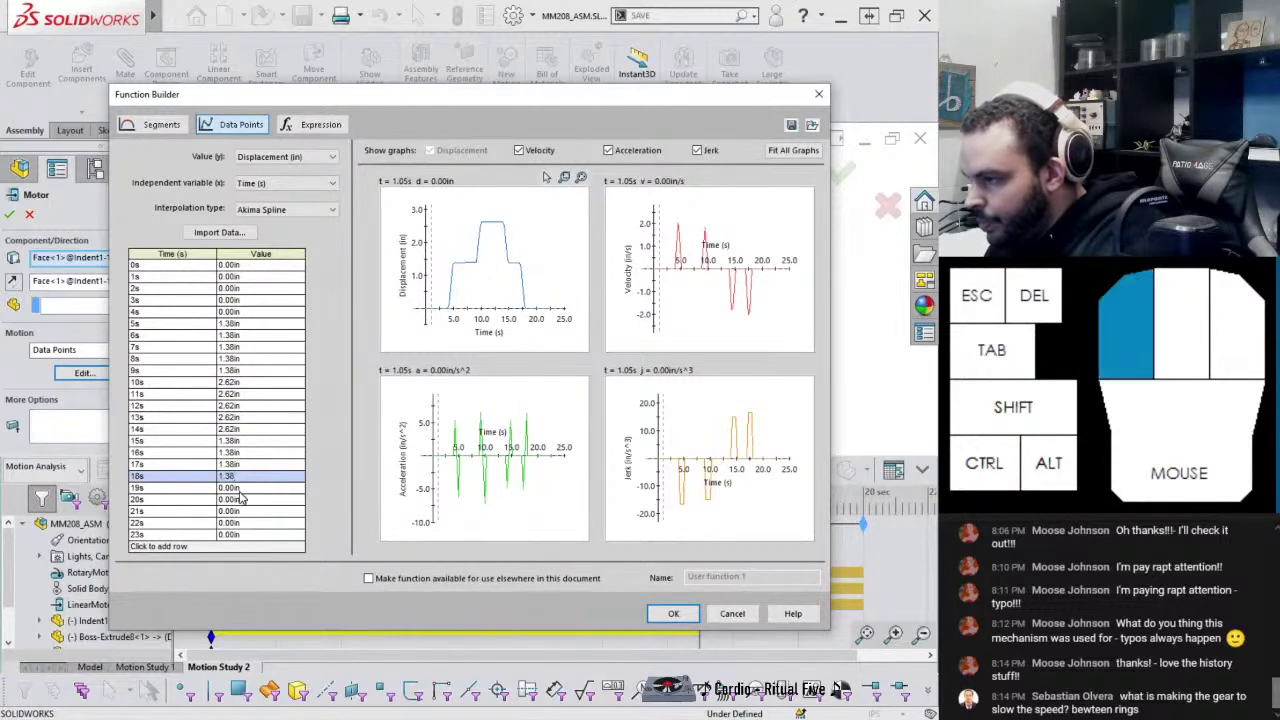
pyautogui.click(242, 489)
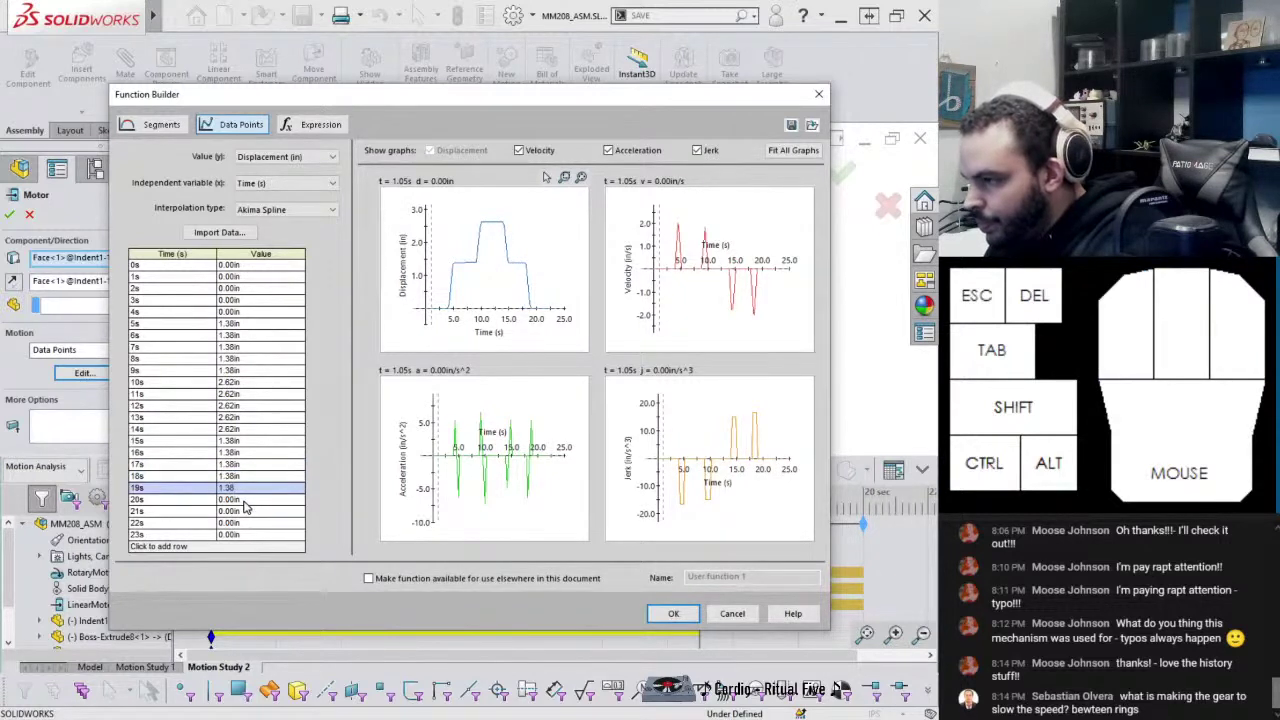
pyautogui.click(252, 477)
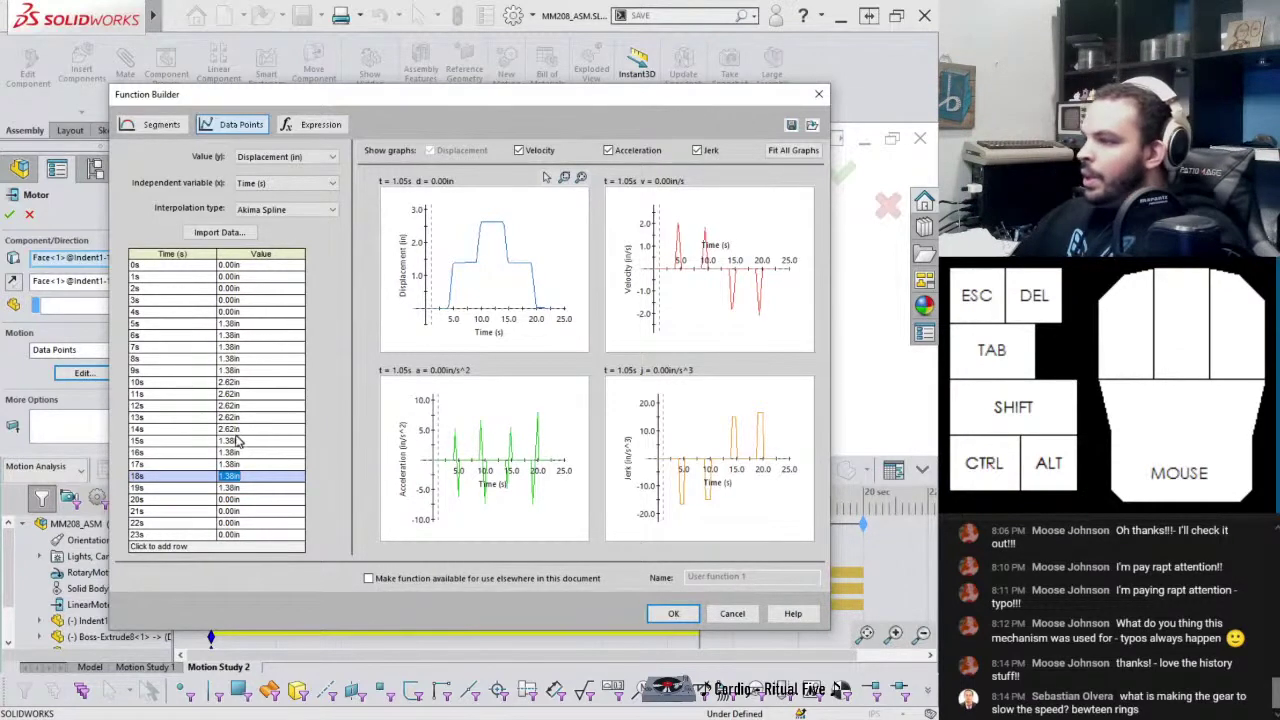
# Re-enter 1.38 in for the 5 s data point, and accept the linear motor's edited profile to recalculate the study
pyautogui.click(236, 323)
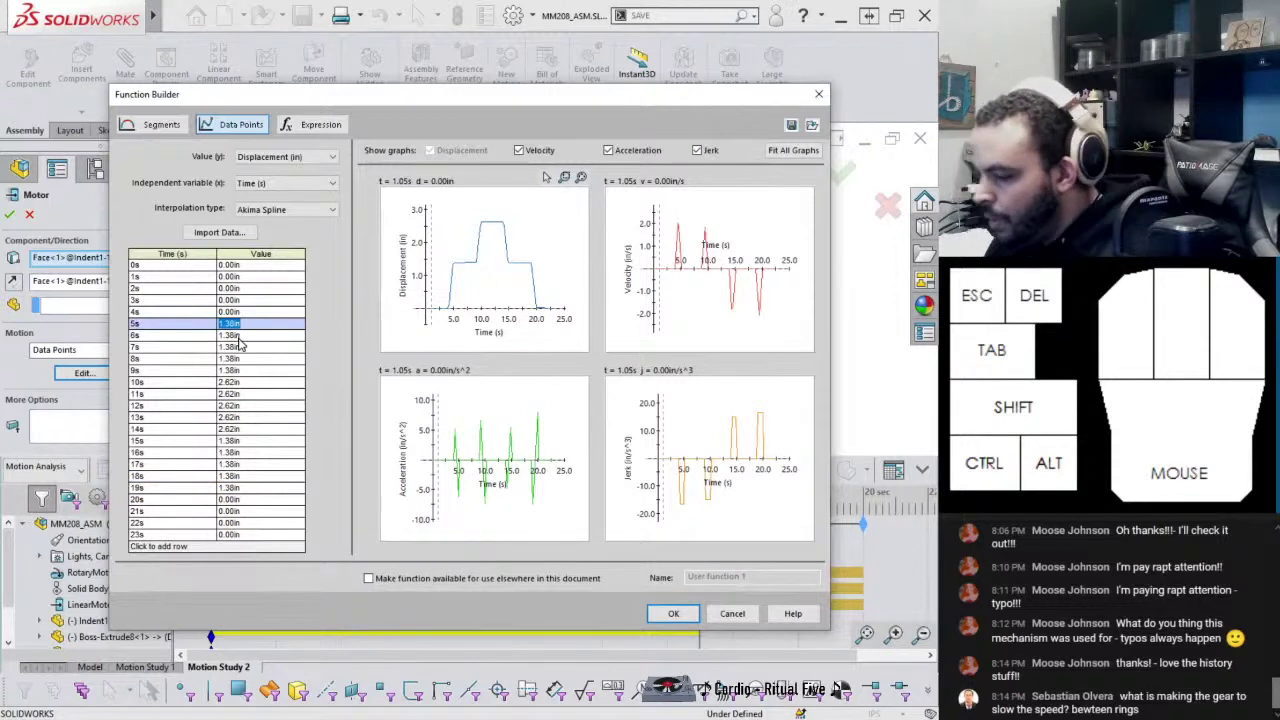
pyautogui.write('1.38')
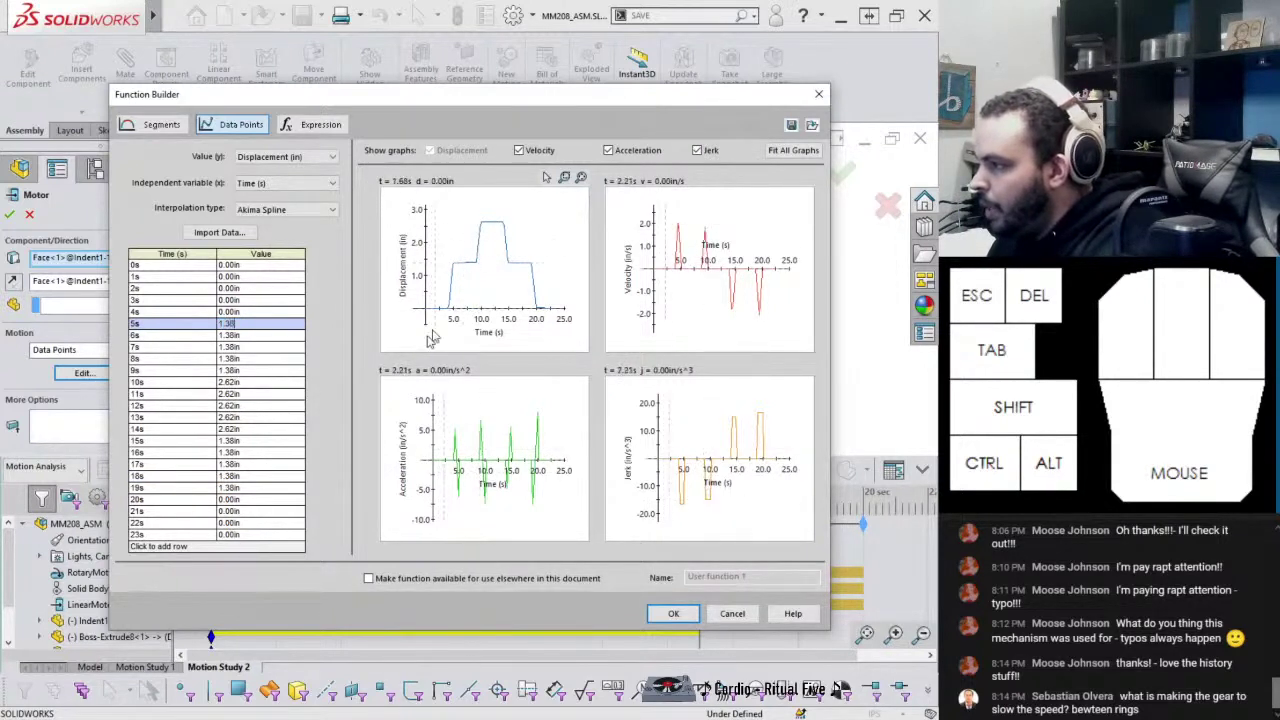
pyautogui.press('Return')
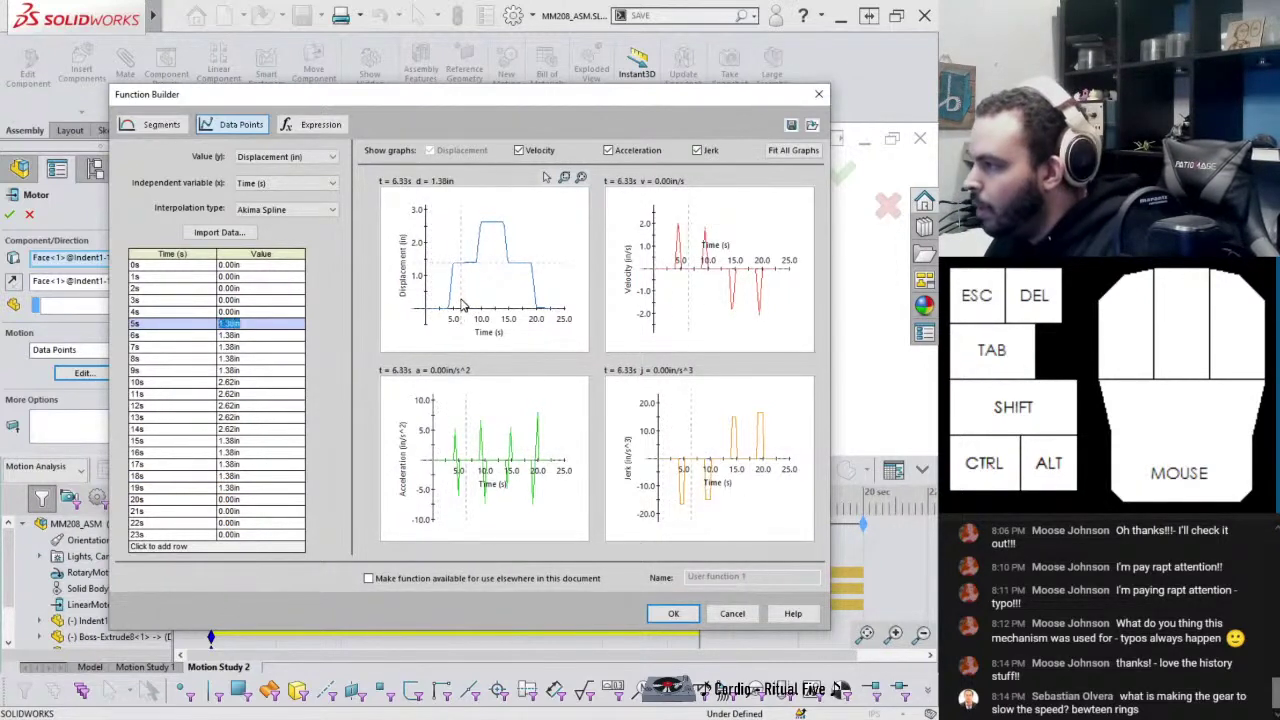
pyautogui.click(674, 614)
pyautogui.click(9, 214)
pyautogui.click(110, 469)
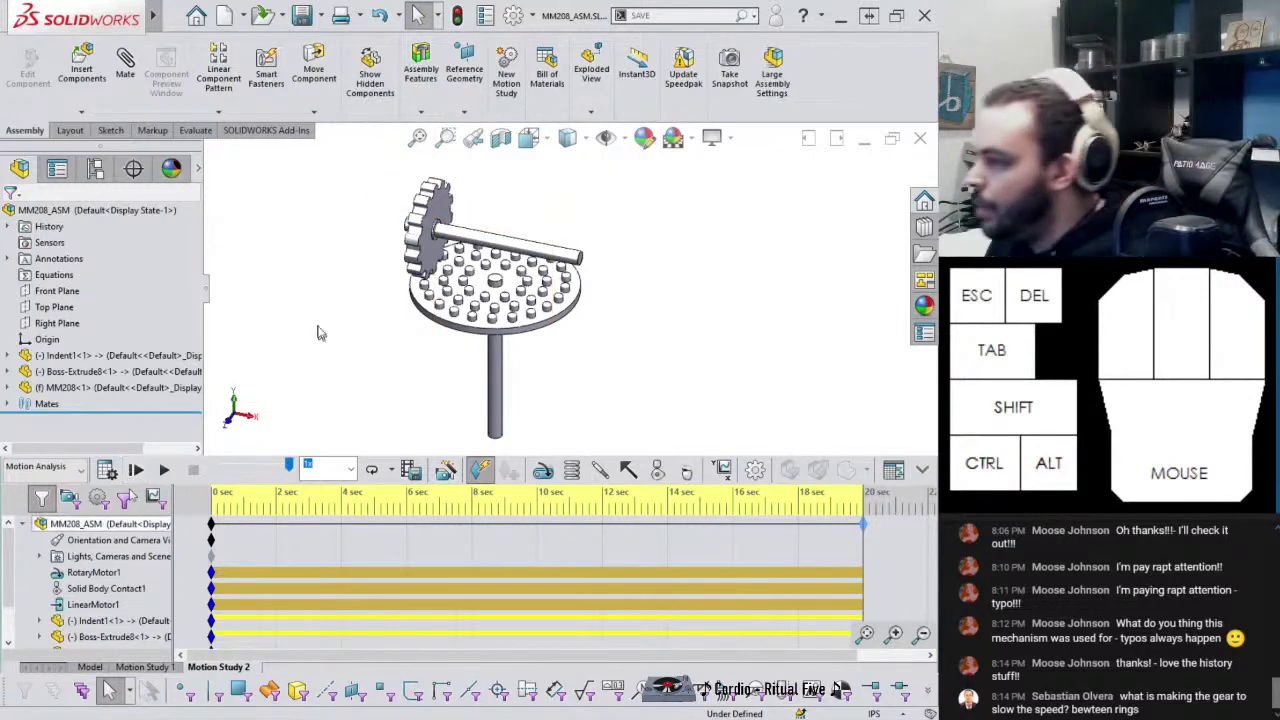
# Hide the feature tree, reposition the model, and replace the 0-second Orientation and Camera Views key with this view
pyautogui.press('F9')
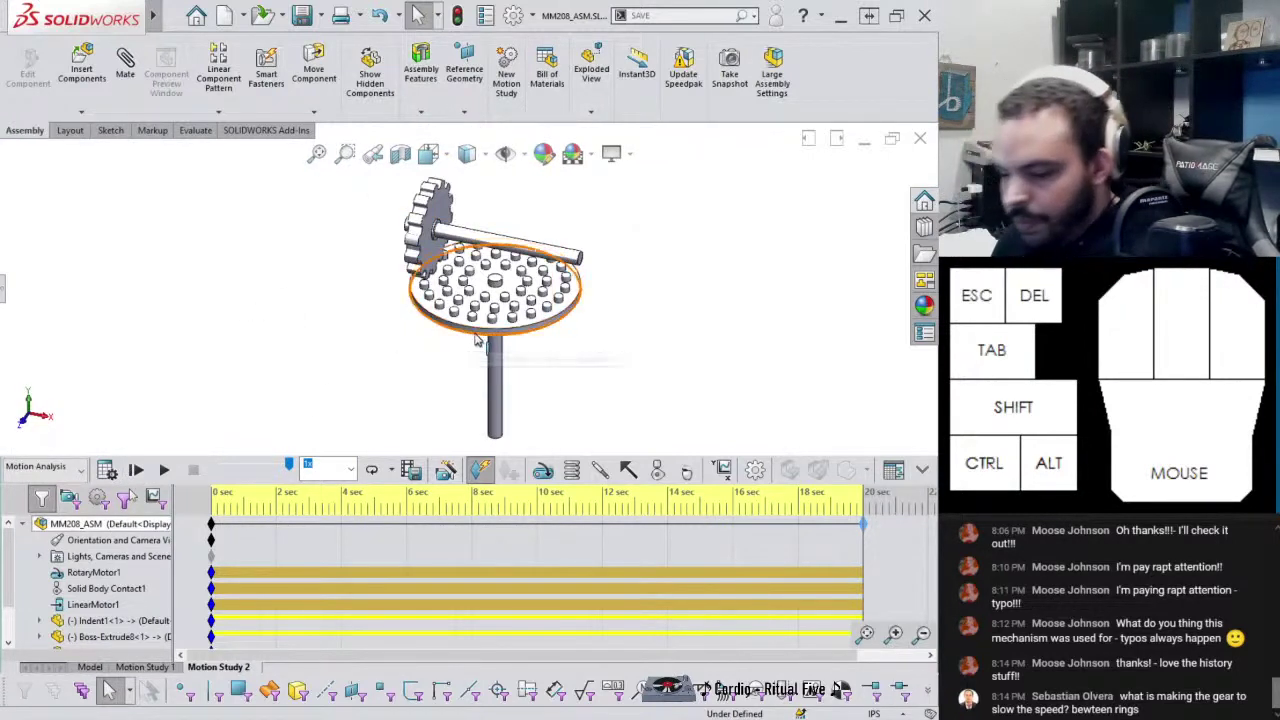
pyautogui.moveTo(505, 343)
pyautogui.keyDown('ctrl'); pyautogui.mouseDown(button='middle')
pyautogui.moveTo(467, 368)
pyautogui.moveTo(501, 350)
pyautogui.moveTo(491, 358)
pyautogui.mouseUp(button='middle'); pyautogui.keyUp('ctrl')
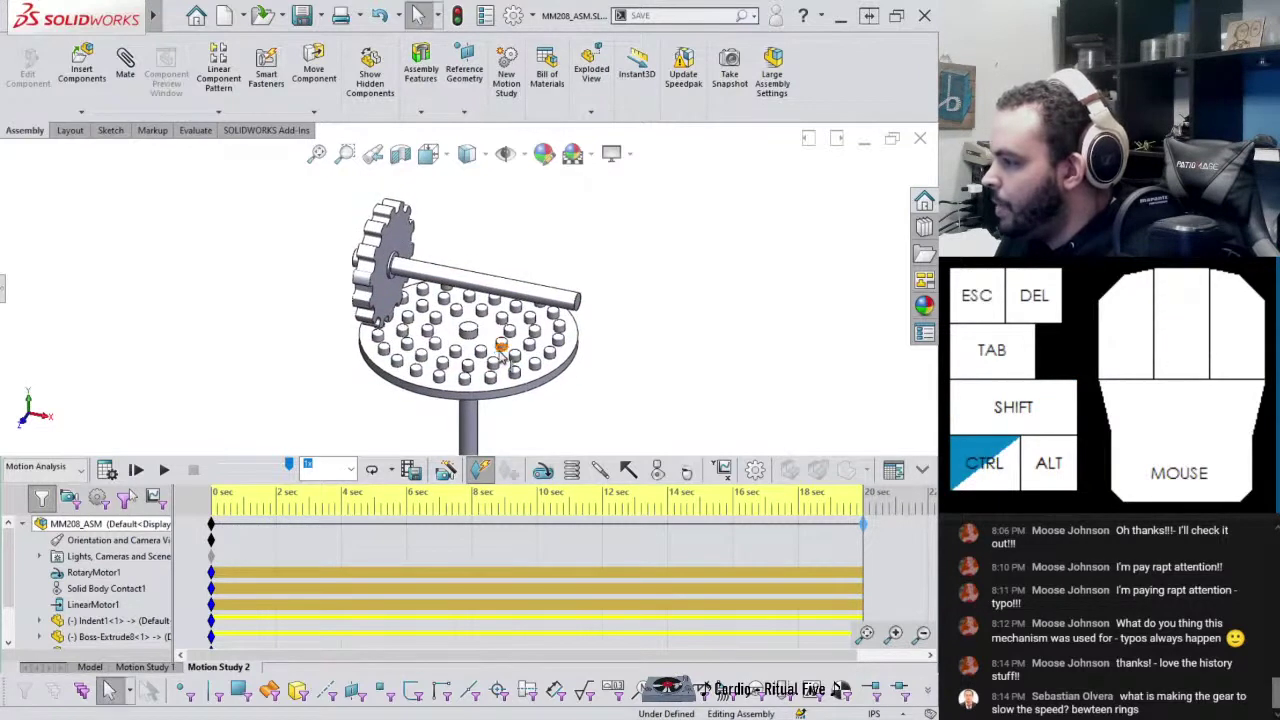
pyautogui.rightClick(211, 540)
pyautogui.click(253, 601)
pyautogui.click(490, 528)
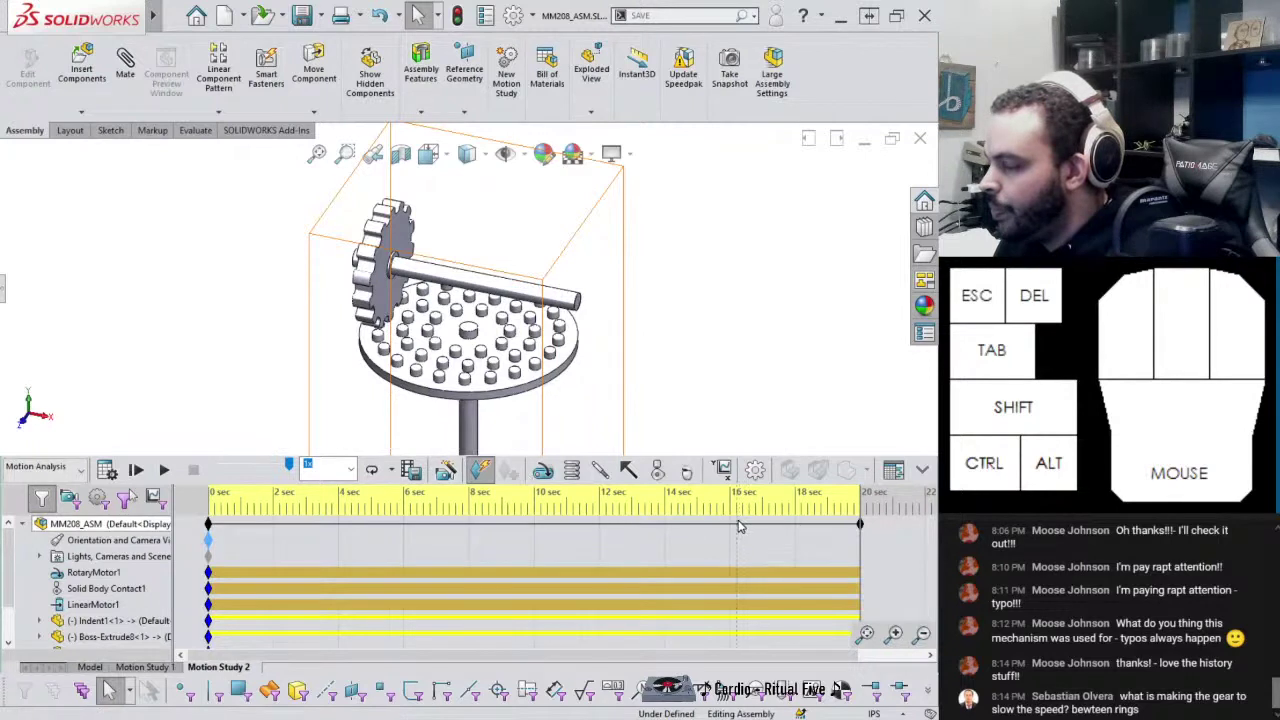
# Open the shaft part from the assembly, offset both of its end faces outward by 18 in with Move Face, and return to the assembly
pyautogui.click(562, 297)
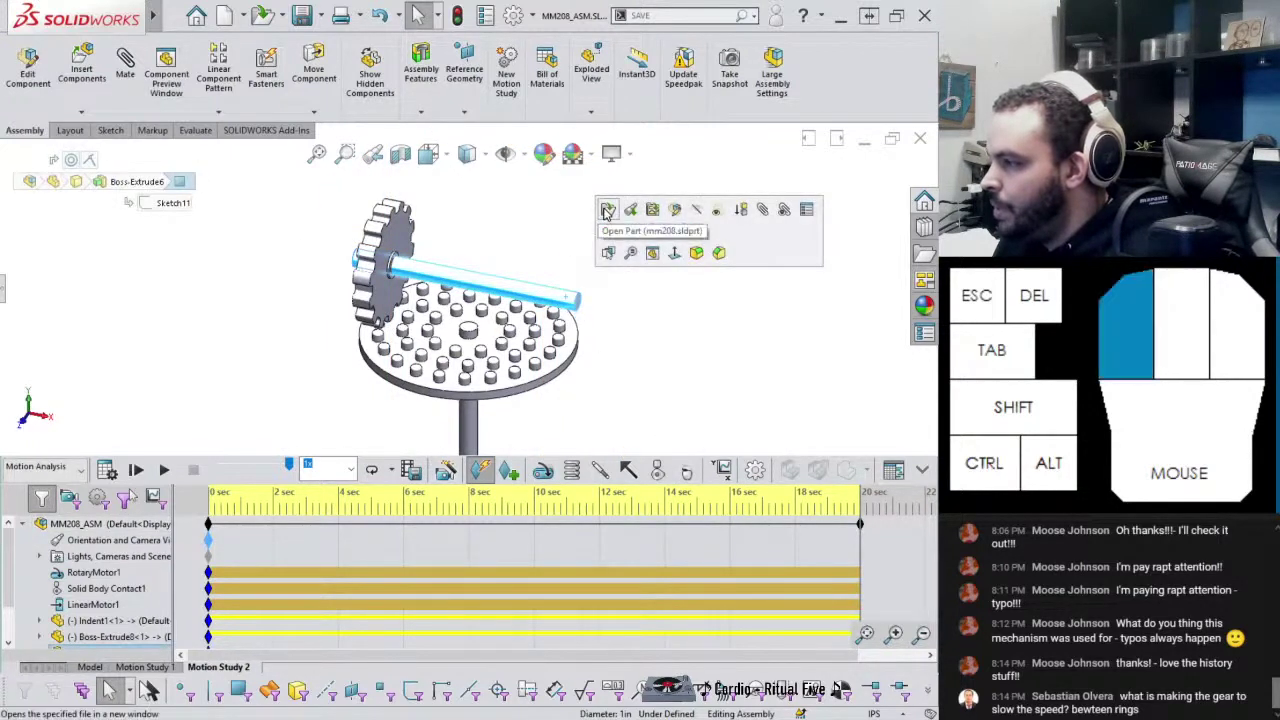
pyautogui.click(608, 209)
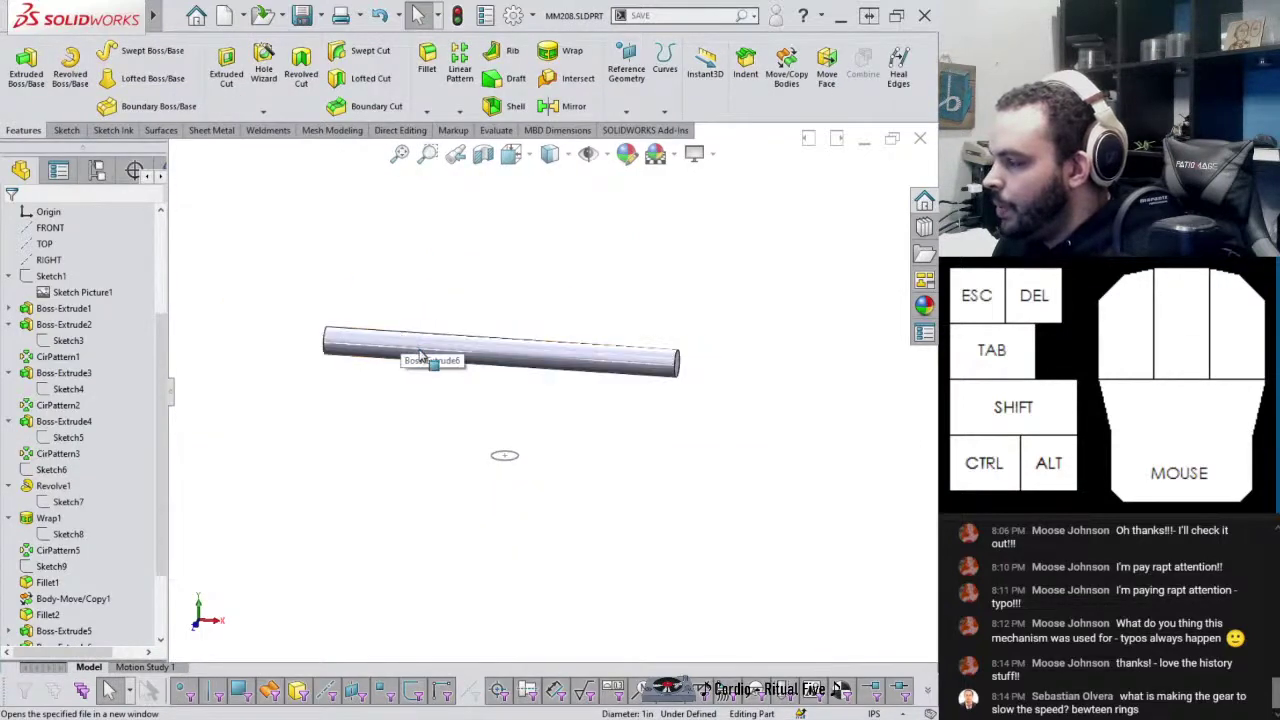
pyautogui.click(680, 15)
pyautogui.write('MOVE')
pyautogui.click(790, 52)
pyautogui.click(36, 257)
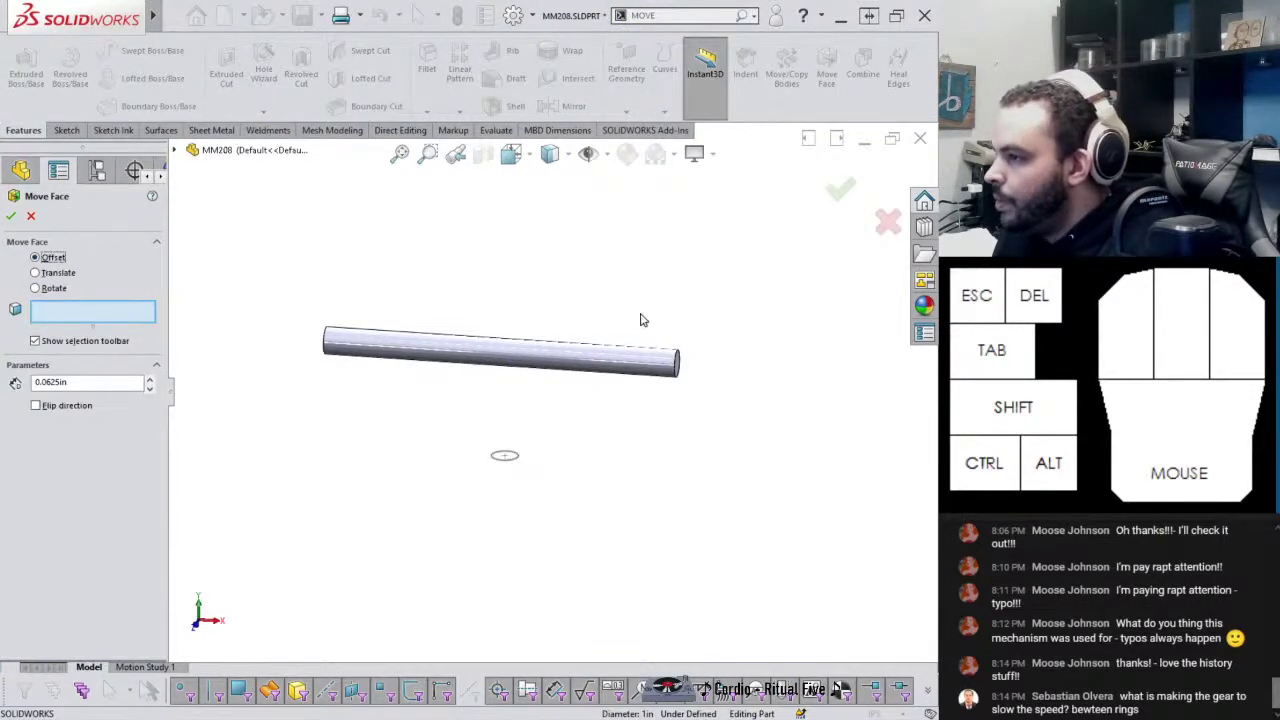
pyautogui.click(678, 365)
pyautogui.moveTo(677, 368); pyautogui.dragTo(371, 400, button='middle')
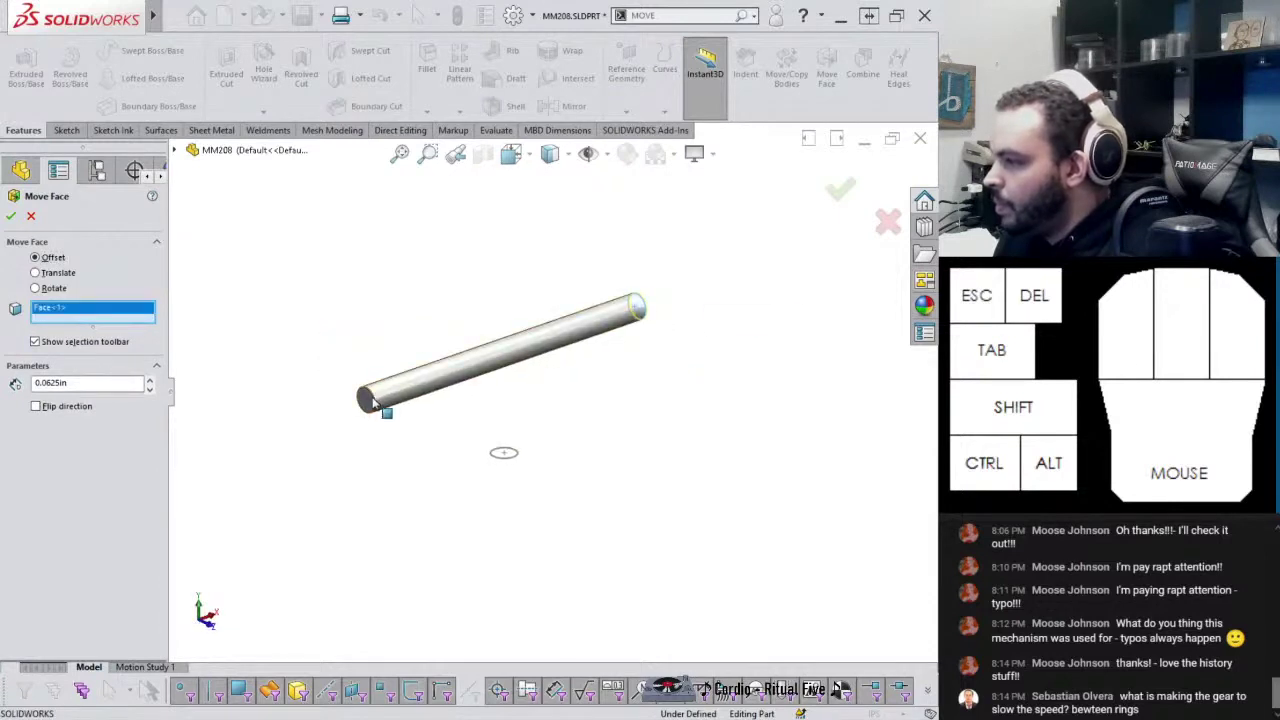
pyautogui.click(147, 401)
pyautogui.doubleClick(75, 383)
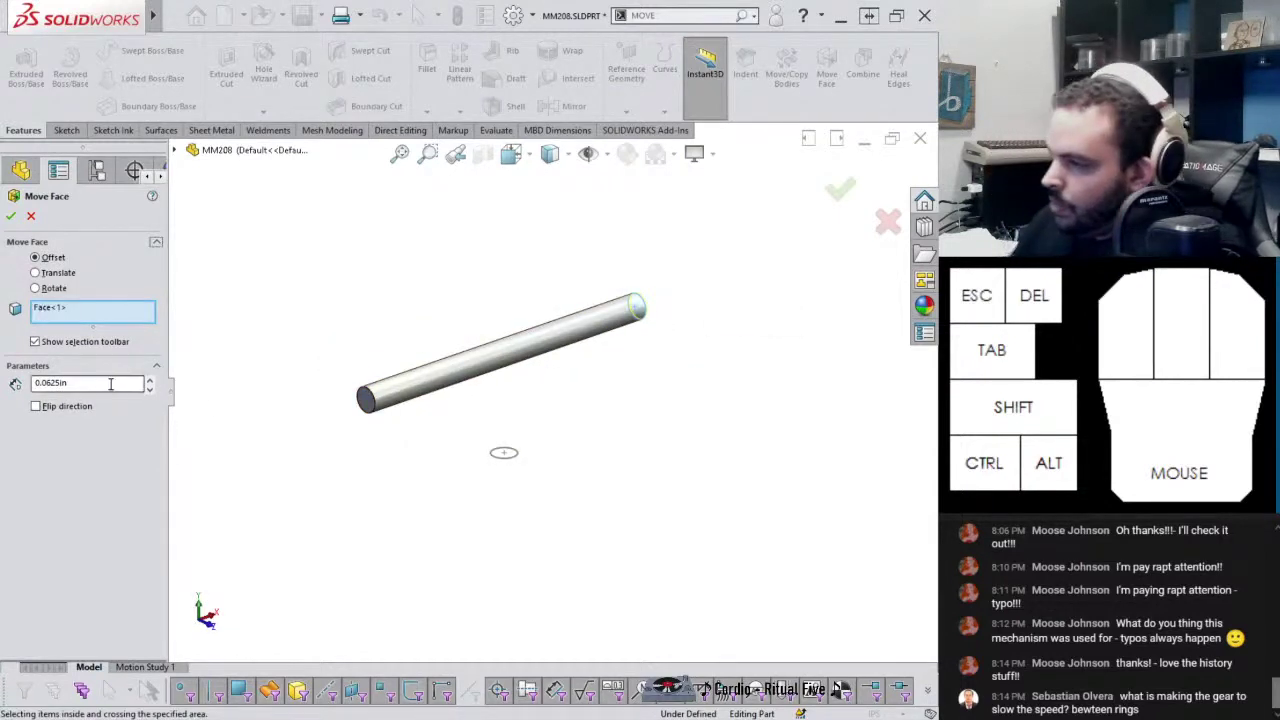
pyautogui.write('1')
pyautogui.press('Return')
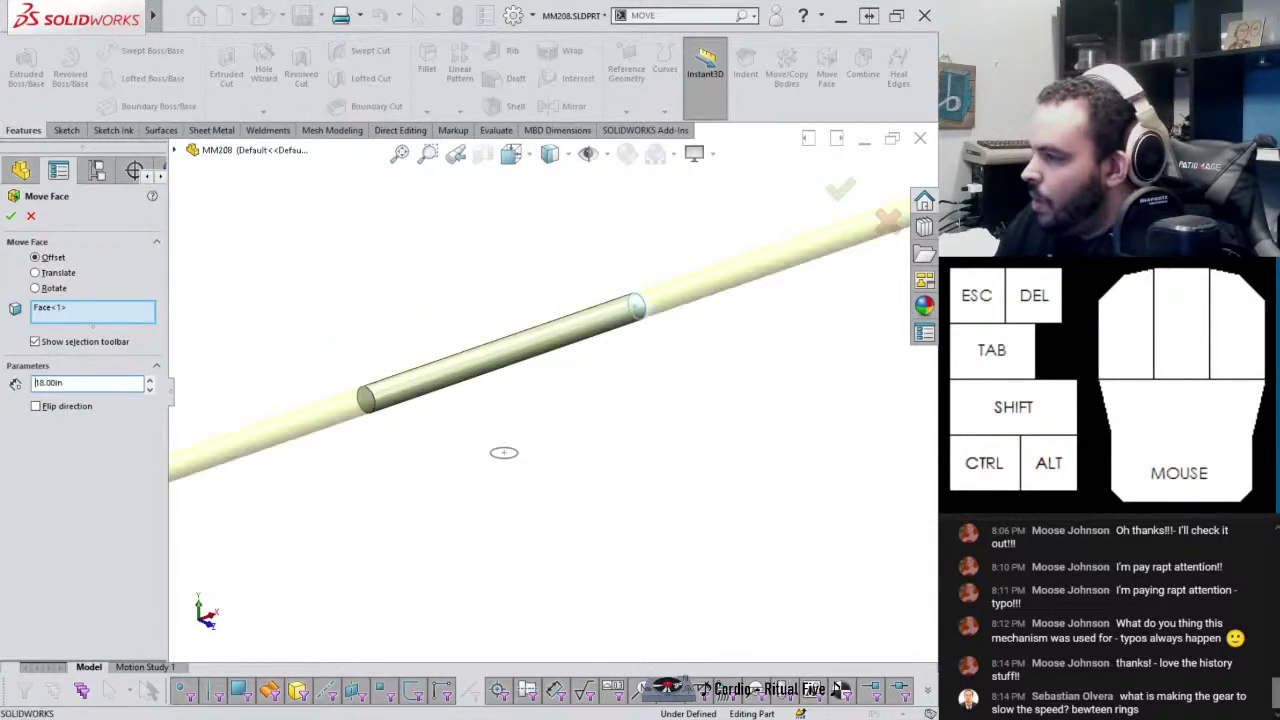
pyautogui.hotkey('ctrl', 'Tab')
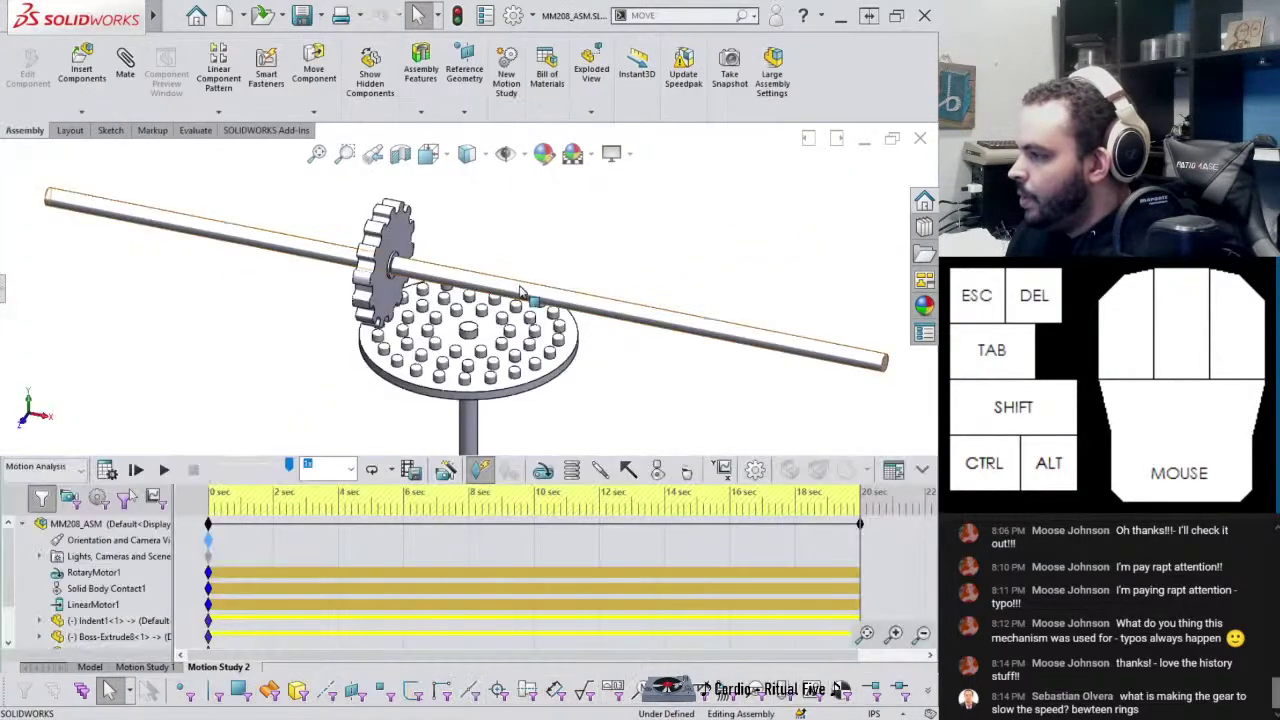
# Recalculate the motion study with the lengthened shaft and play back its opening seconds
pyautogui.click(107, 471)
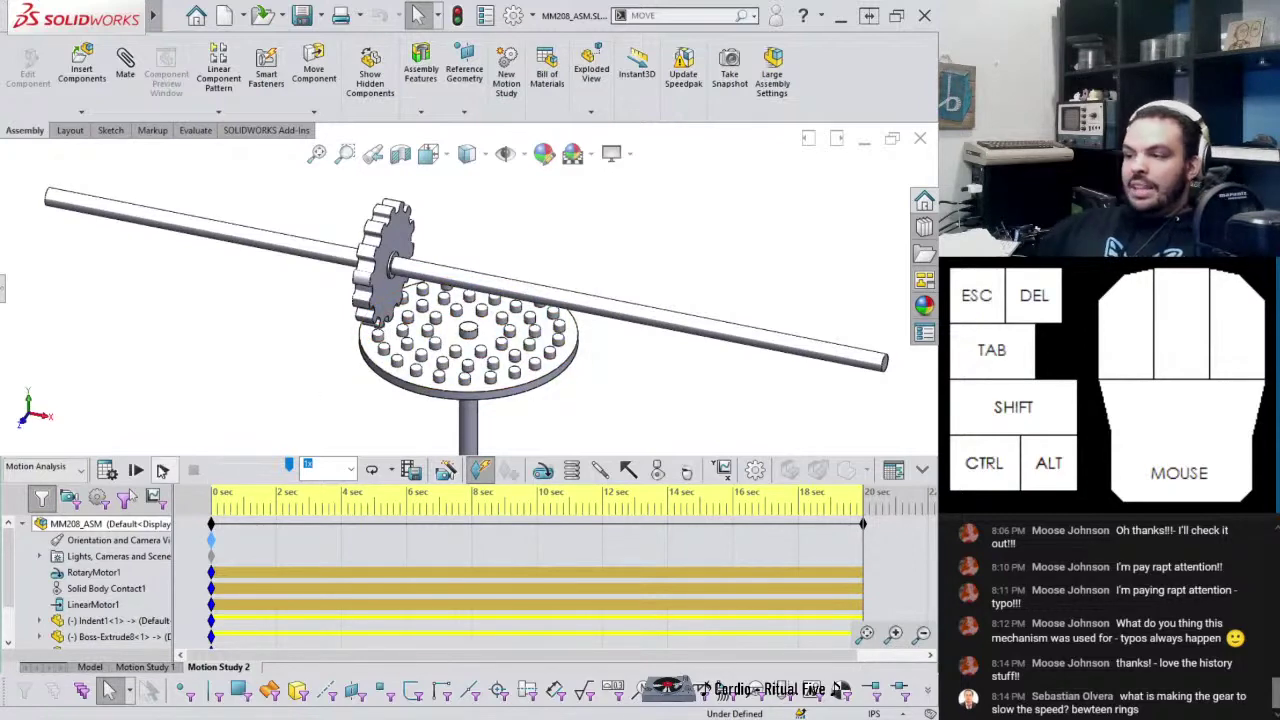
pyautogui.click(165, 471)
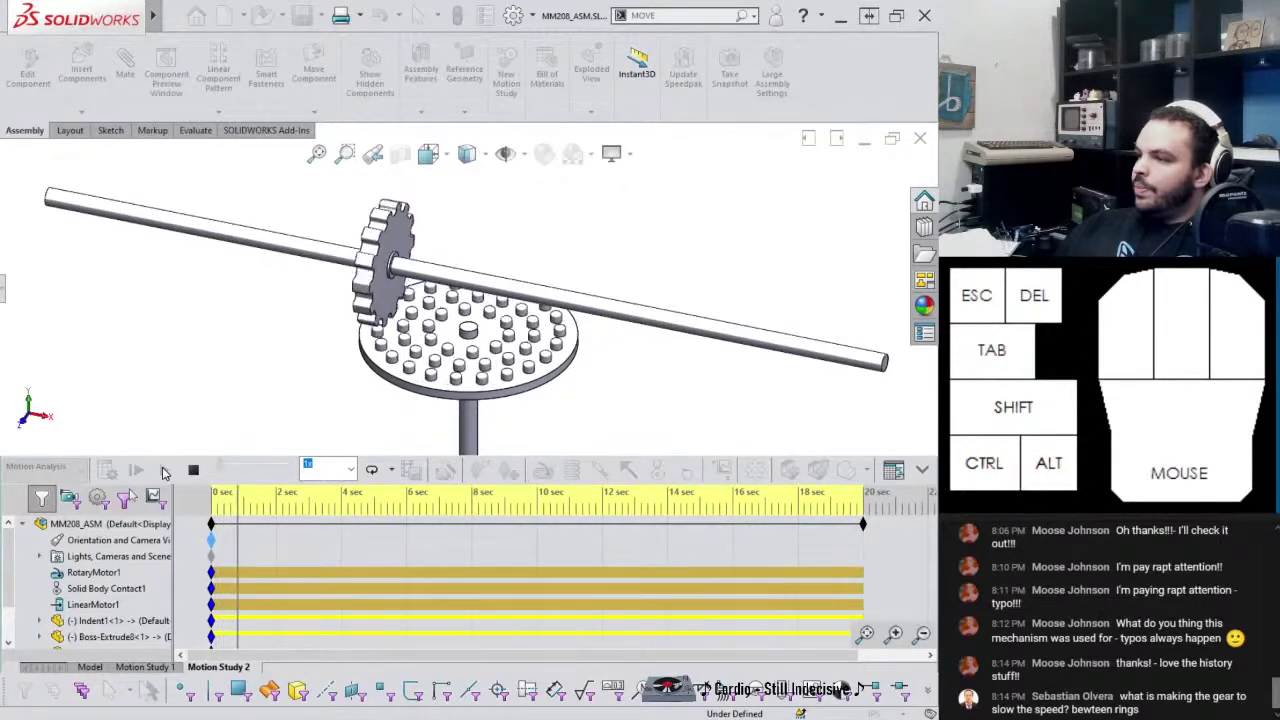
pyautogui.click(193, 470)
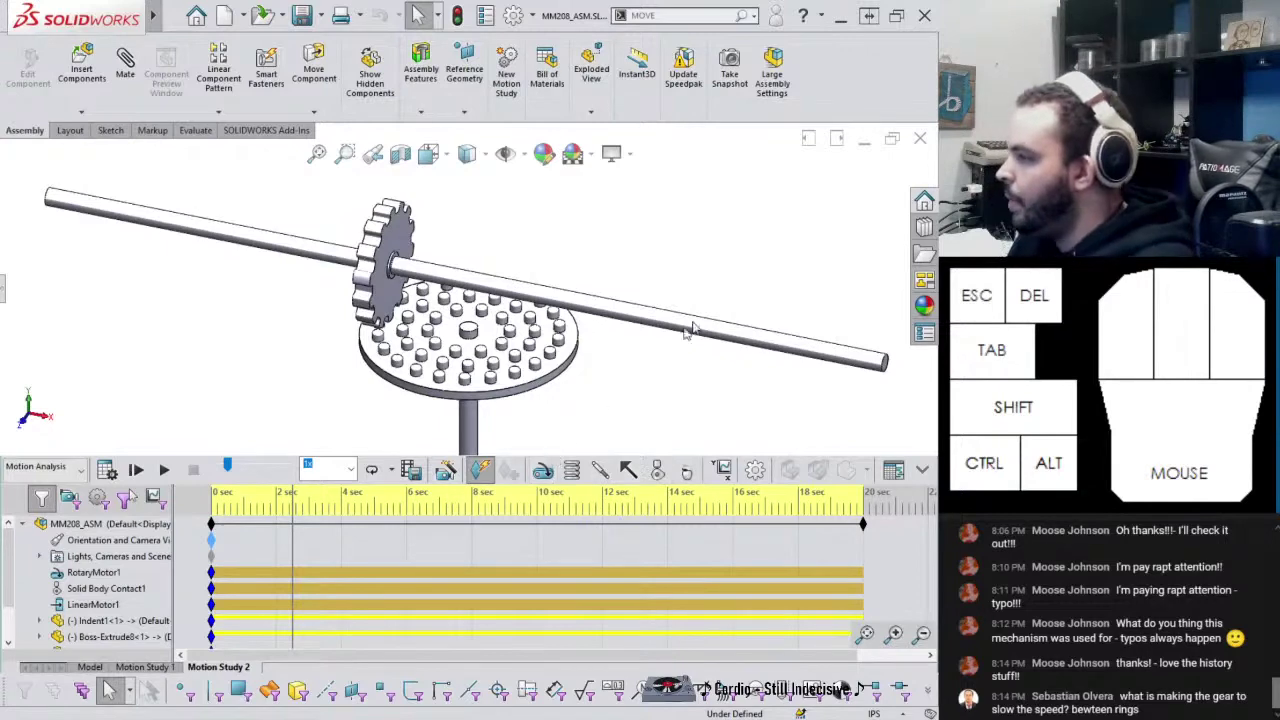
# Apply a library appearance to the shaft, gear and pinned disc, and save the assembly with all its modified parts
pyautogui.click(924, 308)
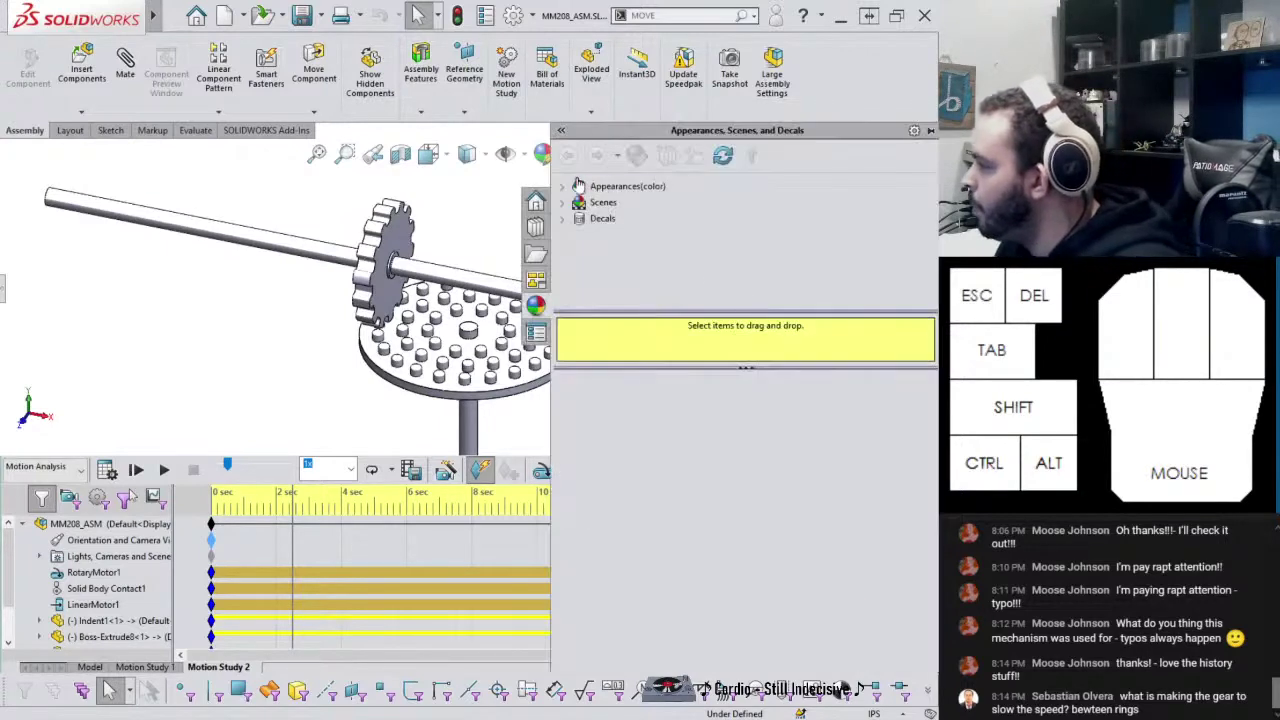
pyautogui.click(566, 191)
pyautogui.doubleClick(614, 219)
pyautogui.click(632, 202)
pyautogui.moveTo(706, 441)
pyautogui.mouseDown()
pyautogui.moveTo(460, 290)
pyautogui.moveTo(505, 287)
pyautogui.mouseUp()
pyautogui.click(503, 281)
pyautogui.click(468, 289)
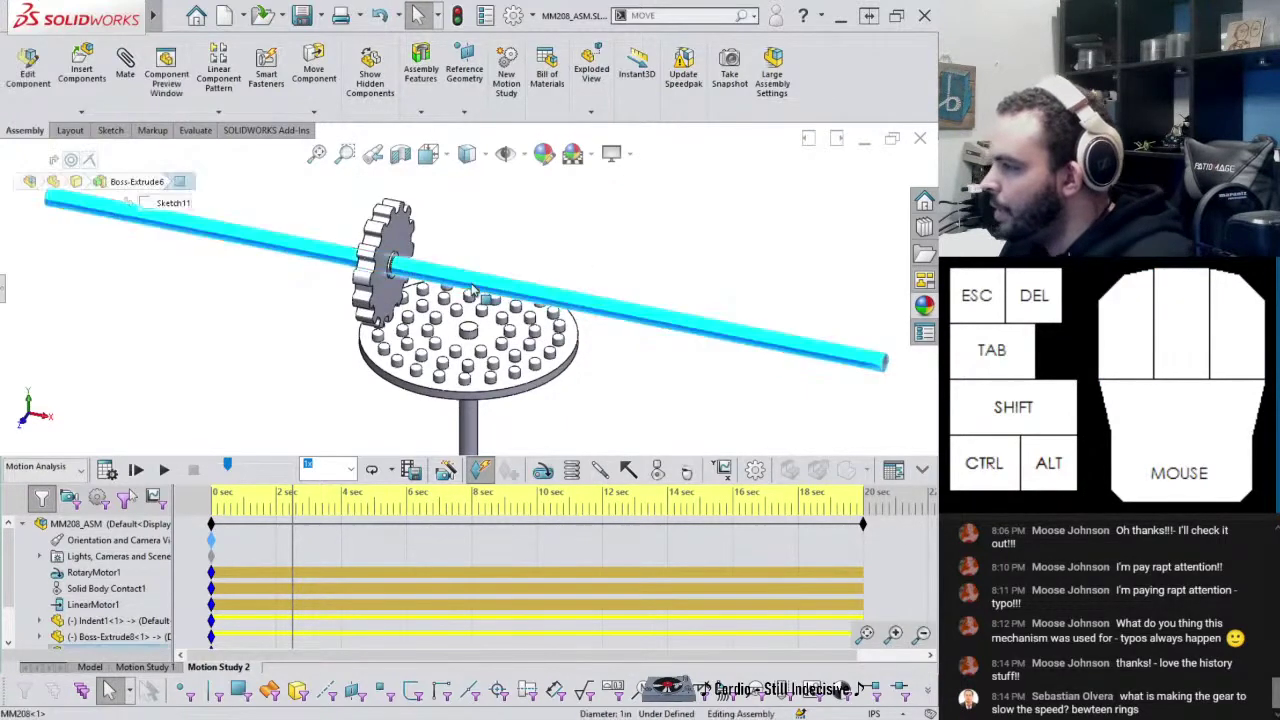
pyautogui.click(390, 255)
pyautogui.click(436, 370)
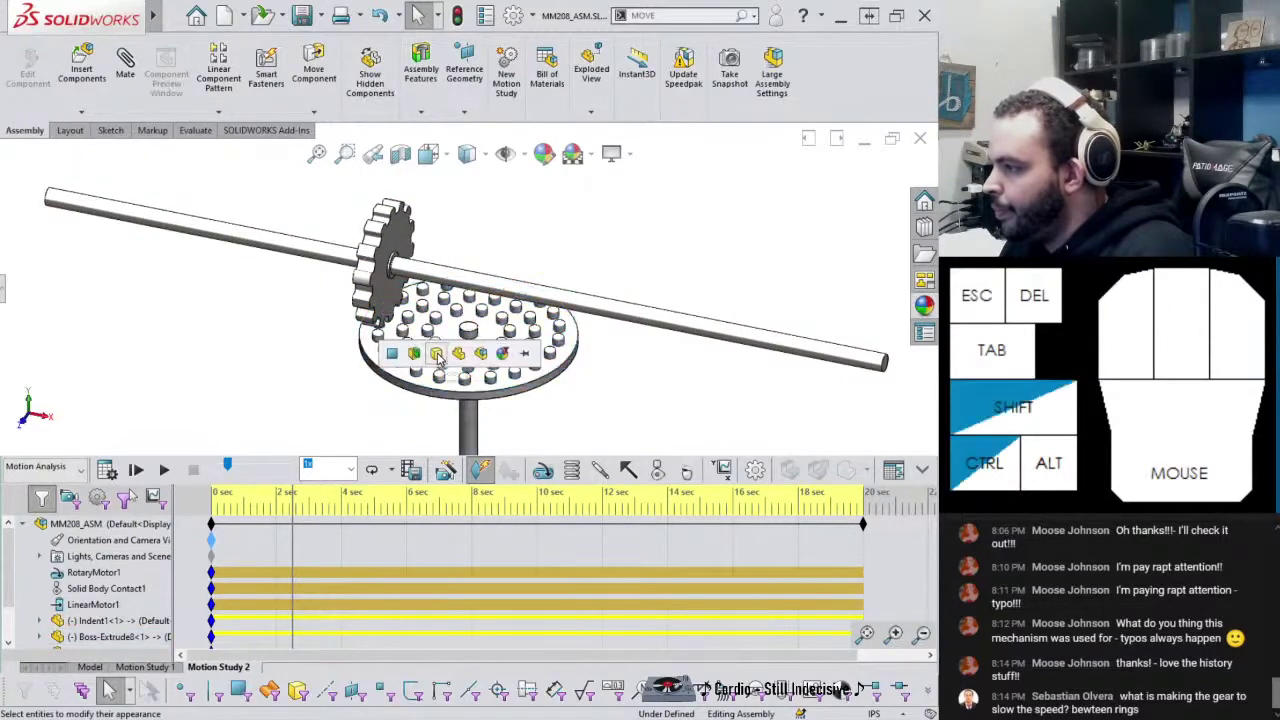
pyautogui.click(583, 376)
pyautogui.hotkey('ctrl', 's')
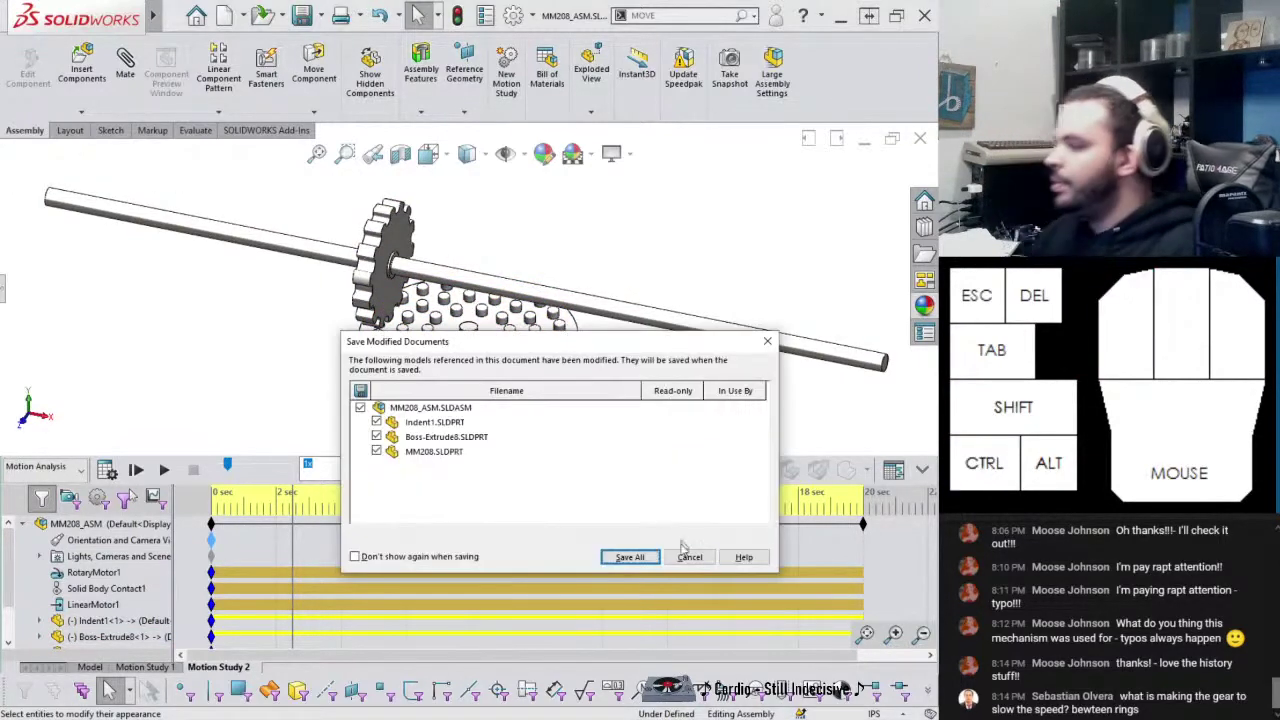
pyautogui.click(642, 557)
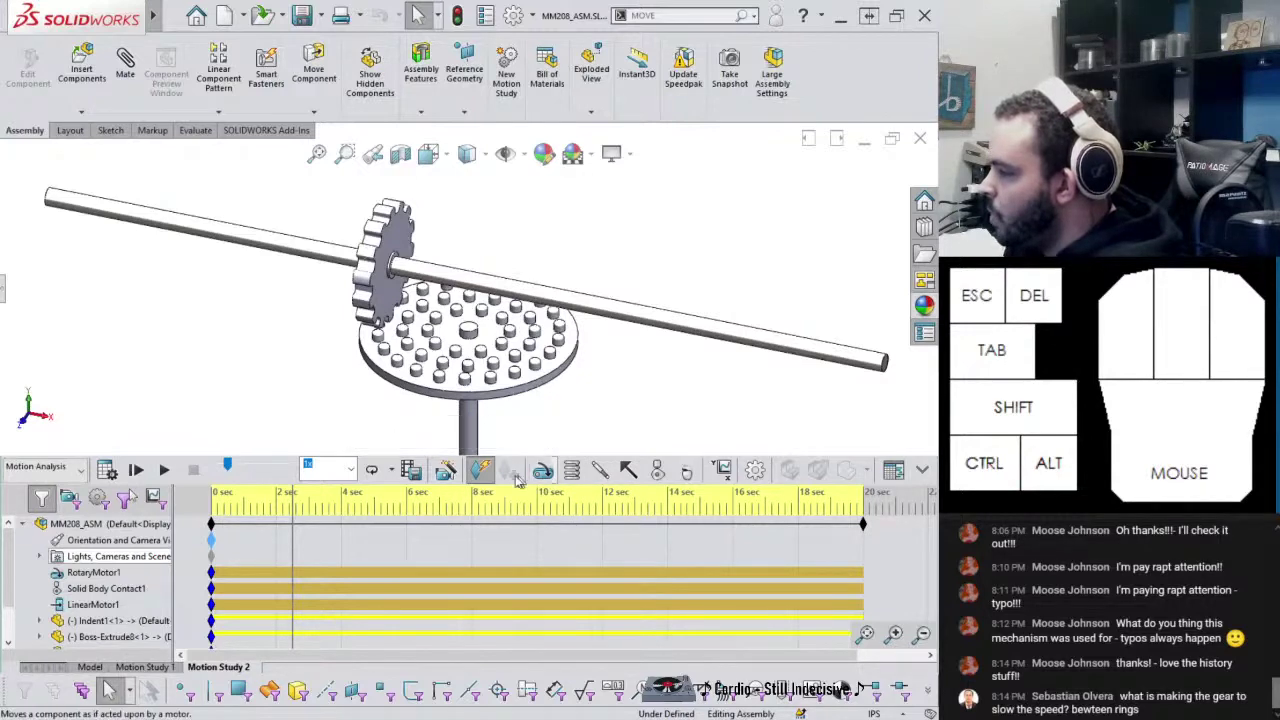
# Save the entire animation as the MP4 video MM208_ASM.mp4 at 60 frames per second in the 497 - MOVEMENT 208 folder
pyautogui.click(410, 470)
pyautogui.click(400, 507)
pyautogui.click(380, 530)
pyautogui.doubleClick(618, 443)
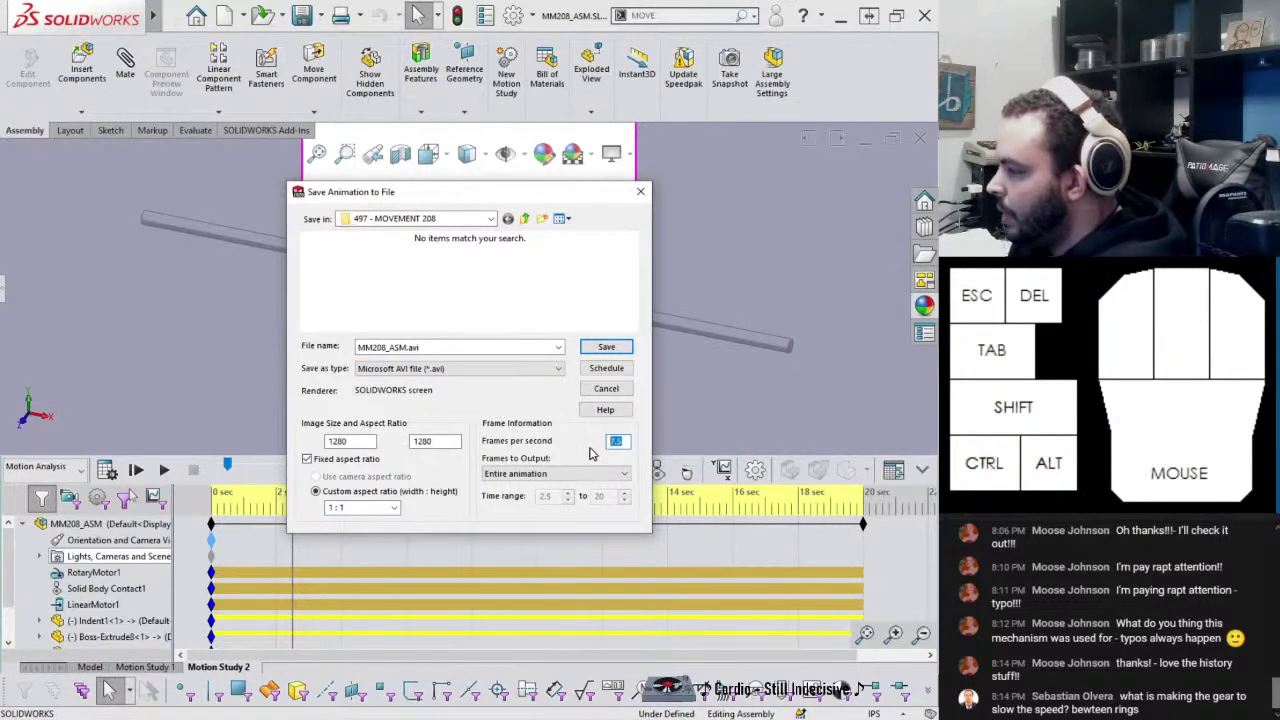
pyautogui.write('60')
pyautogui.click(480, 368)
pyautogui.click(455, 405)
pyautogui.moveTo(527, 195)
pyautogui.mouseDown()
pyautogui.moveTo(890, 298)
pyautogui.moveTo(525, 219)
pyautogui.mouseUp()
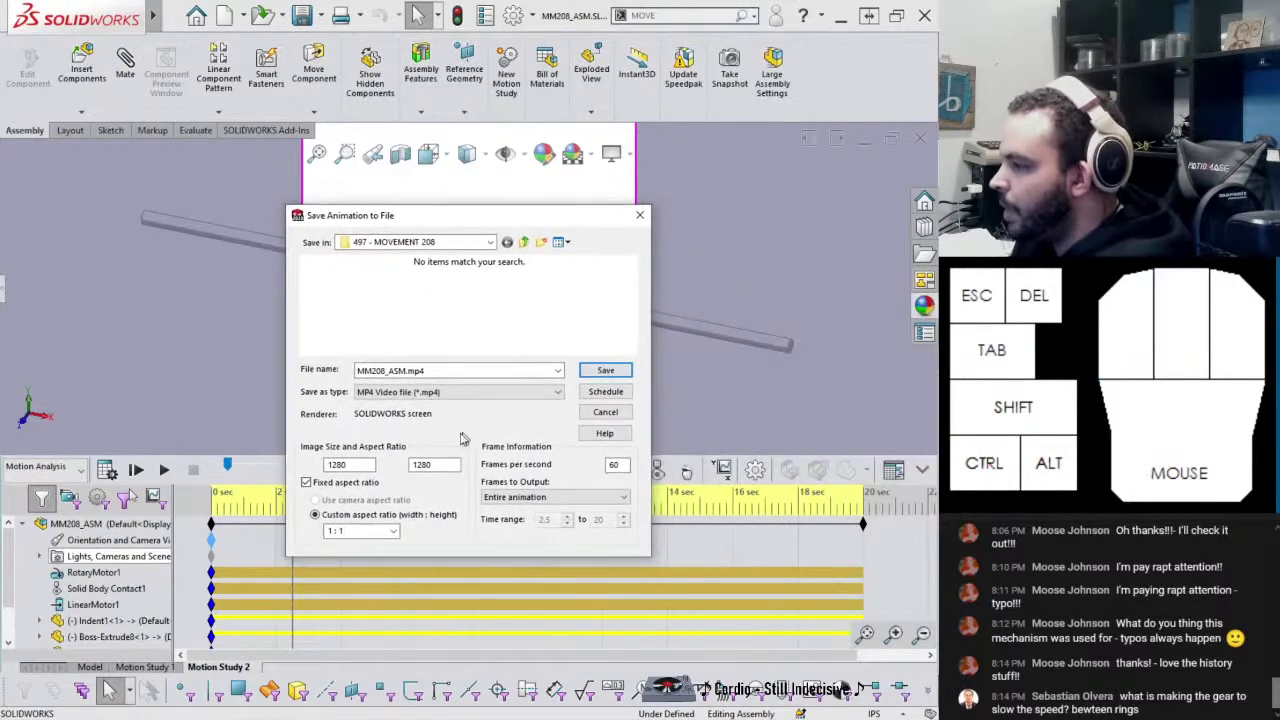
pyautogui.click(605, 371)
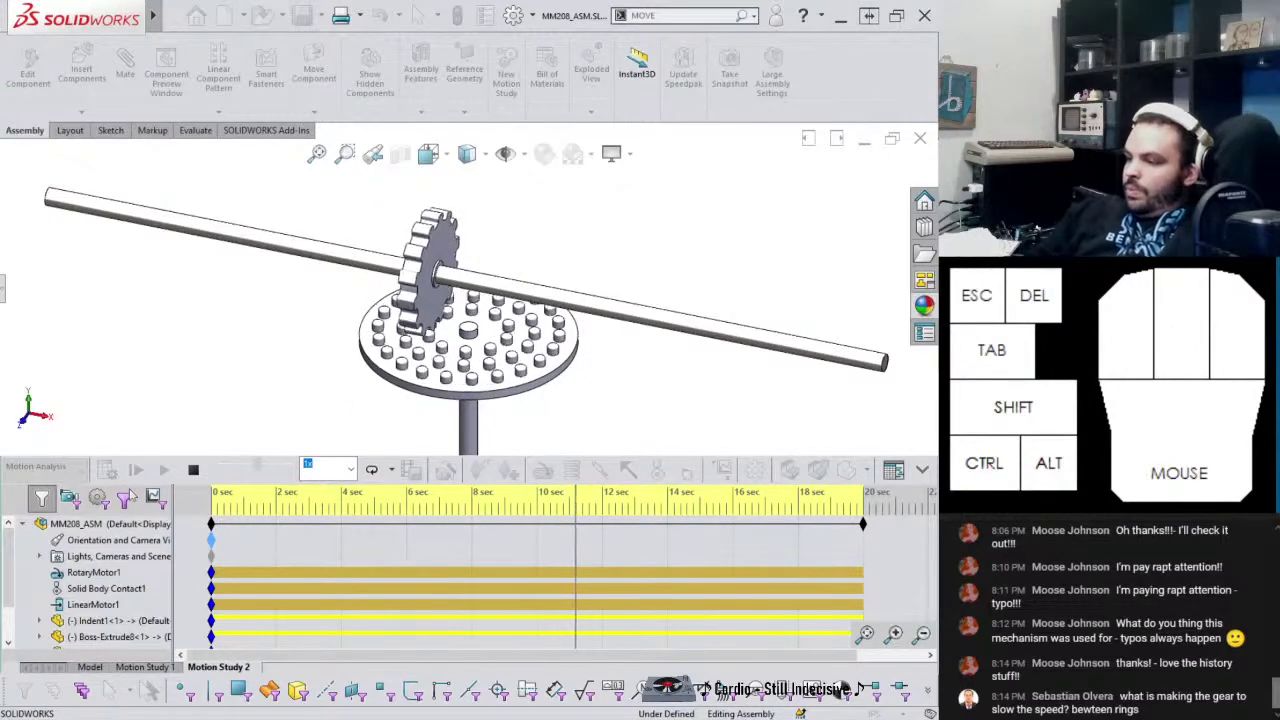
# Switch to Firefox, view the movement 208 reference page plus the Linktree, Instagram and Discord pages, and return to SOLIDWORKS
pyautogui.click(378, 718)
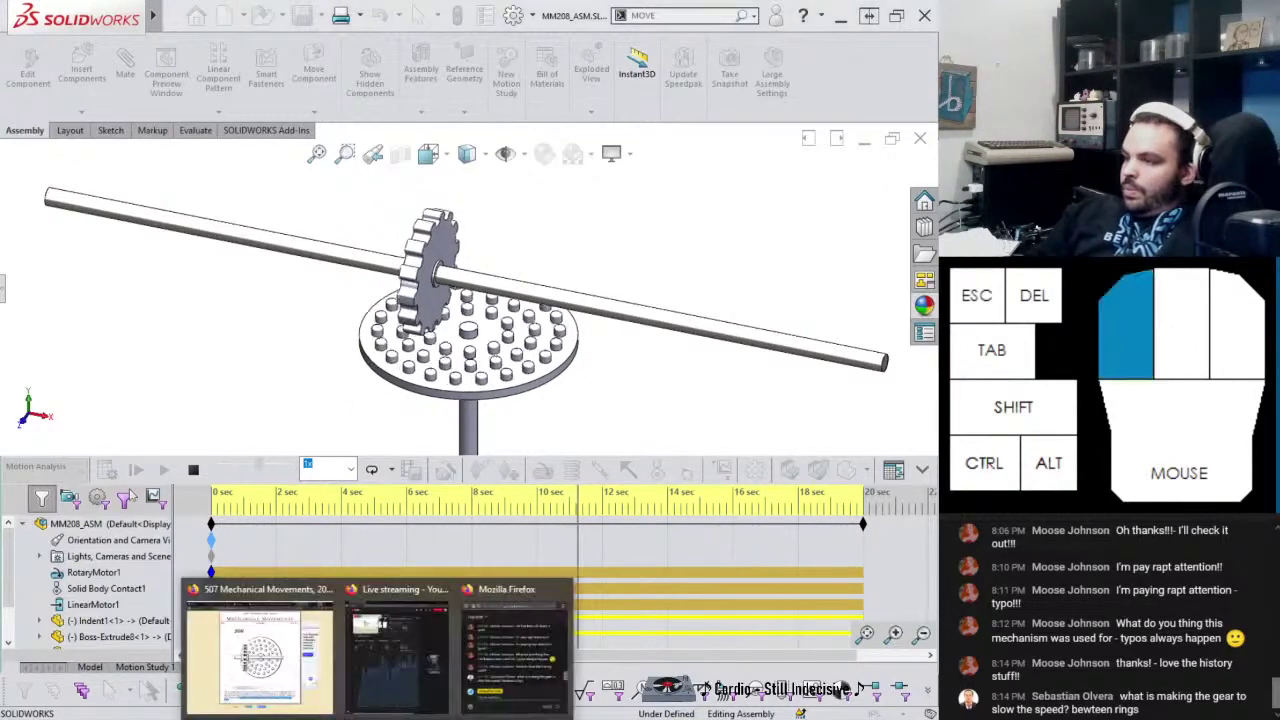
pyautogui.click(289, 640)
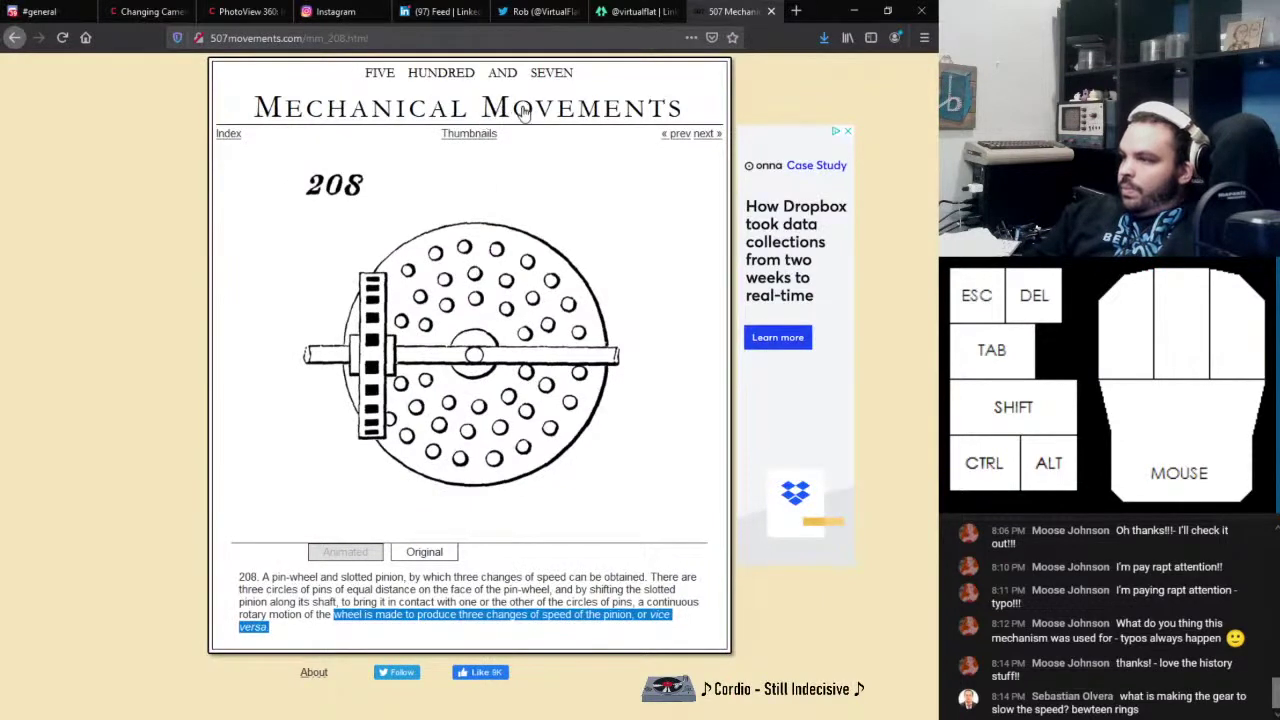
pyautogui.click(636, 12)
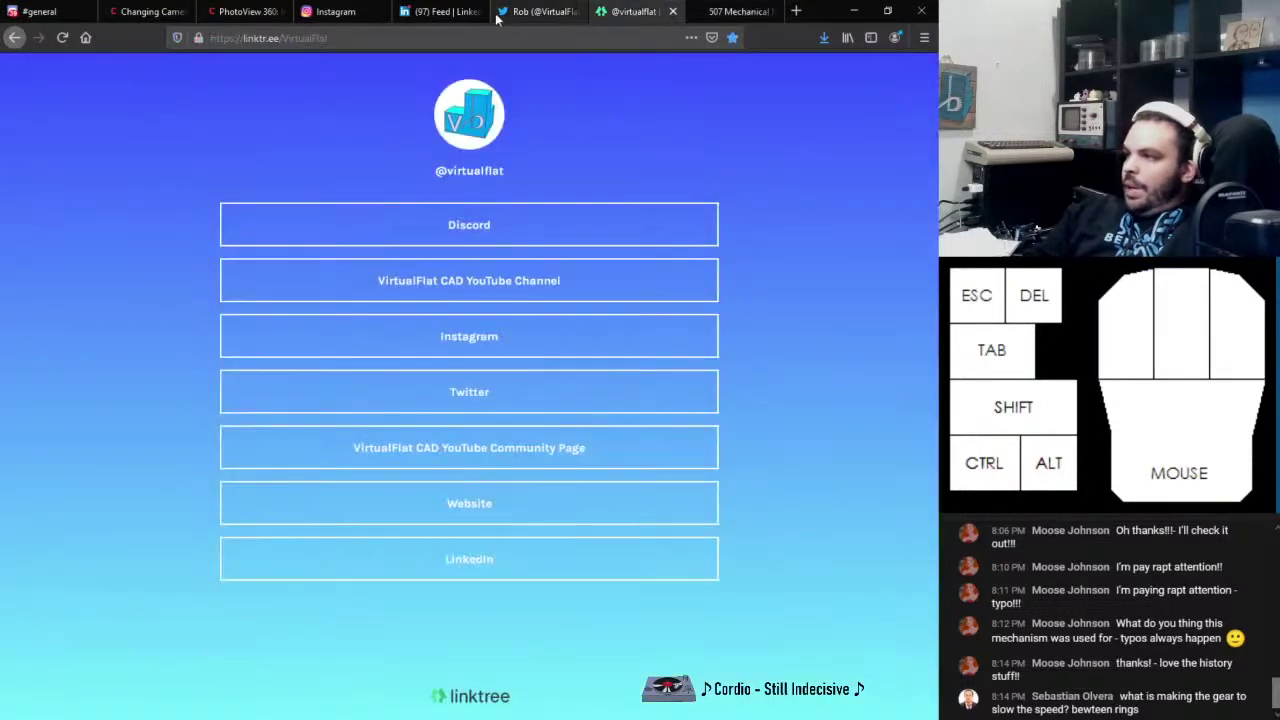
pyautogui.click(318, 13)
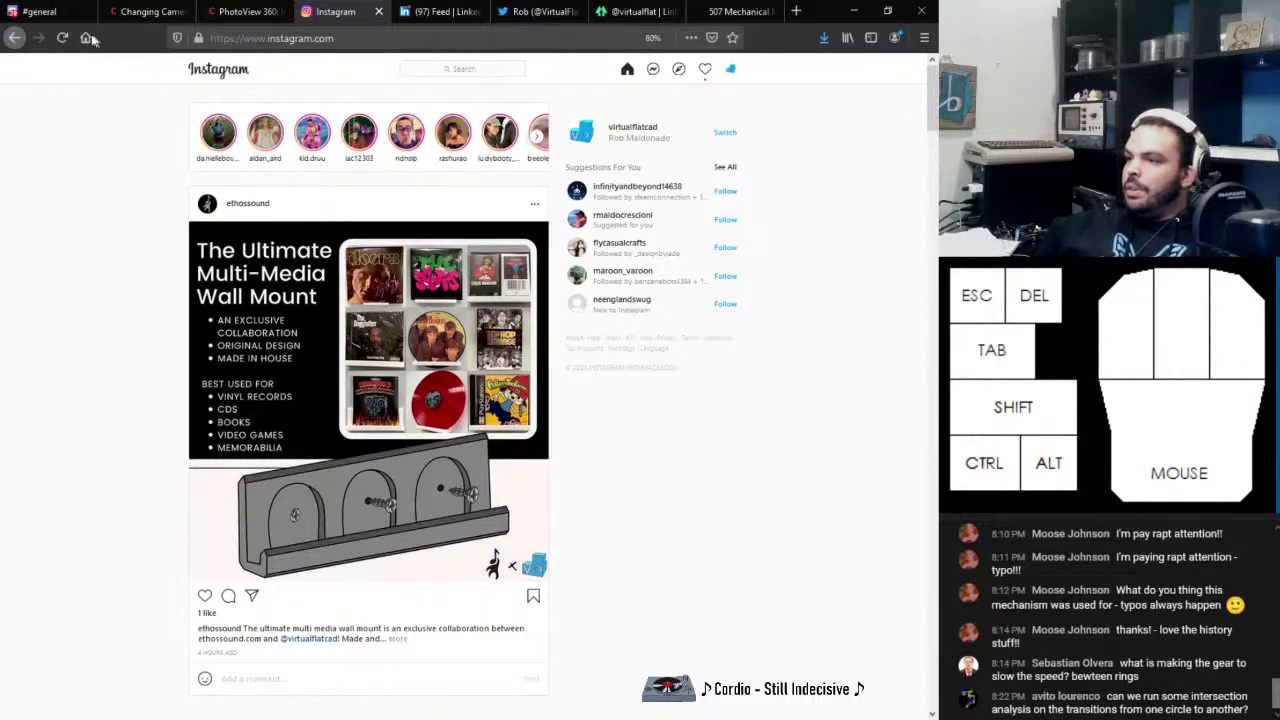
pyautogui.click(40, 11)
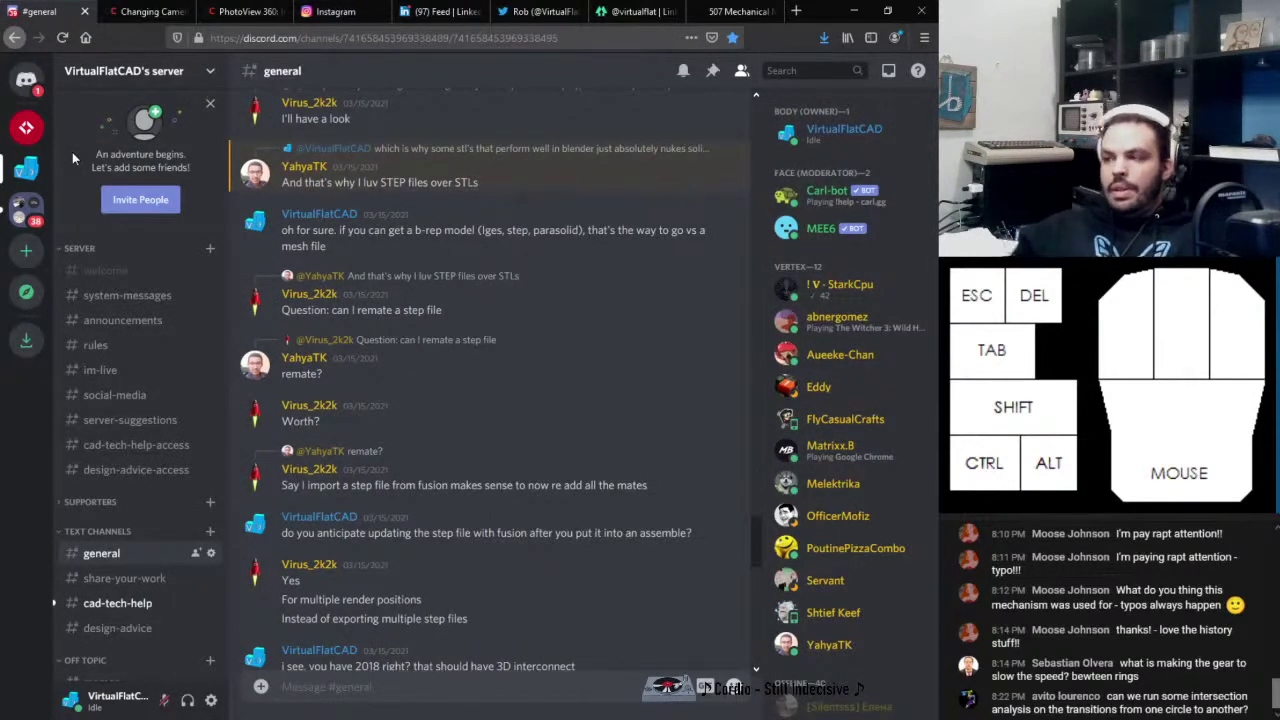
pyautogui.click(854, 11)
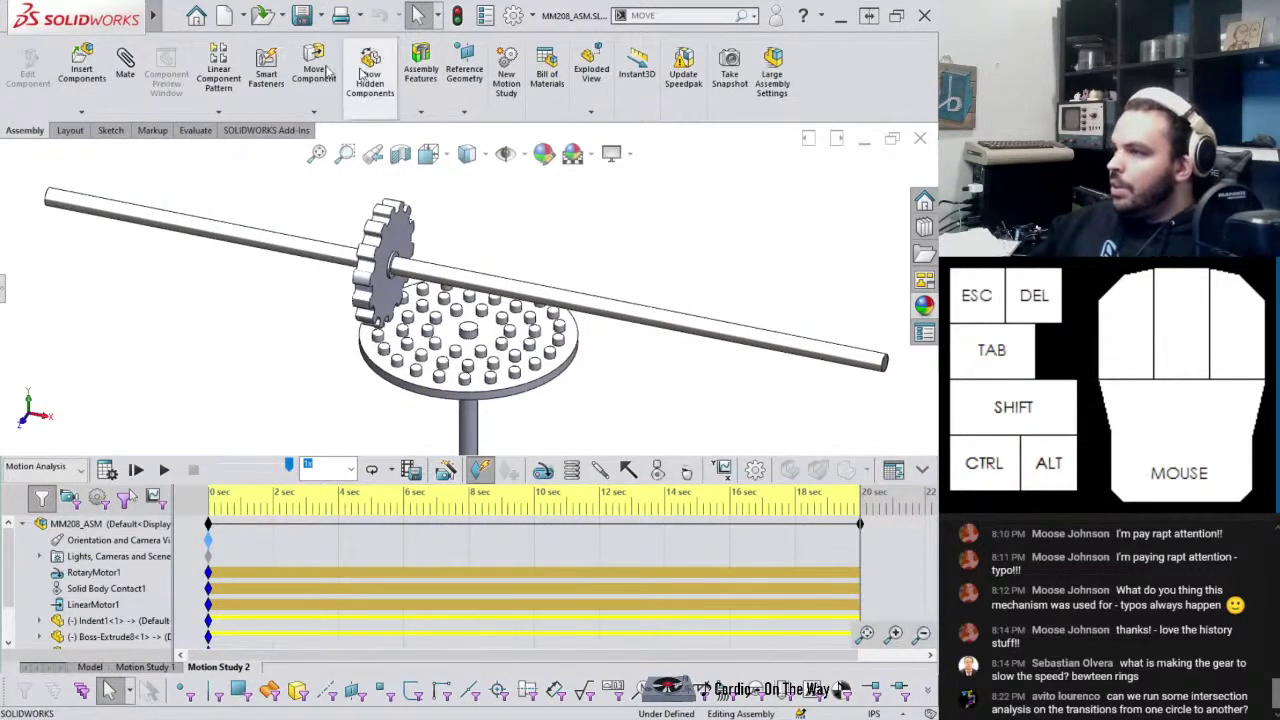
# Open the folder containing MM208_ASM.SLDASM in File Explorer from the list of open documents
pyautogui.click(318, 15)
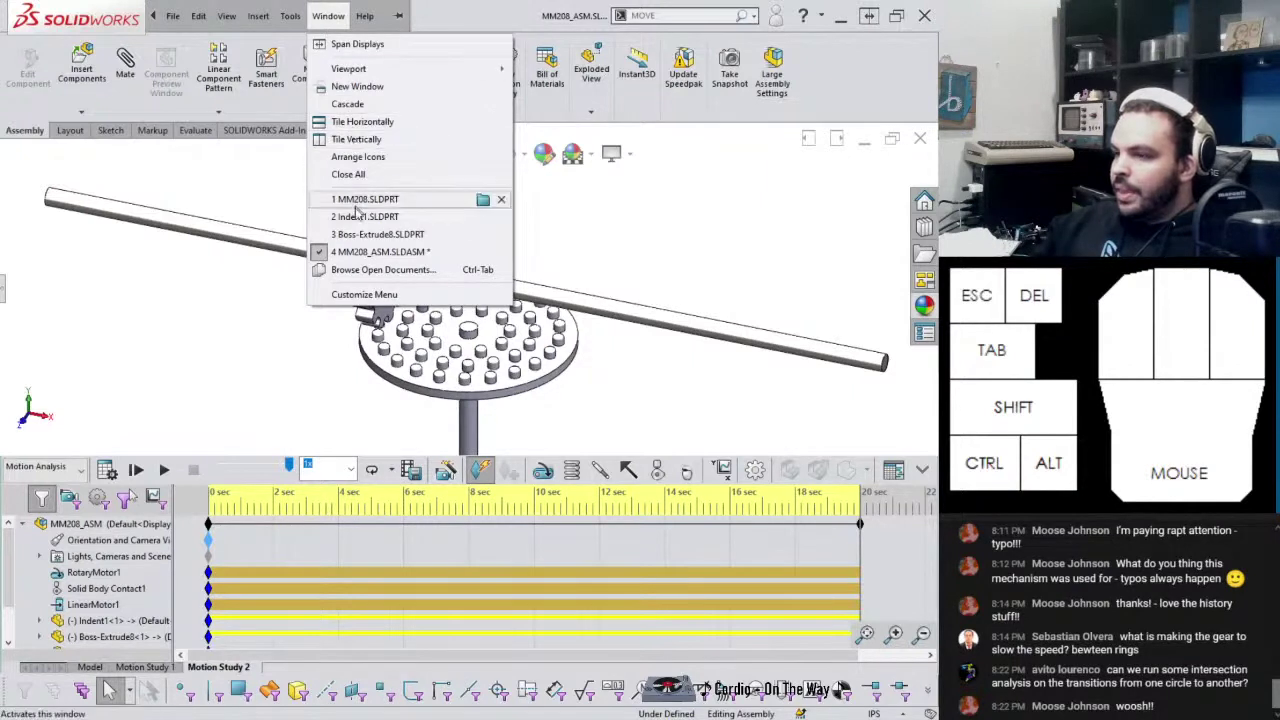
pyautogui.moveTo(420, 244)
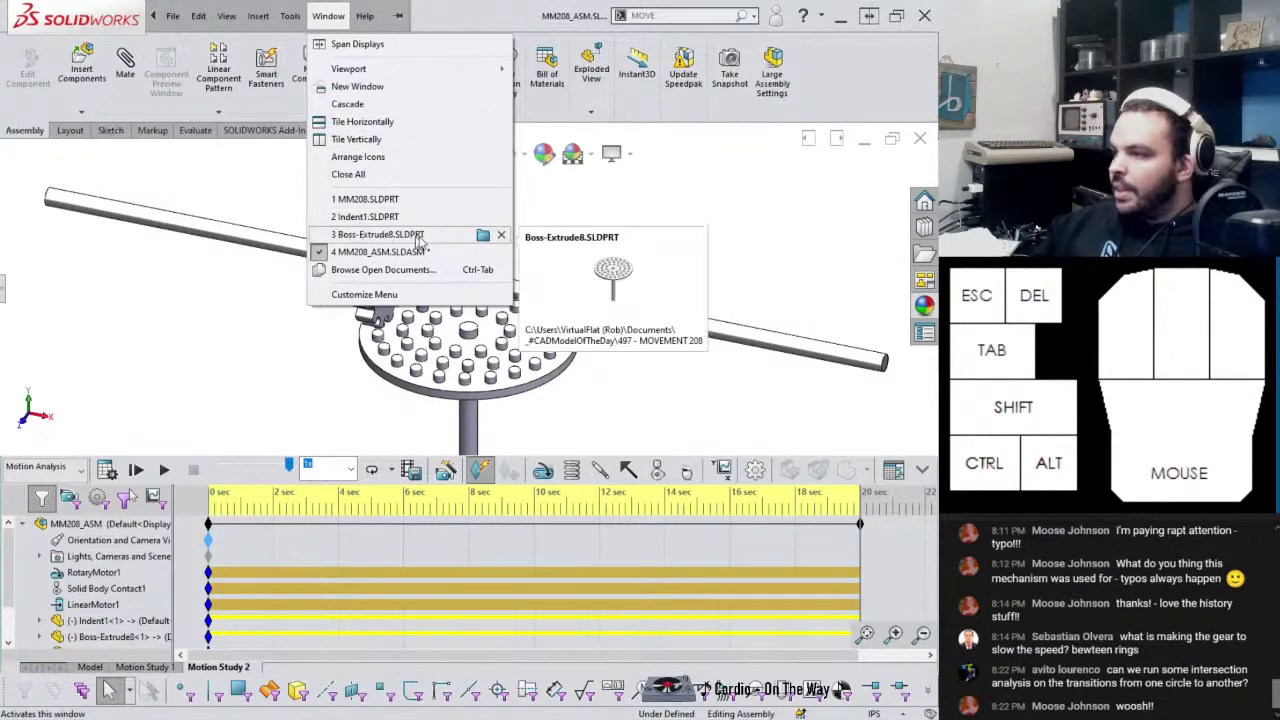
pyautogui.click(485, 254)
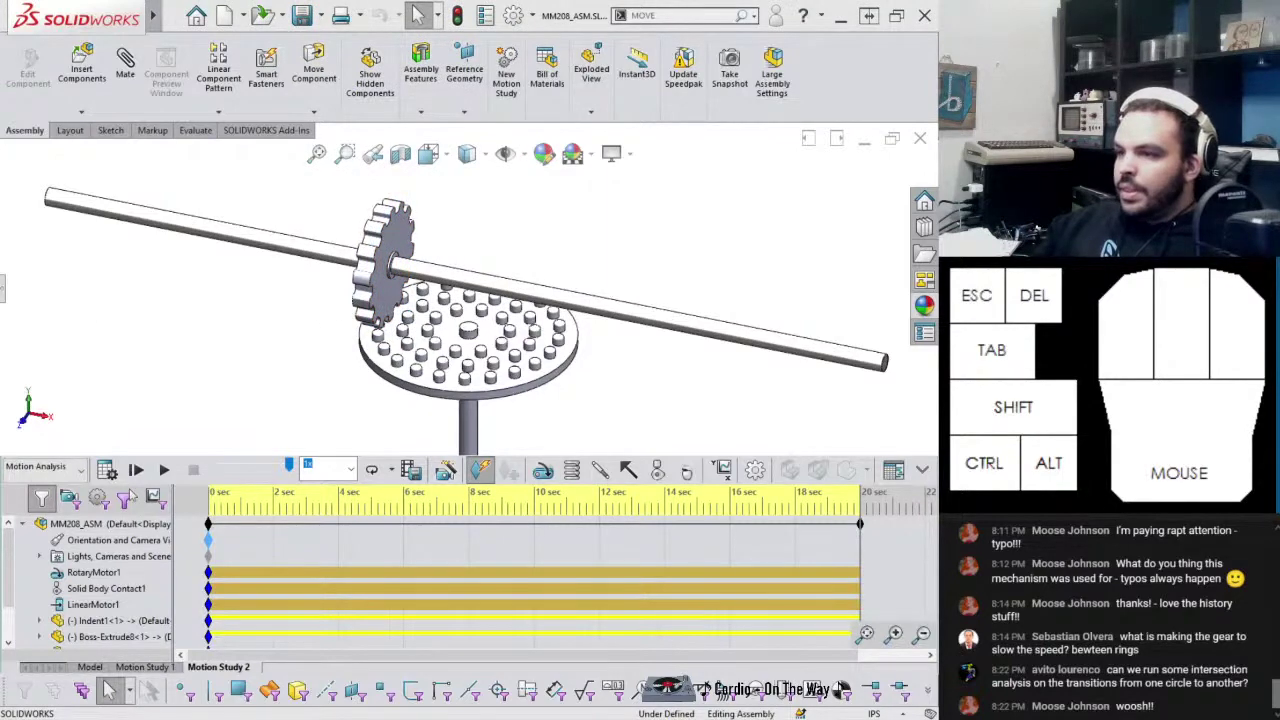
pyautogui.click(842, 689)
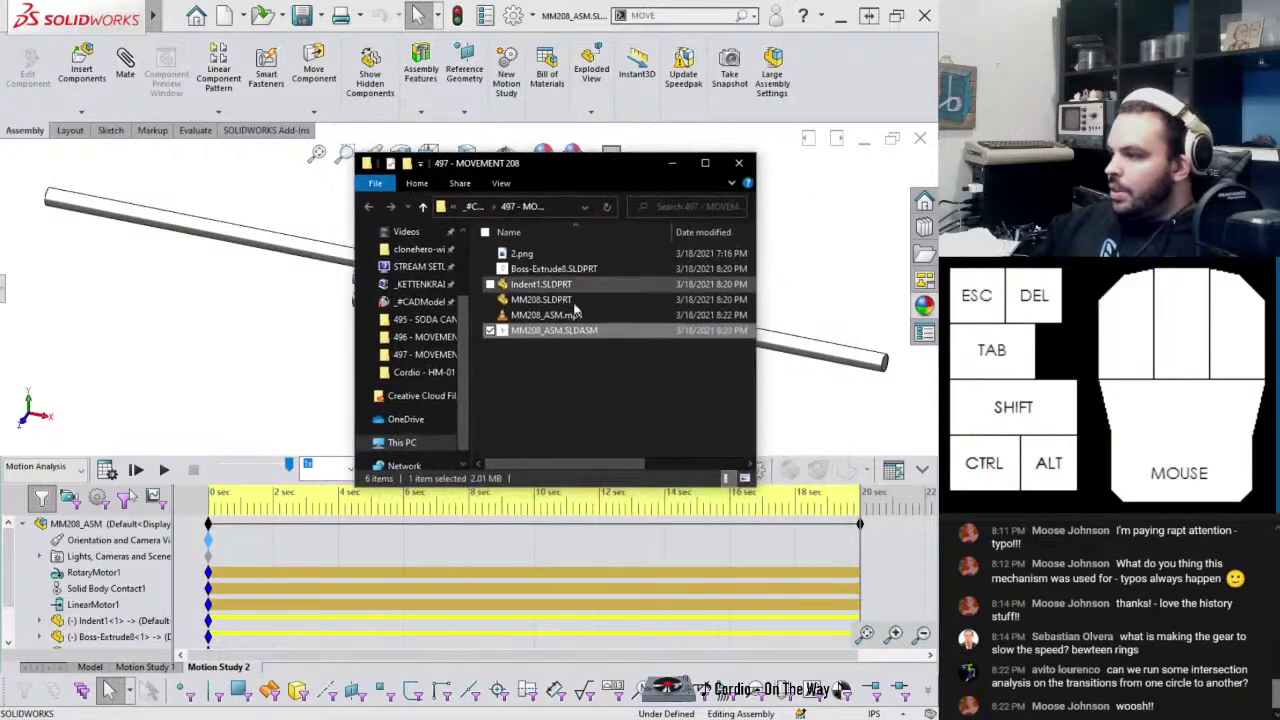
# Play the exported MM208_ASM.mp4 in Windows Media Player to review the gear shifting, and close the player
pyautogui.rightClick(563, 315)
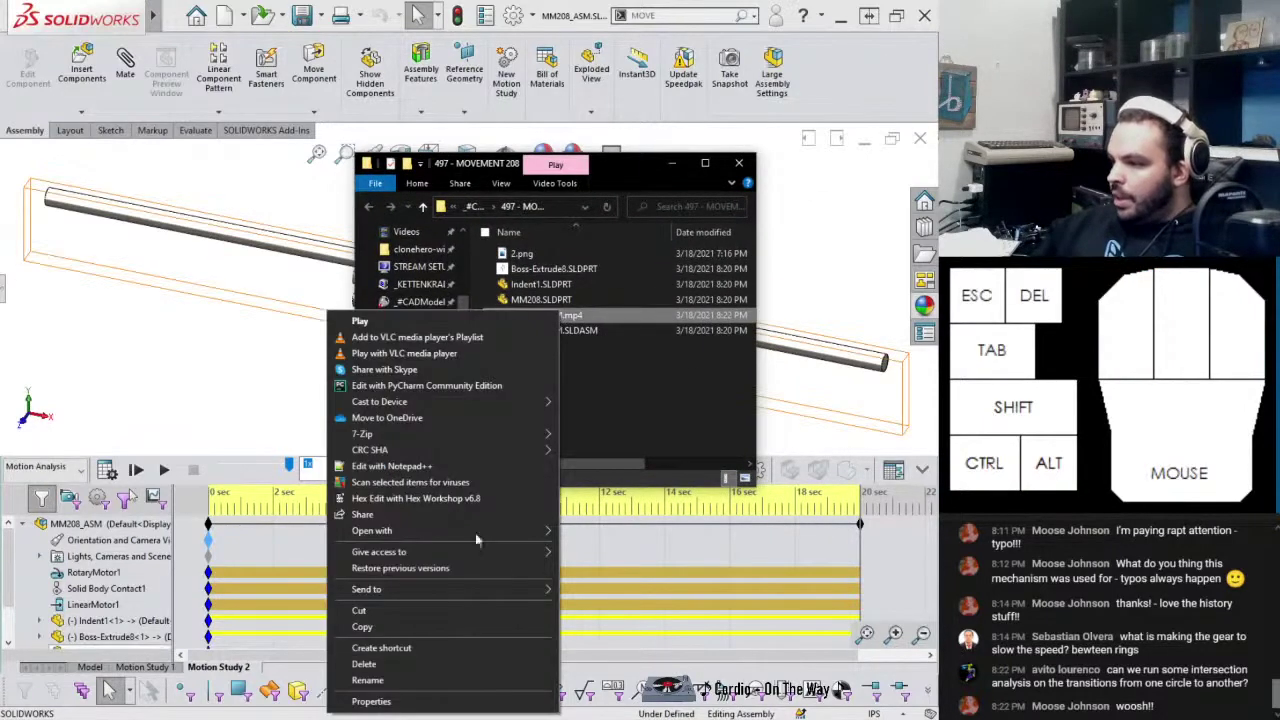
pyautogui.moveTo(479, 449)
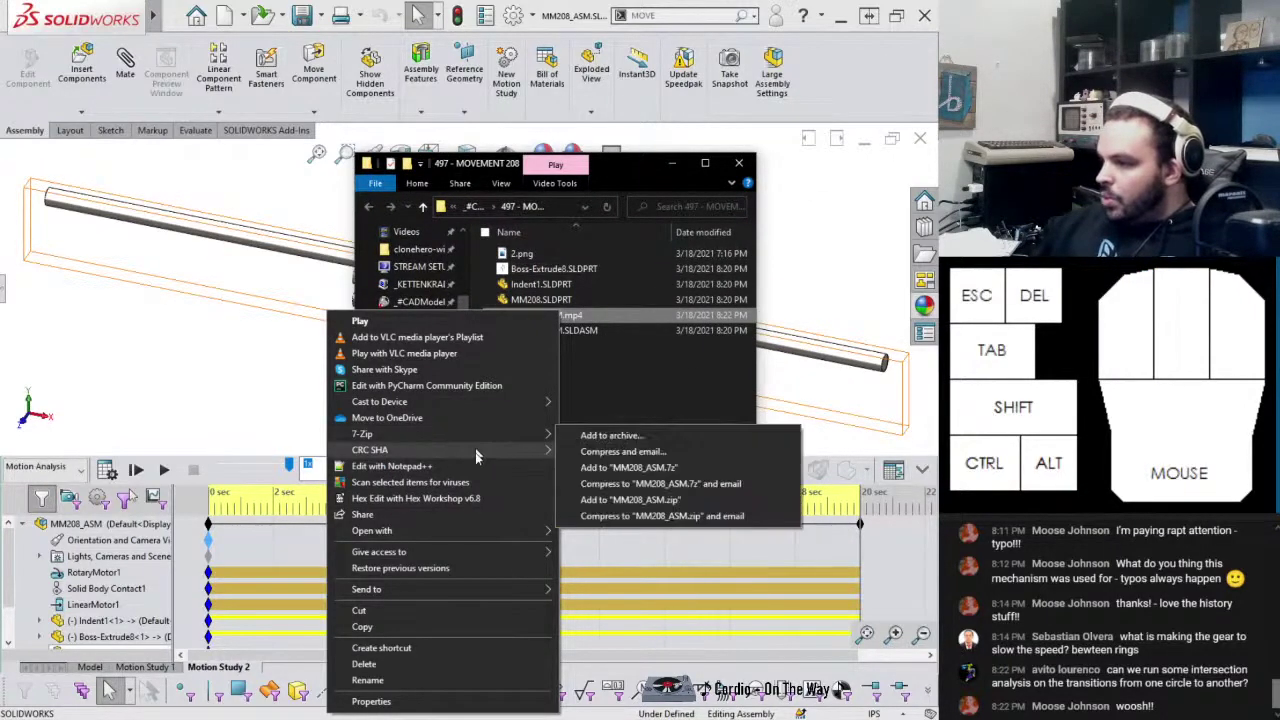
pyautogui.moveTo(473, 531)
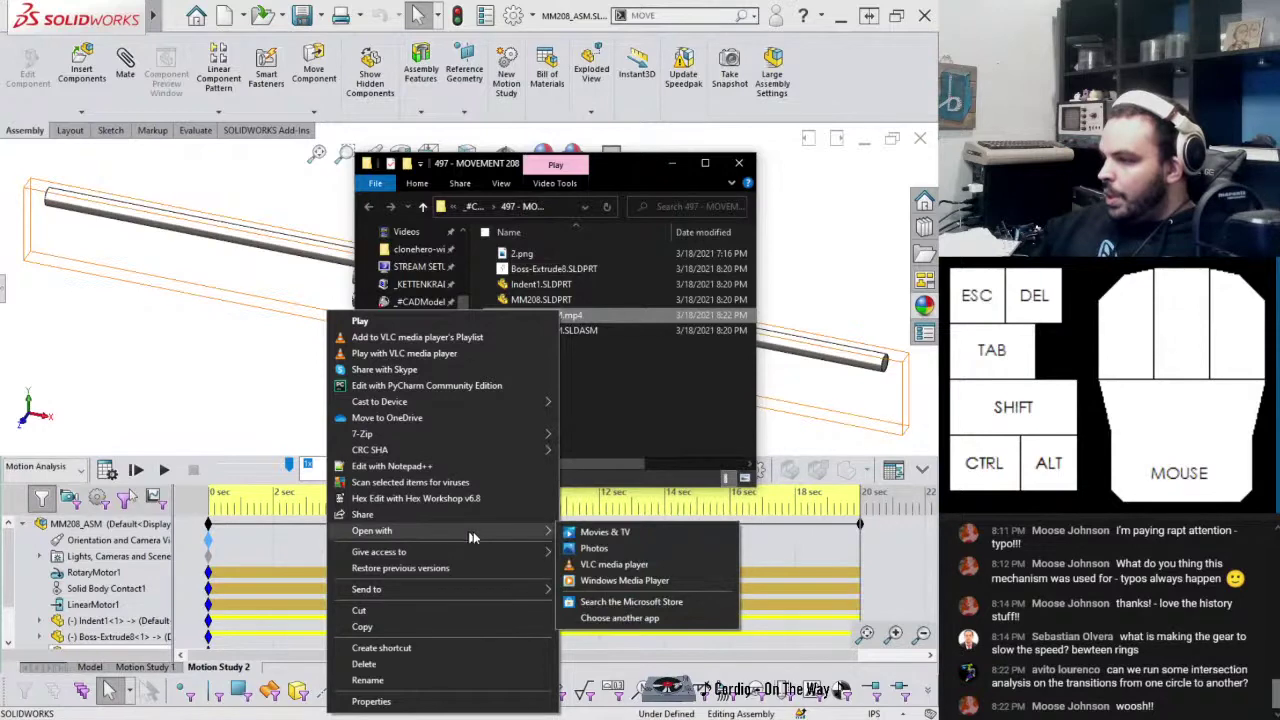
pyautogui.click(620, 581)
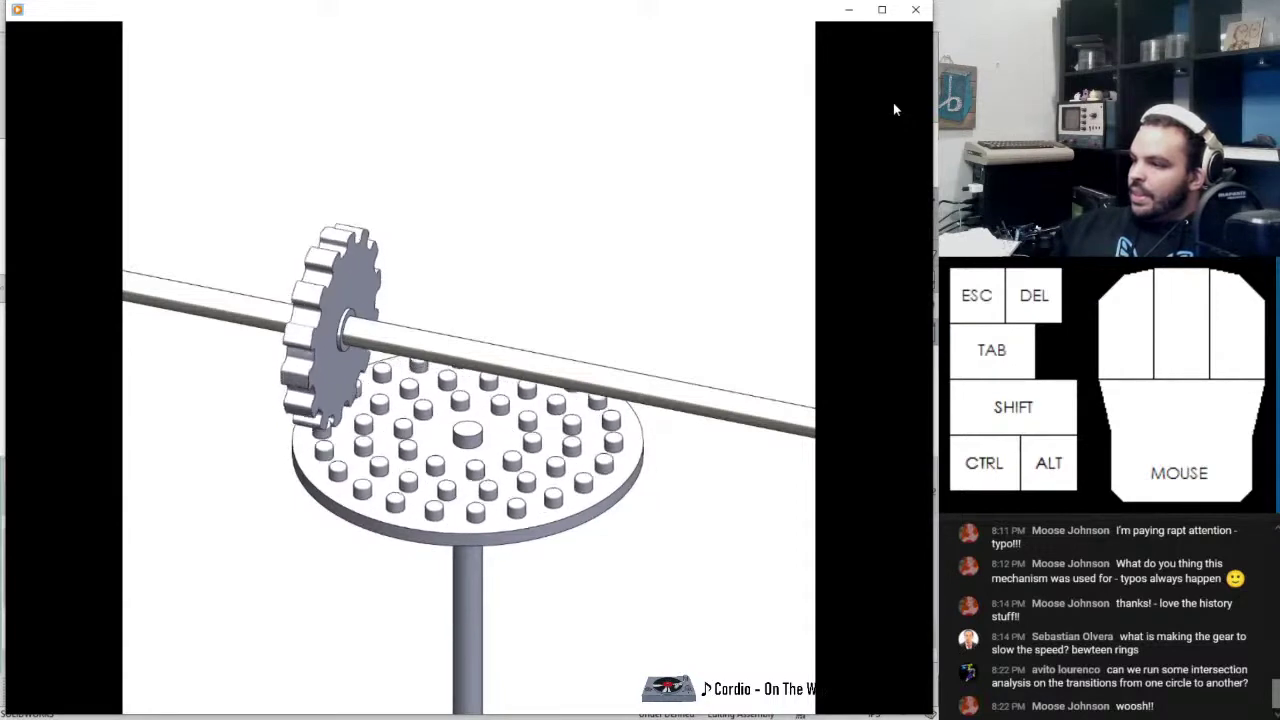
pyautogui.moveTo(860, 55)
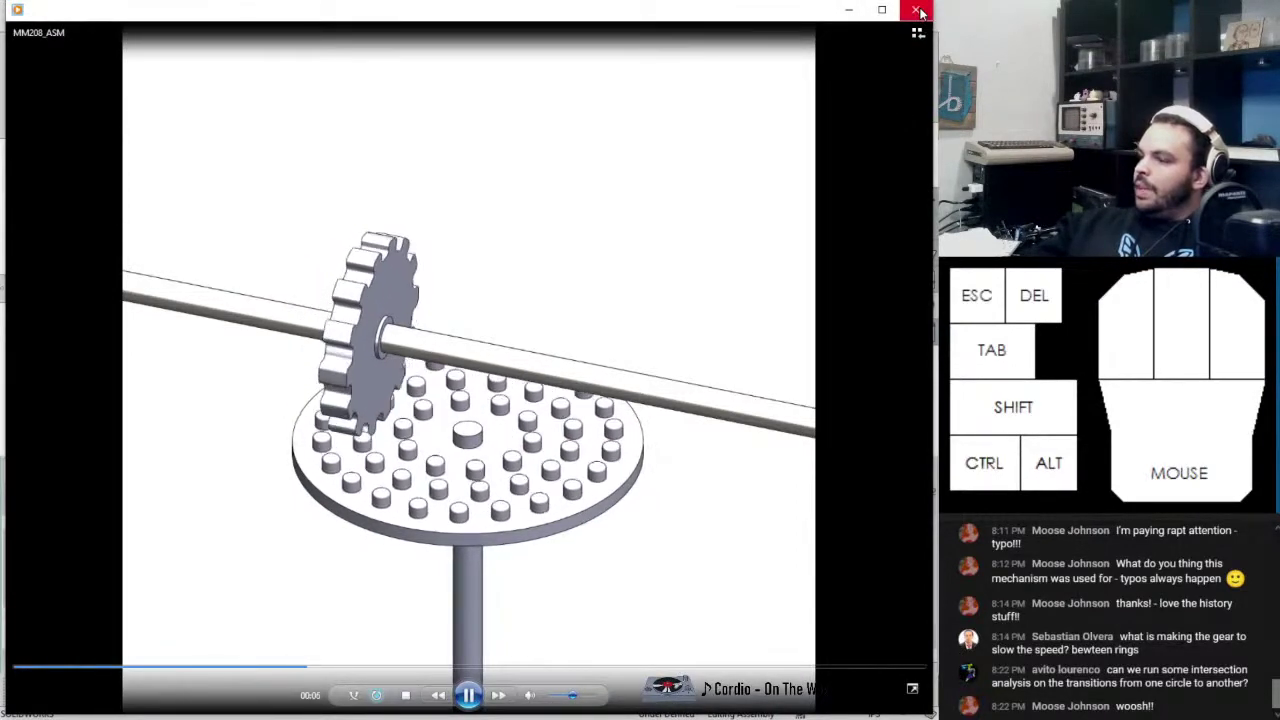
pyautogui.click(875, 673)
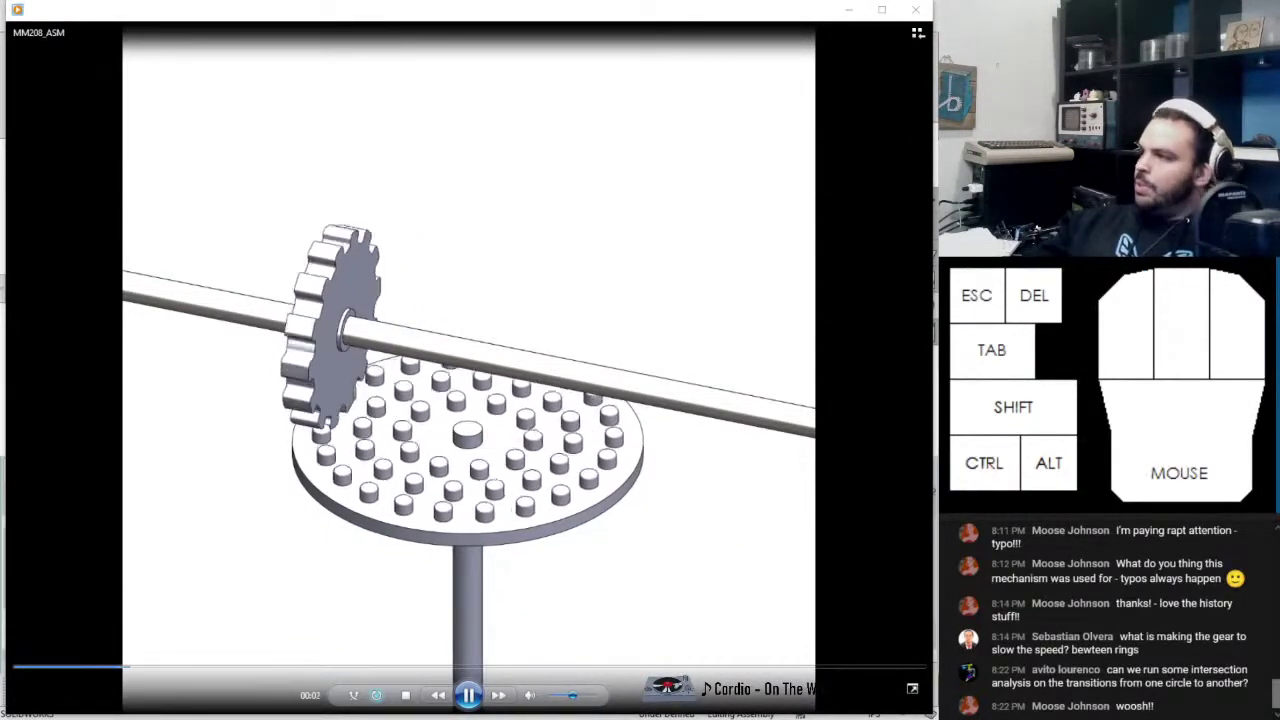
pyautogui.click(927, 11)
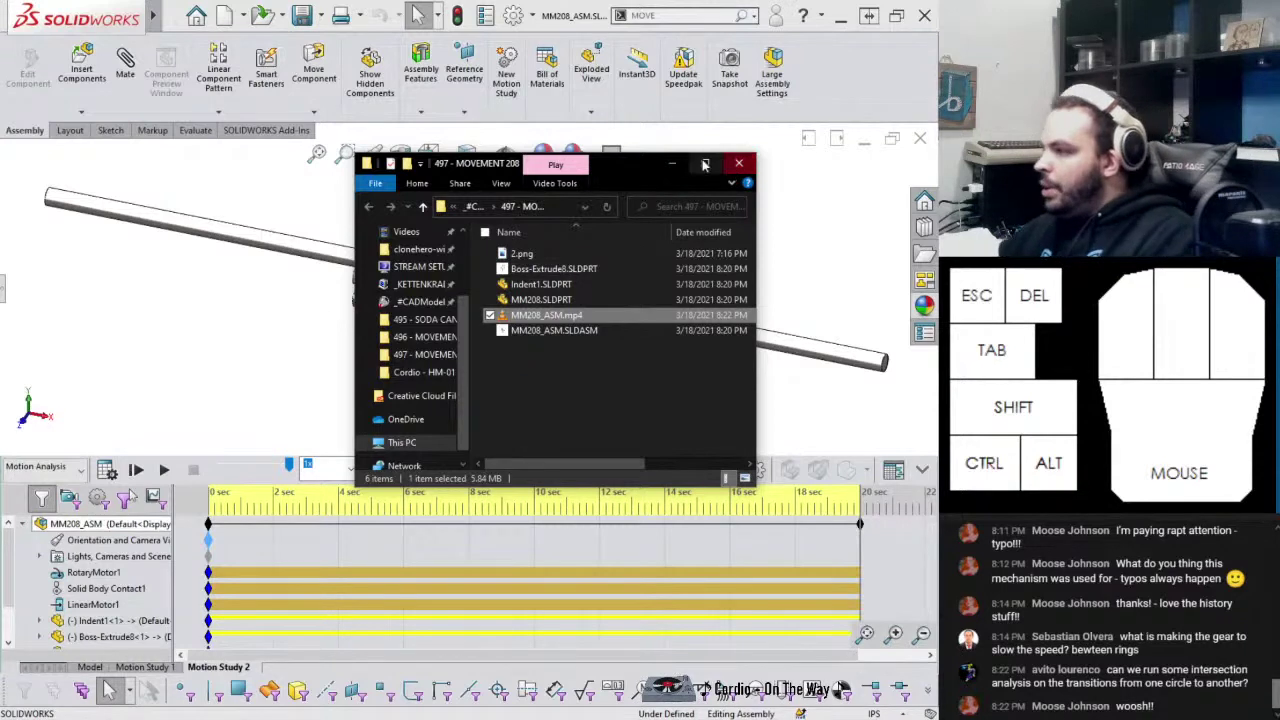
# Minimize the folder window and calculate Interference Detection for the whole MM208_ASM assembly
pyautogui.click(676, 164)
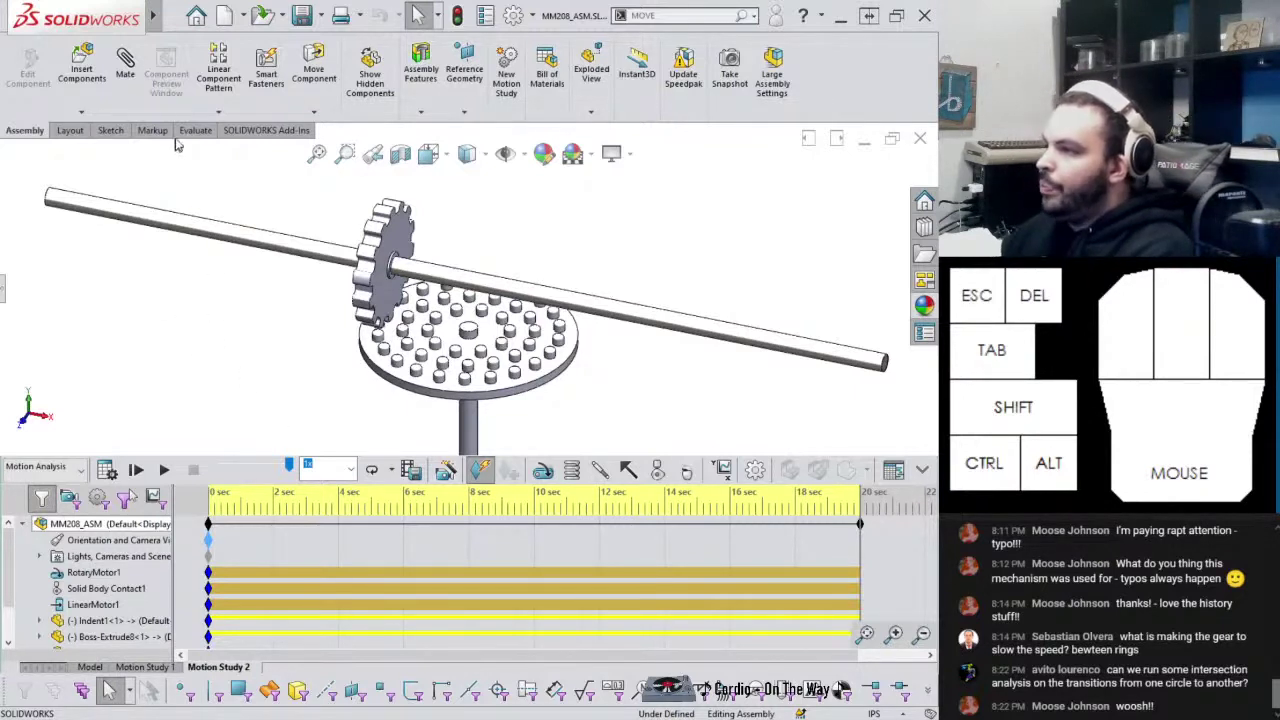
pyautogui.click(201, 114)
pyautogui.click(185, 131)
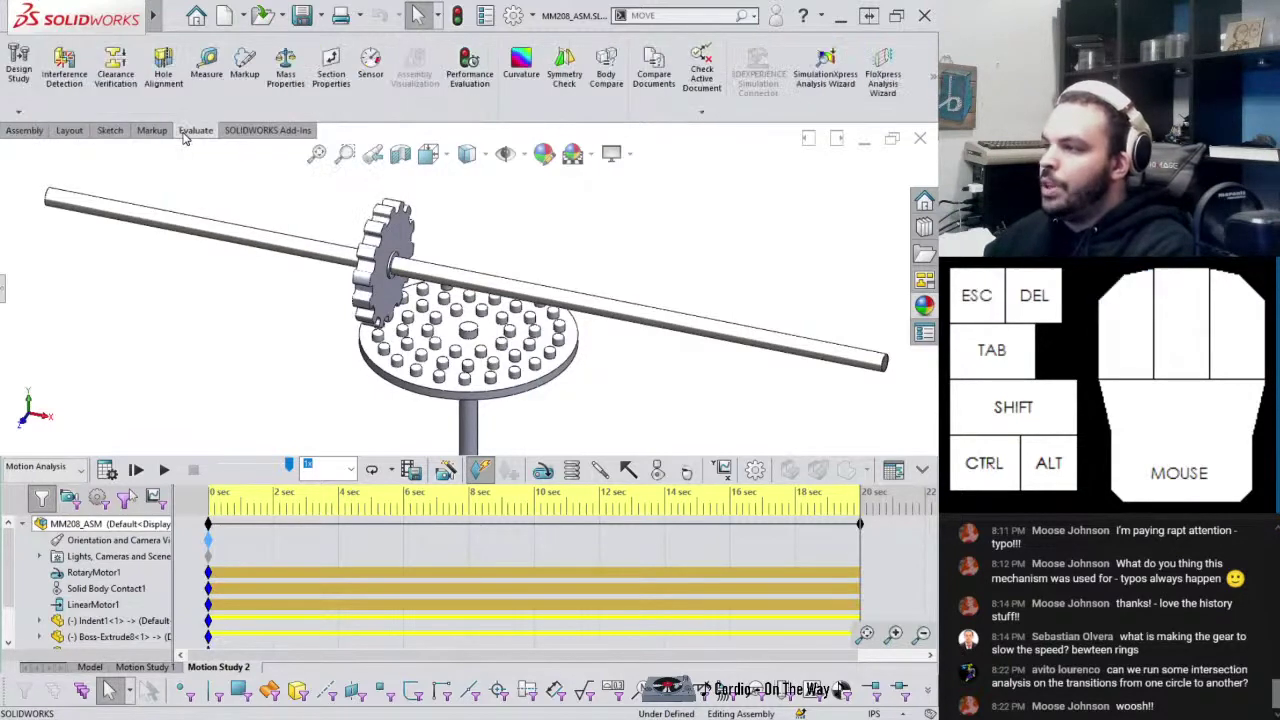
pyautogui.click(63, 62)
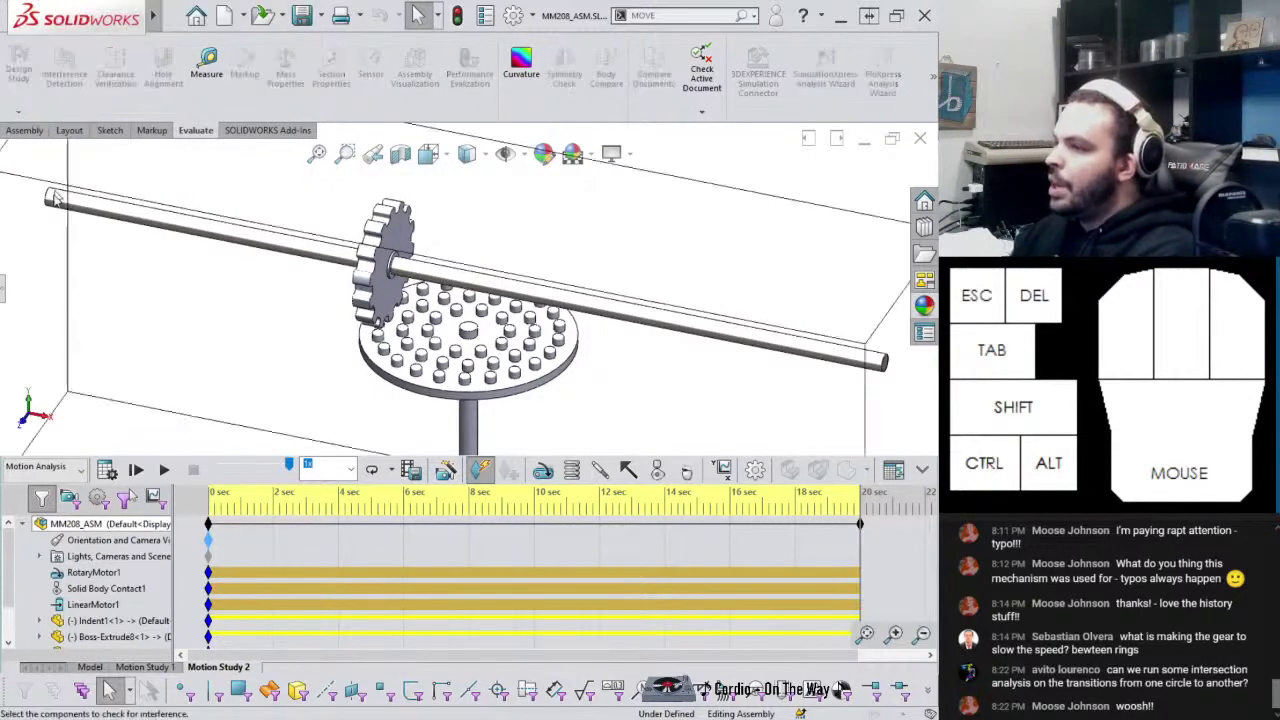
pyautogui.click(6, 294)
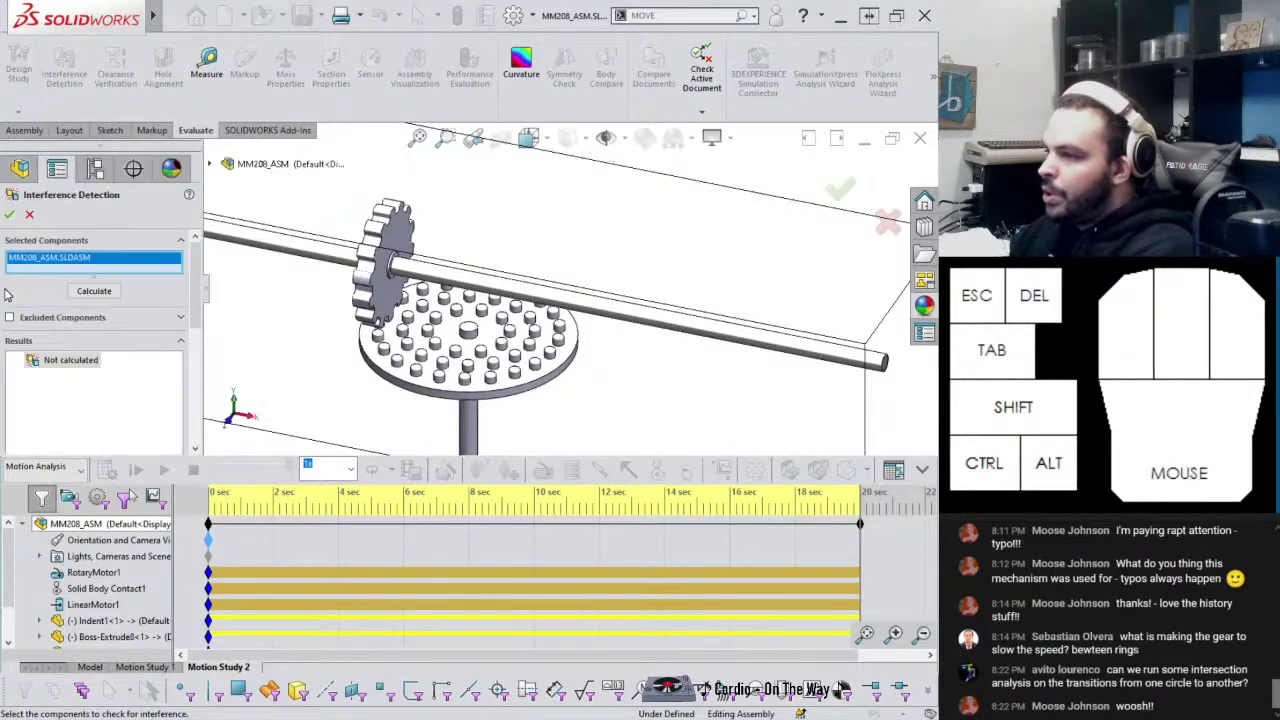
pyautogui.click(97, 291)
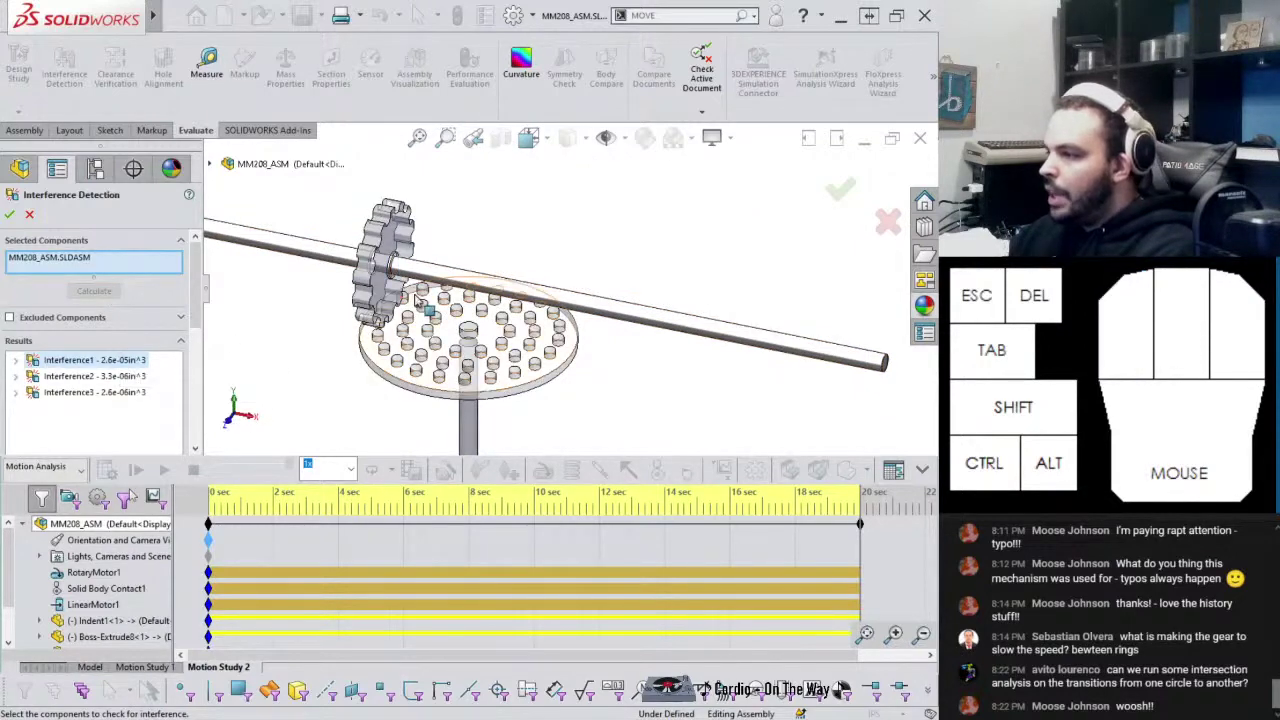
# Examine the first detected interference up close where the gear tooth meets a disc pin
pyautogui.scroll(5, 480, 296)
pyautogui.scroll(-10, 462, 398)
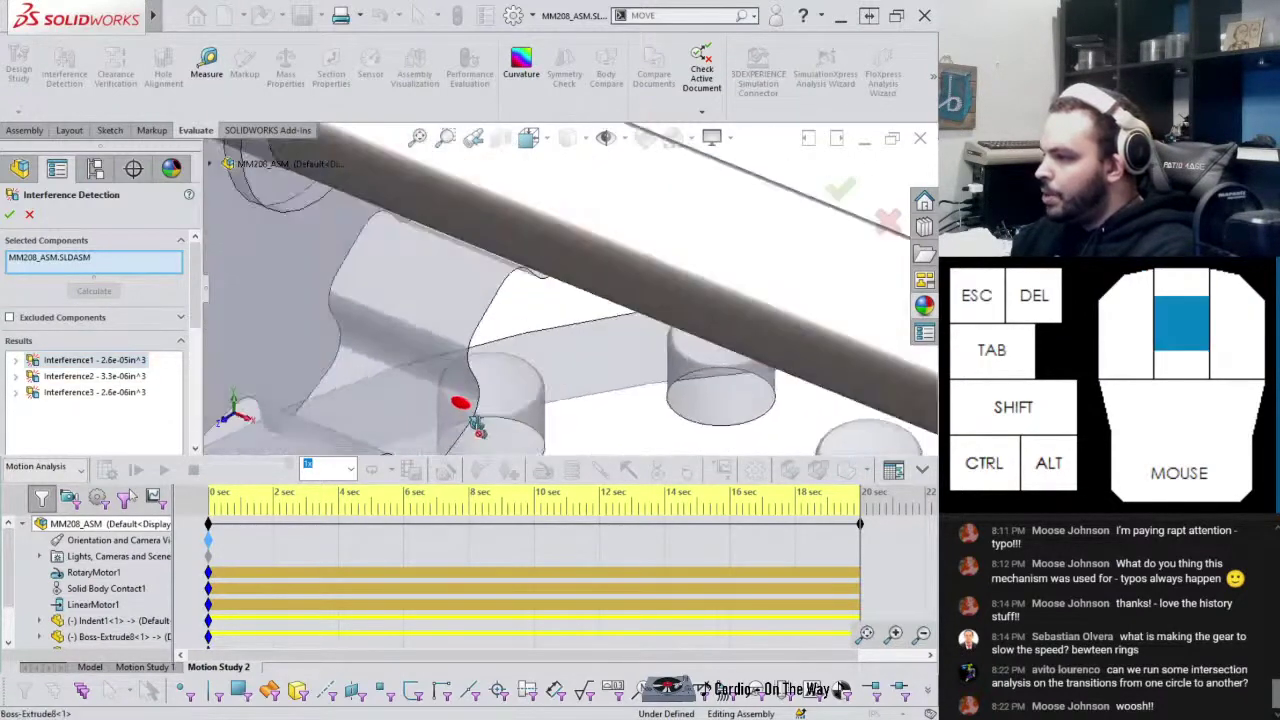
pyautogui.scroll(2, 462, 398)
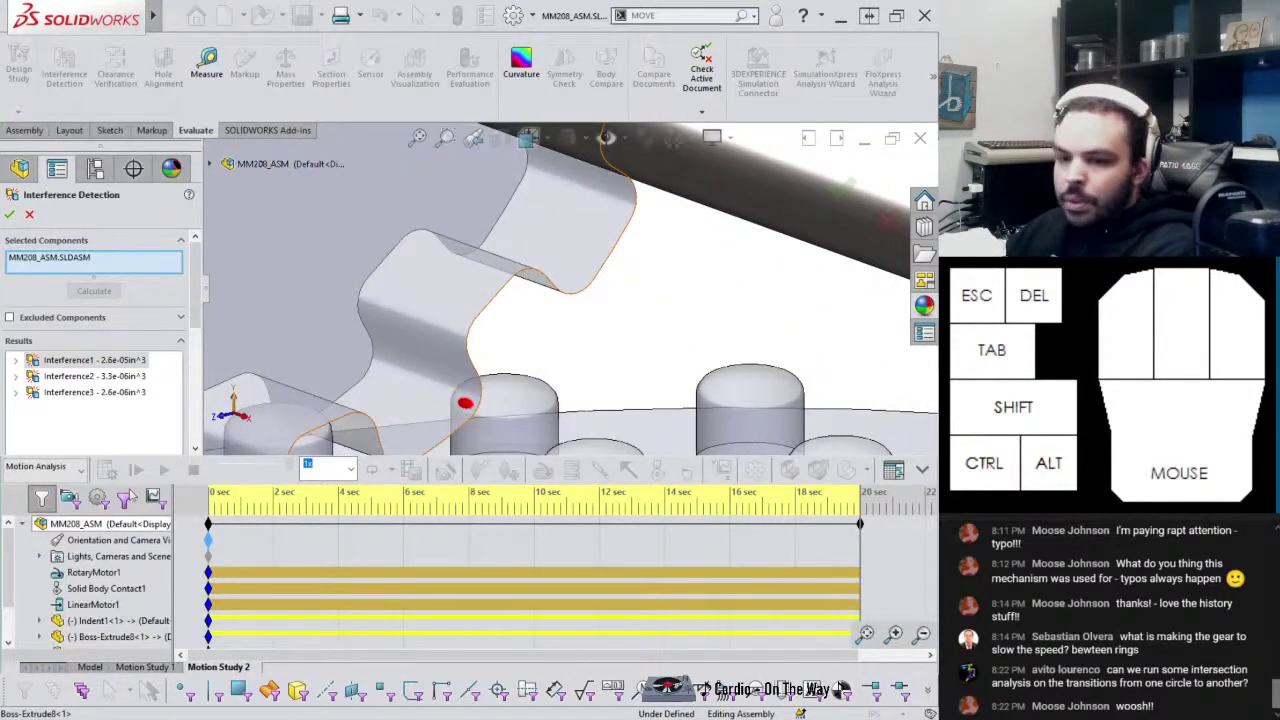
pyautogui.click(465, 403)
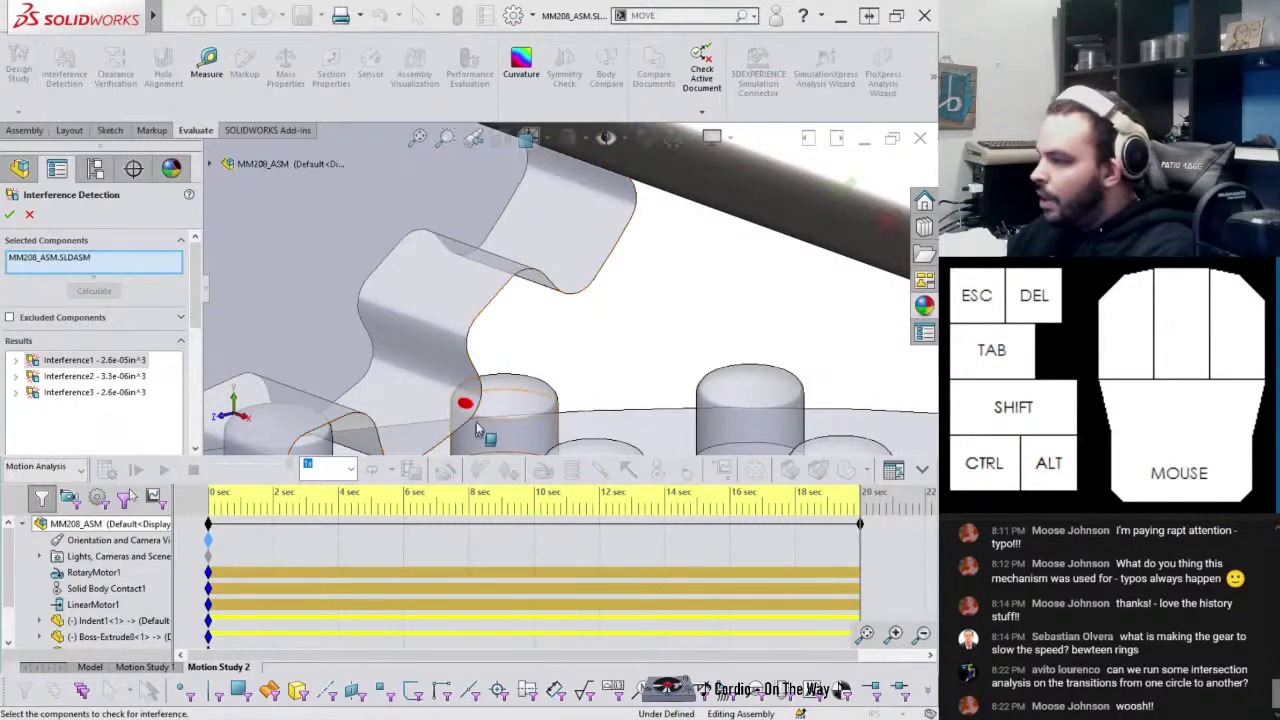
pyautogui.scroll(2, 470, 400)
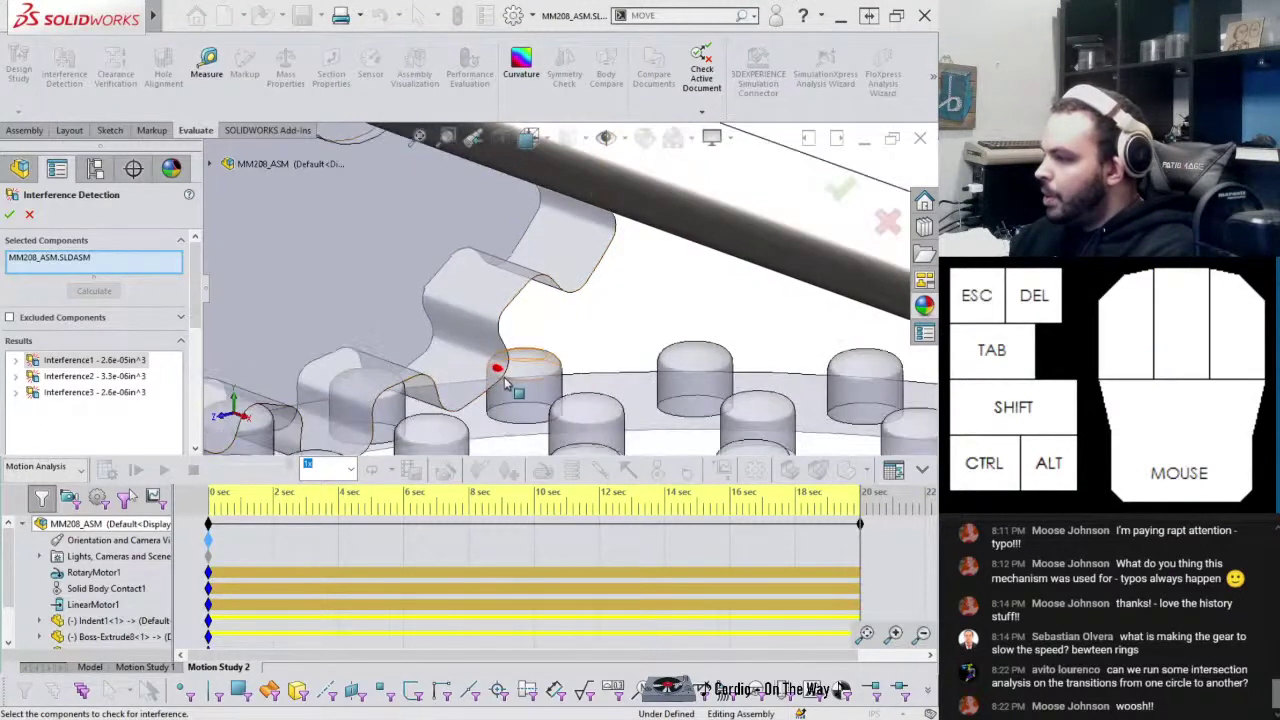
# Examine the second and third detected interferences between the gear and the pins, and close Interference Detection
pyautogui.click(80, 378)
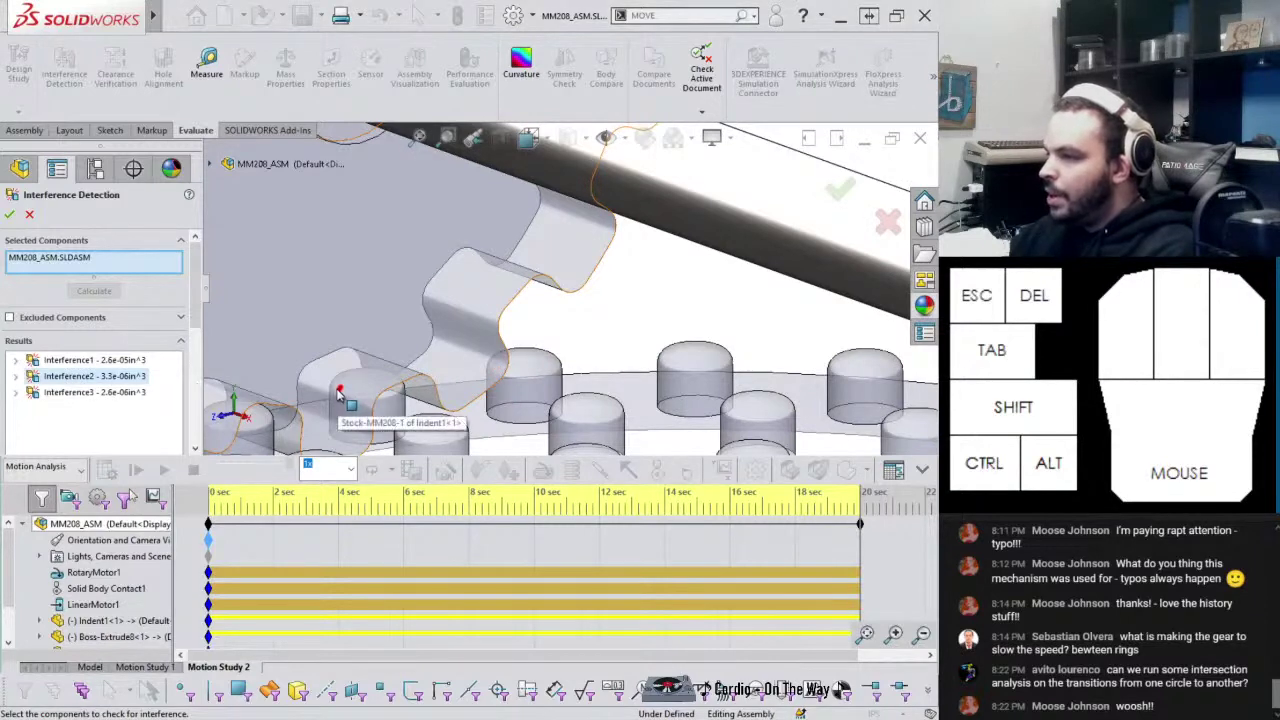
pyautogui.scroll(2, 338, 398)
pyautogui.scroll(-2, 330, 397)
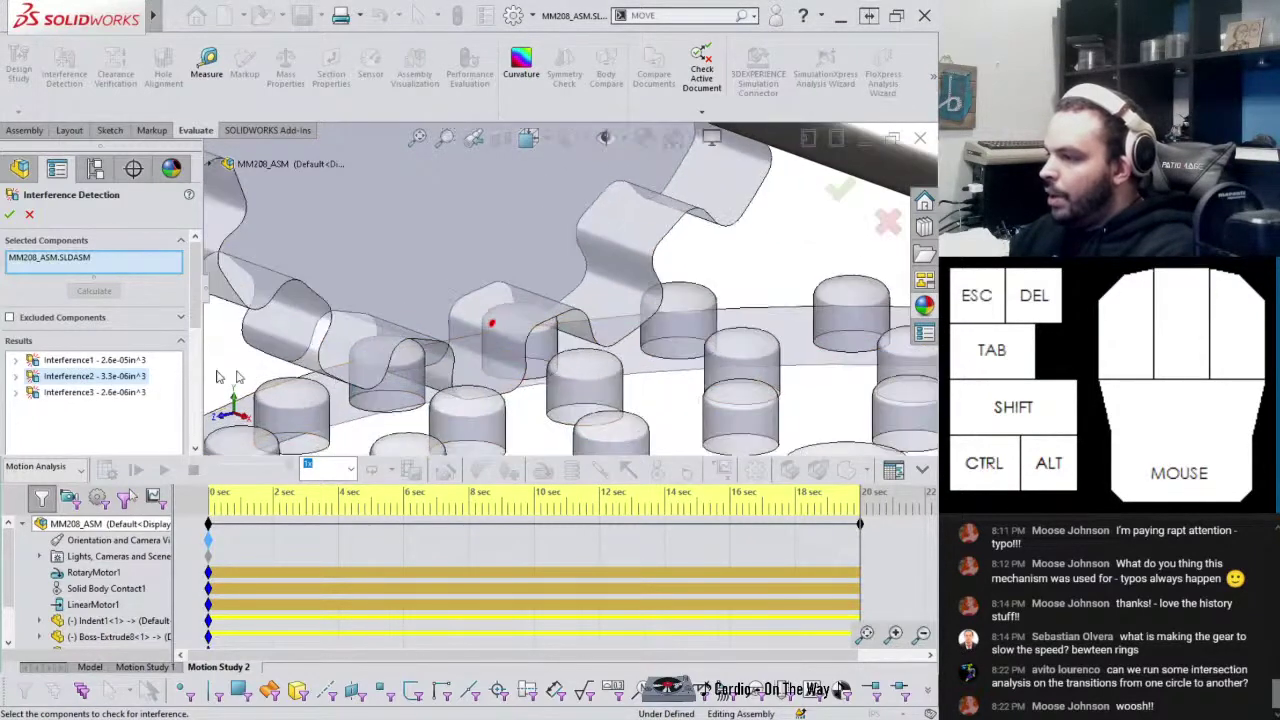
pyautogui.click(95, 392)
pyautogui.scroll(-2, 495, 365)
pyautogui.scroll(-2, 498, 358)
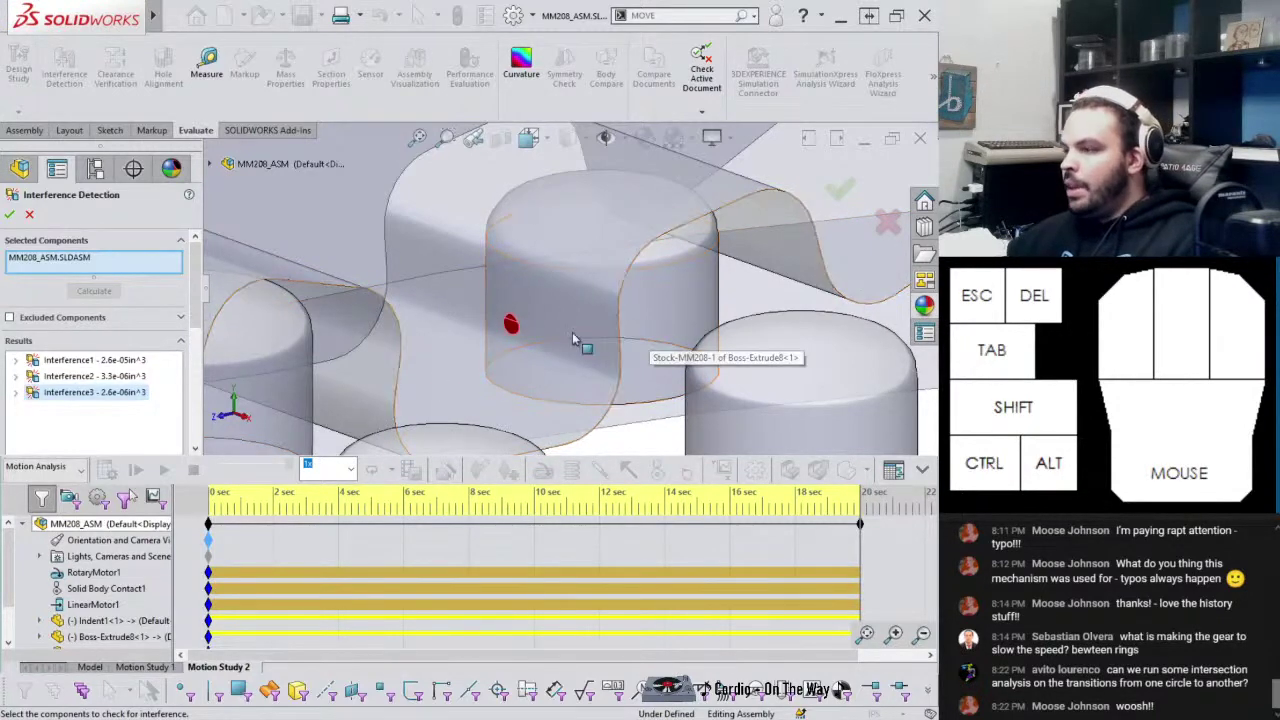
pyautogui.scroll(3, 595, 345)
pyautogui.click(9, 214)
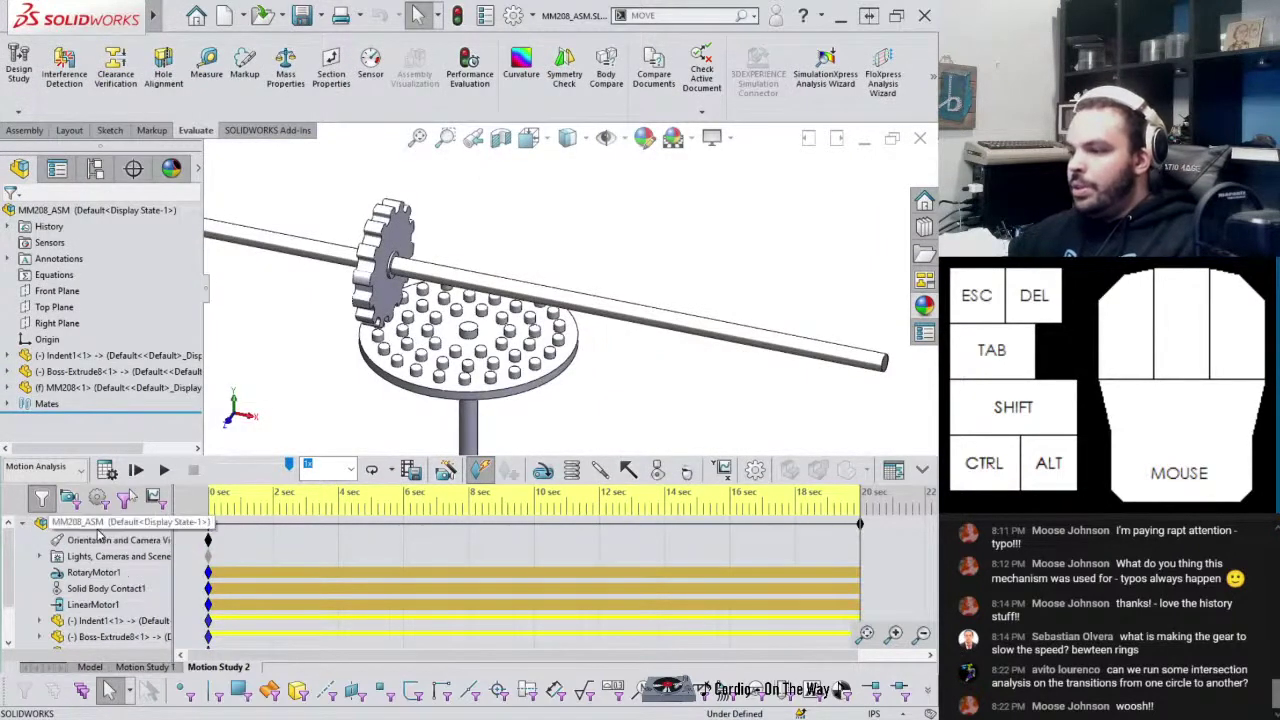
# Open the motion study's interference check for MM208_ASM and place its dialog where the gear and pinned disc stay visible
pyautogui.rightClick(114, 524)
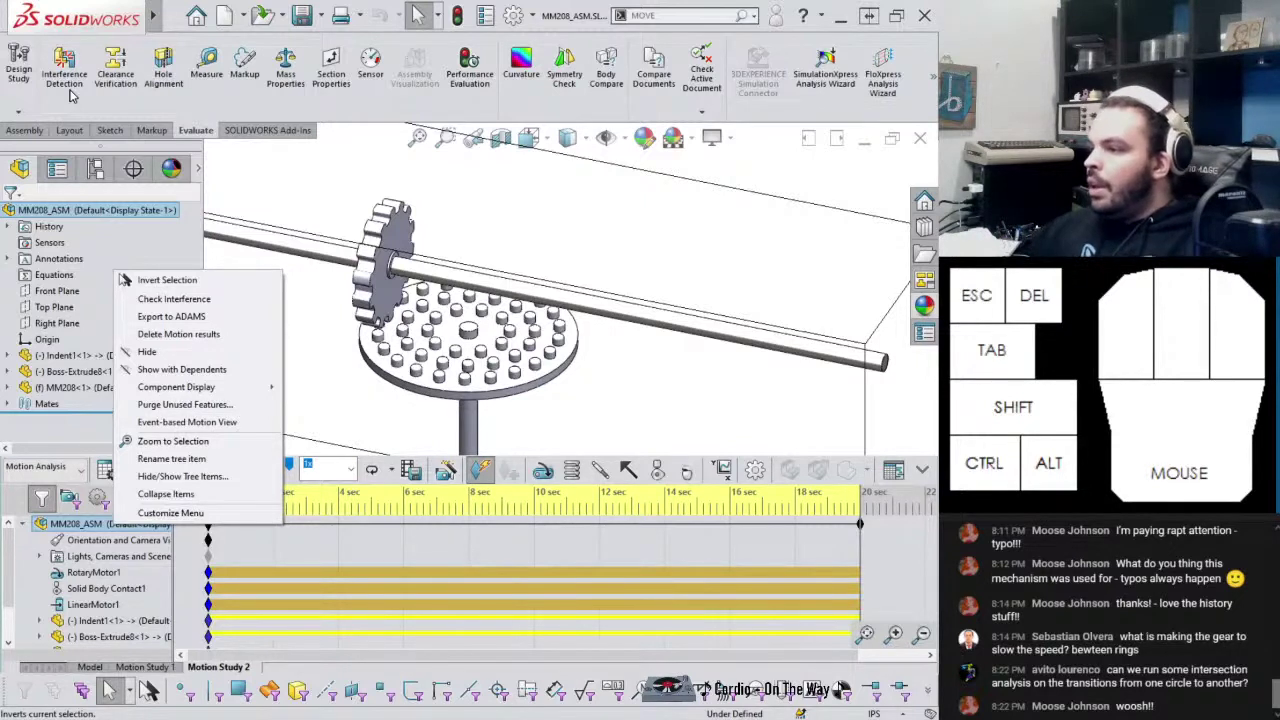
pyautogui.click(233, 300)
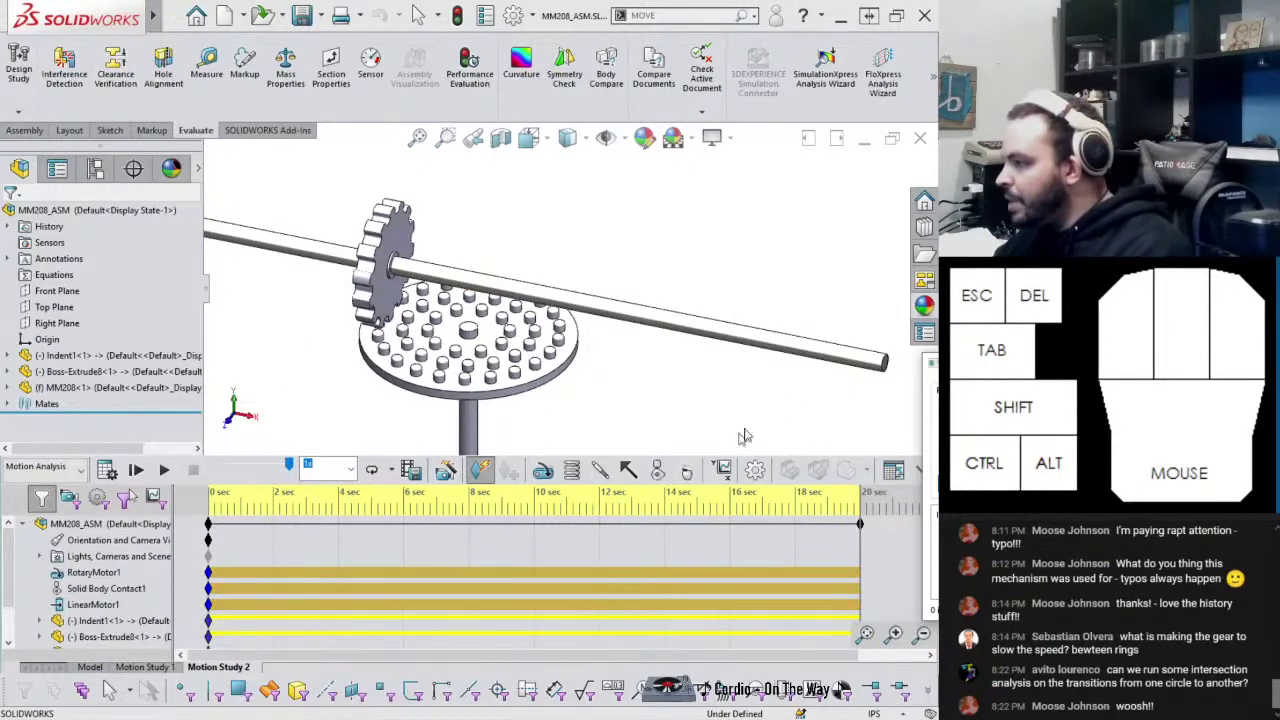
pyautogui.moveTo(930, 368); pyautogui.dragTo(913, 366, button='right')
pyautogui.rightClick(936, 370)
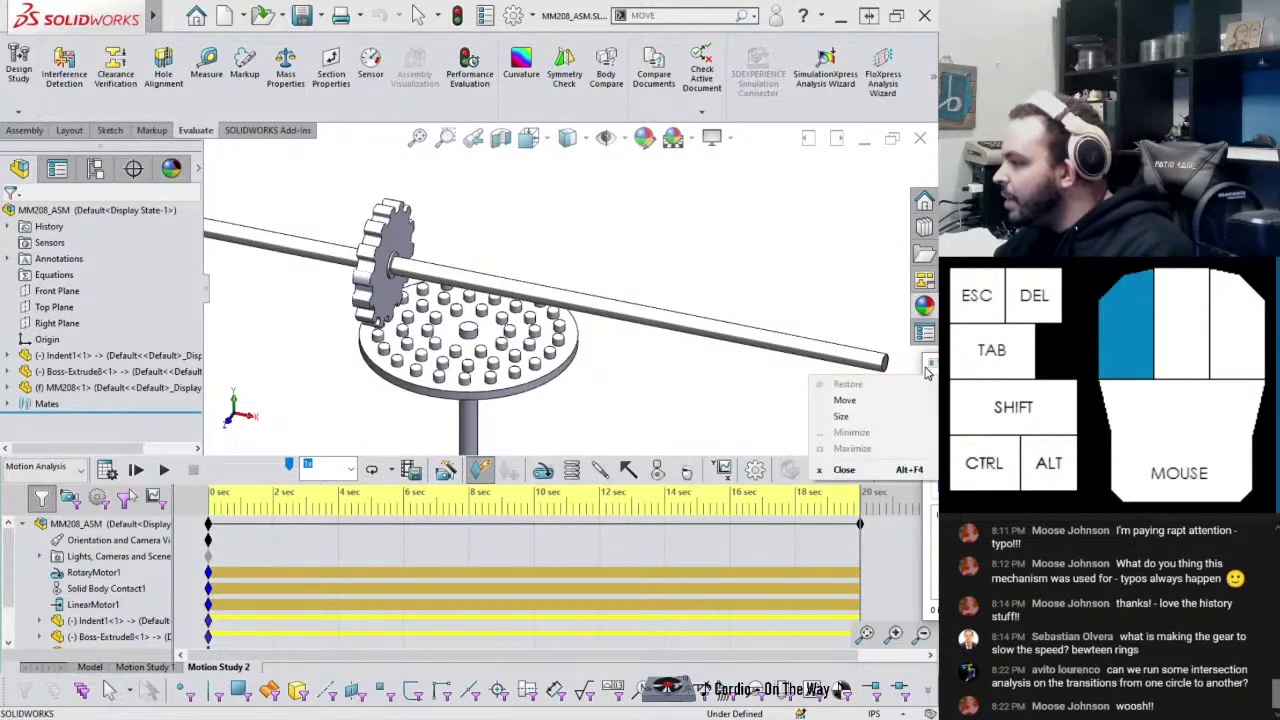
pyautogui.click(913, 366)
pyautogui.moveTo(913, 366); pyautogui.dragTo(355, 260)
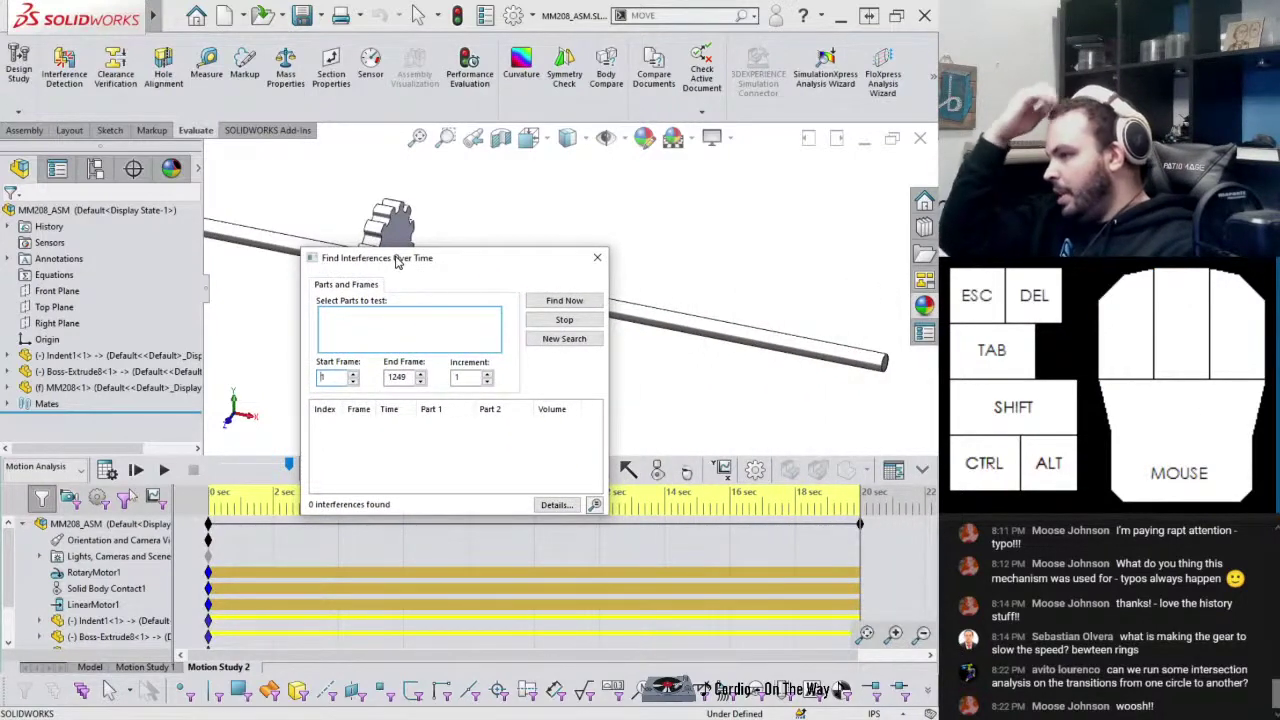
pyautogui.moveTo(397, 260); pyautogui.dragTo(712, 222)
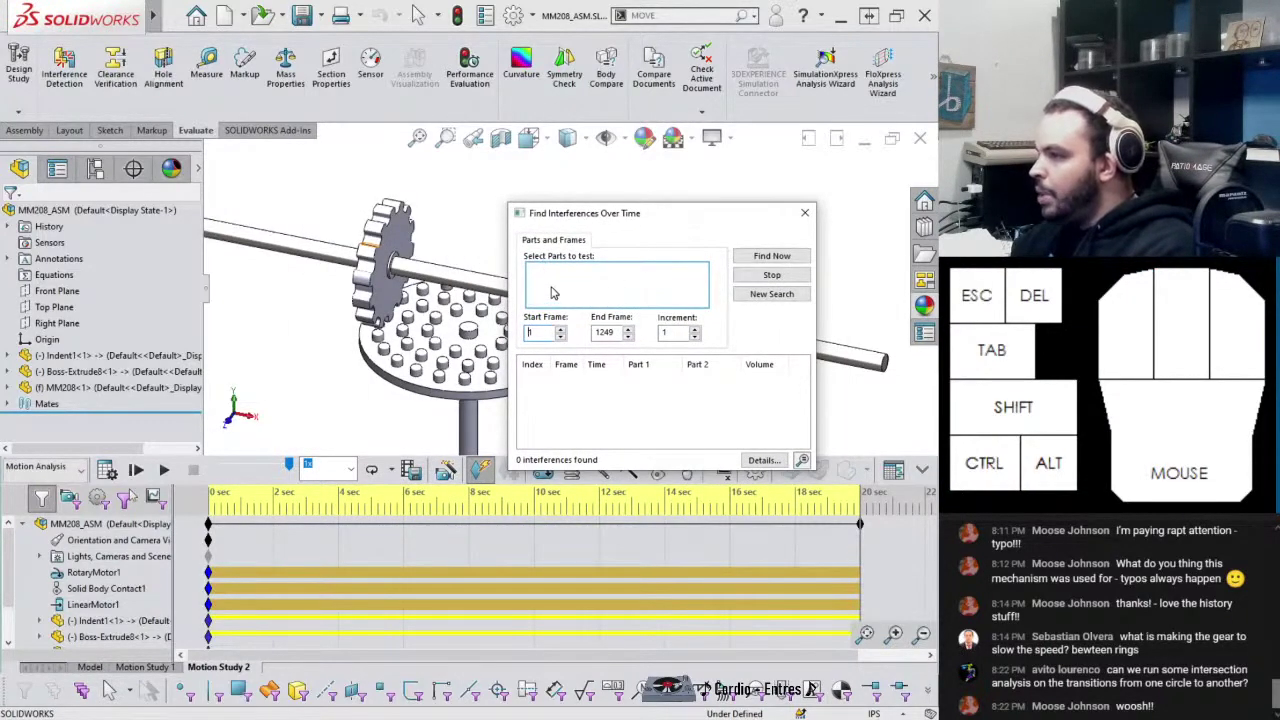
# Find interferences over time between the Indent1 gear and the Boss-Extrude8 disc for frames 1 to 1249 with increment 1
pyautogui.click(406, 317)
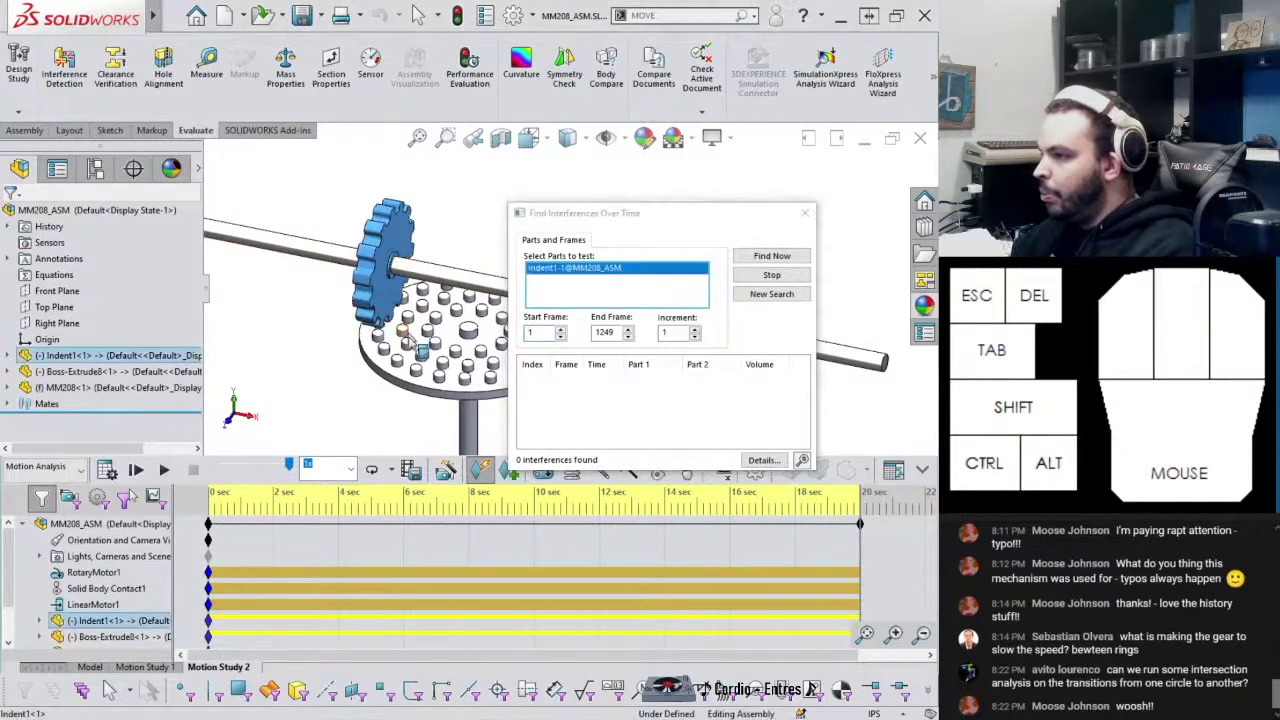
pyautogui.click(421, 355)
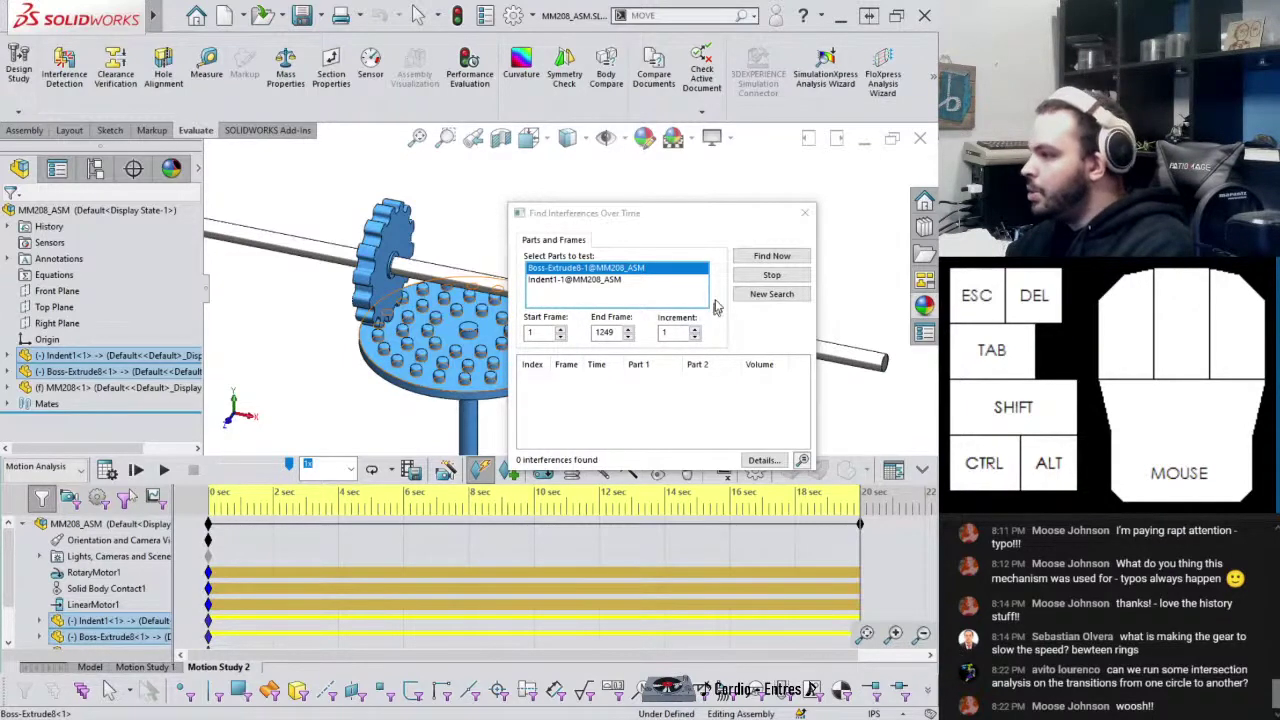
pyautogui.click(775, 257)
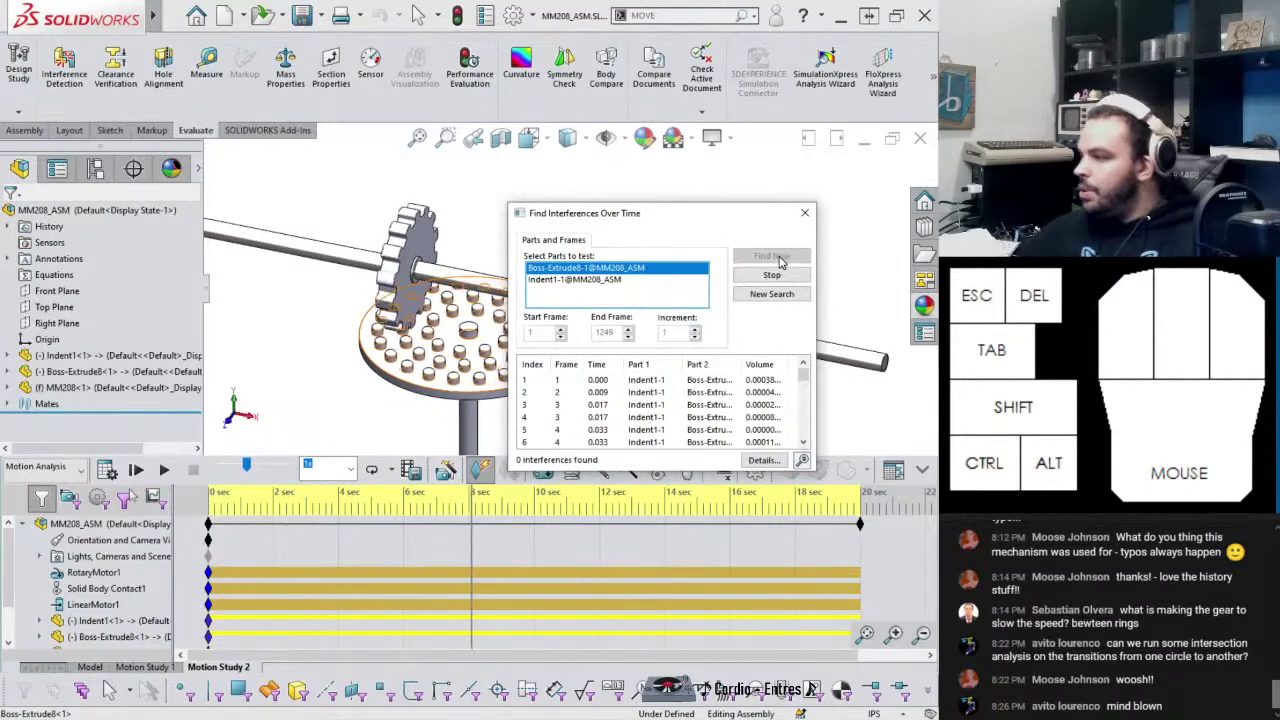
# Enlarge the interference results dialog, show full volume values, narrow the part columns, and keep the gear in view beside it
pyautogui.moveTo(665, 215); pyautogui.dragTo(596, 120)
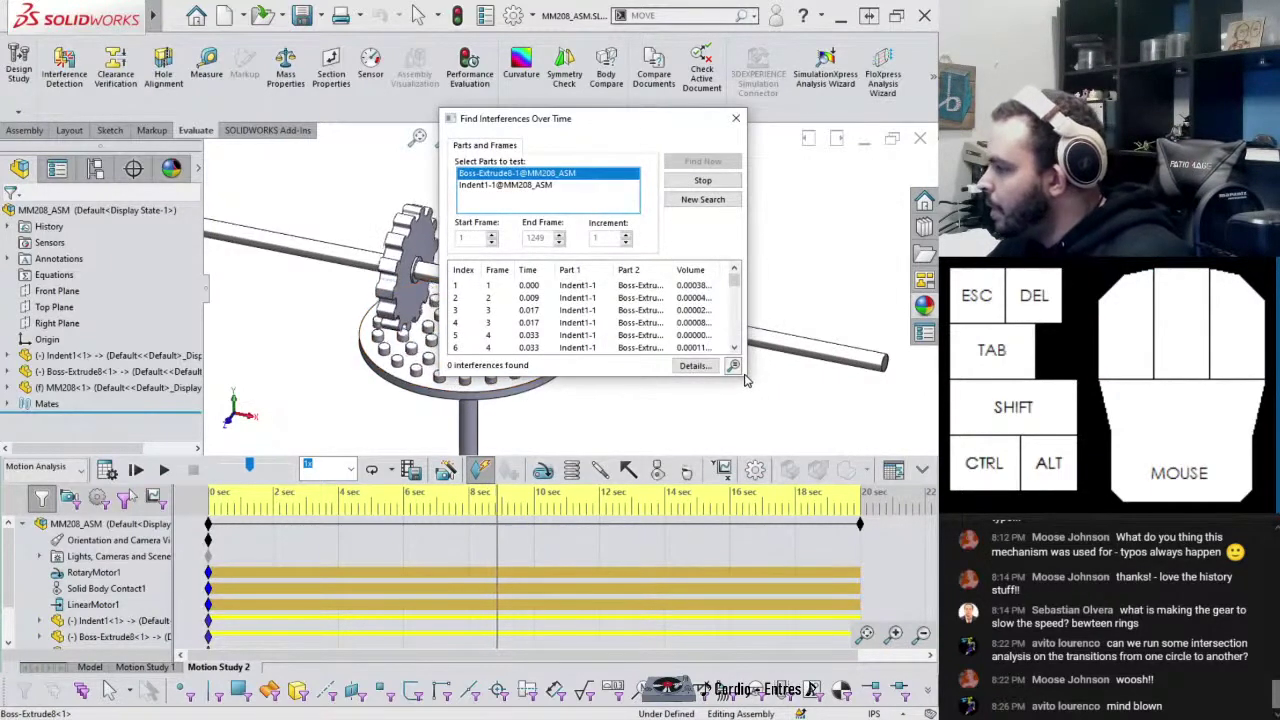
pyautogui.moveTo(743, 390); pyautogui.dragTo(780, 688)
pyautogui.moveTo(603, 119); pyautogui.dragTo(693, 83)
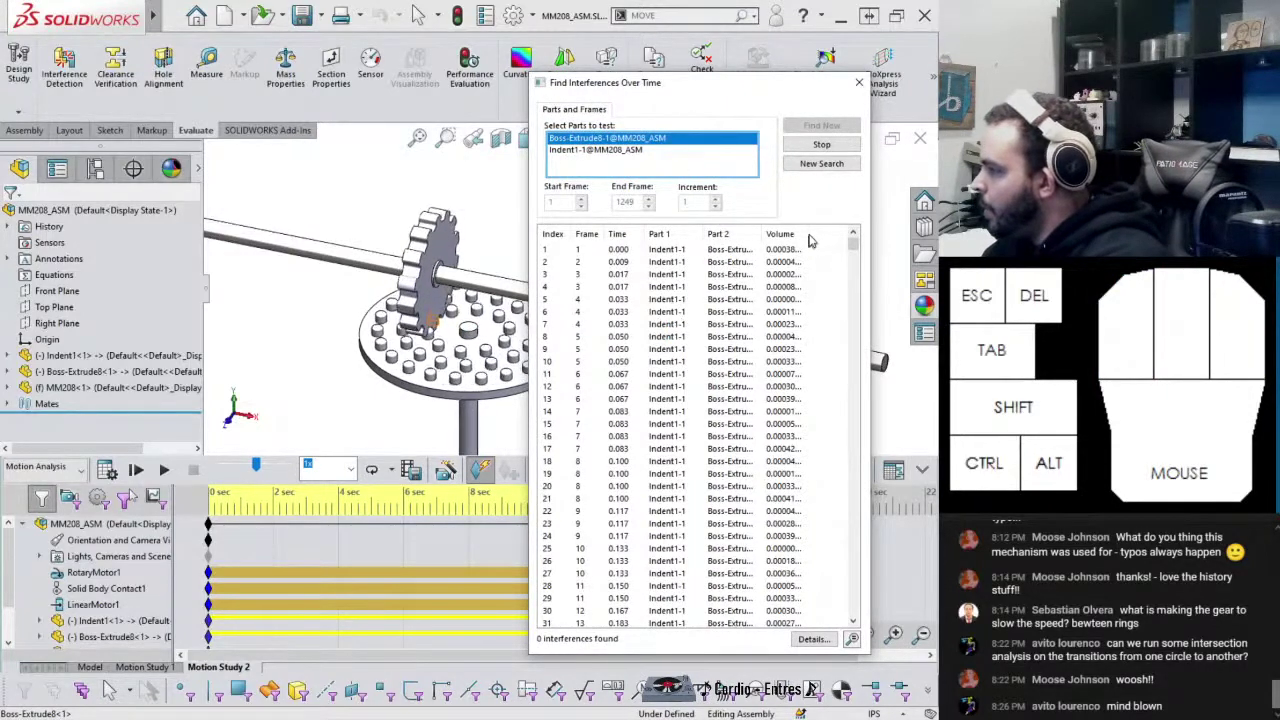
pyautogui.moveTo(802, 234); pyautogui.dragTo(838, 234)
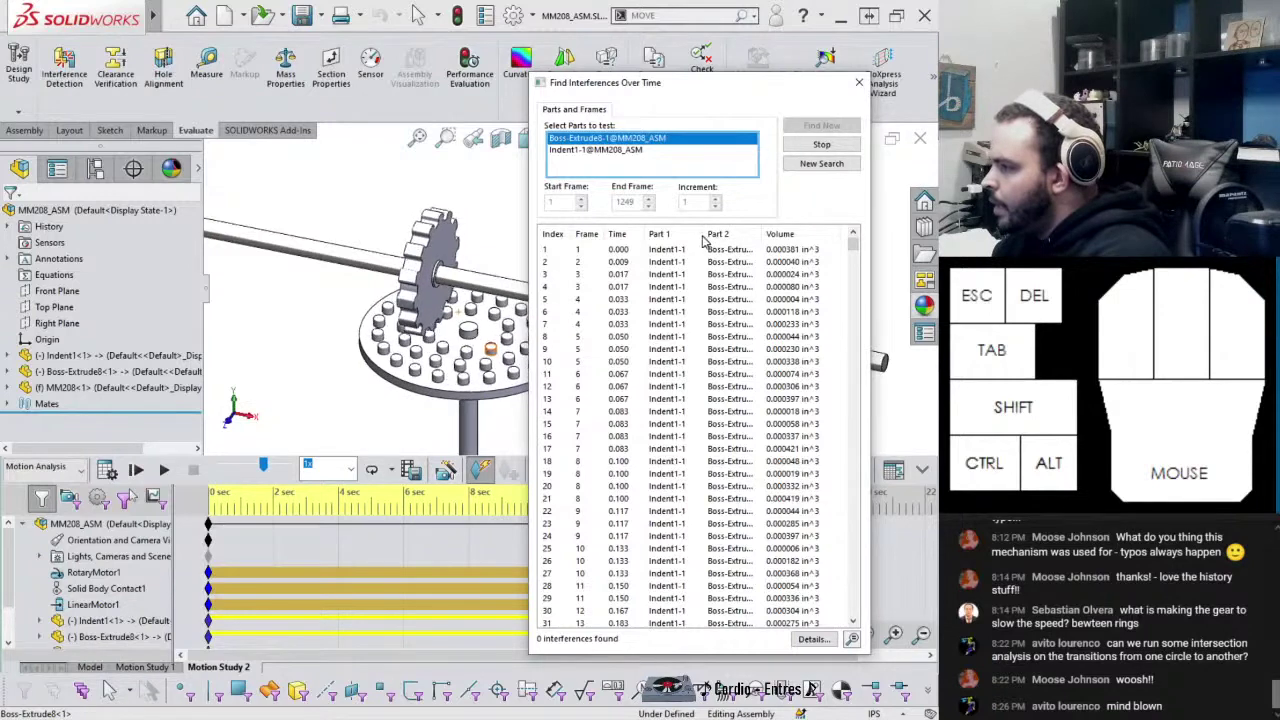
pyautogui.moveTo(705, 236); pyautogui.dragTo(672, 233)
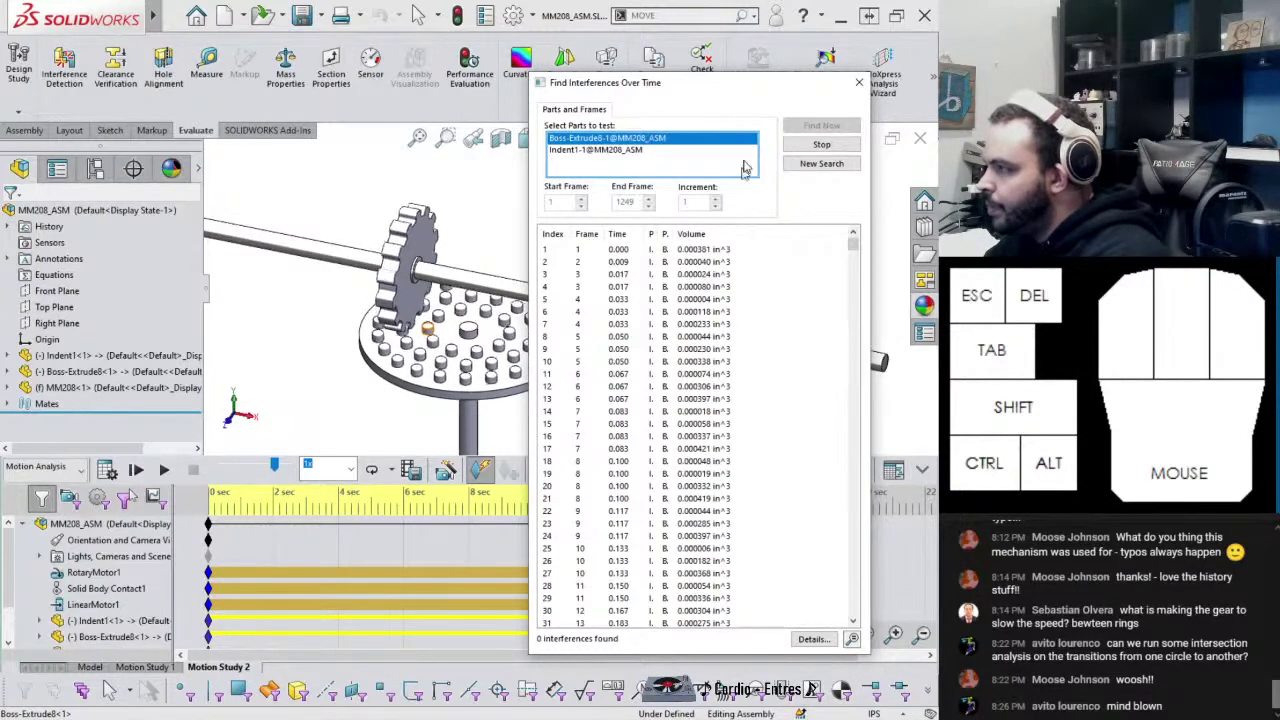
pyautogui.moveTo(738, 92); pyautogui.dragTo(551, 94)
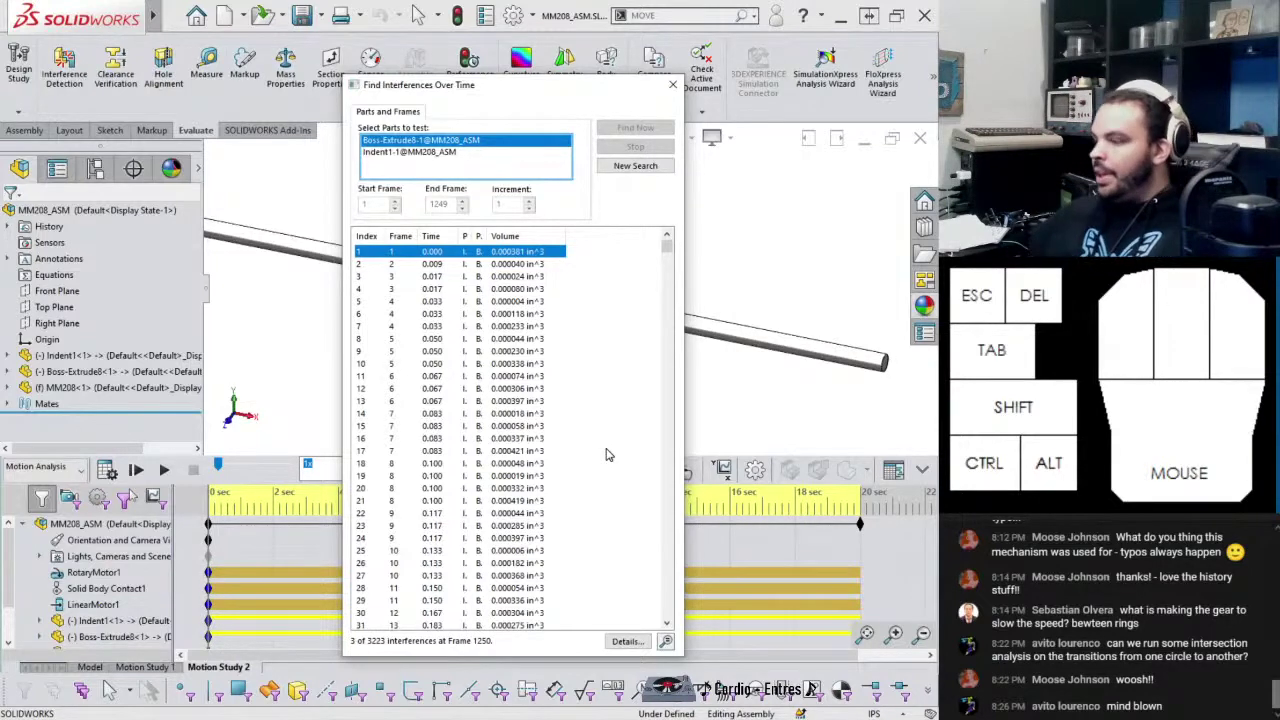
pyautogui.moveTo(530, 90); pyautogui.dragTo(713, 118)
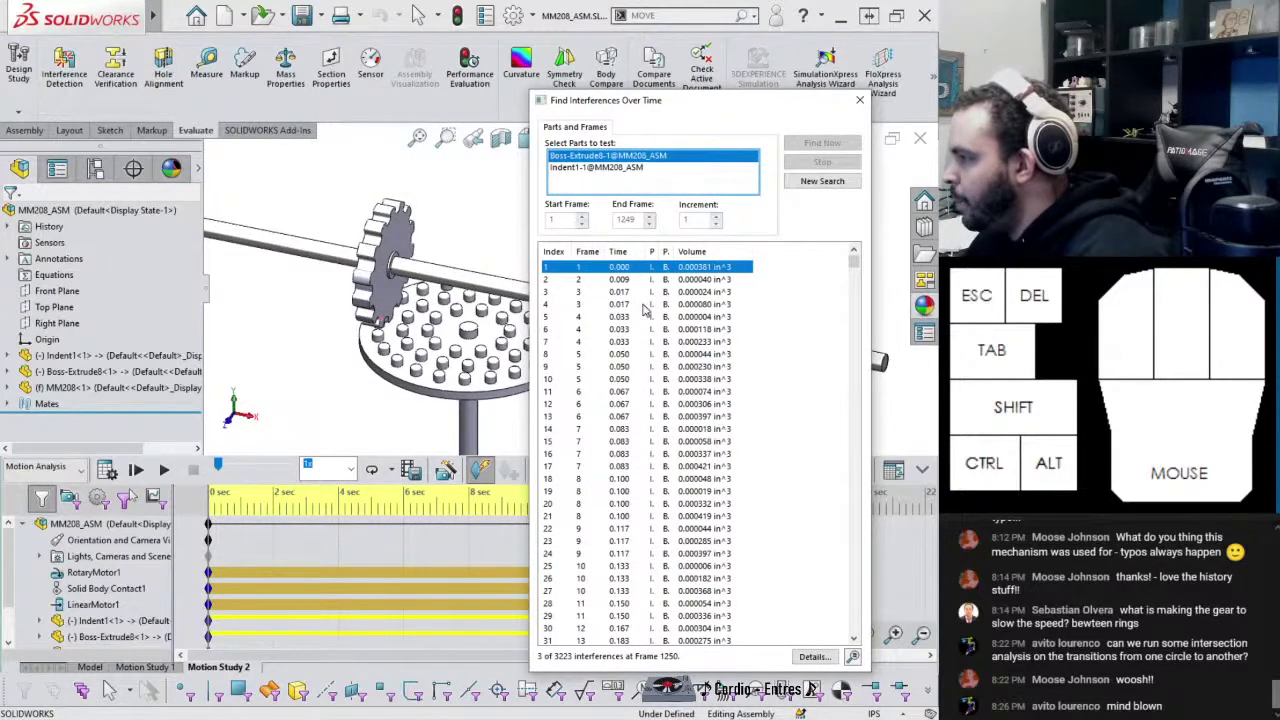
# Compare interference entries 3 and 4 at frame 3, and zoom the model to the interference of entry 3
pyautogui.click(703, 292)
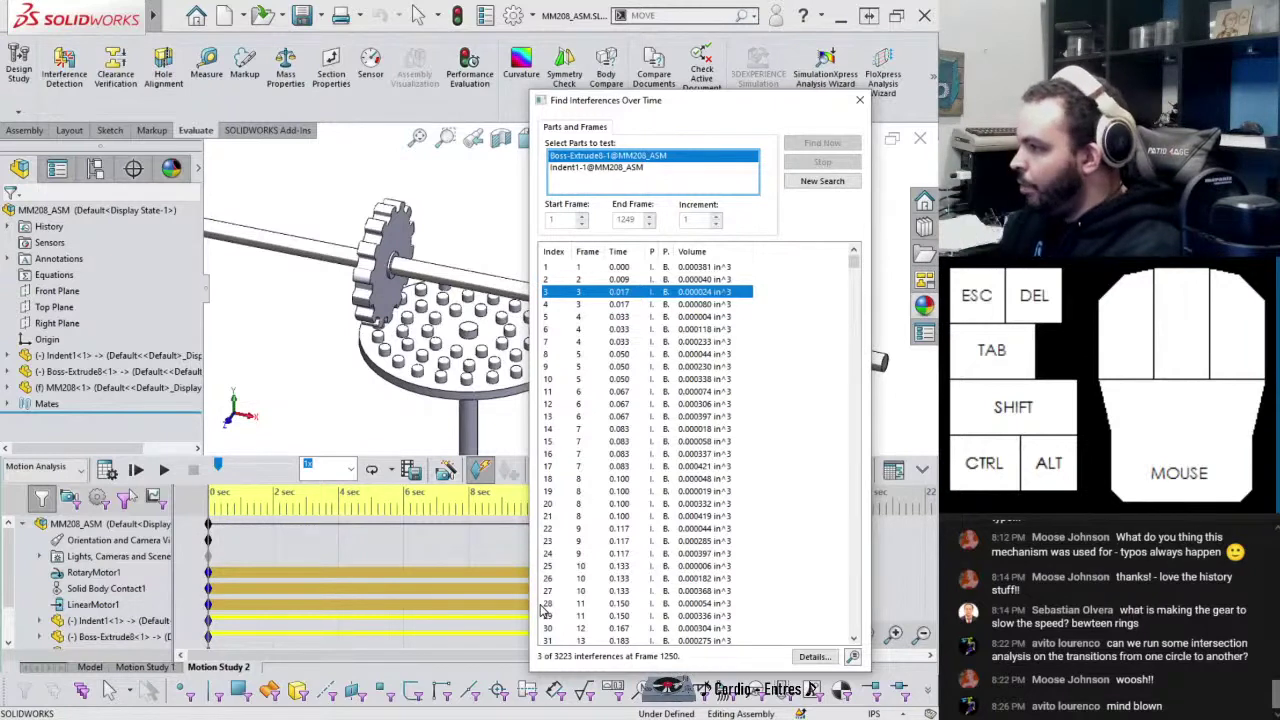
pyautogui.click(581, 300)
pyautogui.click(580, 300)
pyautogui.click(581, 301)
pyautogui.click(581, 301)
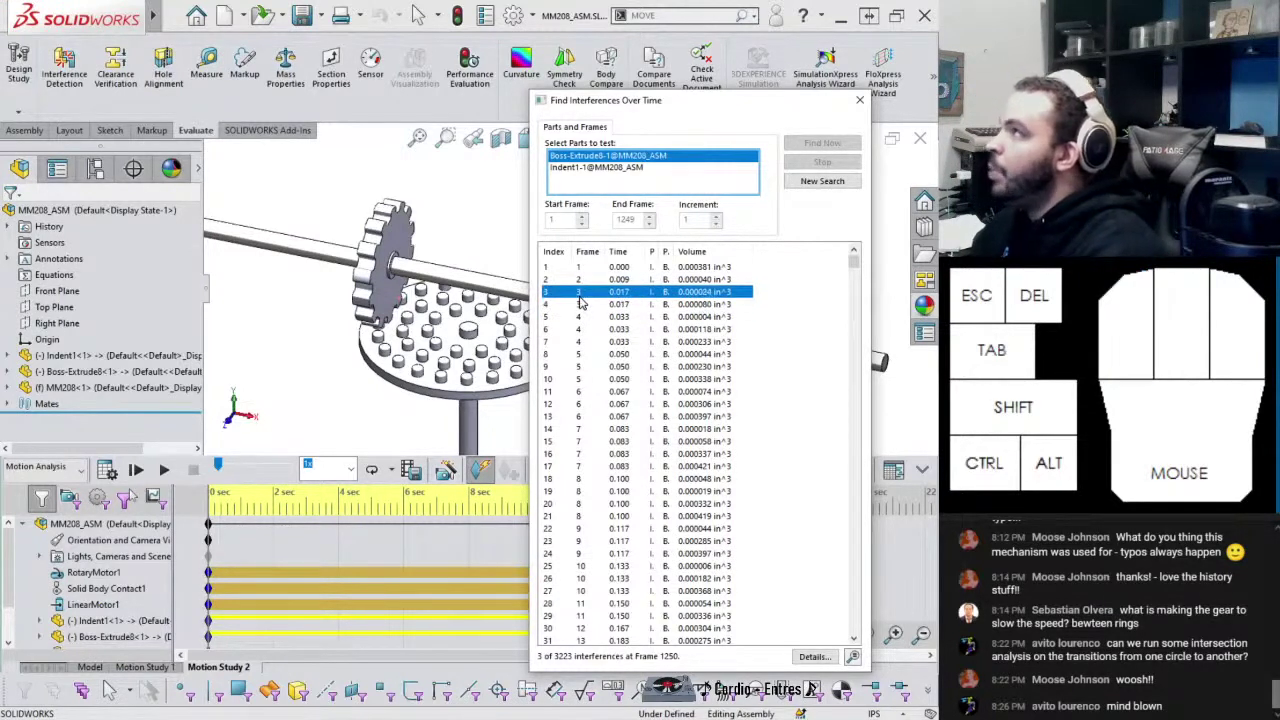
pyautogui.click(584, 305)
pyautogui.click(584, 300)
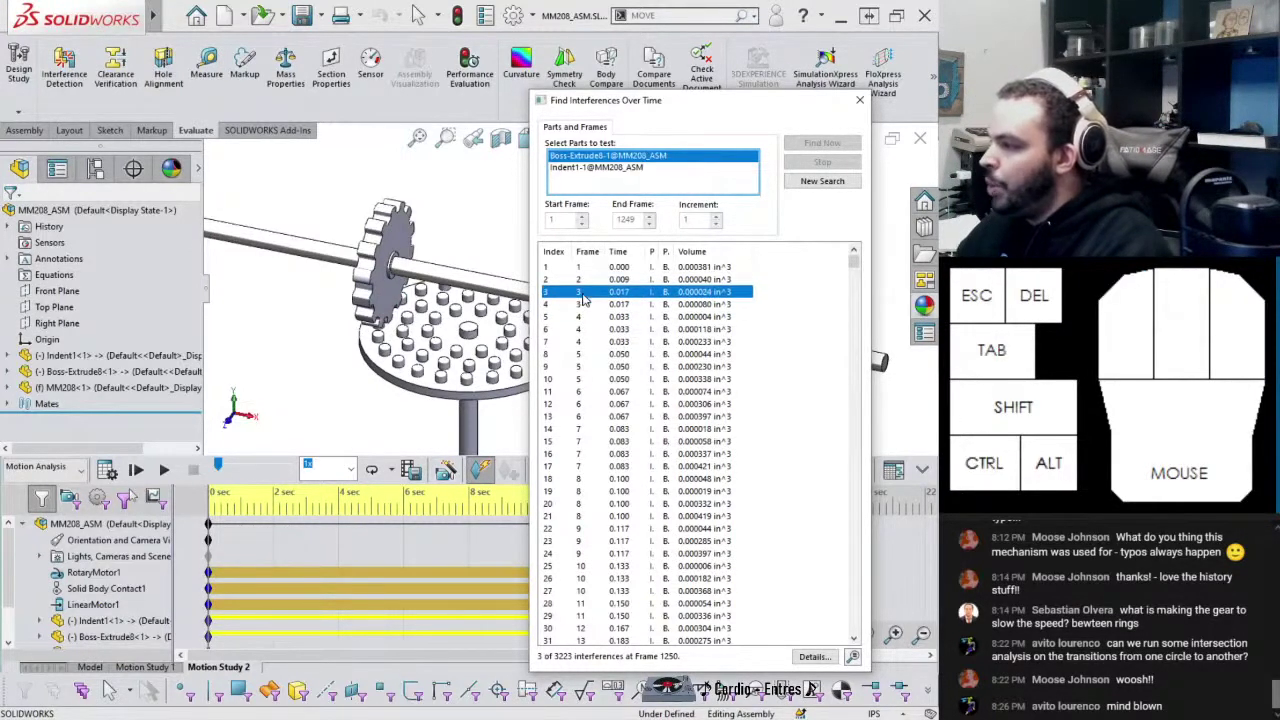
pyautogui.click(577, 306)
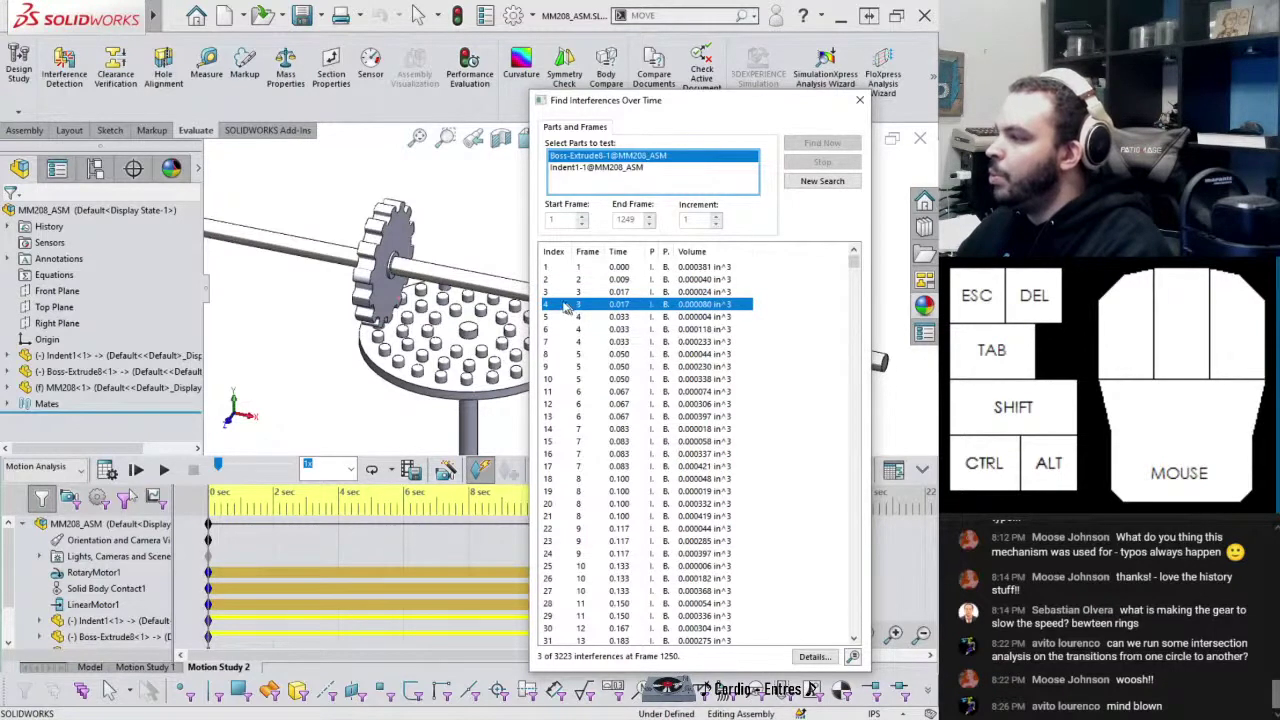
pyautogui.click(549, 293)
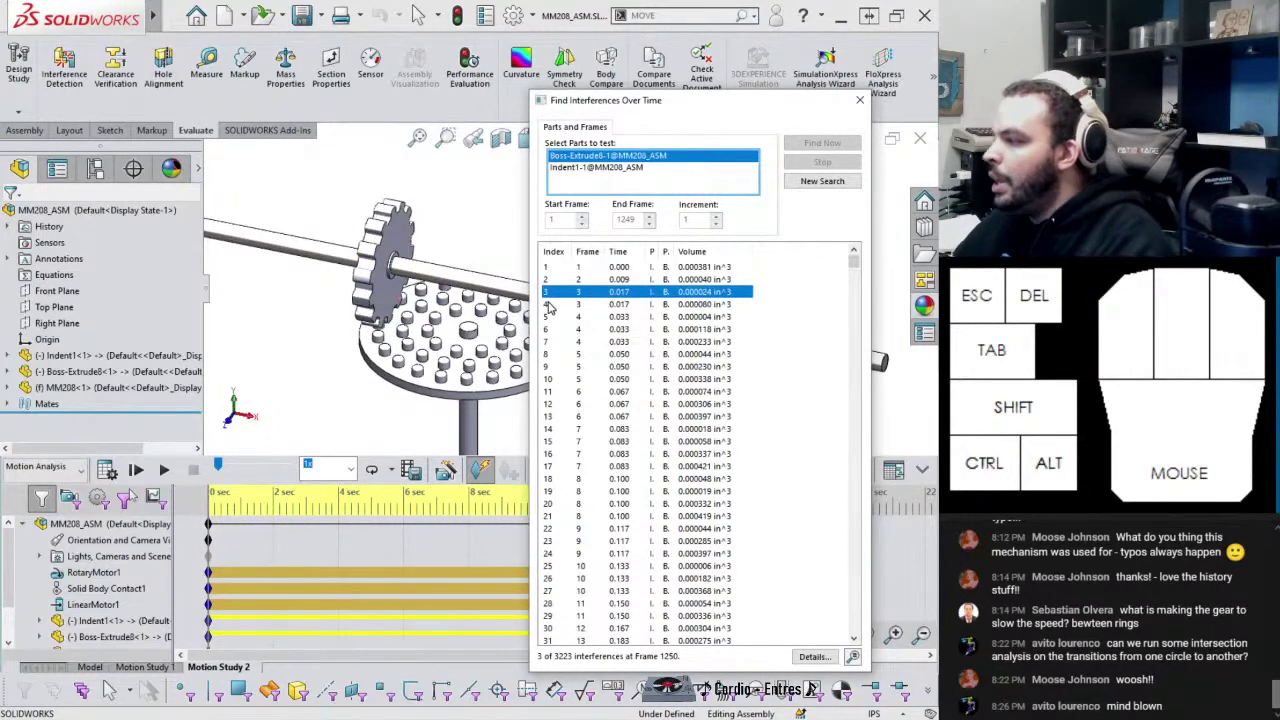
pyautogui.click(556, 305)
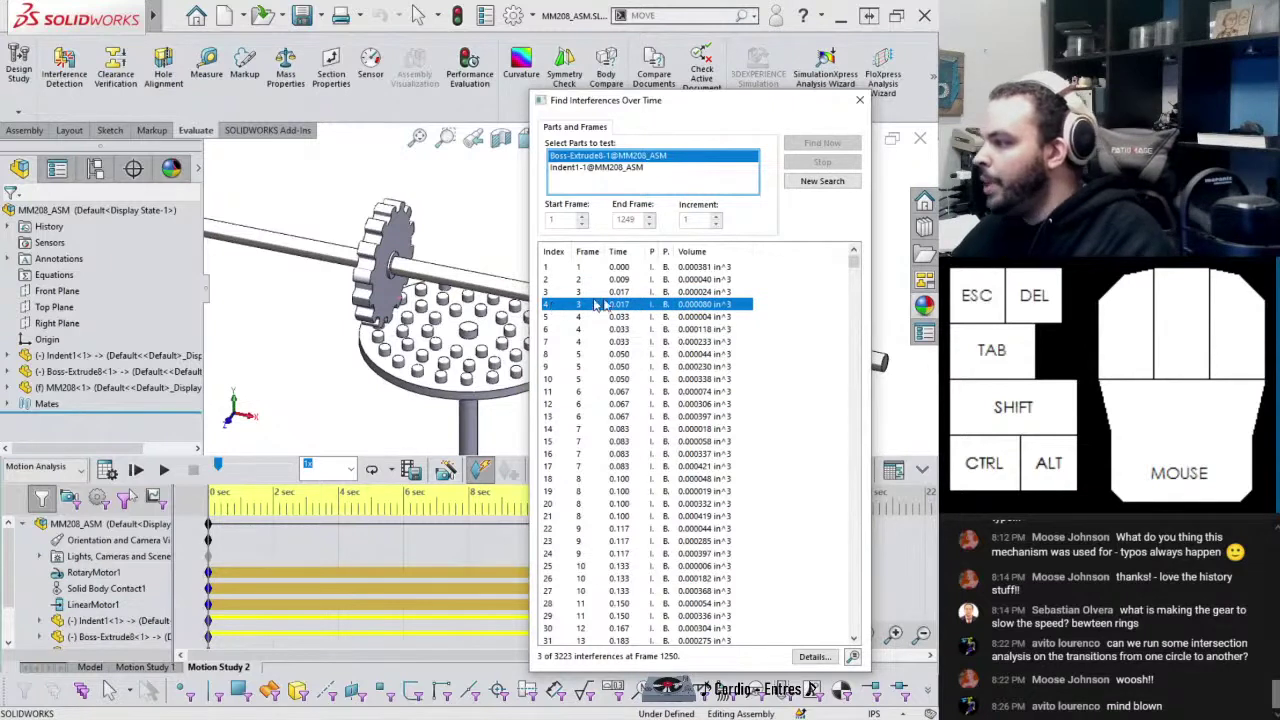
pyautogui.click(699, 293)
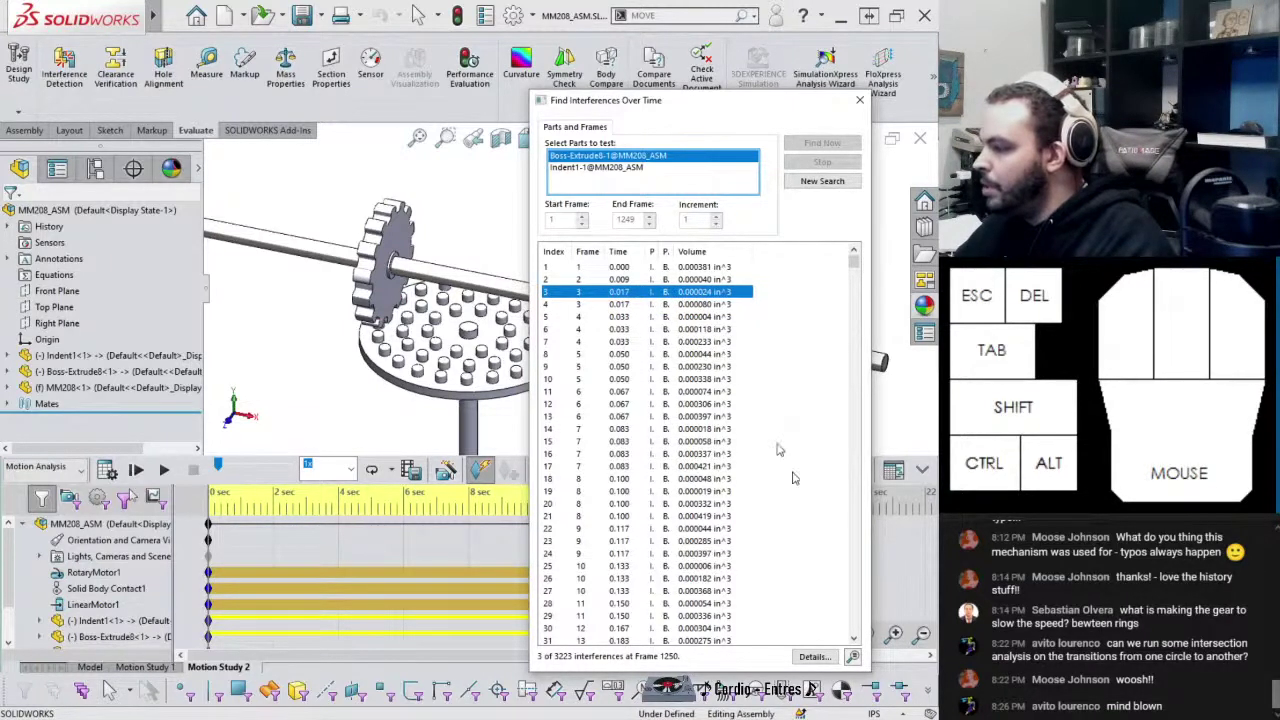
pyautogui.click(855, 658)
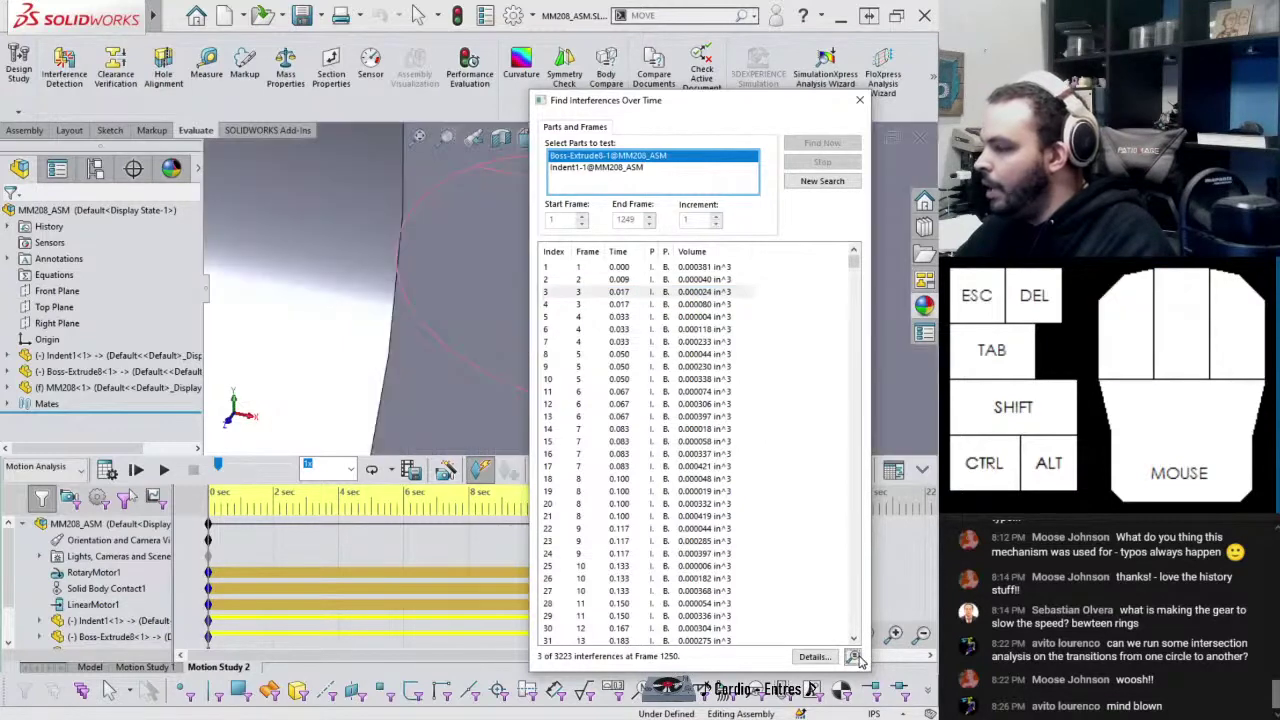
# Move the interference results clear of the model and examine entry 3's overlap from several angles and zoom levels
pyautogui.moveTo(710, 100); pyautogui.dragTo(215, 62)
pyautogui.scroll(5, 712, 270)
pyautogui.moveTo(700, 285); pyautogui.dragTo(523, 277, button='middle')
pyautogui.scroll(-10, 558, 245)
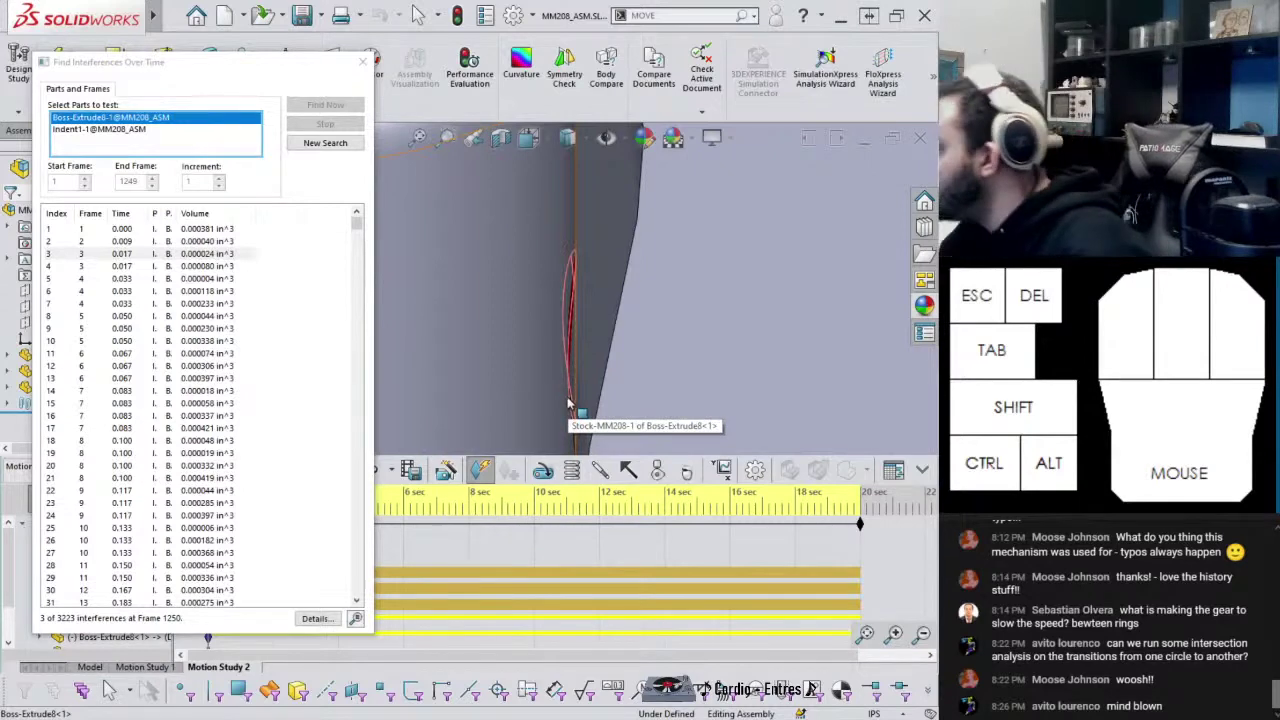
pyautogui.scroll(5, 540, 350)
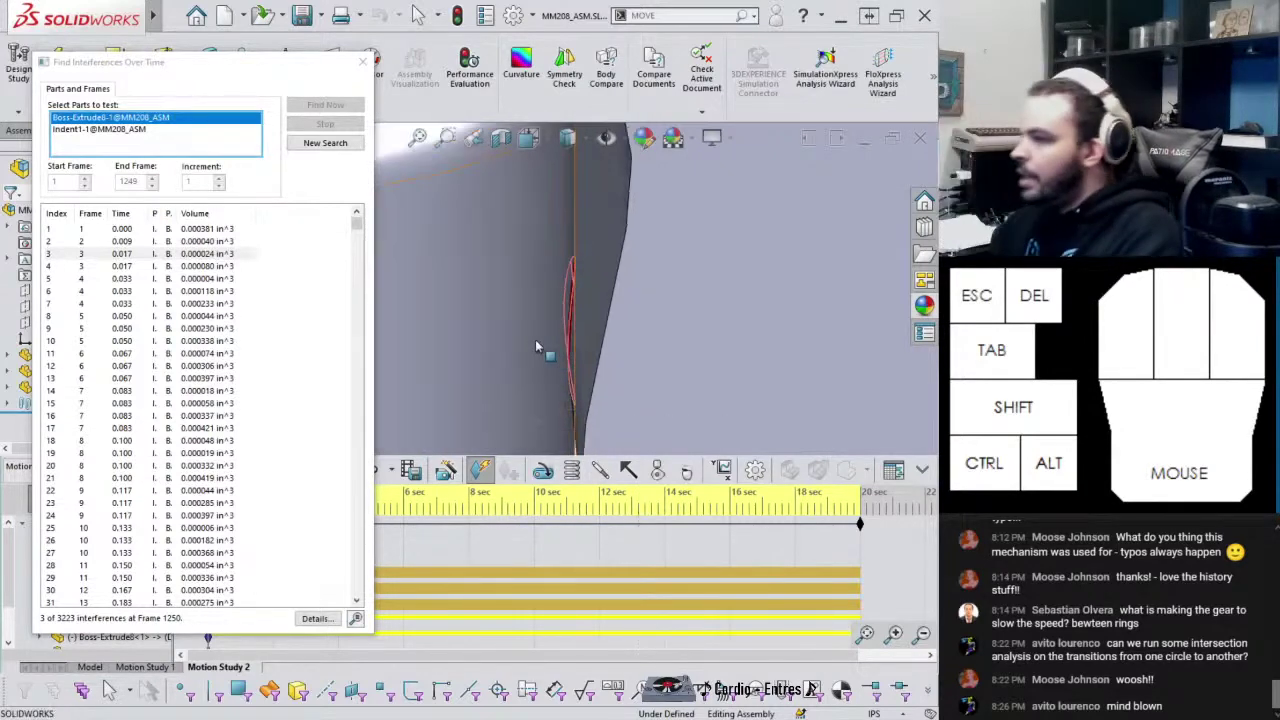
pyautogui.moveTo(537, 350); pyautogui.dragTo(575, 350, button='middle')
# Zoom to the interference of entry 4 at frame 3 and inspect where the gear tooth overlaps the pin
pyautogui.click(208, 267)
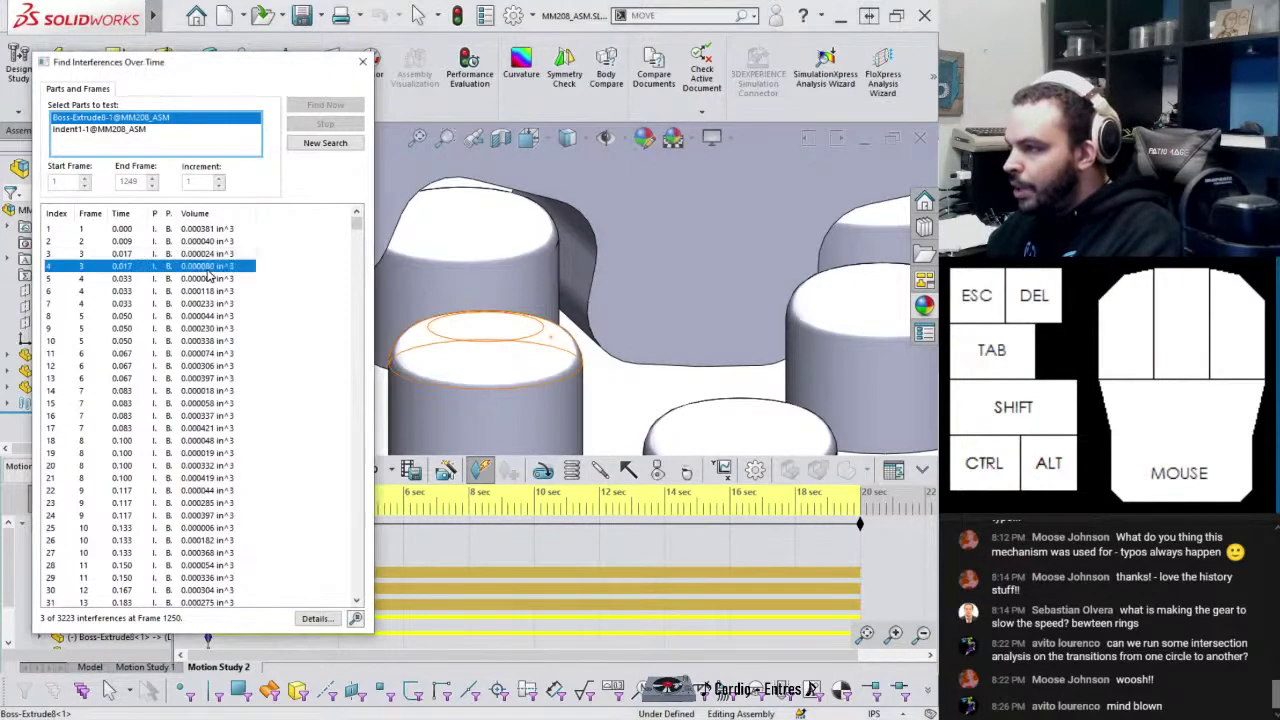
pyautogui.click(355, 620)
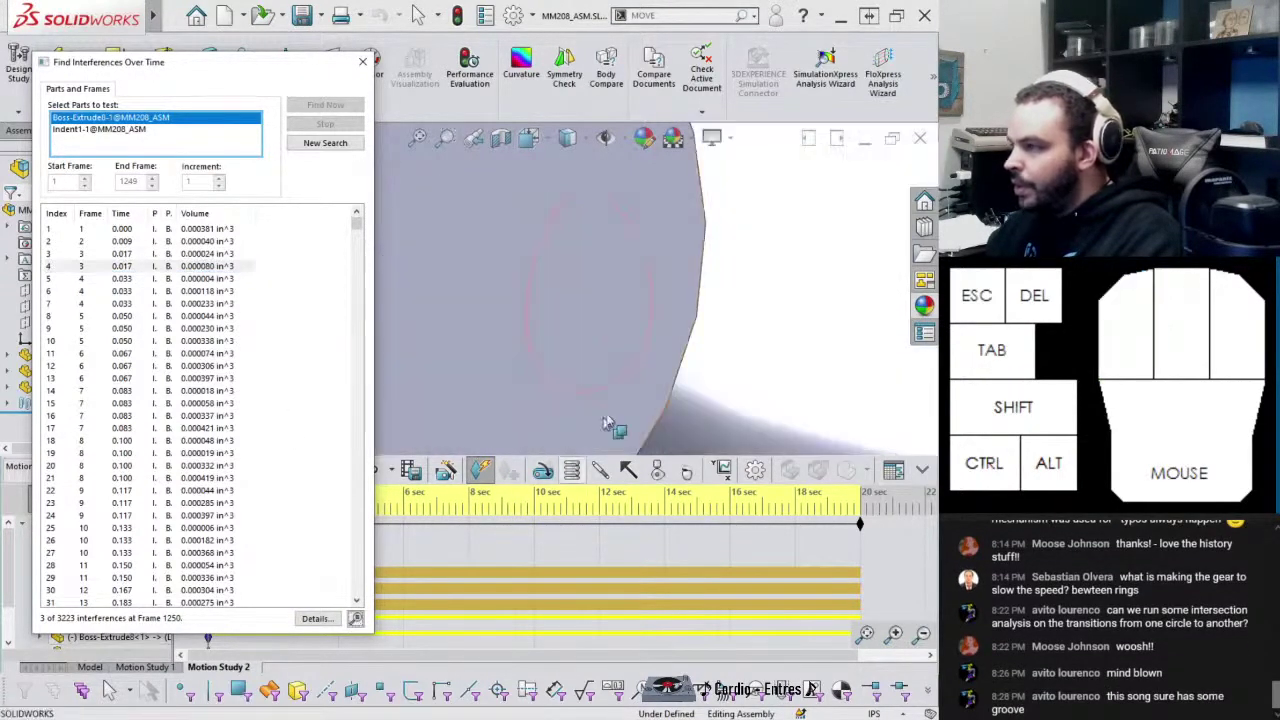
pyautogui.scroll(-2, 645, 370)
pyautogui.scroll(2, 620, 308)
pyautogui.moveTo(620, 308); pyautogui.dragTo(563, 302, button='middle')
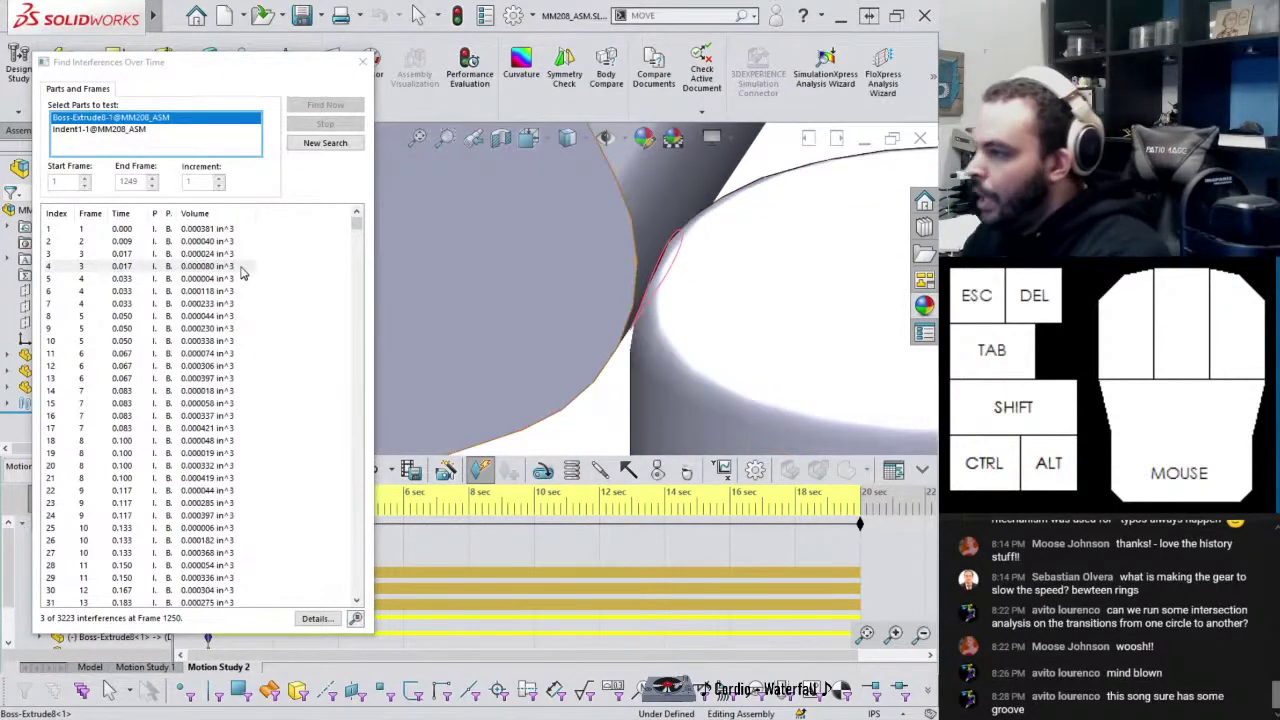
# Show entry 39 at frame 20 and inspect the overlap between the gear tooth and the pin's rounded edge
pyautogui.scroll(-3, 228, 312)
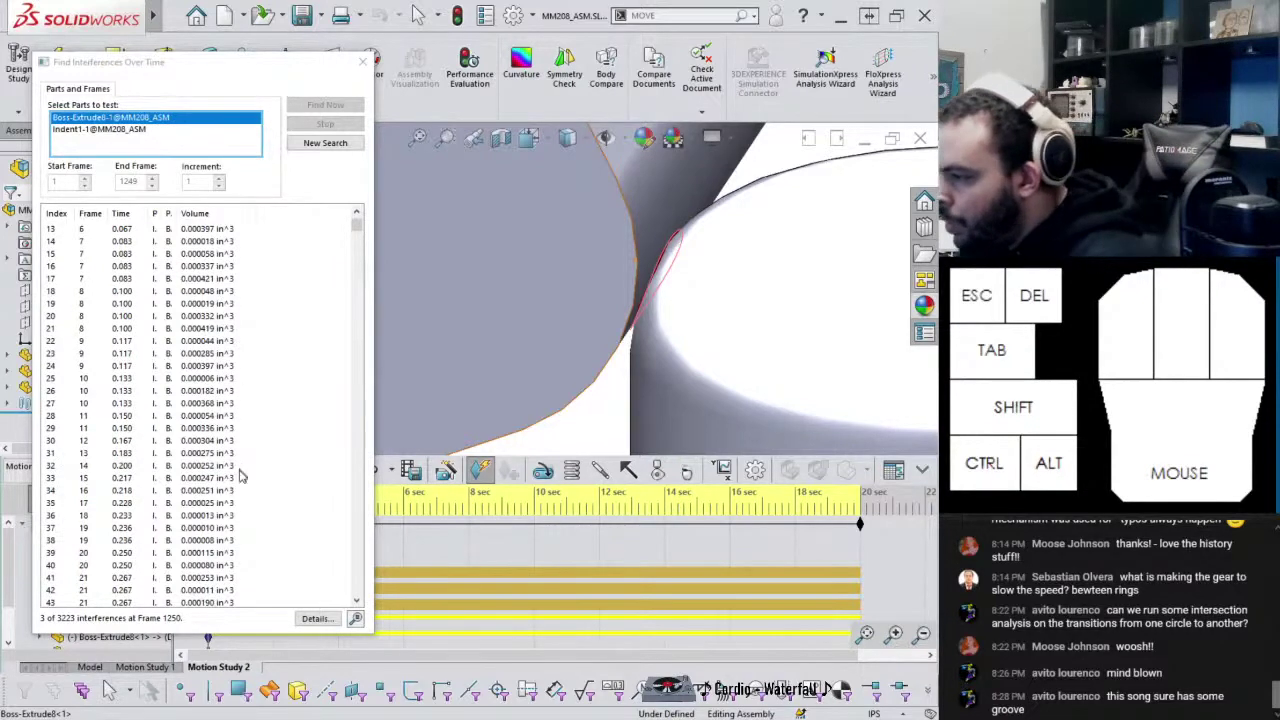
pyautogui.click(200, 556)
pyautogui.click(199, 556)
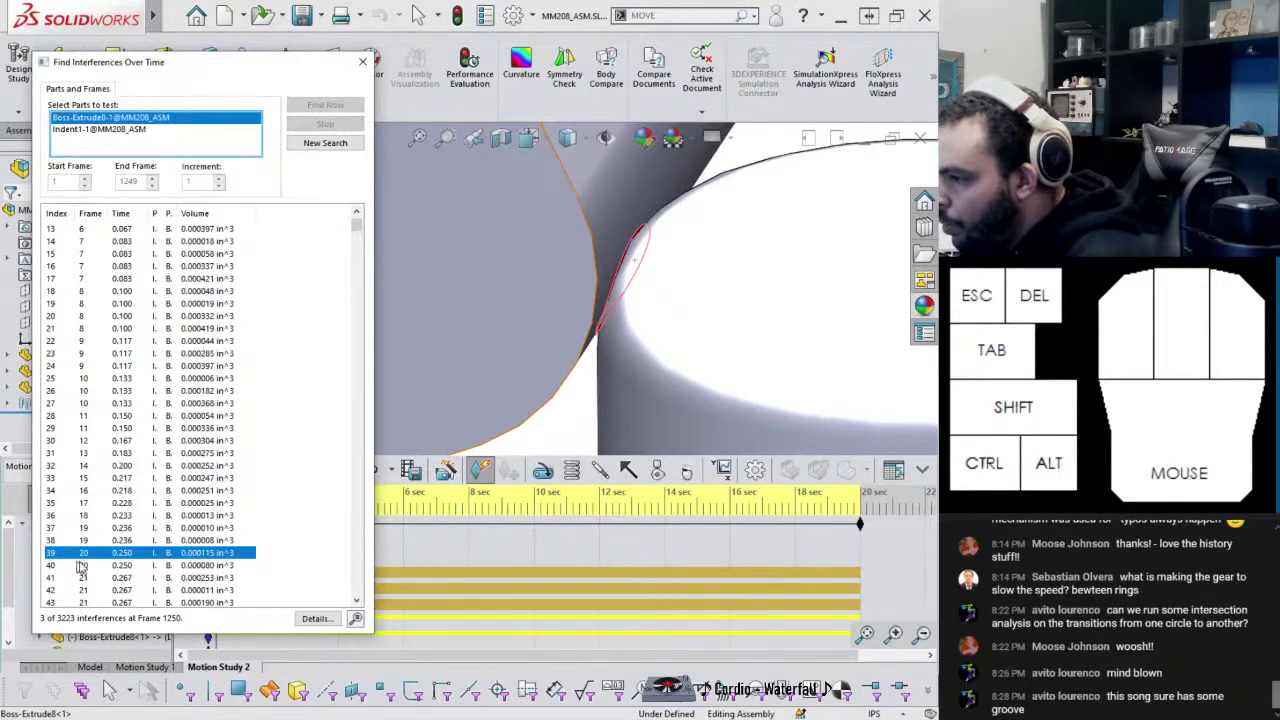
pyautogui.scroll(-5, 634, 271)
pyautogui.scroll(3, 594, 297)
pyautogui.moveTo(541, 305); pyautogui.dragTo(449, 363, button='middle')
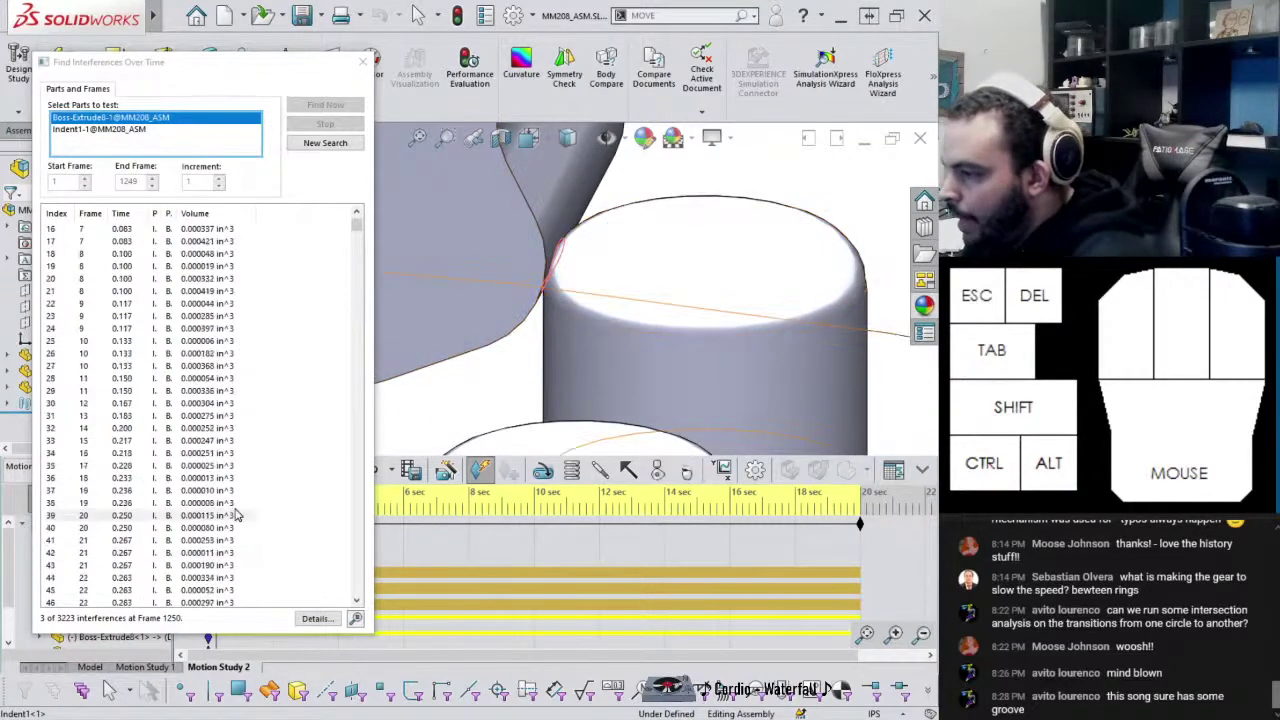
# Examine the interference volumes through the results list down to the ring transition around 4.6 seconds, keeping the motion timeline in view
pyautogui.scroll(-8, 240, 513)
pyautogui.scroll(-20, 238, 505)
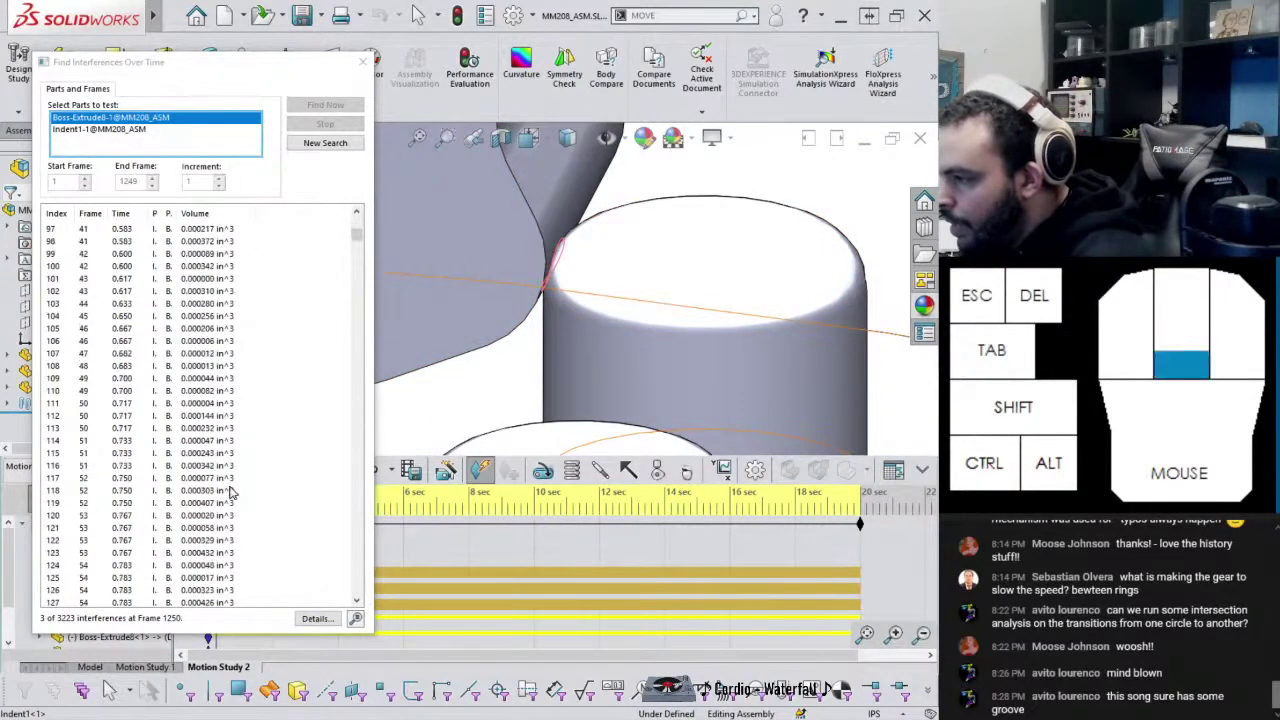
pyautogui.scroll(-15, 232, 487)
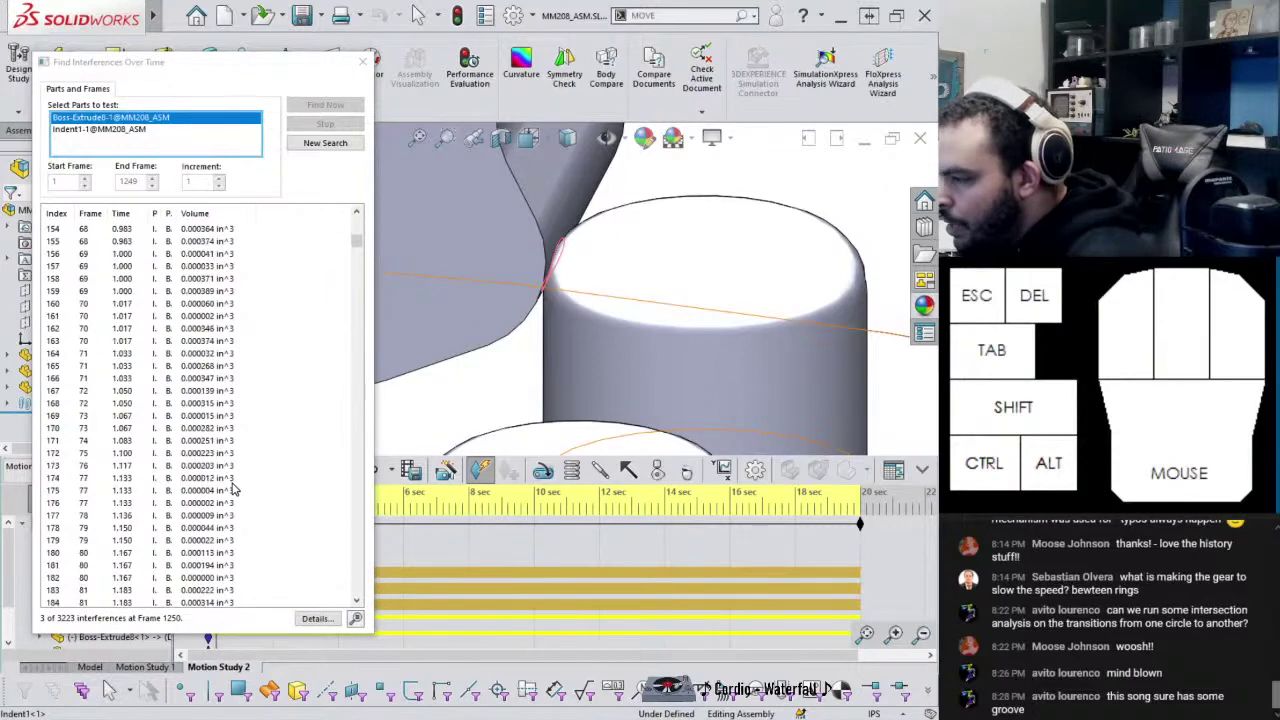
pyautogui.scroll(14, 240, 480)
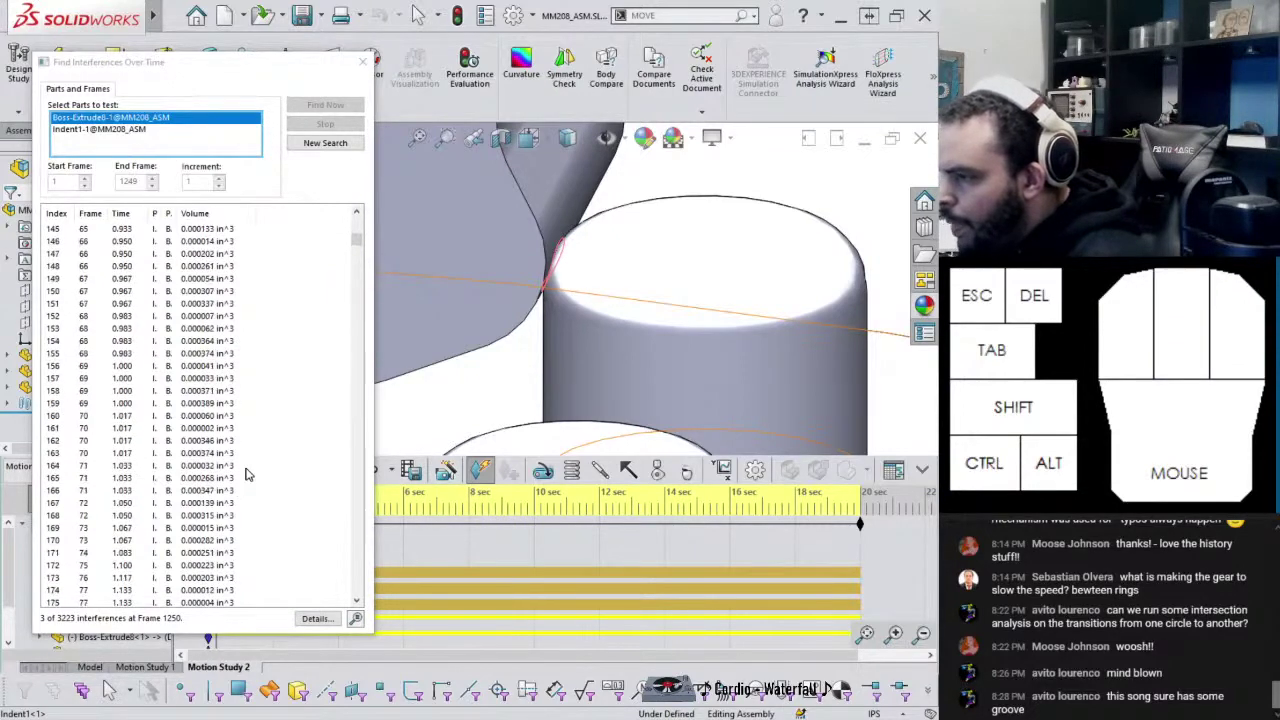
pyautogui.scroll(7, 247, 474)
pyautogui.moveTo(218, 70); pyautogui.dragTo(735, 79)
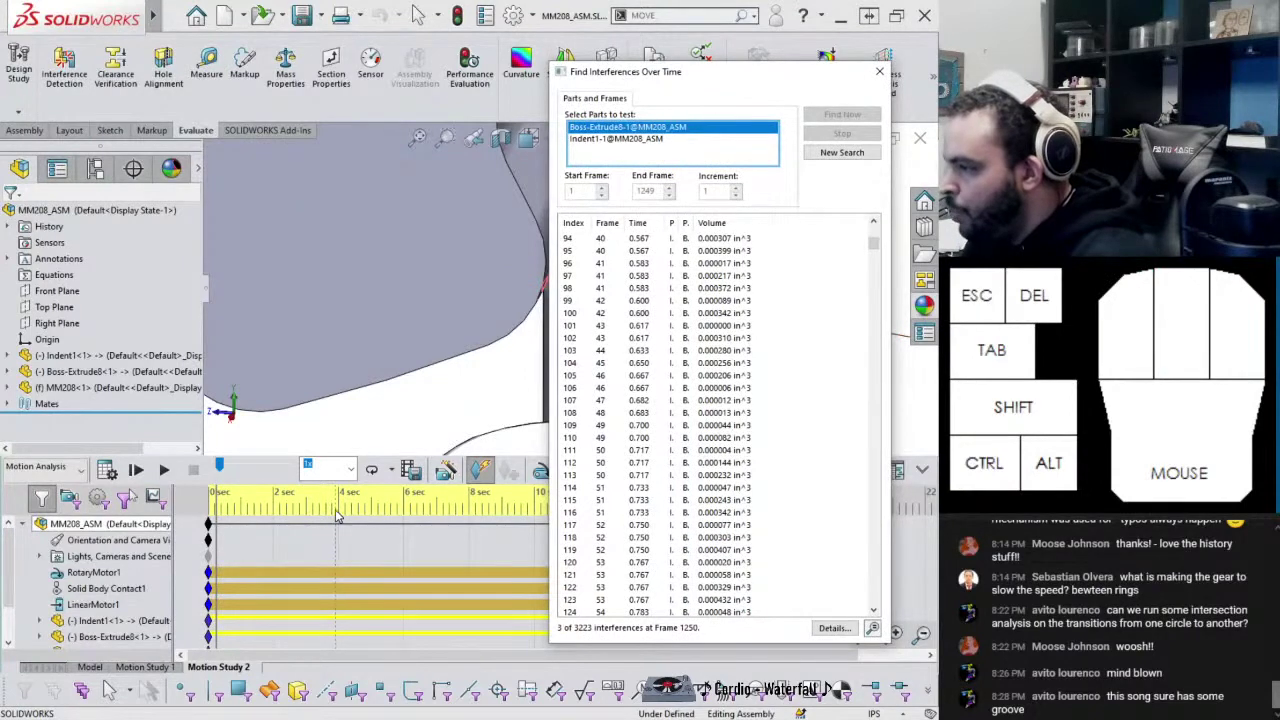
pyautogui.scroll(-20, 636, 420)
pyautogui.scroll(-17, 634, 455)
pyautogui.moveTo(873, 262); pyautogui.dragTo(880, 314)
pyautogui.scroll(20, 800, 345)
pyautogui.scroll(-8, 773, 361)
pyautogui.scroll(-12, 720, 455)
pyautogui.scroll(-7, 720, 512)
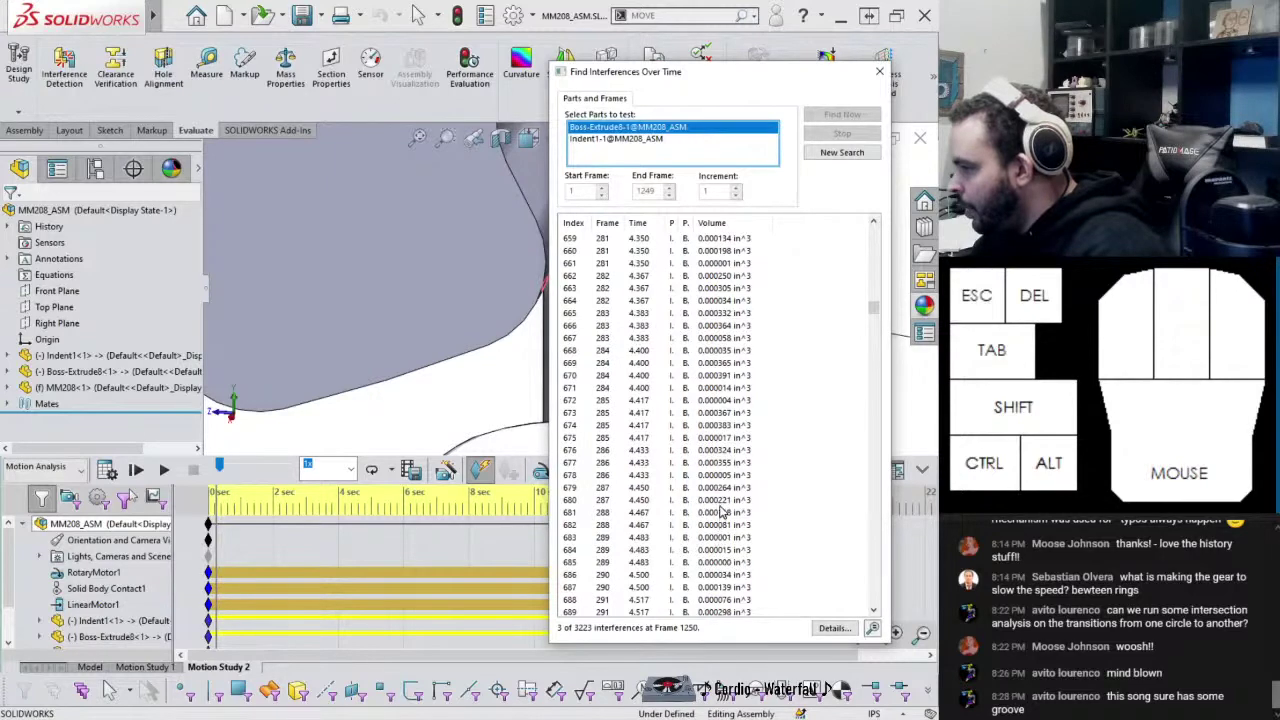
pyautogui.scroll(-3, 724, 510)
pyautogui.scroll(-9, 724, 510)
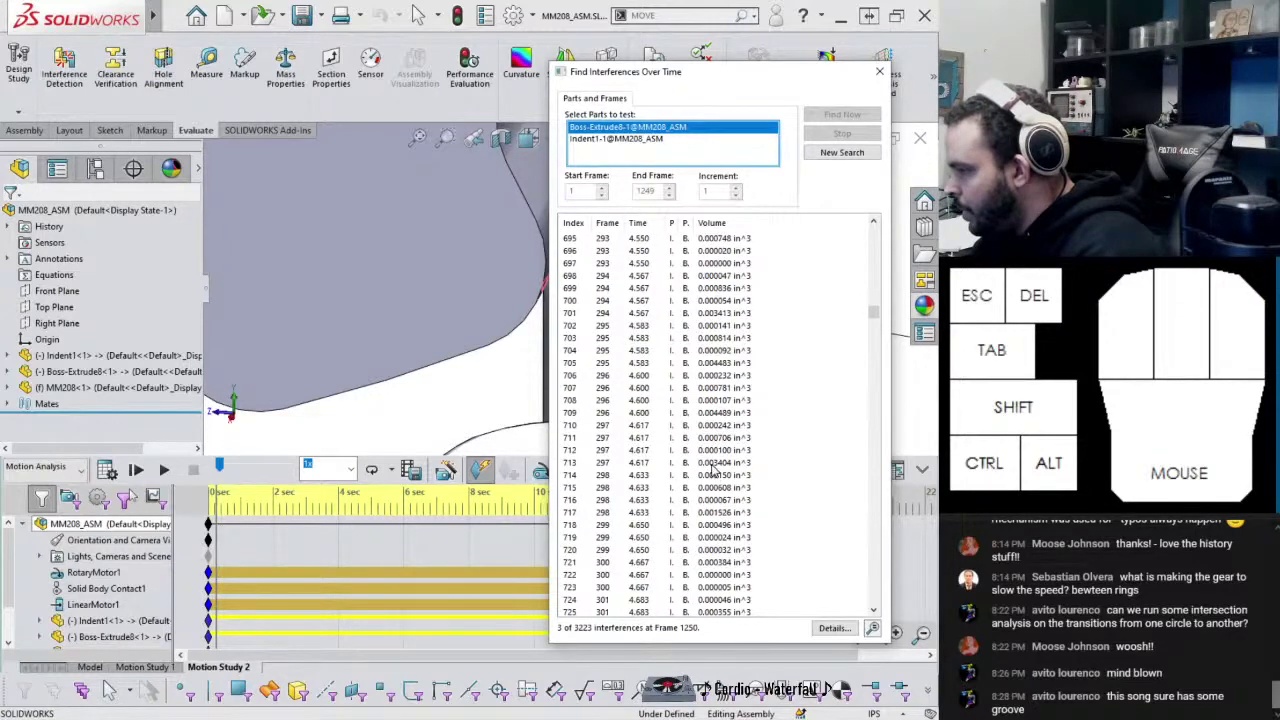
pyautogui.scroll(-1, 724, 516)
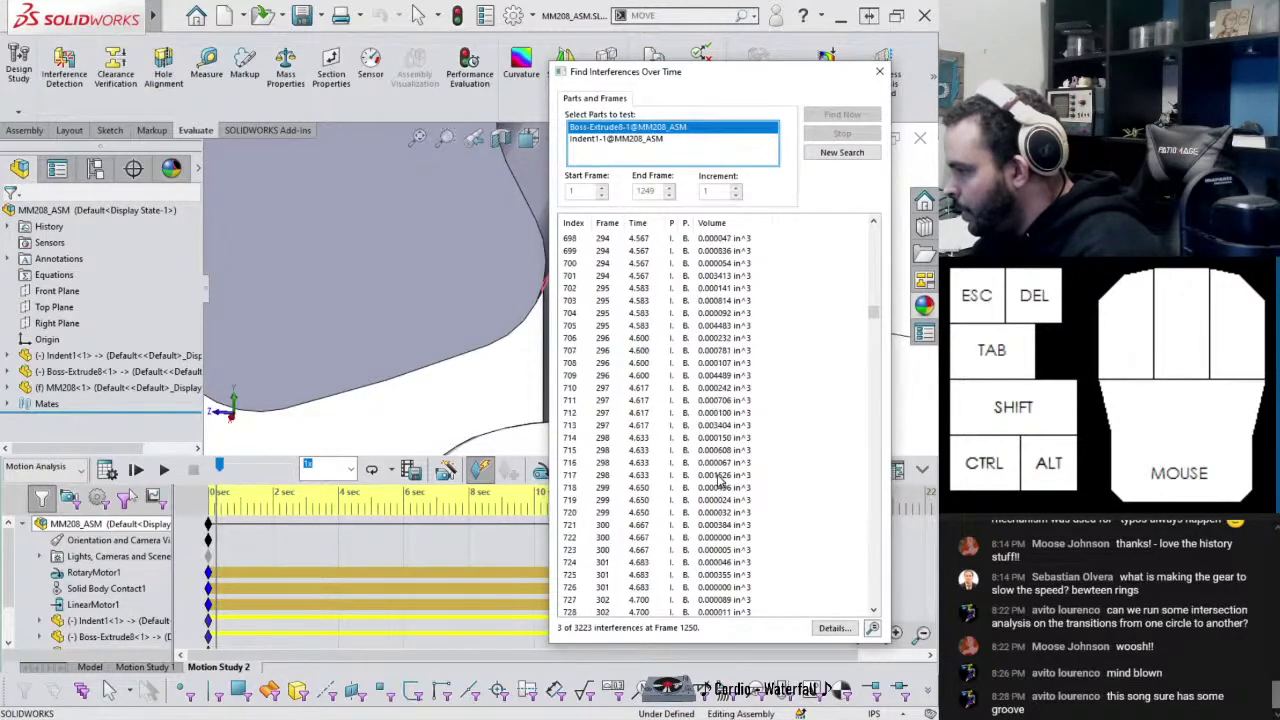
# Show interference entry 717 at frame 298 and inspect the overlap at the pin from several angles
pyautogui.click(718, 477)
pyautogui.moveTo(655, 70); pyautogui.dragTo(79, 66)
pyautogui.moveTo(510, 290); pyautogui.dragTo(628, 250, button='middle')
pyautogui.scroll(-5, 565, 270)
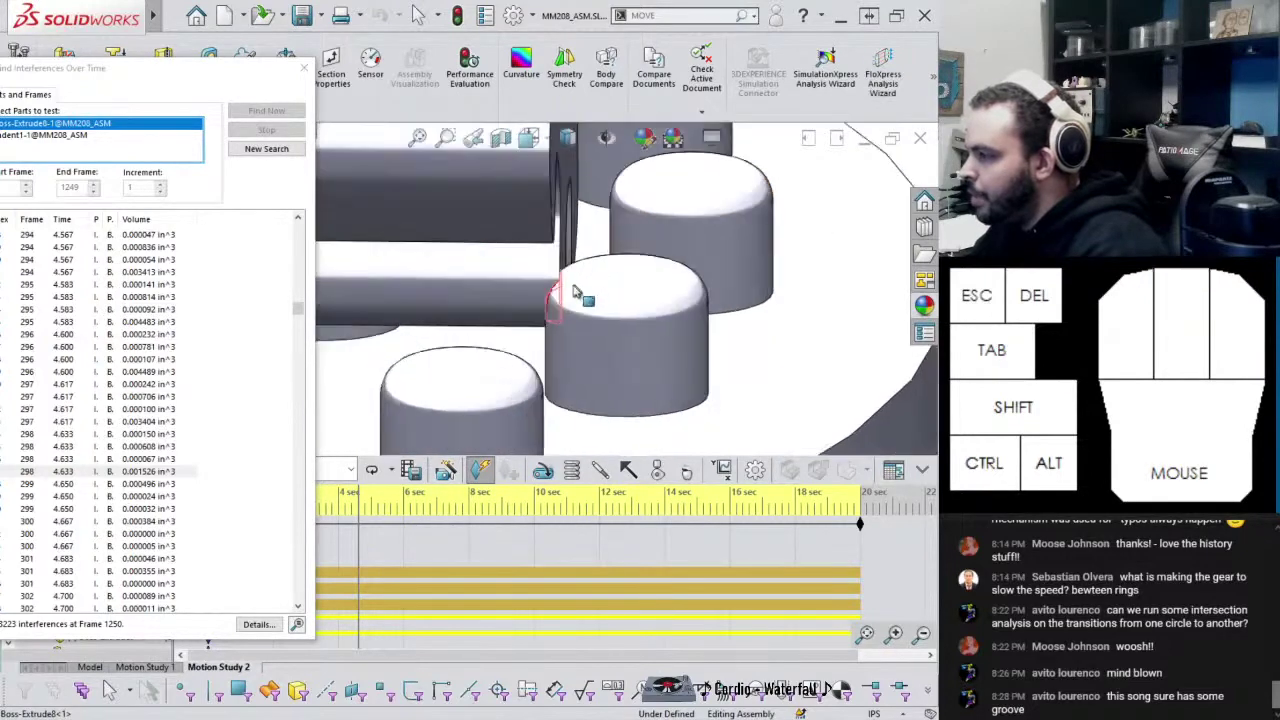
pyautogui.moveTo(575, 288); pyautogui.dragTo(350, 312, button='middle')
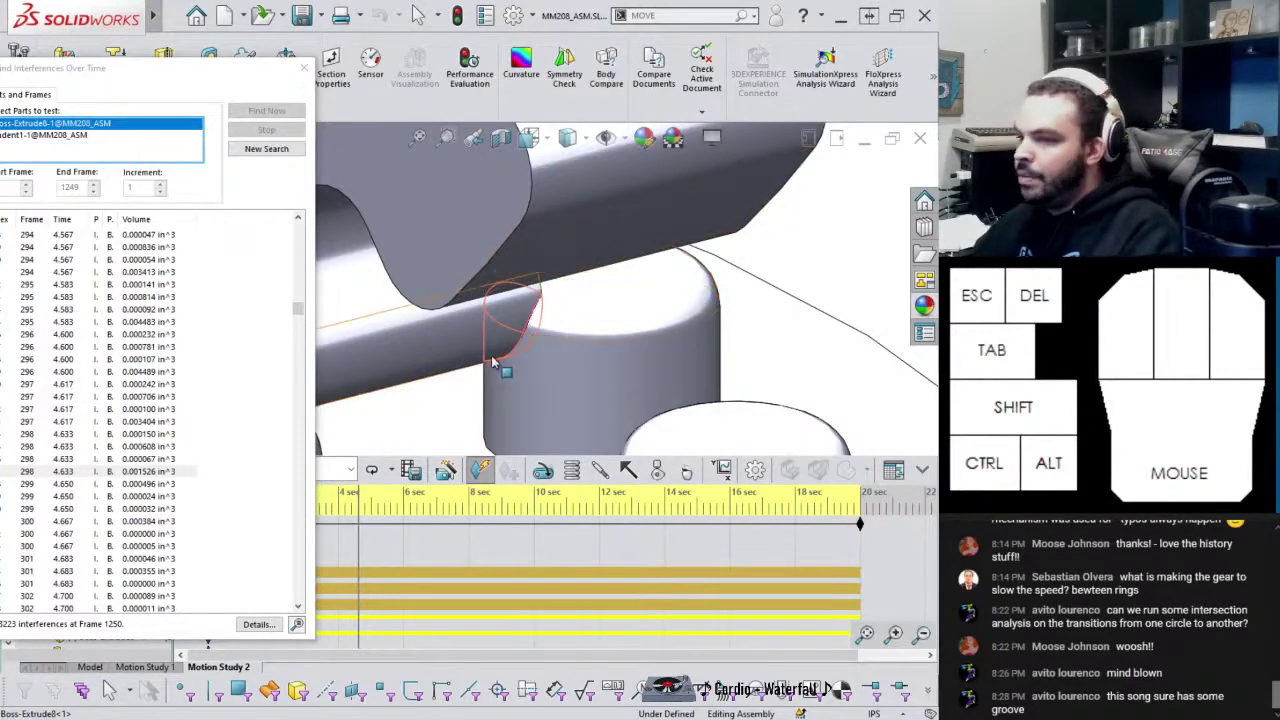
# Show interference entry 773 at frame 320, inspect its overlap, and compare the volumes of the neighbouring entries
pyautogui.moveTo(224, 70); pyautogui.dragTo(296, 65)
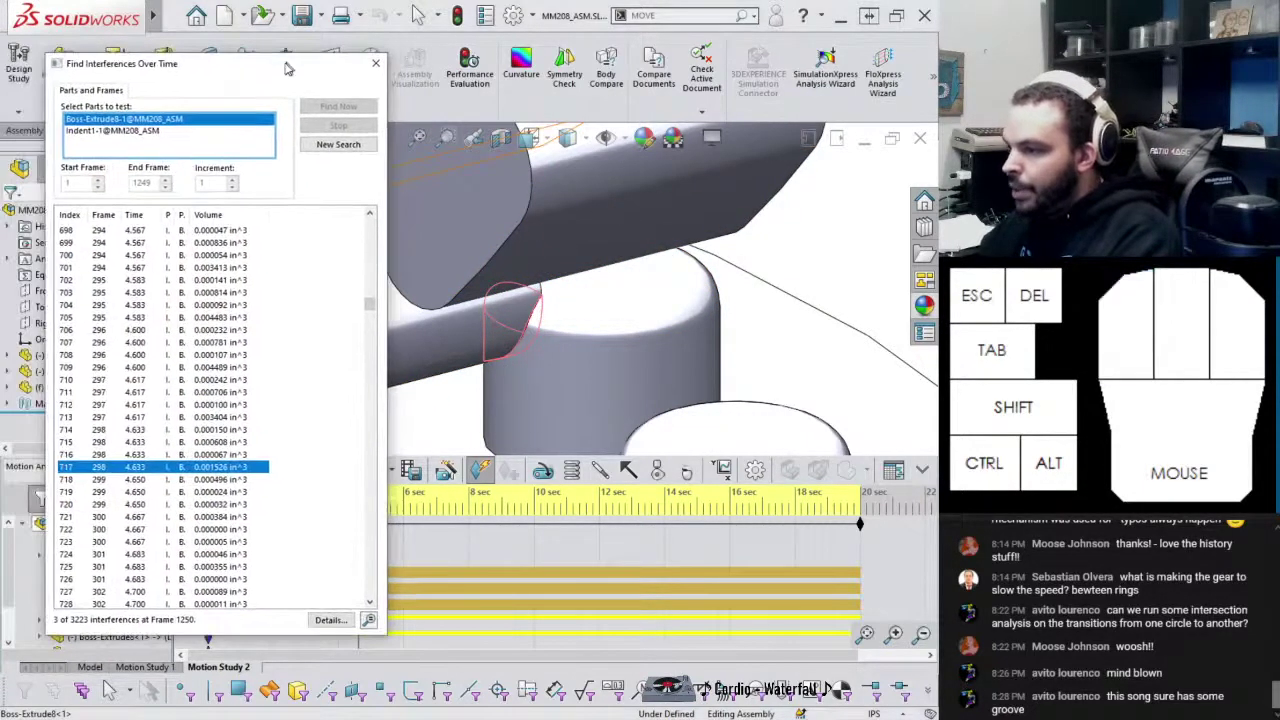
pyautogui.scroll(-16, 305, 430)
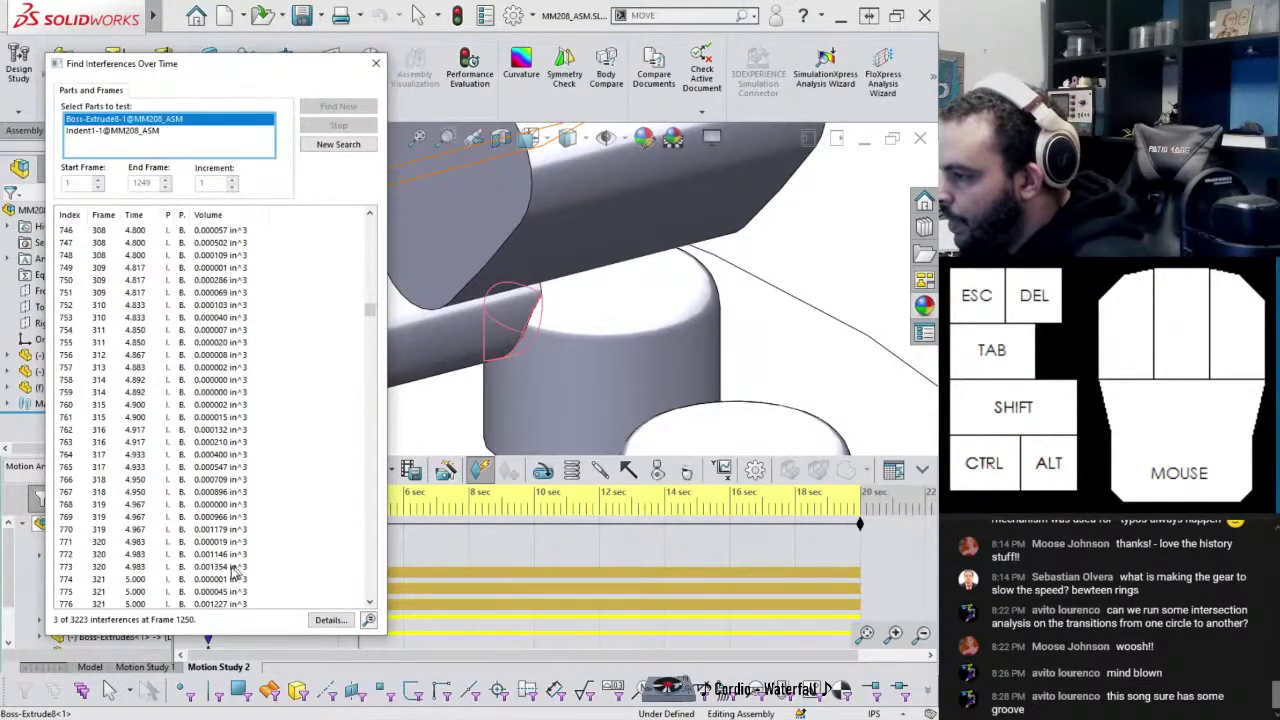
pyautogui.click(238, 567)
pyautogui.scroll(3, 600, 335)
pyautogui.scroll(-6, 560, 315)
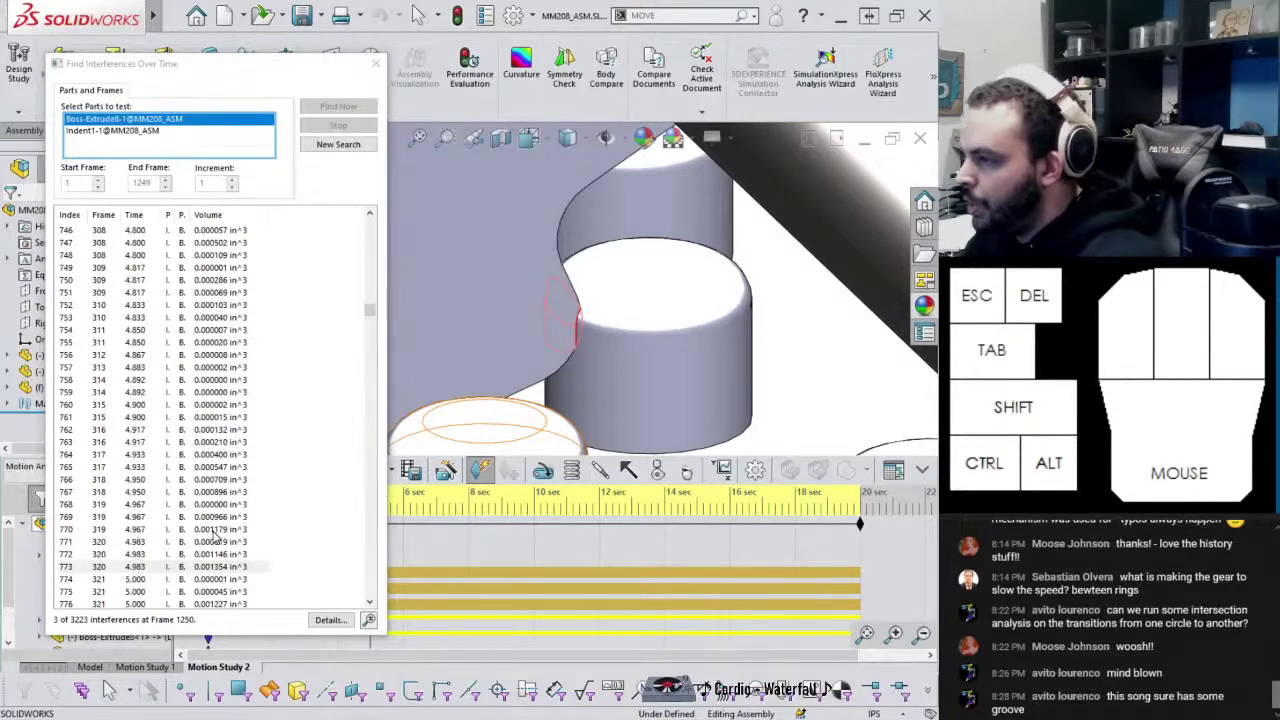
pyautogui.scroll(-2, 215, 537)
pyautogui.scroll(1, 215, 537)
pyautogui.scroll(1, 210, 283)
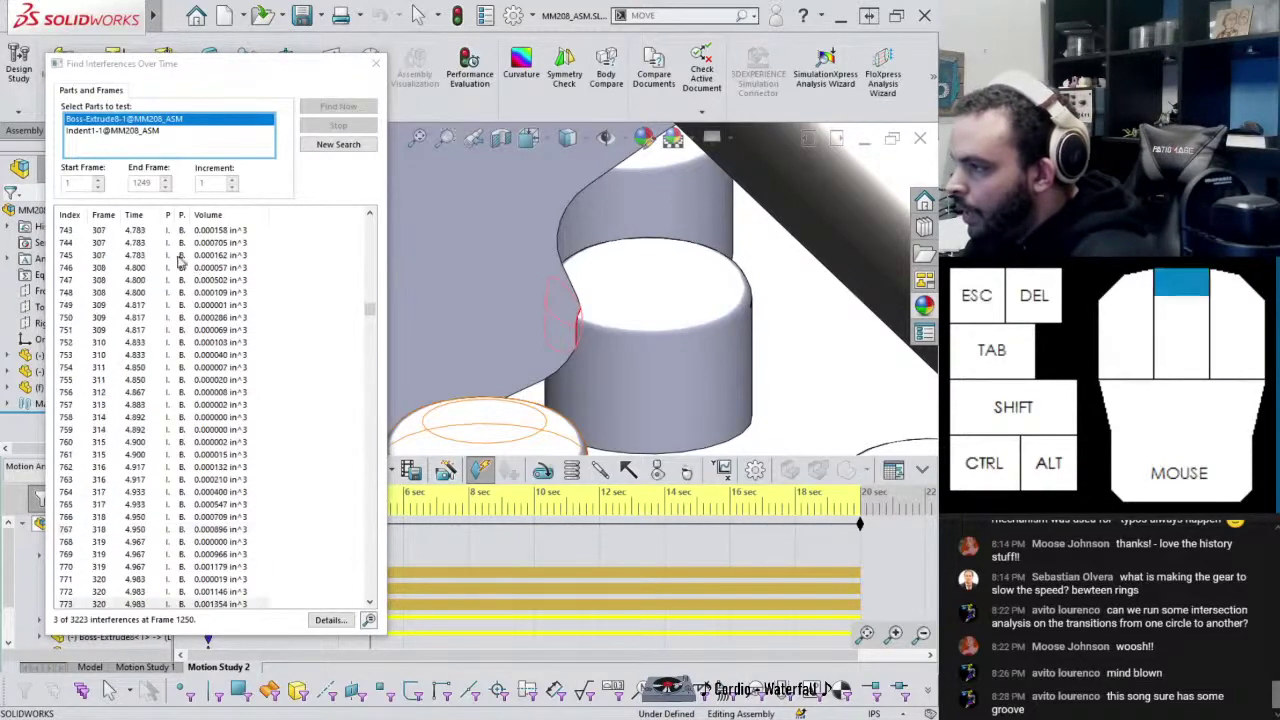
pyautogui.scroll(-1, 210, 530)
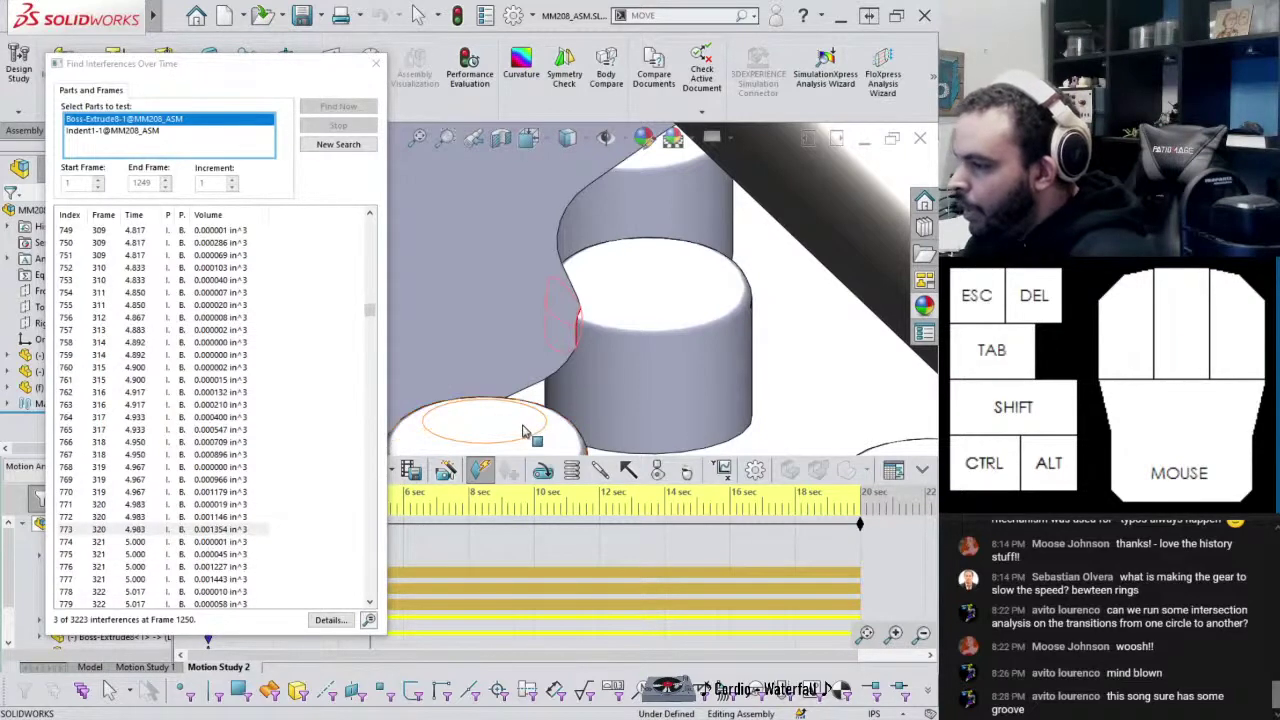
# Move the interference results aside and bring the whole gear, shaft and pinned disc into view
pyautogui.click(278, 64)
pyautogui.moveTo(276, 73); pyautogui.dragTo(772, 122)
pyautogui.moveTo(440, 320); pyautogui.dragTo(480, 348, button='middle')
pyautogui.moveTo(676, 120); pyautogui.dragTo(736, 118)
pyautogui.keyDown('ctrl'); pyautogui.moveTo(533, 318); pyautogui.dragTo(393, 282, button='middle'); pyautogui.keyUp('ctrl')
pyautogui.scroll(5, 393, 282)
pyautogui.keyDown('ctrl'); pyautogui.moveTo(445, 427); pyautogui.dragTo(378, 552, button='middle'); pyautogui.keyUp('ctrl')
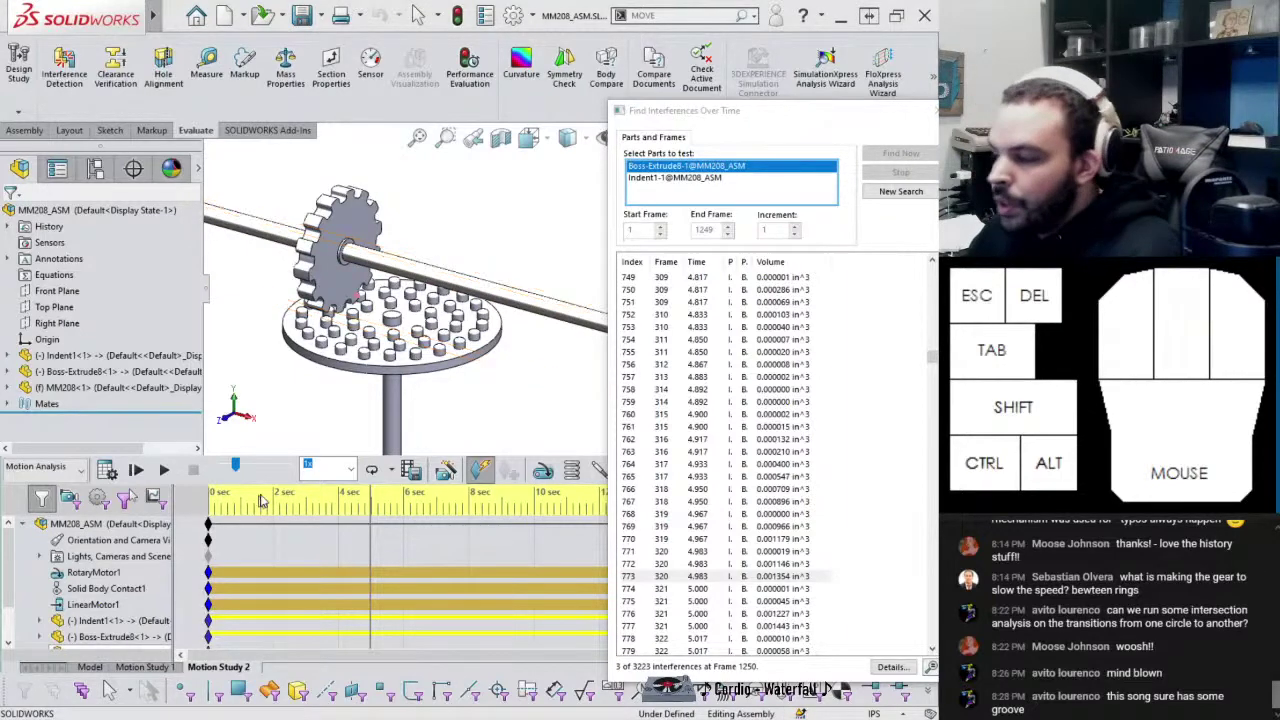
# Open the folder that contains MM208_ASM.SLDASM
pyautogui.moveTo(157, 17)
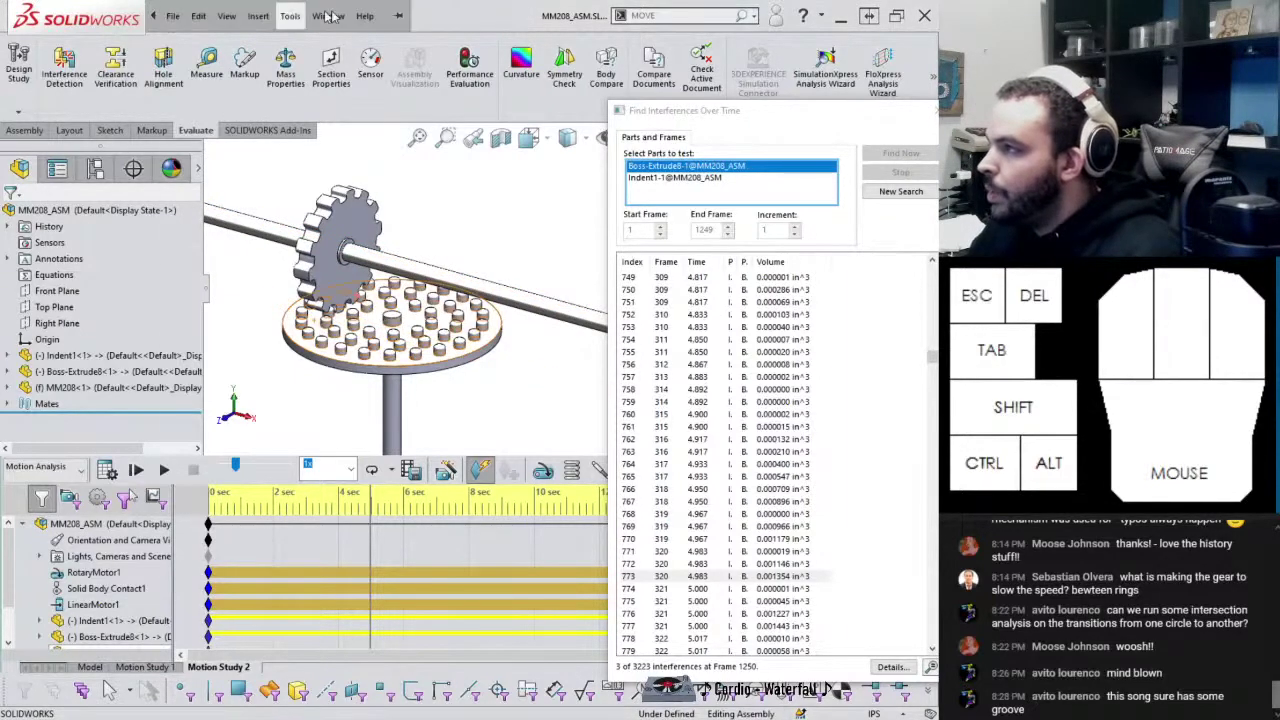
pyautogui.click(328, 16)
pyautogui.click(486, 254)
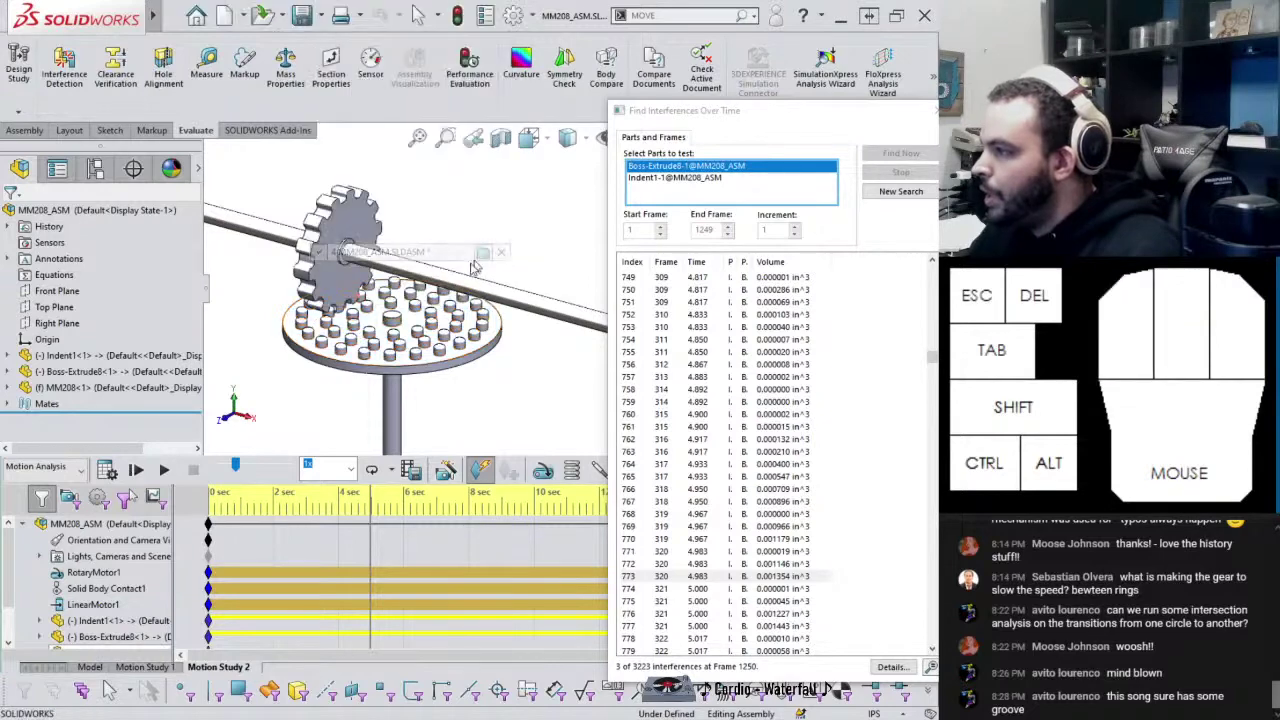
# Try to open MM208_ASM.mp4 with VLC media player
pyautogui.rightClick(543, 318)
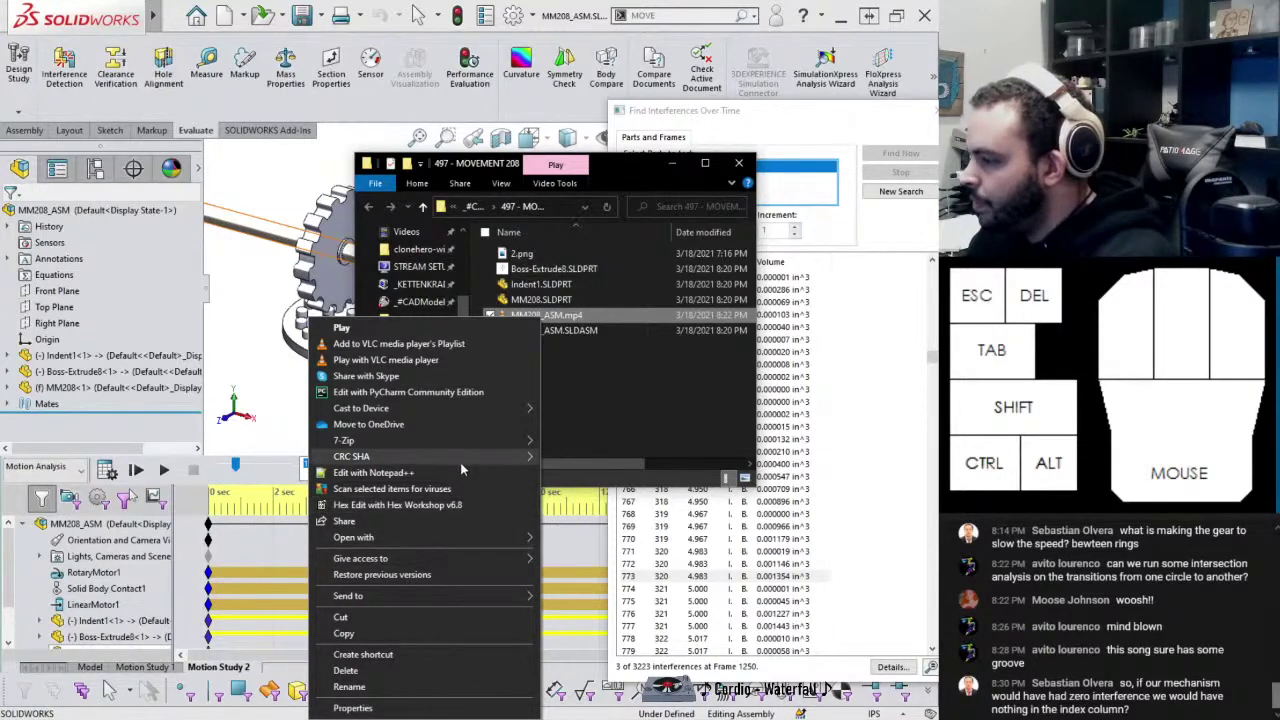
pyautogui.moveTo(446, 597)
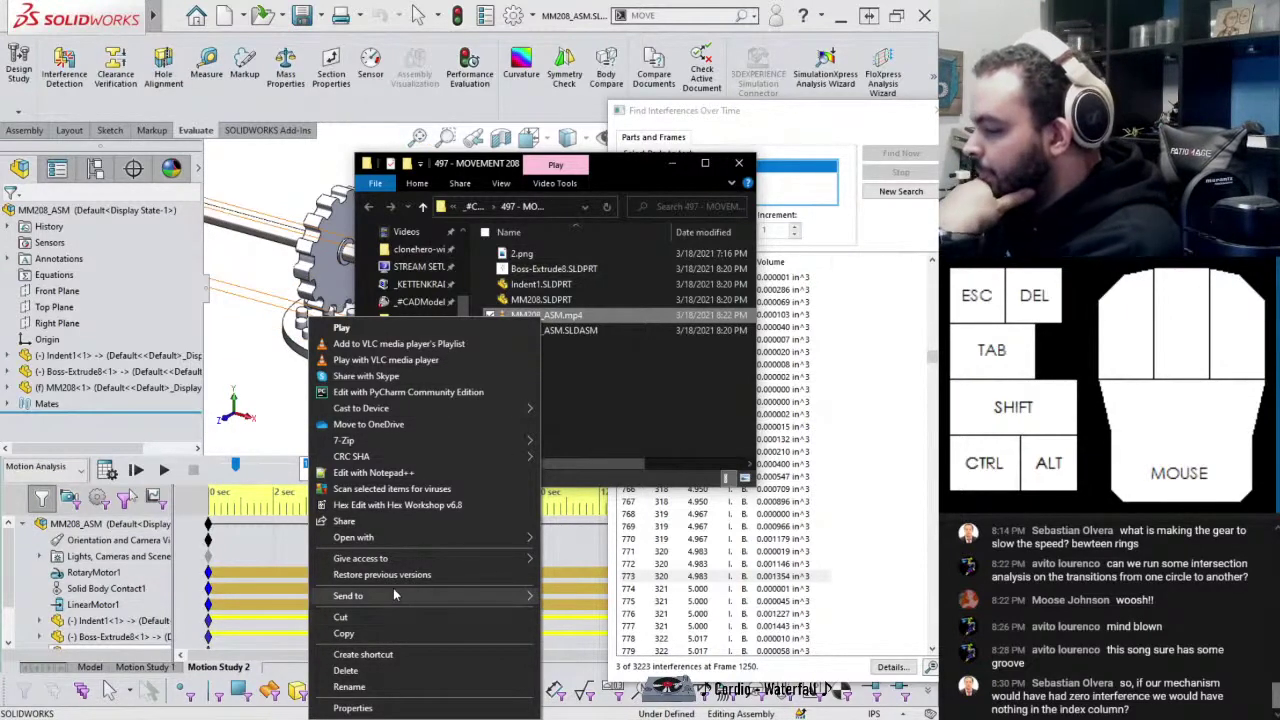
pyautogui.moveTo(398, 597)
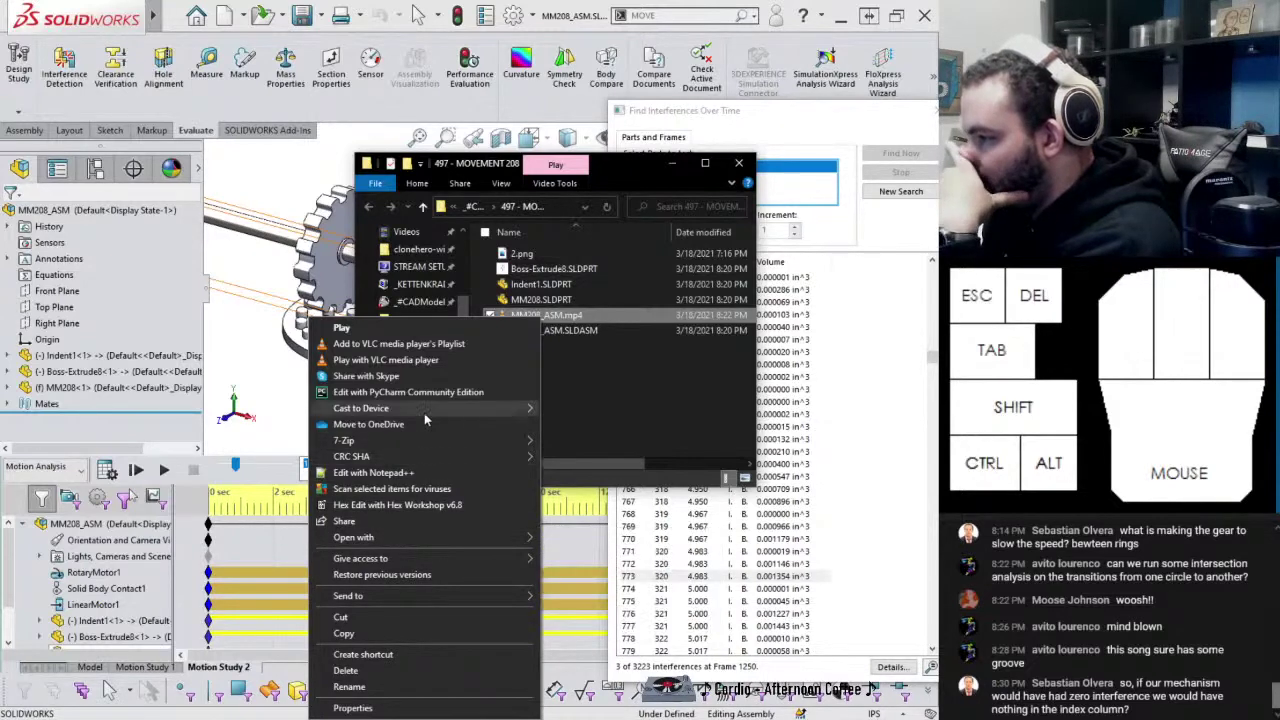
pyautogui.moveTo(407, 537)
pyautogui.click(672, 568)
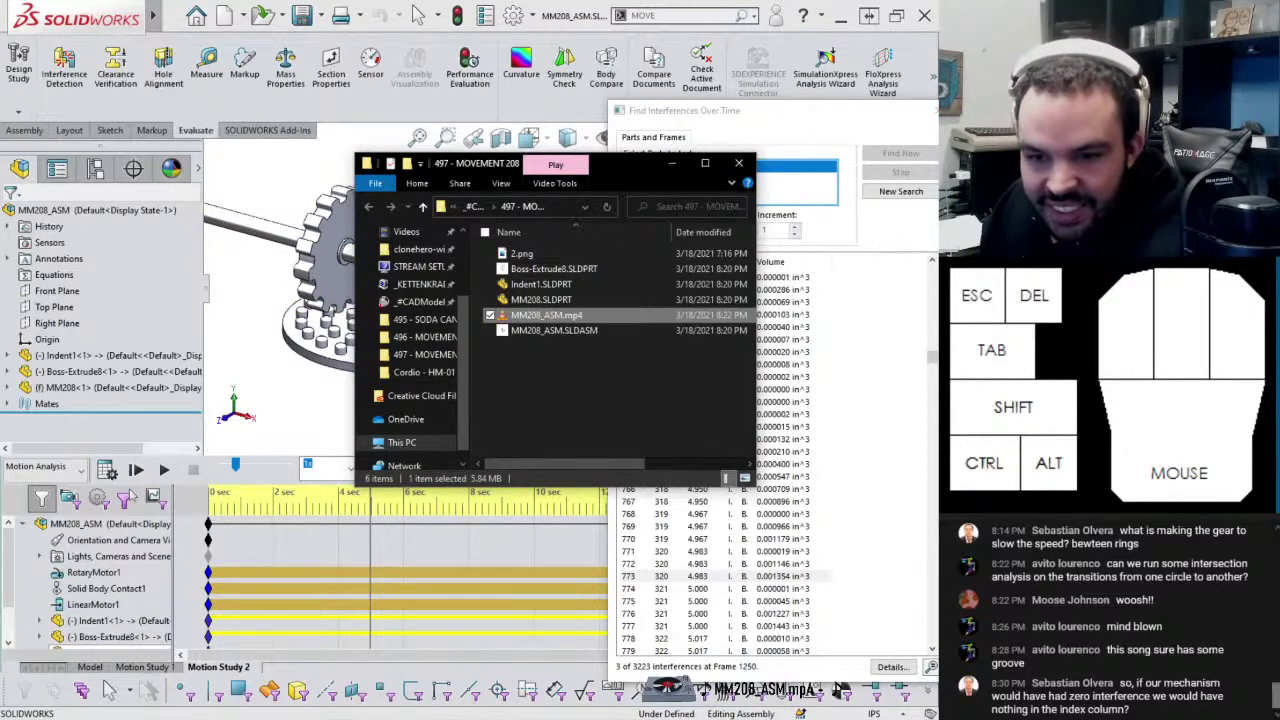
# Open MM208_ASM.mp4 with Windows Media Player
pyautogui.rightClick(530, 317)
pyautogui.moveTo(455, 538)
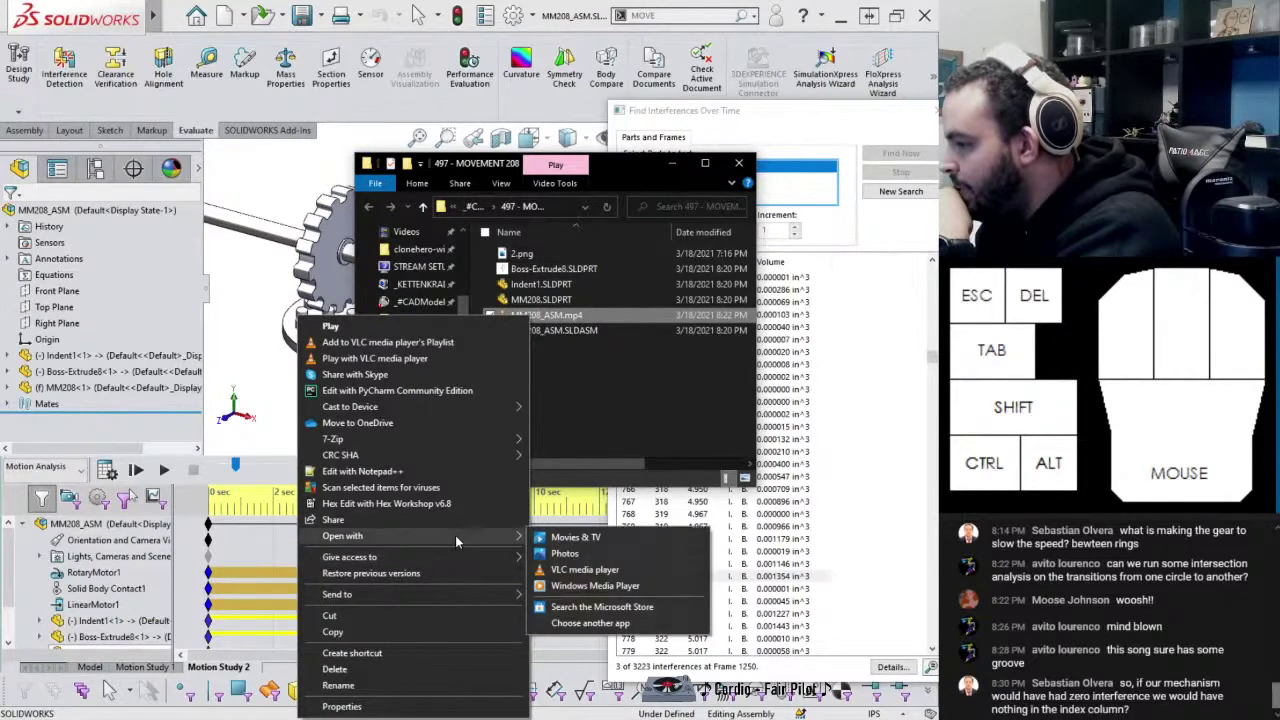
pyautogui.click(757, 627)
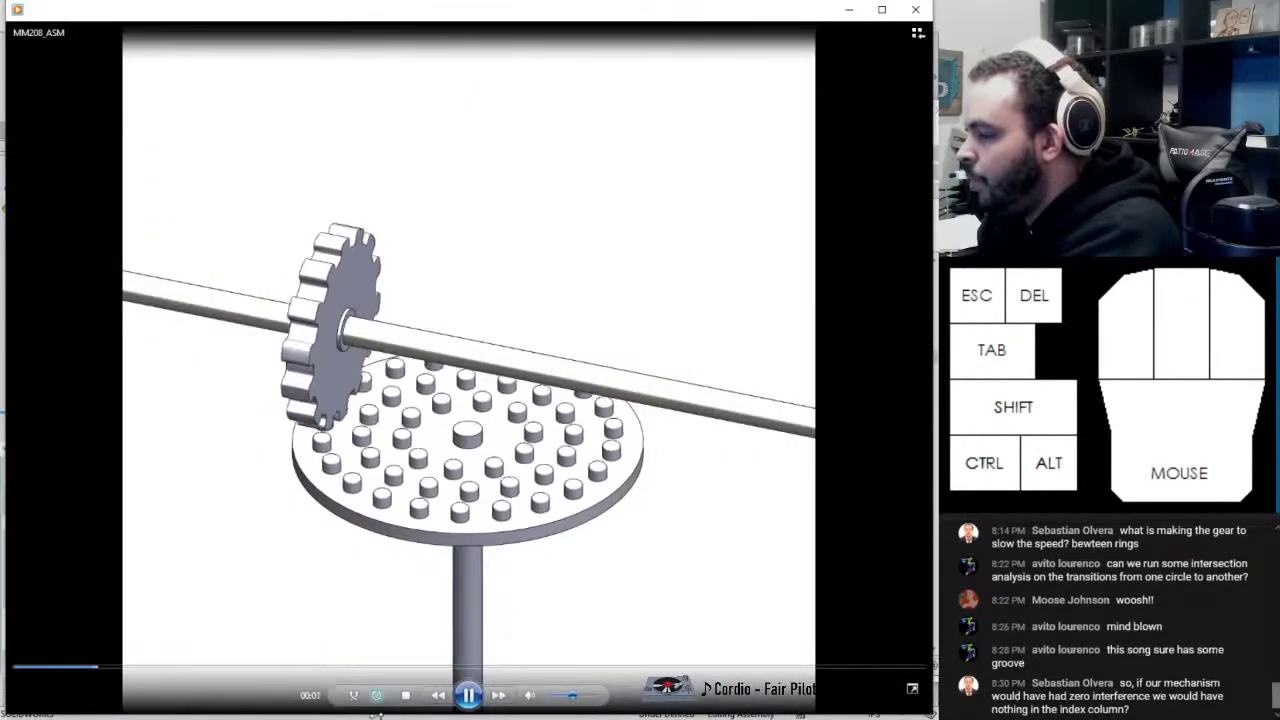
# Play and pause the exported animation, replaying it from an early point to examine the gear shifting between pin rings
pyautogui.click(477, 697)
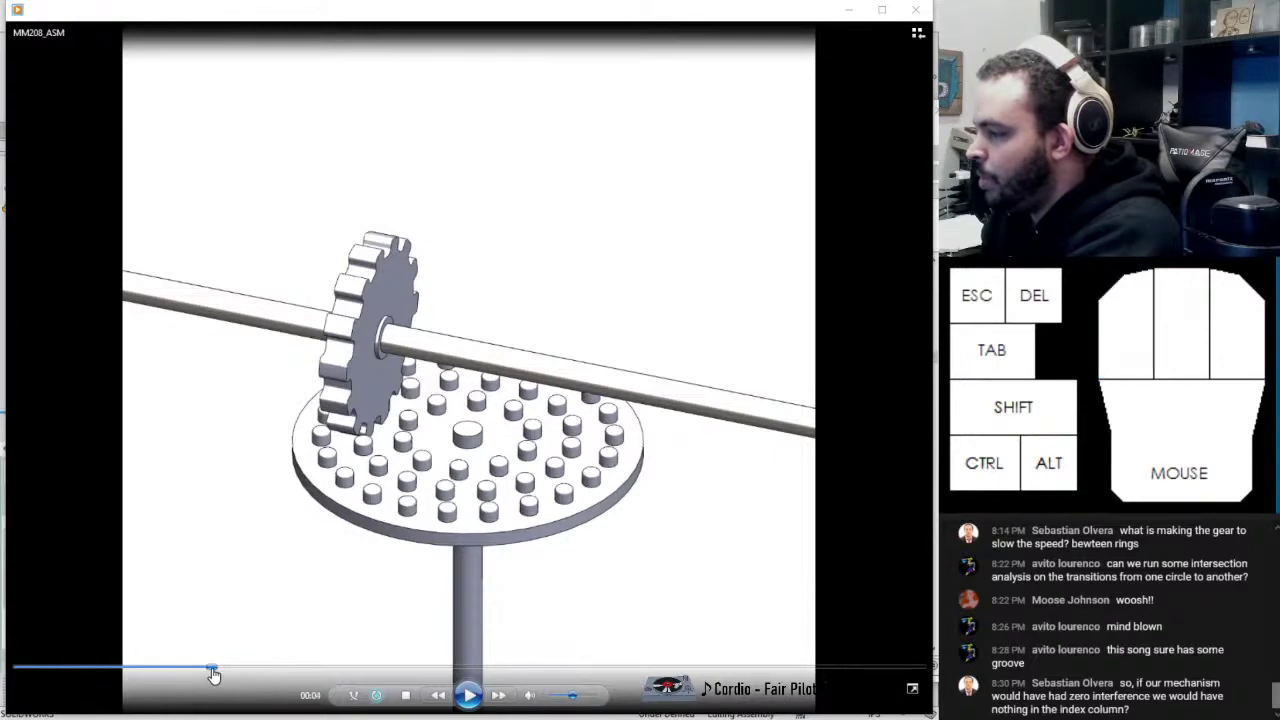
pyautogui.click(469, 695)
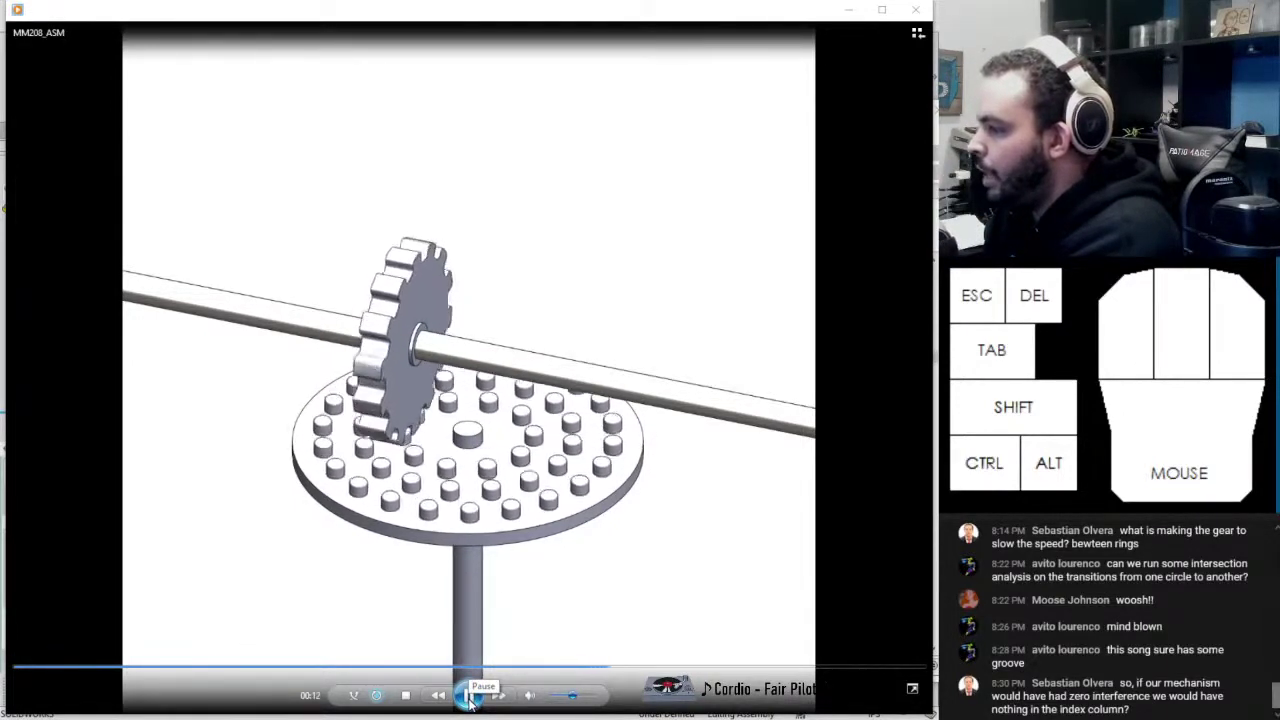
pyautogui.click(469, 697)
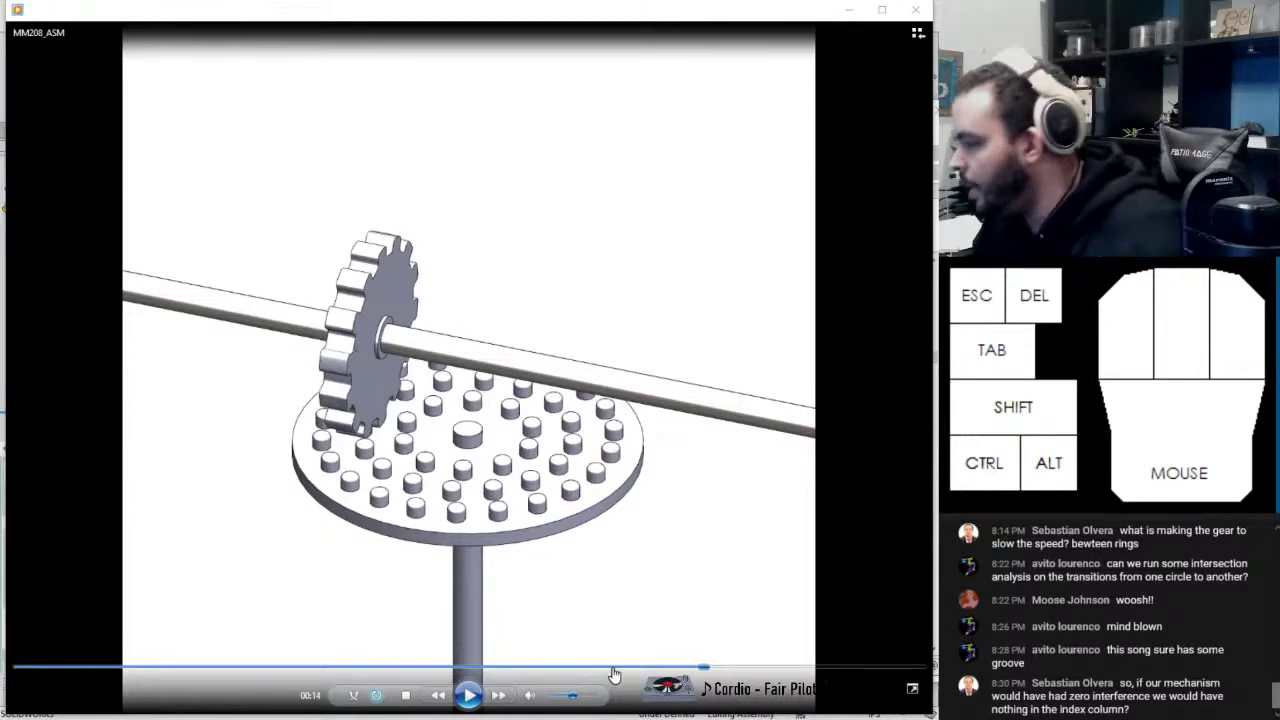
pyautogui.click(178, 672)
pyautogui.click(469, 695)
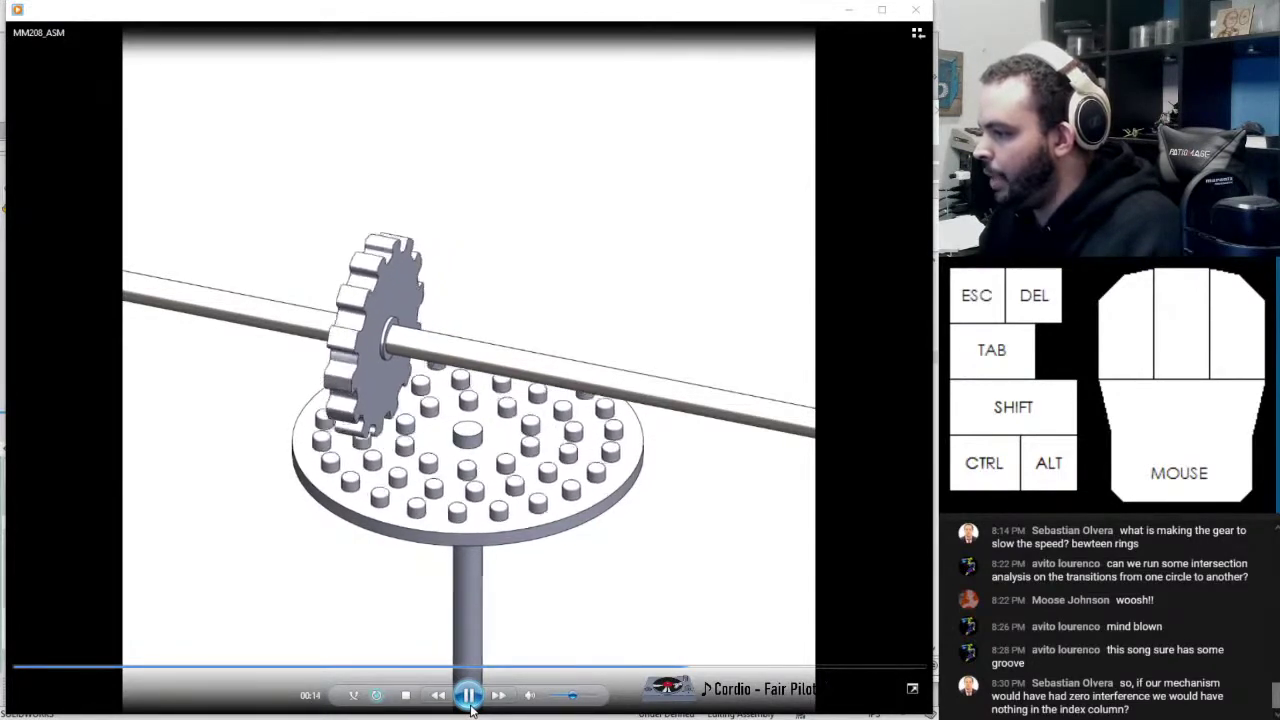
# Pause the exported animation at 15 seconds and switch back to the interference results in SOLIDWORKS
pyautogui.click(469, 697)
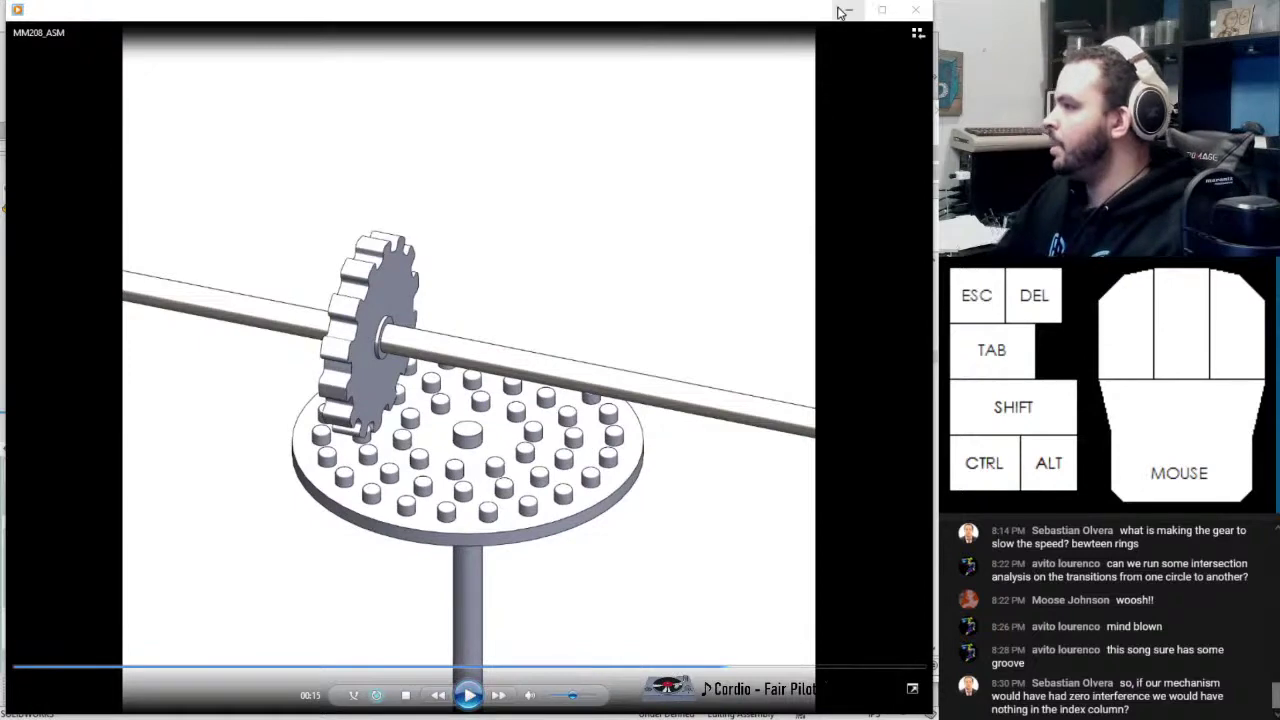
pyautogui.click(848, 10)
pyautogui.click(742, 128)
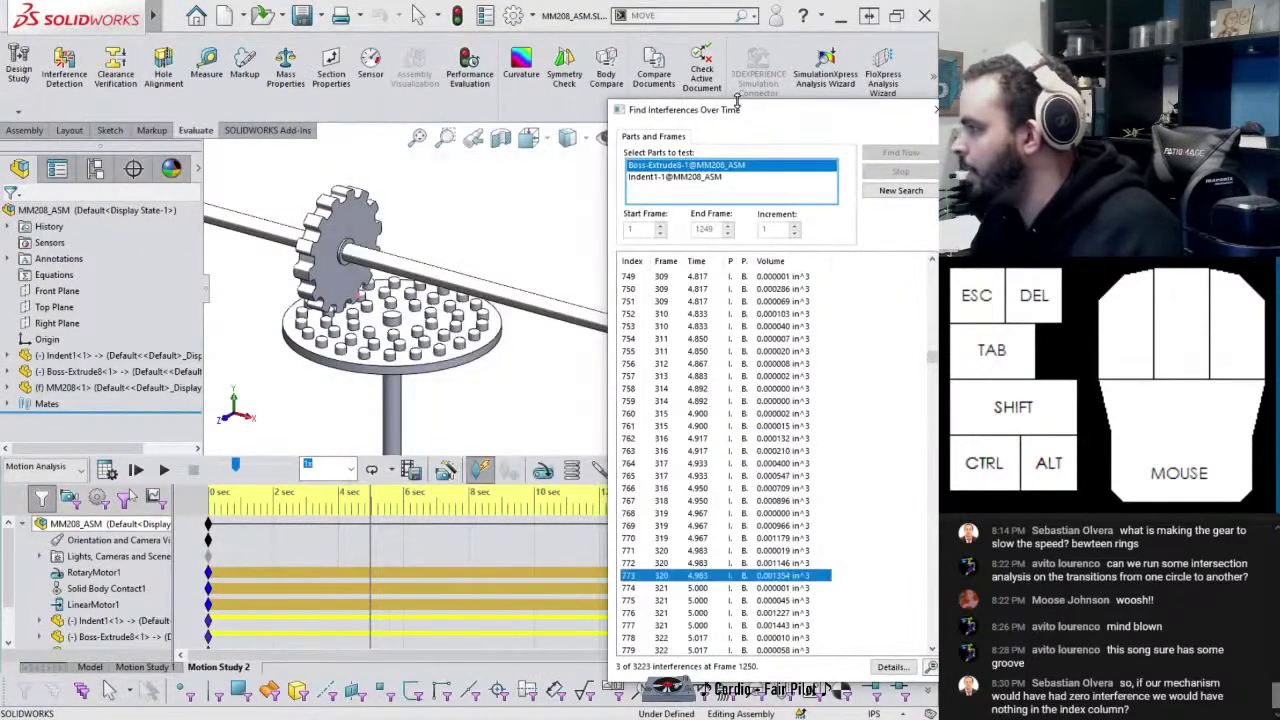
# Show interference 2269 at 14.000 seconds, frame 877, on the assembly
pyautogui.moveTo(741, 112); pyautogui.dragTo(655, 102)
pyautogui.moveTo(848, 348); pyautogui.dragTo(866, 523)
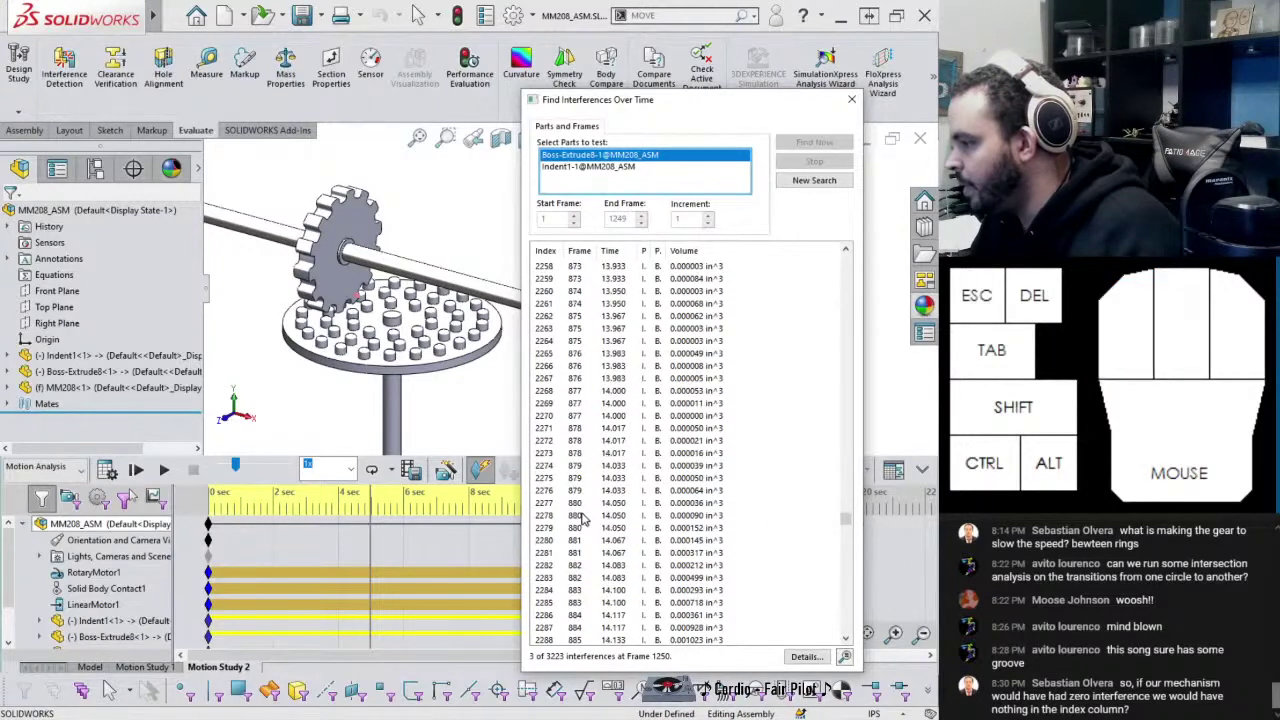
pyautogui.click(688, 405)
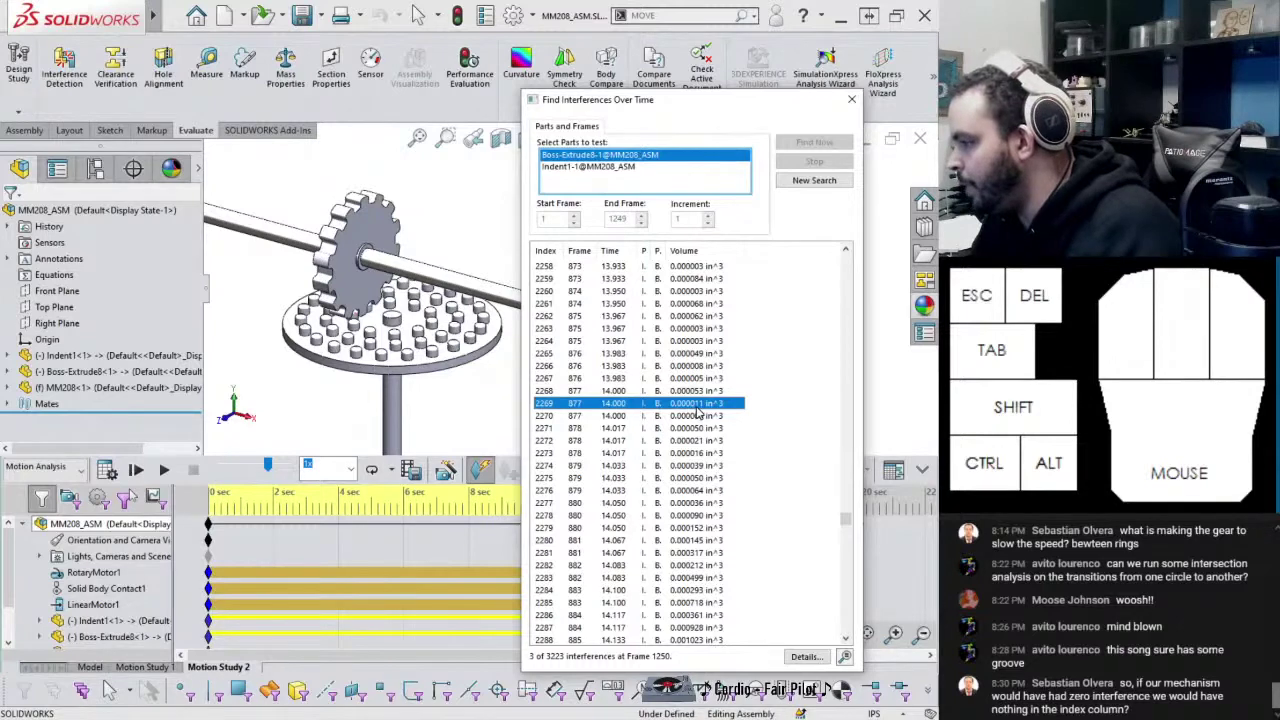
# Zoom to interference 2326 at frame 897 and examine the overlap between the gear tooth and the pin
pyautogui.scroll(-5, 700, 490)
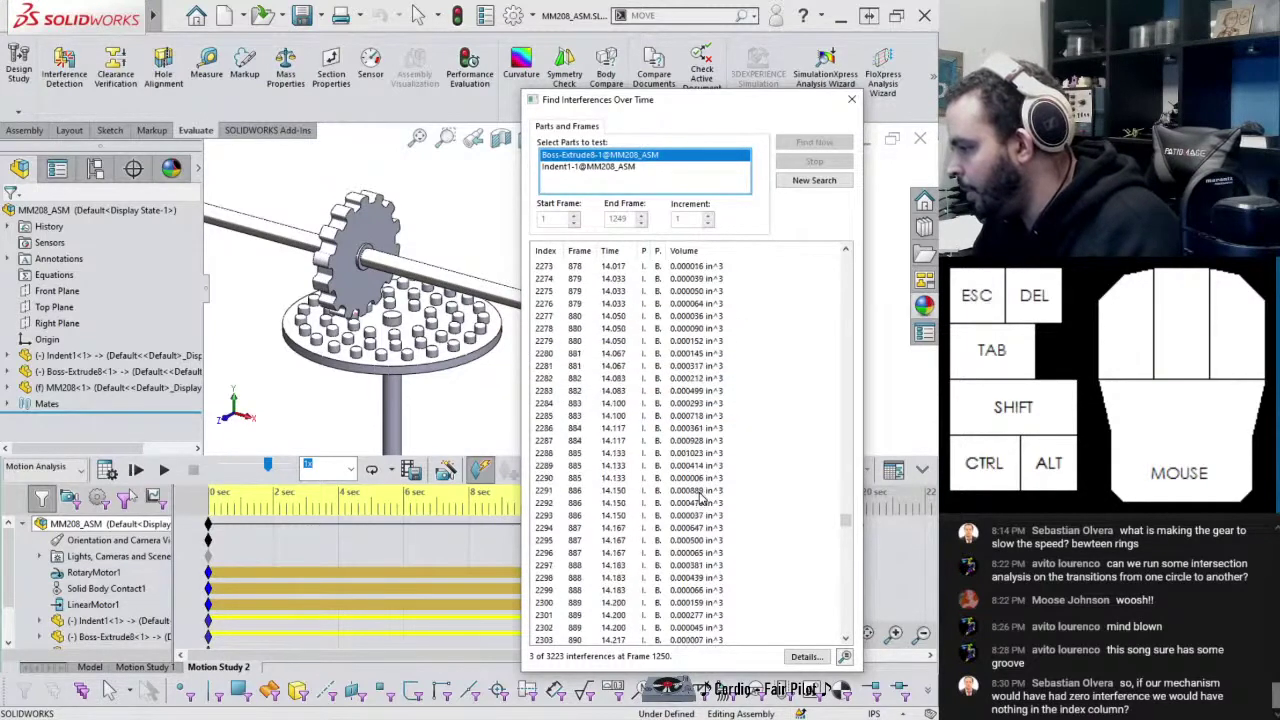
pyautogui.scroll(-8, 700, 510)
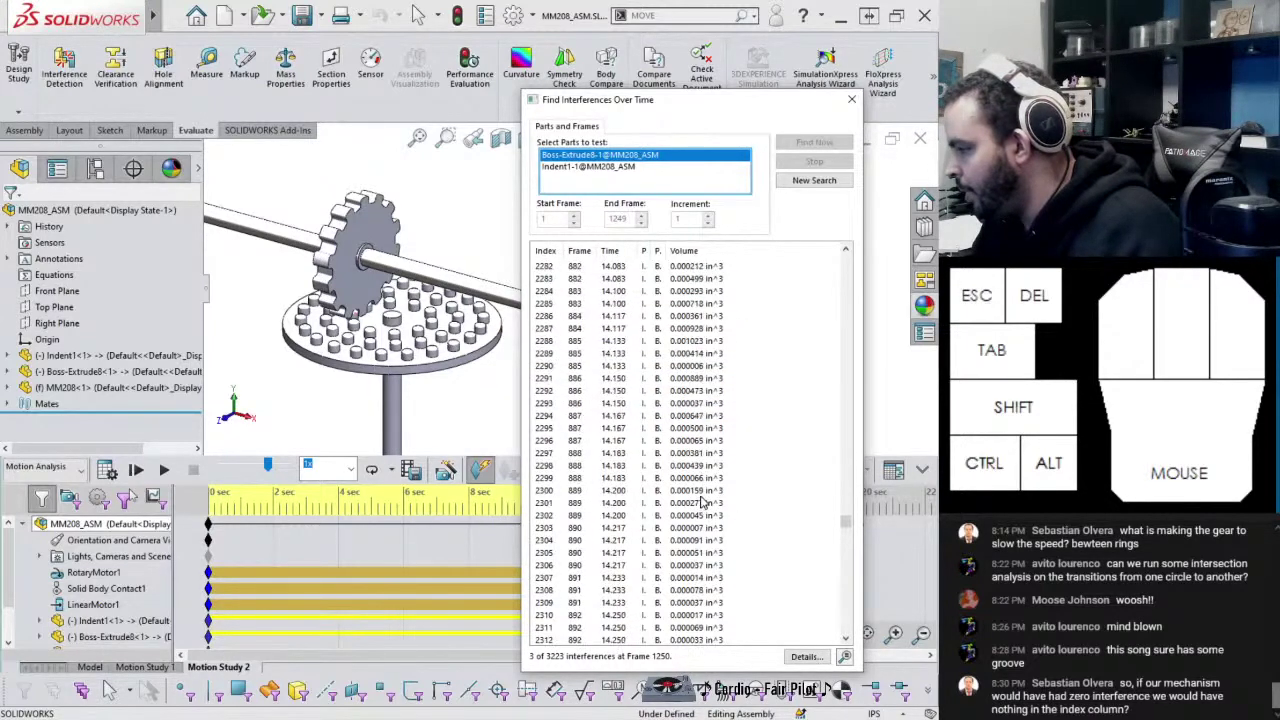
pyautogui.scroll(-1, 694, 508)
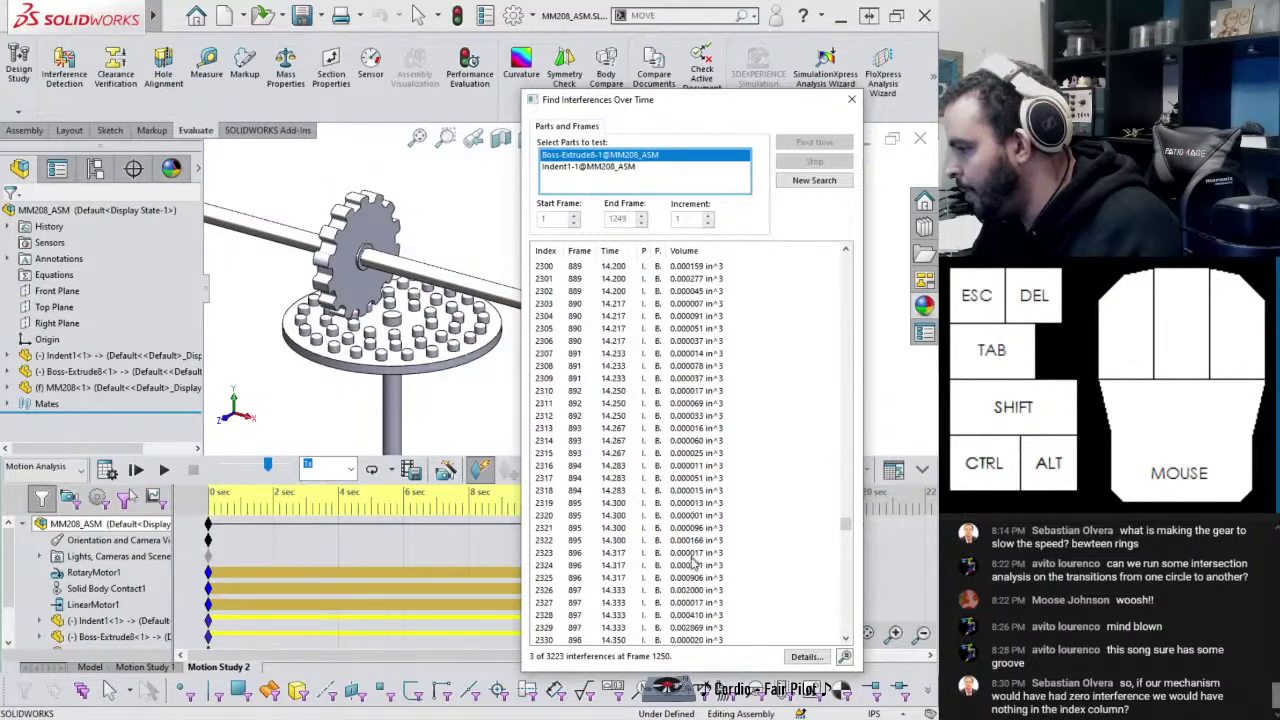
pyautogui.click(688, 592)
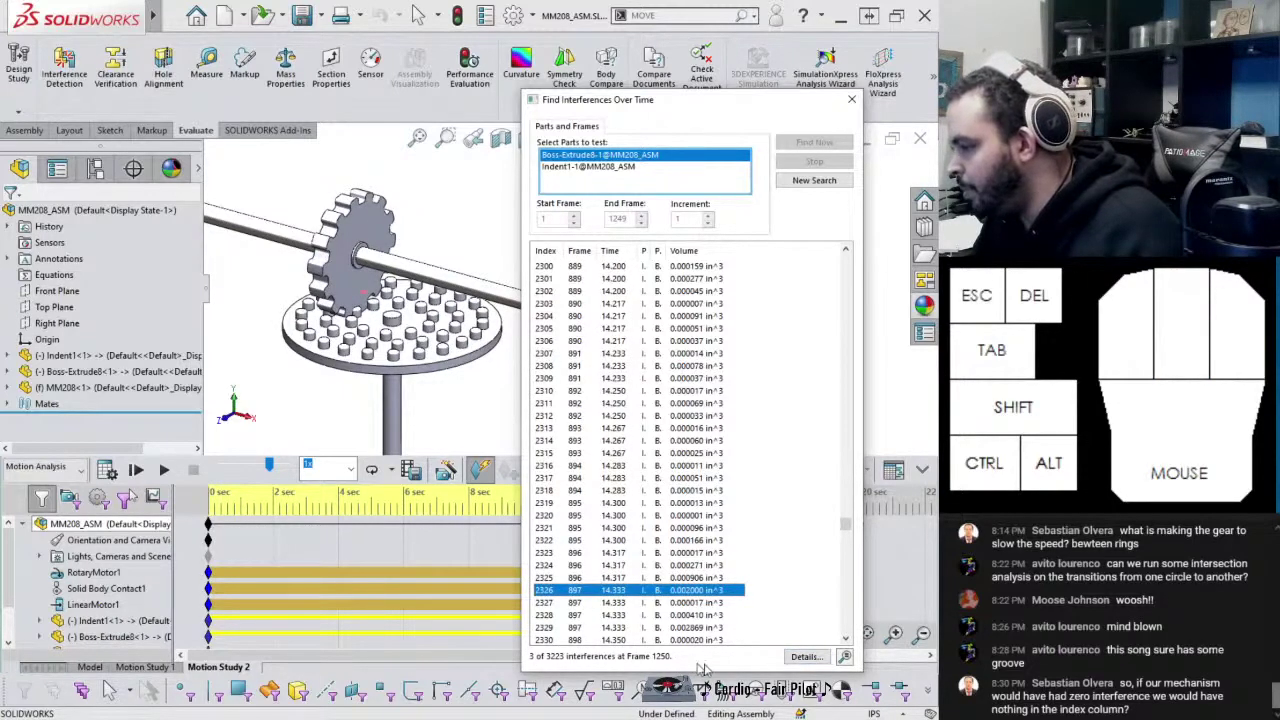
pyautogui.click(845, 657)
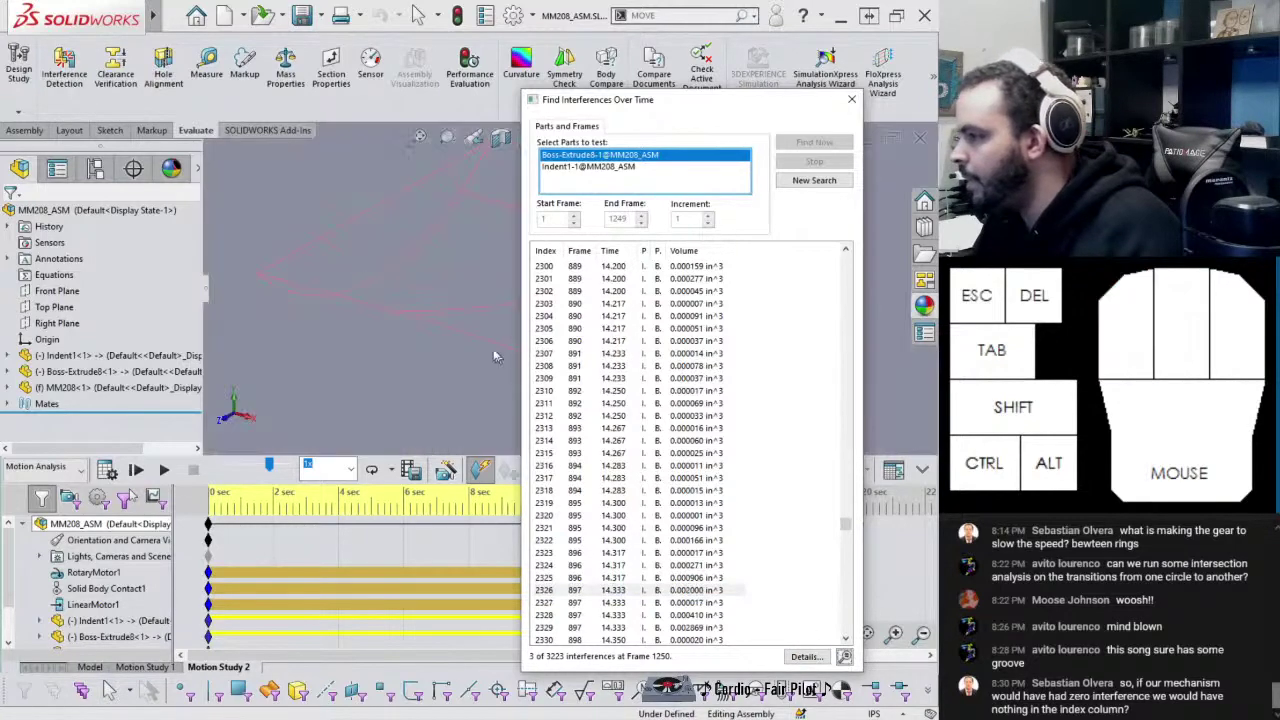
pyautogui.moveTo(644, 104); pyautogui.dragTo(126, 80)
pyautogui.moveTo(571, 306); pyautogui.dragTo(400, 309, button='middle')
pyautogui.scroll(3, 838, 368)
pyautogui.scroll(3, 411, 302)
pyautogui.scroll(2, 411, 302)
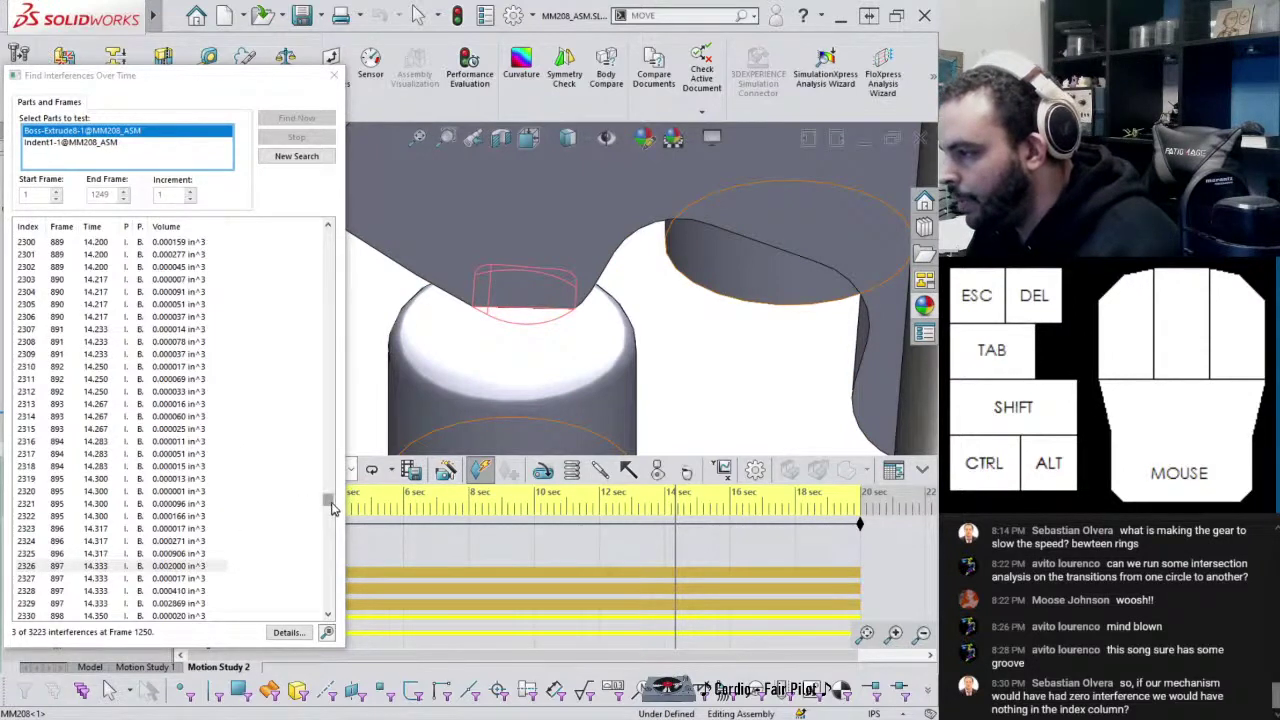
# Show interference 2329 at frame 897 and examine where the gear tooth meets the pin
pyautogui.moveTo(331, 505); pyautogui.dragTo(331, 507)
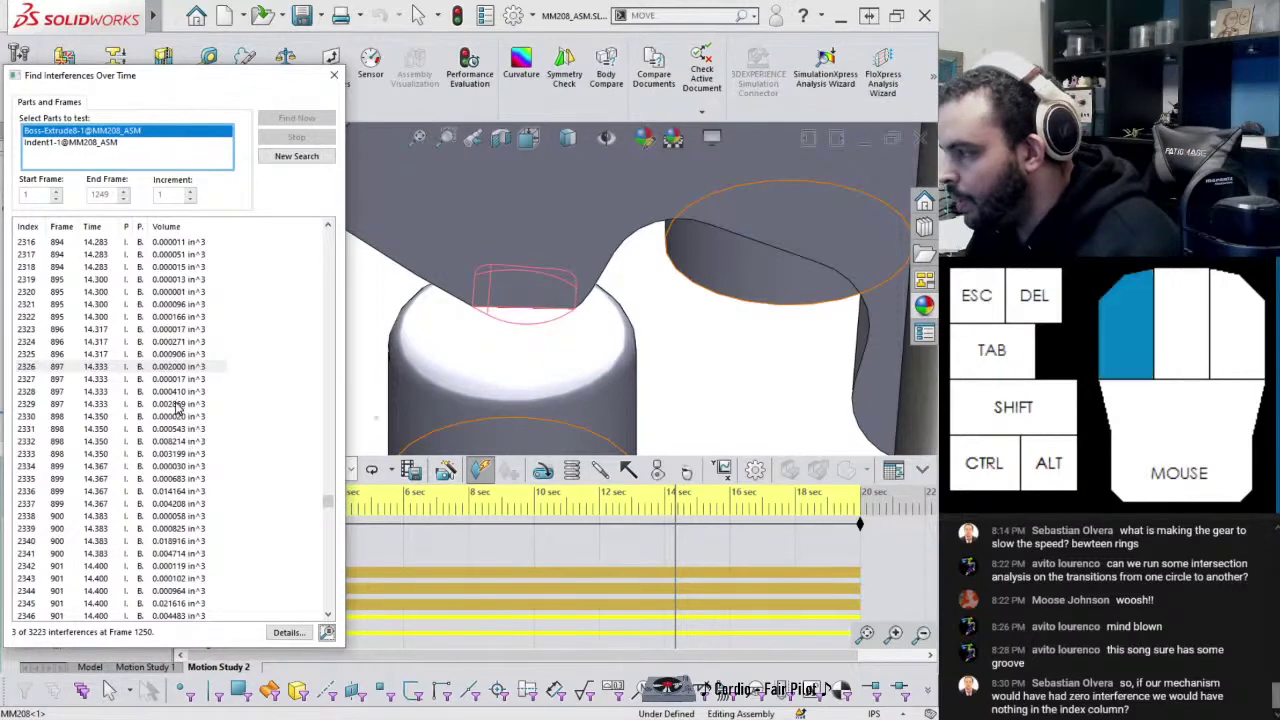
pyautogui.click(175, 405)
pyautogui.scroll(-5, 643, 332)
pyautogui.scroll(3, 757, 322)
pyautogui.moveTo(757, 322); pyautogui.dragTo(636, 210, button='middle')
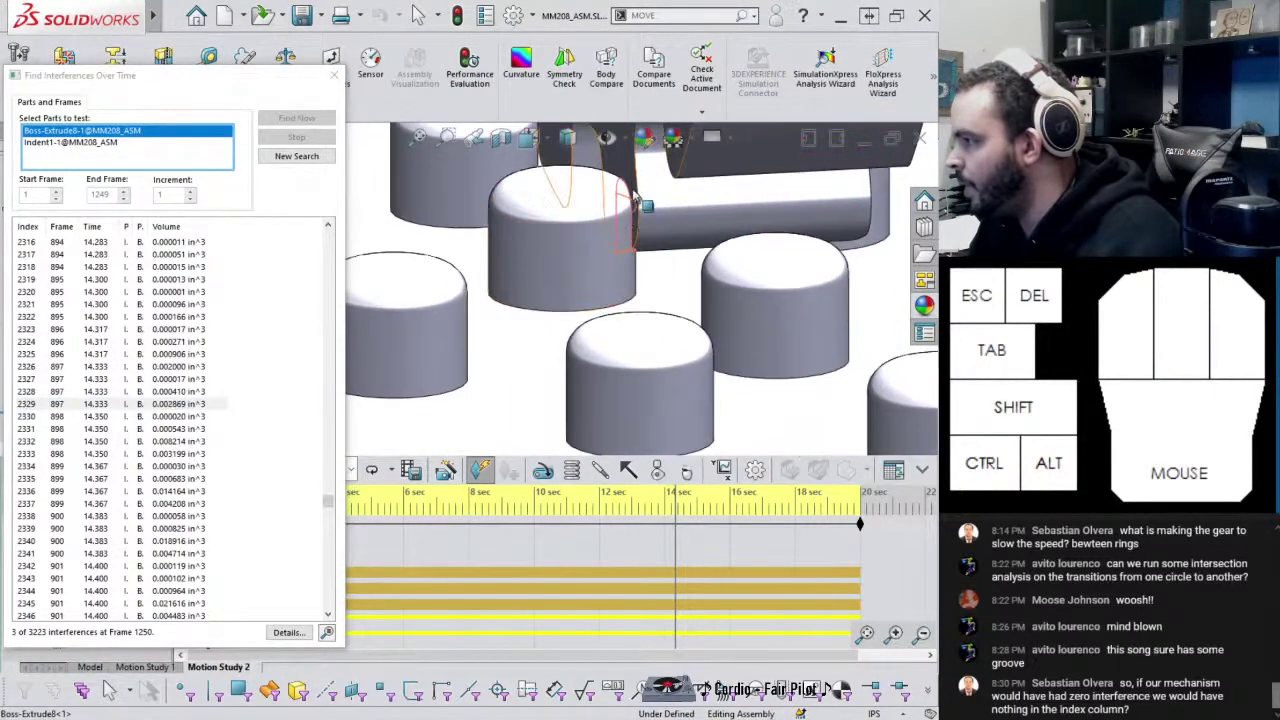
# Show interference 2345 at 14.400 seconds and examine the overlap volume on the pin from another angle
pyautogui.scroll(-1, 213, 530)
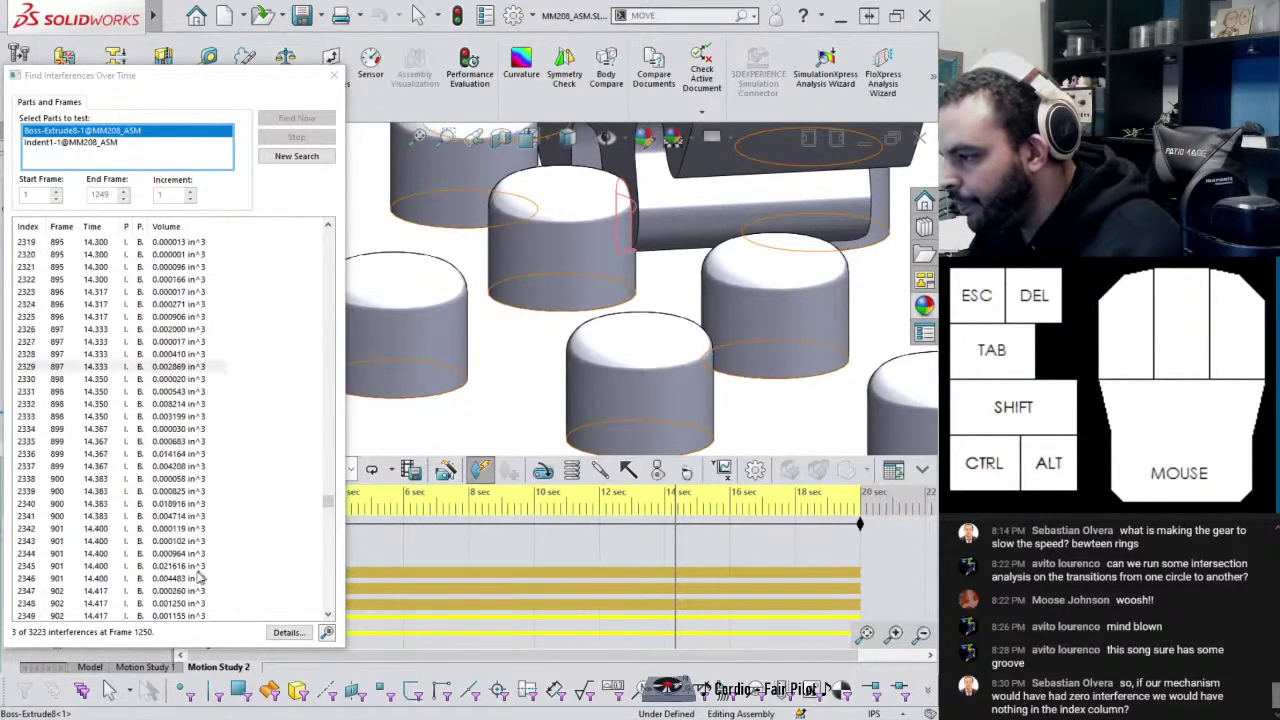
pyautogui.click(175, 566)
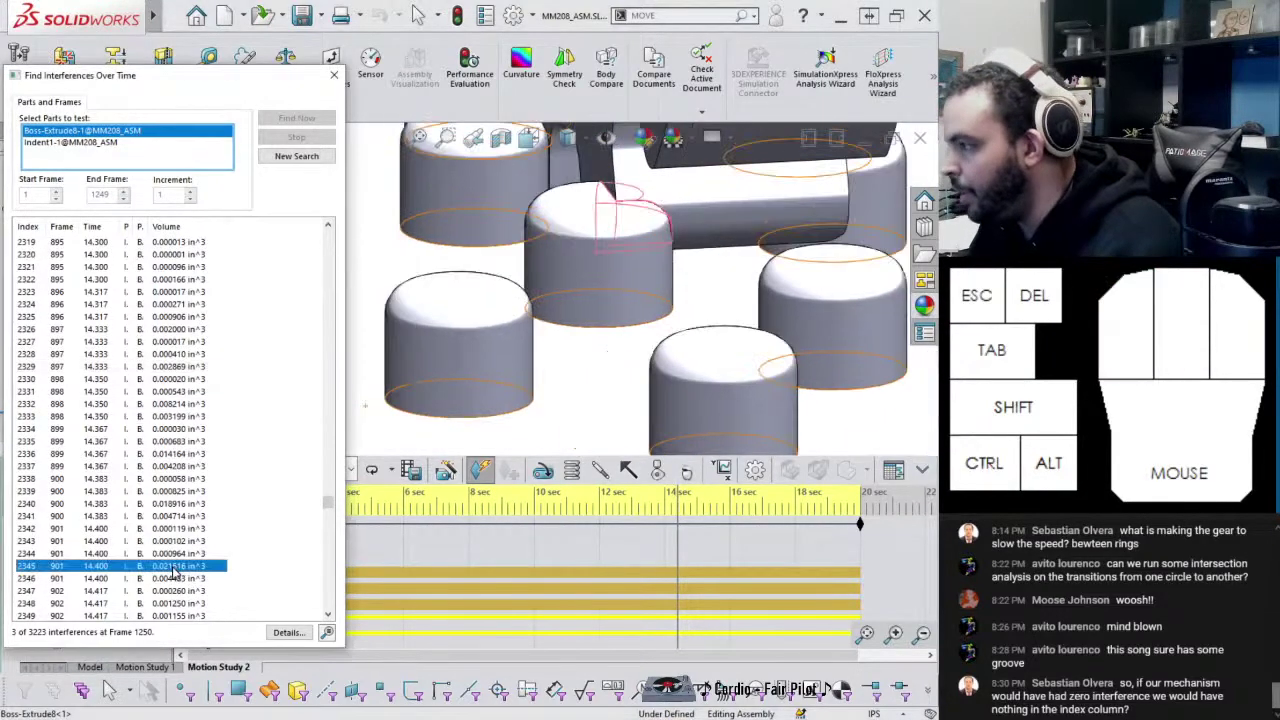
pyautogui.scroll(-3, 610, 250)
pyautogui.scroll(4, 615, 265)
pyautogui.moveTo(617, 268); pyautogui.dragTo(623, 294, button='middle')
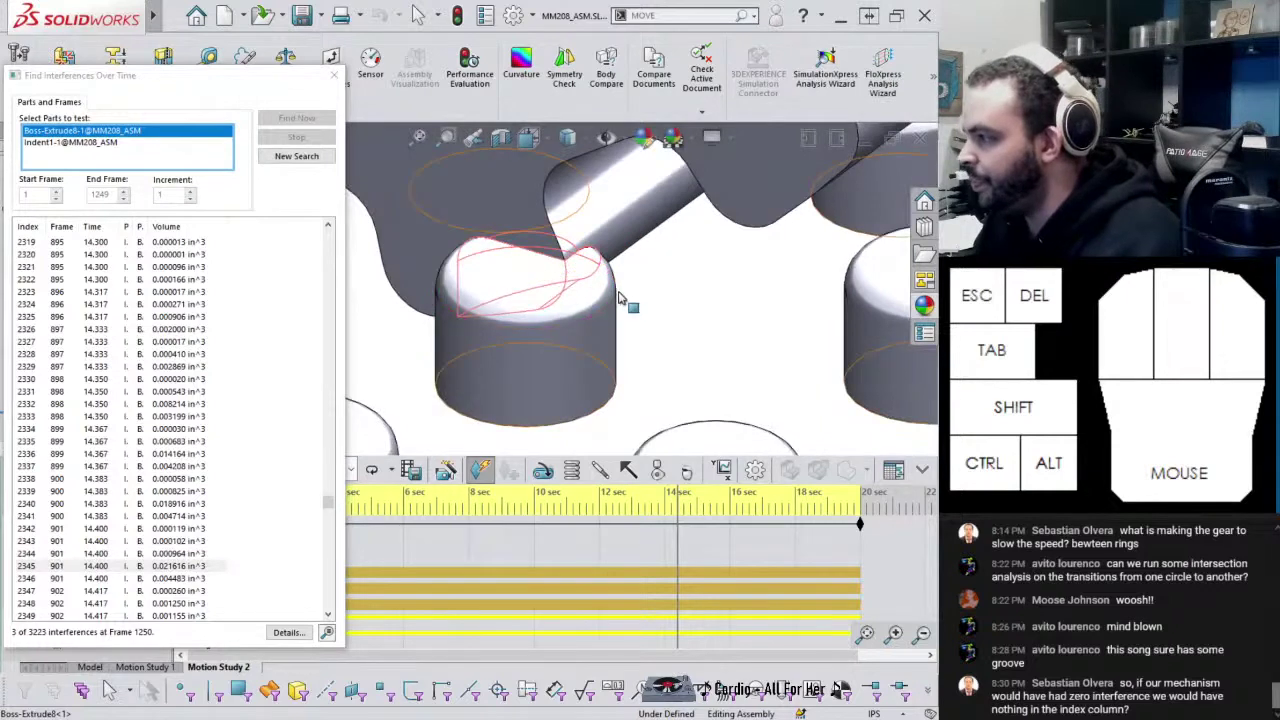
pyautogui.scroll(2, 624, 294)
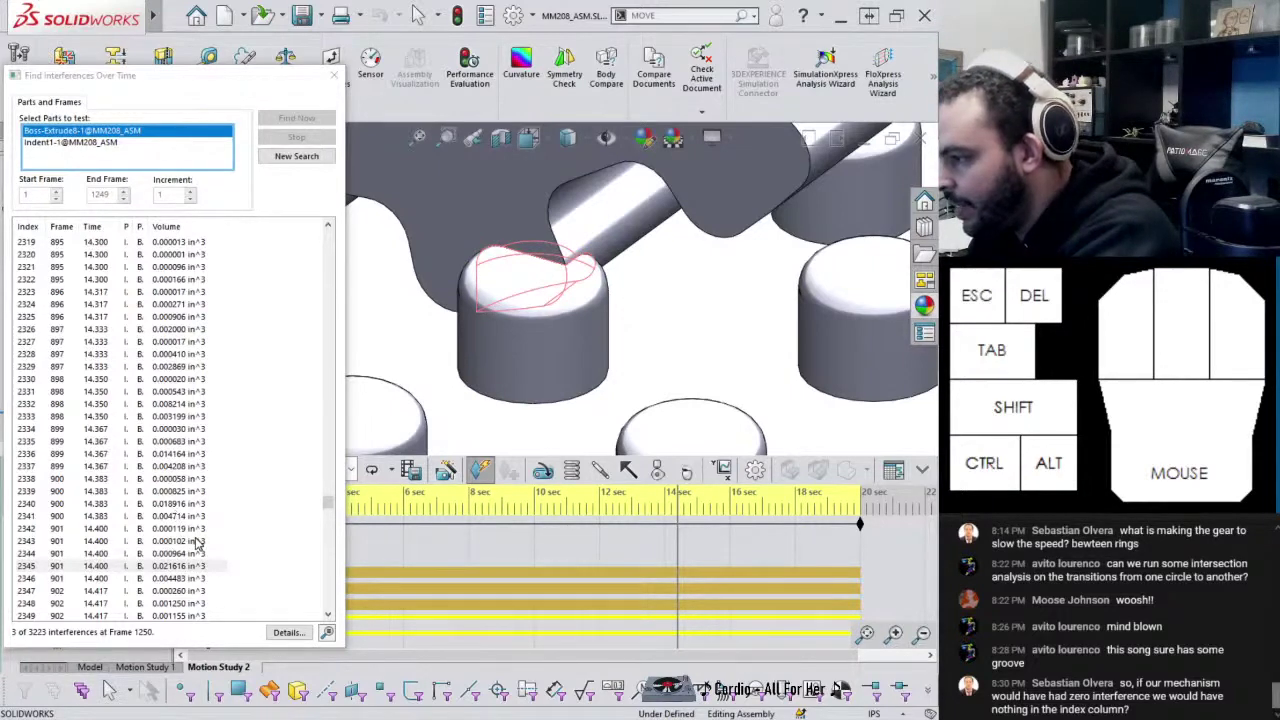
# Show interference 2336 at 14.367 seconds and inspect the tooth cutting into the pin up close
pyautogui.click(171, 456)
pyautogui.scroll(-8, 480, 255)
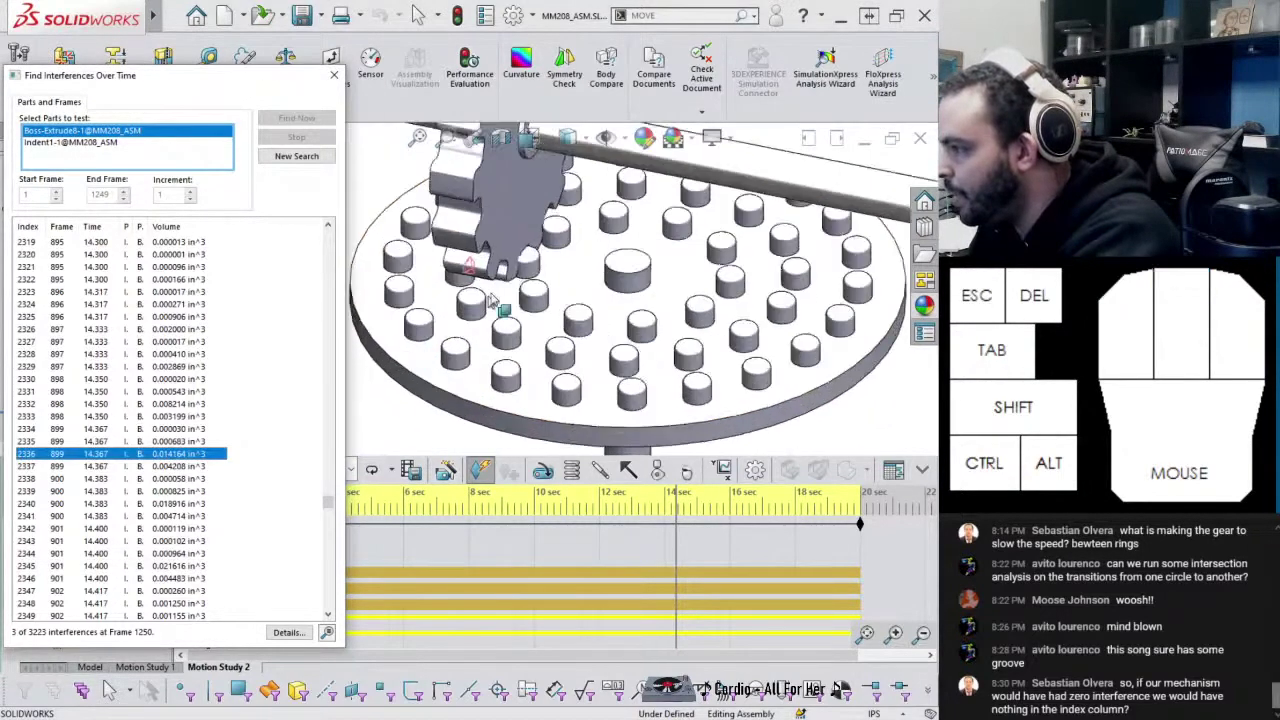
pyautogui.scroll(3, 480, 255)
pyautogui.moveTo(480, 260); pyautogui.dragTo(430, 400, button='middle')
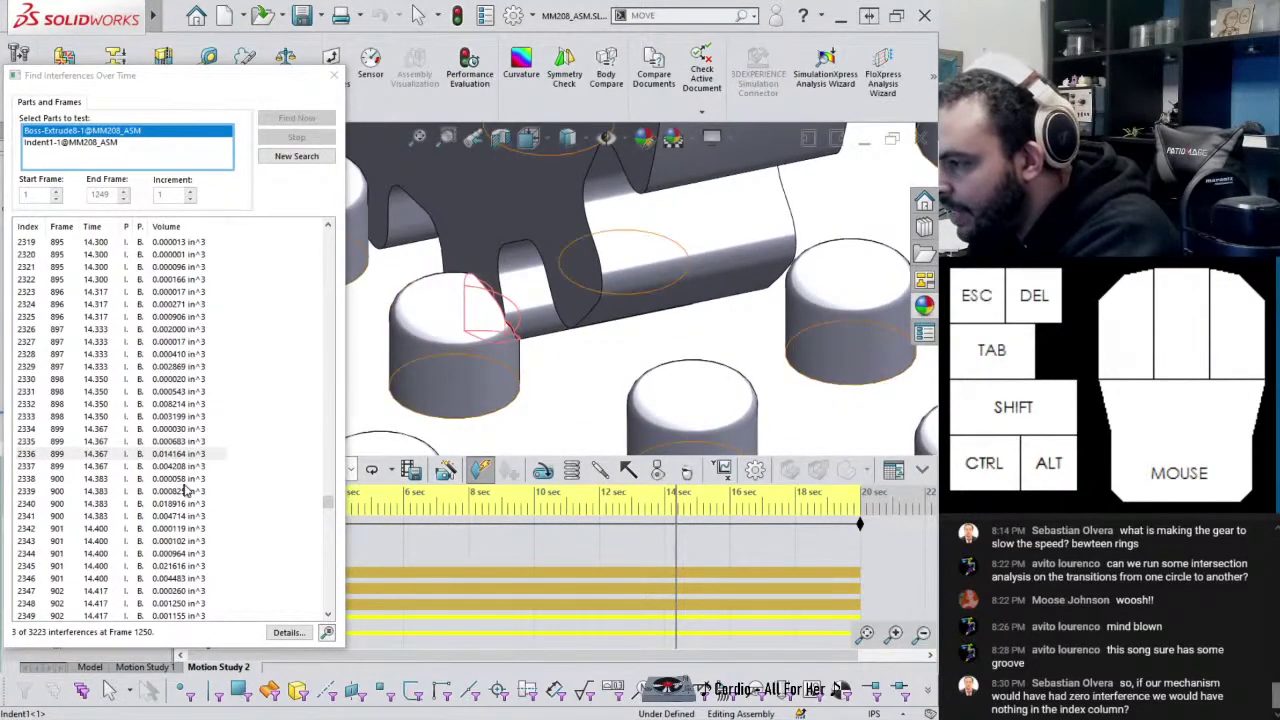
# Show interference 2360 at 14.450 seconds, frame 904, on the pin
pyautogui.scroll(-2, 193, 503)
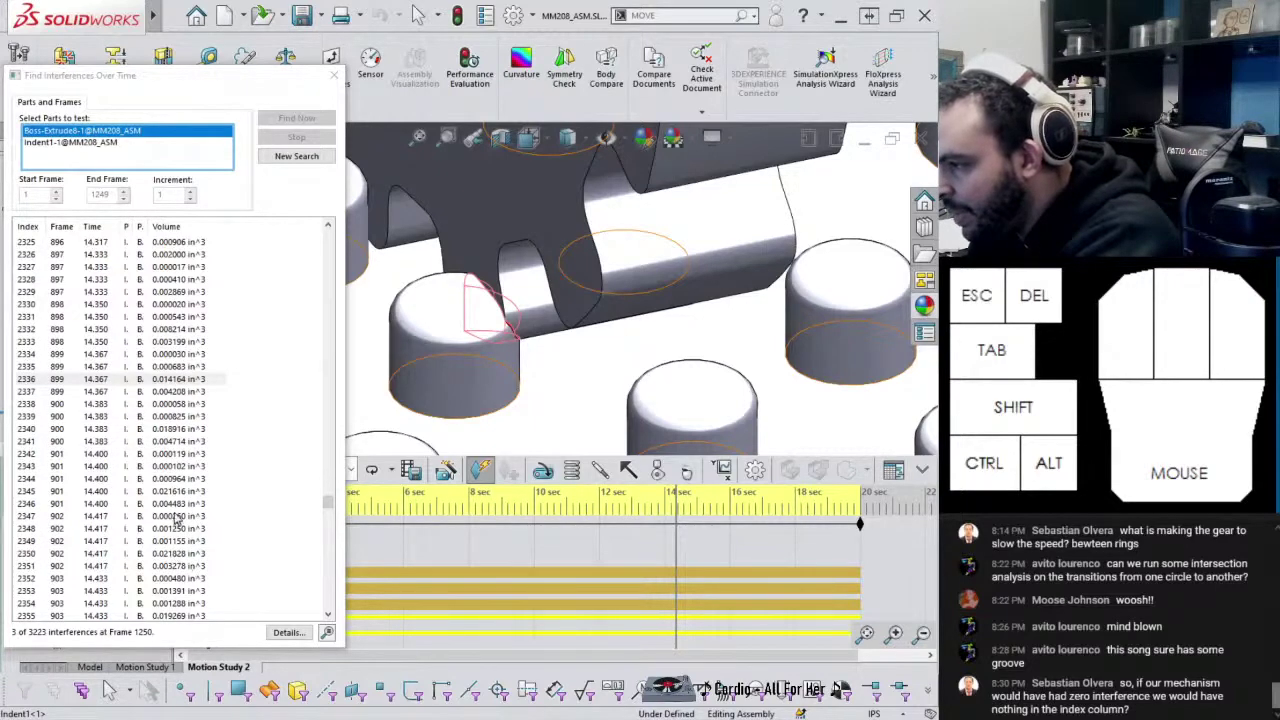
pyautogui.scroll(-3, 177, 533)
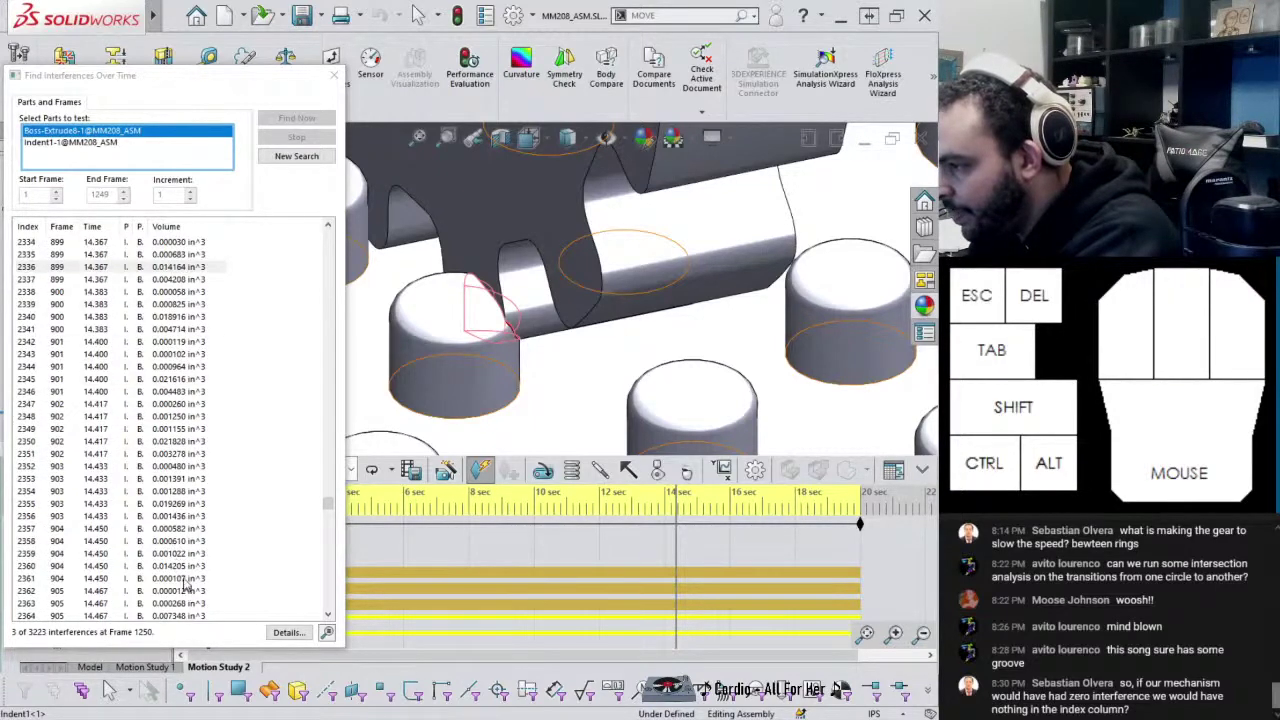
pyautogui.click(178, 567)
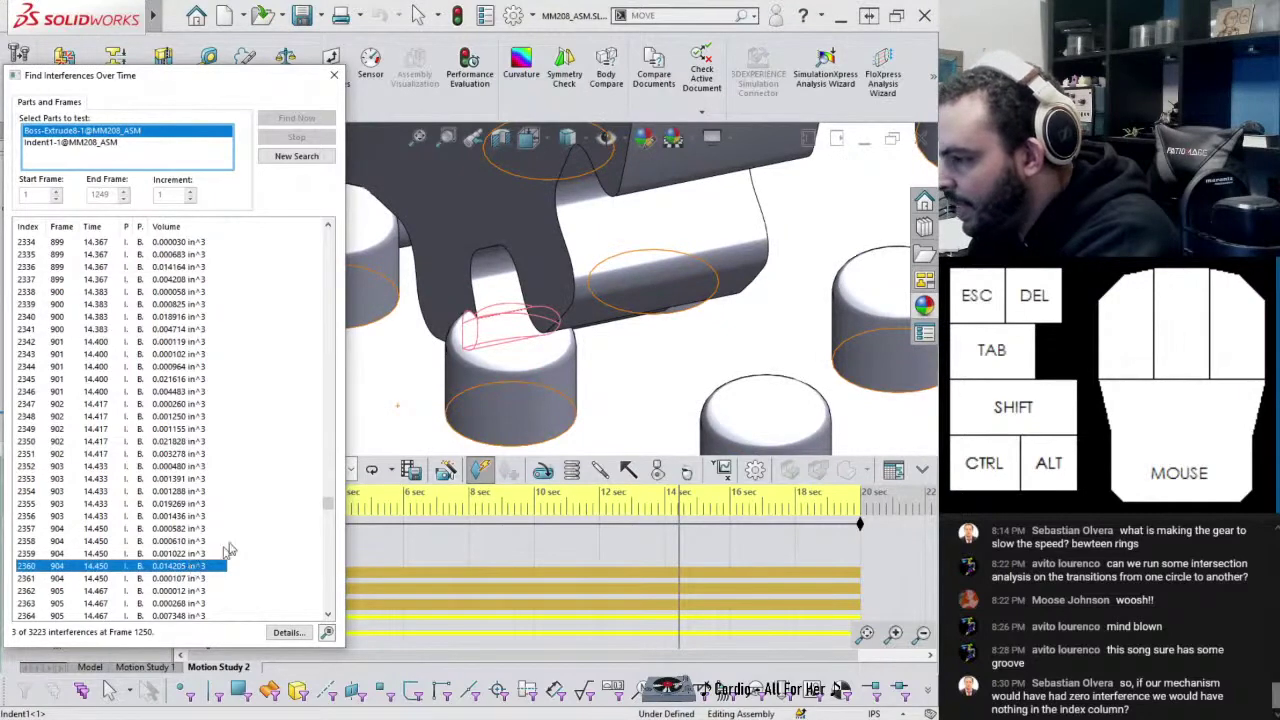
# Review the interference volumes after frame 904 and show entries 2438 and 2440 at 14.983 and 15.000 seconds
pyautogui.scroll(-1, 178, 562)
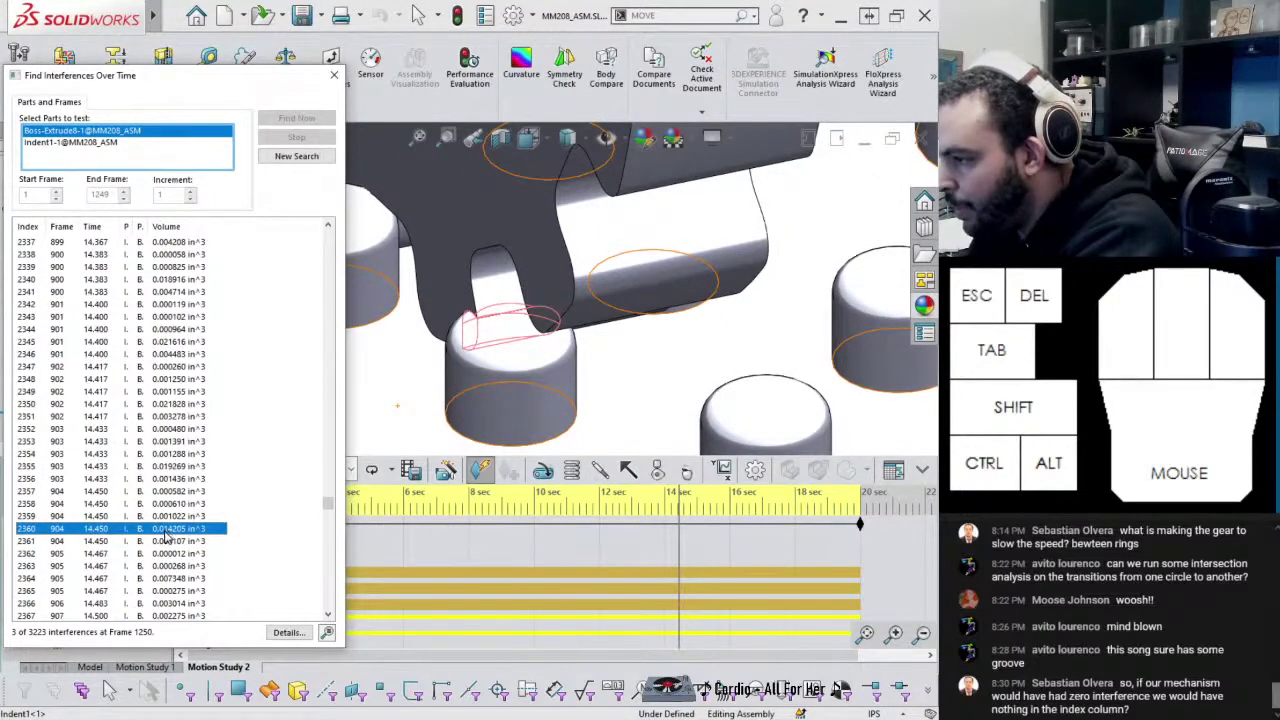
pyautogui.scroll(-1, 168, 538)
pyautogui.scroll(-3, 197, 565)
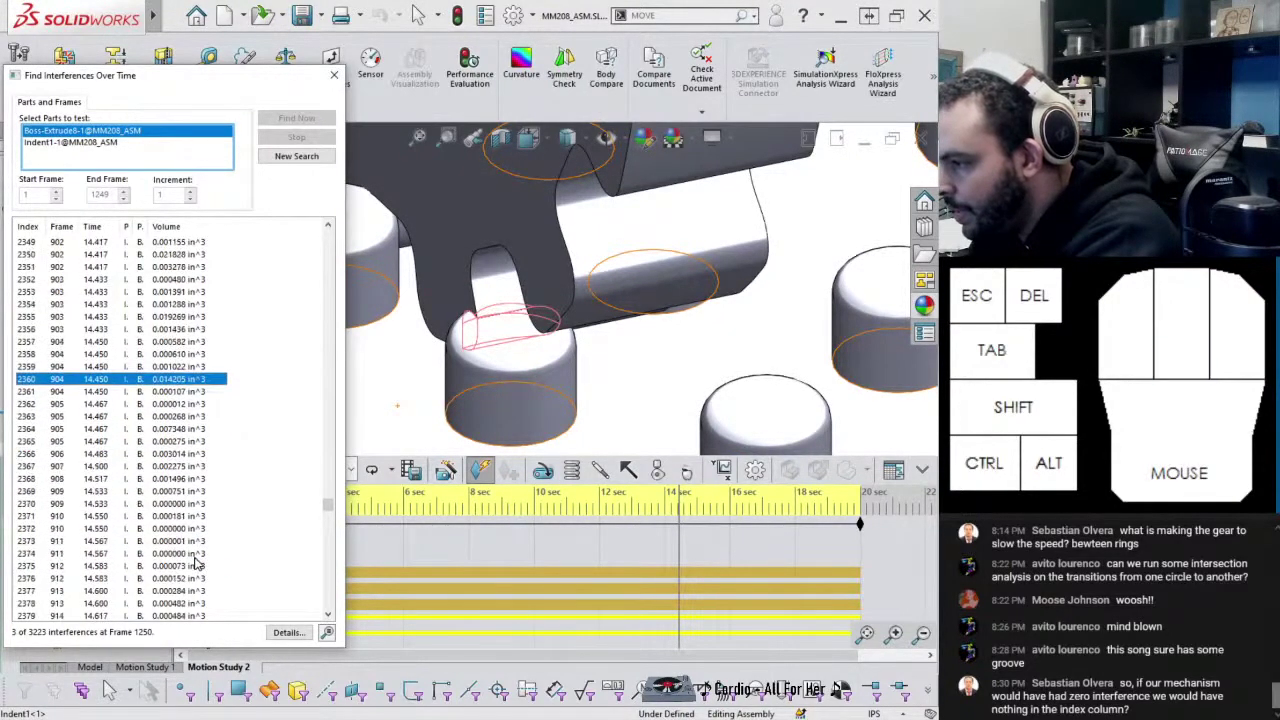
pyautogui.scroll(-4, 197, 565)
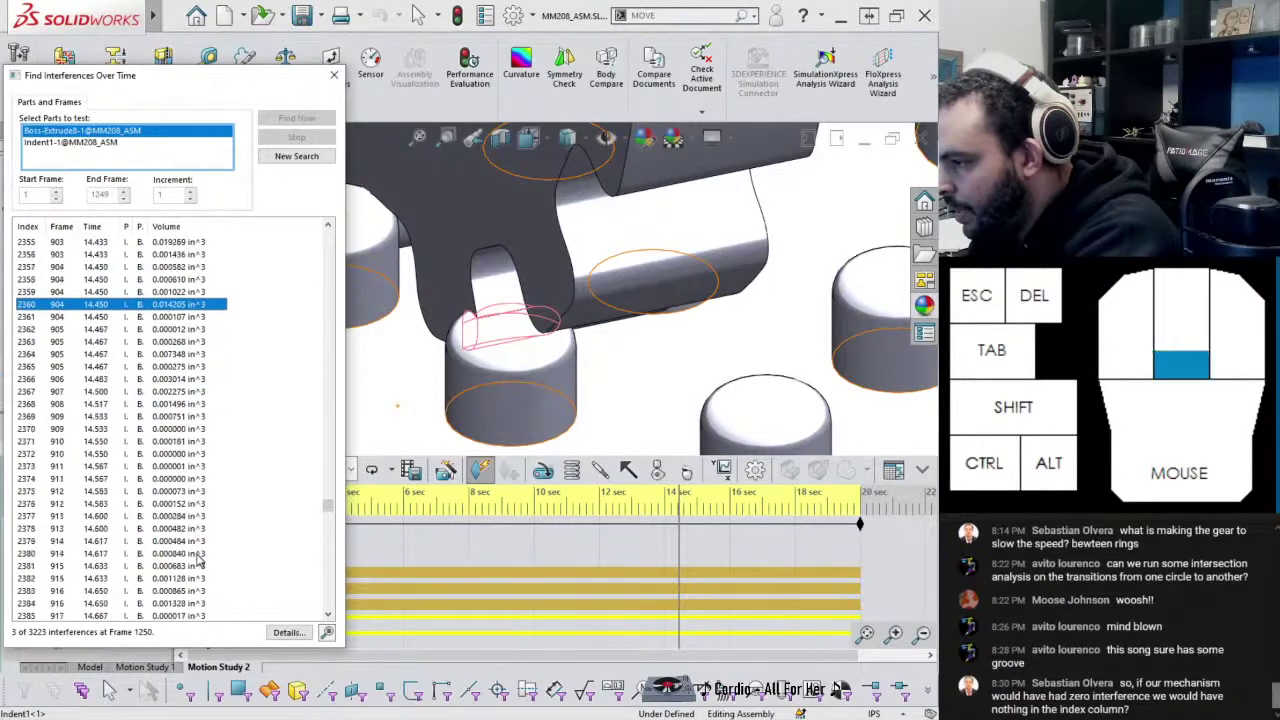
pyautogui.scroll(-7, 197, 562)
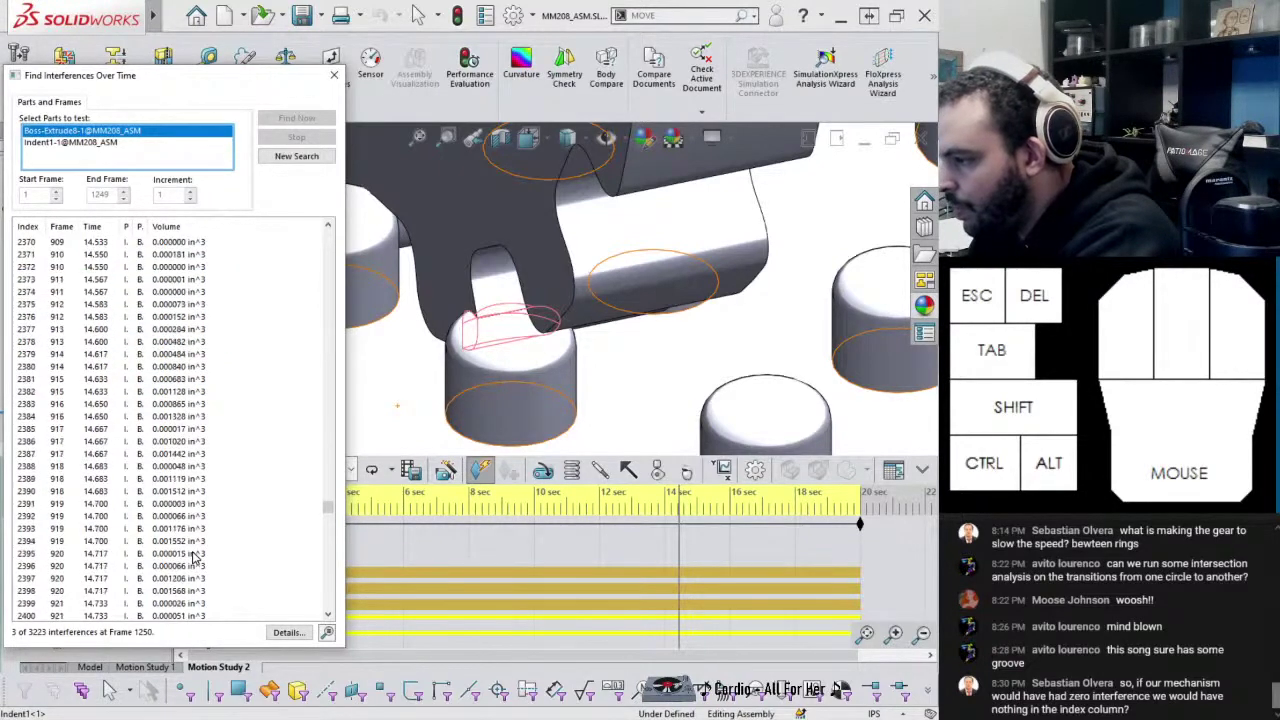
pyautogui.scroll(-8, 197, 560)
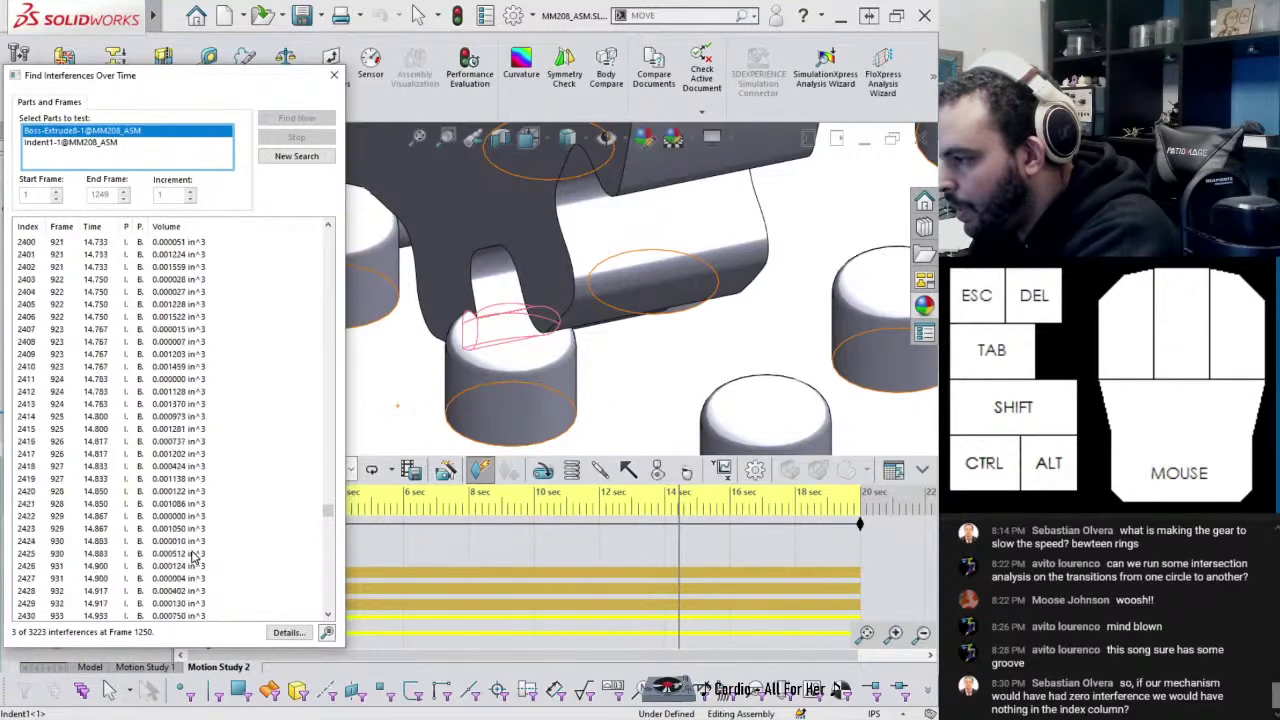
pyautogui.scroll(-4, 197, 560)
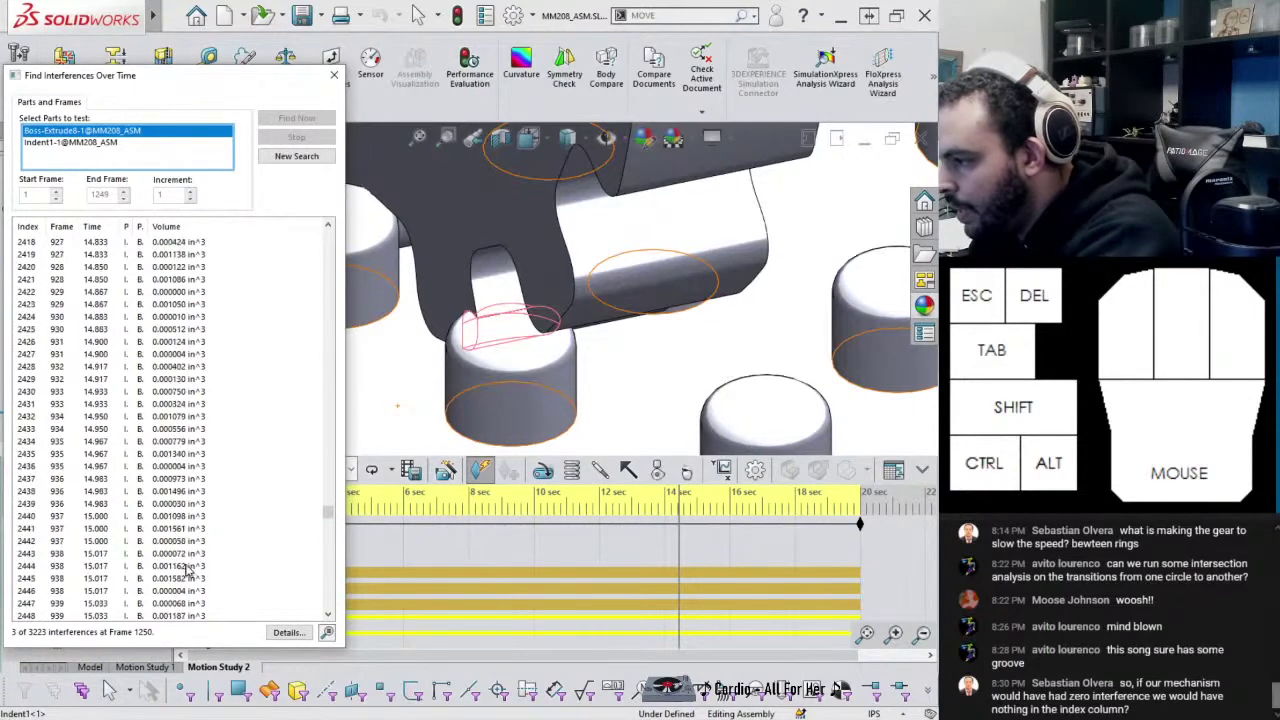
pyautogui.click(173, 492)
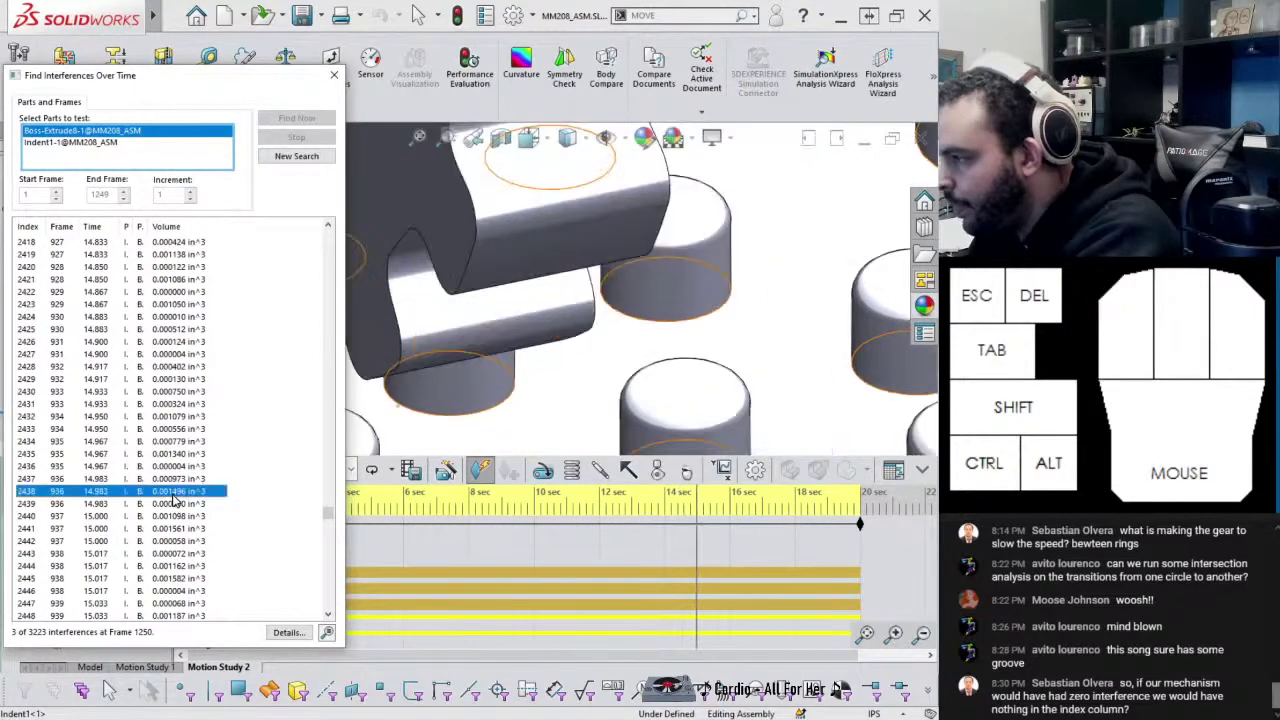
pyautogui.click(111, 518)
# Show interference 2486 at 15.283 seconds, frame 956, and examine the tiny overlap up close
pyautogui.scroll(-14, 160, 530)
pyautogui.scroll(-2, 213, 528)
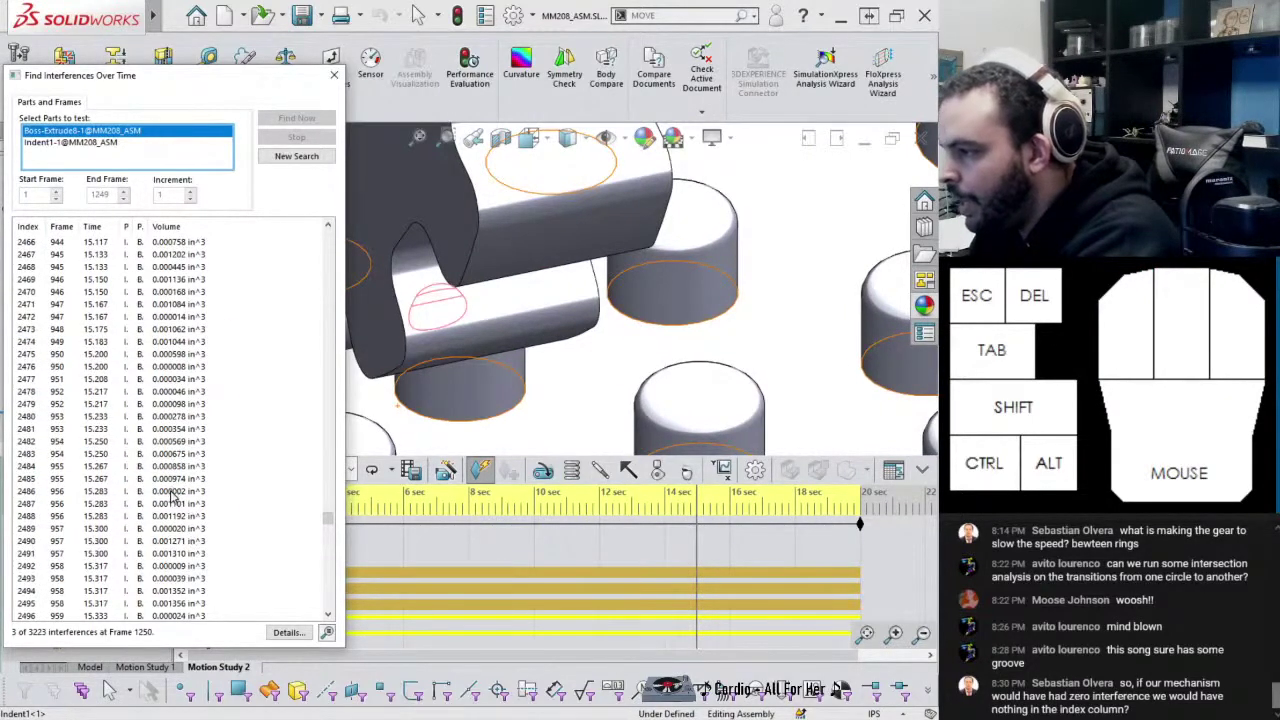
pyautogui.click(173, 492)
pyautogui.scroll(3, 500, 370)
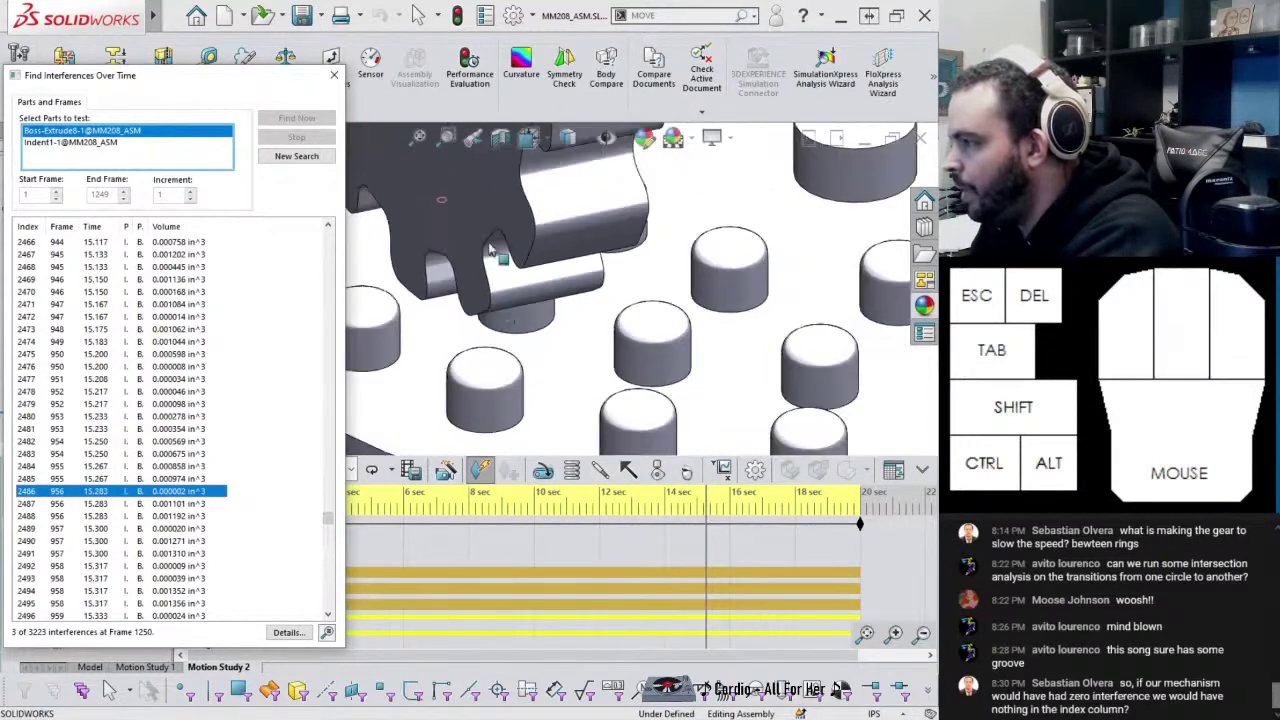
pyautogui.scroll(-8, 600, 350)
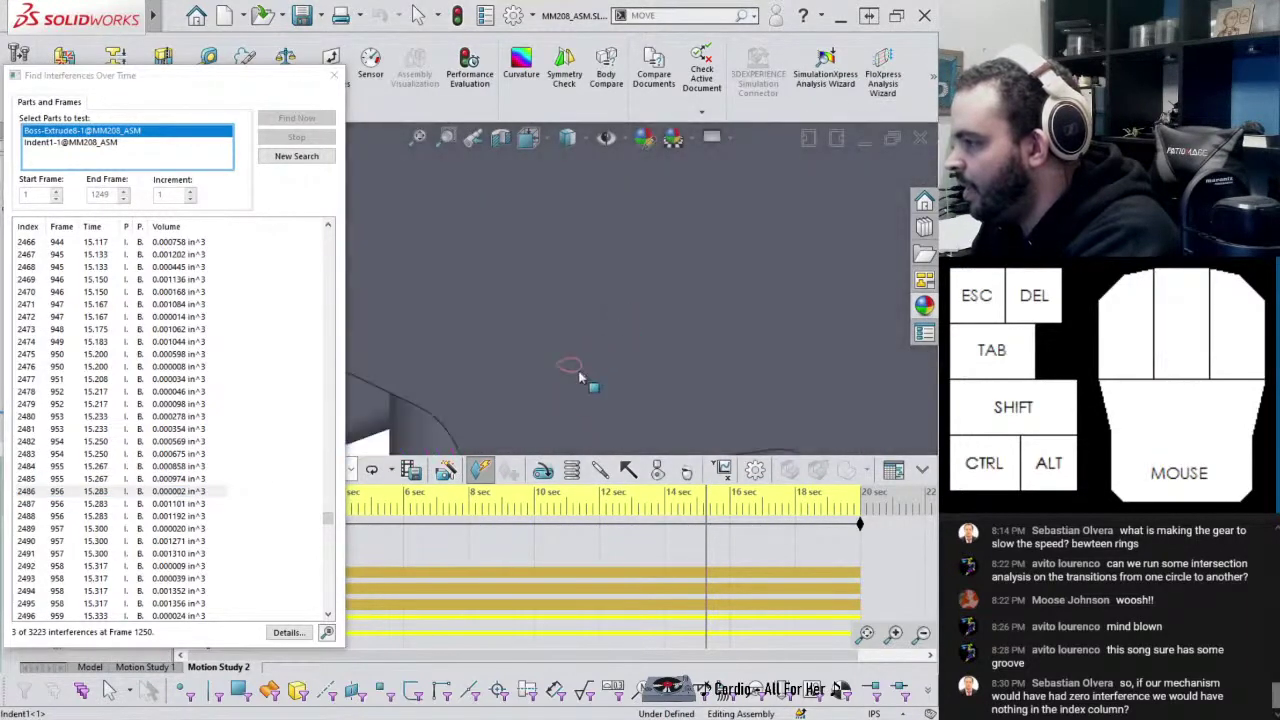
pyautogui.scroll(5, 585, 375)
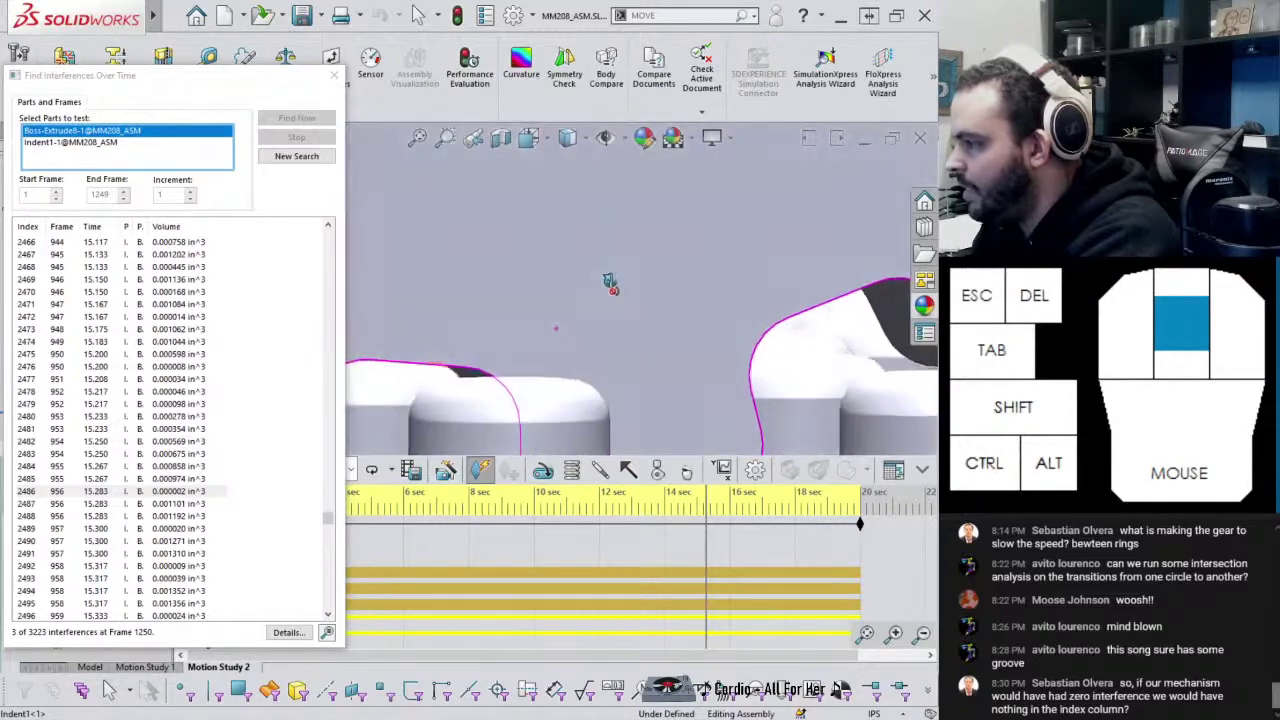
# Open the interference details for the frame 956 overlap to read its volume, area and bounding box
pyautogui.scroll(-10, 170, 480)
pyautogui.scroll(-15, 170, 480)
pyautogui.click(293, 634)
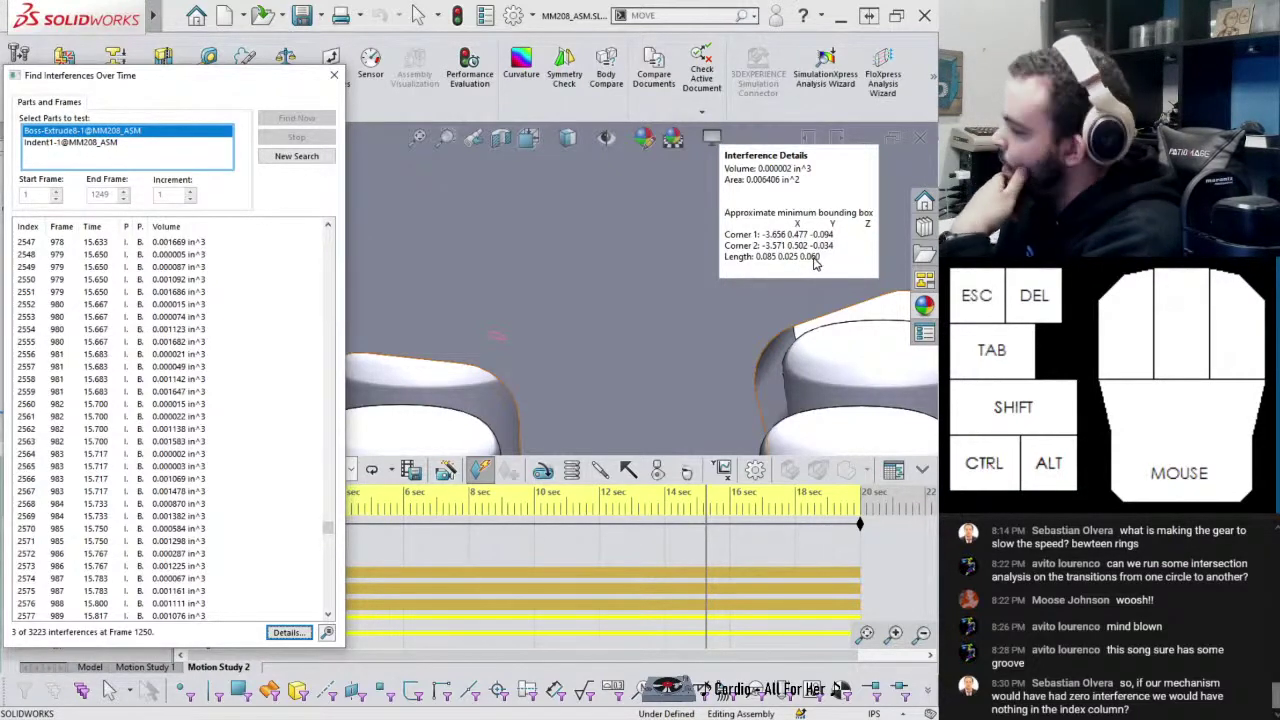
pyautogui.click(172, 266)
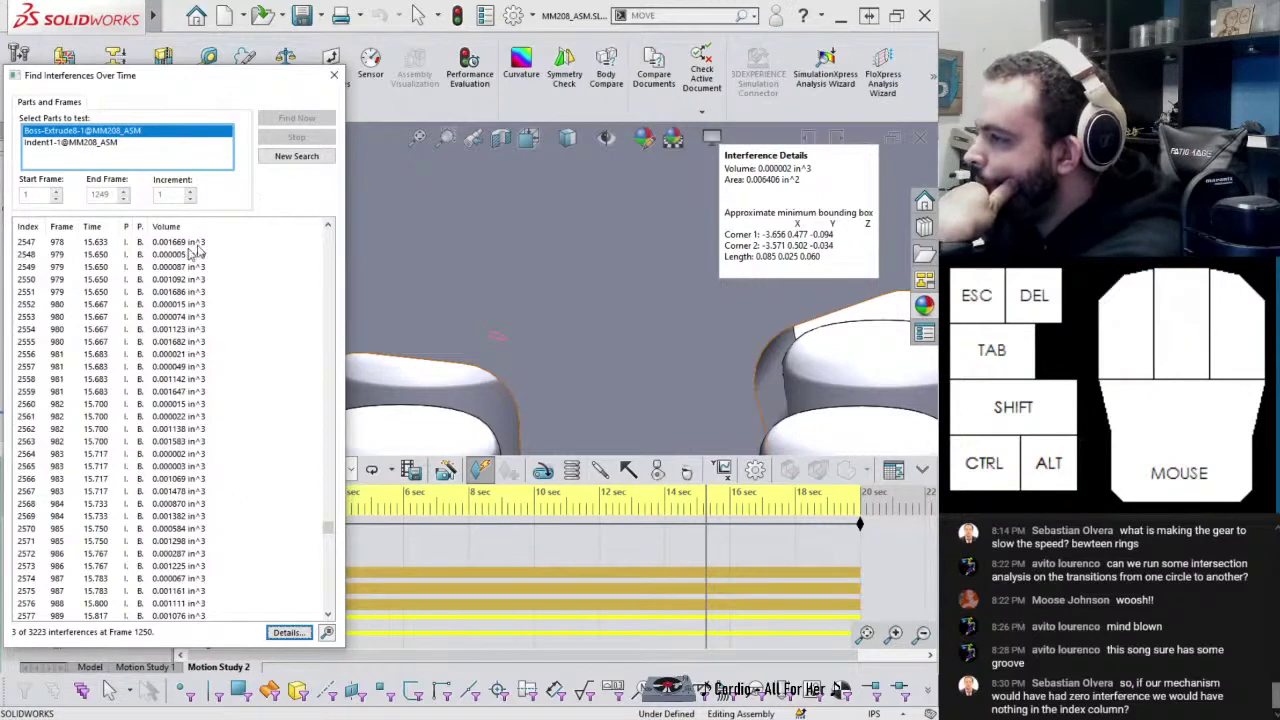
# Move the results window off the feature tree and show interference 2561 at 15.700 seconds, frame 982
pyautogui.click(161, 292)
pyautogui.moveTo(172, 85); pyautogui.dragTo(372, 85)
pyautogui.click(412, 417)
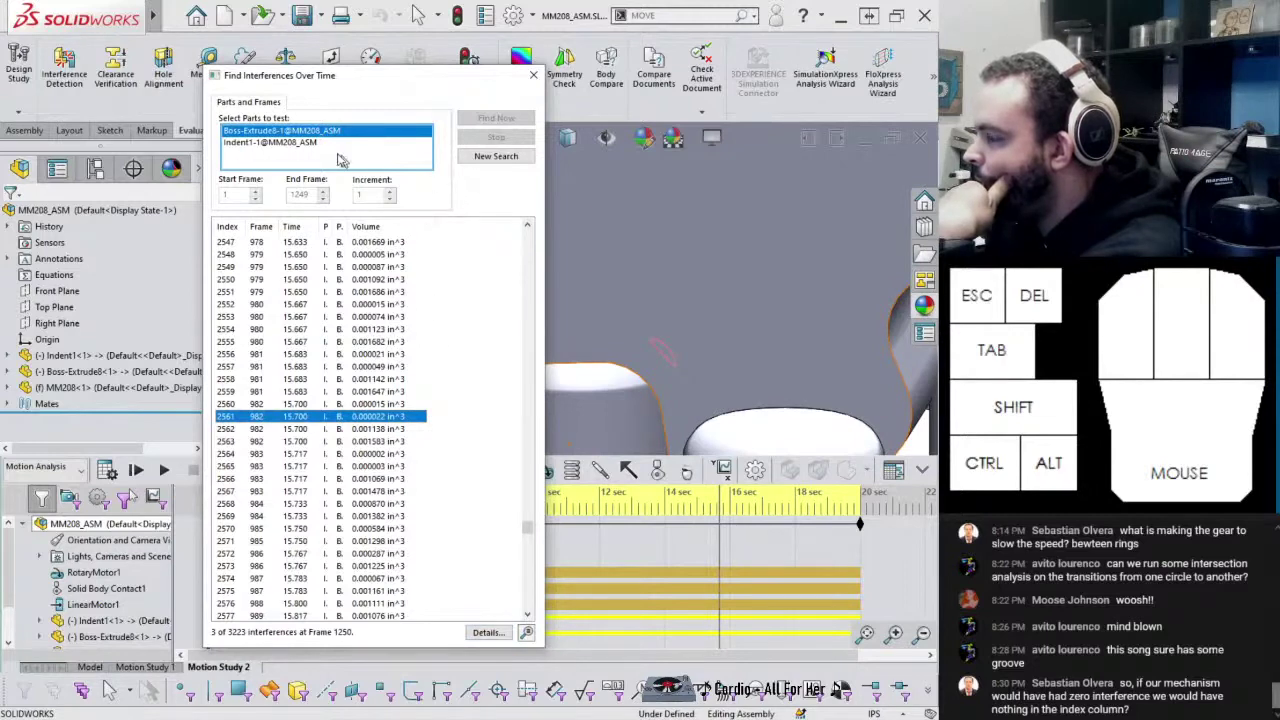
# Show interferences 2548 at 15.650 seconds and 2618 at 16.050 seconds, and review the volumes of the surrounding entries
pyautogui.click(234, 244)
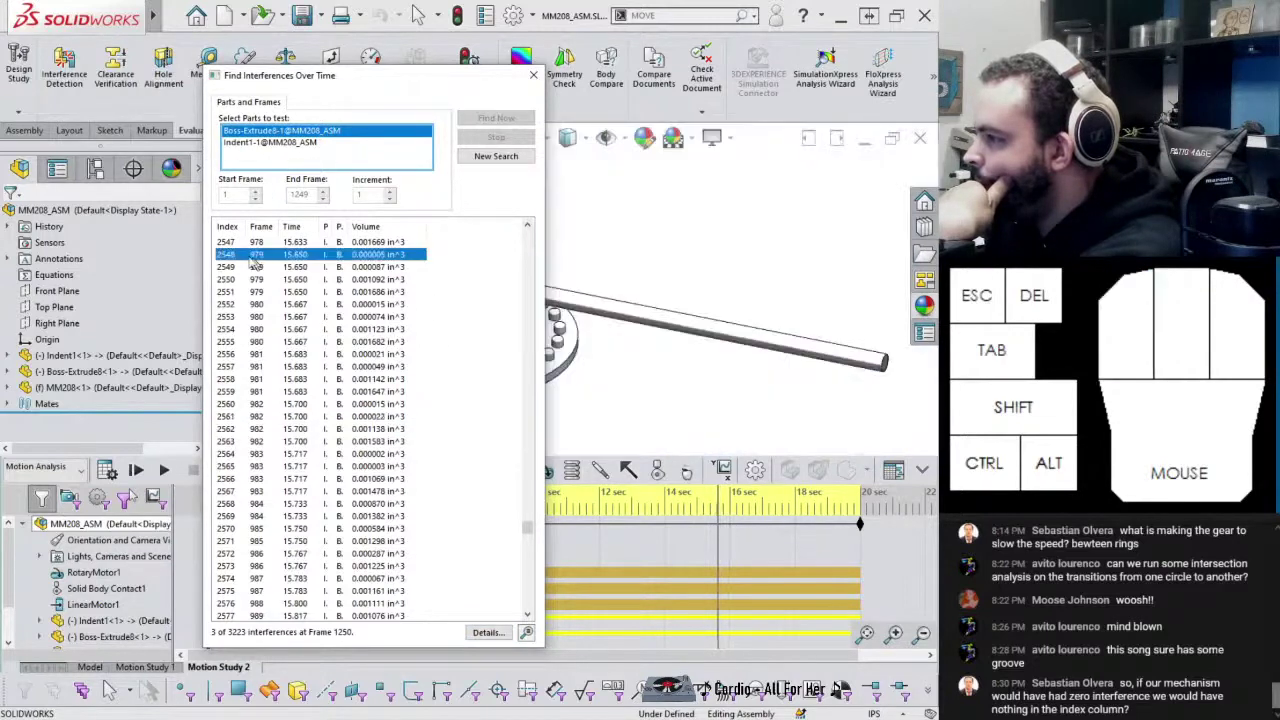
pyautogui.scroll(-15, 392, 578)
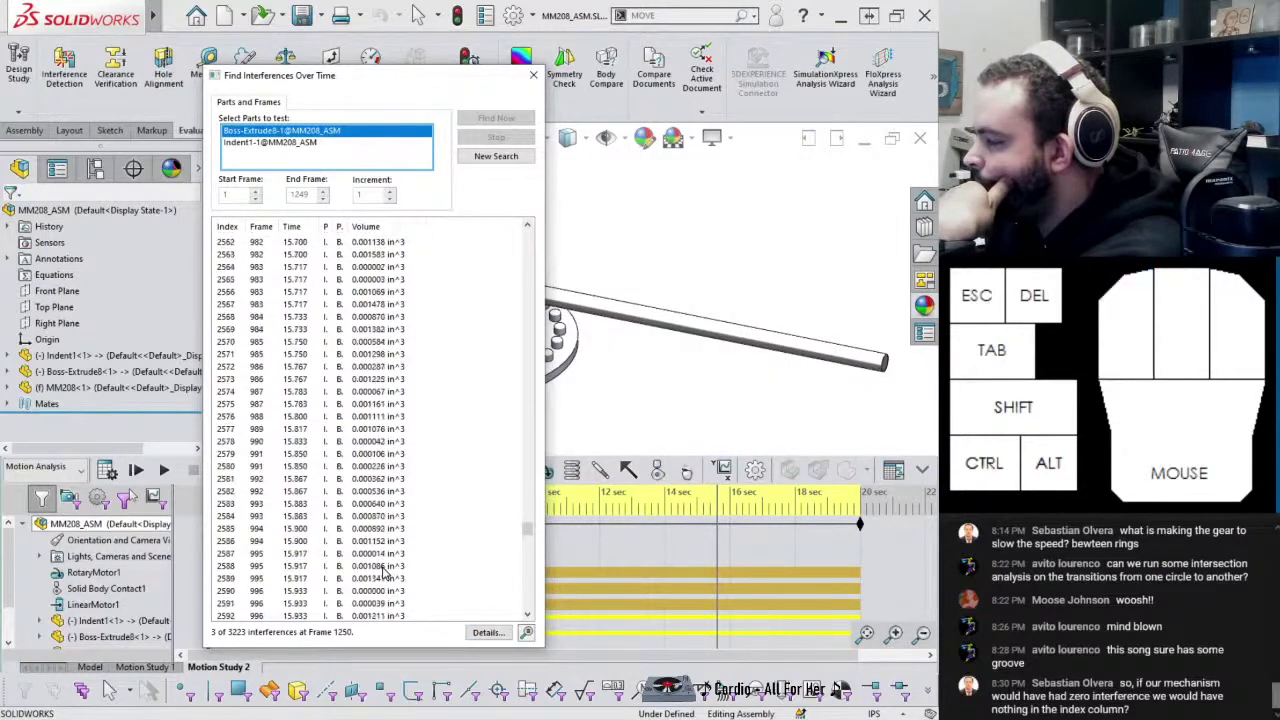
pyautogui.click(385, 566)
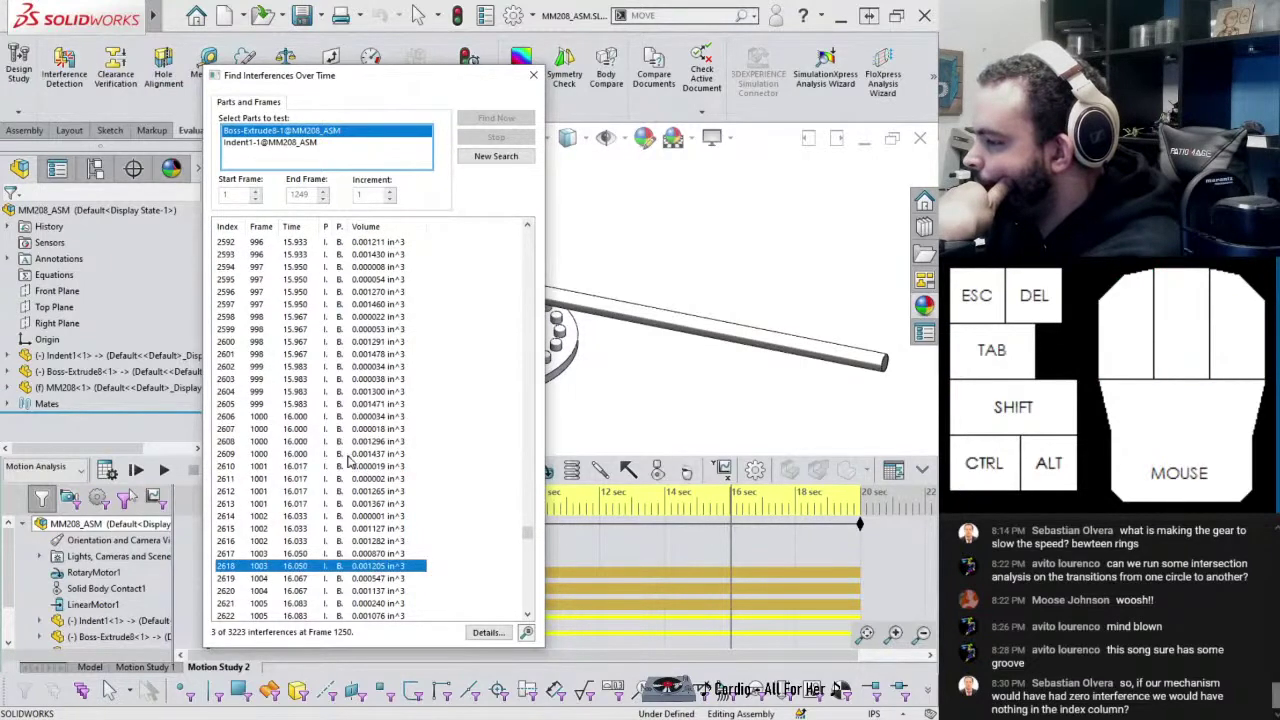
pyautogui.scroll(20, 376, 470)
pyautogui.scroll(17, 437, 466)
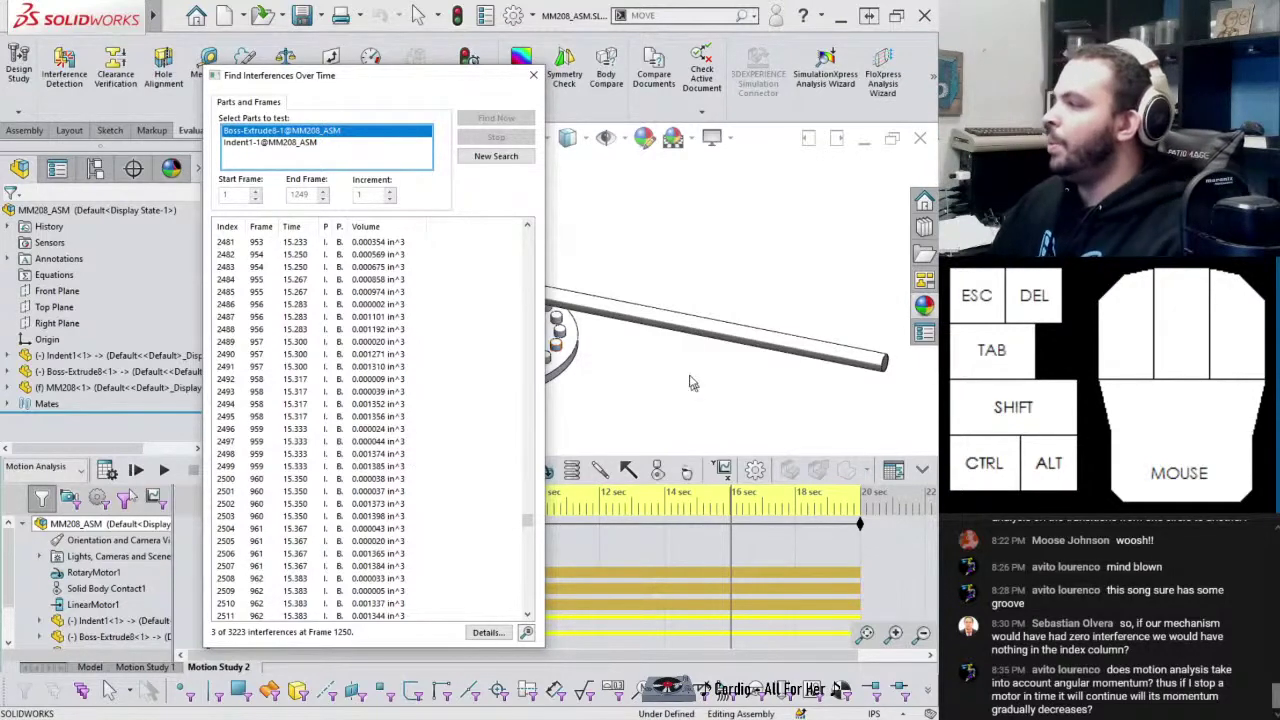
# Close the interference results and return the motion study's time bar to 0 seconds
pyautogui.click(533, 75)
pyautogui.scroll(-2, 465, 301)
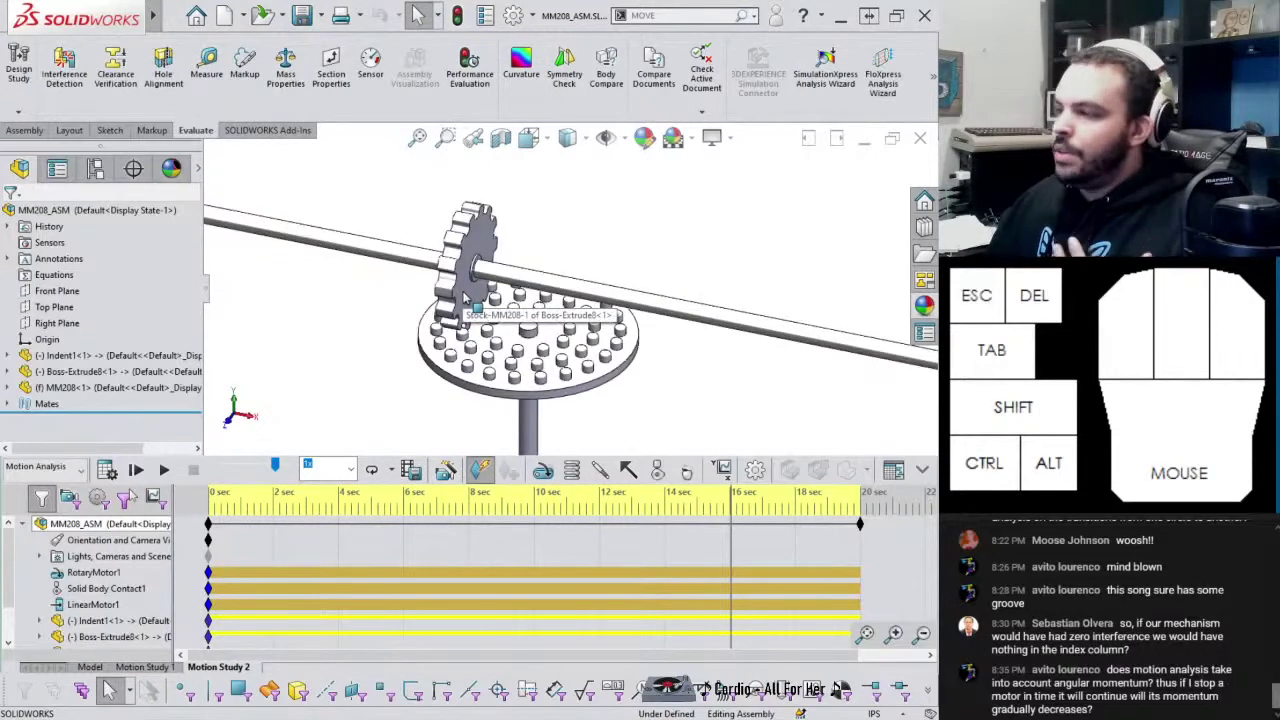
pyautogui.moveTo(731, 495); pyautogui.dragTo(95, 446)
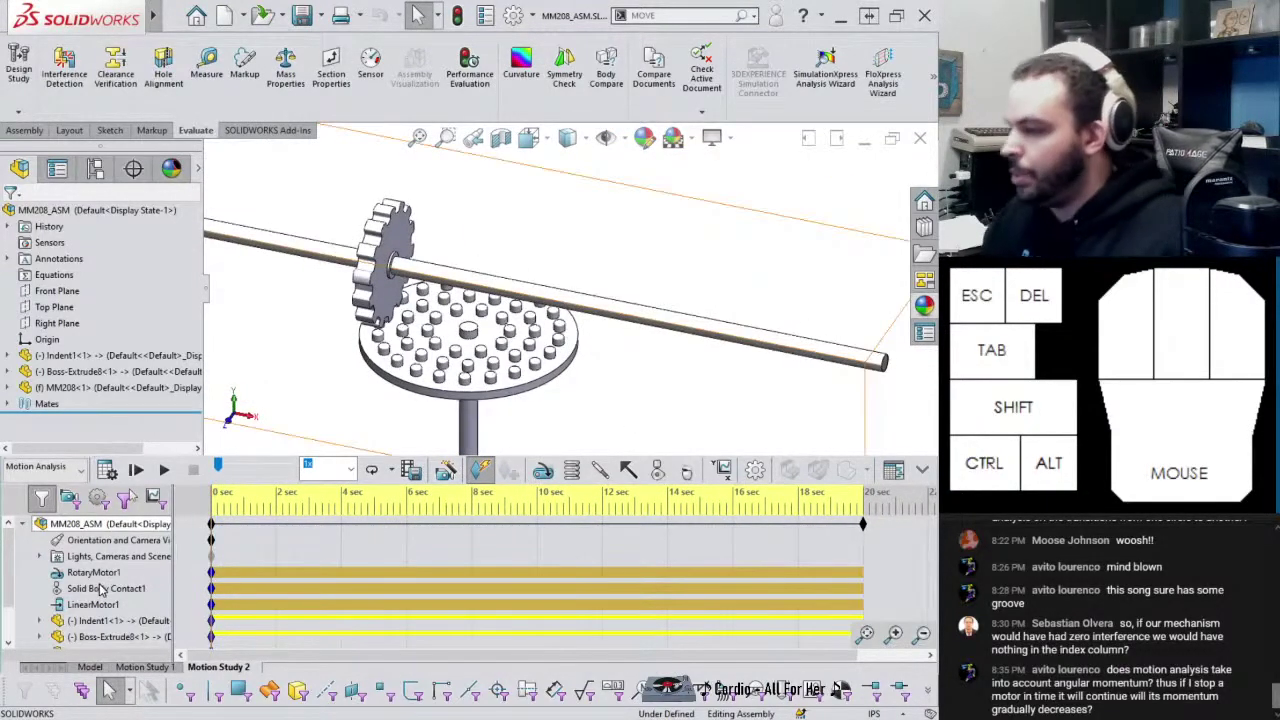
# Review the linear motor's displacement data points and graphs, set their interpolation type to Linear, and accept the motor edit
pyautogui.rightClick(95, 605)
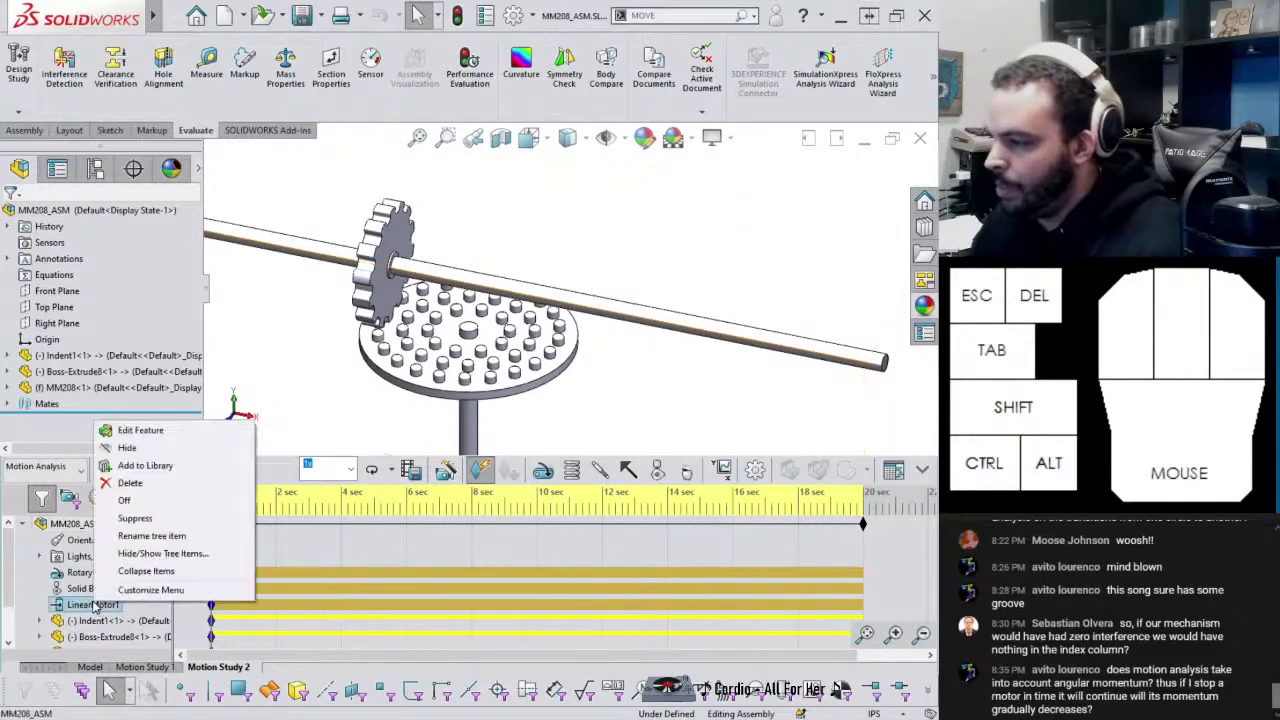
pyautogui.click(131, 431)
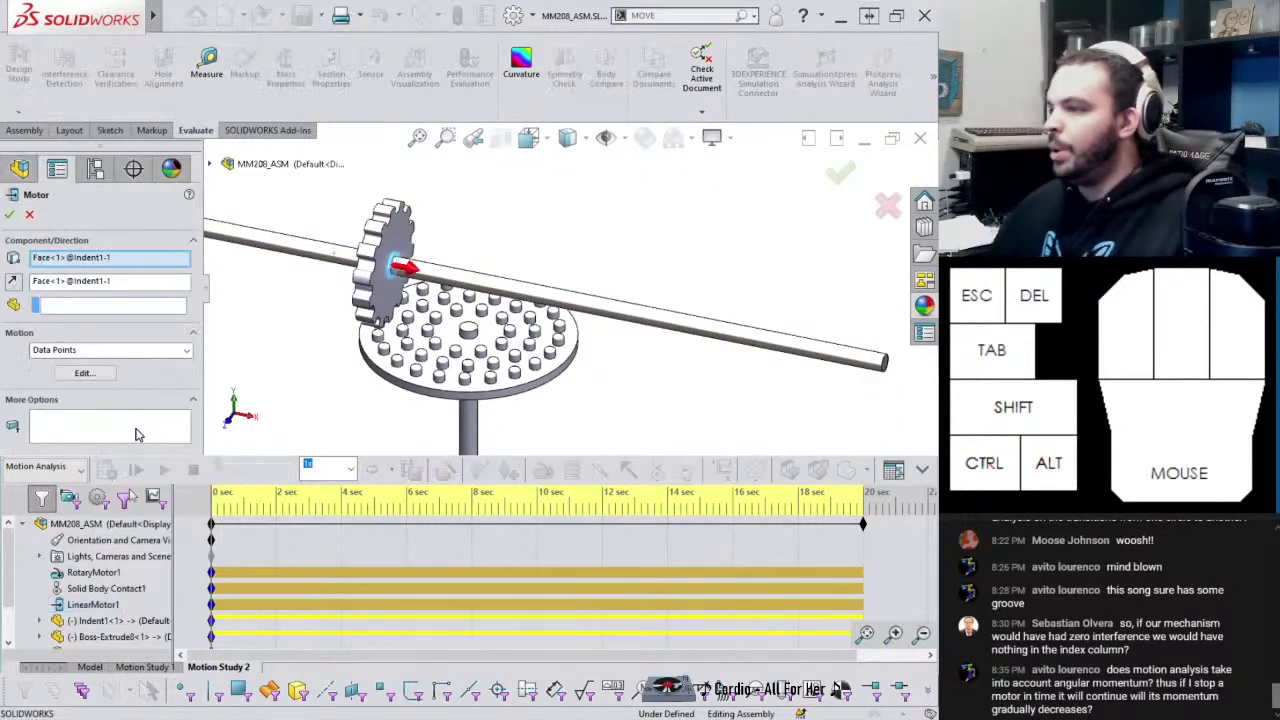
pyautogui.click(80, 374)
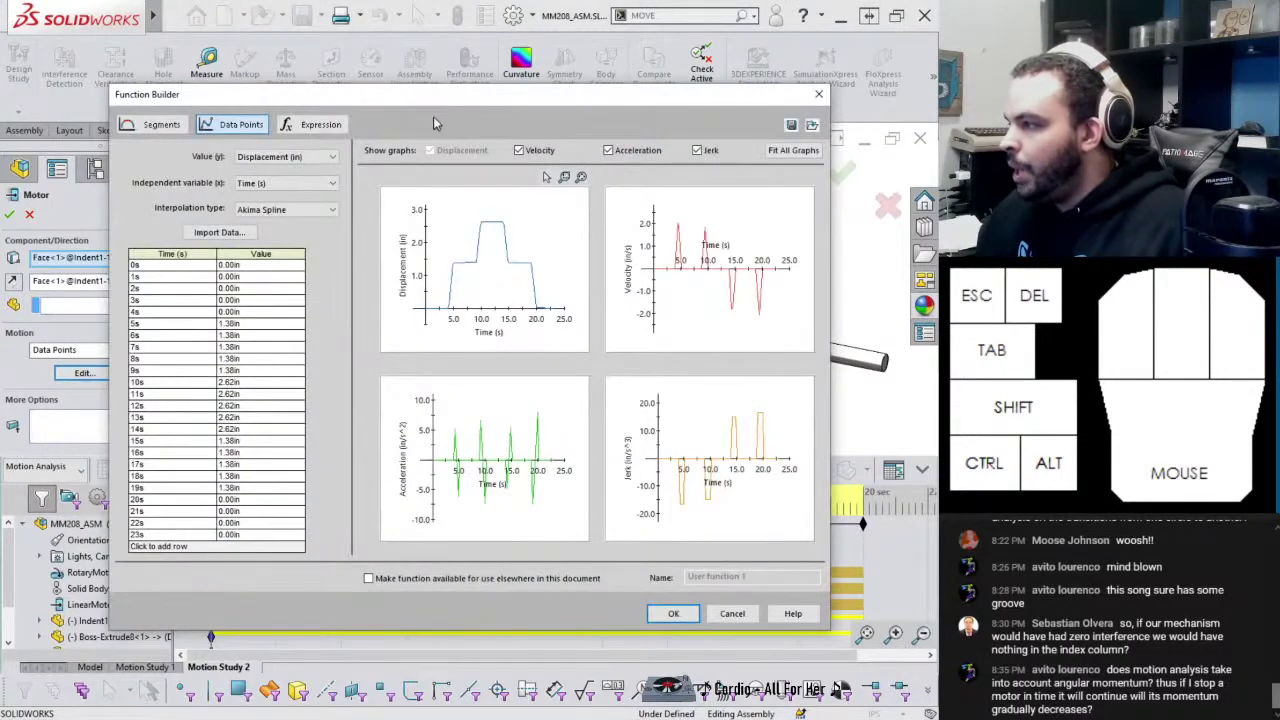
pyautogui.moveTo(425, 98); pyautogui.dragTo(291, 100)
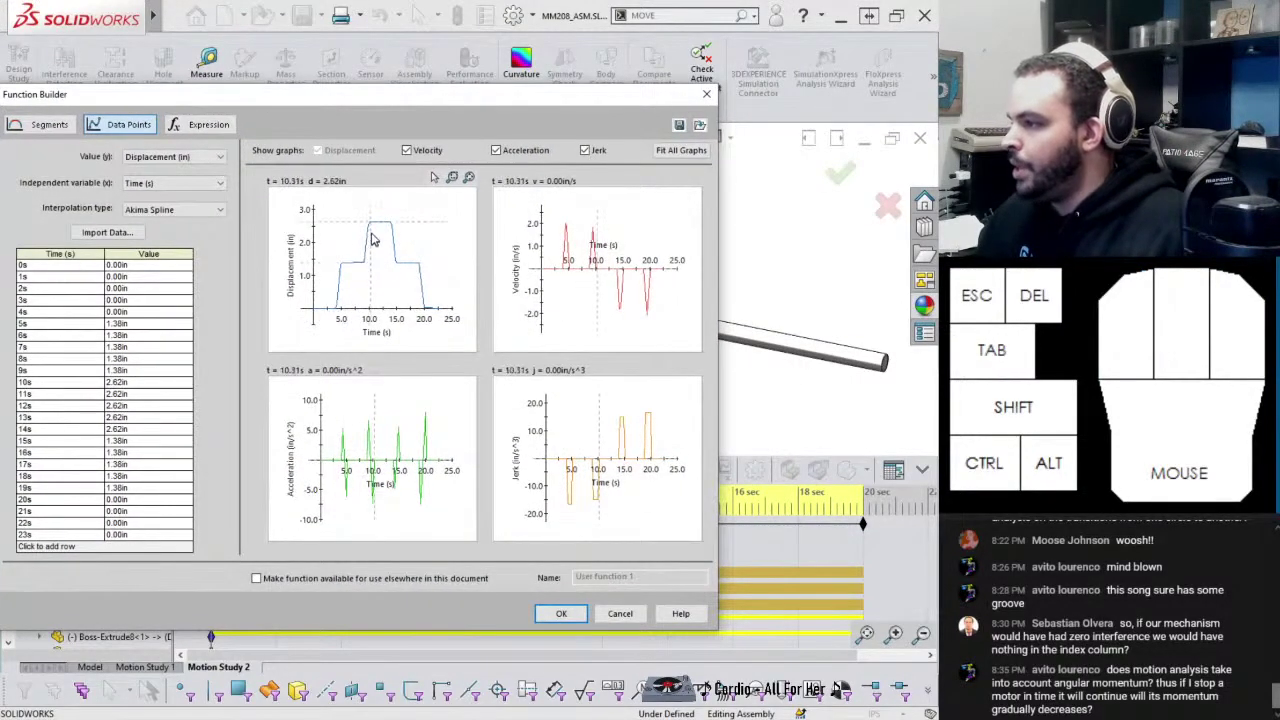
pyautogui.moveTo(446, 110); pyautogui.dragTo(540, 400)
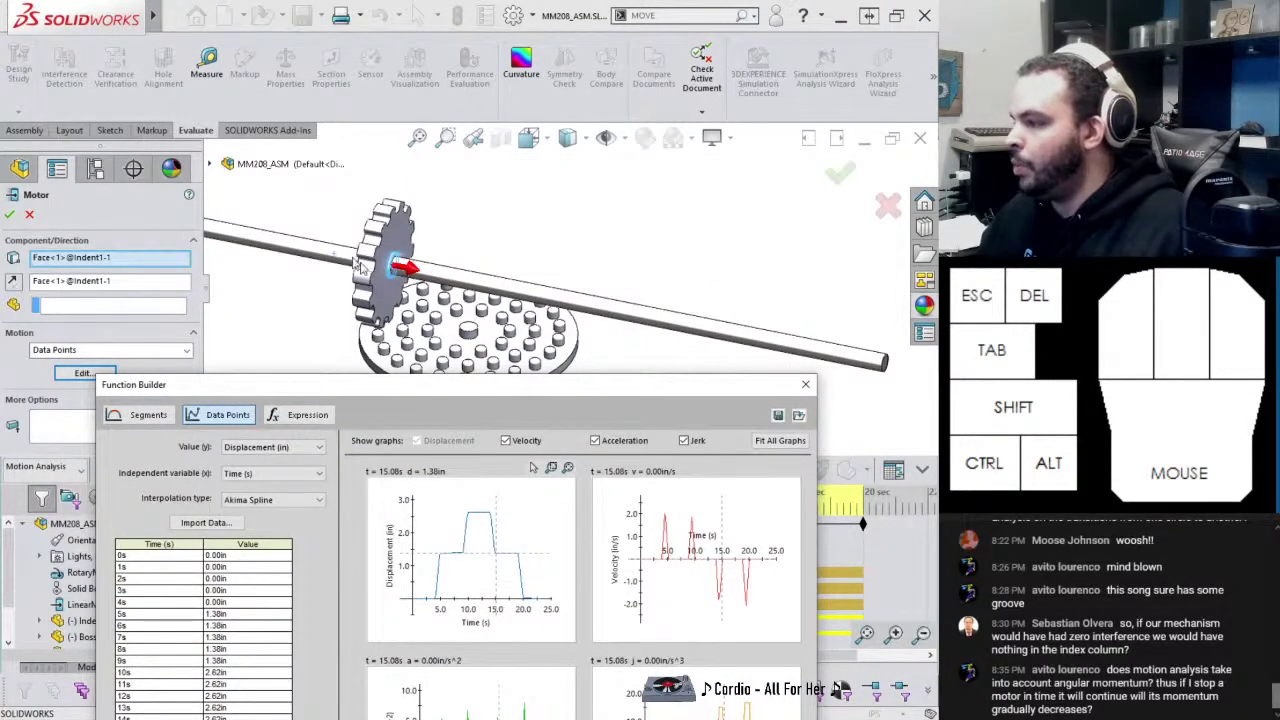
pyautogui.moveTo(488, 401); pyautogui.dragTo(480, 160)
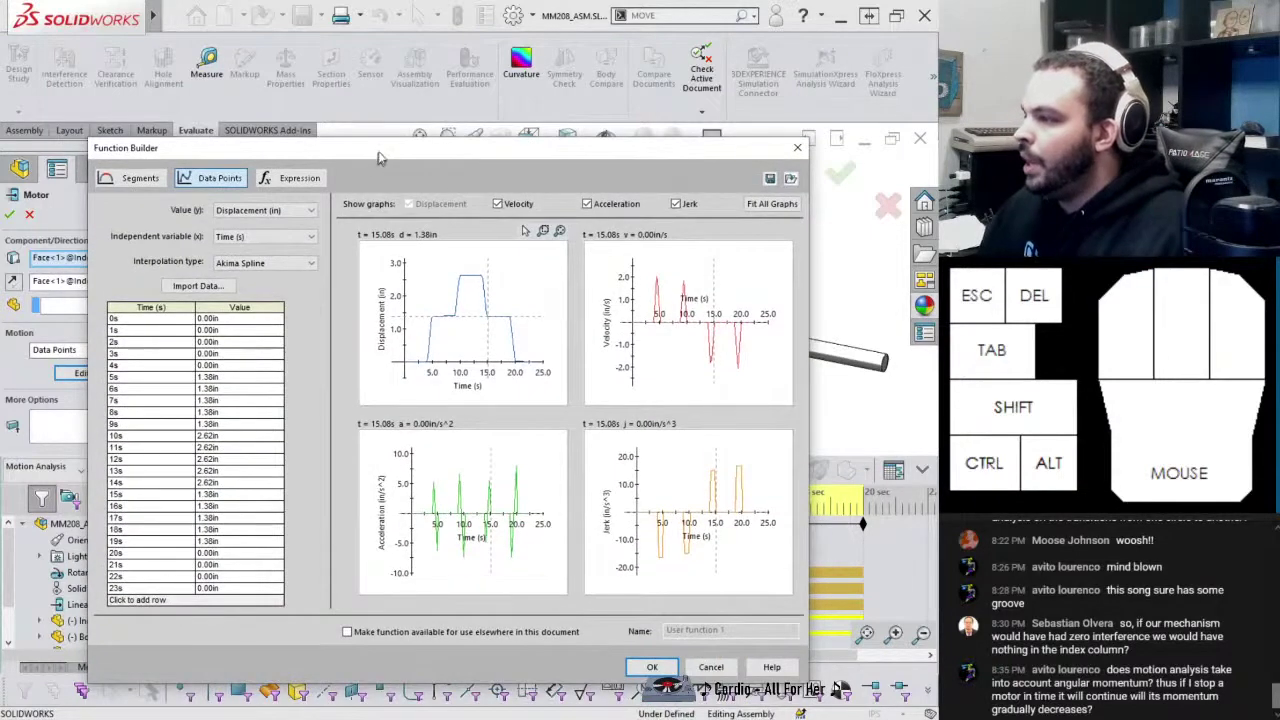
pyautogui.moveTo(375, 160); pyautogui.dragTo(405, 114)
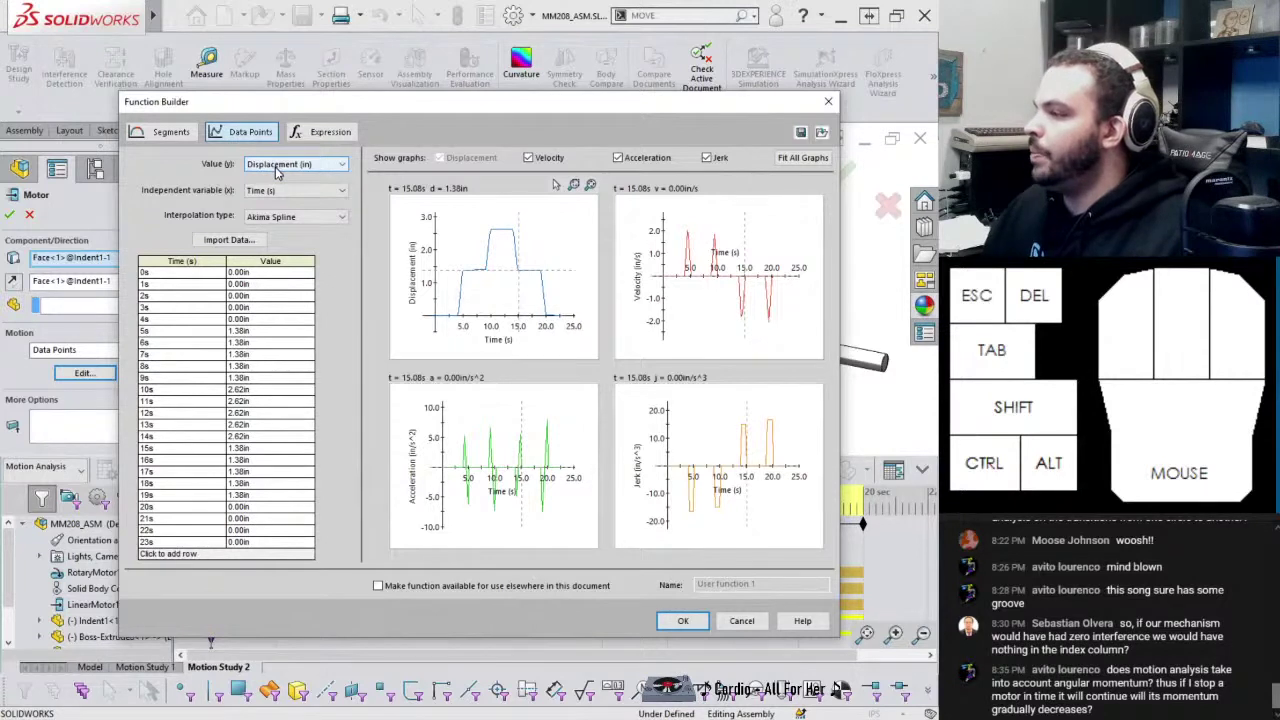
pyautogui.click(283, 220)
pyautogui.click(276, 241)
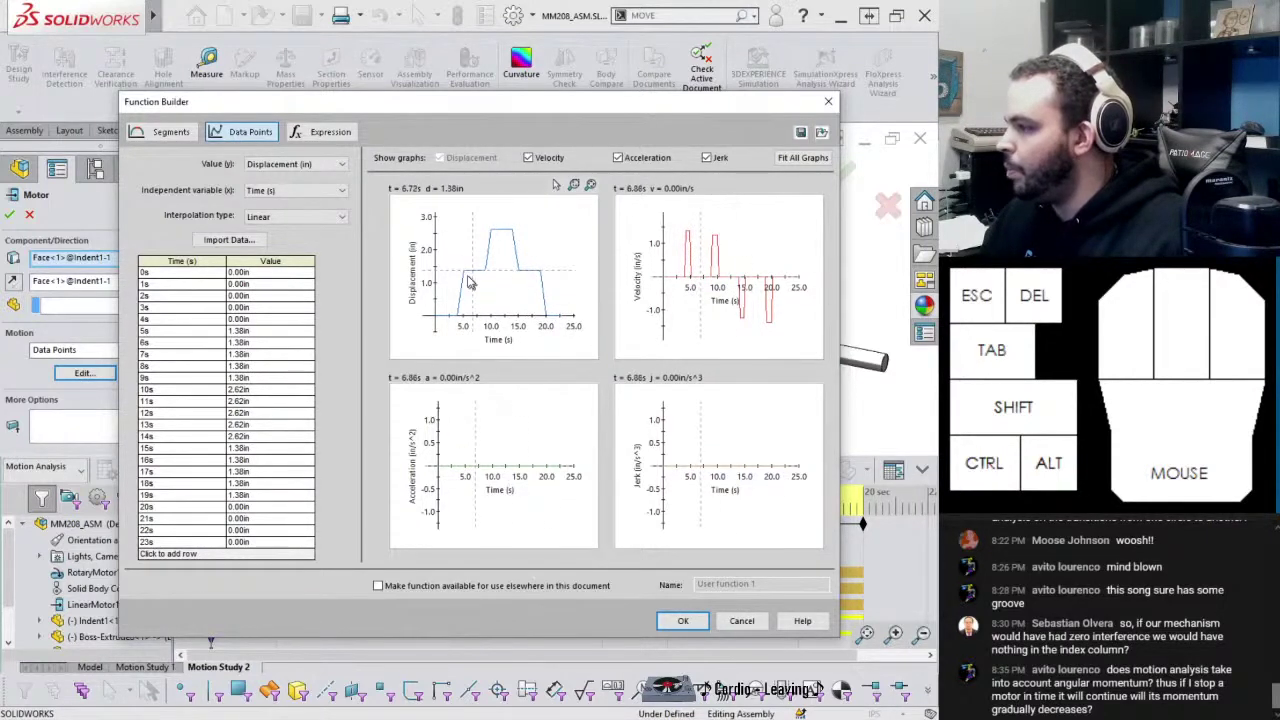
pyautogui.click(681, 622)
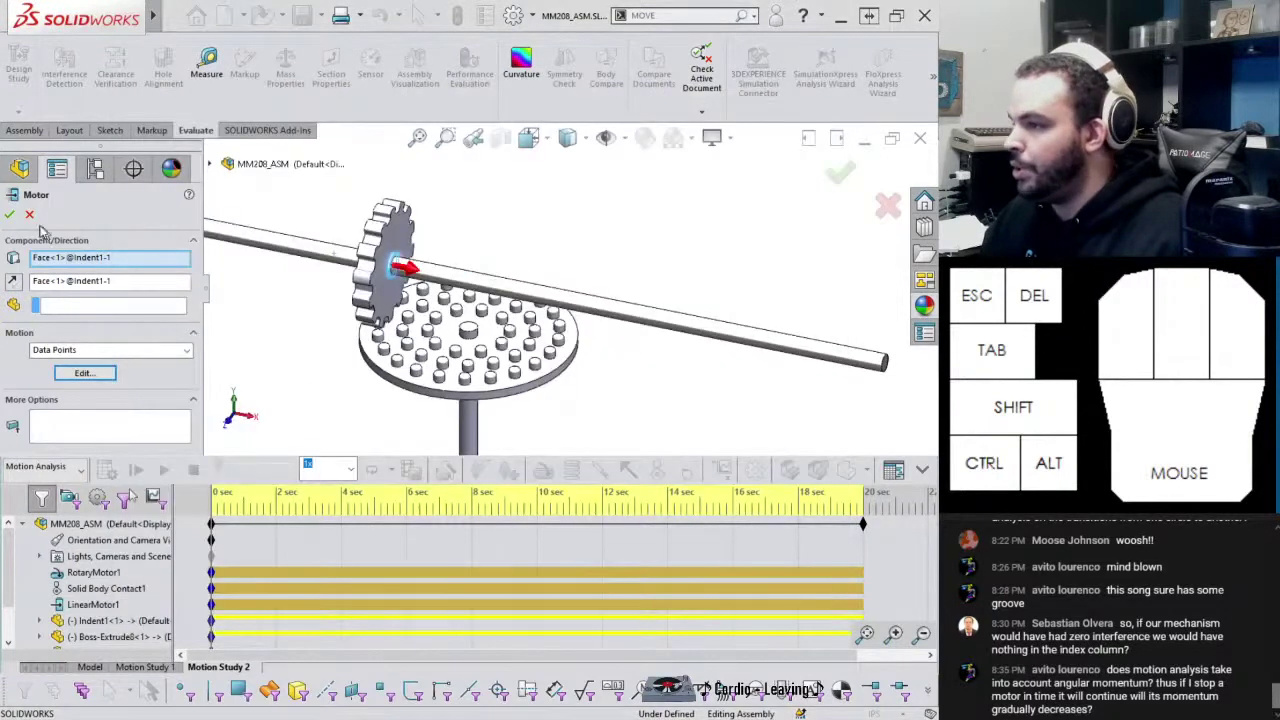
pyautogui.click(9, 214)
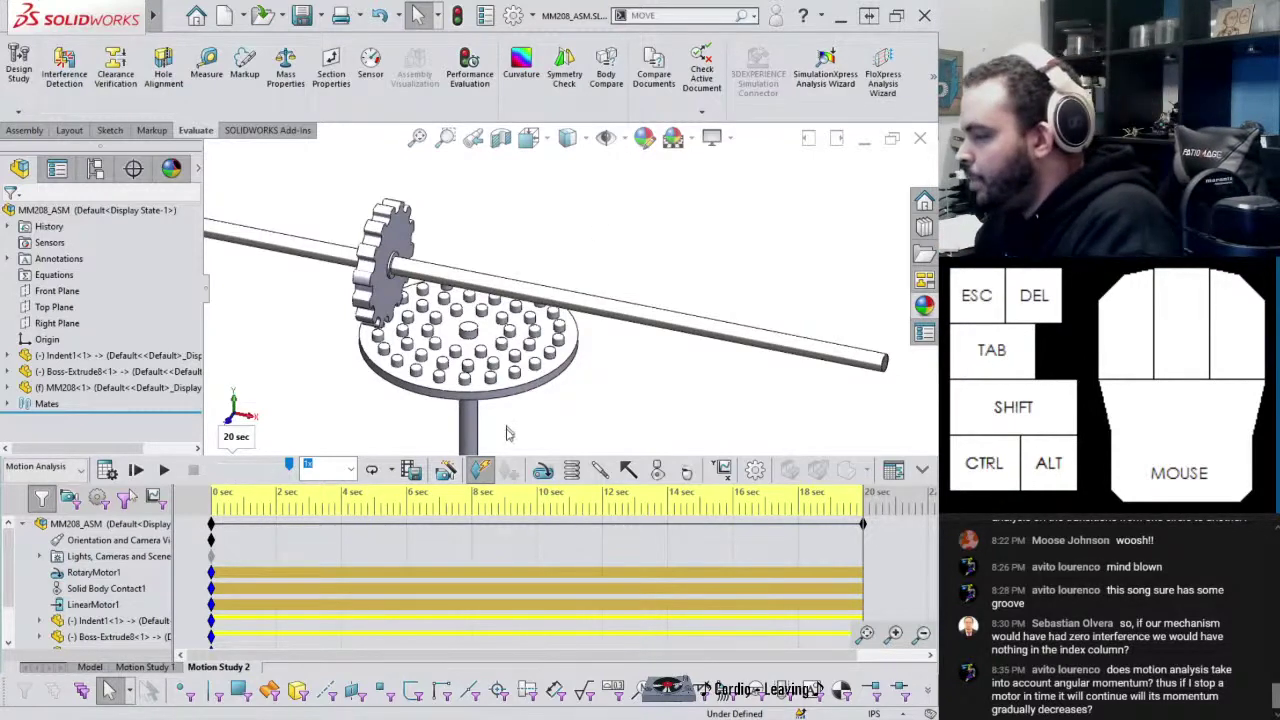
# Try a harmonic torque on the long shaft's face with the Force/Torque command and review its force function parameters
pyautogui.scroll(2, 472, 308)
pyautogui.scroll(-3, 472, 308)
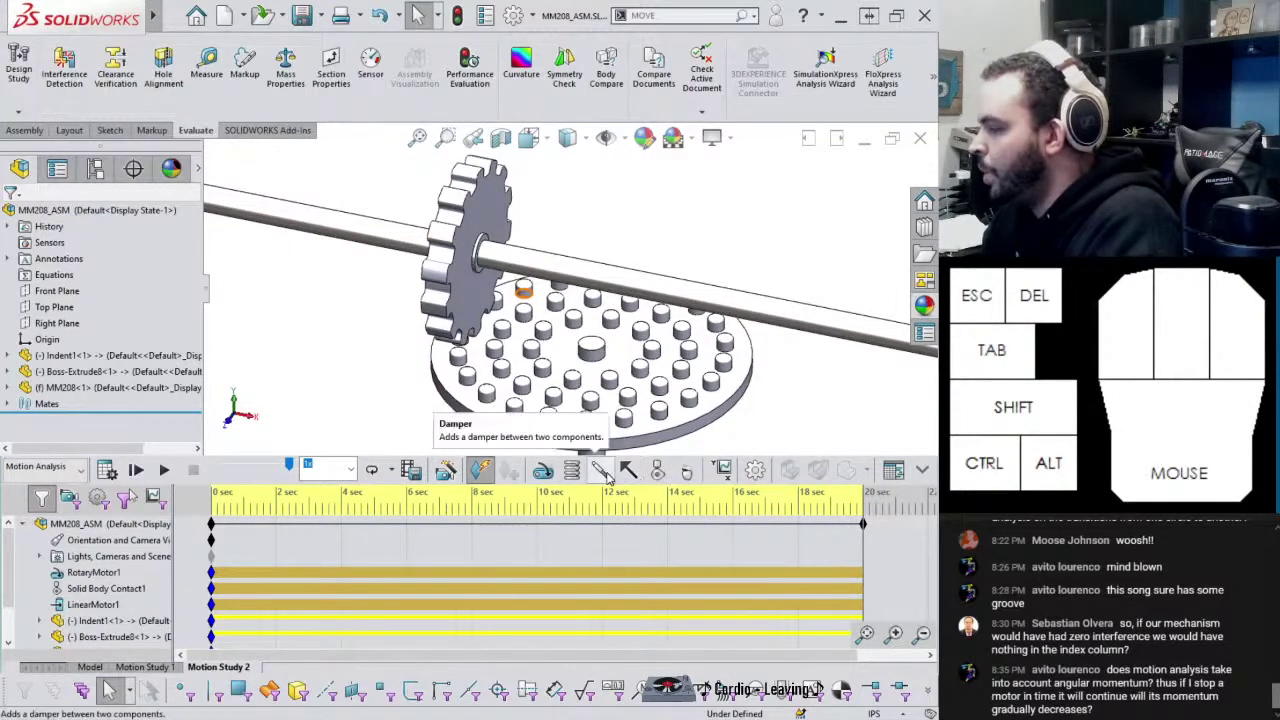
pyautogui.click(628, 471)
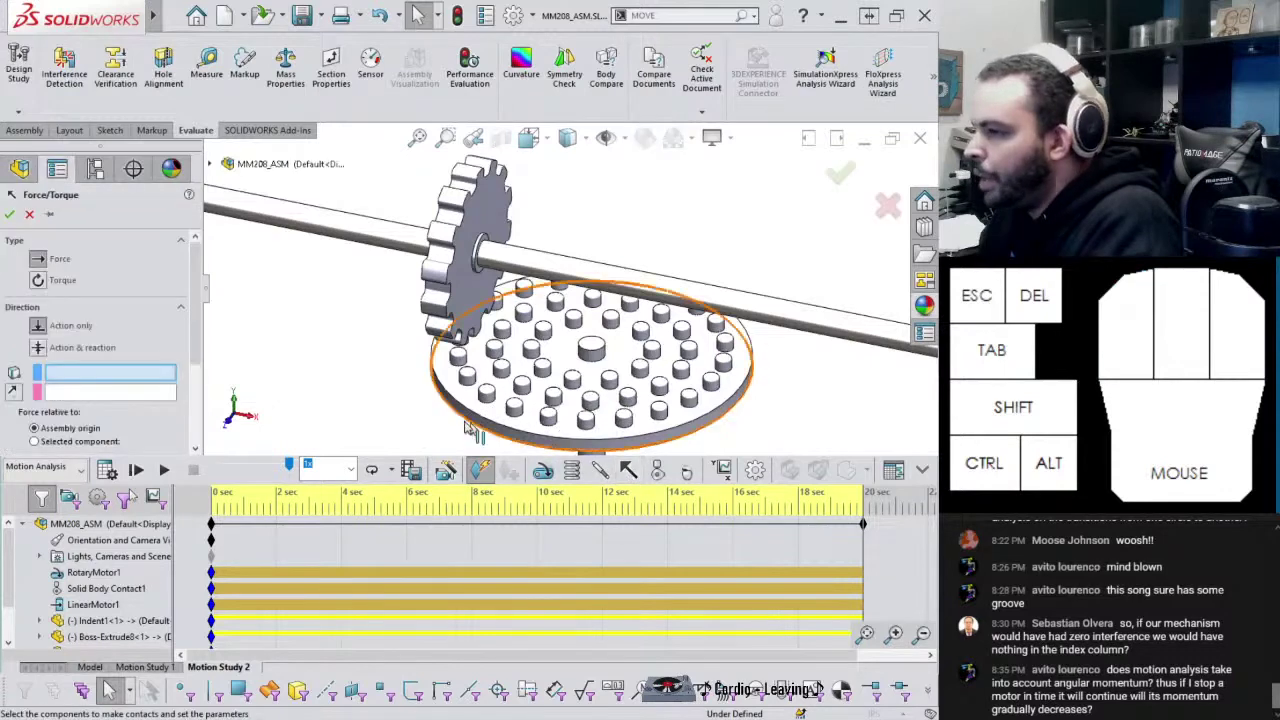
pyautogui.click(382, 246)
pyautogui.scroll(-3, 110, 380)
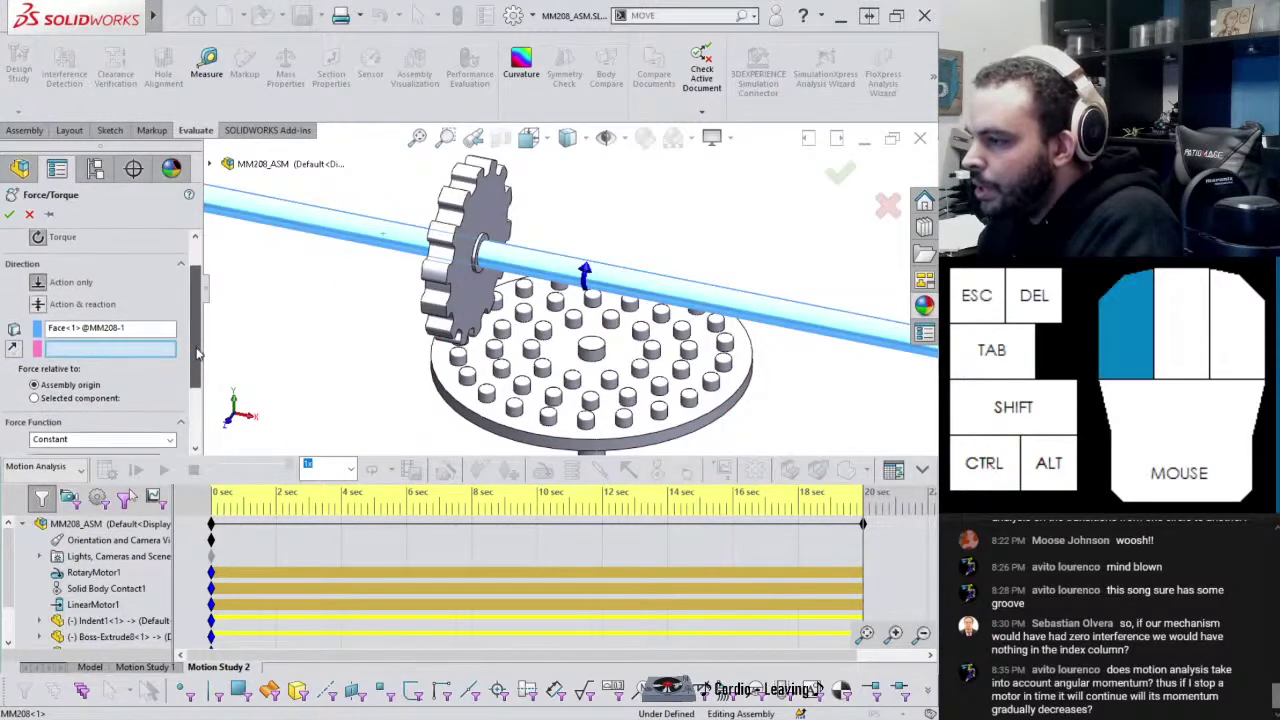
pyautogui.scroll(-1, 98, 390)
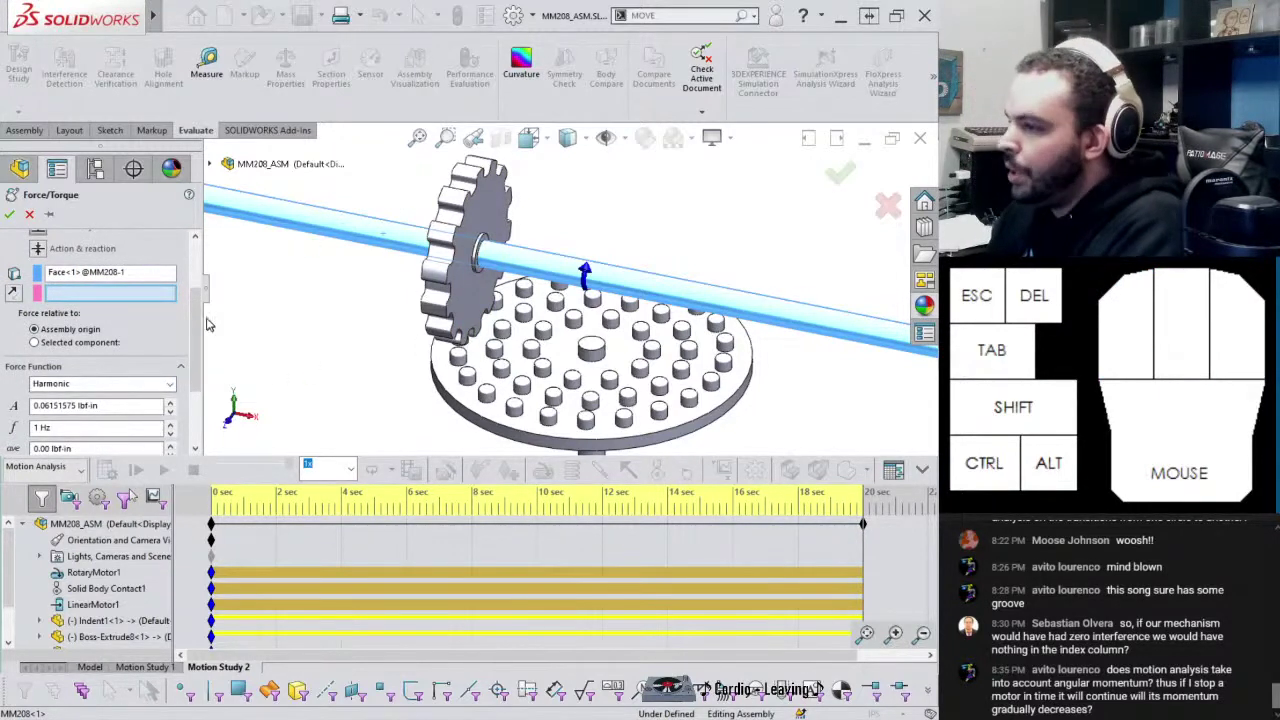
pyautogui.scroll(-2, 196, 300)
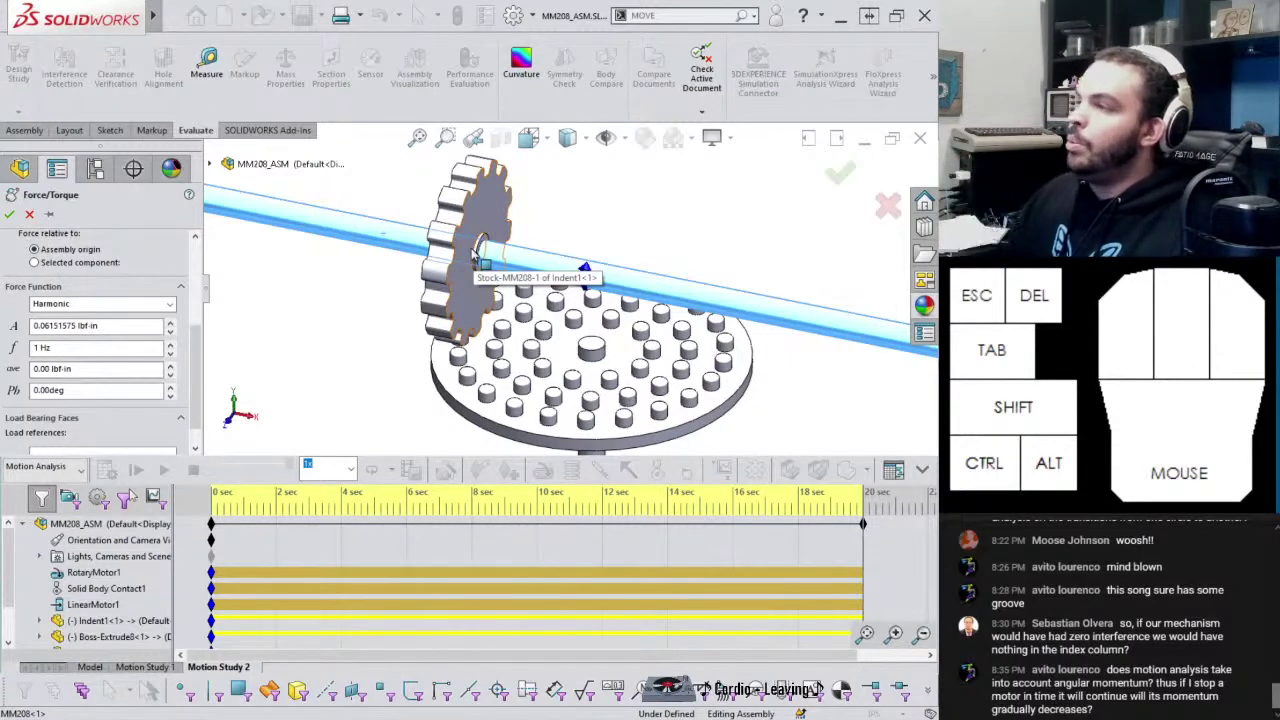
pyautogui.click(11, 212)
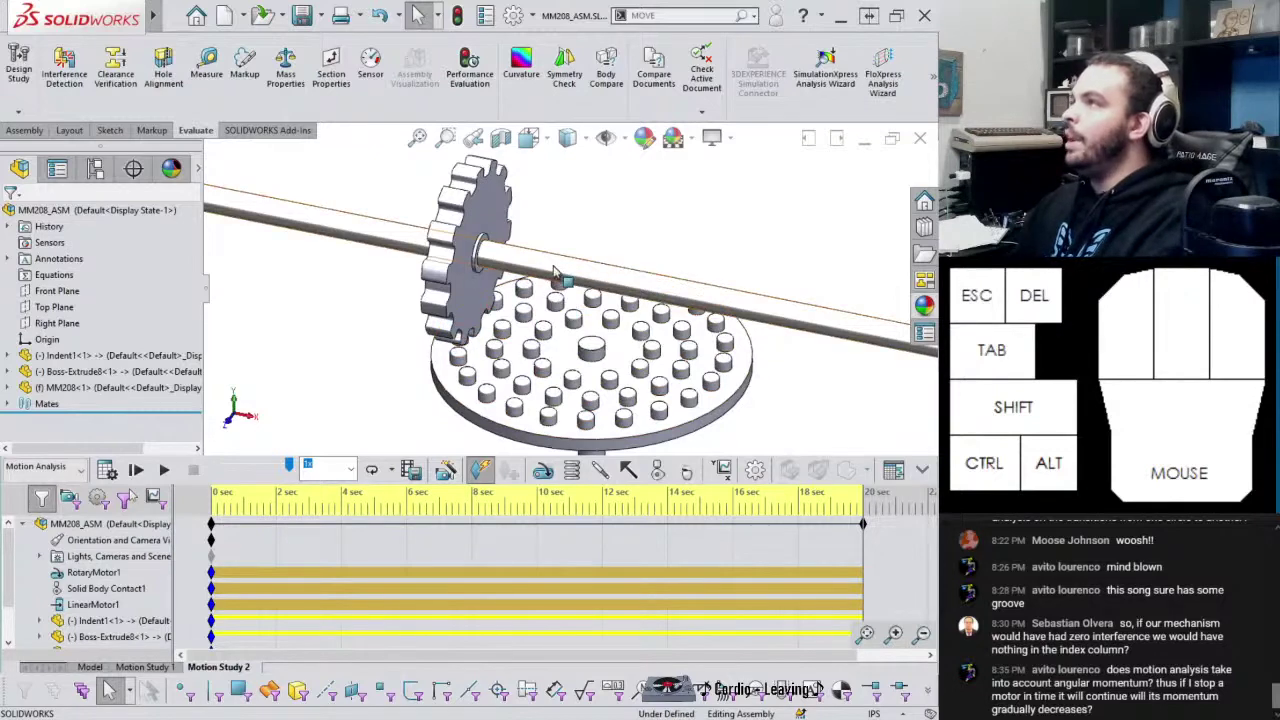
# Switch to the media player, replay the recorded MM208_ASM animation of the gear and pinned disc, and close it
pyautogui.scroll(3, 575, 320)
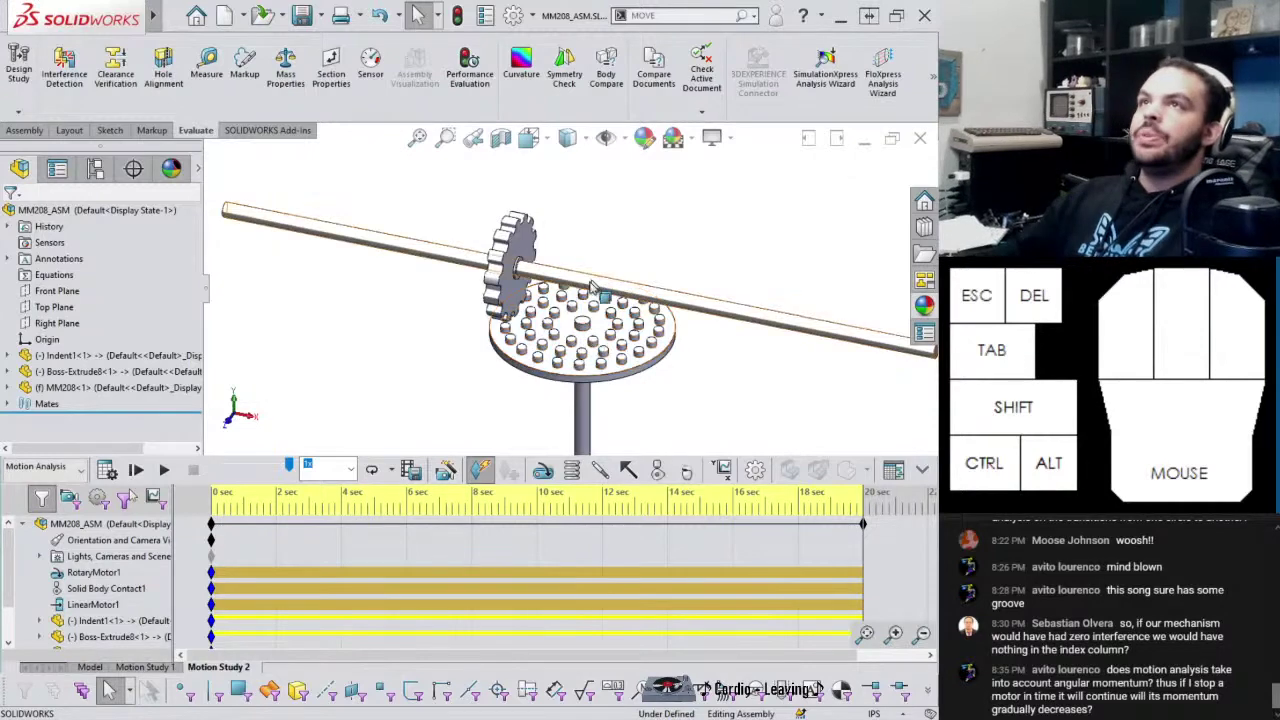
pyautogui.hotkey('alt', 'f')
pyautogui.click(671, 414)
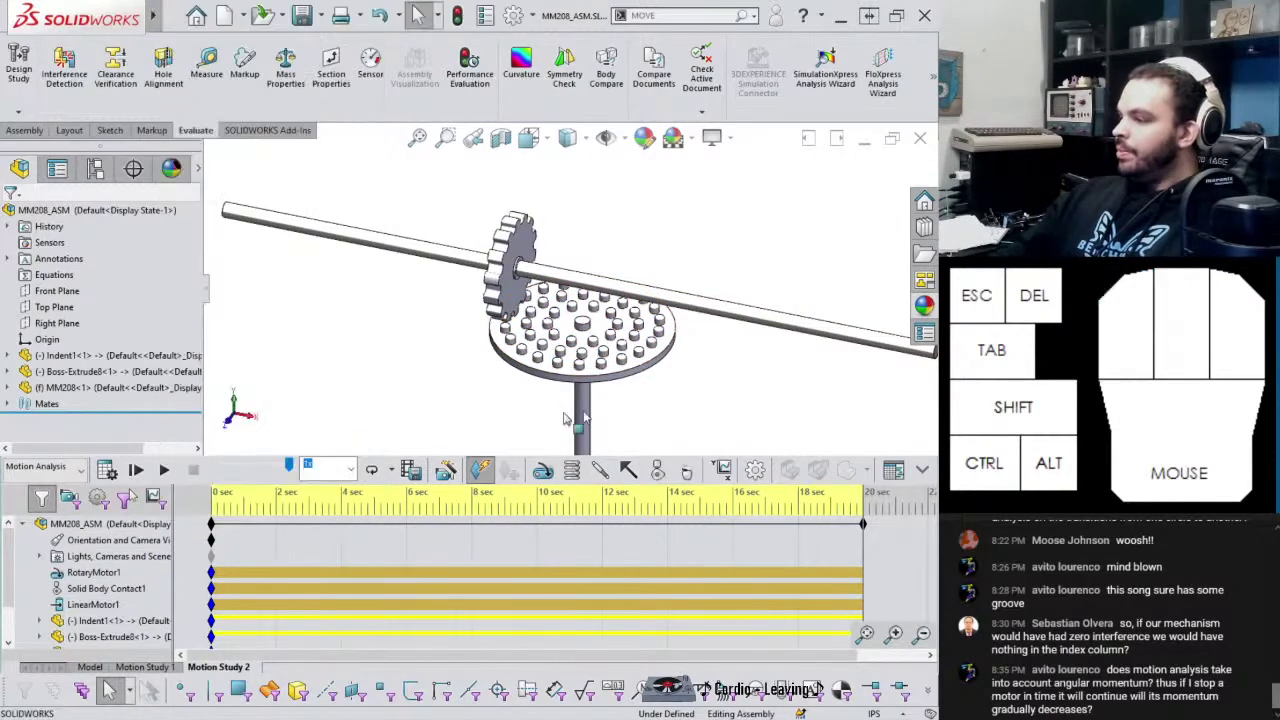
pyautogui.moveTo(671, 414); pyautogui.dragTo(745, 327, button='middle')
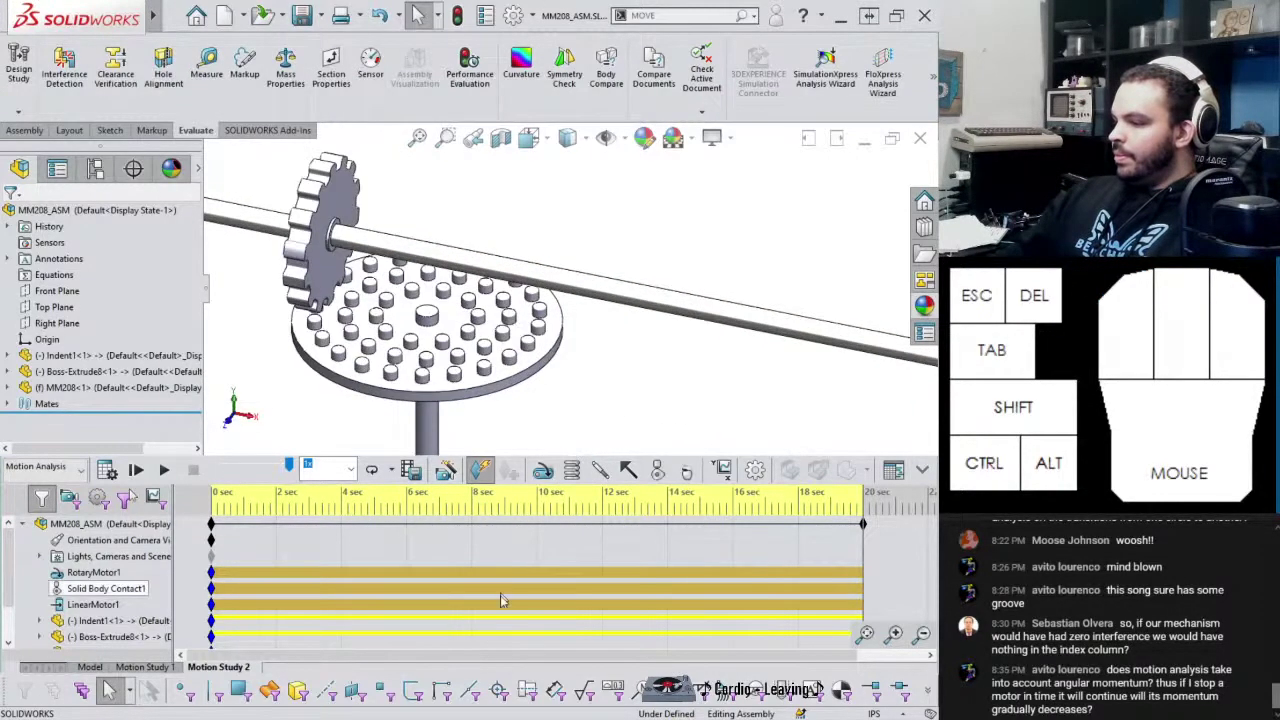
pyautogui.click(470, 690)
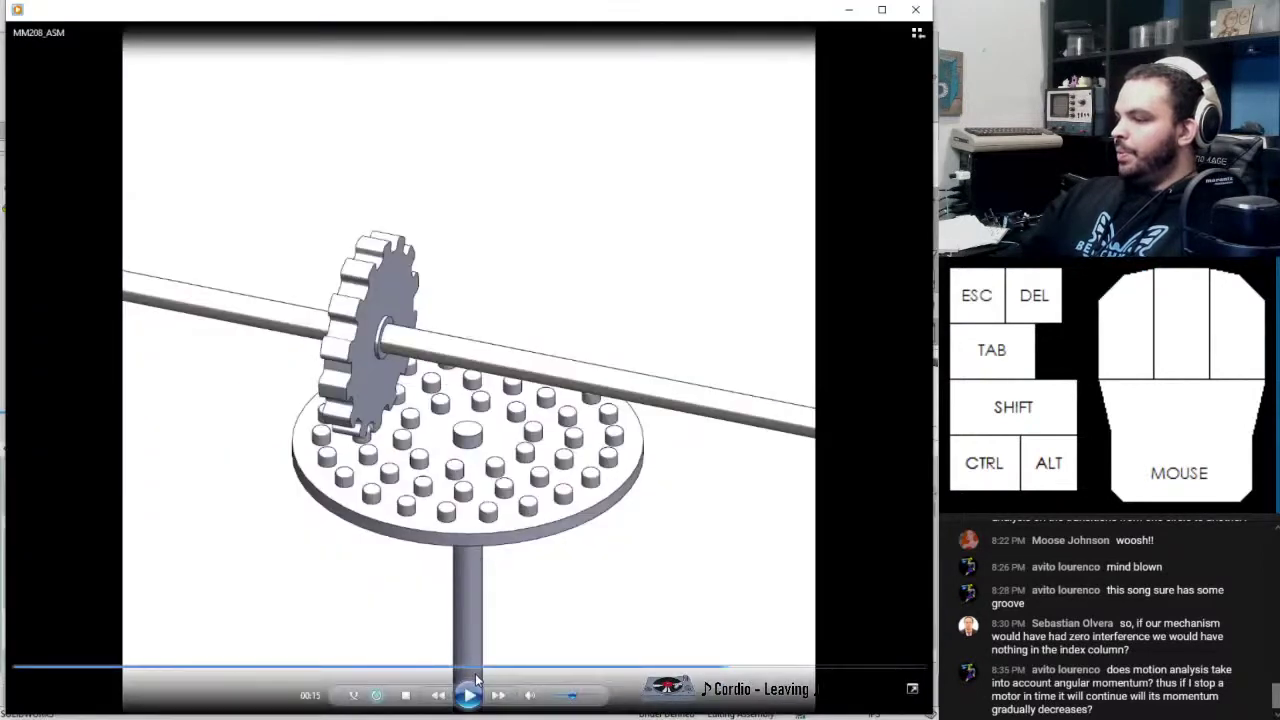
pyautogui.click(472, 688)
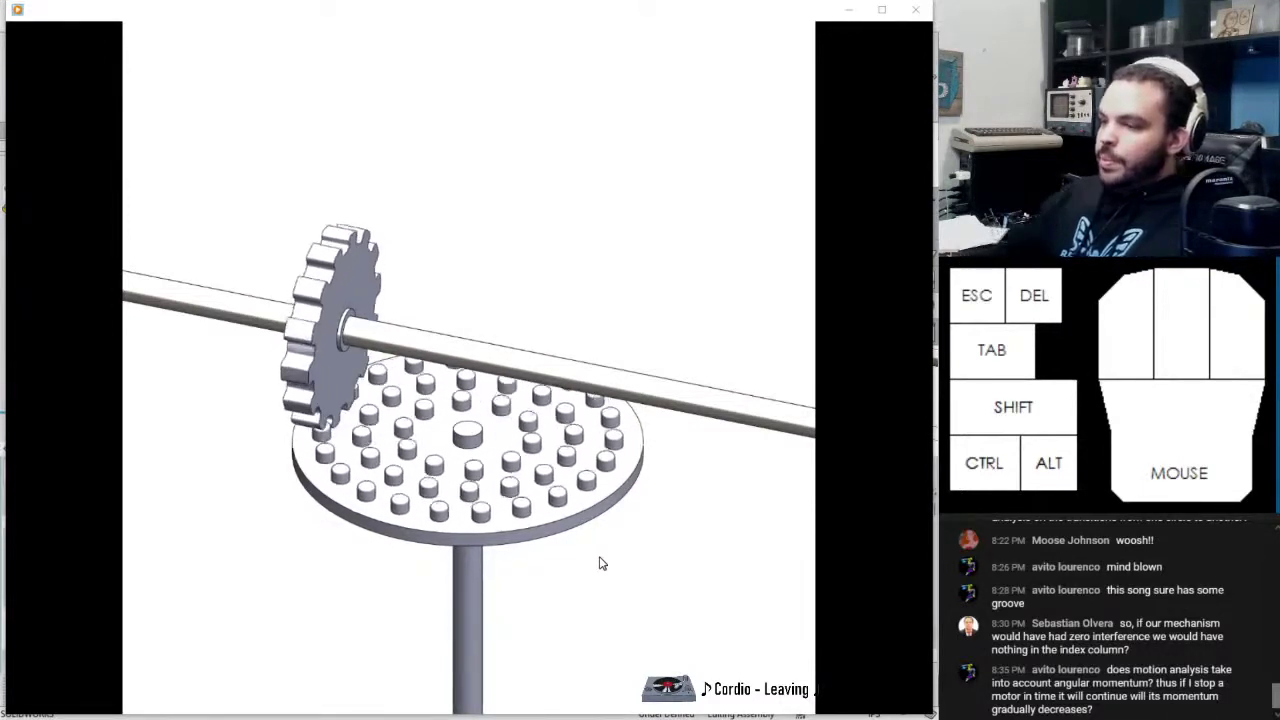
pyautogui.moveTo(700, 390)
pyautogui.click(915, 9)
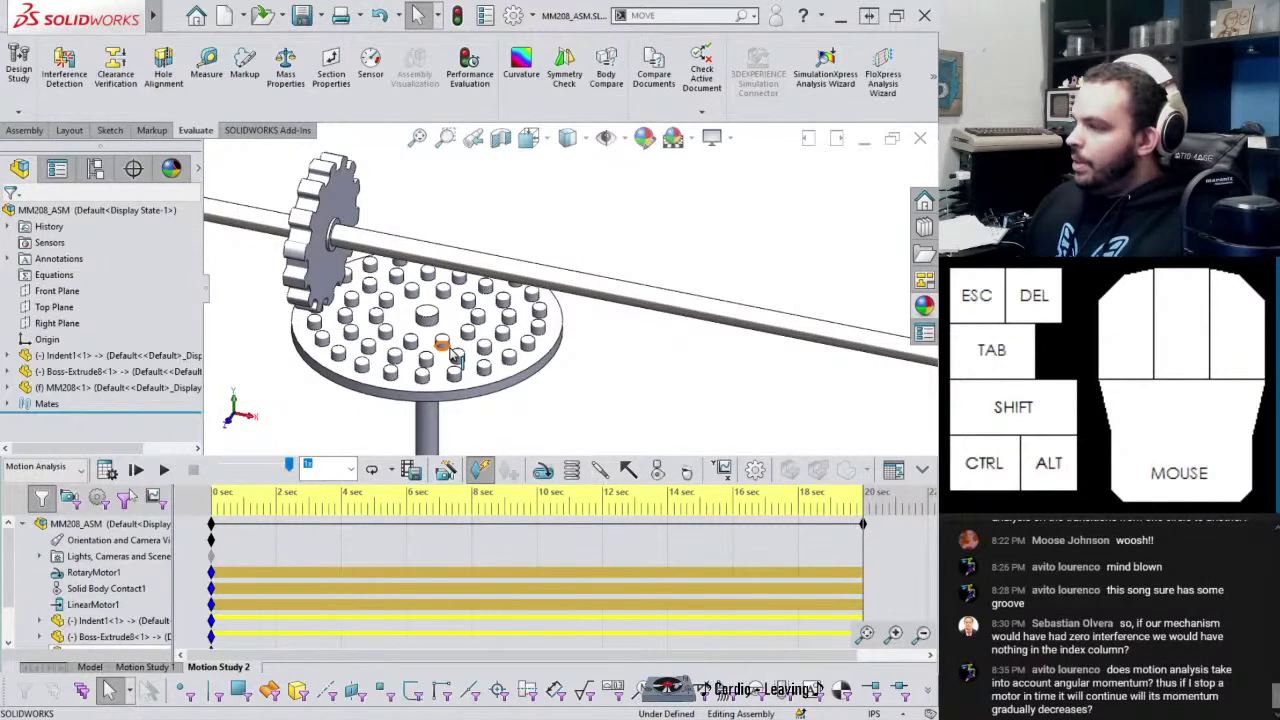
# Use Search Everything to find and launch the Friday Night Funkin' game
pyautogui.click(573, 215)
pyautogui.scroll(2, 573, 215)
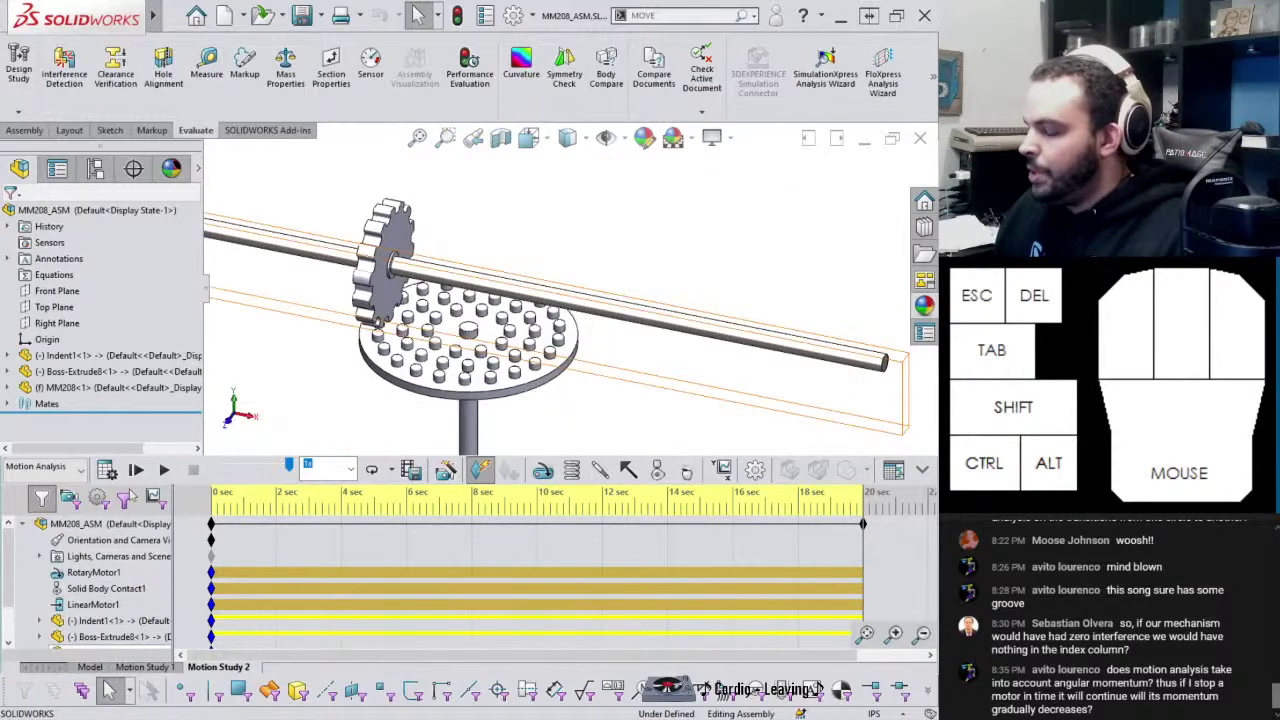
pyautogui.moveTo(150, 718)
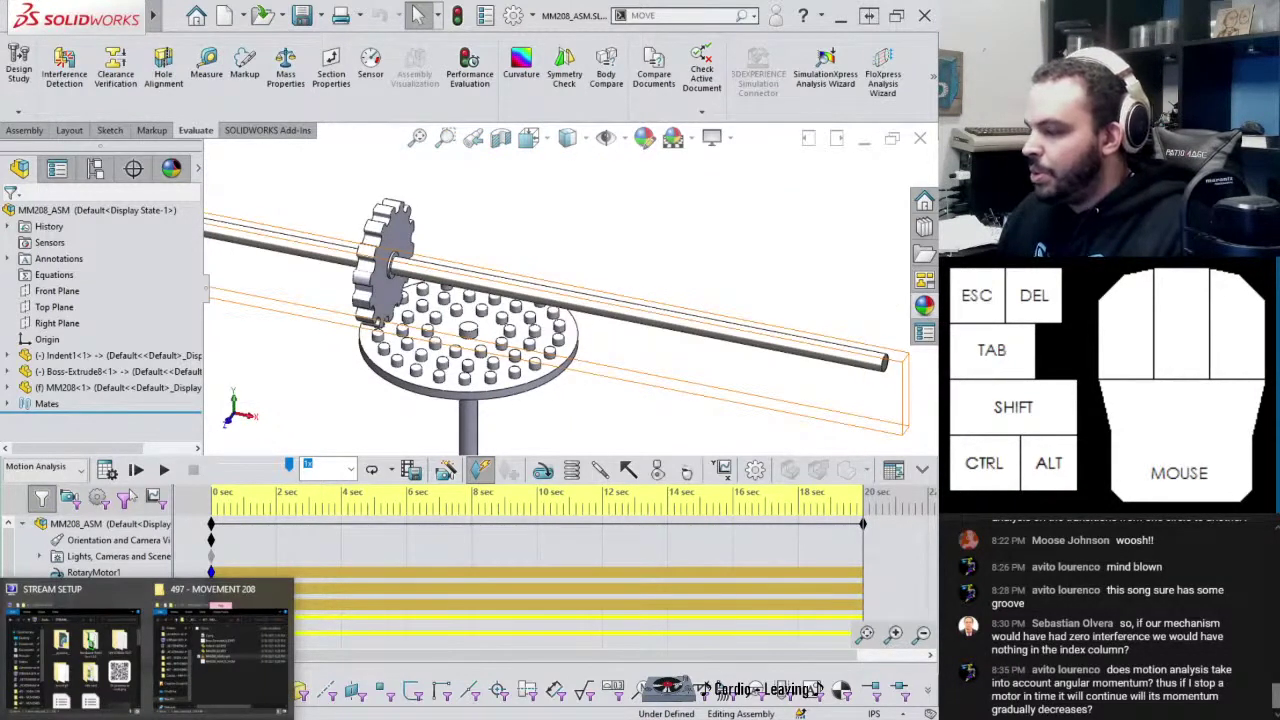
pyautogui.press('super')
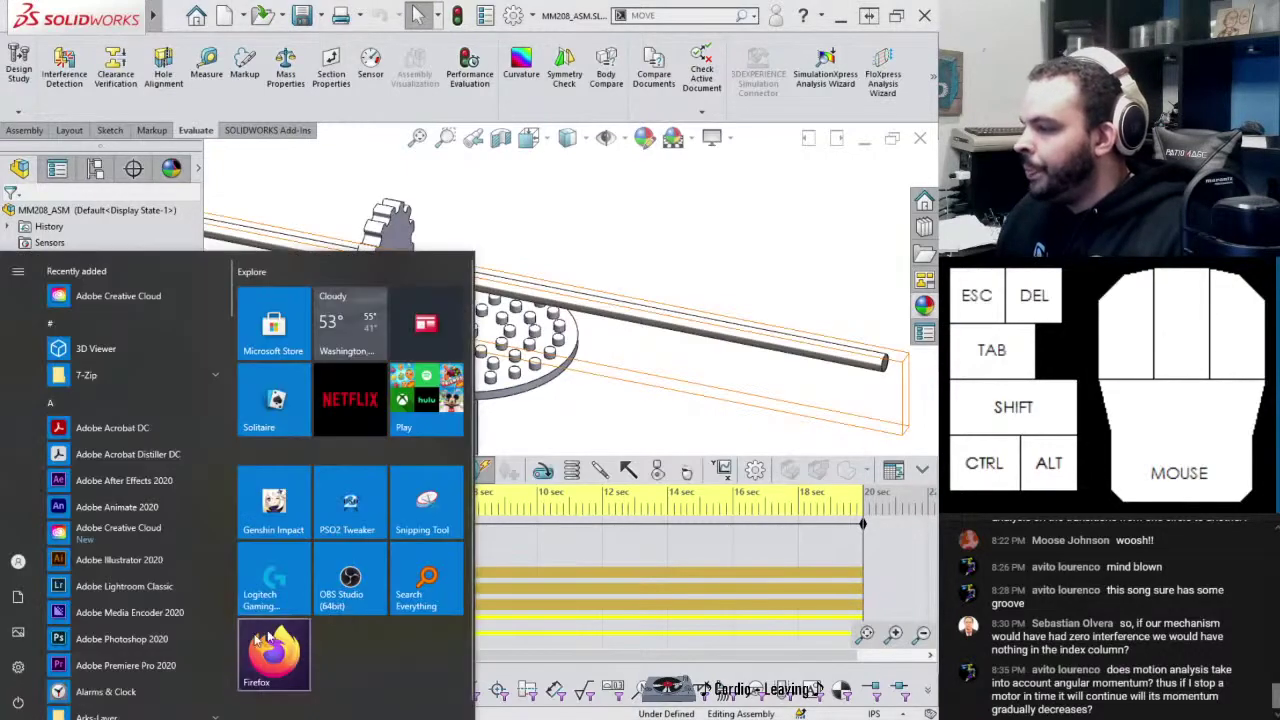
pyautogui.click(424, 580)
pyautogui.moveTo(388, 113); pyautogui.dragTo(0, 170)
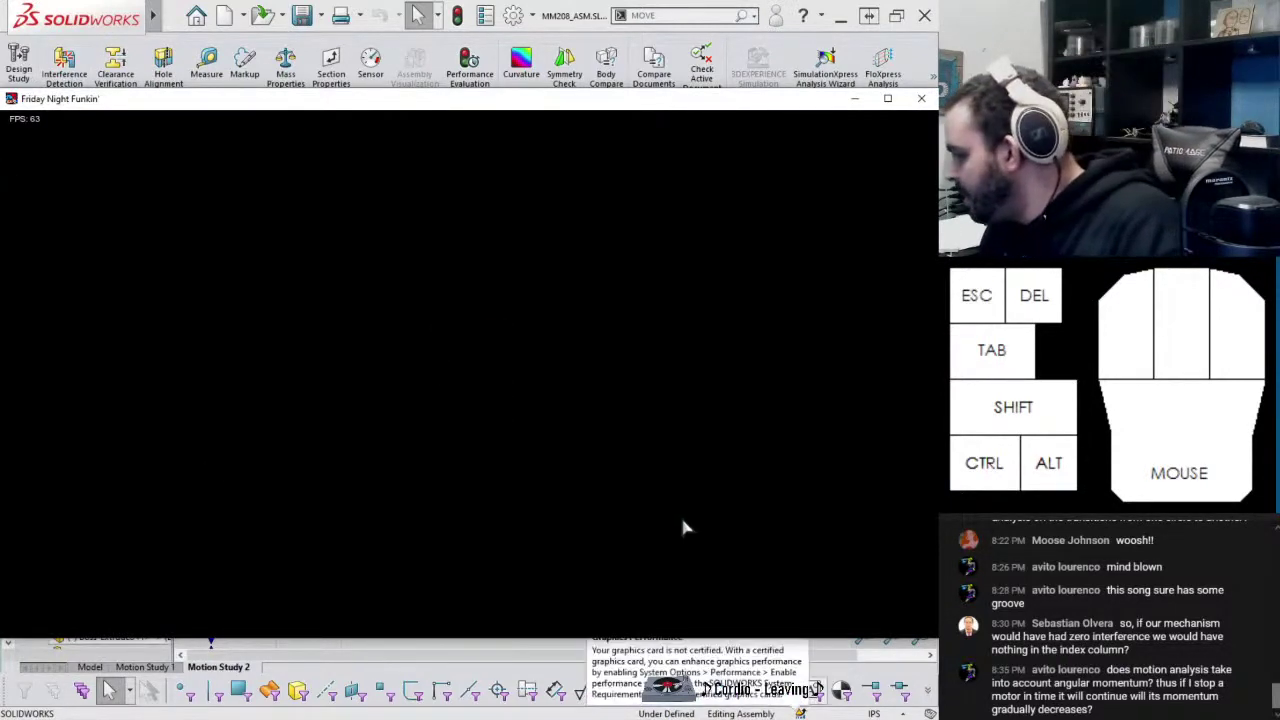
# Lower the volume of Friday Night Funkin' to about a third in the Windows volume mixer
pyautogui.rightClick(840, 719)
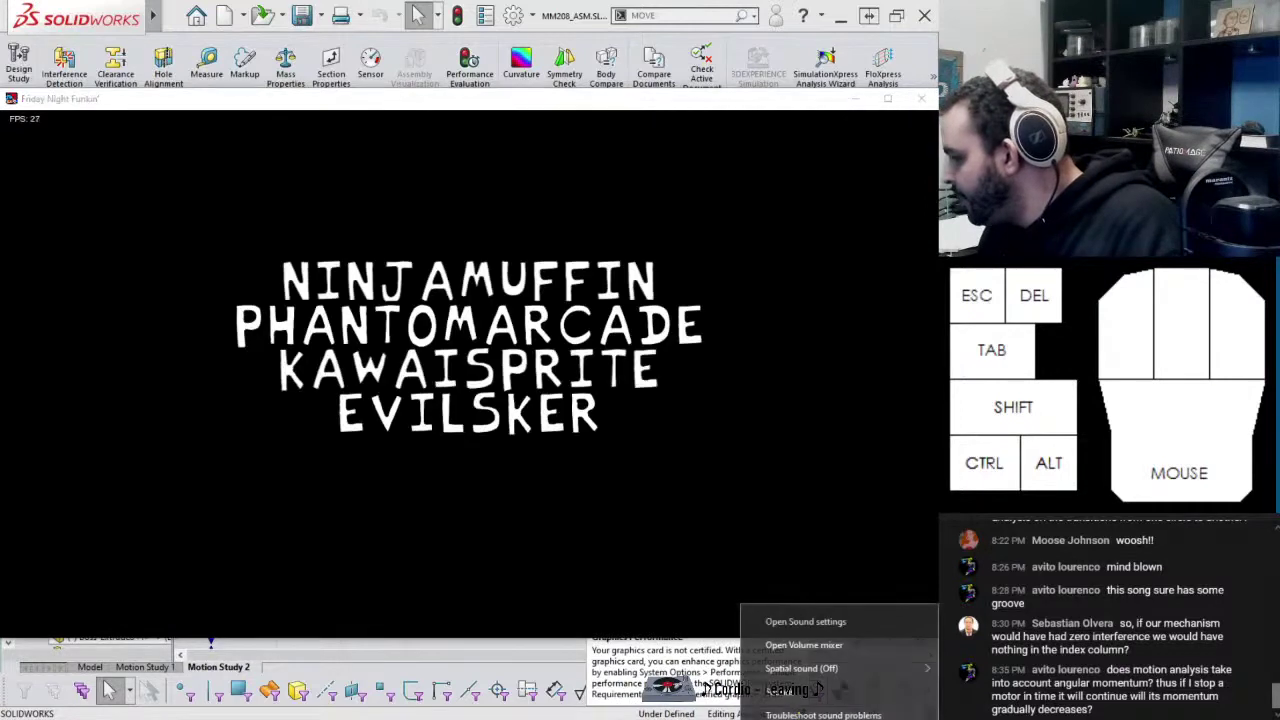
pyautogui.click(823, 647)
pyautogui.click(400, 520)
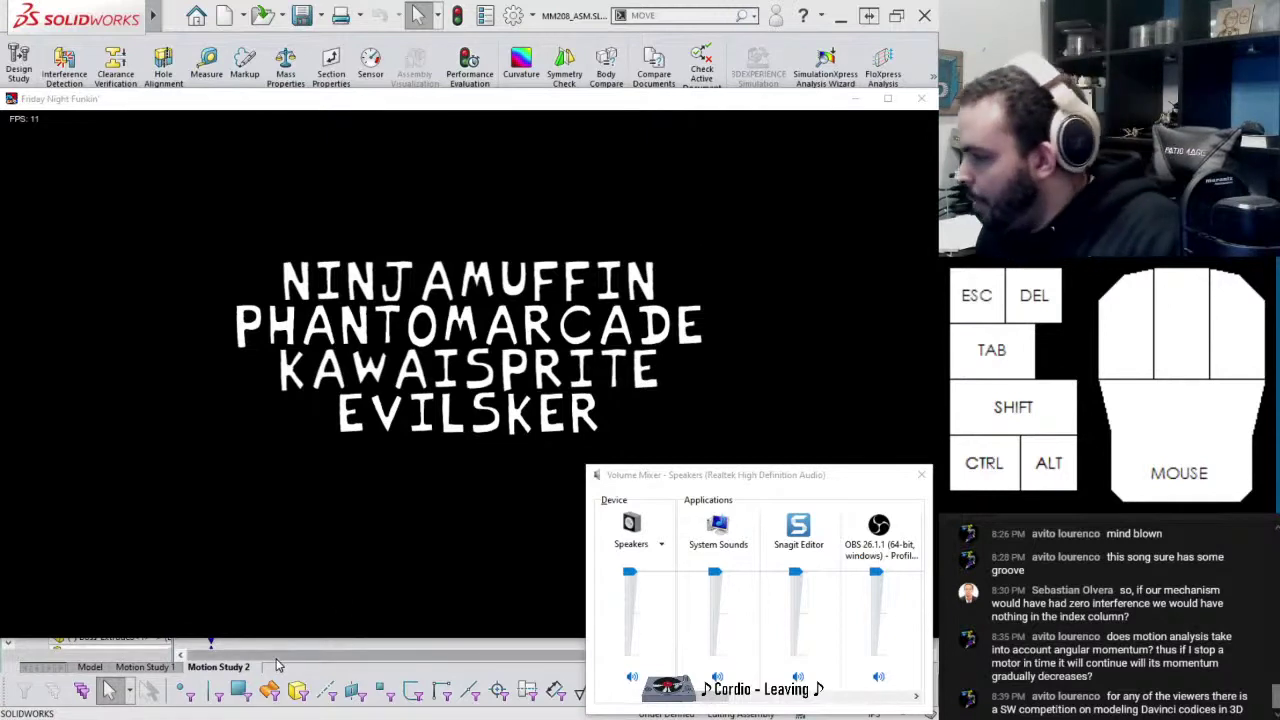
pyautogui.moveTo(740, 700); pyautogui.dragTo(770, 703)
pyautogui.moveTo(876, 612); pyautogui.dragTo(876, 630)
pyautogui.click(239, 690)
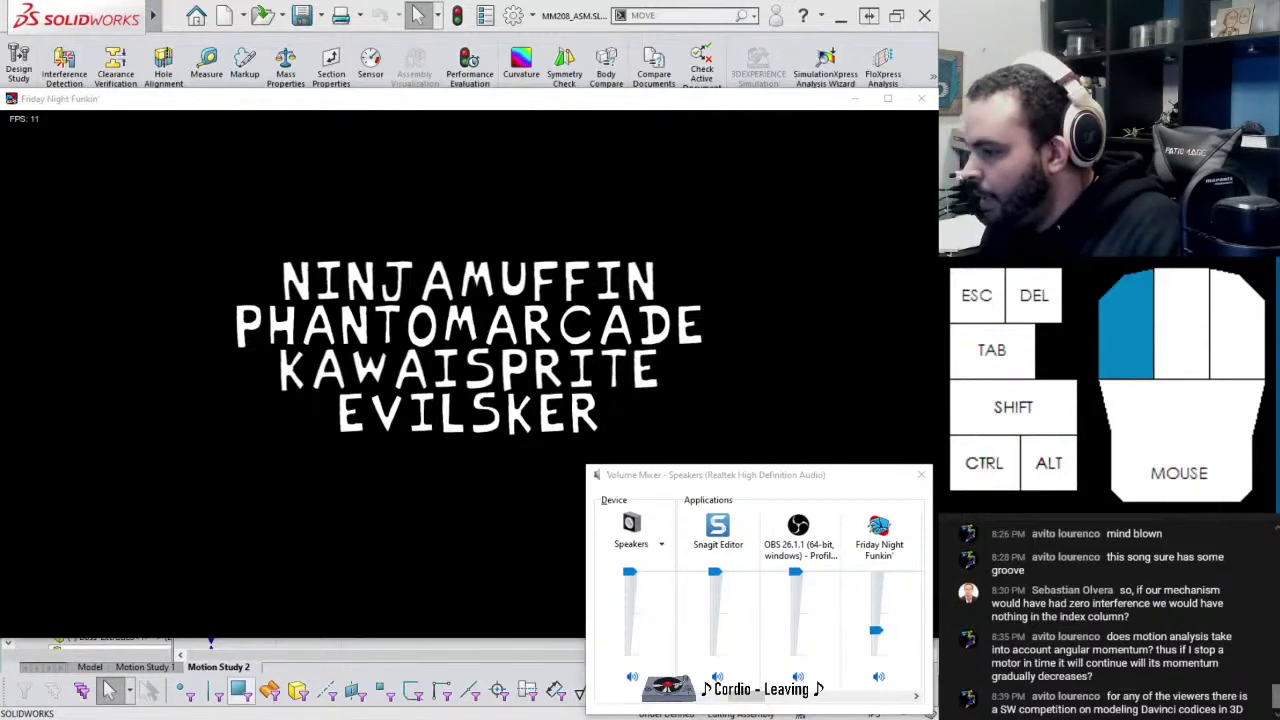
# Switch to Firefox and search the web for SOLIDWORKS DA VINCI in a new tab
pyautogui.click(235, 640)
pyautogui.click(806, 13)
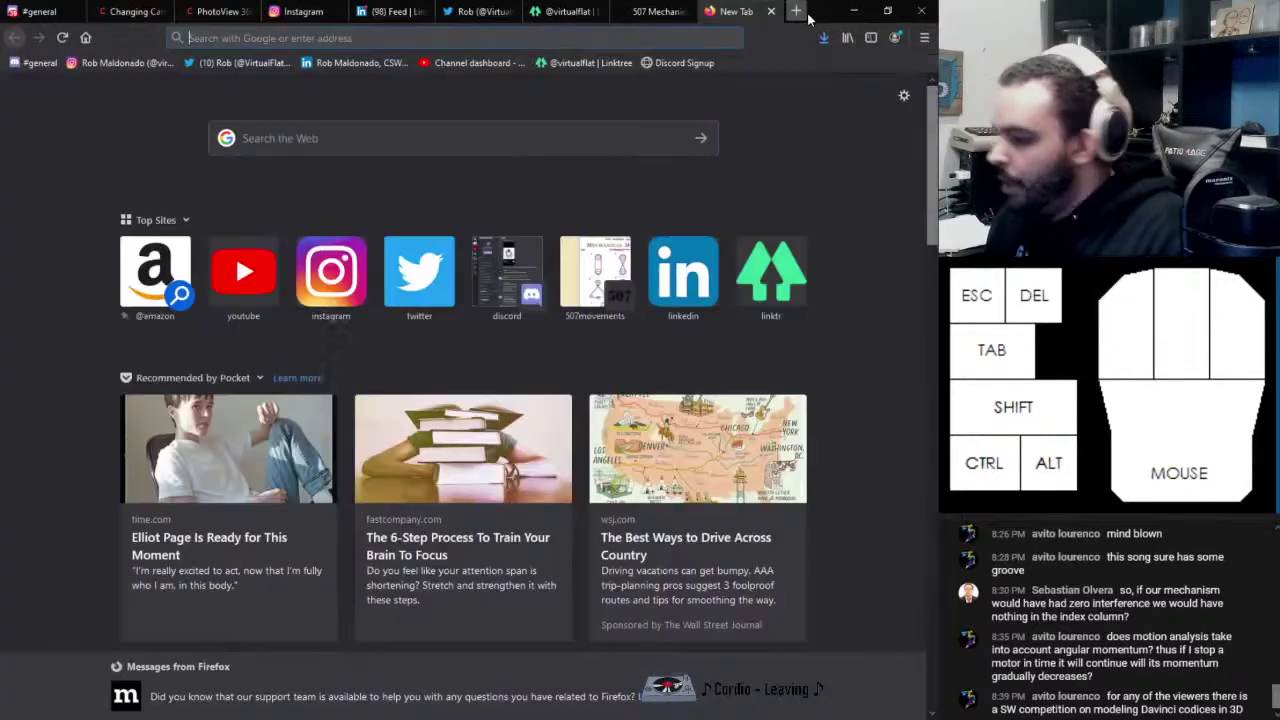
pyautogui.write('SOLIDWORKS D')
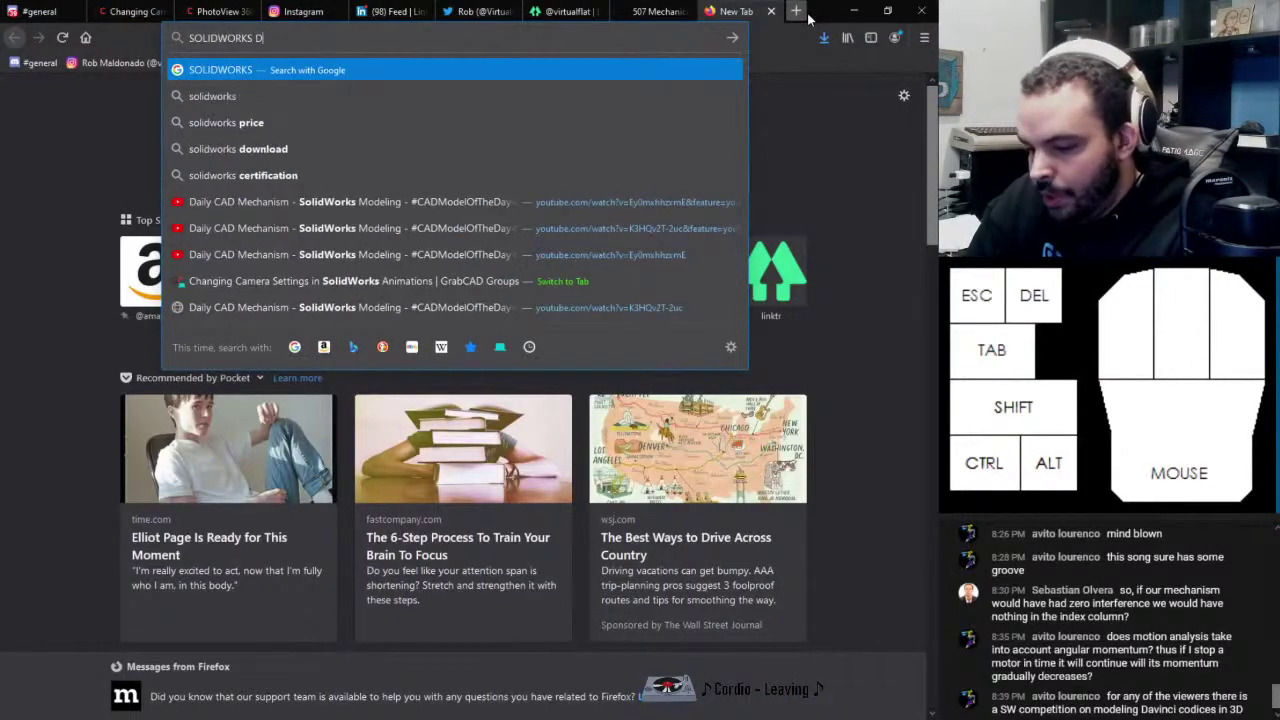
pyautogui.write('A VINCI')
pyautogui.press('Return')
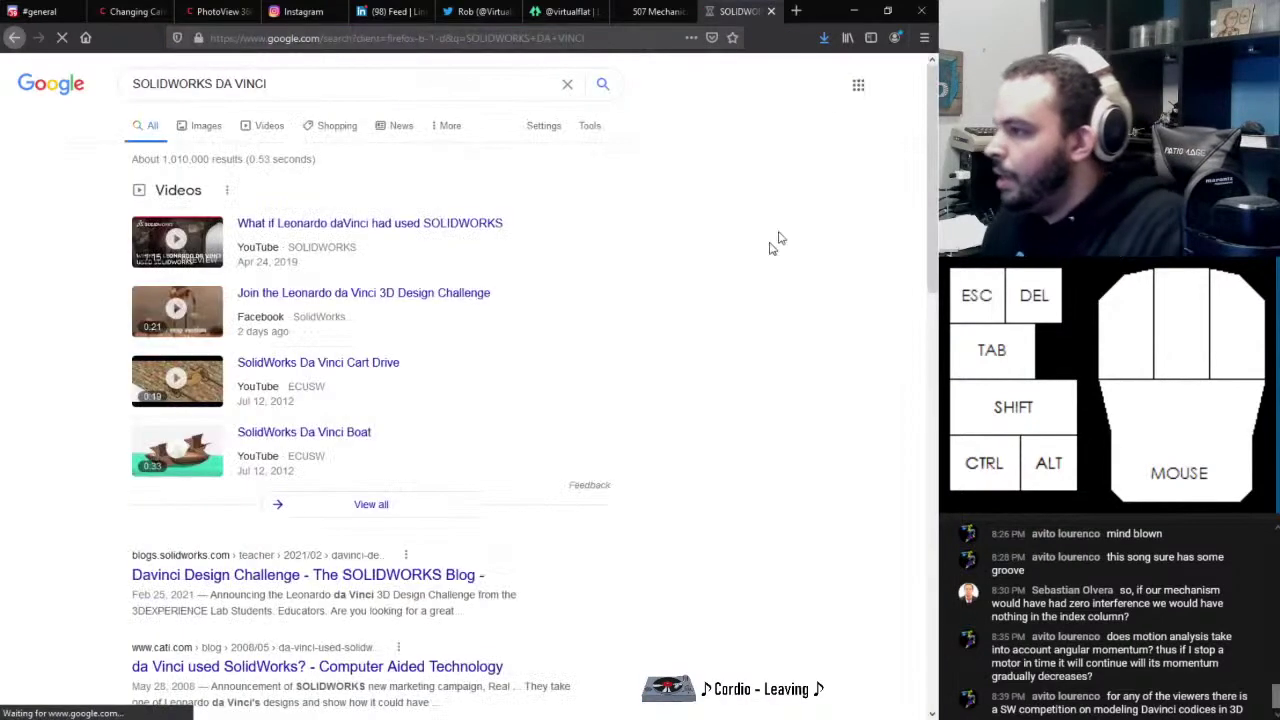
# Open the SOLIDWORKS blog article on the Davinci Design Challenge, accept the cookies, and read it through to the enlarged flyer
pyautogui.click(564, 581)
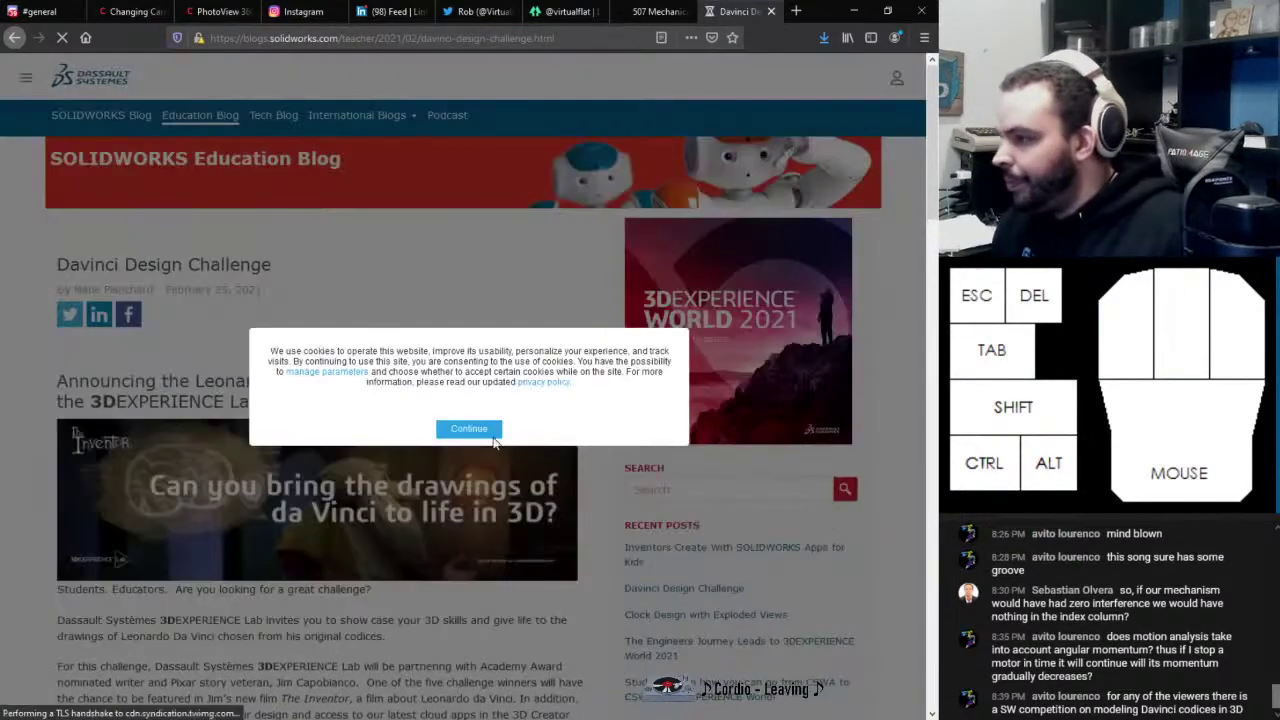
pyautogui.click(469, 429)
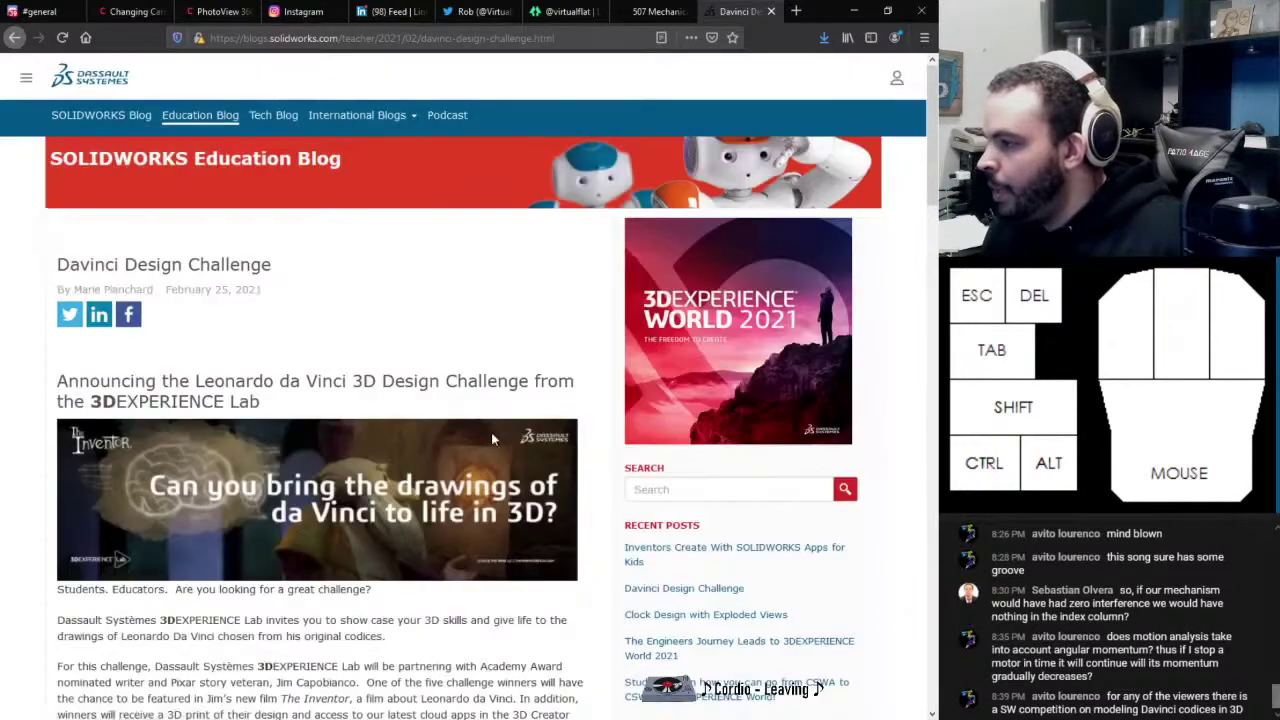
pyautogui.scroll(-3, 291, 355)
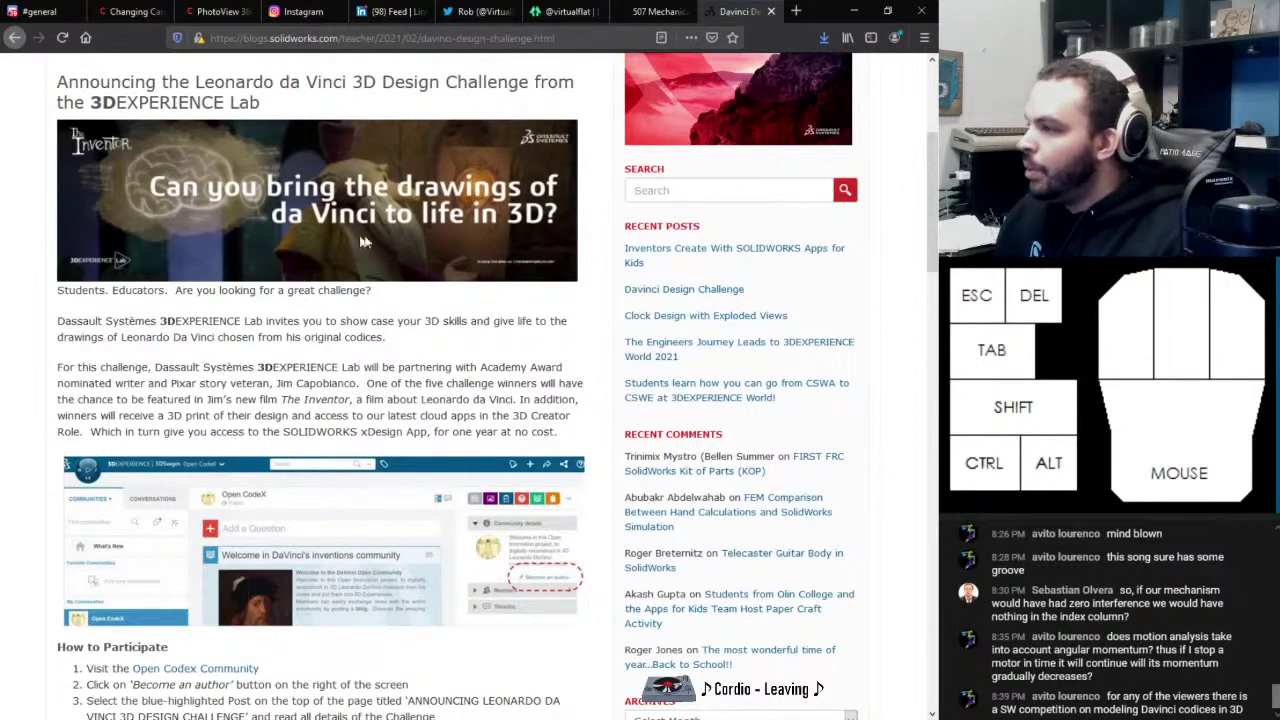
pyautogui.scroll(-3, 257, 358)
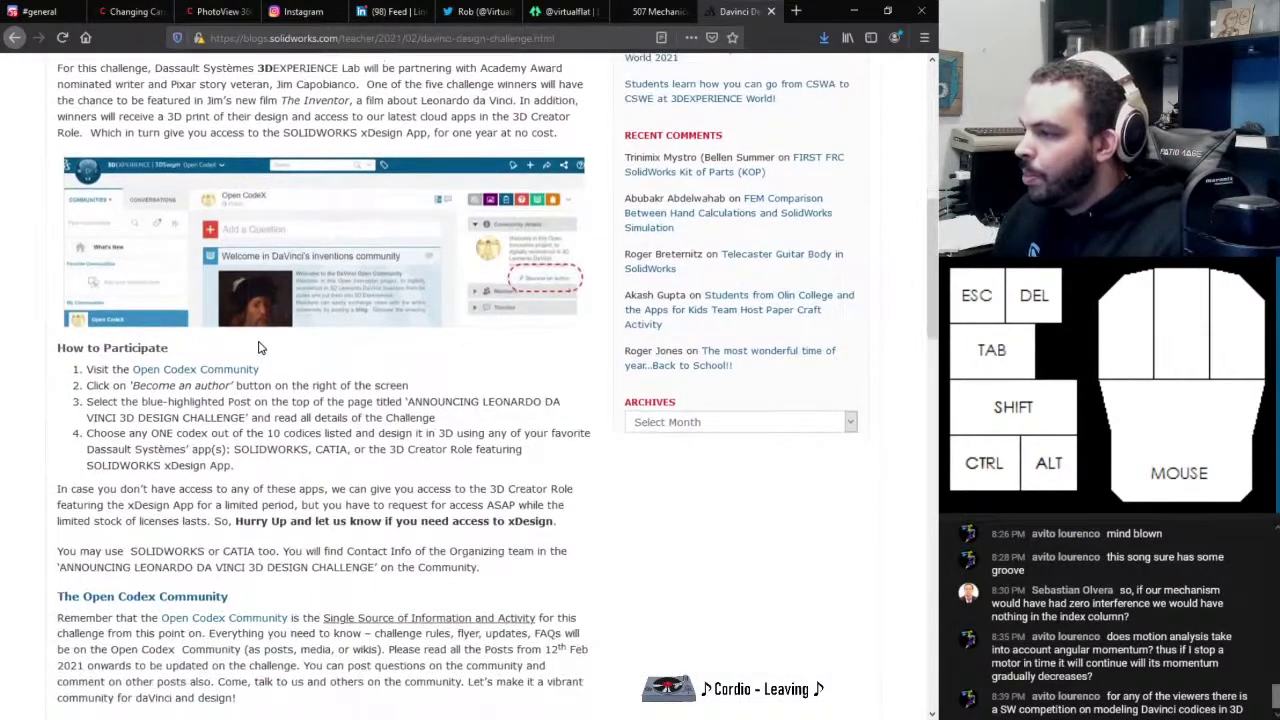
pyautogui.scroll(1, 320, 378)
pyautogui.scroll(2, 318, 374)
pyautogui.scroll(-10, 340, 380)
pyautogui.scroll(-2, 358, 385)
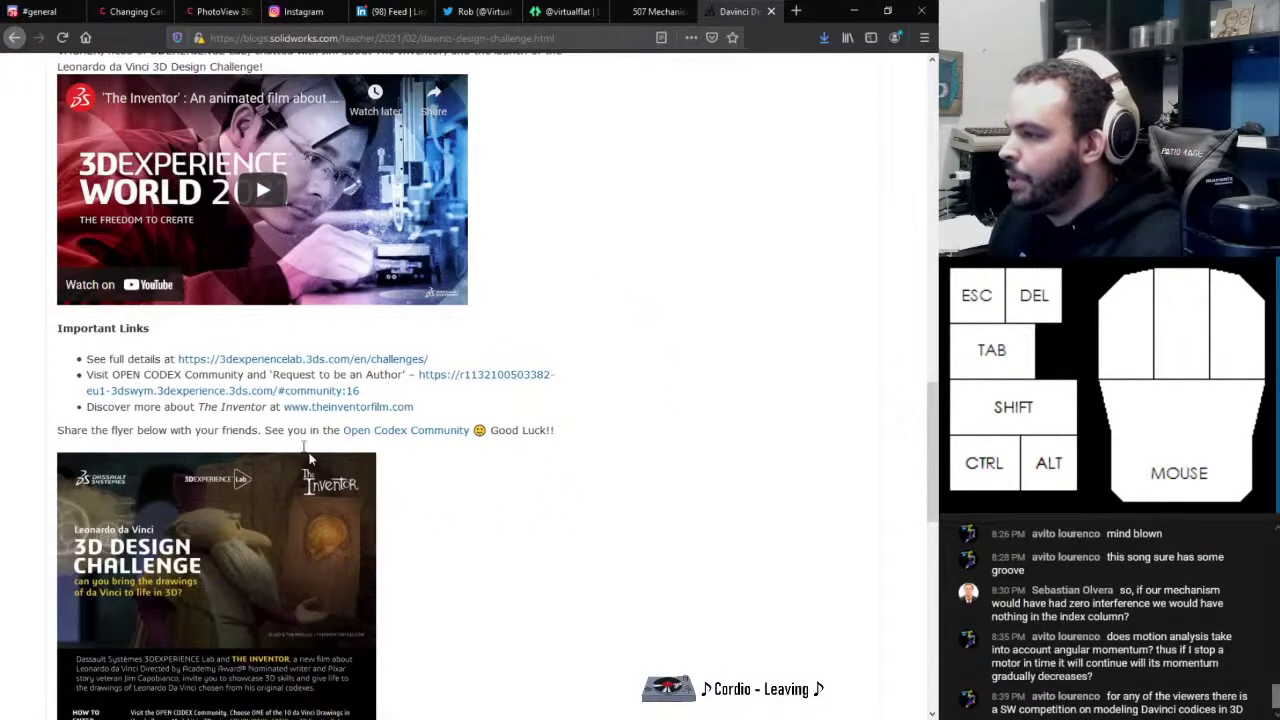
pyautogui.scroll(-3, 425, 441)
pyautogui.scroll(-3, 425, 441)
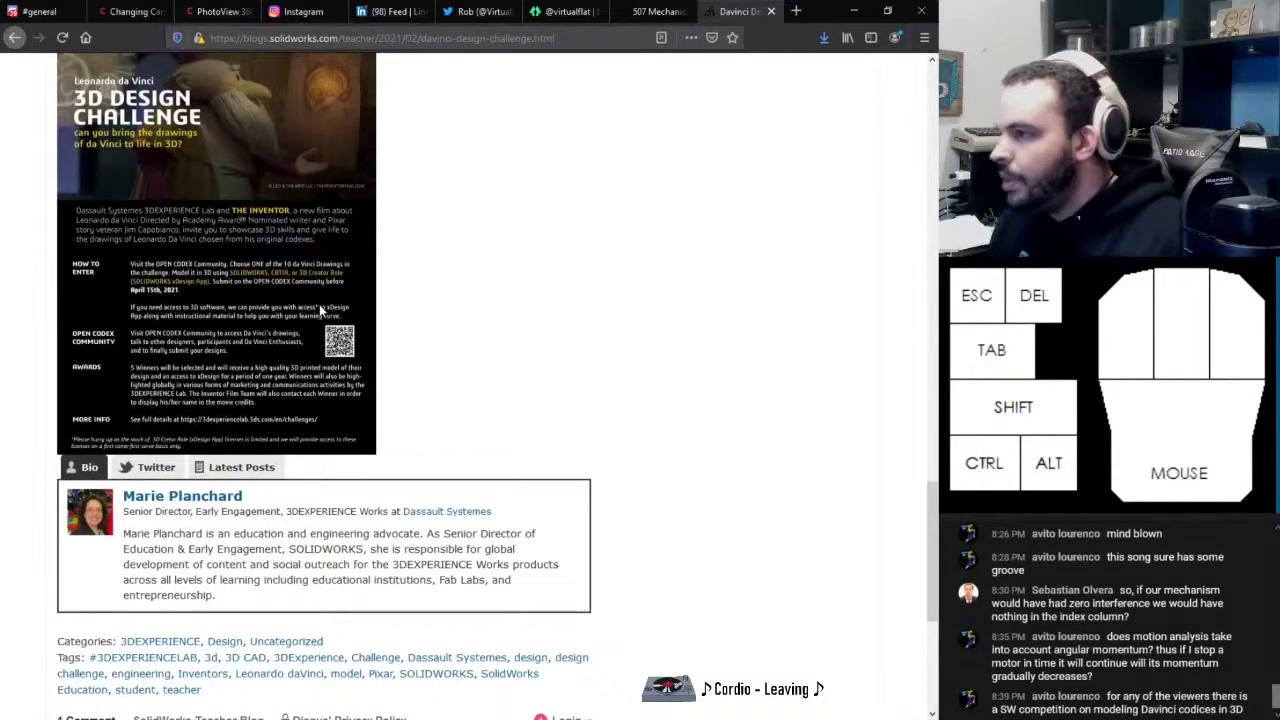
pyautogui.keyDown('ctrl'); pyautogui.scroll(2, 320, 318); pyautogui.keyUp('ctrl')
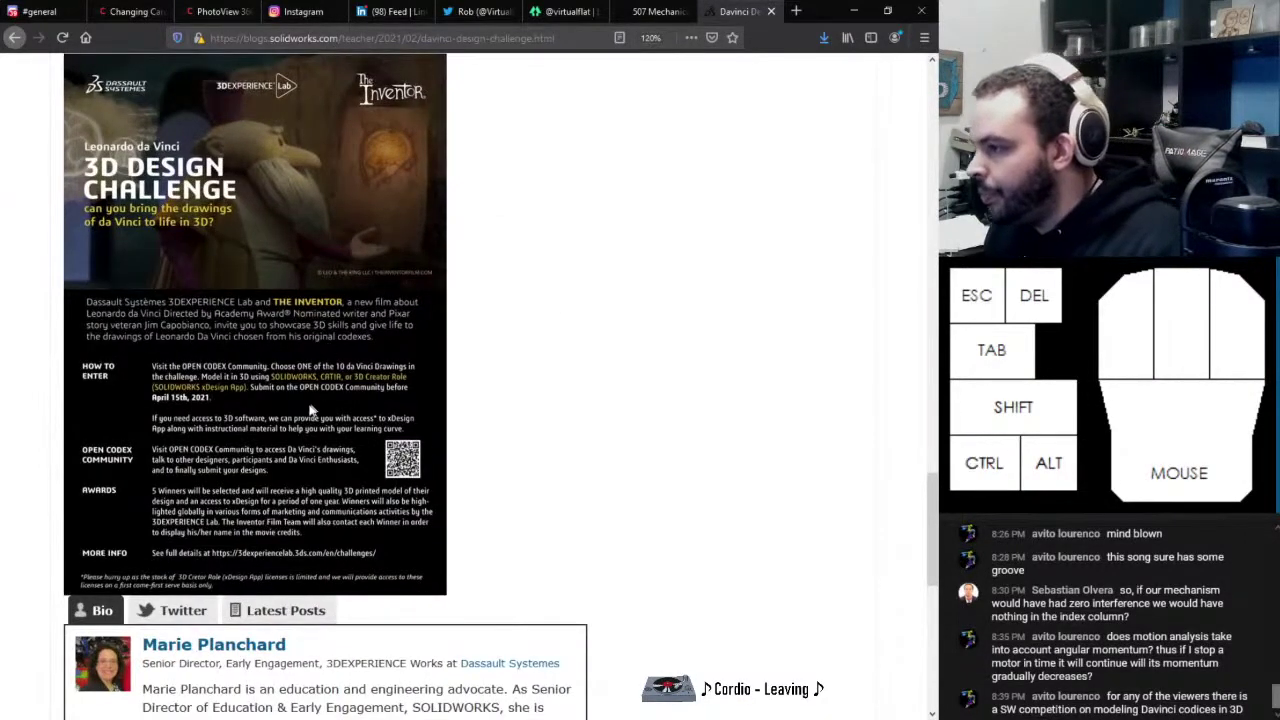
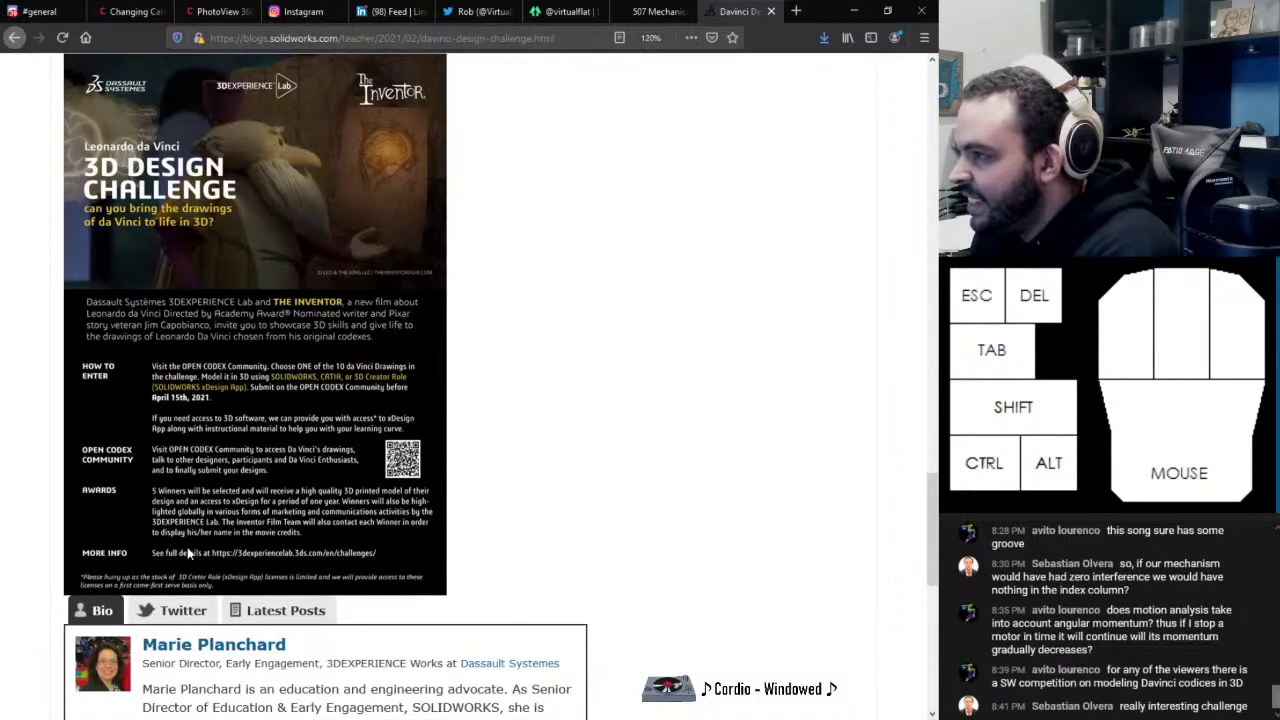
# Open the full challenge details page on the 3DEXPERIENCE Lab site from the article's important links and accept its cookies
pyautogui.click(290, 556)
pyautogui.scroll(5, 308, 566)
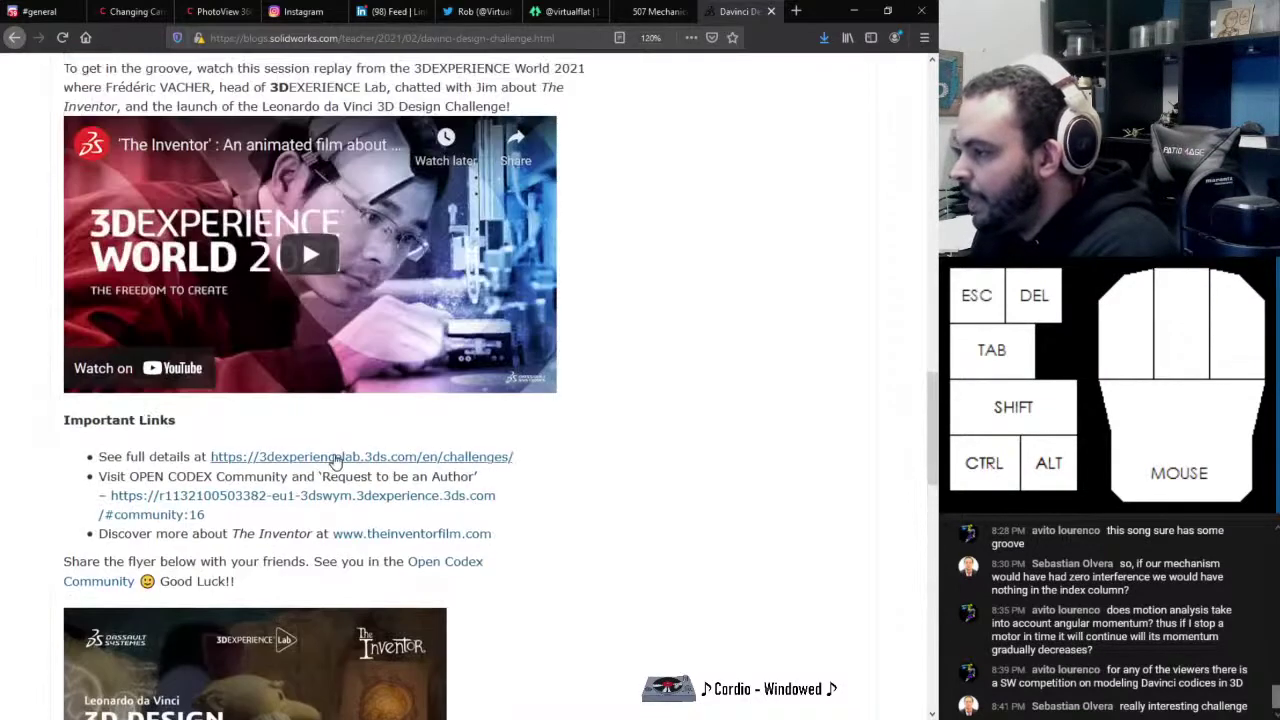
pyautogui.click(336, 458)
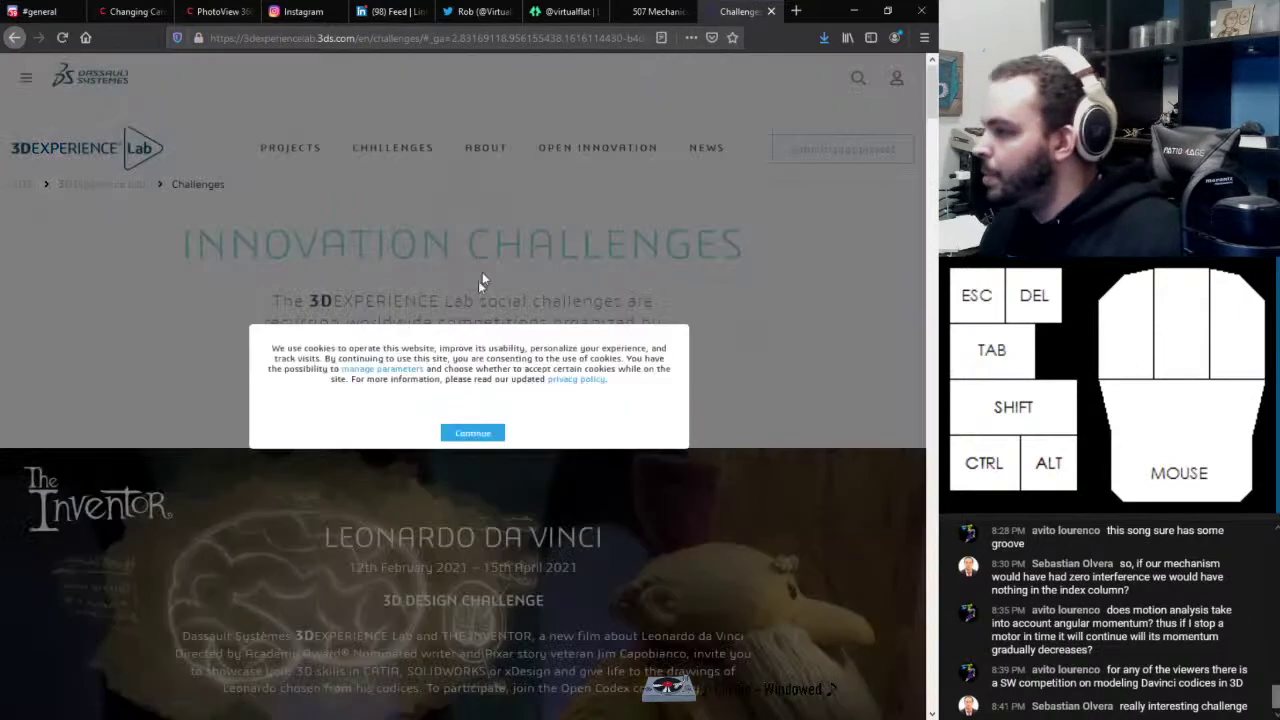
pyautogui.click(472, 432)
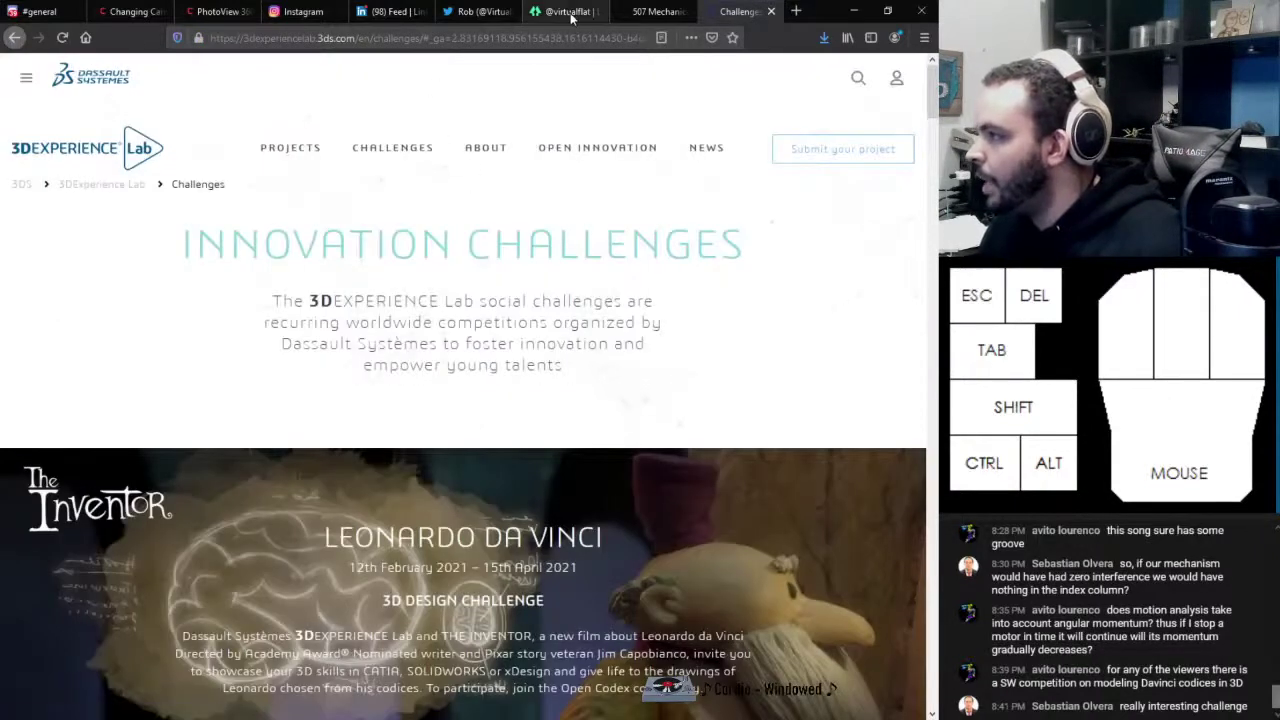
pyautogui.click(655, 11)
pyautogui.click(738, 11)
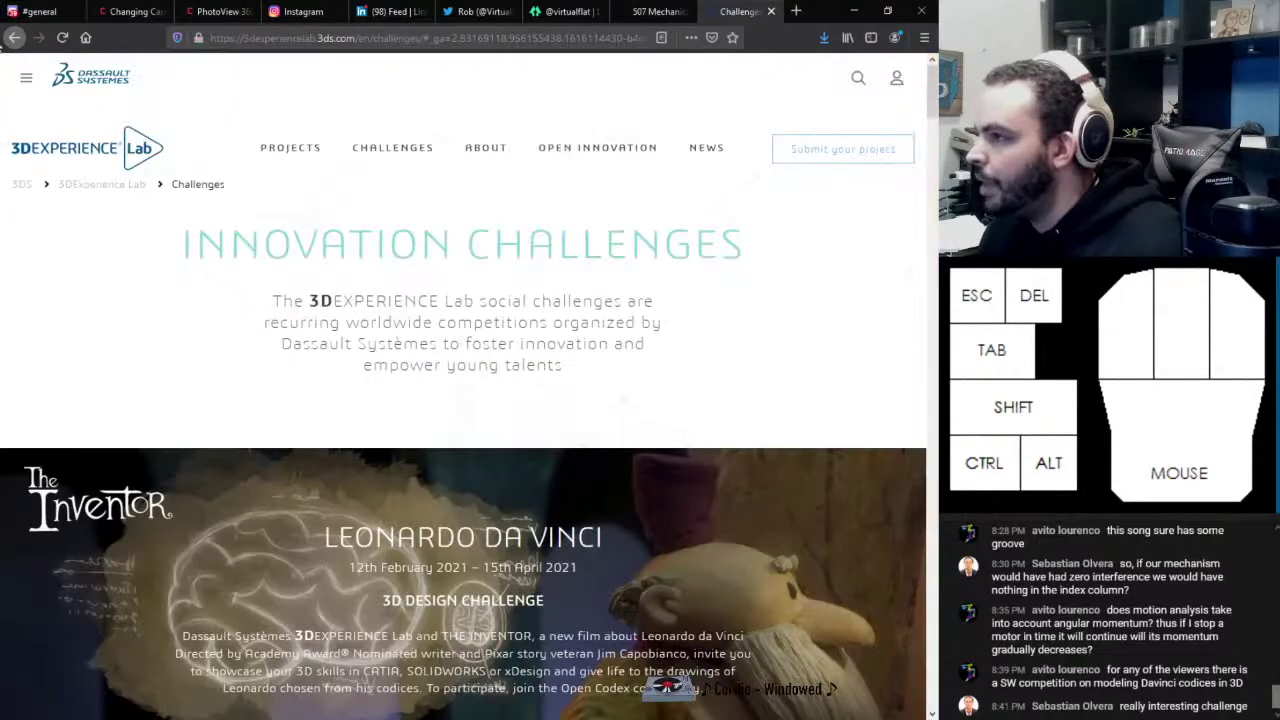
pyautogui.click(15, 38)
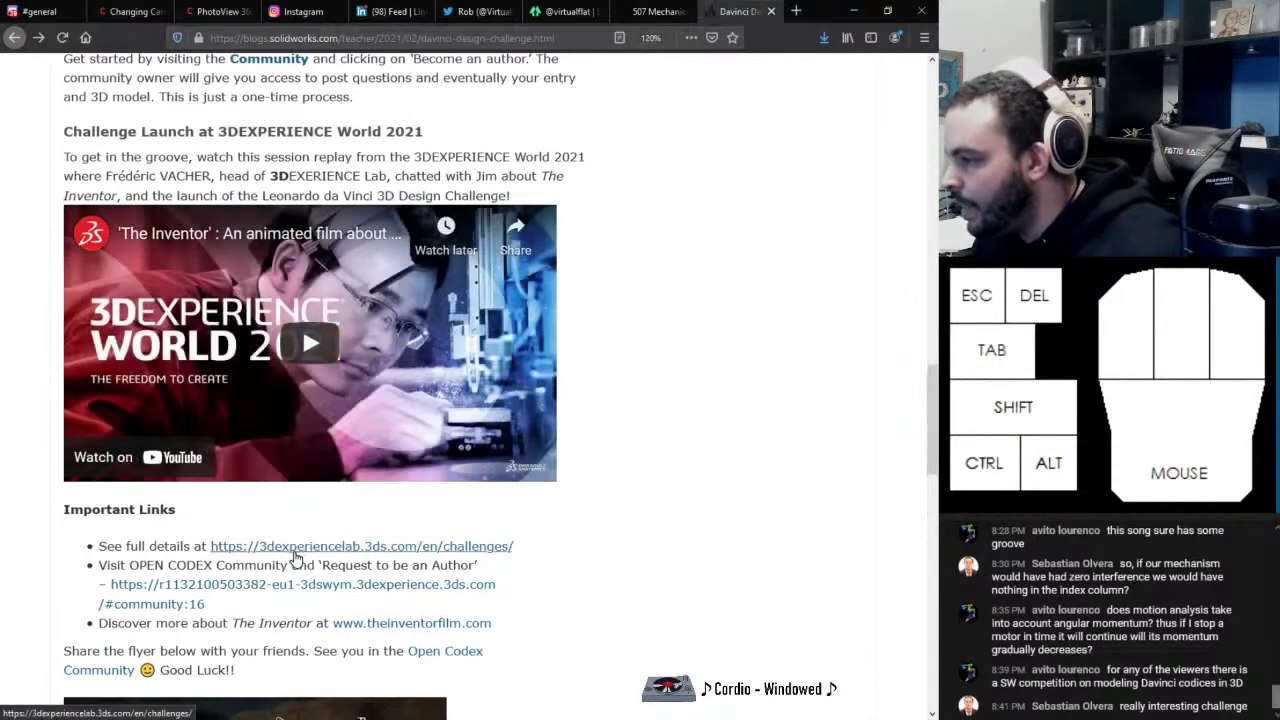
pyautogui.rightClick(297, 556)
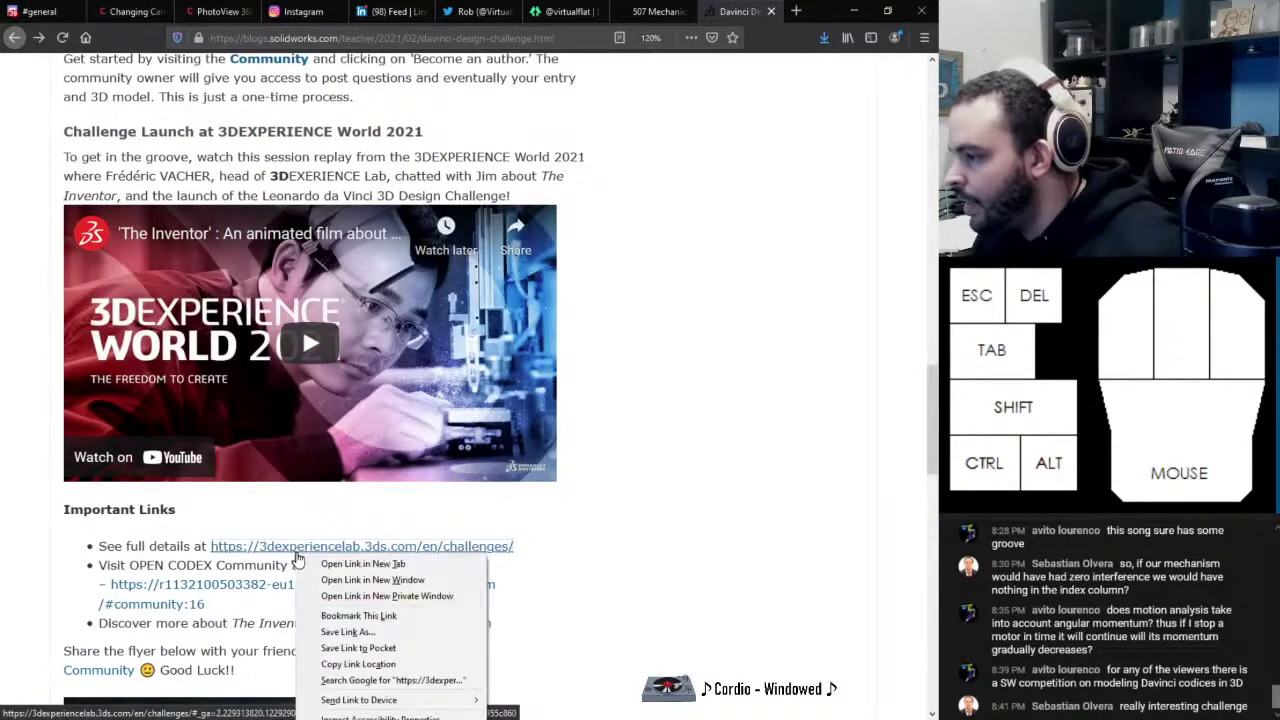
pyautogui.click(358, 664)
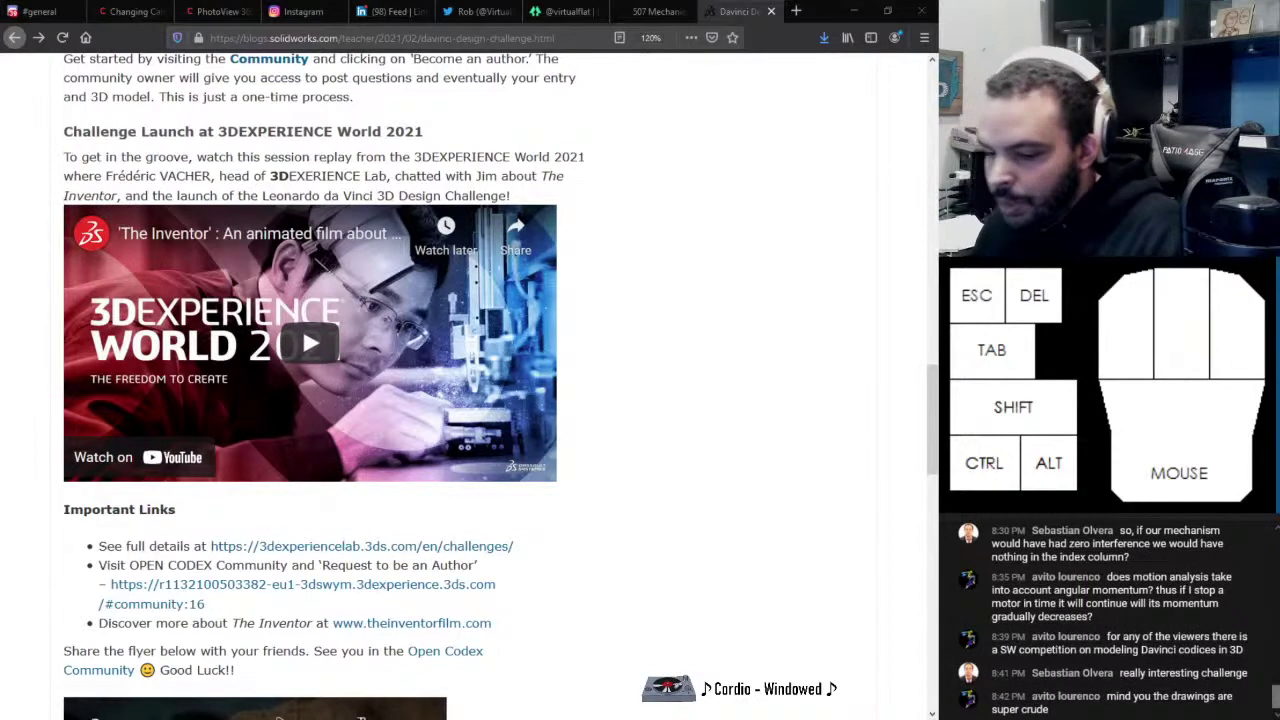
pyautogui.hotkey('ctrl', 'v')
pyautogui.press('Return')
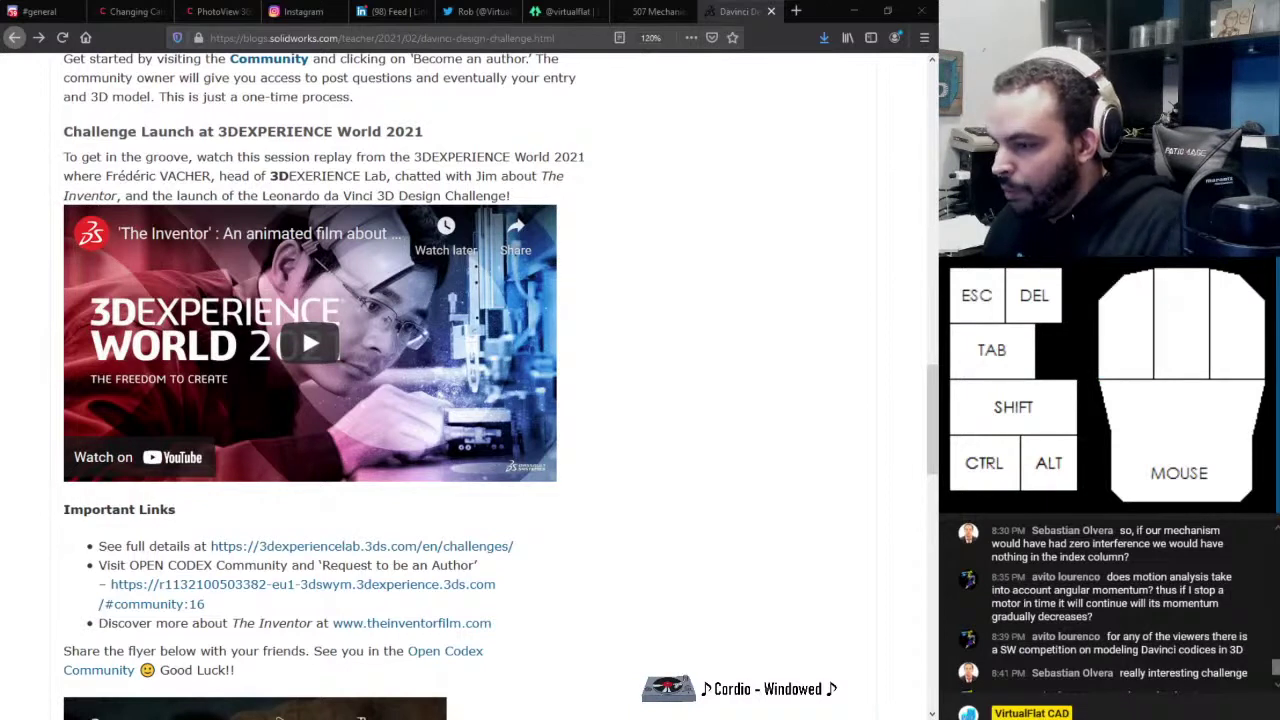
pyautogui.moveTo(516, 546); pyautogui.dragTo(214, 552)
pyautogui.hotkey('ctrl', 'c')
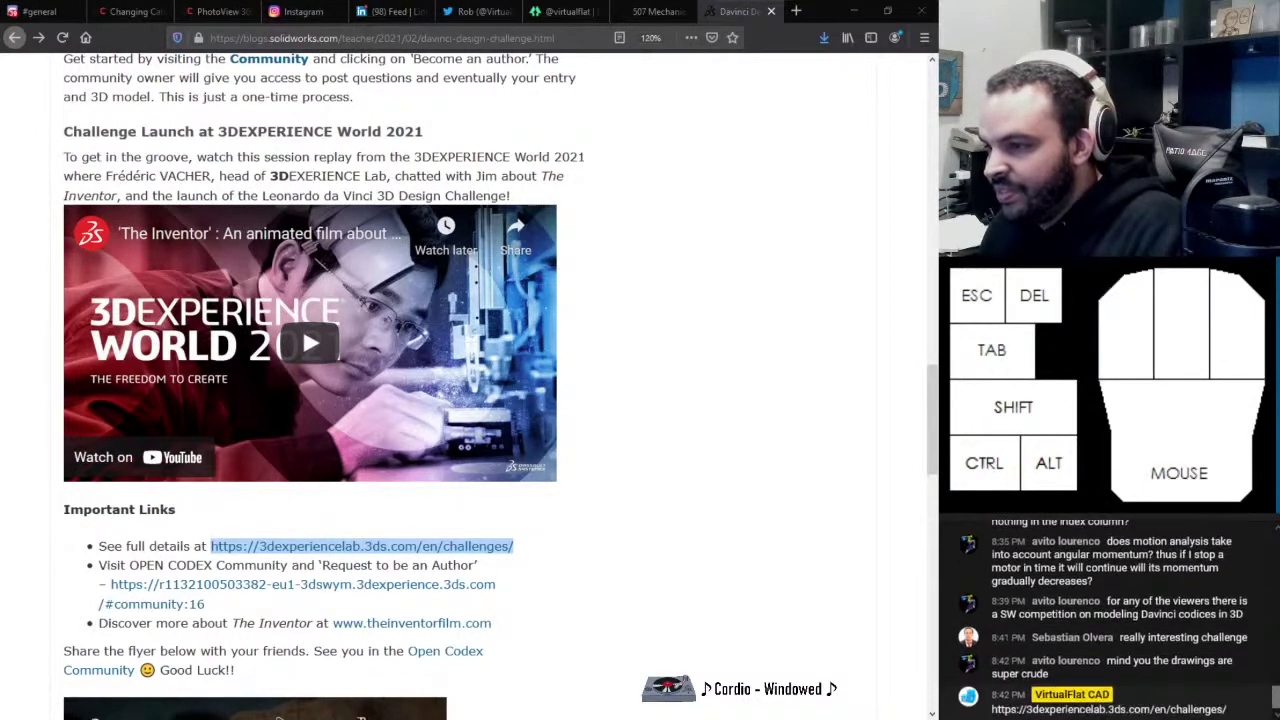
# Reopen the Innovation Challenges page, review its competitions, follow the Open Codex Community link from the Leonardo da Vinci entry, and minimize the browser
pyautogui.click(423, 546)
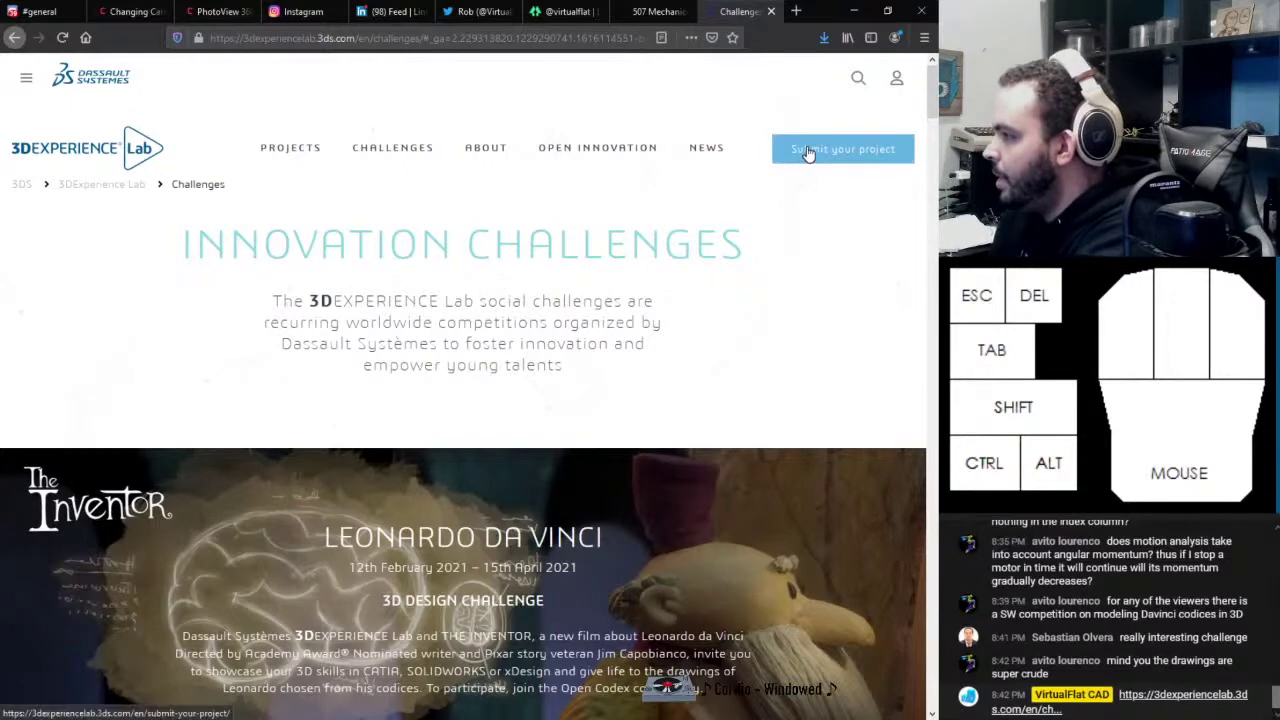
pyautogui.scroll(-10, 360, 290)
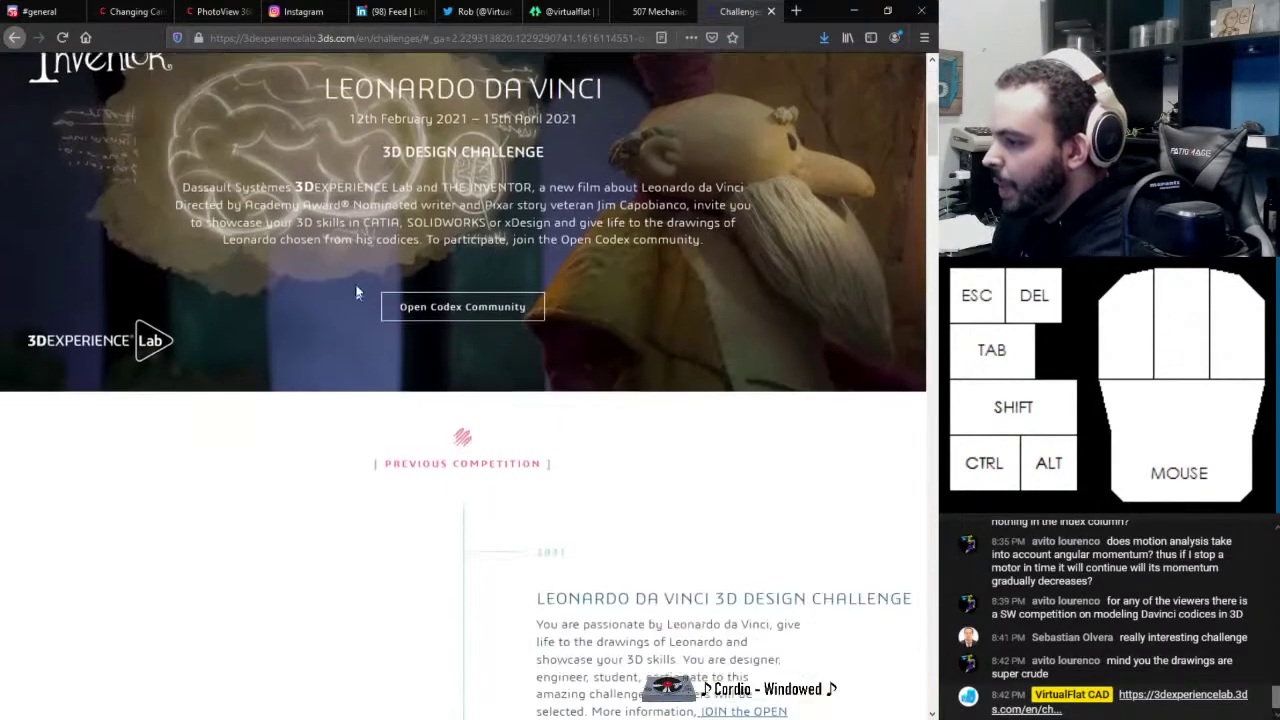
pyautogui.scroll(-7, 394, 280)
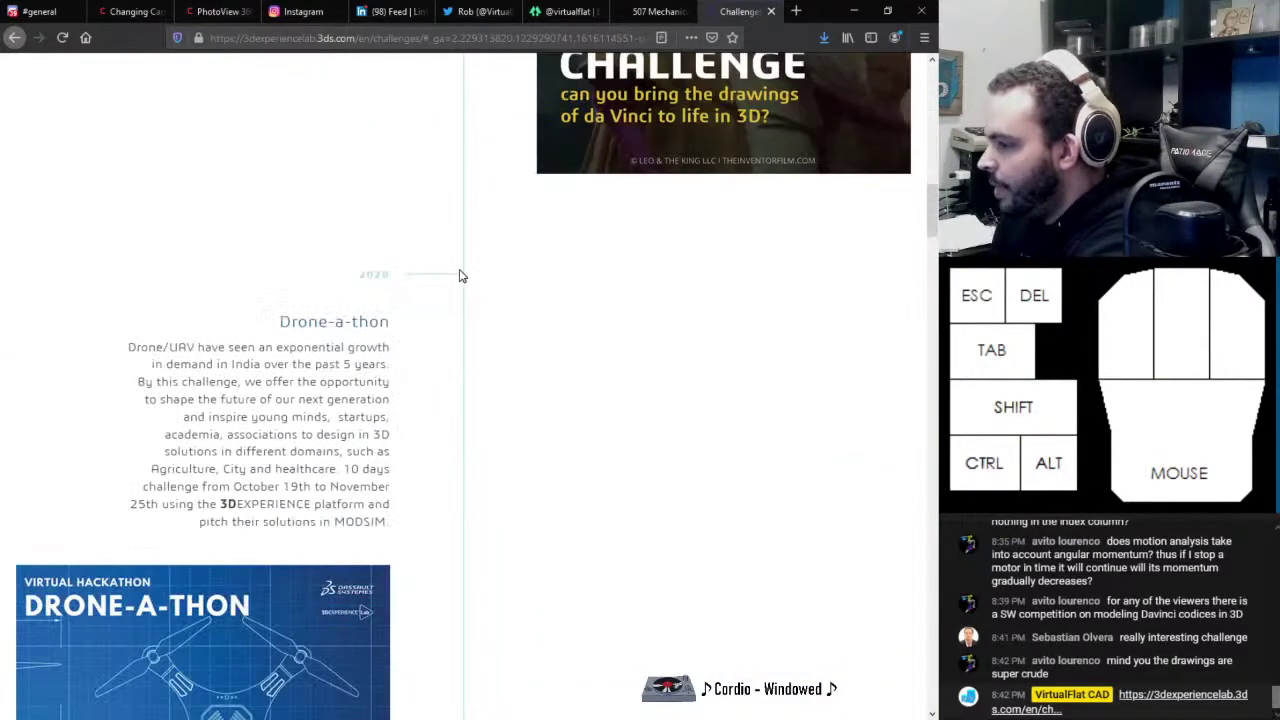
pyautogui.scroll(8, 460, 274)
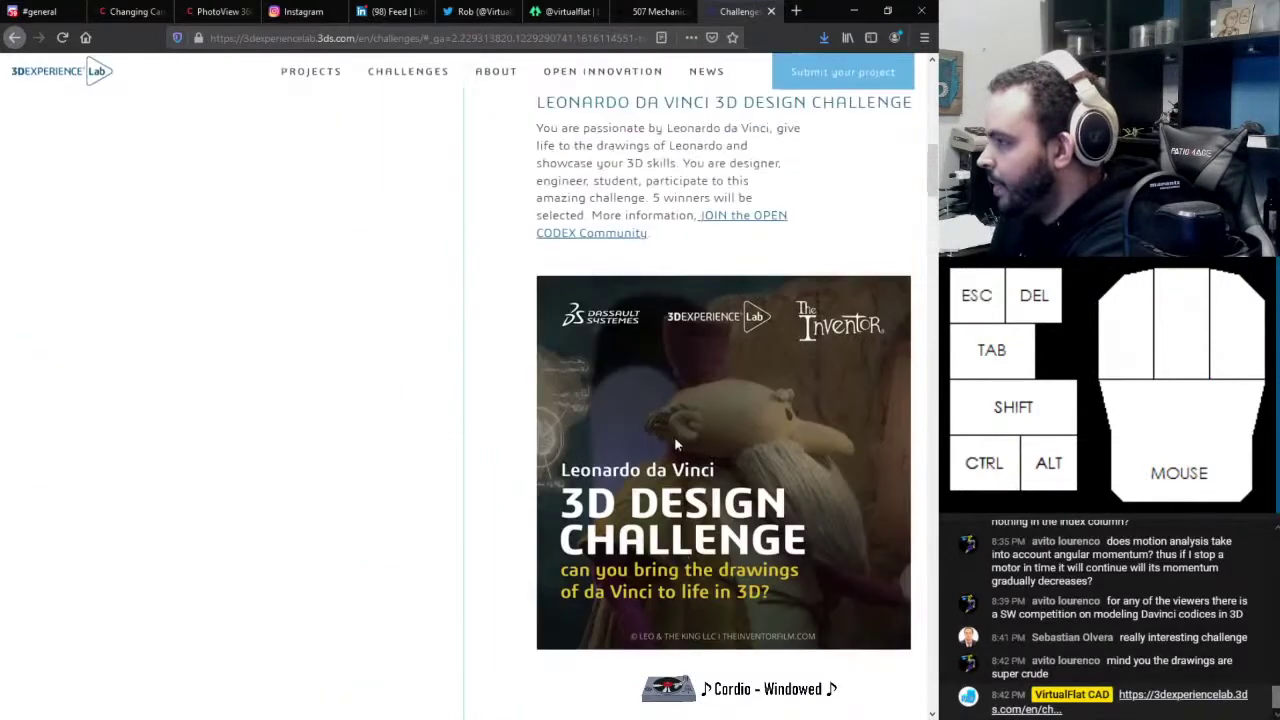
pyautogui.click(720, 339)
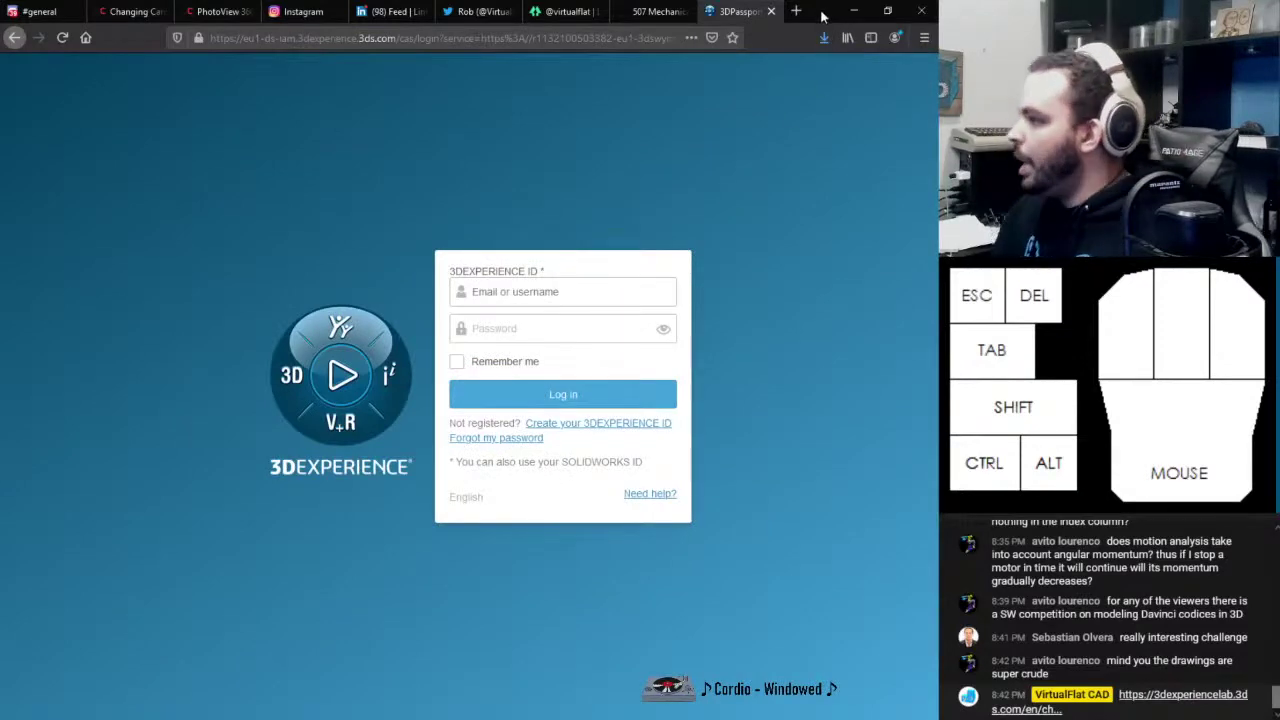
pyautogui.click(853, 11)
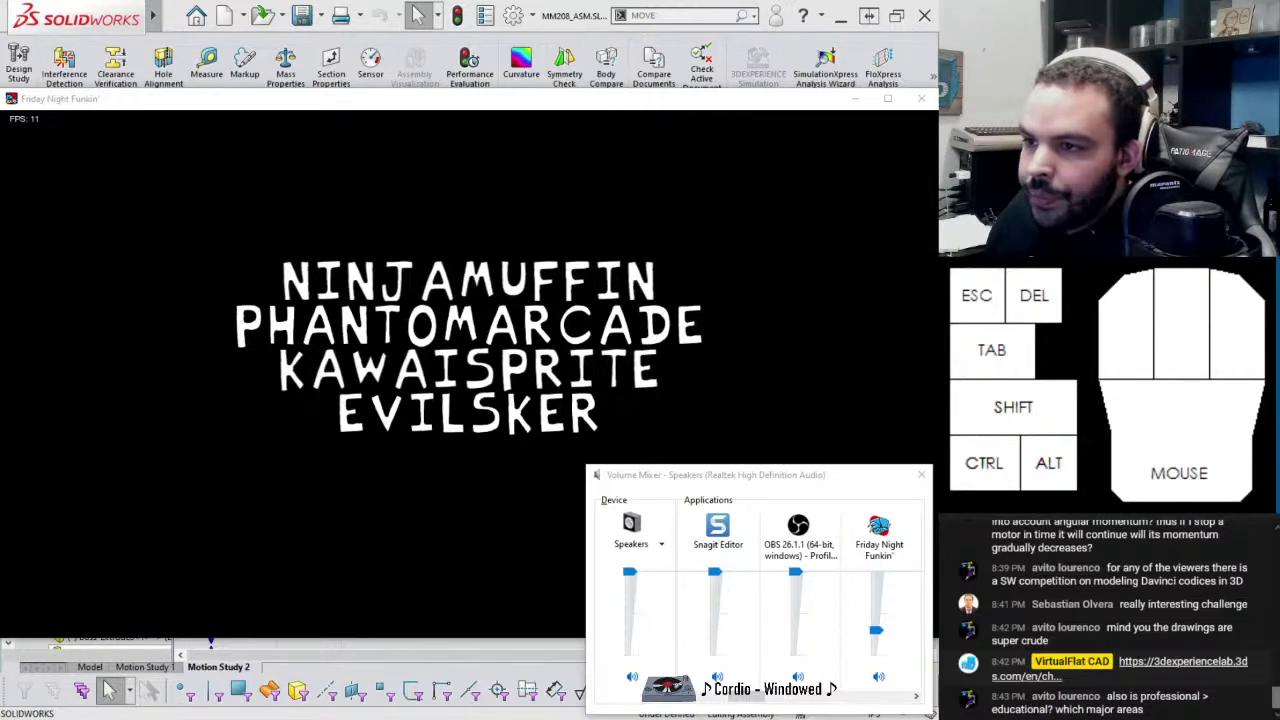
# Restore the Firefox window to full size and open the share-your-work channel of the Discord server
pyautogui.click(775, 15)
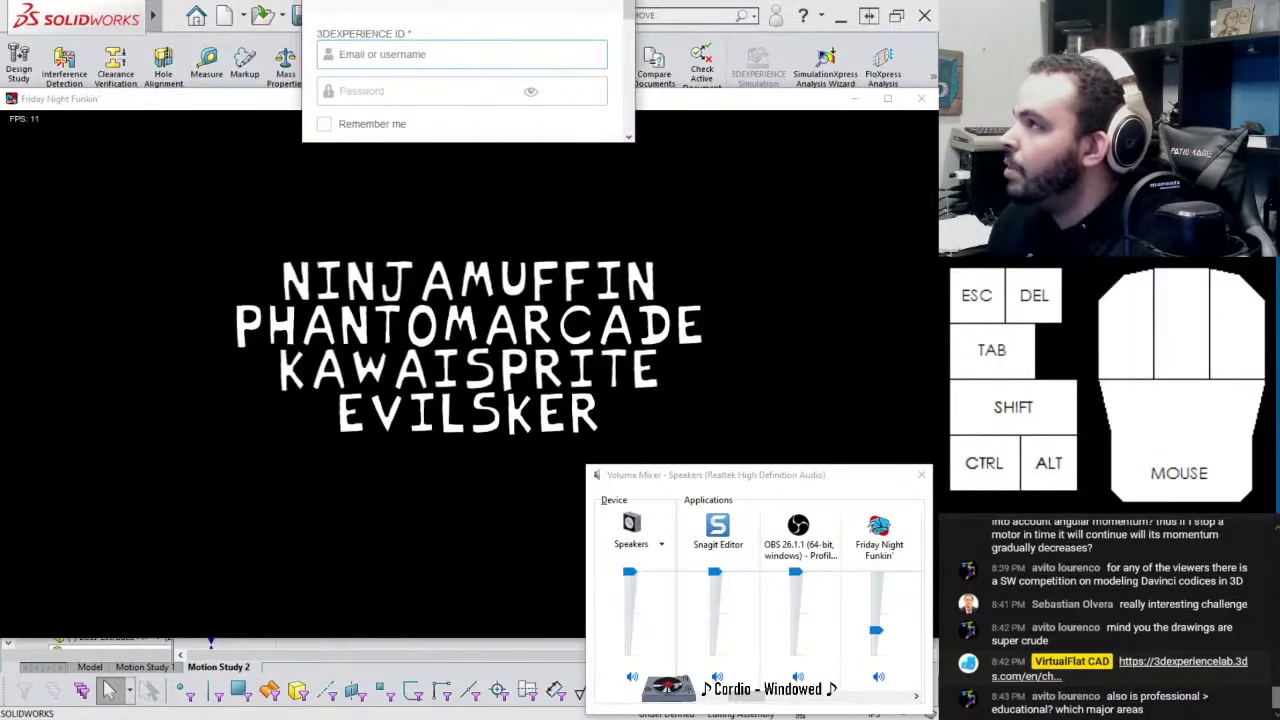
pyautogui.doubleClick(400, 25)
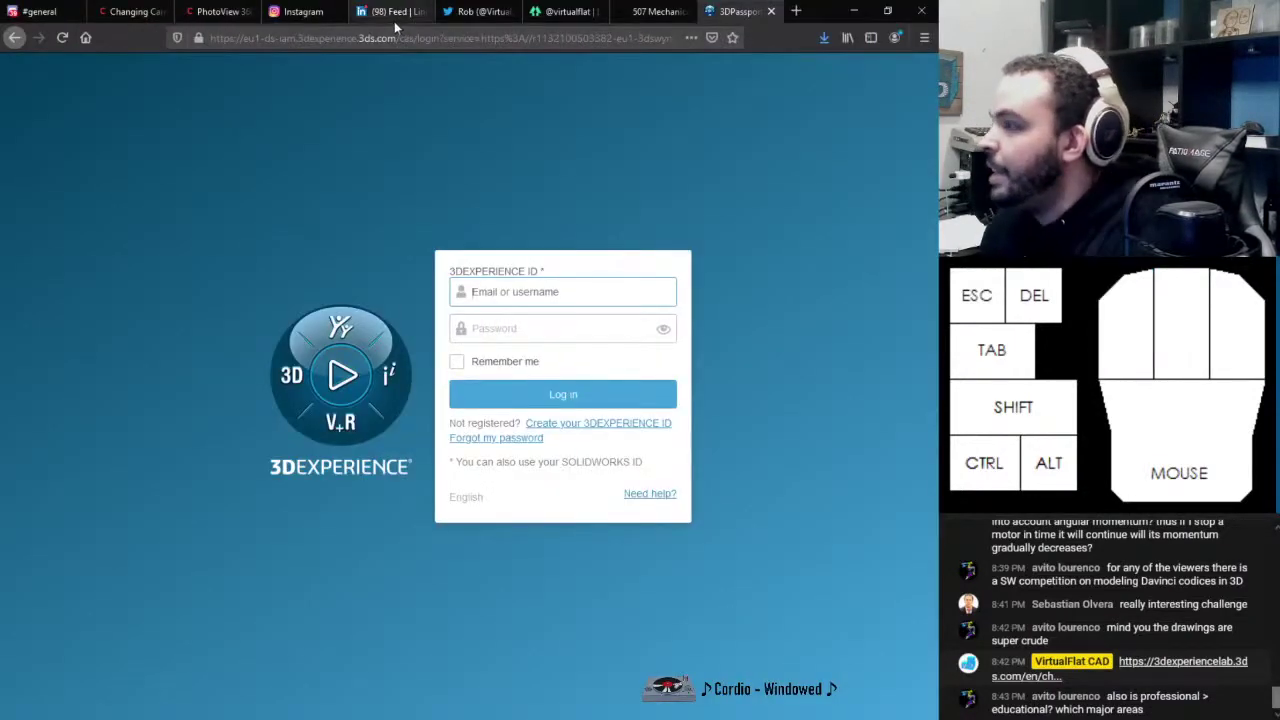
pyautogui.click(40, 11)
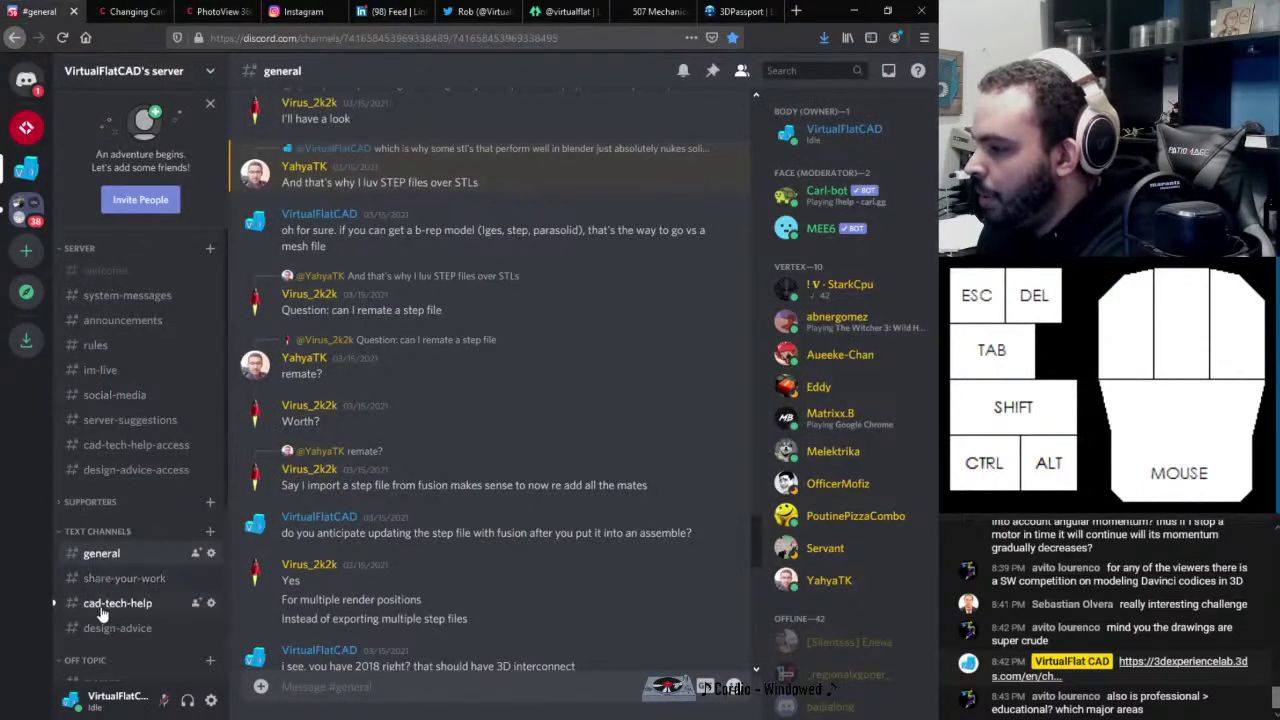
pyautogui.click(100, 580)
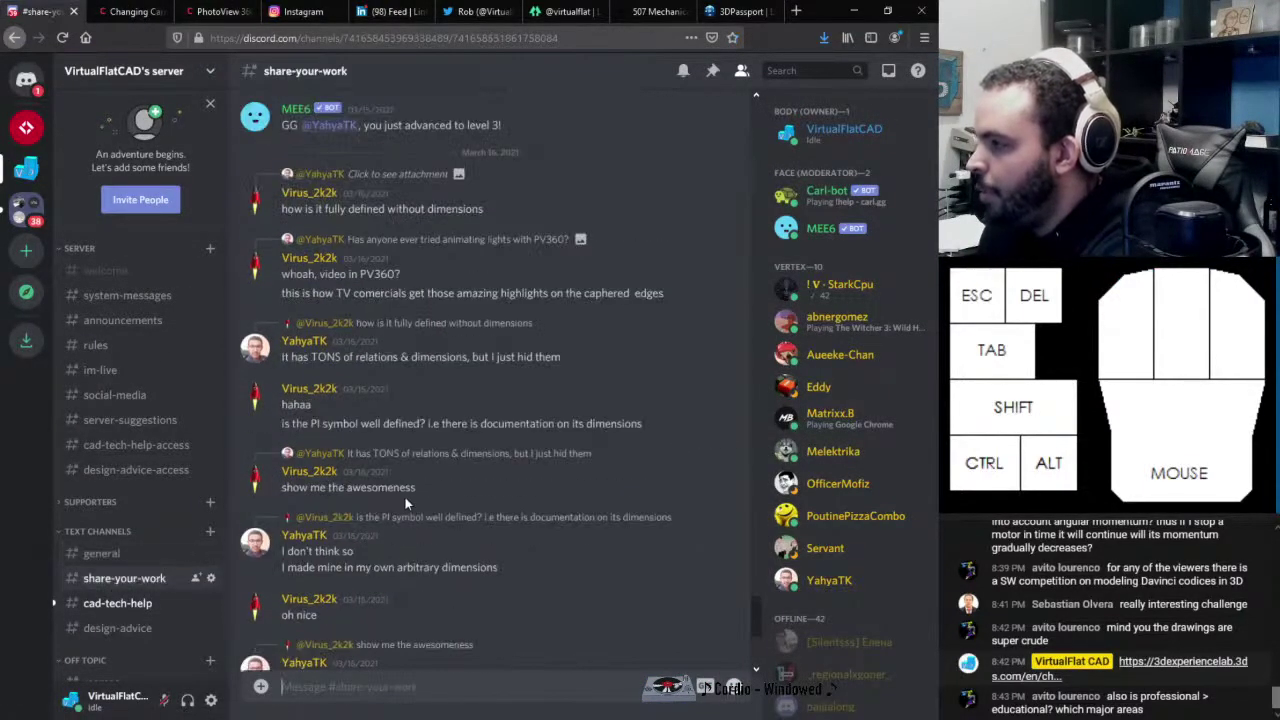
# Find the February 2021 astro orbiter ride post in the channel history and open astroorbiter.m4v with Windows Media Player
pyautogui.scroll(15, 404, 496)
pyautogui.scroll(15, 420, 510)
pyautogui.scroll(15, 430, 515)
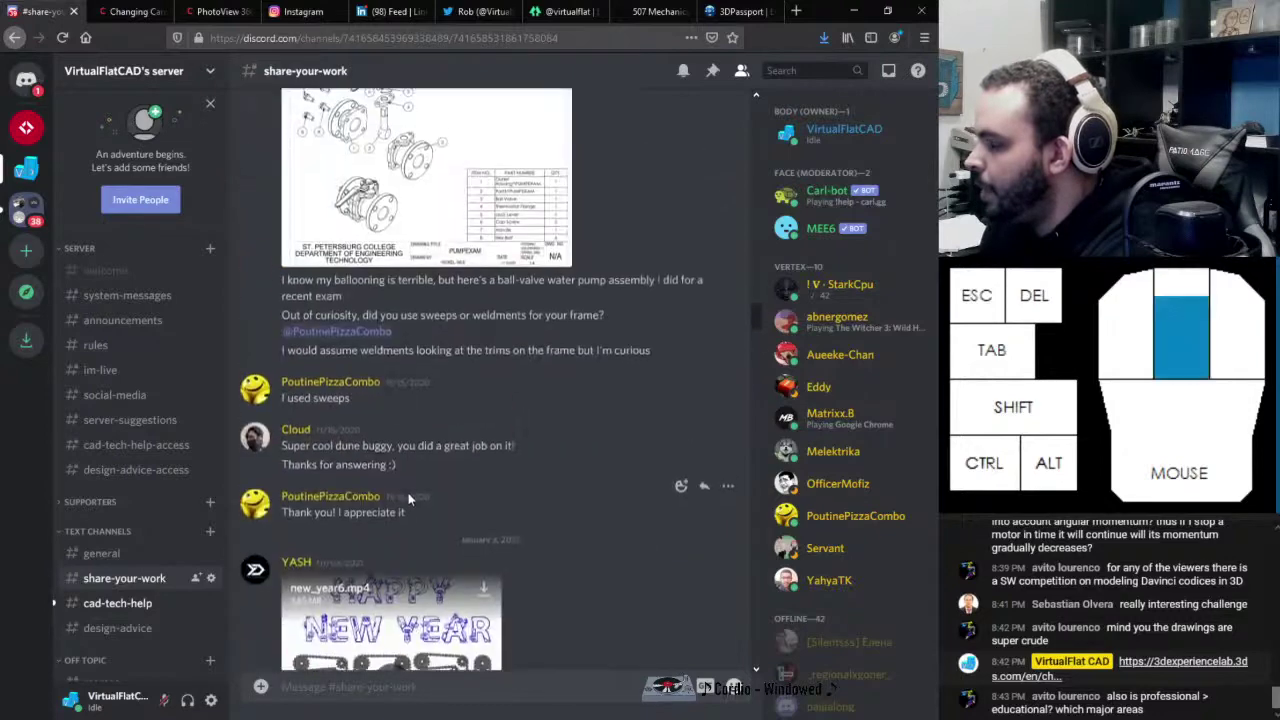
pyautogui.scroll(-4, 410, 500)
pyautogui.scroll(-3, 646, 443)
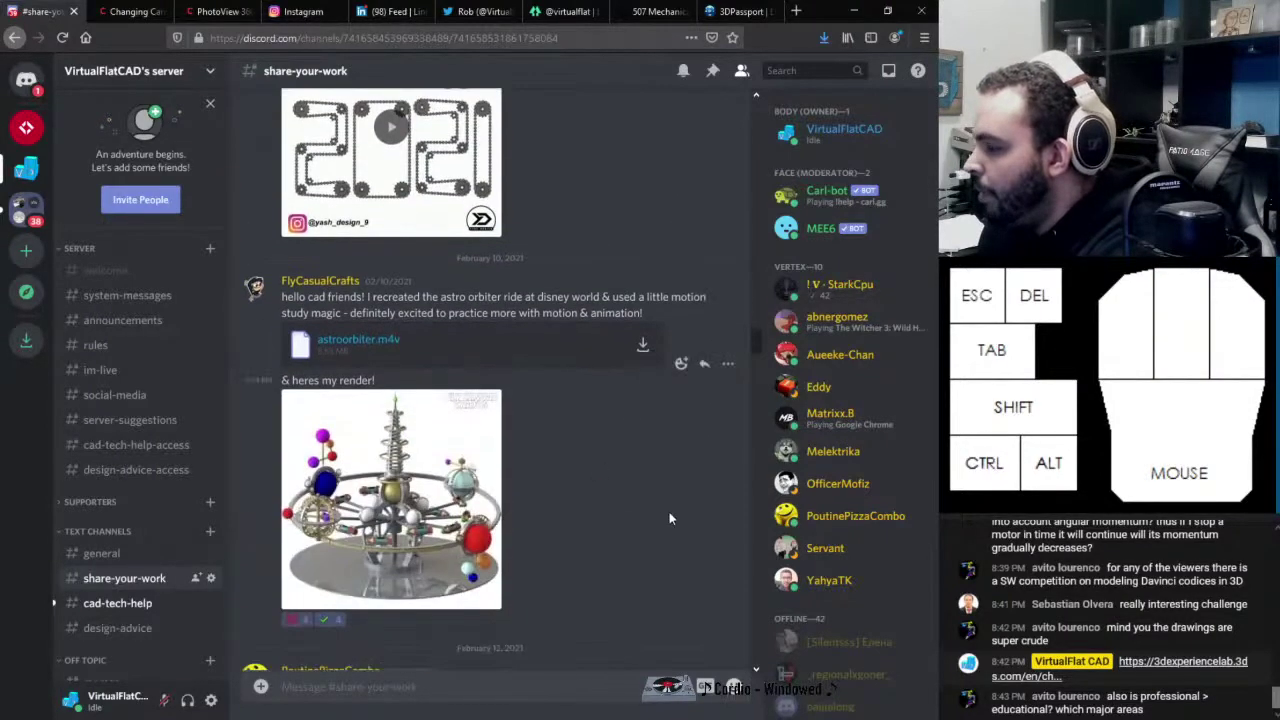
pyautogui.scroll(-3, 650, 510)
pyautogui.scroll(3, 610, 470)
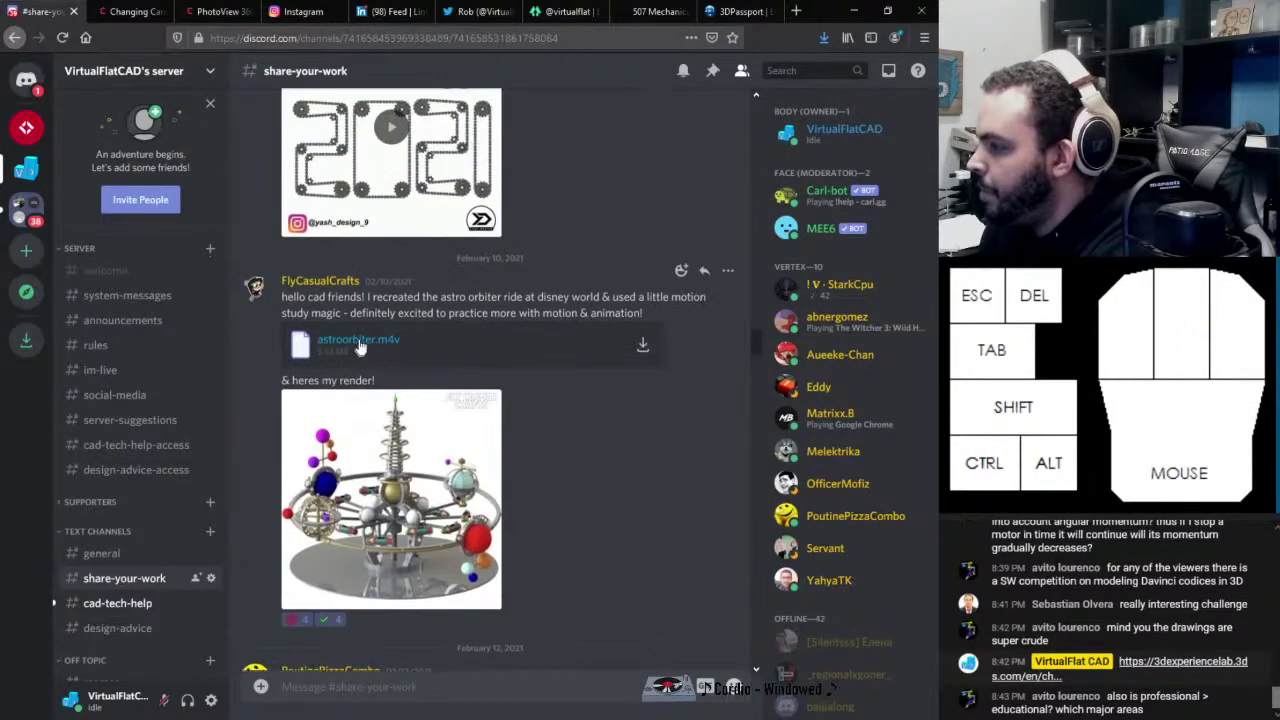
pyautogui.click(356, 341)
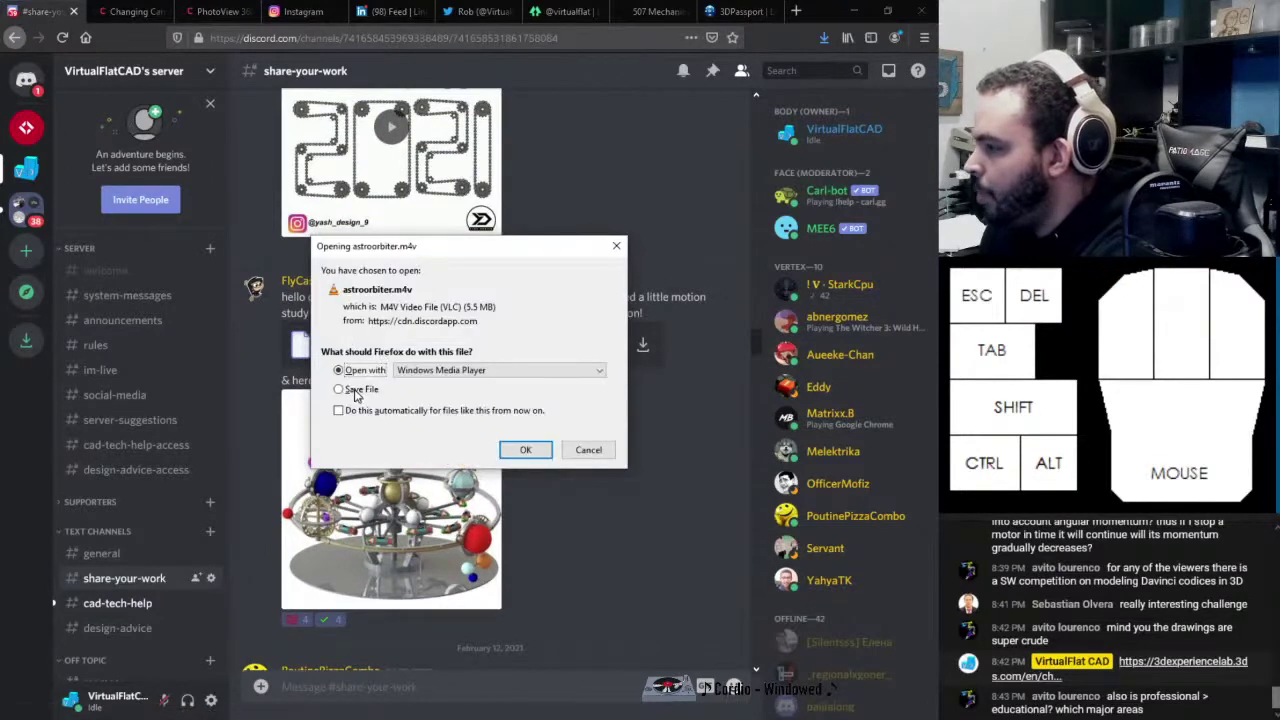
pyautogui.click(522, 449)
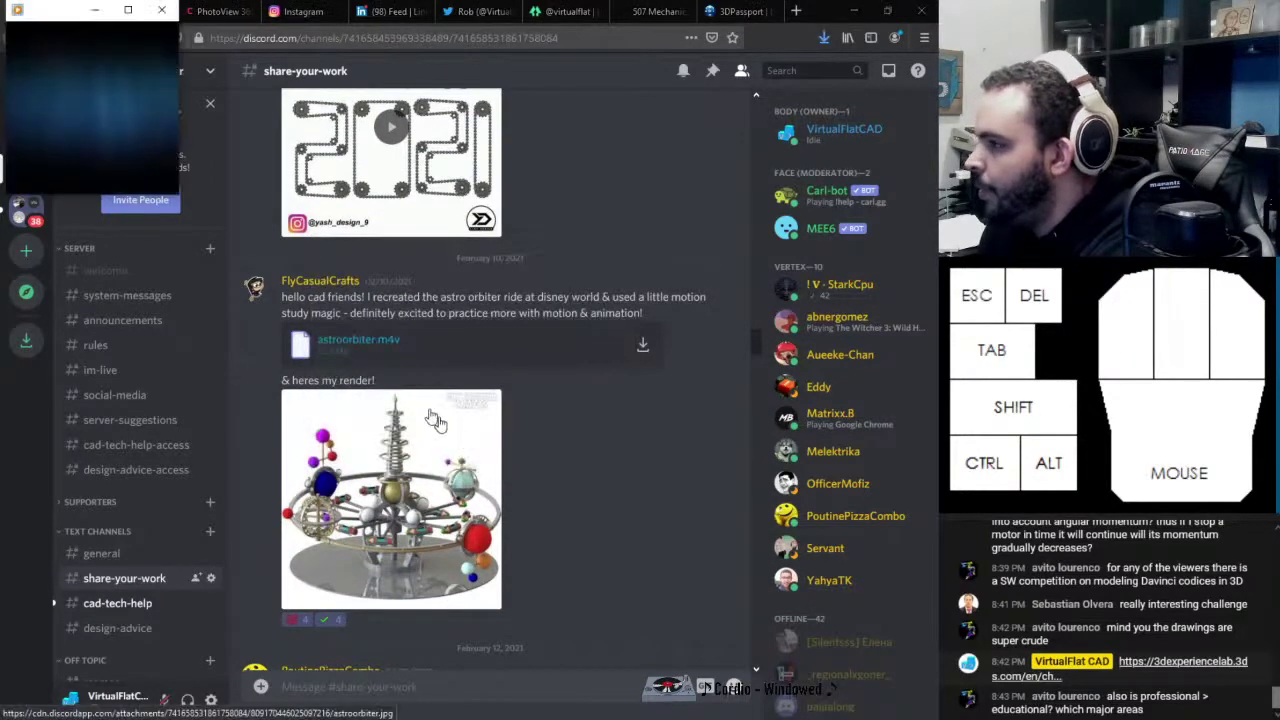
# Watch astroorbiter.m4v in a maximized player, pause it, close the player, and browse further through the posts in the share-your-work channel
pyautogui.click(280, 20)
pyautogui.moveTo(280, 20); pyautogui.dragTo(350, 2)
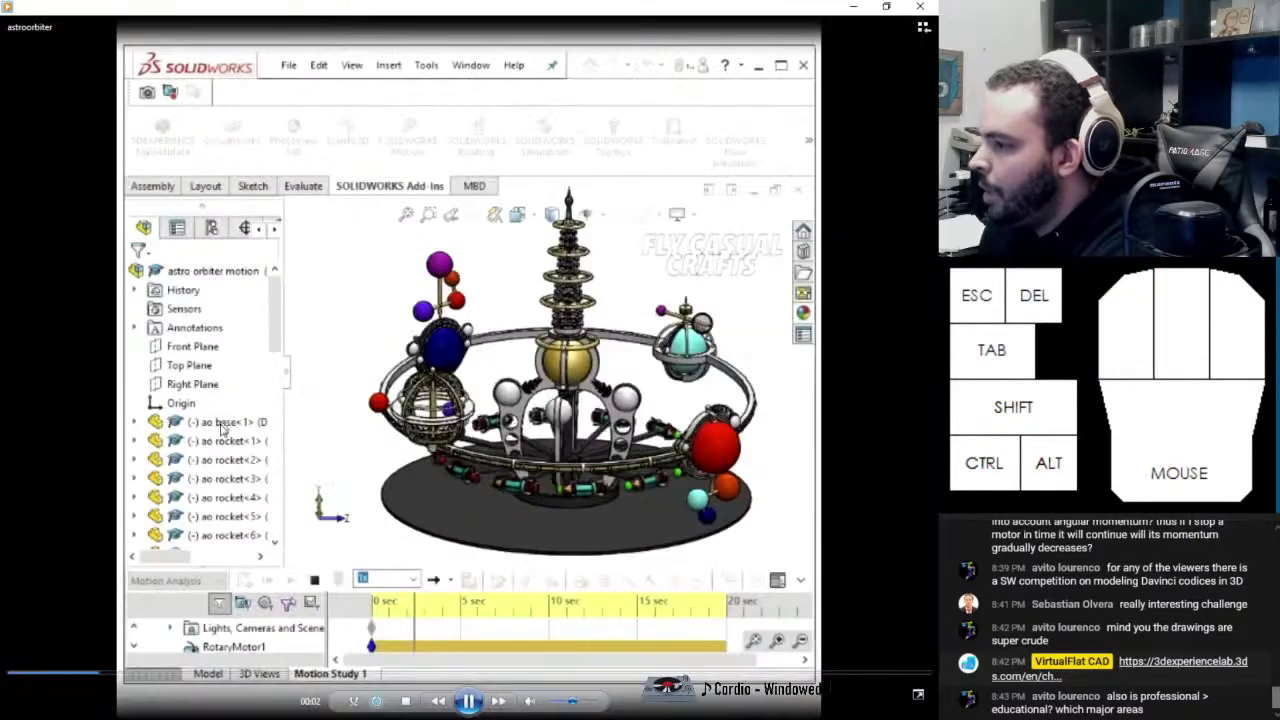
pyautogui.click(465, 702)
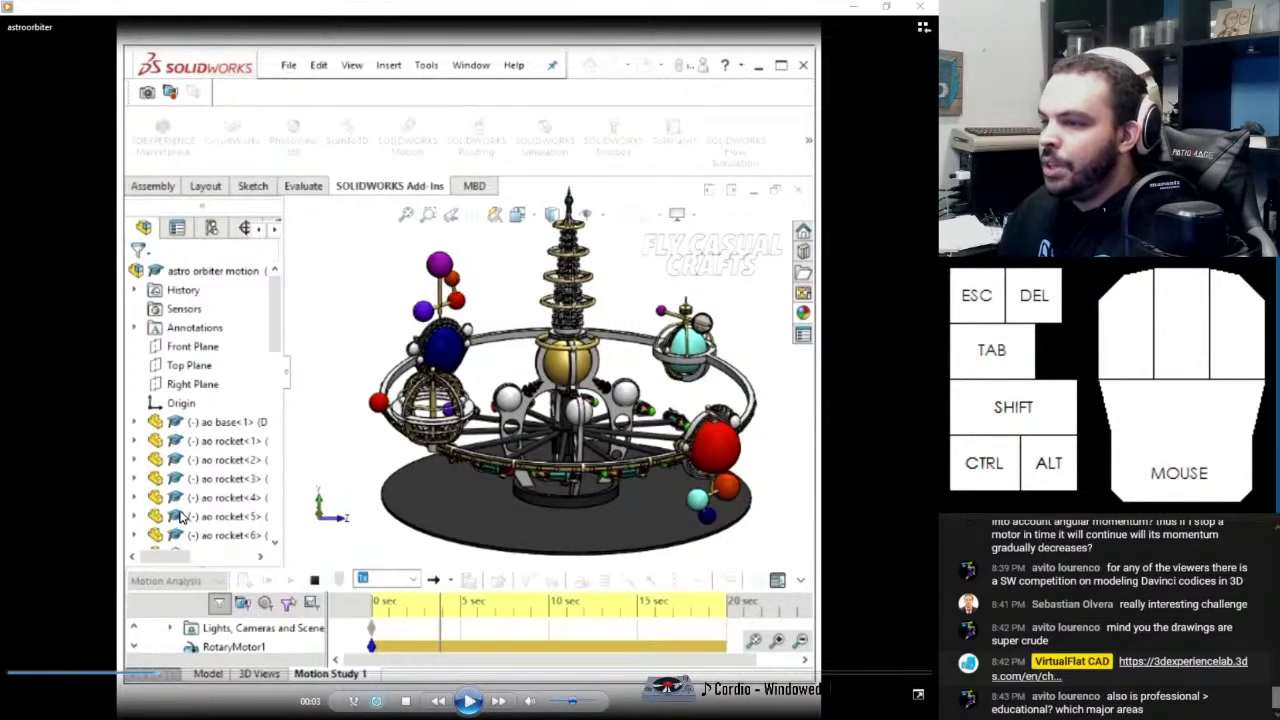
pyautogui.click(929, 10)
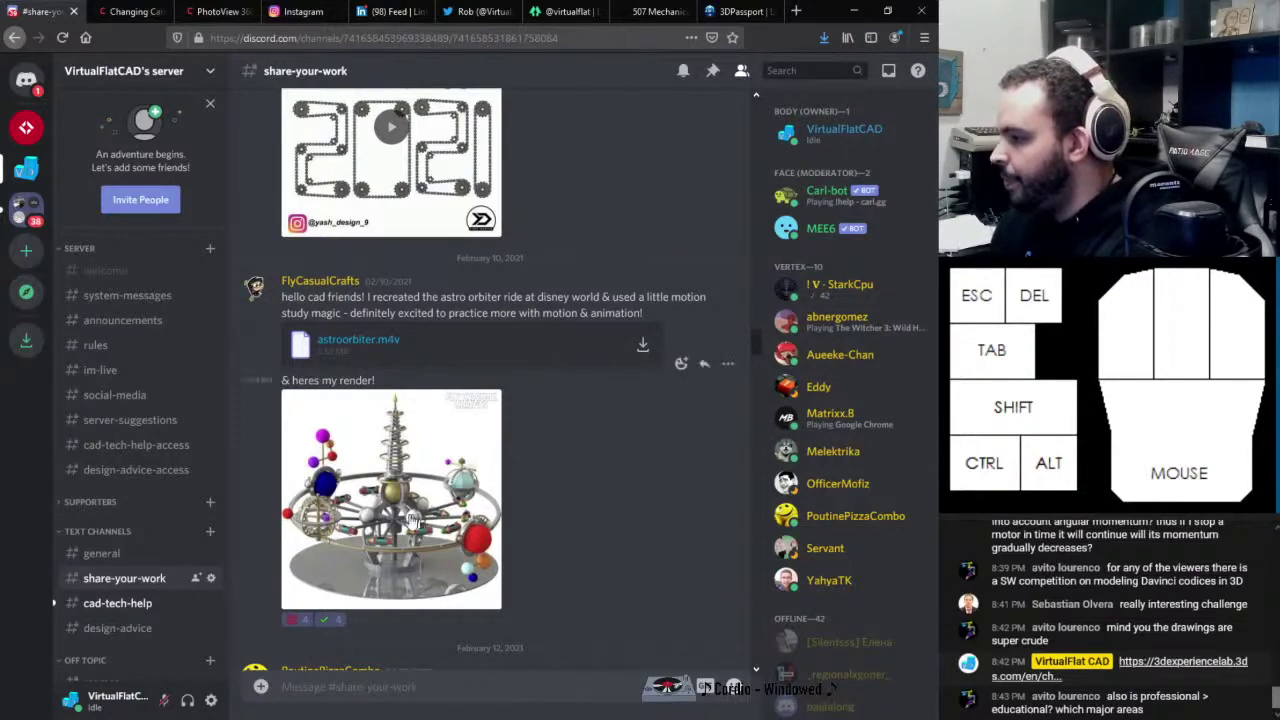
pyautogui.scroll(-2, 310, 507)
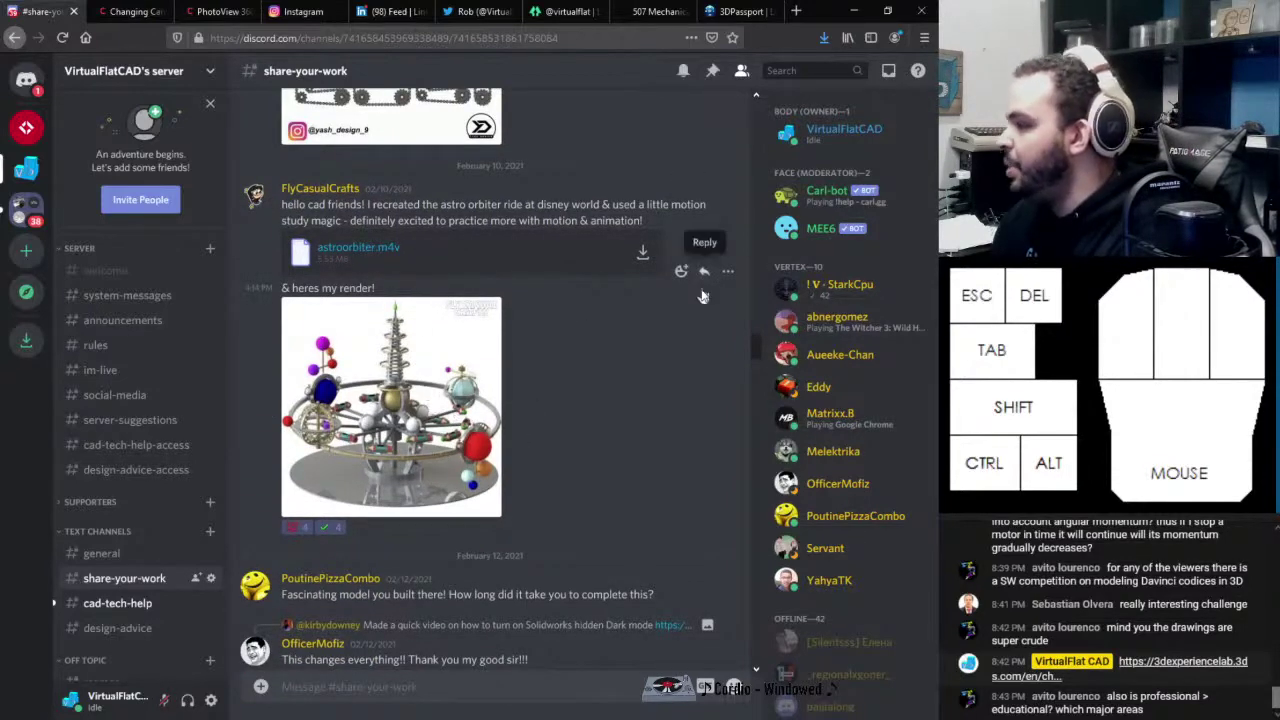
pyautogui.scroll(-10, 722, 369)
# Switch to the 3DPassport page, sign in to 3DSwym by entering the account's user name and password, and bring the browser back into view
pyautogui.click(735, 12)
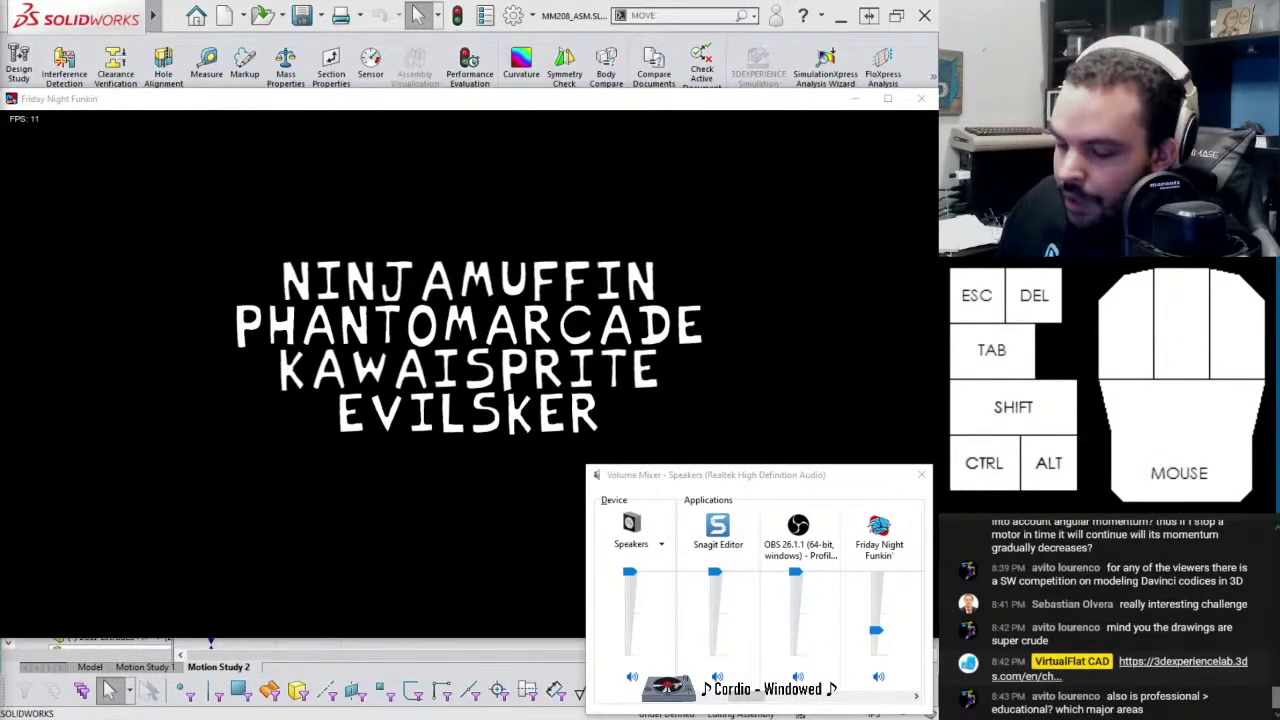
pyautogui.press('shift')
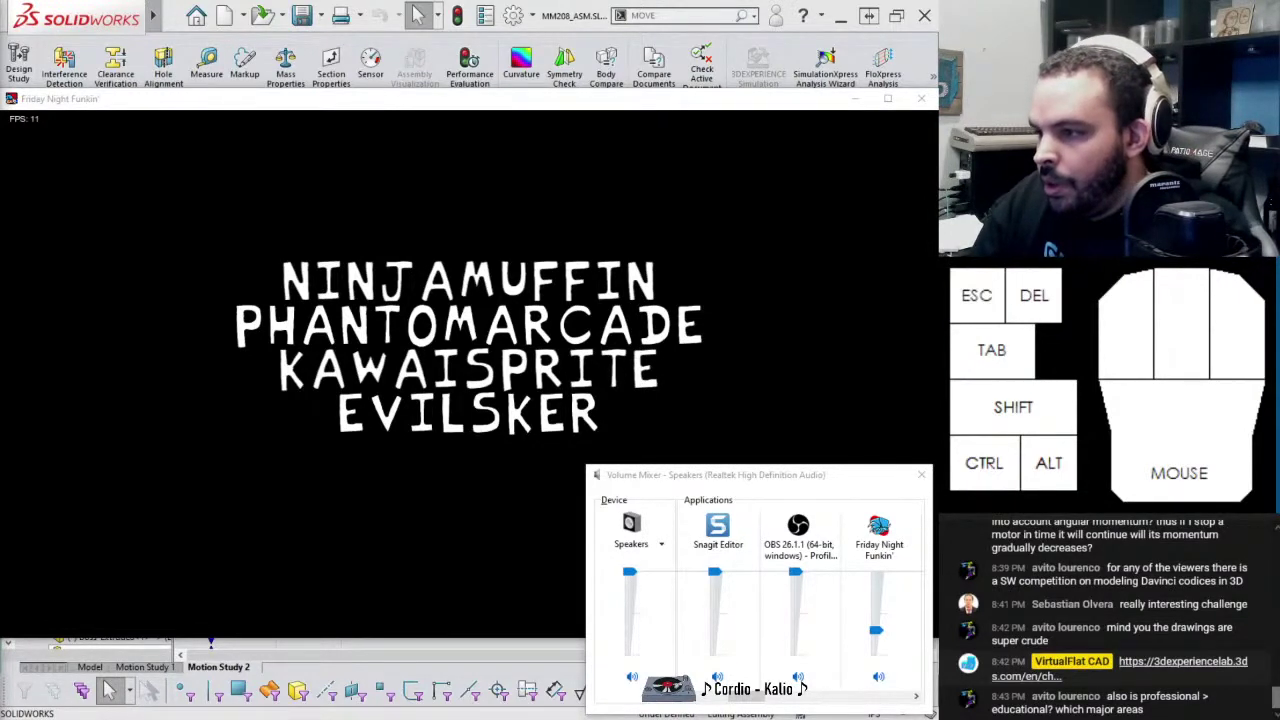
pyautogui.press('shift')
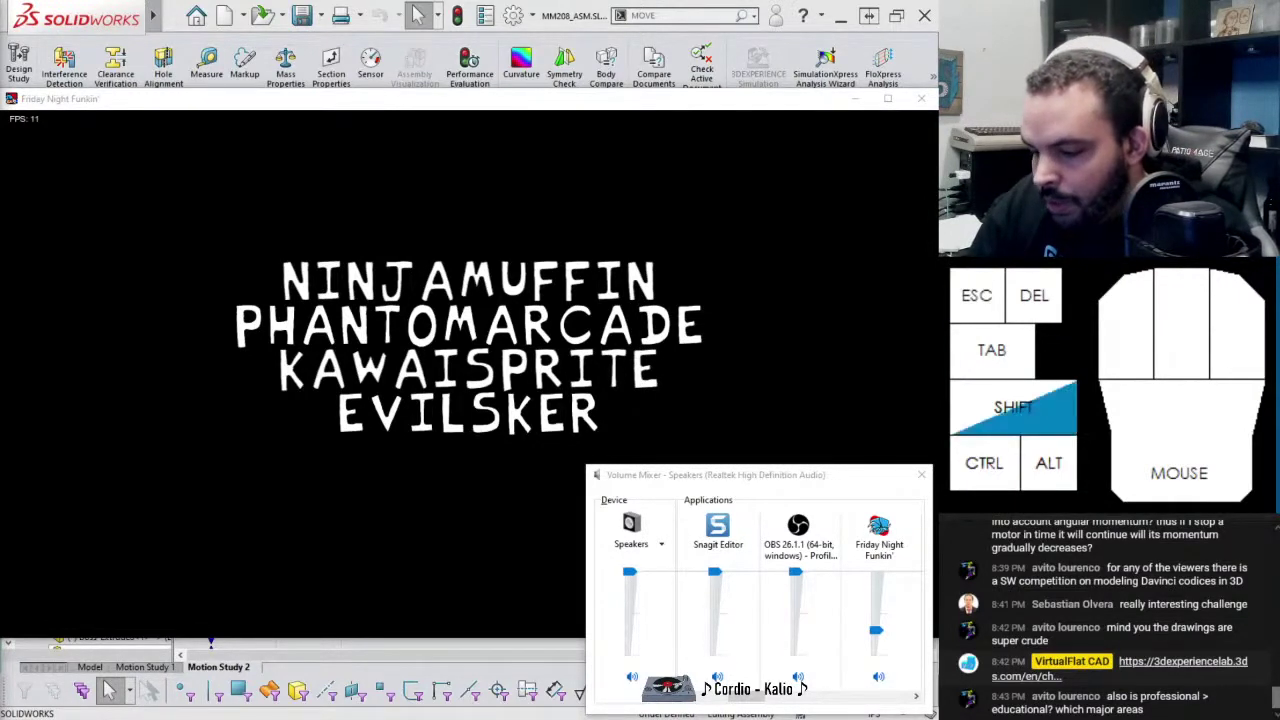
pyautogui.press('shift')
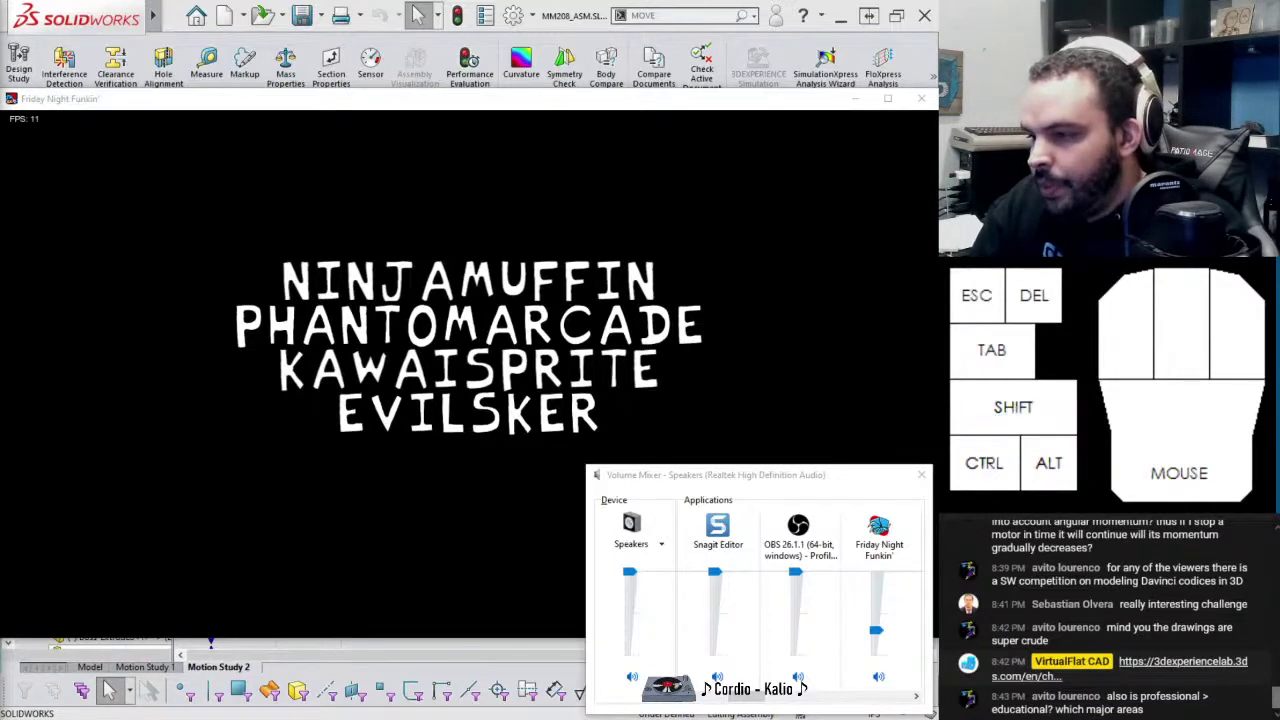
pyautogui.press('shift')
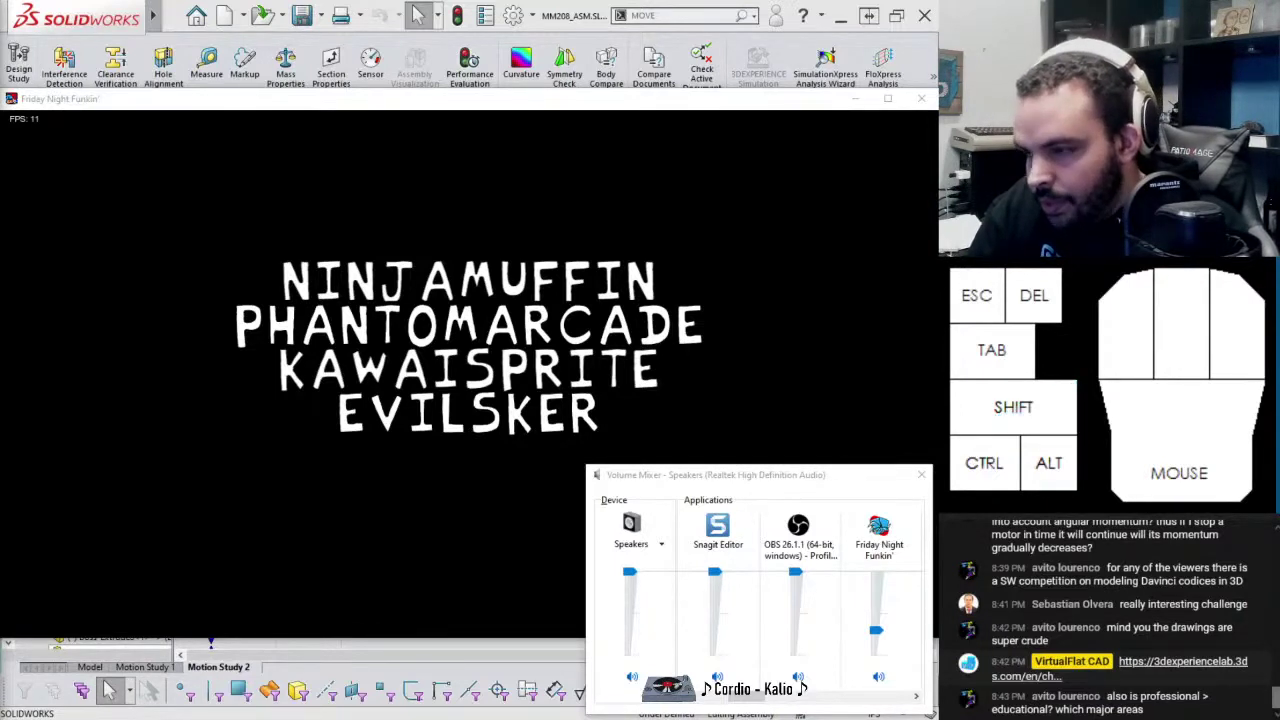
pyautogui.press('shift')
pyautogui.press('shift')
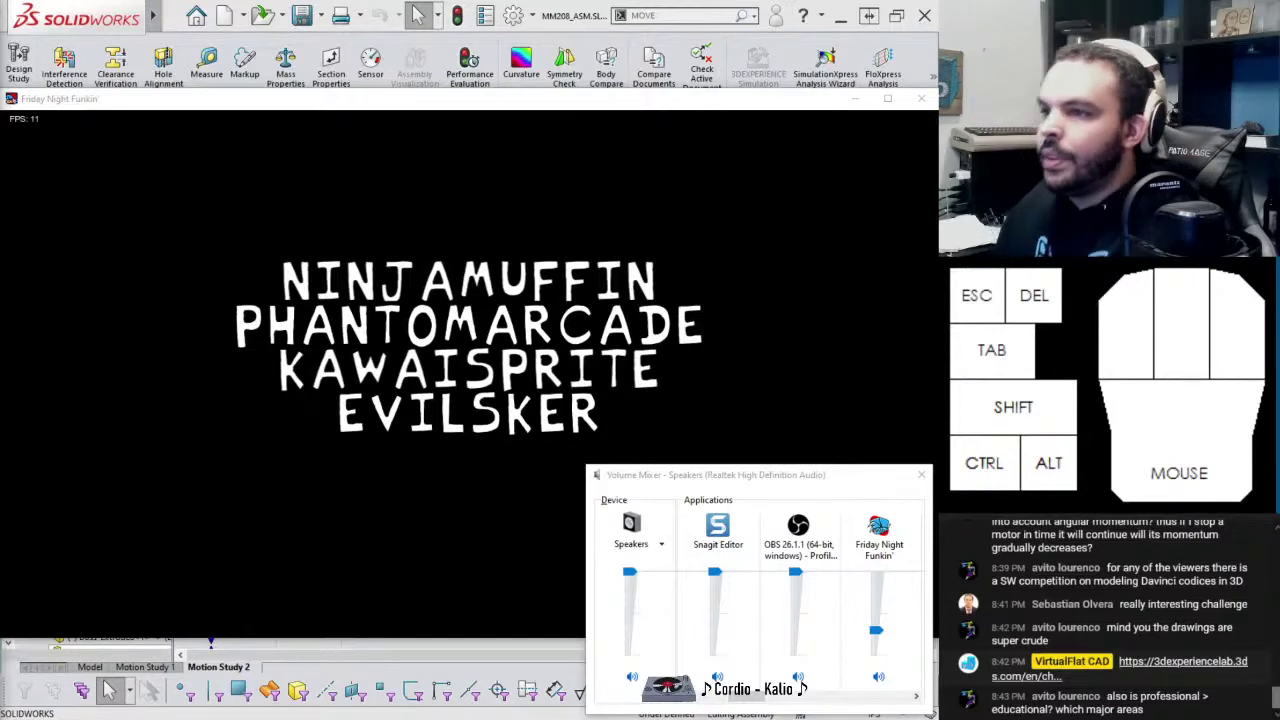
pyautogui.moveTo(334, 228); pyautogui.dragTo(556, 3)
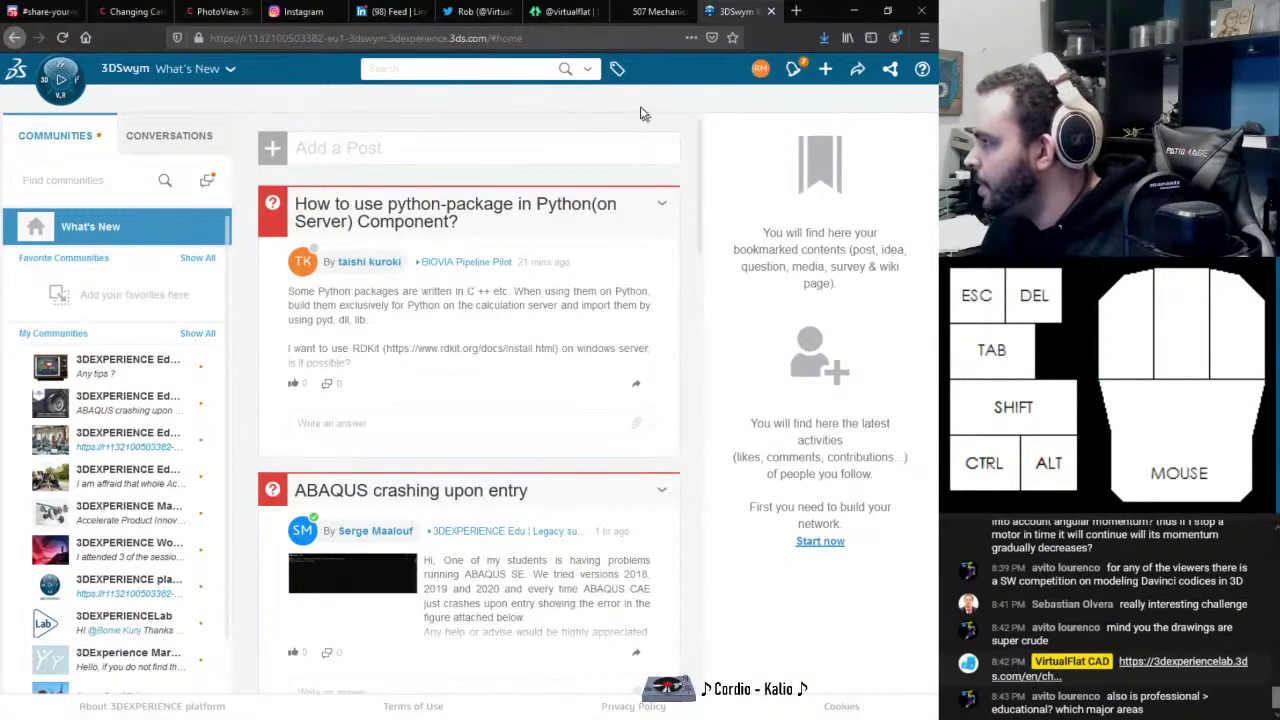
# In a new browser tab, find the SOLIDWORKS Education Blog and open its Davinci Design Challenge article
pyautogui.click(646, 10)
pyautogui.click(735, 11)
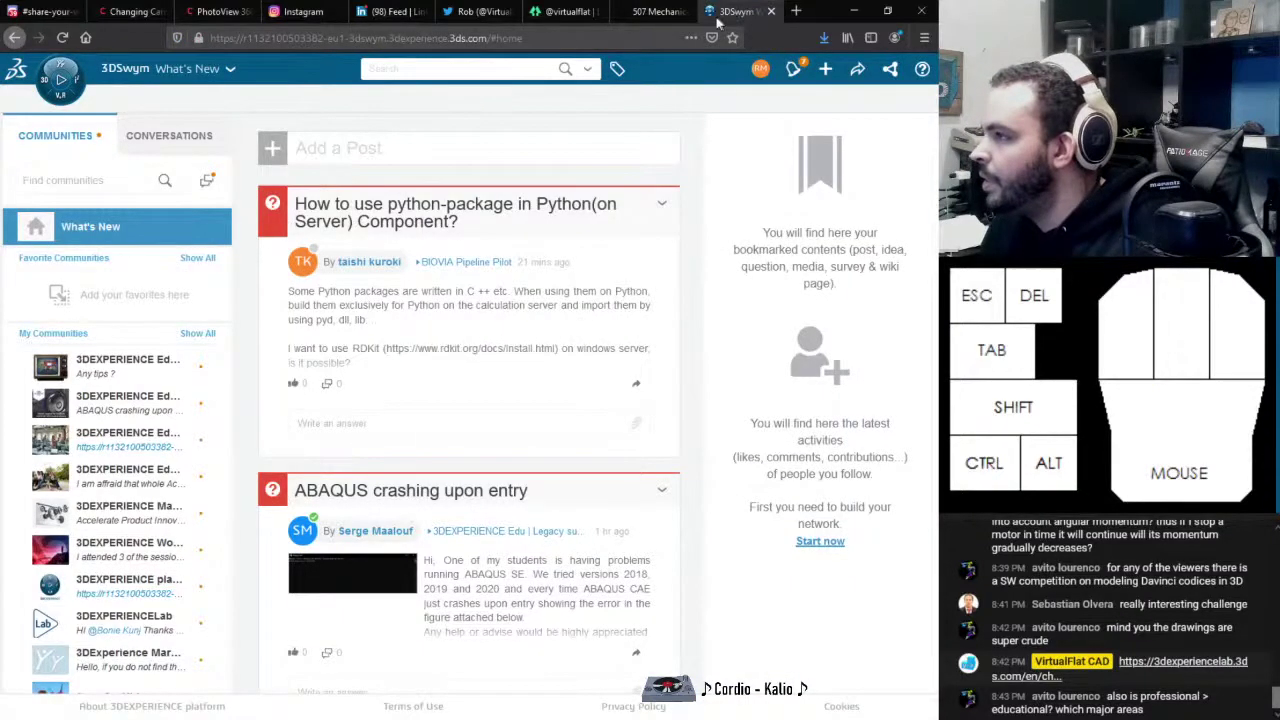
pyautogui.click(796, 11)
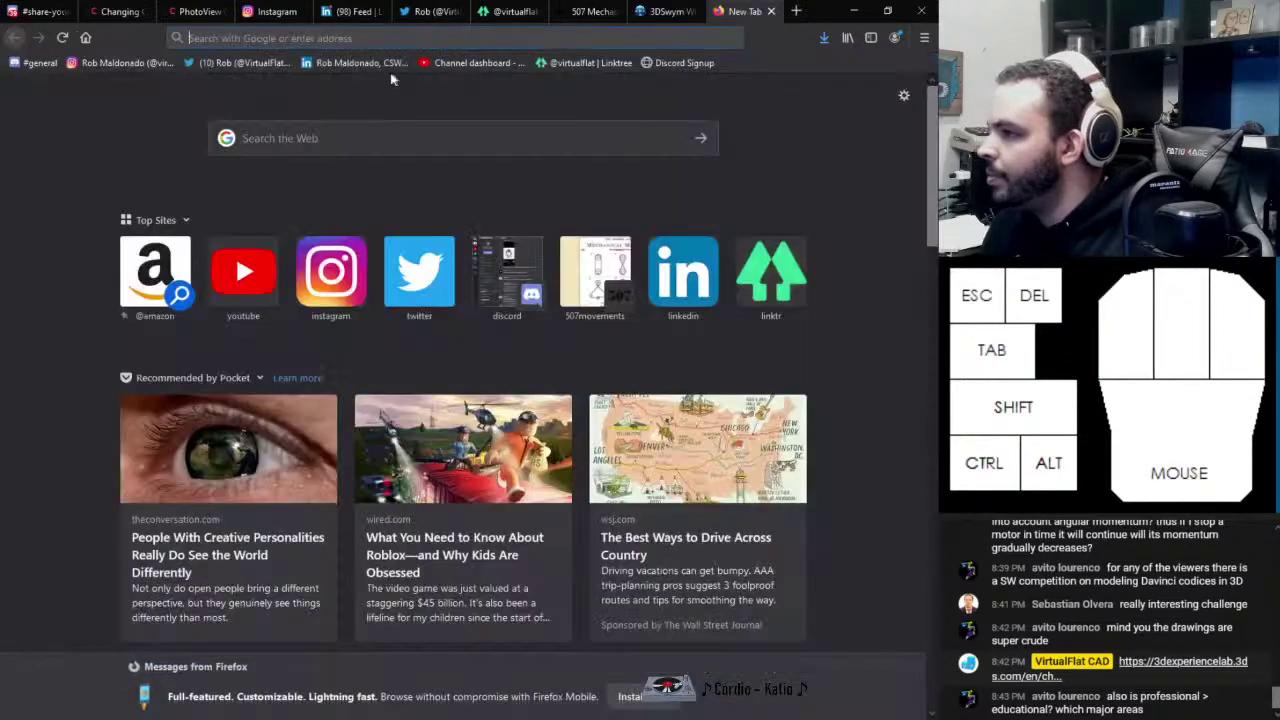
pyautogui.write('solid')
pyautogui.press('Down')
pyautogui.press('Return')
pyautogui.click(270, 576)
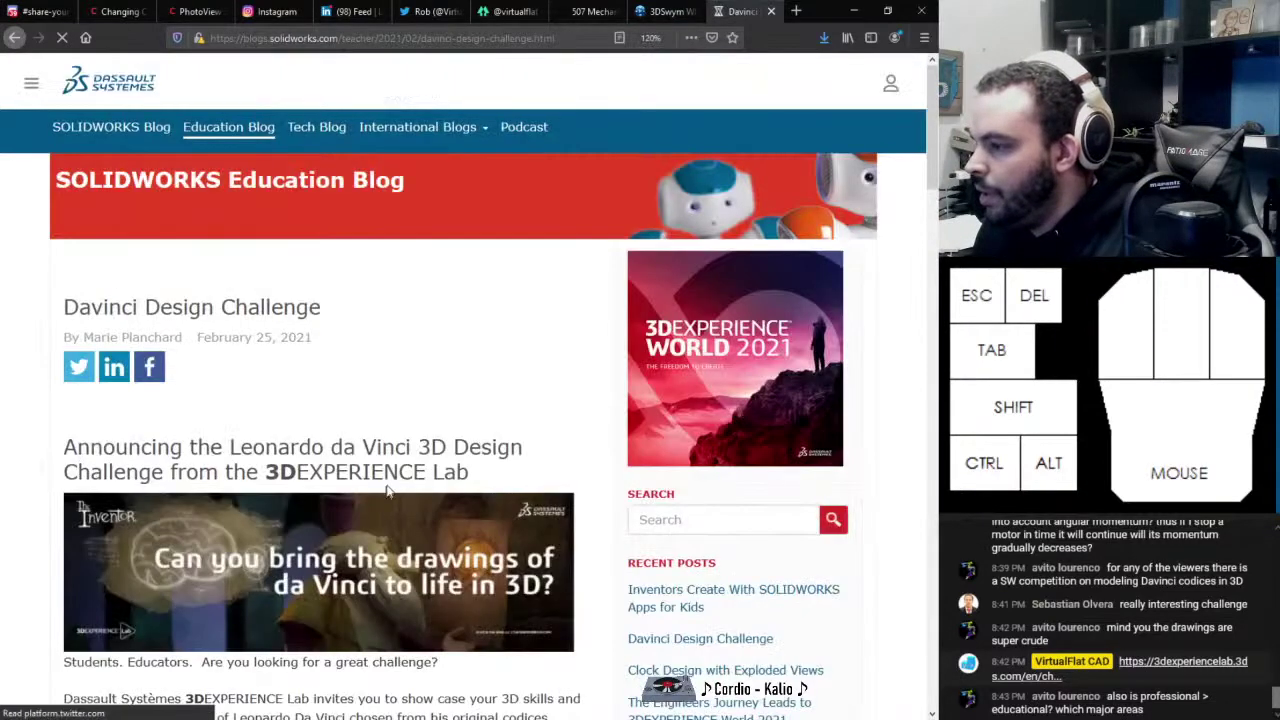
# Find the challenges link in the blog article and follow it to the 3DEXPERIENCE Lab Innovation Challenges page
pyautogui.scroll(-15, 383, 495)
pyautogui.scroll(-5, 385, 432)
pyautogui.click(437, 300)
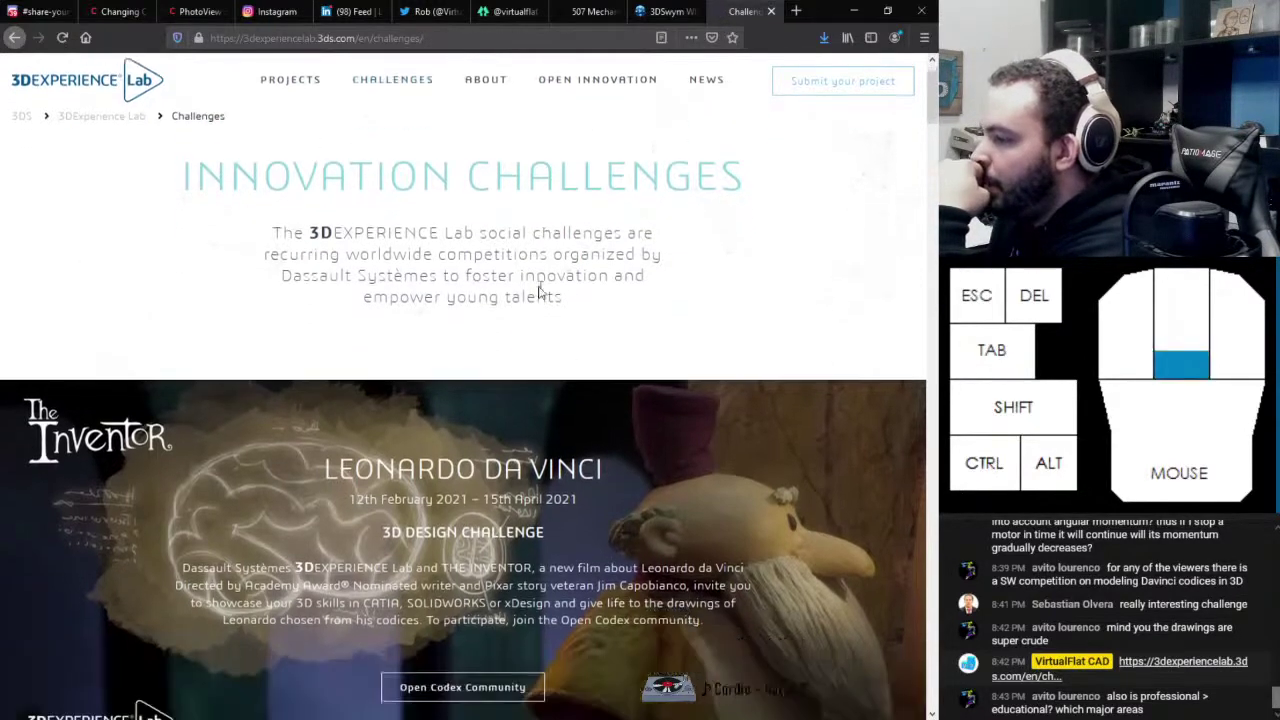
# Open the Open Codex Community from the Leonardo da Vinci challenge entry and review its announcement and posted questions
pyautogui.scroll(-3, 477, 388)
pyautogui.click(477, 384)
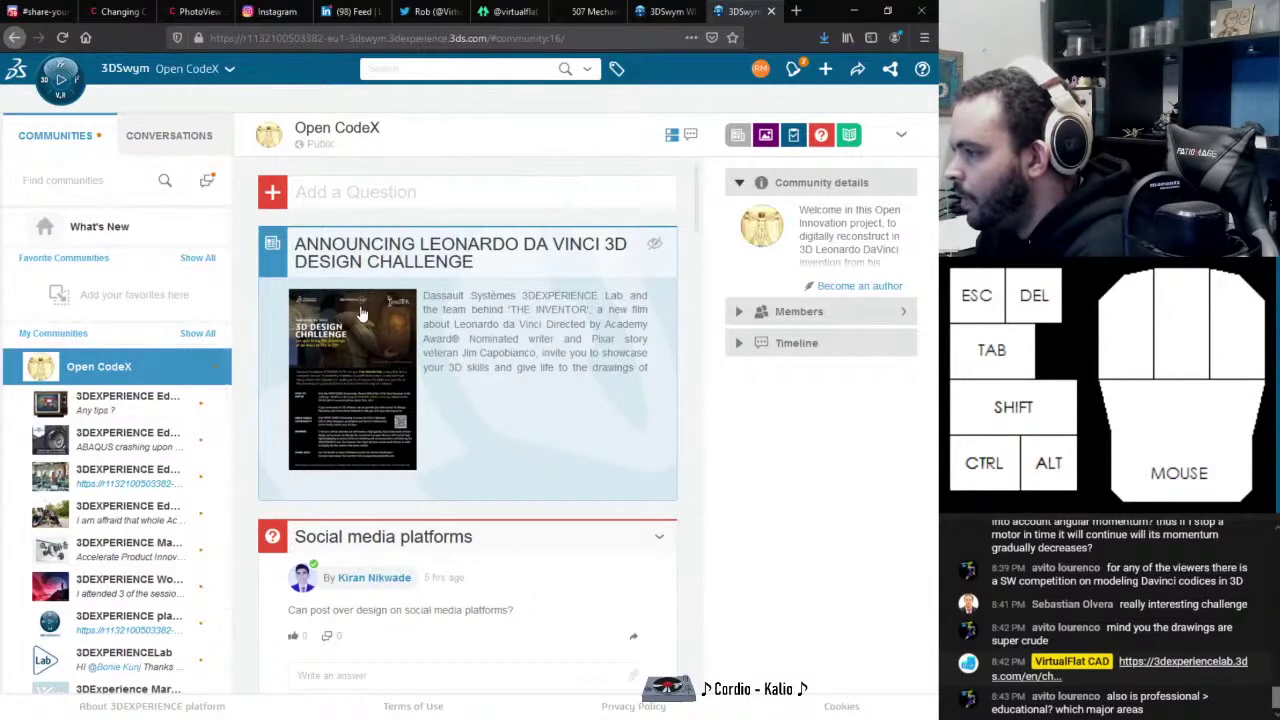
pyautogui.scroll(-3, 421, 316)
pyautogui.scroll(-2, 421, 316)
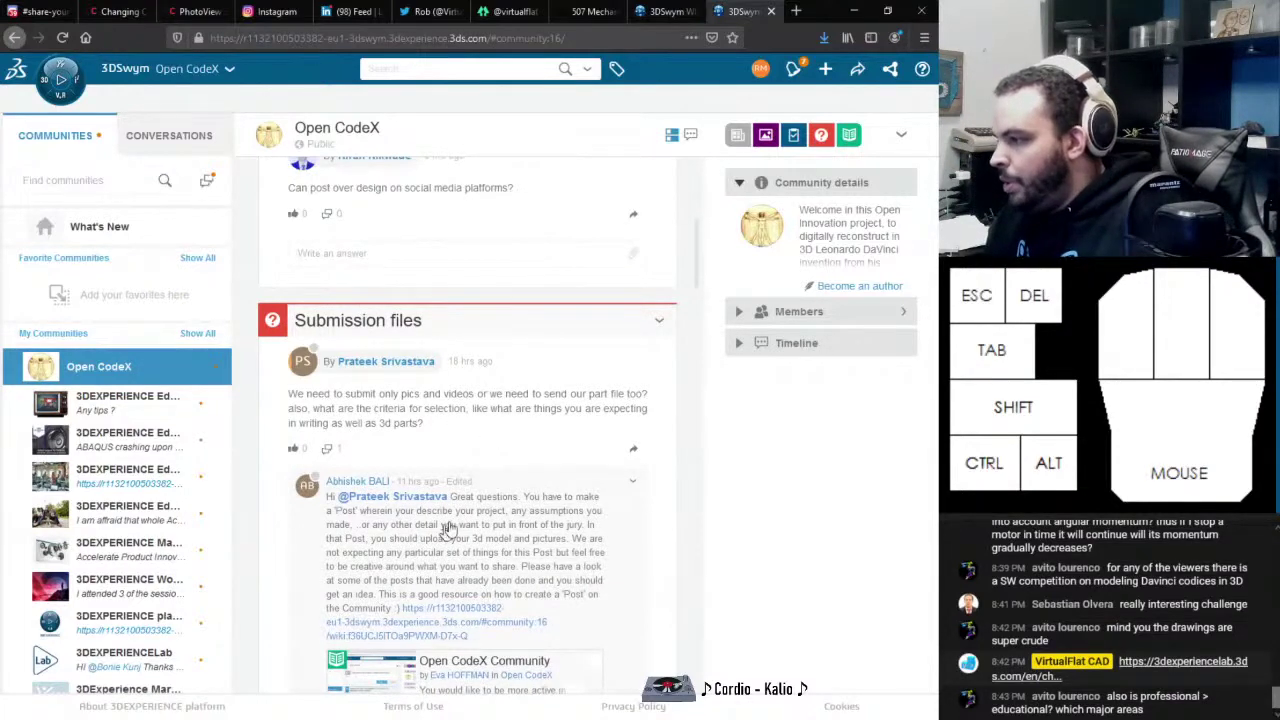
# Find the list of 10 codices under the registration question and open each codex drawing link in its own browser tab
pyautogui.scroll(-3, 425, 525)
pyautogui.scroll(-3, 465, 452)
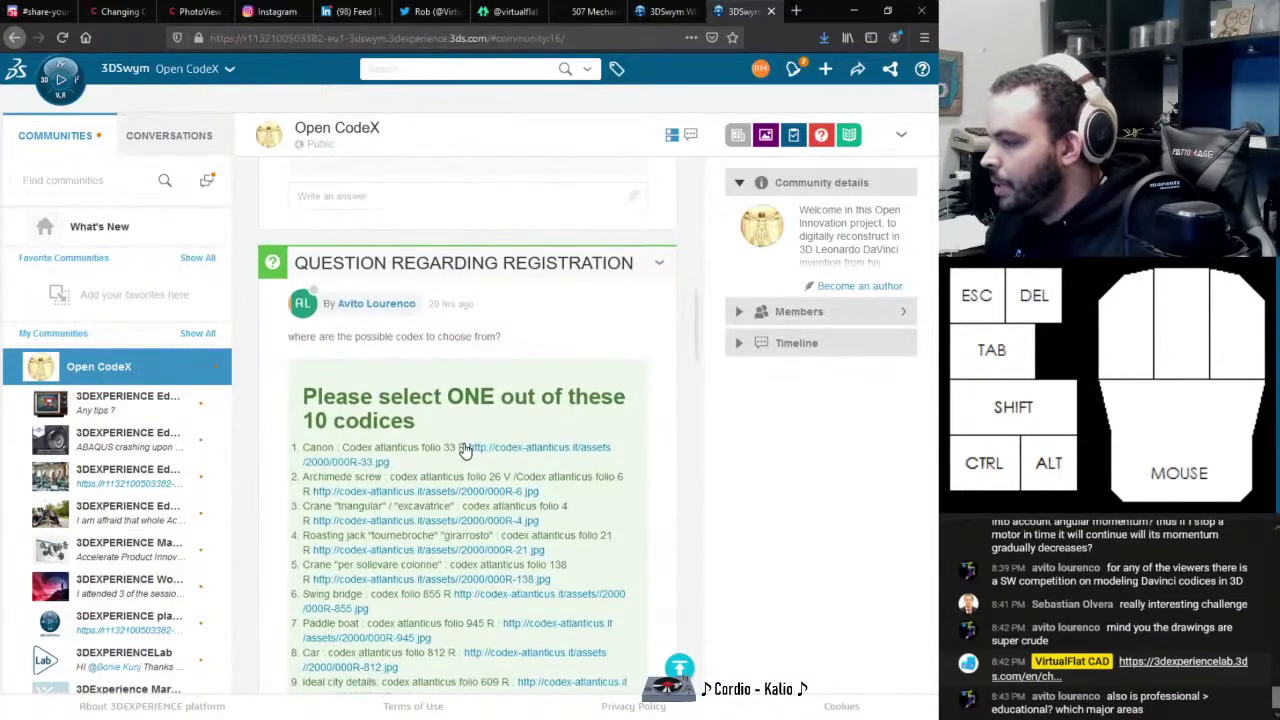
pyautogui.scroll(-2, 472, 420)
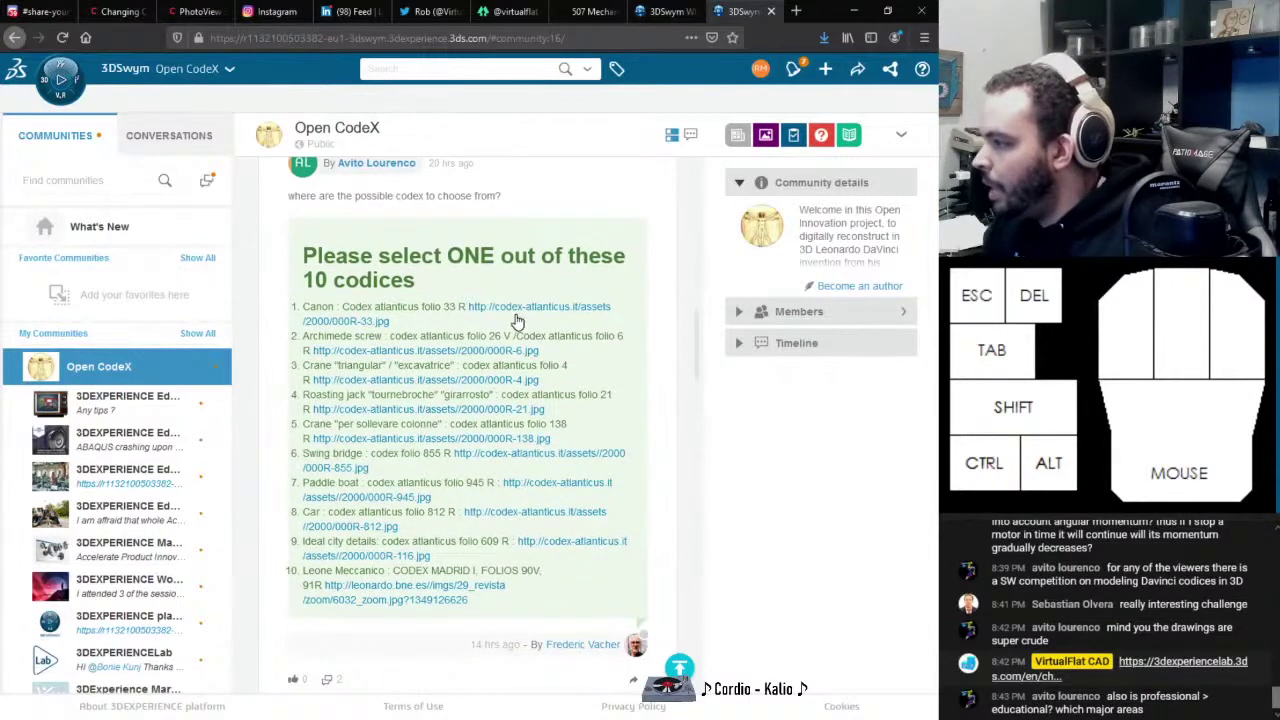
pyautogui.middleClick(512, 318)
pyautogui.middleClick(503, 352)
pyautogui.middleClick(495, 380)
pyautogui.middleClick(510, 411)
pyautogui.middleClick(517, 440)
pyautogui.middleClick(517, 455)
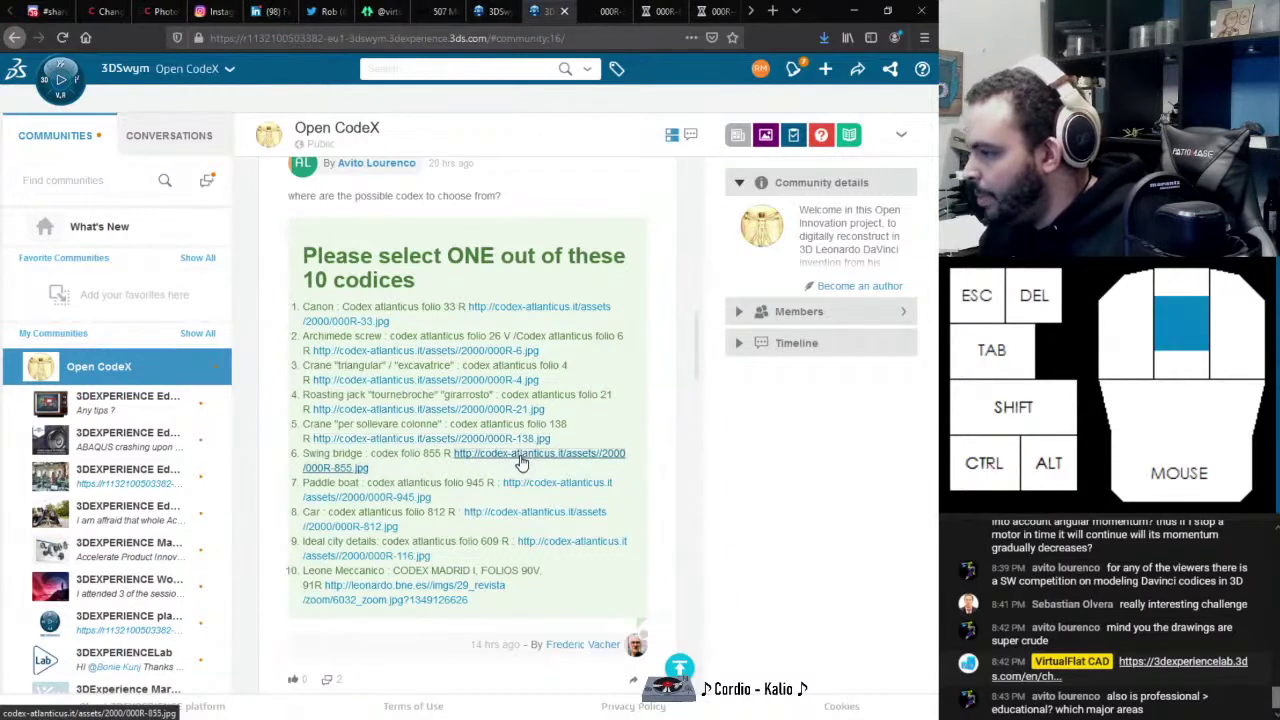
pyautogui.middleClick(528, 489)
pyautogui.middleClick(505, 528)
pyautogui.middleClick(503, 545)
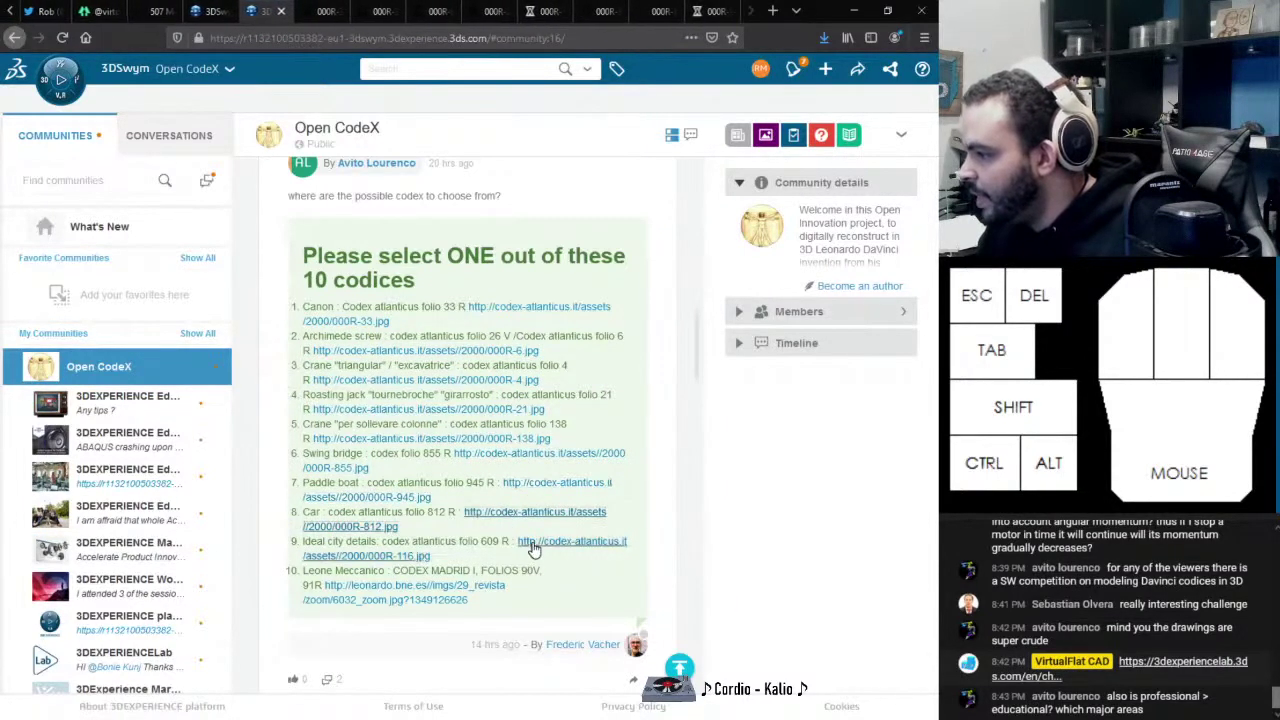
pyautogui.middleClick(481, 592)
pyautogui.middleClick(437, 602)
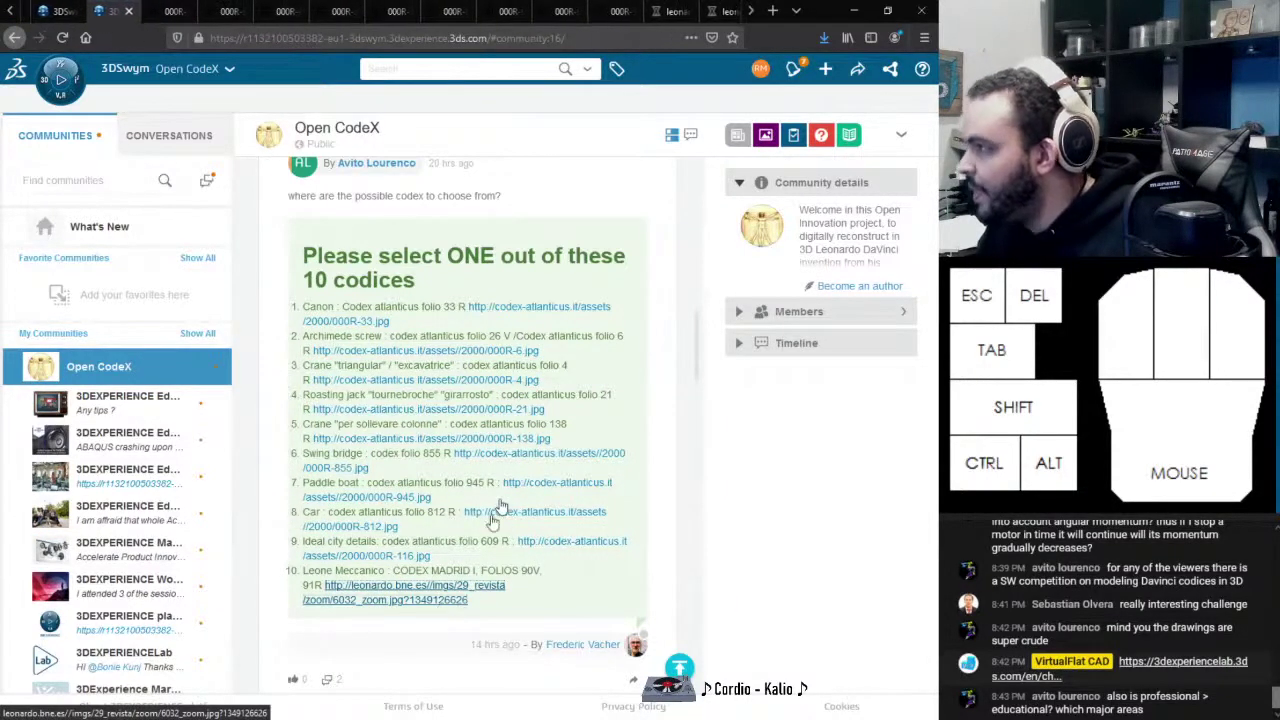
# View the canon drawing 000R-33.jpg at full size and examine the two cannons and their elevation mechanisms
pyautogui.click(144, 13)
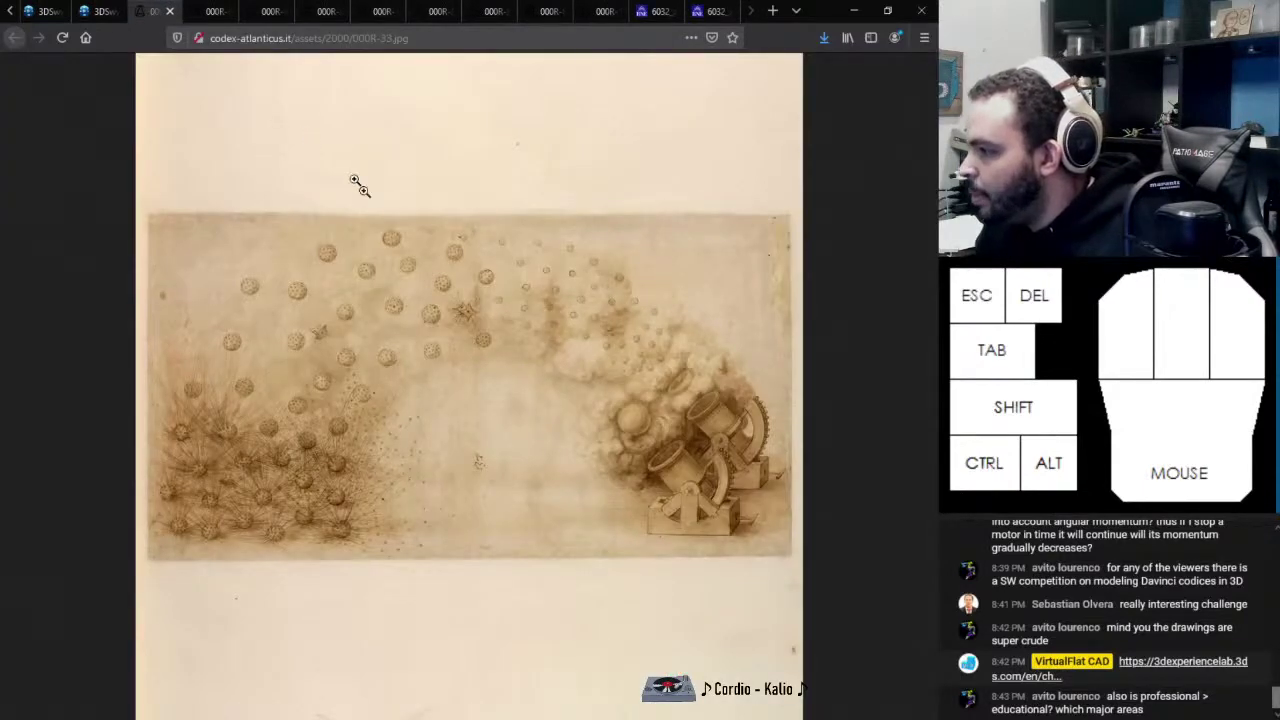
pyautogui.click(700, 438)
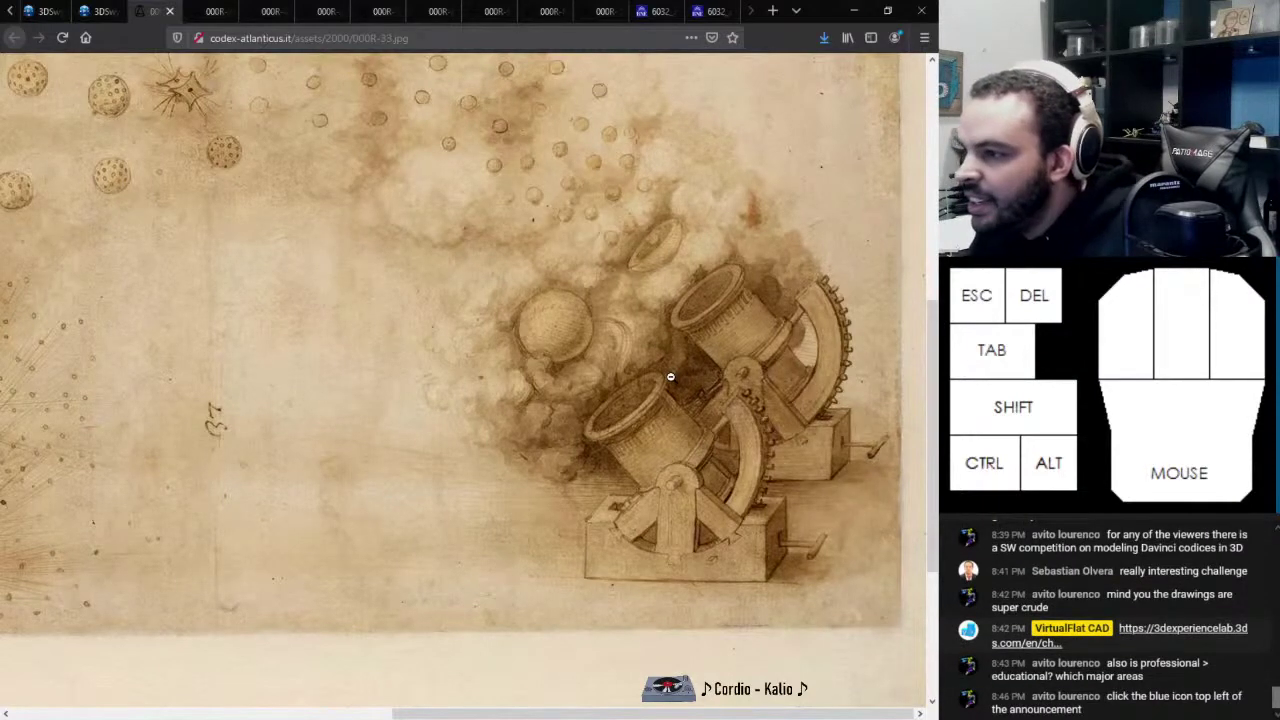
pyautogui.scroll(3, 670, 376)
pyautogui.moveTo(459, 310); pyautogui.dragTo(508, 364, button='middle')
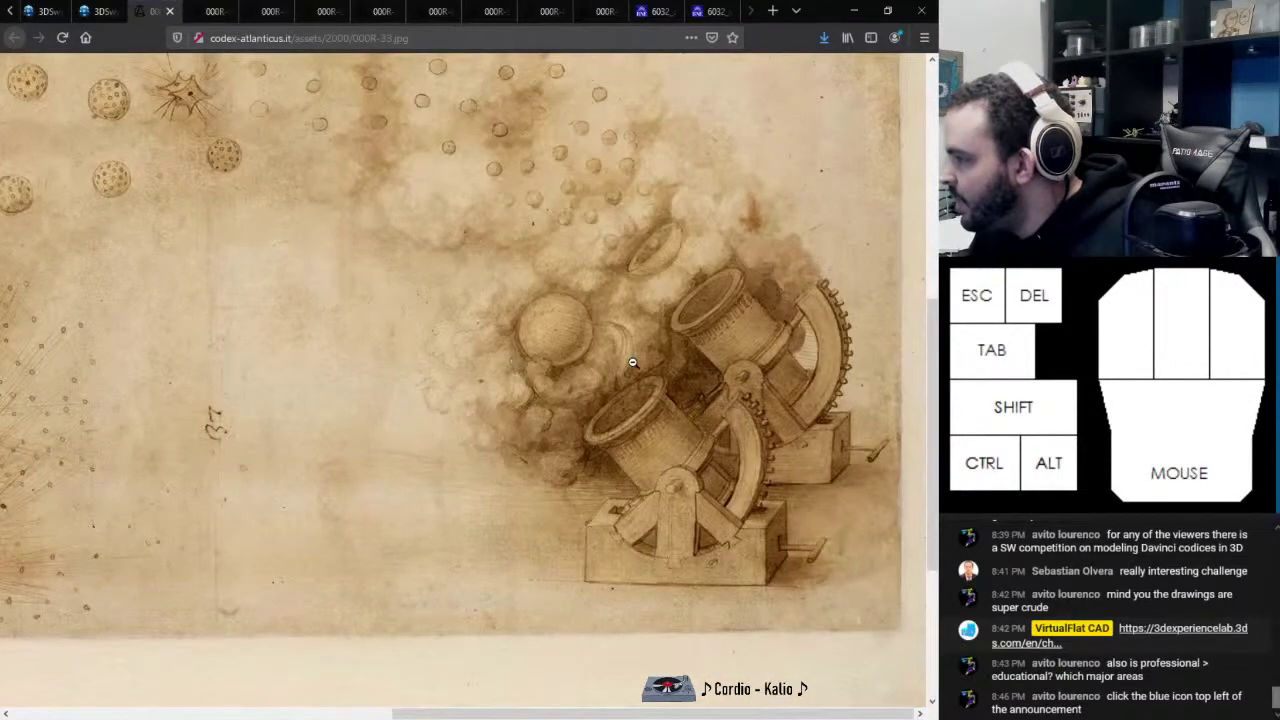
pyautogui.moveTo(620, 346); pyautogui.dragTo(678, 285, button='middle')
pyautogui.scroll(1, 780, 371)
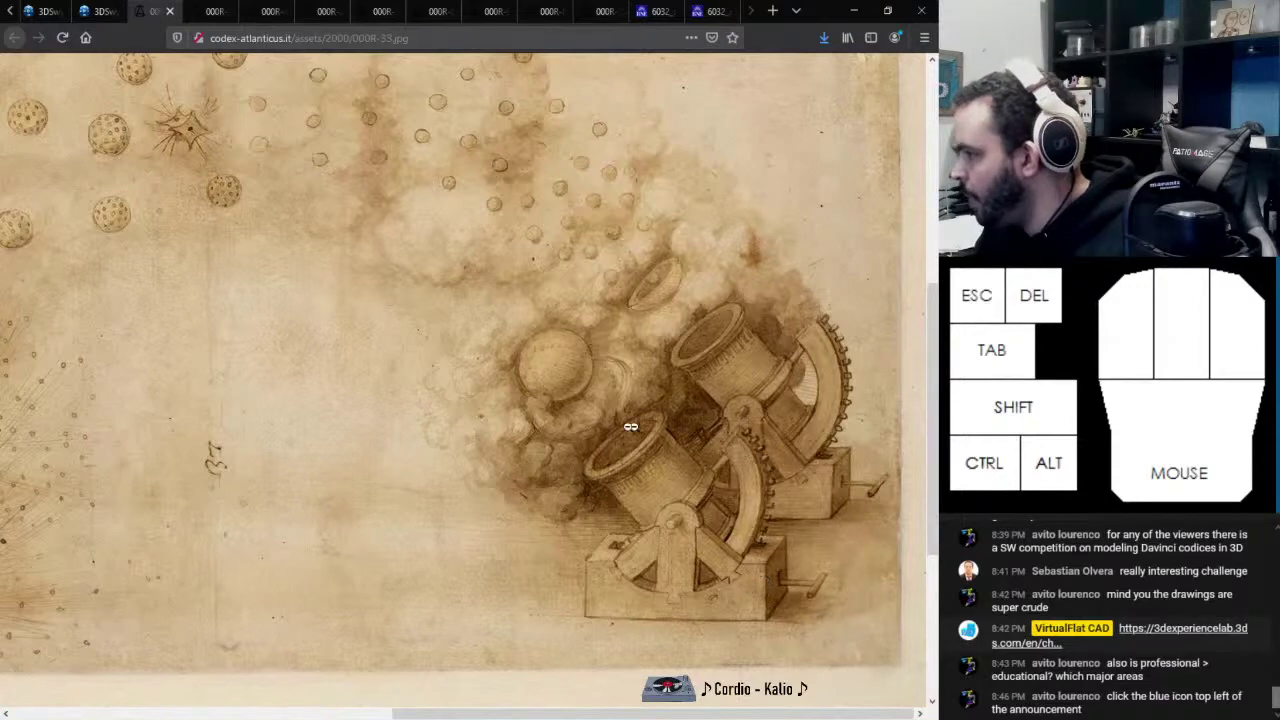
# Examine the flying projectiles and the bursting shells across the rest of the canon drawing
pyautogui.moveTo(350, 341); pyautogui.dragTo(294, 306, button='middle')
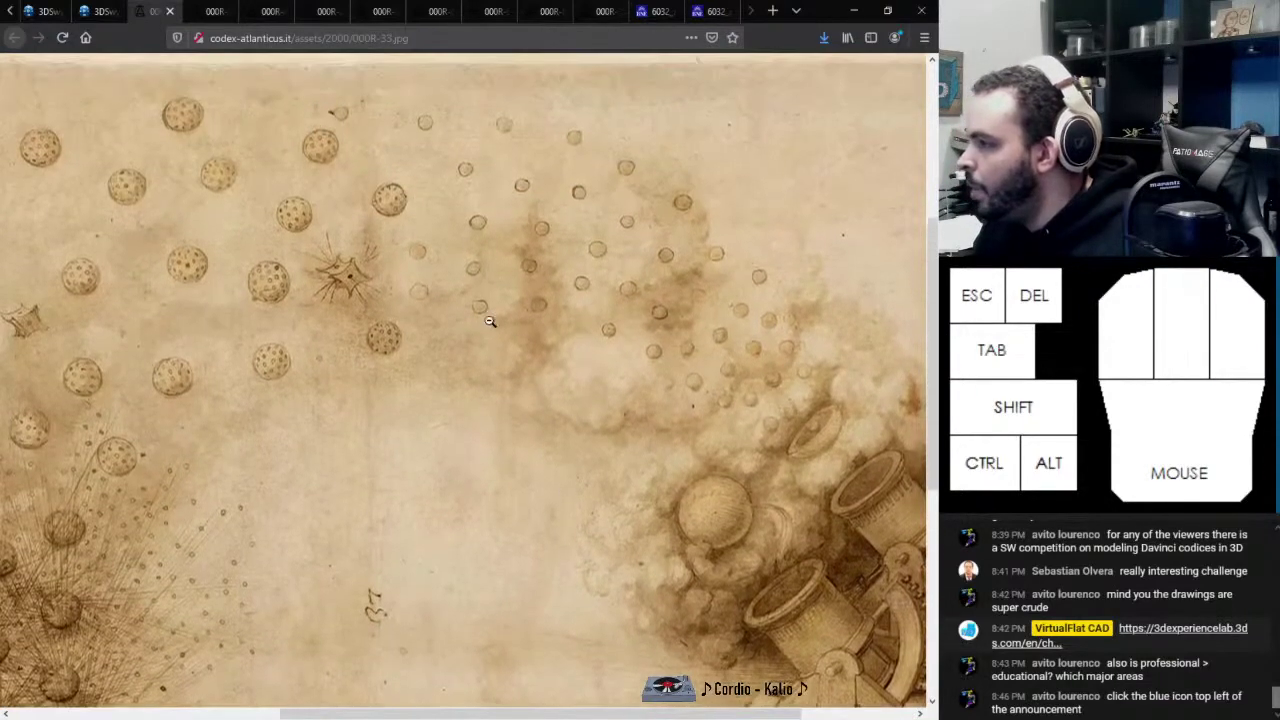
pyautogui.moveTo(485, 319)
pyautogui.mouseDown(button='middle')
pyautogui.moveTo(462, 298)
pyautogui.moveTo(449, 310)
pyautogui.mouseUp(button='middle')
pyautogui.moveTo(862, 439); pyautogui.dragTo(931, 476, button='middle')
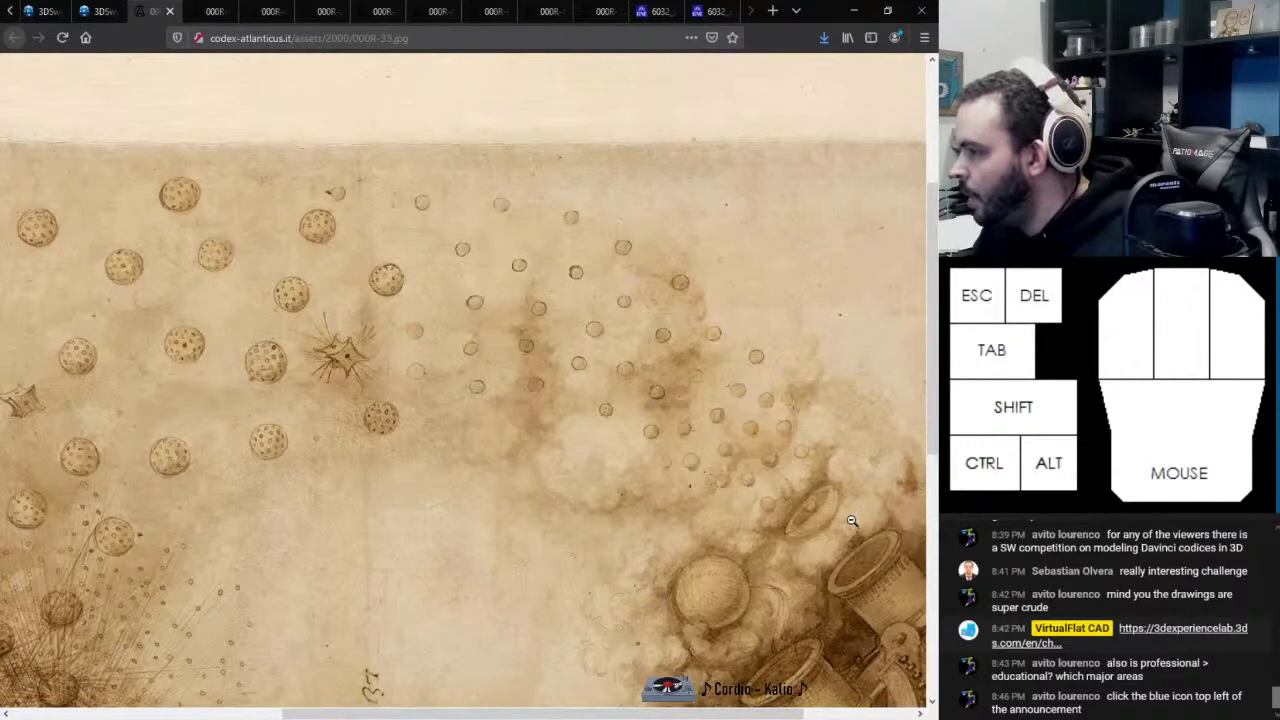
pyautogui.scroll(-1, 820, 518)
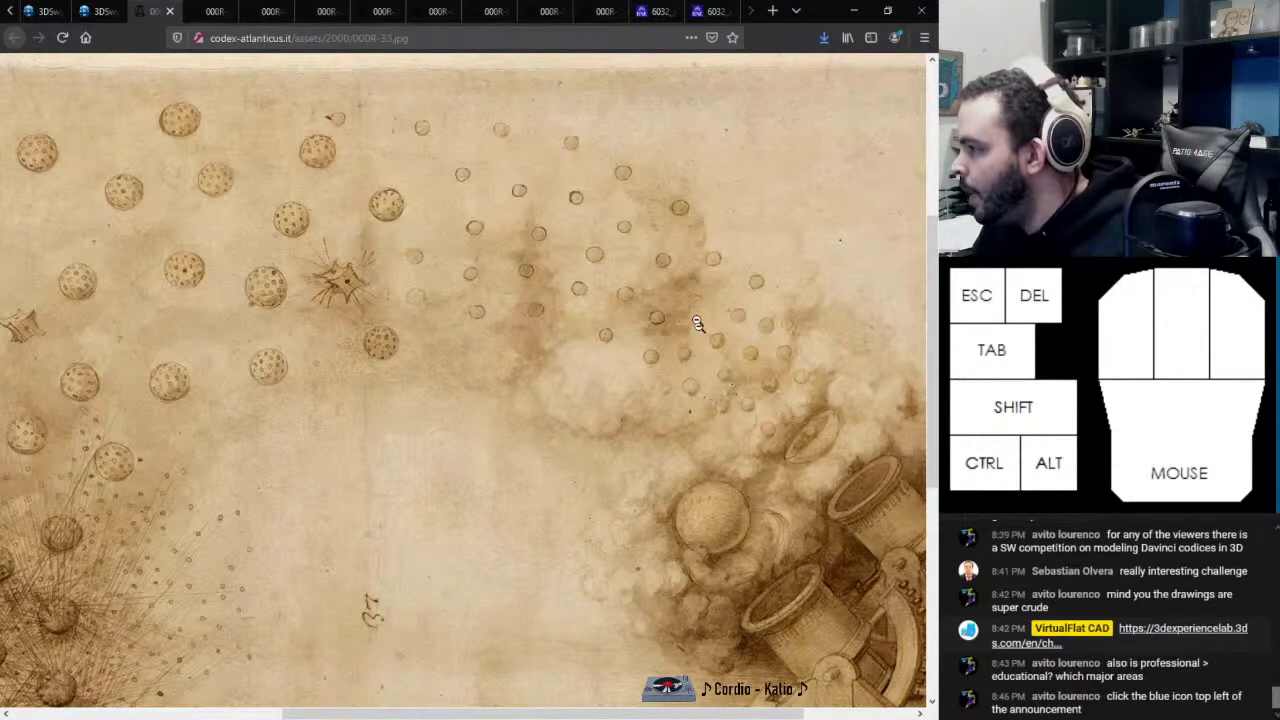
pyautogui.moveTo(423, 226); pyautogui.dragTo(390, 224, button='middle')
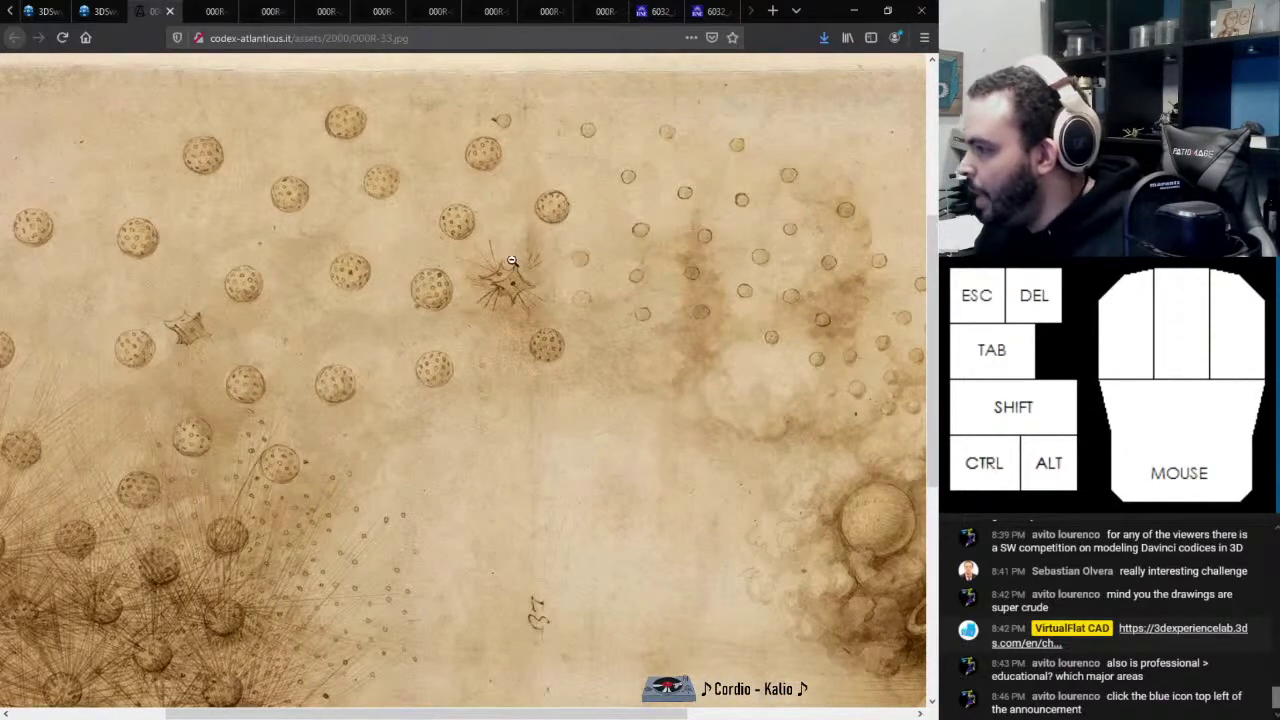
pyautogui.moveTo(366, 311)
pyautogui.mouseDown(button='middle')
pyautogui.moveTo(306, 303)
pyautogui.moveTo(249, 371)
pyautogui.moveTo(249, 328)
pyautogui.mouseUp(button='middle')
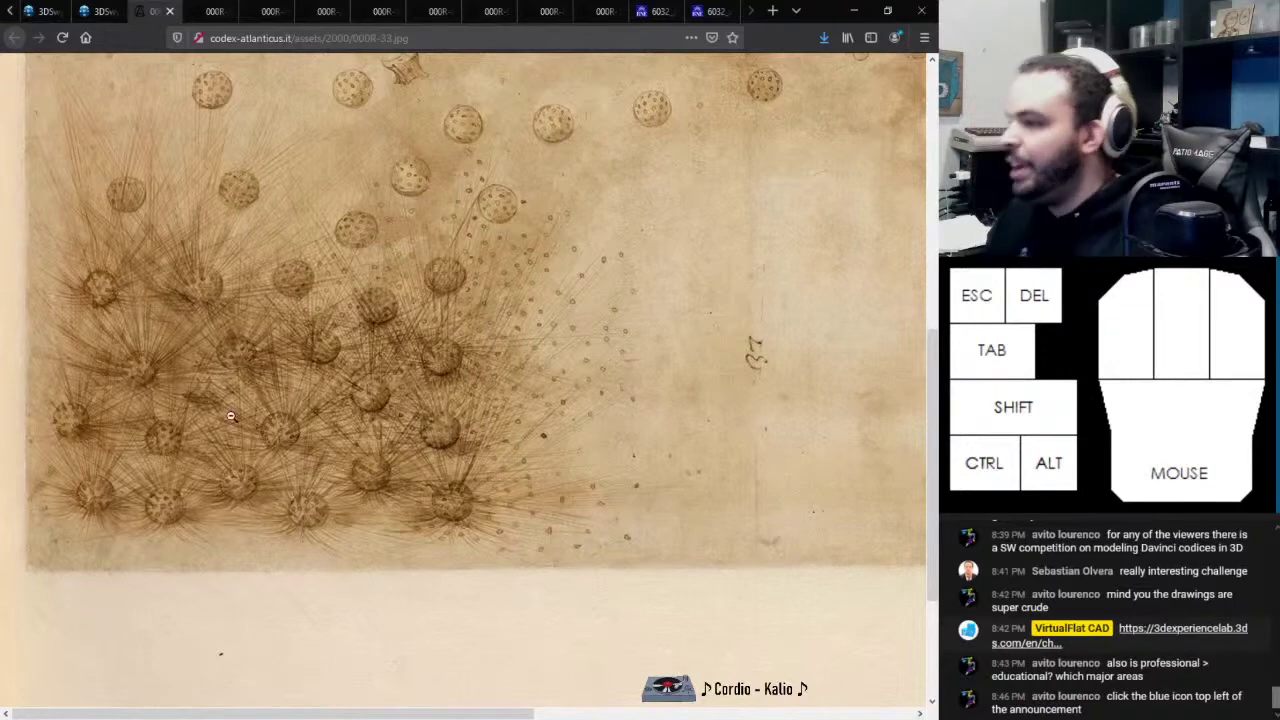
pyautogui.middleClick(322, 368)
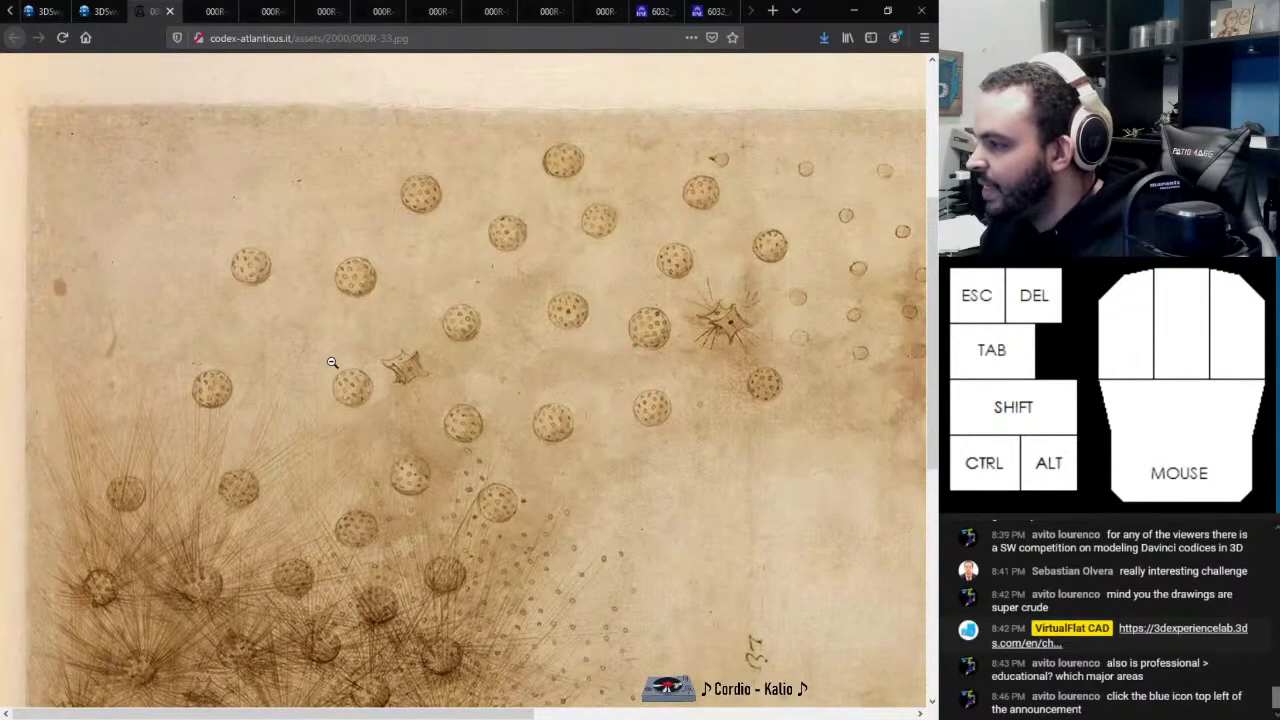
# View the Archimede screw drawing 000R-6.jpg at full size and examine the screws and wheel mechanisms in its upper half
pyautogui.click(206, 12)
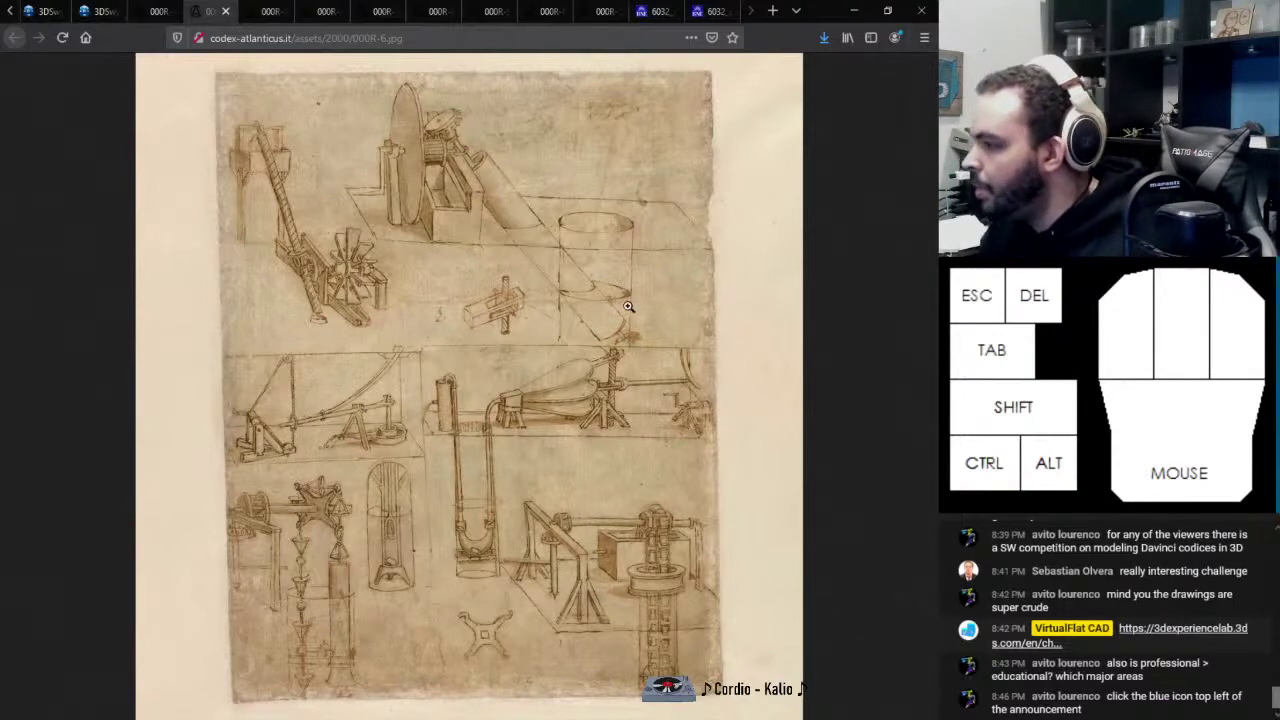
pyautogui.click(363, 286)
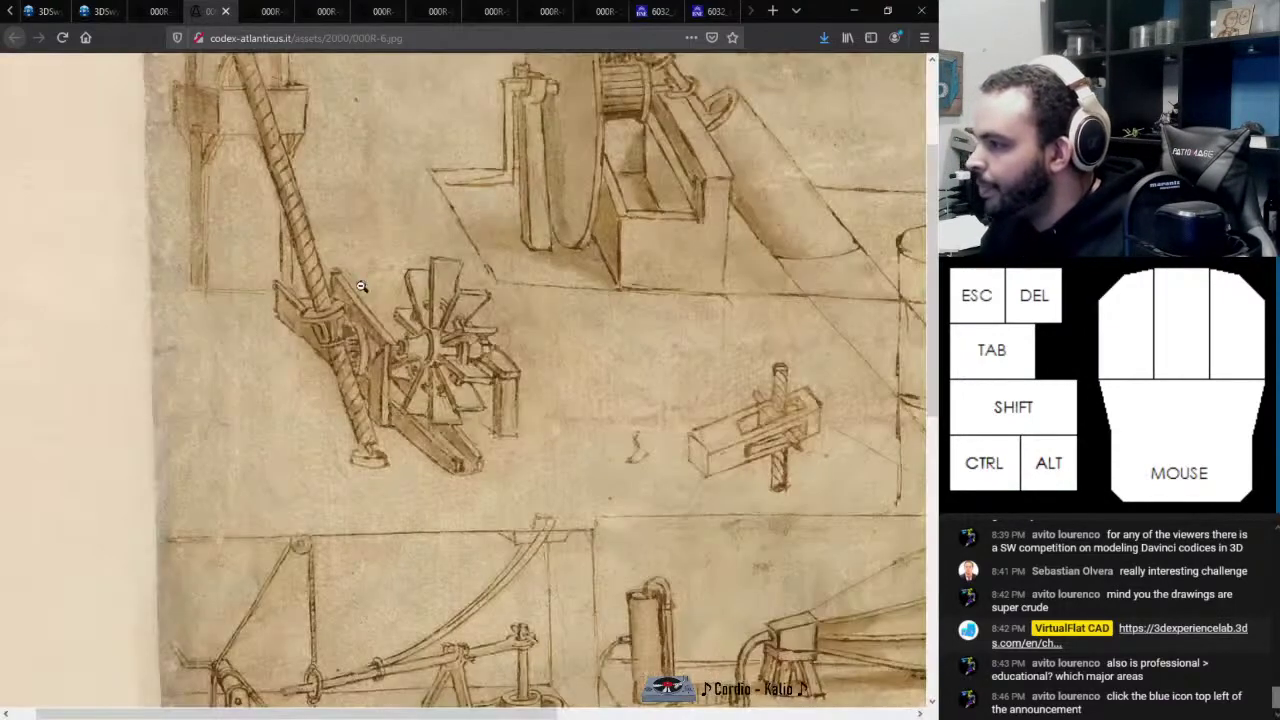
pyautogui.scroll(2, 380, 296)
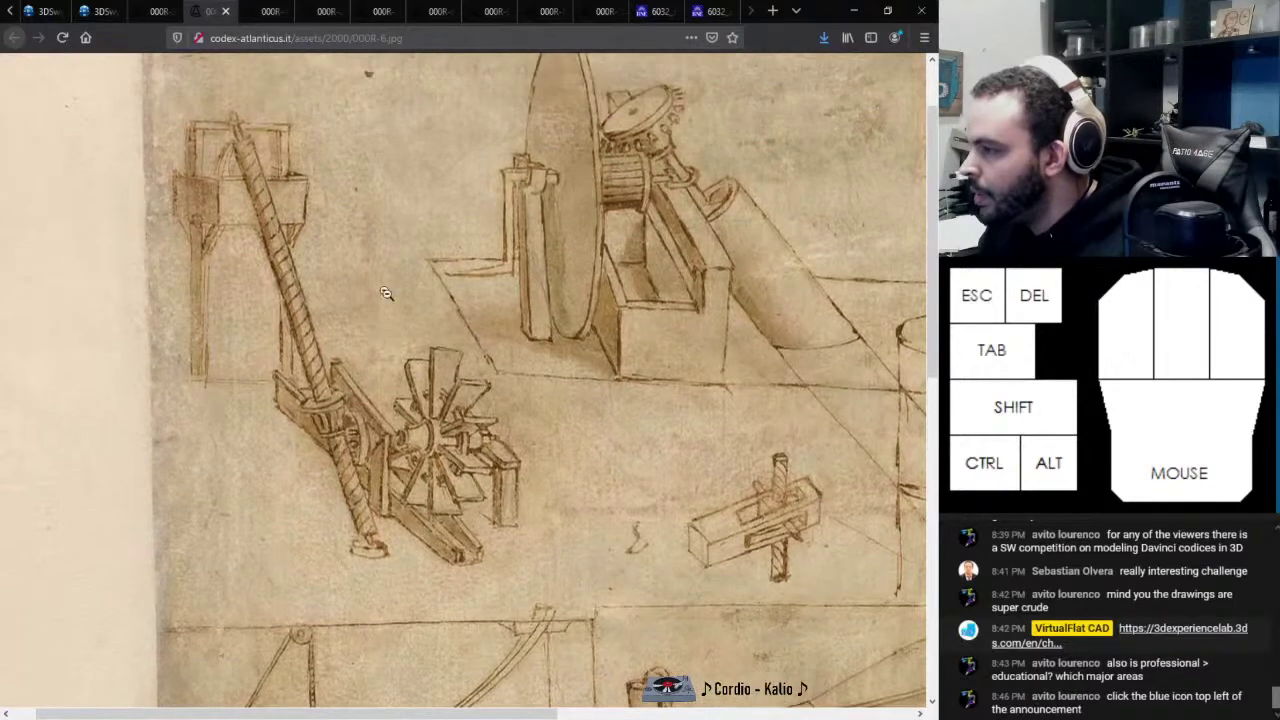
pyautogui.moveTo(636, 463)
pyautogui.mouseDown(button='middle')
pyautogui.moveTo(702, 469)
pyautogui.moveTo(698, 495)
pyautogui.mouseUp(button='middle')
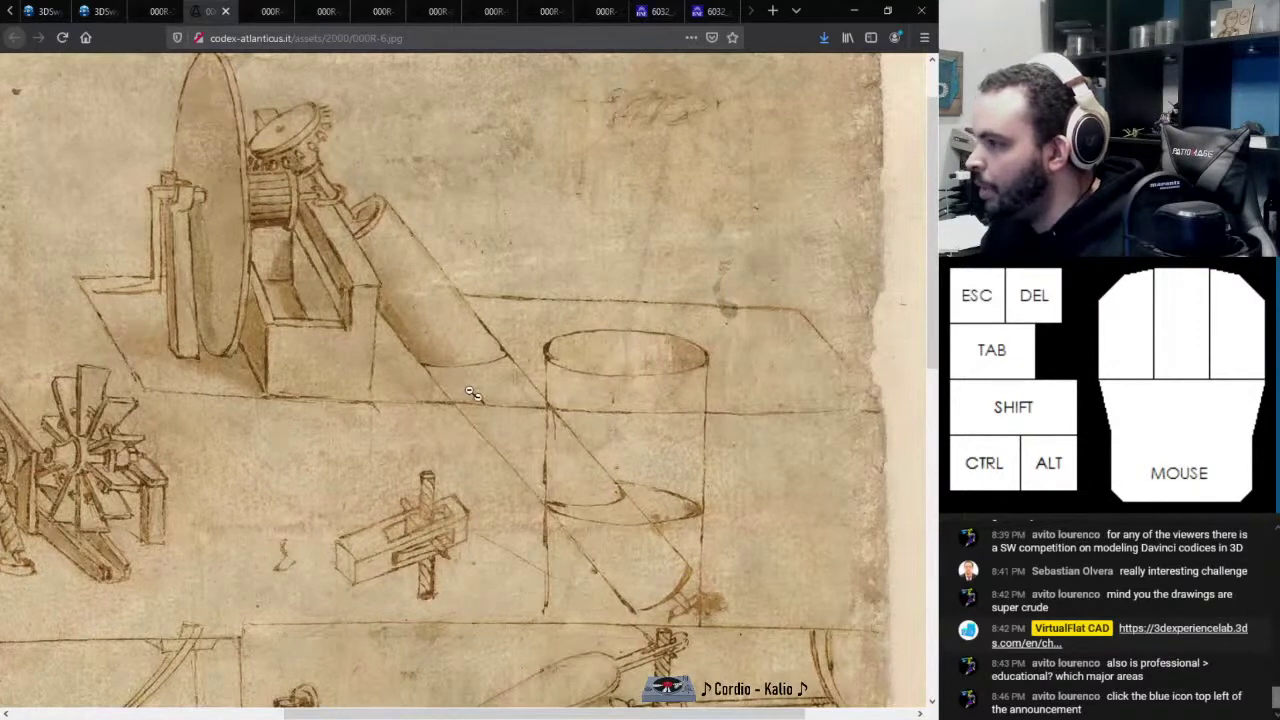
pyautogui.moveTo(376, 253)
pyautogui.mouseDown(button='middle')
pyautogui.moveTo(368, 243)
pyautogui.moveTo(352, 255)
pyautogui.mouseUp(button='middle')
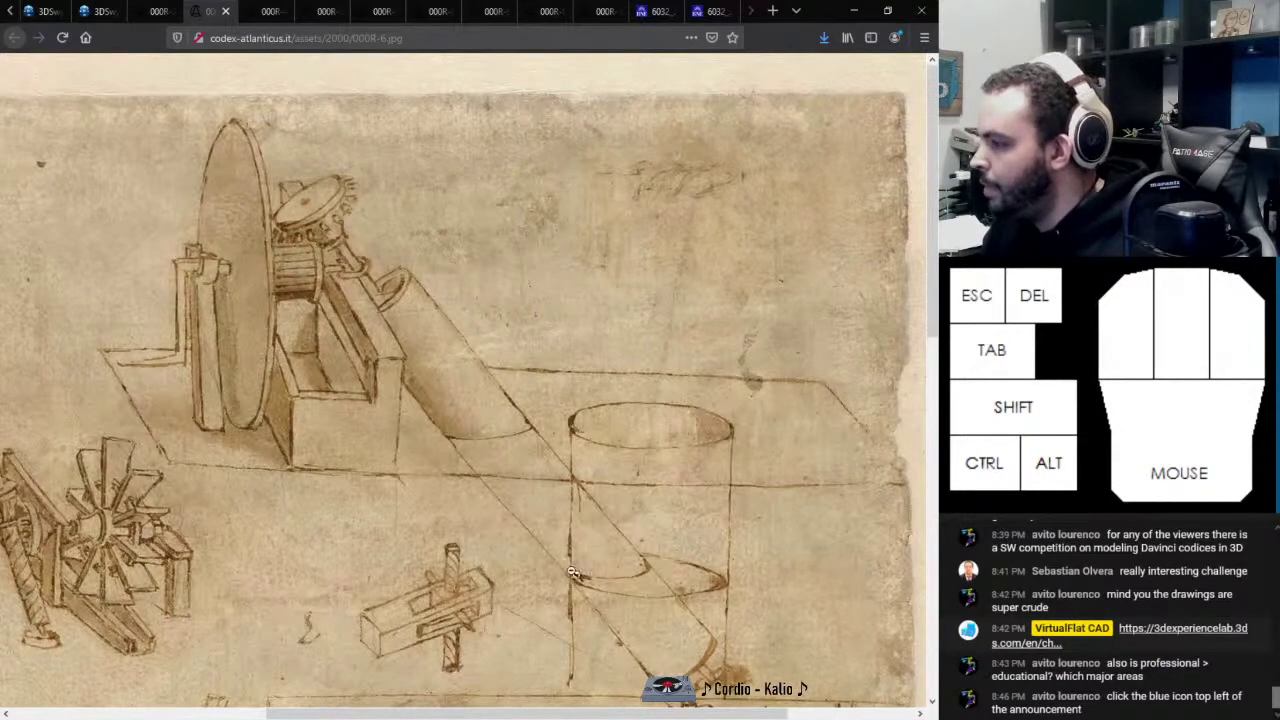
# Examine the bellows, pump and bucket-chain mechanisms in the lower half of the Archimede screw drawing
pyautogui.scroll(-5, 419, 393)
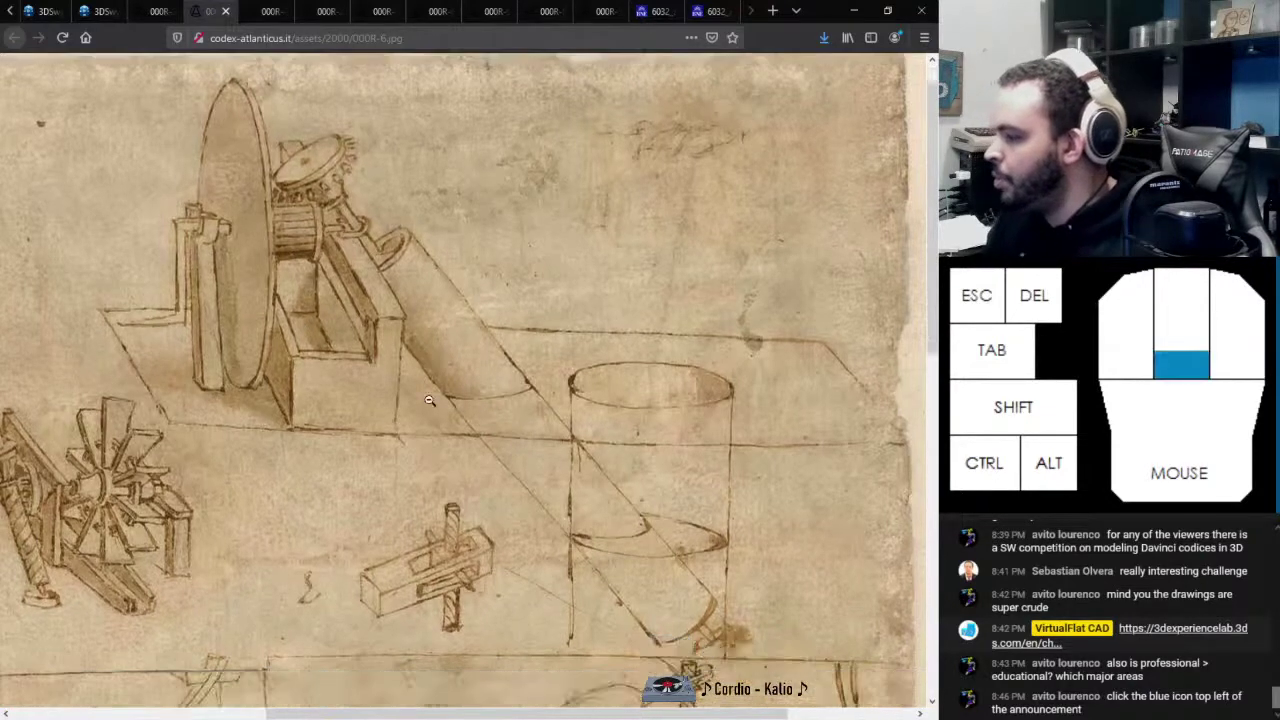
pyautogui.scroll(-1, 459, 404)
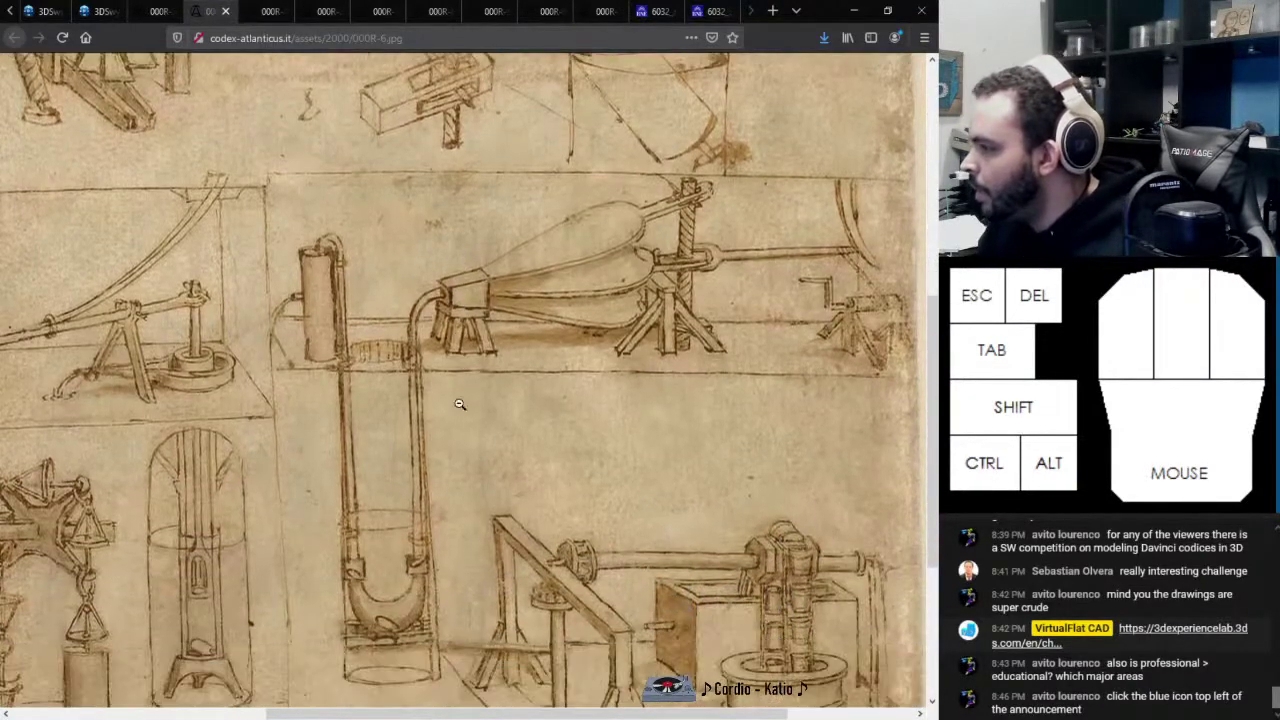
pyautogui.scroll(-1, 660, 270)
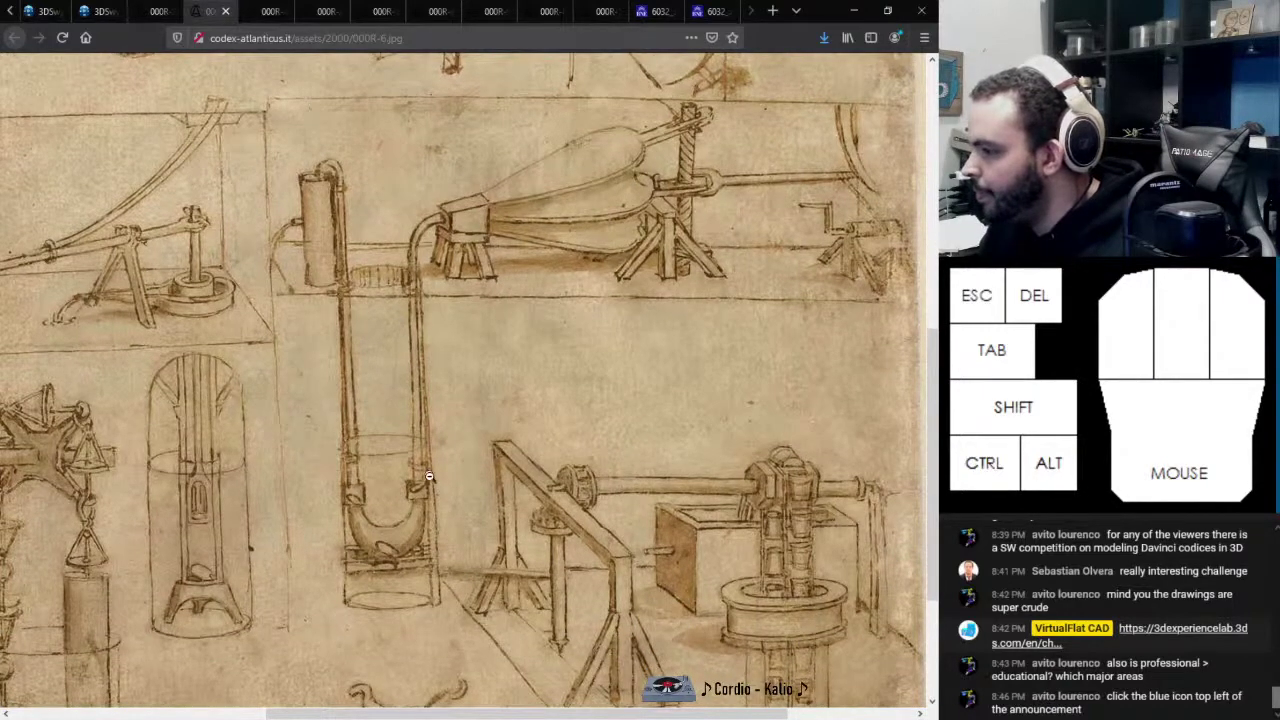
pyautogui.scroll(-3, 364, 416)
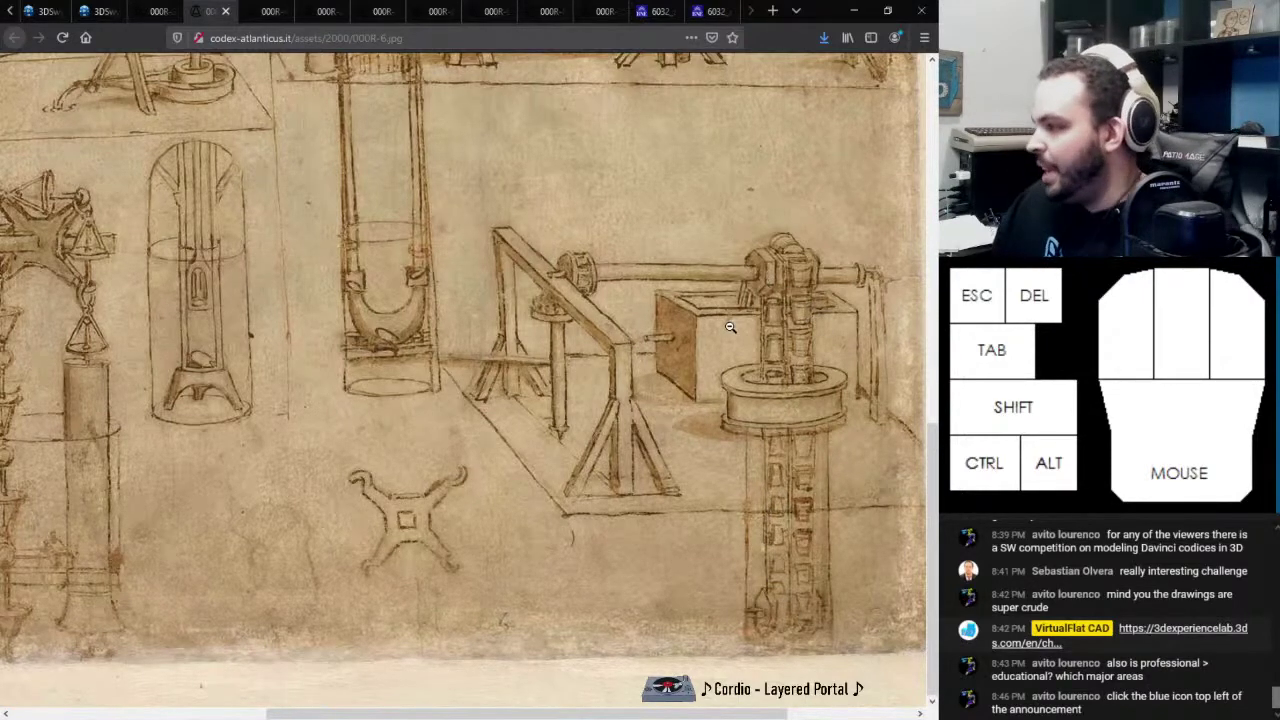
pyautogui.hscroll(-3, 251, 263)
pyautogui.hscroll(-1, 383, 286)
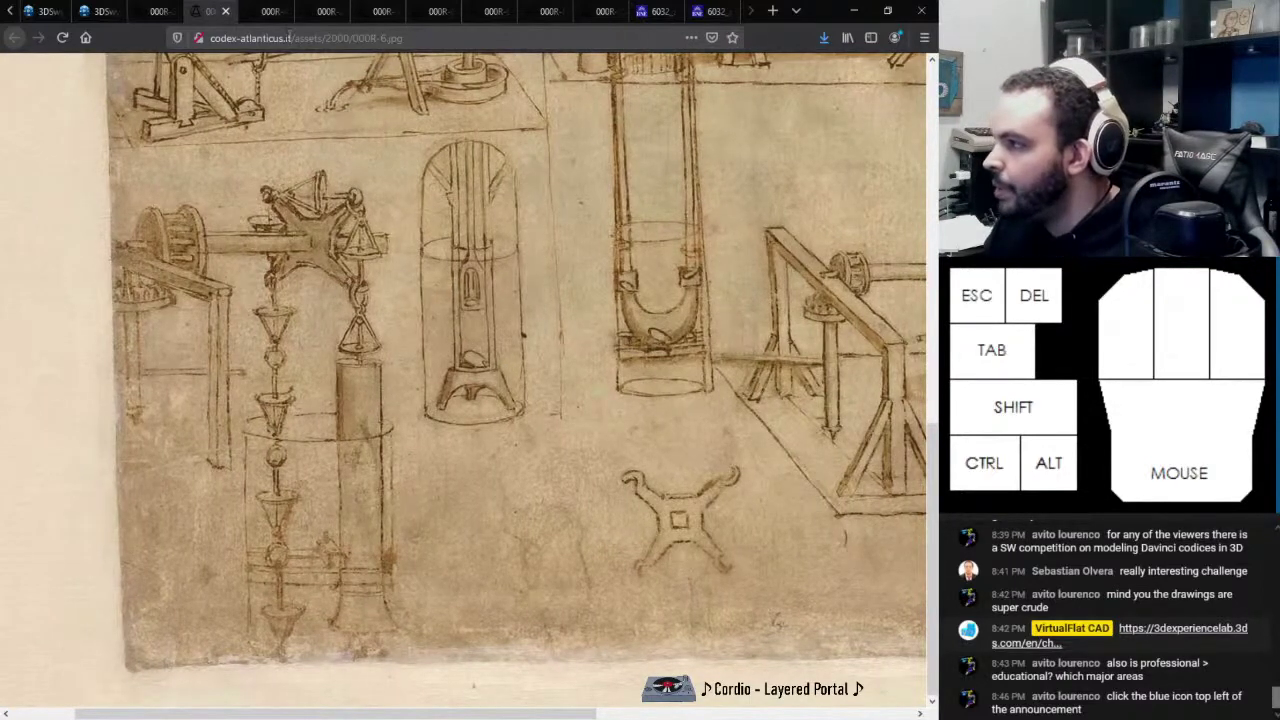
pyautogui.scroll(3, 285, 67)
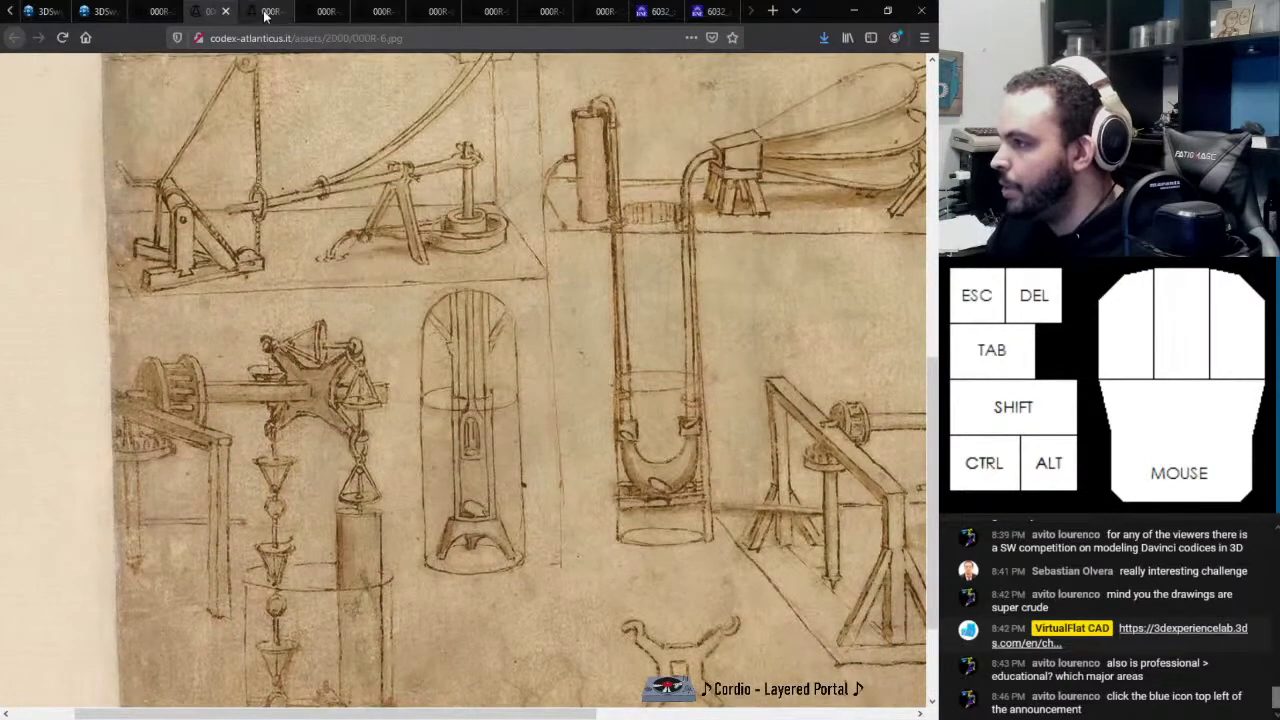
# View the triangular crane drawing 000R-4.jpg at full size and examine its frame, boom and curved excavation area
pyautogui.click(265, 12)
pyautogui.click(518, 325)
pyautogui.middleClick(640, 409)
pyautogui.middleClick(691, 400)
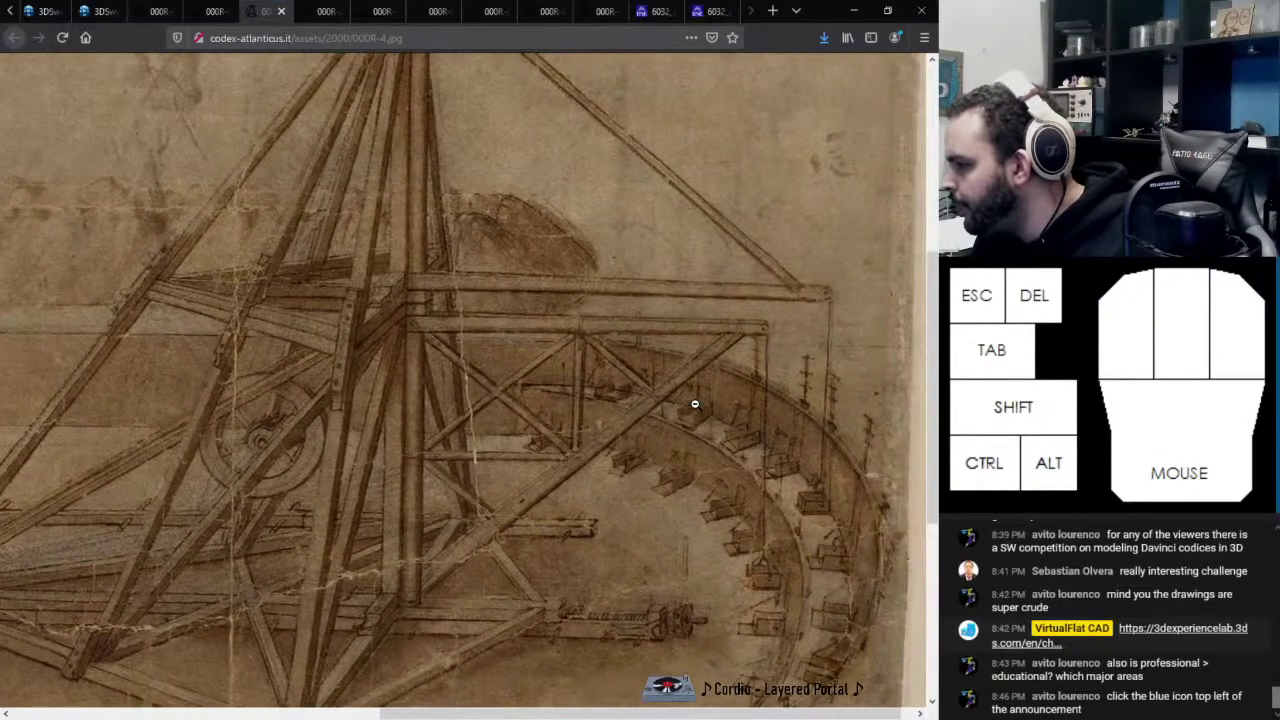
pyautogui.moveTo(718, 395)
pyautogui.mouseDown(button='middle')
pyautogui.moveTo(742, 396)
pyautogui.moveTo(730, 403)
pyautogui.mouseUp(button='middle')
pyautogui.moveTo(651, 465); pyautogui.dragTo(651, 389, button='middle')
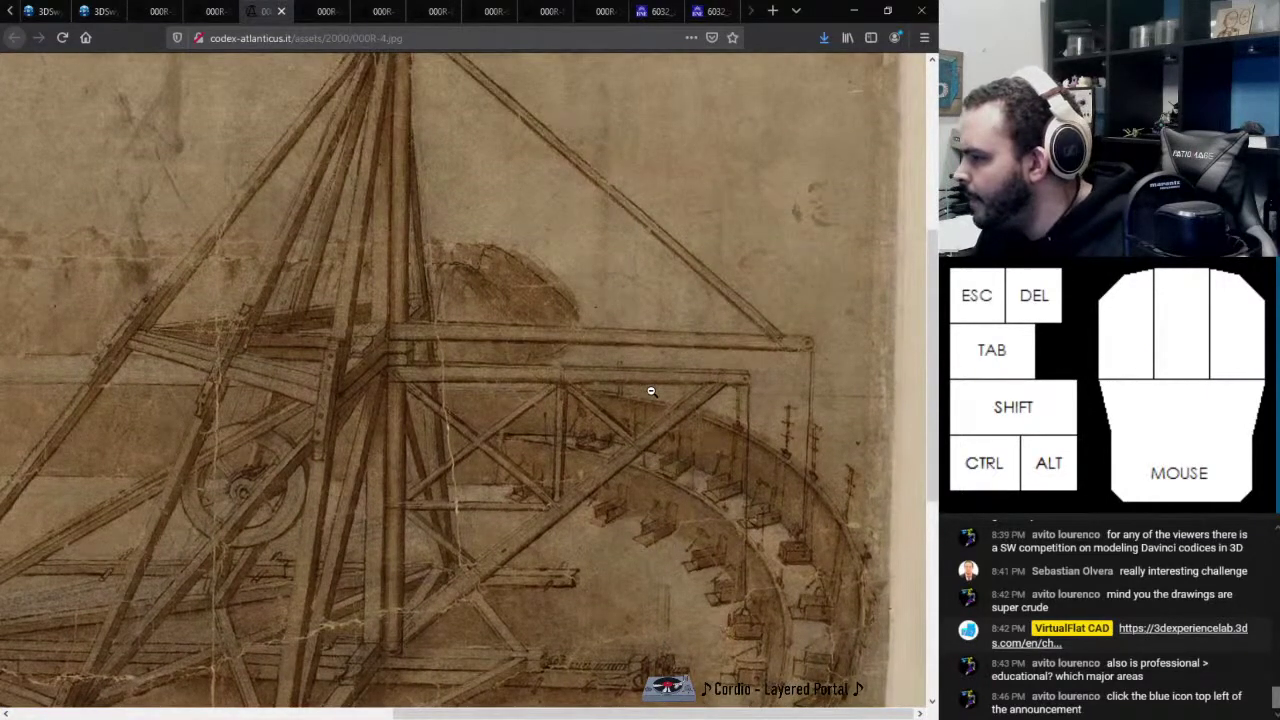
pyautogui.moveTo(658, 410)
pyautogui.mouseDown(button='middle')
pyautogui.moveTo(600, 357)
pyautogui.moveTo(586, 314)
pyautogui.moveTo(611, 337)
pyautogui.moveTo(553, 455)
pyautogui.moveTo(591, 449)
pyautogui.moveTo(598, 410)
pyautogui.mouseUp(button='middle')
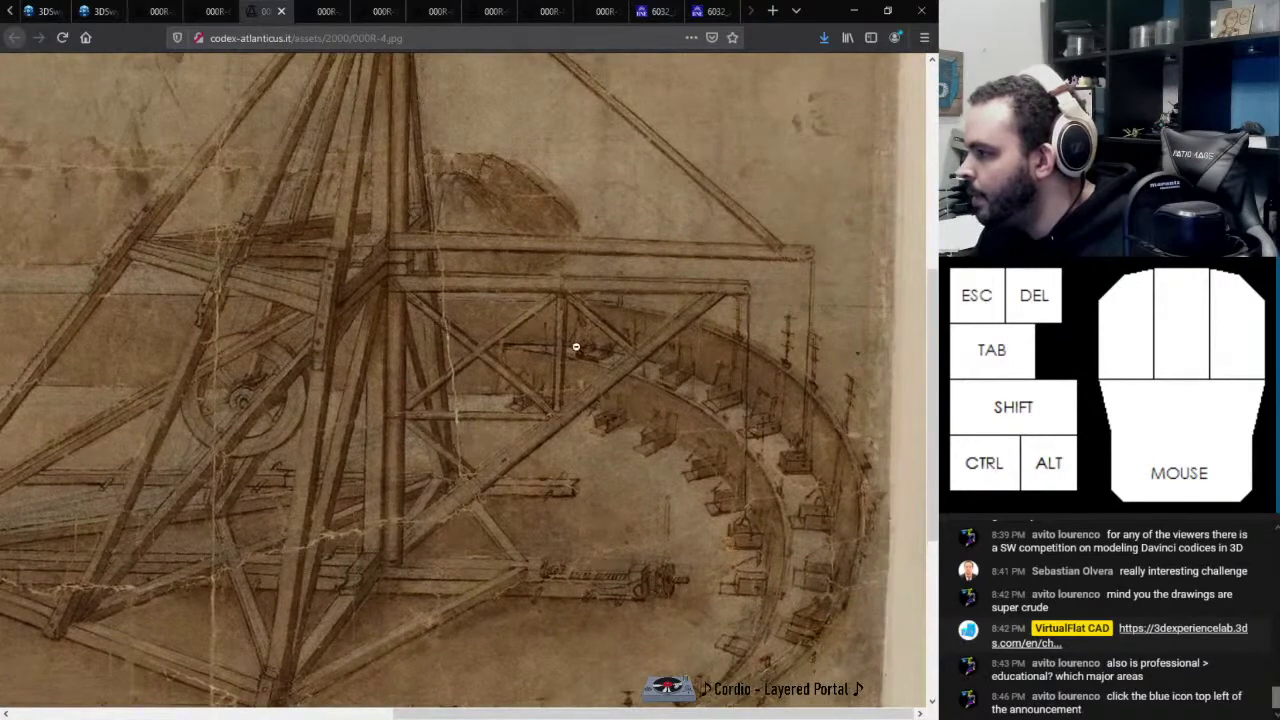
# View the roasting jack drawing 000R-21.jpg at full size and examine the geared spit above the fire
pyautogui.click(310, 11)
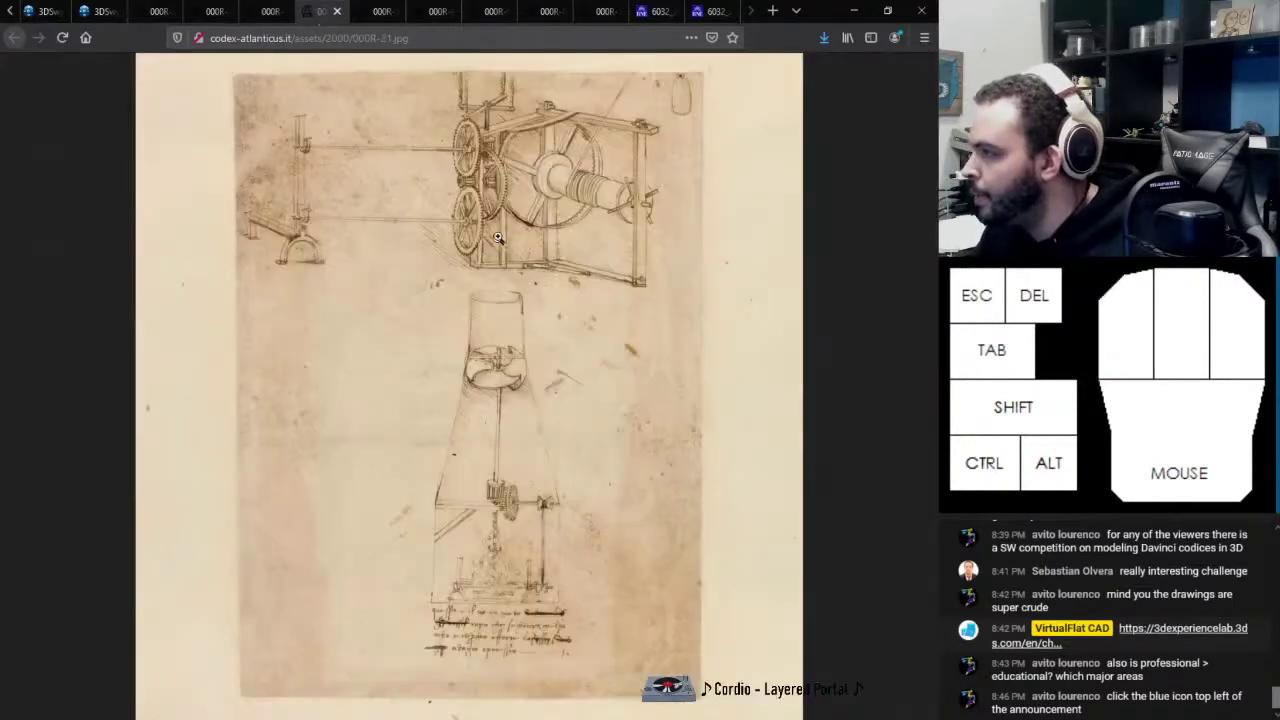
pyautogui.click(524, 560)
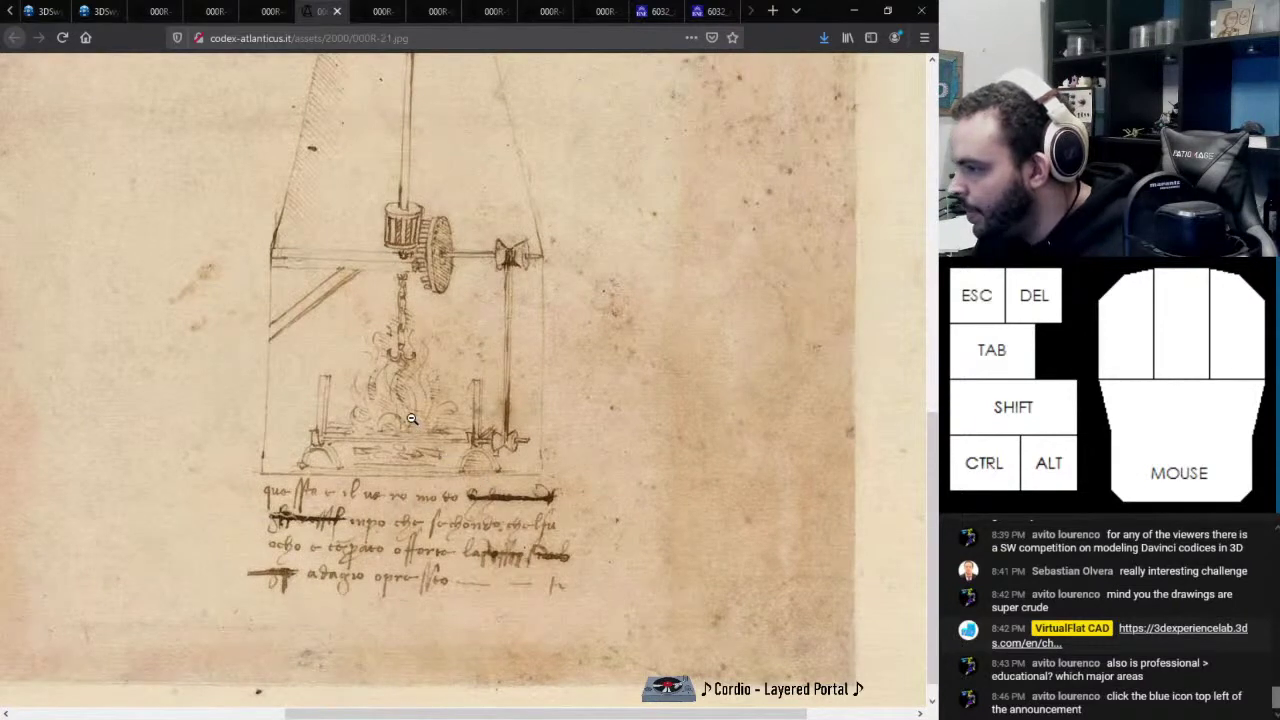
pyautogui.moveTo(423, 447); pyautogui.dragTo(430, 445, button='middle')
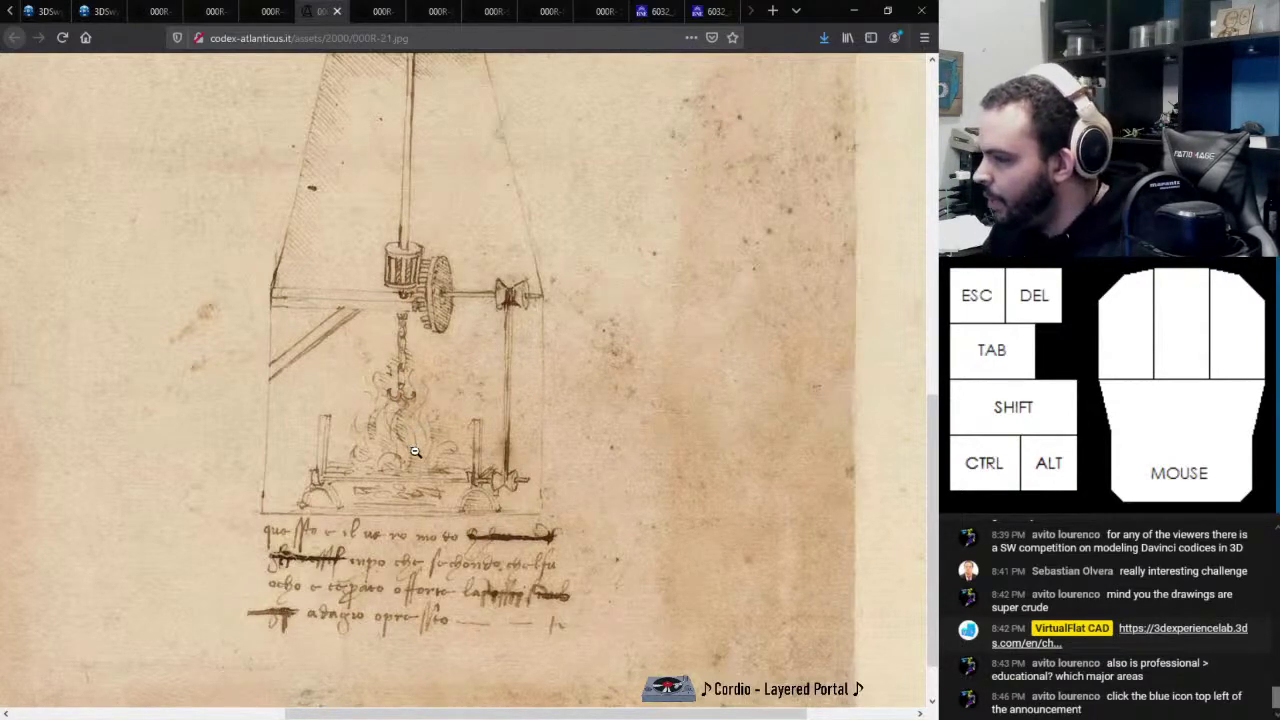
# Examine the gear train, rope drum and connecting rods in the upper part of the roasting jack drawing
pyautogui.click(424, 385)
pyautogui.scroll(2, 424, 384)
pyautogui.scroll(3, 424, 384)
pyautogui.moveTo(771, 351); pyautogui.dragTo(662, 338, button='middle')
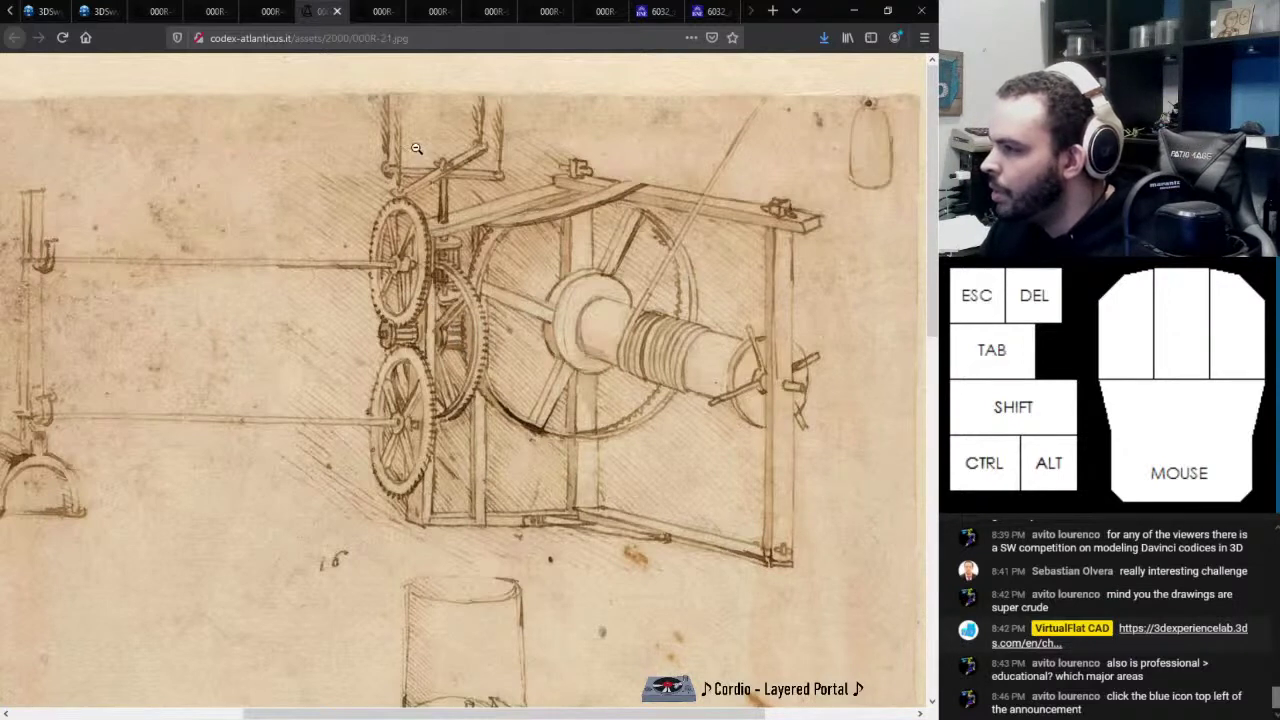
pyautogui.hscroll(-4, 423, 206)
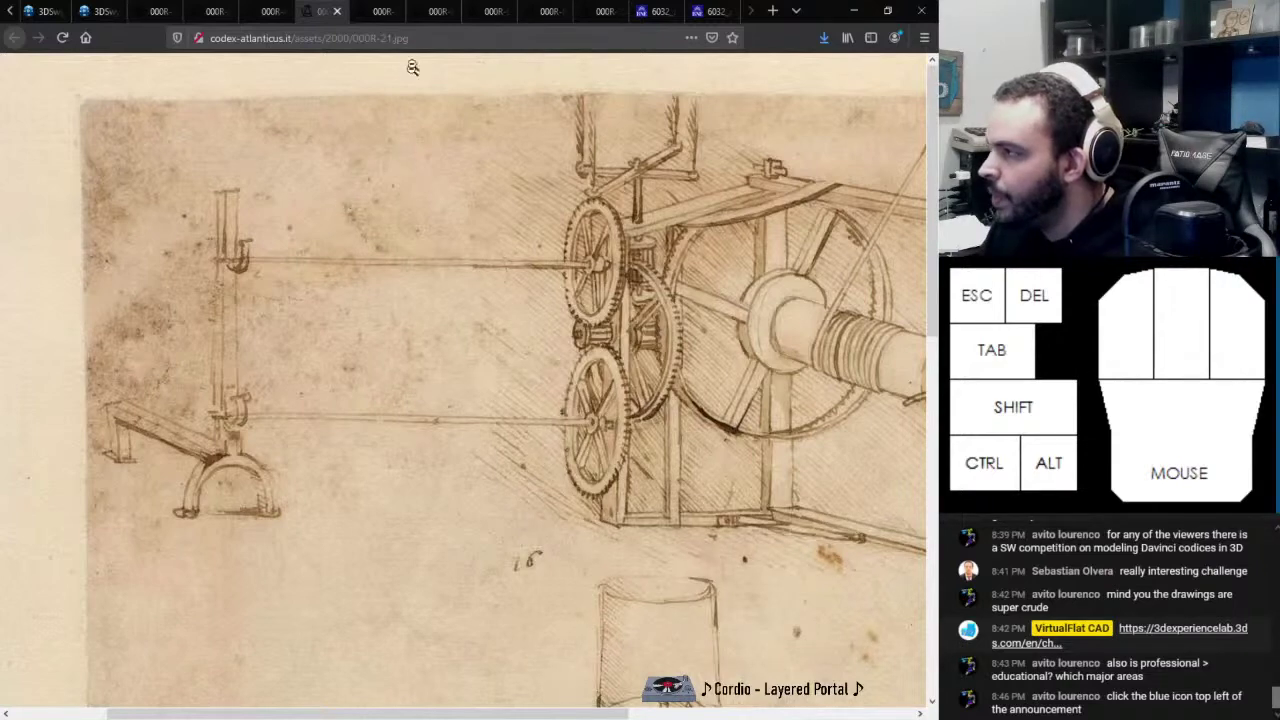
# View the column-lifting crane drawing 000R-138.jpg, and examine the upper truss of the swing bridge drawing 000R-855.jpg at full size
pyautogui.click(376, 11)
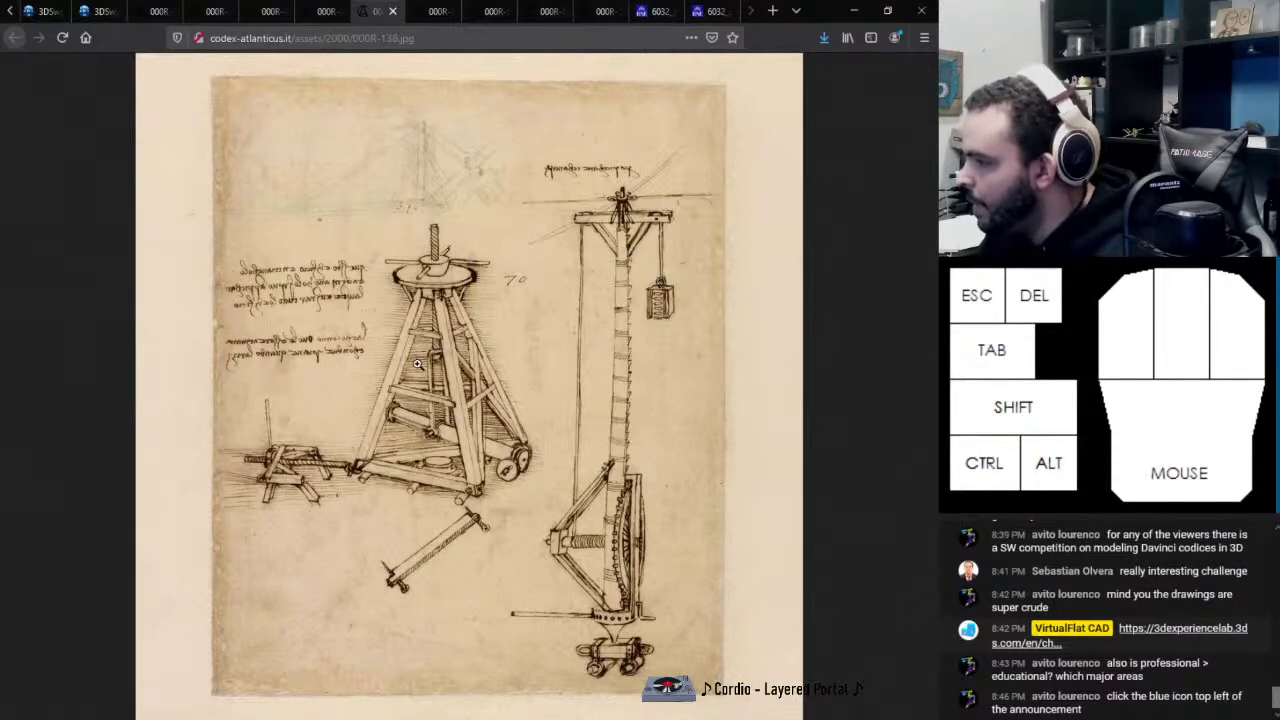
pyautogui.click(437, 14)
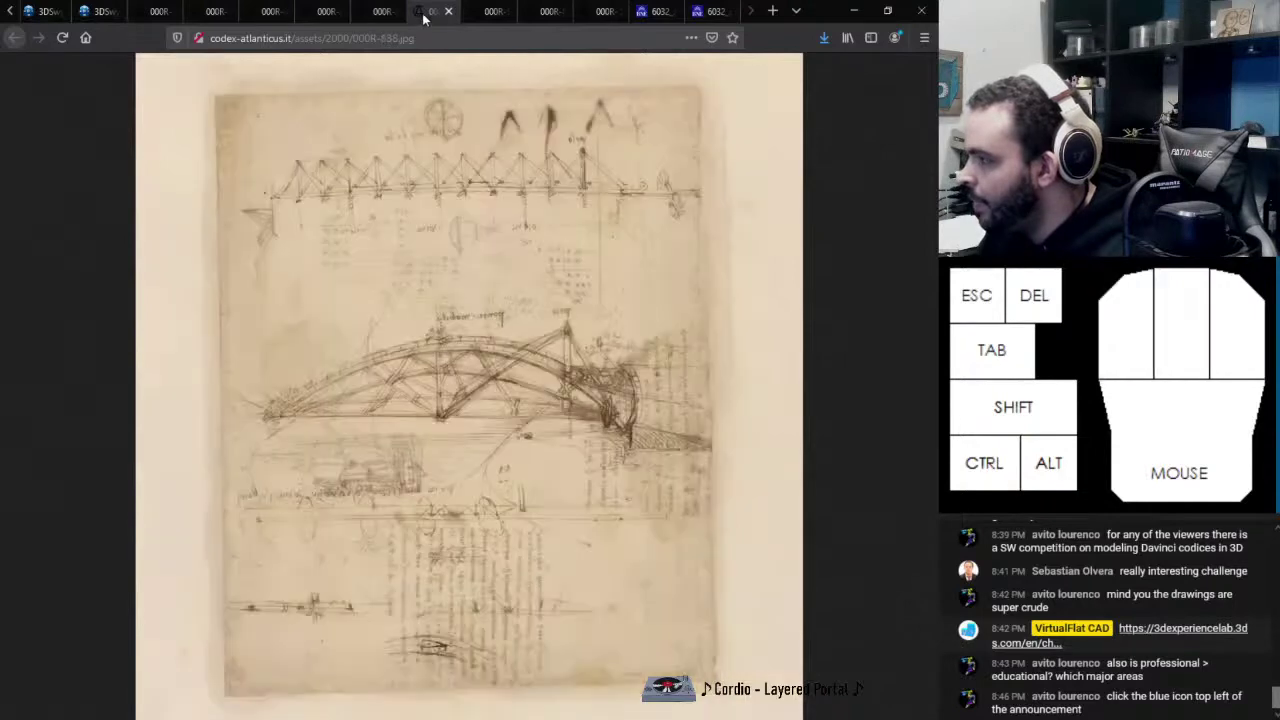
pyautogui.click(358, 402)
pyautogui.moveTo(365, 397)
pyautogui.mouseDown(button='middle')
pyautogui.moveTo(440, 372)
pyautogui.moveTo(420, 314)
pyautogui.moveTo(384, 297)
pyautogui.mouseUp(button='middle')
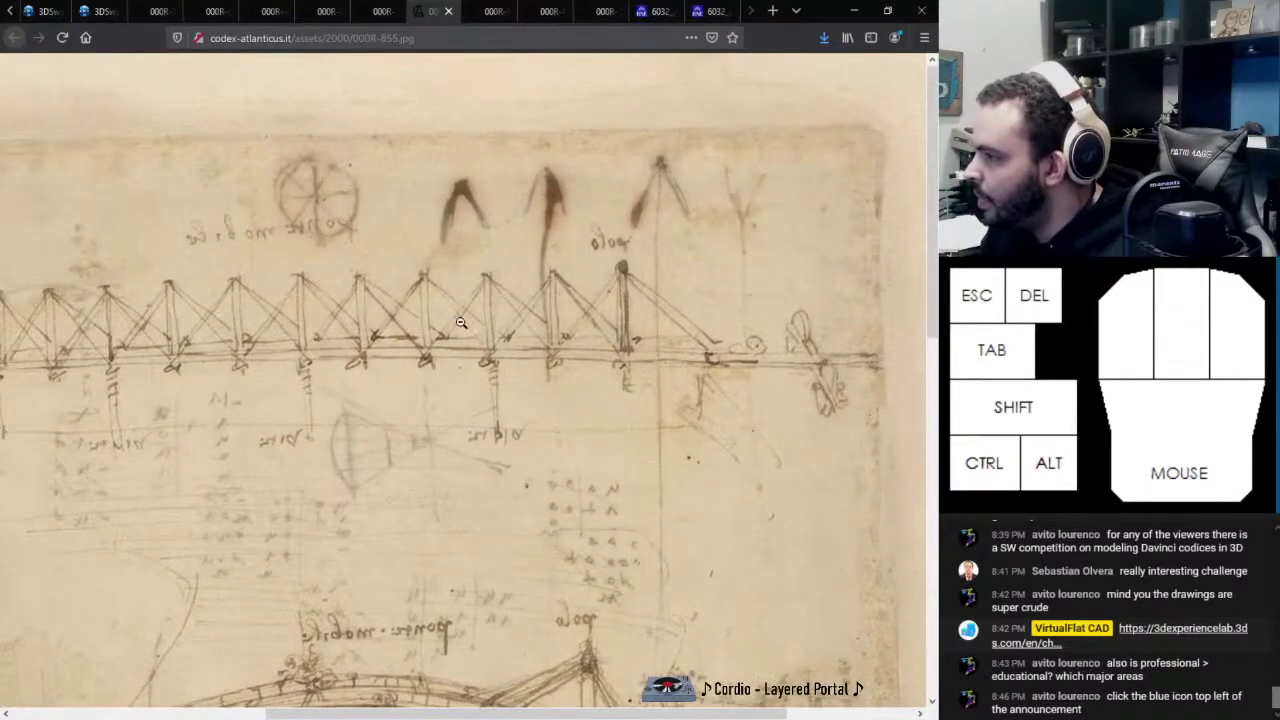
pyautogui.hscroll(-4, 459, 325)
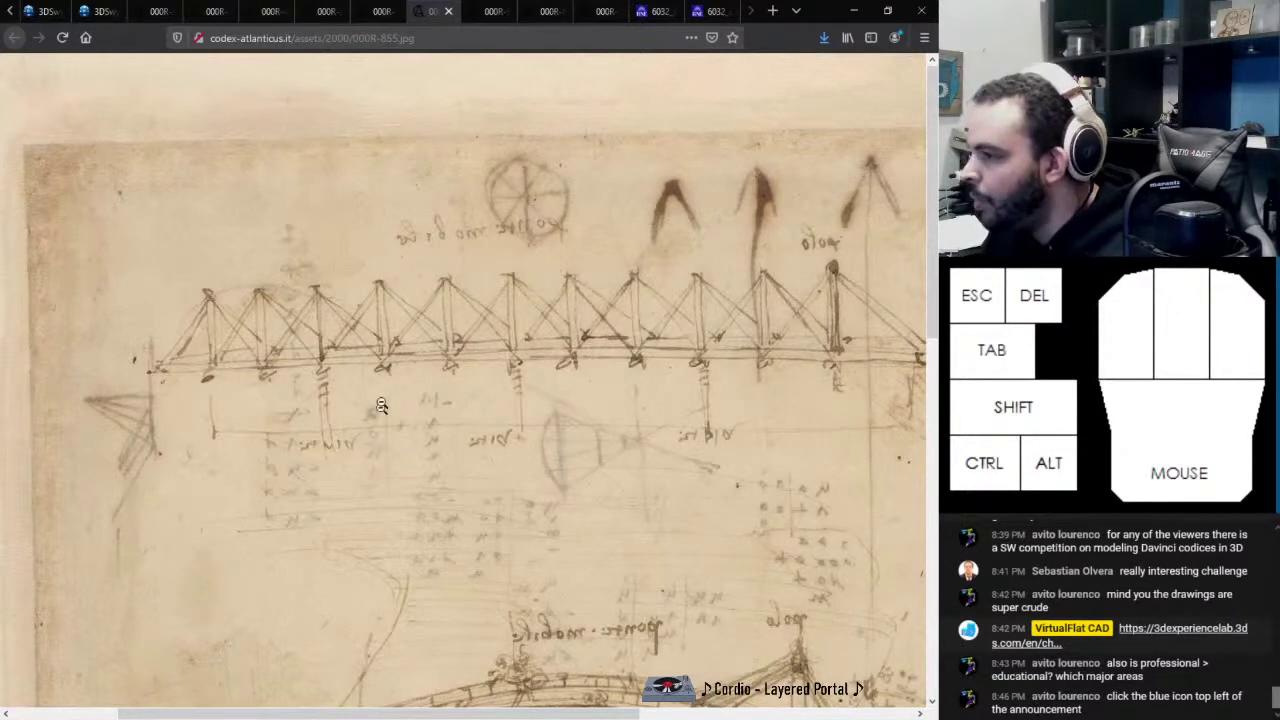
# View the paddle boat drawing 000R-945.jpg at full size and examine its central gear mechanism and the surrounding detail sketches
pyautogui.click(481, 14)
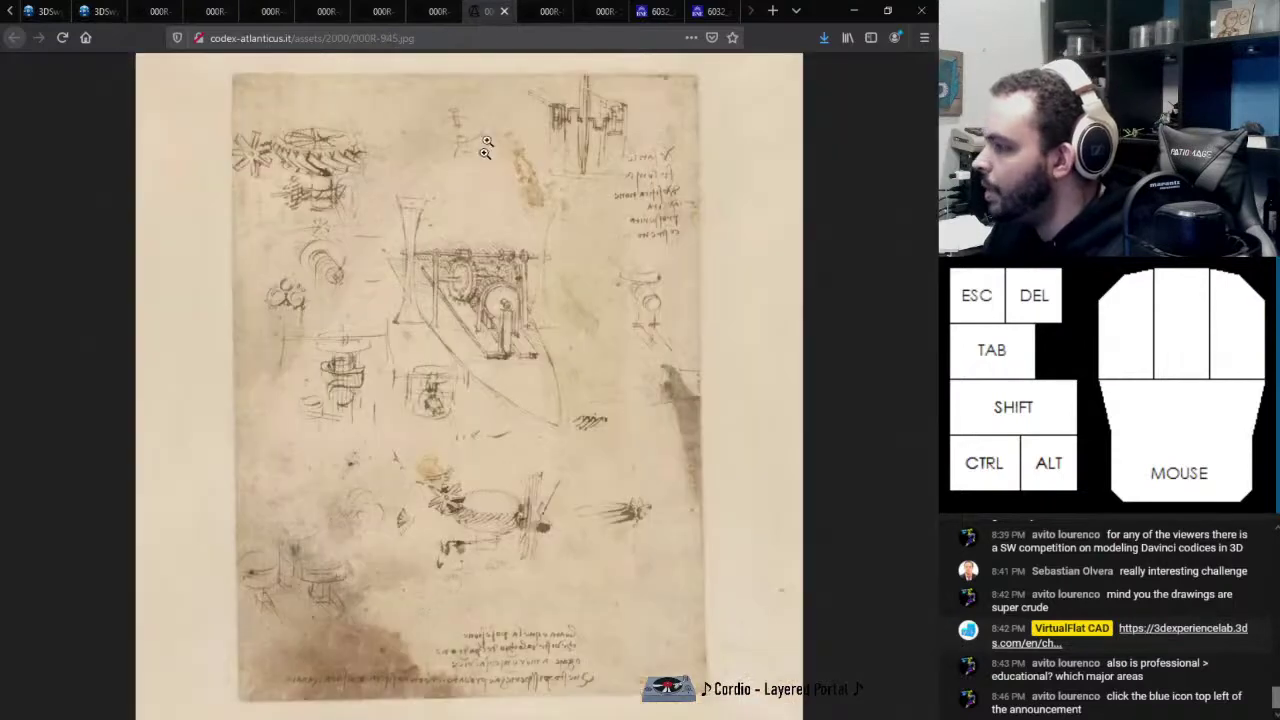
pyautogui.click(475, 302)
pyautogui.moveTo(494, 331); pyautogui.dragTo(508, 361, button='middle')
pyautogui.moveTo(608, 343); pyautogui.dragTo(537, 324, button='middle')
pyautogui.moveTo(546, 368); pyautogui.dragTo(538, 307, button='middle')
pyautogui.scroll(5, 600, 220)
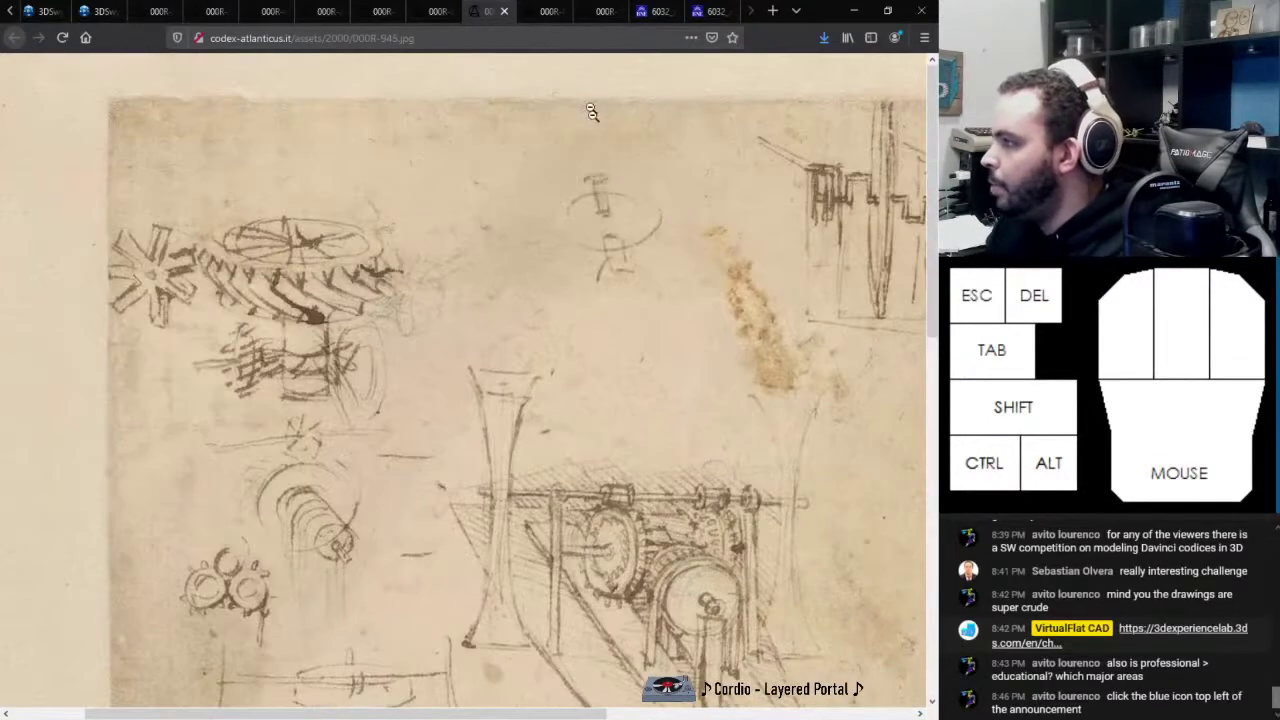
# View the car drawing 000R-812.jpg at full size and examine the gears and small mechanisms in its lower half
pyautogui.click(547, 20)
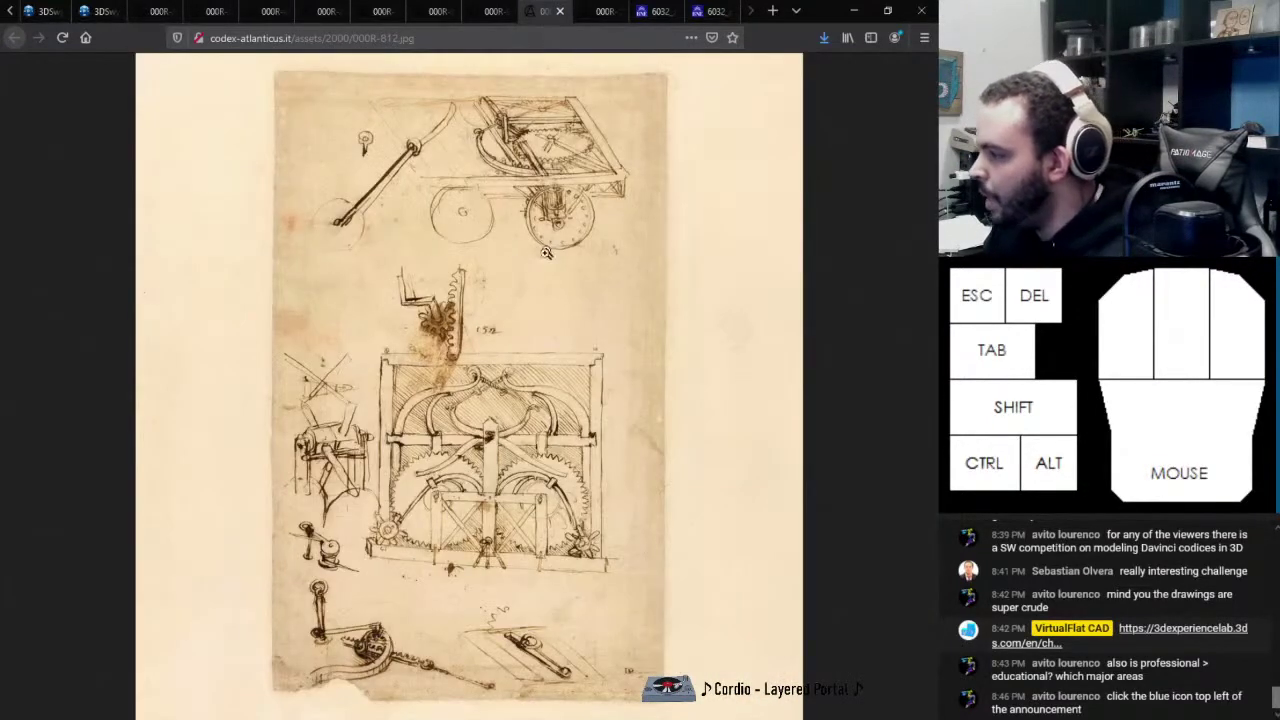
pyautogui.click(535, 366)
pyautogui.moveTo(512, 363)
pyautogui.mouseDown(button='middle')
pyautogui.moveTo(510, 308)
pyautogui.moveTo(420, 271)
pyautogui.moveTo(432, 406)
pyautogui.moveTo(598, 137)
pyautogui.mouseUp(button='middle')
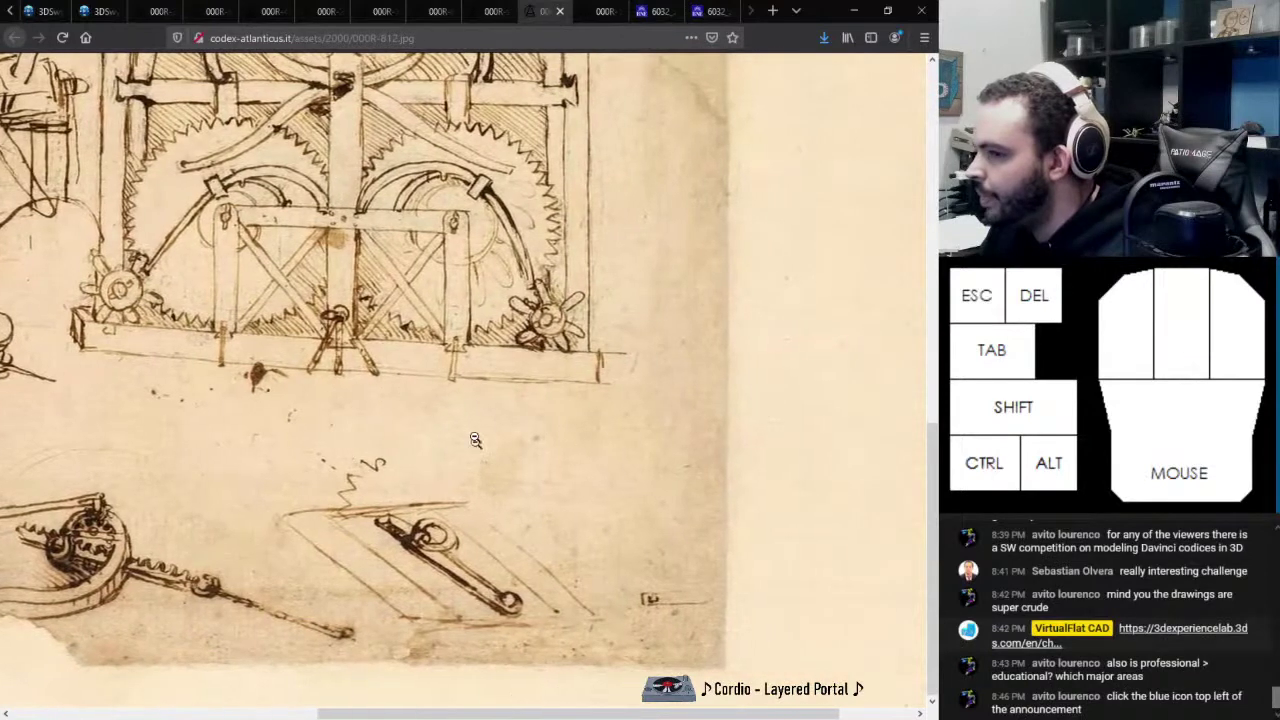
# View the ideal city details drawing 000R-116.jpg and the Leone Meccanico folios from Codex Madrid I
pyautogui.click(597, 12)
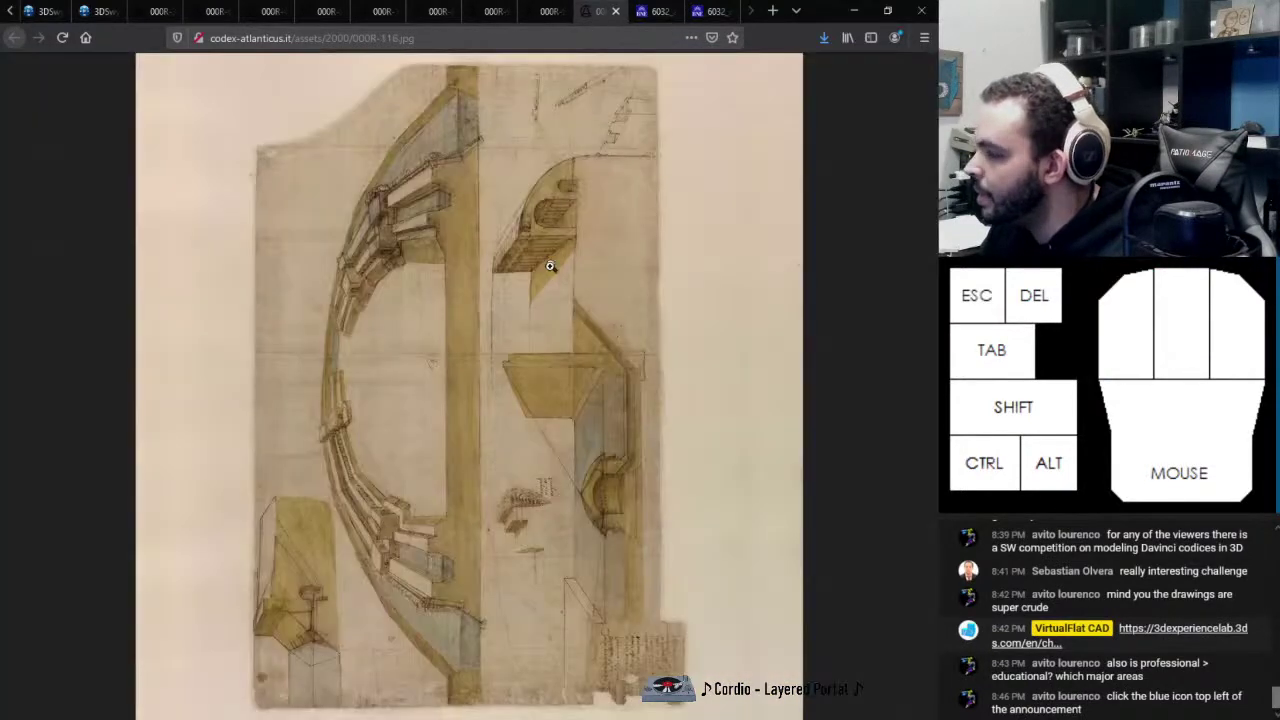
pyautogui.rightClick(524, 297)
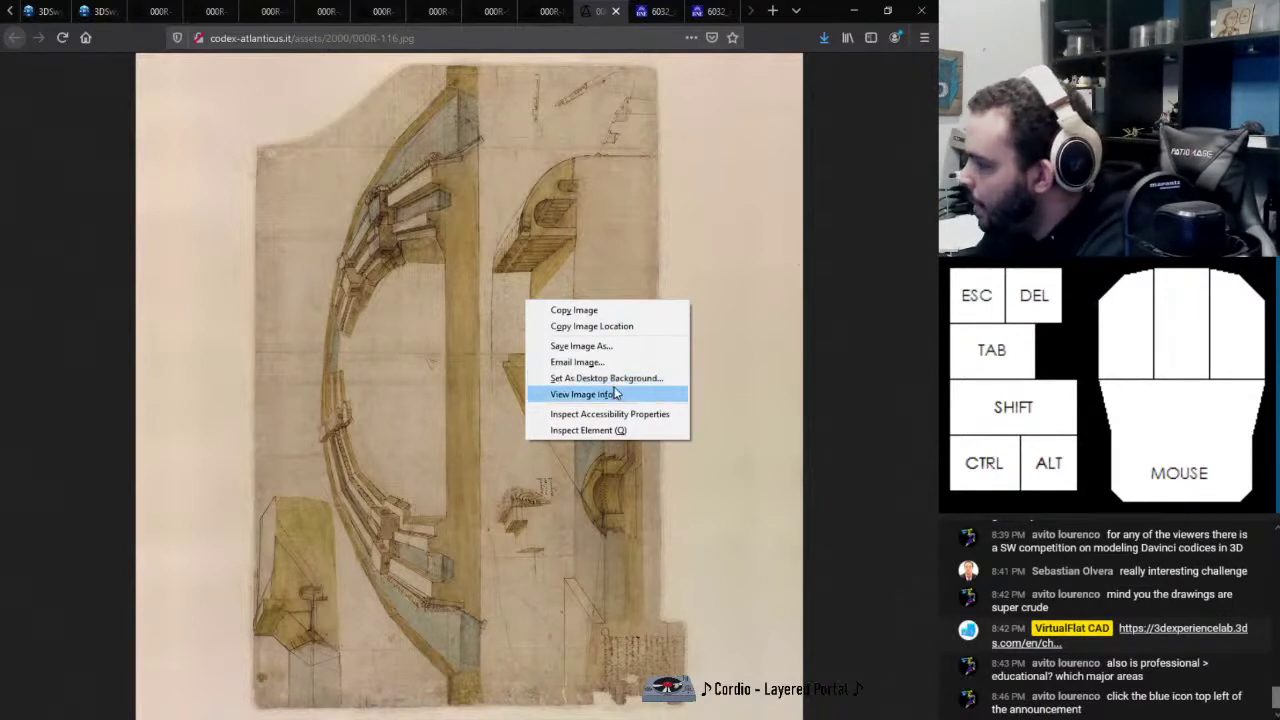
pyautogui.click(854, 389)
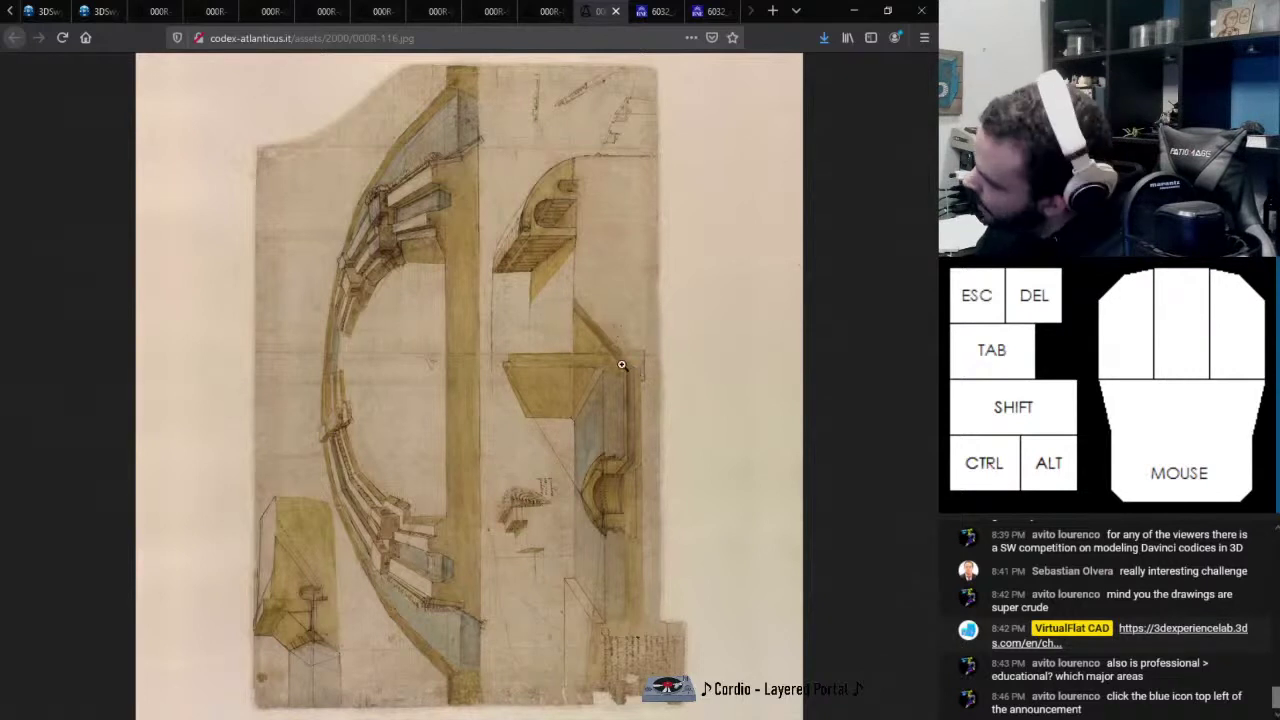
pyautogui.click(655, 11)
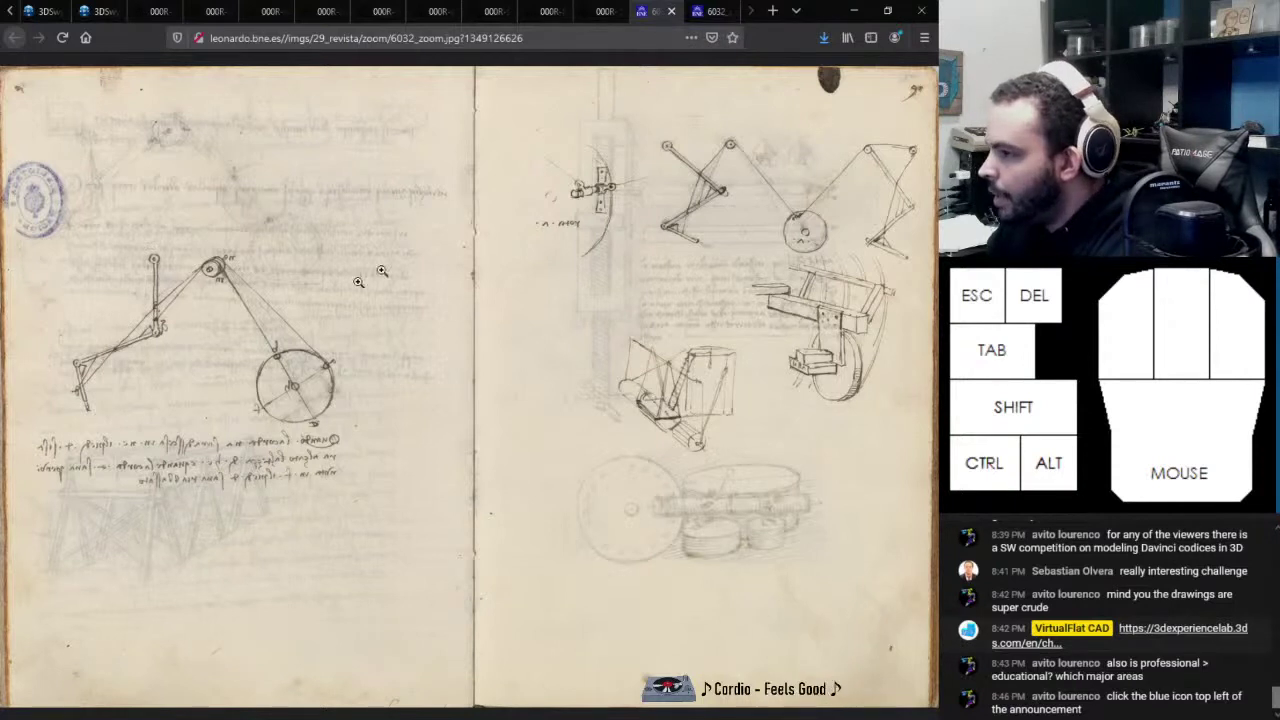
pyautogui.click(699, 11)
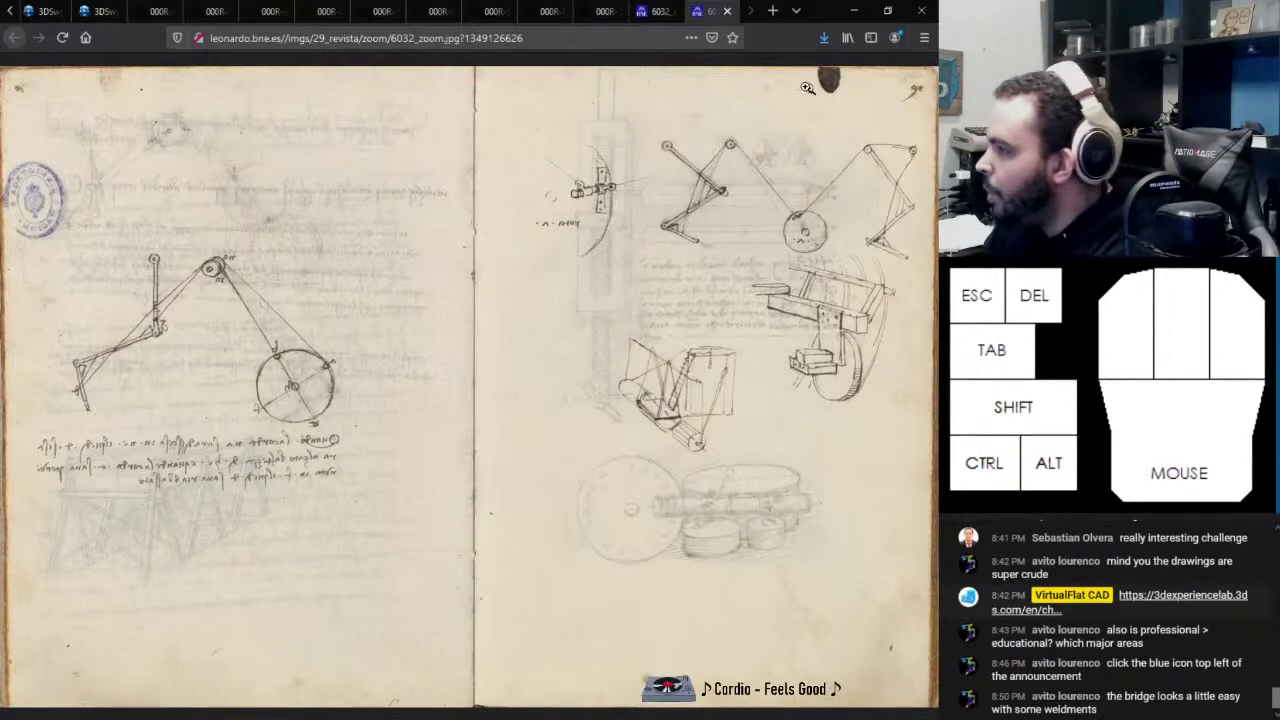
# Return to the car drawing and examine the whole plan view of its geared frame with the curved springs
pyautogui.click(596, 12)
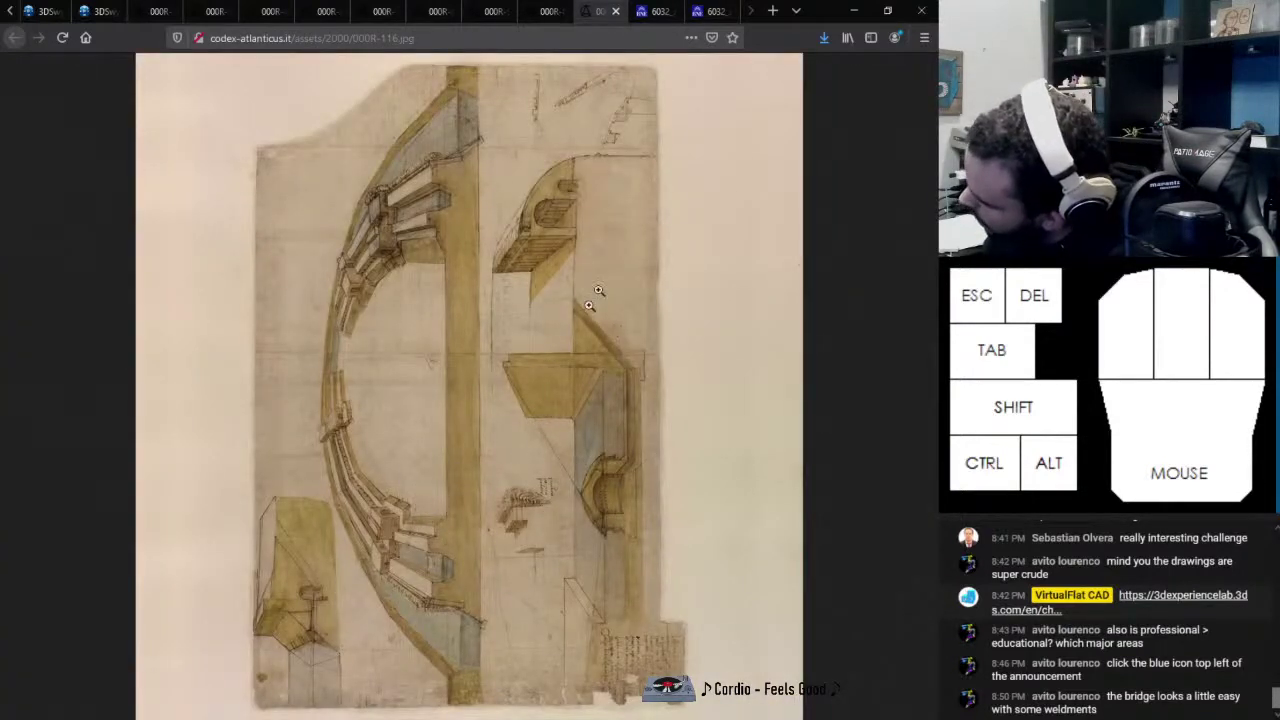
pyautogui.click(538, 14)
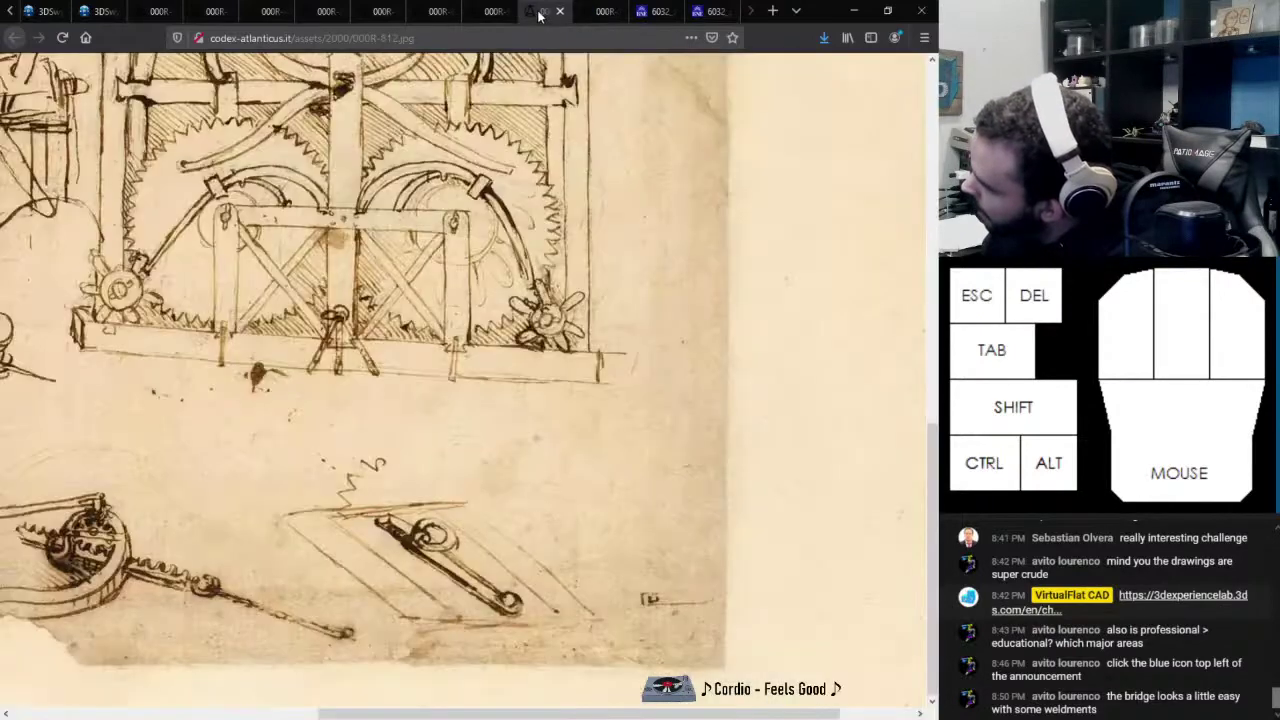
pyautogui.moveTo(488, 95)
pyautogui.mouseDown(button='middle')
pyautogui.moveTo(414, 263)
pyautogui.moveTo(517, 250)
pyautogui.mouseUp(button='middle')
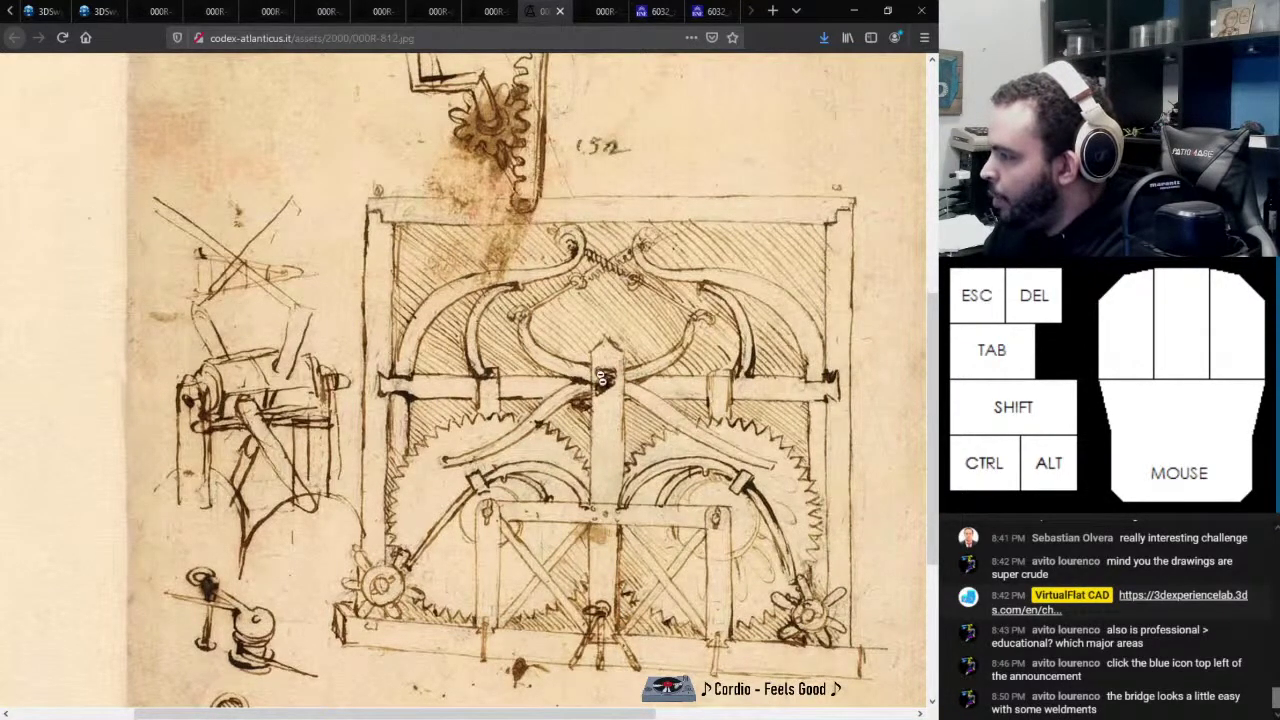
# Go back to the paddle boat drawing and examine the gear drive inside the hull and the nearby sketches
pyautogui.click(491, 11)
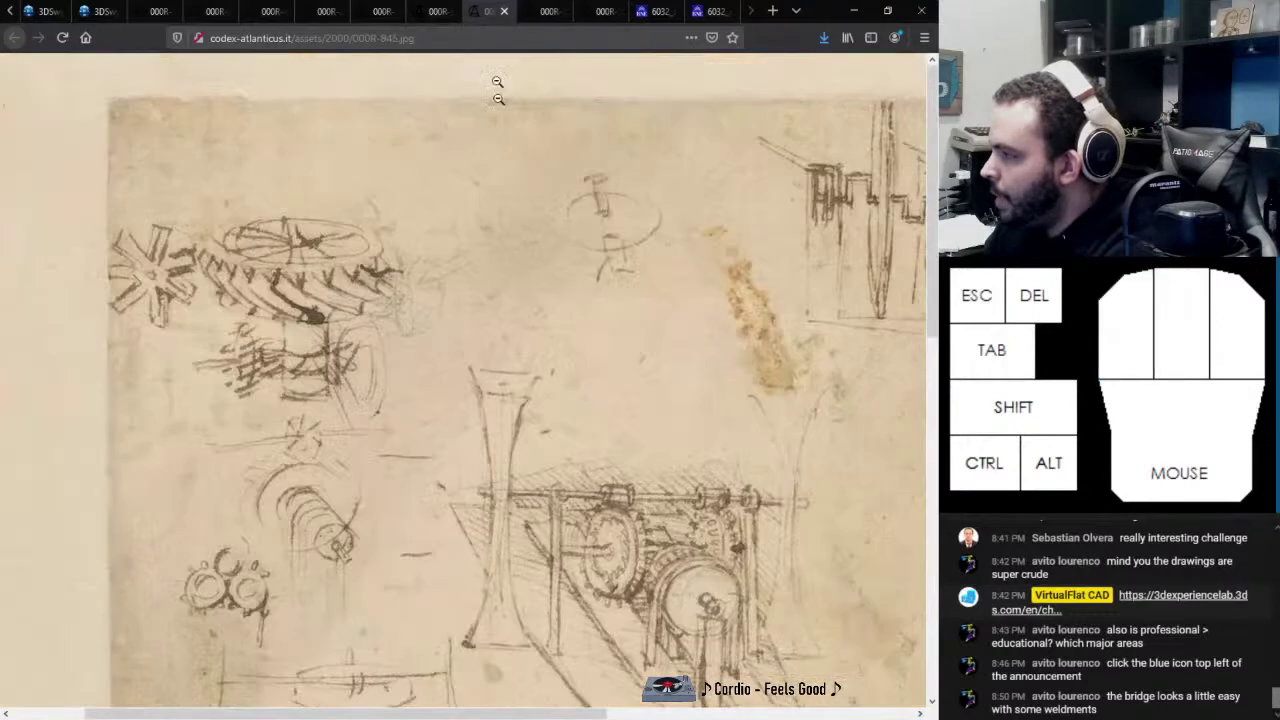
pyautogui.click(526, 283)
pyautogui.moveTo(596, 280); pyautogui.dragTo(579, 337, button='middle')
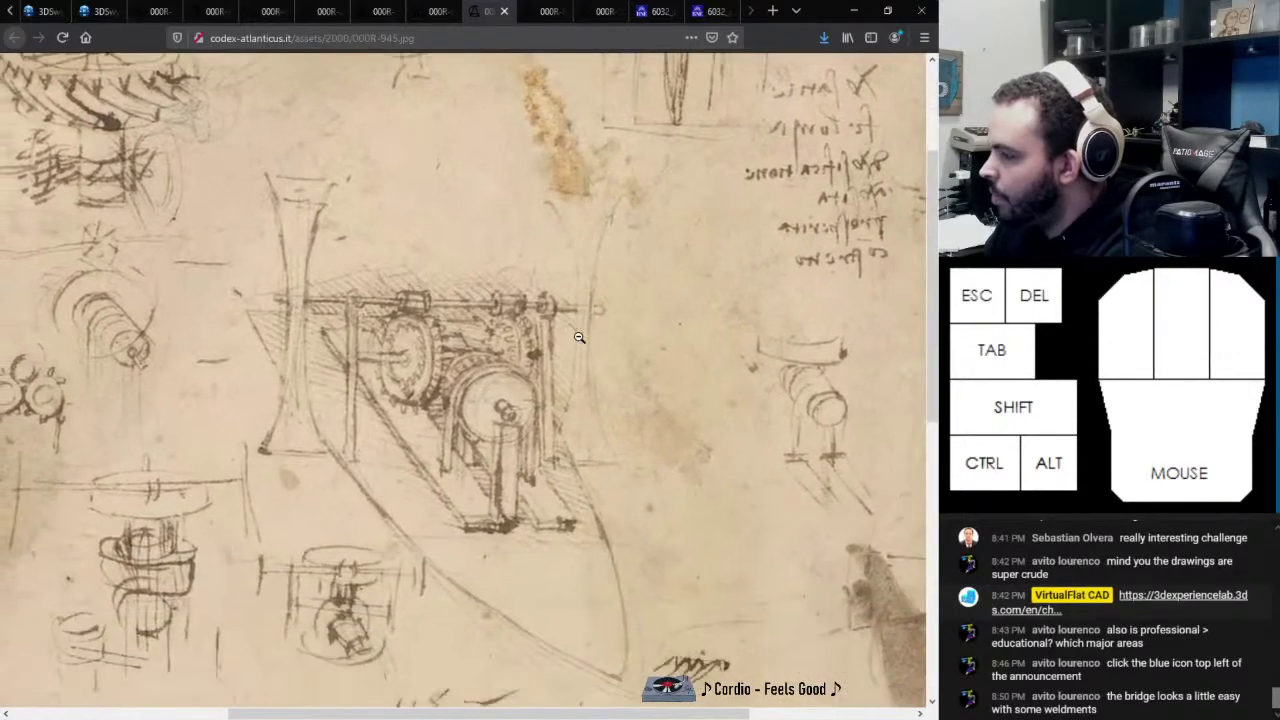
# Return to the swing bridge drawing and look again at its straight truss span and vertical supports
pyautogui.click(432, 13)
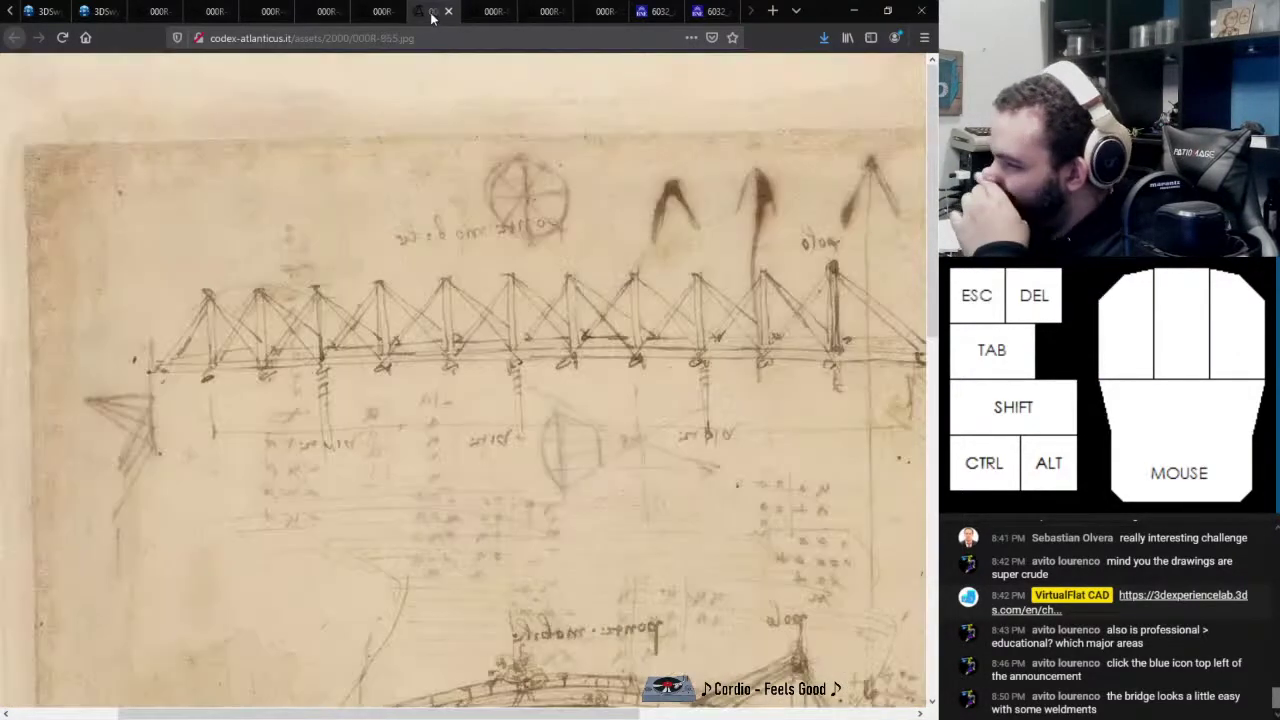
pyautogui.scroll(-2, 265, 333)
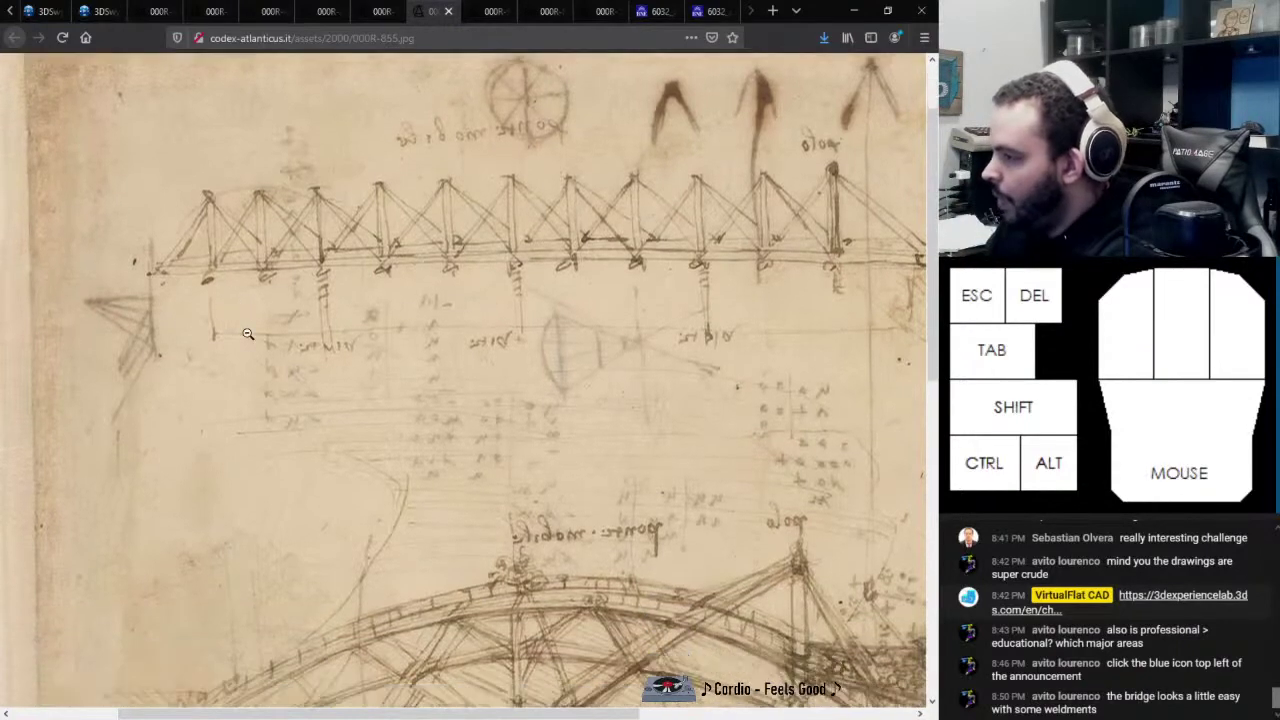
pyautogui.scroll(2, 269, 333)
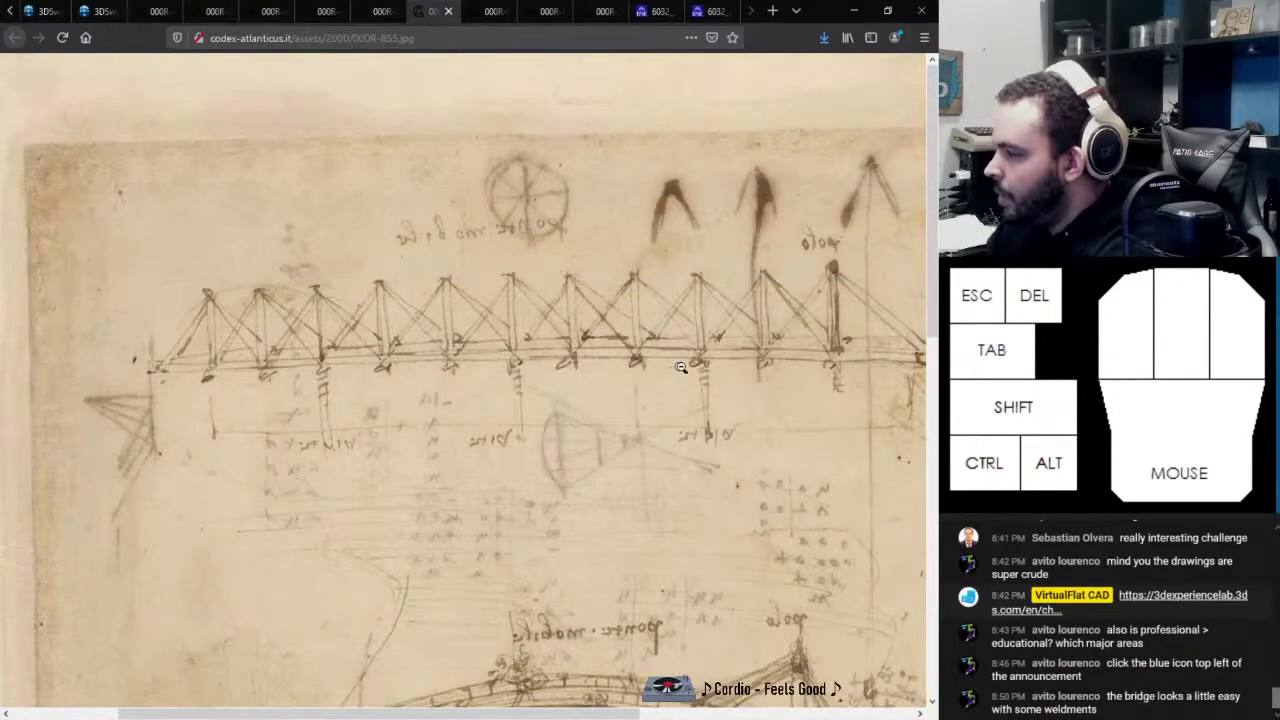
# Compare the column-lifting crane drawing with the swing bridge drawing, examining the bridge's arched and straight spans
pyautogui.click(372, 14)
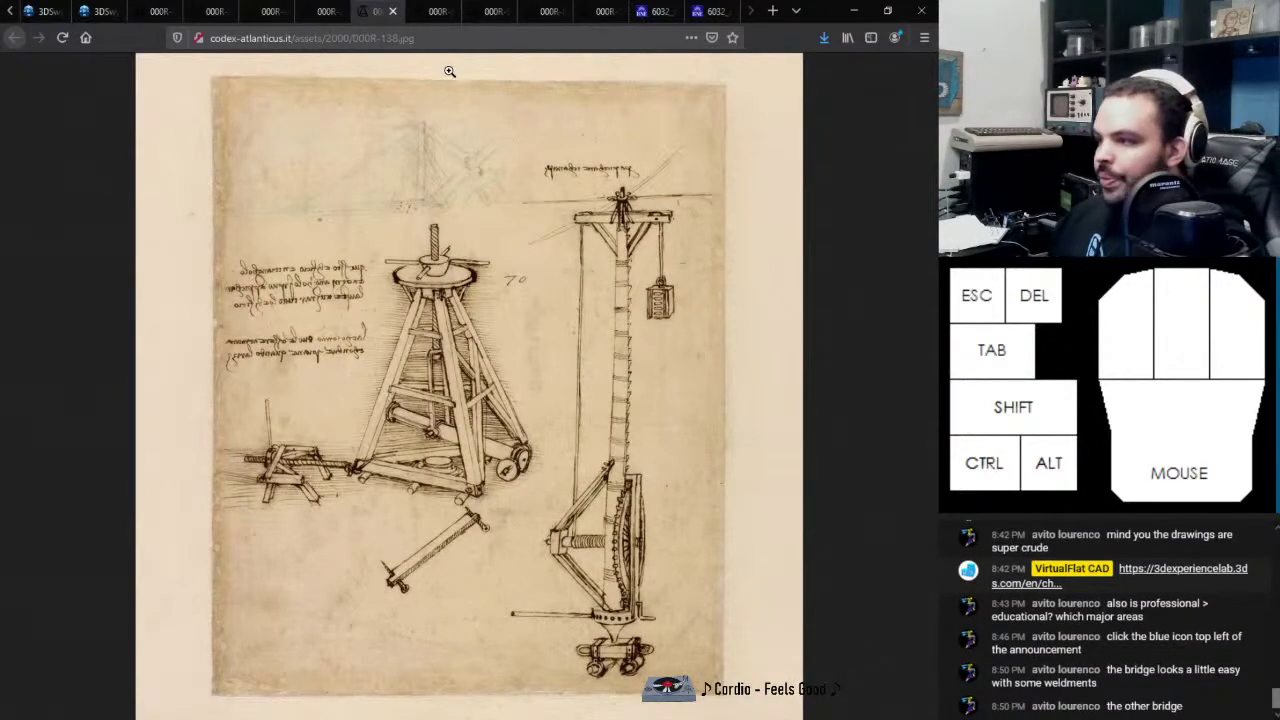
pyautogui.click(425, 21)
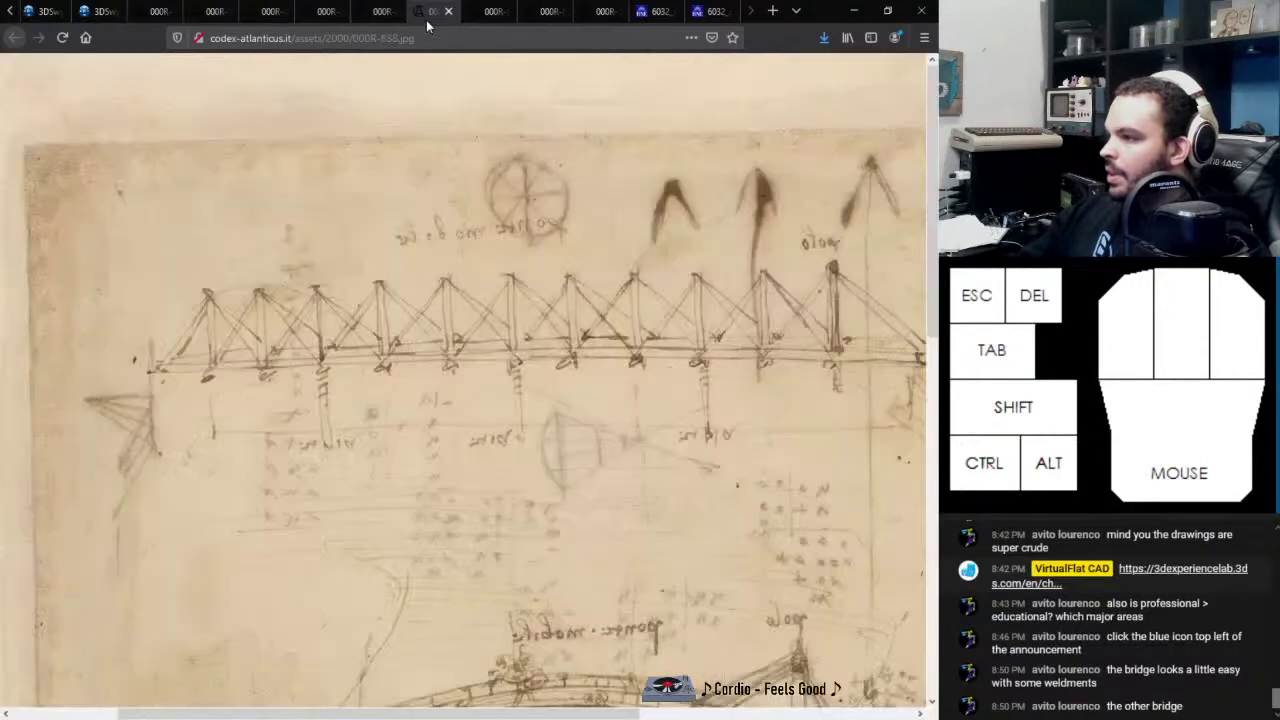
pyautogui.moveTo(559, 261)
pyautogui.mouseDown(button='middle')
pyautogui.moveTo(594, 271)
pyautogui.moveTo(594, 294)
pyautogui.moveTo(555, 311)
pyautogui.mouseUp(button='middle')
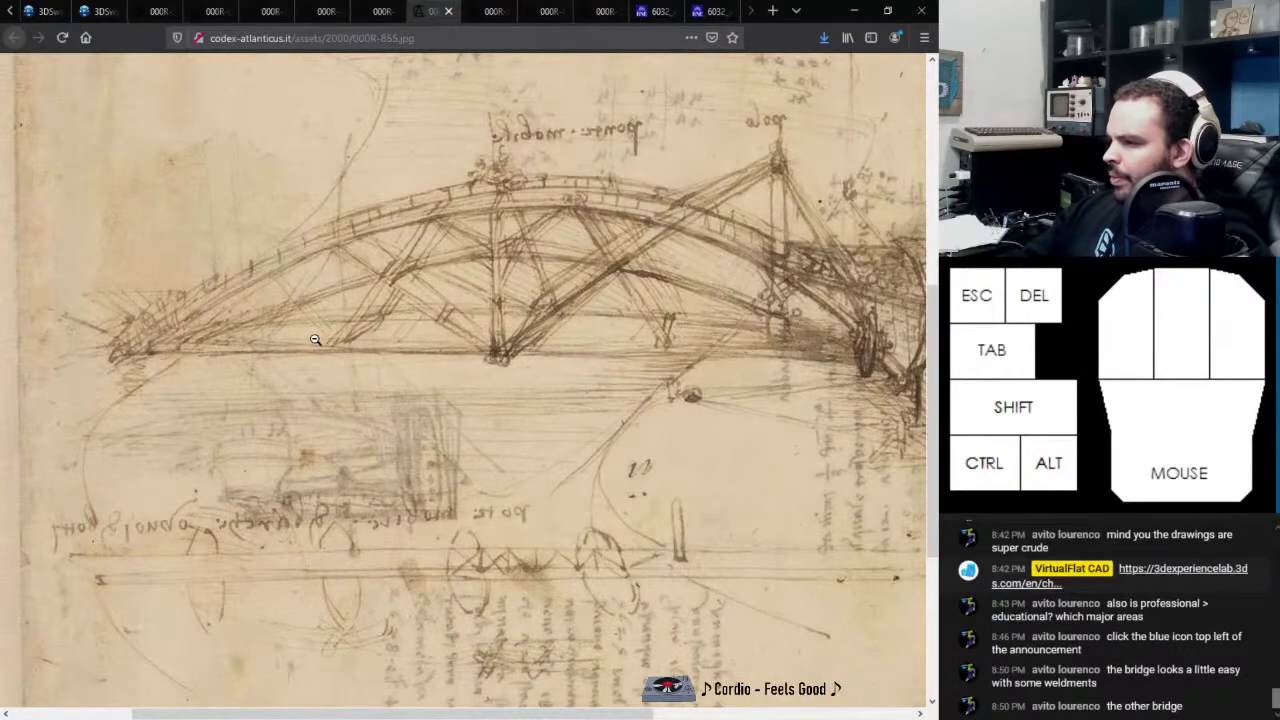
pyautogui.scroll(5, 314, 341)
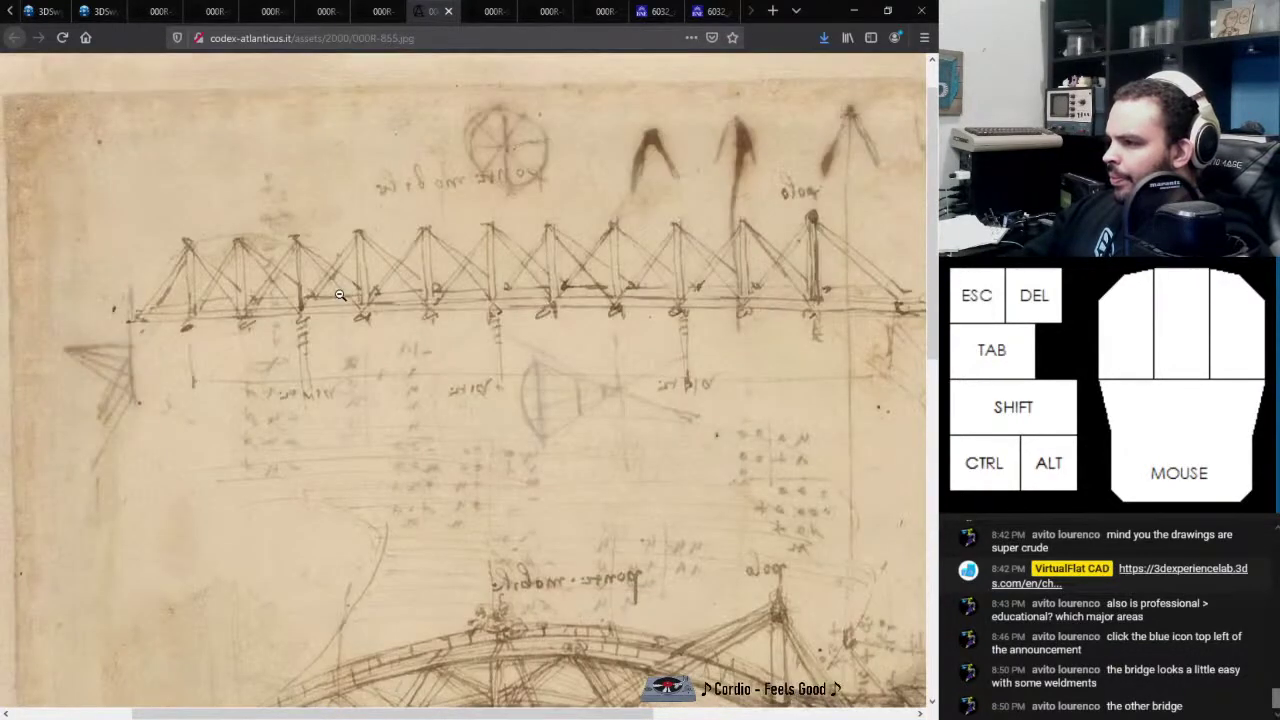
pyautogui.click(340, 295)
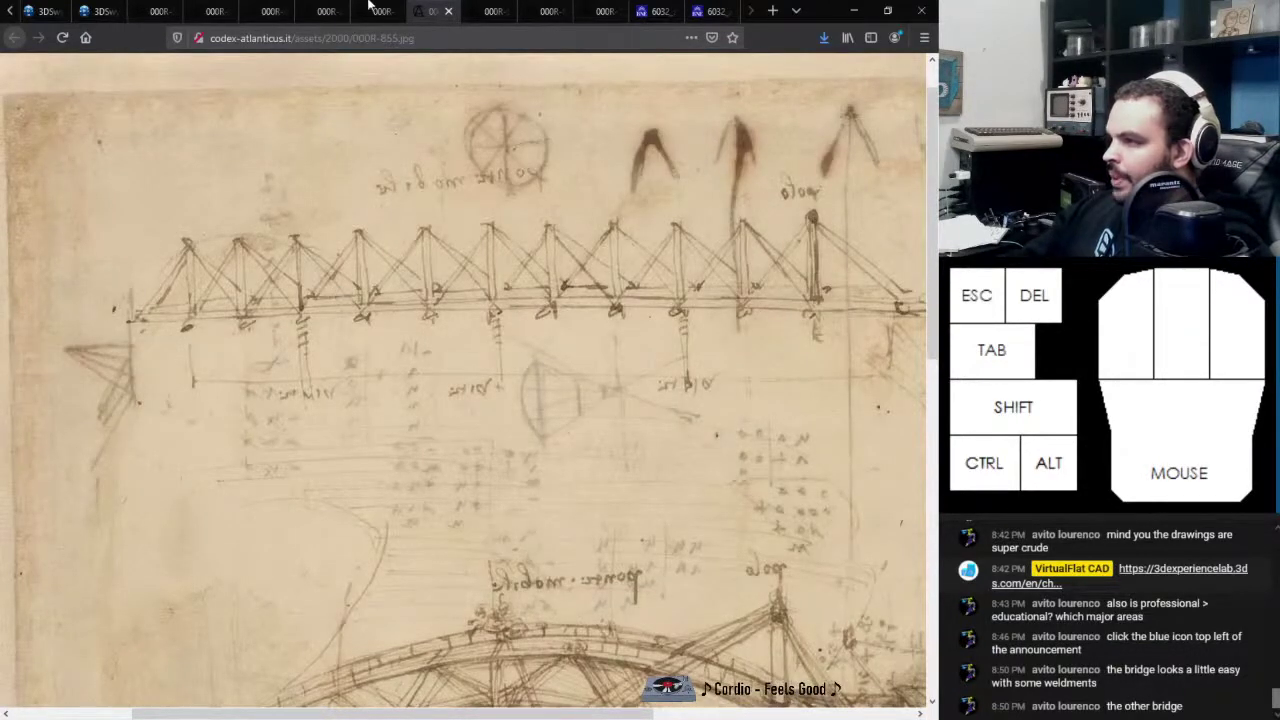
# Look back over the roasting jack, triangular crane, Archimede screw and canon drawings
pyautogui.click(381, 12)
pyautogui.click(312, 19)
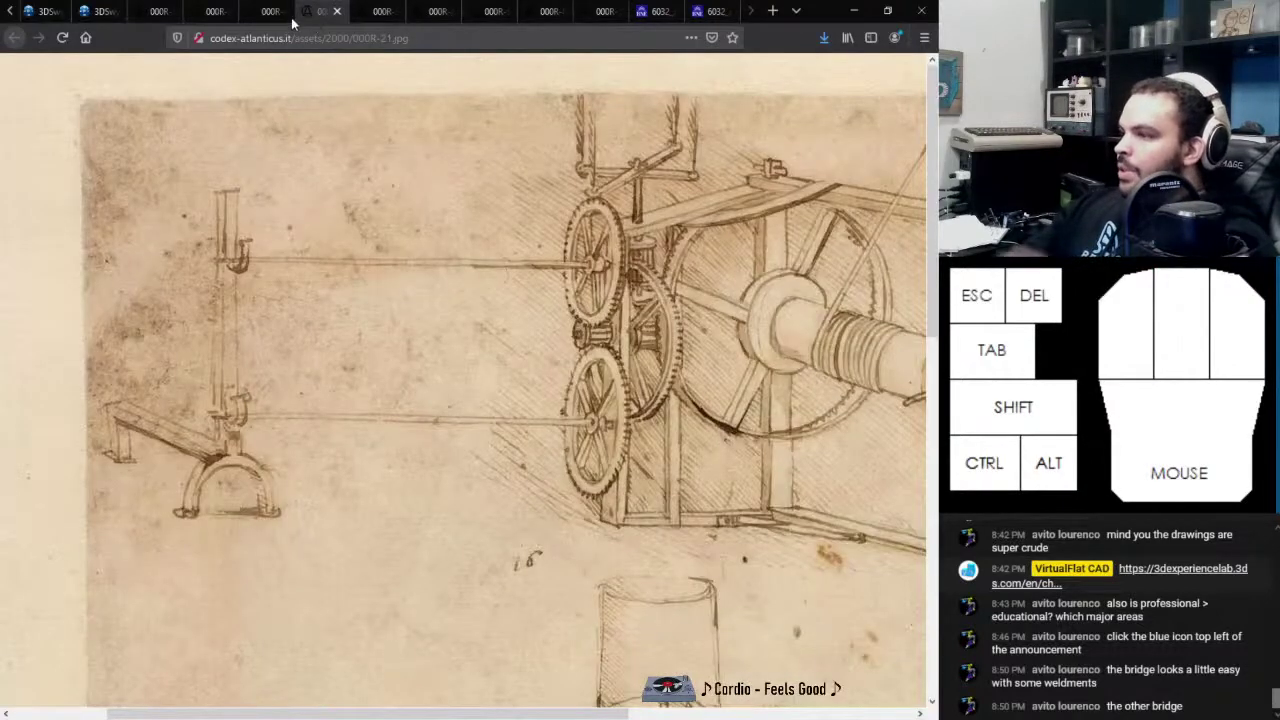
pyautogui.click(268, 14)
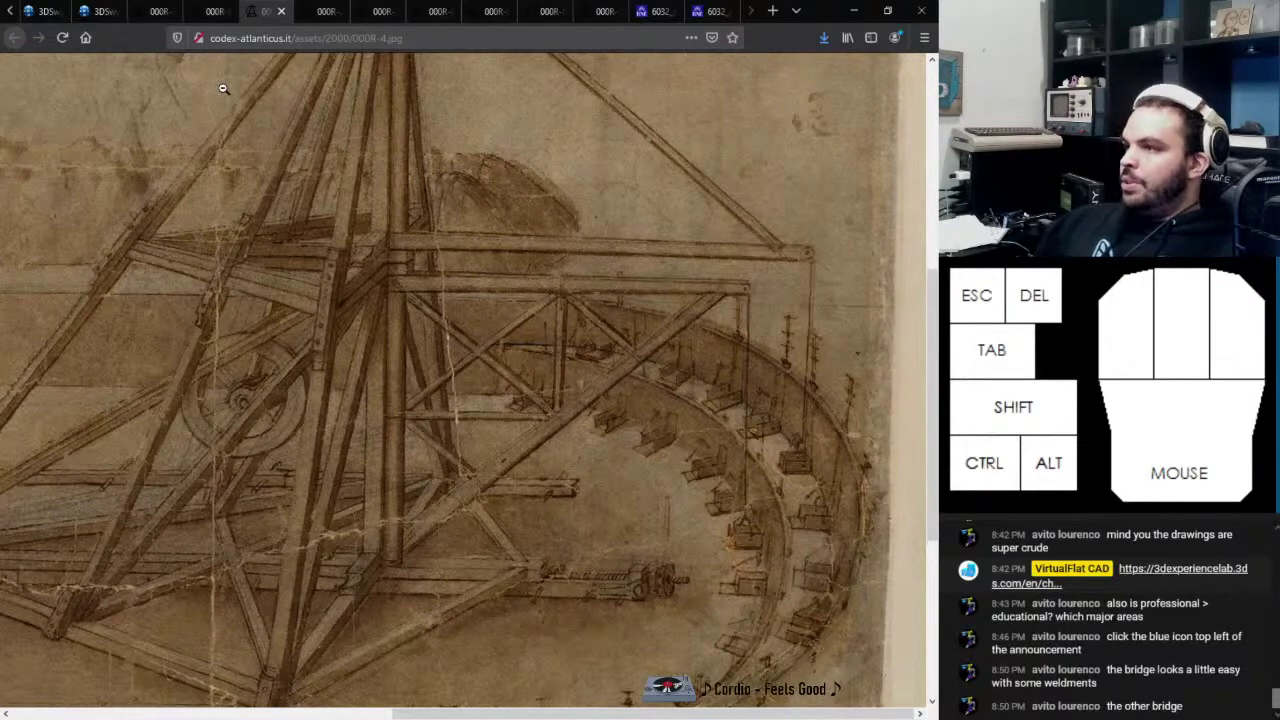
pyautogui.click(209, 12)
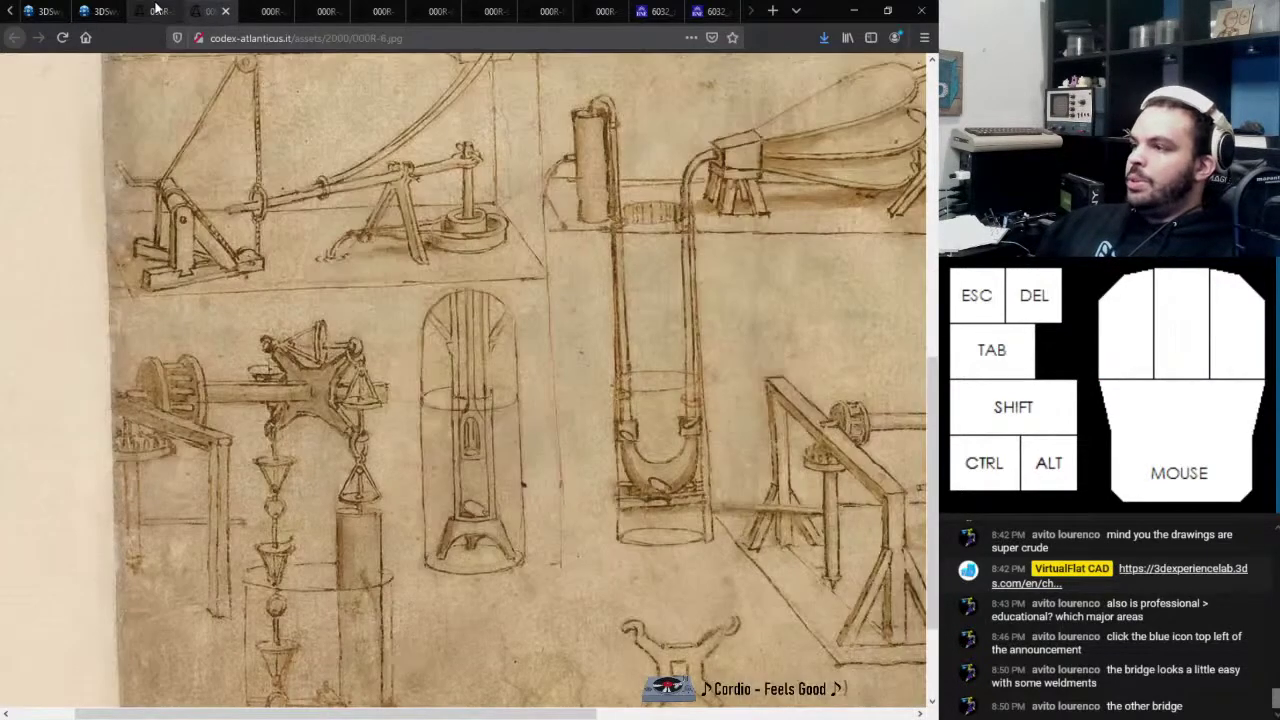
pyautogui.click(165, 10)
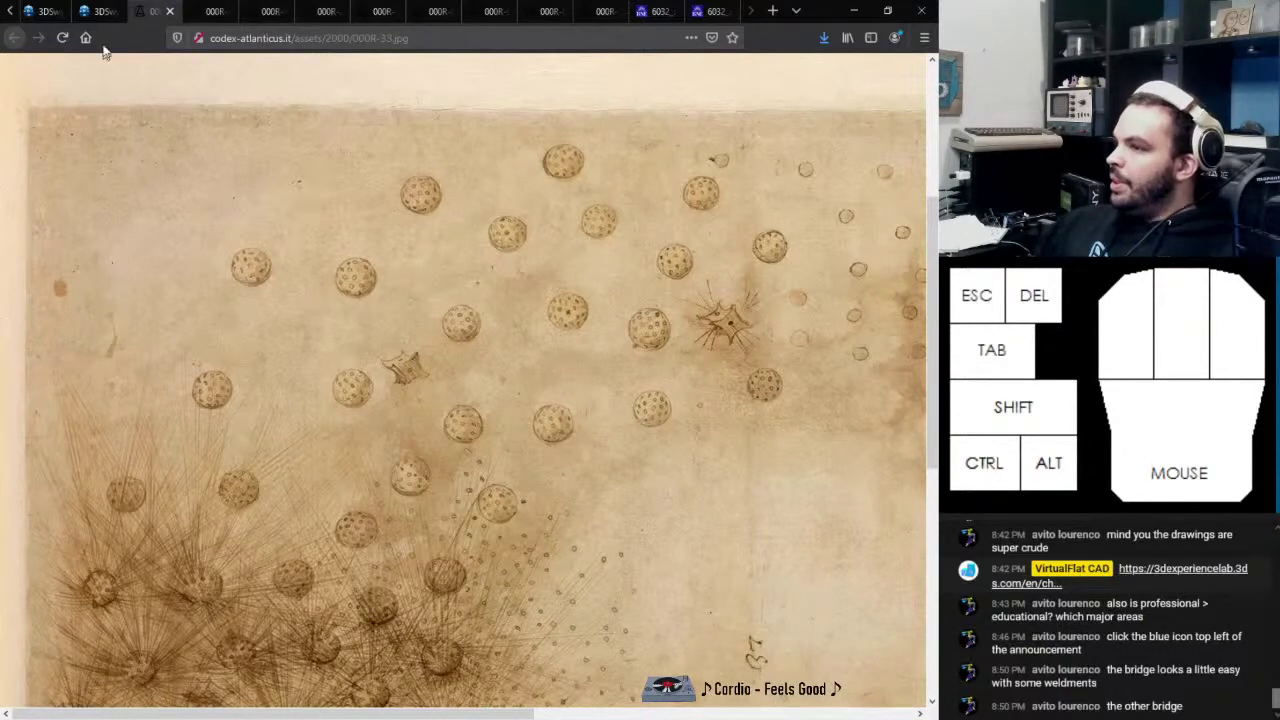
# Revisit the list of ten codices in the Open CodeX community, and minimize the browser window
pyautogui.click(95, 12)
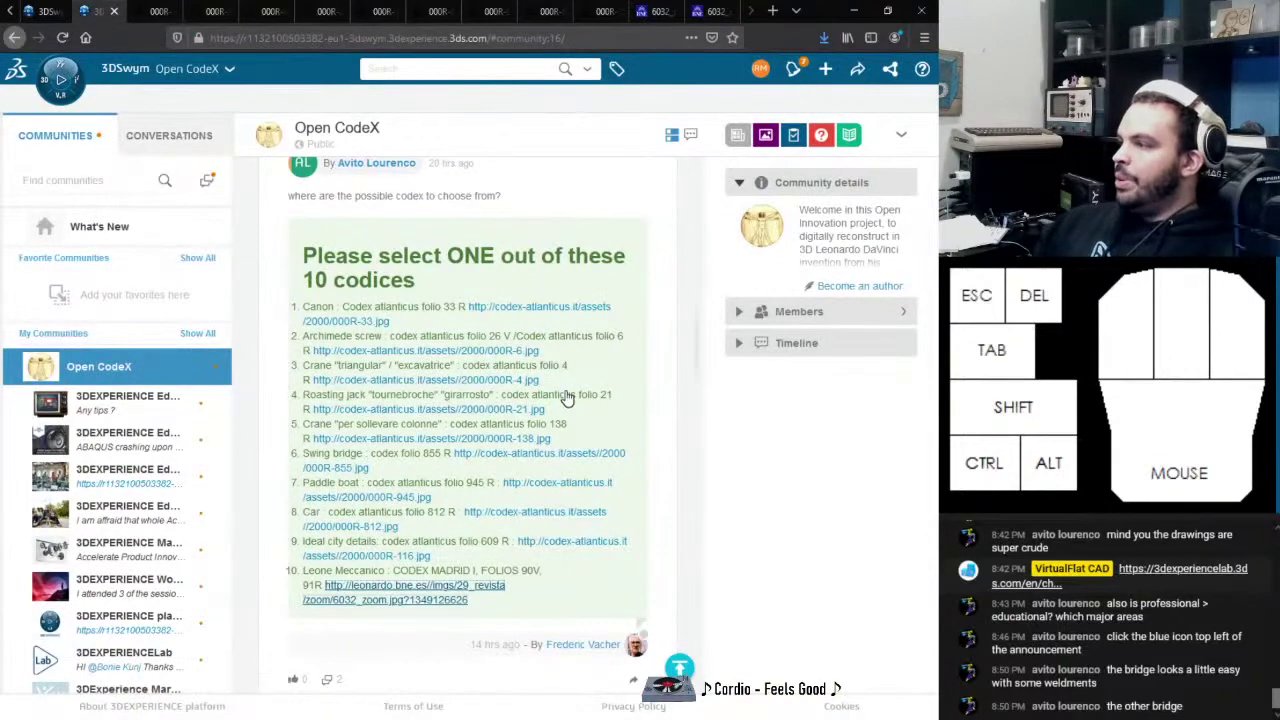
pyautogui.scroll(3, 563, 397)
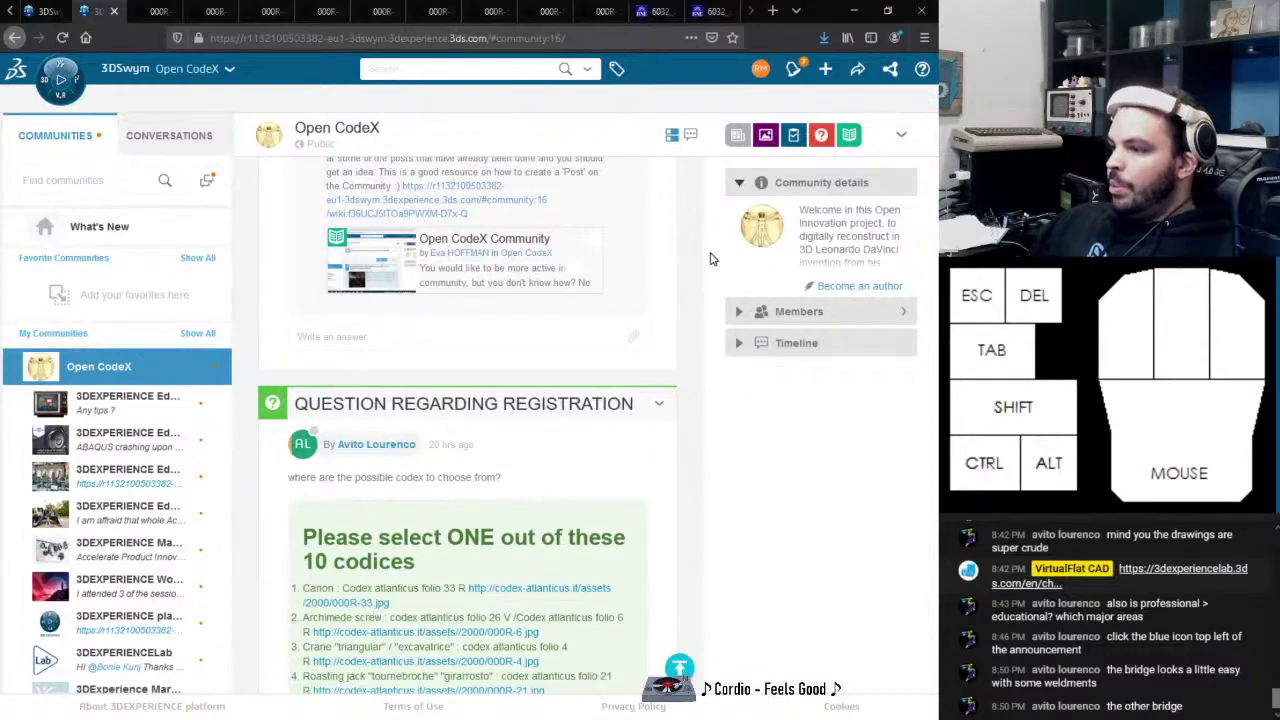
pyautogui.click(864, 14)
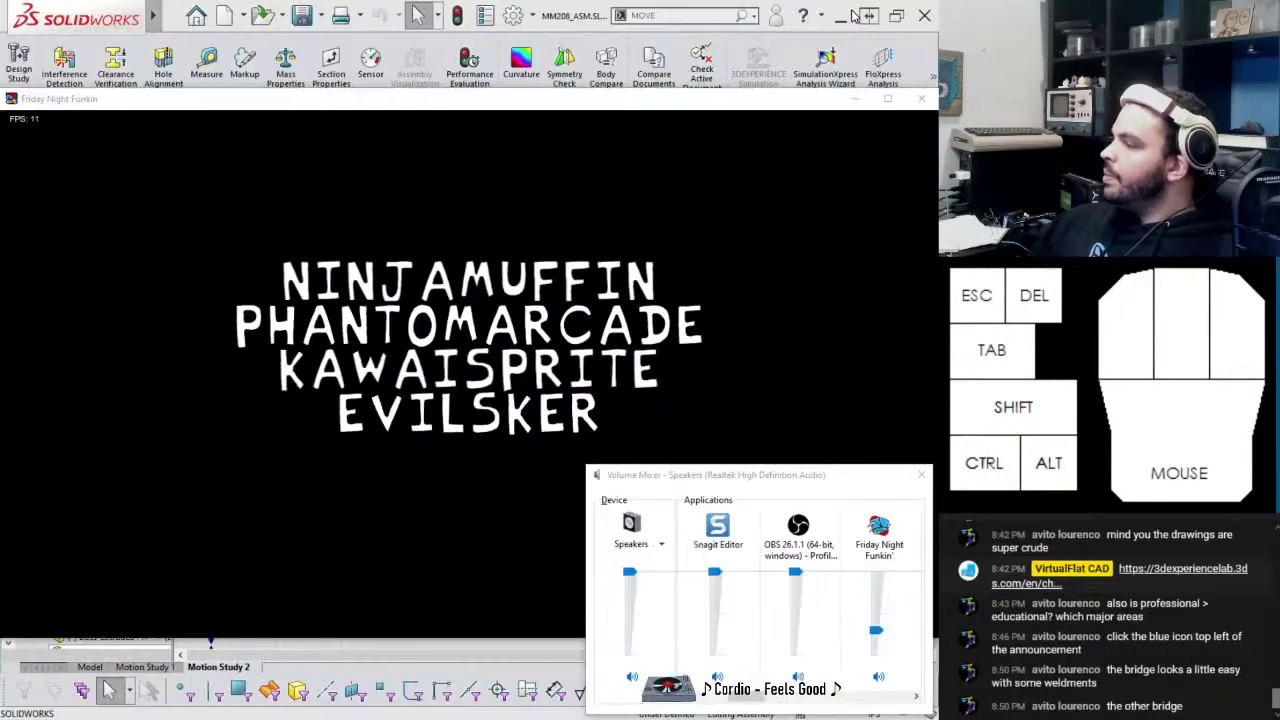
# Adjust the Friday Night Funkin' volume in the Volume Mixer and bring the game window to the front
pyautogui.click(875, 632)
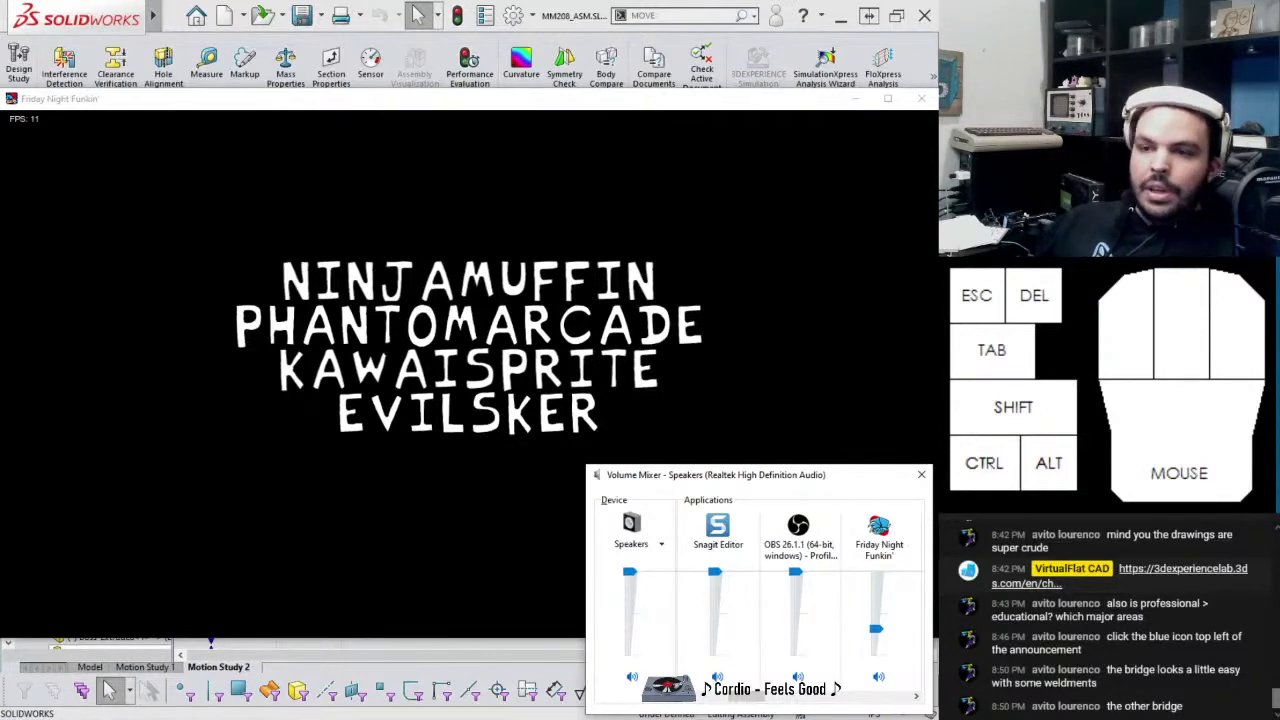
pyautogui.click(450, 340)
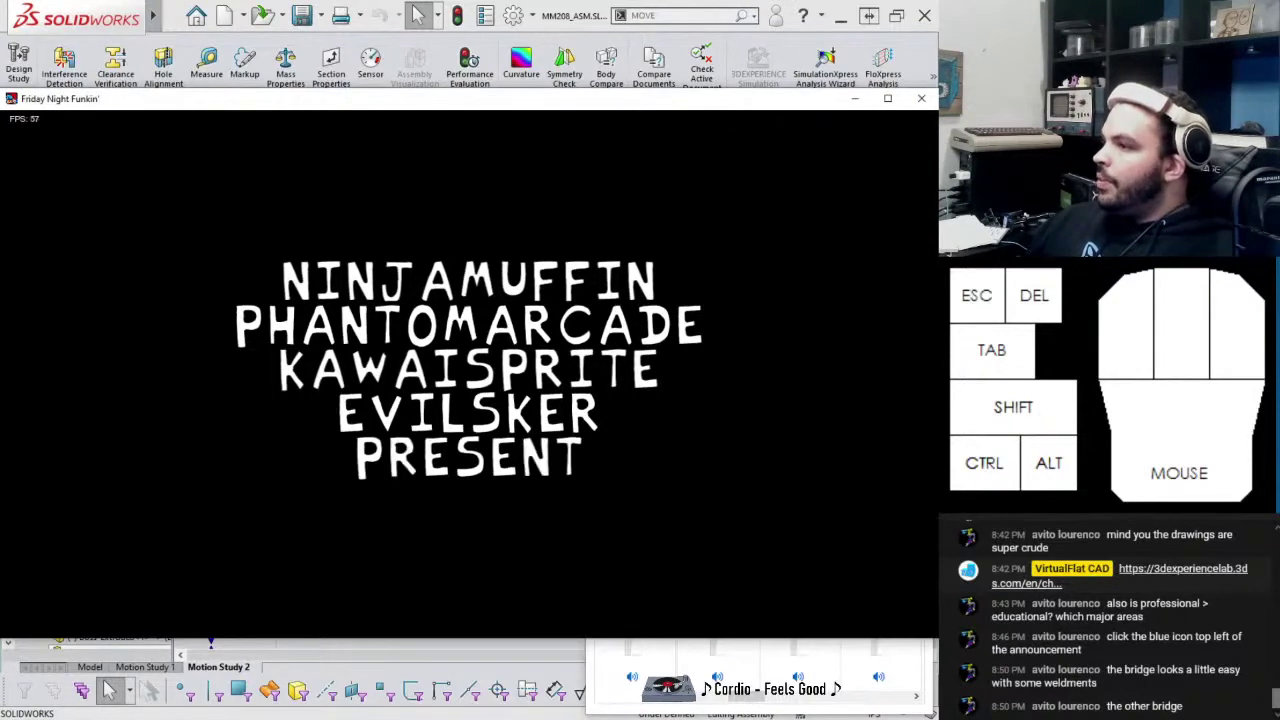
# Maximize the Friday Night Funkin' window and lower the game's volume in the Windows Volume Mixer
pyautogui.click(887, 98)
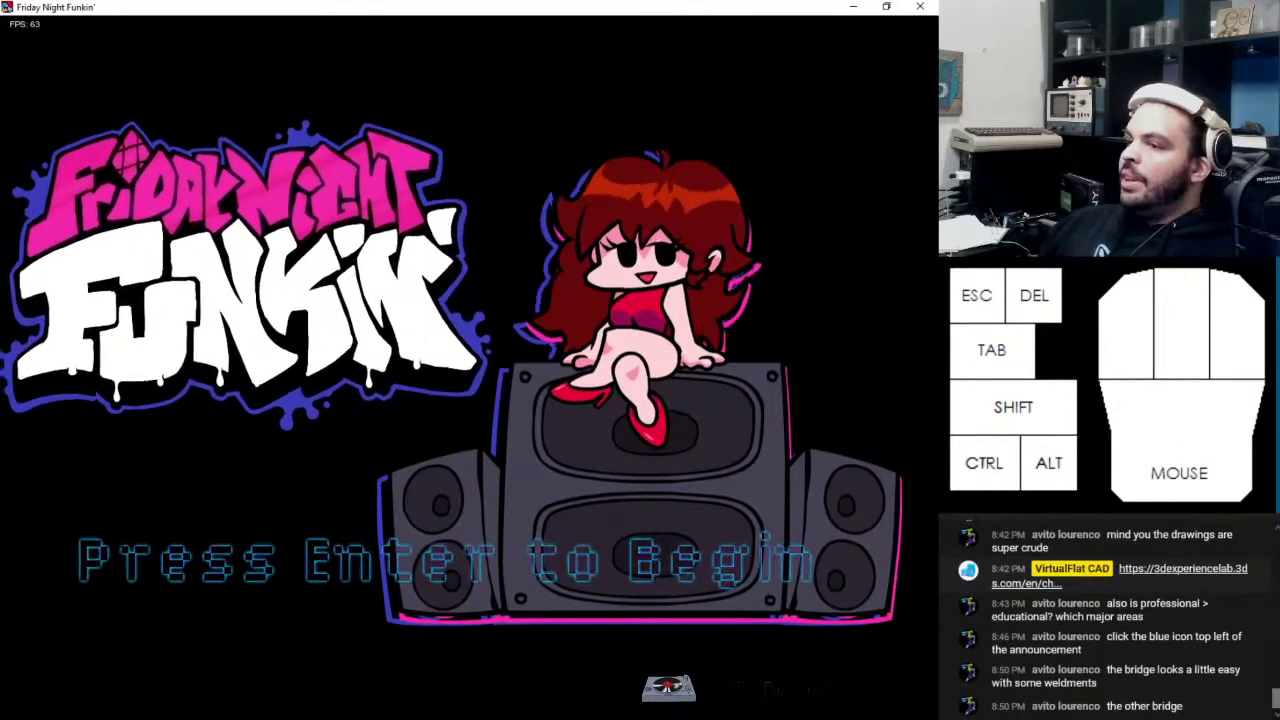
pyautogui.moveTo(470, 718)
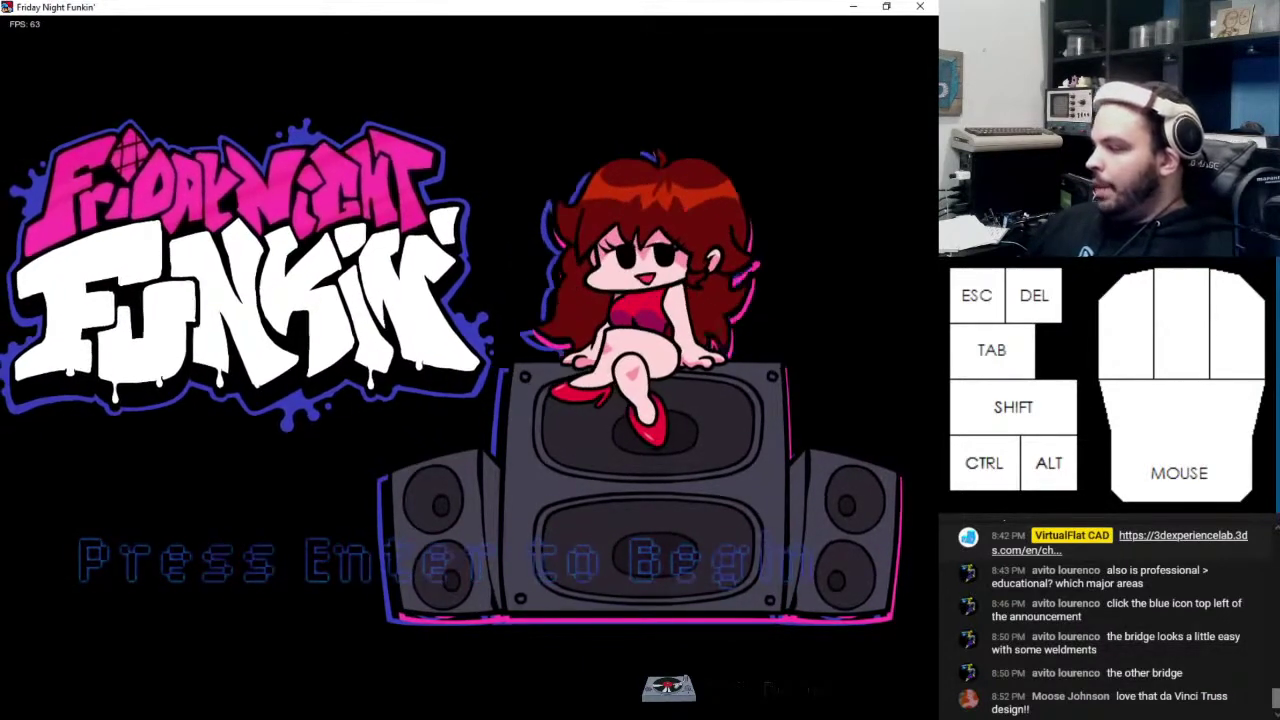
pyautogui.rightClick(820, 703)
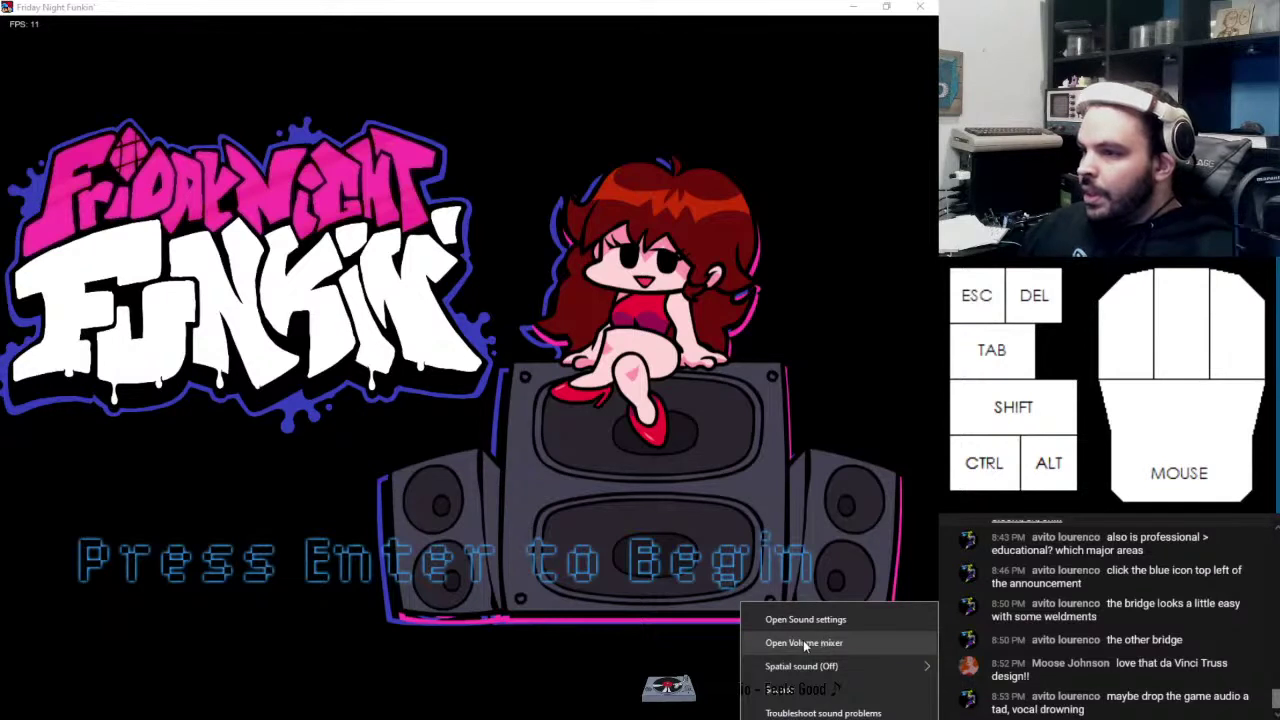
pyautogui.click(834, 644)
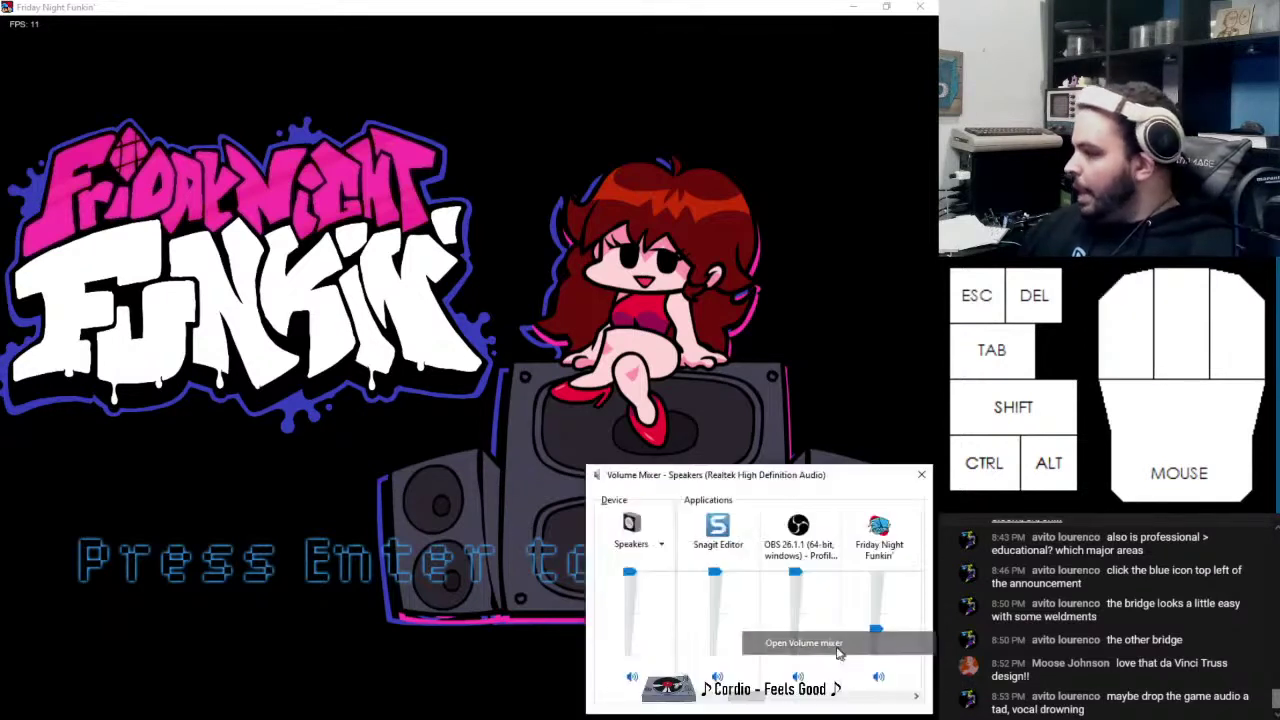
pyautogui.moveTo(876, 646); pyautogui.dragTo(880, 648)
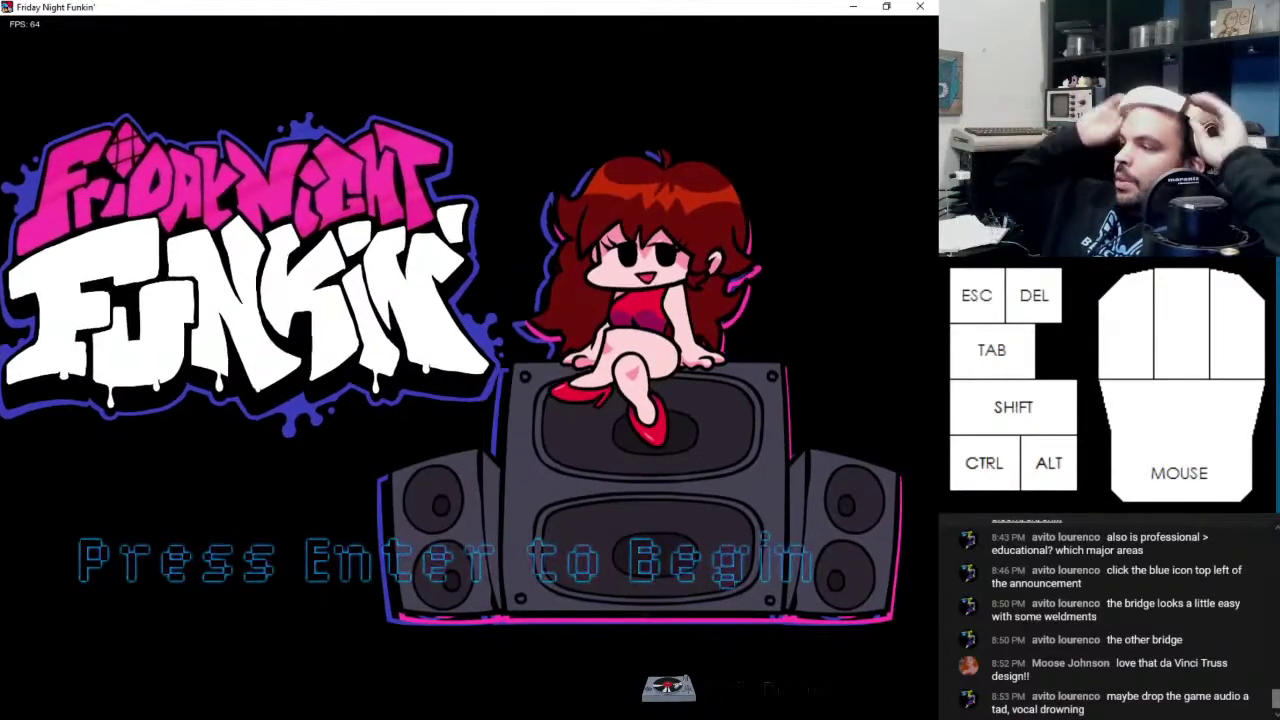
# Start the Tutorial week in Story Mode on Hard difficulty
pyautogui.press('Return')
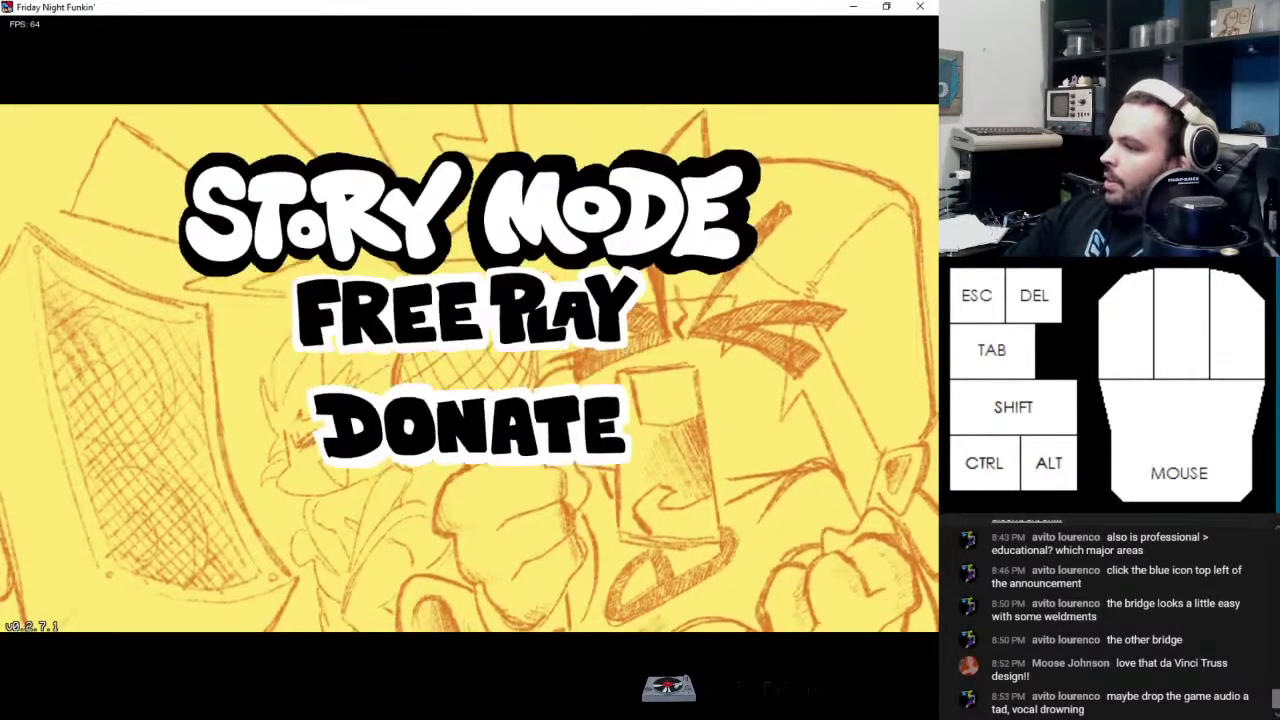
pyautogui.press('Return')
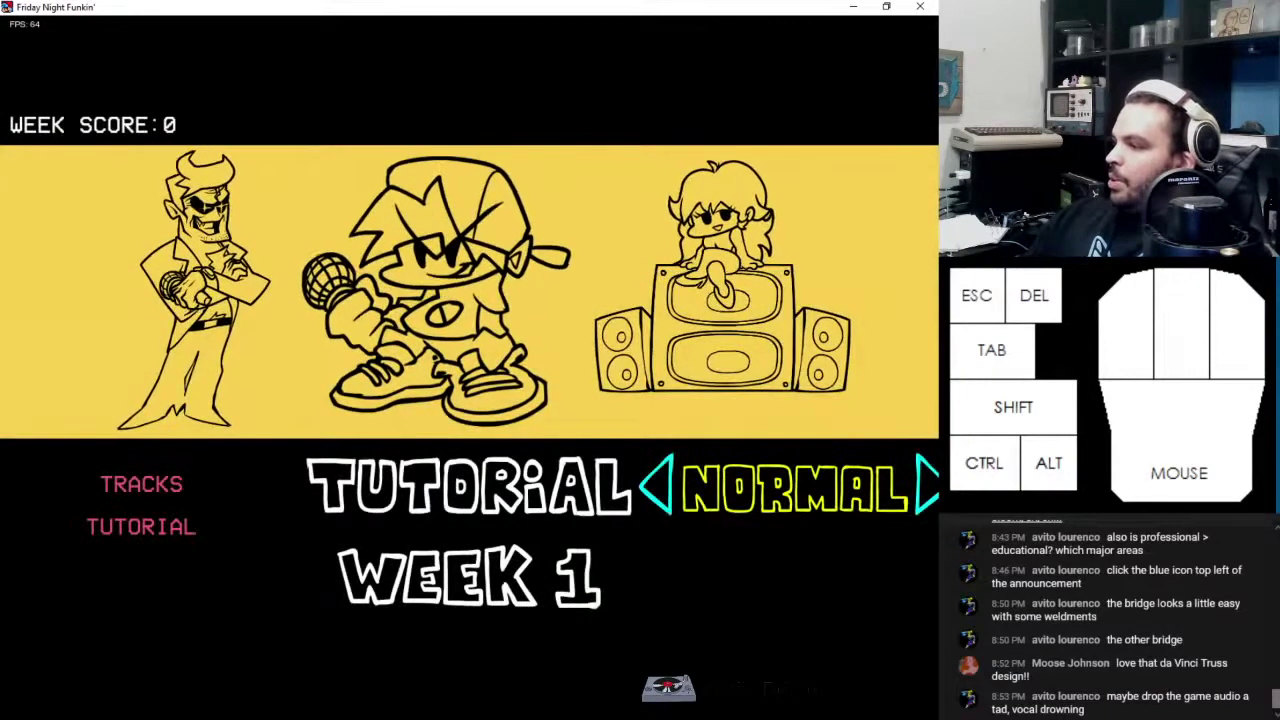
pyautogui.press('Right')
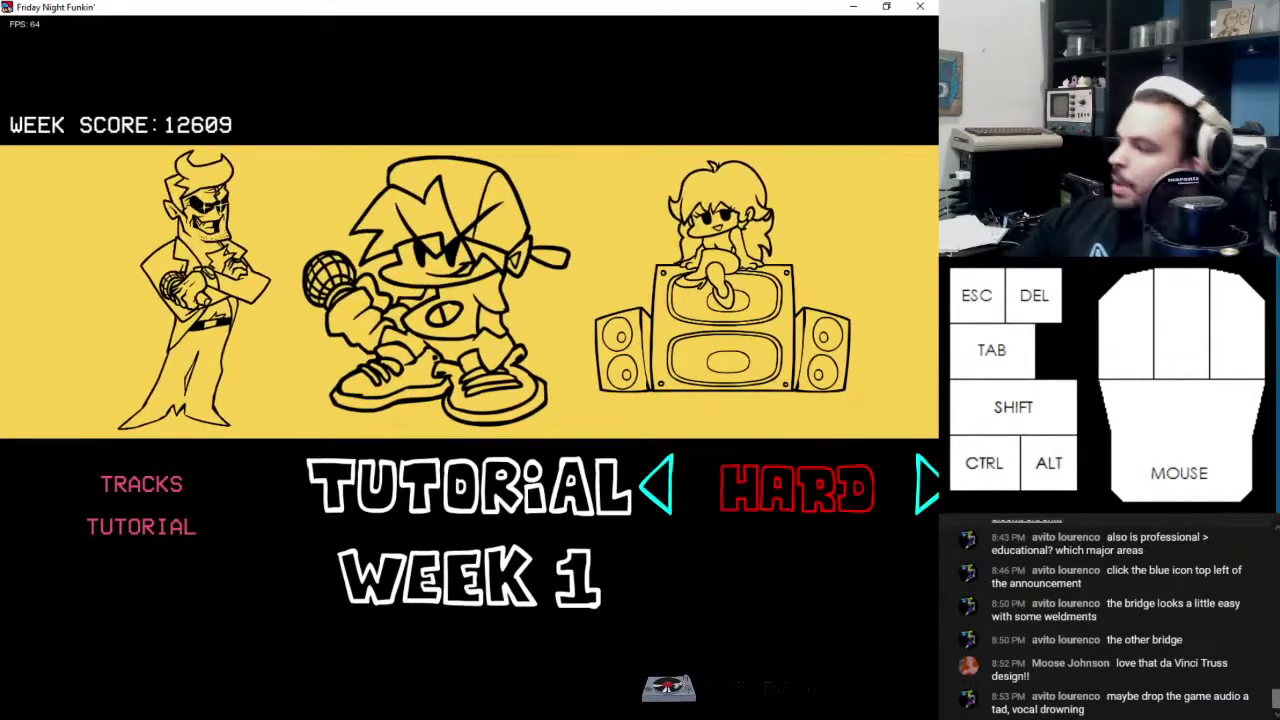
pyautogui.press('Return')
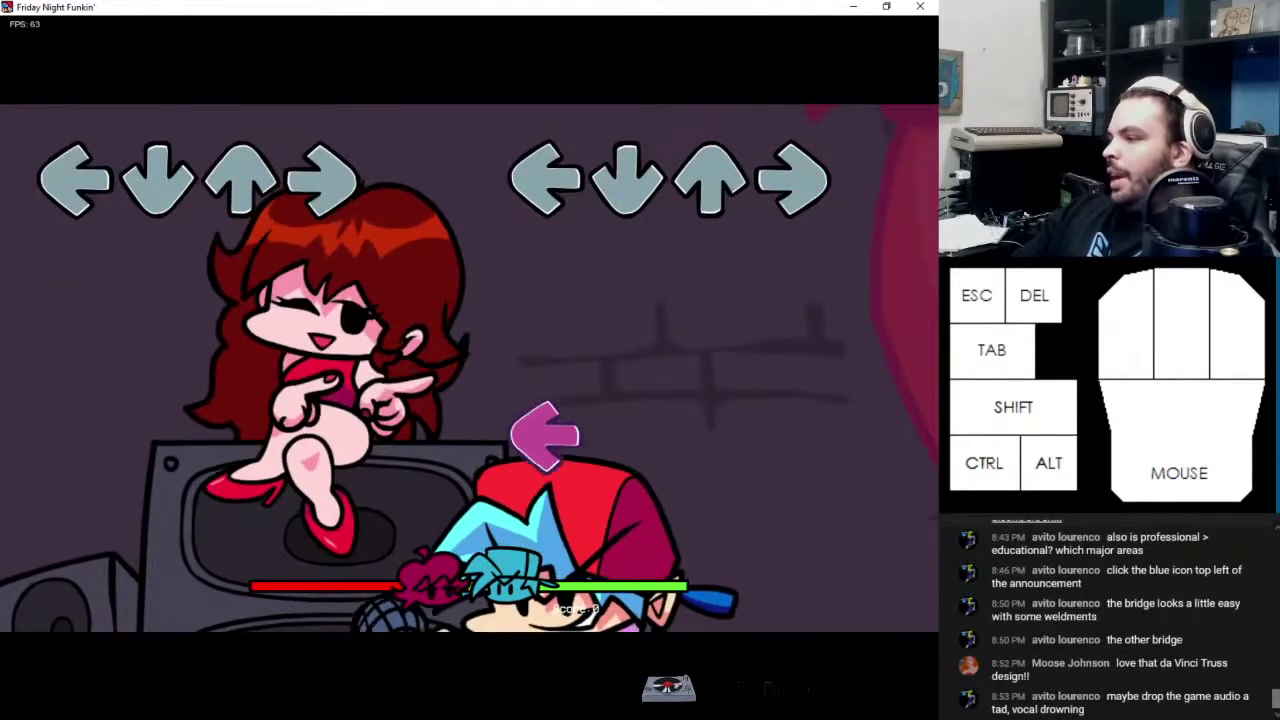
# Play the Tutorial track to its end, hitting each arrow note as it reaches the player's matching target arrow
pyautogui.press('Left')
pyautogui.press('Right')
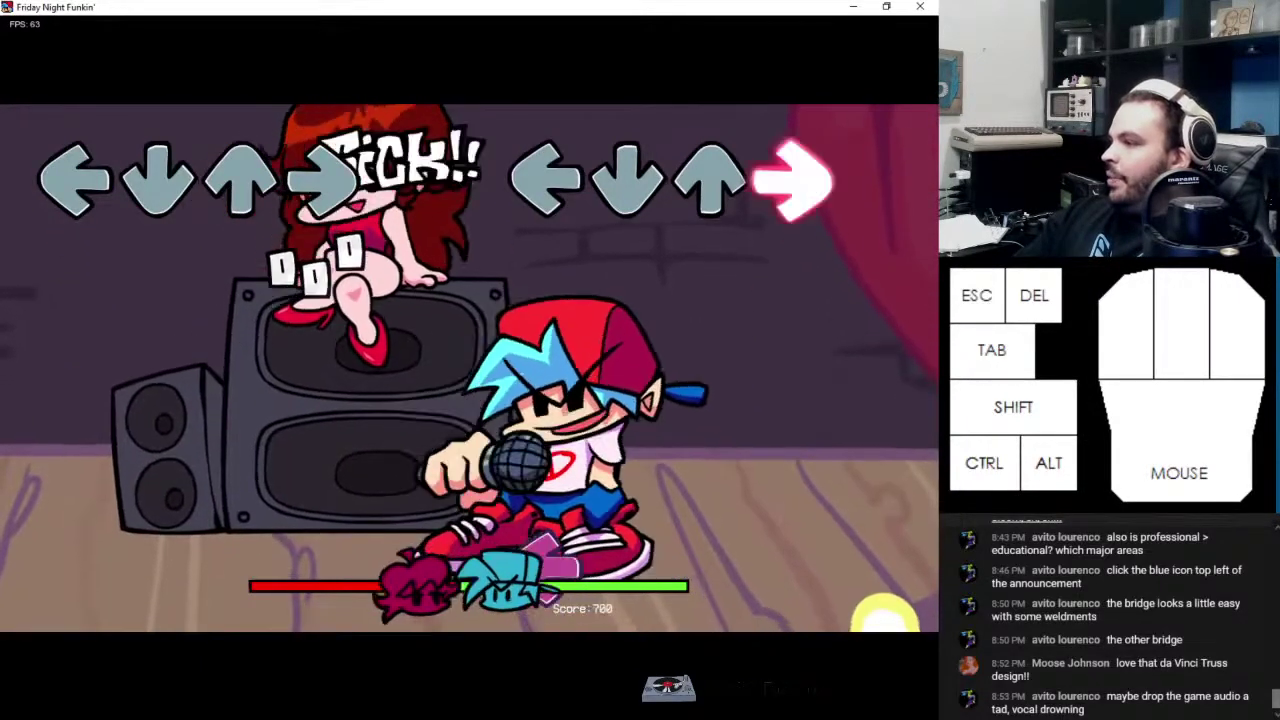
pyautogui.press('Left')
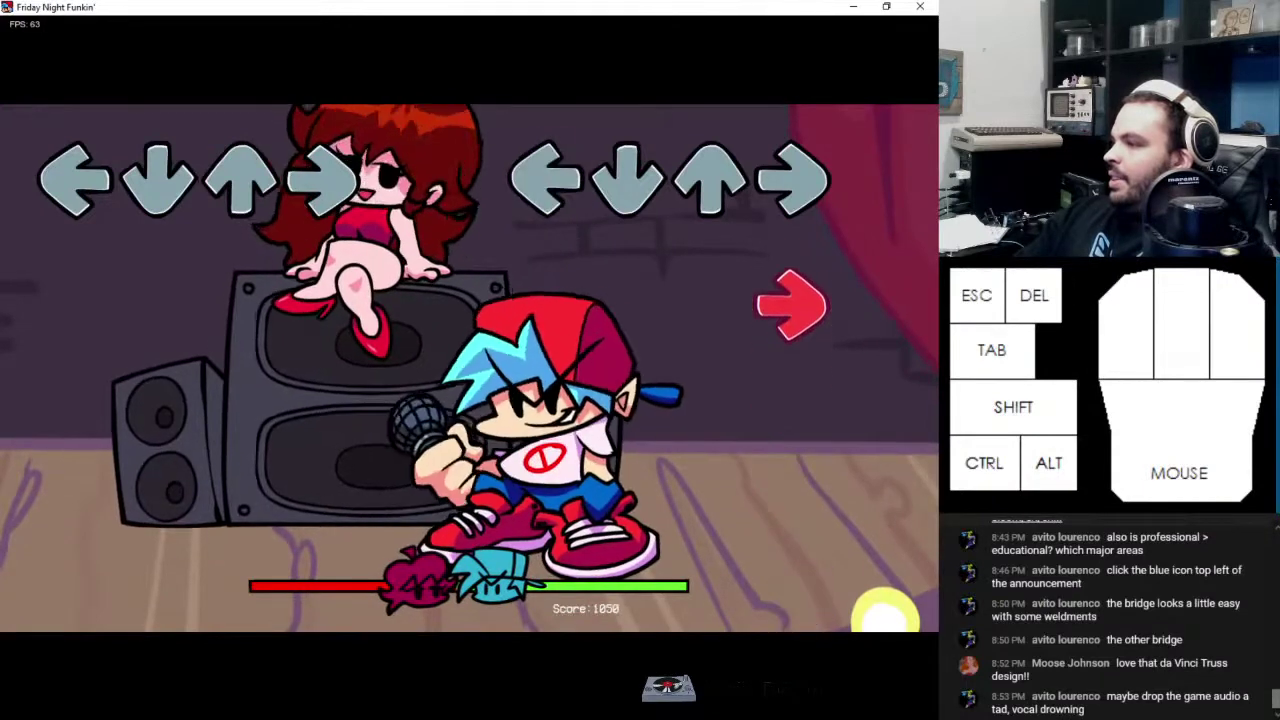
pyautogui.press('Right')
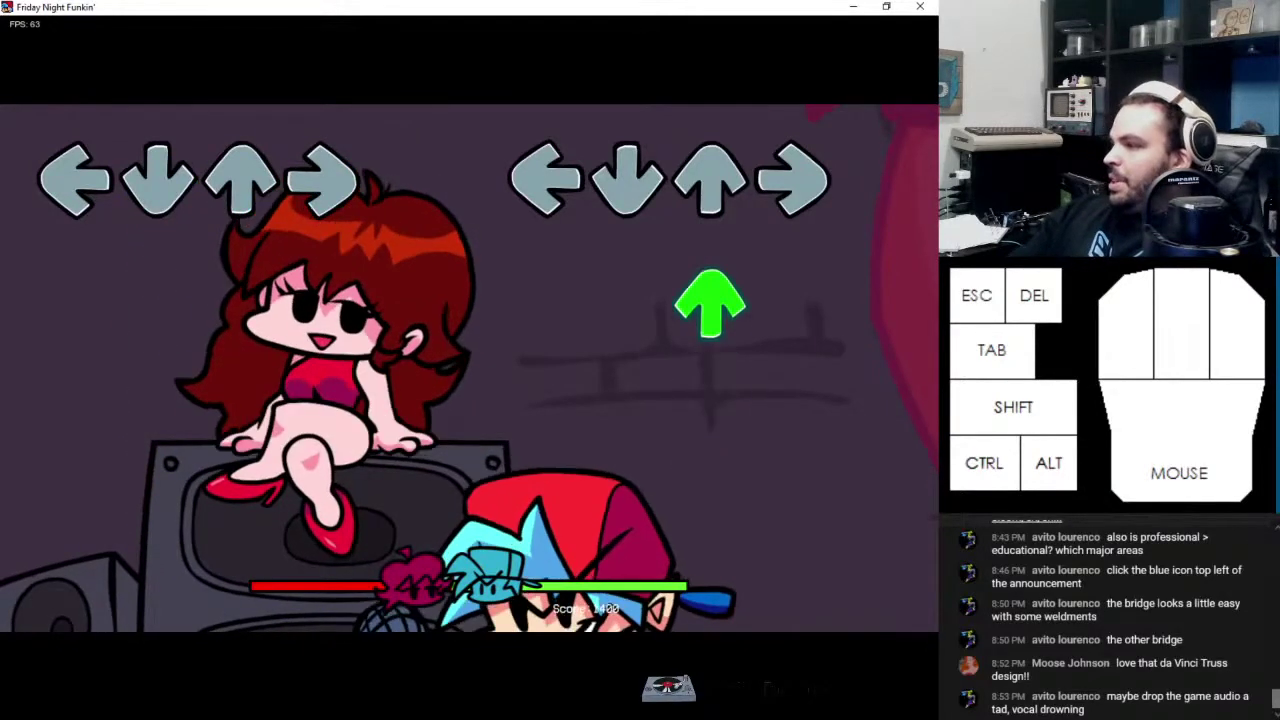
pyautogui.press('Up')
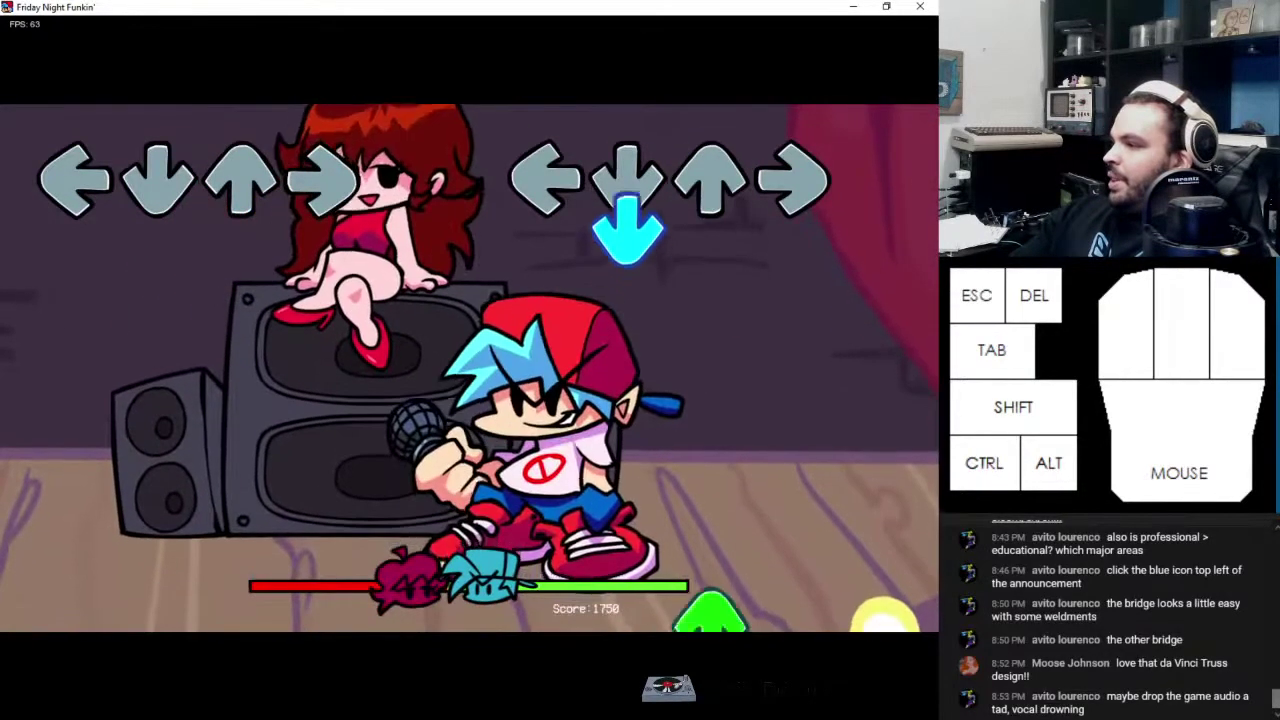
pyautogui.press('Down')
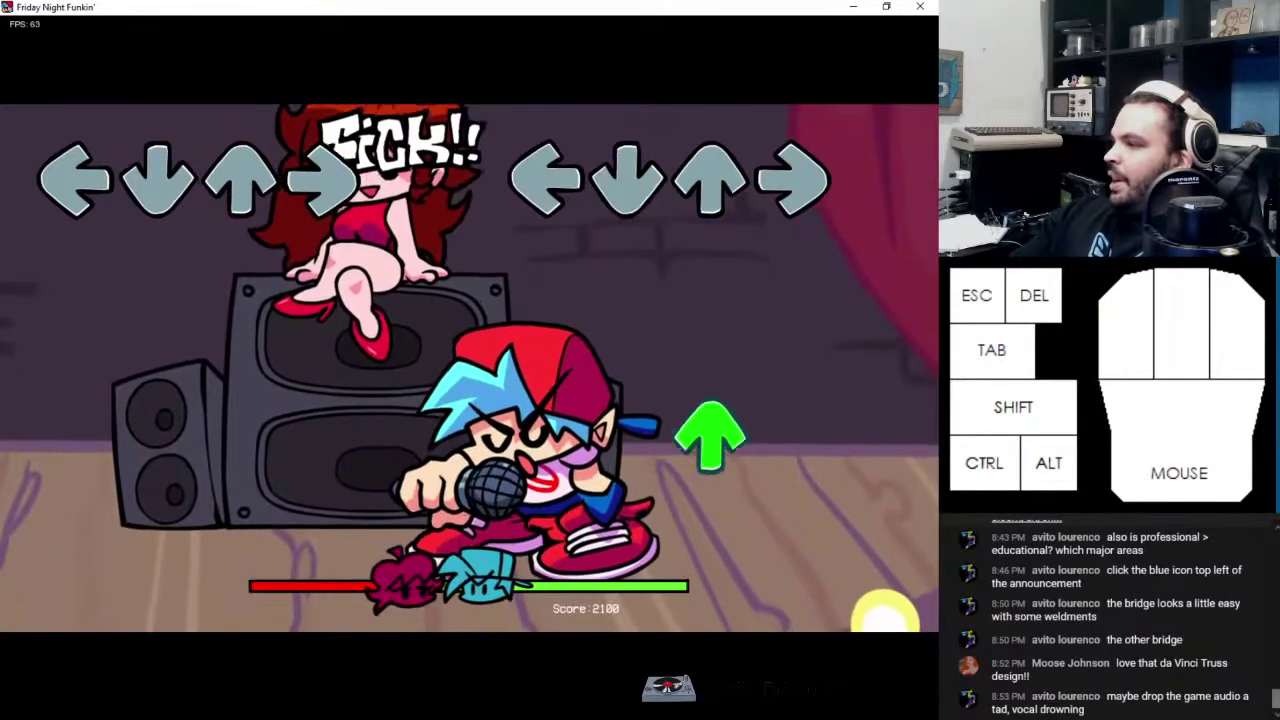
pyautogui.press('Up')
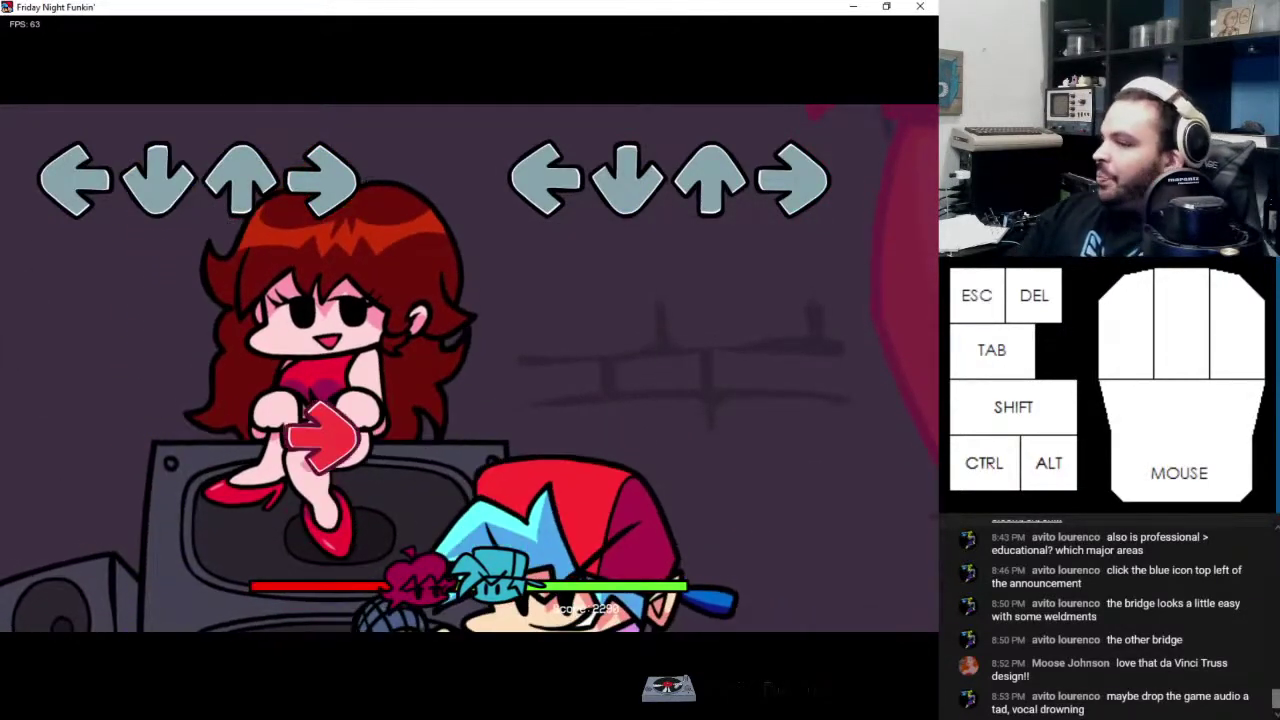
pyautogui.press('Left')
pyautogui.press('Up')
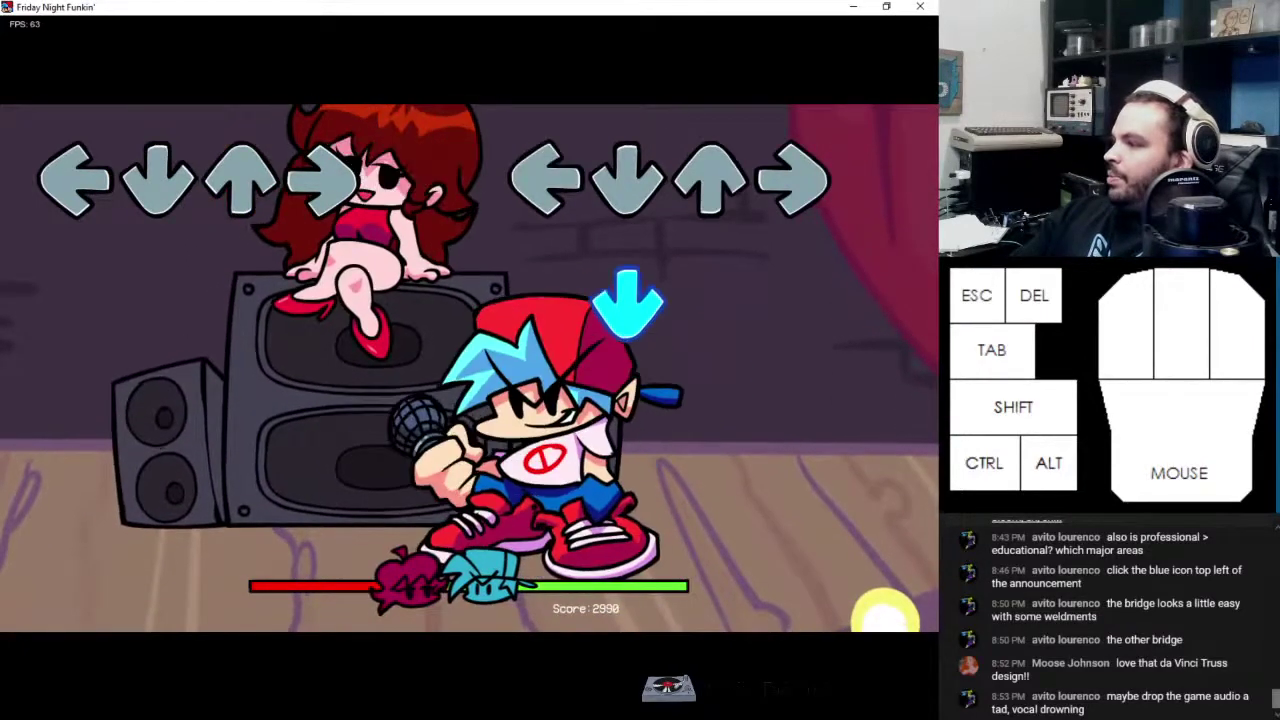
pyautogui.press('Down')
pyautogui.press('Right')
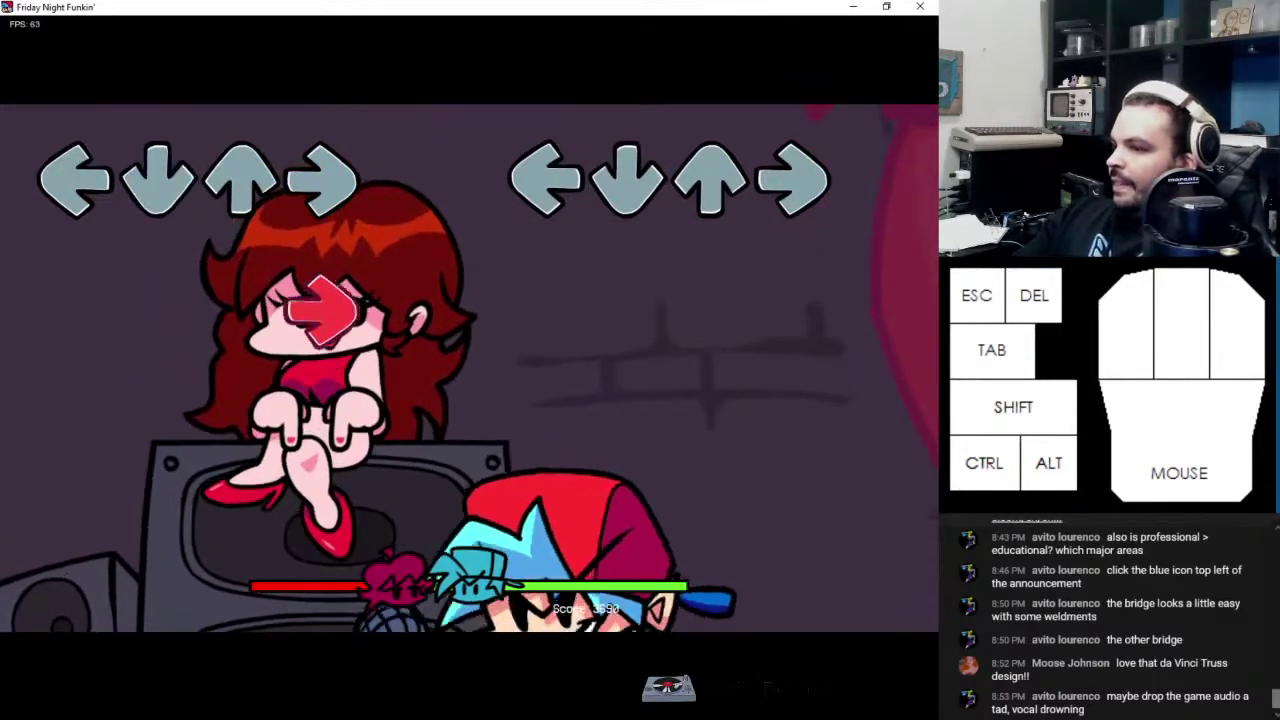
pyautogui.press('Down')
pyautogui.press('Down')
pyautogui.press('Up')
pyautogui.press('Down')
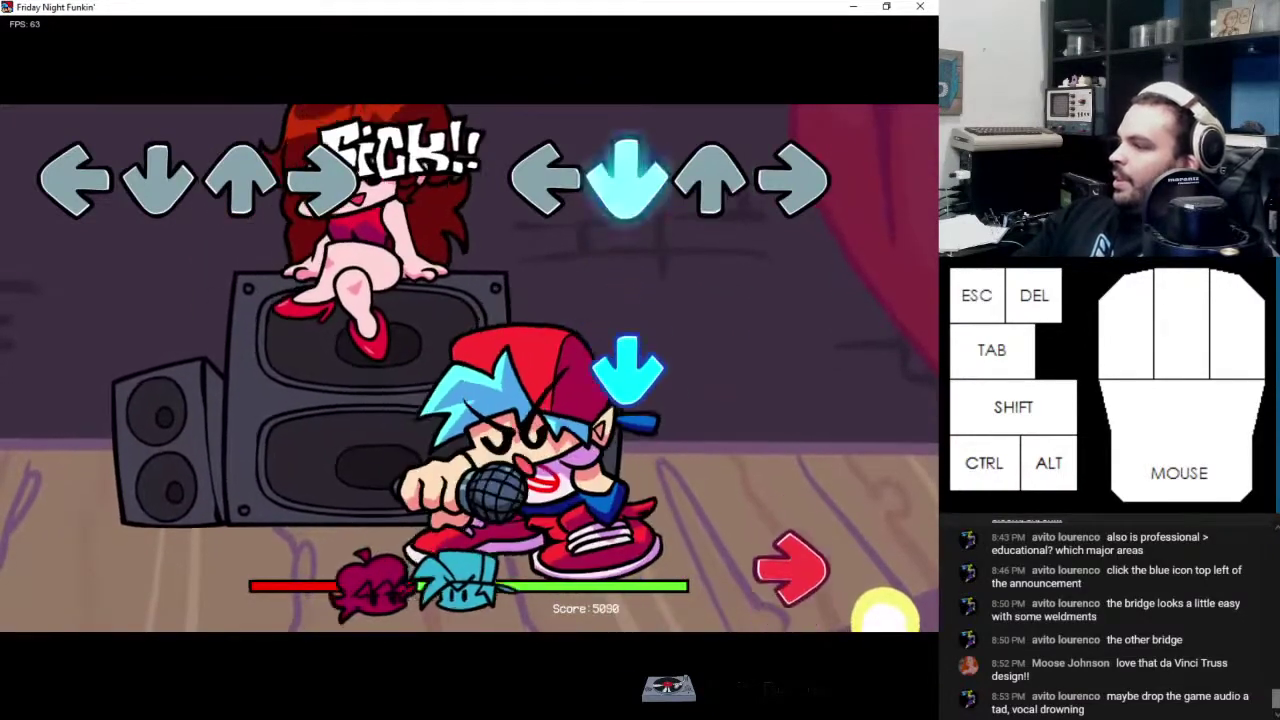
pyautogui.press('Down')
pyautogui.press('Right')
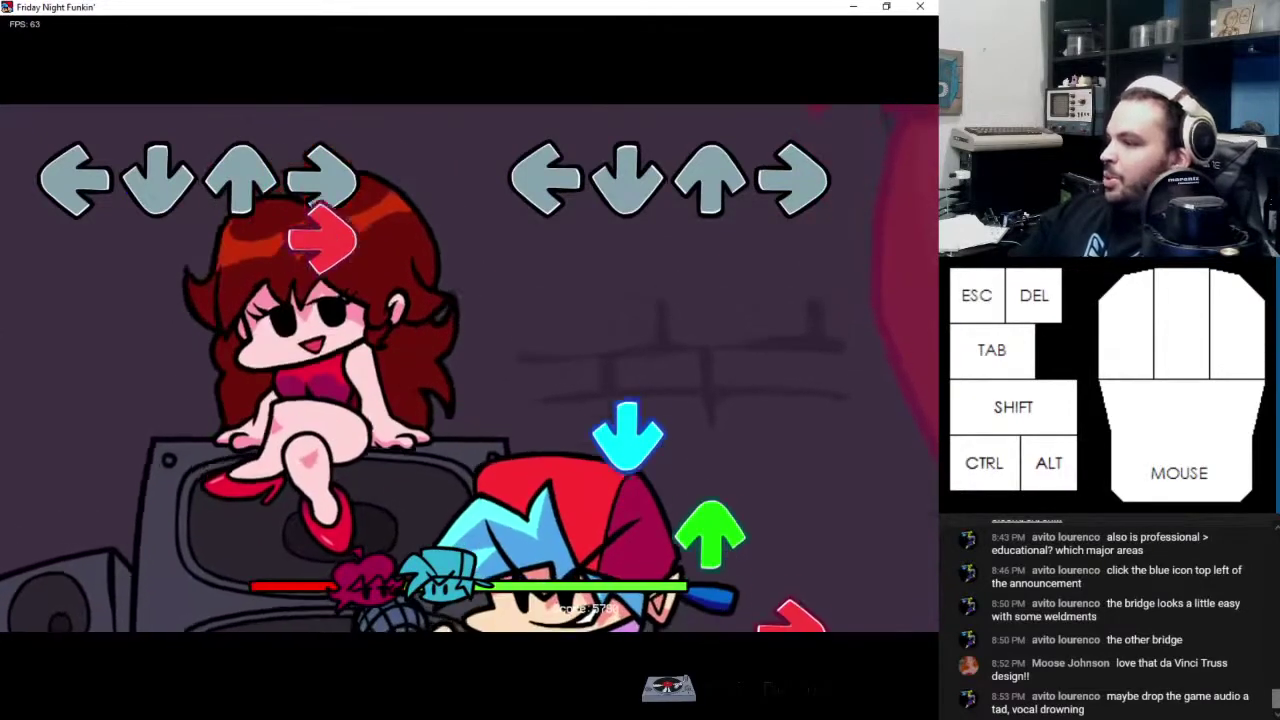
pyautogui.press('Up')
pyautogui.press('Right')
pyautogui.press('Up')
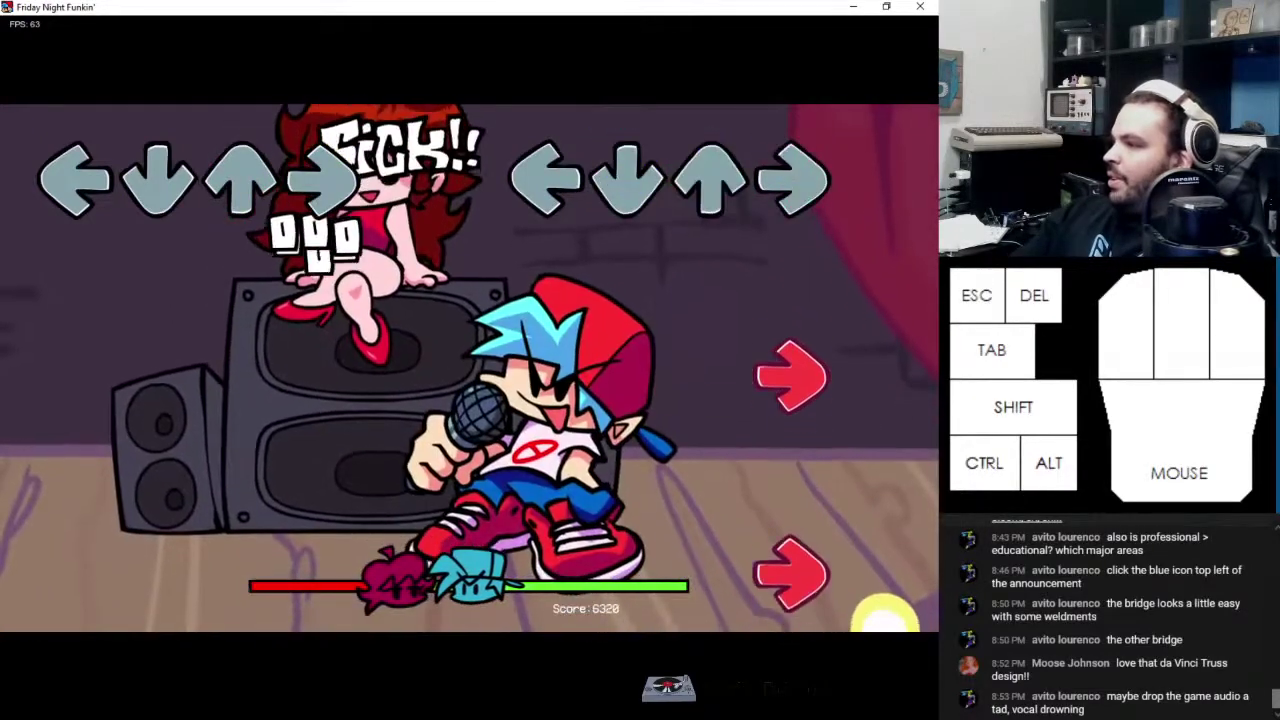
pyautogui.press('Right')
pyautogui.press('Right')
pyautogui.press('Down')
pyautogui.press('Left')
pyautogui.press('Down')
pyautogui.press('Up')
pyautogui.press('Right')
pyautogui.press('Left')
pyautogui.press('Up')
pyautogui.press('Down')
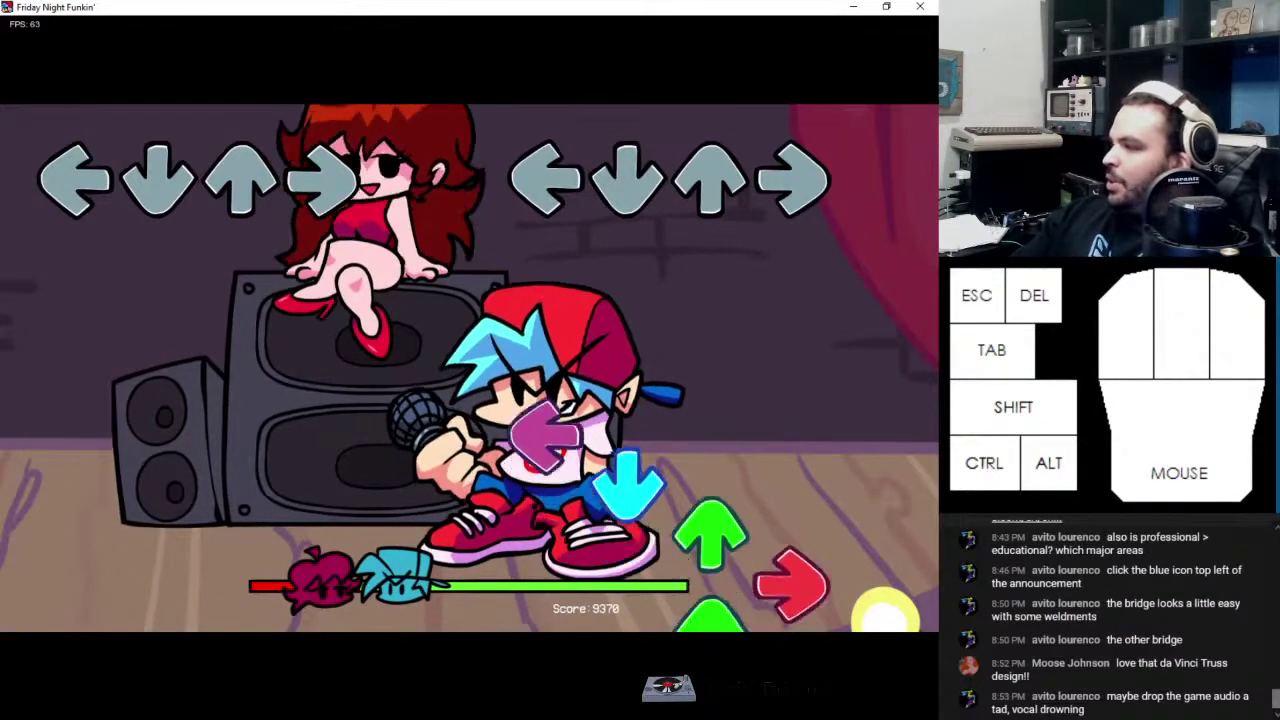
pyautogui.press('Down')
pyautogui.press('Up')
pyautogui.press('Up')
pyautogui.press('Right')
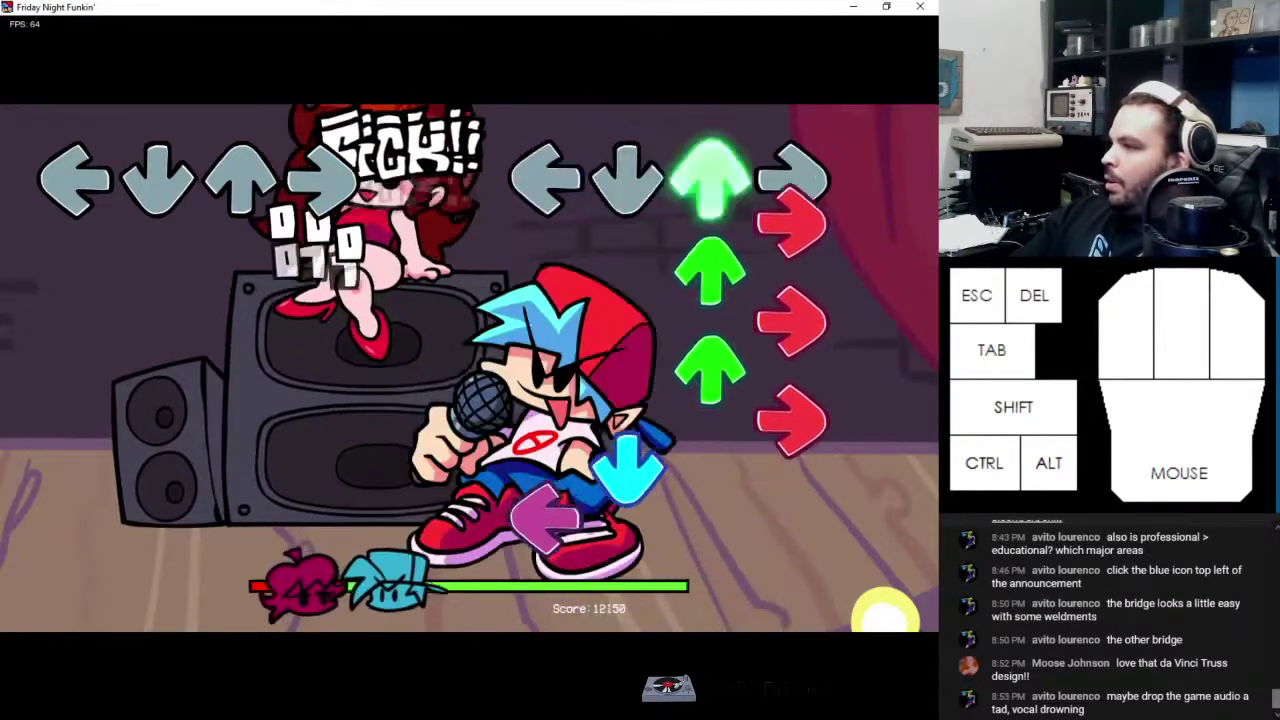
pyautogui.press('Up')
pyautogui.press('Right')
pyautogui.press('Left')
pyautogui.press('Down')
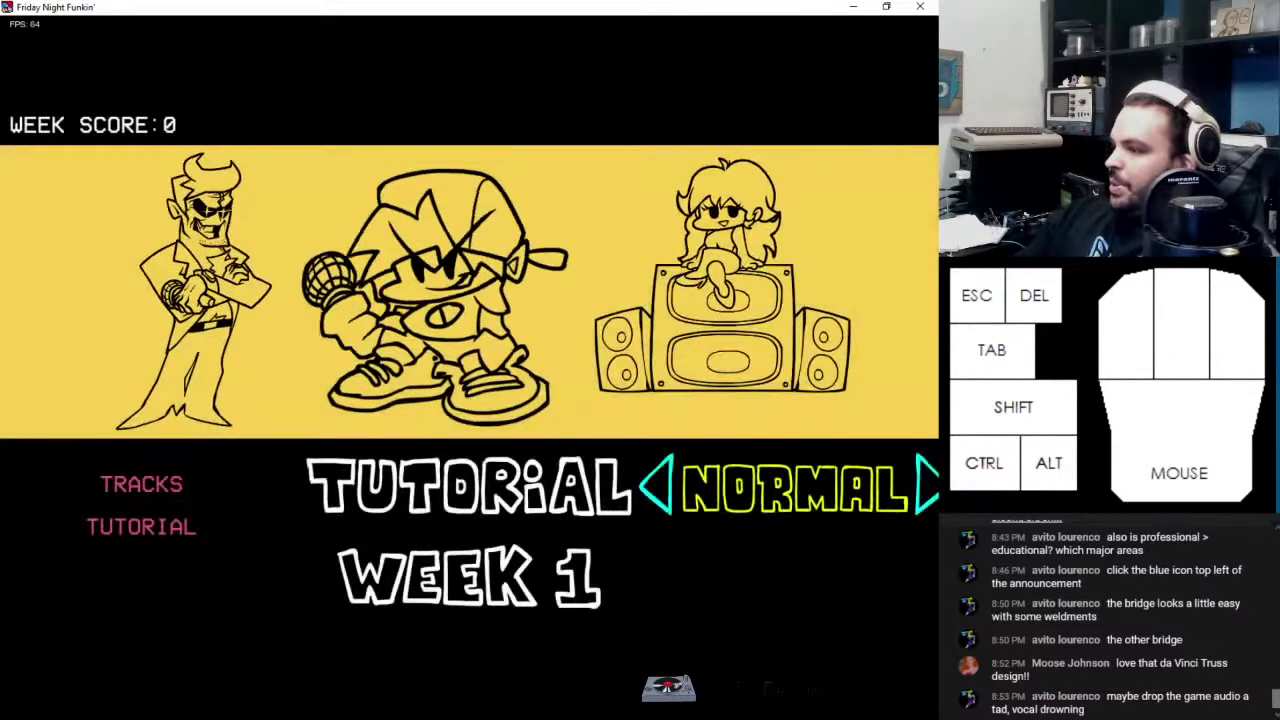
# Start Week 1 in Story Mode on Hard difficulty
pyautogui.press('Down')
pyautogui.press('Right')
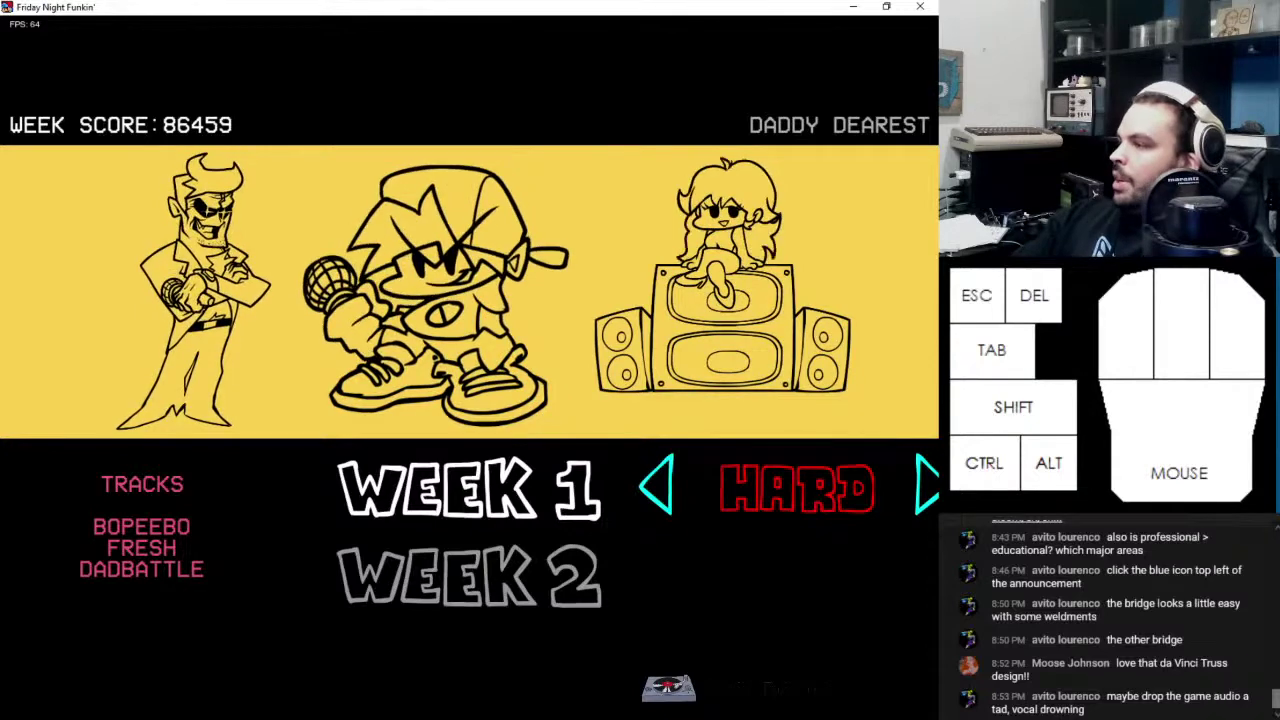
pyautogui.press('Return')
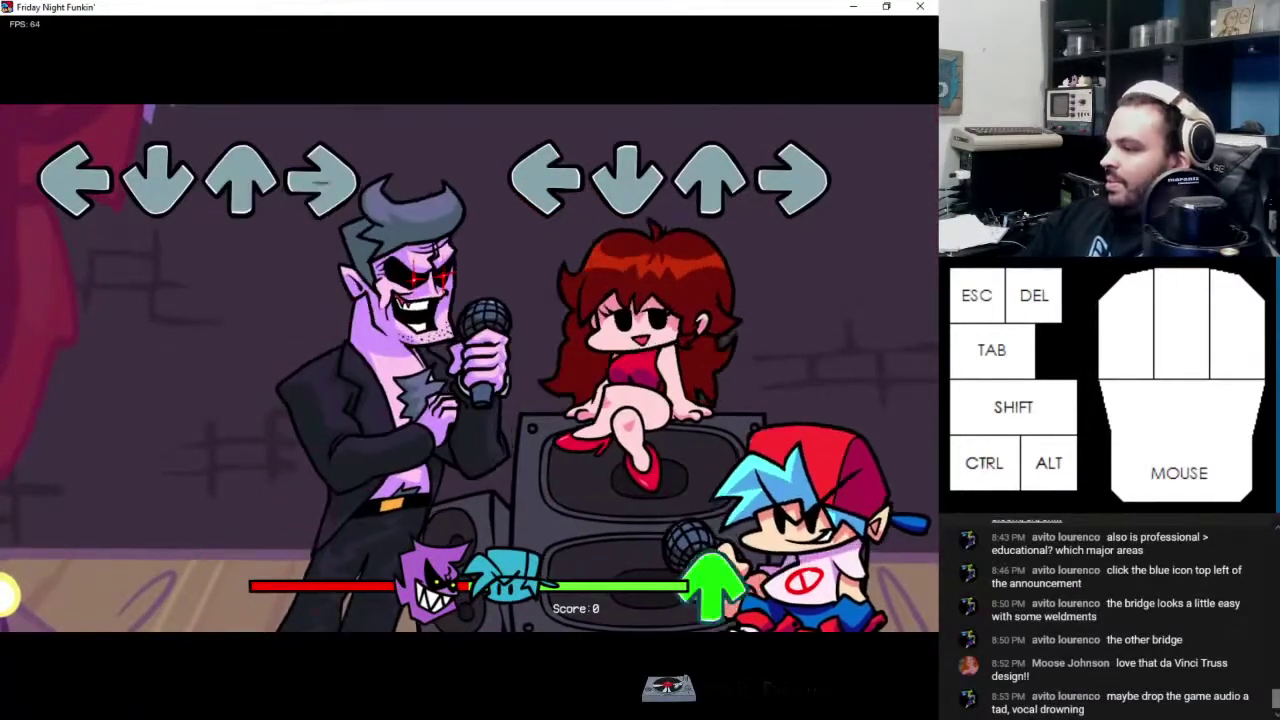
# Play the first Week 1 track to its end, hitting each arrow note as it reaches the player's matching target arrow
pyautogui.press('Up')
pyautogui.press('Right')
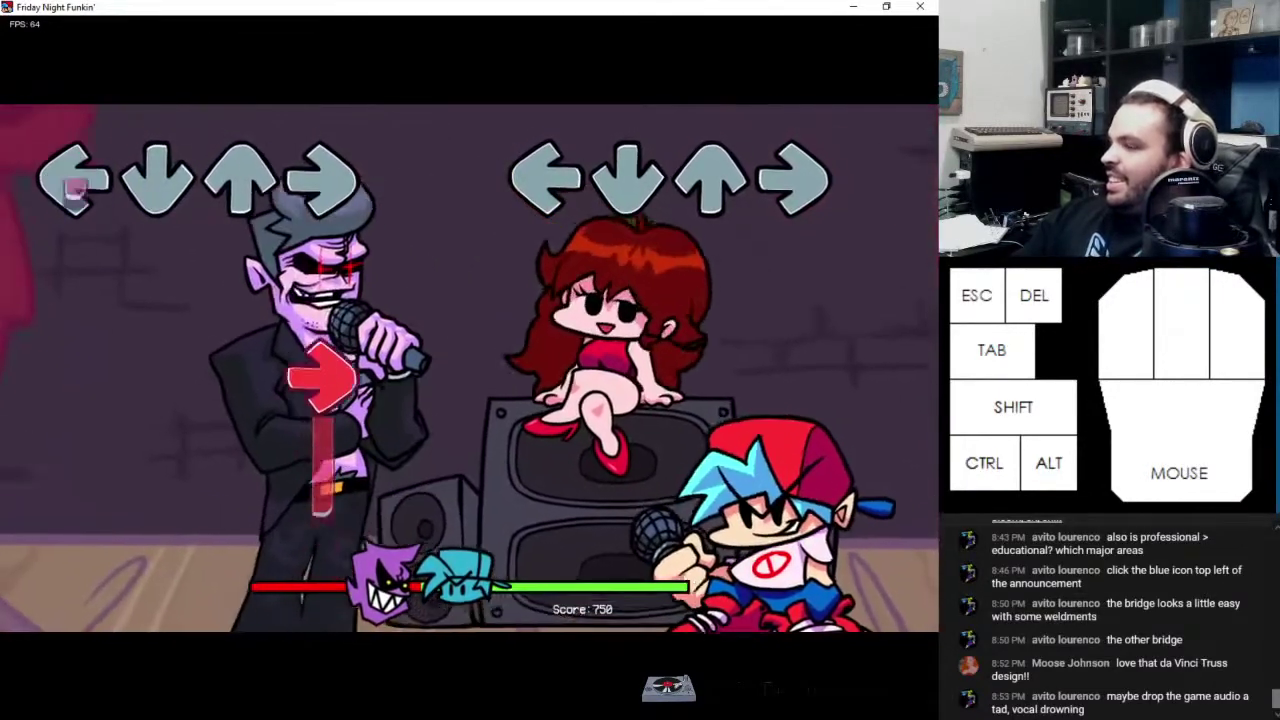
pyautogui.press('Left')
pyautogui.press('Right')
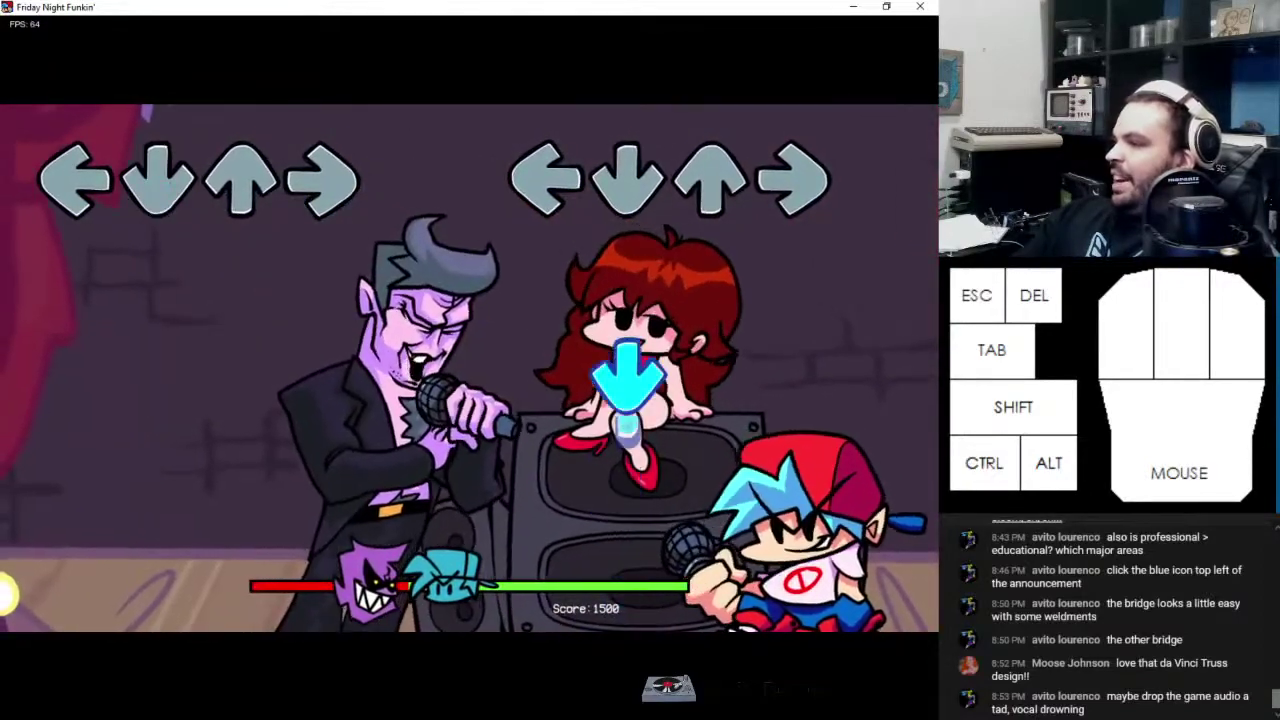
pyautogui.press('Down')
pyautogui.press('Right')
pyautogui.press('Left')
pyautogui.press('Down')
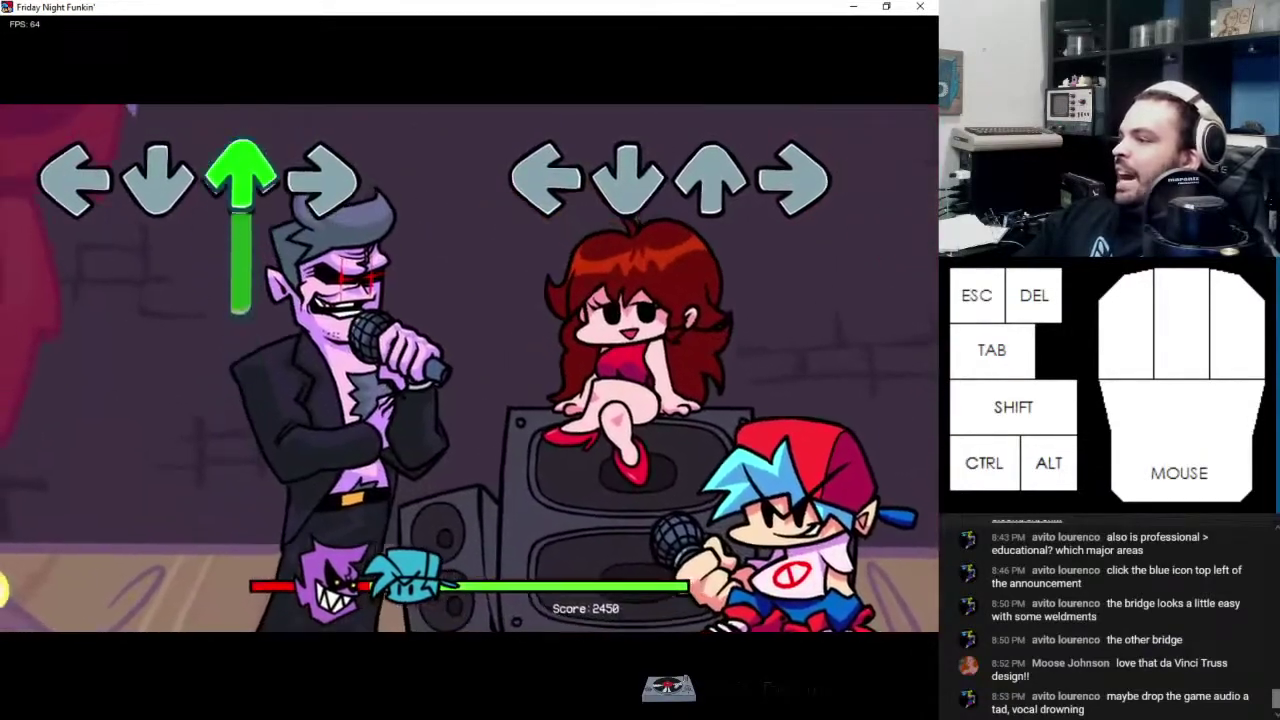
pyautogui.press('Right')
pyautogui.press('Down')
pyautogui.press('Left')
pyautogui.press('Up')
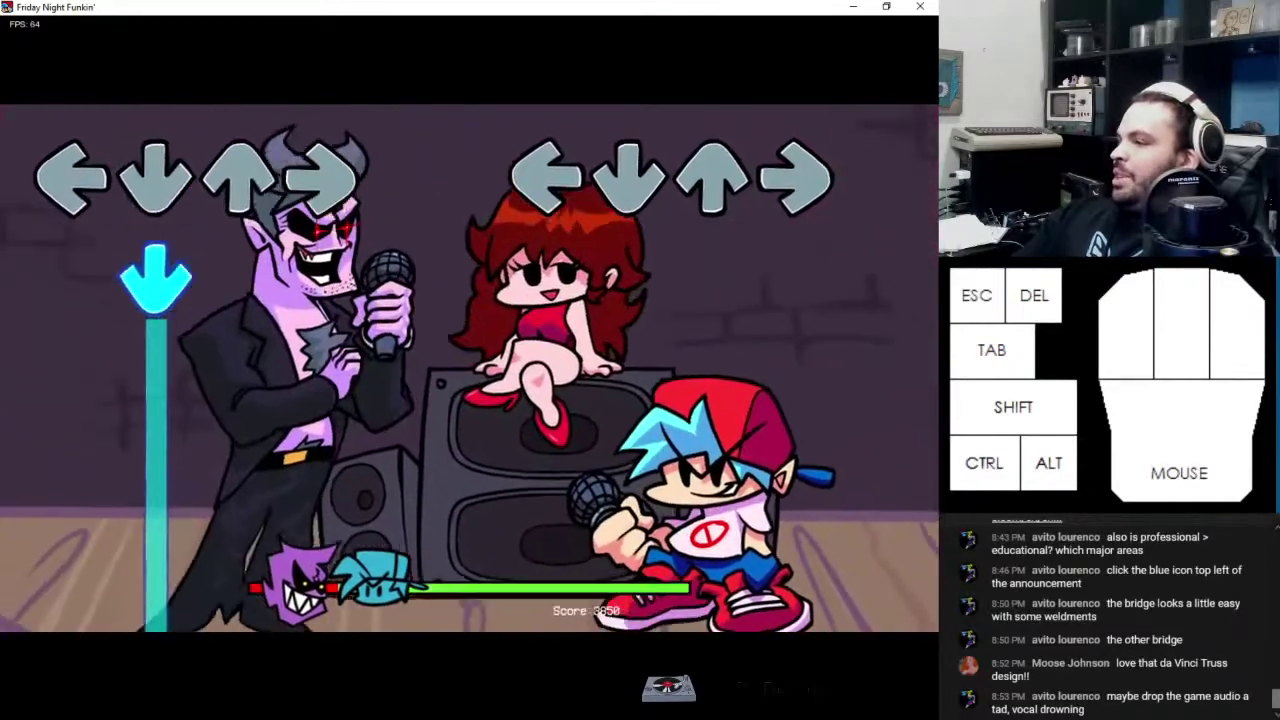
pyautogui.press('Left')
pyautogui.press('Right')
pyautogui.press('Down')
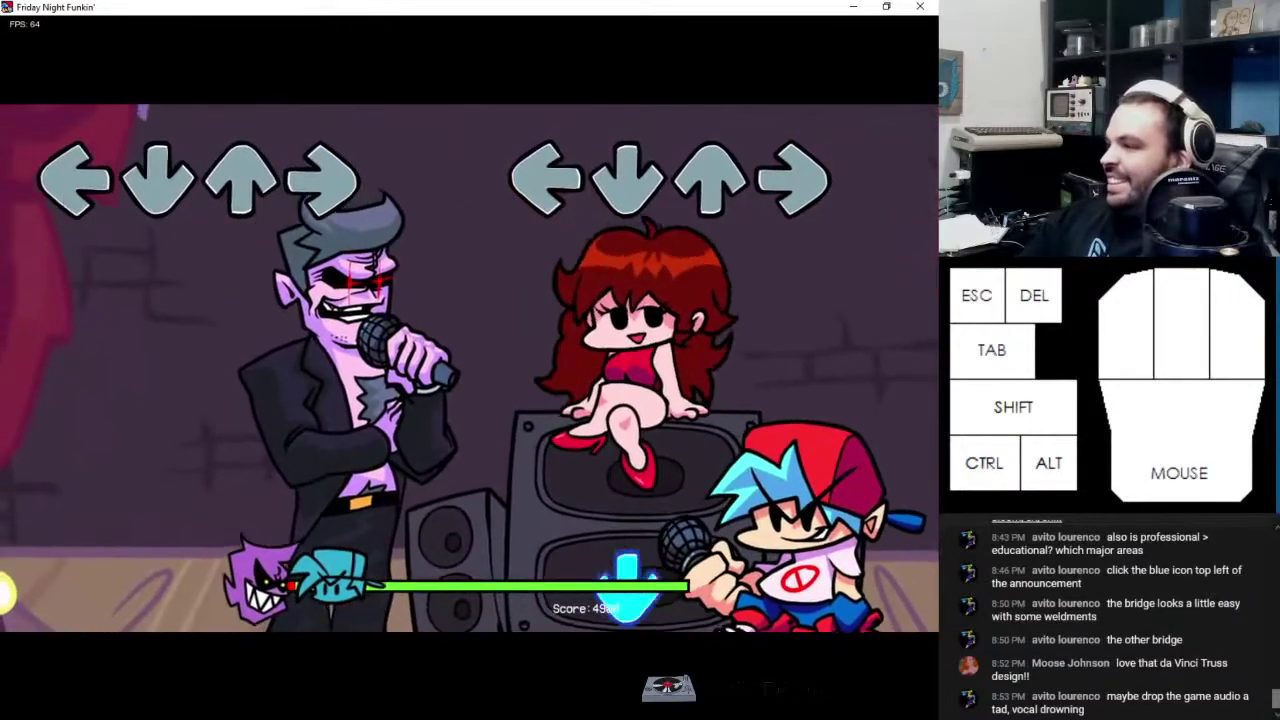
pyautogui.press('Right')
pyautogui.press('Left')
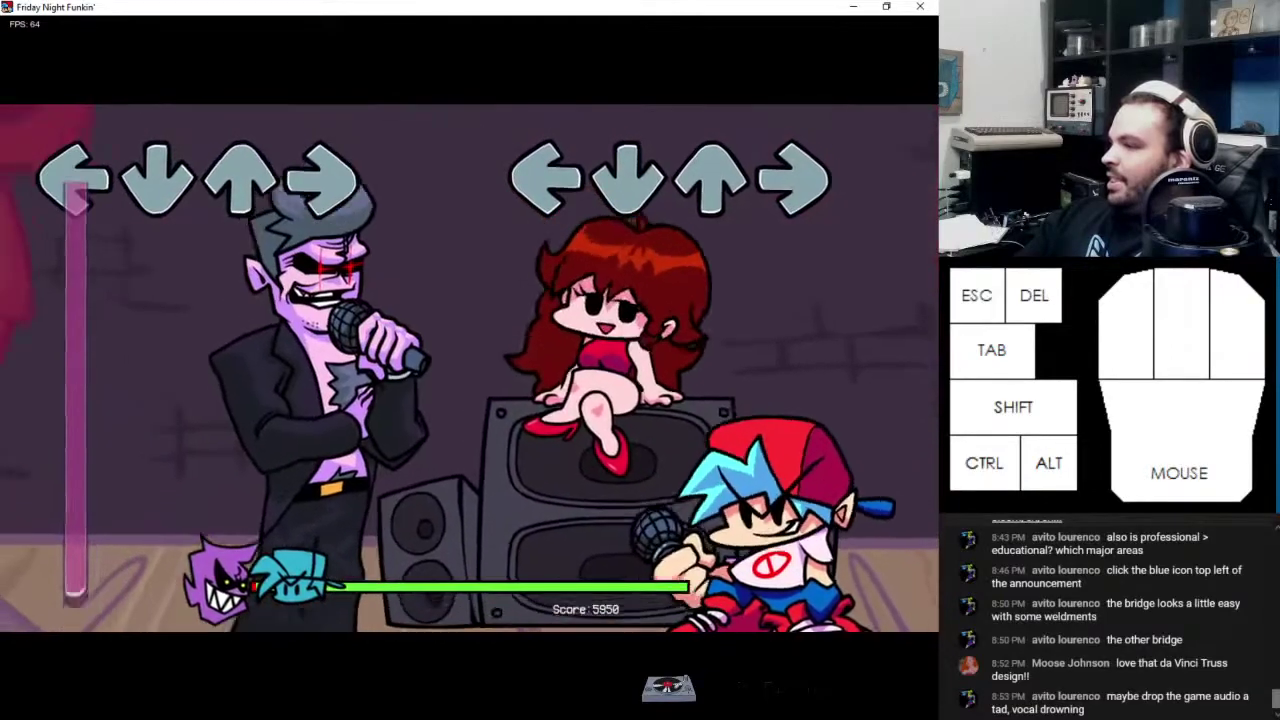
pyautogui.press('Up')
pyautogui.press('Left')
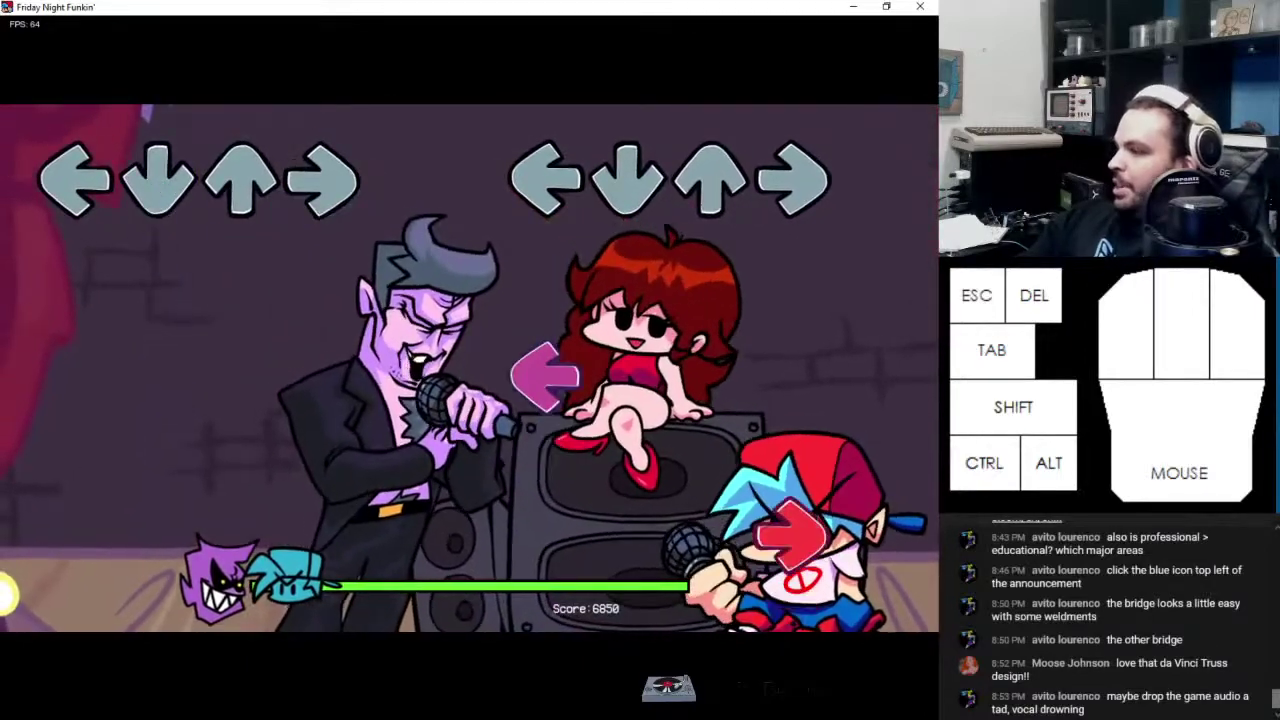
pyautogui.press('Right')
pyautogui.press('Up')
pyautogui.press('Down')
pyautogui.press('Down')
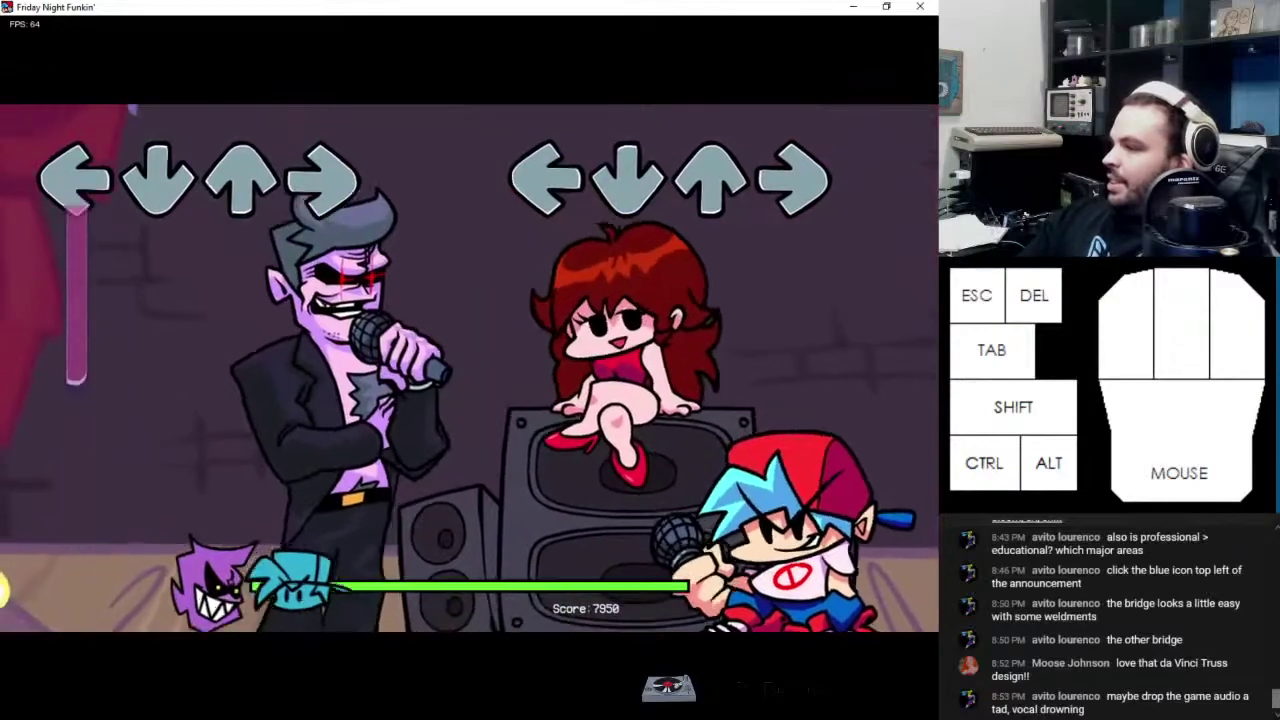
pyautogui.press('Up')
pyautogui.press('Right')
pyautogui.press('Left')
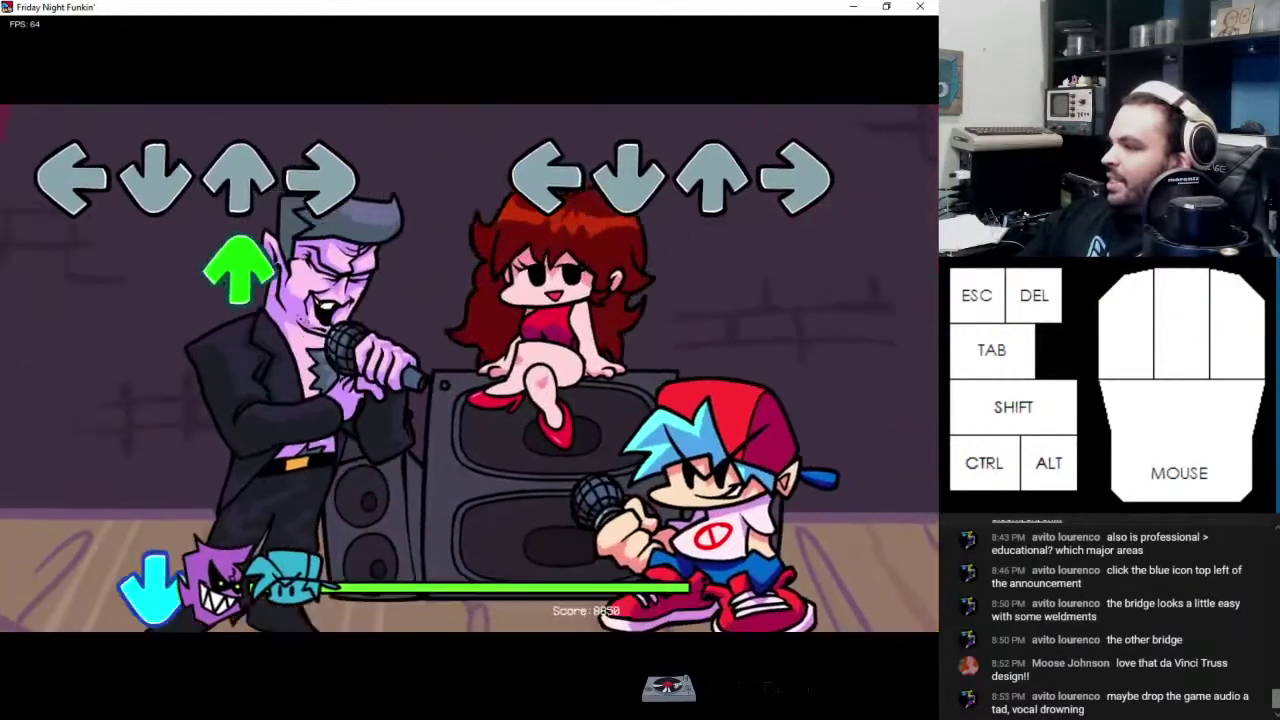
pyautogui.press('Down')
pyautogui.press('Up')
pyautogui.press('Down')
pyautogui.press('Down')
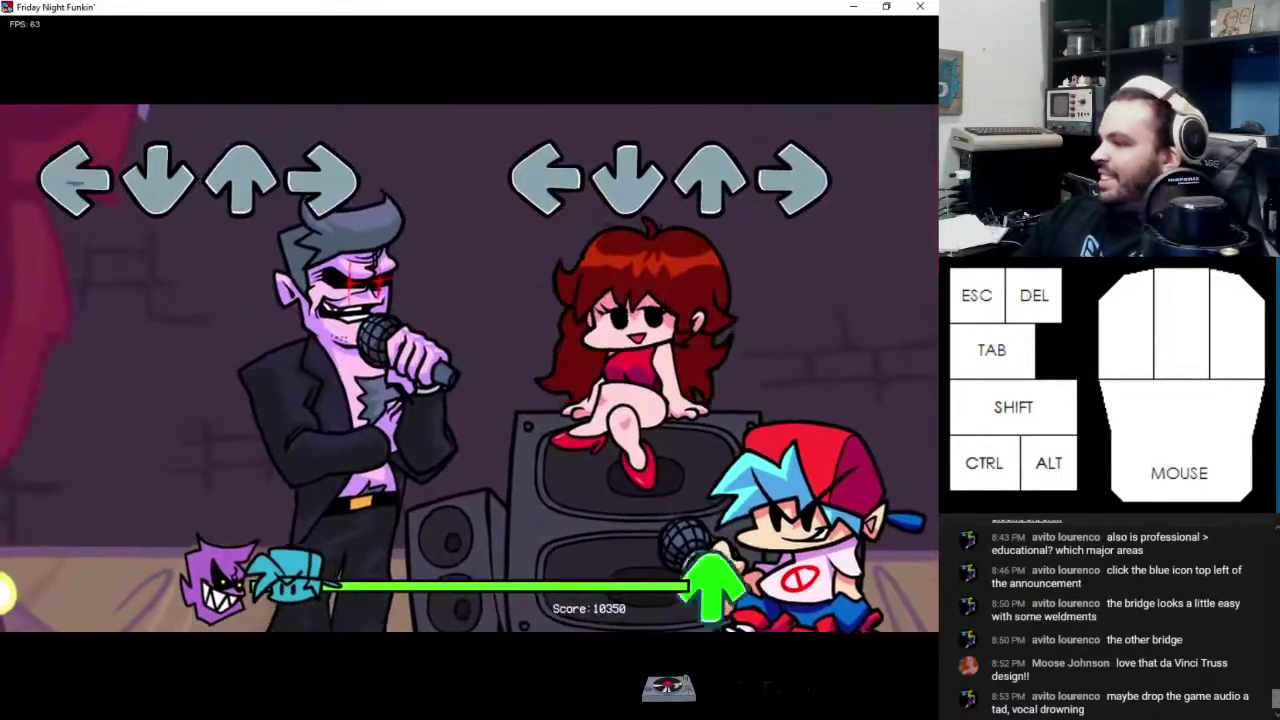
pyautogui.press('Up')
pyautogui.press('Right')
pyautogui.press('Left')
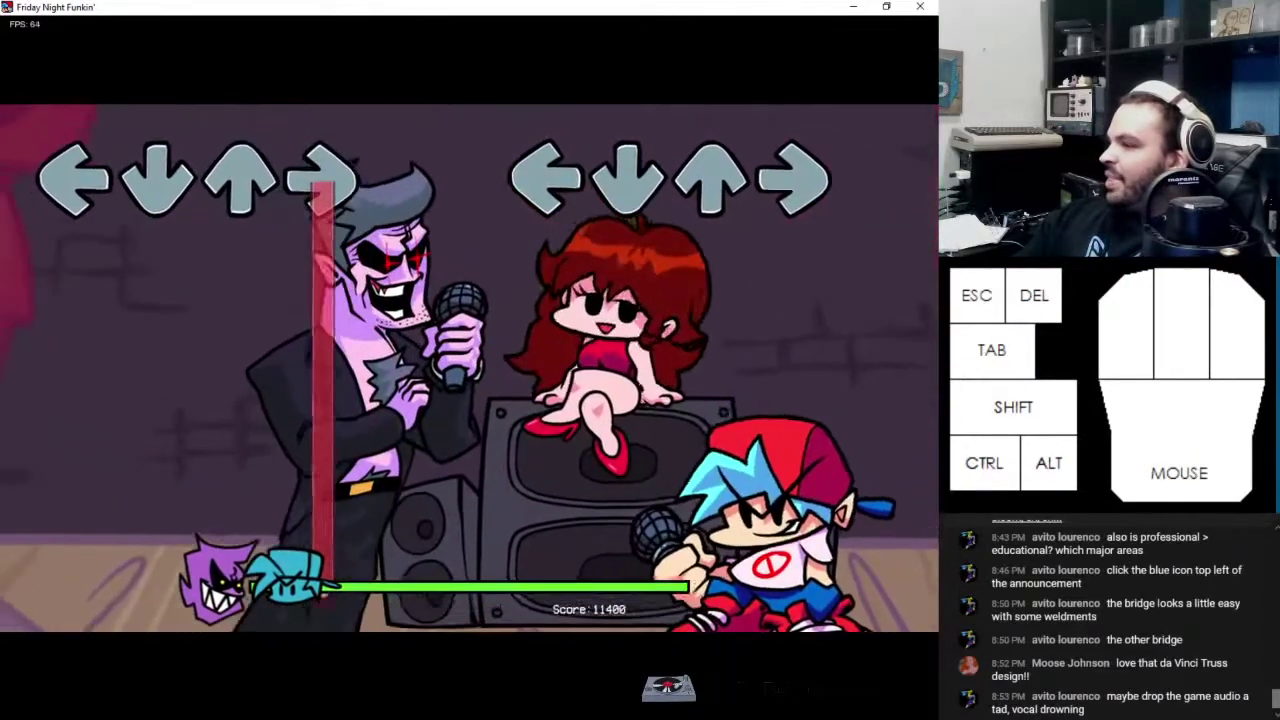
pyautogui.press('Right')
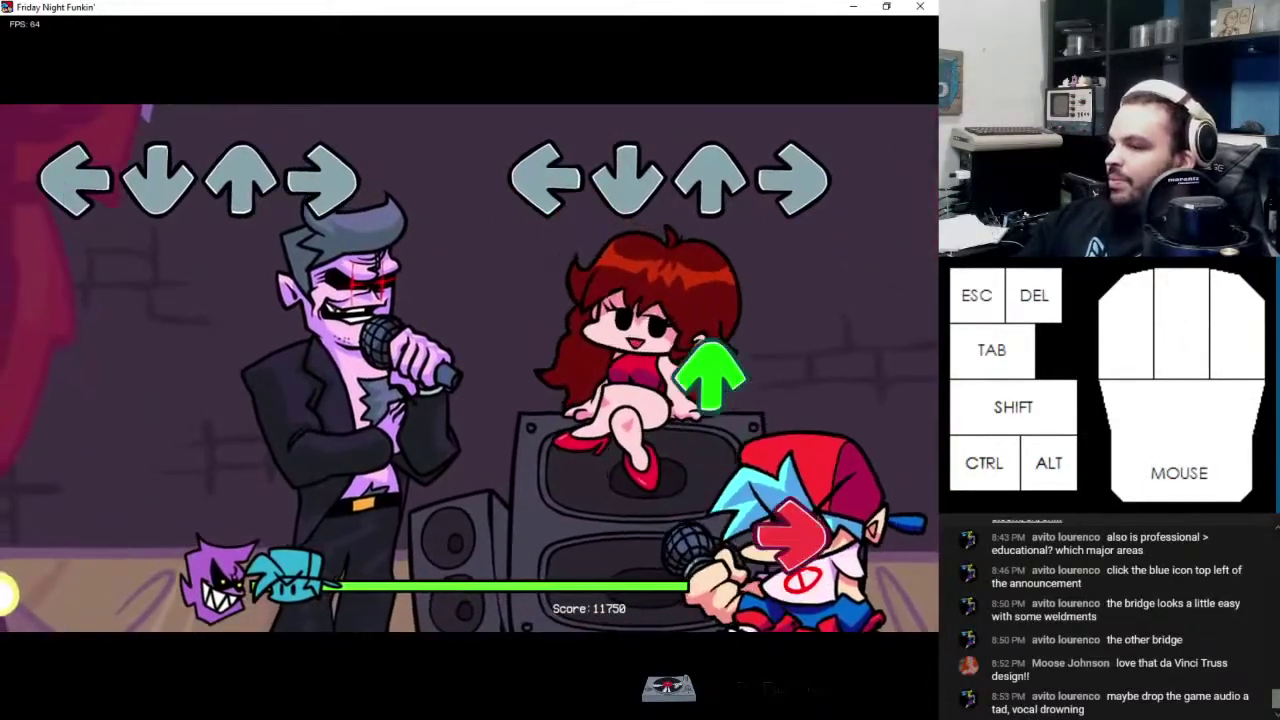
pyautogui.press('Up')
pyautogui.press('Right')
pyautogui.press('Left')
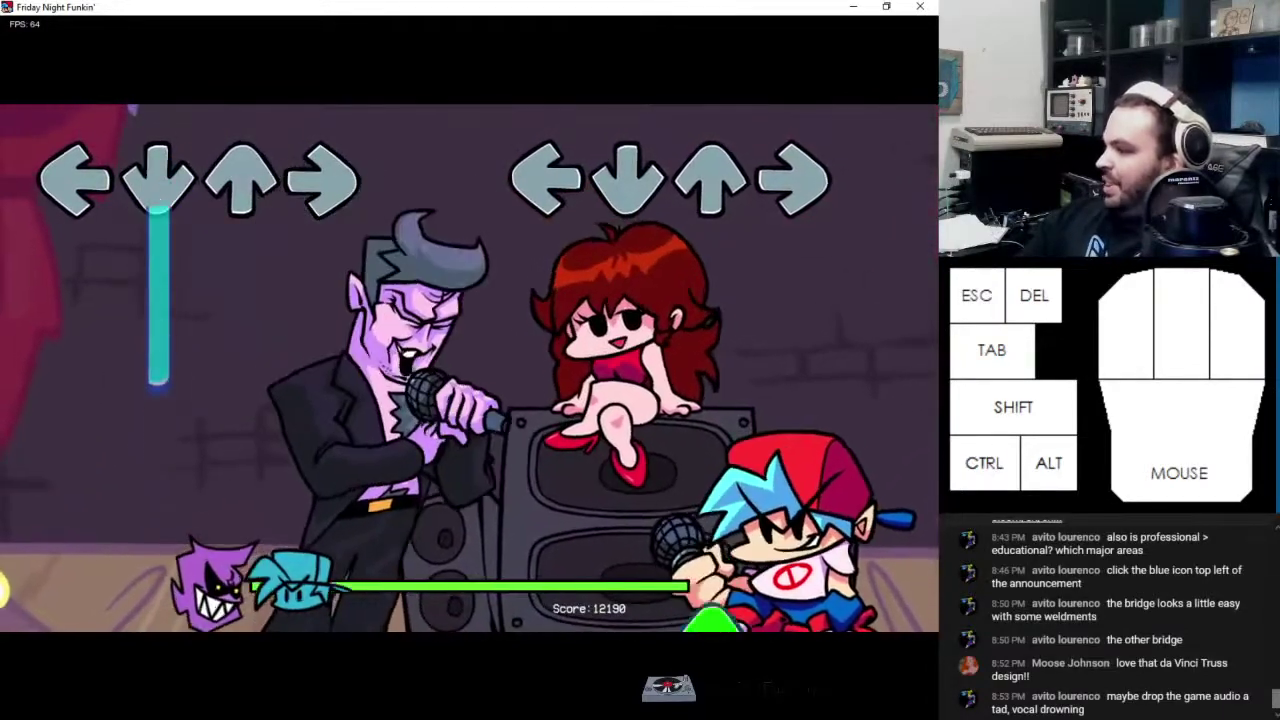
pyautogui.press('Left')
pyautogui.press('Right')
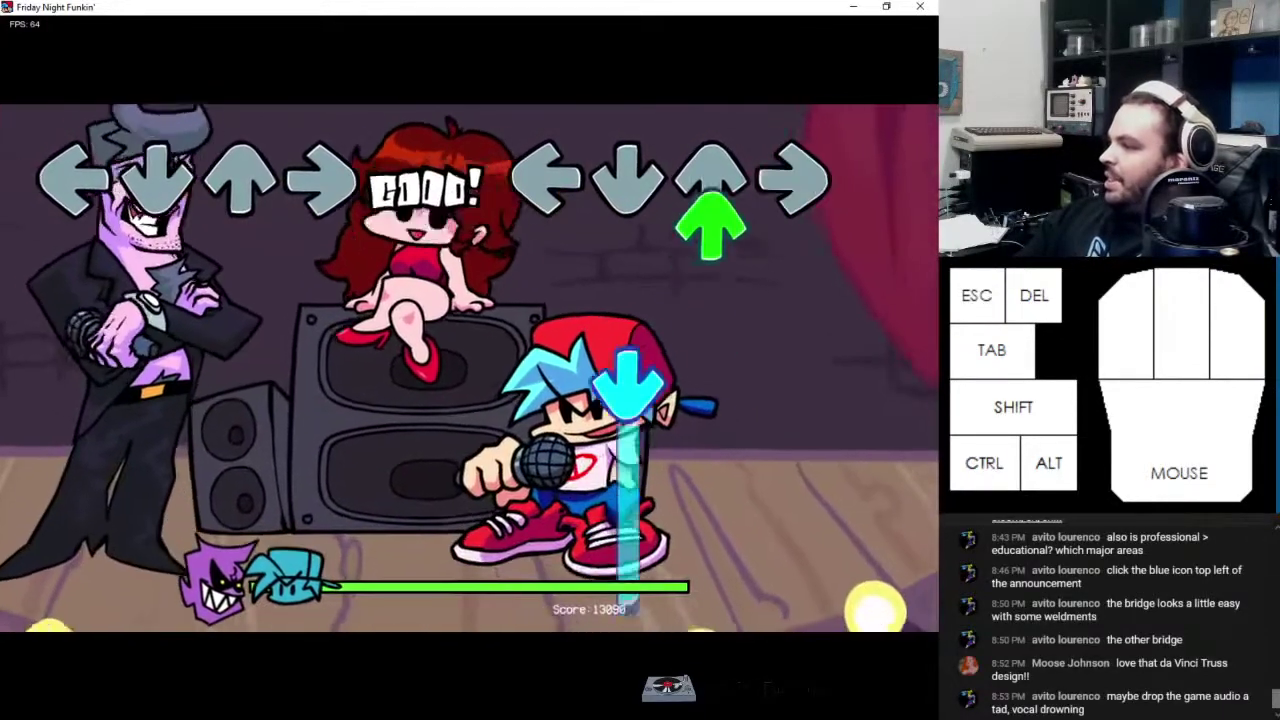
pyautogui.press('Up')
pyautogui.press('Down')
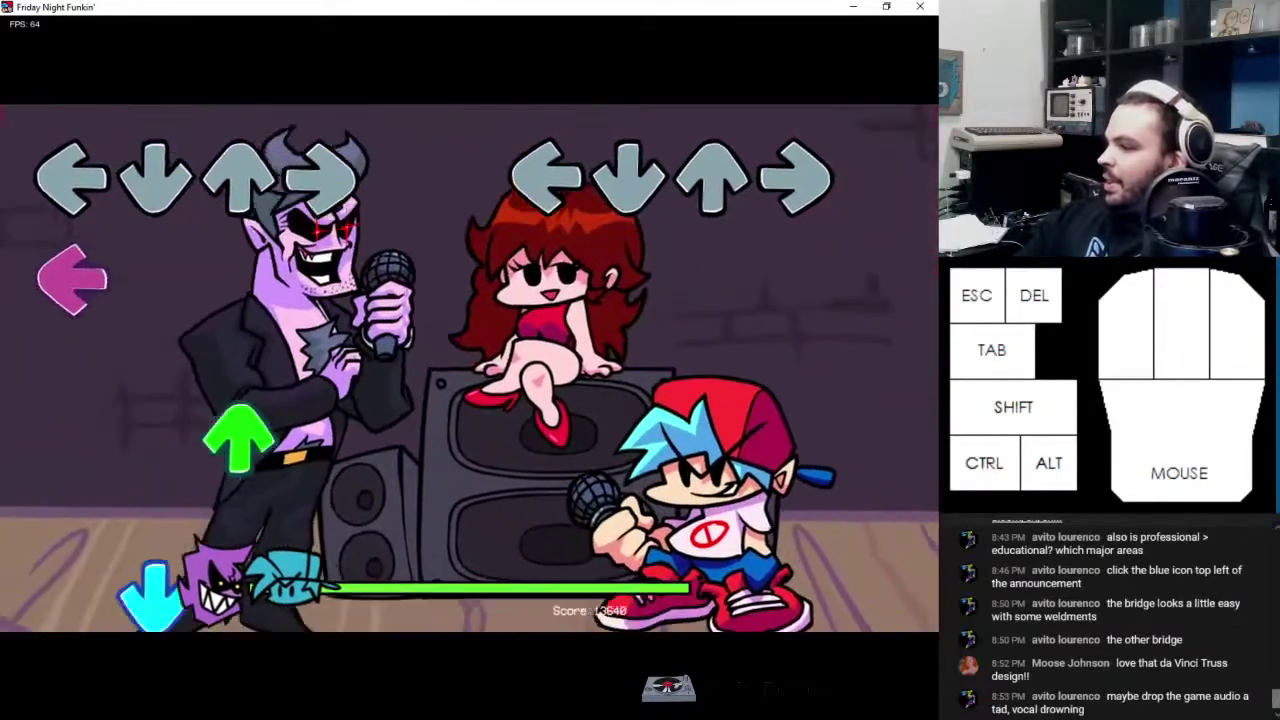
pyautogui.press('Up')
pyautogui.press('Right')
pyautogui.press('Up')
pyautogui.press('Down')
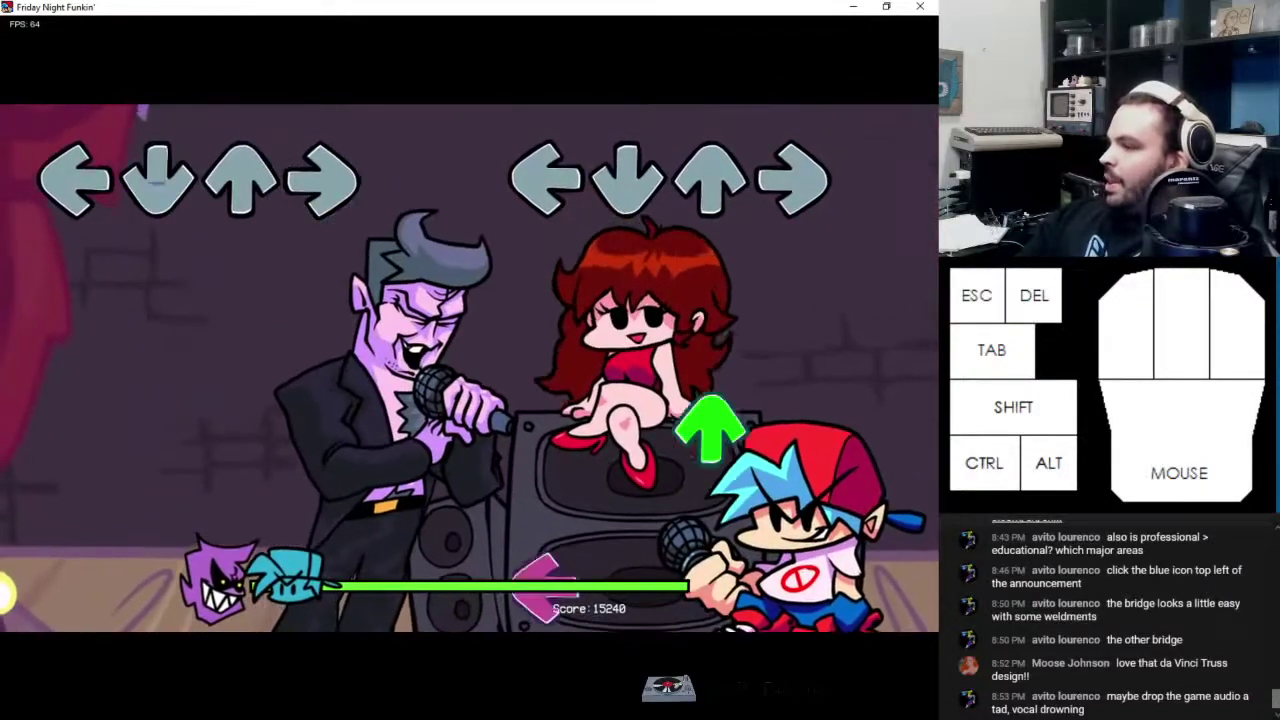
pyautogui.press('Up')
pyautogui.press('Right')
pyautogui.press('Up')
pyautogui.press('Down')
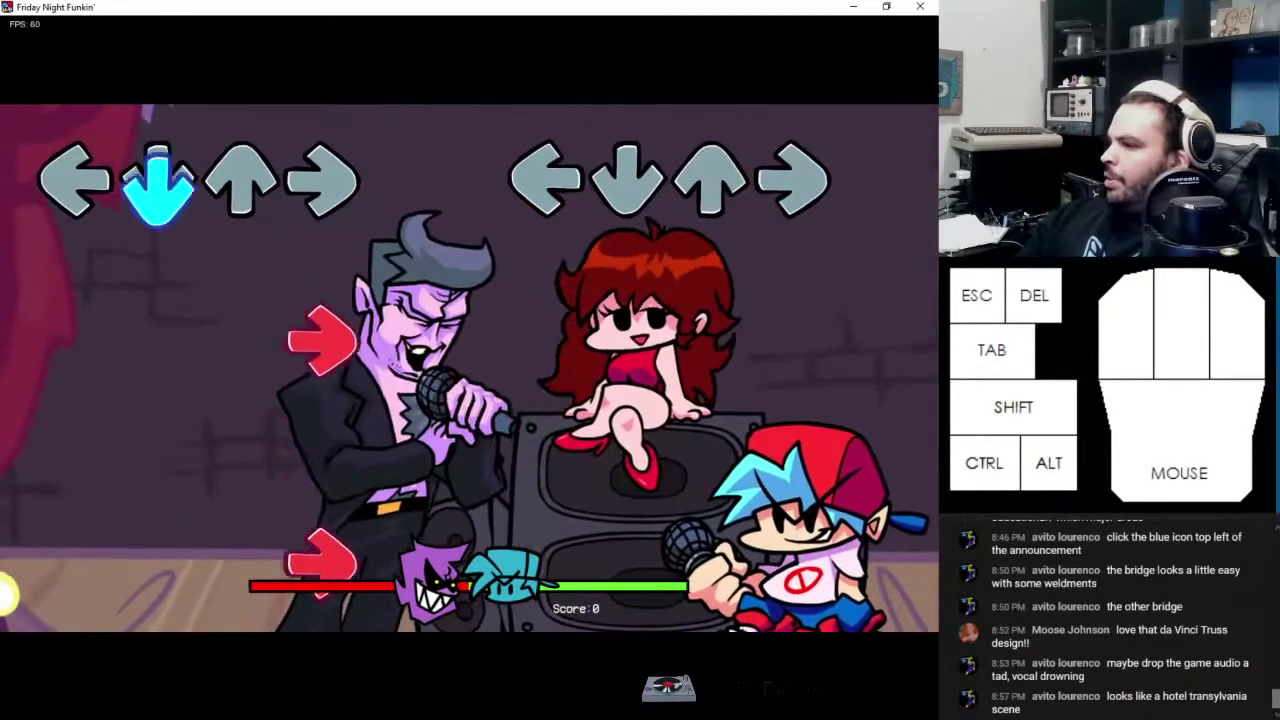
# Play the second Week 1 track on Hard, hitting each arrow note as it reaches the player's matching target arrow
pyautogui.press('Down')
pyautogui.press('Down')
pyautogui.press('Right')
pyautogui.press('Up')
pyautogui.press('Down')
pyautogui.press('Left')
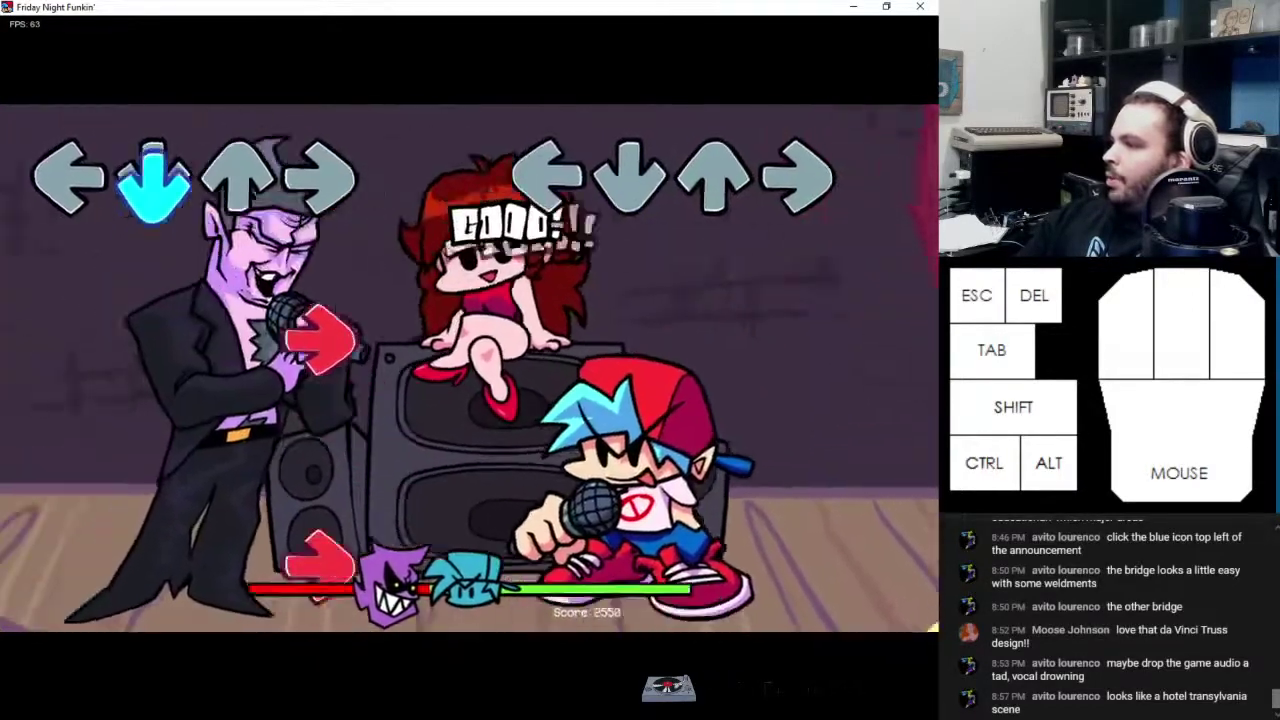
pyautogui.press('Down')
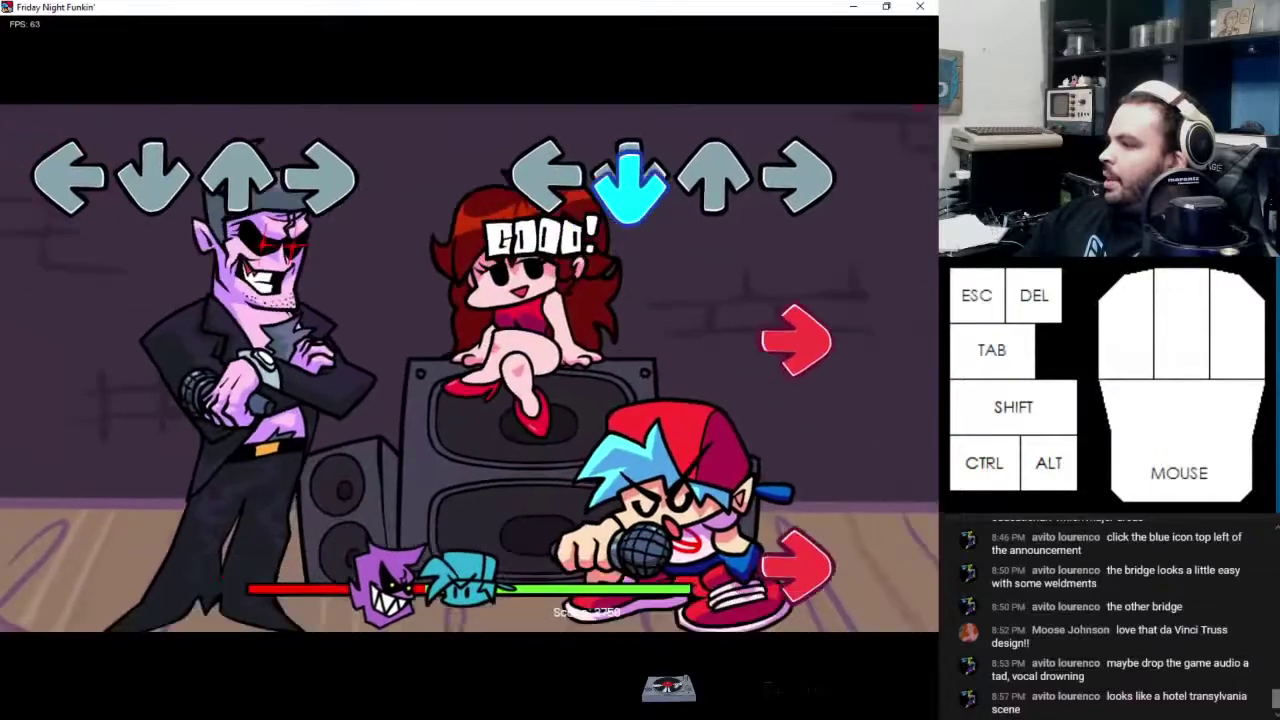
pyautogui.press('Down')
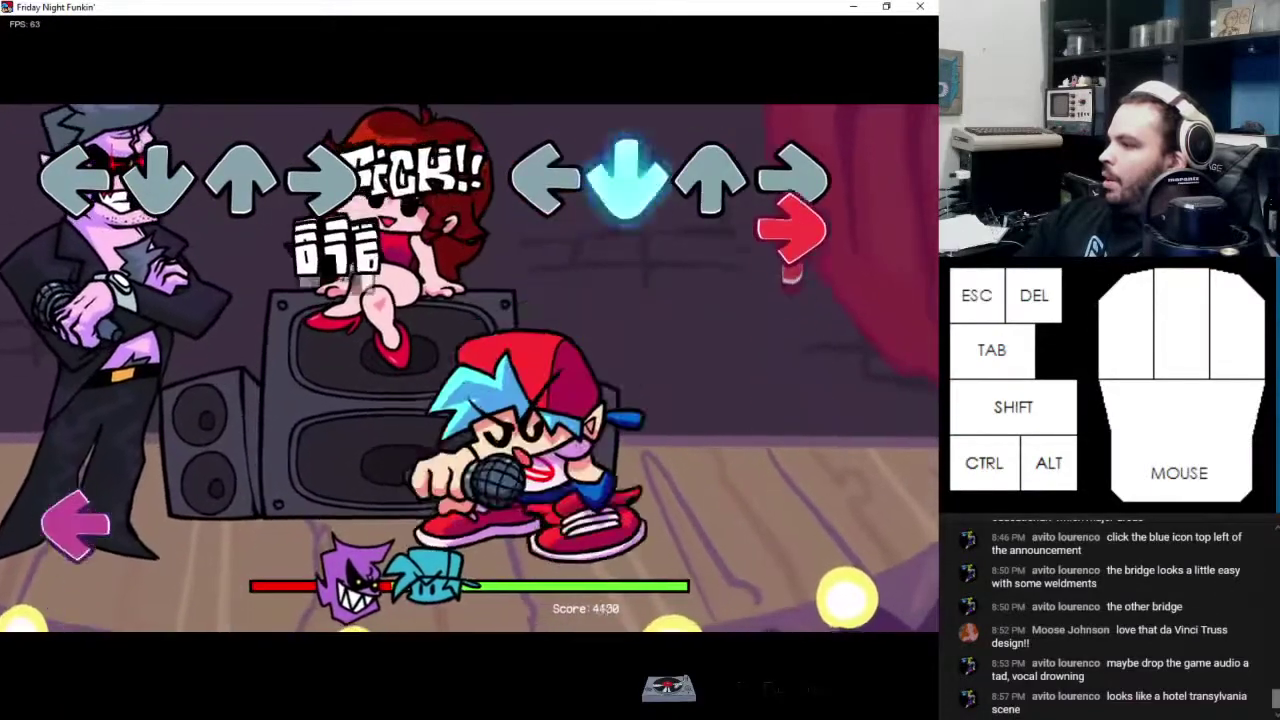
pyautogui.press('Right')
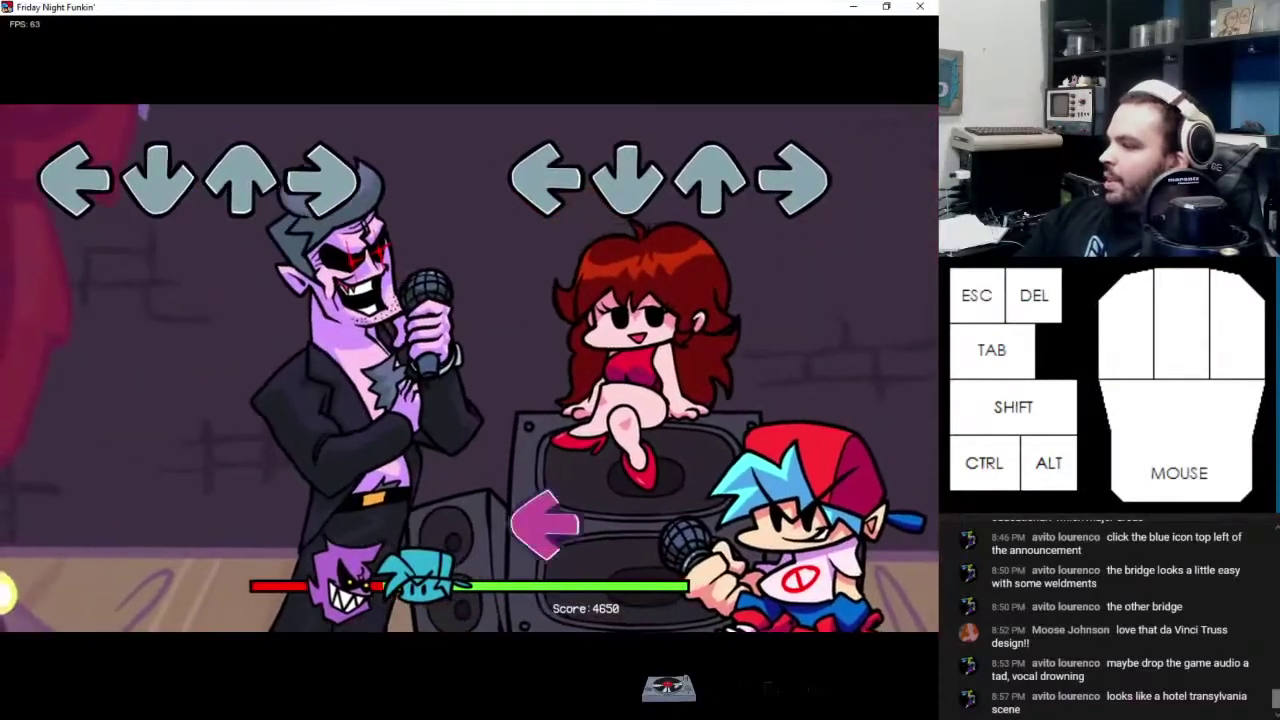
pyautogui.press('Left')
pyautogui.press('Down')
pyautogui.press('Up')
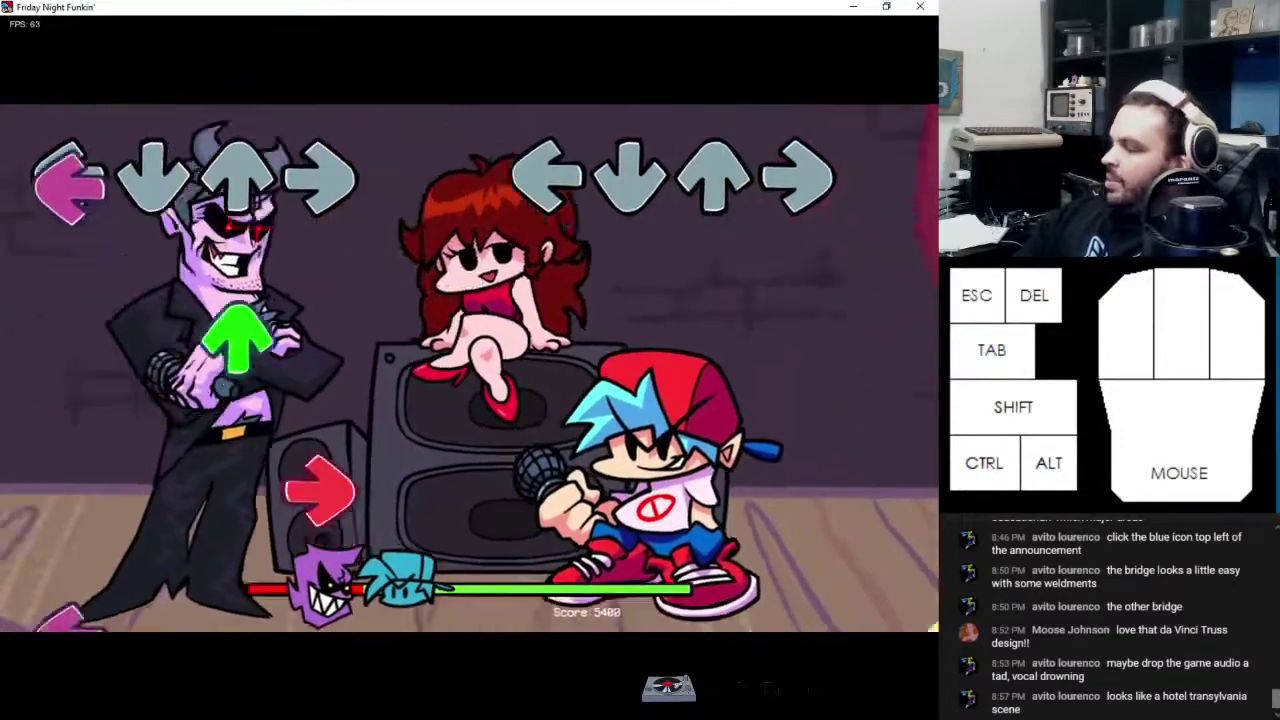
pyautogui.press('Left')
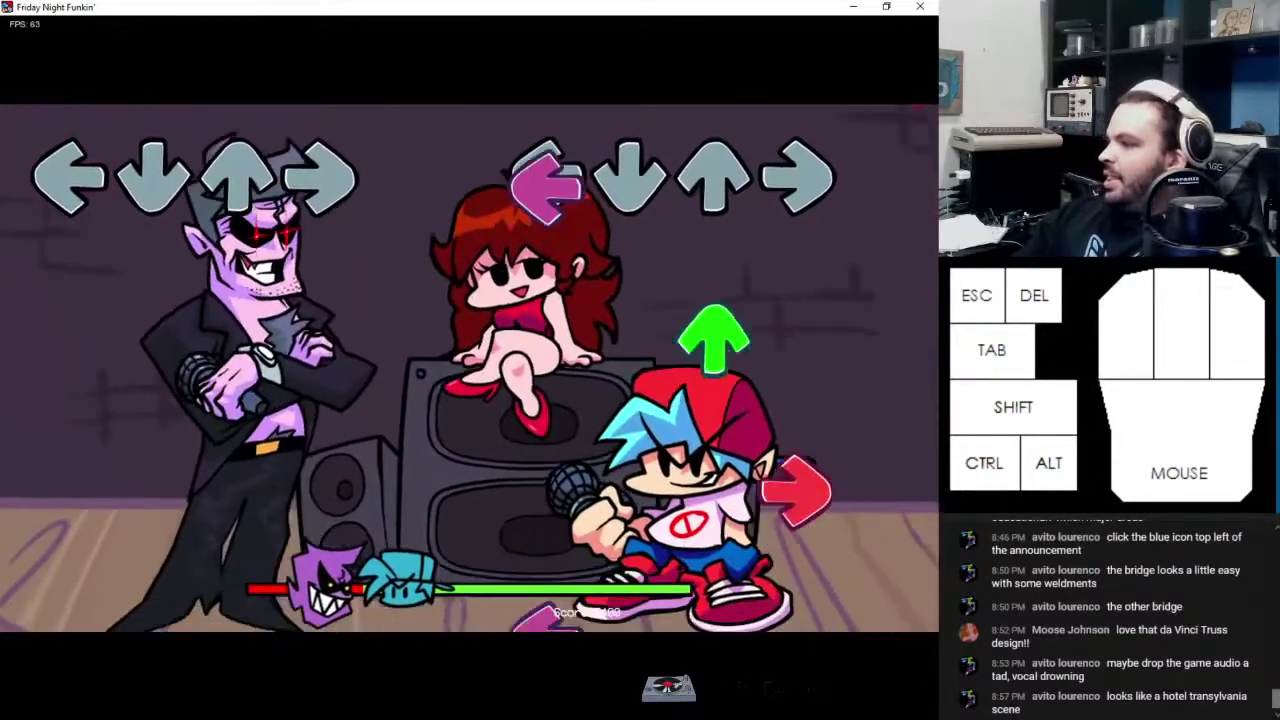
pyautogui.press('Up')
pyautogui.press('Right')
pyautogui.press('Down')
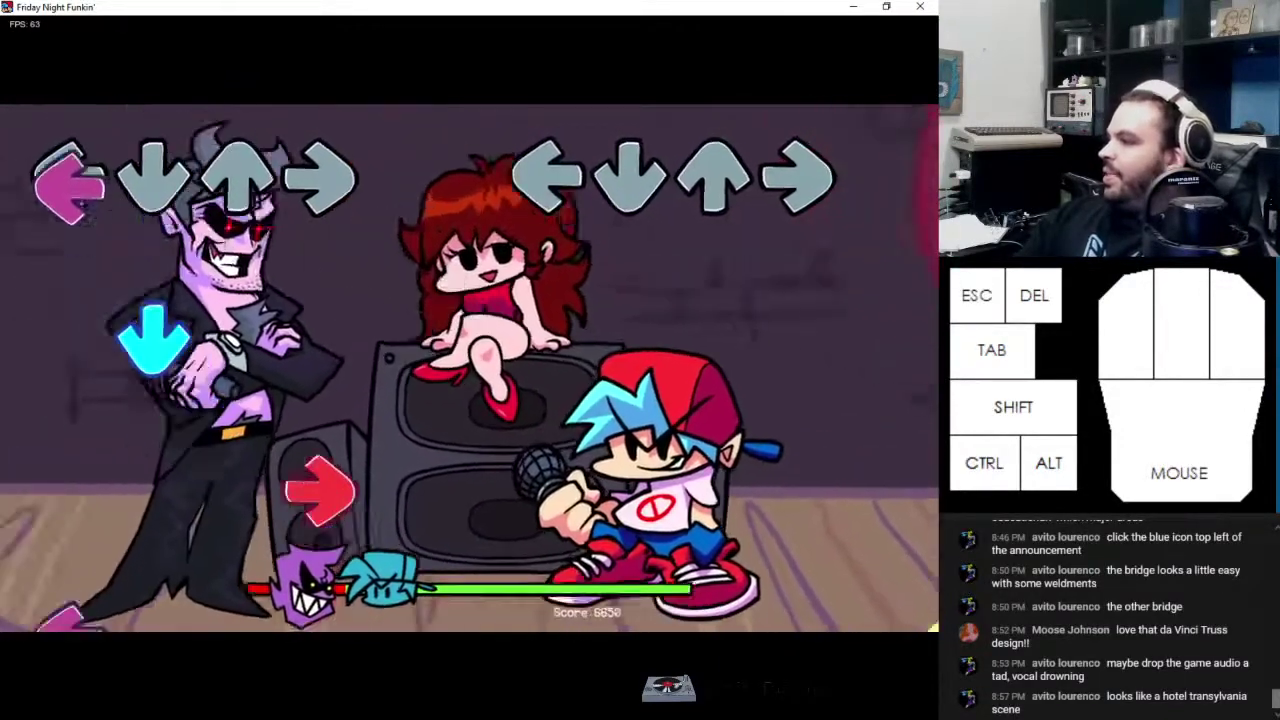
pyautogui.press('Left')
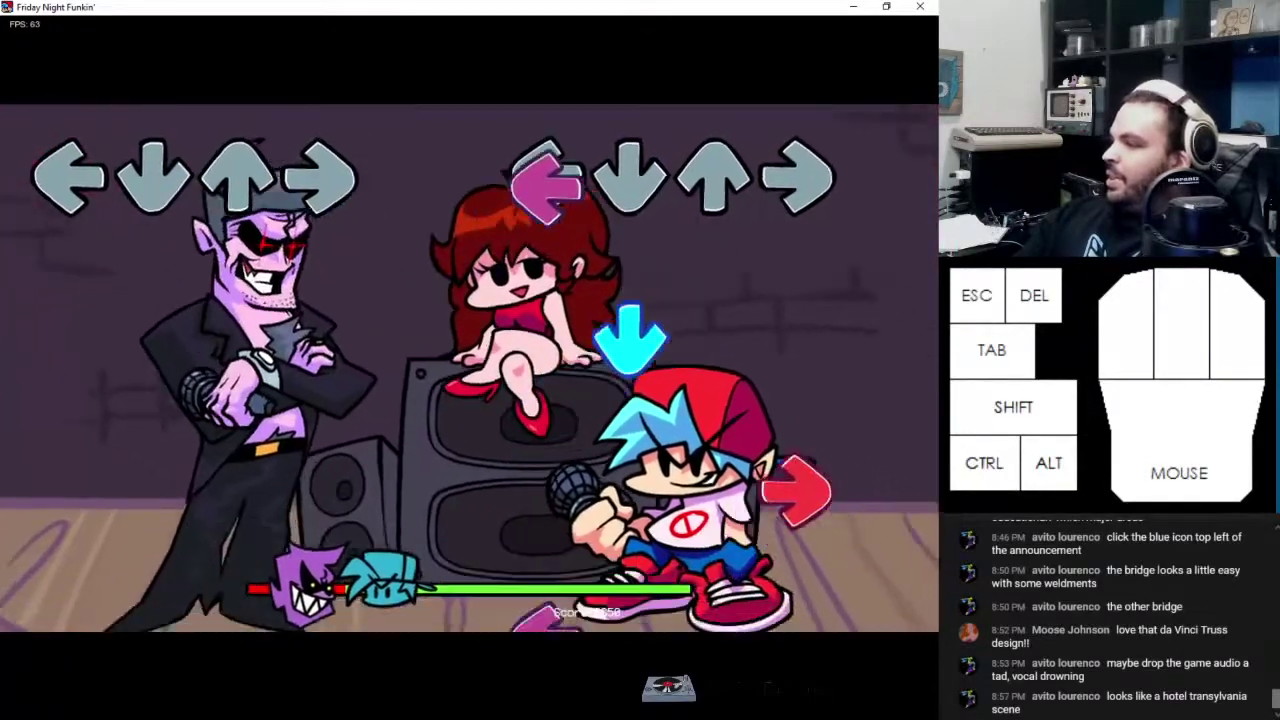
pyautogui.press('Down')
pyautogui.press('Right')
pyautogui.press('Up')
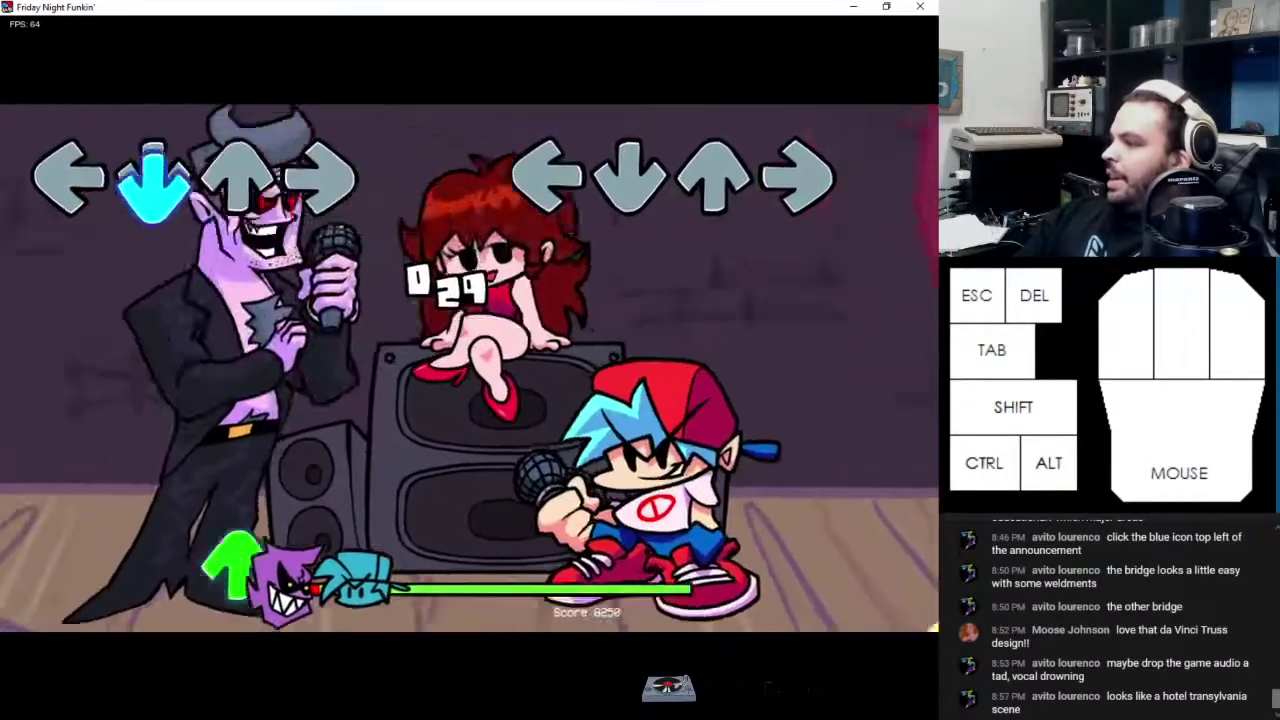
pyautogui.press('Right')
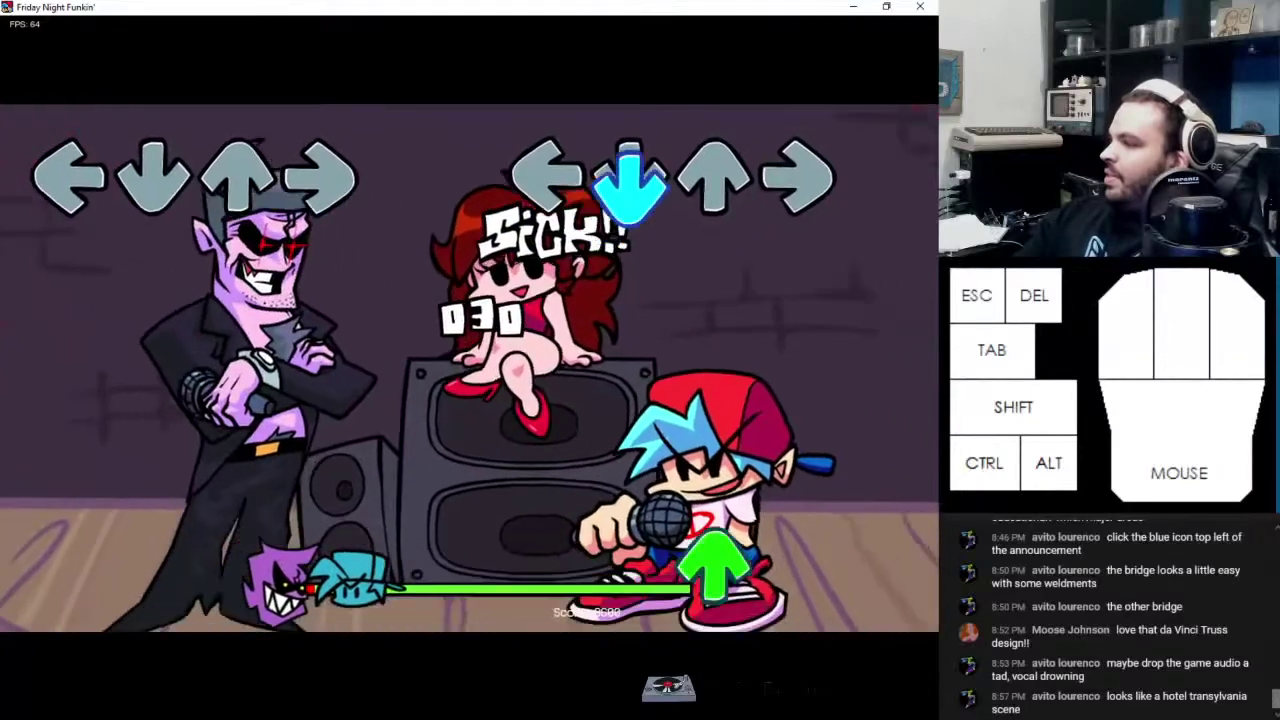
pyautogui.press('Down')
pyautogui.press('Up')
pyautogui.press('Right')
pyautogui.press('Down')
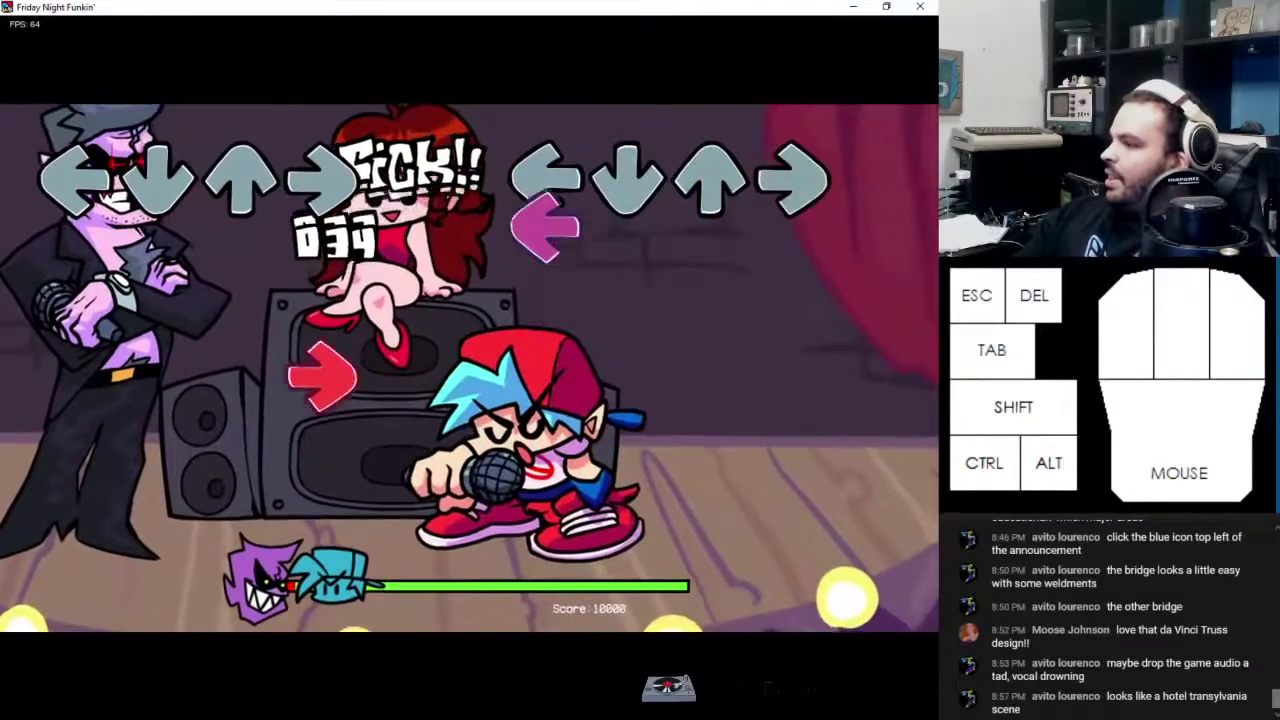
pyautogui.press('Left')
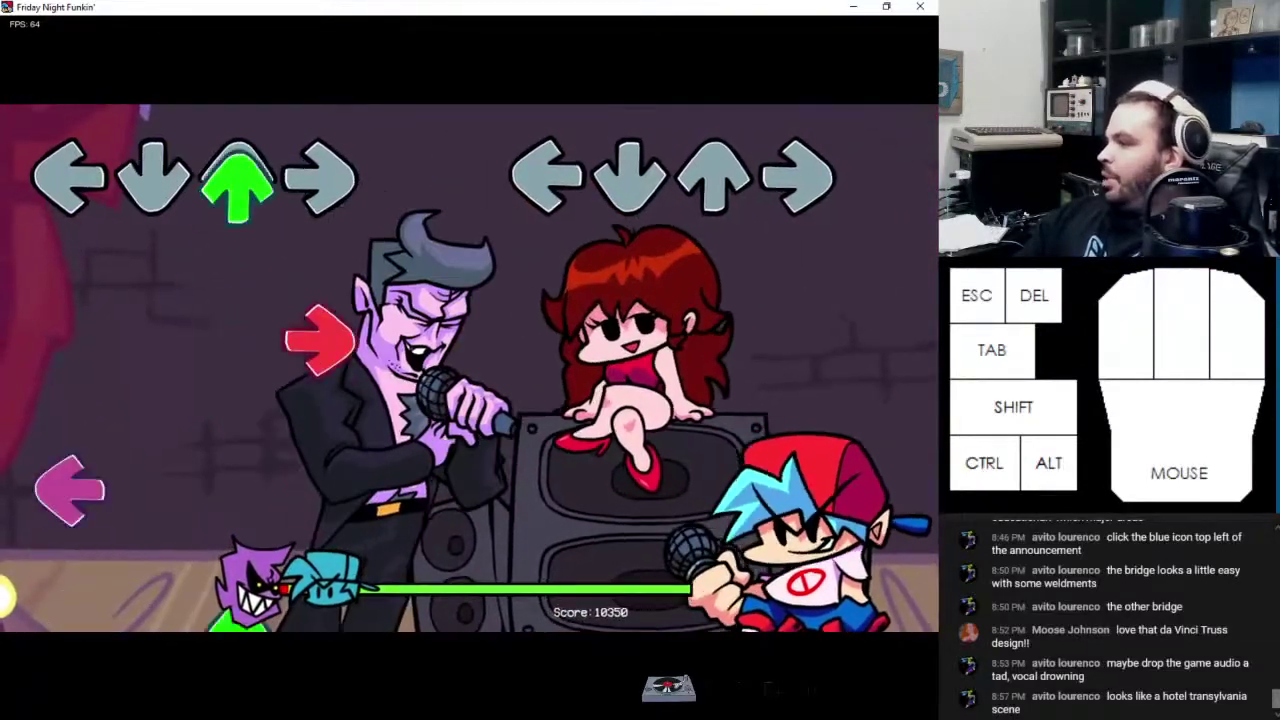
pyautogui.press('Right')
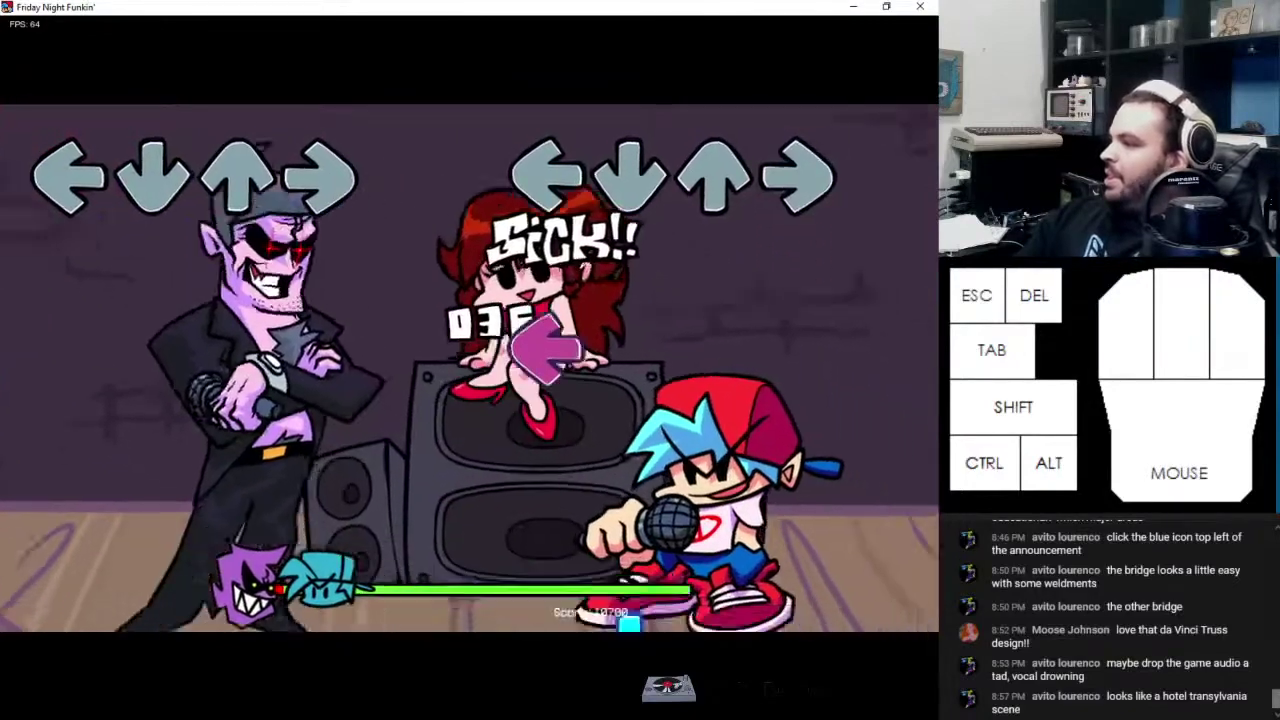
pyautogui.press('Up')
pyautogui.press('Down')
pyautogui.press('Down')
pyautogui.press('Down')
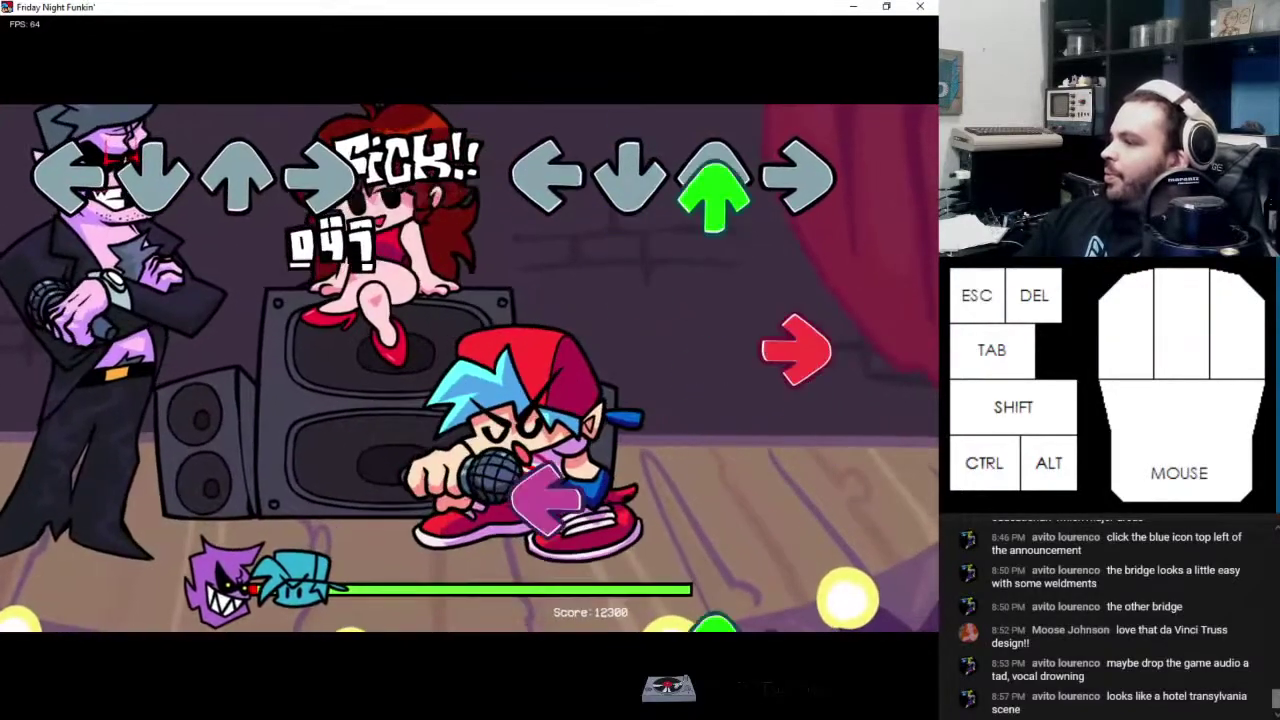
pyautogui.press('Up')
pyautogui.press('Right')
pyautogui.press('Down')
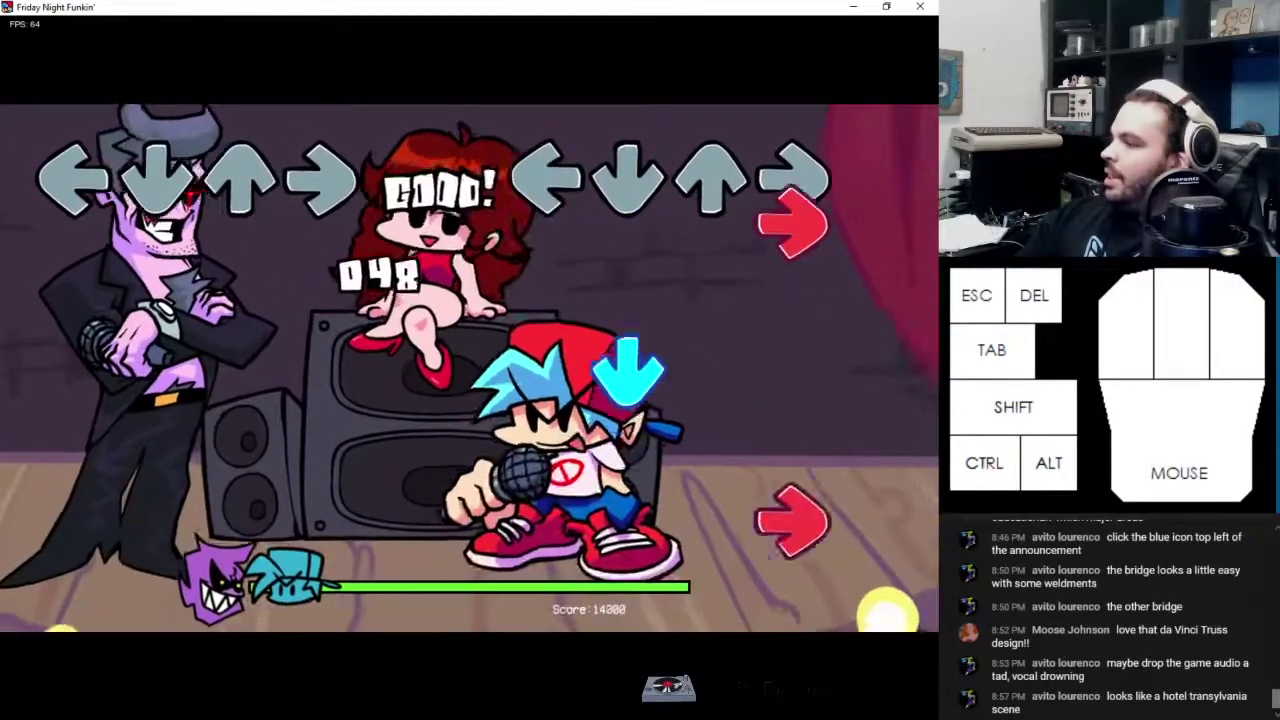
pyautogui.press('Right')
pyautogui.press('Right')
pyautogui.press('Down')
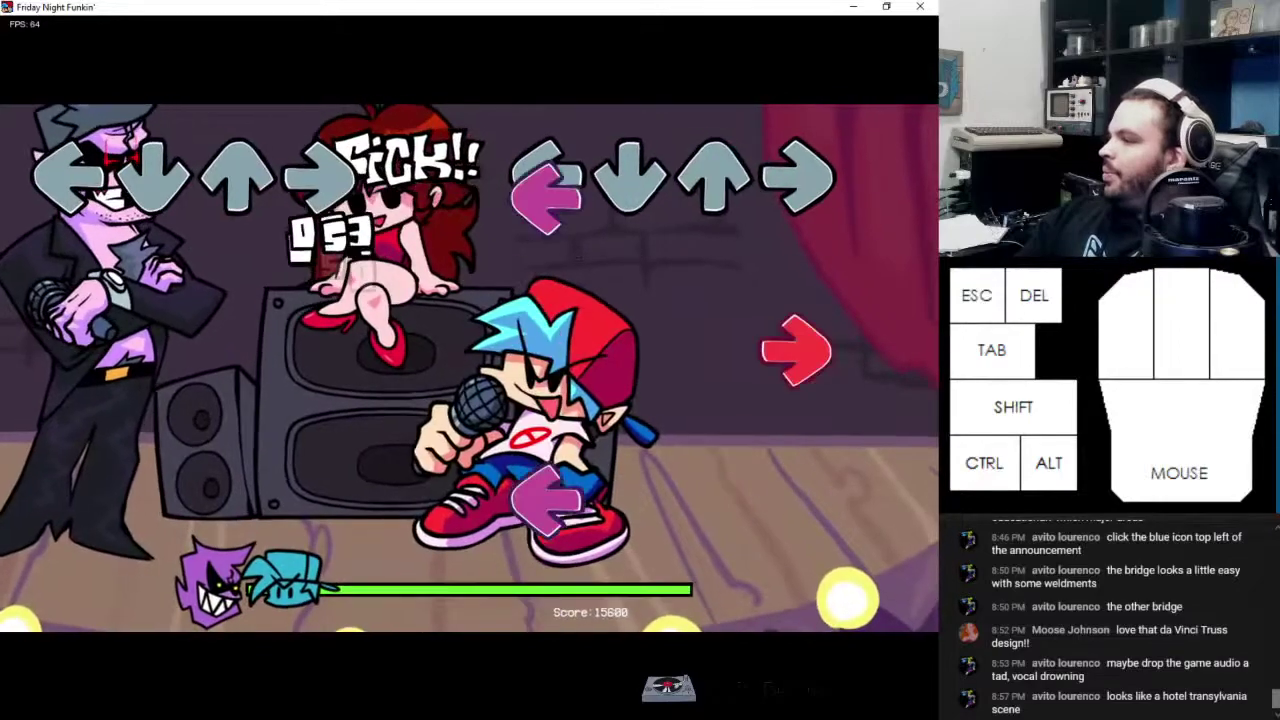
pyautogui.press('Down')
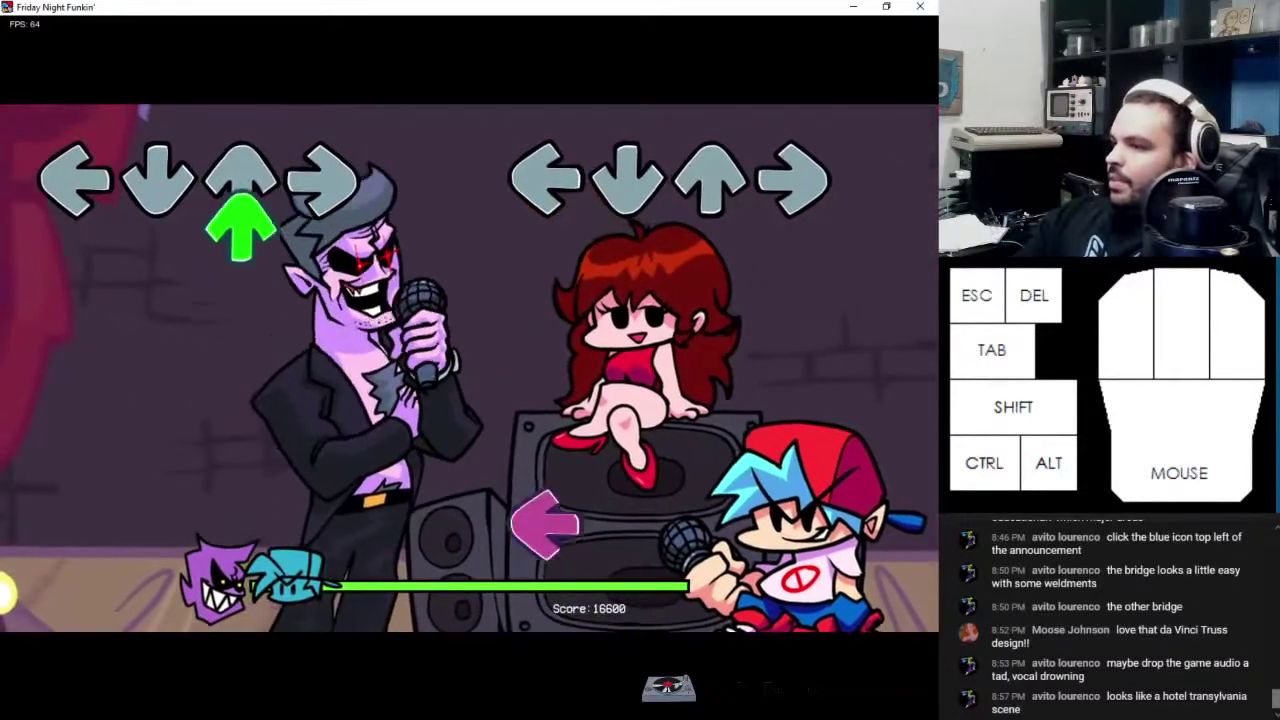
pyautogui.press('Left')
pyautogui.press('Down')
pyautogui.press('Up')
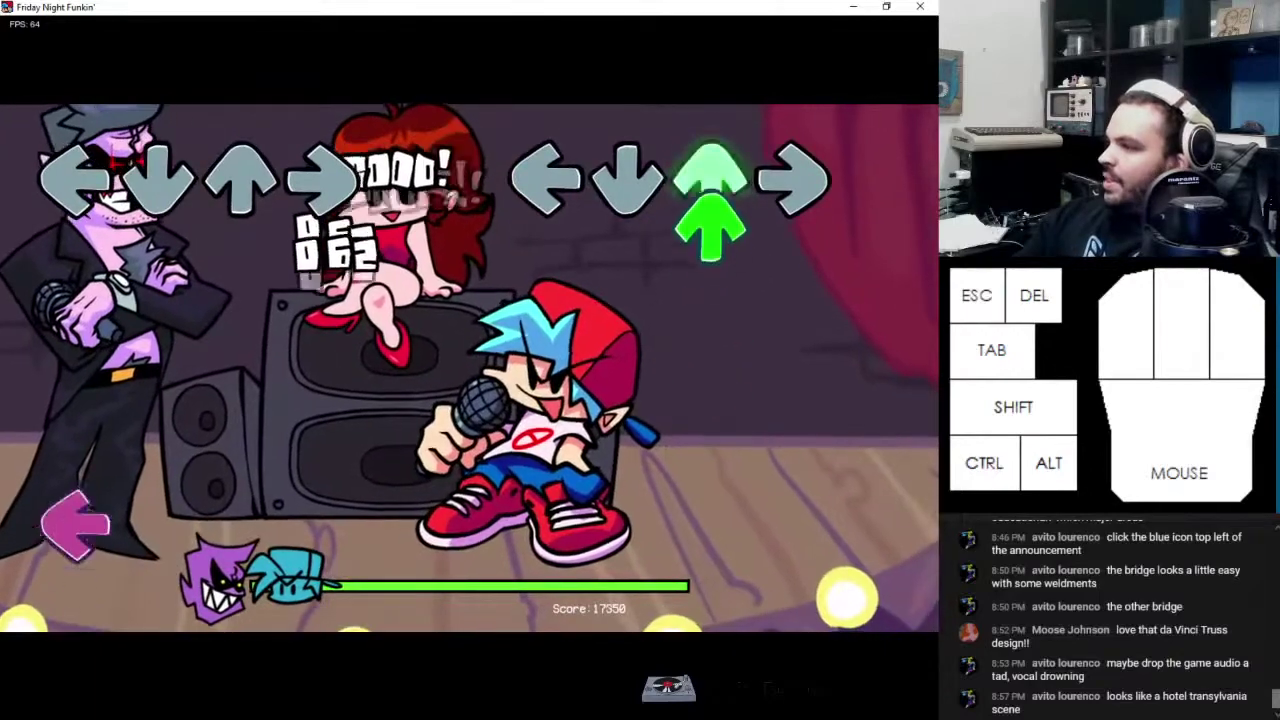
pyautogui.press('Up')
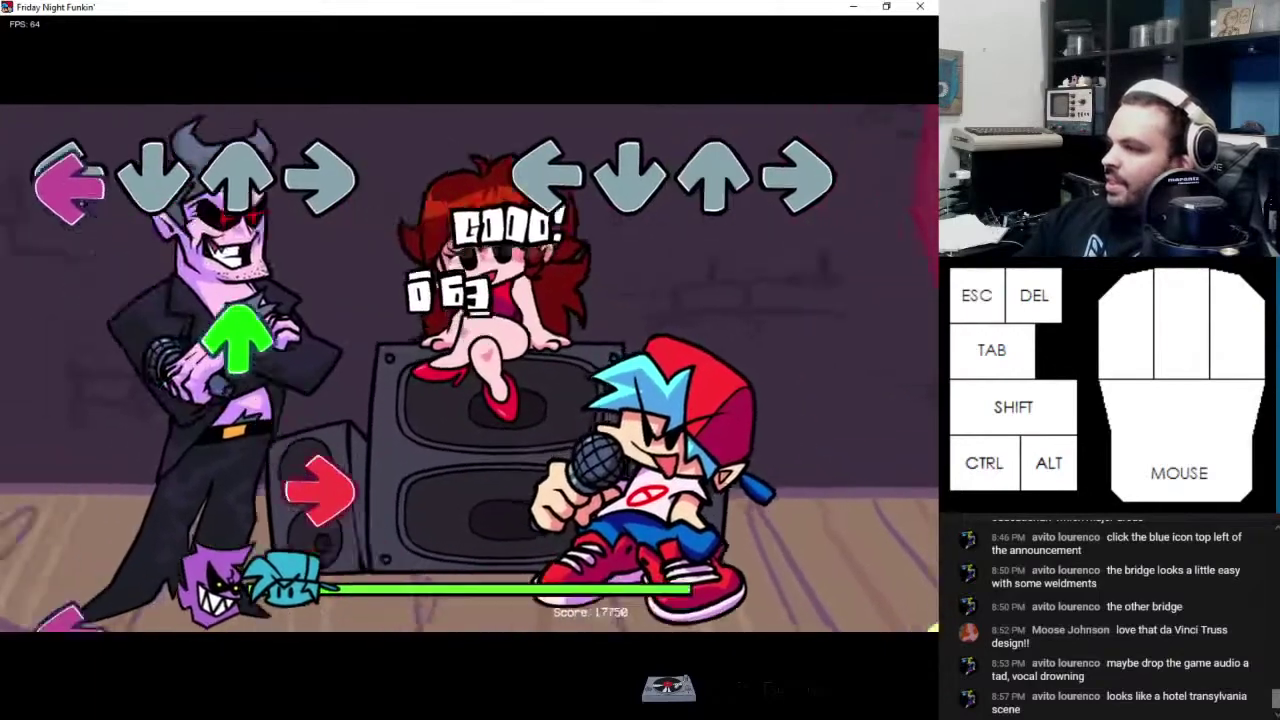
pyautogui.press('Up')
pyautogui.press('Right')
pyautogui.press('Up')
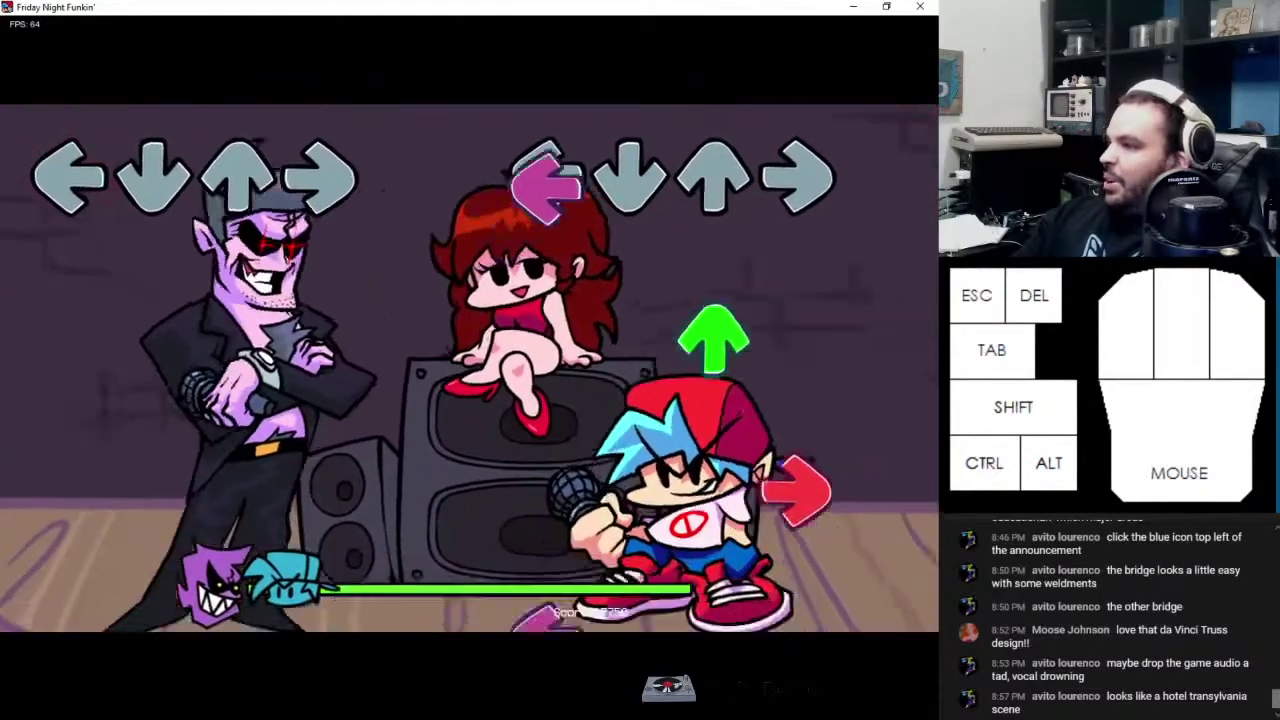
pyautogui.press('Left')
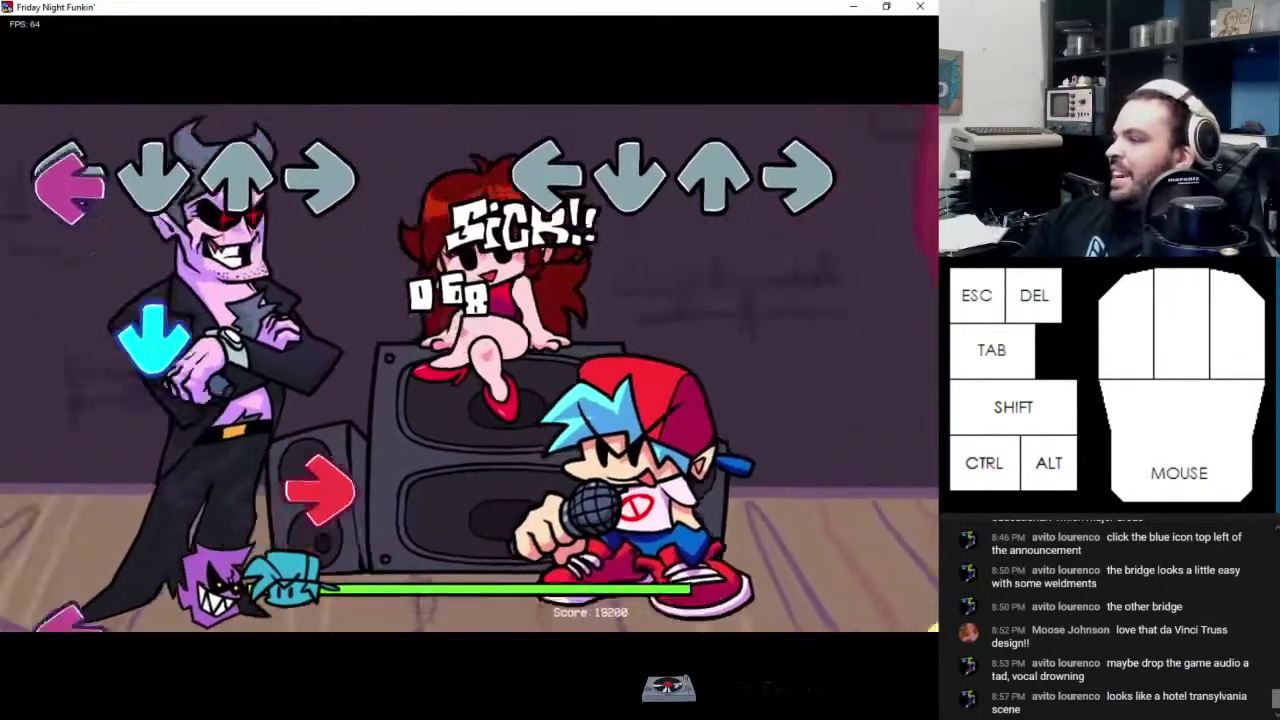
pyautogui.press('Left')
pyautogui.press('Down')
pyautogui.press('Right')
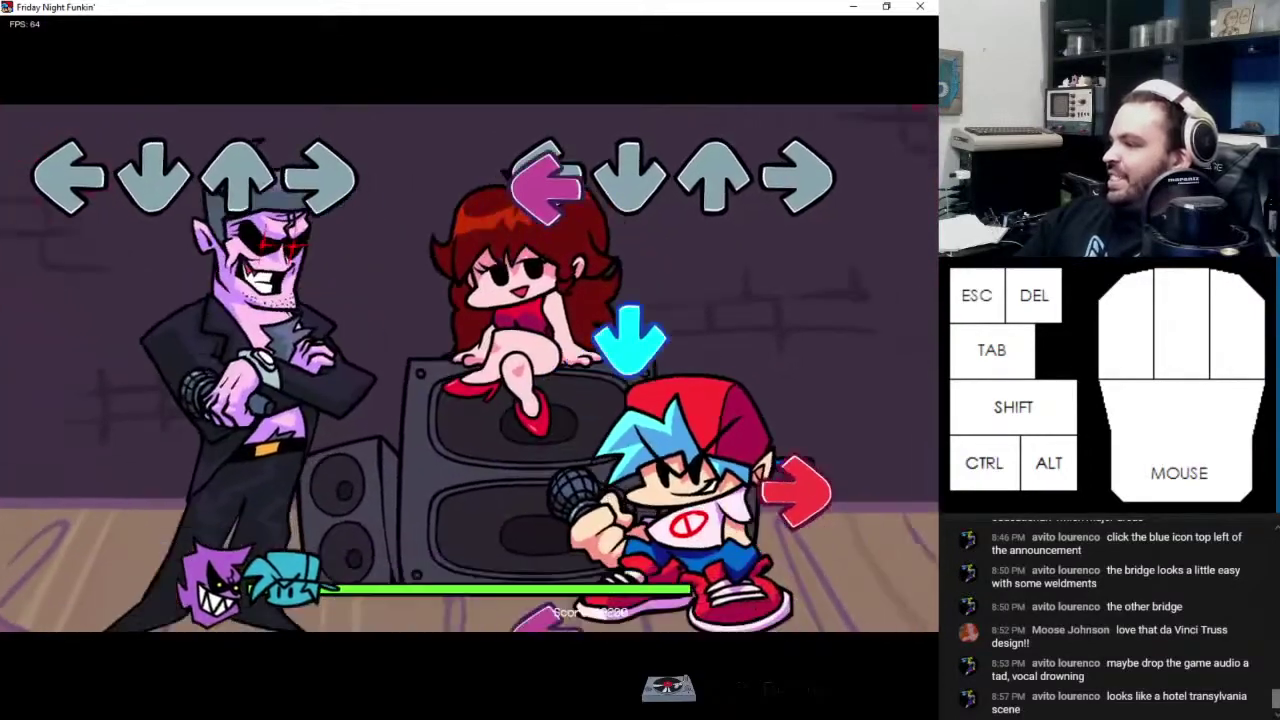
pyautogui.press('Up')
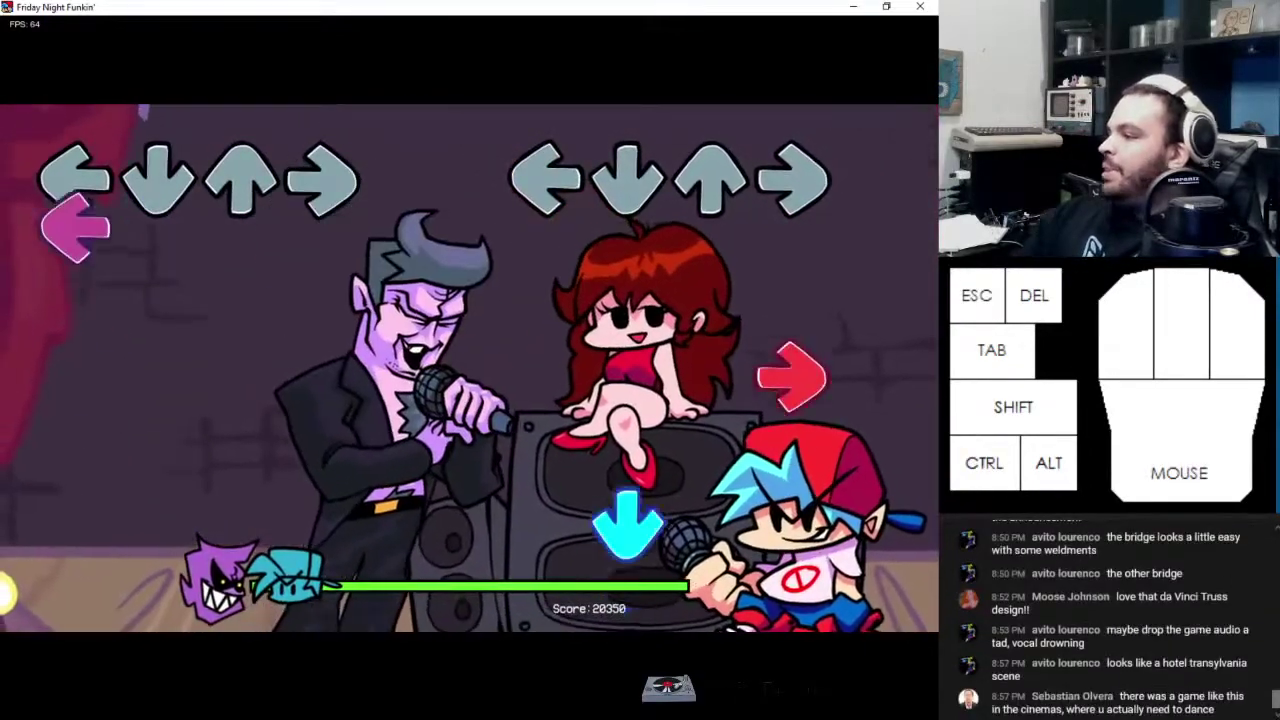
pyautogui.press('Right')
pyautogui.press('Down')
pyautogui.press('Down')
pyautogui.press('Up')
pyautogui.press('Right')
pyautogui.press('Down')
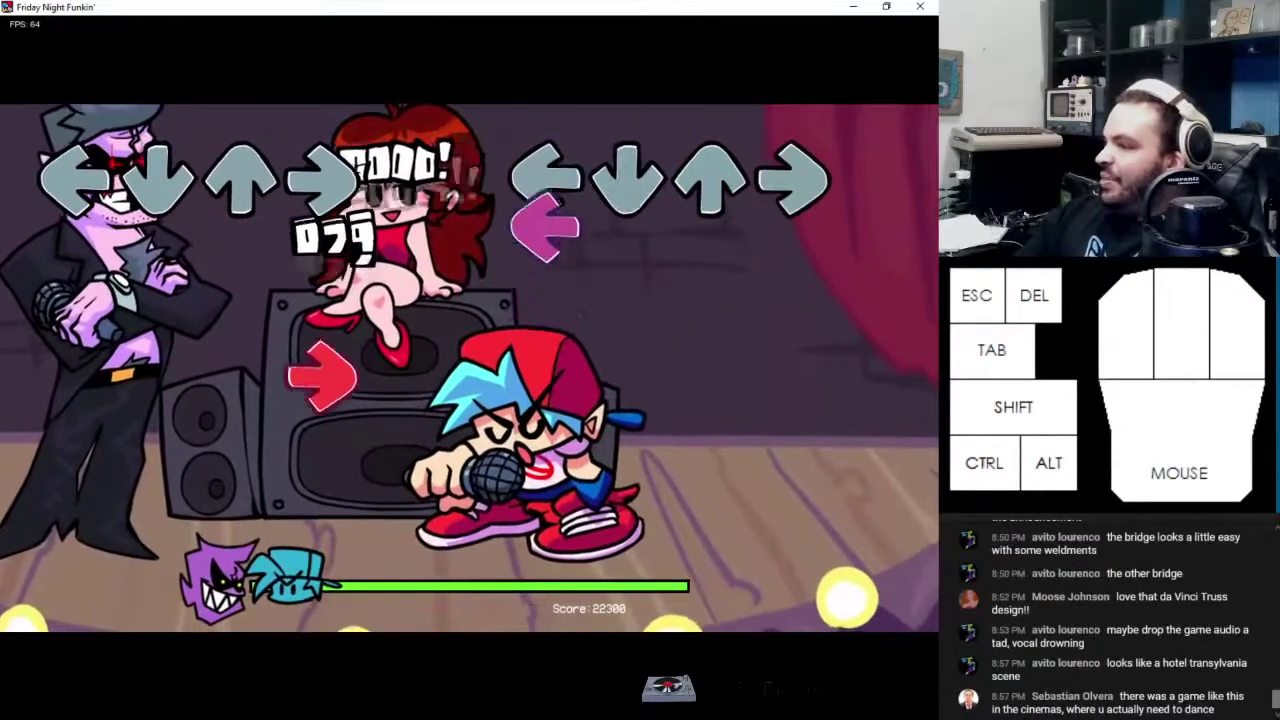
pyautogui.press('Left')
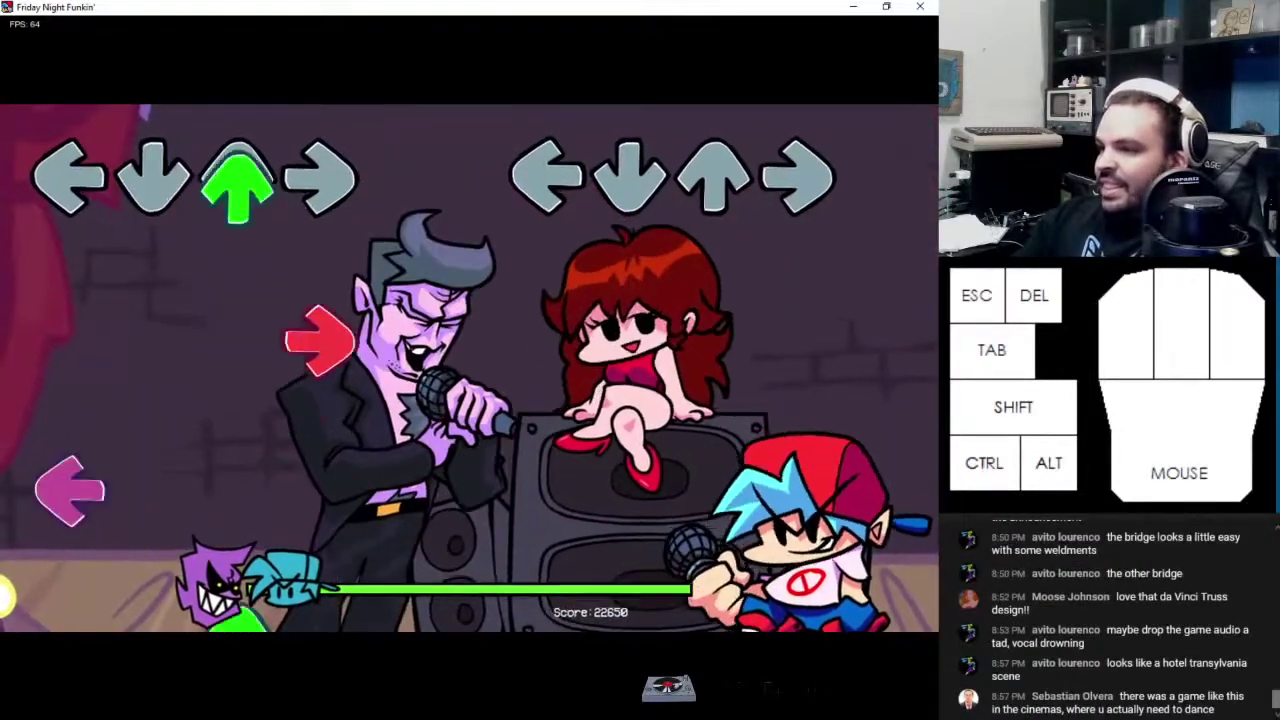
pyautogui.press('Right')
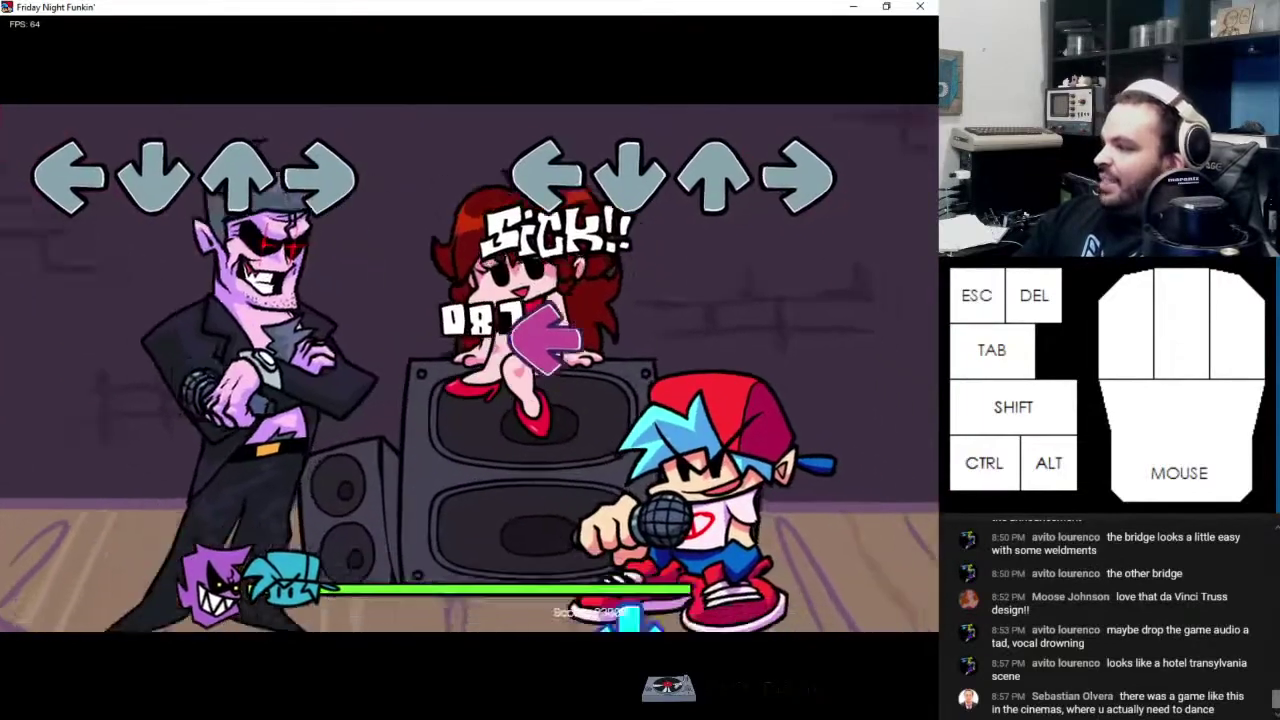
pyautogui.press('Up')
pyautogui.press('Down')
pyautogui.press('Down')
pyautogui.press('Left')
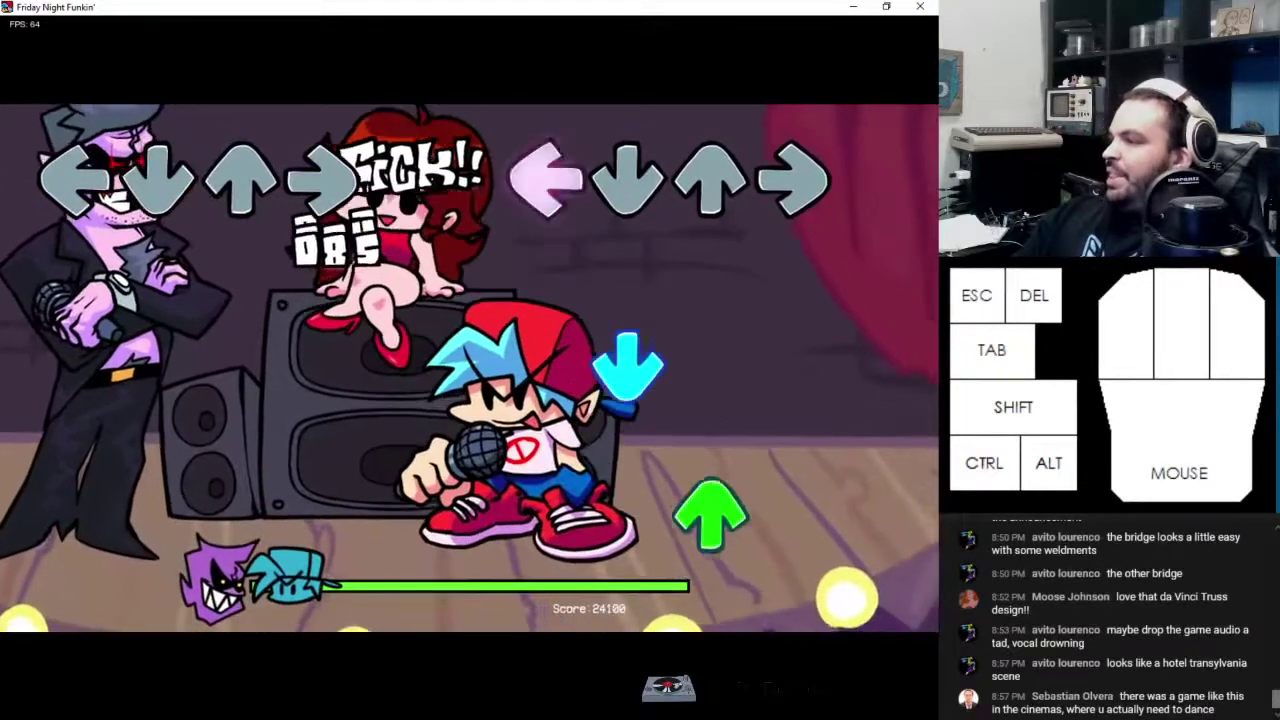
pyautogui.press('Up')
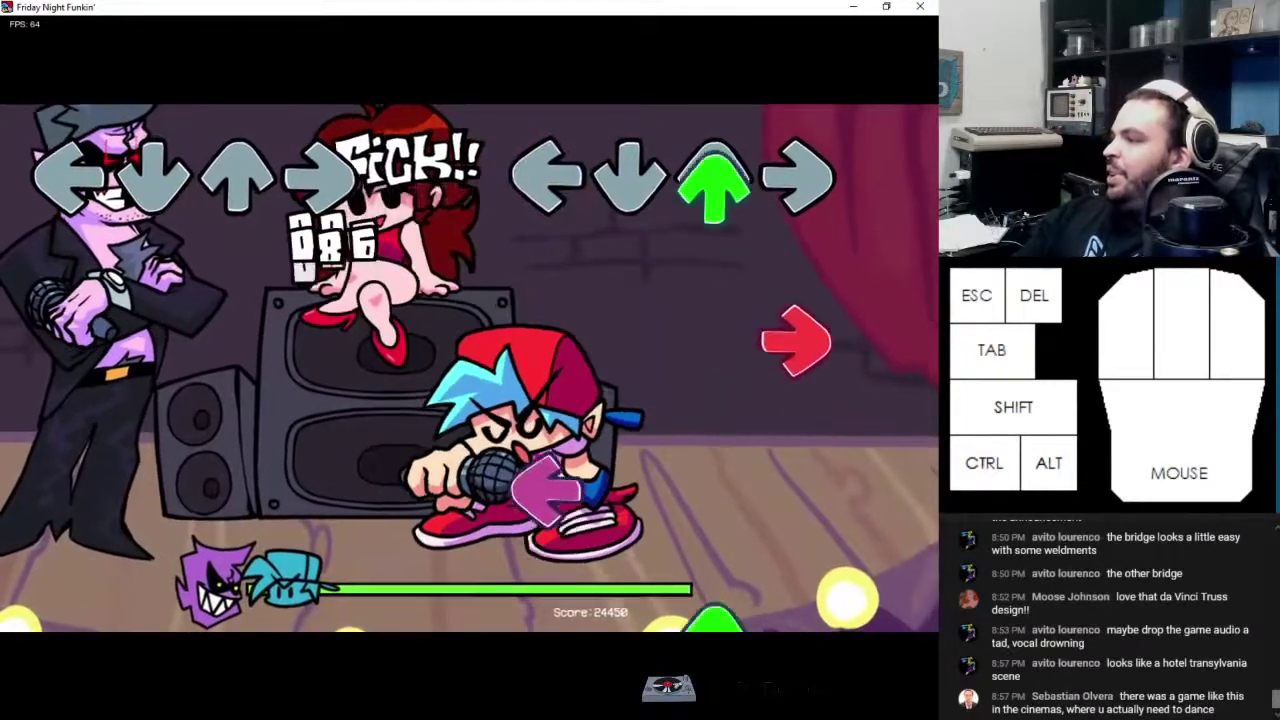
pyautogui.press('Left')
pyautogui.press('Up')
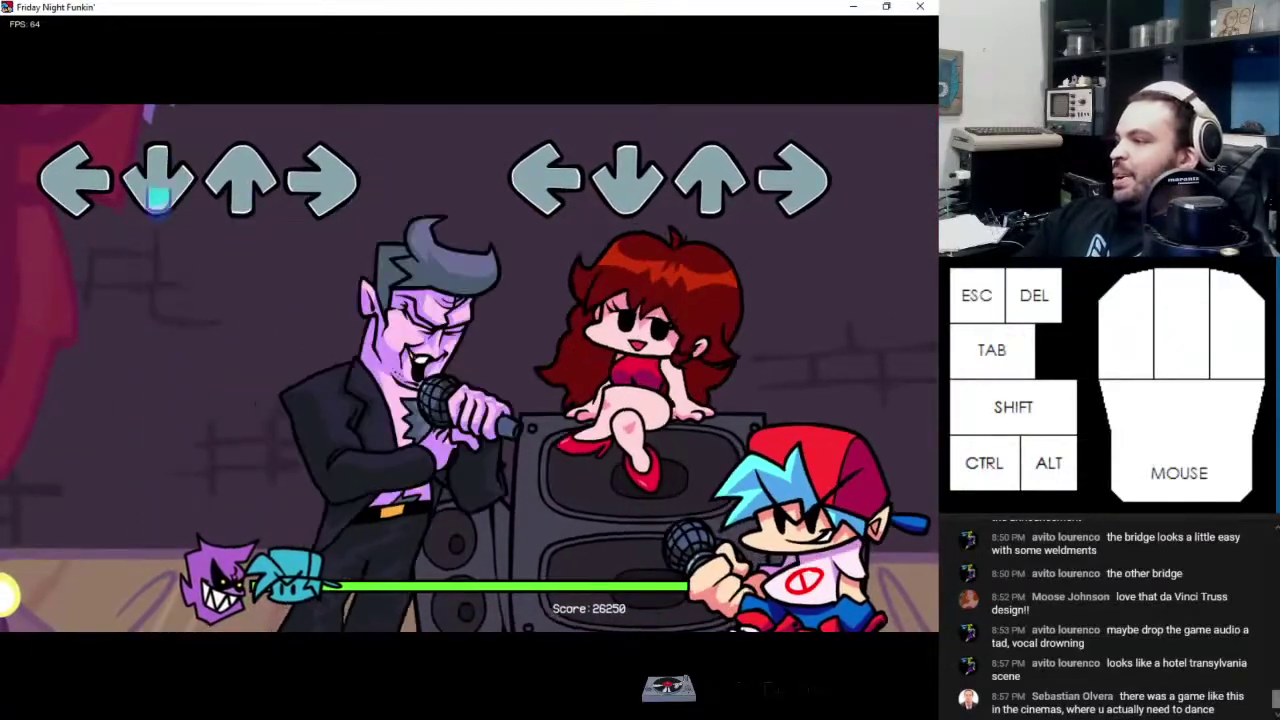
pyautogui.press('Right')
pyautogui.press('Right')
pyautogui.press('Up')
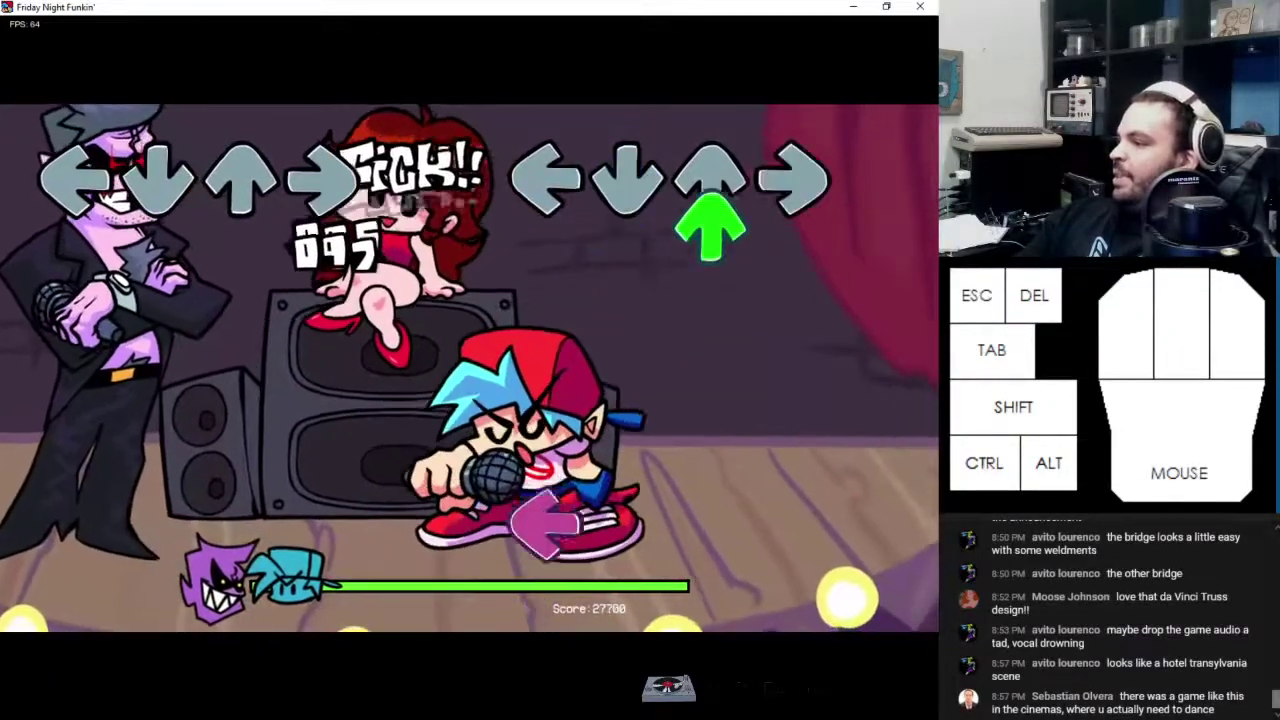
pyautogui.press('Up')
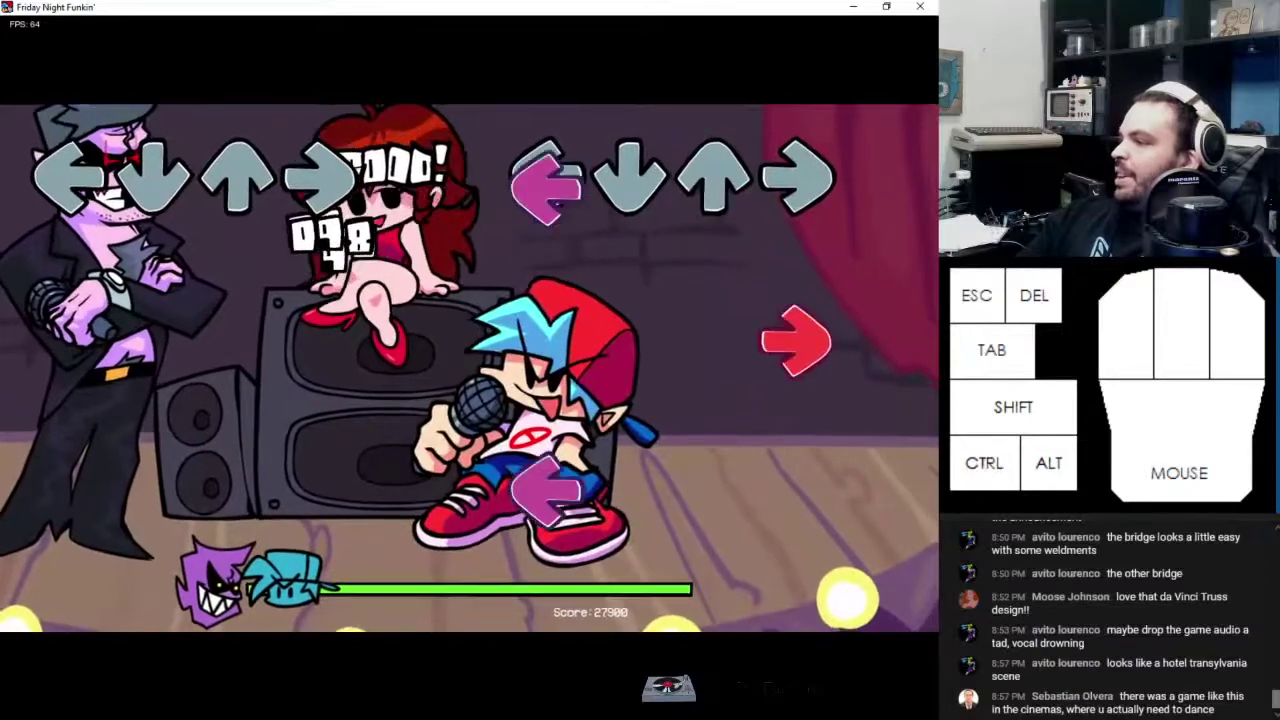
pyautogui.press('Left')
pyautogui.press('Right')
pyautogui.press('Down')
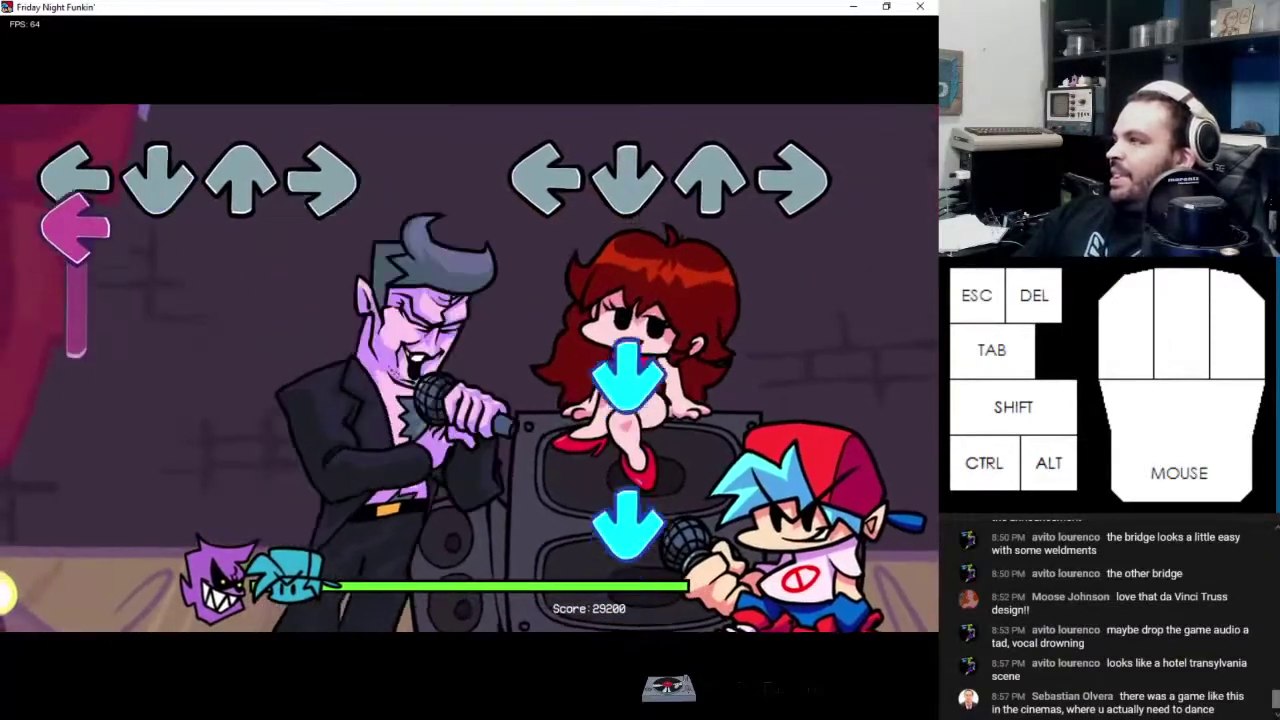
pyautogui.press('Down')
pyautogui.press('Down')
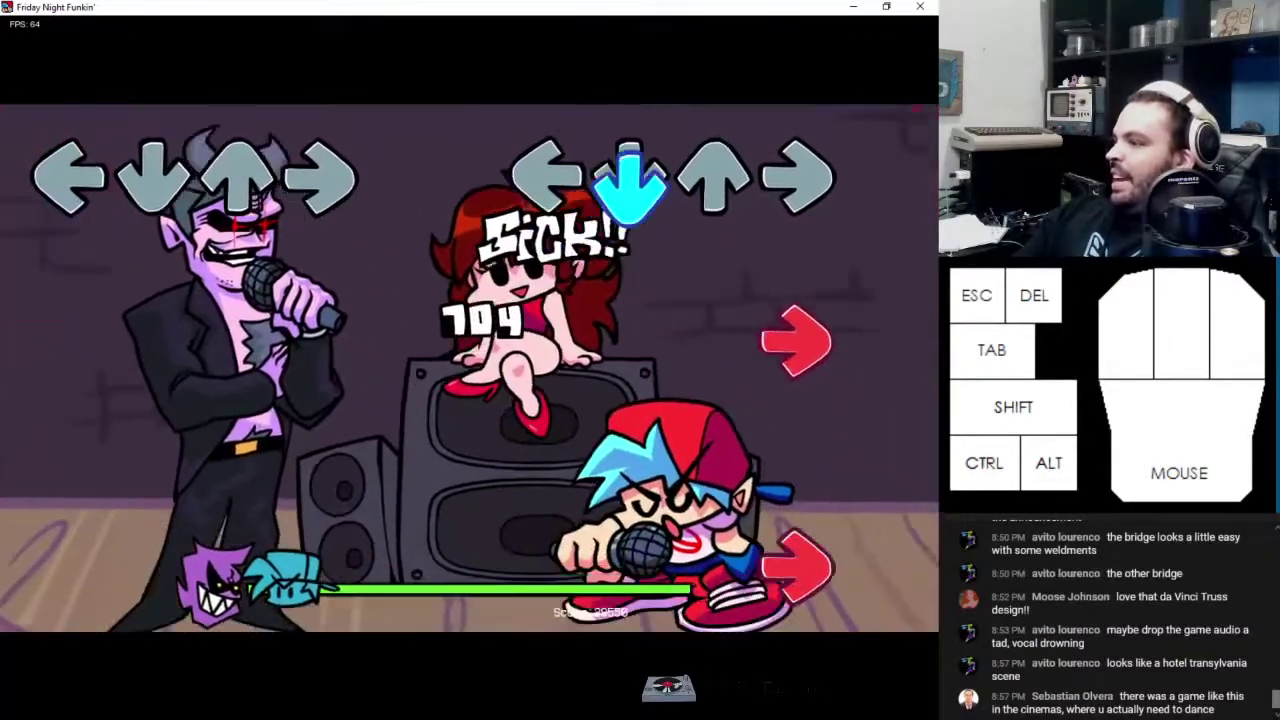
pyautogui.press('Right')
pyautogui.press('Right')
pyautogui.press('Up')
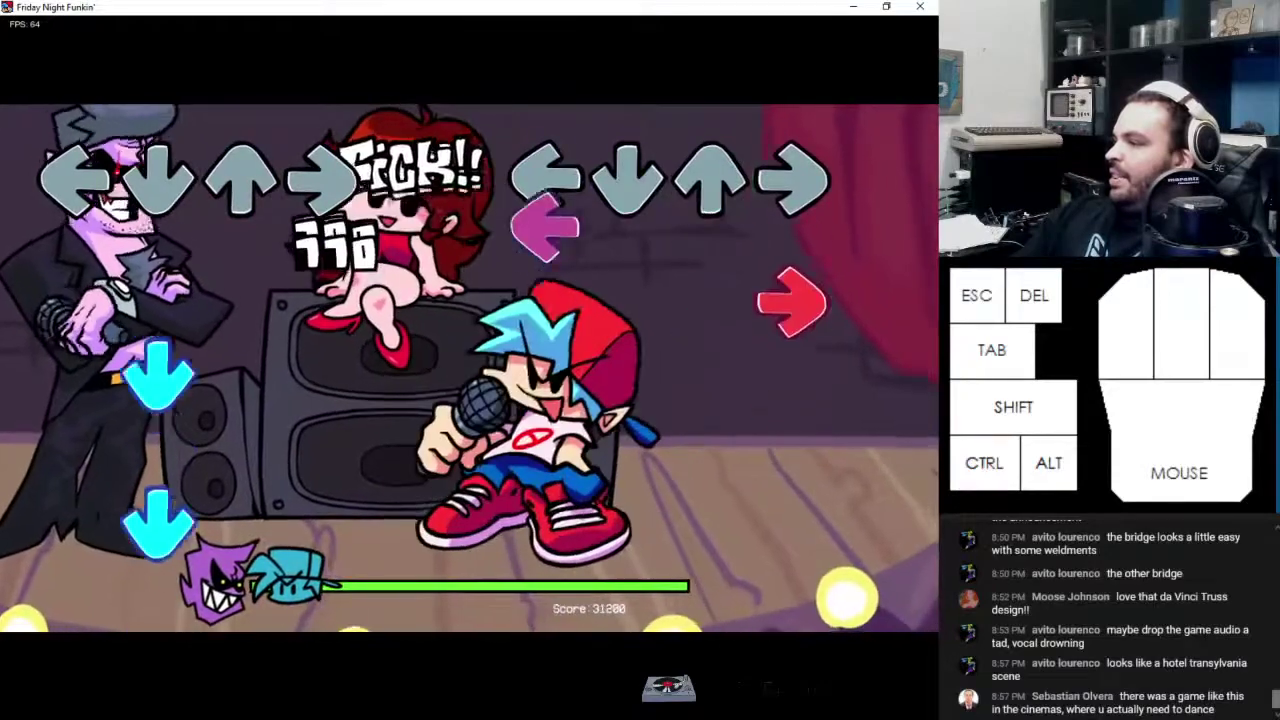
pyautogui.press('Left')
pyautogui.press('Right')
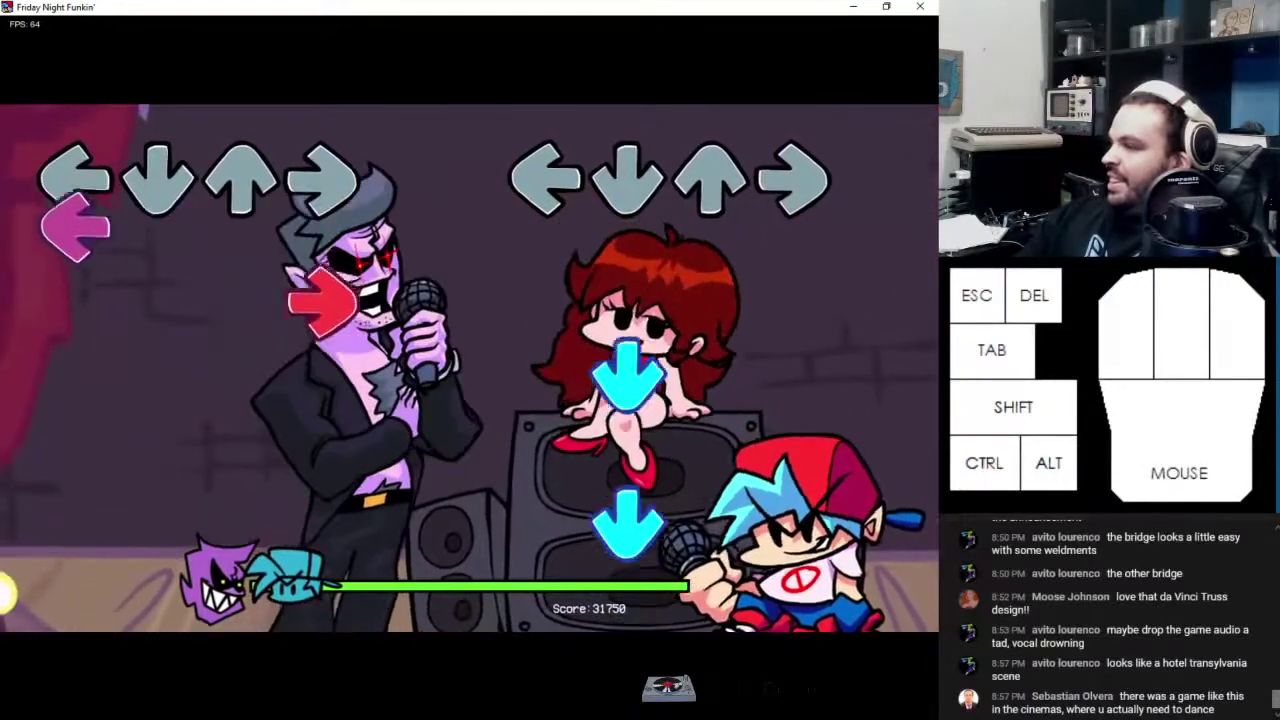
# Finish the second Week 1 track by hitting the remaining arrow notes as they reach the player's matching targets
pyautogui.press('Down')
pyautogui.press('Down')
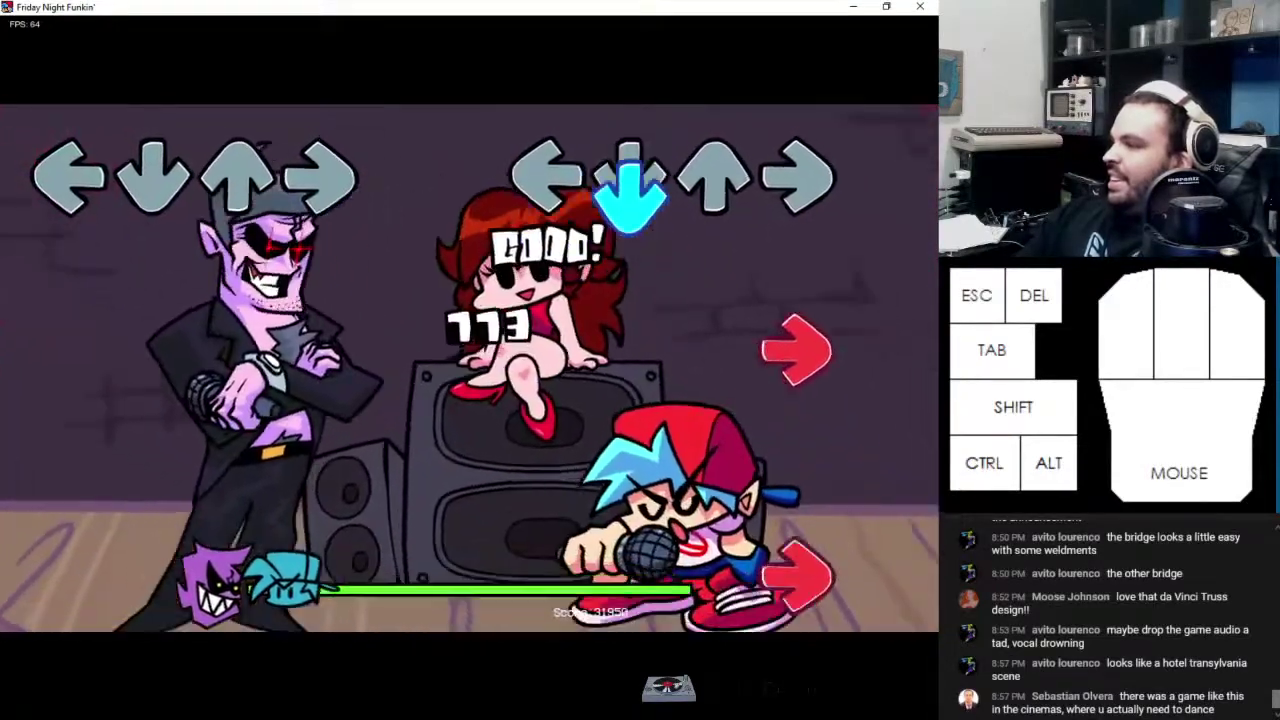
pyautogui.press('Right')
pyautogui.press('Left')
pyautogui.press('Up')
pyautogui.press('Down')
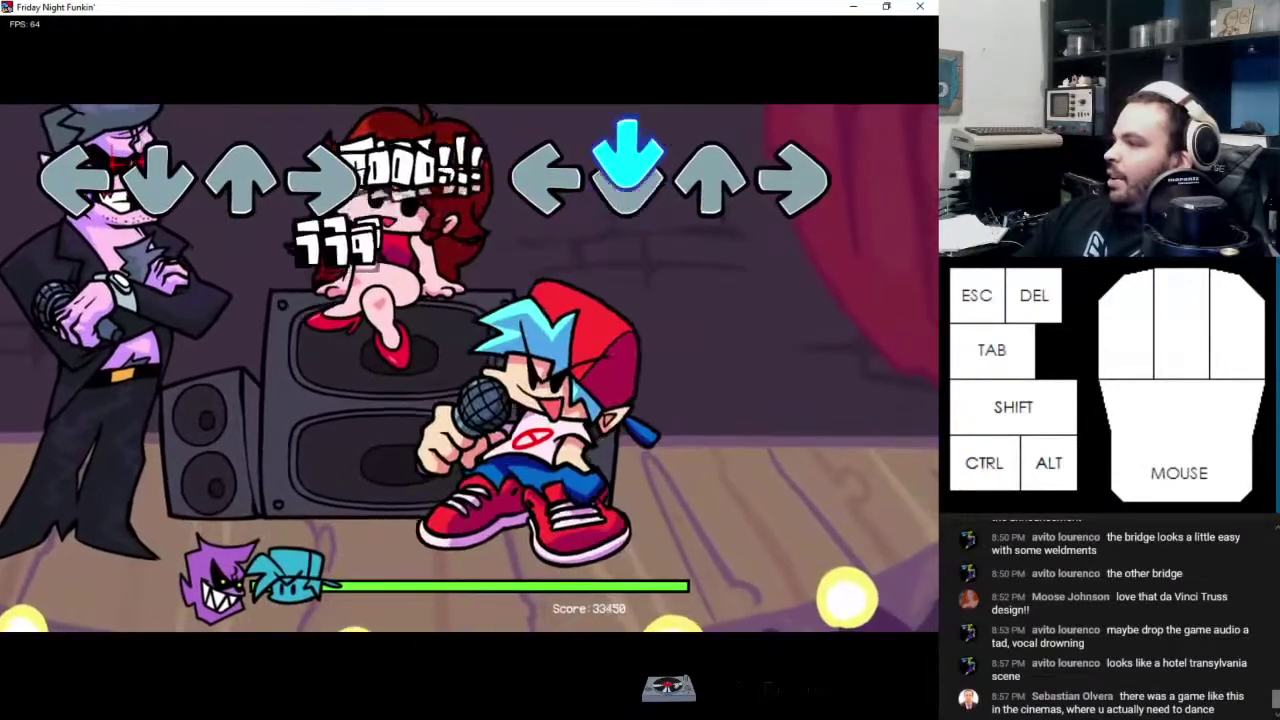
pyautogui.press('Down')
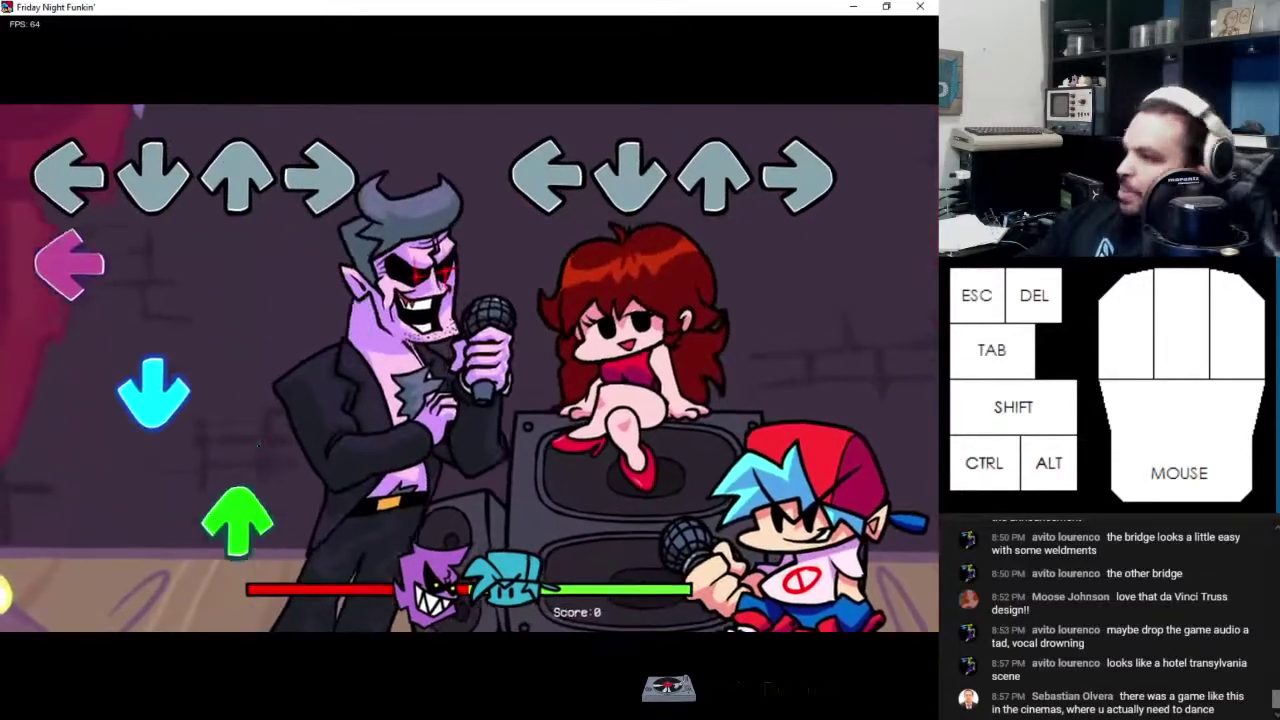
# Play the third Week 1 track on Hard to its end, hitting each arrow note as it reaches the player's matching target
pyautogui.press('Up')
pyautogui.press('Left')
pyautogui.press('Down')
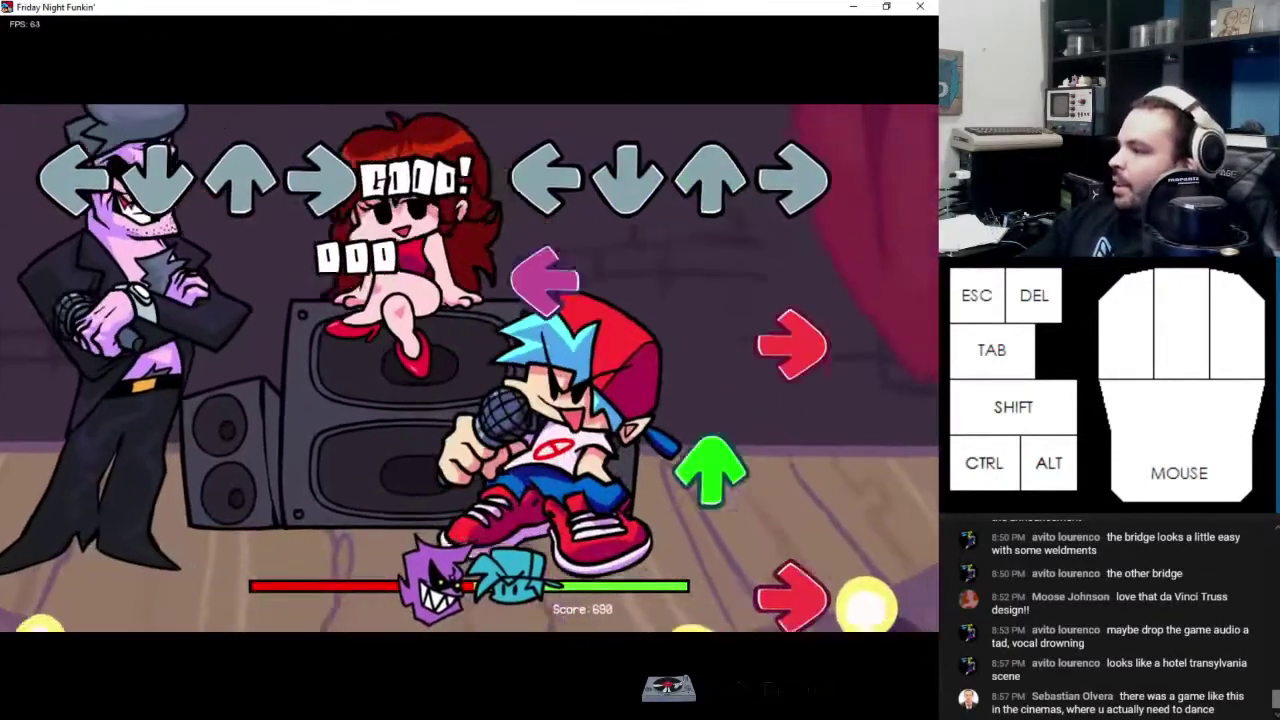
pyautogui.press('Up')
pyautogui.press('Left')
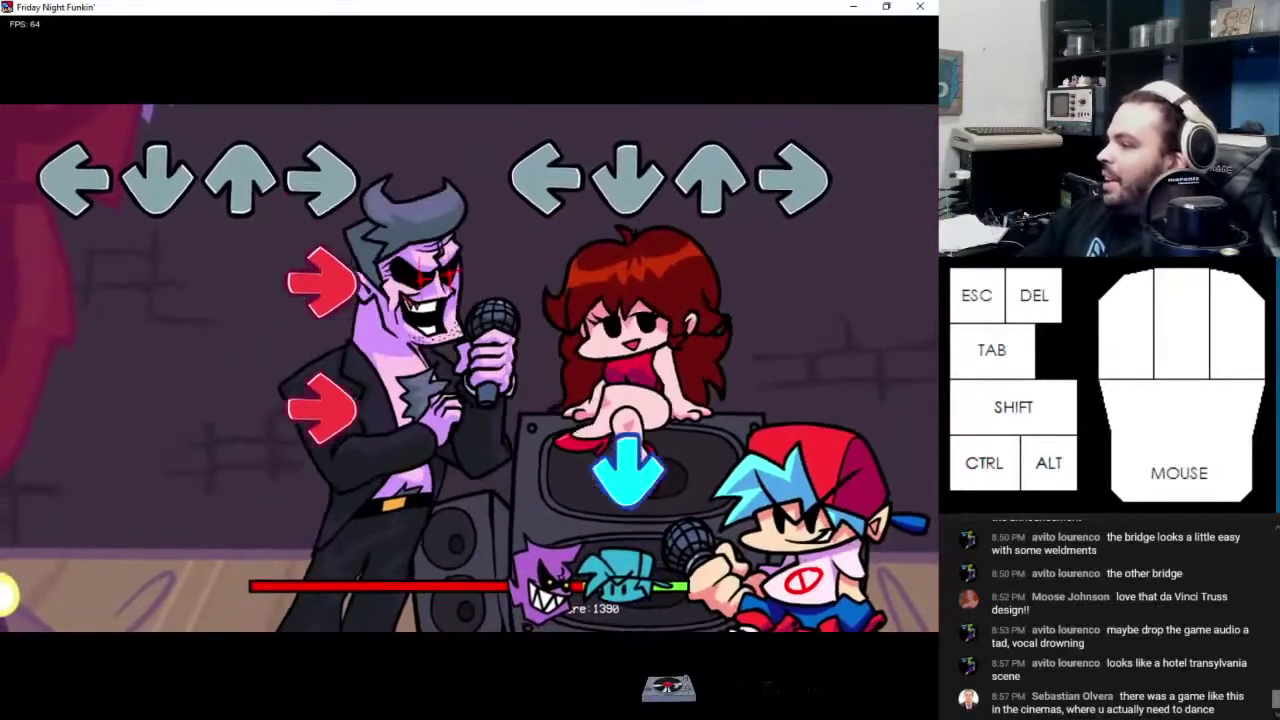
pyautogui.press('Down')
pyautogui.press('Up')
pyautogui.press('Down')
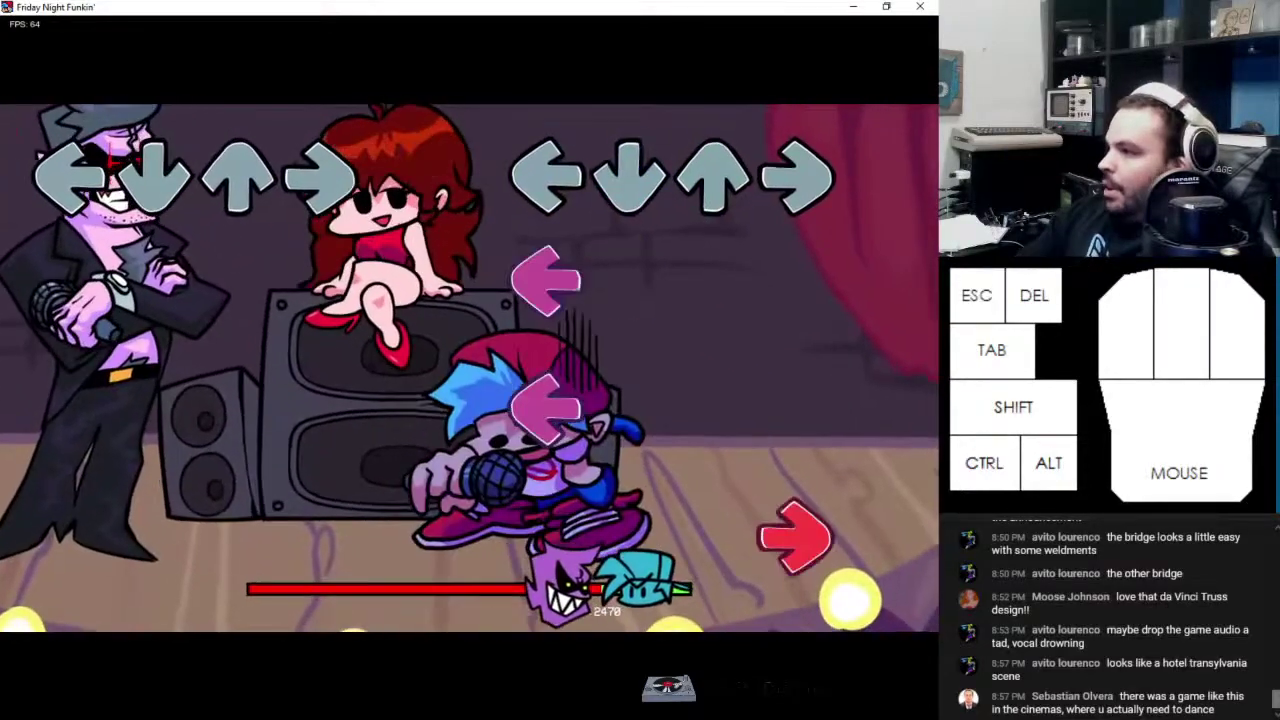
pyautogui.press('Left')
pyautogui.press('Left')
pyautogui.press('Right')
pyautogui.press('Right')
pyautogui.press('Right')
pyautogui.press('Right')
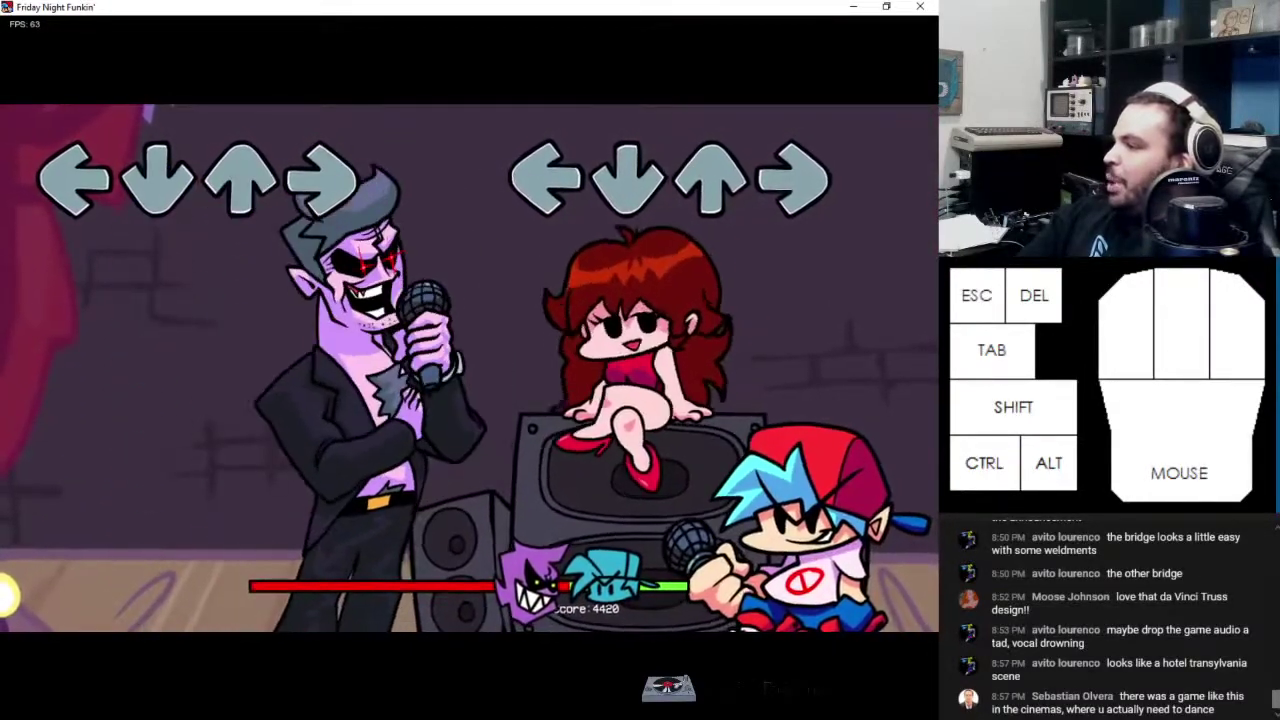
pyautogui.press('Up')
pyautogui.press('Down')
pyautogui.press('Right')
pyautogui.press('Down')
pyautogui.press('Right')
pyautogui.press('Up')
pyautogui.press('Left')
pyautogui.press('Down')
pyautogui.press('Up')
pyautogui.press('Right')
pyautogui.press('Down')
pyautogui.press('Right')
pyautogui.press('Up')
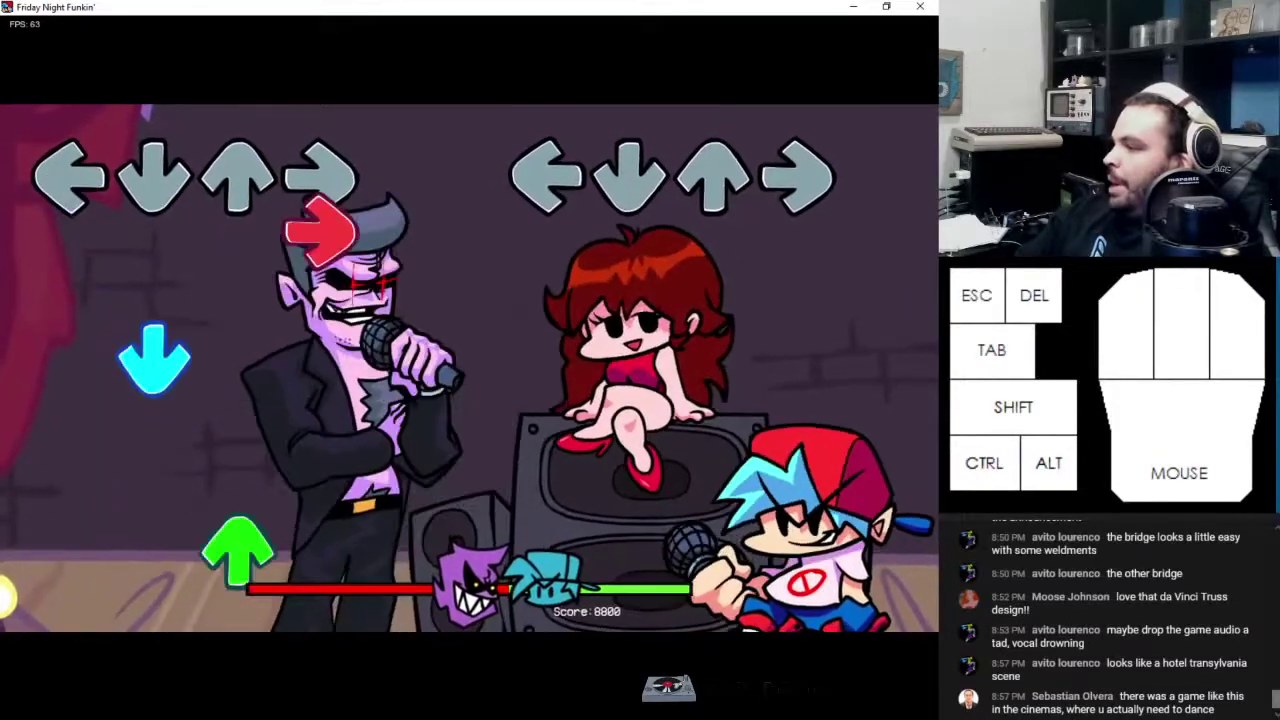
pyautogui.press('Down')
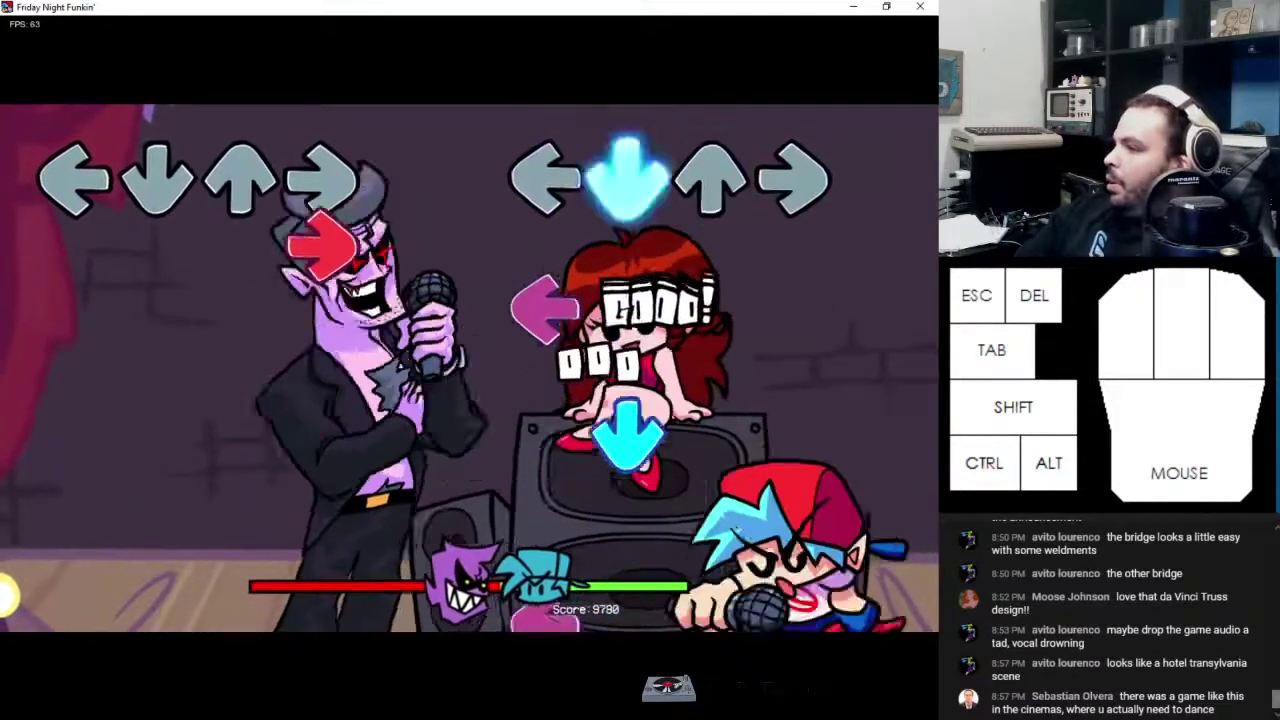
pyautogui.press('Down')
pyautogui.press('Up')
pyautogui.press('Down')
pyautogui.press('Left')
pyautogui.press('Right')
pyautogui.press('Down')
pyautogui.press('Up')
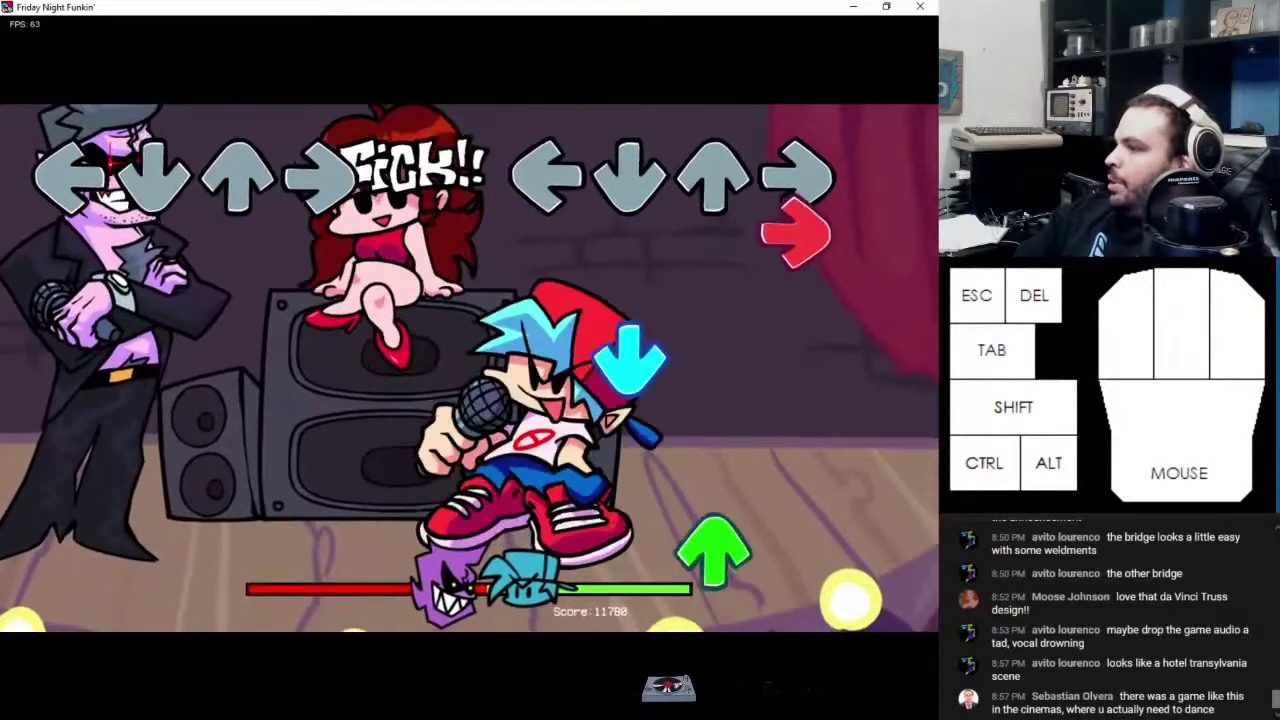
pyautogui.press('Left')
pyautogui.press('Down')
pyautogui.press('Down')
pyautogui.press('Up')
pyautogui.press('Right')
pyautogui.press('Left')
pyautogui.press('Down')
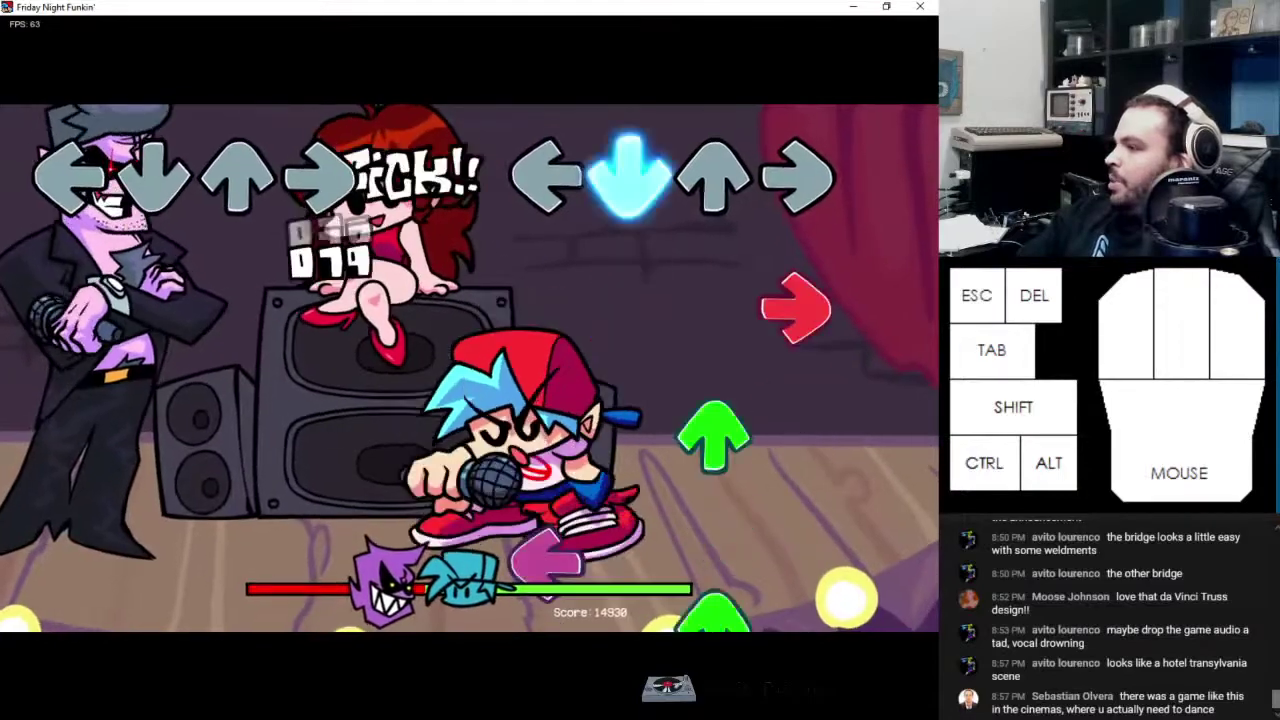
pyautogui.press('Right')
pyautogui.press('Left')
pyautogui.press('Up')
pyautogui.press('Left')
pyautogui.press('Left')
pyautogui.press('Right')
pyautogui.press('Down')
pyautogui.press('Up')
pyautogui.press('Down')
pyautogui.press('Down')
pyautogui.press('Up')
pyautogui.press('Right')
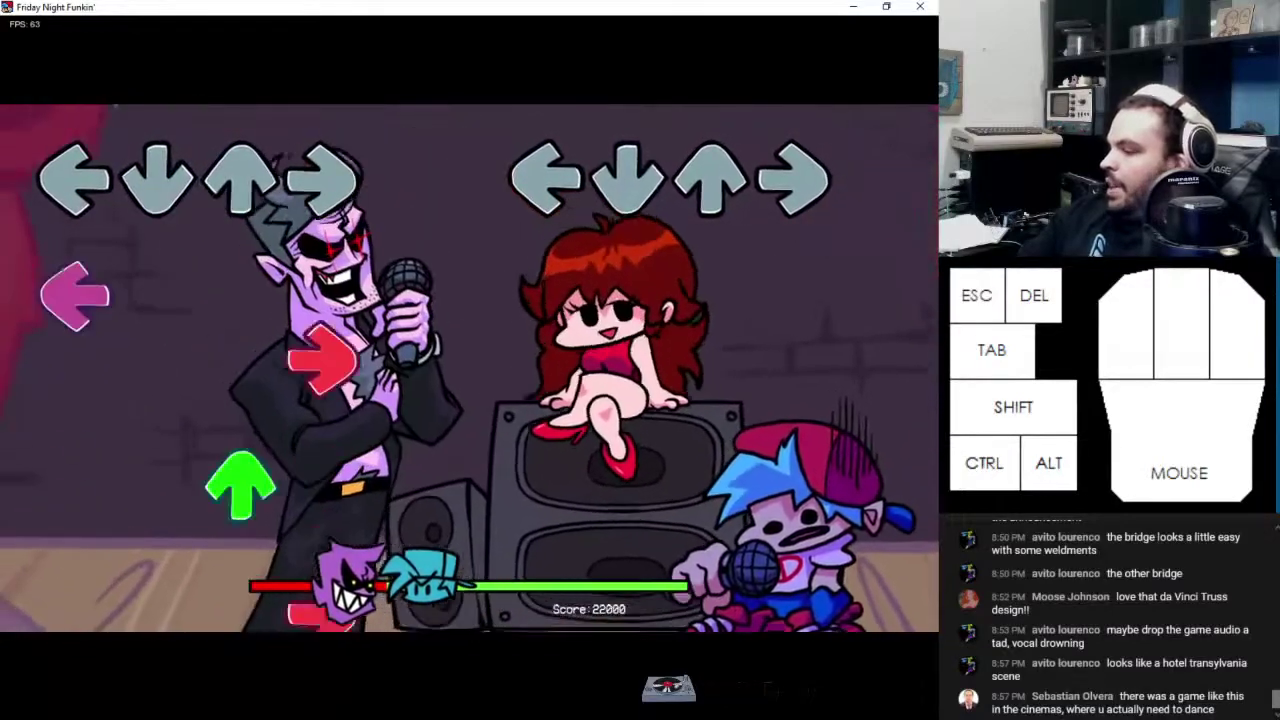
pyautogui.press('Up')
pyautogui.press('Left')
pyautogui.press('Down')
pyautogui.press('Up')
pyautogui.press('Left')
pyautogui.press('Right')
pyautogui.press('Up')
pyautogui.press('Right')
pyautogui.press('Left')
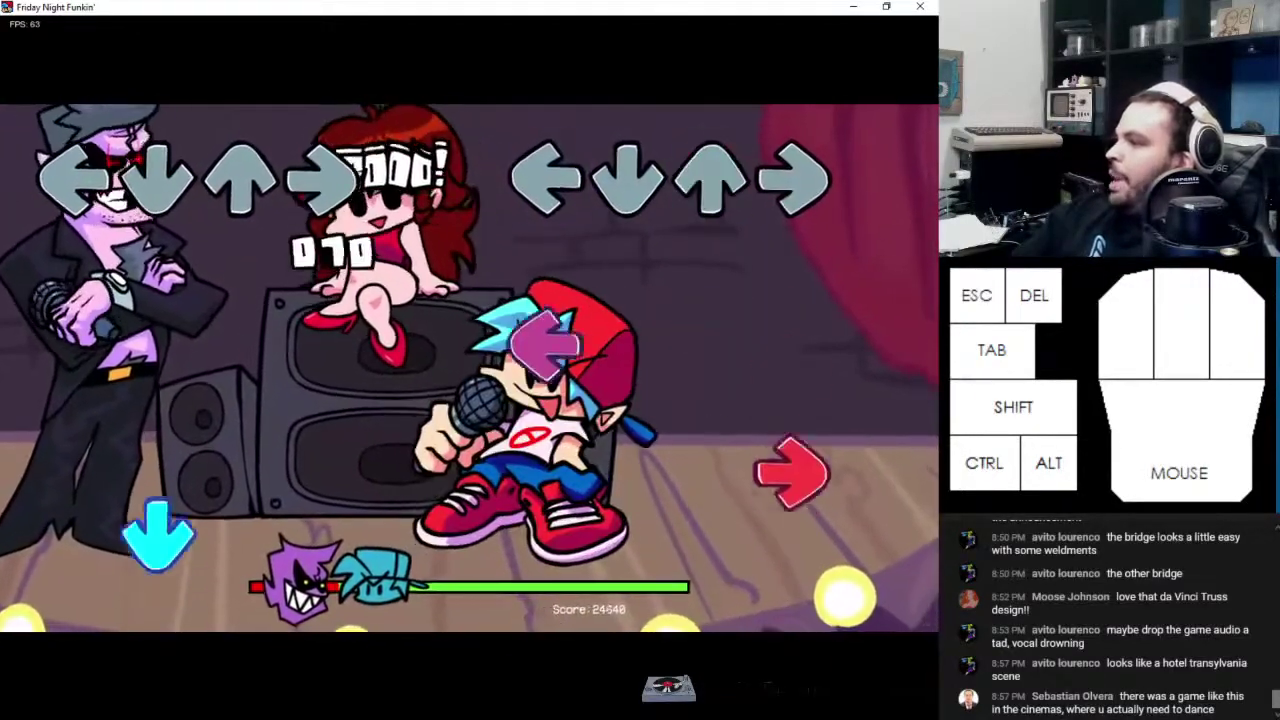
pyautogui.press('Left')
pyautogui.press('Right')
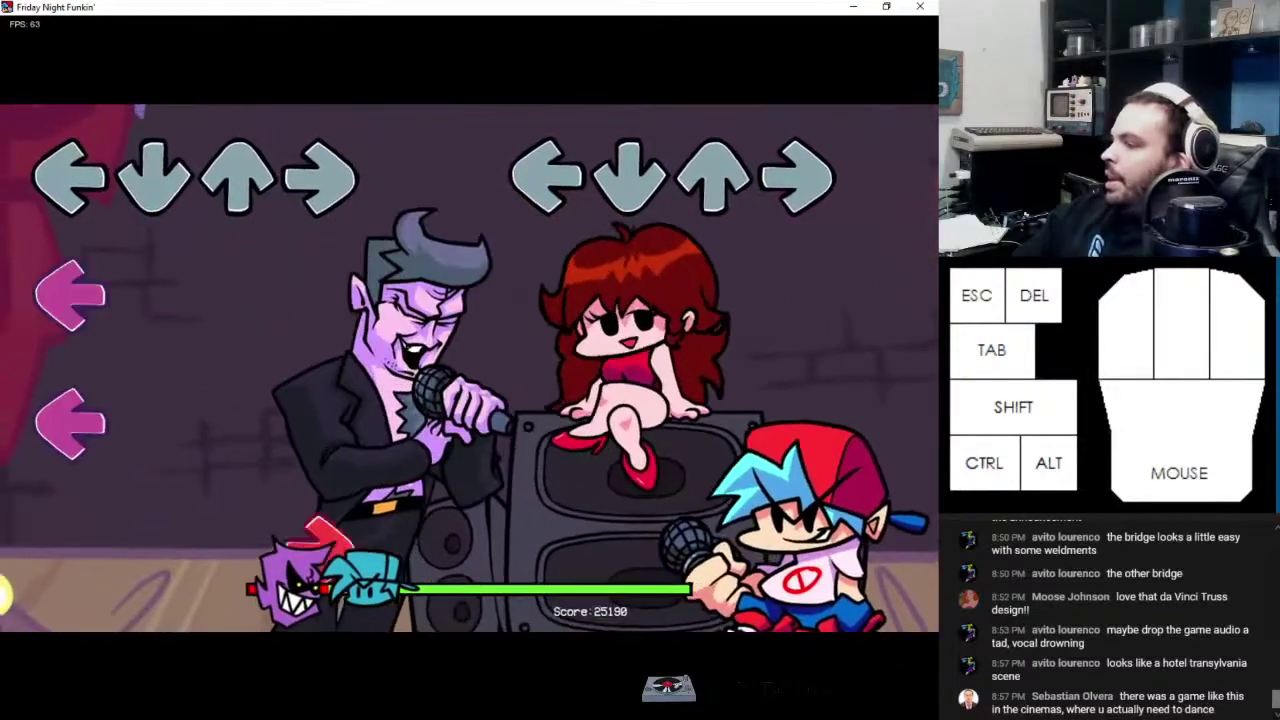
pyautogui.press('Down')
pyautogui.press('Left')
pyautogui.press('Right')
pyautogui.press('Down')
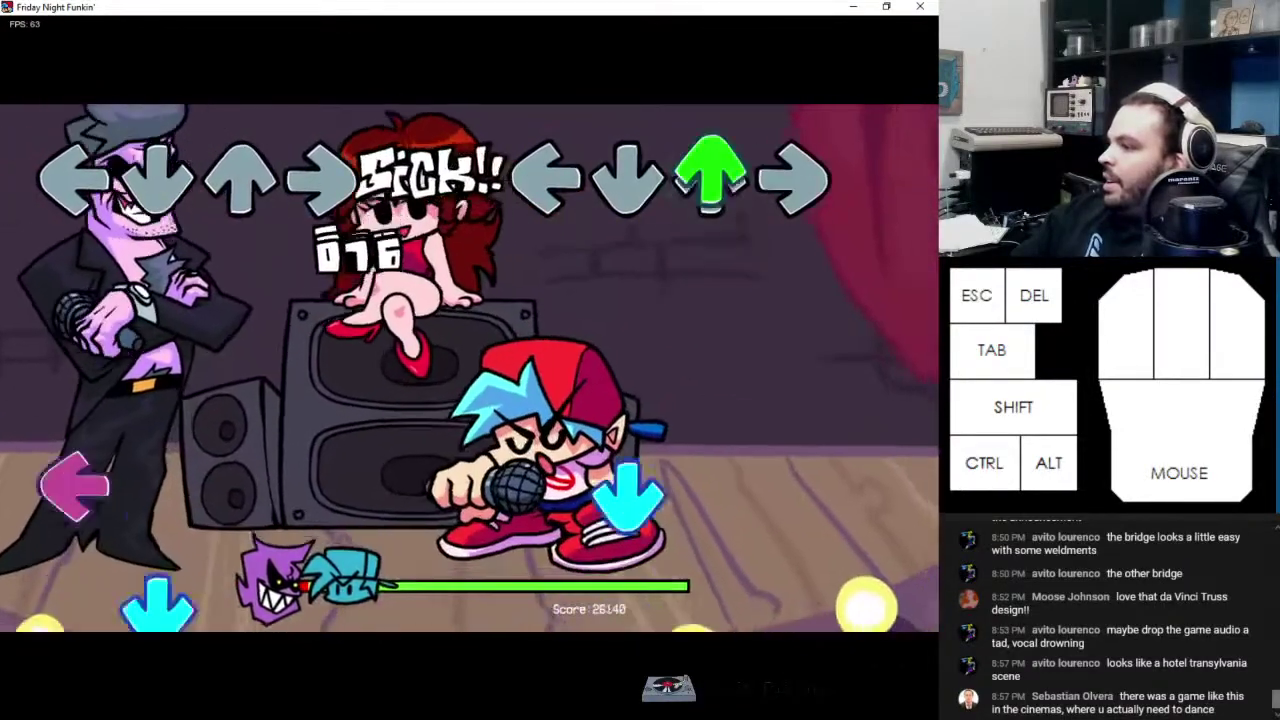
pyautogui.press('Up')
pyautogui.press('Down')
pyautogui.press('Left')
pyautogui.press('Left')
pyautogui.press('Right')
pyautogui.press('Right')
pyautogui.press('Right')
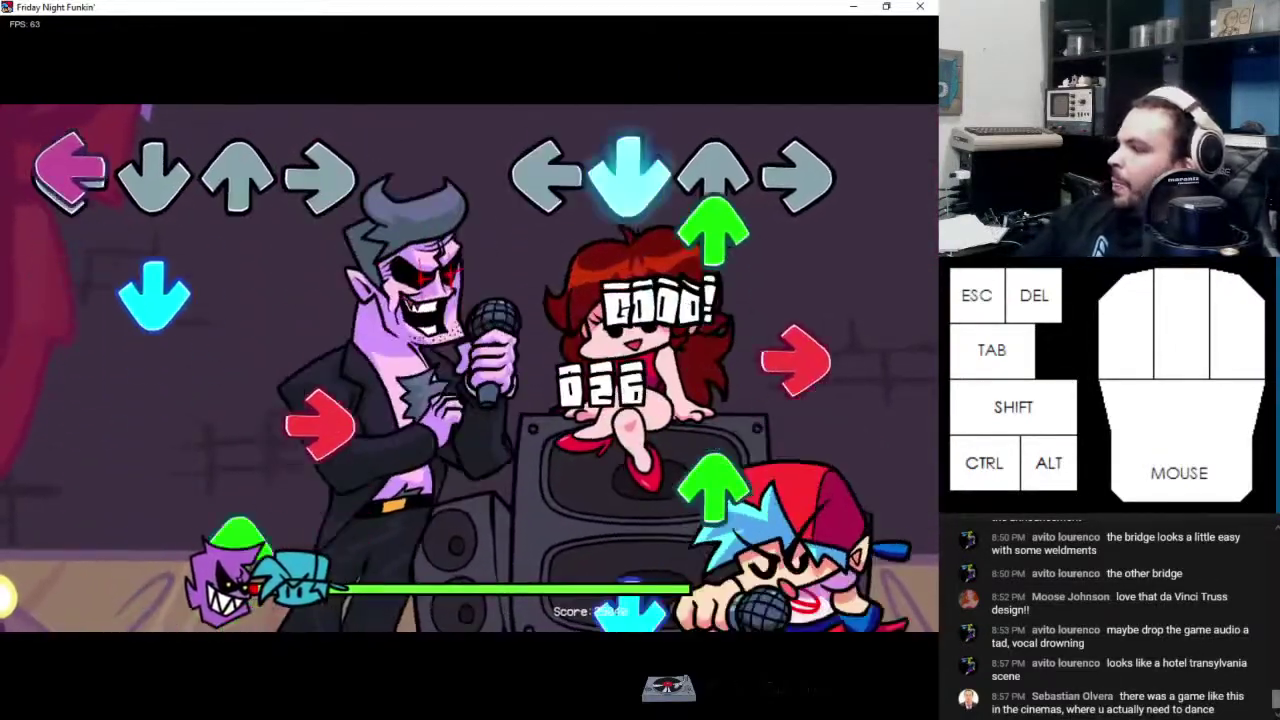
pyautogui.press('Up')
pyautogui.press('Right')
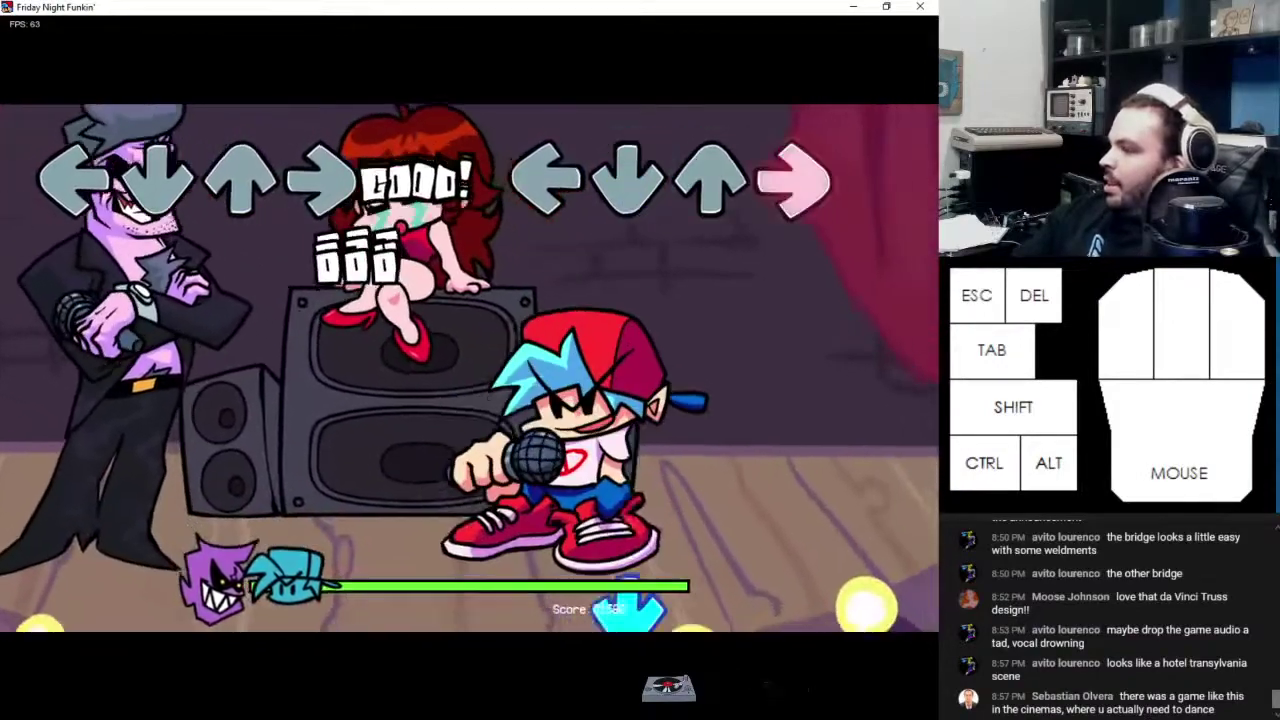
pyautogui.press('Down')
pyautogui.press('Right')
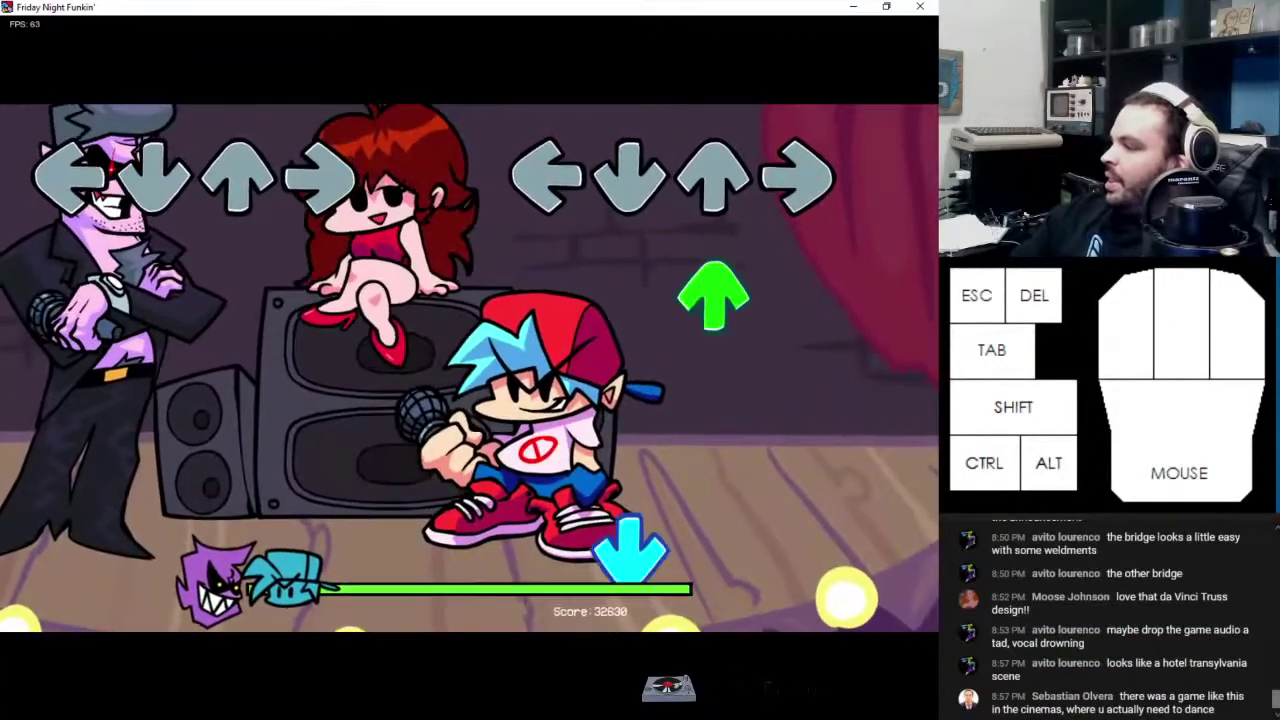
pyautogui.press('Up')
pyautogui.press('Right')
pyautogui.press('Up')
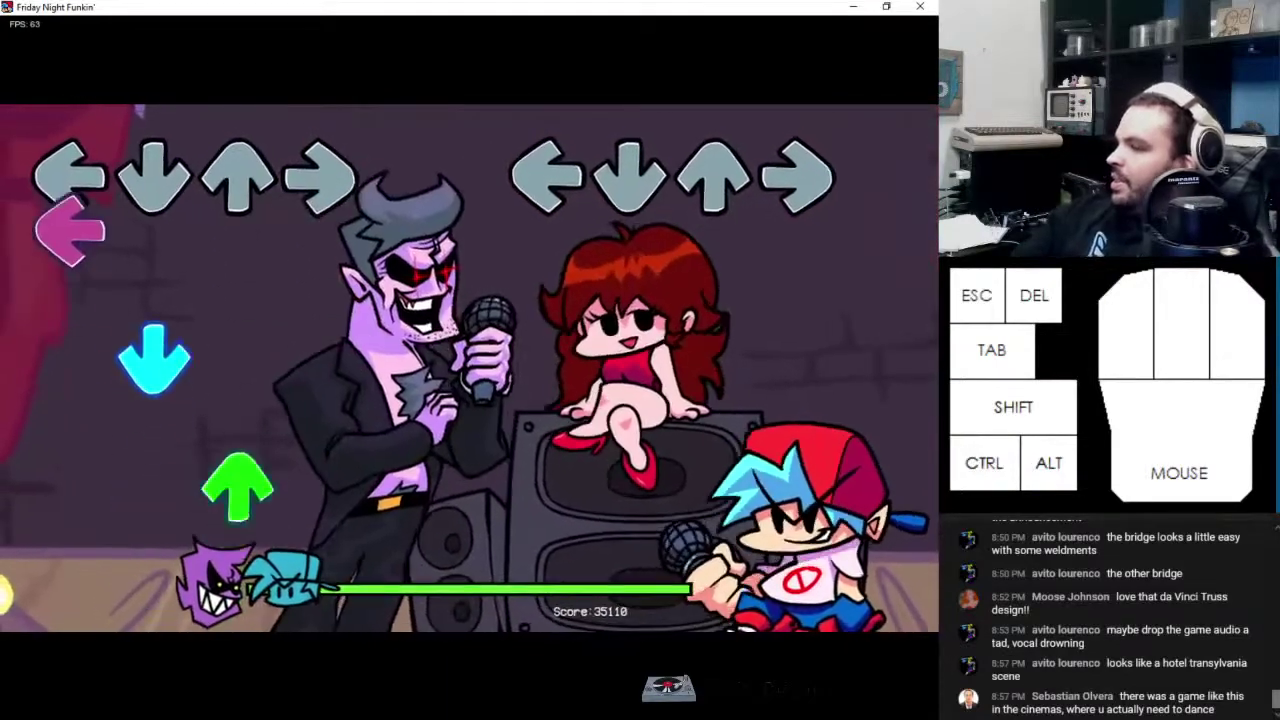
pyautogui.press('Left')
pyautogui.press('Down')
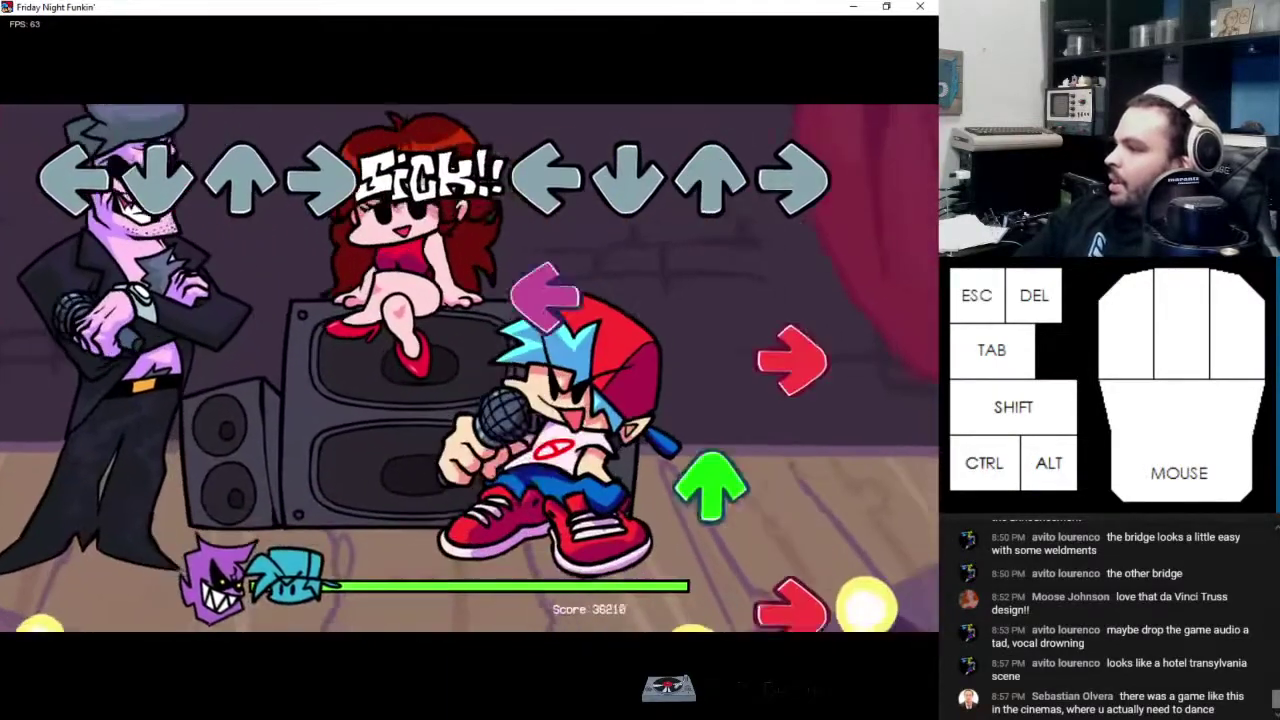
pyautogui.press('Right')
pyautogui.press('Right')
pyautogui.press('Up')
pyautogui.press('Right')
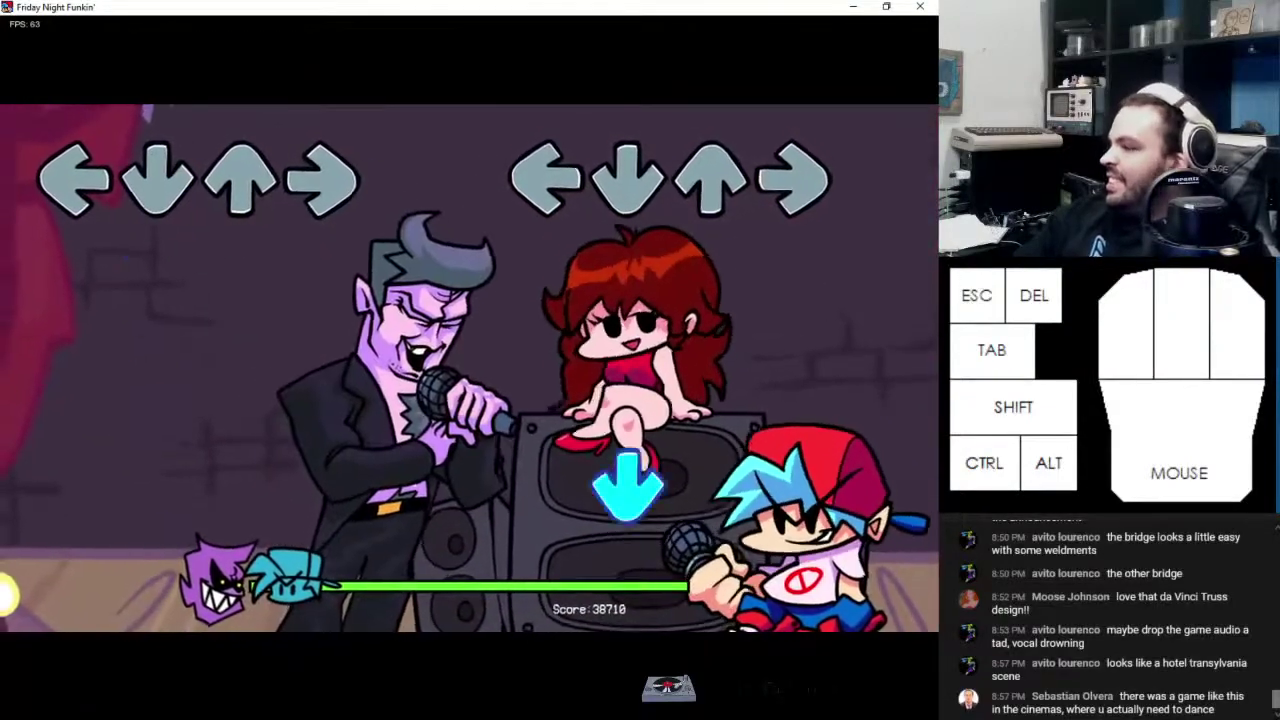
pyautogui.press('Right')
pyautogui.press('Down')
pyautogui.press('Up')
pyautogui.press('Down')
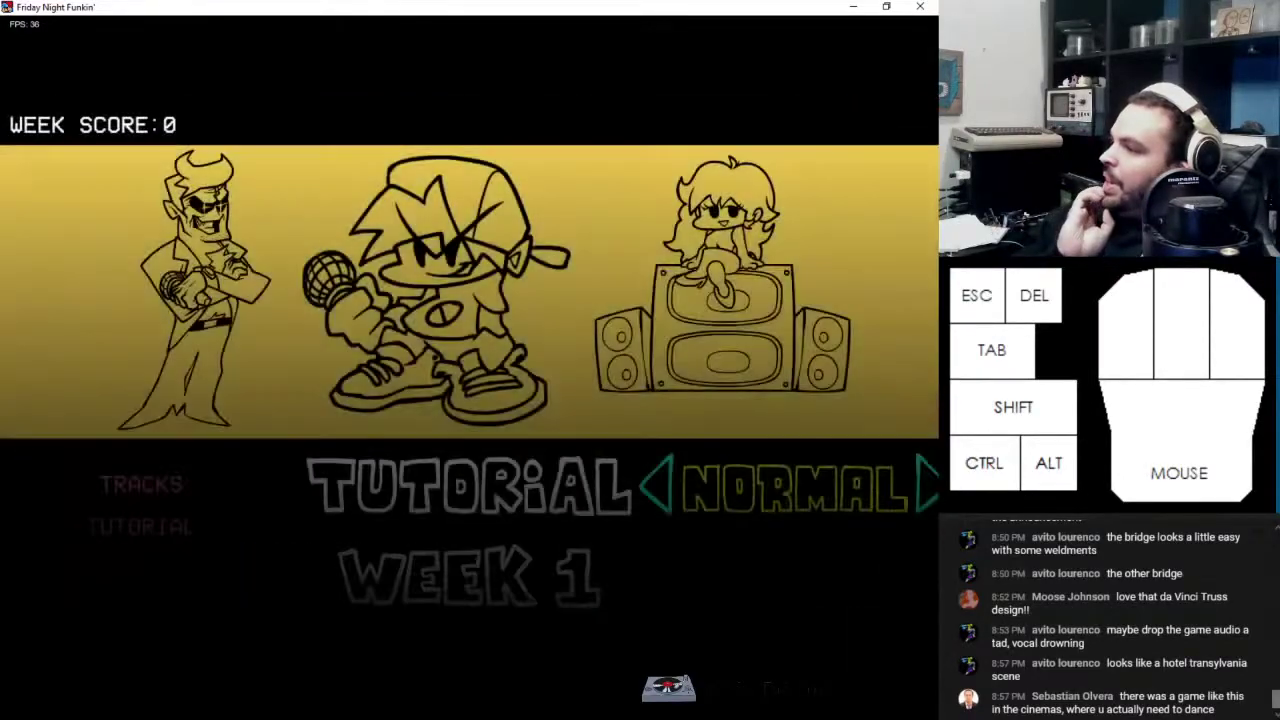
# Start Week 2 in Story Mode on Hard difficulty
pyautogui.press('Down')
pyautogui.press('Down')
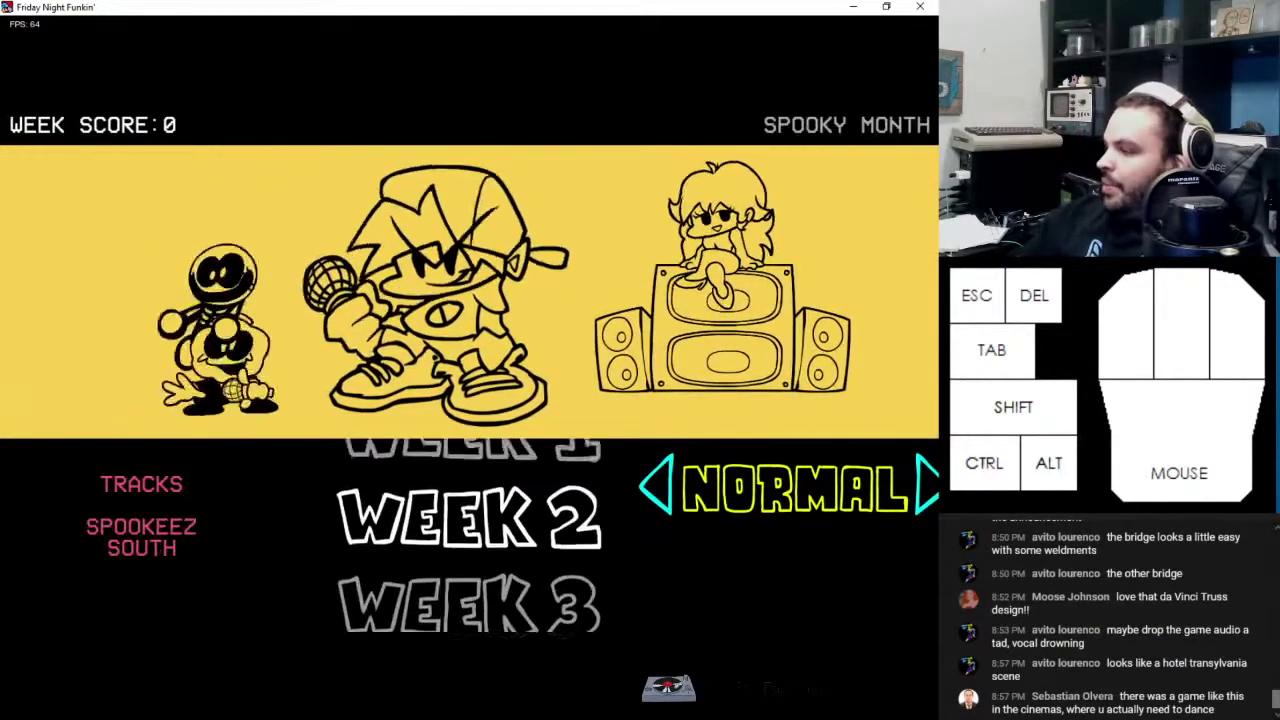
pyautogui.press('Right')
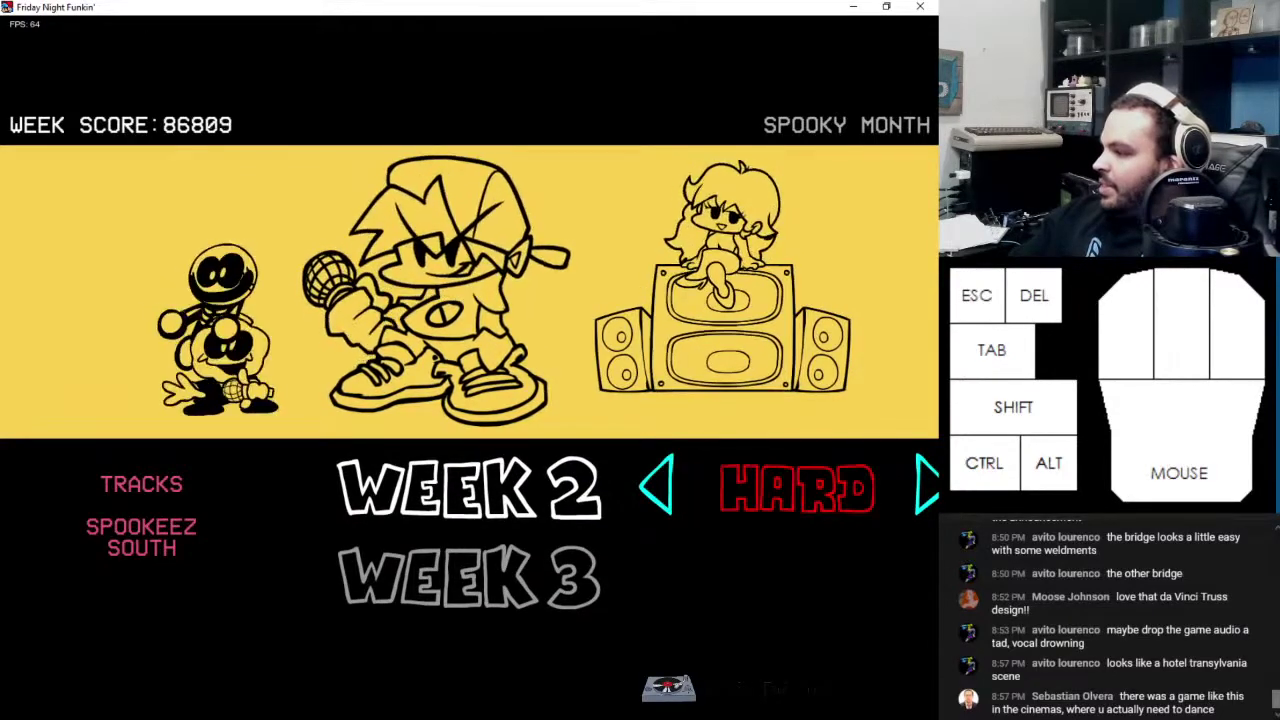
pyautogui.press('Return')
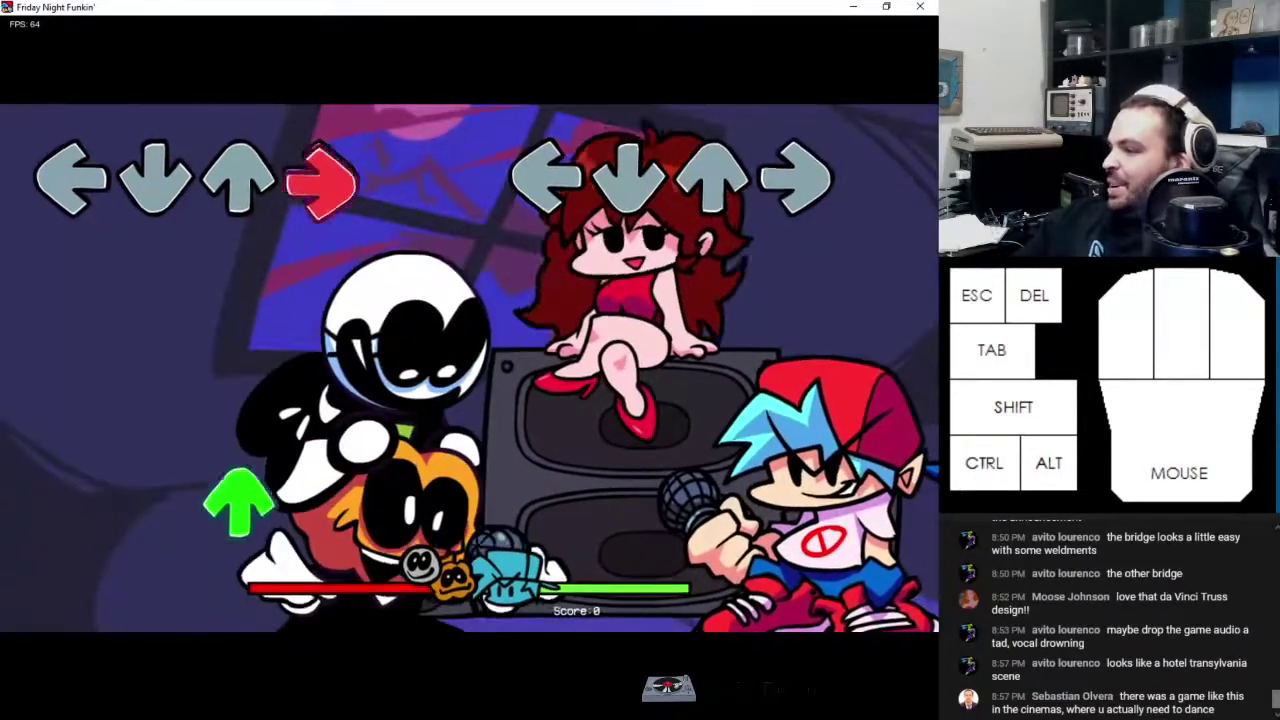
# Play the first Week 2 track on Hard to its end, hitting each arrow note as it reaches the player's matching target arrow
pyautogui.press('Left')
pyautogui.press('Down')
pyautogui.press('Right')
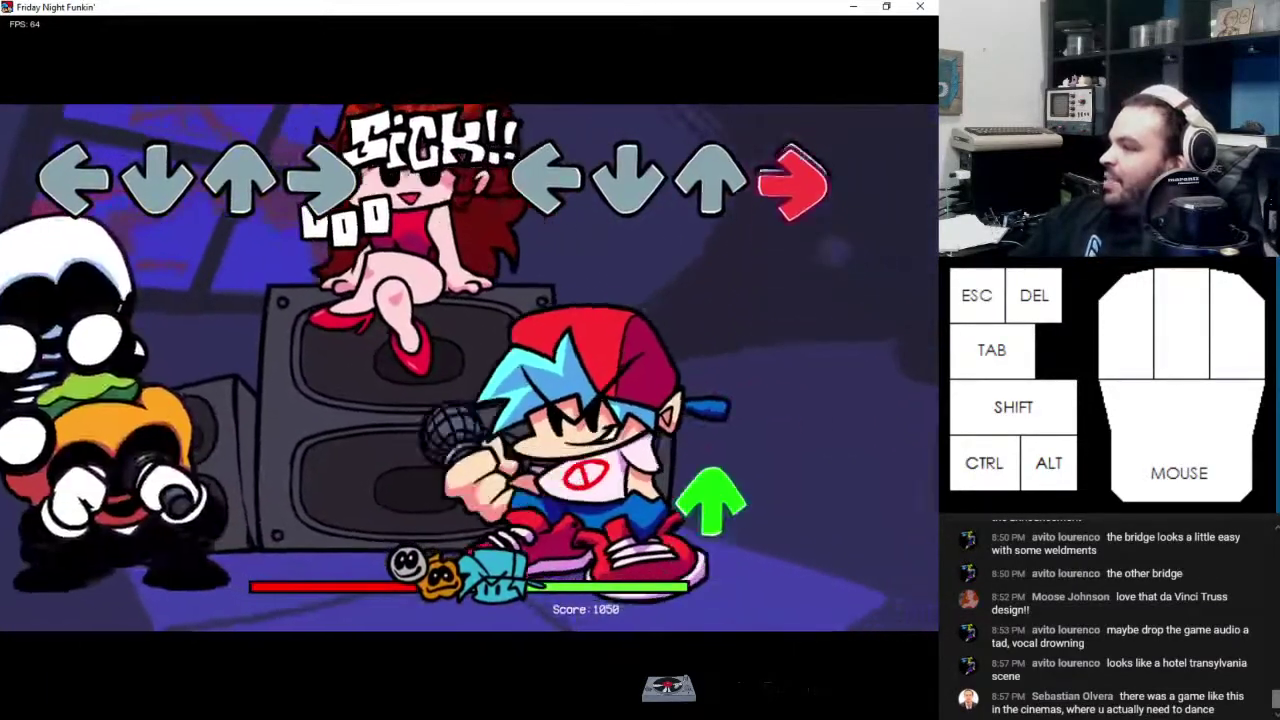
pyautogui.press('Up')
pyautogui.press('Right')
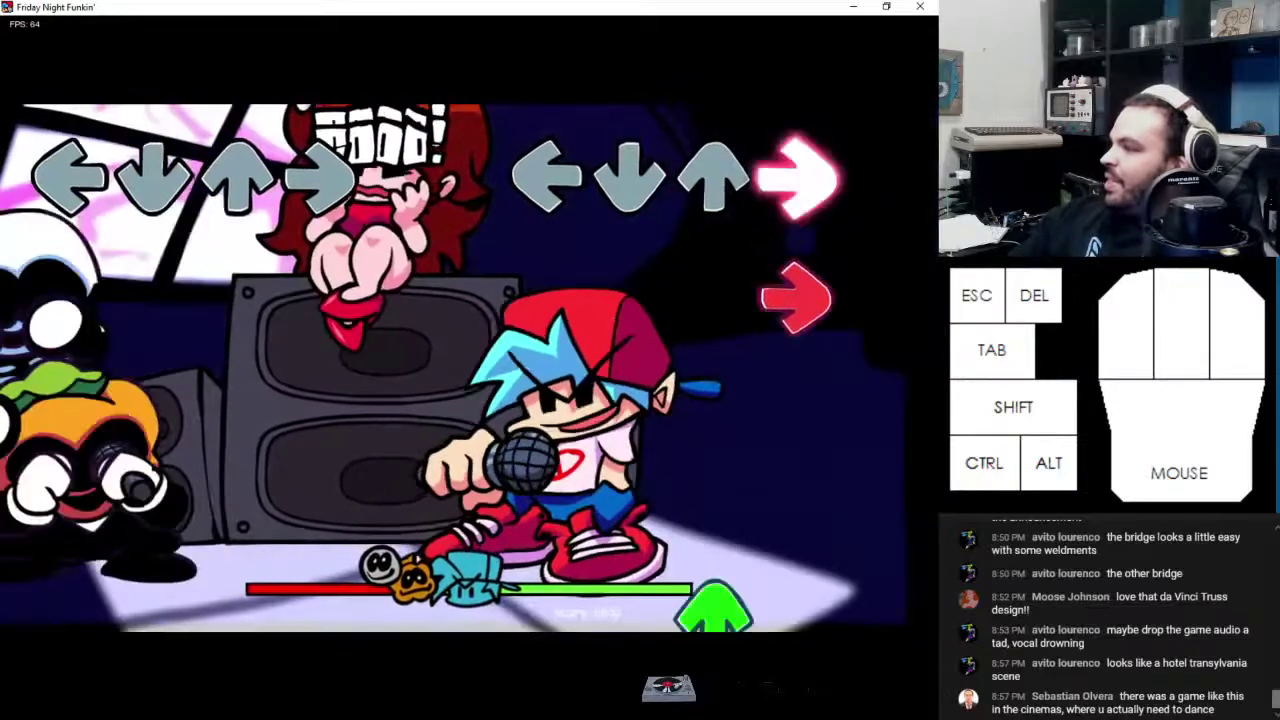
pyautogui.press('Up')
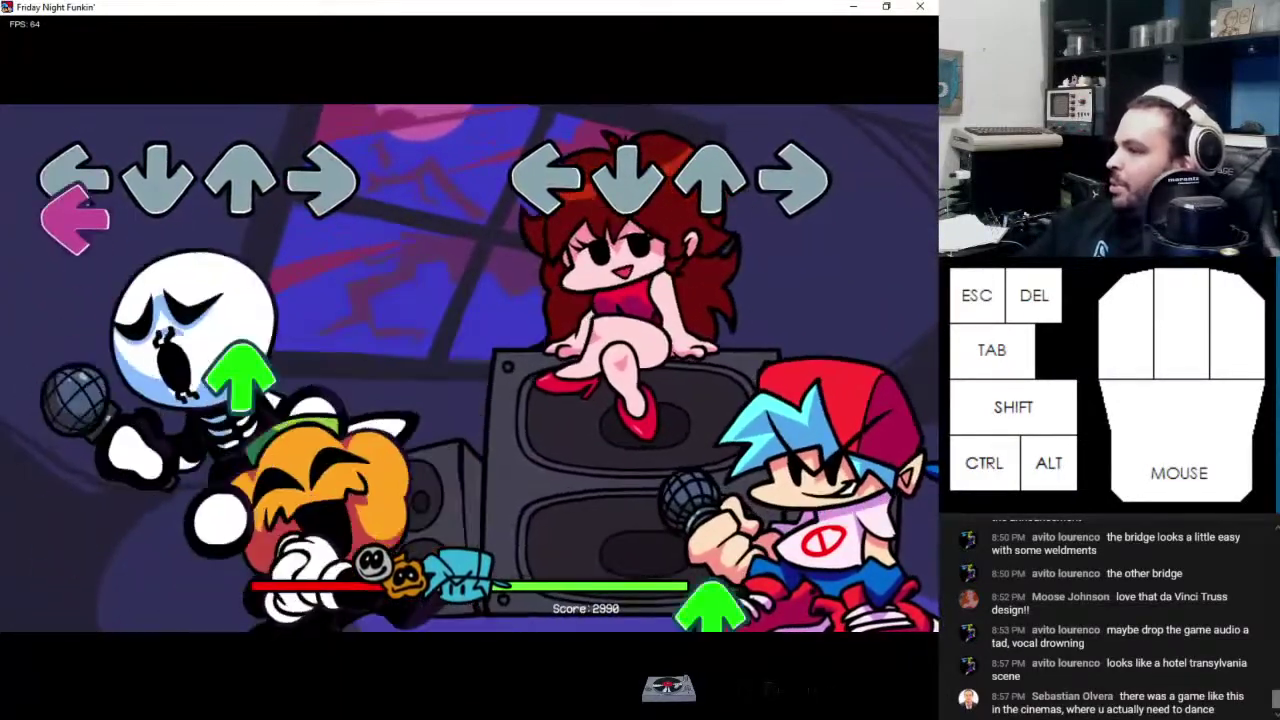
pyautogui.press('Down')
pyautogui.press('Up')
pyautogui.press('Left')
pyautogui.press('Down')
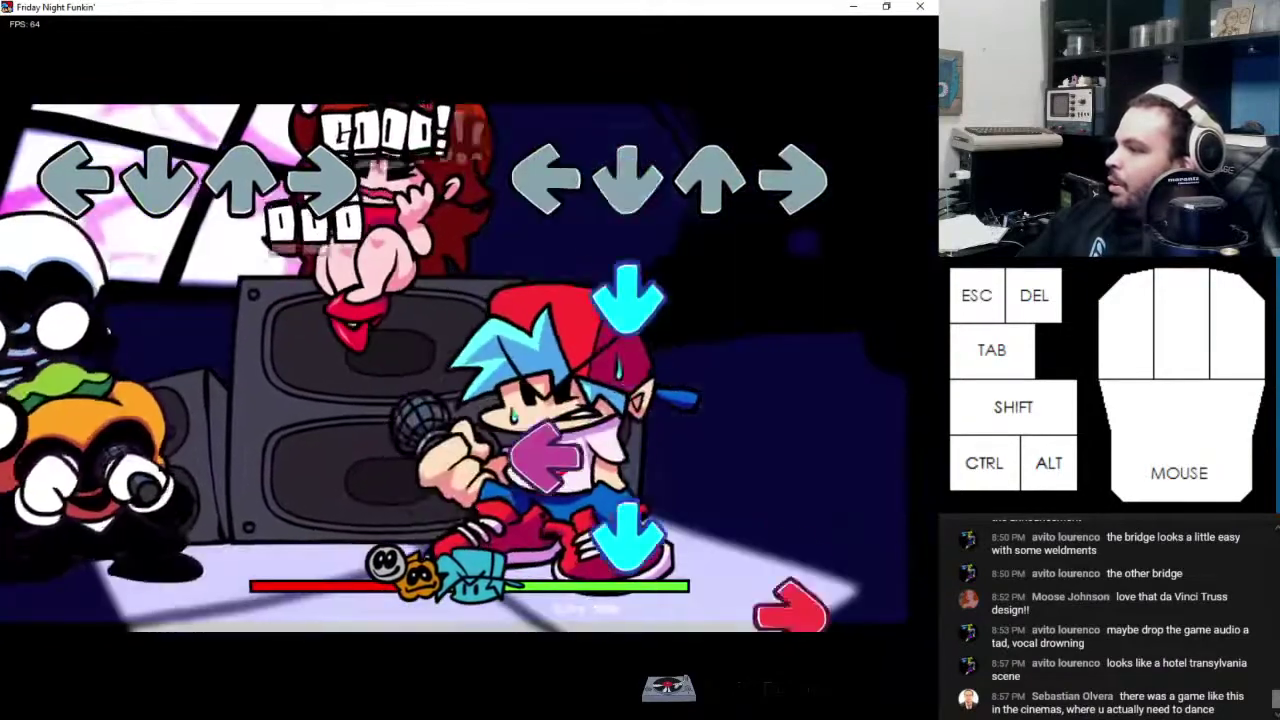
pyautogui.press('Right')
pyautogui.press('Right')
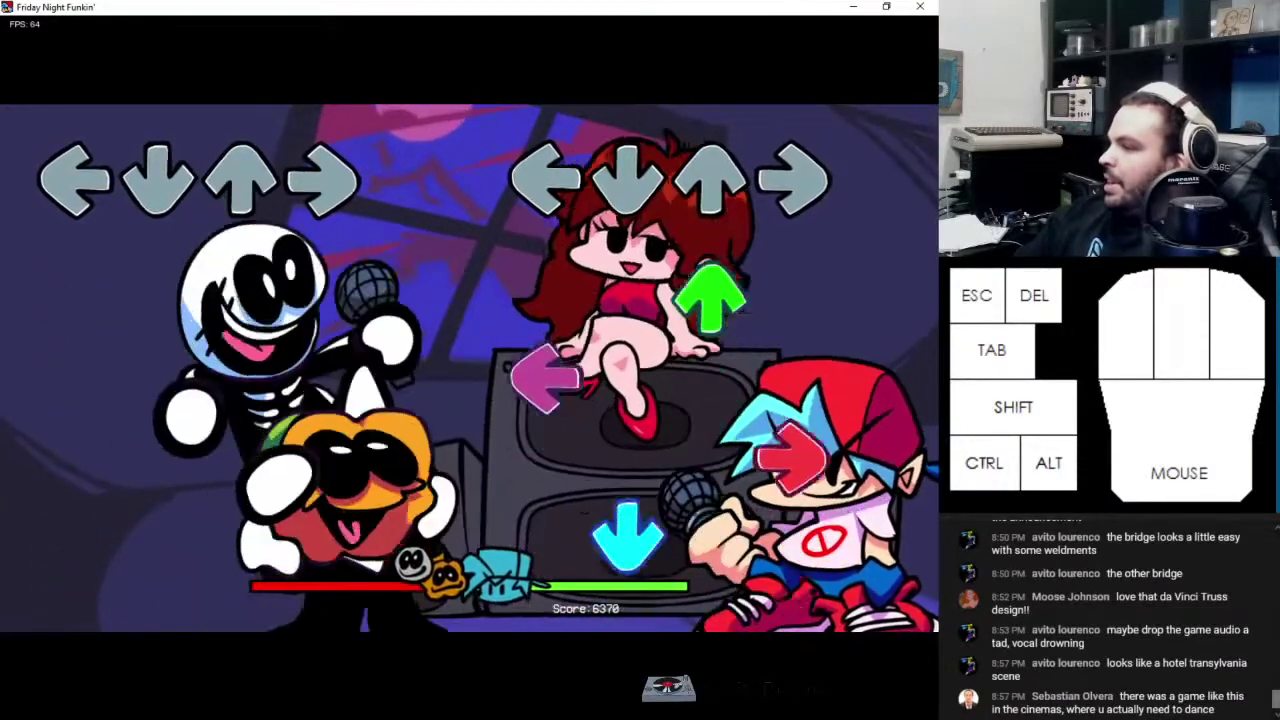
pyautogui.press('Right')
pyautogui.press('Right')
pyautogui.press('Left')
pyautogui.press('Right')
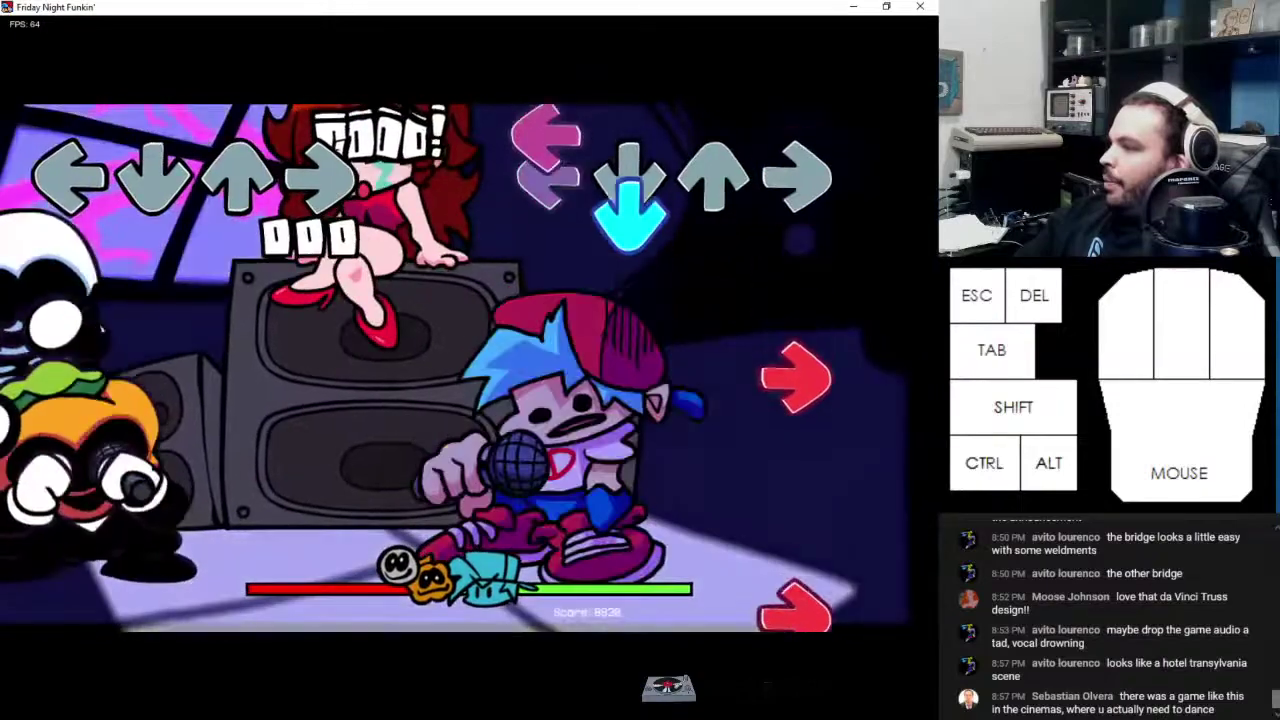
pyautogui.press('Down')
pyautogui.press('Left')
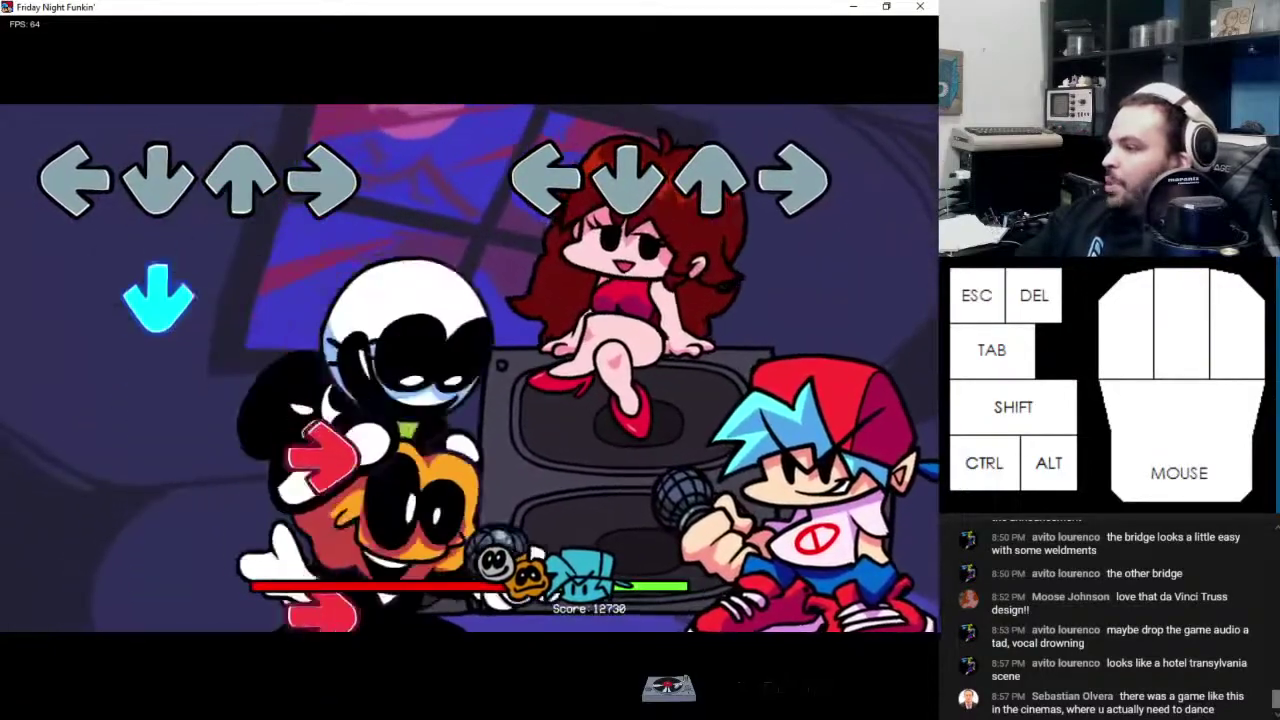
pyautogui.press('Down')
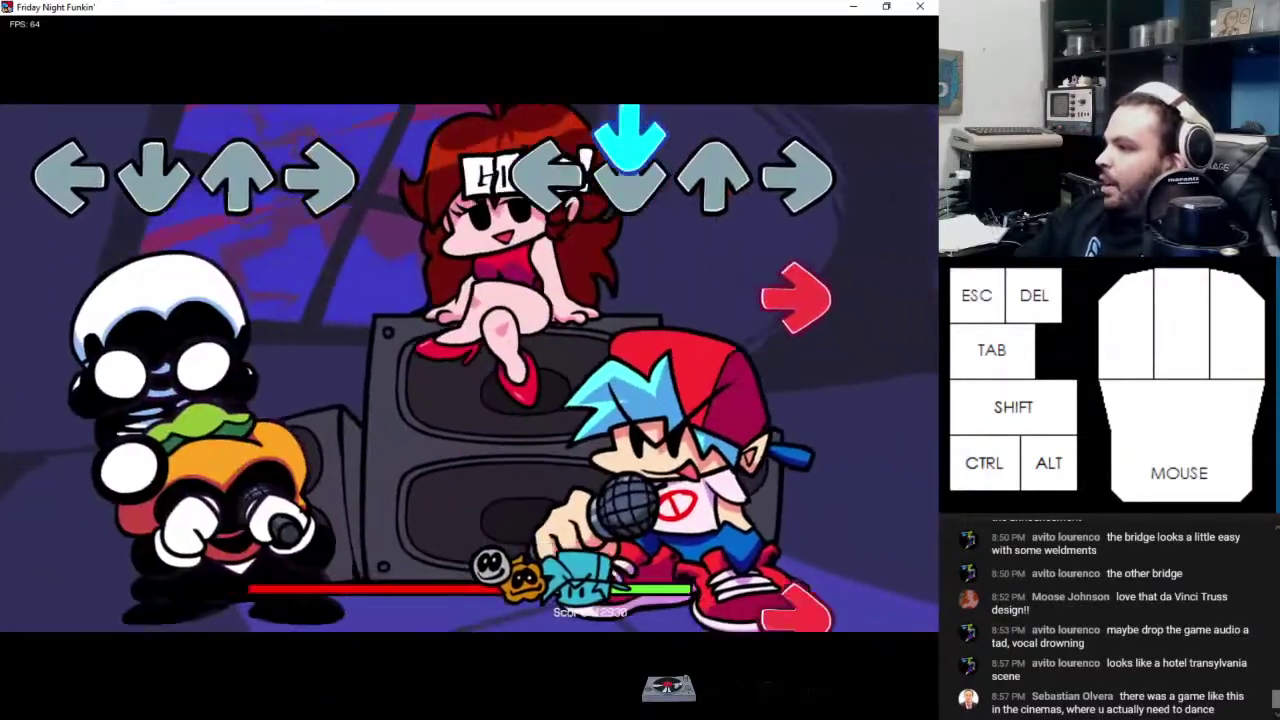
pyautogui.press('Up')
pyautogui.press('Down')
pyautogui.press('Right')
pyautogui.press('Right')
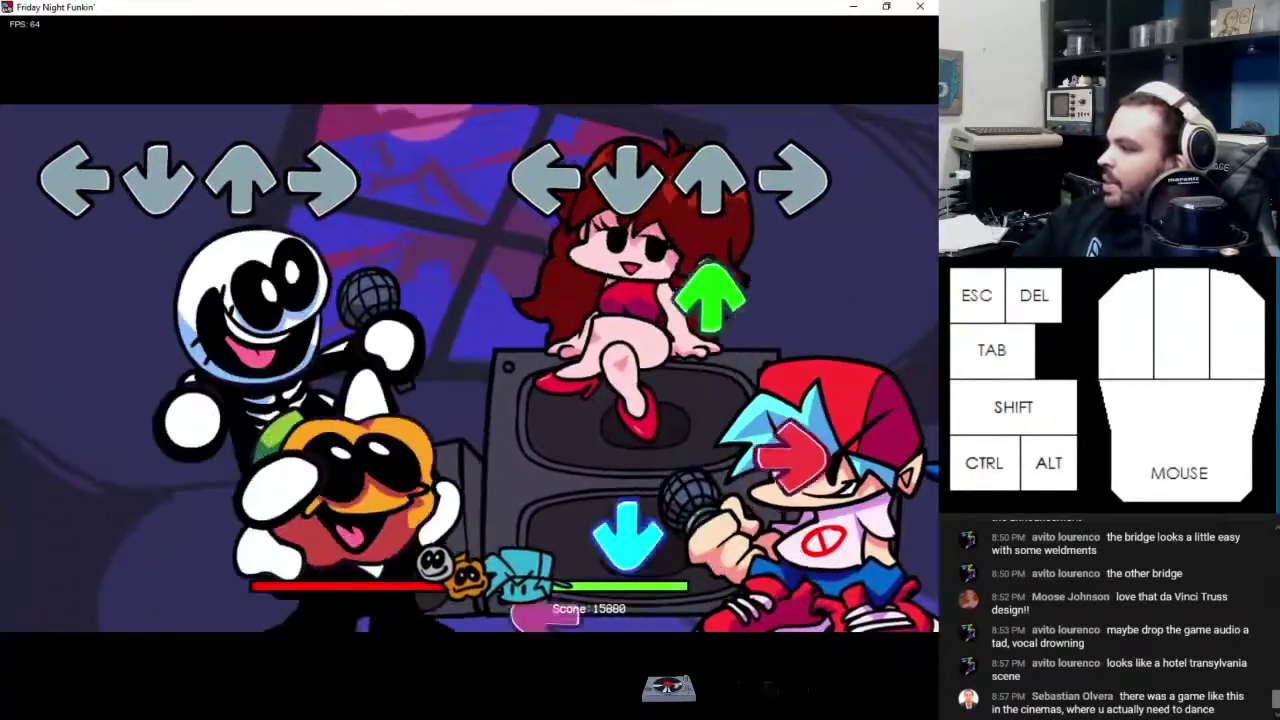
pyautogui.press('Up')
pyautogui.press('Down')
pyautogui.press('Up')
pyautogui.press('Right')
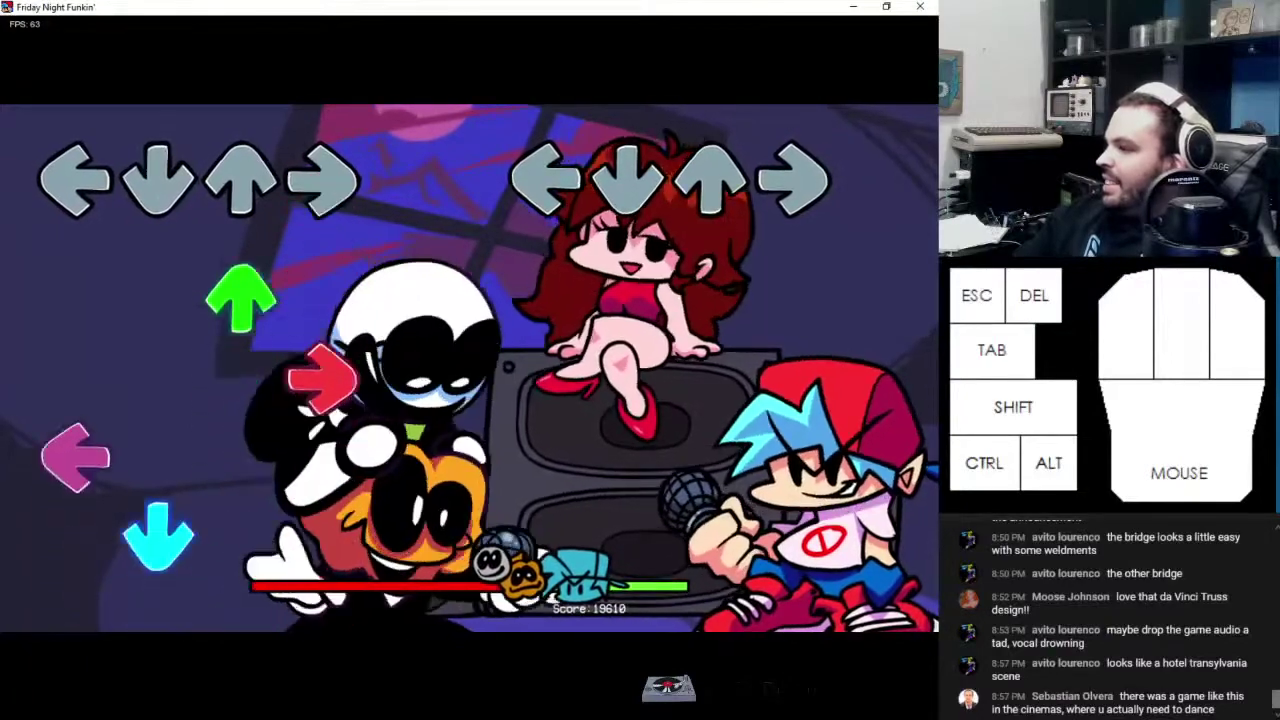
pyautogui.press('Right')
pyautogui.press('Down')
pyautogui.press('Right')
pyautogui.press('Right')
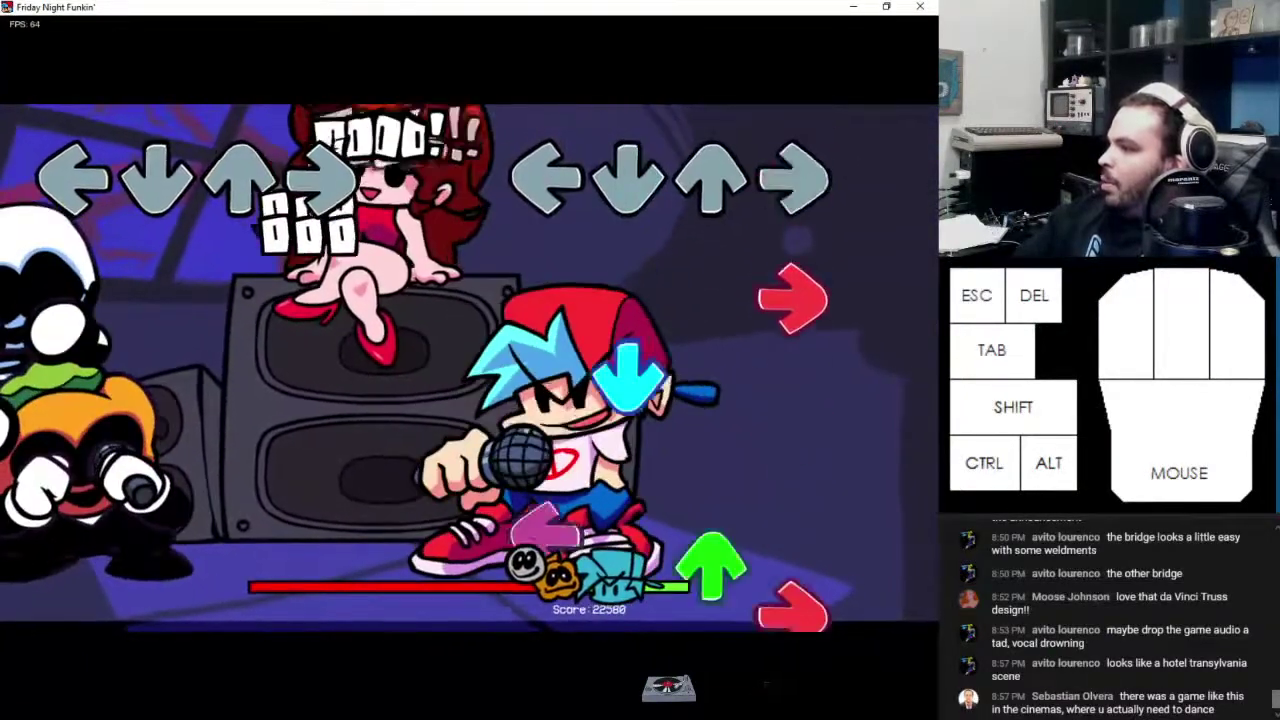
pyautogui.press('Down')
pyautogui.press('Up')
pyautogui.press('Right')
pyautogui.press('Left')
pyautogui.press('Right')
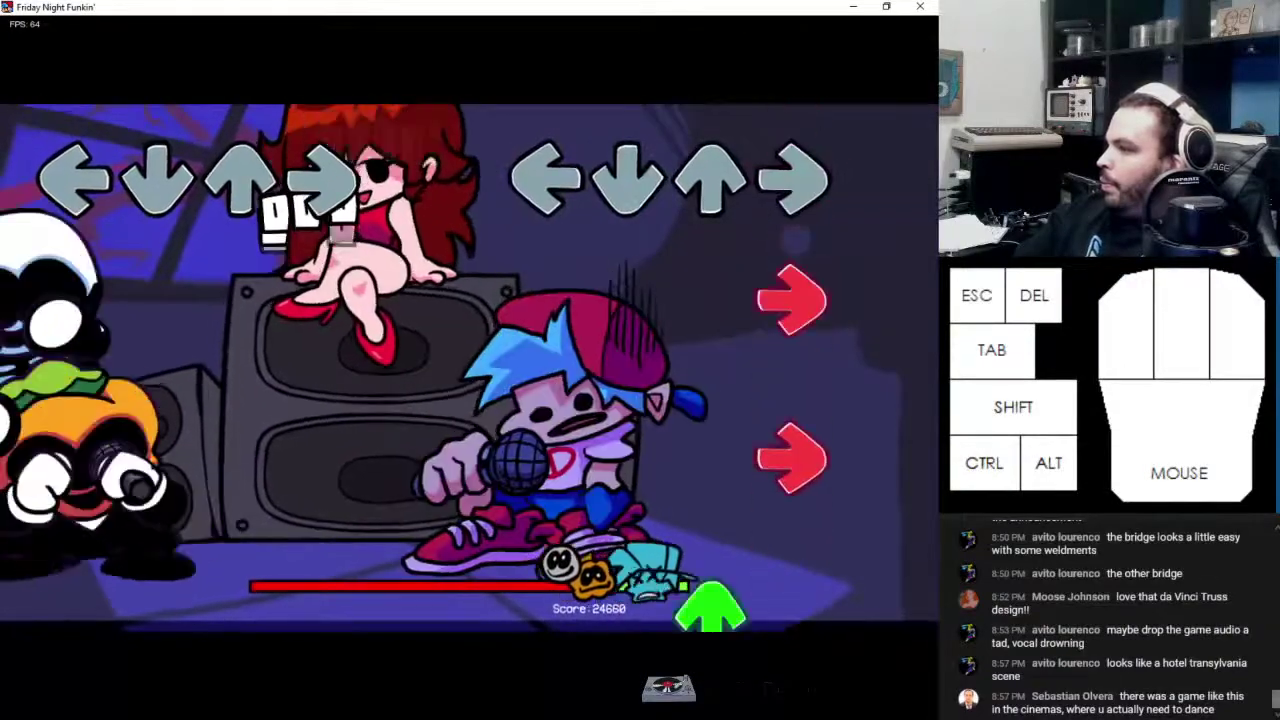
pyautogui.press('Up')
pyautogui.press('Right')
pyautogui.press('Left')
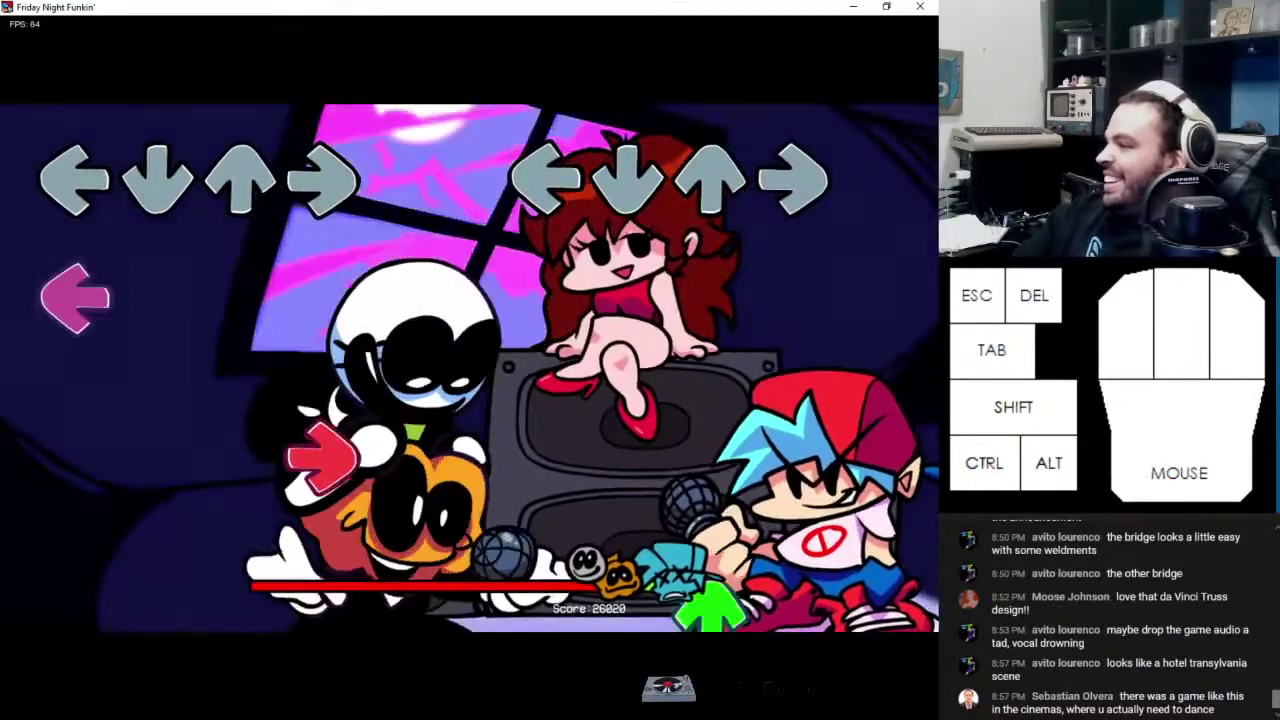
pyautogui.press('Up')
pyautogui.press('Right')
pyautogui.press('Down')
pyautogui.press('Up')
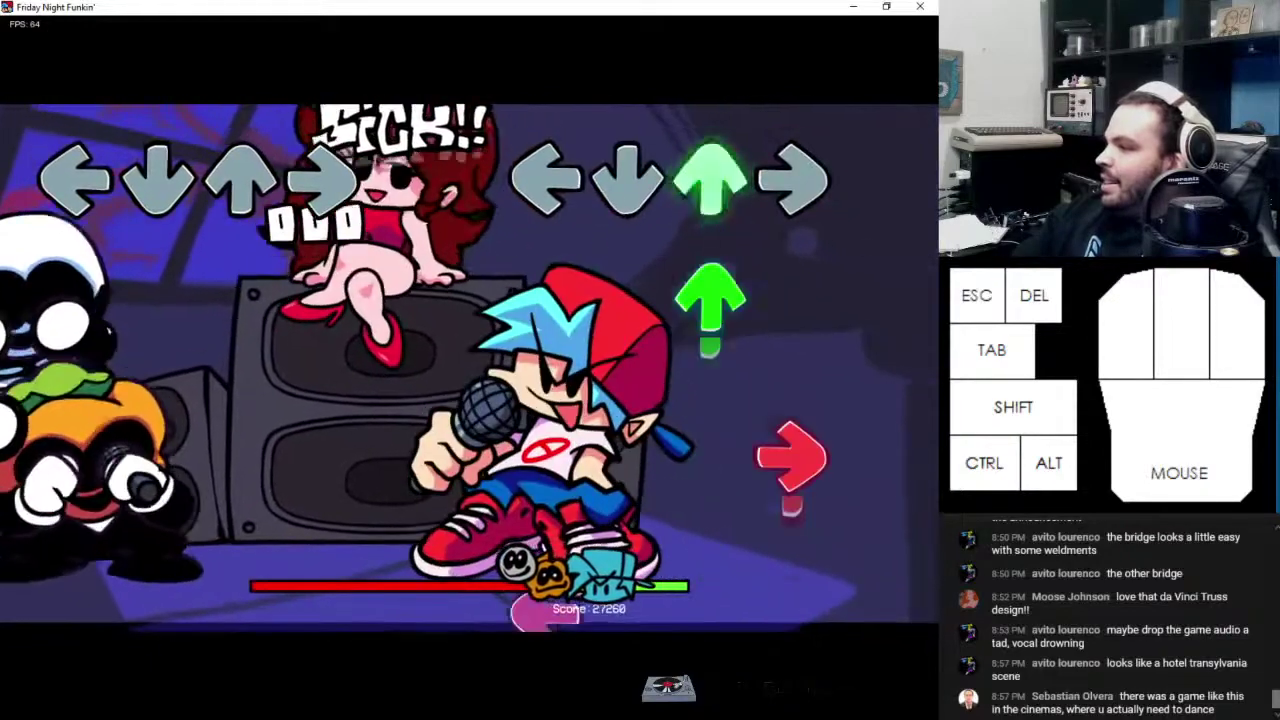
pyautogui.press('Right')
pyautogui.press('Down')
pyautogui.press('Up')
pyautogui.press('Down')
pyautogui.press('Right')
pyautogui.press('Left')
pyautogui.press('Down')
pyautogui.press('Right')
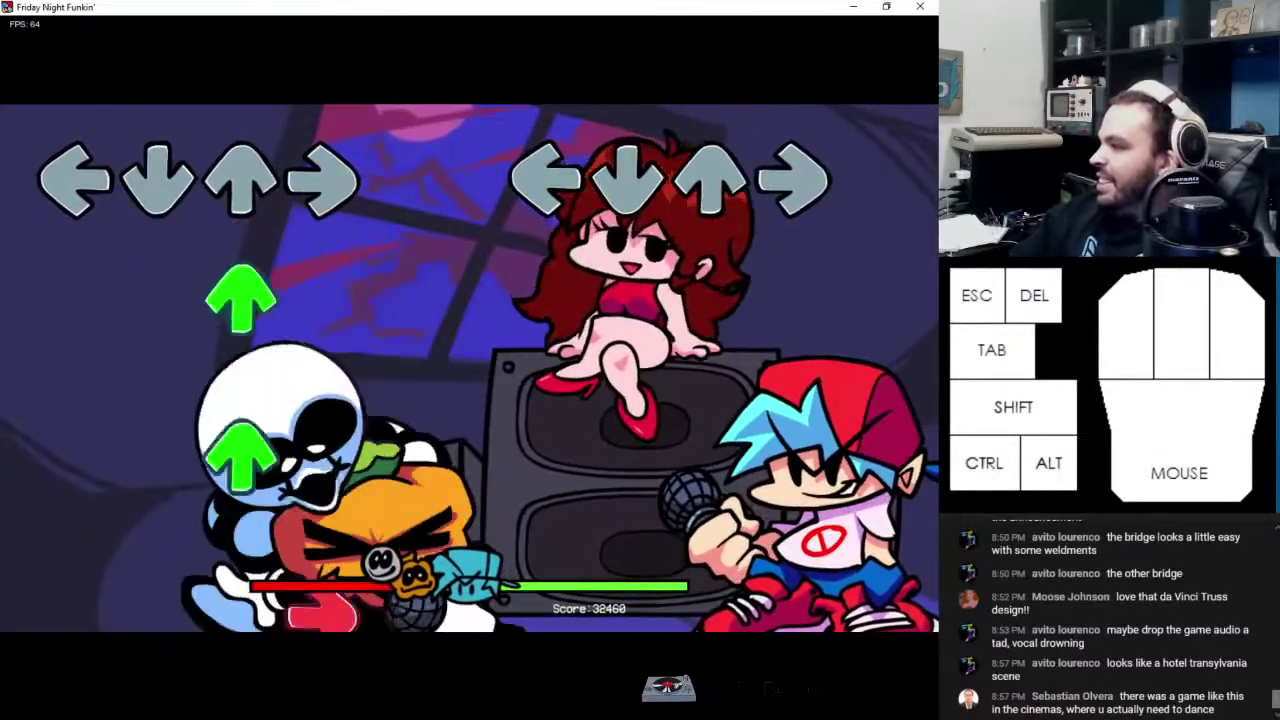
pyautogui.press('Down')
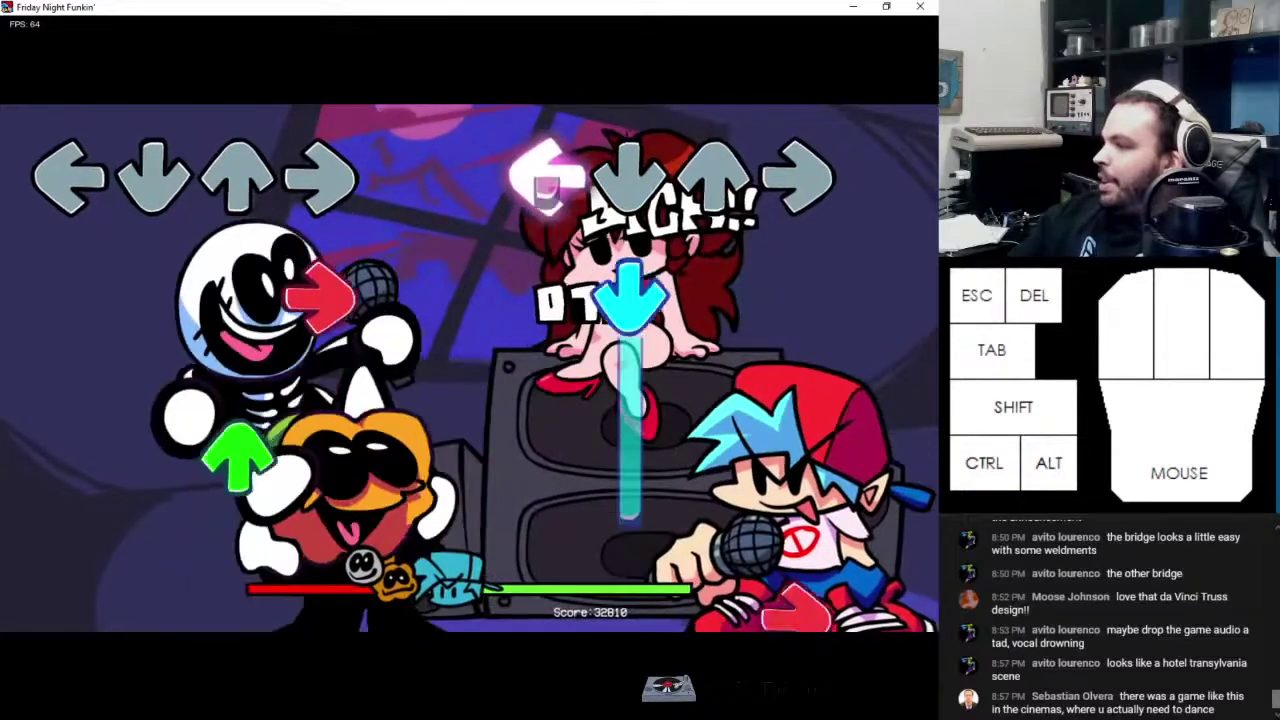
pyautogui.press('Right')
pyautogui.press('Up')
pyautogui.press('Up')
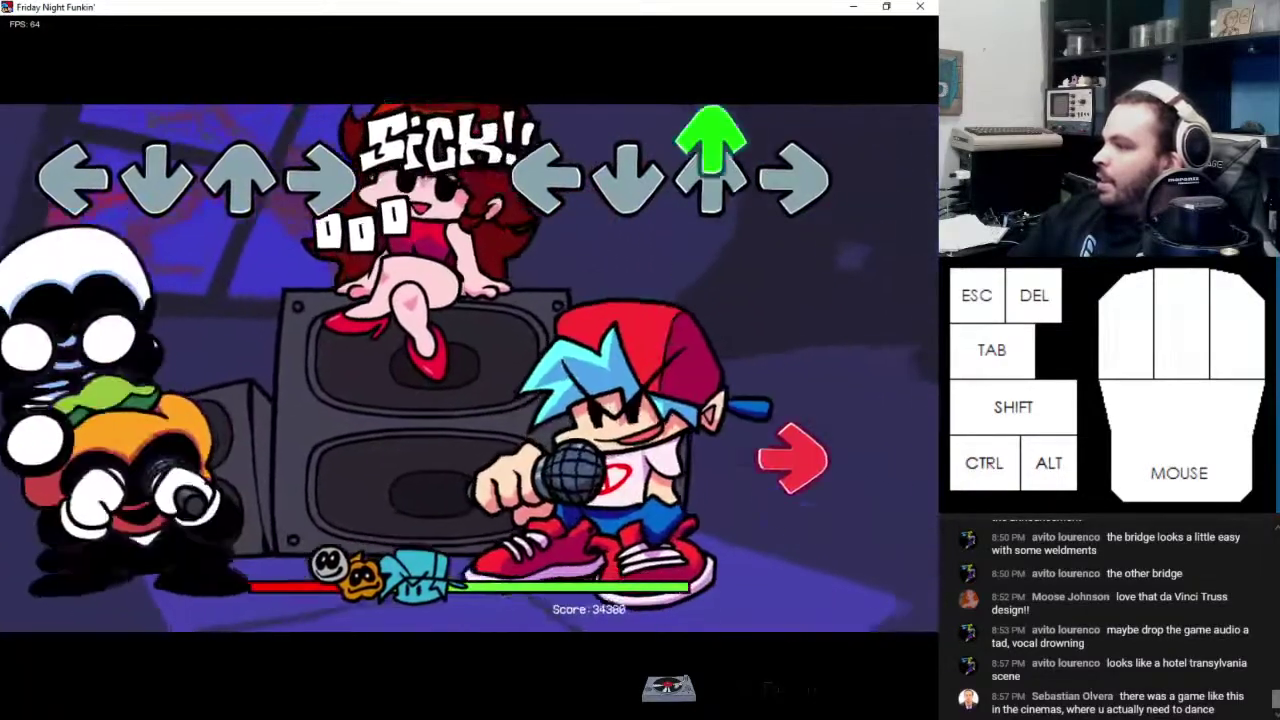
pyautogui.press('Right')
pyautogui.press('Up')
pyautogui.press('Right')
pyautogui.press('Up')
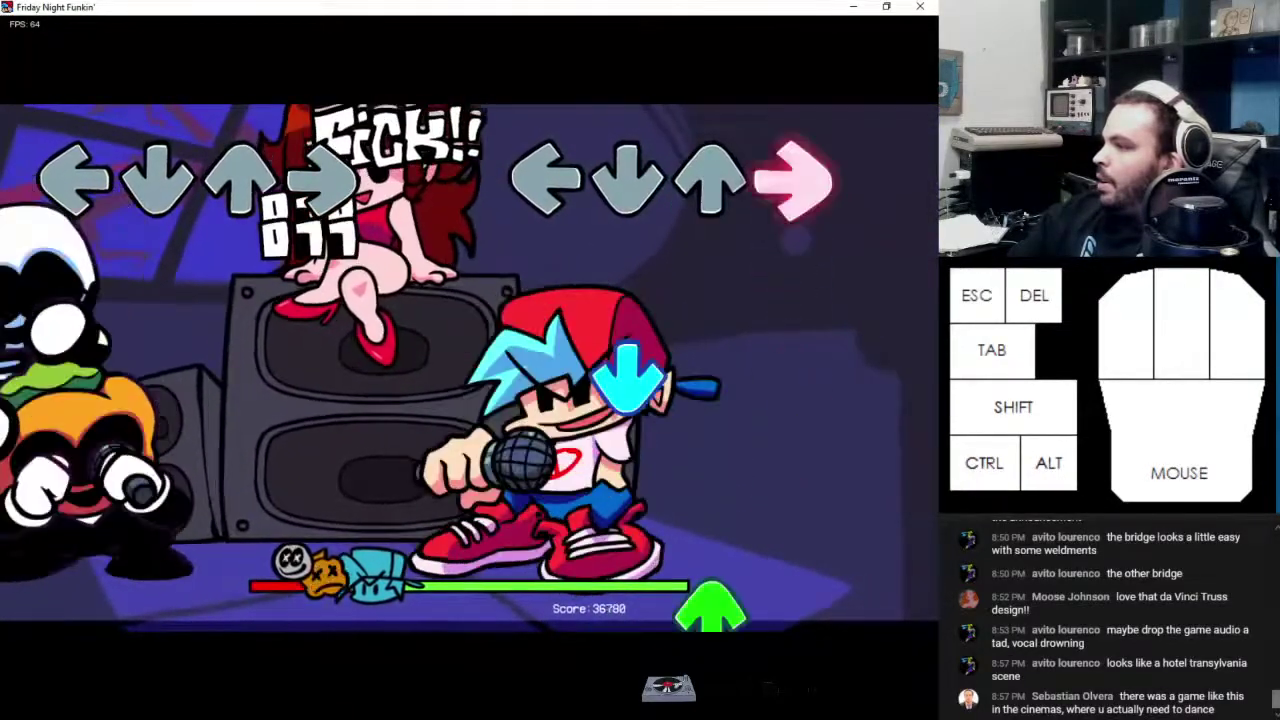
pyautogui.press('Up')
pyautogui.press('Right')
pyautogui.press('Up')
pyautogui.press('Right')
pyautogui.press('Down')
pyautogui.press('Up')
pyautogui.press('Up')
pyautogui.press('Right')
pyautogui.press('Down')
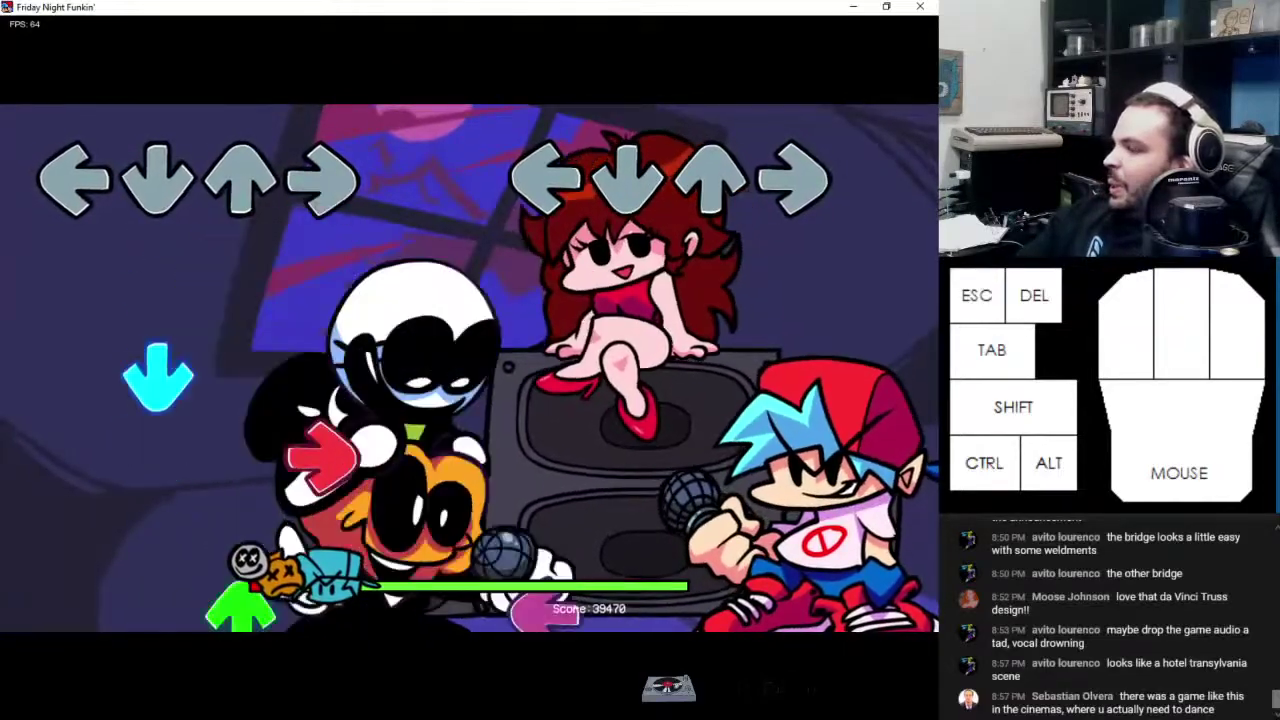
pyautogui.press('Left')
pyautogui.press('Down')
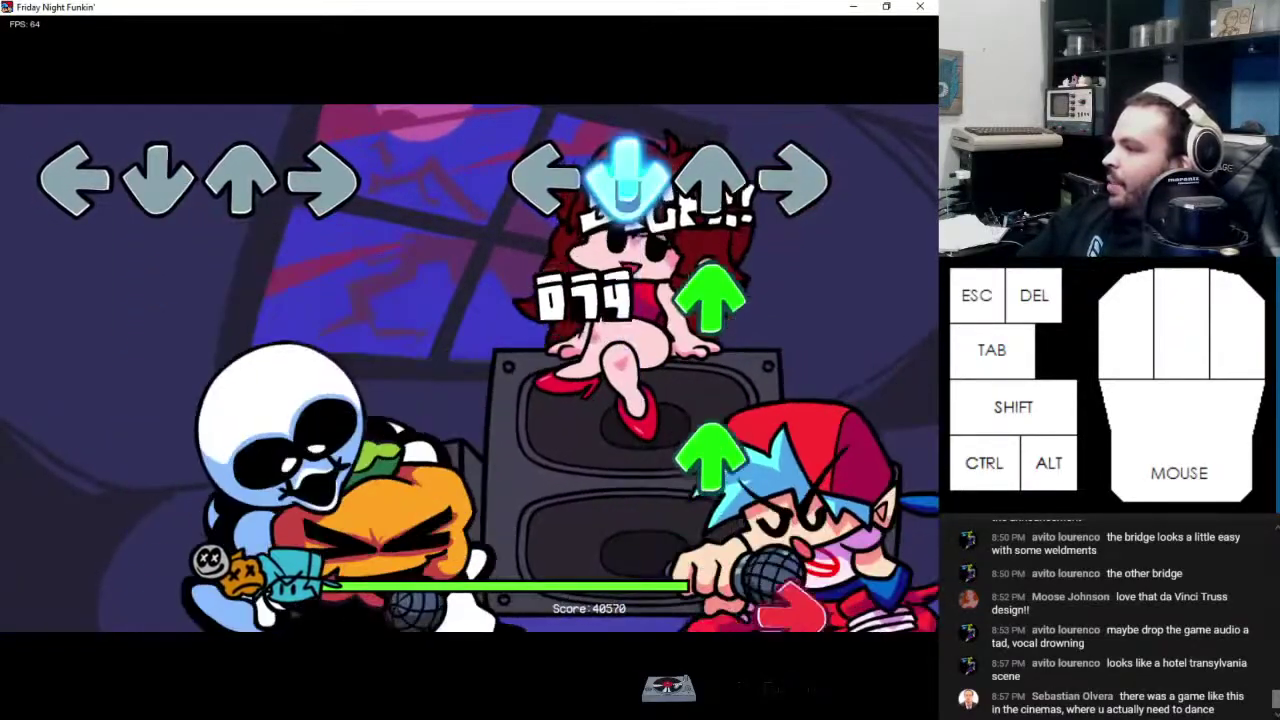
pyautogui.press('Up')
pyautogui.press('Right')
pyautogui.press('Down')
pyautogui.press('Up')
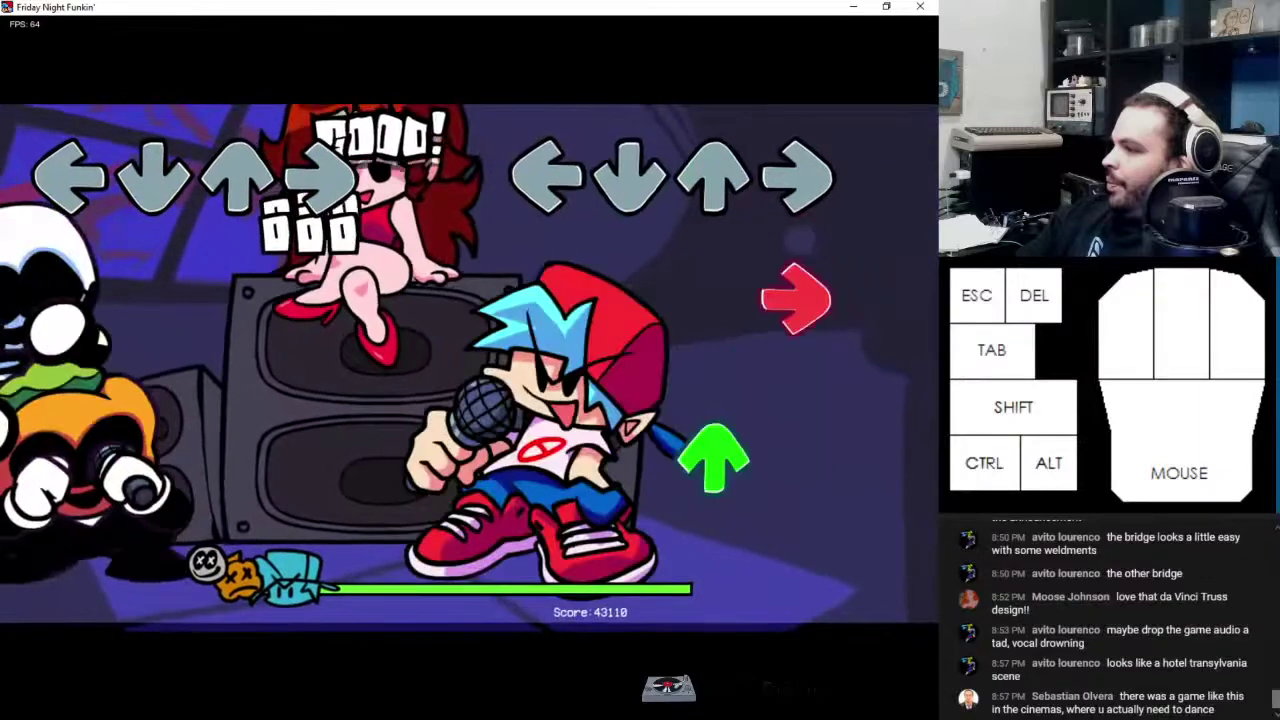
pyautogui.press('Down')
pyautogui.press('Up')
pyautogui.press('Right')
pyautogui.press('Up')
pyautogui.press('Right')
pyautogui.press('Up')
pyautogui.press('Right')
pyautogui.press('Right')
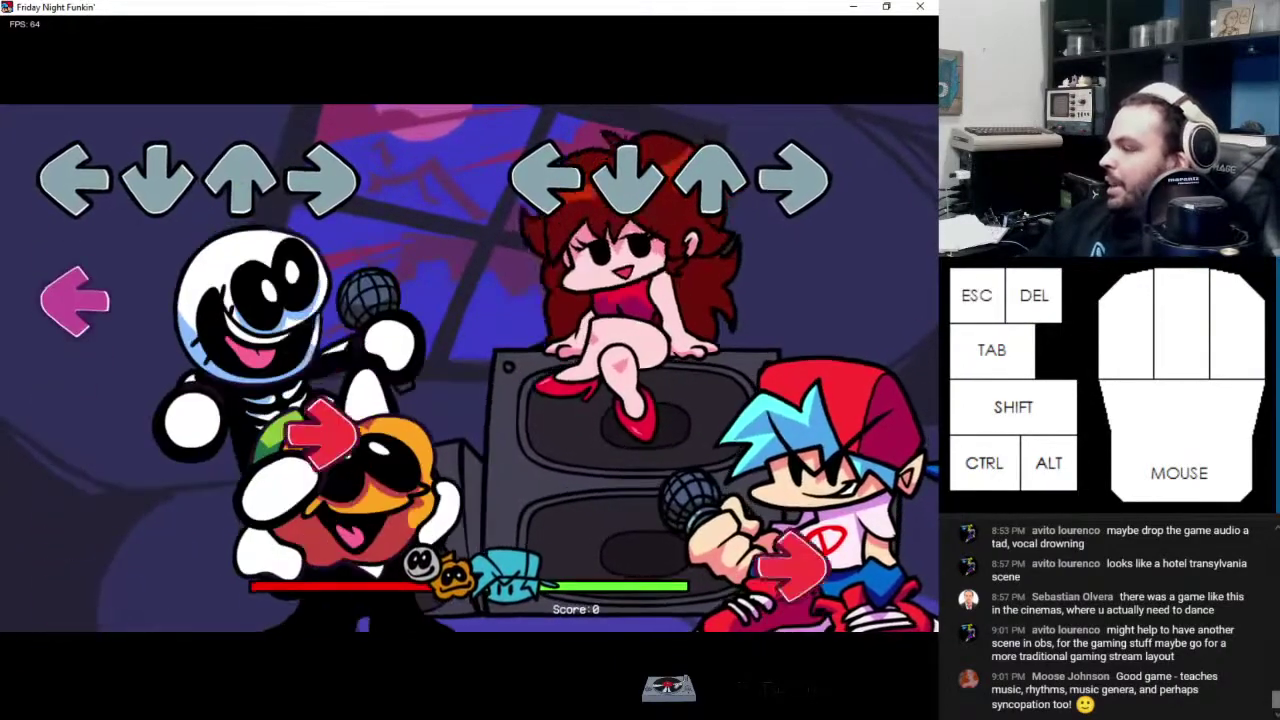
# Play the second Week 2 track on Hard to its end, hitting each arrow note as it reaches the player's matching target arrow
pyautogui.press('Right')
pyautogui.press('Up')
pyautogui.press('Right')
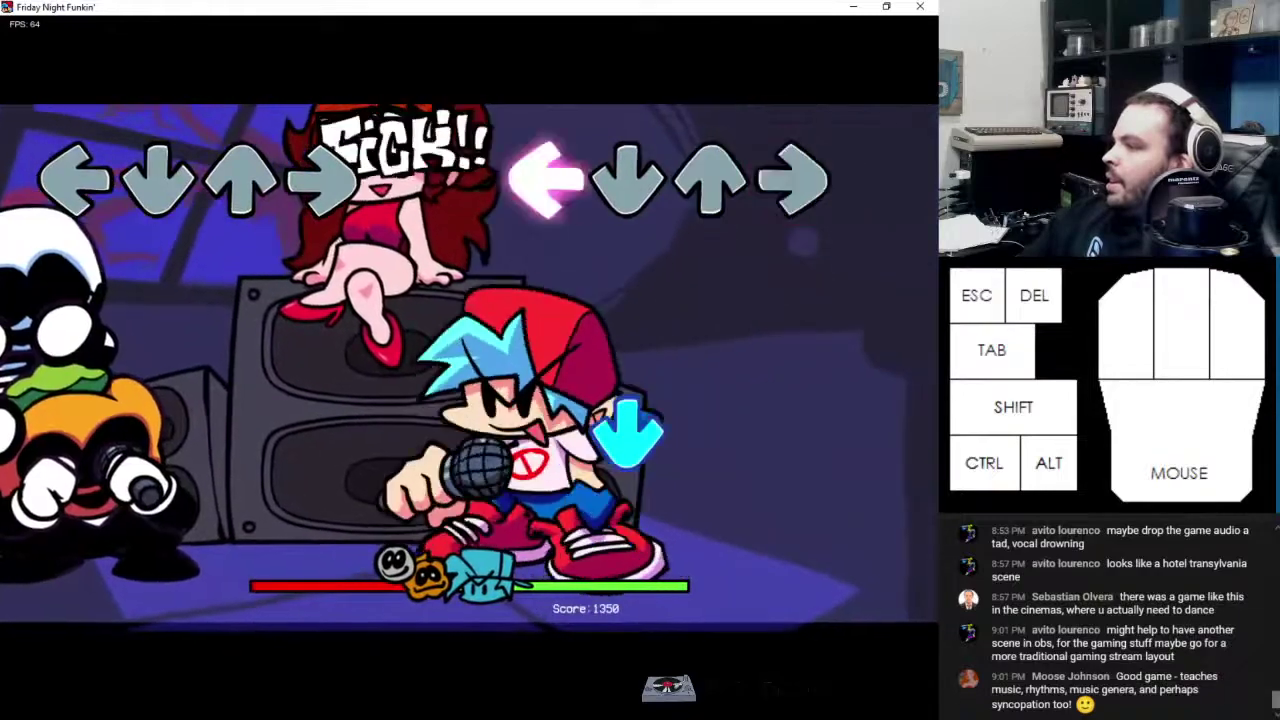
pyautogui.press('Right')
pyautogui.press('Right')
pyautogui.press('Right')
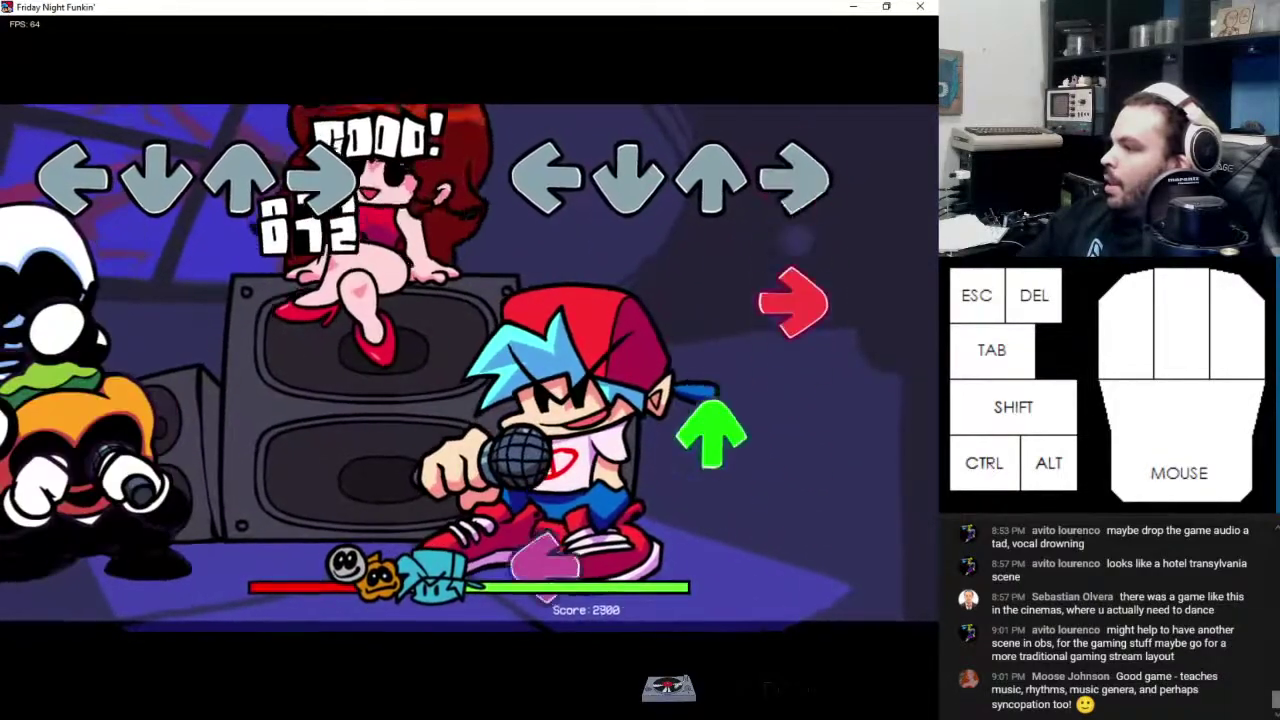
pyautogui.press('Left')
pyautogui.press('Down')
pyautogui.press('Left')
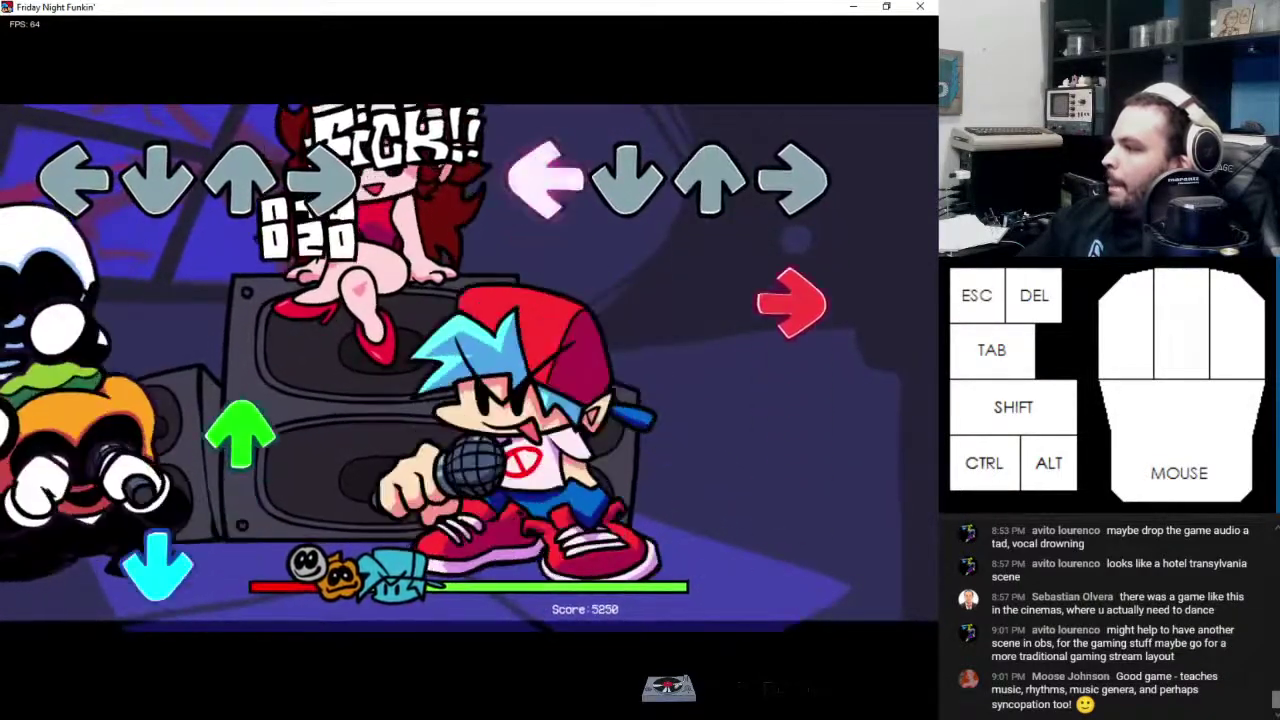
pyautogui.press('Right')
pyautogui.press('Right')
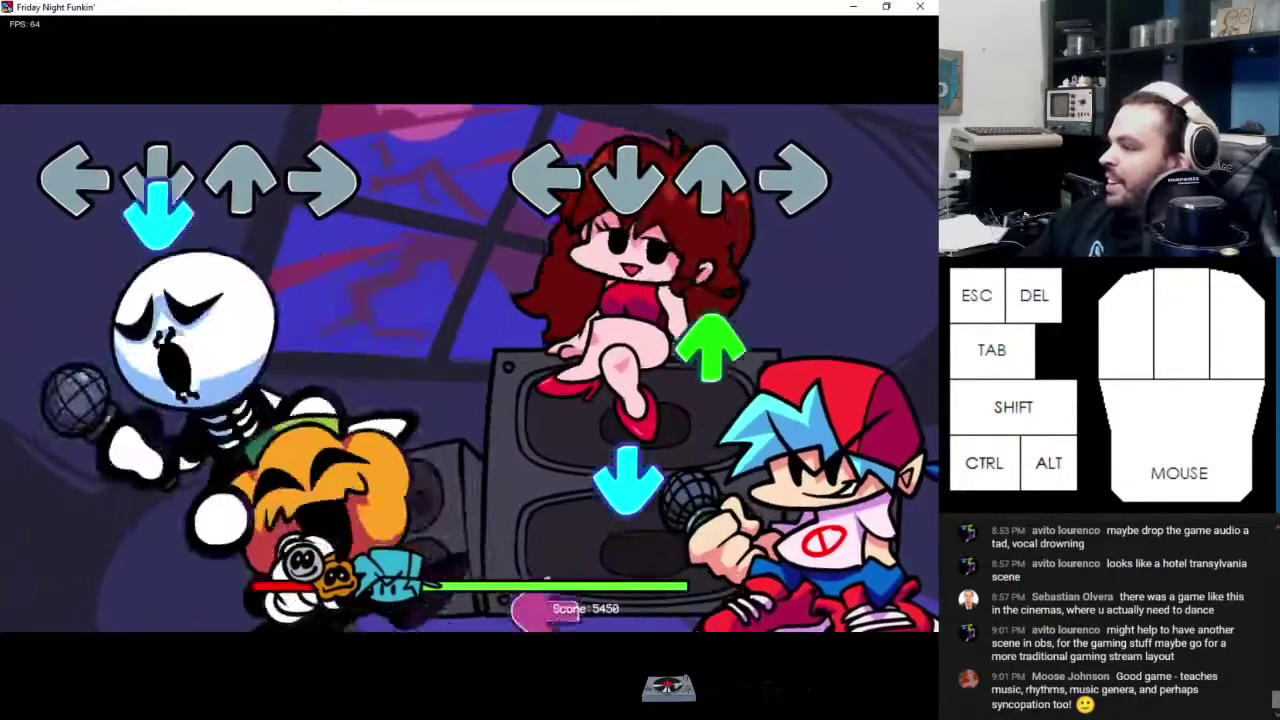
pyautogui.press('Up')
pyautogui.press('Down')
pyautogui.press('Left')
pyautogui.press('Left')
pyautogui.press('Up')
pyautogui.press('Right')
pyautogui.press('Down')
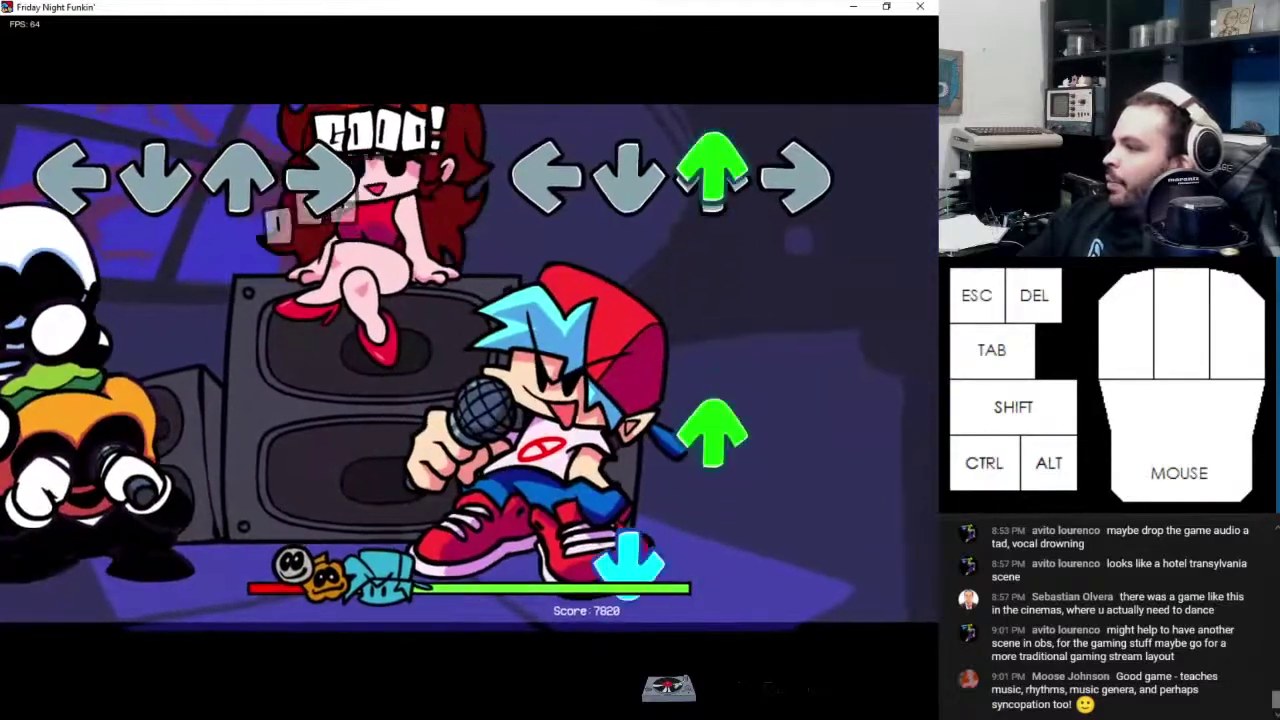
pyautogui.press('Left')
pyautogui.press('Left')
pyautogui.press('Left')
pyautogui.press('Up')
pyautogui.press('Right')
pyautogui.press('Left')
pyautogui.press('Down')
pyautogui.press('Right')
pyautogui.press('Up')
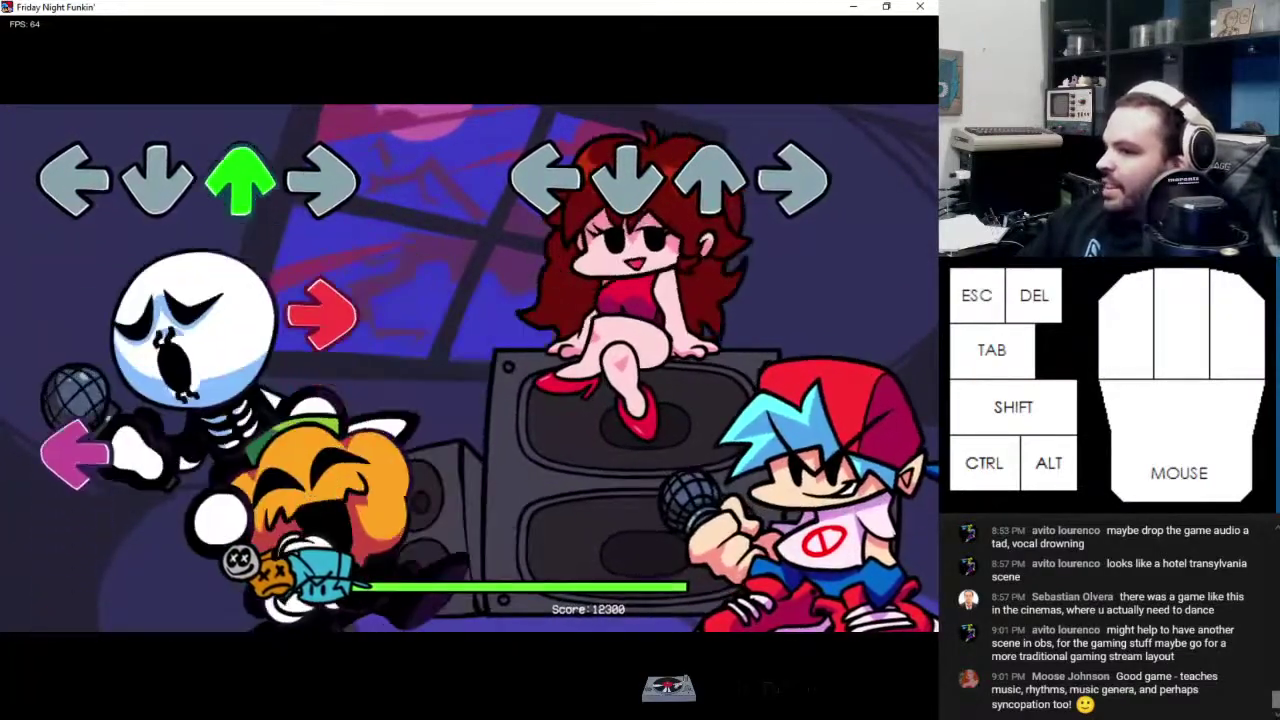
pyautogui.press('Up')
pyautogui.press('Up')
pyautogui.press('Up')
pyautogui.press('Down')
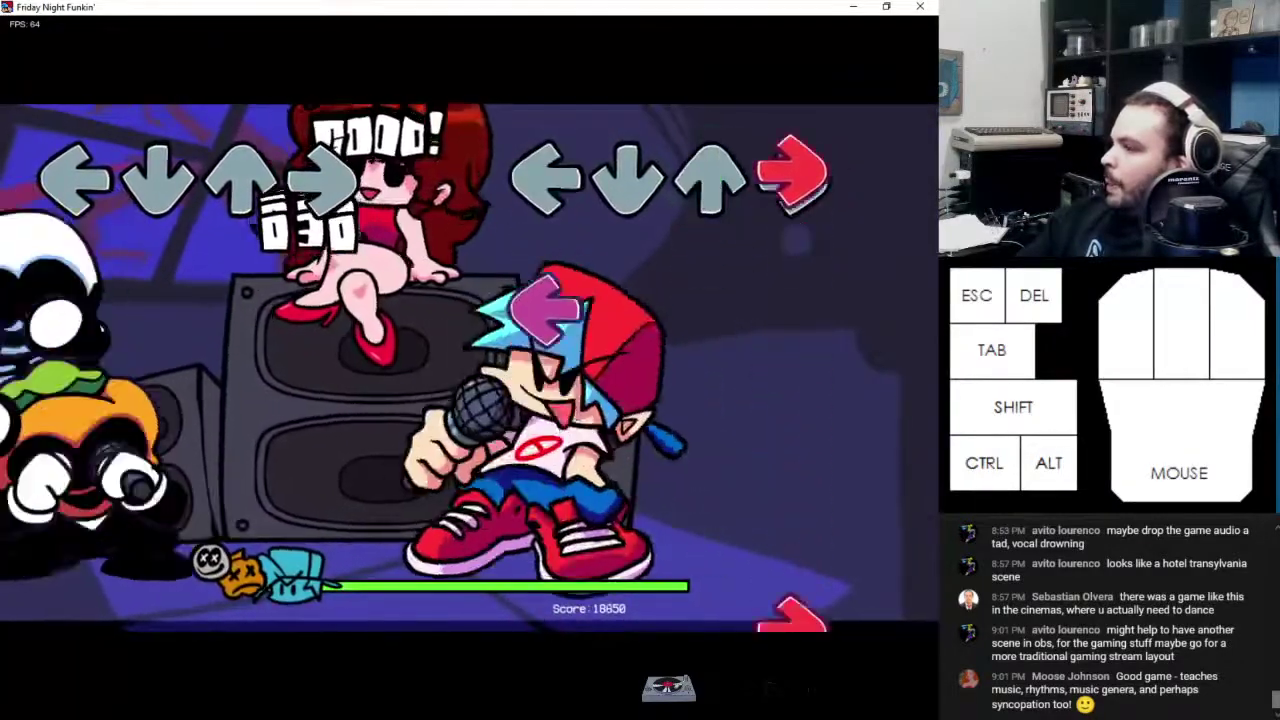
pyautogui.press('Right')
pyautogui.press('Right')
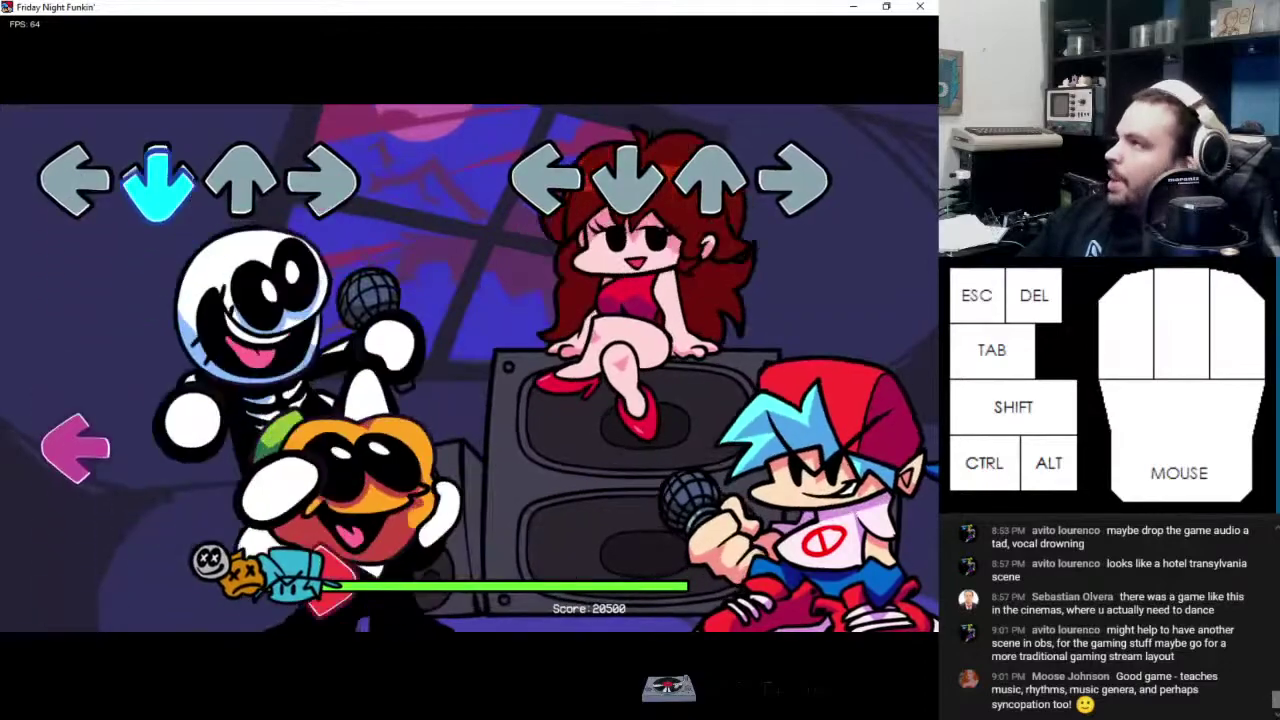
pyautogui.press('Down')
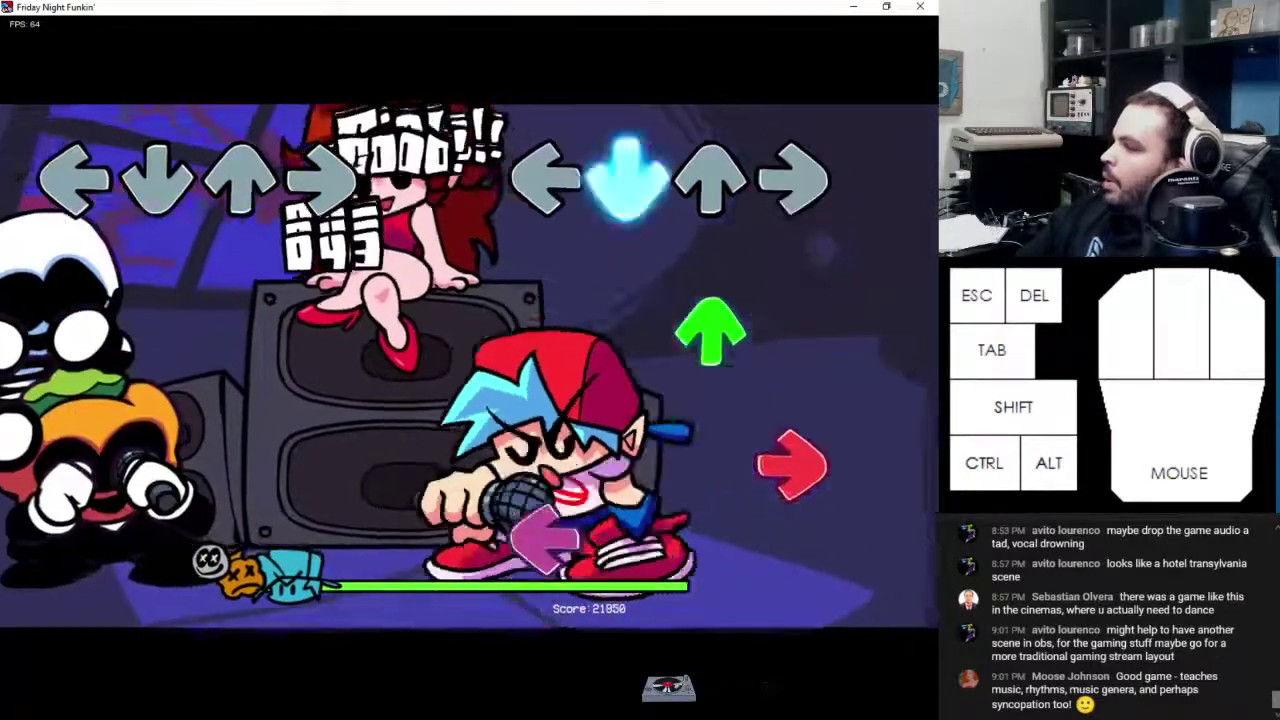
pyautogui.press('Up')
pyautogui.press('Right')
pyautogui.press('Left')
pyautogui.press('Up')
pyautogui.press('Right')
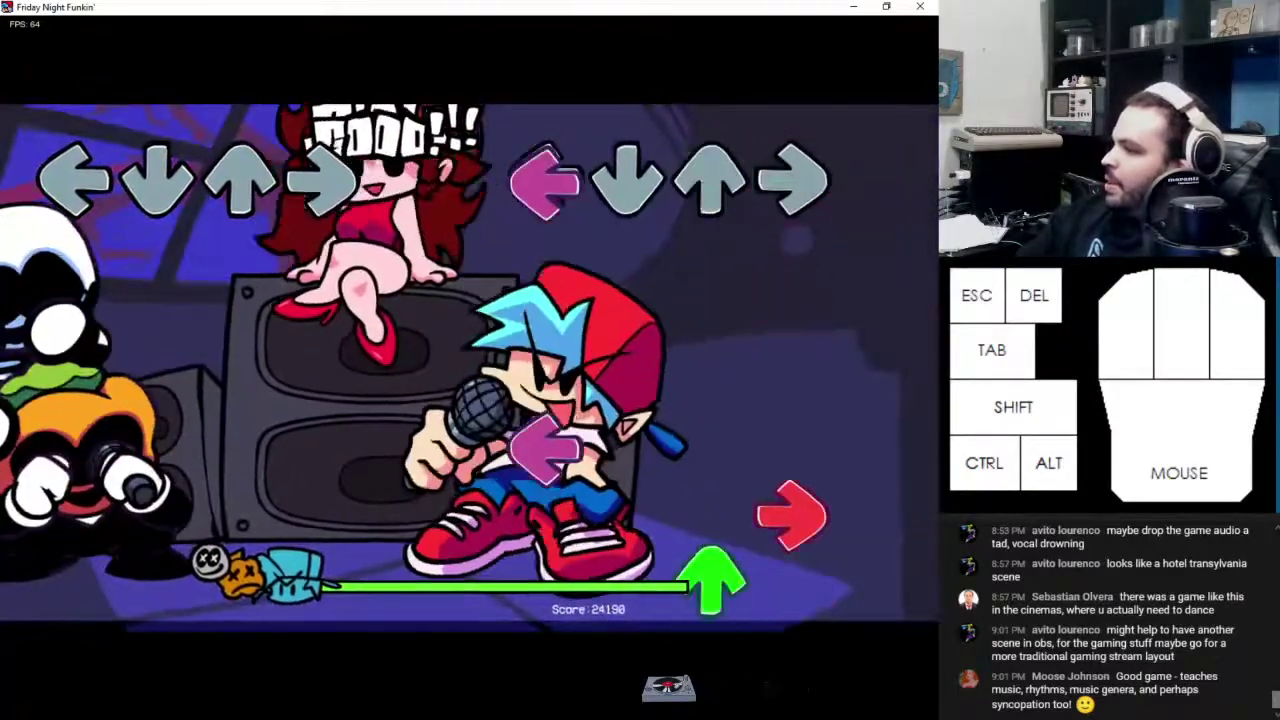
pyautogui.press('Up')
pyautogui.press('Right')
pyautogui.press('Left')
pyautogui.press('Right')
pyautogui.press('Up')
pyautogui.press('Down')
pyautogui.press('Left')
pyautogui.press('Right')
pyautogui.press('Up')
pyautogui.press('Right')
pyautogui.press('Left')
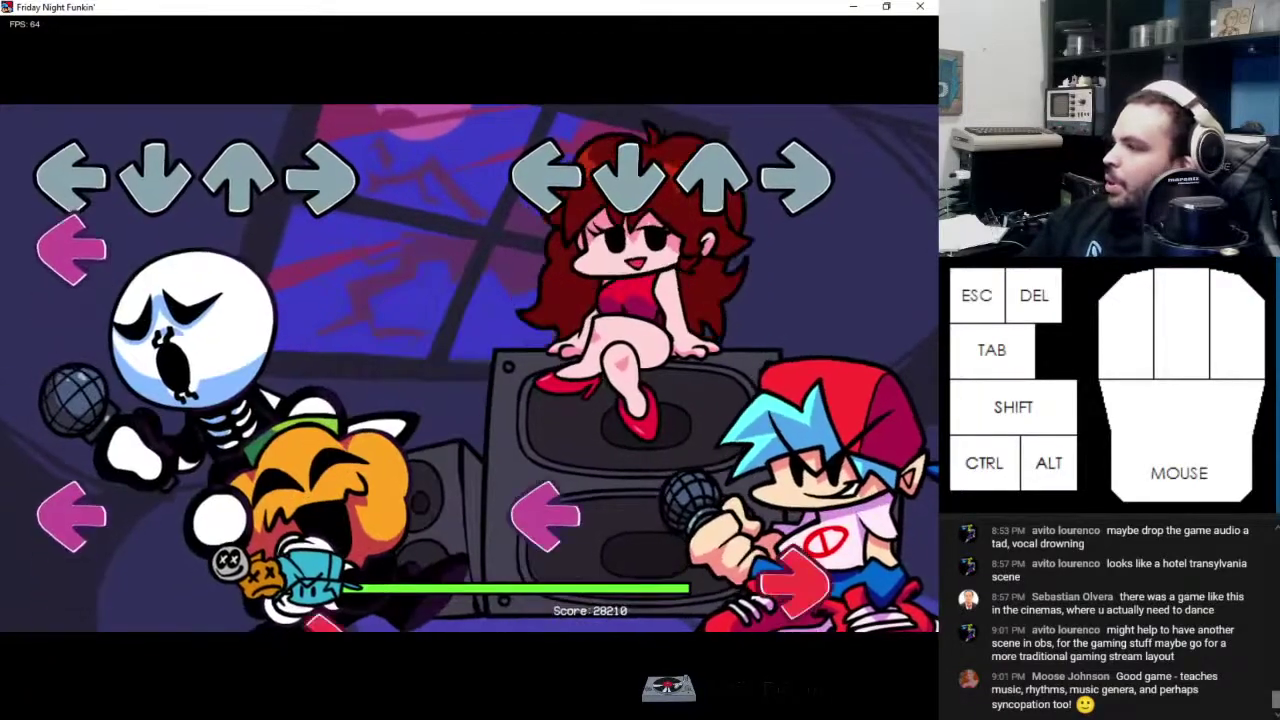
pyautogui.press('Left')
pyautogui.press('Right')
pyautogui.press('Down')
pyautogui.press('Right')
pyautogui.press('Right')
pyautogui.press('Down')
pyautogui.press('Up')
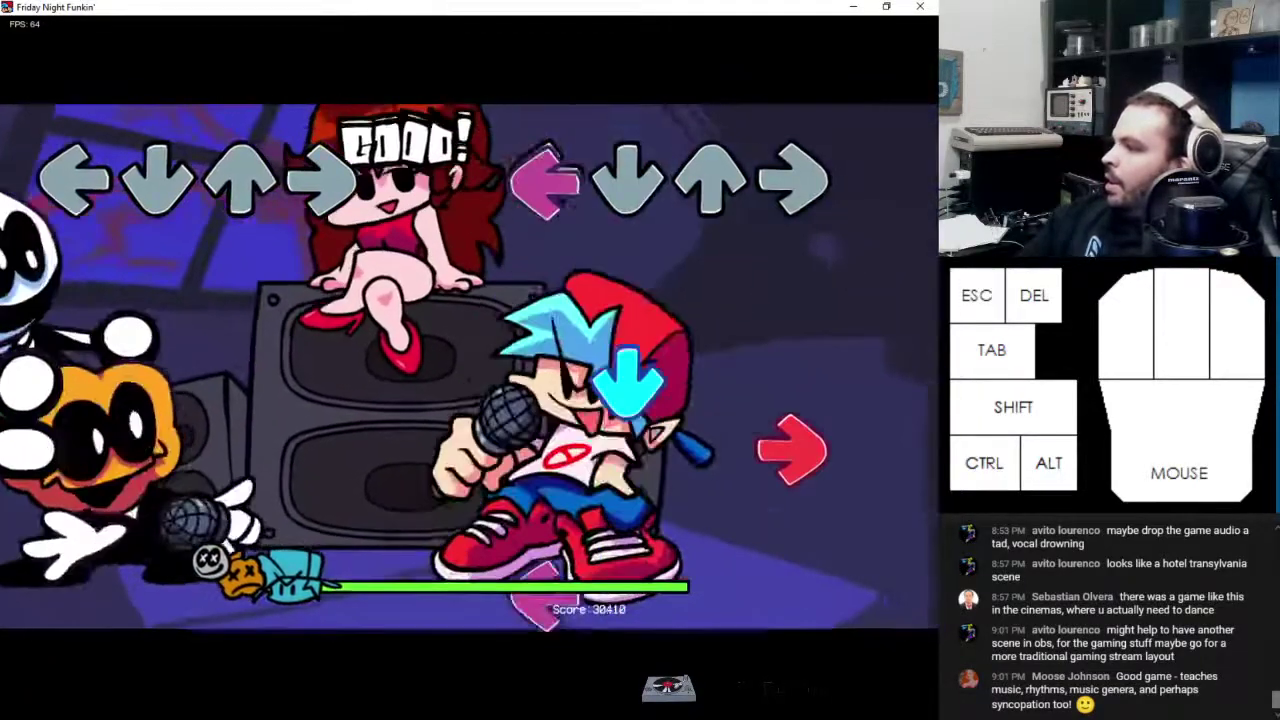
pyautogui.press('Up')
pyautogui.press('Up')
pyautogui.press('Right')
pyautogui.press('Left')
pyautogui.press('Right')
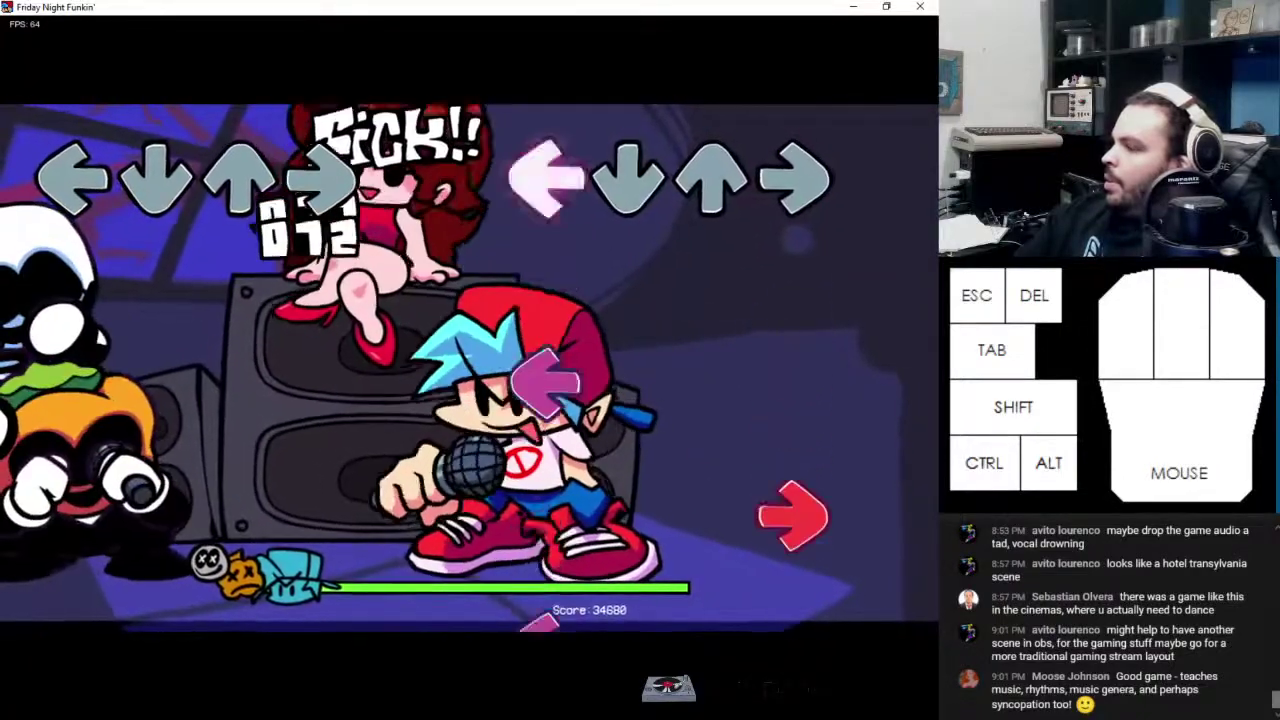
pyautogui.press('Left')
pyautogui.press('Up')
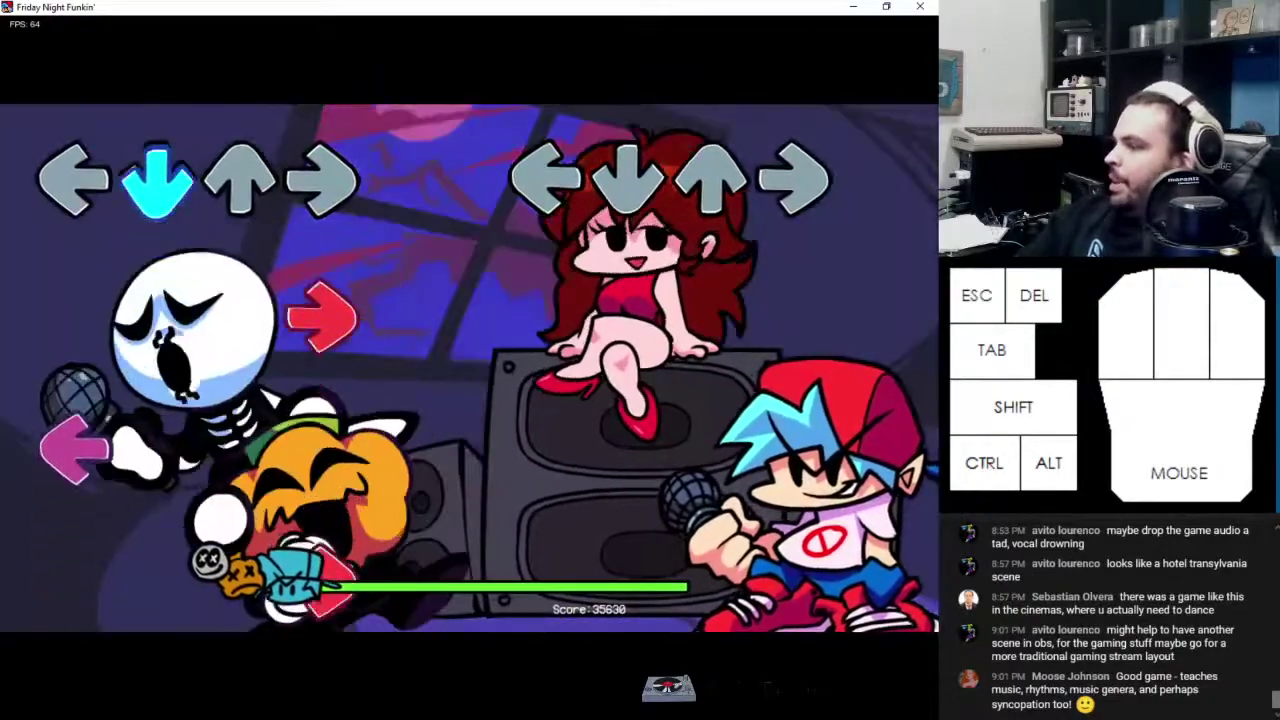
pyautogui.press('Up')
pyautogui.press('Right')
pyautogui.press('Left')
pyautogui.press('Right')
pyautogui.press('Up')
pyautogui.press('Left')
pyautogui.press('Right')
pyautogui.press('Up')
pyautogui.press('Right')
pyautogui.press('Up')
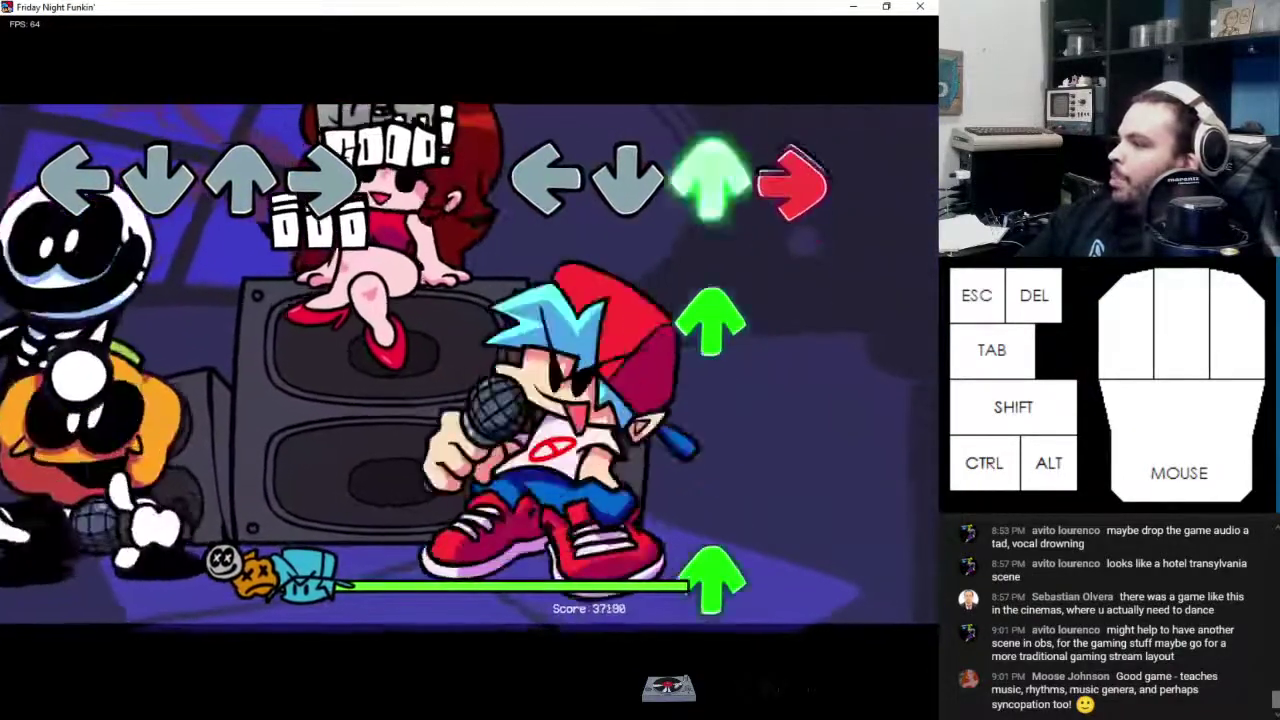
pyautogui.press('Up')
pyautogui.press('Right')
pyautogui.press('Up')
pyautogui.press('Left')
pyautogui.press('Up')
pyautogui.press('Right')
pyautogui.press('Up')
pyautogui.press('Down')
pyautogui.press('Right')
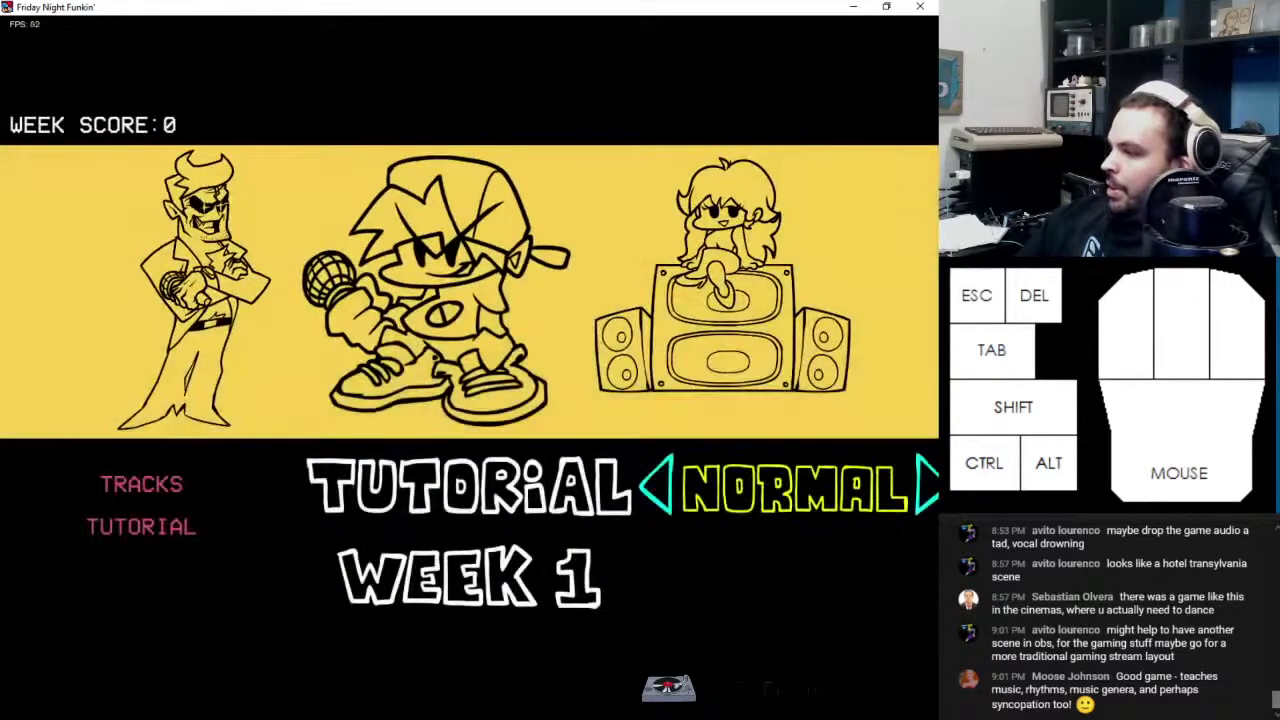
# Start Week 3 in Story Mode on Hard difficulty
pyautogui.press('Up')
pyautogui.press('Down')
pyautogui.press('Down')
pyautogui.press('Down')
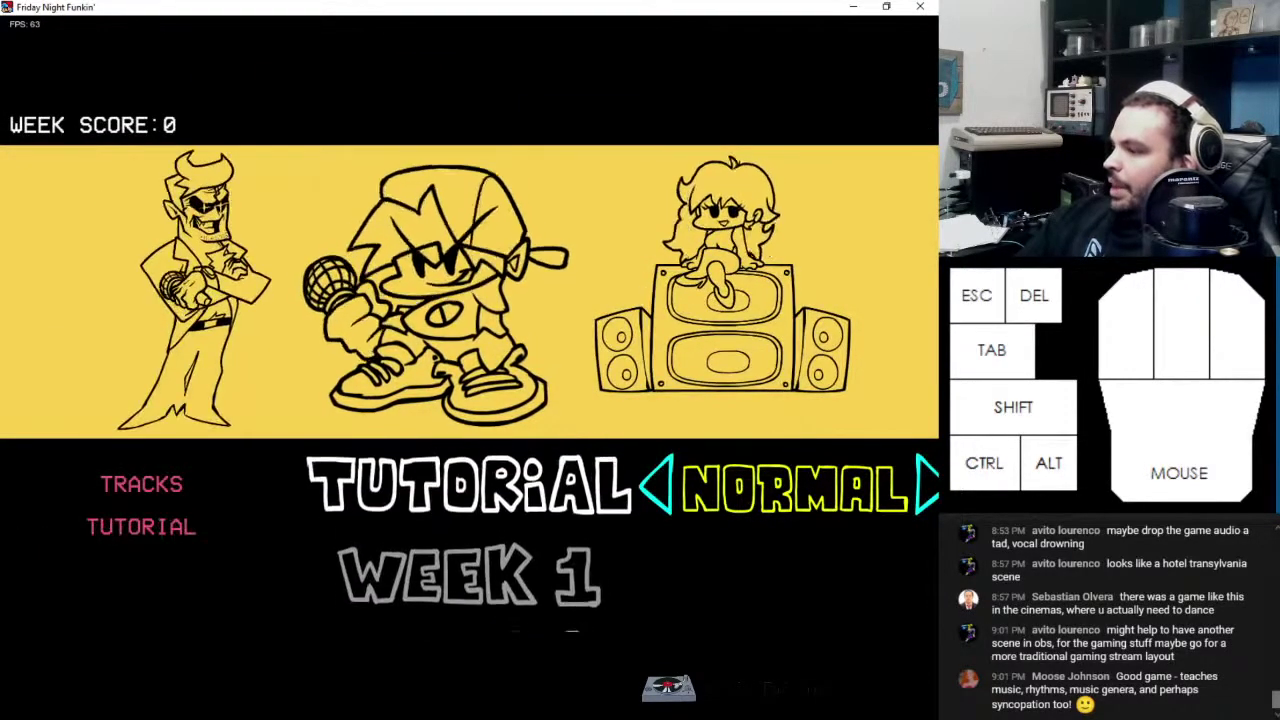
pyautogui.press('Down')
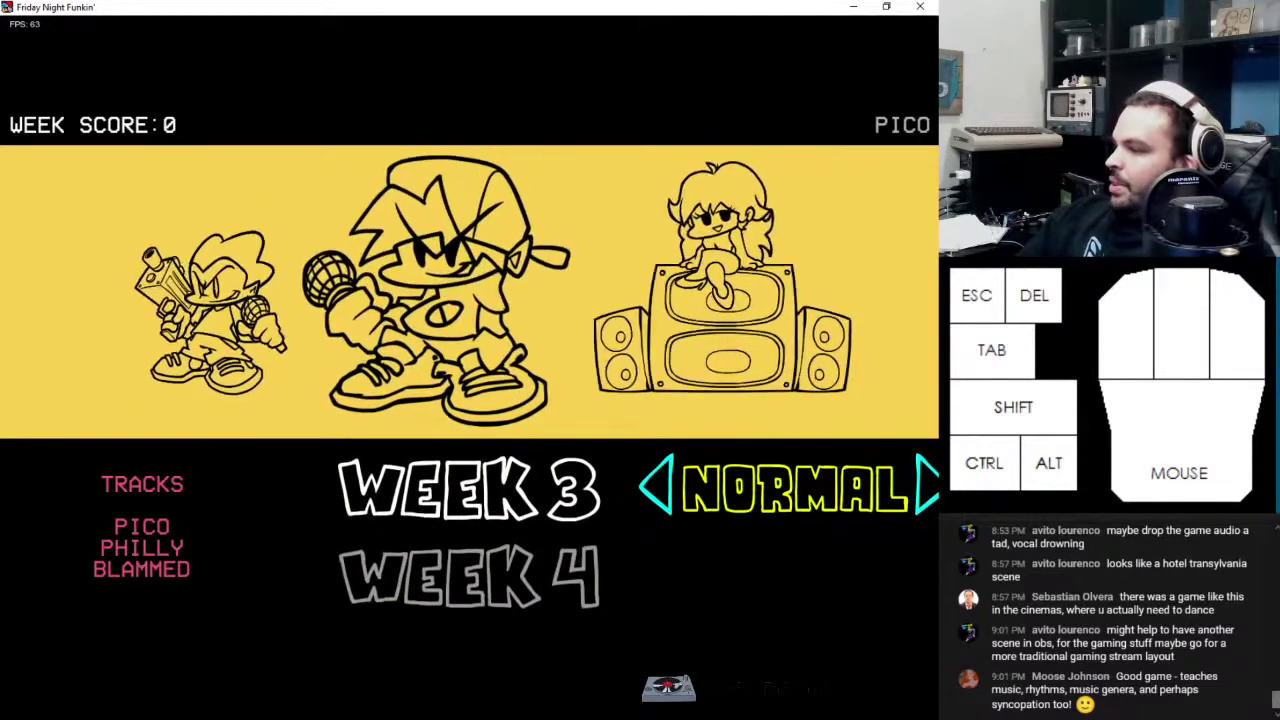
pyautogui.press('Right')
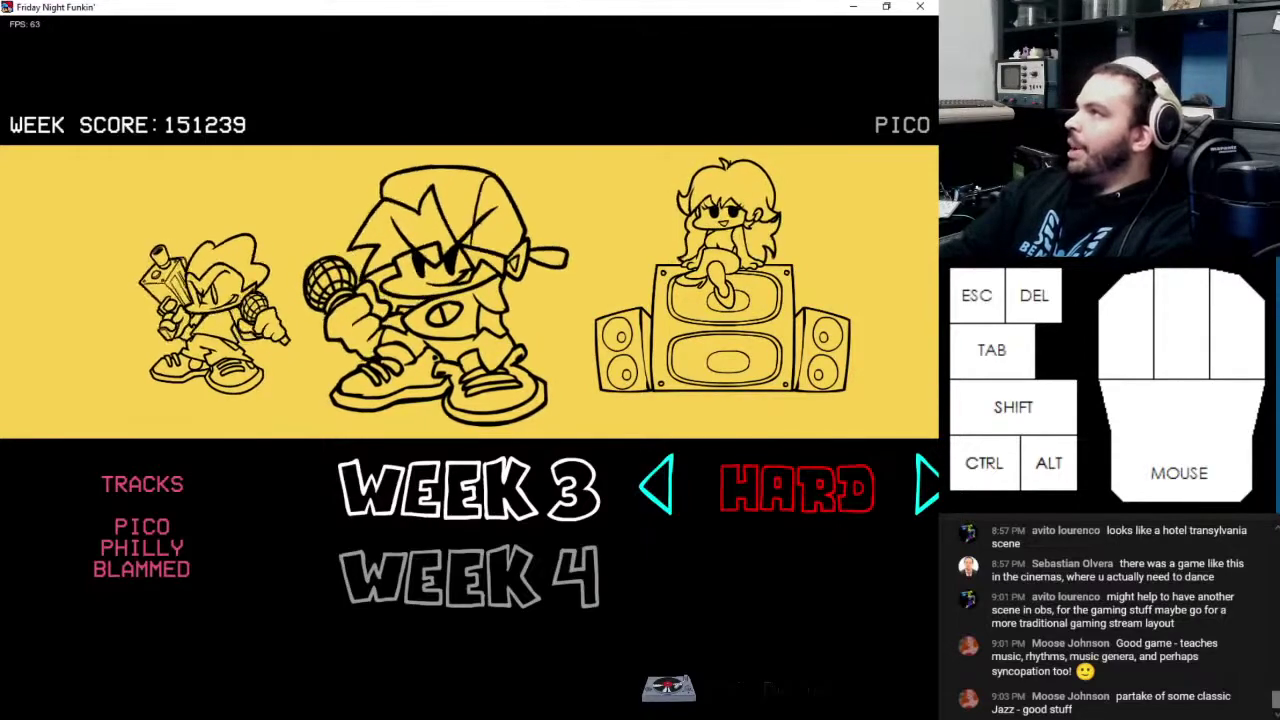
pyautogui.press('Return')
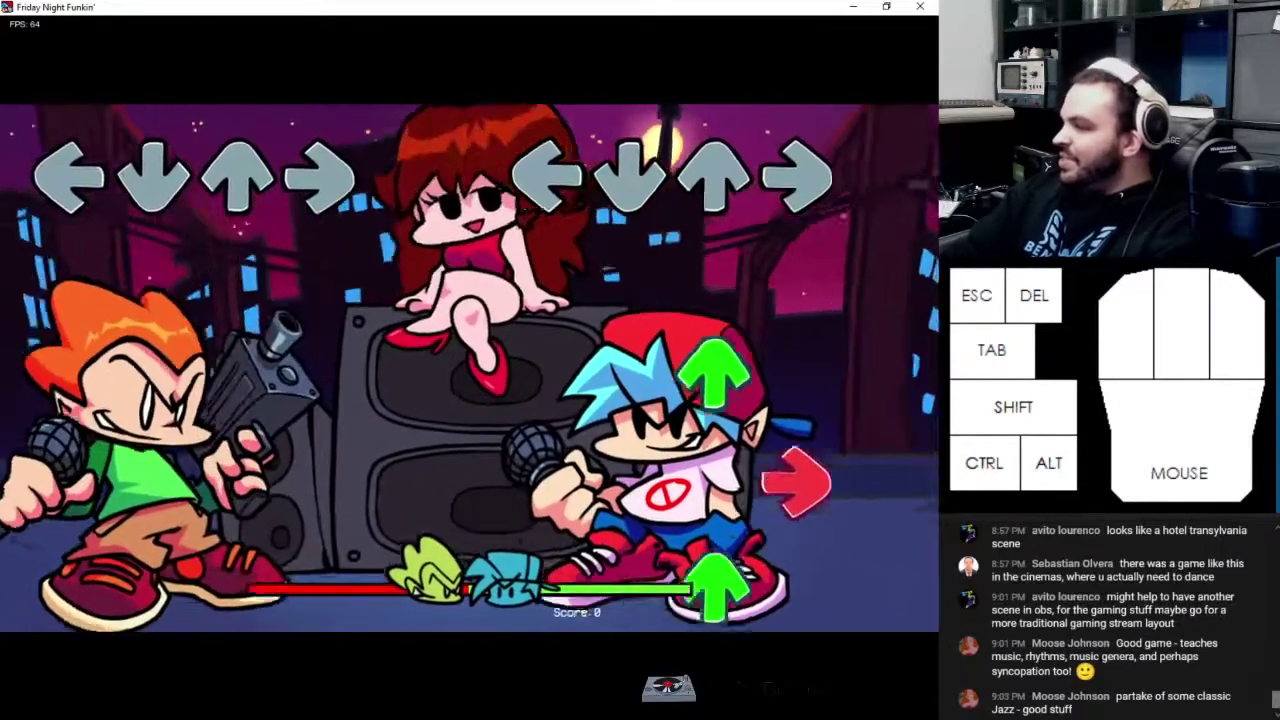
# Play the first Week 3 track on Hard to its end, hitting each arrow note as it reaches the player's matching target arrow
pyautogui.press('Up')
pyautogui.press('Right')
pyautogui.press('Up')
pyautogui.press('Down')
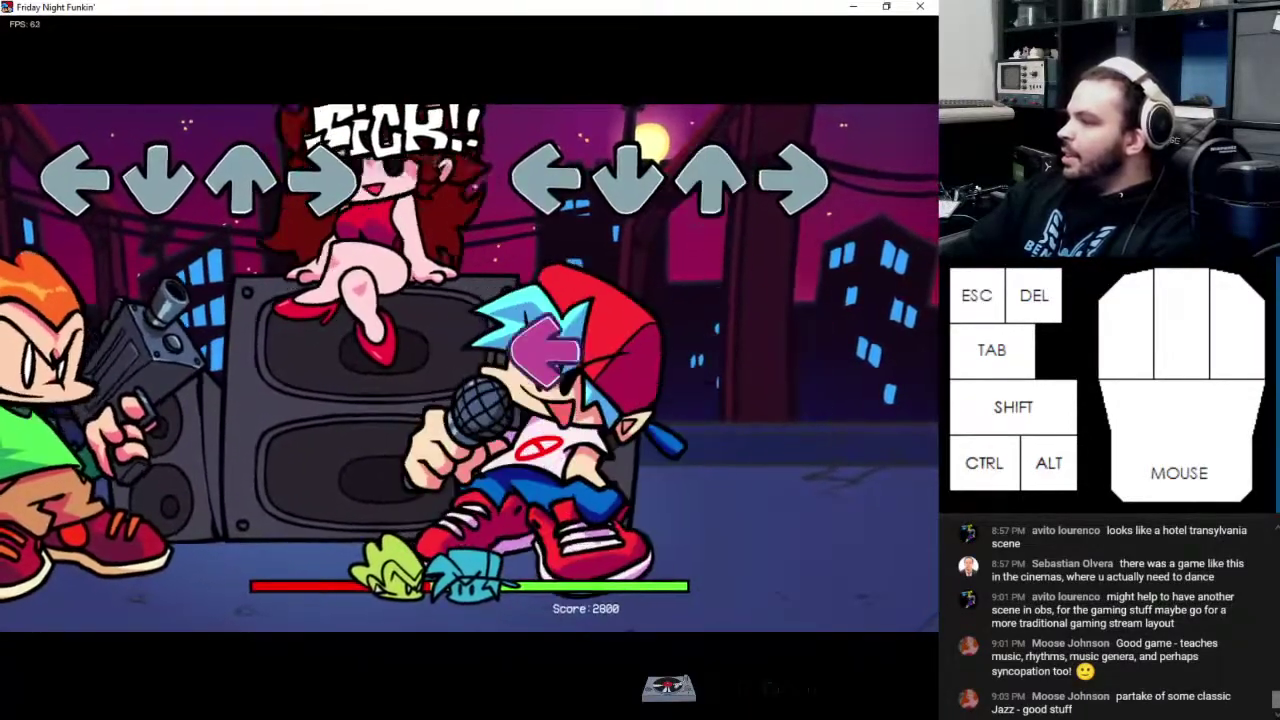
pyautogui.press('Left')
pyautogui.press('Left')
pyautogui.press('Left')
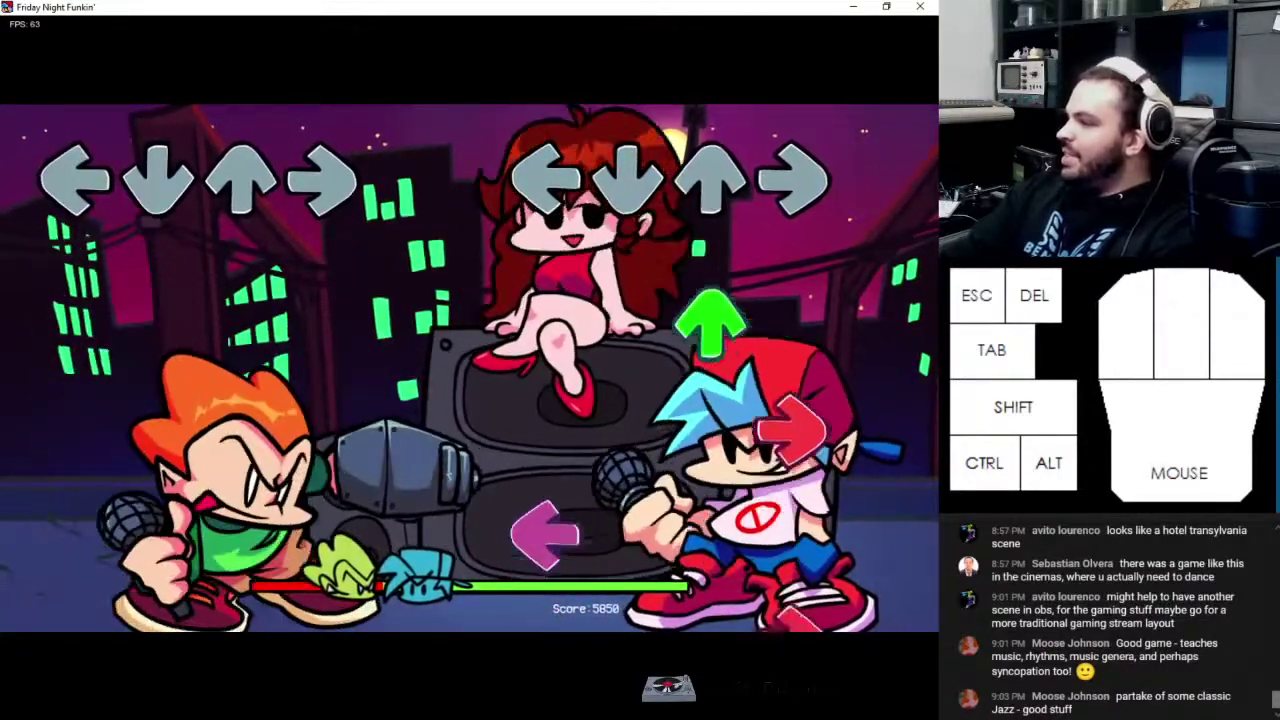
pyautogui.press('Up')
pyautogui.press('Right')
pyautogui.press('Left')
pyautogui.press('Right')
pyautogui.press('Left')
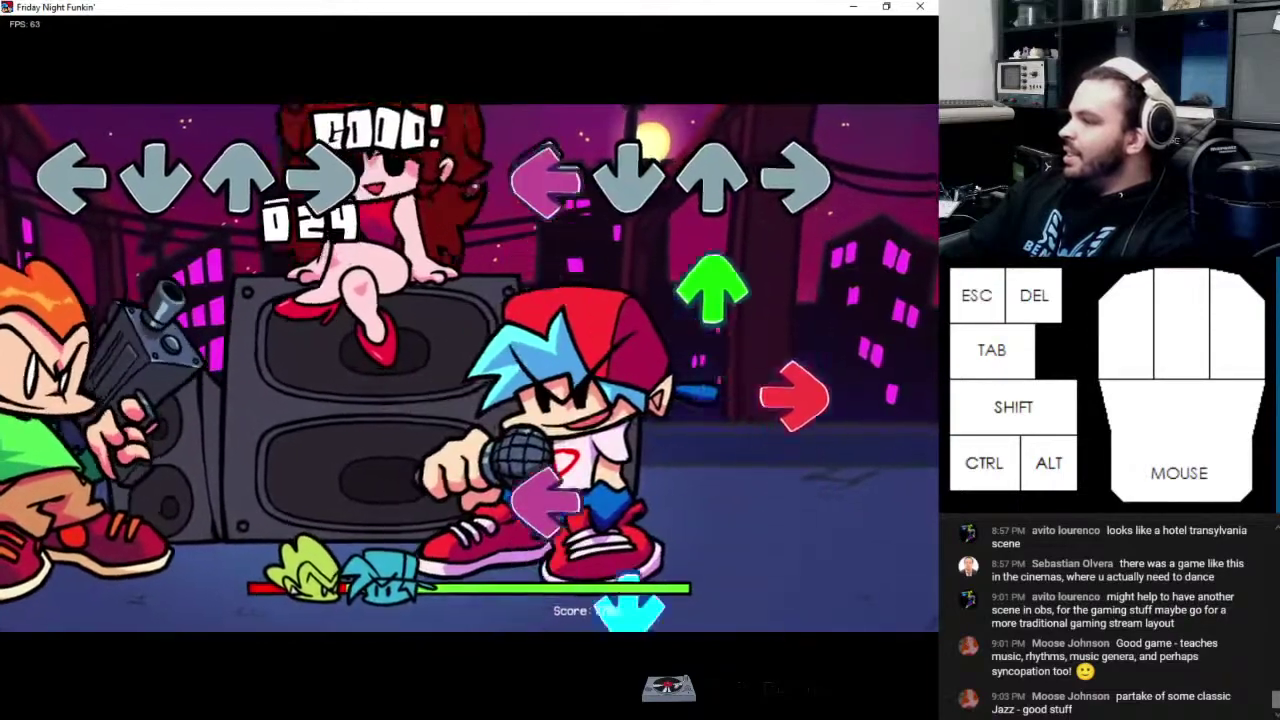
pyautogui.press('Right')
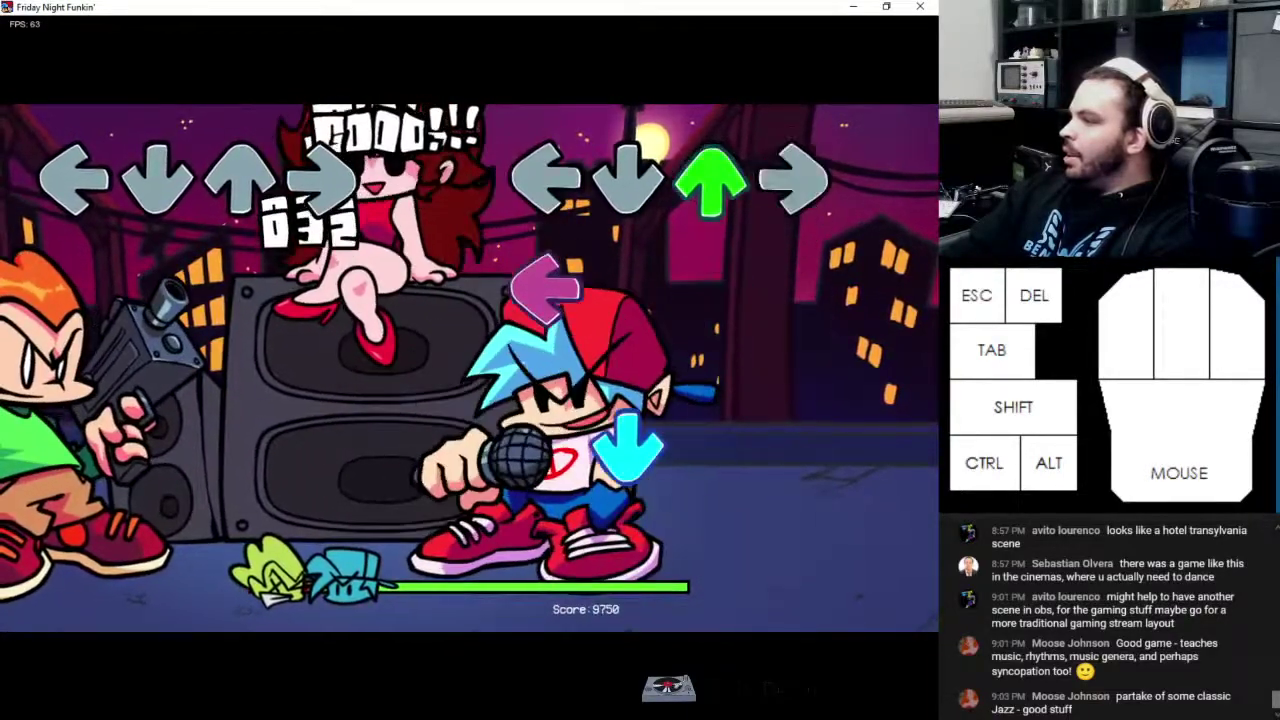
pyautogui.press('Up')
pyautogui.press('Right')
pyautogui.press('Left')
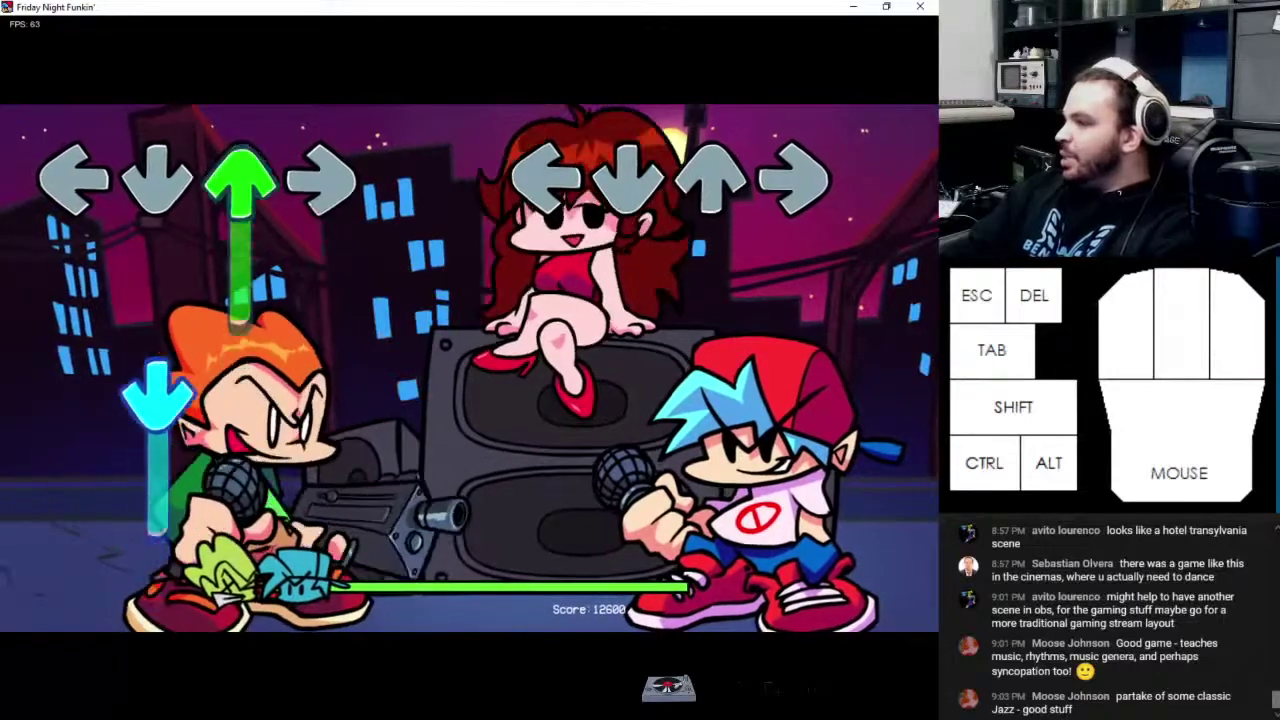
pyautogui.press('Left')
pyautogui.press('Down')
pyautogui.press('Right')
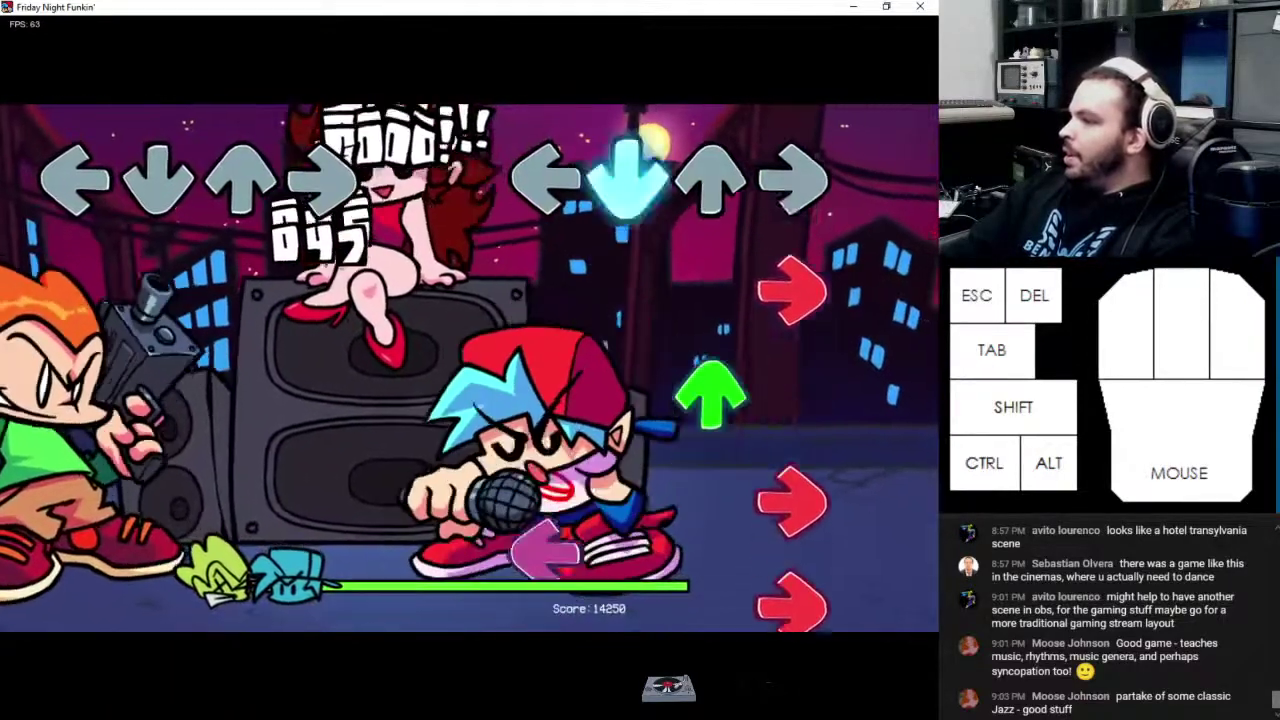
pyautogui.press('Down')
pyautogui.press('Right')
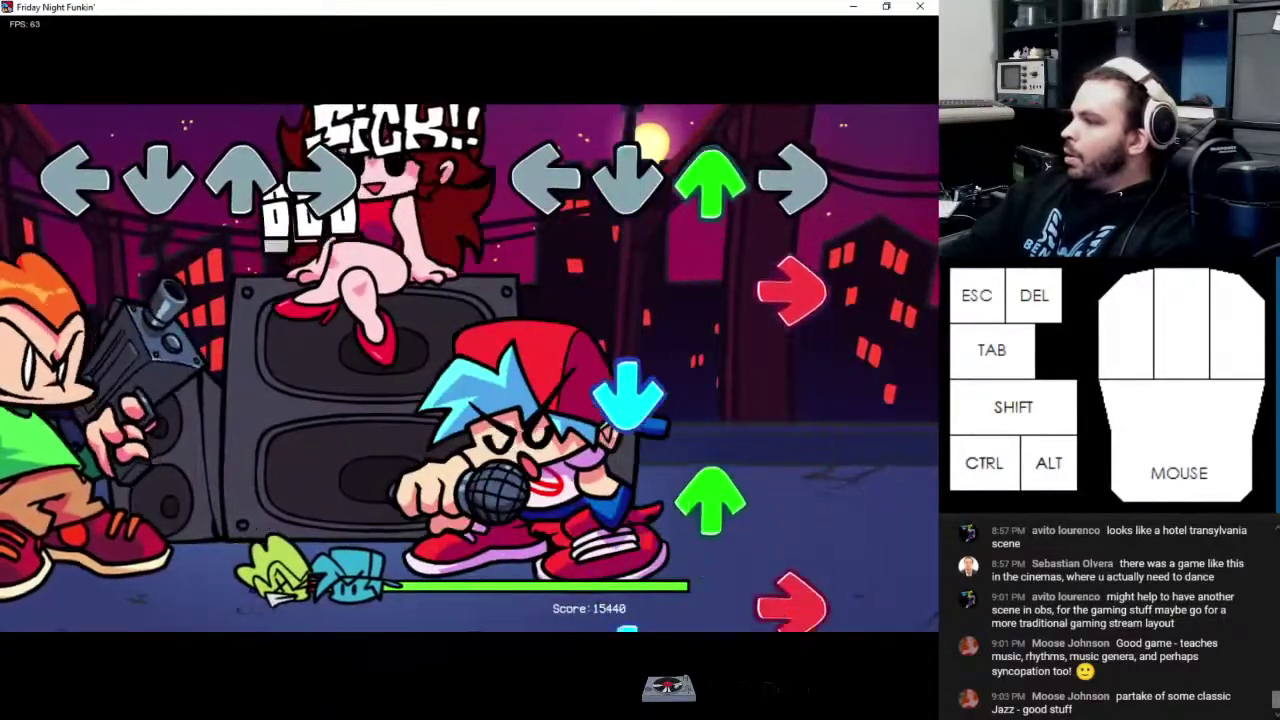
pyautogui.press('Up')
pyautogui.press('Down')
pyautogui.press('Left')
pyautogui.press('Left')
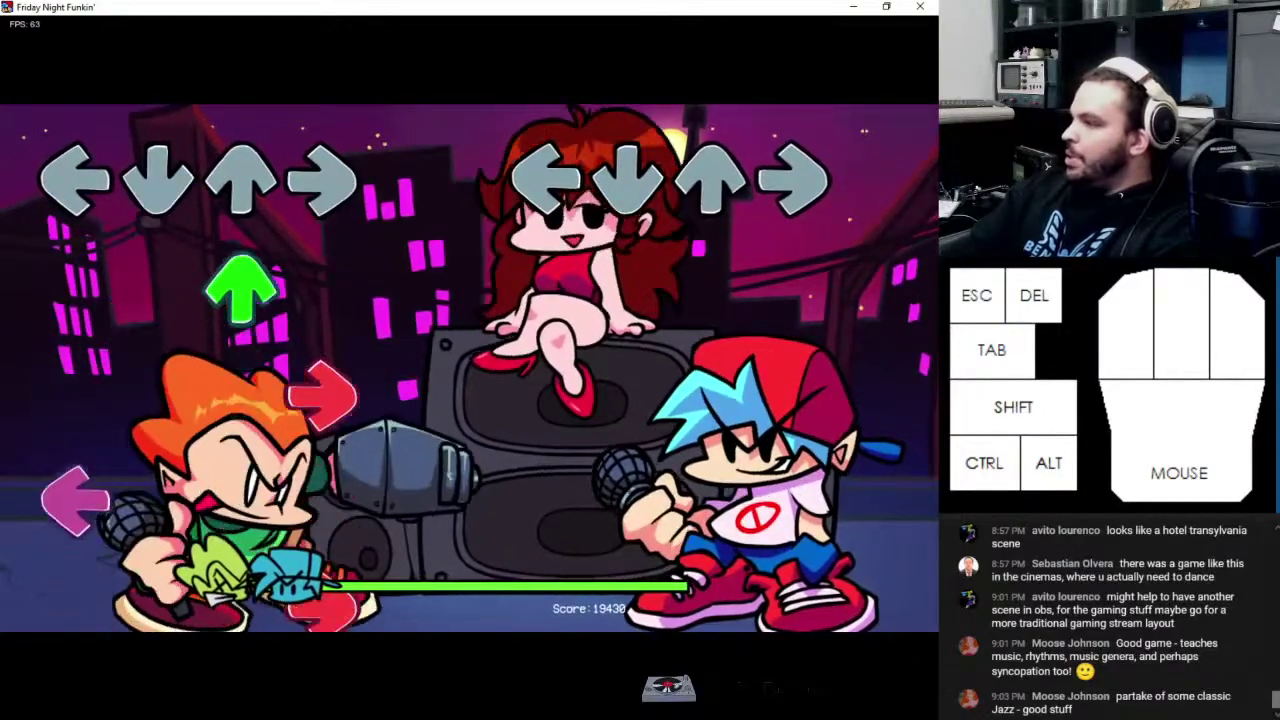
pyautogui.press('Up')
pyautogui.press('Right')
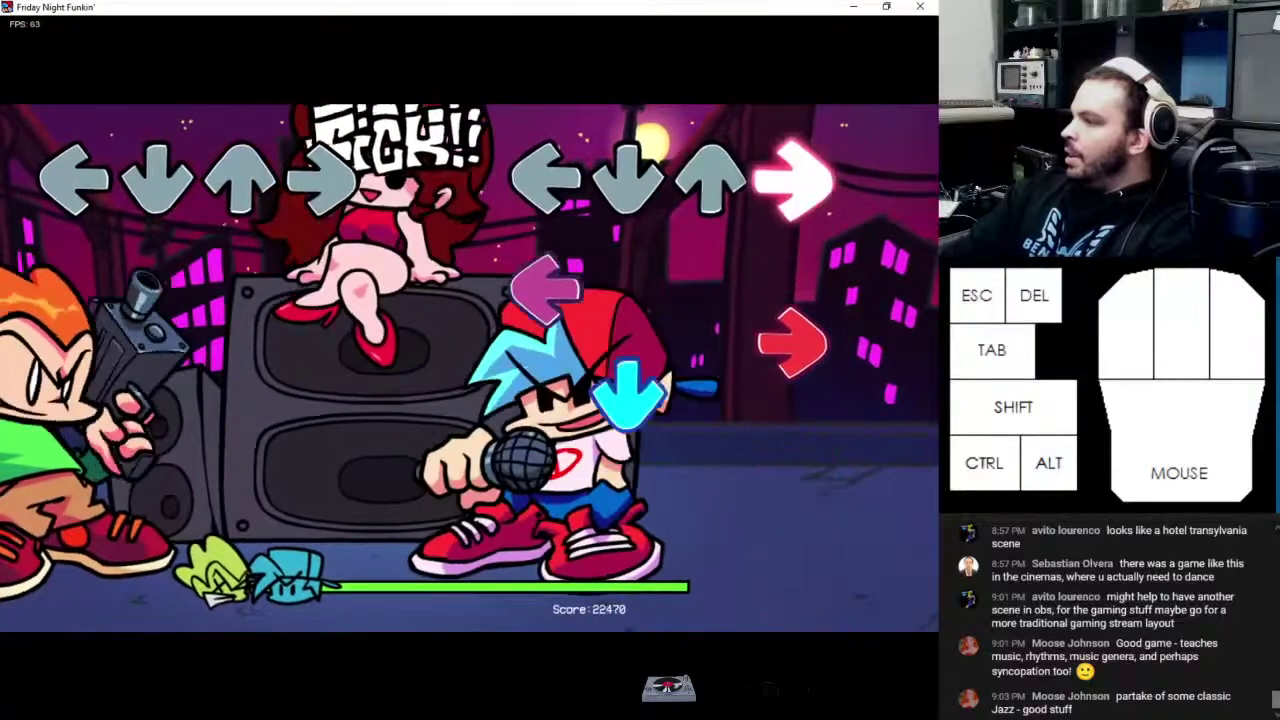
pyautogui.press('Right')
pyautogui.press('Left')
pyautogui.press('Left')
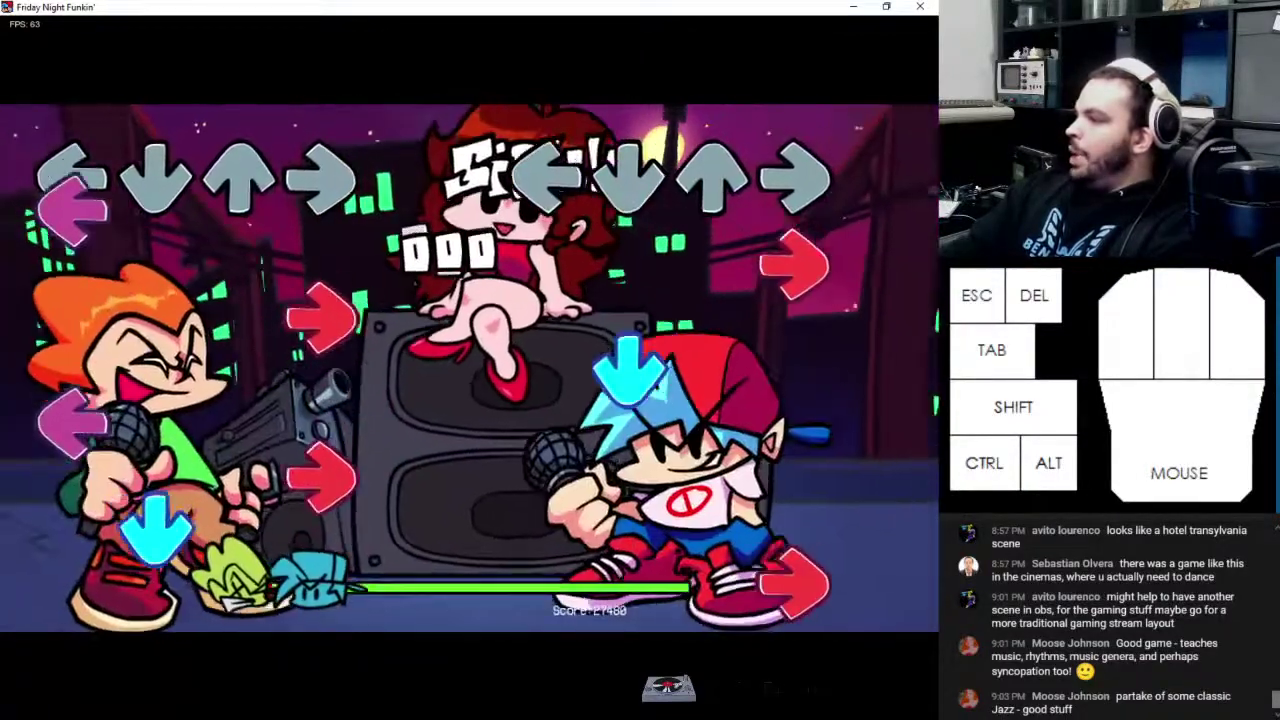
pyautogui.press('Down')
pyautogui.press('Right')
pyautogui.press('Left')
pyautogui.press('Right')
pyautogui.press('Down')
pyautogui.press('Left')
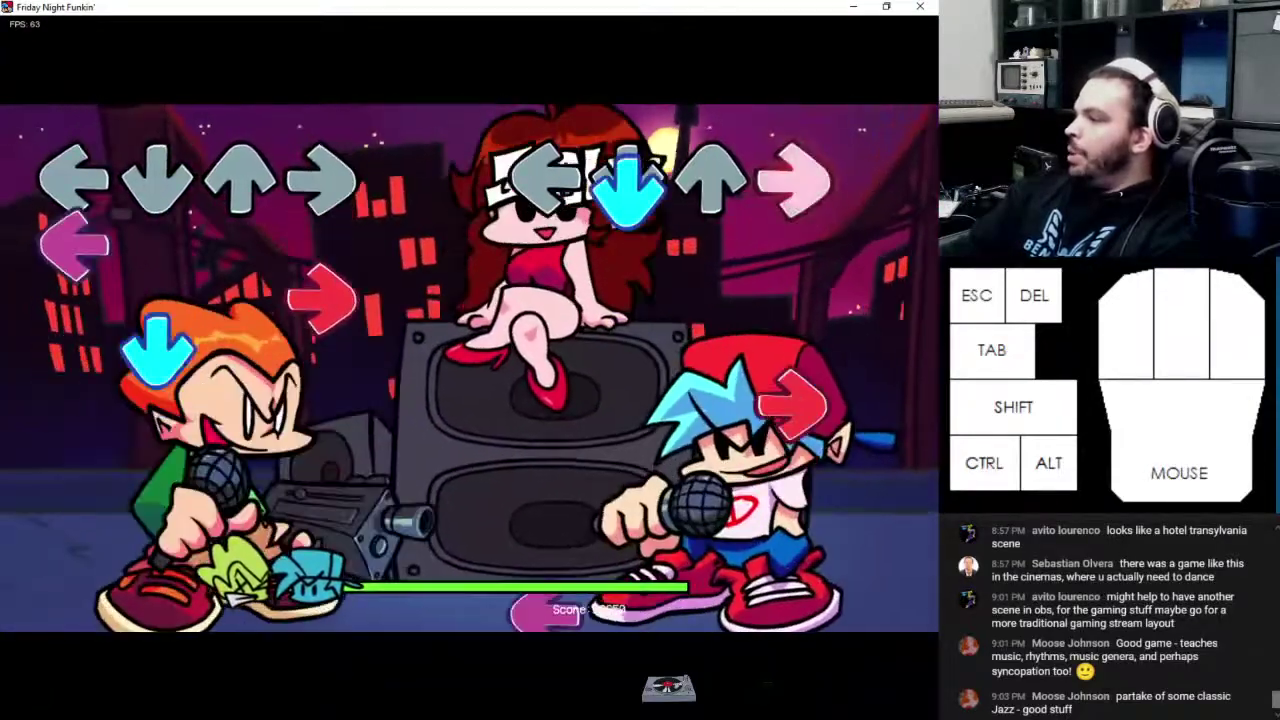
pyautogui.press('Up')
pyautogui.press('Up')
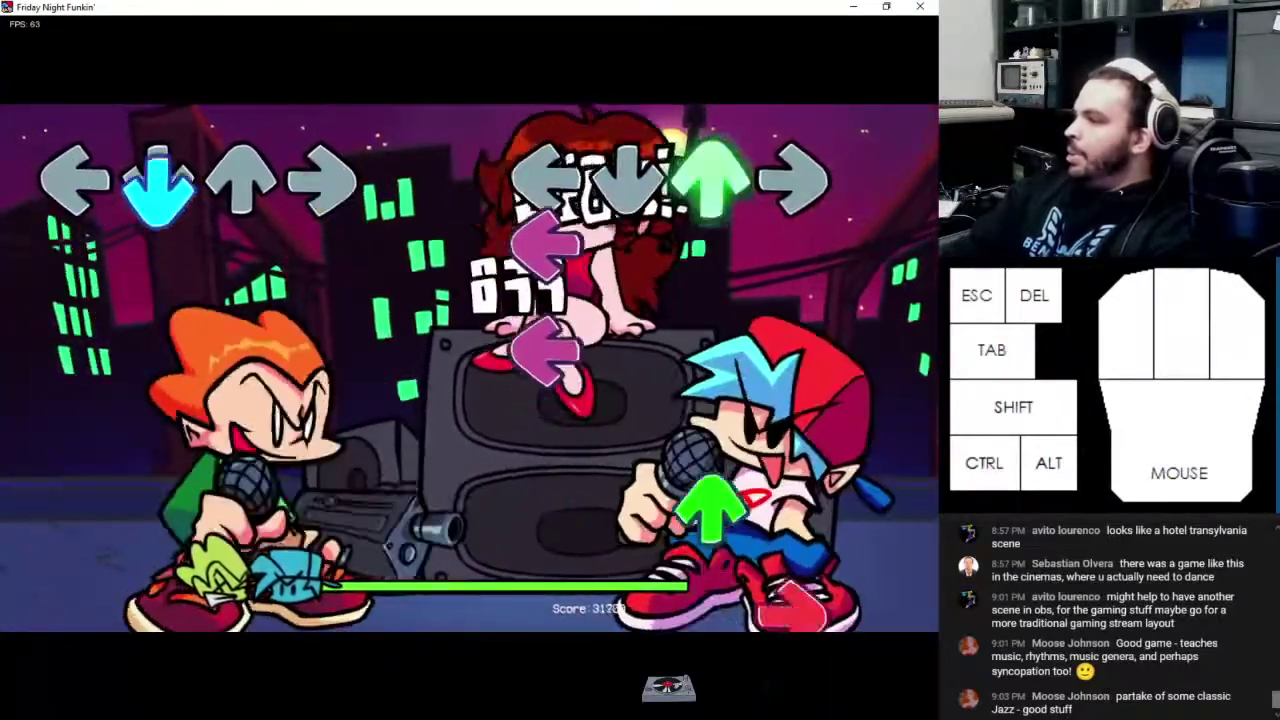
pyautogui.press('Left')
pyautogui.press('Left')
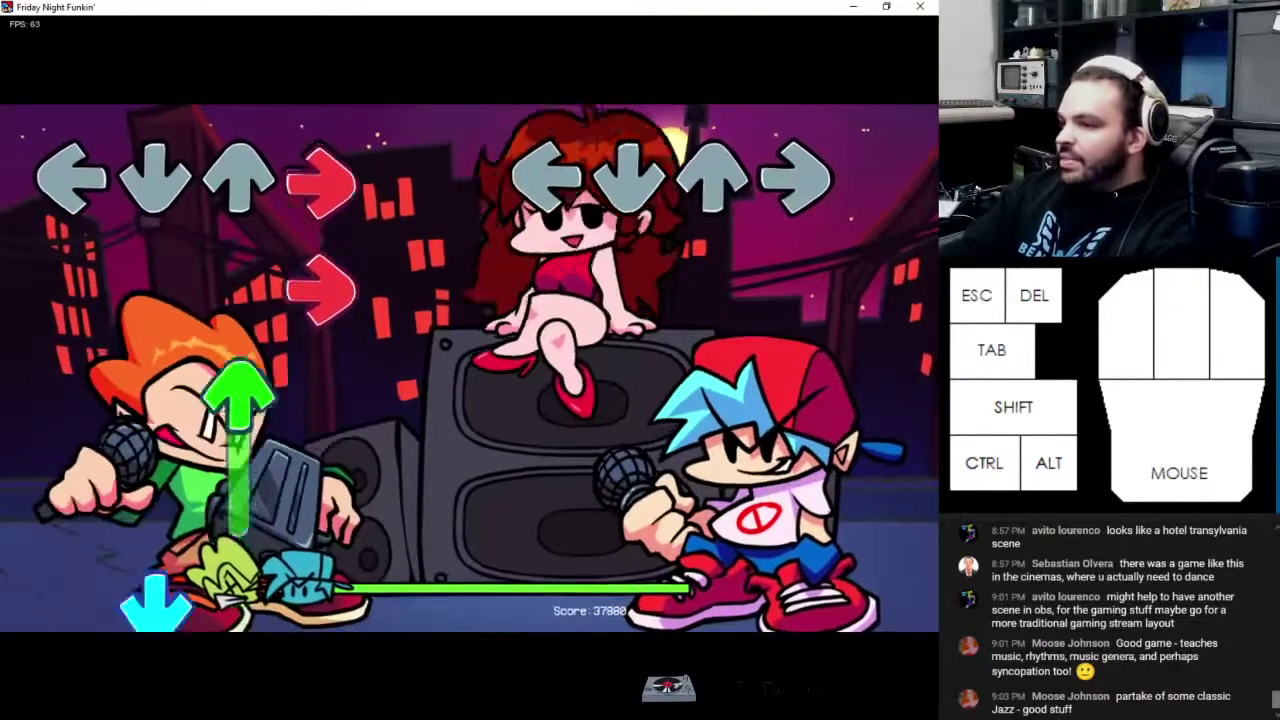
pyautogui.press('Left')
pyautogui.press('Left')
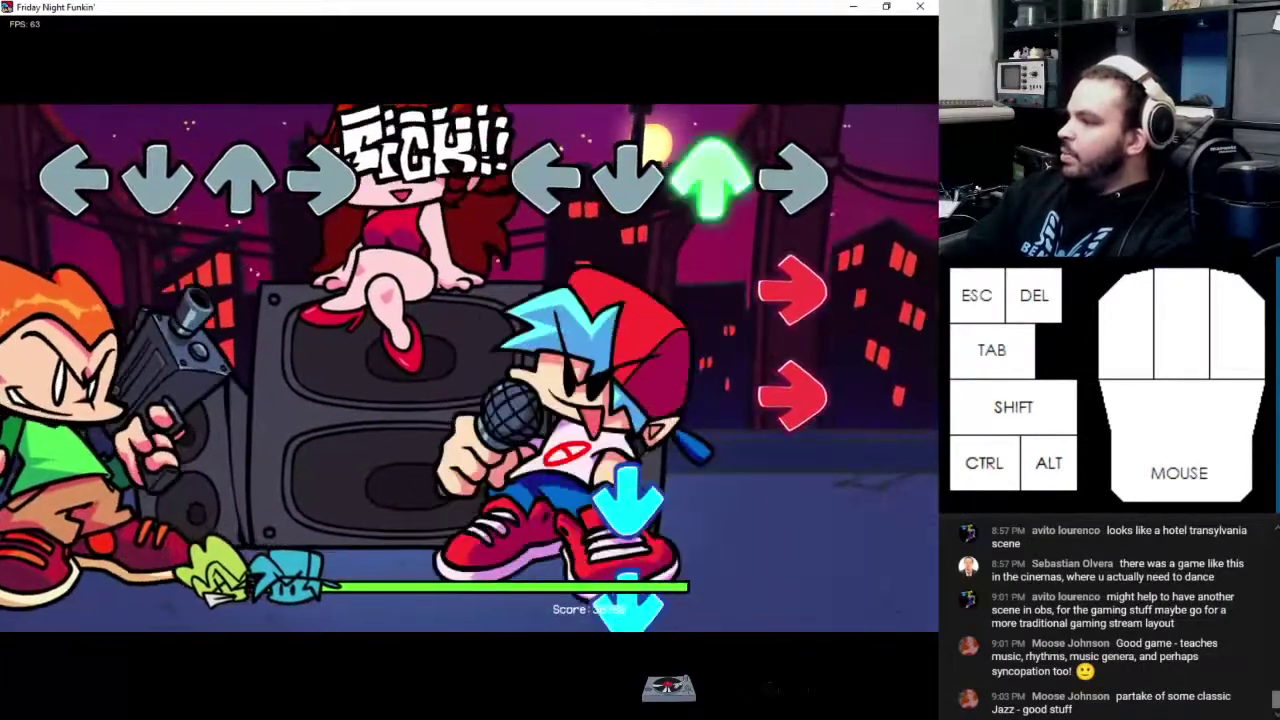
pyautogui.press('Up')
pyautogui.press('Right')
pyautogui.press('Right')
pyautogui.press('Down')
pyautogui.press('Down')
pyautogui.press('Left')
pyautogui.press('Right')
pyautogui.press('Down')
pyautogui.press('Right')
pyautogui.press('Right')
pyautogui.press('Right')
pyautogui.press('Up')
pyautogui.press('Right')
pyautogui.press('Down')
pyautogui.press('Up')
pyautogui.press('Right')
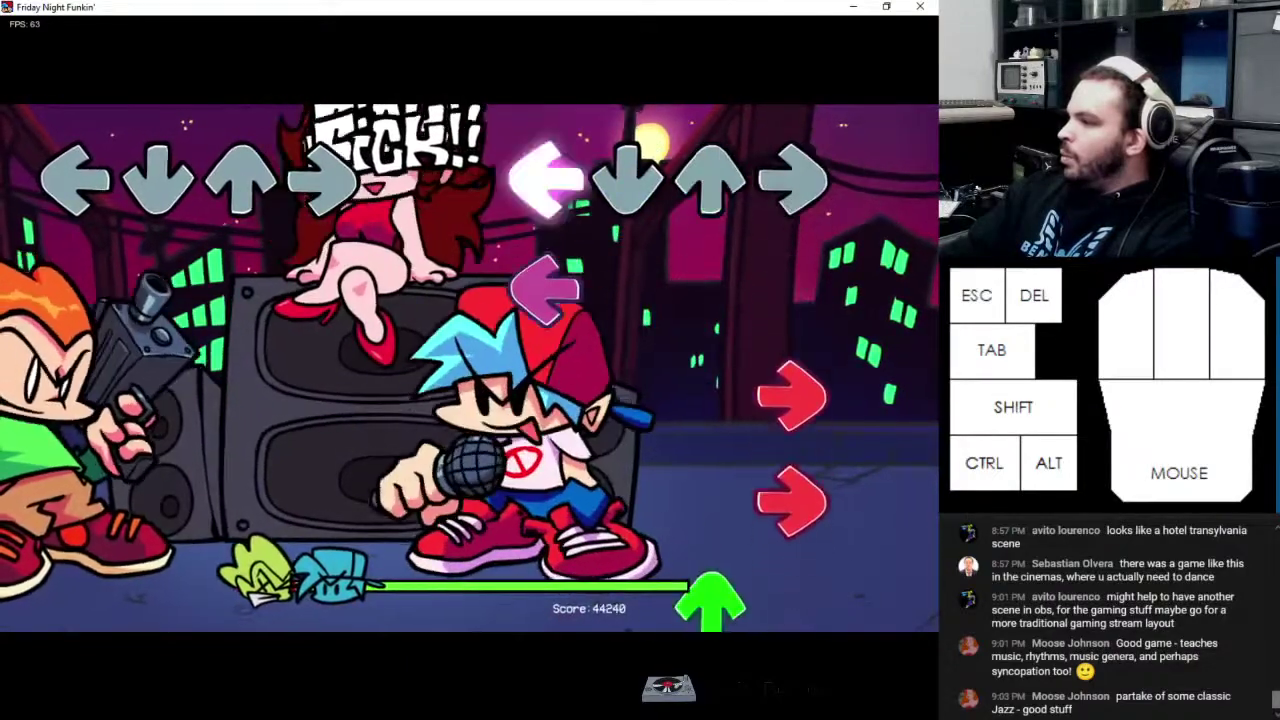
pyautogui.press('Left')
pyautogui.press('Left')
pyautogui.press('Right')
pyautogui.press('Right')
pyautogui.press('Up')
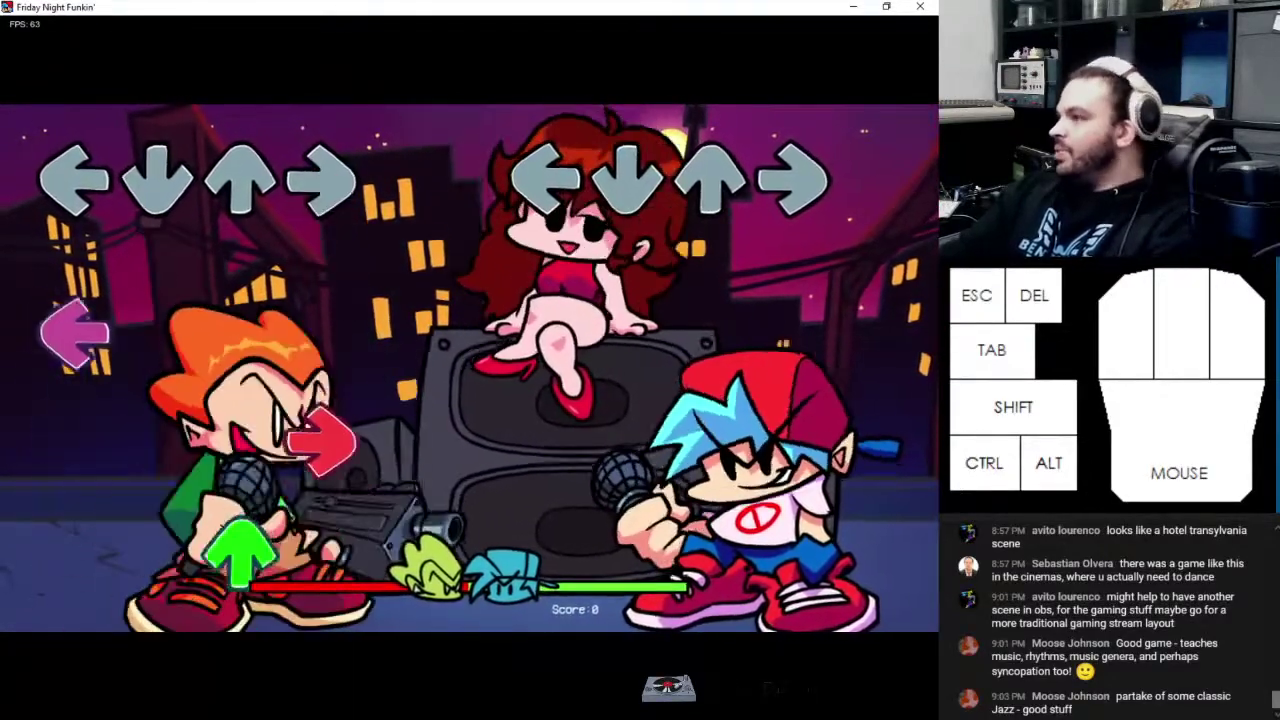
# Play the second Week 3 track on Hard to its end, hitting each arrow note as it reaches the player's matching target arrow
pyautogui.press('Up')
pyautogui.press('Left')
pyautogui.press('Down')
pyautogui.press('Right')
pyautogui.press('Up')
pyautogui.press('Left')
pyautogui.press('Up')
pyautogui.press('Down')
pyautogui.press('Left')
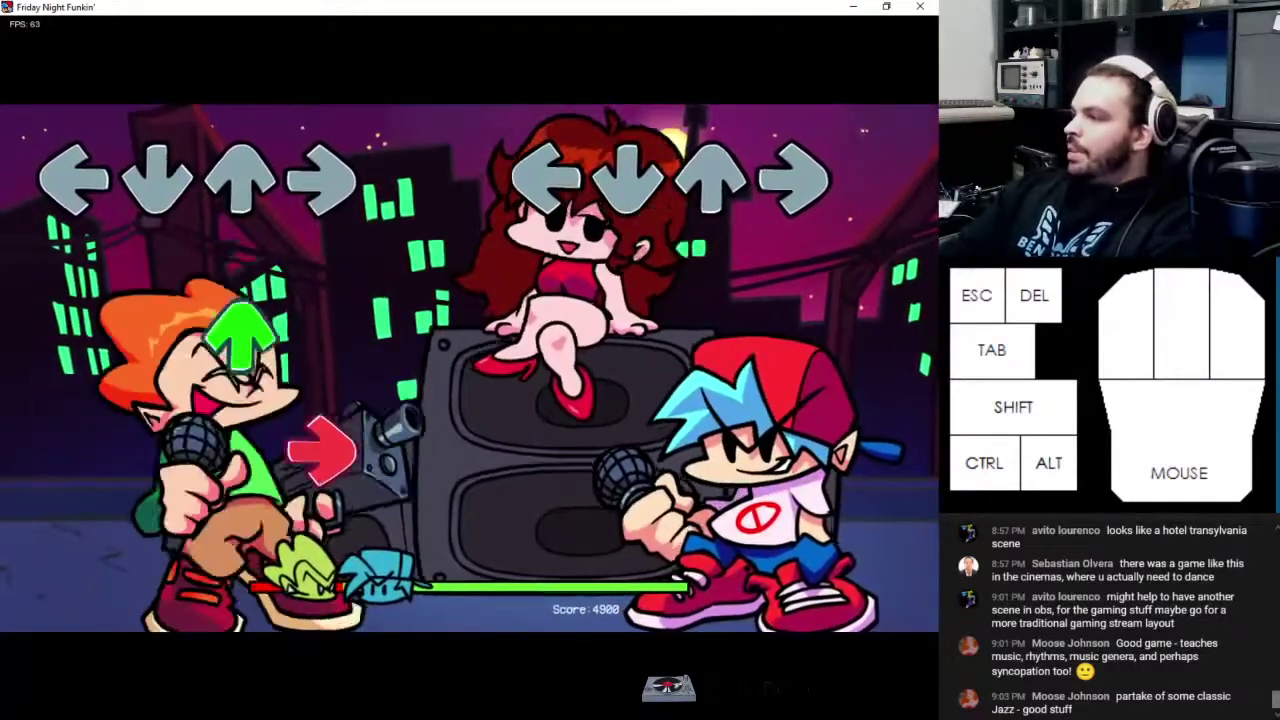
pyautogui.press('Up')
pyautogui.press('Left')
pyautogui.press('Left')
pyautogui.press('Right')
pyautogui.press('Down')
pyautogui.press('Right')
pyautogui.press('Up')
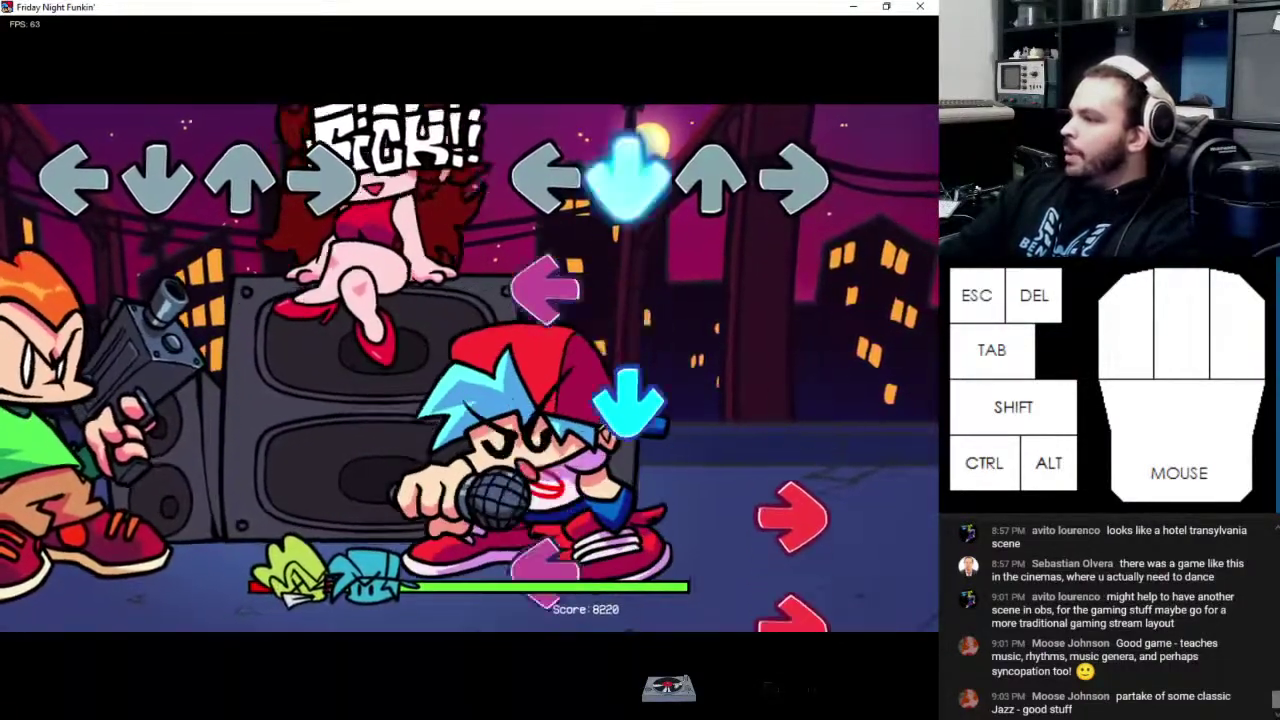
pyautogui.press('Up')
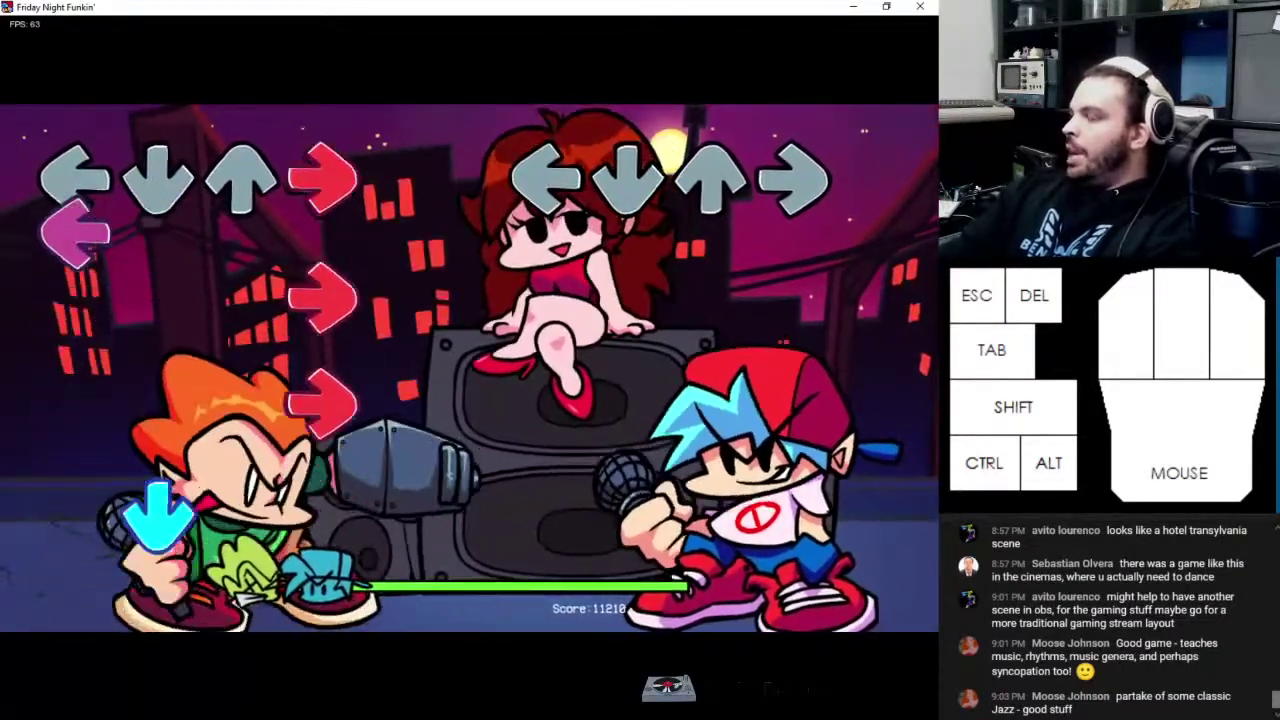
pyautogui.press('Up')
pyautogui.press('Up')
pyautogui.press('Left')
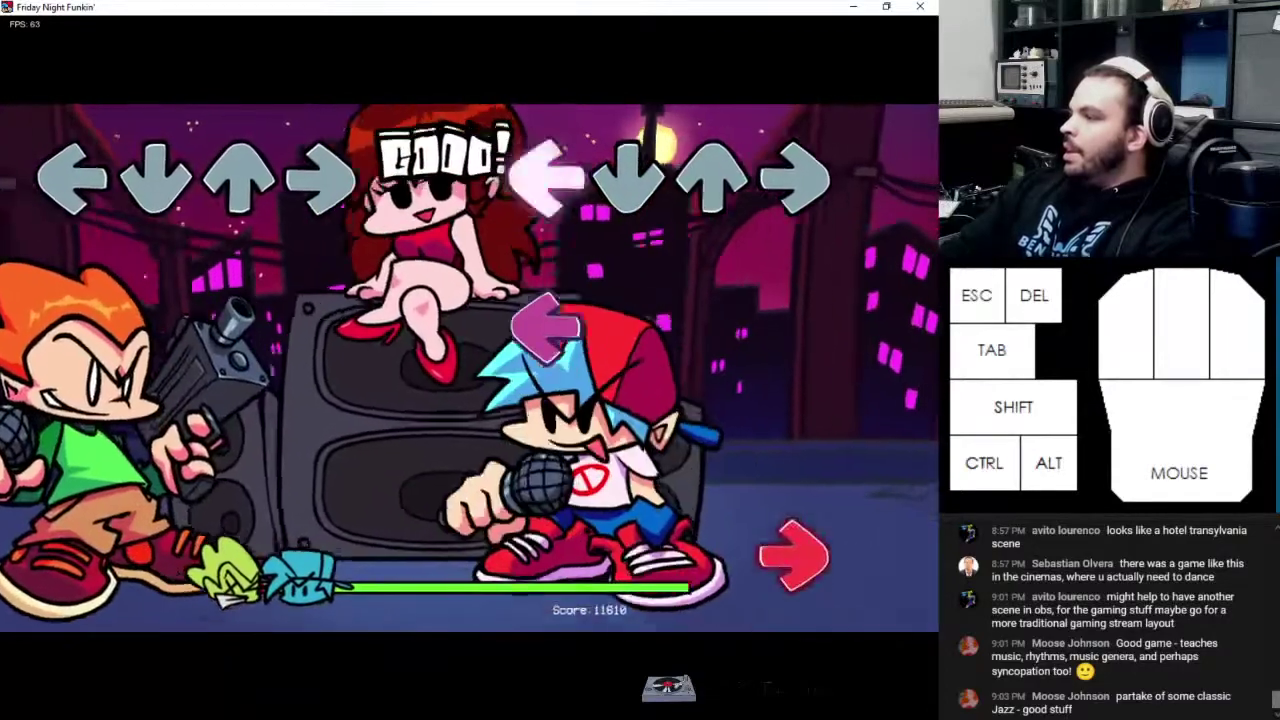
pyautogui.press('Left')
pyautogui.press('Right')
pyautogui.press('Left')
pyautogui.press('Right')
pyautogui.press('Right')
pyautogui.press('Down')
pyautogui.press('Up')
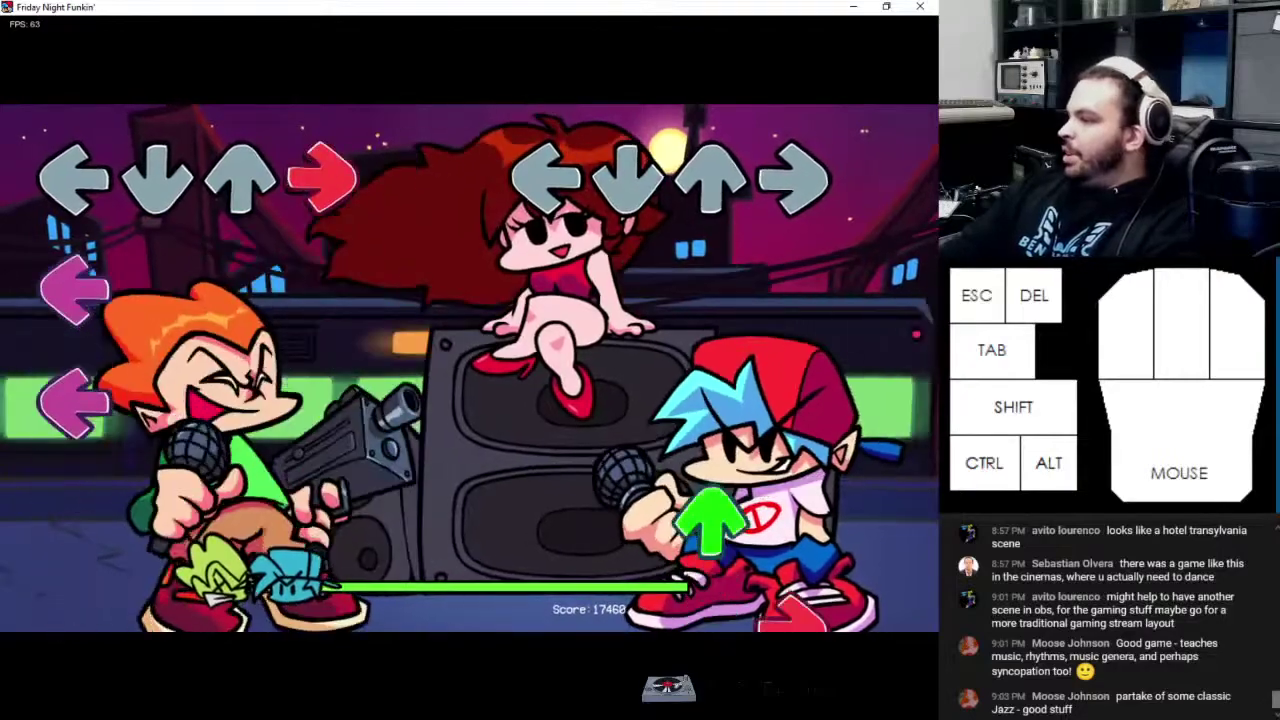
pyautogui.press('Up')
pyautogui.press('Right')
pyautogui.press('Down')
pyautogui.press('Left')
pyautogui.press('Up')
pyautogui.press('Right')
pyautogui.press('Left')
pyautogui.press('Right')
pyautogui.press('Up')
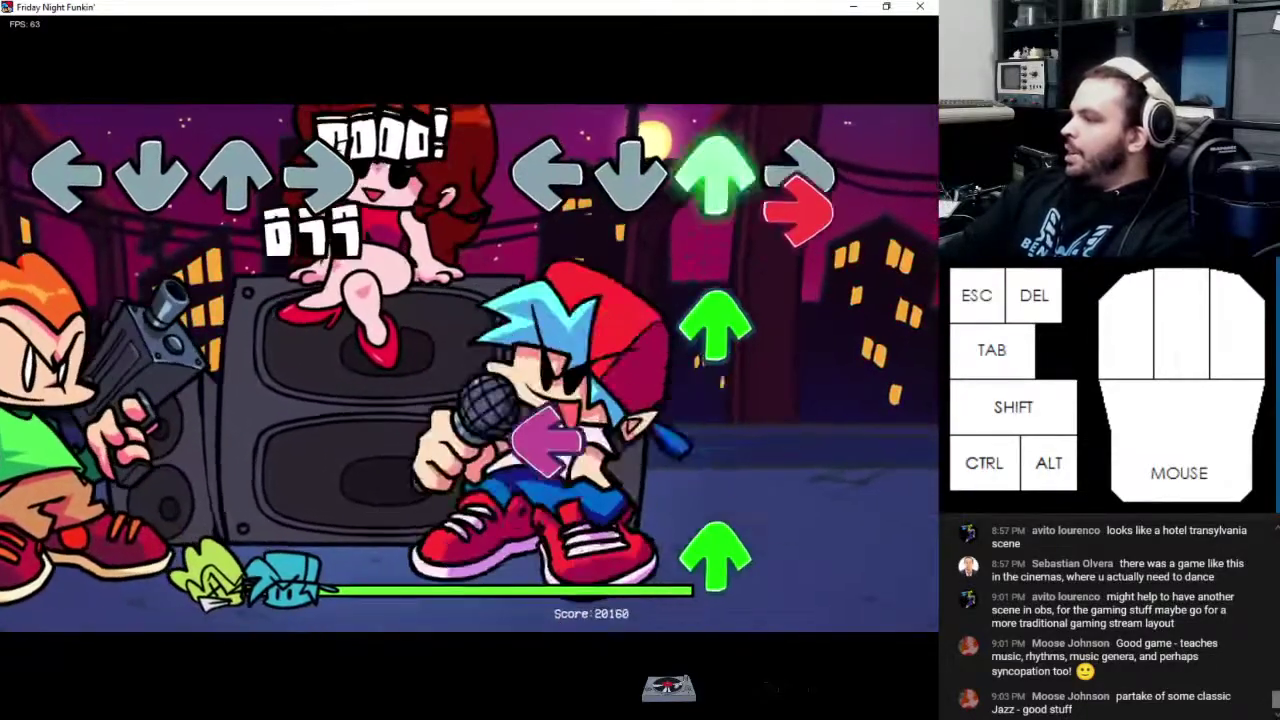
pyautogui.press('Down')
pyautogui.press('Up')
pyautogui.press('Right')
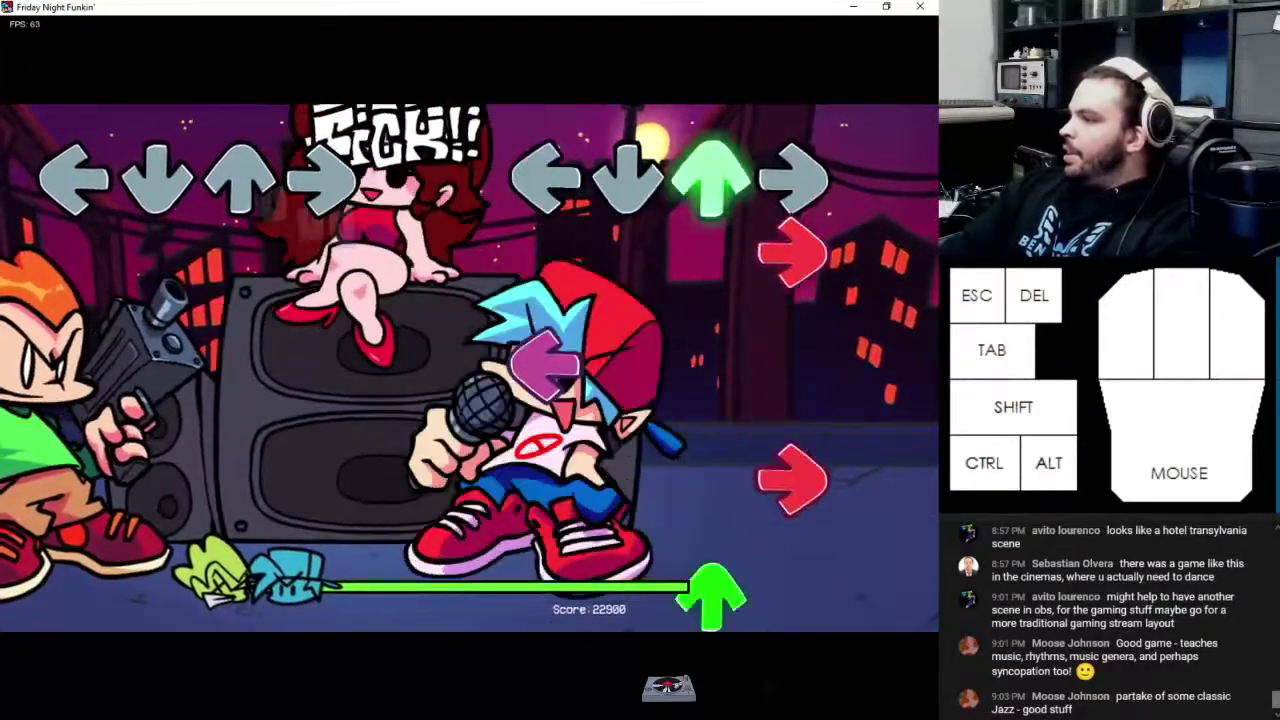
pyautogui.press('Right')
pyautogui.press('Up')
pyautogui.press('Right')
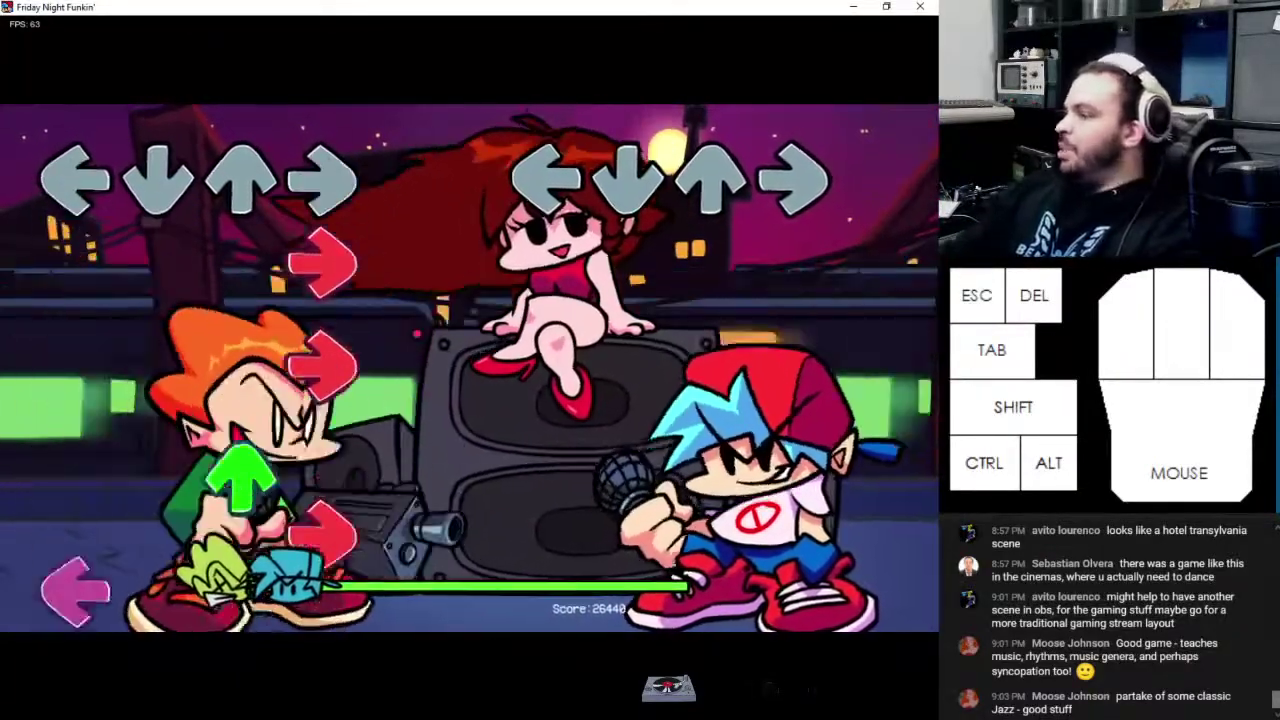
pyautogui.press('Up')
pyautogui.press('Right')
pyautogui.press('Down')
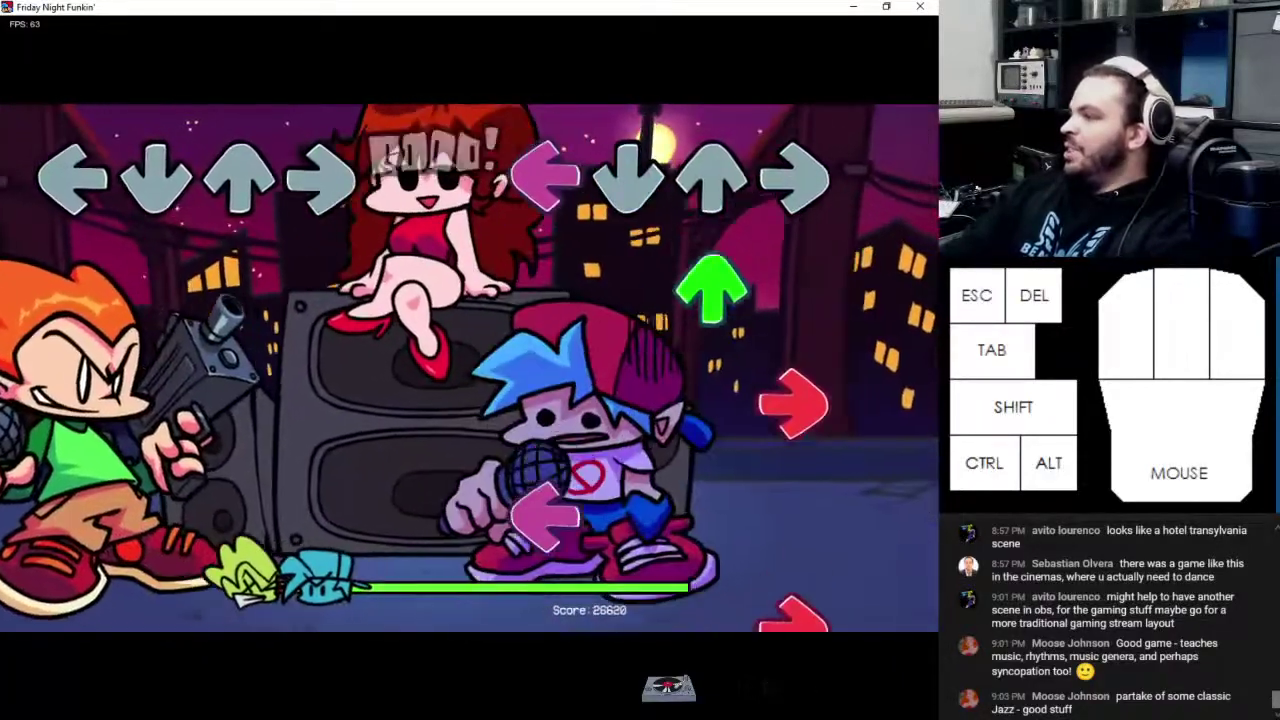
pyautogui.press('Left')
pyautogui.press('Up')
pyautogui.press('Right')
pyautogui.press('Up')
pyautogui.press('Right')
pyautogui.press('Up')
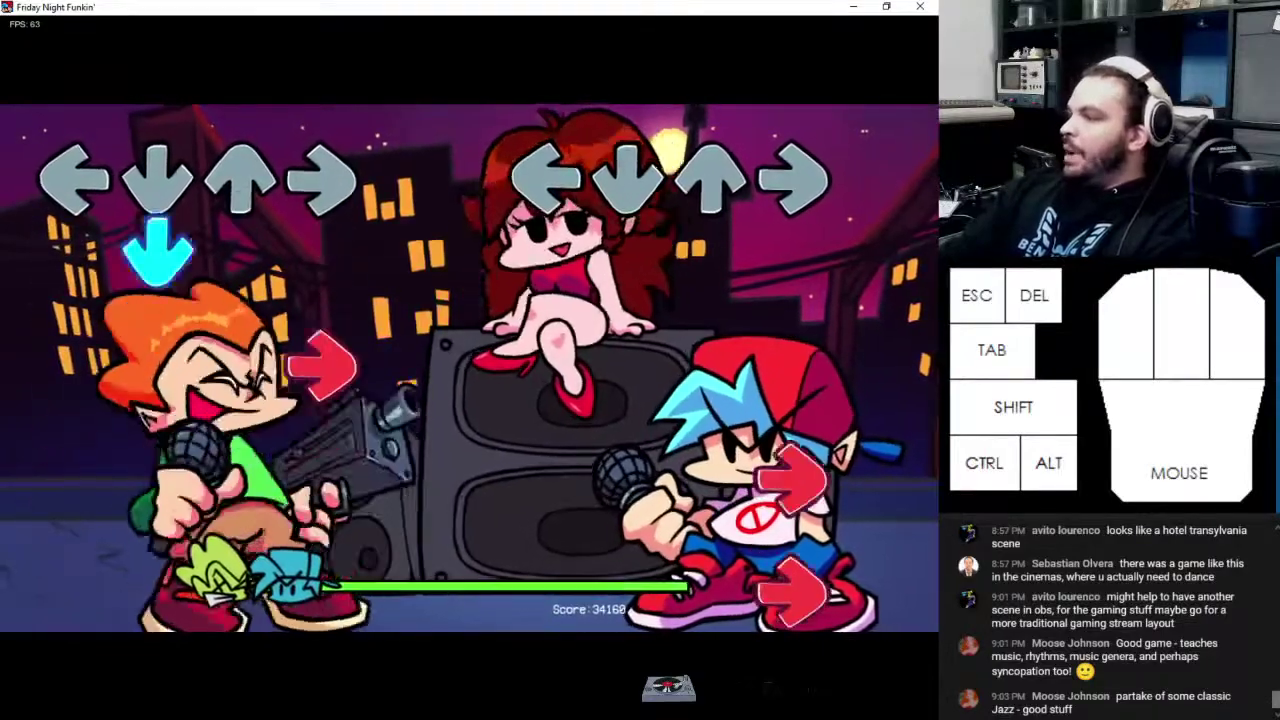
pyautogui.press('Down')
pyautogui.press('Down')
pyautogui.press('Up')
pyautogui.press('Up')
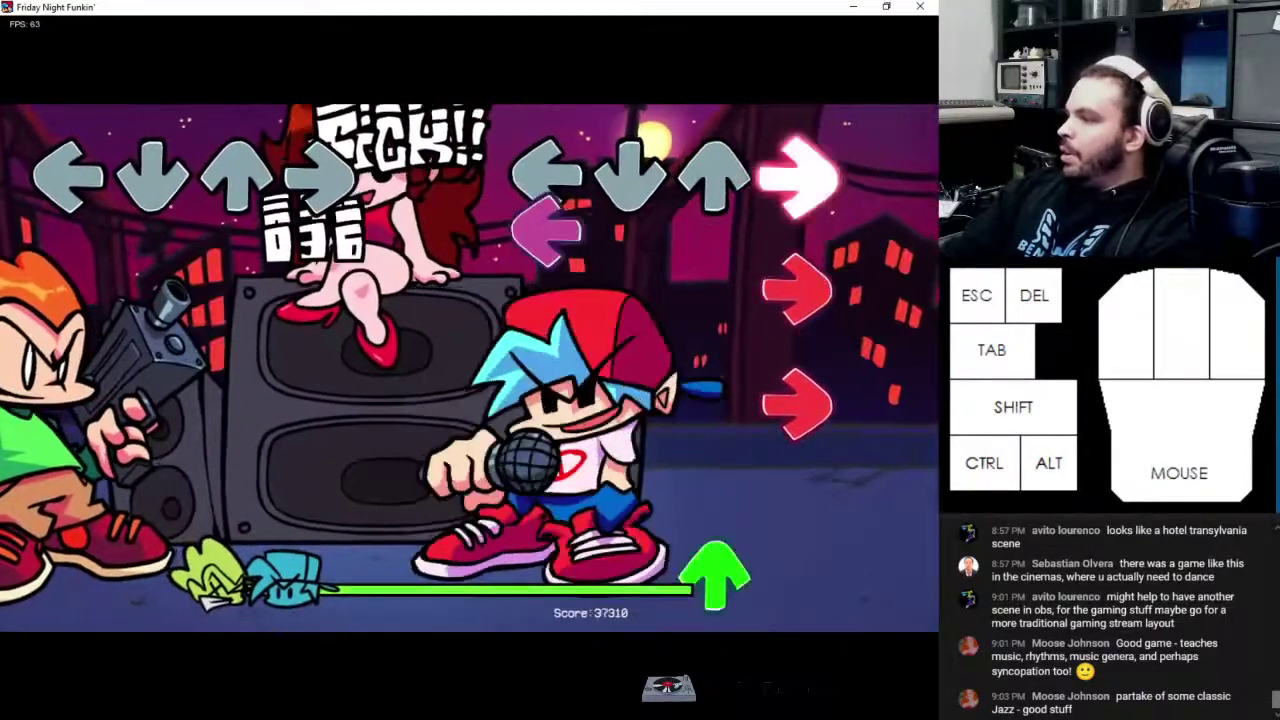
pyautogui.press('Down')
pyautogui.press('Right')
pyautogui.press('Left')
pyautogui.press('Up')
pyautogui.press('Up')
pyautogui.press('Right')
pyautogui.press('Left')
pyautogui.press('Right')
pyautogui.press('Down')
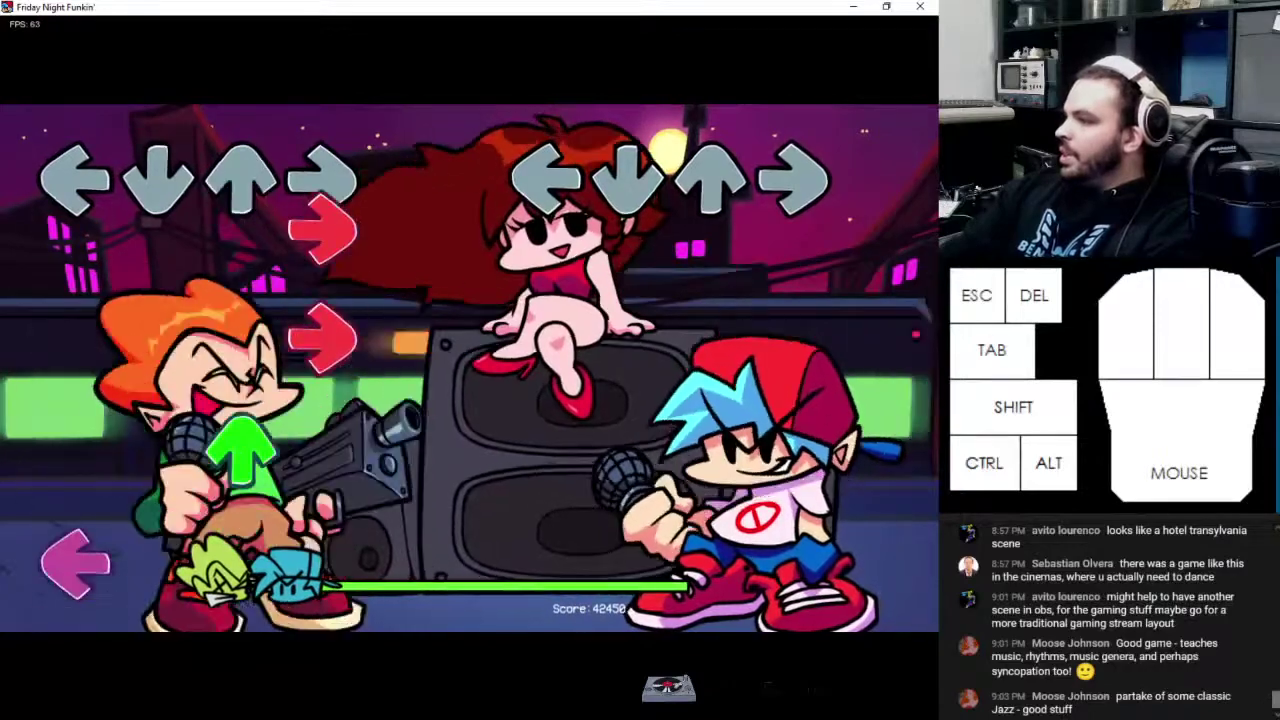
pyautogui.press('Up')
pyautogui.press('Right')
pyautogui.press('Down')
pyautogui.press('Left')
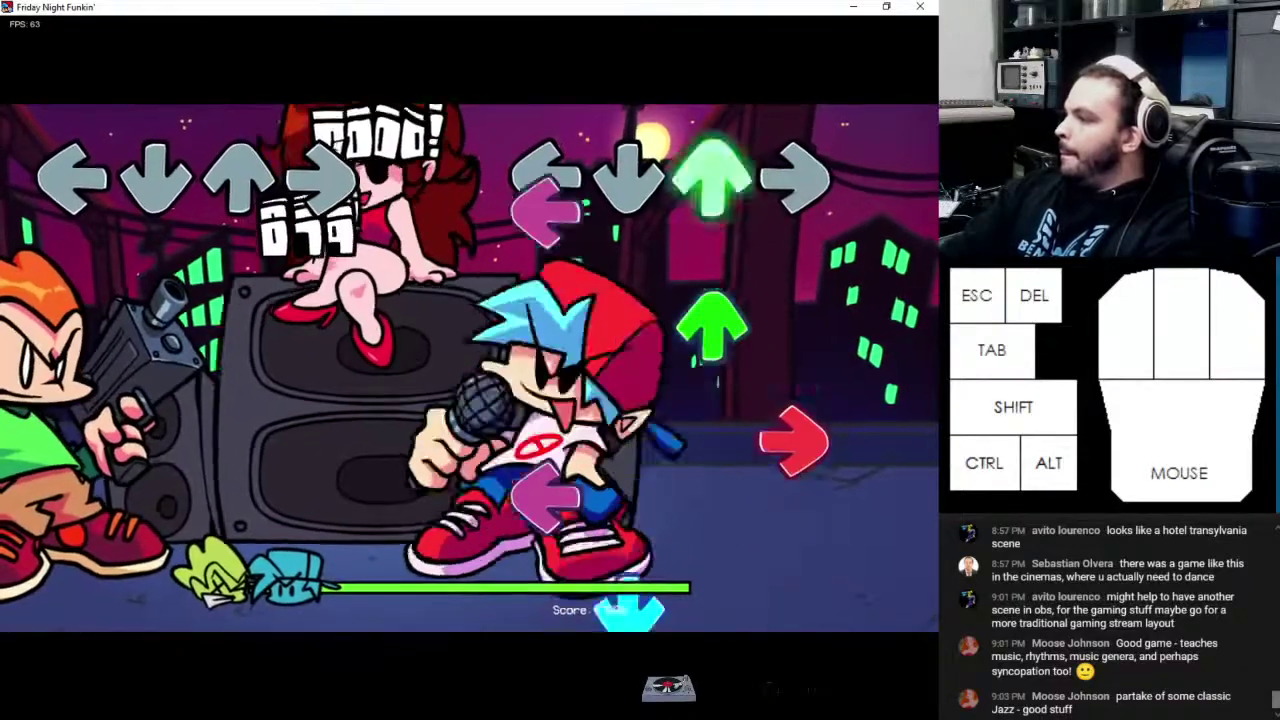
pyautogui.press('Down')
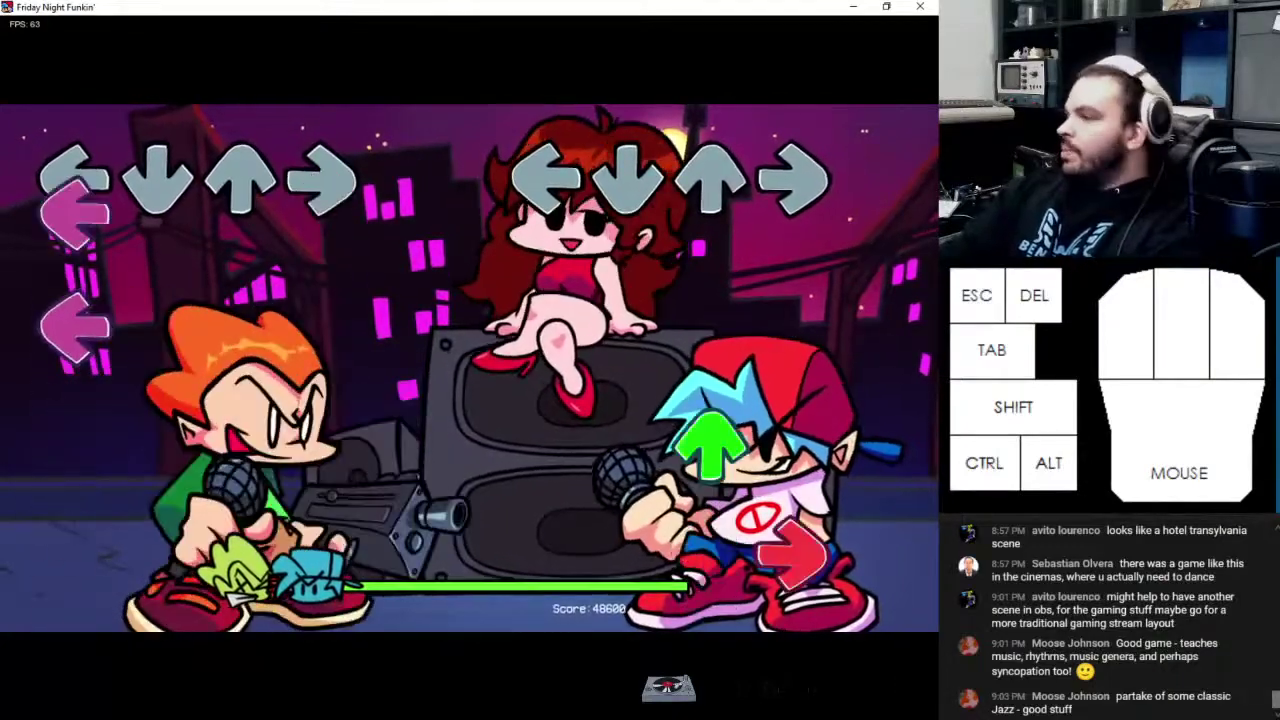
pyautogui.press('Up')
pyautogui.press('Right')
pyautogui.press('Down')
pyautogui.press('Left')
pyautogui.press('Up')
pyautogui.press('Right')
pyautogui.press('Up')
pyautogui.press('Right')
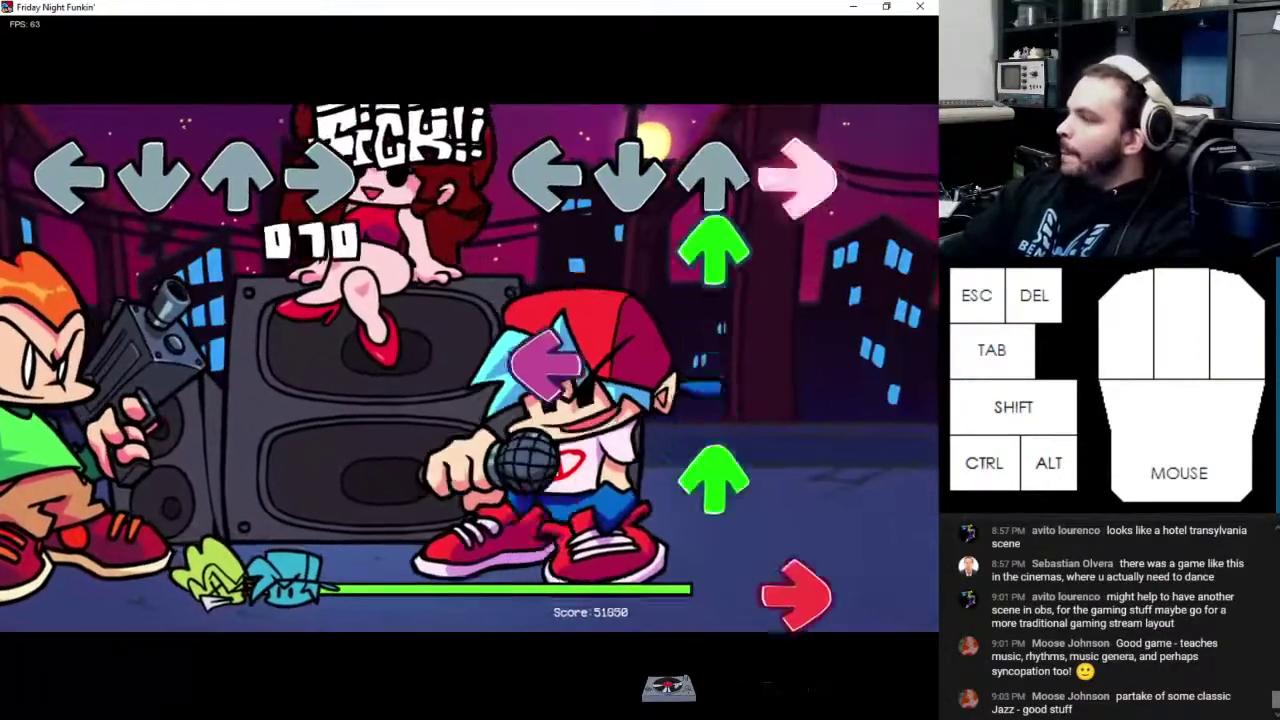
pyautogui.press('Up')
pyautogui.press('Right')
pyautogui.press('Left')
pyautogui.press('Up')
pyautogui.press('Right')
pyautogui.press('Down')
pyautogui.press('Up')
pyautogui.press('Right')
pyautogui.press('Right')
pyautogui.press('Right')
pyautogui.press('Up')
pyautogui.press('Right')
pyautogui.press('Up')
pyautogui.press('Down')
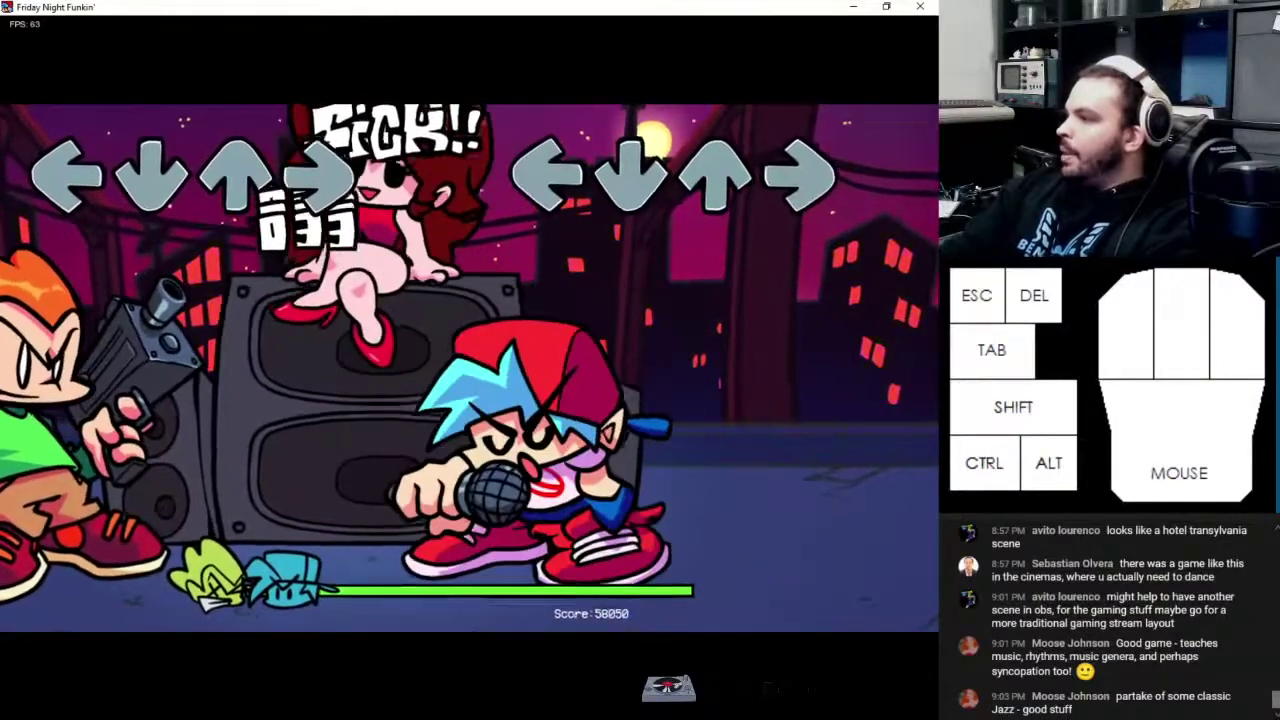
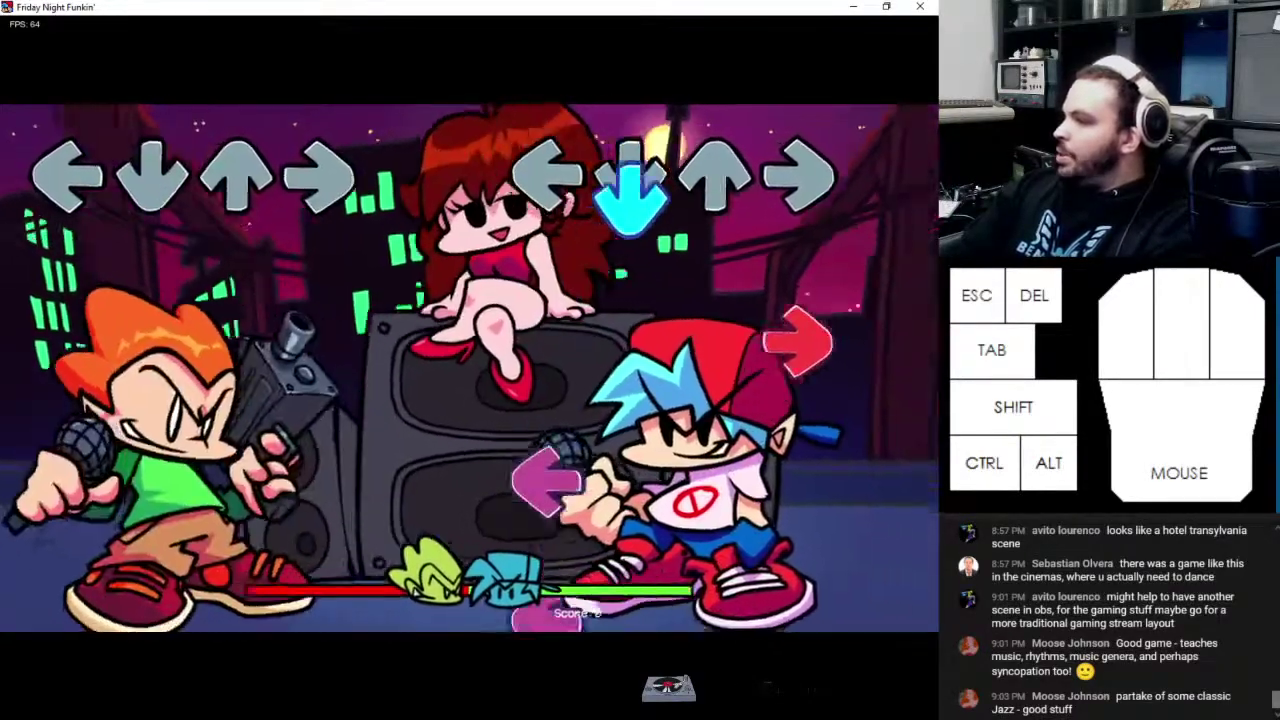
# Play the third Week 3 track on Hard to its end, hitting each arrow note as it reaches the player's matching target arrow
pyautogui.press('Down')
pyautogui.press('Right')
pyautogui.press('Up')
pyautogui.press('Right')
pyautogui.press('Down')
pyautogui.press('Left')
pyautogui.press('Down')
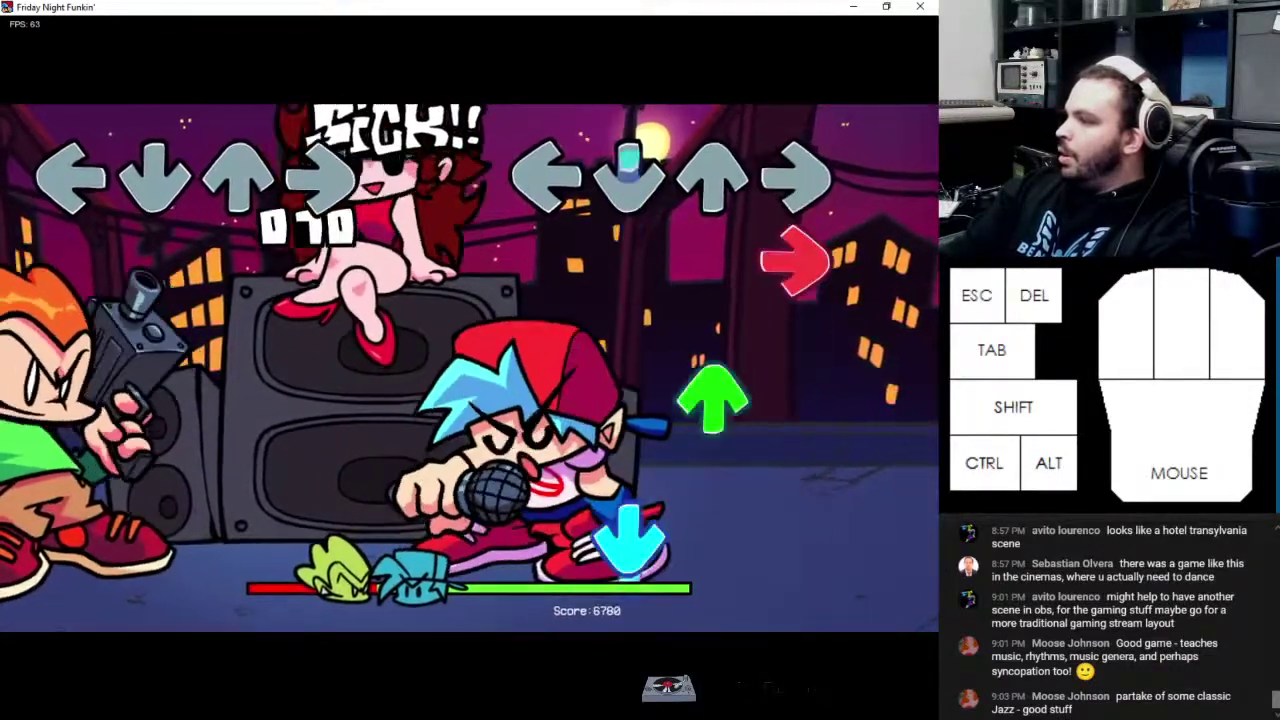
pyautogui.press('Down')
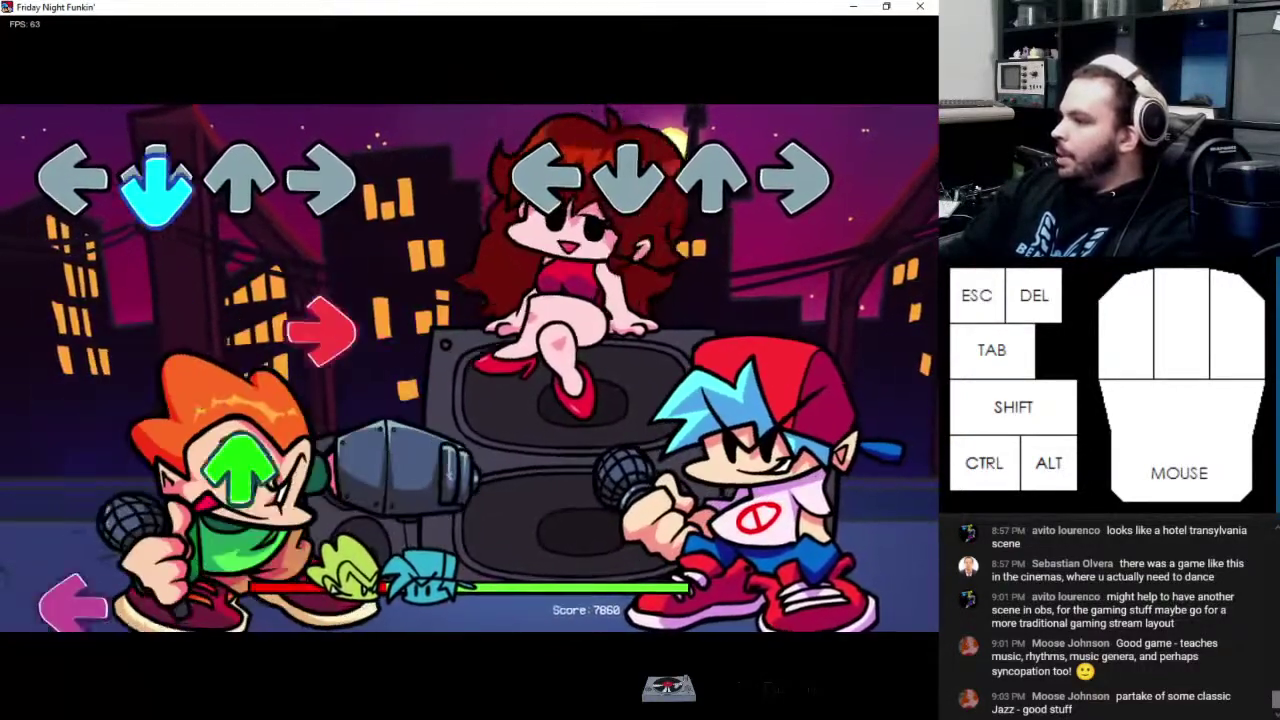
pyautogui.press('Up')
pyautogui.press('Right')
pyautogui.press('Down')
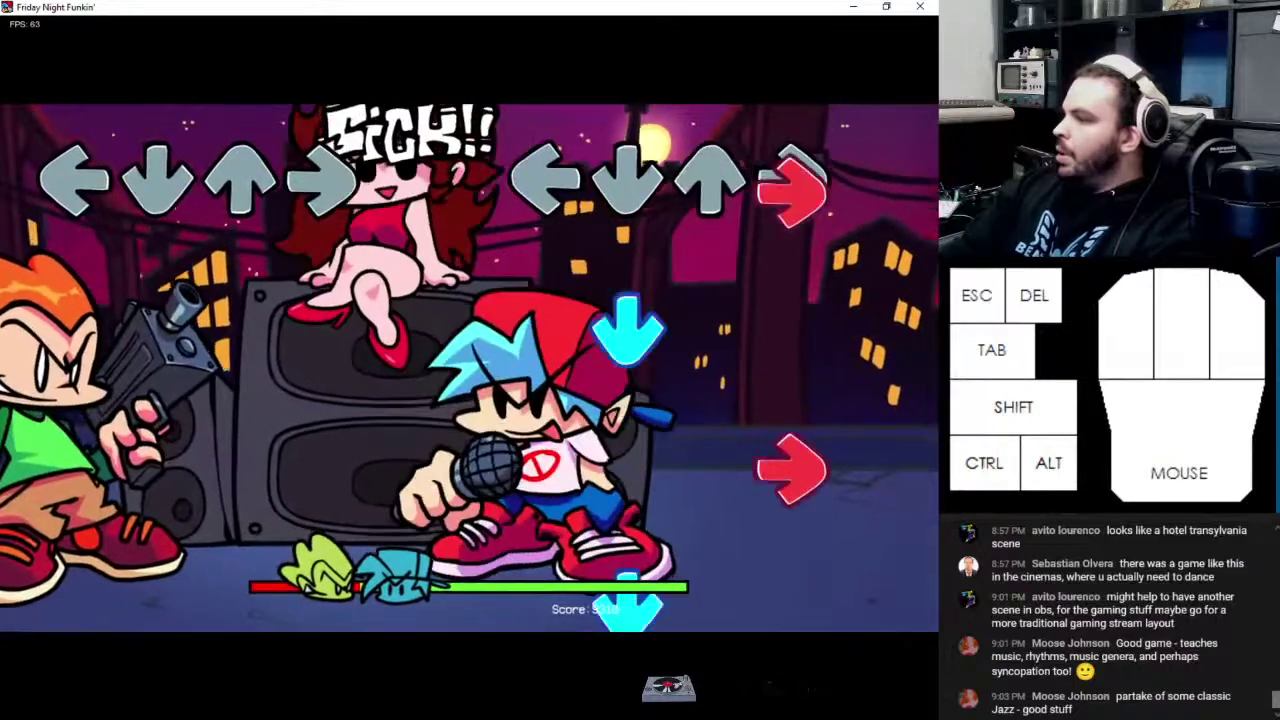
pyautogui.press('Down')
pyautogui.press('Up')
pyautogui.press('Right')
pyautogui.press('Up')
pyautogui.press('Right')
pyautogui.press('Left')
pyautogui.press('Down')
pyautogui.press('Down')
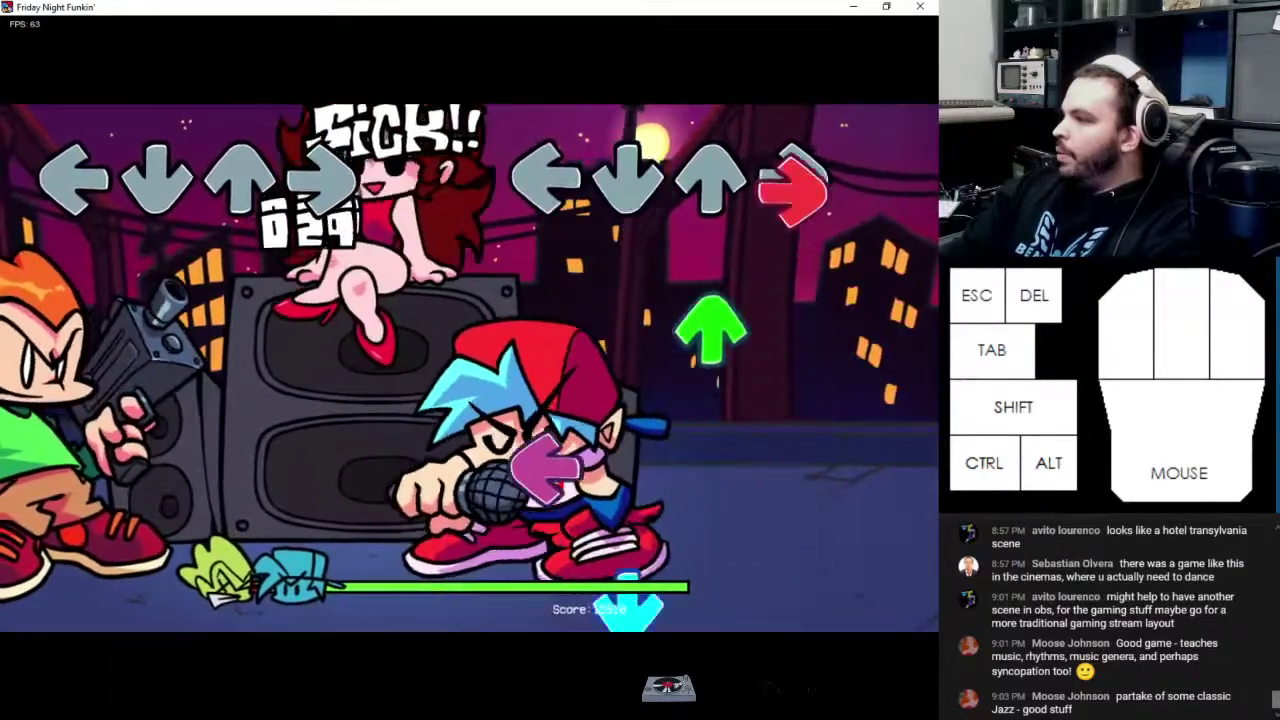
pyautogui.press('Down')
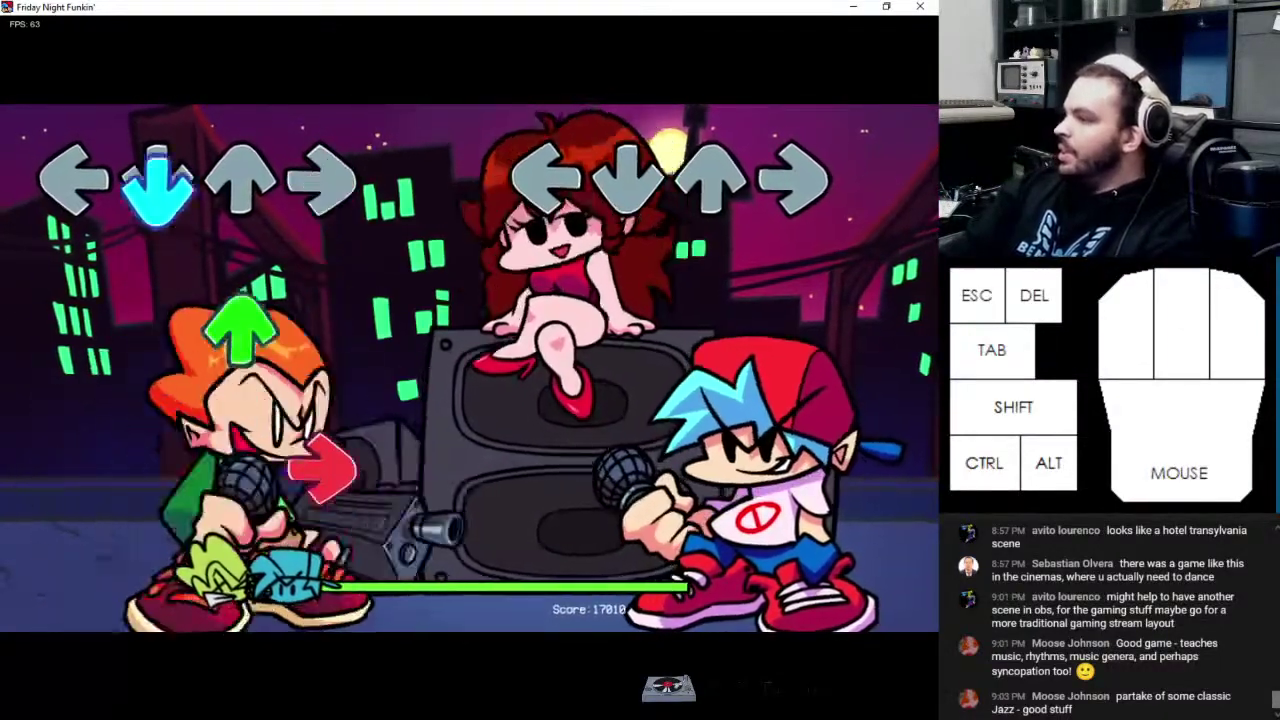
pyautogui.press('Up')
pyautogui.press('Up')
pyautogui.press('Right')
pyautogui.press('Right')
pyautogui.press('Up')
pyautogui.press('Up')
pyautogui.press('Right')
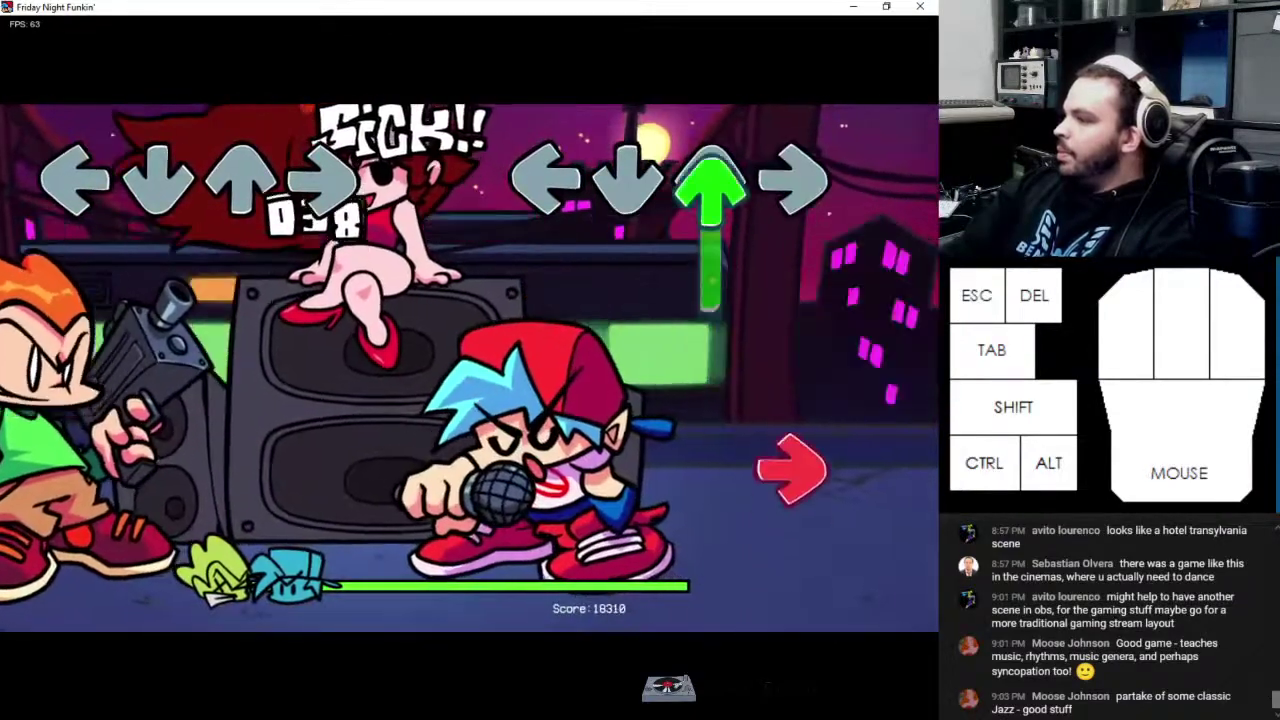
pyautogui.press('Left')
pyautogui.press('Up')
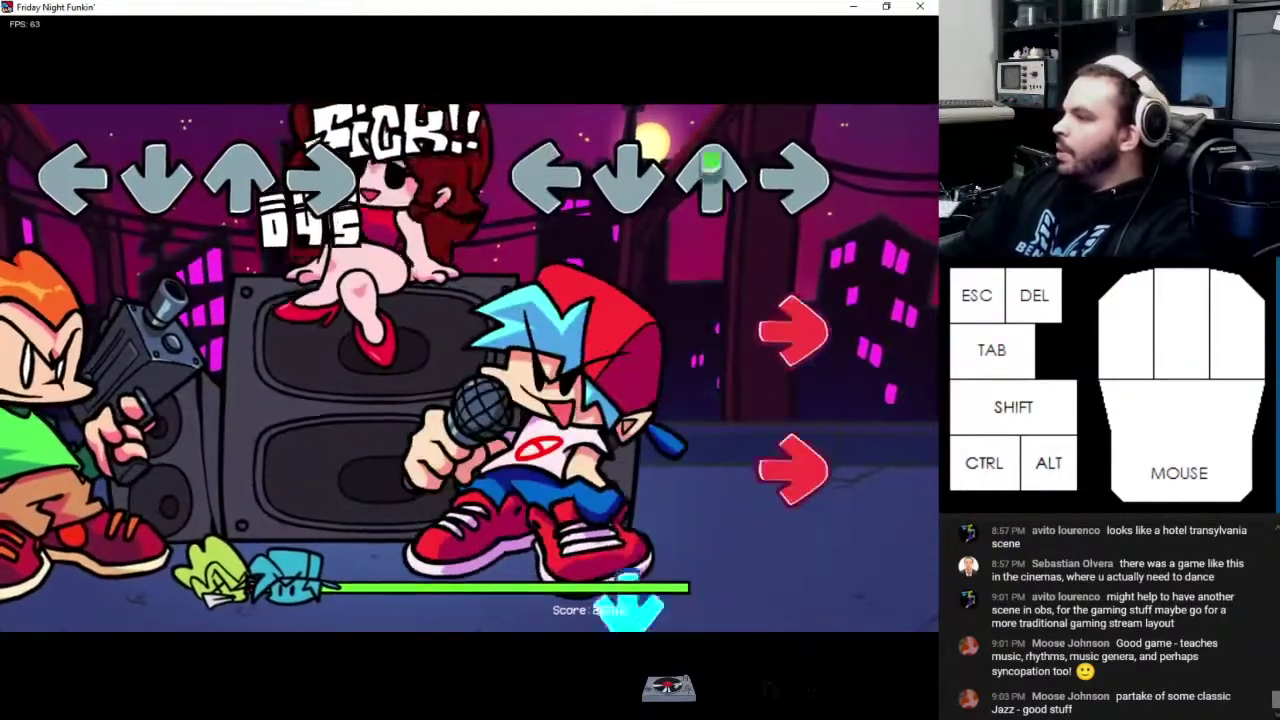
pyautogui.press('Down')
pyautogui.press('Left')
pyautogui.press('Down')
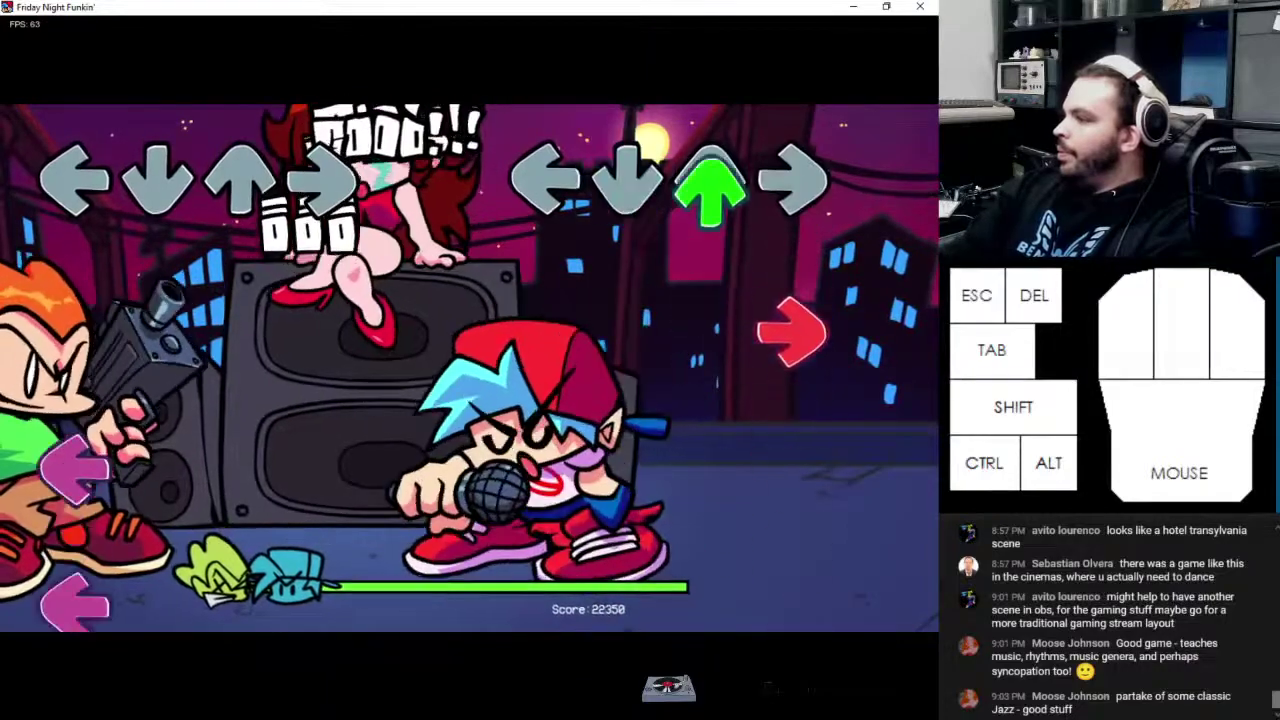
pyautogui.press('Up')
pyautogui.press('Right')
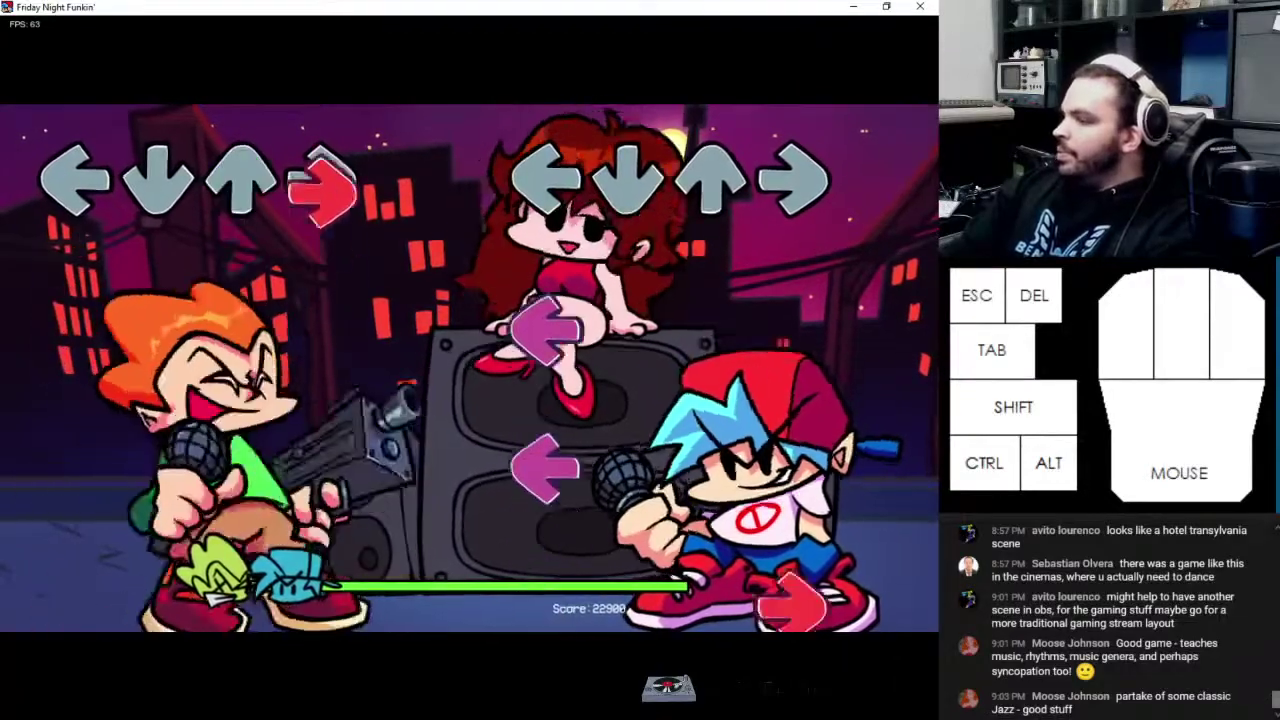
pyautogui.press('Left')
pyautogui.press('Down')
pyautogui.press('Down')
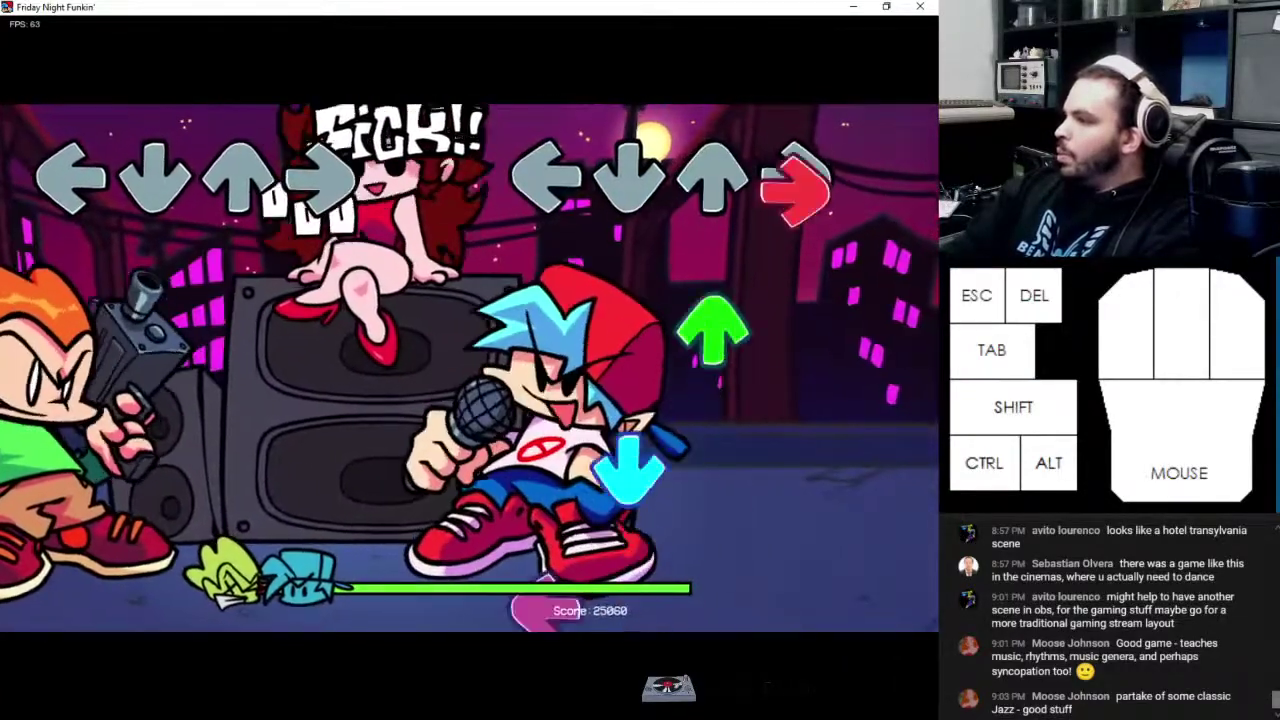
pyautogui.press('Right')
pyautogui.press('Right')
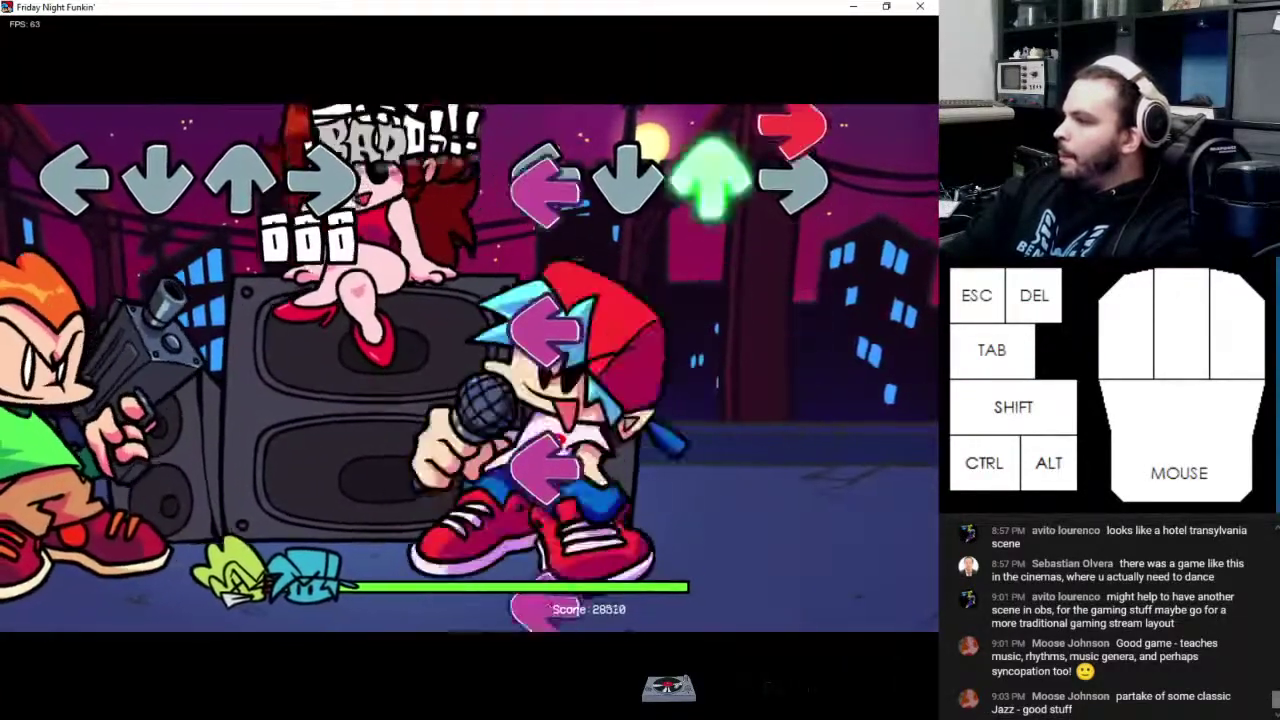
pyautogui.press('Left')
pyautogui.press('Left')
pyautogui.press('Right')
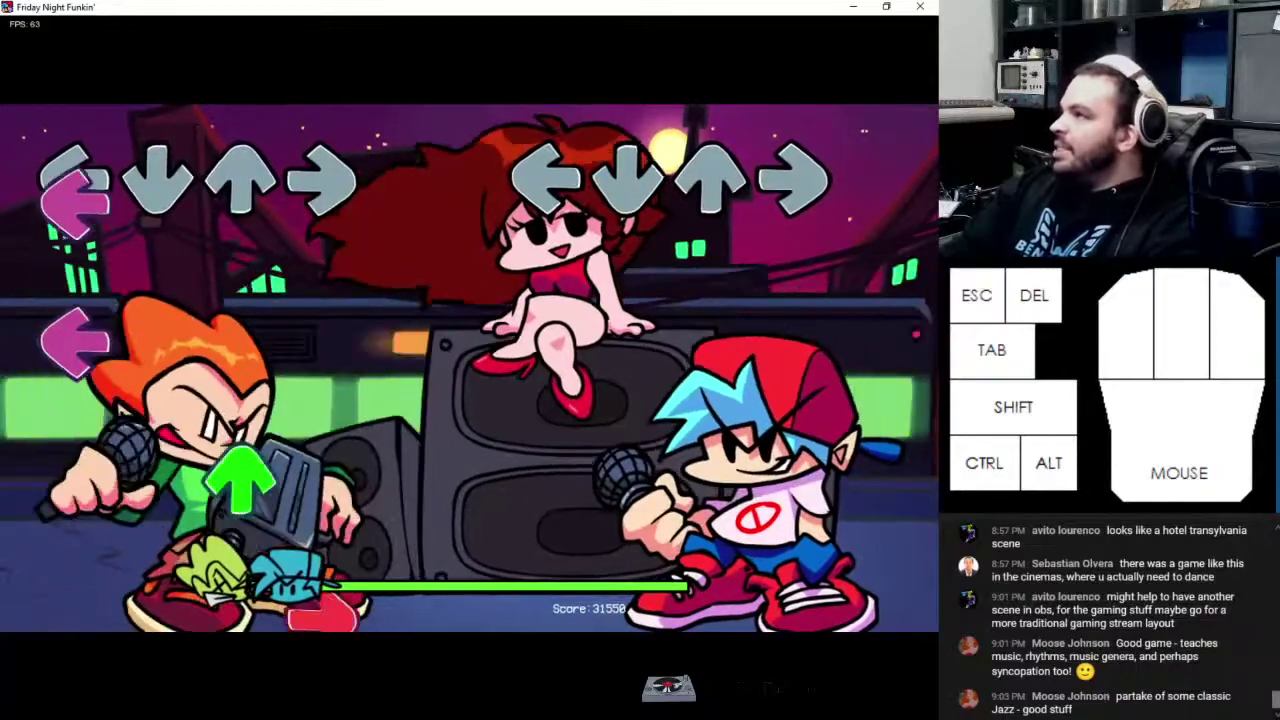
pyautogui.press('Left')
pyautogui.press('Left')
pyautogui.press('Down')
pyautogui.press('Down')
pyautogui.press('Up')
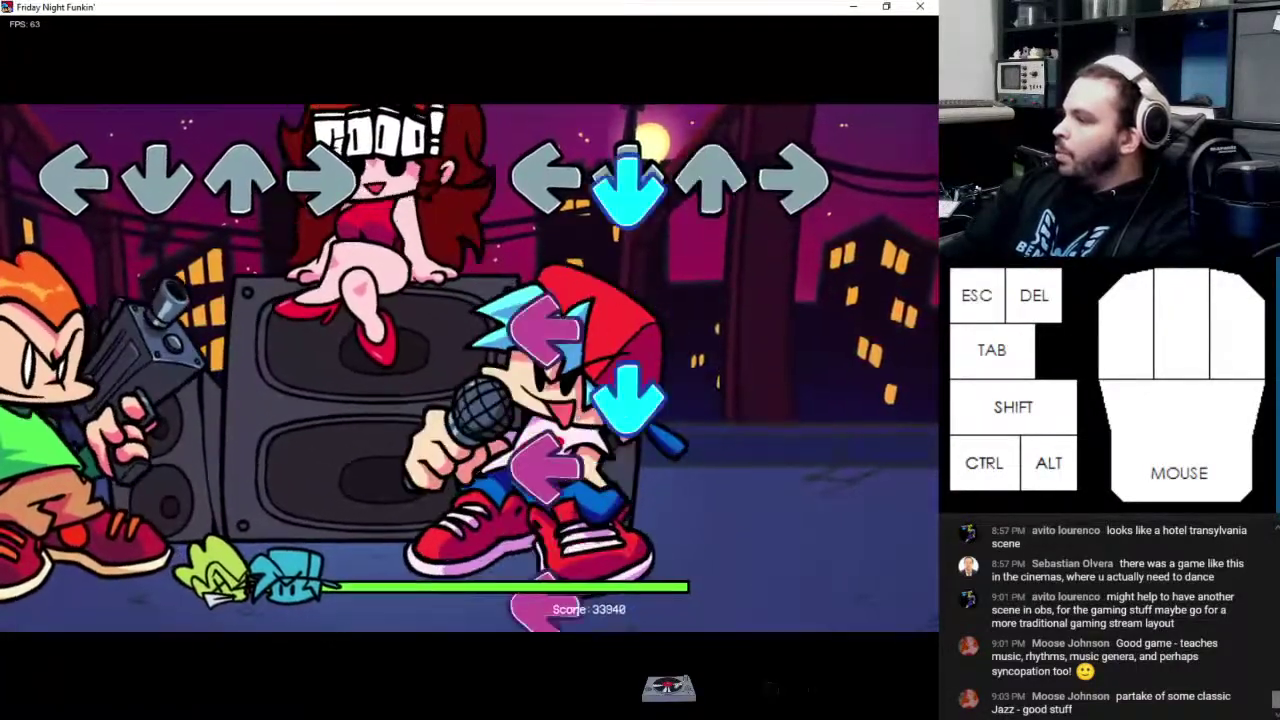
pyautogui.press('Left')
pyautogui.press('Right')
pyautogui.press('Up')
pyautogui.press('Left')
pyautogui.press('Down')
pyautogui.press('Down')
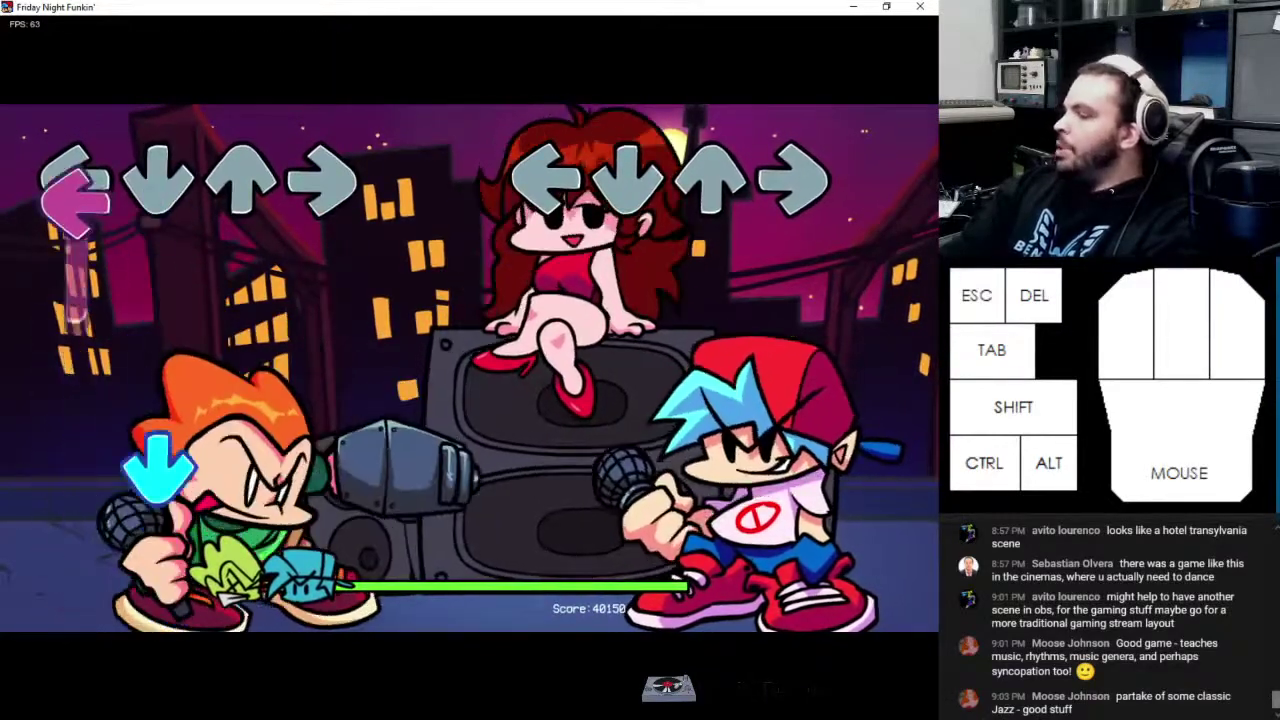
pyautogui.press('Up')
pyautogui.press('Right')
pyautogui.press('Right')
pyautogui.press('Up')
pyautogui.press('Right')
pyautogui.press('Left')
pyautogui.press('Up')
pyautogui.press('Down')
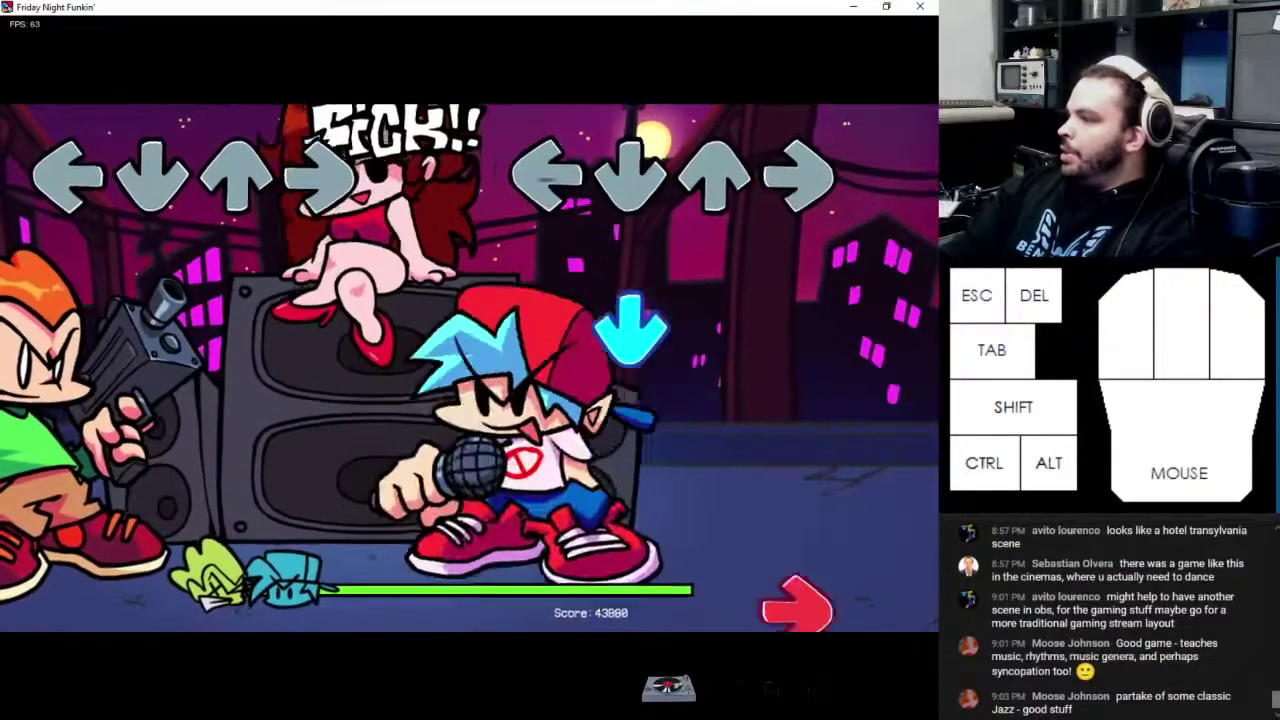
pyautogui.press('Right')
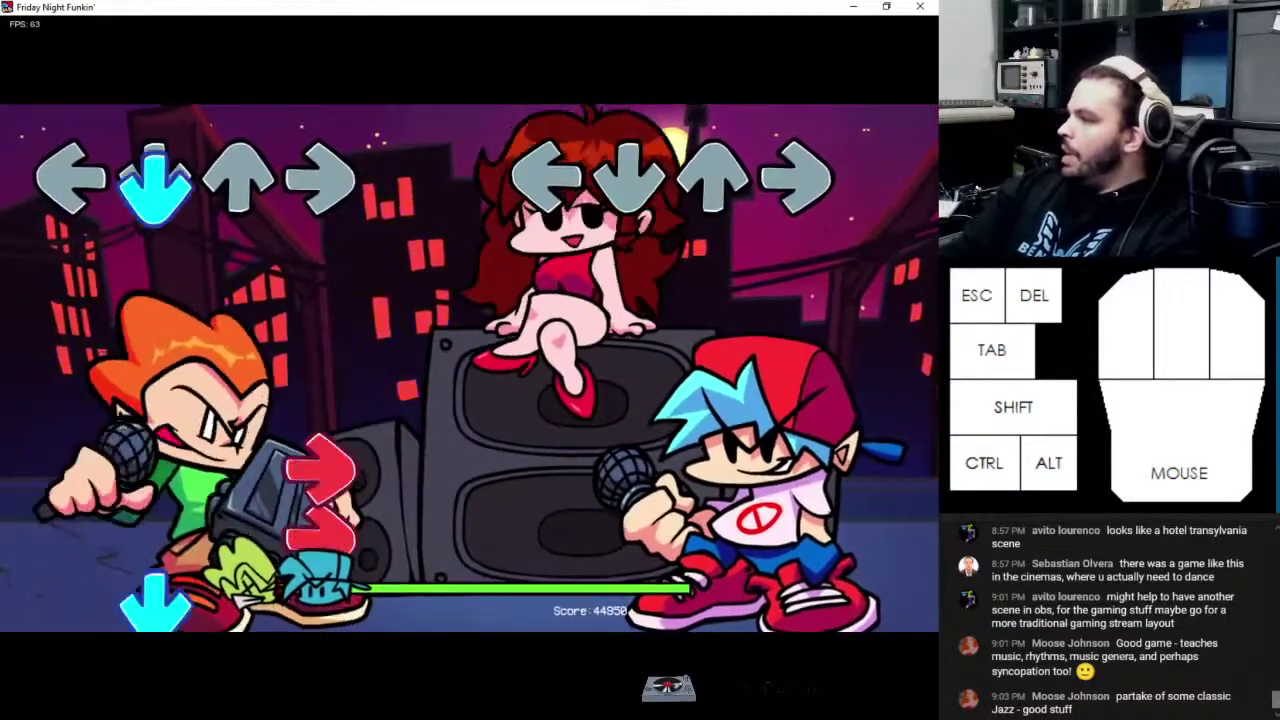
pyautogui.press('Right')
pyautogui.press('Right')
pyautogui.press('Right')
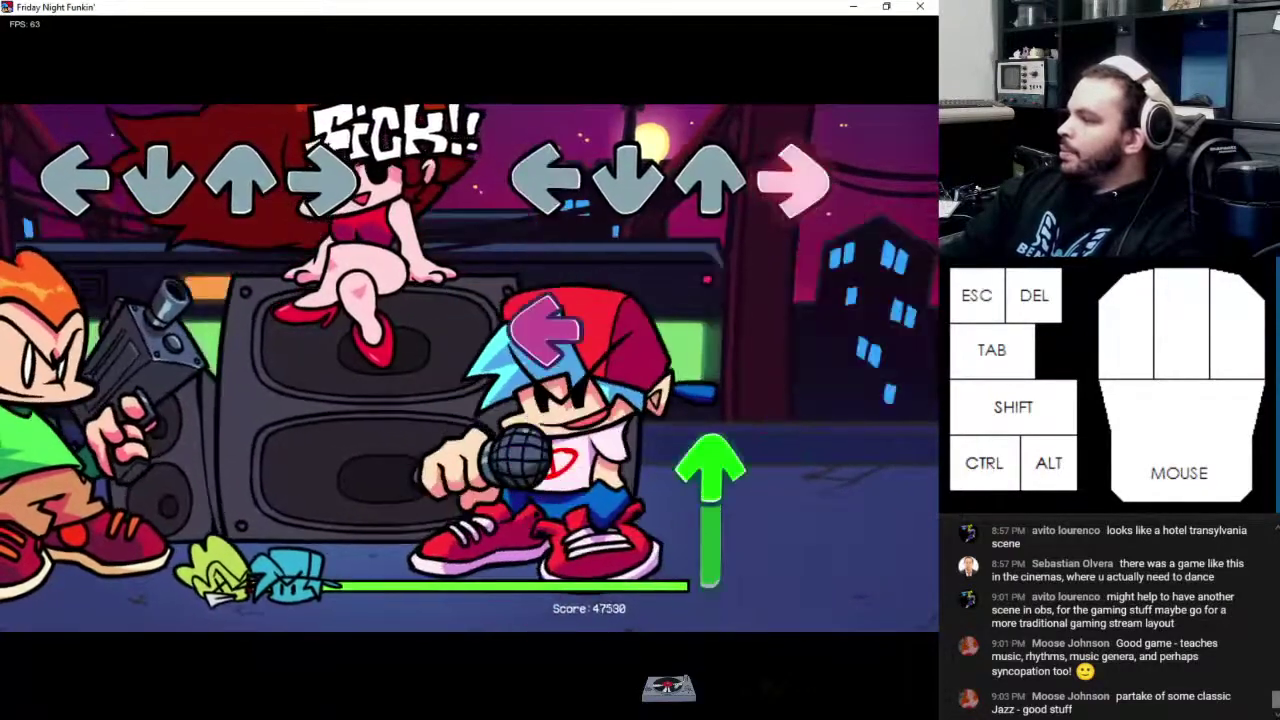
pyautogui.press('Up')
pyautogui.press('Down')
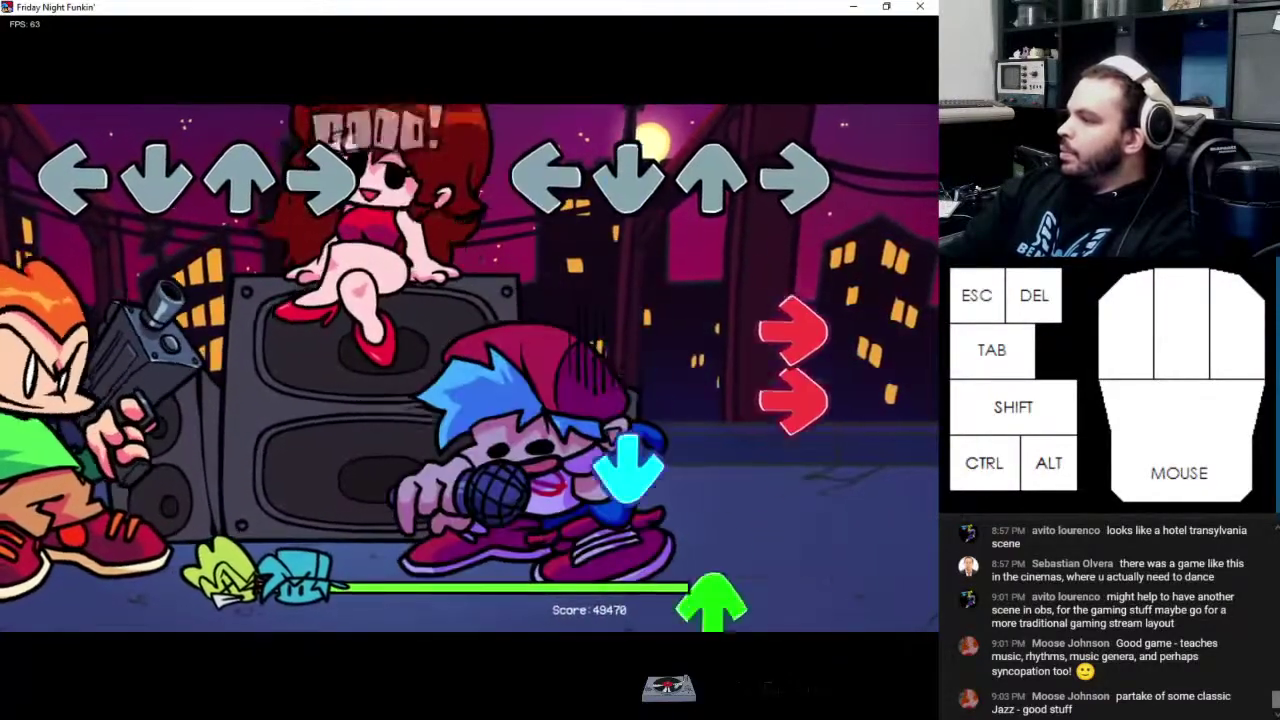
pyautogui.press('Up')
pyautogui.press('Right')
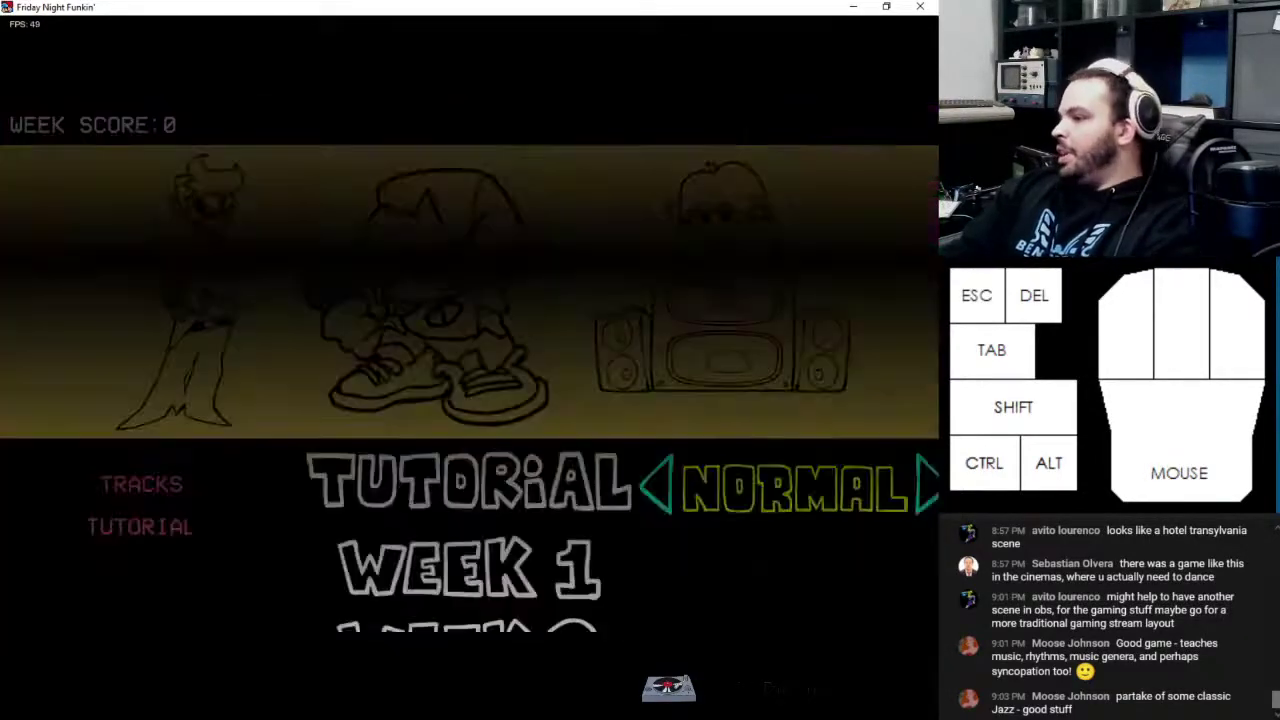
# Start Week 4 in Story Mode on Hard difficulty
pyautogui.press('Down')
pyautogui.press('Down')
pyautogui.press('Down')
pyautogui.press('Down')
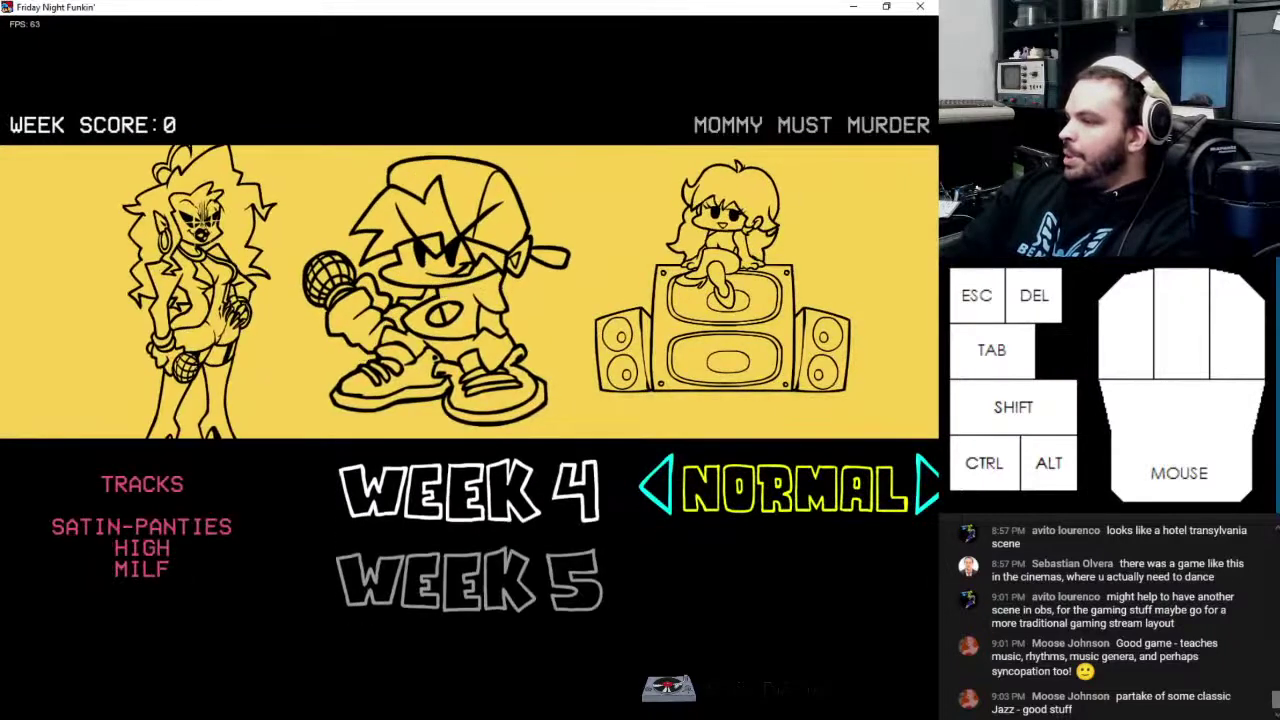
pyautogui.press('Right')
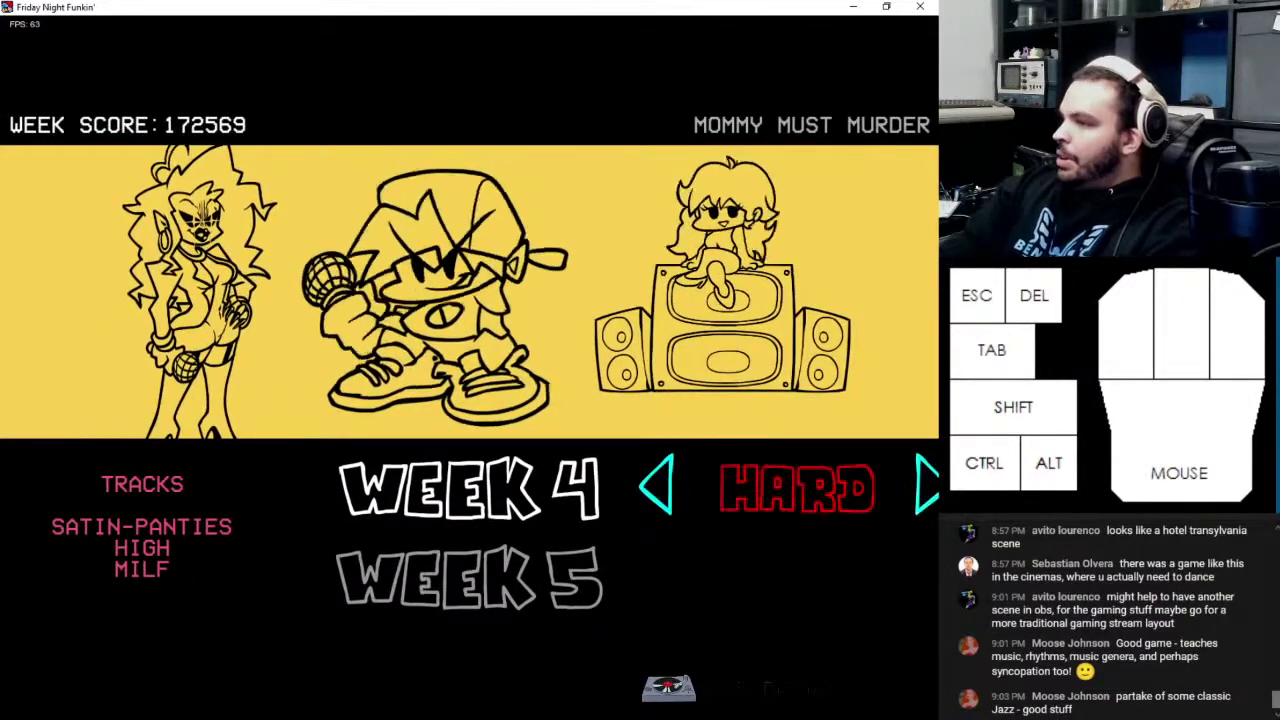
pyautogui.press('Down')
pyautogui.press('Down')
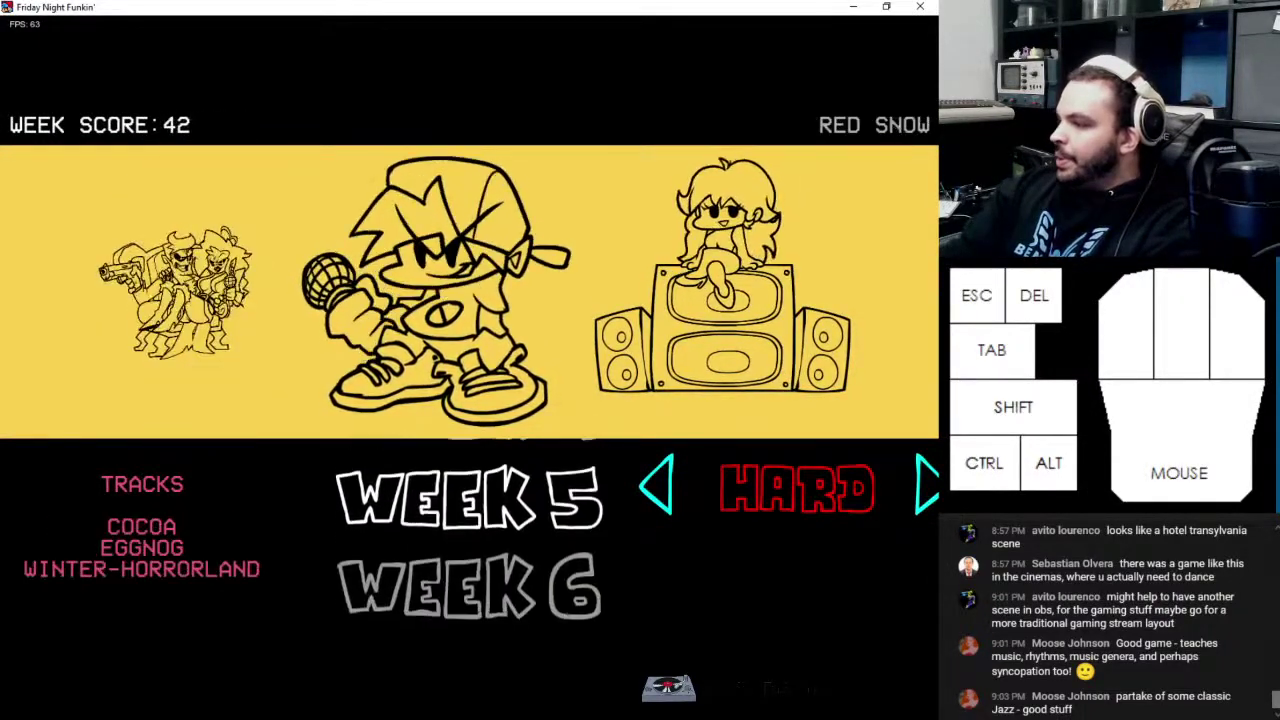
pyautogui.press('Up')
pyautogui.press('Up')
pyautogui.press('Down')
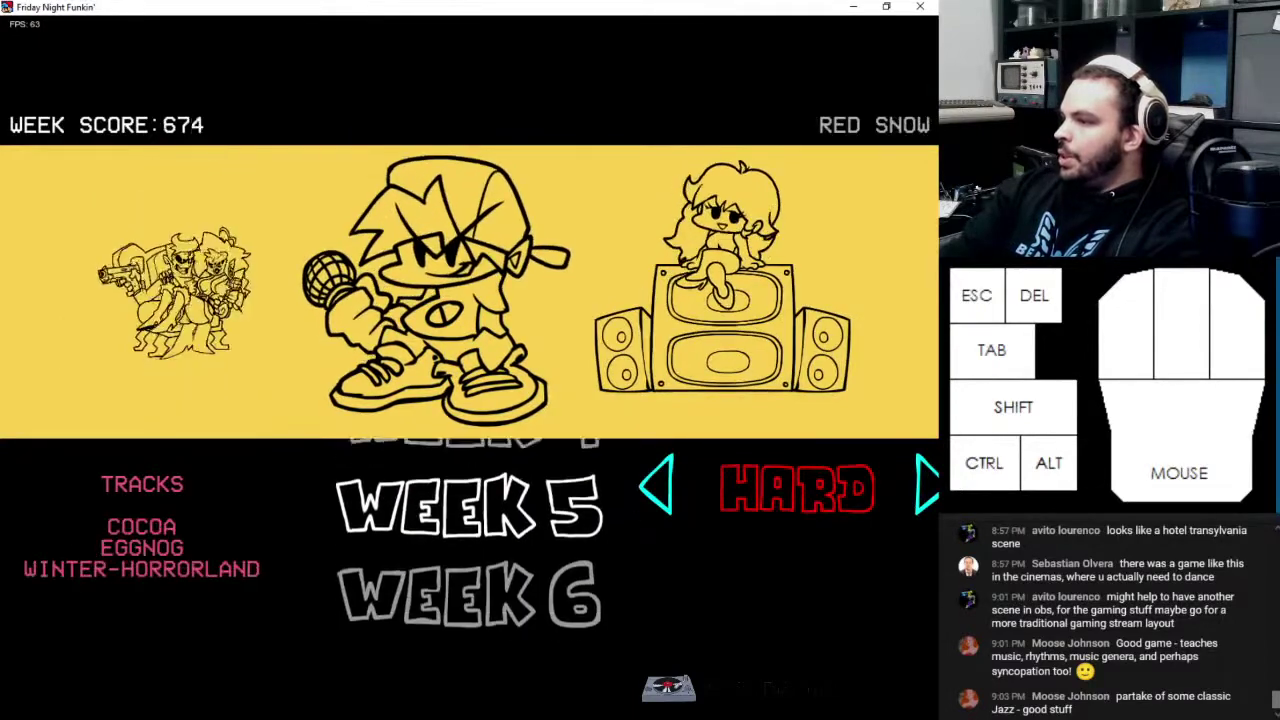
pyautogui.press('Up')
pyautogui.press('Right')
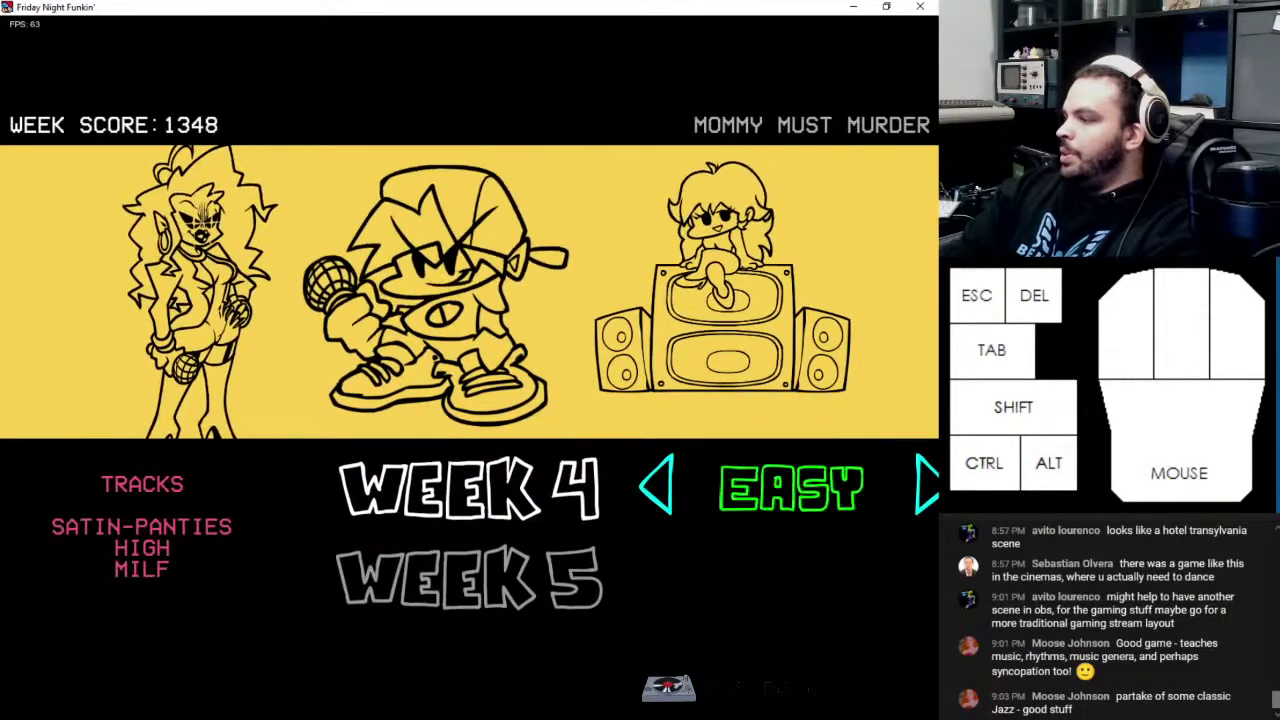
pyautogui.press('Left')
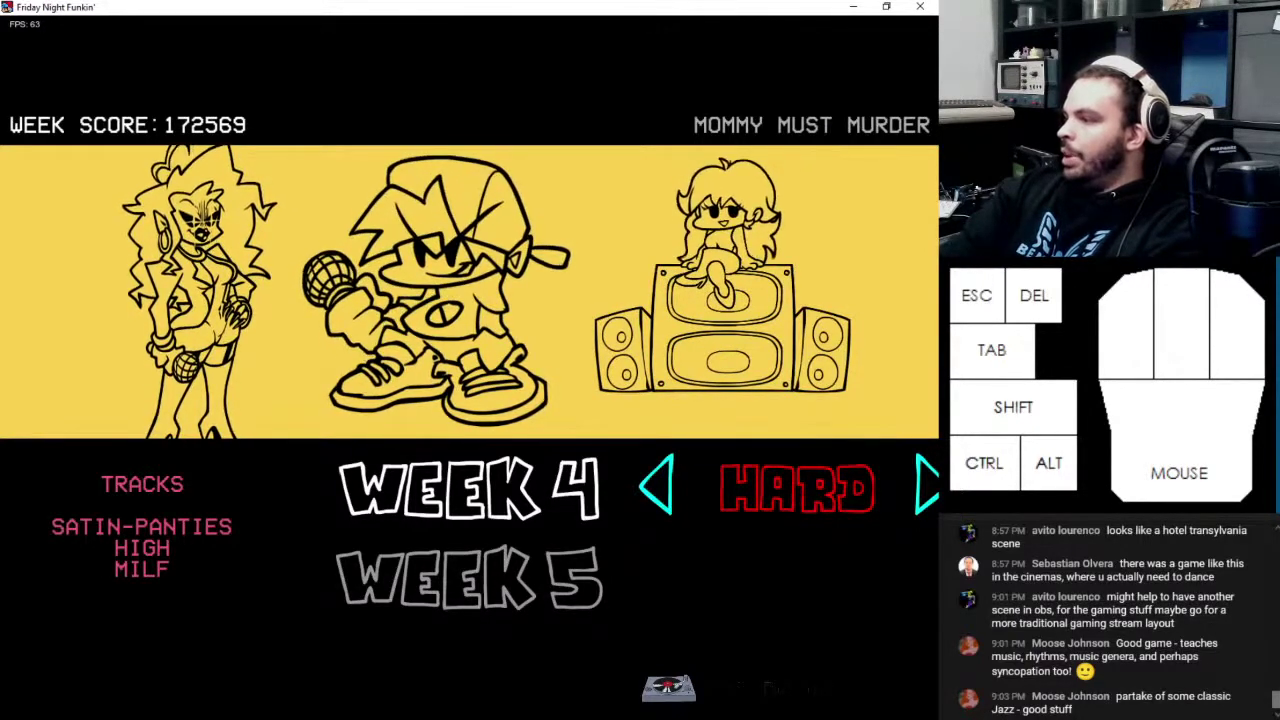
pyautogui.press('Return')
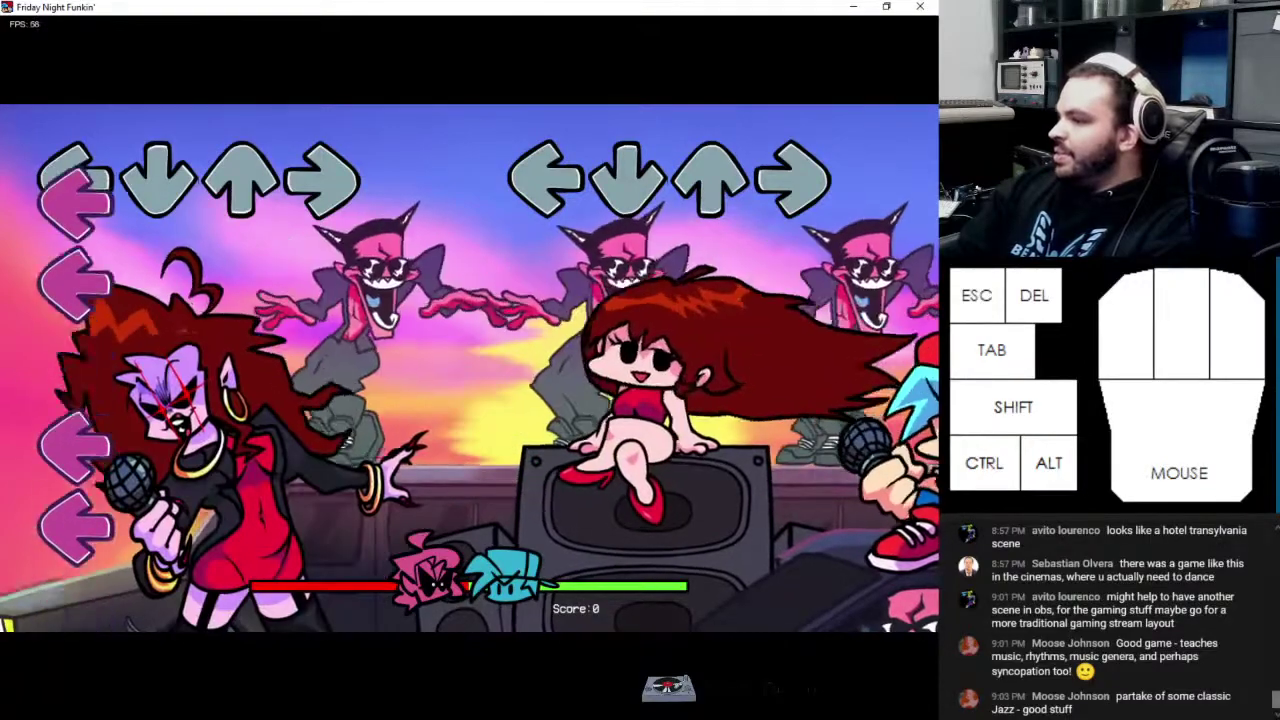
# Play the first Week 4 track on Hard to its end, hitting each arrow note as it reaches the player's matching target arrow
pyautogui.press('Right')
pyautogui.press('Right')
pyautogui.press('Right')
pyautogui.press('Right')
pyautogui.press('Right')
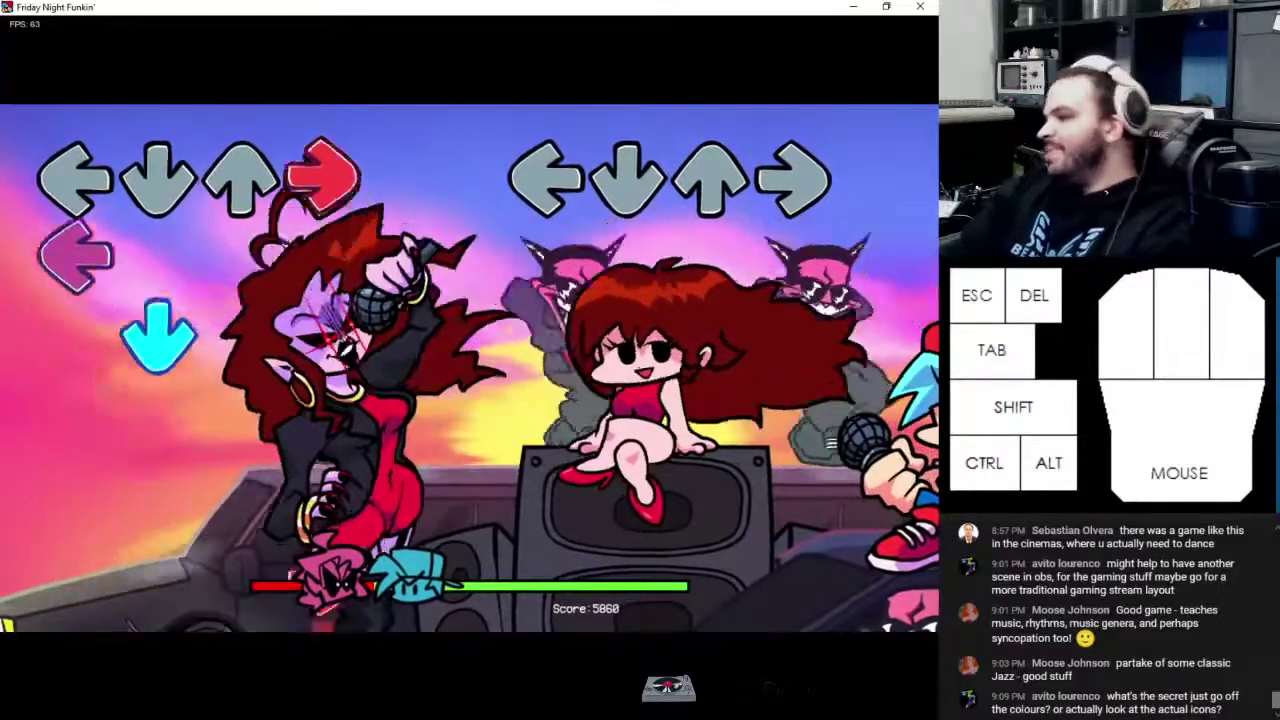
pyautogui.press('Right')
pyautogui.press('Left')
pyautogui.press('Right')
pyautogui.press('Up')
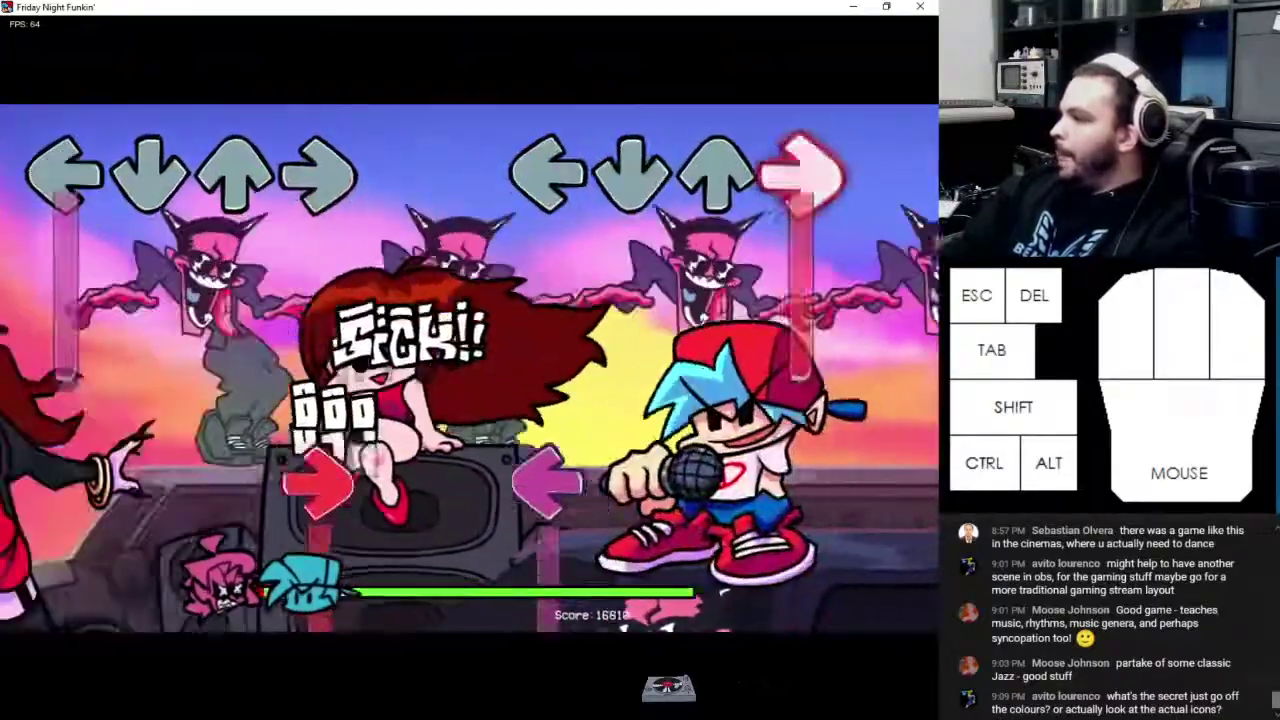
pyautogui.press('Left')
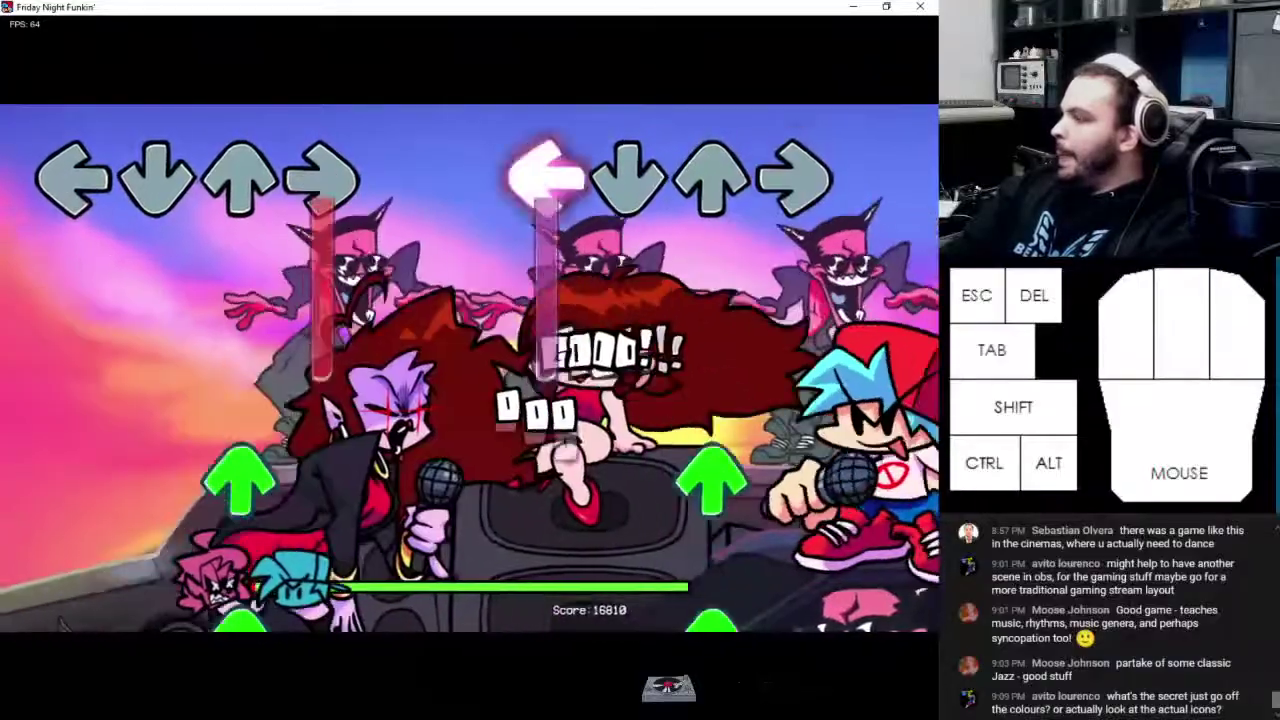
pyautogui.press('Right')
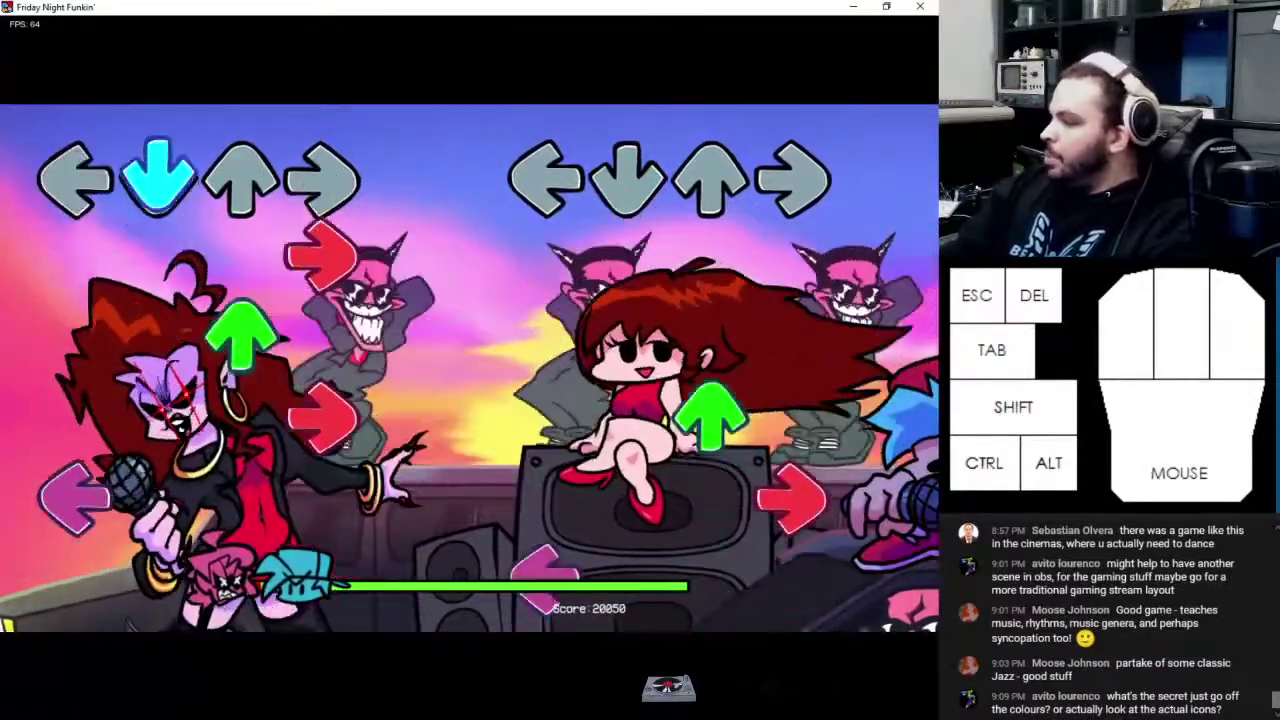
pyautogui.press('Left')
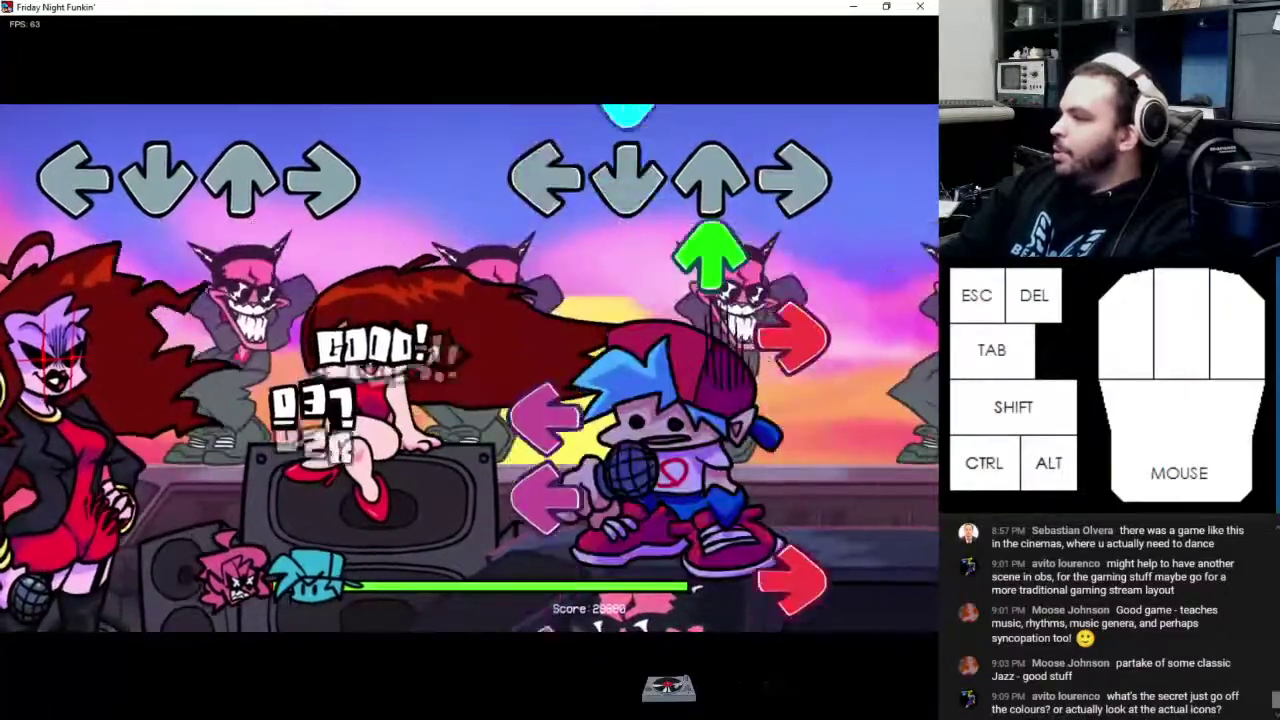
pyautogui.press('Left')
pyautogui.press('Left')
pyautogui.press('Left')
pyautogui.press('Down')
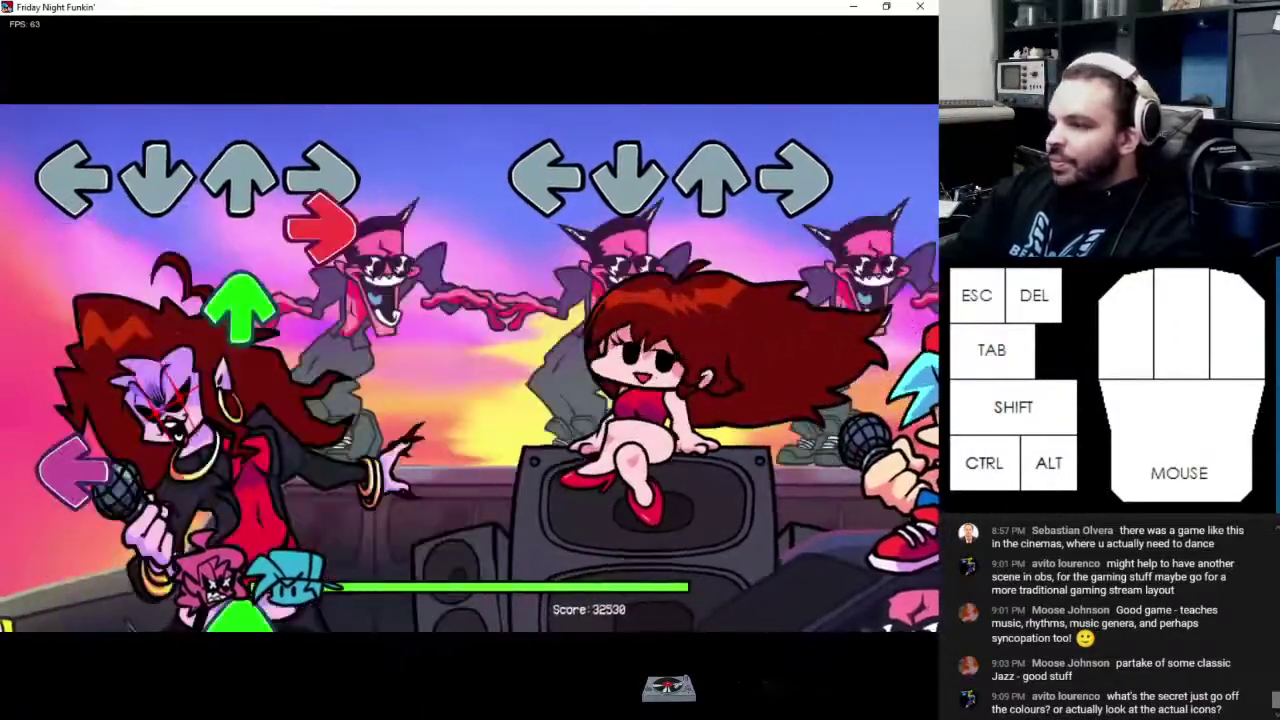
pyautogui.press('Right')
pyautogui.press('Left')
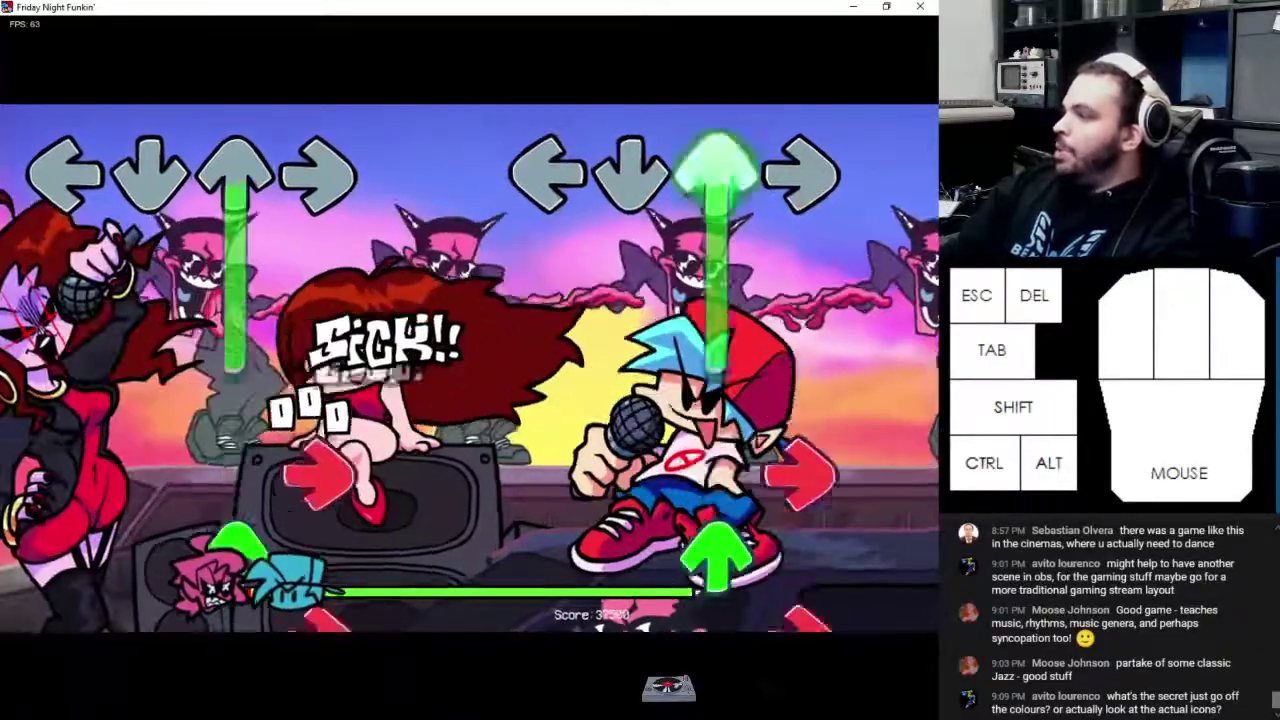
pyautogui.press('Left')
pyautogui.press('Right')
pyautogui.press('Left')
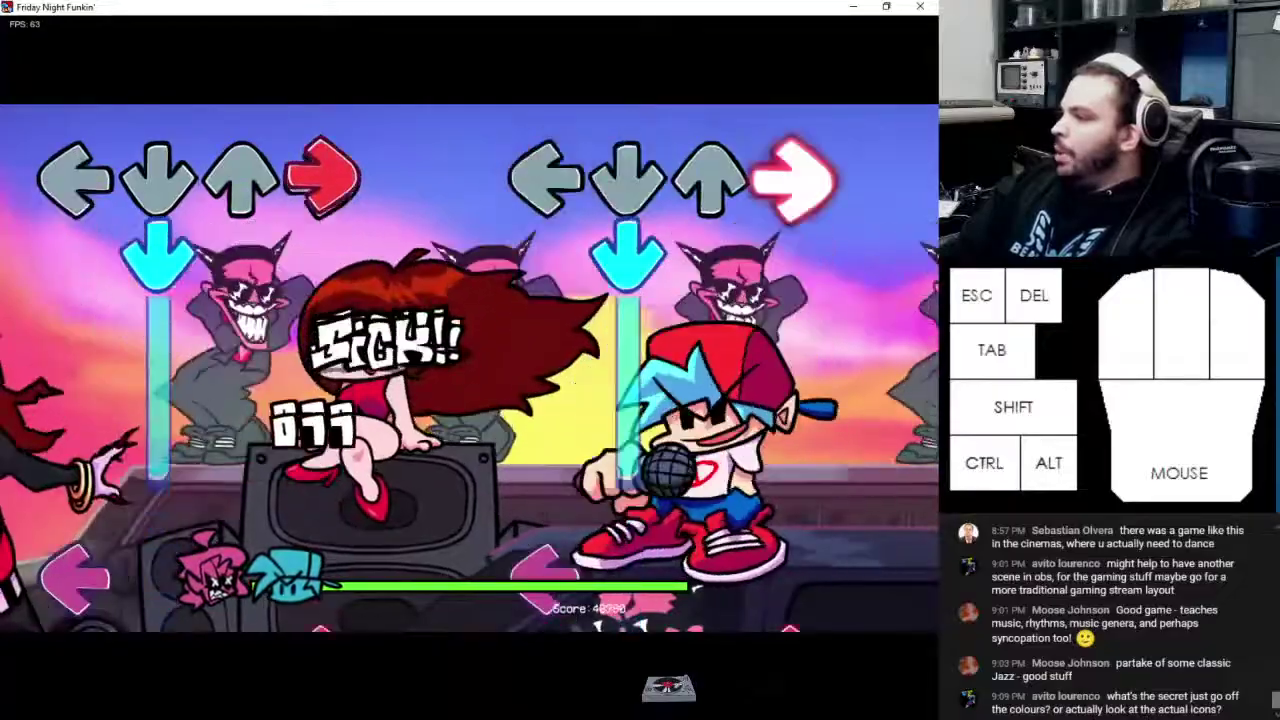
pyautogui.press('Left')
pyautogui.press('Right')
pyautogui.press('Left')
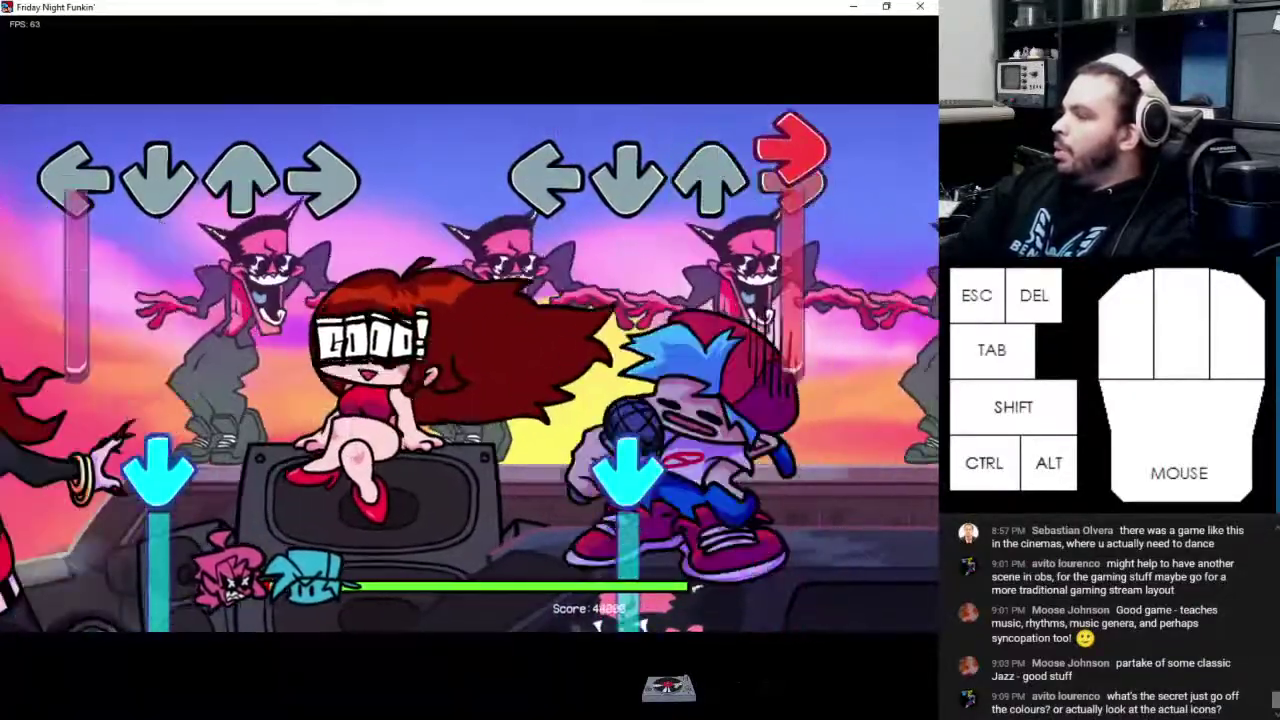
pyautogui.press('Down')
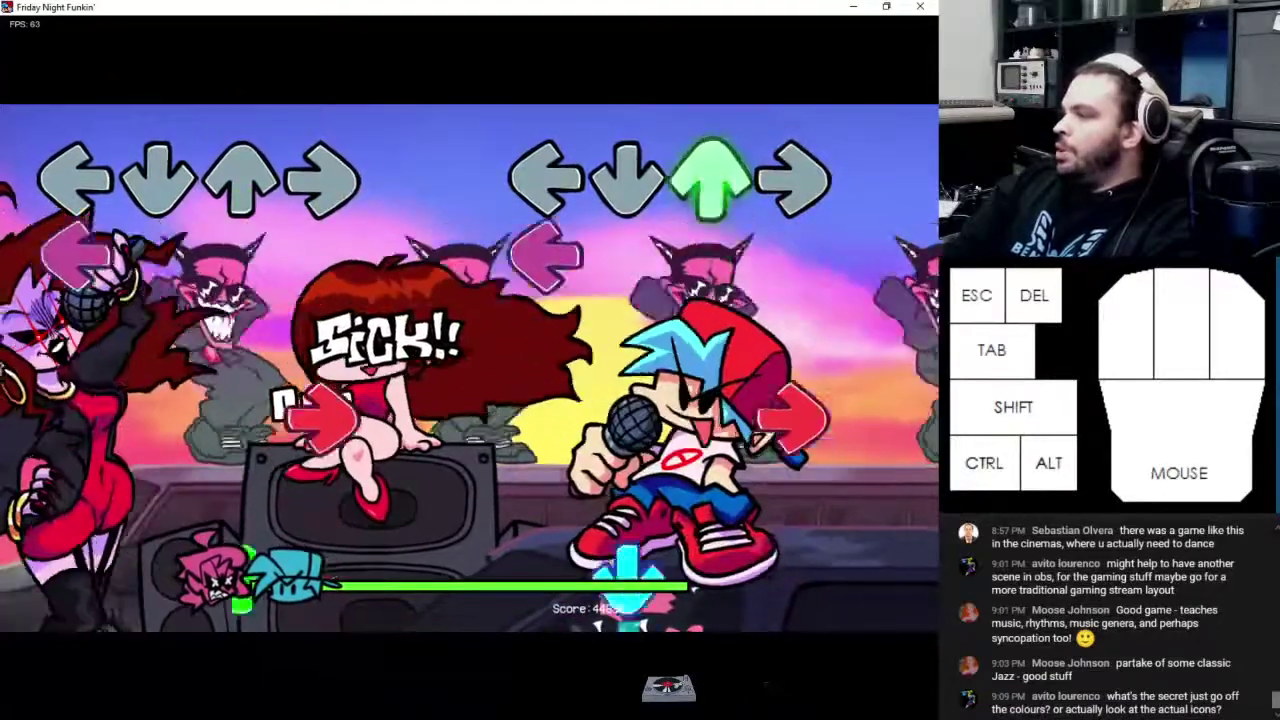
pyautogui.press('Down')
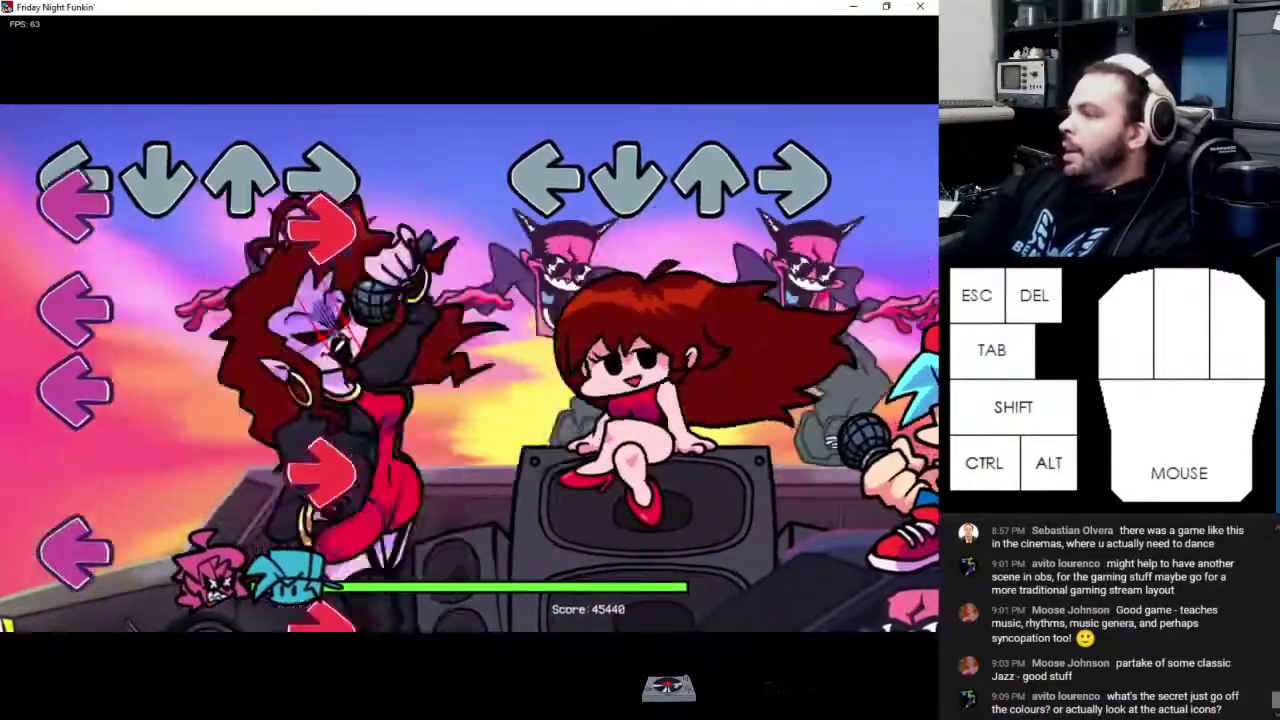
pyautogui.press('Up')
pyautogui.press('Right')
pyautogui.press('Down')
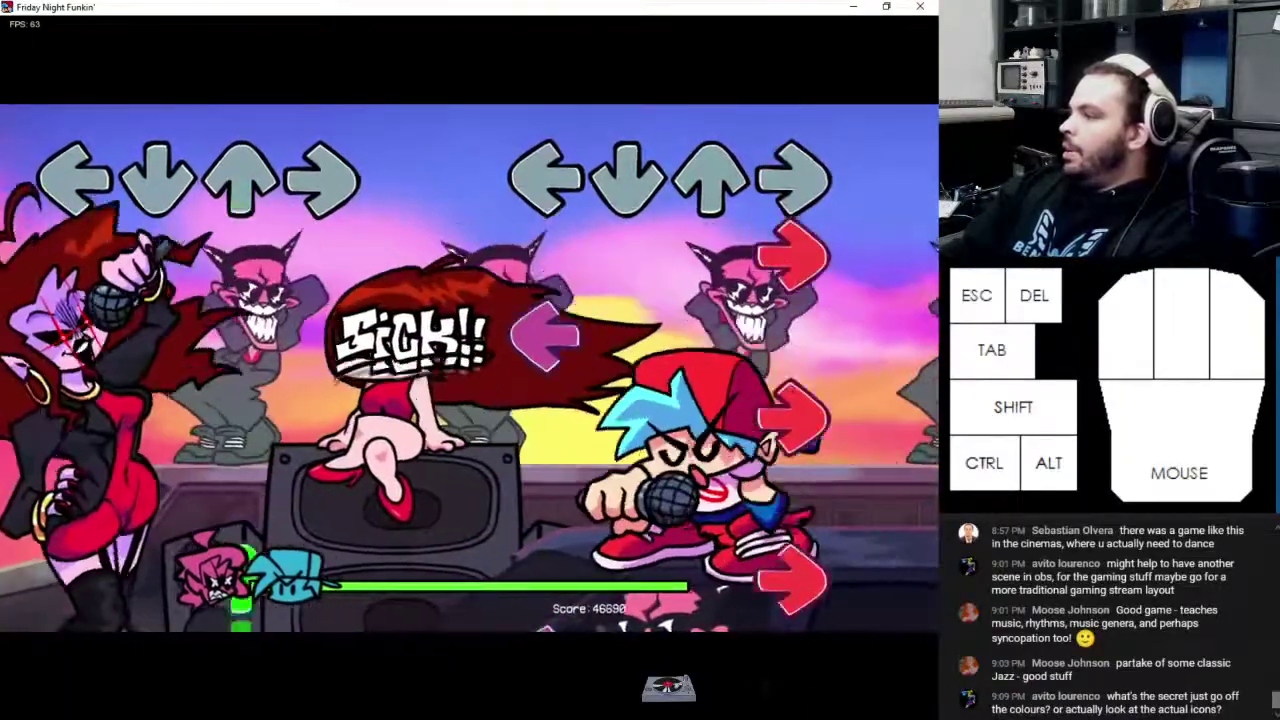
pyautogui.press('Right')
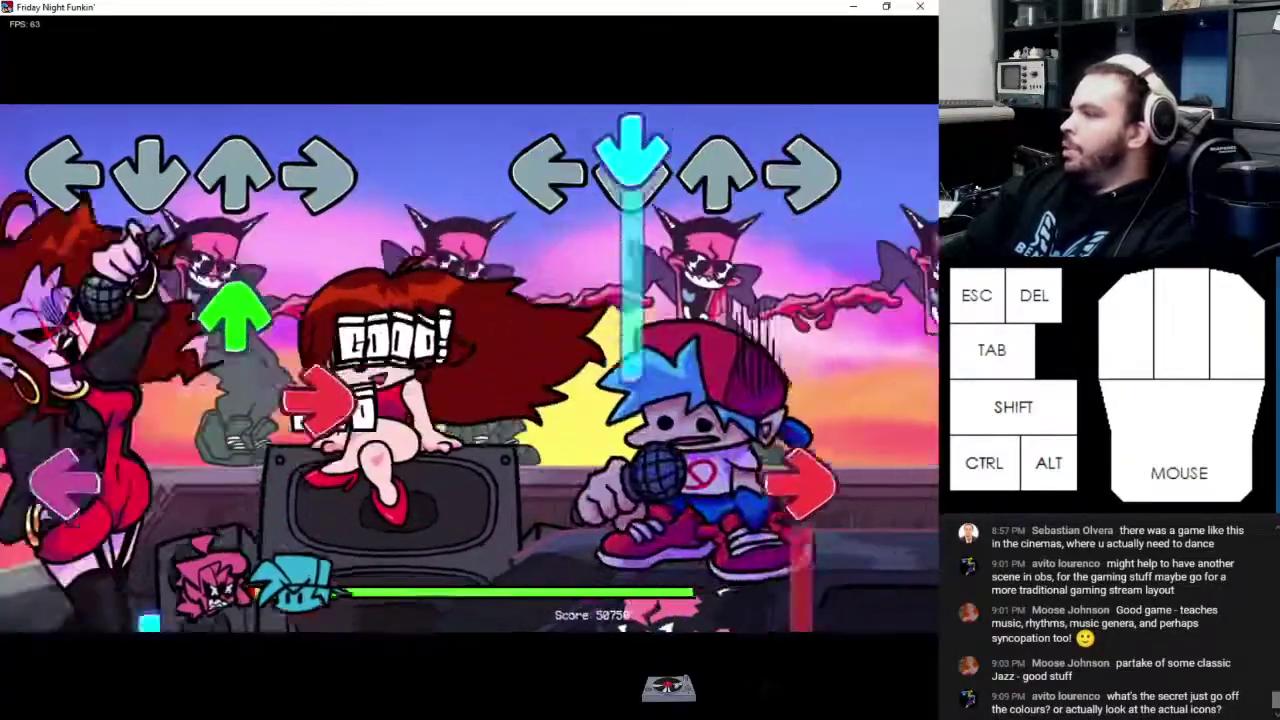
pyautogui.press('Right')
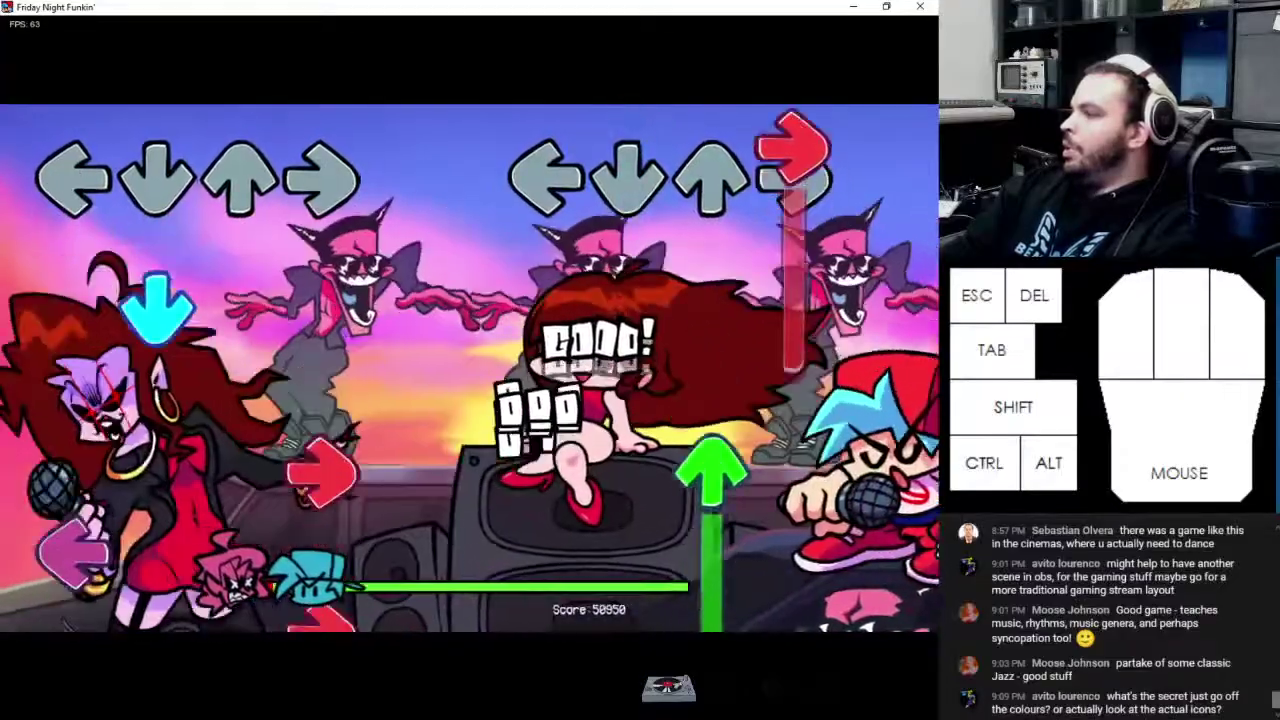
pyautogui.press('Right')
pyautogui.press('Down')
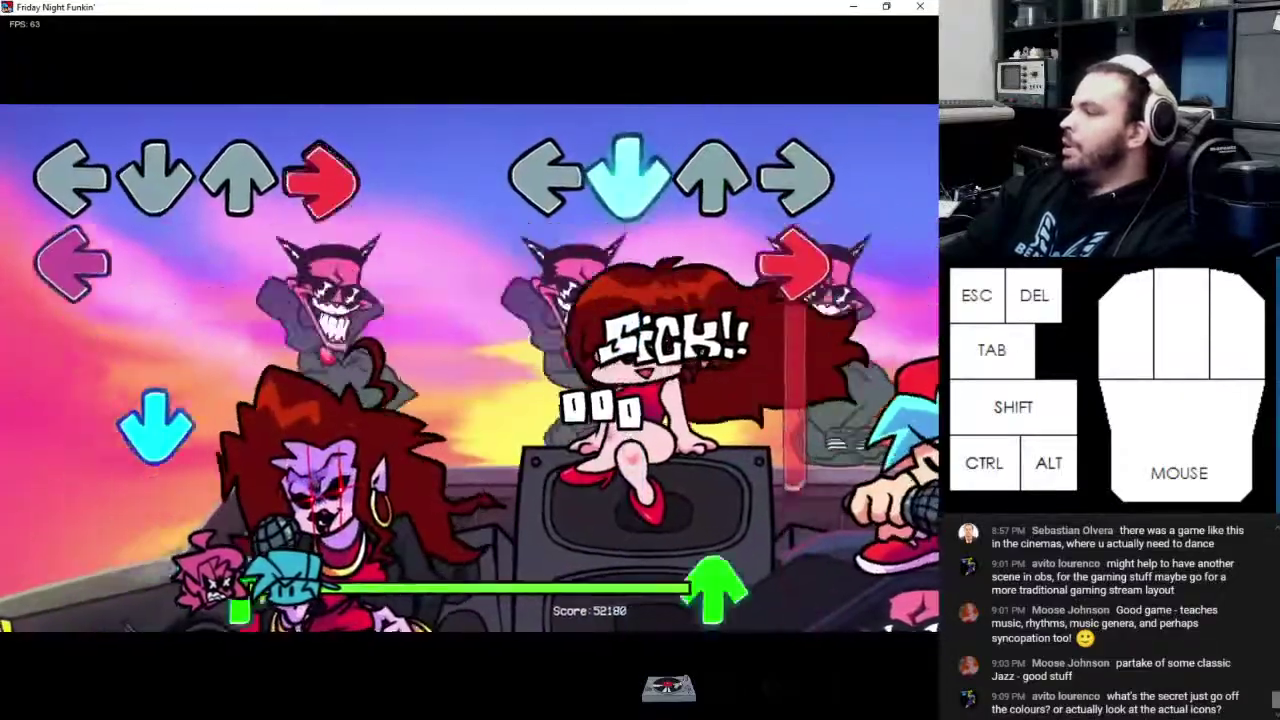
pyautogui.press('Right')
pyautogui.press('Up')
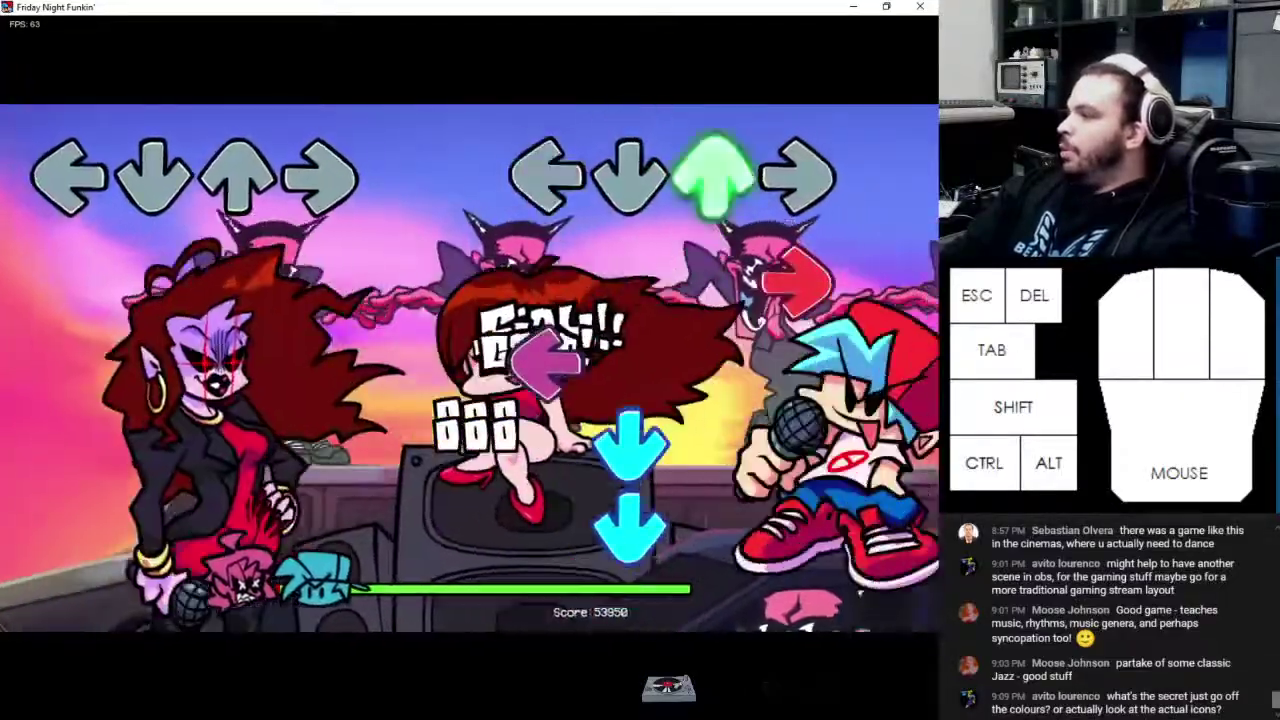
pyautogui.press('Down')
pyautogui.press('Right')
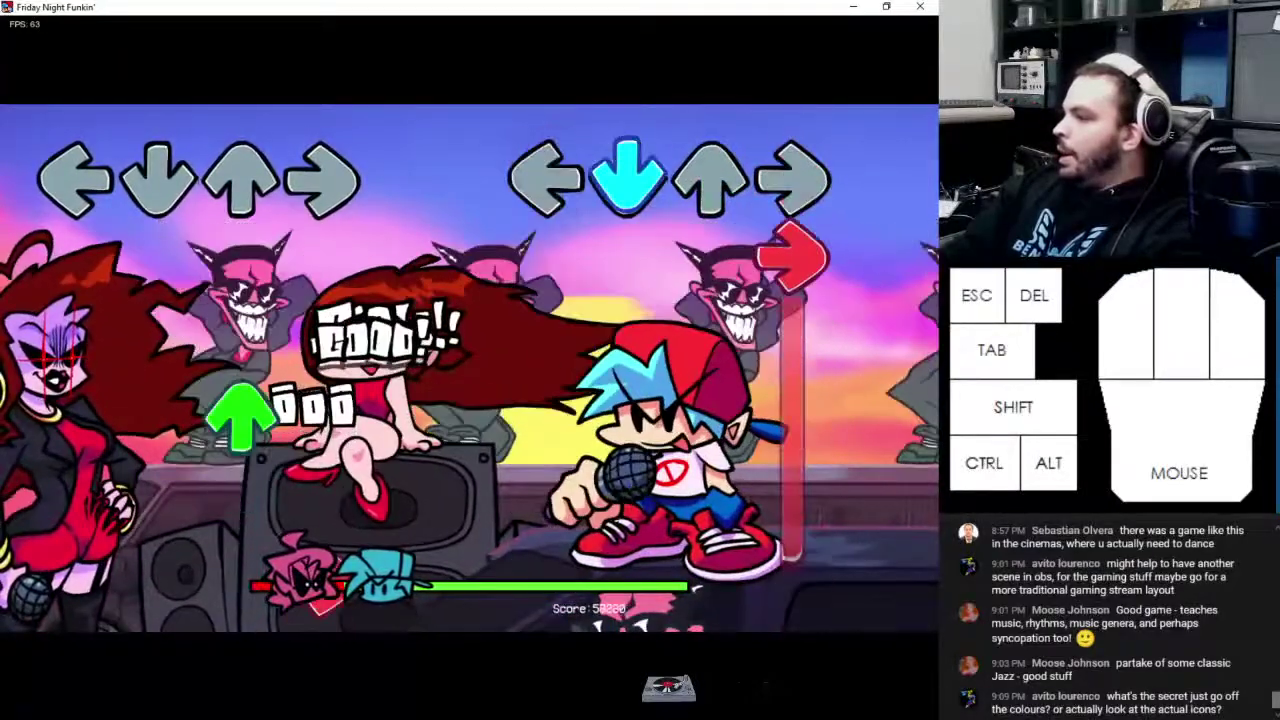
pyautogui.press('Right')
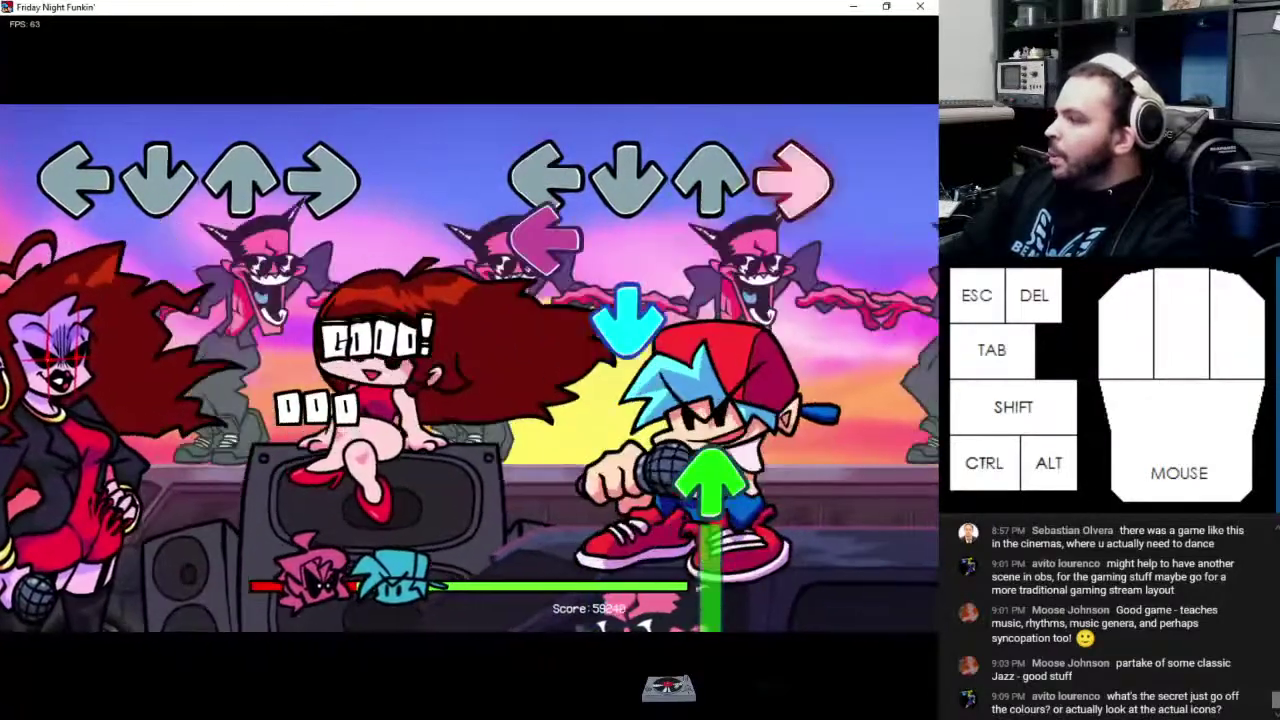
pyautogui.press('Up')
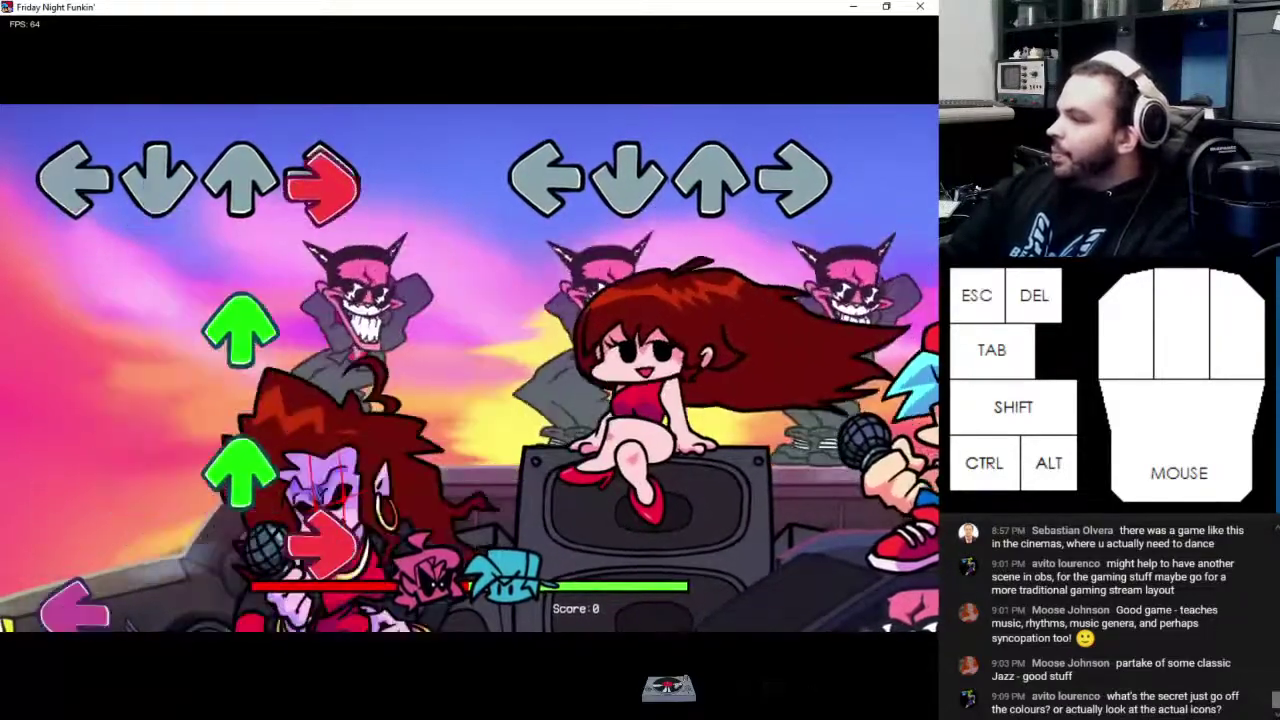
# Play the second Week 4 track on Hard to its end, hitting each arrow note as it reaches the player's matching target arrow
pyautogui.press('Left')
pyautogui.press('Up')
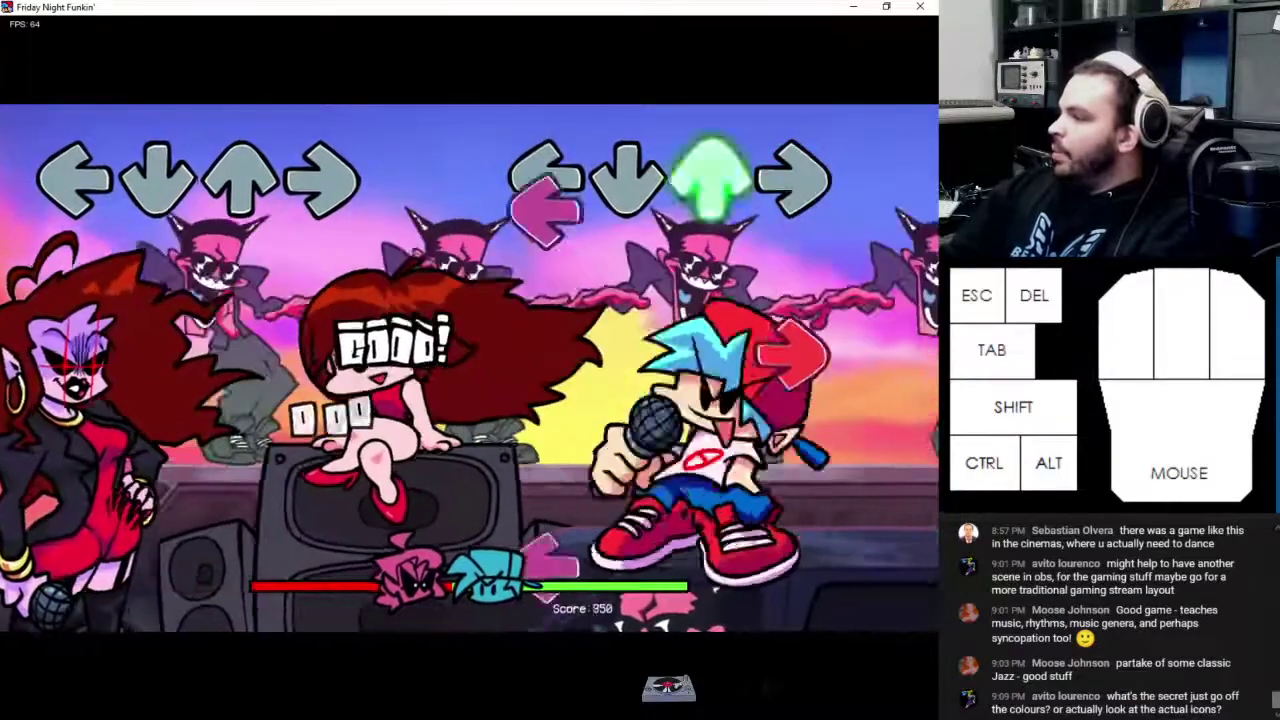
pyautogui.press('Left')
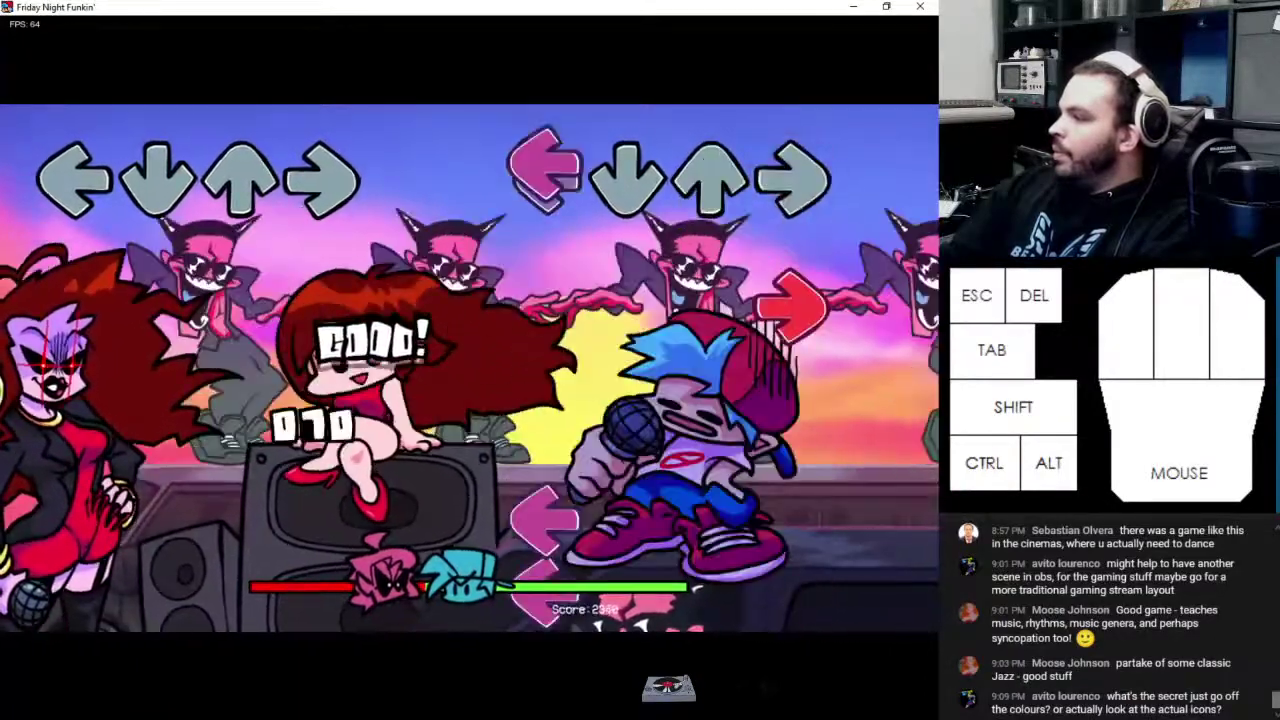
pyautogui.press('Left')
pyautogui.press('Left')
pyautogui.press('Left')
pyautogui.press('Right')
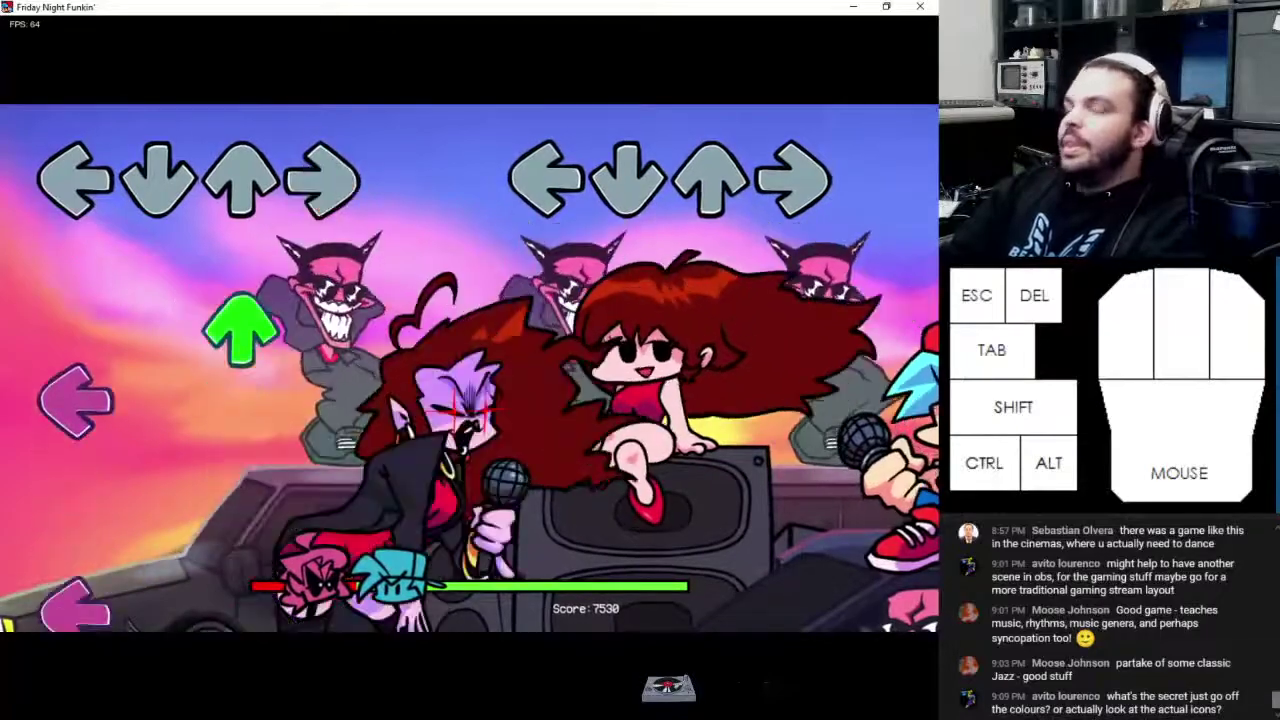
pyautogui.press('Up')
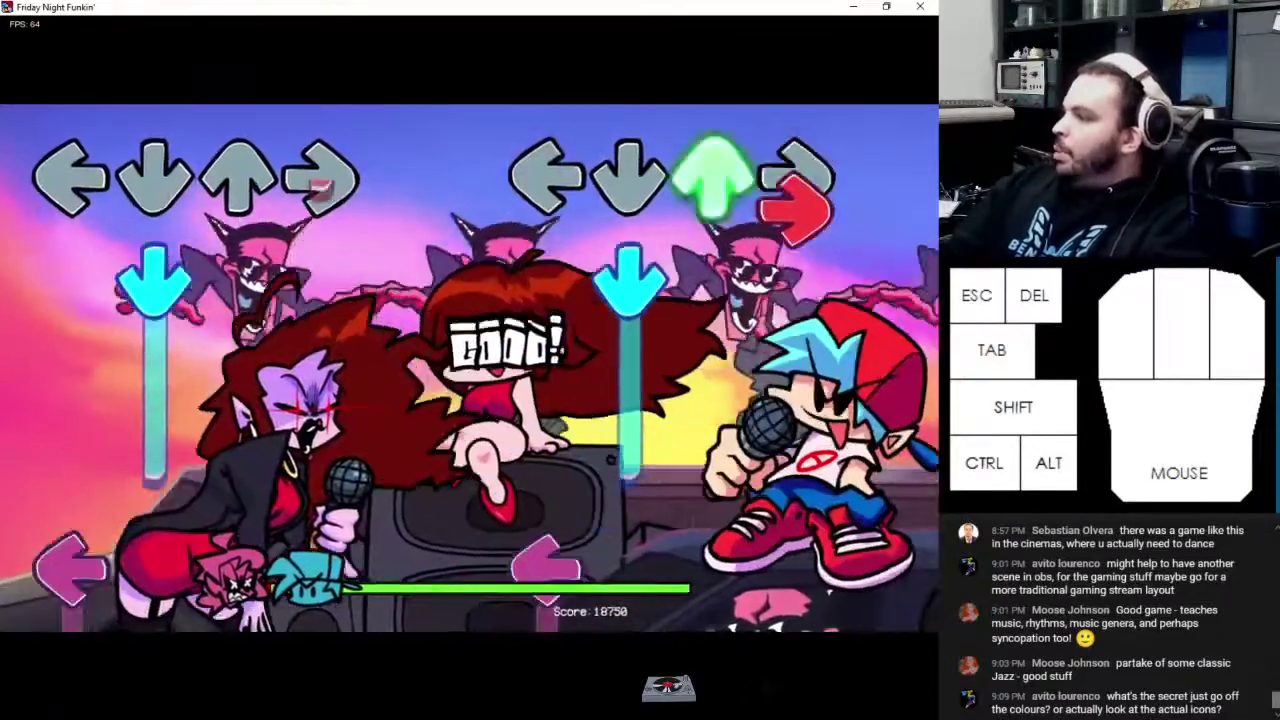
pyautogui.press('Up')
pyautogui.press('Left')
pyautogui.press('Down')
pyautogui.press('Up')
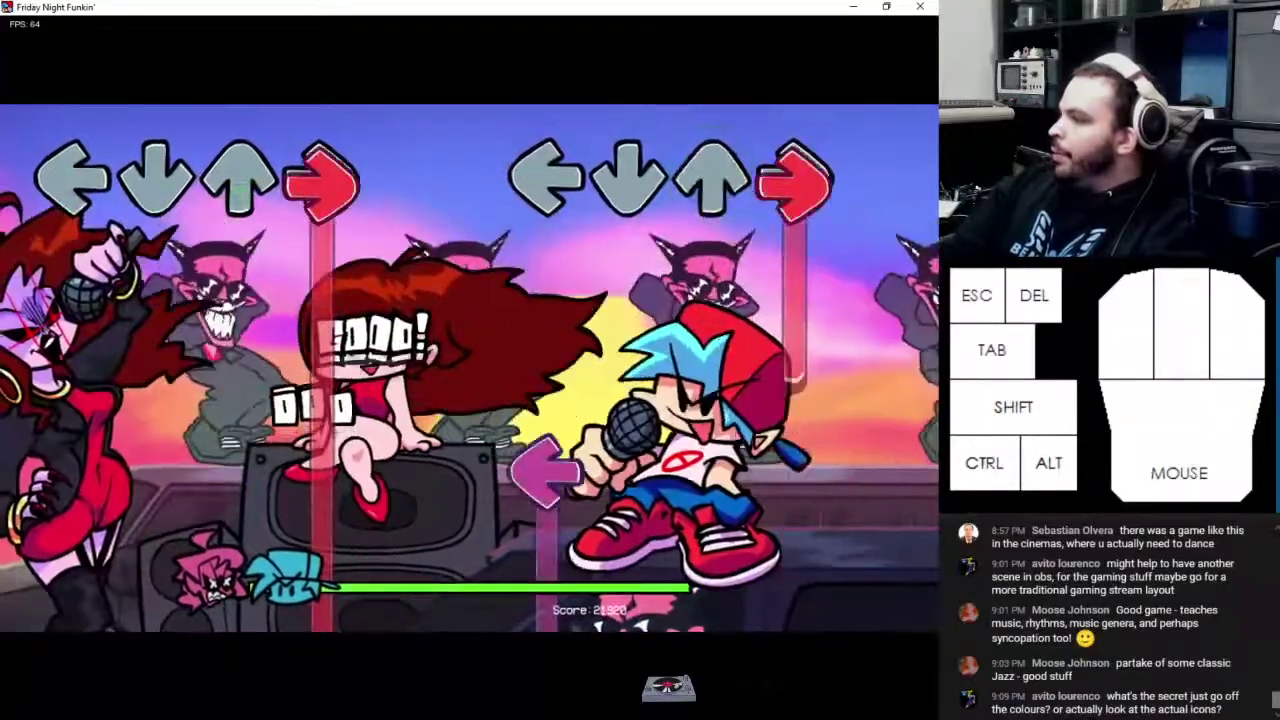
pyautogui.press('Up')
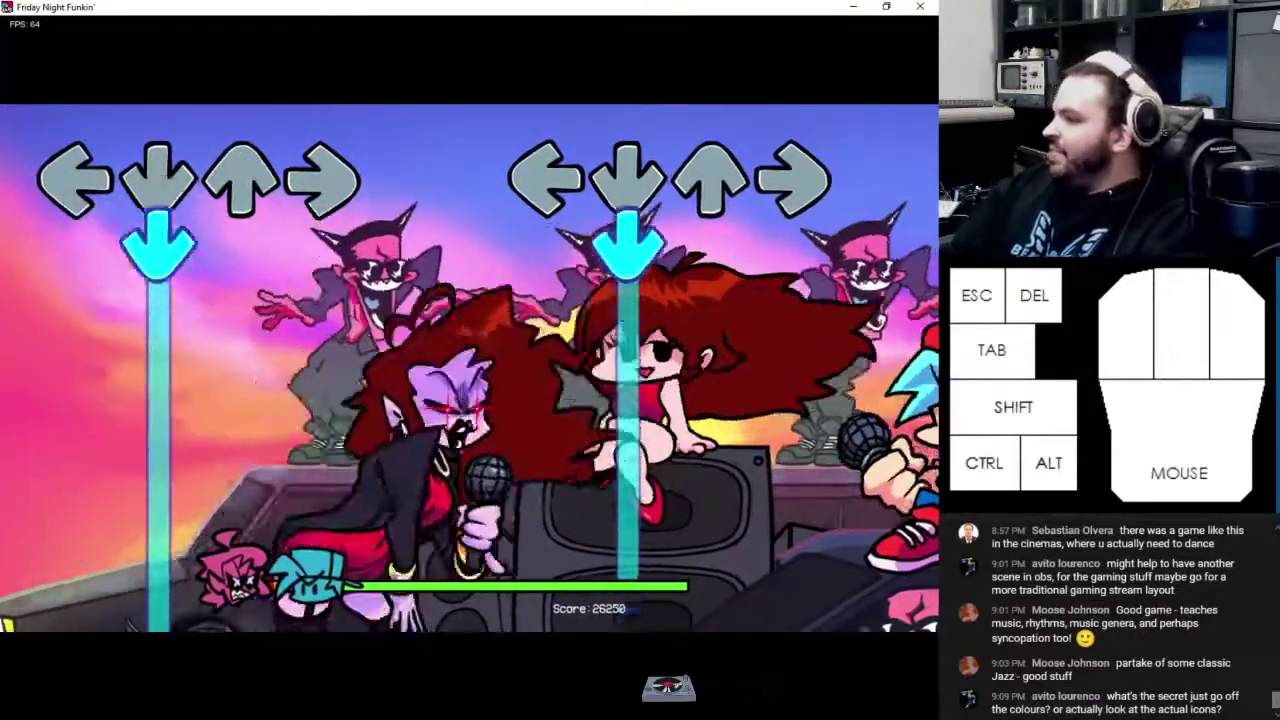
pyautogui.press('Down')
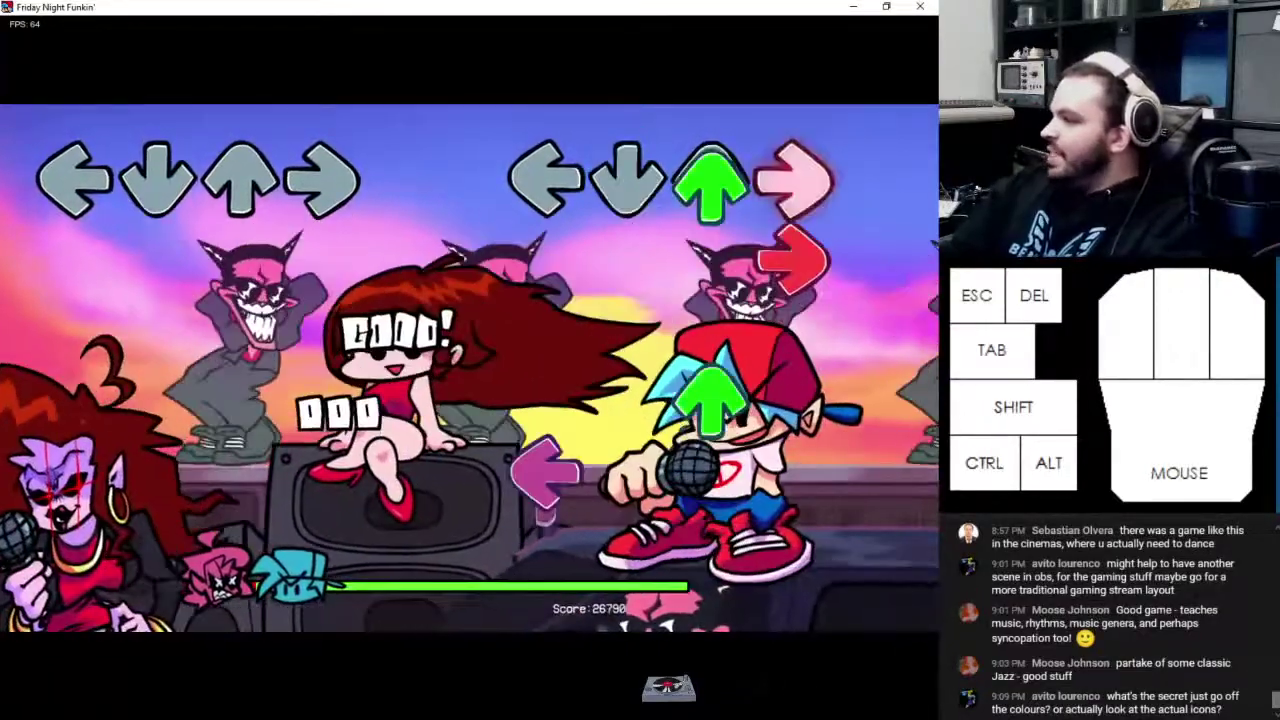
pyautogui.press('Up')
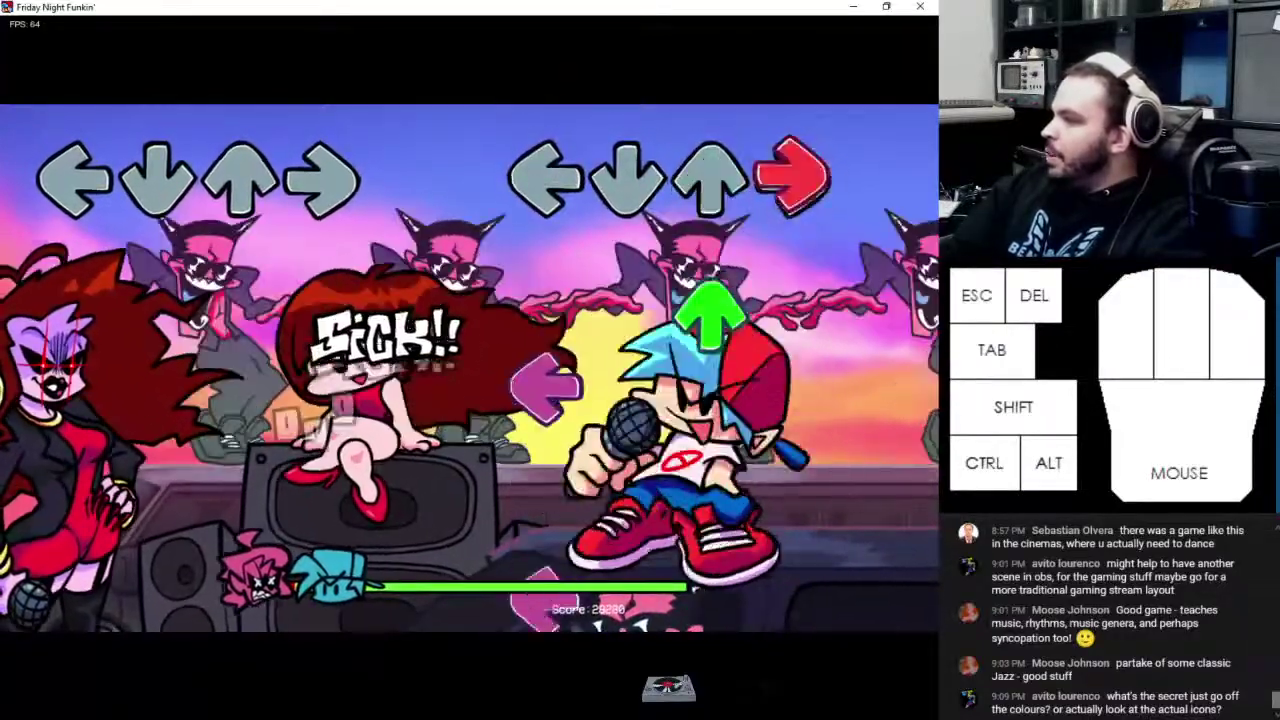
pyautogui.press('Up')
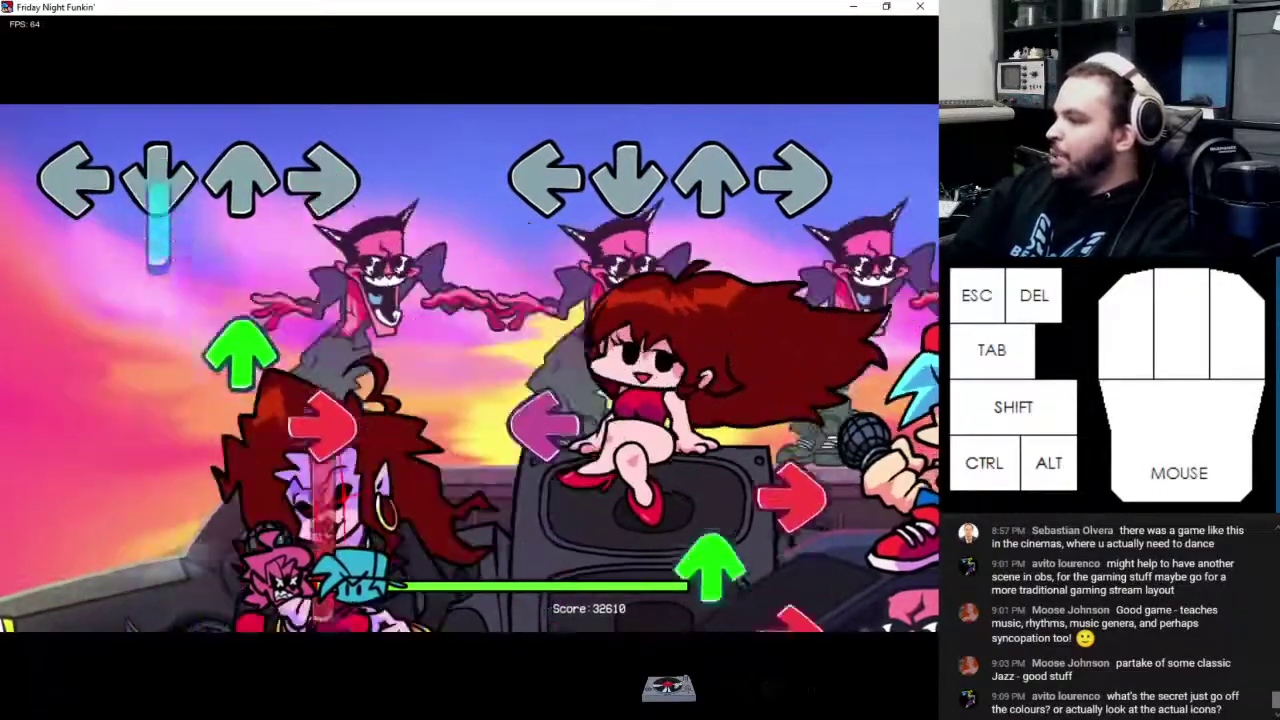
pyautogui.press('Left')
pyautogui.press('Right')
pyautogui.press('Up')
pyautogui.press('Down')
pyautogui.press('Left')
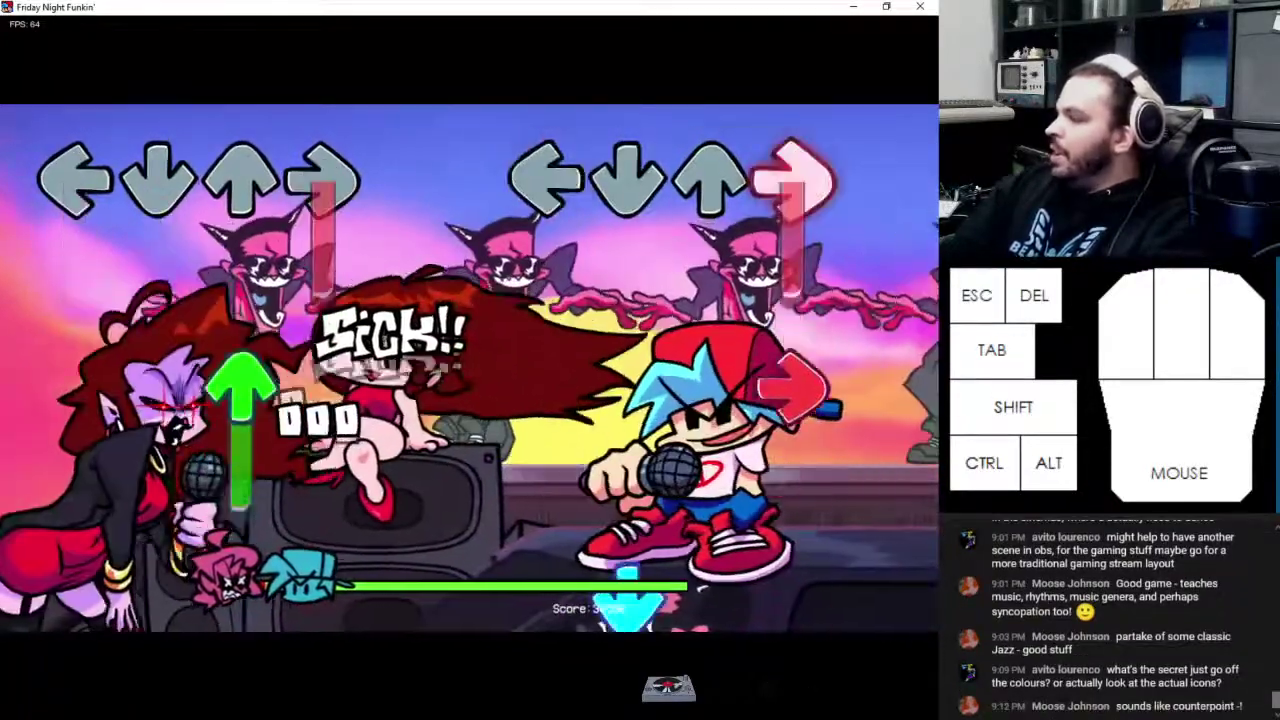
pyautogui.press('Up')
pyautogui.press('Right')
pyautogui.press('Up')
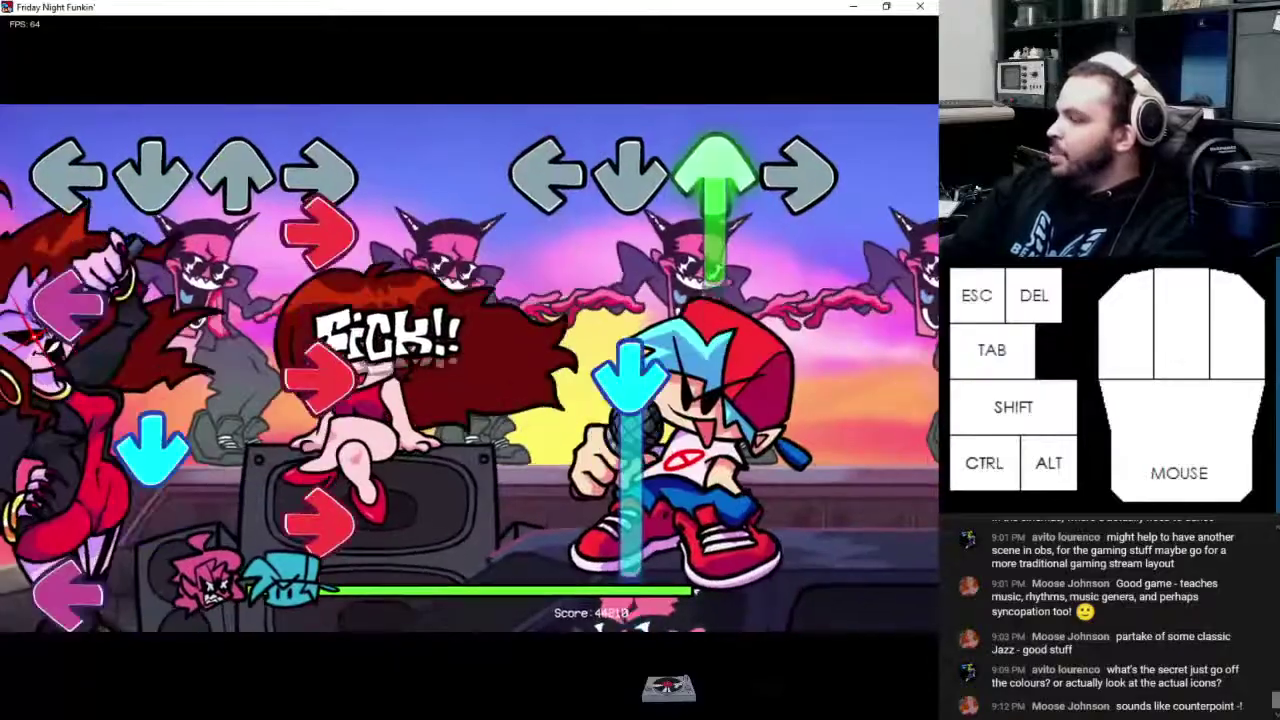
pyautogui.press('Right')
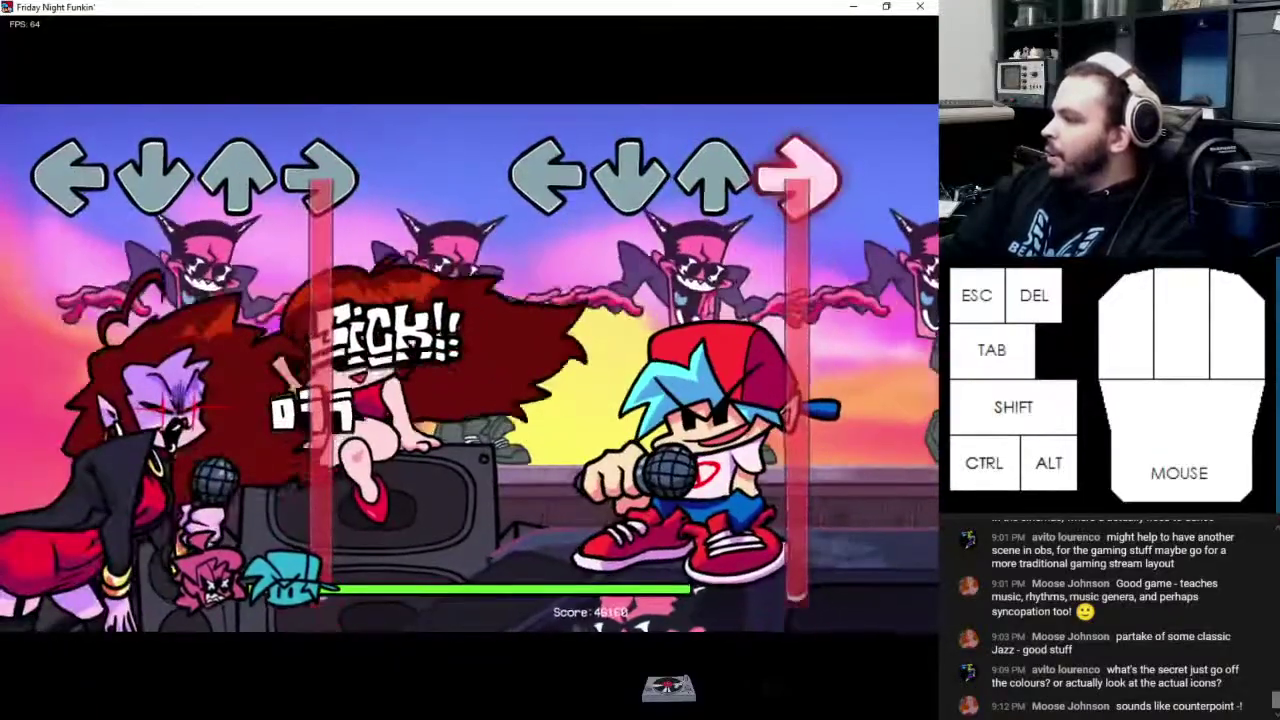
pyautogui.press('Down')
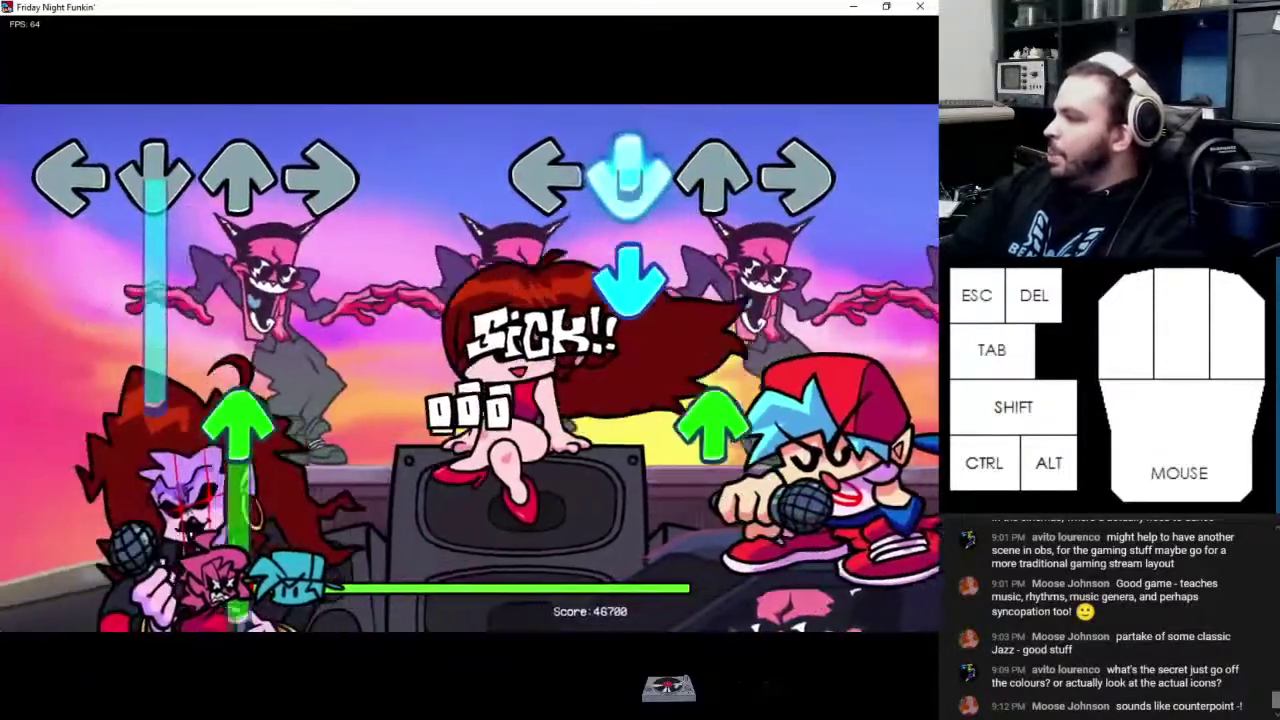
pyautogui.press('Up')
pyautogui.press('Right')
pyautogui.press('Up')
pyautogui.press('Down')
pyautogui.press('Down')
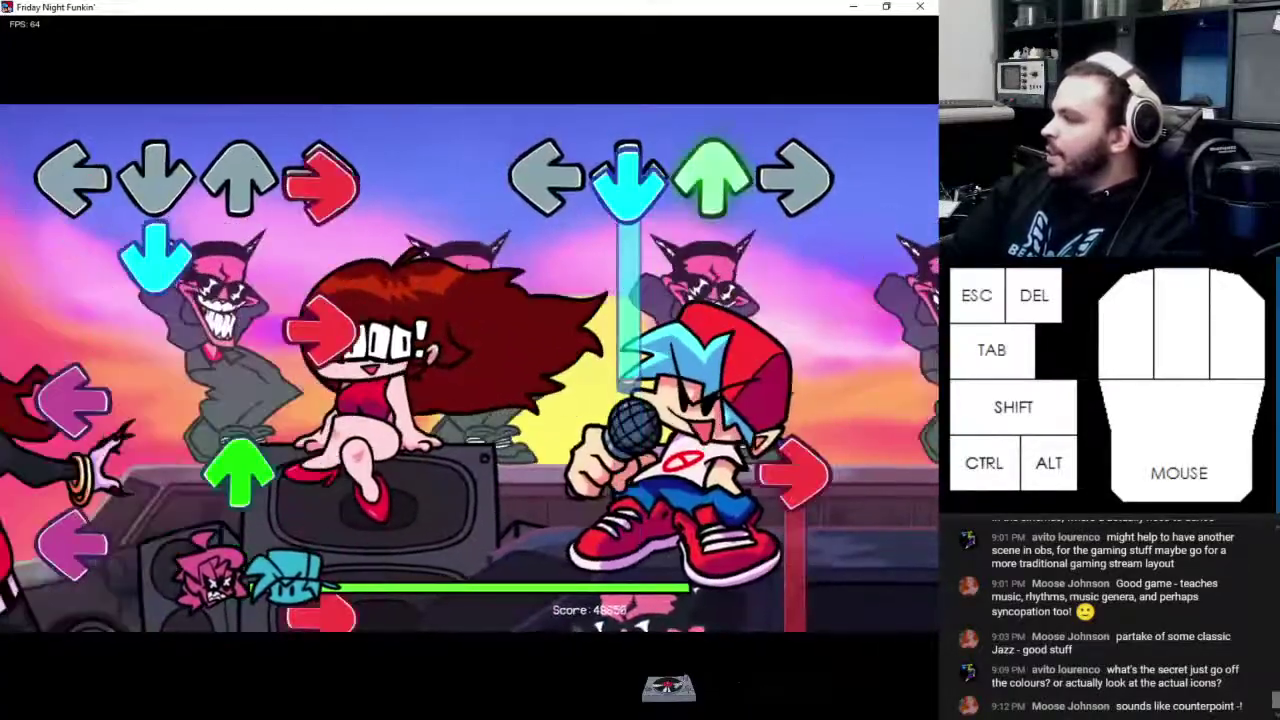
pyautogui.press('Right')
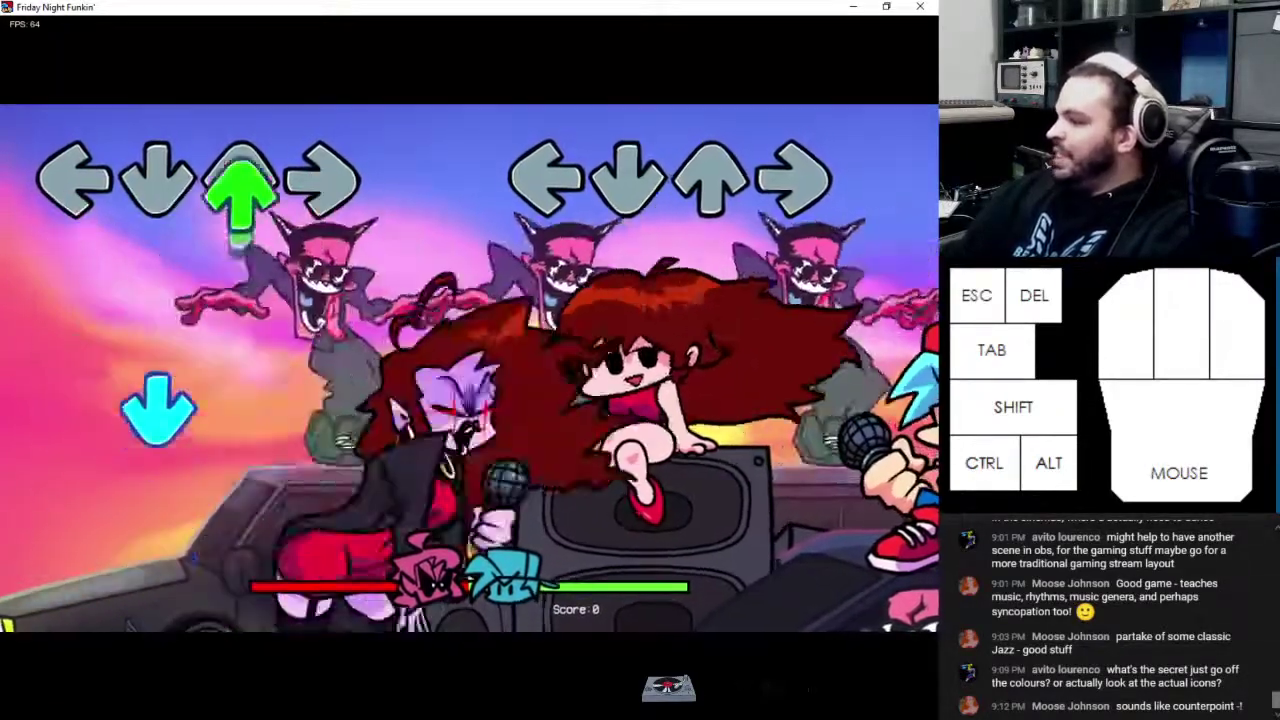
# Play the third Week 4 track on Hard to its end, hitting each arrow note as it reaches the player's matching target arrow
pyautogui.press('Down')
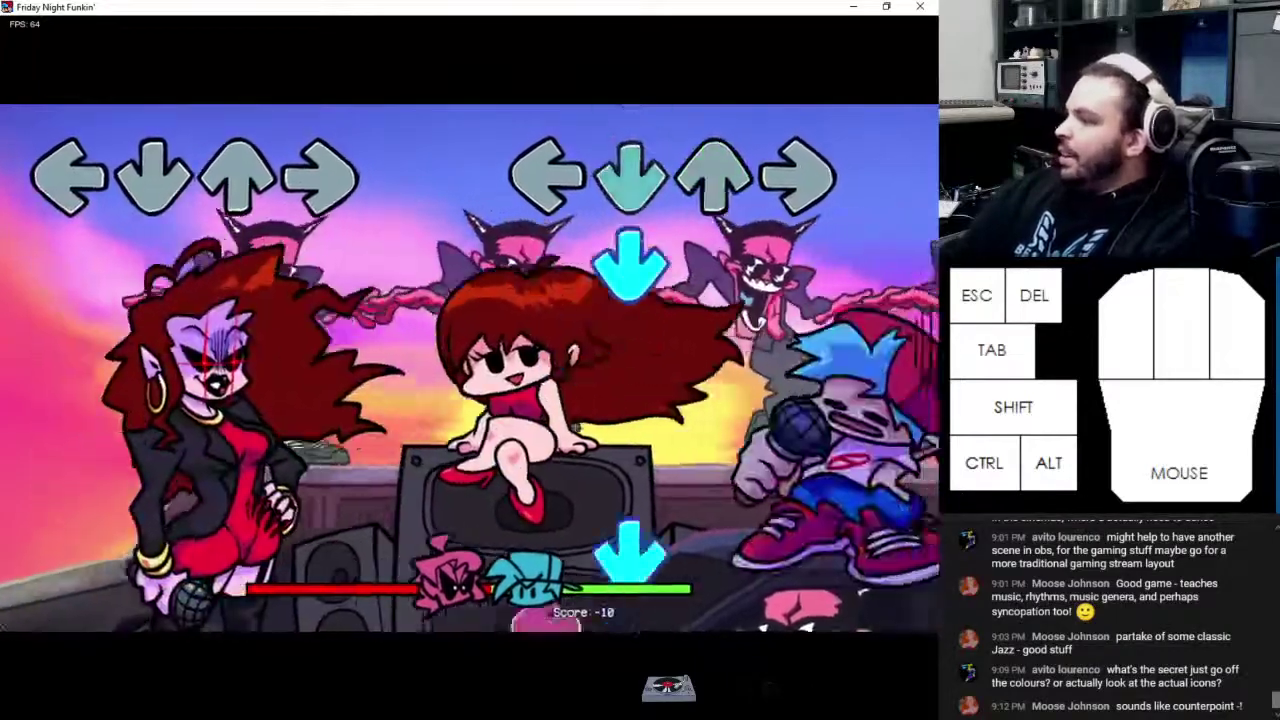
pyautogui.press('Down')
pyautogui.press('Down')
pyautogui.press('Down')
pyautogui.press('Down')
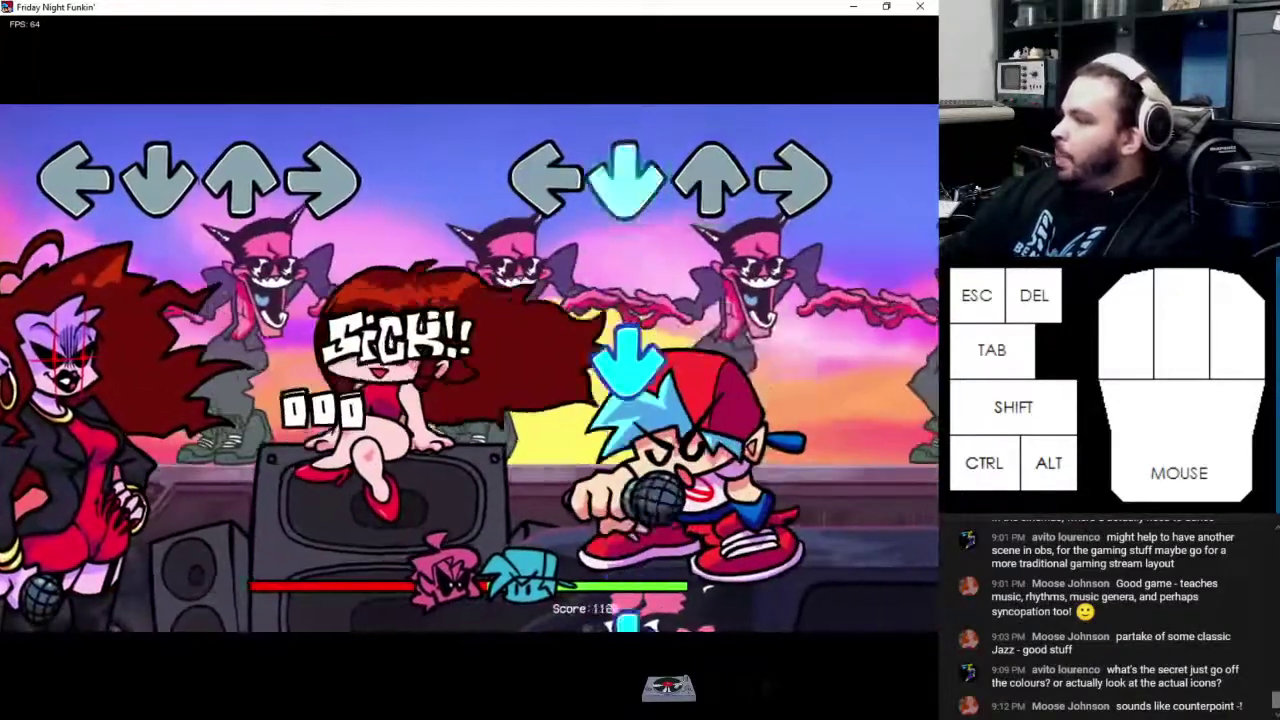
pyautogui.press('Down')
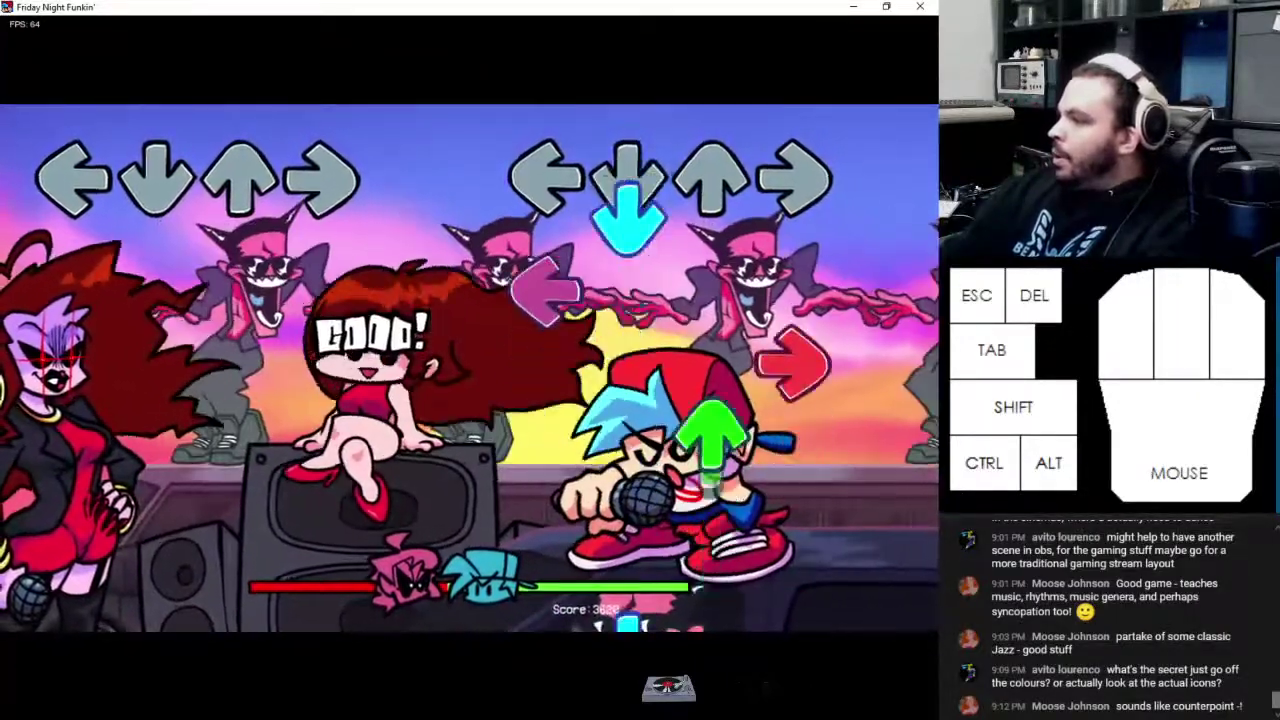
pyautogui.press('Down')
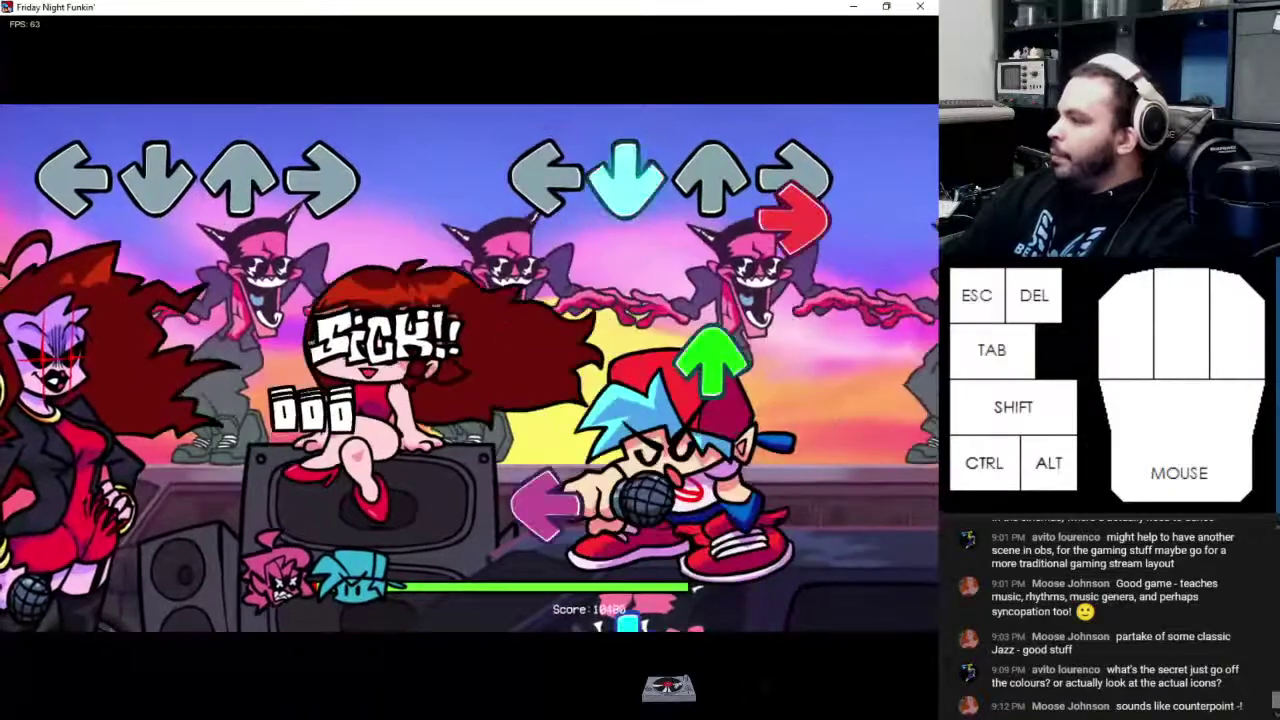
pyautogui.press('Down')
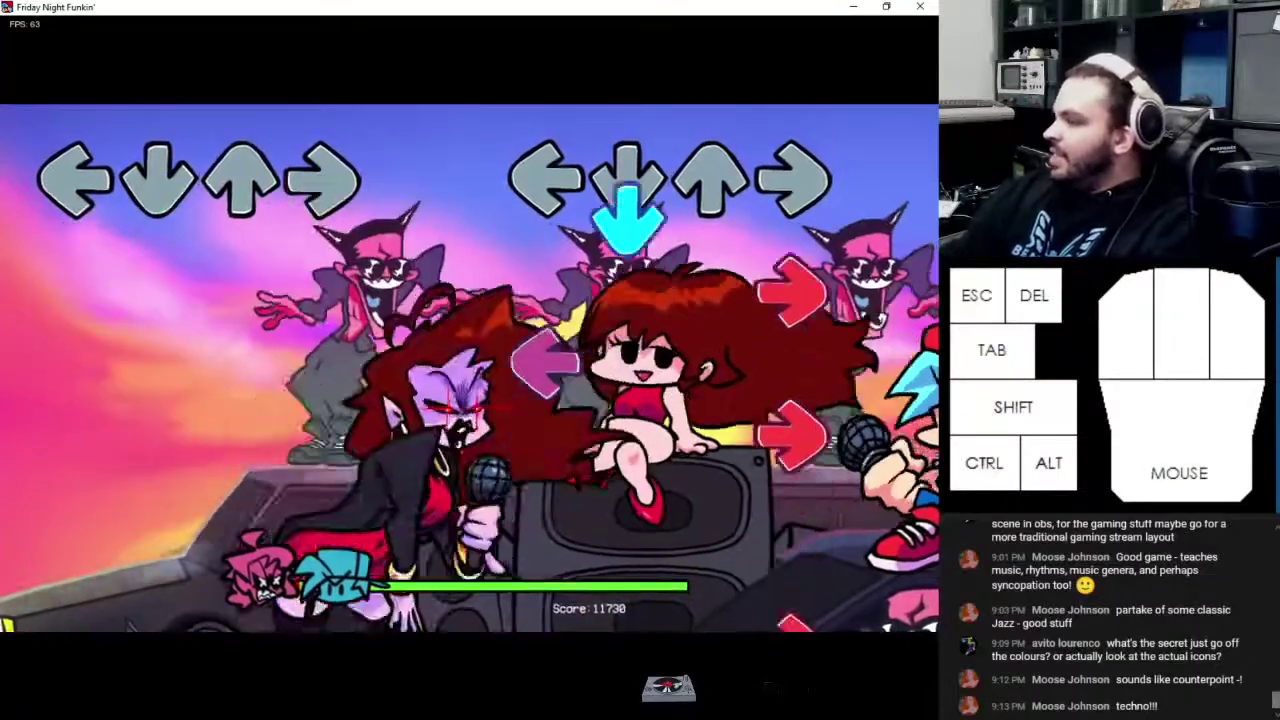
pyautogui.press('Down')
pyautogui.press('Down')
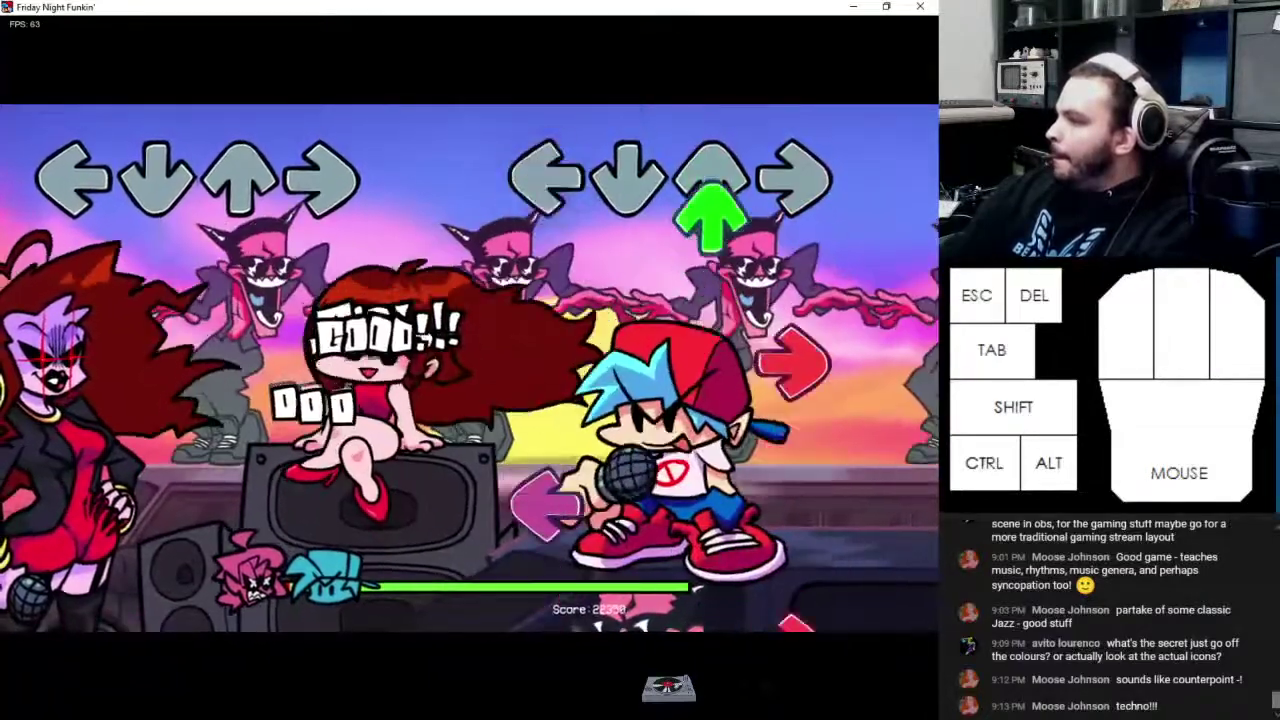
pyautogui.press('Right')
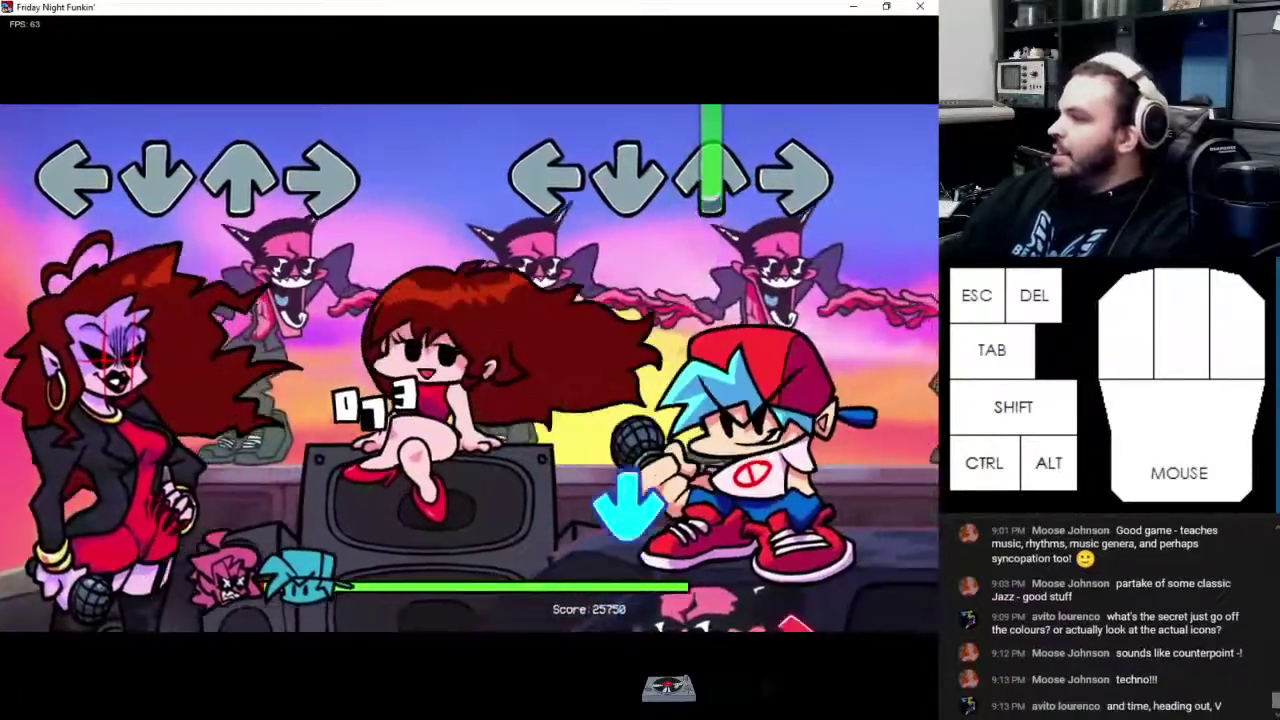
pyautogui.press('Right')
pyautogui.press('Left')
pyautogui.press('Right')
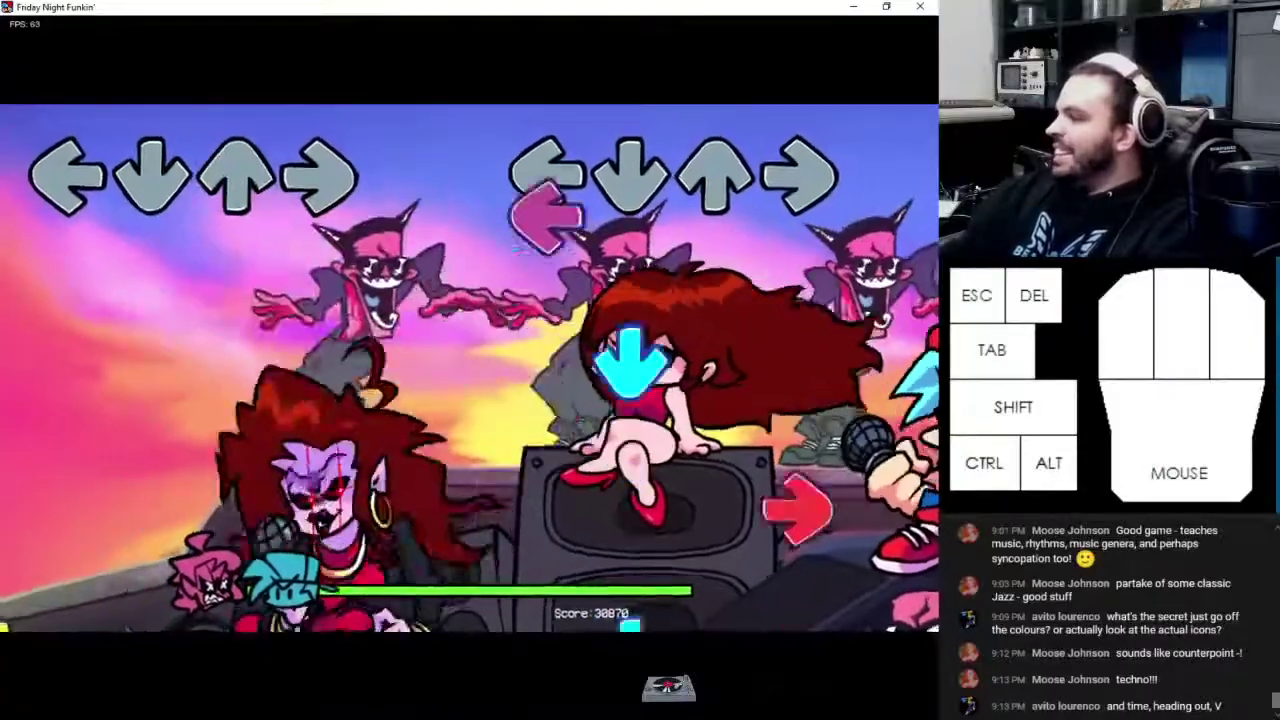
pyautogui.press('Down')
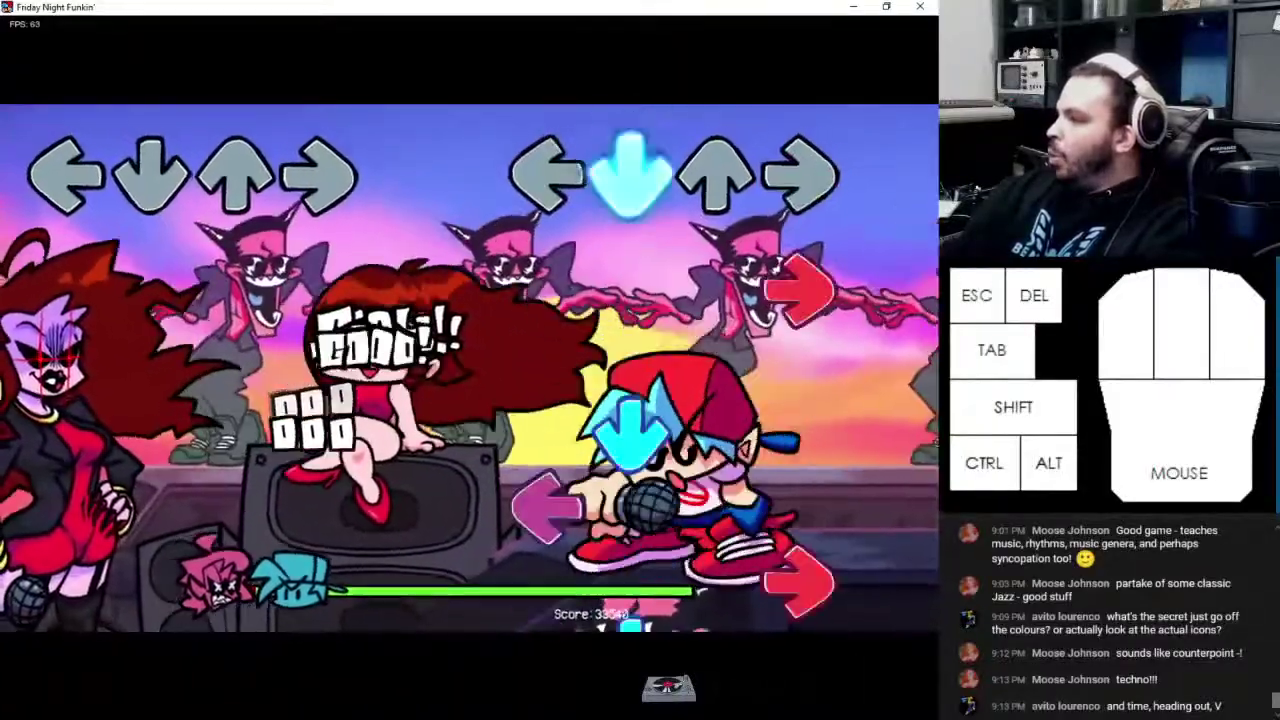
pyautogui.press('Right')
pyautogui.press('Up')
pyautogui.press('Right')
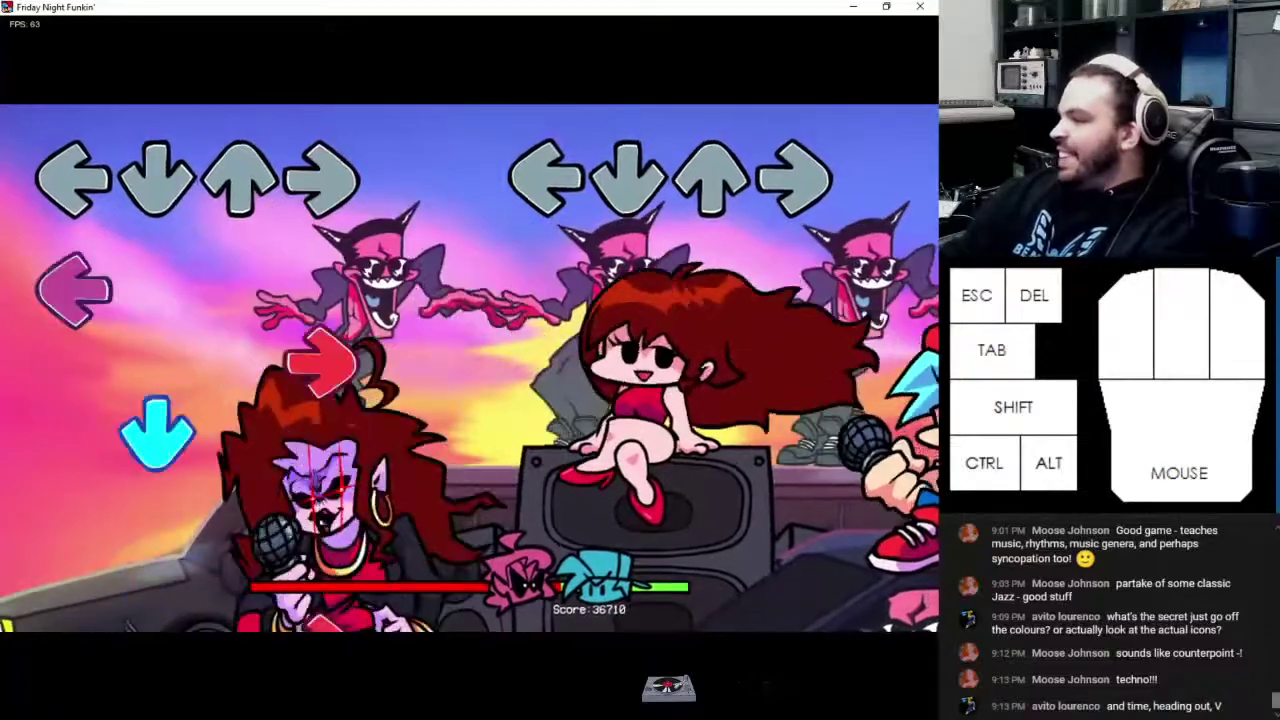
pyautogui.press('Up')
pyautogui.press('Right')
pyautogui.press('Right')
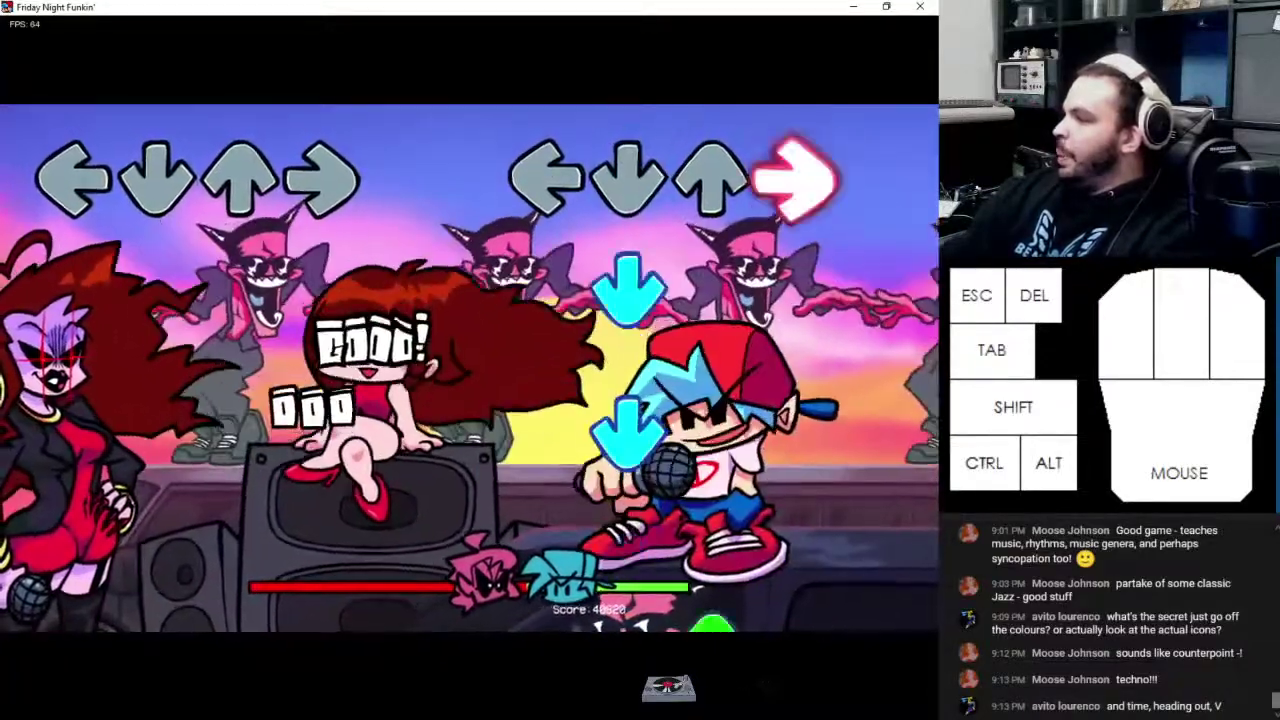
pyautogui.press('Right')
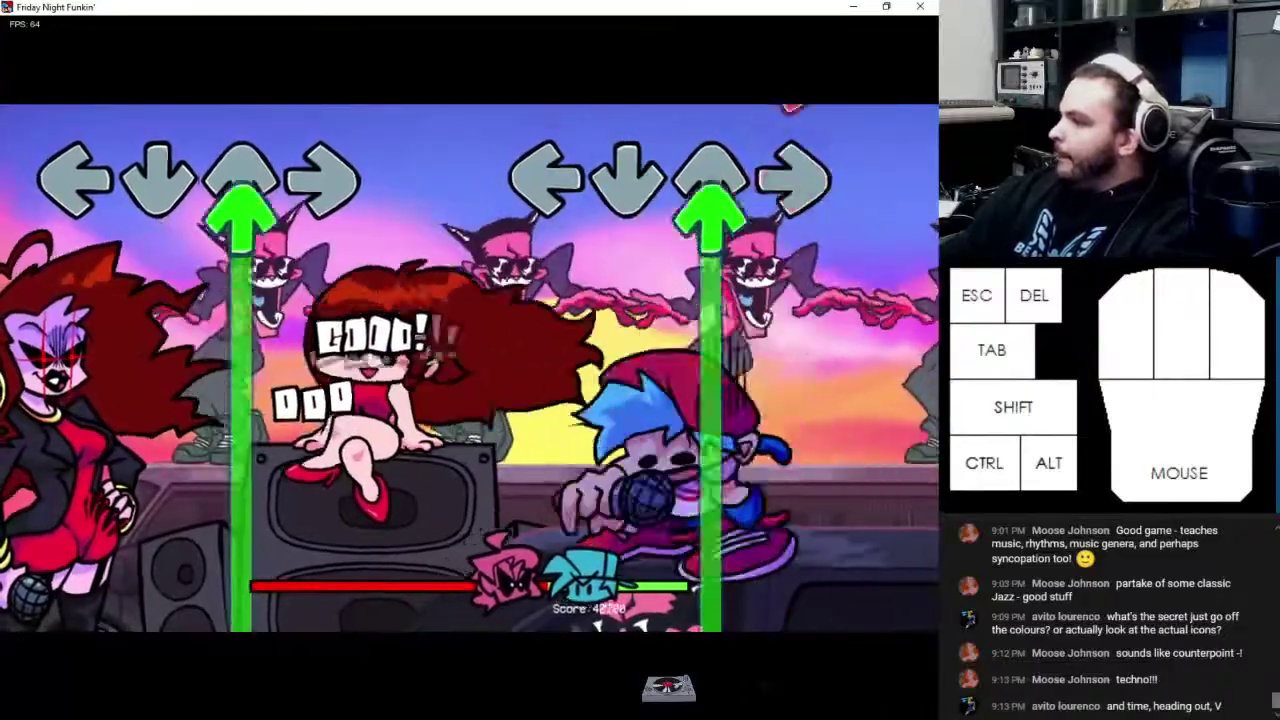
pyautogui.press('Up')
pyautogui.press('Right')
pyautogui.press('Down')
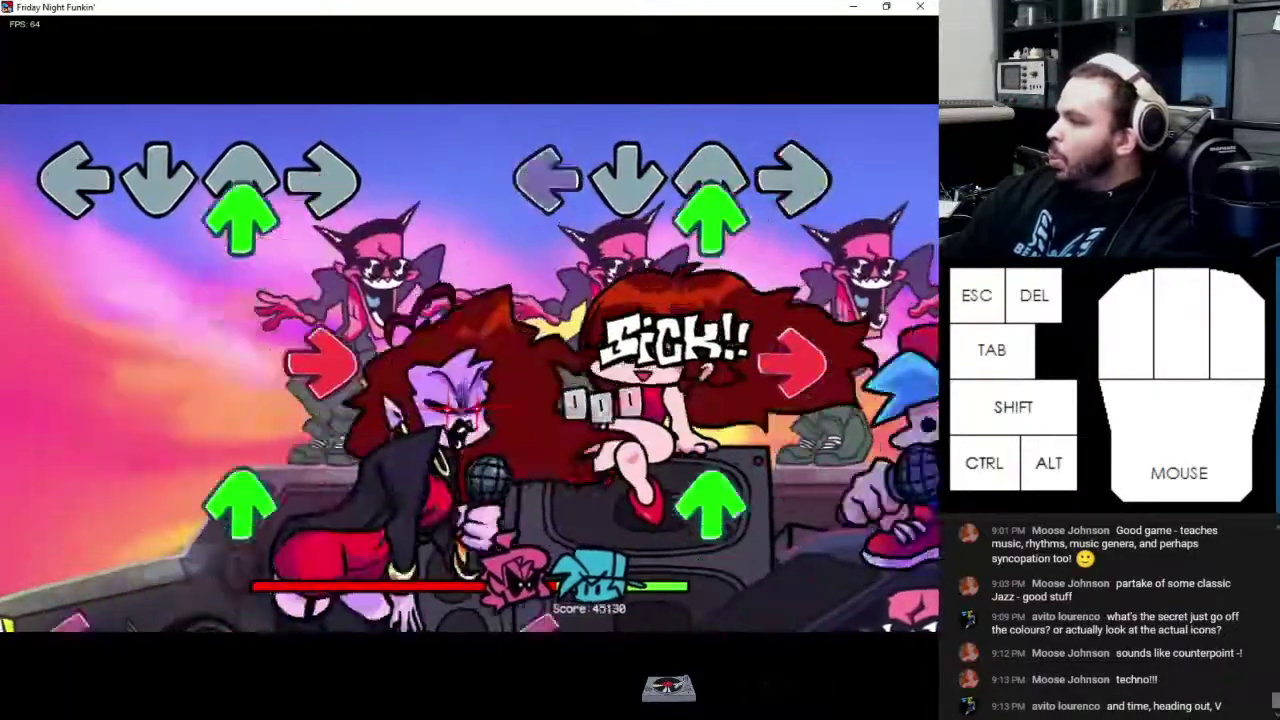
pyautogui.press('Down')
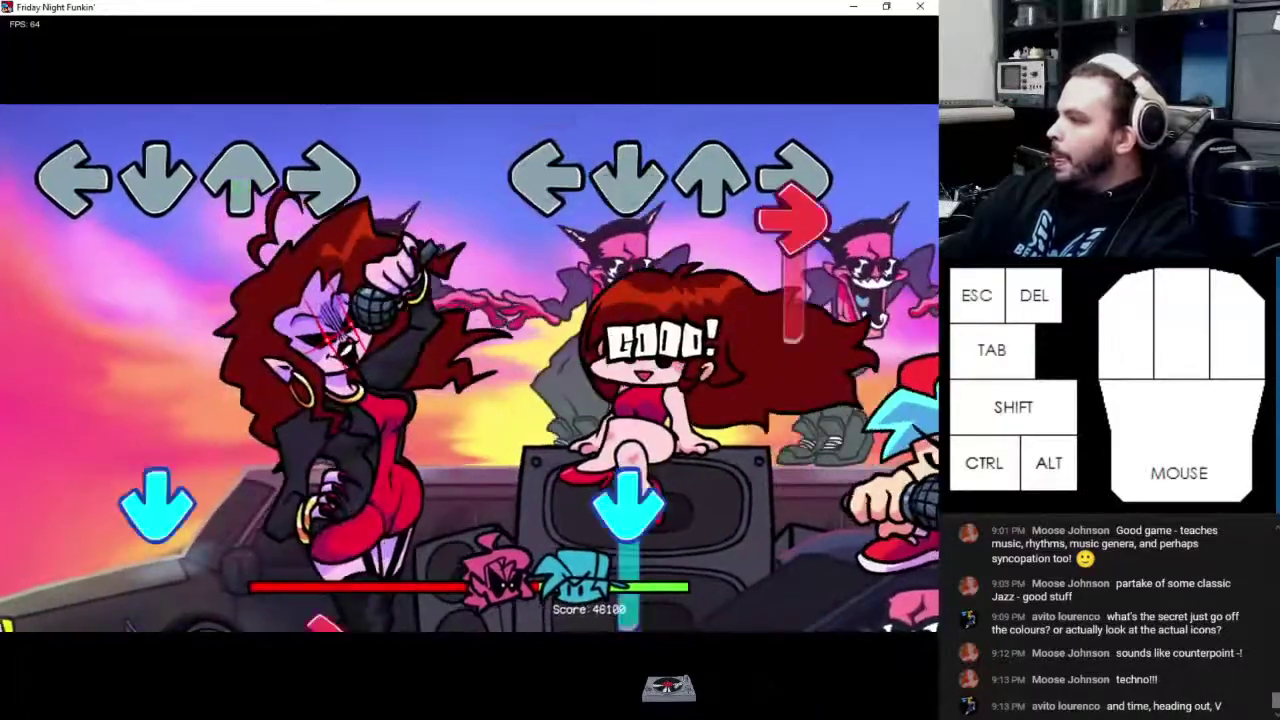
pyautogui.press('Up')
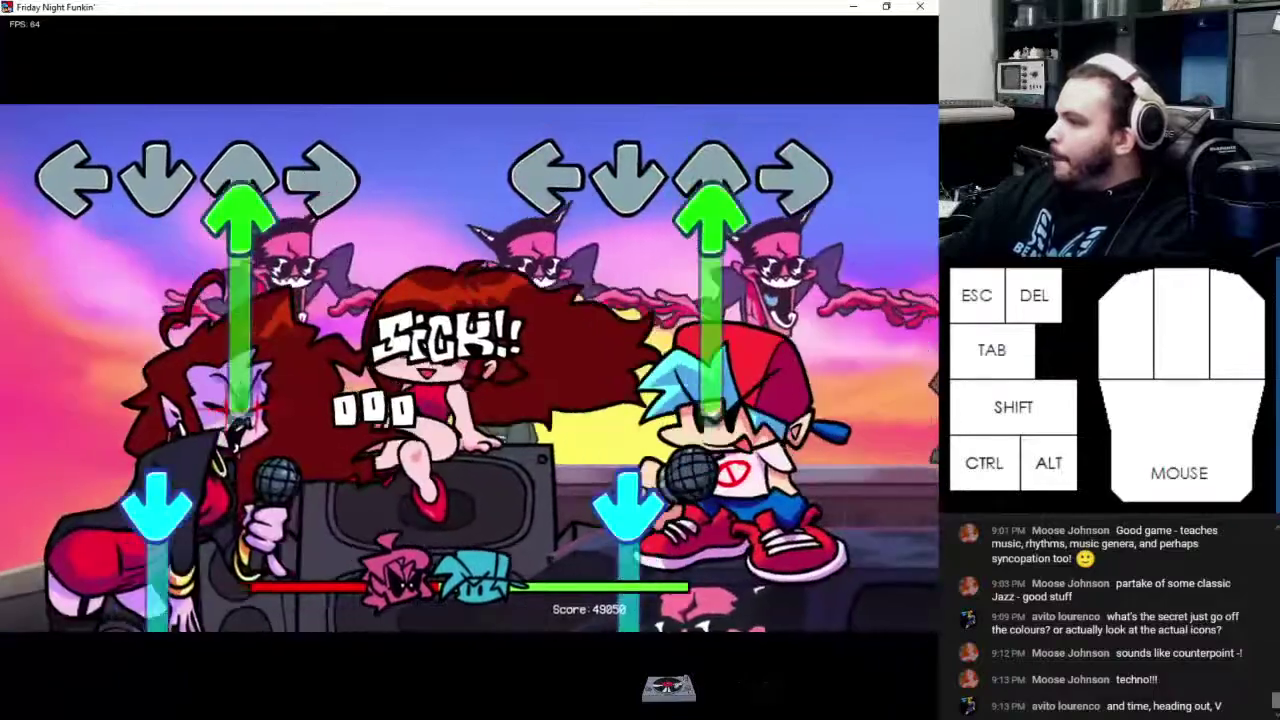
pyautogui.press('Down')
pyautogui.press('Right')
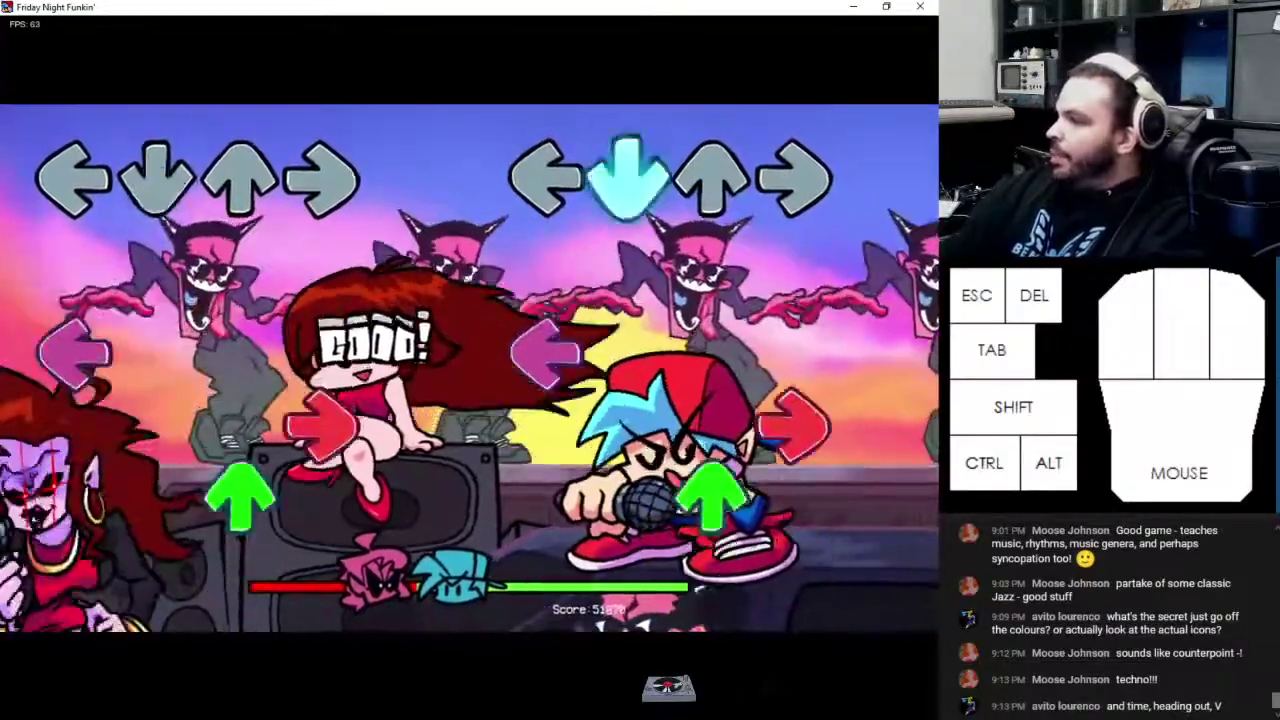
pyautogui.press('Down')
pyautogui.press('Up')
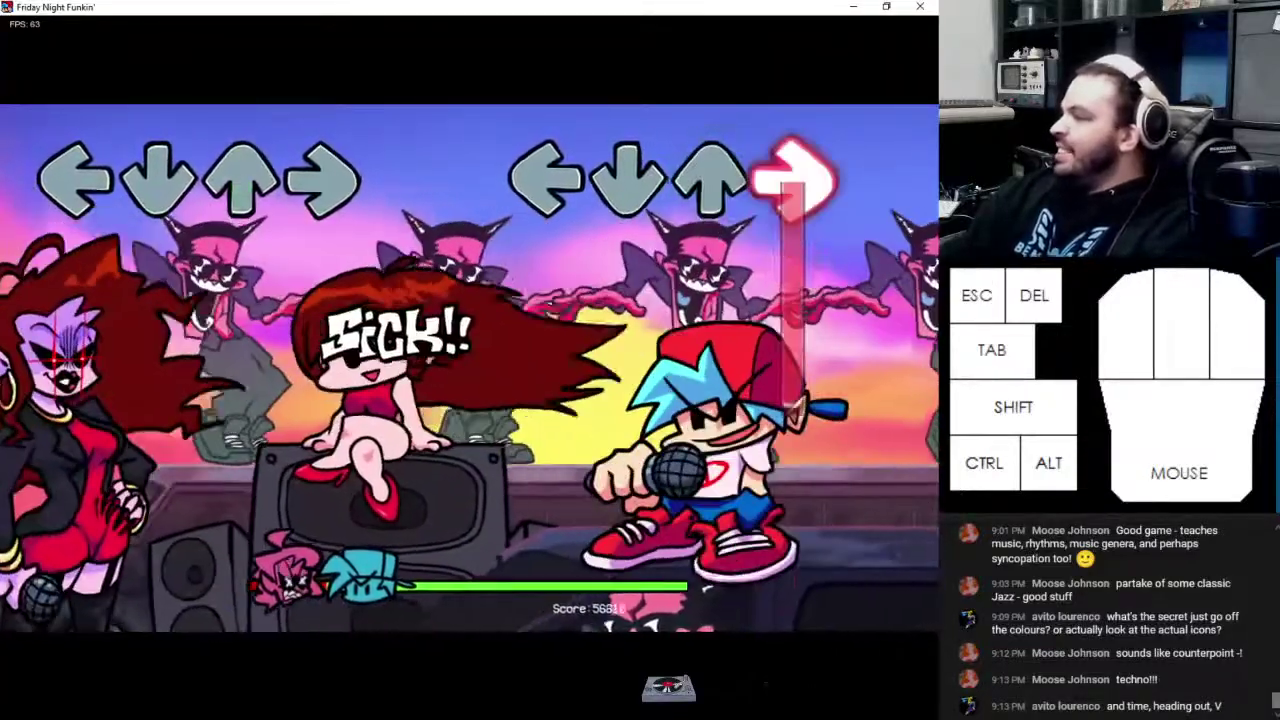
pyautogui.press('Left')
pyautogui.press('Right')
pyautogui.press('Down')
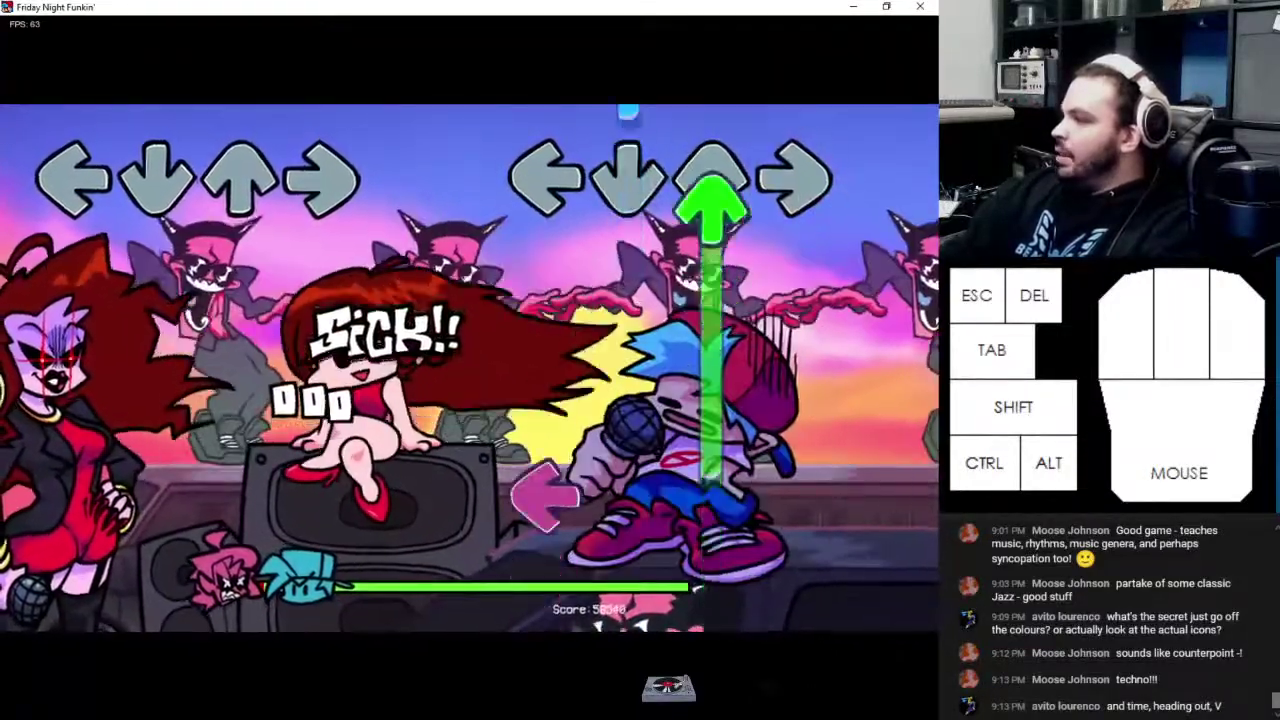
pyautogui.press('Up')
pyautogui.press('Left')
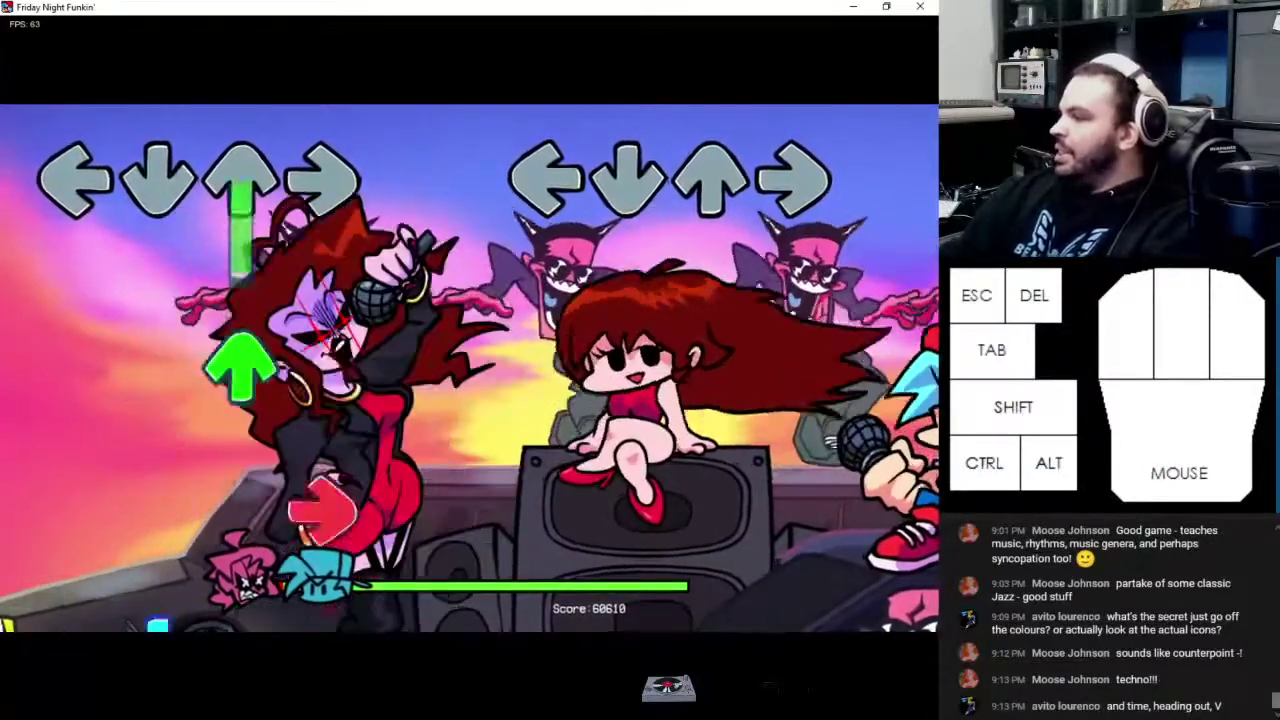
pyautogui.press('Right')
pyautogui.press('Down')
pyautogui.press('Down')
pyautogui.press('Left')
pyautogui.press('Up')
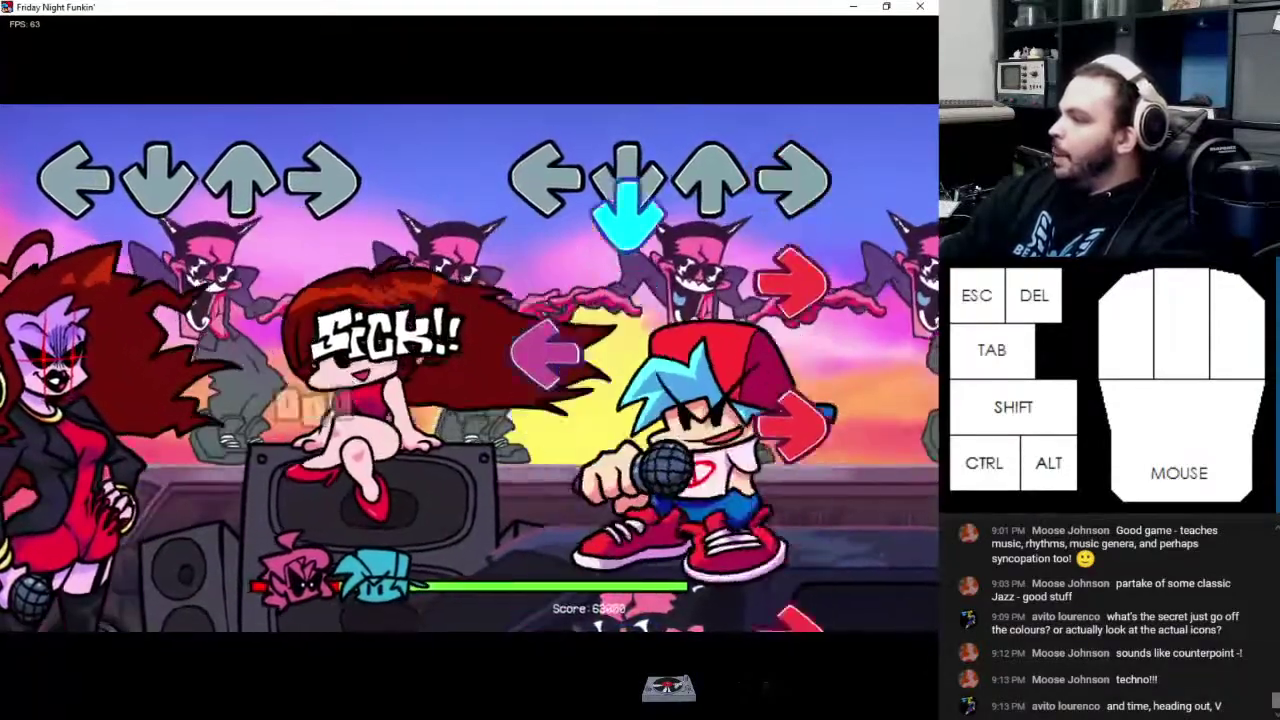
pyautogui.press('Up')
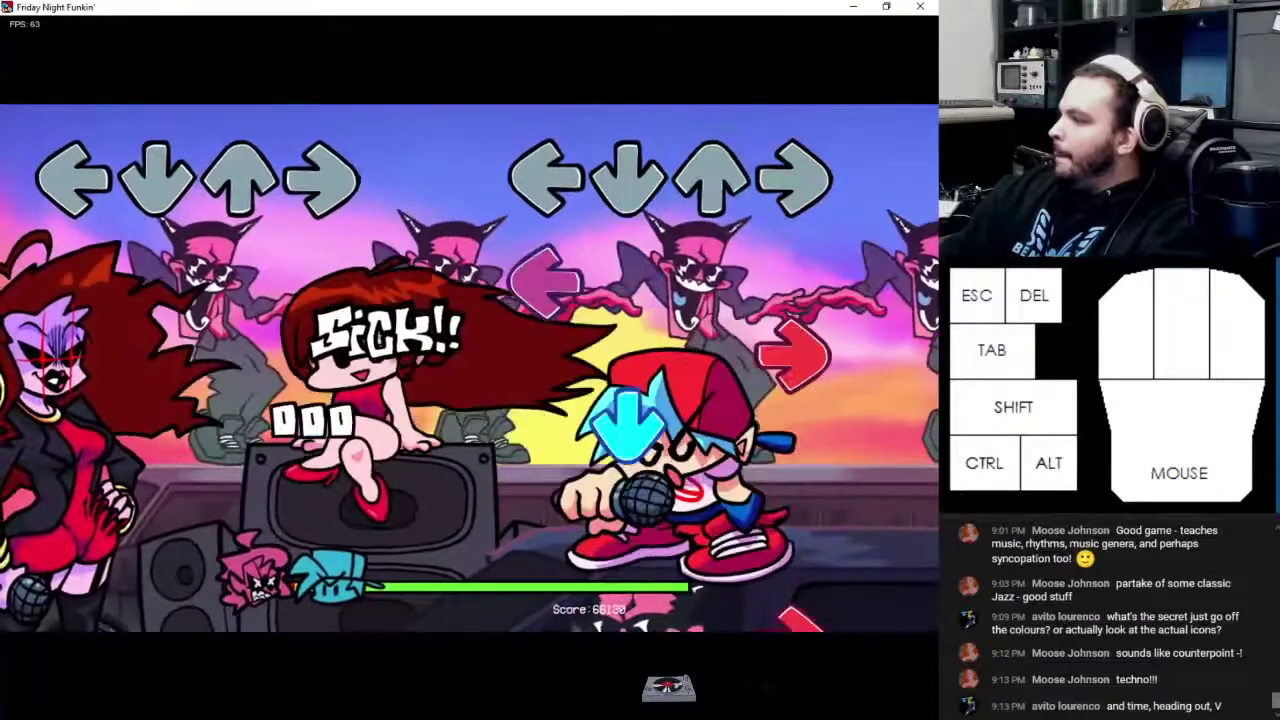
pyautogui.press('Right')
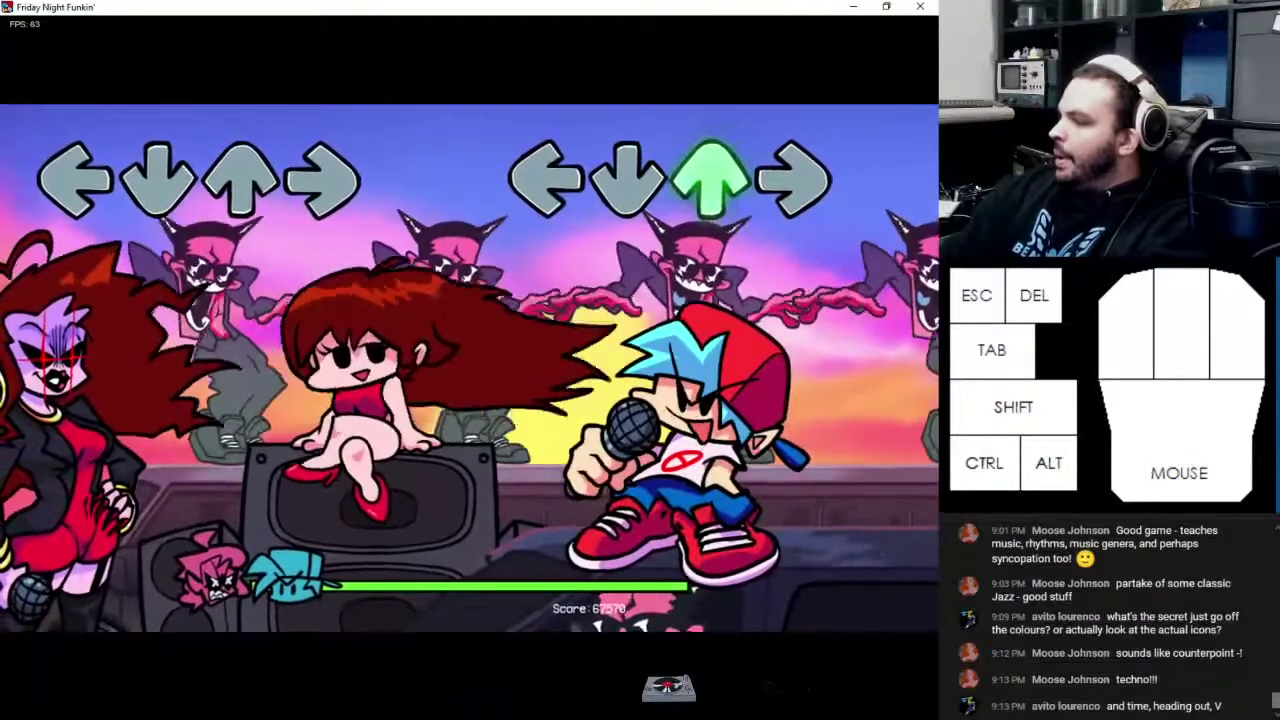